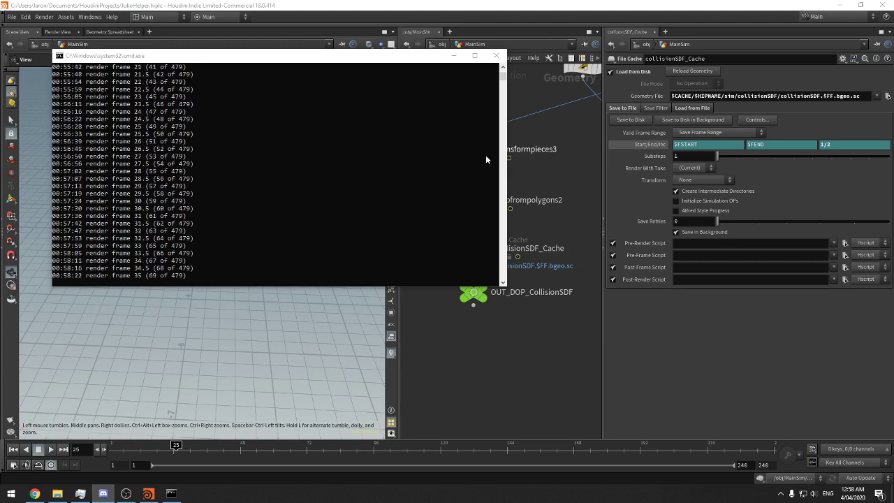
Check how far the background render of the collision SDF cache has progressed in the command window
{"action": "left_click", "coordinate": [758, 313]}
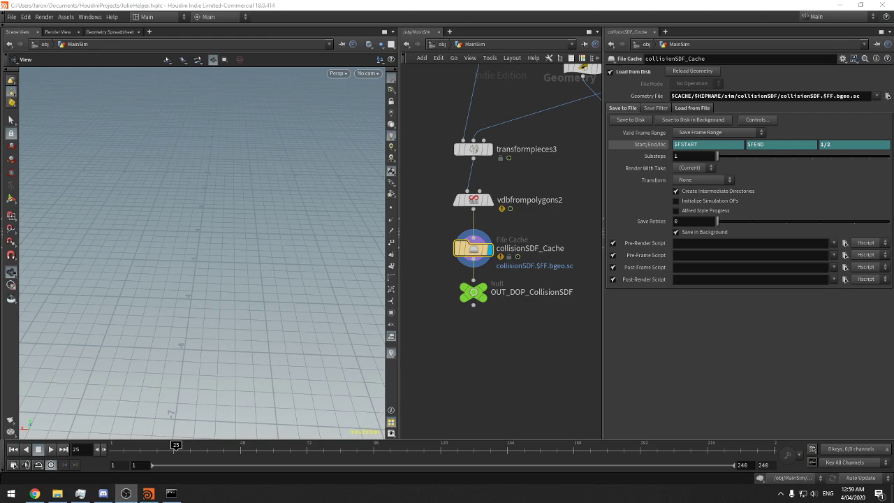
{"action": "left_click", "coordinate": [171, 493]}
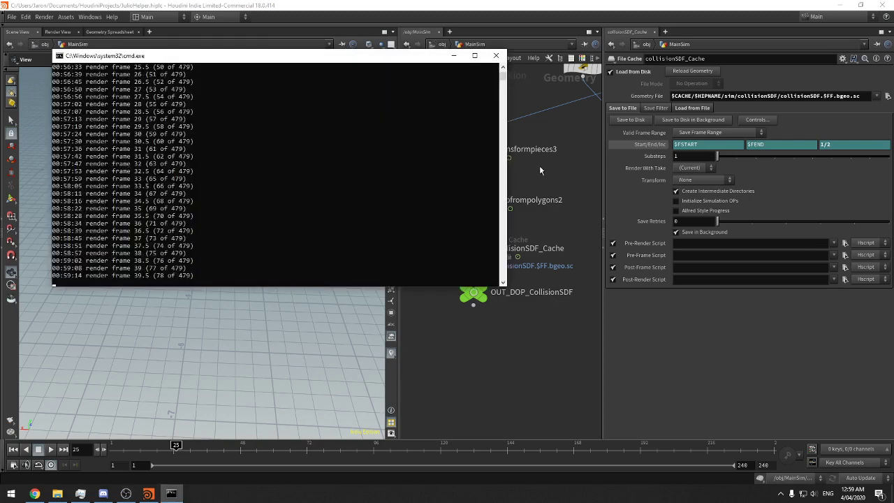
{"action": "left_click_drag", "start_coordinate": [196, 58], "coordinate": [167, 109]}
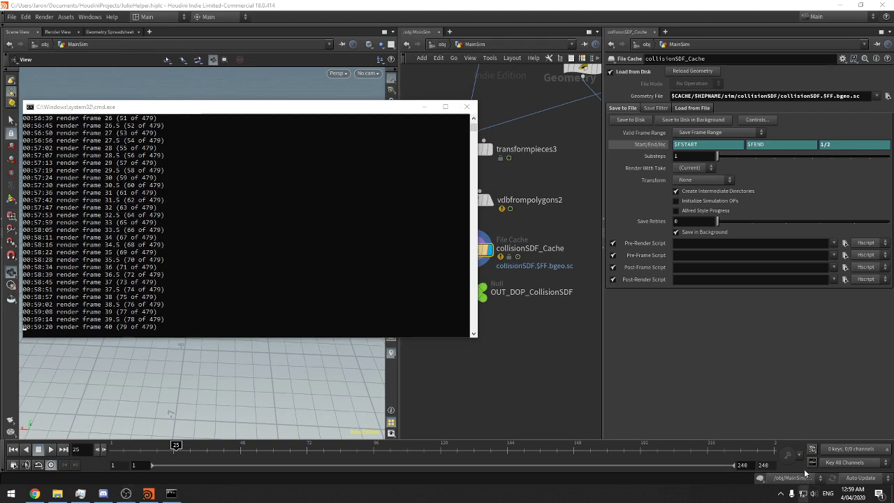
{"action": "left_click", "coordinate": [813, 493]}
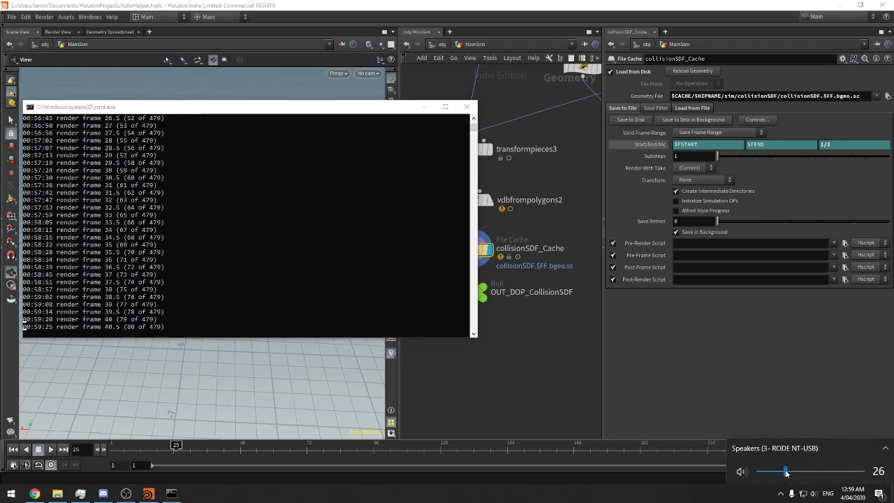
{"action": "left_click", "coordinate": [405, 369]}
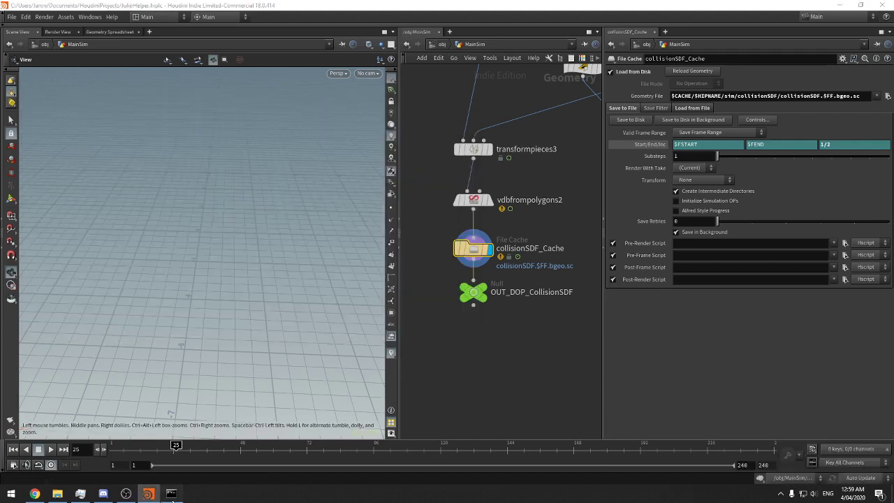
{"action": "left_click", "coordinate": [171, 493]}
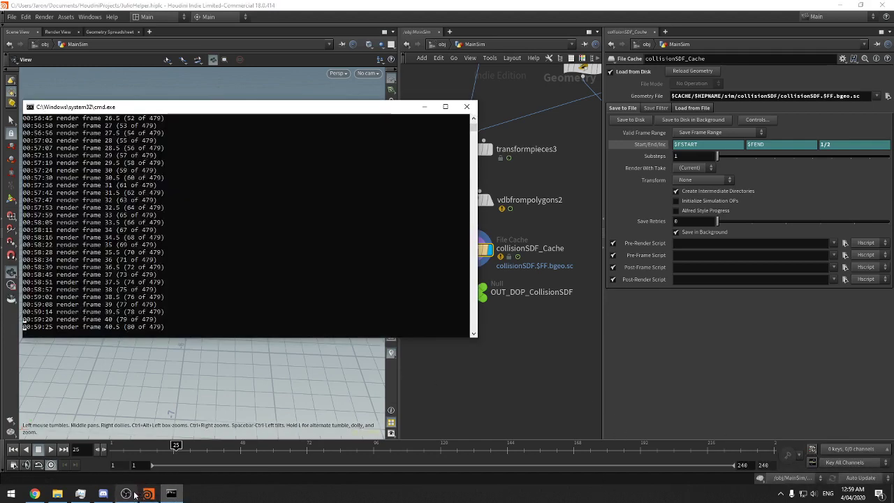
Look through the cached .bgeo.sc files in the collisionSDF folder in File Explorer, then return to Houdini
{"action": "left_click", "coordinate": [56, 494]}
{"action": "scroll", "coordinate": [275, 392], "scroll_direction": "down", "scroll_amount": 10}
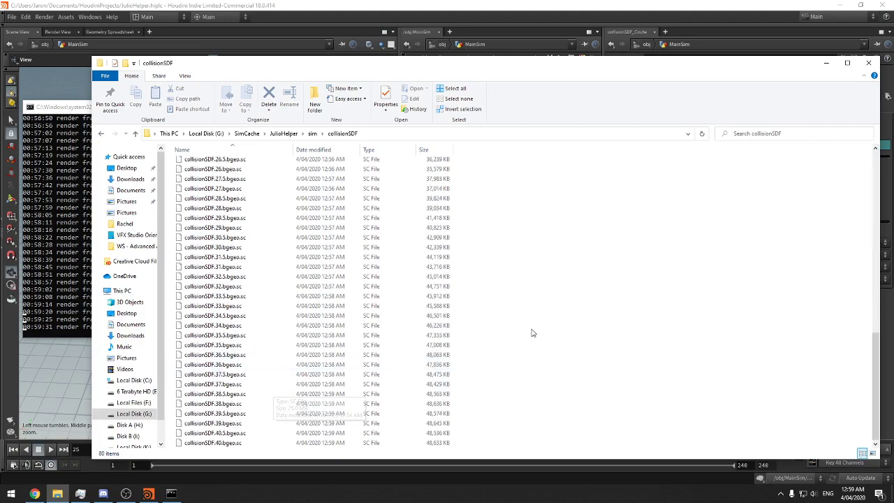
{"action": "key", "text": "alt+F4"}
{"action": "left_click", "coordinate": [525, 350]}
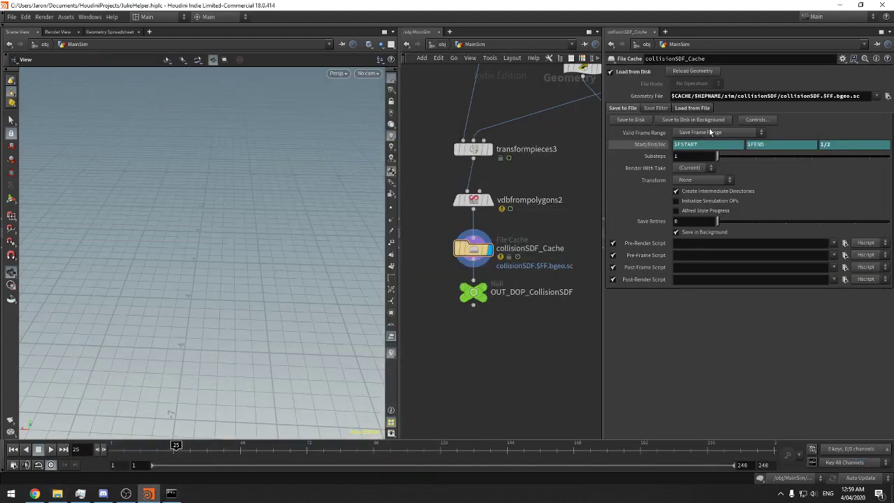
Reload the collisionSDF_Cache geometry from disk and inspect the cached pieces at frame 25
{"action": "left_click", "coordinate": [698, 74]}
{"action": "left_click_drag", "start_coordinate": [284, 221], "coordinate": [305, 207]}
{"action": "right_click_drag", "start_coordinate": [305, 207], "coordinate": [235, 242]}
{"action": "middle_click_drag", "start_coordinate": [236, 241], "coordinate": [258, 257]}
{"action": "left_click_drag", "start_coordinate": [258, 257], "coordinate": [360, 244]}
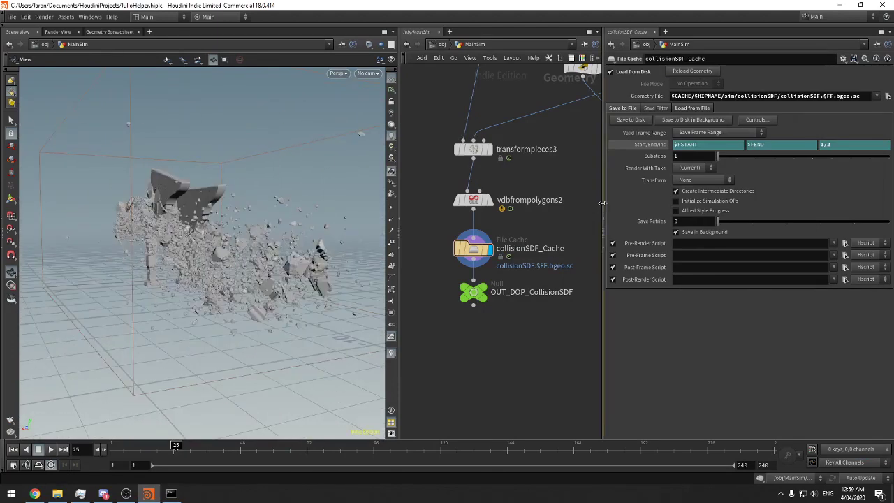
Examine the whole MainSim node network, following its branches down to the collision cache
{"action": "left_click_drag", "start_coordinate": [602, 223], "coordinate": [624, 223]}
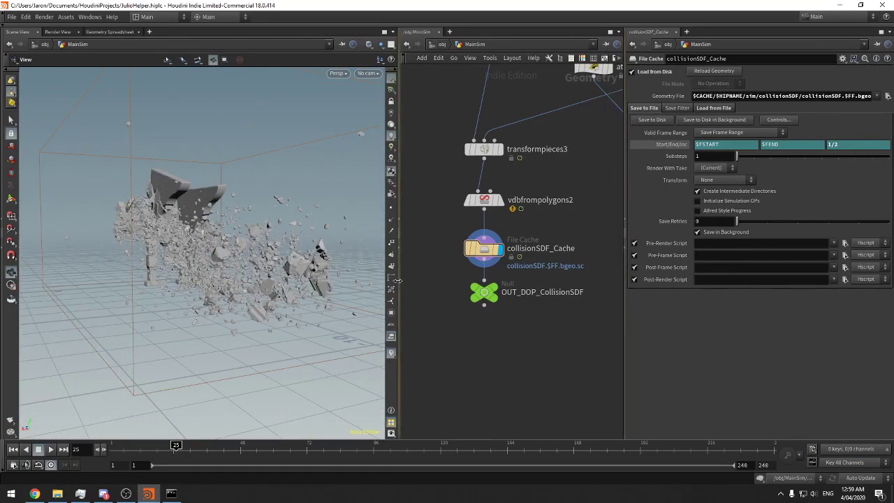
{"action": "left_click_drag", "start_coordinate": [397, 280], "coordinate": [313, 286]}
{"action": "middle_click_drag", "start_coordinate": [467, 332], "coordinate": [460, 335]}
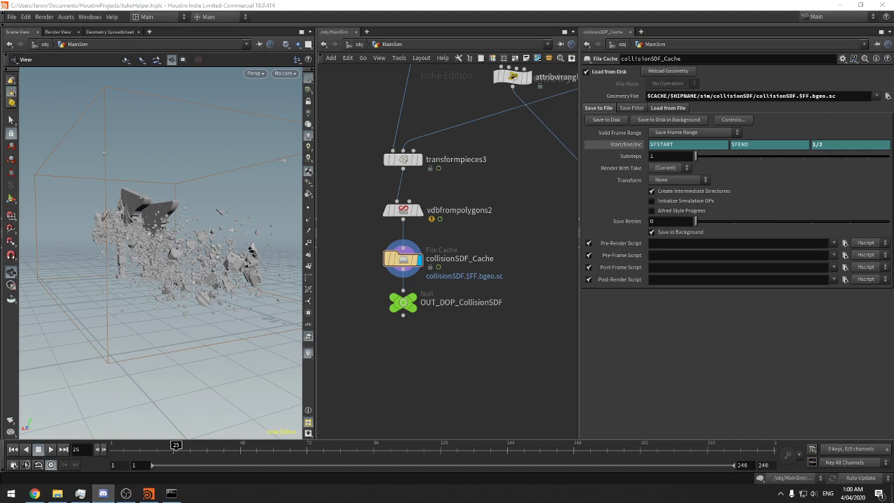
{"action": "left_click_drag", "start_coordinate": [190, 240], "coordinate": [214, 244]}
{"action": "scroll", "coordinate": [508, 208], "scroll_direction": "down", "scroll_amount": 1}
{"action": "middle_click_drag", "start_coordinate": [511, 207], "coordinate": [503, 295]}
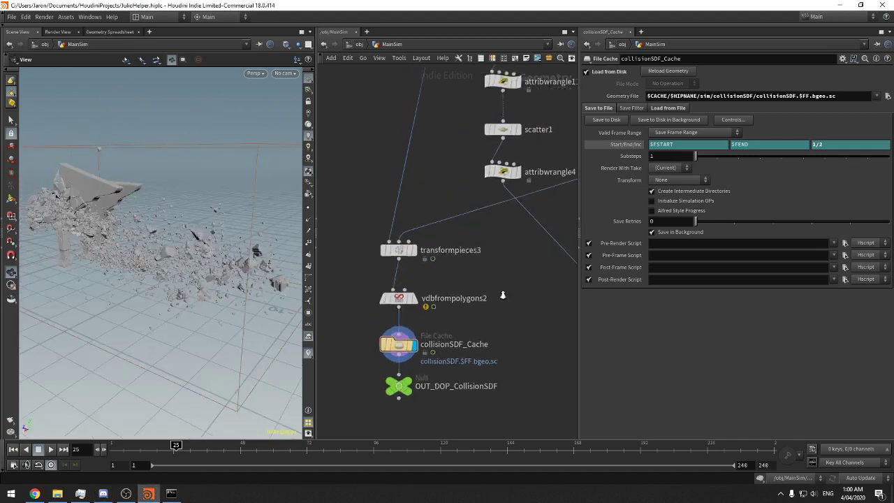
{"action": "key", "text": "h"}
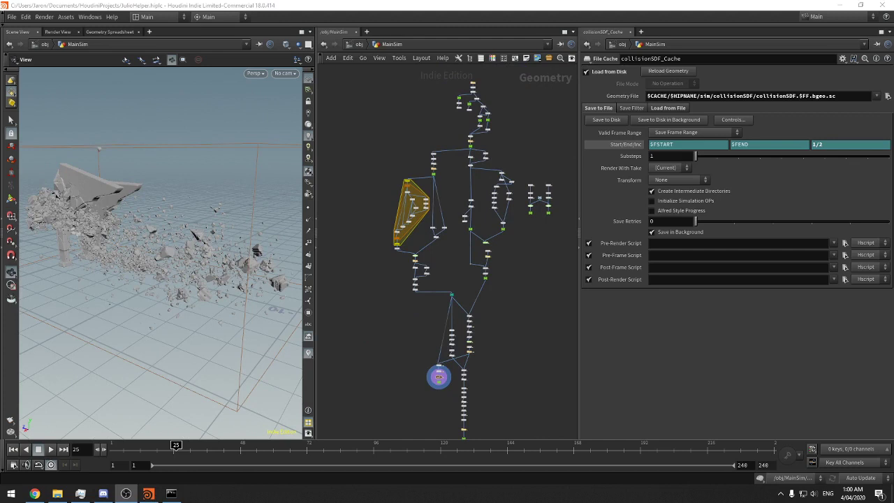
{"action": "middle_click_drag", "start_coordinate": [536, 224], "coordinate": [527, 301]}
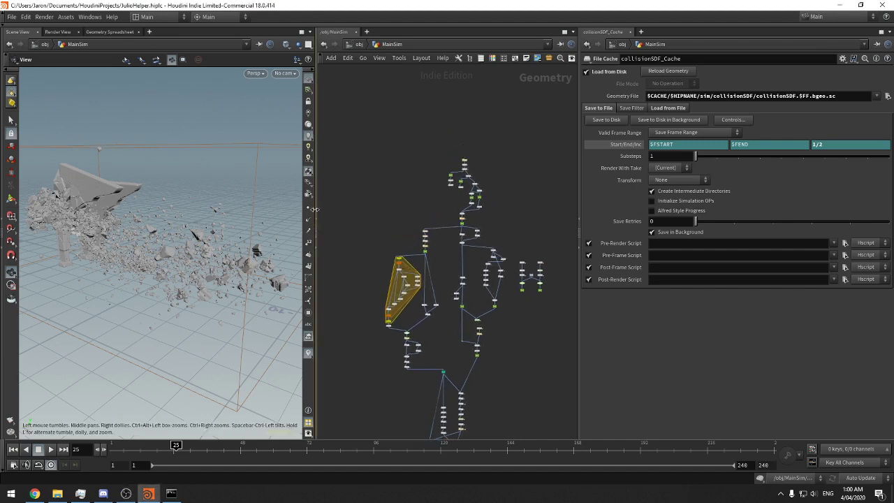
{"action": "left_click_drag", "start_coordinate": [315, 208], "coordinate": [387, 215]}
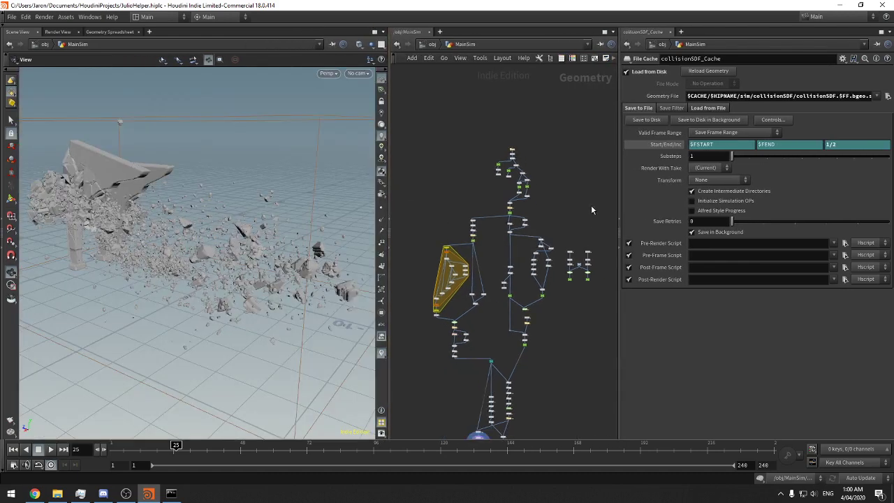
{"action": "scroll", "coordinate": [536, 235], "scroll_direction": "up", "scroll_amount": 5}
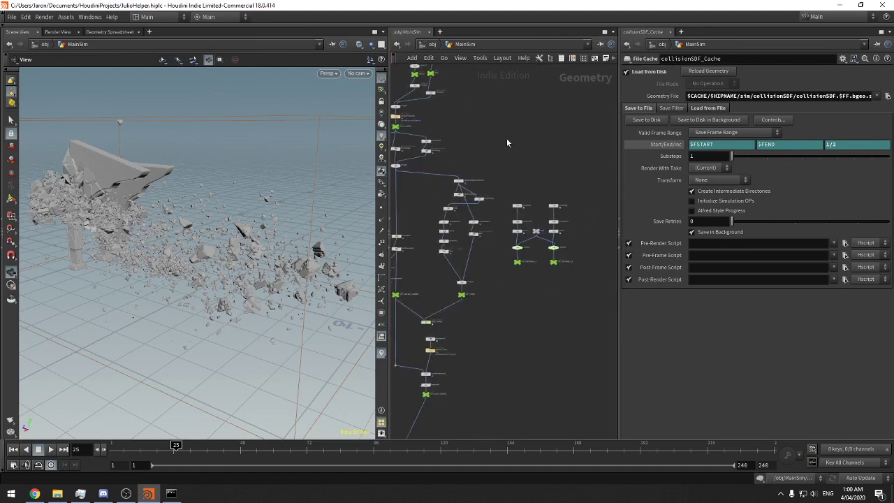
{"action": "middle_click_drag", "start_coordinate": [485, 228], "coordinate": [499, 268]}
{"action": "middle_click_drag", "start_coordinate": [494, 367], "coordinate": [493, 166]}
{"action": "middle_click_drag", "start_coordinate": [454, 273], "coordinate": [449, 231]}
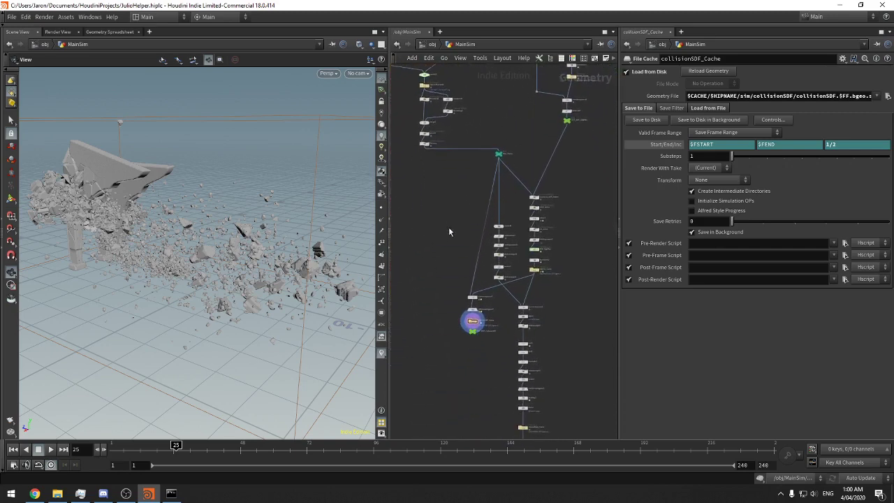
Examine the collision branch from transformpieces3 through vdbfrompolygons2 to the OUT_DOP_CollisionSDF null
{"action": "left_click_drag", "start_coordinate": [454, 195], "coordinate": [519, 310]}
{"action": "left_click_drag", "start_coordinate": [500, 281], "coordinate": [473, 298]}
{"action": "left_click", "coordinate": [472, 288]}
{"action": "scroll", "coordinate": [452, 302], "scroll_direction": "up", "scroll_amount": 5}
{"action": "left_click_drag", "start_coordinate": [532, 282], "coordinate": [529, 290]}
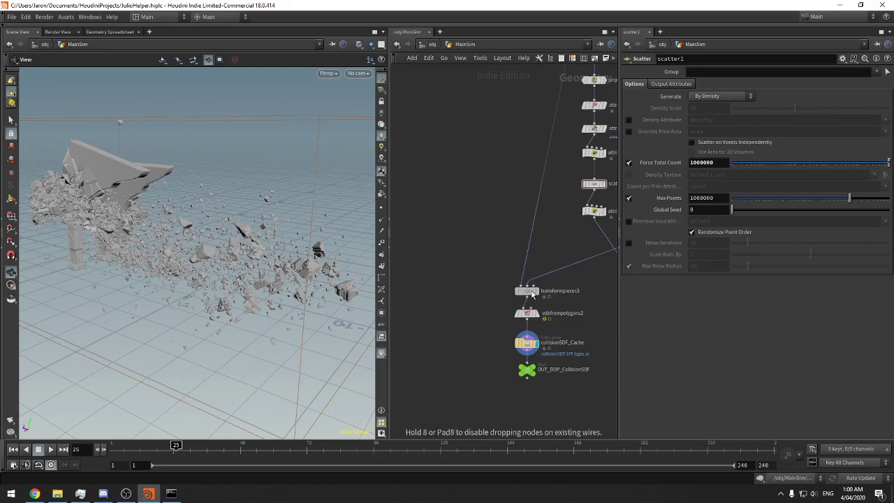
{"action": "middle_click_drag", "start_coordinate": [486, 291], "coordinate": [485, 259]}
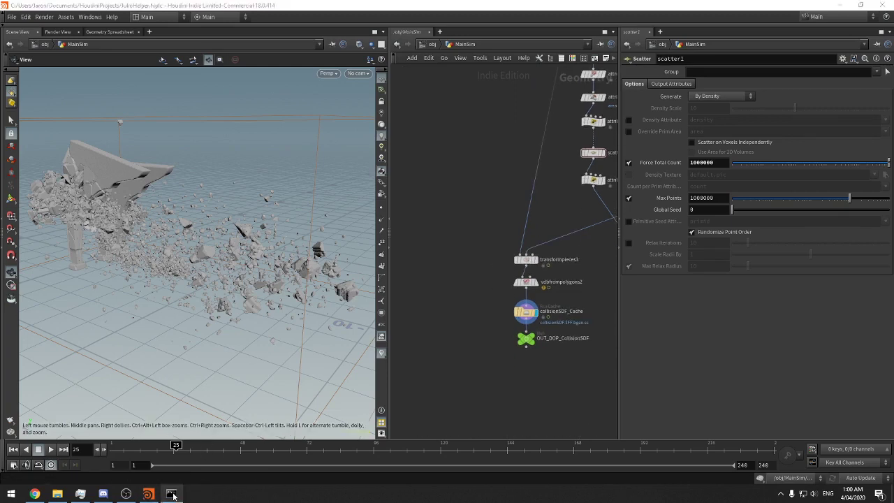
Check the render log in the command window again for the half-frame steps being cached
{"action": "left_click", "coordinate": [171, 493]}
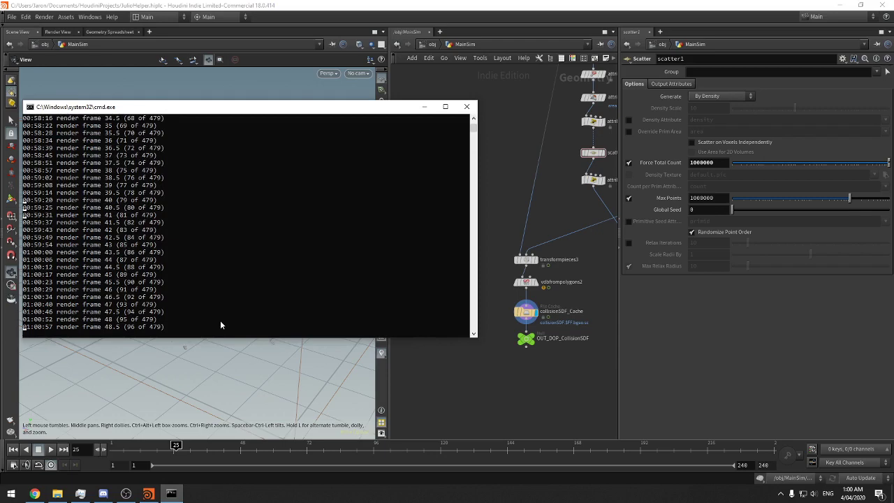
{"action": "middle_click_drag", "start_coordinate": [569, 372], "coordinate": [545, 372]}
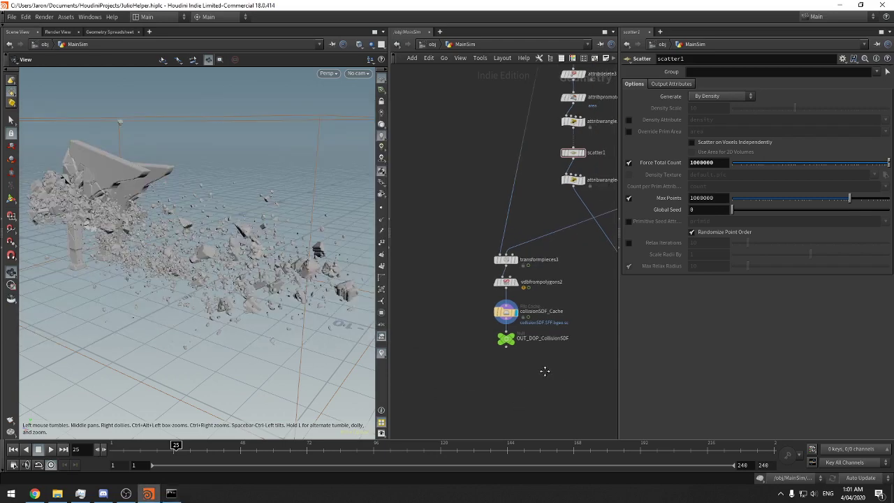
{"action": "left_click", "coordinate": [175, 493]}
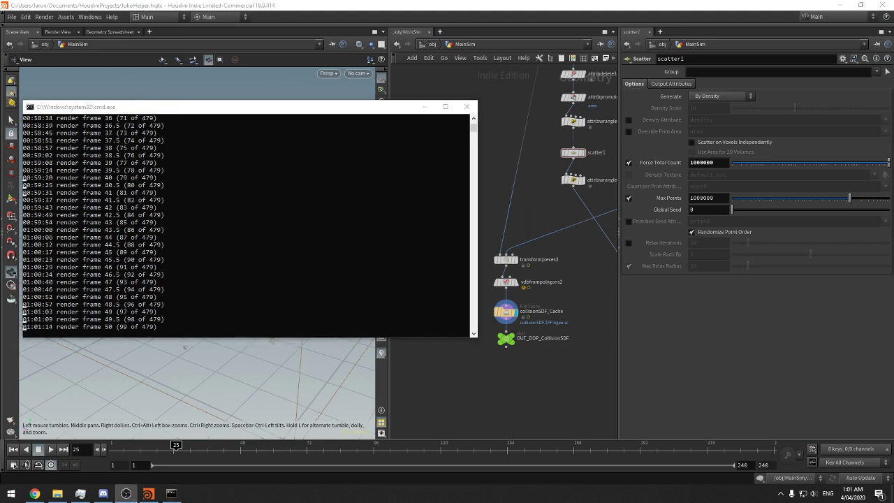
{"action": "left_click", "coordinate": [511, 375]}
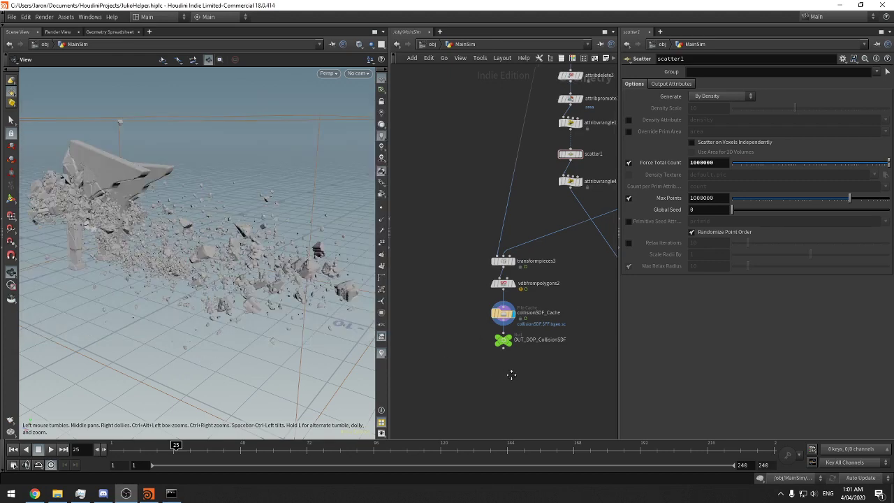
Select the lowres_Cache file cache node below dopimport1 to show its parameters
{"action": "middle_click_drag", "start_coordinate": [542, 362], "coordinate": [510, 375]}
{"action": "scroll", "coordinate": [545, 329], "scroll_direction": "down", "scroll_amount": 3}
{"action": "middle_click_drag", "start_coordinate": [523, 345], "coordinate": [475, 422]}
{"action": "middle_click_drag", "start_coordinate": [610, 256], "coordinate": [563, 384]}
{"action": "mouse_move", "coordinate": [558, 304]}
{"action": "middle_mouse_down"}
{"action": "mouse_move", "coordinate": [535, 369]}
{"action": "mouse_move", "coordinate": [506, 403]}
{"action": "middle_mouse_up"}
{"action": "scroll", "coordinate": [543, 259], "scroll_direction": "up", "scroll_amount": 3}
{"action": "left_click_drag", "start_coordinate": [564, 229], "coordinate": [424, 192]}
{"action": "middle_click_drag", "start_coordinate": [582, 216], "coordinate": [565, 236]}
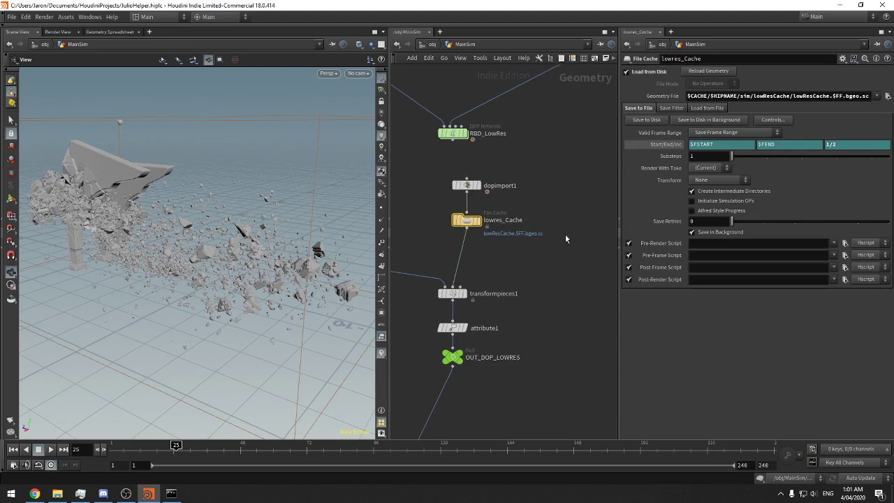
Highlight the FF frame variable in the geometry file path of lowres_Cache
{"action": "left_click_drag", "start_coordinate": [619, 196], "coordinate": [583, 198]}
{"action": "middle_click_drag", "start_coordinate": [527, 223], "coordinate": [531, 268]}
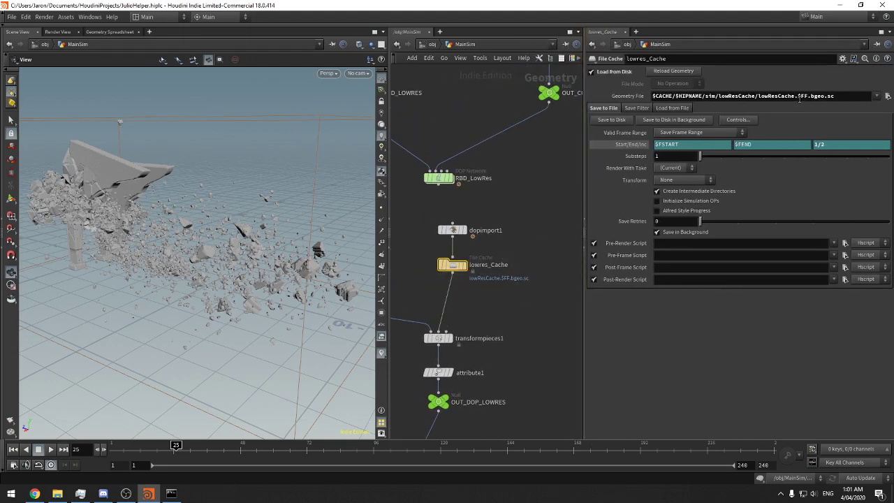
{"action": "left_click_drag", "start_coordinate": [800, 99], "coordinate": [808, 99]}
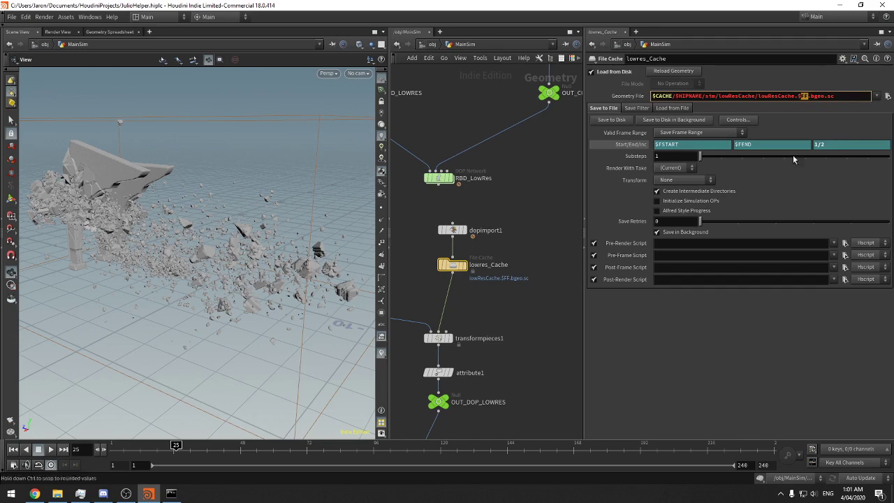
Enlarge the network area and display the OUT_DOP_LOWRES null in the viewport
{"action": "left_click_drag", "start_coordinate": [585, 145], "coordinate": [705, 138]}
{"action": "middle_click_drag", "start_coordinate": [569, 177], "coordinate": [613, 186]}
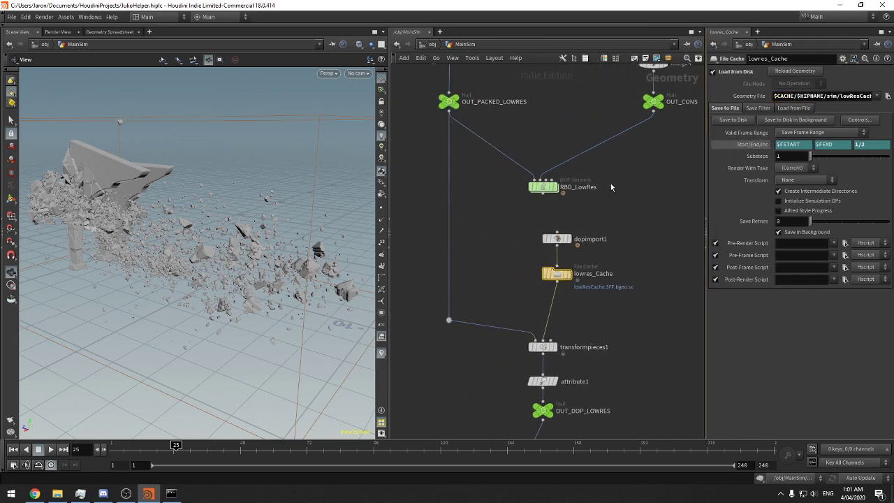
{"action": "scroll", "coordinate": [634, 208], "scroll_direction": "down", "scroll_amount": 3}
{"action": "middle_click_drag", "start_coordinate": [567, 223], "coordinate": [539, 144]}
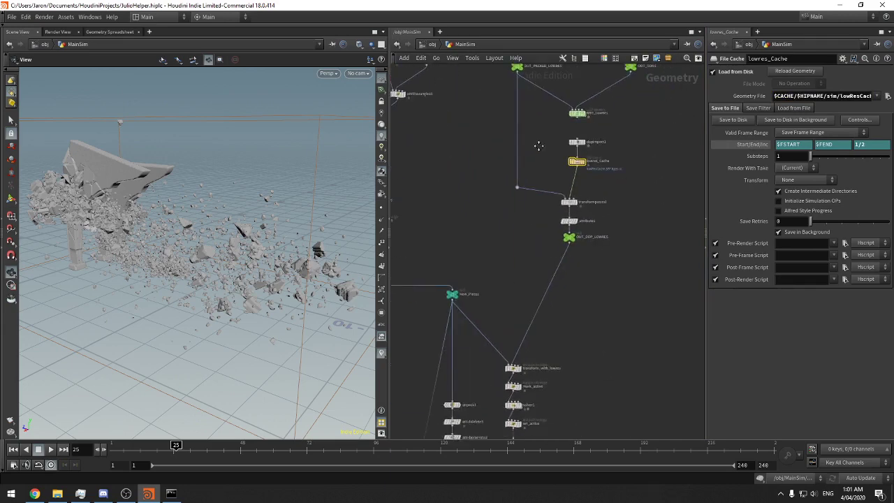
{"action": "middle_click_drag", "start_coordinate": [619, 234], "coordinate": [612, 206]}
{"action": "scroll", "coordinate": [583, 217], "scroll_direction": "up", "scroll_amount": 2}
{"action": "left_click", "coordinate": [571, 197]}
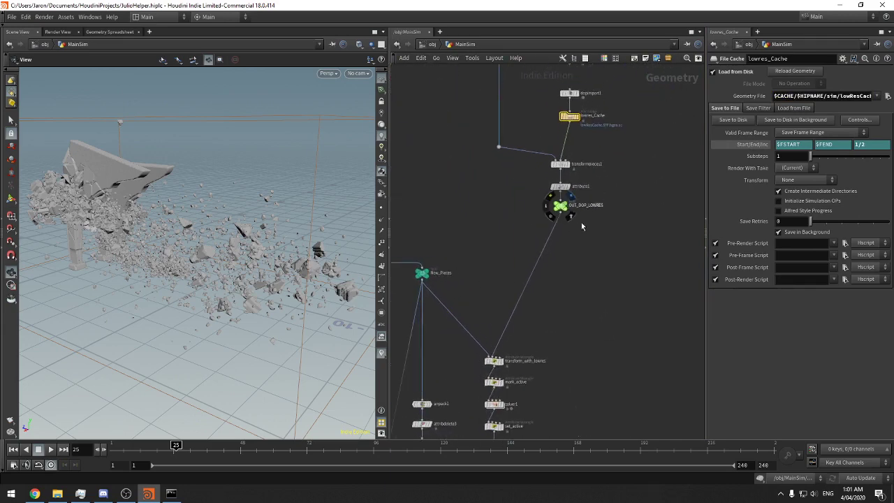
{"action": "left_click_drag", "start_coordinate": [174, 271], "coordinate": [209, 267]}
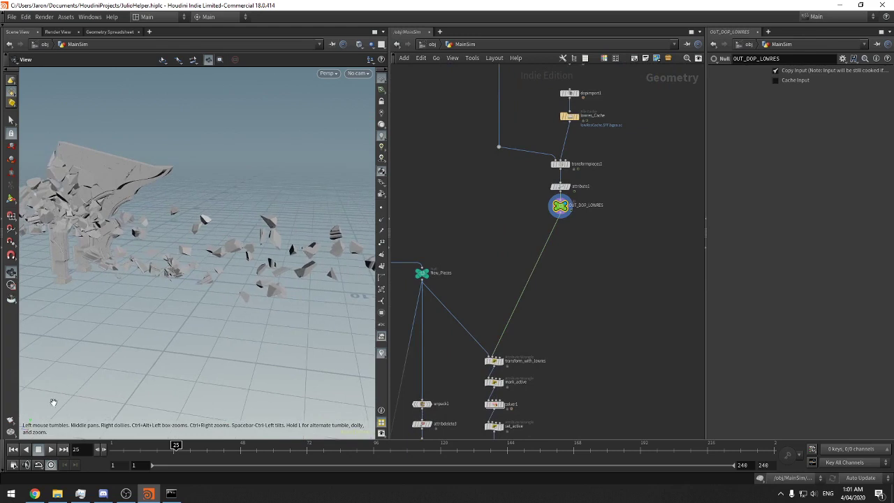
Look up the Integer Frame Values setting in the global animation options and go to frame 25.5
{"action": "left_click", "coordinate": [14, 464]}
{"action": "left_click_drag", "start_coordinate": [53, 286], "coordinate": [232, 222]}
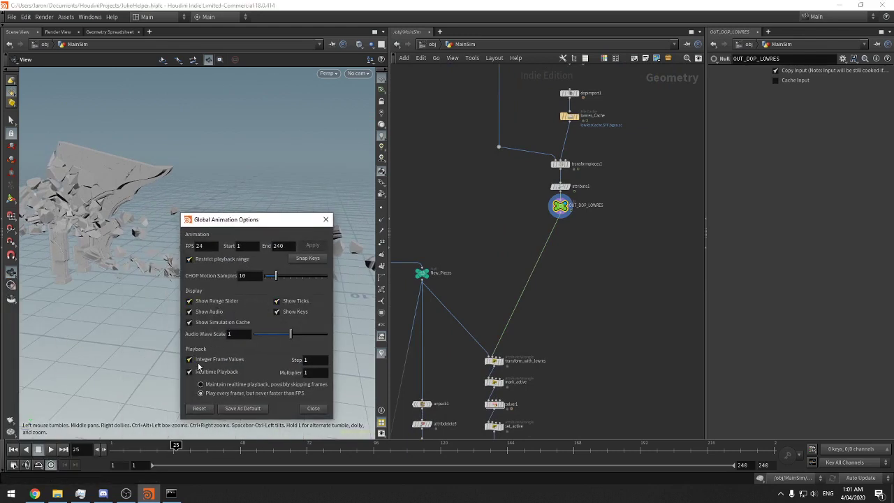
{"action": "left_click", "coordinate": [313, 408]}
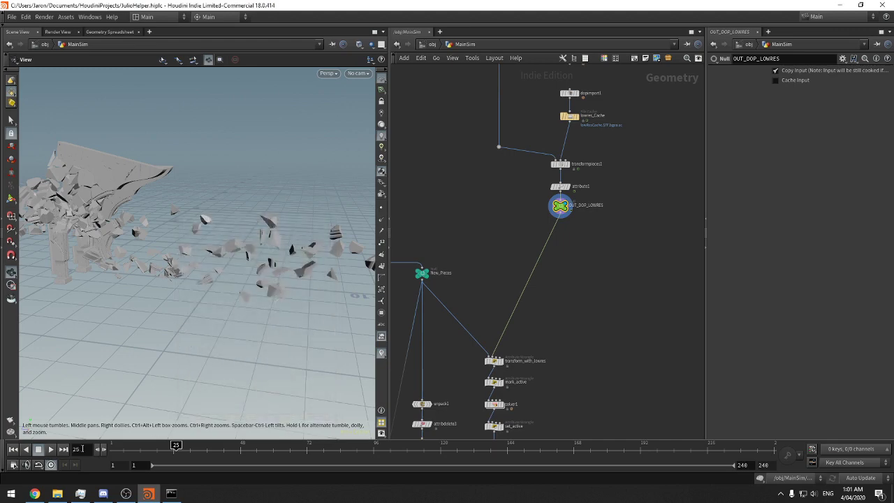
{"action": "type", "text": ".5"}
{"action": "key", "text": "Return"}
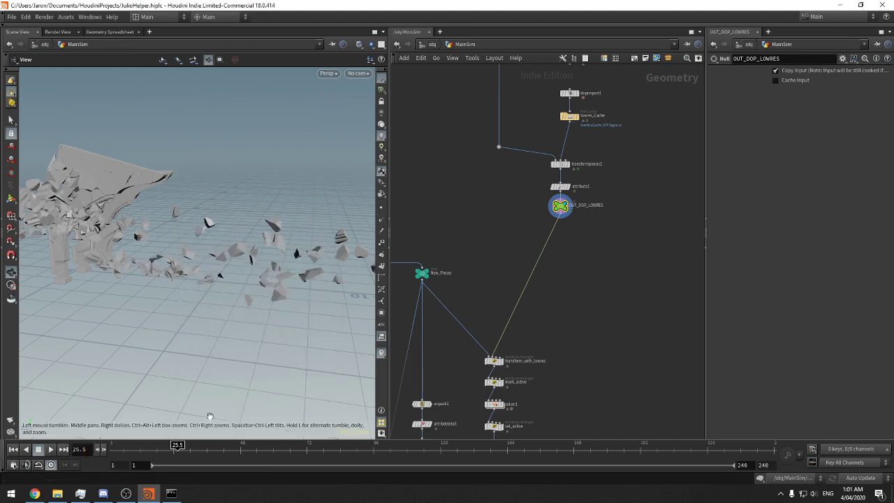
Set the current frame to 25.6 to test the low-res cache between the saved half frames
{"action": "left_click_drag", "start_coordinate": [311, 273], "coordinate": [227, 248]}
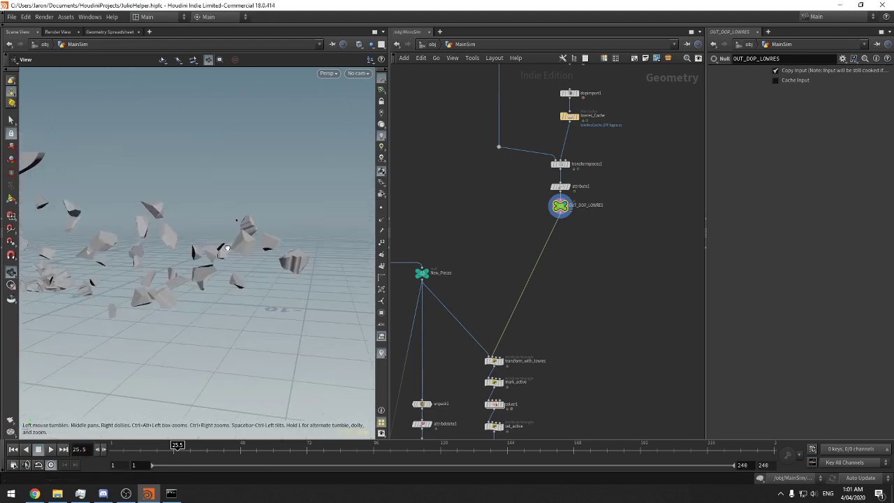
{"action": "left_click", "coordinate": [92, 451]}
{"action": "key", "text": "BackSpace"}
{"action": "type", "text": "6"}
{"action": "key", "text": "Return"}
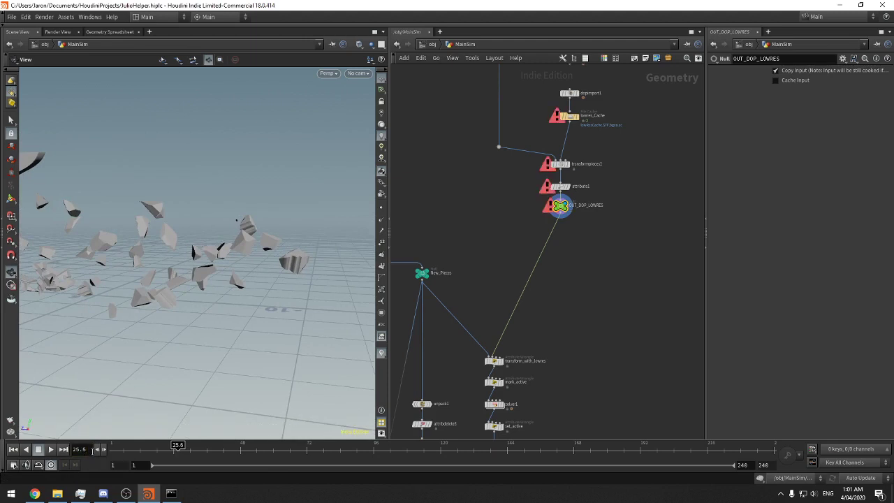
Return the current frame to 25.5 to check the low-res cache, and move on to frame 26
{"action": "left_click", "coordinate": [92, 451]}
{"action": "key", "text": "BackSpace"}
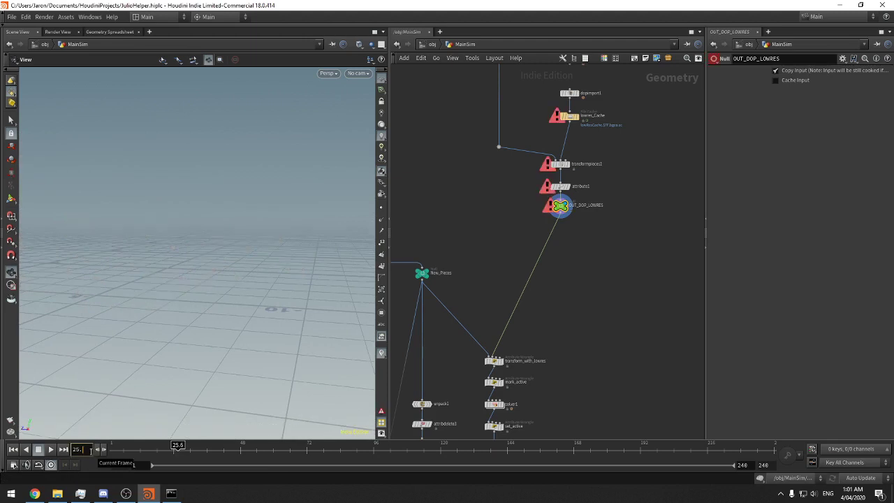
{"action": "type", "text": "5"}
{"action": "key", "text": "Return"}
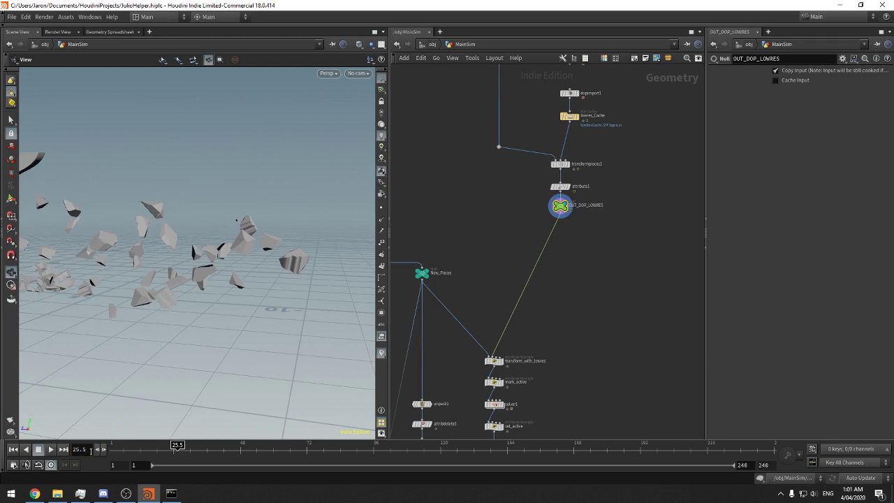
{"action": "double_click", "coordinate": [79, 452]}
{"action": "type", "text": "26"}
{"action": "key", "text": "Return"}
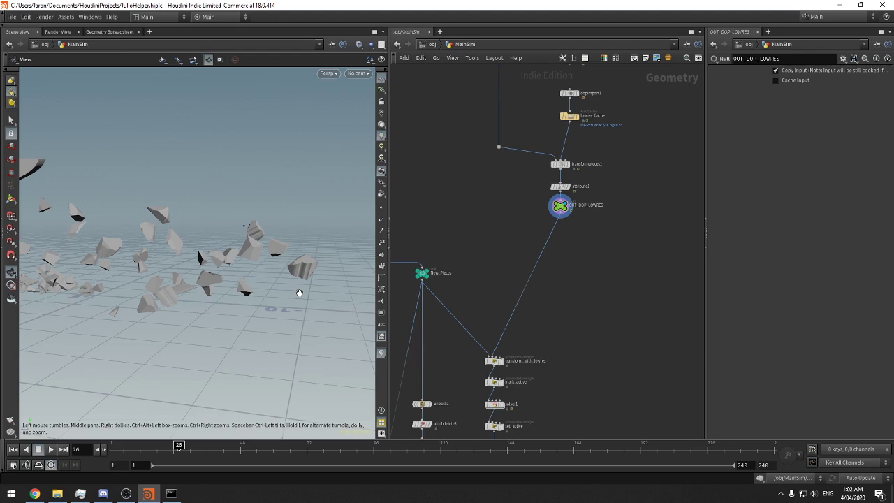
Review the Start/End/Inc settings of the lowres_Cache, highres_Cache and volumeMain_Cache file cache nodes in turn
{"action": "middle_click_drag", "start_coordinate": [441, 247], "coordinate": [468, 190]}
{"action": "scroll", "coordinate": [469, 191], "scroll_direction": "down", "scroll_amount": 2}
{"action": "middle_click_drag", "start_coordinate": [606, 184], "coordinate": [602, 318]}
{"action": "left_click_drag", "start_coordinate": [609, 239], "coordinate": [534, 199]}
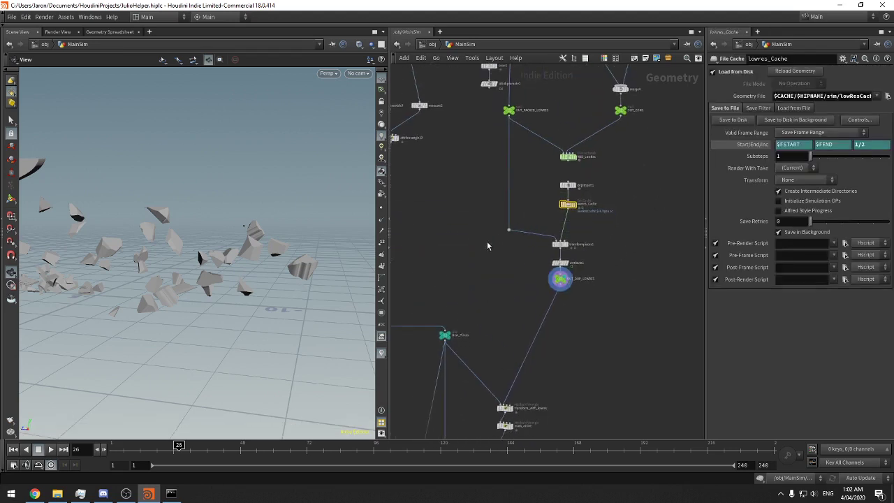
{"action": "middle_click_drag", "start_coordinate": [487, 245], "coordinate": [592, 276]}
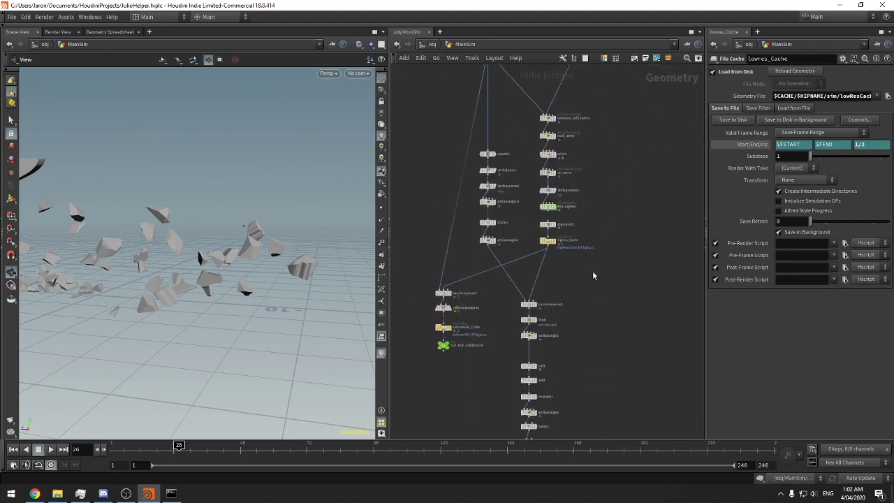
{"action": "scroll", "coordinate": [592, 271], "scroll_direction": "up", "scroll_amount": 3}
{"action": "left_click_drag", "start_coordinate": [601, 261], "coordinate": [476, 209]}
{"action": "scroll", "coordinate": [585, 268], "scroll_direction": "down", "scroll_amount": 4}
{"action": "middle_click_drag", "start_coordinate": [592, 347], "coordinate": [590, 308]}
{"action": "scroll", "coordinate": [590, 305], "scroll_direction": "up", "scroll_amount": 3}
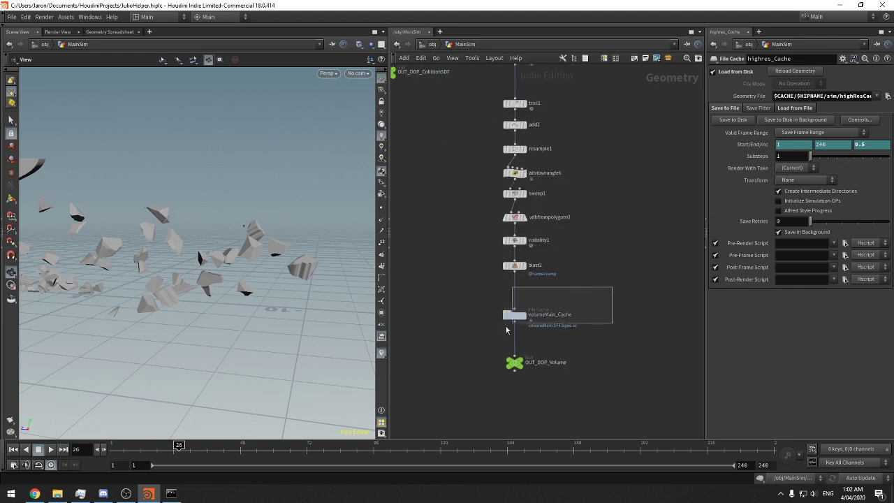
{"action": "left_click", "coordinate": [509, 313]}
{"action": "middle_click_drag", "start_coordinate": [509, 313], "coordinate": [542, 362]}
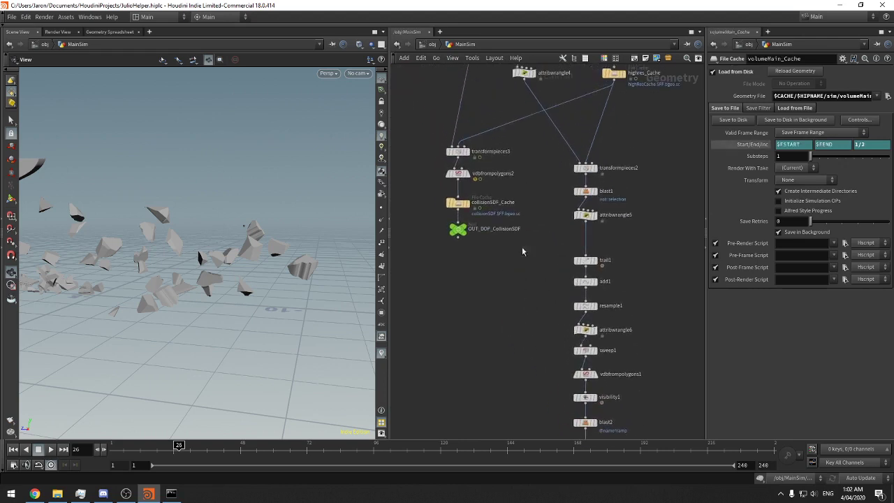
Inspect the collisionSDF_Cache frame range settings and check the background render progress in the command-line window
{"action": "left_click", "coordinate": [458, 202]}
{"action": "middle_click_drag", "start_coordinate": [431, 297], "coordinate": [465, 294]}
{"action": "left_click", "coordinate": [171, 493]}
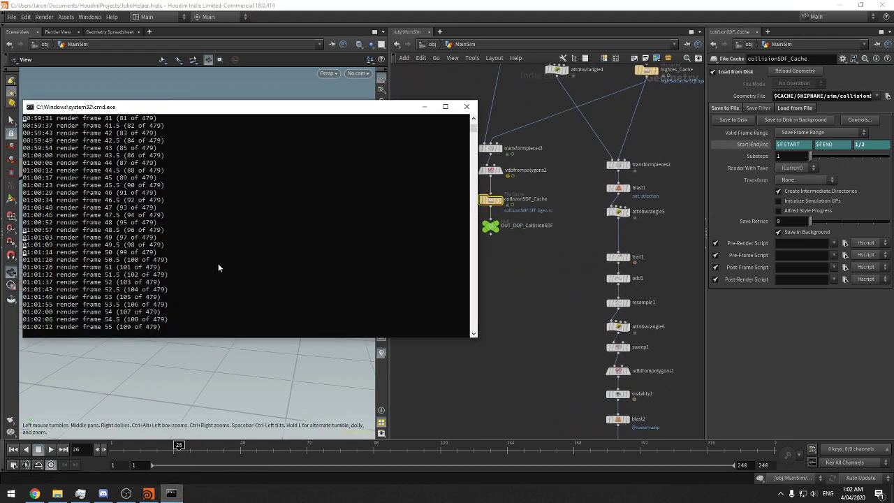
{"action": "left_click", "coordinate": [555, 210]}
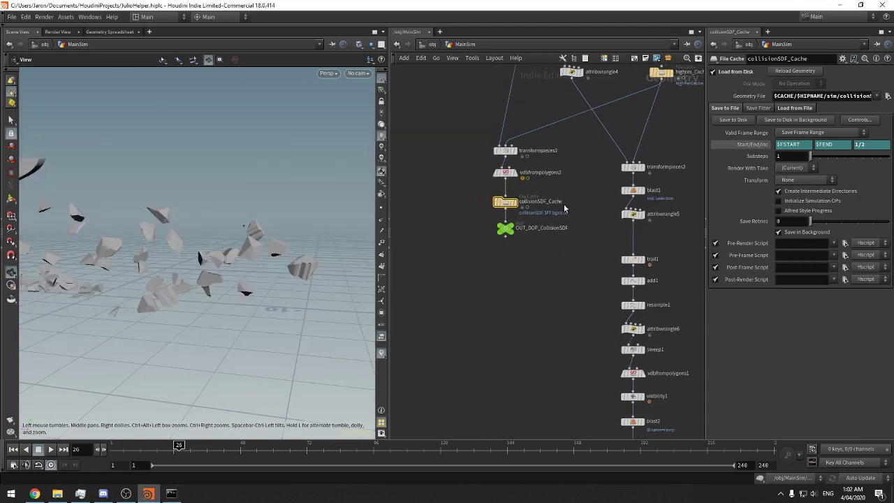
Display the LowresFractureA file cache near the start of the network and frame its geometry in the viewport
{"action": "middle_click_drag", "start_coordinate": [573, 181], "coordinate": [561, 384]}
{"action": "scroll", "coordinate": [428, 311], "scroll_direction": "down", "scroll_amount": 5}
{"action": "middle_click_drag", "start_coordinate": [423, 314], "coordinate": [484, 492]}
{"action": "middle_click_drag", "start_coordinate": [524, 257], "coordinate": [527, 342]}
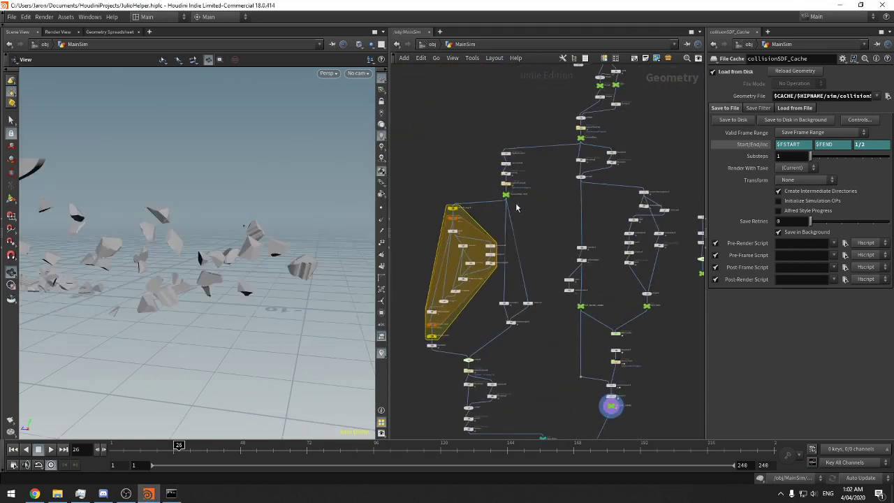
{"action": "scroll", "coordinate": [523, 197], "scroll_direction": "up", "scroll_amount": 3}
{"action": "middle_click_drag", "start_coordinate": [551, 178], "coordinate": [515, 215]}
{"action": "scroll", "coordinate": [567, 221], "scroll_direction": "down", "scroll_amount": 1}
{"action": "scroll", "coordinate": [622, 188], "scroll_direction": "up", "scroll_amount": 5}
{"action": "left_click", "coordinate": [541, 189]}
{"action": "key", "text": "space+g"}
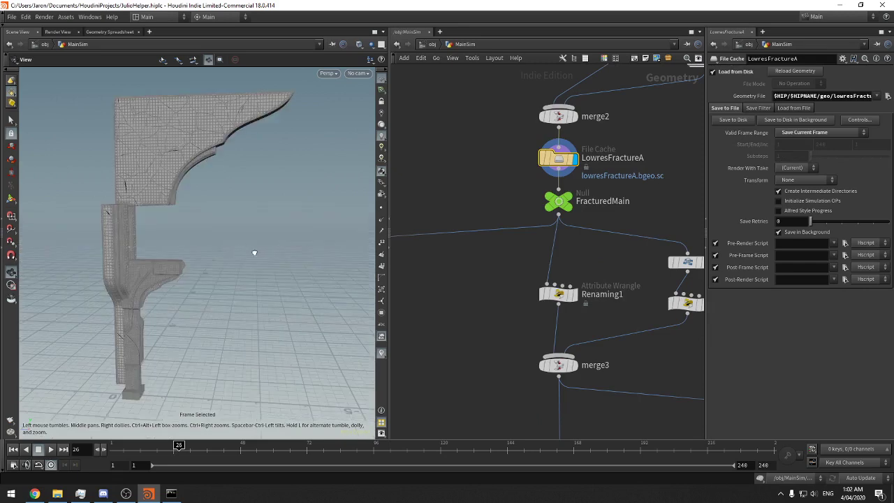
Inspect the low-res fractured model from another angle and display the Renaming1 attribute wrangle below FracturedMain
{"action": "mouse_move", "coordinate": [254, 253]}
{"action": "left_mouse_down"}
{"action": "mouse_move", "coordinate": [246, 256]}
{"action": "mouse_move", "coordinate": [281, 236]}
{"action": "mouse_move", "coordinate": [246, 262]}
{"action": "left_mouse_up"}
{"action": "left_click", "coordinate": [382, 209]}
{"action": "left_click", "coordinate": [382, 209]}
{"action": "middle_click_drag", "start_coordinate": [572, 256], "coordinate": [518, 230]}
{"action": "left_click", "coordinate": [529, 264]}
{"action": "left_click", "coordinate": [511, 263]}
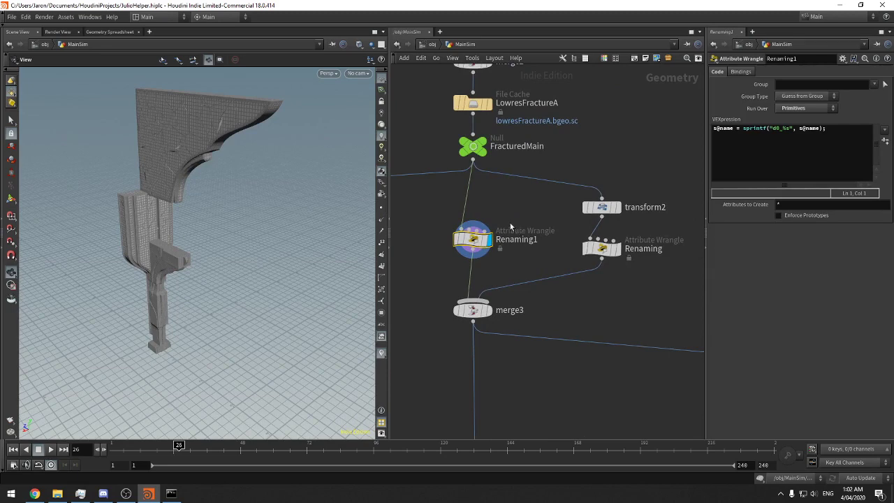
Locate the HighResFracture subnetwork and display its fractured geometry in the viewport
{"action": "scroll", "coordinate": [522, 228], "scroll_direction": "down", "scroll_amount": 5}
{"action": "middle_click_drag", "start_coordinate": [435, 240], "coordinate": [598, 219]}
{"action": "scroll", "coordinate": [542, 241], "scroll_direction": "up", "scroll_amount": 7}
{"action": "left_click", "coordinate": [457, 184]}
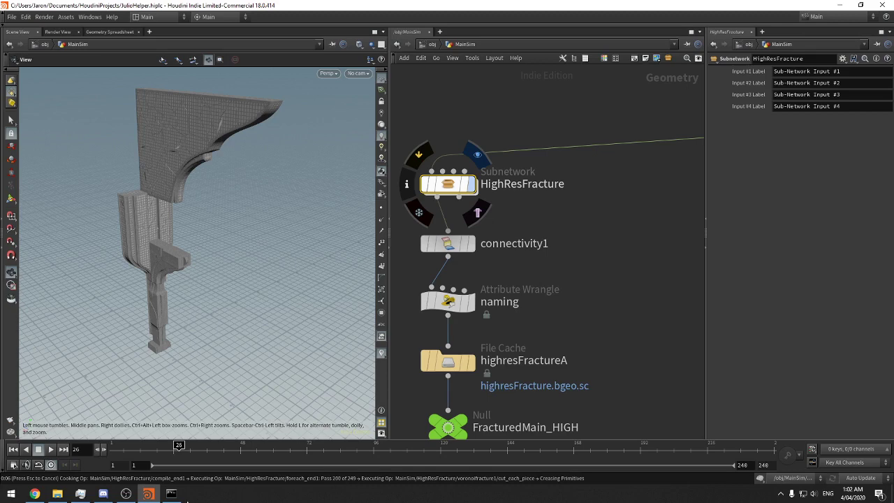
{"action": "mouse_move", "coordinate": [172, 493]}
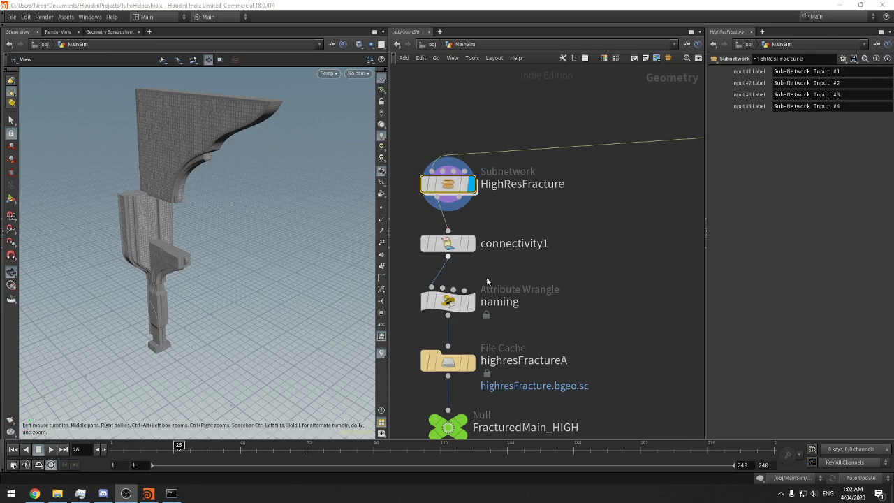
{"action": "left_click", "coordinate": [780, 494]}
{"action": "right_click", "coordinate": [772, 457]}
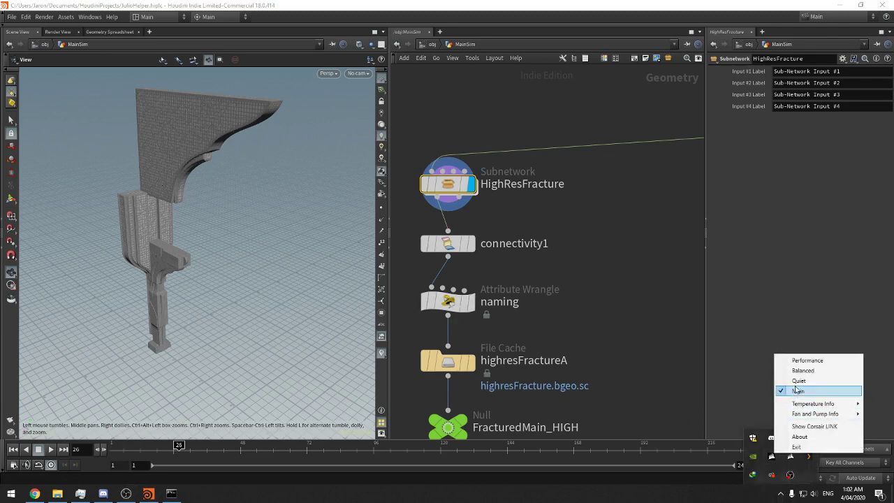
{"action": "left_click", "coordinate": [634, 328]}
Display the connectivity1 node below HighResFracture and examine the high-res fracture pieces up close in the viewport
{"action": "middle_click_drag", "start_coordinate": [600, 298], "coordinate": [635, 305]}
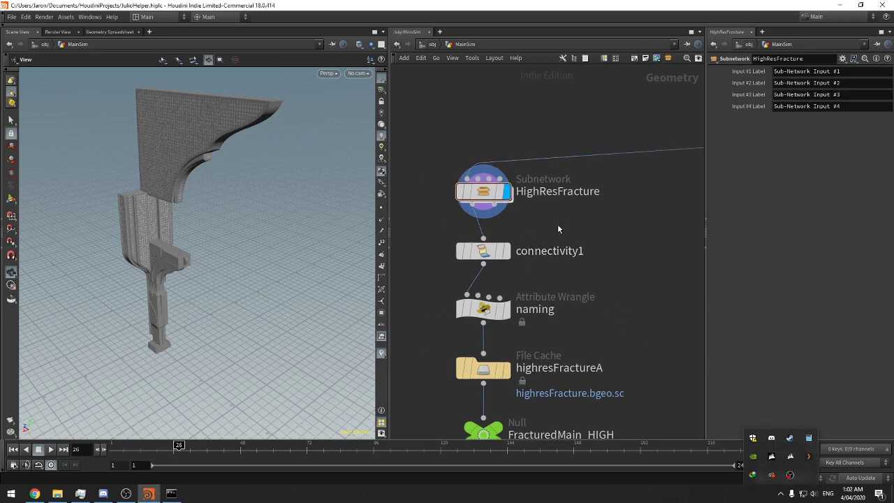
{"action": "left_click", "coordinate": [484, 193]}
{"action": "left_click_drag", "start_coordinate": [507, 283], "coordinate": [477, 314]}
{"action": "middle_click_drag", "start_coordinate": [612, 326], "coordinate": [618, 292]}
{"action": "left_click_drag", "start_coordinate": [610, 253], "coordinate": [387, 195]}
{"action": "left_click", "coordinate": [514, 217]}
{"action": "left_click_drag", "start_coordinate": [275, 262], "coordinate": [249, 102]}
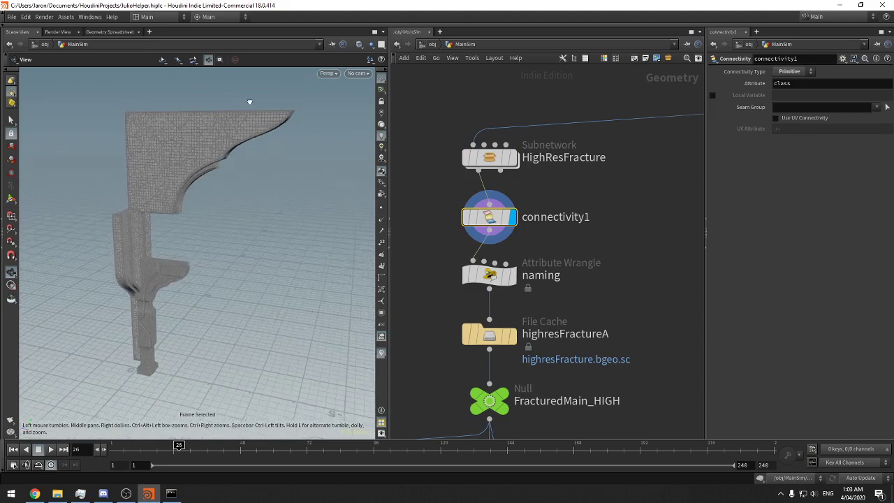
{"action": "right_click_drag", "start_coordinate": [249, 102], "coordinate": [370, 84]}
{"action": "left_click_drag", "start_coordinate": [370, 83], "coordinate": [257, 159]}
Show the naming wrangle's parameters in a wider pane and highlight the class attribute in its VEXpression
{"action": "left_click_drag", "start_coordinate": [627, 244], "coordinate": [497, 280]}
{"action": "middle_click_drag", "start_coordinate": [613, 259], "coordinate": [596, 264]}
{"action": "left_click_drag", "start_coordinate": [704, 138], "coordinate": [632, 138]}
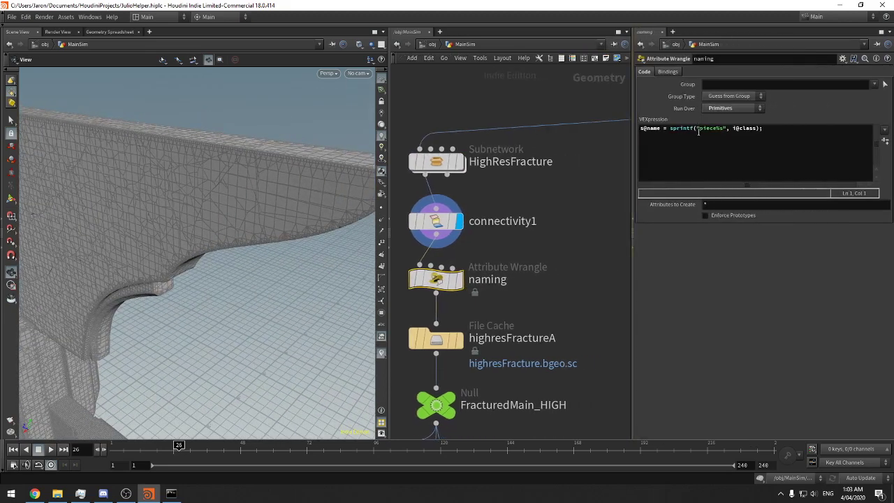
{"action": "left_click", "coordinate": [745, 128]}
{"action": "double_click", "coordinate": [746, 129]}
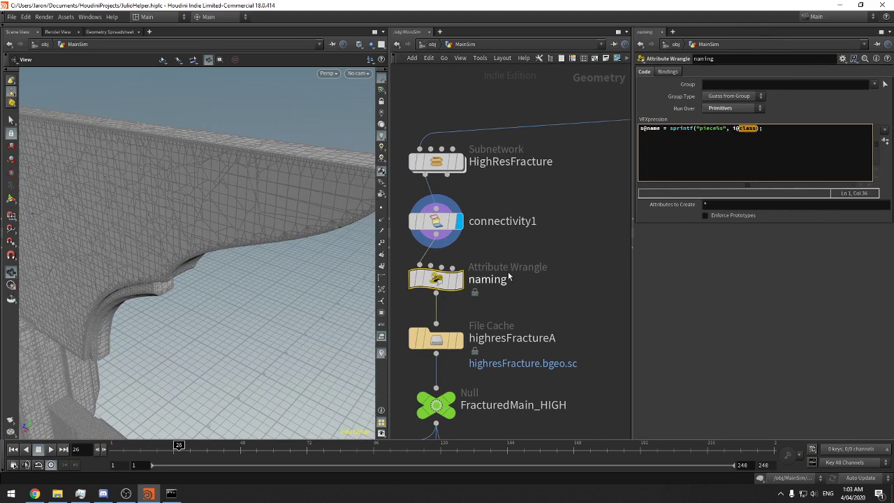
Display the naming wrangle and show its primitive attributes in an enlarged geometry spreadsheet
{"action": "left_click", "coordinate": [458, 279]}
{"action": "left_click", "coordinate": [110, 32]}
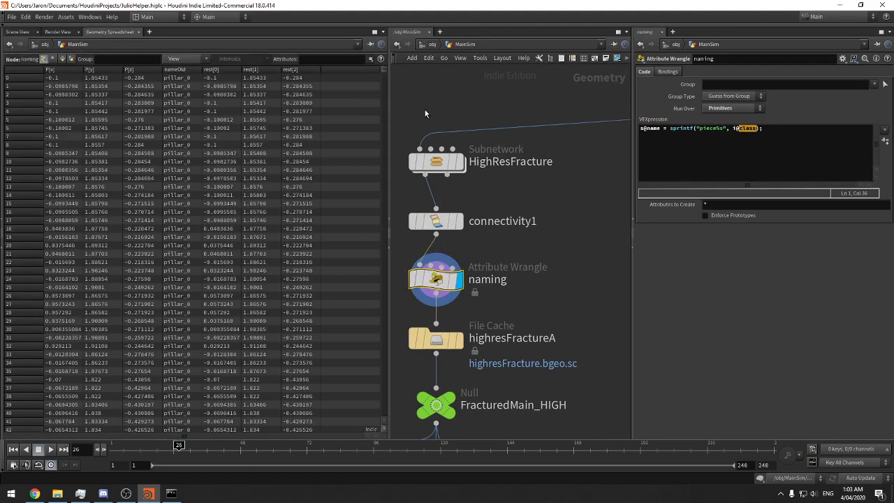
{"action": "left_click_drag", "start_coordinate": [391, 85], "coordinate": [485, 85]}
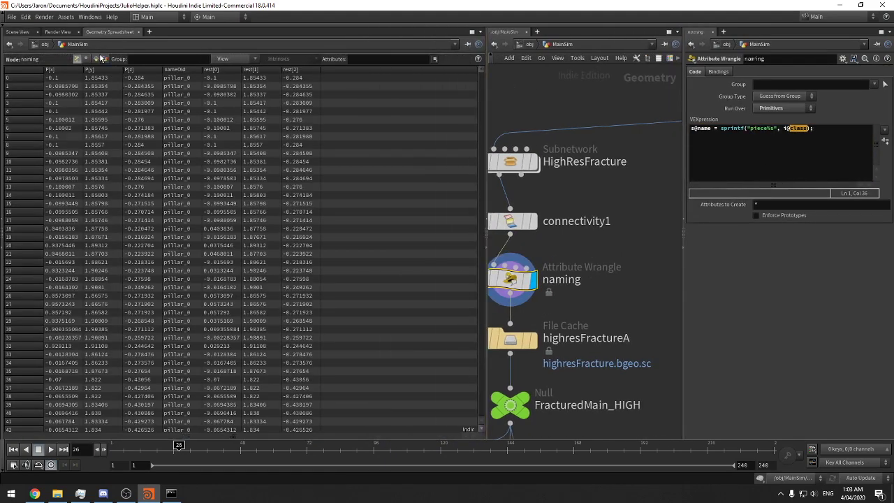
{"action": "left_click", "coordinate": [97, 59]}
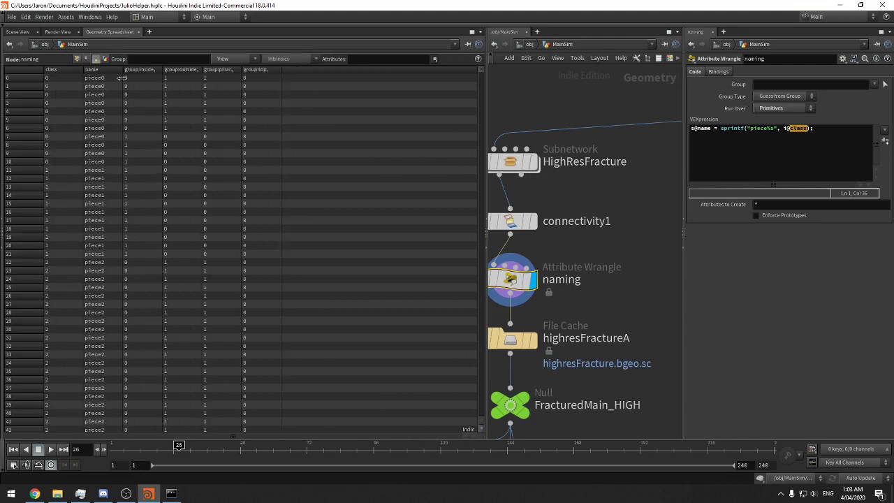
Sort the primitives by name in descending and ascending order, and switch the spreadsheet to point attributes
{"action": "left_click", "coordinate": [116, 70]}
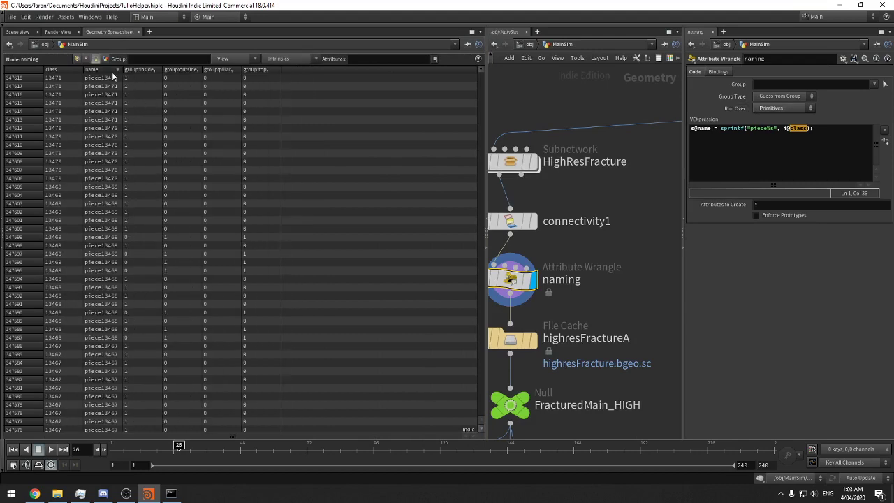
{"action": "left_click", "coordinate": [111, 70]}
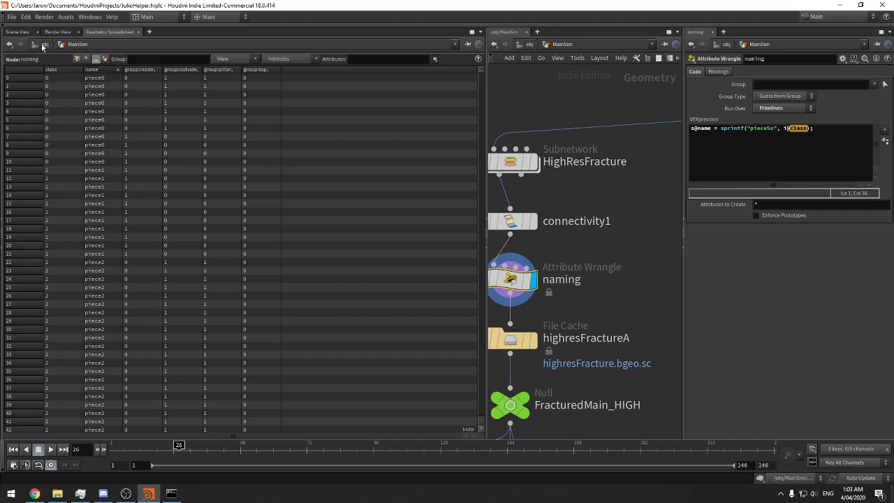
{"action": "left_click", "coordinate": [76, 60]}
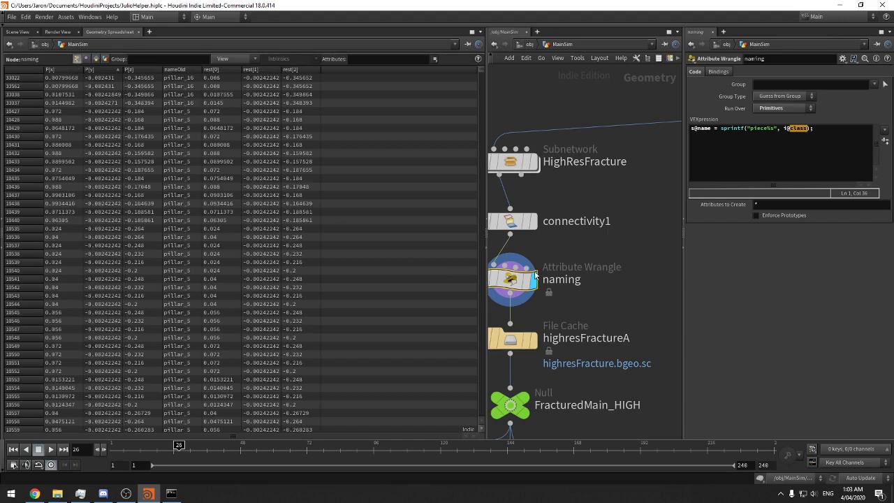
Select the assemble3 node downstream to inspect its packed piece names and transferred nameOld attribute
{"action": "scroll", "coordinate": [596, 243], "scroll_direction": "down", "scroll_amount": 5}
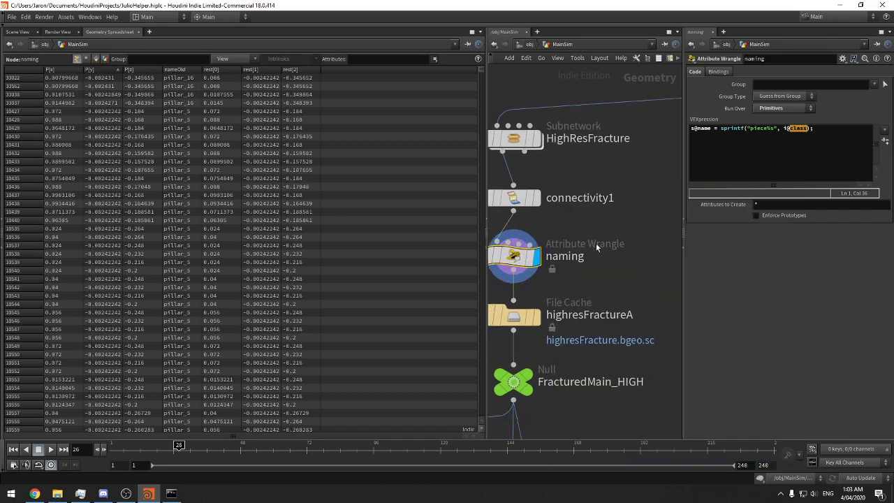
{"action": "middle_click_drag", "start_coordinate": [640, 278], "coordinate": [636, 181]}
{"action": "left_click_drag", "start_coordinate": [587, 294], "coordinate": [562, 335]}
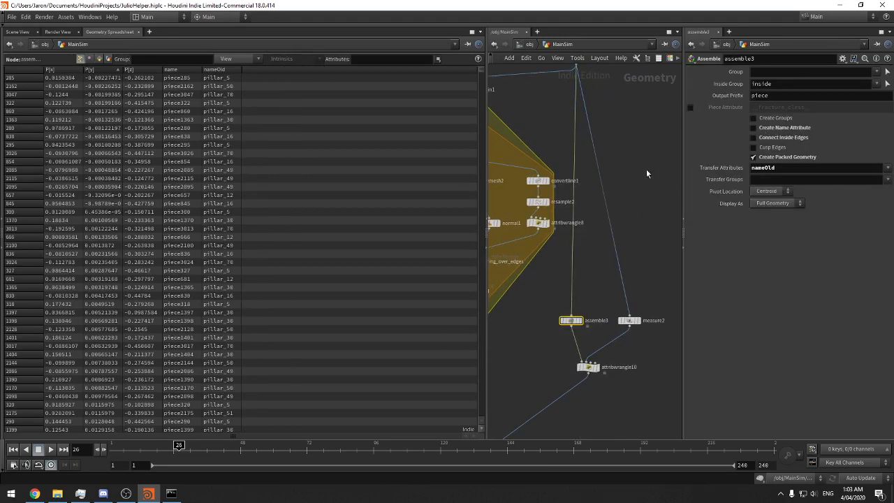
Display the highresFractureA file cache, widen its parameter pane and highlight the file name in its geometry path
{"action": "middle_click_drag", "start_coordinate": [646, 169], "coordinate": [648, 341]}
{"action": "scroll", "coordinate": [584, 285], "scroll_direction": "up", "scroll_amount": 4}
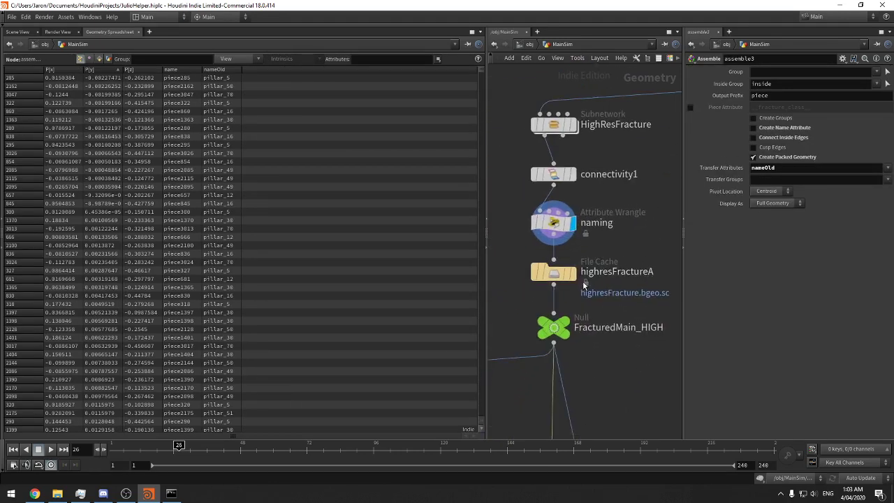
{"action": "left_click", "coordinate": [553, 272]}
{"action": "scroll", "coordinate": [625, 259], "scroll_direction": "down", "scroll_amount": 1}
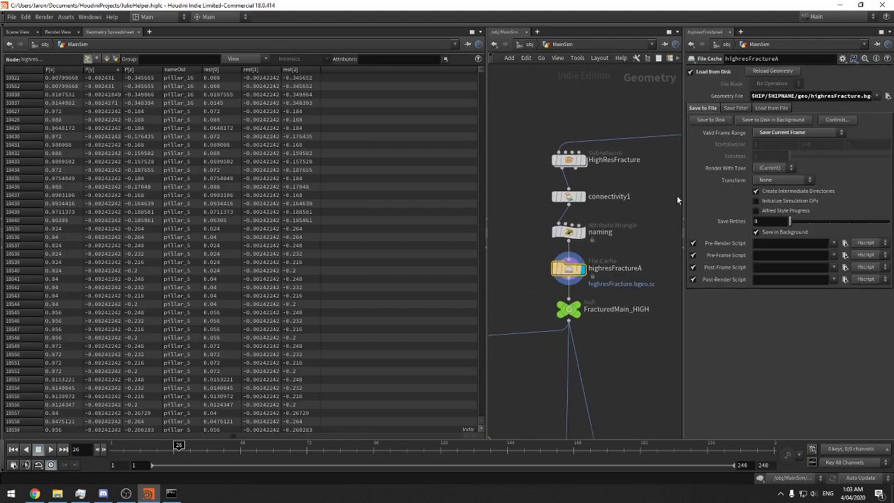
{"action": "left_click_drag", "start_coordinate": [683, 200], "coordinate": [603, 194]}
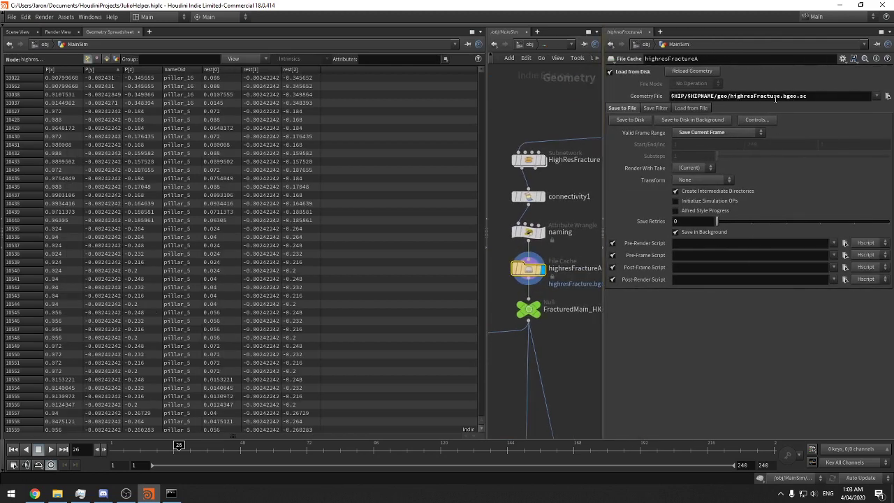
{"action": "left_click_drag", "start_coordinate": [781, 98], "coordinate": [730, 101]}
Rename the highresFractureA file cache node as highresFracture
{"action": "middle_click_drag", "start_coordinate": [584, 275], "coordinate": [544, 275]}
{"action": "double_click", "coordinate": [554, 266]}
{"action": "key", "text": "BackSpace"}
{"action": "key", "text": "Return"}
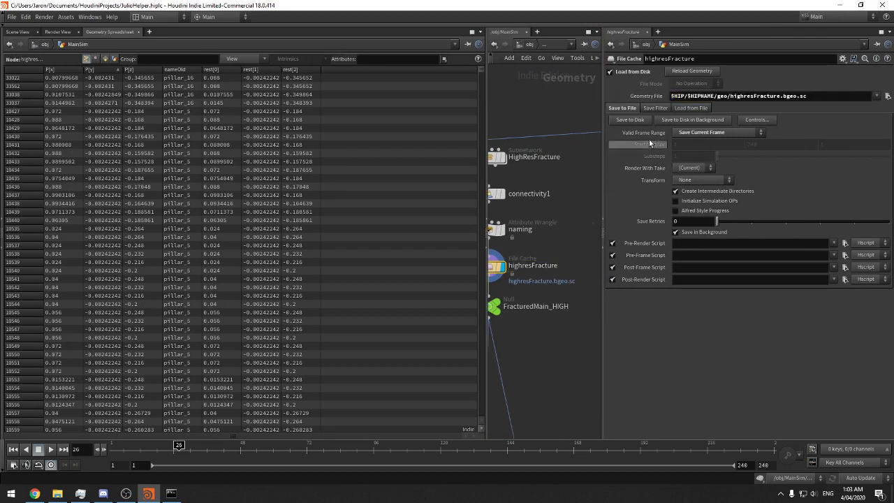
Browse the saved fracture files in the geo folder from highresFracture's geometry file path, and cancel the file chooser
{"action": "left_click_drag", "start_coordinate": [780, 98], "coordinate": [752, 98]}
{"action": "middle_click_drag", "start_coordinate": [519, 319], "coordinate": [529, 271]}
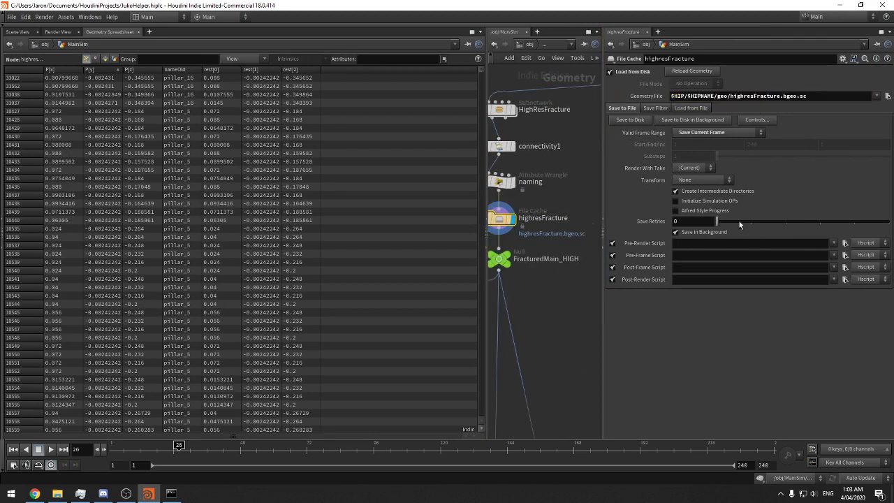
{"action": "left_click", "coordinate": [886, 98]}
{"action": "left_click_drag", "start_coordinate": [712, 16], "coordinate": [428, 73]}
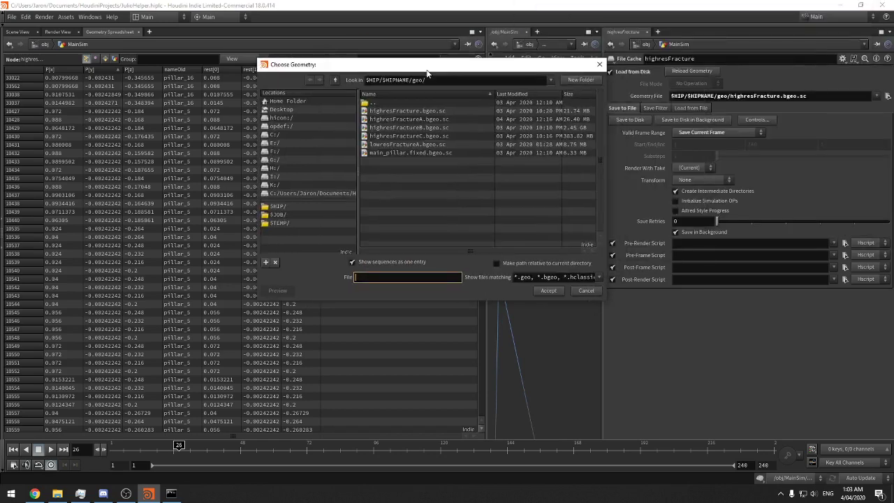
{"action": "left_click_drag", "start_coordinate": [603, 137], "coordinate": [720, 139]}
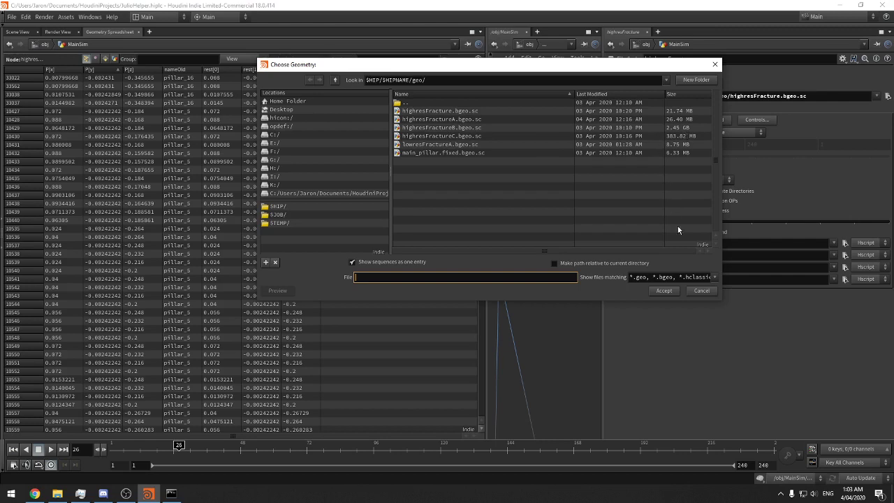
{"action": "left_click", "coordinate": [700, 290]}
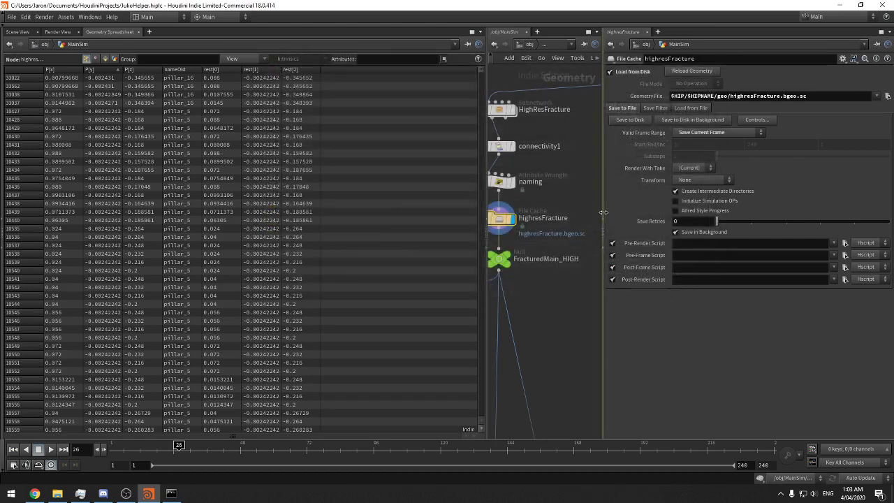
Select the nodes in the yellow network box beside FracturedMain_HIGH, and undo the accidental node change
{"action": "left_click_drag", "start_coordinate": [603, 212], "coordinate": [661, 212]}
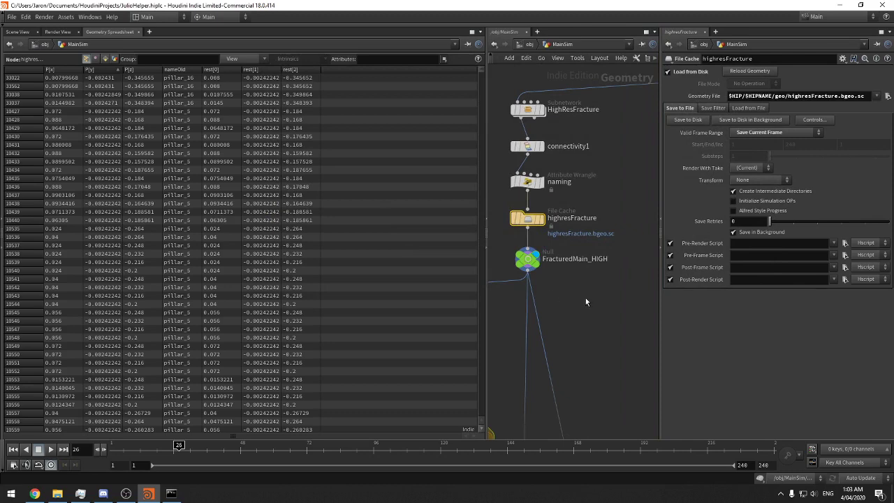
{"action": "scroll", "coordinate": [601, 293], "scroll_direction": "down", "scroll_amount": 5}
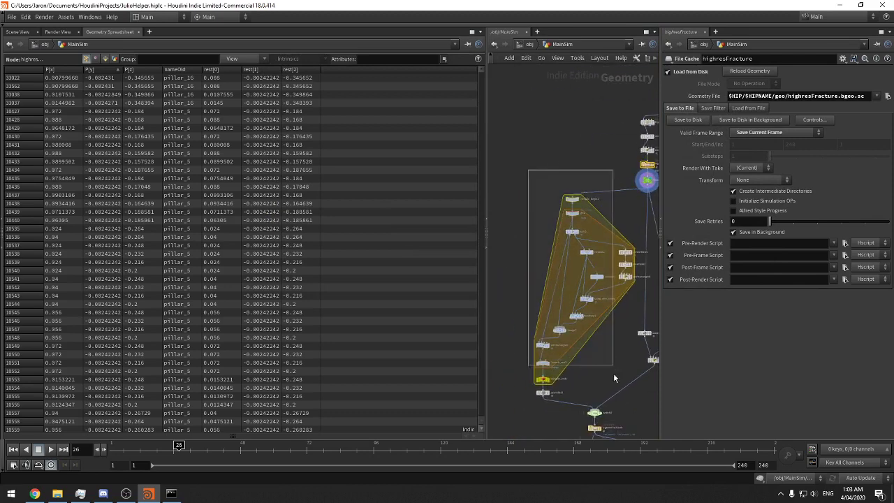
{"action": "left_click_drag", "start_coordinate": [613, 378], "coordinate": [632, 412]}
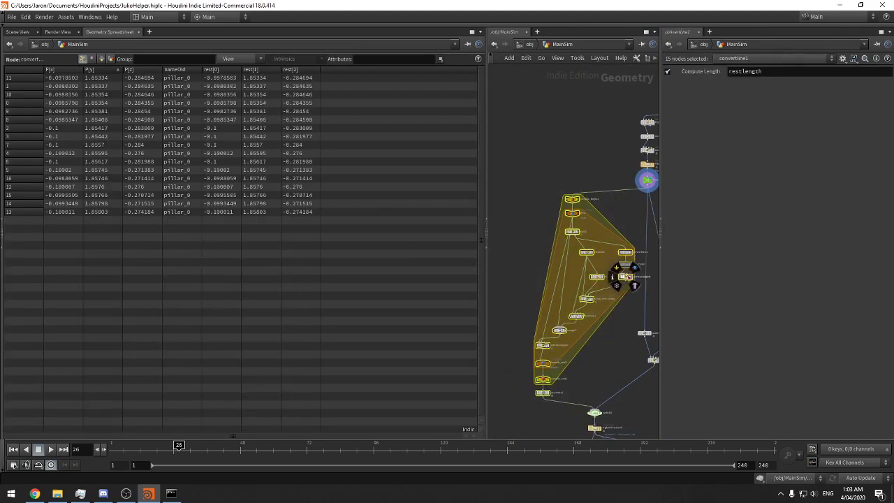
{"action": "left_click_drag", "start_coordinate": [609, 288], "coordinate": [557, 278]}
{"action": "key", "text": "ctrl+z"}
Survey the network downstream of FracturedMain_HIGH and widen the network pane
{"action": "middle_click_drag", "start_coordinate": [646, 309], "coordinate": [584, 230]}
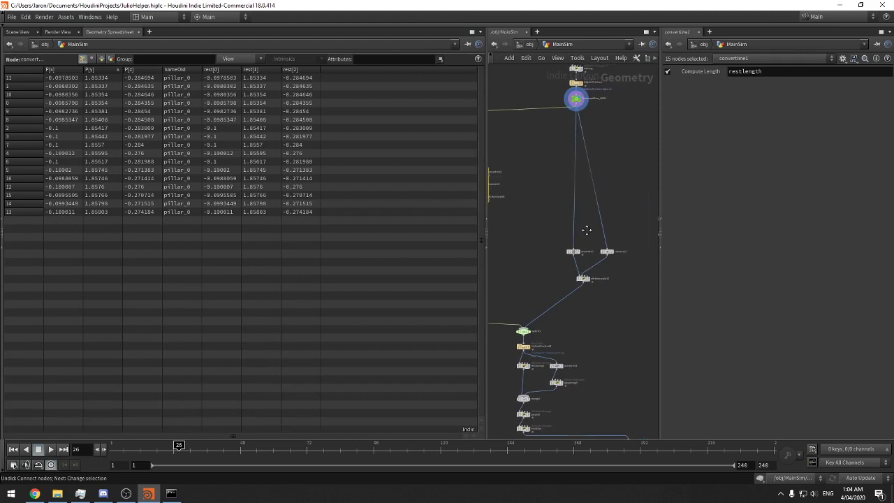
{"action": "scroll", "coordinate": [584, 229], "scroll_direction": "up", "scroll_amount": 2}
{"action": "right_click_drag", "start_coordinate": [601, 228], "coordinate": [598, 225]}
{"action": "middle_click_drag", "start_coordinate": [597, 225], "coordinate": [577, 241]}
{"action": "right_click_drag", "start_coordinate": [577, 242], "coordinate": [576, 300]}
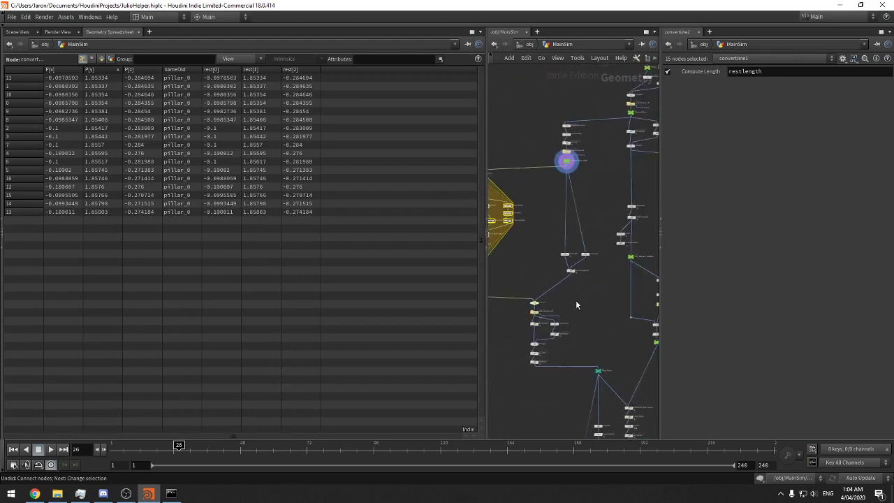
{"action": "middle_click_drag", "start_coordinate": [576, 300], "coordinate": [578, 271]}
{"action": "right_click_drag", "start_coordinate": [578, 270], "coordinate": [592, 261]}
{"action": "middle_click_drag", "start_coordinate": [592, 260], "coordinate": [596, 235]}
{"action": "right_click_drag", "start_coordinate": [599, 237], "coordinate": [564, 271]}
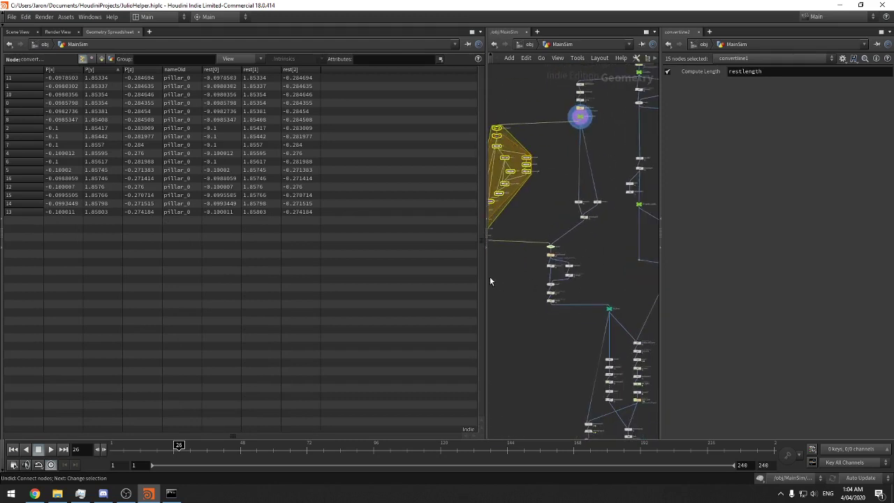
{"action": "left_click_drag", "start_coordinate": [487, 280], "coordinate": [378, 280]}
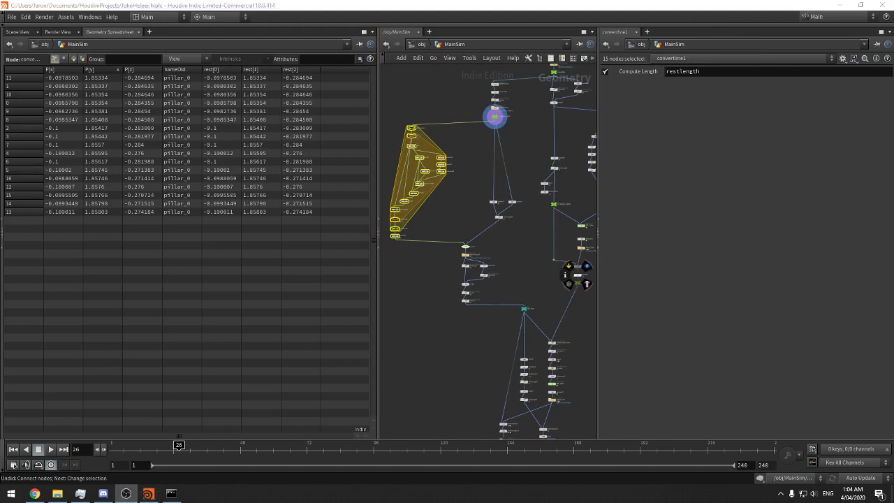
Select and display the transform_with_lowres wrangle, and frame its transformed pieces in the scene view
{"action": "middle_click_drag", "start_coordinate": [546, 326], "coordinate": [511, 264]}
{"action": "right_click_drag", "start_coordinate": [512, 258], "coordinate": [559, 288]}
{"action": "left_click", "coordinate": [518, 318]}
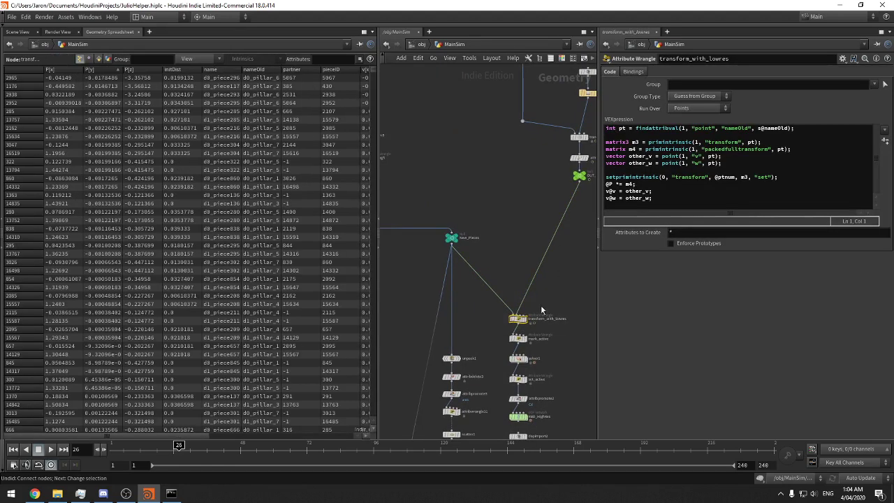
{"action": "left_click", "coordinate": [18, 32]}
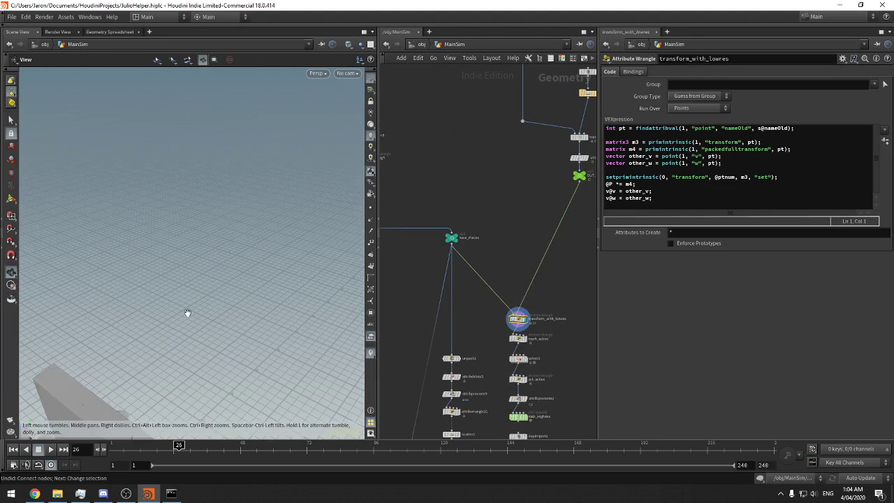
{"action": "key", "text": "f"}
{"action": "left_click_drag", "start_coordinate": [224, 290], "coordinate": [252, 289]}
Select the measure2 node below FracturedMain_HIGH to inspect its area measurement settings
{"action": "middle_click_drag", "start_coordinate": [578, 386], "coordinate": [567, 249]}
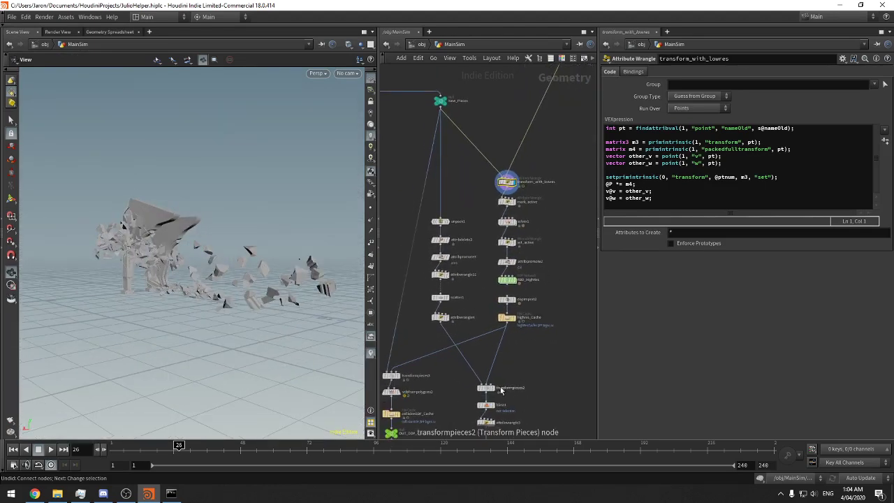
{"action": "middle_click_drag", "start_coordinate": [383, 174], "coordinate": [532, 421]}
{"action": "middle_click_drag", "start_coordinate": [535, 166], "coordinate": [488, 361]}
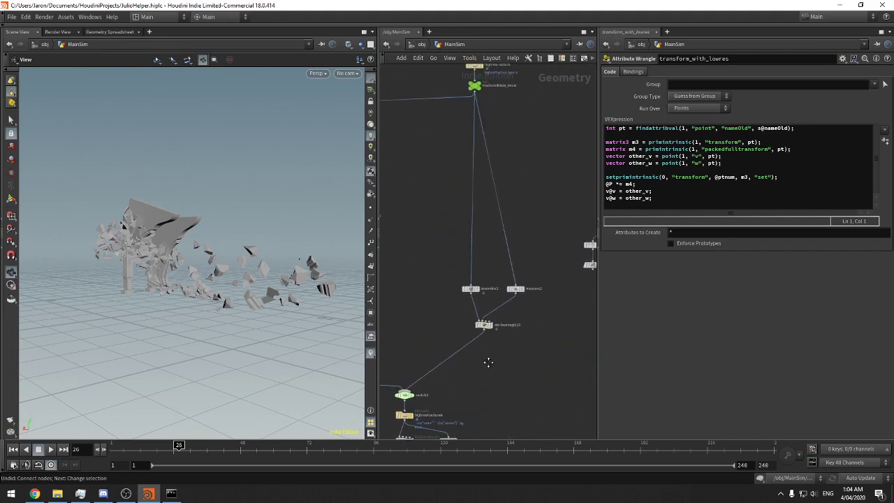
{"action": "left_click_drag", "start_coordinate": [530, 255], "coordinate": [504, 304]}
{"action": "middle_click_drag", "start_coordinate": [485, 284], "coordinate": [496, 299]}
{"action": "middle_click_drag", "start_coordinate": [518, 371], "coordinate": [523, 339]}
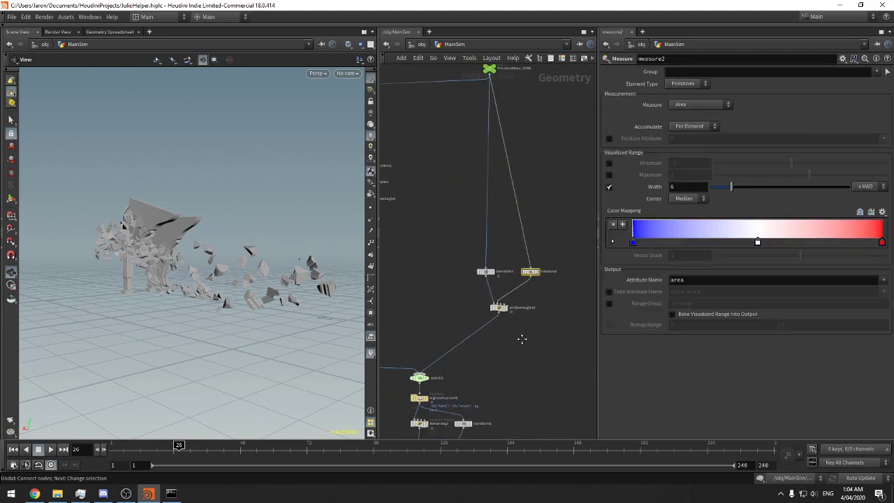
Examine the fractured pieces up close in the scene view and switch the shading to wireframe
{"action": "left_click_drag", "start_coordinate": [293, 314], "coordinate": [419, 265]}
{"action": "scroll", "coordinate": [296, 280], "scroll_direction": "up", "scroll_amount": 6}
{"action": "middle_click_drag", "start_coordinate": [419, 265], "coordinate": [460, 267]}
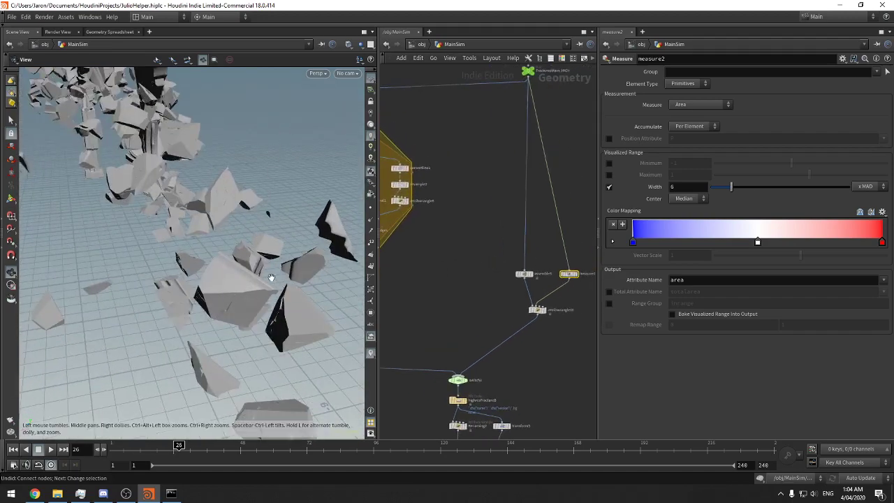
{"action": "key", "text": "w"}
{"action": "mouse_move", "coordinate": [271, 277]}
{"action": "left_mouse_down"}
{"action": "mouse_move", "coordinate": [275, 261]}
{"action": "mouse_move", "coordinate": [239, 296]}
{"action": "mouse_move", "coordinate": [214, 293]}
{"action": "mouse_move", "coordinate": [292, 318]}
{"action": "mouse_move", "coordinate": [292, 329]}
{"action": "left_mouse_up"}
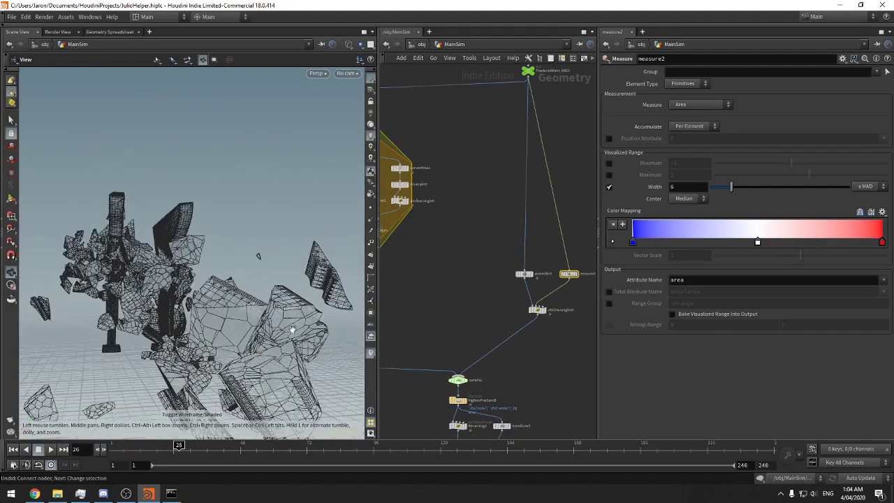
Inspect the area-summing VEX code in attribwrangle10, and reselect measure2
{"action": "left_click", "coordinate": [524, 273]}
{"action": "left_click_drag", "start_coordinate": [558, 328], "coordinate": [497, 282]}
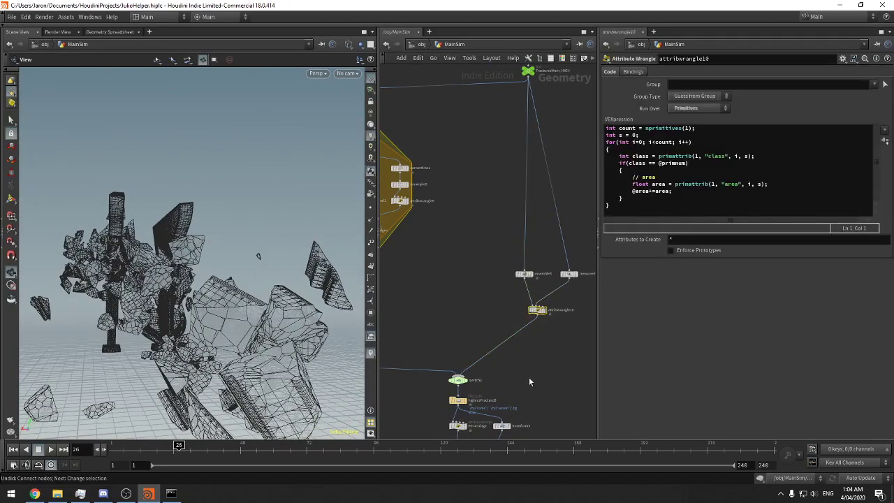
{"action": "middle_click_drag", "start_coordinate": [528, 377], "coordinate": [526, 177]}
{"action": "middle_click_drag", "start_coordinate": [536, 296], "coordinate": [463, 214]}
{"action": "mouse_move", "coordinate": [533, 329]}
{"action": "middle_mouse_down"}
{"action": "mouse_move", "coordinate": [523, 291]}
{"action": "mouse_move", "coordinate": [579, 377]}
{"action": "middle_mouse_up"}
{"action": "middle_click_drag", "start_coordinate": [463, 222], "coordinate": [467, 289]}
{"action": "middle_click_drag", "start_coordinate": [520, 134], "coordinate": [475, 311]}
{"action": "left_click", "coordinate": [475, 238]}
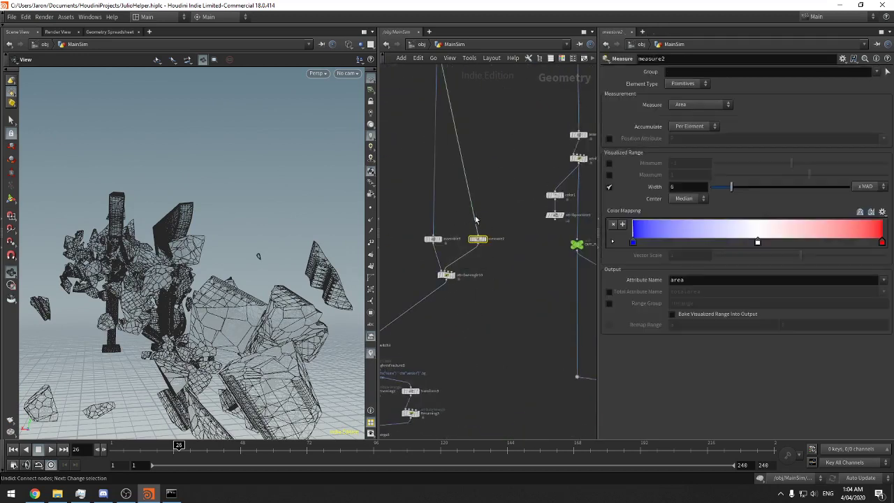
Select assemble3 and open its node info to examine the packed piece count and nameOld attribute
{"action": "middle_click_drag", "start_coordinate": [468, 184], "coordinate": [468, 206]}
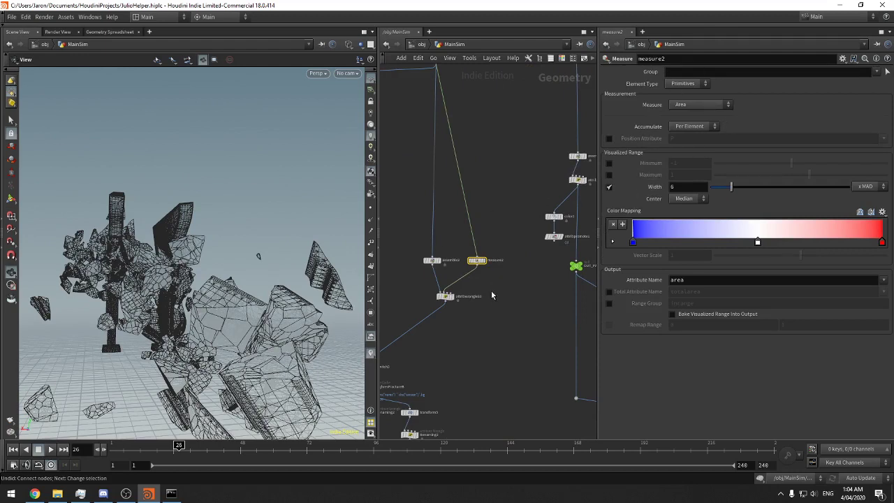
{"action": "scroll", "coordinate": [447, 287], "scroll_direction": "up", "scroll_amount": 2}
{"action": "right_click_drag", "start_coordinate": [527, 279], "coordinate": [542, 271]}
{"action": "left_click_drag", "start_coordinate": [443, 207], "coordinate": [377, 282]}
{"action": "middle_click_drag", "start_coordinate": [420, 209], "coordinate": [496, 242]}
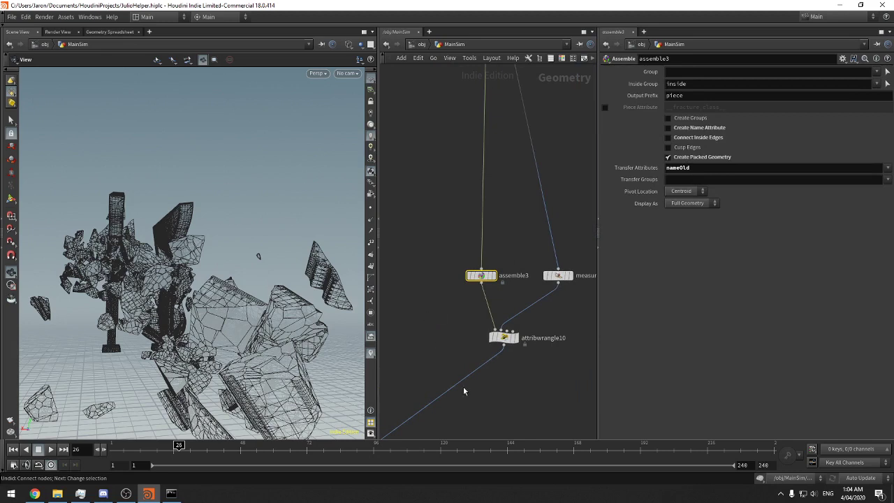
{"action": "middle_click_drag", "start_coordinate": [463, 387], "coordinate": [475, 316]}
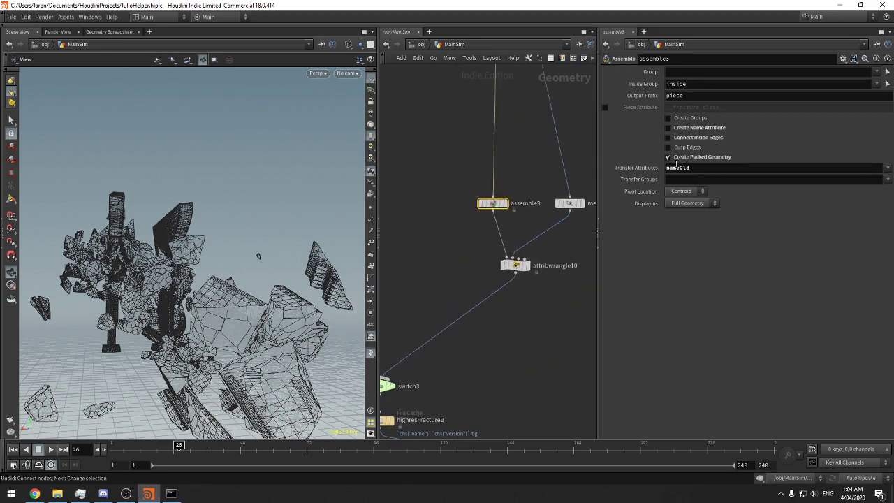
{"action": "middle_click", "coordinate": [502, 203]}
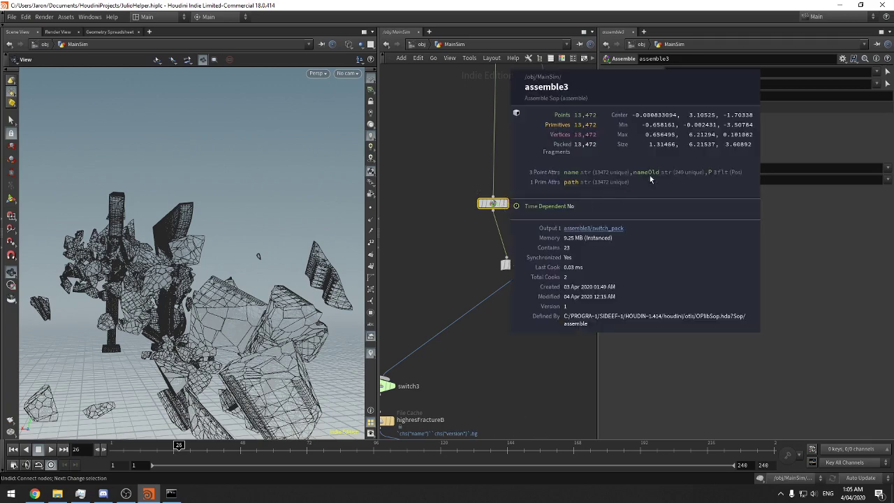
Select the low-res DOP import node together with the lowres_Cache file cache to inspect the cache settings
{"action": "scroll", "coordinate": [536, 265], "scroll_direction": "down", "scroll_amount": 5}
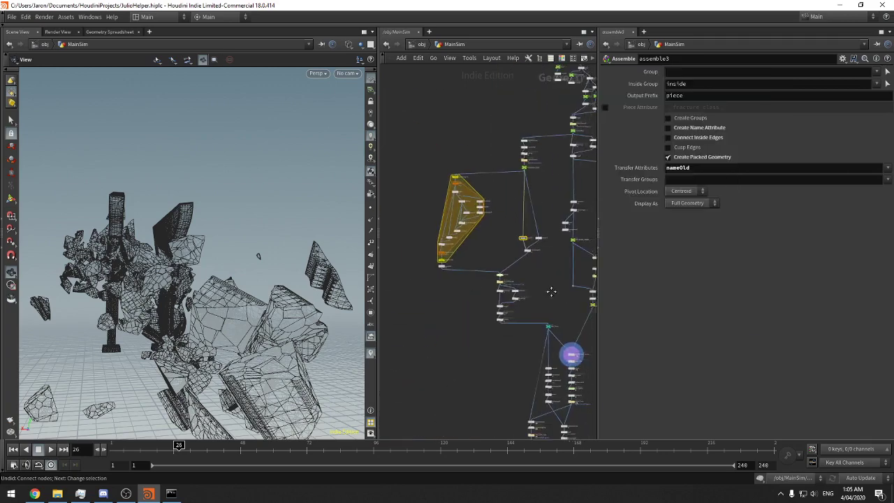
{"action": "scroll", "coordinate": [537, 278], "scroll_direction": "up", "scroll_amount": 5}
{"action": "middle_click_drag", "start_coordinate": [563, 233], "coordinate": [563, 245]}
{"action": "left_click_drag", "start_coordinate": [523, 225], "coordinate": [489, 264]}
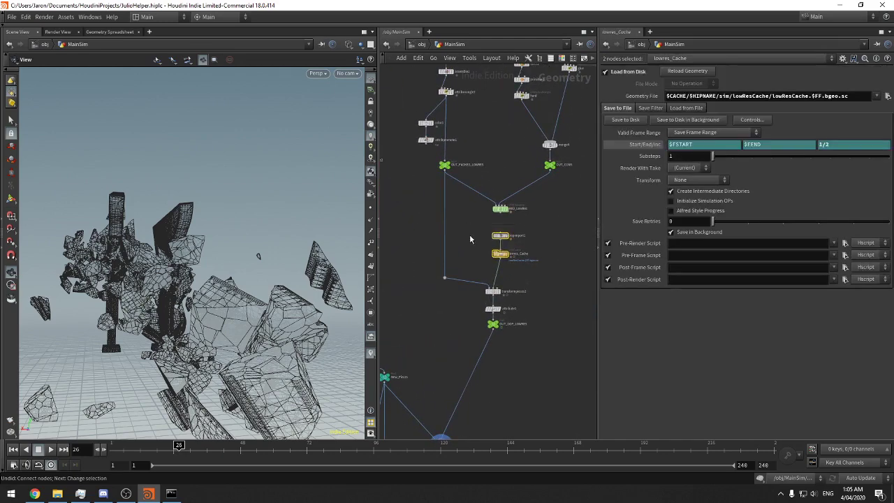
Return to the assemble3 node and reopen its node info to compare its point attributes
{"action": "middle_click_drag", "start_coordinate": [387, 208], "coordinate": [519, 317]}
{"action": "left_click", "coordinate": [453, 271]}
{"action": "middle_click", "coordinate": [451, 274]}
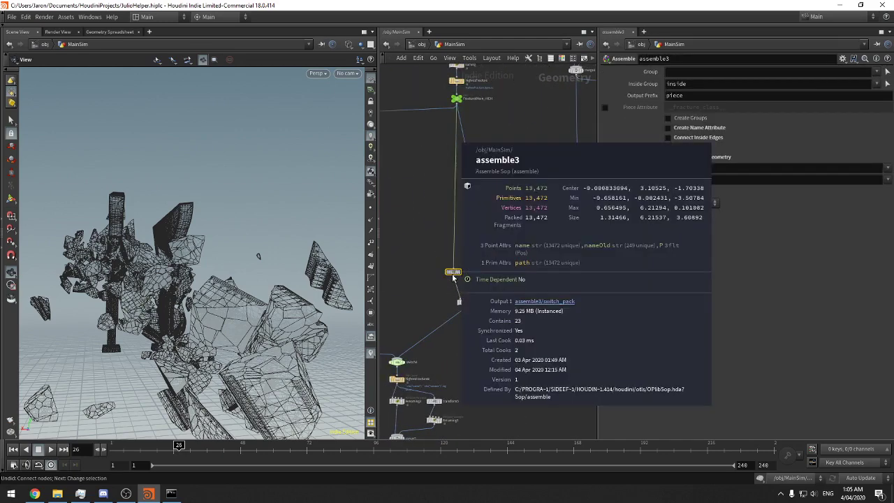
Select transformpieces1 and the attribute node above OUT_DOP_LOWRES to inspect how the low-res pieces are matched
{"action": "scroll", "coordinate": [447, 272], "scroll_direction": "down", "scroll_amount": 5}
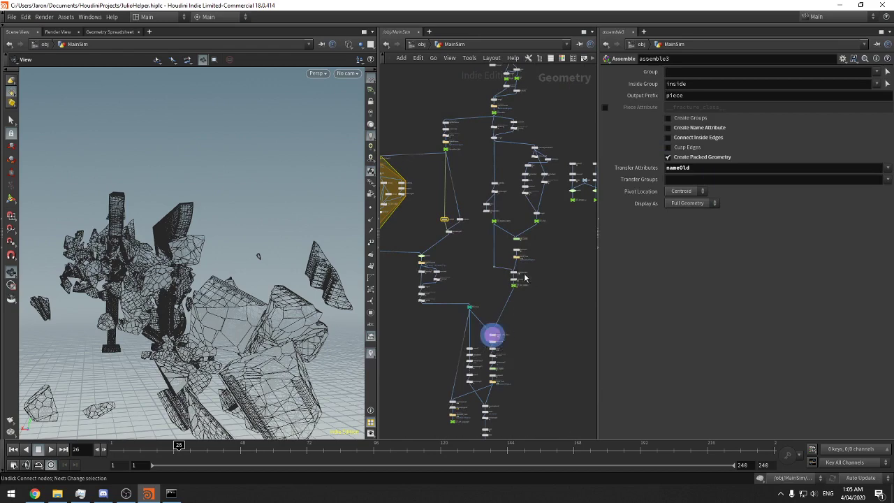
{"action": "scroll", "coordinate": [528, 279], "scroll_direction": "up", "scroll_amount": 5}
{"action": "left_click", "coordinate": [482, 264]}
{"action": "left_click", "coordinate": [483, 289]}
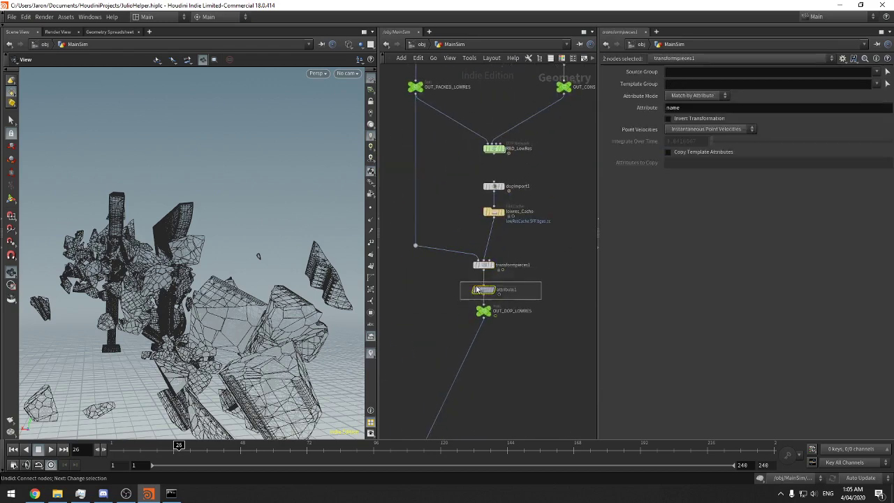
Select attribwrangle10, widen its parameter pane and place the cursor in its VEX code
{"action": "scroll", "coordinate": [513, 273], "scroll_direction": "down", "scroll_amount": 8}
{"action": "middle_click_drag", "start_coordinate": [460, 222], "coordinate": [528, 213]}
{"action": "scroll", "coordinate": [508, 228], "scroll_direction": "up", "scroll_amount": 6}
{"action": "left_click", "coordinate": [509, 197]}
{"action": "left_click", "coordinate": [469, 195]}
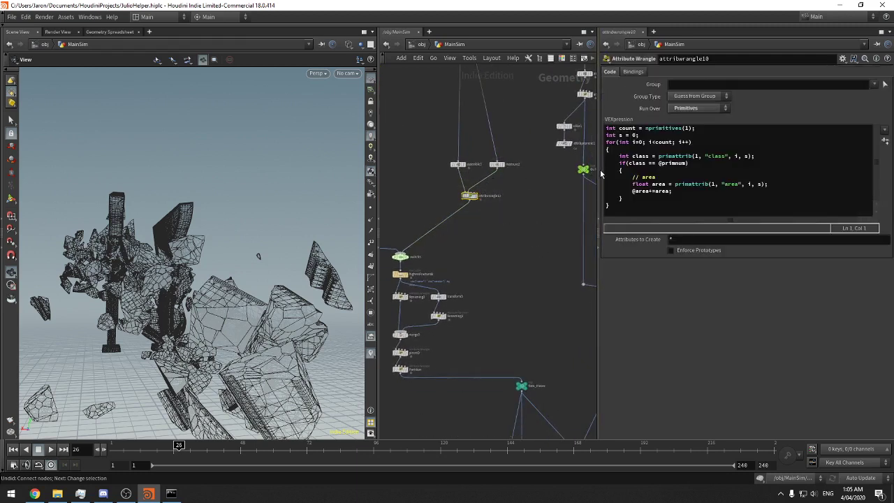
{"action": "left_click_drag", "start_coordinate": [599, 174], "coordinate": [558, 171]}
{"action": "left_click", "coordinate": [643, 152]}
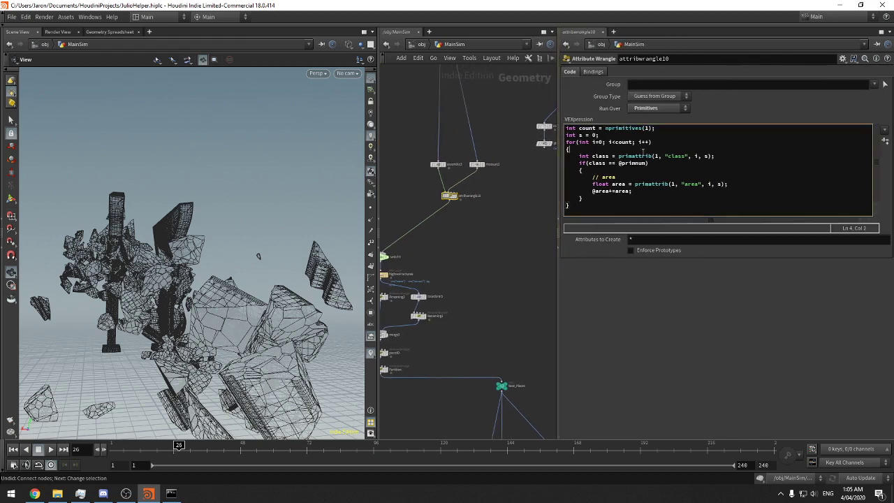
Compare assemble3's settings with attribwrangle10's code, and request attribwrangle10's node info
{"action": "middle_click_drag", "start_coordinate": [499, 227], "coordinate": [539, 279]}
{"action": "scroll", "coordinate": [500, 260], "scroll_direction": "up", "scroll_amount": 3}
{"action": "middle_click_drag", "start_coordinate": [463, 257], "coordinate": [500, 250]}
{"action": "scroll", "coordinate": [481, 259], "scroll_direction": "down", "scroll_amount": 4}
{"action": "scroll", "coordinate": [493, 264], "scroll_direction": "up", "scroll_amount": 1}
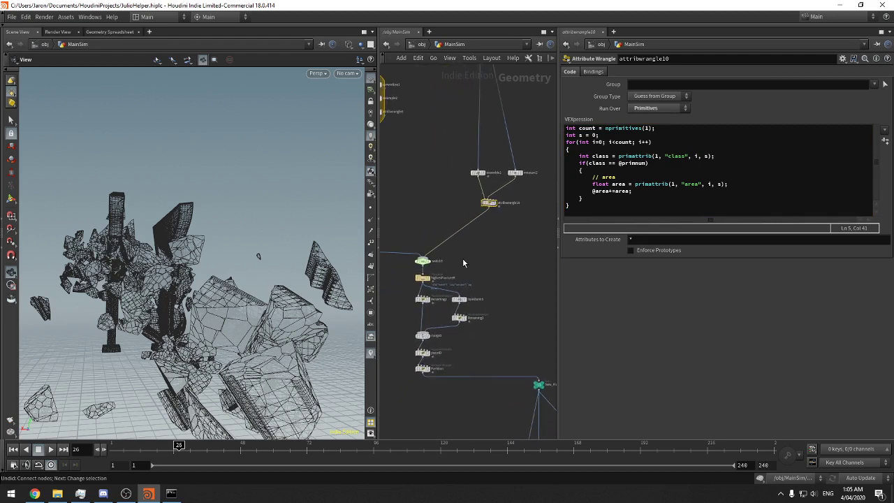
{"action": "left_click", "coordinate": [477, 173]}
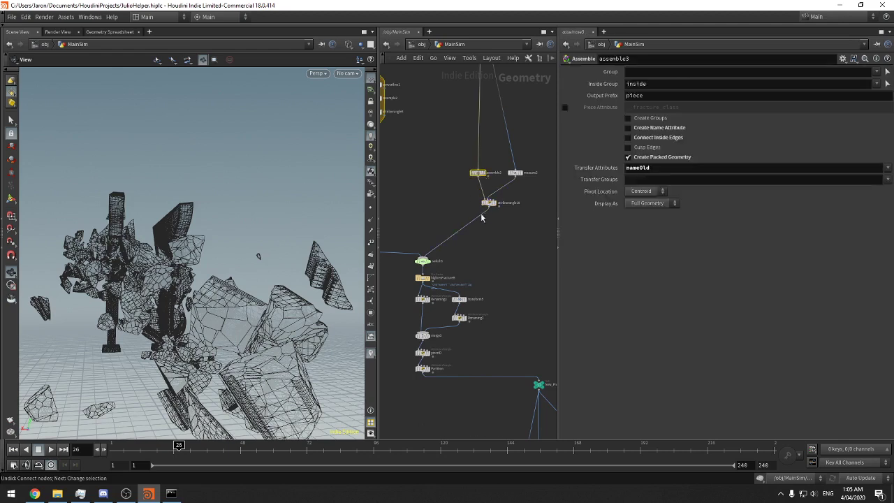
{"action": "left_click", "coordinate": [489, 202]}
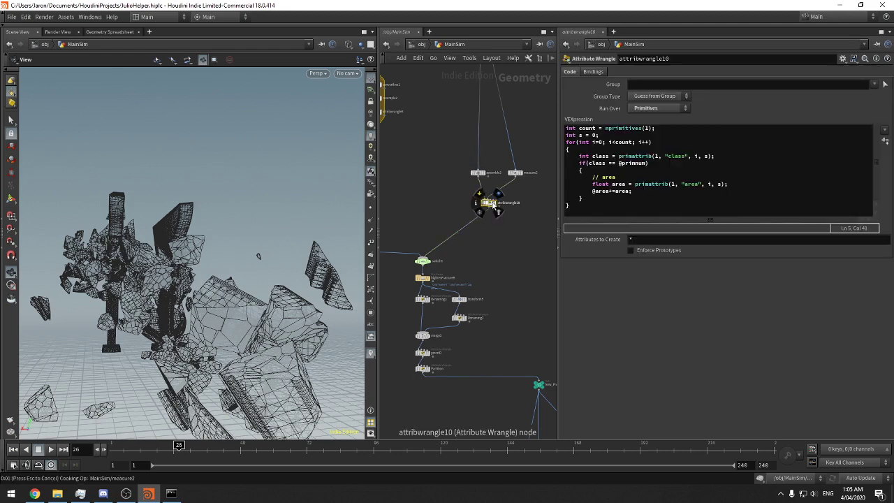
{"action": "middle_click", "coordinate": [484, 204]}
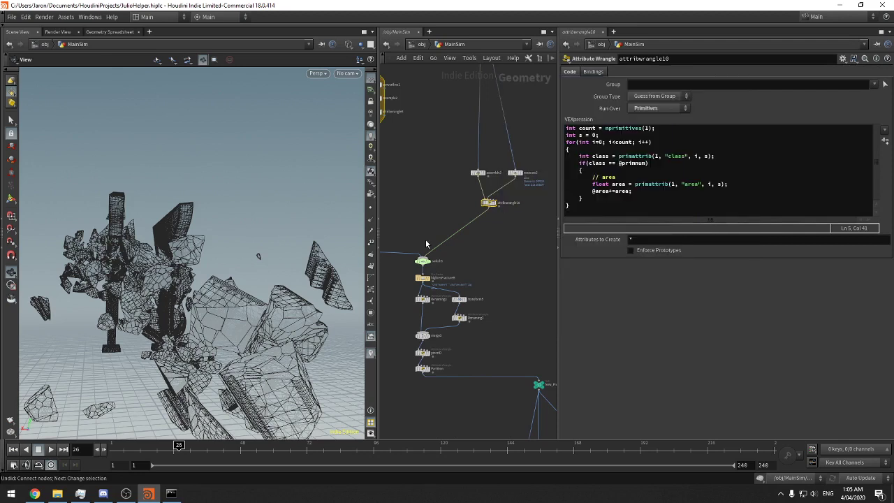
Select the highresFractureB file cache below switch3 and widen its parameter pane to examine its name and version path
{"action": "scroll", "coordinate": [454, 254], "scroll_direction": "up", "scroll_amount": 4}
{"action": "middle_click_drag", "start_coordinate": [447, 268], "coordinate": [471, 254]}
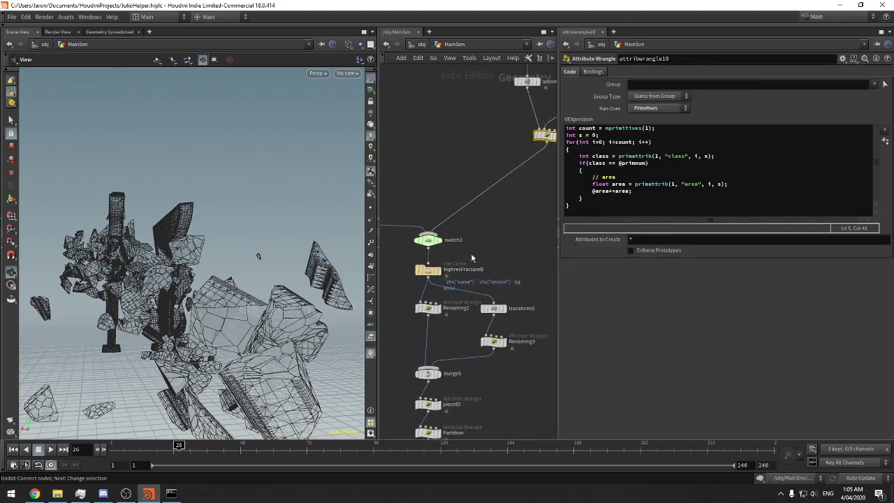
{"action": "left_click_drag", "start_coordinate": [505, 245], "coordinate": [401, 280]}
{"action": "middle_click_drag", "start_coordinate": [469, 253], "coordinate": [503, 245]}
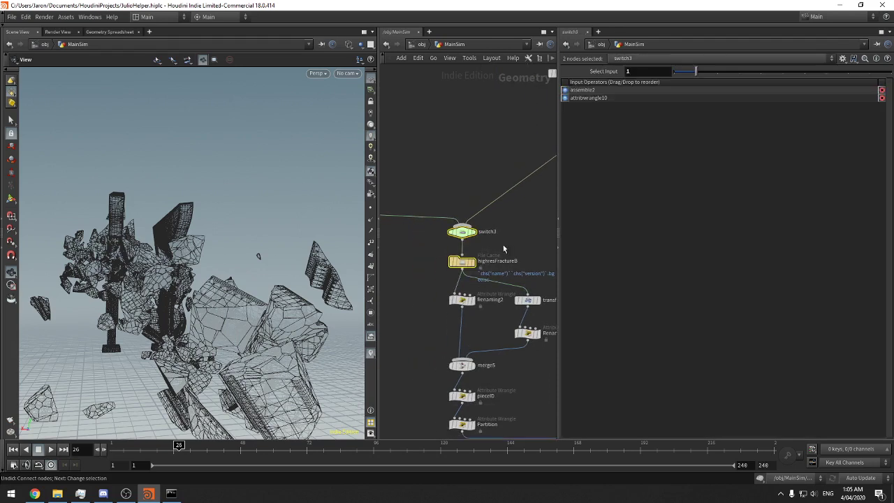
{"action": "left_click_drag", "start_coordinate": [503, 245], "coordinate": [427, 277]}
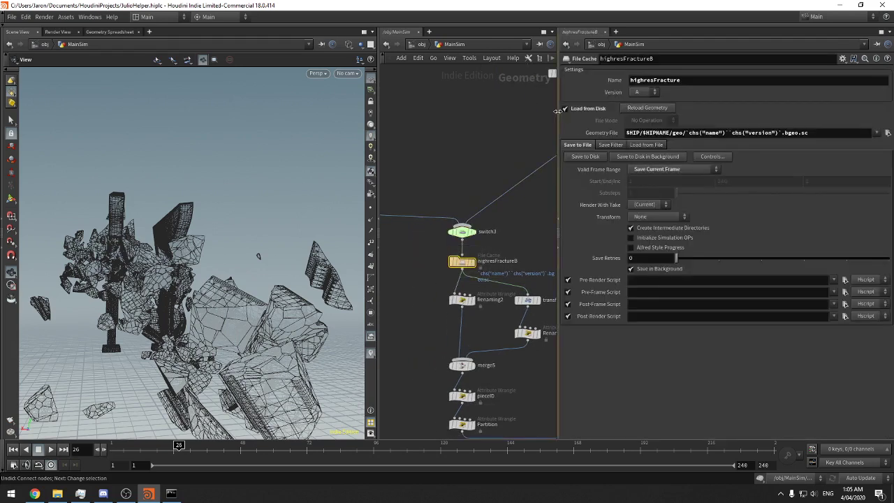
{"action": "left_click_drag", "start_coordinate": [558, 112], "coordinate": [505, 113]}
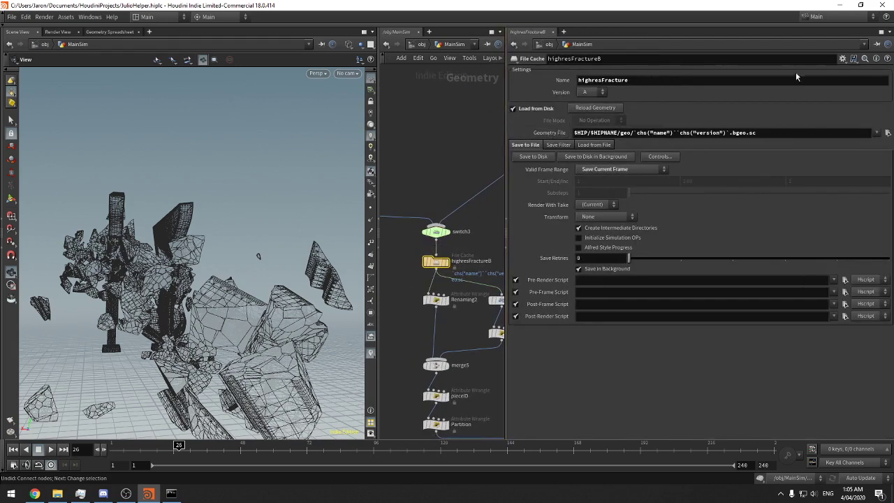
Open highresFractureB's parameter interface editor, examine how the Name and Version parameters and the A, B, C version menu are defined, and cancel
{"action": "left_click", "coordinate": [841, 58]}
{"action": "left_click", "coordinate": [781, 68]}
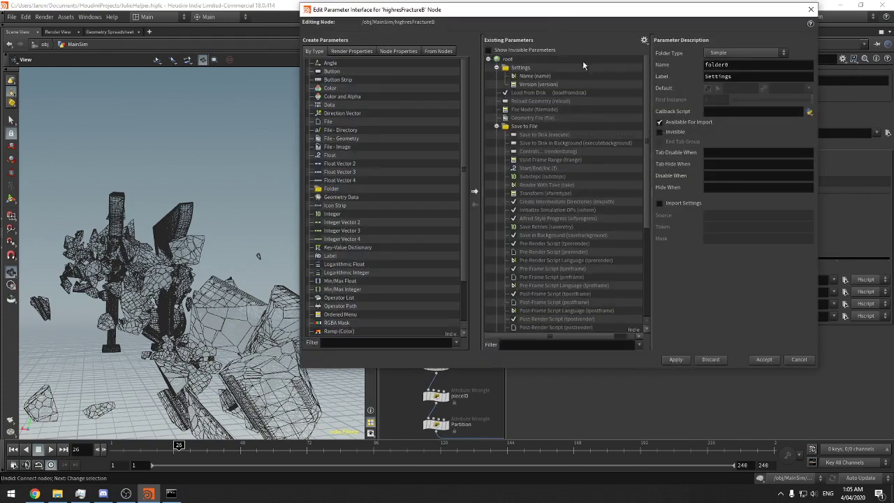
{"action": "left_click_drag", "start_coordinate": [559, 15], "coordinate": [274, 76]}
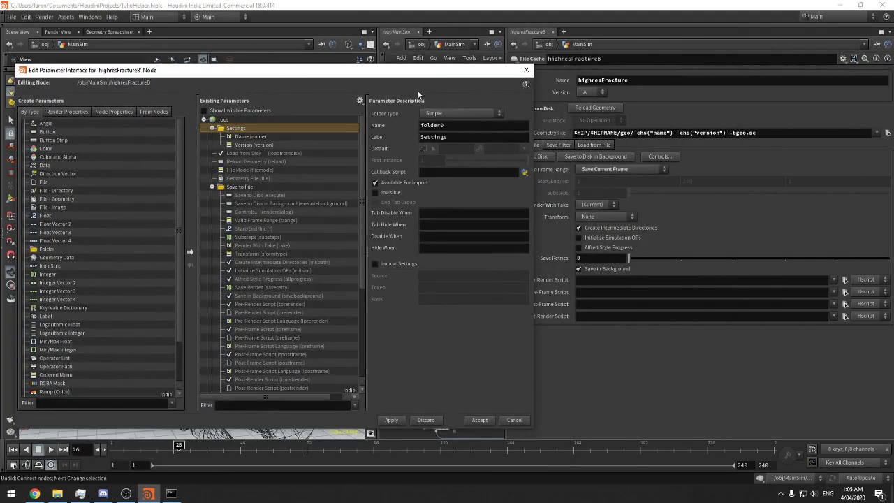
{"action": "left_click_drag", "start_coordinate": [433, 71], "coordinate": [323, 83]}
{"action": "left_click", "coordinate": [281, 129]}
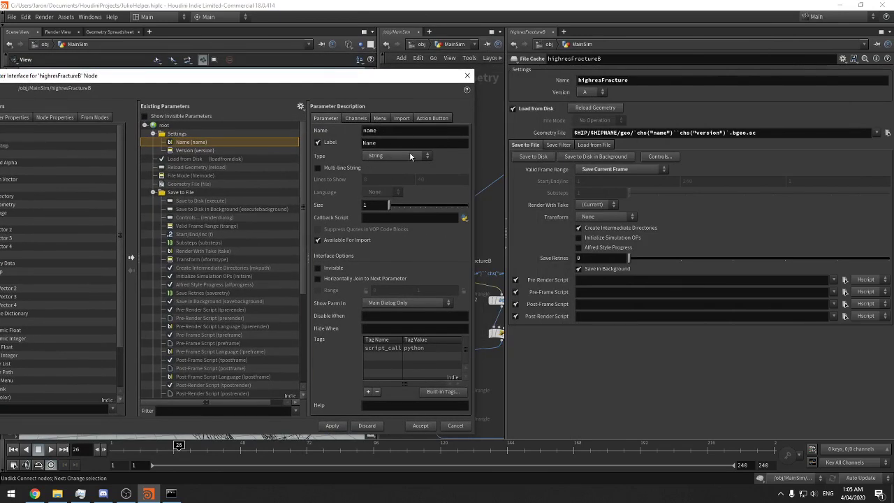
{"action": "left_click", "coordinate": [192, 150]}
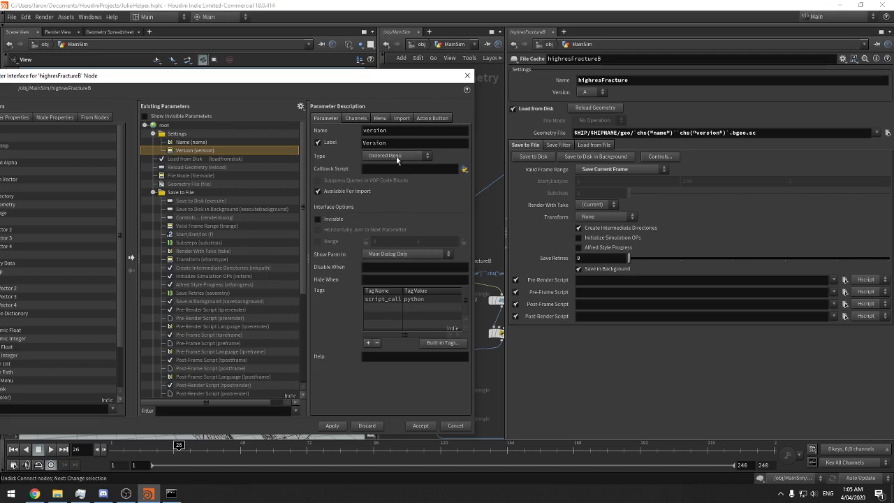
{"action": "left_click_drag", "start_coordinate": [397, 77], "coordinate": [416, 77]}
{"action": "left_click", "coordinate": [398, 119]}
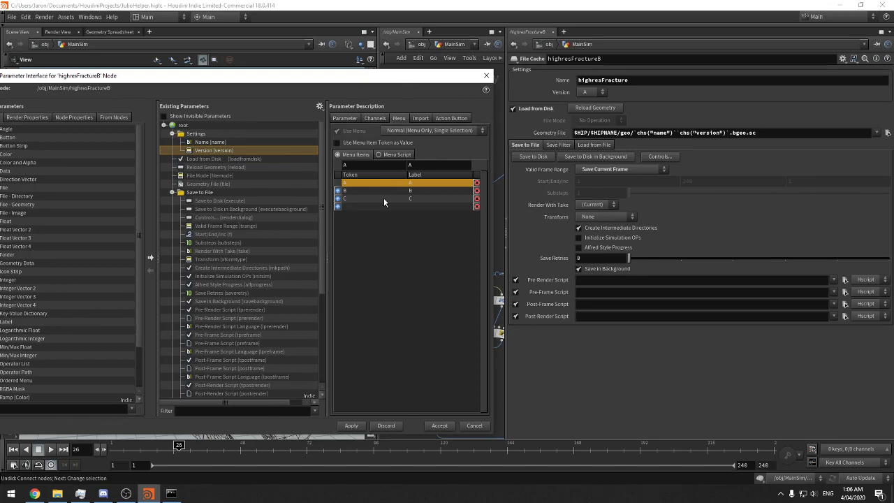
{"action": "left_click", "coordinate": [478, 426]}
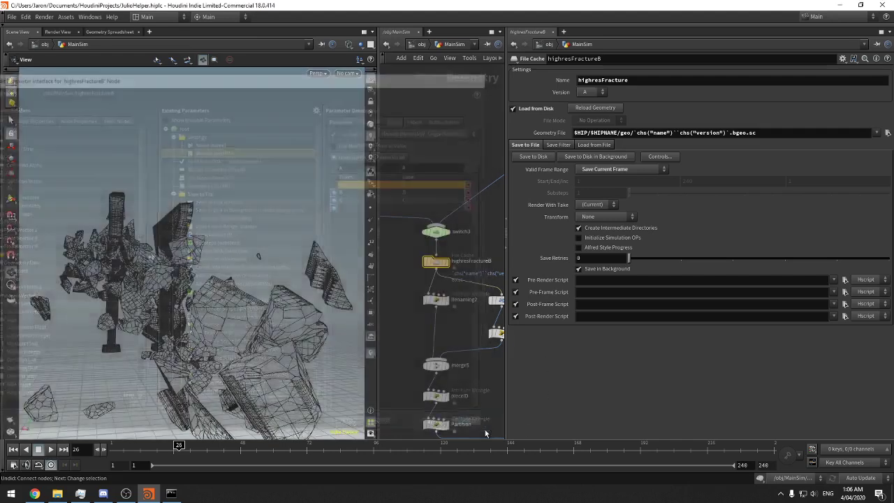
Show highresFractureB's Geometry File as its evaluated path, switch back to the expression, and browse the geo folder without choosing a file
{"action": "right_click", "coordinate": [566, 81]}
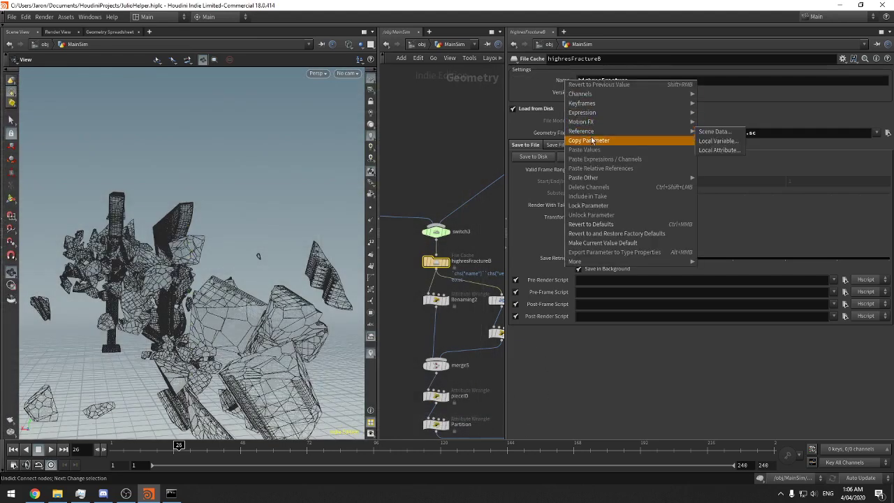
{"action": "left_click", "coordinate": [749, 164]}
{"action": "left_click", "coordinate": [550, 133]}
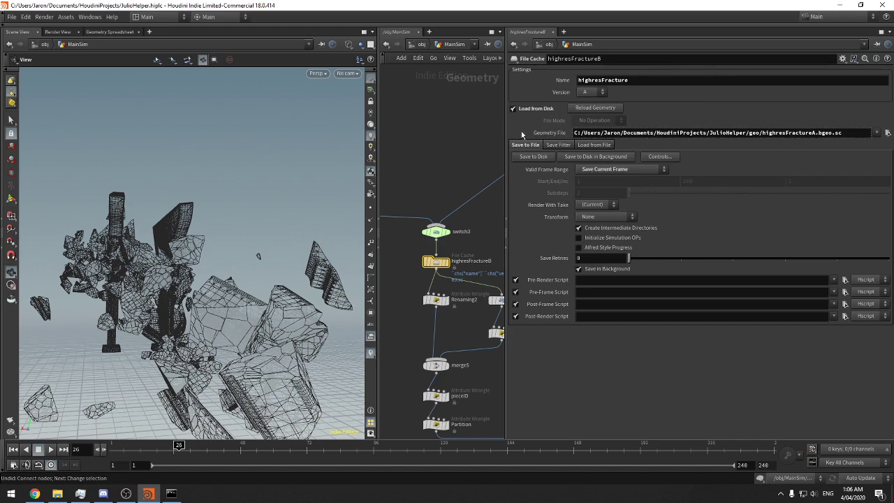
{"action": "left_click_drag", "start_coordinate": [507, 129], "coordinate": [471, 128]}
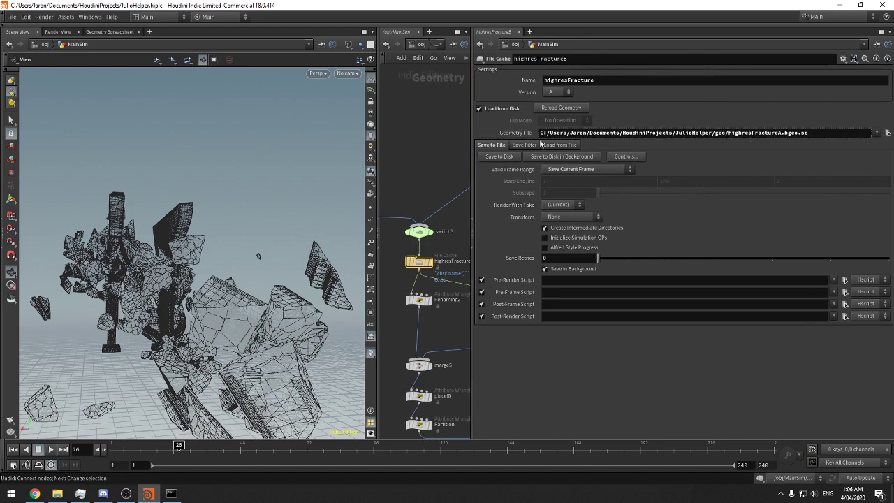
{"action": "left_click", "coordinate": [515, 133]}
{"action": "left_click", "coordinate": [886, 132]}
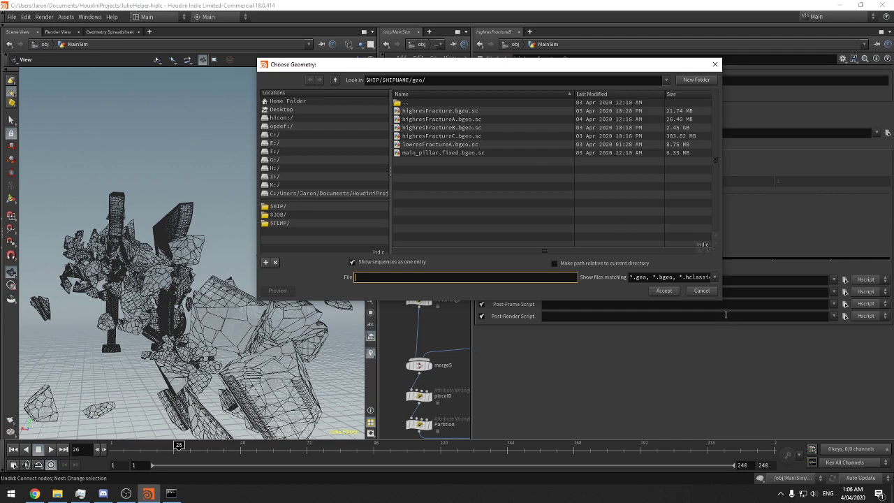
{"action": "left_click", "coordinate": [702, 291]}
Widen the network view and select measure2 to review the branch feeding switch3
{"action": "left_click_drag", "start_coordinate": [472, 212], "coordinate": [641, 220]}
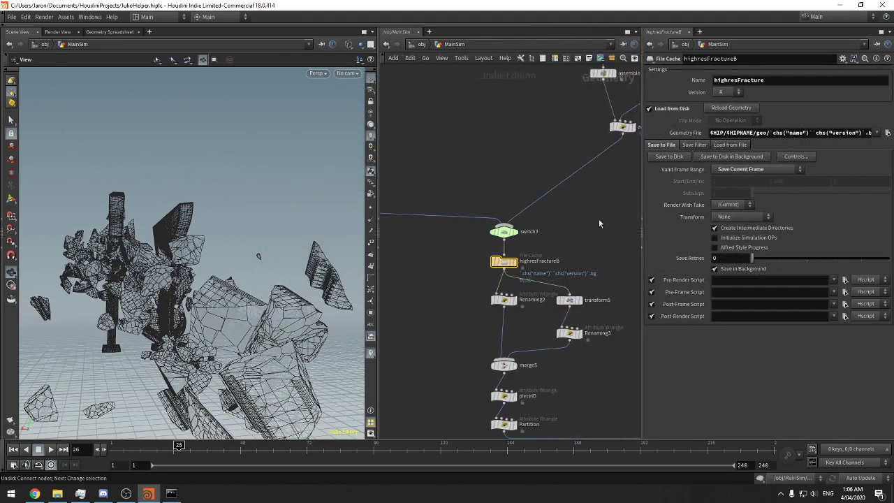
{"action": "scroll", "coordinate": [599, 223], "scroll_direction": "down", "scroll_amount": 5}
{"action": "middle_click_drag", "start_coordinate": [488, 272], "coordinate": [443, 335]}
{"action": "scroll", "coordinate": [482, 241], "scroll_direction": "up", "scroll_amount": 3}
{"action": "middle_click_drag", "start_coordinate": [543, 273], "coordinate": [475, 207]}
{"action": "left_click", "coordinate": [557, 169]}
{"action": "middle_click_drag", "start_coordinate": [588, 235], "coordinate": [579, 215]}
{"action": "middle_click_drag", "start_coordinate": [566, 282], "coordinate": [534, 288]}
{"action": "left_click_drag", "start_coordinate": [566, 230], "coordinate": [529, 127]}
{"action": "scroll", "coordinate": [541, 241], "scroll_direction": "down", "scroll_amount": 1}
{"action": "middle_click_drag", "start_coordinate": [540, 237], "coordinate": [546, 219]}
{"action": "mouse_move", "coordinate": [462, 226]}
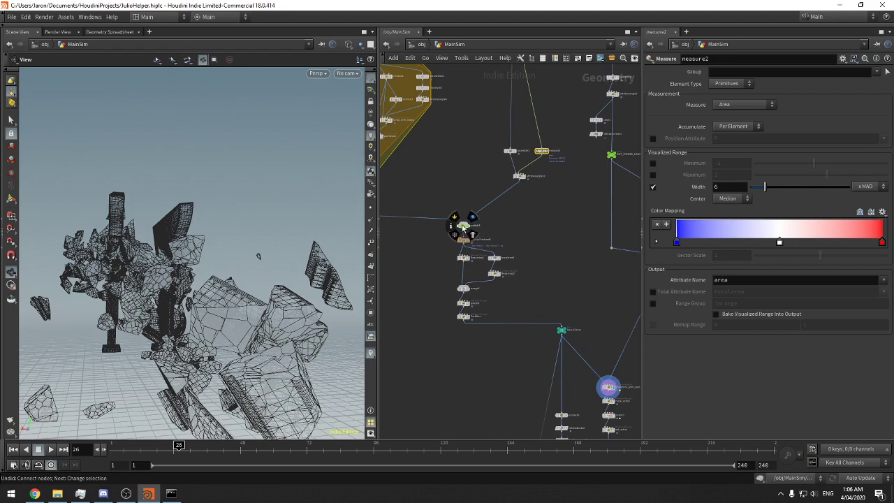
Select the whole compile block together with its assemble node, move it further left in the network, and save the scene
{"action": "middle_click_drag", "start_coordinate": [470, 233], "coordinate": [569, 288]}
{"action": "scroll", "coordinate": [569, 279], "scroll_direction": "up", "scroll_amount": 4}
{"action": "scroll", "coordinate": [592, 290], "scroll_direction": "down", "scroll_amount": 2}
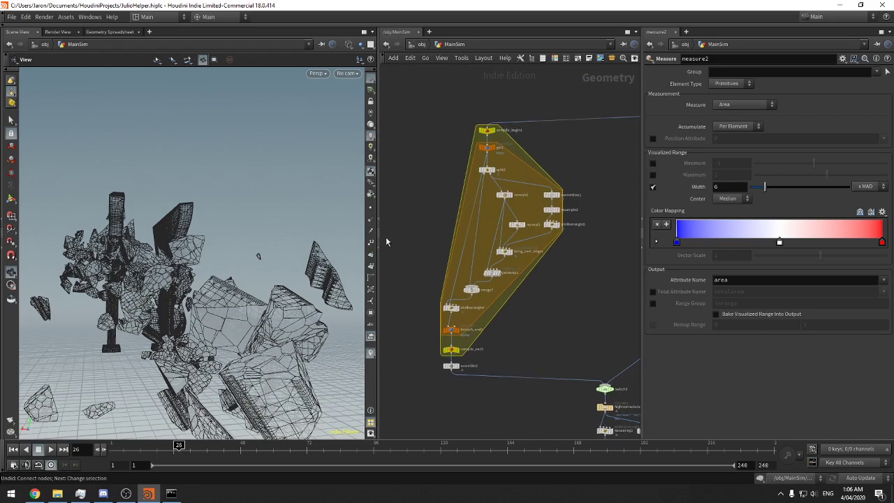
{"action": "left_click_drag", "start_coordinate": [379, 241], "coordinate": [240, 241]}
{"action": "middle_click_drag", "start_coordinate": [472, 283], "coordinate": [512, 288]}
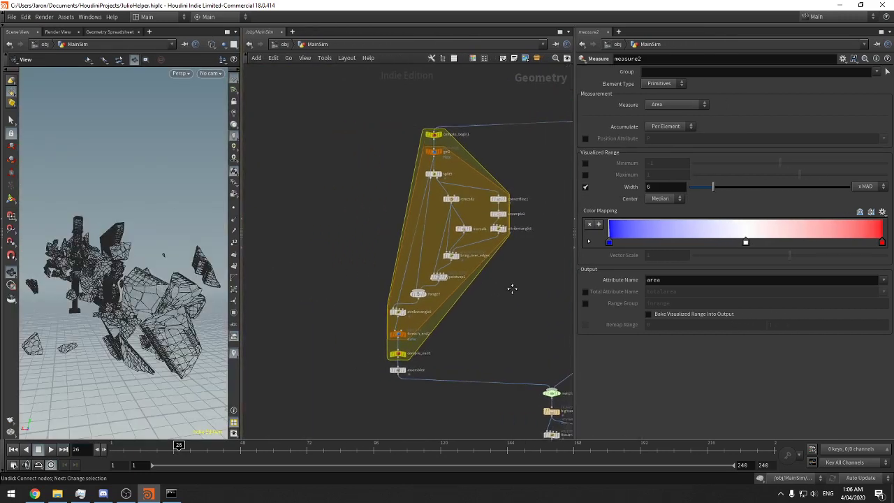
{"action": "scroll", "coordinate": [512, 289], "scroll_direction": "down", "scroll_amount": 3}
{"action": "left_click_drag", "start_coordinate": [458, 345], "coordinate": [373, 201]}
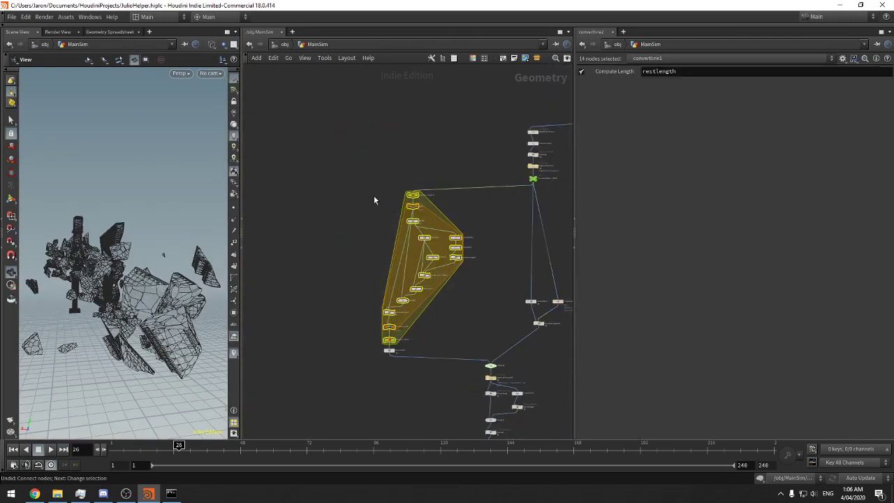
{"action": "left_click_drag", "start_coordinate": [343, 160], "coordinate": [465, 351]}
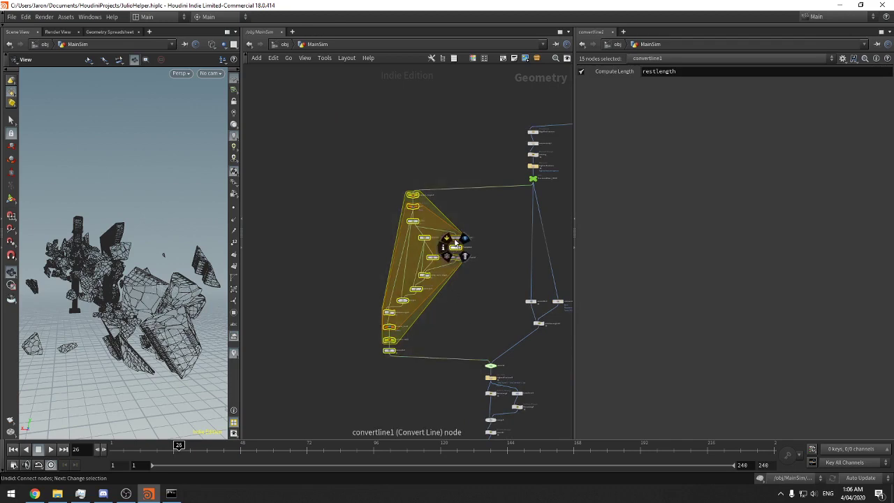
{"action": "left_click_drag", "start_coordinate": [455, 241], "coordinate": [359, 243]}
{"action": "scroll", "coordinate": [466, 224], "scroll_direction": "up", "scroll_amount": 3}
{"action": "middle_click_drag", "start_coordinate": [469, 223], "coordinate": [441, 227]}
{"action": "left_click", "coordinate": [440, 228]}
{"action": "key", "text": "ctrl+s"}
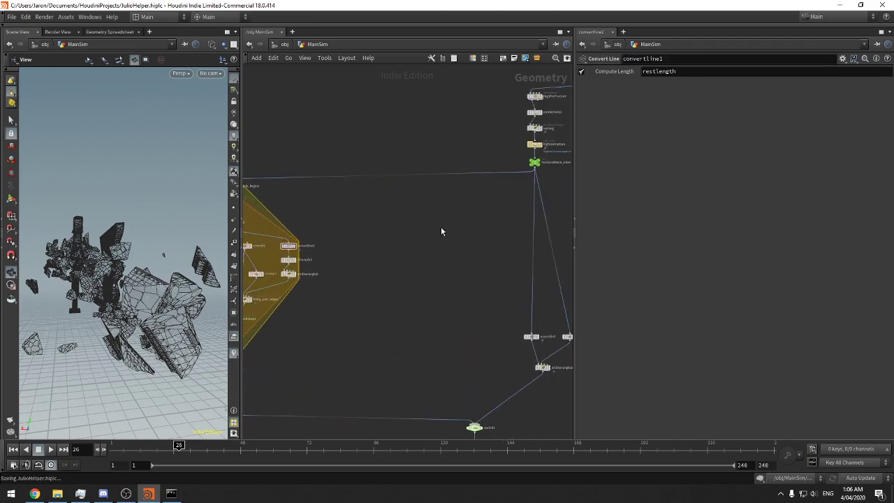
Display the green null below the highresFracture file cache and view the fractured pillar up close
{"action": "scroll", "coordinate": [470, 213], "scroll_direction": "up", "scroll_amount": 2}
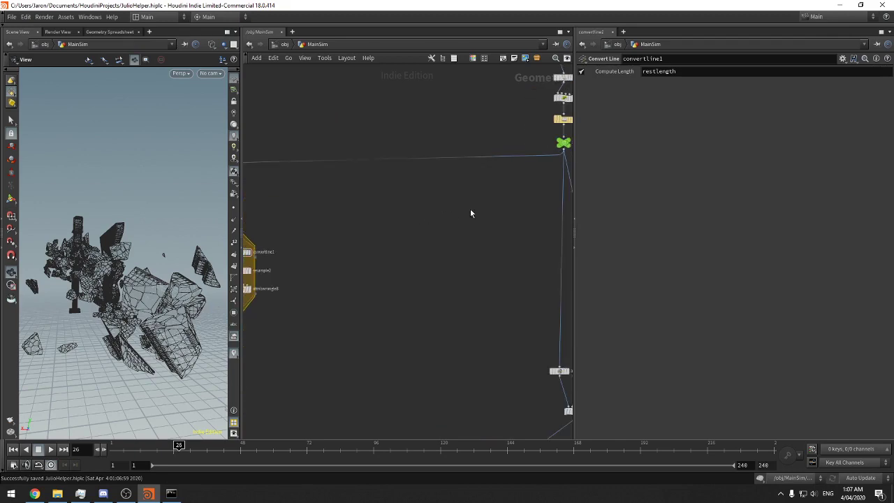
{"action": "left_click", "coordinate": [570, 142]}
{"action": "left_click_drag", "start_coordinate": [574, 175], "coordinate": [583, 174]}
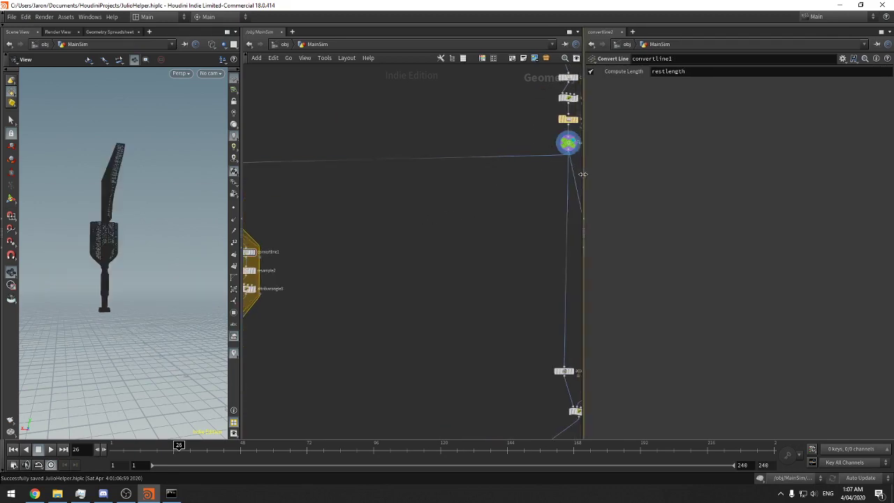
{"action": "left_click_drag", "start_coordinate": [168, 218], "coordinate": [131, 220]}
{"action": "scroll", "coordinate": [132, 221], "scroll_direction": "up", "scroll_amount": 3}
Add a For-Each Named Primitive block in the empty area between the compile block and the null's branch
{"action": "key", "text": "Tab"}
{"action": "type", "text": "f"}
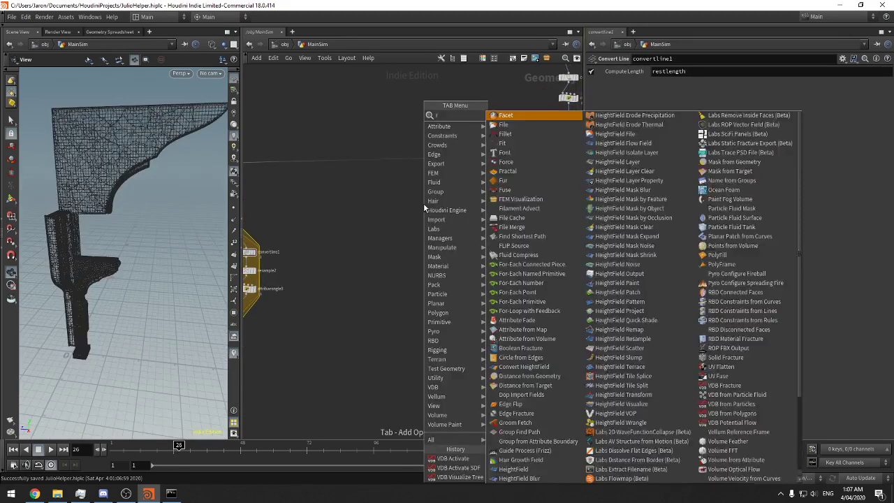
{"action": "type", "text": "orea"}
{"action": "key", "text": "Down"}
{"action": "key", "text": "Down"}
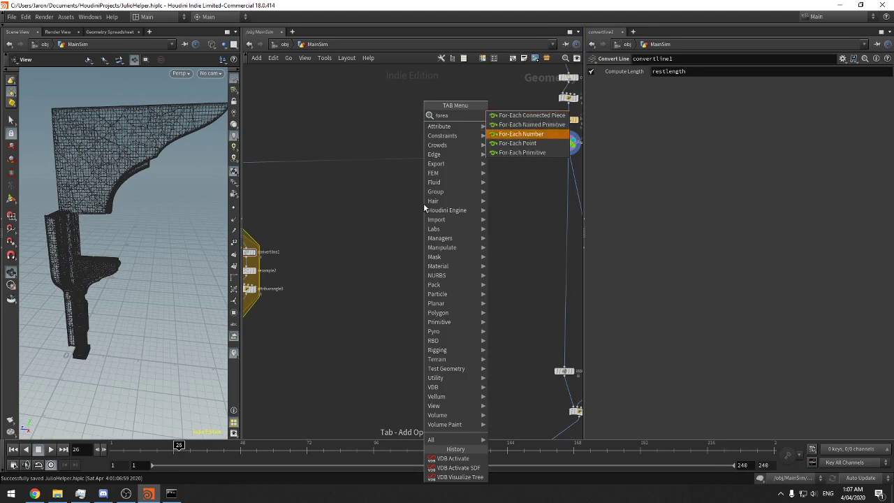
{"action": "key", "text": "Up"}
{"action": "key", "text": "Return"}
{"action": "left_click", "coordinate": [423, 203]}
{"action": "left_click", "coordinate": [448, 189]}
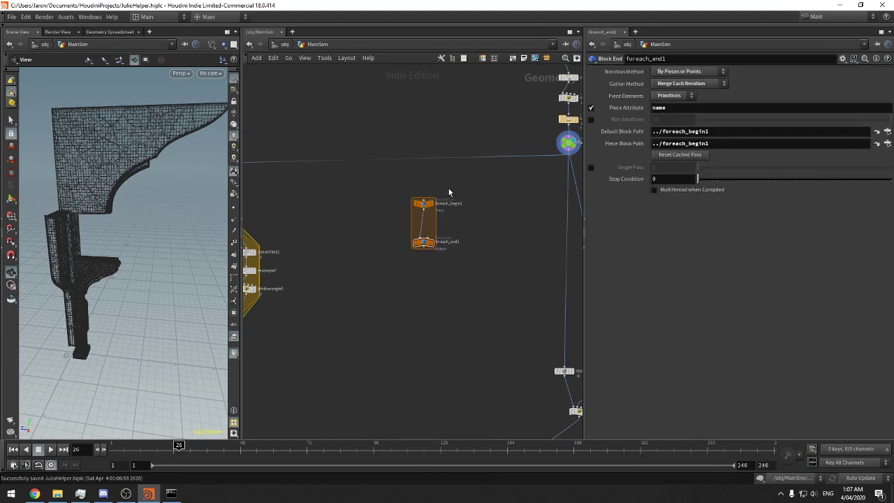
Connect the green high-res fracture null to foreach_begin1 and display foreach_end1
{"action": "left_click", "coordinate": [423, 199]}
{"action": "left_click", "coordinate": [548, 156]}
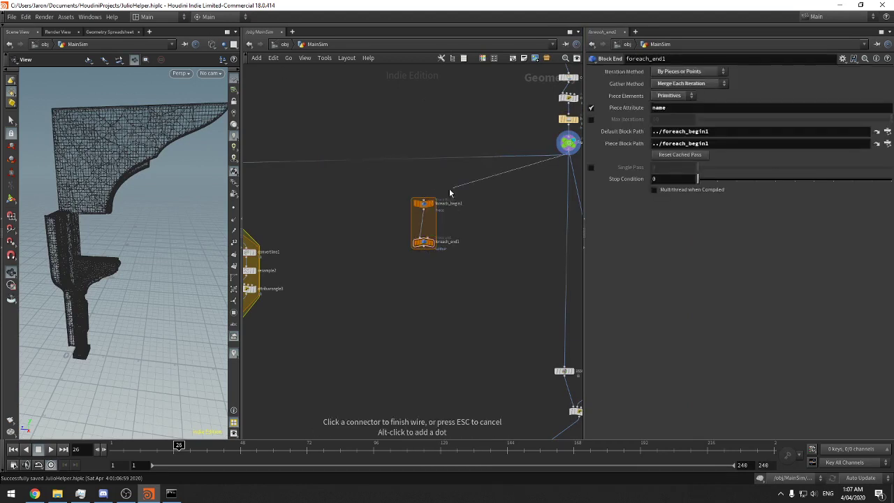
{"action": "left_click", "coordinate": [423, 199]}
{"action": "left_click_drag", "start_coordinate": [476, 214], "coordinate": [412, 273]}
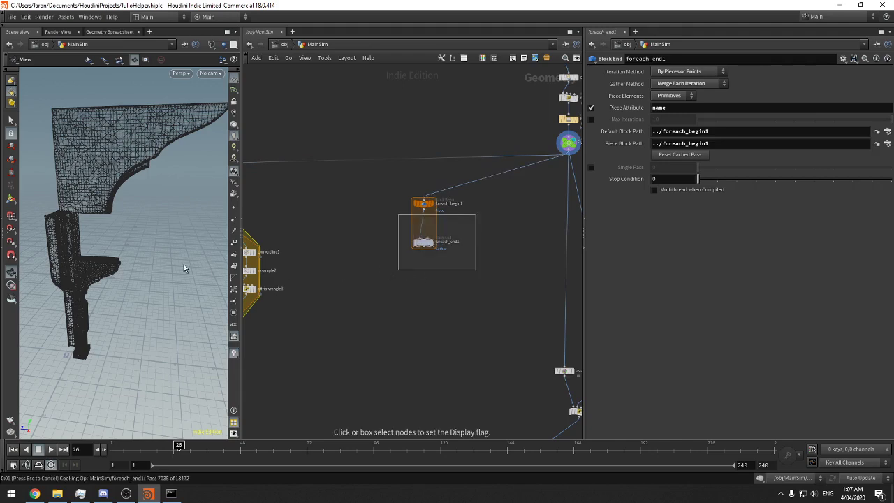
{"action": "mouse_move", "coordinate": [174, 270]}
{"action": "left_mouse_down"}
{"action": "mouse_move", "coordinate": [150, 261]}
{"action": "mouse_move", "coordinate": [166, 263]}
{"action": "left_mouse_up"}
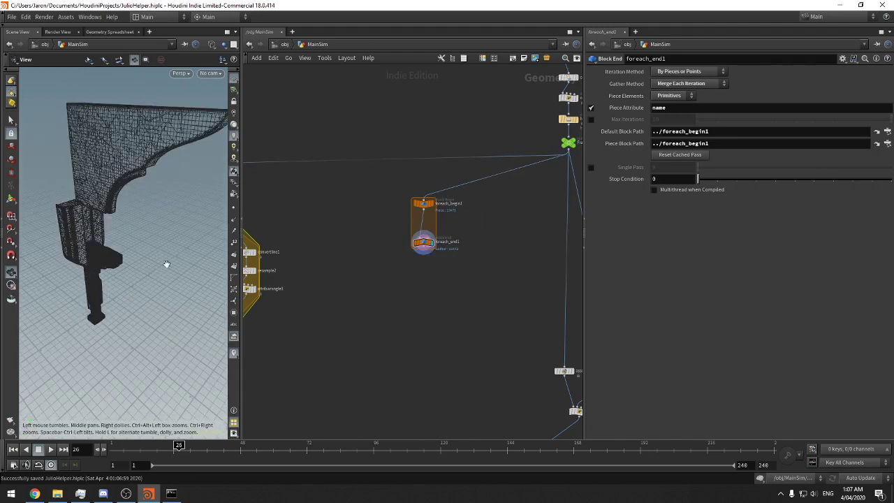
Enable Max Iterations on foreach_end1, set it to 100, and frame the resulting pieces in the viewport
{"action": "left_click", "coordinate": [590, 119]}
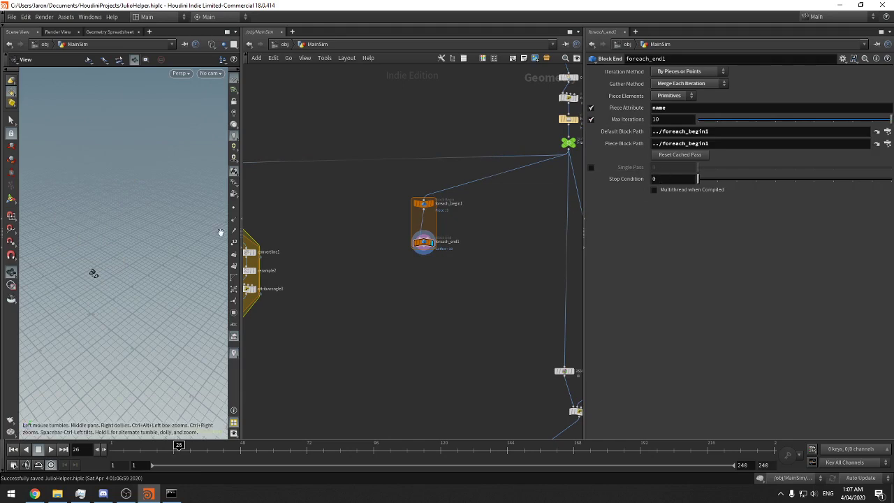
{"action": "key", "text": "f"}
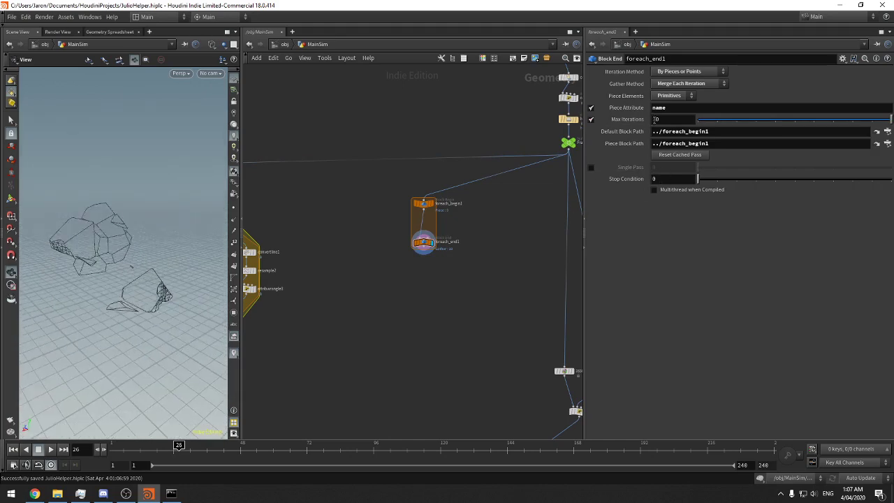
{"action": "left_click", "coordinate": [667, 119]}
{"action": "type", "text": "100"}
{"action": "key", "text": "Return"}
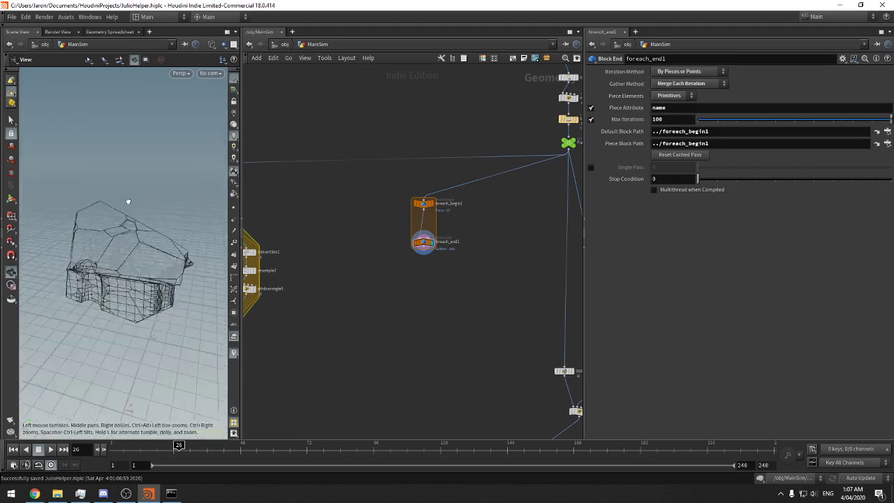
Switch to shaded display in a wider viewport and inspect the flat fracture faces and outer surface of the pieces
{"action": "middle_click_drag", "start_coordinate": [471, 127], "coordinate": [522, 160]}
{"action": "left_click_drag", "start_coordinate": [116, 263], "coordinate": [133, 261]}
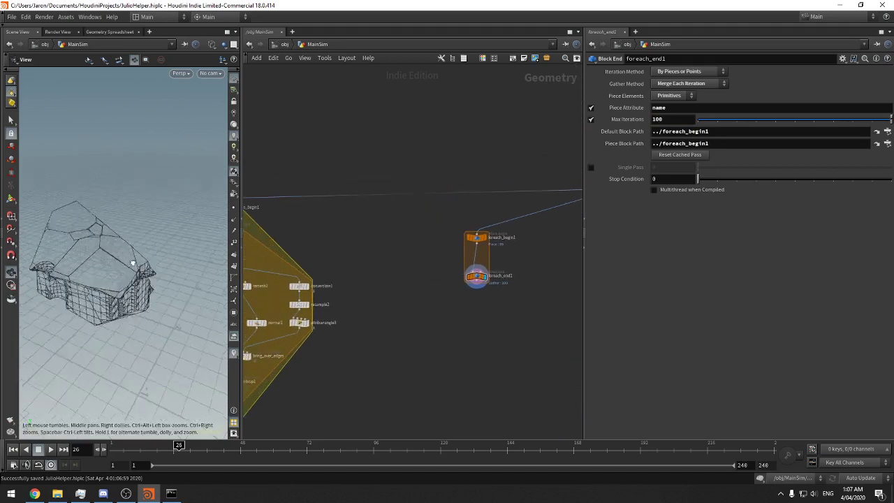
{"action": "right_click_drag", "start_coordinate": [133, 261], "coordinate": [189, 241]}
{"action": "mouse_move", "coordinate": [189, 242]}
{"action": "left_mouse_down"}
{"action": "mouse_move", "coordinate": [139, 307]}
{"action": "mouse_move", "coordinate": [189, 268]}
{"action": "left_mouse_up"}
{"action": "key", "text": "w"}
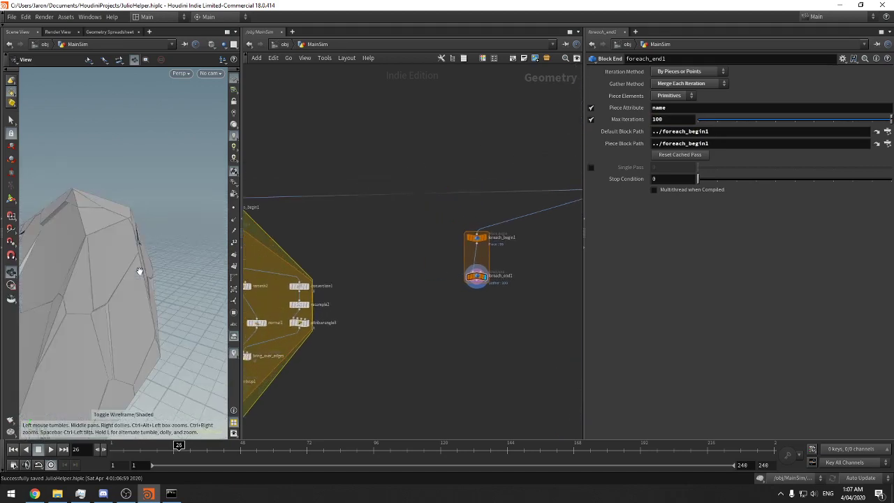
{"action": "left_click_drag", "start_coordinate": [134, 279], "coordinate": [159, 281]}
{"action": "left_click_drag", "start_coordinate": [241, 281], "coordinate": [381, 267]}
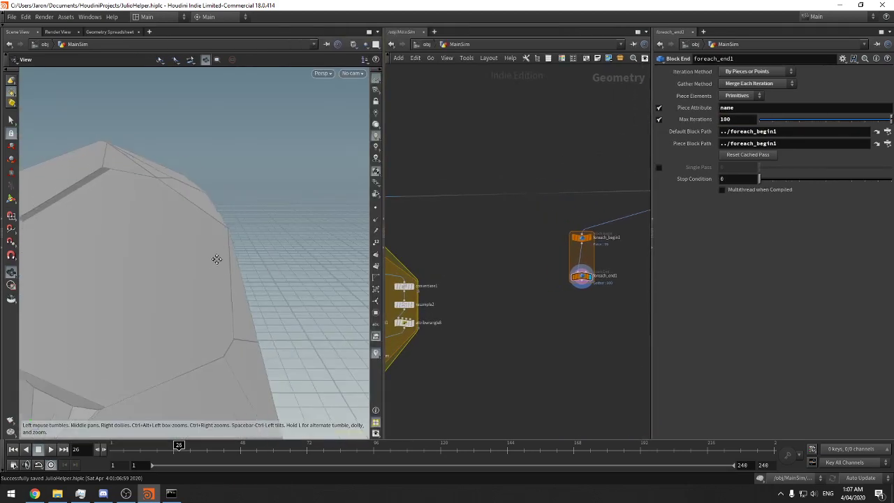
{"action": "right_click_drag", "start_coordinate": [217, 258], "coordinate": [213, 284]}
{"action": "left_click_drag", "start_coordinate": [213, 283], "coordinate": [269, 271]}
{"action": "mouse_move", "coordinate": [224, 252]}
{"action": "left_mouse_down"}
{"action": "mouse_move", "coordinate": [147, 248]}
{"action": "mouse_move", "coordinate": [271, 275]}
{"action": "left_mouse_up"}
{"action": "mouse_move", "coordinate": [545, 238]}
{"action": "middle_mouse_down"}
{"action": "mouse_move", "coordinate": [471, 301]}
{"action": "mouse_move", "coordinate": [556, 246]}
{"action": "middle_mouse_up"}
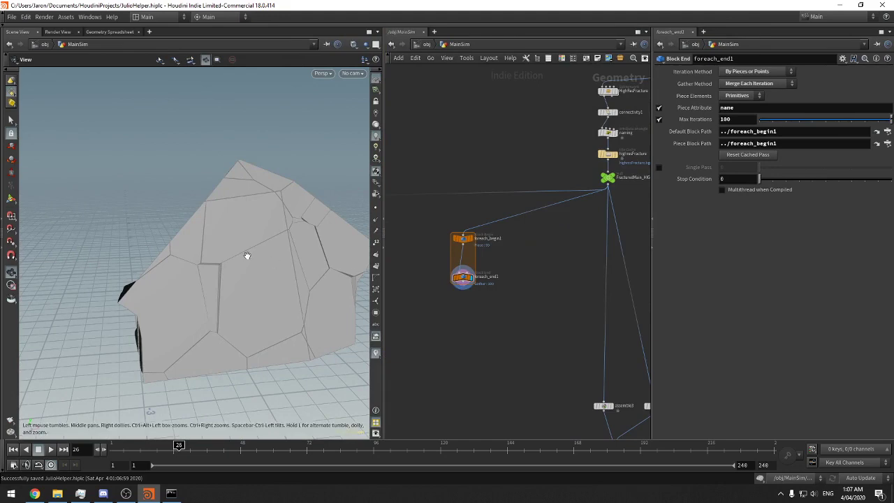
{"action": "left_click_drag", "start_coordinate": [245, 253], "coordinate": [244, 169]}
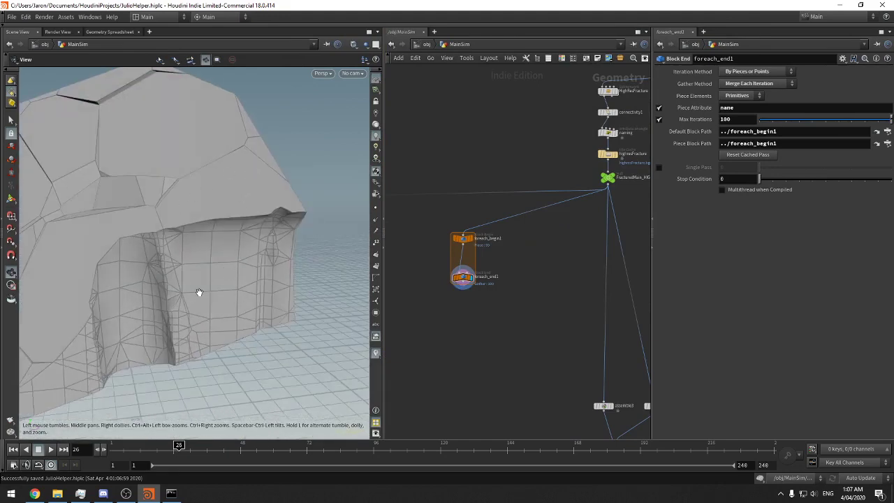
Lengthen the for-each block, insert a Split node between foreach_begin1 and foreach_end1, and display it
{"action": "middle_click_drag", "start_coordinate": [461, 277], "coordinate": [562, 233]}
{"action": "left_click_drag", "start_coordinate": [562, 233], "coordinate": [564, 321]}
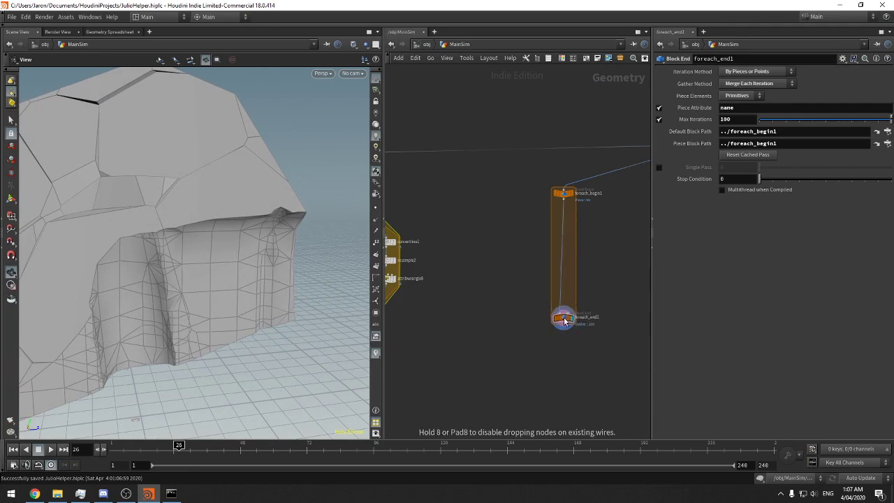
{"action": "key", "text": "Tab"}
{"action": "type", "text": "split"}
{"action": "key", "text": "Return"}
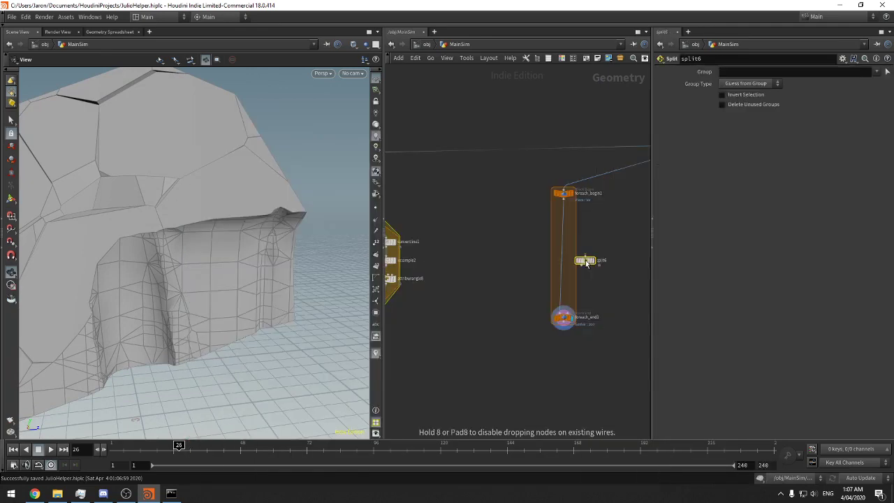
{"action": "mouse_move", "coordinate": [585, 260]}
{"action": "left_mouse_down"}
{"action": "mouse_move", "coordinate": [564, 219]}
{"action": "mouse_move", "coordinate": [532, 236]}
{"action": "left_mouse_up"}
{"action": "left_click", "coordinate": [572, 218]}
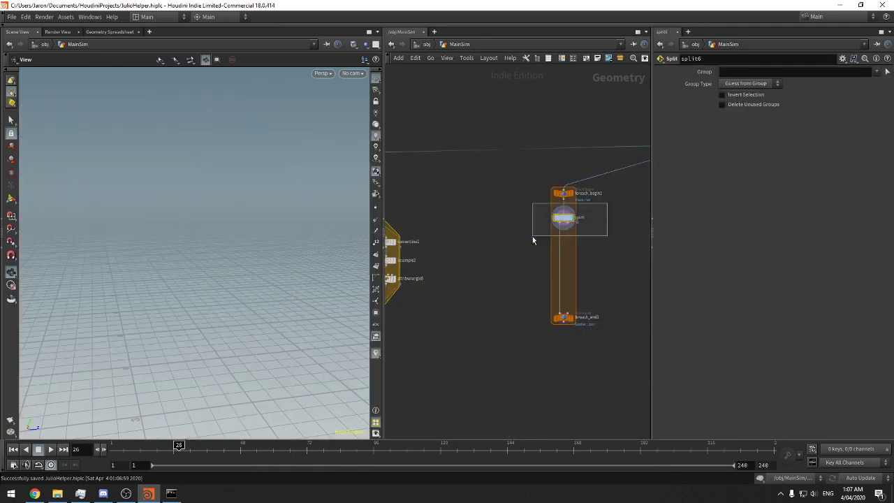
Set the split's Group to inside and enable Invert Selection
{"action": "left_click", "coordinate": [777, 83]}
{"action": "left_click", "coordinate": [775, 85]}
{"action": "left_click", "coordinate": [876, 71]}
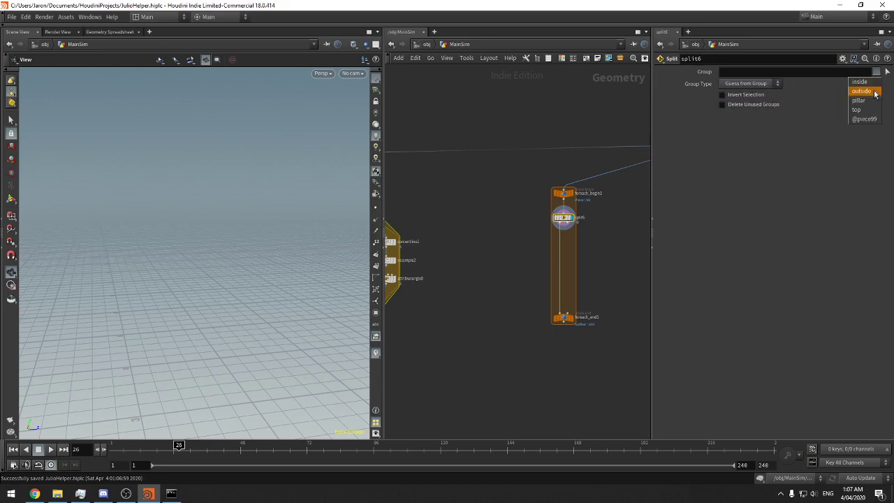
{"action": "left_click", "coordinate": [861, 82]}
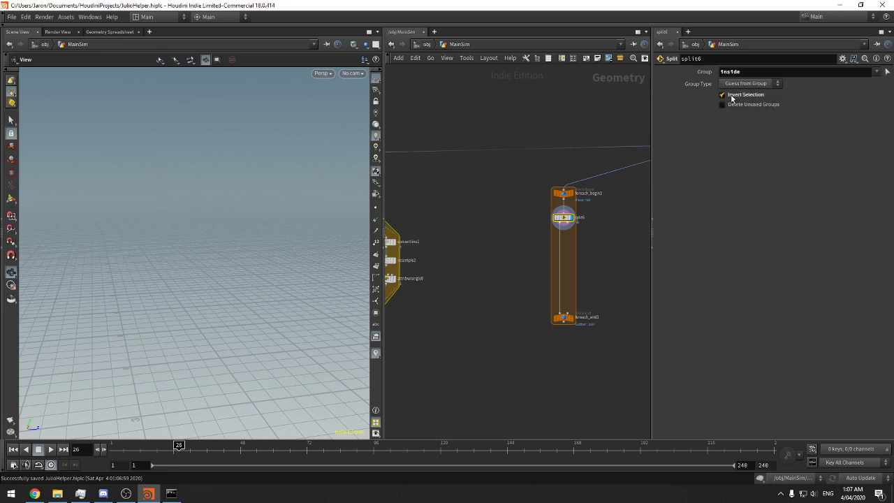
{"action": "left_click_drag", "start_coordinate": [307, 218], "coordinate": [247, 254]}
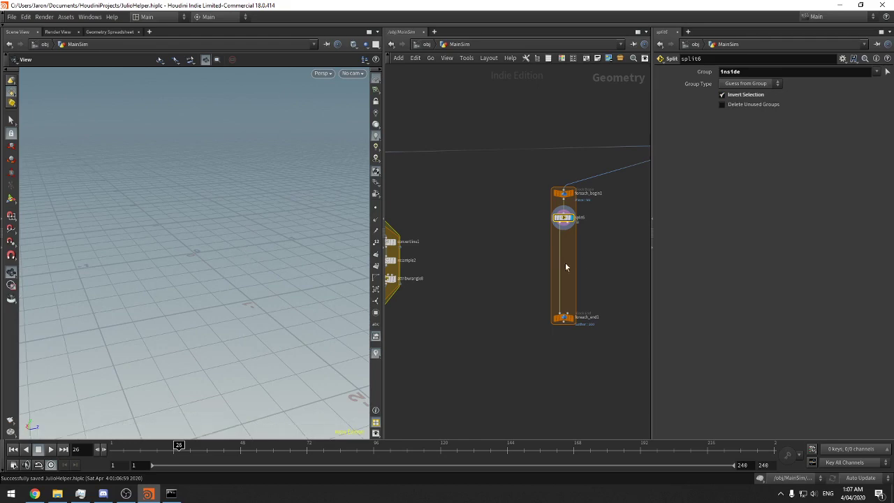
Display foreach_end1, frame the result, and inspect the surfaces coming from the split's first output
{"action": "middle_click_drag", "start_coordinate": [612, 243], "coordinate": [594, 260]}
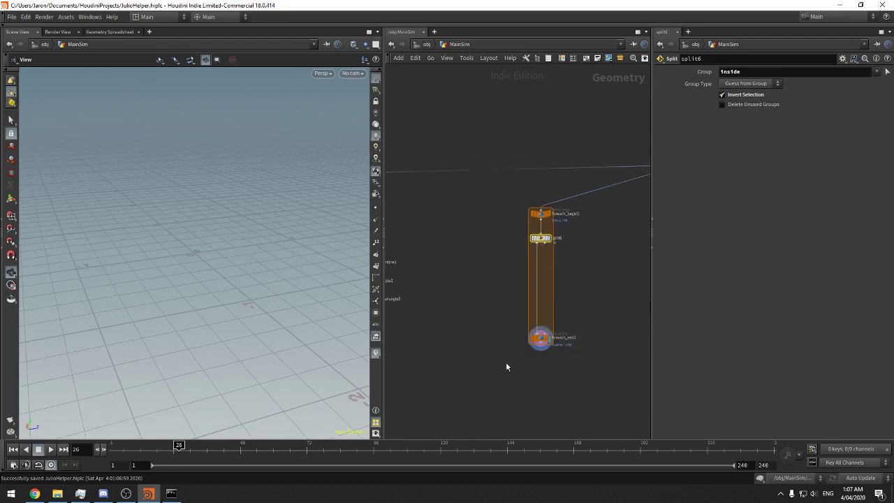
{"action": "key", "text": "f"}
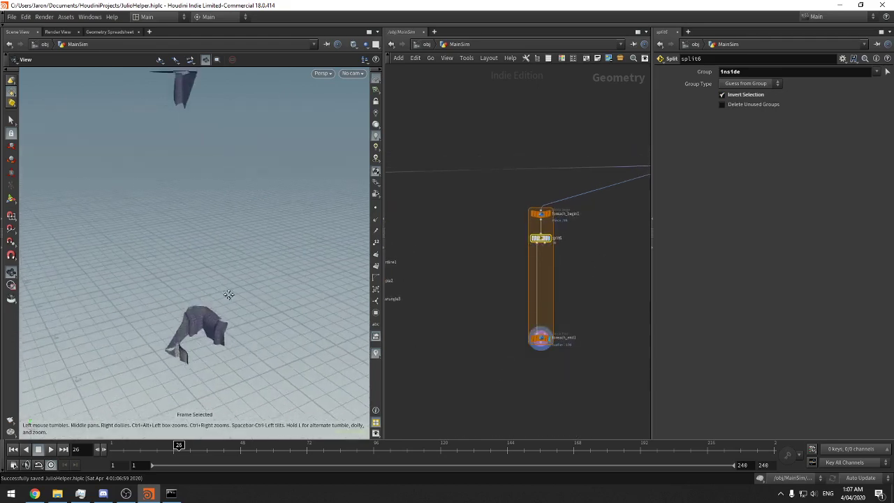
{"action": "left_click_drag", "start_coordinate": [647, 267], "coordinate": [470, 237]}
{"action": "middle_click_drag", "start_coordinate": [565, 271], "coordinate": [566, 255]}
{"action": "left_click_drag", "start_coordinate": [234, 296], "coordinate": [360, 272]}
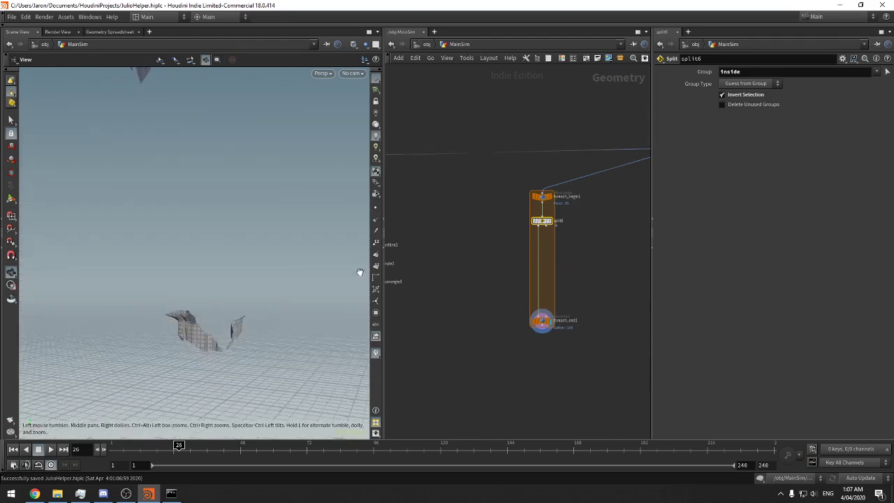
{"action": "right_click_drag", "start_coordinate": [166, 342], "coordinate": [289, 313]}
{"action": "left_click_drag", "start_coordinate": [289, 314], "coordinate": [349, 300]}
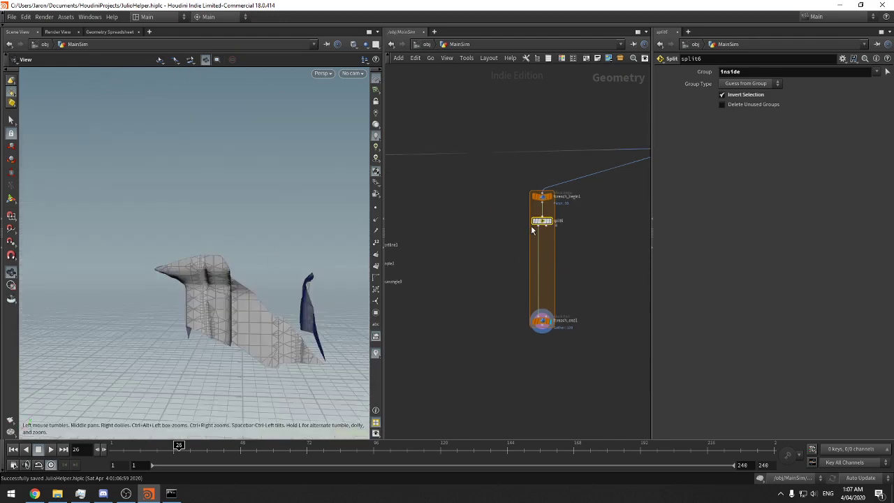
Add a Merge node between the split and foreach_end1, and move foreach_end1 down to make room
{"action": "middle_click_drag", "start_coordinate": [531, 268], "coordinate": [567, 255]}
{"action": "key", "text": "Tab"}
{"action": "type", "text": "mer"}
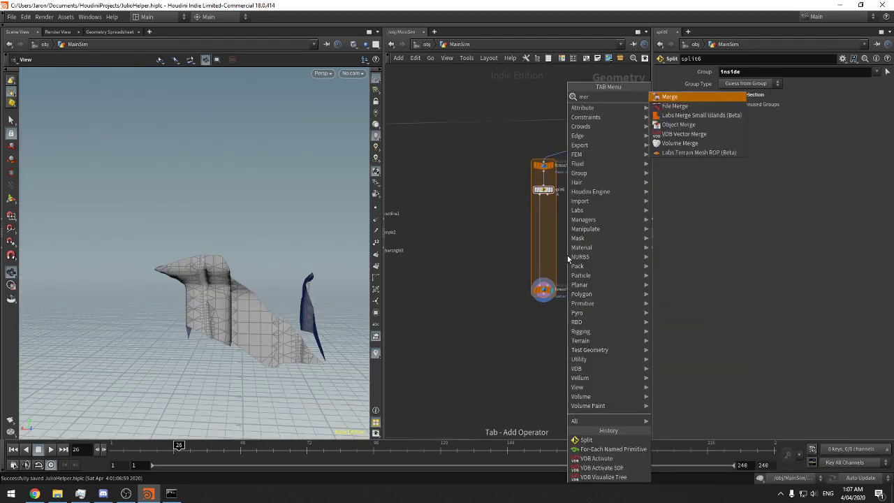
{"action": "key", "text": "Return"}
{"action": "left_click_drag", "start_coordinate": [568, 258], "coordinate": [515, 336]}
{"action": "left_click_drag", "start_coordinate": [537, 264], "coordinate": [515, 279]}
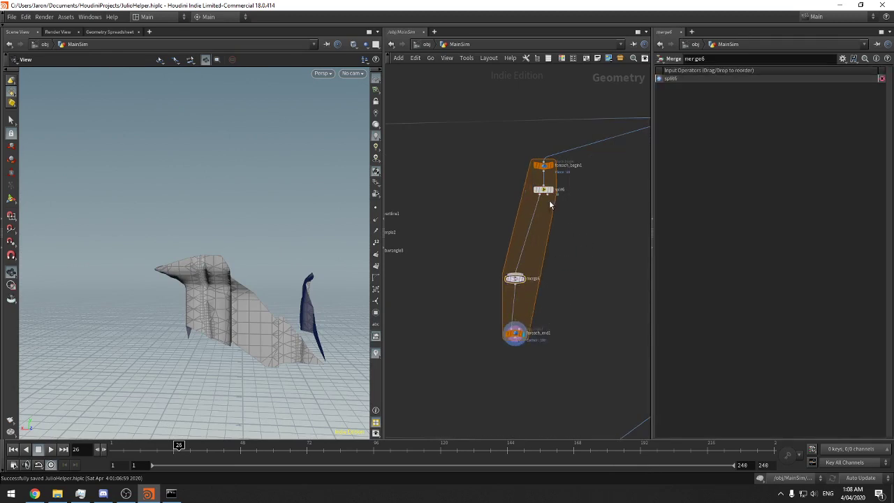
Add a Remesh node on the split's second output and display it
{"action": "left_click", "coordinate": [545, 196]}
{"action": "middle_click_drag", "start_coordinate": [585, 251], "coordinate": [535, 264]}
{"action": "left_click", "coordinate": [529, 235]}
{"action": "type", "text": "remesh"}
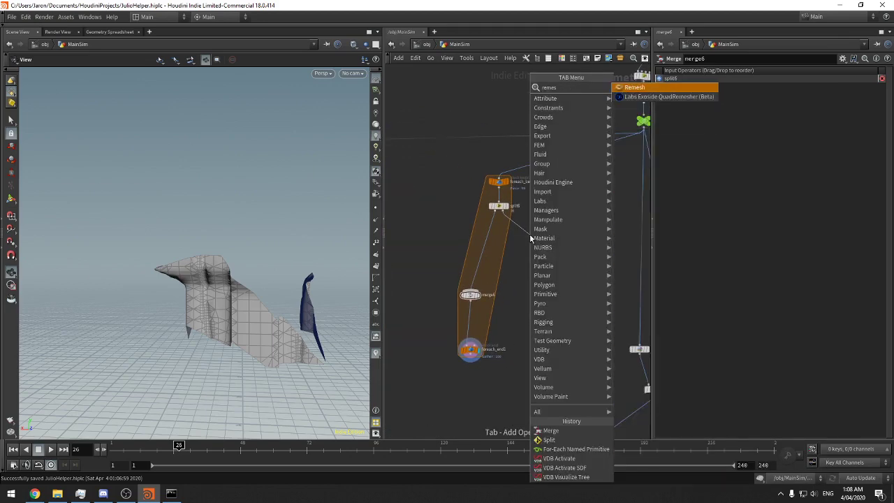
{"action": "key", "text": "Return"}
{"action": "left_click", "coordinate": [538, 234]}
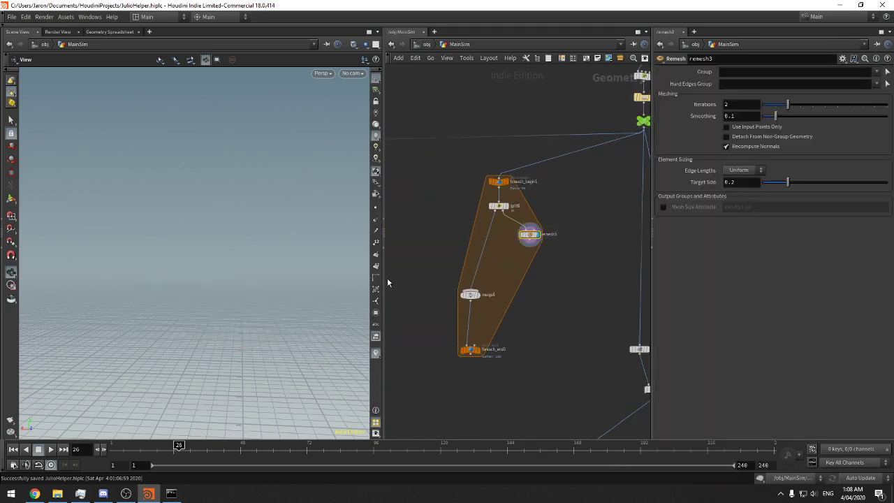
Frame the remeshed piece and set the new Remesh node's Target Size to 0.05
{"action": "key", "text": "f"}
{"action": "right_click_drag", "start_coordinate": [221, 296], "coordinate": [189, 310]}
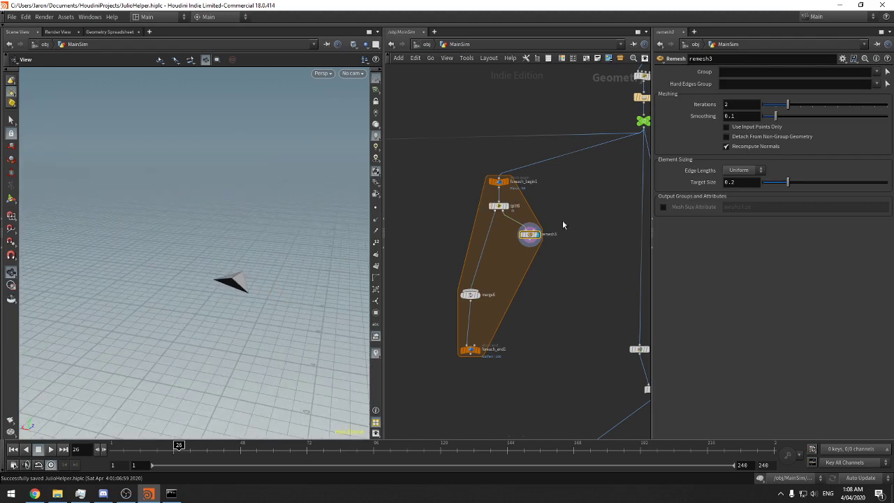
{"action": "left_click", "coordinate": [749, 182]}
{"action": "type", "text": "05"}
{"action": "key", "text": "Return"}
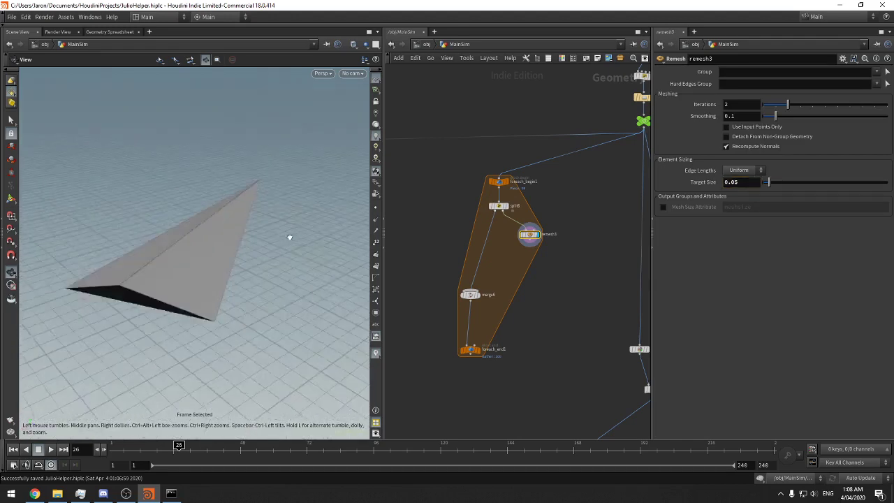
Connect remesh3 to foreach_end1 in place of the merge, display foreach_end1, and inspect the inside faces
{"action": "left_click", "coordinate": [477, 349]}
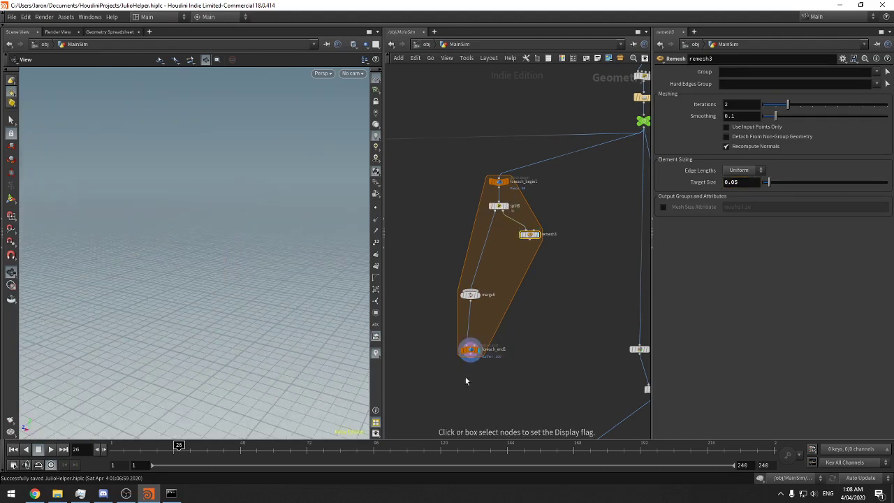
{"action": "key", "text": "f"}
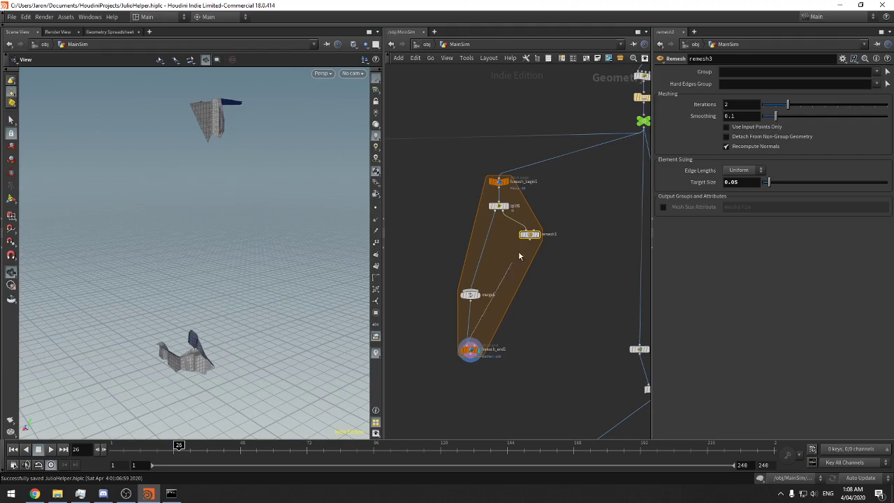
{"action": "left_click_drag", "start_coordinate": [263, 141], "coordinate": [212, 169]}
{"action": "right_click_drag", "start_coordinate": [211, 169], "coordinate": [340, 135]}
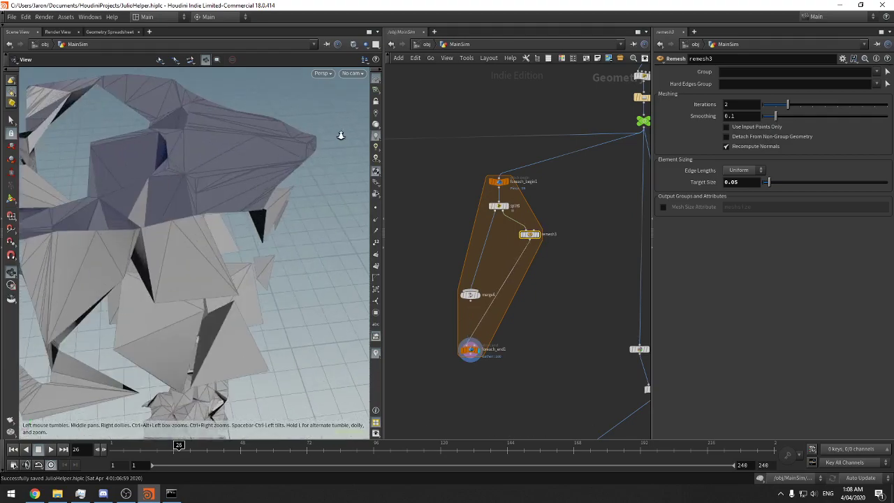
{"action": "left_click_drag", "start_coordinate": [272, 169], "coordinate": [228, 205]}
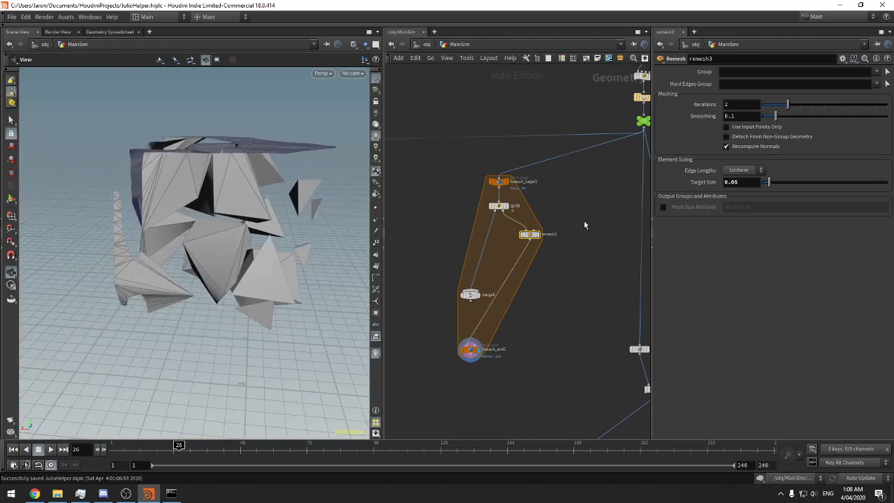
Copy the 0.0065 Target Size from remesh2 in the original loop into remesh3
{"action": "middle_click_drag", "start_coordinate": [580, 269], "coordinate": [615, 268]}
{"action": "middle_click_drag", "start_coordinate": [462, 246], "coordinate": [612, 250]}
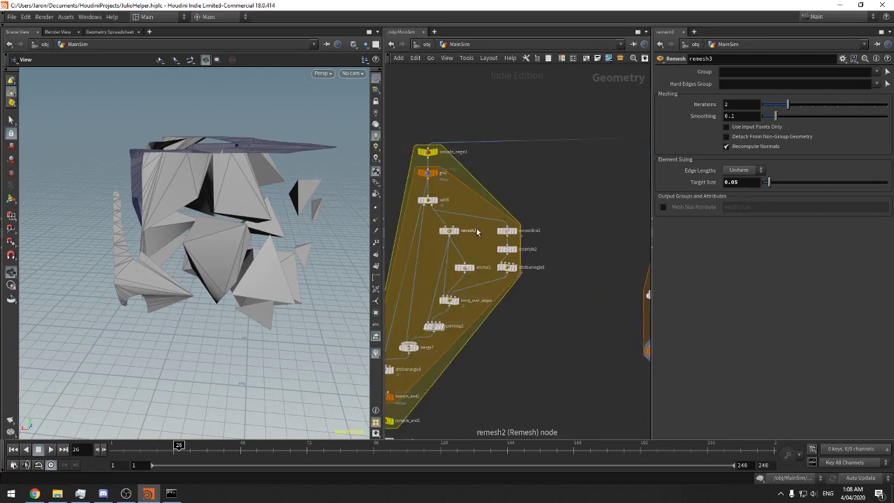
{"action": "left_click_drag", "start_coordinate": [475, 224], "coordinate": [451, 240]}
{"action": "left_click", "coordinate": [733, 182]}
{"action": "key", "text": "ctrl+c"}
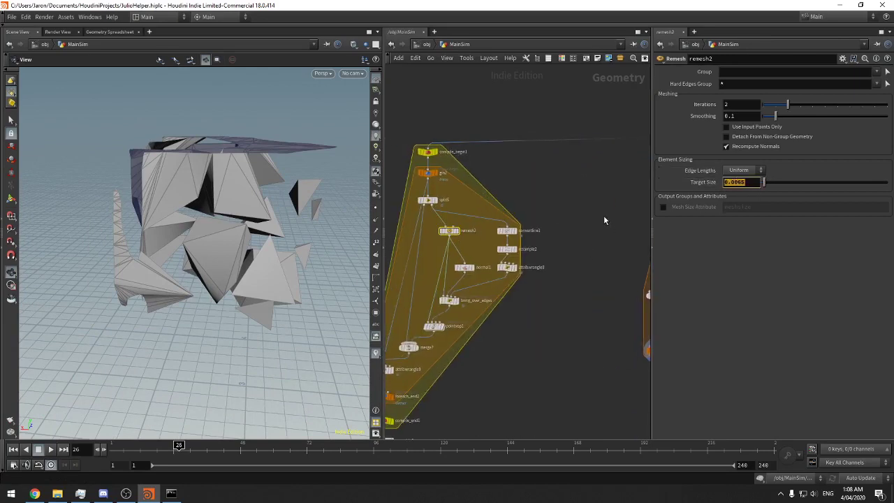
{"action": "middle_click_drag", "start_coordinate": [601, 214], "coordinate": [467, 207]}
{"action": "left_click_drag", "start_coordinate": [611, 256], "coordinate": [569, 213]}
{"action": "left_click_drag", "start_coordinate": [756, 184], "coordinate": [627, 242]}
{"action": "key", "text": "ctrl+v"}
{"action": "key", "text": "Return"}
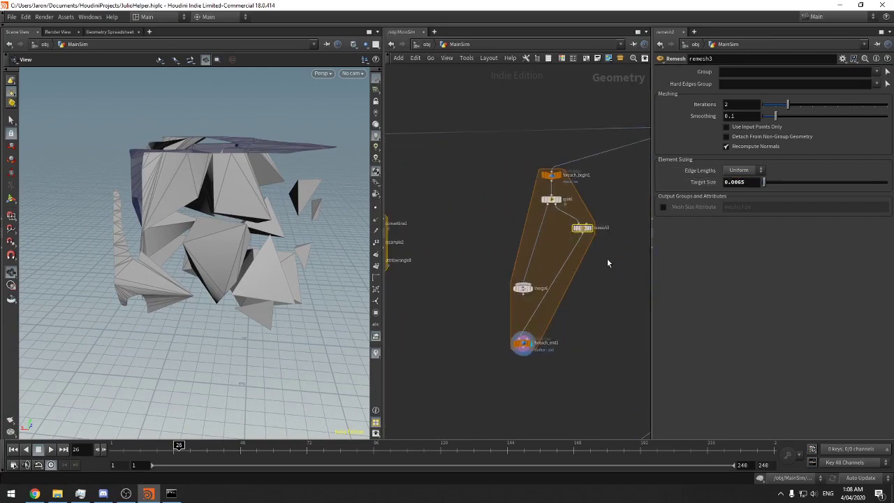
{"action": "left_click_drag", "start_coordinate": [270, 225], "coordinate": [307, 293]}
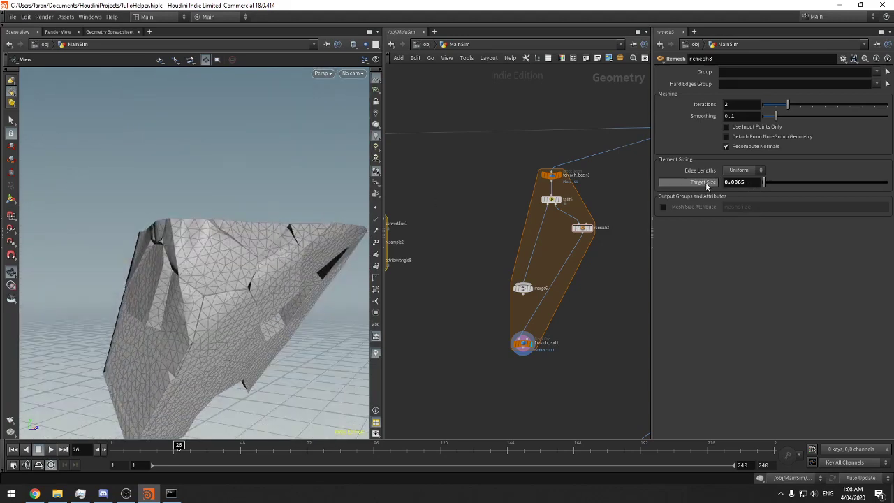
Keep remesh3's Target Size at 0.0065 and save the scene file
{"action": "left_click", "coordinate": [706, 185]}
{"action": "left_click", "coordinate": [703, 185]}
{"action": "middle_click_drag", "start_coordinate": [489, 232], "coordinate": [639, 239]}
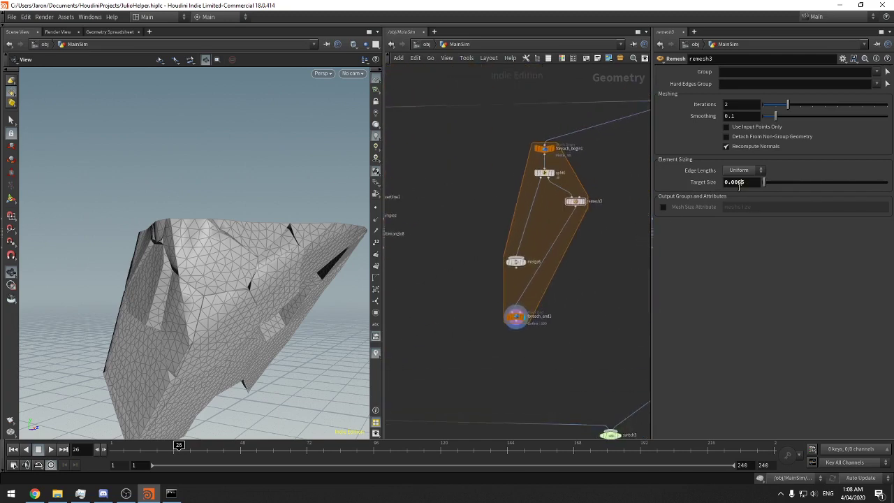
{"action": "type", "text": "6"}
{"action": "key", "text": "Return"}
{"action": "left_click_drag", "start_coordinate": [277, 274], "coordinate": [291, 289], "text": "alt"}
{"action": "key", "text": "ctrl+s"}
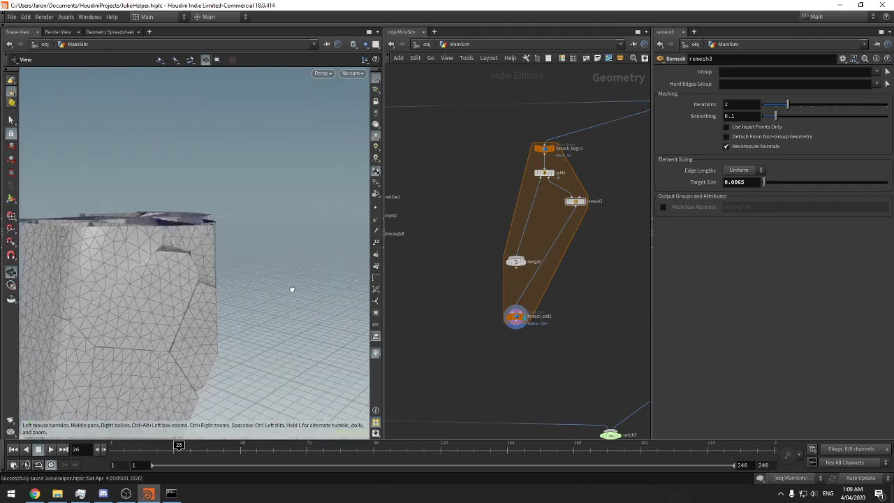
Set remesh3's Hard Edges Group to * and inspect the remeshed pieces' edges up close
{"action": "right_click_drag", "start_coordinate": [291, 289], "coordinate": [175, 315], "text": "alt"}
{"action": "left_click_drag", "start_coordinate": [176, 314], "coordinate": [216, 304], "text": "alt"}
{"action": "middle_click_drag", "start_coordinate": [450, 276], "coordinate": [408, 287]}
{"action": "middle_click_drag", "start_coordinate": [570, 255], "coordinate": [567, 257]}
{"action": "left_click_drag", "start_coordinate": [211, 259], "coordinate": [222, 278], "text": "alt"}
{"action": "right_click_drag", "start_coordinate": [222, 278], "coordinate": [447, 233], "text": "alt"}
{"action": "left_click_drag", "start_coordinate": [251, 241], "coordinate": [307, 246], "text": "alt"}
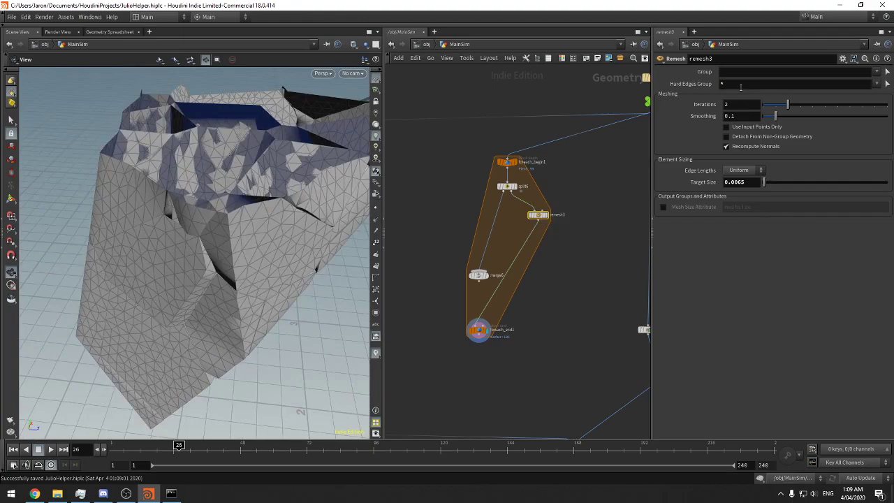
{"action": "left_click_drag", "start_coordinate": [260, 239], "coordinate": [224, 208], "text": "alt"}
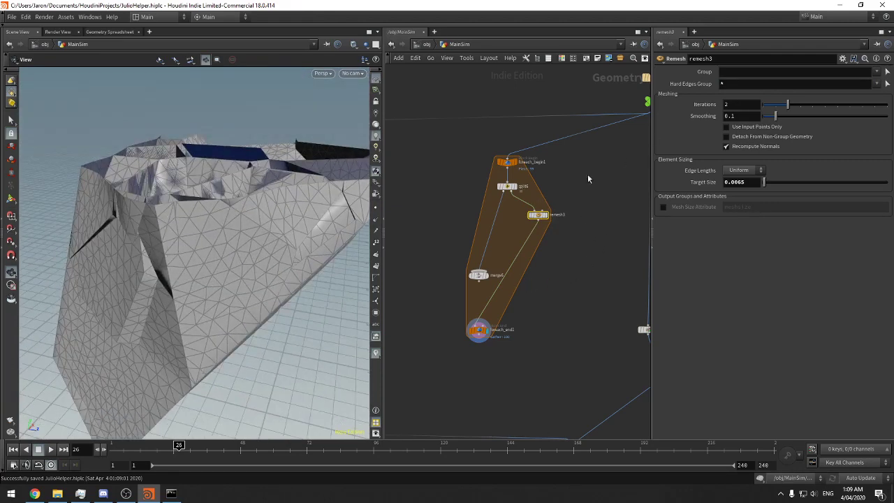
Display the split, remesh3 and foreach_end1 in turn to compare their geometry
{"action": "left_click", "coordinate": [514, 187]}
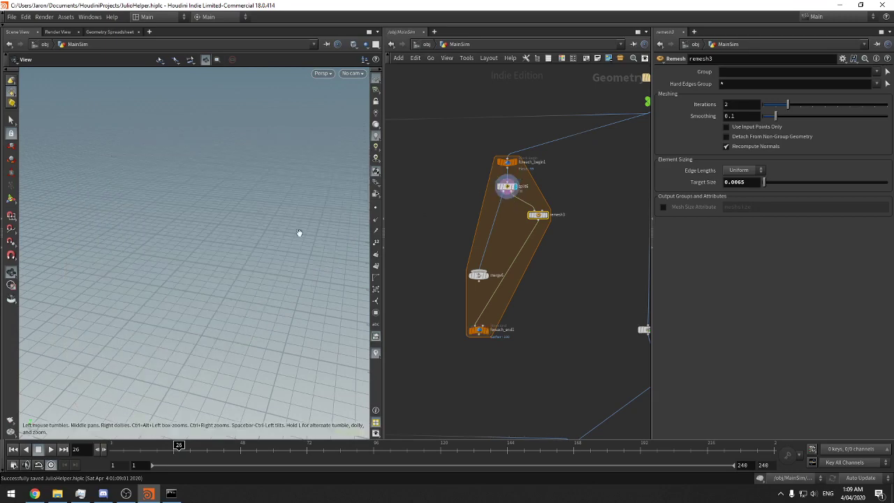
{"action": "left_click", "coordinate": [547, 218]}
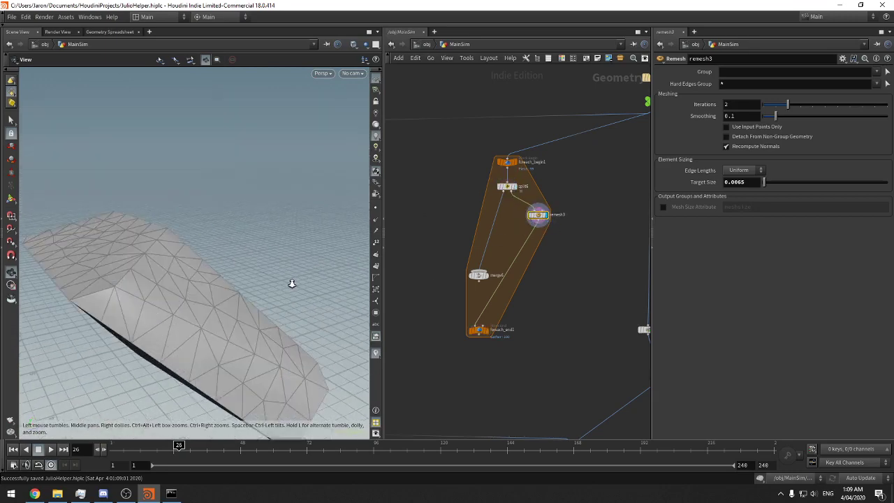
{"action": "left_click", "coordinate": [486, 331]}
{"action": "key", "text": "f"}
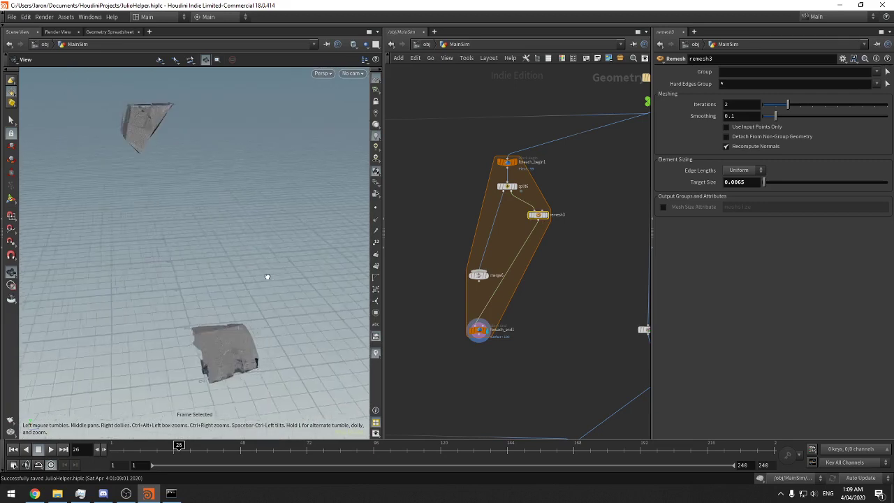
{"action": "left_click_drag", "start_coordinate": [267, 277], "coordinate": [222, 275]}
Set foreach_end1's Max Iterations to 50 and frame the remaining pieces for inspection
{"action": "left_click", "coordinate": [479, 330]}
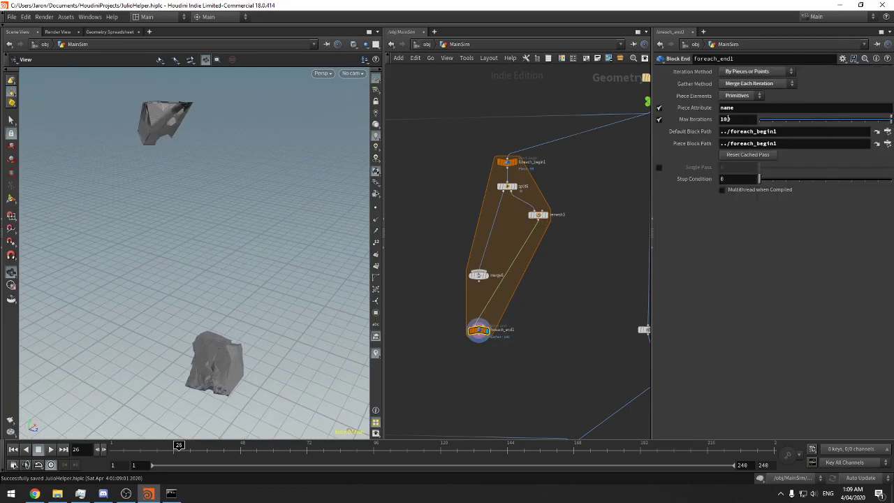
{"action": "type", "text": "50"}
{"action": "key", "text": "Return"}
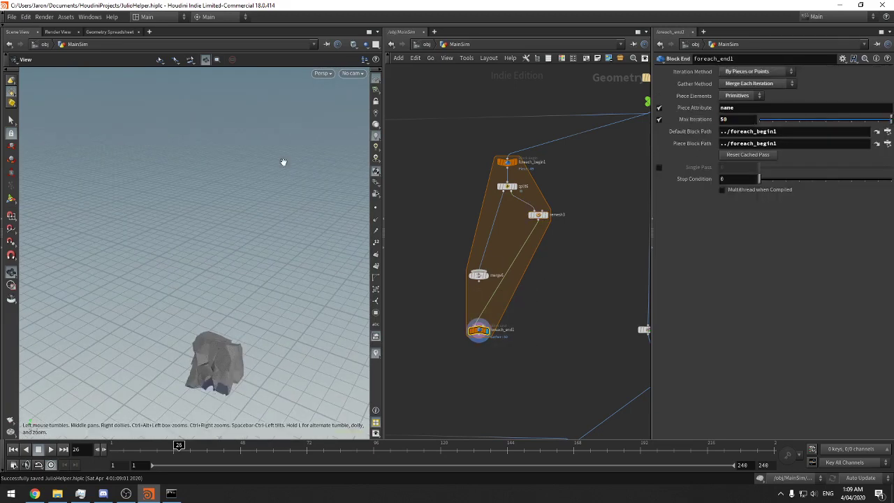
{"action": "key", "text": "f"}
{"action": "left_click_drag", "start_coordinate": [230, 344], "coordinate": [189, 280]}
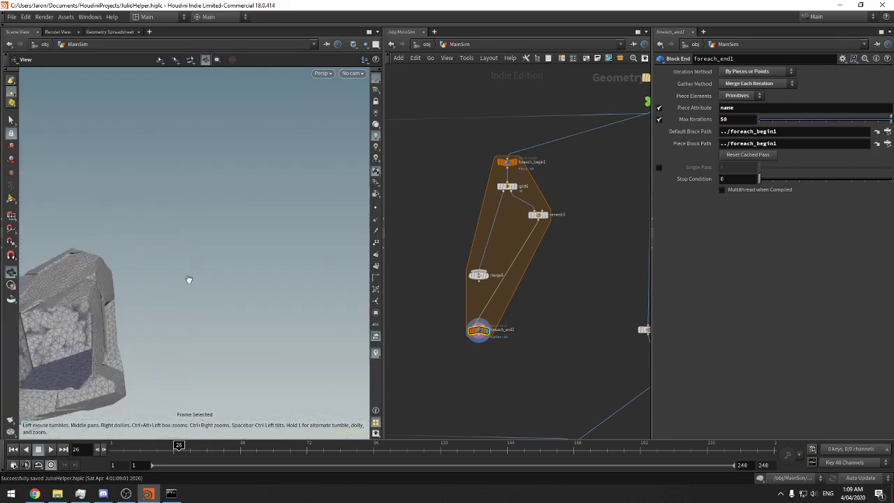
{"action": "left_click_drag", "start_coordinate": [135, 213], "coordinate": [269, 210]}
Disconnect remesh3 from foreach_end1, wire it into merge6 alongside split6, and feed merge6 into foreach_end1
{"action": "left_click", "coordinate": [480, 325]}
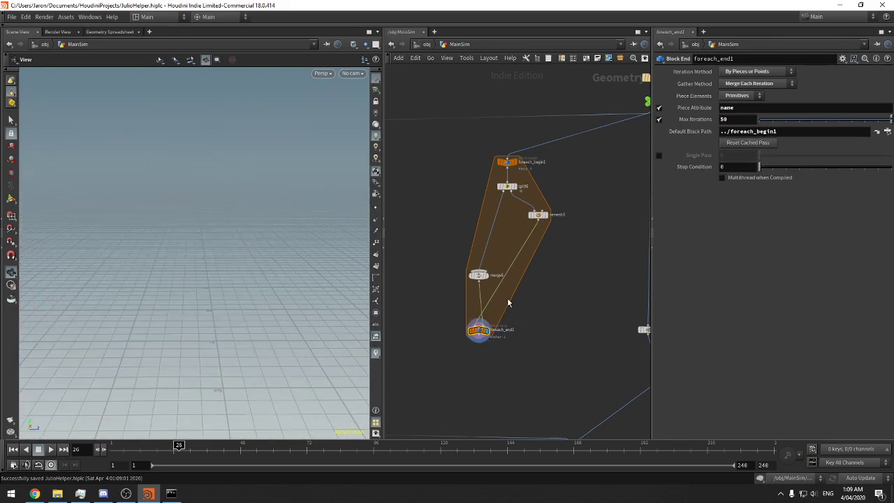
{"action": "left_click_drag", "start_coordinate": [525, 308], "coordinate": [463, 301]}
{"action": "left_click", "coordinate": [479, 270]}
{"action": "left_click", "coordinate": [539, 227]}
{"action": "left_click", "coordinate": [538, 220]}
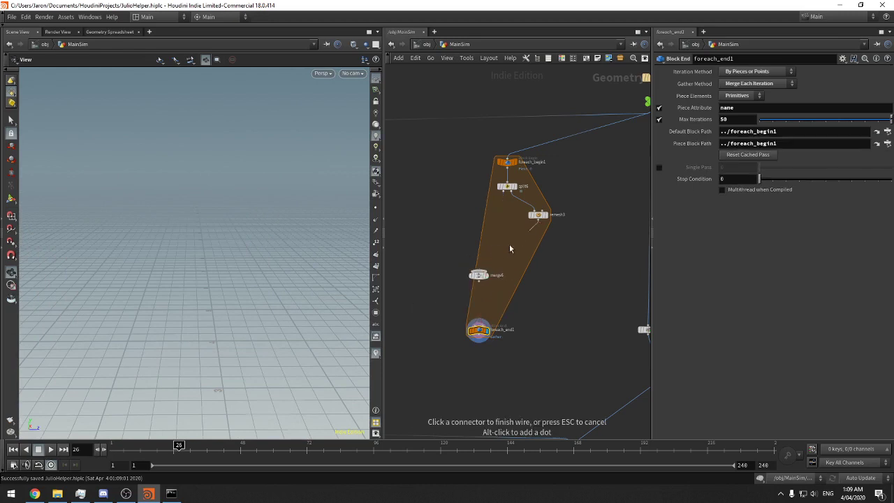
{"action": "left_click_drag", "start_coordinate": [499, 240], "coordinate": [555, 185]}
{"action": "left_click", "coordinate": [479, 271]}
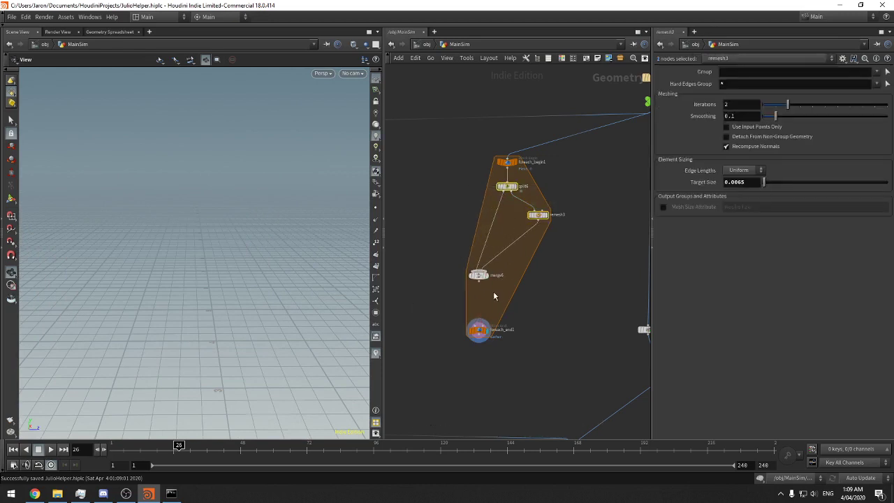
{"action": "left_click", "coordinate": [476, 322]}
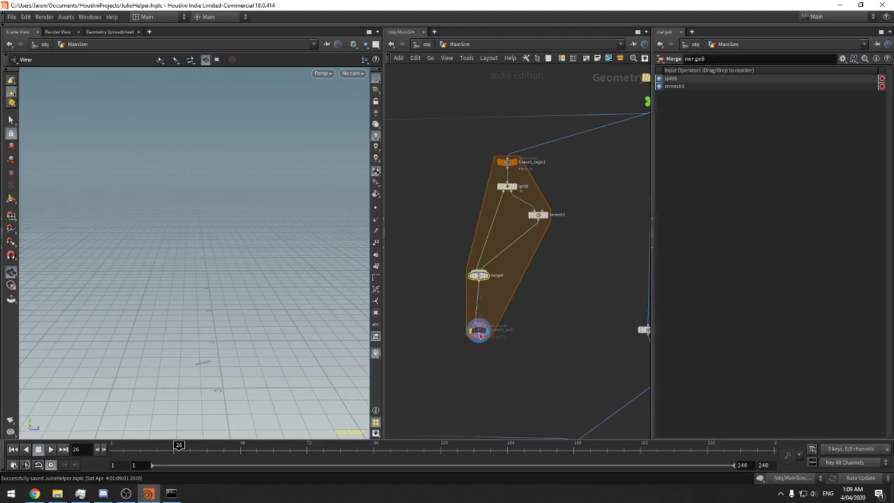
Frame the foreach_end1 result and examine the seams between remeshed inside faces and original outer faces
{"action": "left_click", "coordinate": [488, 330]}
{"action": "key", "text": "space+f"}
{"action": "mouse_move", "coordinate": [234, 309]}
{"action": "left_mouse_down"}
{"action": "mouse_move", "coordinate": [211, 321]}
{"action": "mouse_move", "coordinate": [296, 300]}
{"action": "mouse_move", "coordinate": [220, 303]}
{"action": "left_mouse_up"}
{"action": "right_click_drag", "start_coordinate": [220, 302], "coordinate": [384, 259]}
{"action": "left_click_drag", "start_coordinate": [385, 259], "coordinate": [237, 261]}
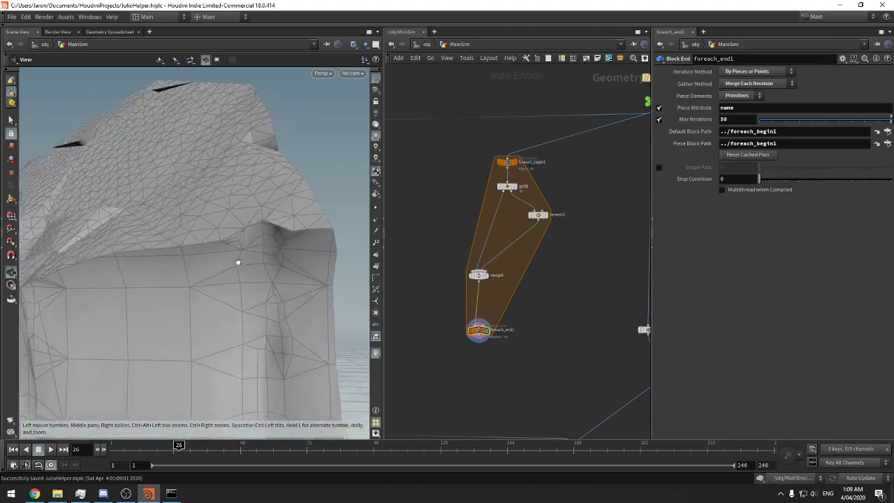
{"action": "right_click_drag", "start_coordinate": [237, 261], "coordinate": [255, 286]}
{"action": "left_click_drag", "start_coordinate": [256, 286], "coordinate": [204, 184]}
{"action": "right_click_drag", "start_coordinate": [204, 184], "coordinate": [117, 215]}
{"action": "left_click_drag", "start_coordinate": [118, 214], "coordinate": [162, 233]}
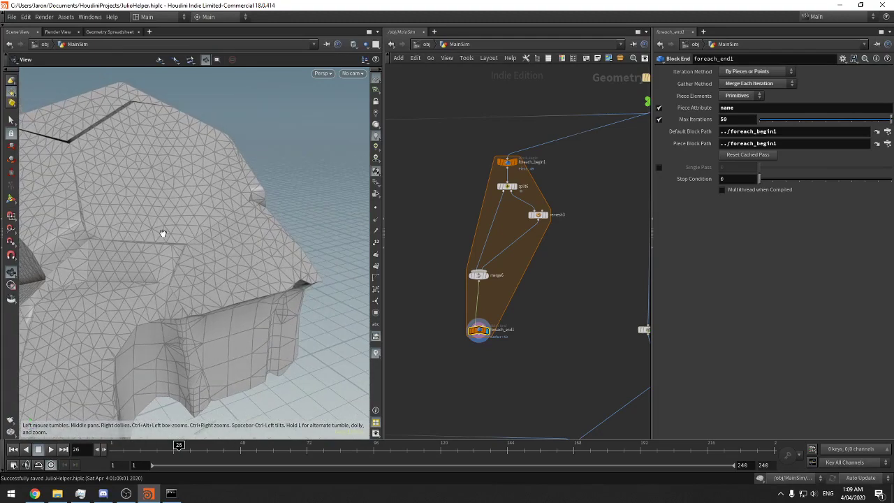
{"action": "left_click_drag", "start_coordinate": [152, 245], "coordinate": [213, 137]}
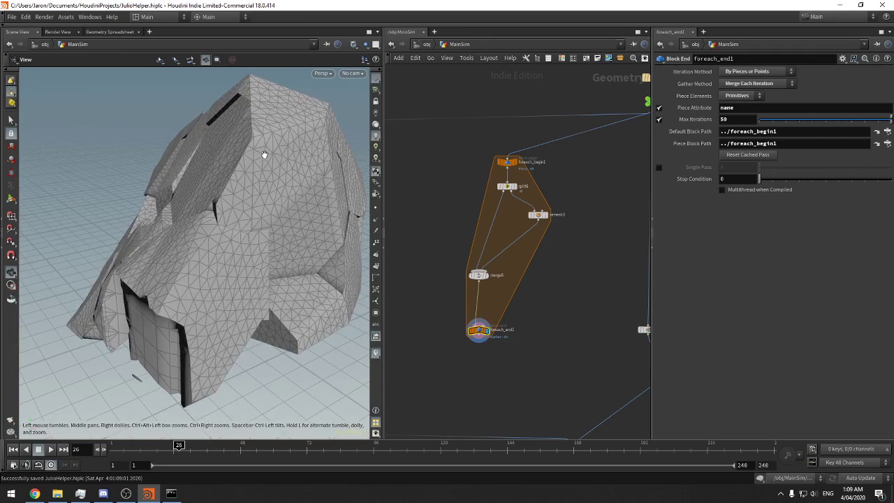
{"action": "left_click_drag", "start_coordinate": [264, 154], "coordinate": [251, 138]}
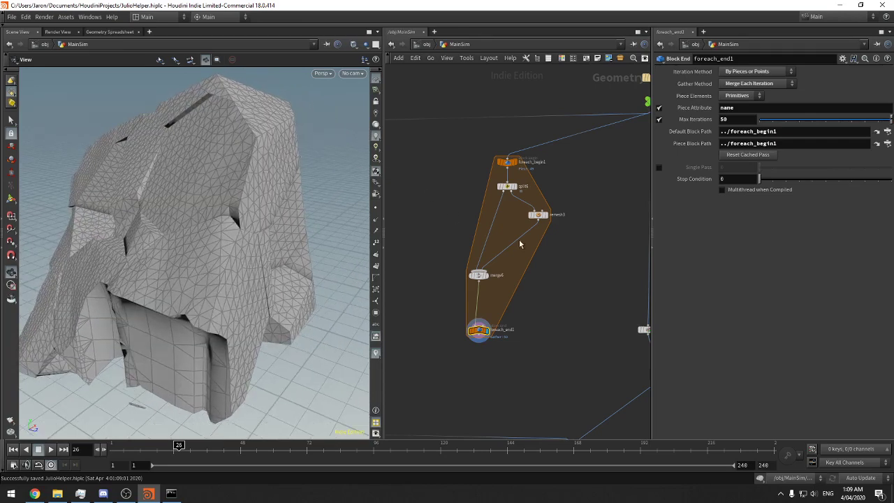
Add a Point VOP node between remesh3 and merge6 inside the for-each loop
{"action": "key", "text": "Tab"}
{"action": "type", "text": "point vop"}
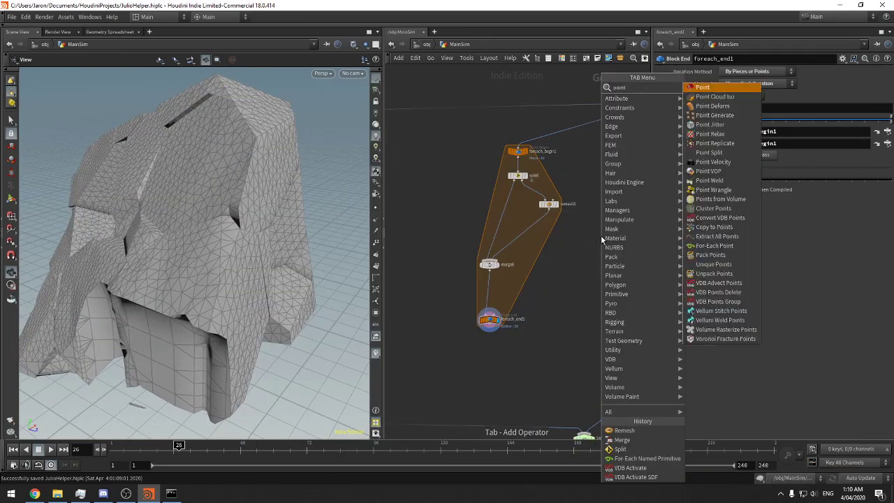
{"action": "key", "text": "Return"}
{"action": "left_click", "coordinate": [602, 240]}
{"action": "left_click_drag", "start_coordinate": [603, 240], "coordinate": [547, 250]}
{"action": "middle_click_drag", "start_coordinate": [550, 250], "coordinate": [586, 240]}
{"action": "left_click_drag", "start_coordinate": [559, 330], "coordinate": [480, 246]}
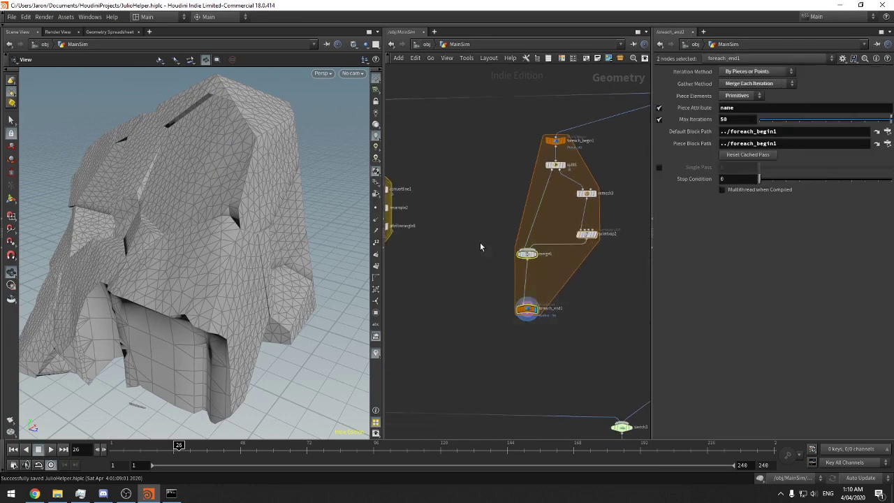
Check the expression of attribwrangle8 in the original compiled loop
{"action": "middle_click_drag", "start_coordinate": [480, 246], "coordinate": [592, 245]}
{"action": "left_click", "coordinate": [488, 226]}
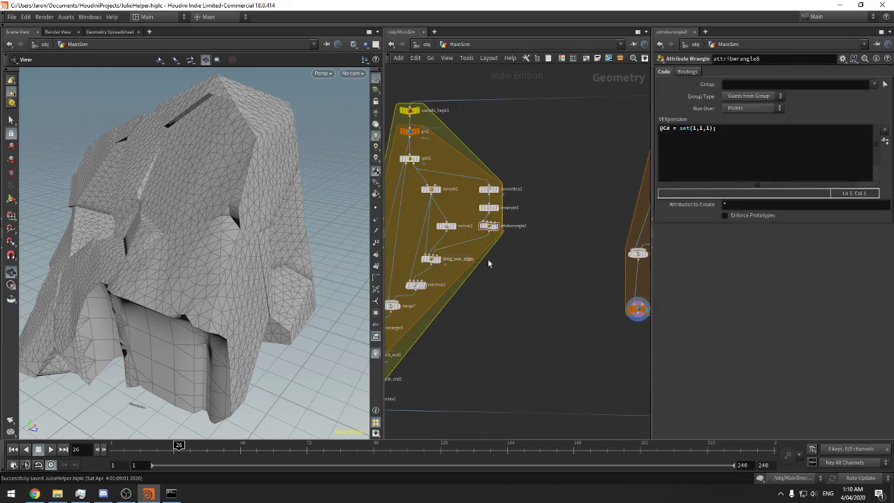
{"action": "middle_click_drag", "start_coordinate": [585, 278], "coordinate": [476, 267]}
Open the pointvop2 network and move the geometry output node farther from the global parameters node
{"action": "left_click", "coordinate": [590, 223]}
{"action": "left_click_drag", "start_coordinate": [322, 253], "coordinate": [224, 259]}
{"action": "double_click", "coordinate": [588, 222]}
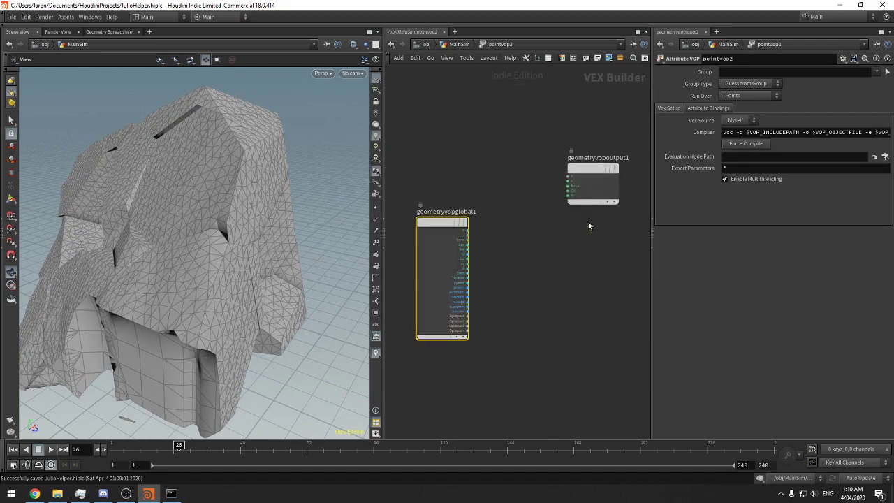
{"action": "left_click", "coordinate": [542, 170]}
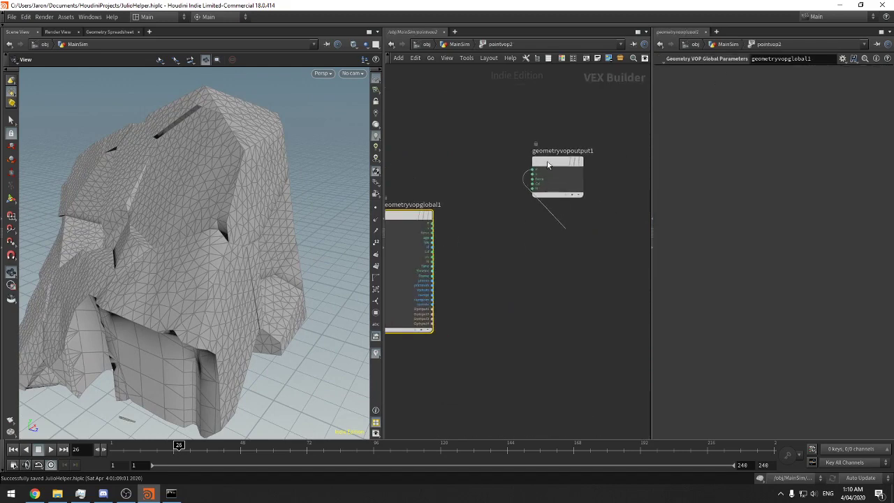
{"action": "left_click_drag", "start_coordinate": [562, 178], "coordinate": [585, 229]}
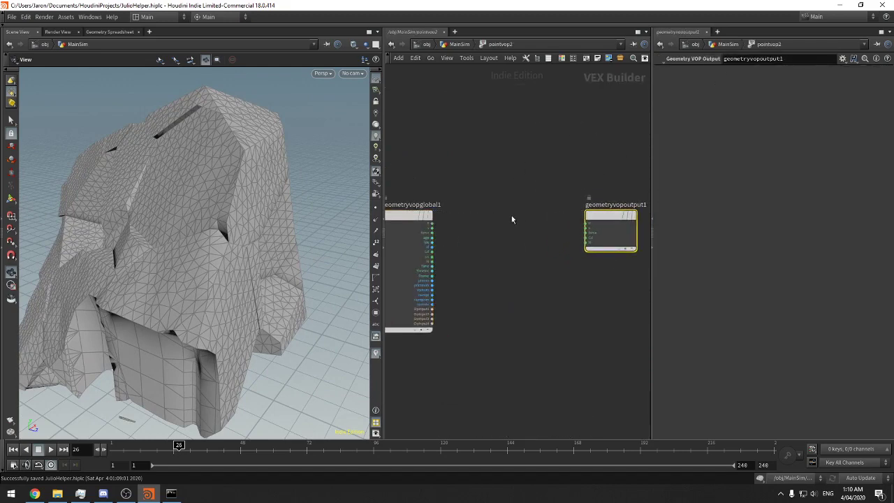
{"action": "key", "text": "d"}
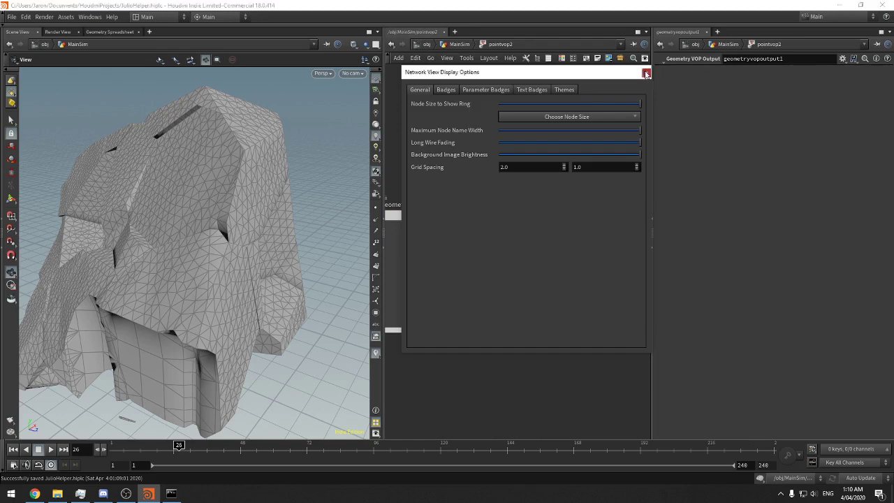
Add a Displace Along Normal node between the global parameters and geometry output nodes
{"action": "key", "text": "Tab"}
{"action": "type", "text": "displa"}
{"action": "key", "text": "Return"}
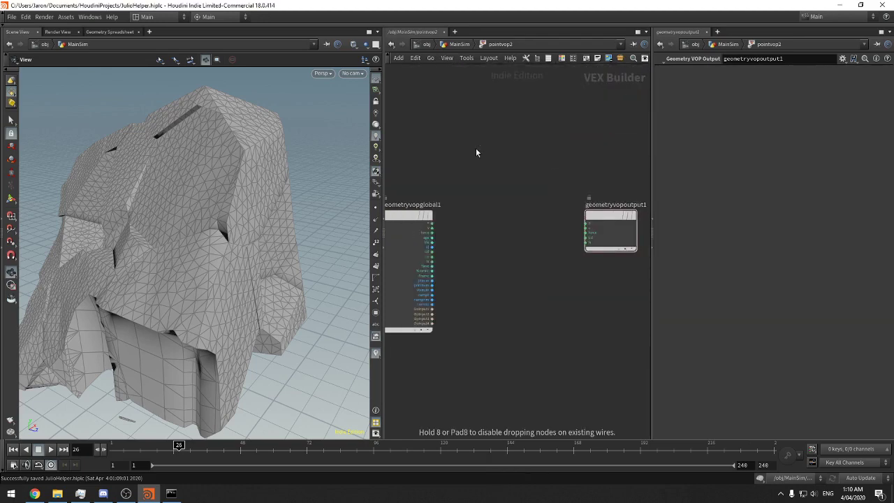
{"action": "left_click", "coordinate": [536, 220]}
{"action": "middle_click_drag", "start_coordinate": [634, 289], "coordinate": [535, 289]}
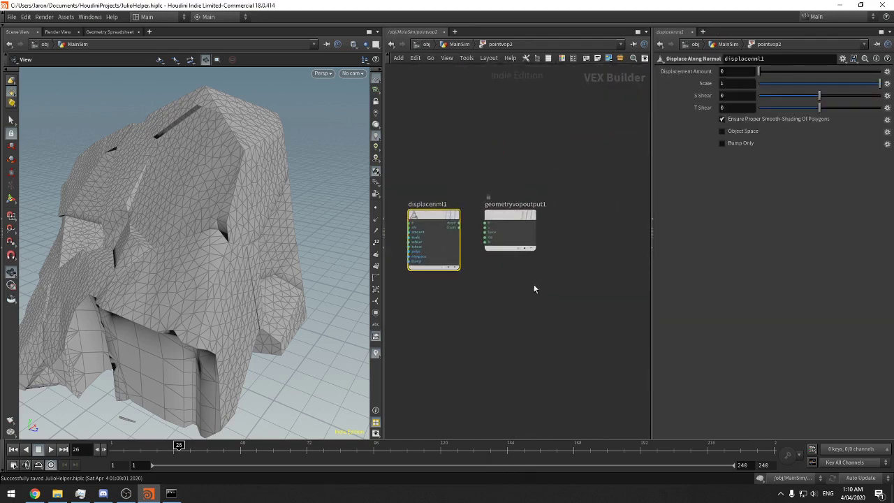
{"action": "left_click_drag", "start_coordinate": [535, 289], "coordinate": [486, 213]}
{"action": "middle_click_drag", "start_coordinate": [409, 178], "coordinate": [519, 164]}
{"action": "left_click", "coordinate": [520, 162]}
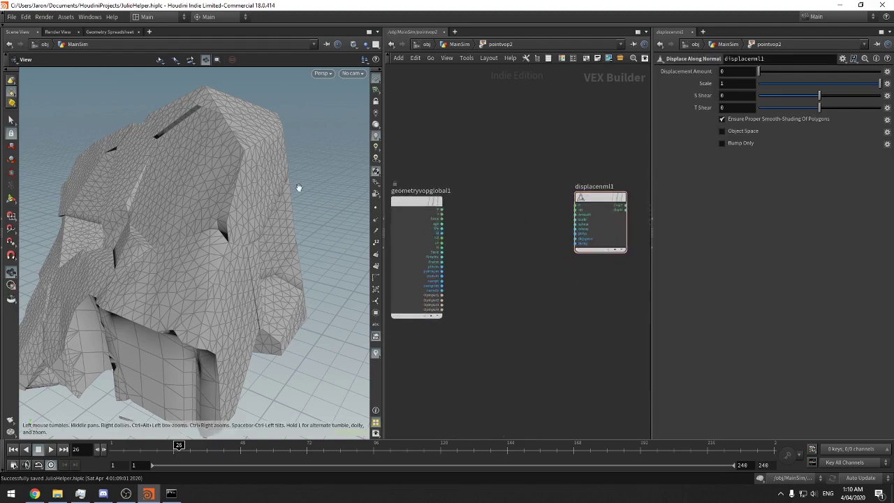
Return to the MainSim network, add a Normal node fed by remesh3, and wire it into pointvop2's second input
{"action": "left_click_drag", "start_coordinate": [297, 188], "coordinate": [250, 181]}
{"action": "middle_click_drag", "start_coordinate": [249, 181], "coordinate": [271, 225]}
{"action": "left_click_drag", "start_coordinate": [272, 226], "coordinate": [203, 246]}
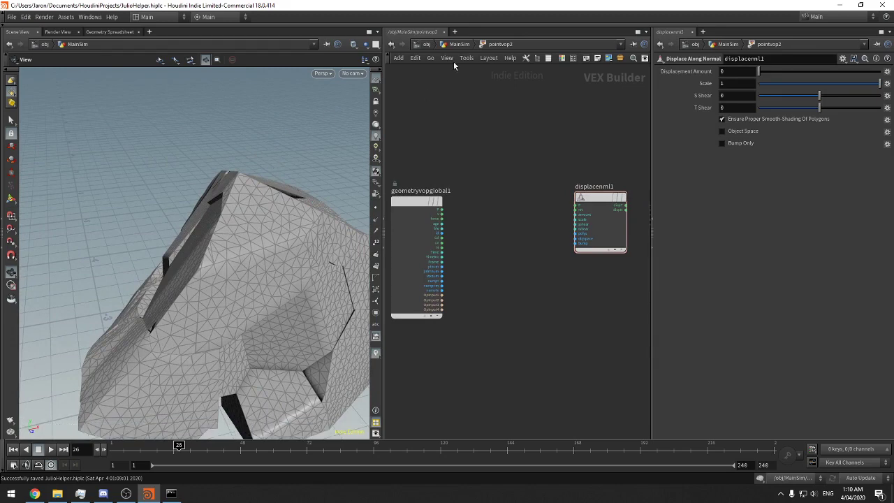
{"action": "left_click", "coordinate": [459, 44]}
{"action": "key", "text": "Tab"}
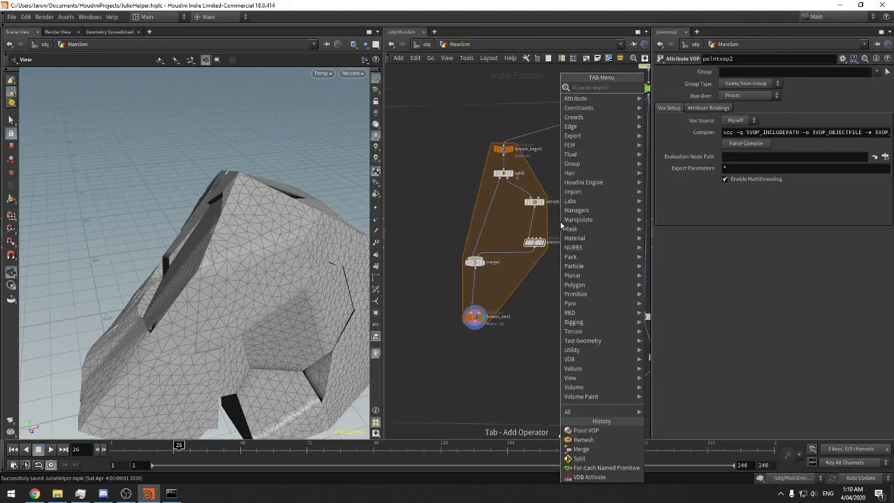
{"action": "type", "text": "normal"}
{"action": "key", "text": "Return"}
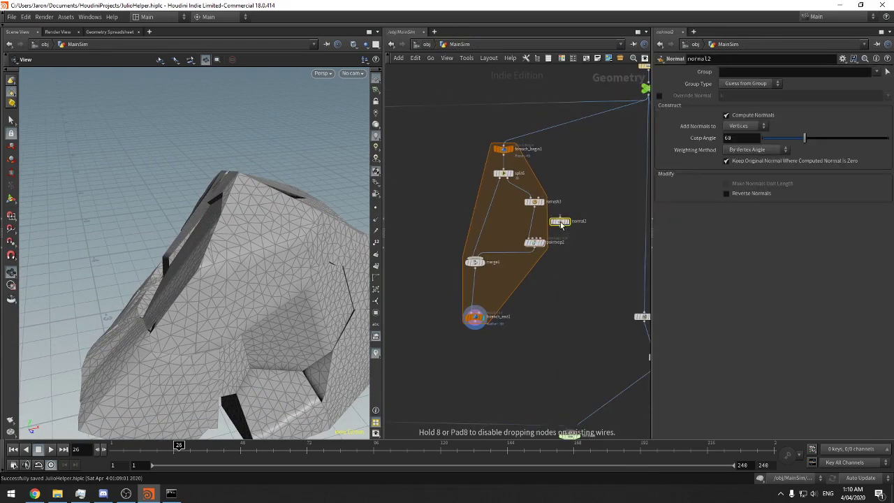
{"action": "left_click", "coordinate": [560, 223]}
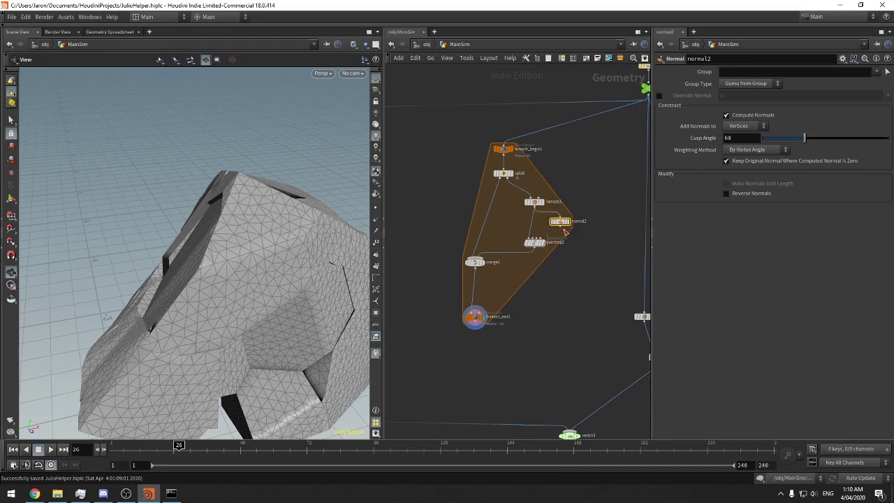
{"action": "left_click", "coordinate": [561, 226]}
{"action": "left_click", "coordinate": [535, 239]}
Move pointvop2 down to leave more room below normal2 in the loop
{"action": "left_click_drag", "start_coordinate": [518, 319], "coordinate": [447, 244]}
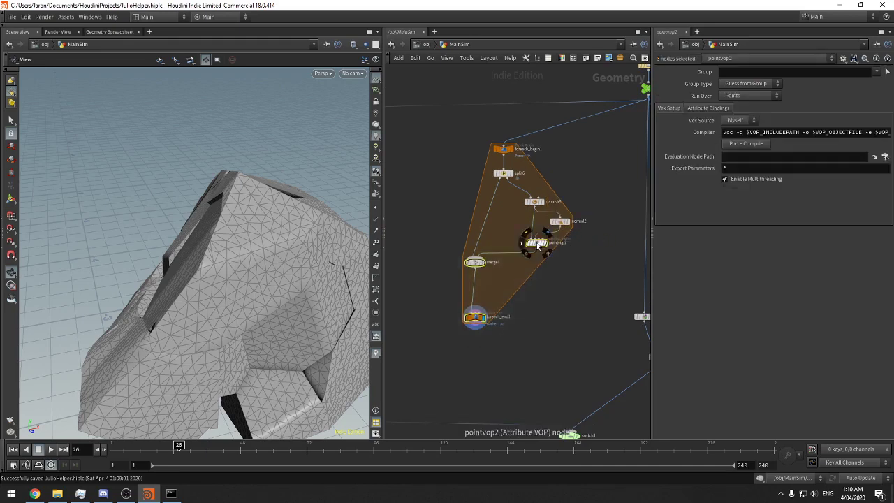
{"action": "left_click_drag", "start_coordinate": [537, 244], "coordinate": [536, 273]}
{"action": "left_click", "coordinate": [535, 272]}
{"action": "scroll", "coordinate": [593, 236], "scroll_direction": "up", "scroll_amount": 4}
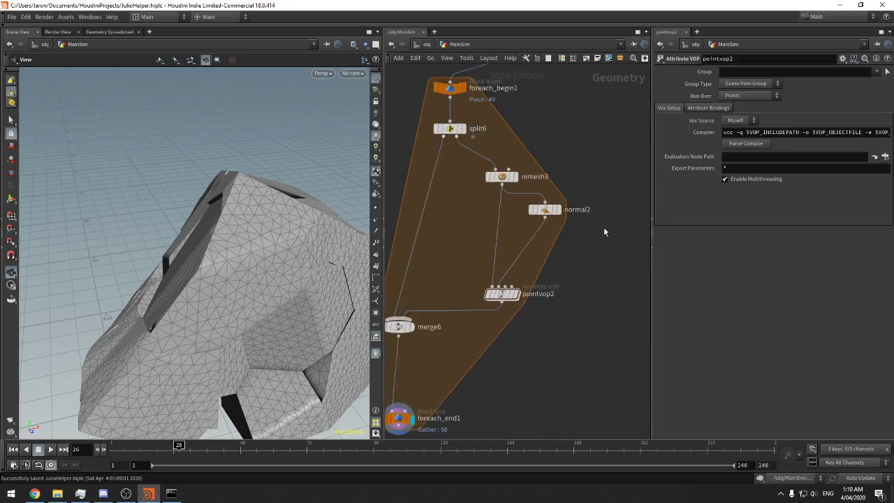
Examine the bring_over_edges wrangle and pointvop1 settings in the original loop for reference
{"action": "left_click", "coordinate": [492, 255]}
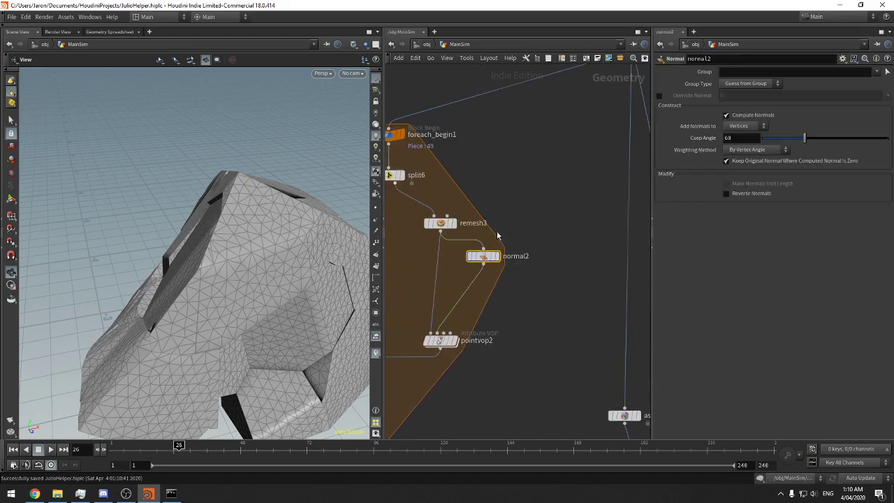
{"action": "scroll", "coordinate": [623, 246], "scroll_direction": "down", "scroll_amount": 4}
{"action": "scroll", "coordinate": [461, 259], "scroll_direction": "up", "scroll_amount": 2}
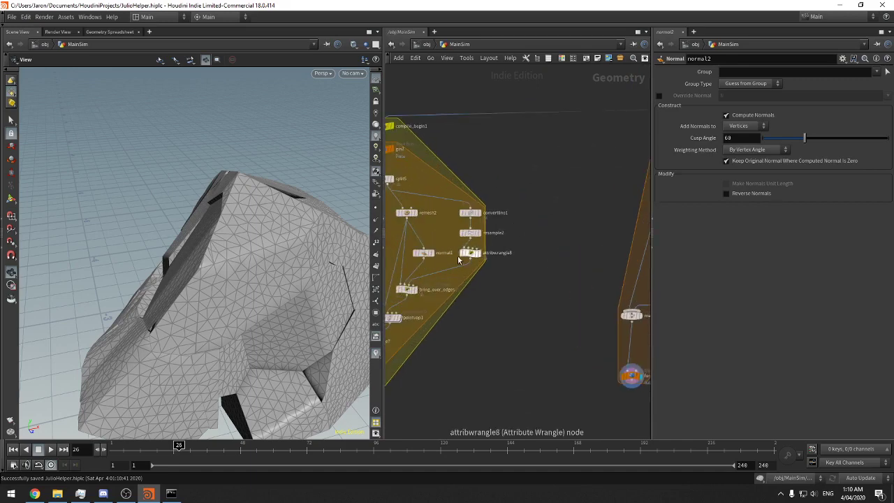
{"action": "left_click", "coordinate": [407, 290]}
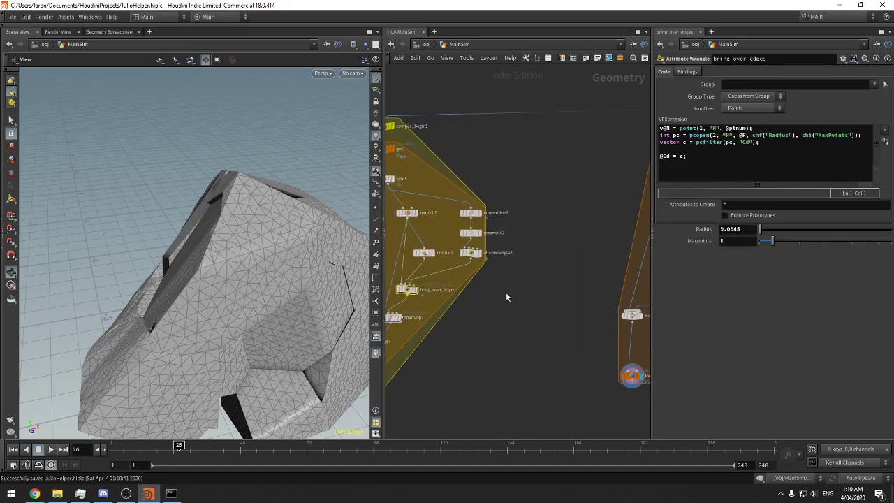
{"action": "left_click", "coordinate": [441, 307]}
{"action": "scroll", "coordinate": [556, 317], "scroll_direction": "down", "scroll_amount": 3}
{"action": "middle_click_drag", "start_coordinate": [589, 306], "coordinate": [437, 330]}
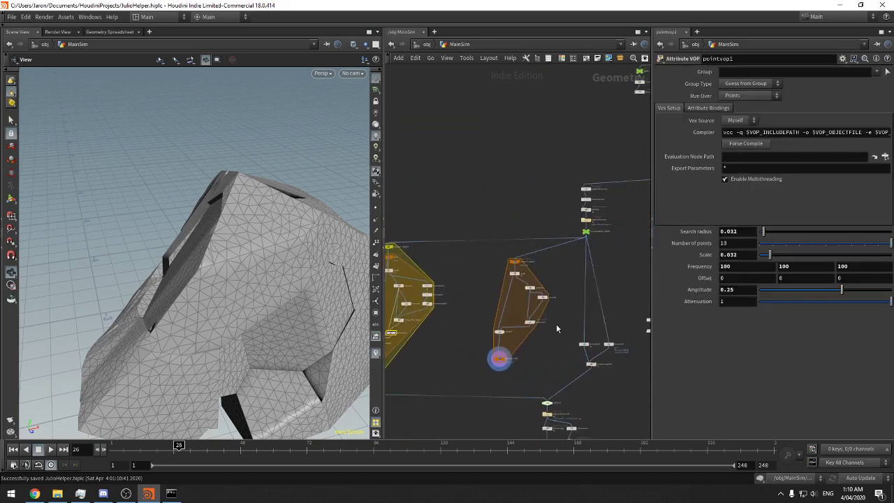
{"action": "scroll", "coordinate": [557, 324], "scroll_direction": "up", "scroll_amount": 5}
{"action": "middle_click_drag", "start_coordinate": [597, 299], "coordinate": [640, 288]}
{"action": "left_click", "coordinate": [516, 310]}
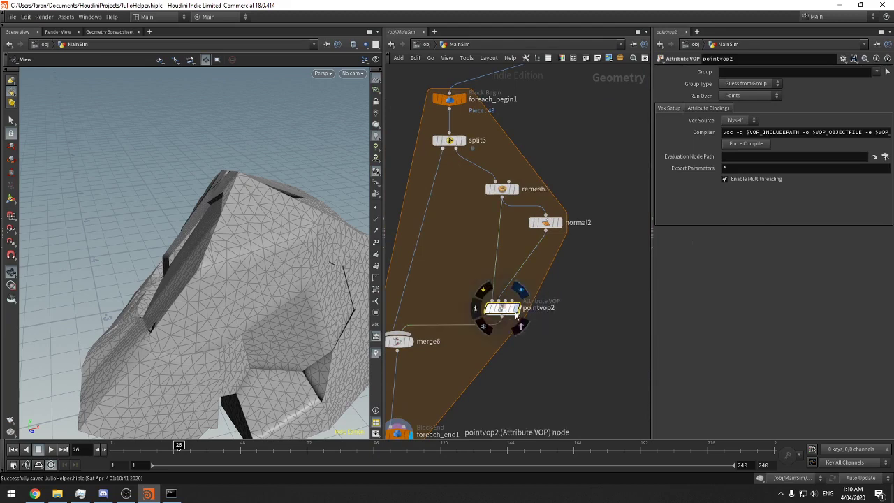
Set normal2 to add normals to Points with the By Face Area weighting method
{"action": "middle_click_drag", "start_coordinate": [524, 348], "coordinate": [508, 325]}
{"action": "left_click", "coordinate": [531, 198]}
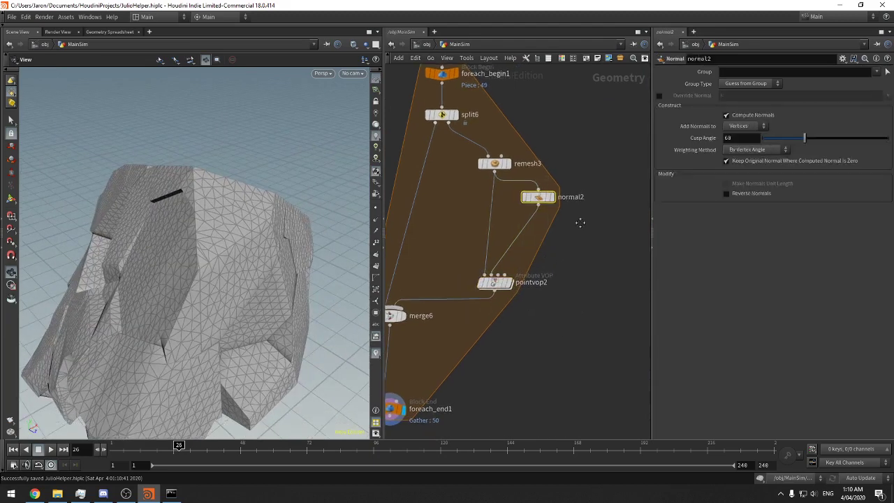
{"action": "left_click", "coordinate": [747, 126]}
{"action": "left_click", "coordinate": [741, 135]}
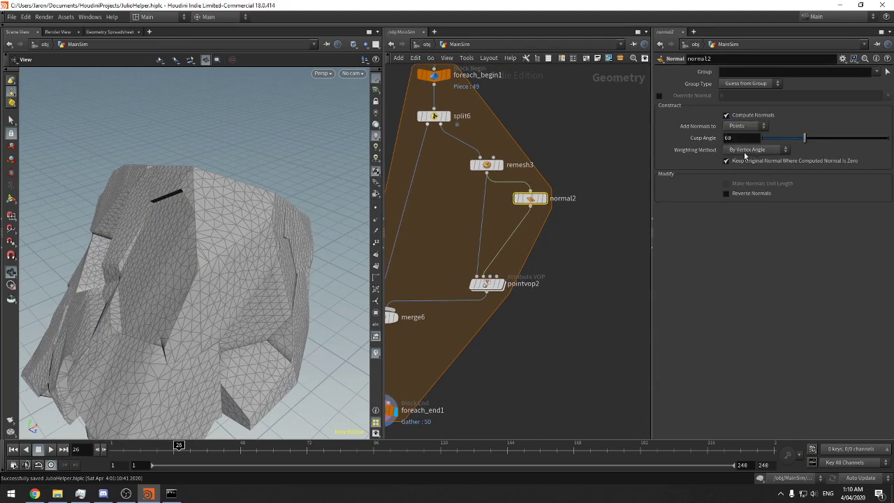
{"action": "left_click", "coordinate": [747, 150]}
{"action": "left_click", "coordinate": [742, 177]}
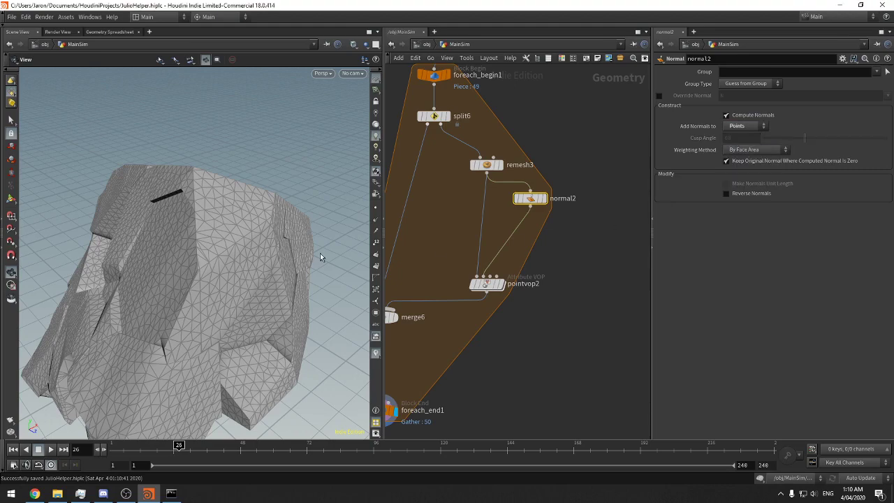
Reopen the pointvop2 network and connect the global position output to displacenml1's position input
{"action": "left_click_drag", "start_coordinate": [320, 253], "coordinate": [241, 224]}
{"action": "left_click", "coordinate": [493, 285]}
{"action": "double_click", "coordinate": [493, 285]}
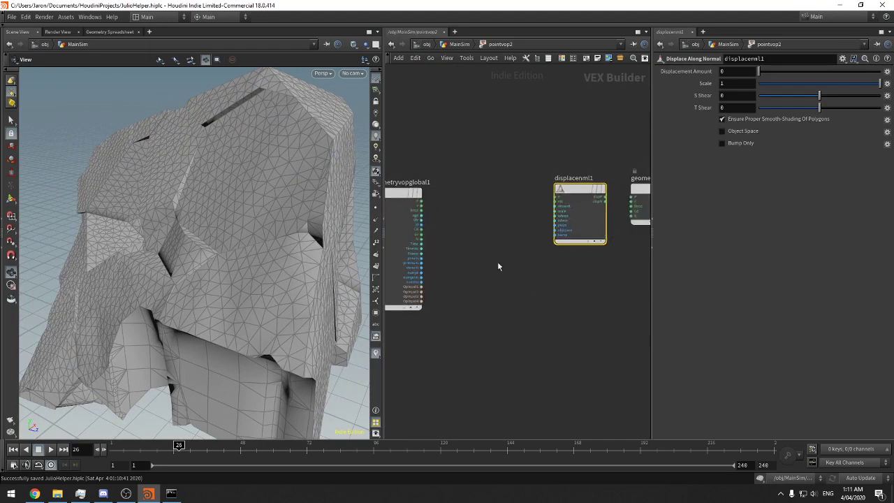
{"action": "left_click", "coordinate": [558, 198]}
{"action": "left_click", "coordinate": [452, 242]}
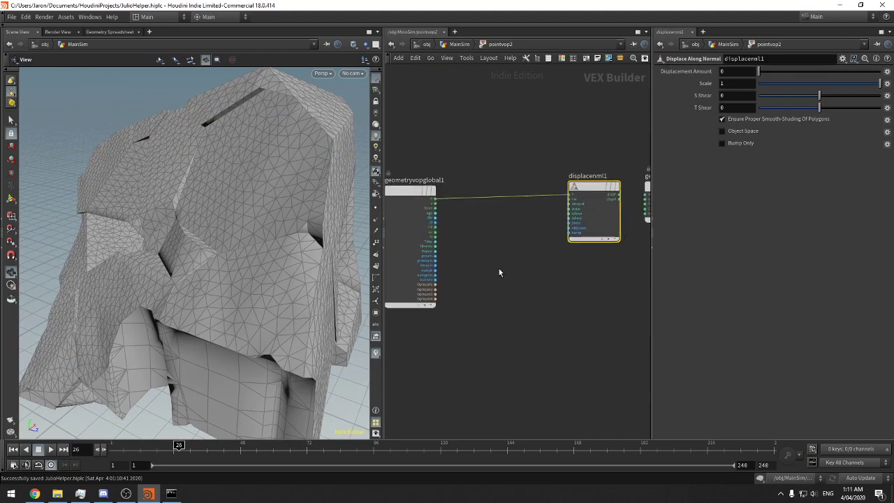
Add an Import Point Attribute node between the globals and displacenml1, and make it read from the Second Input
{"action": "key", "text": "Tab"}
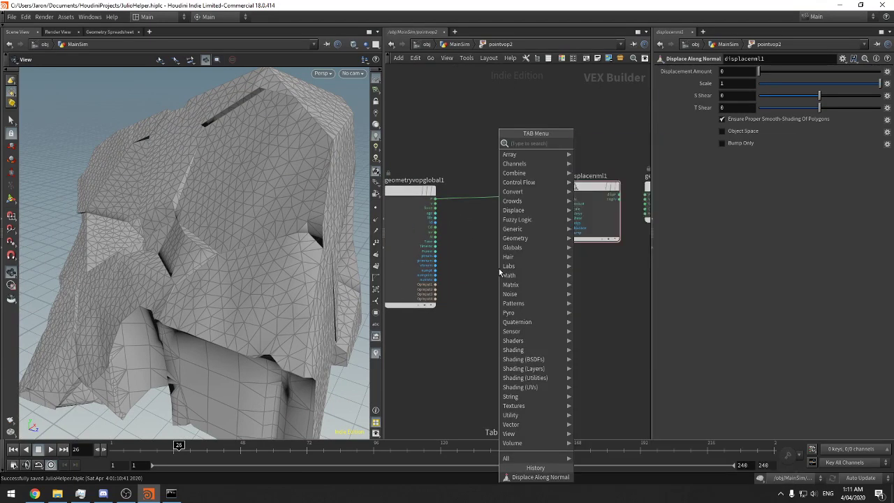
{"action": "type", "text": "impor"}
{"action": "key", "text": "Return"}
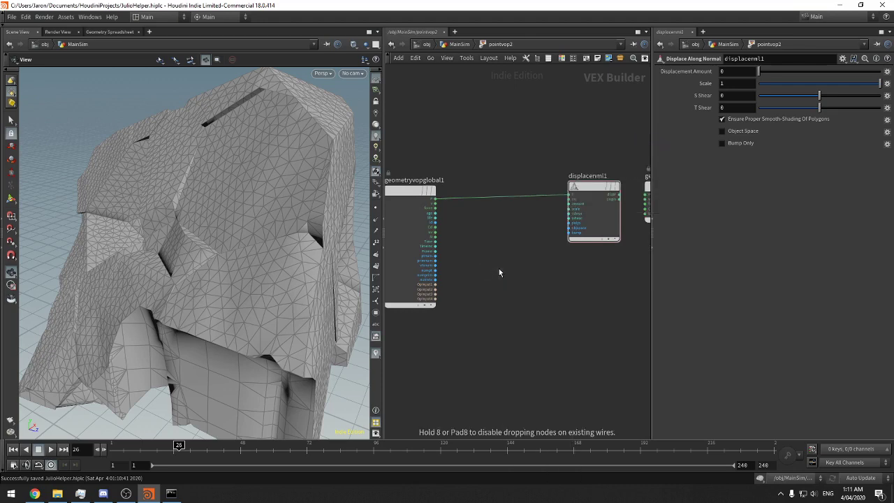
{"action": "left_click", "coordinate": [499, 272]}
{"action": "scroll", "coordinate": [482, 251], "scroll_direction": "up", "scroll_amount": 2}
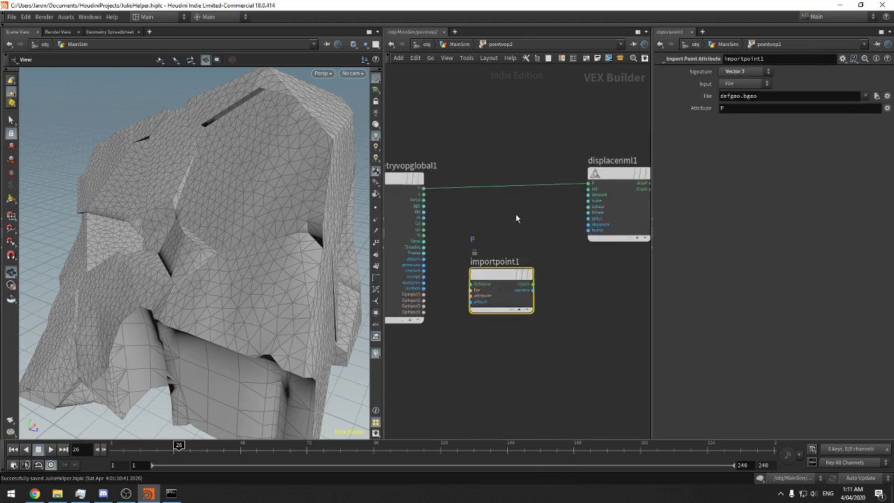
{"action": "left_click", "coordinate": [742, 87]}
{"action": "left_click", "coordinate": [740, 110]}
{"action": "middle_click_drag", "start_coordinate": [546, 256], "coordinate": [507, 250]}
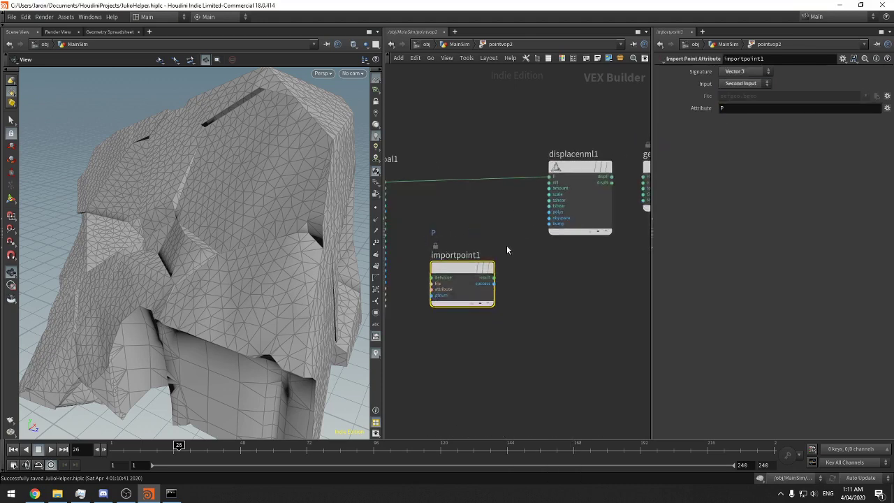
Set importpoint1 to import attribute N, feeding its result into displacenml1's nN and the global ptnum into its ptnum
{"action": "left_click", "coordinate": [494, 279]}
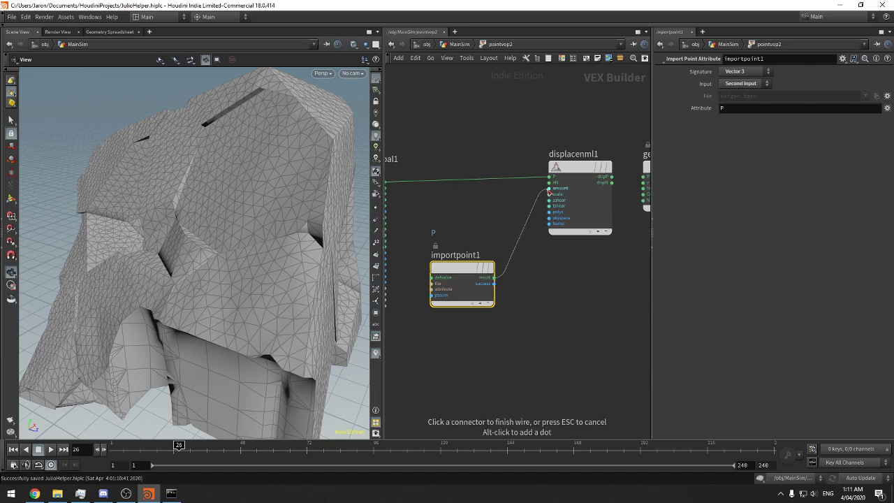
{"action": "left_click_drag", "start_coordinate": [737, 108], "coordinate": [663, 113]}
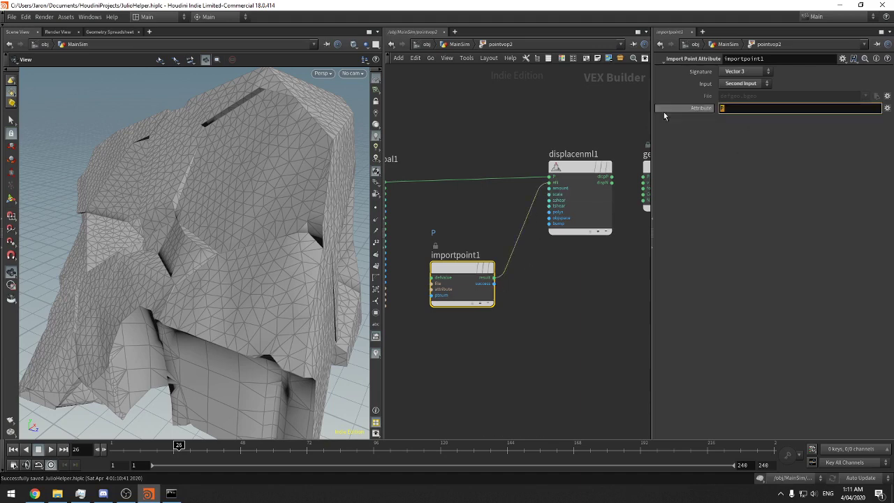
{"action": "type", "text": "N"}
{"action": "left_click", "coordinate": [405, 300]}
{"action": "middle_click_drag", "start_coordinate": [398, 300], "coordinate": [514, 301]}
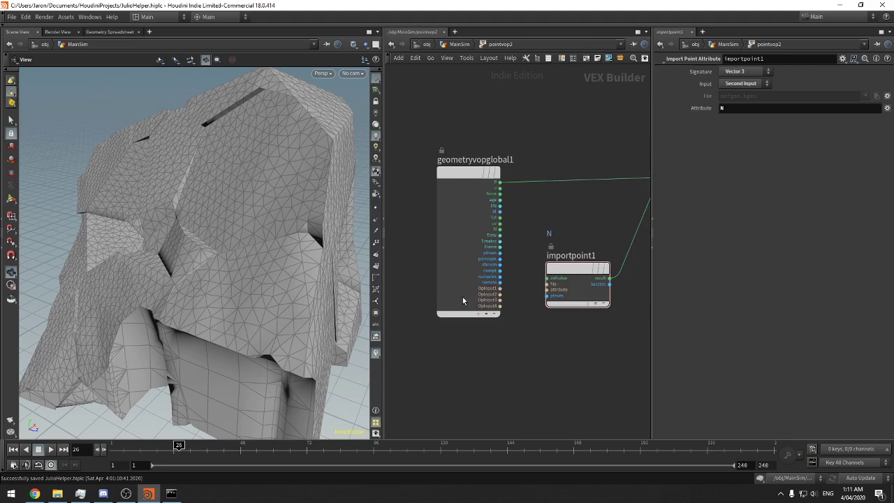
{"action": "left_click", "coordinate": [546, 295]}
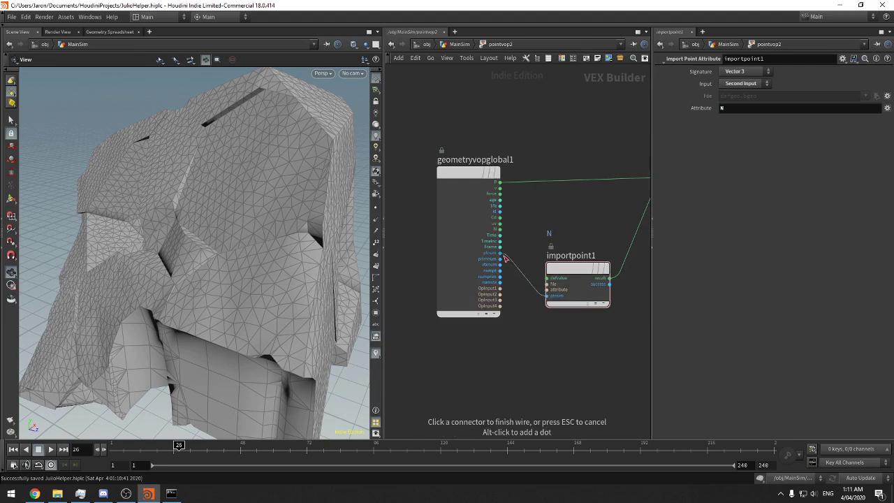
Connect displacenml1's displaced position output to the P input of geometryvopoutput1
{"action": "middle_click_drag", "start_coordinate": [577, 222], "coordinate": [384, 242]}
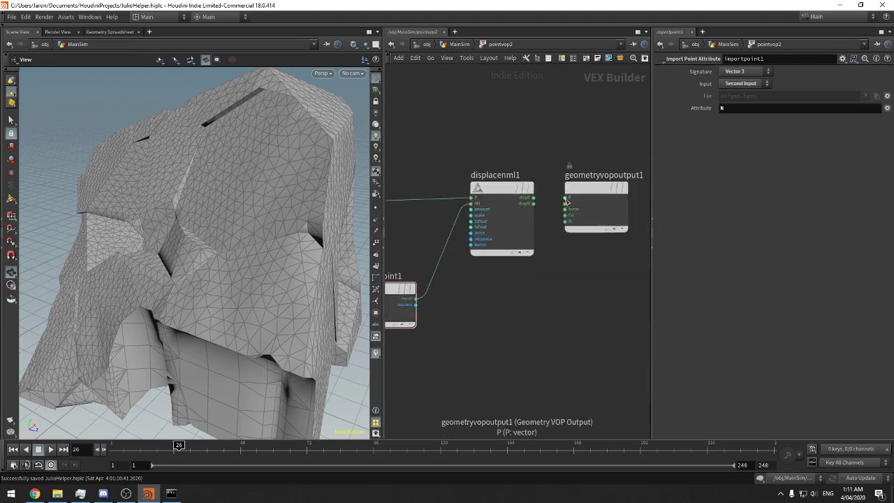
{"action": "left_click", "coordinate": [565, 199]}
{"action": "key", "text": "Escape"}
{"action": "scroll", "coordinate": [543, 296], "scroll_direction": "down", "scroll_amount": 4}
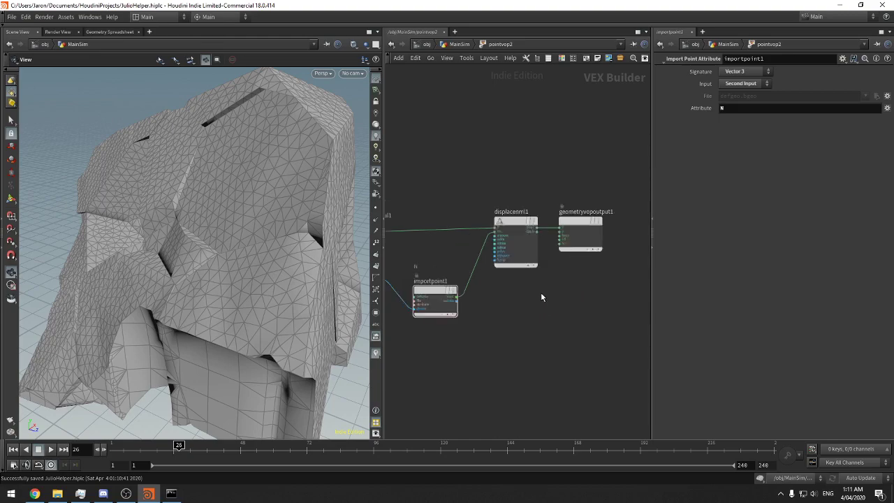
Move displacenml1 and geometryvopoutput1 together further away from importpoint1 to make room in the network
{"action": "left_click_drag", "start_coordinate": [255, 147], "coordinate": [297, 206]}
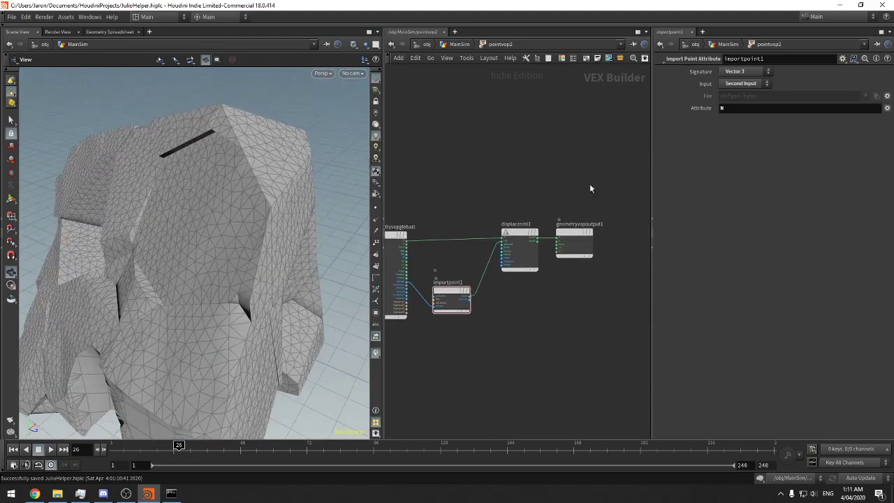
{"action": "left_click_drag", "start_coordinate": [567, 187], "coordinate": [561, 241]}
{"action": "middle_click_drag", "start_coordinate": [531, 185], "coordinate": [555, 173]}
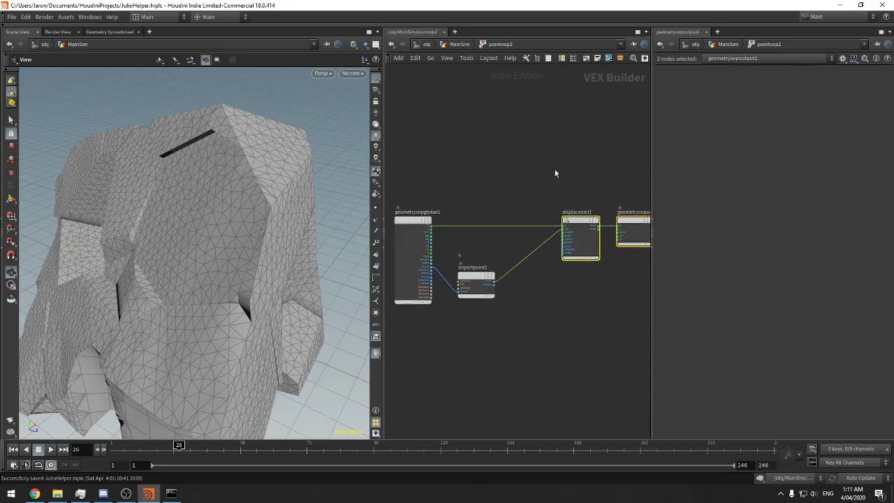
{"action": "left_click_drag", "start_coordinate": [289, 151], "coordinate": [304, 199]}
{"action": "left_click", "coordinate": [499, 143]}
Return to the MainSim network and set foreach_end1 to Single Pass with Max Iterations disabled, keeping the name piece attribute
{"action": "scroll", "coordinate": [264, 209], "scroll_direction": "down", "scroll_amount": 5}
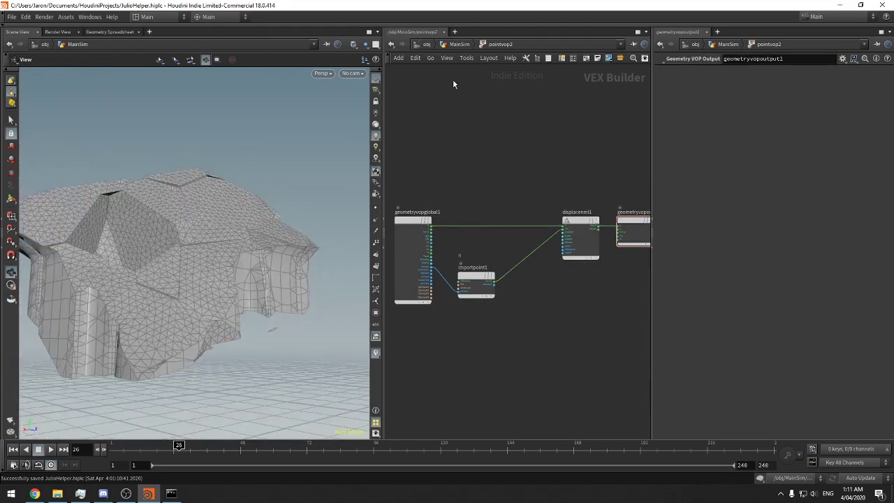
{"action": "key", "text": "u"}
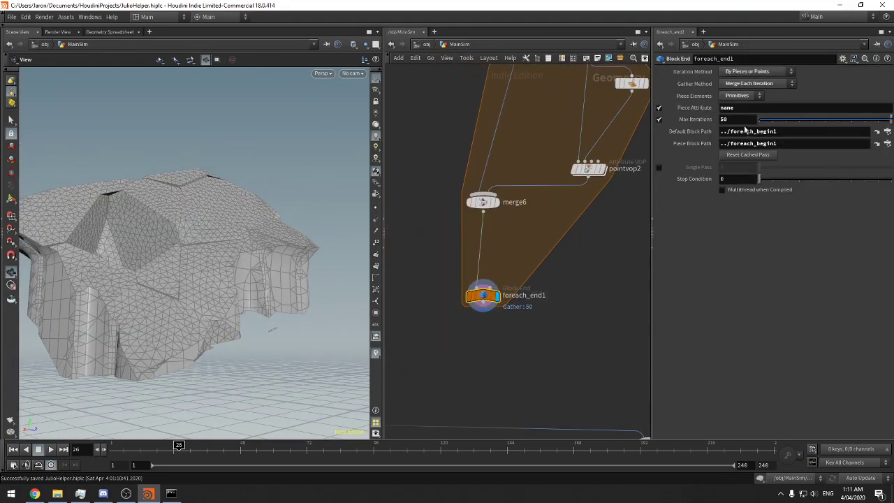
{"action": "left_click", "coordinate": [659, 167]}
{"action": "left_click", "coordinate": [659, 108]}
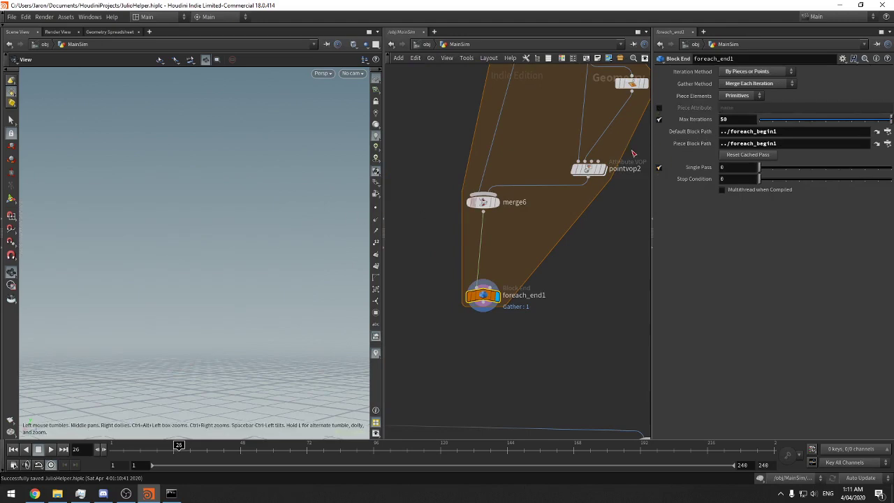
{"action": "key", "text": "f"}
{"action": "left_click_drag", "start_coordinate": [254, 273], "coordinate": [261, 266]}
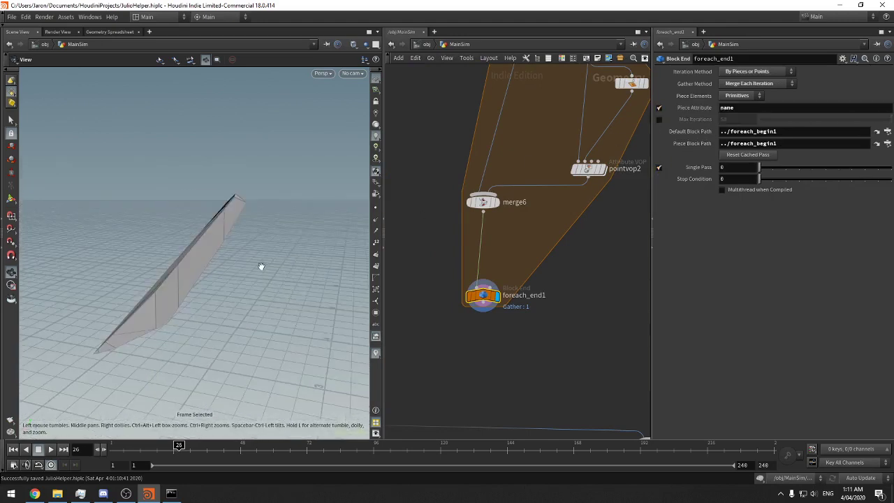
Set foreach_end1's Single Pass to 2 and frame that piece up close for inspection
{"action": "left_click", "coordinate": [771, 168]}
{"action": "key", "text": "f"}
{"action": "key", "text": "f"}
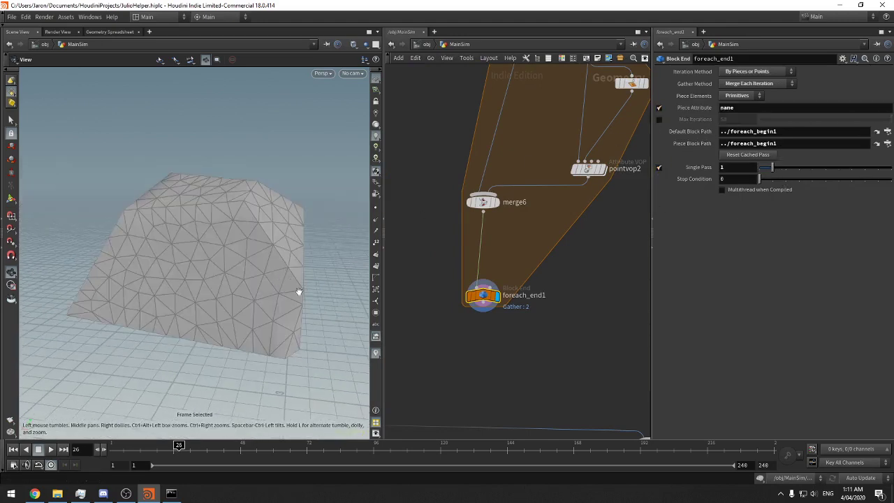
{"action": "left_click_drag", "start_coordinate": [299, 291], "coordinate": [489, 228]}
{"action": "left_click", "coordinate": [787, 168]}
{"action": "key", "text": "f"}
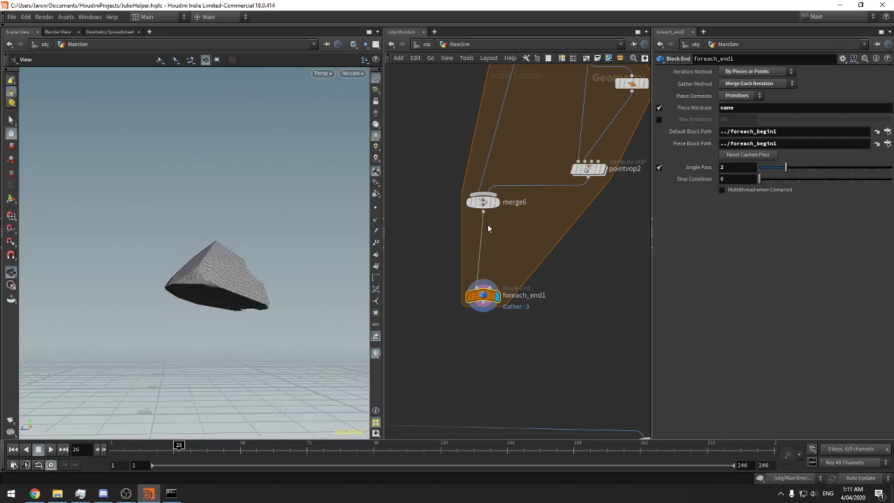
{"action": "left_click_drag", "start_coordinate": [311, 230], "coordinate": [214, 241]}
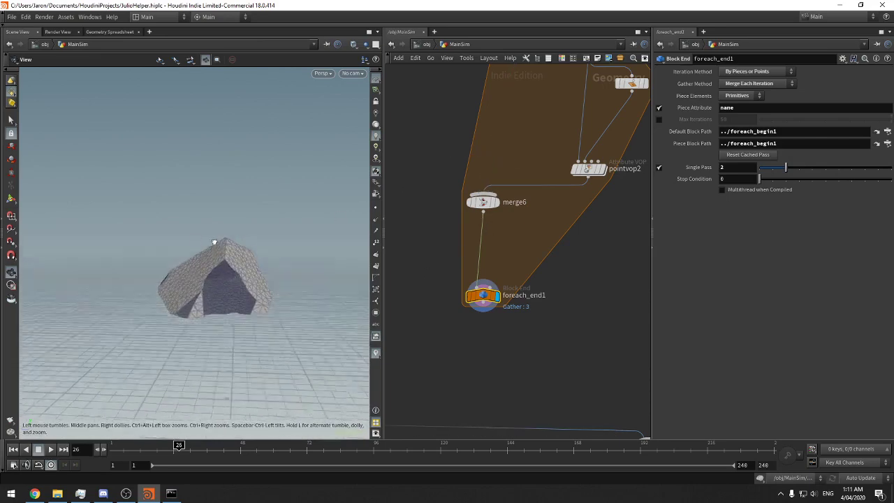
{"action": "right_click_drag", "start_coordinate": [213, 241], "coordinate": [365, 243]}
{"action": "left_click_drag", "start_coordinate": [365, 243], "coordinate": [229, 279]}
Reverse merge6's input order so split6 comes before pointvop2, and save the scene
{"action": "left_click", "coordinate": [483, 194]}
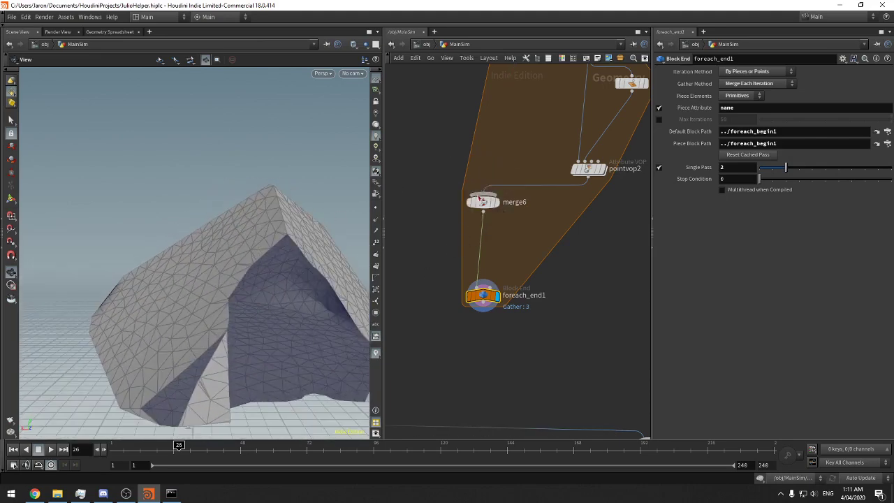
{"action": "middle_click_drag", "start_coordinate": [510, 95], "coordinate": [506, 248]}
{"action": "left_click", "coordinate": [524, 163]}
{"action": "left_click", "coordinate": [481, 358]}
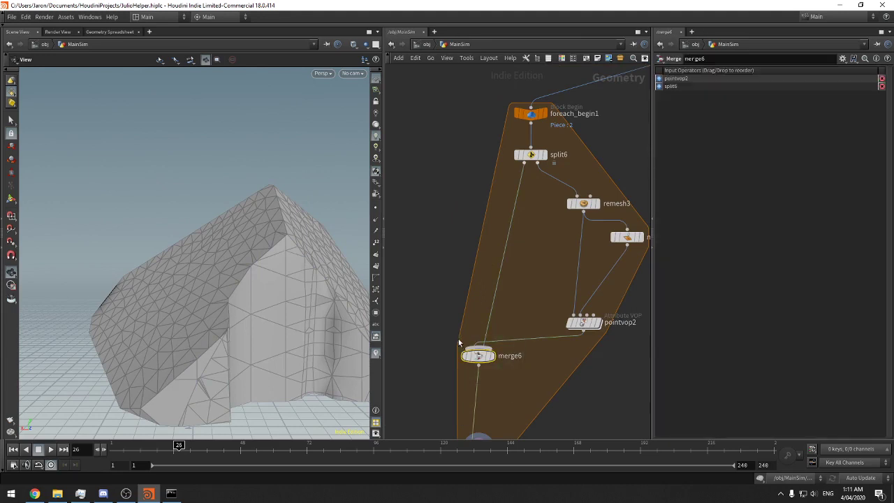
{"action": "key", "text": "shift+r"}
{"action": "scroll", "coordinate": [516, 293], "scroll_direction": "down", "scroll_amount": 3}
{"action": "key", "text": "ctrl+s"}
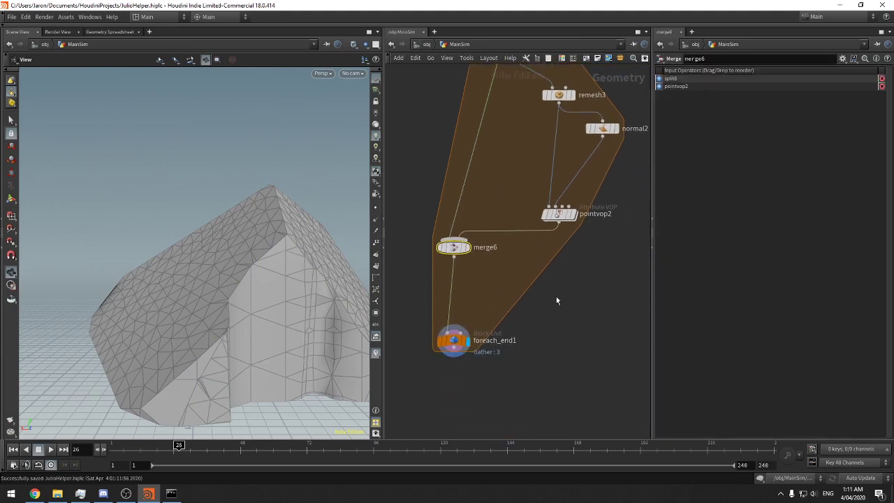
Open the pointvop2 network, add a Turbulent Noise node and place it above the position wire
{"action": "middle_click_drag", "start_coordinate": [556, 301], "coordinate": [556, 337]}
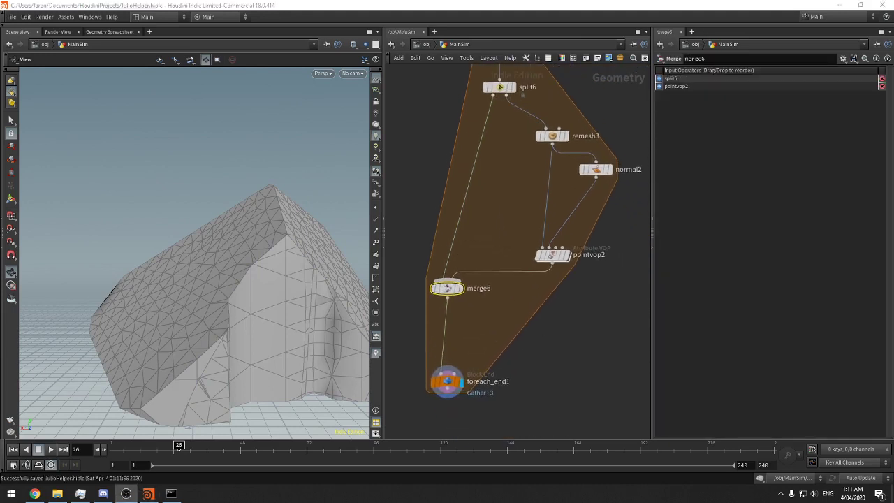
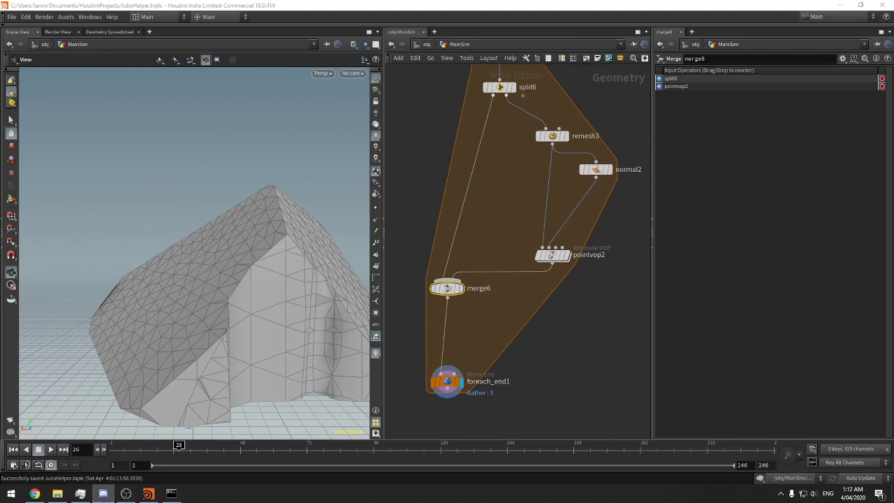
{"action": "middle_click_drag", "start_coordinate": [526, 332], "coordinate": [508, 345]}
{"action": "left_click_drag", "start_coordinate": [575, 314], "coordinate": [500, 243]}
{"action": "double_click", "coordinate": [535, 269]}
{"action": "key", "text": "Tab"}
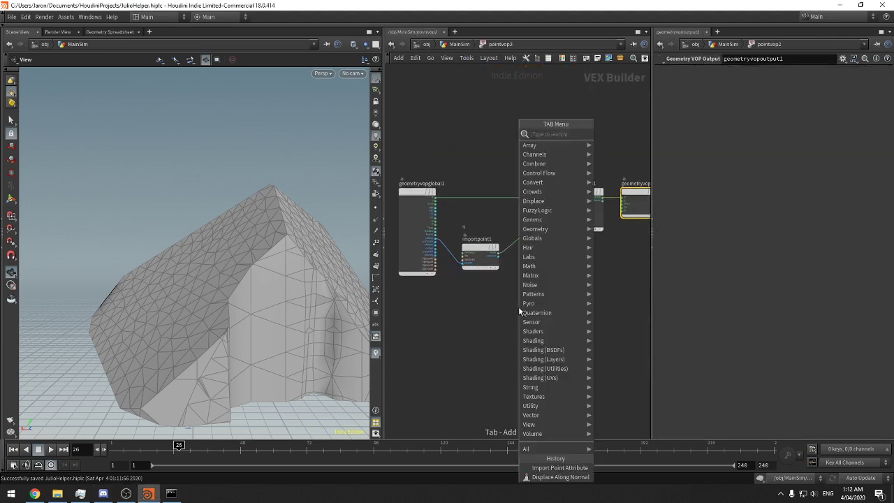
{"action": "type", "text": "turb"}
{"action": "key", "text": "Return"}
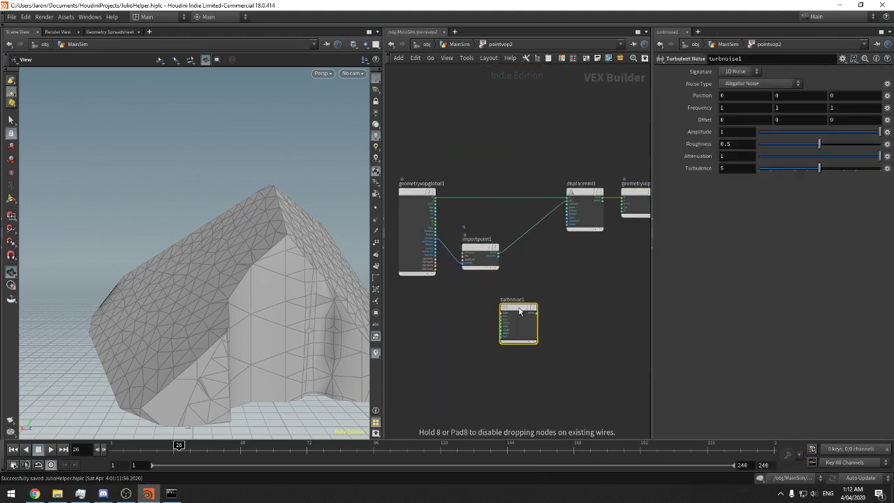
{"action": "left_click_drag", "start_coordinate": [519, 311], "coordinate": [489, 157]}
Wire the global P into turbnoise1's pos and its noise output into displacenml1's amount, viewing the displaced piece
{"action": "scroll", "coordinate": [534, 153], "scroll_direction": "up", "scroll_amount": 5}
{"action": "left_click", "coordinate": [433, 164]}
{"action": "middle_click_drag", "start_coordinate": [417, 171], "coordinate": [537, 152]}
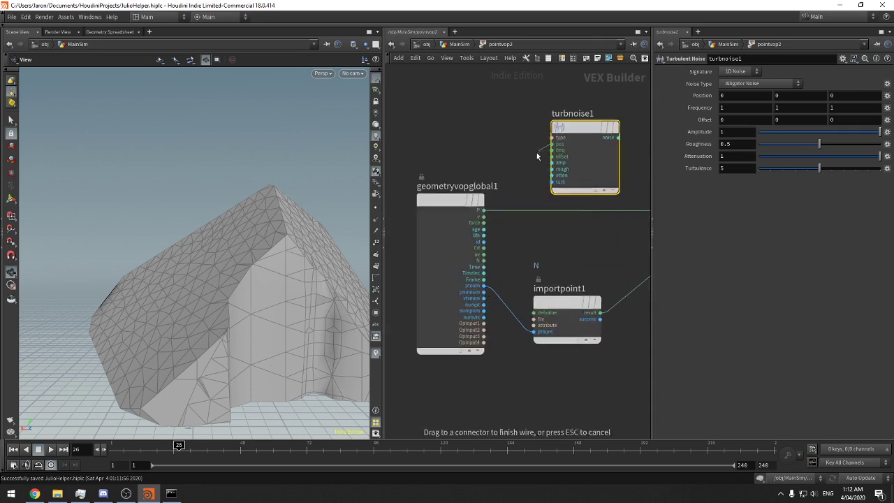
{"action": "left_click", "coordinate": [483, 210]}
{"action": "middle_click_drag", "start_coordinate": [623, 155], "coordinate": [494, 161]}
{"action": "left_click", "coordinate": [490, 145]}
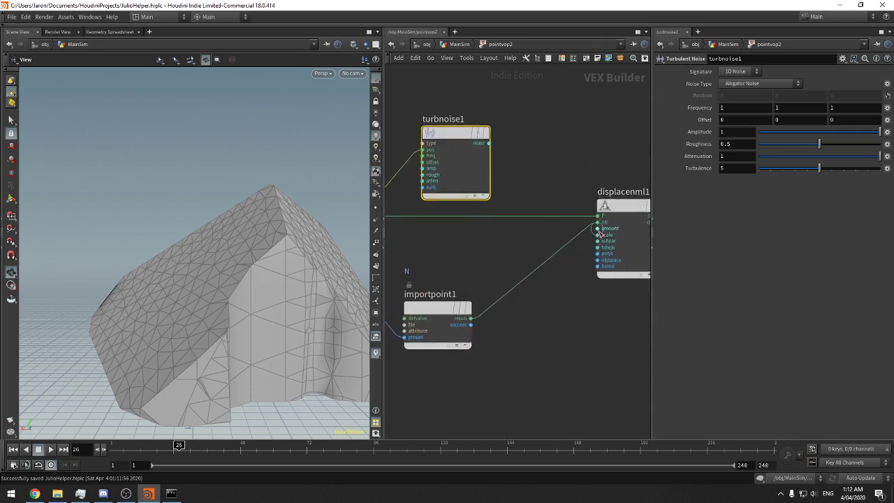
{"action": "left_click", "coordinate": [598, 229]}
{"action": "key", "text": "f"}
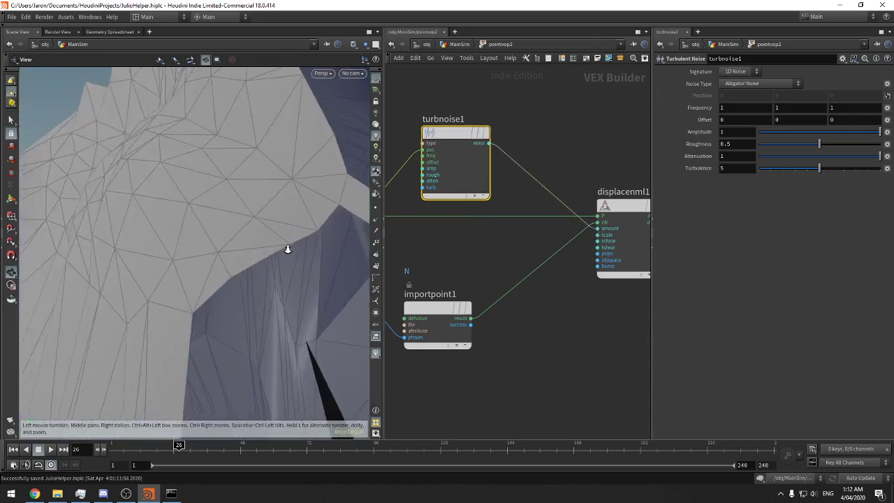
{"action": "left_click_drag", "start_coordinate": [199, 298], "coordinate": [205, 263]}
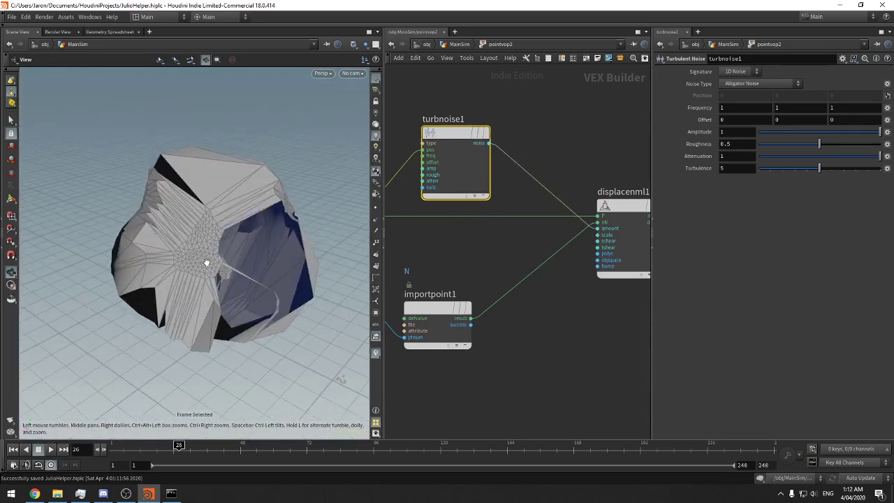
Promote turbnoise1's frequency, offset and amplitude inputs as parameters
{"action": "scroll", "coordinate": [206, 263], "scroll_direction": "up", "scroll_amount": 1}
{"action": "middle_click_drag", "start_coordinate": [551, 165], "coordinate": [604, 157]}
{"action": "scroll", "coordinate": [639, 94], "scroll_direction": "up", "scroll_amount": 2}
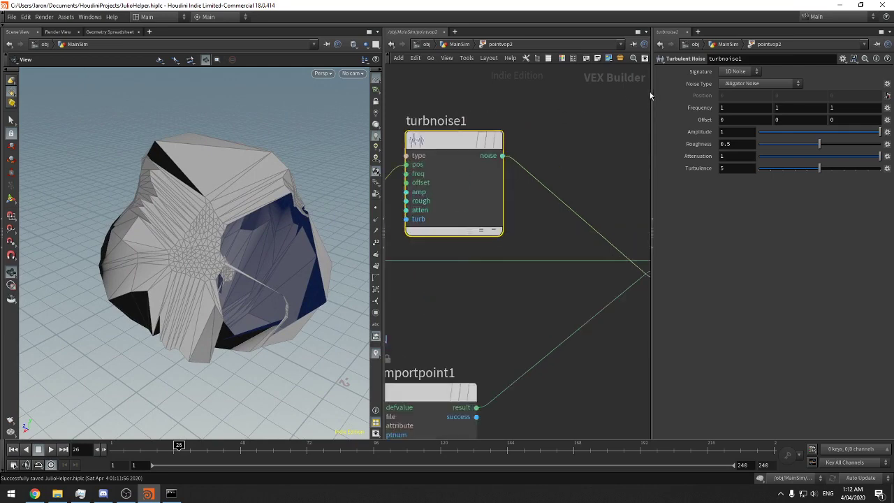
{"action": "middle_click_drag", "start_coordinate": [531, 140], "coordinate": [607, 132]}
{"action": "right_click", "coordinate": [483, 165]}
{"action": "left_click", "coordinate": [491, 171]}
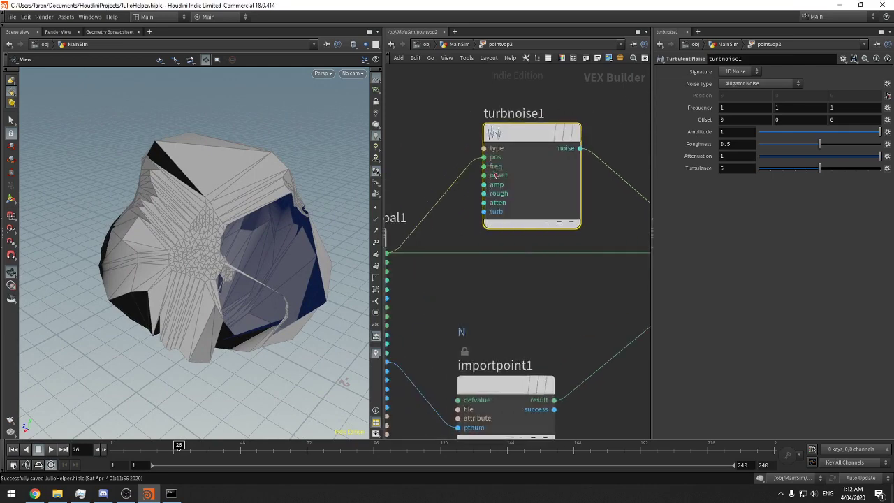
{"action": "right_click", "coordinate": [489, 175]}
{"action": "left_click", "coordinate": [497, 179]}
{"action": "right_click", "coordinate": [488, 183]}
{"action": "left_click", "coordinate": [497, 188]}
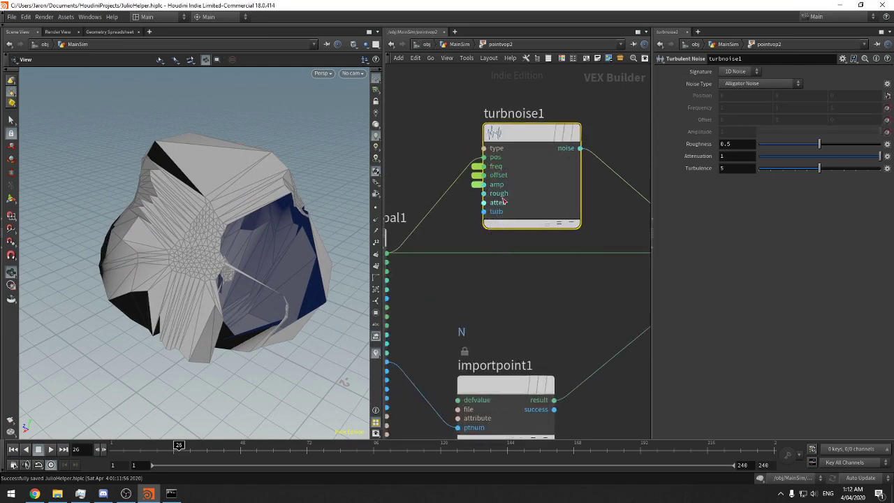
Promote displacenml1's scale input as a parameter
{"action": "middle_click_drag", "start_coordinate": [635, 227], "coordinate": [456, 185]}
{"action": "right_click", "coordinate": [569, 242]}
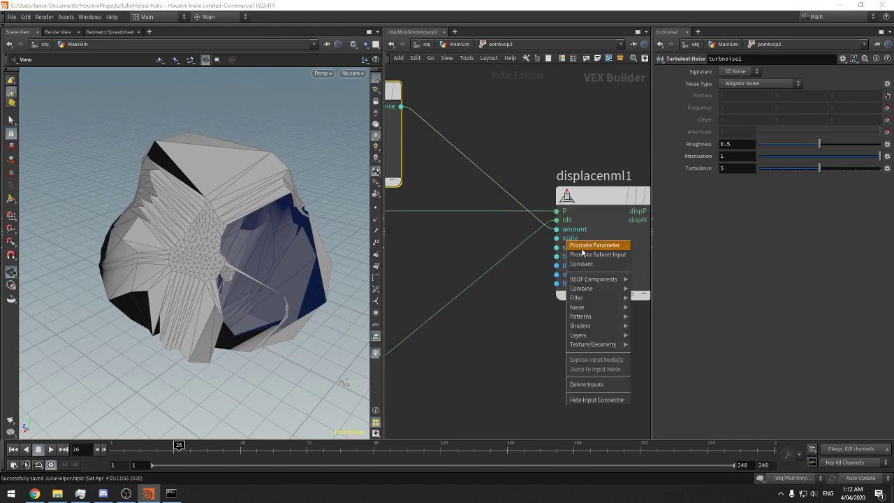
{"action": "left_click", "coordinate": [581, 248]}
{"action": "middle_click_drag", "start_coordinate": [640, 333], "coordinate": [540, 337]}
{"action": "scroll", "coordinate": [540, 337], "scroll_direction": "down", "scroll_amount": 3}
{"action": "middle_click_drag", "start_coordinate": [469, 225], "coordinate": [504, 221]}
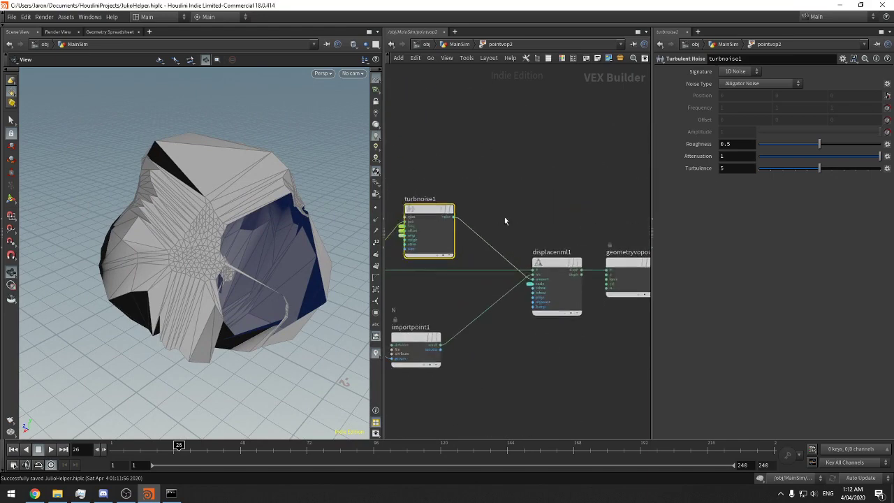
Return to the MainSim network and lower pointvop2's amplitude to 0.06, viewing the displaced piece
{"action": "left_click", "coordinate": [458, 45]}
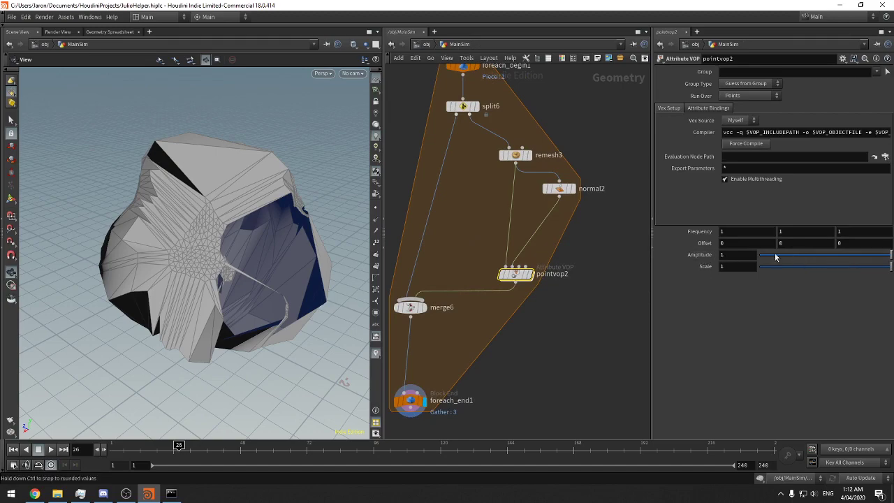
{"action": "left_click_drag", "start_coordinate": [838, 254], "coordinate": [829, 254]}
{"action": "key", "text": "f"}
{"action": "left_click_drag", "start_coordinate": [314, 295], "coordinate": [240, 240]}
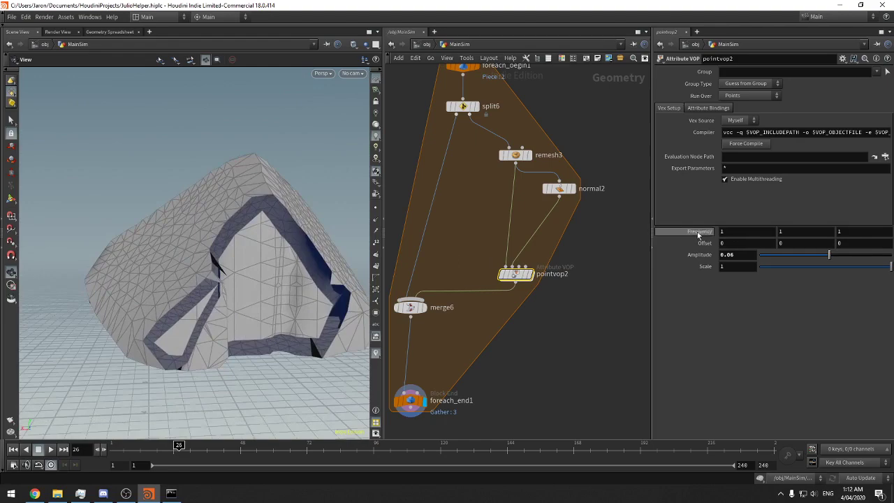
Set pointvop2's noise frequency to 20 on all three components
{"action": "middle_click_drag", "start_coordinate": [698, 235], "coordinate": [729, 236]}
{"action": "type", "text": "20"}
{"action": "key", "text": "Tab"}
{"action": "type", "text": "20"}
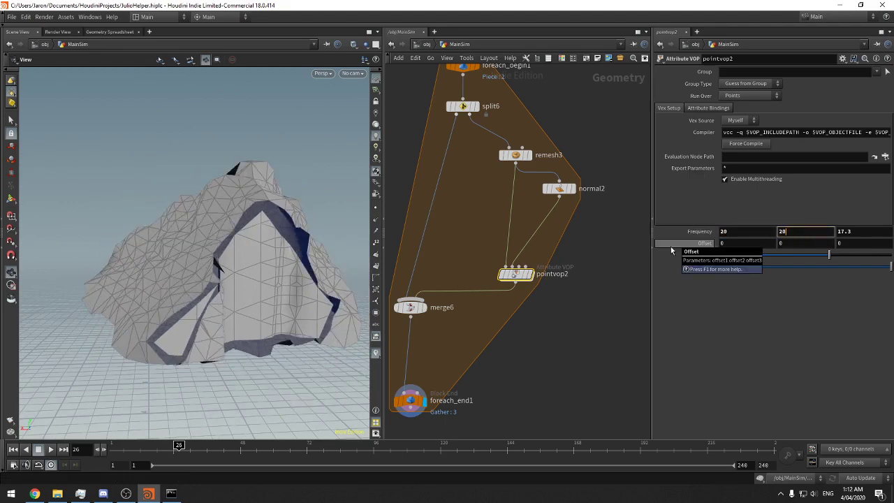
{"action": "key", "text": "Tab"}
{"action": "type", "text": "20"}
{"action": "key", "text": "Return"}
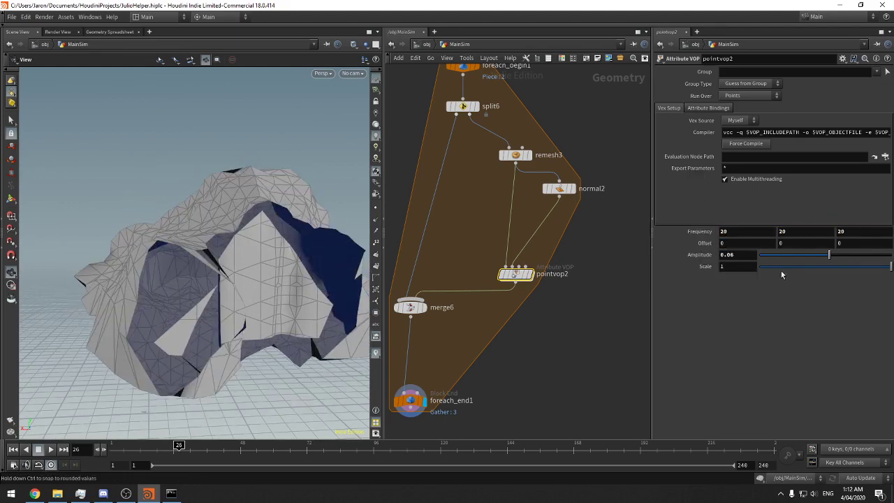
Try other scale and amplitude values on pointvop2, leaving the amplitude at 0.045 and the scale at 1
{"action": "left_click_drag", "start_coordinate": [851, 271], "coordinate": [890, 270]}
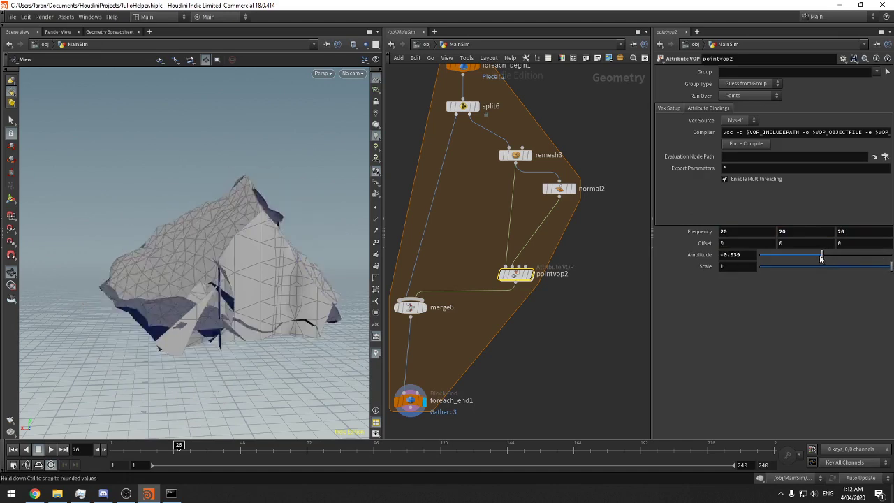
{"action": "left_click_drag", "start_coordinate": [829, 261], "coordinate": [827, 260]}
{"action": "mouse_move", "coordinate": [217, 245]}
{"action": "left_mouse_down"}
{"action": "mouse_move", "coordinate": [233, 249]}
{"action": "mouse_move", "coordinate": [256, 233]}
{"action": "mouse_move", "coordinate": [212, 235]}
{"action": "mouse_move", "coordinate": [207, 254]}
{"action": "left_mouse_up"}
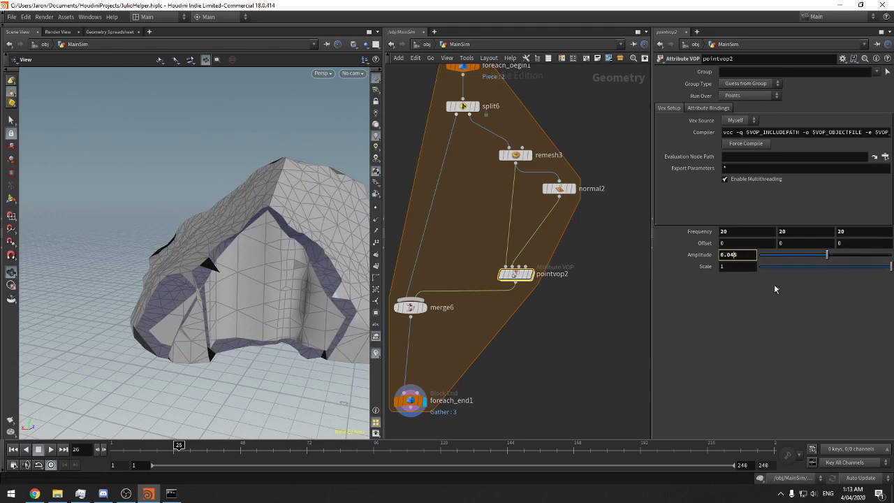
{"action": "left_click_drag", "start_coordinate": [222, 203], "coordinate": [237, 253]}
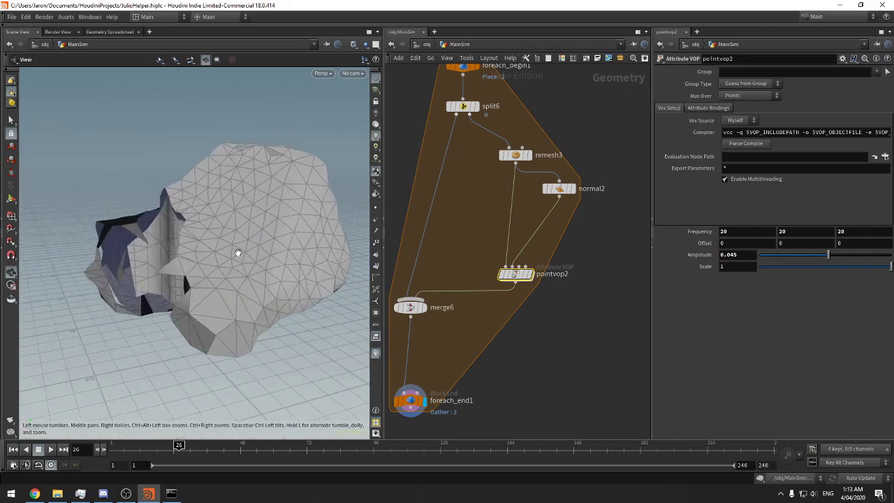
{"action": "left_click_drag", "start_coordinate": [346, 296], "coordinate": [288, 234]}
Reduce remesh3's target size to 0.0035 after trying 0.0045, and inspect the seams around the piece's displaced inside faces
{"action": "left_click", "coordinate": [508, 155]}
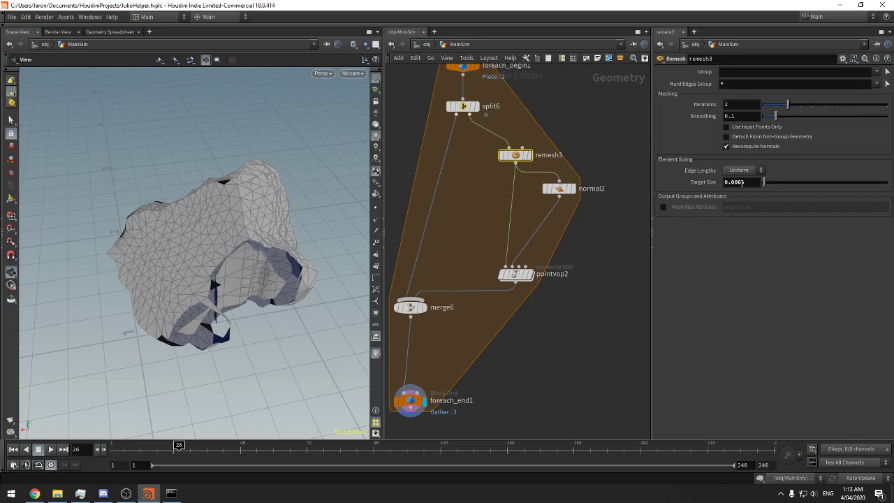
{"action": "type", "text": "4"}
{"action": "key", "text": "Return"}
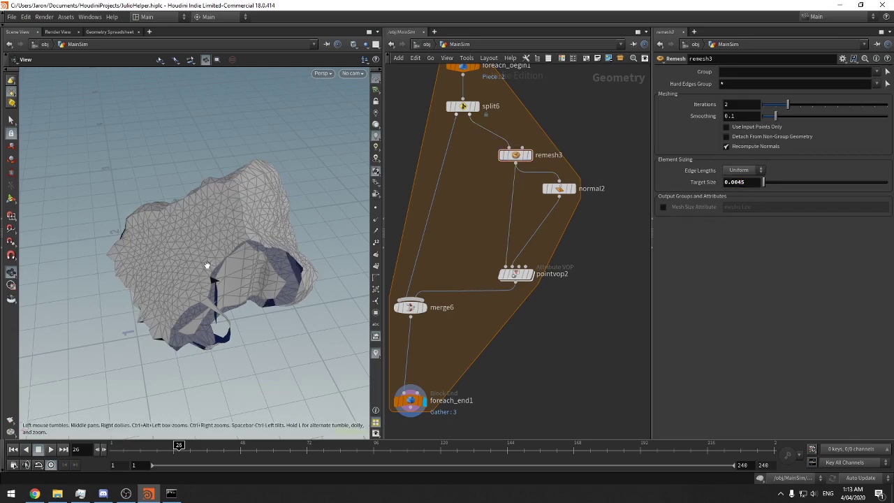
{"action": "scroll", "coordinate": [210, 247], "scroll_direction": "up", "scroll_amount": 5}
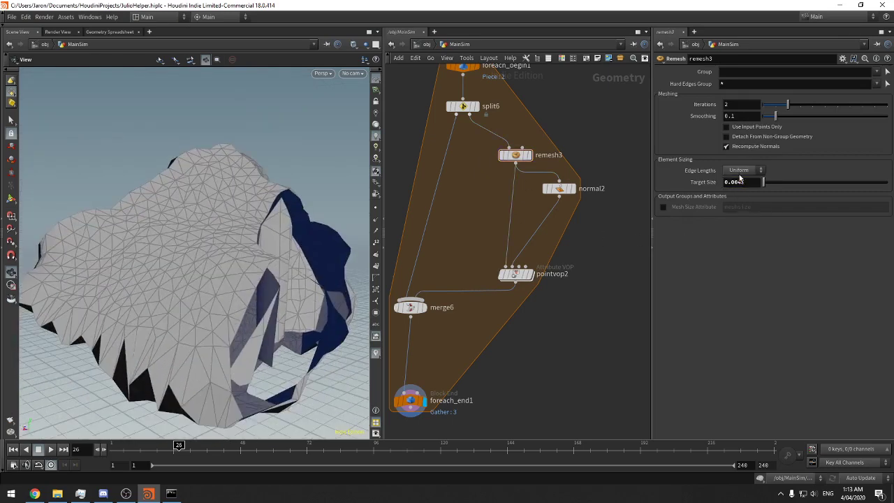
{"action": "left_click_drag", "start_coordinate": [134, 283], "coordinate": [114, 284]}
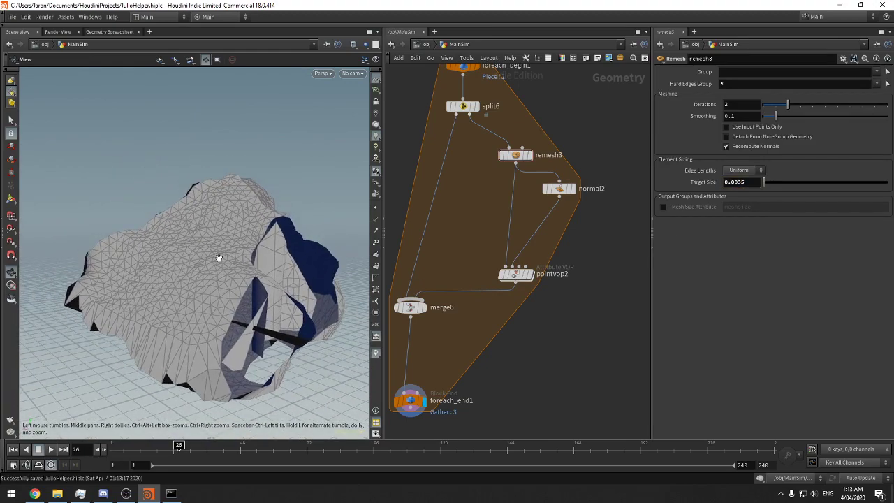
{"action": "left_click_drag", "start_coordinate": [167, 274], "coordinate": [309, 175]}
{"action": "scroll", "coordinate": [263, 214], "scroll_direction": "up", "scroll_amount": 5}
{"action": "left_click_drag", "start_coordinate": [263, 214], "coordinate": [176, 147]}
{"action": "scroll", "coordinate": [272, 199], "scroll_direction": "down", "scroll_amount": 4}
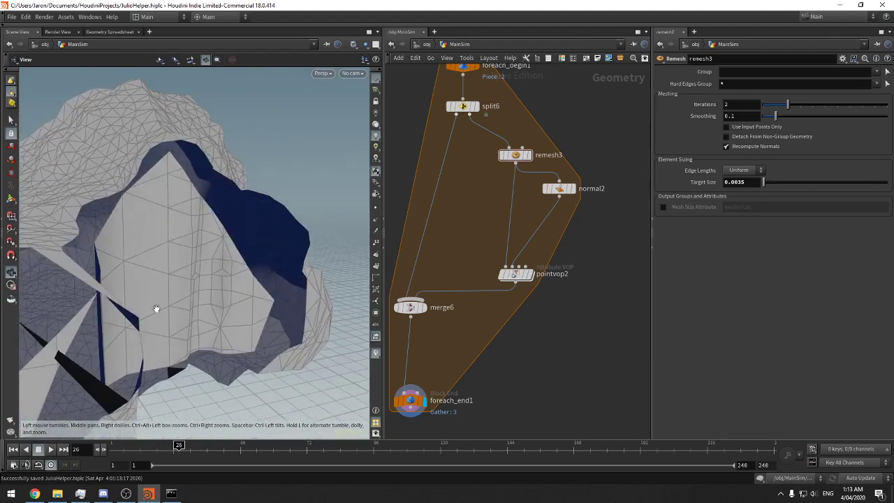
{"action": "left_click_drag", "start_coordinate": [156, 308], "coordinate": [199, 269]}
Wire split6's first output into pointvop2's third input and inspect the edge where inside and outside faces meet
{"action": "middle_click_drag", "start_coordinate": [459, 252], "coordinate": [440, 276]}
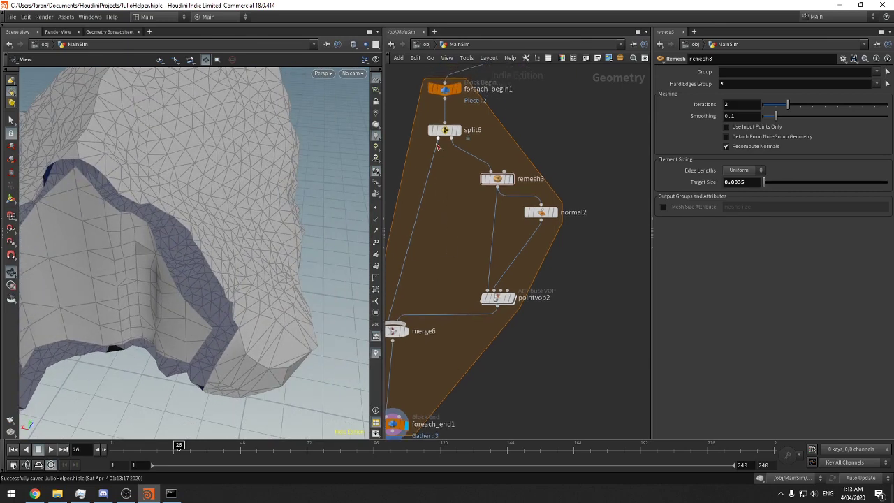
{"action": "left_click", "coordinate": [451, 138]}
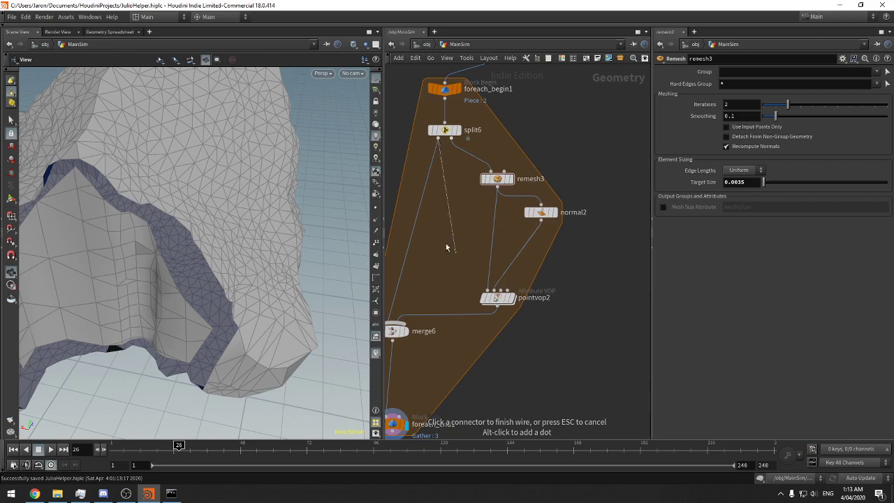
{"action": "left_click", "coordinate": [498, 292]}
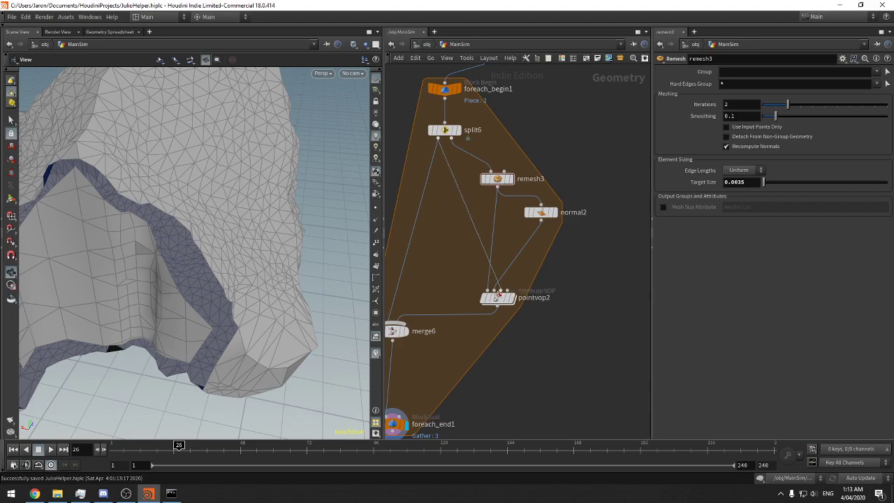
{"action": "middle_click_drag", "start_coordinate": [499, 304], "coordinate": [537, 291]}
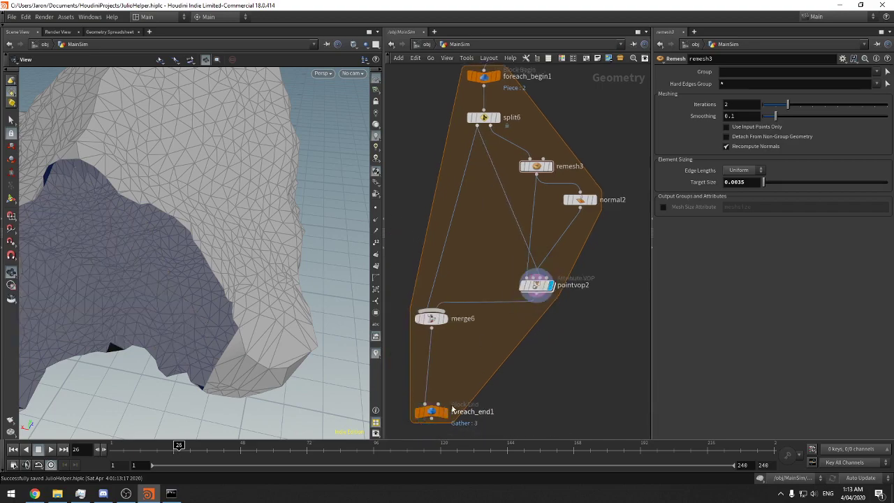
{"action": "left_click_drag", "start_coordinate": [289, 342], "coordinate": [245, 259]}
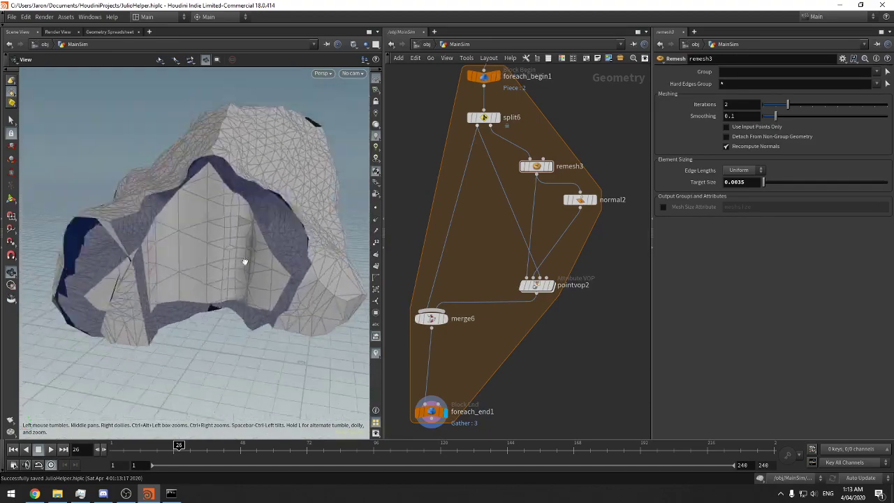
Open the pointvop2 network and add a Point Cloud Open node below the existing nodes
{"action": "double_click", "coordinate": [535, 284]}
{"action": "key", "text": "h"}
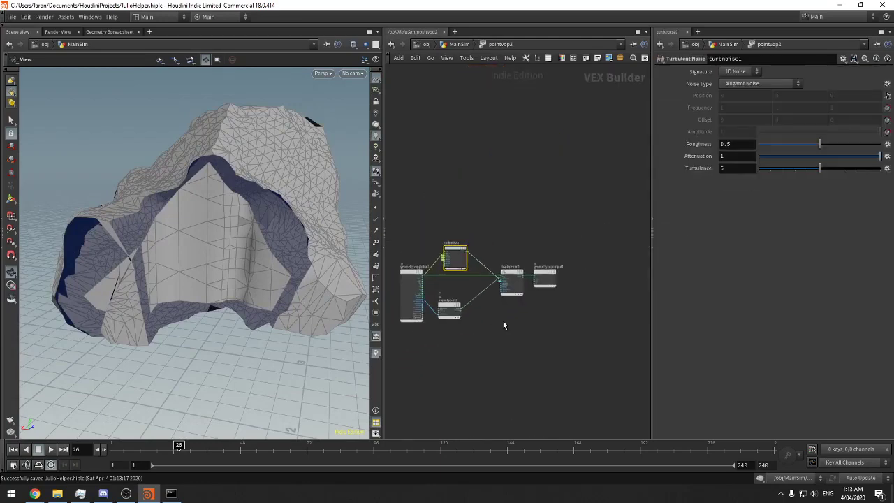
{"action": "key", "text": "Tab"}
{"action": "type", "text": "p"}
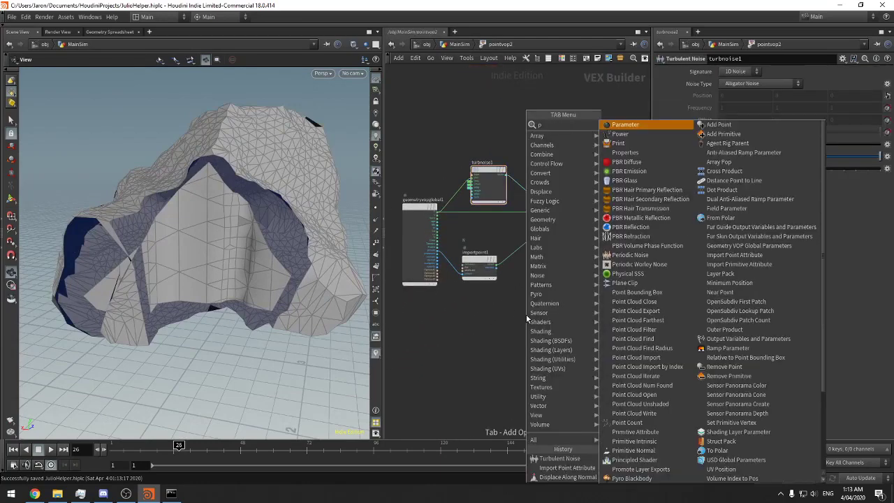
{"action": "type", "text": "cloudi"}
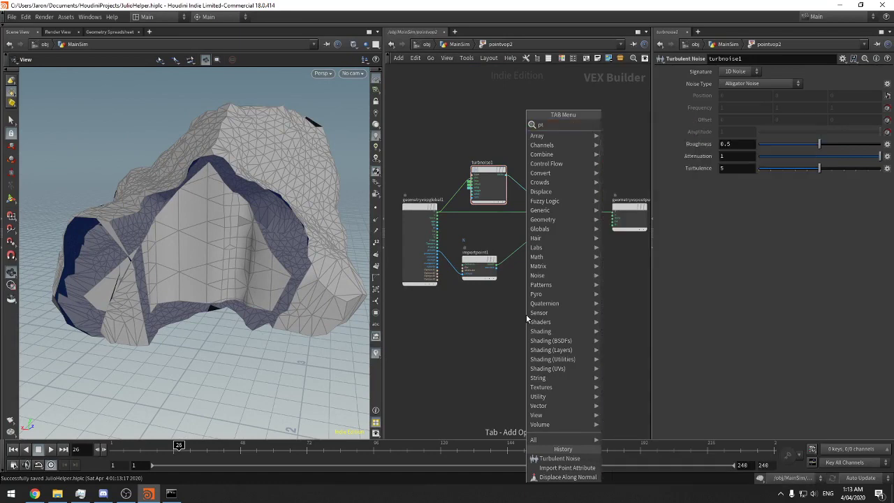
{"action": "key", "text": "BackSpace"}
{"action": "key", "text": "BackSpace"}
{"action": "key", "text": "BackSpace"}
{"action": "type", "text": "pen"}
{"action": "key", "text": "Return"}
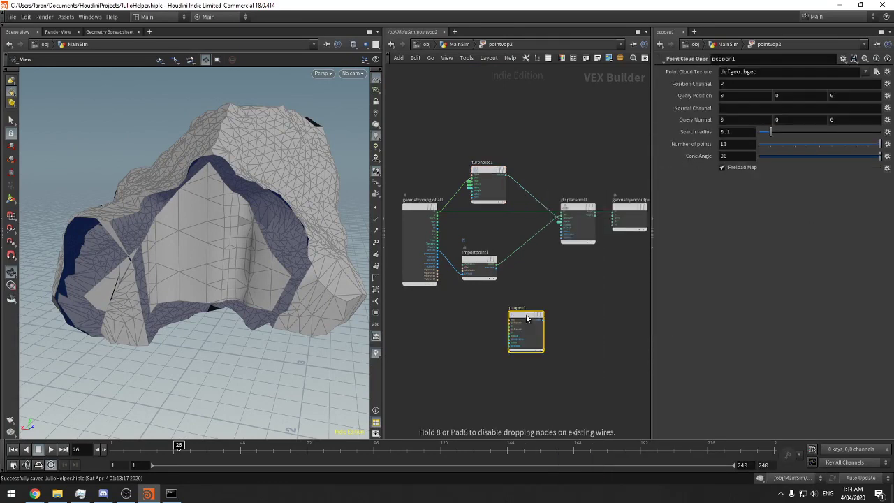
{"action": "left_click", "coordinate": [527, 320]}
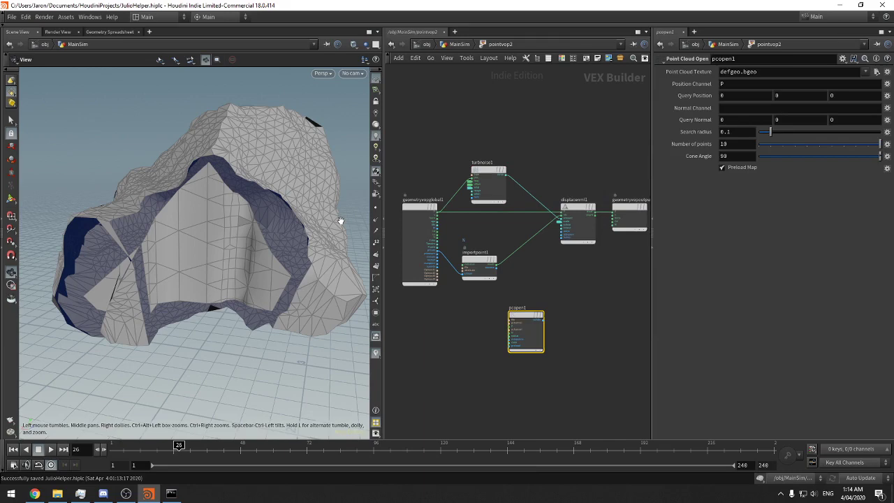
Wire OpInput3 into pcopen1's file and the global P into its P, placing the node below importpoint1
{"action": "scroll", "coordinate": [452, 370], "scroll_direction": "up", "scroll_amount": 3}
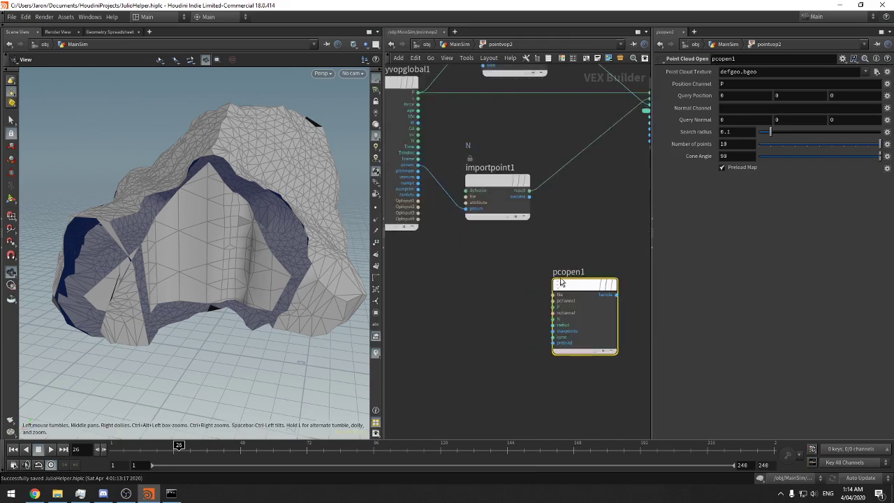
{"action": "left_click", "coordinate": [552, 293]}
{"action": "left_click", "coordinate": [418, 219]}
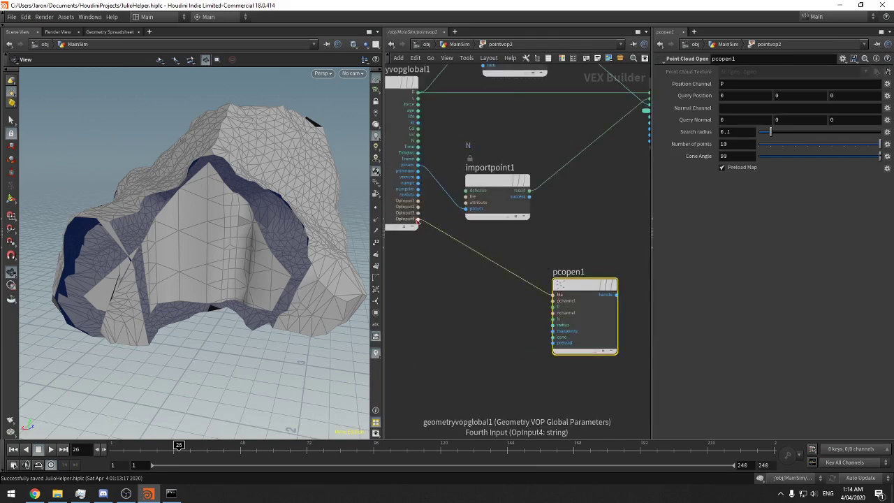
{"action": "left_click_drag", "start_coordinate": [567, 297], "coordinate": [480, 261]}
{"action": "left_click", "coordinate": [465, 273]}
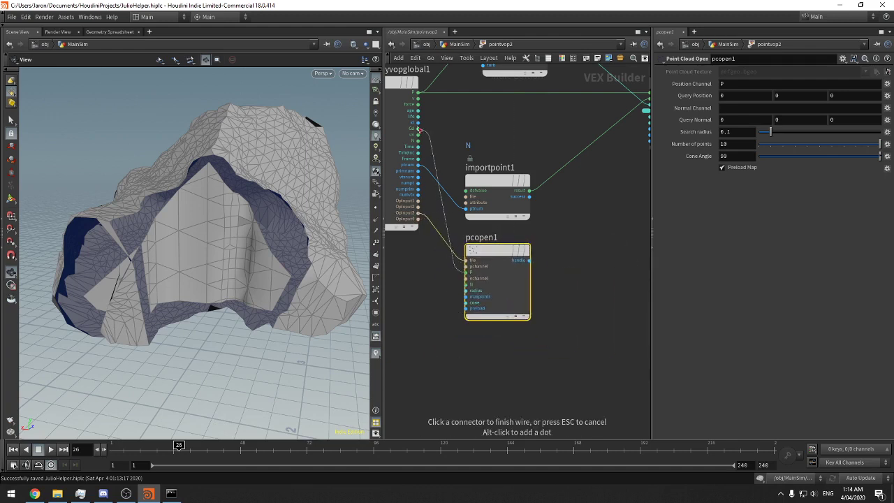
{"action": "left_click", "coordinate": [417, 92]}
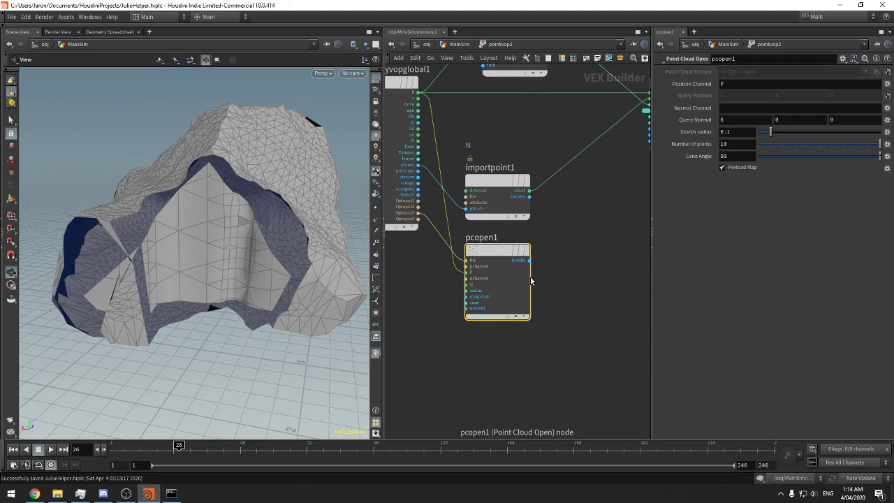
Add a Point Cloud Filter node beside pcopen1, connect pcopen1's handle to it and set its channel to Cd
{"action": "middle_click_drag", "start_coordinate": [573, 239], "coordinate": [522, 296]}
{"action": "left_click_drag", "start_coordinate": [543, 297], "coordinate": [480, 321]}
{"action": "key", "text": "Tab"}
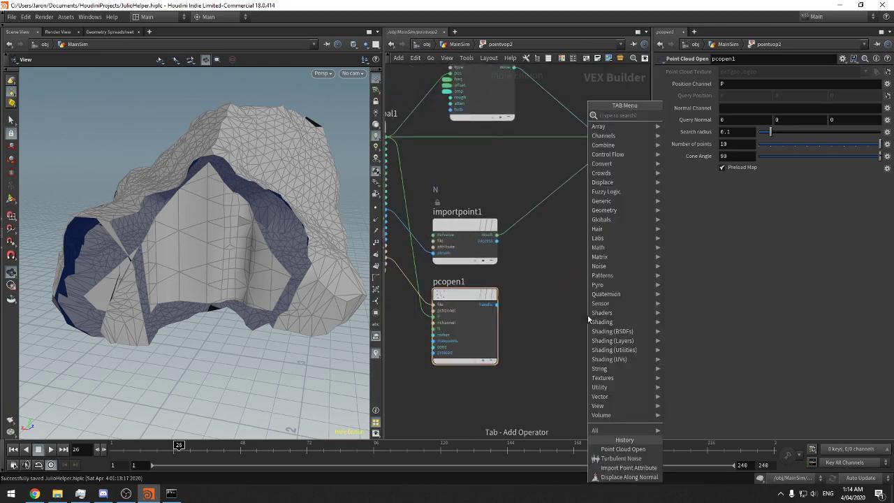
{"action": "type", "text": "pcfilter"}
{"action": "key", "text": "Return"}
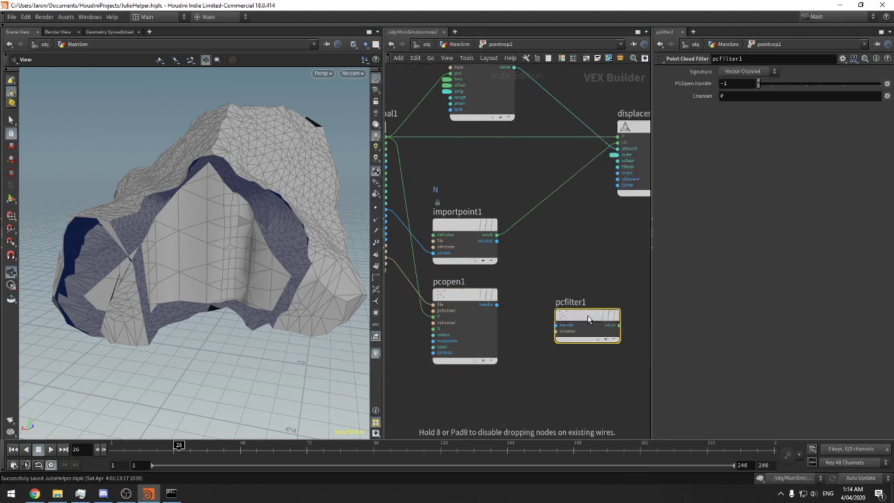
{"action": "left_click", "coordinate": [567, 314]}
{"action": "left_click_drag", "start_coordinate": [567, 313], "coordinate": [535, 293]}
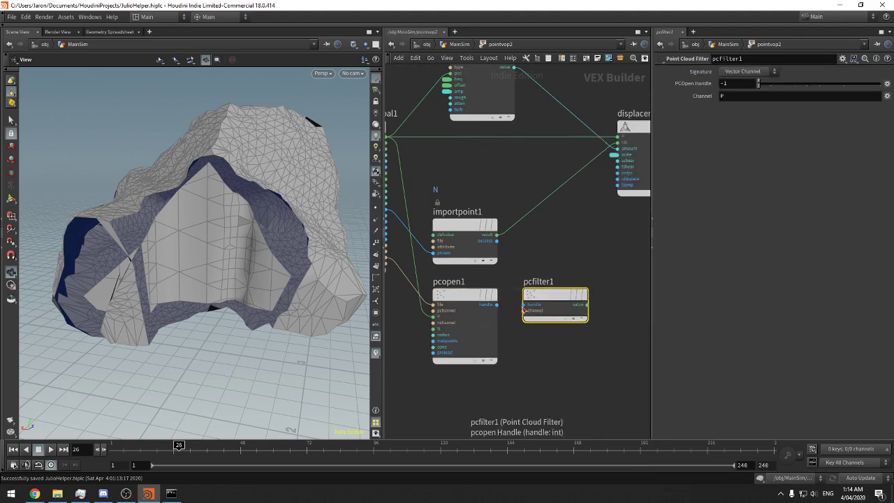
{"action": "left_click", "coordinate": [524, 304]}
{"action": "left_click", "coordinate": [496, 305]}
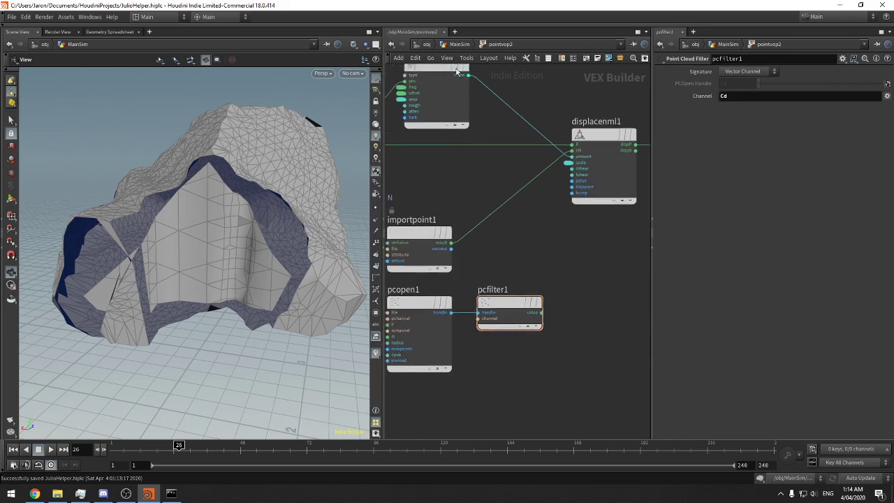
Return to the MainSim network and insert an Attribute Wrangle on the wire between split6 and pointvop2
{"action": "key", "text": "u"}
{"action": "key", "text": "Tab"}
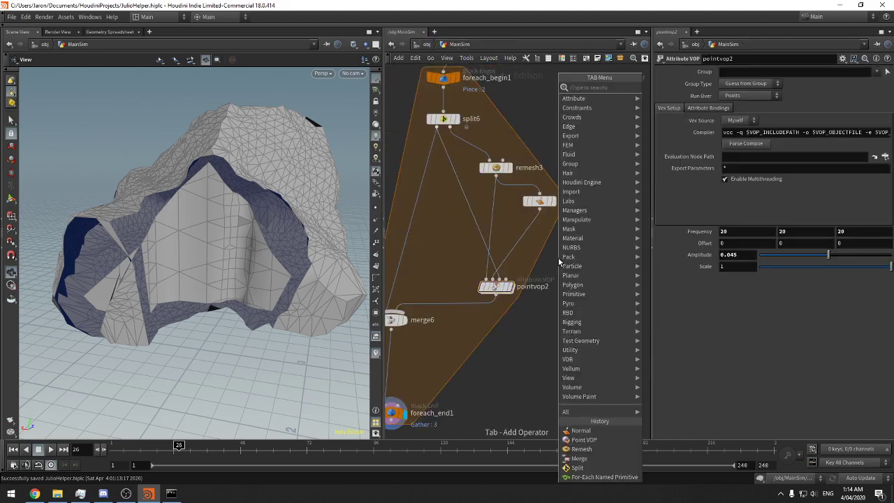
{"action": "type", "text": "aw"}
{"action": "key", "text": "Return"}
{"action": "left_click", "coordinate": [559, 259]}
{"action": "left_click_drag", "start_coordinate": [559, 259], "coordinate": [466, 202]}
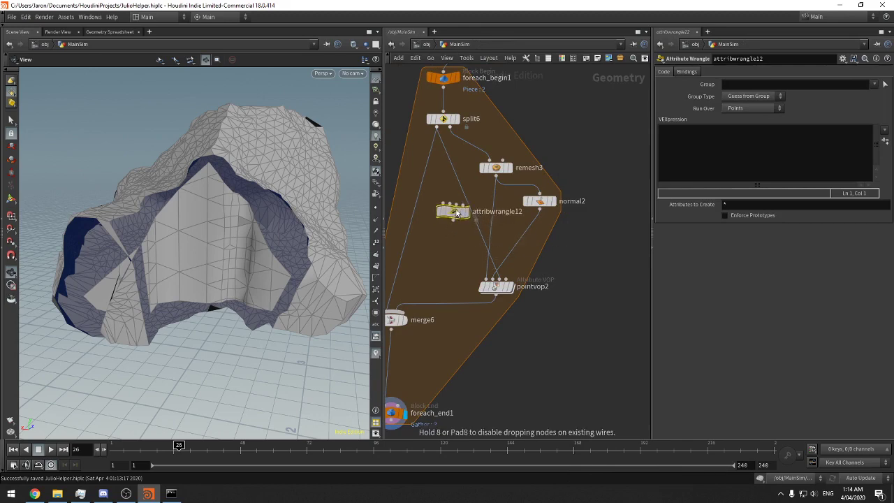
{"action": "left_click", "coordinate": [729, 167]}
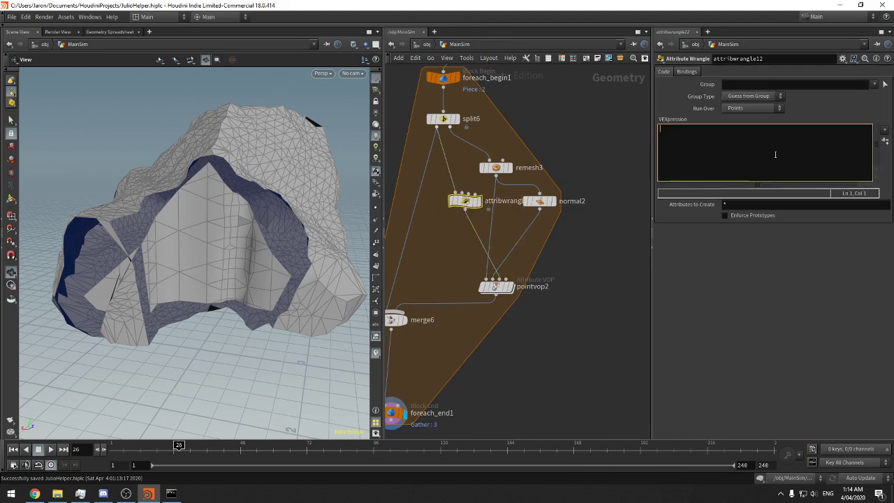
{"action": "type", "text": "@Cd = set(1,1,1);"}
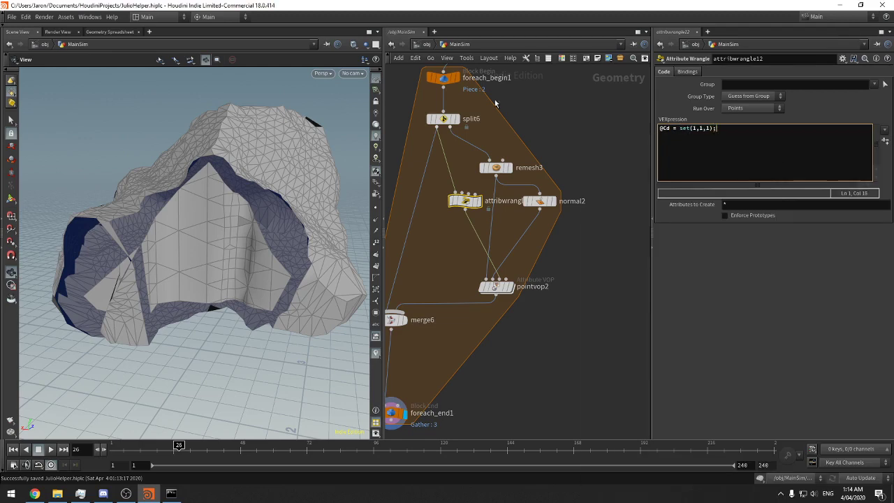
{"action": "left_click_drag", "start_coordinate": [464, 201], "coordinate": [619, 200]}
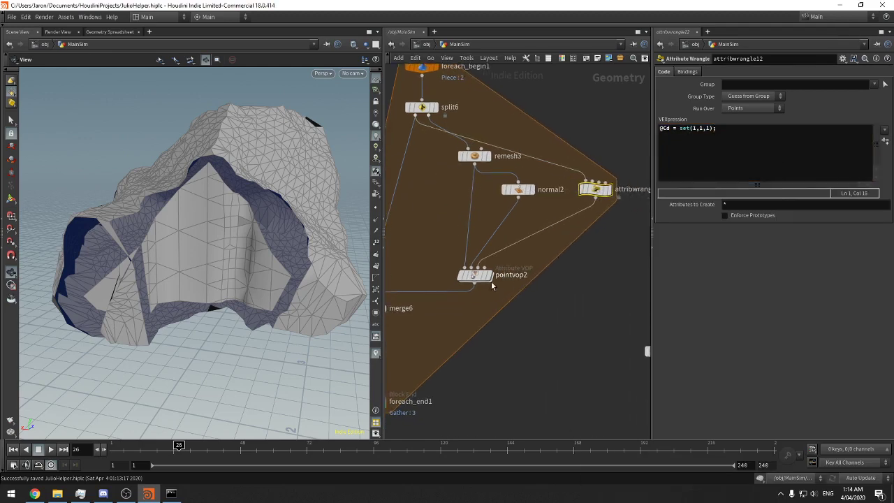
Inside pointvop2, wire pcfilter1's value output into the Cd input of the geometry output node
{"action": "middle_click_drag", "start_coordinate": [512, 329], "coordinate": [531, 281]}
{"action": "left_click", "coordinate": [510, 242]}
{"action": "double_click", "coordinate": [512, 247]}
{"action": "left_click", "coordinate": [515, 312]}
{"action": "middle_click_drag", "start_coordinate": [628, 237], "coordinate": [485, 274]}
{"action": "left_click", "coordinate": [458, 183]}
{"action": "left_click_drag", "start_coordinate": [528, 160], "coordinate": [553, 160]}
{"action": "middle_click_drag", "start_coordinate": [425, 286], "coordinate": [671, 240]}
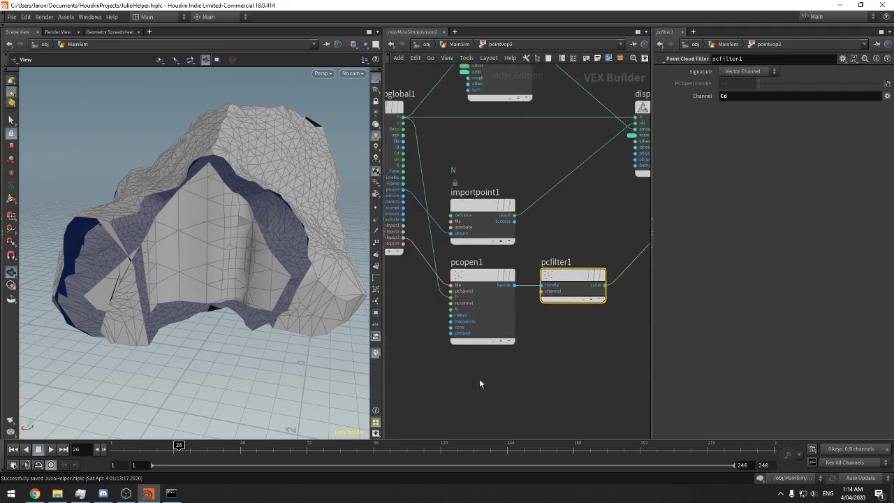
Promote pcopen1's radius and maxpoints inputs to parameters and return to the MainSim network
{"action": "left_click", "coordinate": [482, 328]}
{"action": "scroll", "coordinate": [388, 374], "scroll_direction": "up", "scroll_amount": 4}
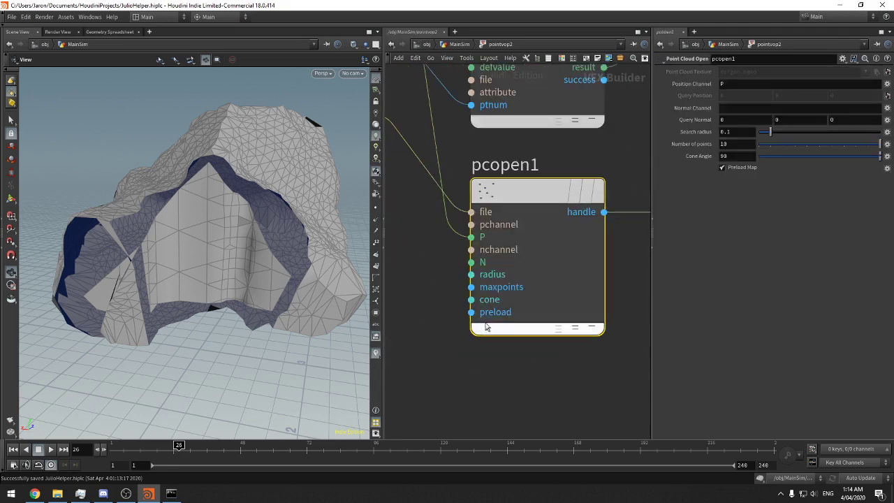
{"action": "right_click", "coordinate": [472, 275]}
{"action": "left_click", "coordinate": [478, 287]}
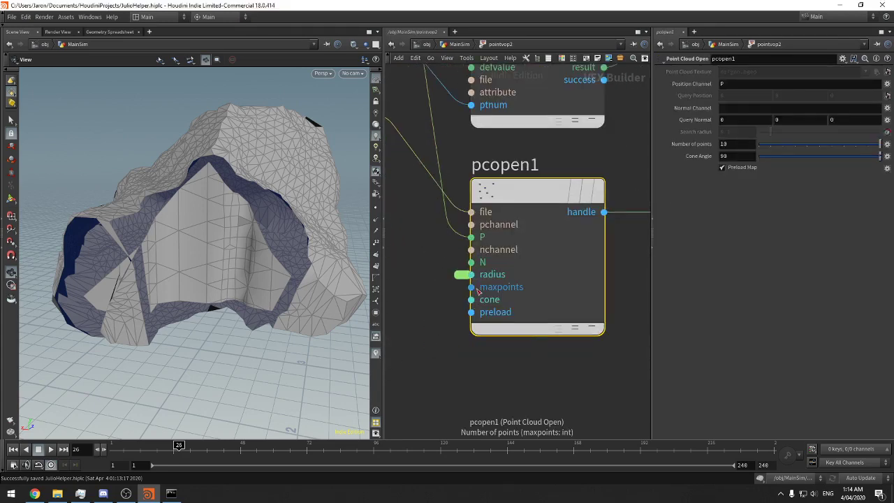
{"action": "right_click", "coordinate": [472, 287]}
{"action": "left_click", "coordinate": [482, 294]}
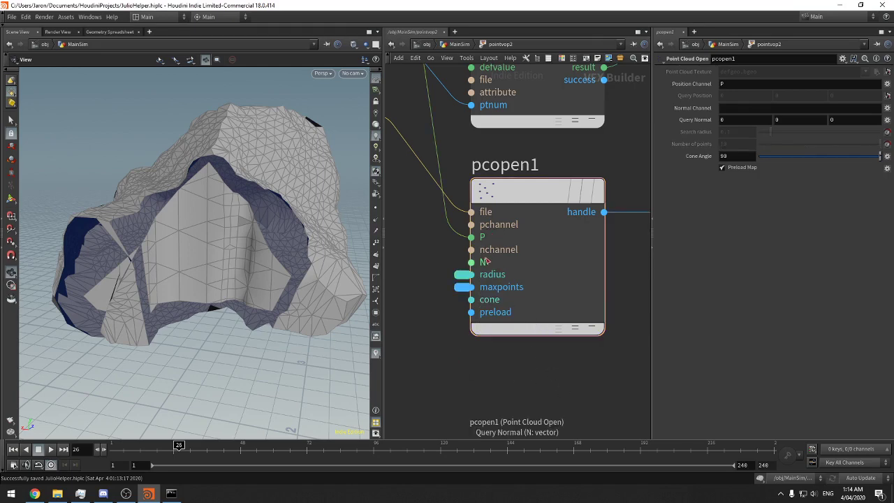
{"action": "left_click", "coordinate": [458, 44]}
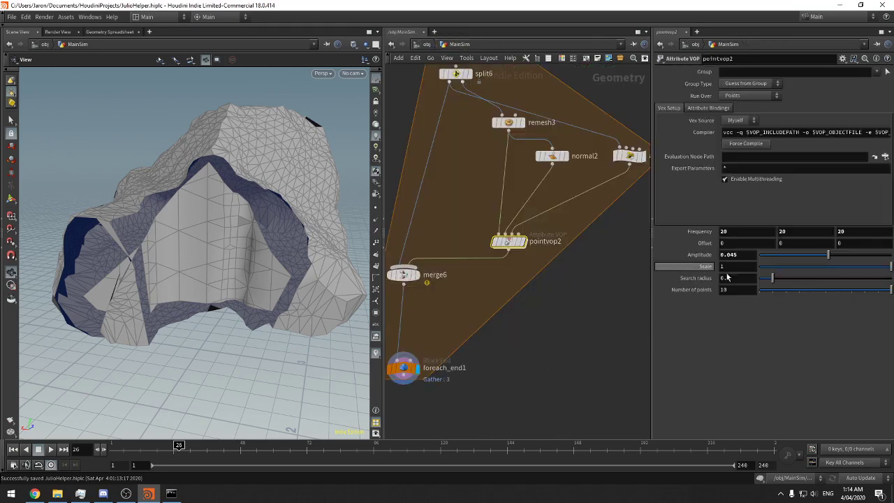
Try a Search radius of 0.004 and 3 for Number of points on pointvop2
{"action": "left_click_drag", "start_coordinate": [786, 291], "coordinate": [760, 280]}
{"action": "left_click_drag", "start_coordinate": [300, 238], "coordinate": [321, 188]}
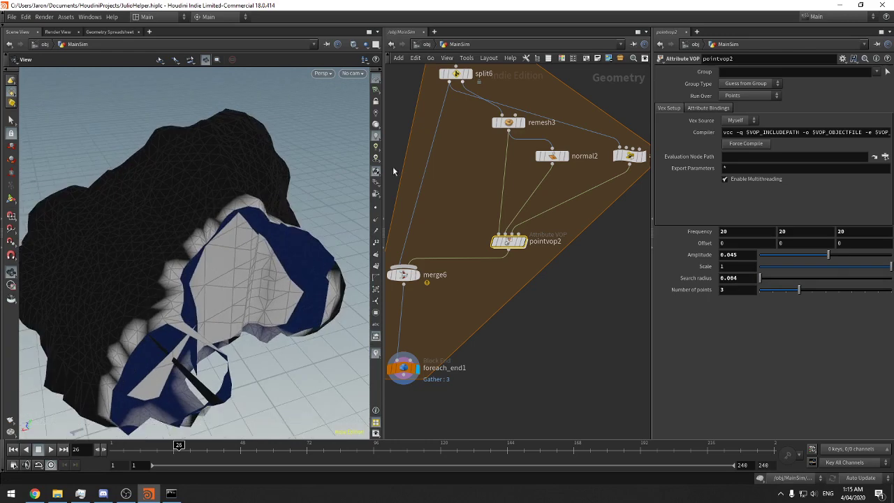
Set remesh3's Target Size to 0.0025
{"action": "left_click", "coordinate": [506, 123]}
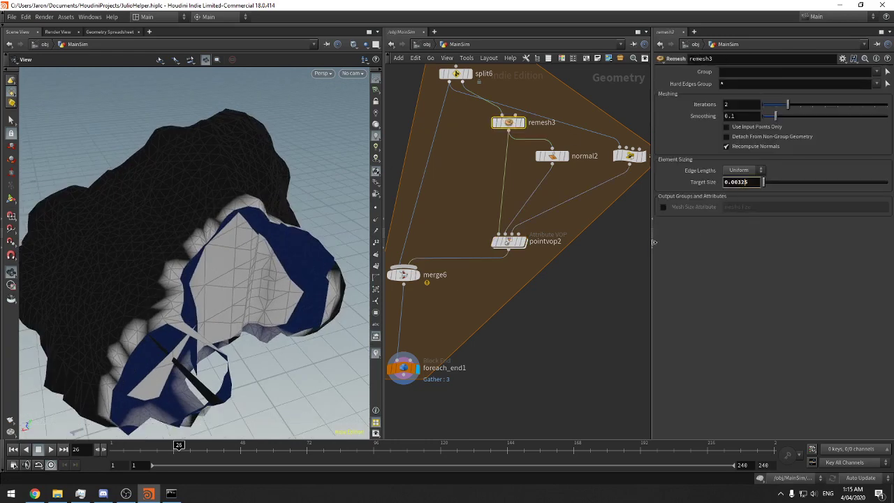
{"action": "key", "text": "Return"}
{"action": "left_click_drag", "start_coordinate": [137, 198], "coordinate": [280, 230]}
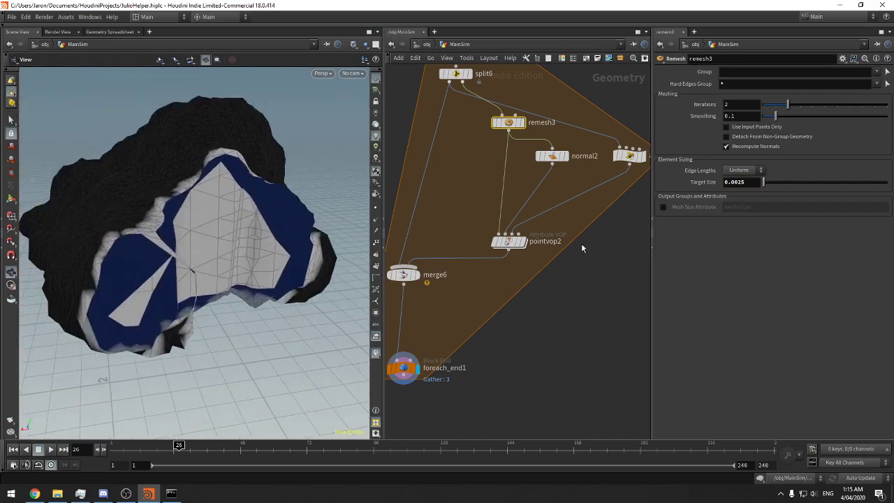
Set pointvop2's Search radius to 0.006 and Number of points to 1, inspecting the colored edge band
{"action": "left_click", "coordinate": [508, 241]}
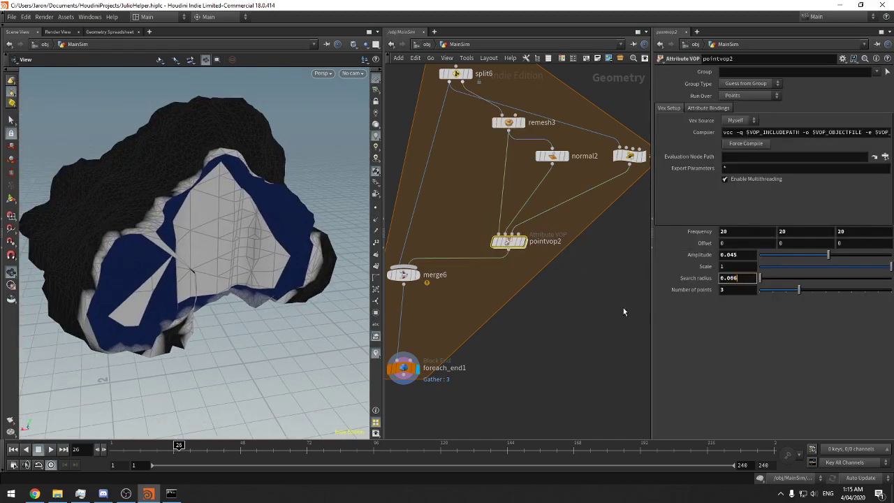
{"action": "key", "text": "Return"}
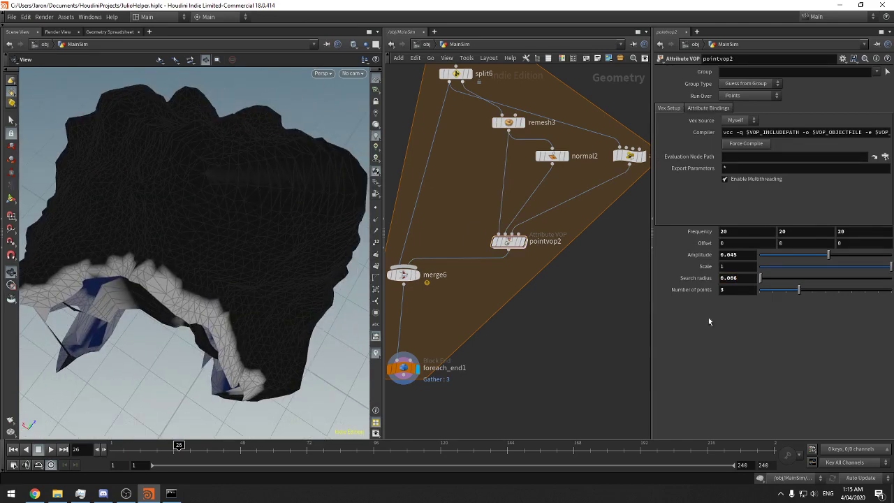
{"action": "left_click_drag", "start_coordinate": [754, 292], "coordinate": [639, 341]}
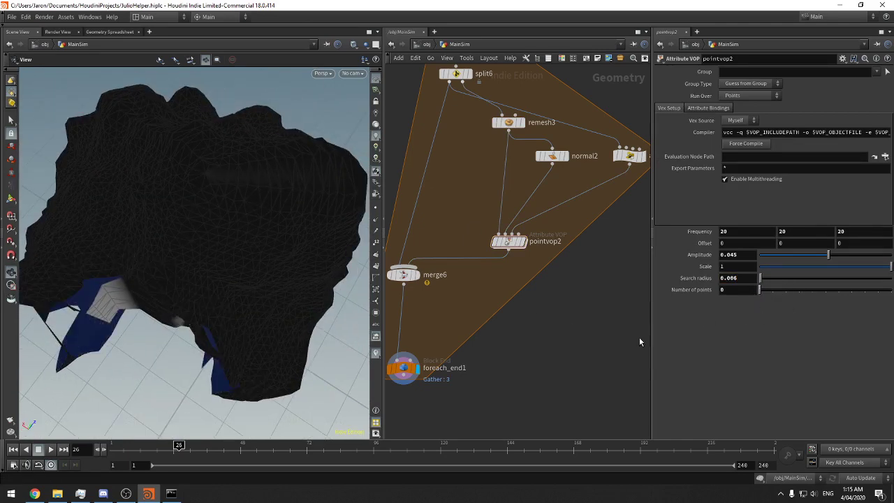
{"action": "left_click", "coordinate": [777, 290]}
{"action": "left_click_drag", "start_coordinate": [175, 241], "coordinate": [217, 229]}
{"action": "scroll", "coordinate": [244, 223], "scroll_direction": "down", "scroll_amount": 5}
{"action": "right_click_drag", "start_coordinate": [217, 229], "coordinate": [307, 248]}
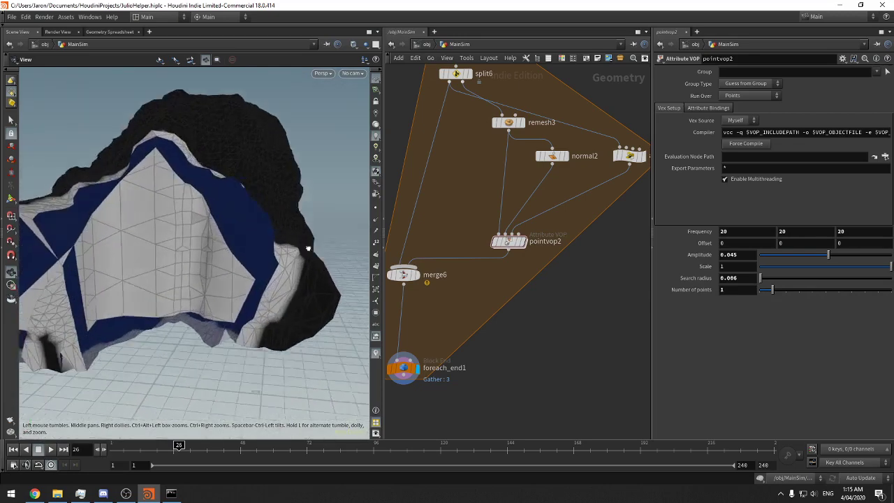
{"action": "left_click_drag", "start_coordinate": [308, 249], "coordinate": [321, 271]}
Inside pointvop2, insert a Vector to Float node between pcfilter1 and the output's Cd, then move geometryvopoutput1 farther from displacenml1
{"action": "double_click", "coordinate": [508, 242]}
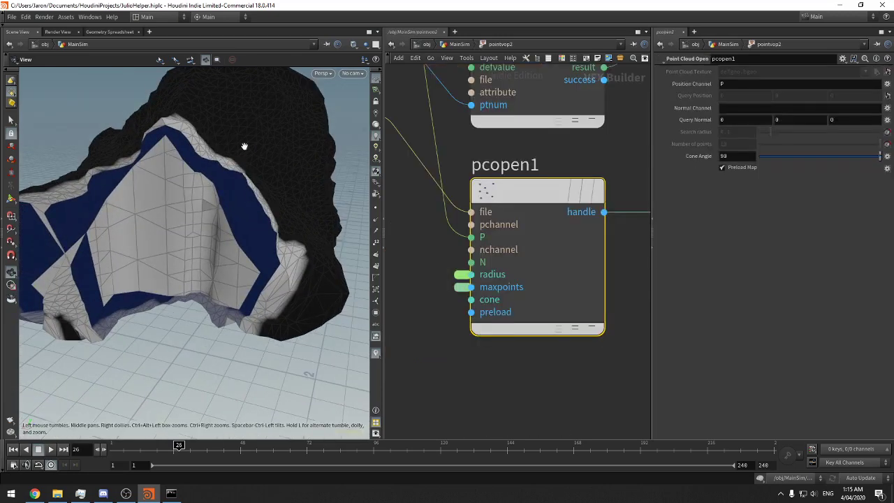
{"action": "left_click_drag", "start_coordinate": [245, 146], "coordinate": [209, 155]}
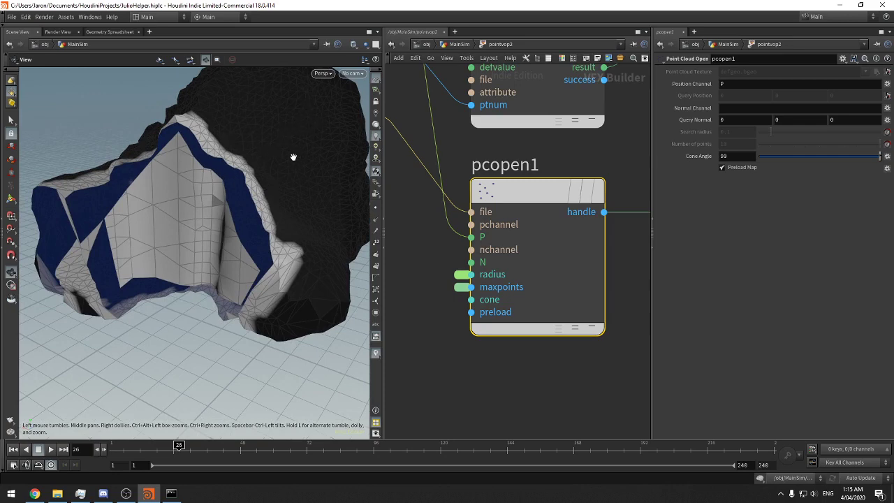
{"action": "scroll", "coordinate": [503, 279], "scroll_direction": "down", "scroll_amount": 5}
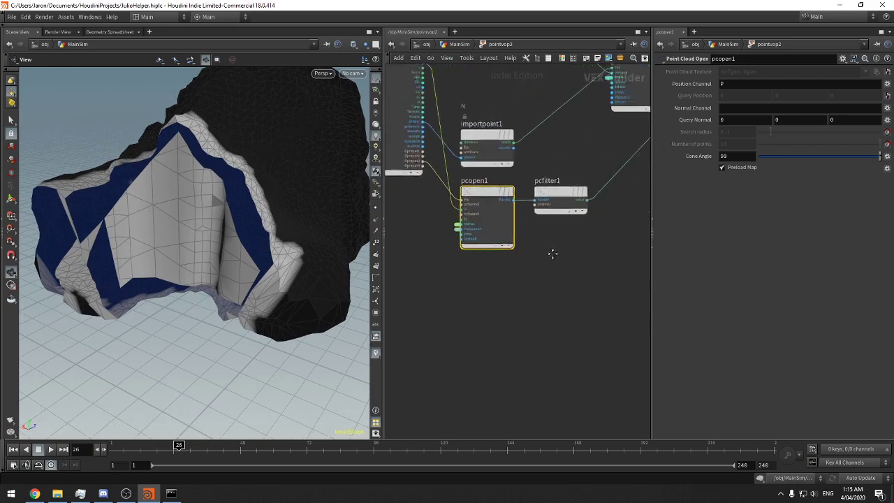
{"action": "scroll", "coordinate": [511, 302], "scroll_direction": "up", "scroll_amount": 3}
{"action": "key", "text": "Tab"}
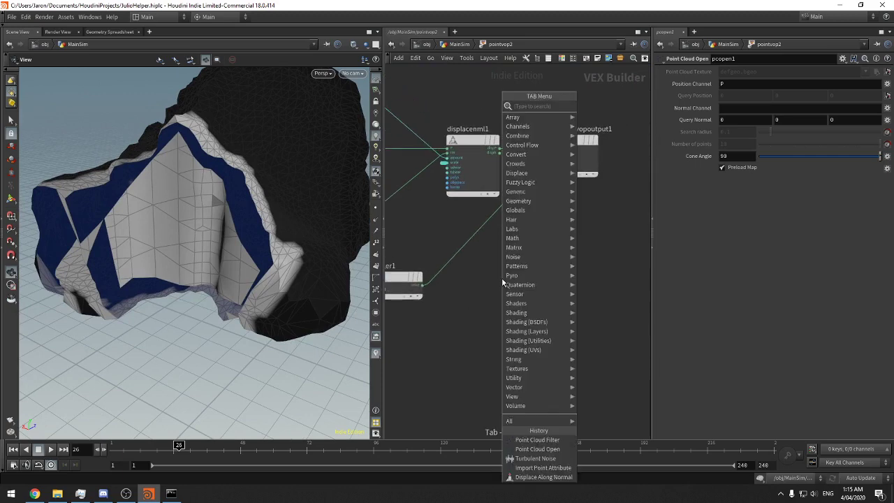
{"action": "type", "text": "vecto"}
{"action": "key", "text": "Return"}
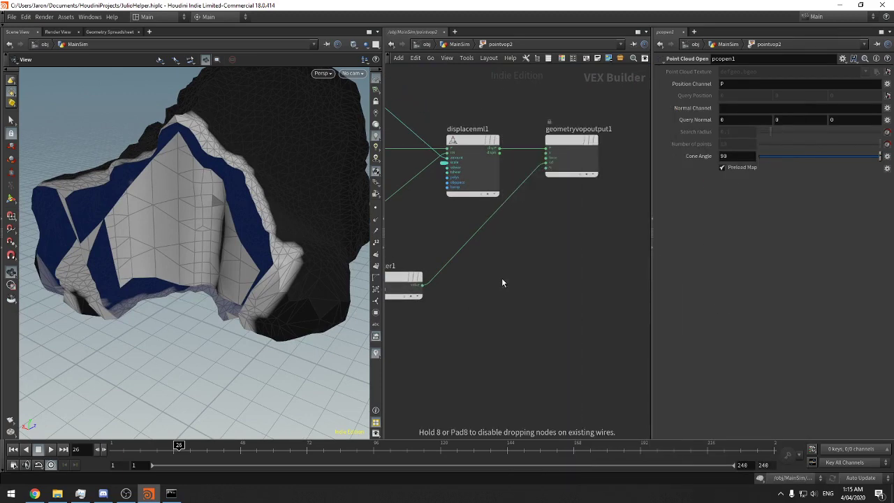
{"action": "left_click", "coordinate": [501, 283]}
{"action": "left_click_drag", "start_coordinate": [529, 278], "coordinate": [518, 263]}
{"action": "middle_click_drag", "start_coordinate": [507, 241], "coordinate": [479, 261]}
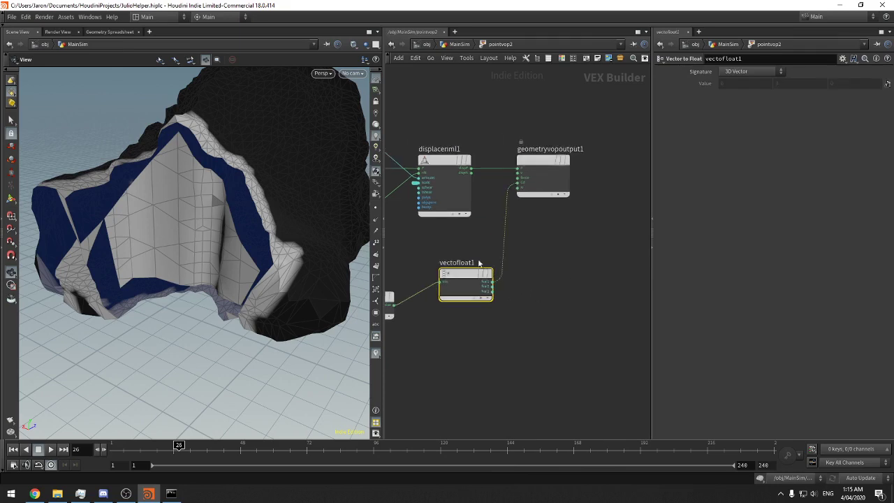
{"action": "left_click_drag", "start_coordinate": [464, 279], "coordinate": [446, 300]}
{"action": "left_click_drag", "start_coordinate": [532, 169], "coordinate": [606, 164]}
Check the frame render progress in the command prompt window, return to Houdini and inspect the displaced piece
{"action": "key", "text": "Tab"}
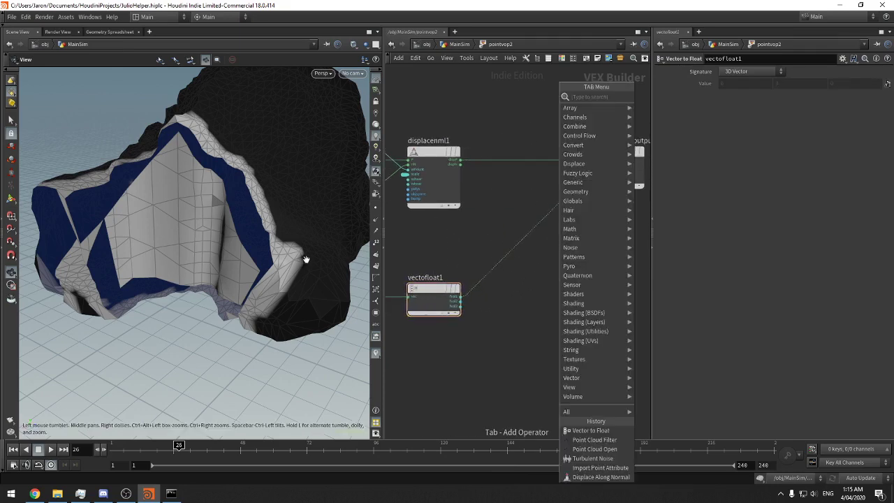
{"action": "left_click", "coordinate": [209, 196]}
{"action": "left_click_drag", "start_coordinate": [209, 195], "coordinate": [237, 234]}
{"action": "left_click", "coordinate": [171, 493]}
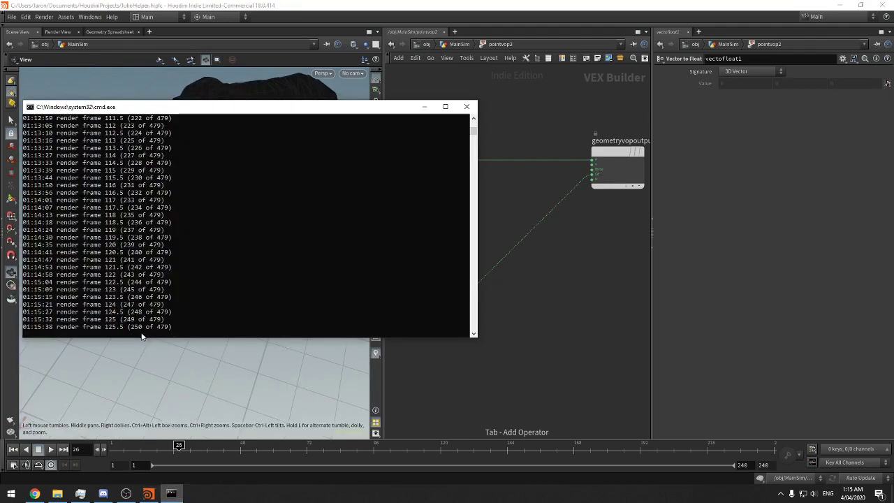
{"action": "left_click", "coordinate": [542, 379]}
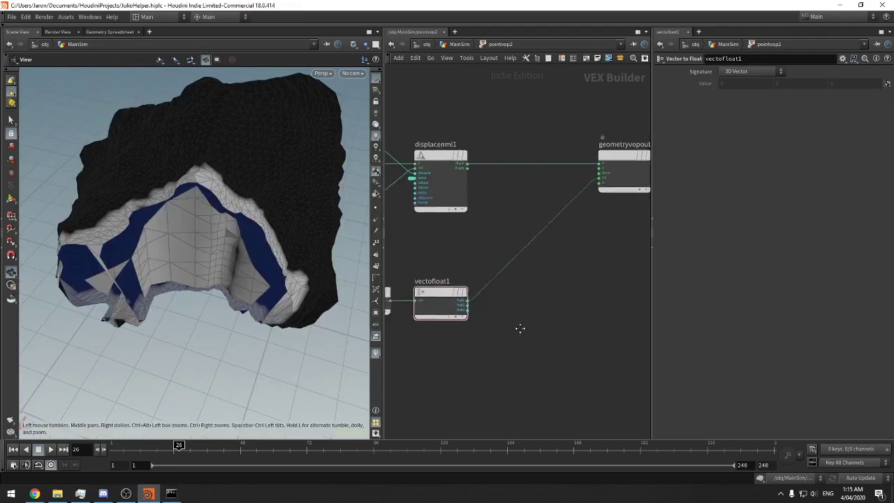
{"action": "key", "text": "Tab"}
{"action": "left_click", "coordinate": [484, 358]}
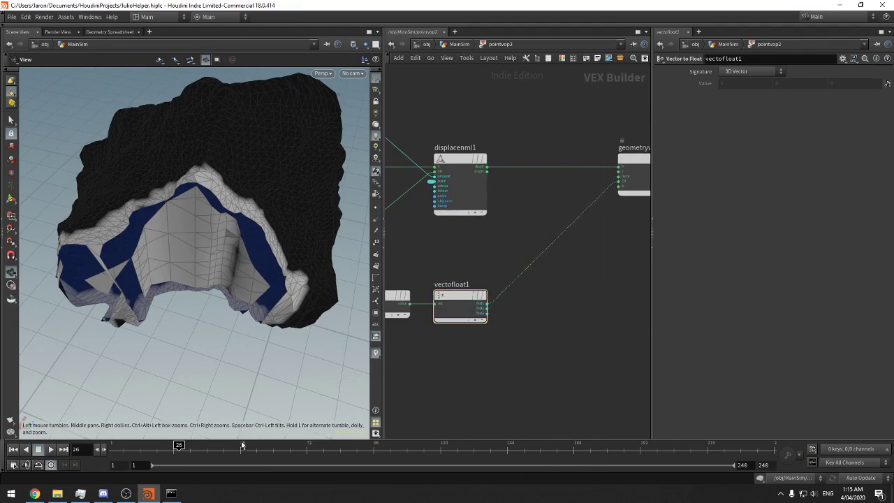
{"action": "left_click", "coordinate": [171, 493]}
{"action": "left_click", "coordinate": [542, 371]}
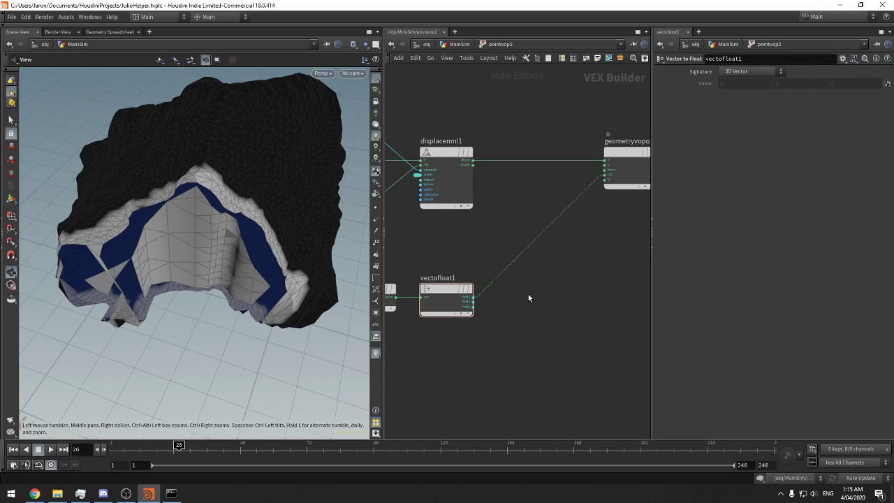
{"action": "key", "text": "Tab"}
{"action": "left_click", "coordinate": [464, 305]}
{"action": "middle_click_drag", "start_coordinate": [491, 325], "coordinate": [507, 325]}
{"action": "left_click_drag", "start_coordinate": [255, 193], "coordinate": [273, 162]}
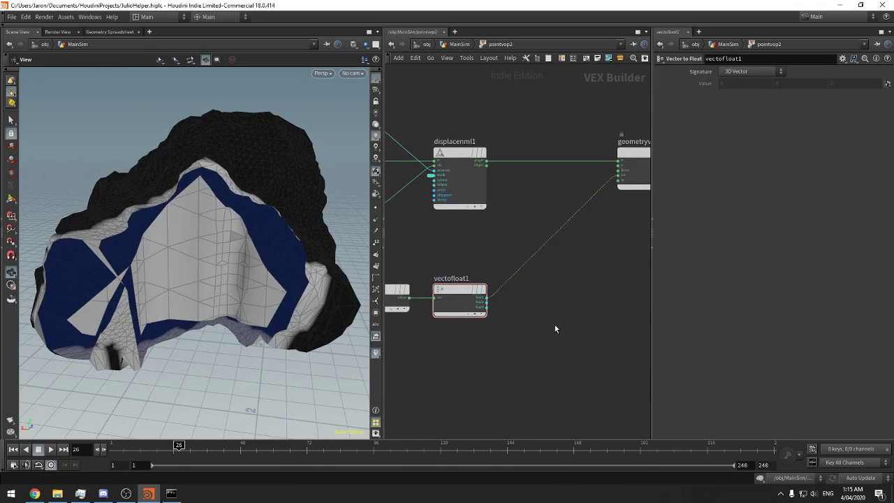
Add a Mix node on the wire between displacenml1 and geometryvopoutput1 and align it with them
{"action": "key", "text": "Tab"}
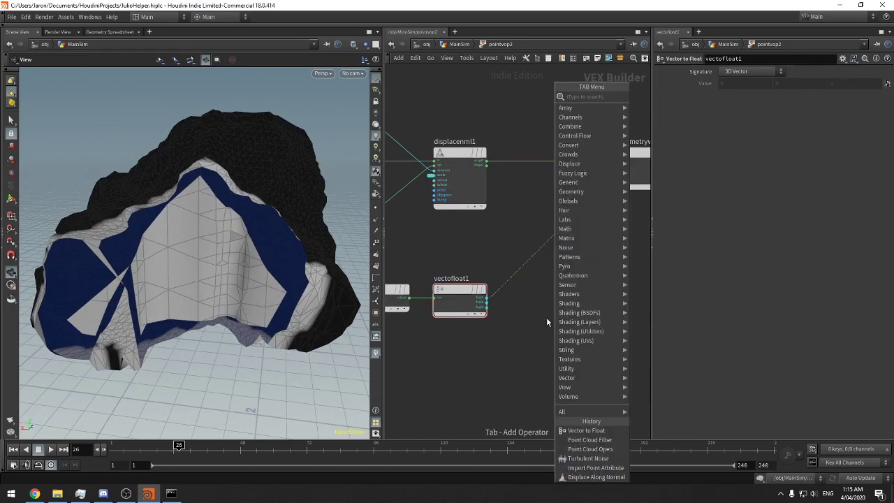
{"action": "type", "text": "mix"}
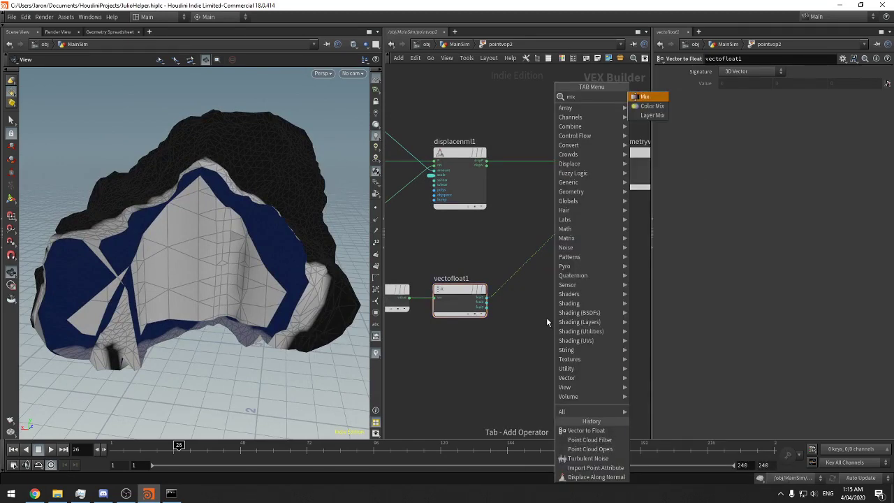
{"action": "key", "text": "Return"}
{"action": "left_click", "coordinate": [546, 320]}
{"action": "mouse_move", "coordinate": [547, 322]}
{"action": "left_mouse_down"}
{"action": "mouse_move", "coordinate": [562, 271]}
{"action": "mouse_move", "coordinate": [555, 173]}
{"action": "mouse_move", "coordinate": [544, 180]}
{"action": "left_mouse_up"}
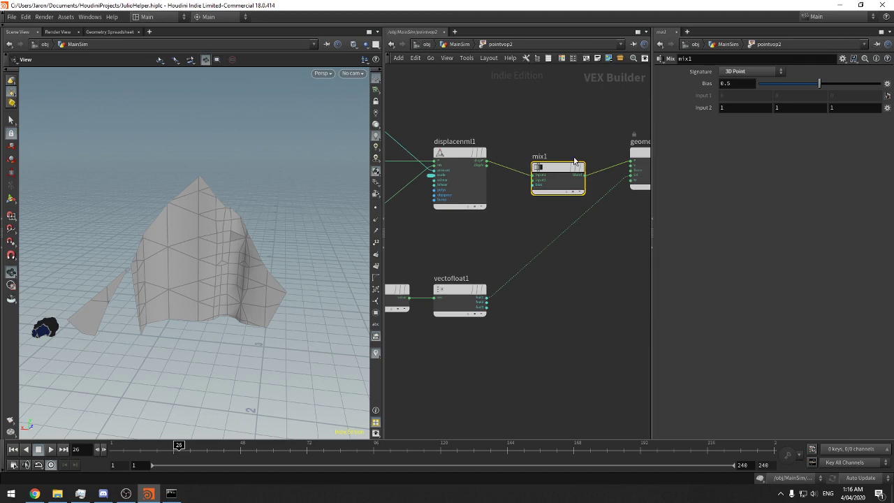
{"action": "left_click_drag", "start_coordinate": [560, 174], "coordinate": [558, 159]}
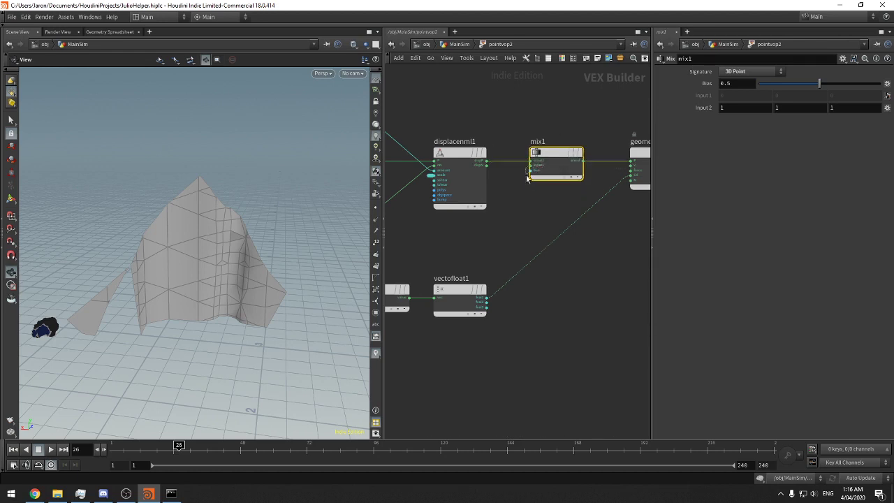
Wire the global P into mix1's second input and move displacenml1 below that wire
{"action": "left_click", "coordinate": [530, 166]}
{"action": "middle_click_drag", "start_coordinate": [501, 196], "coordinate": [650, 206]}
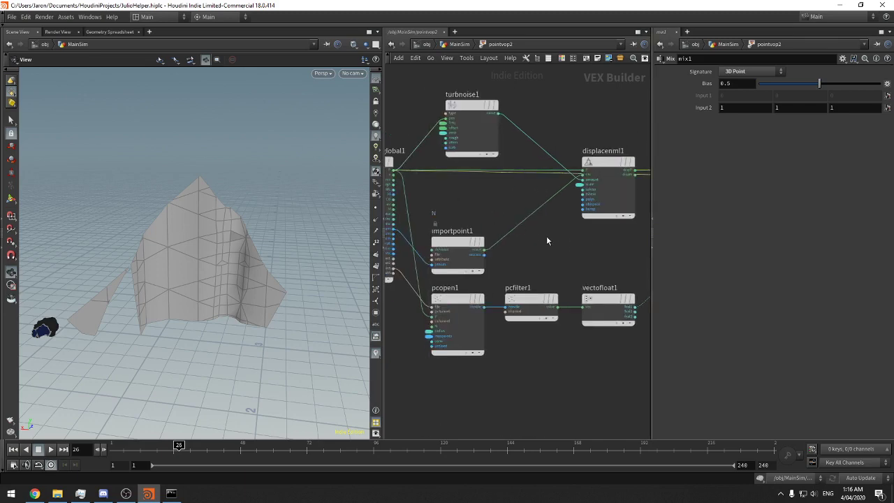
{"action": "middle_click_drag", "start_coordinate": [547, 238], "coordinate": [501, 239]}
{"action": "left_click_drag", "start_coordinate": [566, 166], "coordinate": [543, 210]}
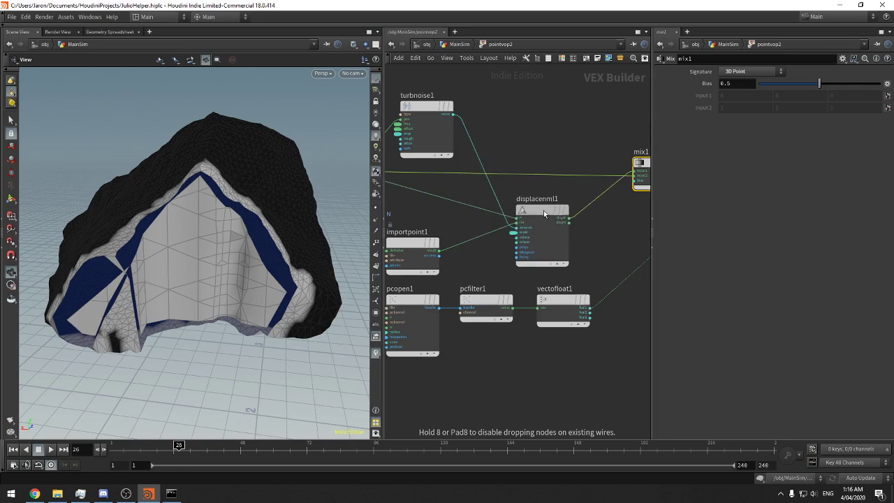
Move the pcopen1, pcfilter1 and vectofloat1 chain above the rest of the network
{"action": "middle_click_drag", "start_coordinate": [452, 151], "coordinate": [625, 80]}
{"action": "scroll", "coordinate": [625, 81], "scroll_direction": "down", "scroll_amount": 2}
{"action": "middle_click_drag", "start_coordinate": [567, 229], "coordinate": [489, 245]}
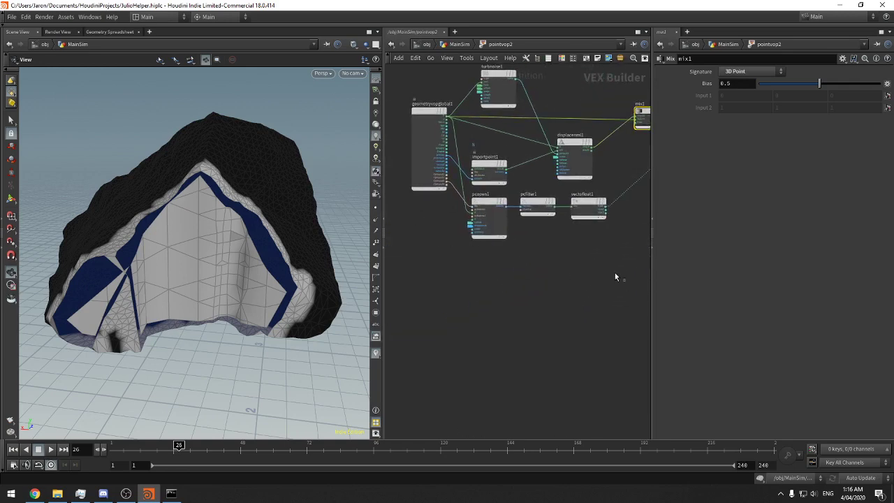
{"action": "left_click_drag", "start_coordinate": [616, 273], "coordinate": [470, 198]}
{"action": "middle_click_drag", "start_coordinate": [575, 233], "coordinate": [515, 343]}
{"action": "left_click_drag", "start_coordinate": [489, 312], "coordinate": [499, 115]}
{"action": "middle_click_drag", "start_coordinate": [502, 166], "coordinate": [538, 128]}
Place turbnoise1 below importpoint1, shift both nodes together and align displacenml1 beside them
{"action": "left_click_drag", "start_coordinate": [470, 155], "coordinate": [460, 275]}
{"action": "left_click_drag", "start_coordinate": [507, 339], "coordinate": [462, 227]}
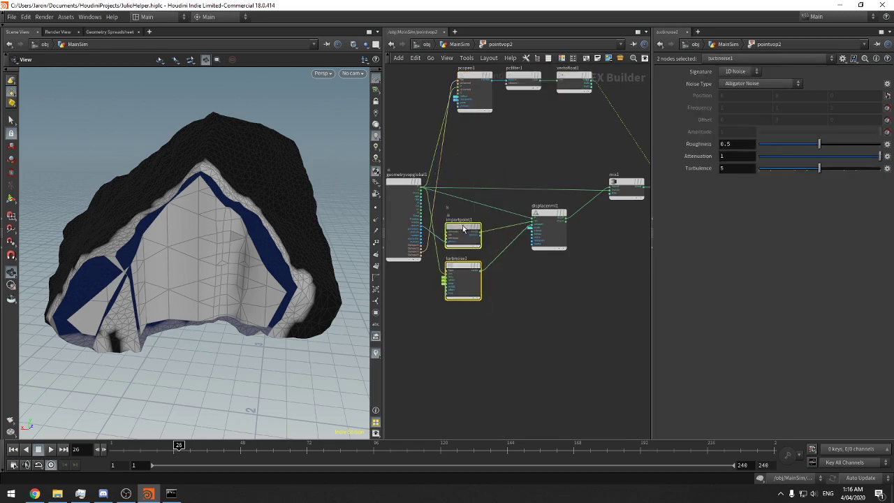
{"action": "left_click_drag", "start_coordinate": [552, 213], "coordinate": [549, 225]}
{"action": "middle_click_drag", "start_coordinate": [625, 227], "coordinate": [562, 284]}
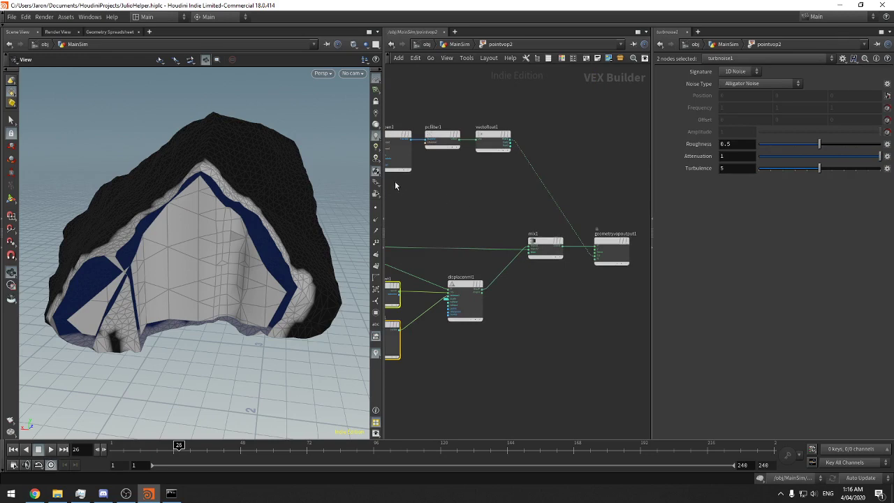
Widen the network pane on both sides and wire vectofloat1's output into mix1's bias
{"action": "left_click_drag", "start_coordinate": [383, 182], "coordinate": [296, 185]}
{"action": "left_click_drag", "start_coordinate": [610, 204], "coordinate": [689, 205]}
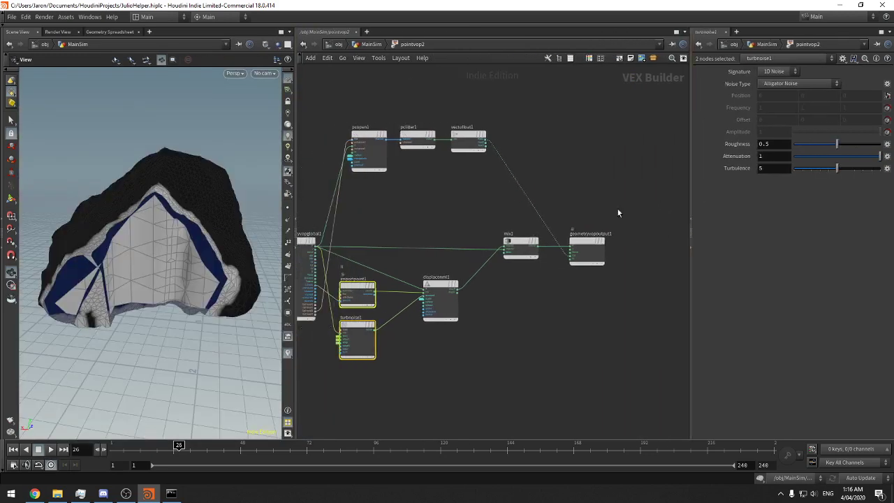
{"action": "middle_click_drag", "start_coordinate": [618, 214], "coordinate": [648, 206]}
{"action": "left_click", "coordinate": [534, 244]}
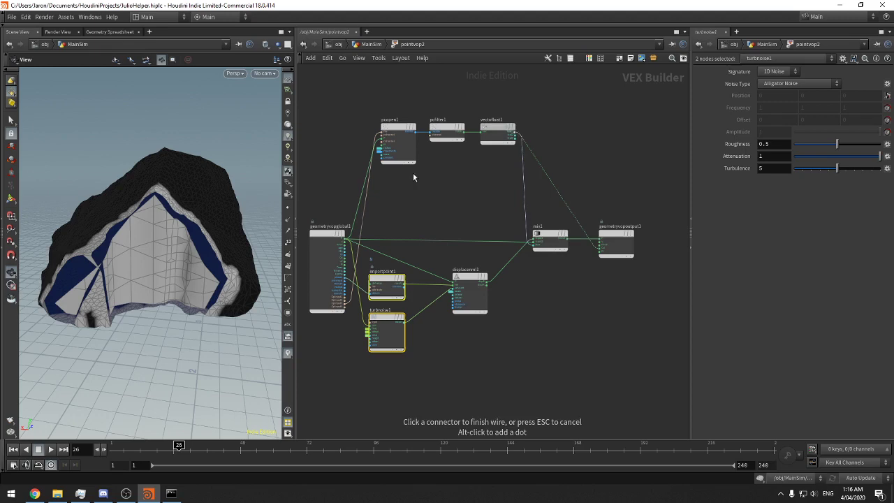
Shift mix1 and geometryvopoutput1 together, farther from vectofloat1, to make room for another node
{"action": "left_click_drag", "start_coordinate": [215, 229], "coordinate": [192, 240]}
{"action": "scroll", "coordinate": [225, 224], "scroll_direction": "up", "scroll_amount": 2}
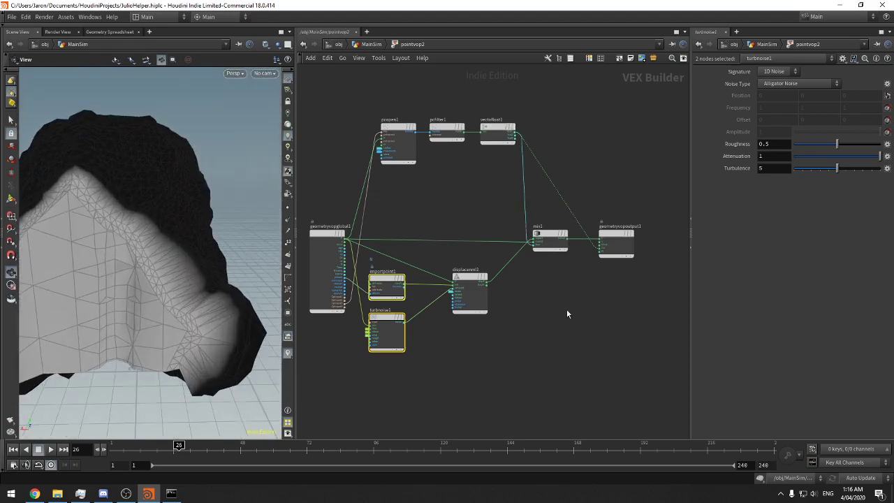
{"action": "left_click", "coordinate": [550, 240]}
{"action": "scroll", "coordinate": [556, 295], "scroll_direction": "up", "scroll_amount": 4}
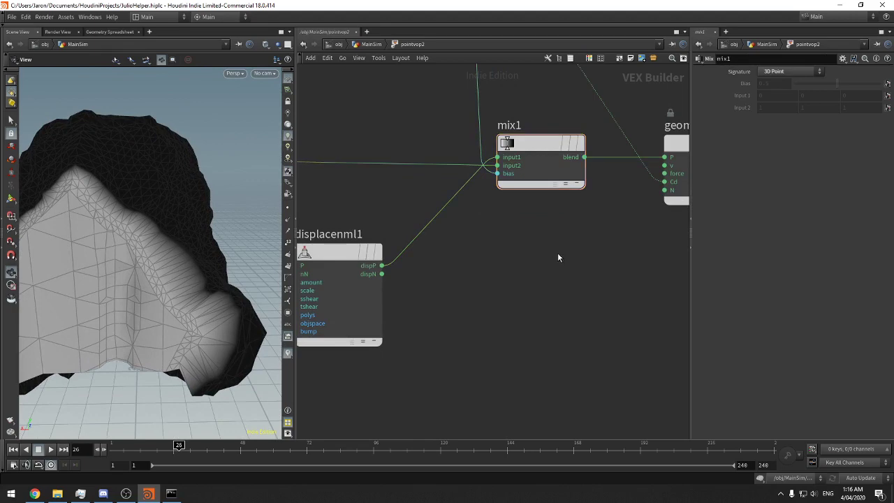
{"action": "middle_click_drag", "start_coordinate": [512, 222], "coordinate": [512, 244]}
{"action": "left_click", "coordinate": [509, 158]}
{"action": "scroll", "coordinate": [523, 132], "scroll_direction": "down", "scroll_amount": 4}
{"action": "middle_click_drag", "start_coordinate": [524, 130], "coordinate": [534, 307]}
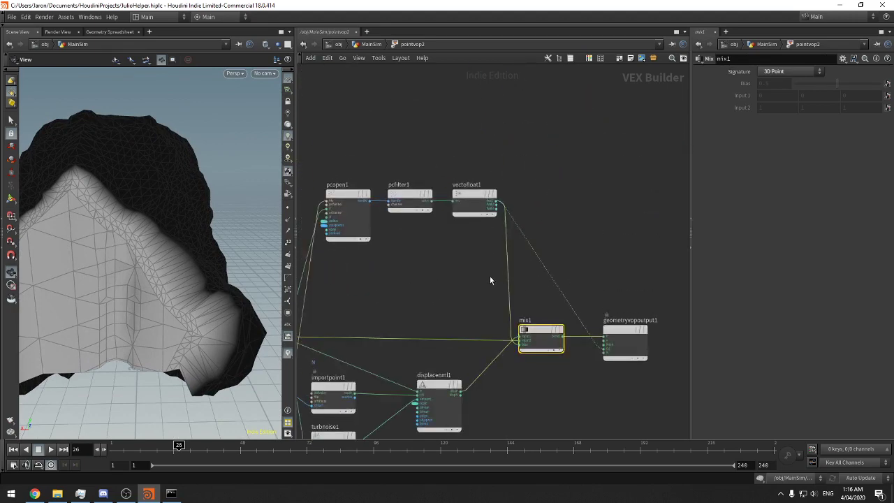
{"action": "left_click_drag", "start_coordinate": [651, 274], "coordinate": [504, 369]}
{"action": "left_click_drag", "start_coordinate": [541, 340], "coordinate": [584, 338]}
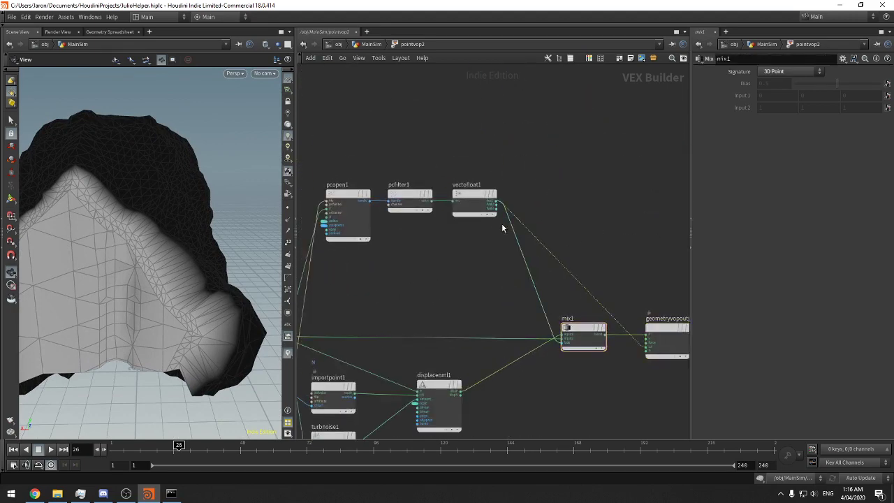
Add a Fit Range node and insert it between vectofloat1 and its connections to mix1's bias and the output Cd
{"action": "key", "text": "Tab"}
{"action": "type", "text": "fit"}
{"action": "key", "text": "Return"}
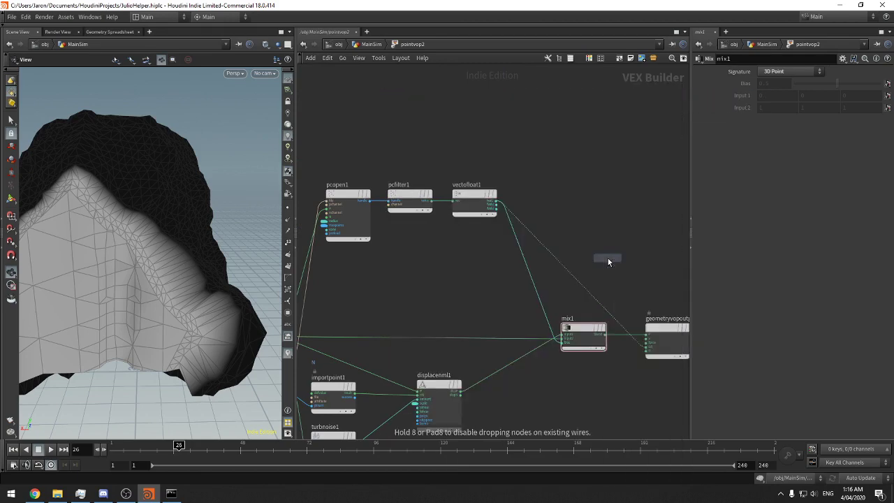
{"action": "left_click", "coordinate": [608, 262]}
{"action": "left_click_drag", "start_coordinate": [607, 262], "coordinate": [539, 227]}
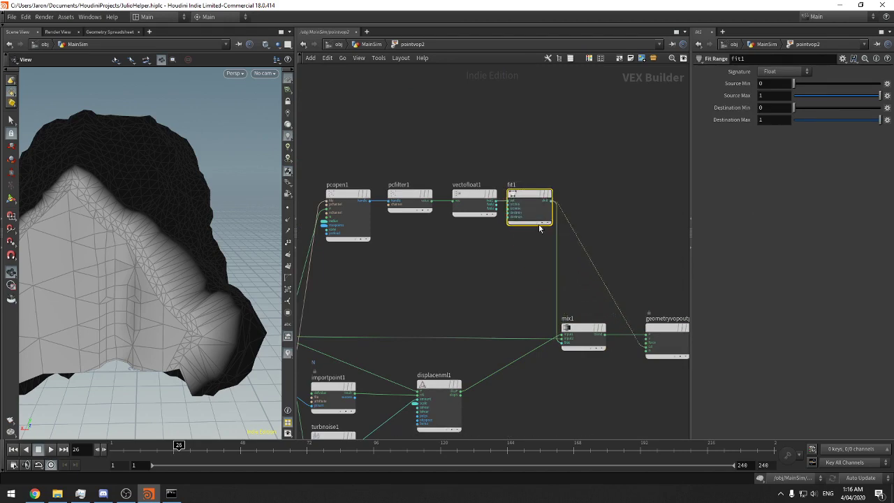
Try an inverted destination range of 1 to 0 on fit1, and restore it to 0 to 1
{"action": "left_click_drag", "start_coordinate": [793, 107], "coordinate": [881, 107]}
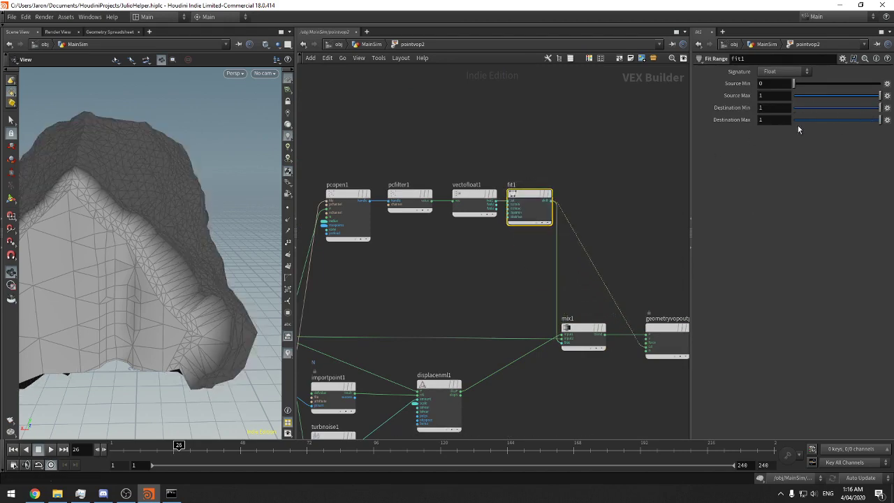
{"action": "left_click_drag", "start_coordinate": [793, 123], "coordinate": [775, 125]}
{"action": "left_click_drag", "start_coordinate": [200, 283], "coordinate": [199, 244]}
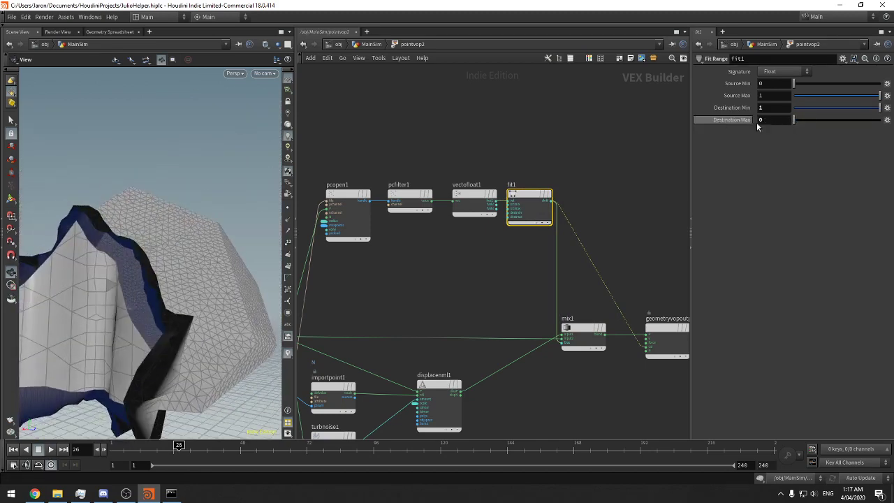
{"action": "left_click", "coordinate": [879, 122]}
{"action": "left_click_drag", "start_coordinate": [809, 107], "coordinate": [773, 111]}
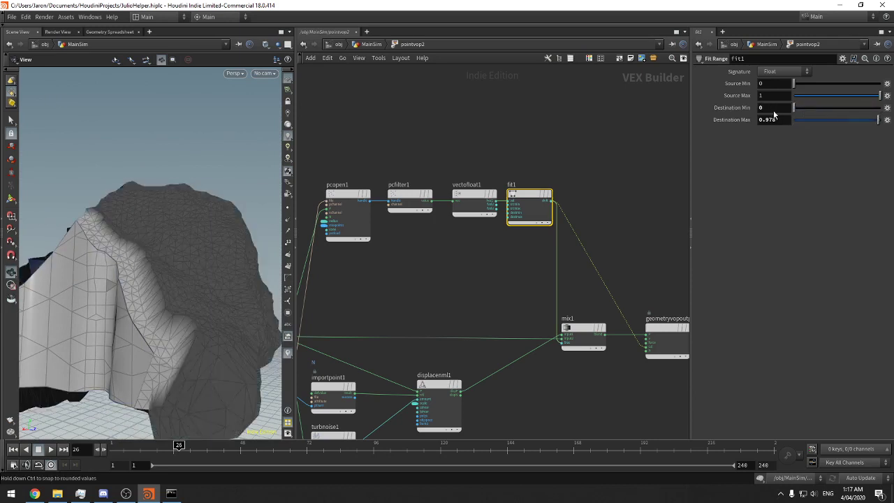
{"action": "left_click_drag", "start_coordinate": [219, 262], "coordinate": [236, 275]}
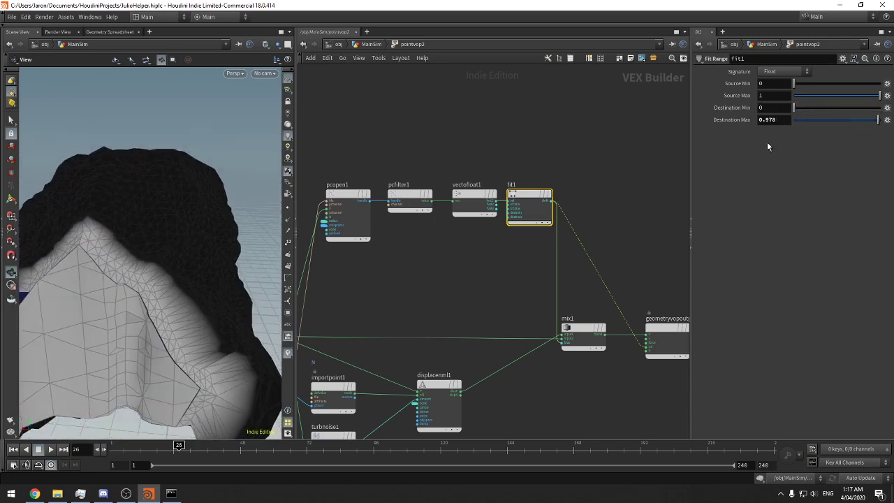
{"action": "left_click_drag", "start_coordinate": [885, 124], "coordinate": [890, 124]}
Examine the displaced piece's borders between inside and outside faces up close, and return to the MainSim network
{"action": "left_click_drag", "start_coordinate": [206, 225], "coordinate": [225, 214]}
{"action": "right_click_drag", "start_coordinate": [225, 214], "coordinate": [173, 247]}
{"action": "left_click_drag", "start_coordinate": [173, 247], "coordinate": [99, 282]}
{"action": "right_click_drag", "start_coordinate": [98, 283], "coordinate": [249, 230]}
{"action": "left_click_drag", "start_coordinate": [249, 230], "coordinate": [159, 213]}
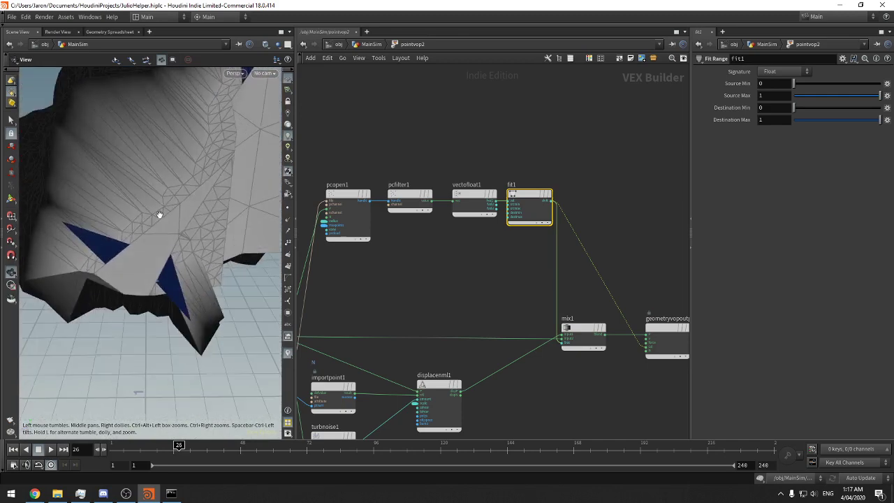
{"action": "left_click_drag", "start_coordinate": [138, 250], "coordinate": [175, 237]}
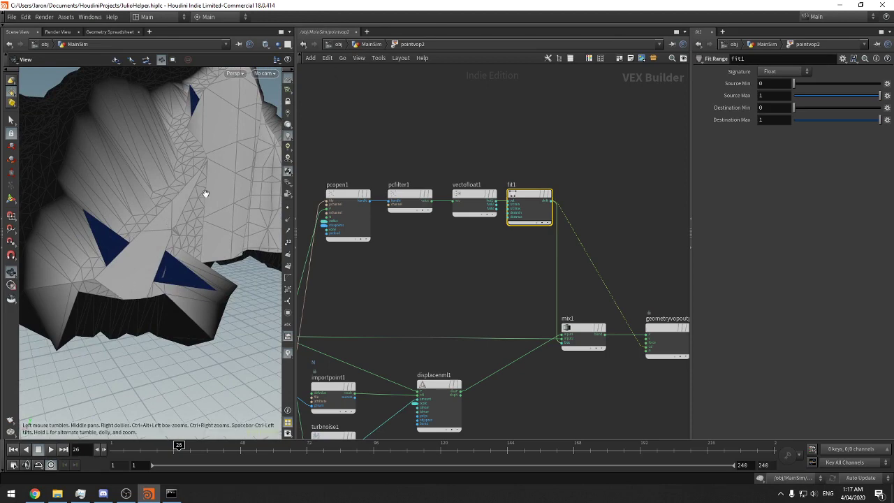
{"action": "left_click", "coordinate": [371, 44]}
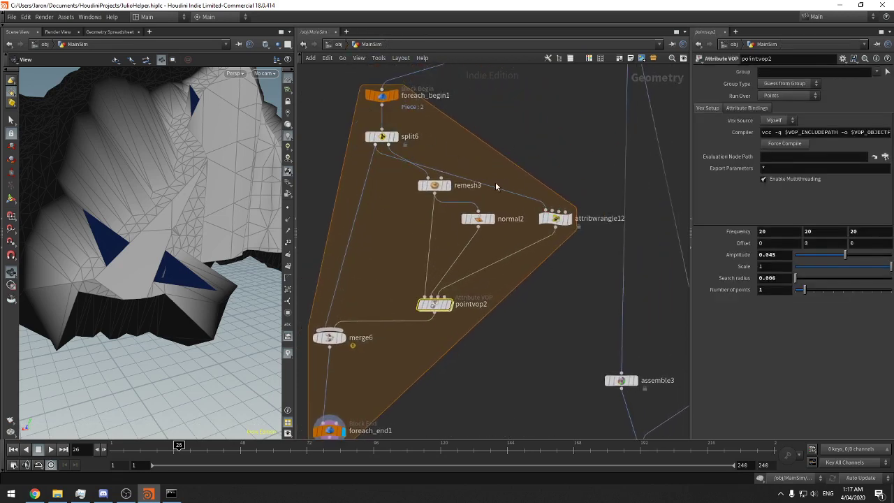
Try adding a dot to the wire between split6 and attribwrangle12, and restore the direct connection
{"action": "left_click_drag", "start_coordinate": [497, 188], "coordinate": [527, 163], "text": "alt"}
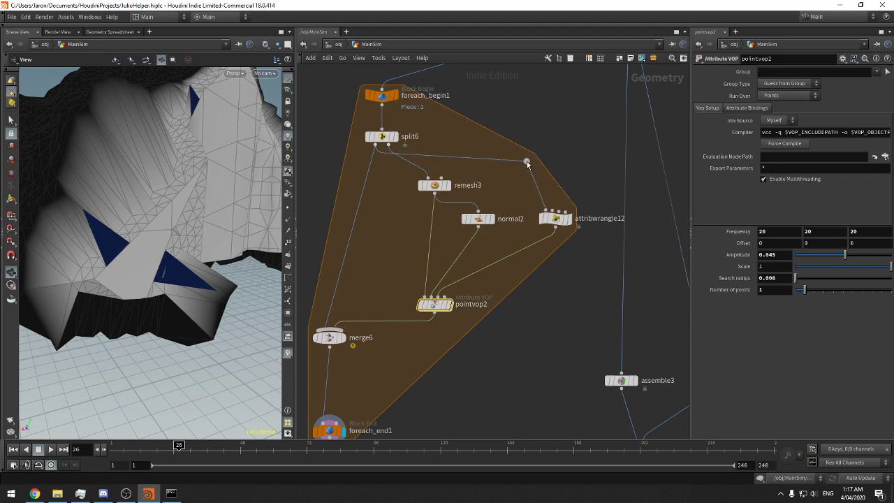
{"action": "left_click", "coordinate": [523, 162], "text": "ctrl"}
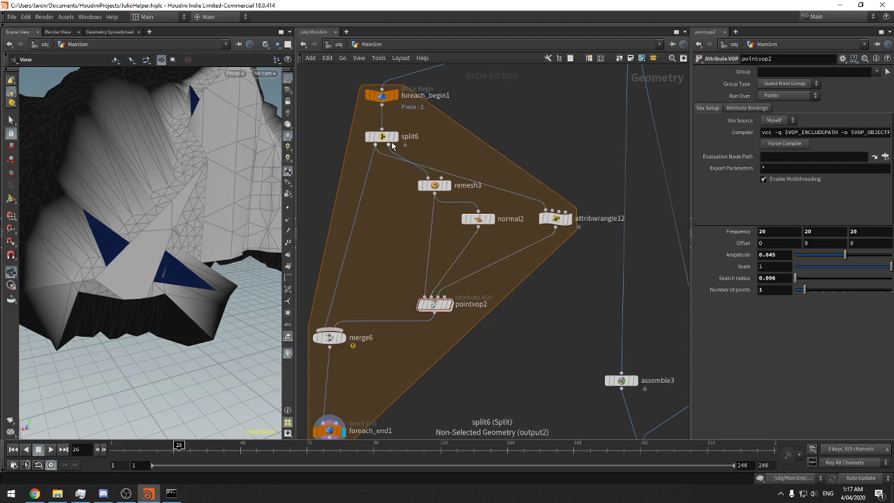
{"action": "left_click", "coordinate": [547, 210]}
{"action": "left_click", "coordinate": [388, 144]}
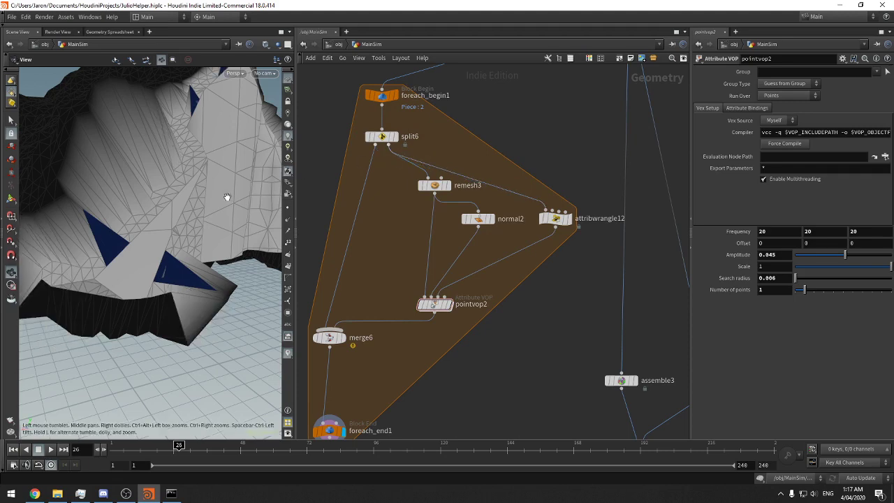
Display attribwrangle12's geometry in the viewport with its points shown
{"action": "left_click_drag", "start_coordinate": [225, 197], "coordinate": [154, 269]}
{"action": "left_click", "coordinate": [569, 218]}
{"action": "scroll", "coordinate": [154, 269], "scroll_direction": "down", "scroll_amount": 4}
{"action": "key", "text": "Tab"}
{"action": "key", "text": "Escape"}
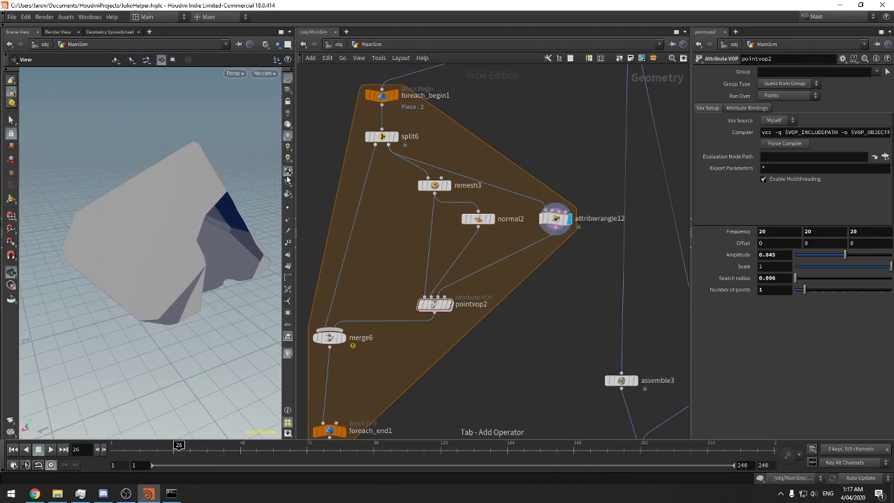
{"action": "left_click", "coordinate": [287, 208]}
{"action": "left_click_drag", "start_coordinate": [262, 206], "coordinate": [199, 216]}
Add a Convert Line node and insert it between split6 and attribwrangle12
{"action": "key", "text": "Tab"}
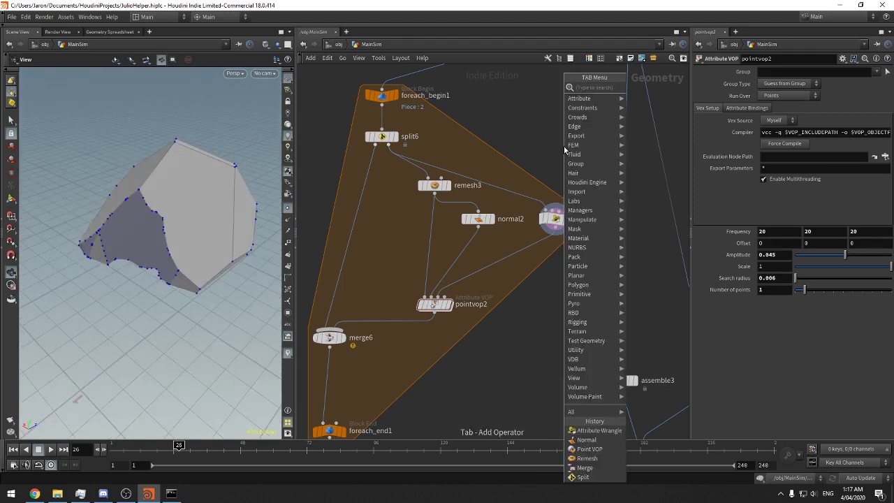
{"action": "type", "text": "convertlin"}
{"action": "left_click", "coordinate": [653, 106]}
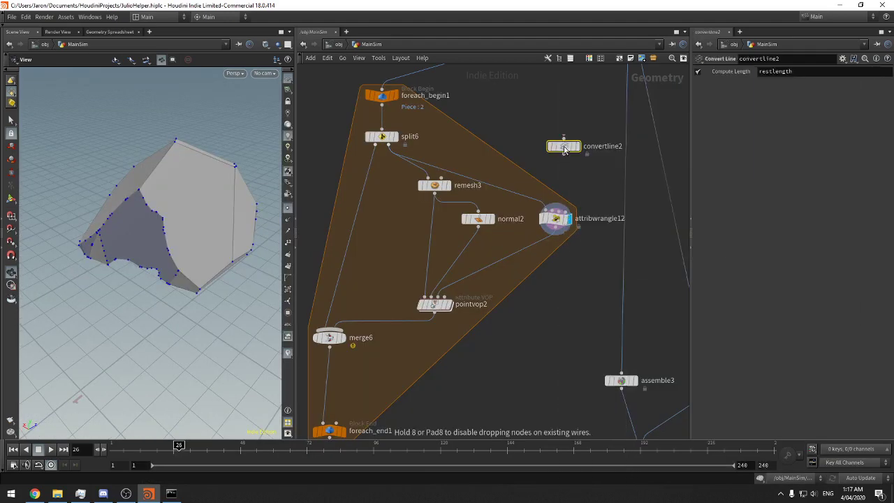
{"action": "left_click", "coordinate": [496, 192]}
{"action": "left_click_drag", "start_coordinate": [496, 195], "coordinate": [555, 172]}
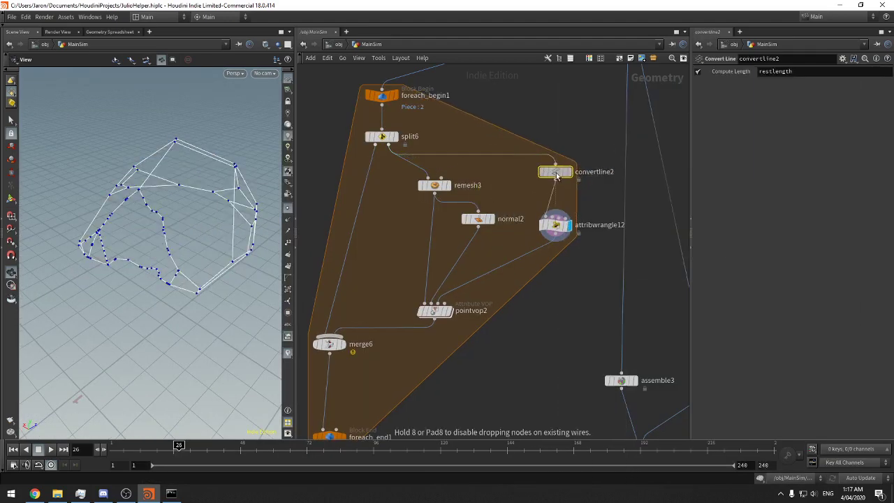
Insert a Resample node between convertline2 and attribwrangle12 with a maximum segment length of 0.005
{"action": "key", "text": "Tab"}
{"action": "mouse_move", "coordinate": [597, 201]}
{"action": "left_click", "coordinate": [677, 86]}
{"action": "left_click", "coordinate": [595, 198]}
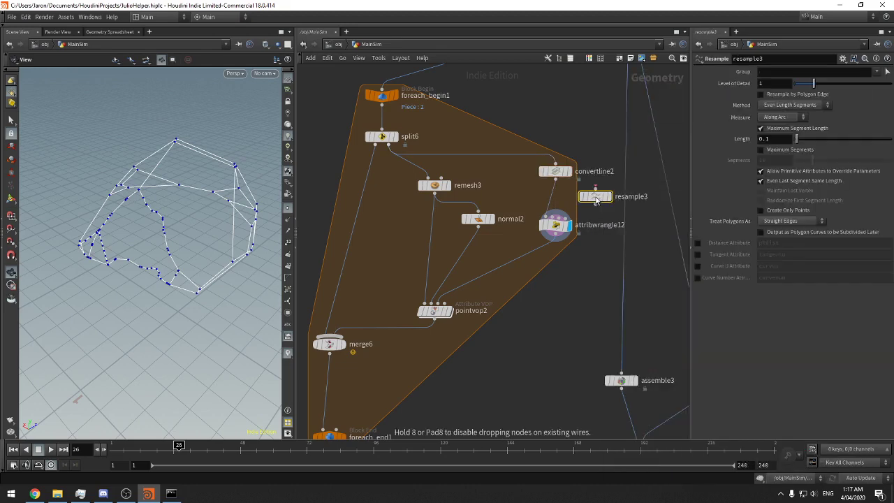
{"action": "left_click_drag", "start_coordinate": [594, 199], "coordinate": [556, 205]}
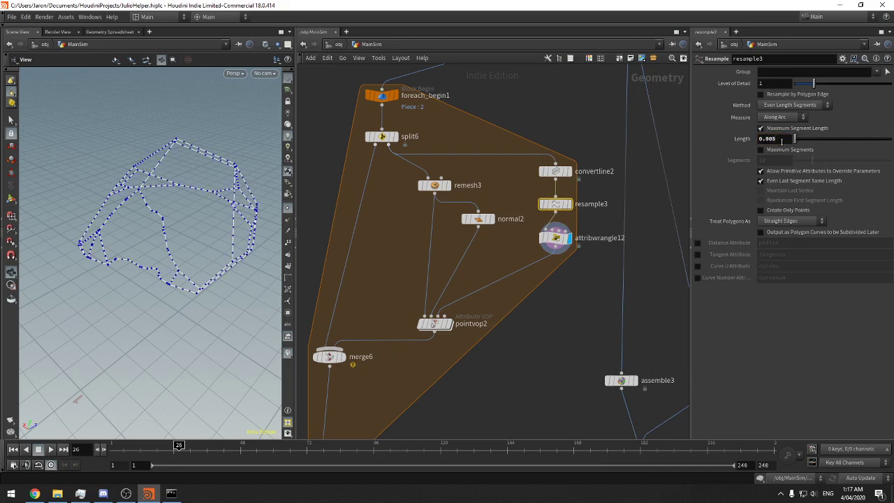
Check resample2's length in the older loop and set resample3's length to 0.002 to match
{"action": "middle_click_drag", "start_coordinate": [509, 271], "coordinate": [705, 263]}
{"action": "middle_click_drag", "start_coordinate": [467, 260], "coordinate": [616, 249]}
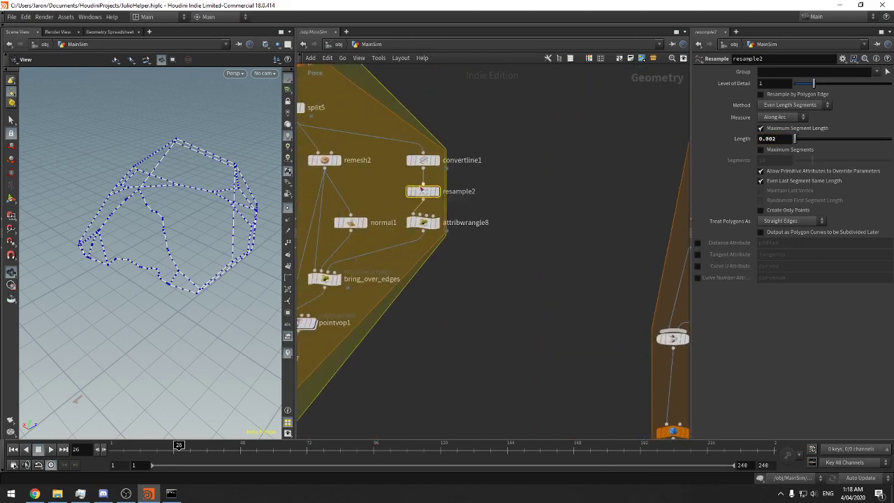
{"action": "middle_click_drag", "start_coordinate": [517, 194], "coordinate": [94, 225]}
{"action": "left_click", "coordinate": [474, 219]}
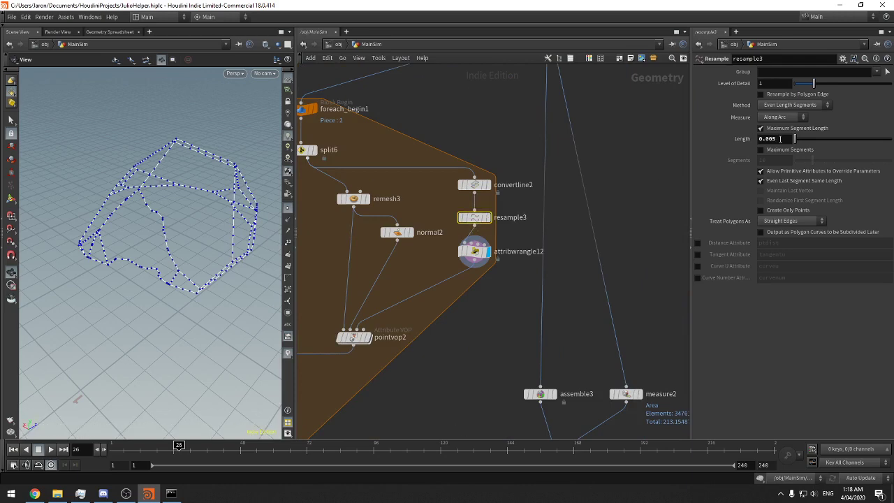
{"action": "type", "text": "2"}
{"action": "key", "text": "Return"}
Display pointvop2's output and examine how the displacement mask falls along the piece's edges
{"action": "mouse_move", "coordinate": [164, 199]}
{"action": "left_mouse_down"}
{"action": "mouse_move", "coordinate": [193, 202]}
{"action": "mouse_move", "coordinate": [143, 232]}
{"action": "mouse_move", "coordinate": [156, 186]}
{"action": "mouse_move", "coordinate": [170, 194]}
{"action": "left_mouse_up"}
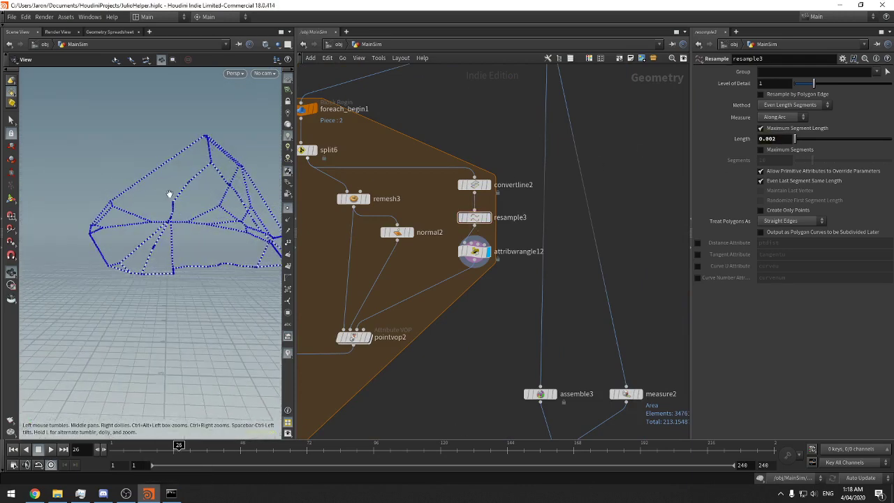
{"action": "middle_click_drag", "start_coordinate": [440, 343], "coordinate": [471, 314]}
{"action": "left_click", "coordinate": [398, 307]}
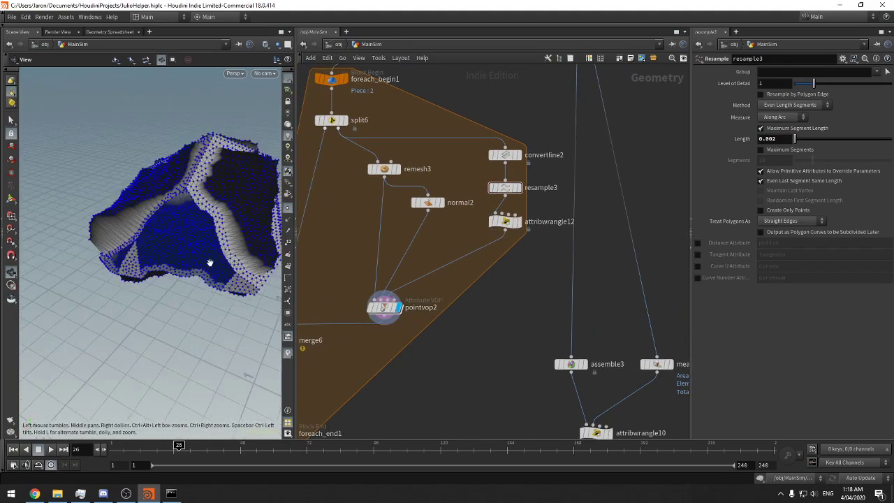
{"action": "mouse_move", "coordinate": [210, 259]}
{"action": "left_mouse_down"}
{"action": "mouse_move", "coordinate": [182, 259]}
{"action": "mouse_move", "coordinate": [170, 231]}
{"action": "mouse_move", "coordinate": [201, 265]}
{"action": "mouse_move", "coordinate": [183, 265]}
{"action": "mouse_move", "coordinate": [187, 275]}
{"action": "mouse_move", "coordinate": [190, 265]}
{"action": "mouse_move", "coordinate": [160, 289]}
{"action": "mouse_move", "coordinate": [189, 223]}
{"action": "mouse_move", "coordinate": [160, 167]}
{"action": "mouse_move", "coordinate": [132, 251]}
{"action": "mouse_move", "coordinate": [155, 208]}
{"action": "left_mouse_up"}
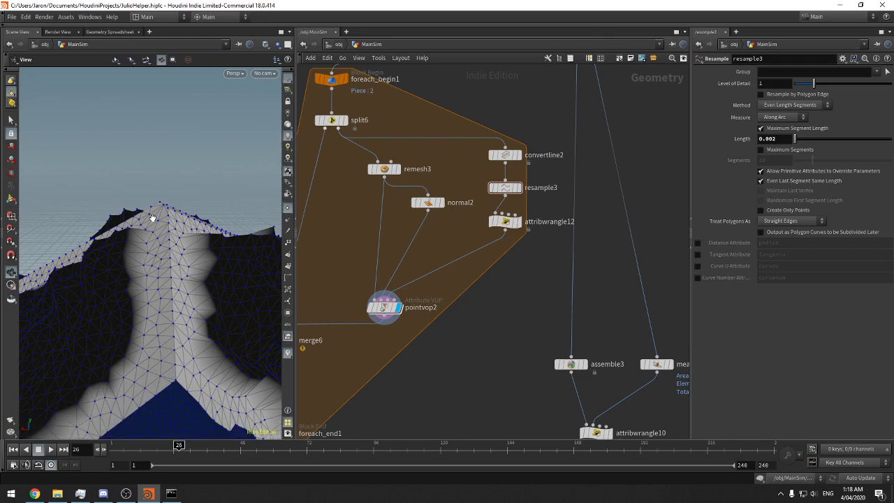
{"action": "left_click_drag", "start_coordinate": [152, 217], "coordinate": [188, 221]}
{"action": "scroll", "coordinate": [187, 221], "scroll_direction": "down", "scroll_amount": 3}
{"action": "middle_click_drag", "start_coordinate": [322, 249], "coordinate": [339, 248]}
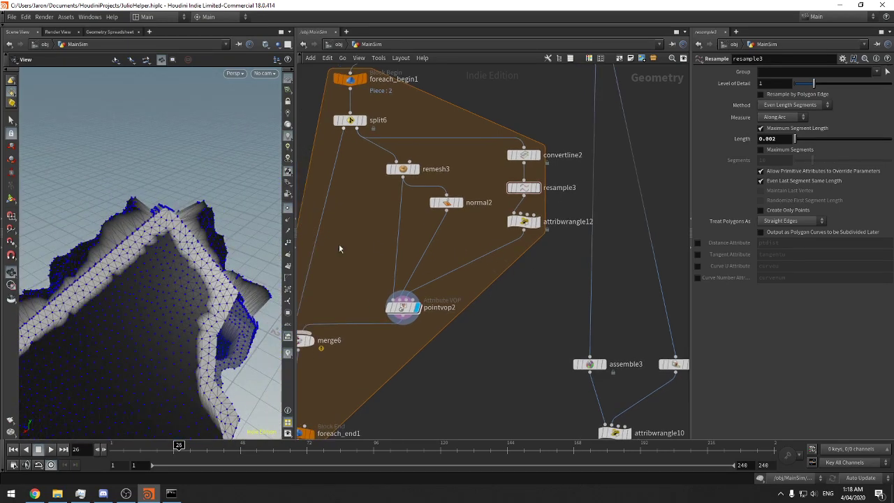
Rewire convertline2's input to split6's first output and check the displaced piece from several angles
{"action": "left_click", "coordinate": [355, 133]}
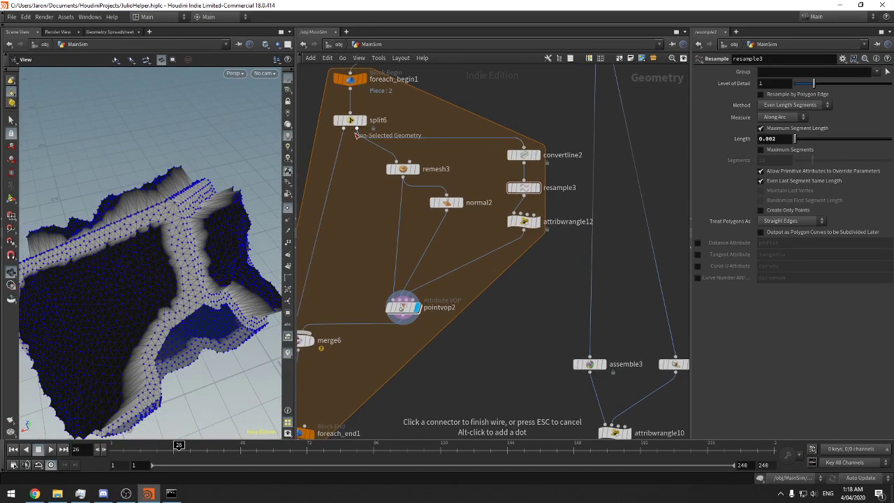
{"action": "left_click", "coordinate": [344, 131]}
{"action": "left_click_drag", "start_coordinate": [231, 239], "coordinate": [237, 208]}
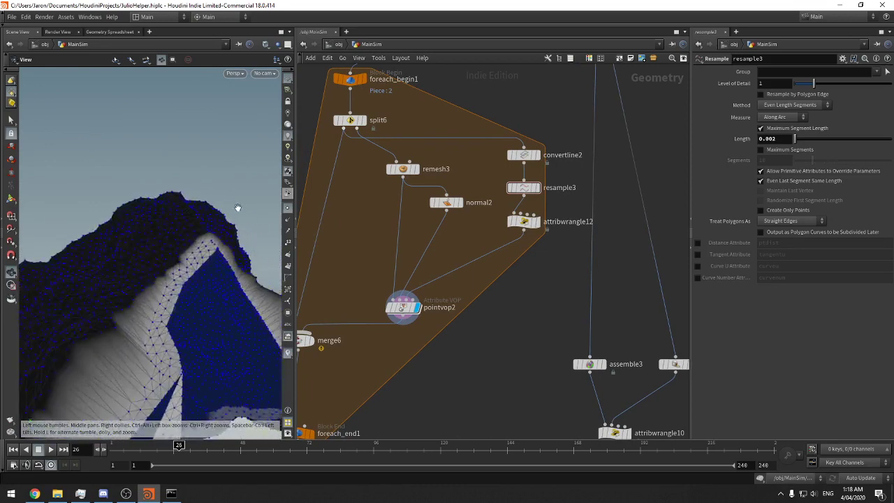
{"action": "right_click_drag", "start_coordinate": [237, 208], "coordinate": [146, 248]}
{"action": "left_click_drag", "start_coordinate": [147, 248], "coordinate": [180, 226]}
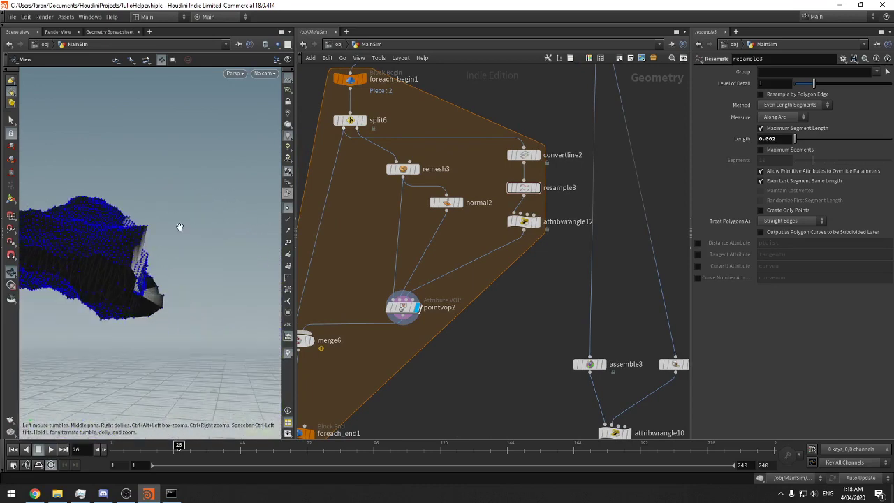
{"action": "mouse_move", "coordinate": [179, 227]}
{"action": "left_mouse_down"}
{"action": "mouse_move", "coordinate": [164, 246]}
{"action": "mouse_move", "coordinate": [169, 256]}
{"action": "mouse_move", "coordinate": [146, 260]}
{"action": "mouse_move", "coordinate": [167, 253]}
{"action": "mouse_move", "coordinate": [172, 275]}
{"action": "mouse_move", "coordinate": [116, 269]}
{"action": "mouse_move", "coordinate": [127, 306]}
{"action": "mouse_move", "coordinate": [160, 279]}
{"action": "mouse_move", "coordinate": [138, 282]}
{"action": "mouse_move", "coordinate": [182, 312]}
{"action": "mouse_move", "coordinate": [112, 271]}
{"action": "mouse_move", "coordinate": [191, 254]}
{"action": "mouse_move", "coordinate": [131, 253]}
{"action": "mouse_move", "coordinate": [168, 230]}
{"action": "left_mouse_up"}
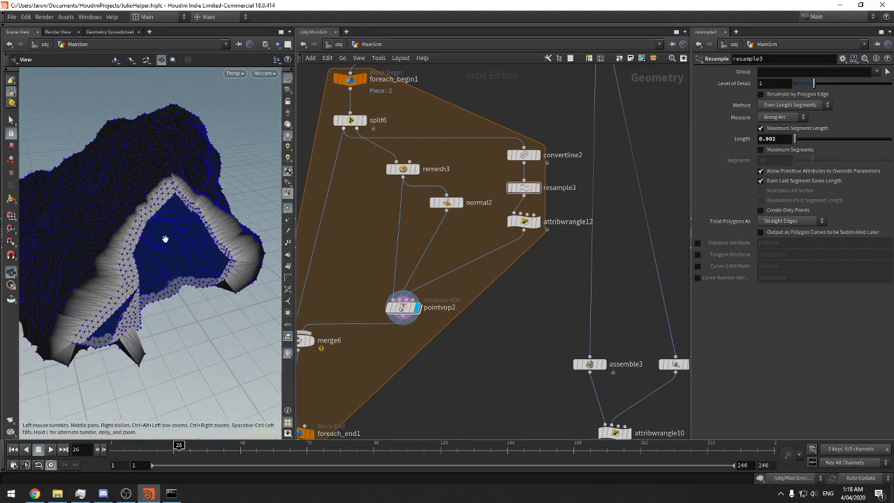
Move merge6 down toward foreach_end1 and set pointvop2's number of points to 7
{"action": "left_click", "coordinate": [404, 307]}
{"action": "middle_click_drag", "start_coordinate": [364, 381], "coordinate": [462, 338]}
{"action": "left_click_drag", "start_coordinate": [396, 298], "coordinate": [396, 340]}
{"action": "middle_click_drag", "start_coordinate": [576, 303], "coordinate": [562, 309]}
{"action": "left_click_drag", "start_coordinate": [562, 310], "coordinate": [448, 257]}
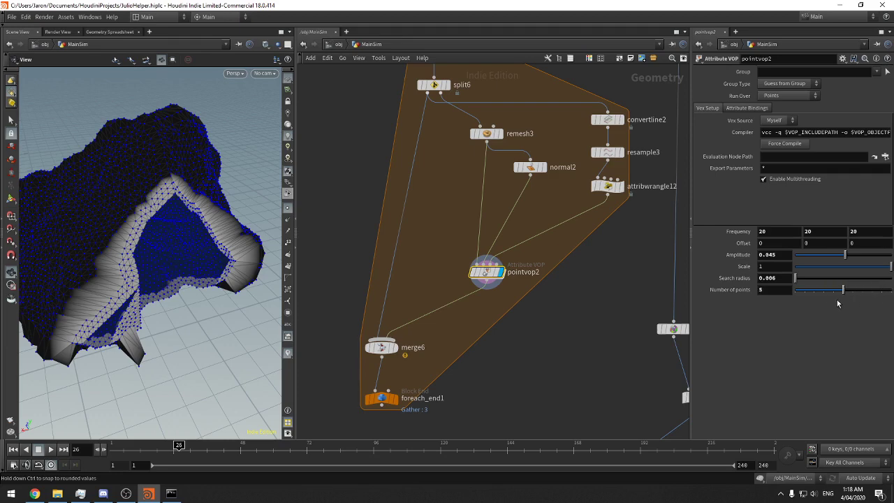
{"action": "scroll", "coordinate": [608, 293], "scroll_direction": "down", "scroll_amount": 5}
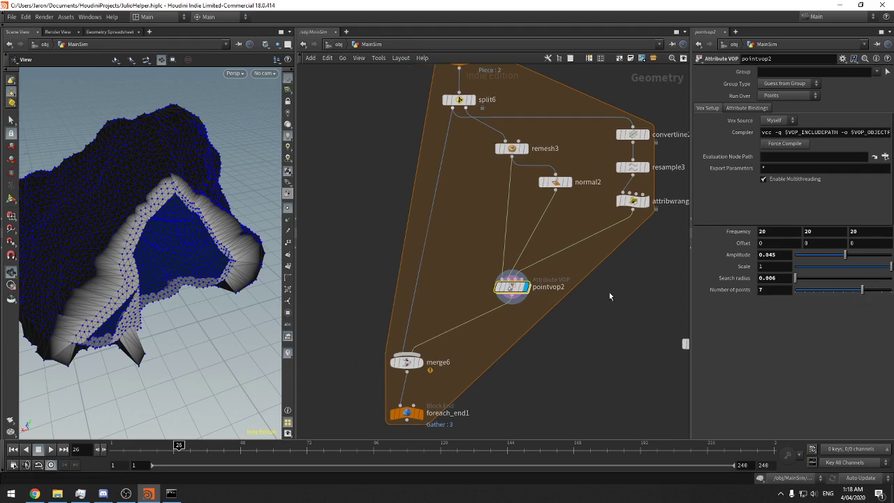
{"action": "scroll", "coordinate": [491, 289], "scroll_direction": "up", "scroll_amount": 4}
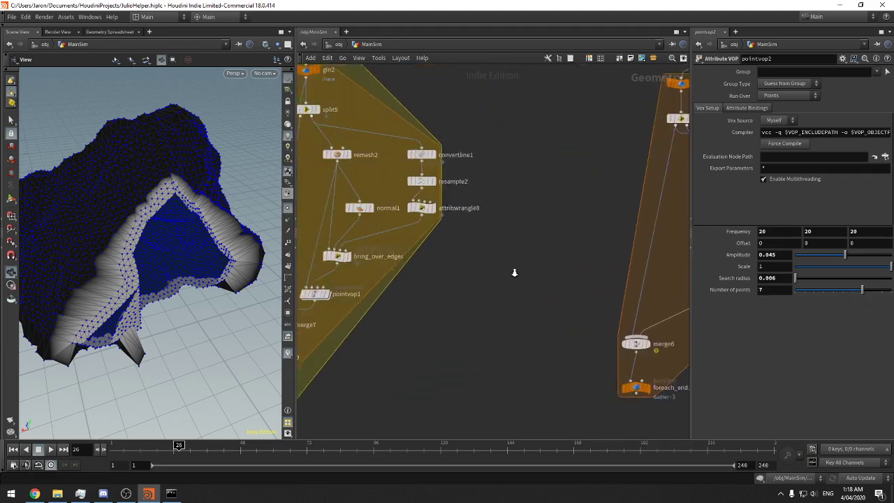
Open the older loop's bring_over_edges wrangle and examine its VEX code and how its inputs are wired
{"action": "middle_click_drag", "start_coordinate": [514, 273], "coordinate": [573, 266]}
{"action": "left_click", "coordinate": [348, 242]}
{"action": "middle_click_drag", "start_coordinate": [580, 219], "coordinate": [517, 221]}
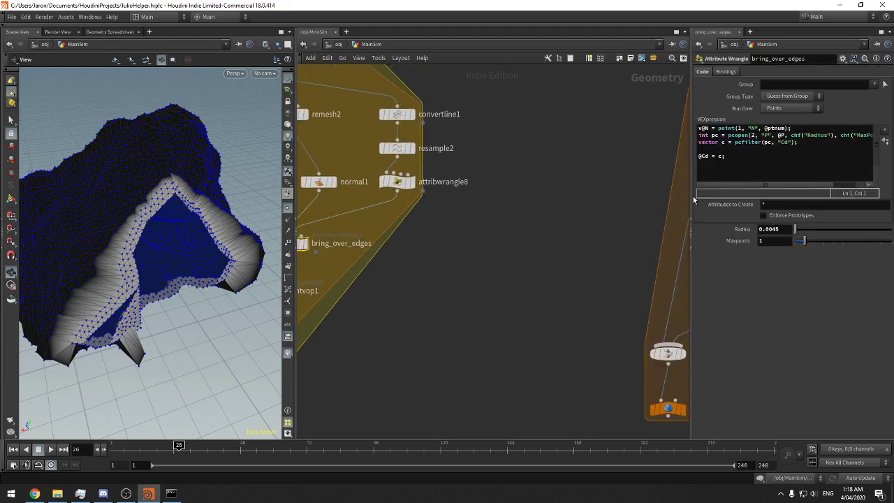
{"action": "left_click_drag", "start_coordinate": [691, 197], "coordinate": [779, 178]}
{"action": "middle_click_drag", "start_coordinate": [651, 191], "coordinate": [545, 220]}
{"action": "scroll", "coordinate": [690, 192], "scroll_direction": "down", "scroll_amount": 4}
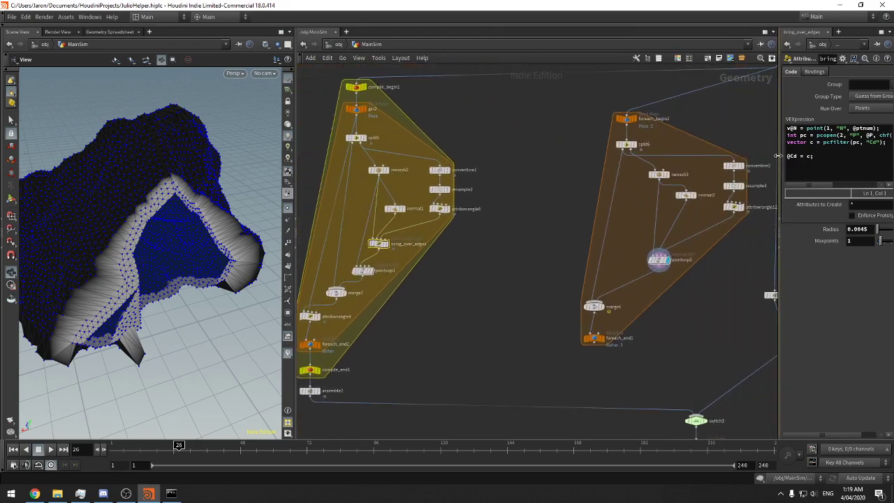
{"action": "left_click_drag", "start_coordinate": [779, 173], "coordinate": [622, 174]}
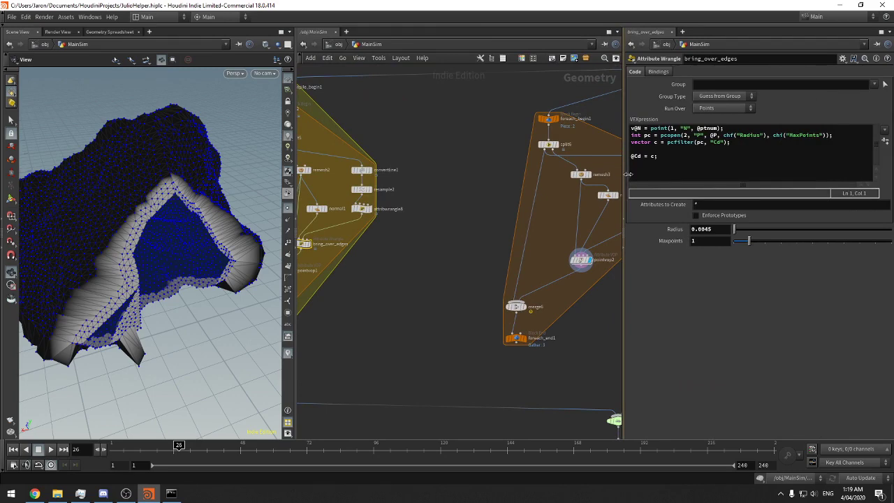
{"action": "left_click_drag", "start_coordinate": [622, 175], "coordinate": [722, 176]}
Add an Attribute Wrangle to the new loop, placed between normal2 and pointvop2
{"action": "middle_click_drag", "start_coordinate": [462, 240], "coordinate": [345, 261]}
{"action": "scroll", "coordinate": [559, 266], "scroll_direction": "up", "scroll_amount": 3}
{"action": "middle_click_drag", "start_coordinate": [586, 262], "coordinate": [563, 278]}
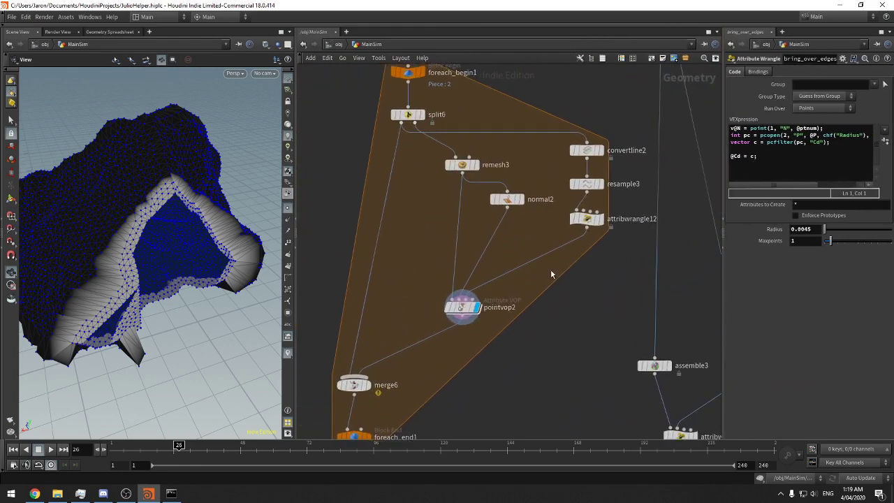
{"action": "key", "text": "Tab"}
{"action": "type", "text": "attw"}
{"action": "key", "text": "Return"}
{"action": "left_click", "coordinate": [550, 270]}
{"action": "left_click_drag", "start_coordinate": [551, 270], "coordinate": [504, 255]}
Wire remesh3, normal2 and attribwrangle12 into the new wrangle's first, second and third inputs
{"action": "left_click", "coordinate": [493, 245]}
{"action": "left_click", "coordinate": [462, 174]}
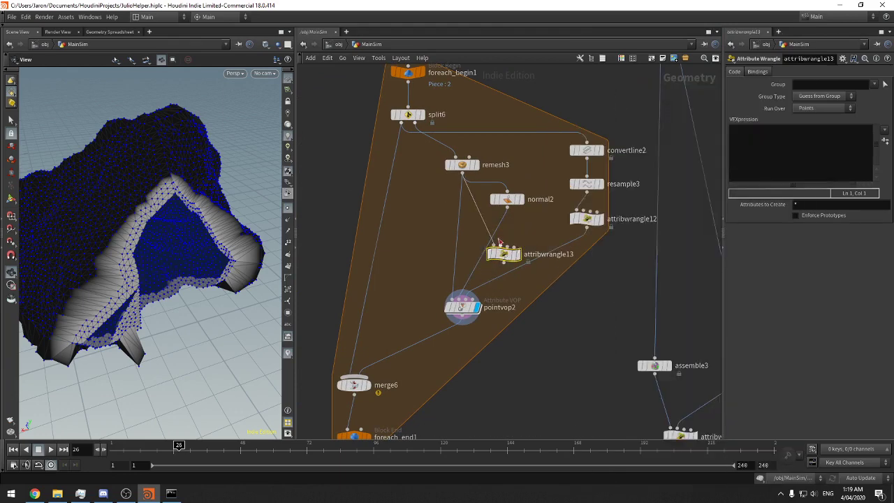
{"action": "left_click", "coordinate": [500, 245]}
{"action": "left_click", "coordinate": [507, 208]}
{"action": "left_click", "coordinate": [508, 246]}
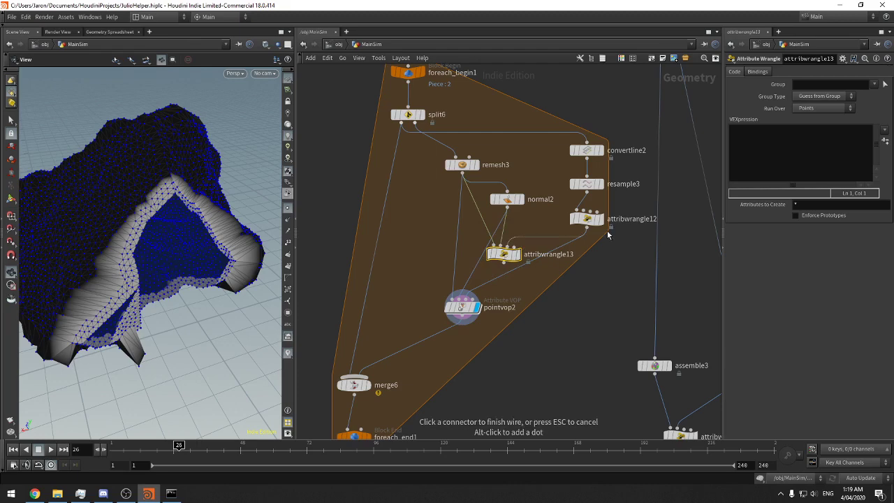
Wire attribwrangle12 into the third input of attribwrangle13 and display attribwrangle13
{"action": "left_click", "coordinate": [588, 226]}
{"action": "left_click", "coordinate": [520, 254]}
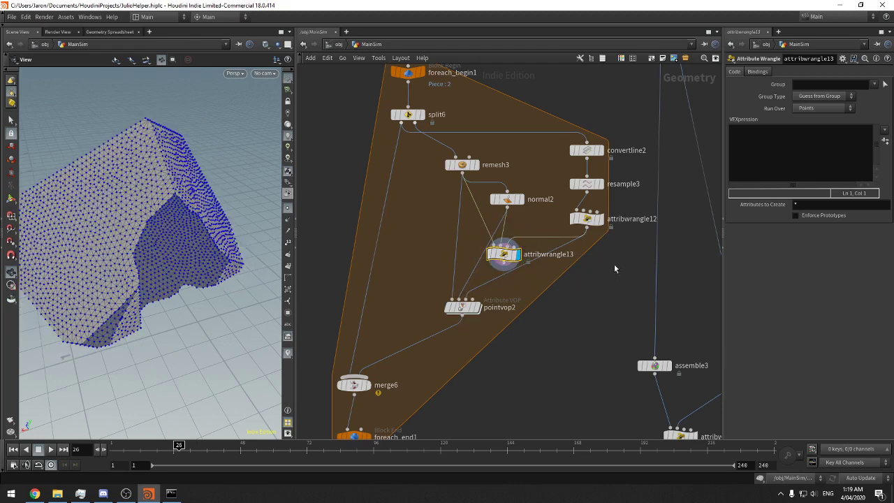
Rename the attribwrangle12 node below resample3 as set_colour
{"action": "left_click", "coordinate": [587, 218]}
{"action": "double_click", "coordinate": [632, 219]}
{"action": "type", "text": "set_colour"}
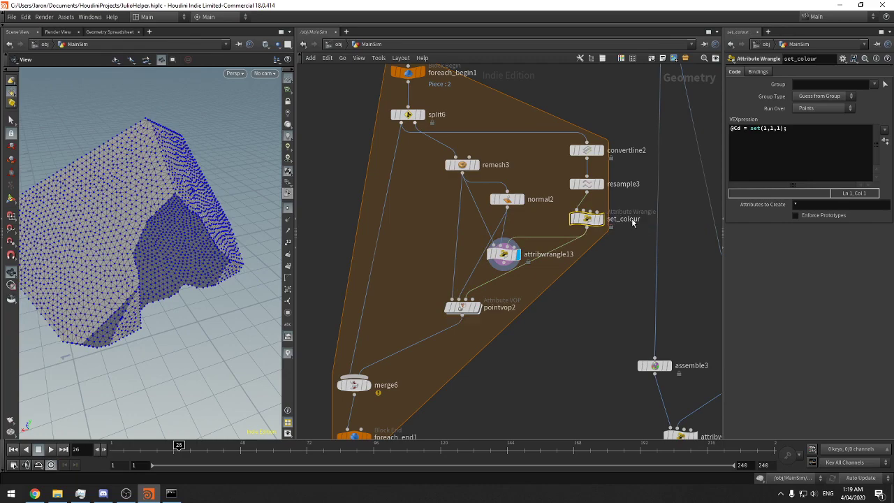
{"action": "key", "text": "Return"}
{"action": "middle_click_drag", "start_coordinate": [530, 315], "coordinate": [549, 282]}
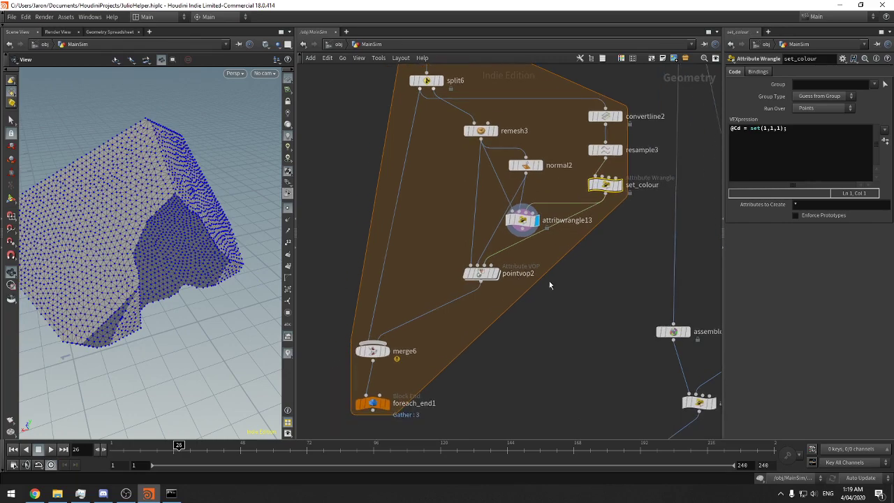
Select attribwrangle13 and widen its parameter pane to make room for the VEX code
{"action": "left_click", "coordinate": [518, 220]}
{"action": "left_click_drag", "start_coordinate": [122, 237], "coordinate": [190, 221]}
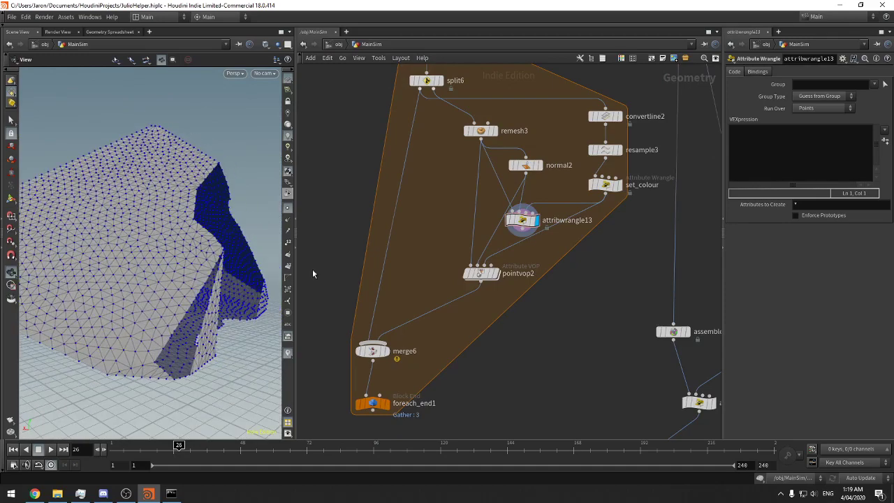
{"action": "left_click_drag", "start_coordinate": [241, 269], "coordinate": [201, 265]}
{"action": "left_click_drag", "start_coordinate": [269, 278], "coordinate": [168, 268]}
{"action": "left_click", "coordinate": [784, 158]}
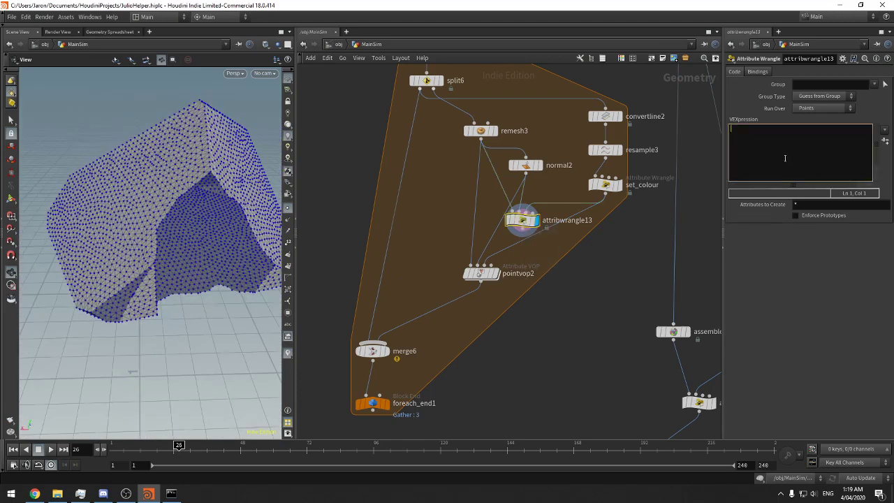
{"action": "left_click_drag", "start_coordinate": [723, 147], "coordinate": [685, 148]}
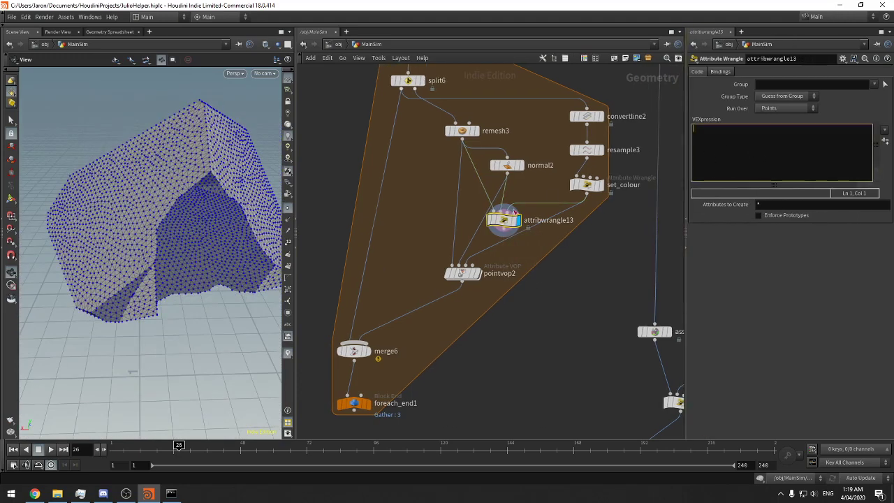
Rewire pointvop2 so attribwrangle13 feeds its second input, without the direct connections from normal2 and set_colour
{"action": "middle_click_drag", "start_coordinate": [550, 255], "coordinate": [558, 240]}
{"action": "middle_click", "coordinate": [514, 207]}
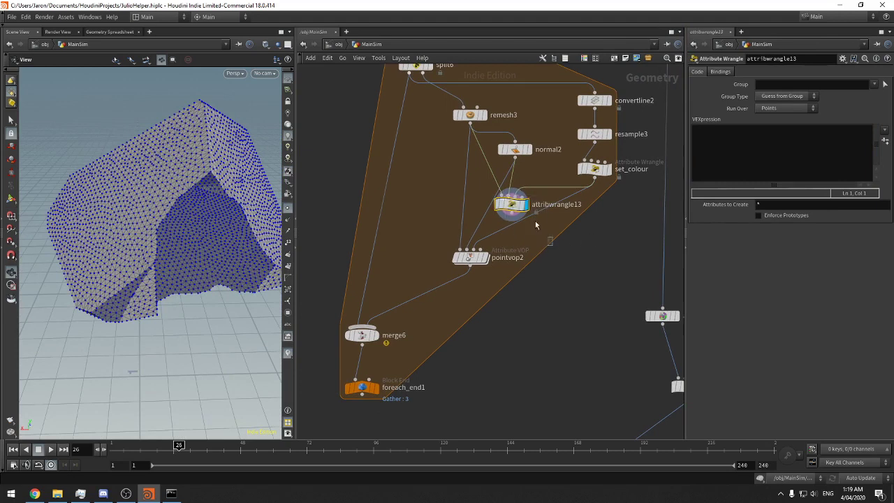
{"action": "left_click_drag", "start_coordinate": [524, 147], "coordinate": [516, 141]}
{"action": "left_click_drag", "start_coordinate": [567, 241], "coordinate": [493, 185]}
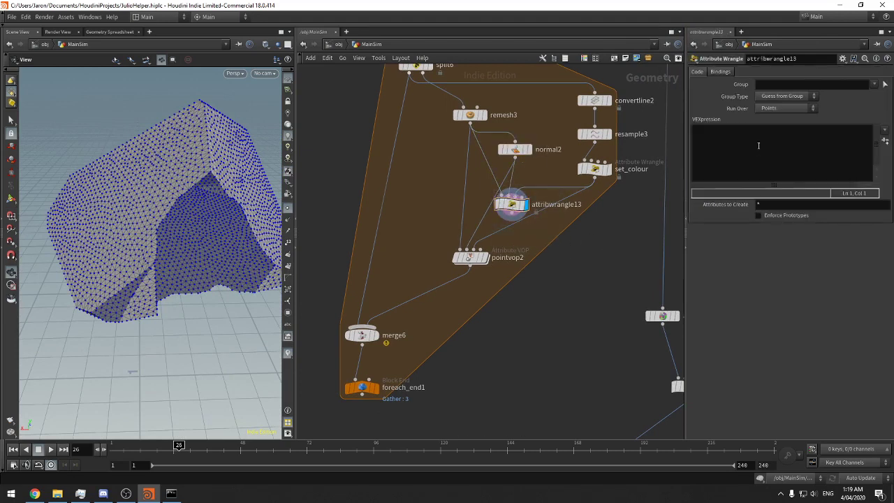
{"action": "left_click", "coordinate": [471, 251]}
{"action": "left_click", "coordinate": [531, 247]}
{"action": "left_click_drag", "start_coordinate": [468, 249], "coordinate": [511, 214]}
{"action": "middle_click_drag", "start_coordinate": [514, 254], "coordinate": [542, 254]}
{"action": "middle_click_drag", "start_coordinate": [394, 239], "coordinate": [606, 238]}
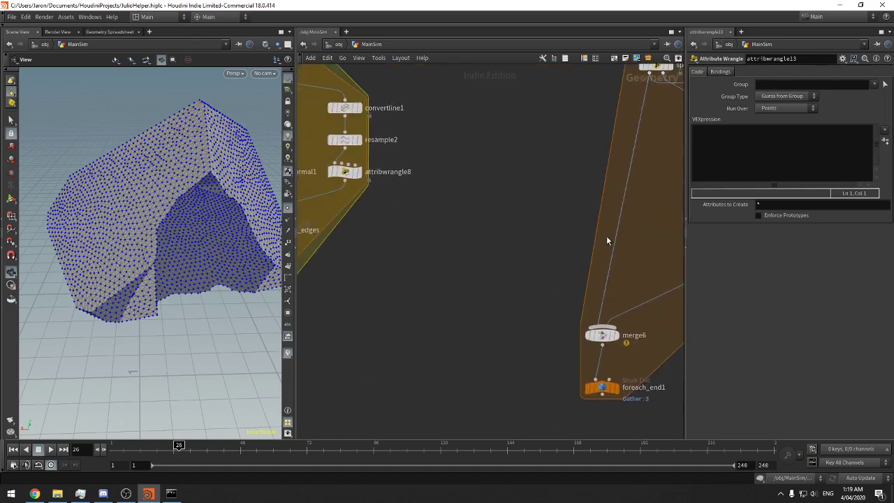
{"action": "mouse_move", "coordinate": [386, 254]}
{"action": "middle_mouse_down"}
{"action": "mouse_move", "coordinate": [537, 256]}
{"action": "mouse_move", "coordinate": [150, 299]}
{"action": "middle_mouse_up"}
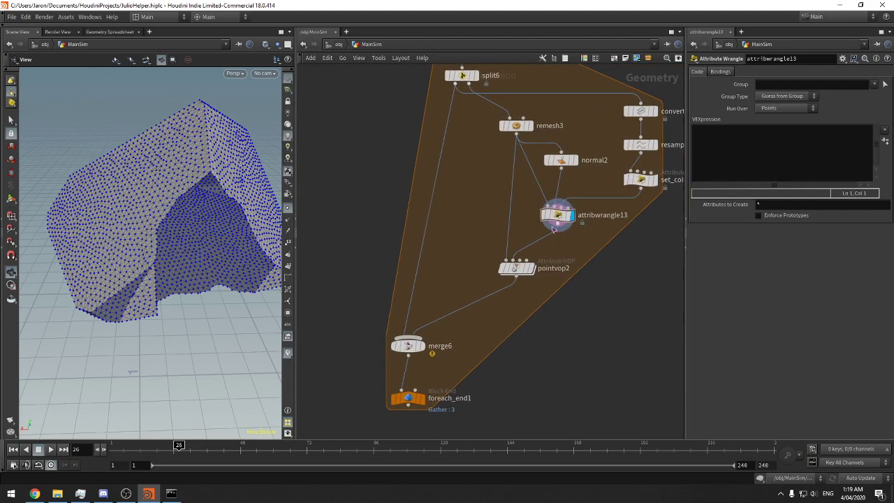
{"action": "left_click_drag", "start_coordinate": [560, 221], "coordinate": [553, 220]}
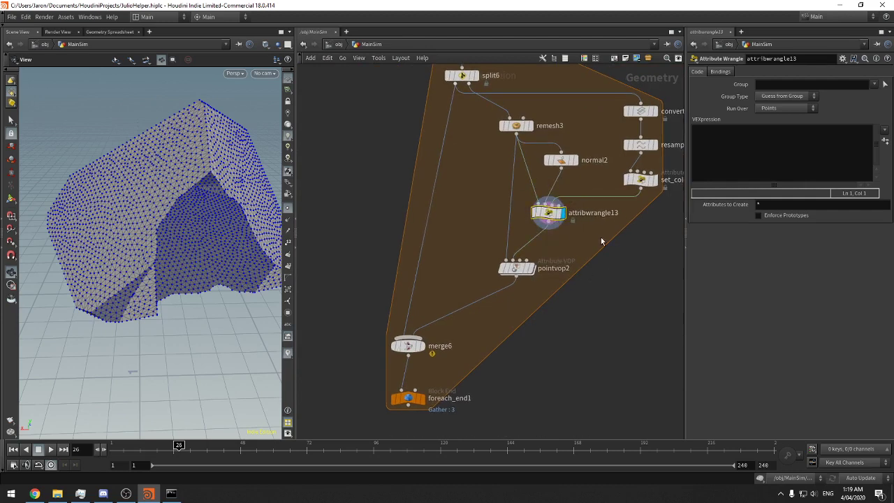
{"action": "left_click", "coordinate": [789, 129]}
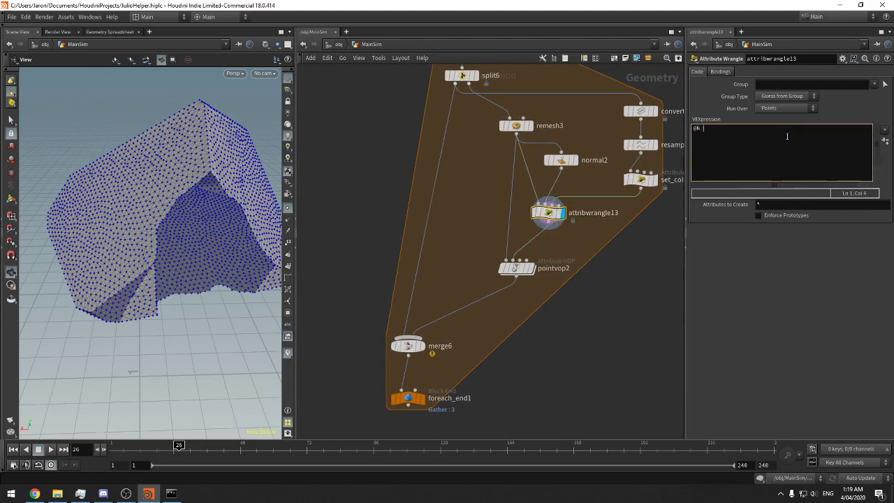
{"action": "type", "text": "@N ="}
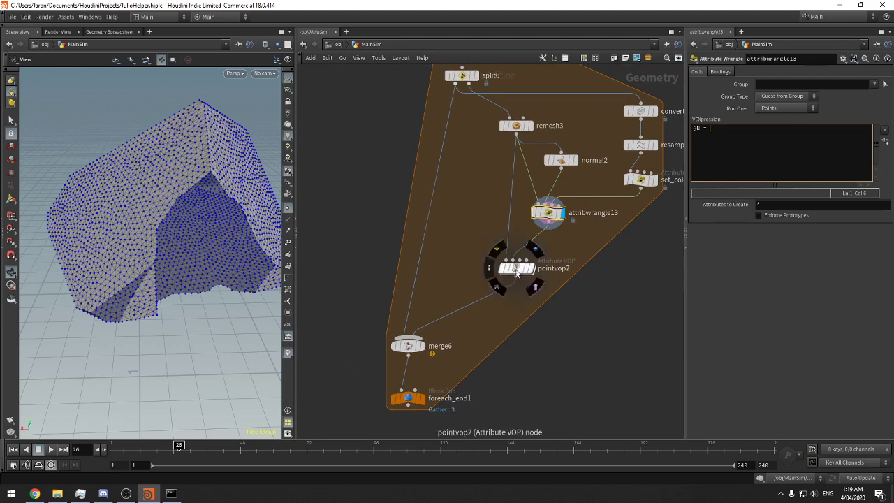
{"action": "type", "text": "p"}
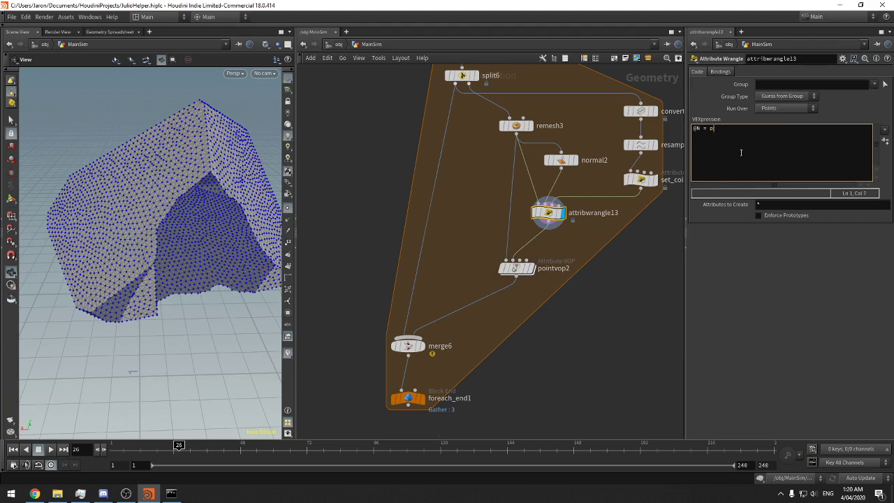
{"action": "type", "text": "oint("}
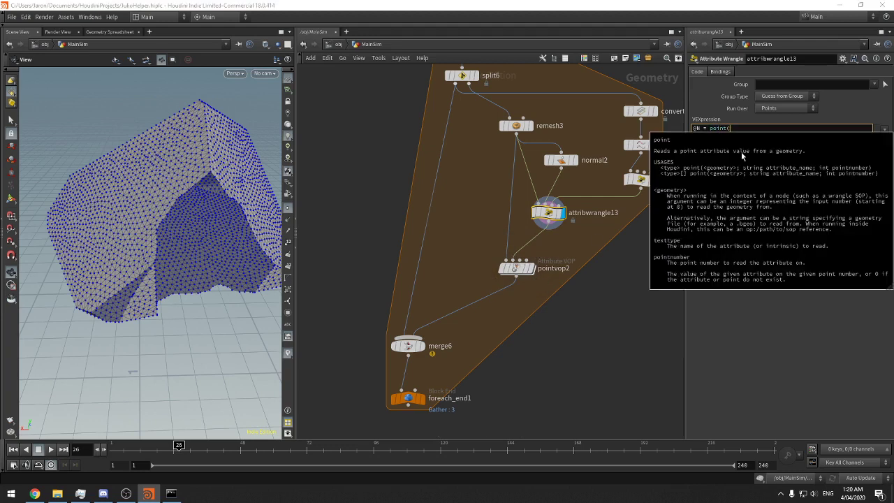
{"action": "type", "text": "1"}
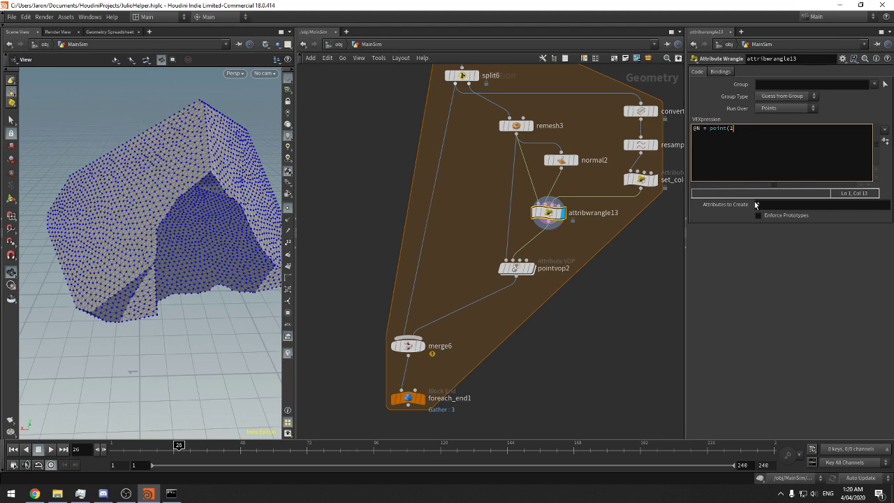
{"action": "type", "text": ", \"N\", @ptnum);"}
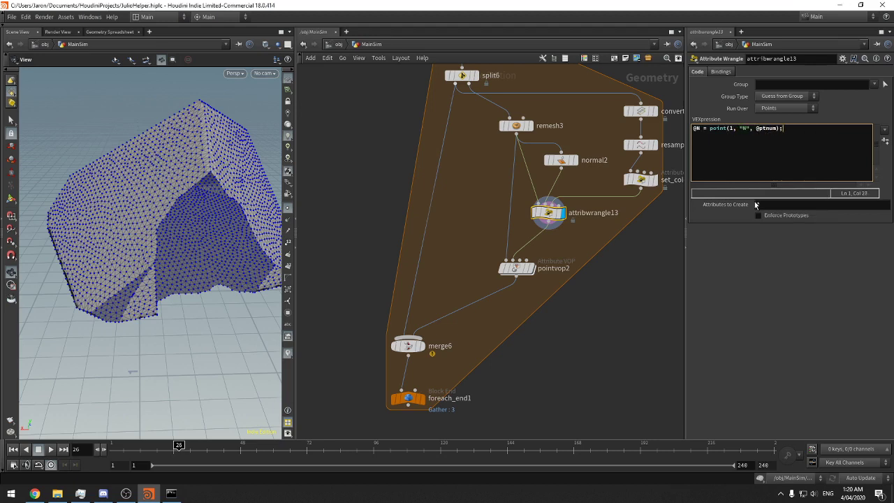
{"action": "key", "text": "Return"}
Toggle the bypass of attribwrangle13 off and on to compare the mesh with and without it
{"action": "mouse_move", "coordinate": [539, 201]}
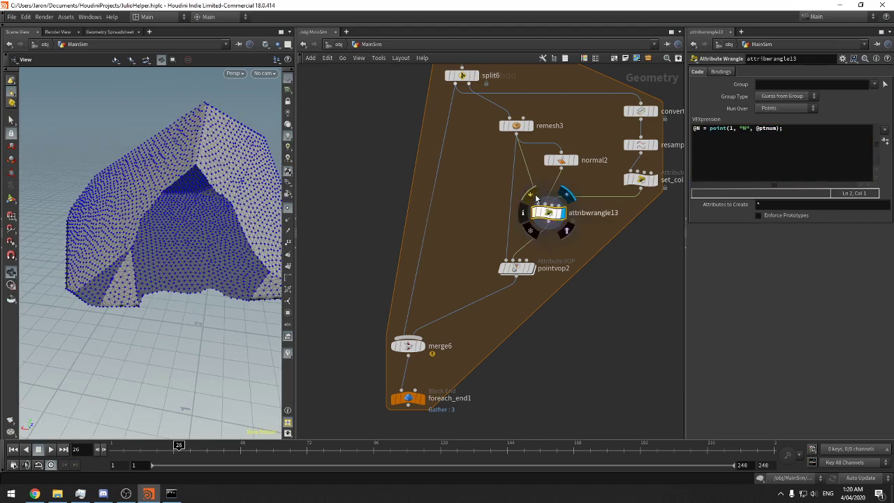
{"action": "left_click", "coordinate": [536, 197]}
{"action": "left_click_drag", "start_coordinate": [162, 169], "coordinate": [191, 130]}
{"action": "scroll", "coordinate": [235, 146], "scroll_direction": "up", "scroll_amount": 4}
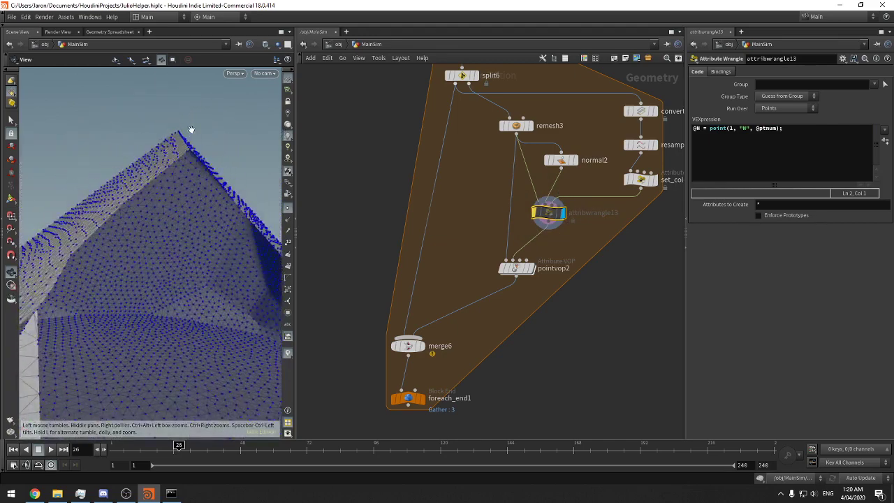
{"action": "left_click", "coordinate": [536, 197]}
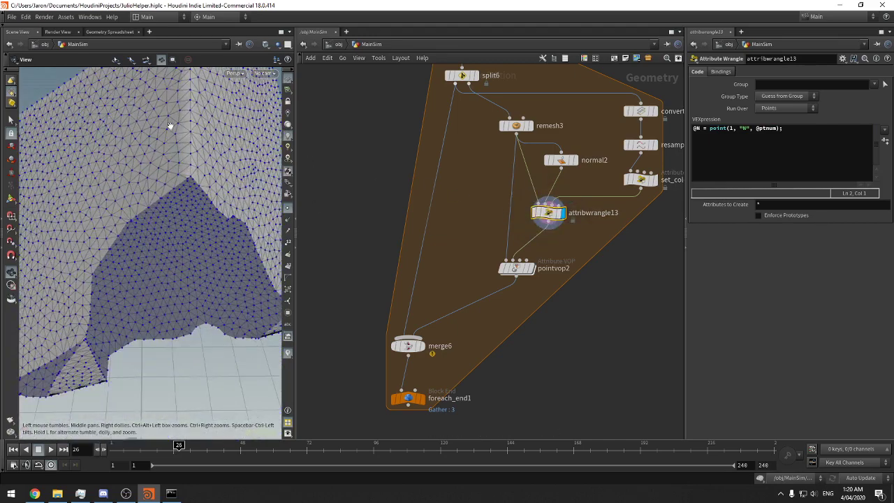
{"action": "left_click_drag", "start_coordinate": [196, 134], "coordinate": [196, 110]}
Try different weighting methods on normal2 and toggle the option that keeps original normals
{"action": "left_click", "coordinate": [561, 160]}
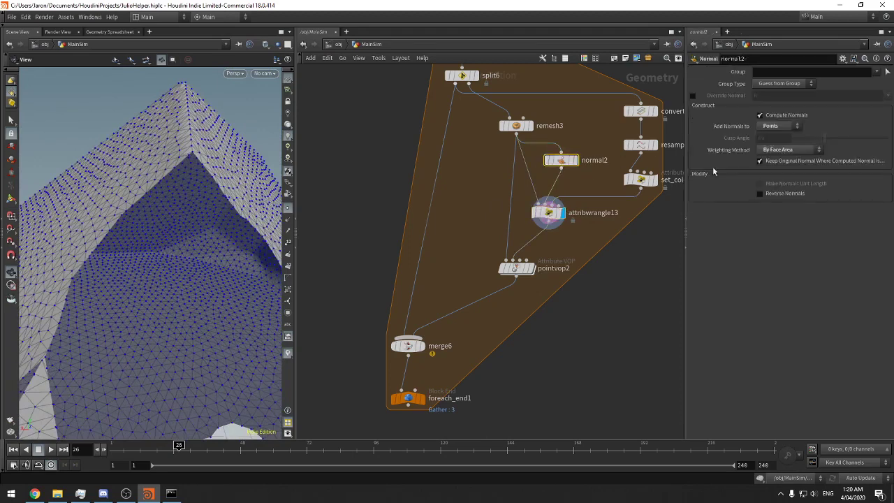
{"action": "left_click", "coordinate": [789, 150]}
{"action": "left_click", "coordinate": [771, 165]}
{"action": "left_click", "coordinate": [771, 151]}
{"action": "left_click", "coordinate": [773, 160]}
{"action": "left_click", "coordinate": [771, 150]}
{"action": "left_click", "coordinate": [777, 179]}
{"action": "left_click", "coordinate": [768, 161]}
{"action": "left_click", "coordinate": [768, 161]}
{"action": "left_click", "coordinate": [768, 161]}
{"action": "left_click", "coordinate": [768, 161]}
Reselect attribwrangle13 and widen its parameter pane further for a longer code line
{"action": "middle_click_drag", "start_coordinate": [584, 258], "coordinate": [590, 234]}
{"action": "left_click", "coordinate": [561, 195]}
{"action": "left_click_drag", "start_coordinate": [56, 237], "coordinate": [203, 265]}
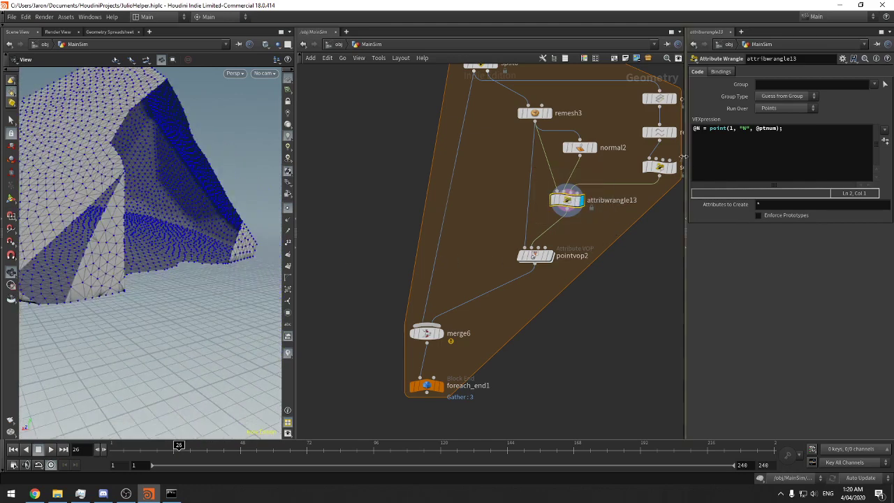
{"action": "left_click_drag", "start_coordinate": [685, 349], "coordinate": [632, 350]}
Add the line int pc = pcopen(2, "P", @P, chf("Radius"), chi("MaxPoints")); to attribwrangle13's code
{"action": "left_click", "coordinate": [741, 153]}
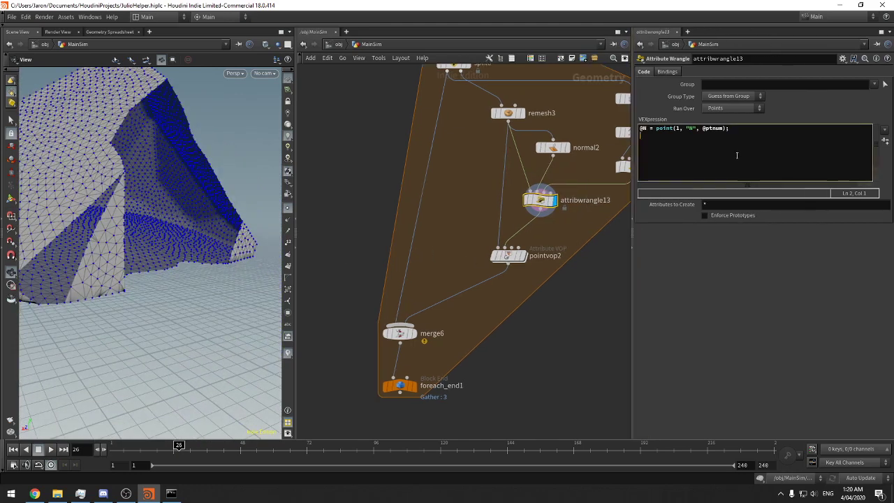
{"action": "type", "text": "int pc = pcopen("}
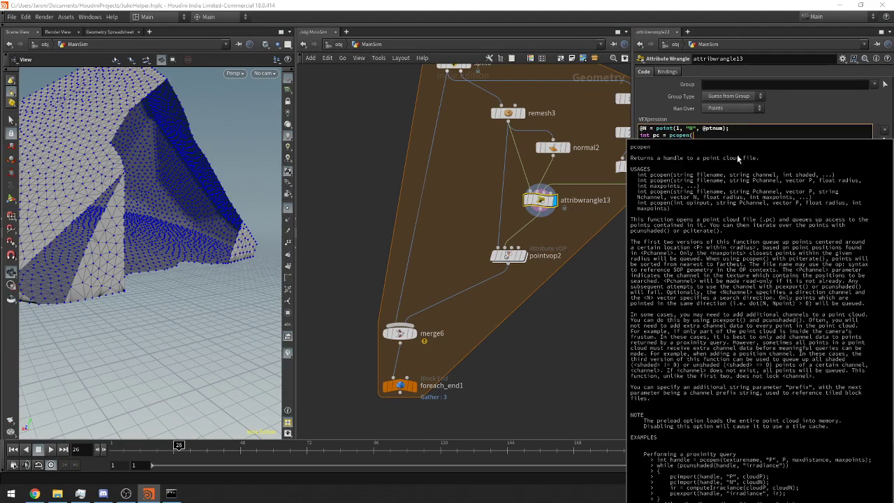
{"action": "type", "text": "2"}
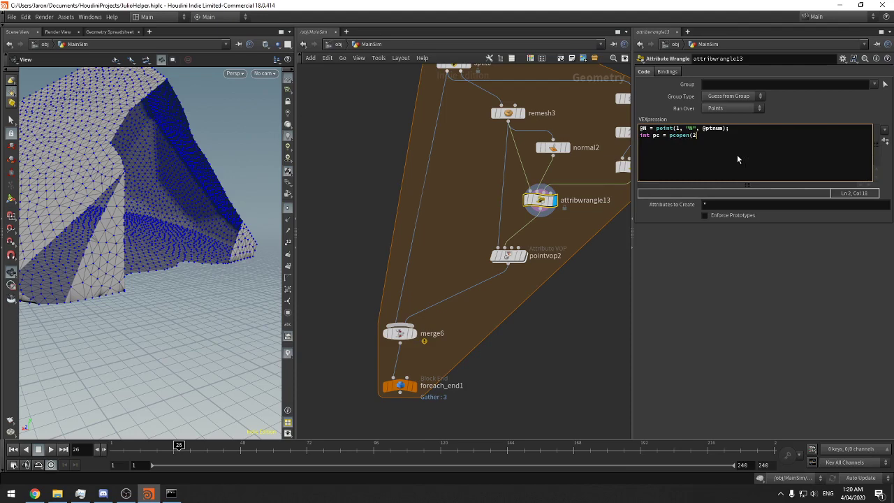
{"action": "middle_click_drag", "start_coordinate": [558, 242], "coordinate": [485, 229]}
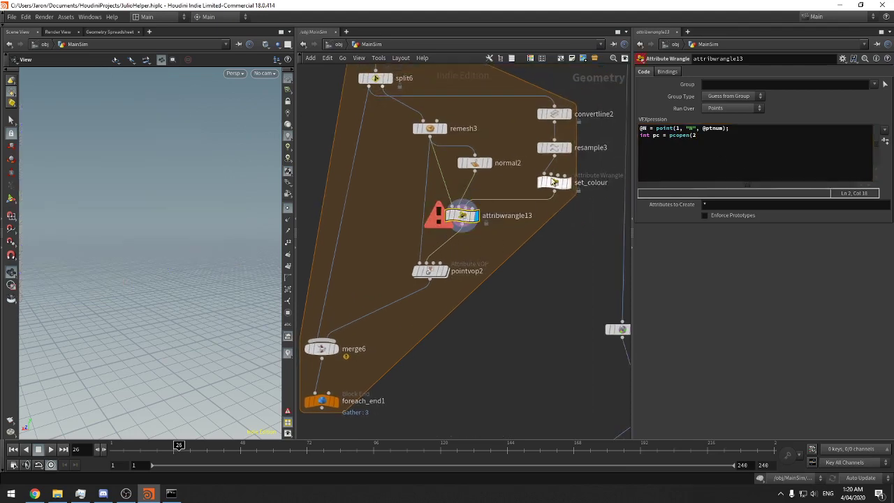
{"action": "left_click", "coordinate": [759, 142]}
{"action": "type", "text": ", \"P\", @P,"}
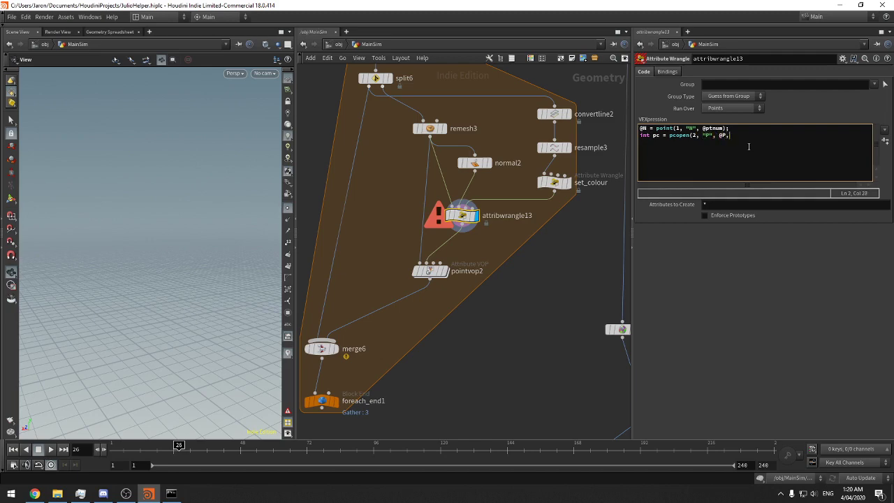
{"action": "type", "text": " chf(\"Radius\"), chi"}
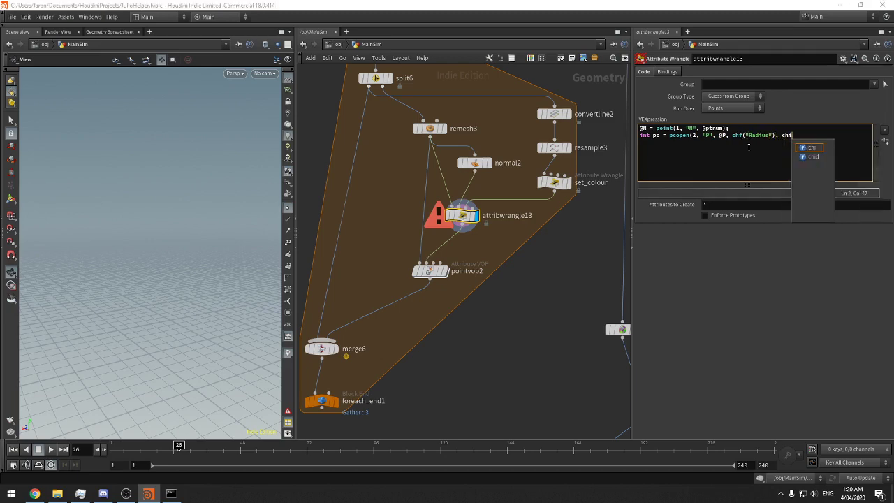
{"action": "type", "text": "(\"Aax"}
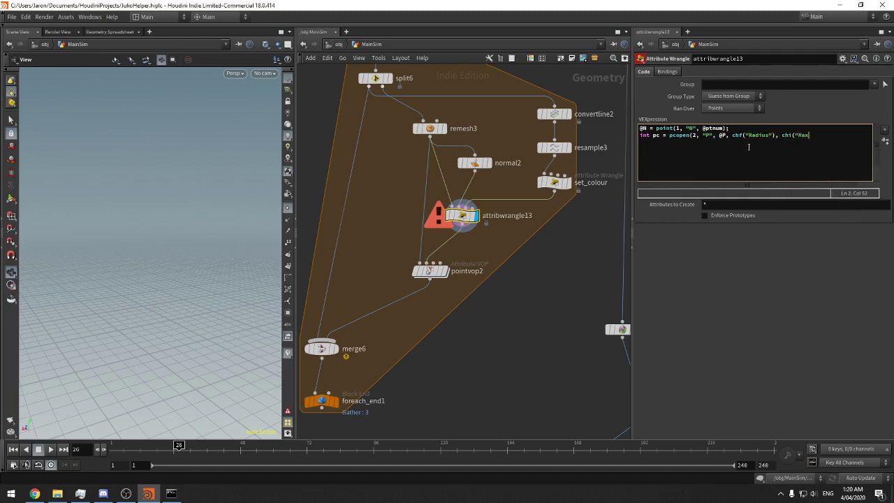
{"action": "type", "text": "Points\");"}
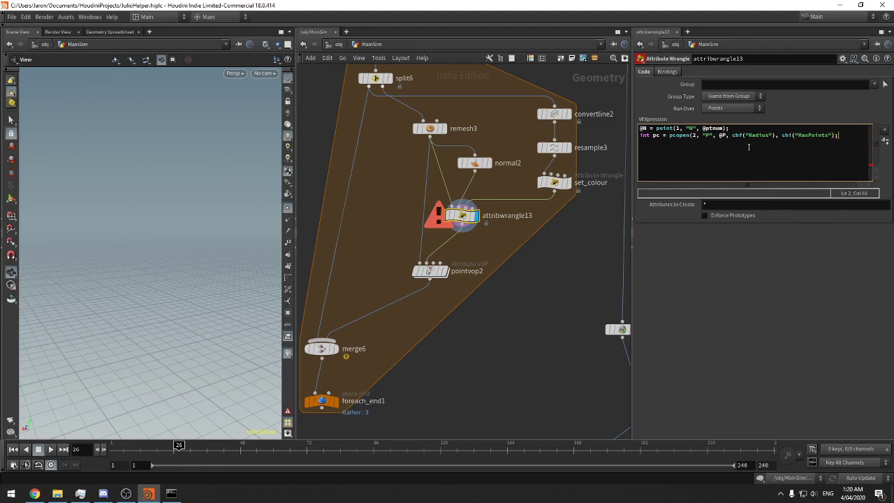
{"action": "type", "text": ")"}
Examine the code and the Radius and Maxpoints values of the bring_over_edges wrangle in the neighbouring loop
{"action": "middle_click_drag", "start_coordinate": [509, 289], "coordinate": [687, 312]}
{"action": "left_click_drag", "start_coordinate": [560, 278], "coordinate": [607, 328]}
{"action": "middle_click_drag", "start_coordinate": [504, 276], "coordinate": [671, 273]}
{"action": "middle_click_drag", "start_coordinate": [471, 266], "coordinate": [500, 266]}
{"action": "left_click", "coordinate": [339, 259]}
{"action": "middle_click_drag", "start_coordinate": [370, 268], "coordinate": [345, 269]}
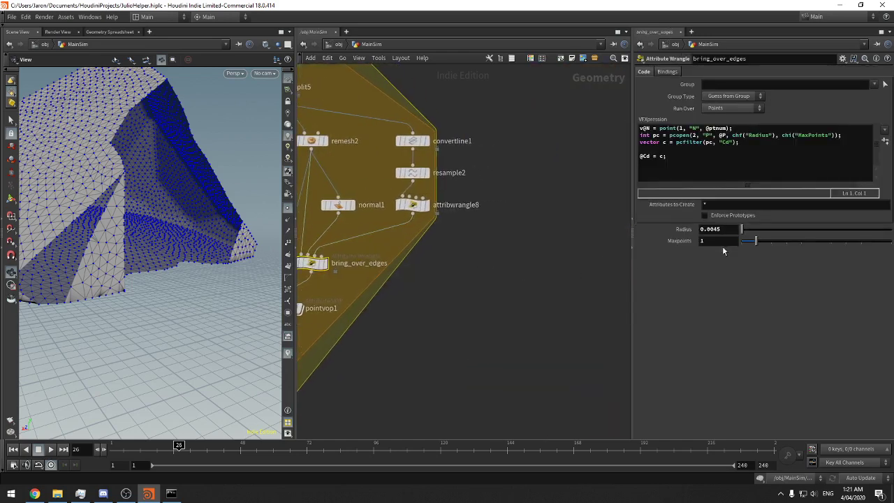
{"action": "middle_click_drag", "start_coordinate": [489, 277], "coordinate": [114, 286]}
Create the Radius and Maxpoints parameters on attribwrangle13 from its code and set Maxpoints to 1
{"action": "left_click", "coordinate": [423, 242]}
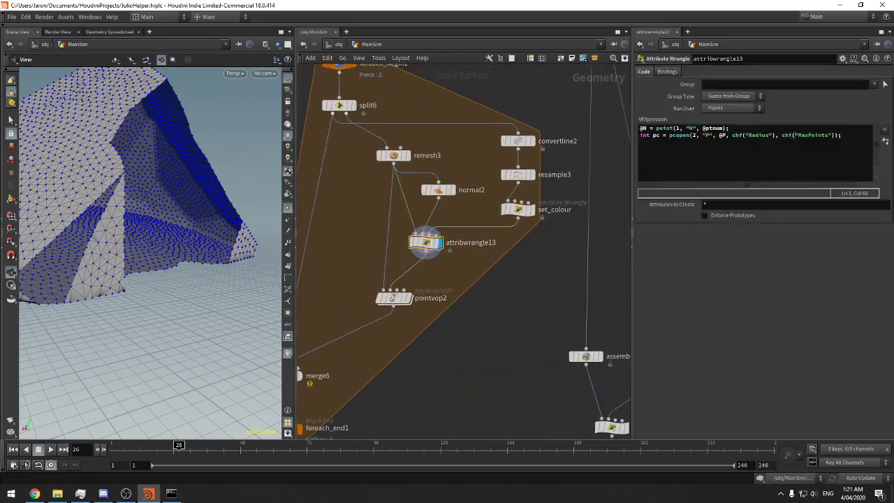
{"action": "left_click", "coordinate": [884, 140]}
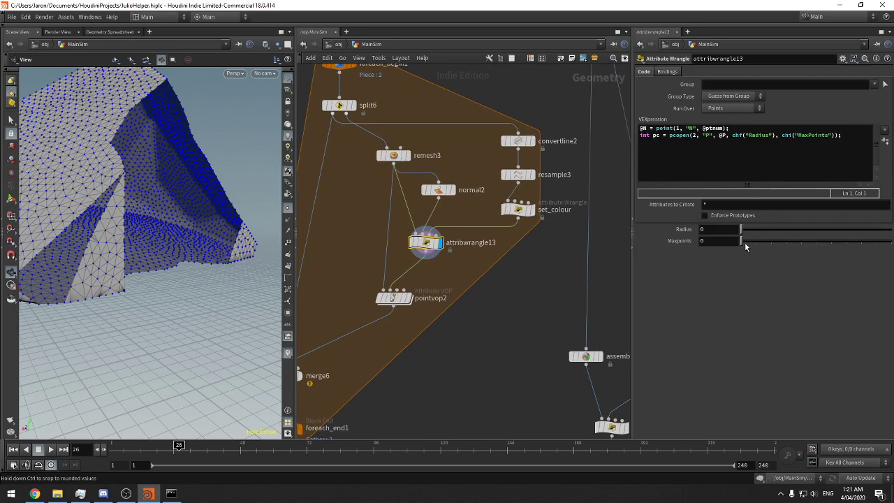
{"action": "left_click_drag", "start_coordinate": [745, 242], "coordinate": [755, 242]}
{"action": "middle_click_drag", "start_coordinate": [452, 277], "coordinate": [468, 279]}
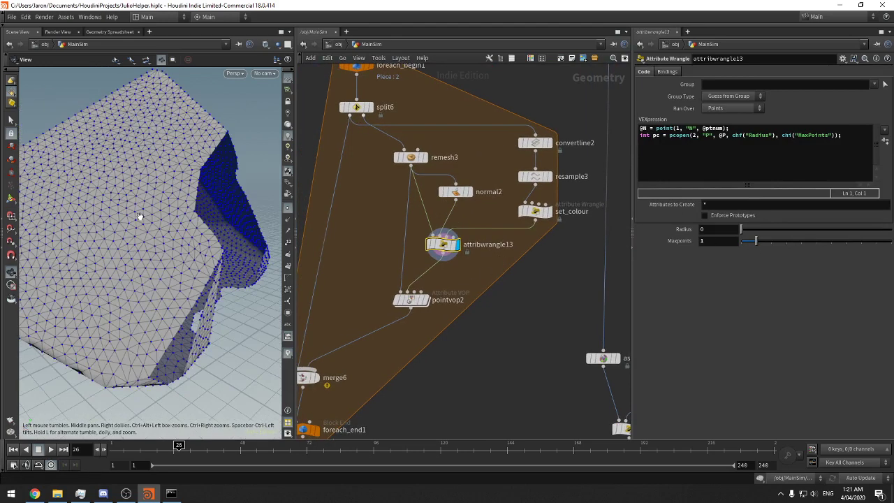
Start a new code line in attribwrangle13 and examine the full code of the bring_over_edges wrangle in the neighbouring loop
{"action": "left_click", "coordinate": [745, 135]}
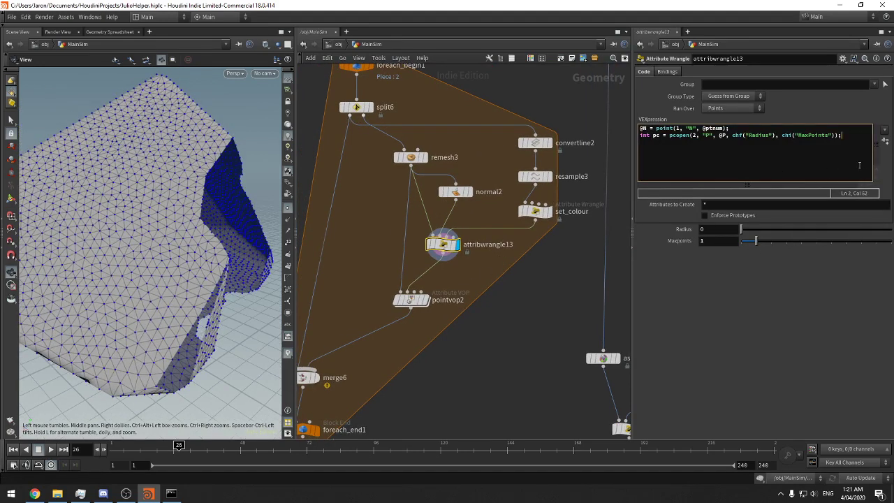
{"action": "key", "text": "Return"}
{"action": "scroll", "coordinate": [490, 277], "scroll_direction": "down", "scroll_amount": 3}
{"action": "middle_click_drag", "start_coordinate": [513, 271], "coordinate": [676, 256]}
{"action": "left_click", "coordinate": [373, 225]}
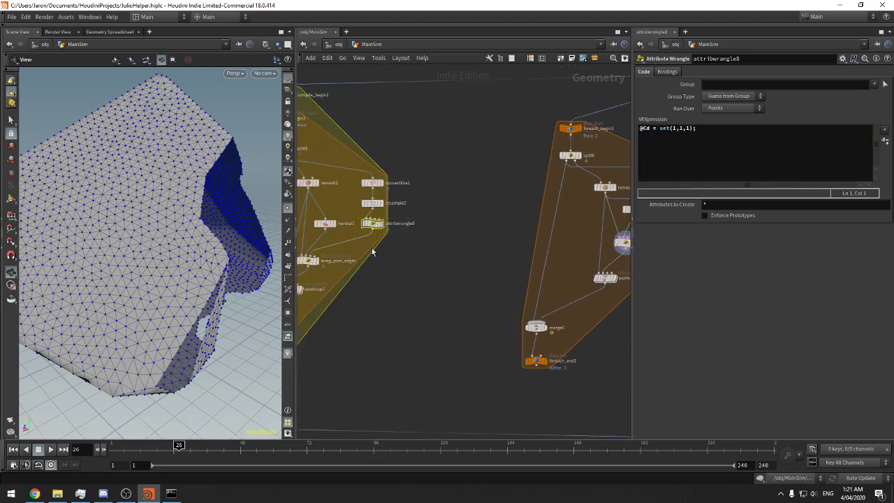
{"action": "middle_click_drag", "start_coordinate": [371, 251], "coordinate": [441, 243]}
{"action": "left_click", "coordinate": [375, 251]}
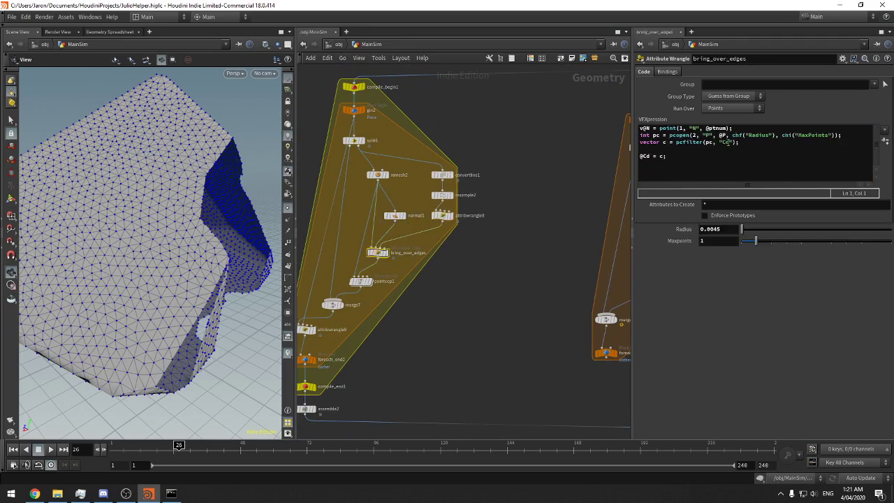
{"action": "middle_click_drag", "start_coordinate": [581, 230], "coordinate": [431, 235]}
{"action": "left_click", "coordinate": [515, 273]}
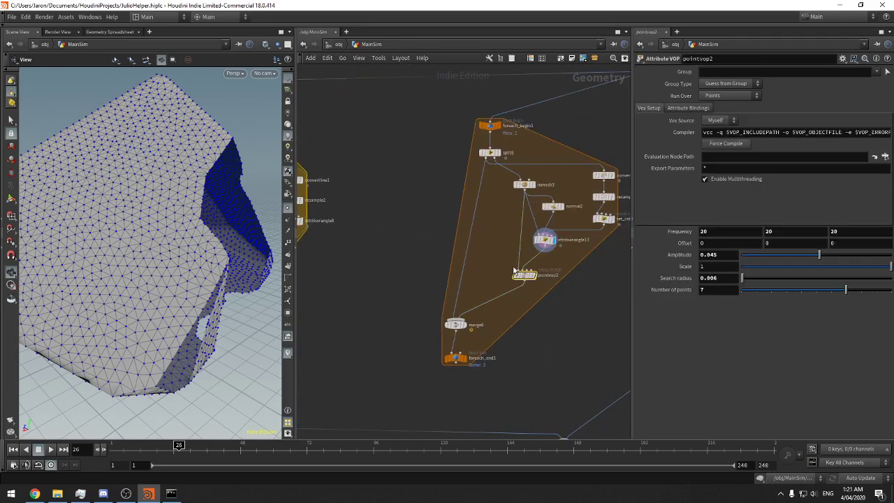
{"action": "left_click", "coordinate": [540, 233]}
{"action": "scroll", "coordinate": [597, 246], "scroll_direction": "up", "scroll_amount": 3}
{"action": "left_click", "coordinate": [858, 155]}
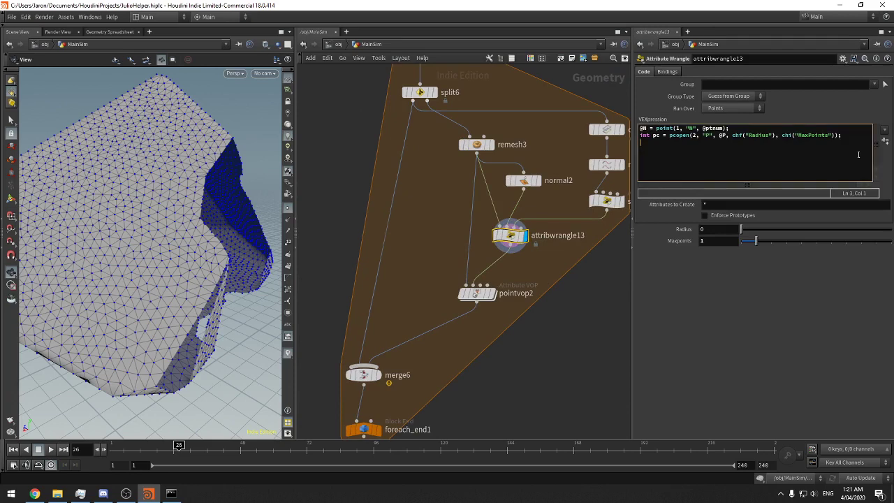
{"action": "type", "text": "vector c = pcfilter(pc, \"Cd\");"}
{"action": "key", "text": "Return"}
{"action": "type", "text": "@Cd = c;"}
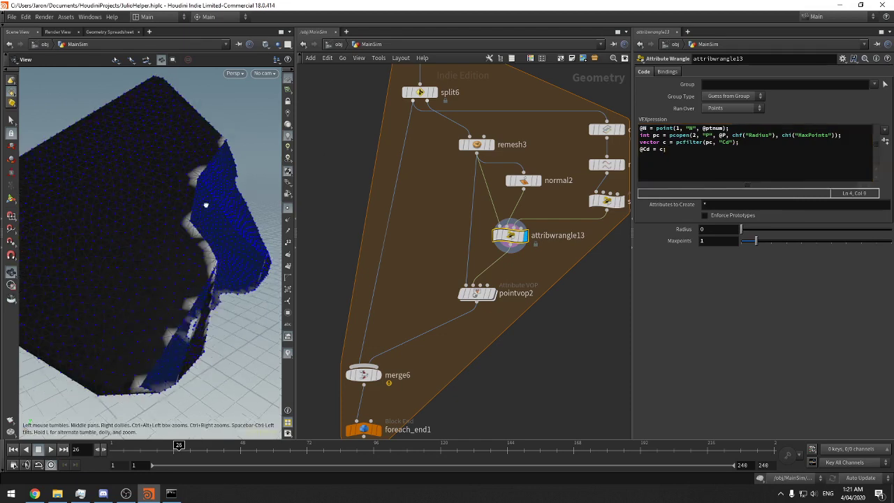
Try raising attribwrangle13's Radius slightly and then to 0.05, inspecting the colour spread around the piece
{"action": "left_click", "coordinate": [713, 232]}
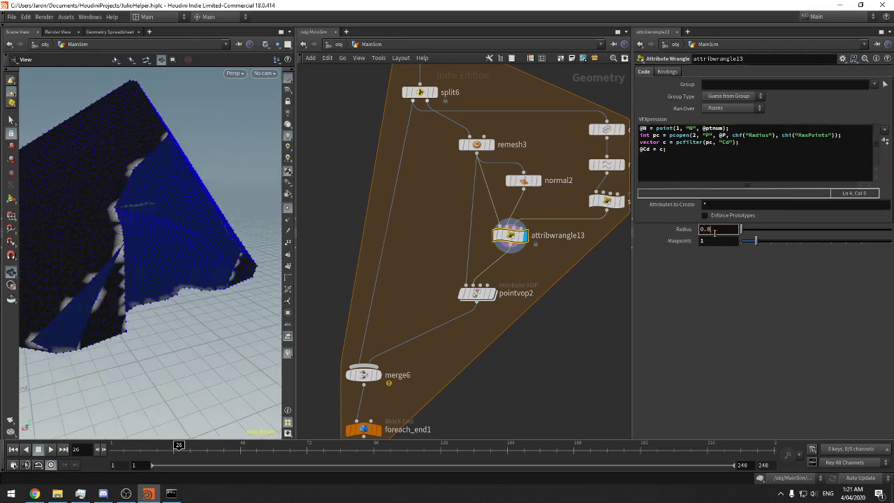
{"action": "type", "text": "4"}
{"action": "key", "text": "Return"}
{"action": "left_click_drag", "start_coordinate": [192, 292], "coordinate": [184, 312]}
{"action": "middle_click_drag", "start_coordinate": [183, 311], "coordinate": [201, 381]}
{"action": "mouse_move", "coordinate": [202, 381]}
{"action": "left_mouse_down"}
{"action": "mouse_move", "coordinate": [176, 358]}
{"action": "mouse_move", "coordinate": [199, 230]}
{"action": "mouse_move", "coordinate": [213, 329]}
{"action": "mouse_move", "coordinate": [199, 349]}
{"action": "mouse_move", "coordinate": [211, 325]}
{"action": "left_mouse_up"}
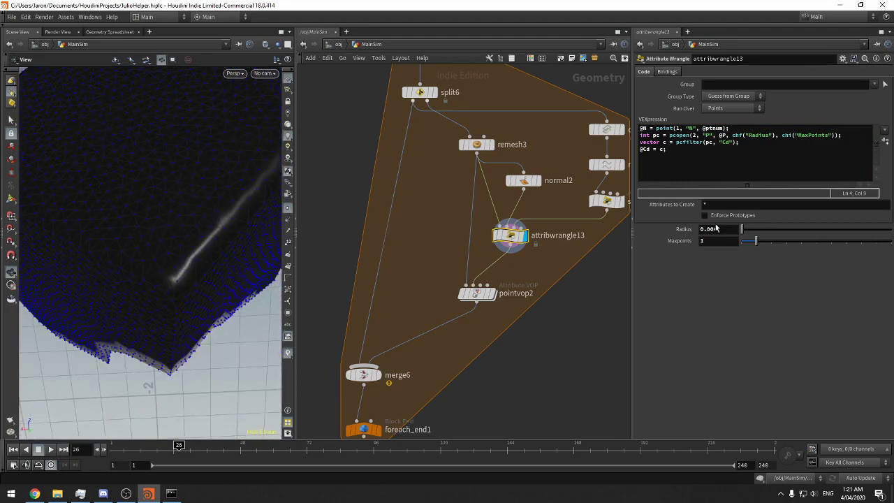
{"action": "left_click_drag", "start_coordinate": [717, 229], "coordinate": [711, 237]}
{"action": "type", "text": "5"}
{"action": "key", "text": "Return"}
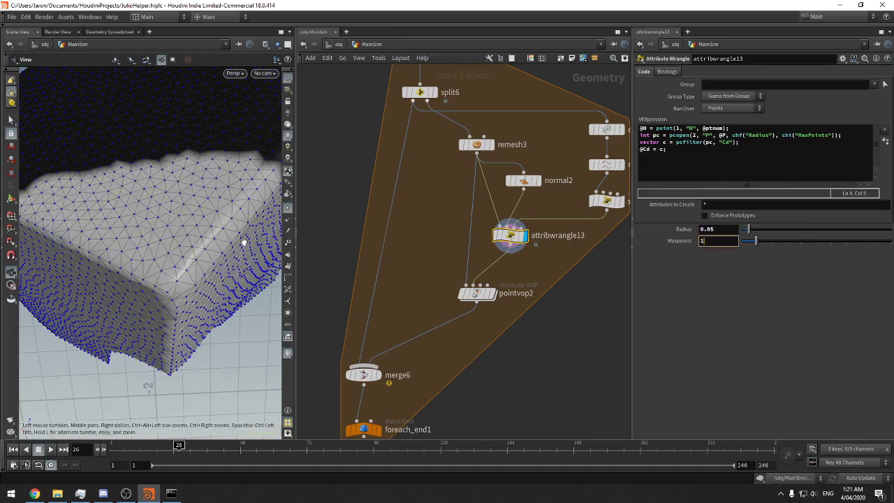
{"action": "left_click_drag", "start_coordinate": [244, 242], "coordinate": [209, 223]}
Try a Radius of 0.01 on attribwrangle13 and inspect the width of the coloured edge bands
{"action": "left_click", "coordinate": [729, 231]}
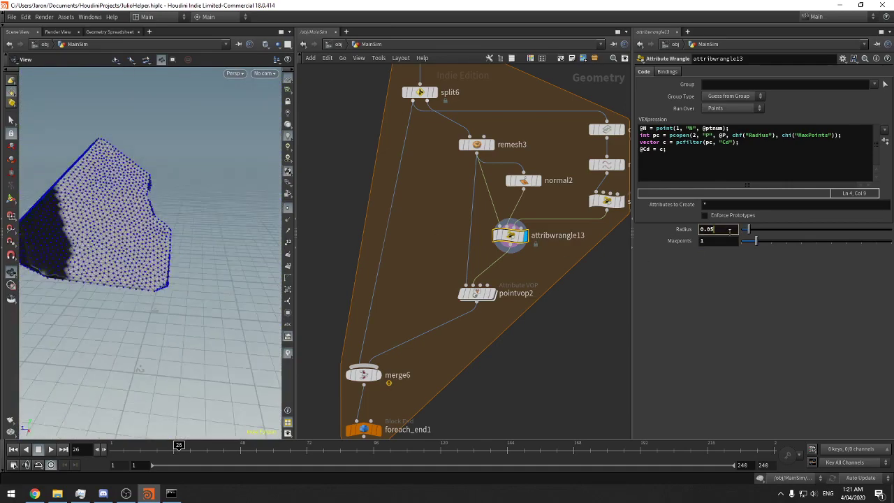
{"action": "key", "text": "Return"}
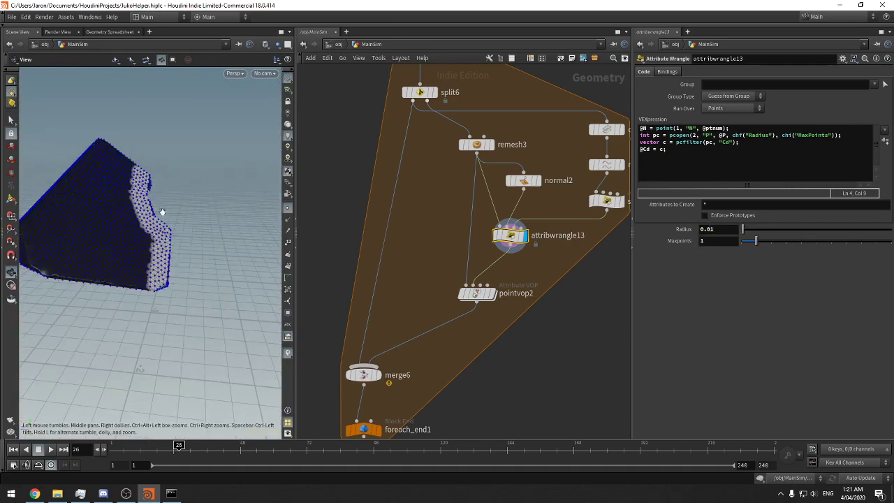
{"action": "left_click_drag", "start_coordinate": [160, 214], "coordinate": [203, 160]}
{"action": "scroll", "coordinate": [204, 159], "scroll_direction": "up", "scroll_amount": 3}
{"action": "left_click", "coordinate": [459, 110]}
{"action": "left_click", "coordinate": [427, 101]}
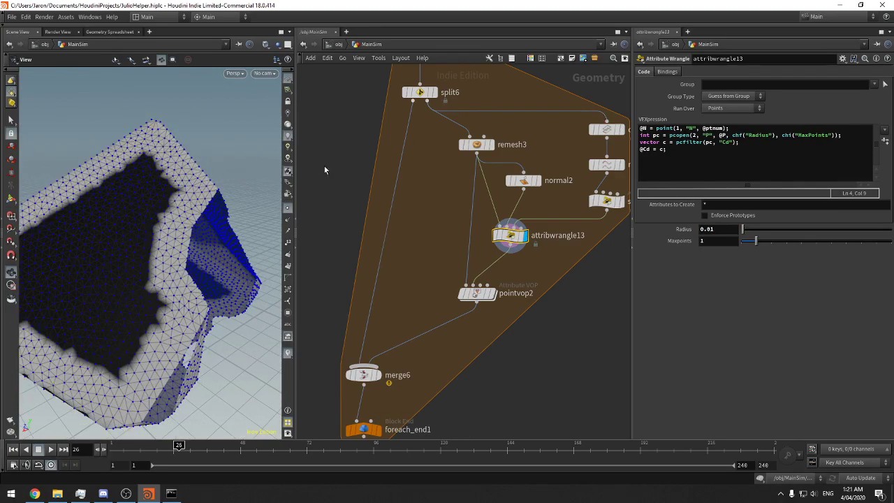
{"action": "left_click_drag", "start_coordinate": [258, 167], "coordinate": [169, 165]}
{"action": "left_click_drag", "start_coordinate": [245, 187], "coordinate": [200, 197]}
Try Radius values of 0.002 and 0.004 on attribwrangle13
{"action": "left_click", "coordinate": [727, 229]}
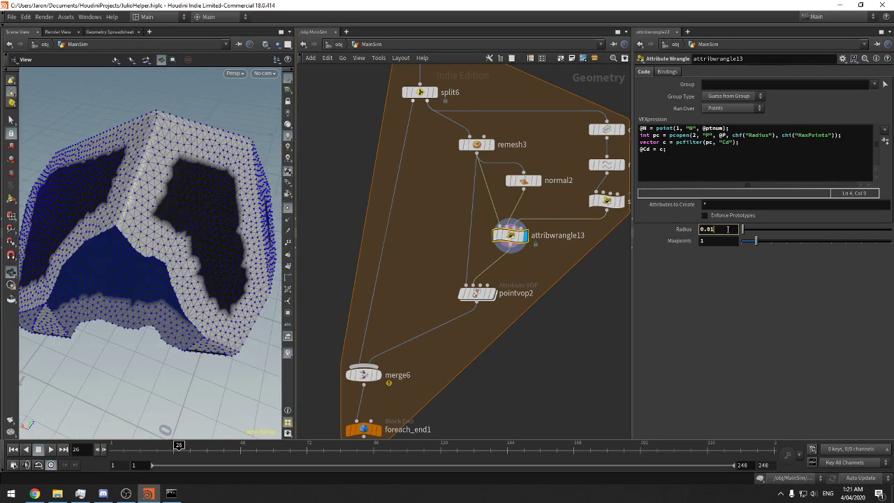
{"action": "key", "text": "Return"}
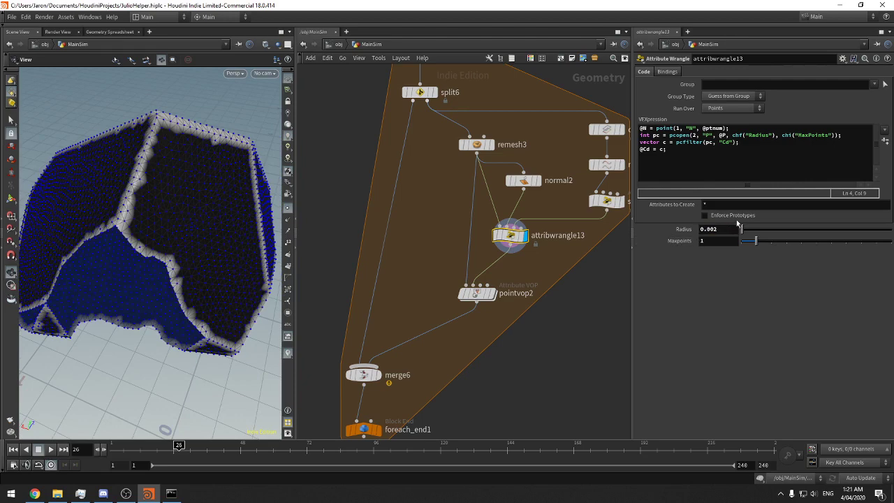
{"action": "type", "text": "4"}
{"action": "key", "text": "Return"}
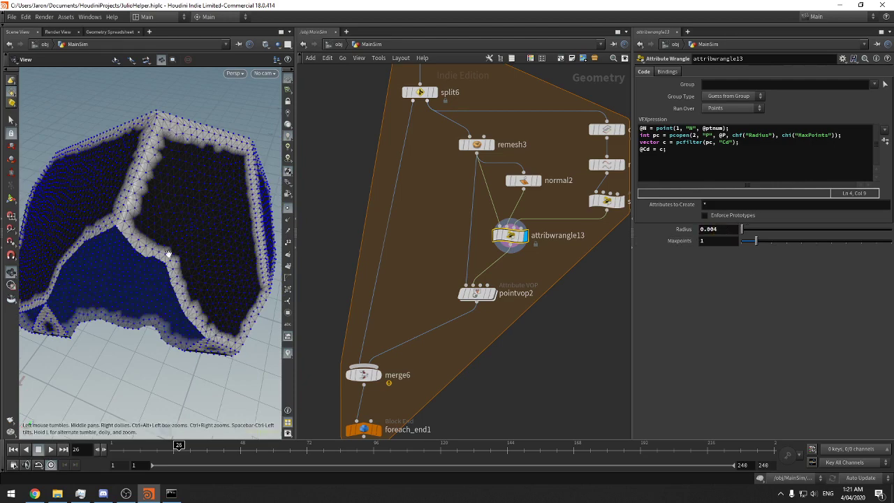
Set attribwrangle13's Radius to 0.006
{"action": "left_click_drag", "start_coordinate": [168, 253], "coordinate": [212, 234]}
{"action": "left_click", "coordinate": [718, 229]}
{"action": "key", "text": "BackSpace"}
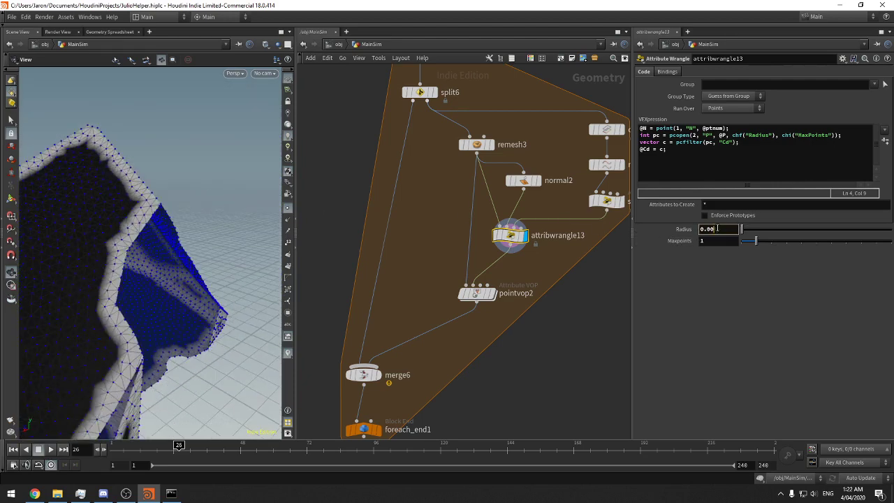
{"action": "type", "text": "6"}
{"action": "key", "text": "Return"}
{"action": "middle_click_drag", "start_coordinate": [502, 342], "coordinate": [528, 307]}
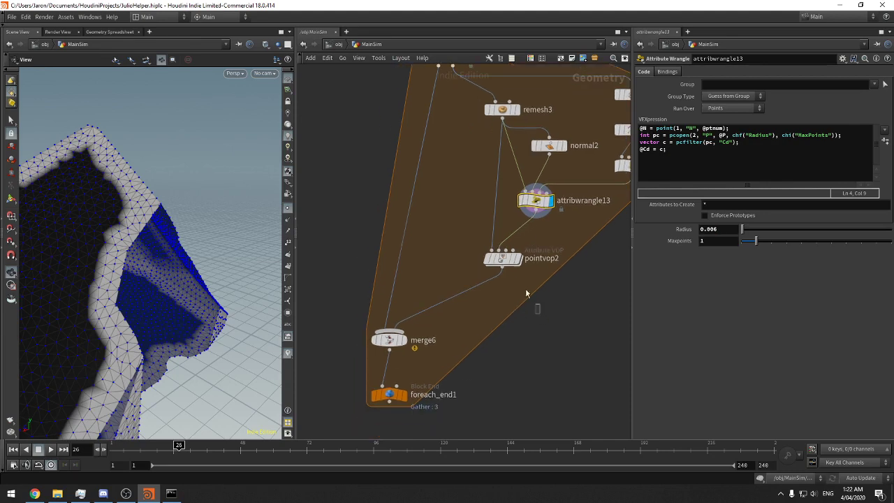
Examine the compile block around the neighbouring for-each loop and its compile_begin1 node, comparing it with the current loop
{"action": "key", "text": "Down"}
{"action": "scroll", "coordinate": [517, 300], "scroll_direction": "down", "scroll_amount": 5}
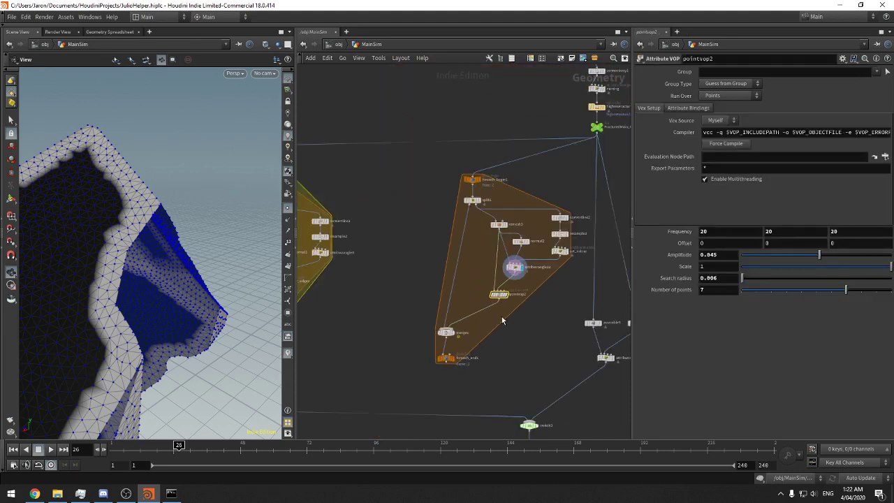
{"action": "key", "text": "alt+Tab"}
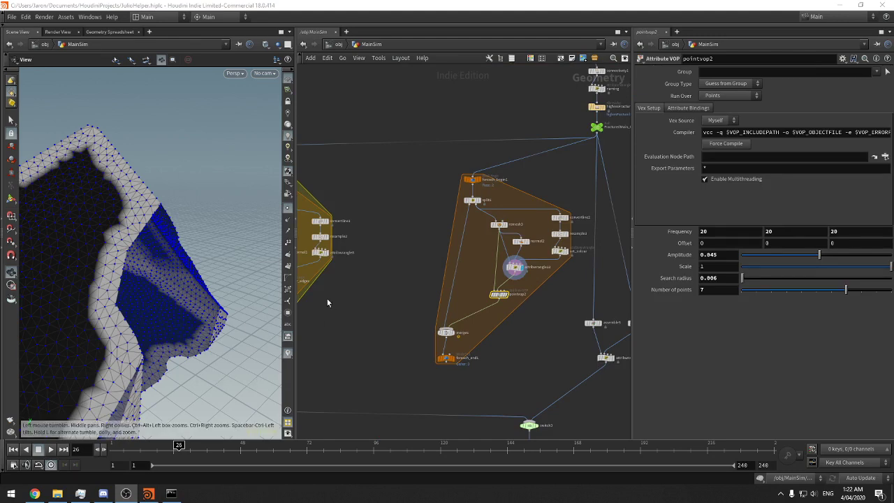
{"action": "left_click_drag", "start_coordinate": [150, 286], "coordinate": [229, 271]}
{"action": "middle_click_drag", "start_coordinate": [307, 276], "coordinate": [430, 278]}
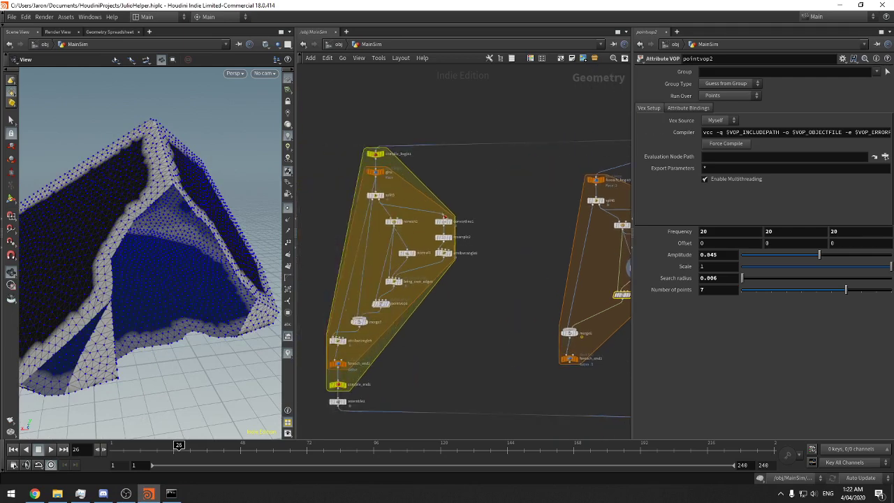
{"action": "left_click", "coordinate": [375, 154]}
{"action": "middle_click_drag", "start_coordinate": [524, 199], "coordinate": [402, 158]}
{"action": "scroll", "coordinate": [508, 273], "scroll_direction": "up", "scroll_amount": 4}
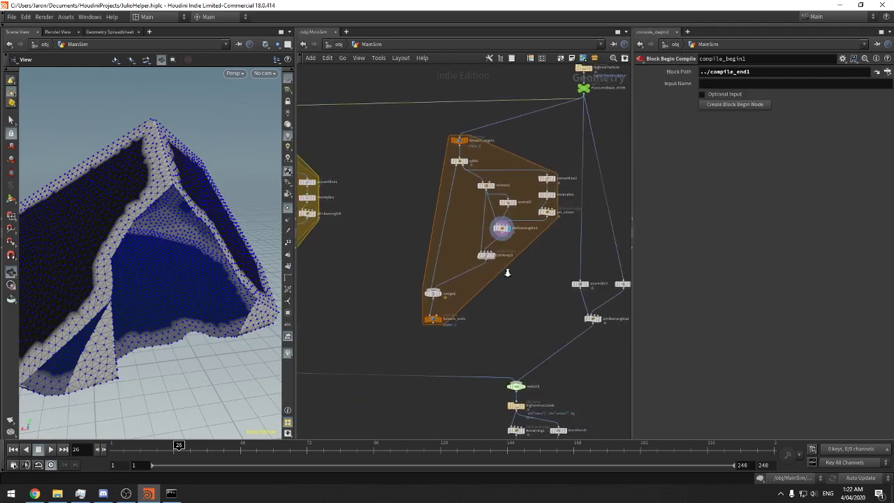
{"action": "scroll", "coordinate": [538, 244], "scroll_direction": "down", "scroll_amount": 5}
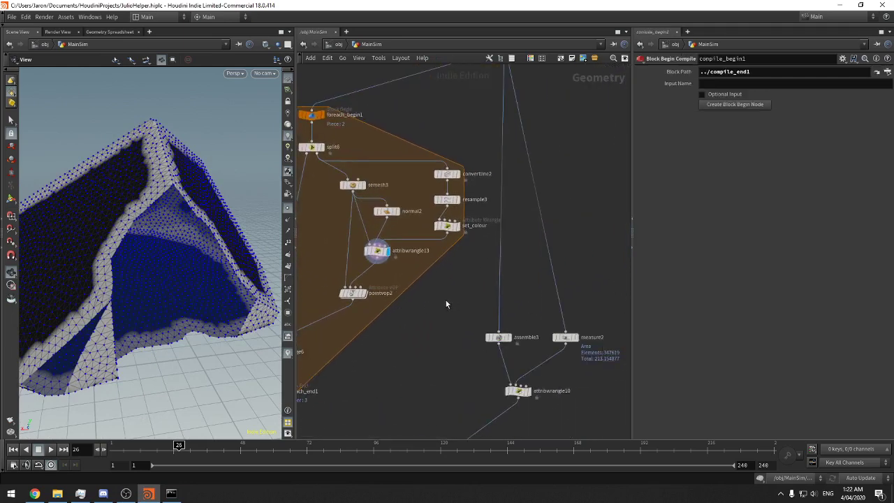
Inspect the settings and node info of the measure2 node beside the for-each loop
{"action": "left_click", "coordinate": [522, 324]}
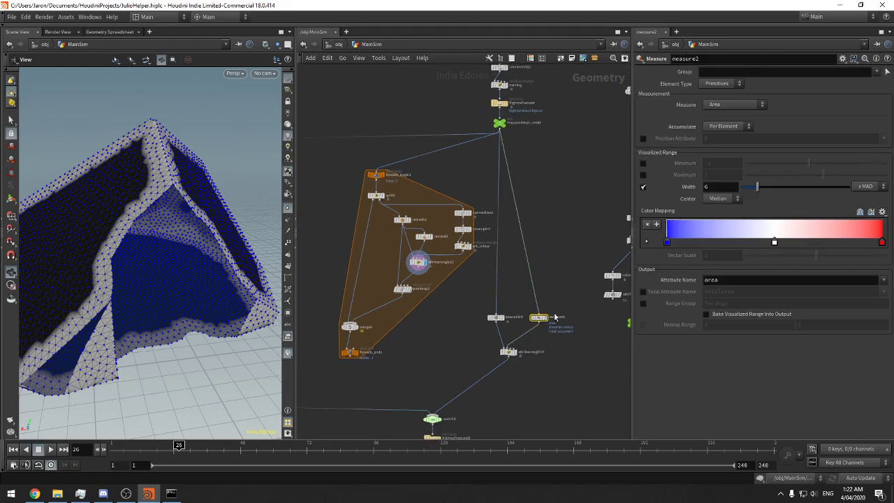
{"action": "scroll", "coordinate": [535, 333], "scroll_direction": "up", "scroll_amount": 3}
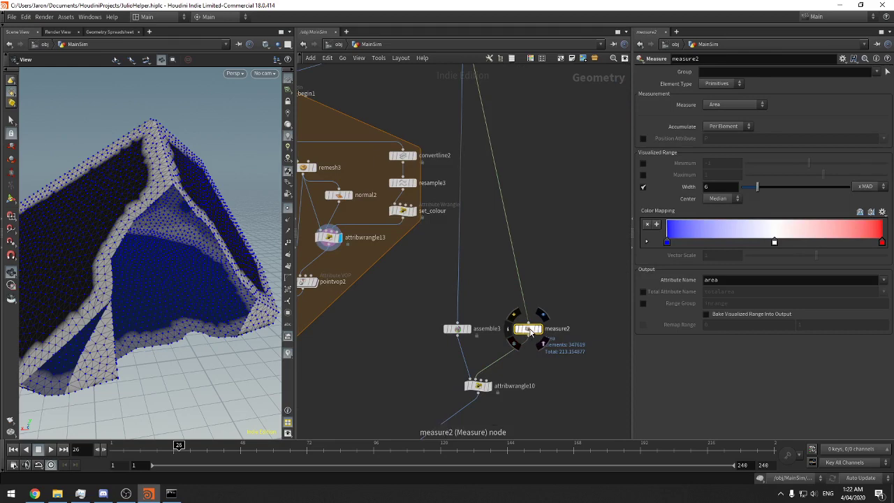
{"action": "middle_click", "coordinate": [530, 331]}
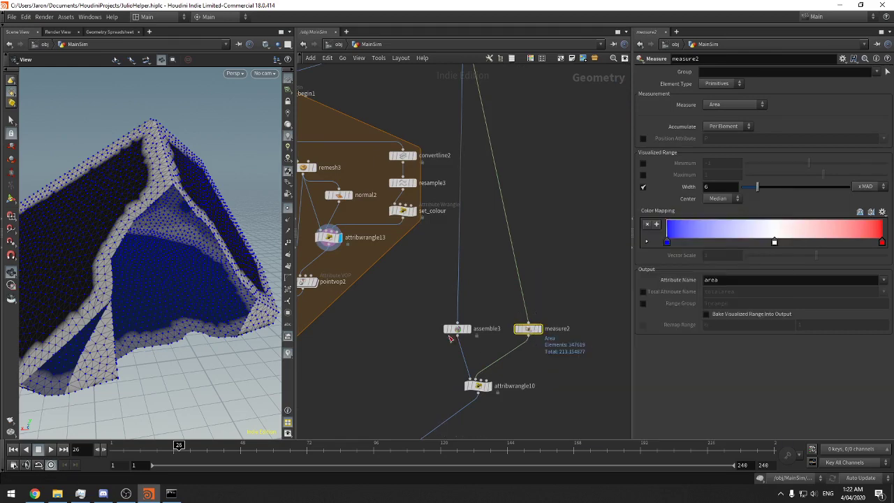
{"action": "middle_click", "coordinate": [527, 328]}
{"action": "middle_click_drag", "start_coordinate": [416, 320], "coordinate": [534, 323]}
{"action": "scroll", "coordinate": [534, 322], "scroll_direction": "up", "scroll_amount": 3}
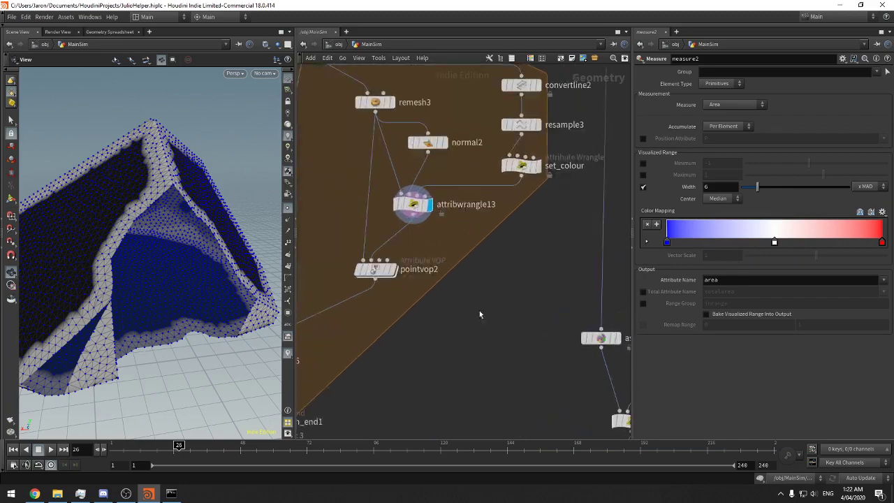
{"action": "middle_click_drag", "start_coordinate": [479, 310], "coordinate": [516, 314]}
{"action": "middle_click_drag", "start_coordinate": [453, 312], "coordinate": [502, 298]}
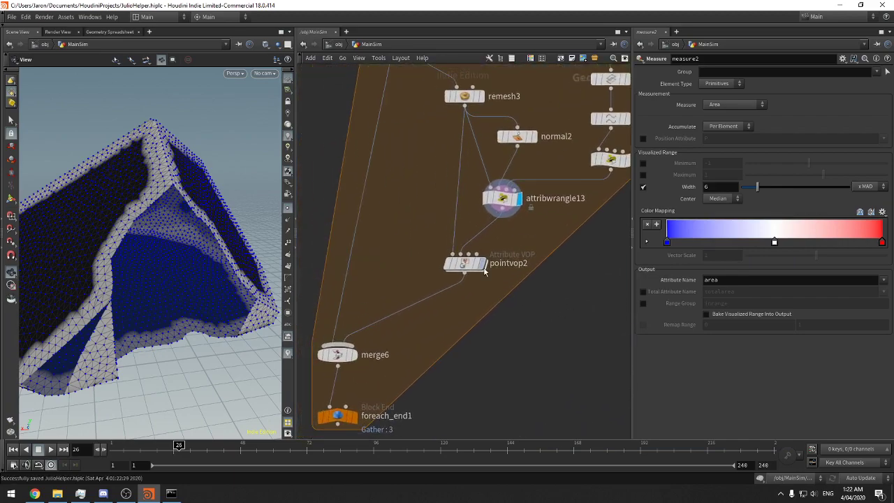
Display pointvop2's output and view the displaced piece
{"action": "left_click", "coordinate": [481, 262]}
{"action": "scroll", "coordinate": [216, 270], "scroll_direction": "down", "scroll_amount": 5}
{"action": "left_click_drag", "start_coordinate": [217, 274], "coordinate": [177, 279]}
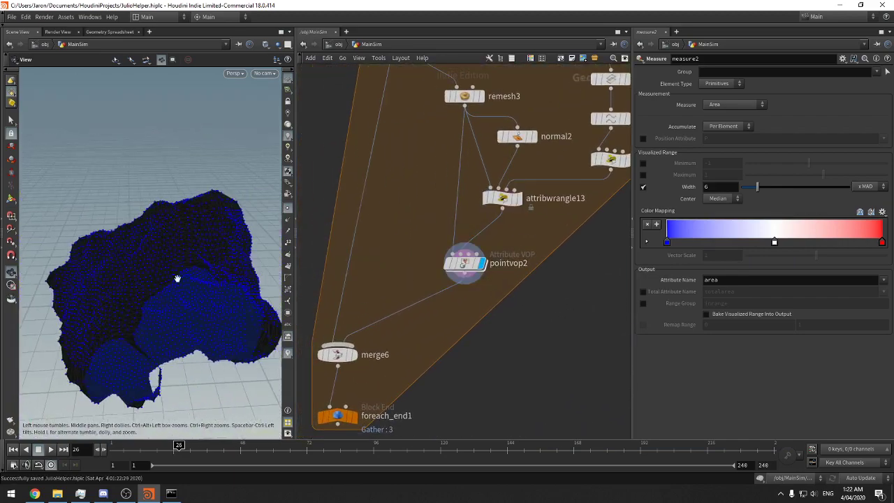
Inside pointvop2, rewire the Point Cloud Open node's file input to the geometry carrying the edge colour, and inspect the piece
{"action": "double_click", "coordinate": [466, 265]}
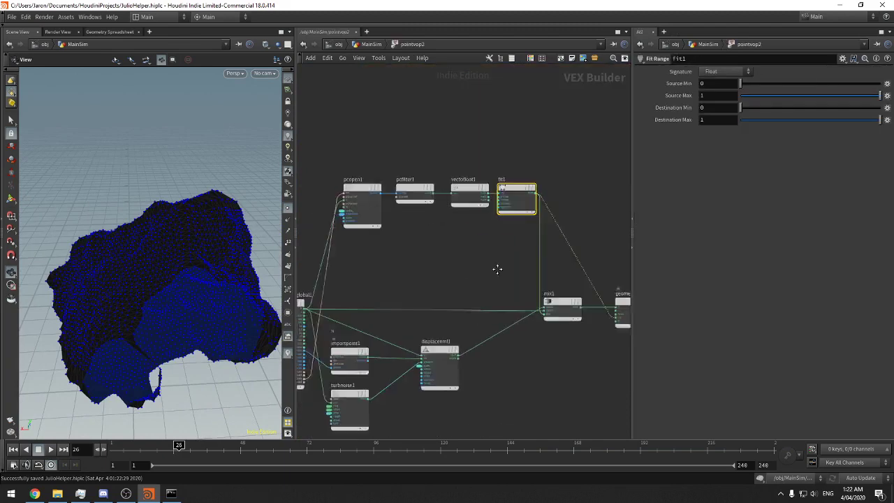
{"action": "left_click", "coordinate": [440, 179]}
{"action": "scroll", "coordinate": [430, 226], "scroll_direction": "up", "scroll_amount": 4}
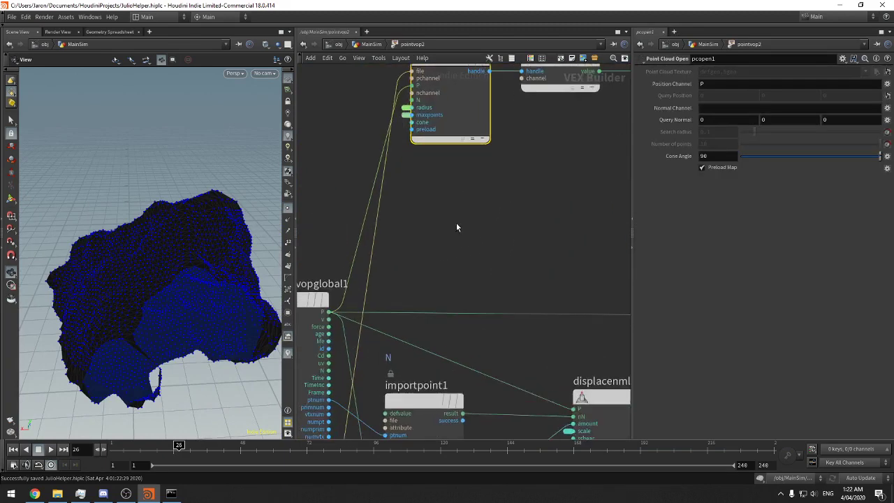
{"action": "middle_click_drag", "start_coordinate": [456, 222], "coordinate": [472, 153]}
{"action": "left_click_drag", "start_coordinate": [401, 388], "coordinate": [390, 387]}
{"action": "left_click_drag", "start_coordinate": [245, 328], "coordinate": [237, 280]}
{"action": "scroll", "coordinate": [209, 289], "scroll_direction": "up", "scroll_amount": 3}
{"action": "scroll", "coordinate": [147, 280], "scroll_direction": "down", "scroll_amount": 2}
{"action": "left_click_drag", "start_coordinate": [147, 280], "coordinate": [241, 257]}
{"action": "middle_click_drag", "start_coordinate": [571, 128], "coordinate": [458, 282]}
{"action": "left_click", "coordinate": [372, 45]}
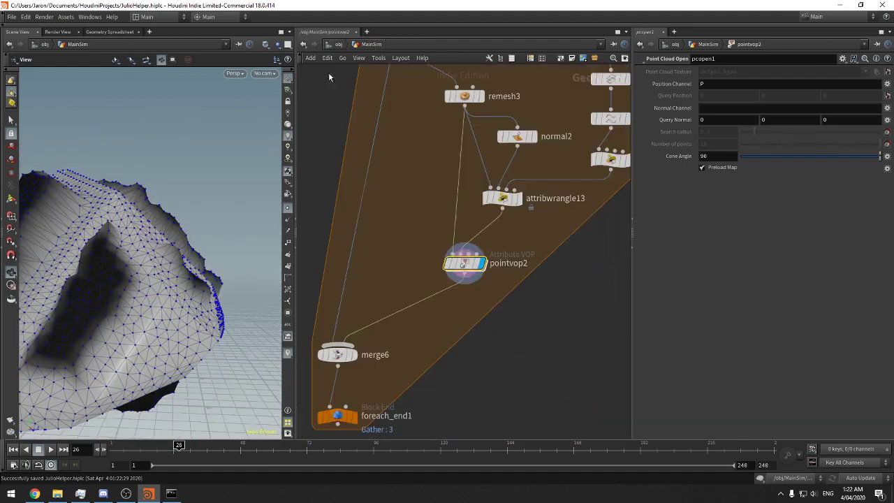
{"action": "left_click_drag", "start_coordinate": [222, 142], "coordinate": [157, 167]}
{"action": "left_click_drag", "start_coordinate": [219, 221], "coordinate": [273, 210]}
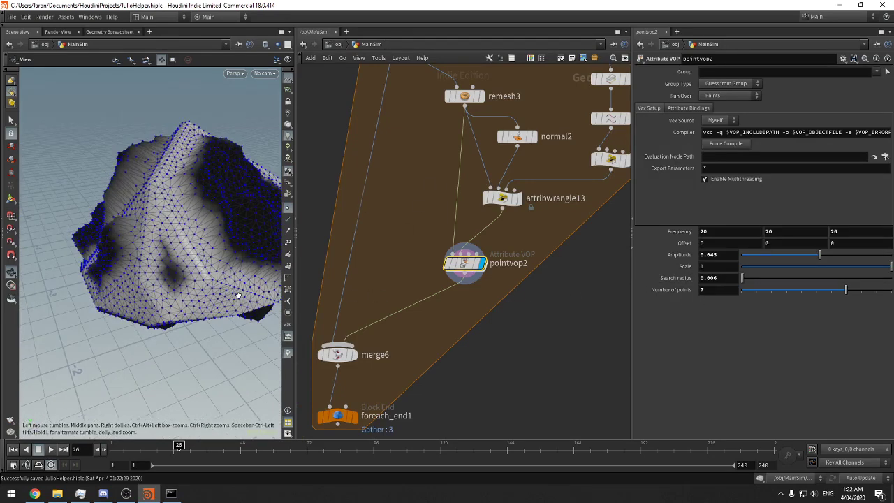
Inside pointvop2, cut the wire from mix1 to the geometry output and return to the MainSim network
{"action": "double_click", "coordinate": [464, 263]}
{"action": "scroll", "coordinate": [547, 311], "scroll_direction": "down", "scroll_amount": 4}
{"action": "middle_click_drag", "start_coordinate": [529, 309], "coordinate": [385, 319]}
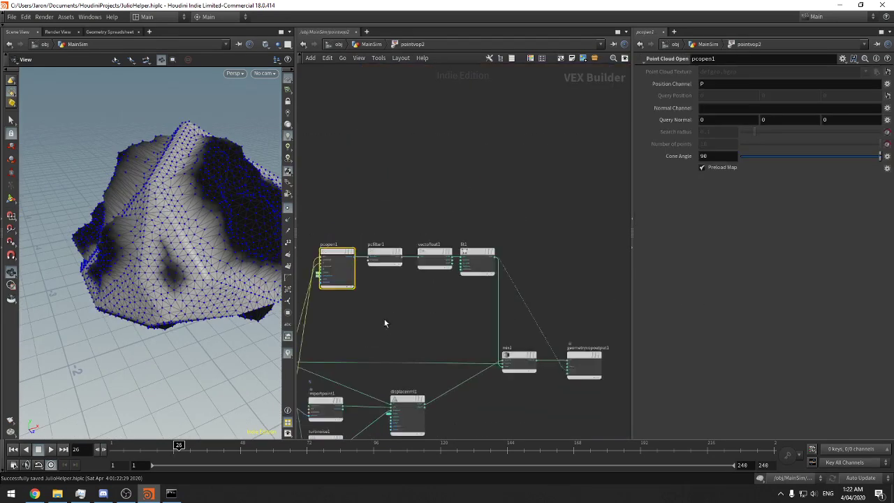
{"action": "middle_click_drag", "start_coordinate": [554, 335], "coordinate": [467, 291]}
{"action": "key", "text": "y"}
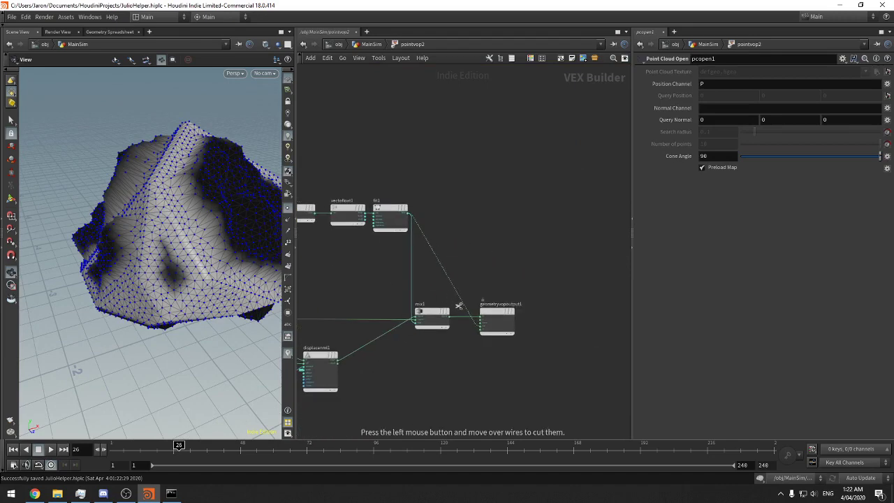
{"action": "left_click_drag", "start_coordinate": [458, 305], "coordinate": [458, 331]}
{"action": "left_click_drag", "start_coordinate": [159, 268], "coordinate": [210, 263]}
{"action": "key", "text": "u"}
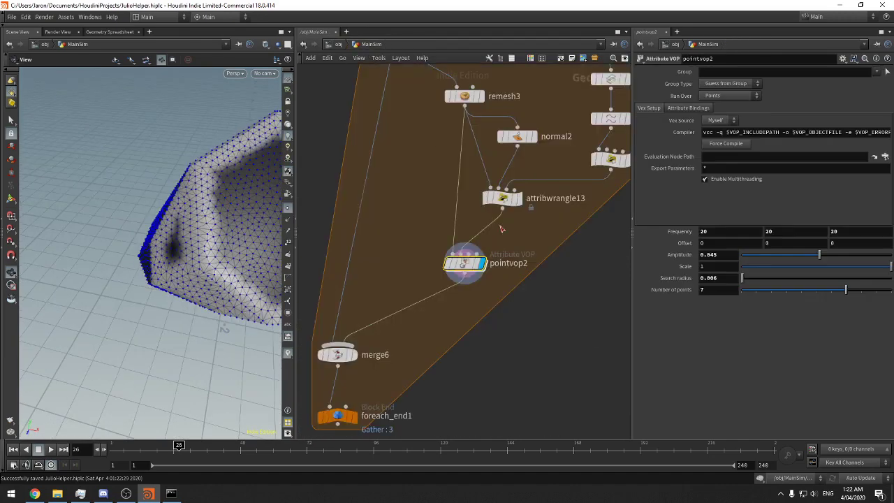
Raise pointvop2's number of points to 30 and try a search radius of 0.002, then restore it to 0.006
{"action": "left_click_drag", "start_coordinate": [782, 294], "coordinate": [882, 298]}
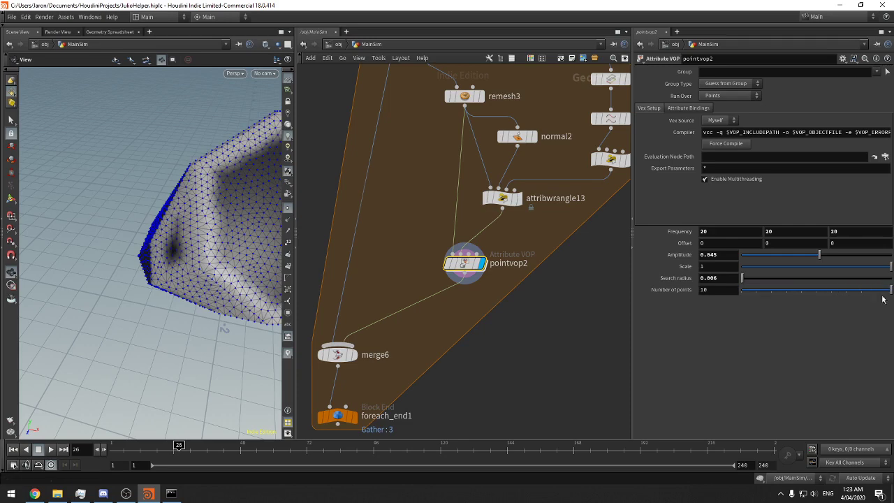
{"action": "middle_click_drag", "start_coordinate": [710, 291], "coordinate": [802, 297]}
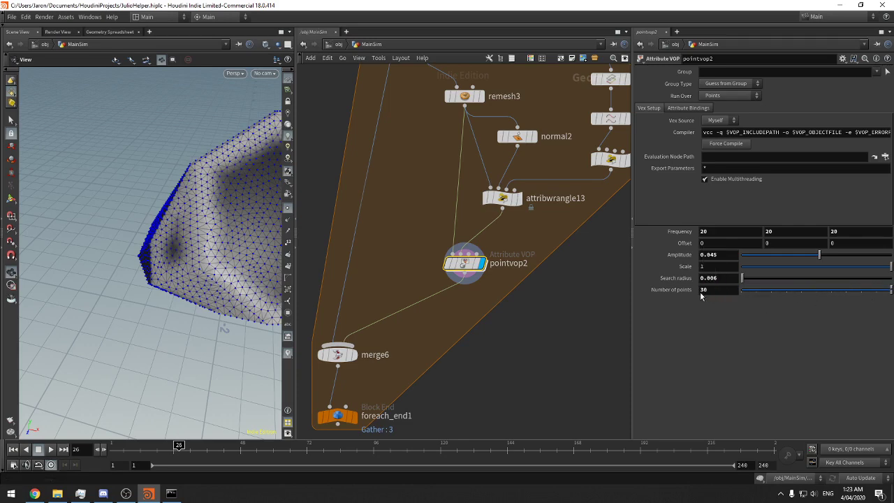
{"action": "key", "text": "Return"}
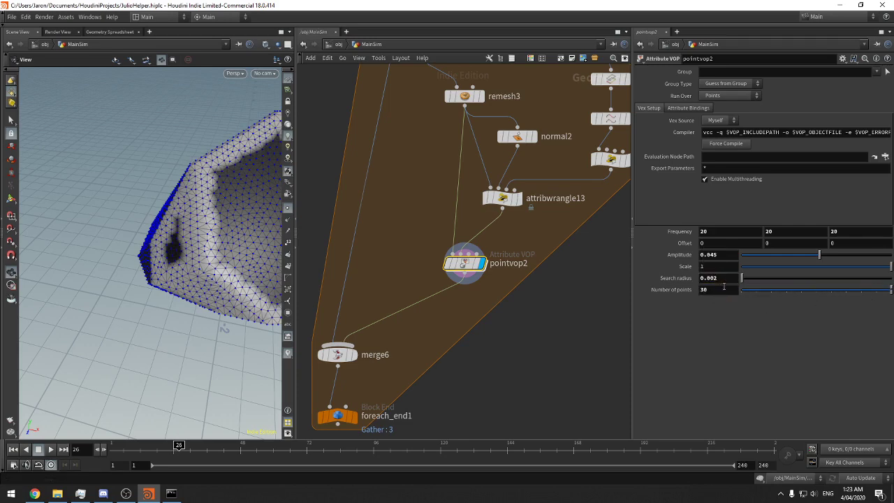
{"action": "key", "text": "BackSpace"}
{"action": "type", "text": "6"}
{"action": "key", "text": "Return"}
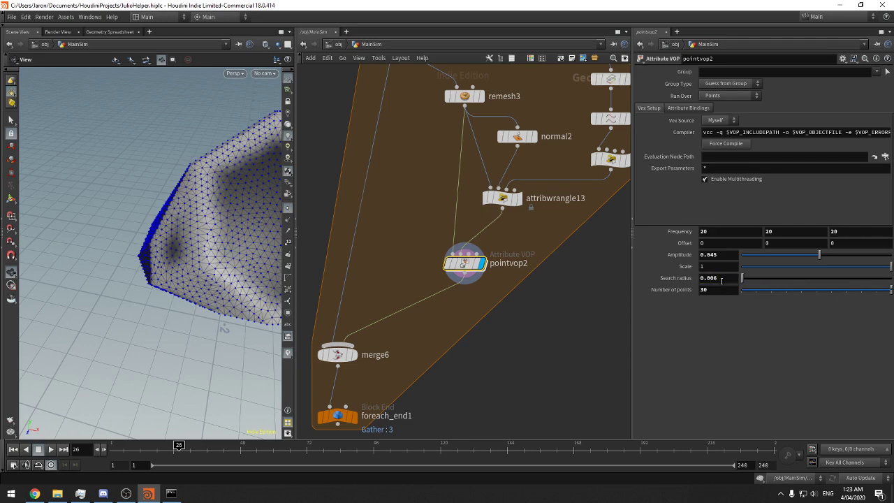
Set attribwrangle13's Radius to 0.003 and inspect the edge colour on the piece
{"action": "left_click", "coordinate": [504, 198]}
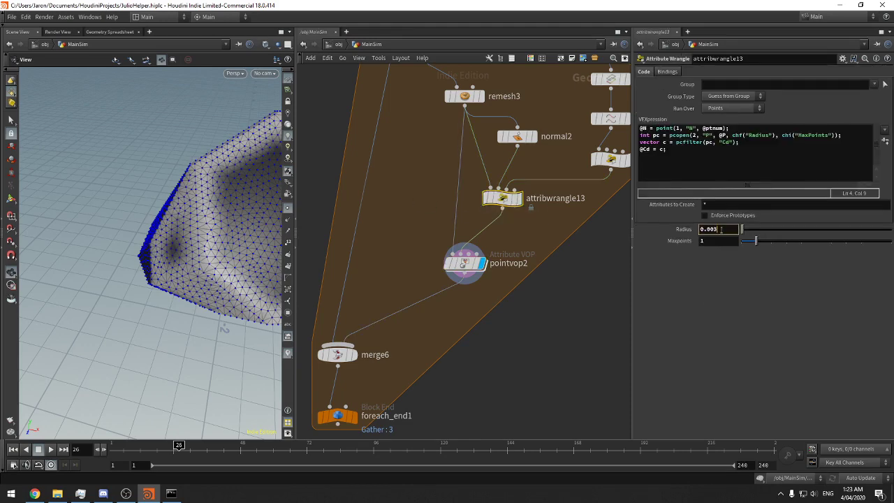
{"action": "key", "text": "Return"}
{"action": "left_click_drag", "start_coordinate": [176, 210], "coordinate": [136, 265]}
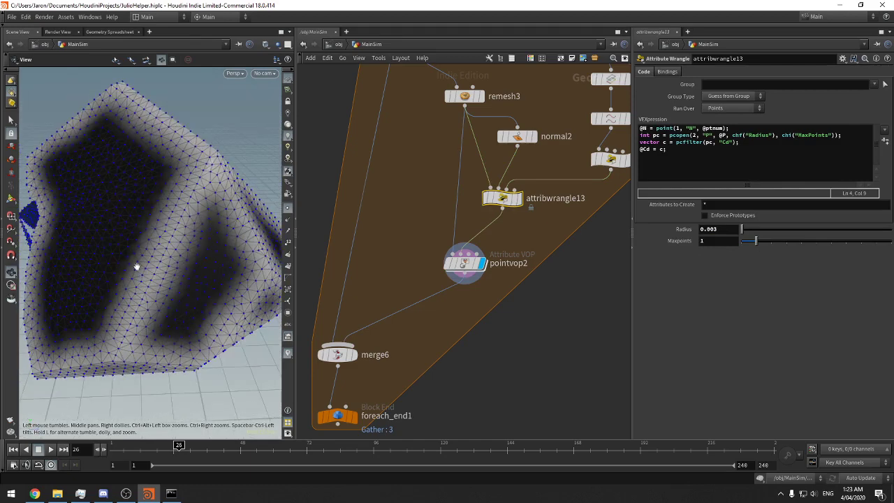
Try pointvop2's number of points at 10, 40 and 50 and inspect the colour falloff
{"action": "left_click", "coordinate": [508, 268]}
{"action": "left_click_drag", "start_coordinate": [742, 289], "coordinate": [835, 304]}
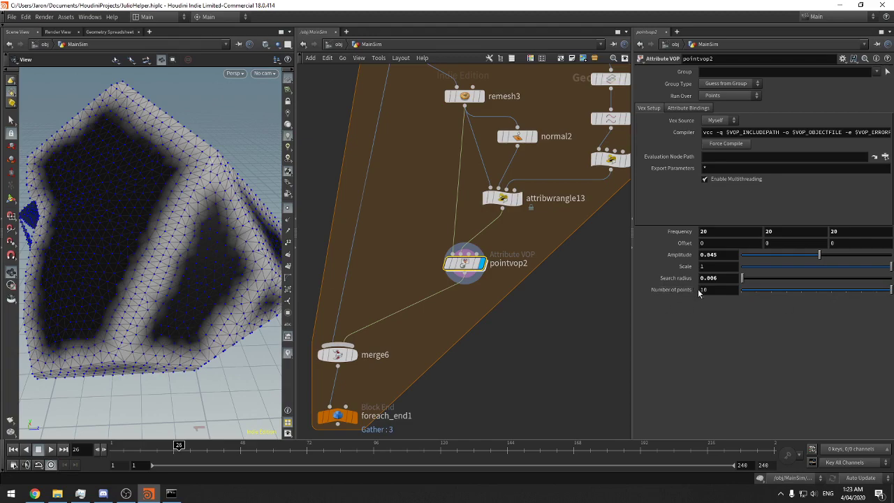
{"action": "key", "text": "Return"}
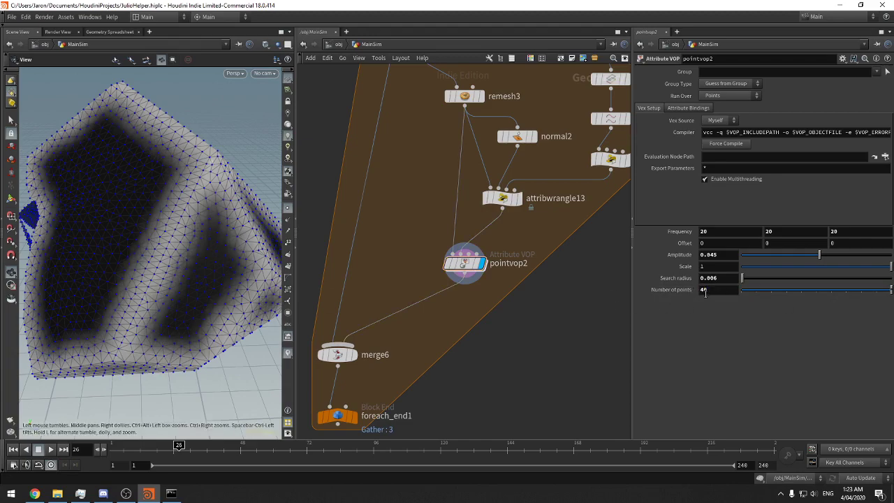
{"action": "left_click_drag", "start_coordinate": [214, 265], "coordinate": [127, 329]}
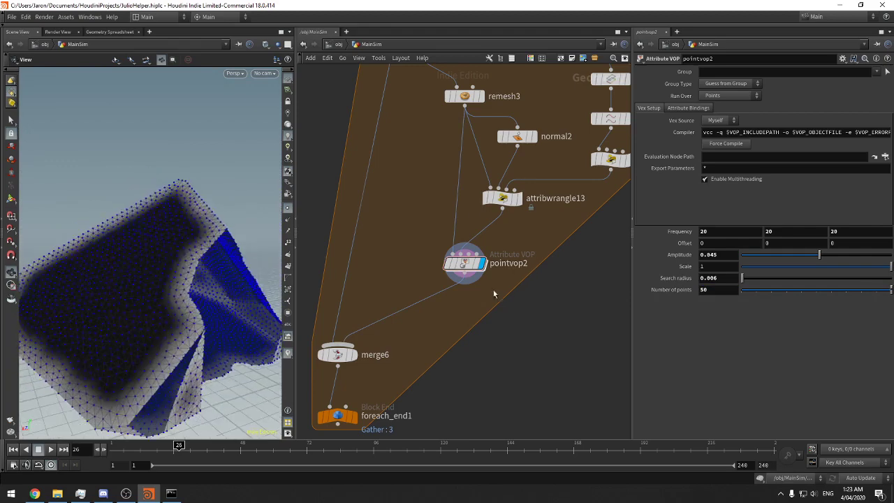
Inside pointvop2, cut fit1's wire to the output colour, connect mix1's blend to the output P, and view the displaced piece
{"action": "double_click", "coordinate": [464, 262]}
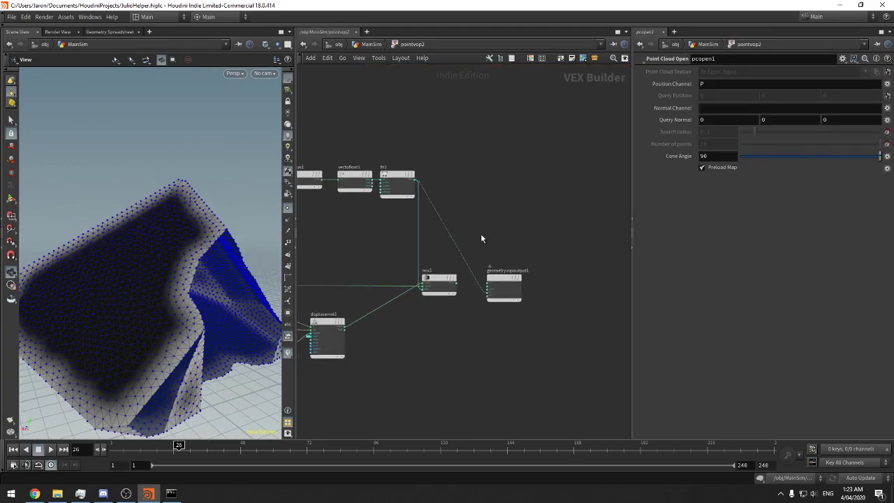
{"action": "key", "text": "y"}
{"action": "left_click_drag", "start_coordinate": [482, 245], "coordinate": [468, 309]}
{"action": "scroll", "coordinate": [466, 309], "scroll_direction": "up", "scroll_amount": 4}
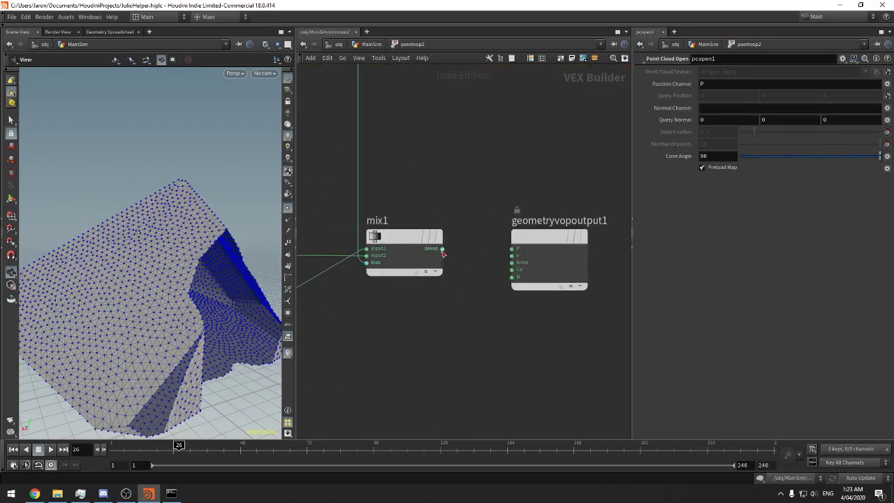
{"action": "left_click", "coordinate": [442, 249]}
{"action": "left_click", "coordinate": [512, 248]}
{"action": "left_click_drag", "start_coordinate": [223, 265], "coordinate": [140, 300]}
{"action": "scroll", "coordinate": [200, 269], "scroll_direction": "up", "scroll_amount": 3}
Reconnect fit1's result to the geometry output's Cd and inspect the colour mask on the displaced piece
{"action": "left_click", "coordinate": [517, 270]}
{"action": "middle_click_drag", "start_coordinate": [442, 139], "coordinate": [503, 322]}
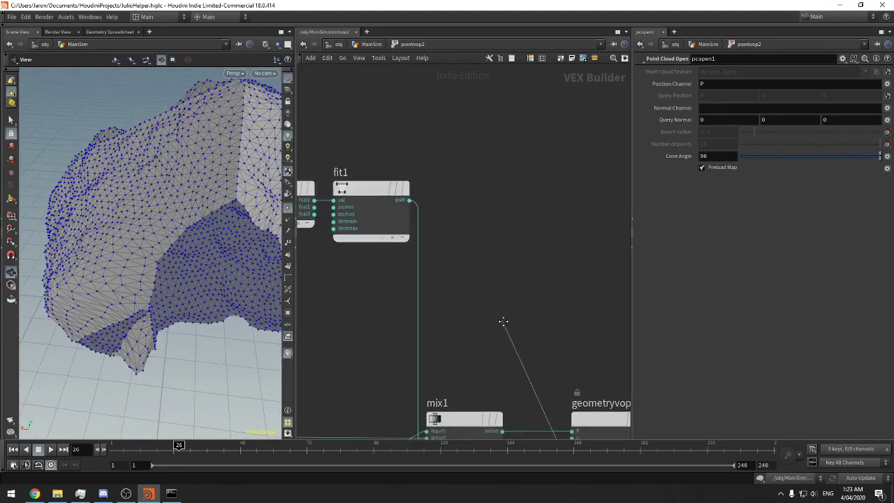
{"action": "left_click", "coordinate": [415, 200]}
{"action": "middle_click_drag", "start_coordinate": [519, 240], "coordinate": [470, 173]}
{"action": "mouse_move", "coordinate": [202, 261]}
{"action": "left_mouse_down"}
{"action": "mouse_move", "coordinate": [185, 209]}
{"action": "mouse_move", "coordinate": [189, 223]}
{"action": "left_mouse_up"}
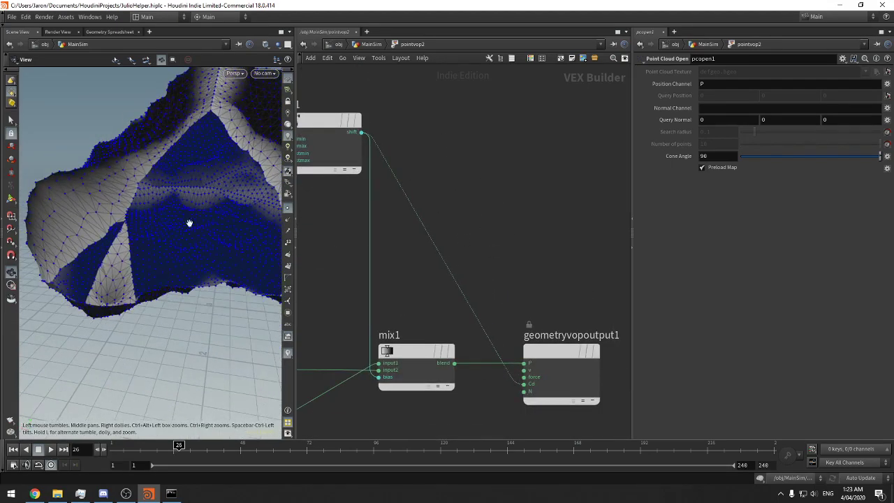
Cut mix1's wire to the output P and reconnect it to compare the undisplaced and displaced piece
{"action": "key", "text": "y"}
{"action": "left_click_drag", "start_coordinate": [479, 341], "coordinate": [480, 395]}
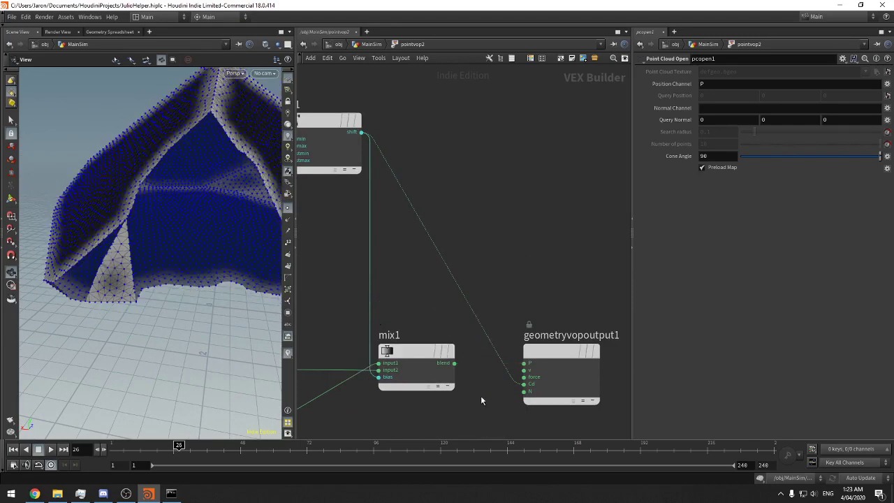
{"action": "left_click", "coordinate": [454, 363]}
{"action": "left_click", "coordinate": [529, 354]}
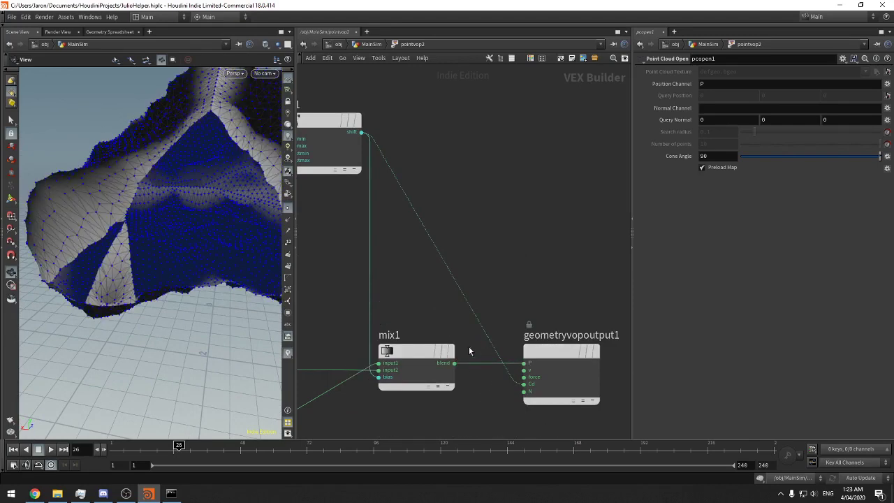
Return to MainSim and set pointvop2's search radius to 0.05 and number of points to 20
{"action": "left_click", "coordinate": [377, 46]}
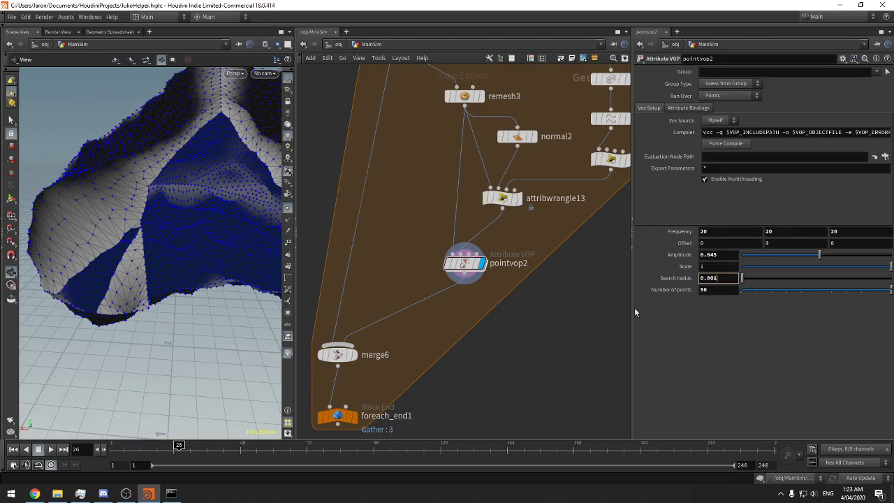
{"action": "key", "text": "BackSpace"}
{"action": "key", "text": "BackSpace"}
{"action": "type", "text": "1"}
{"action": "key", "text": "Return"}
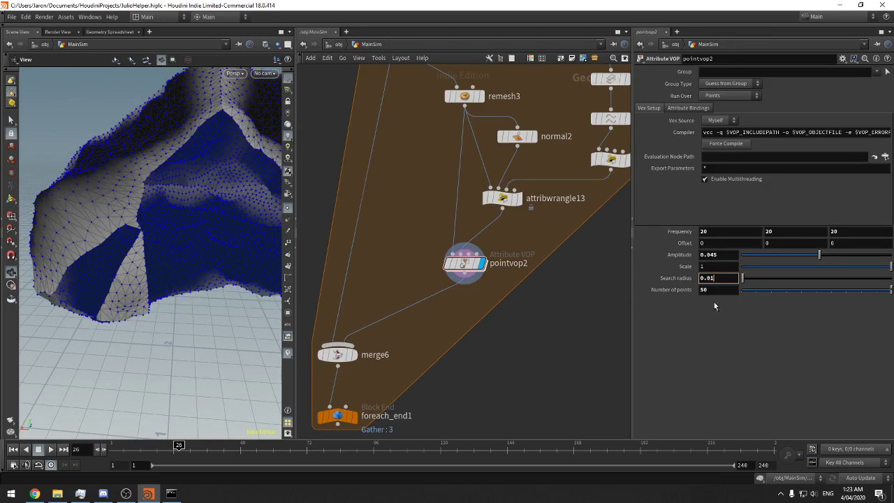
{"action": "left_click_drag", "start_coordinate": [237, 251], "coordinate": [187, 260]}
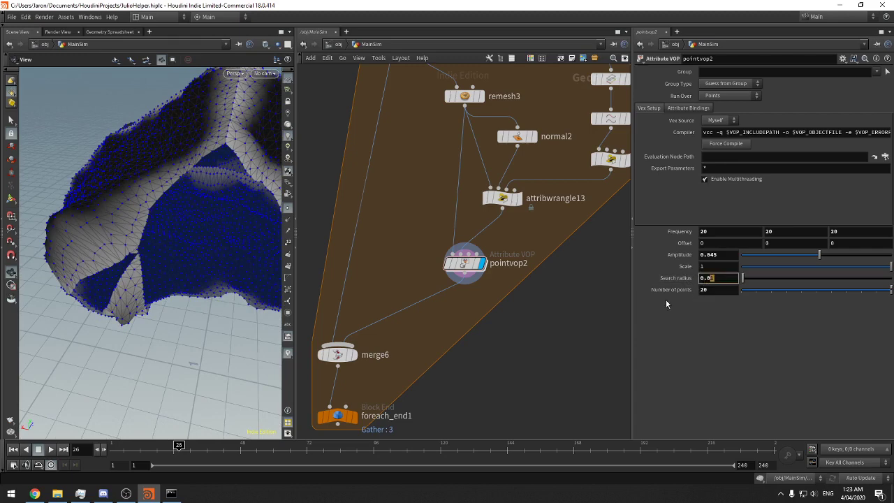
{"action": "key", "text": "Return"}
{"action": "left_click_drag", "start_coordinate": [179, 229], "coordinate": [128, 175]}
{"action": "middle_click_drag", "start_coordinate": [447, 209], "coordinate": [427, 209]}
Wire the output of the edge-line set-colour wrangle into pointvop2's third input
{"action": "left_click", "coordinate": [491, 193]}
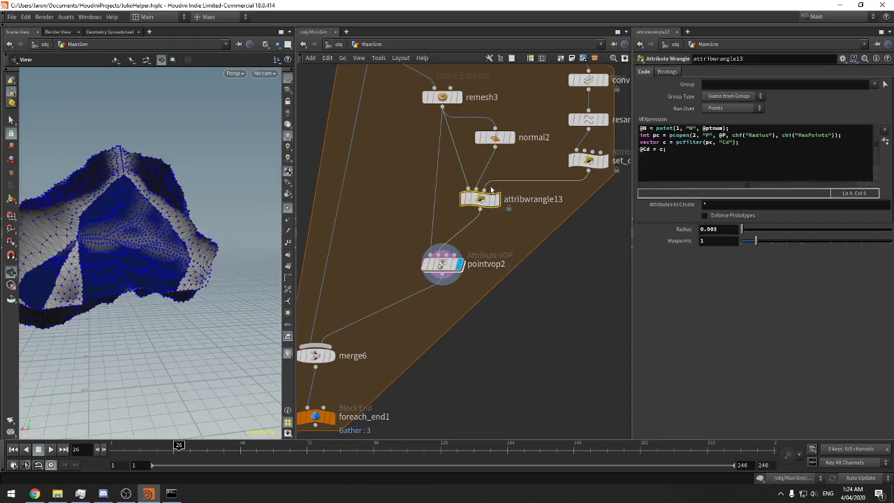
{"action": "left_click_drag", "start_coordinate": [512, 233], "coordinate": [413, 298]}
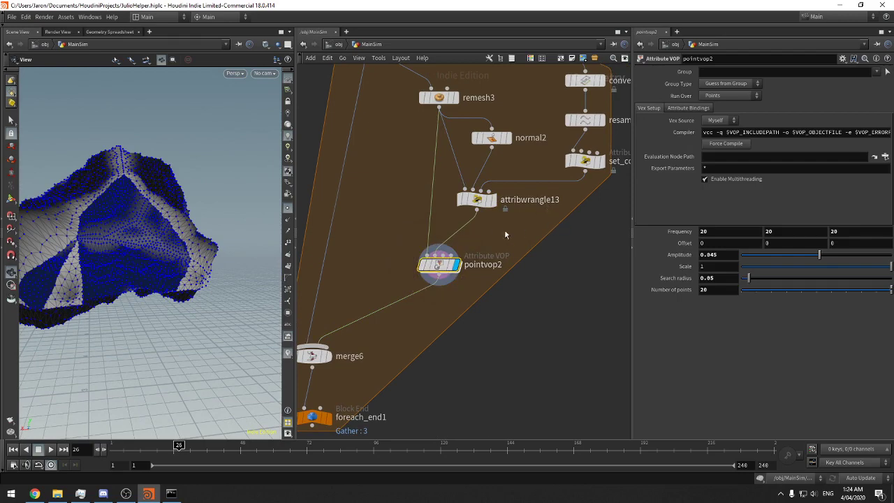
{"action": "left_click", "coordinate": [444, 257]}
{"action": "left_click", "coordinate": [585, 172]}
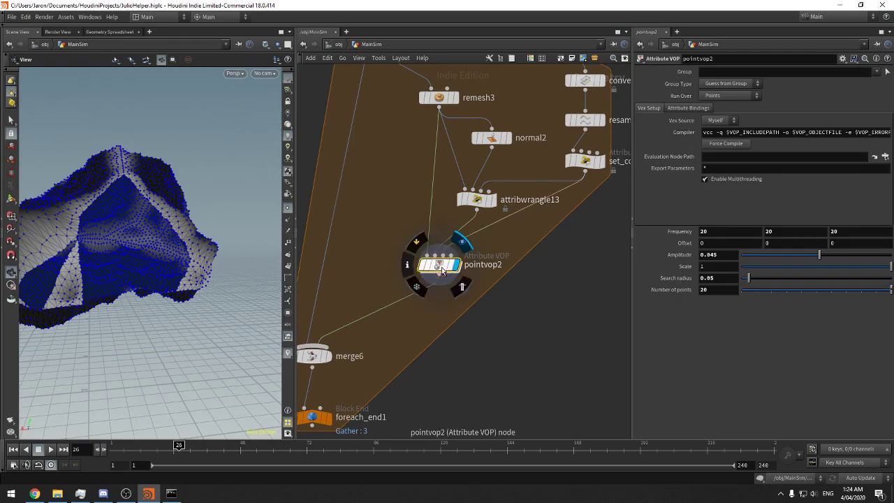
{"action": "left_click_drag", "start_coordinate": [439, 270], "coordinate": [453, 277]}
Inside pointvop2, duplicate the pcopen1, pcfilter1, vectofloat1 and fit1 chain above the original
{"action": "double_click", "coordinate": [454, 277]}
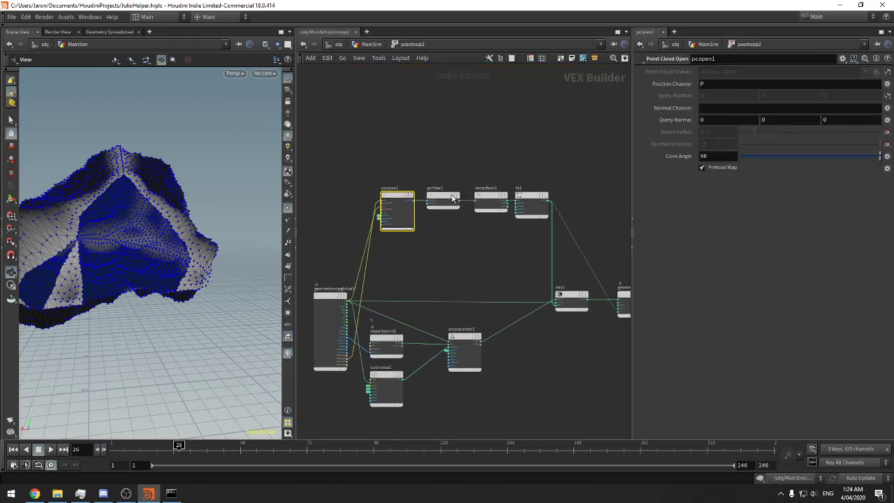
{"action": "left_click_drag", "start_coordinate": [459, 190], "coordinate": [556, 217]}
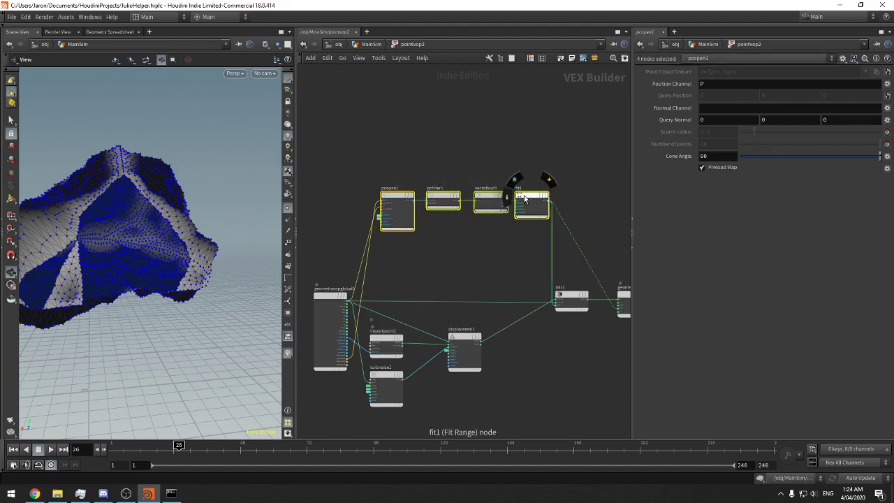
{"action": "left_click_drag", "start_coordinate": [524, 185], "coordinate": [523, 149], "text": "alt"}
Delete the fit range nodes at the ends of both point cloud chains
{"action": "left_click", "coordinate": [535, 159]}
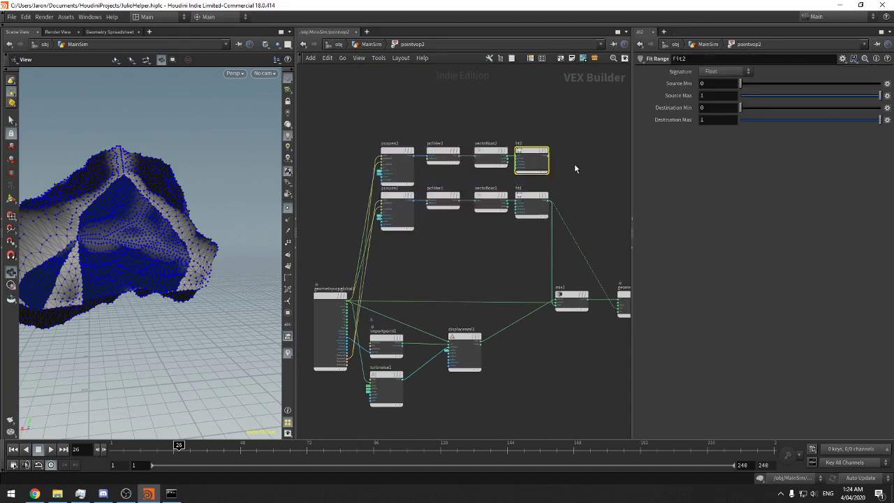
{"action": "scroll", "coordinate": [578, 166], "scroll_direction": "up", "scroll_amount": 3}
{"action": "middle_click_drag", "start_coordinate": [578, 167], "coordinate": [582, 162]}
{"action": "left_click_drag", "start_coordinate": [523, 263], "coordinate": [535, 163]}
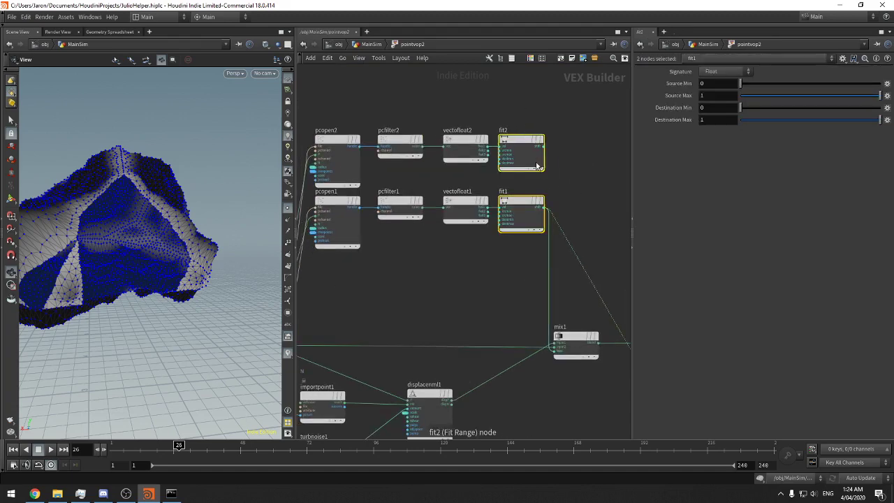
{"action": "key", "text": "Delete"}
Add an Add node and connect the first float output of both vectofloat2 and vectofloat1 to it
{"action": "middle_click_drag", "start_coordinate": [518, 166], "coordinate": [534, 166]}
{"action": "key", "text": "Tab"}
{"action": "type", "text": "add"}
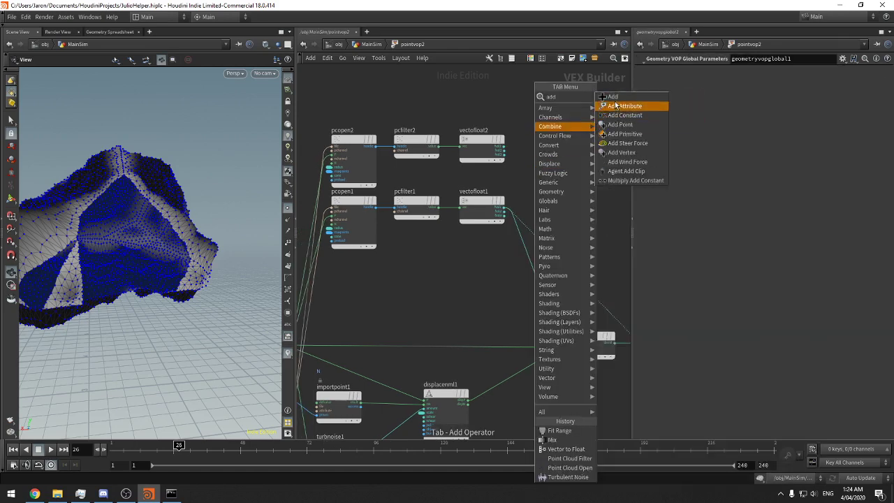
{"action": "key", "text": "Return"}
{"action": "left_click", "coordinate": [553, 179]}
{"action": "left_click", "coordinate": [503, 146]}
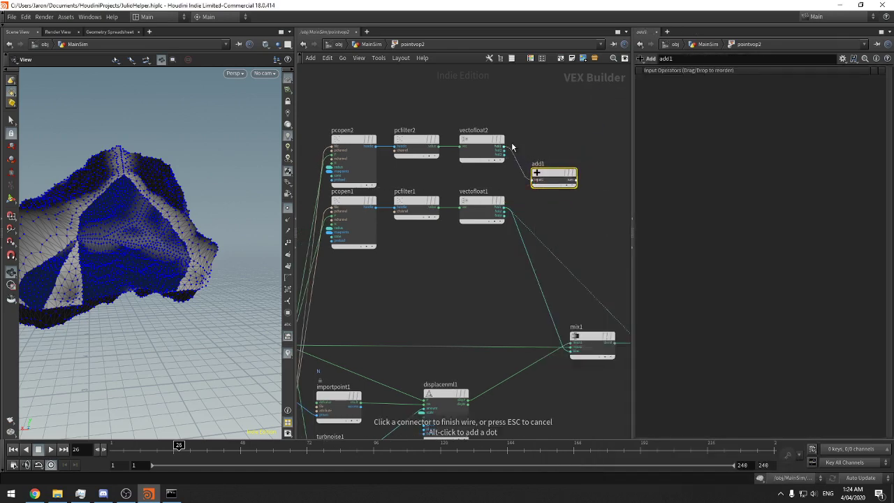
{"action": "left_click", "coordinate": [535, 180]}
{"action": "left_click", "coordinate": [534, 183]}
{"action": "left_click", "coordinate": [504, 207]}
Place a Clamp node beside the Add node and feed it the sum
{"action": "middle_click_drag", "start_coordinate": [594, 217], "coordinate": [553, 216]}
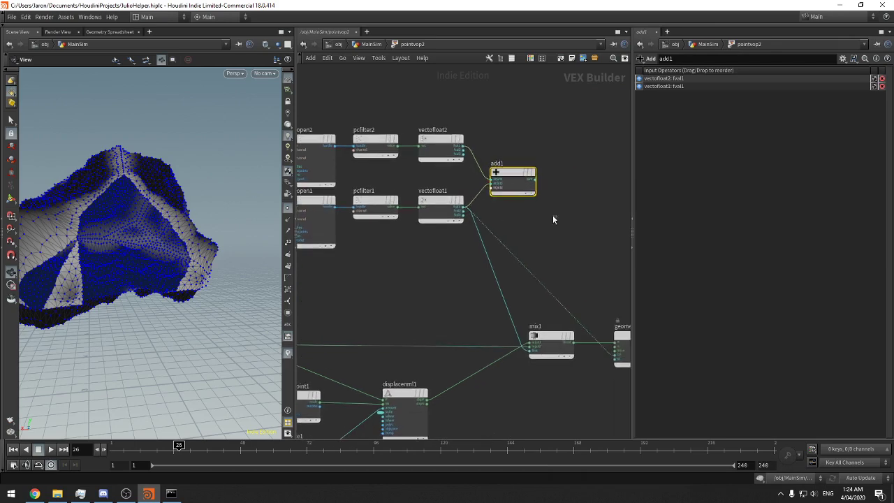
{"action": "key", "text": "Tab"}
{"action": "type", "text": "clamp"}
{"action": "key", "text": "Return"}
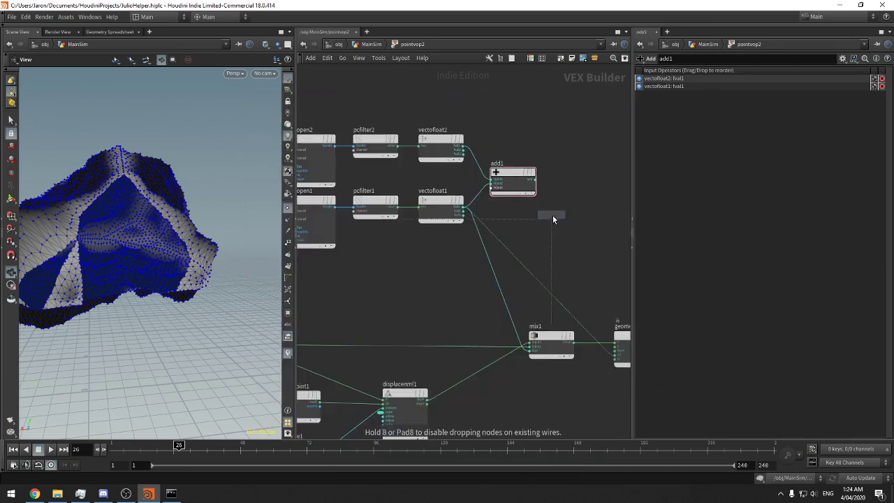
{"action": "left_click", "coordinate": [553, 219]}
{"action": "left_click_drag", "start_coordinate": [553, 220], "coordinate": [564, 181]}
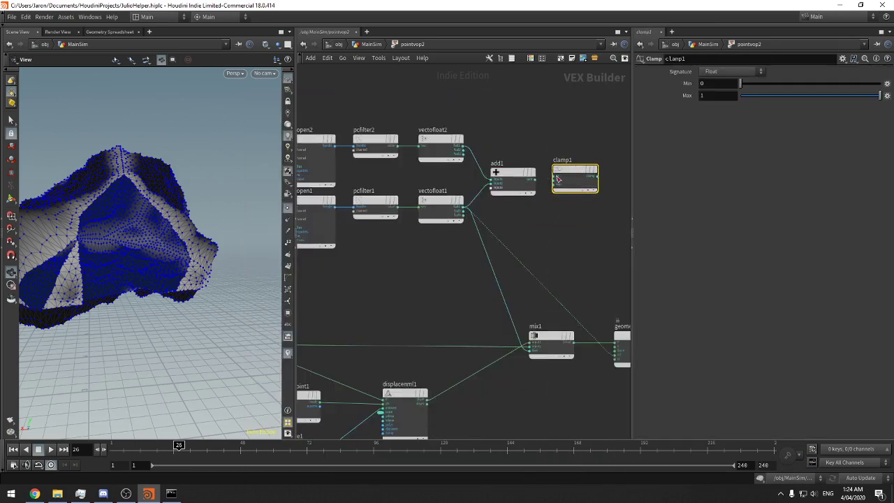
{"action": "left_click", "coordinate": [555, 176]}
{"action": "left_click", "coordinate": [536, 180]}
Connect the clamp result to mix1's bias and the geometry output's Cd, and move the output node further from mix1
{"action": "middle_click_drag", "start_coordinate": [545, 208], "coordinate": [485, 184]}
{"action": "scroll", "coordinate": [503, 223], "scroll_direction": "up", "scroll_amount": 3}
{"action": "left_click", "coordinate": [414, 381]}
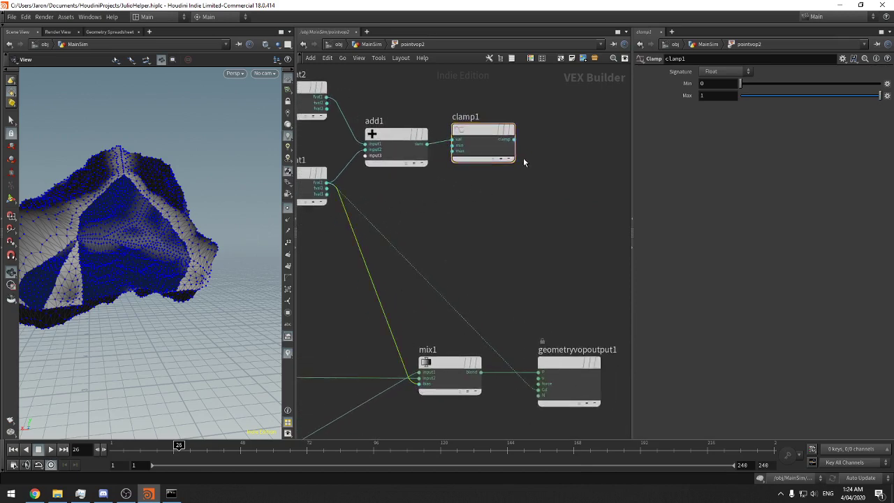
{"action": "left_click", "coordinate": [515, 140]}
{"action": "left_click", "coordinate": [419, 383]}
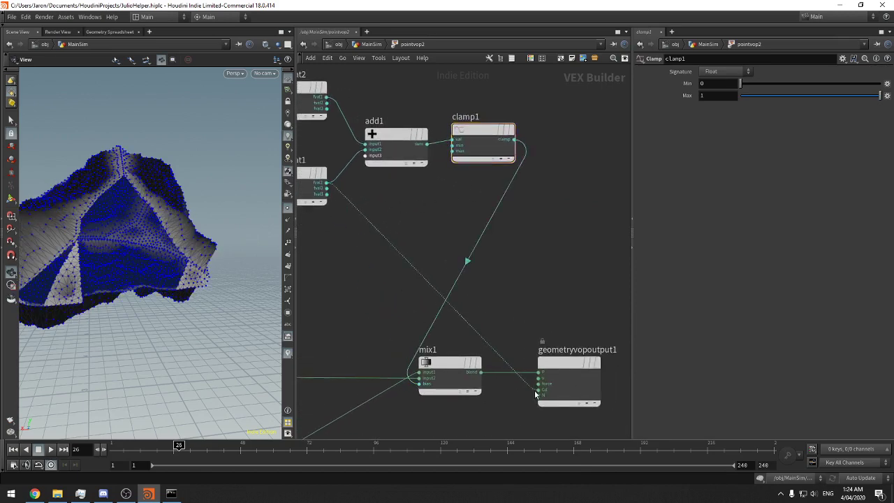
{"action": "left_click", "coordinate": [538, 389]}
{"action": "left_click", "coordinate": [515, 140]}
{"action": "left_click_drag", "start_coordinate": [575, 372], "coordinate": [616, 363]}
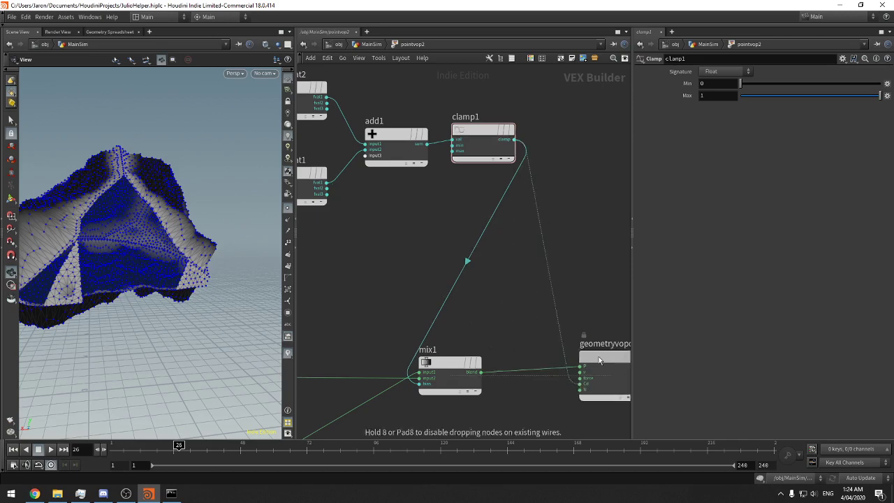
Rewire pcopen2's file input to the OpInput3 output of geometryvopglobal1
{"action": "middle_click_drag", "start_coordinate": [420, 288], "coordinate": [541, 318]}
{"action": "left_click", "coordinate": [466, 134]}
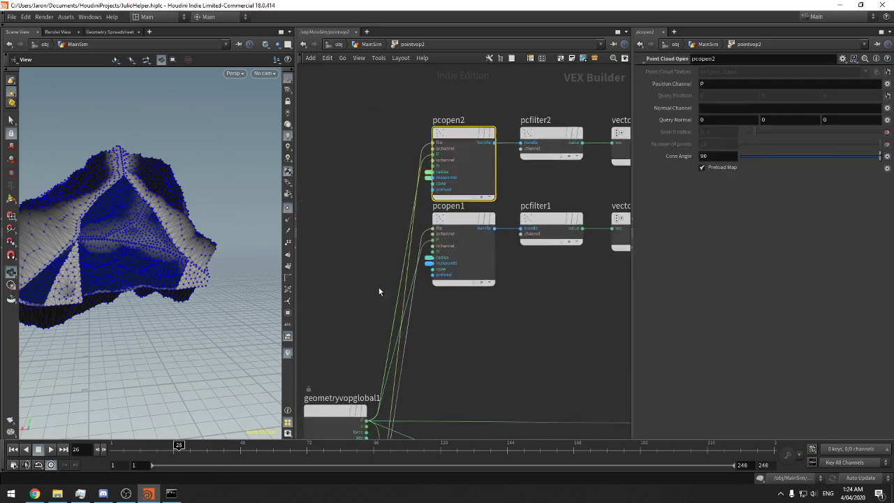
{"action": "middle_click_drag", "start_coordinate": [384, 342], "coordinate": [400, 143]}
{"action": "middle_click_drag", "start_coordinate": [394, 338], "coordinate": [396, 359]}
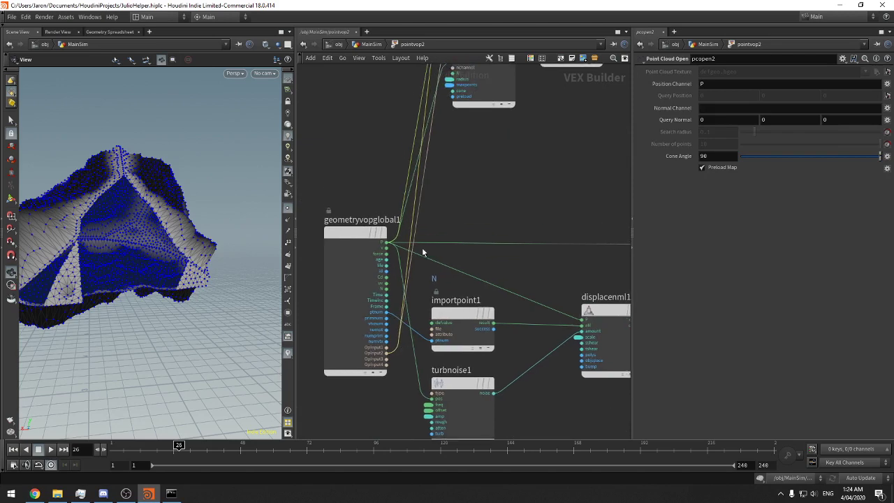
{"action": "left_click", "coordinate": [390, 358]}
{"action": "left_click", "coordinate": [391, 358]}
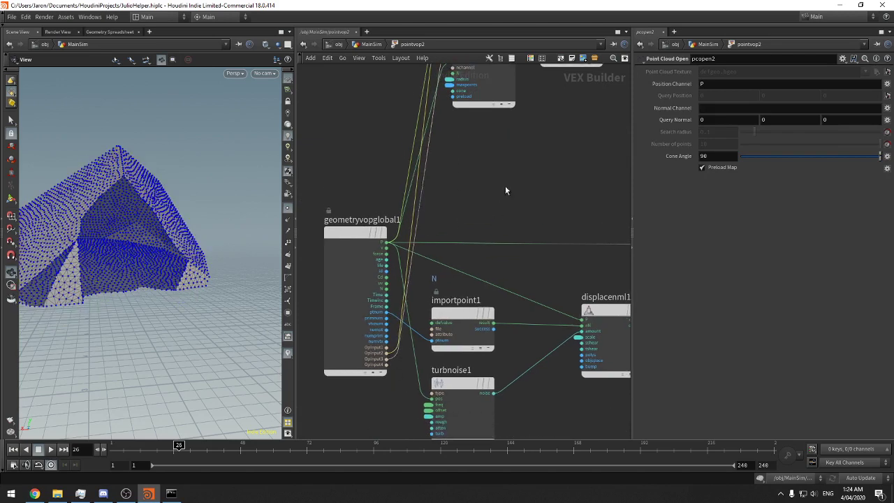
Pull pcopen1 out of its row to trace its file connection to geometryvopglobal1, and place it back beneath pcopen2
{"action": "middle_click_drag", "start_coordinate": [515, 136], "coordinate": [514, 317]}
{"action": "left_click_drag", "start_coordinate": [484, 227], "coordinate": [531, 312]}
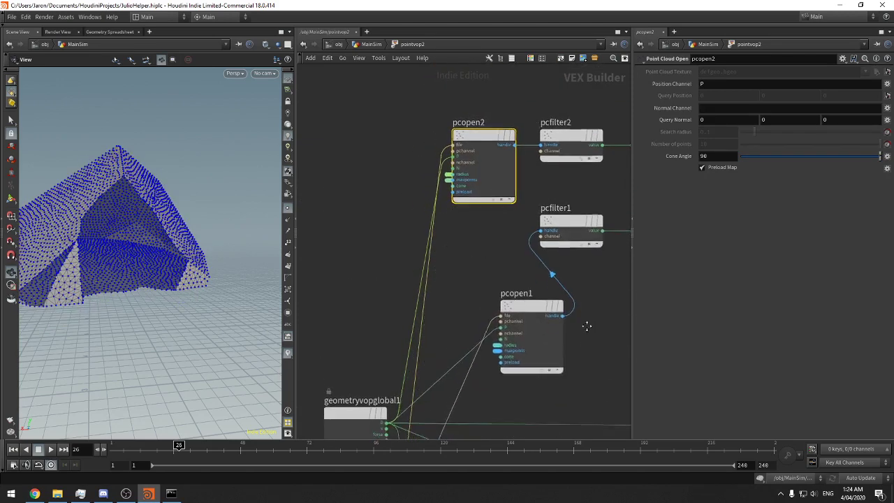
{"action": "middle_click_drag", "start_coordinate": [587, 326], "coordinate": [611, 132]}
{"action": "middle_click_drag", "start_coordinate": [547, 266], "coordinate": [530, 346]}
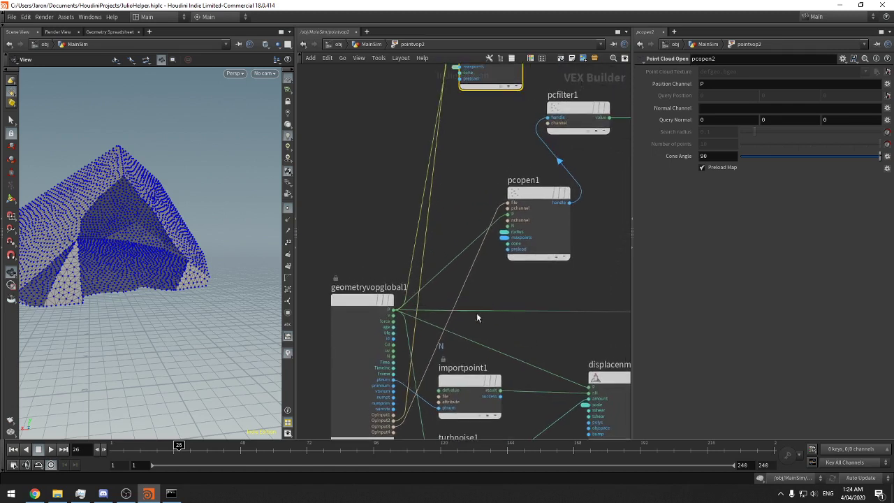
{"action": "left_click", "coordinate": [394, 421]}
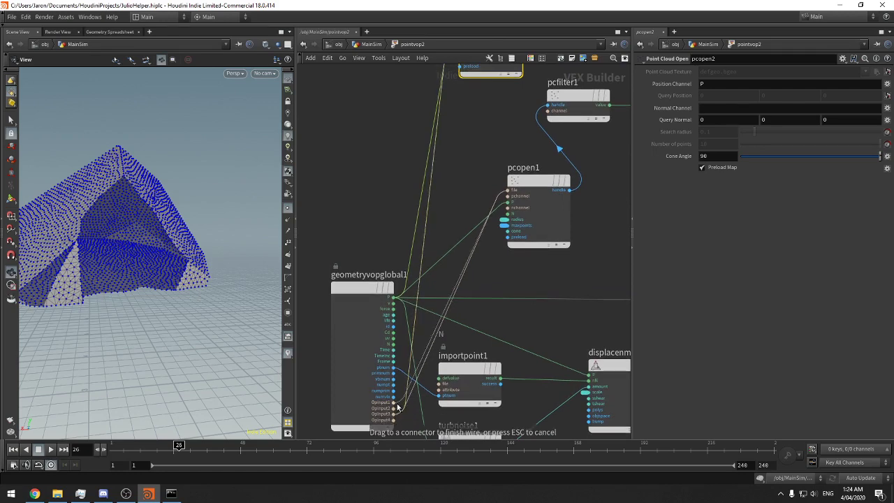
{"action": "left_click_drag", "start_coordinate": [516, 226], "coordinate": [468, 150]}
{"action": "middle_click_drag", "start_coordinate": [507, 169], "coordinate": [469, 298]}
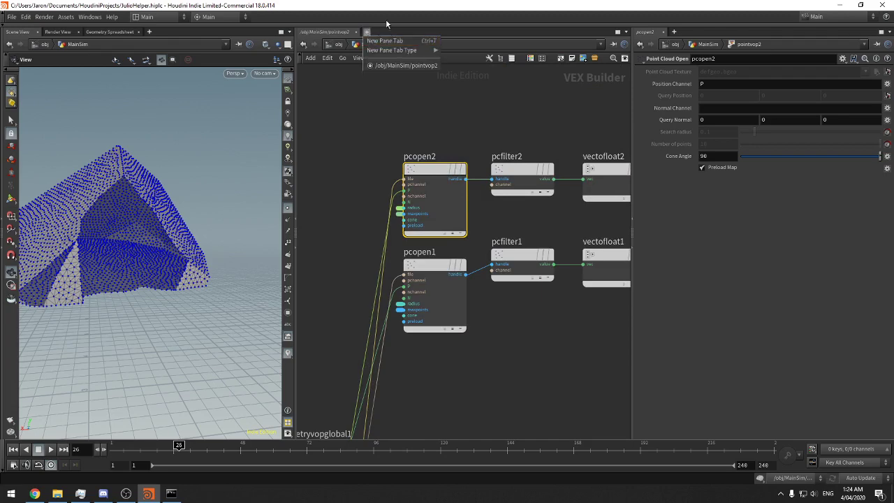
Review the exposed parameters of pointvop2, and delete the shared radius and maxpoints parameter inputs inside it
{"action": "left_click", "coordinate": [370, 44]}
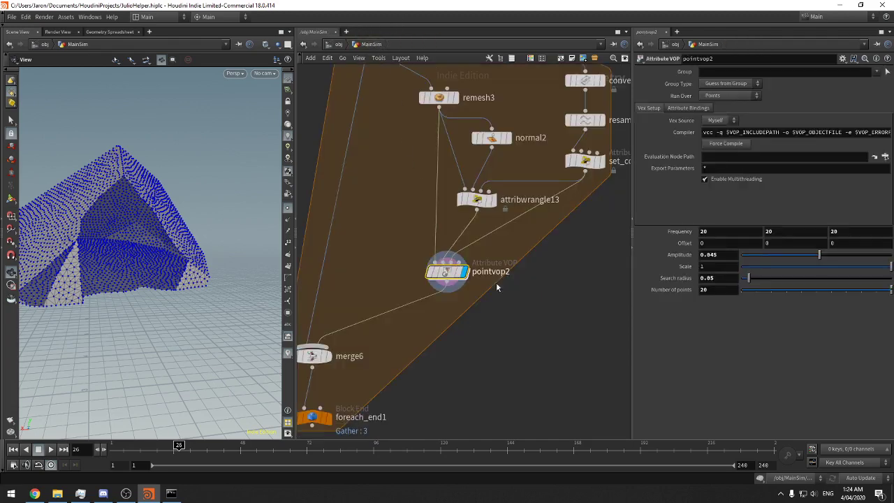
{"action": "double_click", "coordinate": [447, 271]}
{"action": "left_click", "coordinate": [399, 209]}
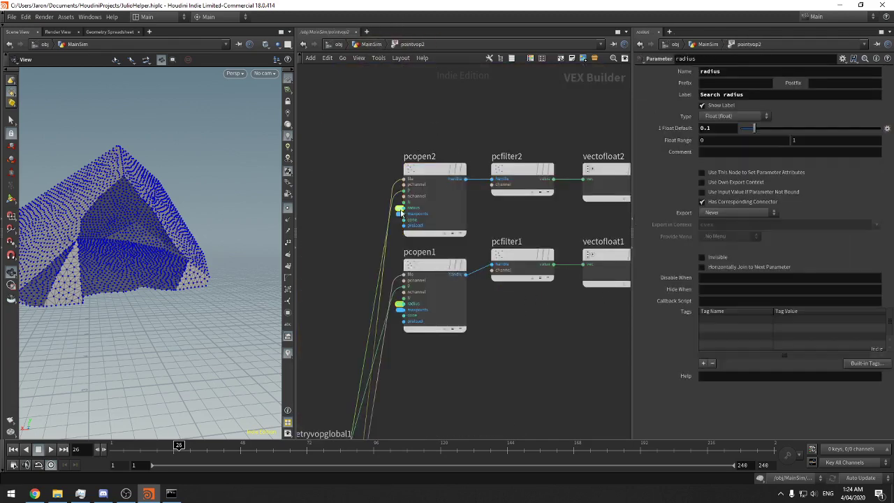
{"action": "key", "text": "Delete"}
{"action": "left_click", "coordinate": [399, 214]}
{"action": "key", "text": "Delete"}
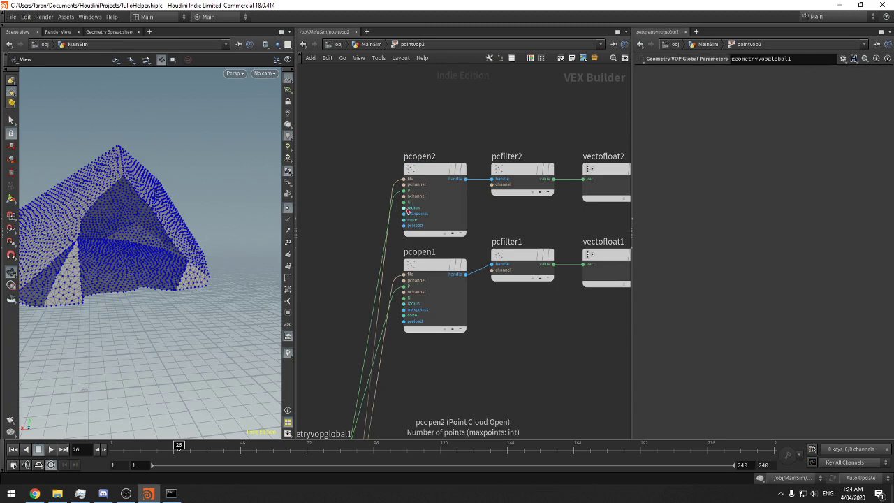
Promote the radius and maxpoints inputs of pcopen2 to parameters
{"action": "scroll", "coordinate": [385, 235], "scroll_direction": "up", "scroll_amount": 3}
{"action": "right_click", "coordinate": [428, 197]}
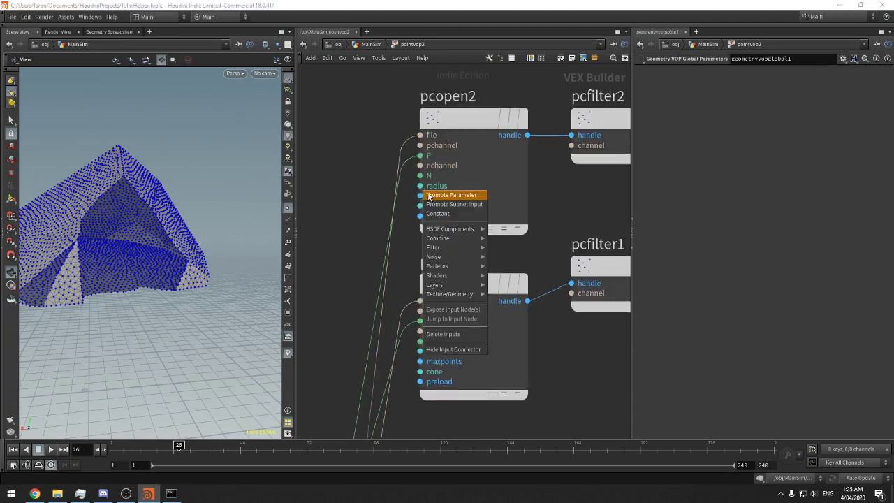
{"action": "left_click", "coordinate": [447, 195]}
{"action": "right_click", "coordinate": [423, 194]}
{"action": "left_click", "coordinate": [446, 199]}
Promote the radius and maxpoints inputs of pcopen1 to parameters of their own
{"action": "middle_click_drag", "start_coordinate": [412, 378], "coordinate": [415, 307]}
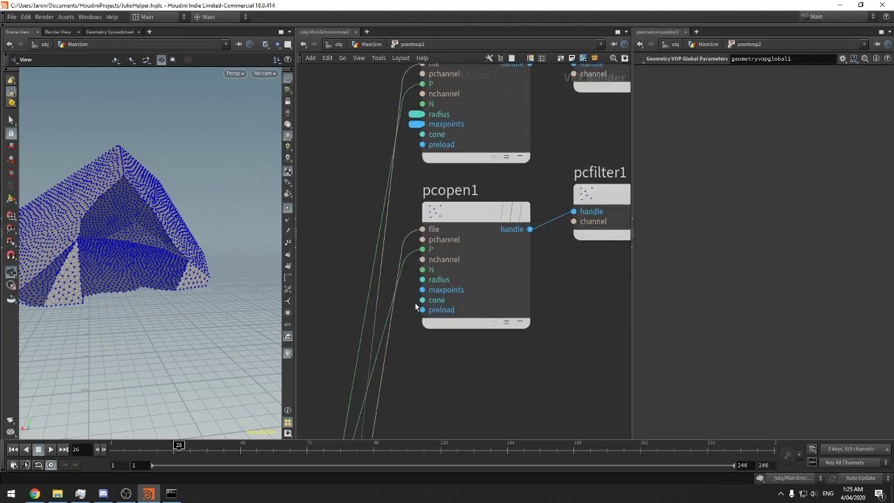
{"action": "right_click", "coordinate": [421, 279]}
{"action": "left_click", "coordinate": [443, 281]}
{"action": "right_click", "coordinate": [422, 289]}
{"action": "left_click", "coordinate": [443, 292]}
Label pcopen1's promoted parameters RadiusA for the radius and MaxPoints A for the maximum points
{"action": "left_click", "coordinate": [416, 280]}
{"action": "left_click", "coordinate": [759, 97]}
{"action": "type", "text": "RadiusA"}
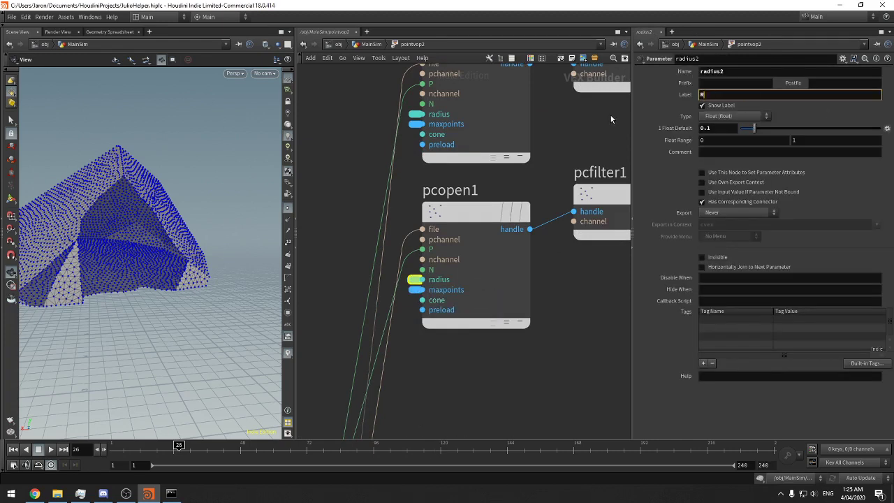
{"action": "key", "text": "Return"}
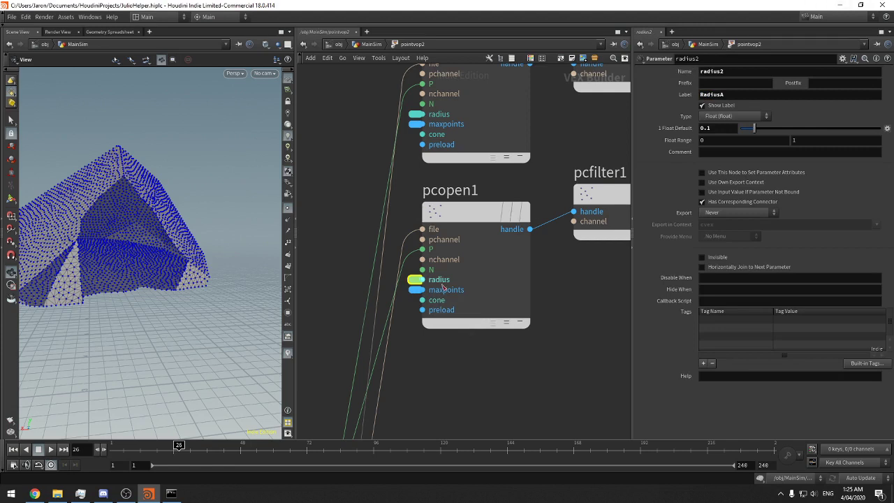
{"action": "left_click", "coordinate": [416, 289]}
{"action": "left_click", "coordinate": [787, 92]}
{"action": "type", "text": "N"}
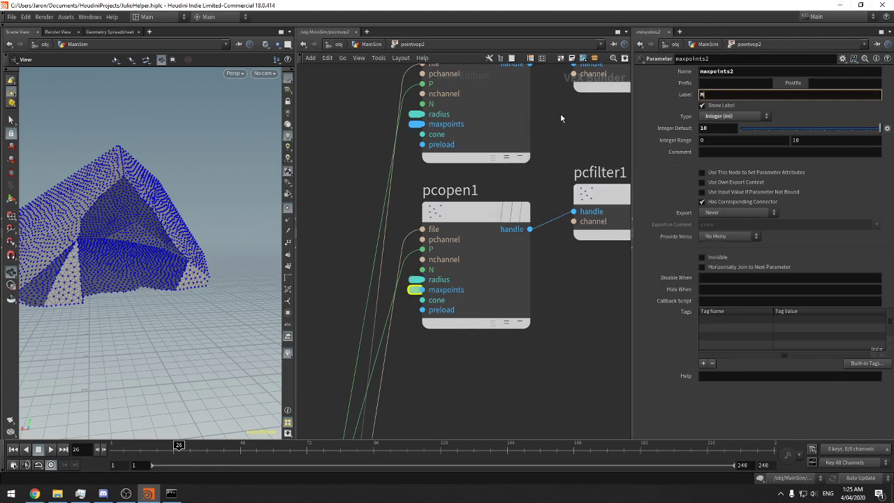
{"action": "type", "text": "axPoints A"}
{"action": "key", "text": "Return"}
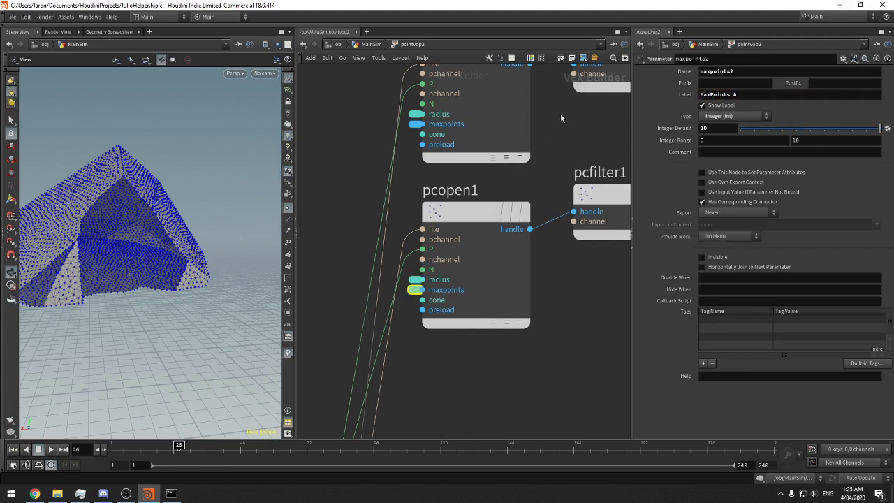
Label pcopen2's promoted parameters MaxPoints B for the maximum points and Radius B for the radius
{"action": "left_click", "coordinate": [440, 123]}
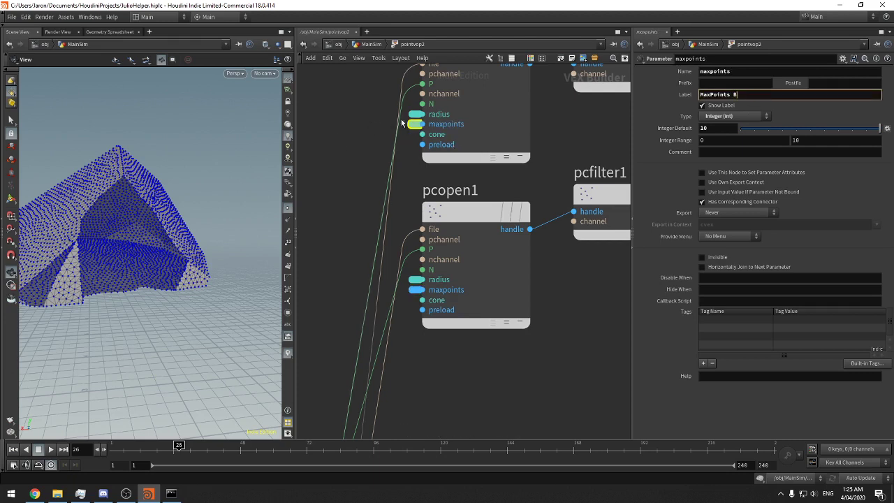
{"action": "left_click", "coordinate": [416, 114]}
{"action": "triple_click", "coordinate": [733, 96]}
{"action": "type", "text": "Radius"}
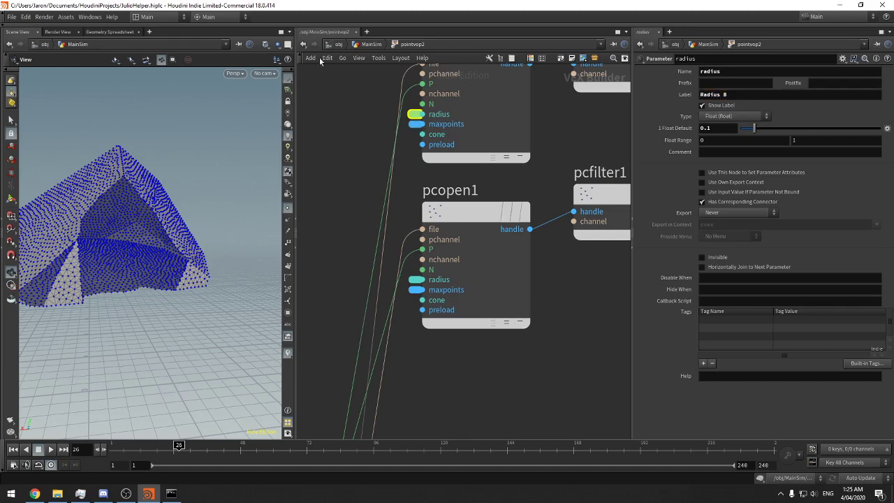
On pointvop2, set Radius B and MaxPoints B to 0, RadiusA to 0.071 and MaxPoints A to 10
{"action": "left_click", "coordinate": [371, 43]}
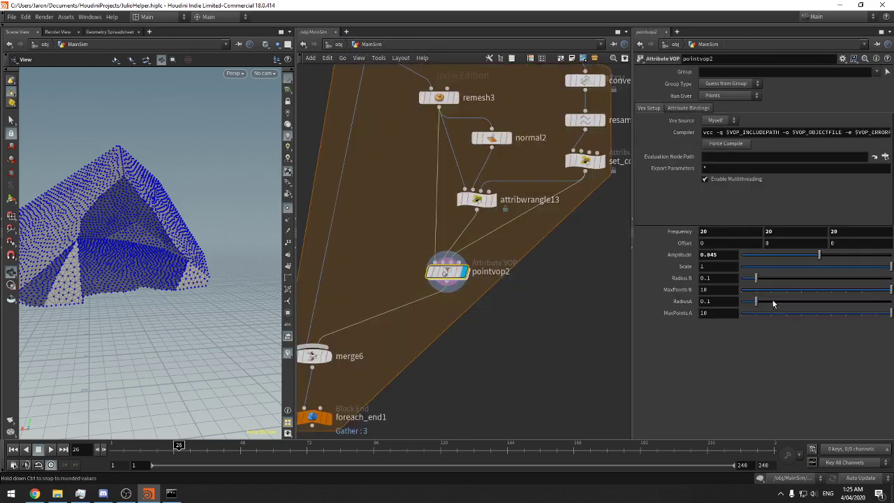
{"action": "left_click_drag", "start_coordinate": [746, 302], "coordinate": [722, 303]}
{"action": "left_click_drag", "start_coordinate": [755, 278], "coordinate": [733, 279]}
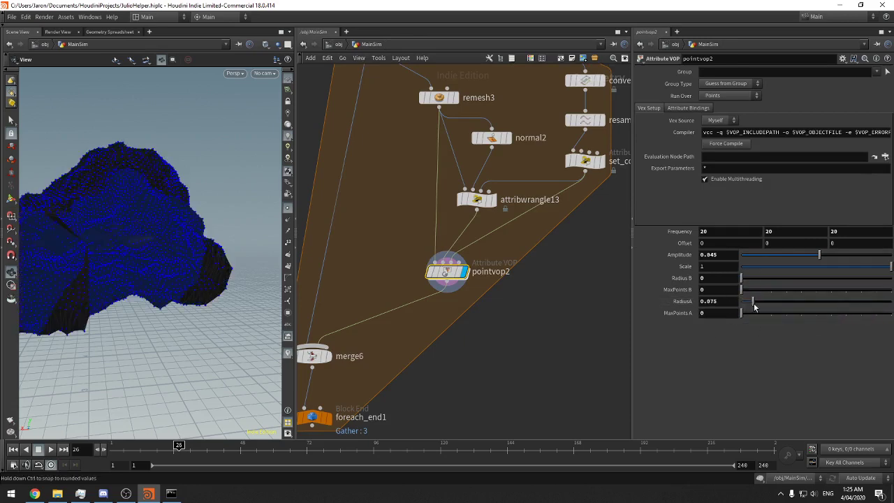
{"action": "left_click_drag", "start_coordinate": [743, 315], "coordinate": [752, 313]}
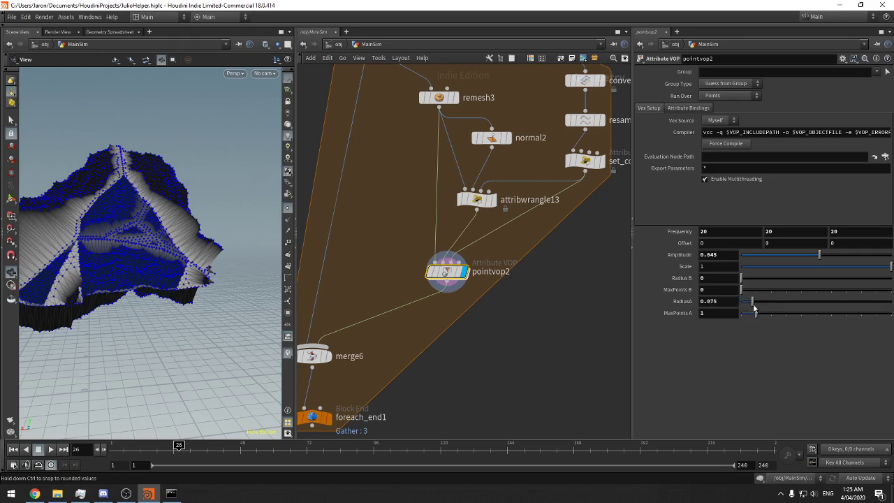
{"action": "left_click_drag", "start_coordinate": [892, 313], "coordinate": [891, 312]}
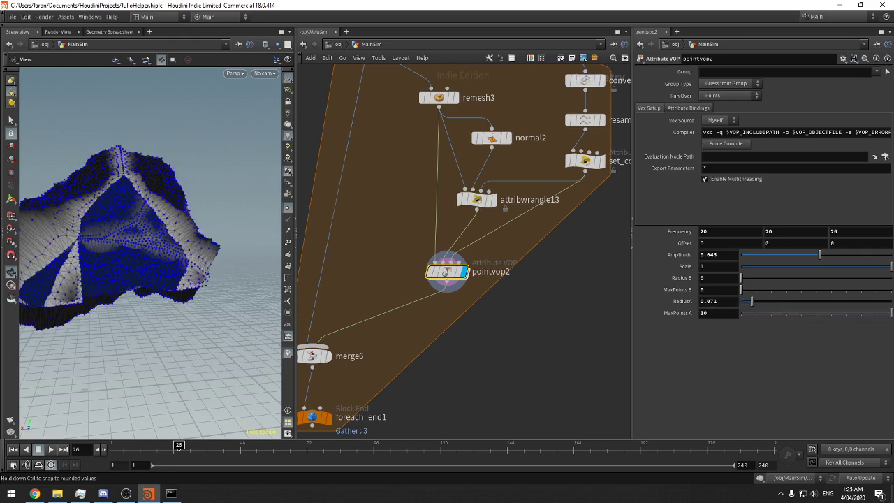
Inspect the displaced mesh up close and set MaxPoints A to 30
{"action": "left_click_drag", "start_coordinate": [170, 221], "coordinate": [179, 217]}
{"action": "right_click_drag", "start_coordinate": [180, 217], "coordinate": [329, 194]}
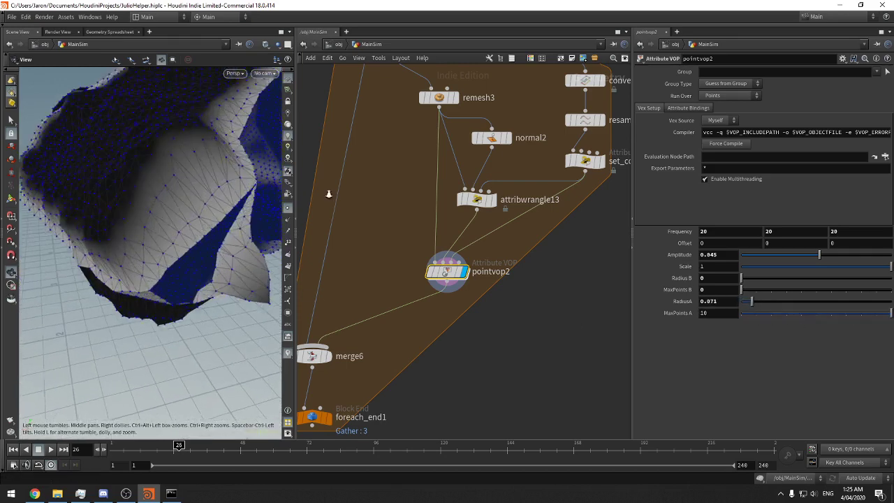
{"action": "double_click", "coordinate": [703, 313]}
{"action": "type", "text": "30"}
{"action": "key", "text": "Return"}
Set MaxPoints B to 1 and try Radius B at 0.001 before setting it to 0.003
{"action": "left_click_drag", "start_coordinate": [120, 222], "coordinate": [155, 221]}
{"action": "mouse_move", "coordinate": [750, 278]}
{"action": "left_mouse_down"}
{"action": "mouse_move", "coordinate": [753, 290]}
{"action": "mouse_move", "coordinate": [742, 281]}
{"action": "left_mouse_up"}
{"action": "left_click", "coordinate": [732, 282]}
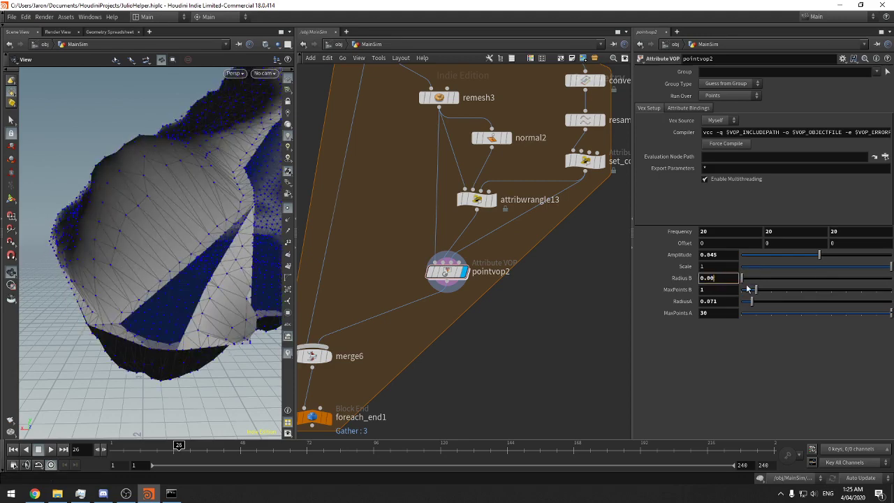
{"action": "key", "text": "Return"}
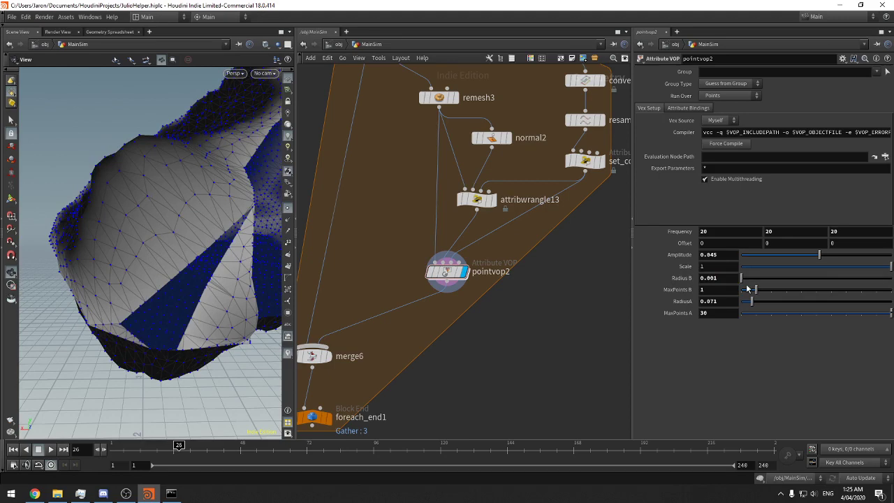
{"action": "left_click", "coordinate": [717, 278]}
{"action": "key", "text": "BackSpace"}
{"action": "type", "text": "3"}
{"action": "key", "text": "Return"}
Reduce RadiusA to 0.047 and inspect the mask falloff along the mesh edges
{"action": "left_click_drag", "start_coordinate": [188, 209], "coordinate": [199, 244]}
{"action": "mouse_move", "coordinate": [755, 306]}
{"action": "left_mouse_down"}
{"action": "mouse_move", "coordinate": [764, 305]}
{"action": "mouse_move", "coordinate": [747, 305]}
{"action": "left_mouse_up"}
{"action": "left_click_drag", "start_coordinate": [255, 277], "coordinate": [145, 249]}
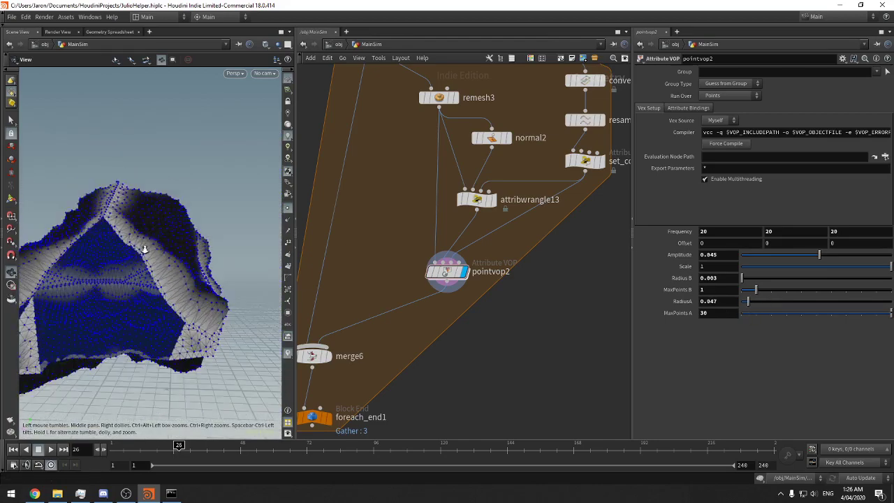
{"action": "right_click_drag", "start_coordinate": [145, 249], "coordinate": [175, 255]}
{"action": "left_click_drag", "start_coordinate": [175, 255], "coordinate": [181, 244]}
Display the merge6 result and inspect the displaced piece together with the merged geometry
{"action": "middle_click_drag", "start_coordinate": [362, 331], "coordinate": [416, 285]}
{"action": "left_click", "coordinate": [383, 311]}
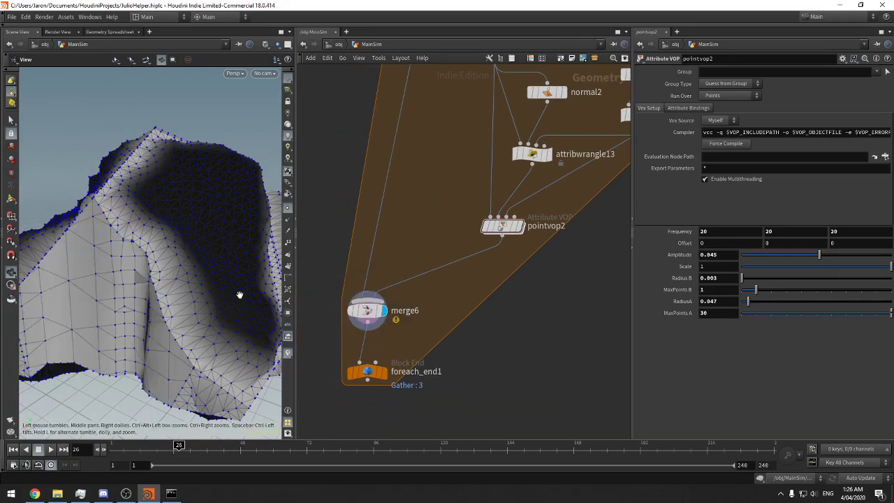
{"action": "left_click_drag", "start_coordinate": [239, 295], "coordinate": [183, 227]}
Inside pointvop2, change turbnoise1's noise type to Sparse Convolution Noise and inspect the displaced surface
{"action": "middle_click_drag", "start_coordinate": [486, 267], "coordinate": [442, 282]}
{"action": "double_click", "coordinate": [458, 241]}
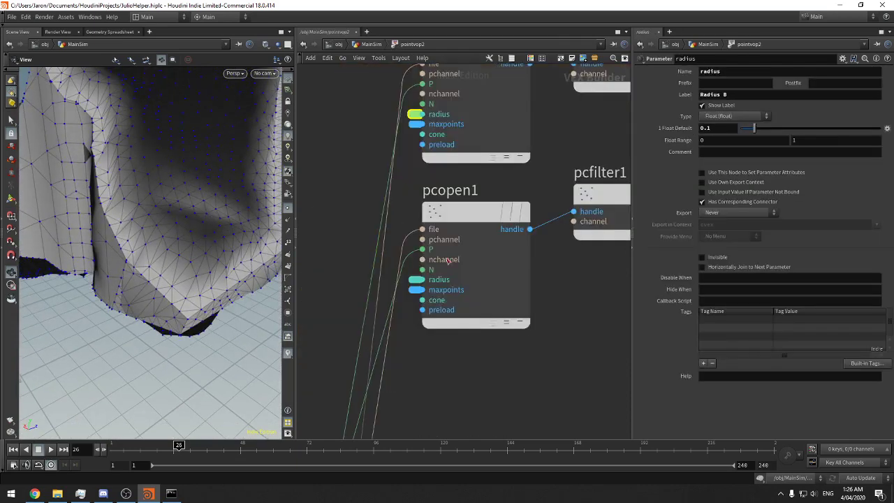
{"action": "middle_click_drag", "start_coordinate": [456, 377], "coordinate": [557, 133]}
{"action": "middle_click_drag", "start_coordinate": [522, 213], "coordinate": [415, 28]}
{"action": "left_click_drag", "start_coordinate": [552, 402], "coordinate": [483, 304]}
{"action": "left_click", "coordinate": [725, 83]}
{"action": "left_click", "coordinate": [735, 114]}
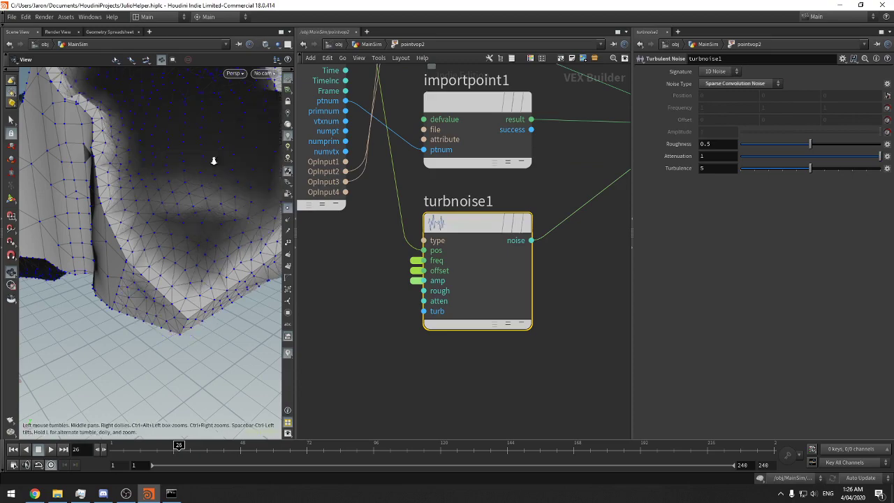
{"action": "left_click_drag", "start_coordinate": [214, 155], "coordinate": [197, 263]}
Return to the MainSim network and lower pointvop2's Scale to 0.348 while checking the displacement
{"action": "left_click", "coordinate": [370, 44]}
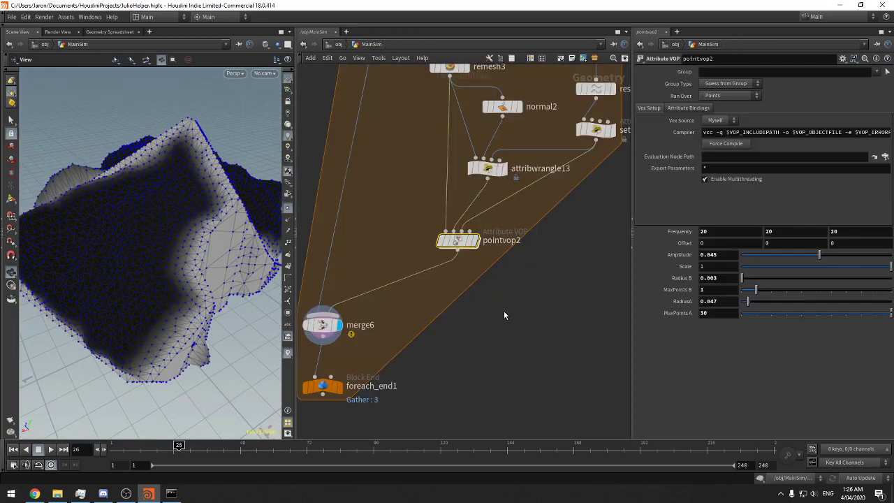
{"action": "left_click_drag", "start_coordinate": [507, 305], "coordinate": [433, 195]}
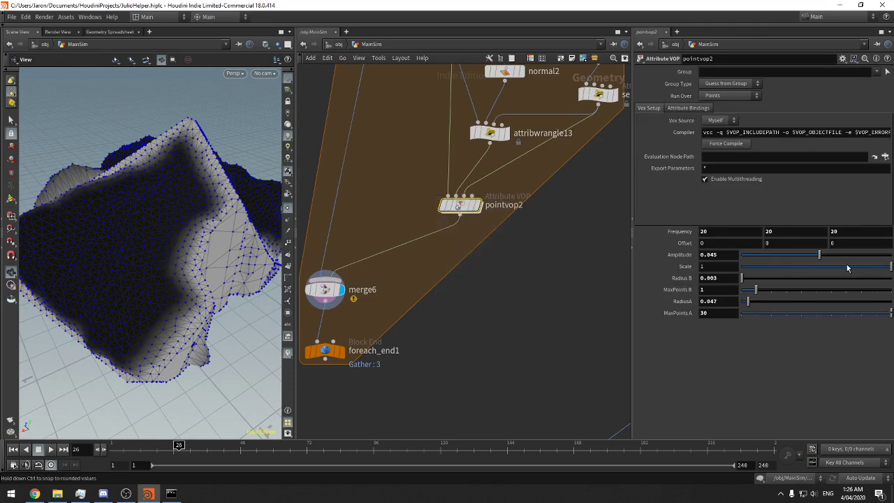
{"action": "mouse_move", "coordinate": [846, 268]}
{"action": "left_mouse_down"}
{"action": "mouse_move", "coordinate": [827, 266]}
{"action": "mouse_move", "coordinate": [847, 266]}
{"action": "left_mouse_up"}
{"action": "left_click_drag", "start_coordinate": [249, 233], "coordinate": [224, 185]}
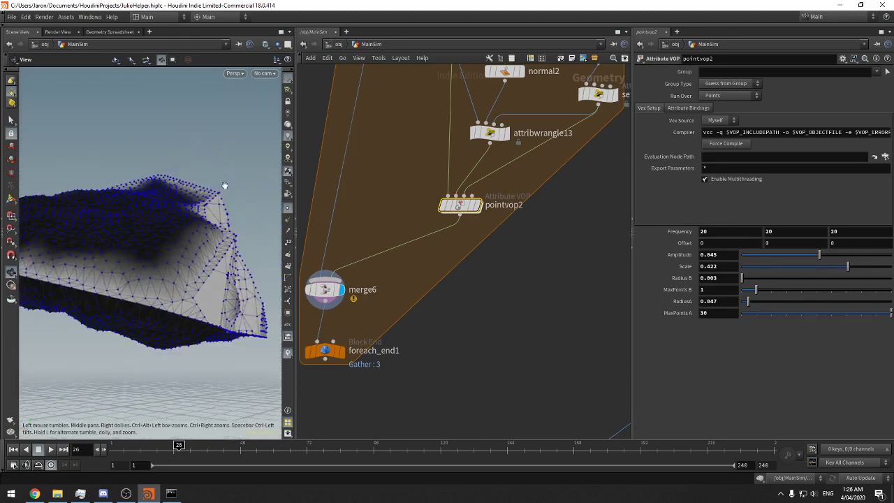
{"action": "left_click_drag", "start_coordinate": [847, 267], "coordinate": [842, 267]}
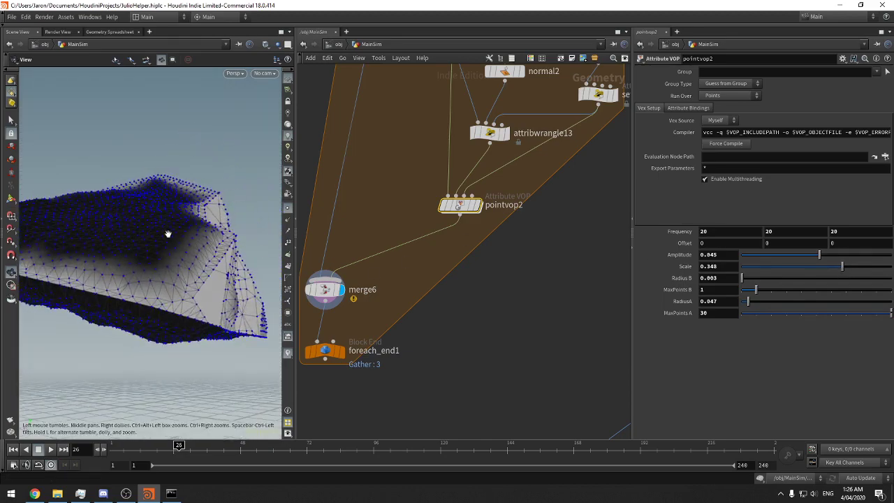
{"action": "left_click_drag", "start_coordinate": [168, 233], "coordinate": [152, 307]}
Inside pointvop2, disconnect the clamped mask from the Cd input of geometryvopoutput1
{"action": "mouse_move", "coordinate": [405, 296]}
{"action": "middle_mouse_down"}
{"action": "mouse_move", "coordinate": [435, 301]}
{"action": "mouse_move", "coordinate": [410, 302]}
{"action": "middle_mouse_up"}
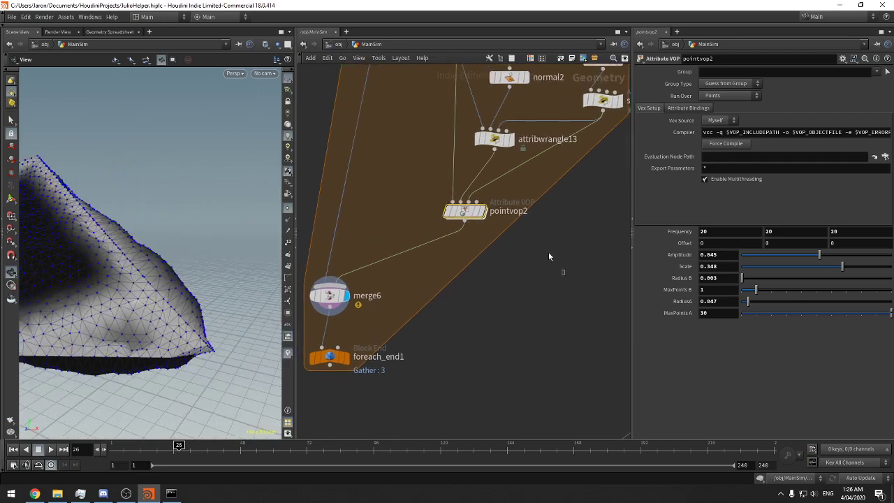
{"action": "double_click", "coordinate": [469, 215]}
{"action": "middle_click_drag", "start_coordinate": [569, 290], "coordinate": [417, 299]}
{"action": "mouse_move", "coordinate": [607, 272]}
{"action": "middle_mouse_down"}
{"action": "mouse_move", "coordinate": [485, 323]}
{"action": "mouse_move", "coordinate": [577, 331]}
{"action": "middle_mouse_up"}
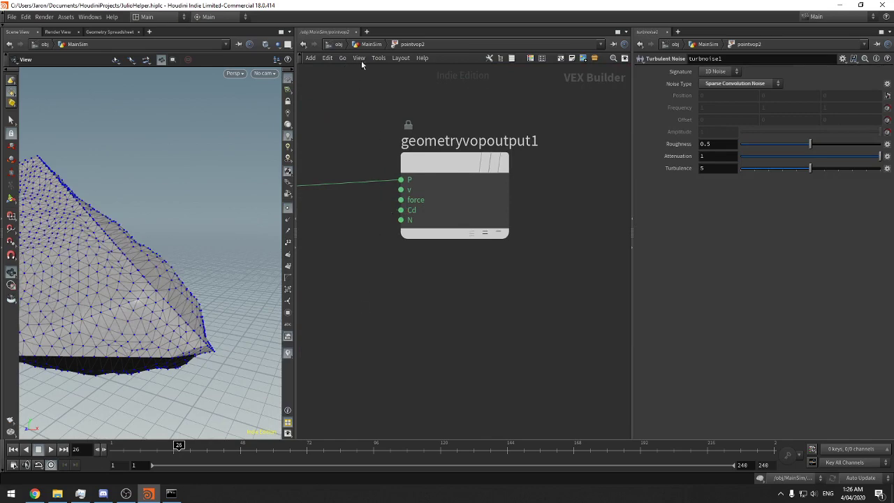
Return to the MainSim network, hide the point display and show the displaced piece smooth shaded without wireframe
{"action": "key", "text": "u"}
{"action": "left_click", "coordinate": [289, 208]}
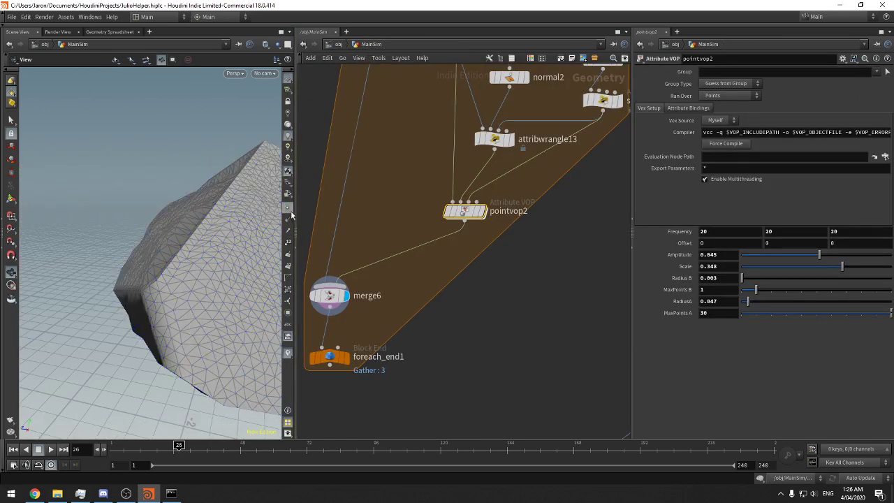
{"action": "scroll", "coordinate": [194, 230], "scroll_direction": "down", "scroll_amount": 4}
{"action": "mouse_move", "coordinate": [195, 210]}
{"action": "left_mouse_down"}
{"action": "mouse_move", "coordinate": [246, 183]}
{"action": "mouse_move", "coordinate": [167, 172]}
{"action": "mouse_move", "coordinate": [194, 187]}
{"action": "left_mouse_up"}
{"action": "left_click", "coordinate": [265, 45]}
{"action": "left_click", "coordinate": [280, 111]}
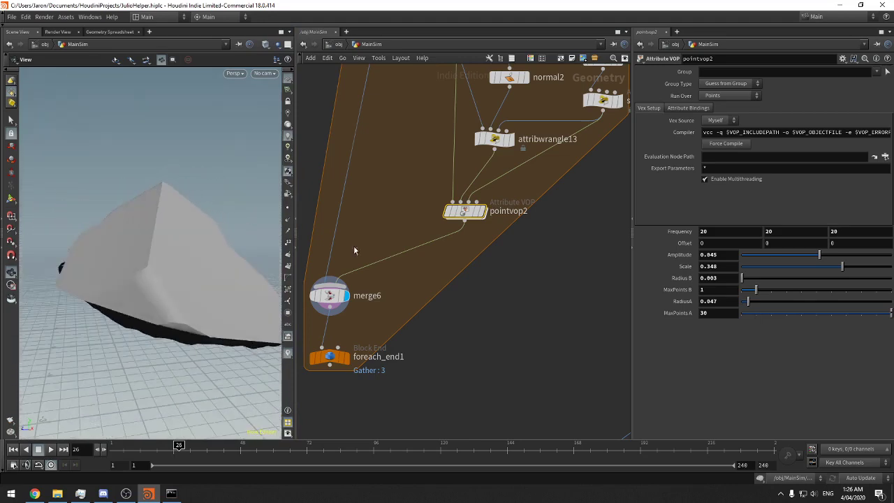
Try a Normal node between merge6 and foreach_end1 and display its result
{"action": "middle_click_drag", "start_coordinate": [398, 280], "coordinate": [425, 243]}
{"action": "left_click", "coordinate": [509, 258]}
{"action": "key", "text": "Tab"}
{"action": "type", "text": "nb"}
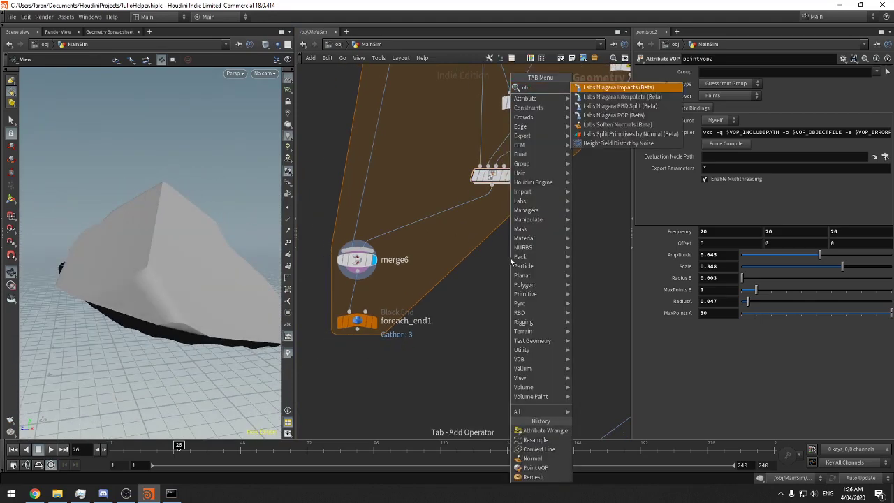
{"action": "key", "text": "BackSpace"}
{"action": "key", "text": "BackSpace"}
{"action": "type", "text": "nor"}
{"action": "key", "text": "Return"}
{"action": "left_click", "coordinate": [509, 261]}
{"action": "left_click_drag", "start_coordinate": [510, 261], "coordinate": [372, 307]}
{"action": "left_click", "coordinate": [375, 303]}
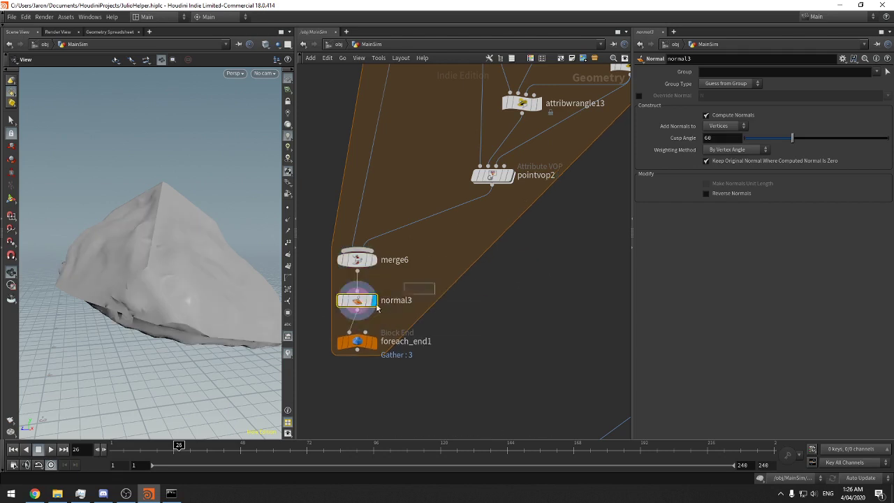
Try a lower Cusp Angle on the new Normal node, inspect the shading, and delete the node
{"action": "left_click_drag", "start_coordinate": [175, 294], "coordinate": [202, 241]}
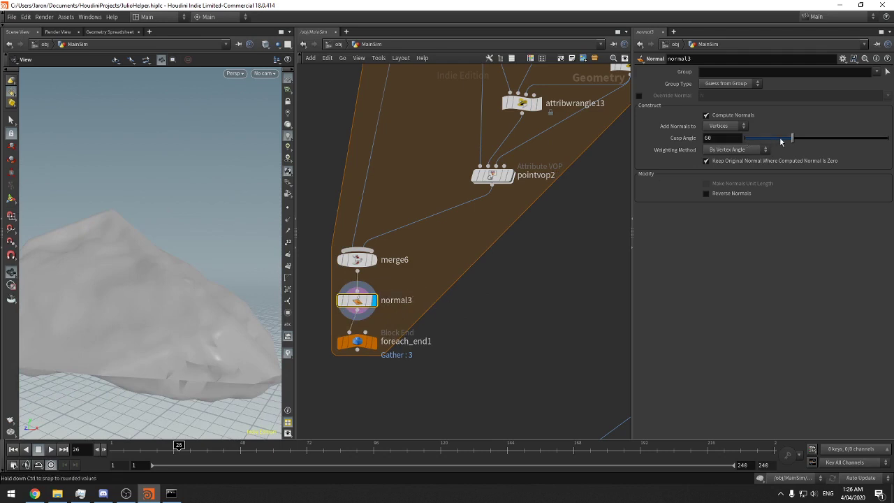
{"action": "mouse_move", "coordinate": [785, 140]}
{"action": "left_mouse_down"}
{"action": "mouse_move", "coordinate": [747, 139]}
{"action": "mouse_move", "coordinate": [770, 149]}
{"action": "mouse_move", "coordinate": [740, 148]}
{"action": "left_mouse_up"}
{"action": "left_click_drag", "start_coordinate": [213, 269], "coordinate": [307, 301]}
{"action": "key", "text": "Delete"}
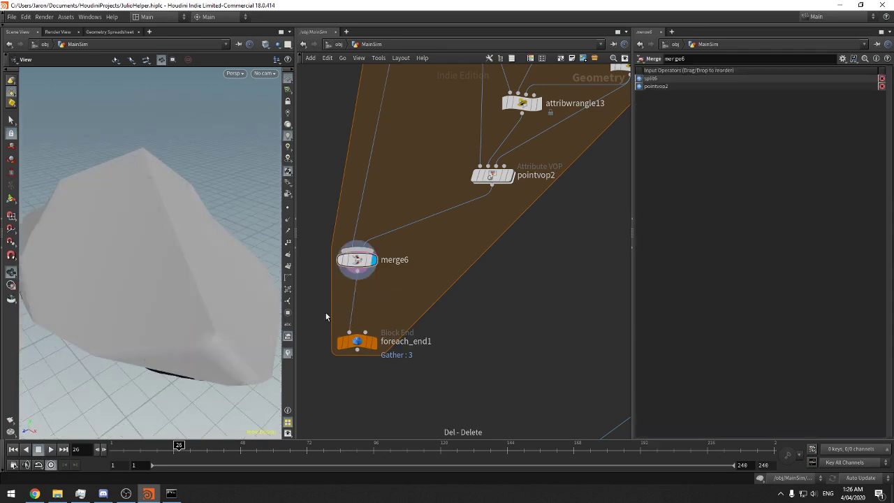
Switch the viewport to smooth shading with wireframe overlay and widen the view of the merged piece
{"action": "key", "text": "w"}
{"action": "left_click_drag", "start_coordinate": [207, 174], "coordinate": [221, 119]}
{"action": "key", "text": "w"}
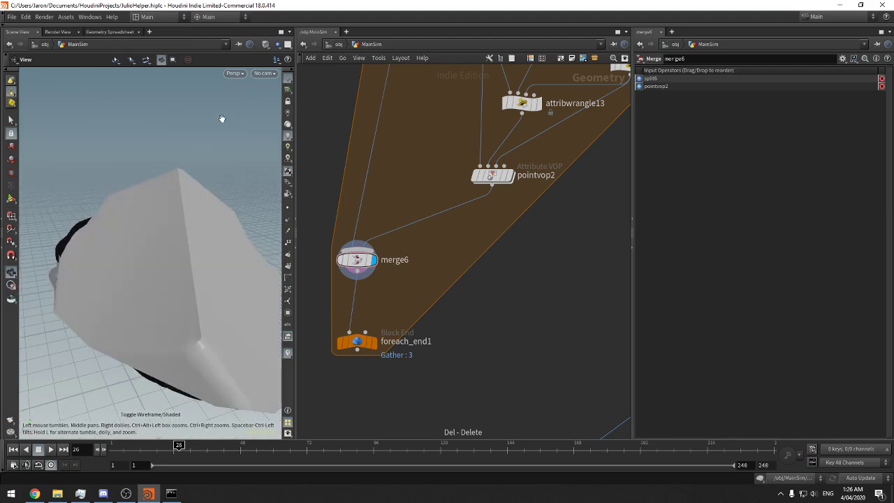
{"action": "left_click", "coordinate": [278, 45]}
{"action": "left_click", "coordinate": [286, 141]}
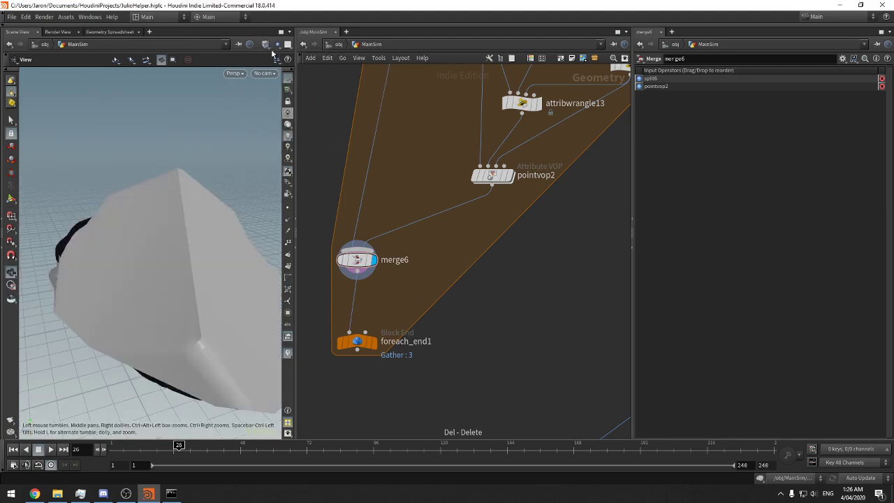
{"action": "left_click", "coordinate": [277, 45]}
{"action": "left_click", "coordinate": [293, 129]}
{"action": "left_click_drag", "start_coordinate": [295, 143], "coordinate": [398, 147]}
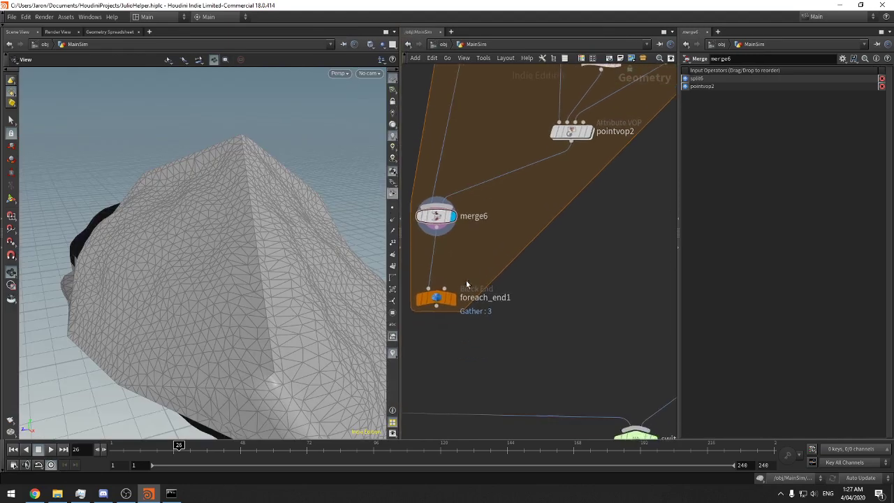
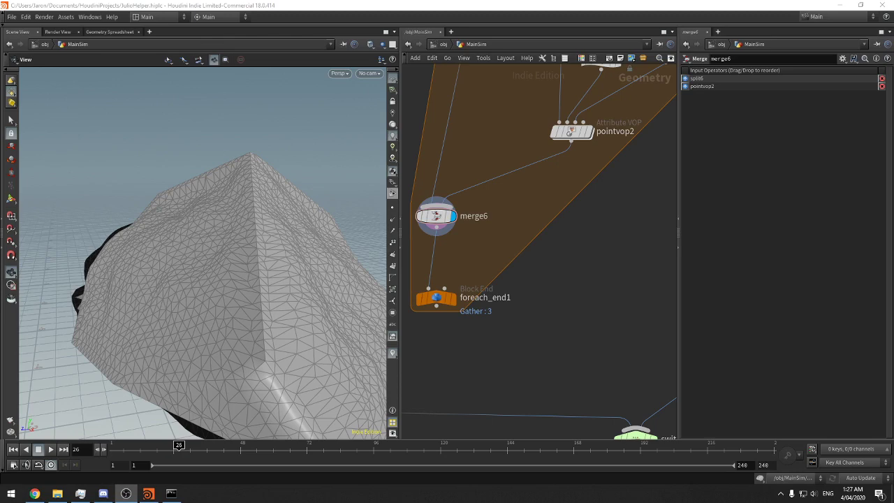
Look over the earlier compiled loop for comparison and move foreach_end1 closer beneath merge6
{"action": "middle_click_drag", "start_coordinate": [529, 264], "coordinate": [550, 242]}
{"action": "left_click_drag", "start_coordinate": [554, 240], "coordinate": [433, 323]}
{"action": "scroll", "coordinate": [552, 298], "scroll_direction": "down", "scroll_amount": 5}
{"action": "middle_click_drag", "start_coordinate": [415, 297], "coordinate": [520, 284]}
{"action": "left_click_drag", "start_coordinate": [515, 280], "coordinate": [455, 295]}
{"action": "middle_click_drag", "start_coordinate": [518, 287], "coordinate": [417, 336]}
{"action": "middle_click_drag", "start_coordinate": [573, 320], "coordinate": [563, 321]}
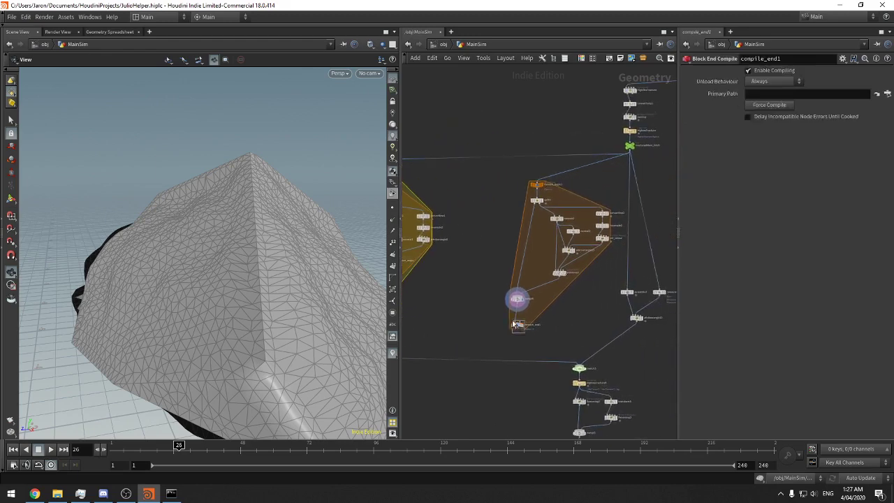
{"action": "left_click_drag", "start_coordinate": [517, 325], "coordinate": [516, 310]}
Examine the settings of pointvop1 and the name-restoring code in attribwrangle9 in the earlier compiled loop
{"action": "middle_click_drag", "start_coordinate": [448, 300], "coordinate": [546, 278]}
{"action": "scroll", "coordinate": [519, 293], "scroll_direction": "up", "scroll_amount": 3}
{"action": "left_click", "coordinate": [468, 248]}
{"action": "middle_click_drag", "start_coordinate": [481, 279], "coordinate": [498, 272]}
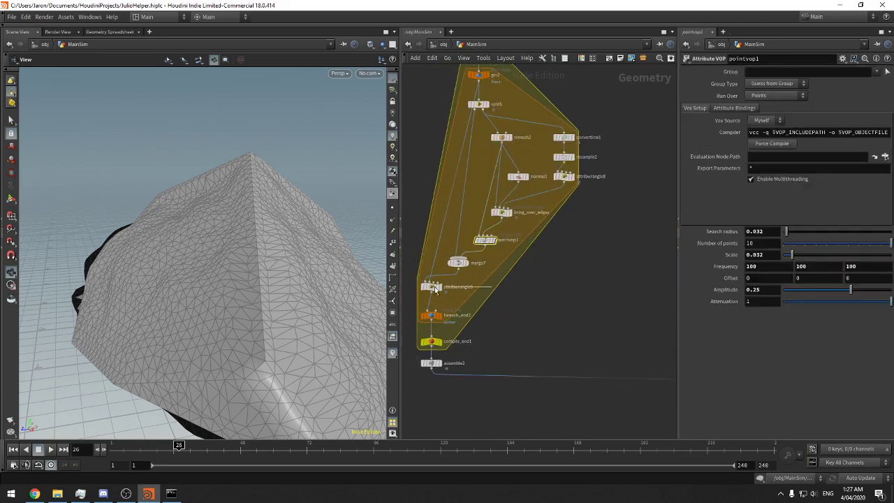
{"action": "left_click", "coordinate": [434, 288]}
{"action": "middle_click_drag", "start_coordinate": [568, 288], "coordinate": [418, 289]}
{"action": "middle_click_drag", "start_coordinate": [534, 286], "coordinate": [392, 306]}
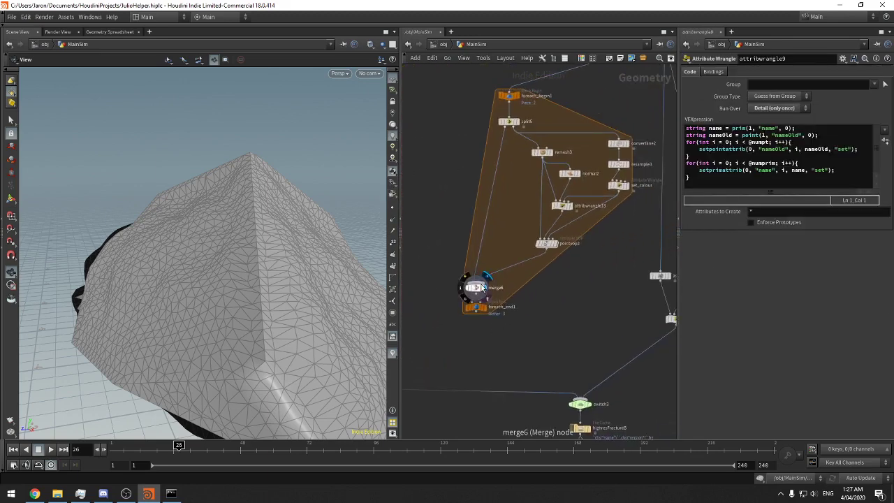
Display foreach_end1 with Single Pass off and Max Iterations enabled at 50, frame the whole model and save the scene
{"action": "left_click_drag", "start_coordinate": [476, 288], "coordinate": [500, 269]}
{"action": "left_click", "coordinate": [476, 308]}
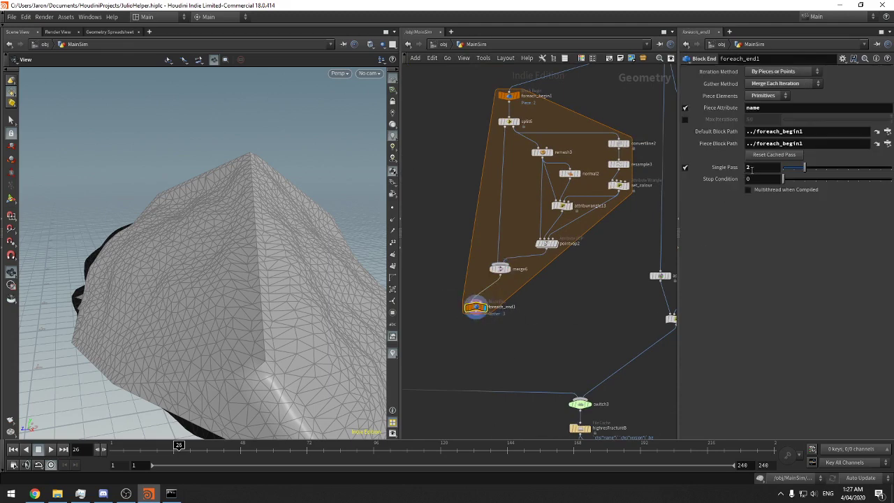
{"action": "left_click", "coordinate": [684, 168]}
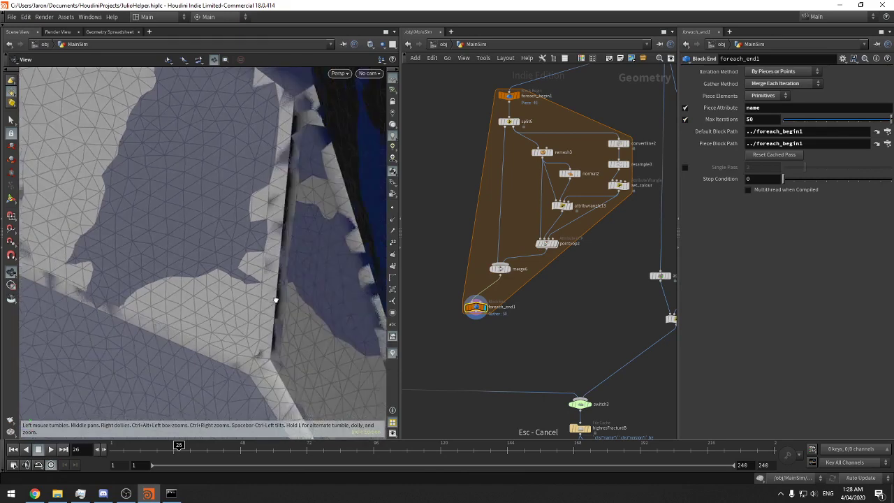
{"action": "key", "text": "f"}
{"action": "left_click_drag", "start_coordinate": [255, 295], "coordinate": [227, 227]}
{"action": "key", "text": "ctrl+s"}
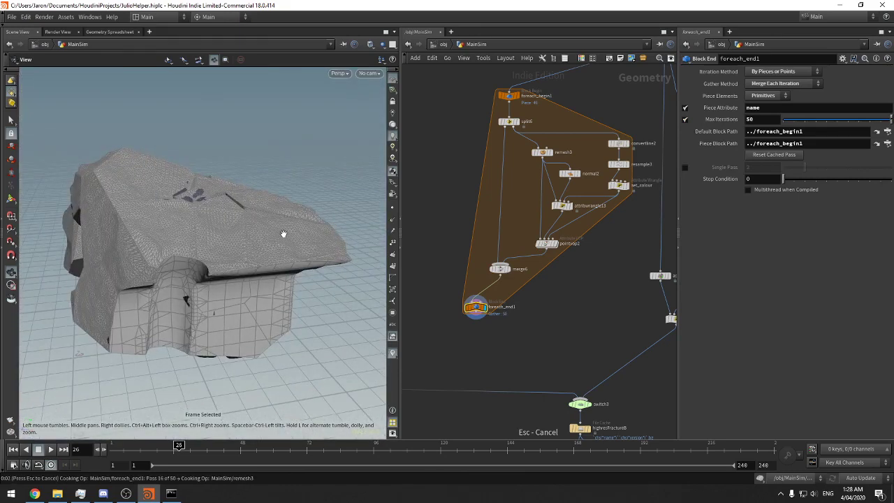
Enable Multithread when Compiled on foreach_end1 and add a Compiled Block to the network
{"action": "middle_click_drag", "start_coordinate": [586, 333], "coordinate": [569, 382]}
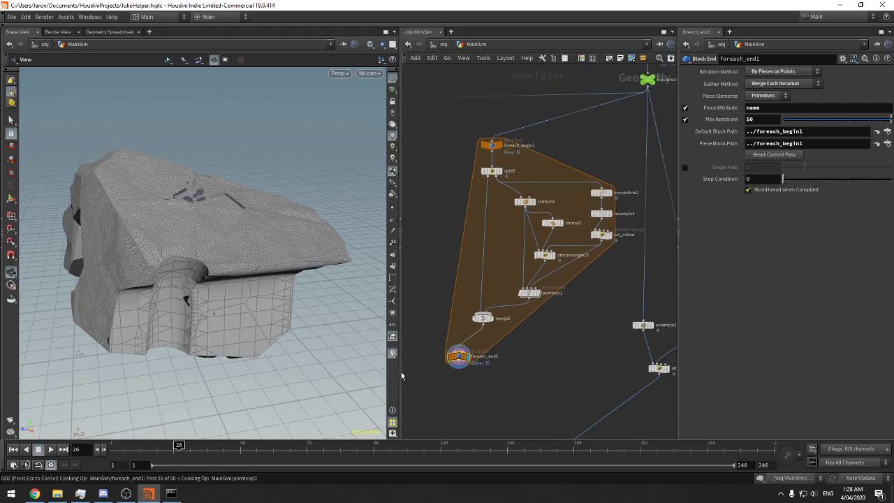
{"action": "left_click_drag", "start_coordinate": [401, 377], "coordinate": [355, 376]}
{"action": "key", "text": "Tab"}
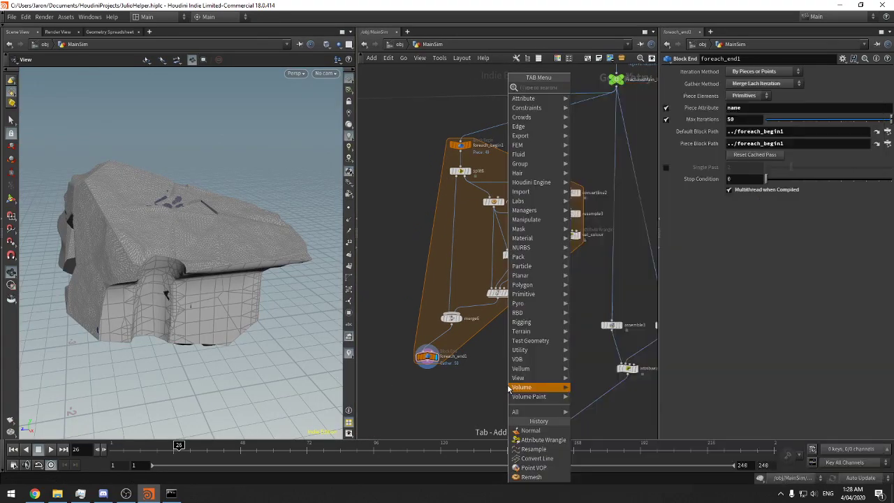
{"action": "type", "text": "comp"}
{"action": "key", "text": "Return"}
{"action": "key", "text": "Return"}
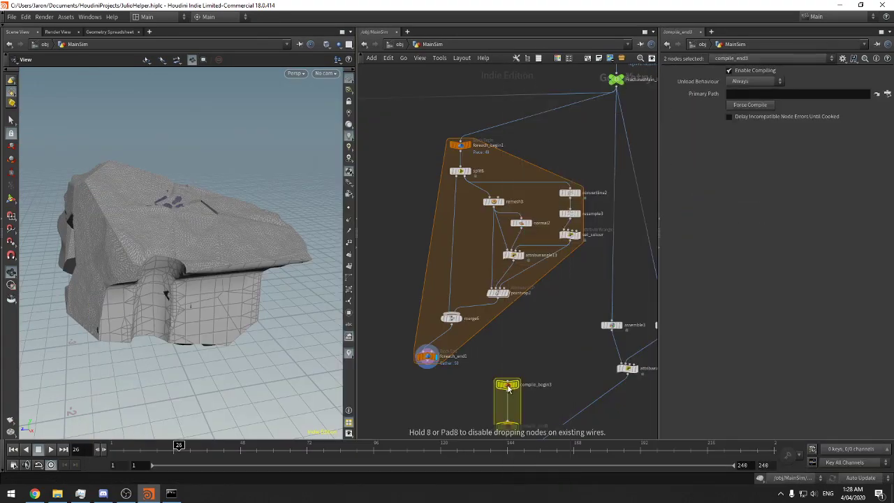
{"action": "left_click", "coordinate": [509, 389]}
Wrap the loop in the compiled block, with compile_begin3 feeding foreach_begin1 and a displayed compile_end3 after foreach_end1
{"action": "left_click_drag", "start_coordinate": [508, 388], "coordinate": [514, 127]}
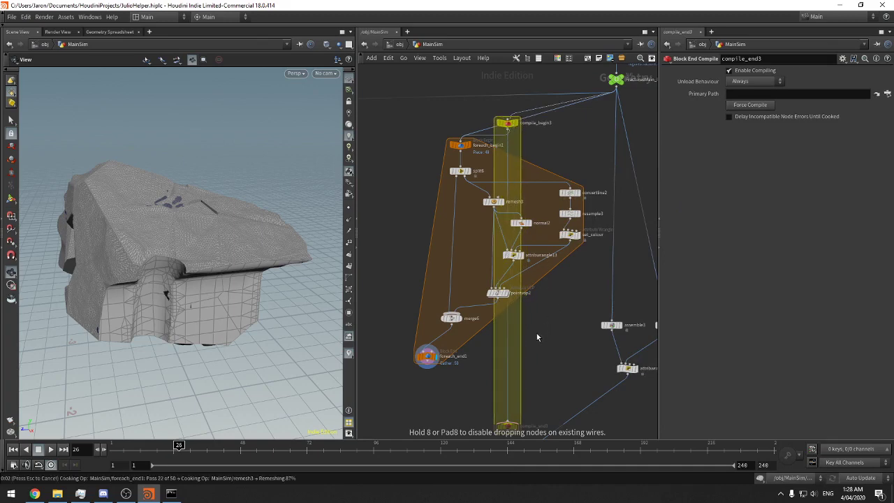
{"action": "middle_click_drag", "start_coordinate": [535, 375], "coordinate": [538, 305]}
{"action": "left_click", "coordinate": [510, 351]}
{"action": "mouse_move", "coordinate": [429, 304]}
{"action": "left_mouse_down"}
{"action": "mouse_move", "coordinate": [509, 351]}
{"action": "mouse_move", "coordinate": [429, 307]}
{"action": "left_mouse_up"}
{"action": "middle_click_drag", "start_coordinate": [474, 299], "coordinate": [474, 397]}
{"action": "left_click_drag", "start_coordinate": [509, 150], "coordinate": [461, 156]}
{"action": "middle_click_drag", "start_coordinate": [553, 195], "coordinate": [573, 146]}
{"action": "middle_click_drag", "start_coordinate": [515, 363], "coordinate": [527, 308]}
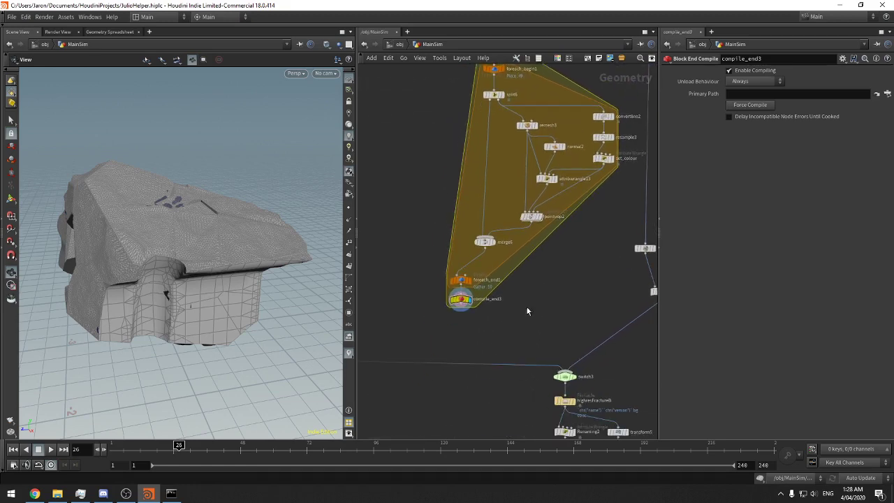
Space out foreach_end1 and compile_end3 beneath merge6
{"action": "left_click_drag", "start_coordinate": [459, 279], "coordinate": [484, 261]}
{"action": "mouse_move", "coordinate": [471, 302]}
{"action": "left_mouse_down"}
{"action": "mouse_move", "coordinate": [494, 297]}
{"action": "mouse_move", "coordinate": [467, 314]}
{"action": "left_mouse_up"}
{"action": "left_click_drag", "start_coordinate": [486, 267], "coordinate": [461, 294]}
{"action": "middle_click_drag", "start_coordinate": [513, 283], "coordinate": [521, 317]}
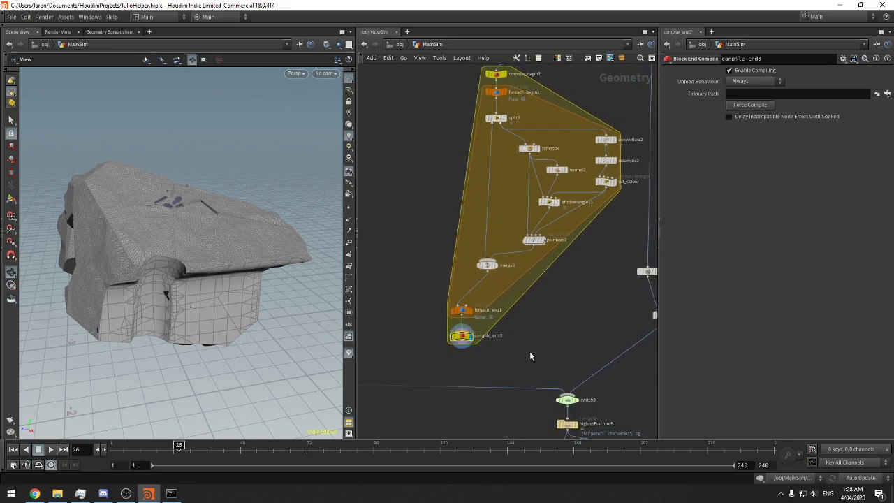
Examine compile_end3's point and primitive attributes in a widened Geometry Spreadsheet, checking name and nameOld
{"action": "left_click", "coordinate": [105, 32]}
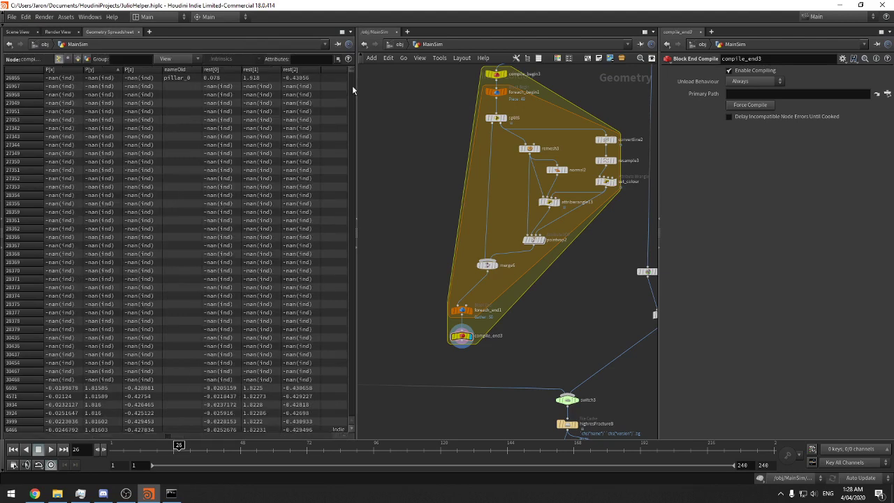
{"action": "left_click_drag", "start_coordinate": [354, 85], "coordinate": [473, 89]}
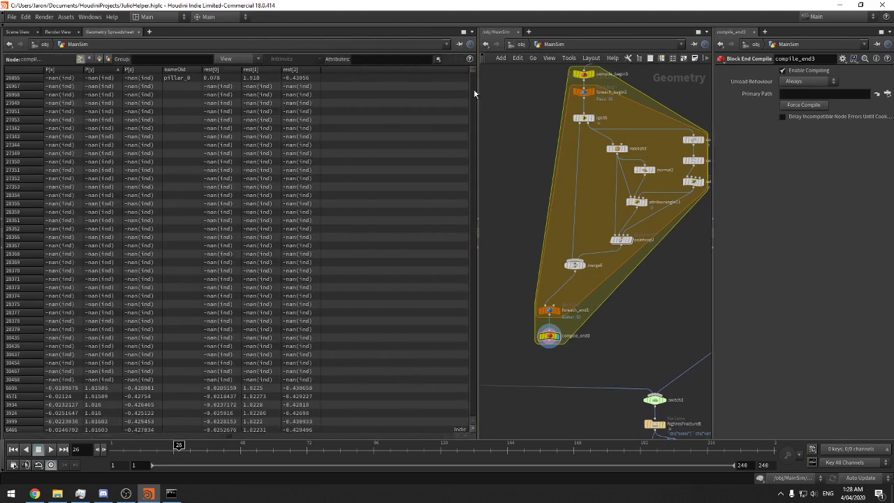
{"action": "left_click", "coordinate": [100, 59]}
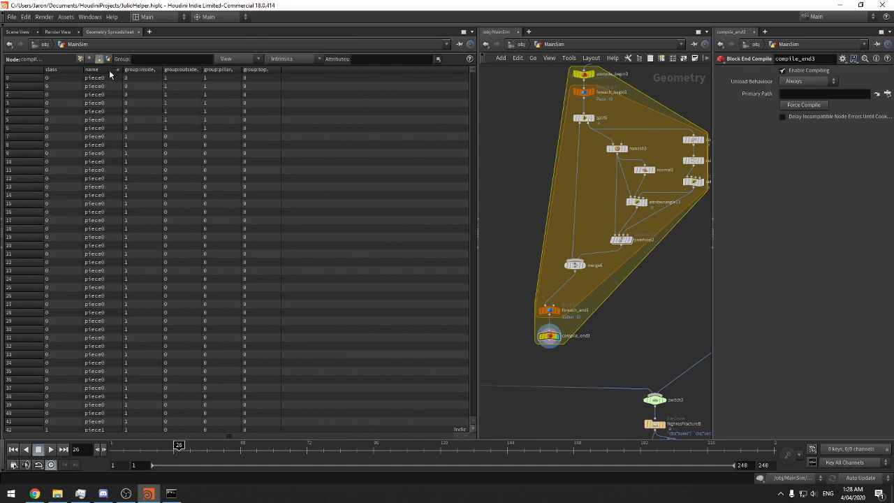
{"action": "left_click", "coordinate": [81, 60]}
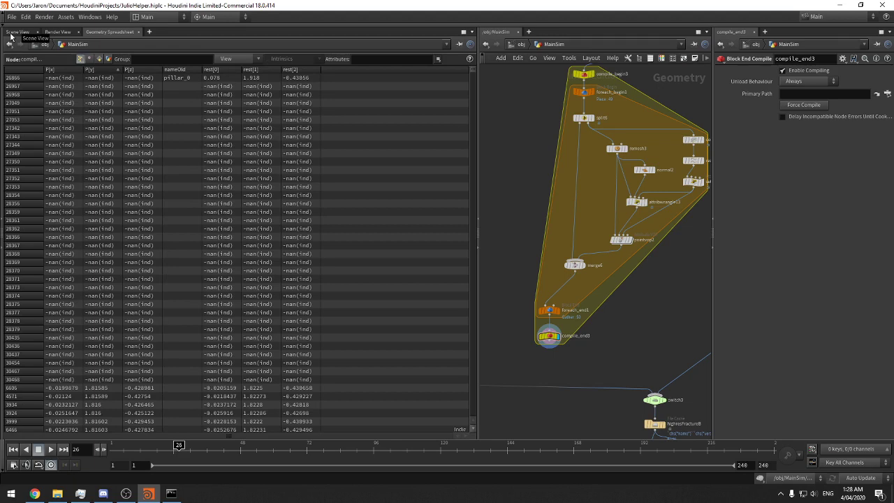
Compare the nameOld point values of attribwrangle9 in the earlier loop with those of compile_end3
{"action": "scroll", "coordinate": [578, 199], "scroll_direction": "down", "scroll_amount": 5}
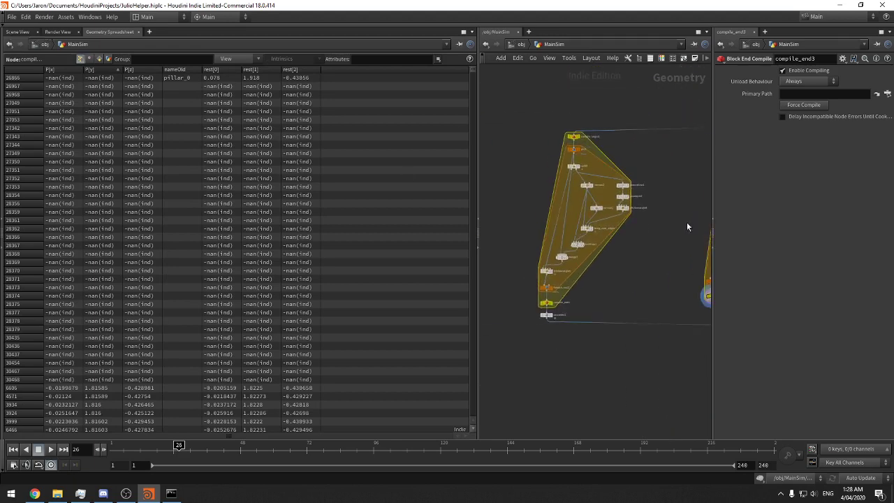
{"action": "scroll", "coordinate": [605, 260], "scroll_direction": "up", "scroll_amount": 3}
{"action": "left_click_drag", "start_coordinate": [612, 269], "coordinate": [498, 280]}
{"action": "middle_click_drag", "start_coordinate": [706, 254], "coordinate": [426, 258]}
{"action": "middle_click_drag", "start_coordinate": [550, 265], "coordinate": [602, 262]}
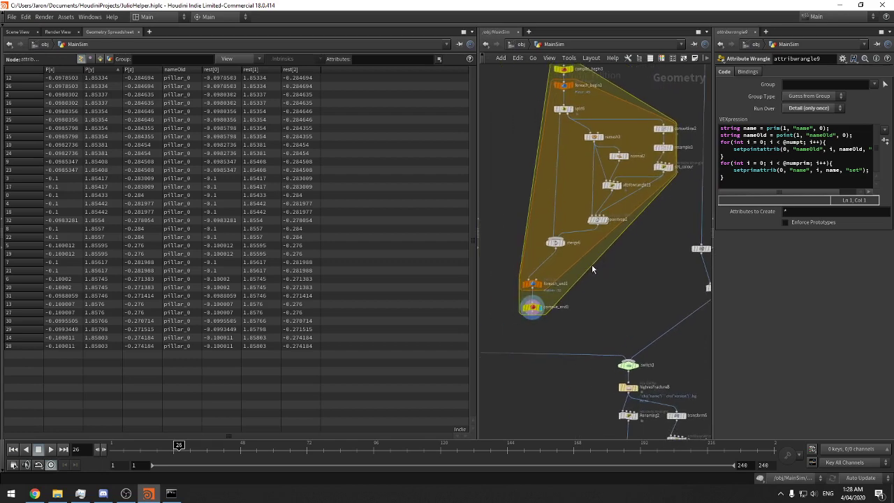
{"action": "left_click_drag", "start_coordinate": [579, 295], "coordinate": [504, 333]}
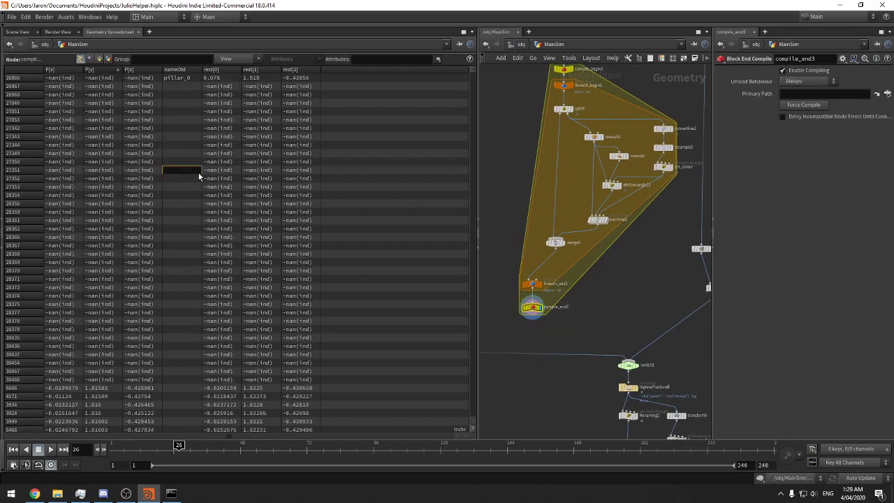
Return to the Scene View and insert an Attribute Wrangle between merge6 and foreach_end1
{"action": "left_click", "coordinate": [18, 31]}
{"action": "middle_click_drag", "start_coordinate": [553, 263], "coordinate": [588, 271]}
{"action": "scroll", "coordinate": [629, 274], "scroll_direction": "up", "scroll_amount": 2}
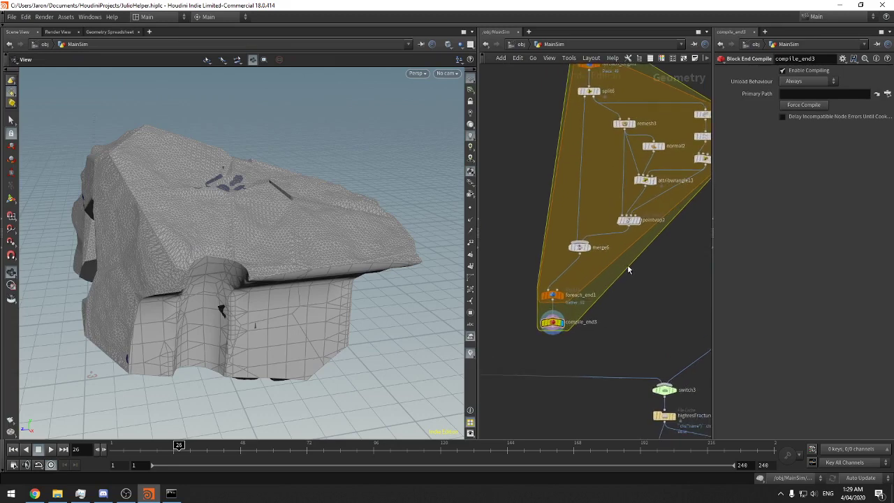
{"action": "key", "text": "Tab"}
{"action": "type", "text": "atw"}
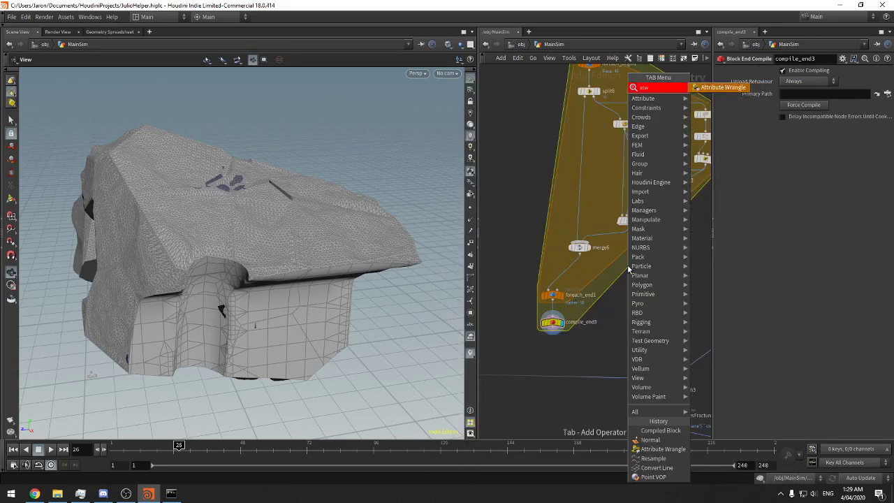
{"action": "key", "text": "Return"}
{"action": "left_click", "coordinate": [629, 268]}
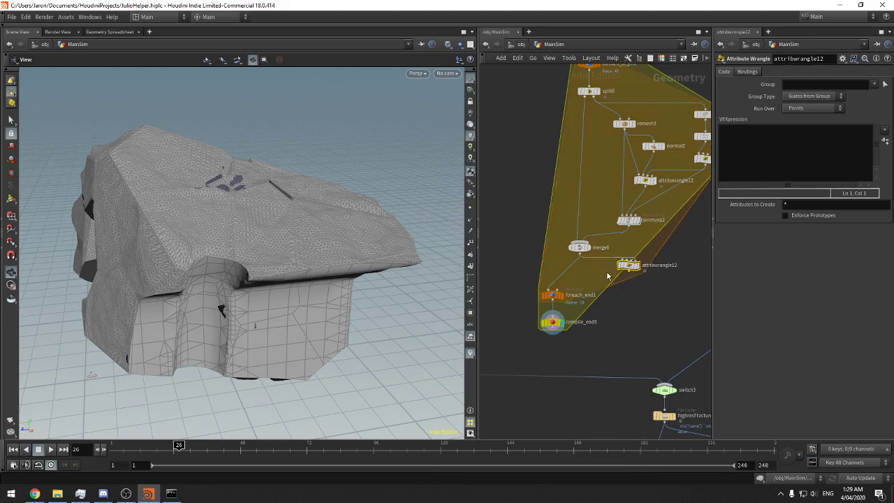
{"action": "left_click_drag", "start_coordinate": [634, 274], "coordinate": [569, 280]}
{"action": "scroll", "coordinate": [559, 272], "scroll_direction": "up", "scroll_amount": 5}
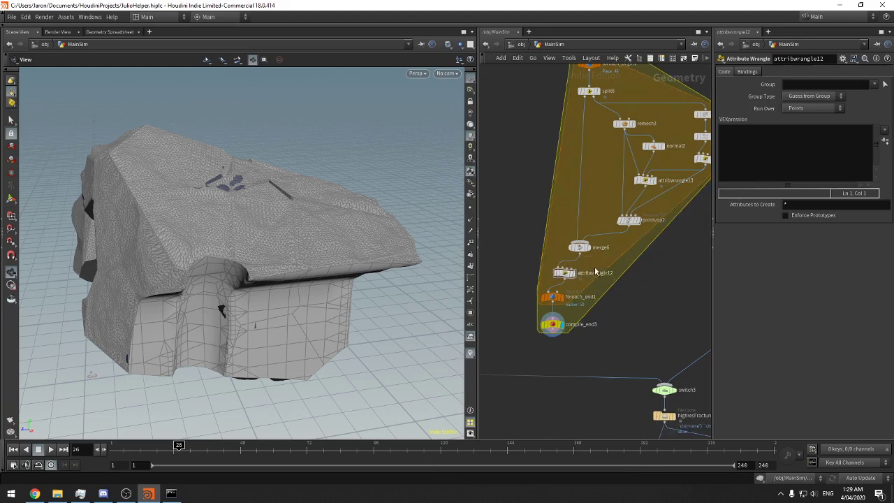
Wire foreach_begin1 into the second input of attribwrangle12
{"action": "left_click", "coordinate": [540, 277]}
{"action": "scroll", "coordinate": [540, 277], "scroll_direction": "down", "scroll_amount": 6}
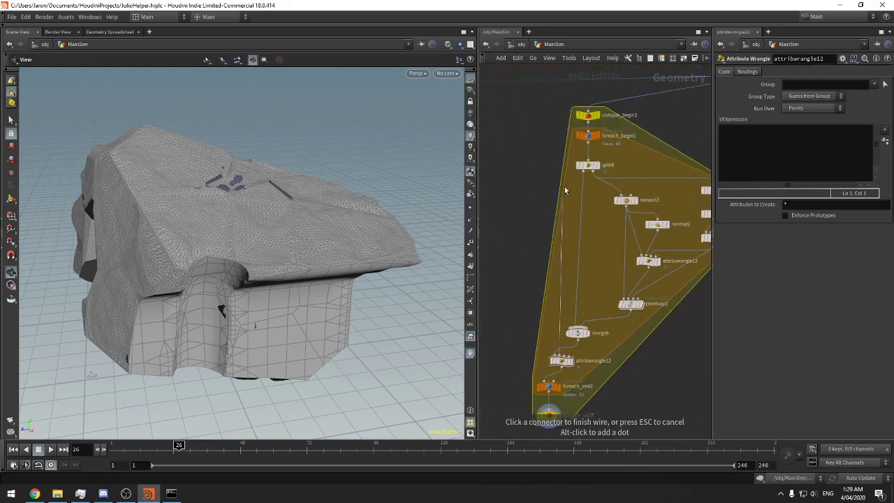
{"action": "left_click", "coordinate": [580, 139]}
{"action": "middle_click_drag", "start_coordinate": [571, 262], "coordinate": [577, 252]}
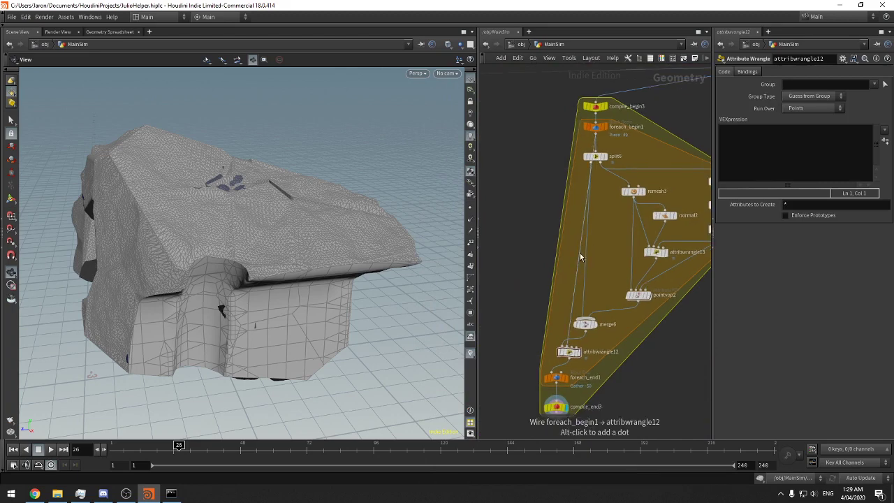
Route the wire from foreach_begin1 around the loop with a dot, and set attribwrangle12 to run over Detail (only once)
{"action": "left_click", "coordinate": [541, 271], "text": "alt"}
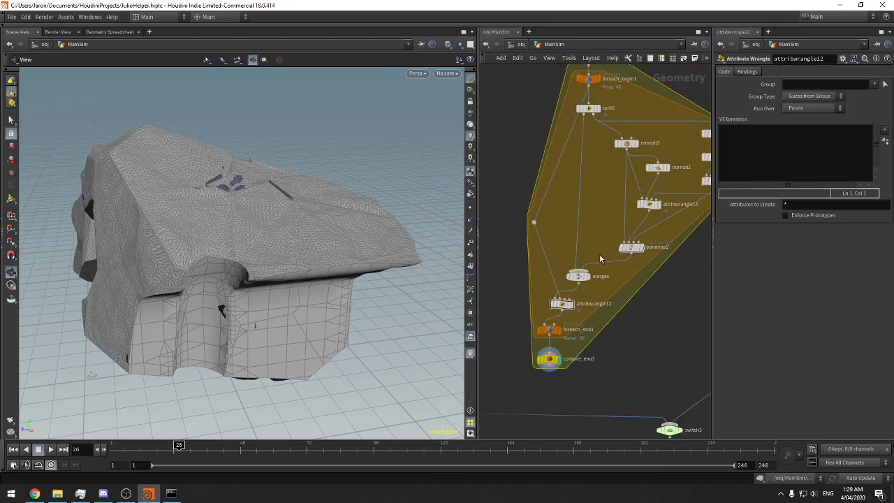
{"action": "left_click", "coordinate": [803, 108]}
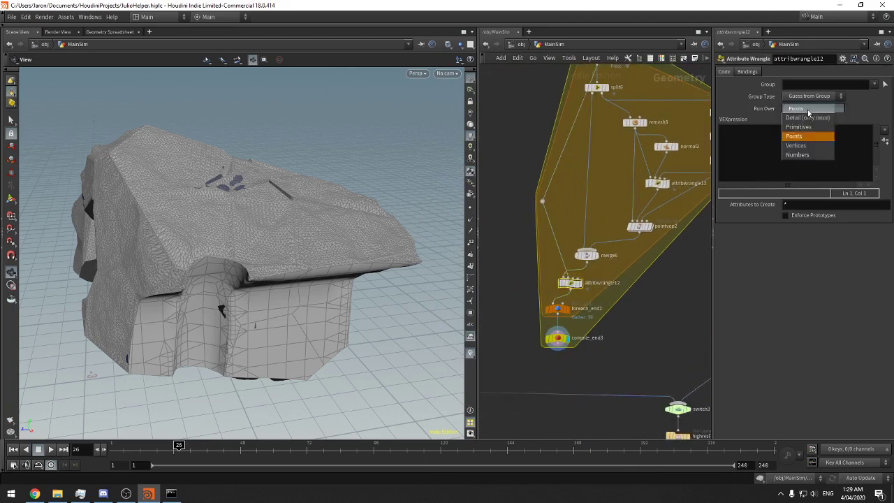
{"action": "left_click", "coordinate": [804, 117]}
{"action": "left_click_drag", "start_coordinate": [713, 150], "coordinate": [675, 152]}
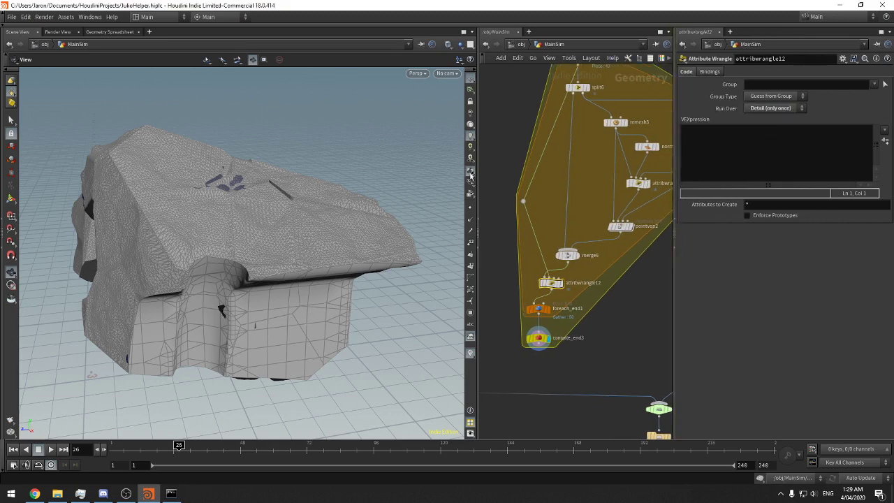
{"action": "left_click_drag", "start_coordinate": [478, 173], "coordinate": [291, 188]}
Review the VEX code of attribwrangle9 in the earlier loop and return to attribwrangle12
{"action": "mouse_move", "coordinate": [440, 322]}
{"action": "middle_mouse_down"}
{"action": "mouse_move", "coordinate": [587, 310]}
{"action": "mouse_move", "coordinate": [574, 328]}
{"action": "middle_mouse_up"}
{"action": "left_click", "coordinate": [349, 293]}
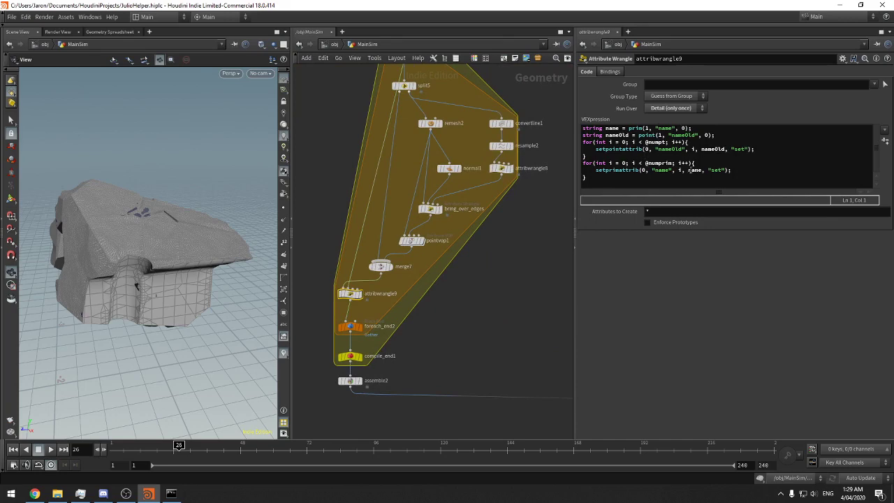
{"action": "middle_click_drag", "start_coordinate": [511, 287], "coordinate": [316, 280]}
{"action": "middle_click_drag", "start_coordinate": [399, 283], "coordinate": [332, 289]}
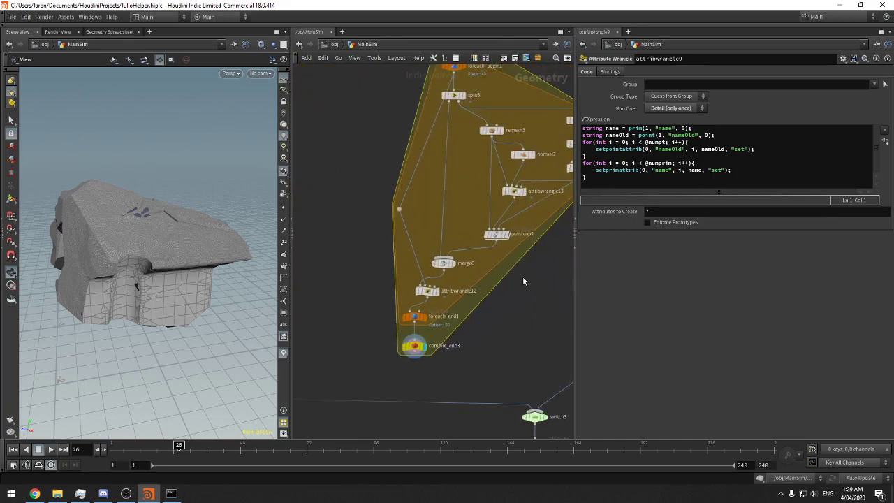
{"action": "left_click", "coordinate": [461, 296]}
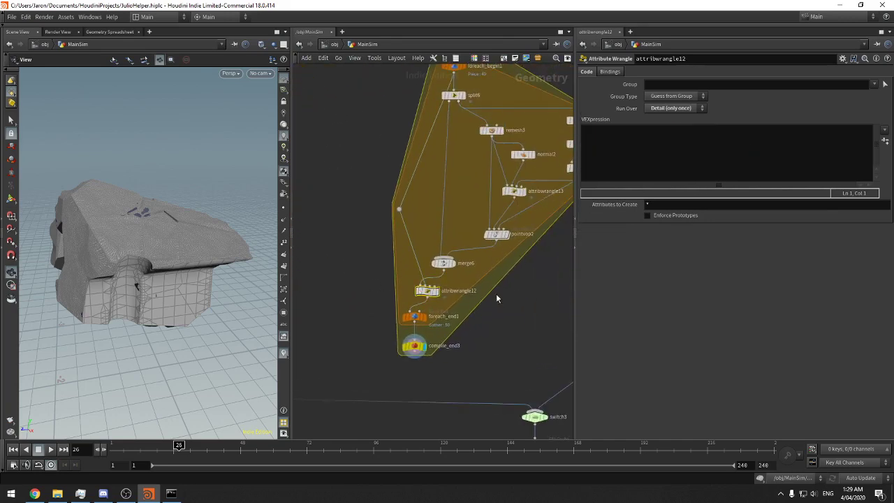
{"action": "left_click_drag", "start_coordinate": [574, 264], "coordinate": [555, 265]}
{"action": "left_click", "coordinate": [588, 159]}
{"action": "middle_click_drag", "start_coordinate": [475, 334], "coordinate": [471, 333]}
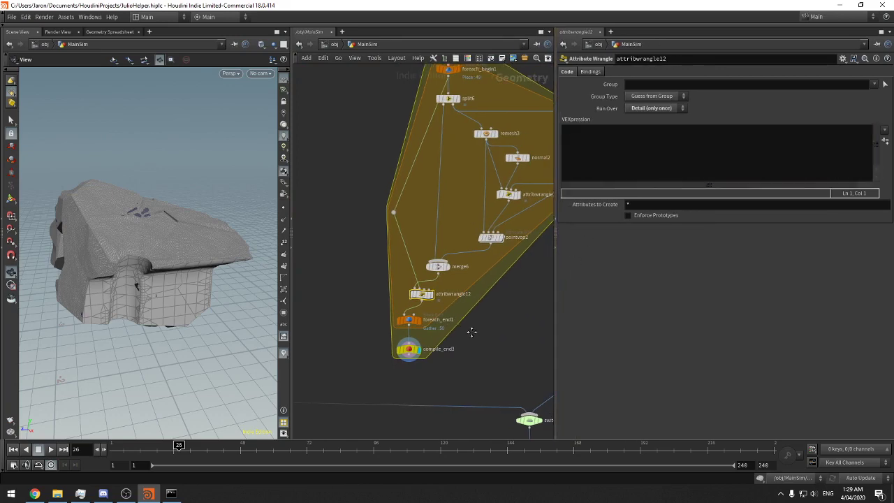
{"action": "scroll", "coordinate": [471, 325], "scroll_direction": "up", "scroll_amount": 1}
{"action": "left_click", "coordinate": [633, 144]}
{"action": "middle_click_drag", "start_coordinate": [435, 210], "coordinate": [451, 295]}
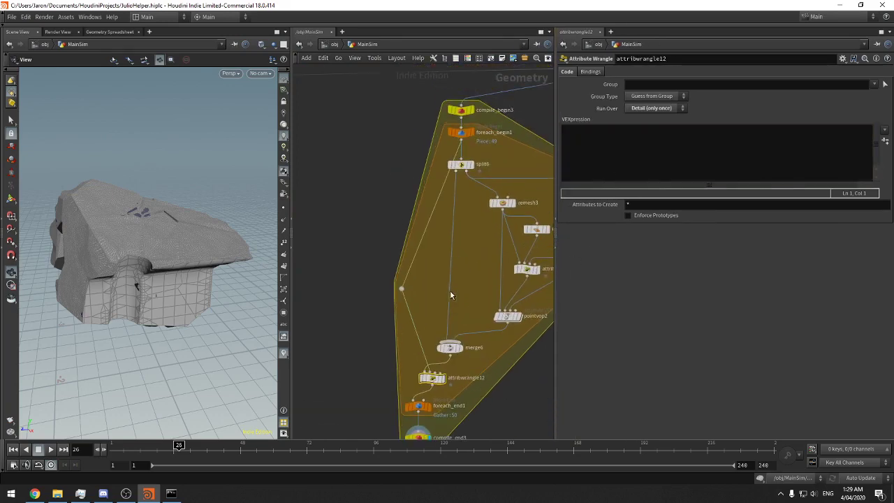
{"action": "left_click_drag", "start_coordinate": [160, 275], "coordinate": [172, 268]}
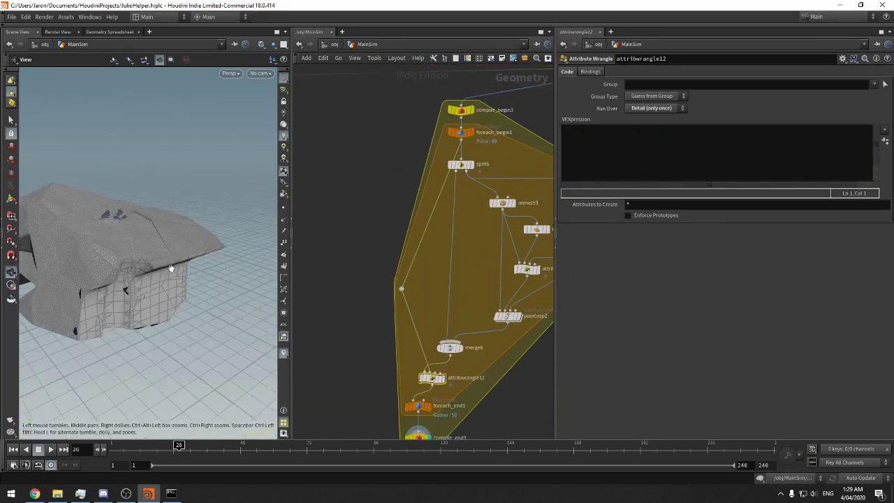
Inspect the nameOld point values of compile_end3 and attribwrangle12 in a widened Geometry Spreadsheet
{"action": "middle_click_drag", "start_coordinate": [443, 358], "coordinate": [446, 320]}
{"action": "left_click", "coordinate": [421, 399]}
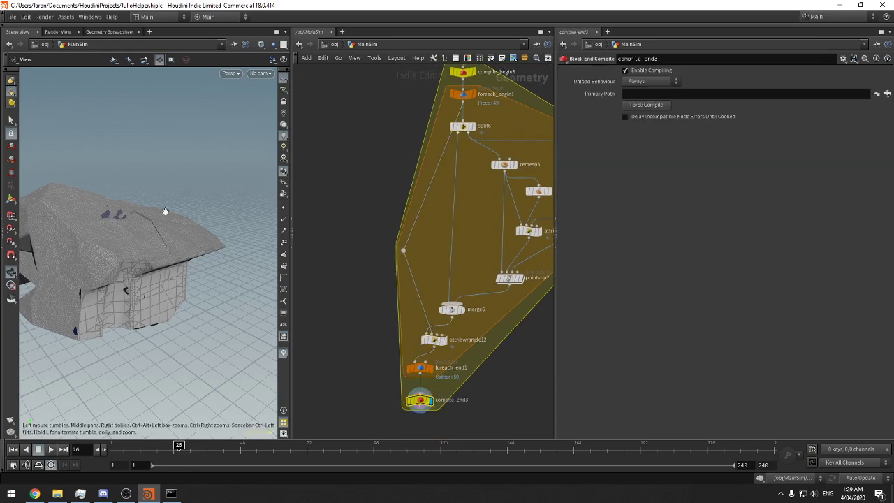
{"action": "left_click", "coordinate": [111, 32]}
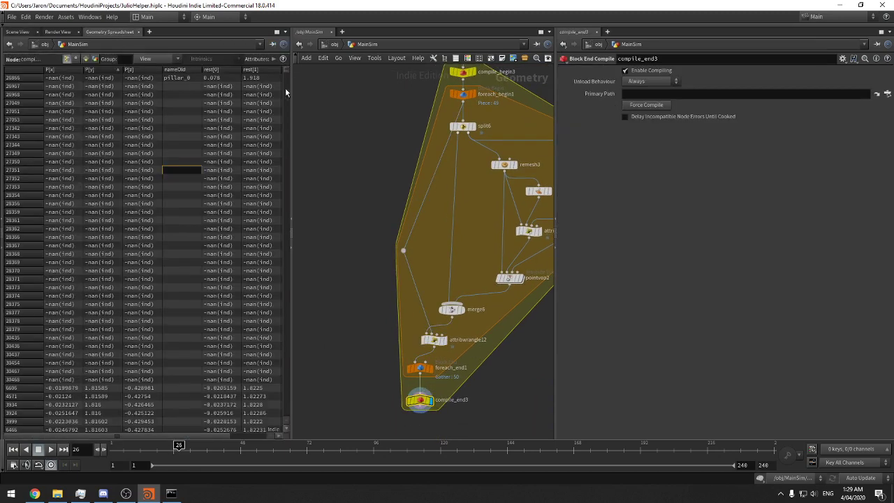
{"action": "left_click_drag", "start_coordinate": [291, 224], "coordinate": [338, 230]}
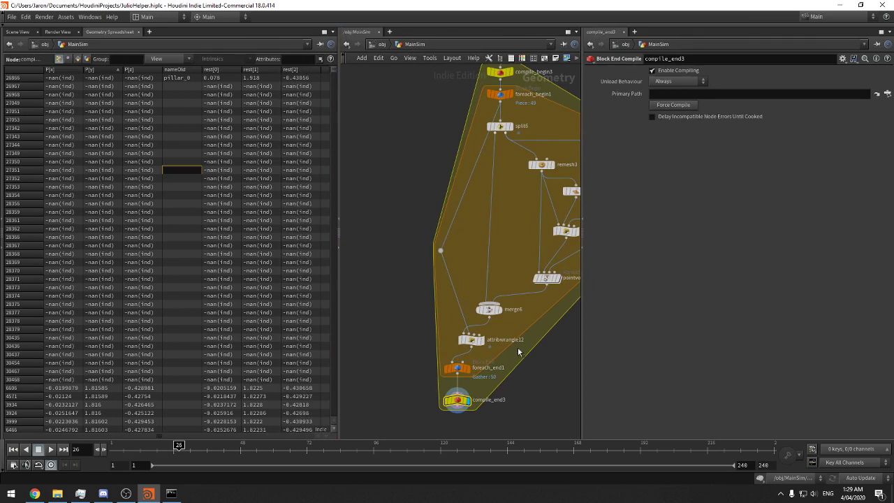
{"action": "left_click", "coordinate": [471, 340]}
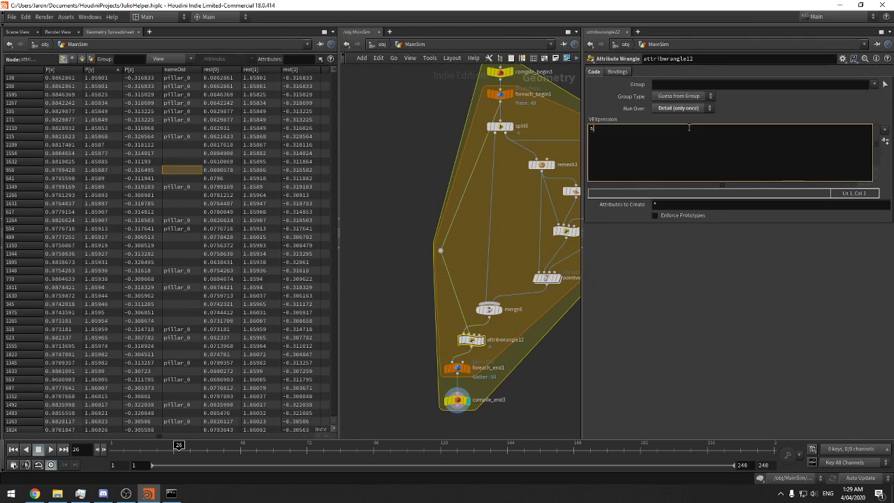
Declare a string inName in attribwrangle12's VEX code as point(1, "name", 0);
{"action": "type", "text": "string "}
{"action": "type", "text": "name ="}
{"action": "key", "text": "BackSpace"}
{"action": "key", "text": "BackSpace"}
{"action": "key", "text": "BackSpace"}
{"action": "key", "text": "BackSpace"}
{"action": "key", "text": "BackSpace"}
{"action": "key", "text": "BackSpace"}
{"action": "type", "text": "inName = point(1, \"name\")"}
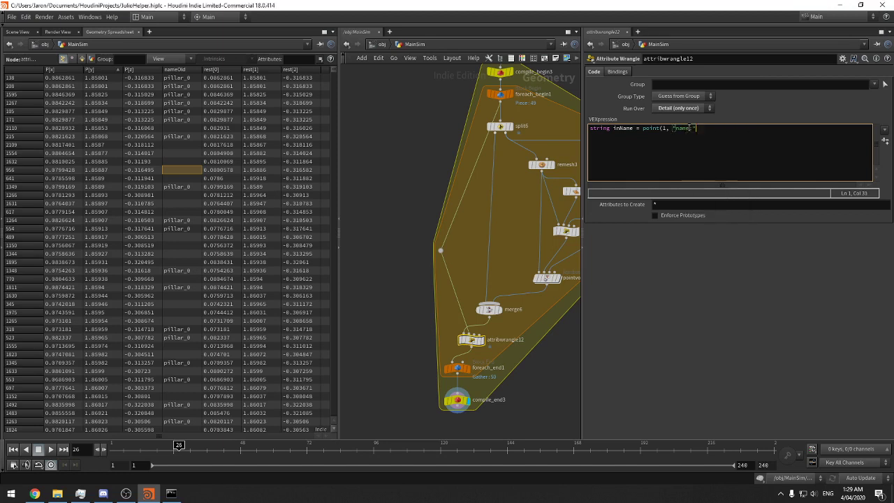
{"action": "key", "text": "BackSpace"}
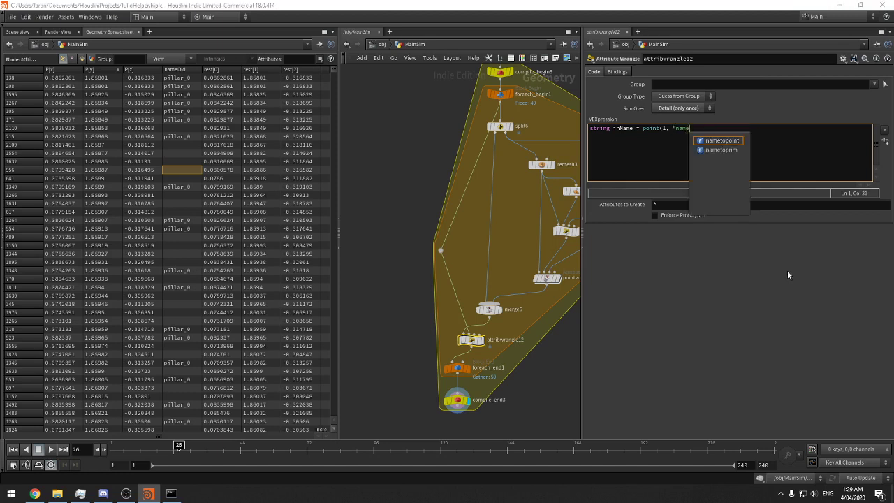
{"action": "key", "text": "Escape"}
{"action": "type", "text": ", "}
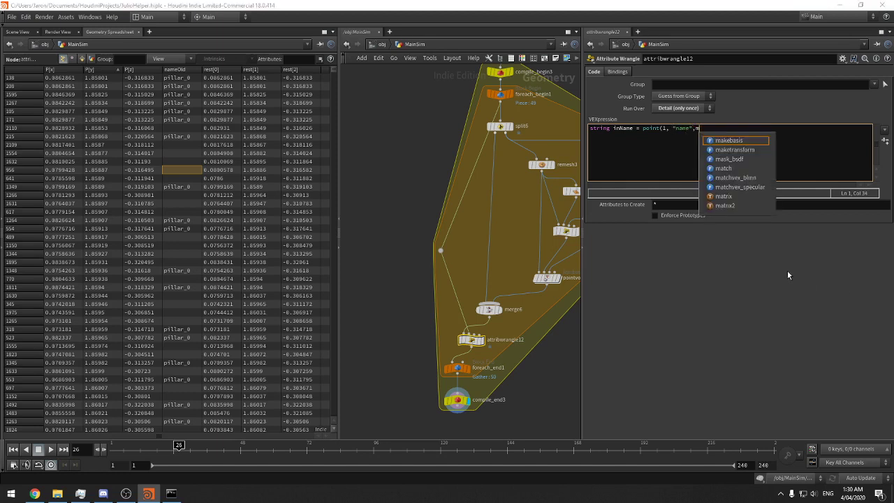
{"action": "type", "text": "0);"}
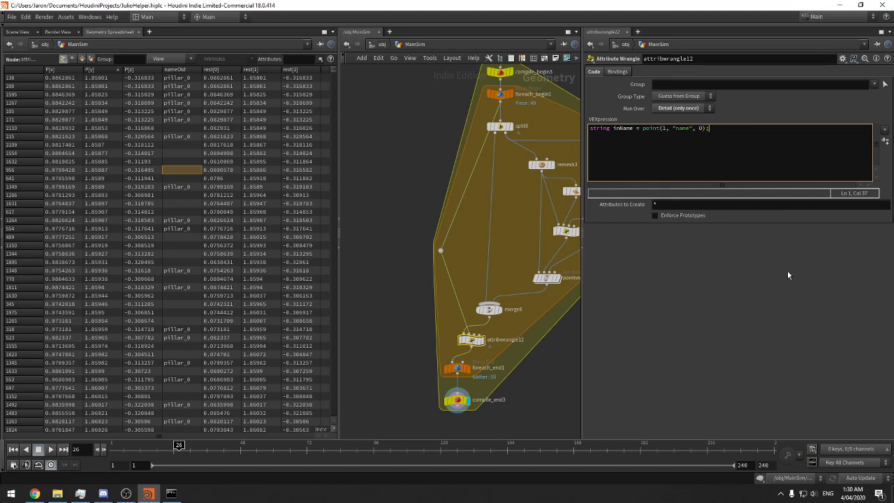
{"action": "key", "text": "Return"}
Change the attribute read to "nameOld" and the variable to inNameOld, and check the wrangle's primitive and point attributes
{"action": "left_click", "coordinate": [689, 129]}
{"action": "type", "text": "Old"}
{"action": "double_click", "coordinate": [625, 128]}
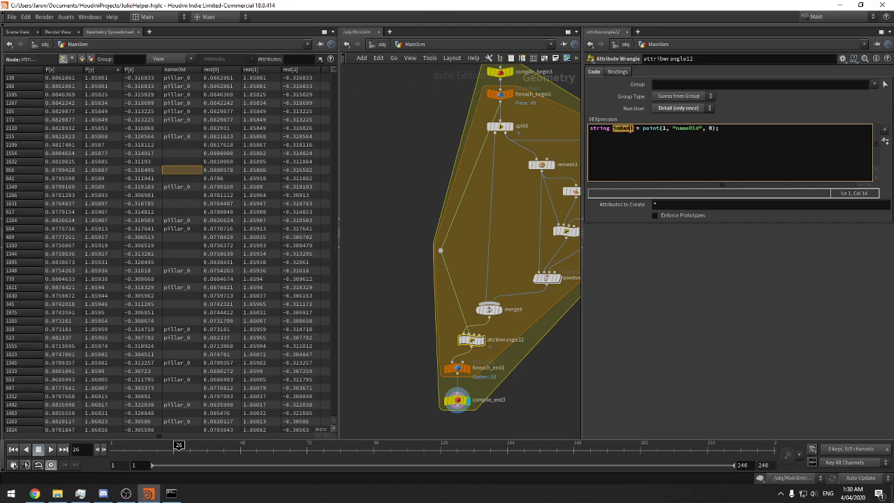
{"action": "left_click", "coordinate": [636, 127]}
{"action": "type", "text": "Old"}
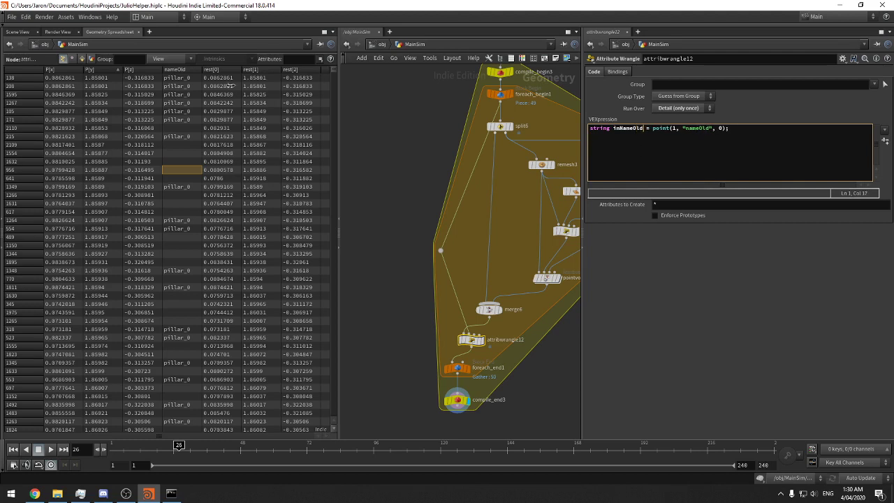
{"action": "left_click", "coordinate": [82, 58]}
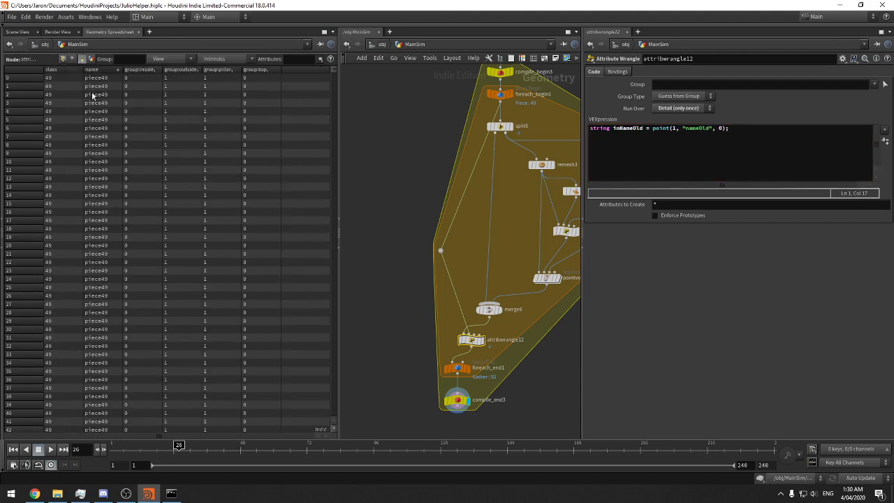
{"action": "left_click", "coordinate": [63, 59]}
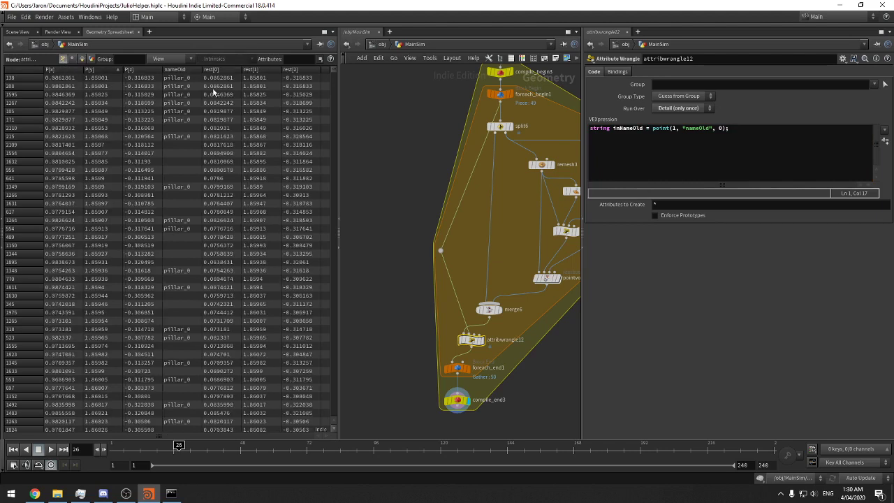
{"action": "left_click", "coordinate": [801, 166]}
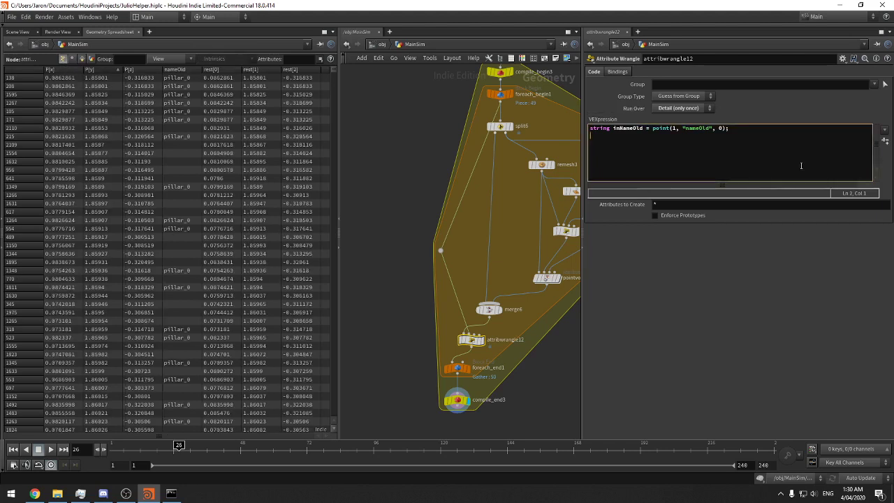
{"action": "type", "text": "for(int "}
{"action": "type", "text": "i = 0"}
{"action": "type", "text": "; i < 0"}
{"action": "type", "text": "ptnum"}
{"action": "key", "text": "BackSpace"}
{"action": "key", "text": "BackSpace"}
{"action": "key", "text": "BackSpace"}
{"action": "key", "text": "BackSpace"}
{"action": "key", "text": "BackSpace"}
{"action": "type", "text": "numpt; i++"}
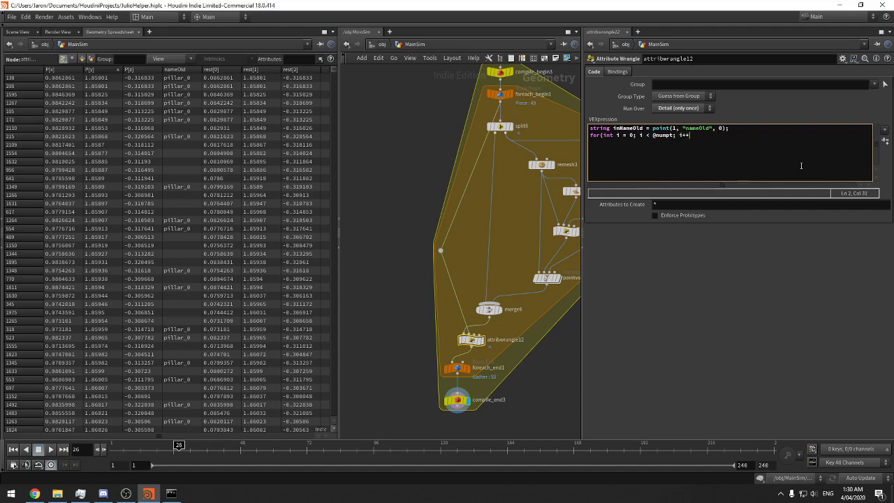
{"action": "type", "text": "){"}
{"action": "key", "text": "Return"}
{"action": "key", "text": "Return"}
{"action": "type", "text": "}"}
Look up how attribwrangle9 writes its attributes inside the loops, and reselect attribwrangle12
{"action": "middle_click_drag", "start_coordinate": [350, 187], "coordinate": [474, 221]}
{"action": "middle_click_drag", "start_coordinate": [352, 251], "coordinate": [509, 315]}
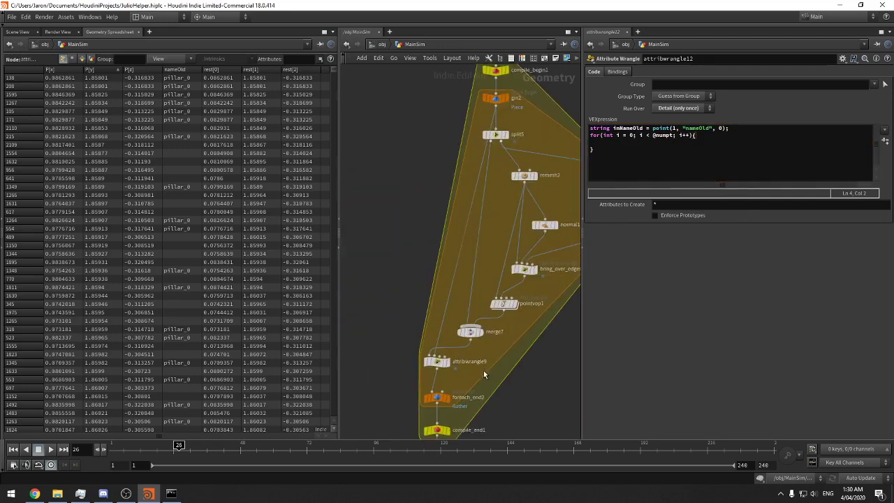
{"action": "left_click", "coordinate": [428, 360]}
{"action": "middle_click_drag", "start_coordinate": [534, 352], "coordinate": [456, 361]}
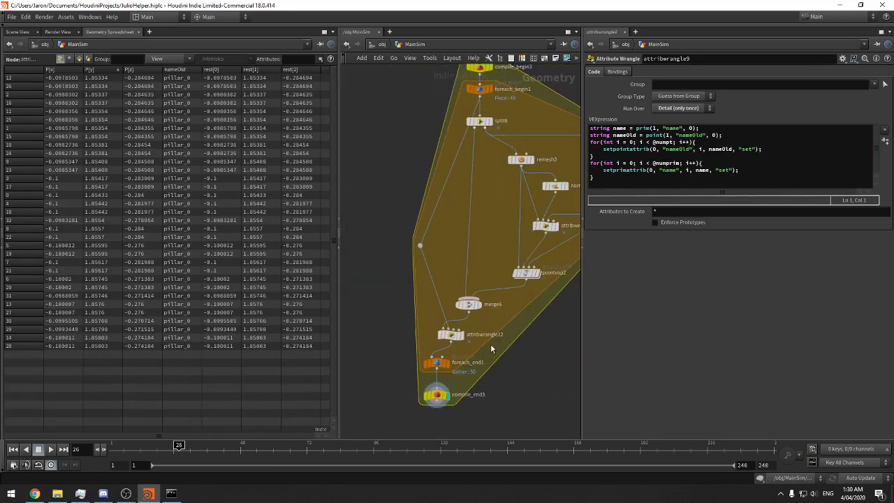
{"action": "left_click", "coordinate": [451, 335]}
Start a setpointattrib call inside the loop with geometry 0 and the attribute "nameOld"
{"action": "left_click", "coordinate": [723, 142]}
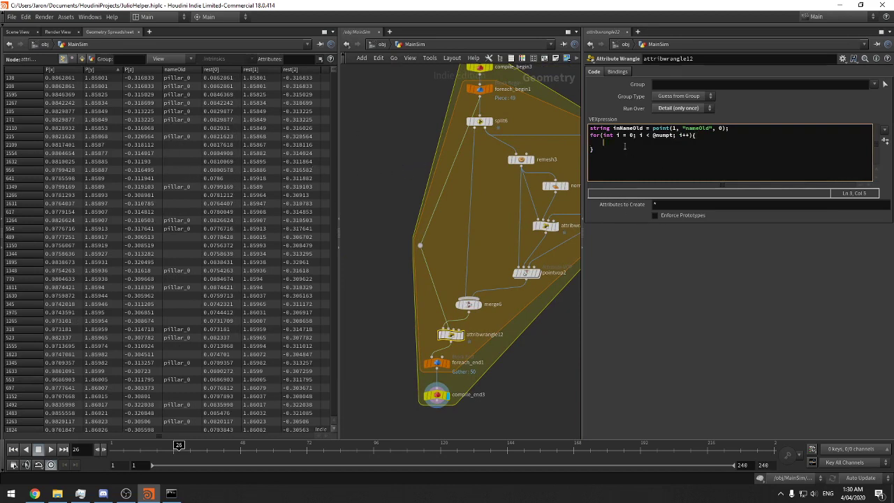
{"action": "type", "text": "set"}
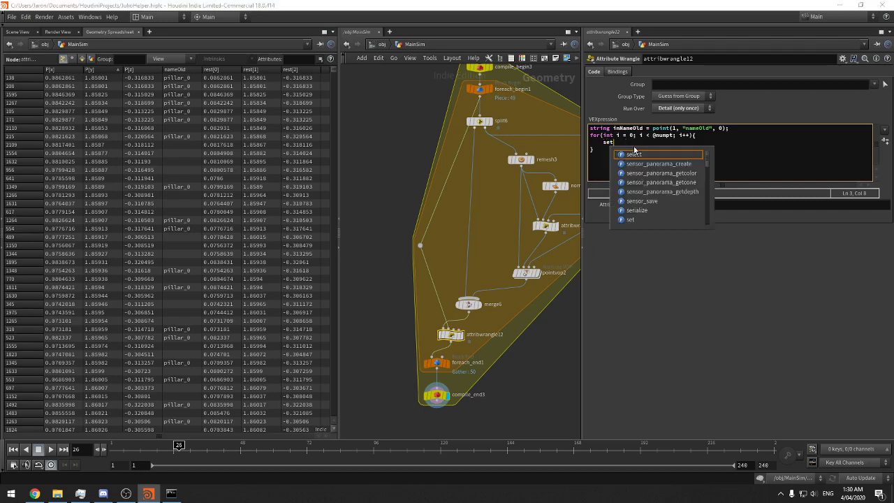
{"action": "type", "text": "pointattrib(0"}
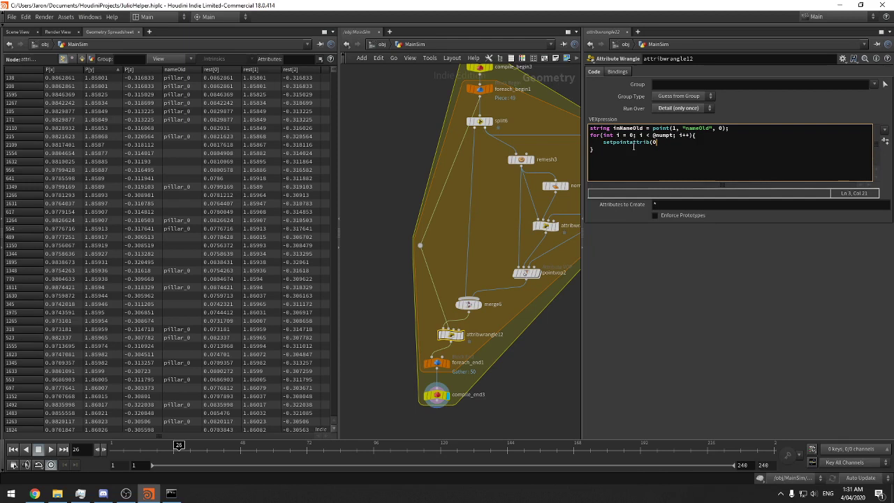
{"action": "type", "text": ", \"nameOld\","}
Switch to the browser to consult the SideFX documentation page for setpointattrib, and return to Houdini
{"action": "key", "text": "alt+Tab"}
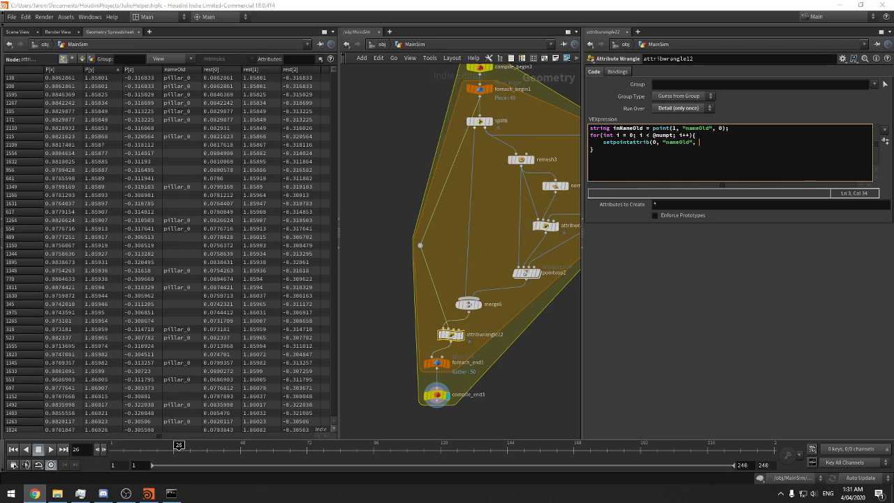
{"action": "left_click_drag", "start_coordinate": [0, 74], "coordinate": [469, 1]}
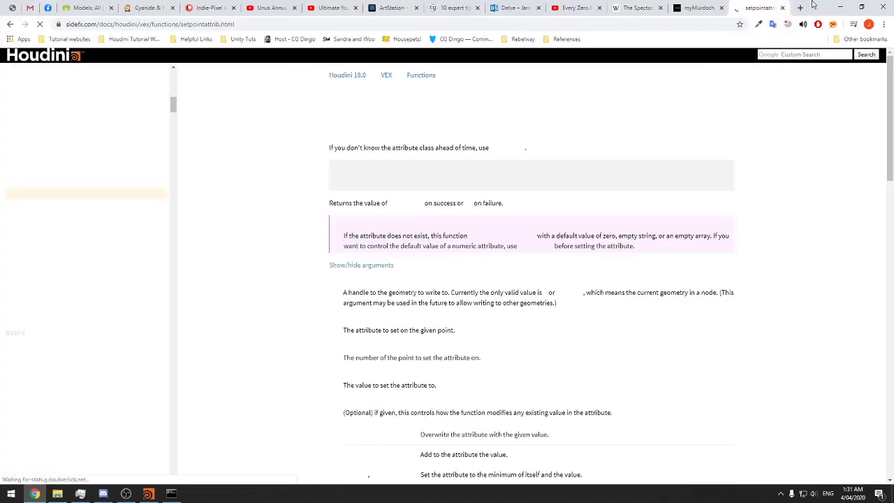
{"action": "left_click_drag", "start_coordinate": [813, 5], "coordinate": [893, 3]}
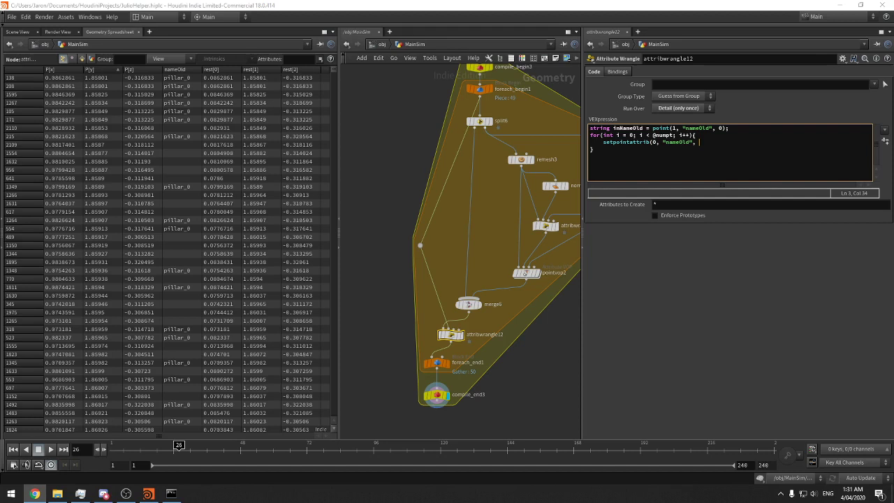
Add the loop index i as the third argument of the setpointattrib call, and widen the parameter pane
{"action": "left_click", "coordinate": [656, 152]}
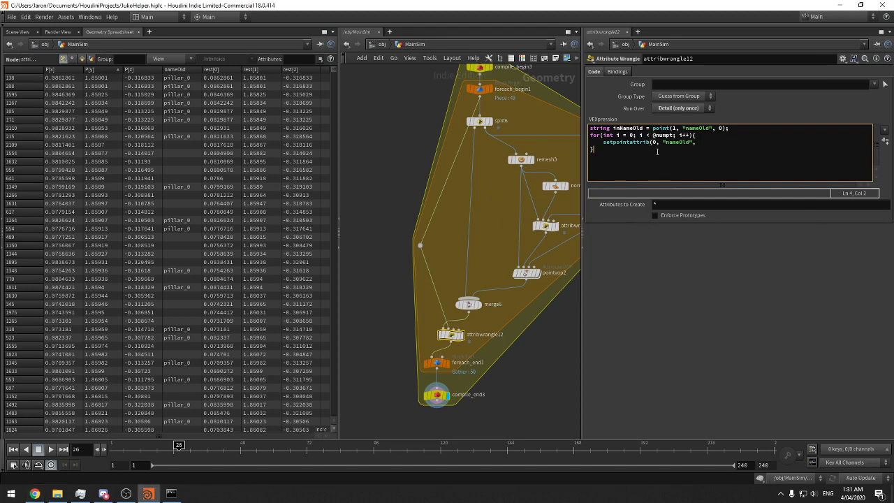
{"action": "left_click", "coordinate": [701, 143]}
{"action": "type", "text": "i"}
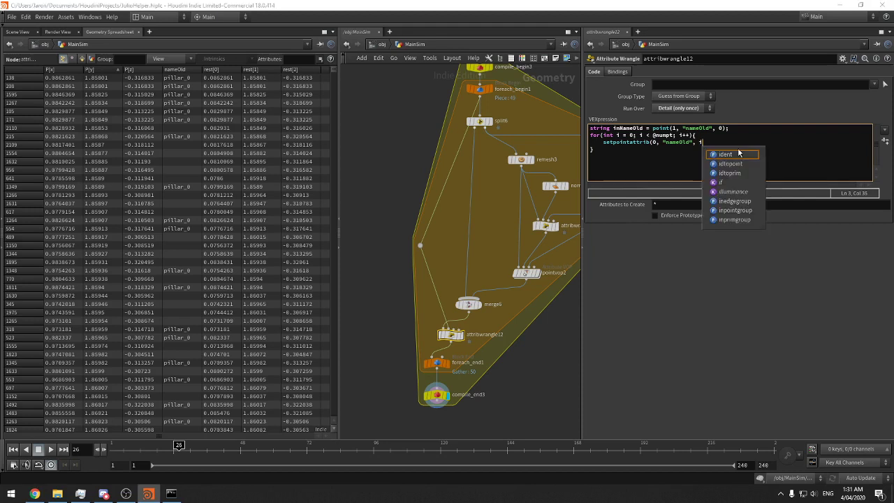
{"action": "left_click_drag", "start_coordinate": [583, 159], "coordinate": [527, 159]}
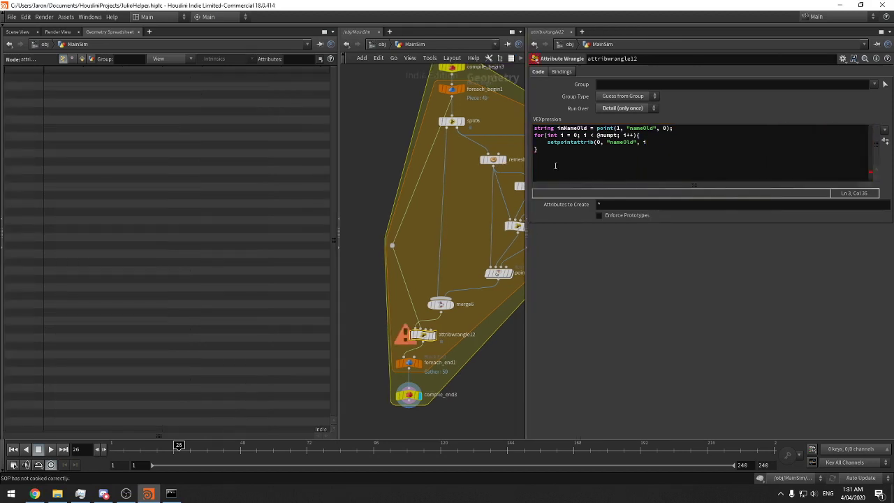
Rename the loop variable i to ii throughout the for header and in the setpointattrib call
{"action": "left_click", "coordinate": [656, 137]}
{"action": "left_click", "coordinate": [656, 142]}
{"action": "type", "text": "i"}
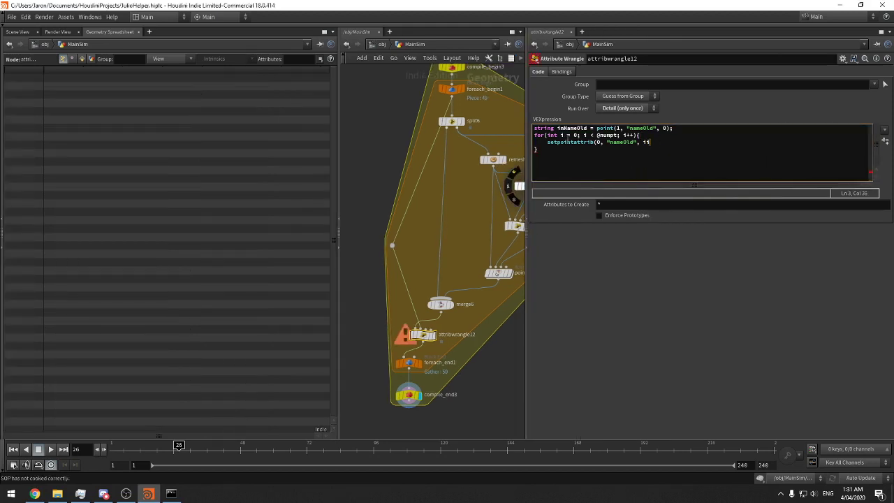
{"action": "left_click", "coordinate": [566, 137]}
{"action": "type", "text": "i"}
{"action": "left_click", "coordinate": [591, 135]}
{"action": "type", "text": "i"}
{"action": "left_click", "coordinate": [632, 135]}
{"action": "type", "text": "i"}
{"action": "left_click", "coordinate": [615, 163]}
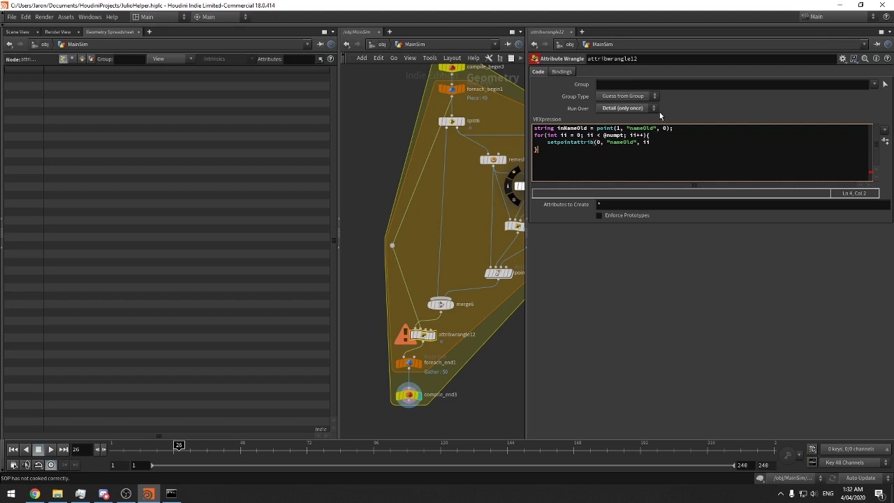
Complete the setpointattrib call with the value inNameOld and the mode "set"
{"action": "left_click", "coordinate": [581, 136]}
{"action": "left_click", "coordinate": [595, 136]}
{"action": "left_click", "coordinate": [590, 135]}
{"action": "type", "text": "in"}
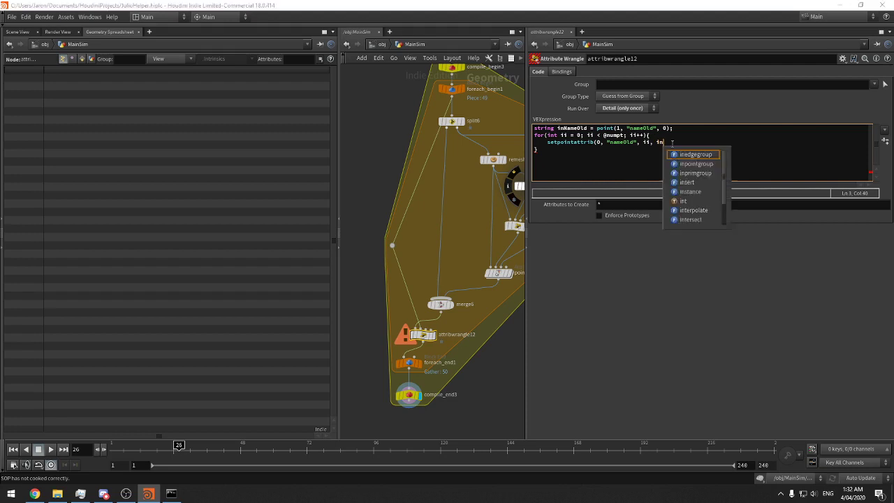
{"action": "type", "text": "NameOld, "}
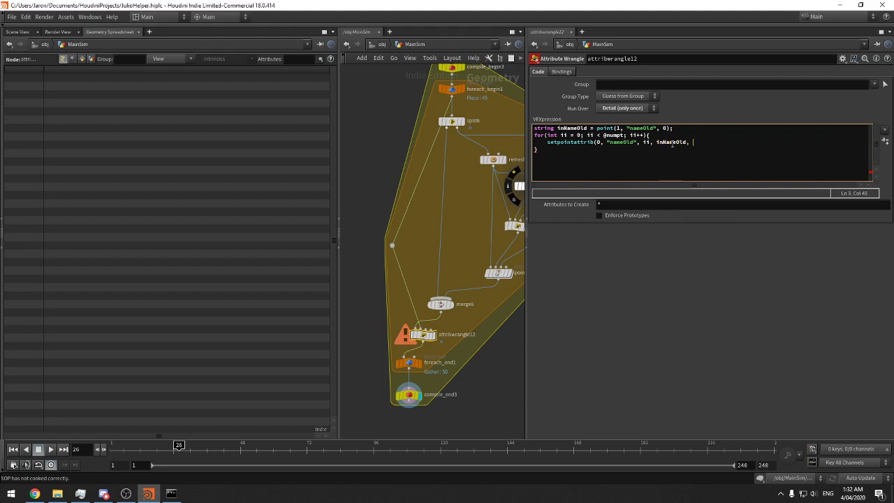
{"action": "type", "text": "\"set\");"}
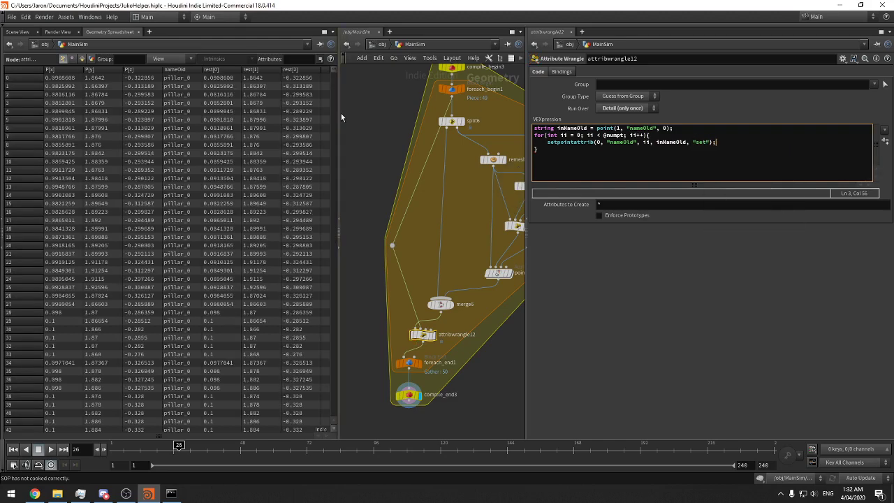
Sort the points by nameOld to examine that attribute's values on attribwrangle12, compile_end3 and foreach_end1
{"action": "left_click_drag", "start_coordinate": [340, 114], "coordinate": [362, 112]}
{"action": "left_click", "coordinate": [195, 71]}
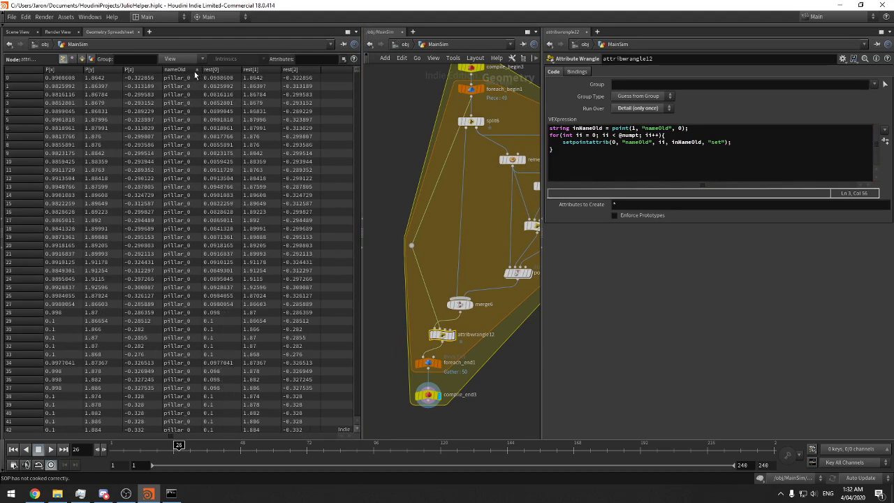
{"action": "left_click", "coordinate": [194, 71]}
{"action": "middle_click_drag", "start_coordinate": [478, 367], "coordinate": [480, 368]}
{"action": "left_click_drag", "start_coordinate": [491, 373], "coordinate": [423, 403]}
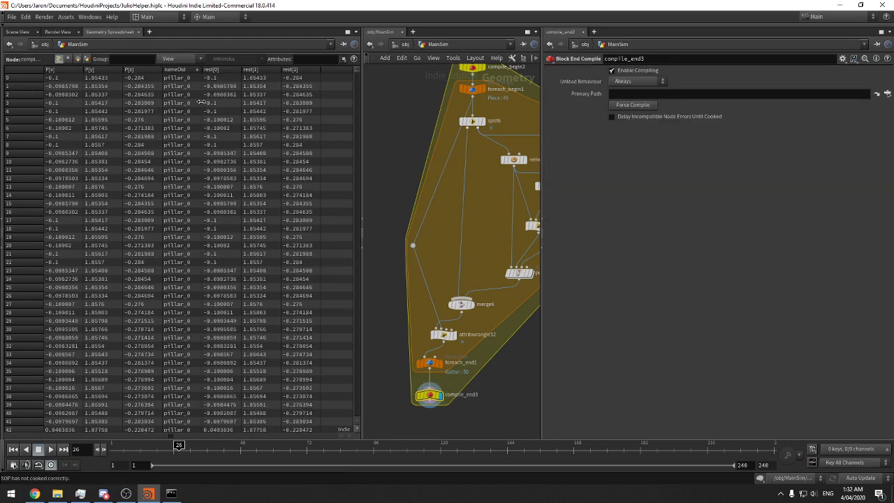
{"action": "left_click", "coordinate": [192, 71]}
{"action": "left_click", "coordinate": [194, 70]}
{"action": "left_click_drag", "start_coordinate": [362, 96], "coordinate": [467, 96]}
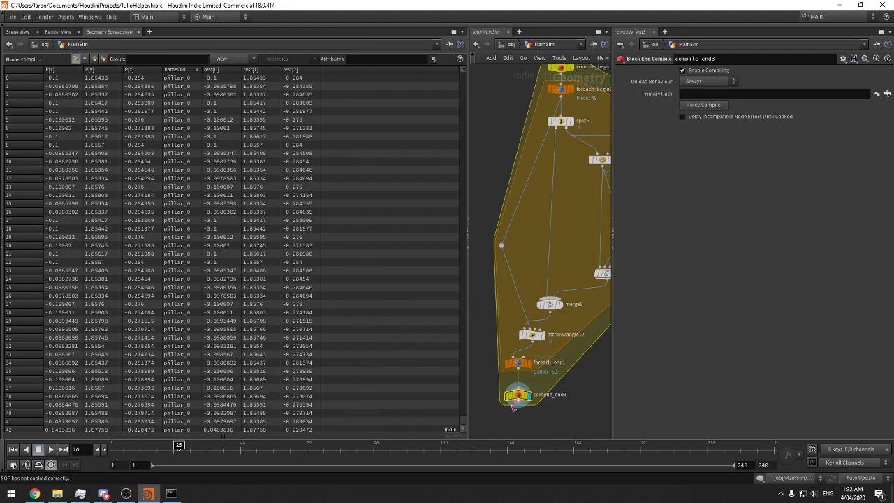
{"action": "middle_click_drag", "start_coordinate": [577, 376], "coordinate": [573, 372]}
{"action": "left_click_drag", "start_coordinate": [574, 351], "coordinate": [490, 366]}
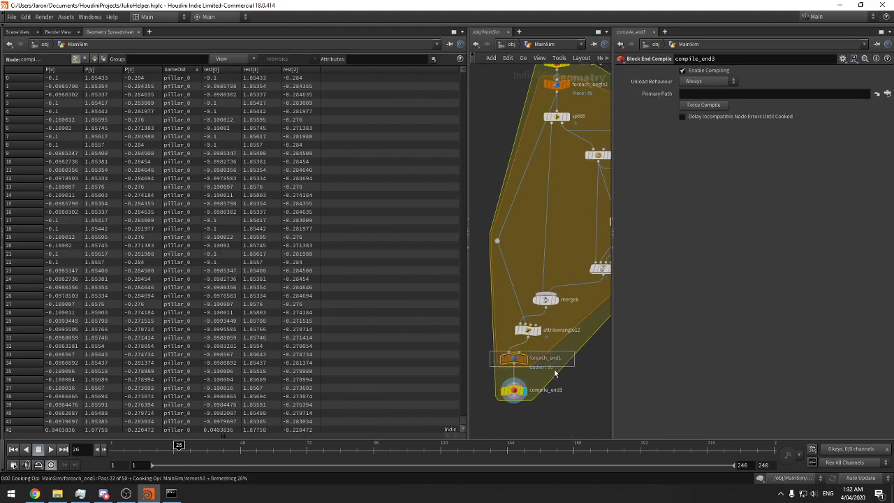
{"action": "left_click", "coordinate": [193, 69]}
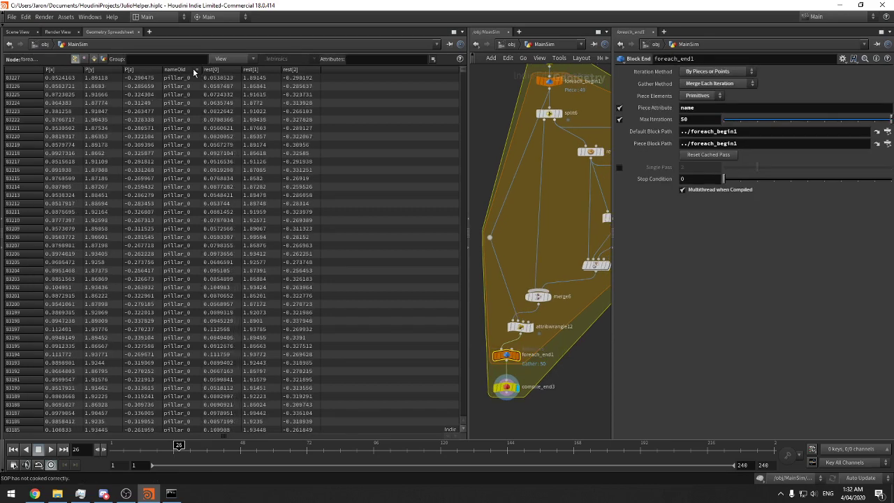
Try Max Iterations of 300 on foreach_end1, interrupt the cook, and sort compile_end3's points by nameOld
{"action": "left_click", "coordinate": [681, 118]}
{"action": "type", "text": "300"}
{"action": "key", "text": "Return"}
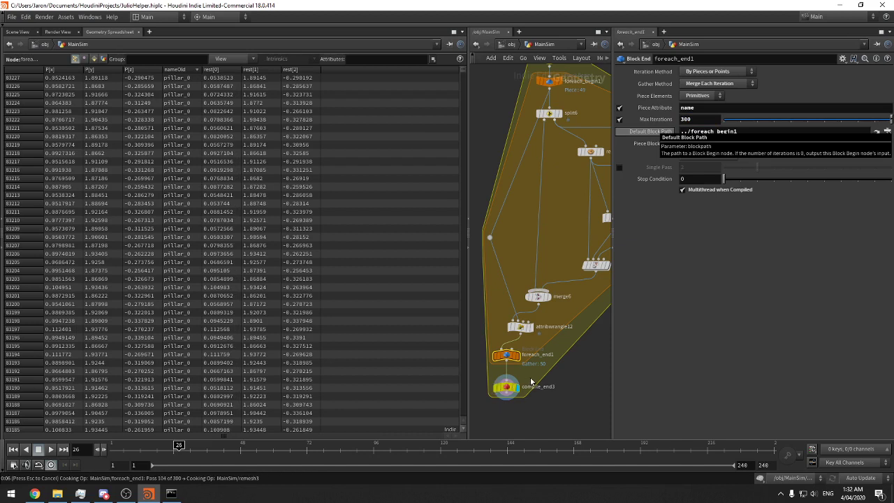
{"action": "key", "text": "Escape"}
{"action": "left_click_drag", "start_coordinate": [536, 376], "coordinate": [486, 409]}
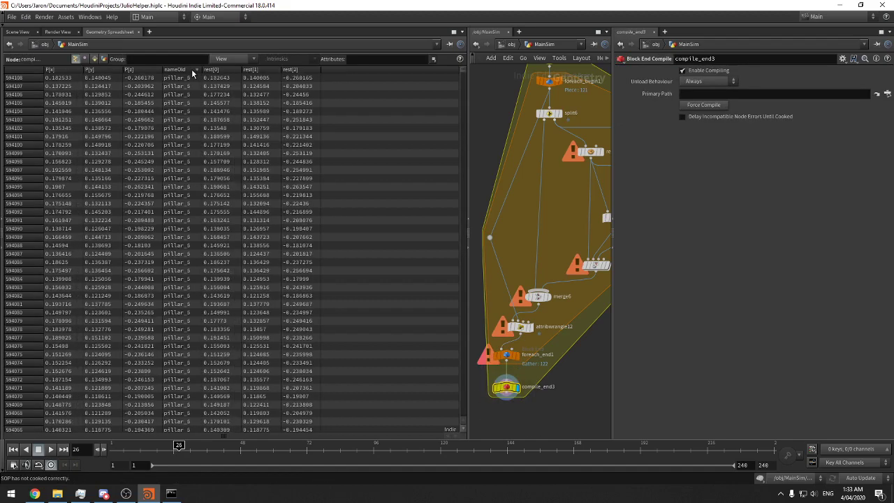
{"action": "left_click", "coordinate": [191, 69]}
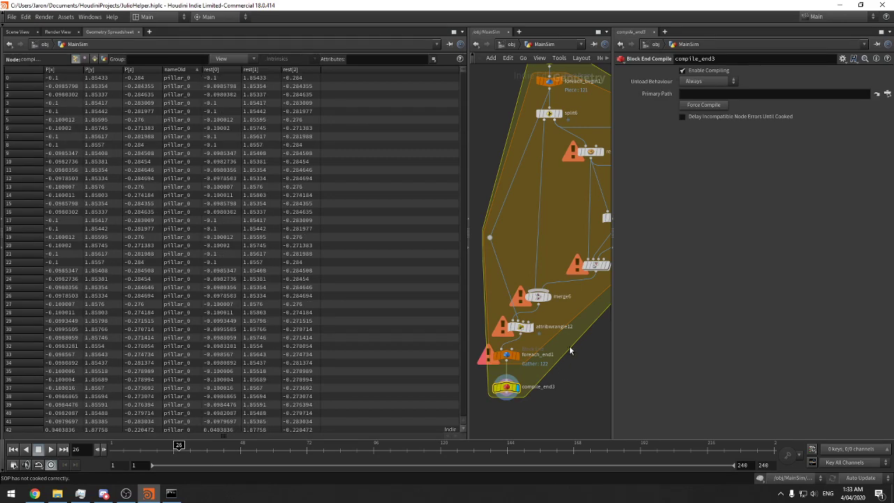
Try Max Iterations of 100 on foreach_end1, select compile_end3 and interrupt the cook
{"action": "left_click", "coordinate": [520, 326]}
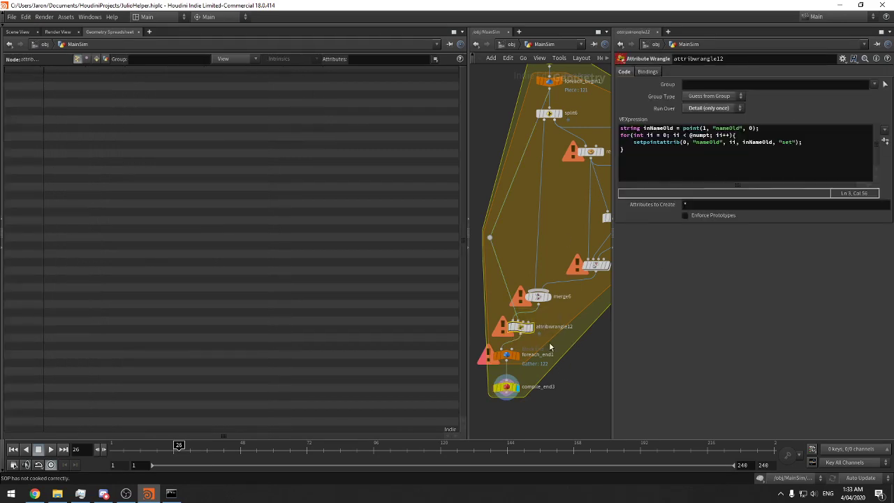
{"action": "key", "text": "Down"}
{"action": "left_click_drag", "start_coordinate": [691, 120], "coordinate": [660, 135]}
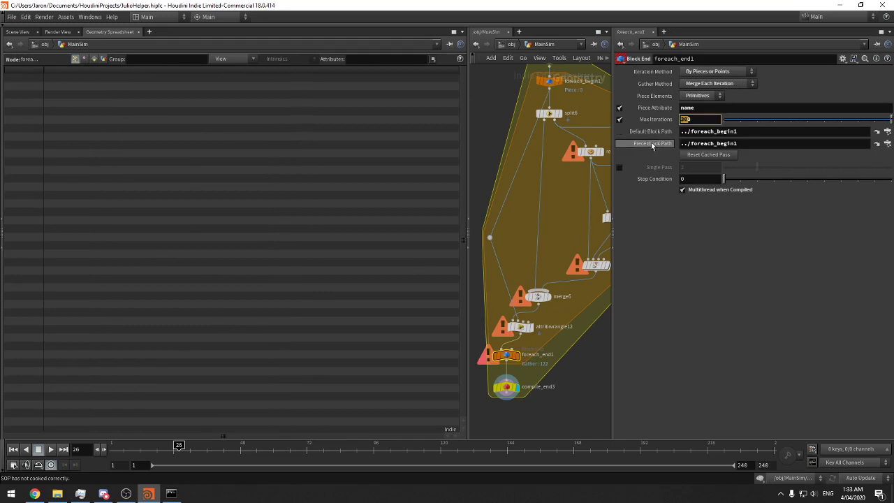
{"action": "type", "text": "100"}
{"action": "key", "text": "Return"}
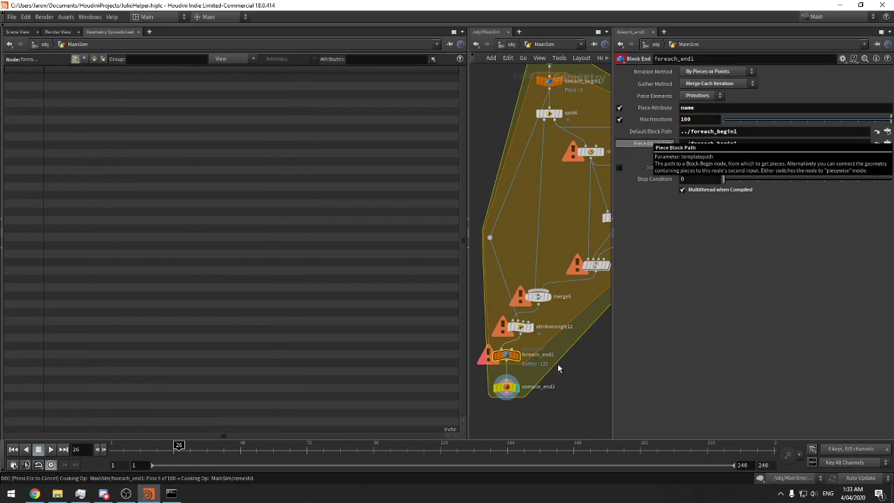
{"action": "left_click_drag", "start_coordinate": [558, 399], "coordinate": [472, 365]}
{"action": "key", "text": "Escape"}
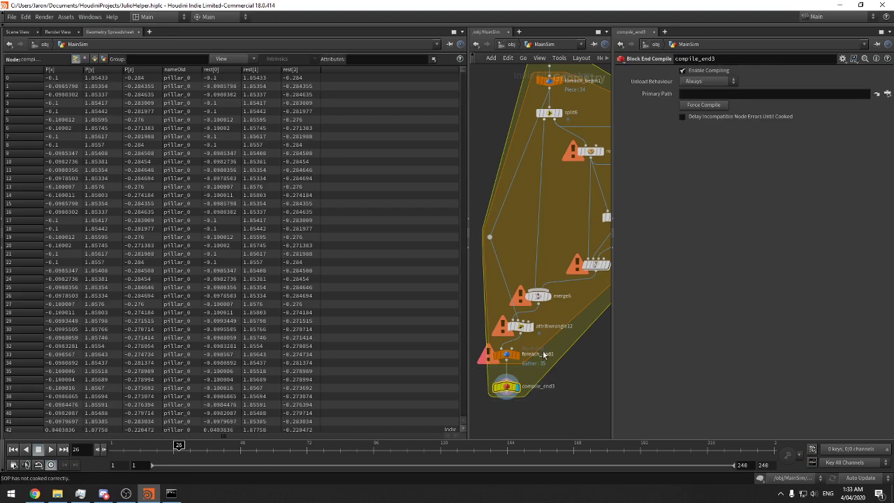
Set foreach_end1's Max Iterations to 40
{"action": "left_click", "coordinate": [501, 357]}
{"action": "double_click", "coordinate": [685, 120]}
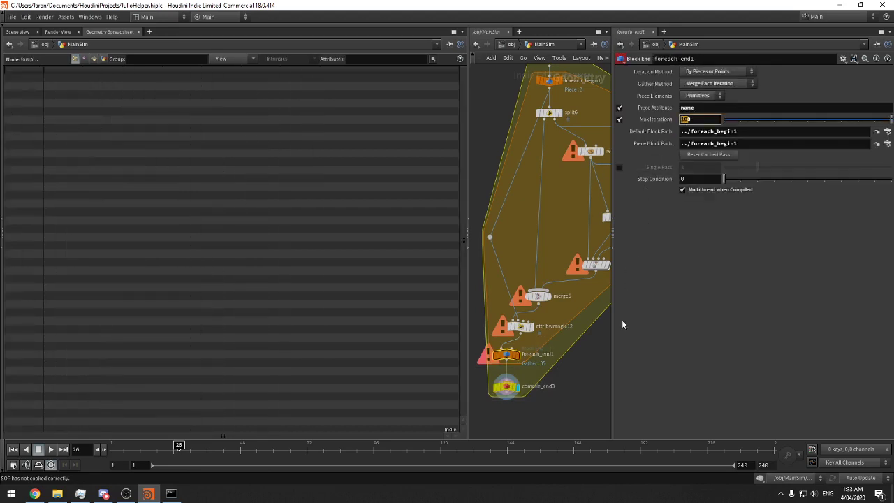
{"action": "type", "text": "40"}
{"action": "key", "text": "Return"}
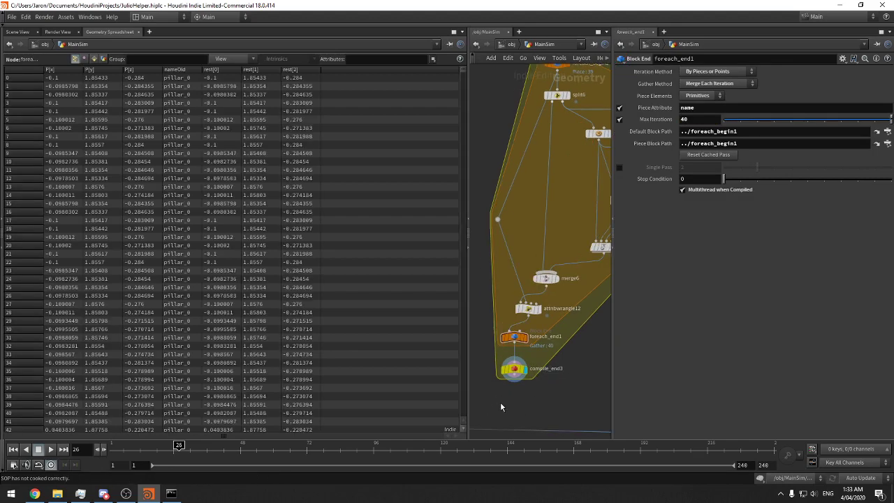
Show compile_end3's primitive attributes in the spreadsheet, and save the scene
{"action": "left_click_drag", "start_coordinate": [537, 430], "coordinate": [501, 361]}
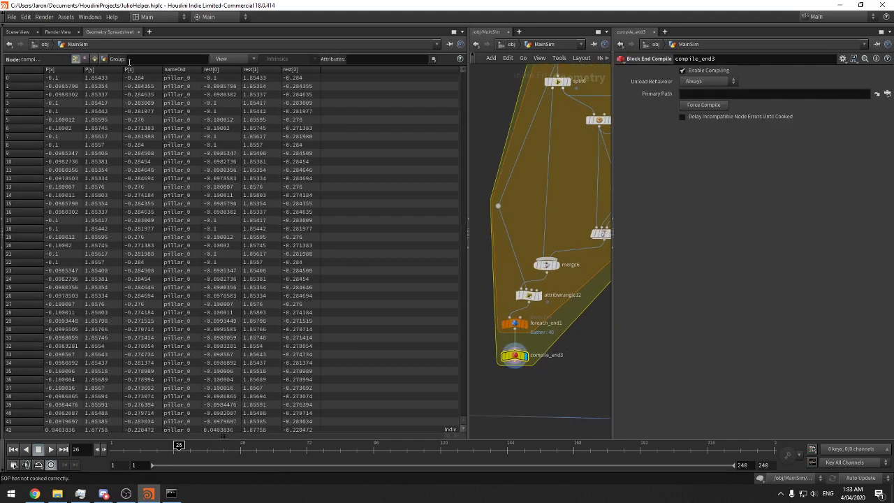
{"action": "left_click", "coordinate": [95, 59]}
{"action": "key", "text": "ctrl+s"}
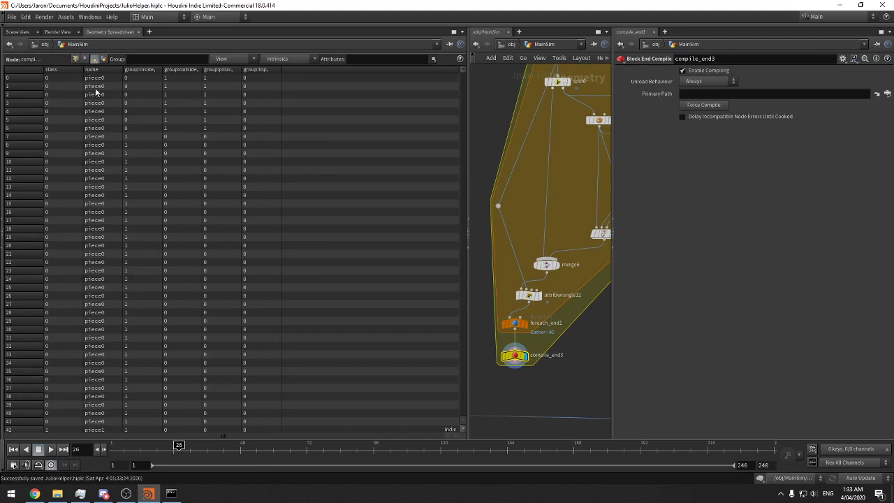
Duplicate attribwrangle12's whole VEX snippet below the existing code
{"action": "left_click_drag", "start_coordinate": [613, 209], "coordinate": [577, 203]}
{"action": "left_click", "coordinate": [574, 297]}
{"action": "triple_click", "coordinate": [733, 128]}
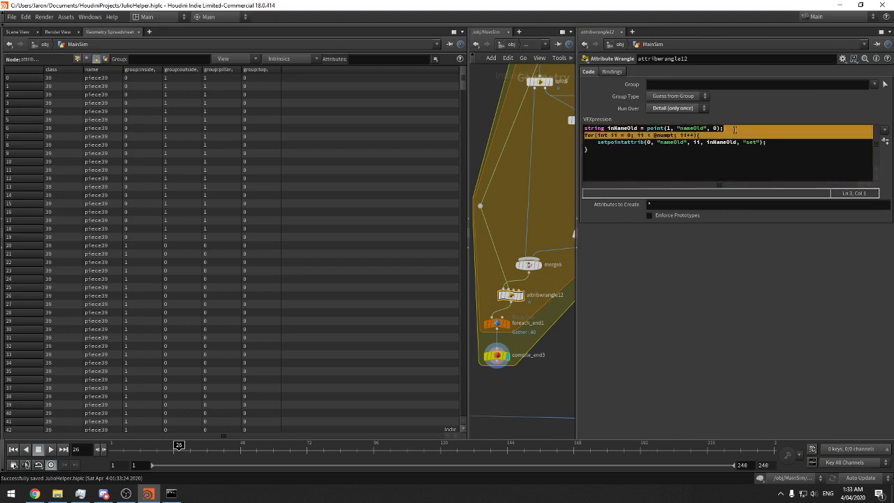
{"action": "left_click", "coordinate": [735, 129]}
{"action": "key", "text": "ctrl+a"}
{"action": "key", "text": "ctrl+c"}
{"action": "left_click", "coordinate": [605, 155]}
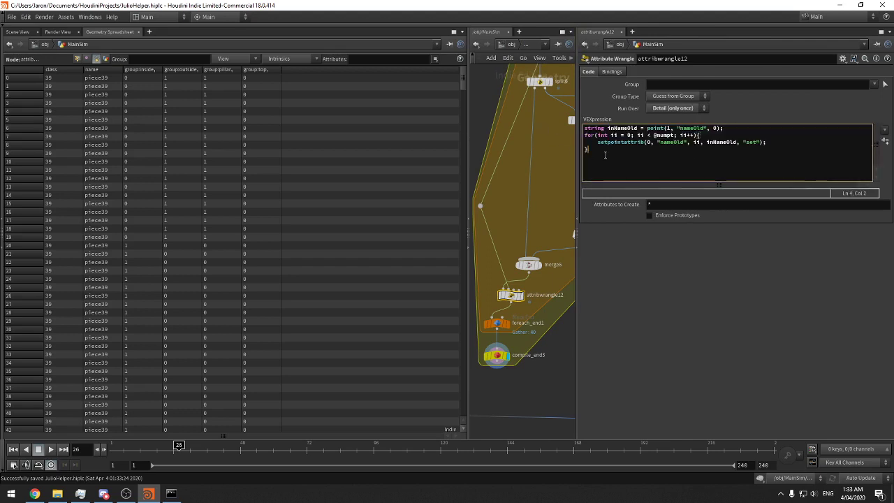
{"action": "key", "text": "ctrl+v"}
Move the duplicated string declaration directly below the first one, and rename its variable to inName
{"action": "left_click_drag", "start_coordinate": [730, 156], "coordinate": [583, 157]}
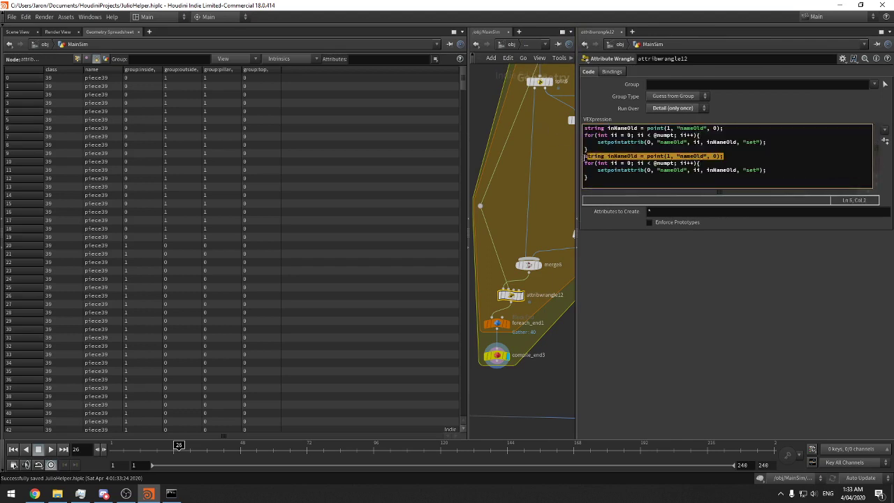
{"action": "key", "text": "ctrl+x"}
{"action": "left_click", "coordinate": [742, 128]}
{"action": "key", "text": "Return"}
{"action": "key", "text": "ctrl+v"}
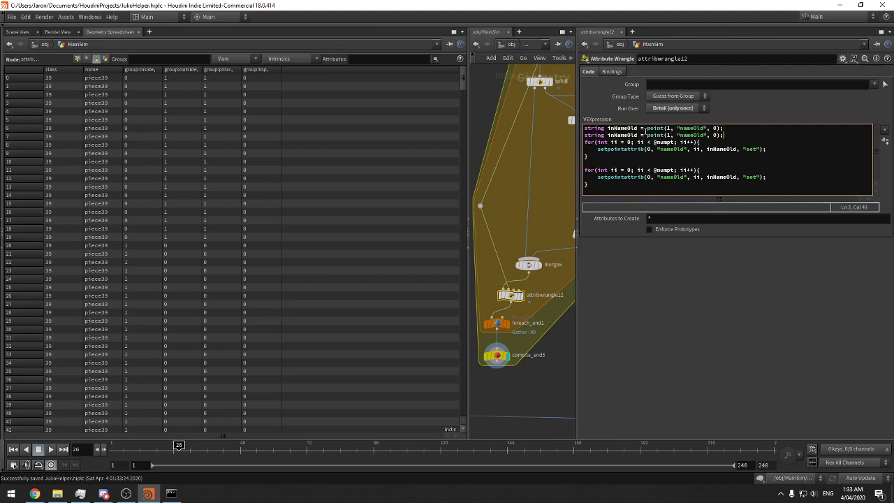
{"action": "key", "text": "BackSpace"}
{"action": "key", "text": "BackSpace"}
{"action": "key", "text": "BackSpace"}
Examine the point attributes on attribwrangle12 and compile_end3, and select attribwrangle12 together with foreach_end1
{"action": "double_click", "coordinate": [665, 170]}
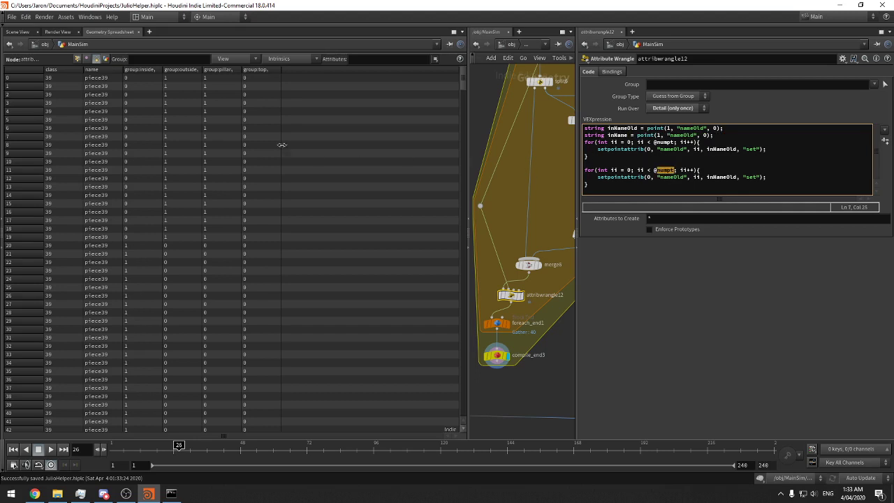
{"action": "left_click", "coordinate": [77, 59]}
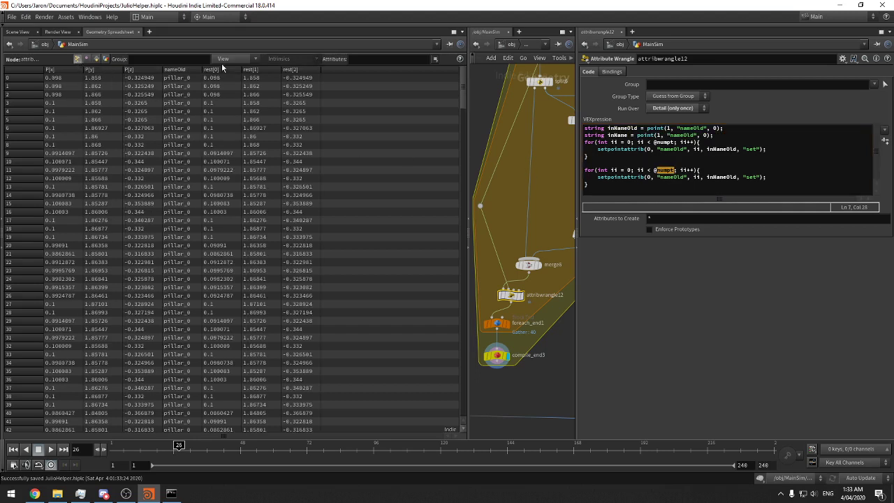
{"action": "left_click_drag", "start_coordinate": [519, 389], "coordinate": [487, 356]}
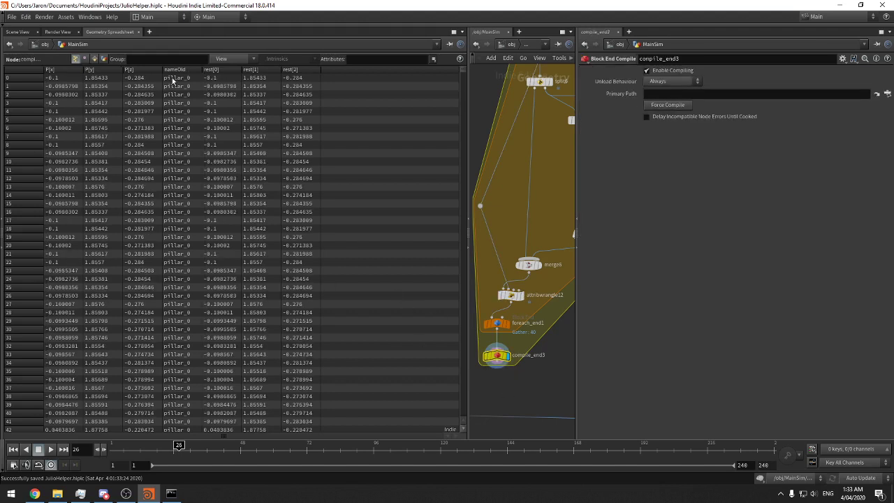
{"action": "left_click_drag", "start_coordinate": [528, 320], "coordinate": [504, 285]}
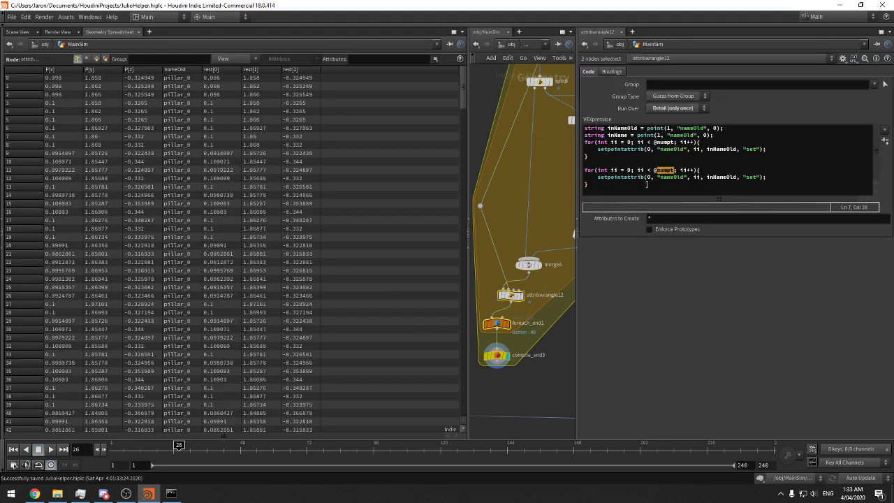
Replace setpointattrib with setprimattrib in the second for loop
{"action": "double_click", "coordinate": [672, 177]}
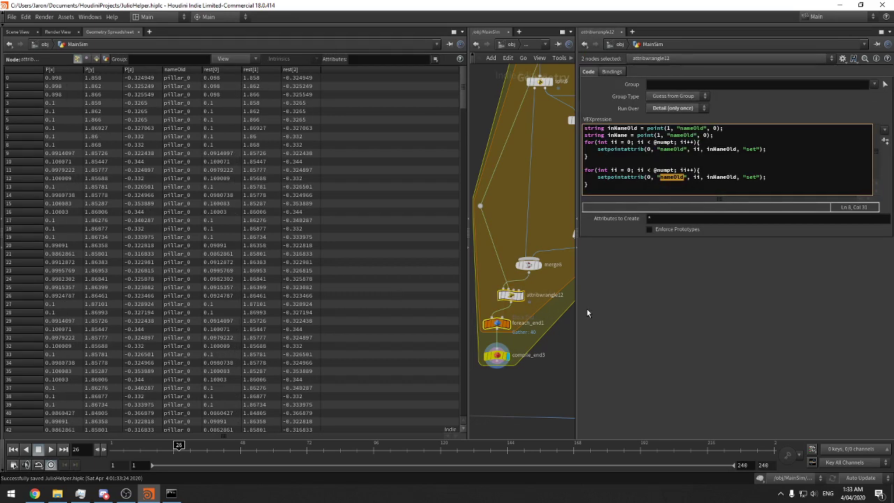
{"action": "double_click", "coordinate": [620, 177]}
{"action": "type", "text": "setprimattrib"}
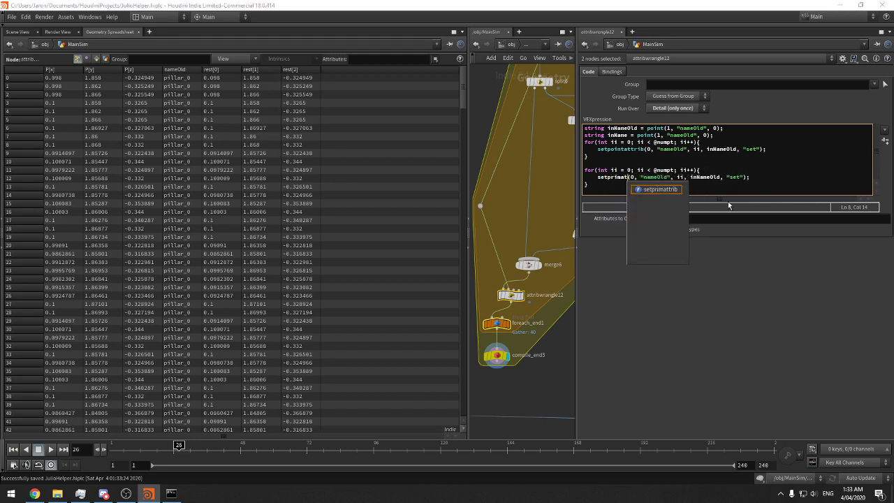
{"action": "key", "text": "Return"}
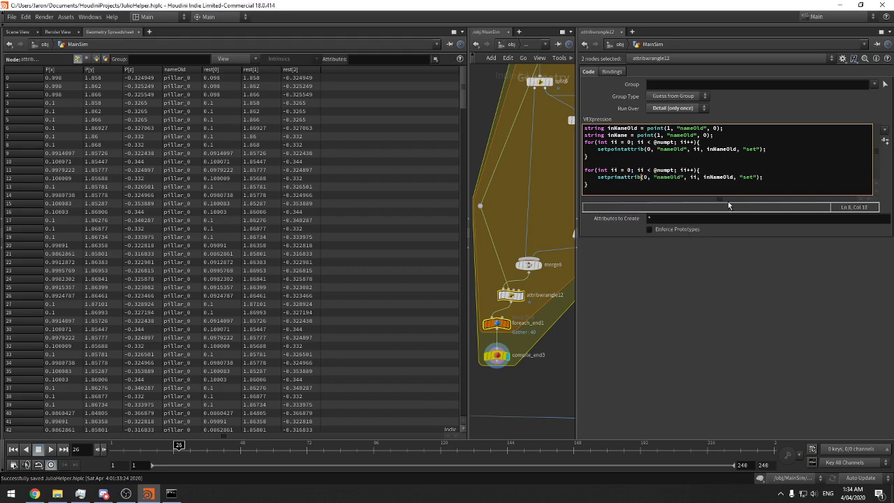
Make setprimattrib in the second for loop write the name attribute
{"action": "key", "text": "shift+Left"}
{"action": "key", "text": "shift+Left"}
{"action": "key", "text": "shift+Left"}
{"action": "key", "text": "BackSpace"}
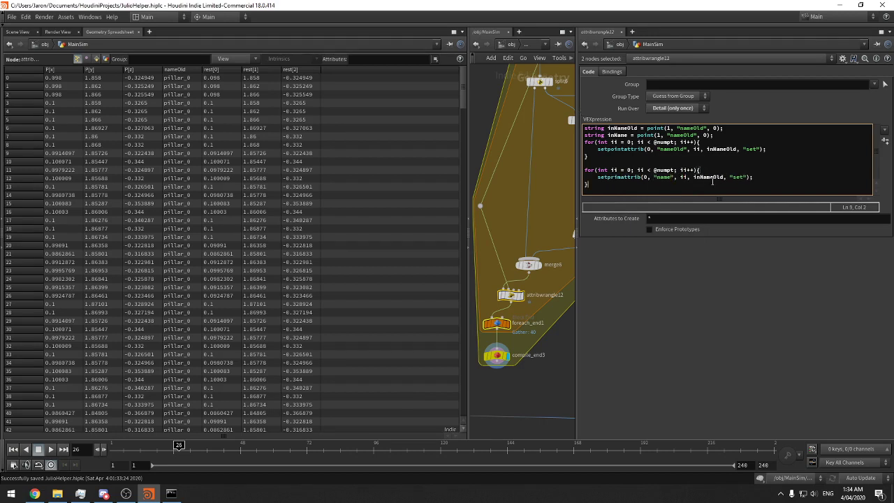
Show the primitive attributes, test setprimattrib by writing the literal string "hello", and undo that test value
{"action": "double_click", "coordinate": [709, 177]}
{"action": "left_click", "coordinate": [96, 59]}
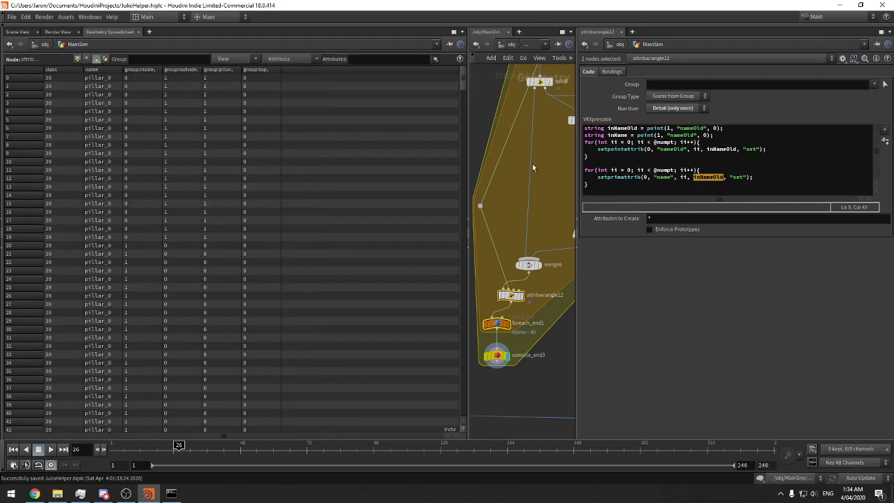
{"action": "double_click", "coordinate": [709, 178]}
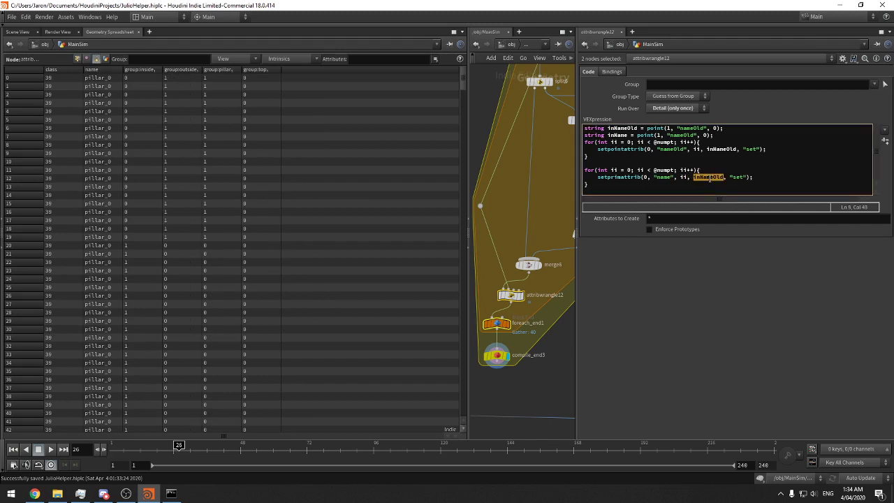
{"action": "type", "text": "\"hello\""}
{"action": "key", "text": "ctrl+z"}
Pass the inName variable as the value in the second loop's setprimattrib call
{"action": "double_click", "coordinate": [615, 135]}
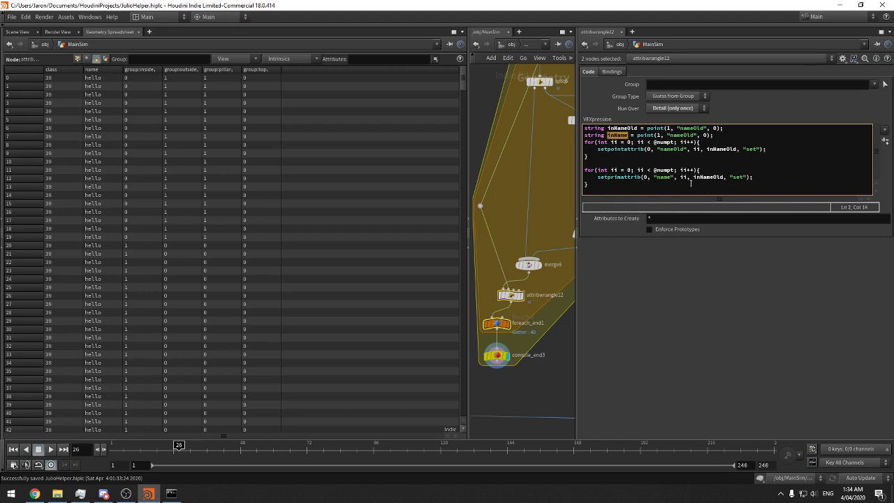
{"action": "double_click", "coordinate": [702, 176]}
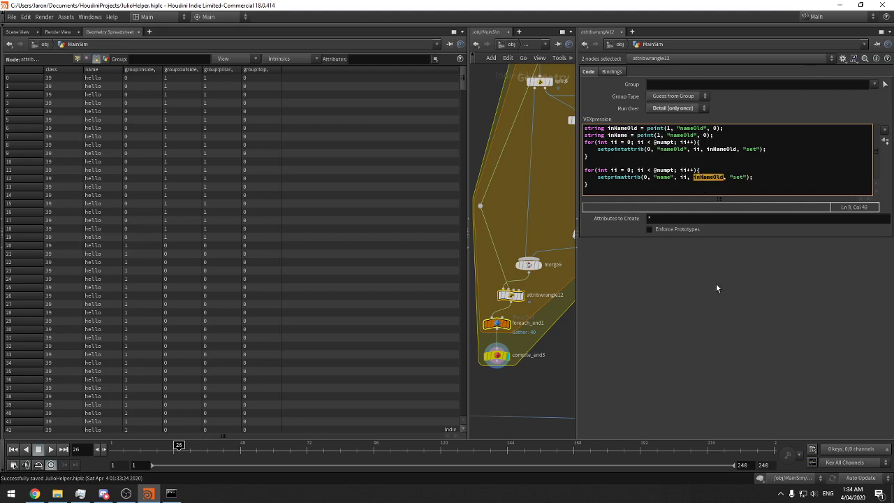
{"action": "key", "text": "ctrl+v"}
Make the inName declaration read the "name" attribute with the prim function
{"action": "left_click", "coordinate": [713, 255]}
{"action": "double_click", "coordinate": [645, 136]}
{"action": "type", "text": "prim"}
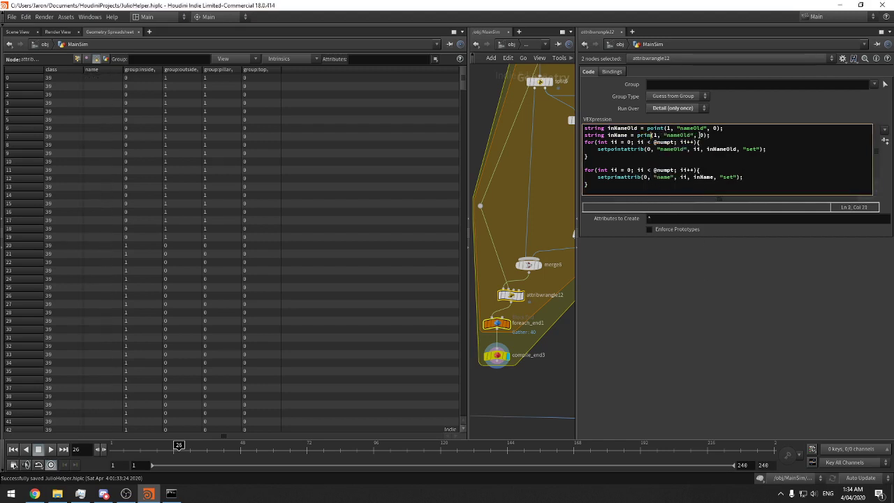
{"action": "key", "text": "BackSpace"}
{"action": "key", "text": "BackSpace"}
{"action": "key", "text": "BackSpace"}
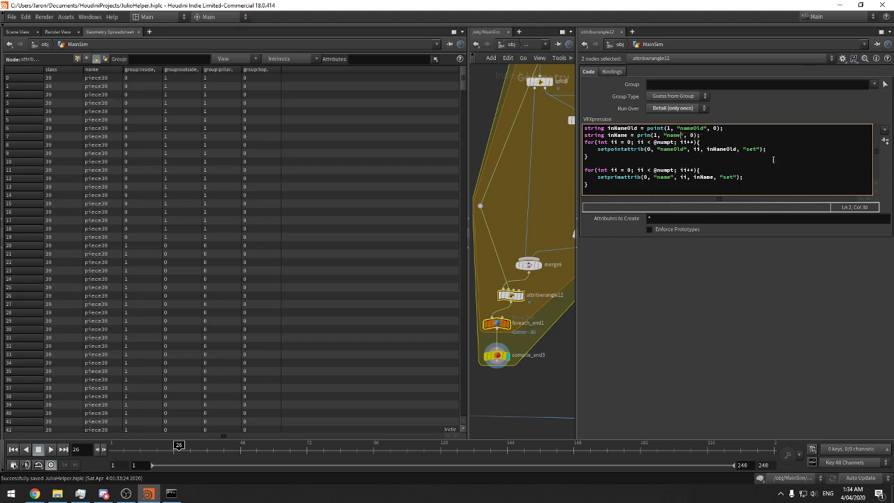
{"action": "double_click", "coordinate": [666, 170]}
{"action": "type", "text": "primnum"}
{"action": "left_click_drag", "start_coordinate": [577, 161], "coordinate": [776, 172]}
{"action": "middle_click_drag", "start_coordinate": [554, 223], "coordinate": [747, 219]}
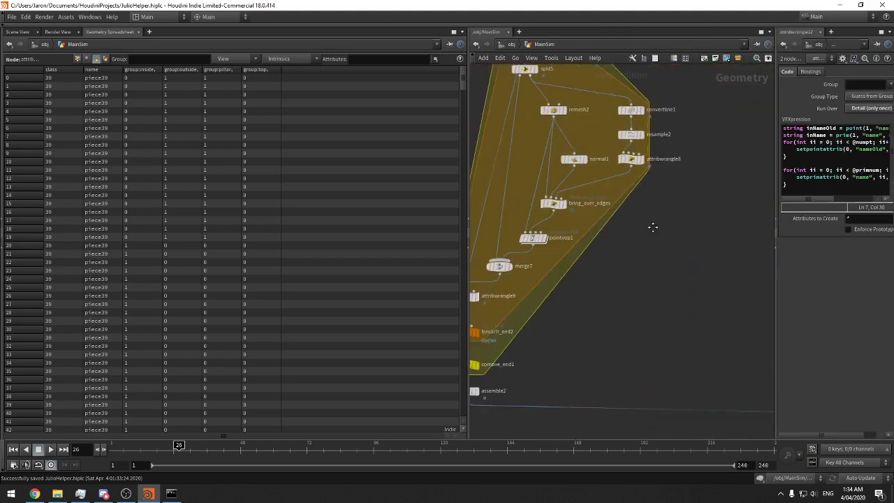
{"action": "middle_click_drag", "start_coordinate": [652, 226], "coordinate": [725, 211]}
{"action": "left_click", "coordinate": [545, 279]}
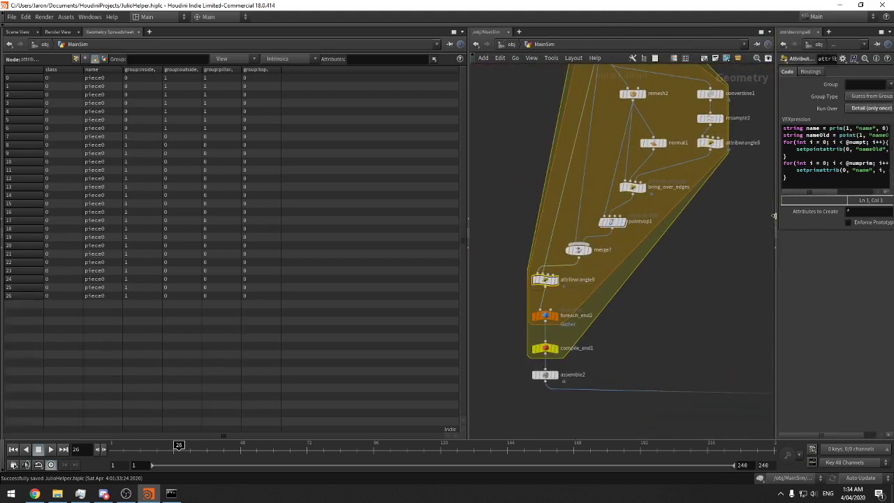
{"action": "left_click_drag", "start_coordinate": [775, 215], "coordinate": [669, 213]}
{"action": "left_click", "coordinate": [758, 163]}
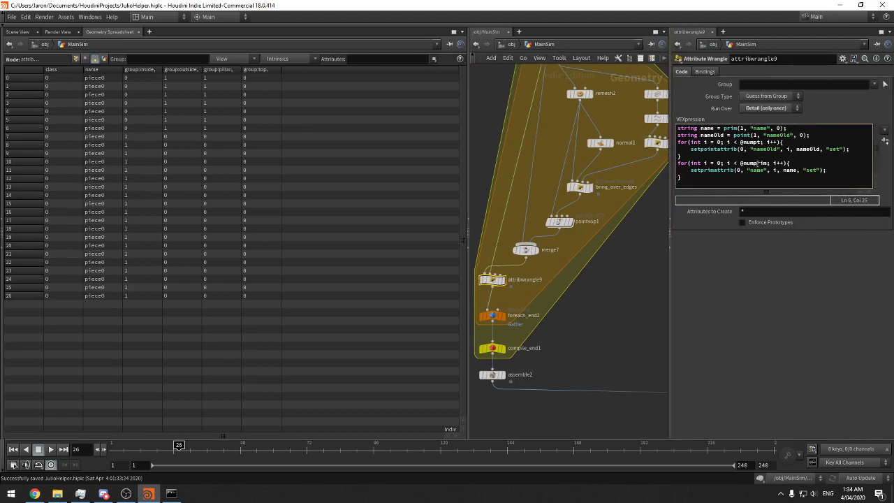
{"action": "double_click", "coordinate": [757, 163]}
{"action": "middle_click_drag", "start_coordinate": [652, 245], "coordinate": [542, 260]}
{"action": "middle_click_drag", "start_coordinate": [649, 264], "coordinate": [492, 269]}
{"action": "left_click", "coordinate": [578, 283]}
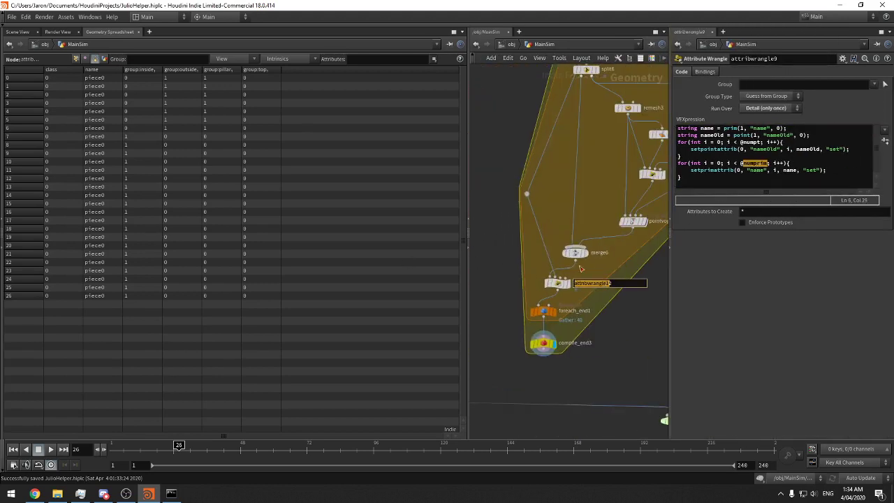
{"action": "left_click_drag", "start_coordinate": [607, 264], "coordinate": [538, 291]}
{"action": "left_click", "coordinate": [766, 171]}
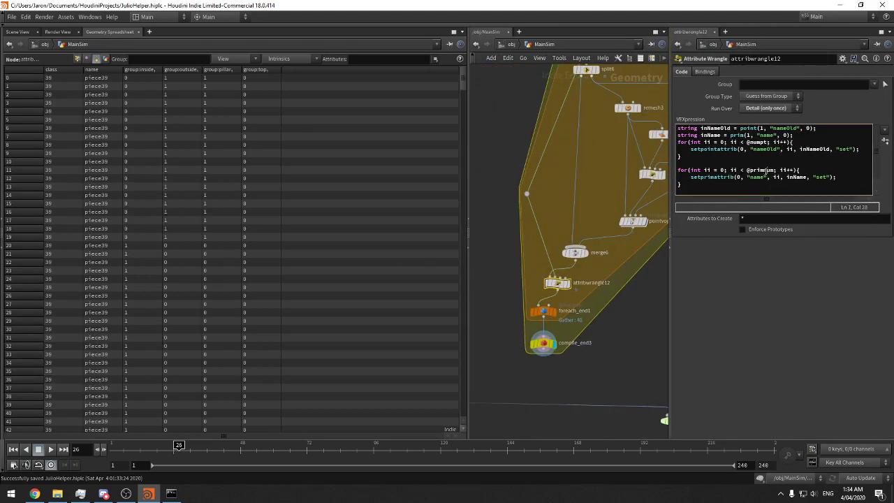
Examine the primitive name and point nameOld attributes on compile_end3
{"action": "left_click_drag", "start_coordinate": [598, 331], "coordinate": [511, 363]}
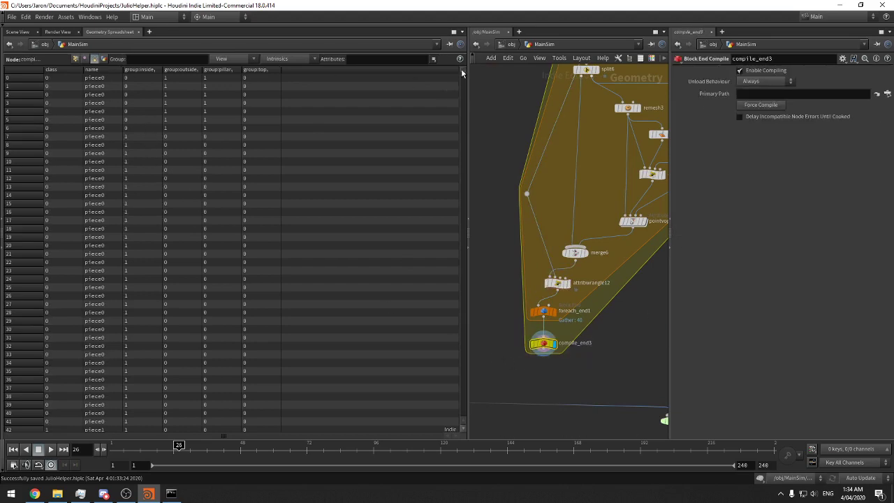
{"action": "left_click_drag", "start_coordinate": [461, 70], "coordinate": [438, 40]}
{"action": "left_click", "coordinate": [76, 58]}
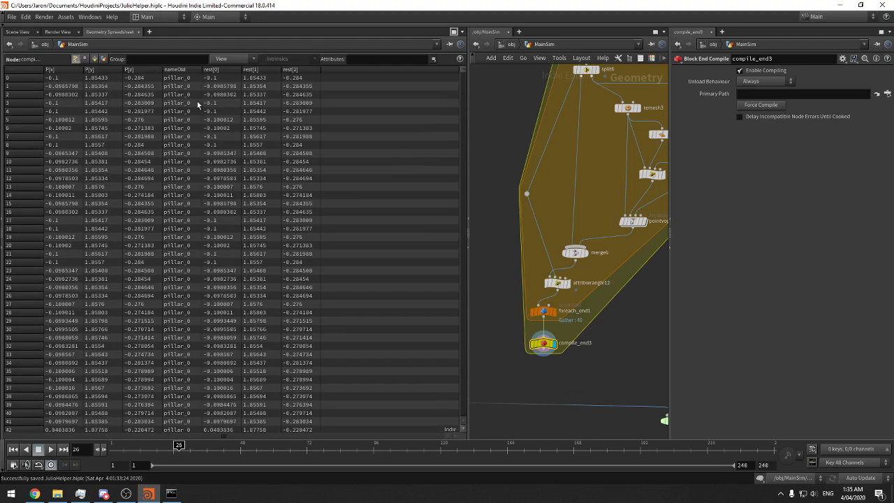
{"action": "left_click_drag", "start_coordinate": [462, 70], "coordinate": [451, 6]}
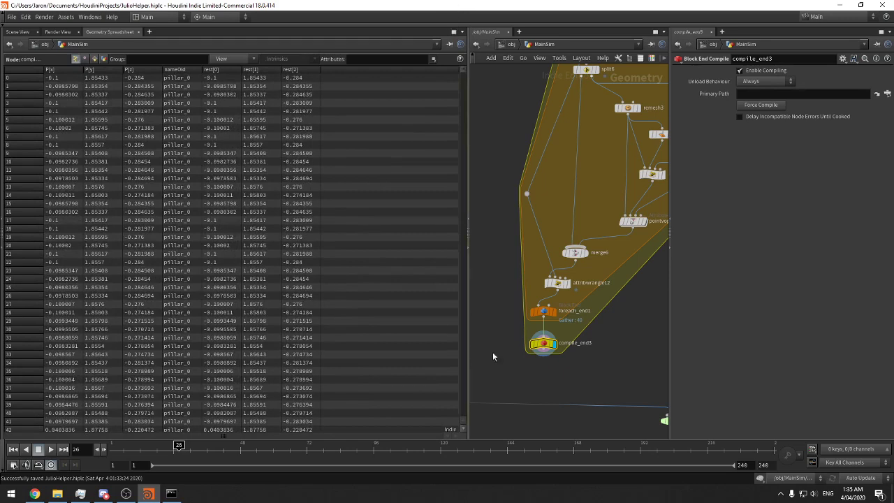
Display the highresFracture file cache below the compiled block, and select it
{"action": "scroll", "coordinate": [577, 370], "scroll_direction": "down", "scroll_amount": 5}
{"action": "middle_click_drag", "start_coordinate": [615, 427], "coordinate": [513, 251]}
{"action": "middle_click_drag", "start_coordinate": [662, 324], "coordinate": [630, 286]}
{"action": "middle_click_drag", "start_coordinate": [649, 369], "coordinate": [620, 305]}
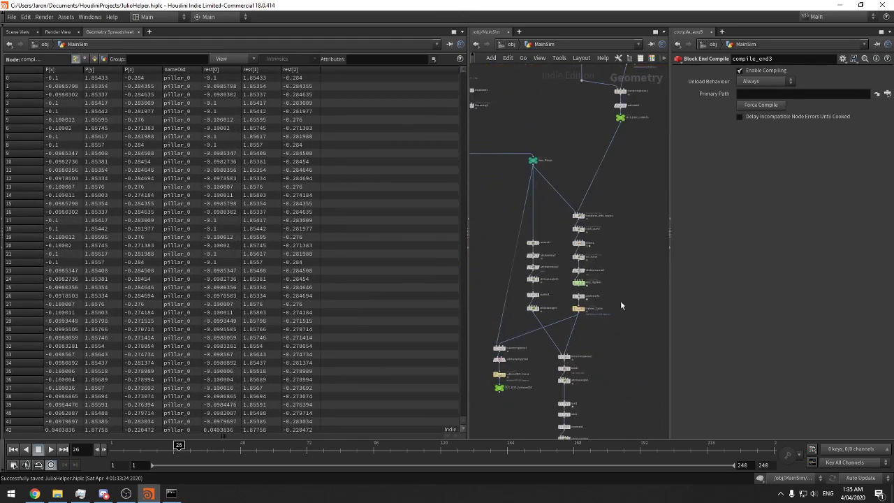
{"action": "middle_click_drag", "start_coordinate": [518, 213], "coordinate": [601, 326]}
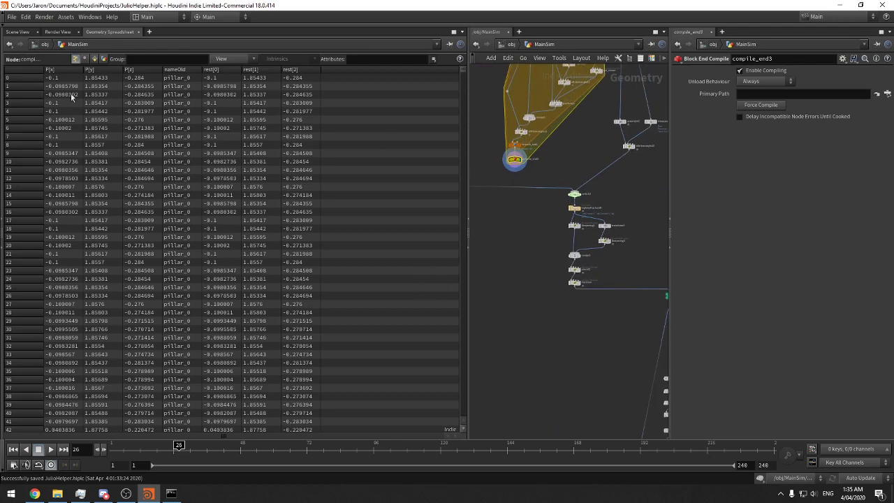
{"action": "middle_click_drag", "start_coordinate": [524, 226], "coordinate": [520, 247]}
{"action": "left_click_drag", "start_coordinate": [602, 224], "coordinate": [516, 246]}
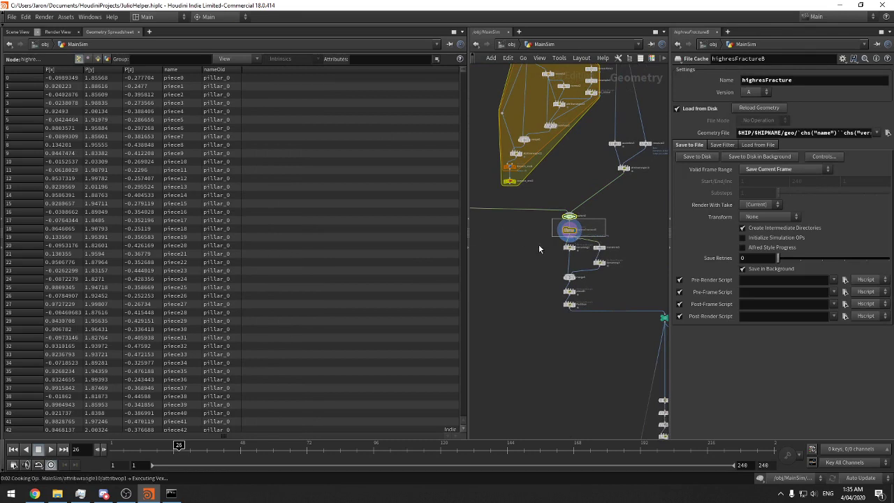
{"action": "left_click", "coordinate": [569, 238]}
{"action": "left_click_drag", "start_coordinate": [596, 224], "coordinate": [520, 236]}
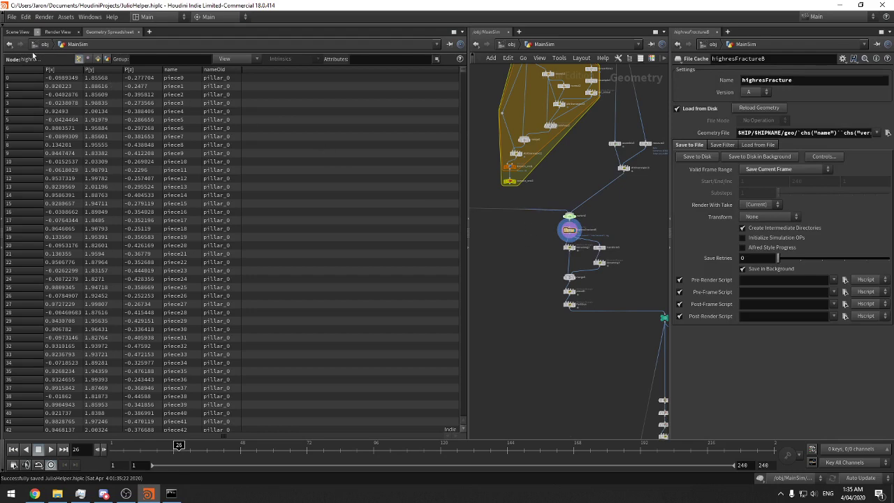
Inspect the cached fractured pillar and its surface cracks up close in the 3D scene view
{"action": "left_click", "coordinate": [18, 33]}
{"action": "right_click_drag", "start_coordinate": [282, 199], "coordinate": [120, 254]}
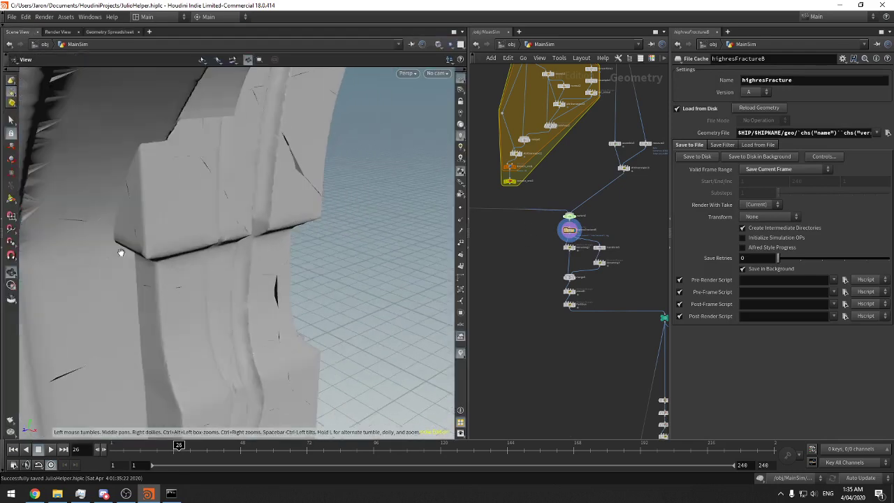
{"action": "left_click_drag", "start_coordinate": [119, 254], "coordinate": [335, 200]}
{"action": "right_click_drag", "start_coordinate": [335, 199], "coordinate": [366, 233]}
{"action": "mouse_move", "coordinate": [259, 261]}
{"action": "left_mouse_down"}
{"action": "mouse_move", "coordinate": [236, 276]}
{"action": "mouse_move", "coordinate": [271, 296]}
{"action": "mouse_move", "coordinate": [260, 275]}
{"action": "left_mouse_up"}
{"action": "middle_click_drag", "start_coordinate": [628, 186], "coordinate": [577, 260]}
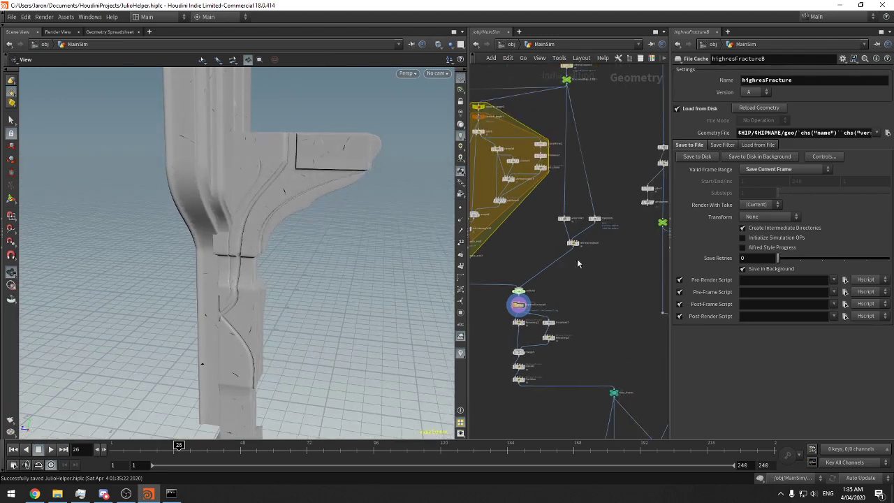
{"action": "left_click_drag", "start_coordinate": [340, 217], "coordinate": [326, 211]}
{"action": "right_click_drag", "start_coordinate": [371, 135], "coordinate": [595, 111]}
{"action": "middle_click_drag", "start_coordinate": [363, 153], "coordinate": [289, 194]}
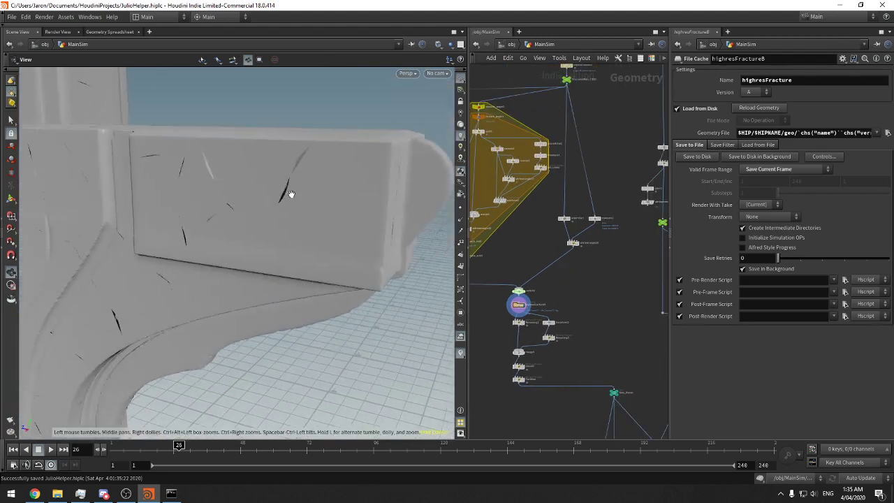
{"action": "left_click_drag", "start_coordinate": [289, 193], "coordinate": [377, 154]}
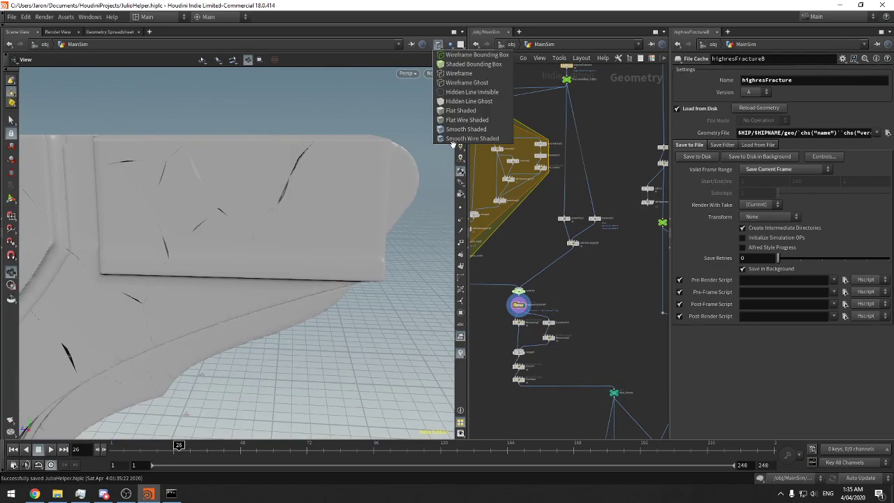
Switch the viewport between Smooth Wire Shaded and plain shading to examine the pillar's mesh around the cracks
{"action": "left_click", "coordinate": [452, 144]}
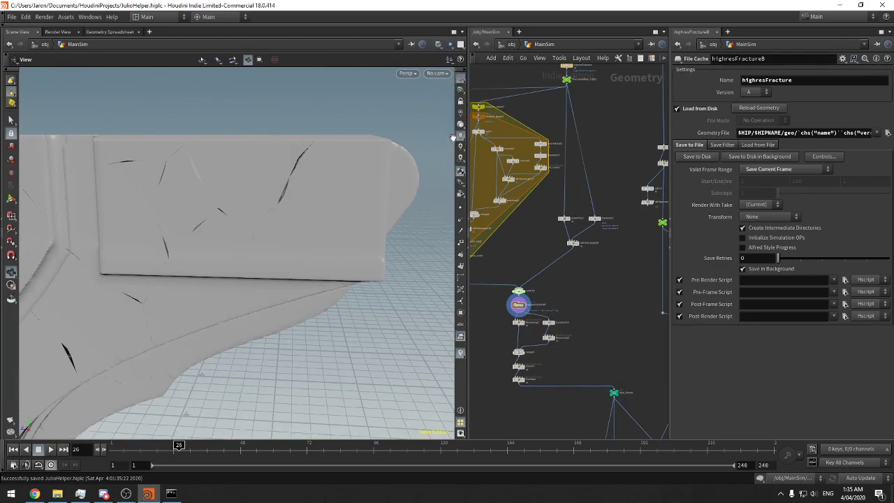
{"action": "left_click_drag", "start_coordinate": [370, 164], "coordinate": [290, 213]}
{"action": "left_click", "coordinate": [440, 47]}
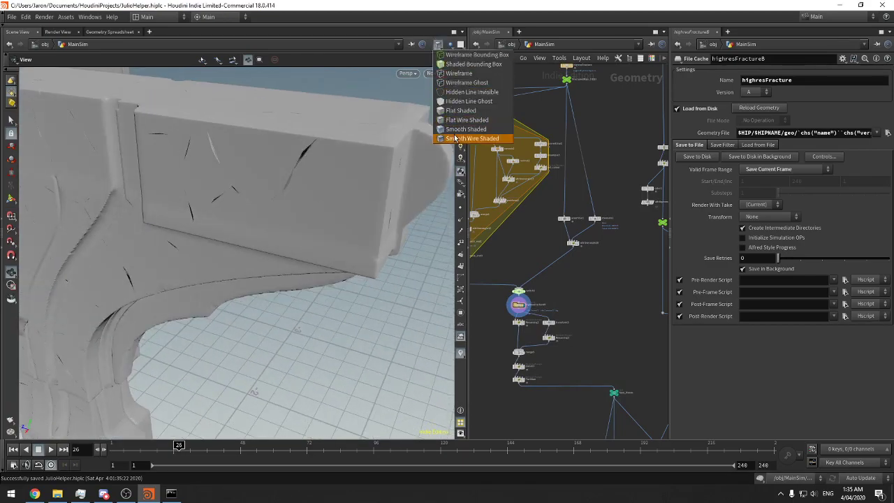
{"action": "left_click", "coordinate": [472, 138]}
{"action": "mouse_move", "coordinate": [391, 160]}
{"action": "left_mouse_down"}
{"action": "mouse_move", "coordinate": [361, 166]}
{"action": "mouse_move", "coordinate": [375, 174]}
{"action": "mouse_move", "coordinate": [373, 188]}
{"action": "mouse_move", "coordinate": [345, 161]}
{"action": "mouse_move", "coordinate": [370, 151]}
{"action": "mouse_move", "coordinate": [306, 208]}
{"action": "mouse_move", "coordinate": [273, 190]}
{"action": "mouse_move", "coordinate": [183, 226]}
{"action": "left_mouse_up"}
{"action": "key", "text": "shift+w"}
{"action": "key", "text": "shift+w"}
{"action": "scroll", "coordinate": [343, 143], "scroll_direction": "up", "scroll_amount": 5}
{"action": "key", "text": "shift+w"}
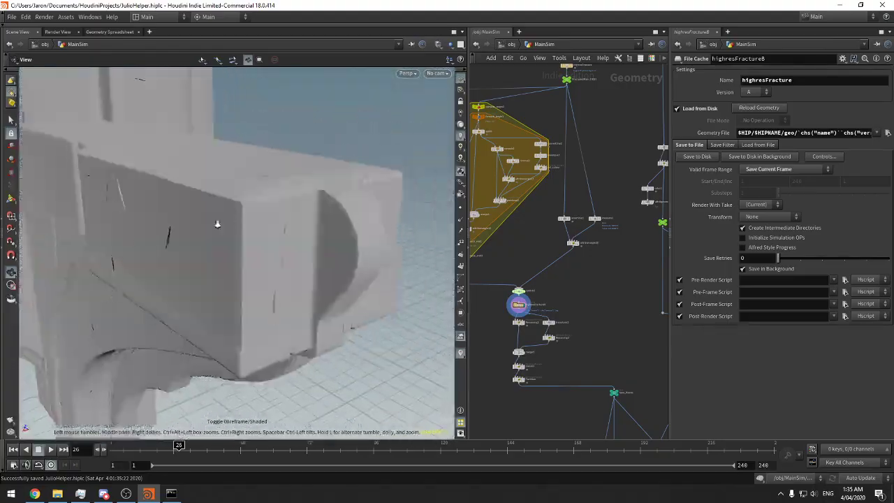
Add an Exploded View node, wire it to the highresFracture file cache's output, and display it
{"action": "middle_click_drag", "start_coordinate": [568, 300], "coordinate": [577, 243]}
{"action": "key", "text": "Tab"}
{"action": "type", "text": "ex"}
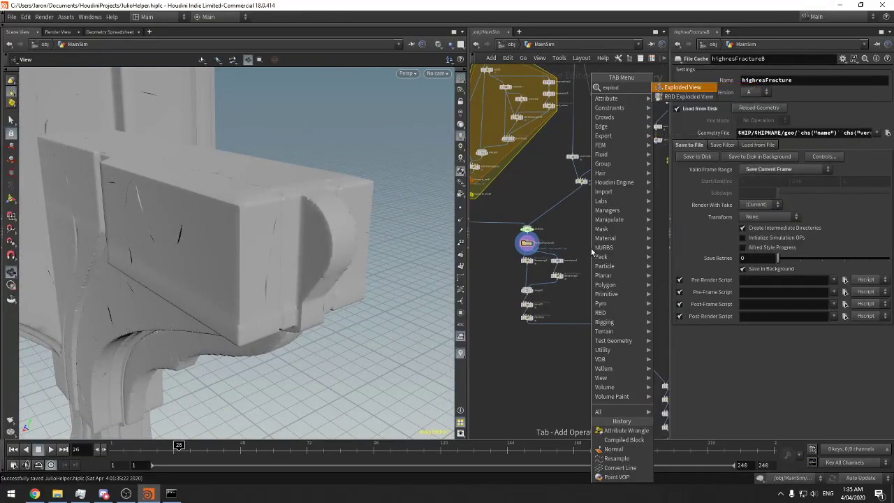
{"action": "key", "text": "Return"}
{"action": "left_click", "coordinate": [591, 248]}
{"action": "left_click", "coordinate": [591, 244]}
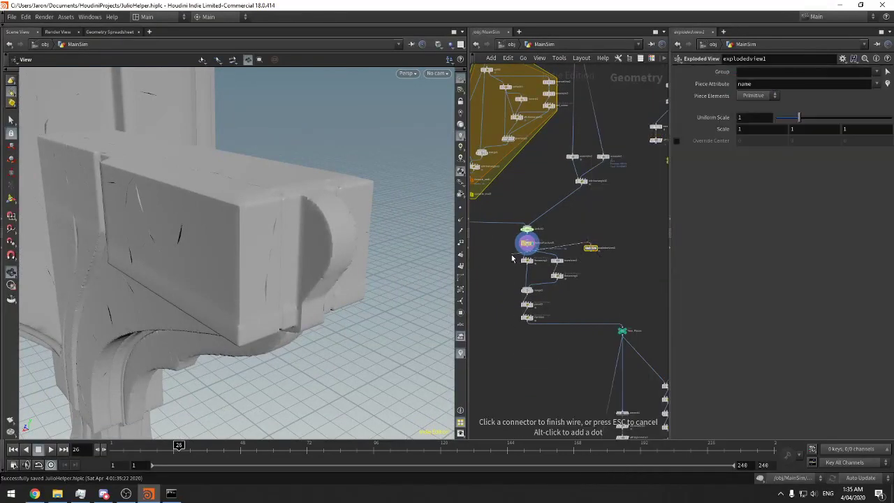
{"action": "left_click", "coordinate": [526, 250]}
{"action": "left_click", "coordinate": [600, 248]}
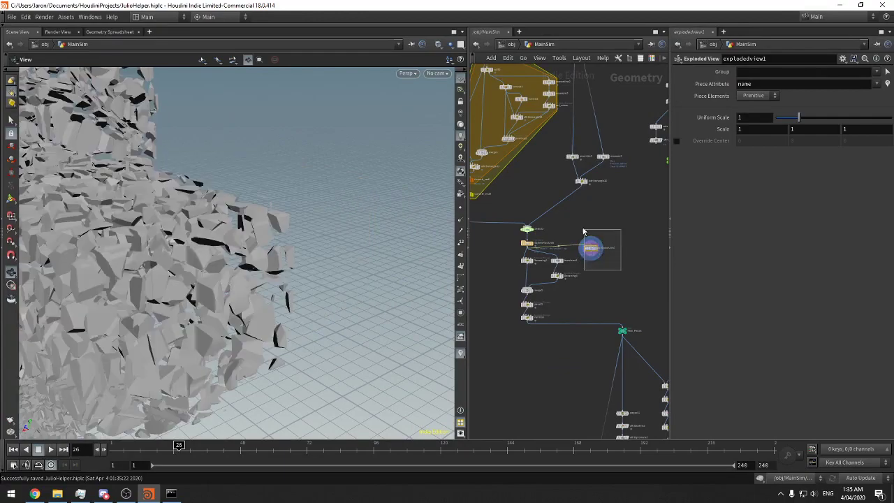
Inspect the exploded pieces up close, and check the assemble2 settings
{"action": "left_click_drag", "start_coordinate": [299, 225], "coordinate": [343, 226]}
{"action": "right_click_drag", "start_coordinate": [344, 225], "coordinate": [423, 214]}
{"action": "middle_click_drag", "start_coordinate": [503, 208], "coordinate": [691, 216]}
{"action": "scroll", "coordinate": [545, 213], "scroll_direction": "up", "scroll_amount": 3}
{"action": "left_click", "coordinate": [487, 215]}
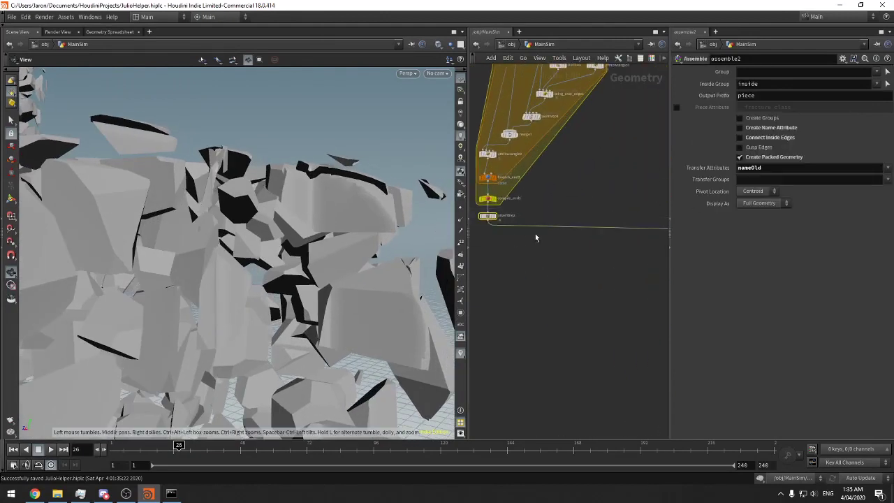
Select the New_Pieces null with the nodes below it, and move them farther down the network
{"action": "middle_click_drag", "start_coordinate": [615, 212], "coordinate": [550, 211]}
{"action": "right_click_drag", "start_coordinate": [550, 211], "coordinate": [520, 216]}
{"action": "middle_click_drag", "start_coordinate": [593, 230], "coordinate": [538, 244]}
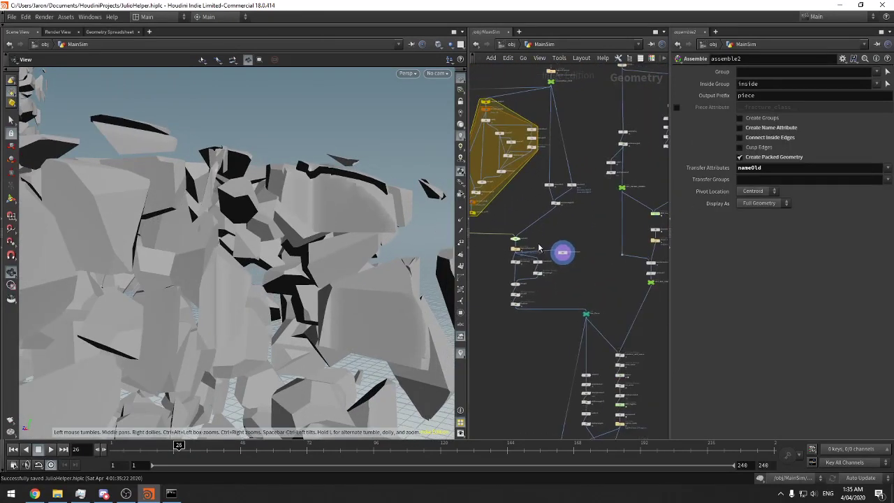
{"action": "right_click_drag", "start_coordinate": [540, 231], "coordinate": [576, 221]}
{"action": "middle_click_drag", "start_coordinate": [523, 301], "coordinate": [567, 260]}
{"action": "right_click_drag", "start_coordinate": [606, 377], "coordinate": [594, 377]}
{"action": "middle_click_drag", "start_coordinate": [604, 378], "coordinate": [522, 246]}
{"action": "right_click_drag", "start_coordinate": [556, 287], "coordinate": [533, 296]}
{"action": "middle_click_drag", "start_coordinate": [614, 435], "coordinate": [608, 338]}
{"action": "mouse_move", "coordinate": [631, 368]}
{"action": "left_mouse_down"}
{"action": "mouse_move", "coordinate": [517, 153]}
{"action": "mouse_move", "coordinate": [553, 181]}
{"action": "left_mouse_up"}
{"action": "right_click_drag", "start_coordinate": [549, 162], "coordinate": [611, 132]}
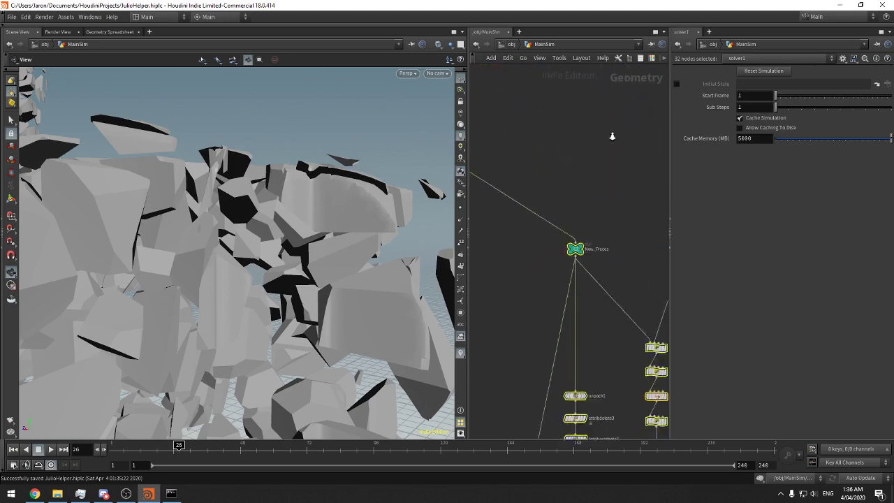
{"action": "mouse_move", "coordinate": [562, 113]}
{"action": "middle_mouse_down"}
{"action": "mouse_move", "coordinate": [652, 231]}
{"action": "mouse_move", "coordinate": [650, 256]}
{"action": "middle_mouse_up"}
{"action": "right_click_drag", "start_coordinate": [641, 256], "coordinate": [622, 255]}
Move the nodes between the highresFracture cache and New_Pieces lower, and shift explodedview1 slightly down
{"action": "left_click_drag", "start_coordinate": [635, 275], "coordinate": [518, 186]}
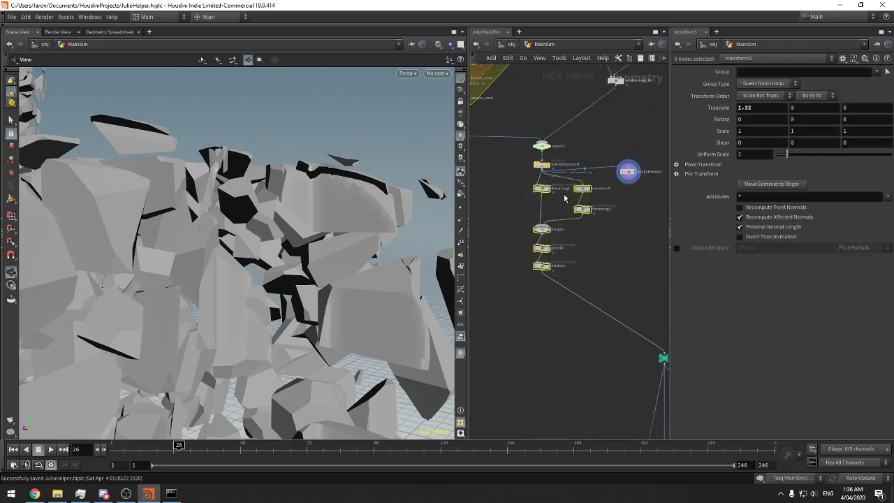
{"action": "key", "text": "l"}
{"action": "left_click", "coordinate": [627, 171]}
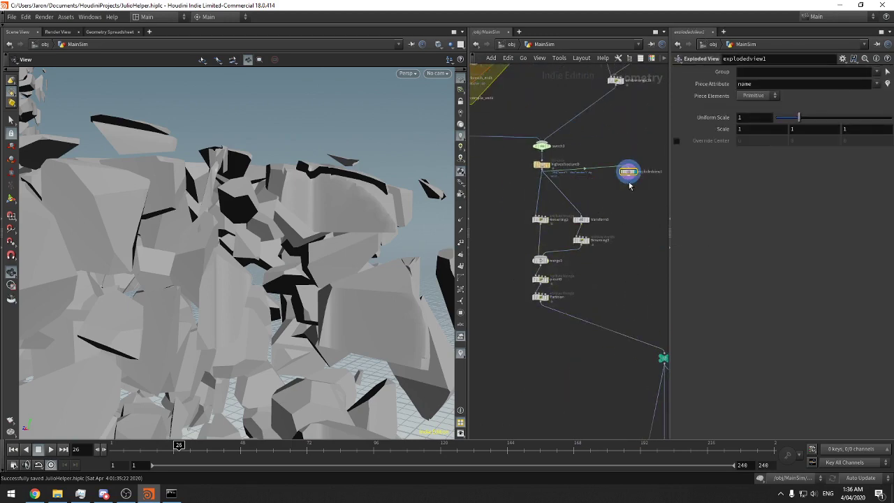
{"action": "left_click_drag", "start_coordinate": [630, 182], "coordinate": [631, 197]}
Switch the highresFracture file cache to version C and save the project
{"action": "left_click", "coordinate": [542, 164]}
{"action": "left_click", "coordinate": [751, 93]}
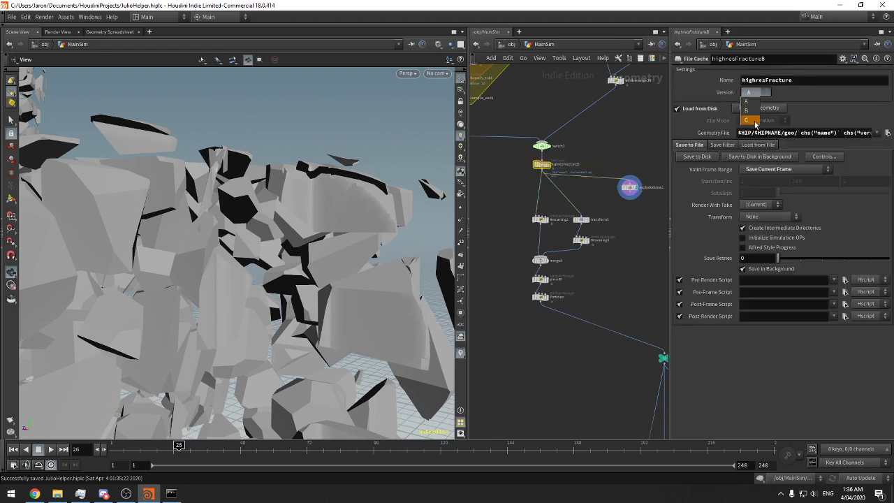
{"action": "left_click", "coordinate": [747, 120]}
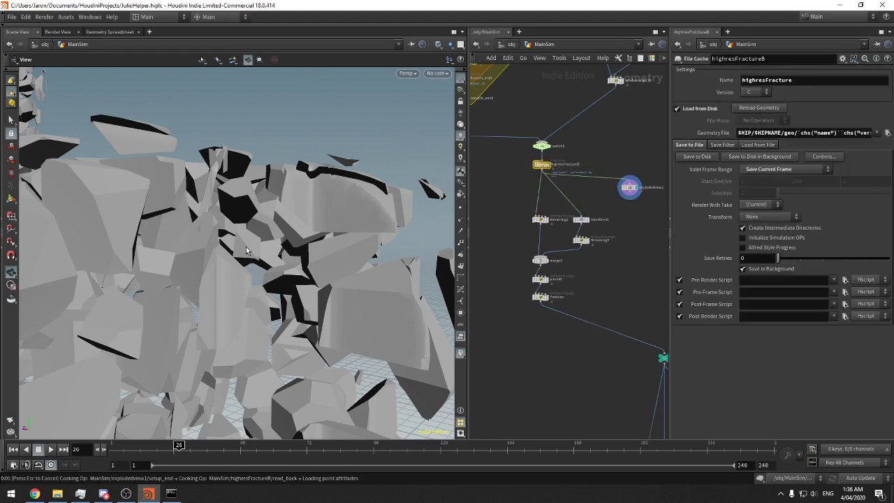
{"action": "key", "text": "ctrl+s"}
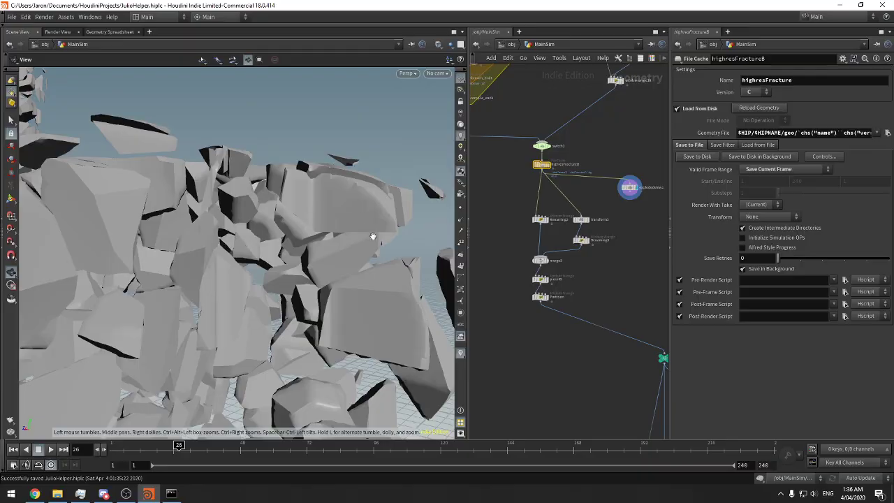
Change the viewport to wireframe shading and inspect the exploded pieces' mesh density up close
{"action": "mouse_move", "coordinate": [372, 236]}
{"action": "left_mouse_down"}
{"action": "mouse_move", "coordinate": [362, 251]}
{"action": "mouse_move", "coordinate": [330, 259]}
{"action": "mouse_move", "coordinate": [312, 246]}
{"action": "mouse_move", "coordinate": [392, 208]}
{"action": "mouse_move", "coordinate": [375, 180]}
{"action": "mouse_move", "coordinate": [307, 308]}
{"action": "mouse_move", "coordinate": [266, 213]}
{"action": "mouse_move", "coordinate": [255, 233]}
{"action": "mouse_move", "coordinate": [279, 230]}
{"action": "mouse_move", "coordinate": [272, 194]}
{"action": "mouse_move", "coordinate": [260, 215]}
{"action": "mouse_move", "coordinate": [283, 225]}
{"action": "mouse_move", "coordinate": [214, 290]}
{"action": "mouse_move", "coordinate": [360, 291]}
{"action": "mouse_move", "coordinate": [309, 262]}
{"action": "mouse_move", "coordinate": [303, 268]}
{"action": "left_mouse_up"}
{"action": "key", "text": "shift+w"}
{"action": "key", "text": "shift+w"}
{"action": "key", "text": "shift+w"}
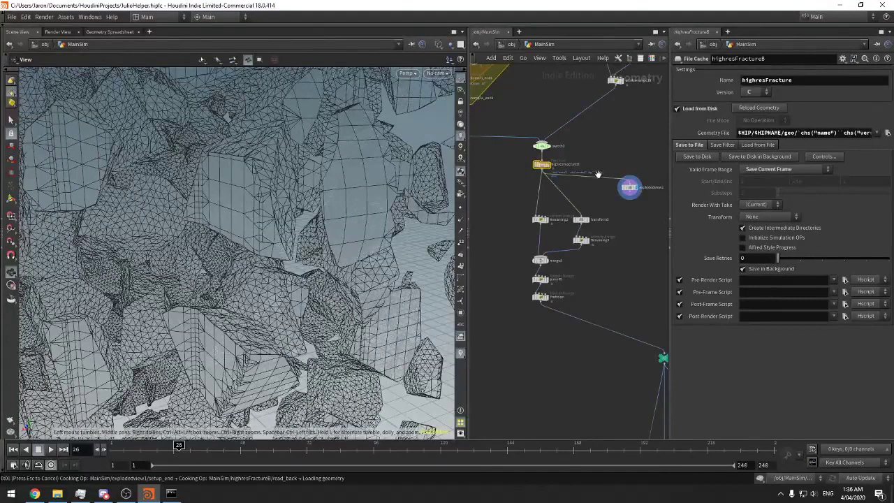
Check the background render's frame progress in the command window, and return to the Houdini network
{"action": "left_click", "coordinate": [171, 493]}
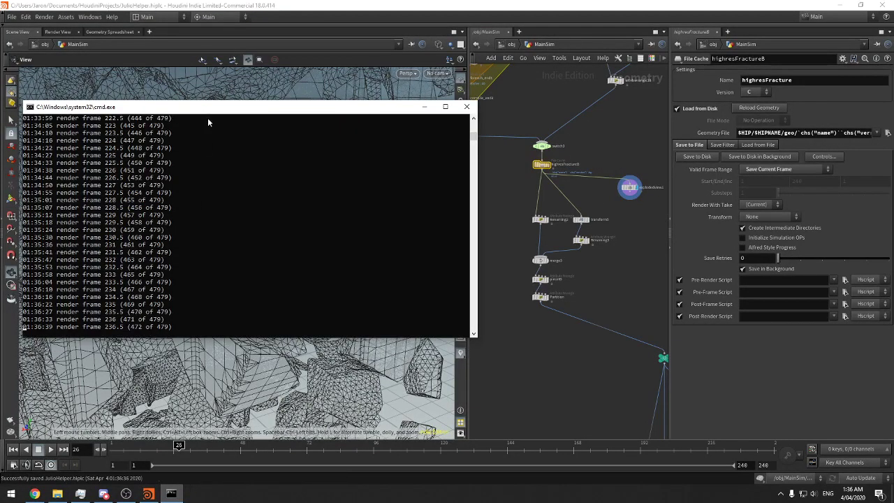
{"action": "left_click_drag", "start_coordinate": [208, 113], "coordinate": [272, 108]}
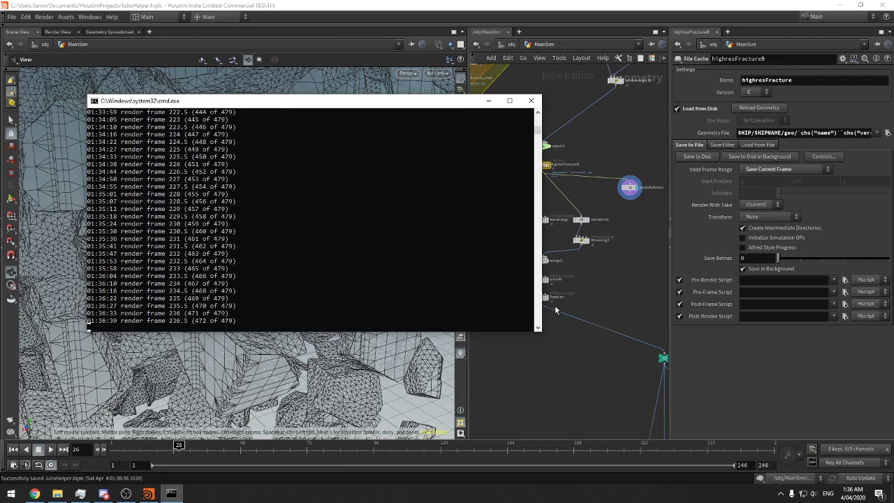
{"action": "left_click", "coordinate": [632, 251]}
{"action": "middle_click_drag", "start_coordinate": [598, 259], "coordinate": [583, 276]}
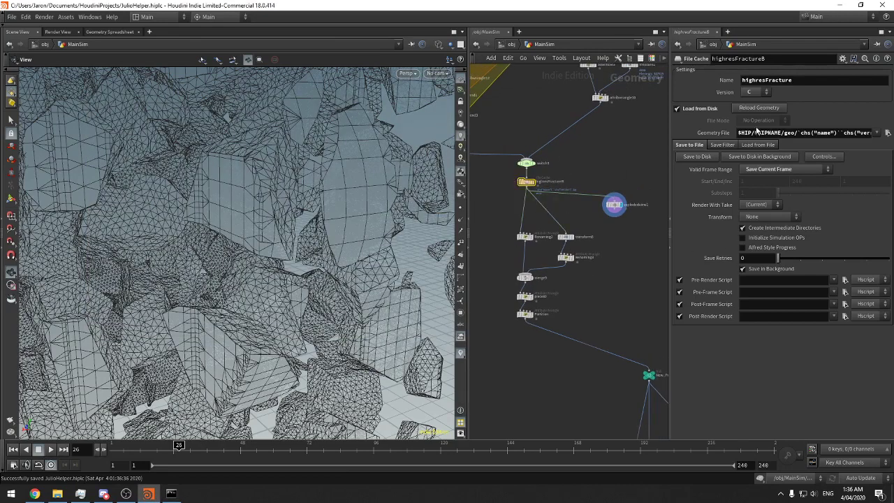
Switch the highresFracture file cache to version B and check the system load in Task Manager
{"action": "left_click", "coordinate": [752, 95]}
{"action": "left_click", "coordinate": [752, 105]}
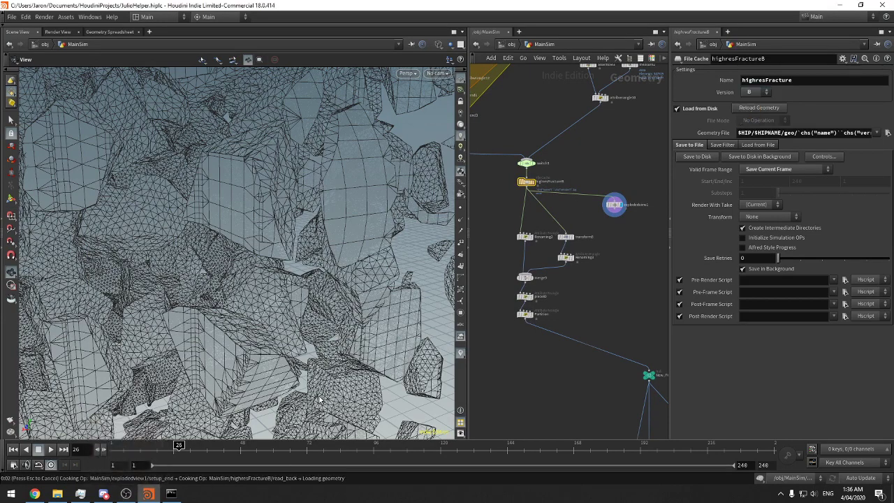
{"action": "left_click", "coordinate": [103, 493]}
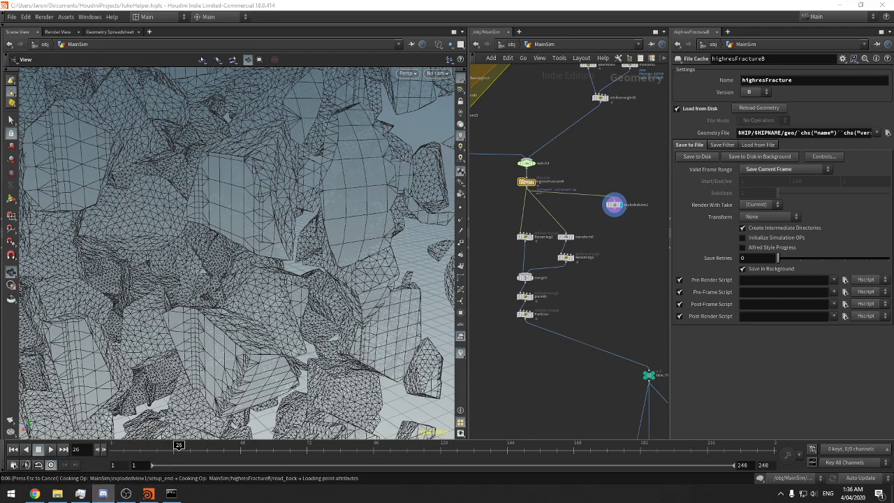
{"action": "left_click", "coordinate": [80, 494]}
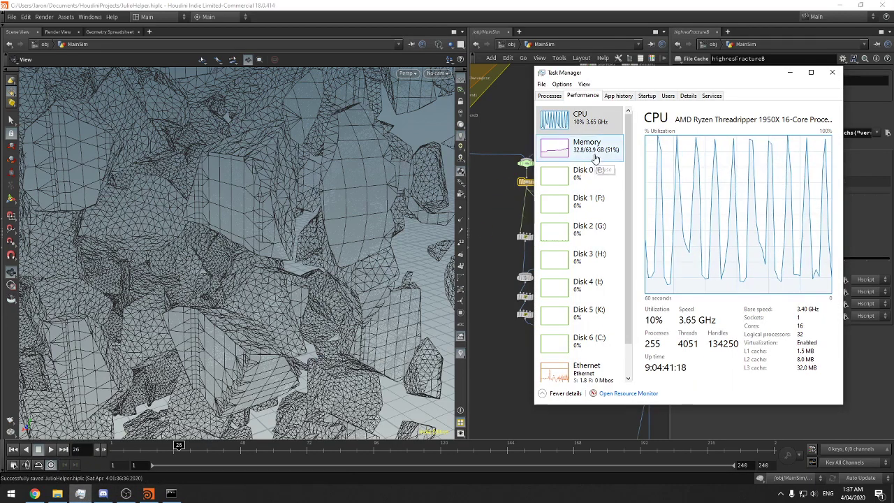
Check the render's progress in the command window and the cached frames in the collisionSDF folder
{"action": "left_click", "coordinate": [171, 494]}
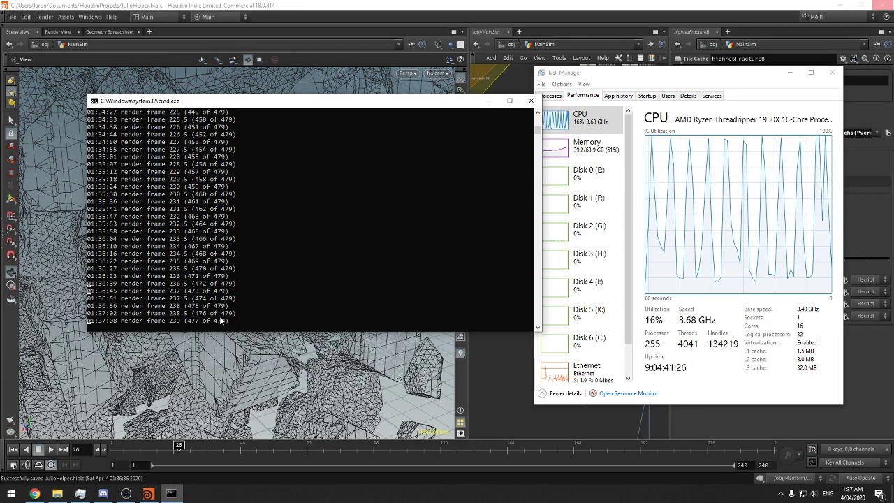
{"action": "left_click", "coordinate": [57, 493]}
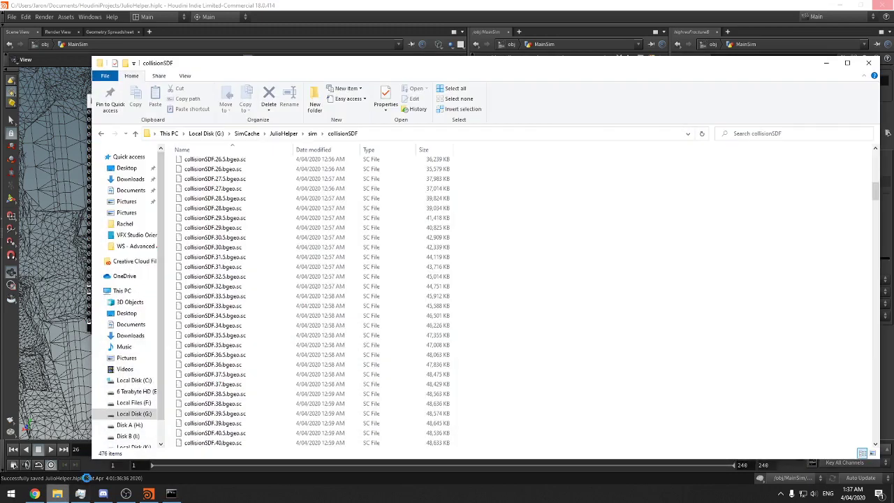
{"action": "scroll", "coordinate": [565, 241], "scroll_direction": "down", "scroll_amount": 20}
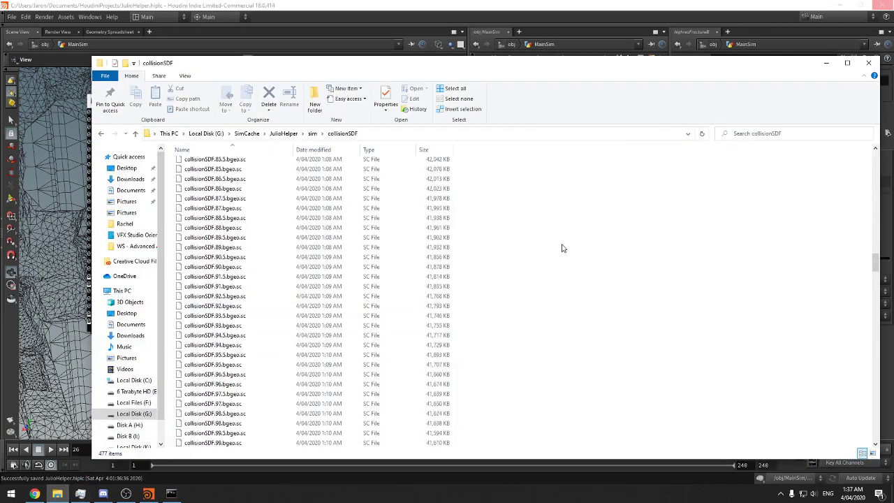
{"action": "scroll", "coordinate": [560, 250], "scroll_direction": "down", "scroll_amount": 20}
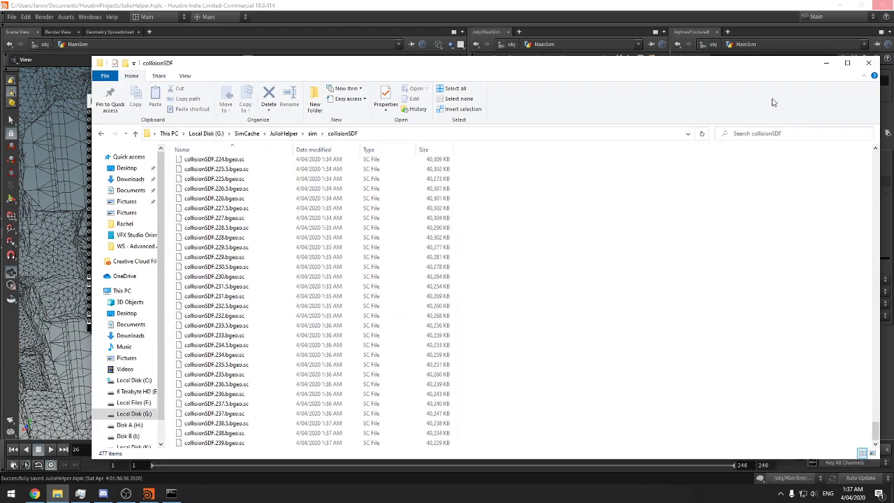
{"action": "left_click", "coordinate": [823, 66]}
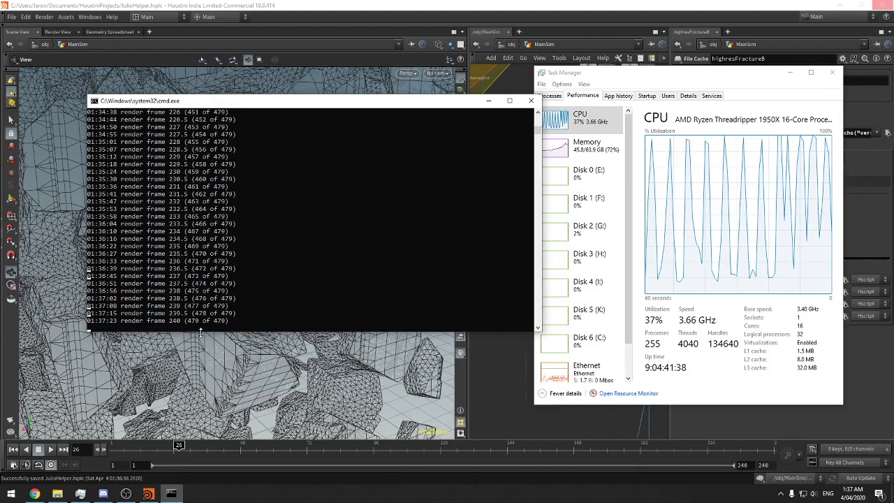
{"action": "left_click", "coordinate": [57, 494]}
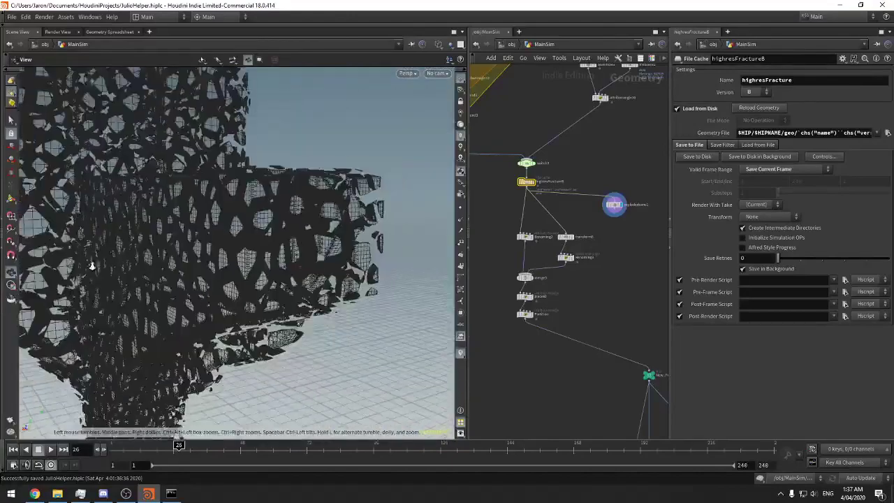
Set the highresFracture file cache to version A and inspect the whole exploded structure
{"action": "left_click_drag", "start_coordinate": [92, 266], "coordinate": [314, 230]}
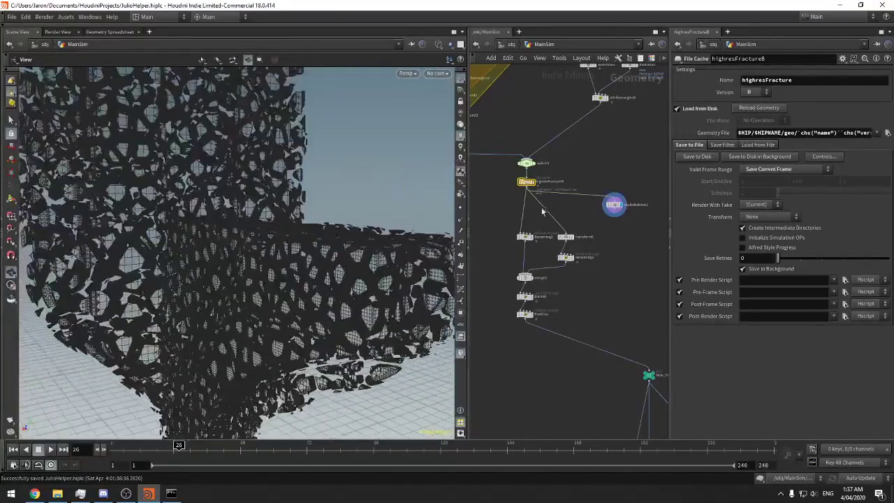
{"action": "left_click", "coordinate": [749, 102]}
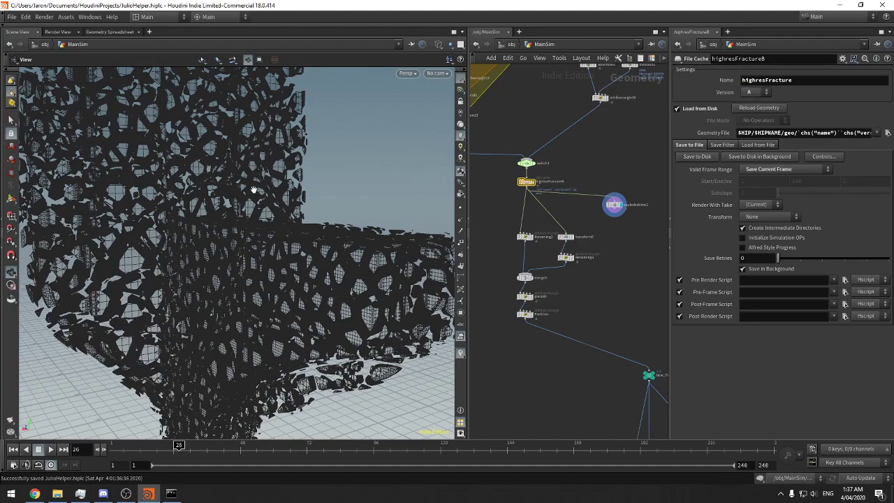
{"action": "left_click_drag", "start_coordinate": [258, 192], "coordinate": [281, 205]}
{"action": "right_click_drag", "start_coordinate": [281, 205], "coordinate": [191, 230]}
{"action": "left_click_drag", "start_coordinate": [191, 230], "coordinate": [244, 227]}
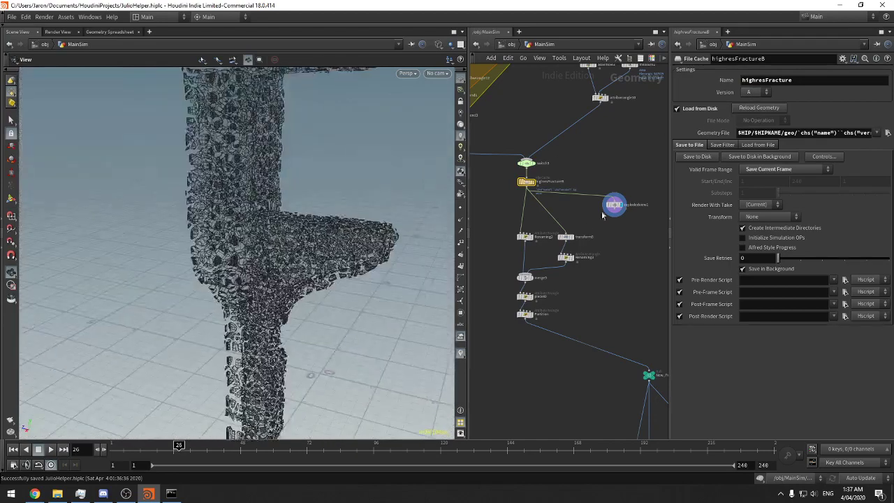
Delete the Exploded View node and move the nodes from Renaming2 to Partition up beneath the highresFracture cache
{"action": "left_click", "coordinate": [612, 205]}
{"action": "key", "text": "Delete"}
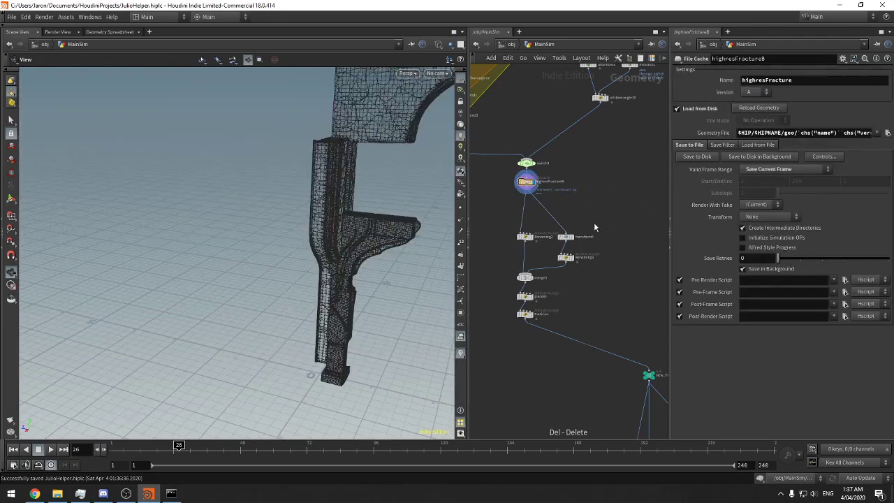
{"action": "middle_click_drag", "start_coordinate": [594, 224], "coordinate": [588, 197]}
{"action": "left_click_drag", "start_coordinate": [628, 185], "coordinate": [509, 317]}
{"action": "left_click_drag", "start_coordinate": [520, 213], "coordinate": [515, 194]}
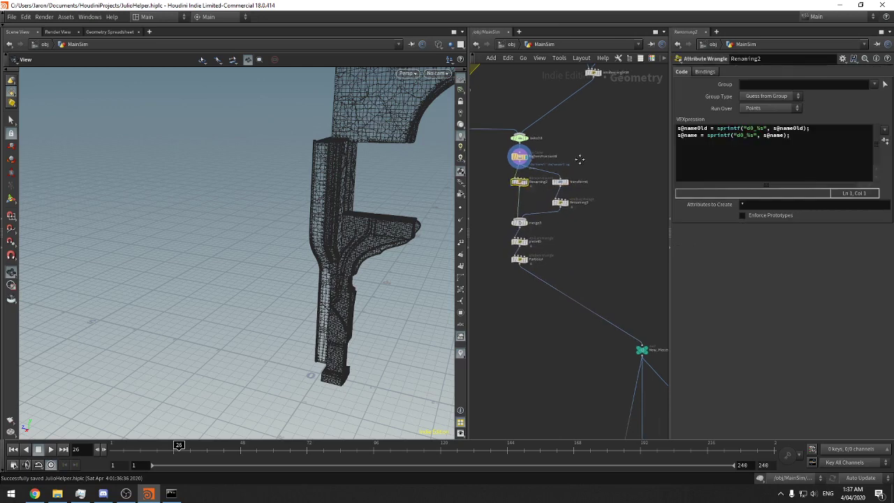
Display merge5, inspect the two merged structures, and check the node's geometry info
{"action": "middle_click_drag", "start_coordinate": [579, 160], "coordinate": [575, 314]}
{"action": "middle_click_drag", "start_coordinate": [642, 102], "coordinate": [592, 140]}
{"action": "scroll", "coordinate": [594, 251], "scroll_direction": "down", "scroll_amount": 3}
{"action": "scroll", "coordinate": [525, 314], "scroll_direction": "up", "scroll_amount": 6}
{"action": "mouse_move", "coordinate": [567, 249]}
{"action": "middle_mouse_down"}
{"action": "mouse_move", "coordinate": [568, 277]}
{"action": "mouse_move", "coordinate": [580, 252]}
{"action": "middle_mouse_up"}
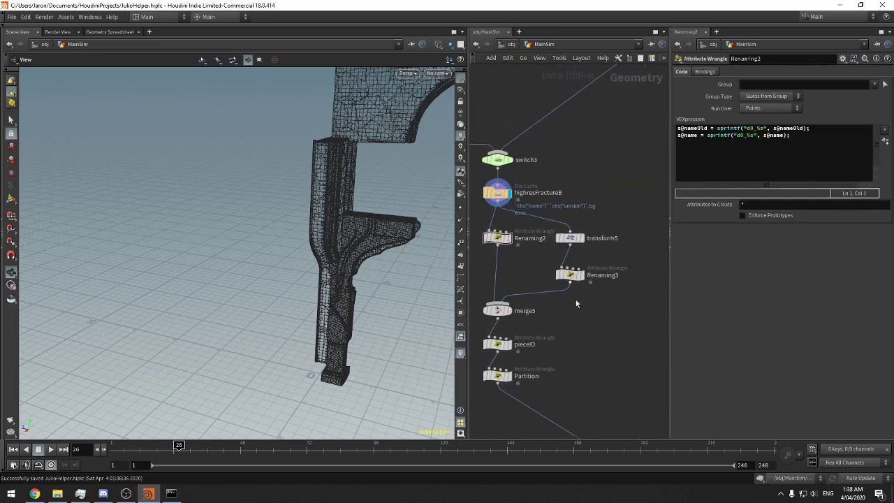
{"action": "left_click", "coordinate": [510, 310]}
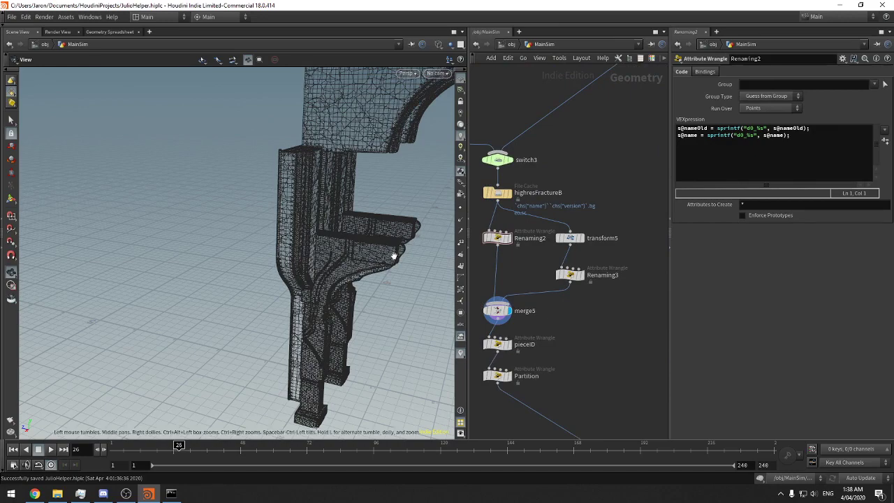
{"action": "scroll", "coordinate": [377, 251], "scroll_direction": "down", "scroll_amount": 4}
{"action": "left_click_drag", "start_coordinate": [317, 235], "coordinate": [425, 272]}
{"action": "middle_click", "coordinate": [497, 311]}
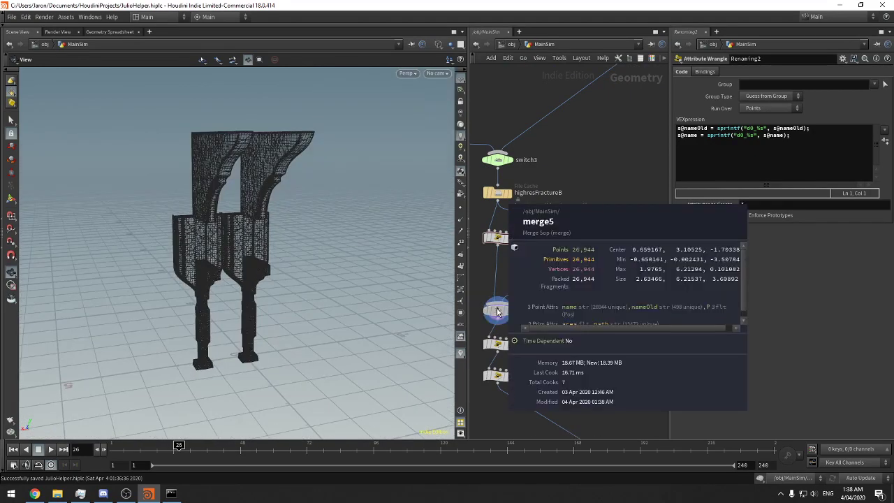
Narrow the scene view to widen the parameter pane, and look over the rest of the network
{"action": "scroll", "coordinate": [497, 311], "scroll_direction": "down", "scroll_amount": 5}
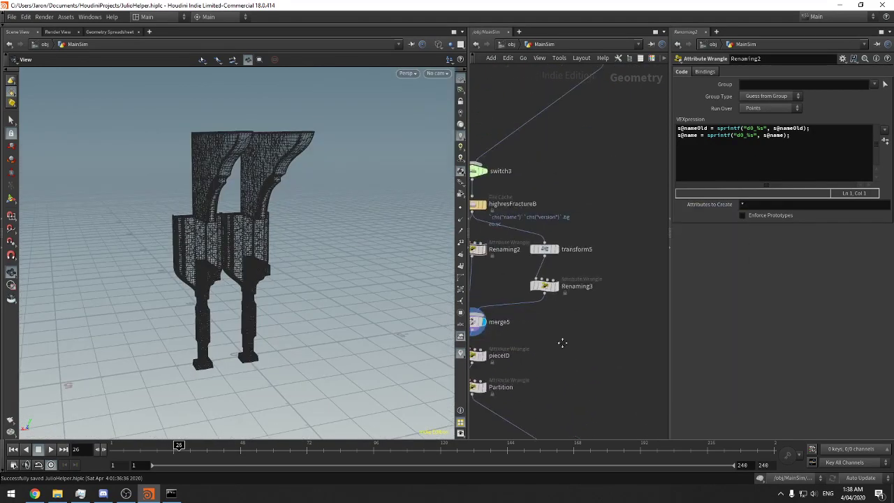
{"action": "left_click_drag", "start_coordinate": [469, 343], "coordinate": [372, 340]}
{"action": "middle_click_drag", "start_coordinate": [552, 352], "coordinate": [468, 192]}
{"action": "scroll", "coordinate": [468, 209], "scroll_direction": "down", "scroll_amount": 4}
{"action": "middle_click_drag", "start_coordinate": [535, 318], "coordinate": [547, 267]}
{"action": "middle_click_drag", "start_coordinate": [576, 340], "coordinate": [562, 249]}
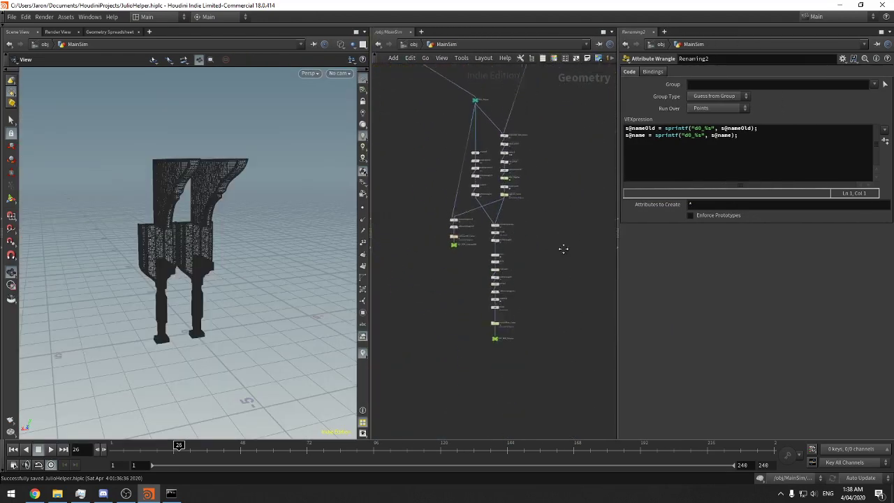
{"action": "middle_click_drag", "start_coordinate": [410, 135], "coordinate": [447, 329]}
{"action": "middle_click_drag", "start_coordinate": [523, 224], "coordinate": [531, 357]}
Examine the measure2 settings and the attribwrangle10 code that sums the area per piece
{"action": "left_click_drag", "start_coordinate": [520, 288], "coordinate": [508, 252]}
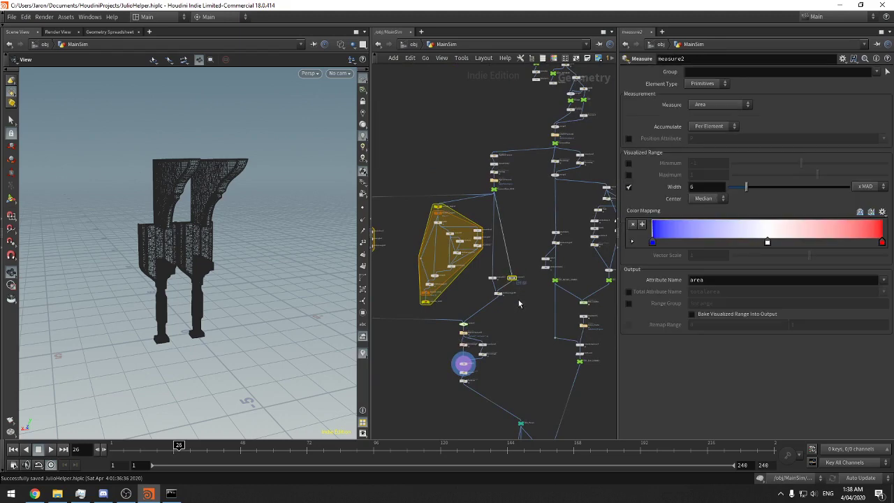
{"action": "scroll", "coordinate": [519, 301], "scroll_direction": "up", "scroll_amount": 5}
{"action": "middle_click_drag", "start_coordinate": [541, 295], "coordinate": [543, 262]}
{"action": "left_click_drag", "start_coordinate": [509, 271], "coordinate": [451, 239]}
{"action": "middle_click_drag", "start_coordinate": [533, 319], "coordinate": [524, 292]}
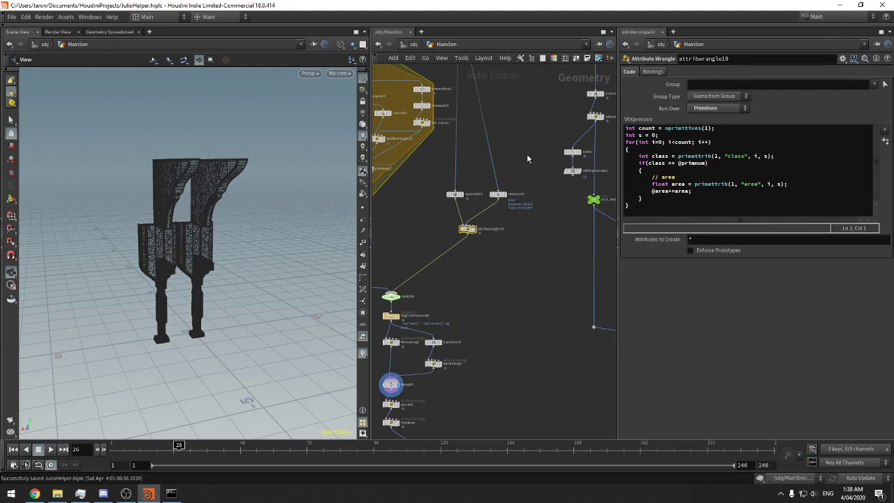
Check the point and primitive attributes in attribwrangle10's geometry info
{"action": "middle_click_drag", "start_coordinate": [438, 286], "coordinate": [458, 272]}
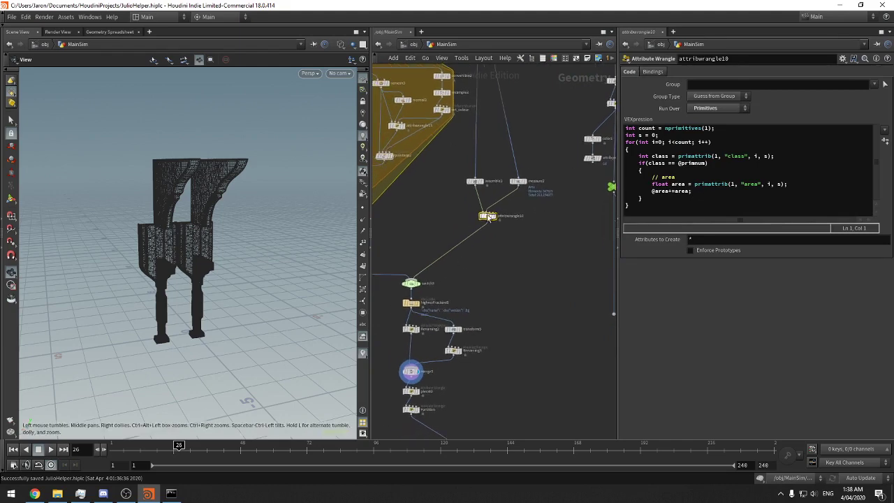
{"action": "mouse_move", "coordinate": [489, 217]}
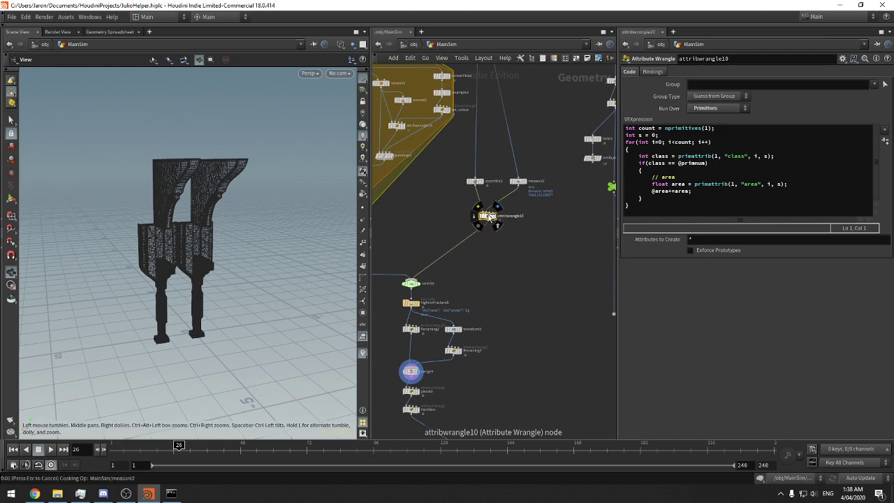
{"action": "key", "text": "ctrl+s"}
{"action": "middle_click", "coordinate": [489, 218]}
{"action": "scroll", "coordinate": [581, 206], "scroll_direction": "down", "scroll_amount": 1}
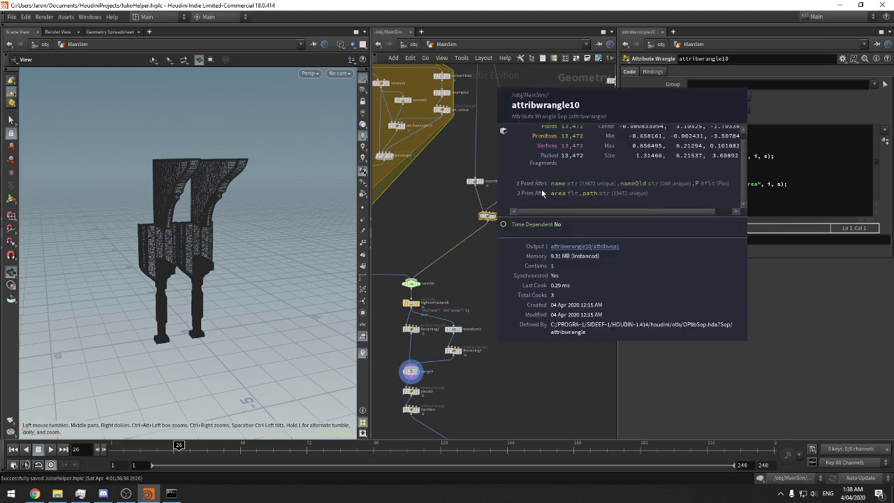
Select merge5, and display the New_Pieces null farther down the network to inspect its structure
{"action": "middle_click_drag", "start_coordinate": [495, 279], "coordinate": [523, 197]}
{"action": "left_click", "coordinate": [440, 288]}
{"action": "mouse_move", "coordinate": [580, 364]}
{"action": "middle_mouse_down"}
{"action": "mouse_move", "coordinate": [487, 246]}
{"action": "mouse_move", "coordinate": [485, 176]}
{"action": "middle_mouse_up"}
{"action": "middle_click_drag", "start_coordinate": [505, 326], "coordinate": [510, 236]}
{"action": "scroll", "coordinate": [503, 242], "scroll_direction": "down", "scroll_amount": 1}
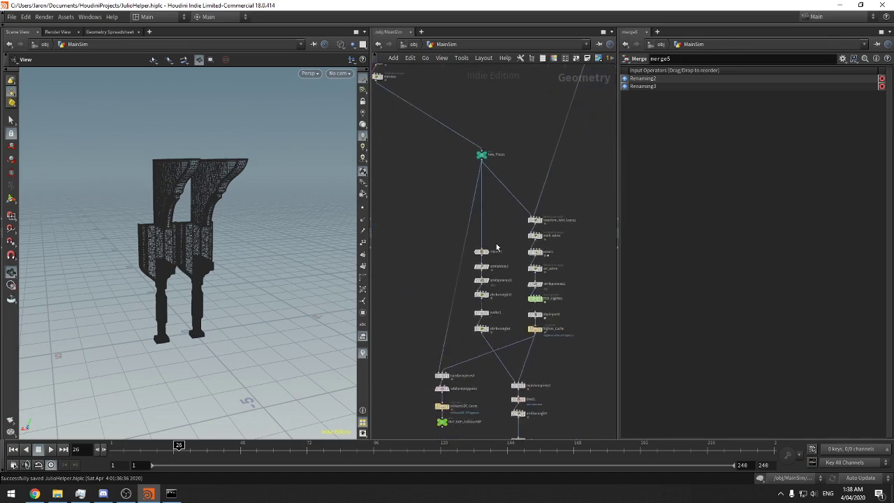
{"action": "scroll", "coordinate": [496, 247], "scroll_direction": "up", "scroll_amount": 2}
{"action": "key", "text": "r"}
{"action": "left_click_drag", "start_coordinate": [509, 199], "coordinate": [469, 100]}
{"action": "left_click_drag", "start_coordinate": [222, 202], "coordinate": [247, 200]}
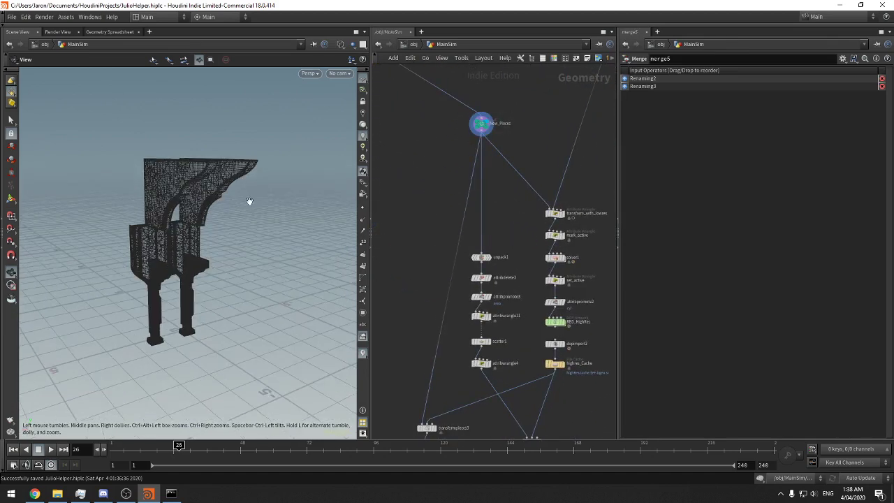
Display the transform_with_lowres wrangle and inspect the scattered fragments around the structure
{"action": "key", "text": "r"}
{"action": "left_click_drag", "start_coordinate": [589, 192], "coordinate": [537, 224]}
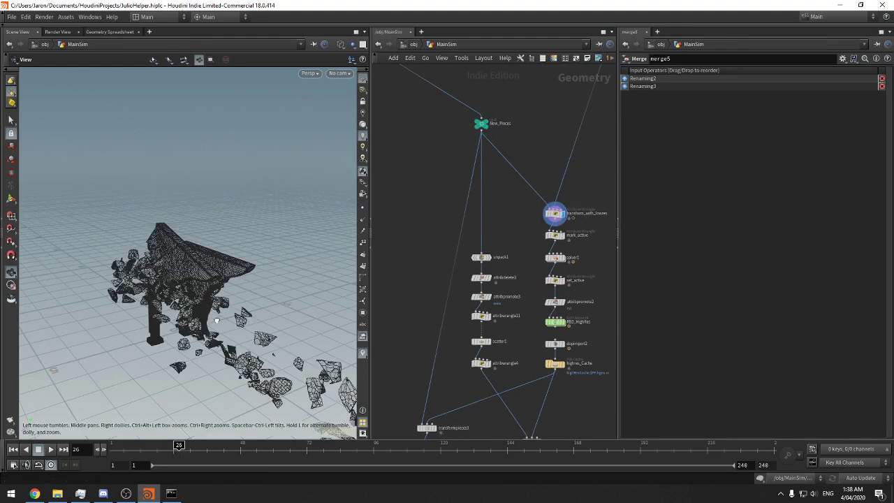
{"action": "left_click_drag", "start_coordinate": [182, 314], "coordinate": [279, 286]}
{"action": "middle_click_drag", "start_coordinate": [216, 293], "coordinate": [75, 249]}
{"action": "left_click_drag", "start_coordinate": [185, 220], "coordinate": [258, 230]}
{"action": "middle_click_drag", "start_coordinate": [503, 228], "coordinate": [518, 235]}
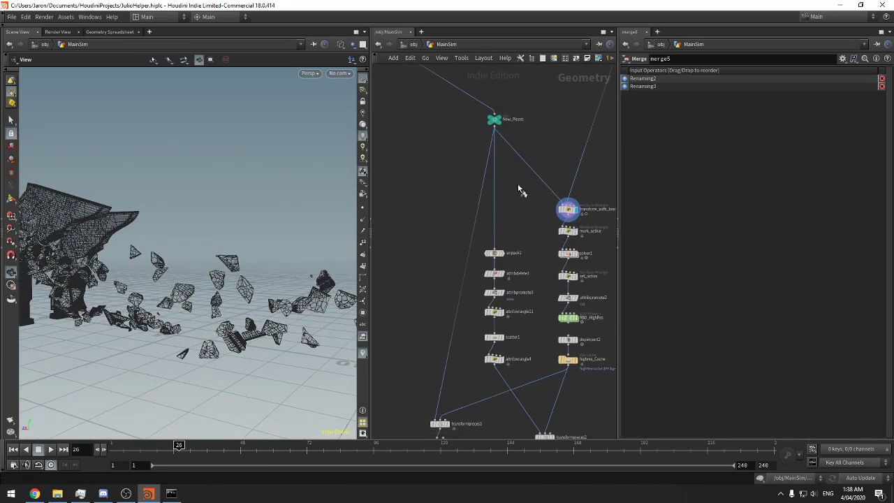
Display the New_Pieces null, and display unpack1 to review which attributes it transfers
{"action": "left_click", "coordinate": [494, 119]}
{"action": "left_click", "coordinate": [500, 252]}
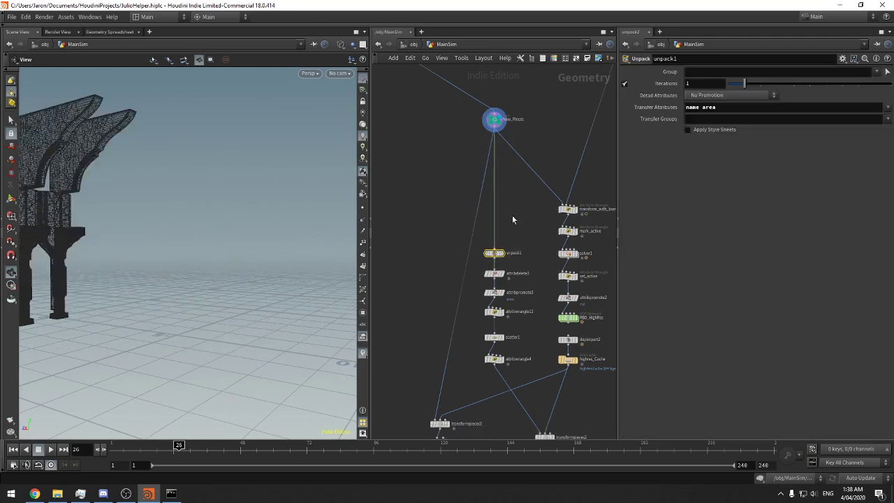
{"action": "key", "text": "r"}
{"action": "left_click", "coordinate": [493, 254]}
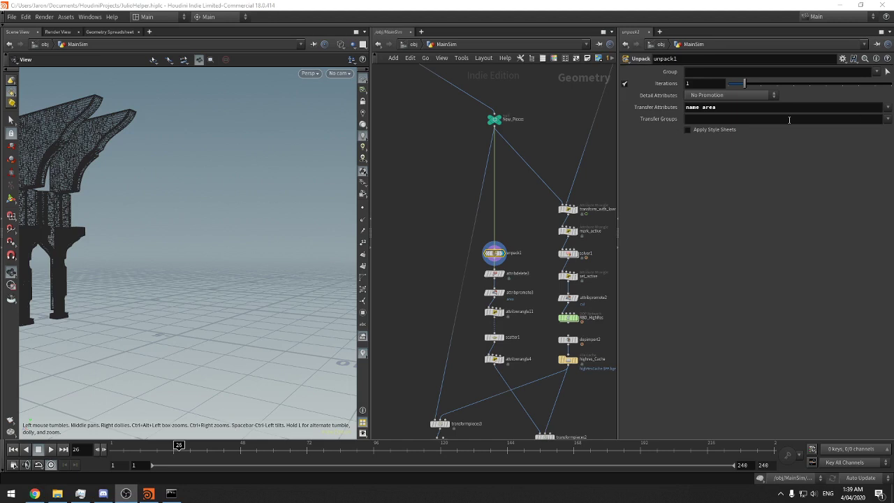
Review the transform_with_lowres code, the solver1 settings and the set_active wrangle code in the high-res simulation branch
{"action": "middle_click_drag", "start_coordinate": [592, 182], "coordinate": [537, 178]}
{"action": "left_click_drag", "start_coordinate": [565, 180], "coordinate": [498, 211]}
{"action": "middle_click_drag", "start_coordinate": [552, 198], "coordinate": [557, 196]}
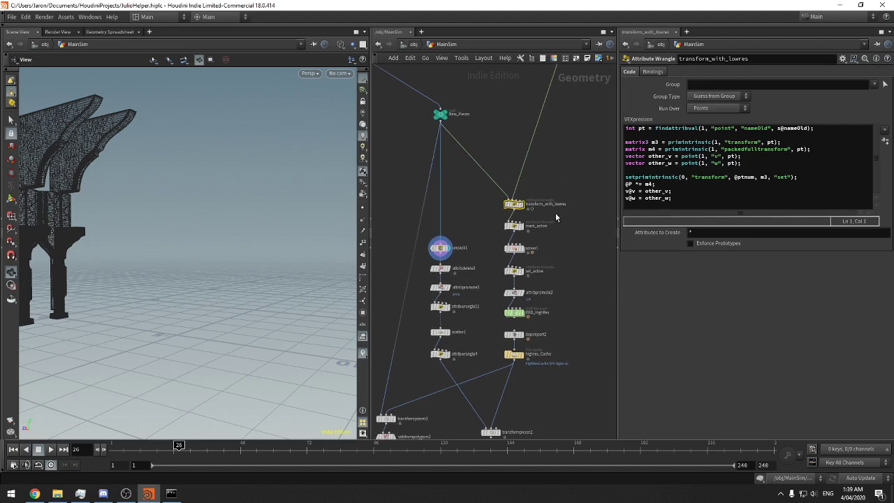
{"action": "key", "text": "Down"}
{"action": "key", "text": "Down"}
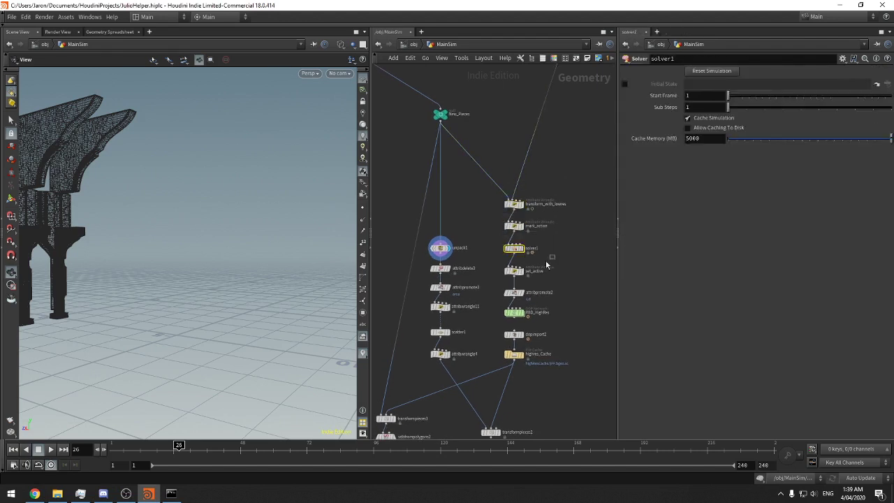
{"action": "left_click_drag", "start_coordinate": [547, 261], "coordinate": [508, 277]}
{"action": "middle_click_drag", "start_coordinate": [563, 270], "coordinate": [569, 235]}
{"action": "middle_click_drag", "start_coordinate": [564, 177], "coordinate": [593, 255]}
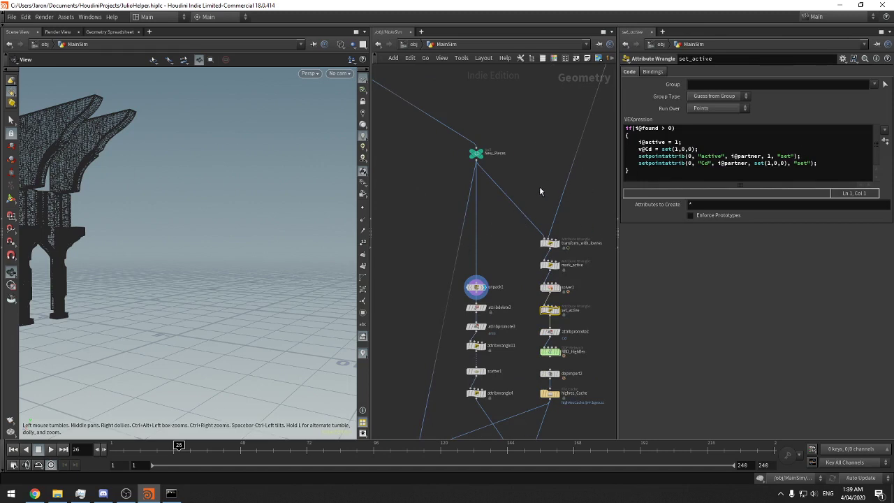
{"action": "middle_click_drag", "start_coordinate": [539, 188], "coordinate": [555, 139]}
{"action": "middle_click_drag", "start_coordinate": [510, 217], "coordinate": [529, 239]}
Examine the unpacked structure, display attribdelete3 to review the attributes it removes, and check the geometry info of unpack1
{"action": "left_click_drag", "start_coordinate": [165, 190], "coordinate": [274, 224]}
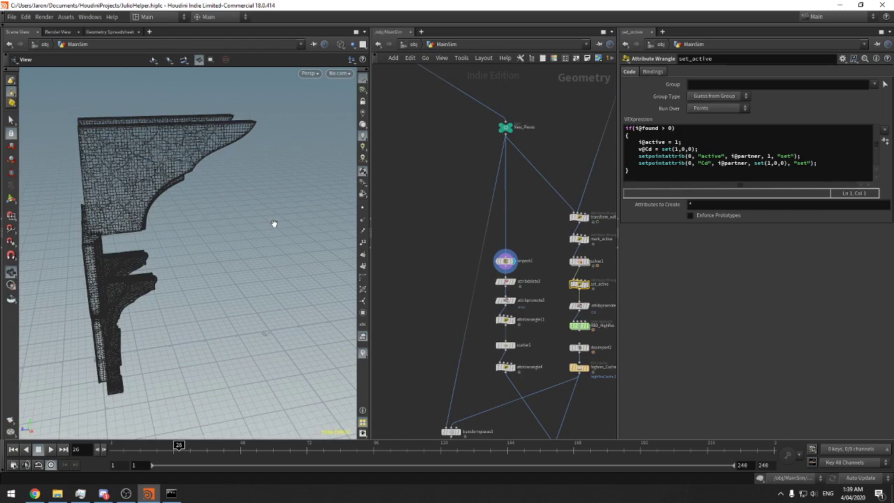
{"action": "left_click_drag", "start_coordinate": [272, 222], "coordinate": [196, 177]}
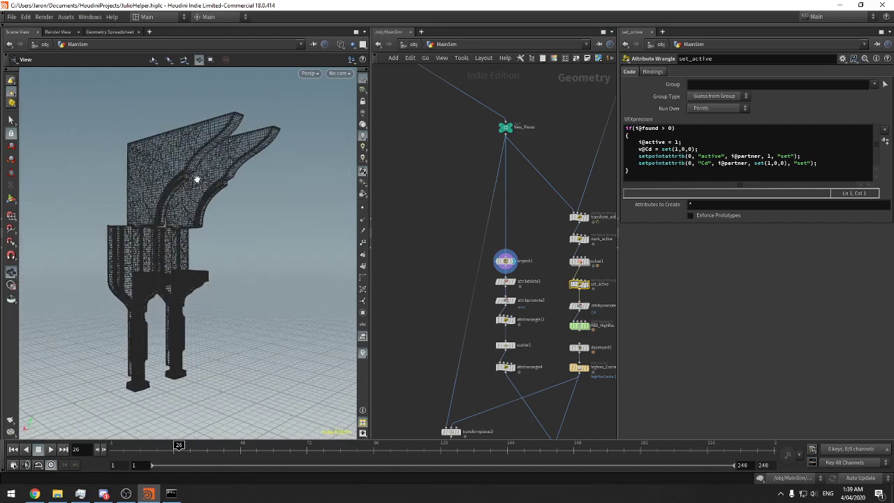
{"action": "scroll", "coordinate": [468, 265], "scroll_direction": "up", "scroll_amount": 4}
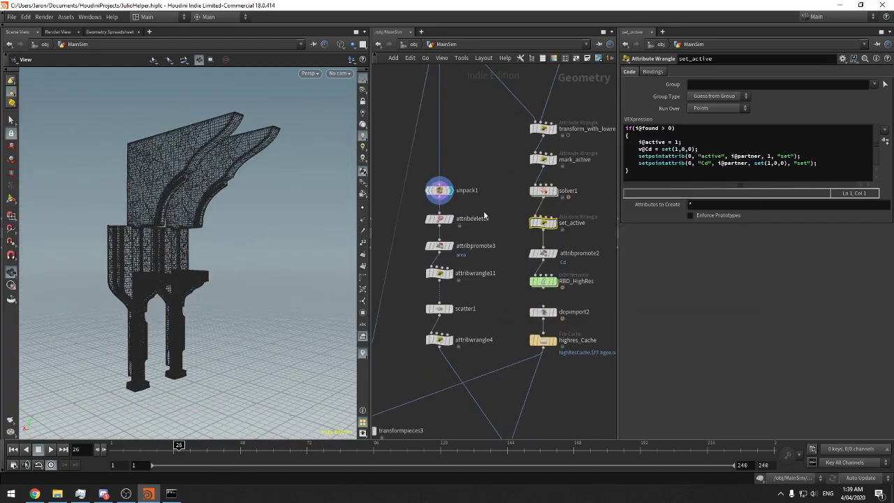
{"action": "left_click", "coordinate": [451, 220]}
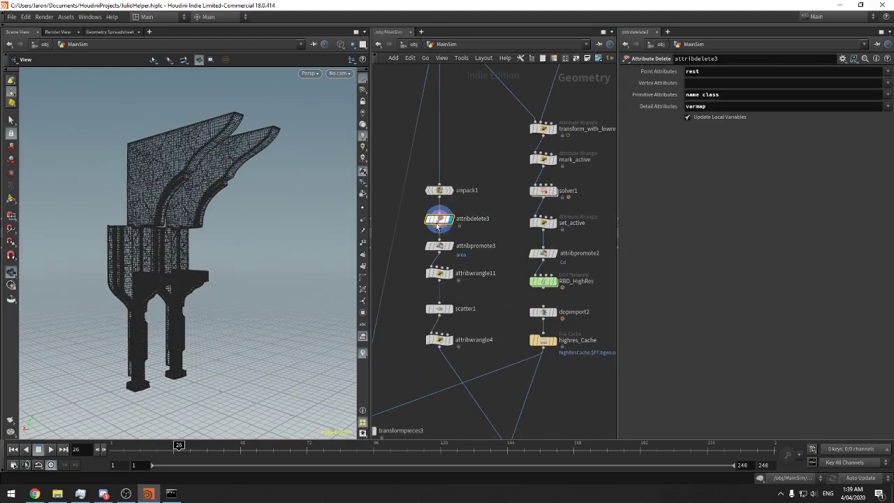
{"action": "middle_click", "coordinate": [475, 208]}
{"action": "middle_click", "coordinate": [439, 190]}
{"action": "middle_click_drag", "start_coordinate": [439, 144], "coordinate": [567, 370]}
{"action": "middle_click_drag", "start_coordinate": [404, 217], "coordinate": [526, 366]}
{"action": "middle_click_drag", "start_coordinate": [572, 241], "coordinate": [433, 144]}
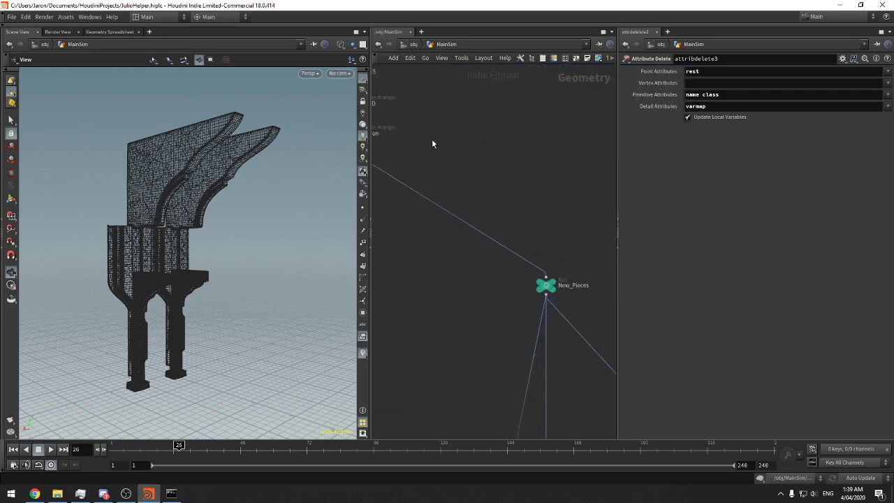
{"action": "mouse_move", "coordinate": [495, 355]}
{"action": "middle_mouse_down"}
{"action": "mouse_move", "coordinate": [431, 237]}
{"action": "mouse_move", "coordinate": [409, 159]}
{"action": "middle_mouse_up"}
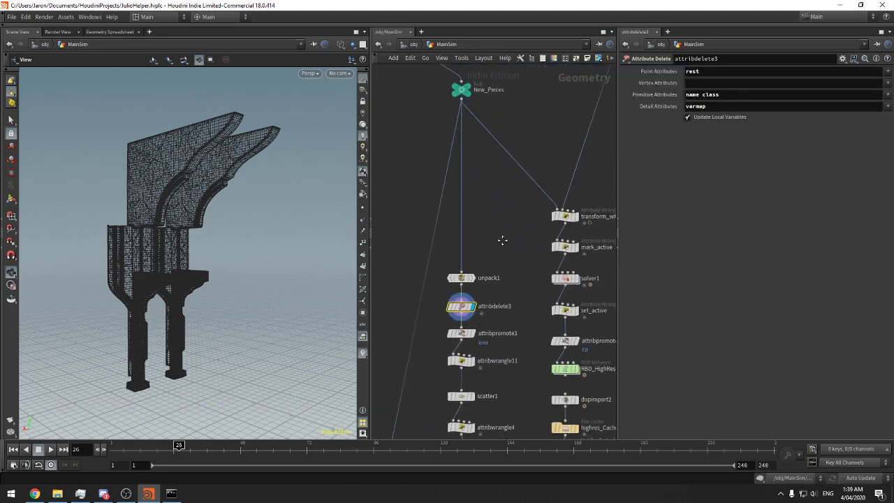
{"action": "middle_click_drag", "start_coordinate": [502, 239], "coordinate": [504, 243]}
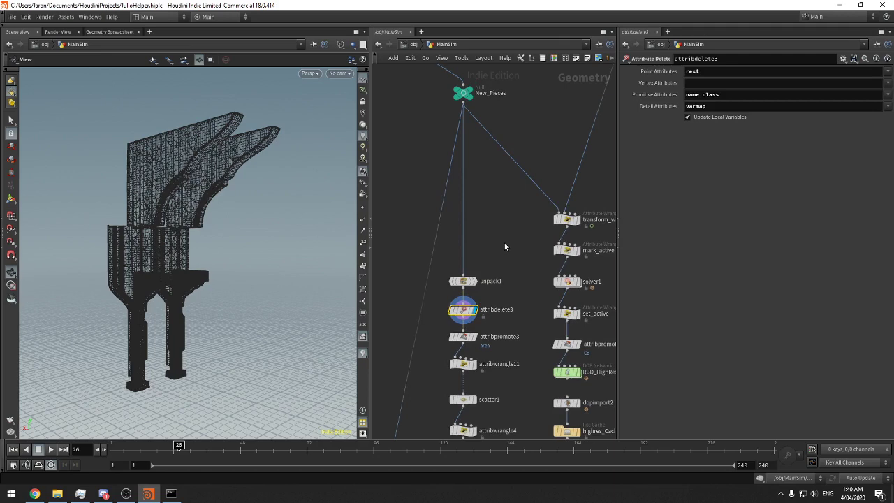
Display attribpromote3 to review its promotion of area from primitive to point, and switch the viewport from wireframe to shaded display
{"action": "middle_click_drag", "start_coordinate": [506, 284], "coordinate": [505, 243]}
{"action": "middle_click_drag", "start_coordinate": [487, 301], "coordinate": [490, 265]}
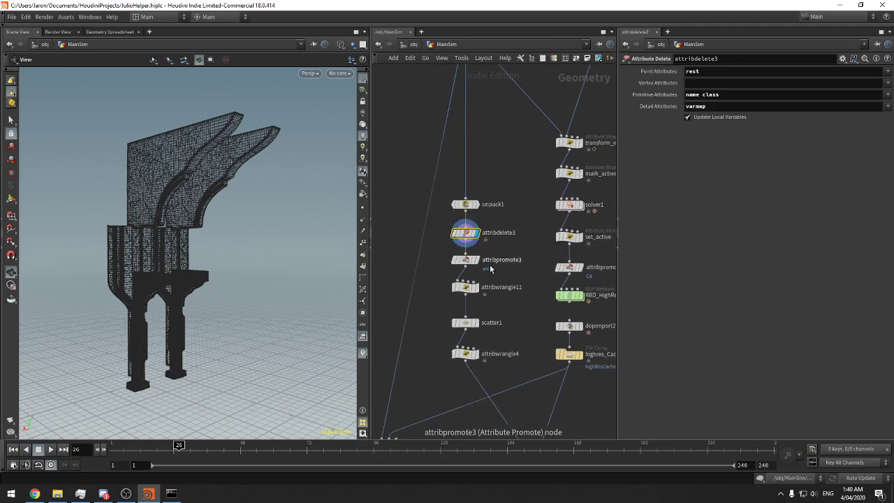
{"action": "left_click", "coordinate": [488, 266]}
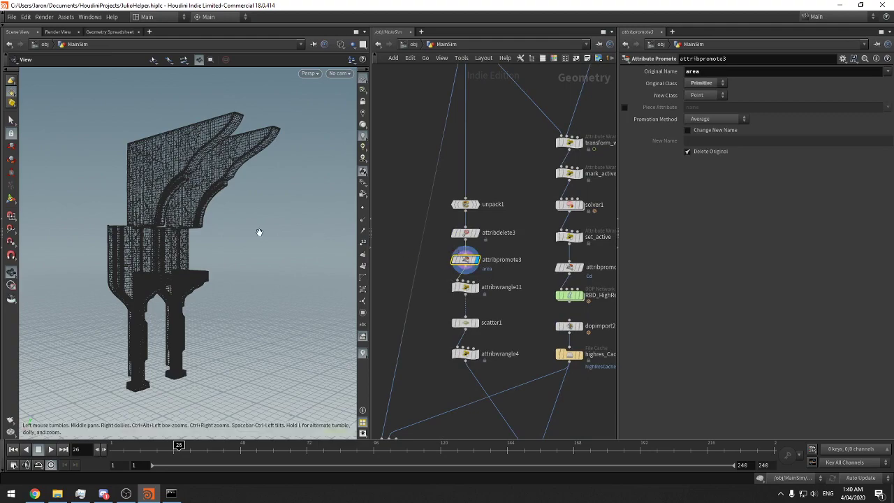
{"action": "key", "text": "w"}
{"action": "left_click_drag", "start_coordinate": [251, 175], "coordinate": [239, 212]}
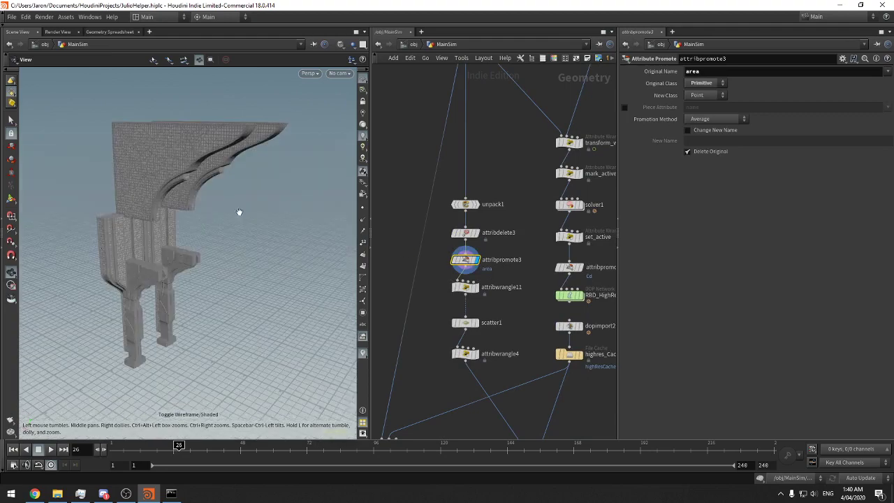
{"action": "right_click_drag", "start_coordinate": [239, 212], "coordinate": [263, 158]}
{"action": "middle_click_drag", "start_coordinate": [263, 157], "coordinate": [259, 192]}
{"action": "left_click_drag", "start_coordinate": [259, 191], "coordinate": [242, 184]}
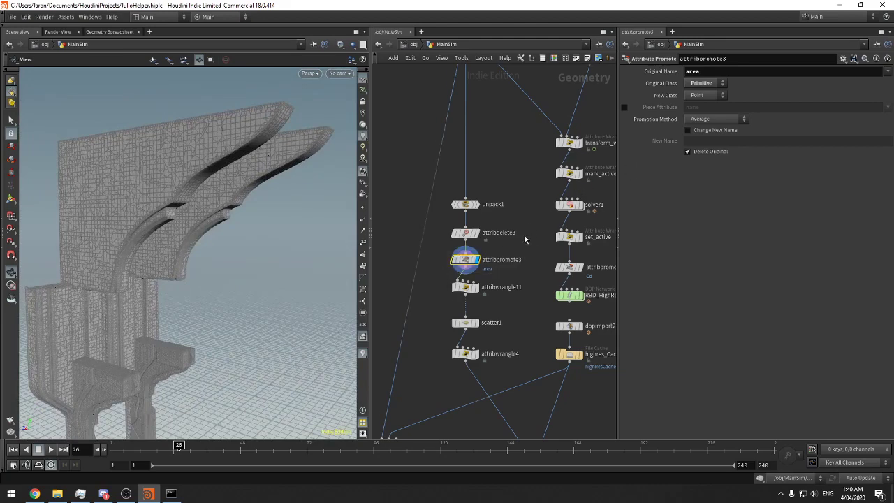
{"action": "middle_click_drag", "start_coordinate": [524, 233], "coordinate": [529, 180]}
{"action": "left_click_drag", "start_coordinate": [276, 195], "coordinate": [260, 169]}
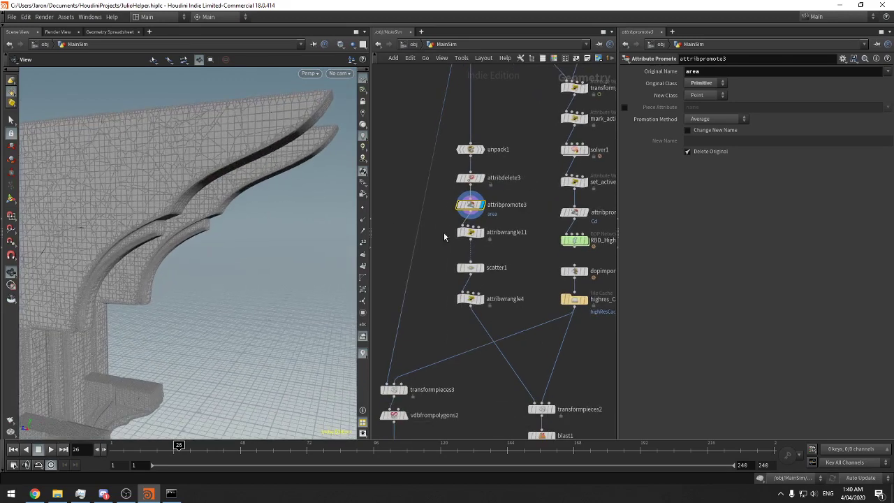
Display attribwrangle11 and examine how its code colors the pieces according to area
{"action": "left_click", "coordinate": [481, 232]}
{"action": "left_click_drag", "start_coordinate": [250, 205], "coordinate": [220, 190]}
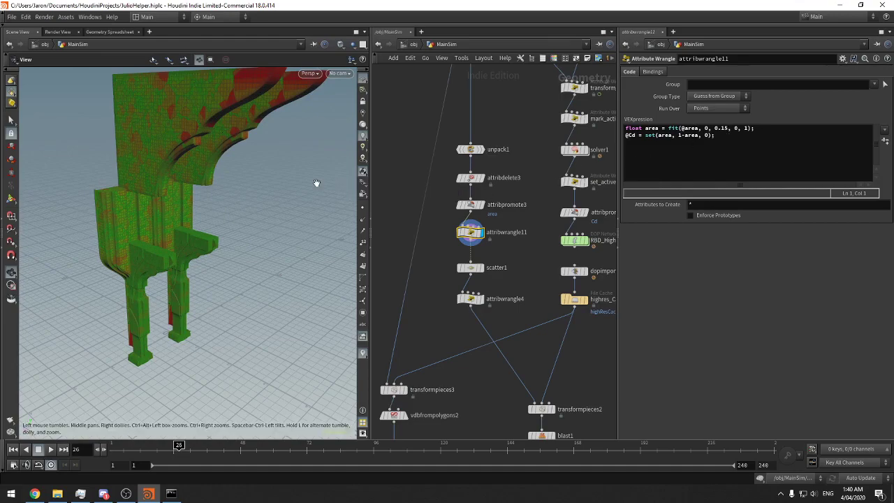
{"action": "left_click_drag", "start_coordinate": [205, 152], "coordinate": [242, 159]}
{"action": "right_click_drag", "start_coordinate": [242, 160], "coordinate": [444, 106]}
{"action": "left_click_drag", "start_coordinate": [347, 129], "coordinate": [402, 138]}
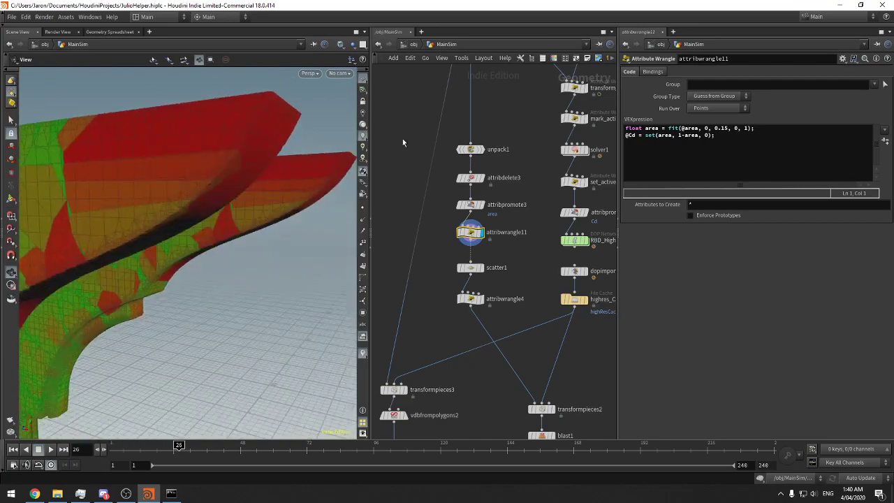
{"action": "left_click_drag", "start_coordinate": [244, 164], "coordinate": [280, 202]}
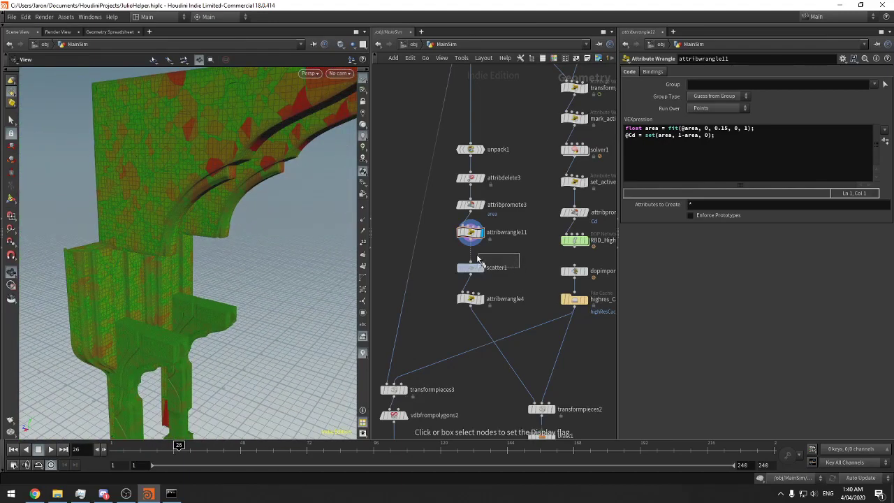
Display the points of scatter1, and display attribwrangle4 to examine its code for the point ids
{"action": "left_click", "coordinate": [490, 274]}
{"action": "left_click_drag", "start_coordinate": [289, 247], "coordinate": [222, 213]}
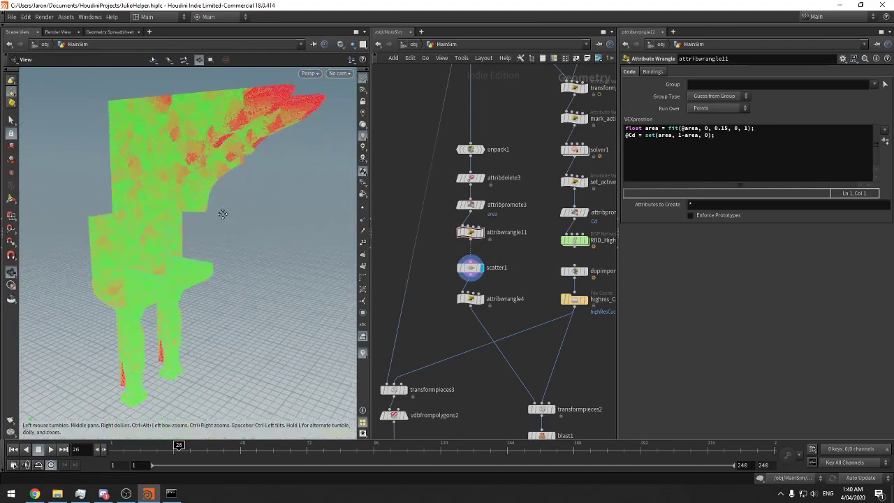
{"action": "left_click", "coordinate": [481, 298]}
{"action": "left_click", "coordinate": [470, 298]}
{"action": "middle_click_drag", "start_coordinate": [515, 286], "coordinate": [514, 265]}
{"action": "left_click_drag", "start_coordinate": [514, 265], "coordinate": [496, 260]}
Rename the attribwrangle4 node as create_ID
{"action": "middle_click_drag", "start_coordinate": [511, 312], "coordinate": [488, 238]}
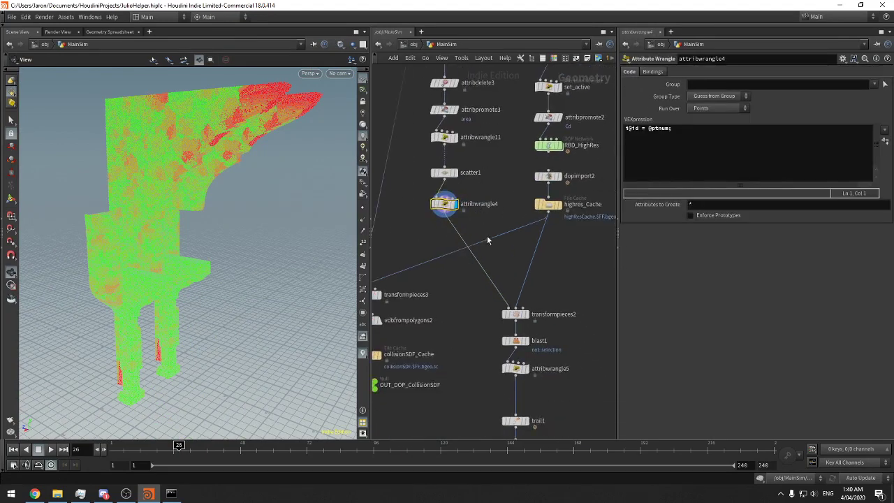
{"action": "double_click", "coordinate": [463, 206]}
{"action": "type", "text": "create_ID"}
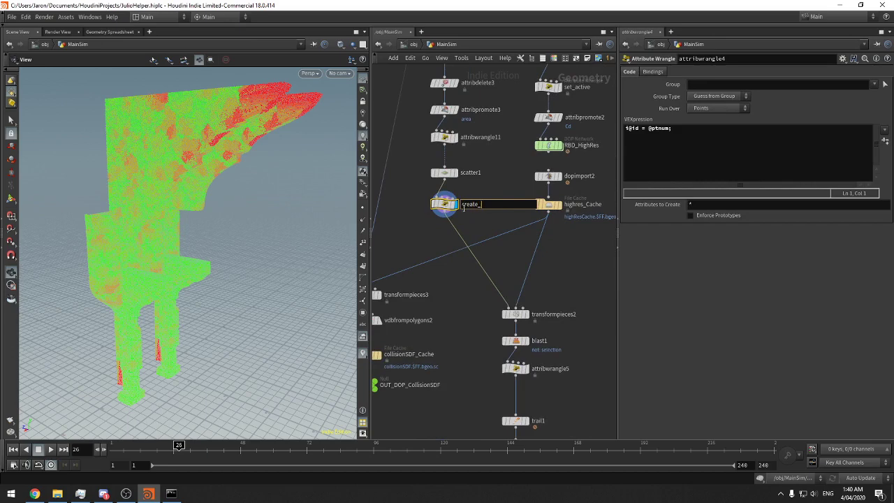
{"action": "key", "text": "Return"}
{"action": "scroll", "coordinate": [483, 207], "scroll_direction": "down", "scroll_amount": 1}
{"action": "middle_click_drag", "start_coordinate": [502, 178], "coordinate": [512, 255]}
{"action": "left_click_drag", "start_coordinate": [495, 231], "coordinate": [453, 211]}
{"action": "double_click", "coordinate": [491, 223]}
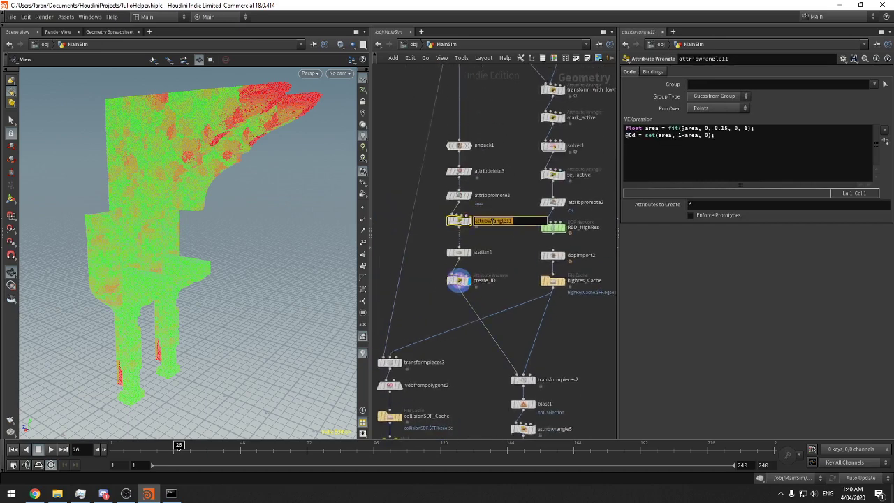
{"action": "left_click", "coordinate": [513, 254]}
{"action": "middle_click_drag", "start_coordinate": [513, 258], "coordinate": [517, 227]}
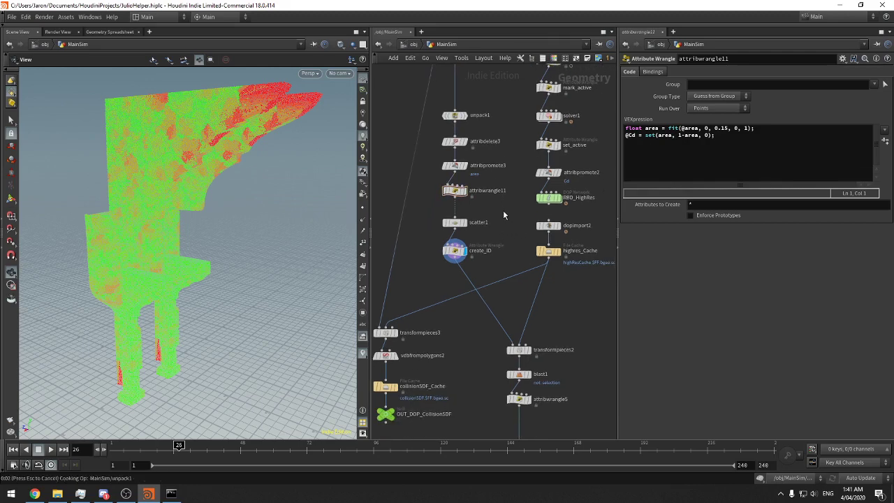
Save the scene file and inspect the create_ID points from several angles
{"action": "key", "text": "ctrl+s"}
{"action": "middle_click_drag", "start_coordinate": [503, 215], "coordinate": [479, 125]}
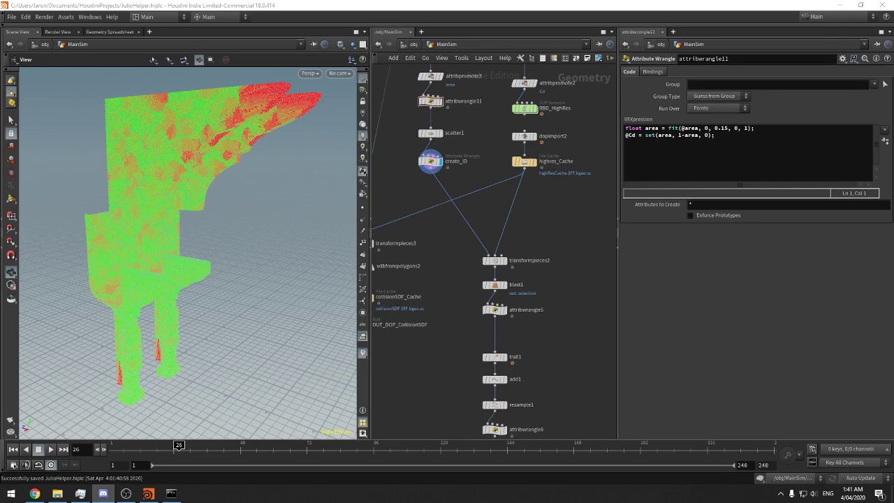
{"action": "left_click_drag", "start_coordinate": [215, 160], "coordinate": [159, 208]}
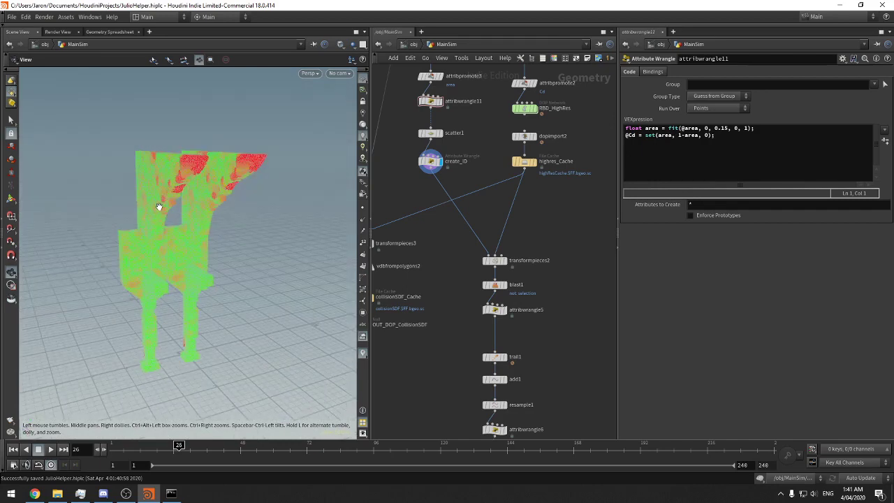
{"action": "left_click_drag", "start_coordinate": [159, 207], "coordinate": [223, 176]}
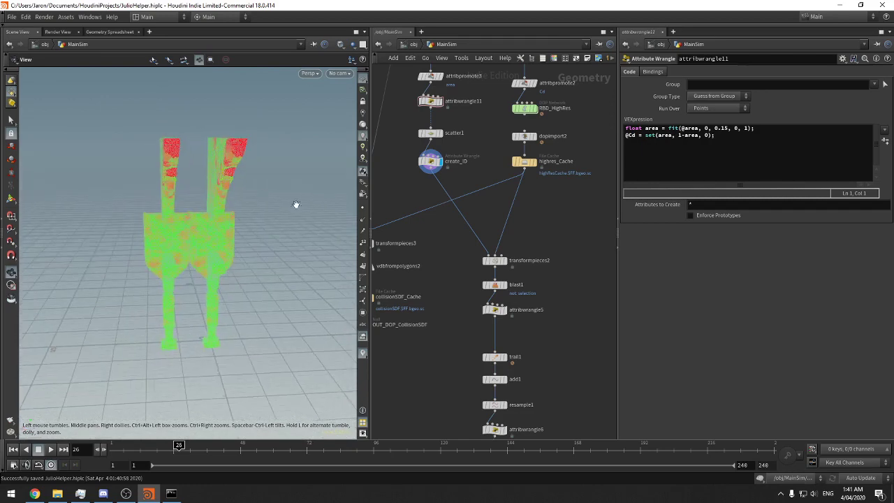
Display transformpieces2 and inspect the scattered points as they follow the high-res simulation at frame 26
{"action": "scroll", "coordinate": [530, 228], "scroll_direction": "down", "scroll_amount": 2}
{"action": "key", "text": "r"}
{"action": "left_click_drag", "start_coordinate": [556, 214], "coordinate": [476, 250]}
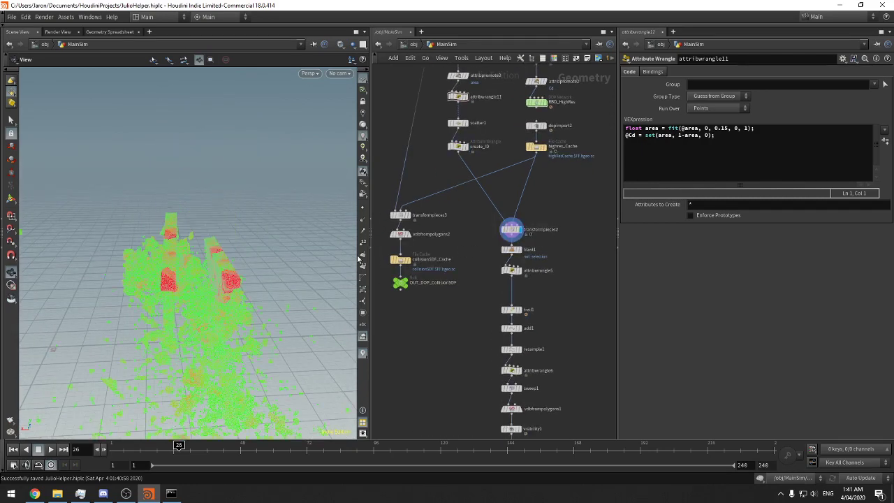
{"action": "left_click_drag", "start_coordinate": [206, 263], "coordinate": [272, 254]}
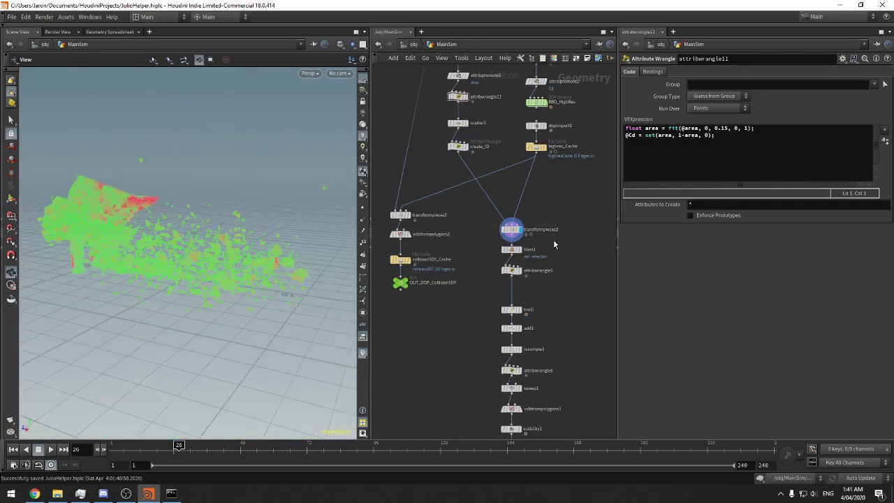
Display blast1 to inspect the isolated subset of points and its group settings
{"action": "left_click", "coordinate": [520, 249]}
{"action": "left_click", "coordinate": [502, 251]}
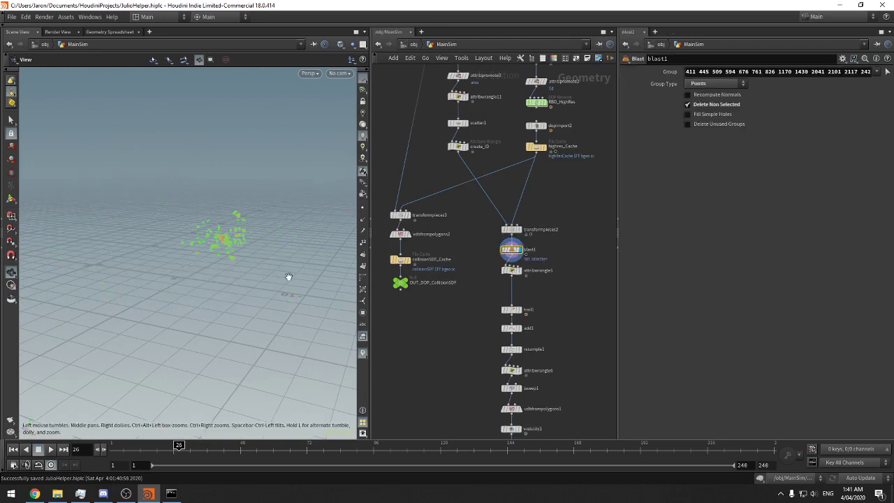
{"action": "left_click_drag", "start_coordinate": [289, 277], "coordinate": [228, 240]}
{"action": "scroll", "coordinate": [228, 239], "scroll_direction": "up", "scroll_amount": 3}
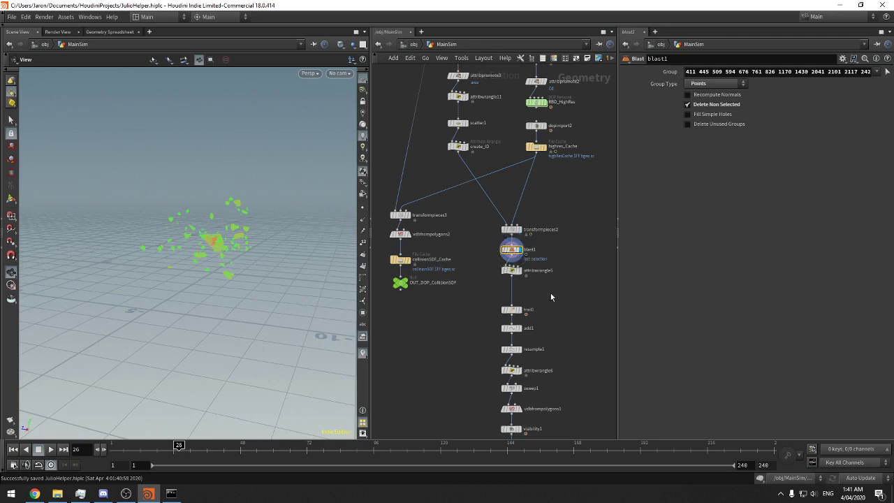
Select and display volumeMain_Cache, and scrub the timeline back to about frame 16 to view the cached volume
{"action": "middle_click_drag", "start_coordinate": [550, 293], "coordinate": [557, 173]}
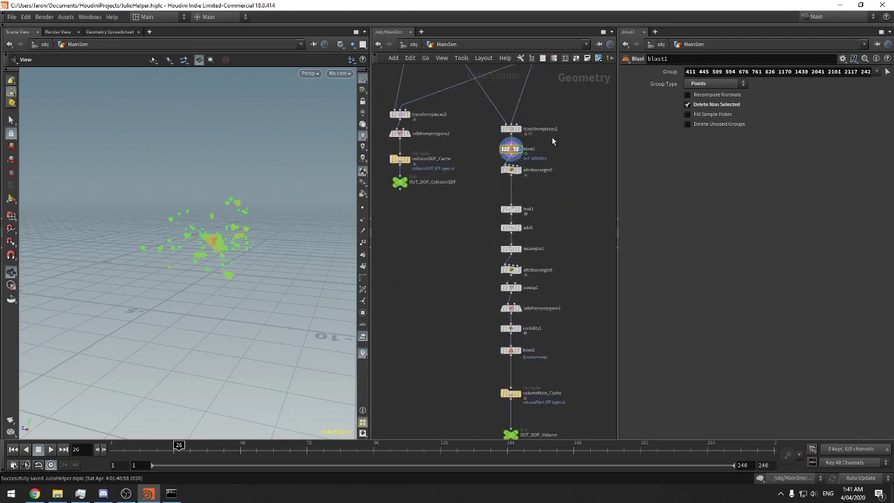
{"action": "middle_click_drag", "start_coordinate": [574, 313], "coordinate": [560, 233]}
{"action": "left_click_drag", "start_coordinate": [562, 282], "coordinate": [467, 340]}
{"action": "mouse_move", "coordinate": [557, 332]}
{"action": "middle_mouse_down"}
{"action": "mouse_move", "coordinate": [562, 365]}
{"action": "mouse_move", "coordinate": [556, 321]}
{"action": "middle_mouse_up"}
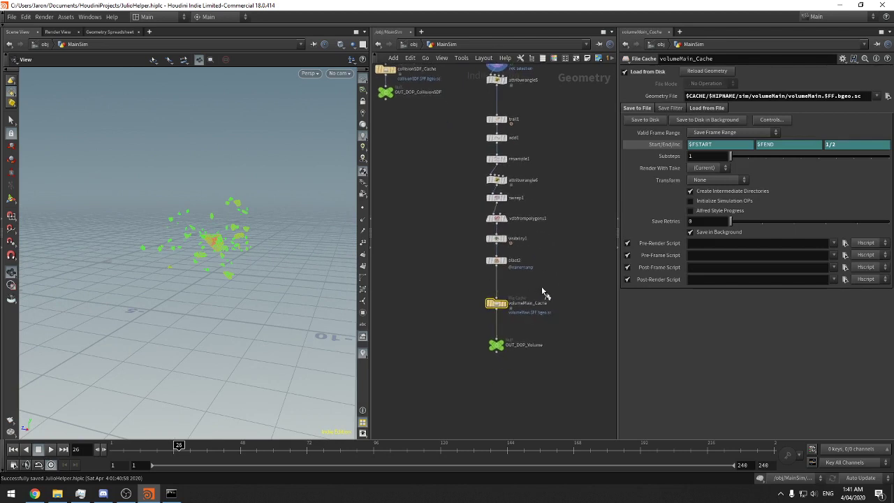
{"action": "left_click", "coordinate": [505, 304]}
{"action": "left_click_drag", "start_coordinate": [121, 444], "coordinate": [153, 449]}
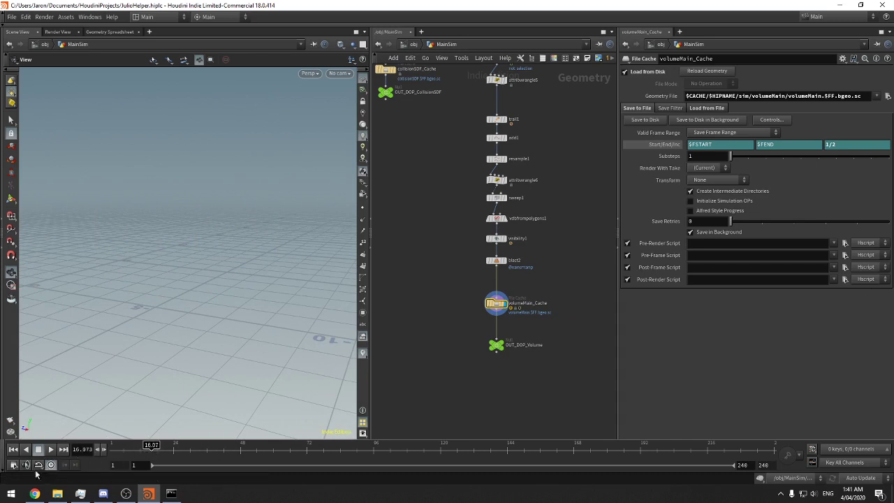
Turn on integer frame values in the global animation options and scrub the timeline to frame 27
{"action": "left_click", "coordinate": [13, 464]}
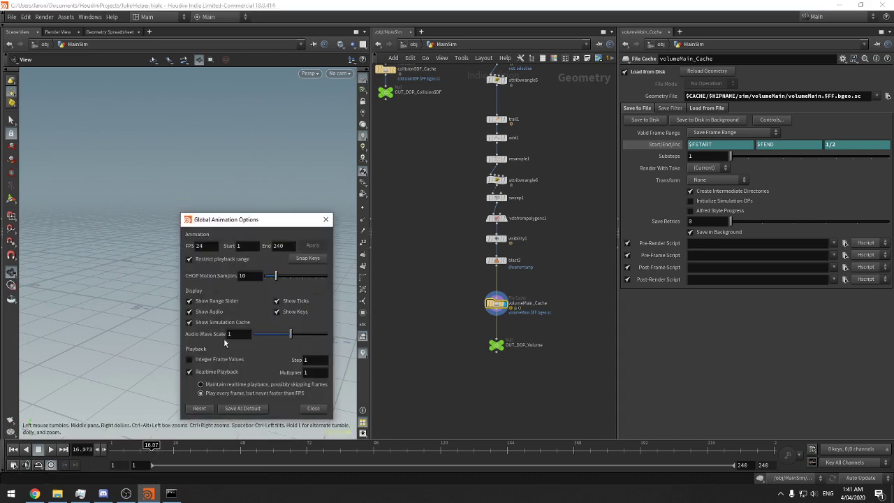
{"action": "left_click", "coordinate": [217, 359]}
{"action": "left_click", "coordinate": [325, 219]}
{"action": "left_click_drag", "start_coordinate": [122, 453], "coordinate": [182, 458]}
Save the scene file and move transformpieces2 up in the network to widen the gap above blast1
{"action": "middle_click_drag", "start_coordinate": [541, 131], "coordinate": [538, 285]}
{"action": "left_click", "coordinate": [493, 215]}
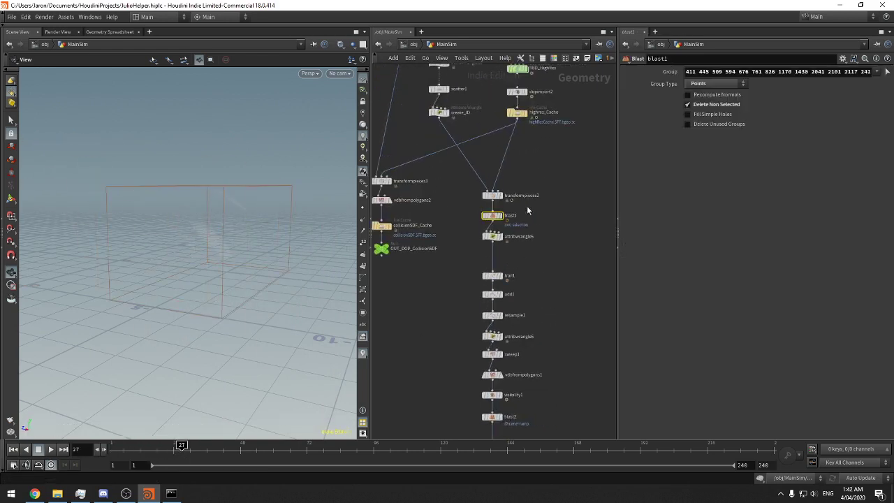
{"action": "middle_click_drag", "start_coordinate": [528, 209], "coordinate": [563, 197]}
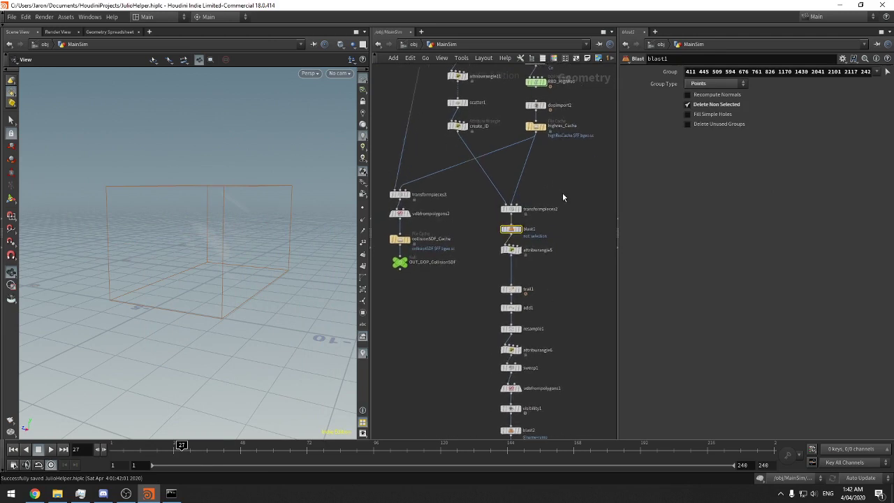
{"action": "left_click_drag", "start_coordinate": [514, 212], "coordinate": [514, 177]}
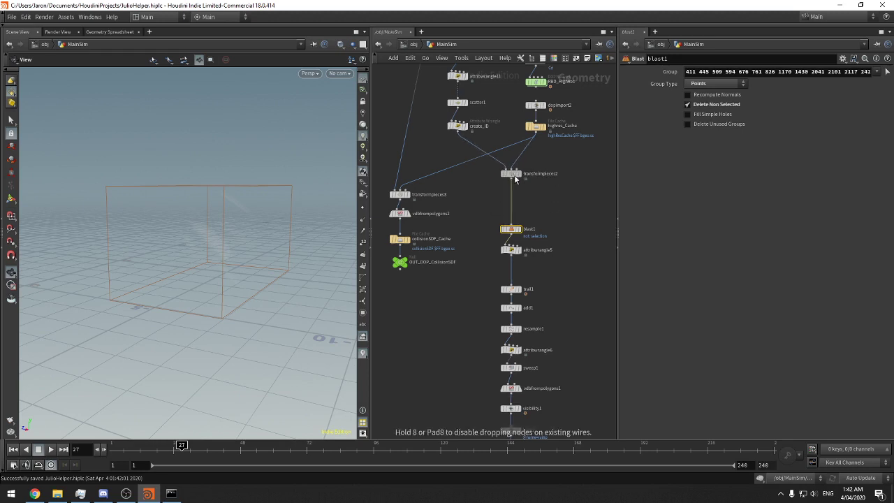
{"action": "middle_click_drag", "start_coordinate": [522, 211], "coordinate": [493, 187]}
Display transformpieces2 to view all the scattered points on the fractured pieces at frame 27
{"action": "left_click_drag", "start_coordinate": [159, 210], "coordinate": [139, 207], "text": "alt"}
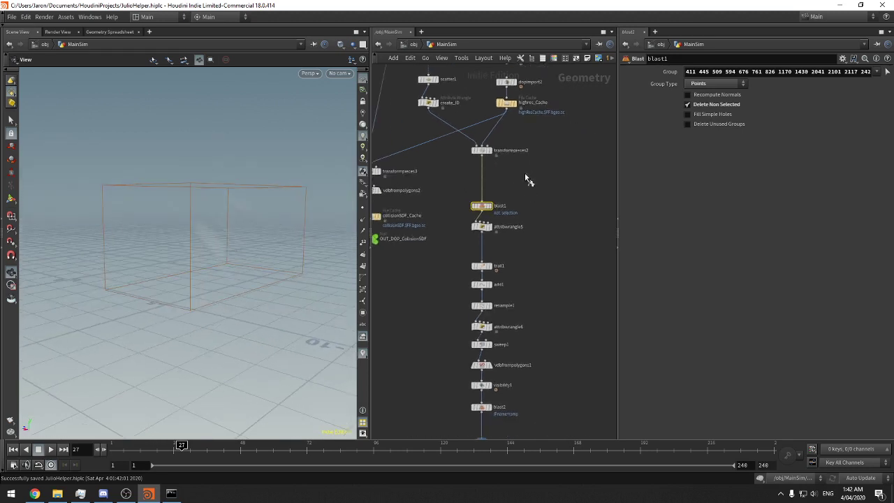
{"action": "left_click_drag", "start_coordinate": [525, 173], "coordinate": [457, 141]}
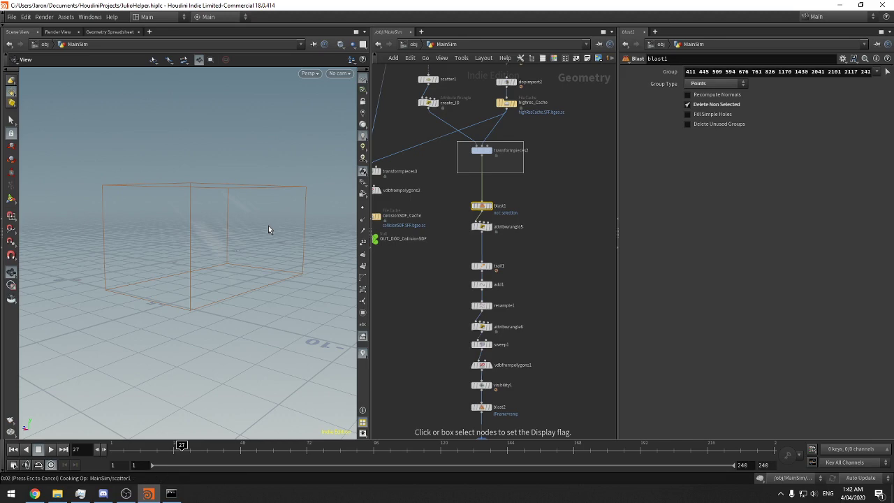
{"action": "left_click_drag", "start_coordinate": [270, 240], "coordinate": [280, 237]}
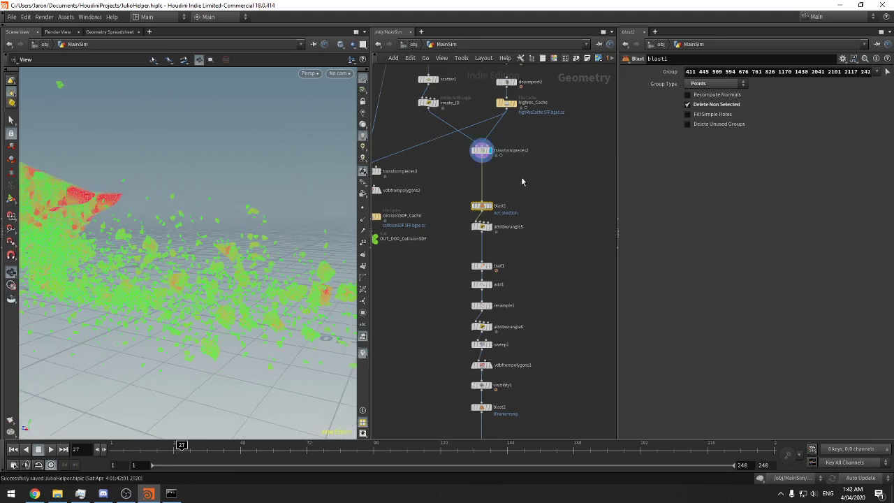
Bypass blast1 and display attribwrangle5 to view its points without the subset selection
{"action": "left_click", "coordinate": [476, 206]}
{"action": "left_click", "coordinate": [489, 227]}
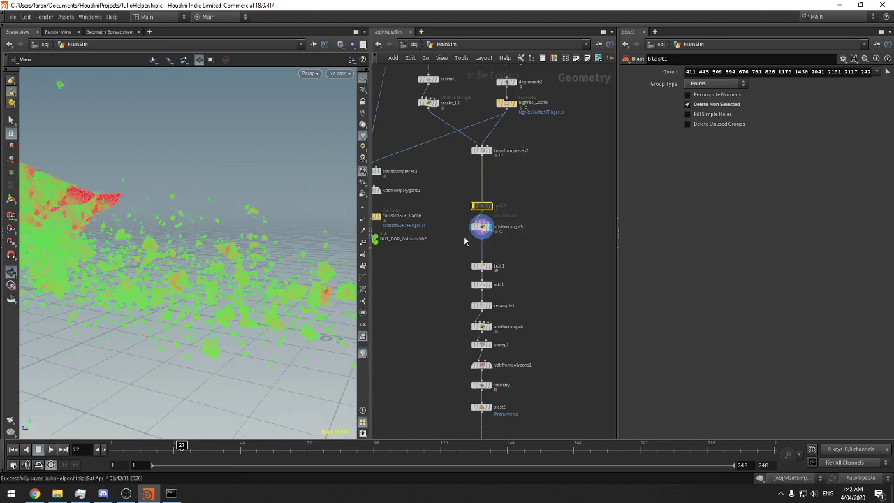
{"action": "left_click_drag", "start_coordinate": [241, 257], "coordinate": [300, 257]}
Open the attribwrangle5 parameters to examine its speed-based point removal code, and scrub the timeline to frame 19
{"action": "left_click", "coordinate": [483, 227]}
{"action": "middle_click_drag", "start_coordinate": [547, 245], "coordinate": [540, 245]}
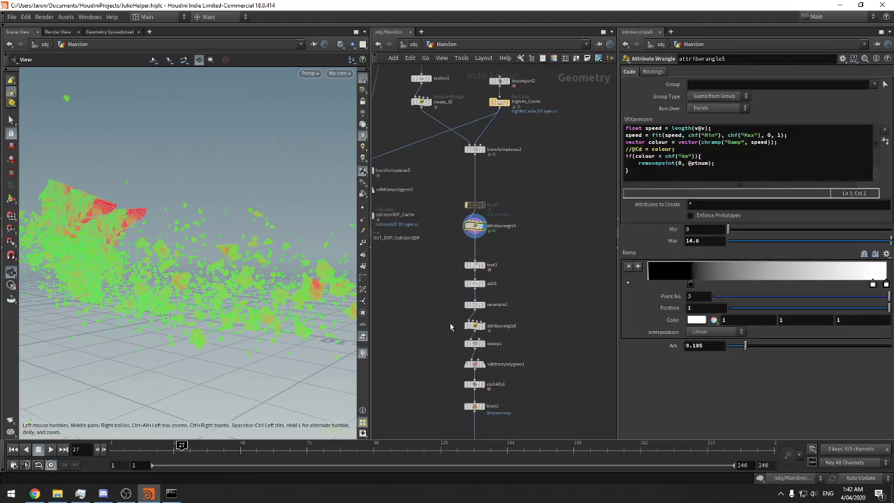
{"action": "middle_click_drag", "start_coordinate": [514, 288], "coordinate": [523, 283]}
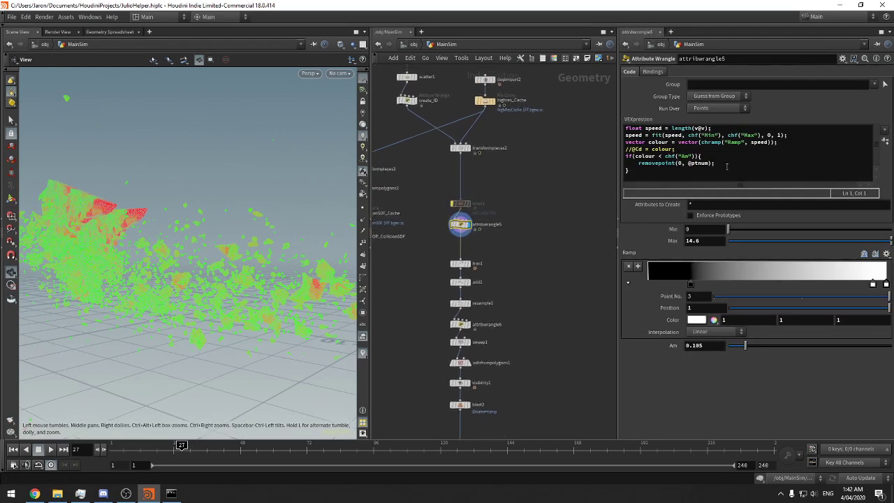
{"action": "left_click_drag", "start_coordinate": [140, 446], "coordinate": [162, 443]}
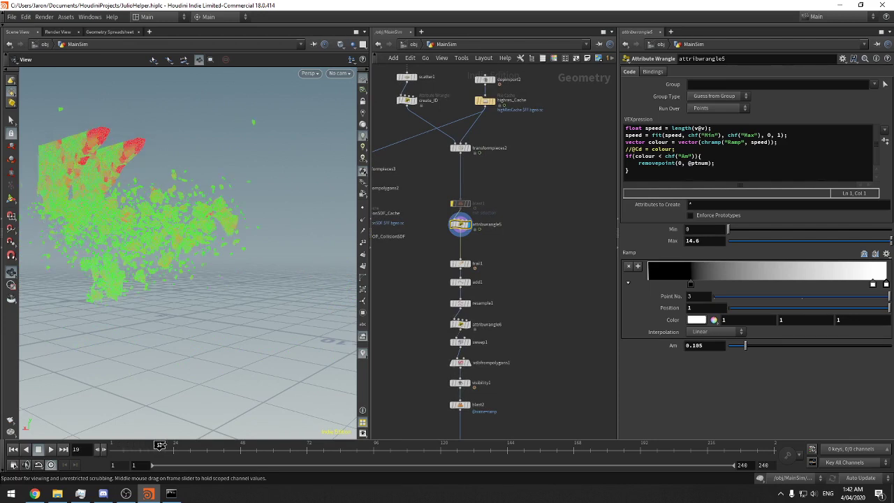
Display the results of trail1, add1 and resample1 in turn, and show the points of the resampled trails
{"action": "left_click_drag", "start_coordinate": [535, 225], "coordinate": [435, 259]}
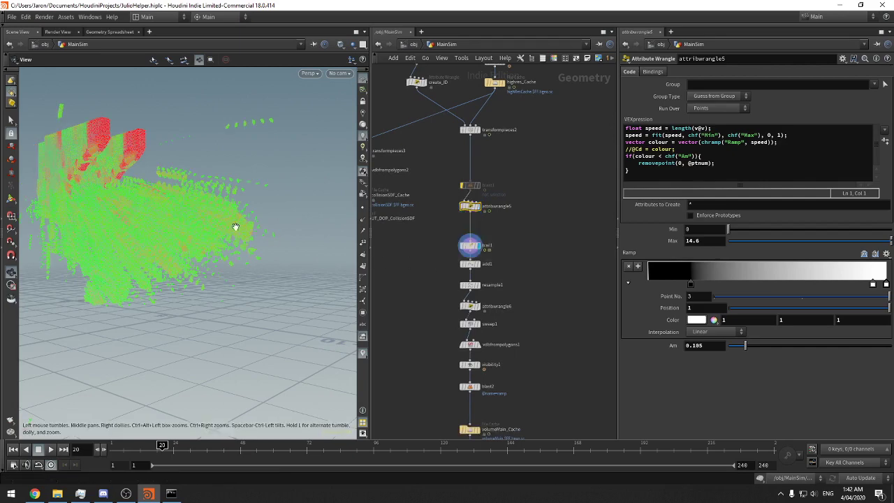
{"action": "left_click_drag", "start_coordinate": [233, 225], "coordinate": [234, 176]}
{"action": "scroll", "coordinate": [234, 177], "scroll_direction": "up", "scroll_amount": 4}
{"action": "left_click_drag", "start_coordinate": [528, 256], "coordinate": [401, 284]}
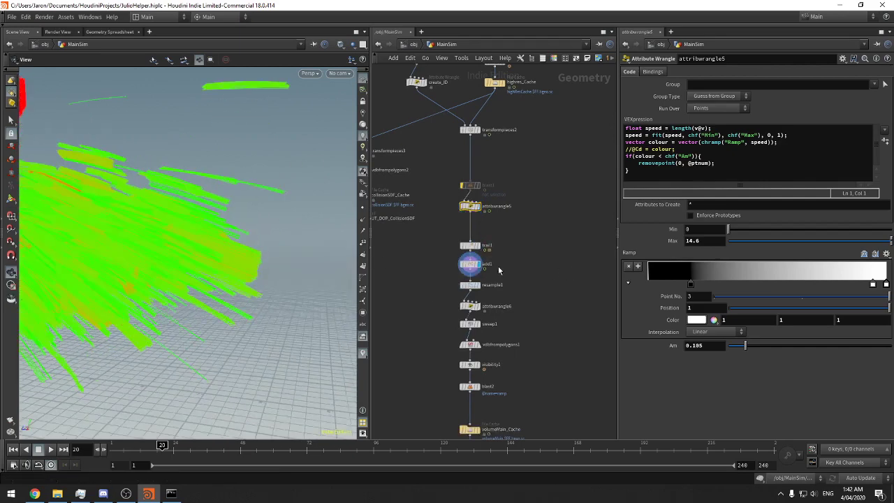
{"action": "left_click_drag", "start_coordinate": [522, 273], "coordinate": [456, 293]}
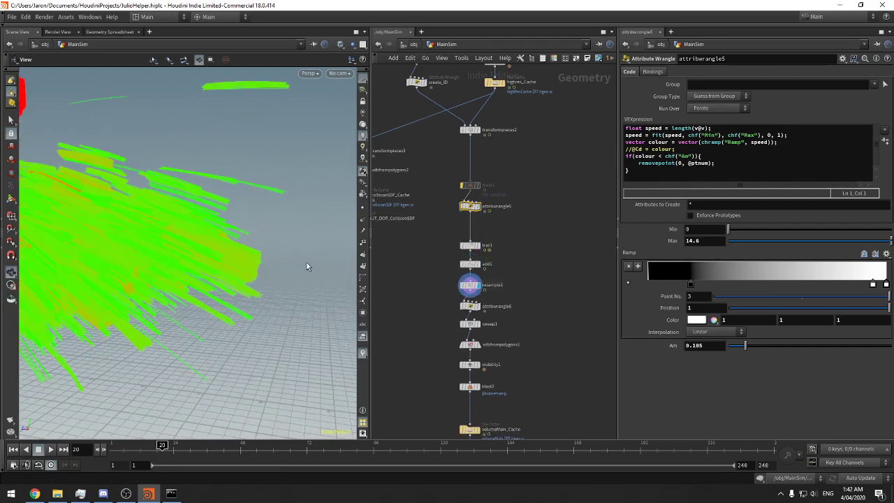
{"action": "left_click", "coordinate": [363, 210]}
{"action": "scroll", "coordinate": [574, 227], "scroll_direction": "up", "scroll_amount": 3}
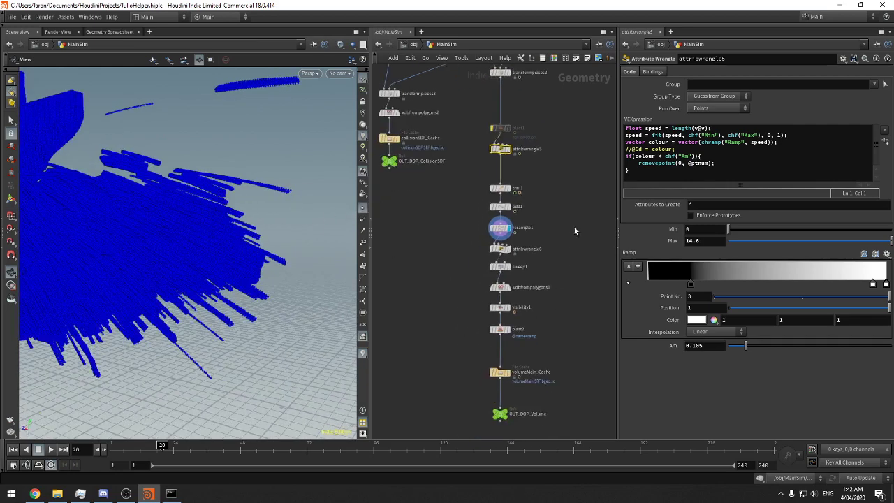
Open the attribwrangle6 code, turn off point display and display that wrangle's result in the viewport
{"action": "left_click_drag", "start_coordinate": [578, 236], "coordinate": [406, 263]}
{"action": "middle_click_drag", "start_coordinate": [391, 249], "coordinate": [414, 293]}
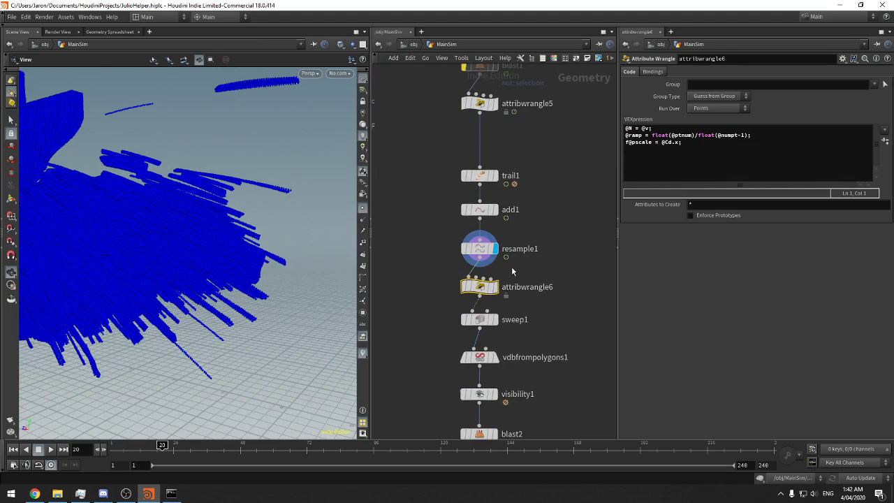
{"action": "left_click", "coordinate": [362, 209]}
{"action": "left_click_drag", "start_coordinate": [314, 223], "coordinate": [294, 228]}
{"action": "key", "text": "r"}
{"action": "left_click_drag", "start_coordinate": [540, 270], "coordinate": [464, 299]}
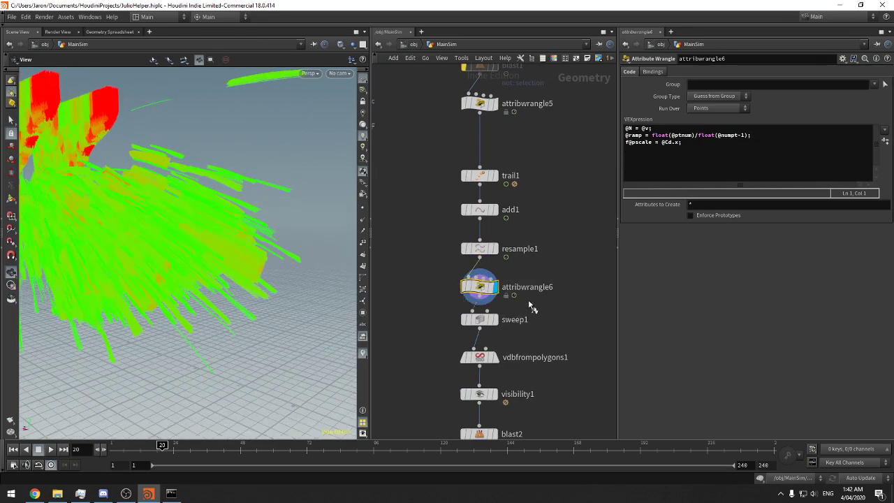
Display the sweep1 result and examine the swept trail geometry up close and from several angles
{"action": "left_click_drag", "start_coordinate": [529, 306], "coordinate": [458, 324]}
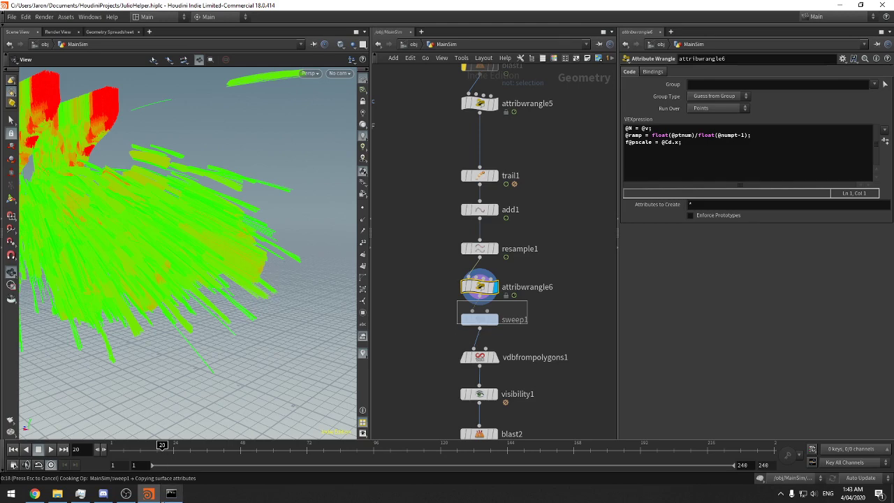
{"action": "left_click", "coordinate": [171, 493]}
{"action": "left_click", "coordinate": [171, 493]}
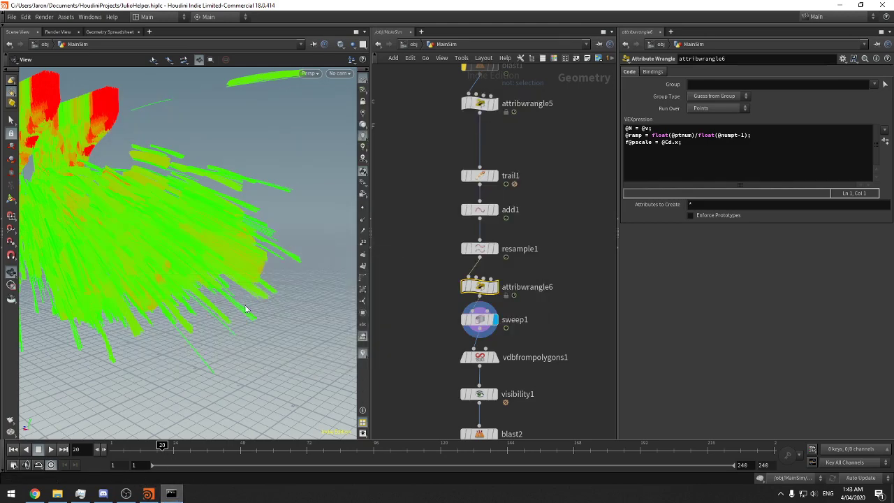
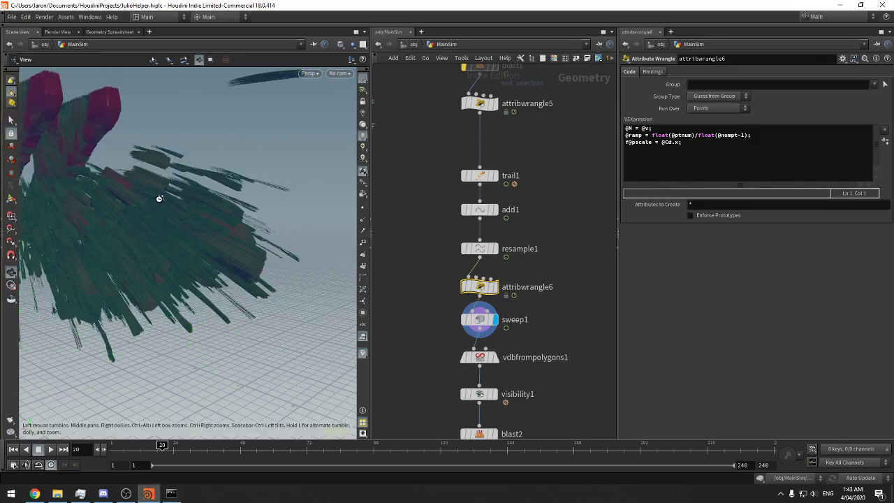
{"action": "left_click_drag", "start_coordinate": [160, 199], "coordinate": [195, 172]}
{"action": "right_click_drag", "start_coordinate": [194, 172], "coordinate": [328, 115]}
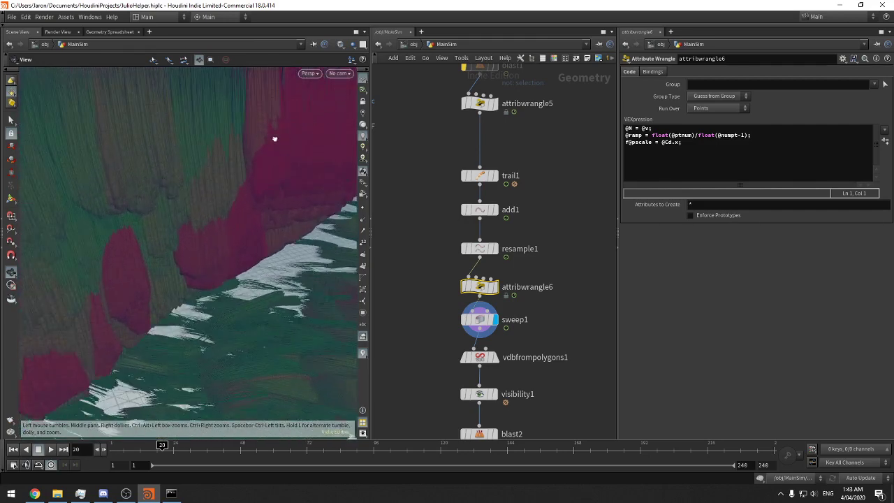
{"action": "mouse_move", "coordinate": [274, 139]}
{"action": "left_mouse_down"}
{"action": "mouse_move", "coordinate": [318, 144]}
{"action": "mouse_move", "coordinate": [247, 140]}
{"action": "mouse_move", "coordinate": [265, 146]}
{"action": "mouse_move", "coordinate": [44, 223]}
{"action": "mouse_move", "coordinate": [215, 190]}
{"action": "mouse_move", "coordinate": [110, 163]}
{"action": "mouse_move", "coordinate": [199, 160]}
{"action": "mouse_move", "coordinate": [194, 175]}
{"action": "mouse_move", "coordinate": [153, 149]}
{"action": "mouse_move", "coordinate": [141, 156]}
{"action": "mouse_move", "coordinate": [269, 170]}
{"action": "left_mouse_up"}
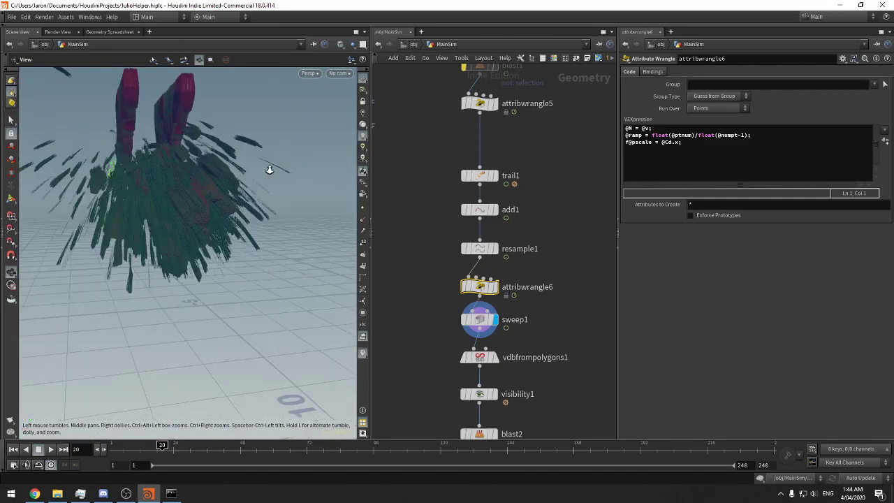
{"action": "mouse_move", "coordinate": [270, 169]}
{"action": "right_mouse_down"}
{"action": "mouse_move", "coordinate": [461, 160]}
{"action": "mouse_move", "coordinate": [275, 198]}
{"action": "mouse_move", "coordinate": [193, 203]}
{"action": "right_mouse_up"}
{"action": "mouse_move", "coordinate": [191, 220]}
{"action": "left_mouse_down"}
{"action": "mouse_move", "coordinate": [205, 234]}
{"action": "mouse_move", "coordinate": [235, 220]}
{"action": "mouse_move", "coordinate": [239, 205]}
{"action": "mouse_move", "coordinate": [155, 232]}
{"action": "left_mouse_up"}
{"action": "middle_click_drag", "start_coordinate": [185, 229], "coordinate": [252, 211]}
Move trail1, add1, resample1 and attribwrangle6 up in the network to make room above sweep1, and display attribwrangle6
{"action": "middle_click_drag", "start_coordinate": [565, 201], "coordinate": [576, 270]}
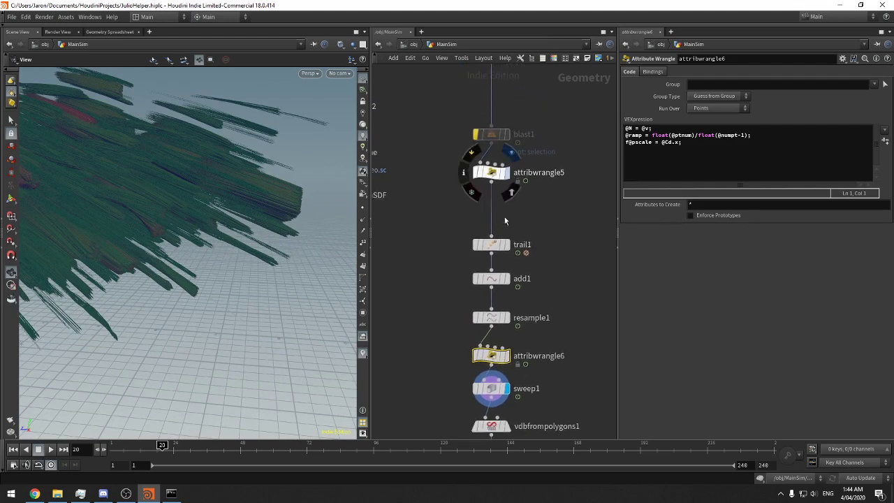
{"action": "middle_click_drag", "start_coordinate": [544, 270], "coordinate": [559, 218]}
{"action": "left_click", "coordinate": [510, 151]}
{"action": "left_click_drag", "start_coordinate": [559, 262], "coordinate": [500, 147]}
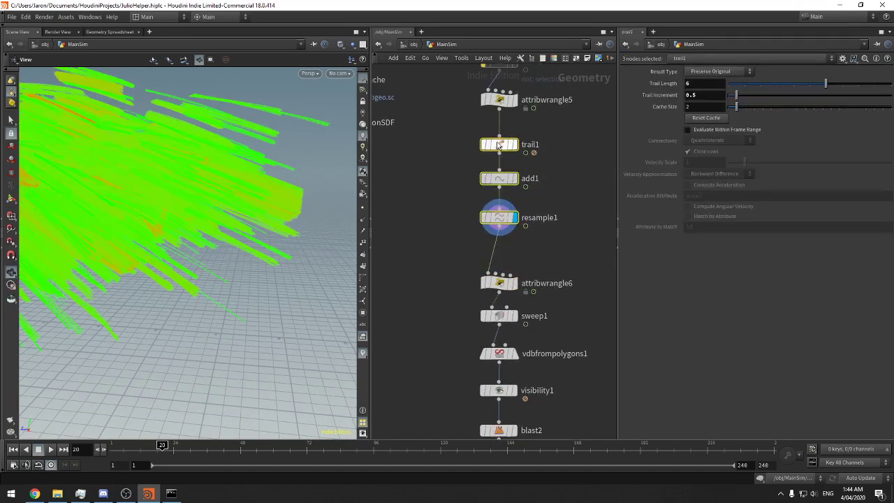
{"action": "left_click_drag", "start_coordinate": [501, 286], "coordinate": [500, 249]}
{"action": "middle_click", "coordinate": [500, 249]}
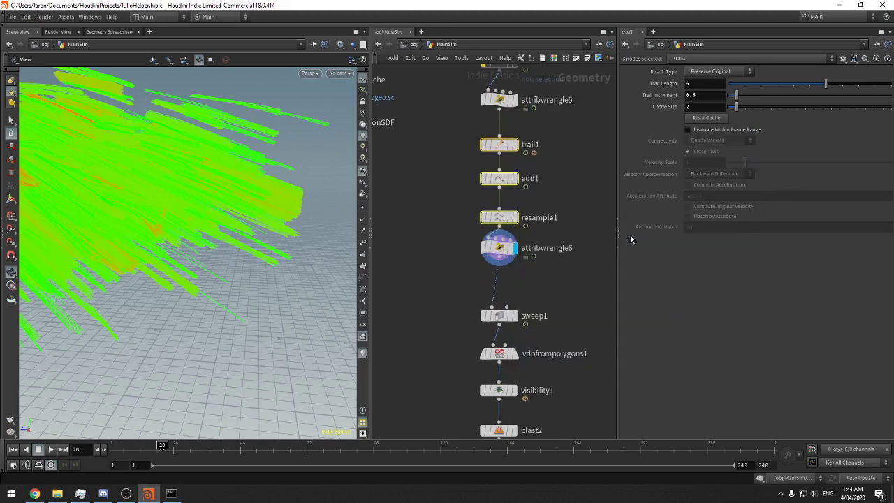
Insert an Attribute Delete node between attribwrangle6 and sweep1 and display its result
{"action": "left_click", "coordinate": [553, 263]}
{"action": "key", "text": "Tab"}
{"action": "type", "text": "at"}
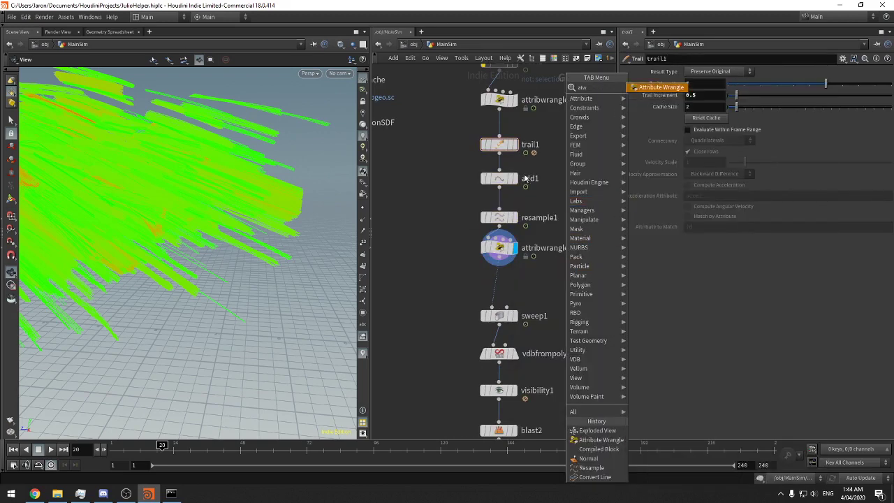
{"action": "key", "text": "Escape"}
{"action": "key", "text": "Tab"}
{"action": "type", "text": "atde"}
{"action": "key", "text": "Return"}
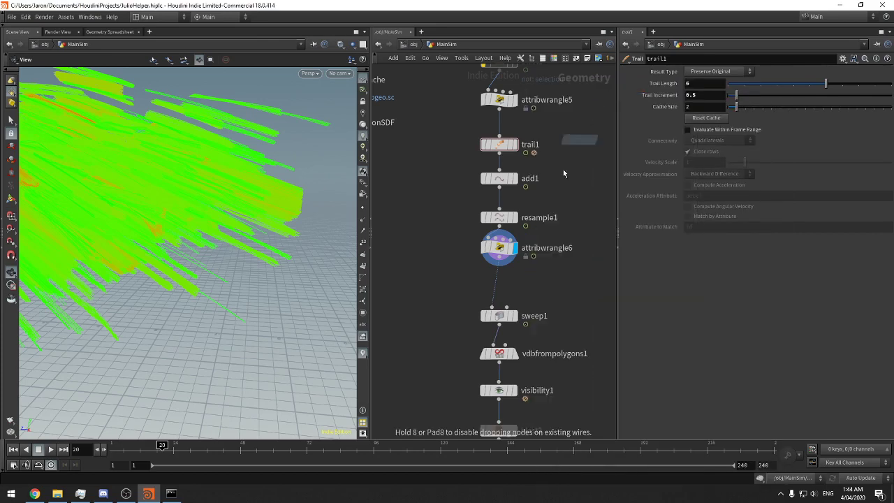
{"action": "left_click", "coordinate": [517, 286]}
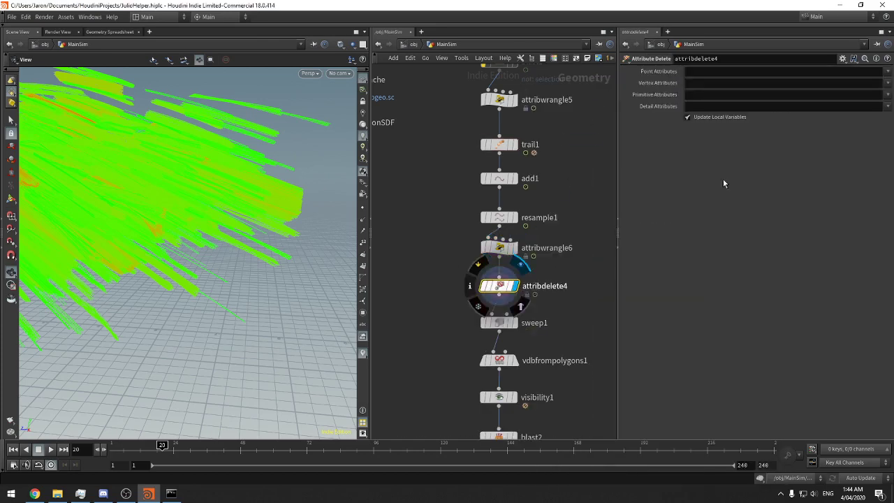
{"action": "left_click", "coordinate": [887, 71]}
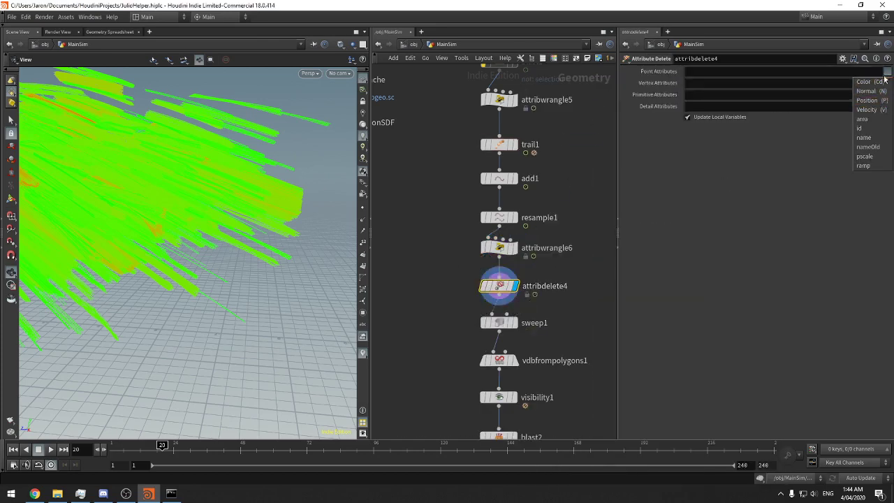
{"action": "left_click", "coordinate": [878, 91]}
{"action": "left_click", "coordinate": [887, 72]}
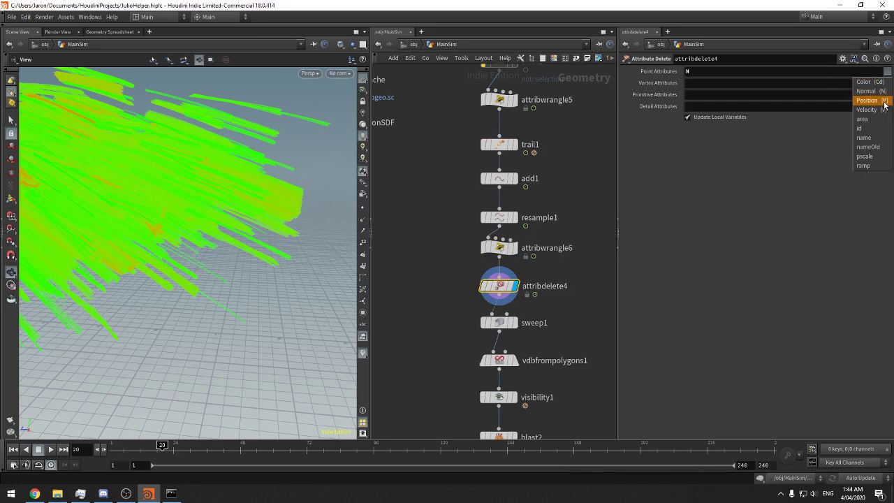
{"action": "left_click", "coordinate": [566, 268]}
{"action": "left_click_drag", "start_coordinate": [537, 271], "coordinate": [427, 241]}
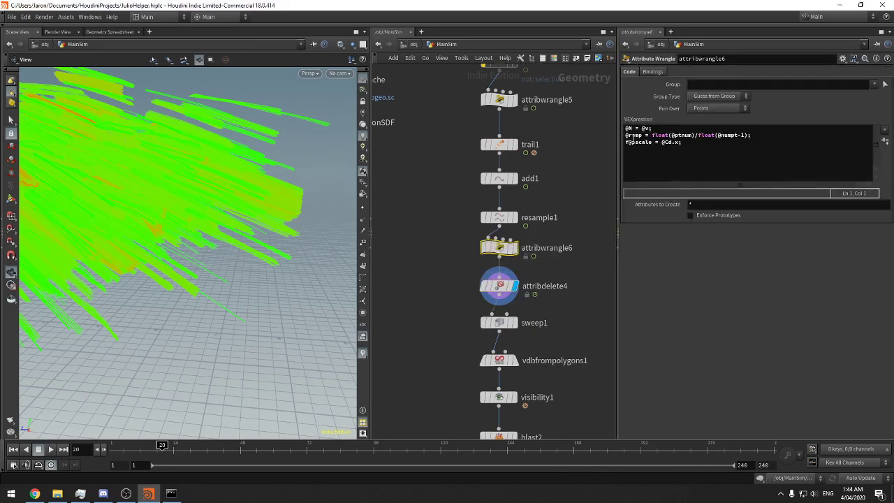
{"action": "left_click_drag", "start_coordinate": [539, 287], "coordinate": [477, 296]}
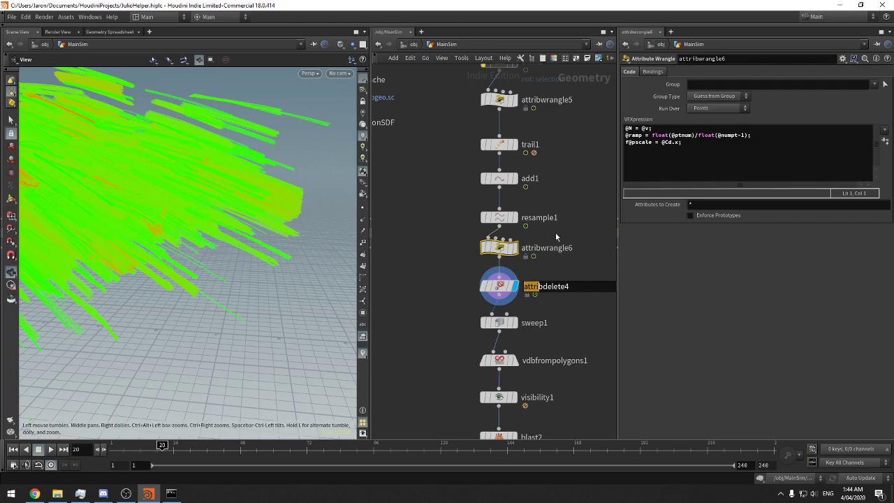
{"action": "left_click", "coordinate": [520, 280]}
{"action": "left_click_drag", "start_coordinate": [727, 73], "coordinate": [638, 124]}
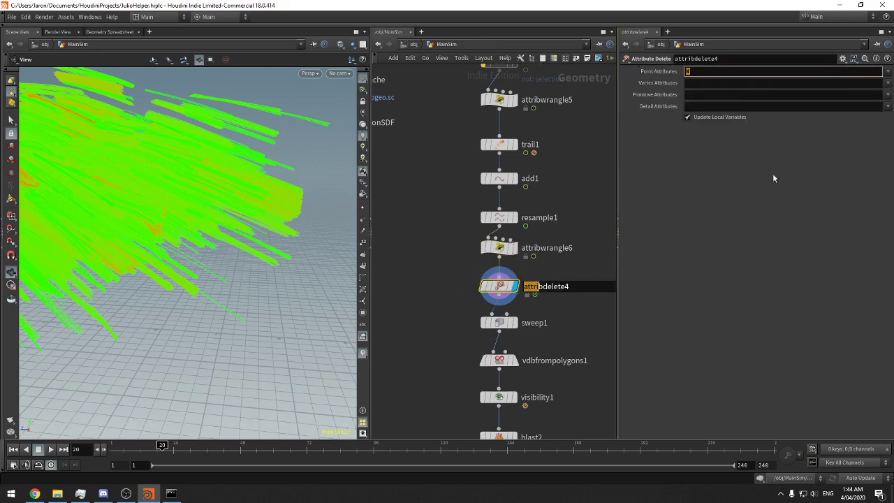
{"action": "key", "text": "BackSpace"}
Set the Attribute Delete node to remove the Cd point attribute
{"action": "left_click", "coordinate": [886, 71]}
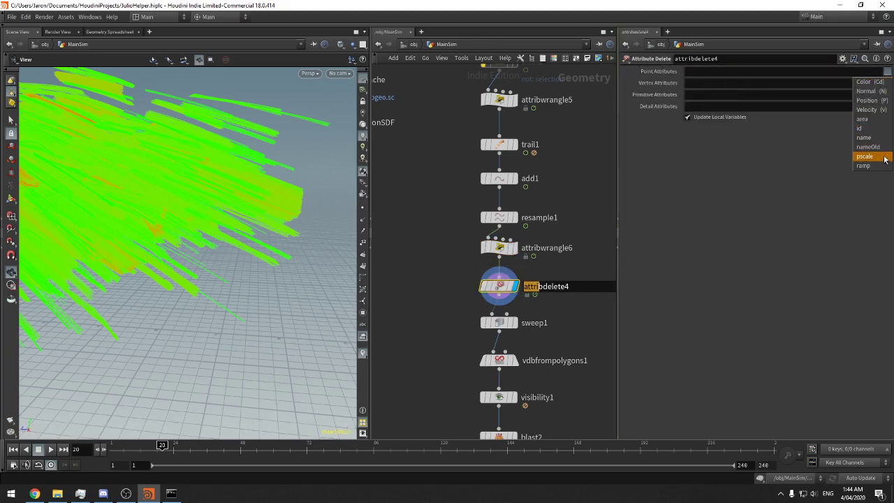
{"action": "left_click", "coordinate": [887, 71]}
{"action": "left_click", "coordinate": [869, 82]}
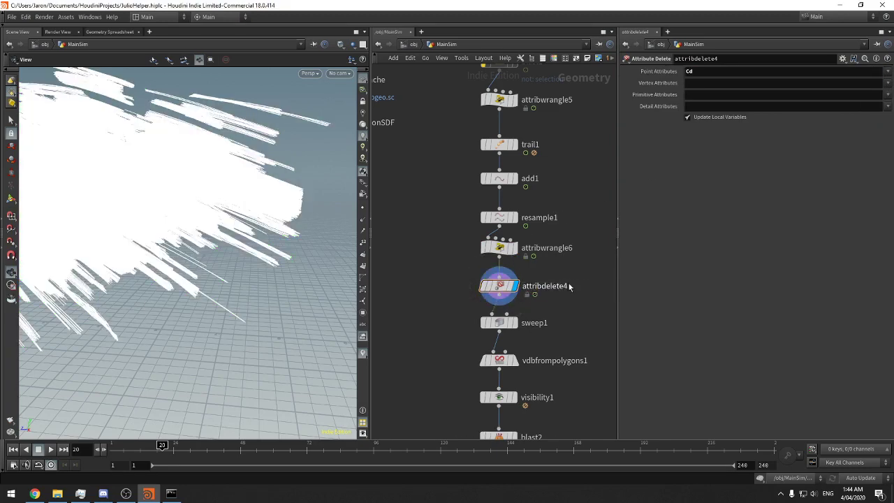
Check the construction and attribute settings of sweep1, and remove the ramp surface attribute entry from vdbfrompolygons1
{"action": "left_click", "coordinate": [498, 325]}
{"action": "left_click", "coordinate": [664, 105]}
{"action": "left_click", "coordinate": [707, 106]}
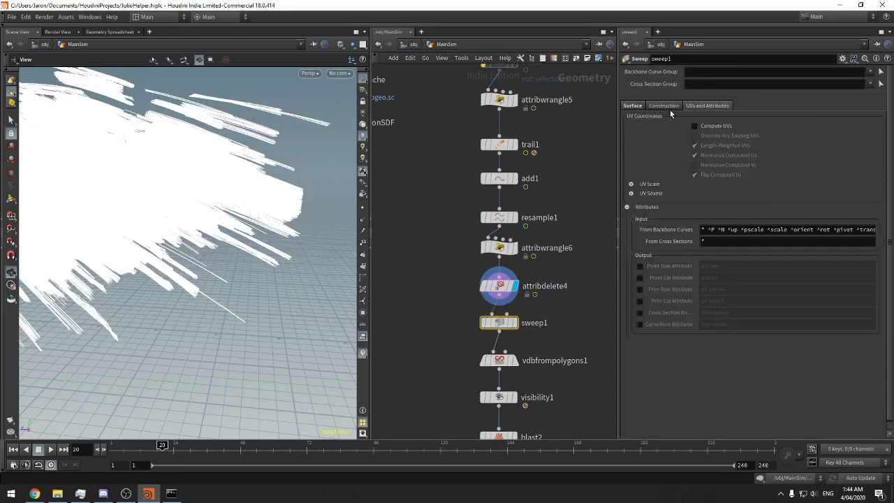
{"action": "left_click", "coordinate": [664, 106]}
{"action": "middle_click_drag", "start_coordinate": [591, 324], "coordinate": [566, 228]}
{"action": "left_click_drag", "start_coordinate": [531, 244], "coordinate": [440, 268]}
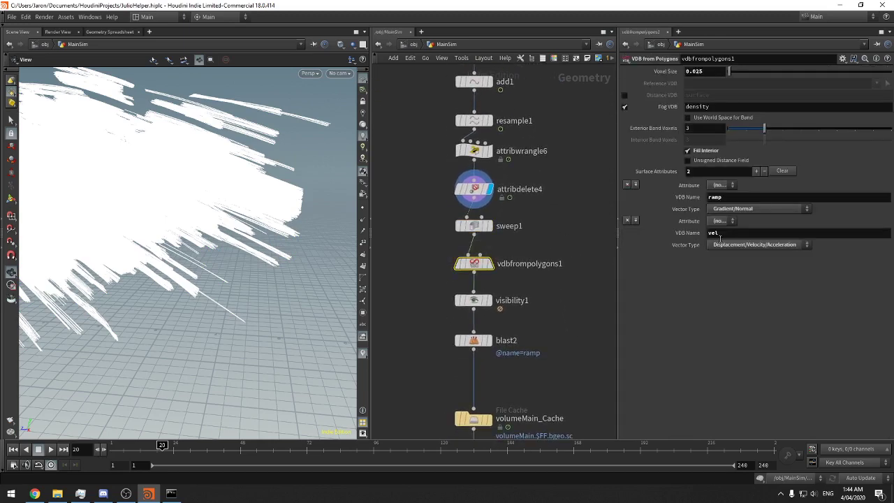
{"action": "left_click", "coordinate": [626, 185]}
Delete the blast2 node that removes the ramp volume, and move volumeMain_Cache up beneath visibility1
{"action": "middle_click_drag", "start_coordinate": [576, 237], "coordinate": [572, 212]}
{"action": "left_click_drag", "start_coordinate": [564, 258], "coordinate": [418, 289]}
{"action": "left_click_drag", "start_coordinate": [560, 291], "coordinate": [432, 342]}
{"action": "left_click_drag", "start_coordinate": [534, 357], "coordinate": [433, 299]}
{"action": "left_click_drag", "start_coordinate": [565, 361], "coordinate": [438, 303]}
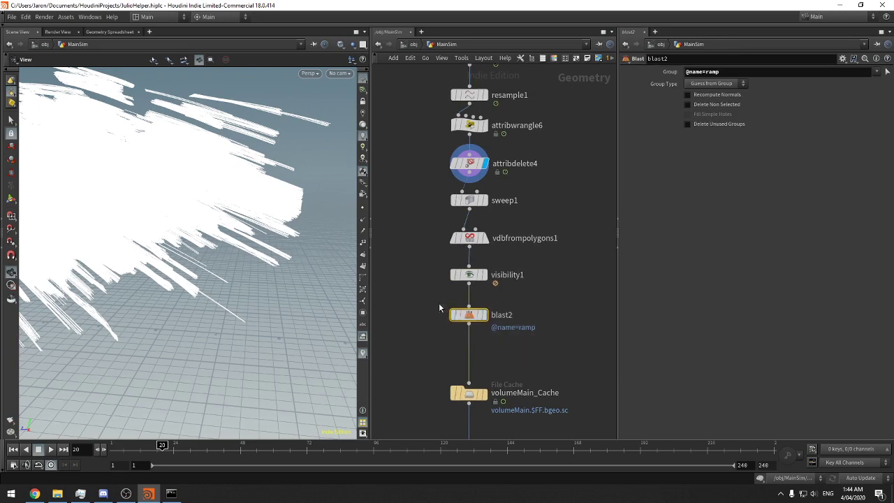
{"action": "key", "text": "Delete"}
{"action": "left_click_drag", "start_coordinate": [464, 397], "coordinate": [465, 327]}
{"action": "left_click", "coordinate": [478, 237]}
{"action": "middle_click_drag", "start_coordinate": [525, 214], "coordinate": [531, 237]}
{"action": "left_click", "coordinate": [475, 185]}
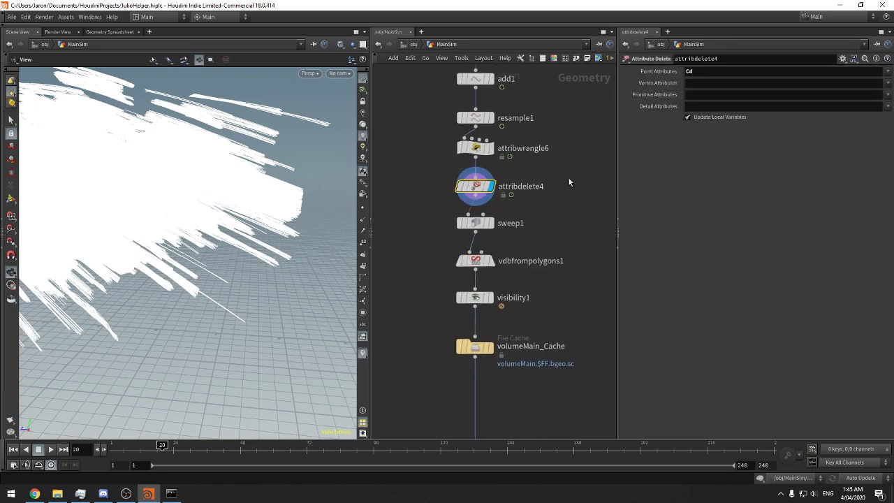
{"action": "middle_click_drag", "start_coordinate": [568, 180], "coordinate": [566, 191]}
{"action": "left_click", "coordinate": [472, 157]}
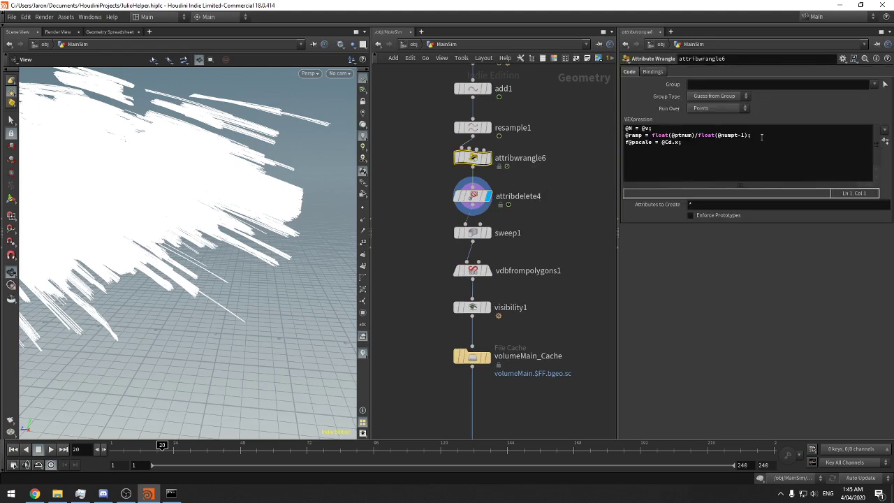
{"action": "left_click_drag", "start_coordinate": [761, 137], "coordinate": [759, 129]}
{"action": "key", "text": "BackSpace"}
{"action": "middle_click_drag", "start_coordinate": [559, 208], "coordinate": [555, 188]}
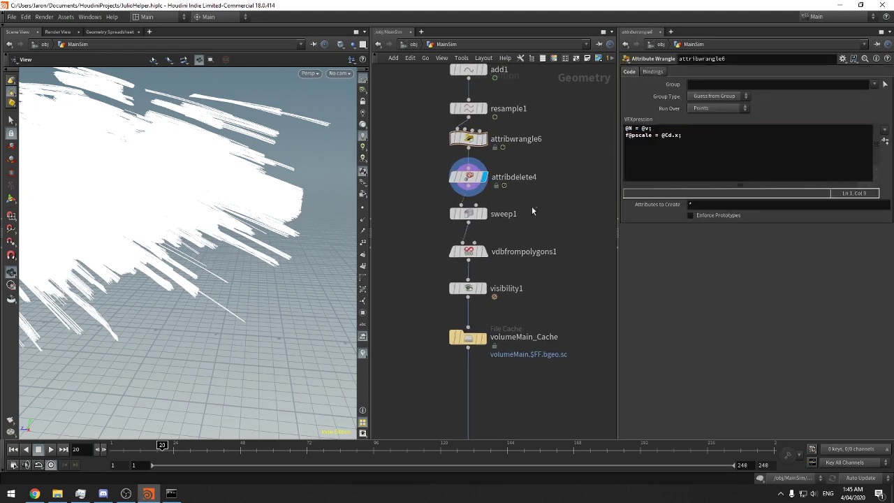
Add id and area to the point attributes removed by attribdelete4, checking the node's attribute information
{"action": "left_click", "coordinate": [475, 215]}
{"action": "middle_click", "coordinate": [469, 176]}
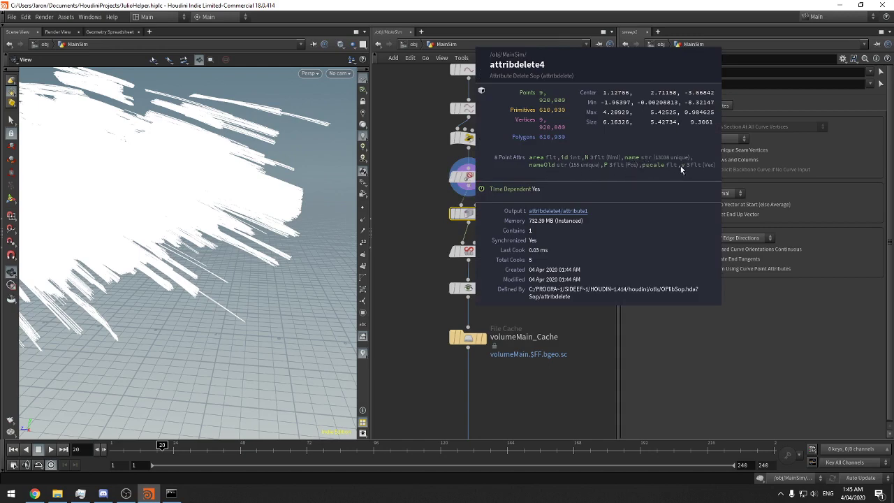
{"action": "left_click", "coordinate": [469, 175]}
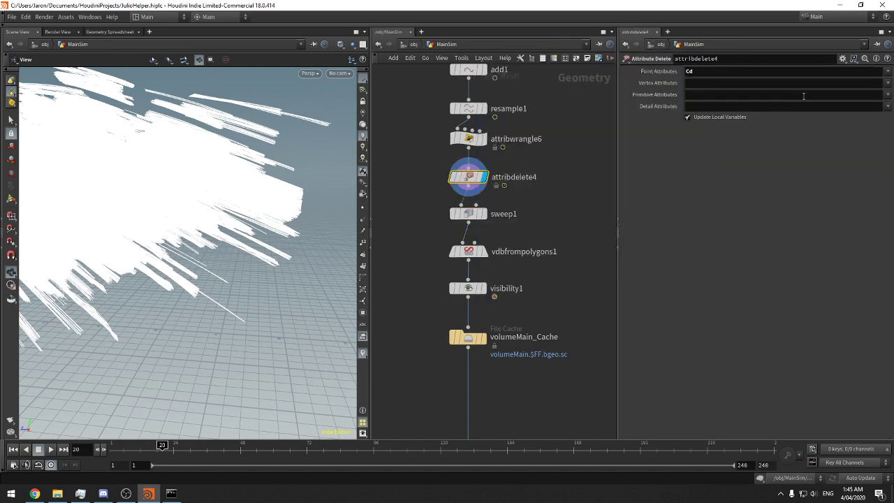
{"action": "left_click", "coordinate": [887, 71]}
{"action": "left_click", "coordinate": [864, 128]}
{"action": "left_click", "coordinate": [888, 71]}
{"action": "left_click", "coordinate": [873, 120]}
{"action": "middle_click", "coordinate": [469, 173]}
{"action": "middle_click", "coordinate": [468, 180]}
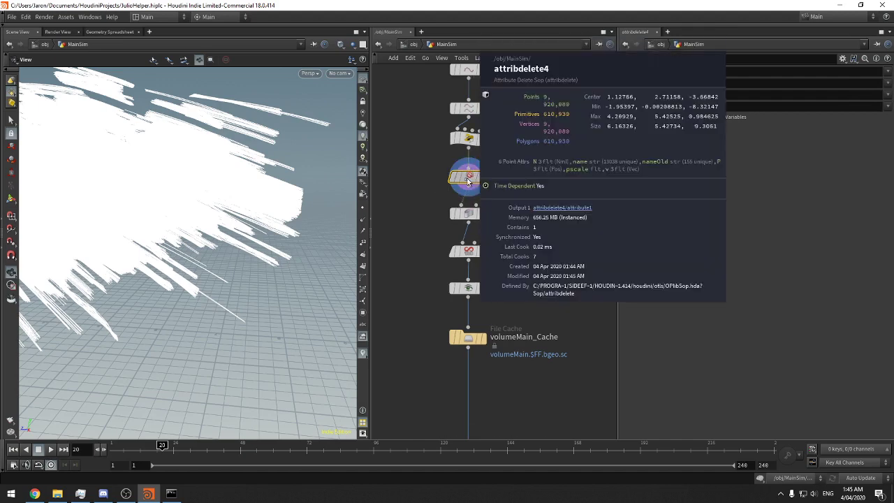
Add name and nameOld to the point attributes removed by attribdelete4, and check which attributes remain
{"action": "left_click", "coordinate": [887, 71]}
{"action": "left_click", "coordinate": [866, 138]}
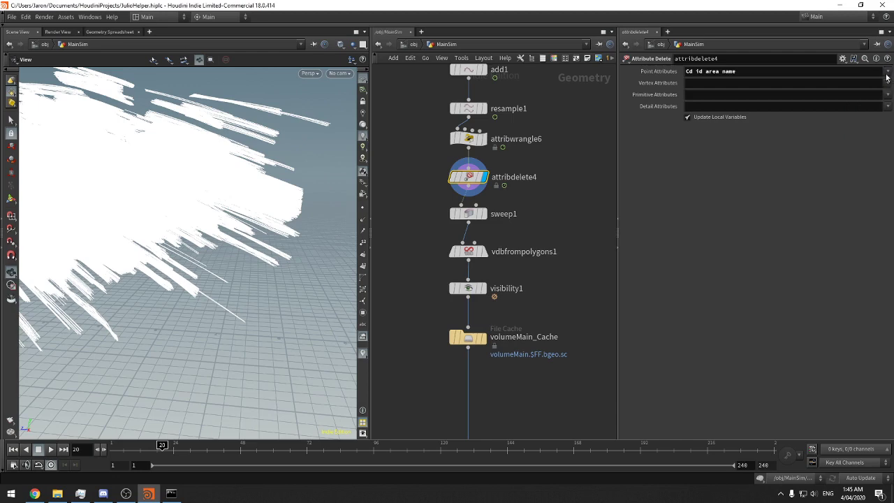
{"action": "left_click", "coordinate": [886, 71]}
{"action": "left_click", "coordinate": [868, 146]}
{"action": "middle_click", "coordinate": [474, 179]}
{"action": "left_click", "coordinate": [768, 71]}
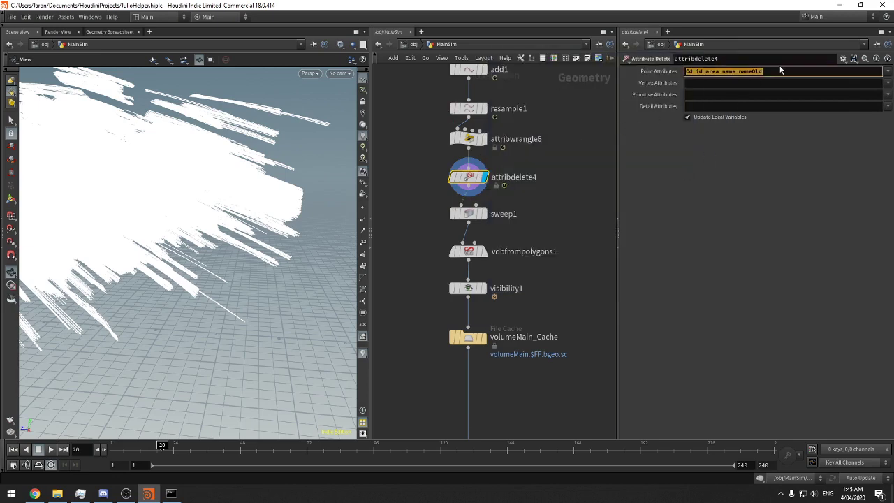
Set attribdelete4's point attributes to * ^v ^N ^pscale and compare its remaining attributes with those of attribwrangle6
{"action": "type", "text": "* ^"}
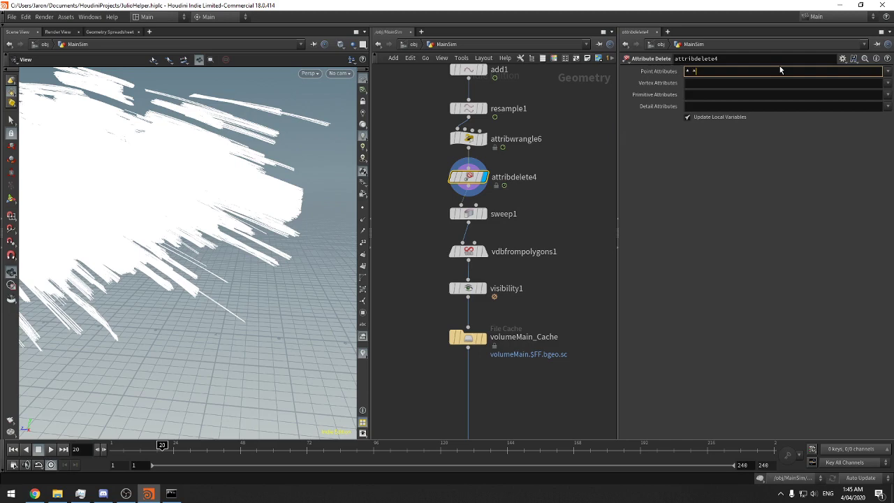
{"action": "type", "text": "v ^N ^pscale"}
{"action": "key", "text": "Return"}
{"action": "middle_click", "coordinate": [474, 183]}
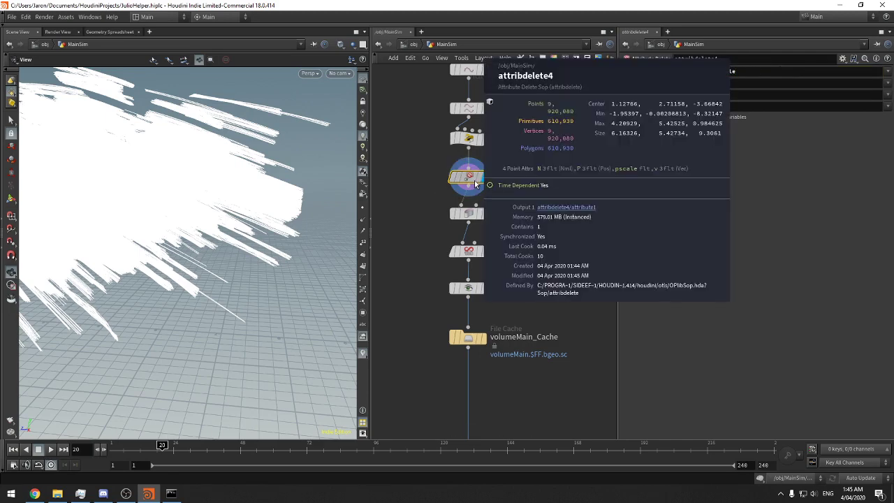
{"action": "middle_click", "coordinate": [467, 147]}
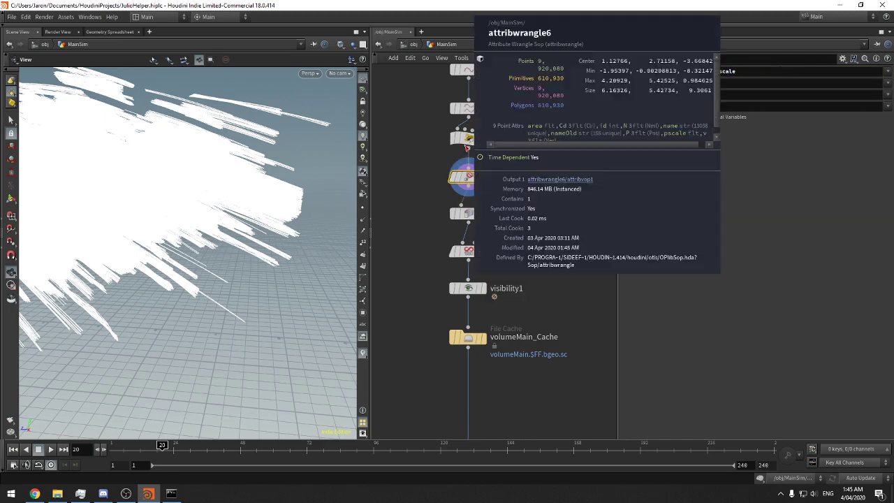
{"action": "scroll", "coordinate": [604, 136], "scroll_direction": "down", "scroll_amount": 1}
{"action": "middle_click_drag", "start_coordinate": [655, 122], "coordinate": [565, 129]}
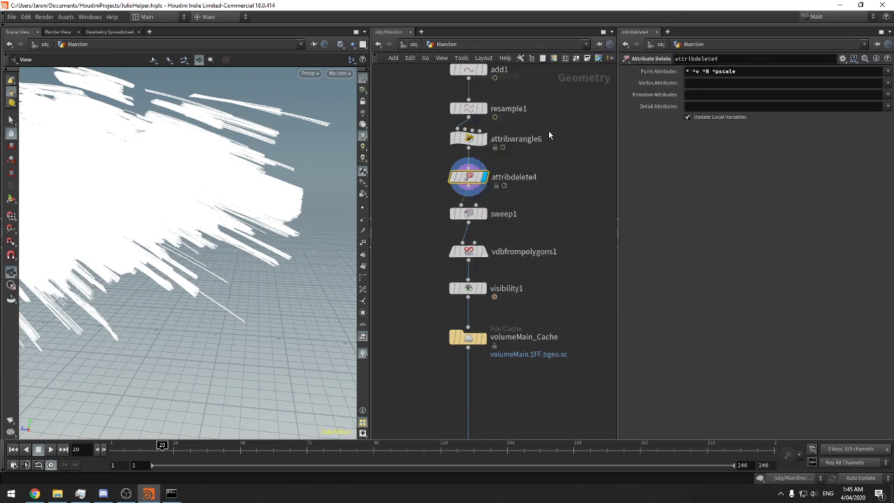
{"action": "middle_click_drag", "start_coordinate": [477, 175], "coordinate": [581, 178]}
Display the volumeMain_Cache node, view its volume at frame 23, and save the scene
{"action": "middle_click_drag", "start_coordinate": [560, 209], "coordinate": [568, 133]}
{"action": "left_click", "coordinate": [473, 177]}
{"action": "middle_click_drag", "start_coordinate": [544, 170], "coordinate": [548, 143]}
{"action": "left_click", "coordinate": [476, 201]}
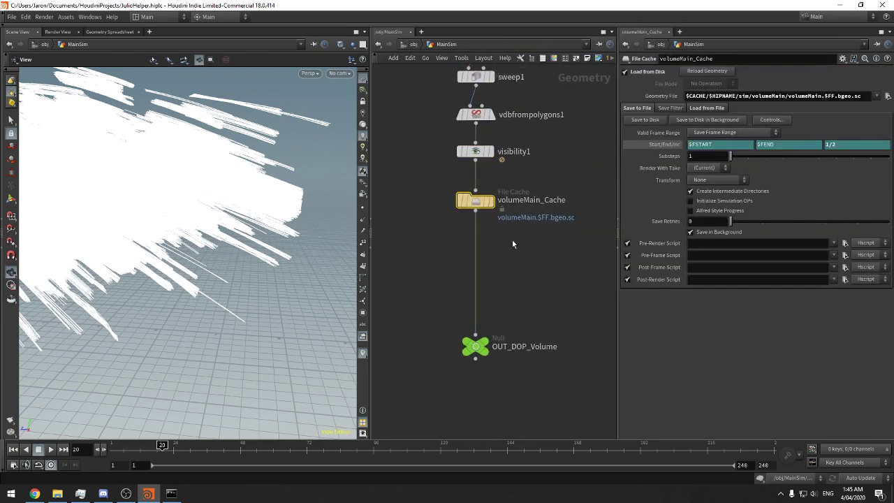
{"action": "middle_click_drag", "start_coordinate": [511, 239], "coordinate": [557, 275]}
{"action": "key", "text": "r"}
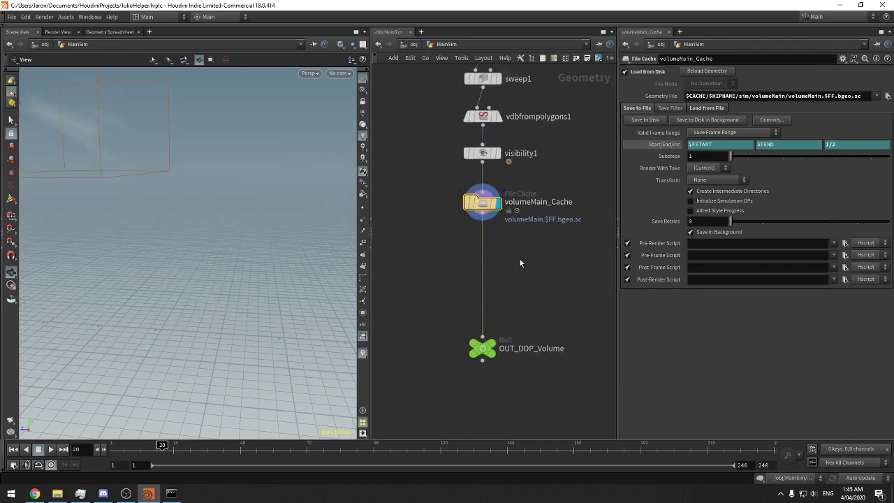
{"action": "left_click", "coordinate": [167, 447]}
{"action": "left_click_drag", "start_coordinate": [168, 447], "coordinate": [171, 447]}
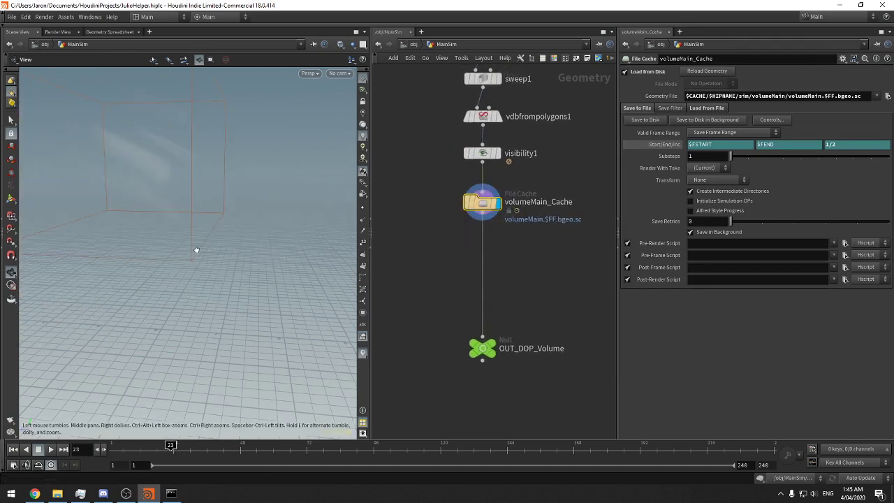
{"action": "left_click_drag", "start_coordinate": [195, 249], "coordinate": [172, 202]}
{"action": "key", "text": "ctrl+s"}
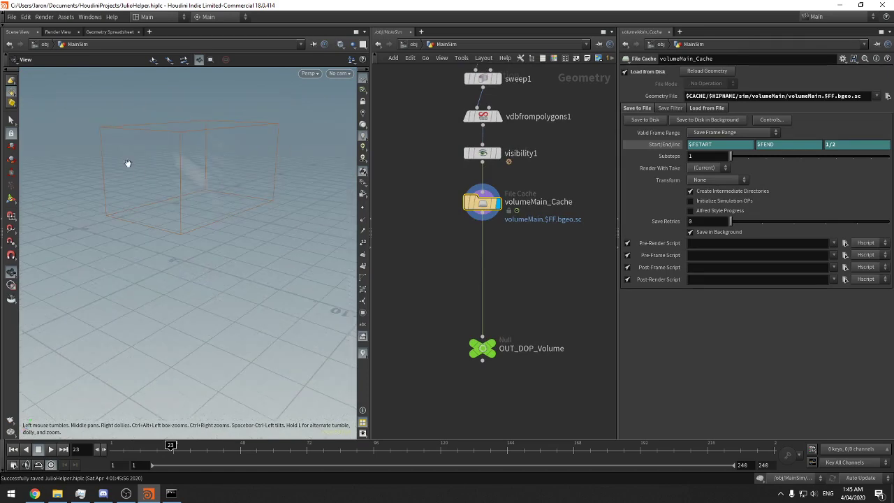
Move the chain from blast1 to volumeMain_Cache up beneath transformpieces2, and place OUT_DOP_Volume directly below the cache
{"action": "scroll", "coordinate": [513, 247], "scroll_direction": "down", "scroll_amount": 5}
{"action": "scroll", "coordinate": [513, 248], "scroll_direction": "up", "scroll_amount": 4}
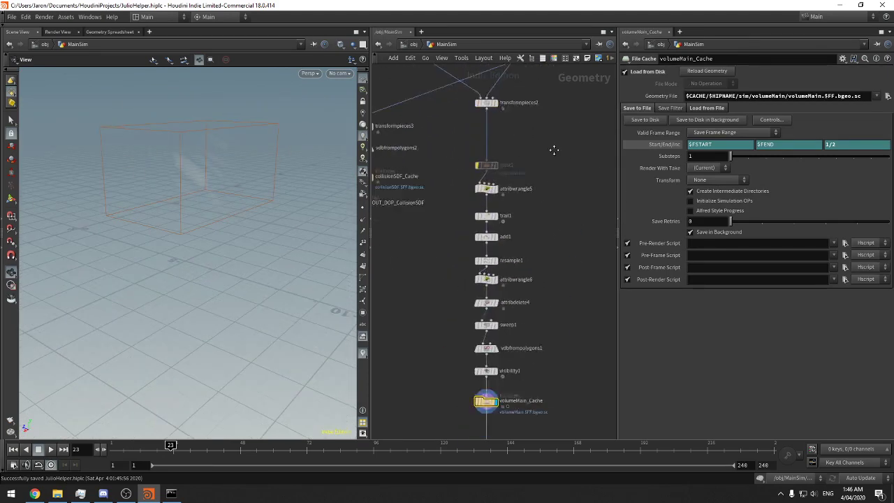
{"action": "left_click_drag", "start_coordinate": [560, 108], "coordinate": [470, 383]}
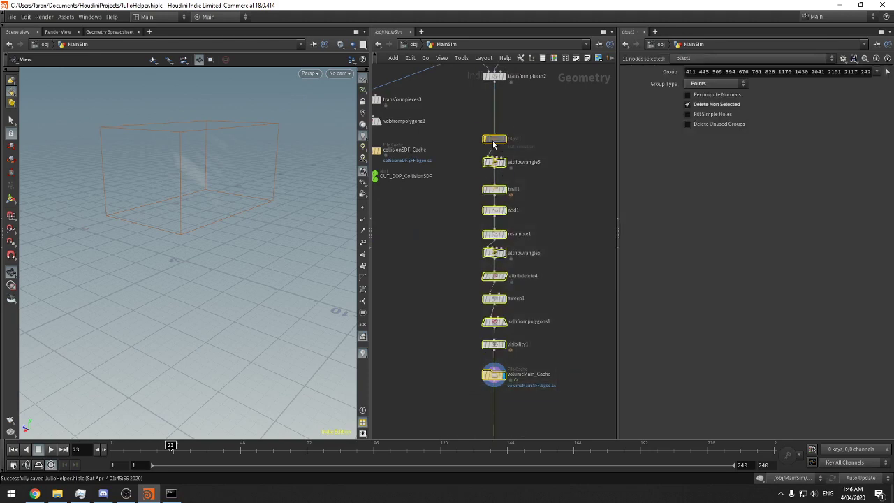
{"action": "left_click_drag", "start_coordinate": [494, 162], "coordinate": [493, 117]}
{"action": "scroll", "coordinate": [582, 218], "scroll_direction": "down", "scroll_amount": 2}
{"action": "middle_click_drag", "start_coordinate": [582, 214], "coordinate": [556, 139]}
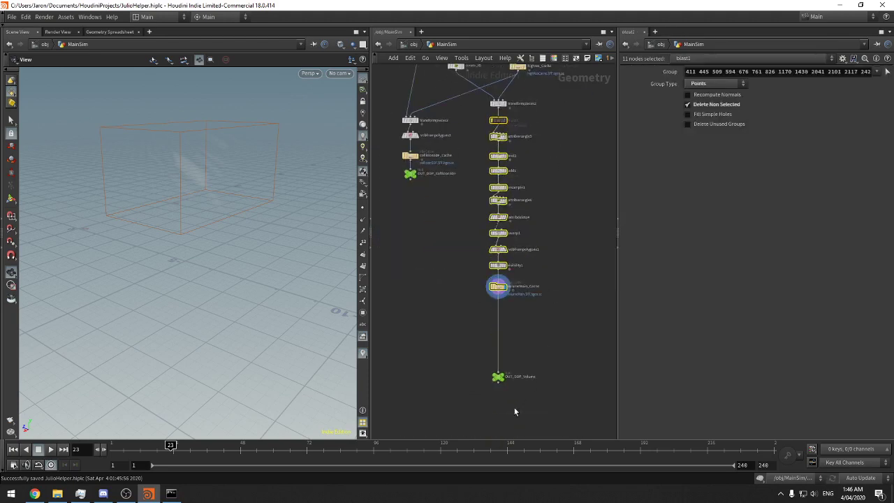
{"action": "left_click_drag", "start_coordinate": [498, 377], "coordinate": [498, 307]}
Delete the unused 14-node group containing convertline2 from the MainSim network
{"action": "scroll", "coordinate": [519, 274], "scroll_direction": "down", "scroll_amount": 6}
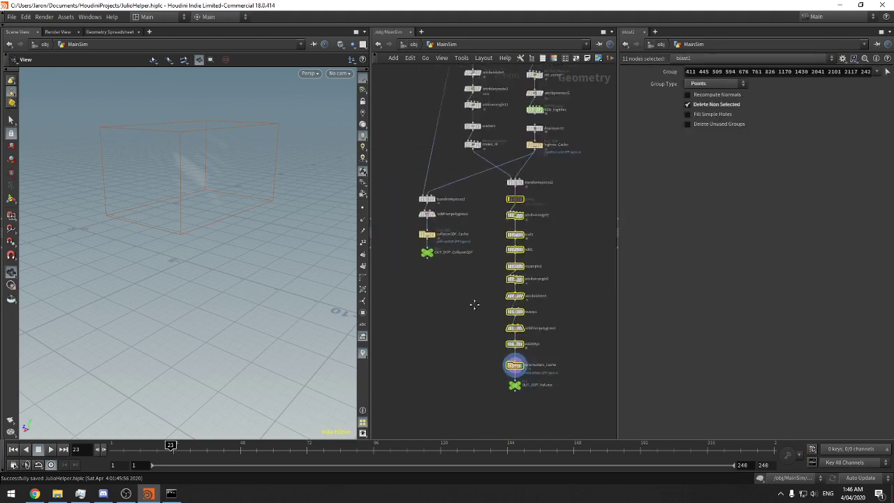
{"action": "middle_click_drag", "start_coordinate": [516, 244], "coordinate": [523, 263]}
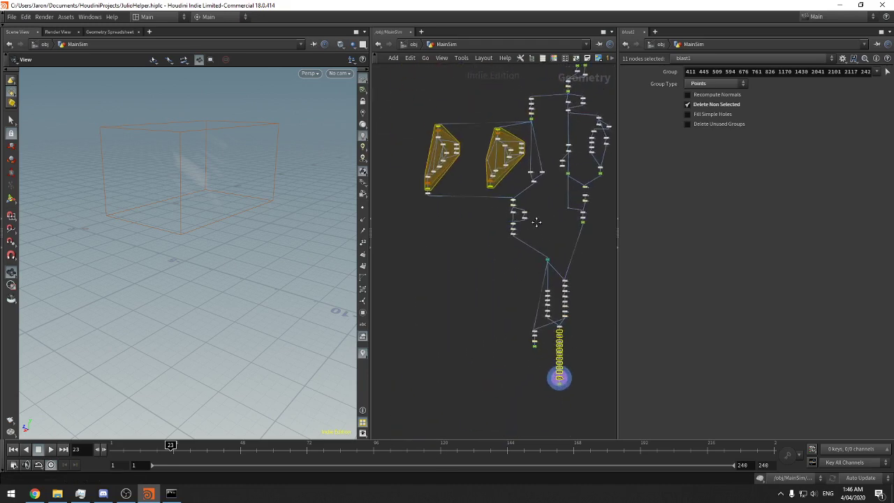
{"action": "left_click_drag", "start_coordinate": [476, 207], "coordinate": [524, 196]}
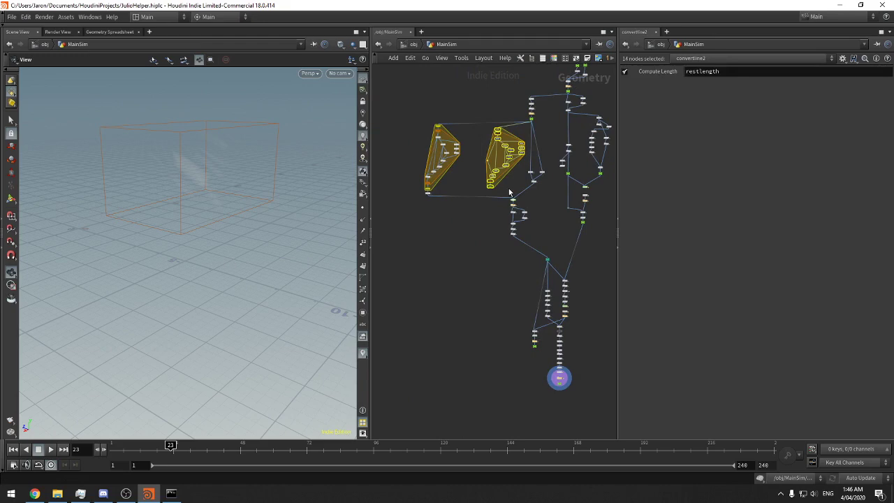
{"action": "key", "text": "Delete"}
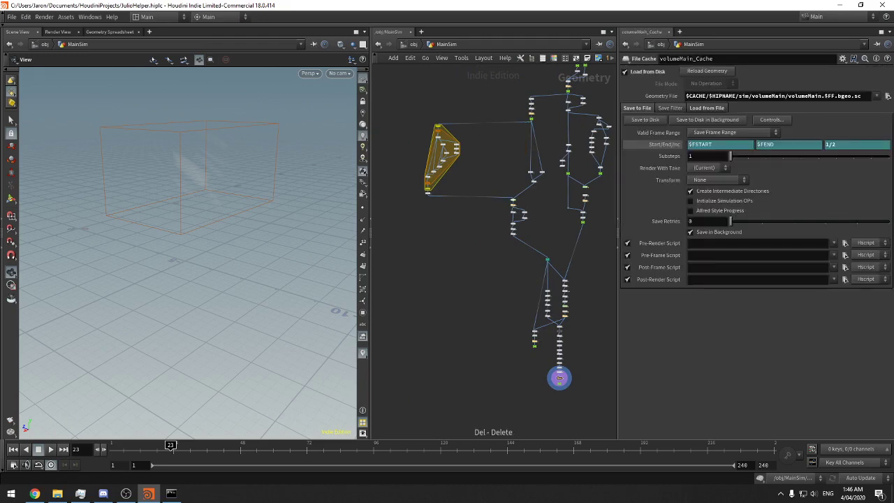
{"action": "key", "text": "alt+Tab"}
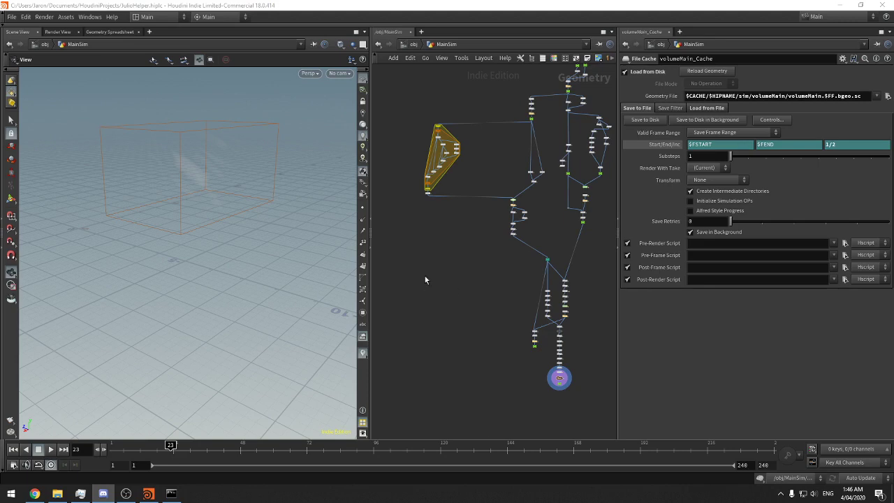
Move the remaining convertline1 to assemble2 node group closer to the main network and save the scene
{"action": "left_click_drag", "start_coordinate": [420, 234], "coordinate": [473, 113]}
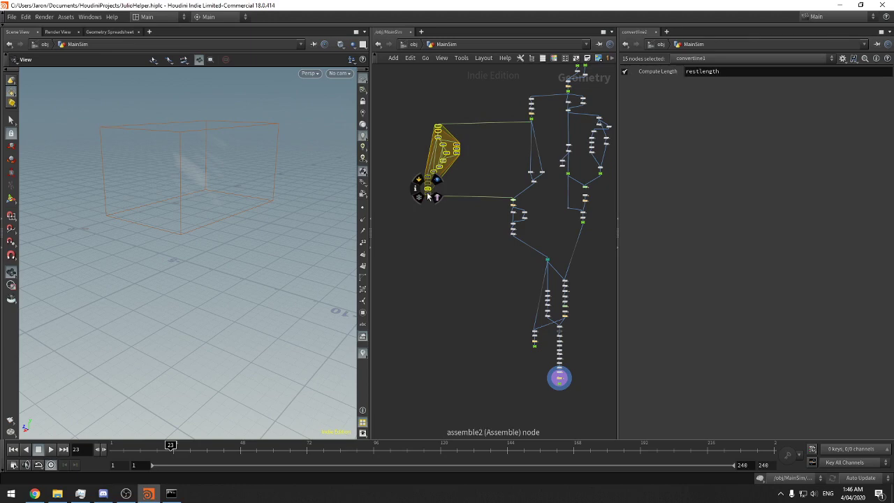
{"action": "left_click_drag", "start_coordinate": [429, 195], "coordinate": [494, 188]}
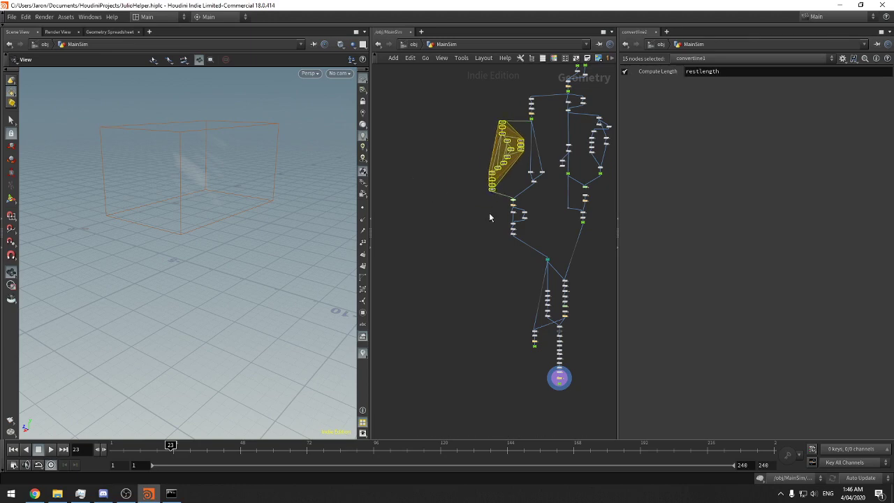
{"action": "scroll", "coordinate": [537, 235], "scroll_direction": "up", "scroll_amount": 5}
{"action": "middle_click_drag", "start_coordinate": [579, 201], "coordinate": [525, 128]}
{"action": "key", "text": "ctrl+s"}
Switch to the desktop and open the HoudiniBatcher - Copy batch file for editing in Notepad
{"action": "middle_click_drag", "start_coordinate": [550, 220], "coordinate": [513, 119]}
{"action": "middle_click_drag", "start_coordinate": [593, 325], "coordinate": [548, 175]}
{"action": "left_click", "coordinate": [148, 493]}
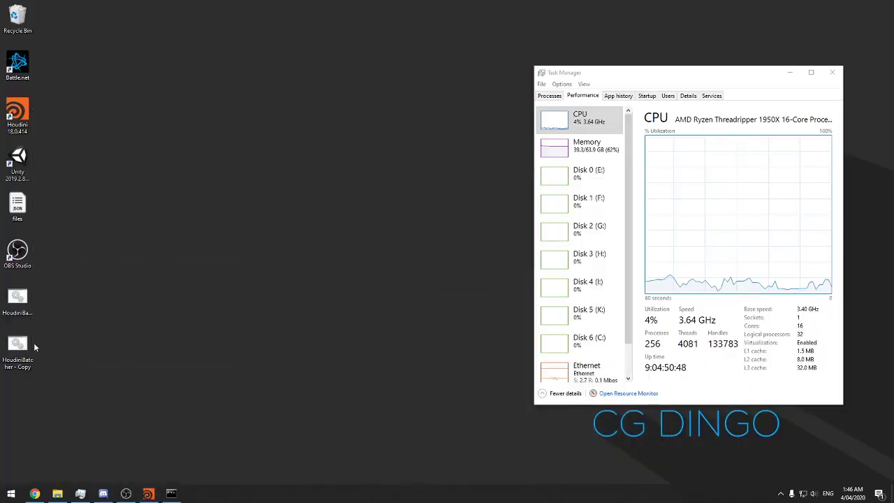
{"action": "right_click", "coordinate": [31, 345]}
{"action": "left_click", "coordinate": [80, 127]}
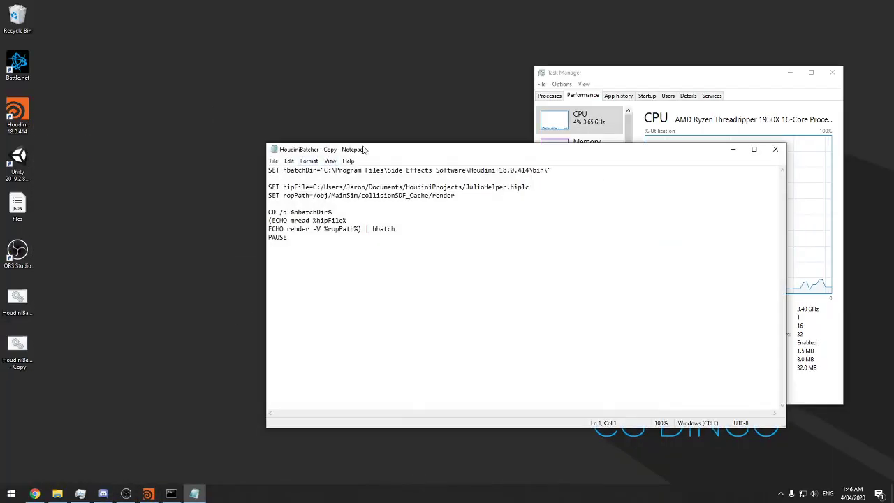
{"action": "left_click_drag", "start_coordinate": [365, 150], "coordinate": [321, 141]}
Examine the hbatchDir install path and the ropPath node path in the batch file
{"action": "left_click", "coordinate": [396, 210]}
{"action": "left_click", "coordinate": [377, 170]}
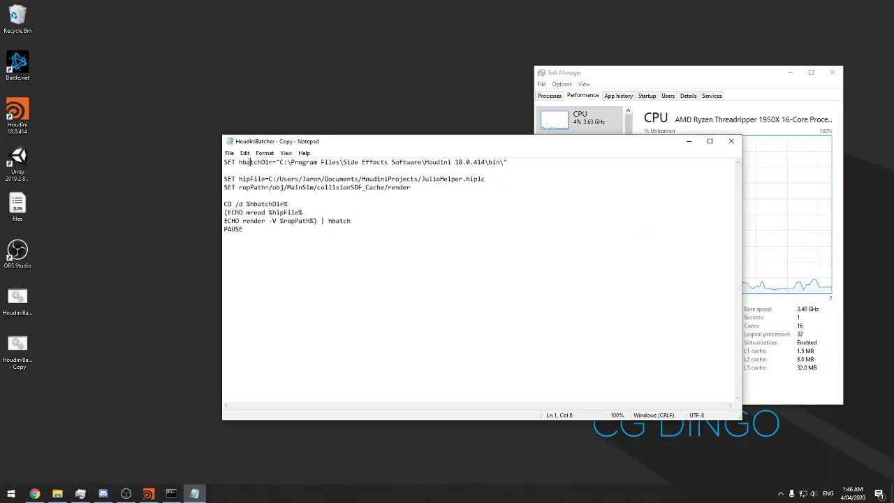
{"action": "double_click", "coordinate": [349, 162]}
{"action": "left_click_drag", "start_coordinate": [517, 162], "coordinate": [282, 162]}
{"action": "left_click", "coordinate": [405, 199]}
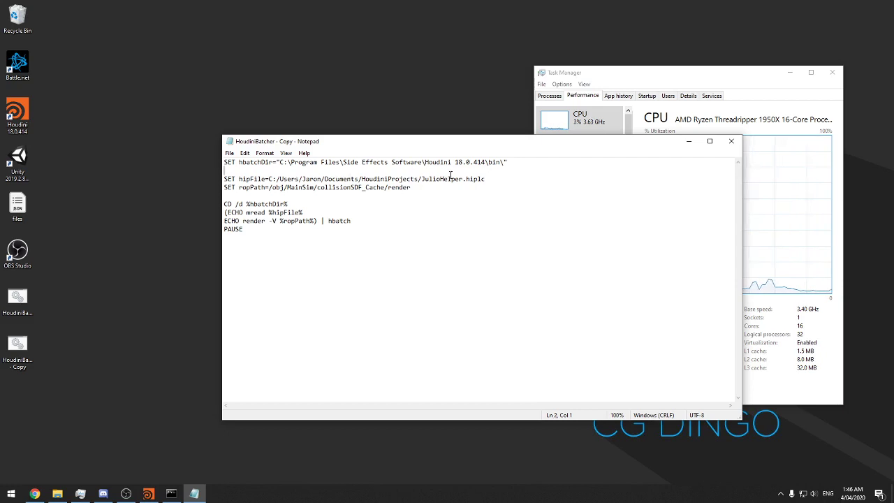
{"action": "left_click", "coordinate": [363, 187]}
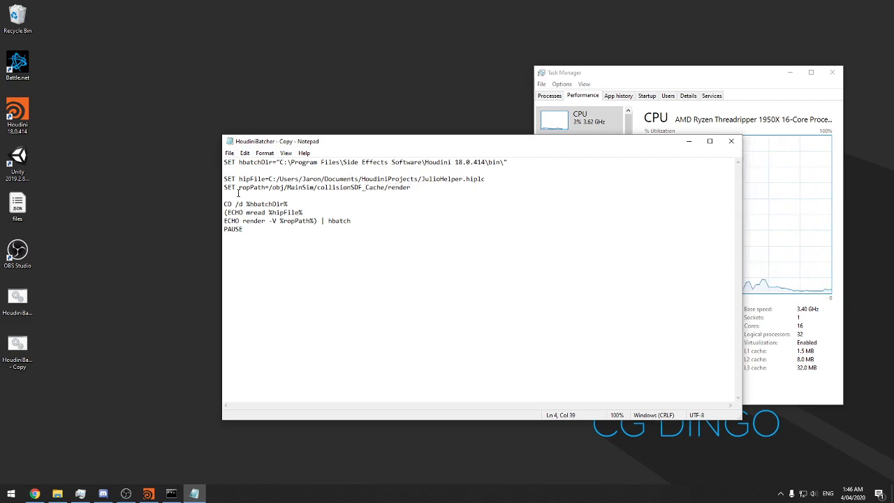
{"action": "left_click", "coordinate": [271, 187]}
{"action": "double_click", "coordinate": [300, 187]}
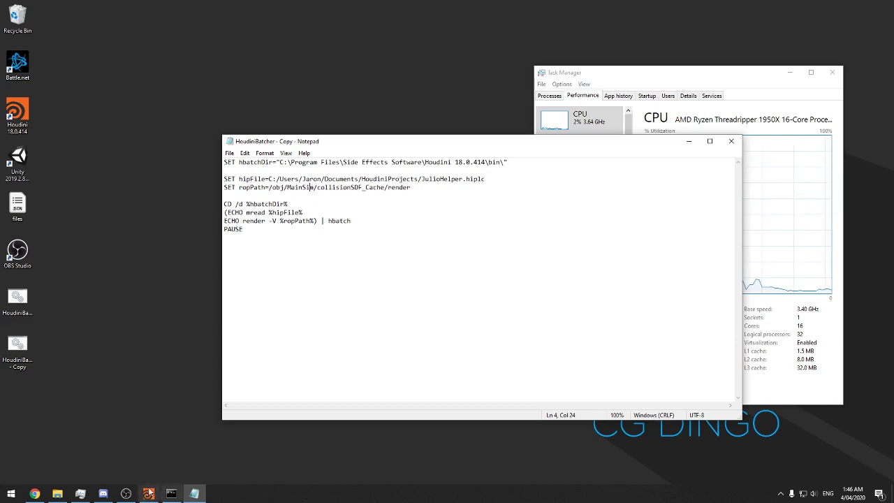
Copy the volumeMain_Cache node name from Houdini, set the batch file's ropPath to /obj/MainSim/volumeMain_Cache/render, and save the file
{"action": "left_click", "coordinate": [148, 493]}
{"action": "middle_click_drag", "start_coordinate": [403, 88], "coordinate": [433, 136]}
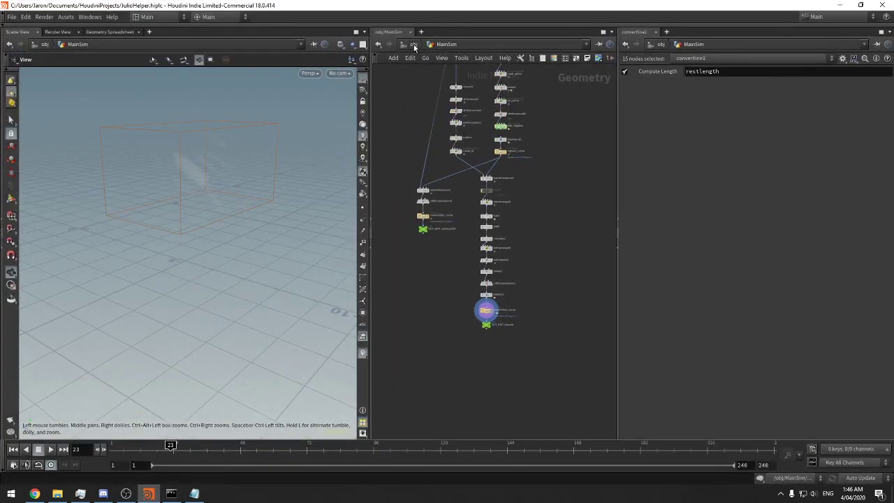
{"action": "scroll", "coordinate": [514, 307], "scroll_direction": "up", "scroll_amount": 4}
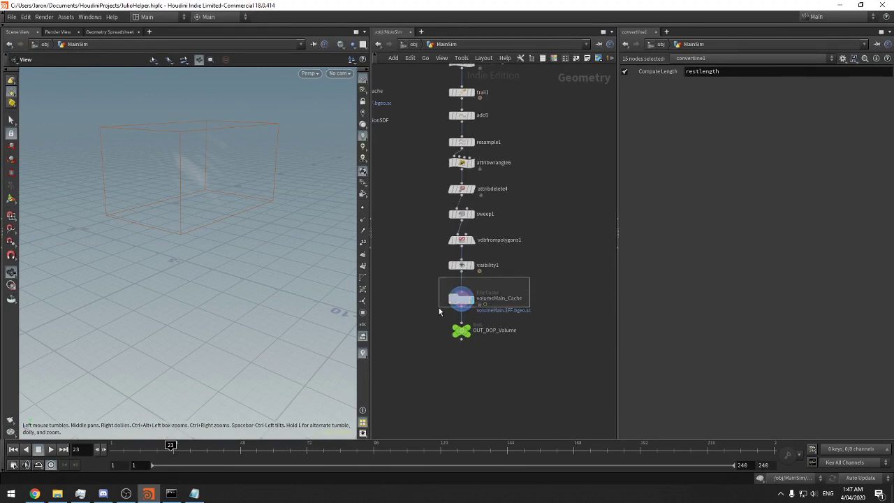
{"action": "left_click", "coordinate": [461, 300]}
{"action": "double_click", "coordinate": [534, 300]}
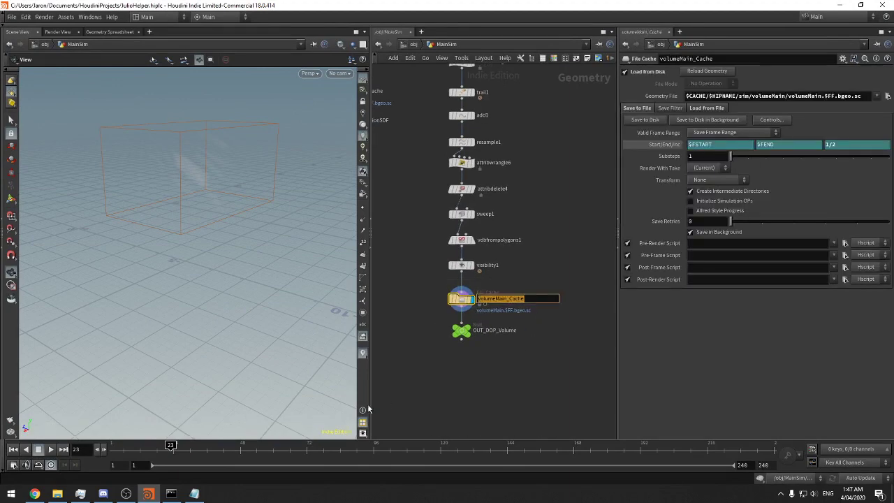
{"action": "left_click", "coordinate": [195, 493]}
{"action": "left_click_drag", "start_coordinate": [385, 187], "coordinate": [323, 186]}
{"action": "key", "text": "ctrl+v"}
{"action": "key", "text": "ctrl+s"}
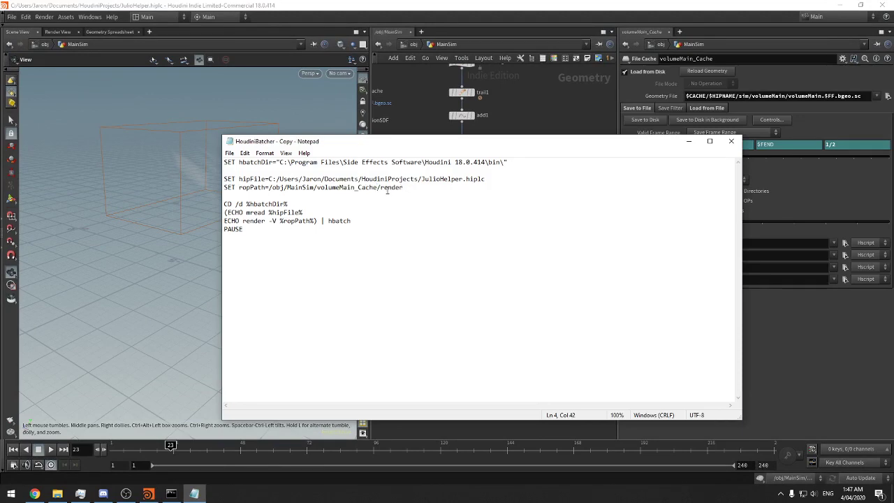
Inspect the render node inside volumeMain_Cache in Houdini that ropPath refers to, and return to MainSim
{"action": "double_click", "coordinate": [386, 189]}
{"action": "left_click", "coordinate": [425, 189]}
{"action": "left_click", "coordinate": [598, 88]}
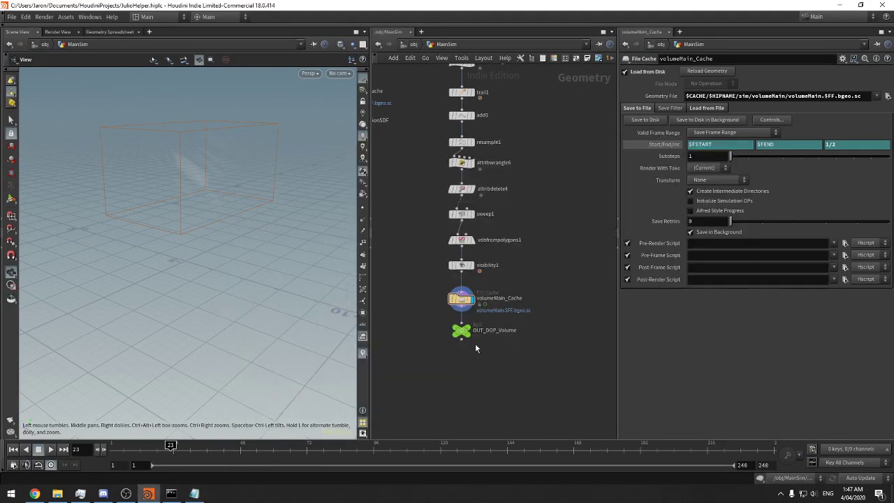
{"action": "double_click", "coordinate": [461, 299]}
{"action": "middle_click_drag", "start_coordinate": [530, 331], "coordinate": [513, 297]}
{"action": "left_click_drag", "start_coordinate": [544, 289], "coordinate": [485, 199]}
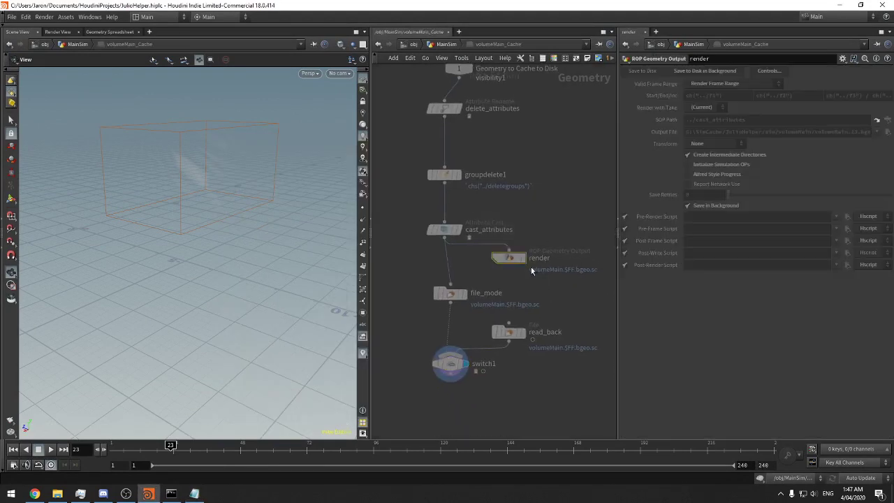
{"action": "left_click", "coordinate": [446, 45]}
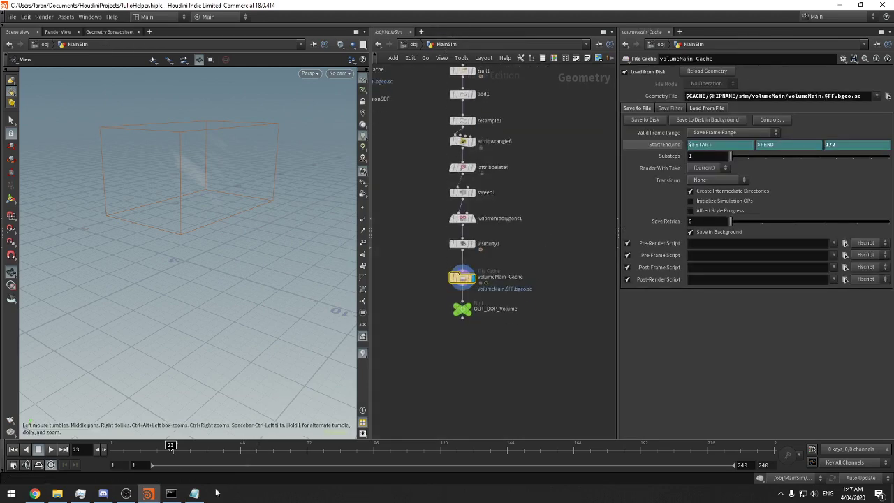
Return to the batch file in Notepad and examine how its CD, mread and render commands use hbatchDir, hipFile and ropPath
{"action": "key", "text": "alt+Tab"}
{"action": "left_click", "coordinate": [286, 203]}
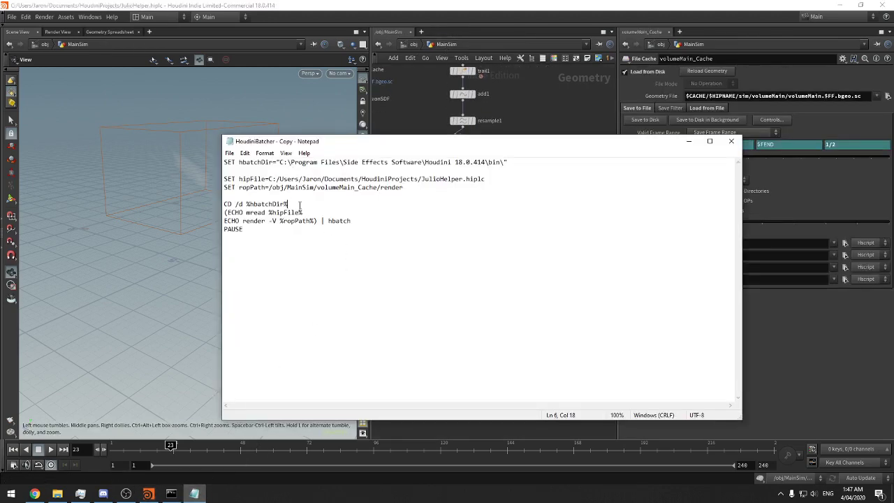
{"action": "double_click", "coordinate": [275, 204]}
{"action": "left_click", "coordinate": [274, 205]}
{"action": "double_click", "coordinate": [273, 205]}
{"action": "left_click", "coordinate": [284, 204]}
{"action": "double_click", "coordinate": [257, 212]}
{"action": "double_click", "coordinate": [273, 203]}
{"action": "left_click", "coordinate": [285, 208]}
{"action": "double_click", "coordinate": [294, 213]}
{"action": "double_click", "coordinate": [342, 225]}
{"action": "left_click", "coordinate": [349, 221]}
{"action": "double_click", "coordinate": [340, 221]}
{"action": "left_click", "coordinate": [340, 221]}
{"action": "double_click", "coordinate": [262, 203]}
{"action": "double_click", "coordinate": [252, 211]}
{"action": "left_click", "coordinate": [287, 211]}
{"action": "double_click", "coordinate": [286, 211]}
{"action": "double_click", "coordinate": [251, 179]}
{"action": "left_click", "coordinate": [252, 178]}
{"action": "double_click", "coordinate": [247, 186]}
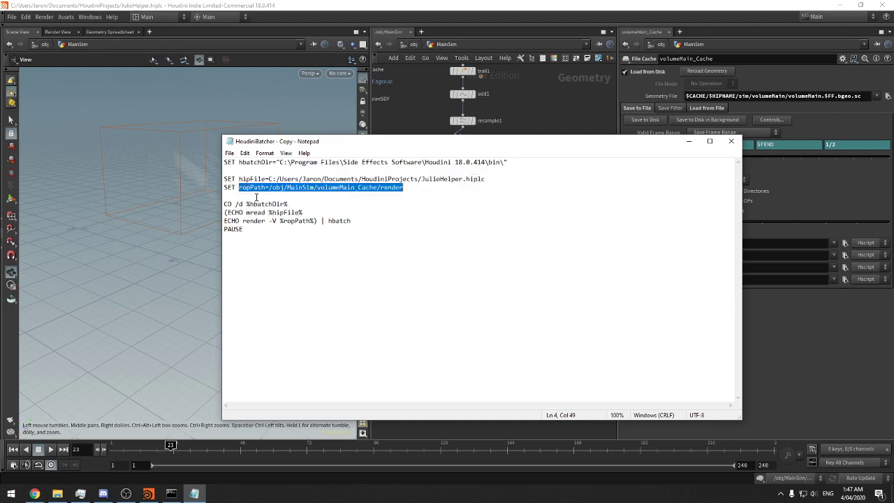
{"action": "left_click", "coordinate": [256, 196]}
{"action": "double_click", "coordinate": [229, 205]}
{"action": "left_click", "coordinate": [285, 204]}
{"action": "left_click", "coordinate": [252, 205]}
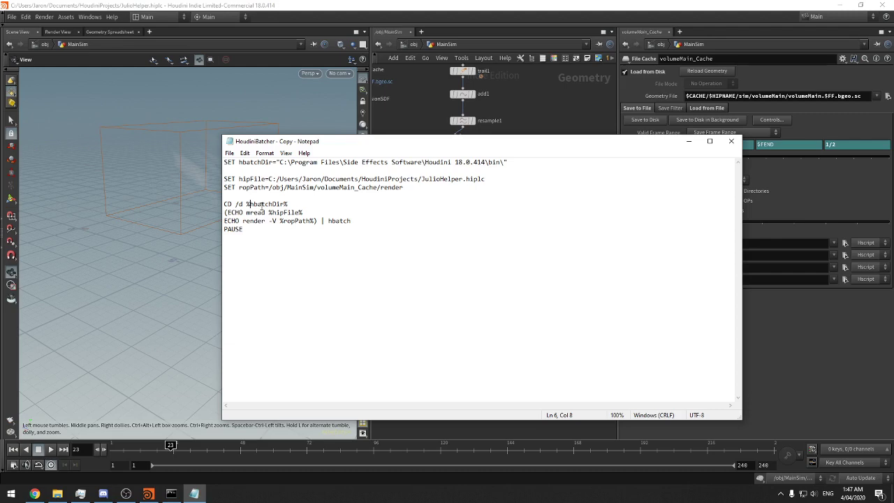
Browse to C:\Program Files\Side Effects Software\Houdini 18.0.414\bin in File Explorer and look for the hbatch application among its files
{"action": "left_click", "coordinate": [57, 493]}
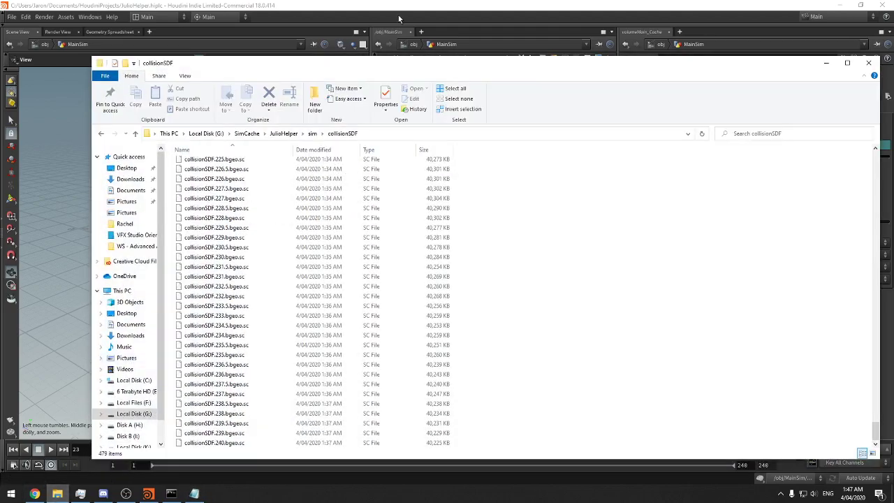
{"action": "left_click_drag", "start_coordinate": [397, 62], "coordinate": [893, 74]}
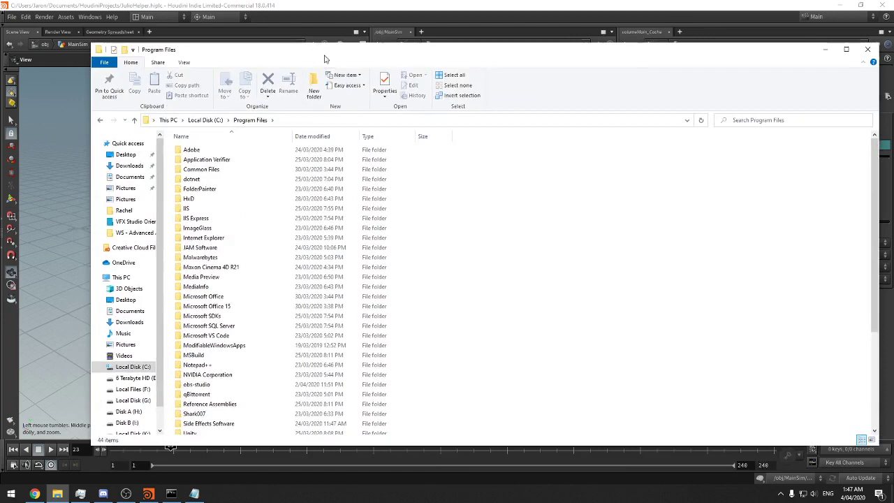
{"action": "scroll", "coordinate": [279, 314], "scroll_direction": "down", "scroll_amount": 7}
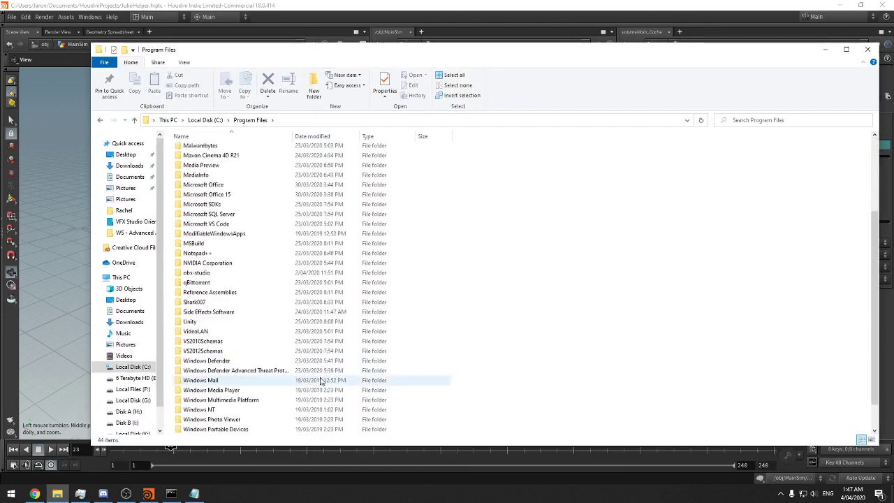
{"action": "double_click", "coordinate": [232, 312]}
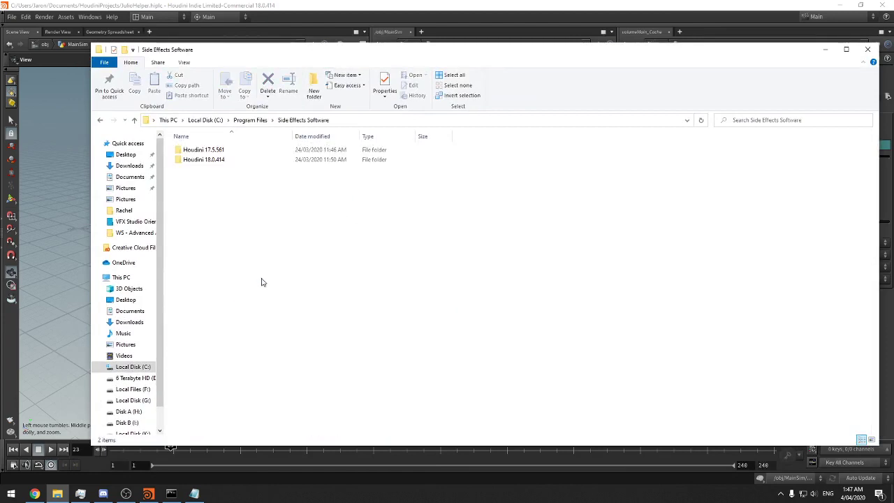
{"action": "double_click", "coordinate": [248, 159]}
{"action": "double_click", "coordinate": [231, 151]}
{"action": "scroll", "coordinate": [332, 262], "scroll_direction": "down", "scroll_amount": 15}
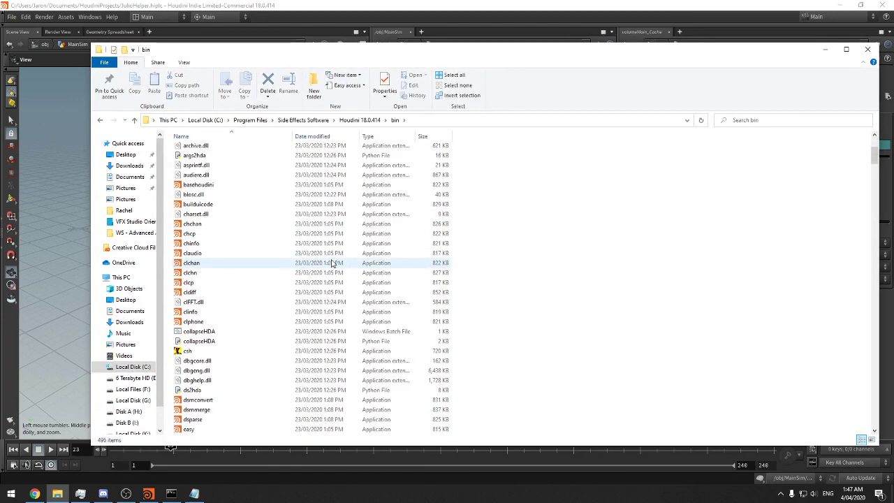
{"action": "left_click", "coordinate": [332, 262]}
{"action": "key", "text": "h"}
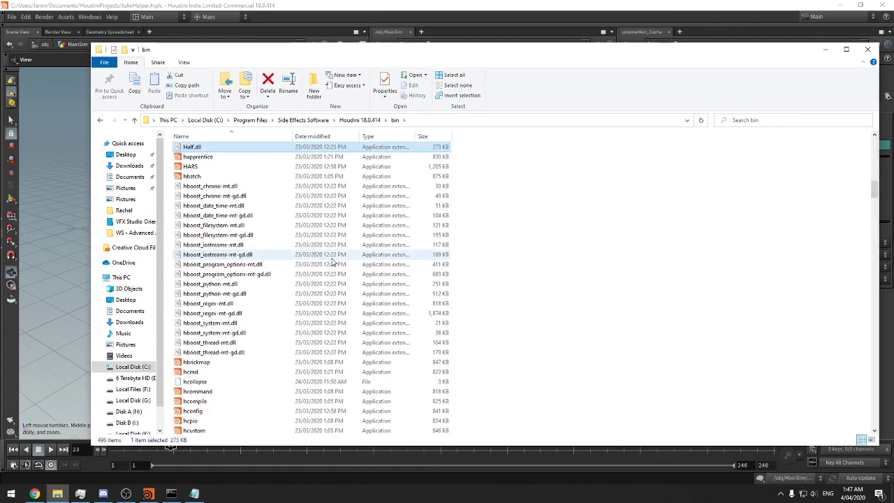
{"action": "scroll", "coordinate": [275, 200], "scroll_direction": "down", "scroll_amount": 2}
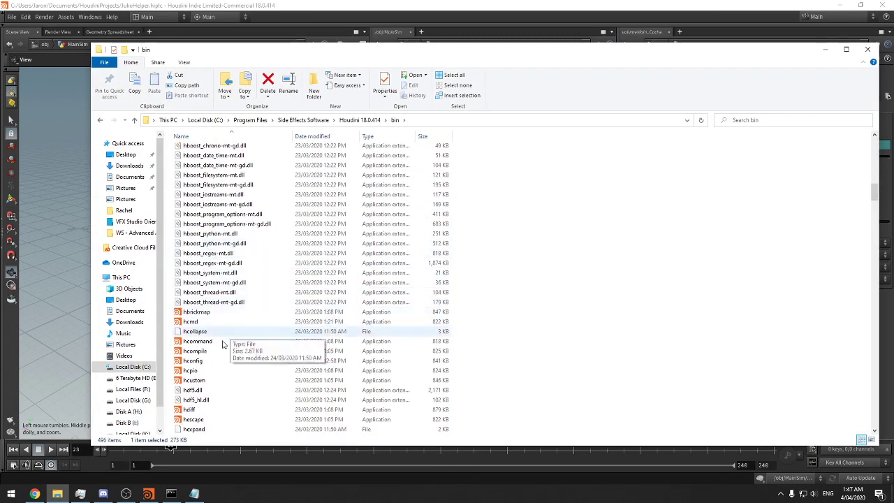
{"action": "scroll", "coordinate": [209, 339], "scroll_direction": "down", "scroll_amount": 3}
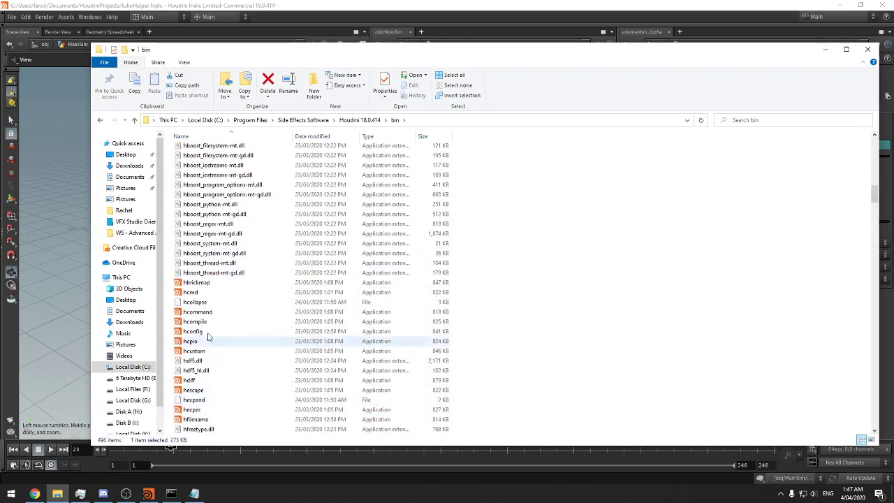
{"action": "left_click", "coordinate": [824, 50]}
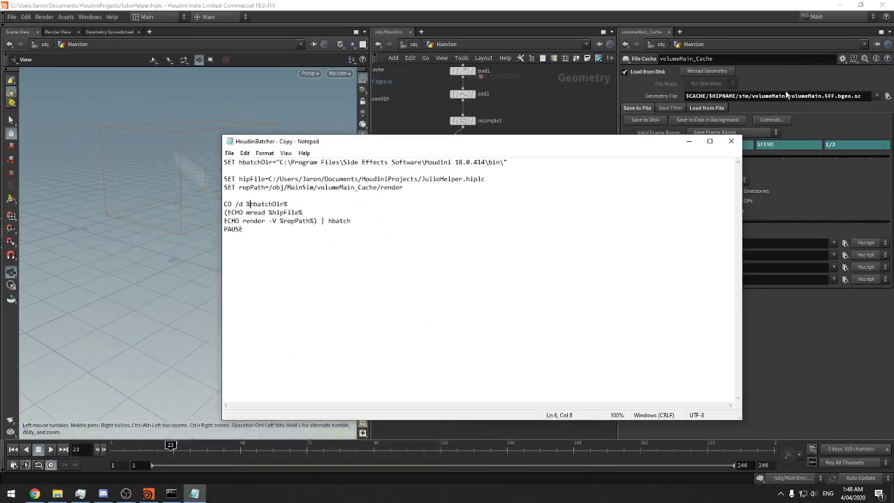
Return to the batch file in Notepad and examine the render -V %ropPath% command that is piped to hbatch
{"action": "double_click", "coordinate": [366, 220]}
{"action": "left_click", "coordinate": [385, 226]}
{"action": "double_click", "coordinate": [285, 222]}
{"action": "left_click", "coordinate": [337, 225]}
{"action": "double_click", "coordinate": [285, 222]}
{"action": "left_click_drag", "start_coordinate": [345, 142], "coordinate": [370, 142]}
{"action": "left_click", "coordinate": [292, 219]}
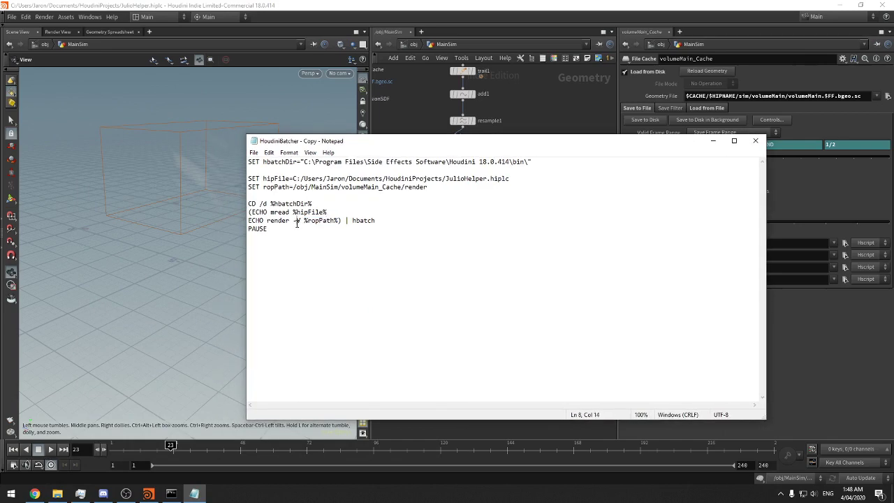
{"action": "double_click", "coordinate": [322, 222]}
{"action": "left_click", "coordinate": [322, 220]}
Examine the batch file's mread %hipFile% line and how it follows the change to hbatchDir
{"action": "double_click", "coordinate": [287, 212]}
{"action": "left_click_drag", "start_coordinate": [339, 211], "coordinate": [249, 212]}
{"action": "double_click", "coordinate": [295, 204]}
{"action": "double_click", "coordinate": [289, 212]}
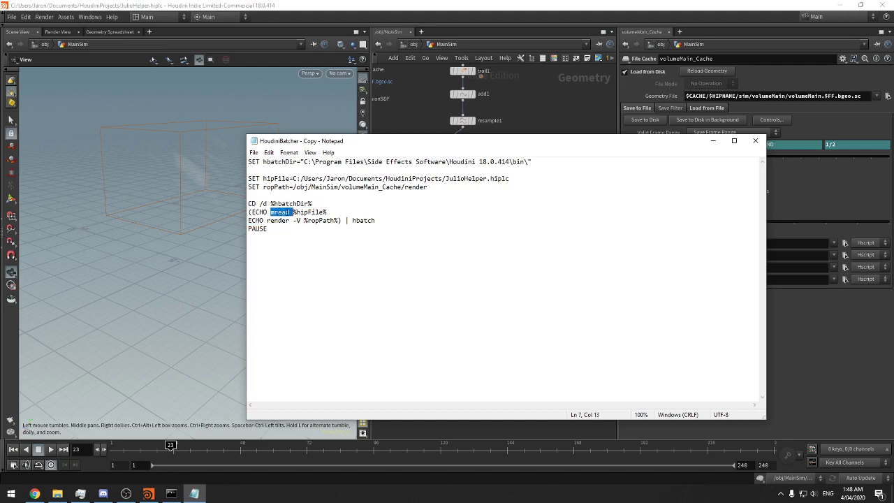
{"action": "double_click", "coordinate": [310, 212]}
{"action": "left_click", "coordinate": [322, 211]}
{"action": "left_click", "coordinate": [401, 109]}
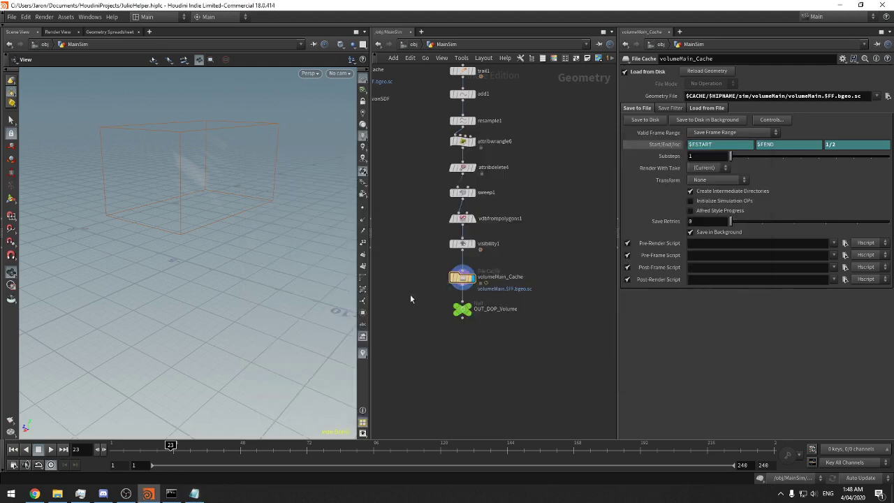
Review the batch file's closing command block and its ropPath node path, and close the file
{"action": "left_click", "coordinate": [194, 493]}
{"action": "left_click_drag", "start_coordinate": [286, 261], "coordinate": [237, 208]}
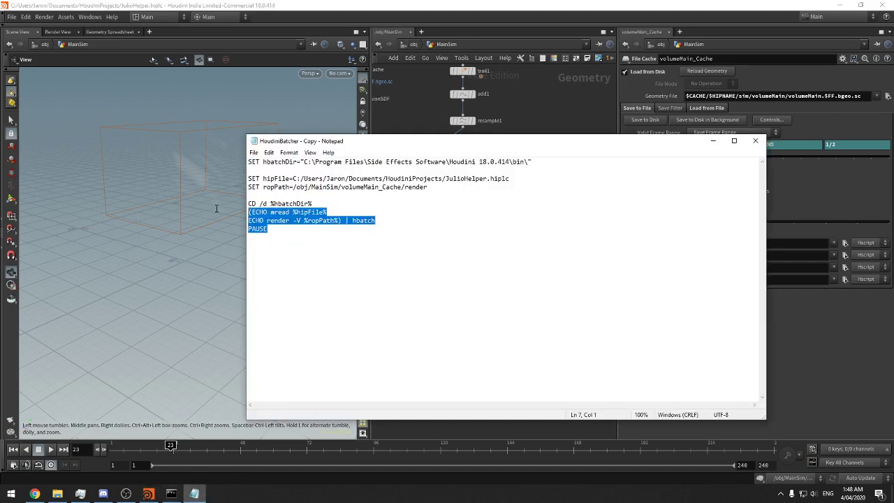
{"action": "left_click", "coordinate": [314, 241]}
{"action": "left_click_drag", "start_coordinate": [428, 145], "coordinate": [389, 152]}
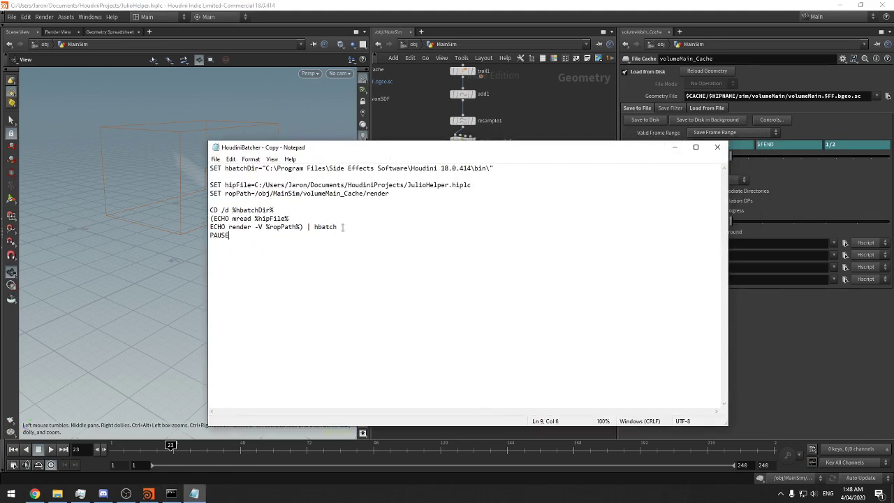
{"action": "left_click_drag", "start_coordinate": [363, 193], "coordinate": [304, 194]}
{"action": "left_click", "coordinate": [404, 208]}
{"action": "left_click", "coordinate": [717, 147]}
Open the G:\SimCache\JulioHelper\sim\volumeMain folder in File Explorer and look through its cached bgeo.sc files
{"action": "left_click", "coordinate": [57, 493]}
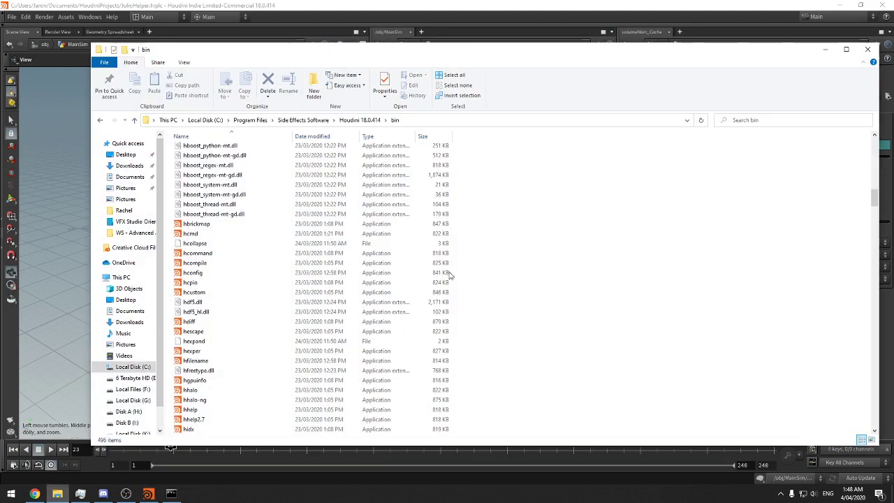
{"action": "left_click_drag", "start_coordinate": [279, 51], "coordinate": [893, 47]}
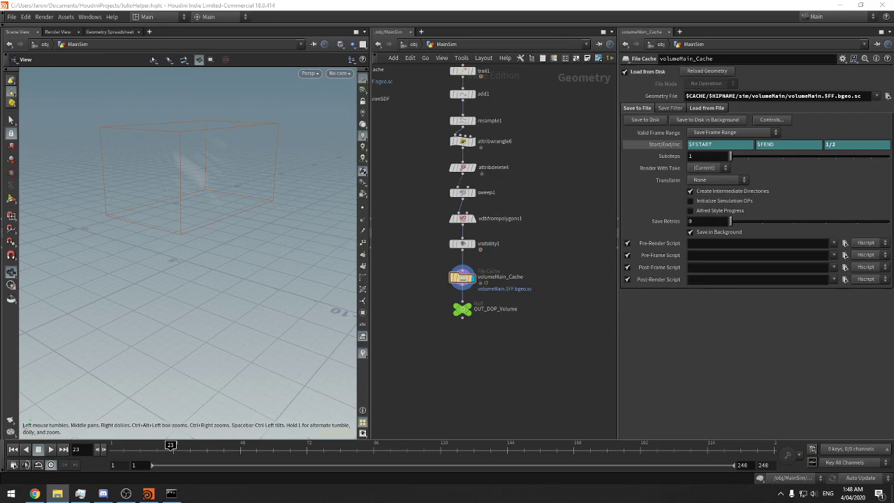
{"action": "left_click_drag", "start_coordinate": [893, 48], "coordinate": [378, 46]}
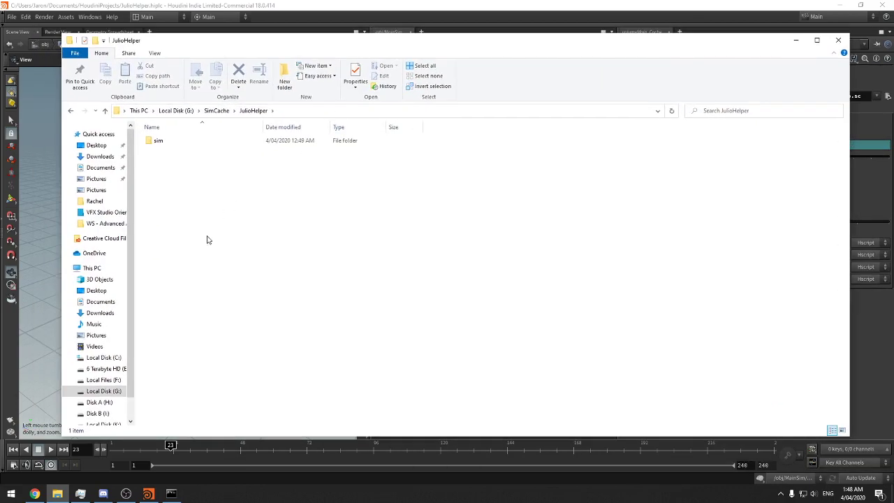
{"action": "double_click", "coordinate": [169, 145]}
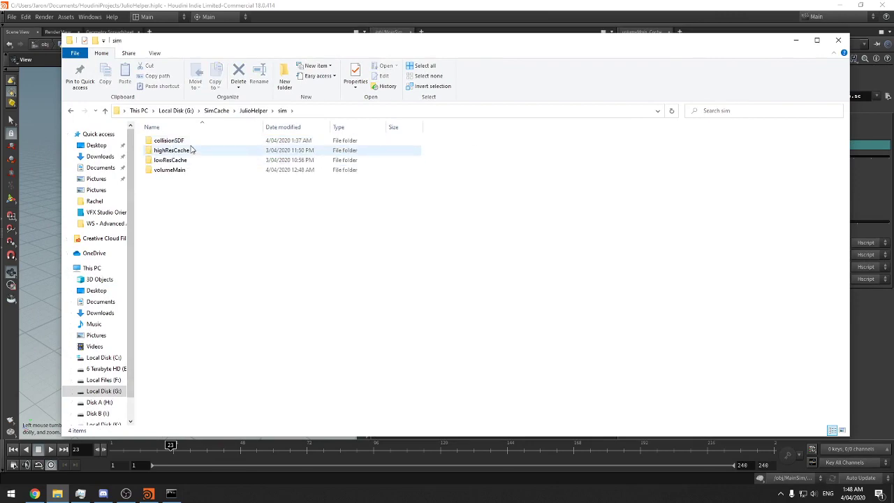
{"action": "double_click", "coordinate": [170, 169]}
{"action": "scroll", "coordinate": [280, 209], "scroll_direction": "down", "scroll_amount": 2}
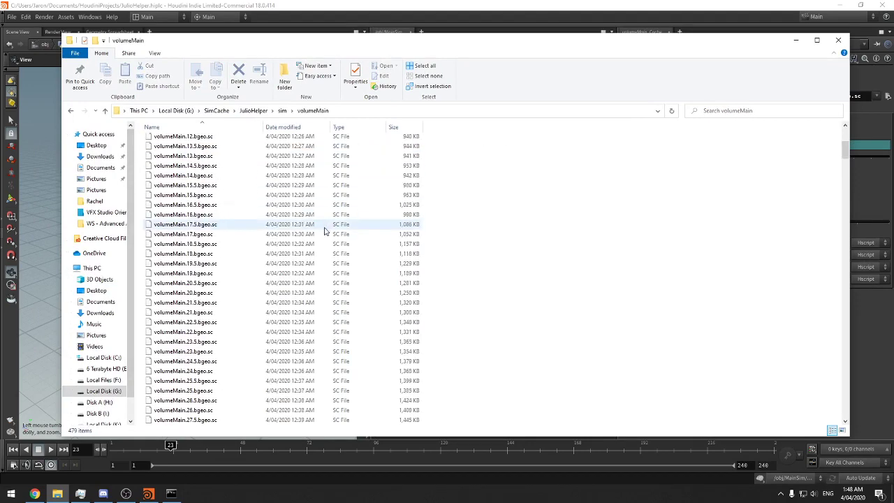
{"action": "scroll", "coordinate": [324, 230], "scroll_direction": "down", "scroll_amount": 20}
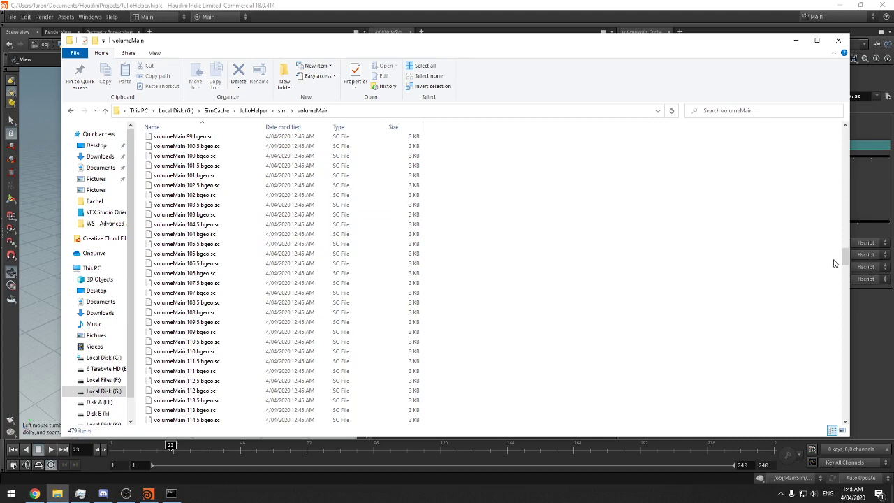
Delete all cached files in the volumeMain folder and minimise its window
{"action": "left_click_drag", "start_coordinate": [844, 264], "coordinate": [772, 136]}
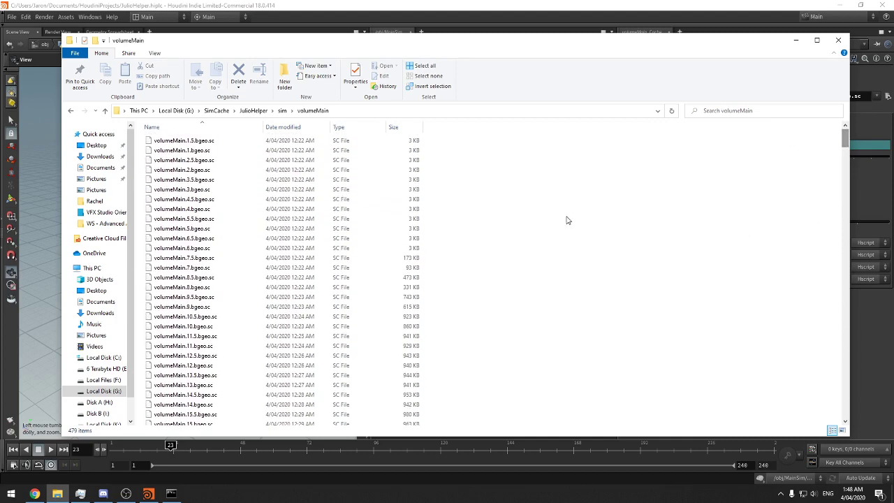
{"action": "key", "text": "ctrl+a"}
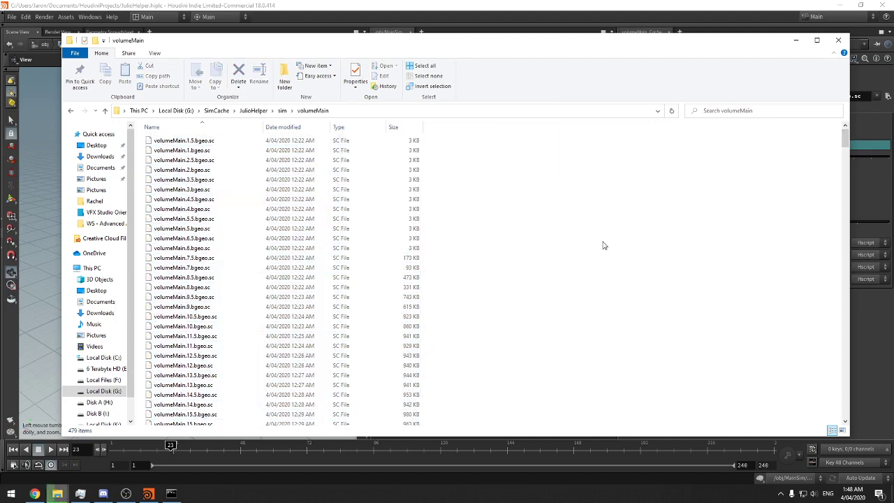
{"action": "left_click", "coordinate": [517, 199]}
{"action": "left_click_drag", "start_coordinate": [692, 44], "coordinate": [651, 74]}
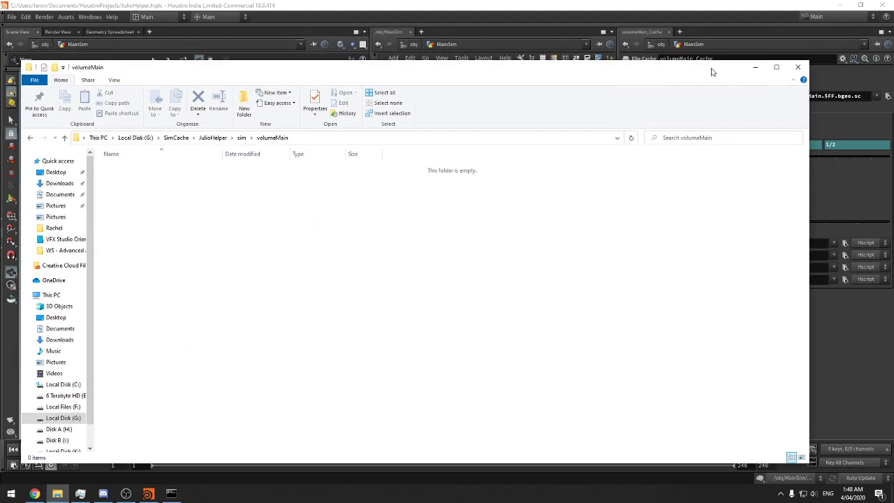
{"action": "left_click", "coordinate": [754, 67]}
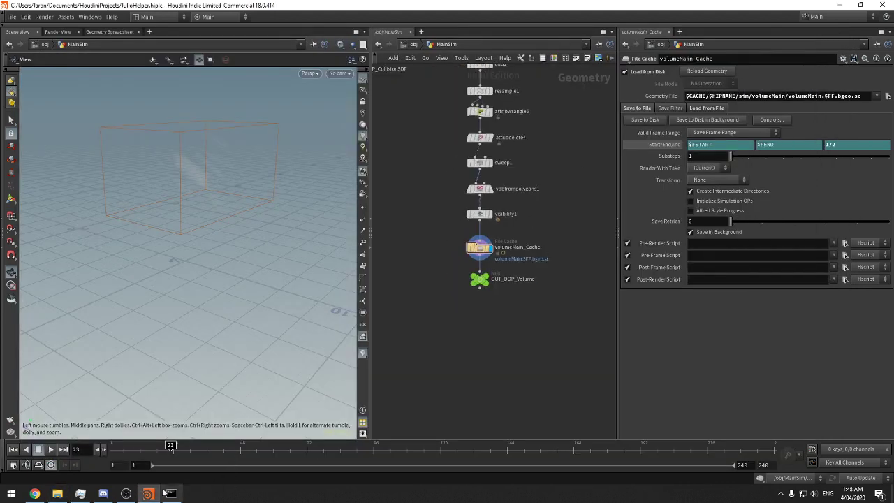
Clear the Houdini window off the desktop and run the HoudiniBatcher - Copy batch file
{"action": "left_click", "coordinate": [150, 493]}
{"action": "left_click", "coordinate": [172, 493]}
{"action": "key", "text": "Return"}
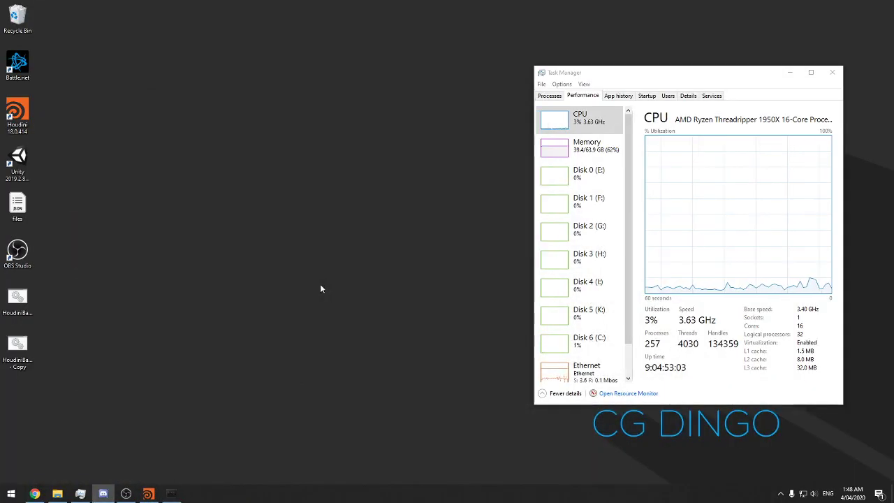
{"action": "double_click", "coordinate": [18, 347]}
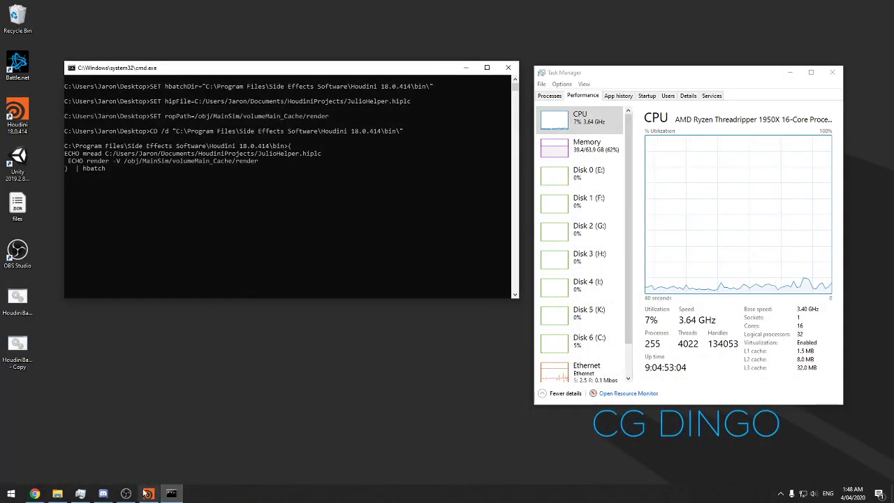
Place the volumeMain folder beside the command window and check the rendered frames against the files being written
{"action": "left_click", "coordinate": [63, 496]}
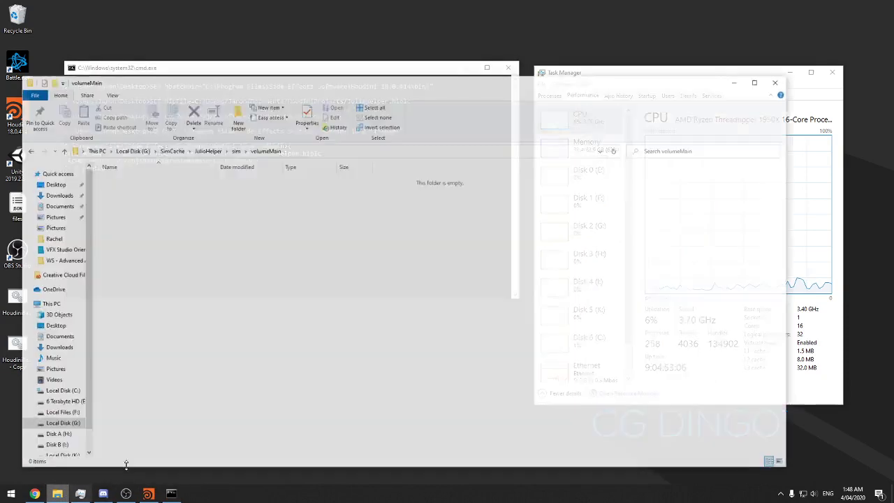
{"action": "left_click_drag", "start_coordinate": [392, 69], "coordinate": [498, 89]}
{"action": "left_click", "coordinate": [328, 68]}
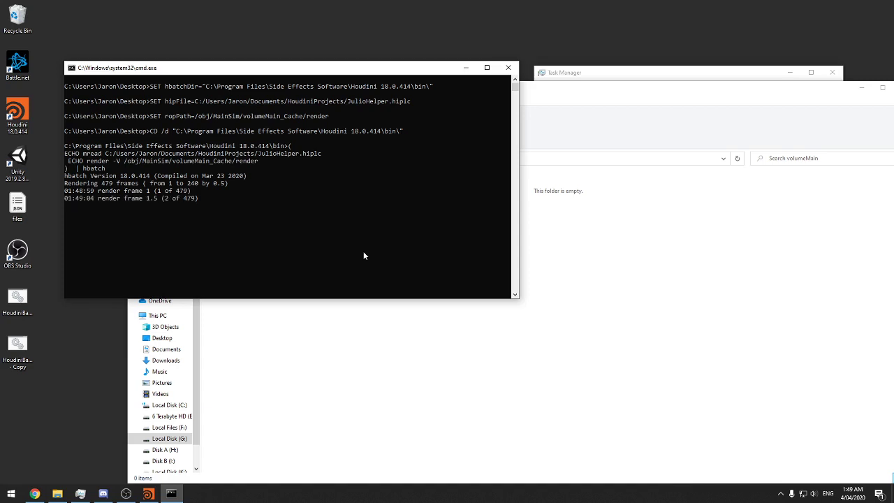
{"action": "left_click", "coordinate": [605, 247]}
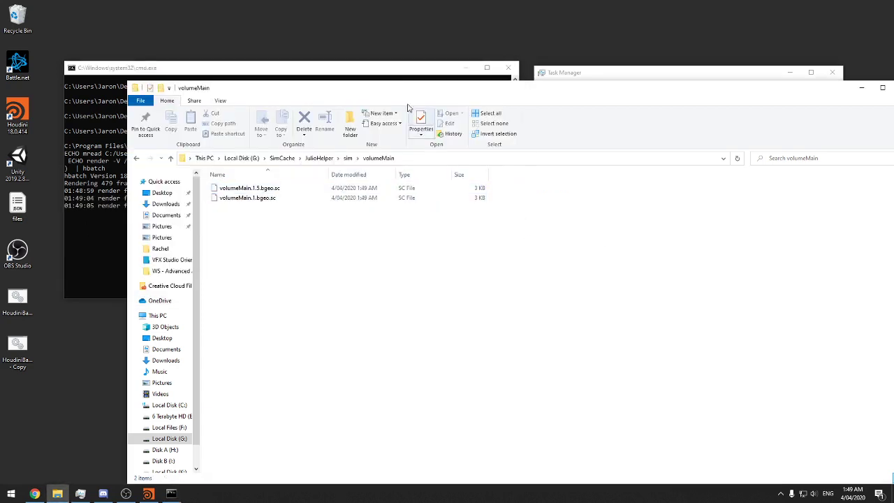
{"action": "left_click", "coordinate": [384, 74]}
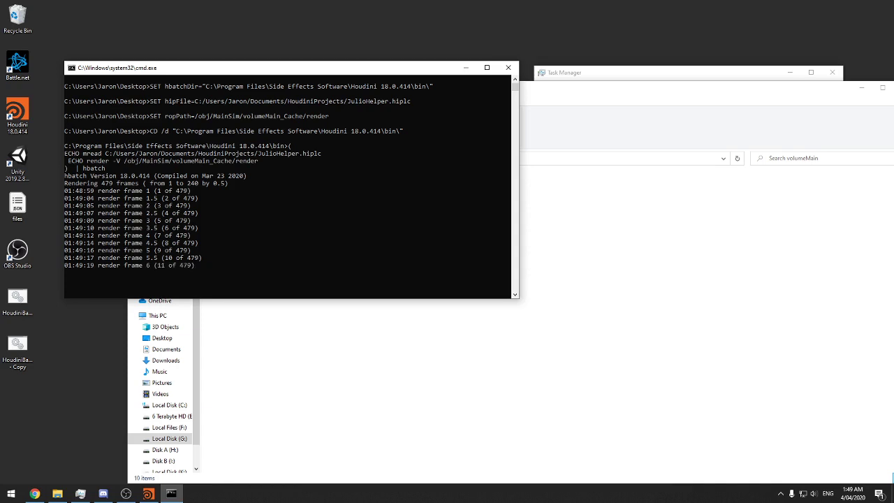
Reposition the command window so it clears the folder and bring up Task Manager to check CPU and memory usage
{"action": "key", "text": "alt+Tab"}
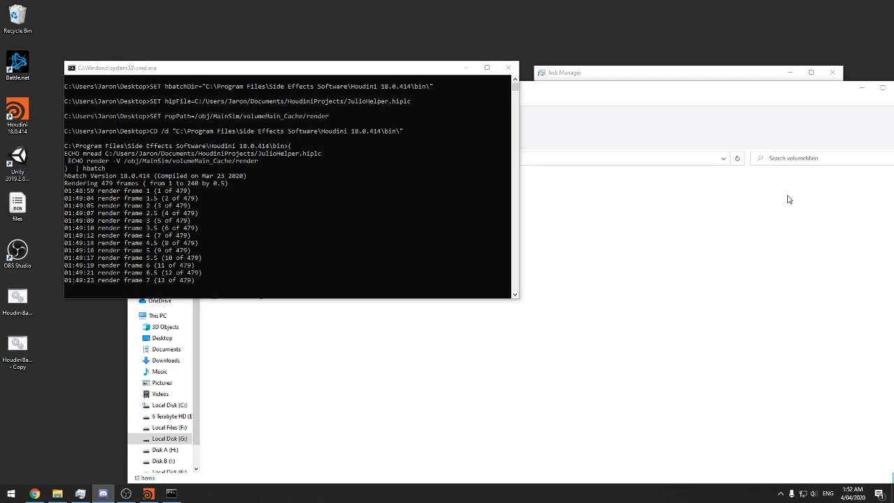
{"action": "left_click_drag", "start_coordinate": [112, 73], "coordinate": [116, 113]}
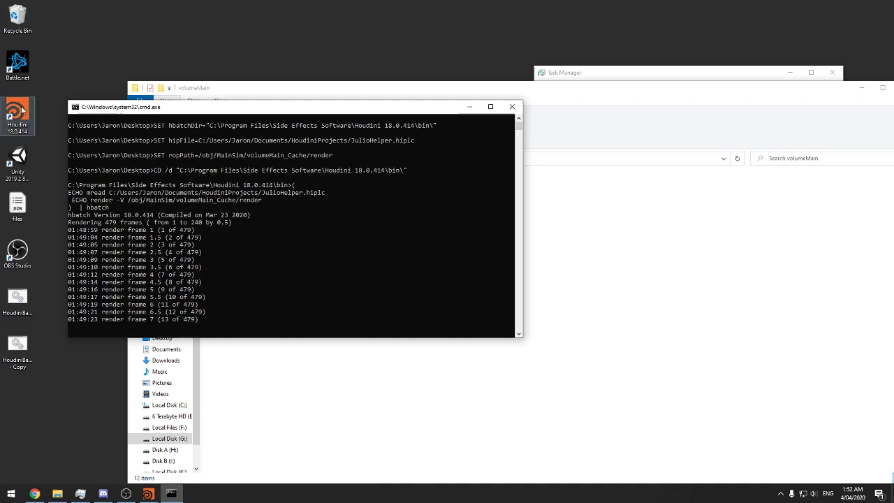
{"action": "left_click_drag", "start_coordinate": [136, 106], "coordinate": [114, 139]}
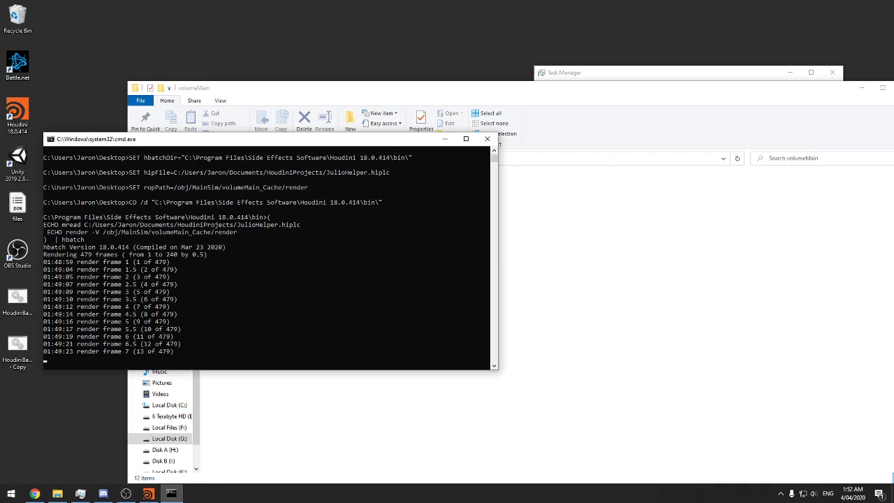
{"action": "left_click", "coordinate": [34, 492]}
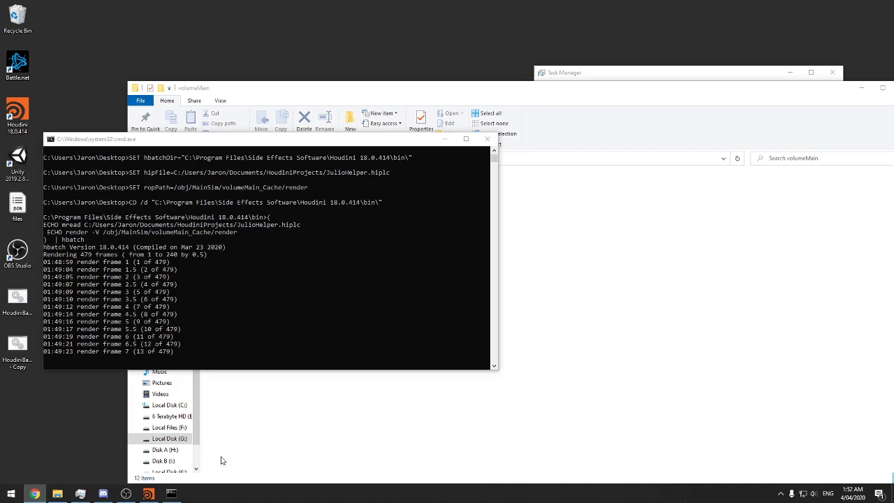
{"action": "left_click", "coordinate": [87, 494]}
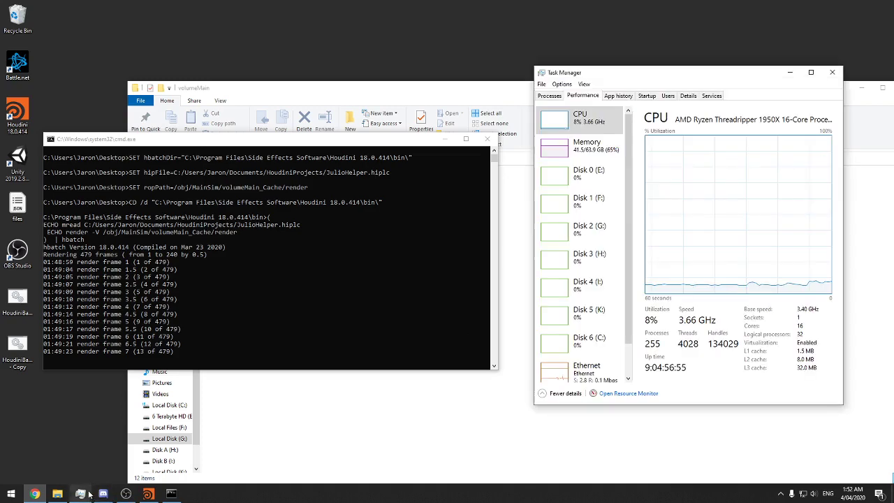
Switch Task Manager's performance view to Memory to check RAM usage during the batch render
{"action": "left_click", "coordinate": [598, 160]}
{"action": "key", "text": "super+3"}
{"action": "key", "text": "super+3"}
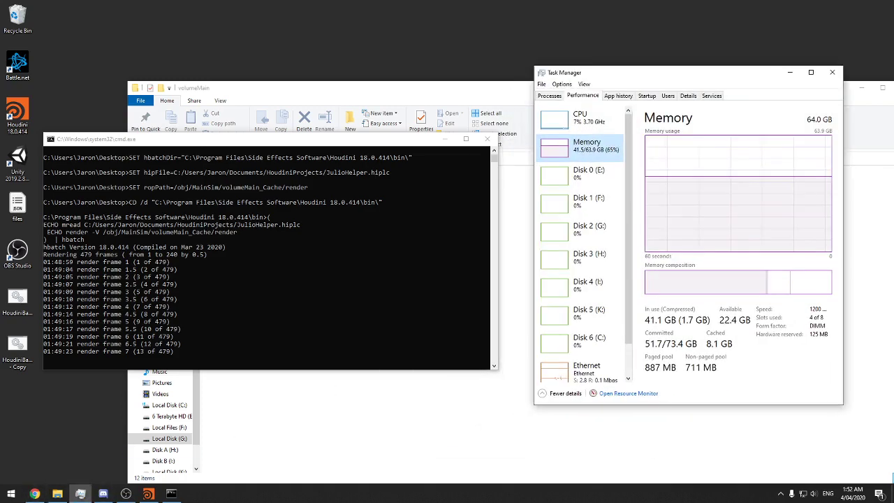
{"action": "key", "text": "alt+Tab"}
{"action": "key", "text": "alt+Tab"}
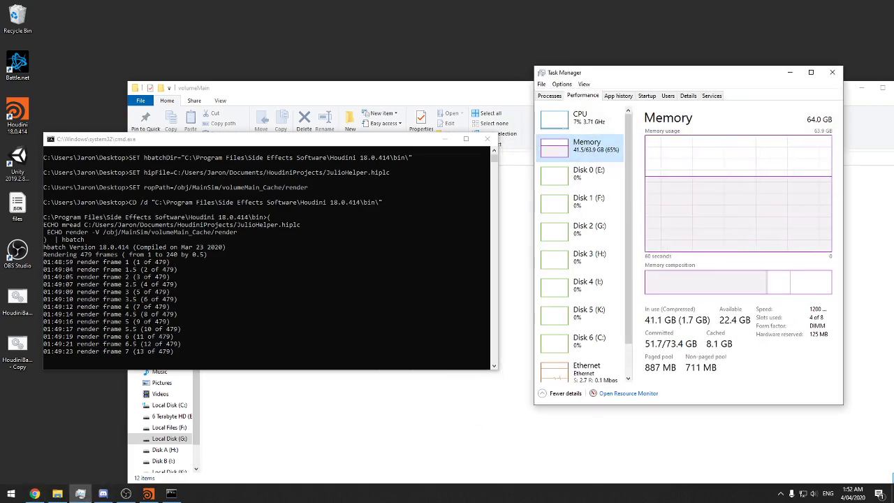
{"action": "key", "text": "alt+Tab"}
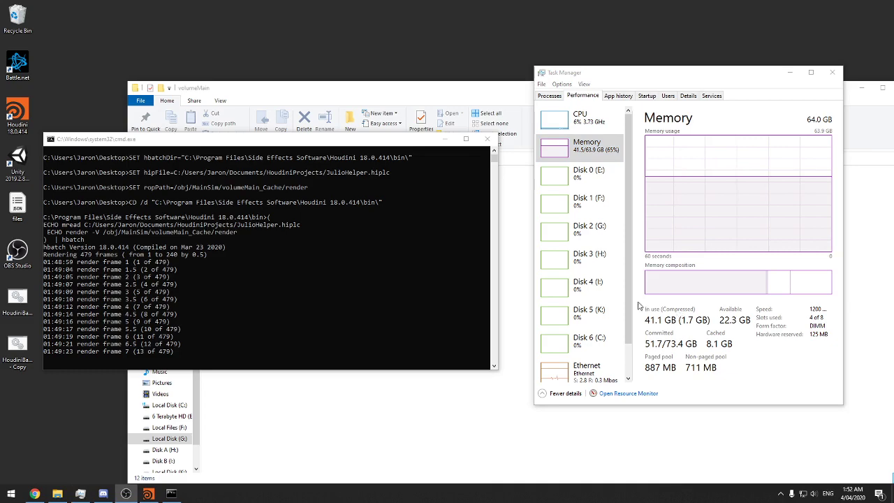
Rearrange the volumeMain folder and command windows so the cached file list stays readable above the render output
{"action": "left_click_drag", "start_coordinate": [331, 142], "coordinate": [342, 198]}
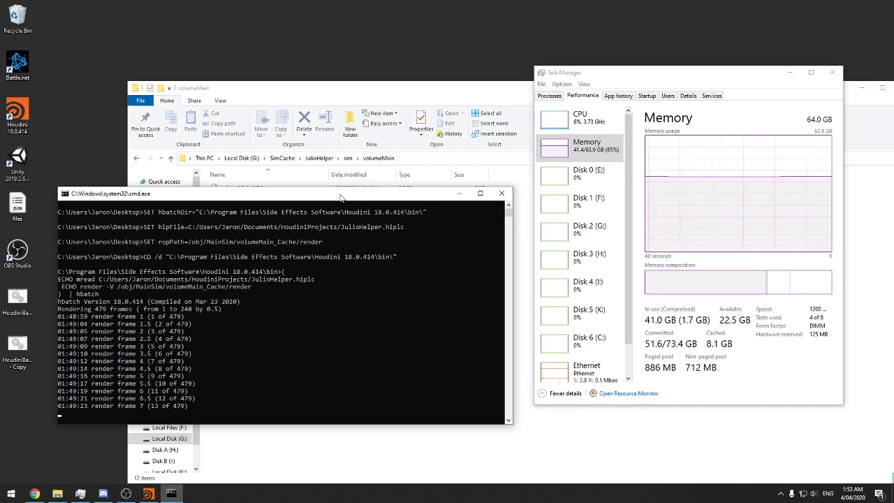
{"action": "left_click_drag", "start_coordinate": [314, 192], "coordinate": [333, 190]}
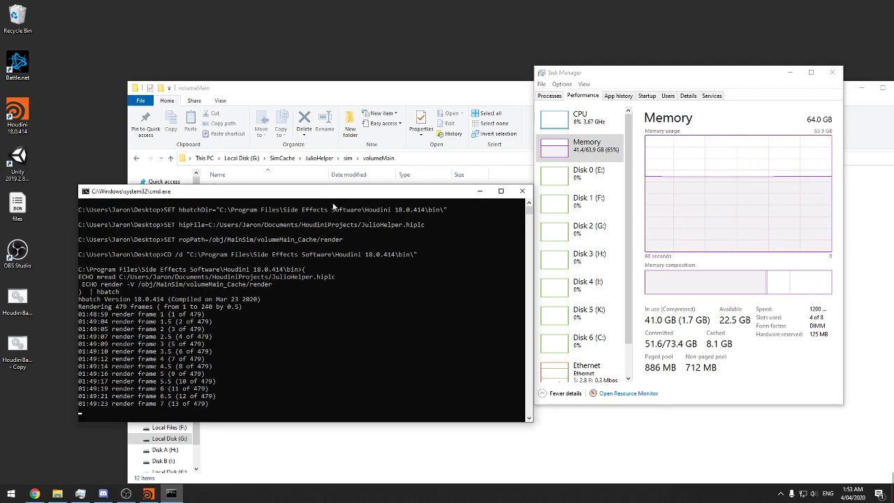
{"action": "left_click", "coordinate": [387, 93]}
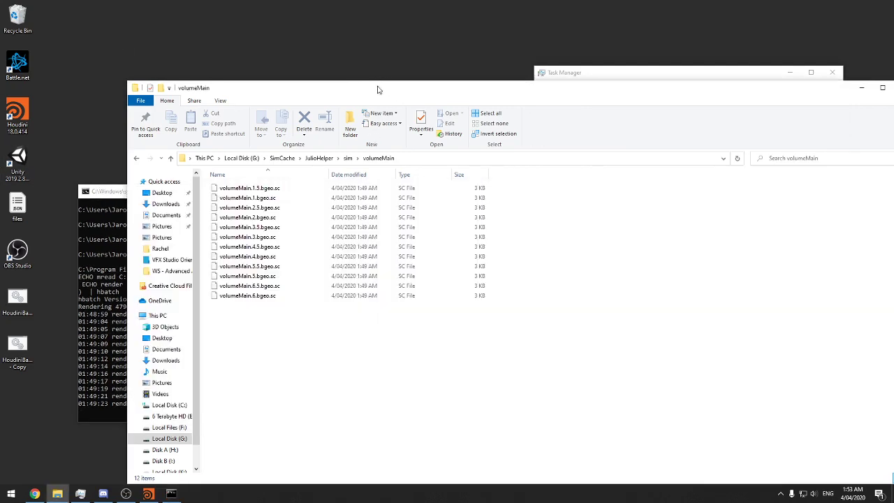
{"action": "left_click_drag", "start_coordinate": [377, 90], "coordinate": [326, 41]}
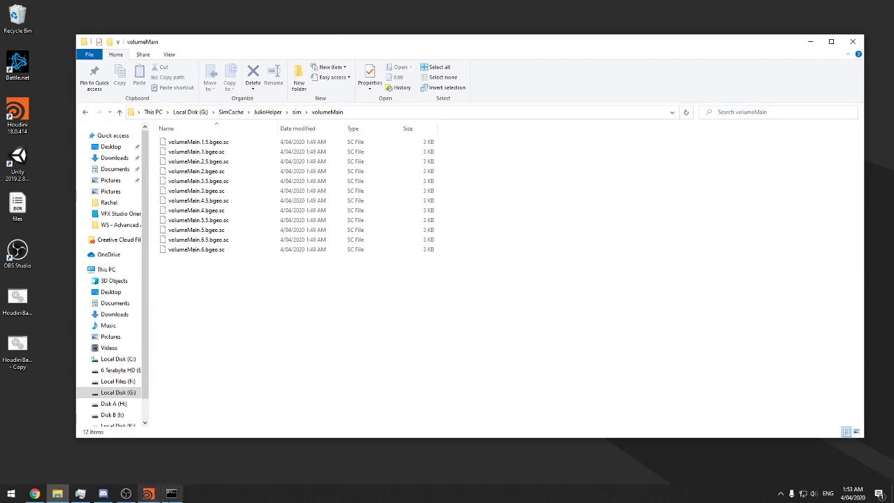
{"action": "left_click", "coordinate": [171, 495]}
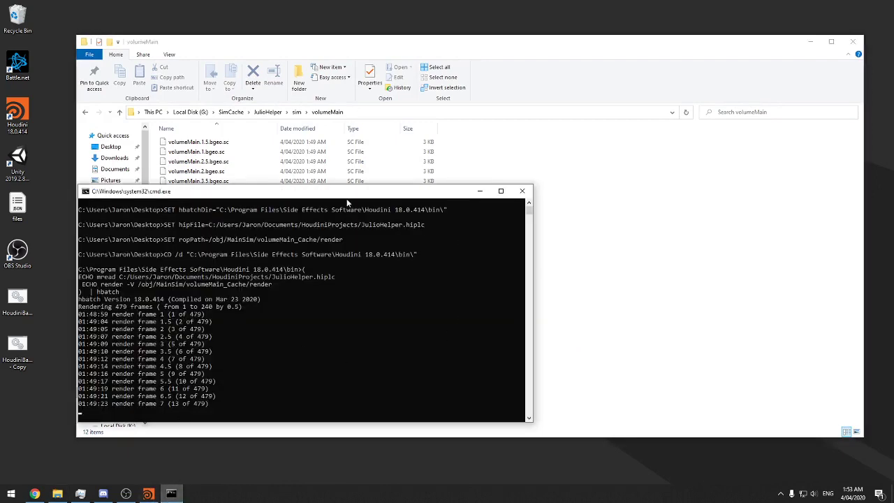
{"action": "left_click_drag", "start_coordinate": [347, 200], "coordinate": [330, 213]}
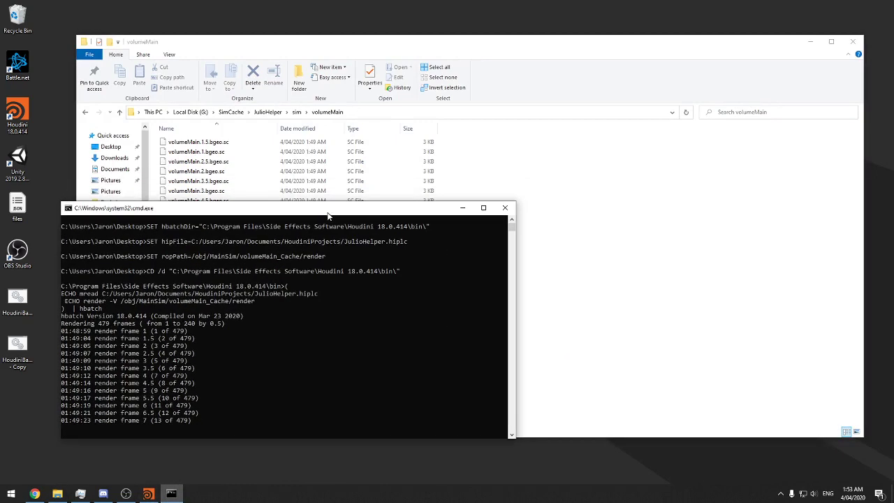
{"action": "left_click", "coordinate": [153, 494]}
{"action": "key", "text": "alt+Tab"}
{"action": "left_click_drag", "start_coordinate": [150, 212], "coordinate": [147, 215]}
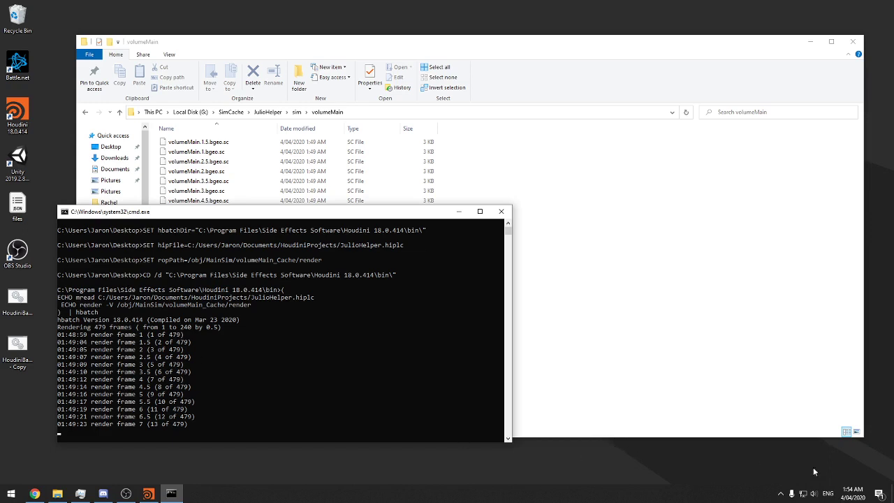
{"action": "left_click", "coordinate": [34, 493]}
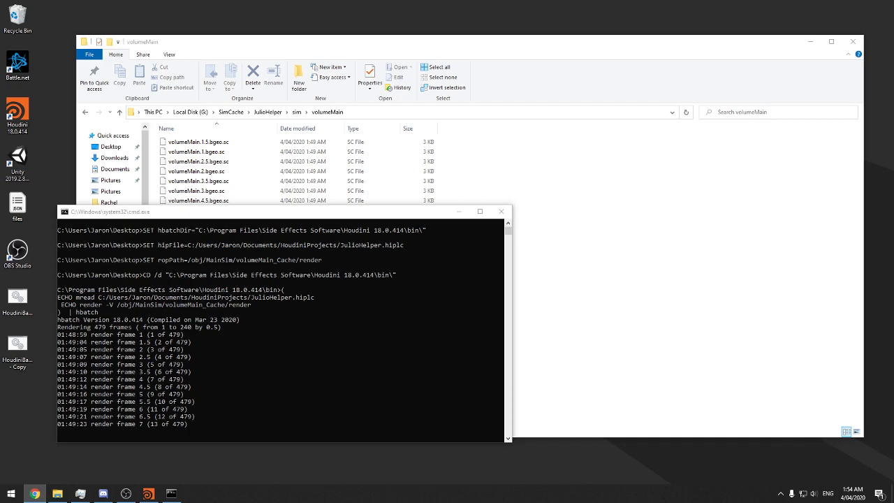
{"action": "key", "text": "alt+Tab"}
{"action": "key", "text": "alt+Tab"}
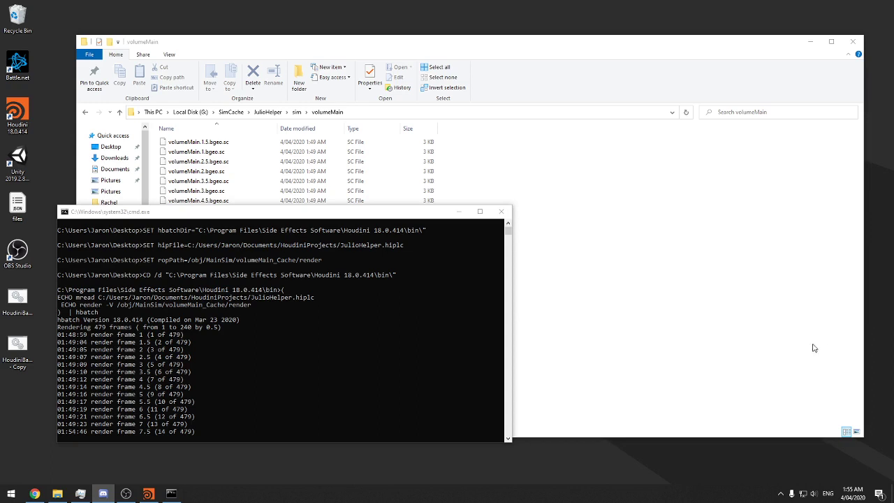
Check the volumeMain folder for newly cached files, then compare the command output with memory usage in Task Manager
{"action": "left_click", "coordinate": [573, 293]}
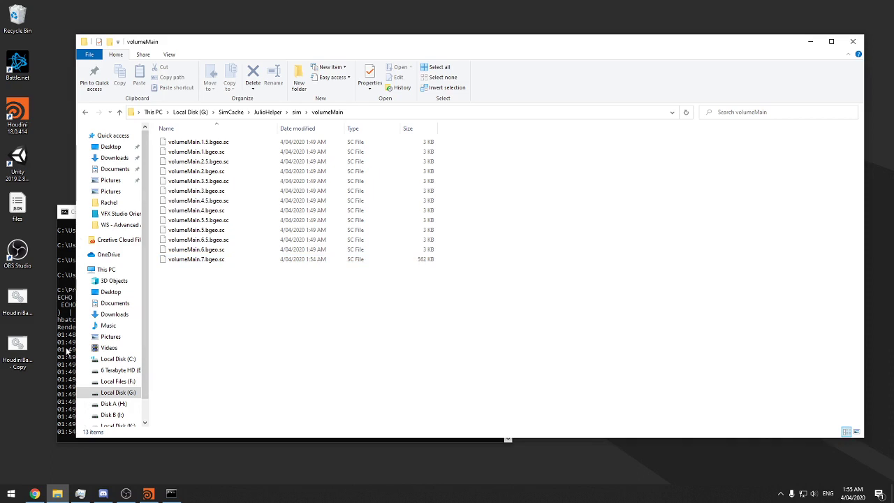
{"action": "left_click", "coordinate": [67, 351]}
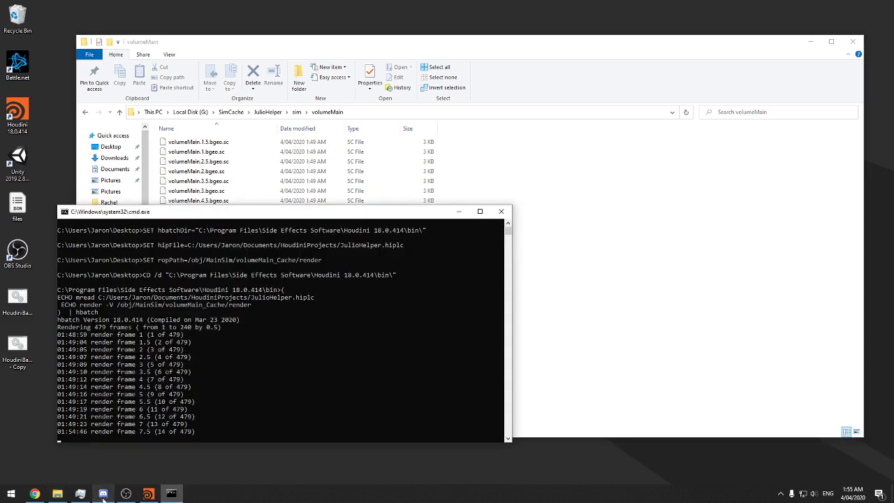
{"action": "left_click", "coordinate": [80, 494]}
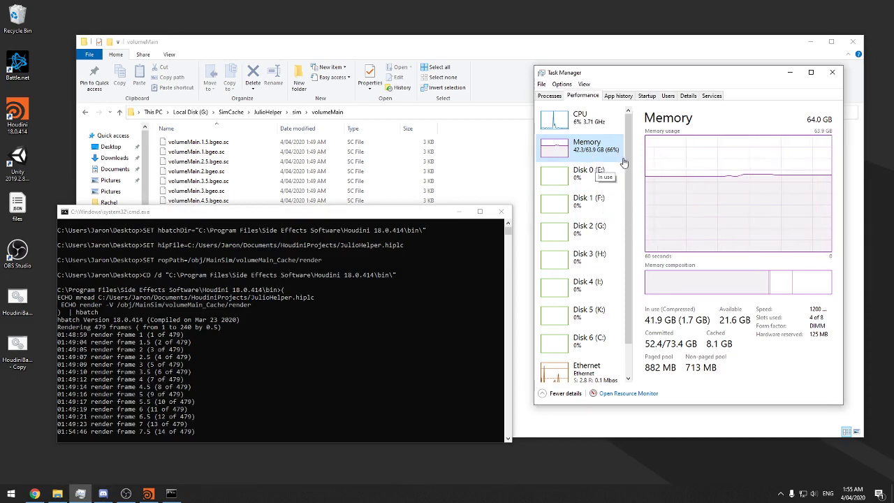
Close the open Houdini session to free memory and launch a fresh Houdini 18.0.414 session
{"action": "left_click", "coordinate": [147, 494]}
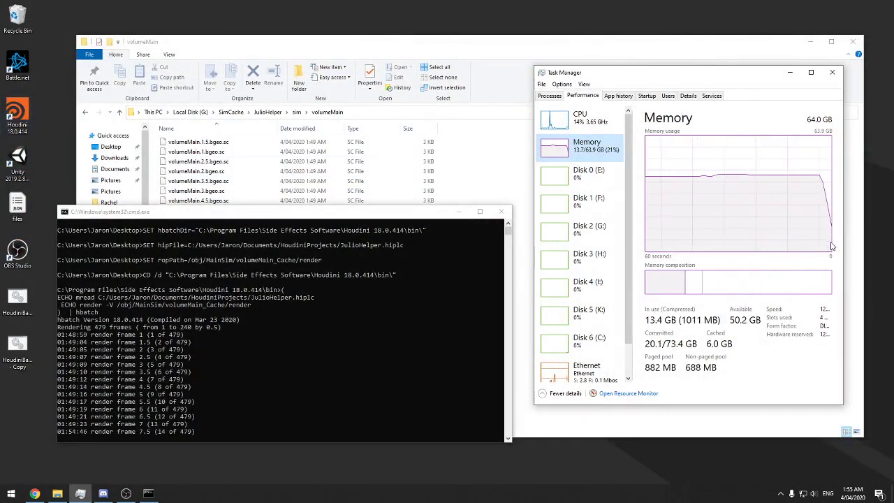
{"action": "double_click", "coordinate": [13, 119]}
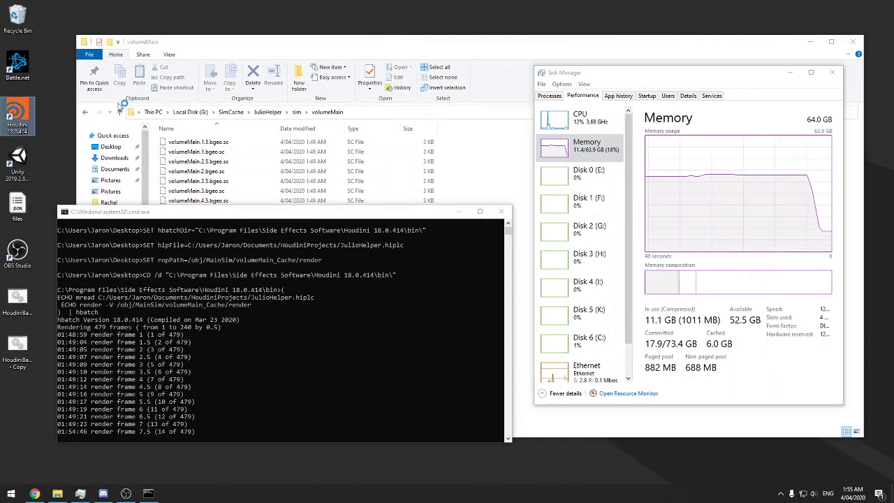
{"action": "left_click", "coordinate": [60, 116]}
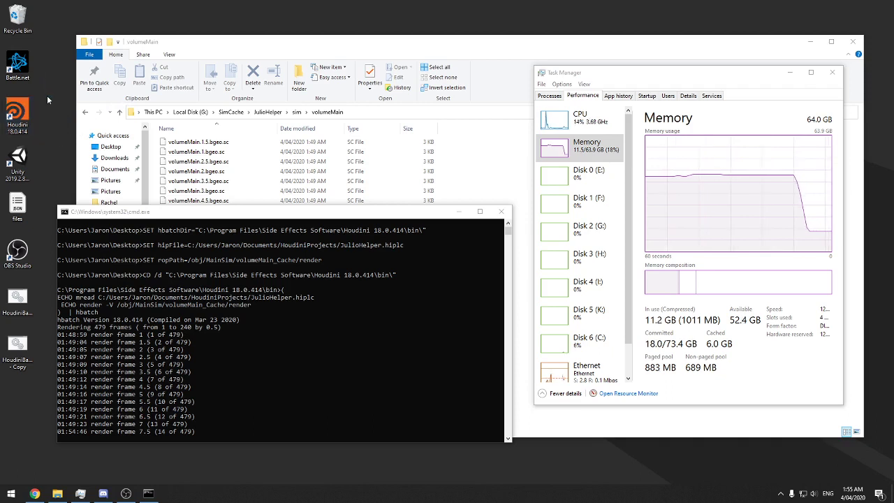
{"action": "left_click_drag", "start_coordinate": [42, 89], "coordinate": [59, 110]}
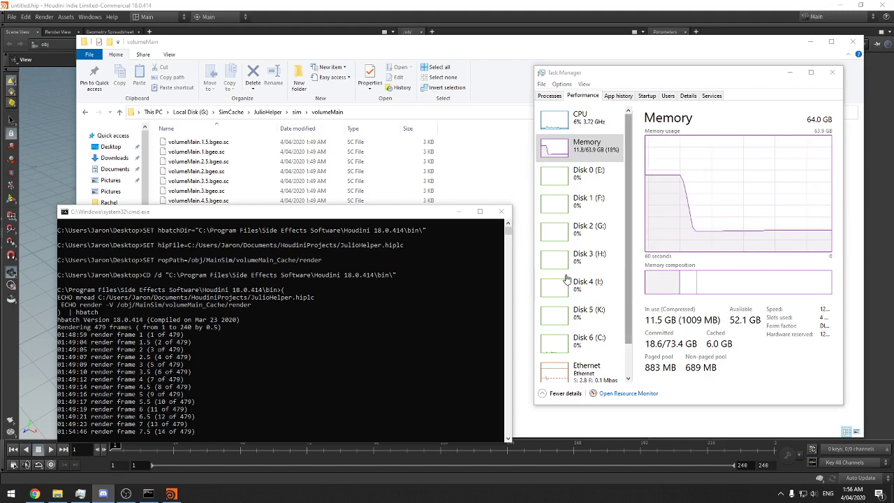
Bring Discord onto the desktop, look through its server list, and move it back off the screen
{"action": "left_click_drag", "start_coordinate": [260, 213], "coordinate": [284, 215]}
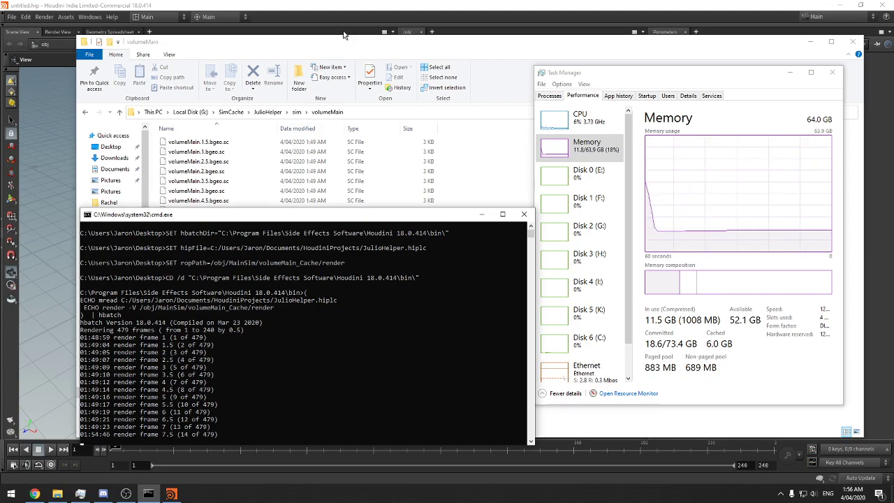
{"action": "left_click_drag", "start_coordinate": [892, 46], "coordinate": [326, 34]}
{"action": "scroll", "coordinate": [216, 222], "scroll_direction": "down", "scroll_amount": 3}
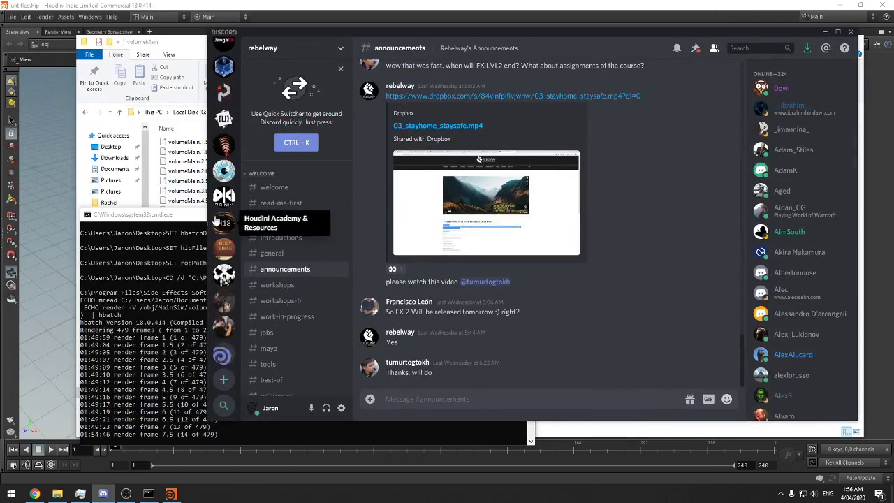
{"action": "scroll", "coordinate": [217, 222], "scroll_direction": "up", "scroll_amount": 5}
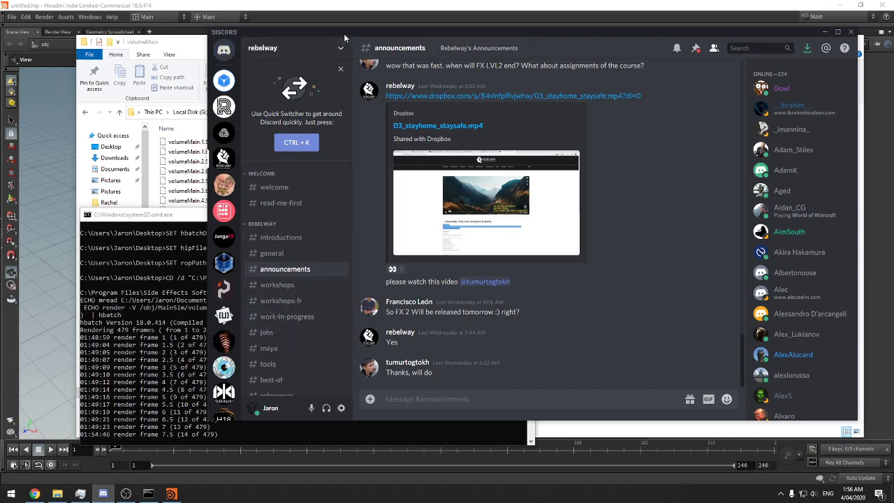
{"action": "left_click_drag", "start_coordinate": [344, 35], "coordinate": [893, 43]}
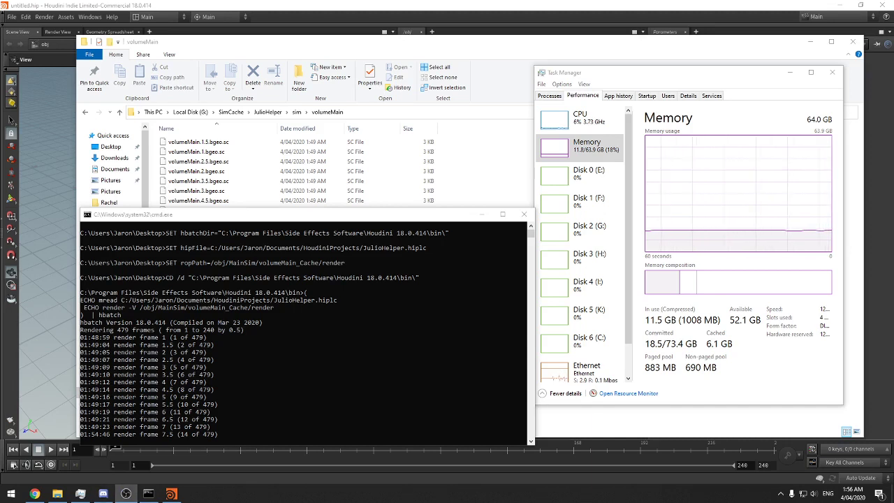
Bring the new Houdini session to the front and narrow its Scene View pane slightly
{"action": "left_click", "coordinate": [171, 494]}
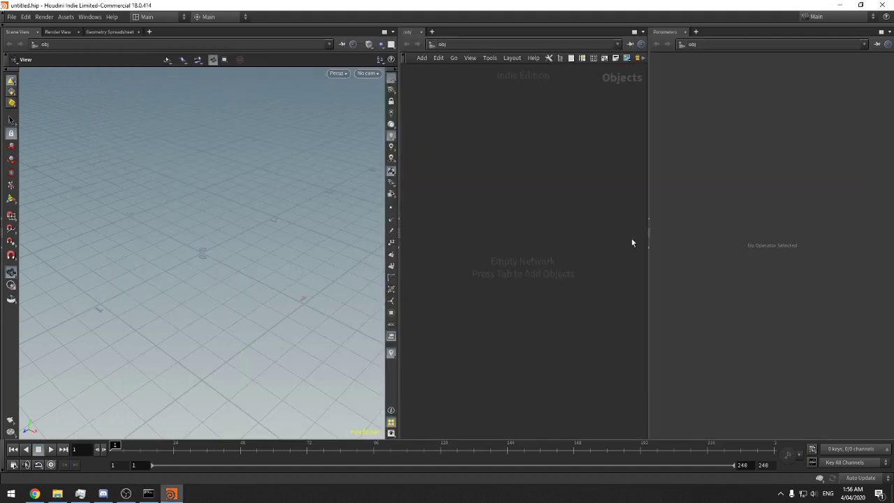
{"action": "left_click_drag", "start_coordinate": [399, 147], "coordinate": [373, 147]}
{"action": "mouse_move", "coordinate": [253, 164]}
{"action": "left_mouse_down"}
{"action": "mouse_move", "coordinate": [260, 147]}
{"action": "mouse_move", "coordinate": [258, 168]}
{"action": "left_mouse_up"}
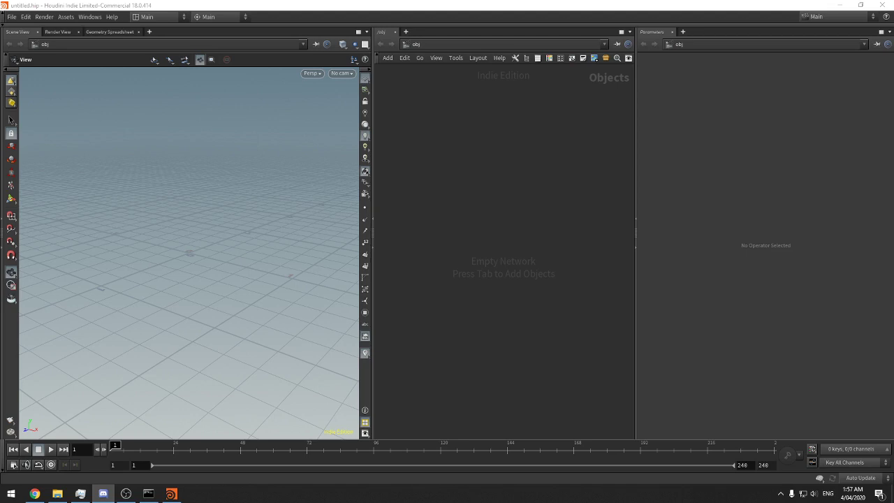
{"action": "left_click", "coordinate": [542, 205]}
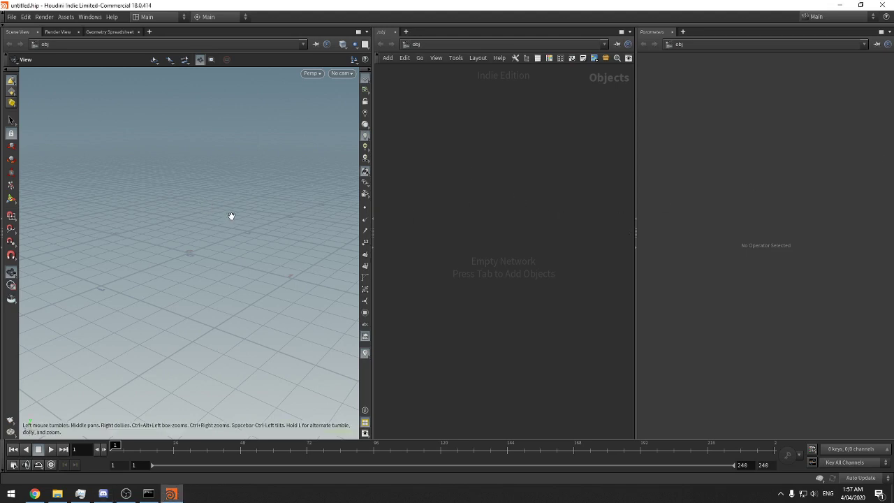
{"action": "left_click_drag", "start_coordinate": [230, 213], "coordinate": [226, 227]}
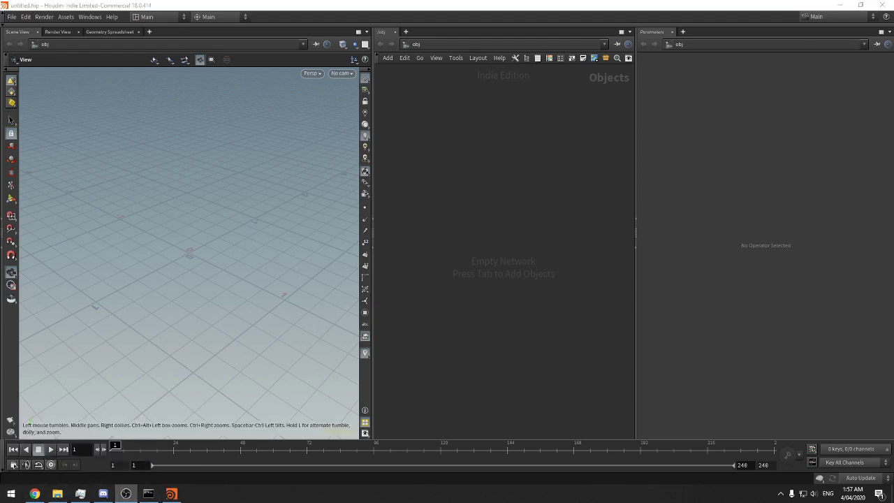
Check the live stream status in OBS Studio and move its window back off the screen
{"action": "left_click_drag", "start_coordinate": [0, 85], "coordinate": [459, 86]}
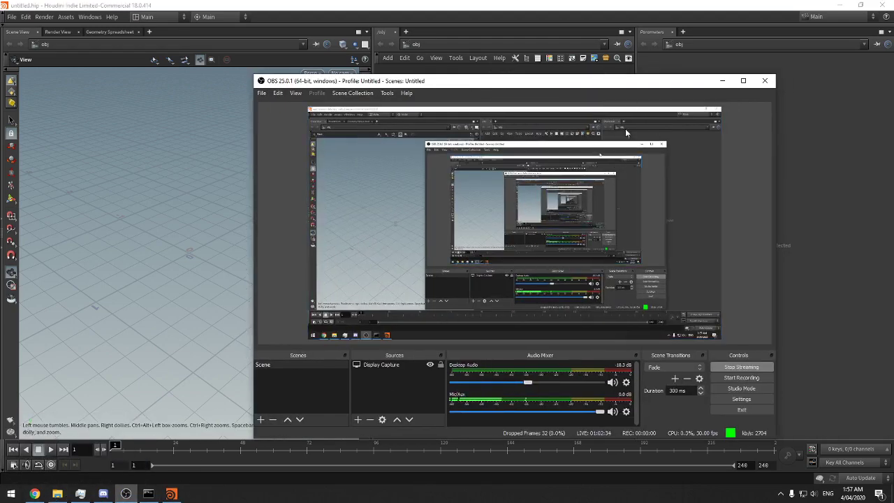
{"action": "left_click_drag", "start_coordinate": [619, 78], "coordinate": [0, 80]}
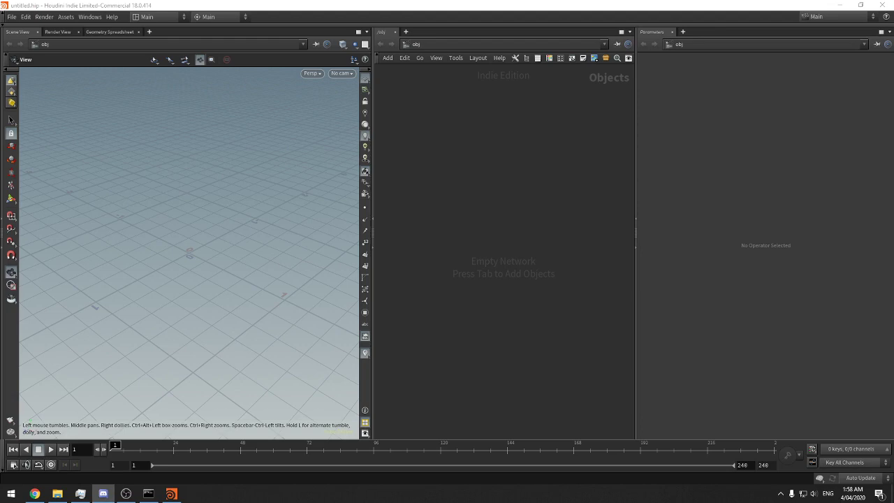
Examine the explosion and smoke trail debris images in the Discord direct message, enlarging each one, and move Discord away
{"action": "left_click", "coordinate": [102, 493]}
{"action": "scroll", "coordinate": [536, 137], "scroll_direction": "up", "scroll_amount": 3}
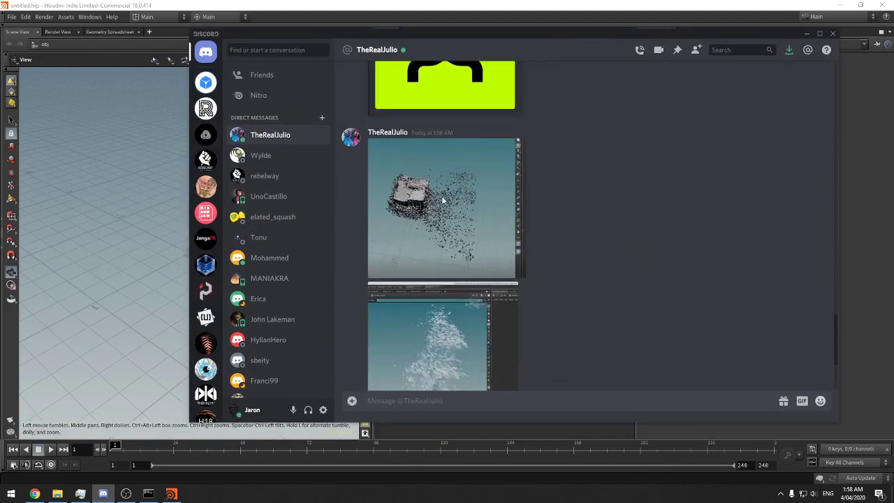
{"action": "scroll", "coordinate": [440, 149], "scroll_direction": "down", "scroll_amount": 5}
{"action": "scroll", "coordinate": [440, 149], "scroll_direction": "up", "scroll_amount": 4}
{"action": "left_click", "coordinate": [455, 176]}
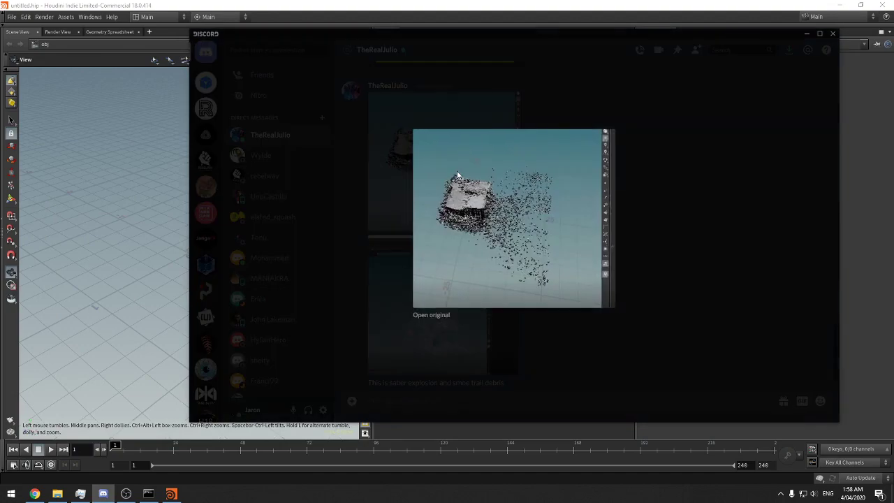
{"action": "left_click", "coordinate": [757, 194]}
{"action": "left_click", "coordinate": [463, 279]}
{"action": "left_click", "coordinate": [684, 196]}
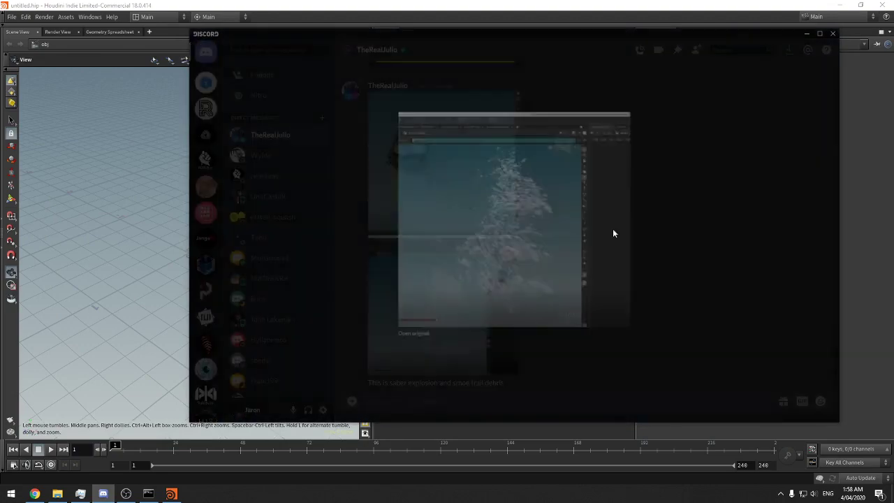
{"action": "left_click_drag", "start_coordinate": [561, 33], "coordinate": [892, 80]}
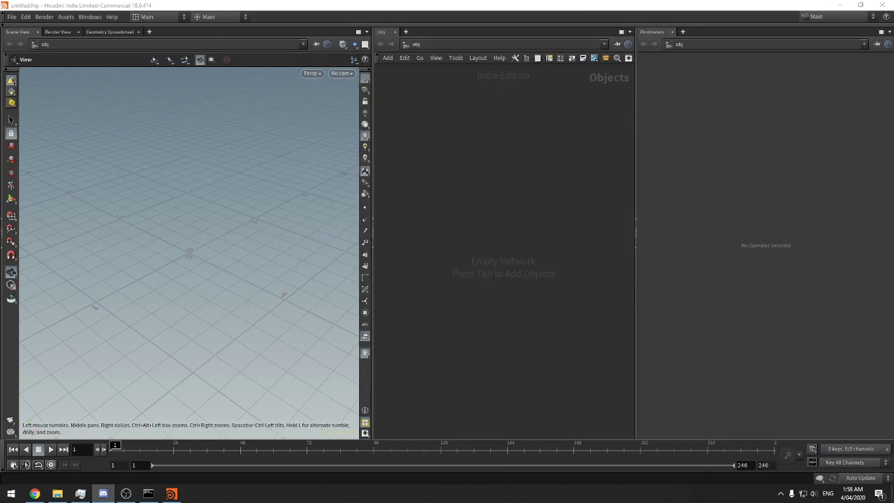
Check the current time and date on the system clock and dismiss the calendar
{"action": "left_click", "coordinate": [444, 184]}
{"action": "left_click", "coordinate": [847, 494]}
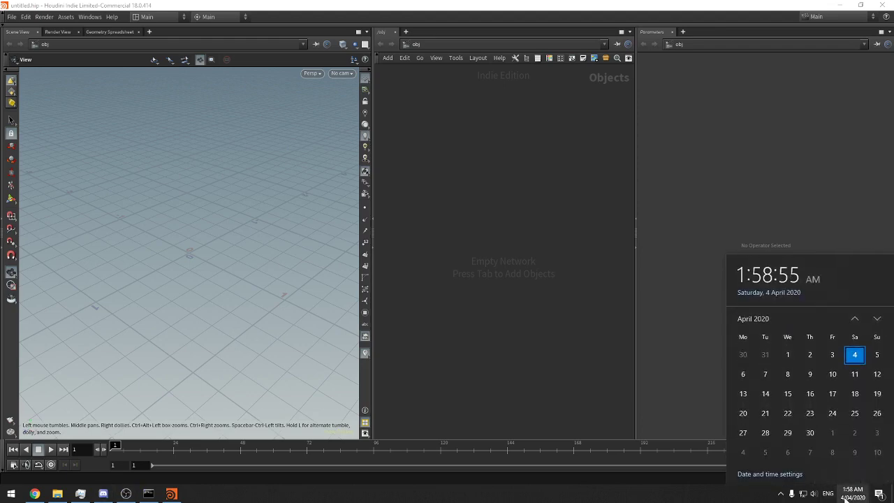
{"action": "left_click", "coordinate": [702, 301]}
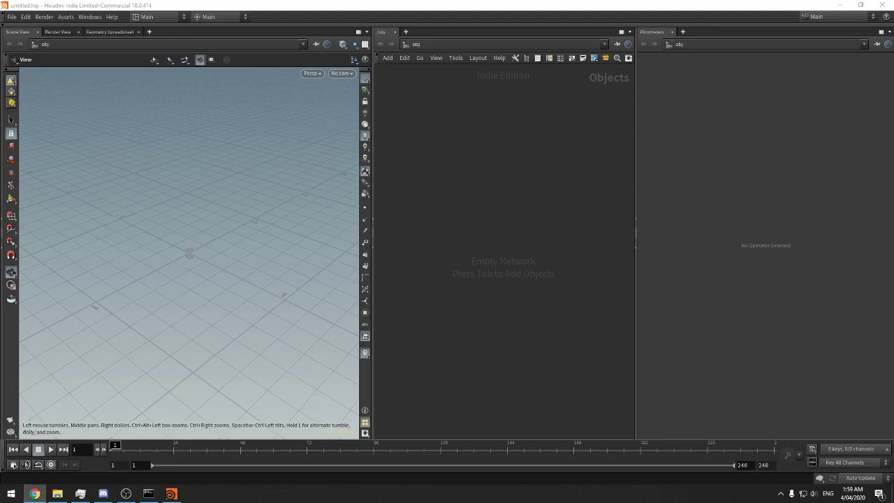
{"action": "left_click", "coordinate": [34, 493]}
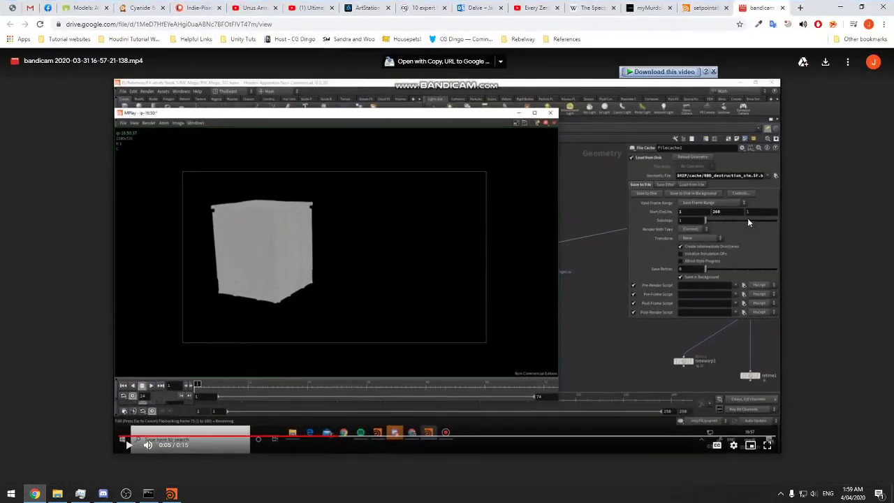
{"action": "left_click_drag", "start_coordinate": [221, 437], "coordinate": [121, 435]}
{"action": "left_click", "coordinate": [288, 340]}
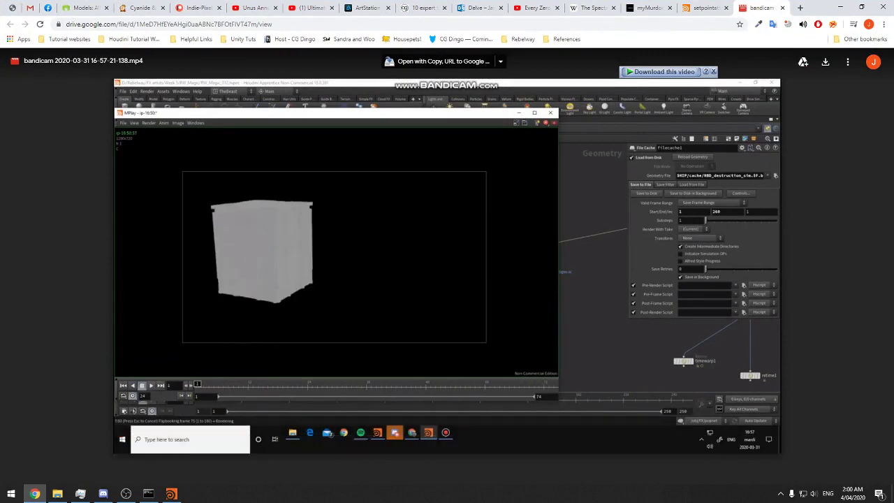
{"action": "mouse_move", "coordinate": [271, 436]}
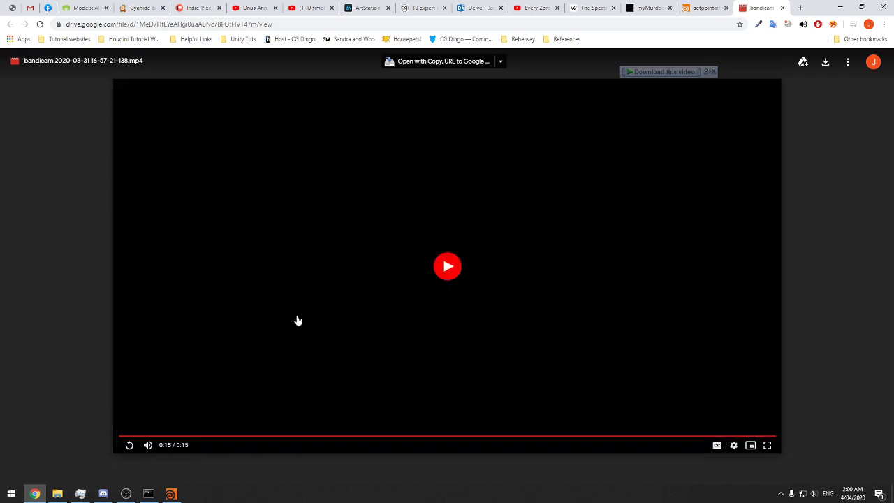
{"action": "left_click", "coordinate": [839, 7]}
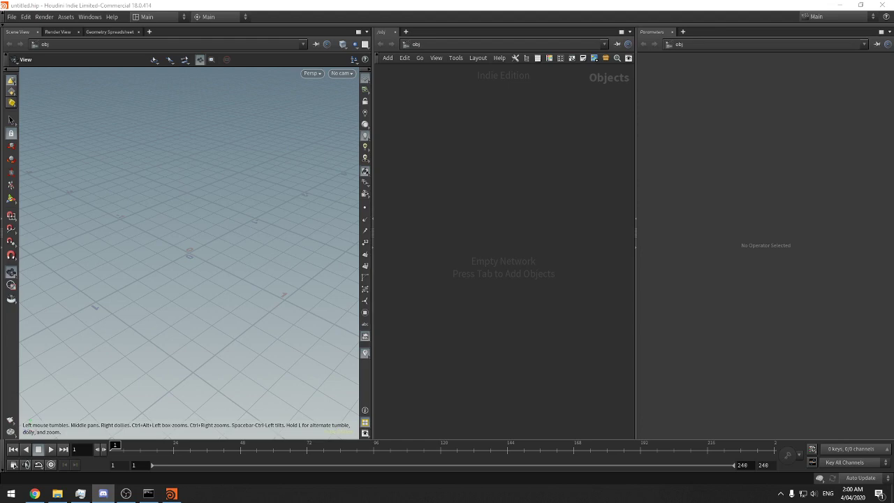
Check the hbatch render output in the command window and the cached files in the volumeMain folder, and return to Houdini
{"action": "left_click", "coordinate": [148, 493]}
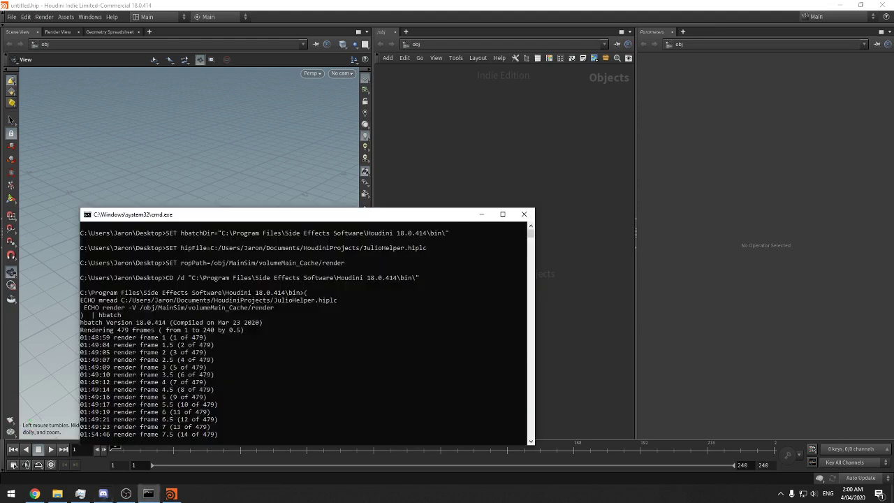
{"action": "scroll", "coordinate": [391, 380], "scroll_direction": "down", "scroll_amount": 5}
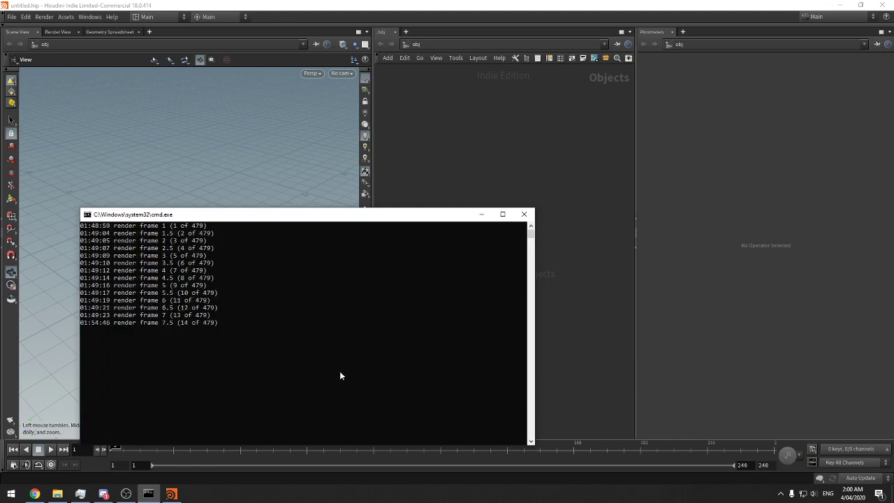
{"action": "left_click", "coordinate": [56, 496]}
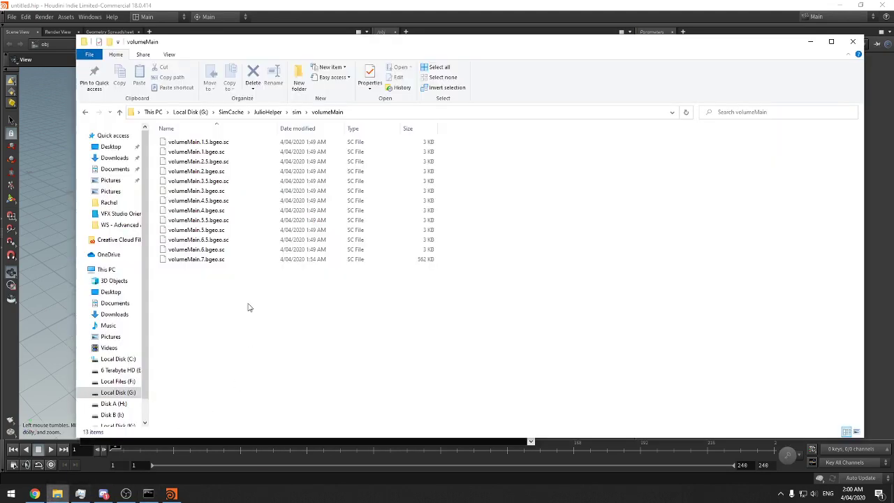
{"action": "left_click", "coordinate": [256, 262]}
{"action": "left_click", "coordinate": [308, 292]}
{"action": "left_click", "coordinate": [479, 4]}
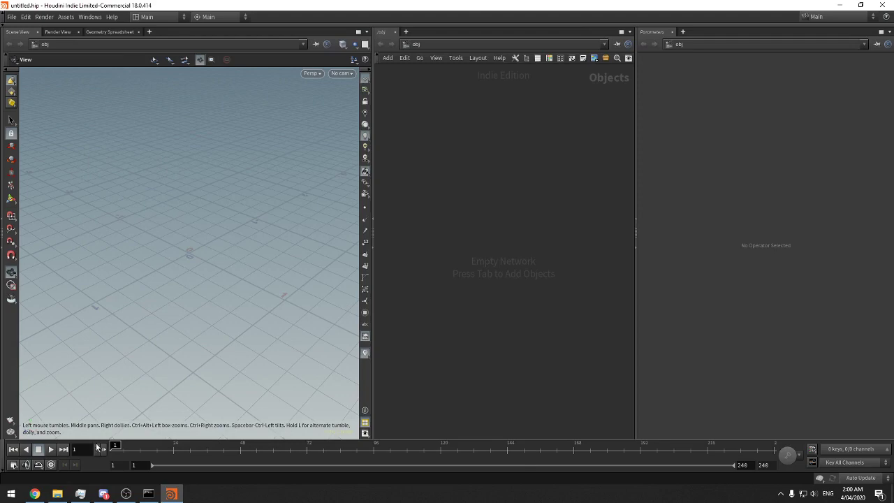
Check the memory usage in Task Manager and move its window off the screen
{"action": "left_click", "coordinate": [80, 493]}
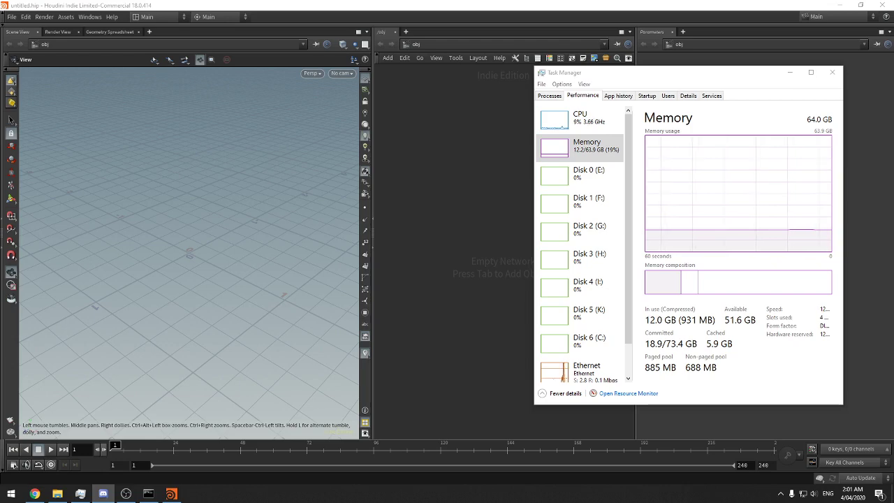
{"action": "left_click_drag", "start_coordinate": [435, 217], "coordinate": [508, 271]}
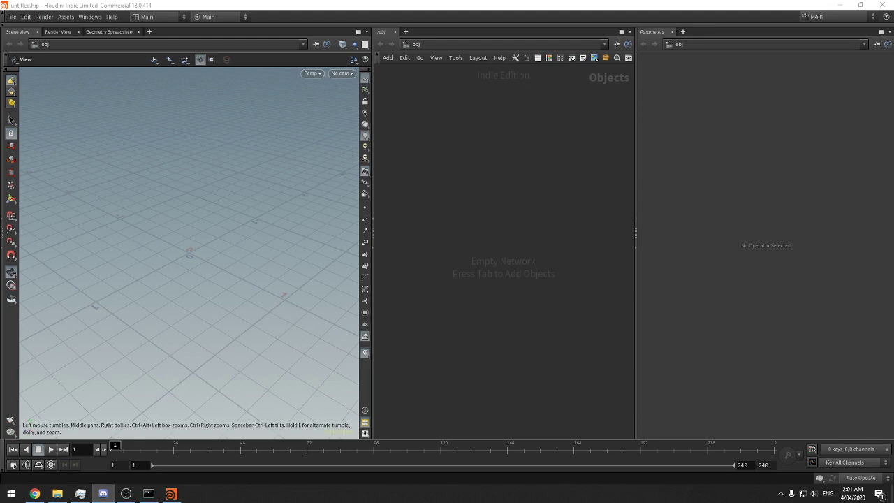
{"action": "mouse_move", "coordinate": [893, 60]}
{"action": "left_mouse_down"}
{"action": "mouse_move", "coordinate": [698, 45]}
{"action": "mouse_move", "coordinate": [893, 61]}
{"action": "left_mouse_up"}
Review the volumeMain cache files in File Explorer again and move that window off the screen
{"action": "key", "text": "alt+Tab"}
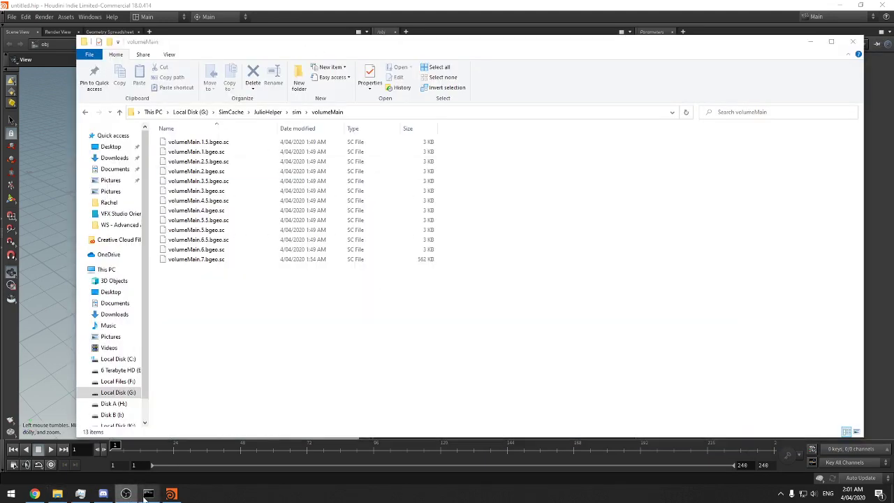
{"action": "left_click", "coordinate": [141, 494]}
{"action": "left_click", "coordinate": [545, 286]}
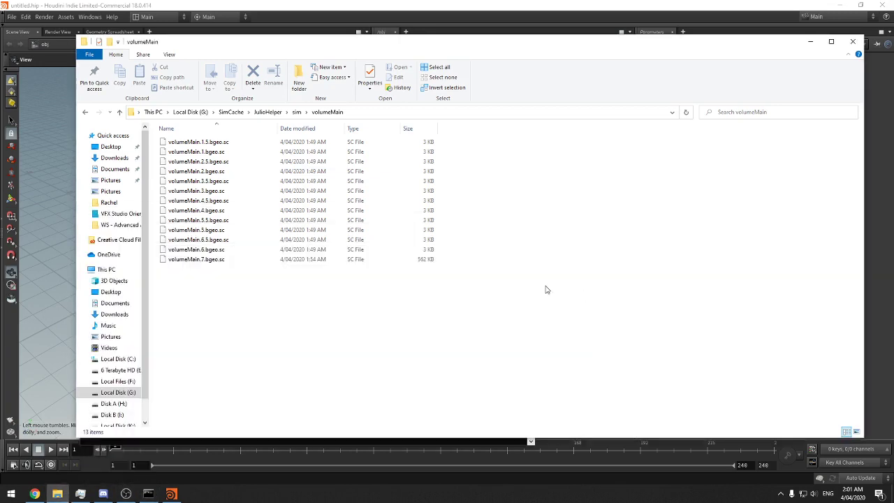
{"action": "left_click_drag", "start_coordinate": [483, 43], "coordinate": [893, 63]}
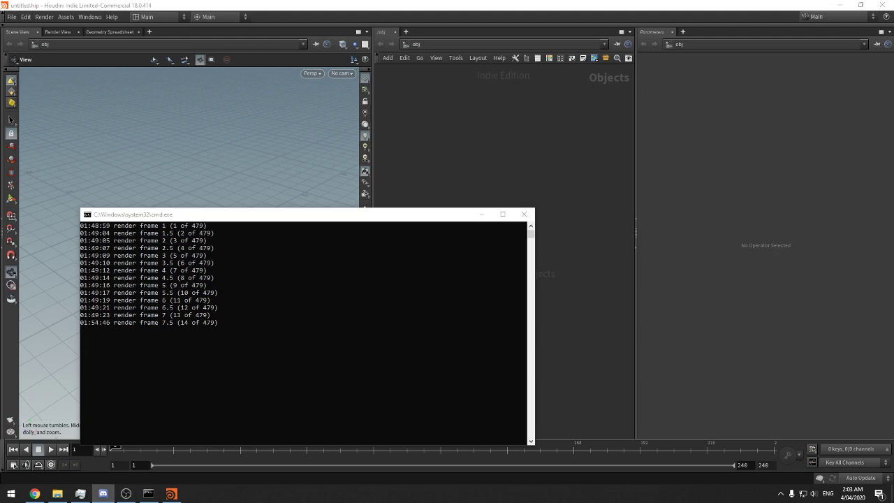
{"action": "left_click_drag", "start_coordinate": [892, 95], "coordinate": [443, 64]}
{"action": "scroll", "coordinate": [525, 266], "scroll_direction": "up", "scroll_amount": 4}
{"action": "scroll", "coordinate": [526, 270], "scroll_direction": "up", "scroll_amount": 1}
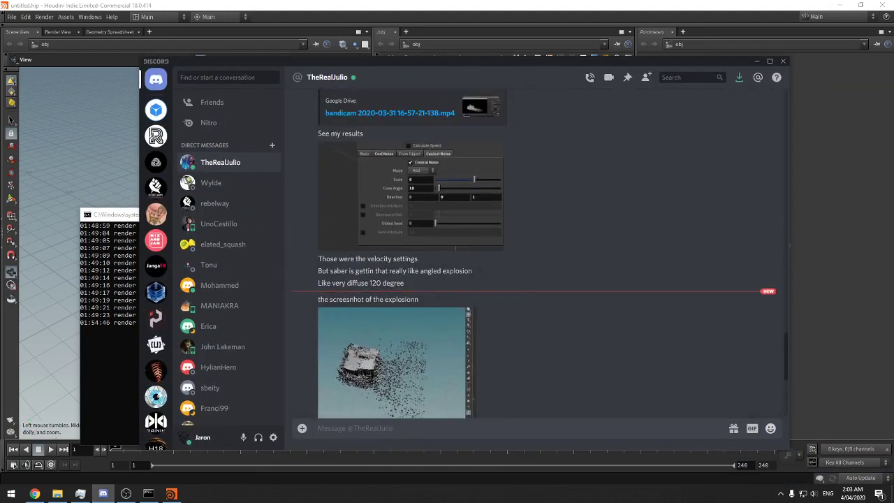
{"action": "left_click", "coordinate": [389, 112]}
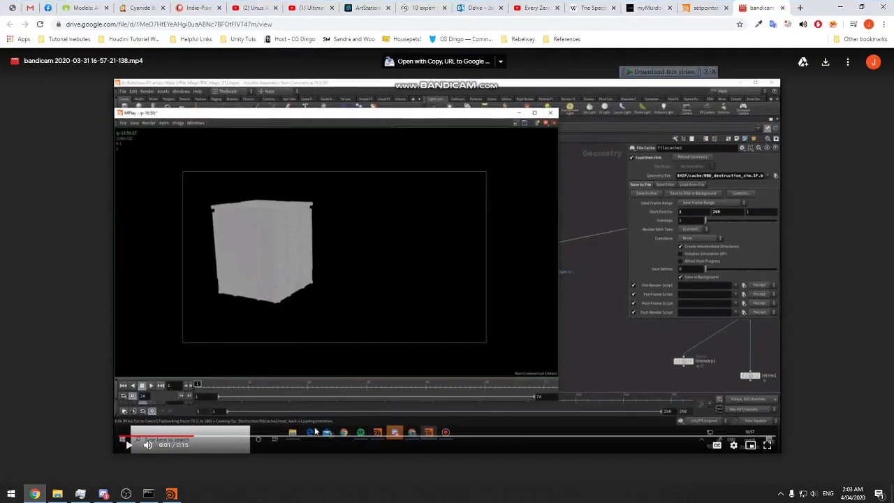
{"action": "left_click", "coordinate": [104, 493]}
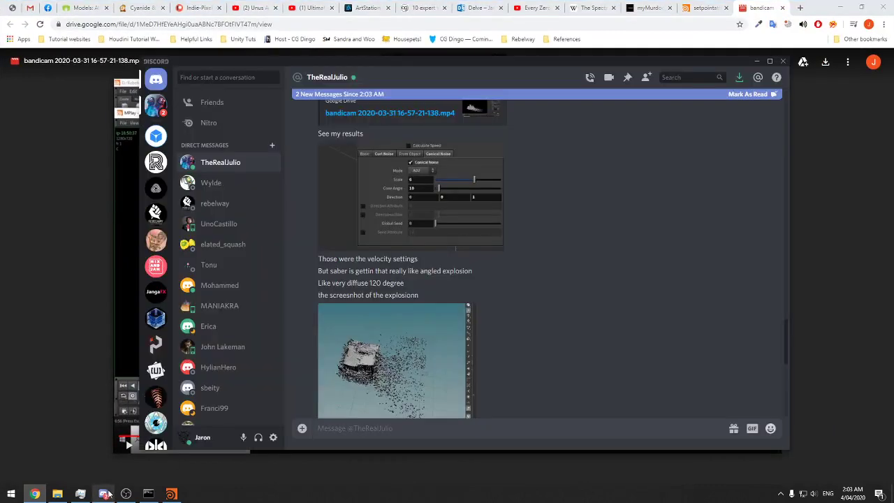
Play the newly shared bandicam_2020-03-31_17-14-07-881.mp4 smoke video full screen, replay it repeatedly from about 0:02, and exit full screen
{"action": "scroll", "coordinate": [431, 367], "scroll_direction": "down", "scroll_amount": 5}
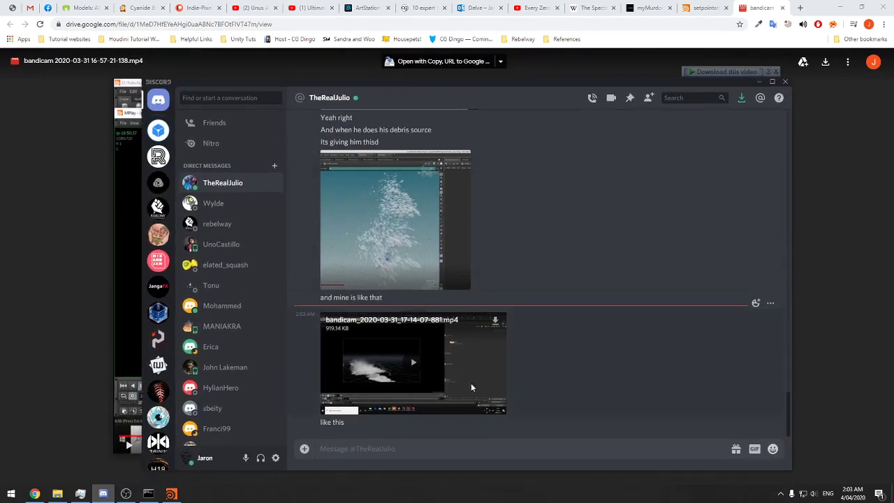
{"action": "left_click", "coordinate": [499, 406]}
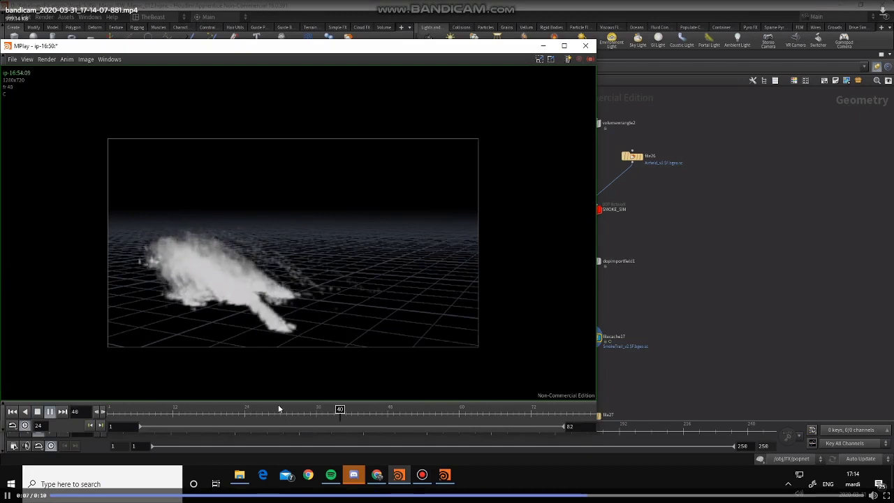
{"action": "left_click", "coordinate": [191, 494]}
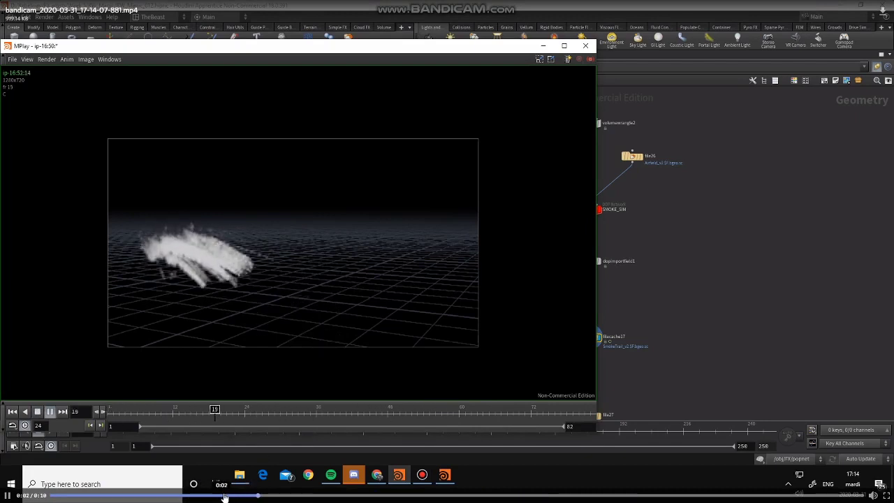
{"action": "left_click", "coordinate": [225, 496]}
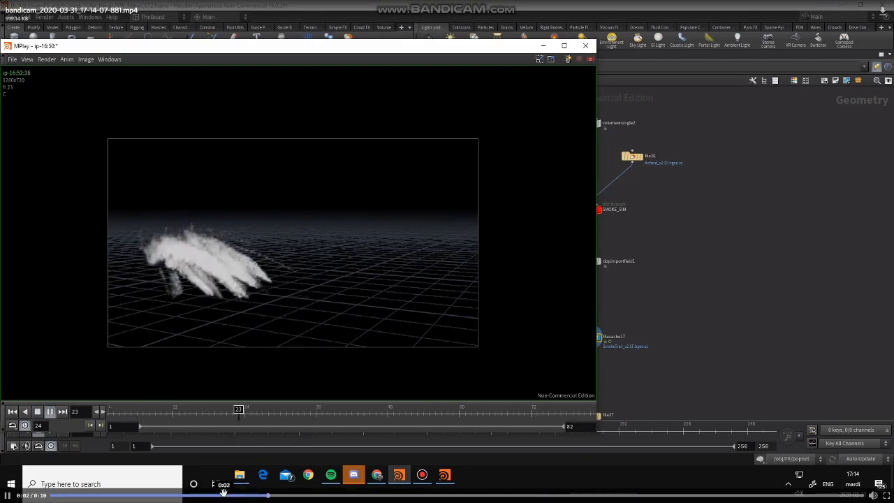
{"action": "left_click", "coordinate": [224, 495]}
{"action": "left_click", "coordinate": [223, 495]}
{"action": "left_click", "coordinate": [224, 495]}
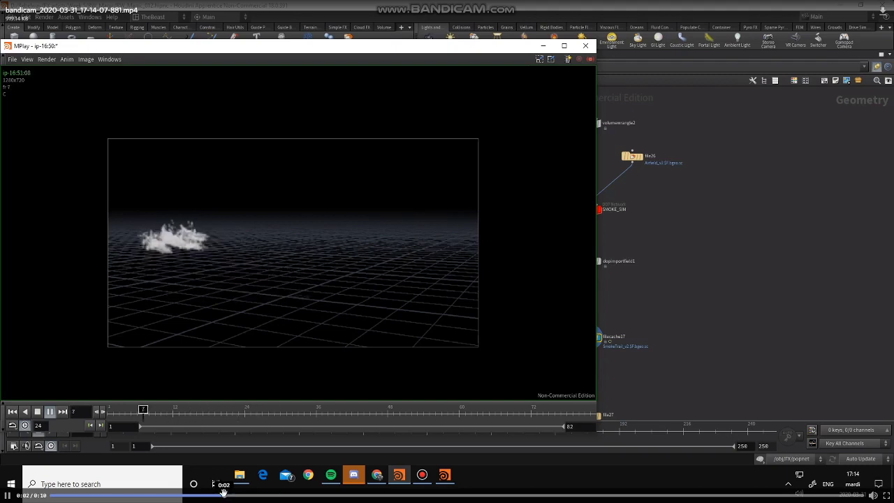
{"action": "left_click", "coordinate": [226, 496]}
{"action": "left_click", "coordinate": [225, 496]}
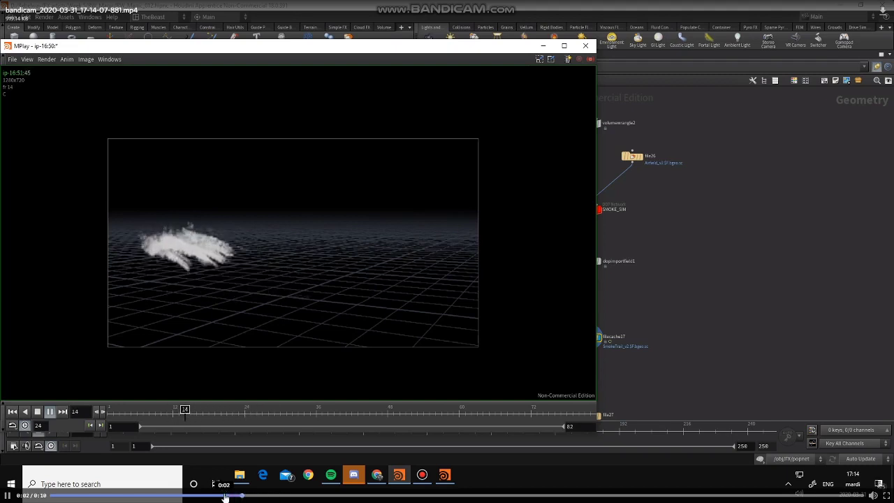
{"action": "left_click", "coordinate": [225, 496]}
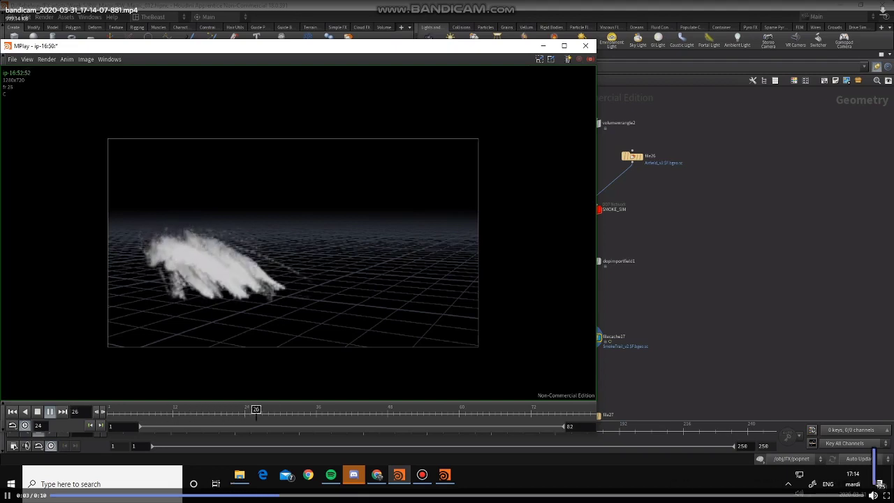
{"action": "key", "text": "Escape"}
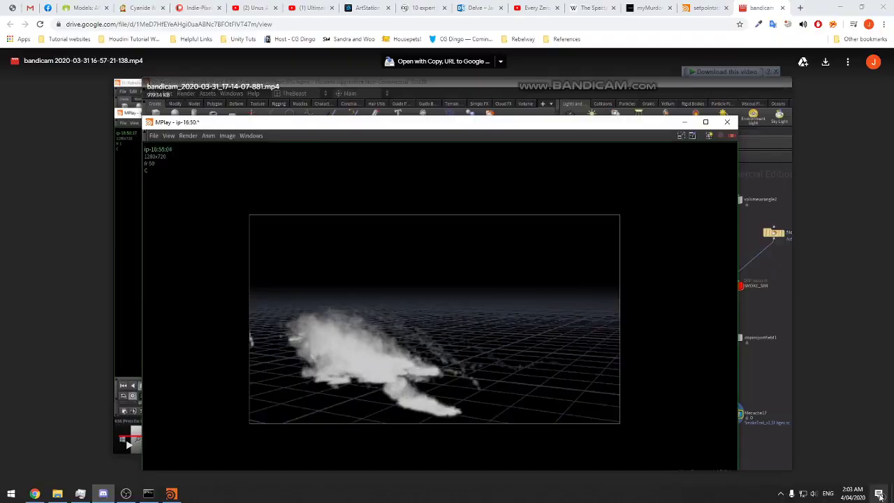
Move Discord away, examine the destruction video on Google Drive up to about 0:10, and move Chrome off the screen
{"action": "left_click_drag", "start_coordinate": [482, 83], "coordinate": [0, 76]}
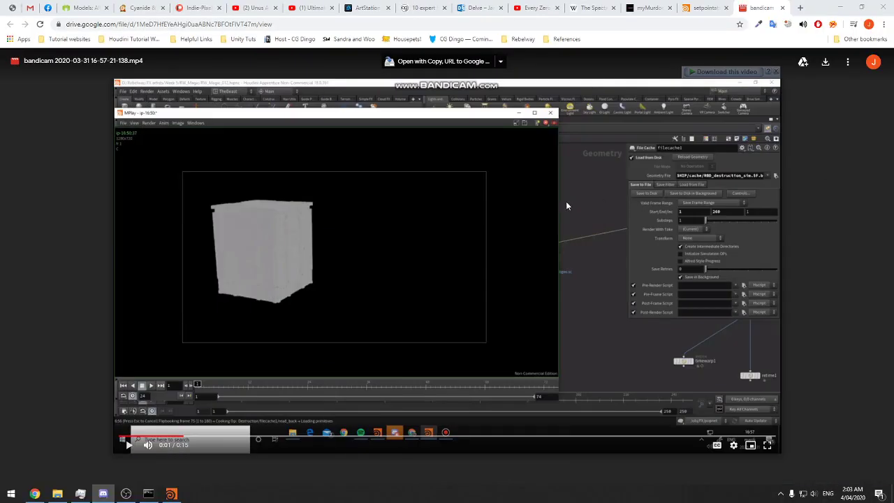
{"action": "left_click", "coordinate": [271, 249]}
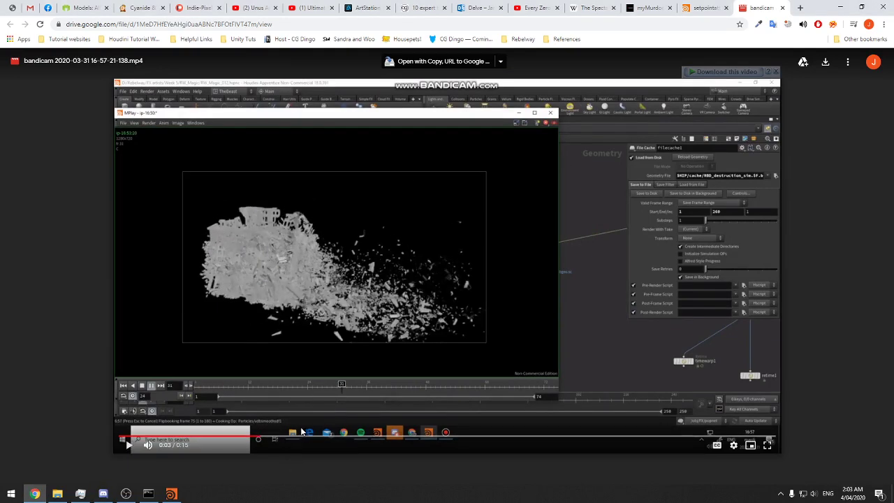
{"action": "left_click", "coordinate": [448, 437]}
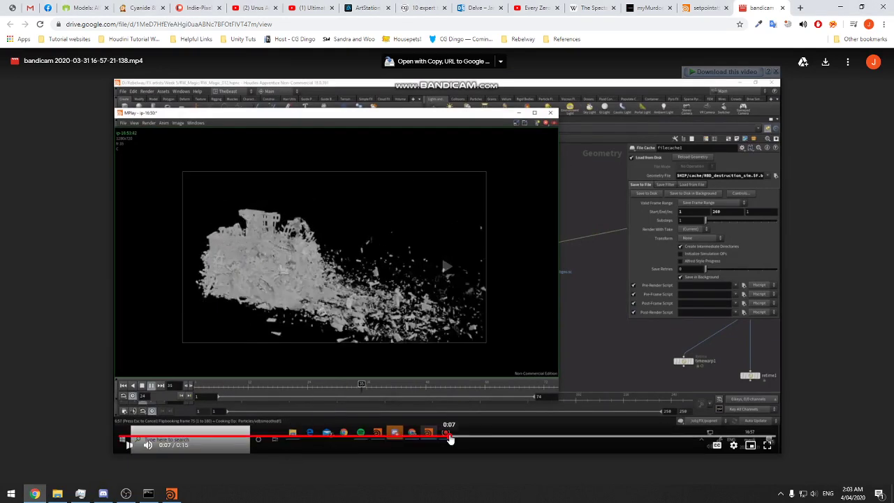
{"action": "left_click", "coordinate": [513, 438]}
{"action": "left_click", "coordinate": [265, 237]}
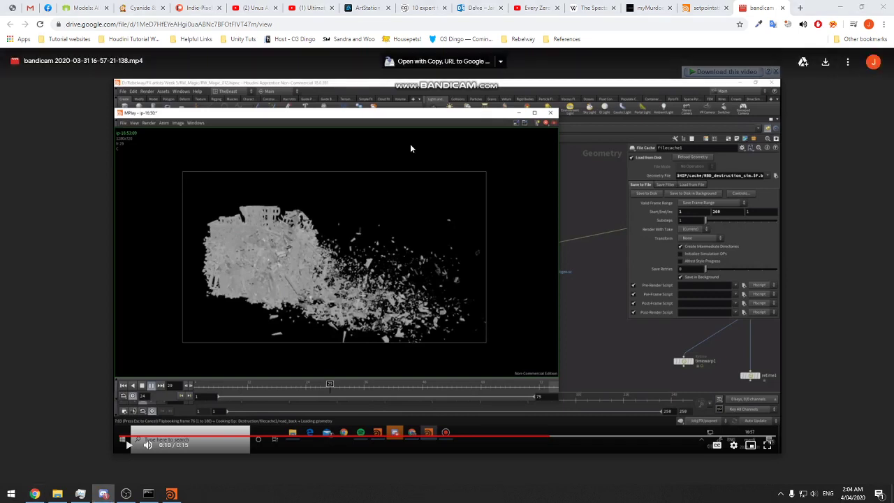
{"action": "left_click_drag", "start_coordinate": [802, 5], "coordinate": [893, 6]}
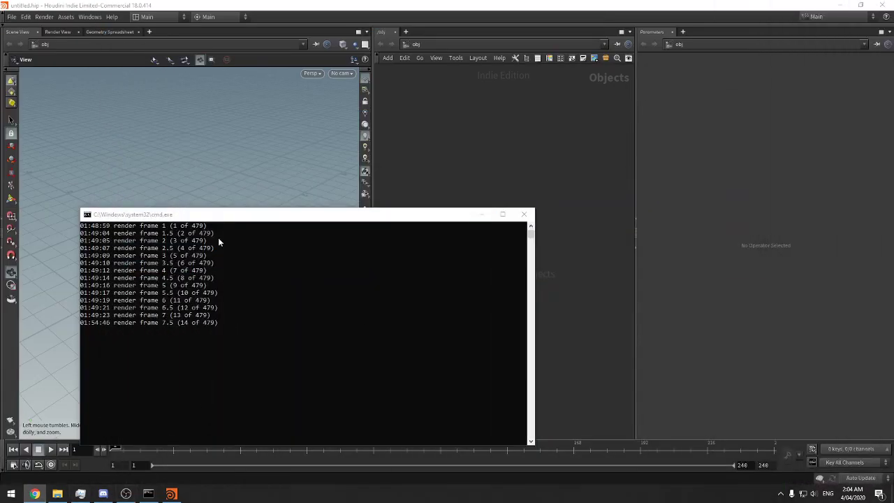
Check the hbatch progress in the command window, shifting its window slightly, and bring the empty Houdini session to the front
{"action": "left_click_drag", "start_coordinate": [227, 217], "coordinate": [251, 208]}
{"action": "left_click", "coordinate": [131, 494]}
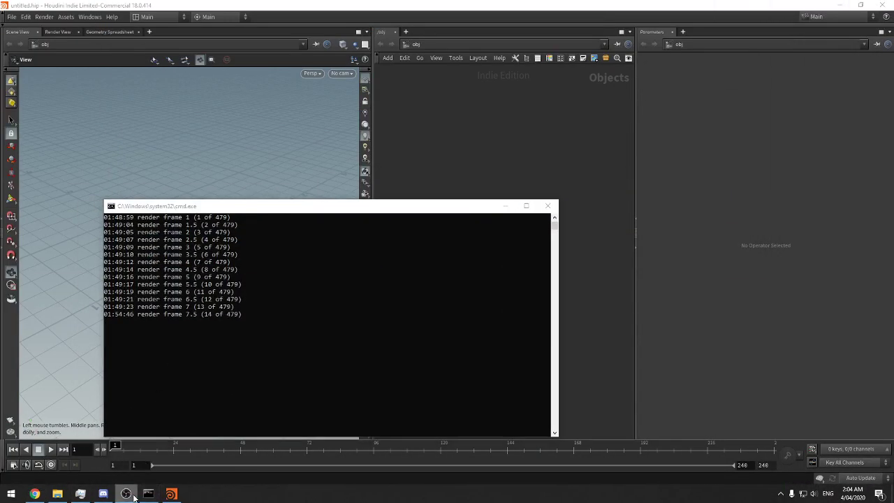
{"action": "left_click", "coordinate": [134, 497]}
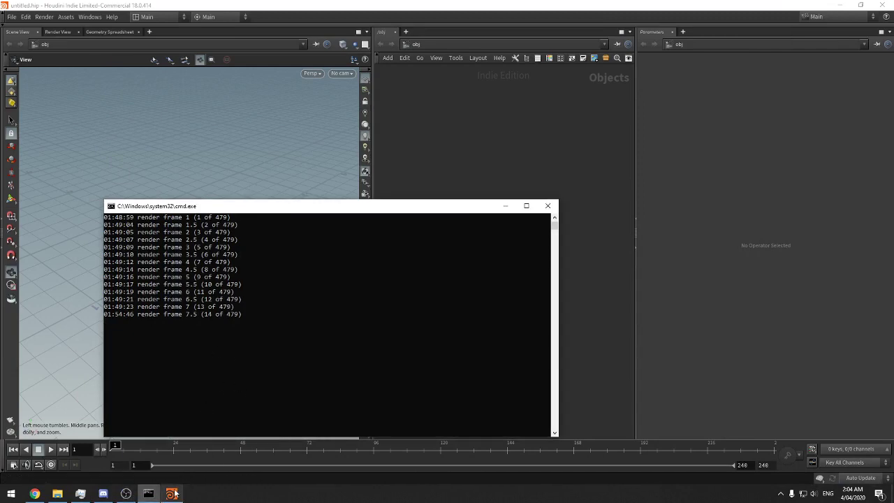
{"action": "mouse_move", "coordinate": [167, 494]}
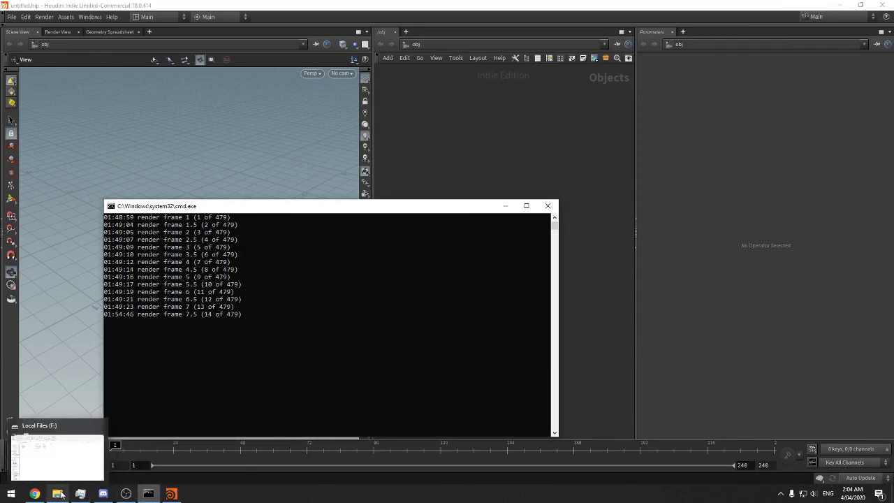
{"action": "left_click", "coordinate": [60, 494]}
{"action": "left_click", "coordinate": [286, 339]}
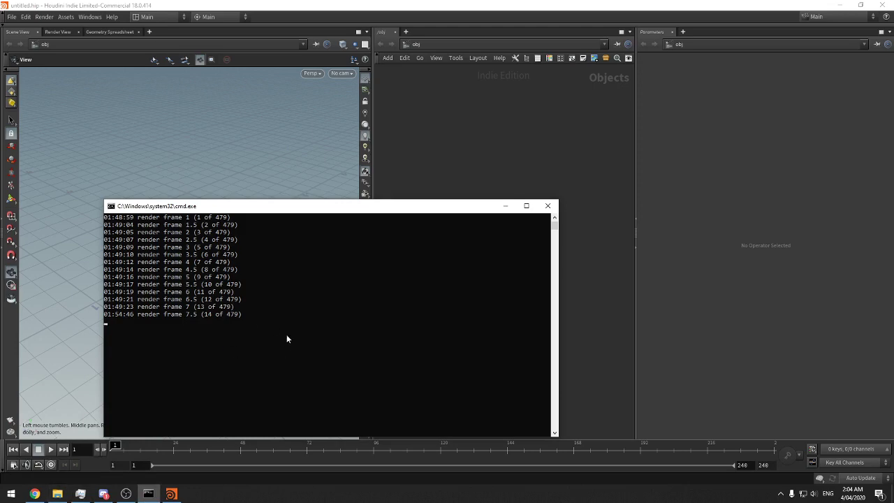
{"action": "left_click_drag", "start_coordinate": [319, 214], "coordinate": [302, 203]}
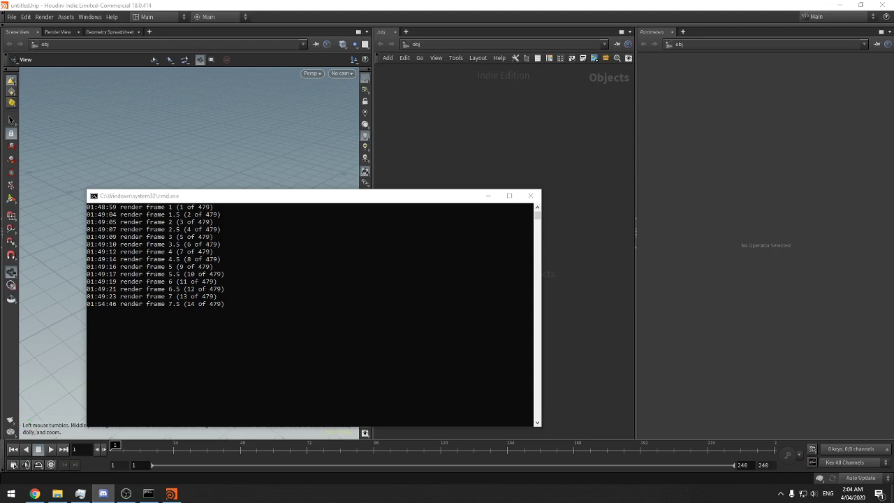
{"action": "left_click", "coordinate": [451, 149]}
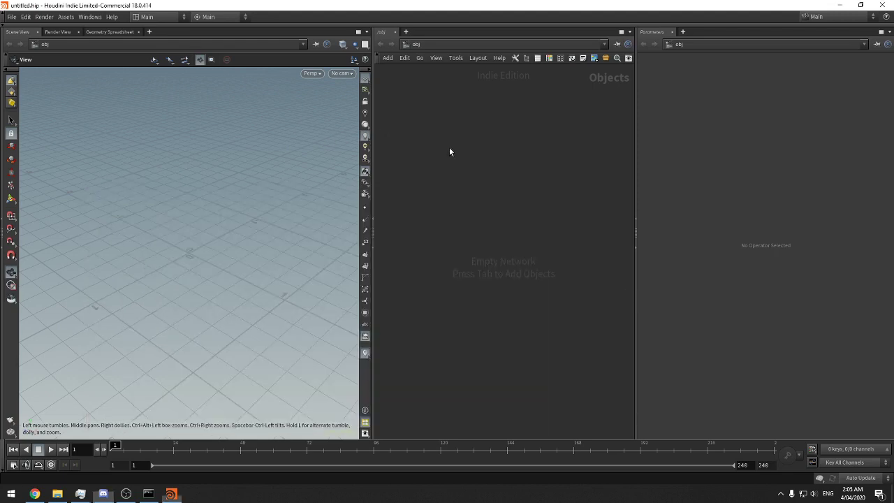
Close the hbatch command window and reopen the recent scene JulioHelper.hiplc in Houdini
{"action": "left_click", "coordinate": [148, 494]}
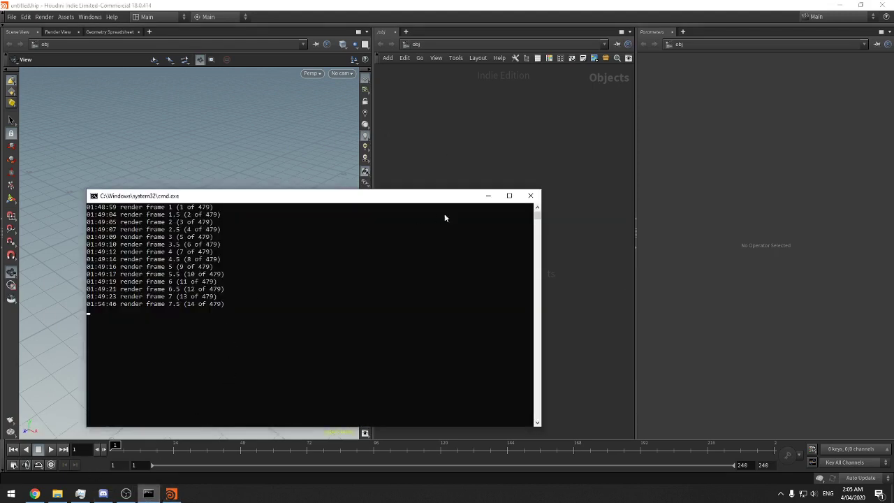
{"action": "left_click", "coordinate": [531, 193]}
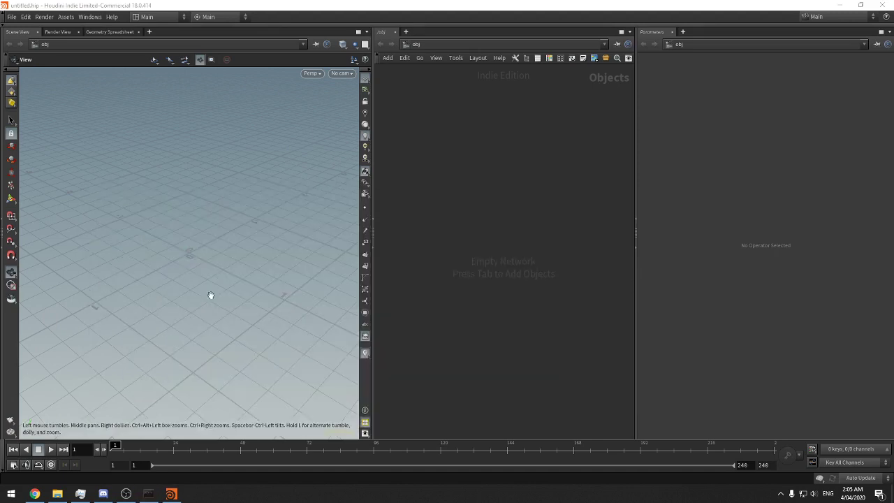
{"action": "left_click", "coordinate": [12, 17]}
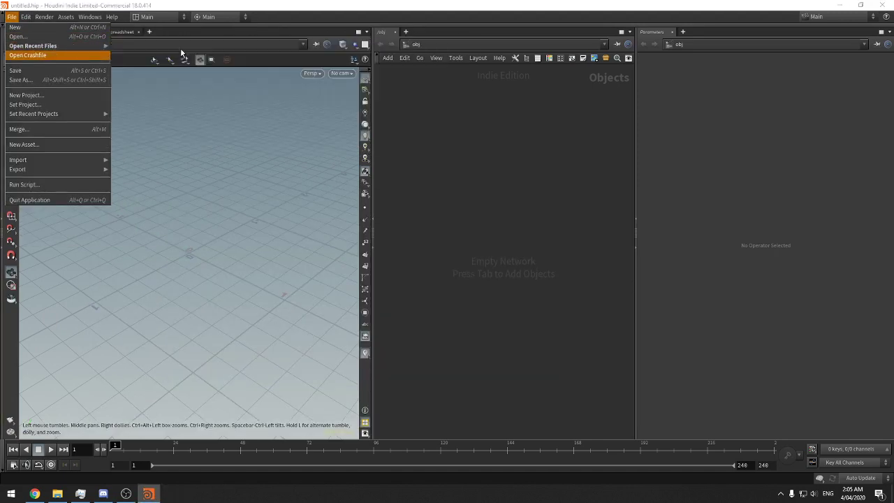
{"action": "left_click", "coordinate": [182, 53]}
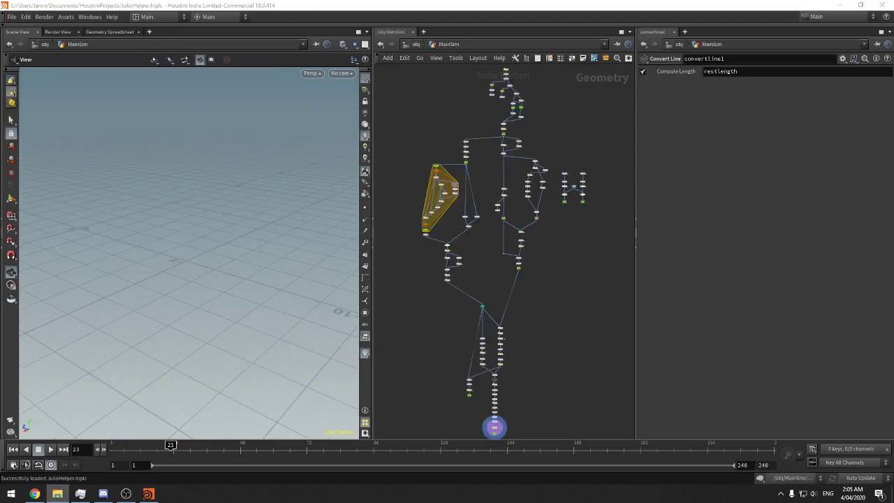
Display the output of attribwrangle6 in the MainSim network
{"action": "left_click_drag", "start_coordinate": [209, 303], "coordinate": [201, 282]}
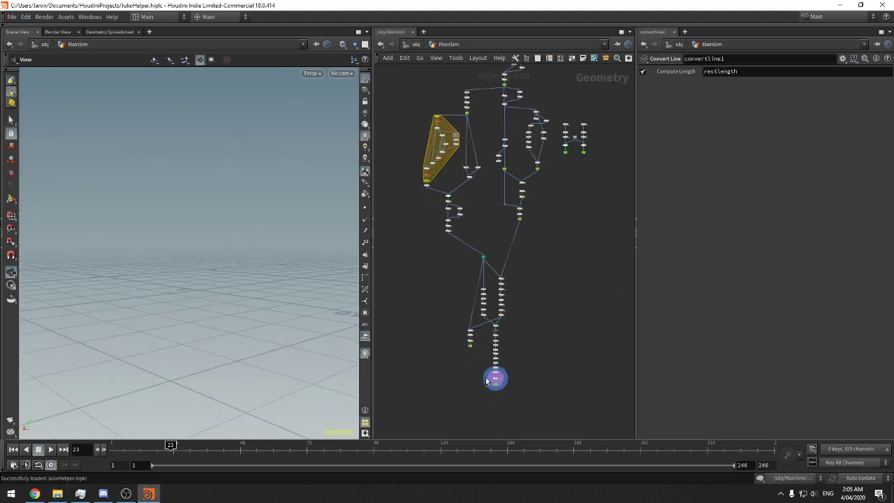
{"action": "scroll", "coordinate": [514, 361], "scroll_direction": "up", "scroll_amount": 8}
{"action": "middle_click_drag", "start_coordinate": [477, 370], "coordinate": [540, 340]}
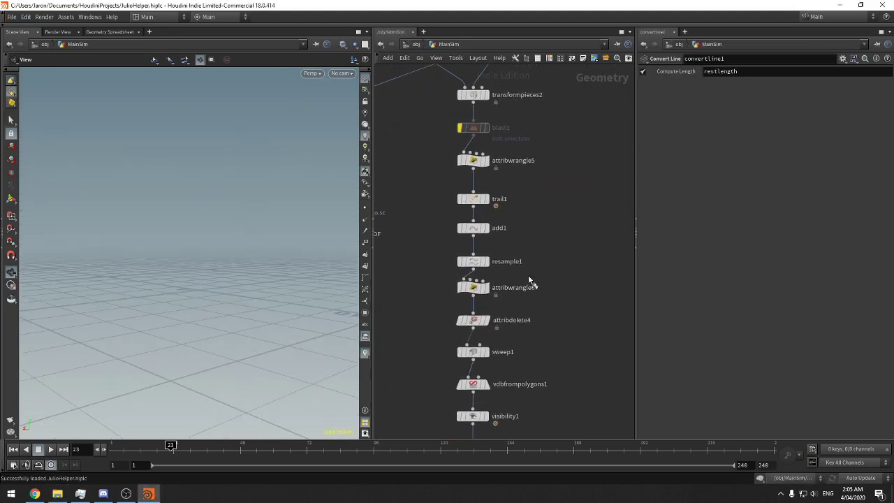
{"action": "left_click_drag", "start_coordinate": [529, 277], "coordinate": [430, 306]}
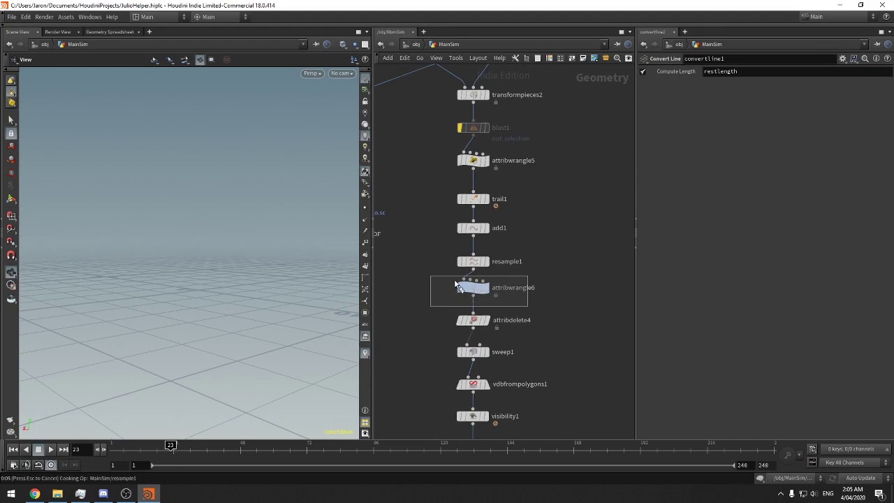
{"action": "middle_click_drag", "start_coordinate": [413, 270], "coordinate": [443, 310]}
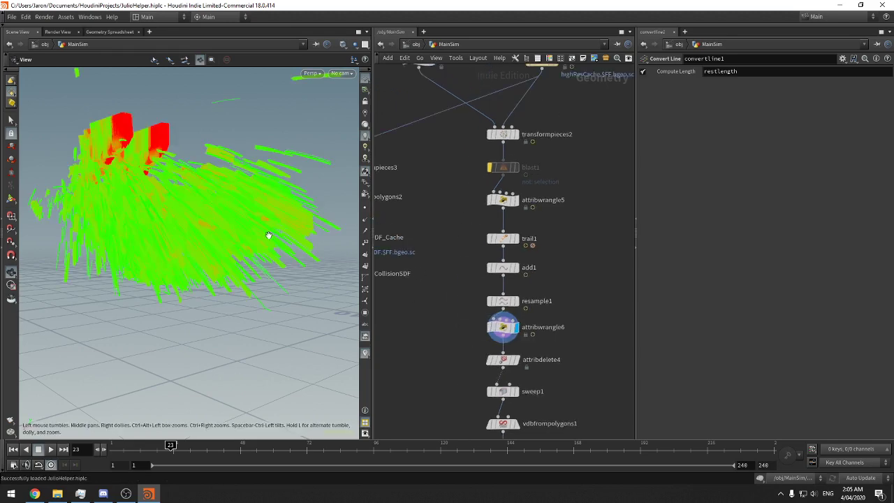
Set the Force Total Count of scatter1 above create_ID to 500000
{"action": "left_click_drag", "start_coordinate": [269, 235], "coordinate": [247, 234]}
{"action": "middle_click_drag", "start_coordinate": [418, 149], "coordinate": [507, 409]}
{"action": "left_click_drag", "start_coordinate": [558, 261], "coordinate": [507, 298]}
{"action": "left_click", "coordinate": [733, 164]}
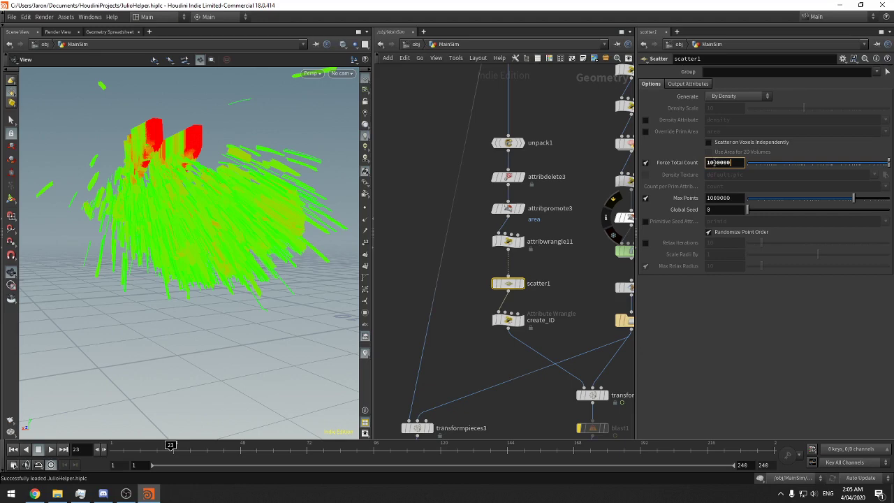
{"action": "mouse_move", "coordinate": [716, 162]}
{"action": "left_mouse_down"}
{"action": "mouse_move", "coordinate": [688, 186]}
{"action": "mouse_move", "coordinate": [704, 164]}
{"action": "left_mouse_up"}
{"action": "left_click", "coordinate": [711, 164]}
{"action": "type", "text": "5"}
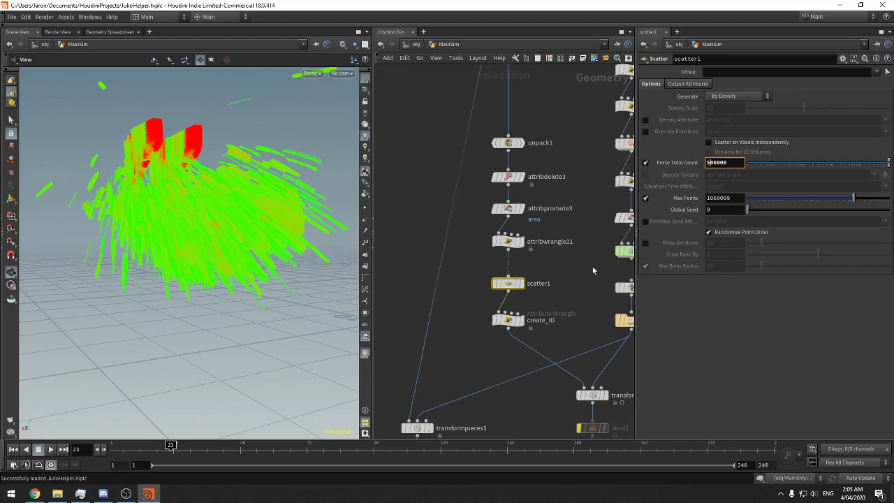
{"action": "key", "text": "Return"}
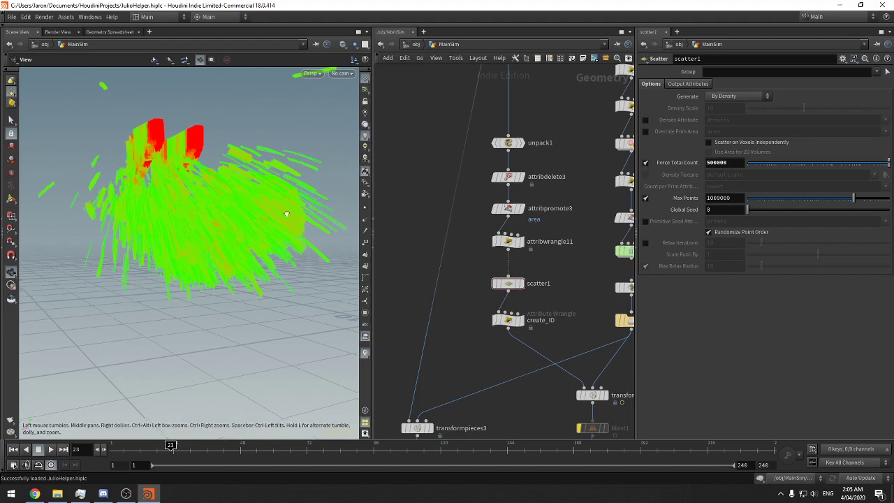
Examine the attribwrangle6 code and its coloured debris trails from several angles and at closer range
{"action": "left_click_drag", "start_coordinate": [286, 214], "coordinate": [185, 261]}
{"action": "left_click_drag", "start_coordinate": [249, 225], "coordinate": [226, 242]}
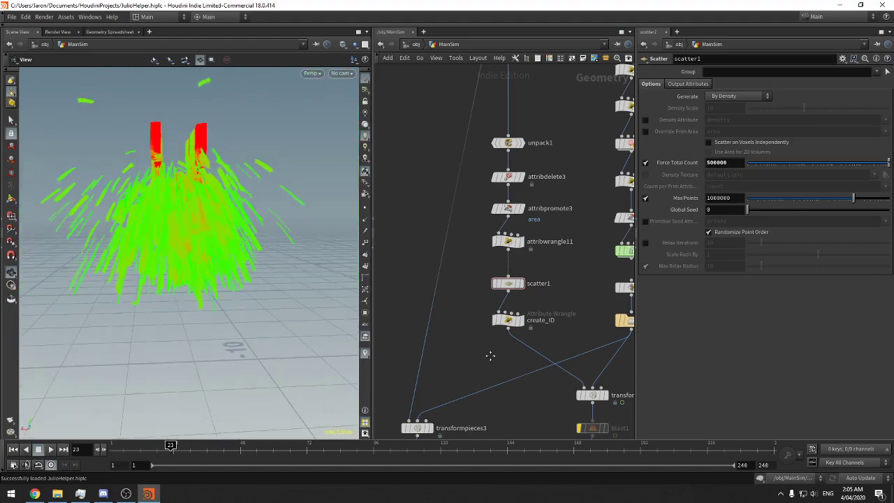
{"action": "middle_click_drag", "start_coordinate": [504, 426], "coordinate": [418, 220]}
{"action": "middle_click_drag", "start_coordinate": [560, 283], "coordinate": [549, 210]}
{"action": "left_click", "coordinate": [545, 310]}
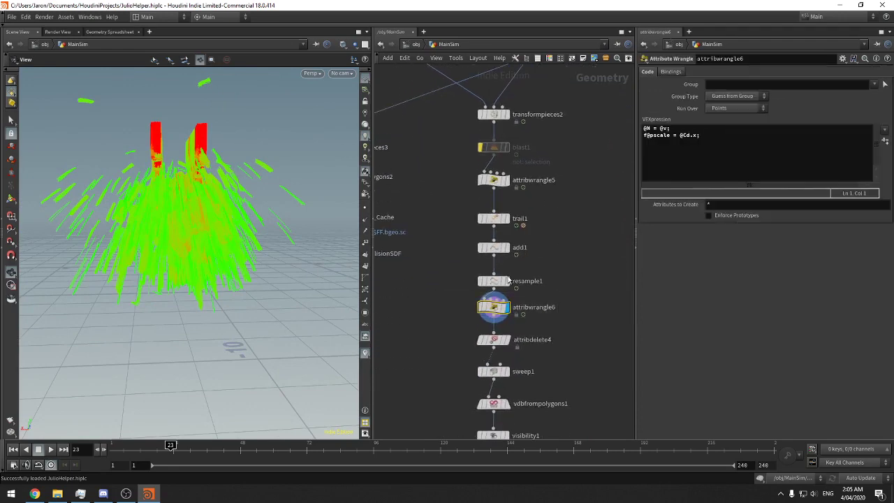
{"action": "middle_click_drag", "start_coordinate": [561, 281], "coordinate": [579, 307]}
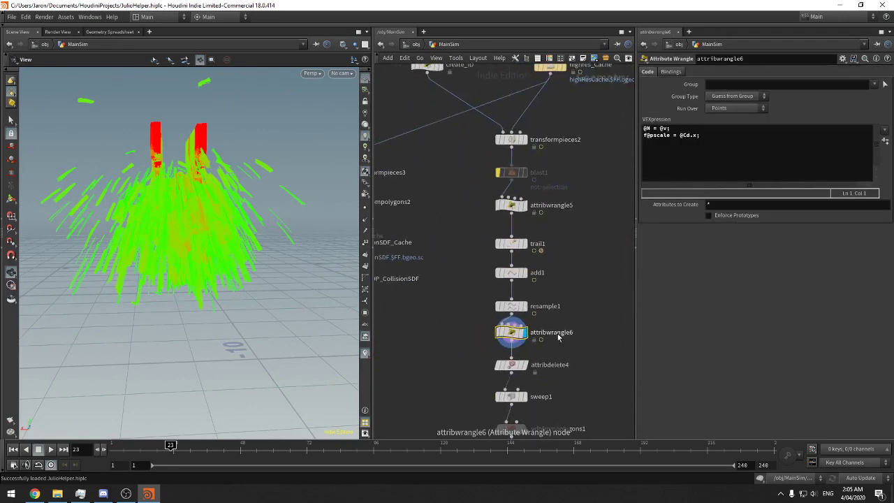
{"action": "left_click_drag", "start_coordinate": [564, 317], "coordinate": [491, 344]}
{"action": "middle_click_drag", "start_coordinate": [561, 341], "coordinate": [551, 320]}
{"action": "mouse_move", "coordinate": [271, 220]}
{"action": "left_mouse_down"}
{"action": "mouse_move", "coordinate": [289, 219]}
{"action": "mouse_move", "coordinate": [271, 224]}
{"action": "left_mouse_up"}
{"action": "mouse_move", "coordinate": [192, 91]}
{"action": "right_mouse_down"}
{"action": "mouse_move", "coordinate": [279, 84]}
{"action": "mouse_move", "coordinate": [299, 102]}
{"action": "right_mouse_up"}
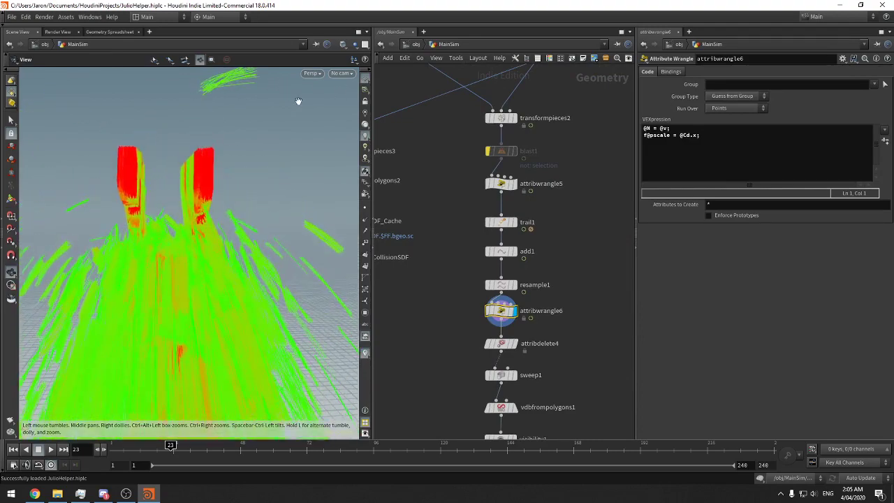
{"action": "mouse_move", "coordinate": [300, 102]}
{"action": "left_mouse_down"}
{"action": "mouse_move", "coordinate": [271, 145]}
{"action": "mouse_move", "coordinate": [219, 154]}
{"action": "mouse_move", "coordinate": [251, 155]}
{"action": "mouse_move", "coordinate": [259, 151]}
{"action": "mouse_move", "coordinate": [216, 146]}
{"action": "mouse_move", "coordinate": [261, 160]}
{"action": "mouse_move", "coordinate": [174, 183]}
{"action": "mouse_move", "coordinate": [208, 175]}
{"action": "mouse_move", "coordinate": [199, 179]}
{"action": "mouse_move", "coordinate": [259, 219]}
{"action": "left_mouse_up"}
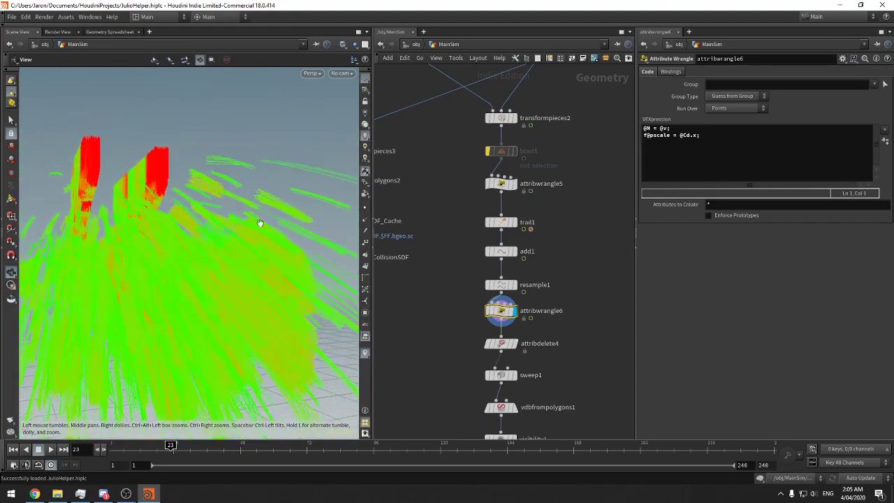
Display trail1 and add1 in turn and examine the add1 lines around the detached debris
{"action": "left_click", "coordinate": [514, 251]}
{"action": "mouse_move", "coordinate": [325, 220]}
{"action": "left_mouse_down"}
{"action": "mouse_move", "coordinate": [213, 213]}
{"action": "mouse_move", "coordinate": [183, 240]}
{"action": "mouse_move", "coordinate": [291, 207]}
{"action": "mouse_move", "coordinate": [329, 209]}
{"action": "left_mouse_up"}
{"action": "left_click", "coordinate": [514, 222]}
{"action": "left_click", "coordinate": [515, 251]}
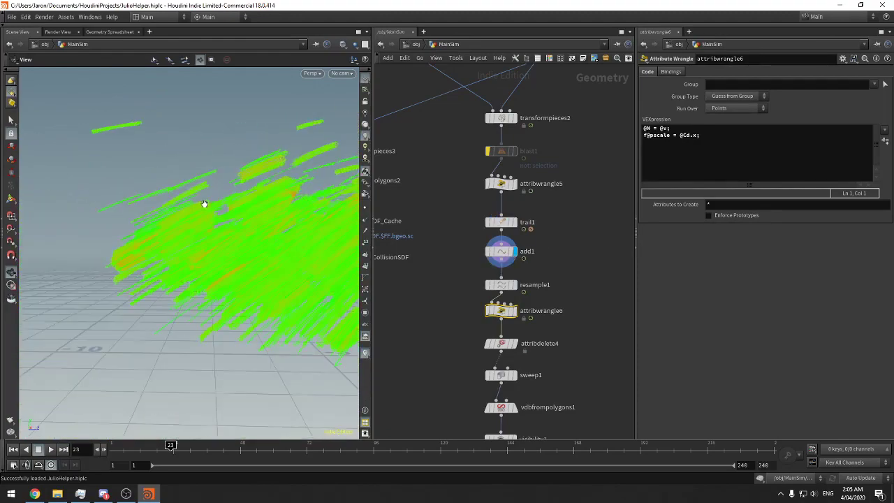
{"action": "mouse_move", "coordinate": [194, 196]}
{"action": "left_mouse_down"}
{"action": "mouse_move", "coordinate": [205, 198]}
{"action": "mouse_move", "coordinate": [200, 149]}
{"action": "mouse_move", "coordinate": [175, 211]}
{"action": "mouse_move", "coordinate": [195, 187]}
{"action": "left_mouse_up"}
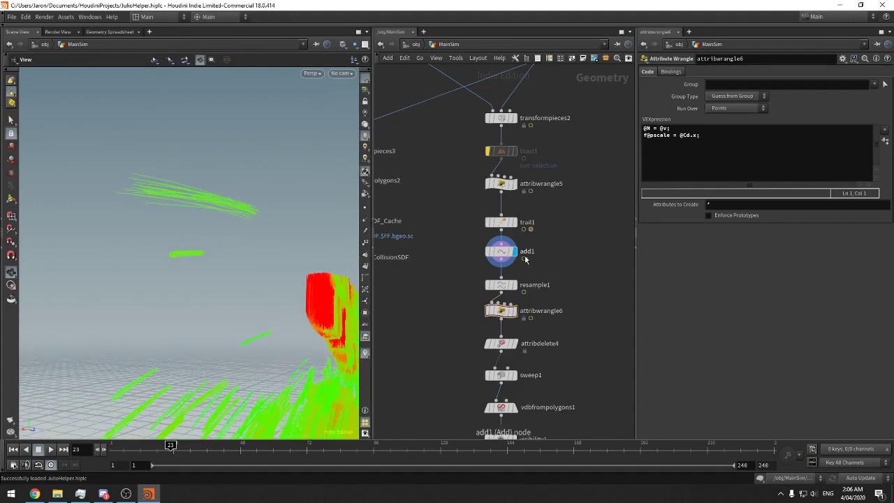
{"action": "left_click_drag", "start_coordinate": [258, 231], "coordinate": [291, 238]}
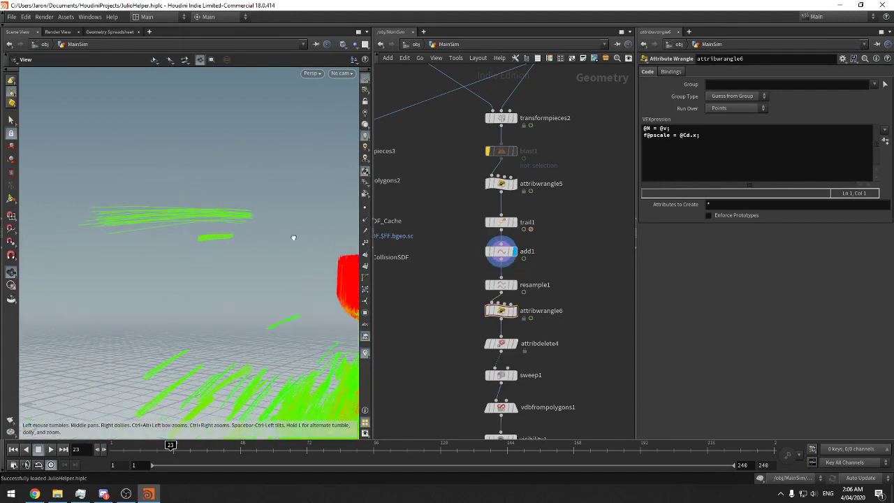
Add a Connect Adjacent Pieces node, feed it from add1, and display its output
{"action": "key", "text": "Tab"}
{"action": "type", "text": "connectad"}
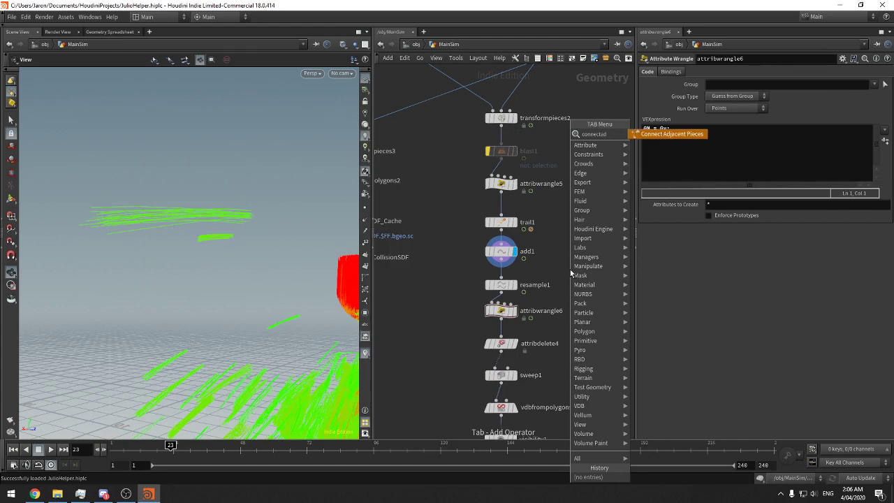
{"action": "key", "text": "Return"}
{"action": "left_click", "coordinate": [569, 269]}
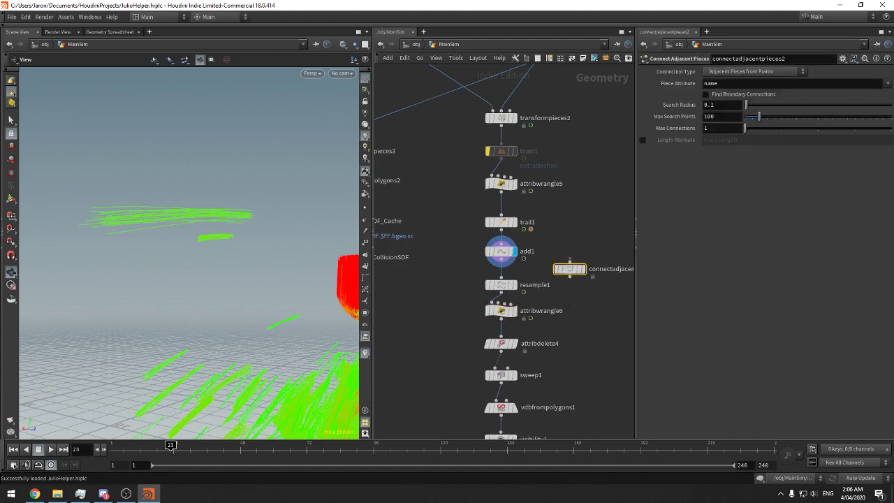
{"action": "key", "text": "alt+Tab"}
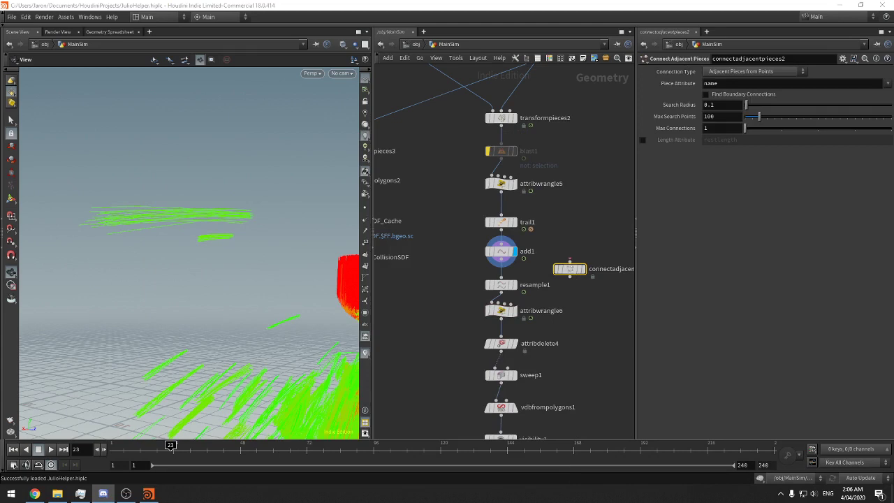
{"action": "left_click", "coordinate": [570, 261]}
{"action": "left_click", "coordinate": [502, 259]}
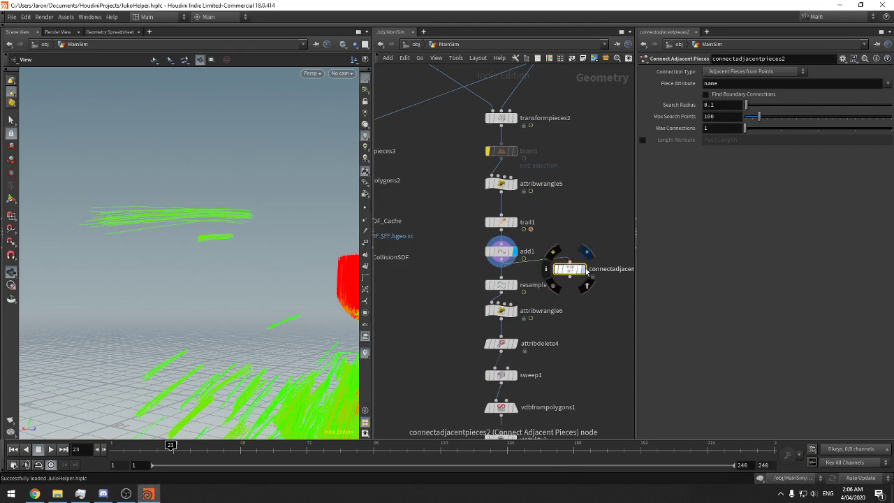
{"action": "left_click", "coordinate": [571, 272]}
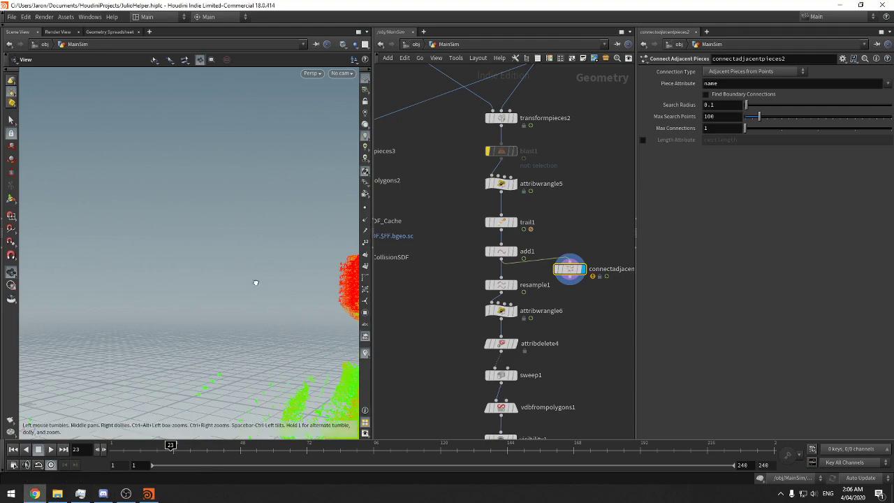
Set the new node's Connection Type to Adjacent Points and cancel its cooking
{"action": "key", "text": "h"}
{"action": "left_click_drag", "start_coordinate": [251, 268], "coordinate": [279, 231]}
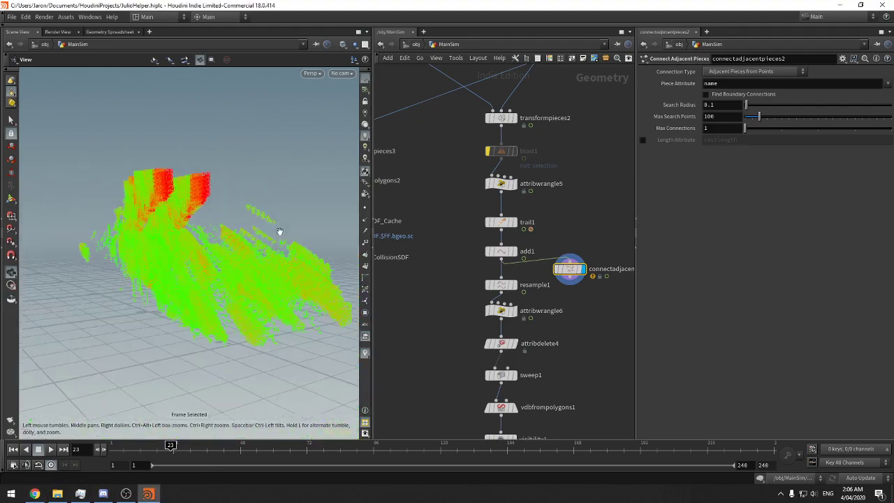
{"action": "right_click_drag", "start_coordinate": [280, 231], "coordinate": [423, 189]}
{"action": "left_click_drag", "start_coordinate": [244, 236], "coordinate": [254, 229]}
{"action": "right_click", "coordinate": [249, 230]}
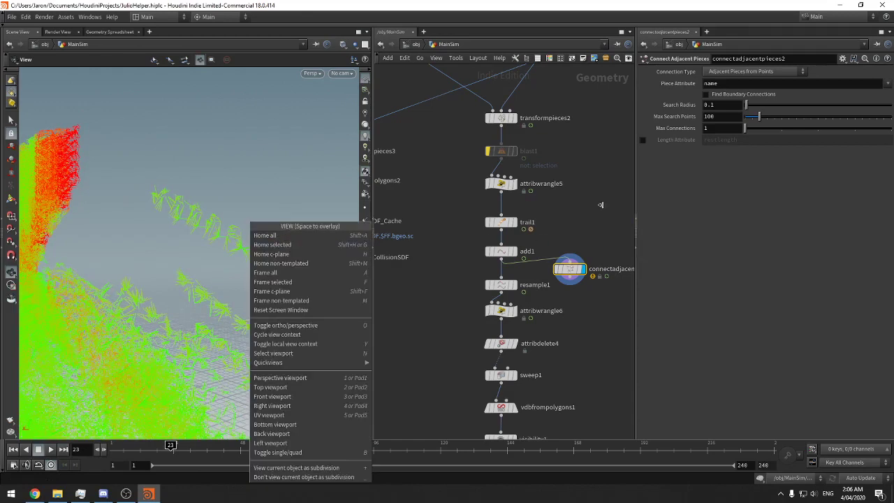
{"action": "left_click", "coordinate": [754, 71]}
{"action": "left_click", "coordinate": [739, 99]}
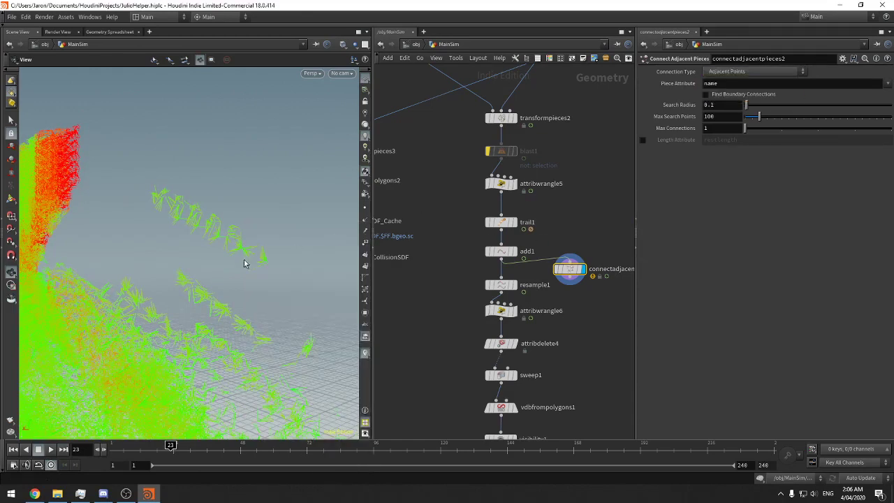
{"action": "key", "text": "alt+Tab"}
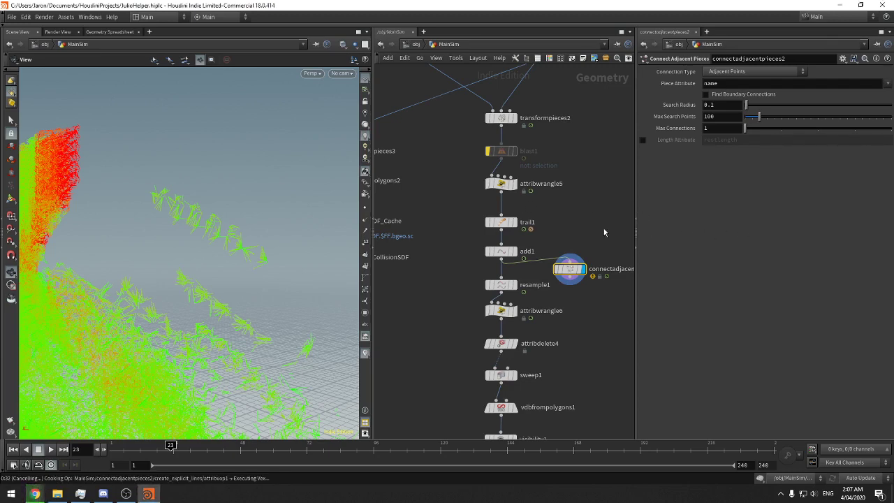
{"action": "key", "text": "Escape"}
Display trail1 and attribwrangle5 in turn, and examine the scattered debris points of attribwrangle5
{"action": "left_click", "coordinate": [514, 223]}
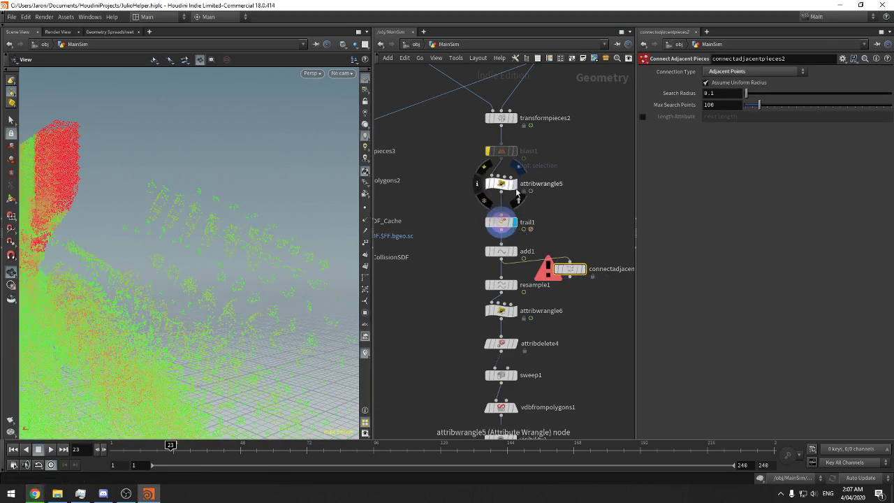
{"action": "left_click", "coordinate": [515, 184]}
{"action": "key", "text": "f"}
{"action": "left_click_drag", "start_coordinate": [220, 251], "coordinate": [204, 259]}
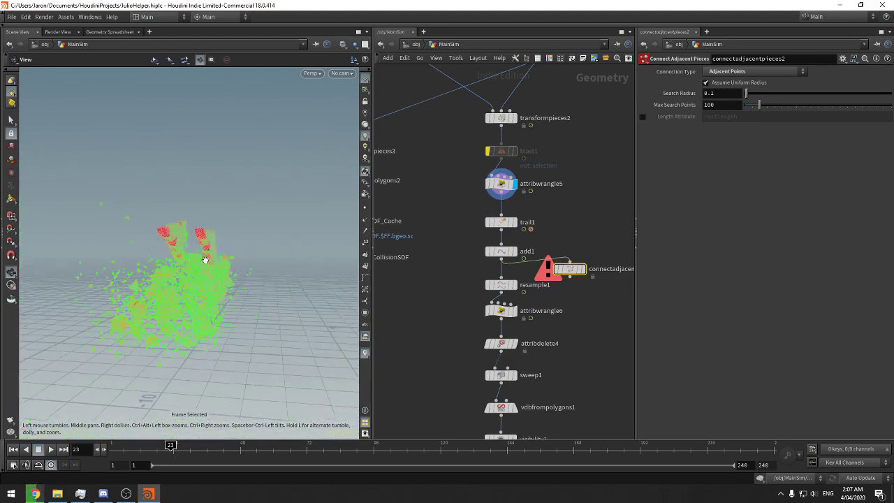
{"action": "right_click_drag", "start_coordinate": [204, 259], "coordinate": [281, 201]}
{"action": "left_click_drag", "start_coordinate": [123, 225], "coordinate": [172, 216]}
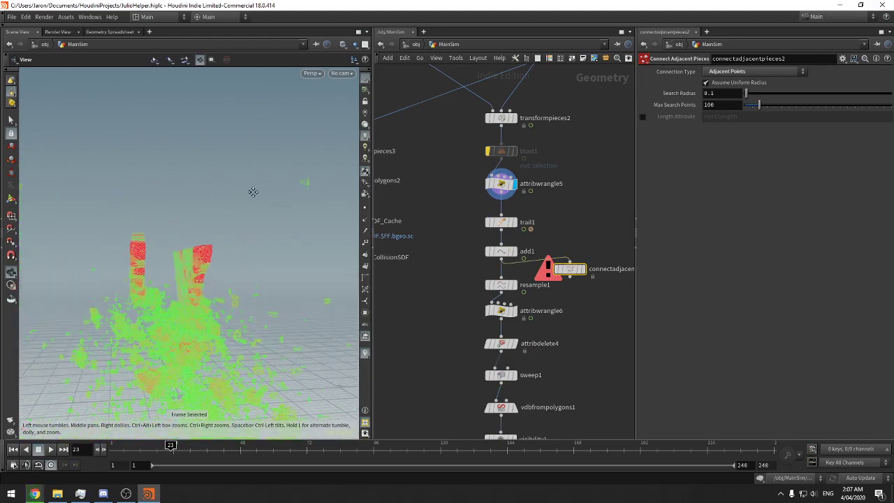
{"action": "left_click_drag", "start_coordinate": [253, 192], "coordinate": [293, 130]}
{"action": "scroll", "coordinate": [571, 201], "scroll_direction": "down", "scroll_amount": 5}
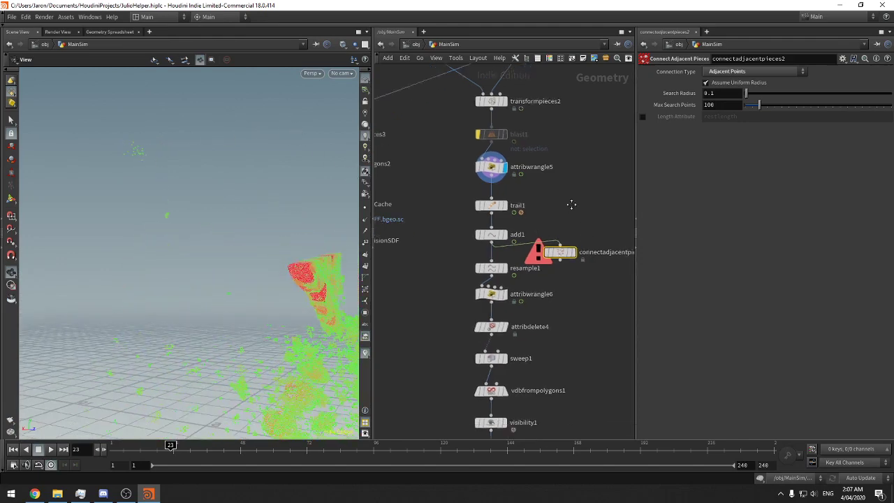
Move the node chain starting at attribwrangle5 further down to leave a gap below blast1, and save the scene
{"action": "left_click_drag", "start_coordinate": [586, 366], "coordinate": [517, 202]}
{"action": "scroll", "coordinate": [526, 181], "scroll_direction": "up", "scroll_amount": 3}
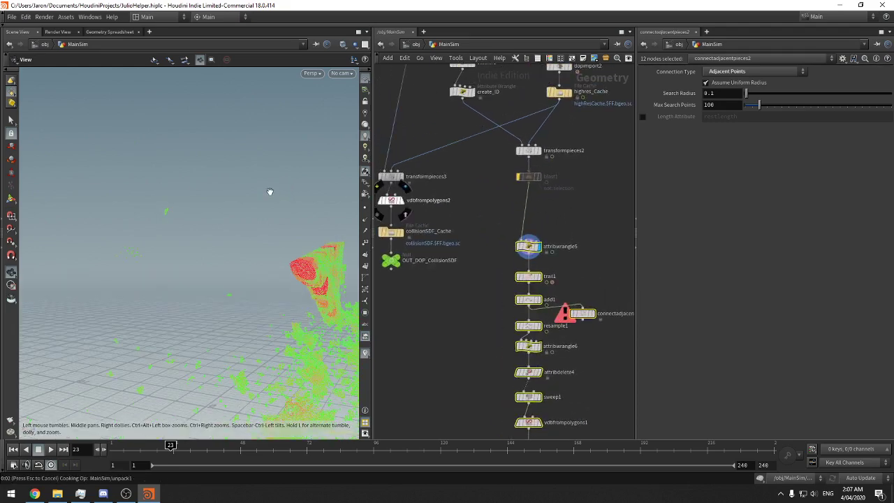
{"action": "key", "text": "ctrl+s"}
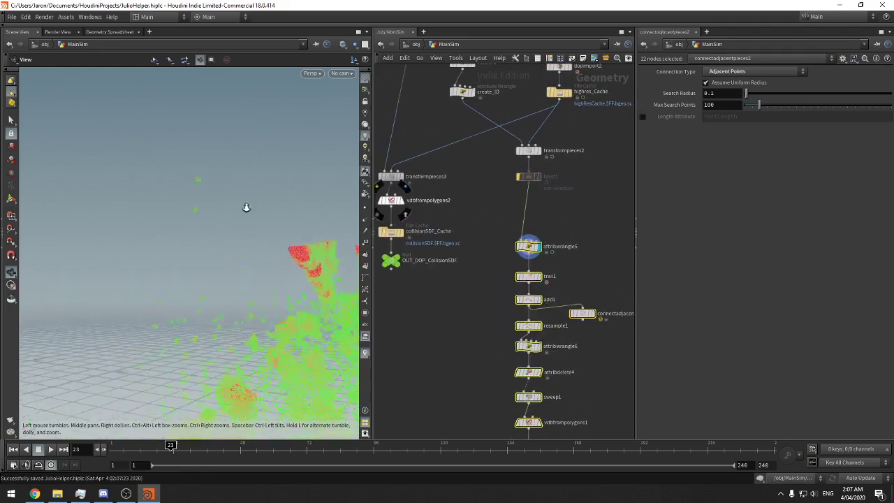
{"action": "left_click_drag", "start_coordinate": [259, 217], "coordinate": [256, 231]}
{"action": "mouse_move", "coordinate": [534, 181]}
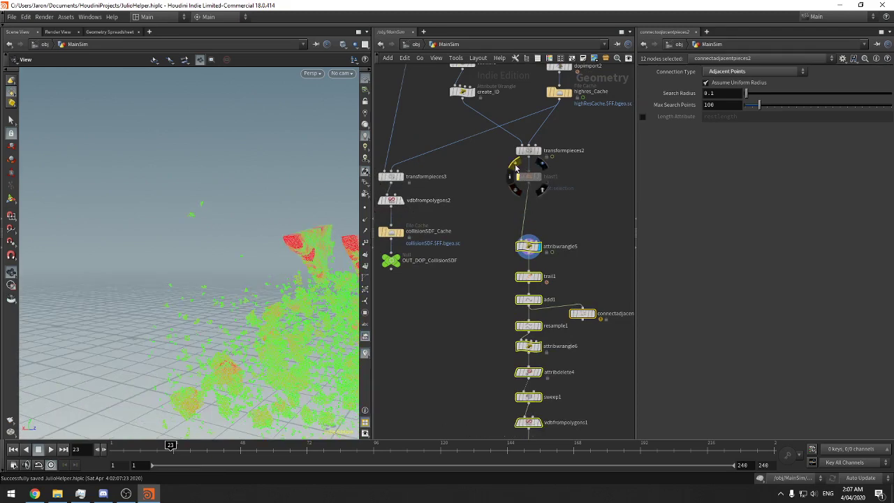
Re-enable blast1 and reselect a small subset of debris points as its group, keeping Delete Non Selected
{"action": "left_click", "coordinate": [521, 175]}
{"action": "left_click", "coordinate": [887, 71]}
{"action": "left_click_drag", "start_coordinate": [83, 163], "coordinate": [257, 336]}
{"action": "key", "text": "Return"}
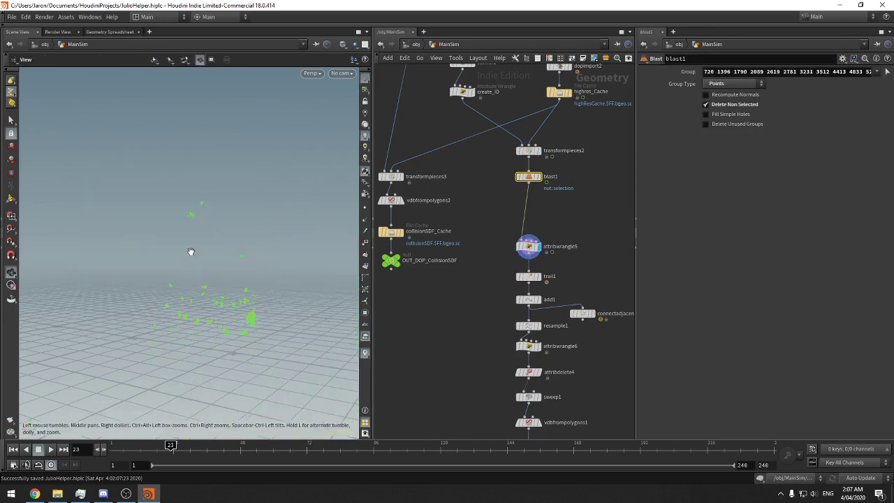
{"action": "key", "text": "f"}
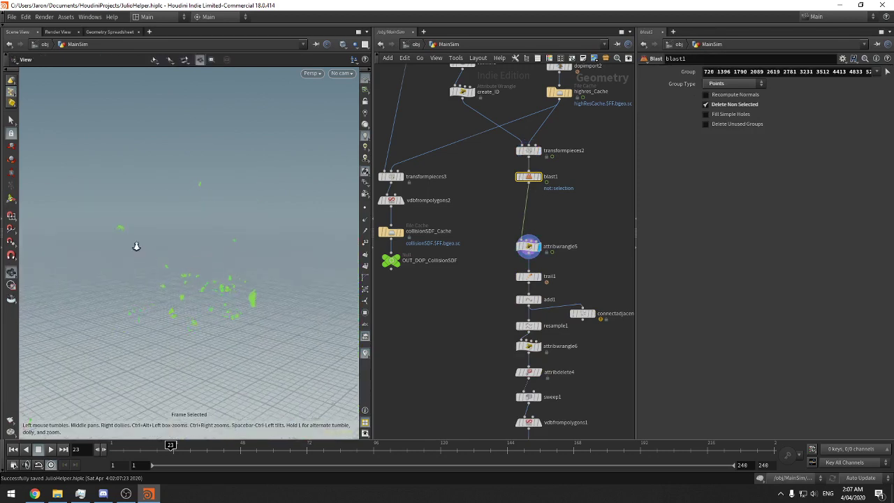
Set the viewport's background color scheme to Dark and dismiss the Houdini Console
{"action": "key", "text": "d"}
{"action": "left_click", "coordinate": [257, 141]}
{"action": "left_click", "coordinate": [111, 157]}
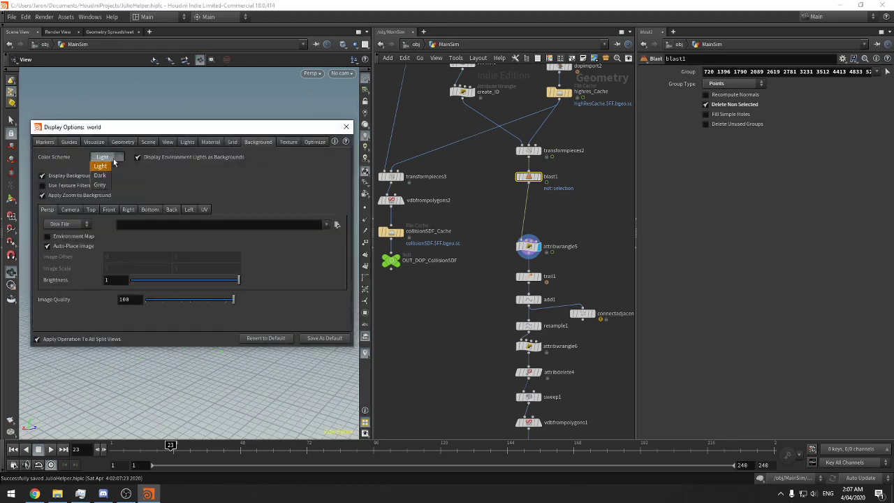
{"action": "left_click", "coordinate": [107, 185]}
{"action": "left_click", "coordinate": [346, 127]}
{"action": "left_click_drag", "start_coordinate": [314, 152], "coordinate": [232, 187]}
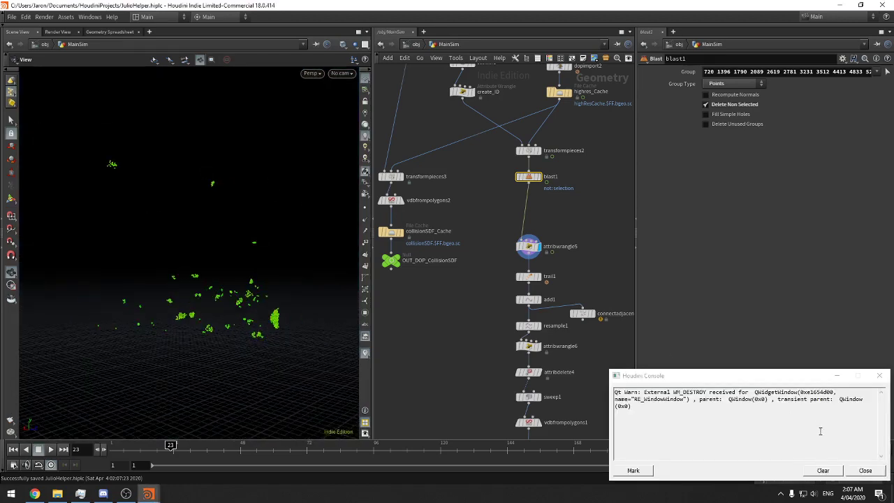
{"action": "left_click", "coordinate": [875, 468]}
Inspect the isolated debris points against the dark background and add an Attribute Wrangle node beside attribwrangle5
{"action": "left_click_drag", "start_coordinate": [236, 270], "coordinate": [191, 263]}
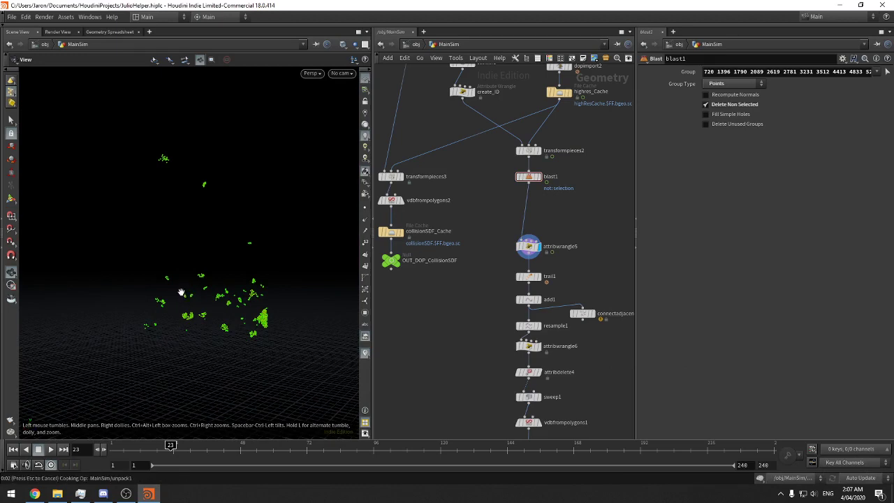
{"action": "left_click_drag", "start_coordinate": [168, 277], "coordinate": [190, 240]}
{"action": "middle_click_drag", "start_coordinate": [601, 257], "coordinate": [594, 246]}
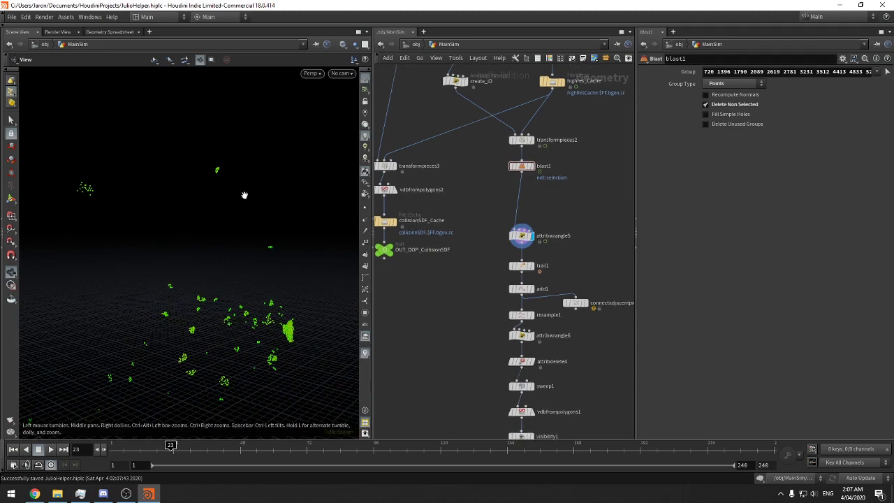
{"action": "left_click_drag", "start_coordinate": [245, 195], "coordinate": [244, 193]}
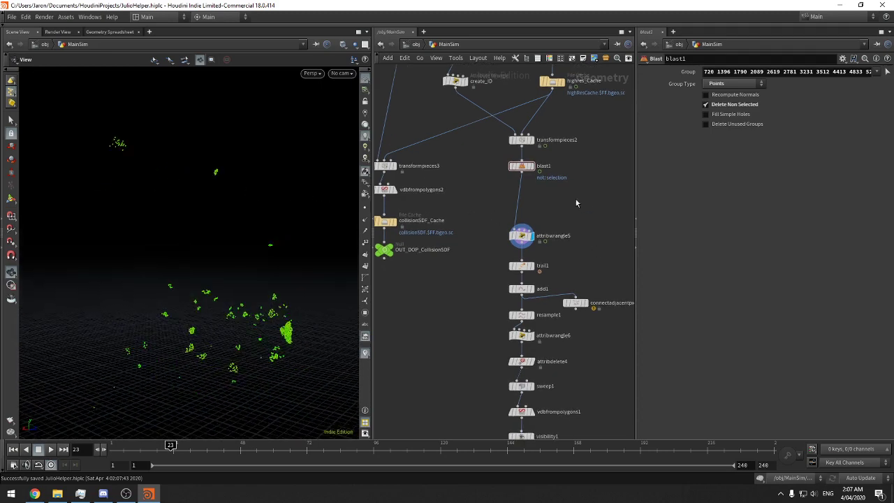
{"action": "left_click", "coordinate": [522, 236]}
{"action": "middle_click_drag", "start_coordinate": [570, 207], "coordinate": [578, 230]}
{"action": "key", "text": "Tab"}
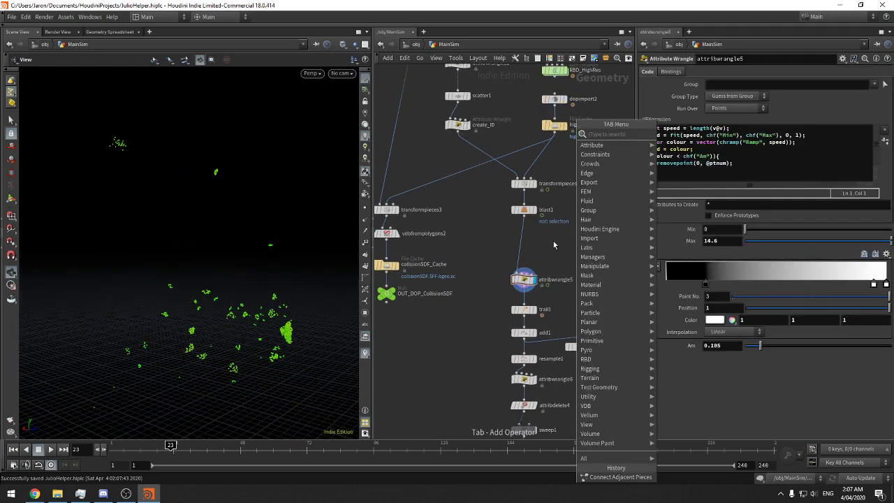
{"action": "type", "text": "atw"}
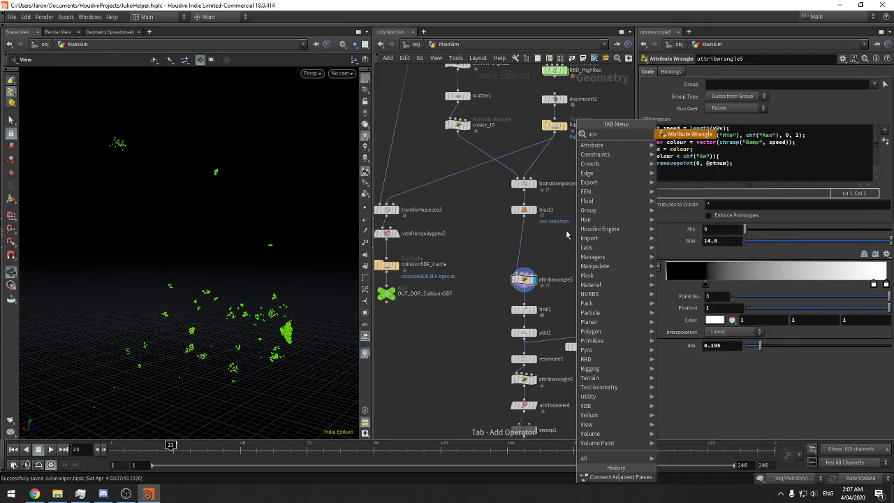
{"action": "left_click", "coordinate": [669, 135]}
{"action": "left_click", "coordinate": [569, 274]}
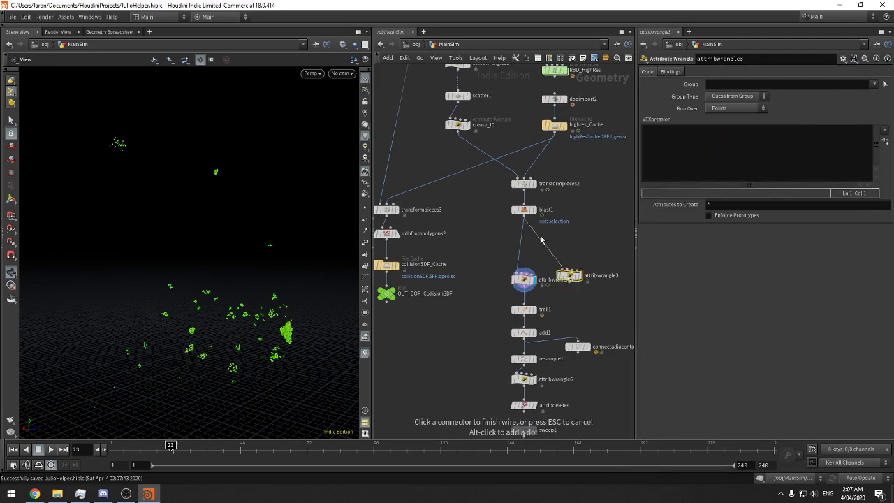
Display the new wrangle and insert it between attribwrangle5 and trail1, moving attribwrangle5 up below blast1
{"action": "left_click", "coordinate": [532, 277]}
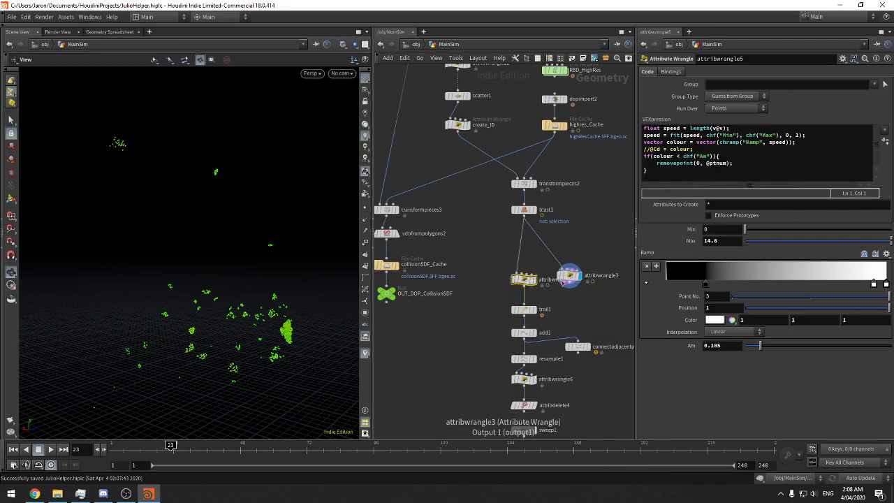
{"action": "left_click", "coordinate": [524, 286]}
{"action": "left_click", "coordinate": [561, 271]}
{"action": "left_click_drag", "start_coordinate": [568, 278], "coordinate": [573, 306]}
{"action": "left_click_drag", "start_coordinate": [530, 282], "coordinate": [530, 244]}
{"action": "left_click_drag", "start_coordinate": [578, 307], "coordinate": [529, 275]}
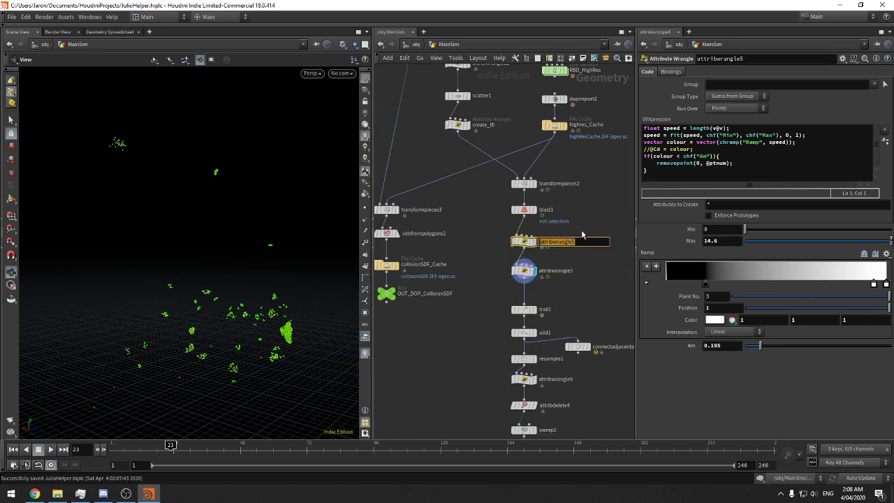
Rename attribwrangle5 to remove_slow
{"action": "double_click", "coordinate": [559, 241]}
{"action": "type", "text": "remove_slow"}
{"action": "key", "text": "Return"}
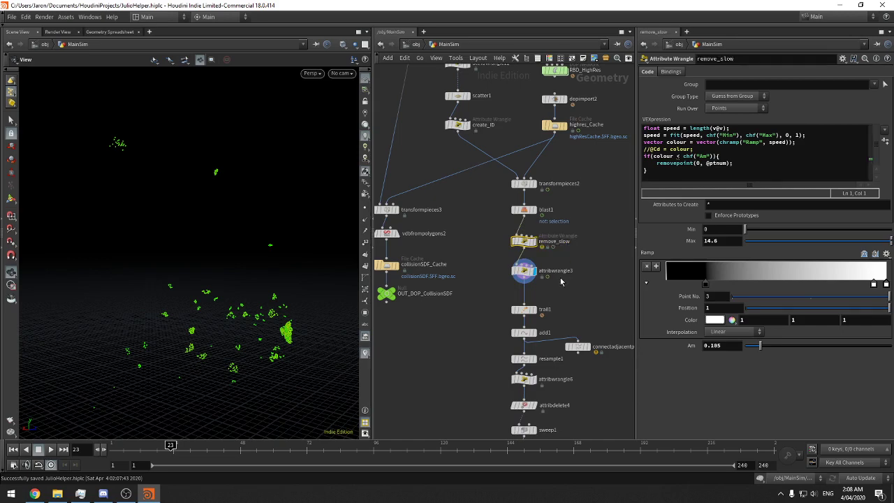
Check the warnings on remove_slow and change its if condition to colour.x < chf("Am")
{"action": "left_click", "coordinate": [556, 272]}
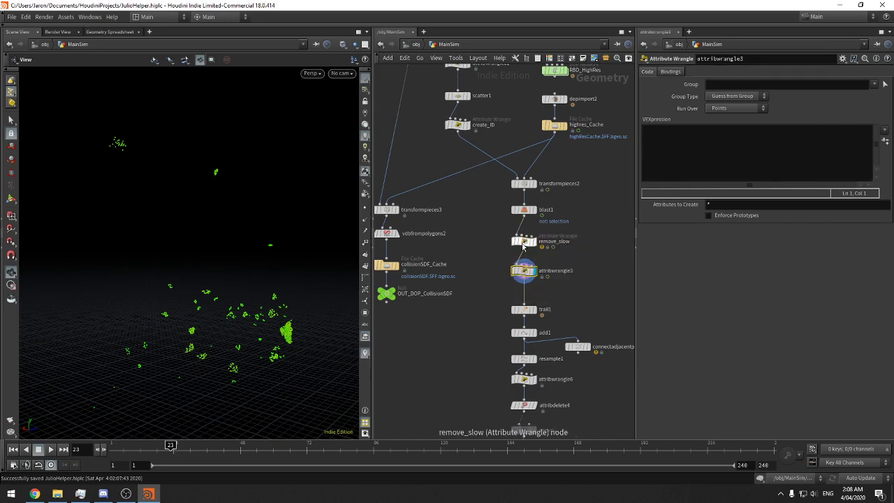
{"action": "middle_click_drag", "start_coordinate": [522, 244], "coordinate": [578, 217]}
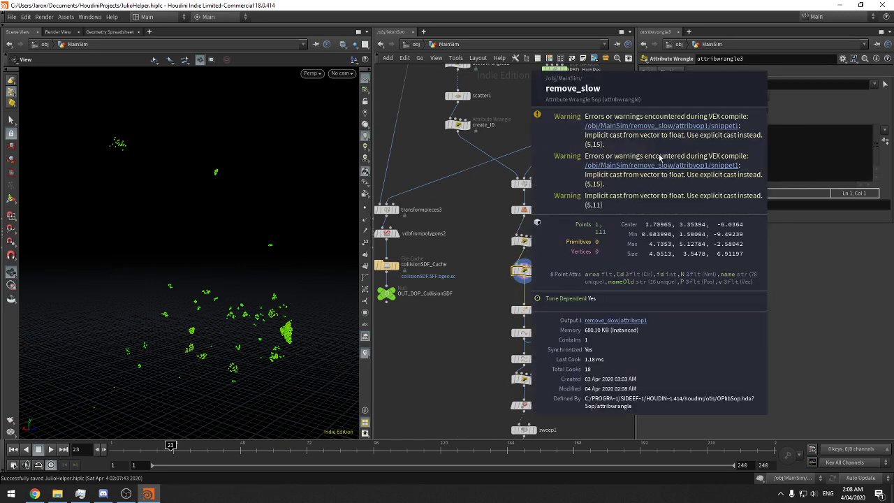
{"action": "middle_click_drag", "start_coordinate": [660, 157], "coordinate": [640, 170]}
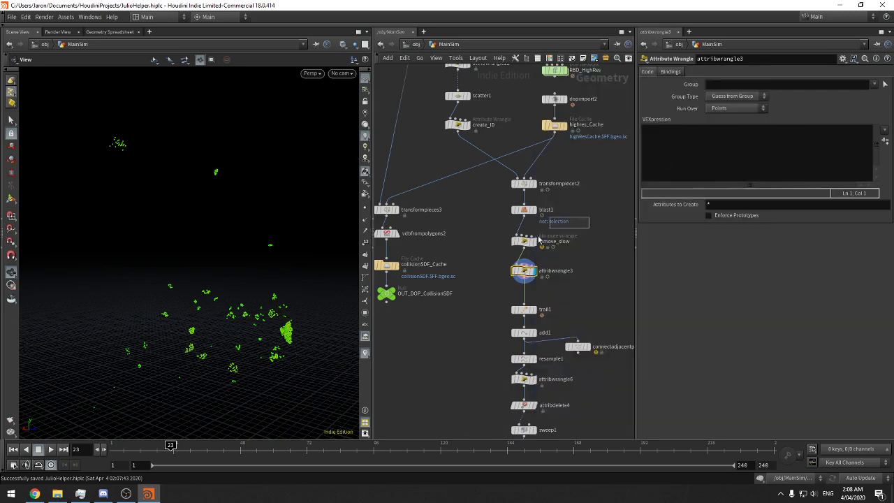
{"action": "left_click", "coordinate": [531, 241]}
{"action": "middle_click_drag", "start_coordinate": [601, 247], "coordinate": [583, 213]}
{"action": "scroll", "coordinate": [566, 237], "scroll_direction": "up", "scroll_amount": 3}
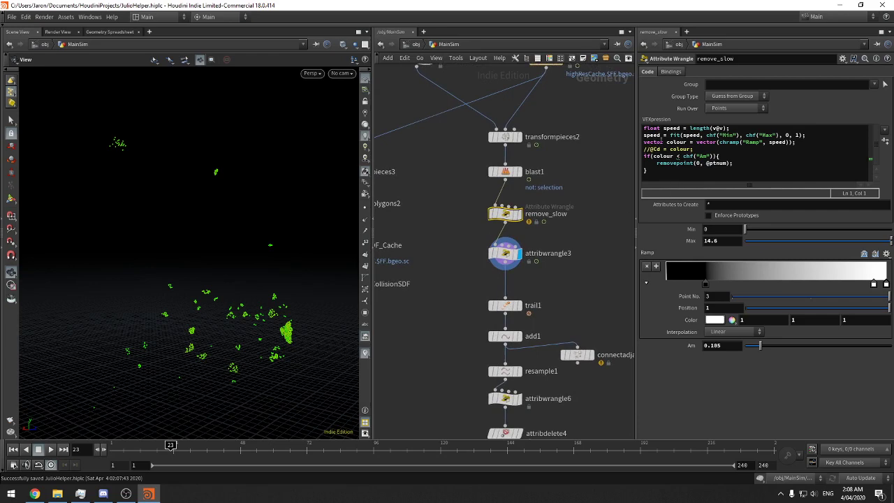
{"action": "left_click", "coordinate": [673, 156]}
{"action": "type", "text": ".x"}
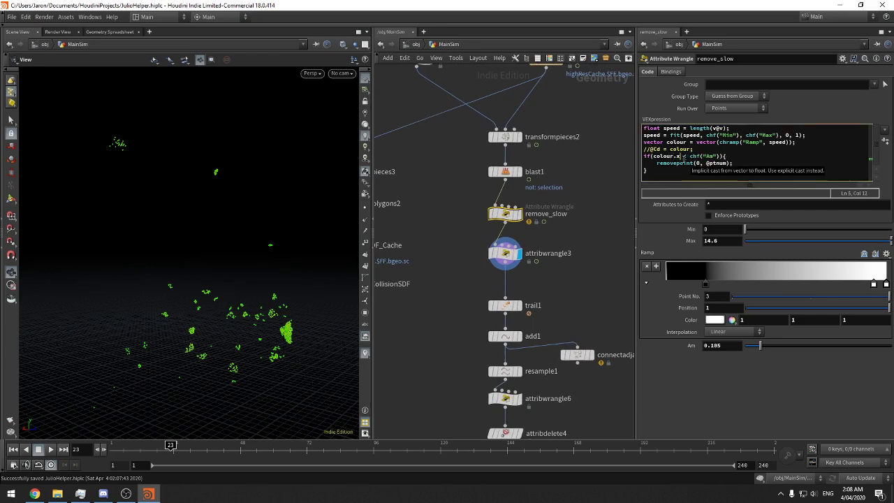
{"action": "middle_click_drag", "start_coordinate": [559, 168], "coordinate": [549, 183]}
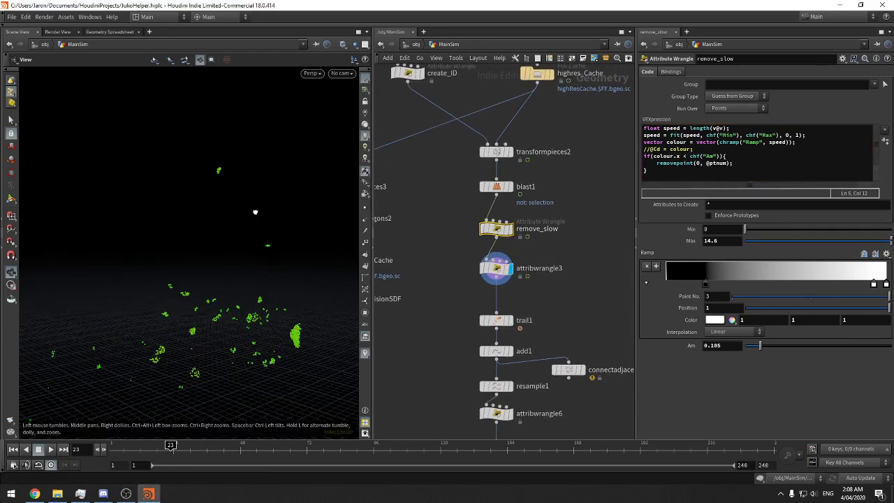
Write int pc = pcopen(0, "P", @P, chf("Radius"), chi("MaxPoints")); in attribwrangle3 and start a new line
{"action": "left_click", "coordinate": [496, 268]}
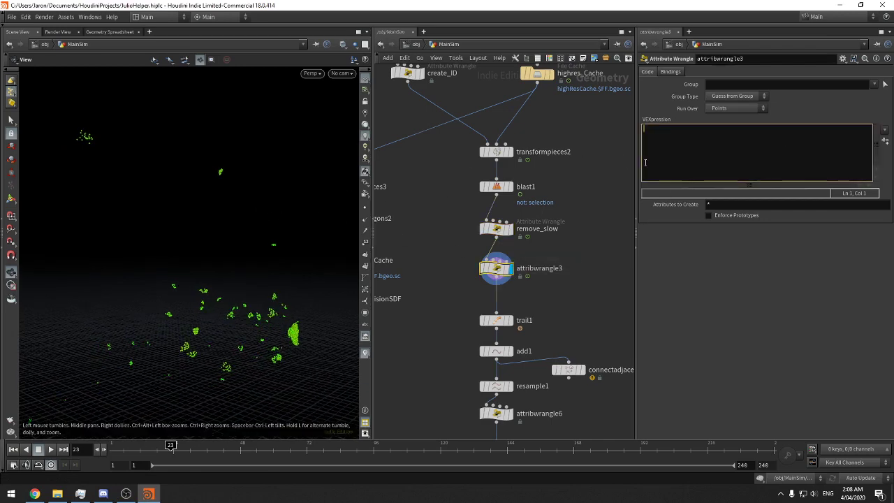
{"action": "type", "text": "pco"}
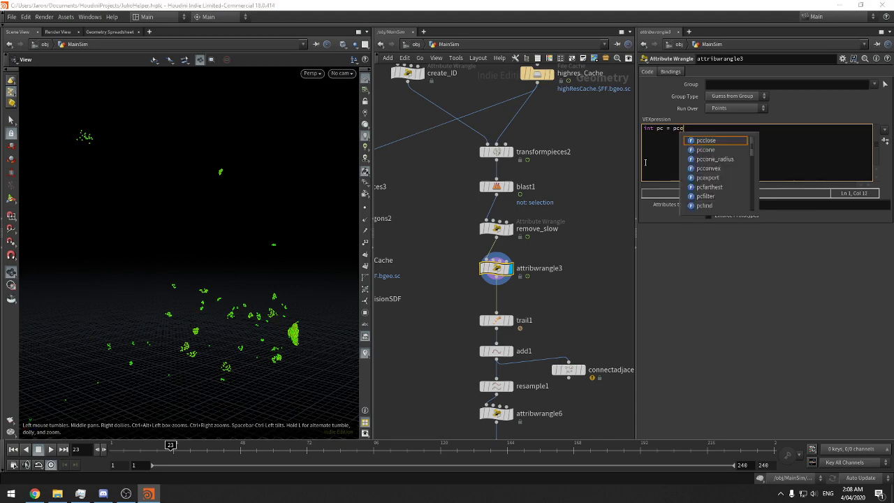
{"action": "type", "text": "pen("}
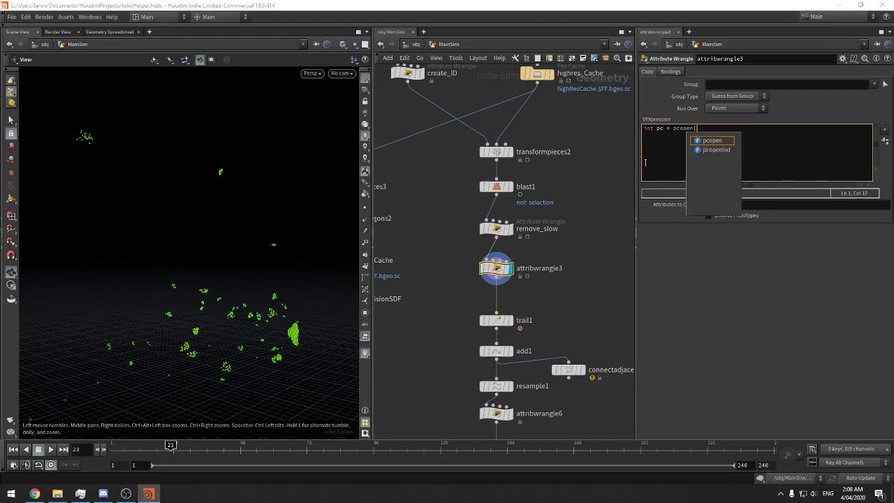
{"action": "type", "text": "0, "}
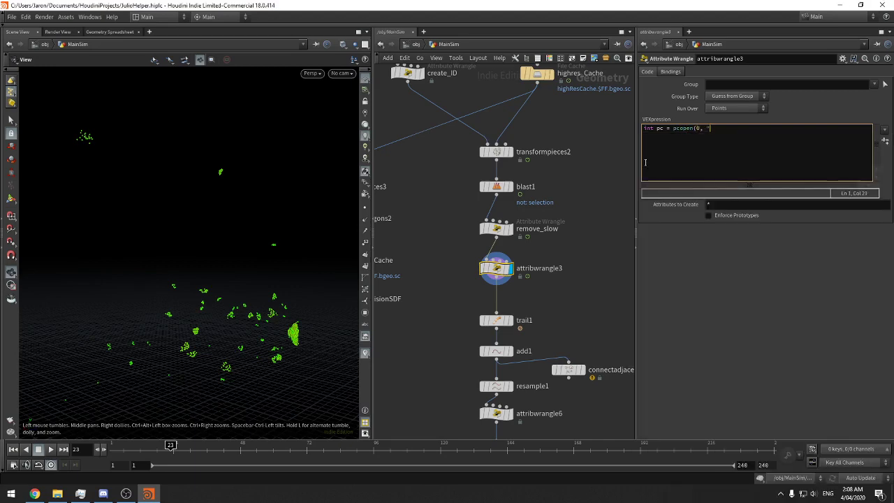
{"action": "type", "text": "\"P\", @P, chf(\"Radius"}
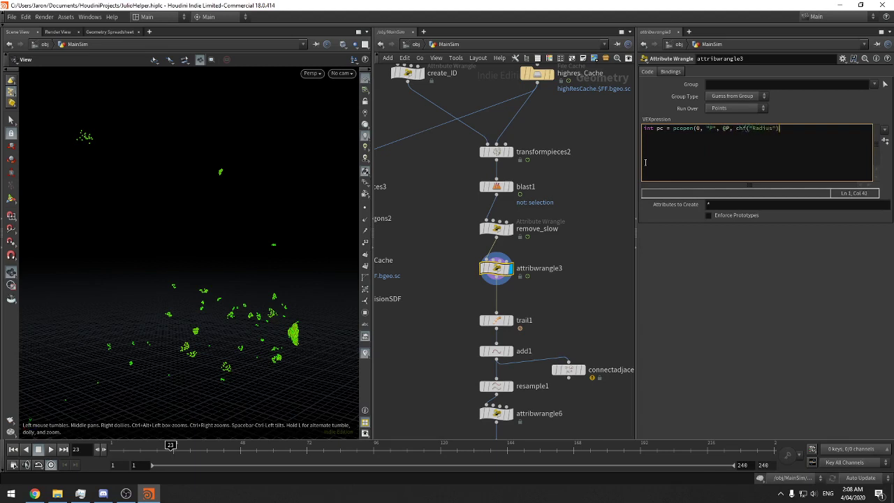
{"action": "type", "text": "chi(\"M"}
{"action": "type", "text": ";"}
{"action": "key", "text": "Return"}
{"action": "key", "text": "Return"}
{"action": "type", "text": "int "}
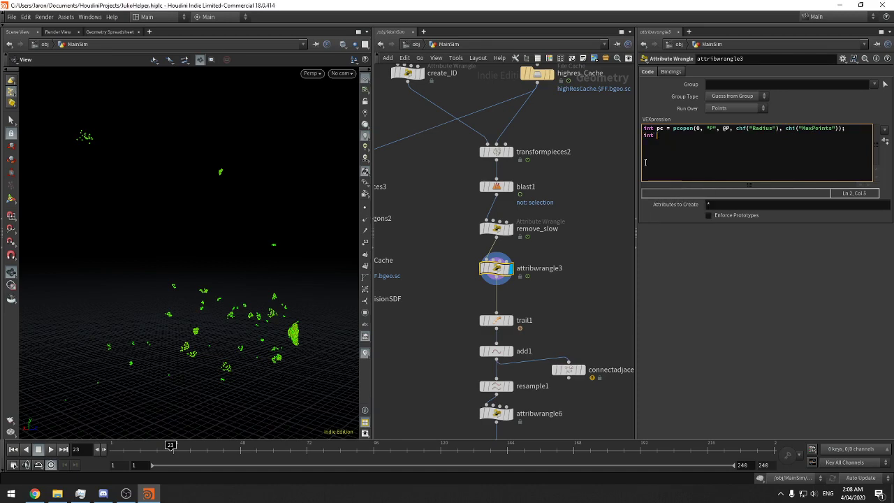
{"action": "type", "text": "p ="}
{"action": "key", "text": "BackSpace"}
{"action": "key", "text": "BackSpace"}
{"action": "key", "text": "BackSpace"}
{"action": "key", "text": "BackSpace"}
{"action": "key", "text": "BackSpace"}
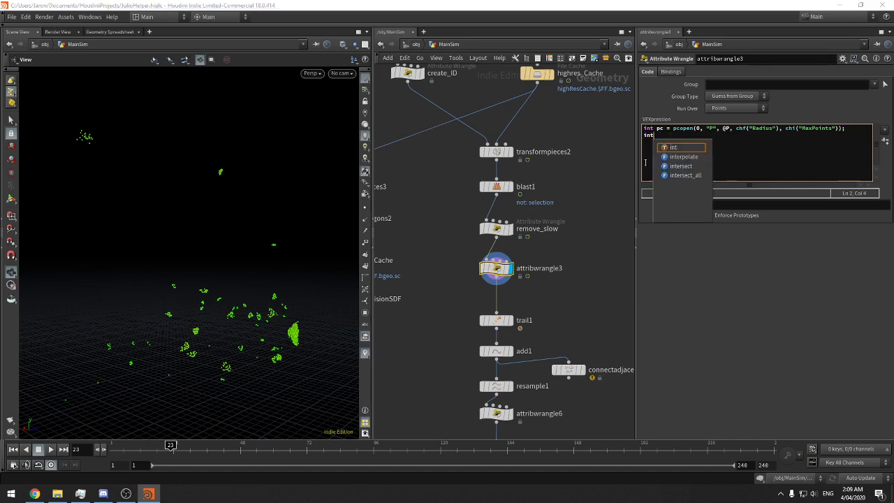
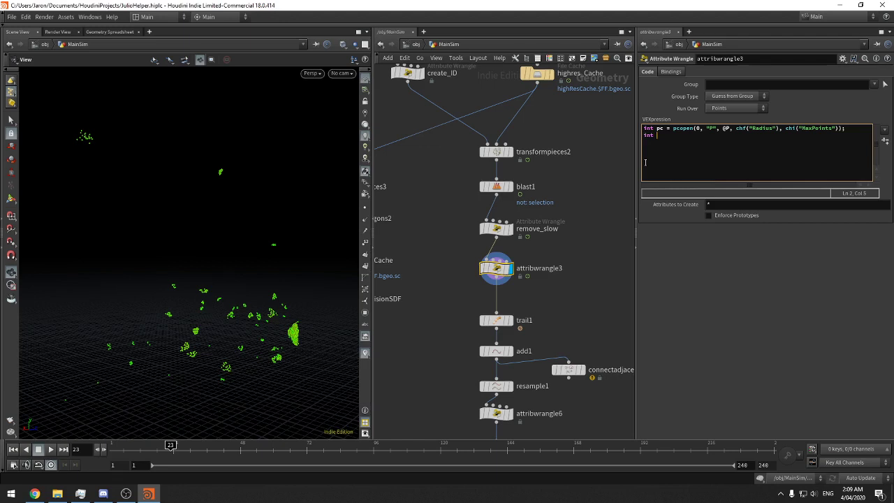
{"action": "key", "text": "BackSpace"}
{"action": "key", "text": "BackSpace"}
{"action": "key", "text": "BackSpace"}
{"action": "key", "text": "BackSpace"}
Add the line int p = pcfilter(pc, "P"); to the code of attribwrangle3
{"action": "type", "text": "int p = pcfilter(p"}
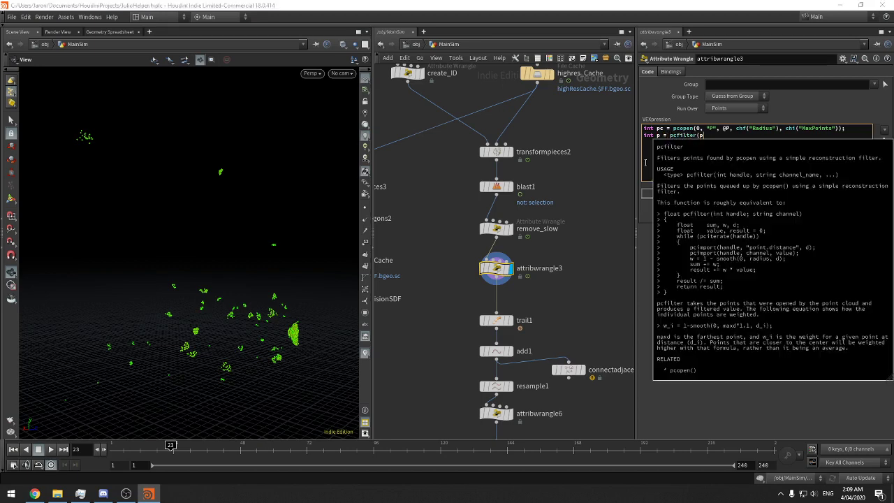
{"action": "type", "text": "c, \"P\")"}
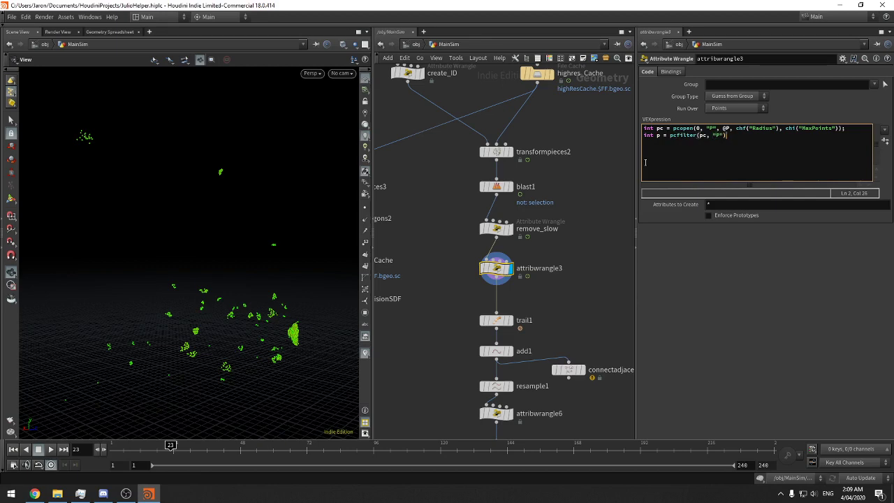
{"action": "type", "text": ";"}
{"action": "key", "text": "Return"}
{"action": "key", "text": "Return"}
Create the wrangle's channel parameters and set Radius to 0.019 and Maxpoints to 10
{"action": "left_click", "coordinate": [884, 141]}
{"action": "left_click_drag", "start_coordinate": [754, 230], "coordinate": [888, 245]}
{"action": "left_click", "coordinate": [748, 234]}
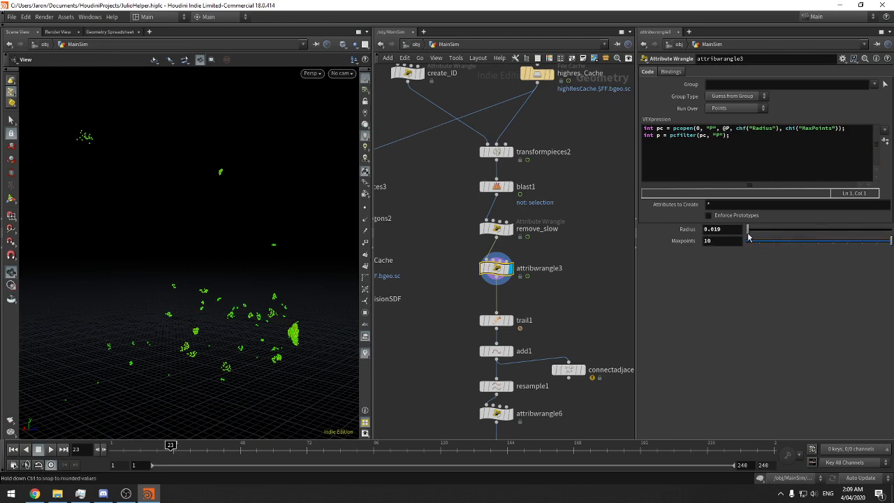
Add a Color node fed by attribwrangle3, display it, and set its Color Type to Random
{"action": "mouse_move", "coordinate": [200, 172]}
{"action": "left_mouse_down"}
{"action": "mouse_move", "coordinate": [192, 164]}
{"action": "mouse_move", "coordinate": [198, 171]}
{"action": "left_mouse_up"}
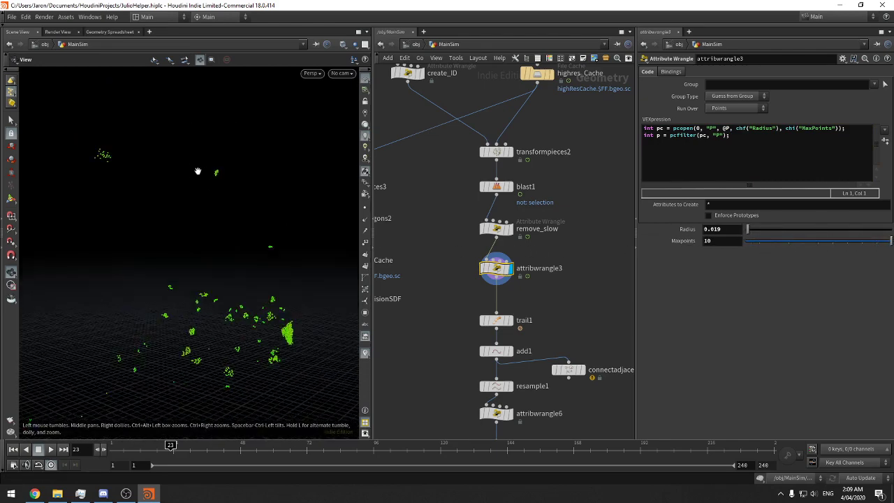
{"action": "middle_click_drag", "start_coordinate": [549, 300], "coordinate": [541, 281]}
{"action": "left_click", "coordinate": [488, 261]}
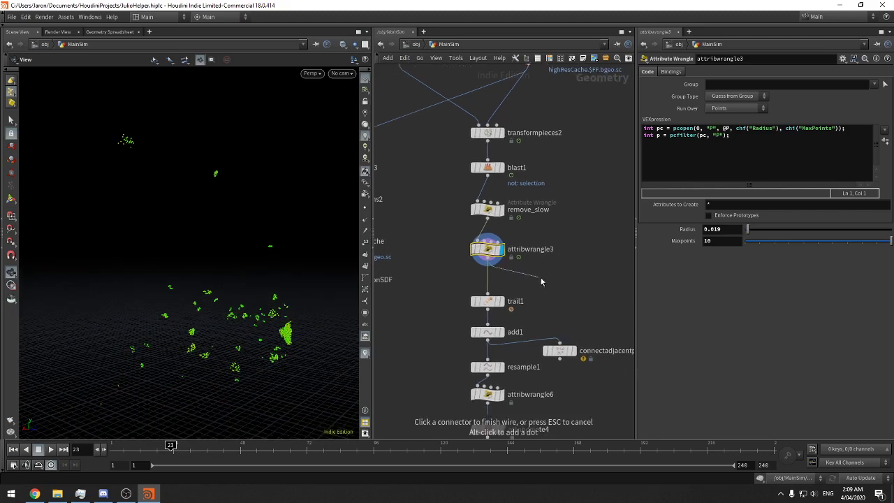
{"action": "key", "text": "Tab"}
{"action": "type", "text": "col"}
{"action": "key", "text": "Return"}
{"action": "key", "text": "Return"}
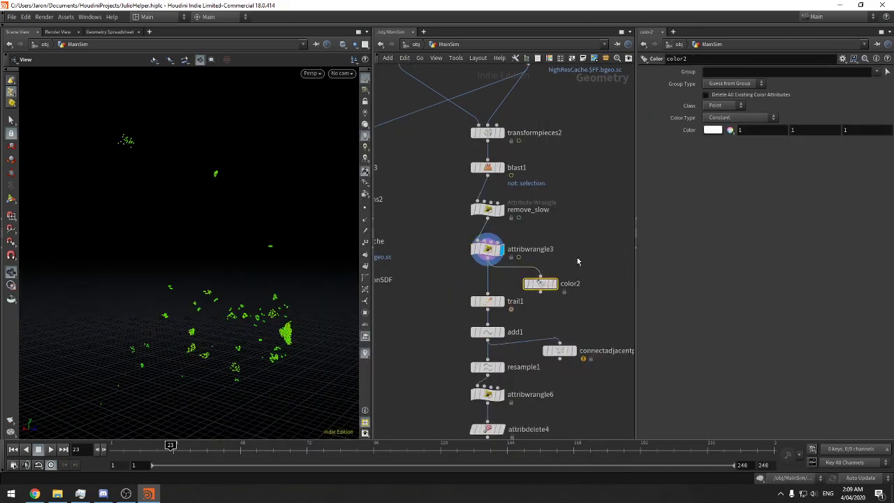
{"action": "left_click", "coordinate": [740, 117]}
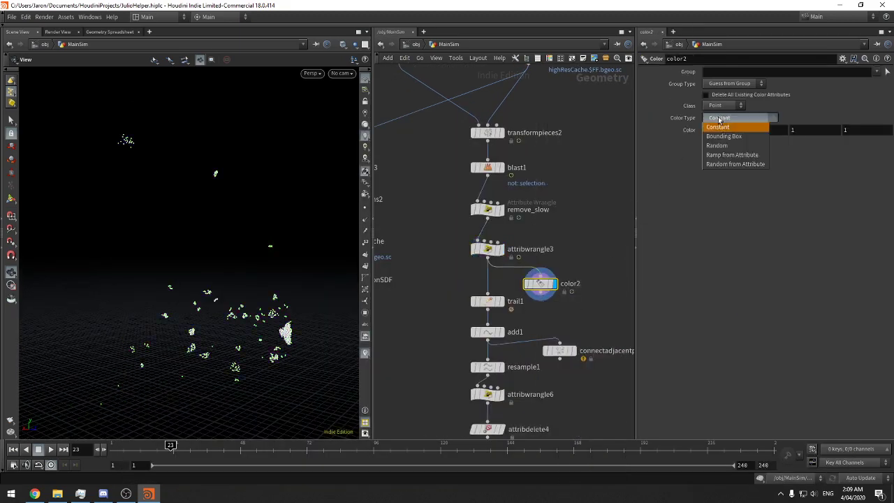
{"action": "left_click", "coordinate": [740, 145]}
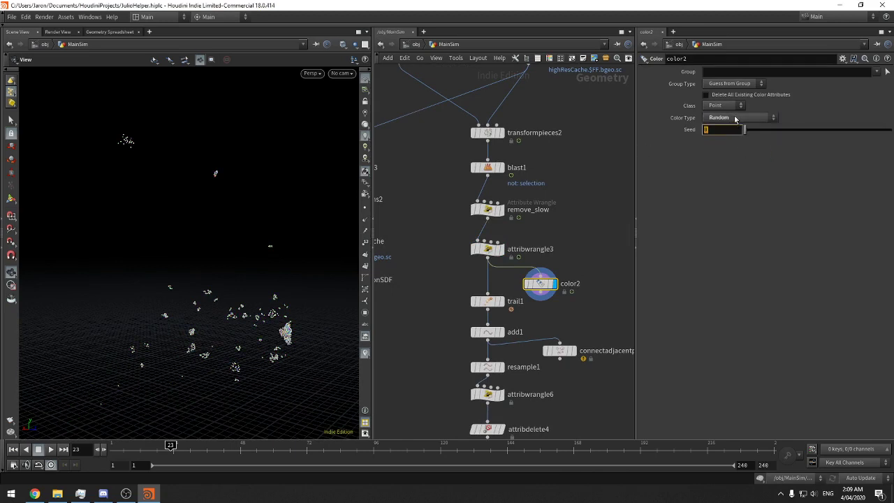
Set color2's Color Type to Random from Attribute and use myID as the attribute
{"action": "left_click", "coordinate": [735, 118]}
{"action": "left_click", "coordinate": [740, 166]}
{"action": "left_click", "coordinate": [726, 142]}
{"action": "type", "text": "my"}
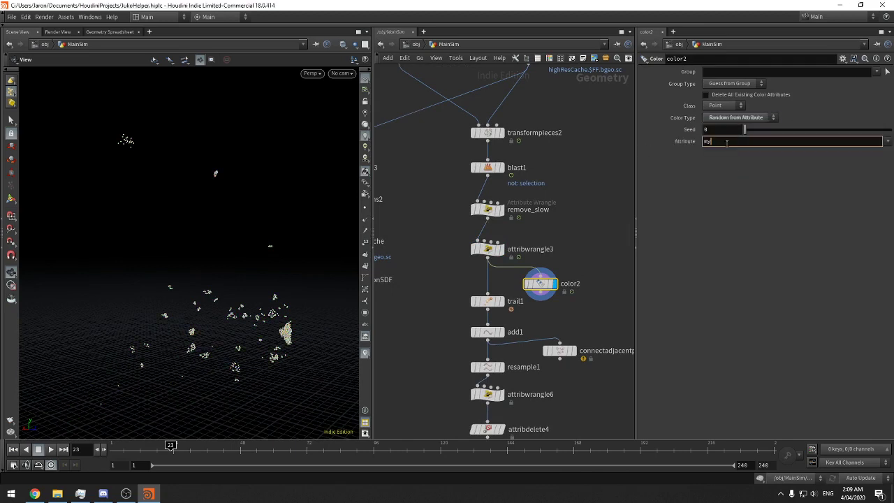
{"action": "type", "text": "ID"}
{"action": "key", "text": "Return"}
Remove the empty lines after the pcfilter line in attribwrangle3 and widen the code area
{"action": "left_click", "coordinate": [487, 250]}
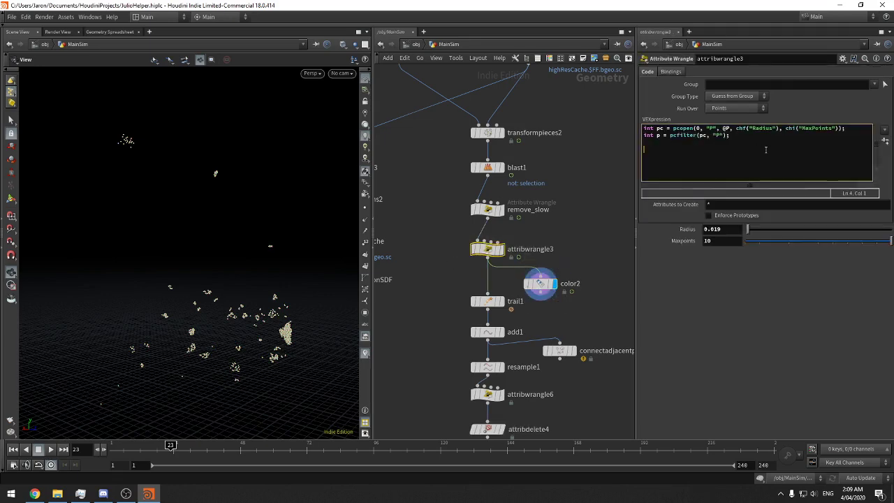
{"action": "key", "text": "BackSpace"}
{"action": "key", "text": "BackSpace"}
{"action": "key", "text": "shift+Home"}
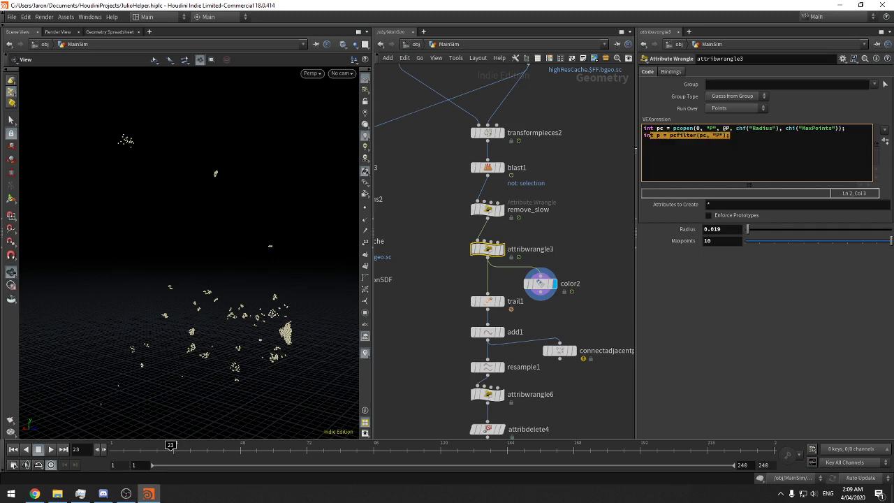
{"action": "left_click_drag", "start_coordinate": [634, 148], "coordinate": [606, 152]}
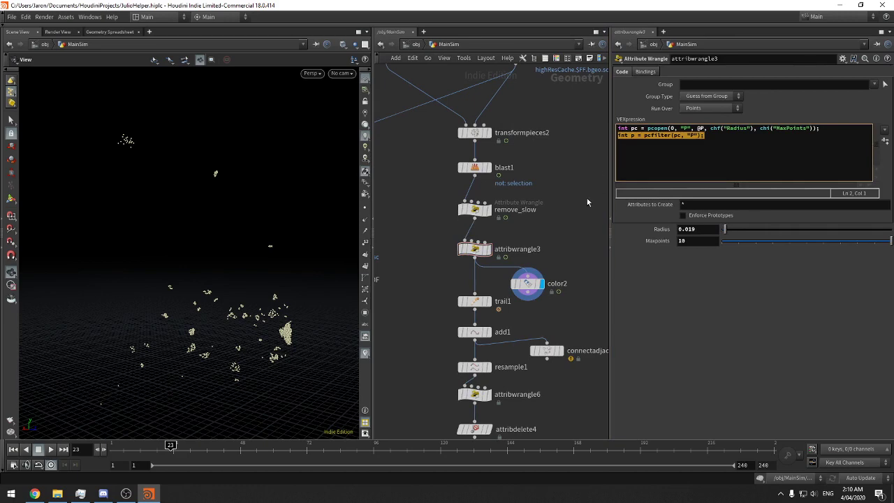
Move attribwrangle3 and all nodes below it down to leave a gap beneath remove_slow
{"action": "scroll", "coordinate": [586, 203], "scroll_direction": "down", "scroll_amount": 5}
{"action": "left_click_drag", "start_coordinate": [573, 329], "coordinate": [511, 147]}
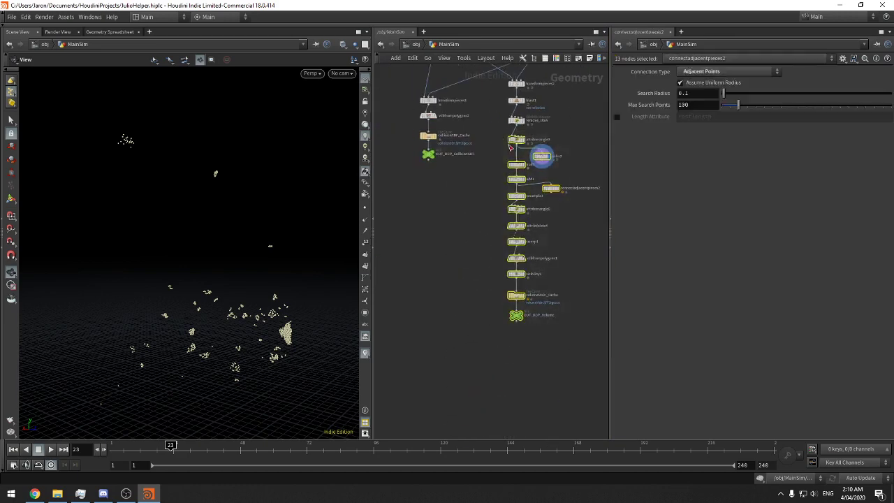
{"action": "scroll", "coordinate": [548, 94], "scroll_direction": "up", "scroll_amount": 4}
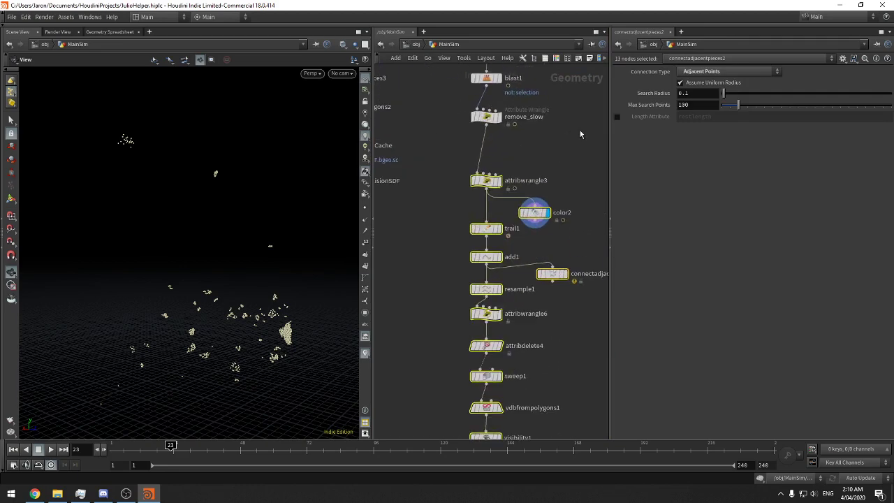
{"action": "left_click", "coordinate": [486, 116]}
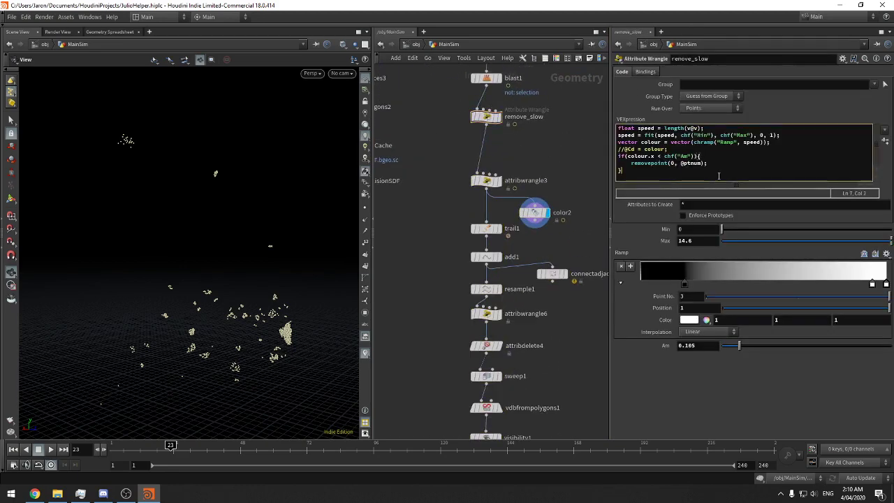
{"action": "key", "text": "Return"}
{"action": "type", "text": "@g"}
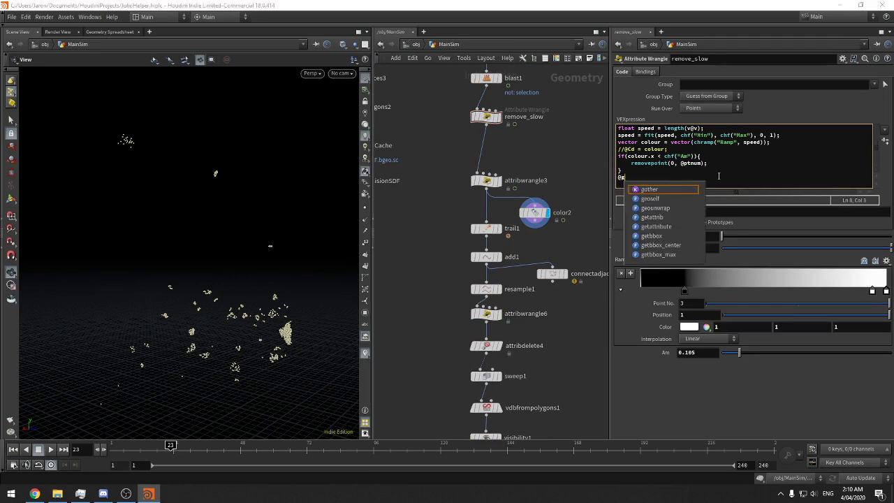
{"action": "key", "text": "BackSpace"}
{"action": "type", "text": "grp"}
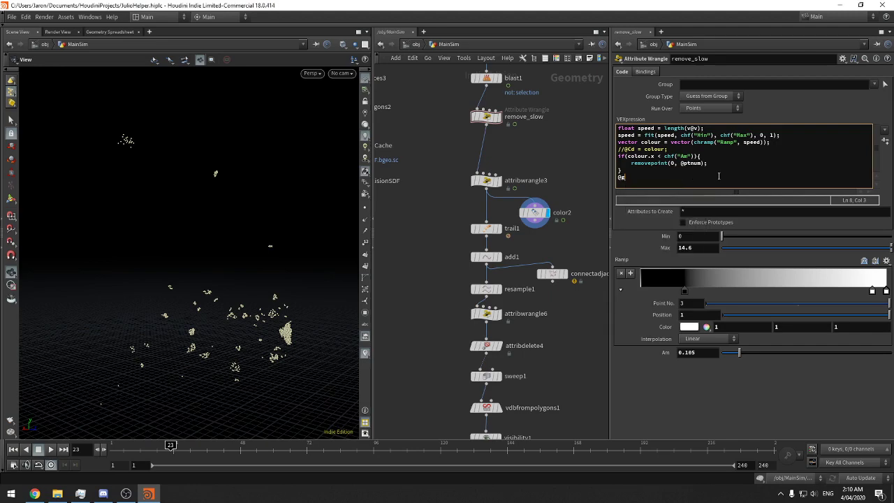
{"action": "type", "text": "_ID = -1;"}
Check attribwrangle3's point attributes in the Geometry Spreadsheet and widen that view
{"action": "left_click", "coordinate": [482, 182]}
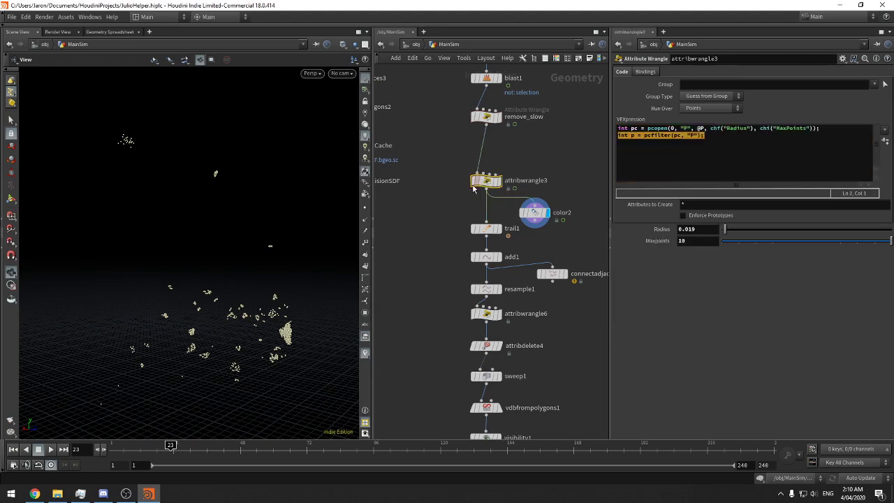
{"action": "left_click", "coordinate": [110, 31]}
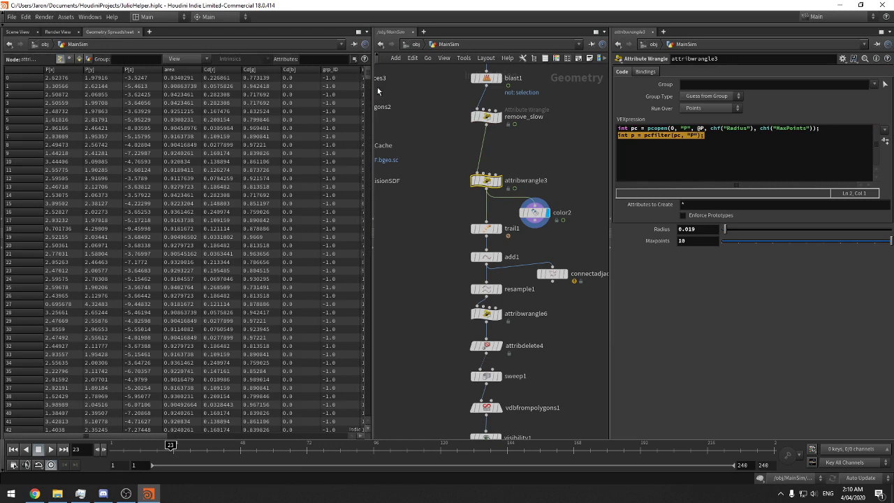
{"action": "left_click_drag", "start_coordinate": [377, 91], "coordinate": [423, 91]}
Try starting a for loop with int i = 0 below the pcfilter line in attribwrangle3
{"action": "left_click", "coordinate": [764, 151]}
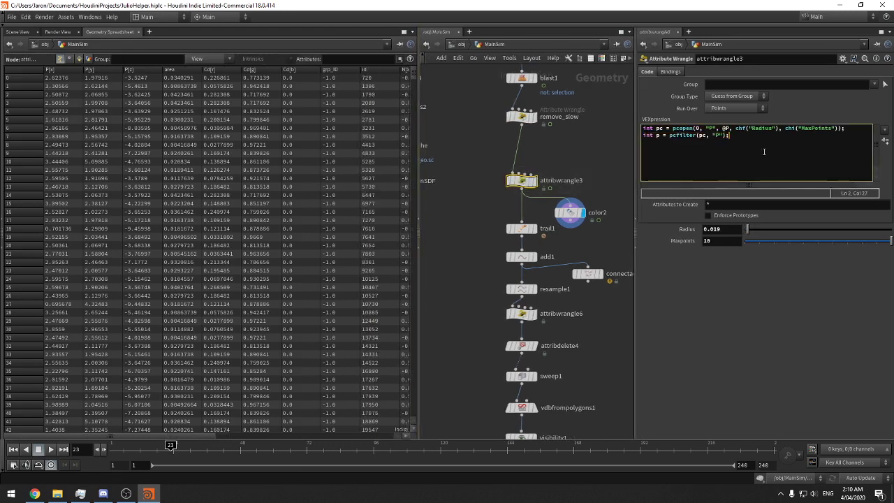
{"action": "key", "text": "Return"}
{"action": "type", "text": "for("}
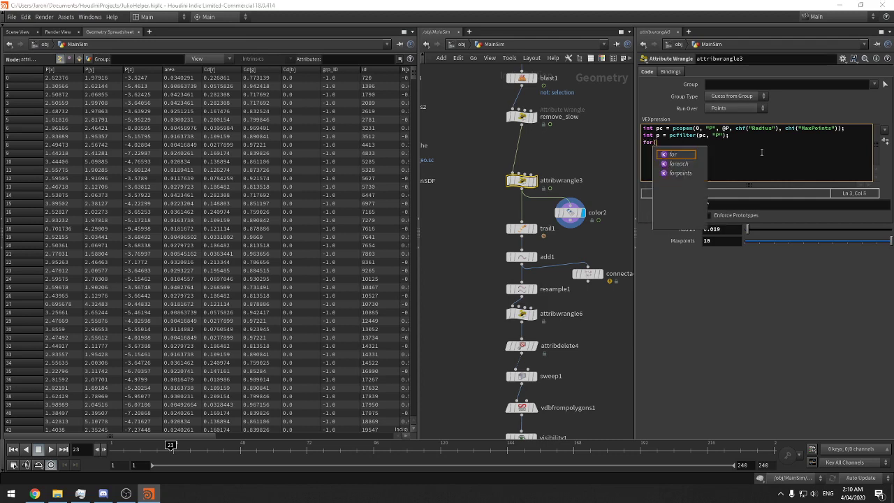
{"action": "type", "text": "int i = "}
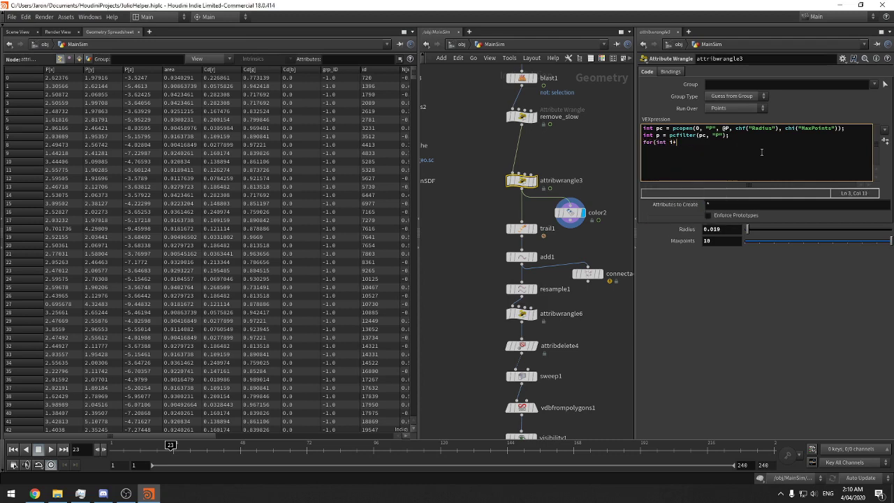
{"action": "type", "text": "0"}
Examine the code of the transform_with_lowres, mark_active and set_active wrangles in the high-res branch
{"action": "scroll", "coordinate": [614, 152], "scroll_direction": "down", "scroll_amount": 2}
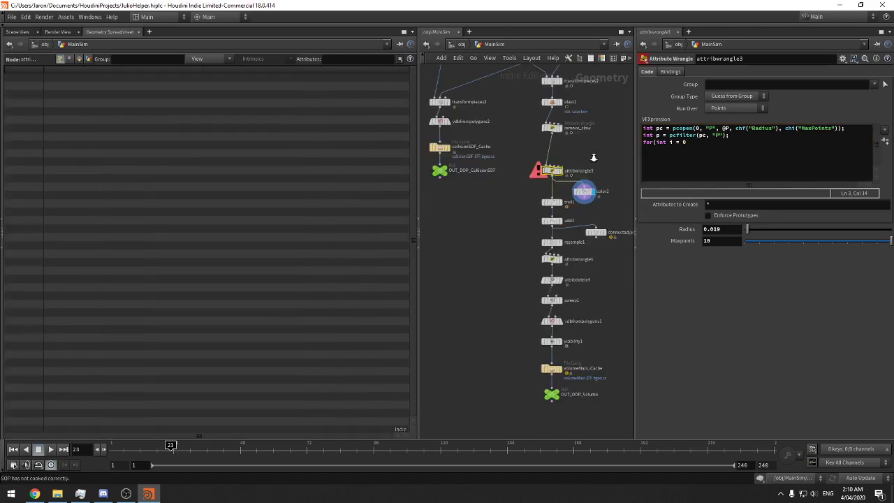
{"action": "middle_click_drag", "start_coordinate": [602, 166], "coordinate": [561, 320]}
{"action": "middle_click_drag", "start_coordinate": [572, 231], "coordinate": [581, 403]}
{"action": "left_click_drag", "start_coordinate": [594, 148], "coordinate": [521, 190]}
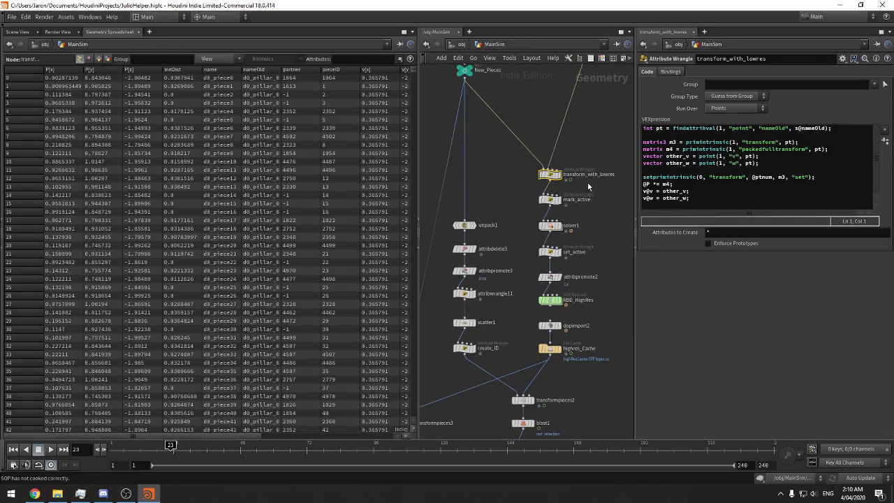
{"action": "left_click", "coordinate": [585, 200]}
{"action": "left_click_drag", "start_coordinate": [595, 209], "coordinate": [527, 189]}
{"action": "middle_click_drag", "start_coordinate": [597, 234], "coordinate": [594, 210]}
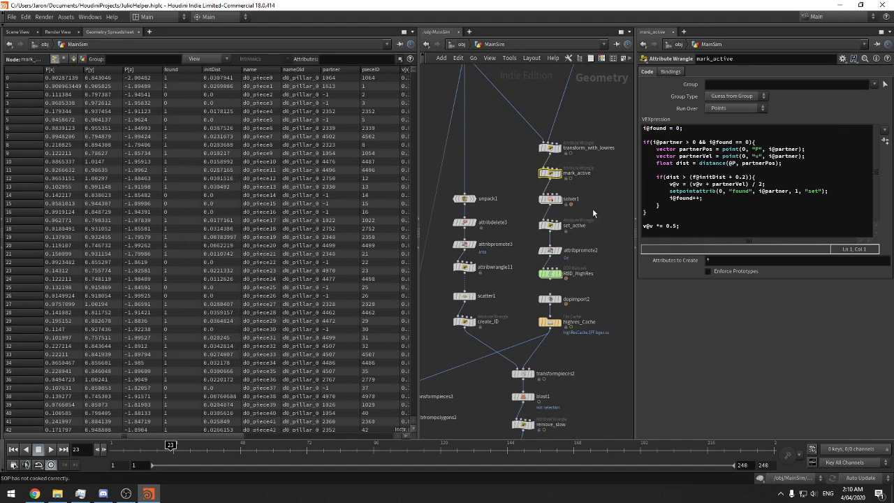
{"action": "left_click_drag", "start_coordinate": [592, 214], "coordinate": [544, 240]}
{"action": "middle_click_drag", "start_coordinate": [604, 166], "coordinate": [597, 261]}
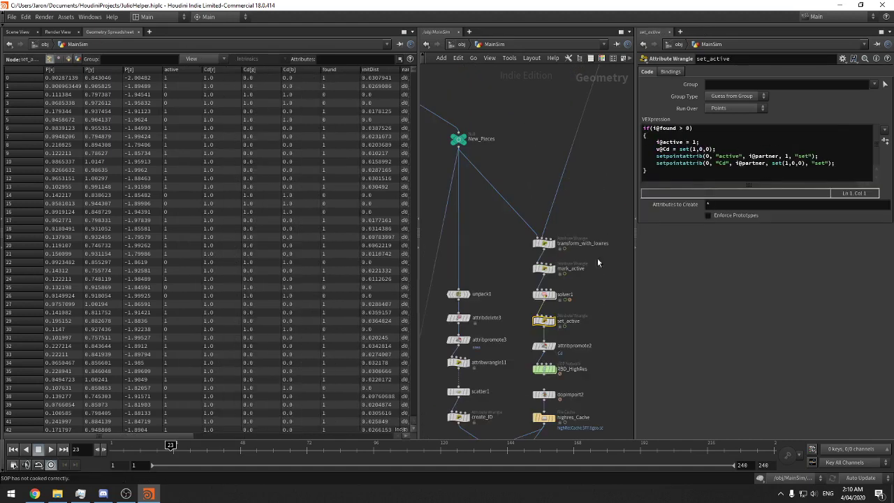
Examine the code of the wrangles further upstream, including attribwrangle2
{"action": "scroll", "coordinate": [594, 233], "scroll_direction": "down", "scroll_amount": 3}
{"action": "middle_click_drag", "start_coordinate": [597, 209], "coordinate": [591, 305]}
{"action": "scroll", "coordinate": [578, 293], "scroll_direction": "down", "scroll_amount": 2}
{"action": "left_click_drag", "start_coordinate": [490, 213], "coordinate": [472, 200]}
{"action": "middle_click_drag", "start_coordinate": [532, 188], "coordinate": [555, 392]}
{"action": "middle_click_drag", "start_coordinate": [559, 225], "coordinate": [523, 206]}
{"action": "left_click", "coordinate": [566, 224]}
{"action": "middle_click_drag", "start_coordinate": [587, 245], "coordinate": [526, 193]}
{"action": "middle_click_drag", "start_coordinate": [528, 397], "coordinate": [536, 208]}
{"action": "middle_click_drag", "start_coordinate": [495, 313], "coordinate": [540, 221]}
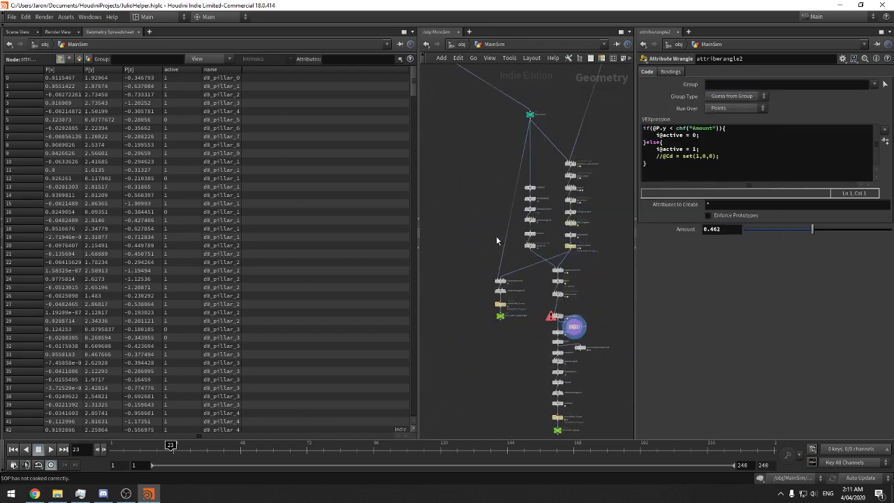
Examine the code of attribwrangle11, create_ID and remove_slow, and return to attribwrangle3
{"action": "mouse_move", "coordinate": [475, 232]}
{"action": "middle_mouse_down"}
{"action": "mouse_move", "coordinate": [456, 261]}
{"action": "mouse_move", "coordinate": [422, 256]}
{"action": "middle_mouse_up"}
{"action": "scroll", "coordinate": [499, 250], "scroll_direction": "up", "scroll_amount": 3}
{"action": "left_click", "coordinate": [456, 242]}
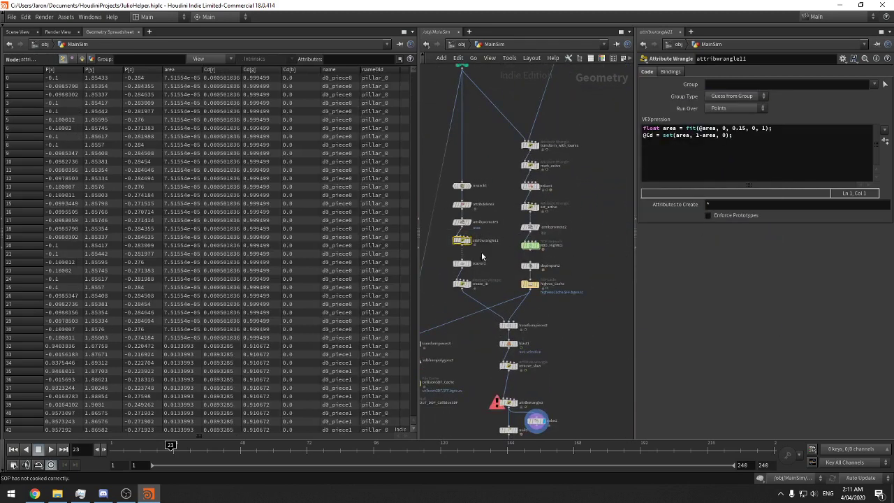
{"action": "left_click_drag", "start_coordinate": [496, 273], "coordinate": [452, 301]}
{"action": "left_click_drag", "start_coordinate": [554, 349], "coordinate": [500, 378]}
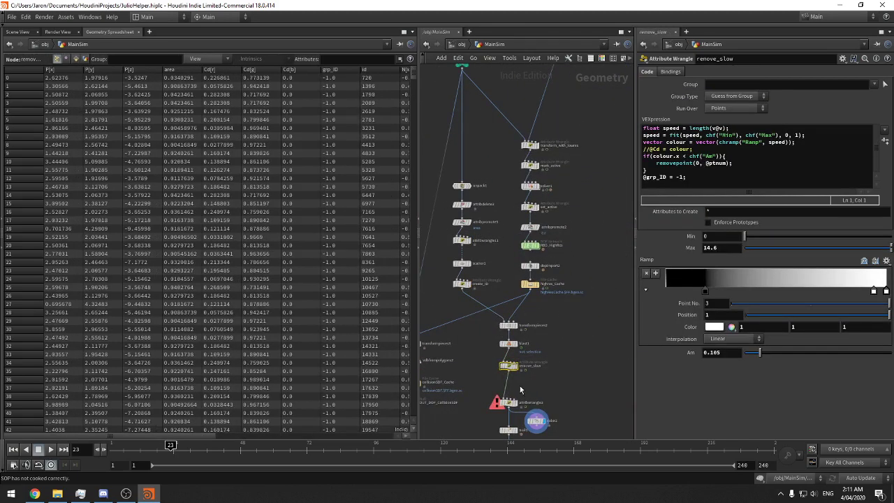
{"action": "middle_click_drag", "start_coordinate": [554, 367], "coordinate": [562, 293]}
{"action": "left_click_drag", "start_coordinate": [556, 312], "coordinate": [511, 341]}
{"action": "middle_click_drag", "start_coordinate": [571, 327], "coordinate": [562, 348]}
{"action": "middle_click_drag", "start_coordinate": [566, 244], "coordinate": [553, 308]}
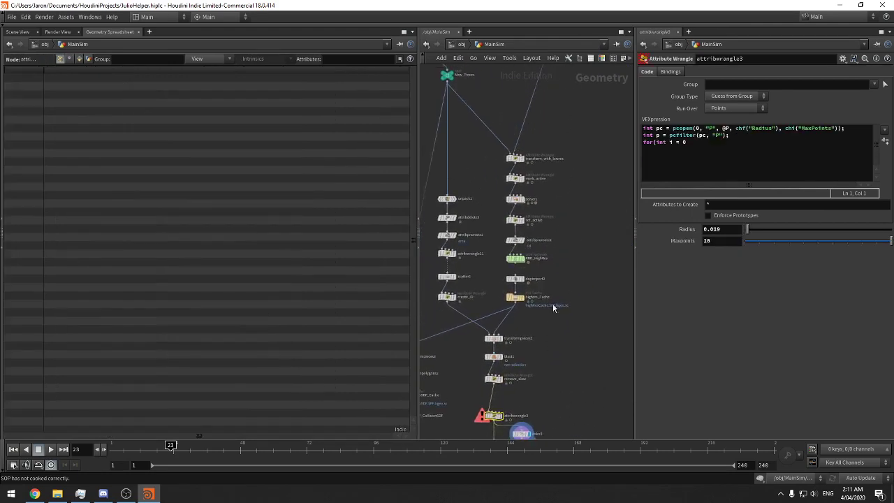
{"action": "middle_click_drag", "start_coordinate": [541, 360], "coordinate": [552, 267]}
{"action": "scroll", "coordinate": [544, 267], "scroll_direction": "up", "scroll_amount": 3}
{"action": "left_click_drag", "start_coordinate": [544, 286], "coordinate": [486, 319]}
{"action": "left_click_drag", "start_coordinate": [542, 328], "coordinate": [499, 351]}
Try extending the for loop with the condition i < len(pc) in attribwrangle3
{"action": "left_click", "coordinate": [713, 170]}
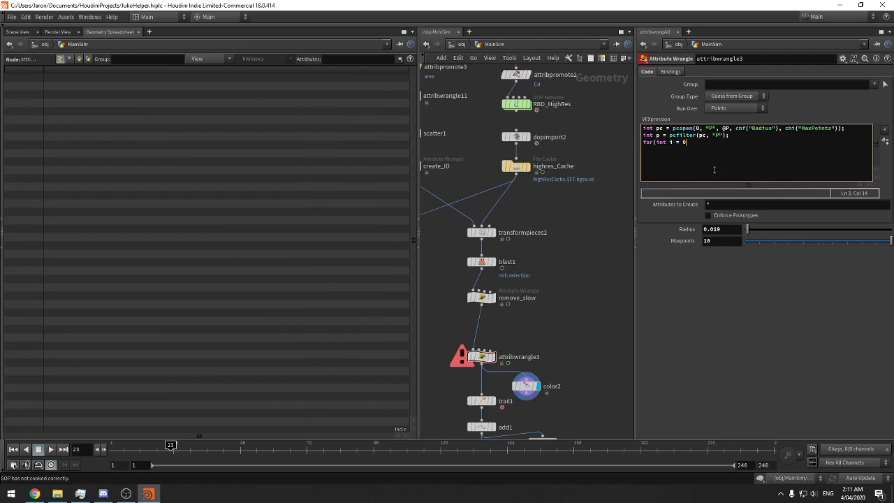
{"action": "type", "text": "; "}
{"action": "type", "text": "i < "}
{"action": "type", "text": "pc"}
{"action": "key", "text": "BackSpace"}
{"action": "key", "text": "BackSpace"}
{"action": "type", "text": "len(pc)"}
Replace the unfinished for loop in attribwrangle3 with an empty while(pciterate(pc)){ } block
{"action": "key", "text": "shift+Home"}
{"action": "type", "text": "while(pc"}
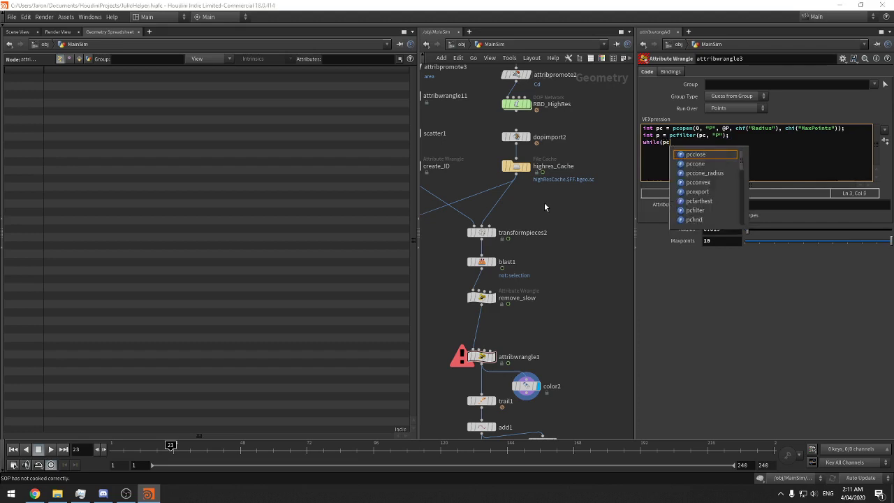
{"action": "type", "text": "iterate(pc"}
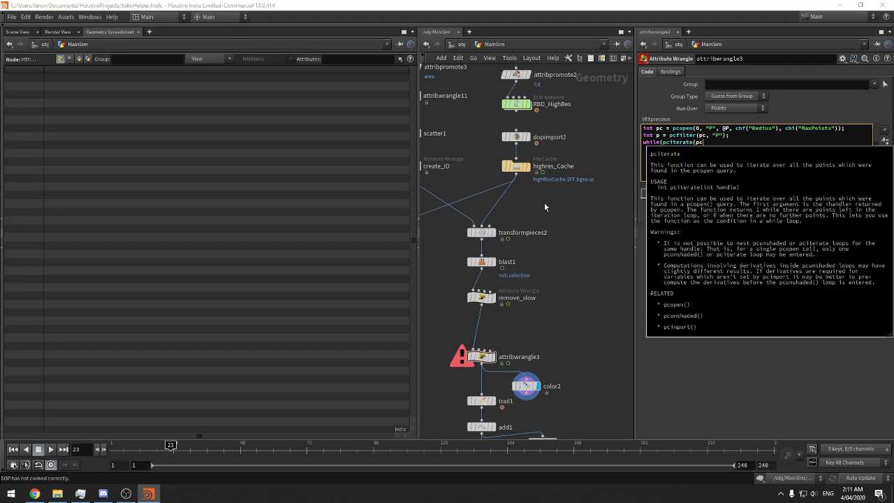
{"action": "type", "text": ")){"}
{"action": "key", "text": "Return"}
{"action": "key", "text": "Return"}
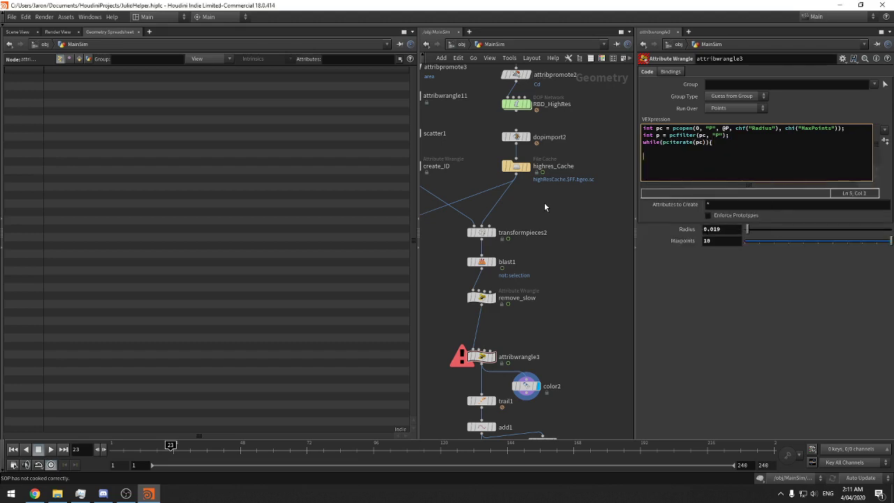
{"action": "type", "text": "}"}
{"action": "key", "text": "Up"}
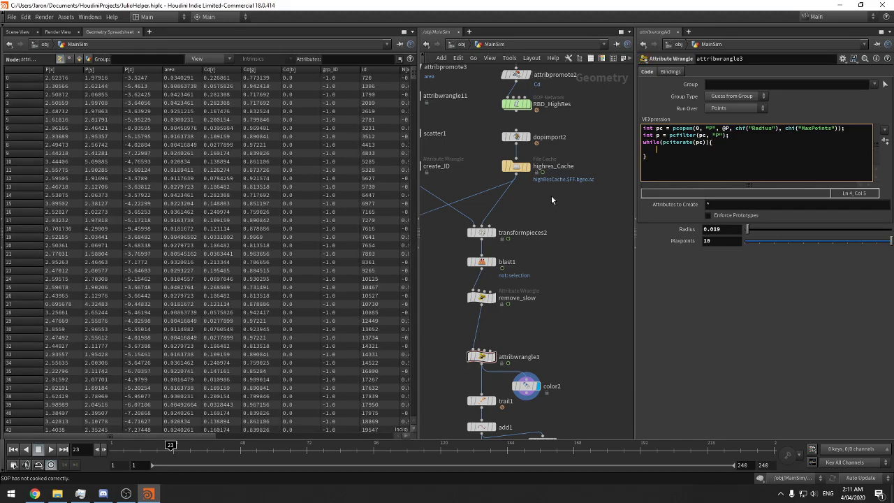
{"action": "left_click_drag", "start_coordinate": [636, 172], "coordinate": [634, 170]}
{"action": "left_click", "coordinate": [665, 155]}
{"action": "left_click", "coordinate": [666, 151]}
{"action": "type", "text": "if("}
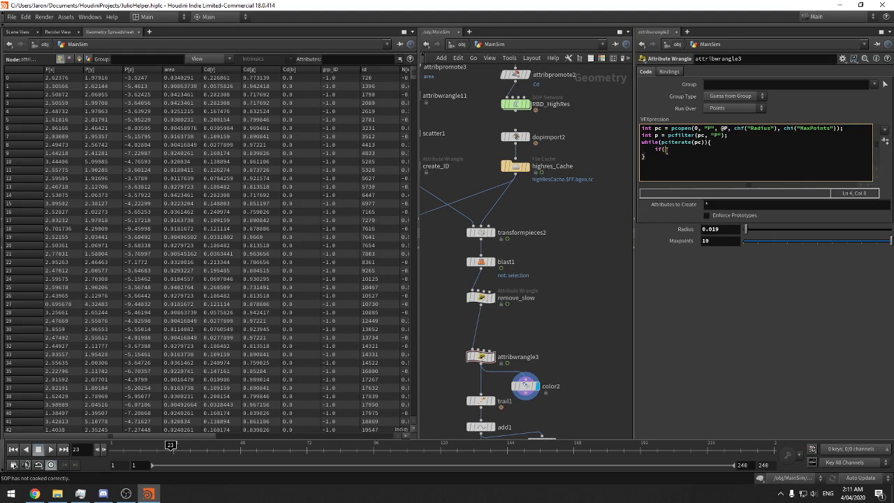
{"action": "key", "text": "BackSpace"}
{"action": "key", "text": "BackSpace"}
{"action": "key", "text": "BackSpace"}
{"action": "key", "text": "ctrl+s"}
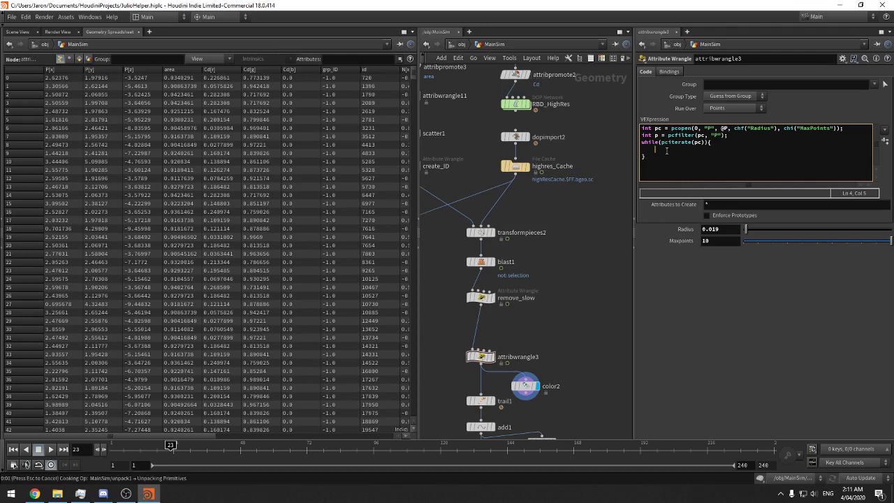
{"action": "type", "text": "if"}
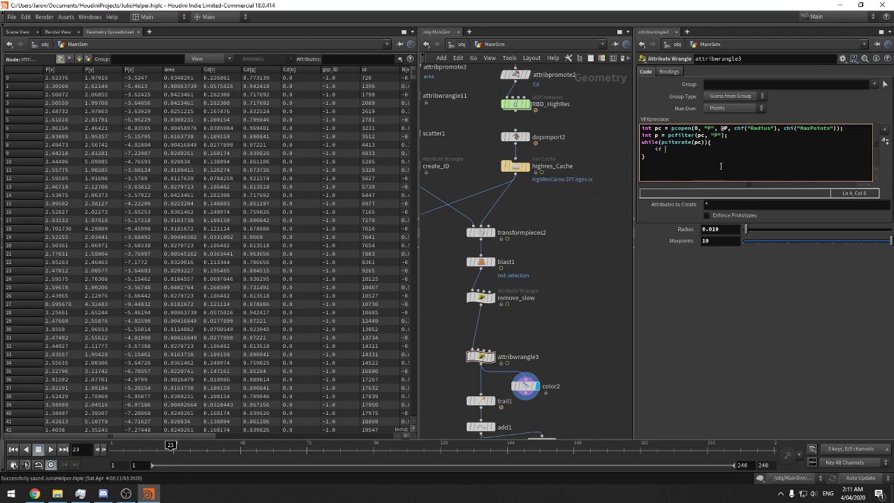
{"action": "key", "text": "BackSpace"}
{"action": "type", "text": "(@grp_ID"}
{"action": "key", "text": "Left"}
{"action": "key", "text": "Left"}
{"action": "key", "text": "Left"}
{"action": "key", "text": "Left"}
{"action": "left_click", "coordinate": [707, 151]}
{"action": "type", "text": "!= ="}
{"action": "type", "text": "{"}
{"action": "key", "text": "Return"}
{"action": "type", "text": "}"}
{"action": "left_click", "coordinate": [691, 150]}
{"action": "key", "text": "BackSpace"}
{"action": "type", "text": "="}
{"action": "left_click", "coordinate": [717, 156]}
{"action": "type", "text": "int grp"}
{"action": "key", "text": "BackSpace"}
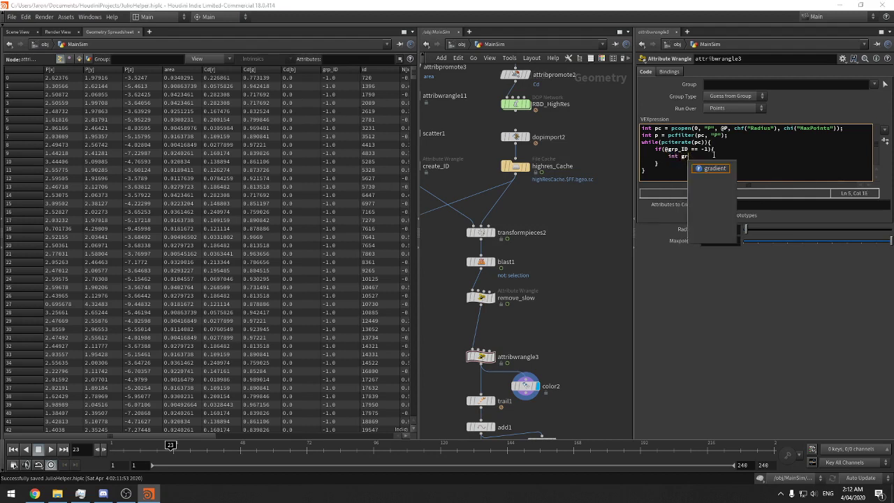
{"action": "type", "text": "Main ="}
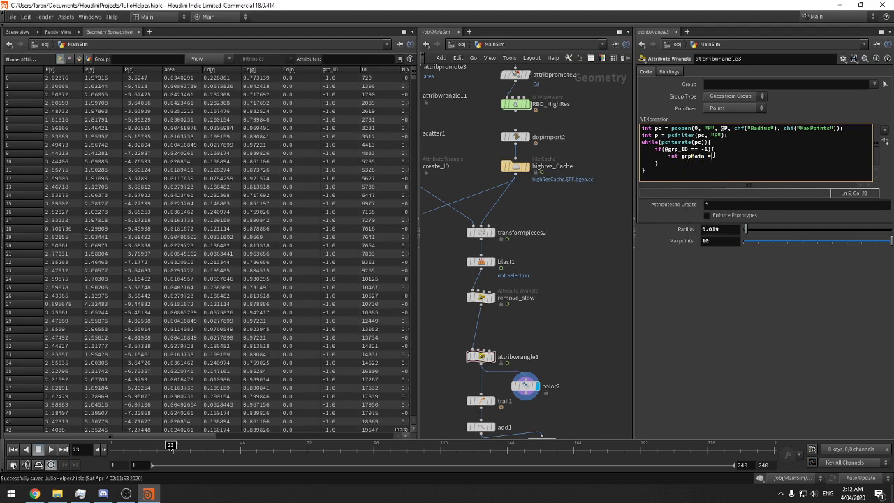
{"action": "type", "text": " @ptnu"}
{"action": "key", "text": "BackSpace"}
{"action": "key", "text": "BackSpace"}
{"action": "key", "text": "BackSpace"}
{"action": "key", "text": "BackSpace"}
{"action": "key", "text": "BackSpace"}
{"action": "type", "text": "rand("}
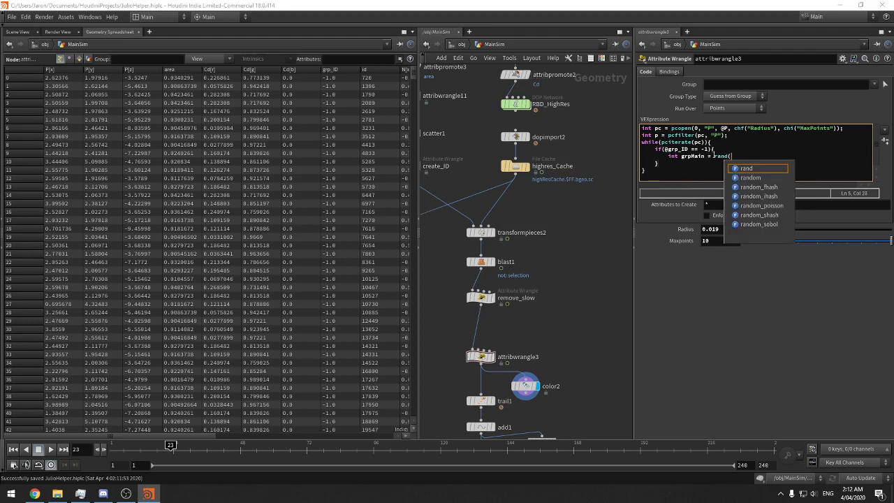
{"action": "key", "text": "Escape"}
{"action": "type", "text": "@ptnum);"}
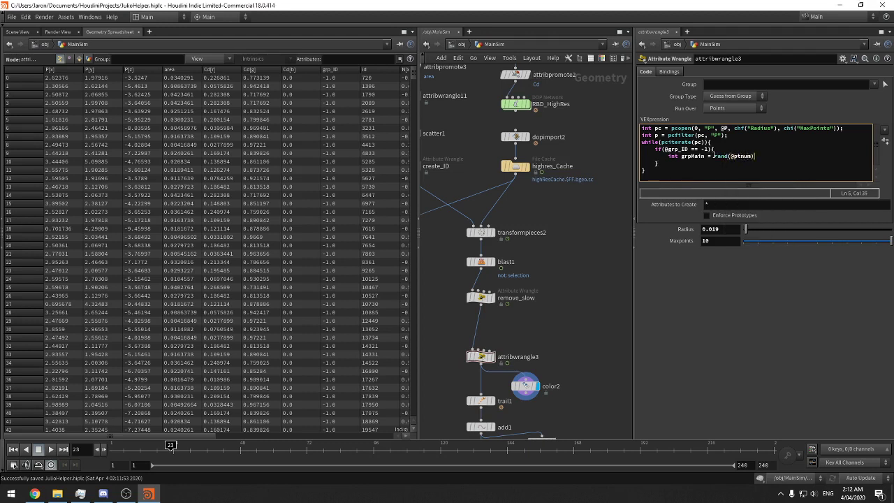
{"action": "key", "text": "Return"}
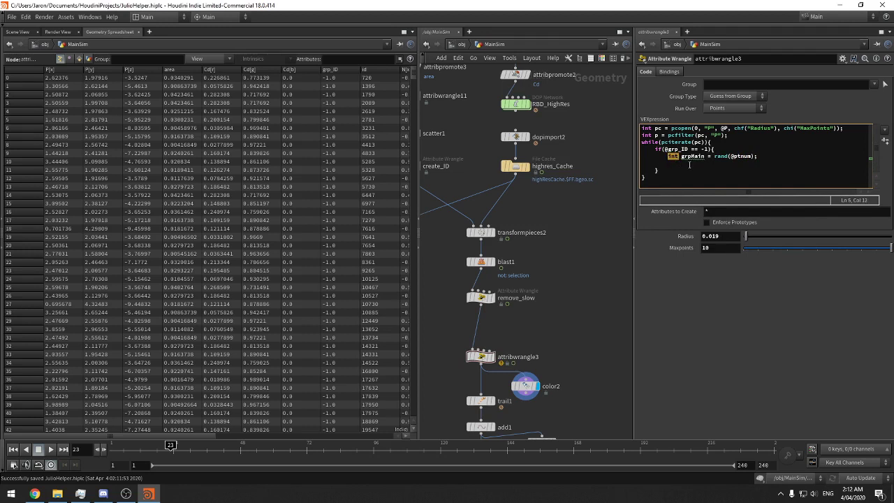
Change the type of the grpMain variable in attribwrangle3 to float
{"action": "left_click", "coordinate": [706, 157]}
{"action": "double_click", "coordinate": [672, 157]}
{"action": "left_click", "coordinate": [714, 156]}
{"action": "type", "text": "fit"}
{"action": "key", "text": "BackSpace"}
{"action": "key", "text": "BackSpace"}
{"action": "key", "text": "BackSpace"}
{"action": "key", "text": "Down"}
{"action": "key", "text": "Down"}
{"action": "double_click", "coordinate": [690, 157]}
{"action": "left_click", "coordinate": [693, 156]}
{"action": "double_click", "coordinate": [678, 156]}
{"action": "type", "text": "float"}
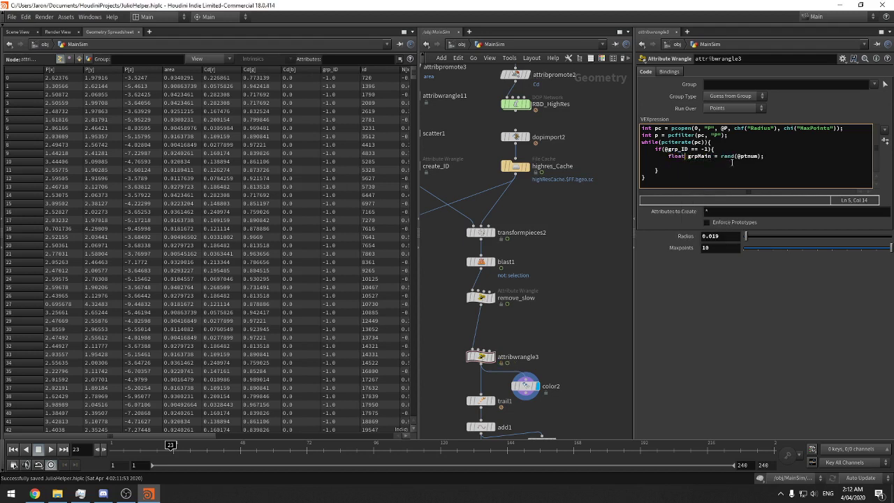
{"action": "left_click", "coordinate": [731, 162]}
{"action": "left_click_drag", "start_coordinate": [632, 165], "coordinate": [620, 165]}
{"action": "left_click", "coordinate": [675, 157]}
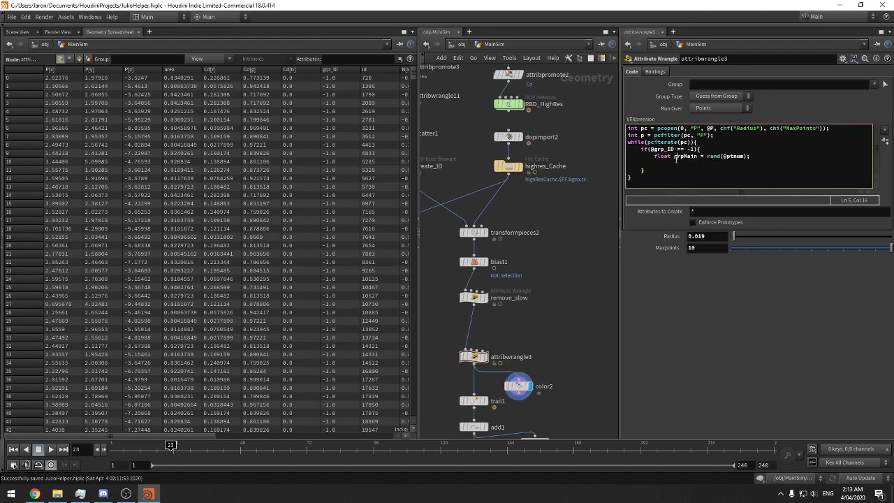
{"action": "left_click", "coordinate": [676, 163]}
{"action": "left_click", "coordinate": [651, 150]}
{"action": "type", "text": "f"}
Check the remove_slow code and add f@grp_ID = grpMain; inside the if block of attribwrangle3
{"action": "middle_click_drag", "start_coordinate": [547, 142], "coordinate": [554, 131]}
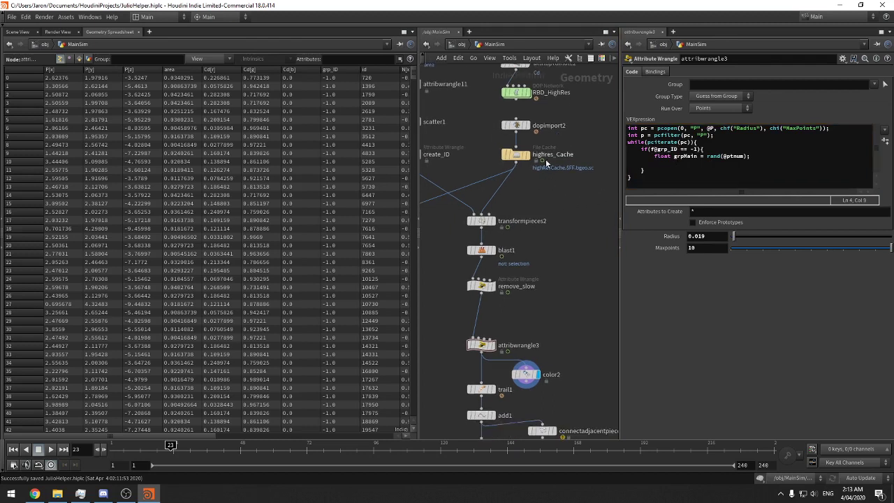
{"action": "left_click_drag", "start_coordinate": [535, 268], "coordinate": [448, 312]}
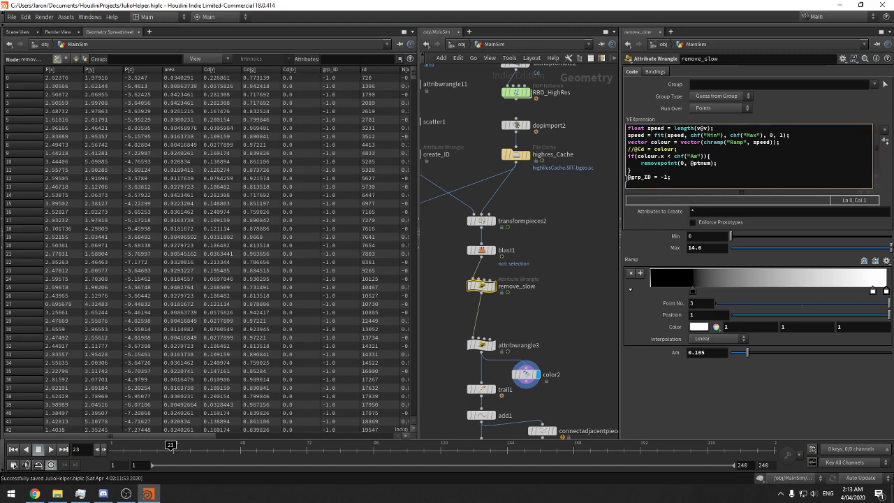
{"action": "scroll", "coordinate": [573, 233], "scroll_direction": "down", "scroll_amount": 2}
{"action": "left_click", "coordinate": [490, 293]}
{"action": "middle_click_drag", "start_coordinate": [540, 266], "coordinate": [543, 254]}
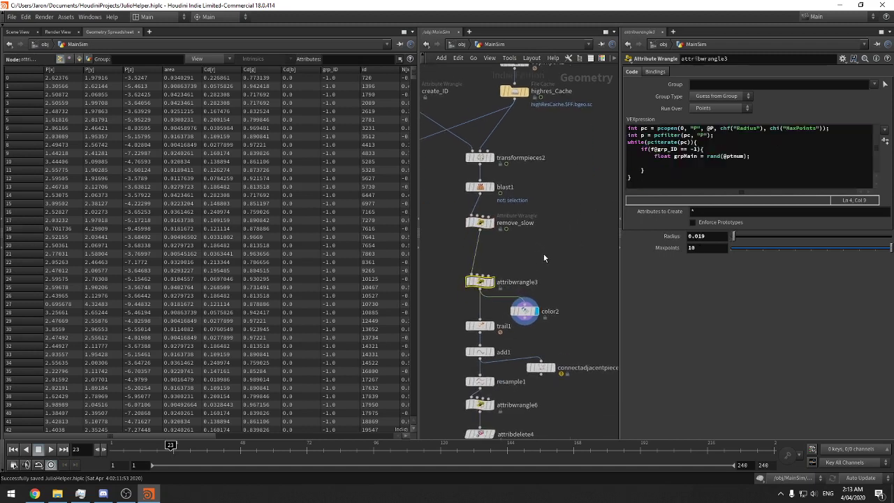
{"action": "left_click", "coordinate": [686, 163]}
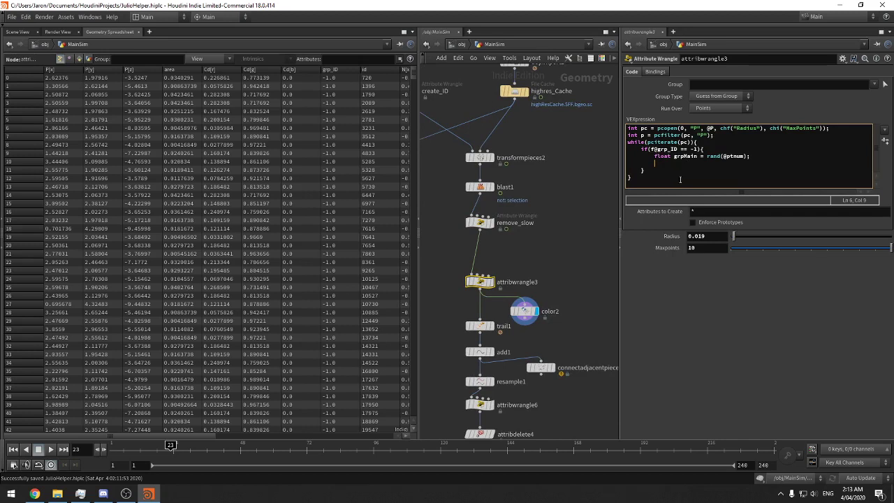
{"action": "type", "text": "f@grp_ID = grpMain;"}
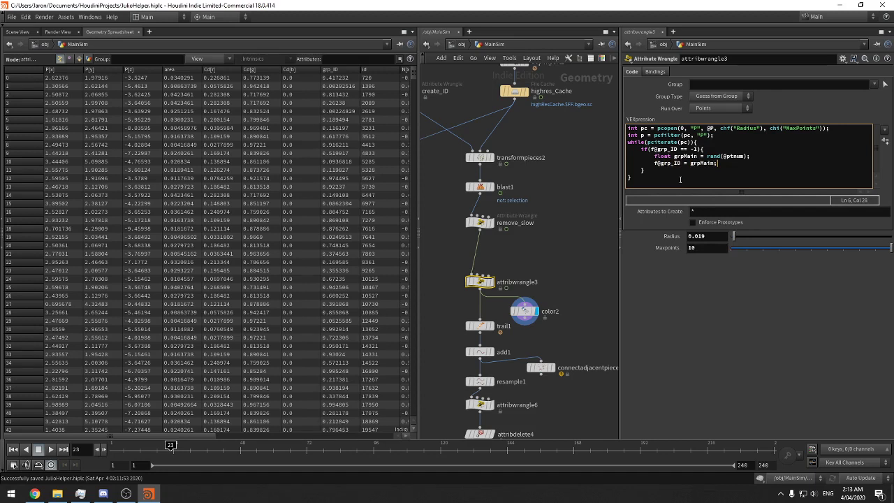
Try to start a setpointattrib( call below the f@grp_ID = grpMain; line
{"action": "key", "text": "Return"}
{"action": "type", "text": "set"}
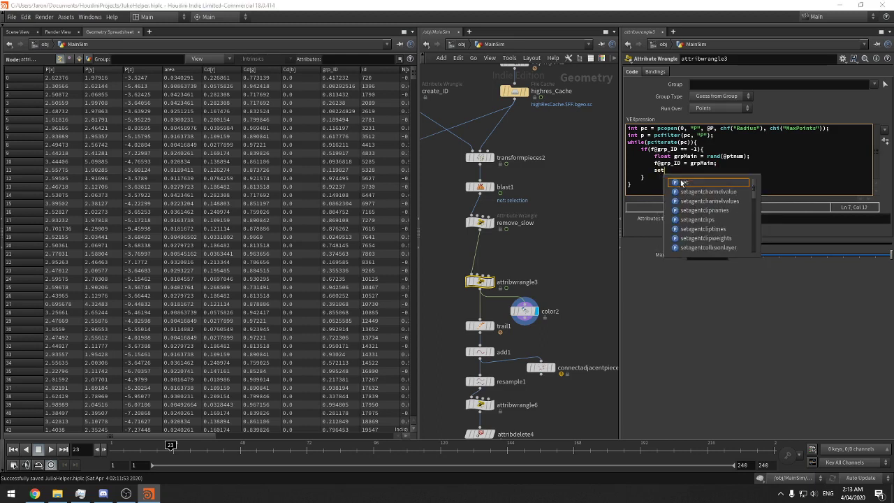
{"action": "type", "text": "pointattri"}
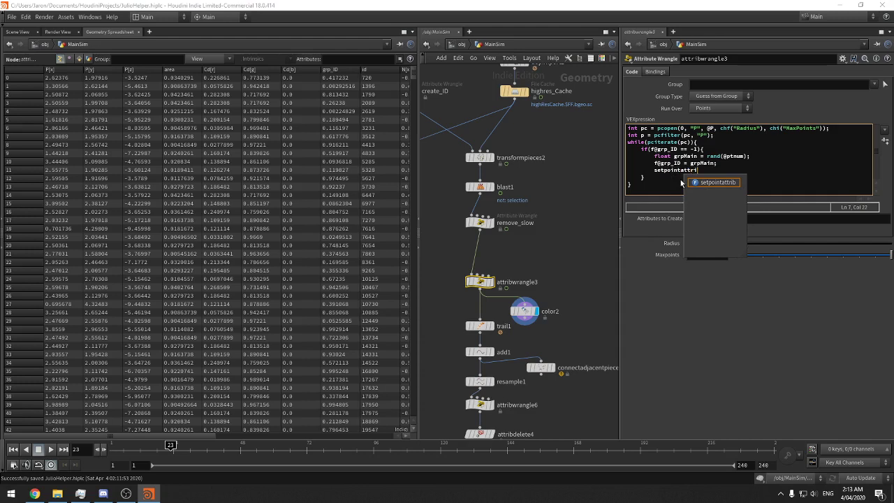
{"action": "left_click", "coordinate": [680, 183]}
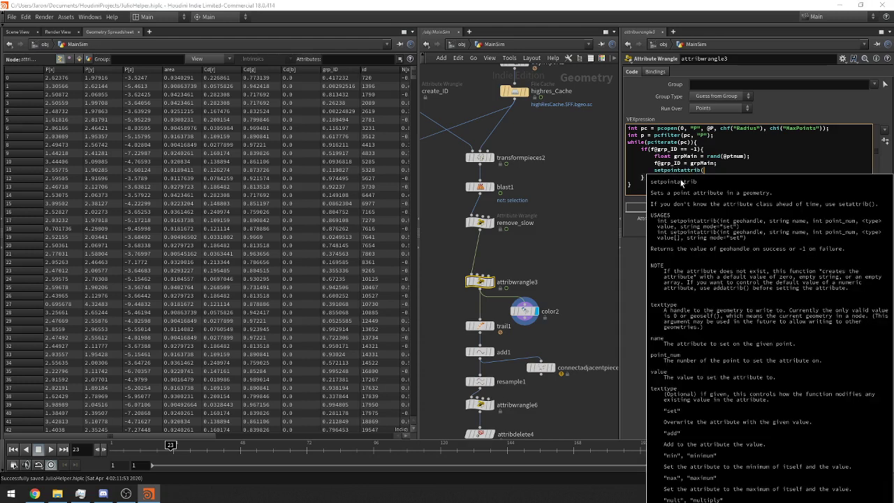
{"action": "left_click", "coordinate": [660, 147]}
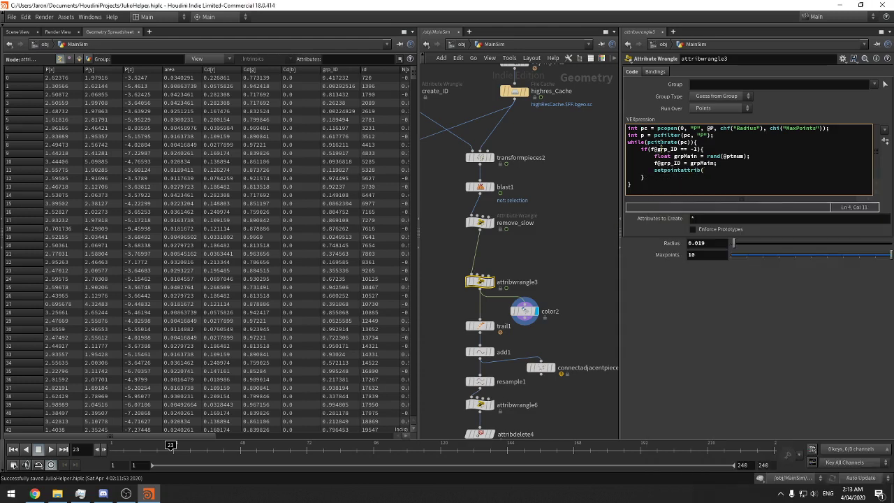
Switch to Chrome and examine the syntax, examples and related functions on the pcopen VEX documentation page
{"action": "double_click", "coordinate": [669, 142]}
{"action": "left_click", "coordinate": [676, 142]}
{"action": "double_click", "coordinate": [687, 142]}
{"action": "double_click", "coordinate": [686, 141]}
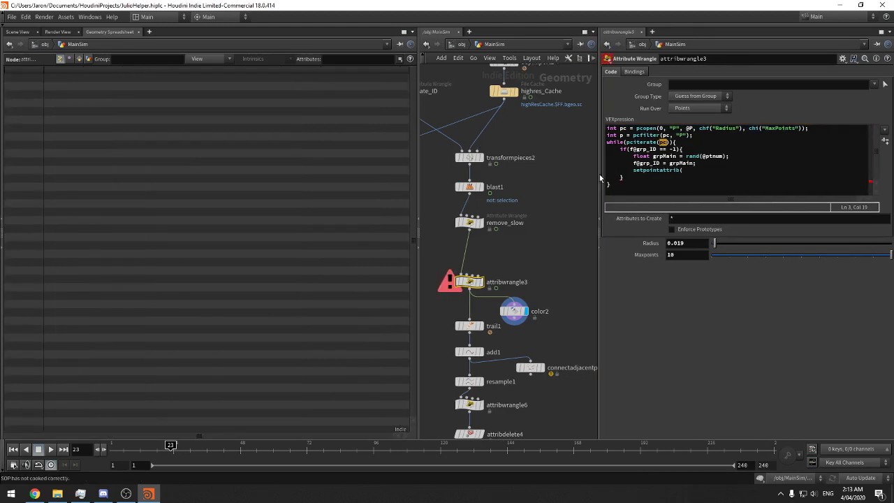
{"action": "left_click_drag", "start_coordinate": [619, 177], "coordinate": [598, 178]}
{"action": "key", "text": "alt+Tab"}
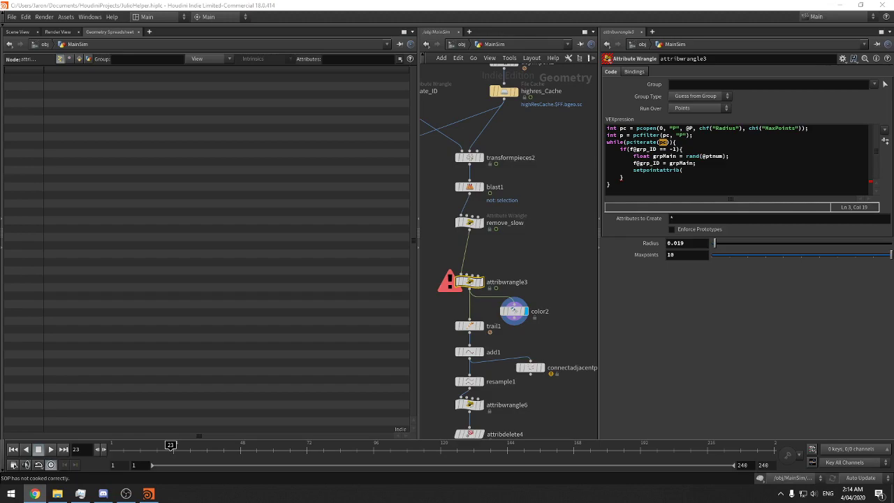
{"action": "key", "text": "alt+Tab"}
{"action": "key", "text": "alt+Tab"}
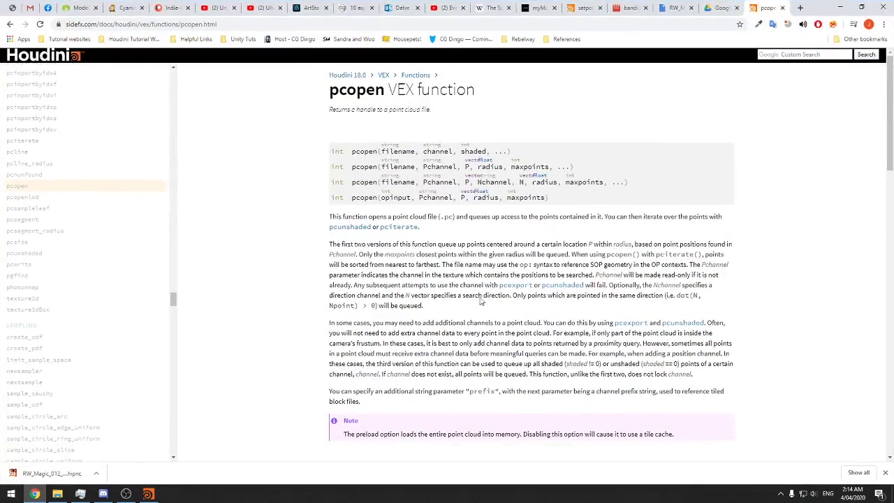
{"action": "scroll", "coordinate": [373, 345], "scroll_direction": "down", "scroll_amount": 10}
{"action": "scroll", "coordinate": [395, 184], "scroll_direction": "up", "scroll_amount": 2}
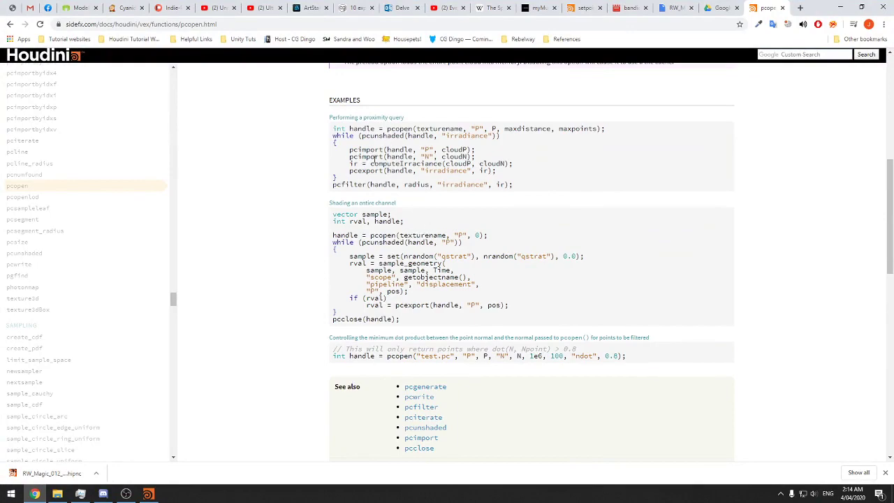
{"action": "scroll", "coordinate": [420, 200], "scroll_direction": "up", "scroll_amount": 6}
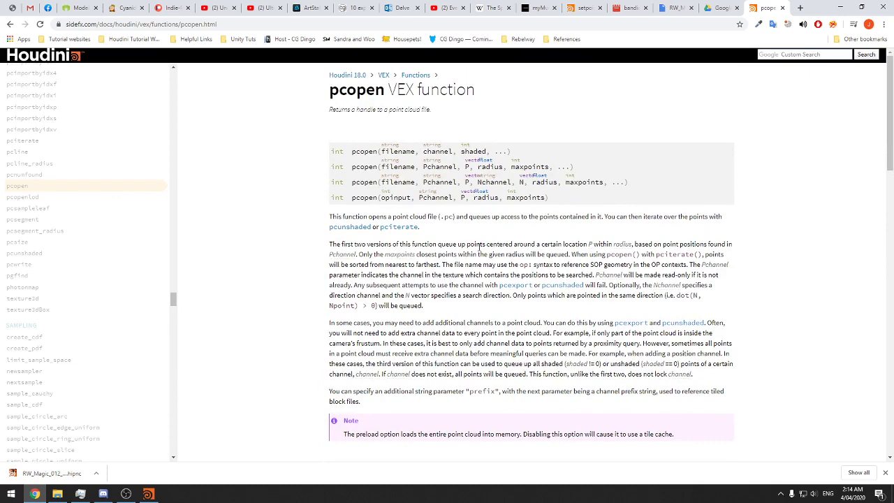
{"action": "scroll", "coordinate": [419, 234], "scroll_direction": "down", "scroll_amount": 12}
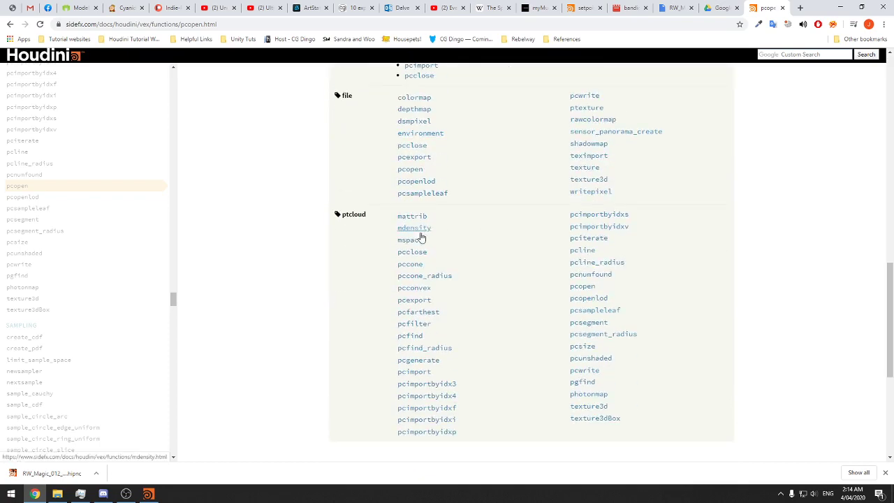
{"action": "scroll", "coordinate": [428, 234], "scroll_direction": "up", "scroll_amount": 2}
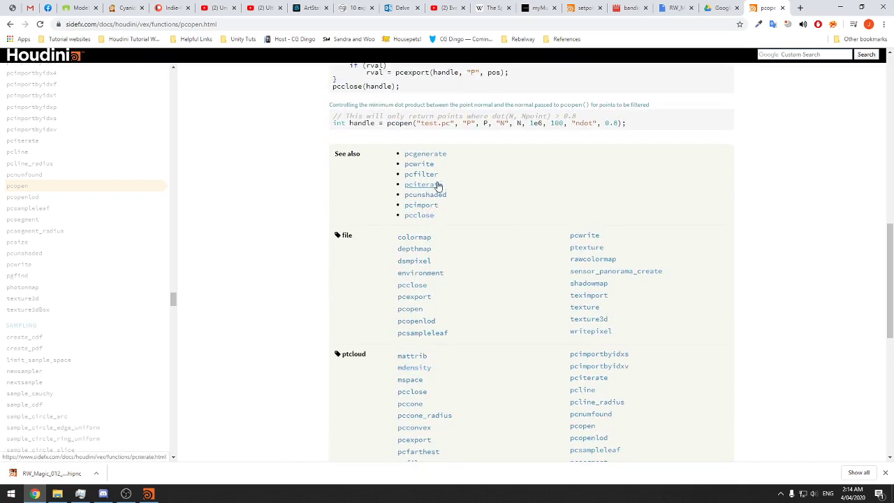
Open the pcclose VEX function page and read its description
{"action": "left_click", "coordinate": [427, 216]}
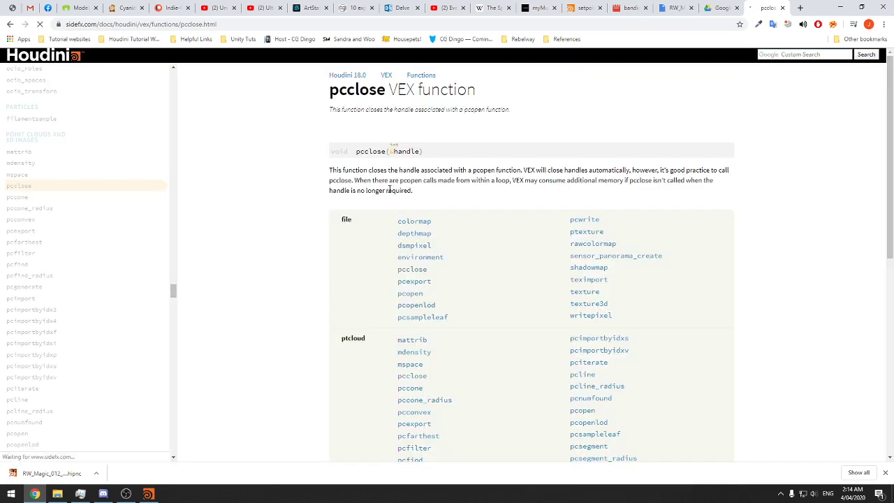
{"action": "triple_click", "coordinate": [503, 181]}
{"action": "left_click", "coordinate": [471, 208]}
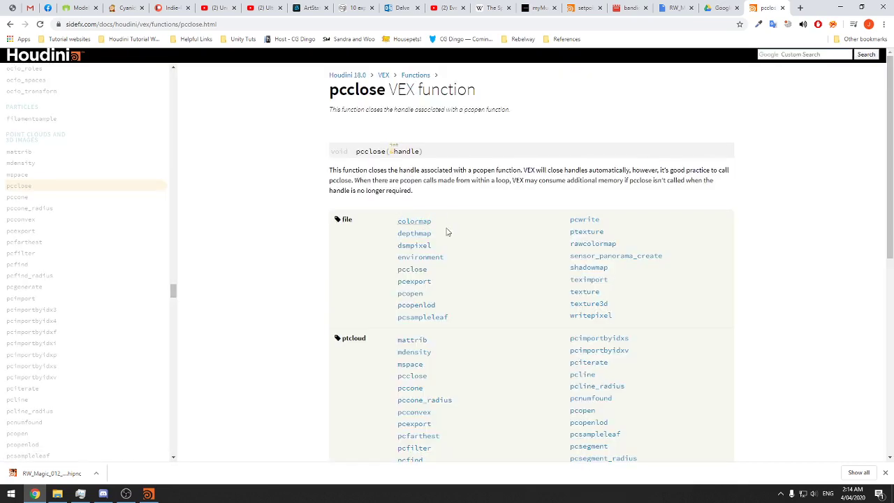
Open the pcfind VEX function page, examine its arguments, and return to Houdini
{"action": "scroll", "coordinate": [448, 231], "scroll_direction": "down", "scroll_amount": 3}
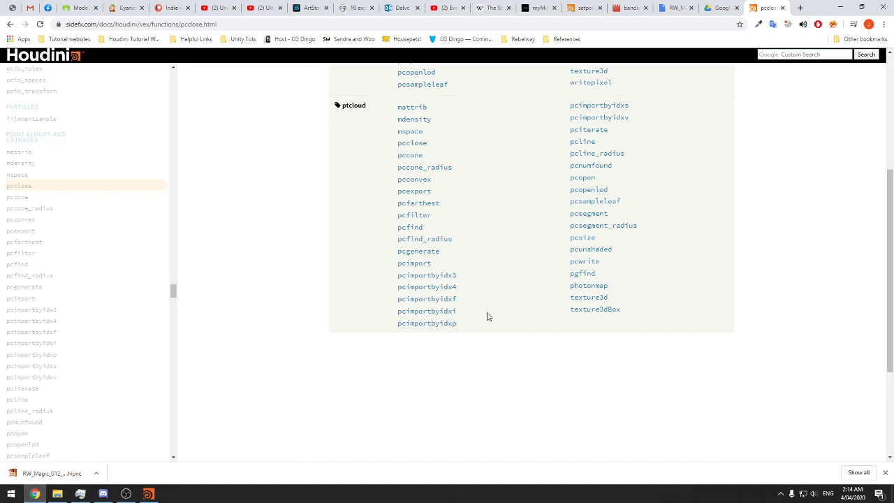
{"action": "left_click", "coordinate": [411, 229]}
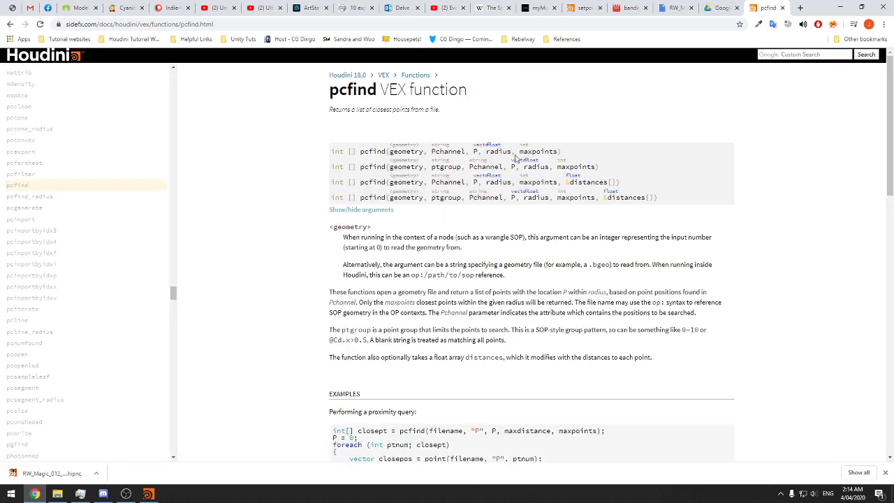
{"action": "double_click", "coordinate": [419, 152]}
{"action": "left_click", "coordinate": [447, 249]}
{"action": "left_click_drag", "start_coordinate": [820, 6], "coordinate": [893, 7]}
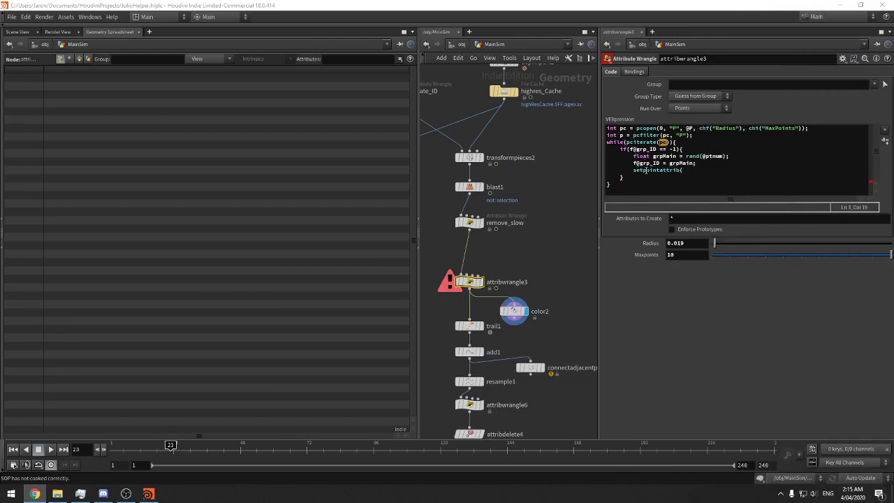
Delete the int p = pcfilter(pc, "P"); line from the attribwrangle3 code
{"action": "left_click", "coordinate": [634, 135]}
{"action": "left_click_drag", "start_coordinate": [599, 150], "coordinate": [533, 150]}
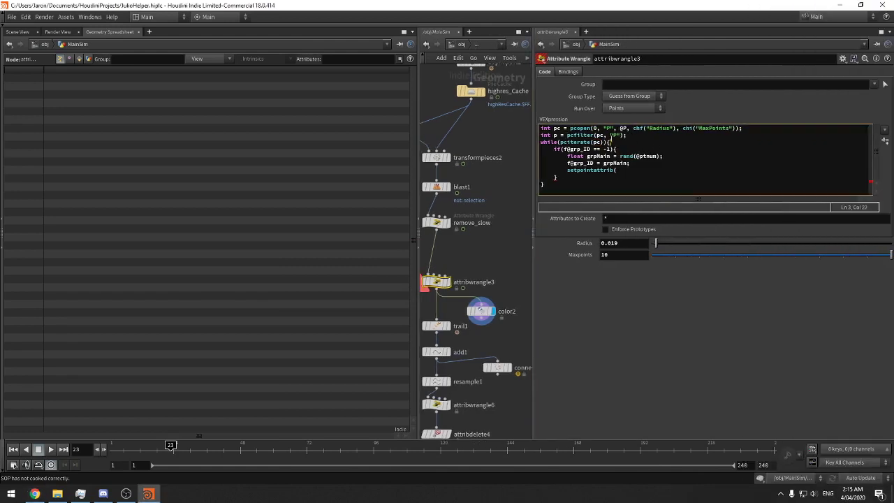
{"action": "left_click_drag", "start_coordinate": [626, 135], "coordinate": [759, 128]}
{"action": "key", "text": "BackSpace"}
Replace pcopen with pcfind in the first code line and set the display flag on attribwrangle3
{"action": "left_click", "coordinate": [577, 129]}
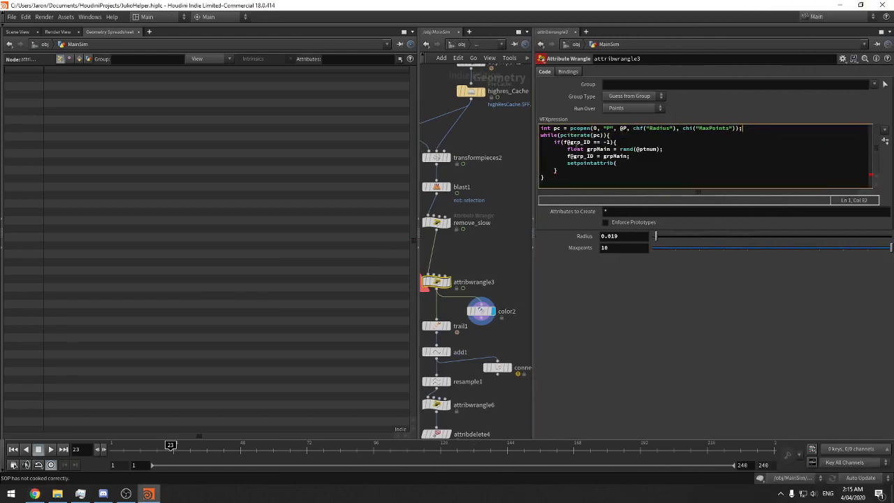
{"action": "double_click", "coordinate": [577, 129]}
{"action": "type", "text": "pcfind"}
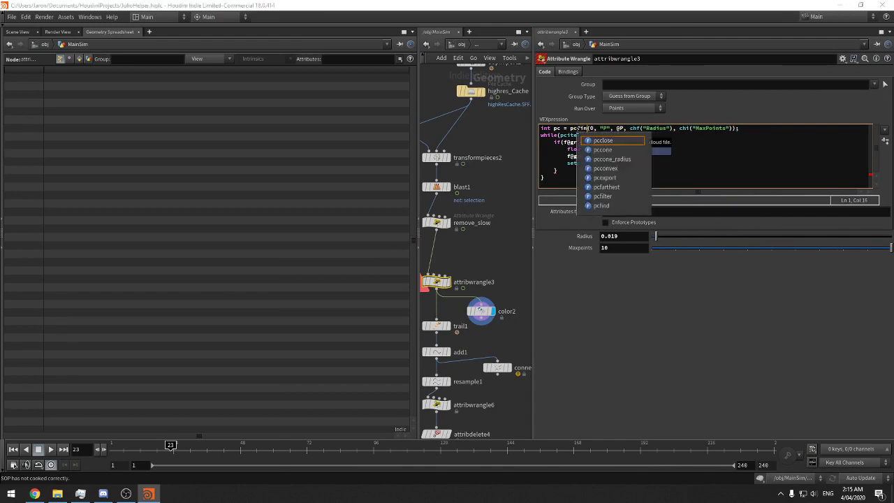
{"action": "left_click", "coordinate": [494, 131]}
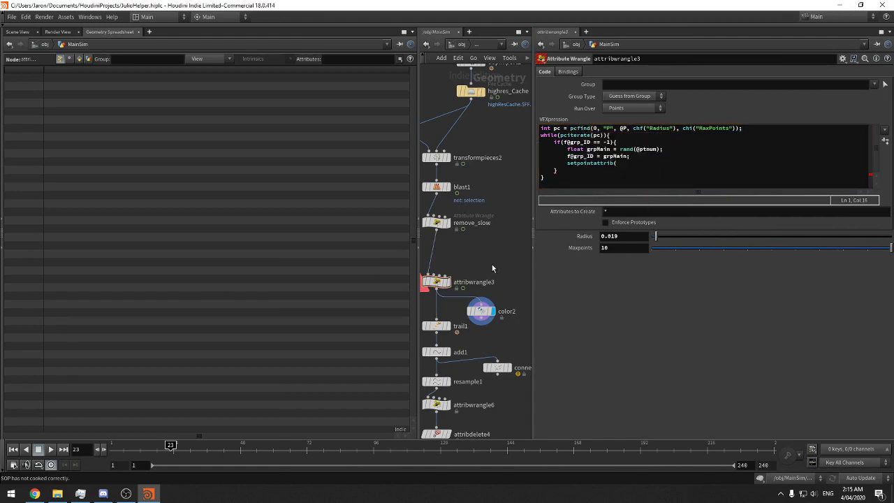
{"action": "middle_click_drag", "start_coordinate": [498, 256], "coordinate": [521, 254]}
{"action": "left_click", "coordinate": [458, 278]}
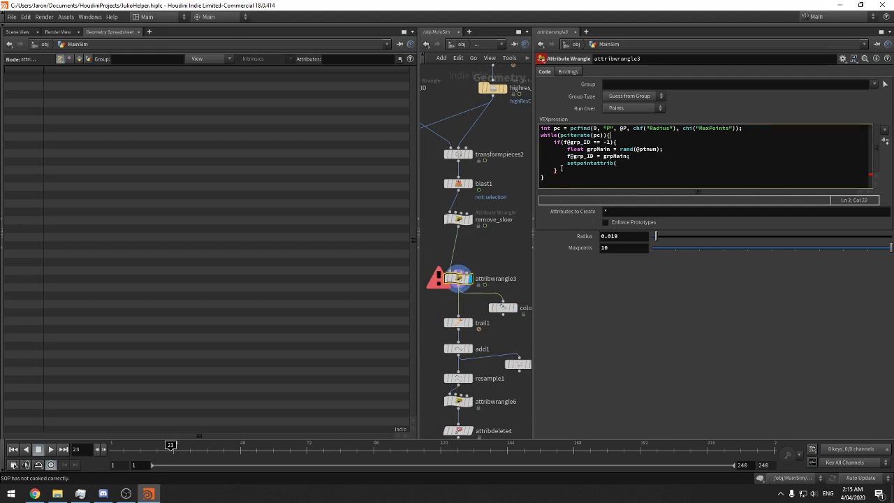
Remove the unfinished setpointattrib( line from the if block
{"action": "left_click", "coordinate": [561, 171]}
{"action": "left_click", "coordinate": [631, 163]}
{"action": "left_click_drag", "start_coordinate": [631, 163], "coordinate": [631, 156]}
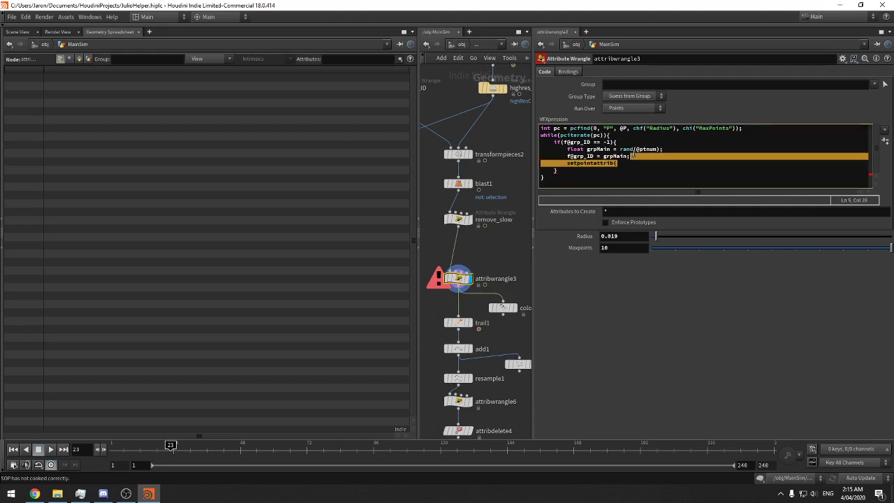
{"action": "key", "text": "BackSpace"}
Declare the pcfind result as an integer array by changing its declaration to int pc[]
{"action": "left_click", "coordinate": [553, 134]}
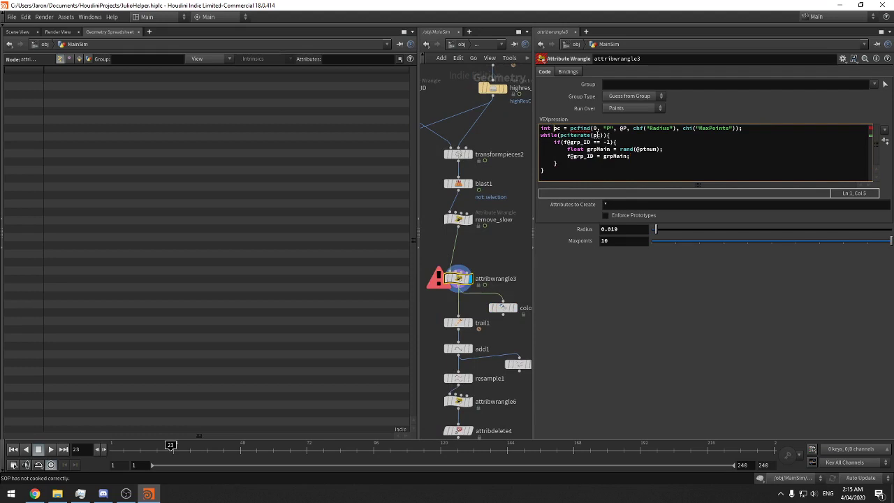
{"action": "type", "text": "[]"}
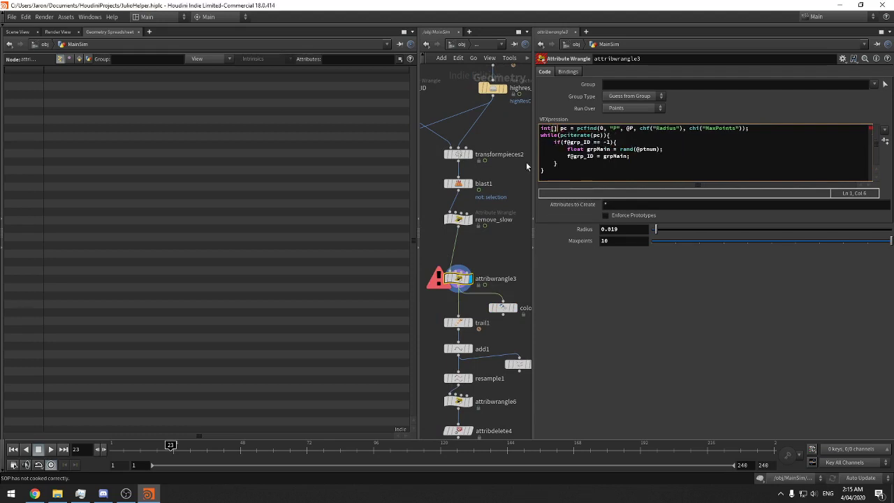
{"action": "left_click", "coordinate": [571, 129]}
{"action": "key", "text": "BackSpace"}
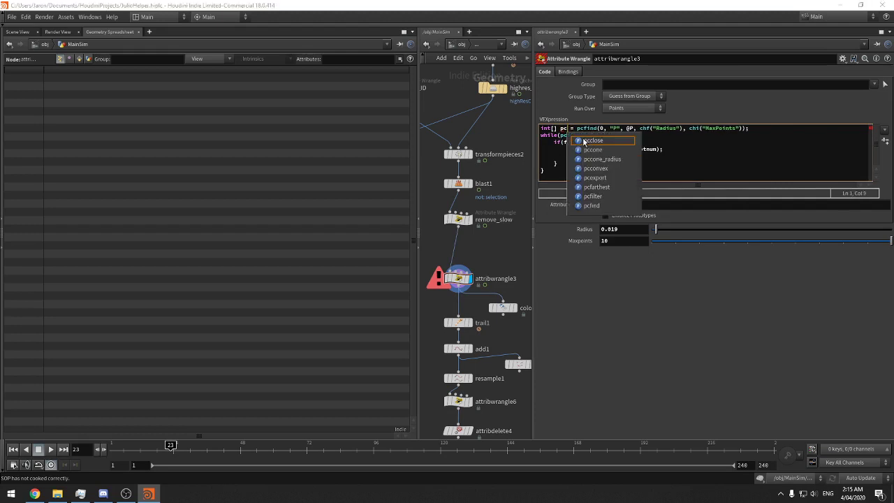
{"action": "type", "text": "[]"}
{"action": "key", "text": "Left"}
{"action": "key", "text": "Left"}
{"action": "key", "text": "Left"}
{"action": "key", "text": "Left"}
{"action": "key", "text": "Left"}
{"action": "key", "text": "BackSpace"}
{"action": "key", "text": "BackSpace"}
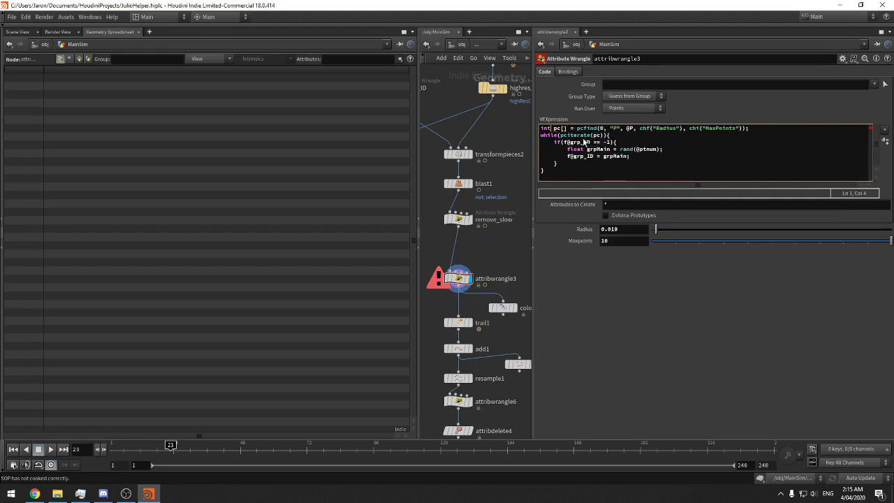
{"action": "key", "text": "Right"}
{"action": "key", "text": "Right"}
{"action": "key", "text": "Right"}
{"action": "key", "text": "Right"}
{"action": "key", "text": "Right"}
Replace the while loop header in the attribwrangle3 code with for(int i = 0; i < len(pc); i++){
{"action": "left_click_drag", "start_coordinate": [612, 135], "coordinate": [523, 140]}
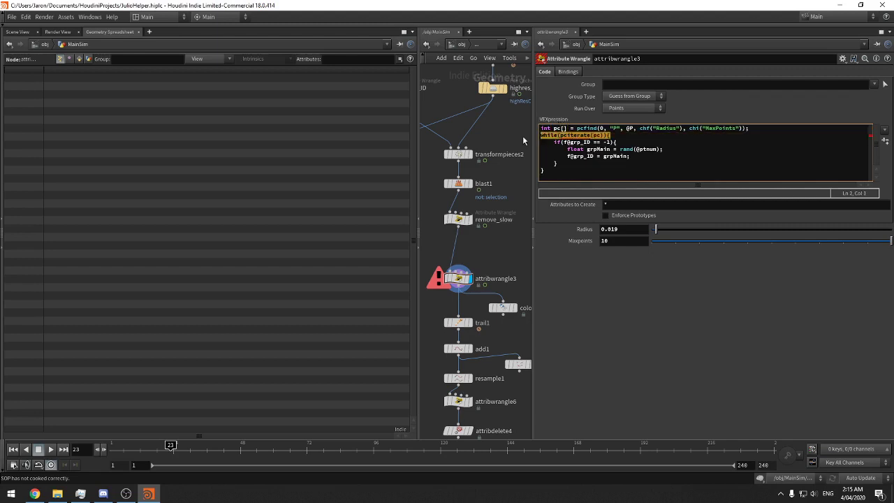
{"action": "type", "text": "for"}
{"action": "type", "text": "int i"}
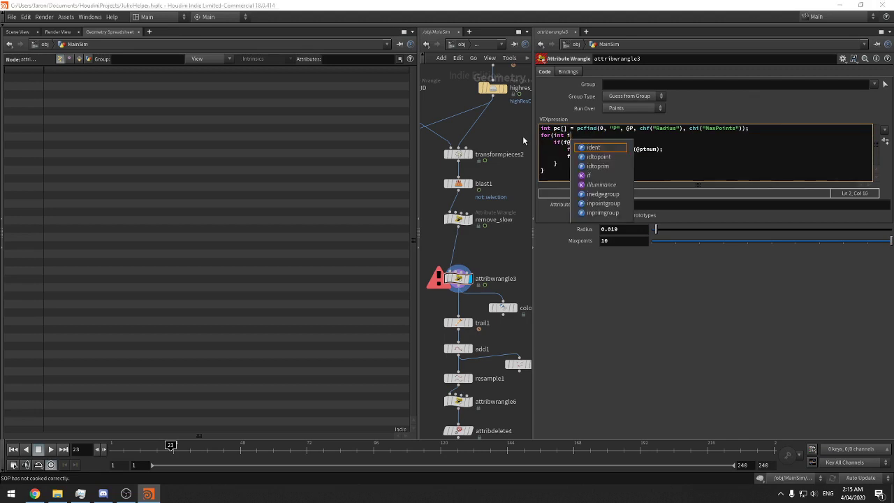
{"action": "key", "text": "BackSpace"}
{"action": "key", "text": "BackSpace"}
{"action": "key", "text": "BackSpace"}
{"action": "key", "text": "BackSpace"}
{"action": "key", "text": "BackSpace"}
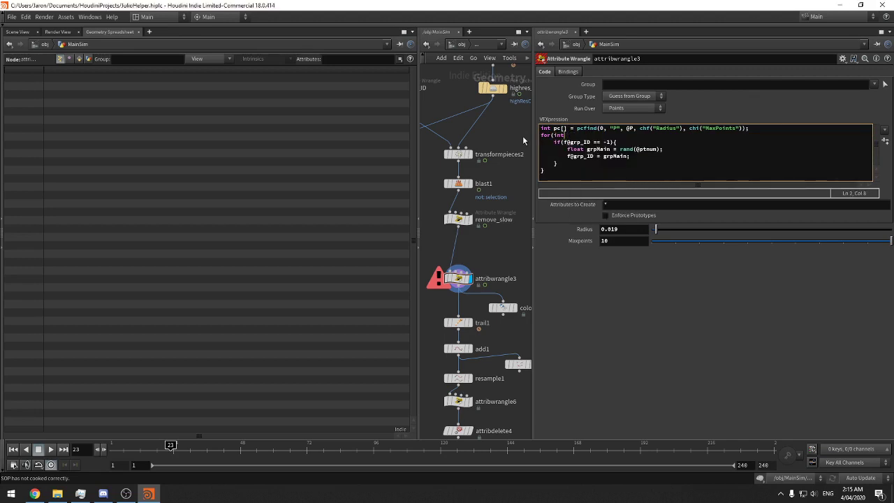
{"action": "key", "text": "BackSpace"}
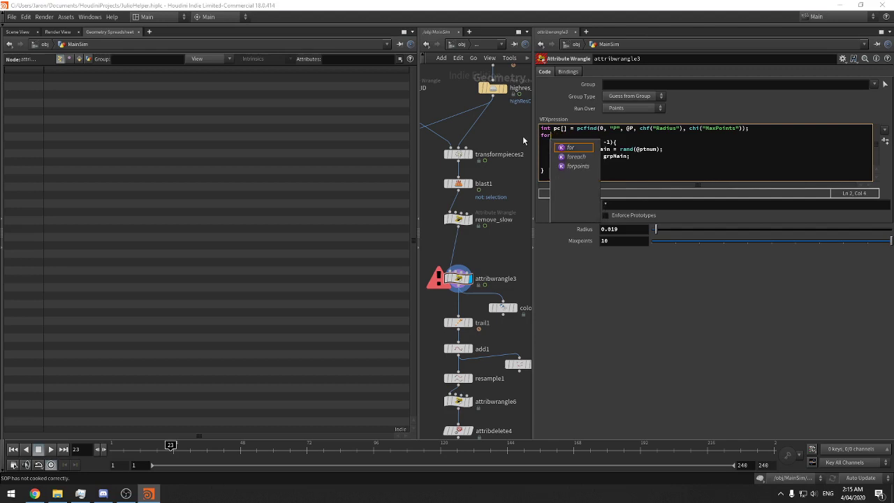
{"action": "type", "text": "(pc"}
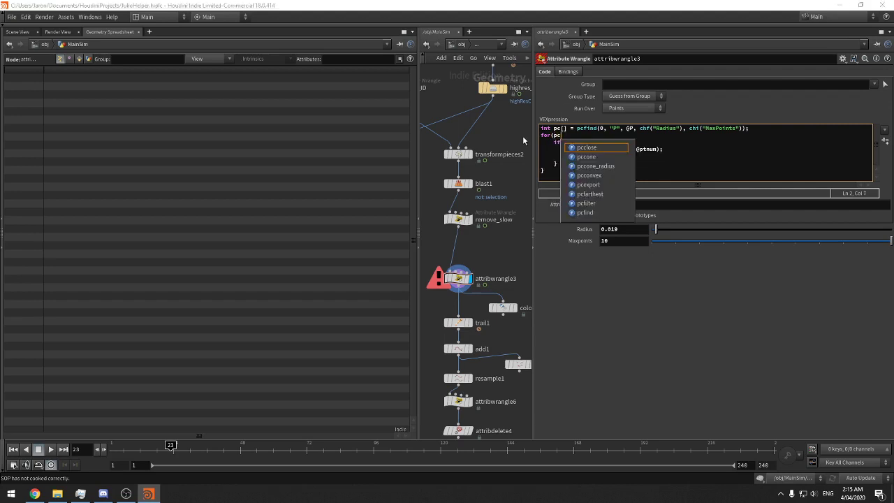
{"action": "key", "text": "BackSpace"}
{"action": "key", "text": "BackSpace"}
{"action": "type", "text": "int i "}
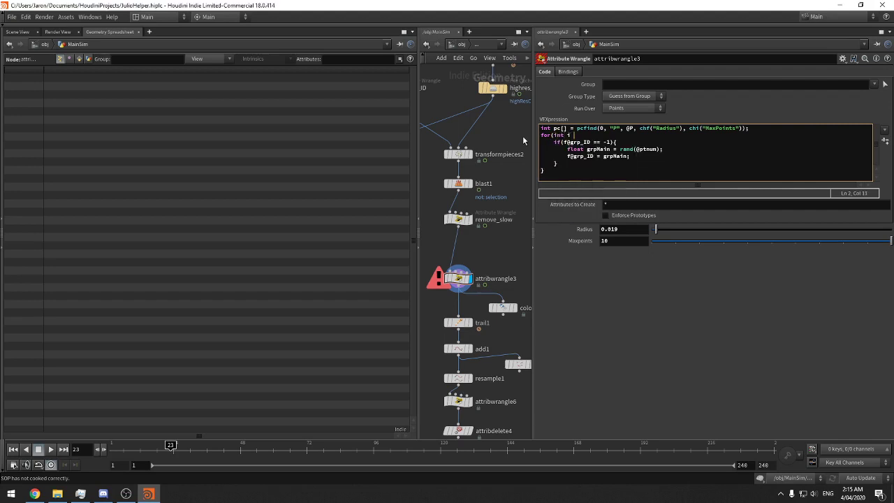
{"action": "type", "text": "= 0;"}
{"action": "type", "text": " i < len("}
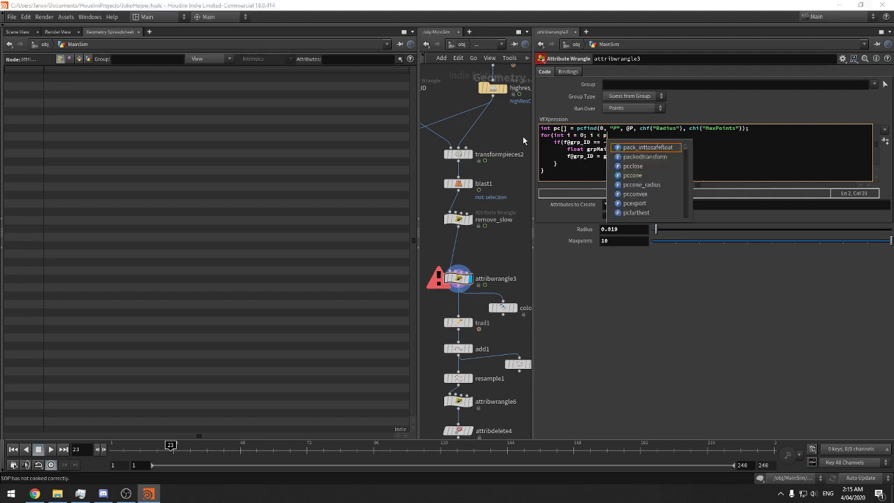
{"action": "type", "text": "pc)"}
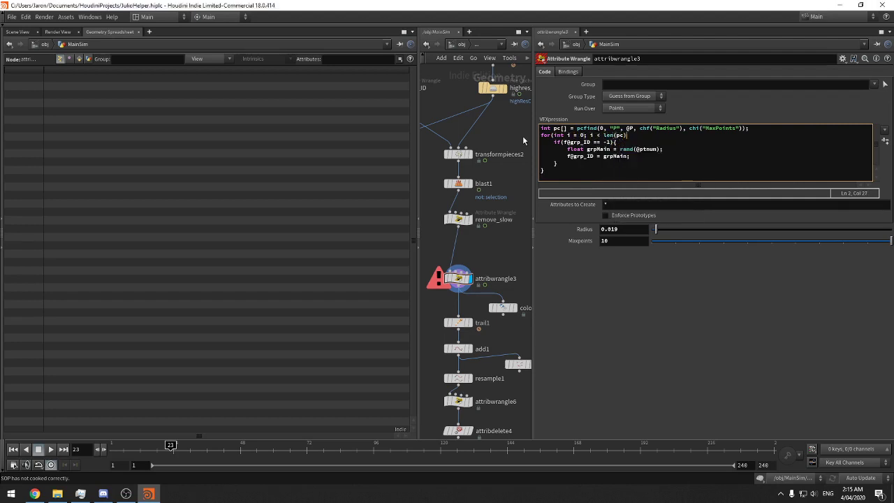
{"action": "type", "text": "; i++){"}
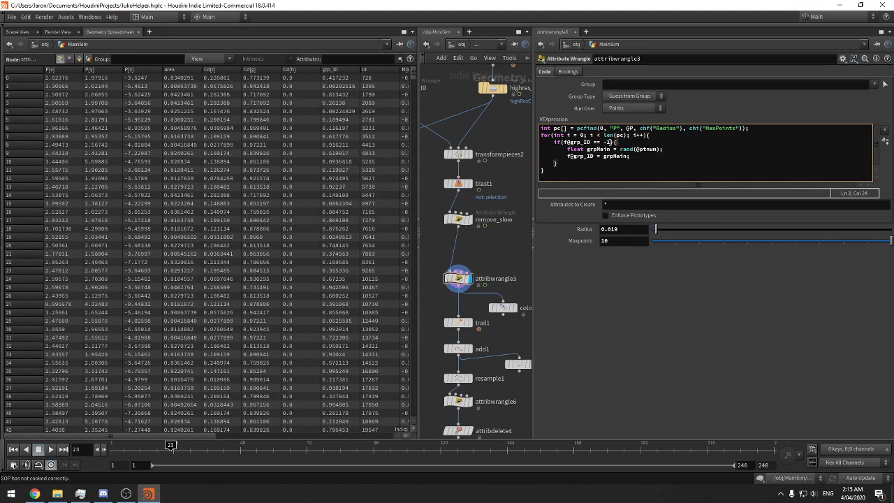
Below the grpMain declaration, start a setpointattrib call with the arguments 0, "grp_ID" and i
{"action": "left_click_drag", "start_coordinate": [534, 143], "coordinate": [554, 142]}
{"action": "left_click", "coordinate": [669, 149]}
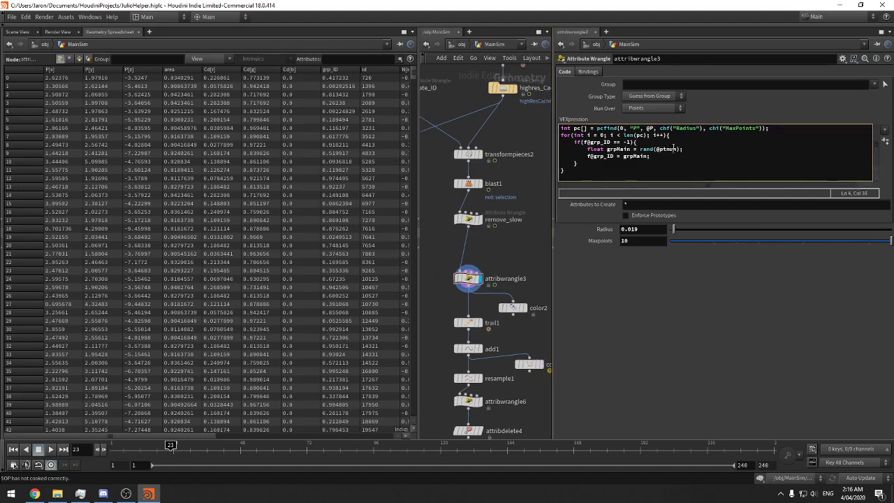
{"action": "left_click", "coordinate": [623, 162]}
{"action": "left_click", "coordinate": [664, 157]}
{"action": "left_click", "coordinate": [691, 150]}
{"action": "key", "text": "Return"}
{"action": "type", "text": "set"}
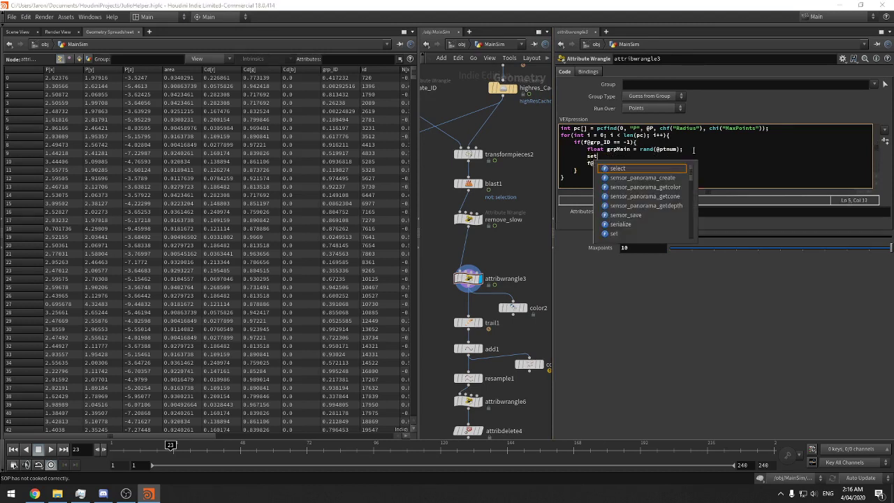
{"action": "type", "text": "pointattri"}
{"action": "key", "text": "Return"}
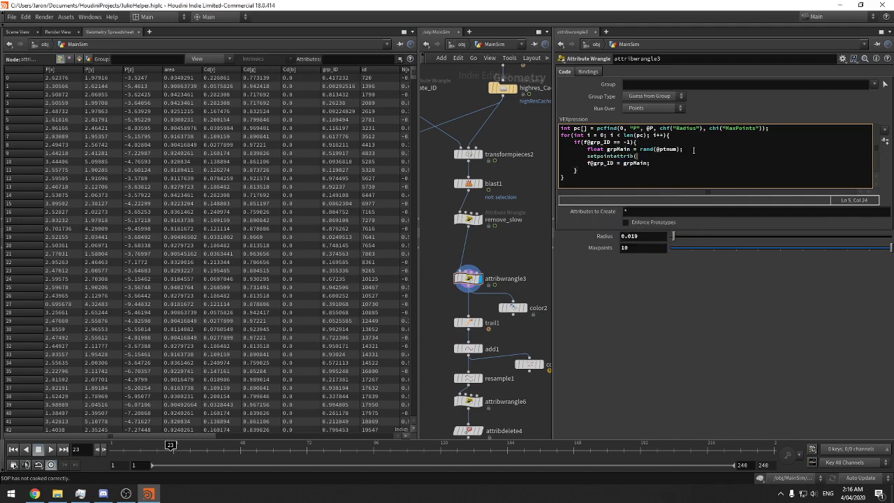
{"action": "type", "text": "0, \"grp_ID\", i"}
Rename the loop counter to ii and complete the setpointattrib call with ii, grpMain and "set"
{"action": "left_click", "coordinate": [614, 135]}
{"action": "type", "text": "i"}
{"action": "left_click", "coordinate": [657, 135]}
{"action": "type", "text": "i"}
{"action": "left_click", "coordinate": [591, 136]}
{"action": "type", "text": "i, g"}
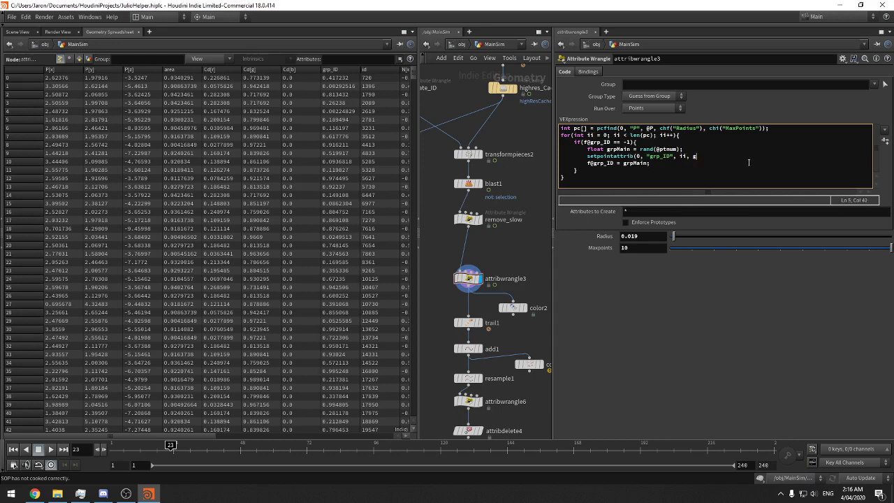
{"action": "type", "text": "rpMain, \"set\");"}
Sort the point spreadsheet by grp_ID in descending and ascending order, and inspect the points in the scene view
{"action": "left_click", "coordinate": [345, 70]}
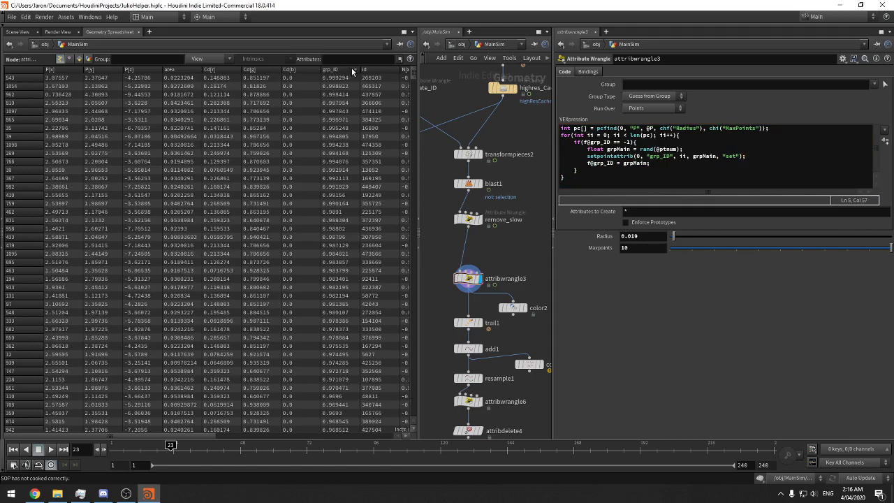
{"action": "left_click", "coordinate": [350, 70]}
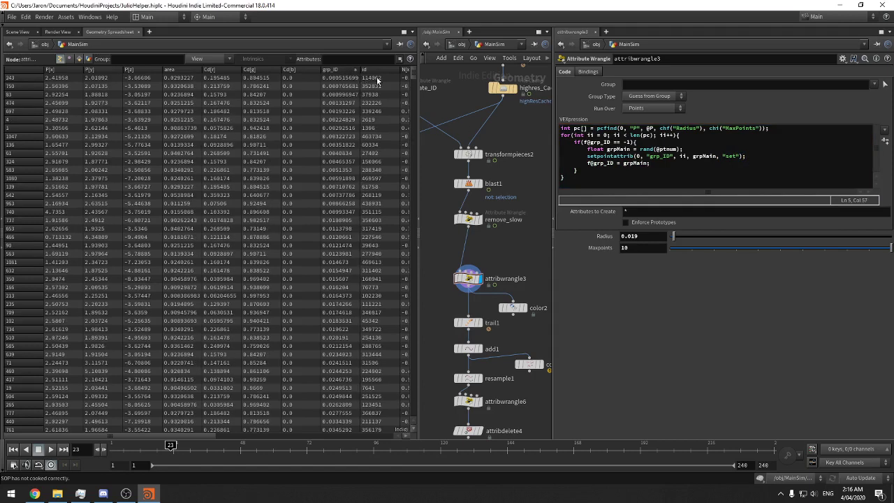
{"action": "left_click_drag", "start_coordinate": [419, 237], "coordinate": [492, 237]}
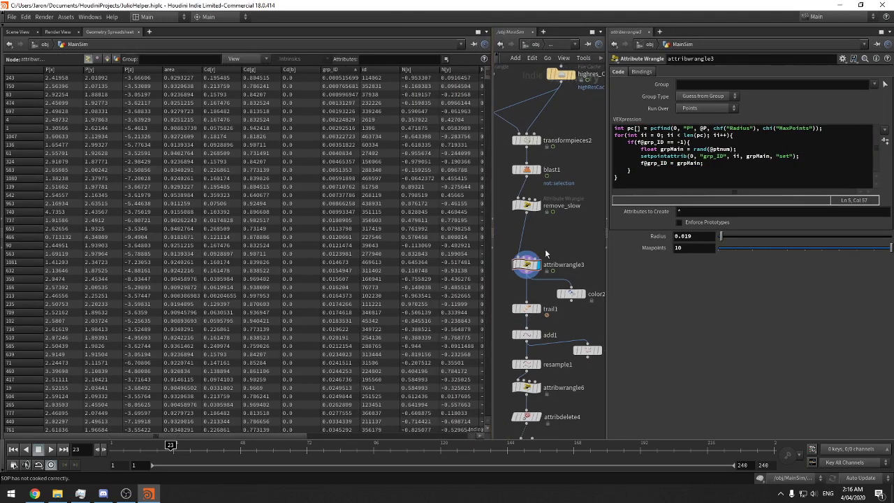
{"action": "left_click_drag", "start_coordinate": [545, 250], "coordinate": [511, 273]}
{"action": "left_click", "coordinate": [19, 31]}
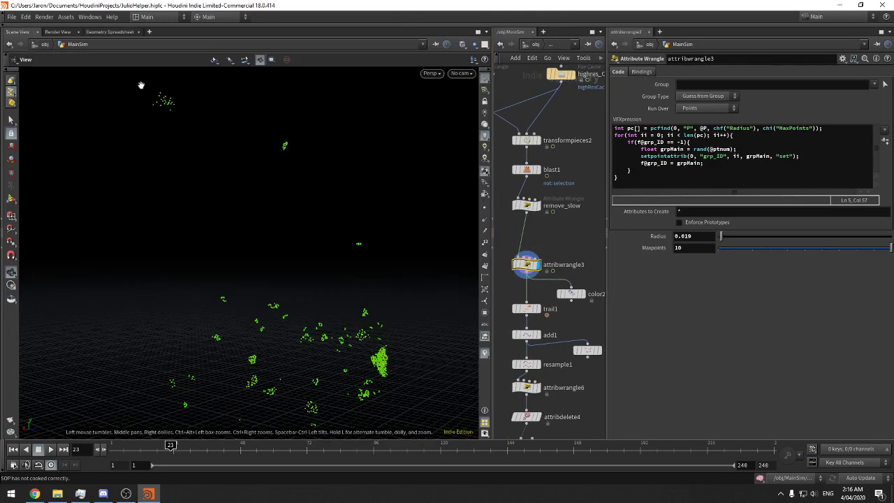
Set the wrangle's Radius to 0.151 and sort the point spreadsheet by grp_ID in descending order
{"action": "left_click_drag", "start_coordinate": [728, 239], "coordinate": [744, 237]}
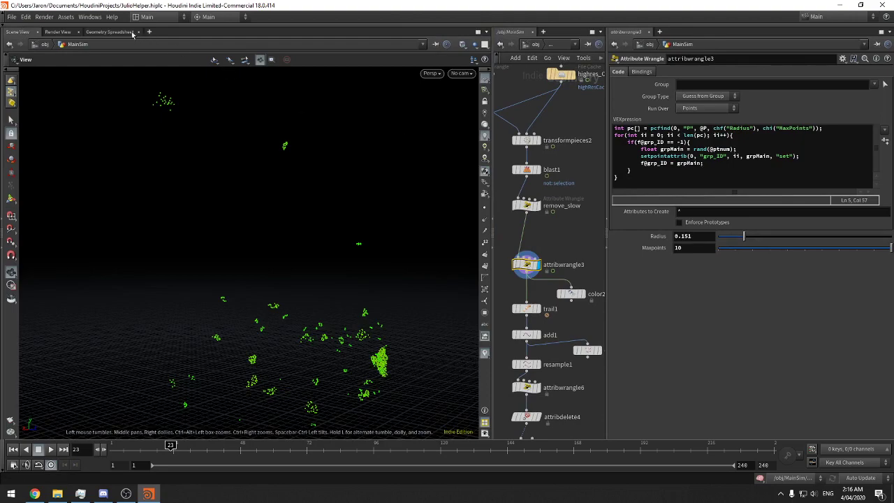
{"action": "left_click", "coordinate": [110, 32]}
{"action": "left_click", "coordinate": [345, 70]}
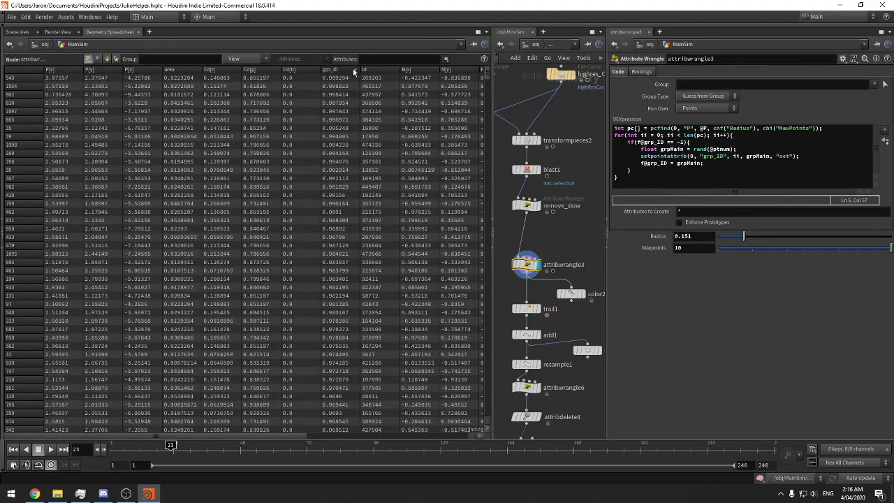
Set attribwrangle3's Radius to 1 and Maxpoints to 20
{"action": "left_click_drag", "start_coordinate": [743, 237], "coordinate": [891, 237]}
{"action": "double_click", "coordinate": [696, 249]}
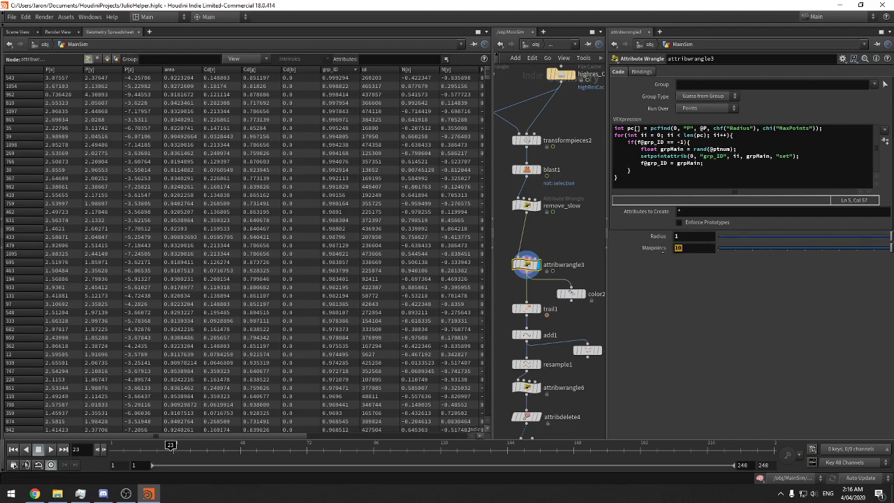
{"action": "type", "text": "20"}
{"action": "key", "text": "Return"}
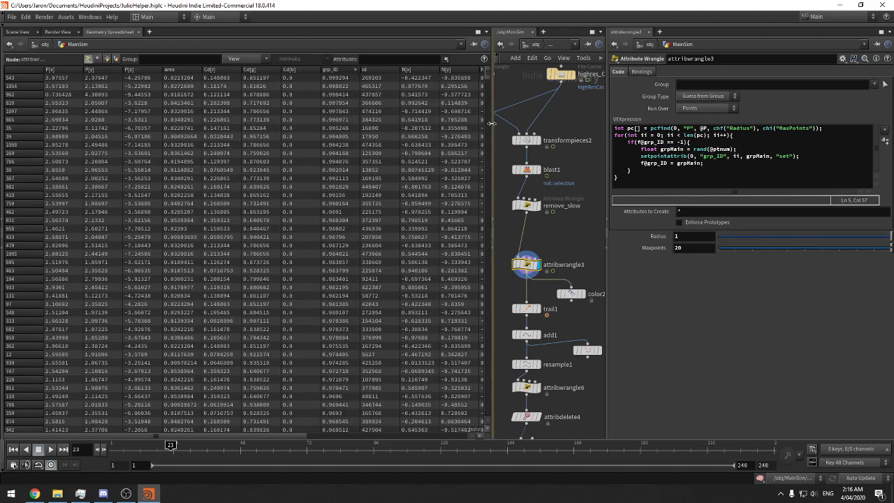
{"action": "left_click_drag", "start_coordinate": [492, 123], "coordinate": [429, 126]}
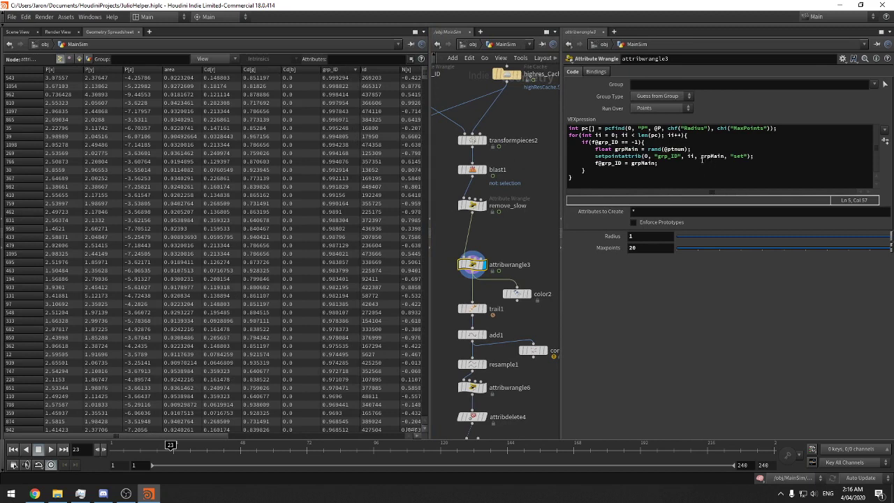
{"action": "double_click", "coordinate": [666, 156]}
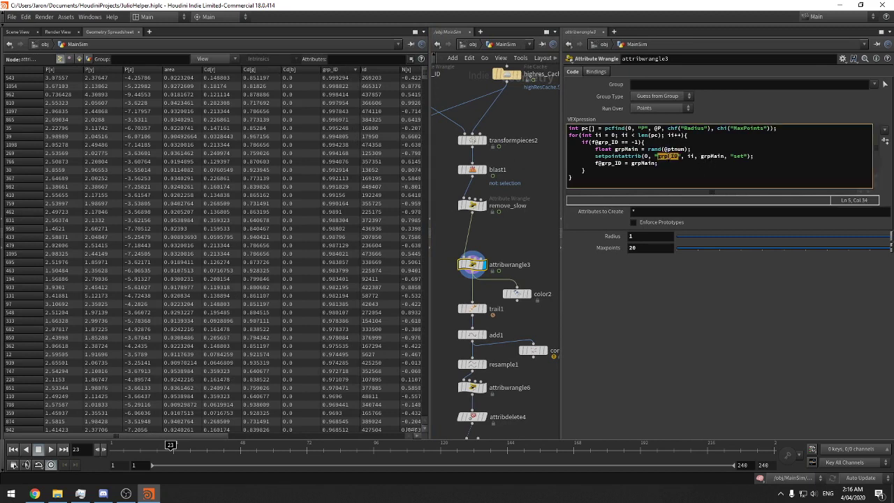
{"action": "left_click", "coordinate": [661, 156]}
{"action": "left_click", "coordinate": [755, 158]}
{"action": "key", "text": "alt+Tab"}
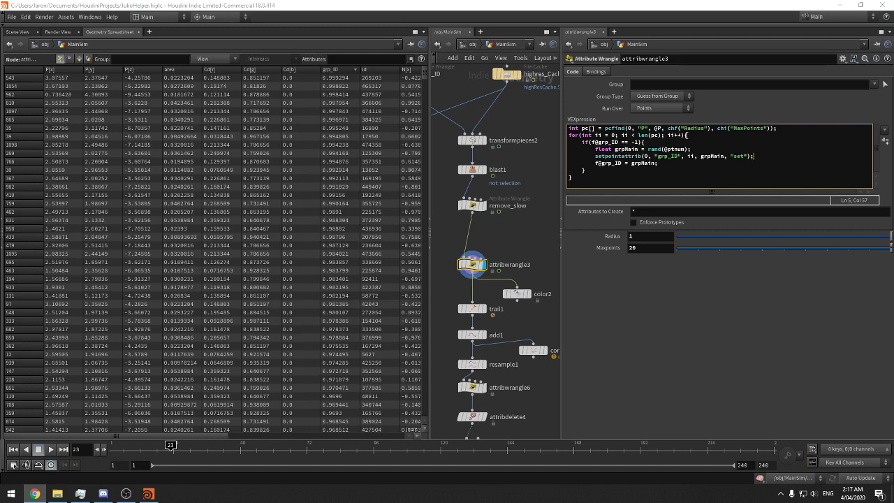
Replace the for loop header with foreach(int pt; pc){ and use pt as the point argument in setpointattrib
{"action": "left_click_drag", "start_coordinate": [687, 135], "coordinate": [557, 134]}
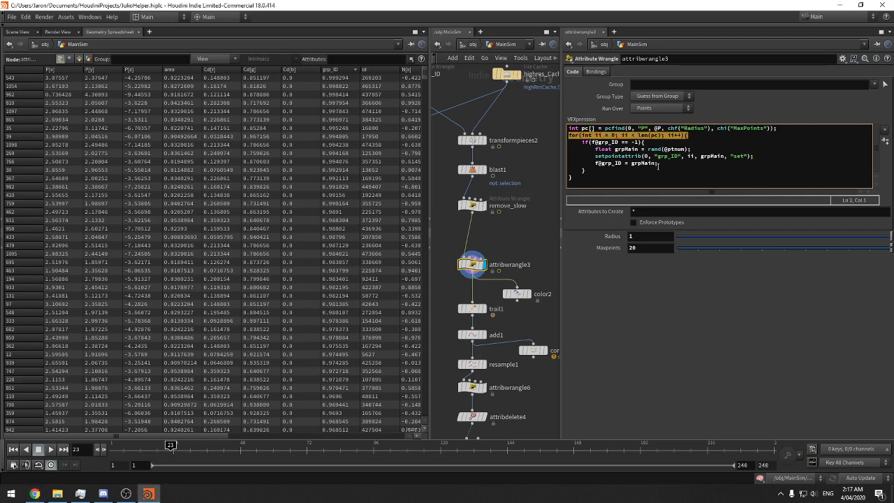
{"action": "type", "text": "foreach("}
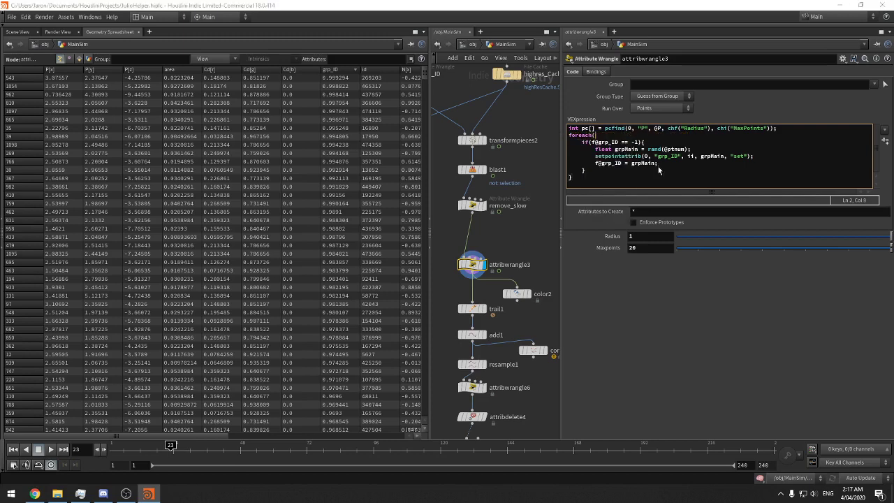
{"action": "type", "text": "int pt"}
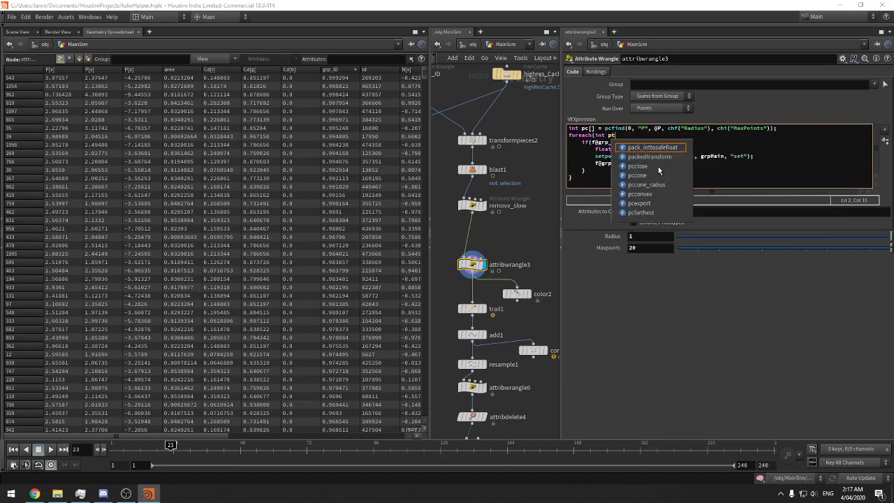
{"action": "type", "text": "; "}
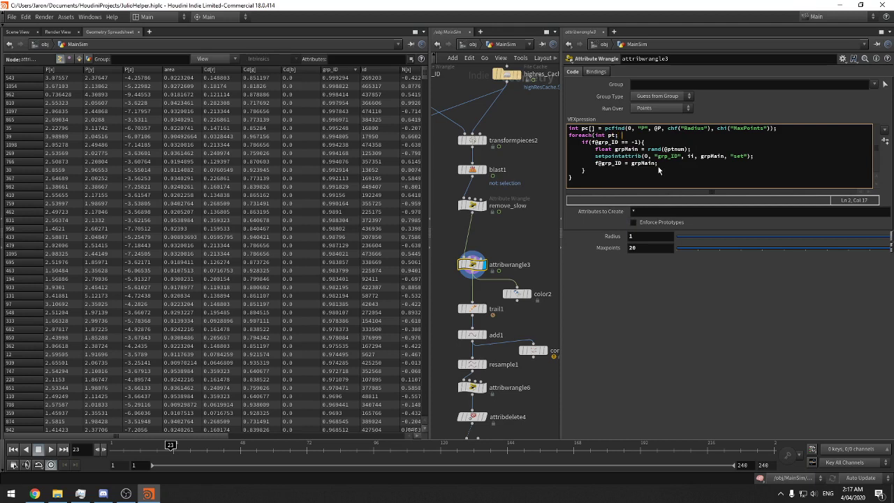
{"action": "type", "text": "pc){"}
{"action": "double_click", "coordinate": [690, 156]}
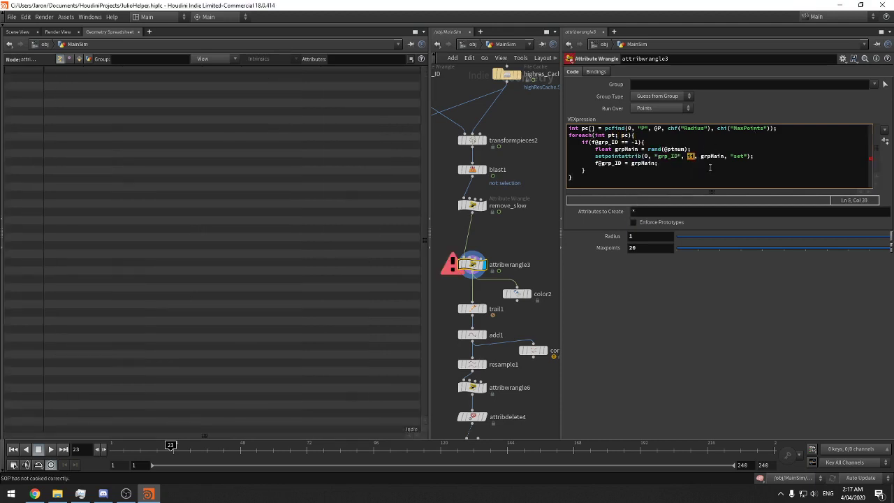
{"action": "type", "text": "pt"}
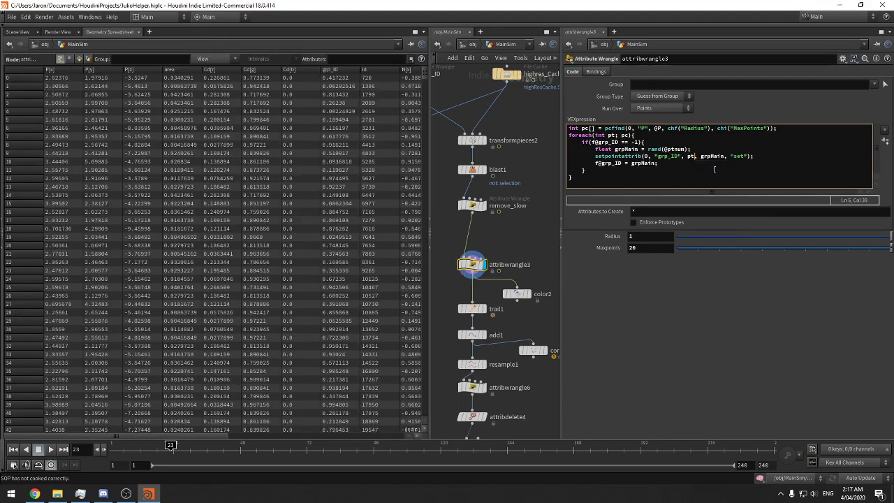
Sort the point spreadsheet by grp_ID in ascending order and return to the scene view
{"action": "left_click", "coordinate": [338, 73]}
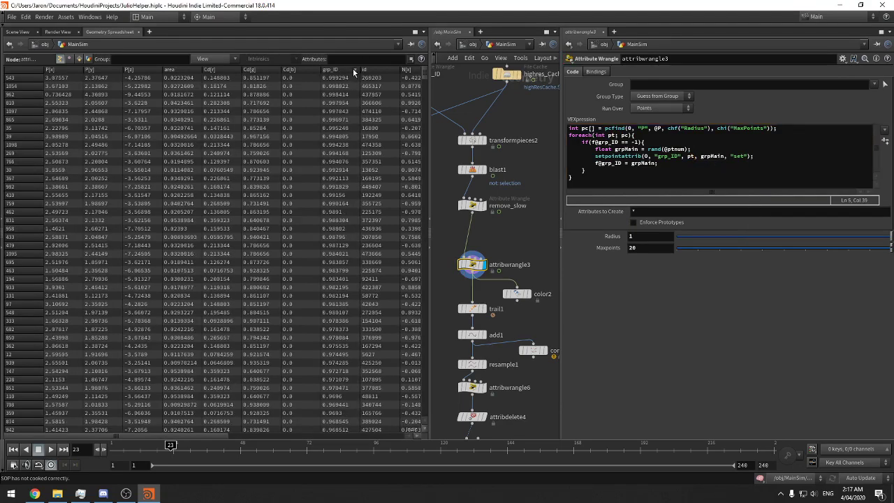
{"action": "left_click", "coordinate": [354, 71]}
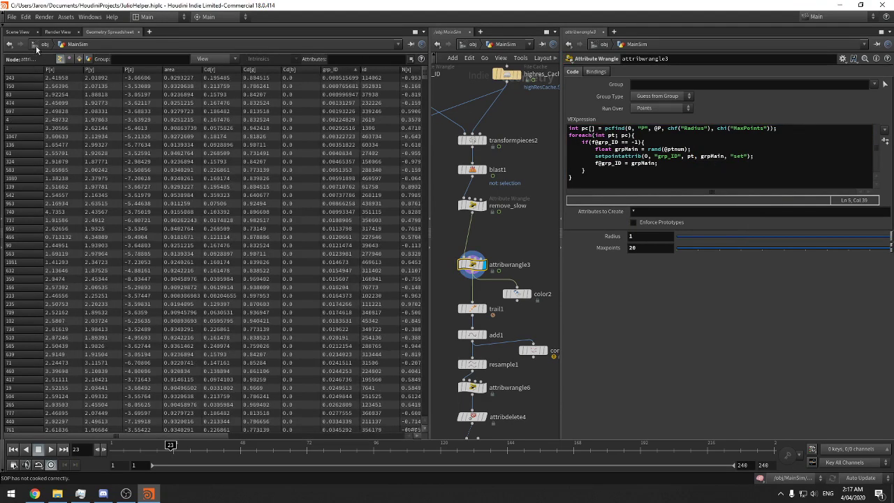
{"action": "left_click", "coordinate": [25, 32]}
Display the color2 node, change its random color attribute to my_ID, and inspect the debris points
{"action": "middle_click_drag", "start_coordinate": [539, 309], "coordinate": [534, 296]}
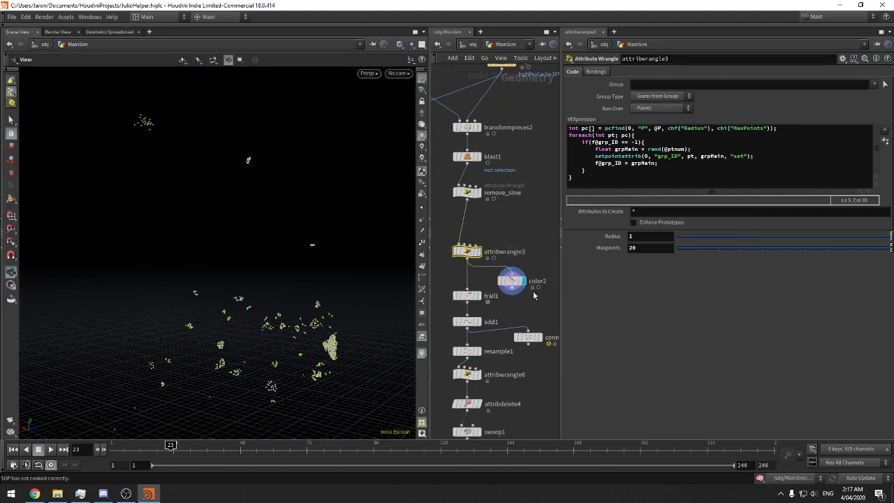
{"action": "left_click_drag", "start_coordinate": [561, 292], "coordinate": [581, 289]}
{"action": "left_click", "coordinate": [522, 281]}
{"action": "left_click", "coordinate": [686, 141]}
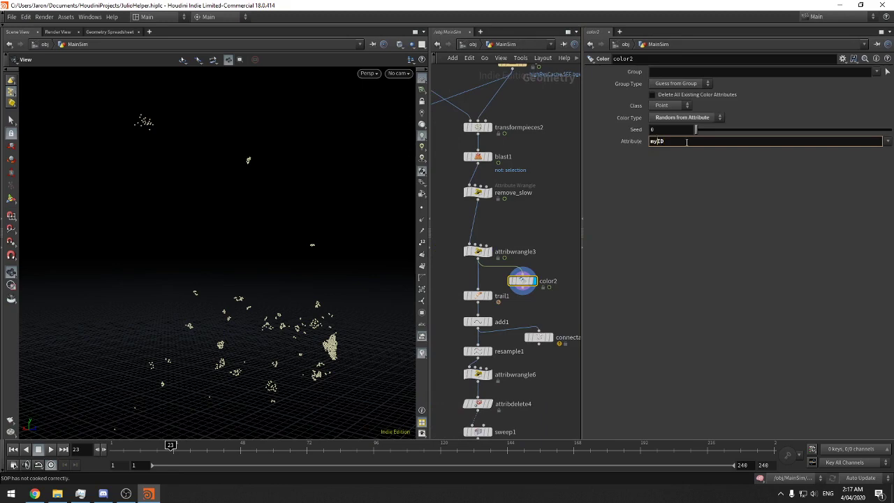
{"action": "type", "text": "_"}
{"action": "left_click_drag", "start_coordinate": [126, 126], "coordinate": [301, 184]}
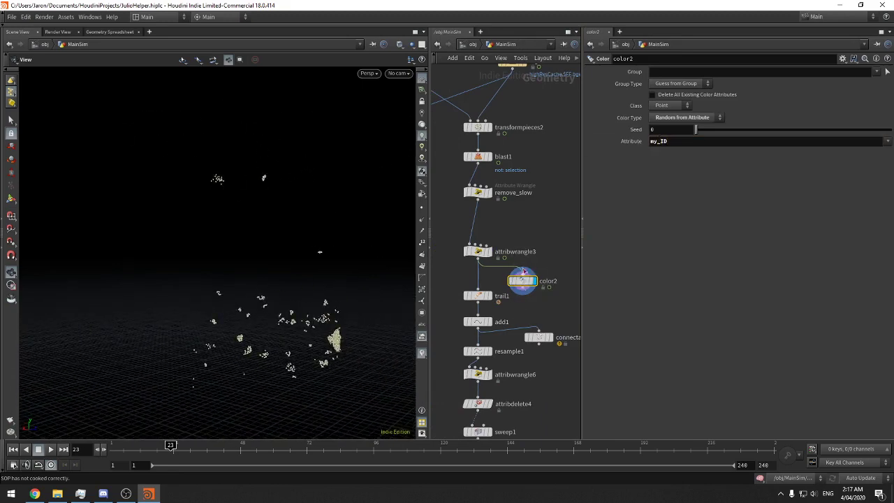
Check the attribute name in attribwrangle3 and set color2's random color attribute to grp_ID
{"action": "left_click_drag", "start_coordinate": [508, 205], "coordinate": [470, 261]}
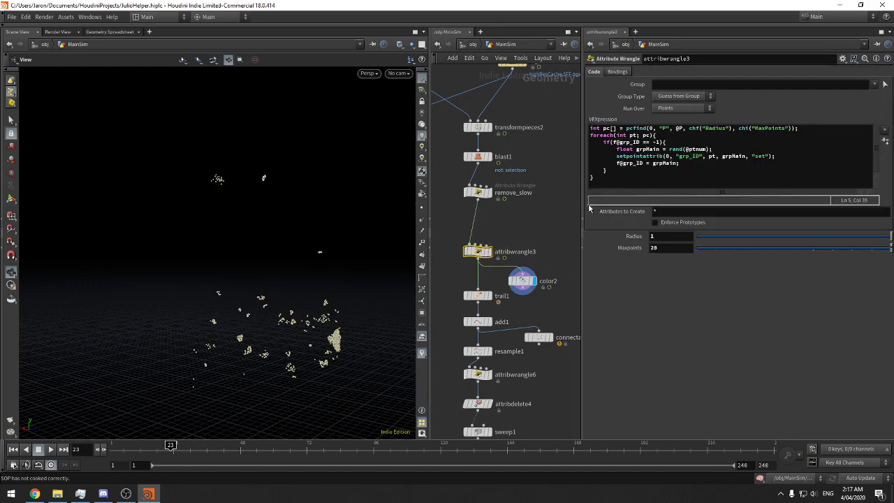
{"action": "left_click", "coordinate": [524, 280]}
{"action": "type", "text": "grp_ID"}
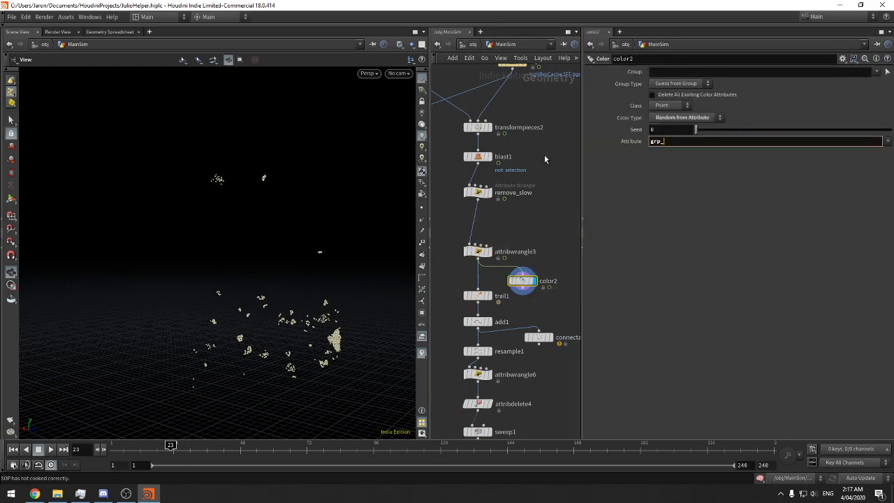
{"action": "key", "text": "Return"}
{"action": "left_click_drag", "start_coordinate": [263, 160], "coordinate": [276, 170]}
{"action": "scroll", "coordinate": [273, 172], "scroll_direction": "up", "scroll_amount": 2}
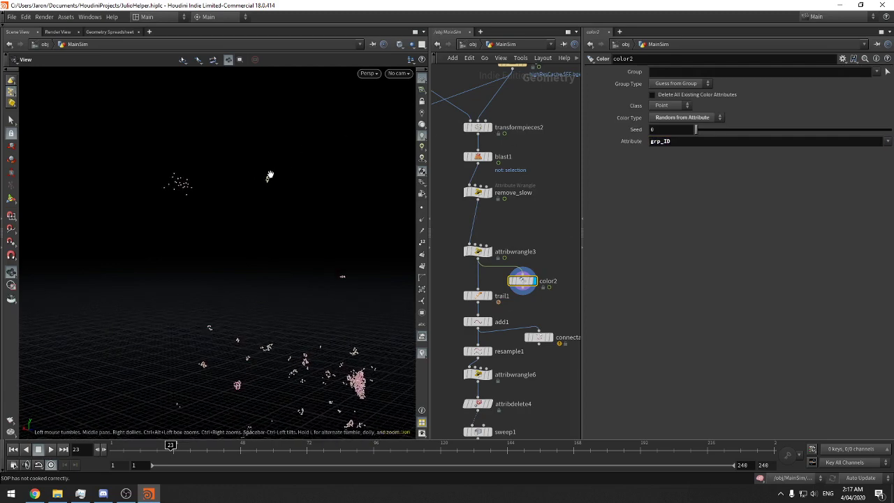
Increase attribwrangle3's Radius to 1.9 with color2 still displayed
{"action": "left_click", "coordinate": [479, 250]}
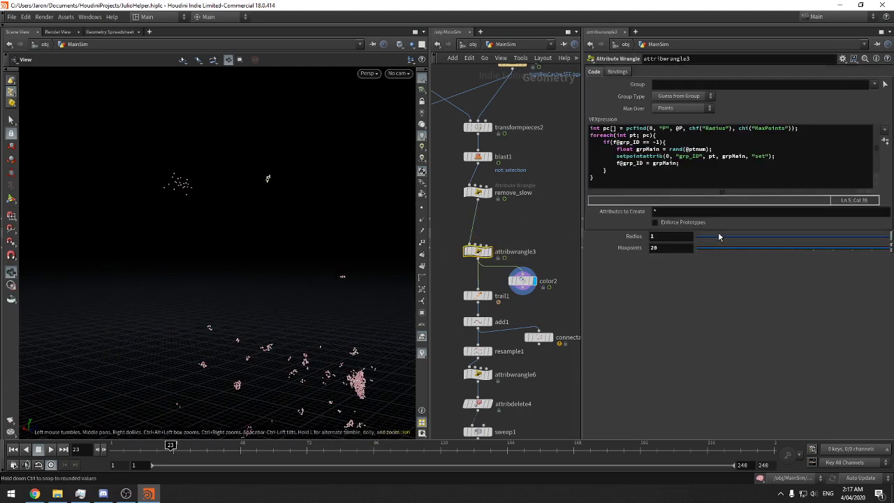
{"action": "left_click_drag", "start_coordinate": [720, 237], "coordinate": [891, 241]}
{"action": "middle_click_drag", "start_coordinate": [680, 239], "coordinate": [721, 240]}
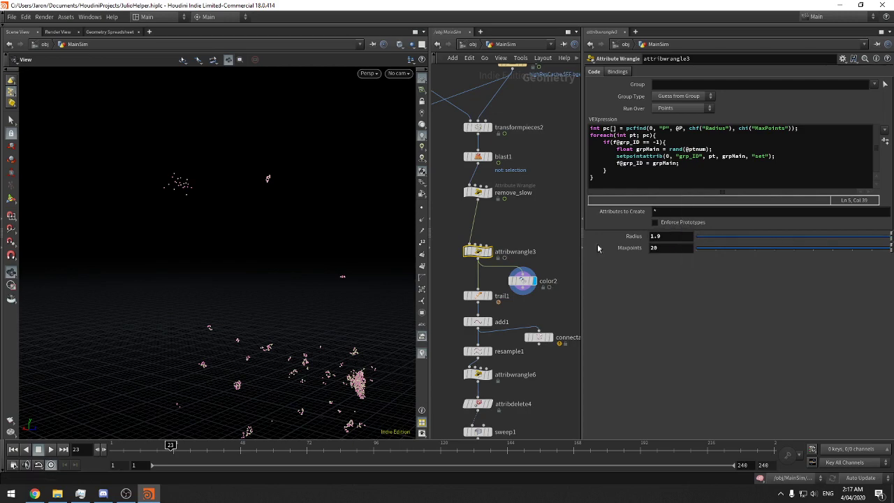
Try running attribwrangle3 over Detail (only once) with the Radius at 0.902, and switch it back to Points
{"action": "left_click", "coordinate": [696, 108]}
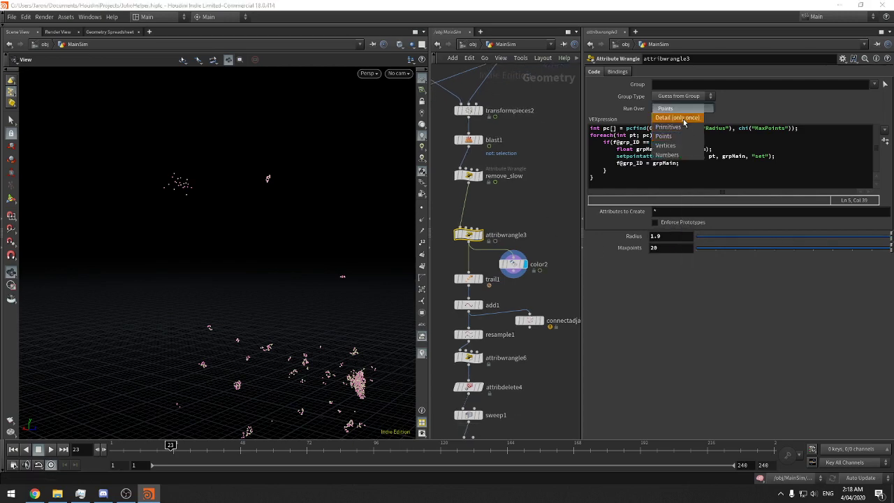
{"action": "left_click", "coordinate": [689, 119]}
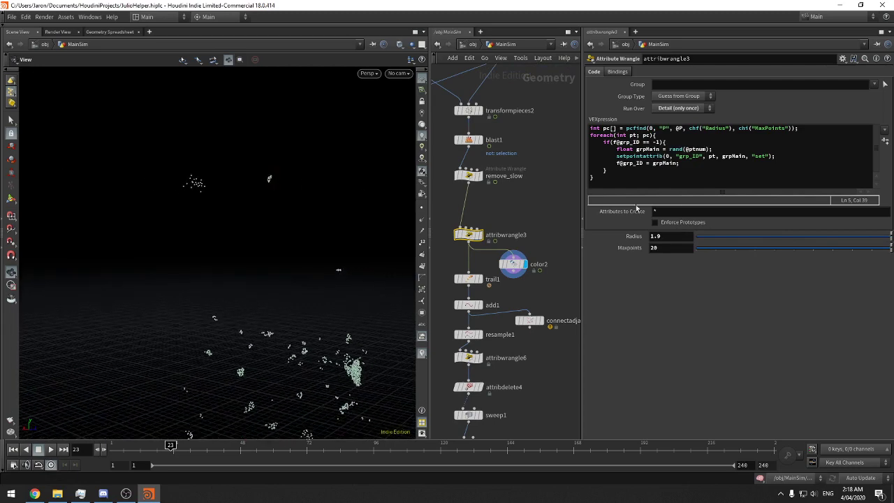
{"action": "left_click_drag", "start_coordinate": [715, 240], "coordinate": [871, 241]}
{"action": "left_click", "coordinate": [684, 109]}
{"action": "left_click", "coordinate": [673, 133]}
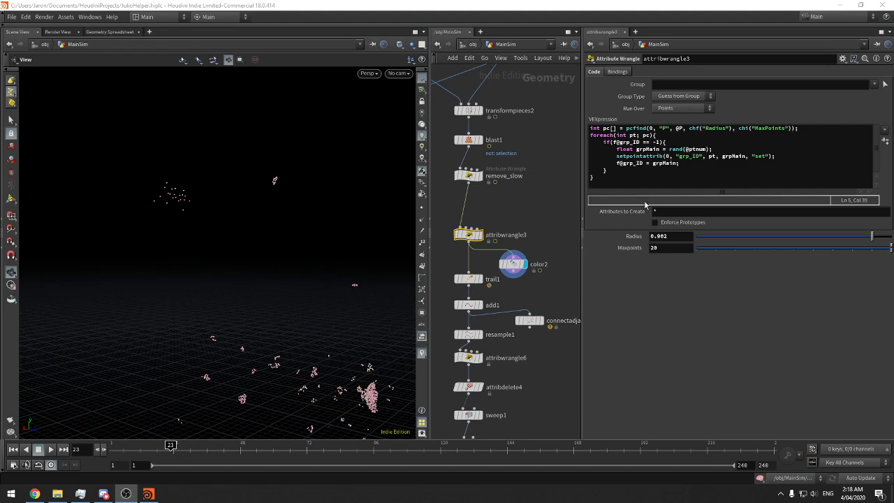
Comment out the pcfind line in attribwrangle3's VEX code and start a new "int pc[] =" line beneath it
{"action": "left_click_drag", "start_coordinate": [582, 165], "coordinate": [567, 162]}
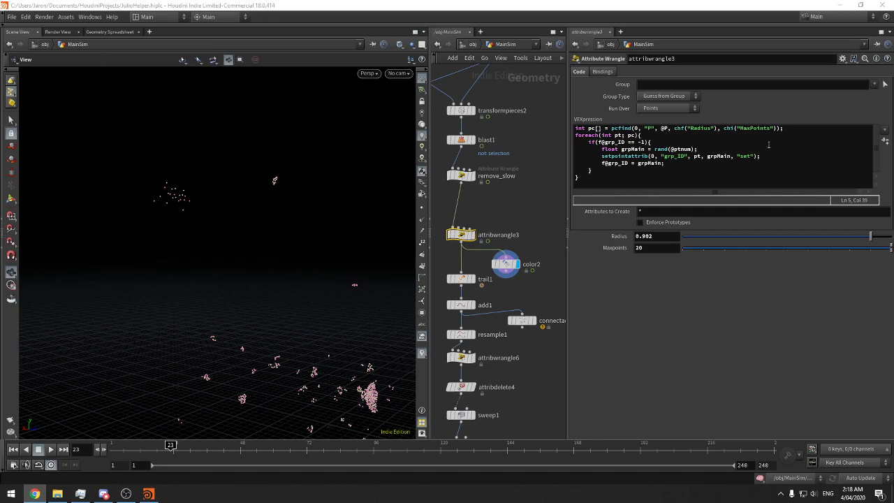
{"action": "left_click", "coordinate": [786, 127]}
{"action": "key", "text": "Return"}
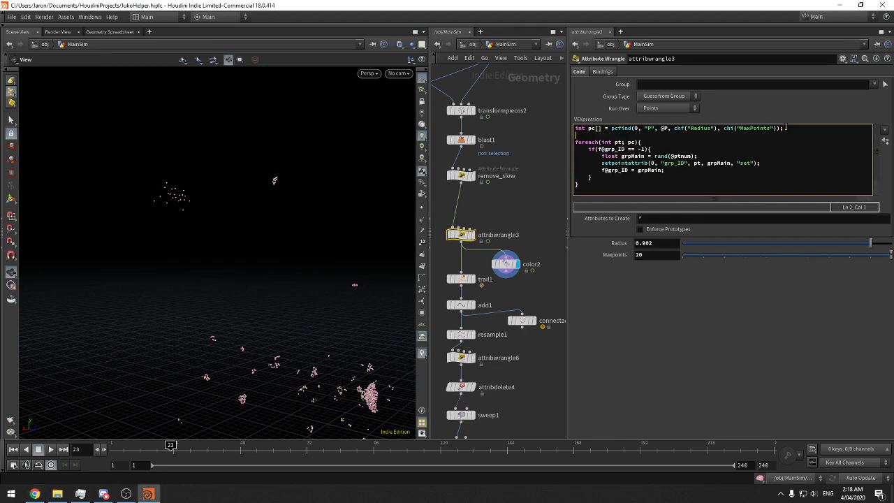
{"action": "type", "text": "inr"}
{"action": "key", "text": "BackSpace"}
{"action": "type", "text": "t pc[] ="}
{"action": "left_click", "coordinate": [574, 129]}
{"action": "type", "text": "//"}
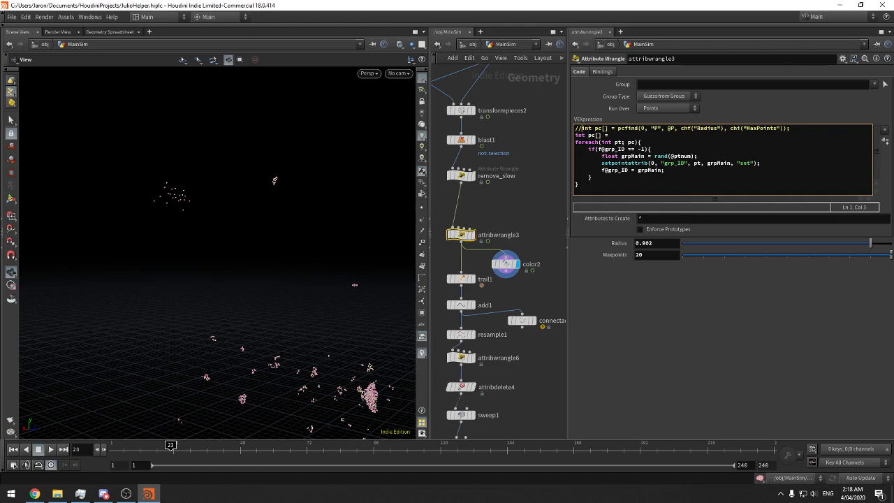
Complete the new line with nearpoints(0, @P, chf("Radius"), chi("MaxPoints")); reusing the arguments from the commented line
{"action": "left_click", "coordinate": [126, 493]}
{"action": "left_click", "coordinate": [627, 138]}
{"action": "type", "text": "nearpoints(0"}
{"action": "type", "text": "@P,"}
{"action": "left_click_drag", "start_coordinate": [681, 129], "coordinate": [804, 127]}
{"action": "key", "text": "ctrl+c"}
{"action": "left_click", "coordinate": [703, 137]}
{"action": "key", "text": "ctrl+v"}
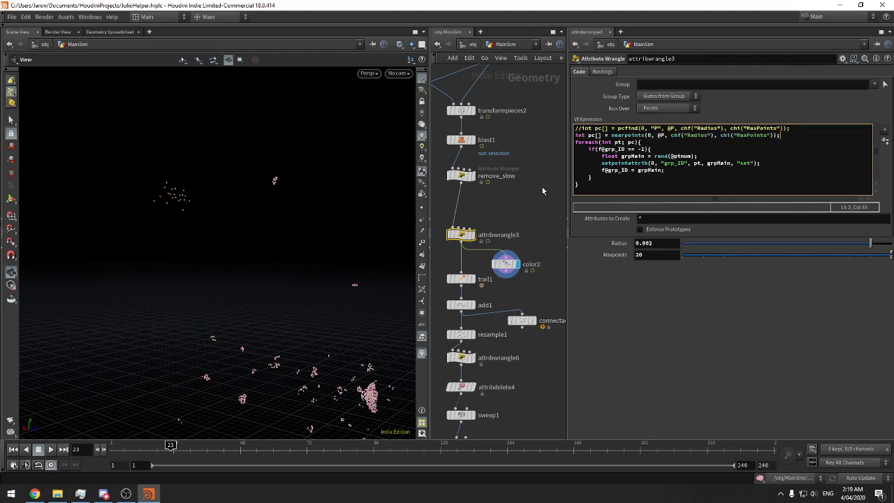
Test different Radius and Maxpoints values on attribwrangle3, ending with Radius 0.01 and Maxpoints 10
{"action": "left_click_drag", "start_coordinate": [679, 243], "coordinate": [816, 243]}
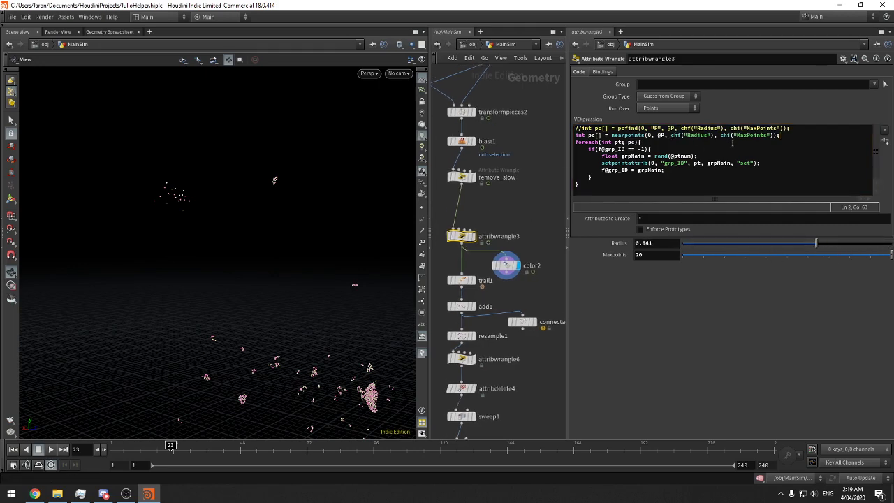
{"action": "left_click_drag", "start_coordinate": [733, 255], "coordinate": [684, 264]}
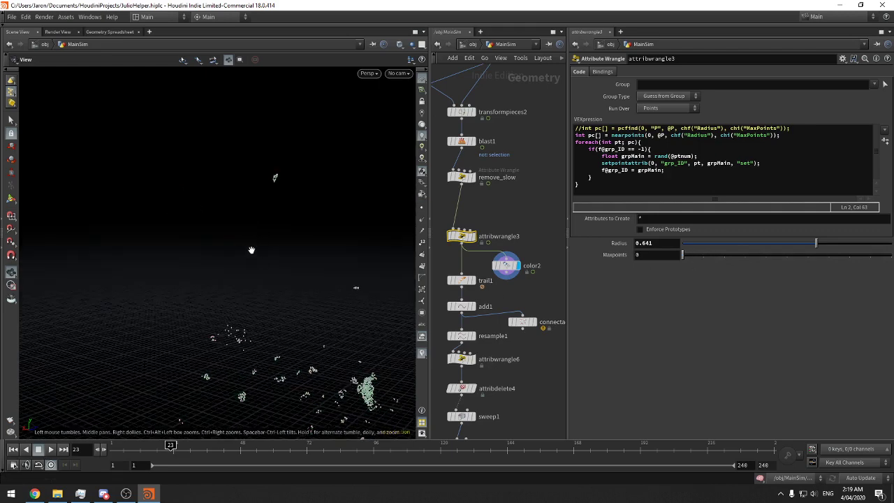
{"action": "left_click_drag", "start_coordinate": [683, 255], "coordinate": [861, 253]}
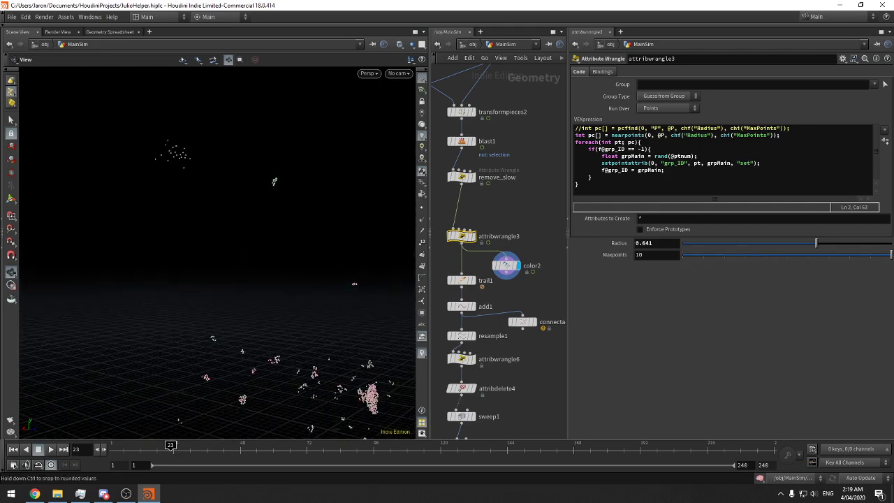
{"action": "middle_click", "coordinate": [640, 242]}
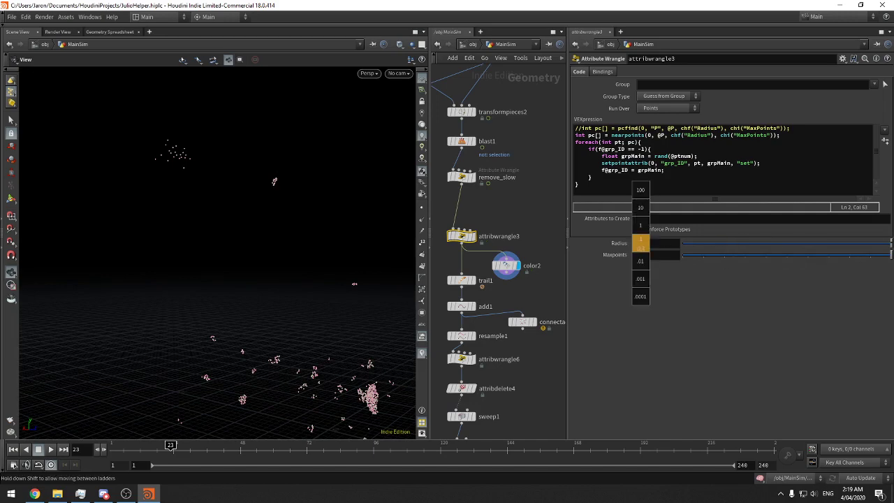
{"action": "middle_click_drag", "start_coordinate": [640, 243], "coordinate": [642, 245]}
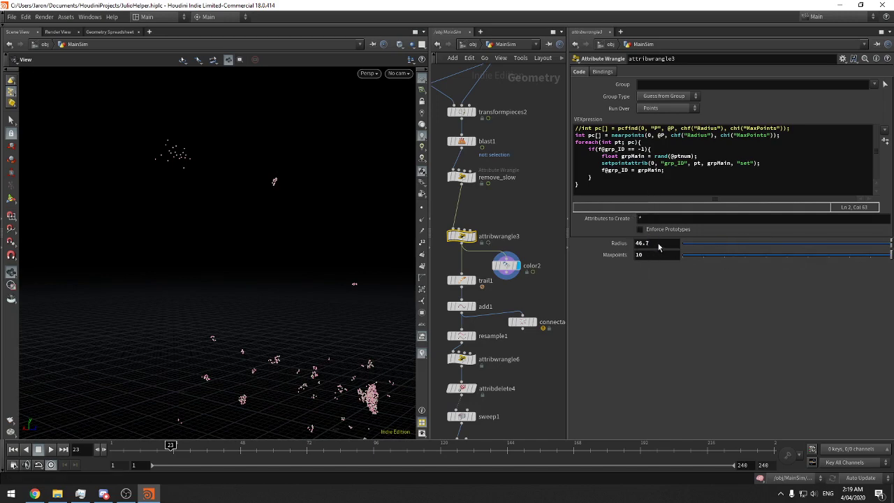
{"action": "left_click_drag", "start_coordinate": [659, 245], "coordinate": [569, 244]}
{"action": "type", "text": "0.01"}
{"action": "key", "text": "Return"}
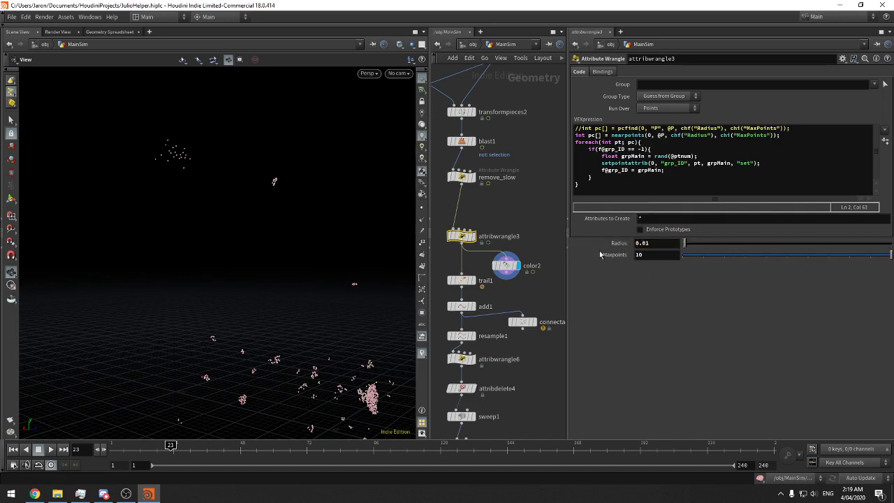
Compare the points output by attribwrangle3 with color2's random grp_ID colouring in the viewport
{"action": "left_click", "coordinate": [653, 170]}
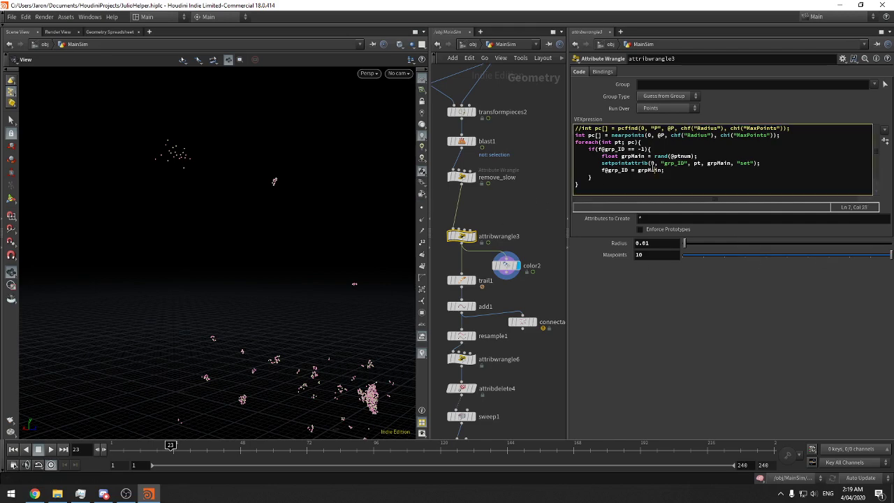
{"action": "left_click", "coordinate": [692, 164]}
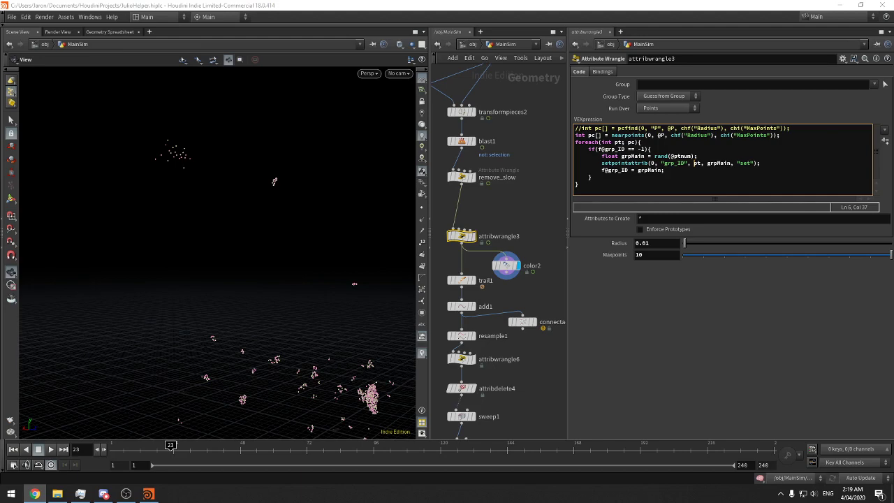
{"action": "middle_click_drag", "start_coordinate": [501, 225], "coordinate": [496, 209]}
{"action": "left_click", "coordinate": [467, 219]}
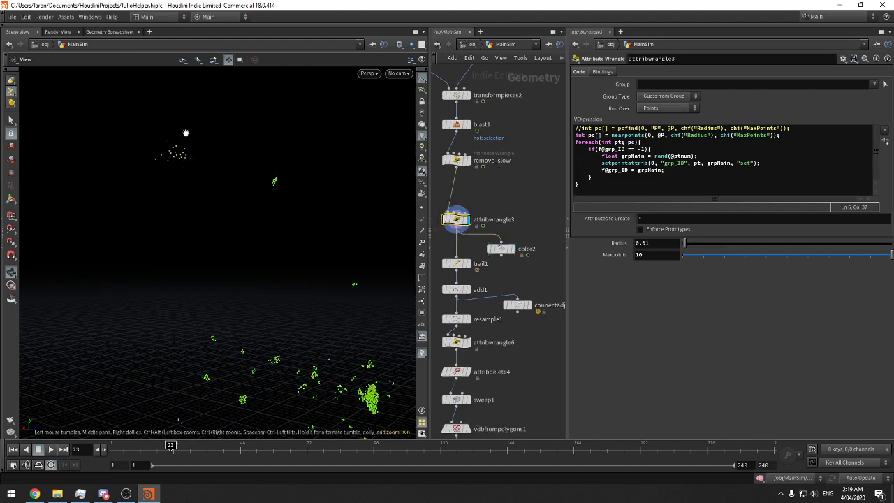
{"action": "left_click_drag", "start_coordinate": [186, 132], "coordinate": [189, 135]}
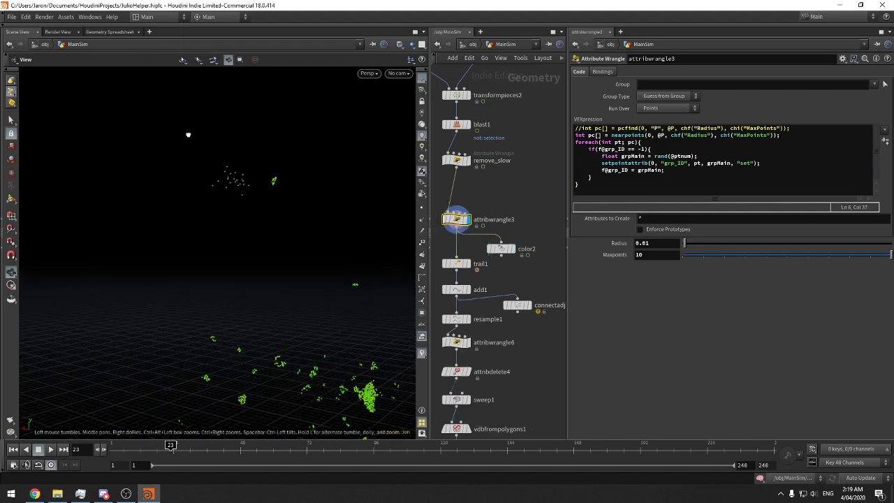
{"action": "left_click", "coordinate": [517, 249]}
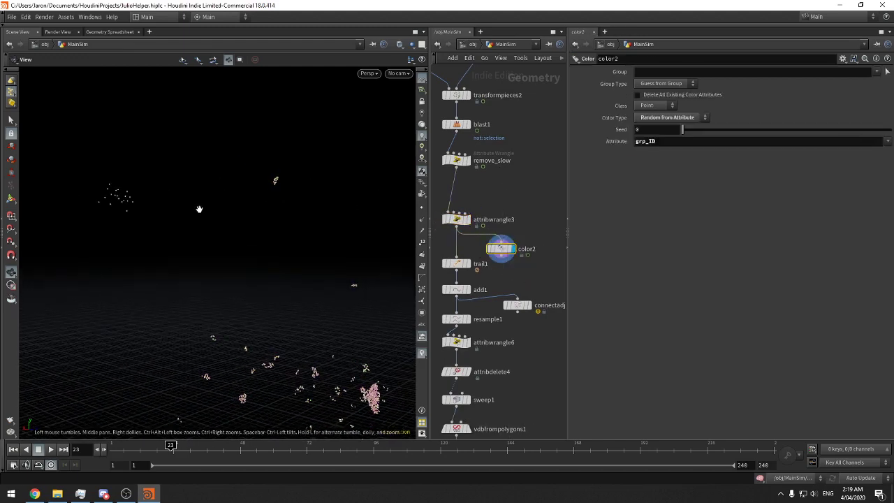
{"action": "left_click", "coordinate": [106, 494]}
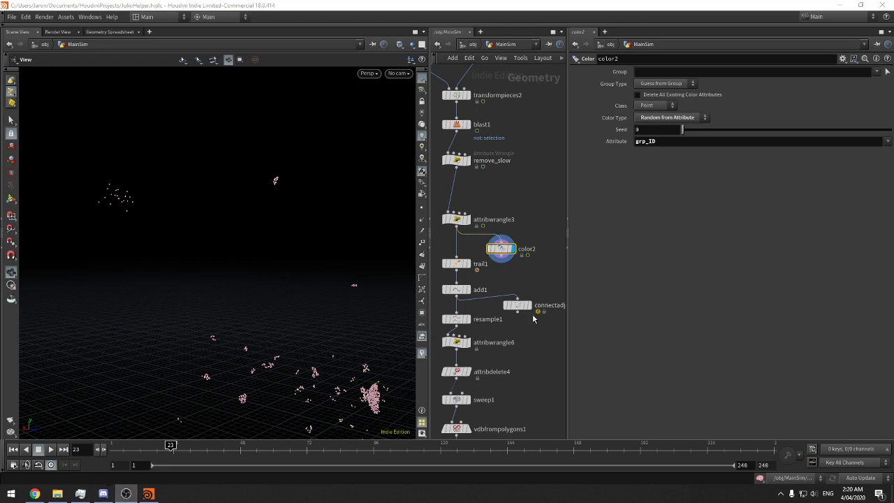
Change @P to v@P in attribwrangle3's nearpoints call and display color2's output
{"action": "middle_click_drag", "start_coordinate": [477, 215], "coordinate": [502, 212]}
{"action": "left_click", "coordinate": [502, 211]}
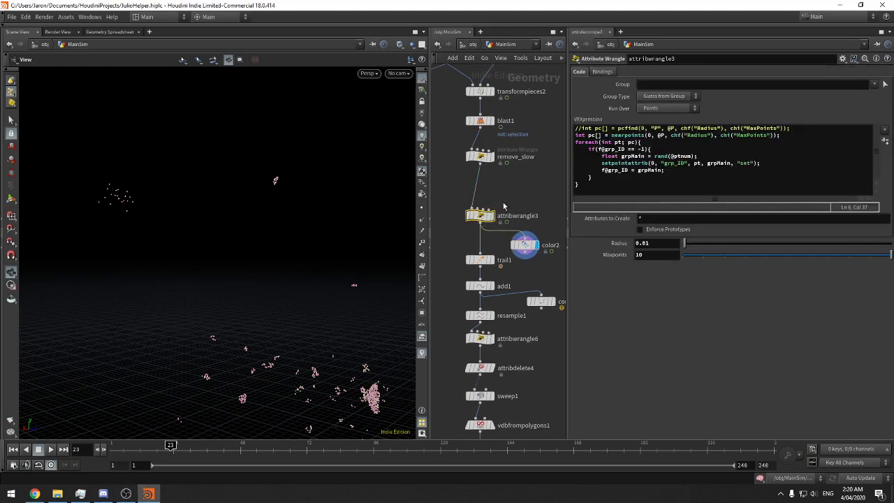
{"action": "mouse_move", "coordinate": [491, 219]}
{"action": "left_click", "coordinate": [659, 135]}
{"action": "type", "text": "v"}
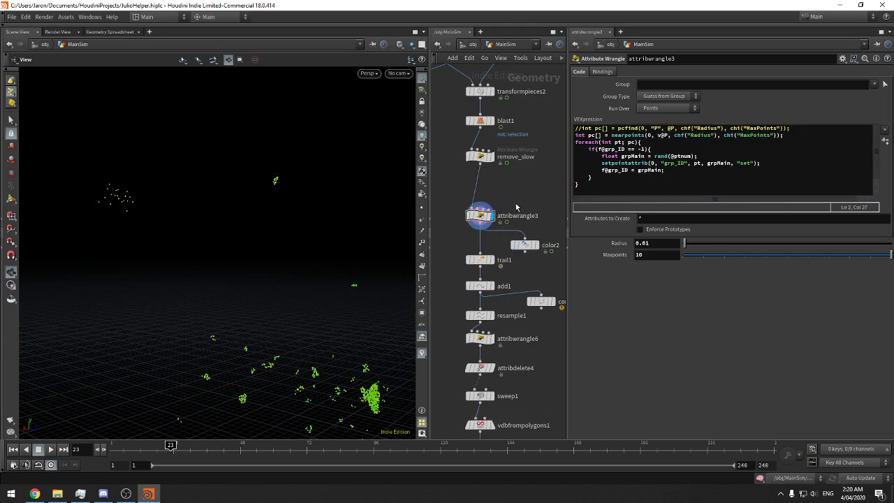
{"action": "left_click", "coordinate": [538, 253]}
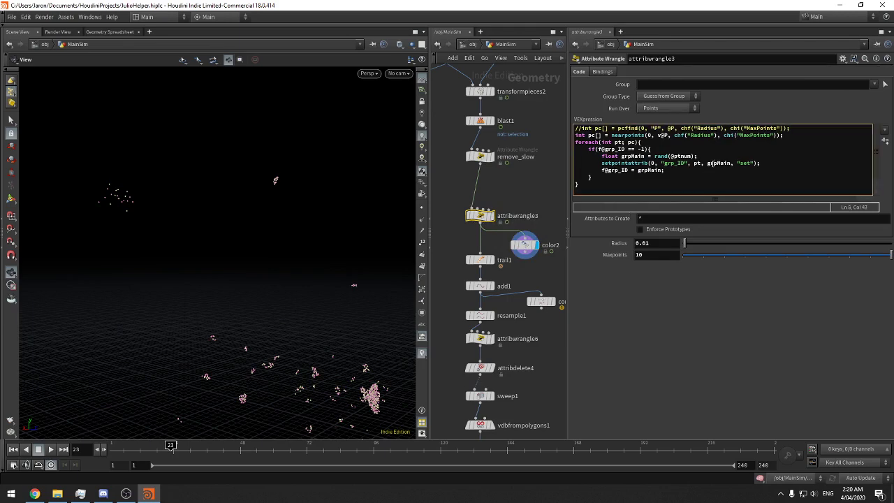
Try inverting the if condition in attribwrangle3's code to f@grp_ID != -1
{"action": "double_click", "coordinate": [708, 163]}
{"action": "left_click", "coordinate": [656, 162]}
{"action": "left_click", "coordinate": [628, 163]}
{"action": "left_click", "coordinate": [647, 156]}
{"action": "left_click_drag", "start_coordinate": [632, 150], "coordinate": [628, 151]}
{"action": "type", "text": "!"}
{"action": "left_click", "coordinate": [550, 169]}
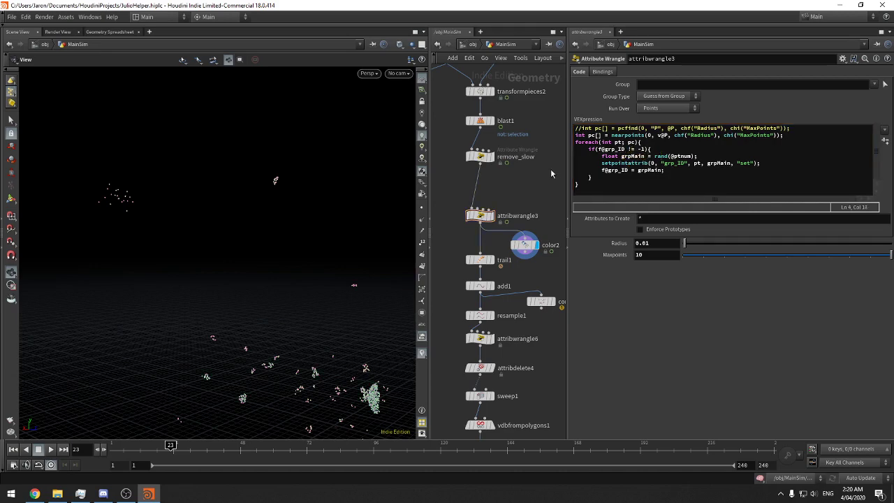
Restore the if condition in the wrangle code to f@grp_ID == -1
{"action": "left_click", "coordinate": [630, 149]}
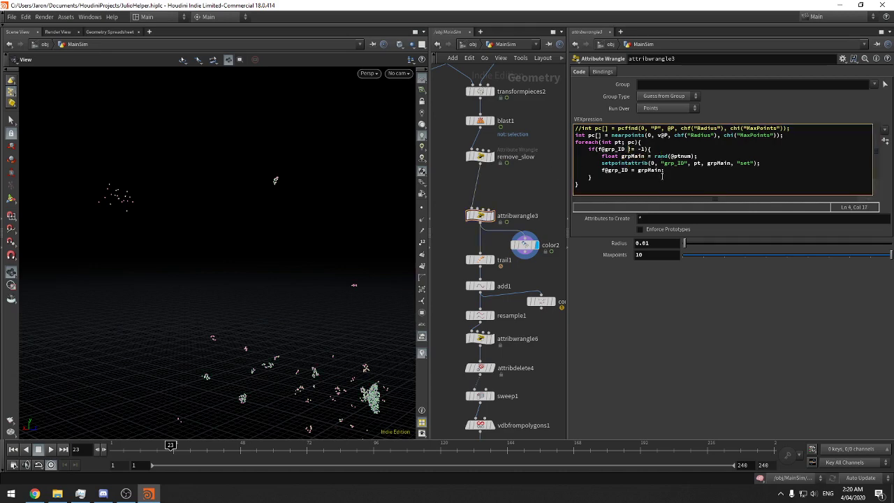
{"action": "key", "text": "Delete"}
{"action": "type", "text": "="}
{"action": "middle_click_drag", "start_coordinate": [494, 186], "coordinate": [490, 183]}
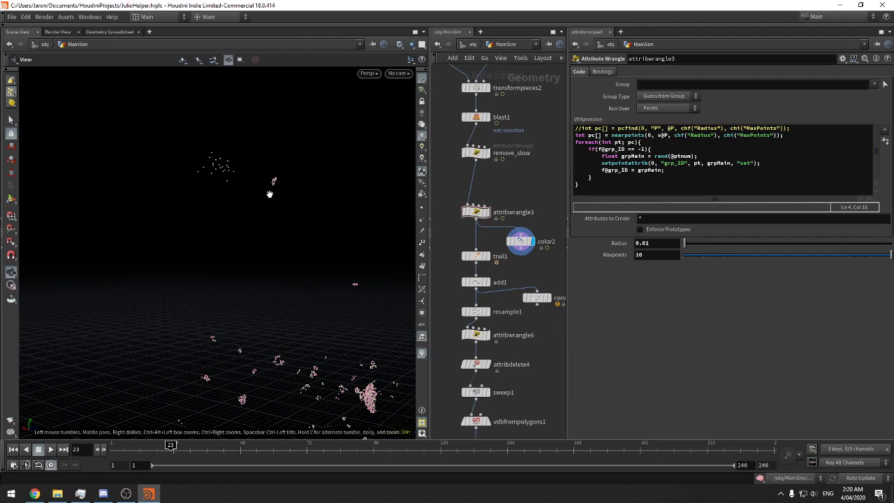
Examine the points' grp_ID values in the geometry spreadsheet, sorted both ways, and return to the scene view
{"action": "left_click", "coordinate": [110, 31]}
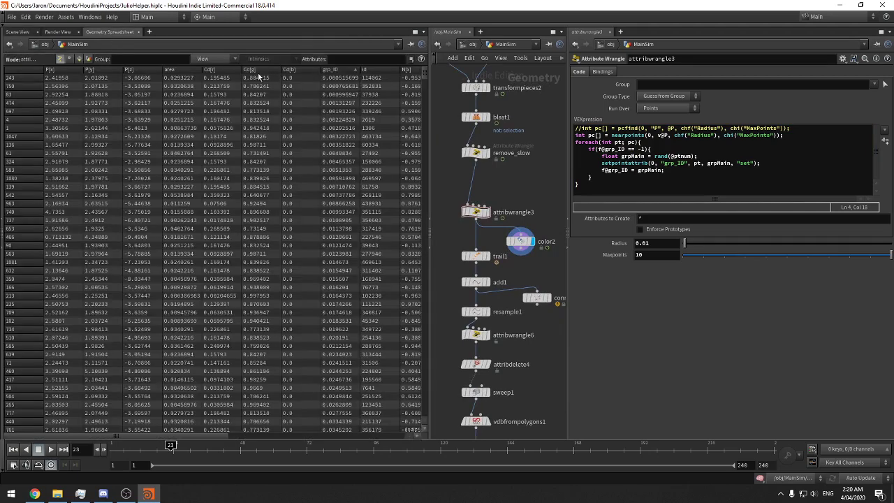
{"action": "left_click", "coordinate": [347, 70]}
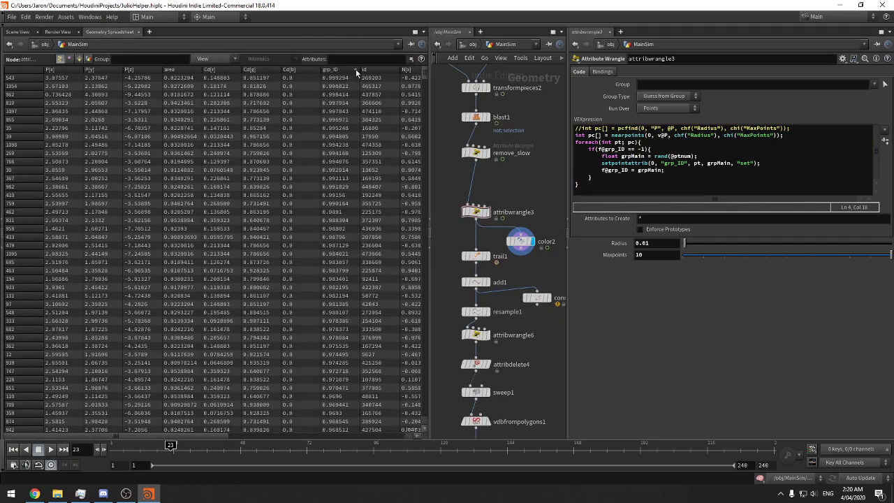
{"action": "left_click", "coordinate": [356, 70]}
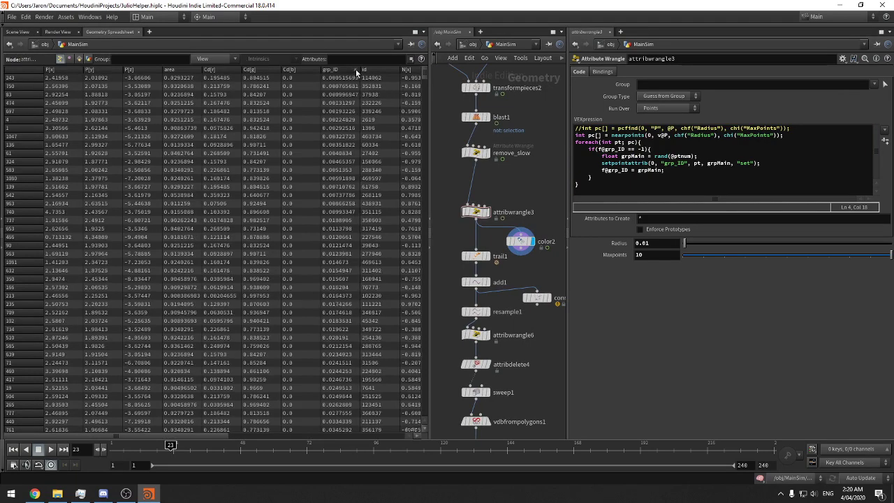
{"action": "left_click", "coordinate": [18, 31]}
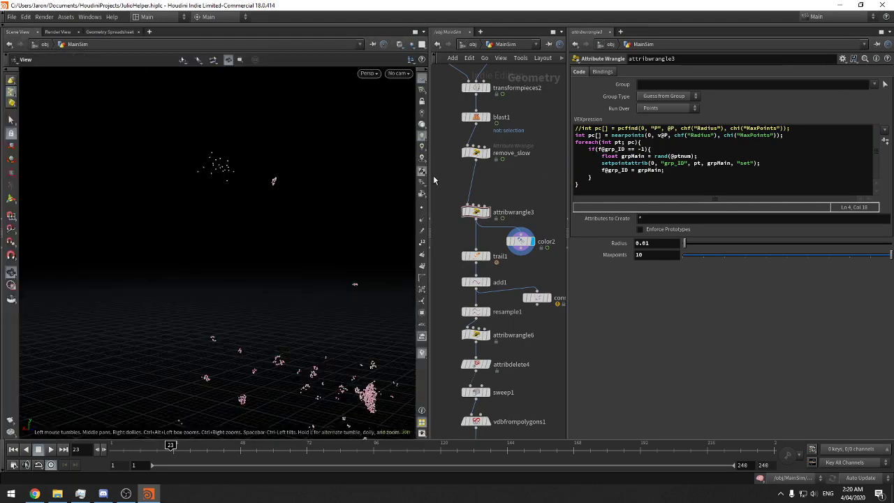
Resize the panes and examine how the code in remove_slow and attribwrangle3 sets the grp_ID attribute
{"action": "left_click_drag", "start_coordinate": [430, 175], "coordinate": [399, 175]}
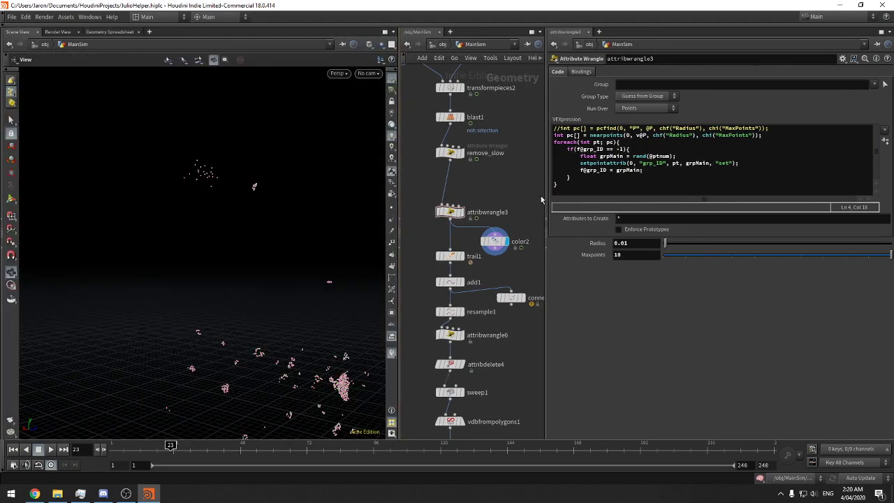
{"action": "left_click_drag", "start_coordinate": [544, 184], "coordinate": [570, 184]}
{"action": "double_click", "coordinate": [684, 155]}
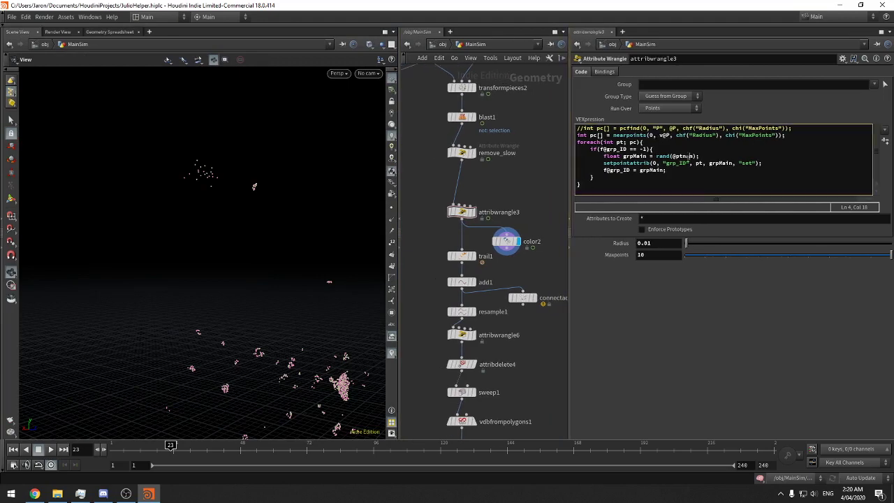
{"action": "left_click", "coordinate": [656, 149]}
{"action": "double_click", "coordinate": [618, 171]}
{"action": "left_click_drag", "start_coordinate": [495, 183], "coordinate": [444, 142]}
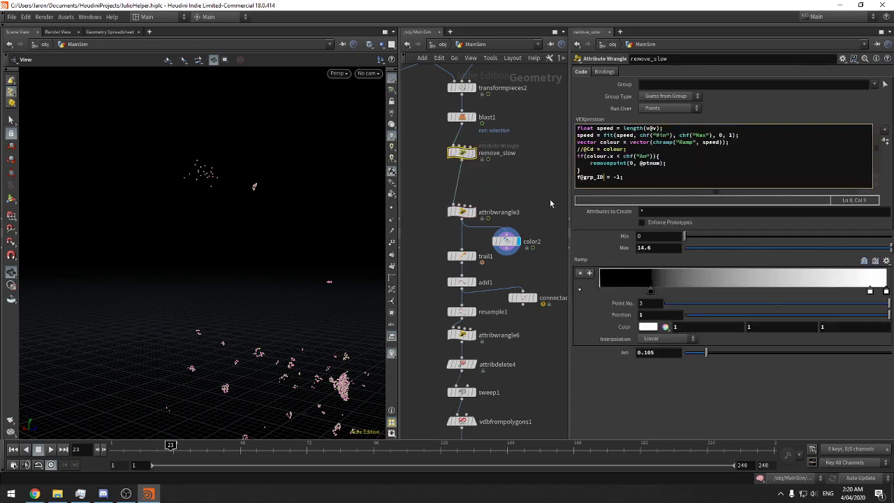
{"action": "left_click", "coordinate": [461, 211]}
{"action": "middle_click_drag", "start_coordinate": [524, 202], "coordinate": [519, 192]}
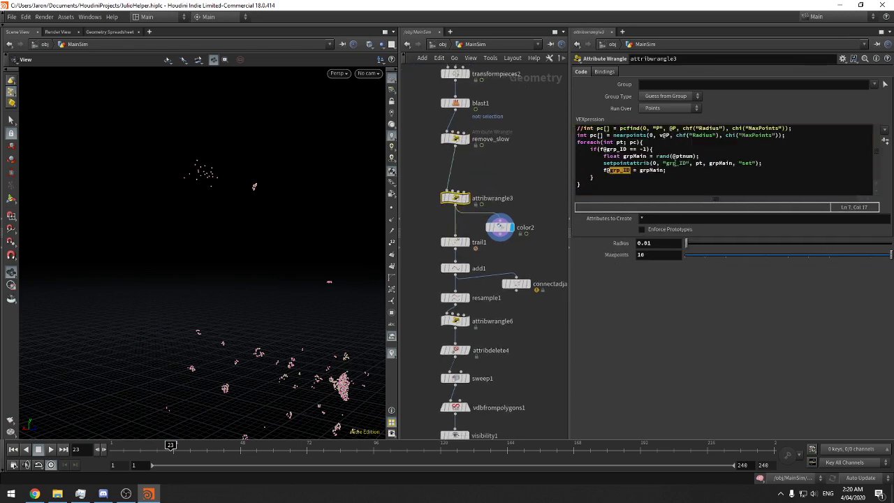
{"action": "left_click_drag", "start_coordinate": [491, 166], "coordinate": [441, 212]}
{"action": "middle_click_drag", "start_coordinate": [533, 197], "coordinate": [526, 185]}
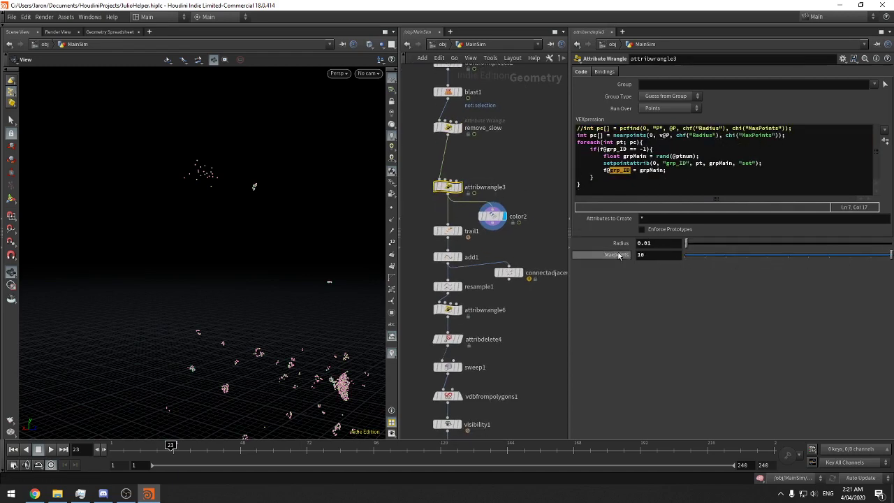
{"action": "middle_click_drag", "start_coordinate": [460, 185], "coordinate": [490, 202]}
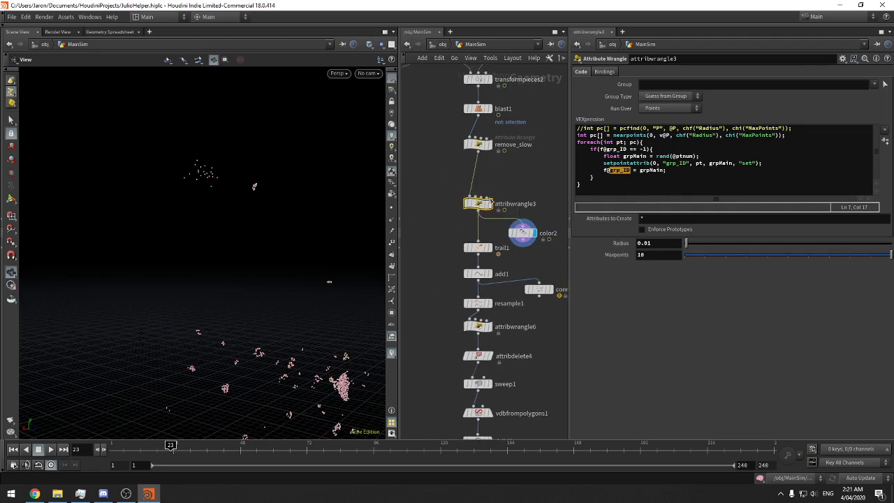
Branch an Add node off remove_slow next to the attribwrangle3 node
{"action": "left_click_drag", "start_coordinate": [522, 233], "coordinate": [477, 144]}
{"action": "key", "text": "Tab"}
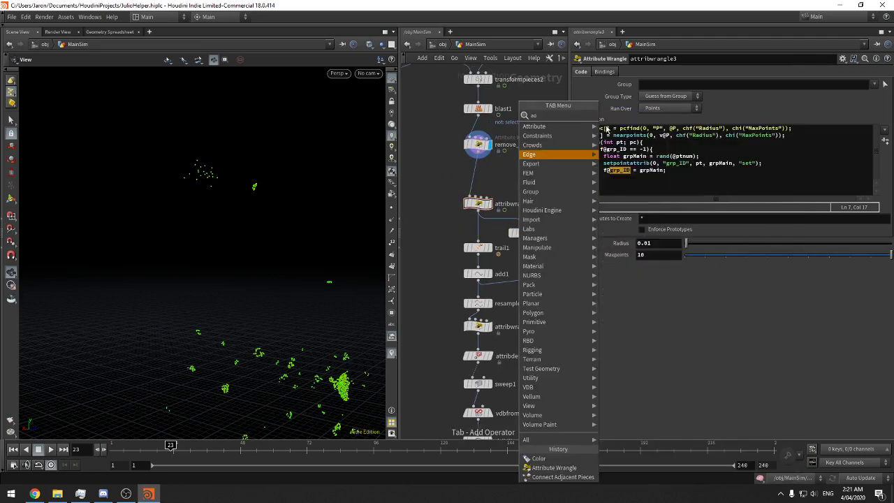
{"action": "key", "text": "Escape"}
{"action": "key", "text": "Tab"}
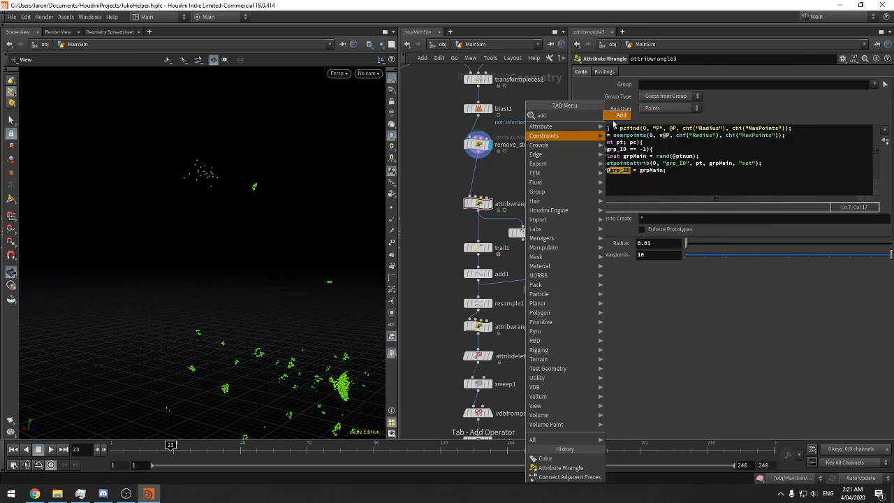
{"action": "left_click", "coordinate": [617, 116]}
{"action": "left_click", "coordinate": [504, 174]}
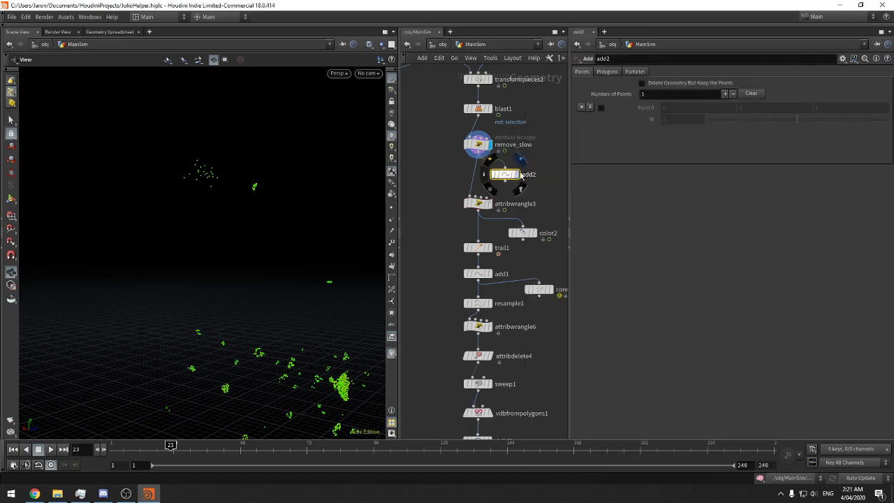
Set the Add node's polygons to By Group and try Groups of N points, Skip every Nth point and Each Group Separately
{"action": "left_click", "coordinate": [602, 72]}
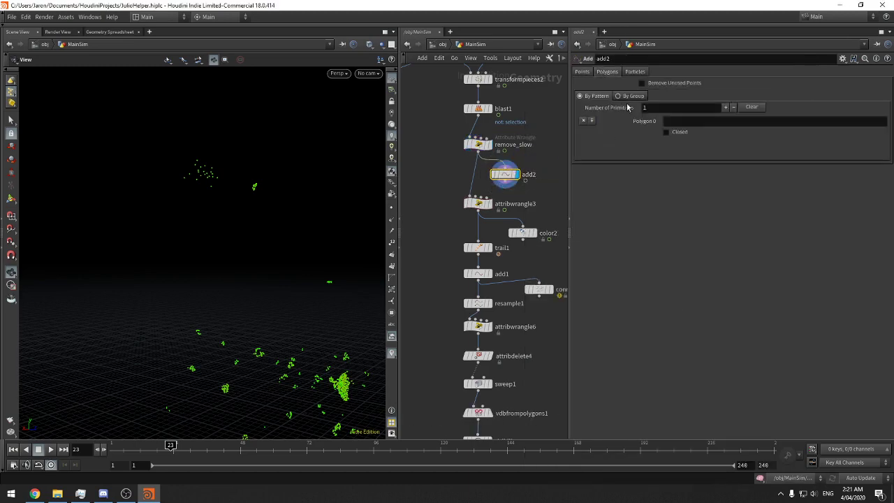
{"action": "left_click", "coordinate": [620, 96]}
{"action": "left_click", "coordinate": [659, 120]}
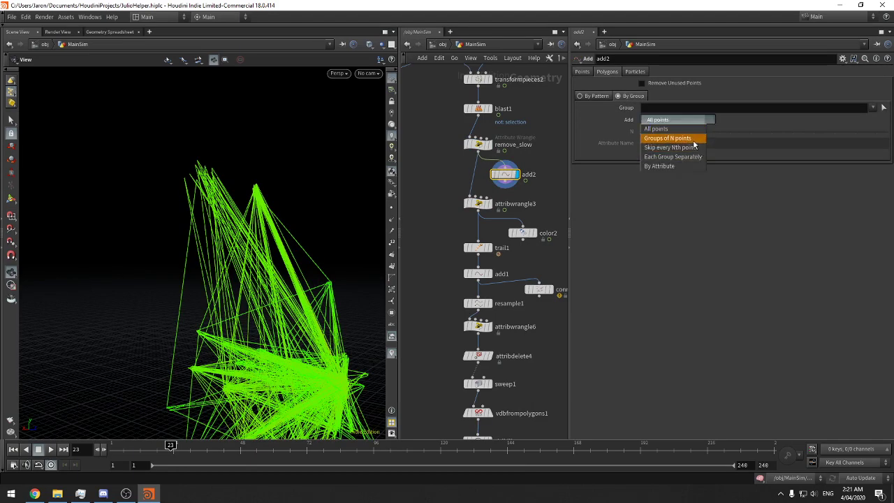
{"action": "left_click", "coordinate": [698, 138]}
{"action": "left_click", "coordinate": [682, 122]}
{"action": "left_click", "coordinate": [679, 147]}
{"action": "left_click", "coordinate": [680, 120]}
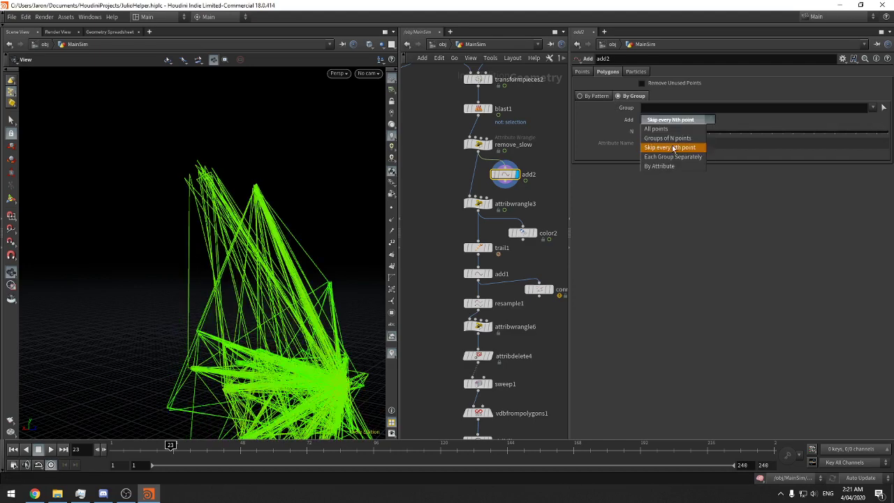
{"action": "left_click", "coordinate": [672, 156]}
{"action": "left_click", "coordinate": [670, 120]}
{"action": "left_click", "coordinate": [668, 139]}
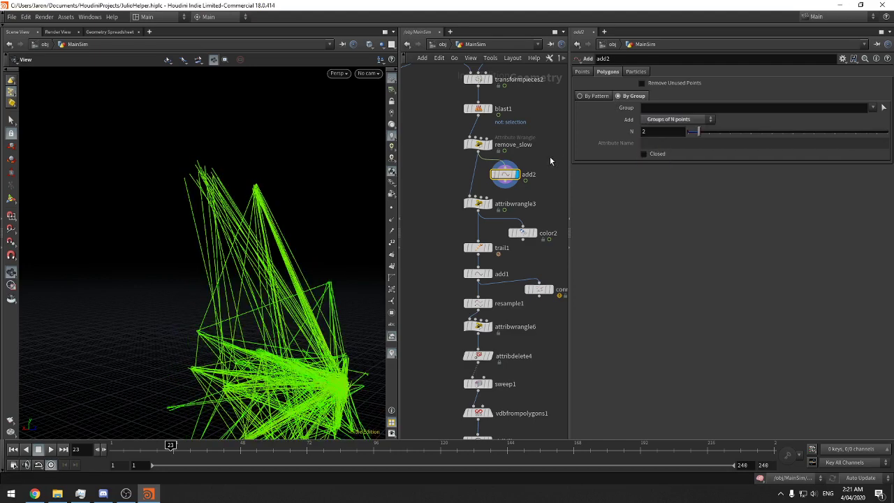
Delete the Add node and display color2 again with attribwrangle3 selected
{"action": "middle_click_drag", "start_coordinate": [516, 180], "coordinate": [504, 173]}
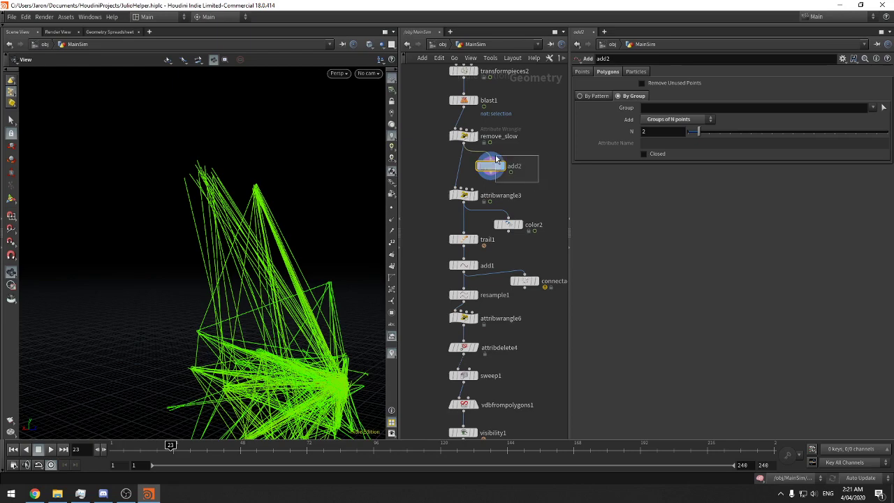
{"action": "key", "text": "Delete"}
{"action": "left_click", "coordinate": [462, 195]}
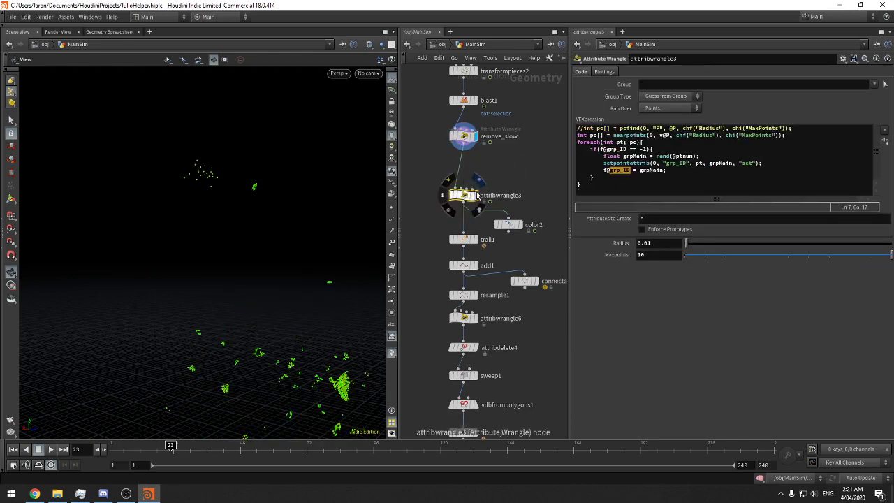
{"action": "left_click", "coordinate": [474, 194]}
{"action": "left_click", "coordinate": [519, 224]}
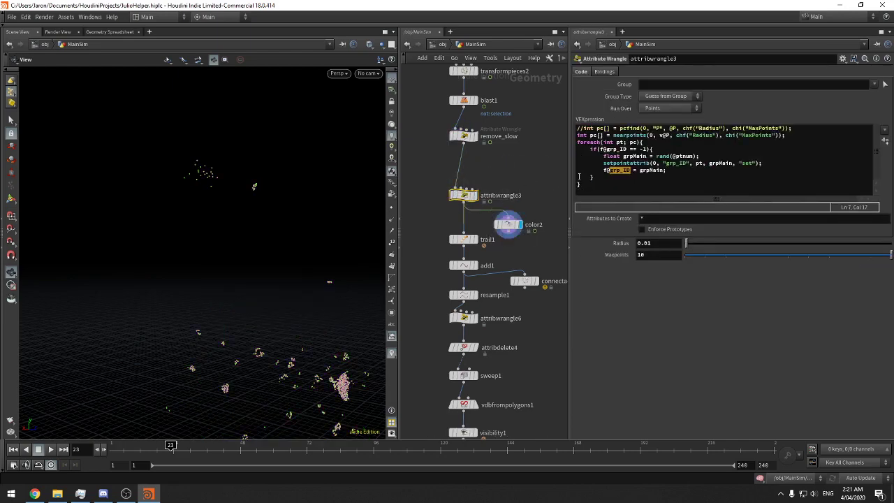
{"action": "left_click", "coordinate": [640, 171]}
{"action": "left_click", "coordinate": [750, 163]}
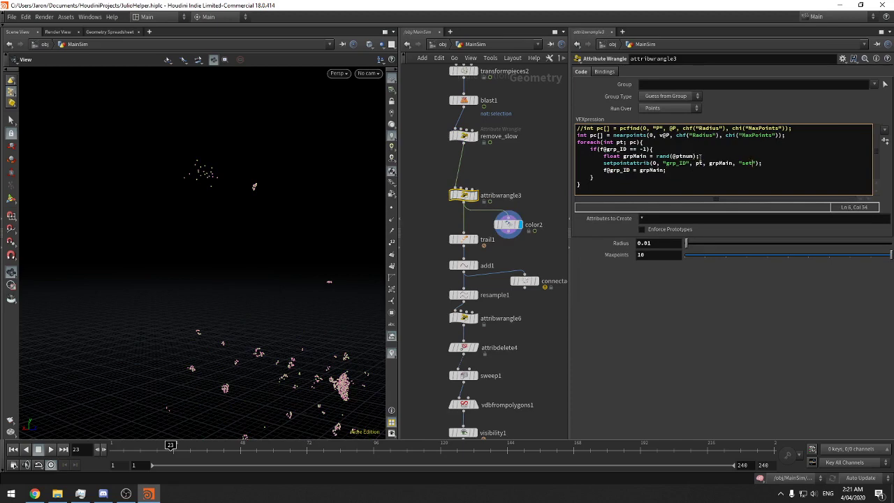
{"action": "left_click_drag", "start_coordinate": [712, 157], "coordinate": [657, 155]}
{"action": "left_click", "coordinate": [766, 164]}
{"action": "left_click_drag", "start_coordinate": [700, 157], "coordinate": [656, 156]}
{"action": "left_click", "coordinate": [690, 158]}
{"action": "key", "text": "Return"}
{"action": "type", "text": "vector c "}
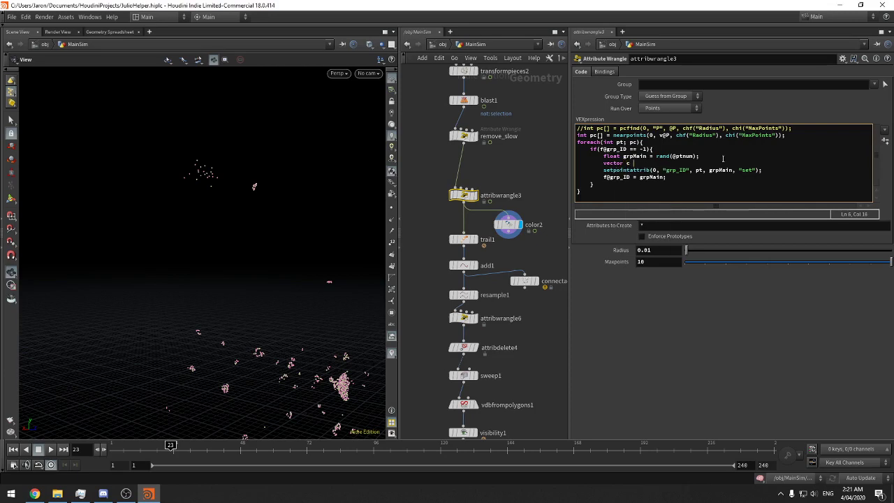
{"action": "type", "text": "= set("}
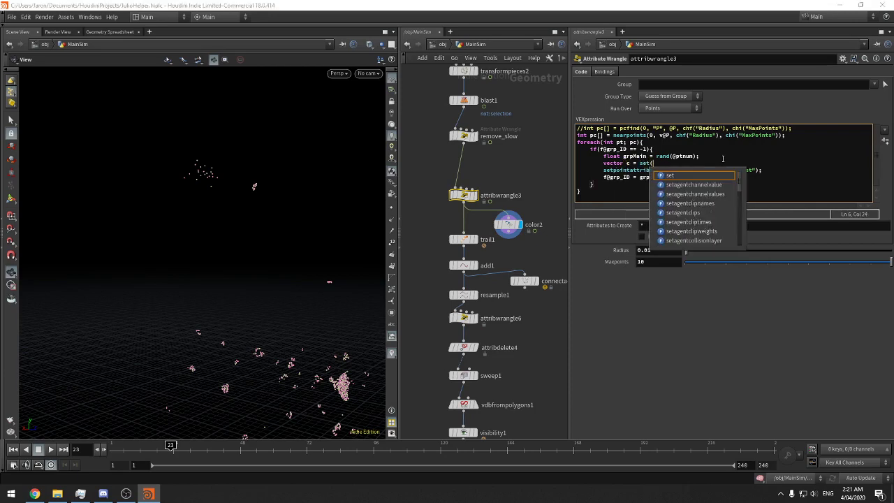
{"action": "type", "text": "rand(@ptnum));, rand(@ptnum);"}
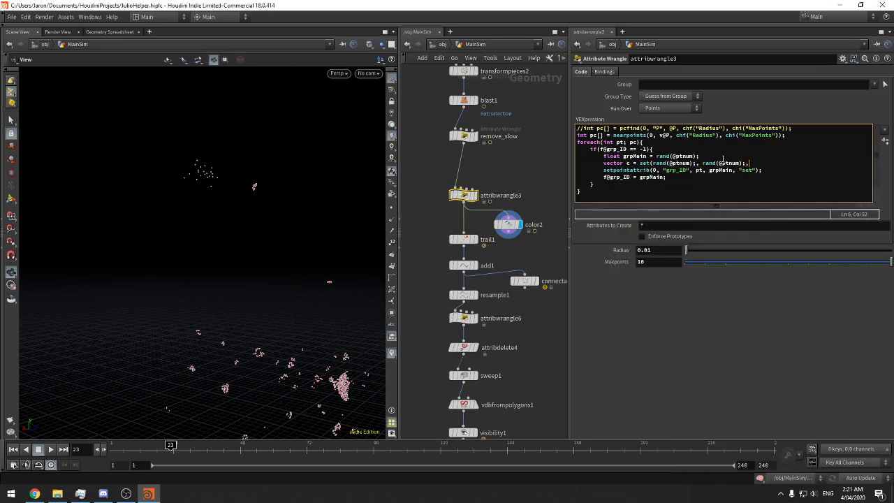
{"action": "type", "text": " rand(@ptnum);"}
{"action": "type", "text": ";"}
{"action": "key", "text": "Left"}
{"action": "key", "text": "Left"}
{"action": "key", "text": "BackSpace"}
{"action": "type", "text": "+25"}
{"action": "left_click", "coordinate": [720, 163]}
{"action": "type", "text": "-22"}
{"action": "key", "text": "Delete"}
{"action": "left_click", "coordinate": [697, 163]}
{"action": "key", "text": "BackSpace"}
{"action": "type", "text": ","}
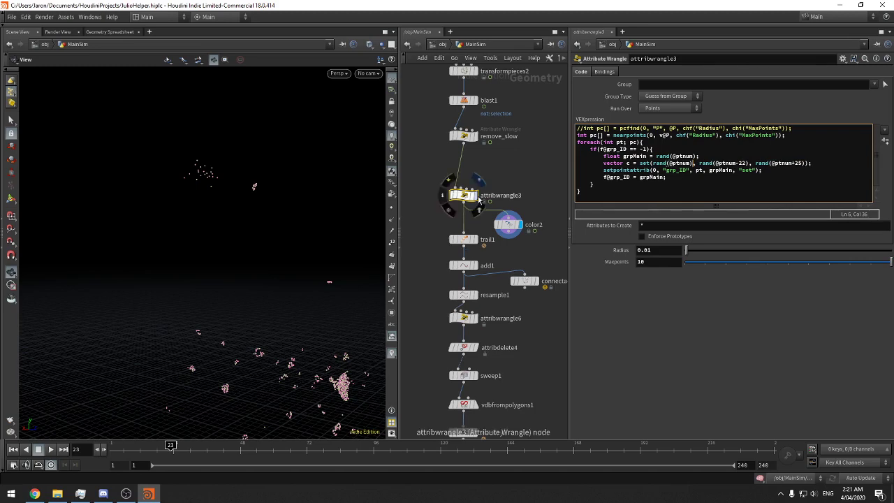
{"action": "left_click", "coordinate": [454, 196]}
{"action": "left_click", "coordinate": [733, 164]}
{"action": "left_click", "coordinate": [815, 163]}
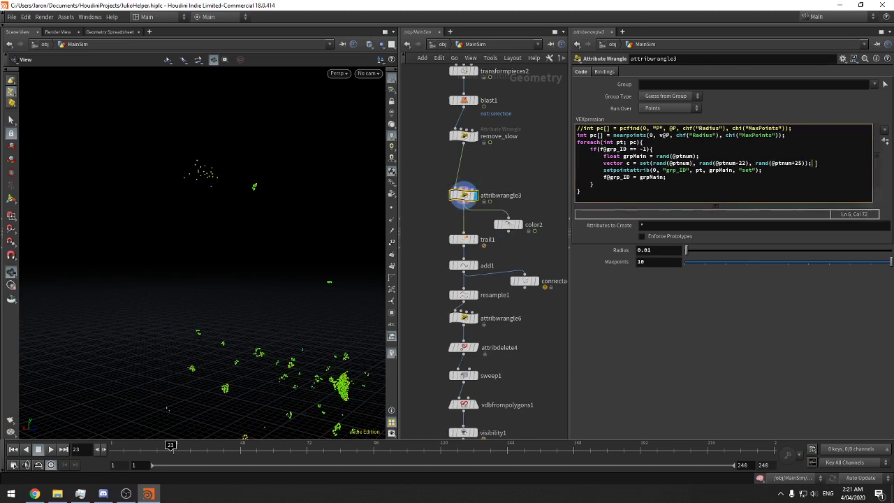
{"action": "key", "text": "Return"}
{"action": "type", "text": "@Cd = c;"}
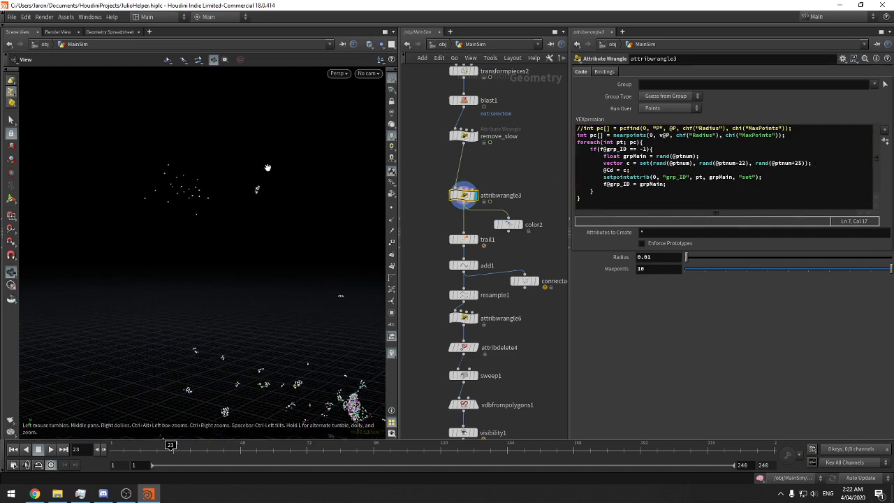
{"action": "left_click", "coordinate": [632, 170]}
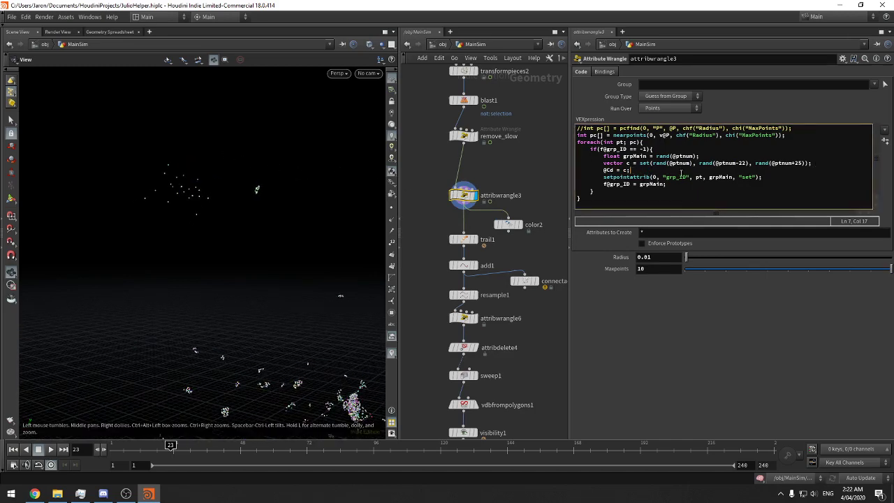
{"action": "double_click", "coordinate": [680, 177]}
{"action": "left_click", "coordinate": [681, 188]}
{"action": "left_click", "coordinate": [657, 177]}
{"action": "double_click", "coordinate": [715, 177]}
{"action": "left_click", "coordinate": [719, 177]}
{"action": "left_click", "coordinate": [726, 193]}
{"action": "left_click", "coordinate": [640, 182]}
{"action": "left_click_drag", "start_coordinate": [662, 185], "coordinate": [607, 170]}
{"action": "left_click", "coordinate": [646, 170]}
Duplicate the setpointattrib line, make the copy set "Cd" to c, and set the wrangle's Radius to 0.45
{"action": "left_click_drag", "start_coordinate": [762, 177], "coordinate": [603, 177]}
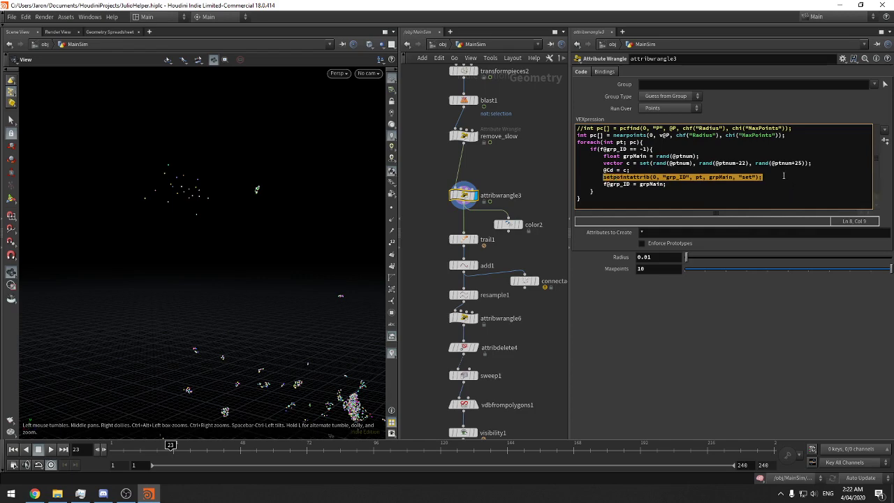
{"action": "key", "text": "ctrl+c"}
{"action": "key", "text": "End"}
{"action": "key", "text": "Return"}
{"action": "key", "text": "ctrl+v"}
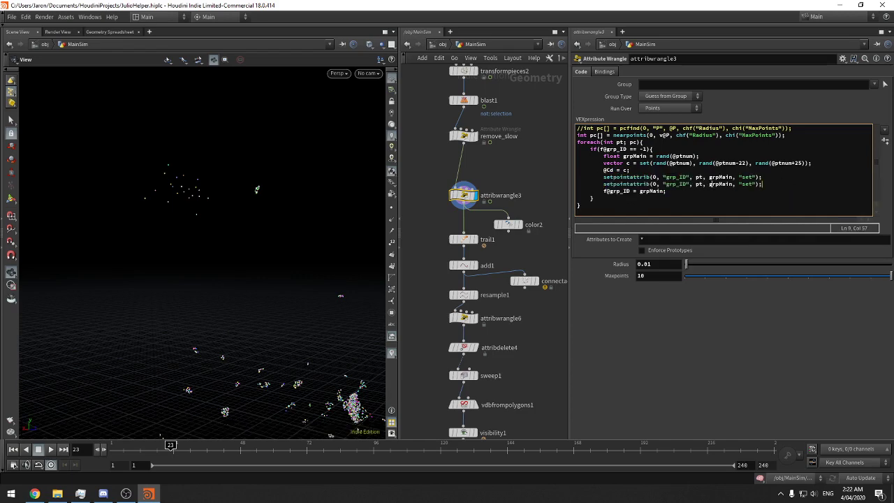
{"action": "double_click", "coordinate": [719, 184]}
{"action": "type", "text": "c"}
{"action": "double_click", "coordinate": [676, 183]}
{"action": "type", "text": "Cd"}
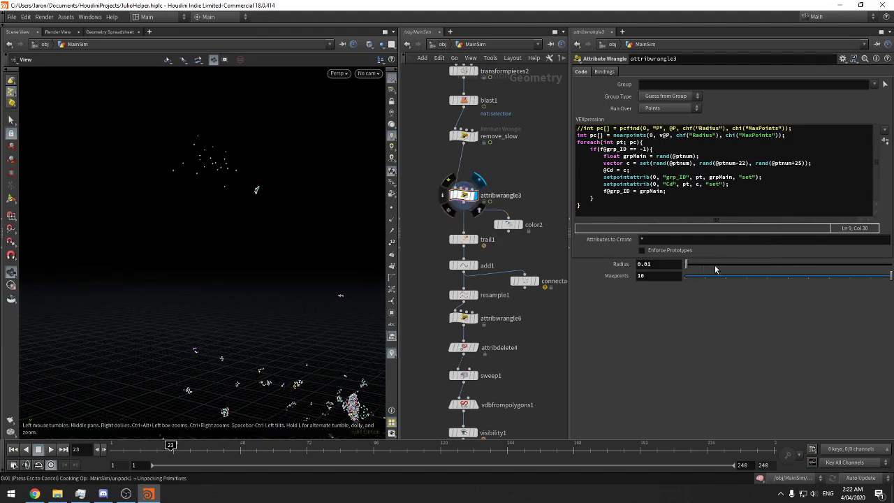
{"action": "left_click_drag", "start_coordinate": [713, 269], "coordinate": [777, 274]}
Branch a Point VOP off remove_slow beside attribwrangle3 and open its VEX Builder network
{"action": "key", "text": "Tab"}
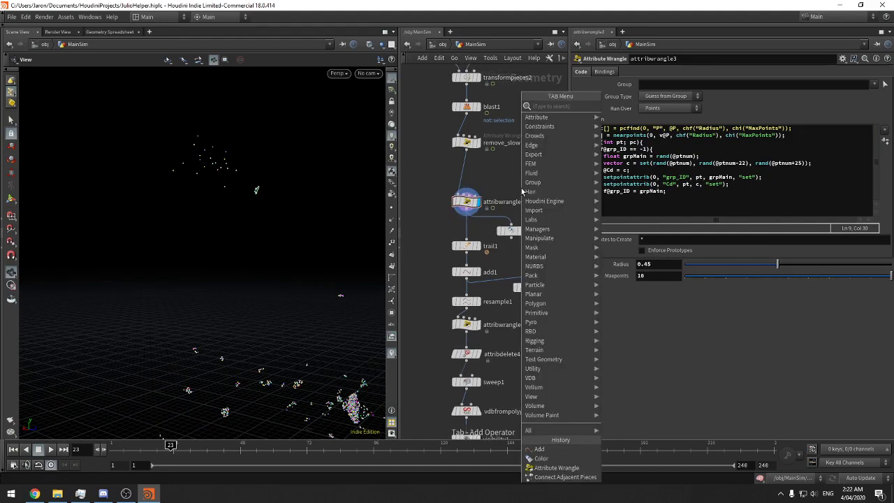
{"action": "type", "text": "point"}
{"action": "key", "text": "Return"}
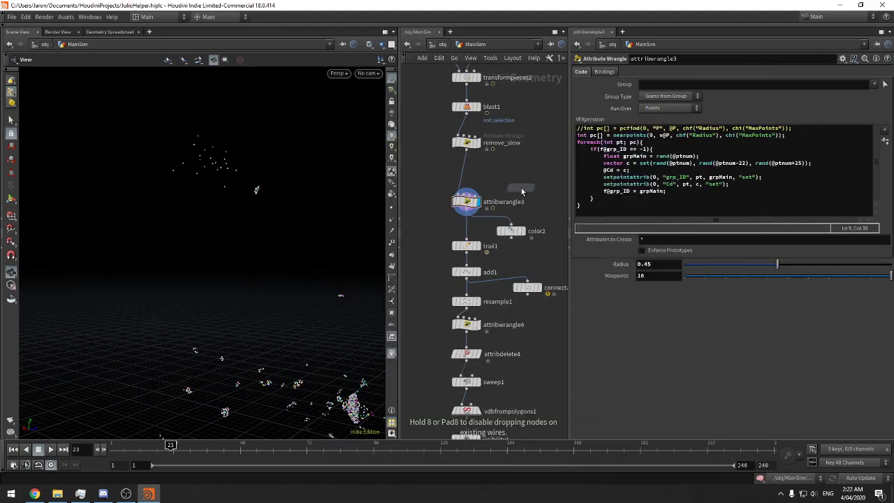
{"action": "left_click", "coordinate": [521, 188]}
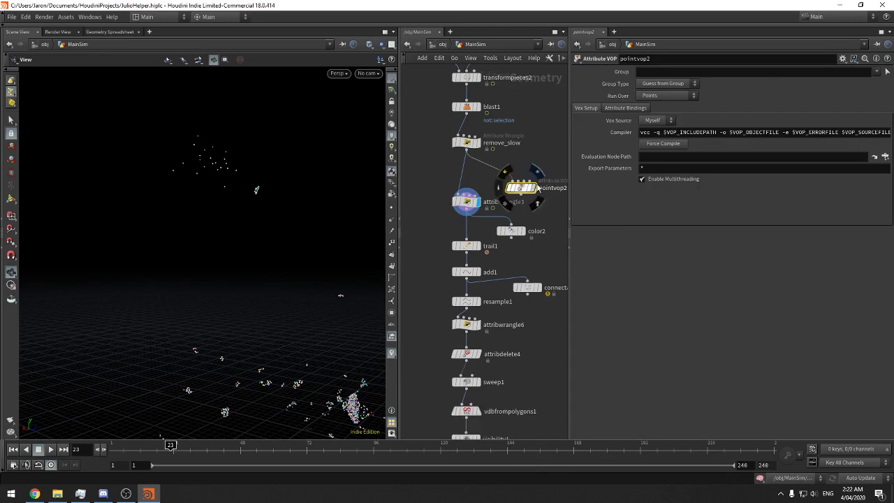
{"action": "double_click", "coordinate": [528, 190]}
{"action": "middle_click", "coordinate": [448, 274]}
{"action": "middle_click_drag", "start_coordinate": [476, 287], "coordinate": [487, 274]}
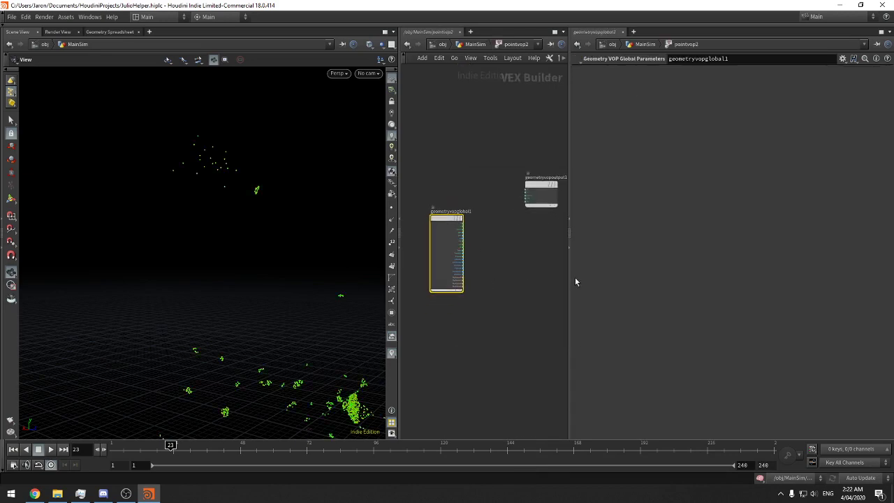
Widen the network pane and place a Point Cloud Open node in the VOP network
{"action": "left_click_drag", "start_coordinate": [570, 281], "coordinate": [719, 280]}
{"action": "key", "text": "Tab"}
{"action": "type", "text": "pco"}
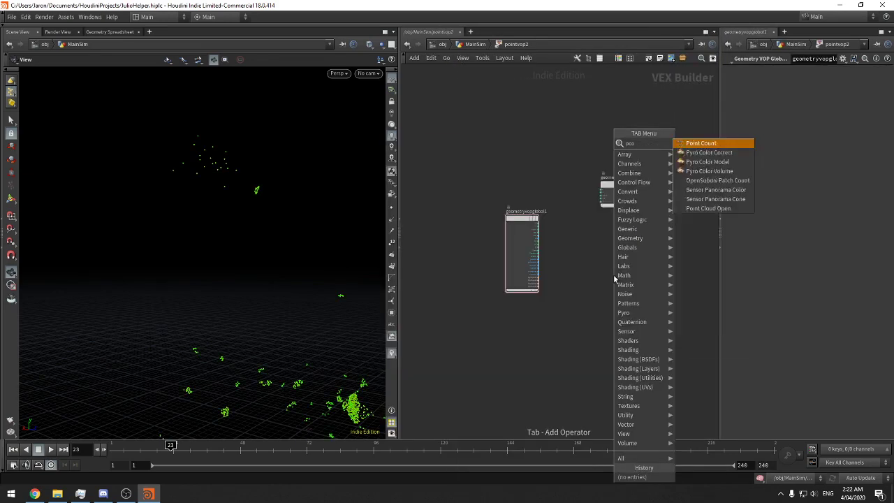
{"action": "type", "text": "pe"}
{"action": "key", "text": "Return"}
{"action": "left_click", "coordinate": [613, 278]}
Place a Point Cloud Find Radius node beside the geometry globals node
{"action": "key", "text": "Tab"}
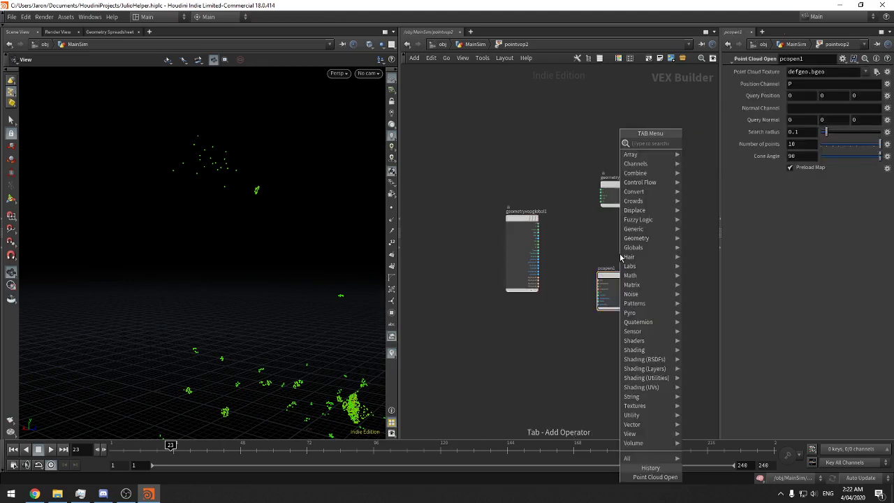
{"action": "type", "text": "pc"}
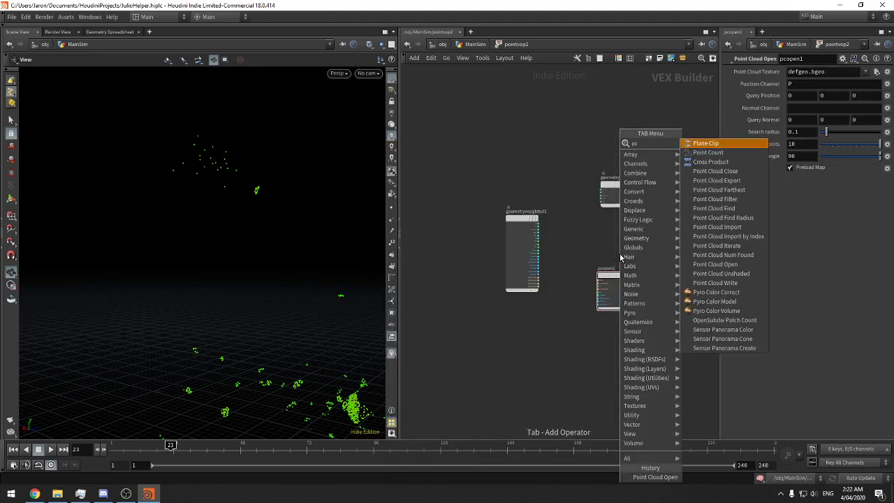
{"action": "left_click", "coordinate": [745, 223]}
{"action": "left_click", "coordinate": [568, 251]}
{"action": "scroll", "coordinate": [663, 227], "scroll_direction": "up", "scroll_amount": 4}
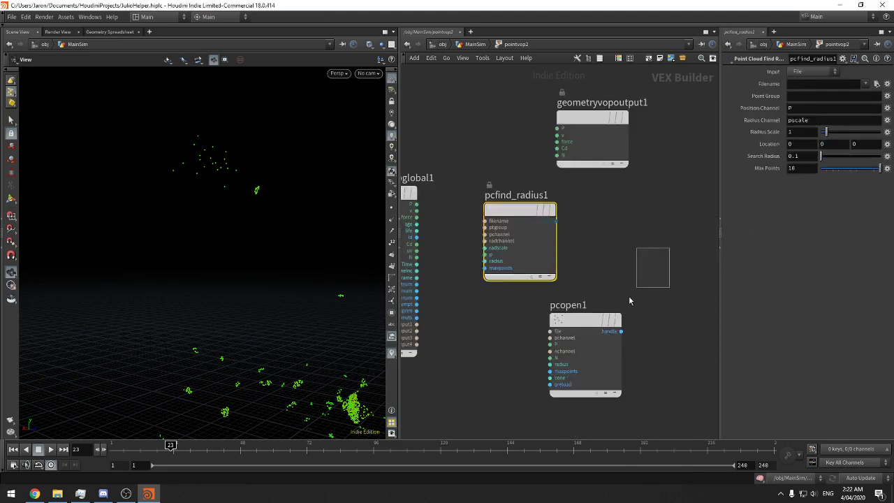
{"action": "left_click_drag", "start_coordinate": [629, 297], "coordinate": [592, 350]}
{"action": "left_click_drag", "start_coordinate": [611, 260], "coordinate": [536, 236]}
Place a Point Cloud Find node in the VOP network below the geometry output node
{"action": "key", "text": "Tab"}
{"action": "type", "text": "pc"}
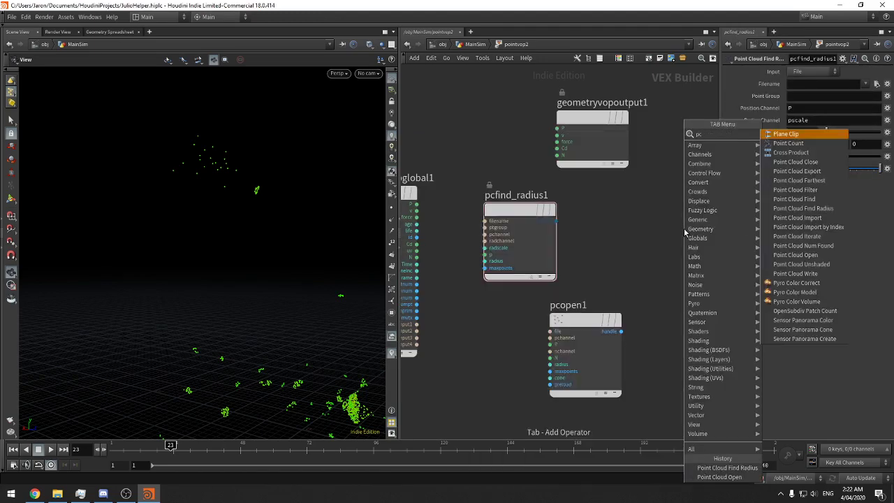
{"action": "type", "text": "find"}
{"action": "key", "text": "Return"}
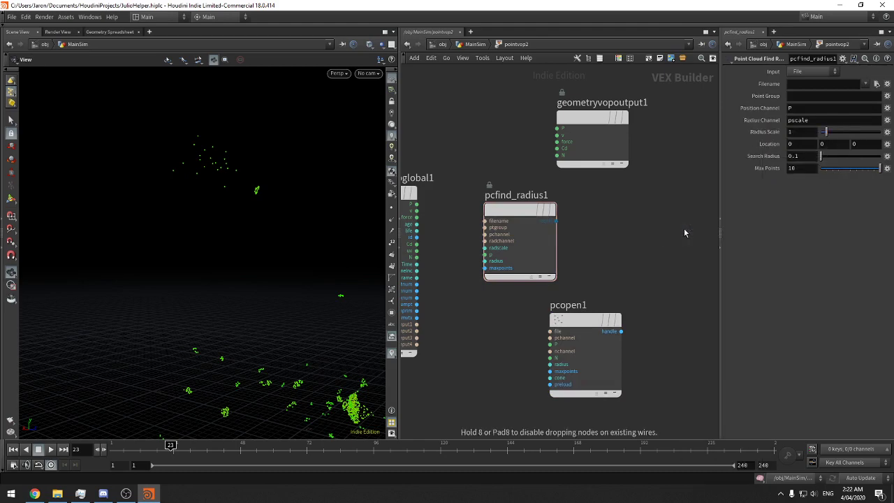
{"action": "left_click", "coordinate": [684, 233]}
{"action": "left_click_drag", "start_coordinate": [684, 232], "coordinate": [617, 232]}
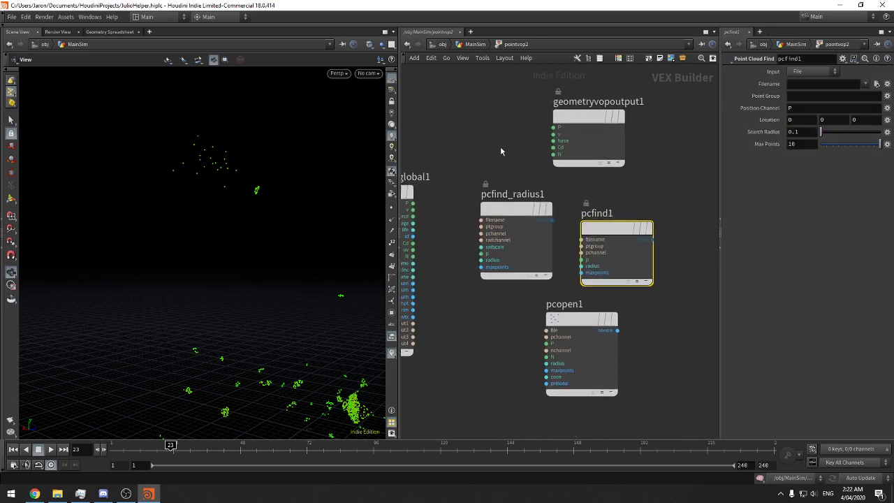
Delete the Point Cloud Find Radius and Point Cloud Open nodes
{"action": "left_click", "coordinate": [517, 209]}
{"action": "key", "text": "Delete"}
{"action": "left_click_drag", "start_coordinate": [658, 308], "coordinate": [590, 356]}
{"action": "key", "text": "Delete"}
Move the Point Cloud Find node next to the globals node and set its Input to First Input
{"action": "left_click_drag", "start_coordinate": [609, 229], "coordinate": [515, 227]}
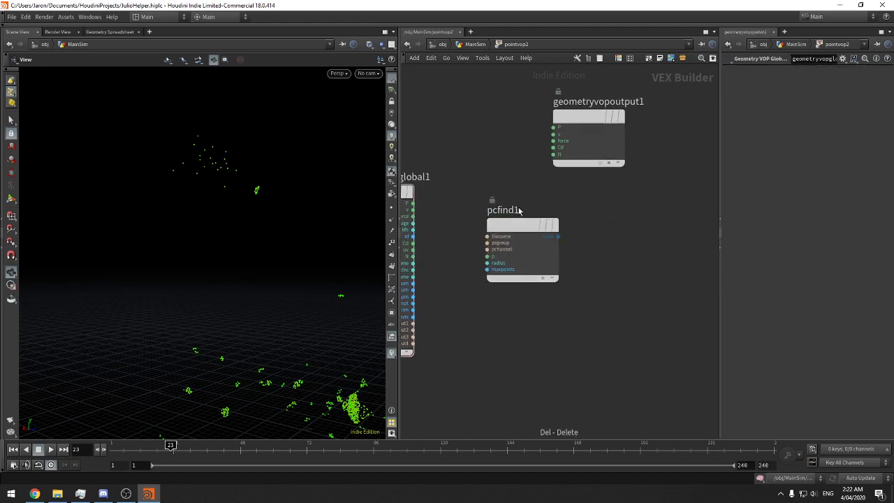
{"action": "middle_click_drag", "start_coordinate": [513, 192], "coordinate": [547, 193]}
{"action": "left_click_drag", "start_coordinate": [538, 171], "coordinate": [566, 274]}
{"action": "left_click", "coordinate": [813, 71]}
{"action": "left_click", "coordinate": [810, 84]}
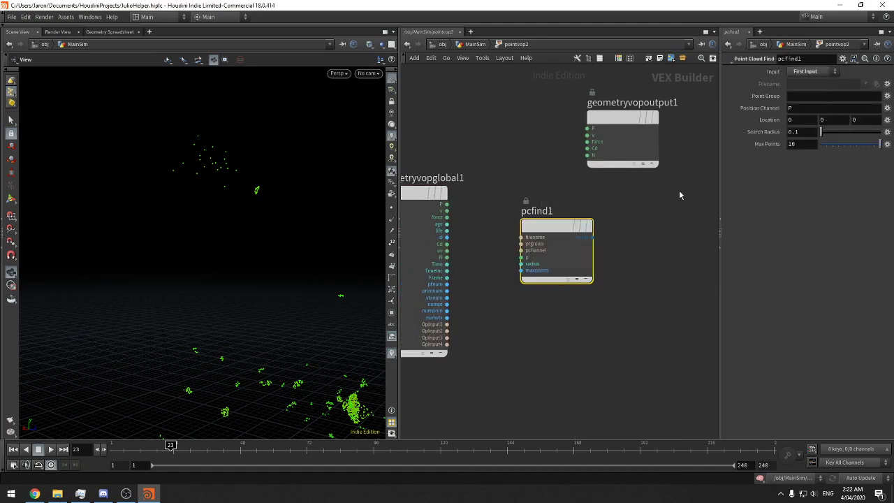
{"action": "middle_click_drag", "start_coordinate": [679, 190], "coordinate": [647, 204]}
{"action": "middle_click_drag", "start_coordinate": [503, 247], "coordinate": [533, 234]}
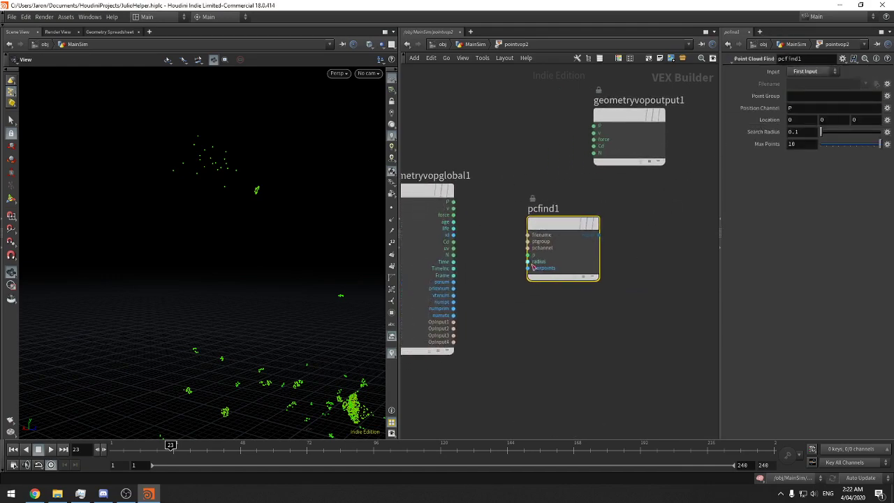
Connect the globals node's P output to pcfind1's p input and move pcfind1 closer to the globals node
{"action": "left_click", "coordinate": [529, 261]}
{"action": "left_click", "coordinate": [528, 255]}
{"action": "left_click", "coordinate": [434, 203]}
{"action": "middle_click_drag", "start_coordinate": [434, 203], "coordinate": [425, 200]}
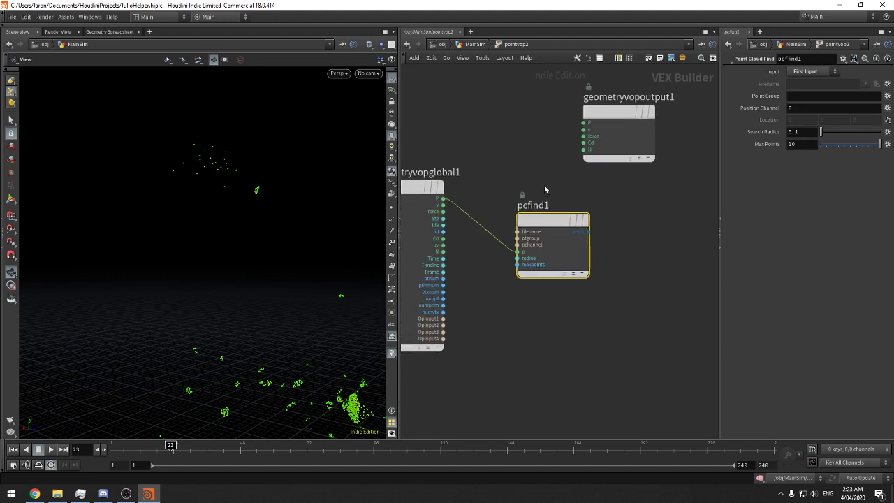
{"action": "middle_click_drag", "start_coordinate": [642, 282], "coordinate": [626, 290]}
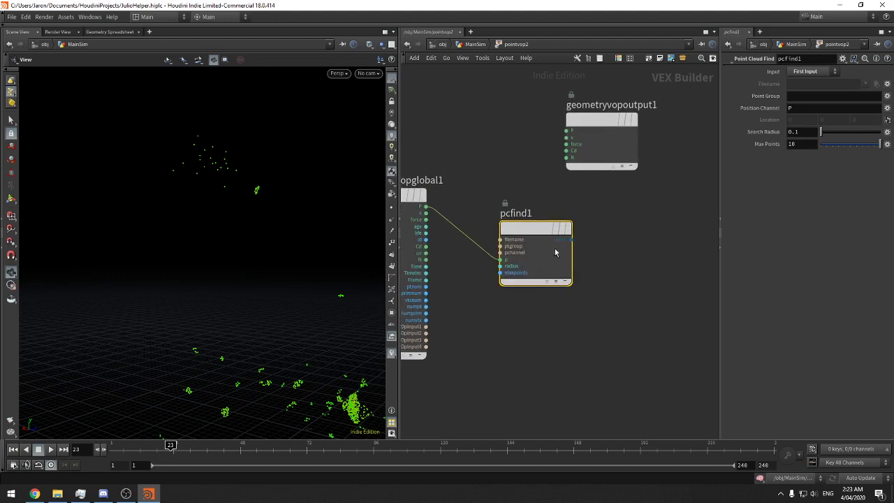
{"action": "left_click_drag", "start_coordinate": [539, 231], "coordinate": [517, 230]}
Try a Point Cloud Filter node on pcfind1's result output, and delete it again
{"action": "left_click", "coordinate": [550, 239]}
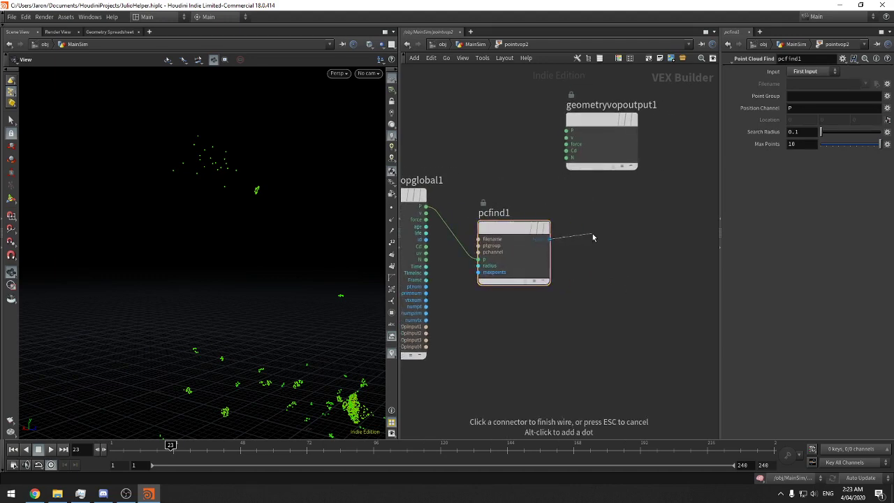
{"action": "left_click", "coordinate": [589, 235]}
{"action": "left_click_drag", "start_coordinate": [595, 219], "coordinate": [533, 256]}
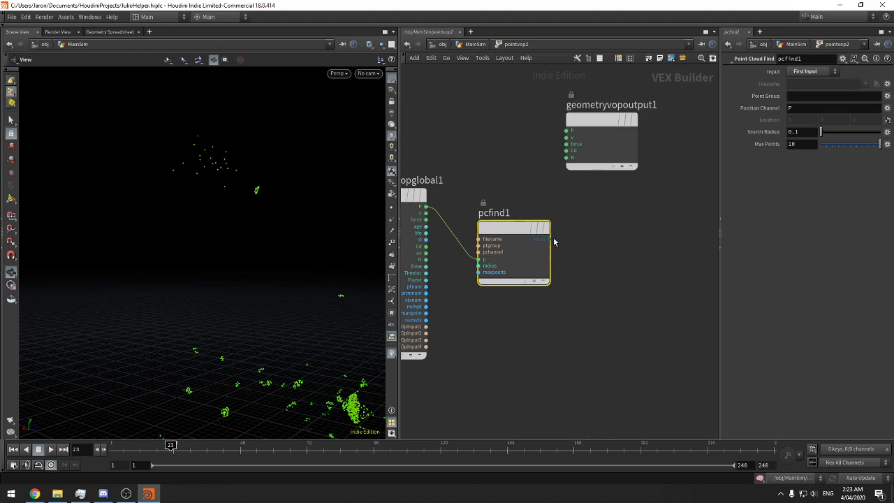
{"action": "left_click", "coordinate": [550, 239]}
{"action": "key", "text": "Tab"}
{"action": "type", "text": "pcfi"}
{"action": "key", "text": "Return"}
{"action": "left_click_drag", "start_coordinate": [599, 207], "coordinate": [623, 284]}
{"action": "key", "text": "Delete"}
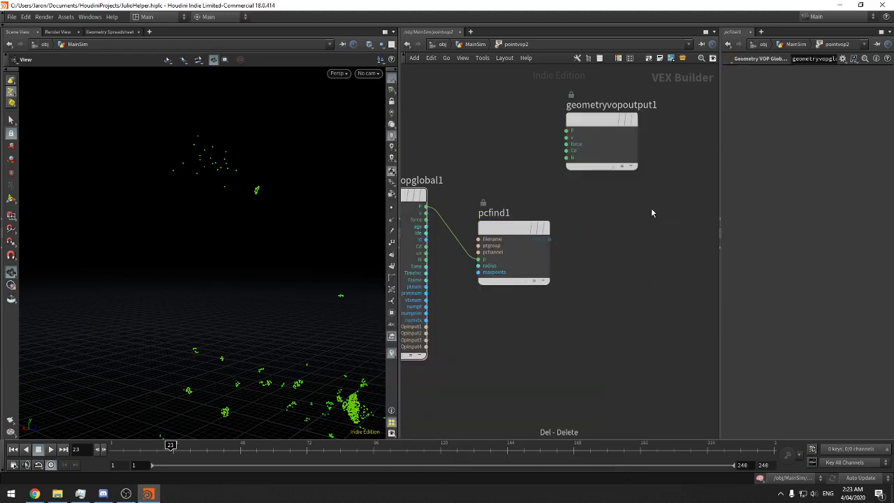
Place a Point Cloud Import node beside pcfind1 in the VOP network
{"action": "key", "text": "Tab"}
{"action": "type", "text": "pc"}
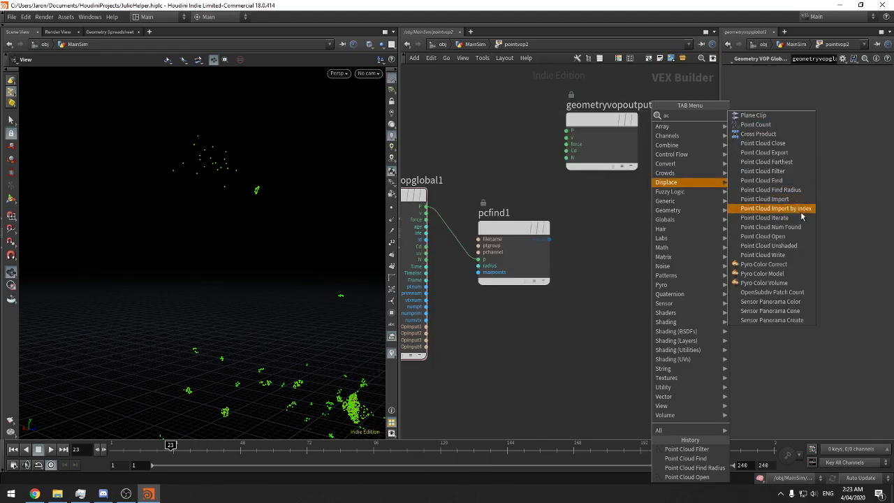
{"action": "left_click", "coordinate": [764, 199]}
{"action": "left_click", "coordinate": [583, 240]}
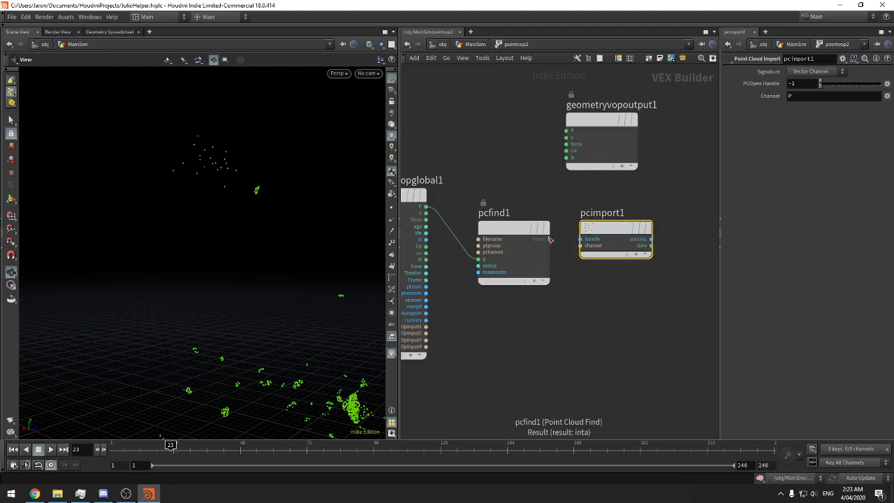
Place a Point Cloud Iterate node below the Point Cloud Import node
{"action": "left_click", "coordinate": [588, 305]}
{"action": "key", "text": "Tab"}
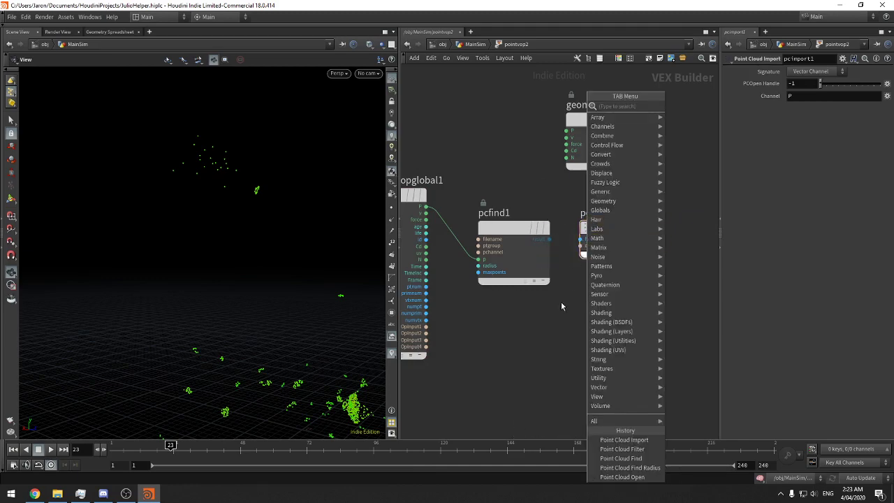
{"action": "type", "text": "pc"}
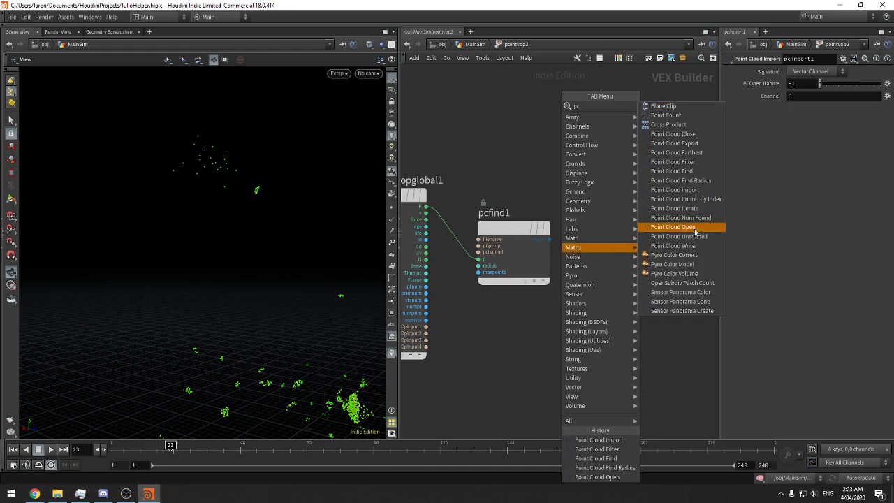
{"action": "left_click", "coordinate": [674, 208]}
{"action": "left_click", "coordinate": [582, 299]}
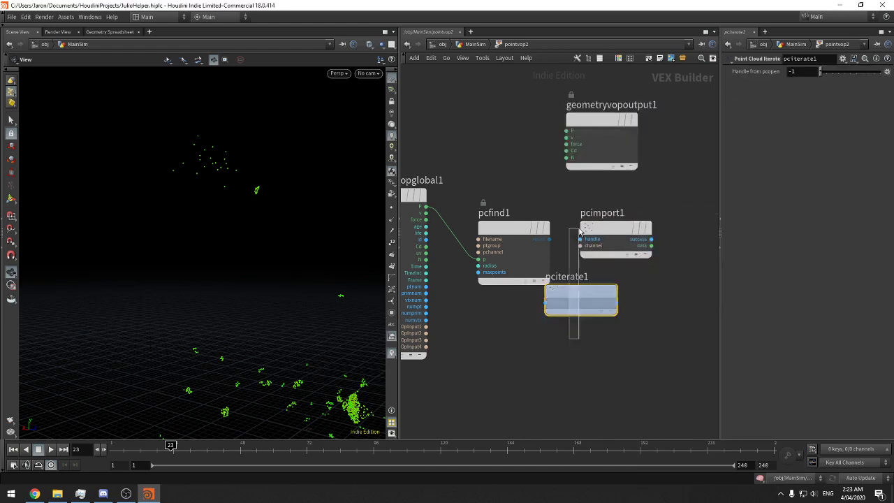
Delete the Point Cloud Import and Point Cloud Iterate nodes
{"action": "left_click", "coordinate": [603, 215], "text": "shift"}
{"action": "key", "text": "Delete"}
{"action": "key", "text": "Tab"}
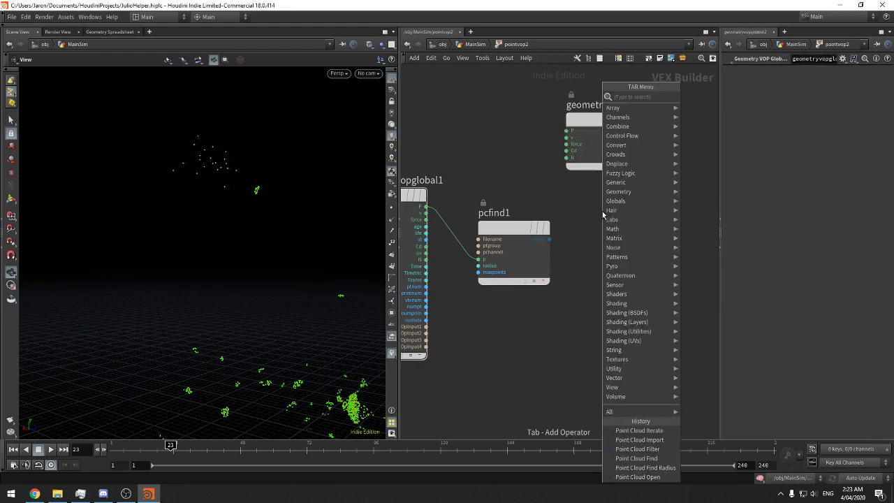
{"action": "key", "text": "Escape"}
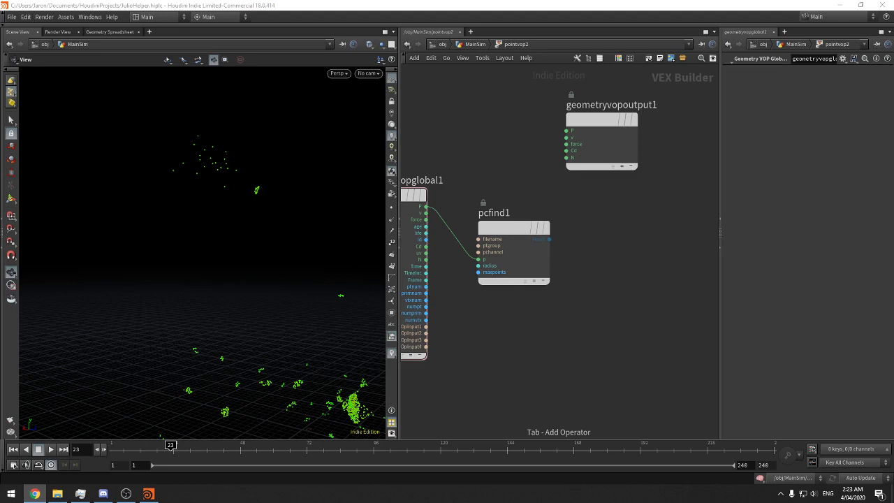
{"action": "key", "text": "alt+Tab"}
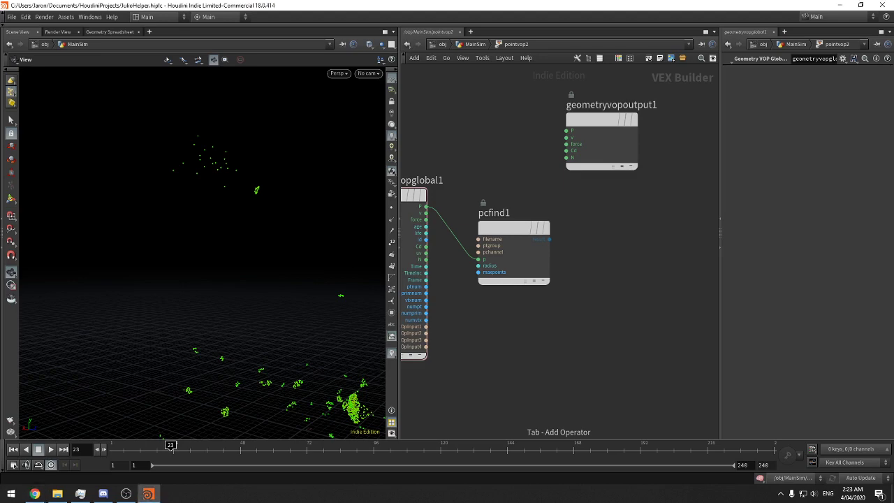
Try a Point Cloud Export node with its handle fed by pcfind1's result, and delete it again
{"action": "middle_click_drag", "start_coordinate": [599, 226], "coordinate": [635, 252]}
{"action": "left_click", "coordinate": [579, 255]}
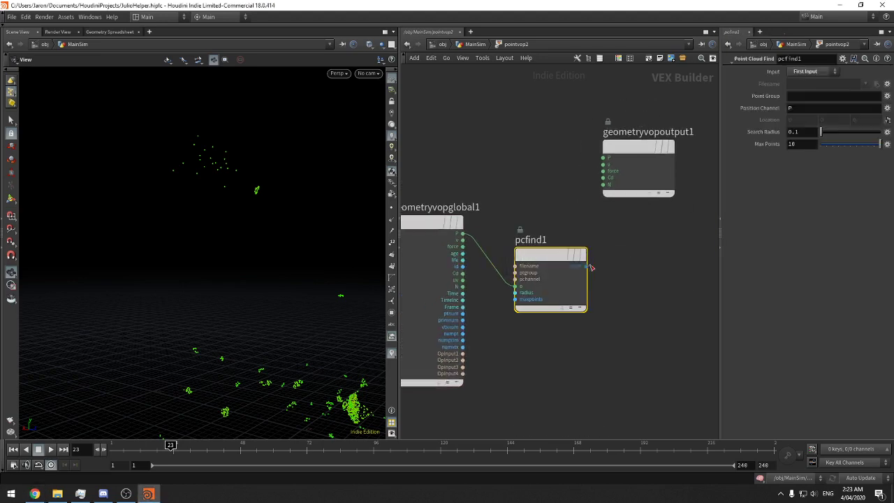
{"action": "key", "text": "Tab"}
{"action": "mouse_move", "coordinate": [645, 257]}
{"action": "type", "text": "pc"}
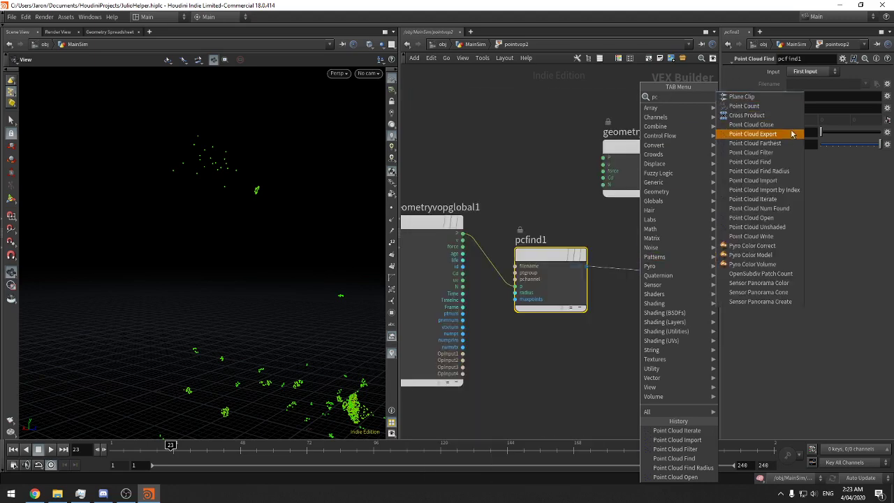
{"action": "left_click", "coordinate": [782, 134]}
{"action": "left_click", "coordinate": [676, 233]}
{"action": "middle_click_drag", "start_coordinate": [687, 223], "coordinate": [641, 203]}
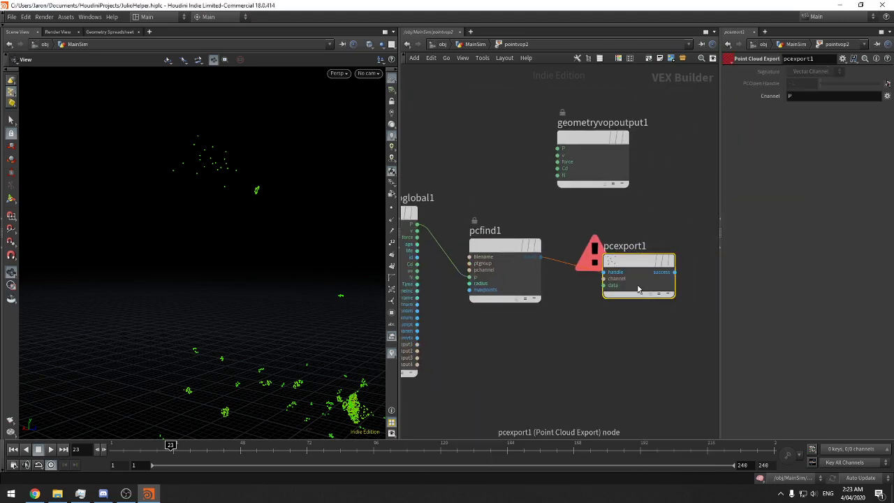
{"action": "key", "text": "Delete"}
Place a Point Cloud Import by Index node beside pcfind1 to check its inputs, and delete it
{"action": "key", "text": "Tab"}
{"action": "type", "text": "pc"}
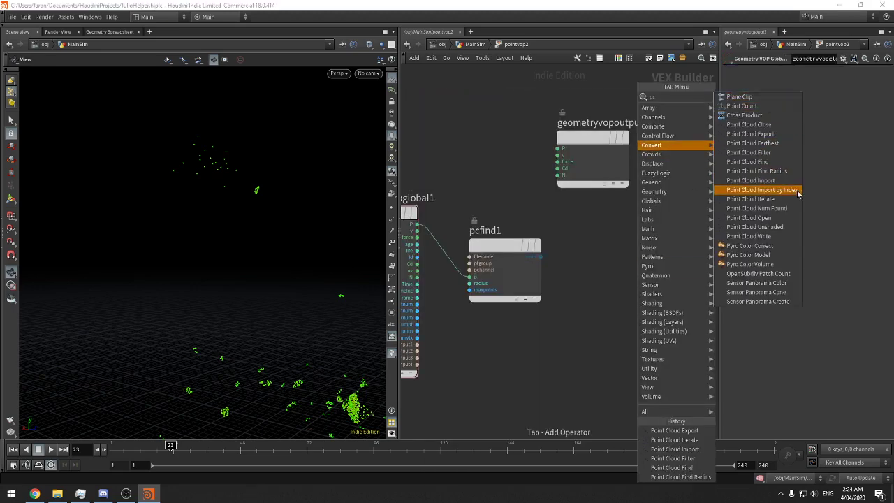
{"action": "left_click", "coordinate": [785, 189]}
{"action": "left_click", "coordinate": [593, 252]}
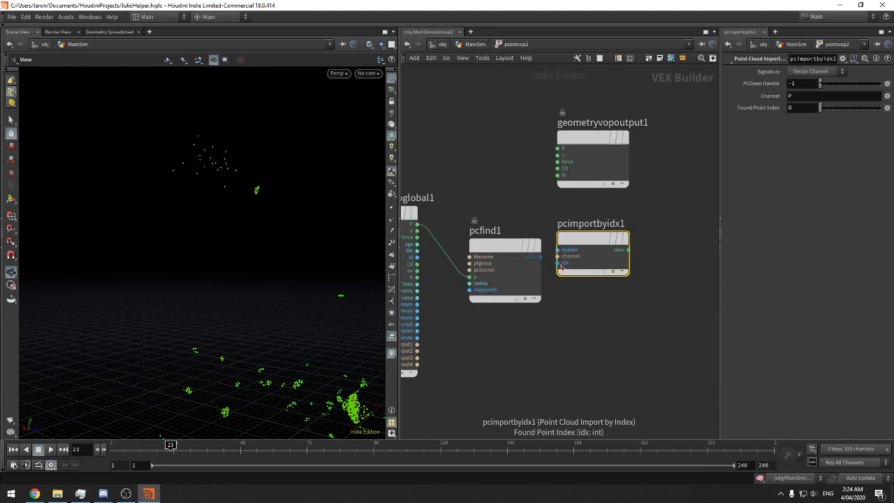
{"action": "key", "text": "Delete"}
Place a Point Cloud Open node beside pcfind1 as a trial, and delete it
{"action": "key", "text": "Tab"}
{"action": "type", "text": "pc"}
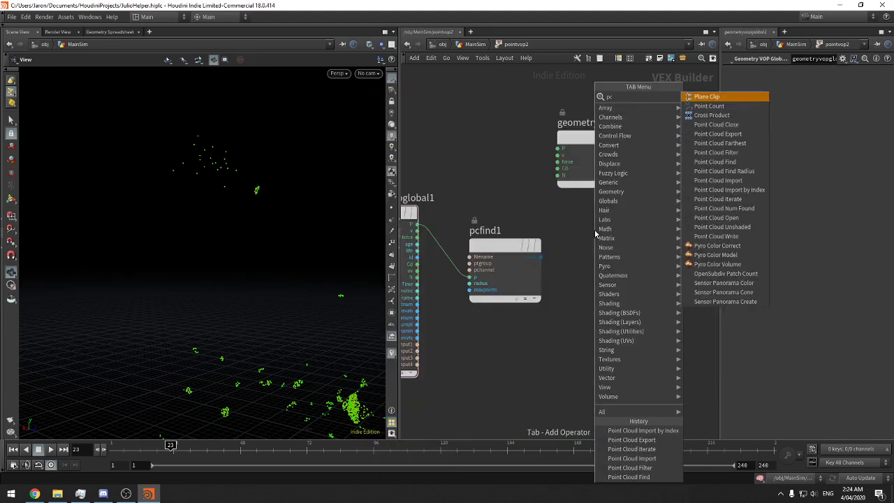
{"action": "left_click", "coordinate": [716, 217]}
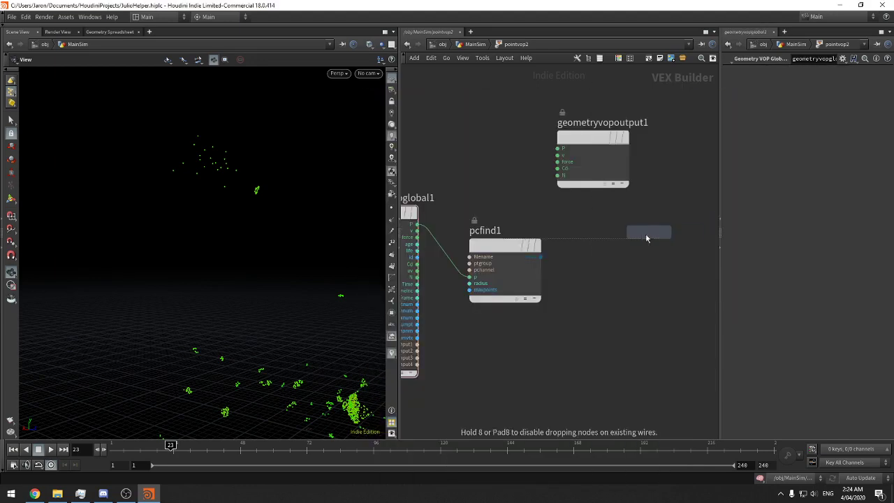
{"action": "left_click", "coordinate": [641, 231]}
{"action": "key", "text": "Delete"}
Place an unconnected Point Cloud Filter node beside pcfind1 as a trial, and delete it
{"action": "key", "text": "Tab"}
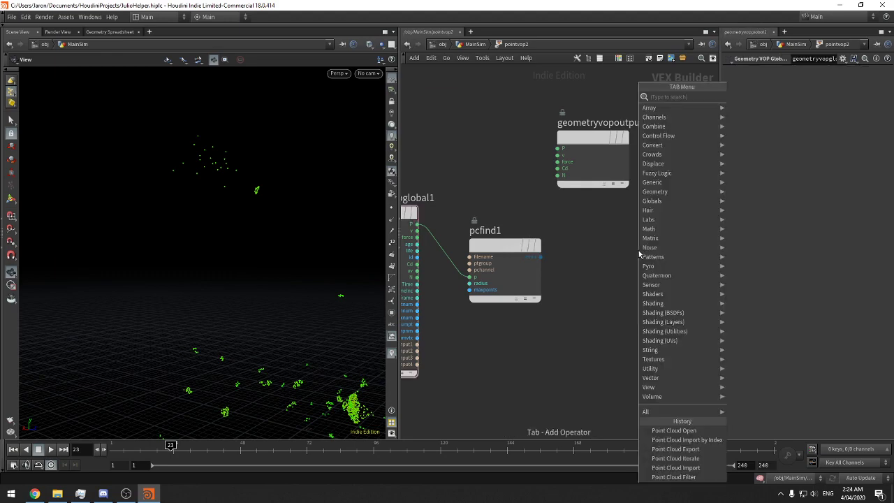
{"action": "type", "text": "pc"}
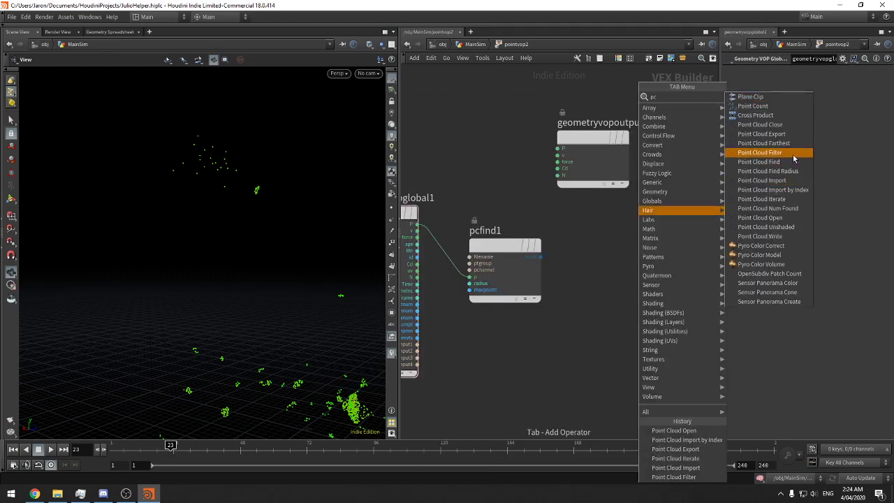
{"action": "left_click", "coordinate": [793, 154]}
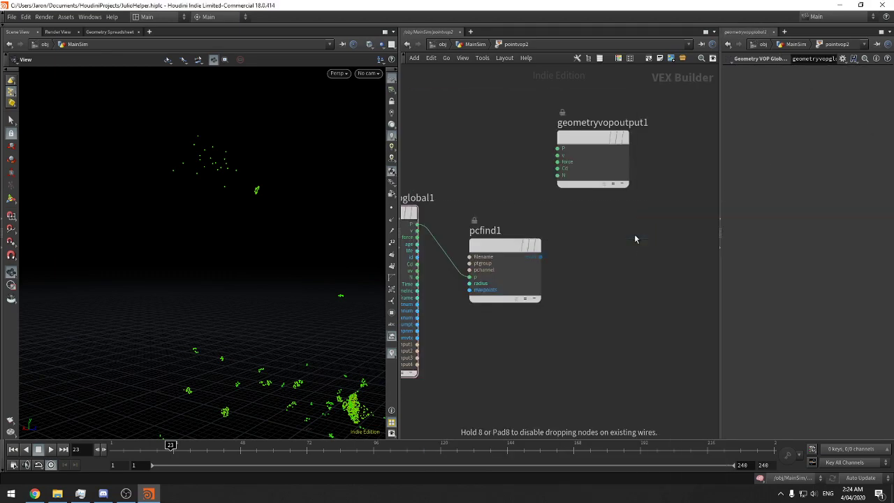
{"action": "left_click", "coordinate": [634, 236]}
{"action": "key", "text": "Delete"}
Place a Point Cloud Close node beside pcfind1 as a trial, and delete it
{"action": "key", "text": "Tab"}
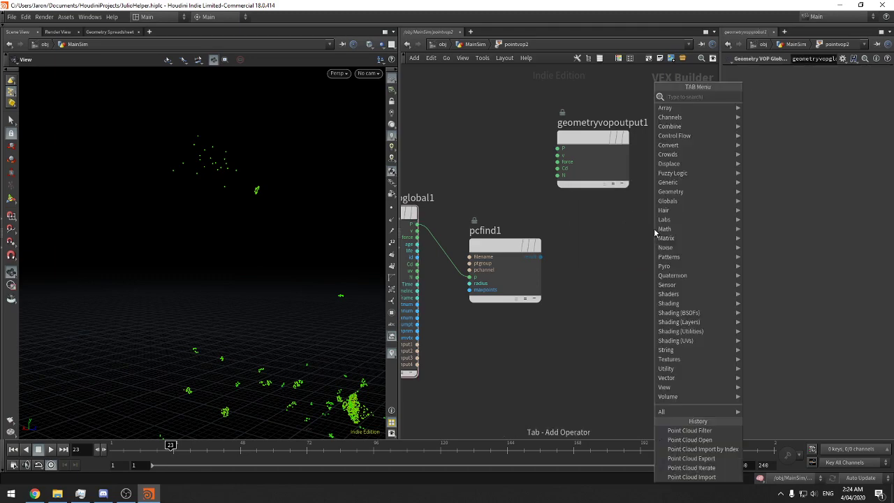
{"action": "type", "text": "pc"}
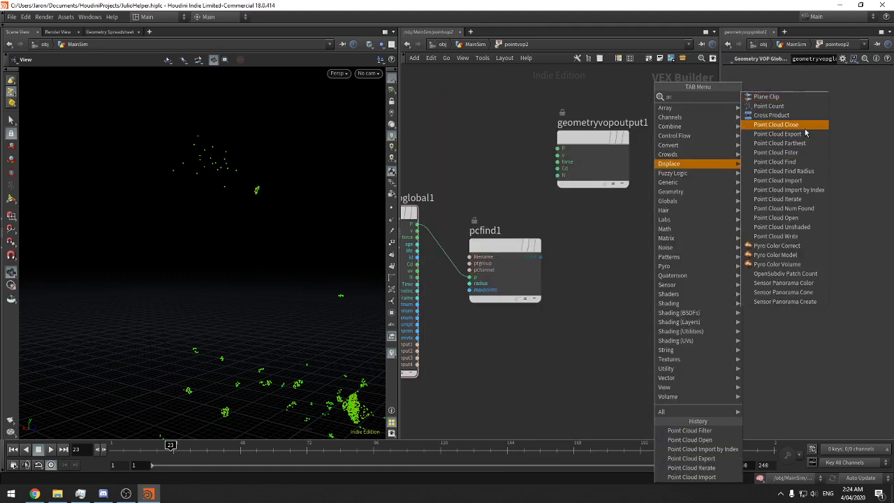
{"action": "left_click", "coordinate": [775, 124]}
{"action": "left_click", "coordinate": [609, 244]}
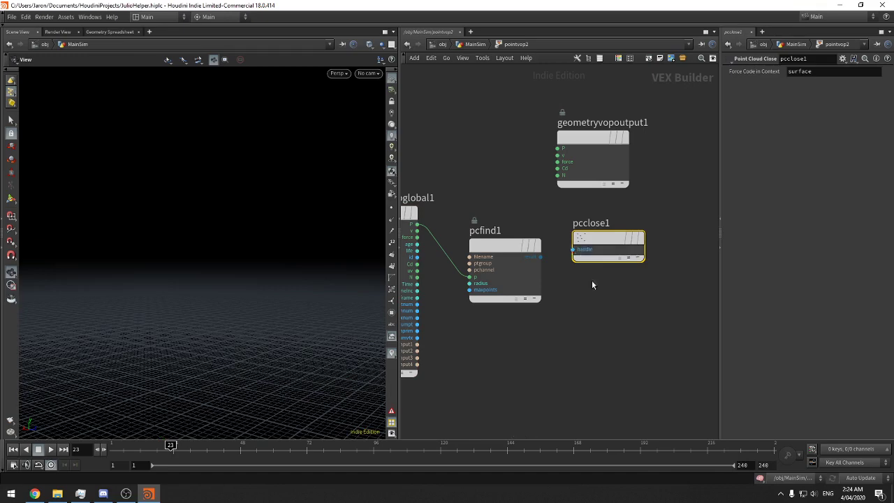
{"action": "key", "text": "Delete"}
Place a Point Cloud Farthest node beside pcfind1 as a trial, and delete it
{"action": "key", "text": "Tab"}
{"action": "type", "text": "pc"}
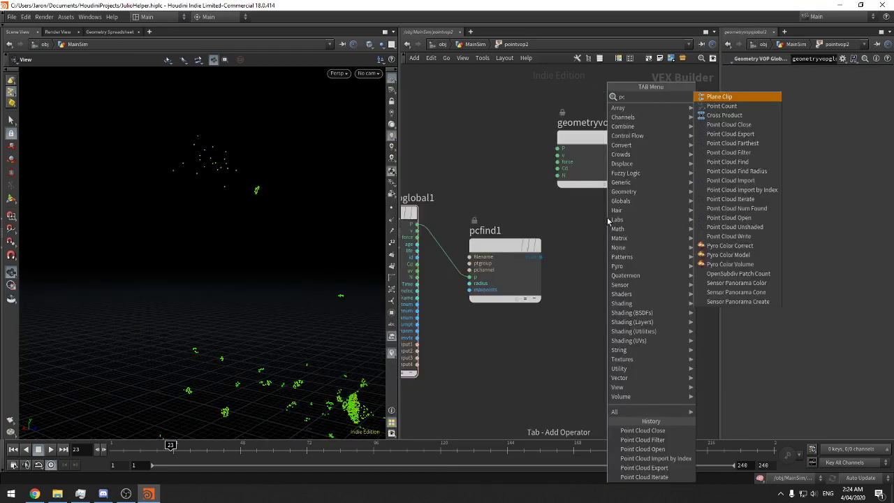
{"action": "left_click", "coordinate": [750, 145]}
{"action": "left_click", "coordinate": [663, 279]}
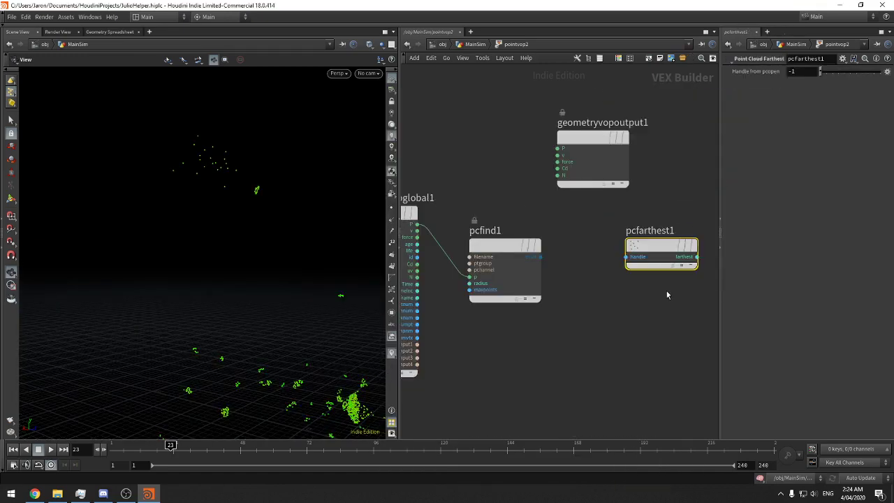
{"action": "key", "text": "Delete"}
Try the Point Cloud Filter node once more beside pcfind1, and remove it
{"action": "key", "text": "Tab"}
{"action": "type", "text": "oc"}
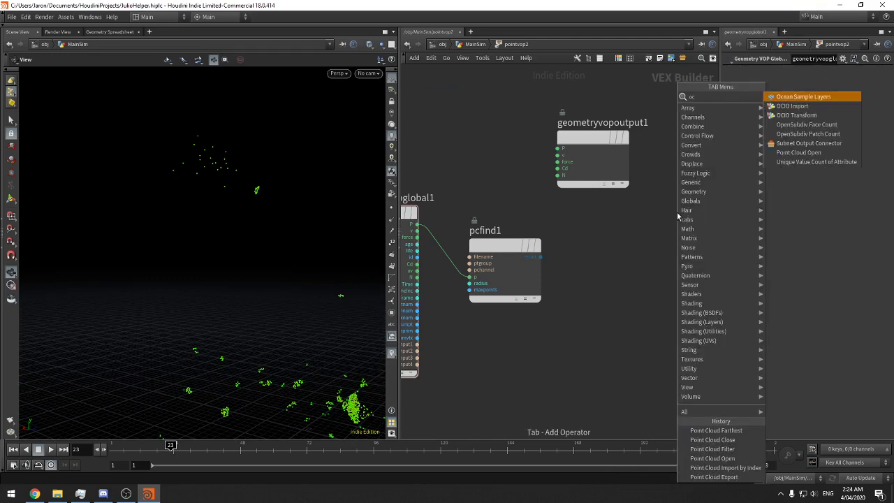
{"action": "key", "text": "BackSpace"}
{"action": "key", "text": "BackSpace"}
{"action": "type", "text": "pc"}
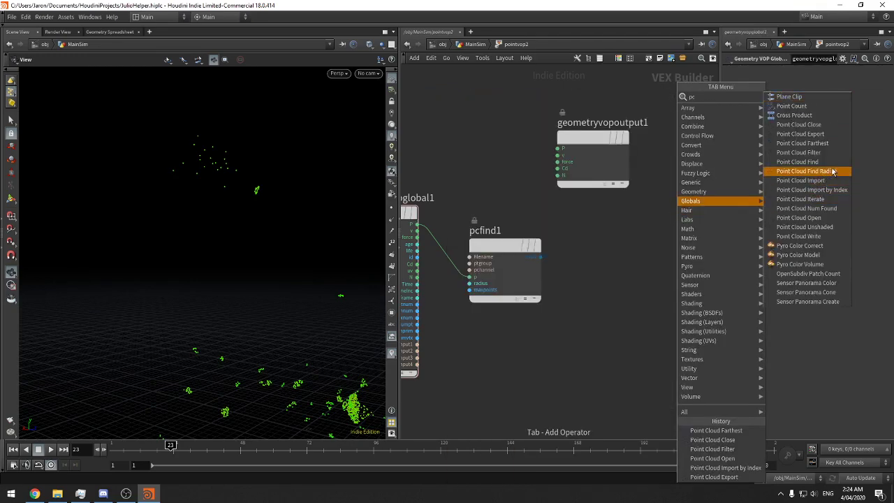
{"action": "left_click", "coordinate": [803, 153]}
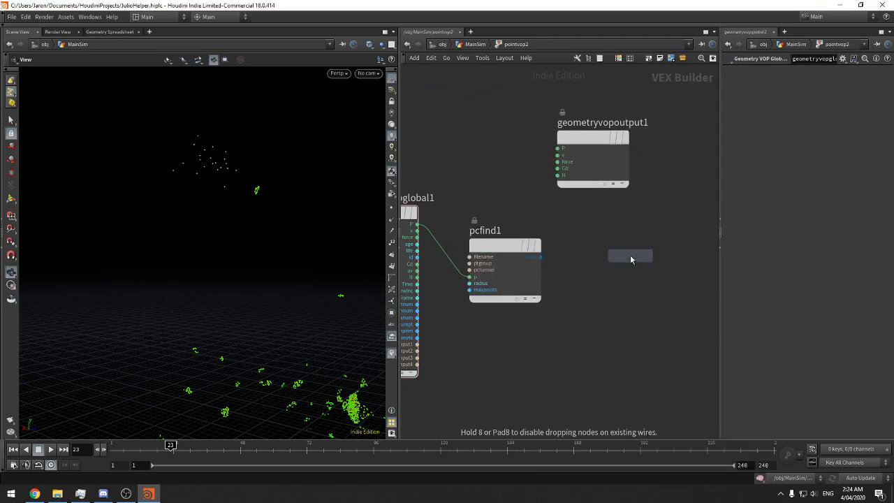
{"action": "left_click", "coordinate": [631, 259]}
Add a Point Cloud Num Found node, connect pcfind1's result to its handle input, and select pcfind1
{"action": "key", "text": "Tab"}
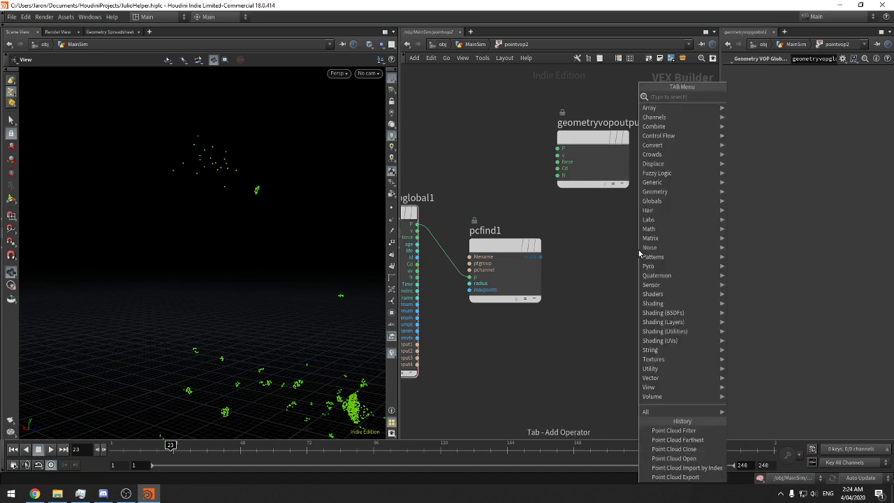
{"action": "type", "text": "pc"}
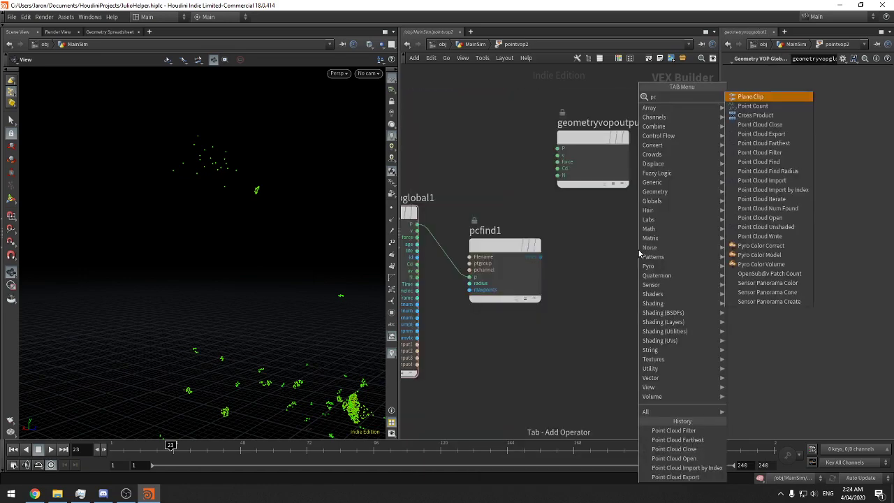
{"action": "left_click", "coordinate": [798, 209]}
{"action": "left_click", "coordinate": [643, 245]}
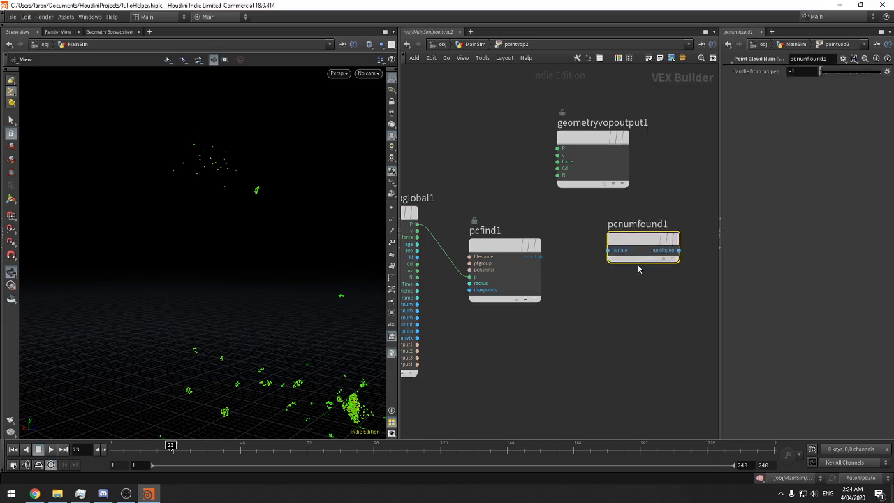
{"action": "left_click", "coordinate": [611, 250]}
{"action": "left_click", "coordinate": [539, 256]}
{"action": "left_click_drag", "start_coordinate": [580, 305], "coordinate": [527, 269]}
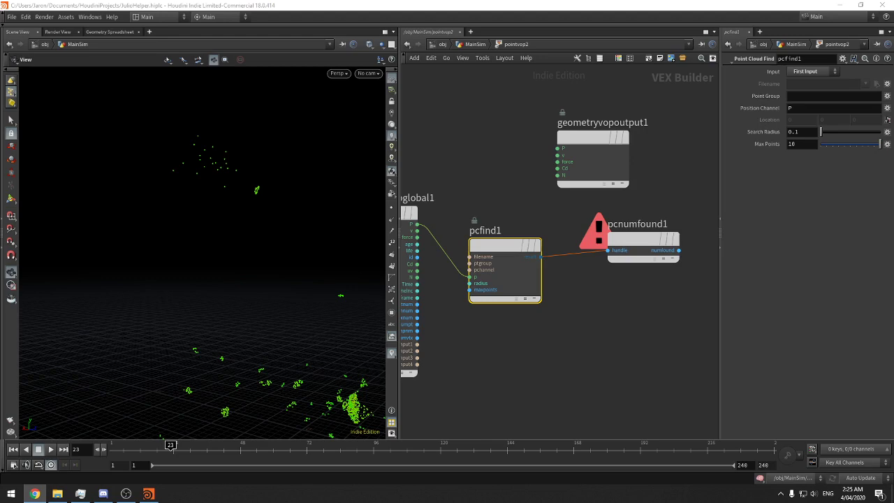
Add a Near Point node below pcnumfound1, and check its ports against those of pcnumfound1
{"action": "key", "text": "alt+Tab"}
{"action": "middle_click_drag", "start_coordinate": [614, 331], "coordinate": [621, 312]}
{"action": "key", "text": "Tab"}
{"action": "type", "text": "near"}
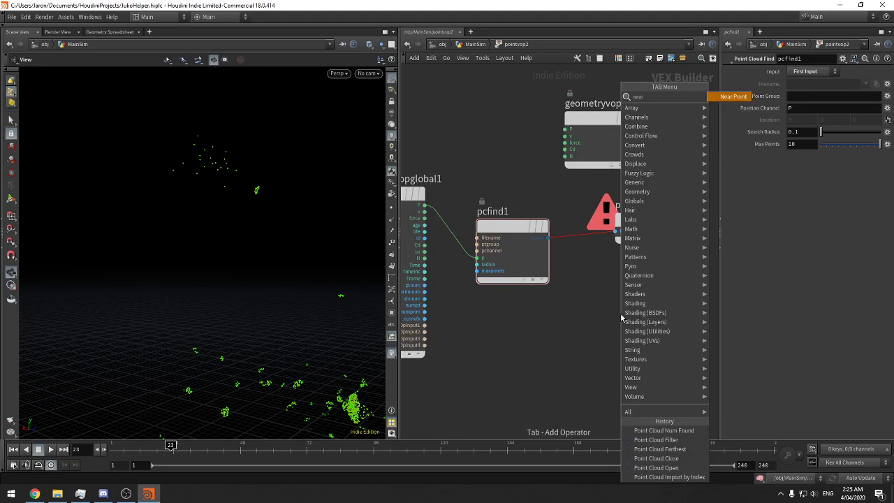
{"action": "key", "text": "Return"}
{"action": "left_click", "coordinate": [620, 318]}
{"action": "left_click_drag", "start_coordinate": [621, 317], "coordinate": [600, 318]}
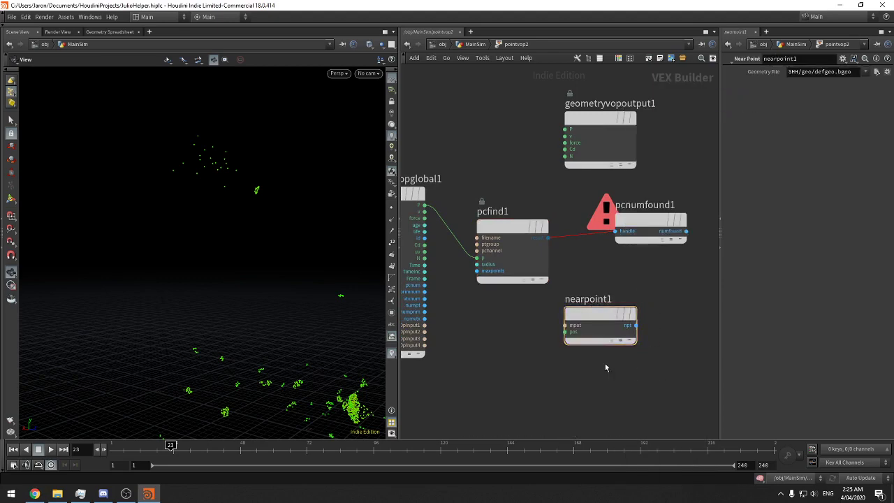
{"action": "left_click", "coordinate": [630, 326]}
{"action": "left_click", "coordinate": [659, 318]}
{"action": "left_click", "coordinate": [648, 222]}
{"action": "left_click", "coordinate": [554, 262]}
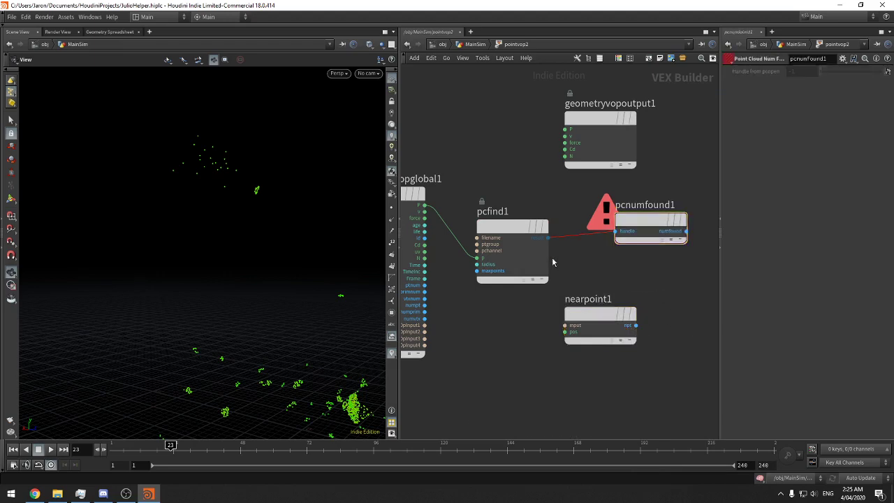
Try feeding pcfind1's result into a new Point Cloud Find Radius node
{"action": "left_click", "coordinate": [546, 239]}
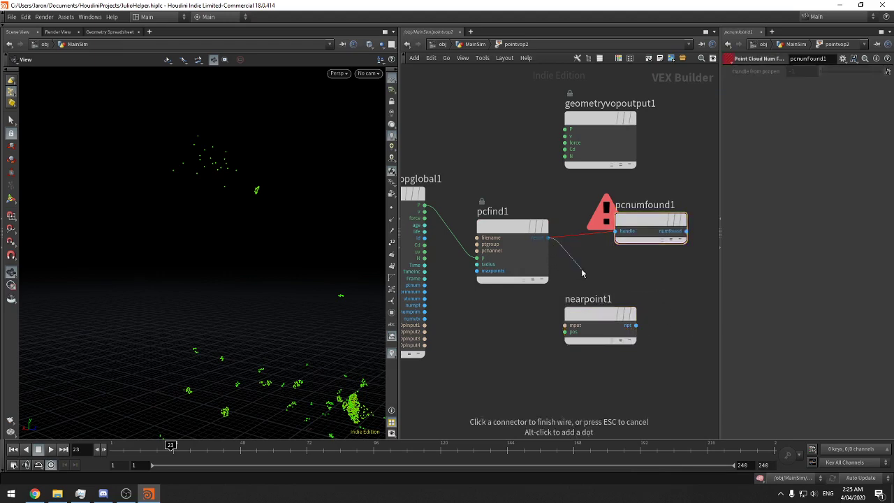
{"action": "key", "text": "Tab"}
{"action": "type", "text": "inta"}
{"action": "key", "text": "BackSpace"}
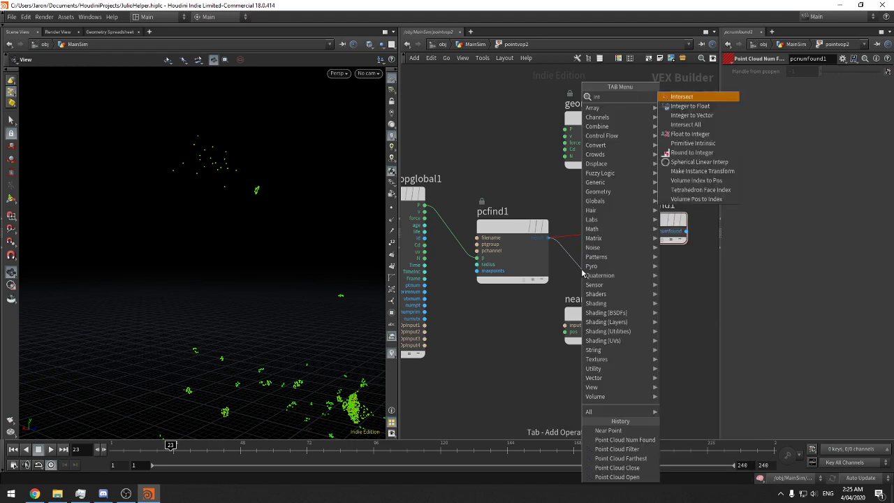
{"action": "key", "text": "BackSpace"}
{"action": "key", "text": "BackSpace"}
{"action": "key", "text": "BackSpace"}
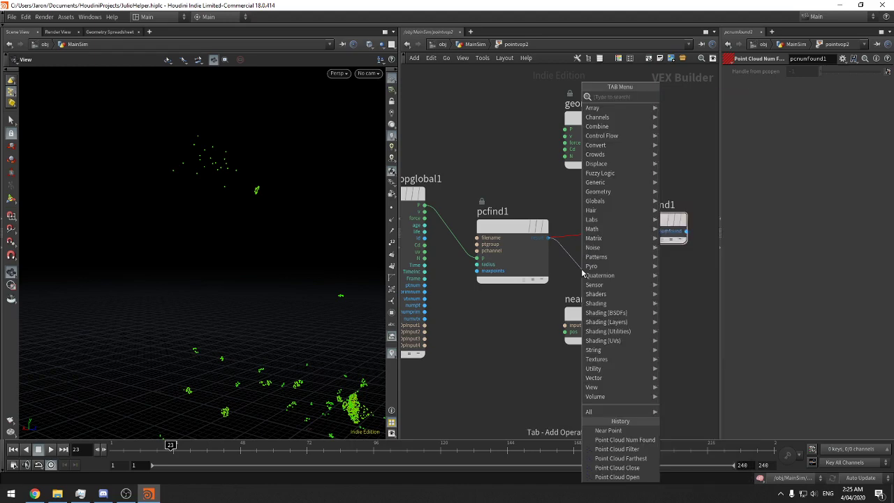
{"action": "type", "text": "pc"}
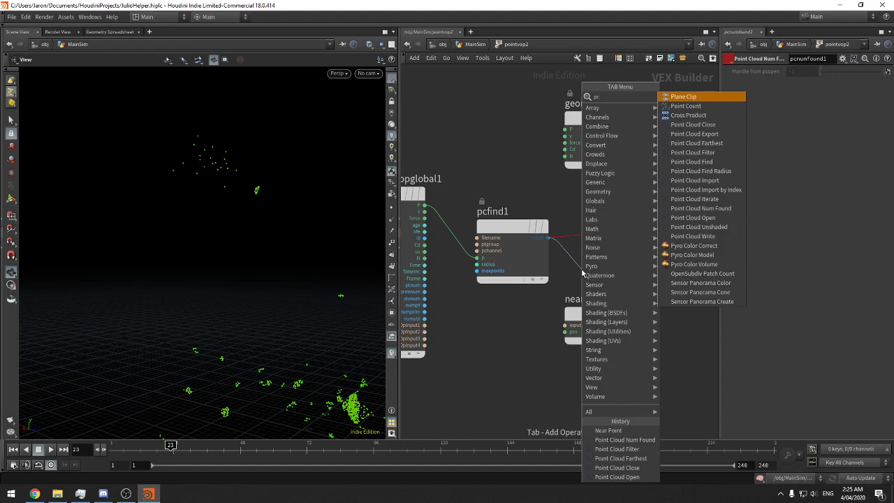
{"action": "type", "text": "find"}
{"action": "key", "text": "Down"}
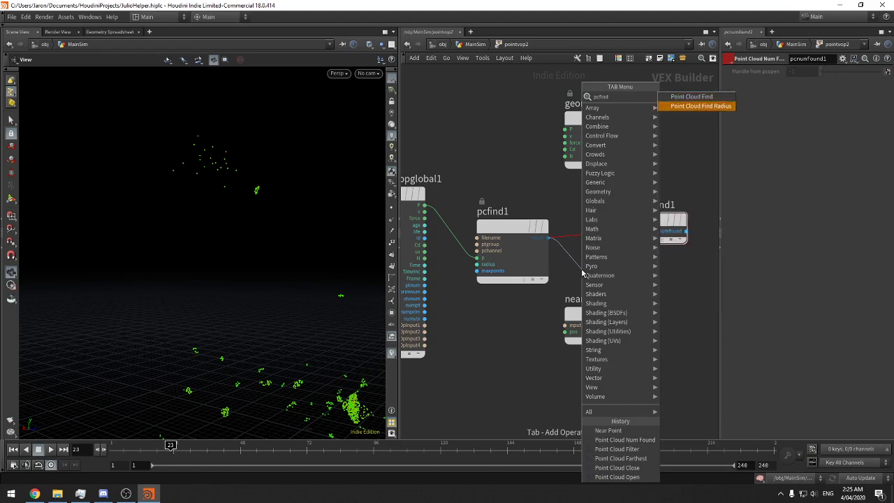
{"action": "key", "text": "Return"}
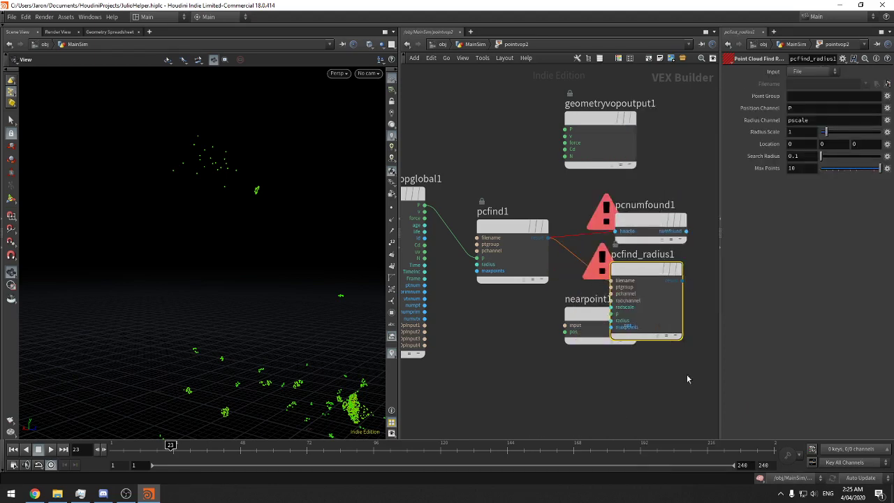
{"action": "key", "text": "alt+Tab"}
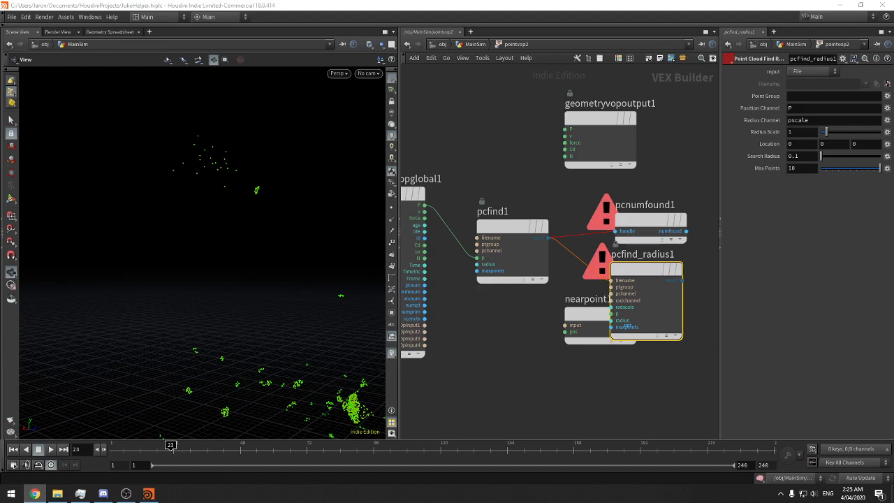
Try a Point Cloud Iterate node below the others, wiring pcfind1's result to its handle input
{"action": "key", "text": "Tab"}
{"action": "type", "text": "pciter"}
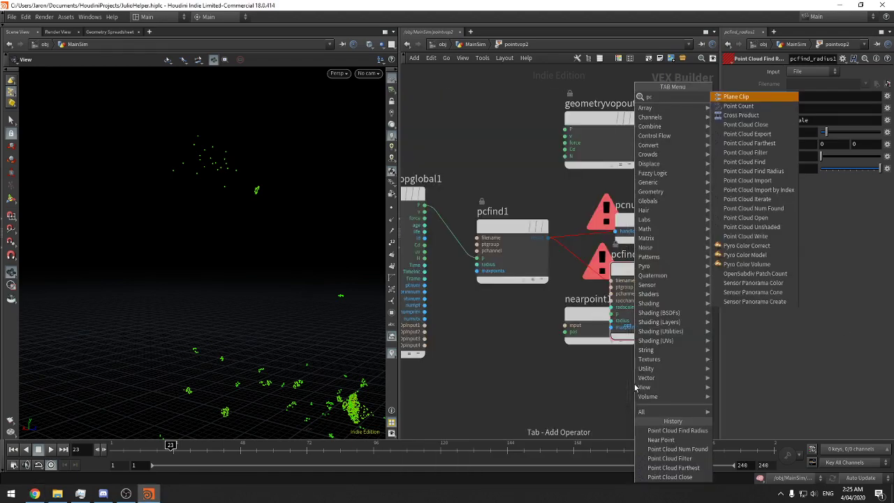
{"action": "key", "text": "Return"}
{"action": "left_click", "coordinate": [634, 384]}
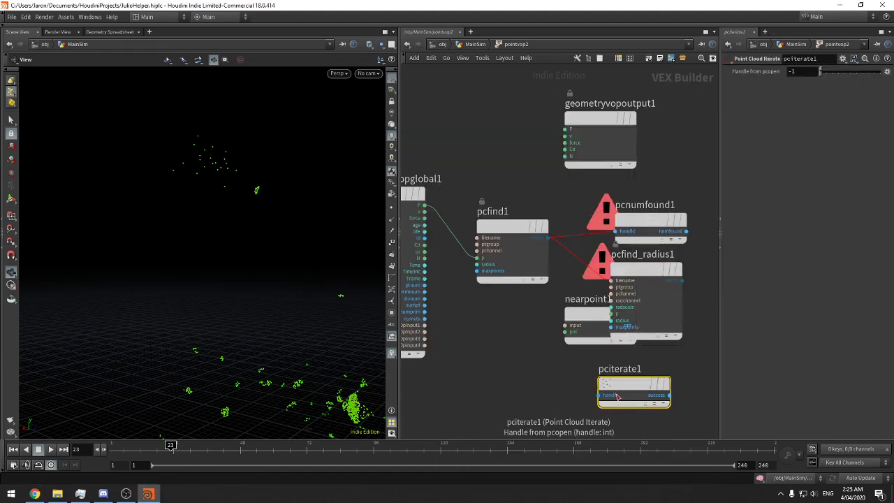
{"action": "left_click", "coordinate": [599, 395]}
{"action": "left_click", "coordinate": [548, 238]}
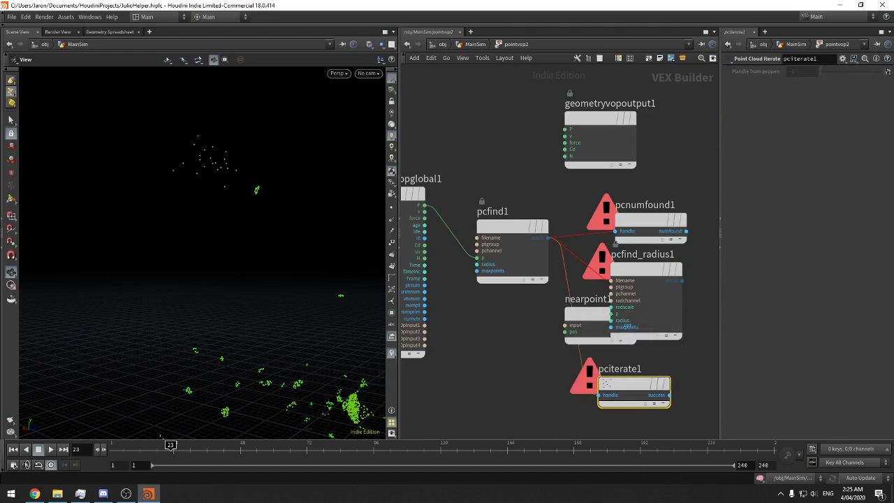
{"action": "key", "text": "alt+Tab"}
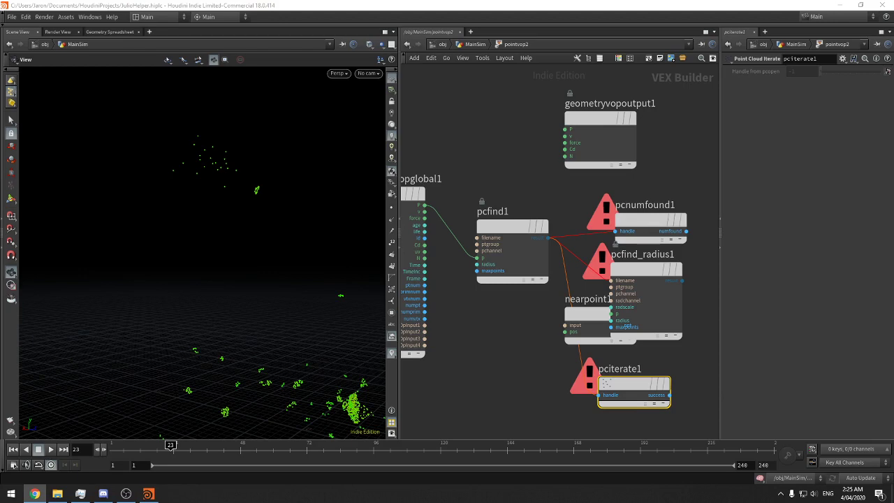
{"action": "key", "text": "alt+Tab"}
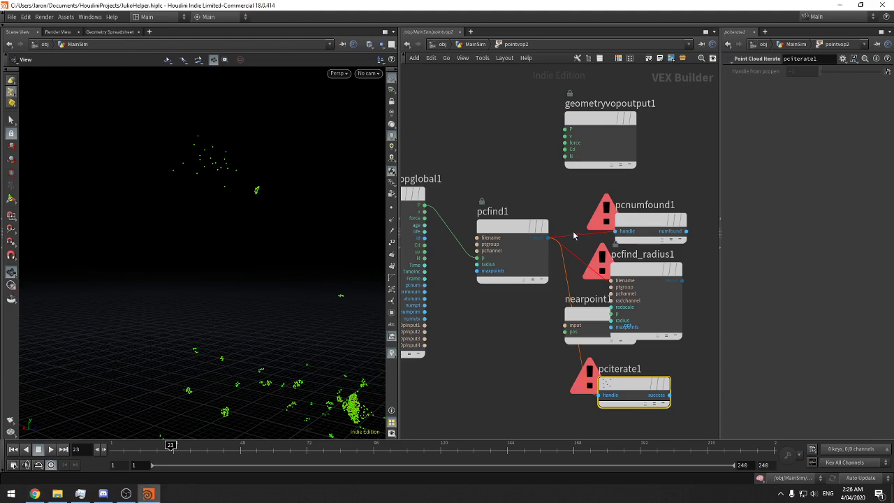
{"action": "middle_click_drag", "start_coordinate": [573, 232], "coordinate": [570, 226]}
{"action": "left_click_drag", "start_coordinate": [468, 179], "coordinate": [663, 413]}
{"action": "left_click_drag", "start_coordinate": [689, 409], "coordinate": [460, 213]}
{"action": "left_click_drag", "start_coordinate": [486, 190], "coordinate": [506, 242]}
{"action": "left_click", "coordinate": [474, 44]}
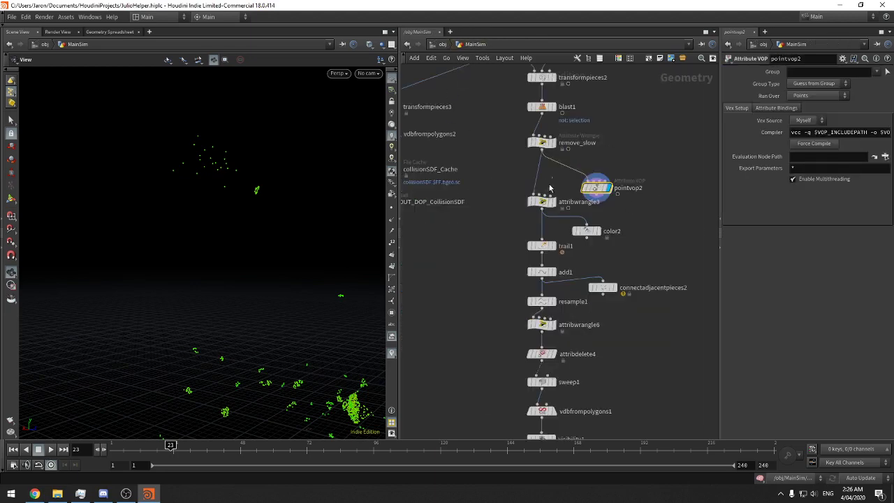
{"action": "left_click_drag", "start_coordinate": [549, 185], "coordinate": [521, 223]}
{"action": "middle_click_drag", "start_coordinate": [654, 194], "coordinate": [644, 186]}
{"action": "left_click_drag", "start_coordinate": [653, 150], "coordinate": [578, 203]}
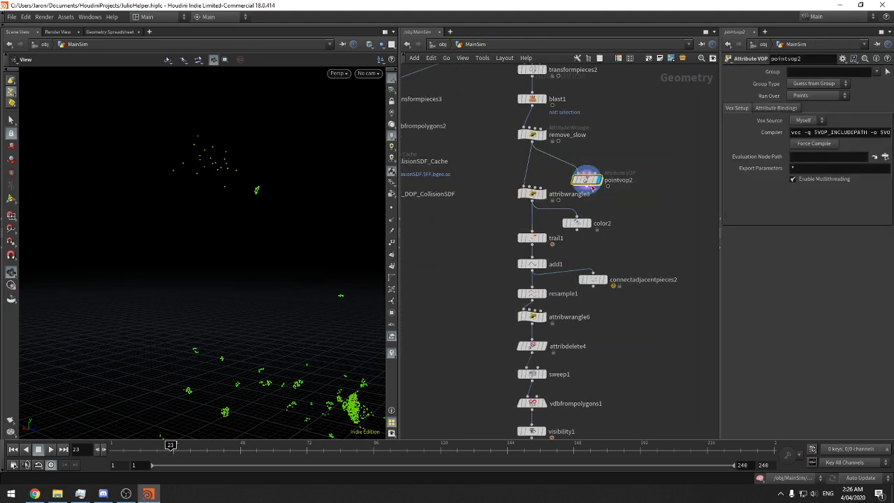
{"action": "double_click", "coordinate": [589, 184]}
{"action": "middle_click_drag", "start_coordinate": [565, 203], "coordinate": [544, 179]}
{"action": "left_click_drag", "start_coordinate": [571, 159], "coordinate": [588, 367]}
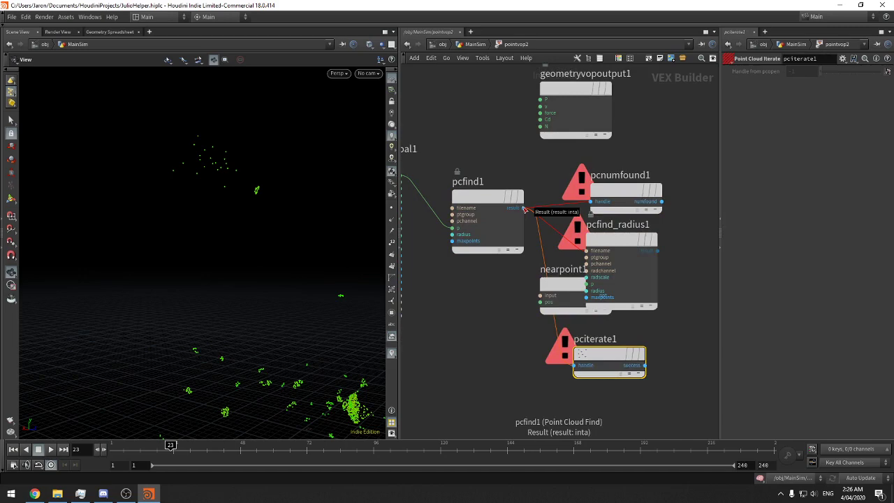
Delete the trial nodes pcnumfound1, pcfind_radius1, nearpoint1 and pciterate1
{"action": "left_click_drag", "start_coordinate": [575, 397], "coordinate": [584, 184]}
{"action": "left_click_drag", "start_coordinate": [661, 142], "coordinate": [554, 407]}
{"action": "key", "text": "Delete"}
Add a Point Cloud Open node between geometryvopglobal1 and geometryvopoutput1
{"action": "key", "text": "Tab"}
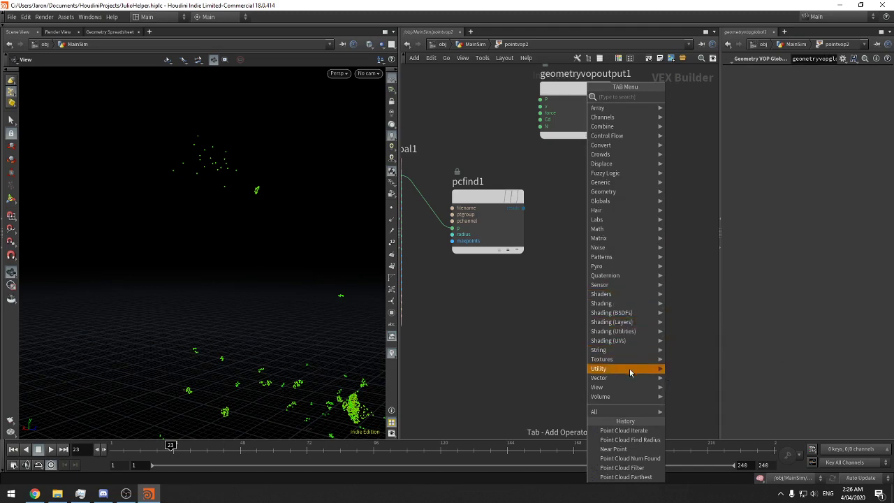
{"action": "mouse_move", "coordinate": [630, 368]}
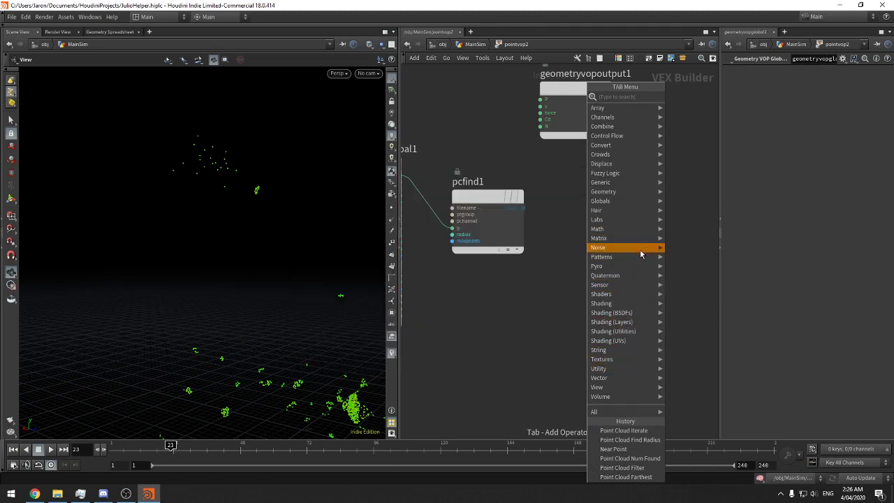
{"action": "mouse_move", "coordinate": [640, 264]}
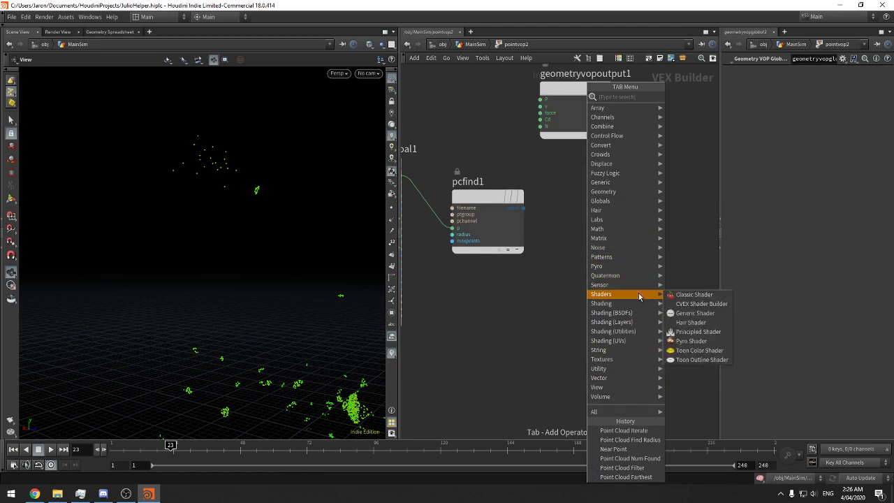
{"action": "mouse_move", "coordinate": [639, 305]}
{"action": "mouse_move", "coordinate": [637, 322]}
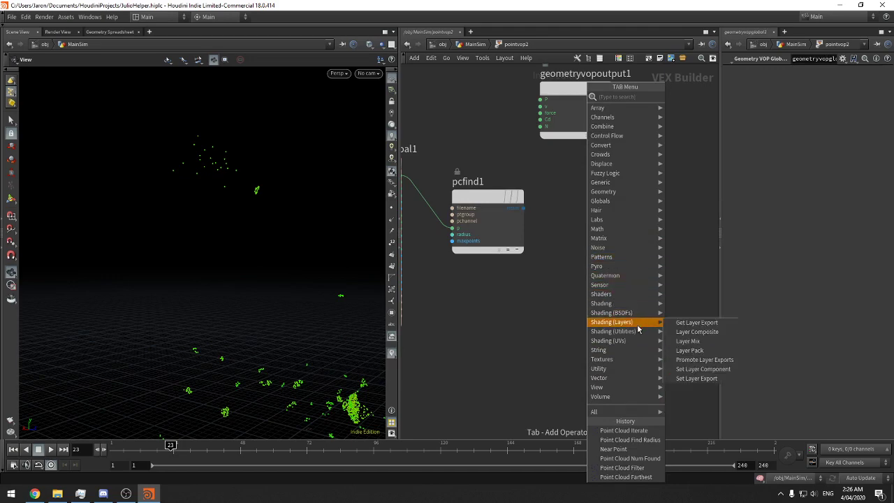
{"action": "mouse_move", "coordinate": [634, 378]}
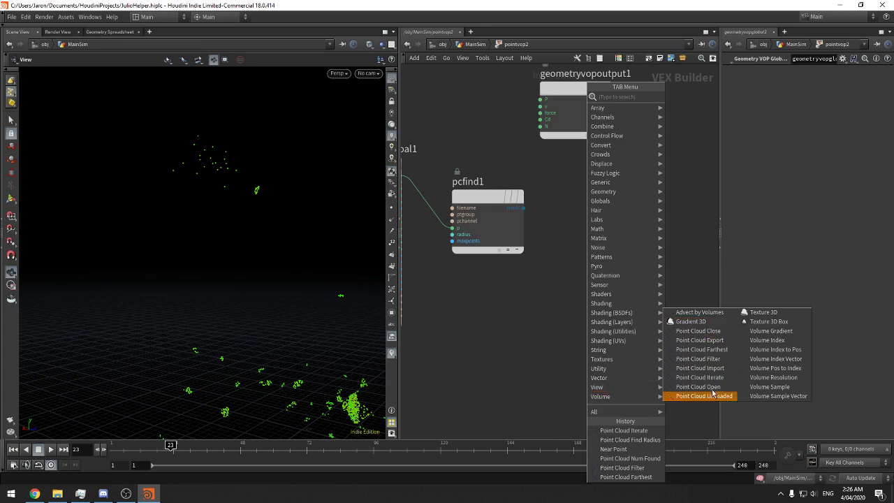
{"action": "left_click", "coordinate": [699, 386]}
{"action": "left_click", "coordinate": [472, 112]}
{"action": "key", "text": "l"}
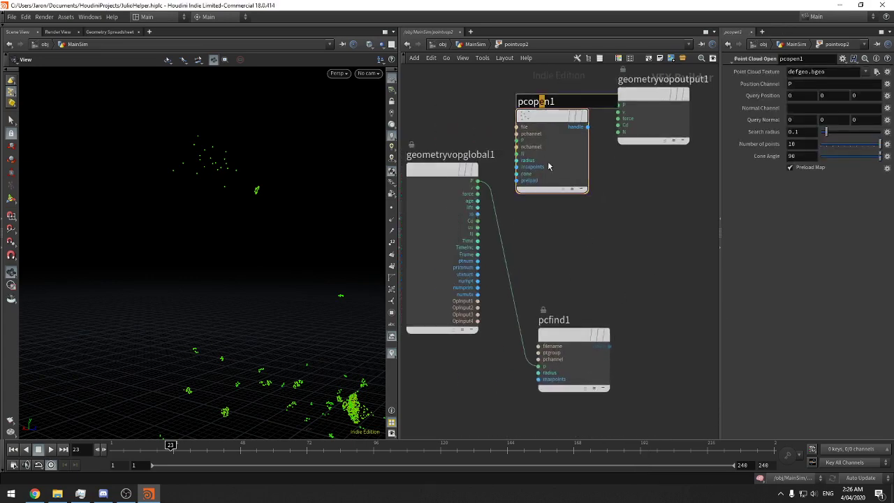
Wire geometryvopglobal1's OpInput1 and P to pcopen1's file and P inputs, and move geometryvopoutput1 farther away for space
{"action": "left_click", "coordinate": [516, 126]}
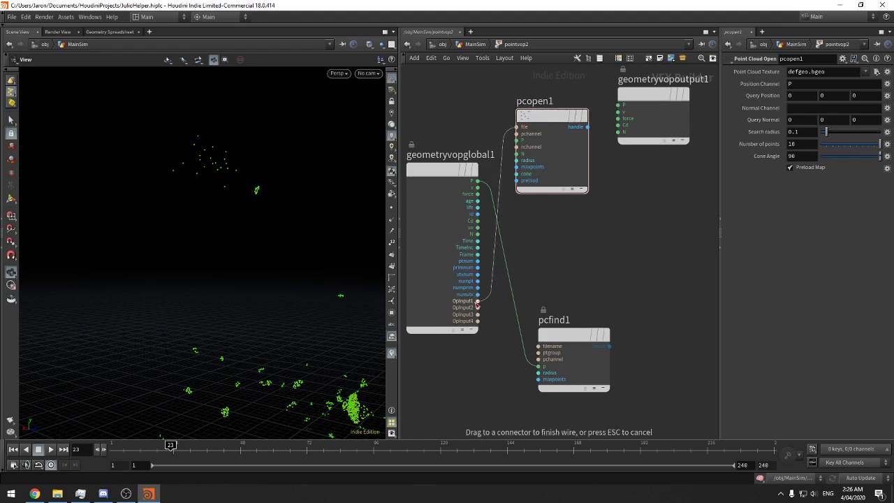
{"action": "left_click", "coordinate": [478, 300]}
{"action": "left_click", "coordinate": [516, 147]}
{"action": "left_click", "coordinate": [478, 187]}
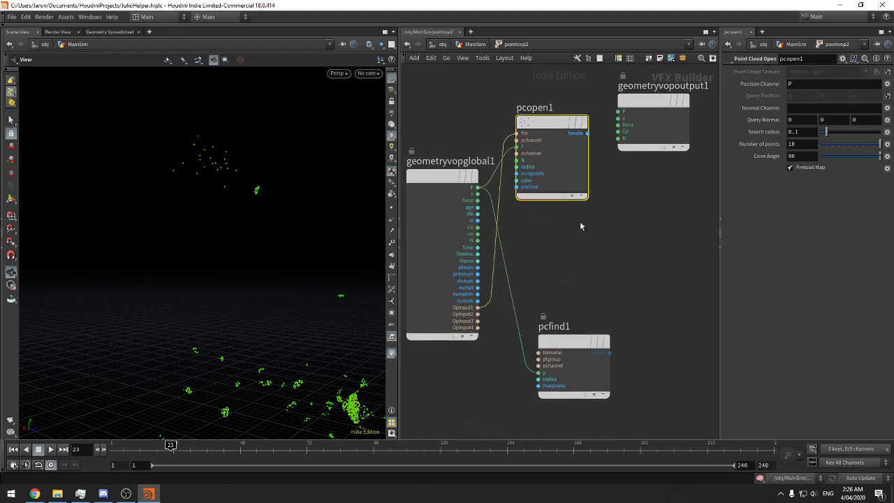
{"action": "middle_click_drag", "start_coordinate": [662, 216], "coordinate": [562, 261]}
{"action": "left_click_drag", "start_coordinate": [628, 277], "coordinate": [634, 160]}
{"action": "left_click_drag", "start_coordinate": [546, 266], "coordinate": [477, 227]}
{"action": "mouse_move", "coordinate": [556, 262]}
{"action": "middle_mouse_down"}
{"action": "mouse_move", "coordinate": [591, 260]}
{"action": "mouse_move", "coordinate": [543, 269]}
{"action": "middle_mouse_up"}
Examine attribwrangle3's VEX code in the MainSim network with a wider parameter area, and return inside pointvop2
{"action": "left_click", "coordinate": [474, 44]}
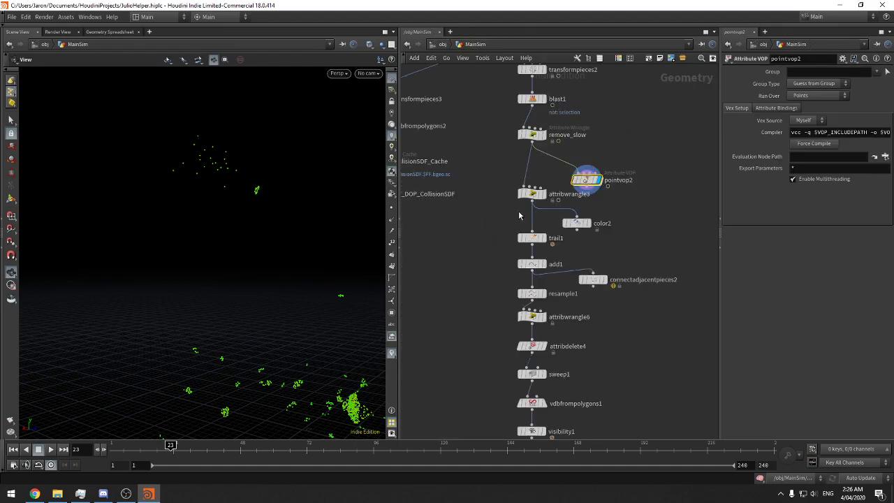
{"action": "left_click", "coordinate": [532, 194]}
{"action": "left_click_drag", "start_coordinate": [720, 167], "coordinate": [676, 166]}
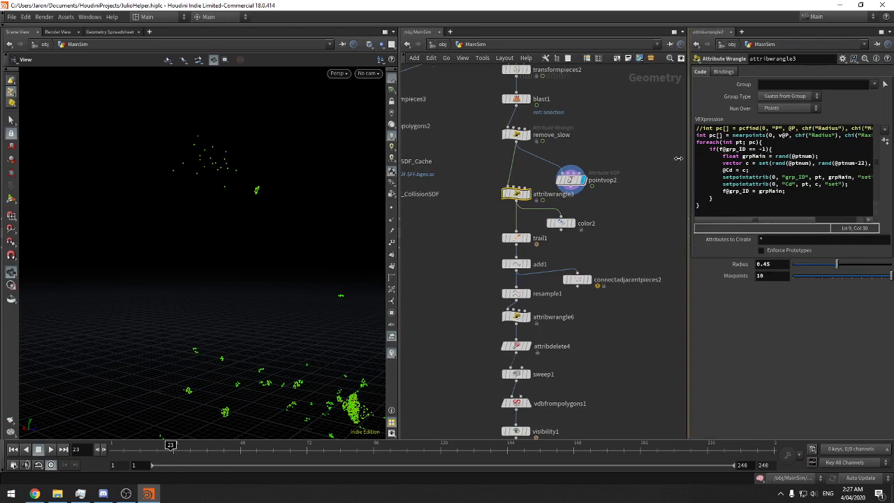
{"action": "double_click", "coordinate": [566, 180]}
{"action": "key", "text": "Tab"}
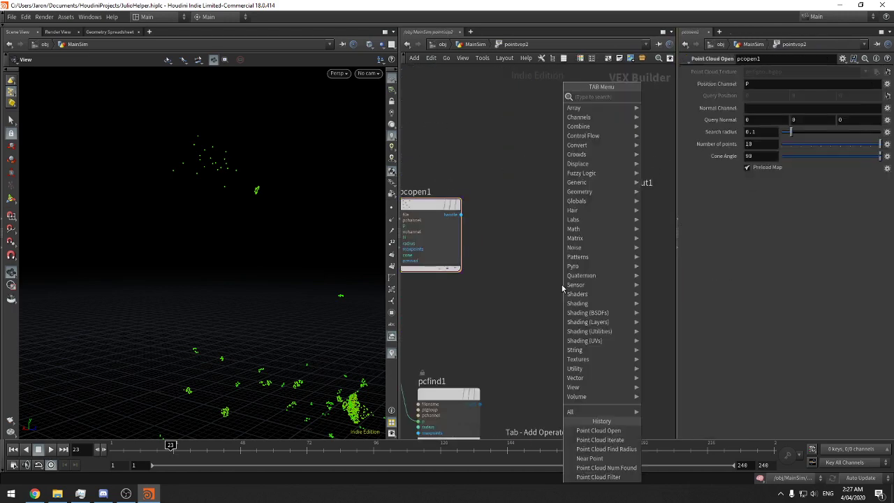
{"action": "type", "text": "filter"}
{"action": "key", "text": "Return"}
{"action": "left_click", "coordinate": [562, 287]}
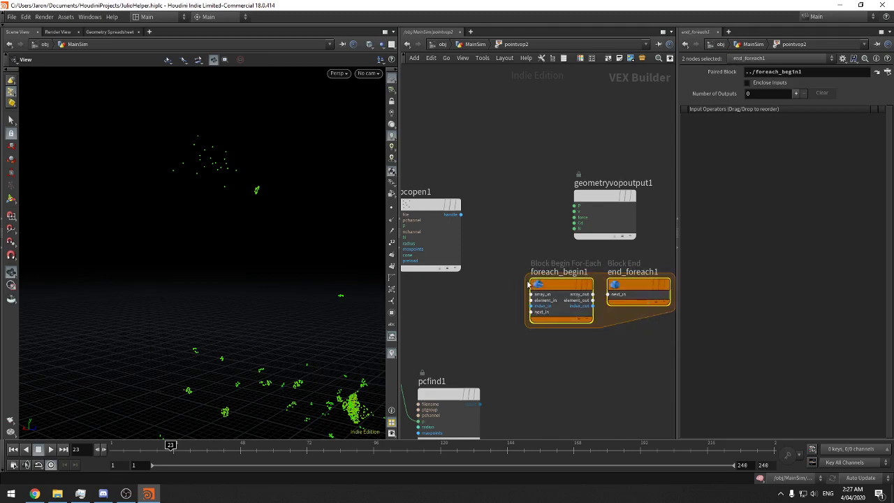
{"action": "key", "text": "Delete"}
Add a Point Cloud Filter node beside pcopen1 and connect pcopen1's handle to its handle input
{"action": "middle_click_drag", "start_coordinate": [531, 286], "coordinate": [519, 275]}
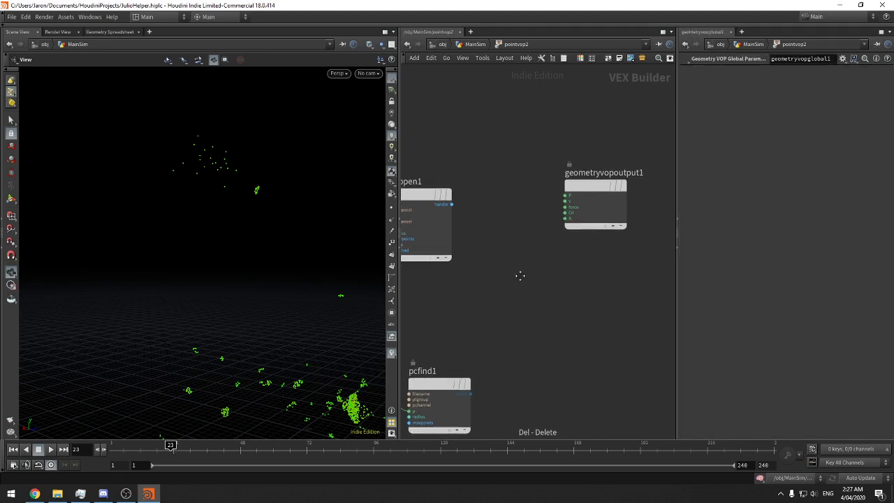
{"action": "key", "text": "Tab"}
{"action": "type", "text": "pcfi"}
{"action": "key", "text": "Return"}
{"action": "left_click", "coordinate": [494, 236]}
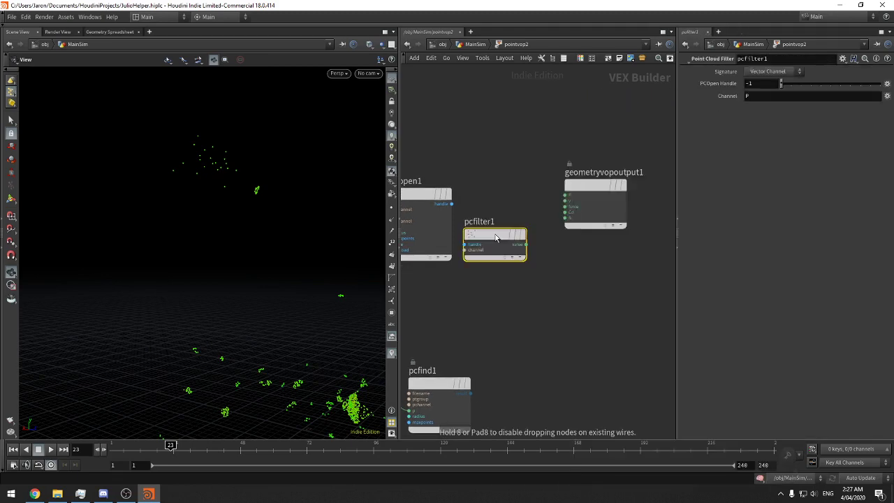
{"action": "left_click_drag", "start_coordinate": [495, 237], "coordinate": [451, 205]}
{"action": "left_click", "coordinate": [450, 205]}
Move geometryvopoutput1 farther from pcfilter1 to make room between them, and select pcfilter1
{"action": "middle_click_drag", "start_coordinate": [522, 252], "coordinate": [507, 257]}
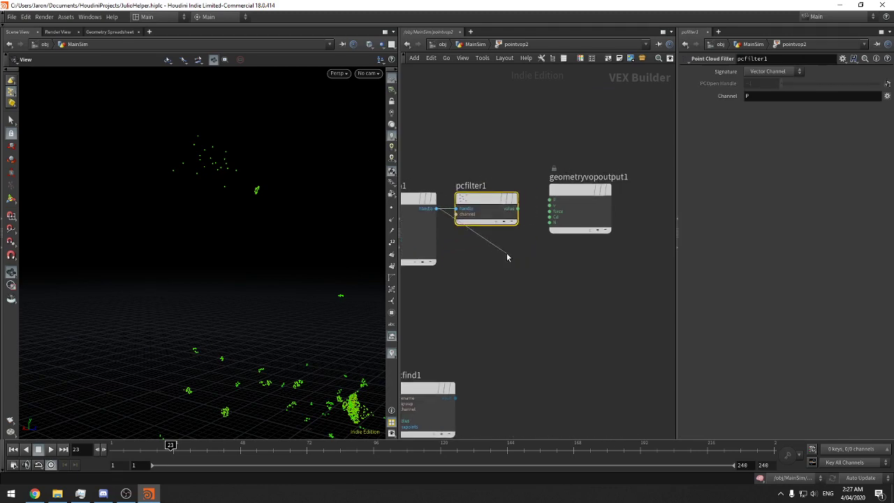
{"action": "left_click_drag", "start_coordinate": [578, 277], "coordinate": [555, 186]}
{"action": "left_click_drag", "start_coordinate": [562, 192], "coordinate": [627, 197]}
{"action": "left_click", "coordinate": [504, 215]}
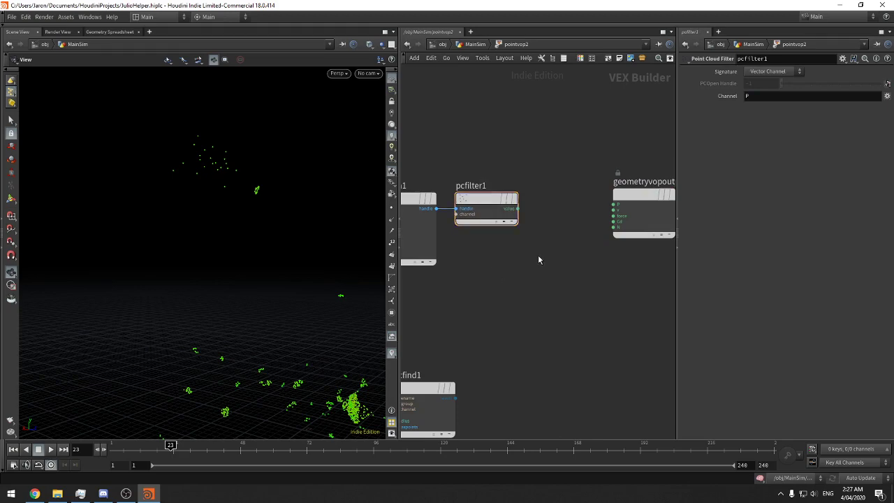
{"action": "middle_click_drag", "start_coordinate": [484, 158], "coordinate": [532, 145]}
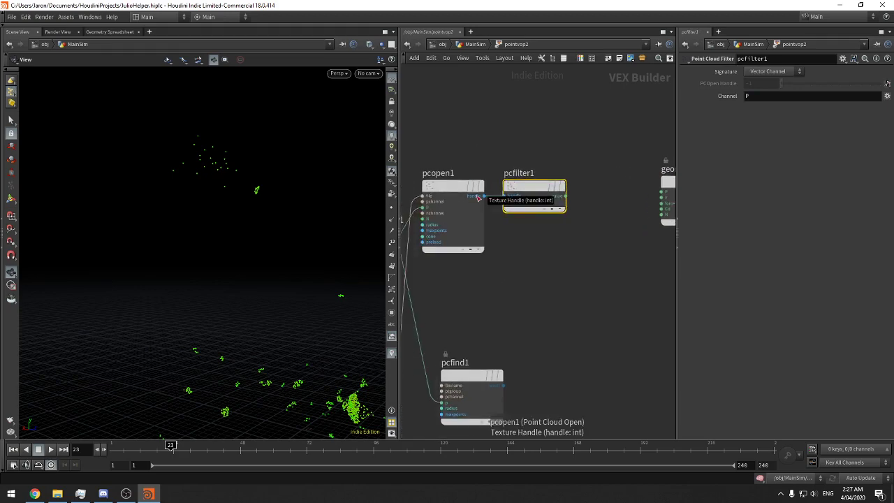
Add a Length node below pcfilter1 and connect pcopen1's handle to its vec input
{"action": "key", "text": "Tab"}
{"action": "type", "text": "len"}
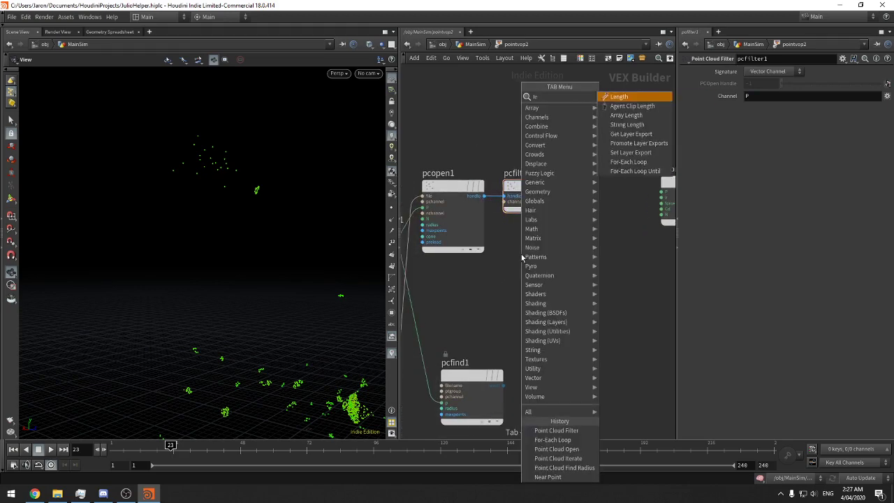
{"action": "key", "text": "Return"}
{"action": "left_click", "coordinate": [521, 255]}
{"action": "left_click", "coordinate": [483, 197]}
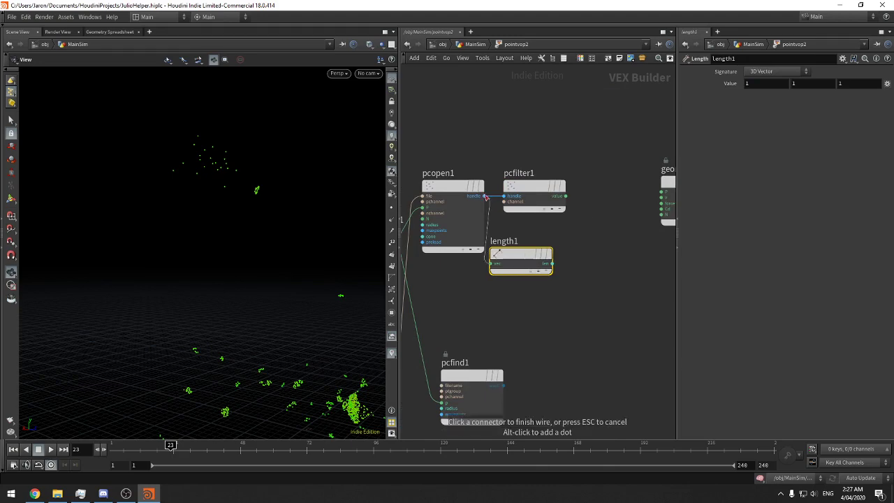
{"action": "left_click", "coordinate": [491, 264]}
Add a Point Count node beside length1 and wire pcopen1's handle into its input
{"action": "key", "text": "Tab"}
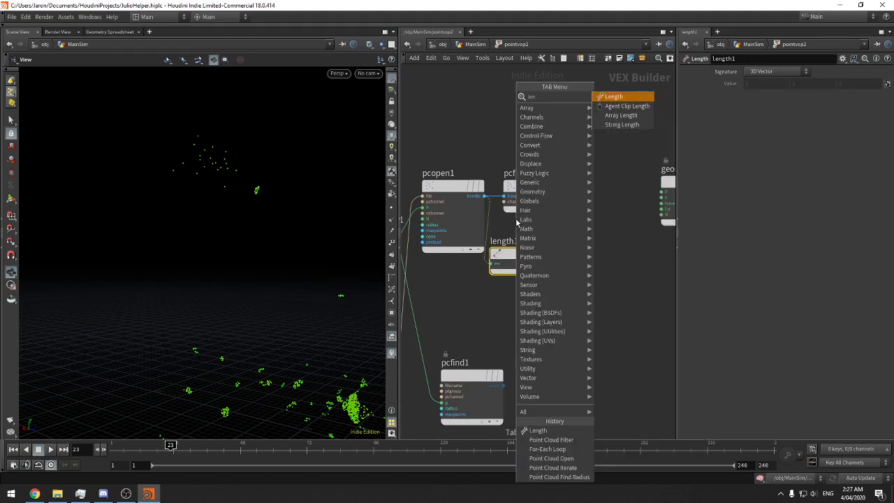
{"action": "type", "text": "mach"}
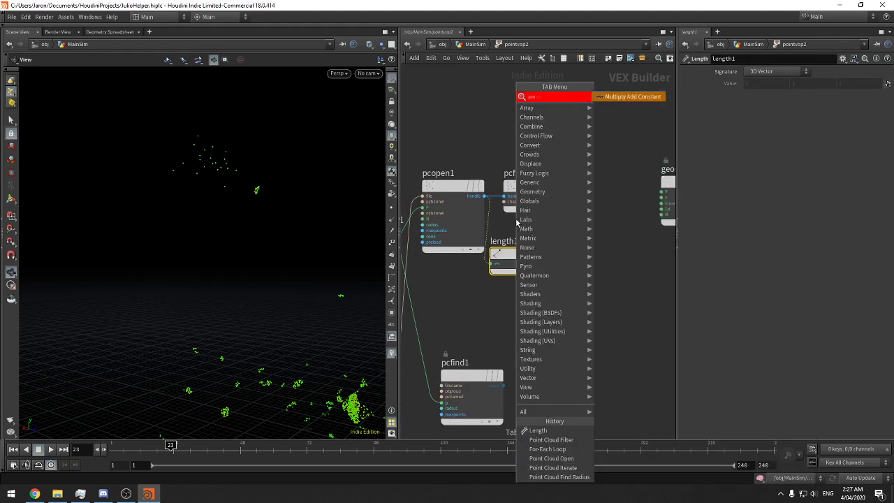
{"action": "key", "text": "BackSpace"}
{"action": "key", "text": "BackSpace"}
{"action": "key", "text": "BackSpace"}
{"action": "key", "text": "BackSpace"}
{"action": "type", "text": "count"}
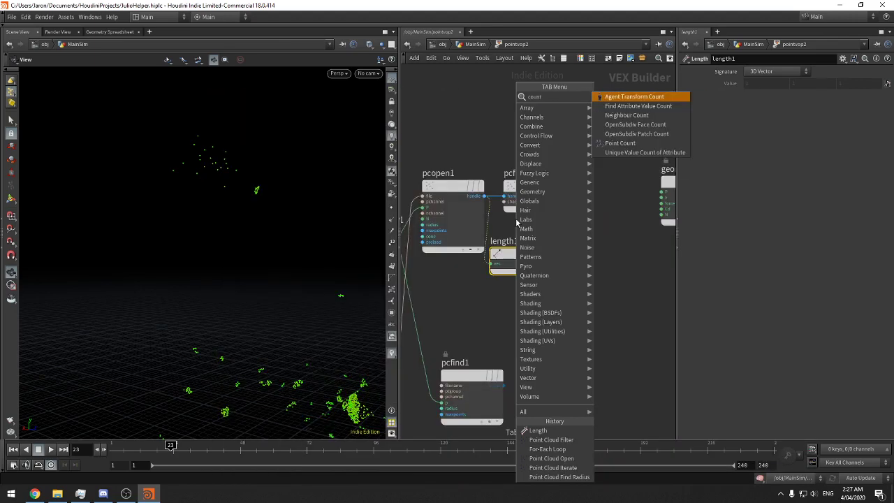
{"action": "left_click", "coordinate": [619, 143]}
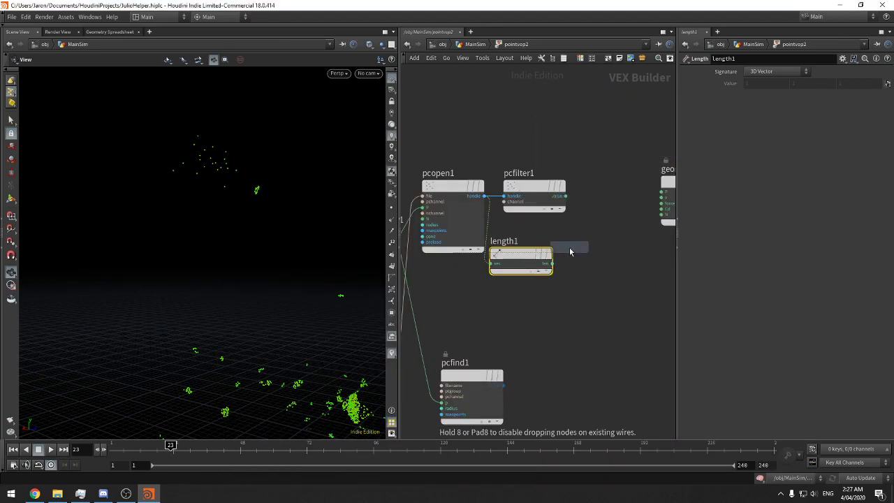
{"action": "left_click", "coordinate": [584, 255]}
{"action": "left_click", "coordinate": [571, 253]}
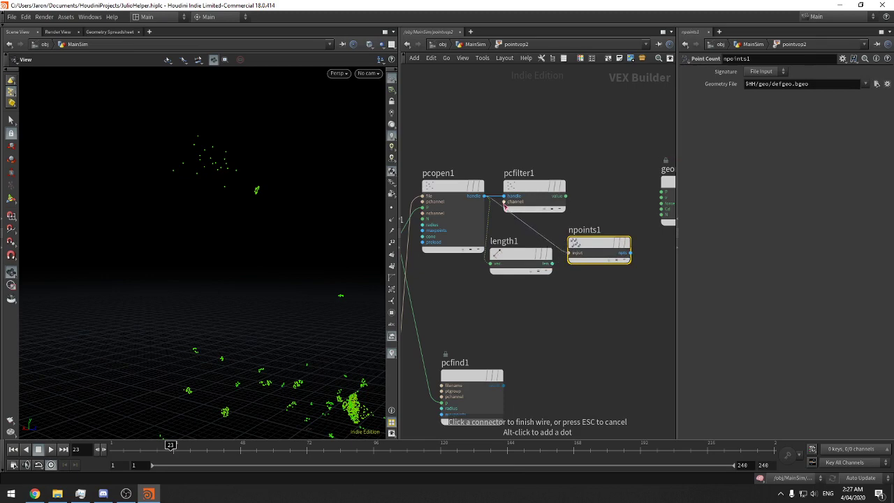
{"action": "left_click", "coordinate": [501, 201]}
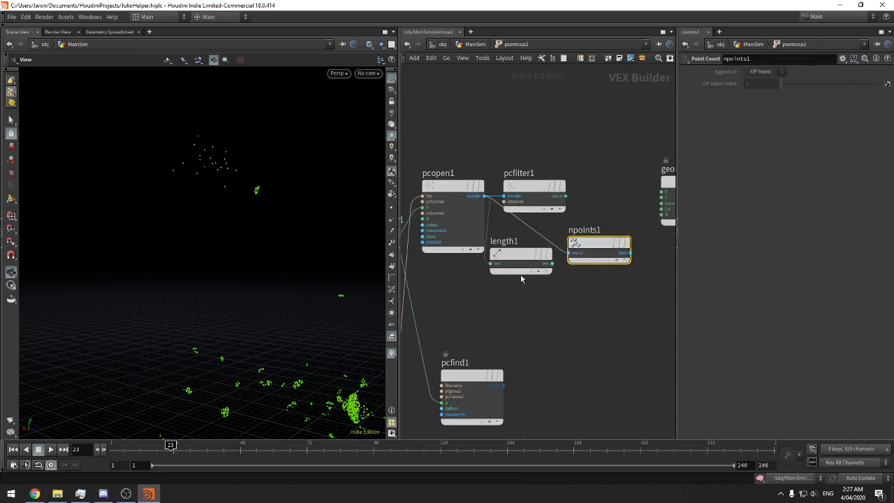
Try feeding pcfind1's result into npoints1, and reconnect pcopen1's handle to that input instead
{"action": "left_click_drag", "start_coordinate": [520, 273], "coordinate": [528, 301]}
{"action": "left_click_drag", "start_coordinate": [510, 385], "coordinate": [571, 253]}
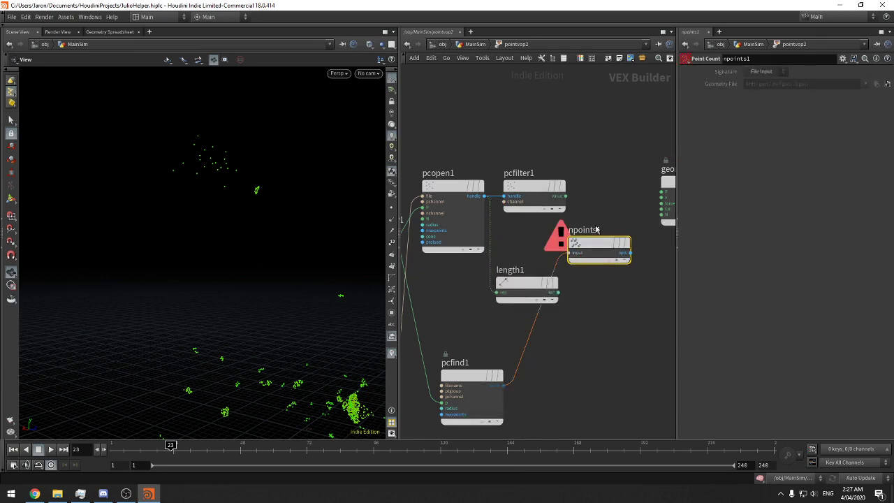
{"action": "left_click", "coordinate": [571, 252]}
{"action": "left_click", "coordinate": [484, 195]}
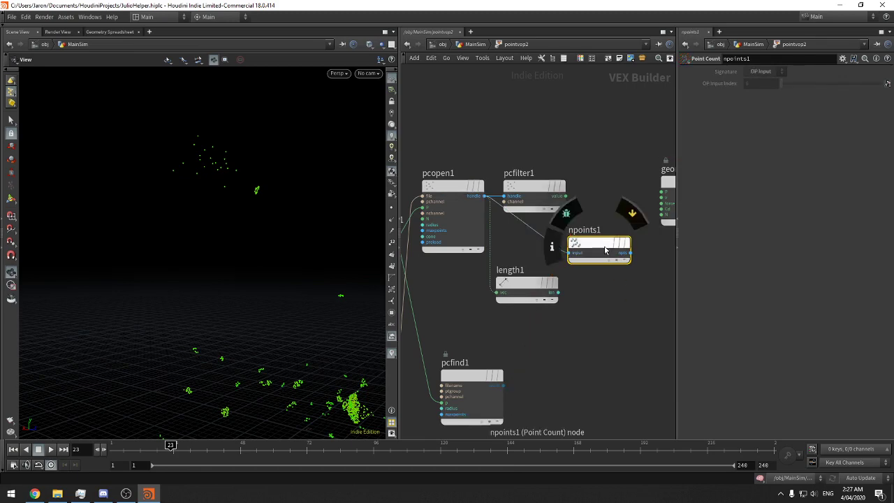
Check npoints1's info and delete both the npoints1 and length1 nodes
{"action": "middle_click", "coordinate": [604, 250]}
{"action": "left_click_drag", "start_coordinate": [605, 249], "coordinate": [555, 243]}
{"action": "left_click_drag", "start_coordinate": [613, 226], "coordinate": [537, 304]}
{"action": "key", "text": "Delete"}
Try an Array Find Index node in the space above pcfind1, and delete it
{"action": "key", "text": "Tab"}
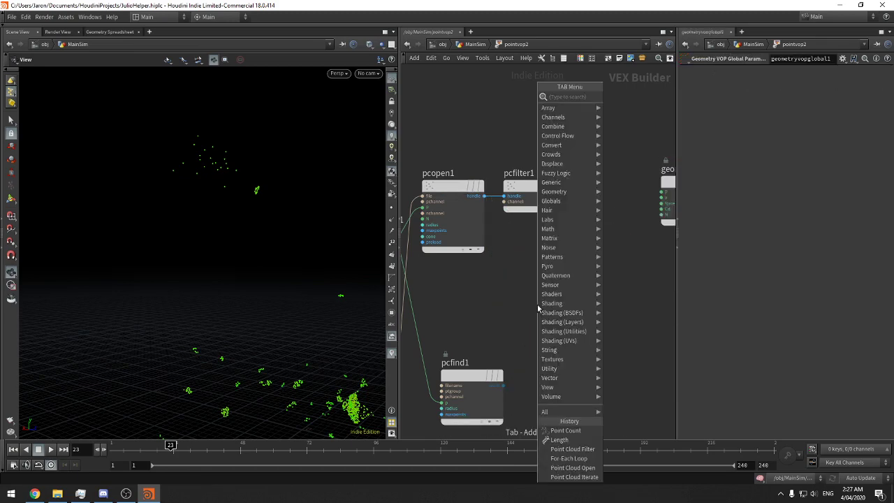
{"action": "type", "text": "arra"}
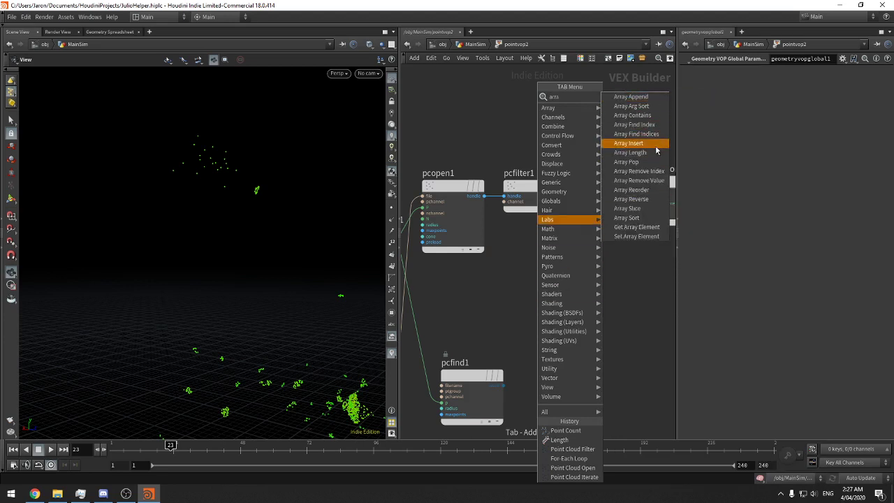
{"action": "left_click", "coordinate": [653, 124]}
{"action": "left_click", "coordinate": [487, 323]}
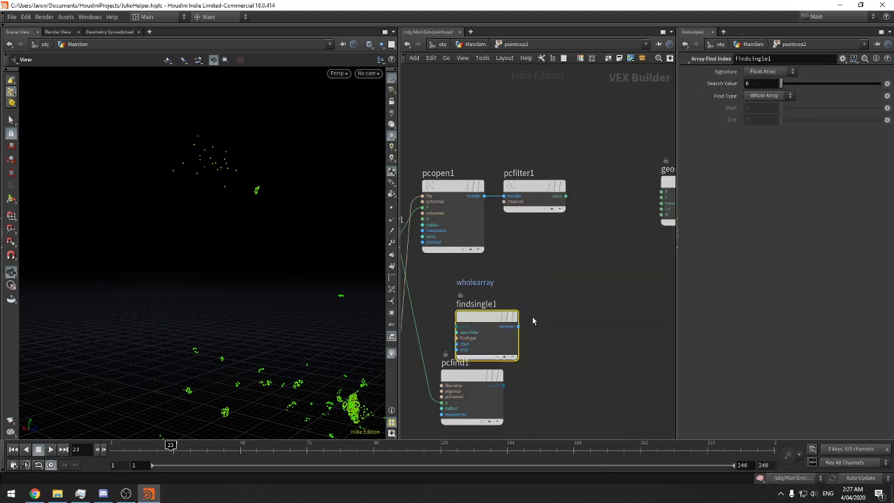
{"action": "left_click_drag", "start_coordinate": [486, 326], "coordinate": [550, 306]}
{"action": "scroll", "coordinate": [561, 342], "scroll_direction": "up", "scroll_amount": 3}
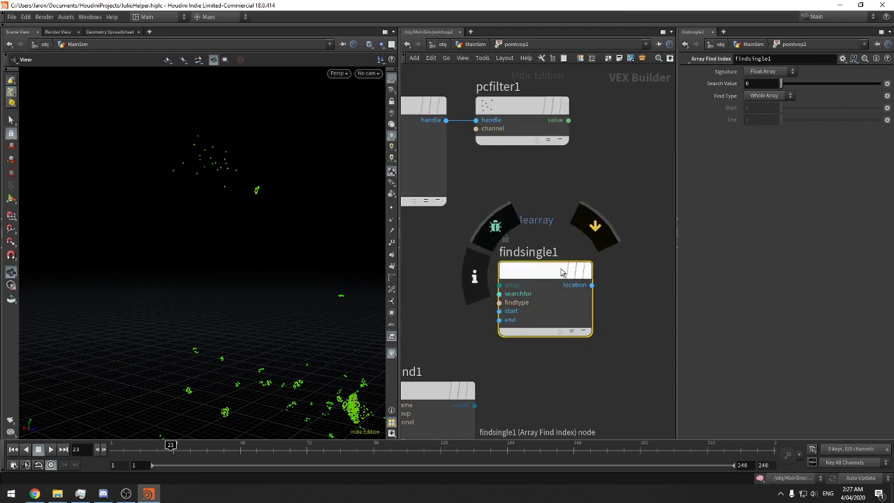
{"action": "key", "text": "Delete"}
Add a Get Array Element node below pcfilter1 and connect pcfind1's result to its array input
{"action": "key", "text": "Tab"}
{"action": "type", "text": "arra"}
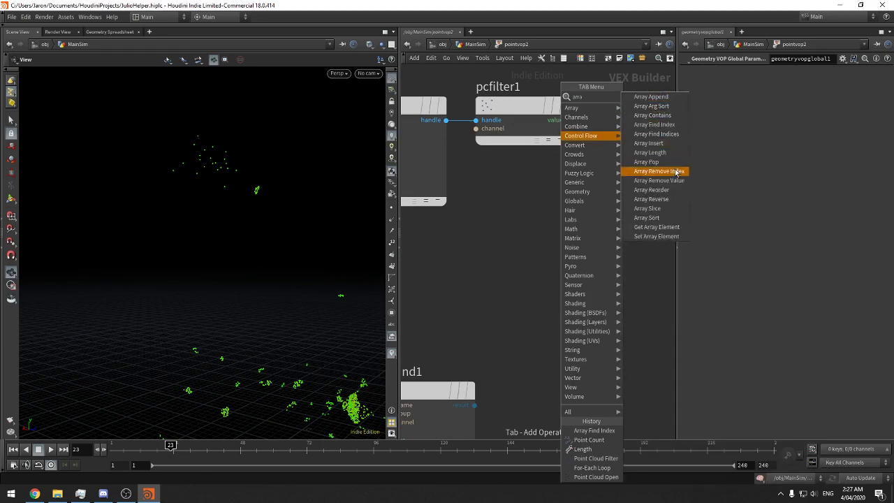
{"action": "left_click", "coordinate": [670, 227]}
{"action": "left_click", "coordinate": [566, 259]}
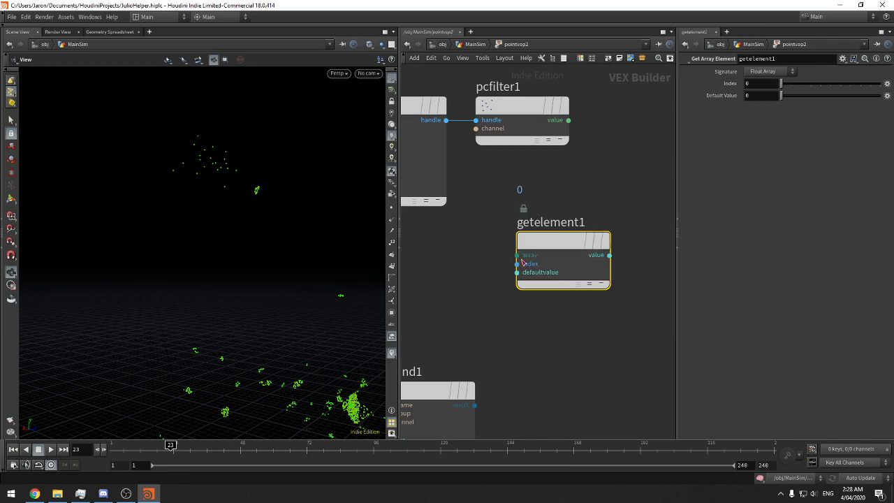
{"action": "left_click", "coordinate": [517, 255]}
{"action": "left_click", "coordinate": [474, 405]}
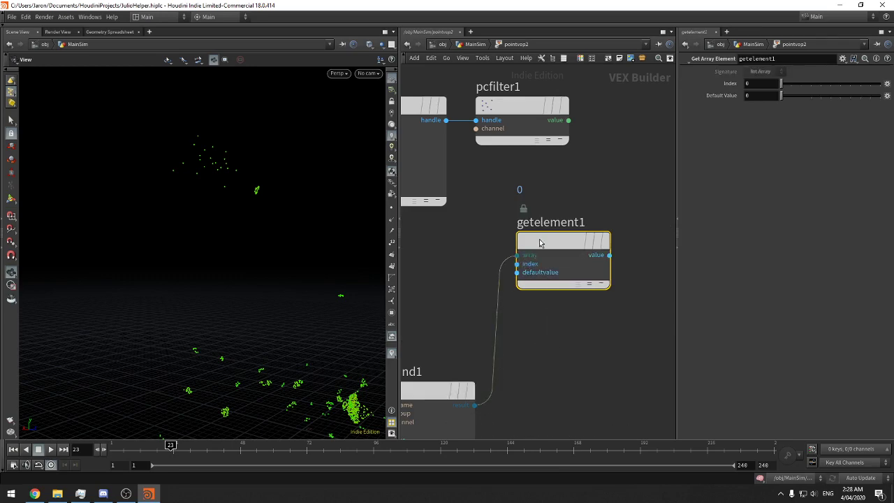
Look through the available array operators without adding any, and delete getelement1
{"action": "scroll", "coordinate": [540, 242], "scroll_direction": "down", "scroll_amount": 3}
{"action": "scroll", "coordinate": [552, 289], "scroll_direction": "up", "scroll_amount": 3}
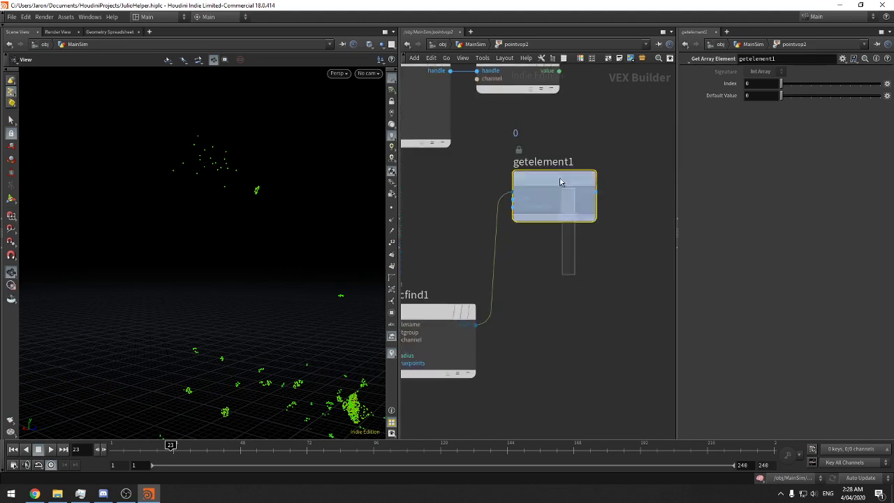
{"action": "left_click_drag", "start_coordinate": [553, 183], "coordinate": [565, 241]}
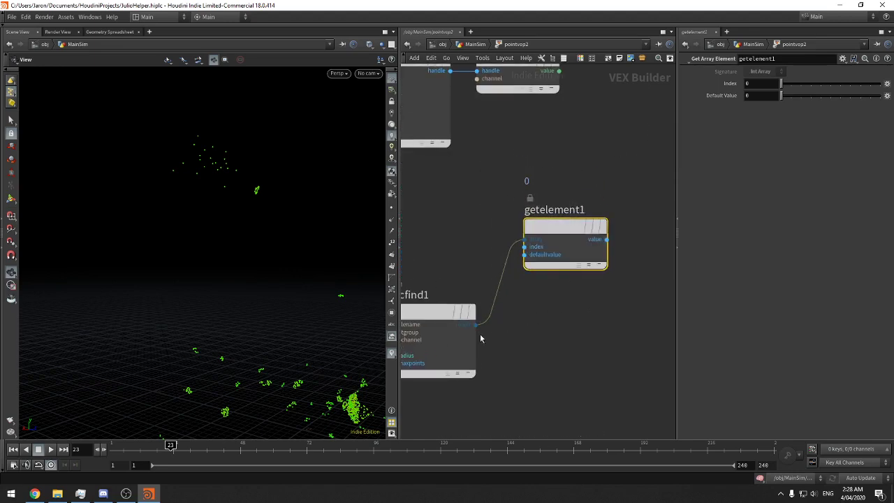
{"action": "key", "text": "Tab"}
{"action": "type", "text": "a"}
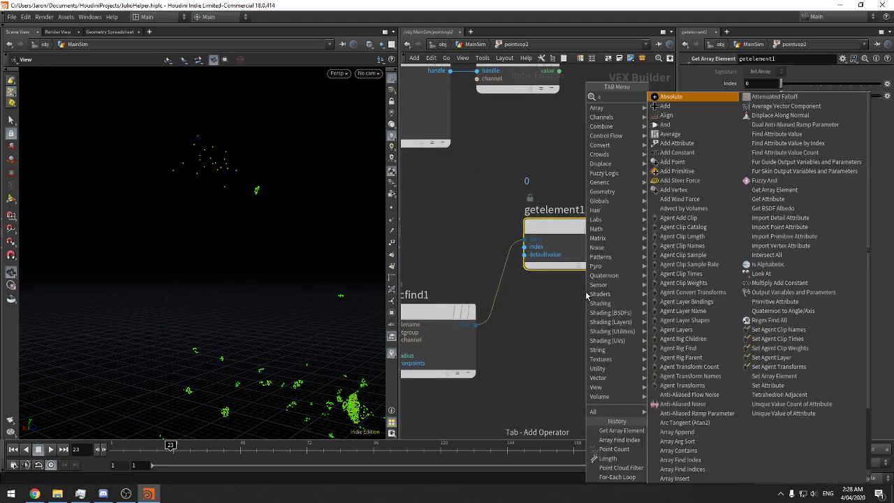
{"action": "type", "text": "rray"}
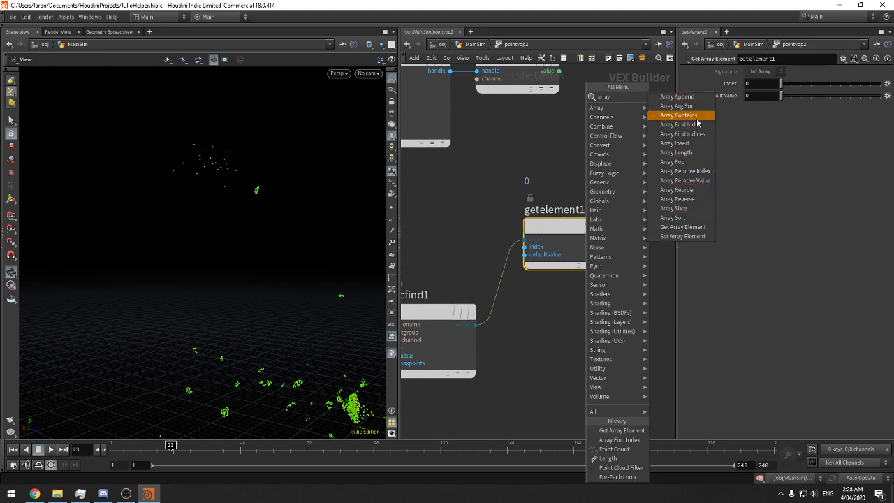
{"action": "left_click", "coordinate": [546, 154]}
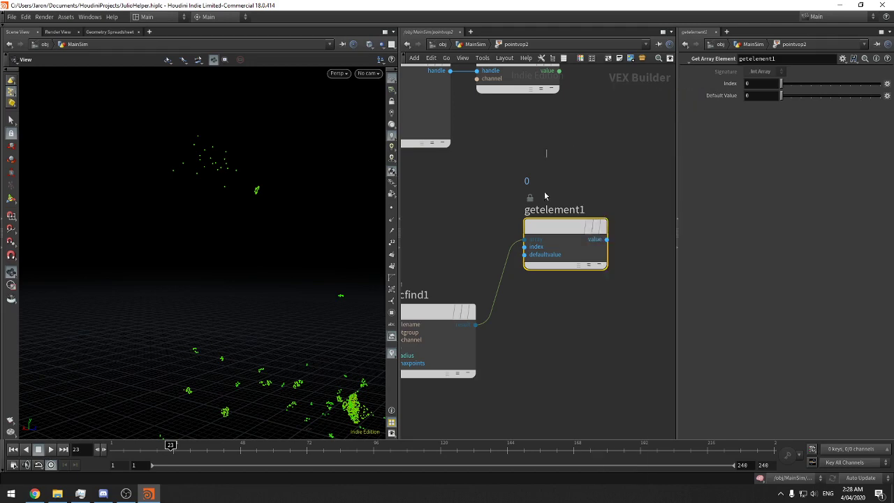
{"action": "key", "text": "Delete"}
Return to the MainSim network and save the scene, closing the Houdini Console window
{"action": "left_click", "coordinate": [463, 47]}
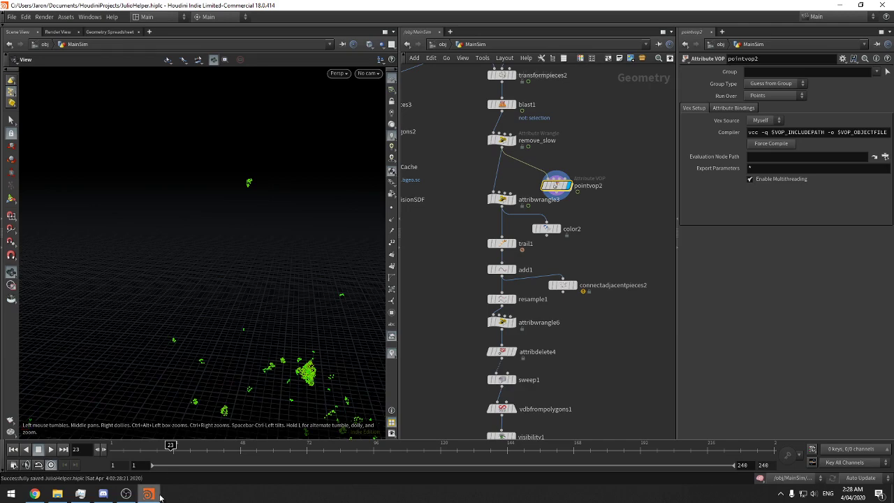
{"action": "mouse_move", "coordinate": [40, 497]}
{"action": "key", "text": "ctrl+s"}
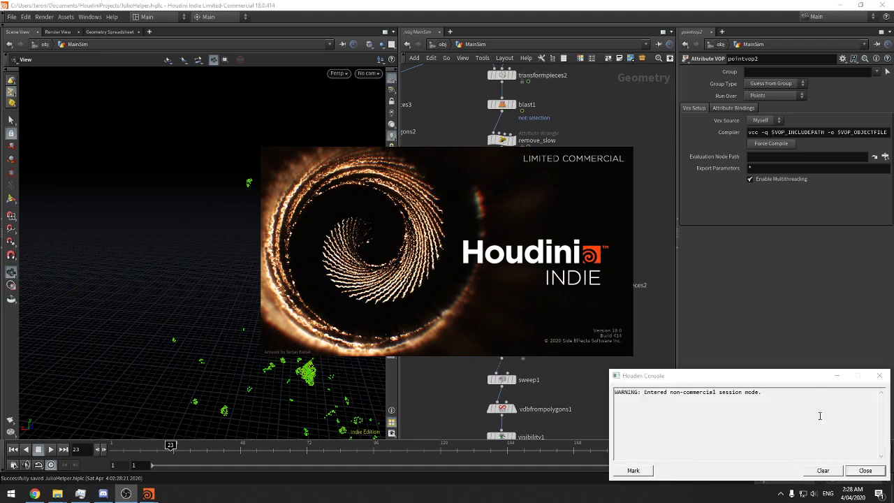
{"action": "left_click", "coordinate": [864, 470]}
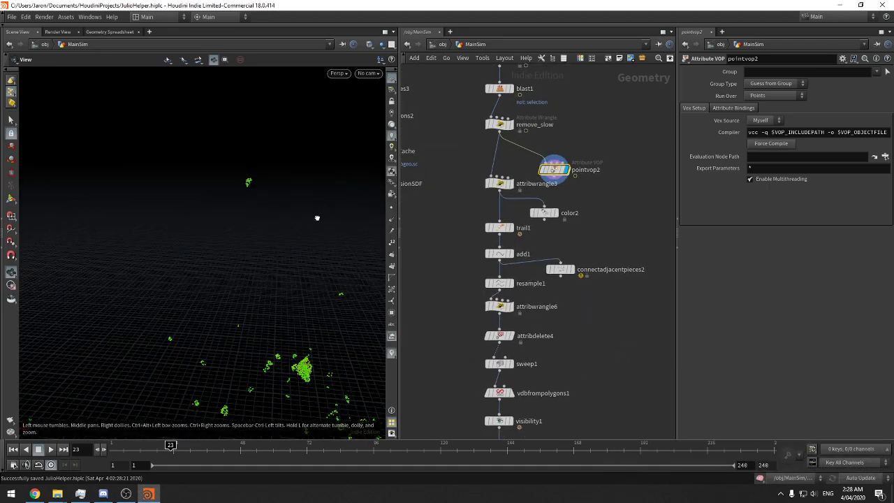
Display attribwrangle3's output and inspect its point clusters in the viewport
{"action": "left_click_drag", "start_coordinate": [317, 218], "coordinate": [339, 254]}
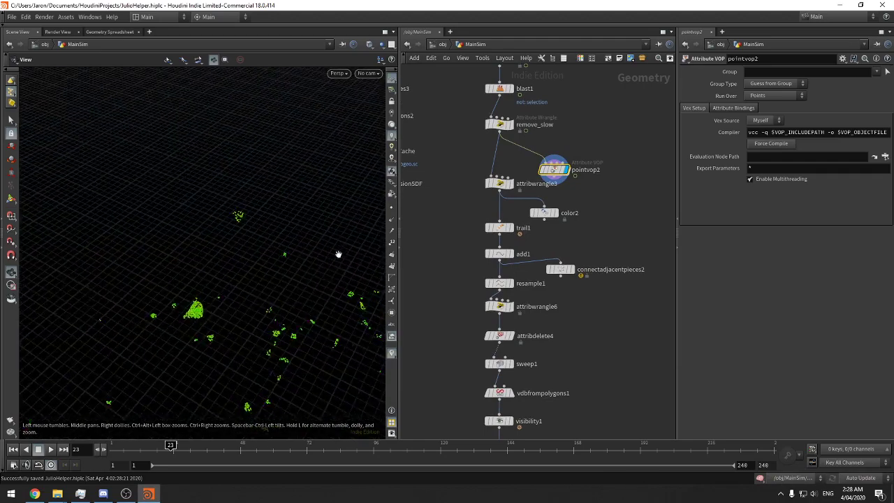
{"action": "left_click", "coordinate": [510, 183]}
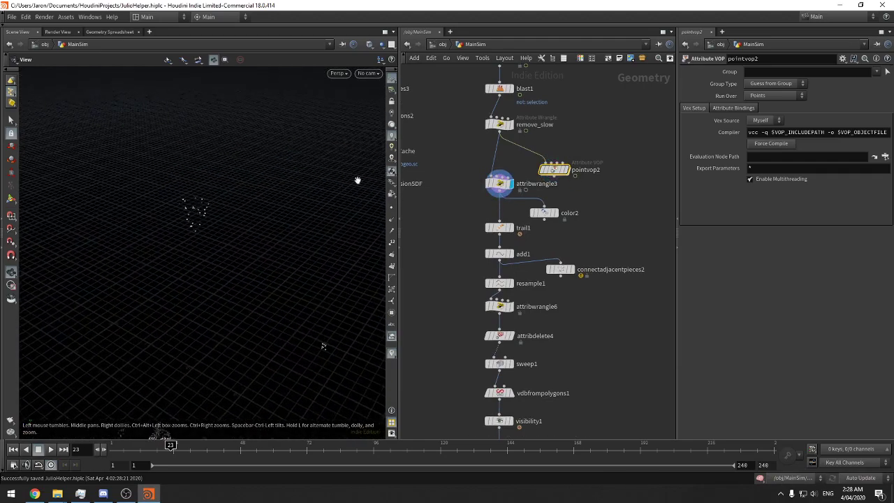
{"action": "left_click_drag", "start_coordinate": [268, 202], "coordinate": [265, 175]}
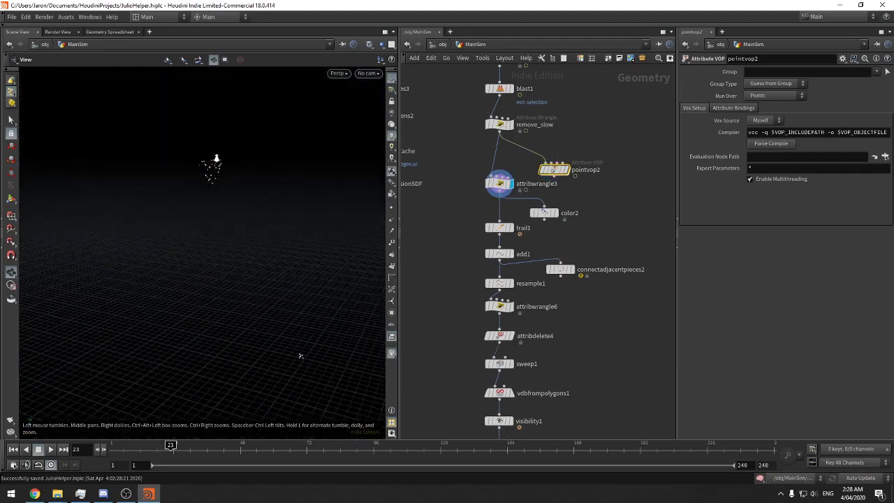
{"action": "left_click_drag", "start_coordinate": [300, 356], "coordinate": [282, 138]}
{"action": "mouse_move", "coordinate": [250, 175]}
{"action": "left_mouse_down"}
{"action": "mouse_move", "coordinate": [251, 165]}
{"action": "mouse_move", "coordinate": [269, 168]}
{"action": "mouse_move", "coordinate": [243, 172]}
{"action": "mouse_move", "coordinate": [242, 182]}
{"action": "mouse_move", "coordinate": [251, 174]}
{"action": "left_mouse_up"}
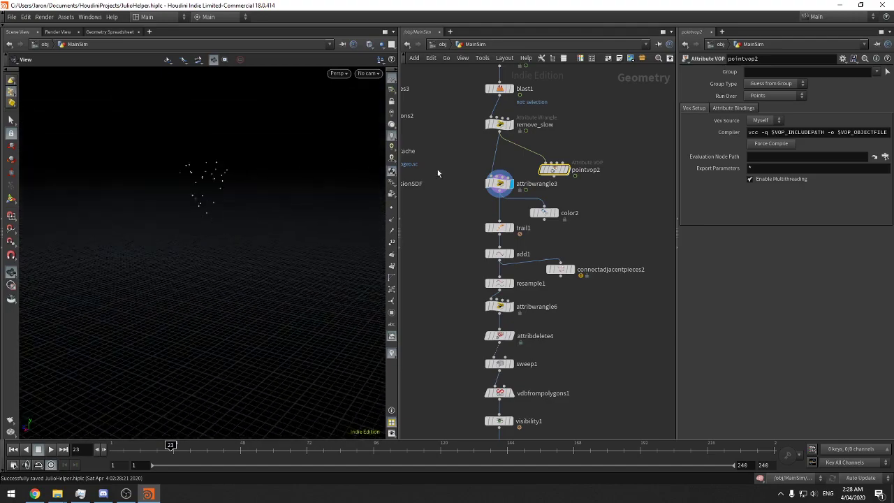
Remove the if(f@grp_ID == -1) condition and its closing brace from attribwrangle3's foreach loop
{"action": "left_click", "coordinate": [499, 184]}
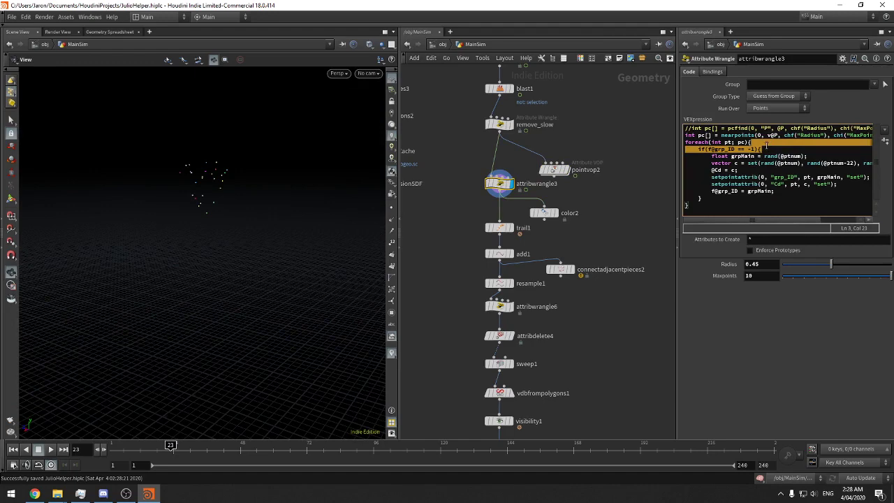
{"action": "key", "text": "BackSpace"}
{"action": "left_click_drag", "start_coordinate": [741, 191], "coordinate": [776, 184]}
{"action": "key", "text": "BackSpace"}
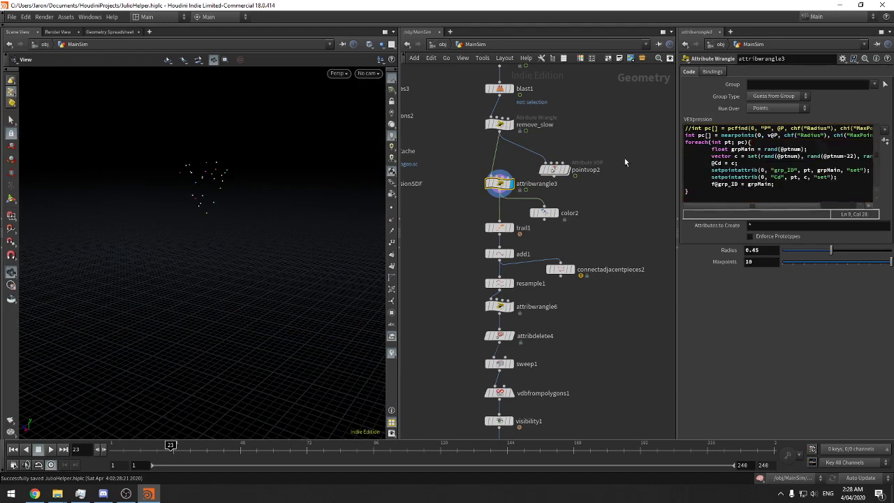
Increase attribwrangle3's Radius substantially to widen the nearby-point search
{"action": "scroll", "coordinate": [259, 191], "scroll_direction": "up", "scroll_amount": 5}
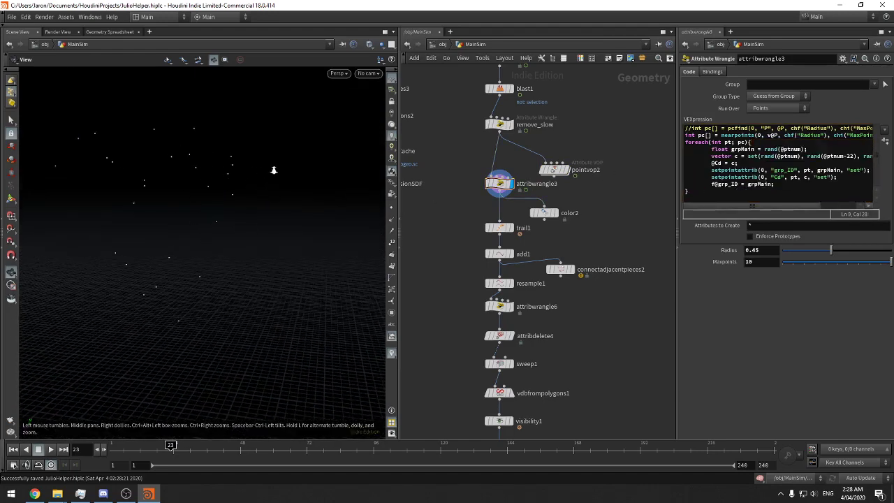
{"action": "scroll", "coordinate": [270, 170], "scroll_direction": "down", "scroll_amount": 3}
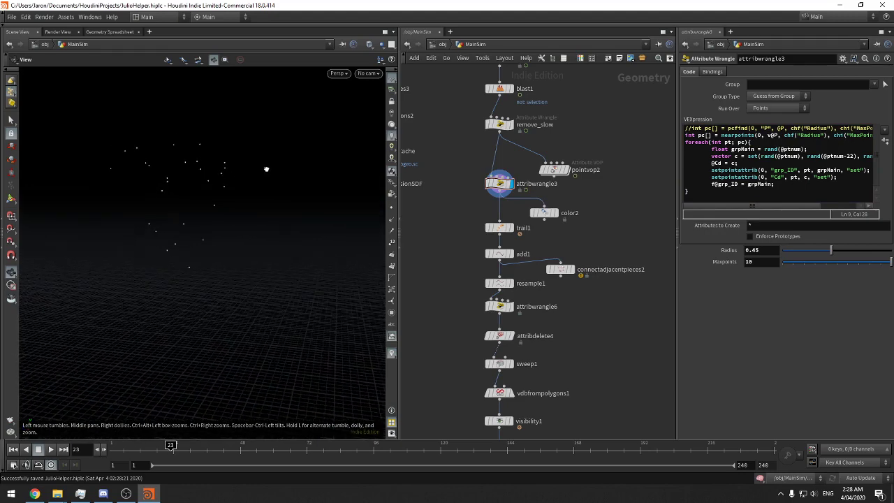
{"action": "left_click_drag", "start_coordinate": [833, 250], "coordinate": [877, 253]}
Place an Add node beside color2, wire attribwrangle3's output into it and display its result
{"action": "middle_click_drag", "start_coordinate": [637, 223], "coordinate": [630, 204]}
{"action": "key", "text": "Tab"}
{"action": "type", "text": "add"}
{"action": "key", "text": "Return"}
{"action": "left_click", "coordinate": [630, 202]}
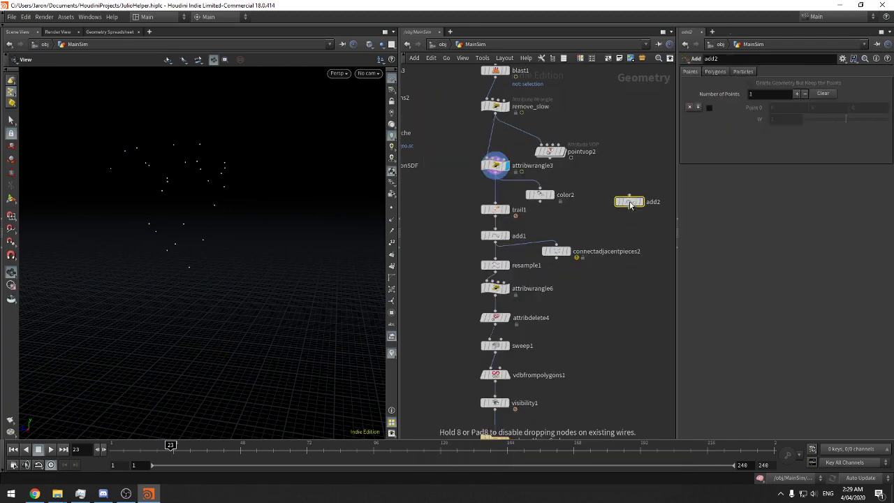
{"action": "left_click", "coordinate": [629, 195]}
{"action": "left_click", "coordinate": [507, 188]}
{"action": "left_click", "coordinate": [640, 202]}
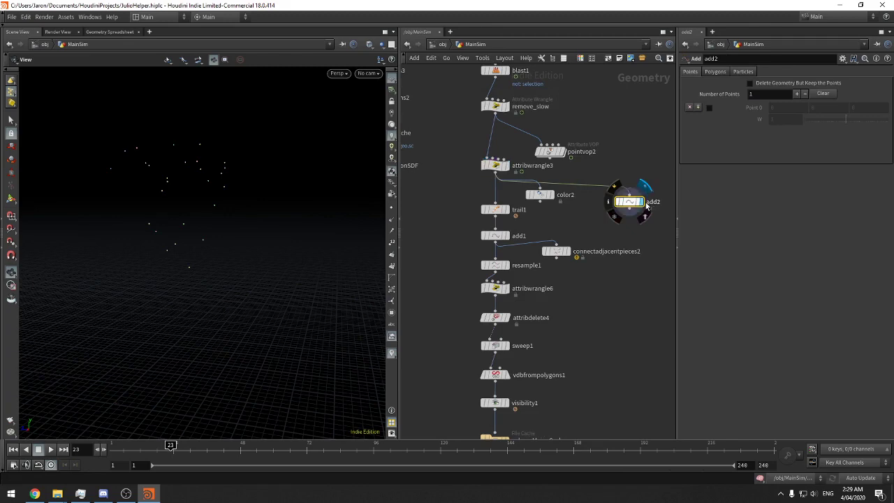
Configure add2 to create polygons by group, adding By Attribute with grp_ID as the attribute name
{"action": "left_click", "coordinate": [714, 71]}
{"action": "left_click", "coordinate": [726, 96]}
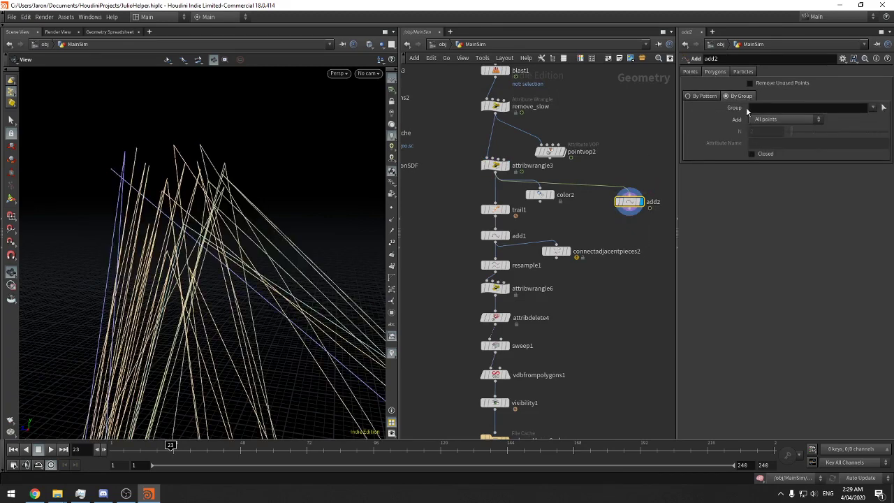
{"action": "left_click", "coordinate": [800, 121]}
{"action": "left_click", "coordinate": [789, 169]}
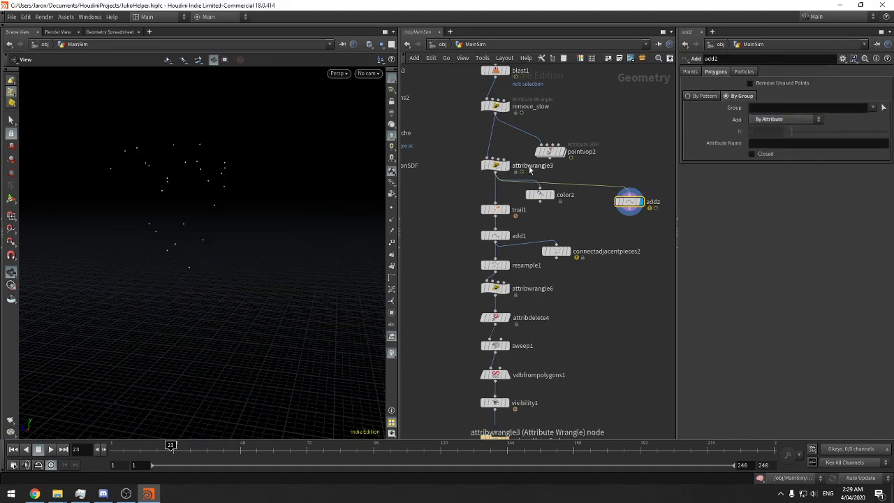
{"action": "left_click", "coordinate": [754, 144]}
{"action": "type", "text": "grp_ID"}
{"action": "key", "text": "Return"}
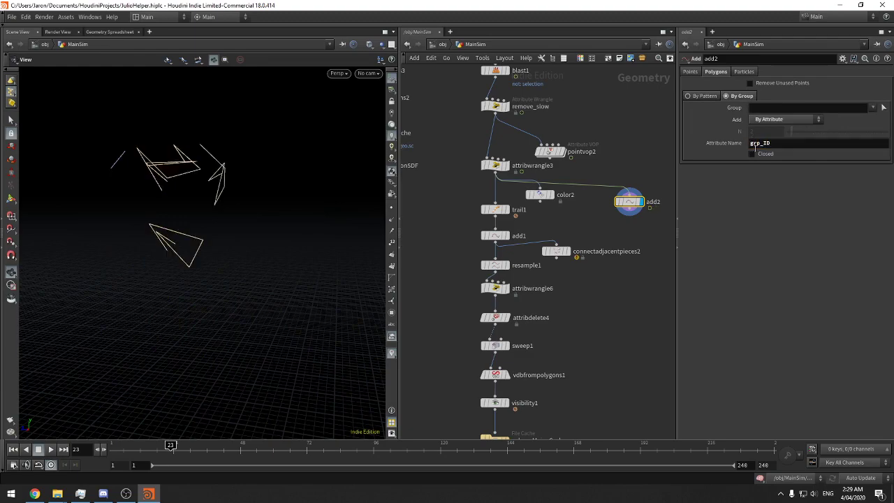
{"action": "left_click_drag", "start_coordinate": [198, 189], "coordinate": [231, 197]}
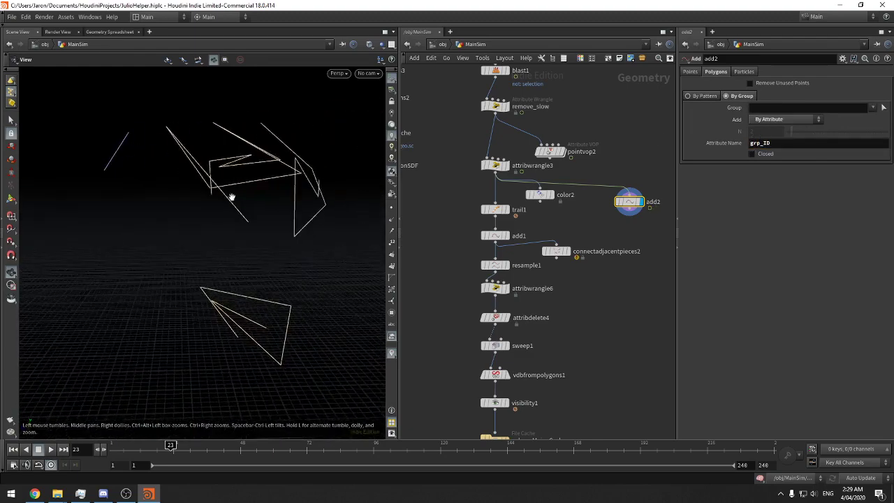
{"action": "right_click_drag", "start_coordinate": [231, 198], "coordinate": [289, 205]}
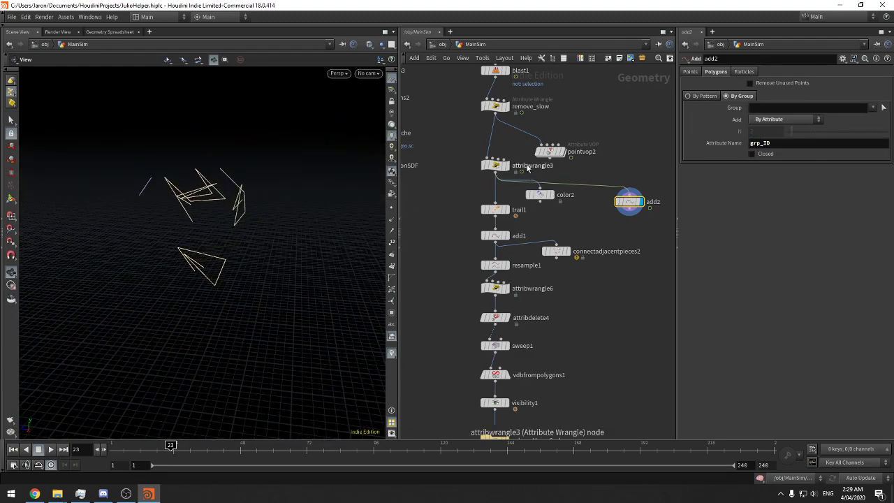
Set attribwrangle3's Radius to 3.8 and its Maxpoints to 200
{"action": "left_click", "coordinate": [494, 165]}
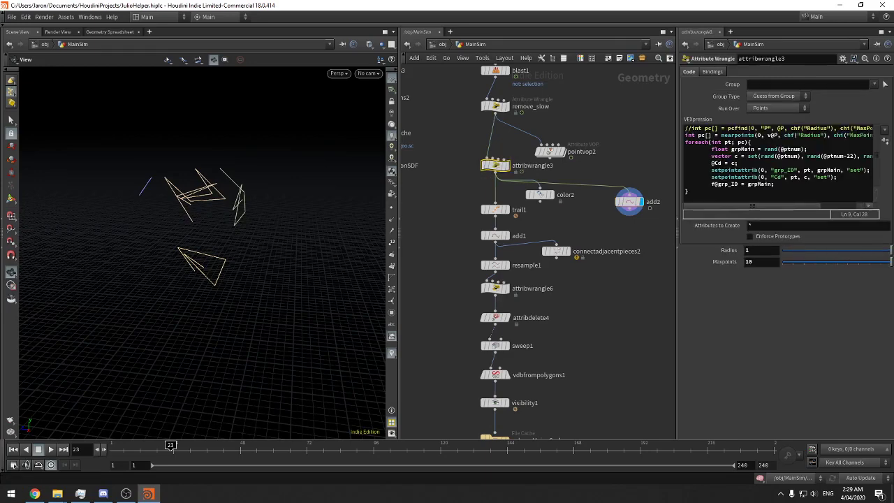
{"action": "middle_click_drag", "start_coordinate": [762, 250], "coordinate": [688, 268]}
{"action": "left_click_drag", "start_coordinate": [753, 262], "coordinate": [664, 264]}
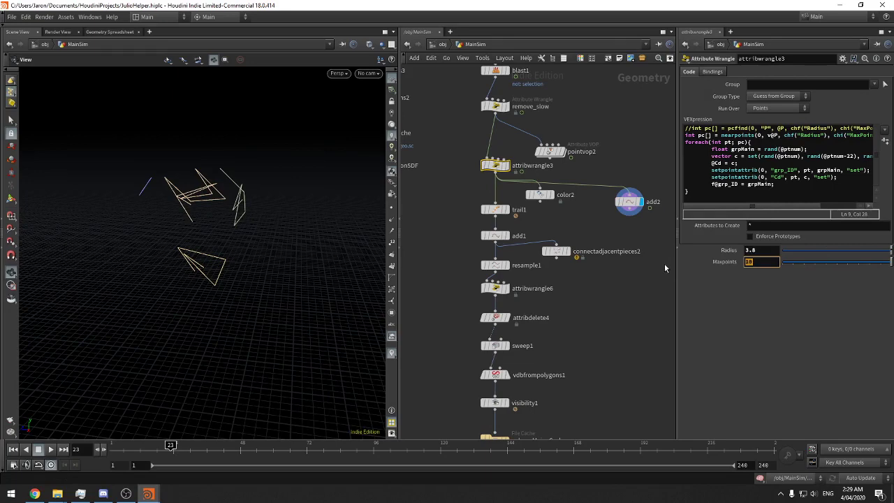
{"action": "type", "text": "200"}
{"action": "key", "text": "Return"}
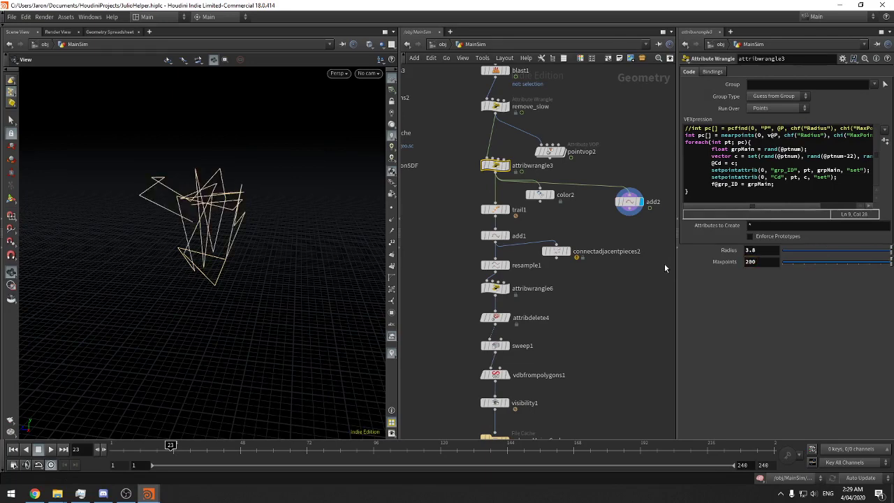
Try attribwrangle3's Radius at 1, settle on about 0.137 and inspect the resulting line clusters
{"action": "left_click_drag", "start_coordinate": [793, 252], "coordinate": [892, 257]}
{"action": "left_click_drag", "start_coordinate": [259, 335], "coordinate": [327, 335]}
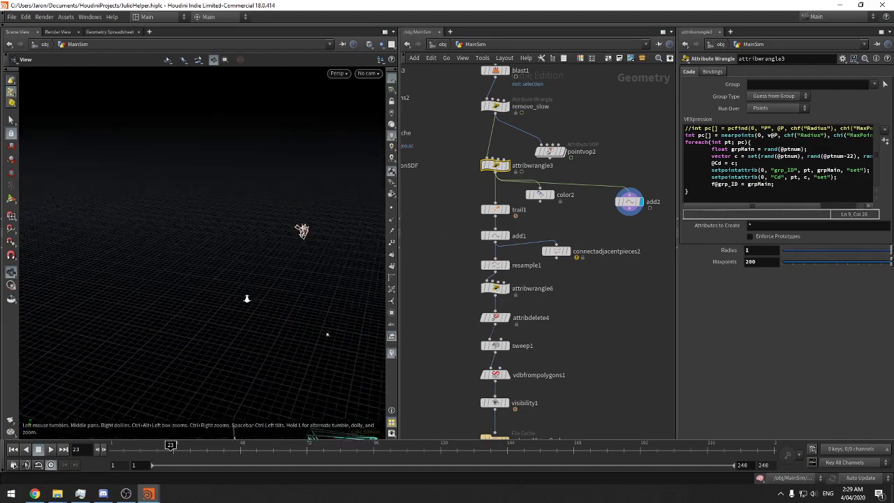
{"action": "left_click_drag", "start_coordinate": [247, 298], "coordinate": [305, 244]}
{"action": "left_click_drag", "start_coordinate": [797, 254], "coordinate": [798, 257]}
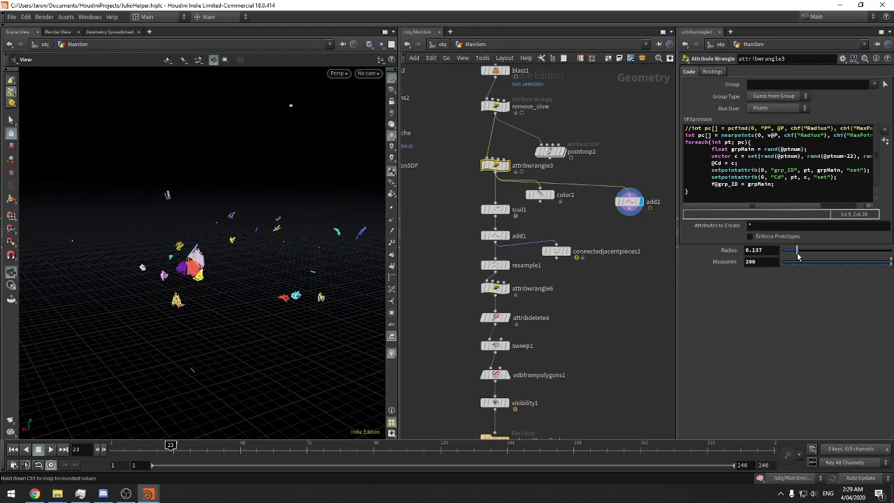
{"action": "scroll", "coordinate": [278, 275], "scroll_direction": "up", "scroll_amount": 3}
{"action": "left_click_drag", "start_coordinate": [277, 277], "coordinate": [256, 315]}
{"action": "right_click_drag", "start_coordinate": [256, 315], "coordinate": [83, 341]}
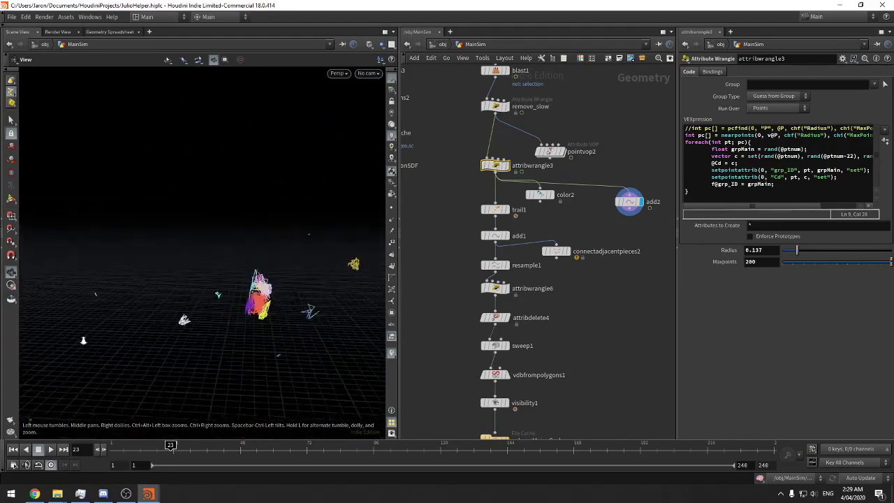
Delete the color2 node and move add2 and the chain from trail1 to OUT_DOP_Volume further down below attribwrangle3
{"action": "left_click", "coordinate": [541, 195]}
{"action": "key", "text": "Delete"}
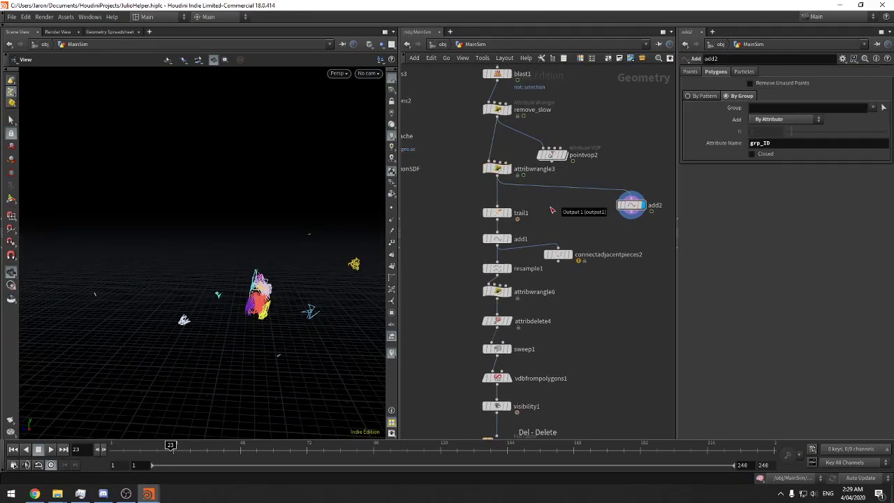
{"action": "scroll", "coordinate": [600, 293], "scroll_direction": "down", "scroll_amount": 3}
{"action": "left_click_drag", "start_coordinate": [592, 367], "coordinate": [423, 68]}
{"action": "middle_click_drag", "start_coordinate": [583, 92], "coordinate": [590, 134]}
{"action": "left_click_drag", "start_coordinate": [538, 447], "coordinate": [453, 448]}
{"action": "left_click_drag", "start_coordinate": [444, 87], "coordinate": [646, 393]}
{"action": "left_click", "coordinate": [497, 140]}
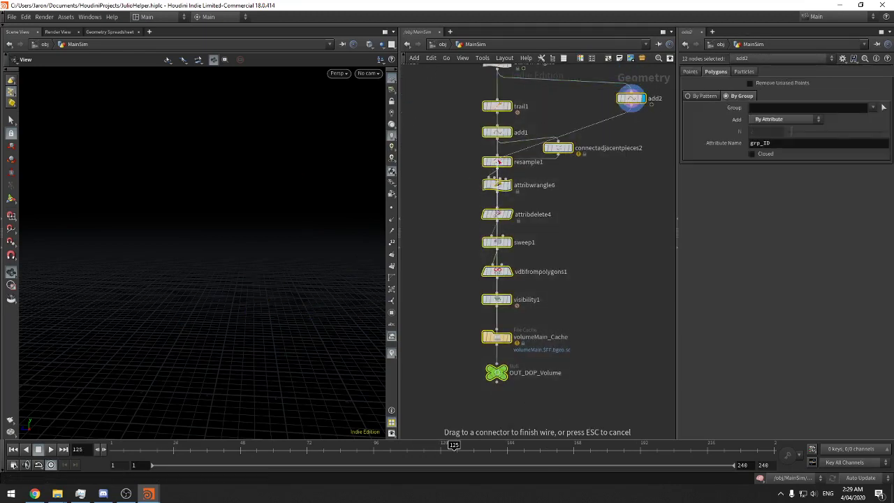
{"action": "key", "text": "Escape"}
{"action": "left_click_drag", "start_coordinate": [497, 109], "coordinate": [497, 170]}
{"action": "left_click", "coordinate": [543, 138]}
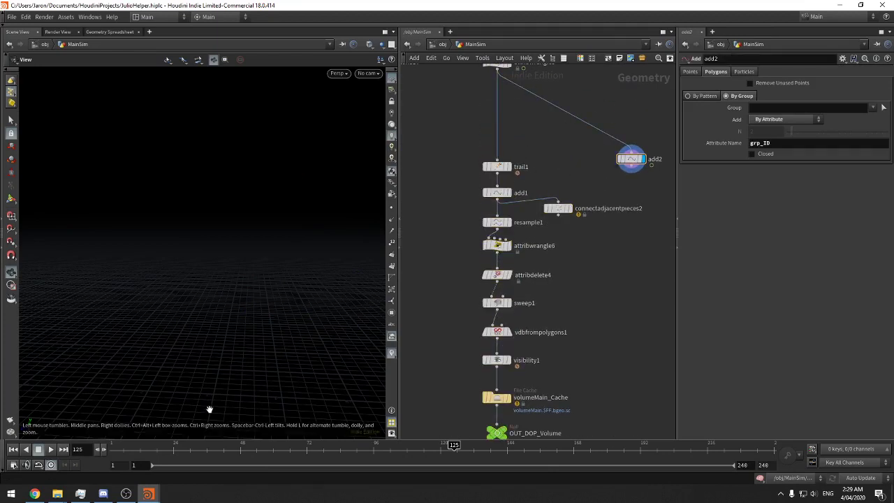
Go to frame 19 and inspect the line clusters built by add2
{"action": "left_click_drag", "start_coordinate": [178, 448], "coordinate": [159, 445]}
{"action": "left_click_drag", "start_coordinate": [201, 300], "coordinate": [209, 298]}
{"action": "left_click_drag", "start_coordinate": [210, 226], "coordinate": [252, 253]}
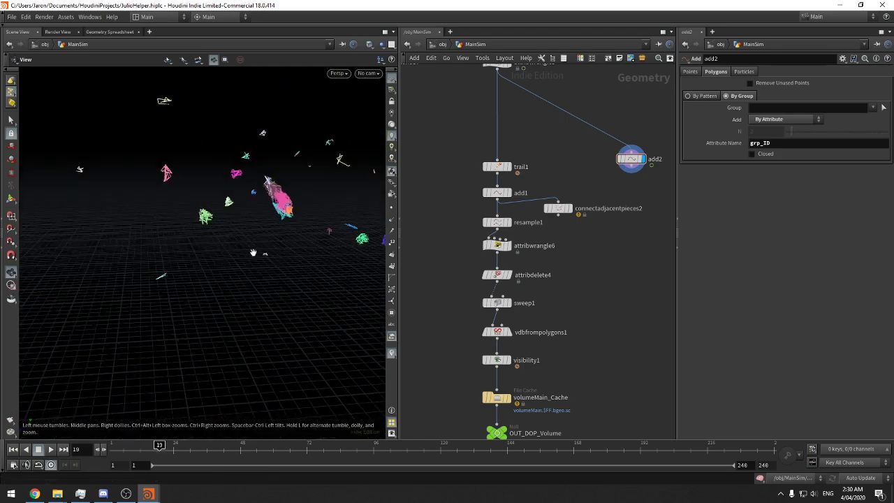
{"action": "right_click_drag", "start_coordinate": [215, 189], "coordinate": [244, 159]}
Remove ^pscale from attribdelete4's Point Attributes
{"action": "middle_click_drag", "start_coordinate": [556, 304], "coordinate": [560, 274]}
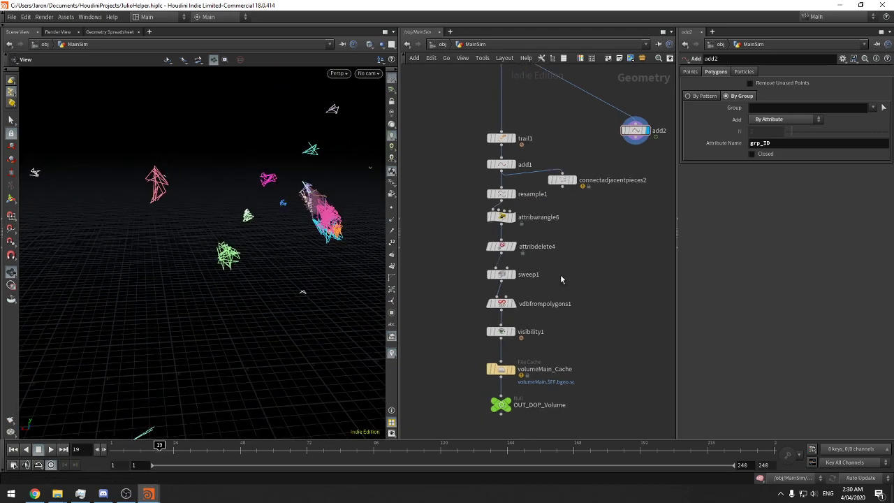
{"action": "left_click", "coordinate": [560, 274]}
{"action": "left_click_drag", "start_coordinate": [572, 259], "coordinate": [462, 213]}
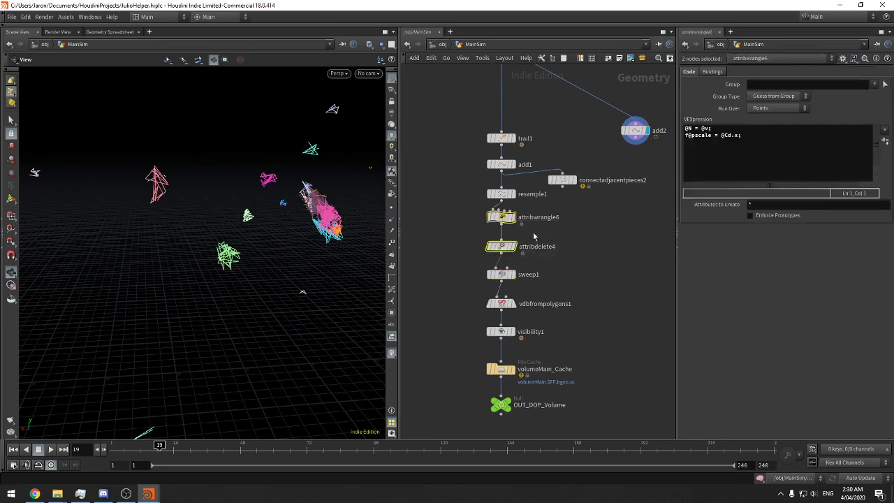
{"action": "left_click_drag", "start_coordinate": [553, 227], "coordinate": [492, 258]}
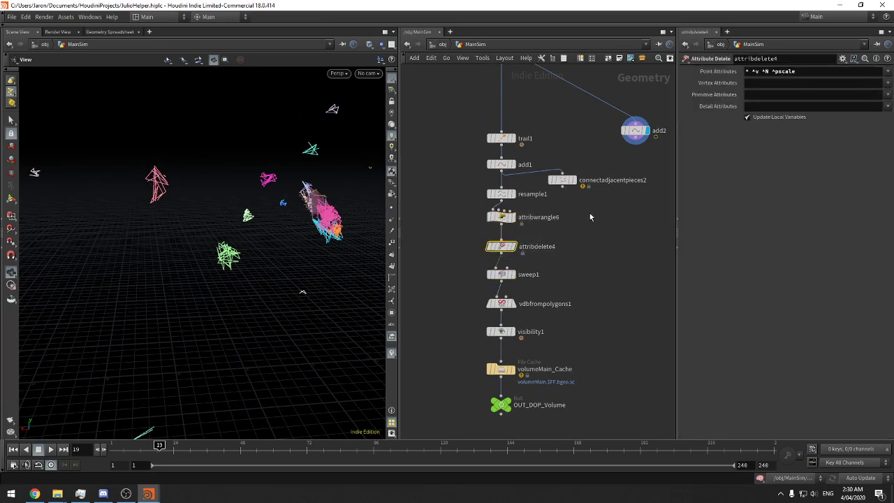
{"action": "double_click", "coordinate": [782, 70]}
{"action": "key", "text": "BackSpace"}
{"action": "left_click", "coordinate": [636, 252]}
Set sweep1's tube Radius to 0.035
{"action": "middle_click_drag", "start_coordinate": [557, 289], "coordinate": [568, 271]}
{"action": "left_click_drag", "start_coordinate": [572, 269], "coordinate": [486, 247]}
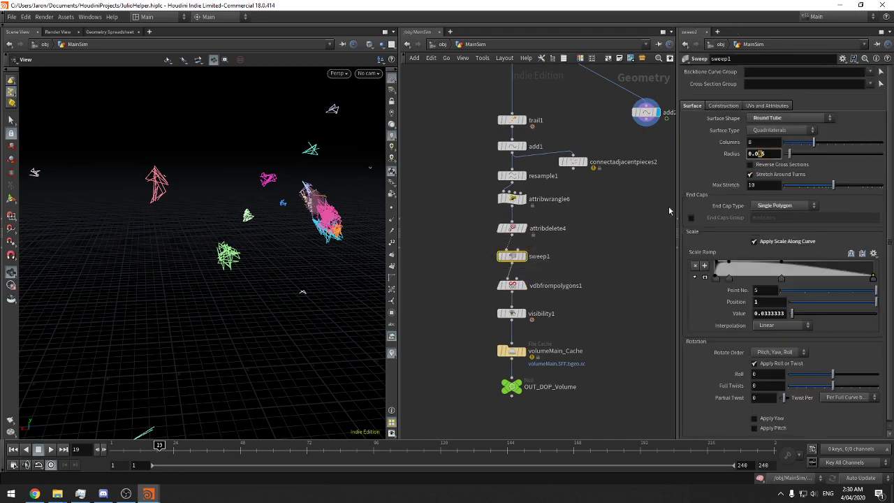
{"action": "type", "text": "3"}
{"action": "left_click", "coordinate": [635, 211]}
Set resample1's maximum segment Length to 0.05
{"action": "middle_click_drag", "start_coordinate": [626, 227], "coordinate": [619, 187]}
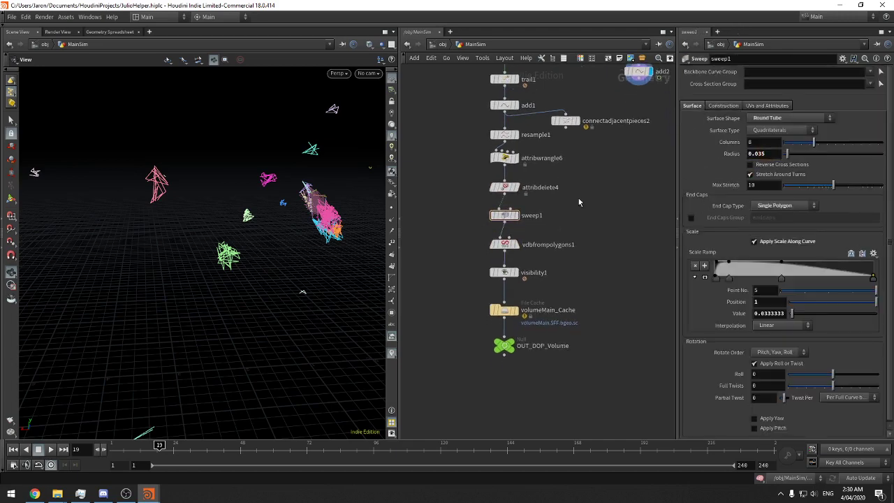
{"action": "left_click", "coordinate": [534, 190]}
{"action": "left_click", "coordinate": [538, 134]}
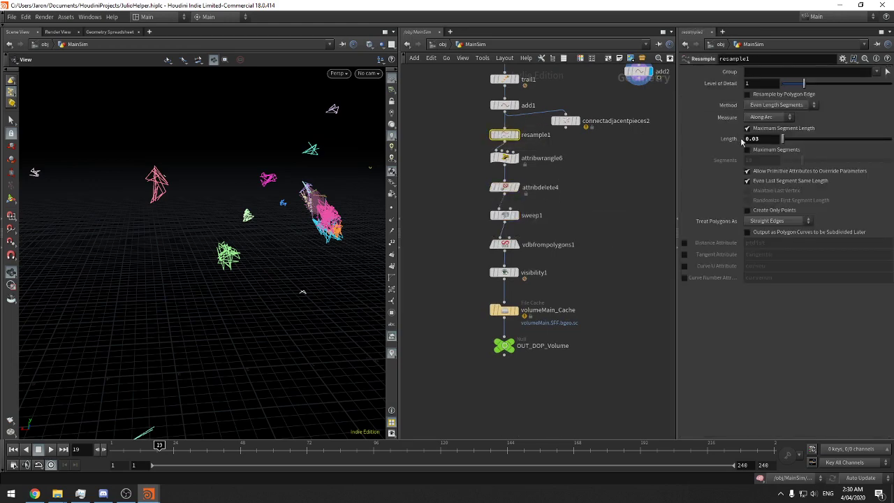
{"action": "type", "text": "5"}
{"action": "left_click", "coordinate": [617, 206]}
Display sweep1's output and examine the swept tubes from a distance
{"action": "mouse_move", "coordinate": [520, 218]}
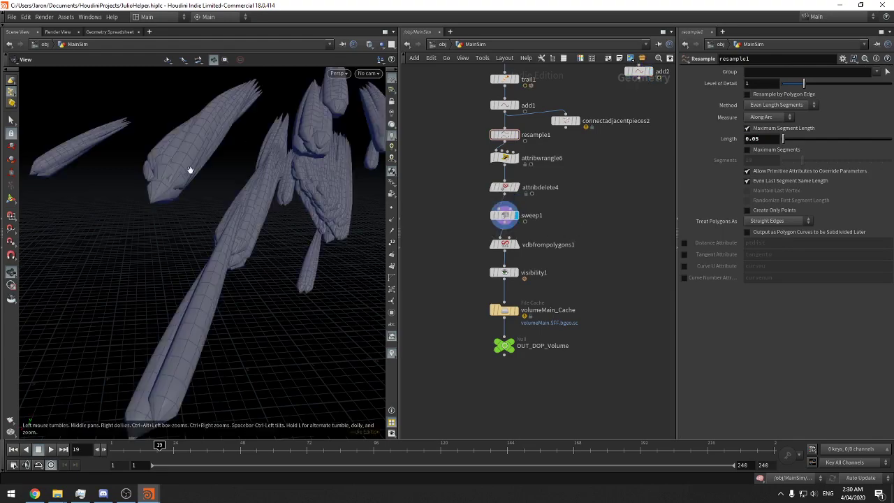
{"action": "scroll", "coordinate": [190, 171], "scroll_direction": "down", "scroll_amount": 5}
{"action": "left_click_drag", "start_coordinate": [203, 182], "coordinate": [210, 279]}
{"action": "scroll", "coordinate": [208, 252], "scroll_direction": "down", "scroll_amount": 3}
{"action": "scroll", "coordinate": [166, 289], "scroll_direction": "down", "scroll_amount": 3}
{"action": "scroll", "coordinate": [576, 196], "scroll_direction": "up", "scroll_amount": 3}
Add ^pscale back to attribdelete4's Point Attributes and inspect the swept tubes
{"action": "left_click_drag", "start_coordinate": [582, 183], "coordinate": [449, 166]}
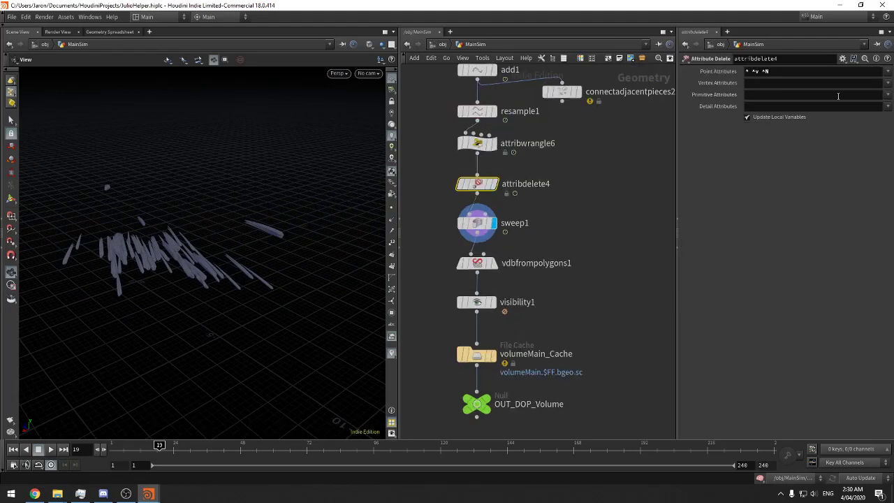
{"action": "left_click", "coordinate": [812, 73]}
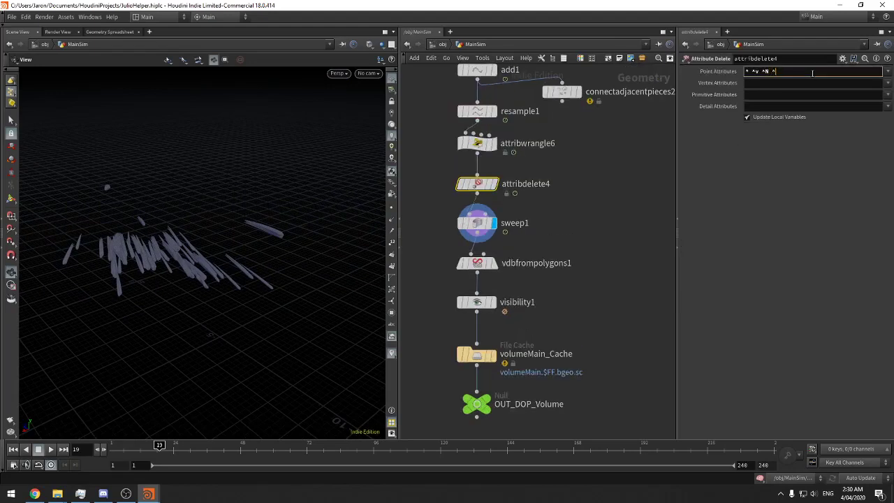
{"action": "key", "text": "Return"}
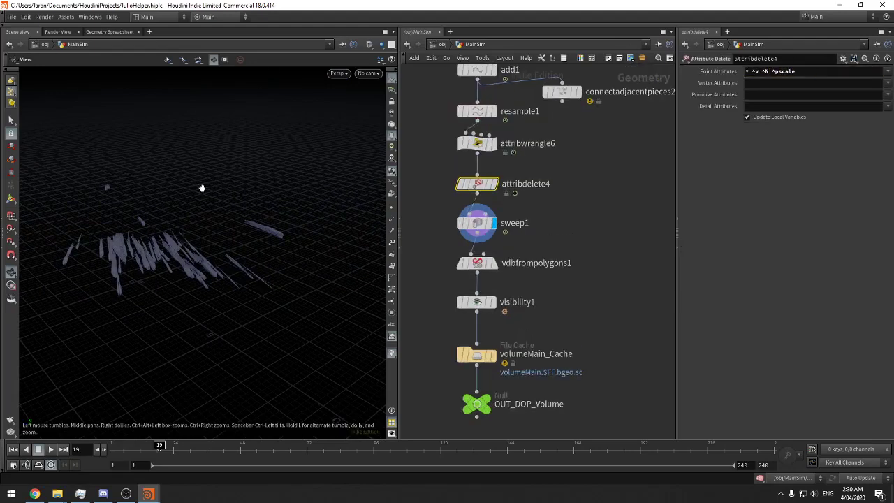
{"action": "left_click_drag", "start_coordinate": [214, 232], "coordinate": [230, 246]}
Bypass the blast1 node above remove_slow and interrupt the running cook
{"action": "middle_click_drag", "start_coordinate": [527, 164], "coordinate": [583, 290]}
{"action": "middle_click_drag", "start_coordinate": [591, 117], "coordinate": [595, 324]}
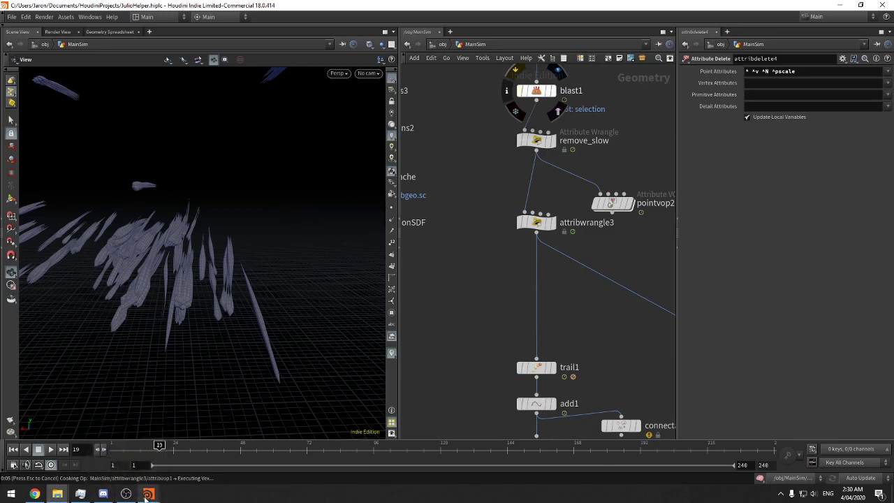
{"action": "left_click", "coordinate": [201, 466]}
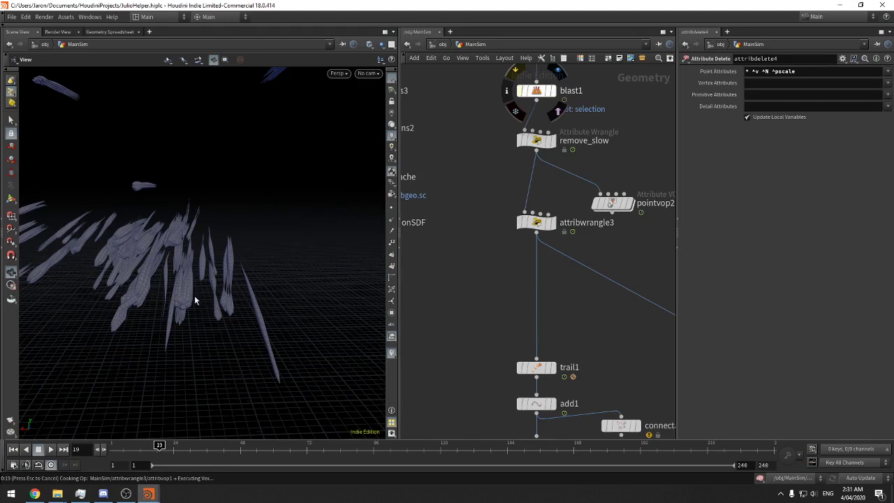
{"action": "key", "text": "Escape"}
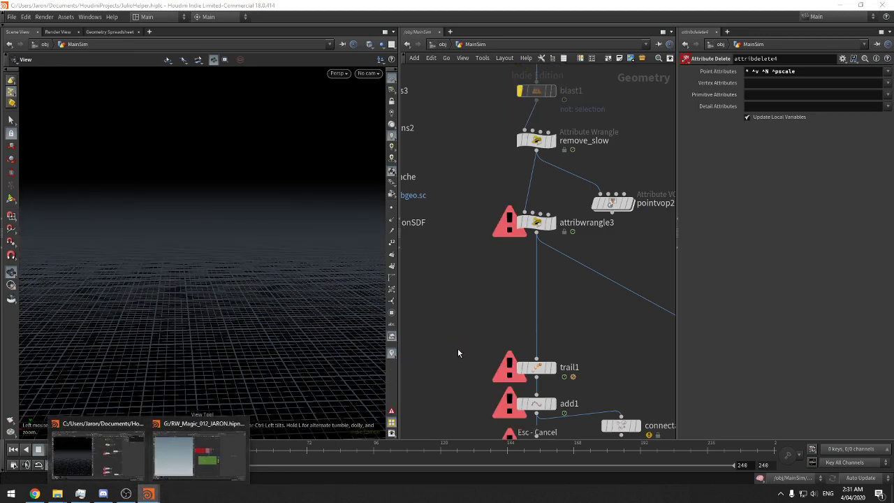
{"action": "left_click", "coordinate": [457, 348]}
Set attribdelete4's Point Attributes to * ^v ^N, dropping ^pscale
{"action": "middle_click_drag", "start_coordinate": [627, 360], "coordinate": [592, 174]}
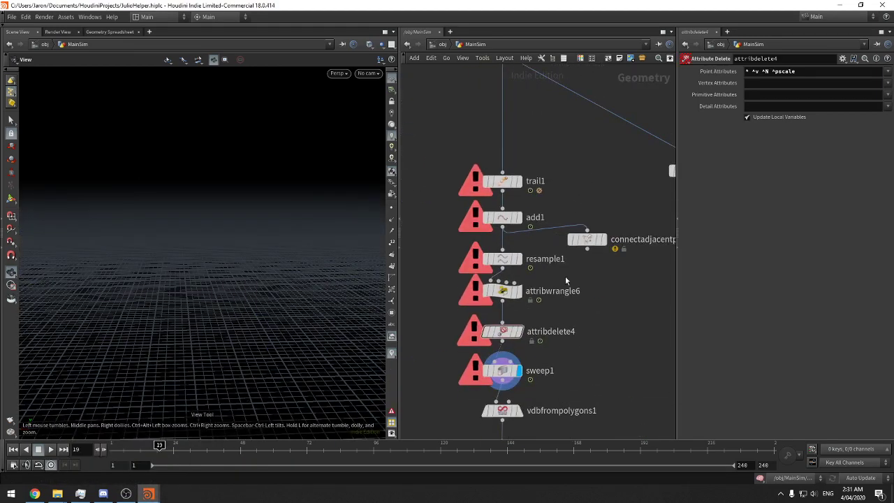
{"action": "double_click", "coordinate": [782, 71]}
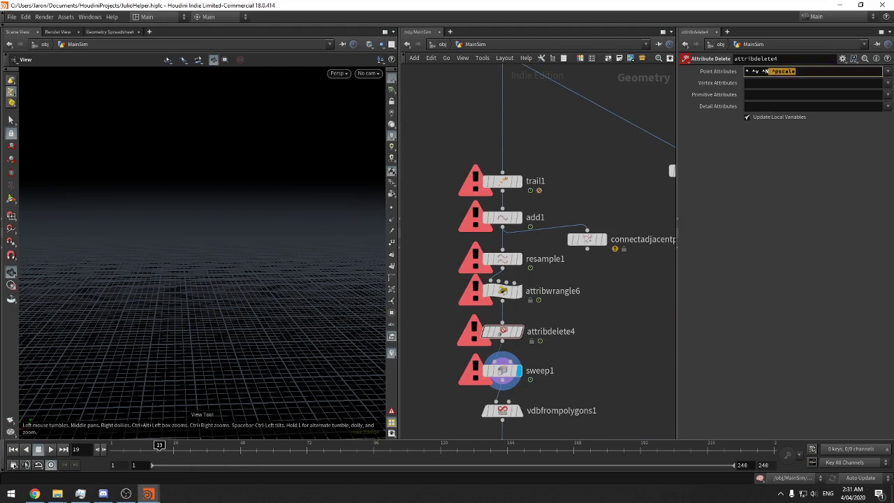
{"action": "key", "text": "BackSpace"}
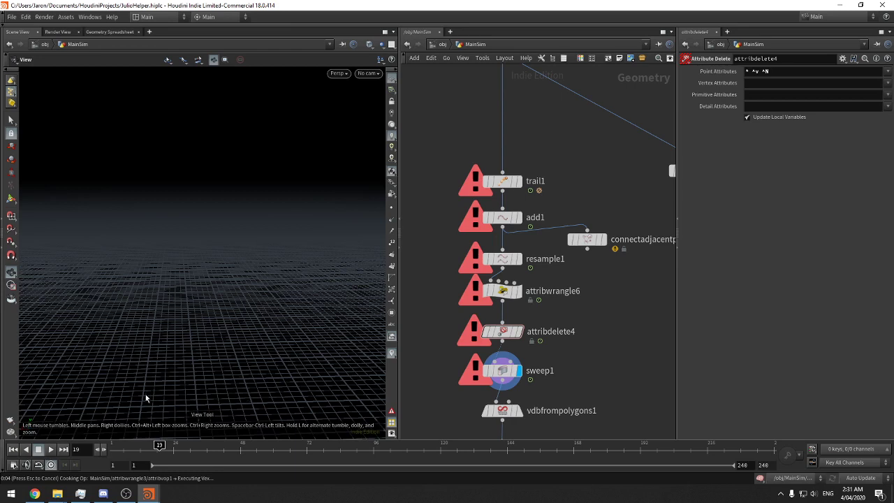
Switch to Task Manager and examine the CPU utilization while the network cooks
{"action": "left_click", "coordinate": [81, 494]}
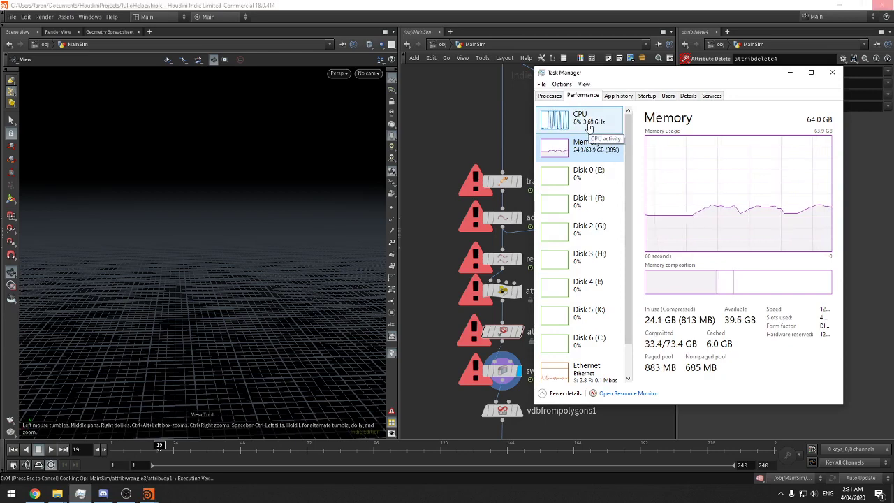
{"action": "left_click", "coordinate": [589, 124]}
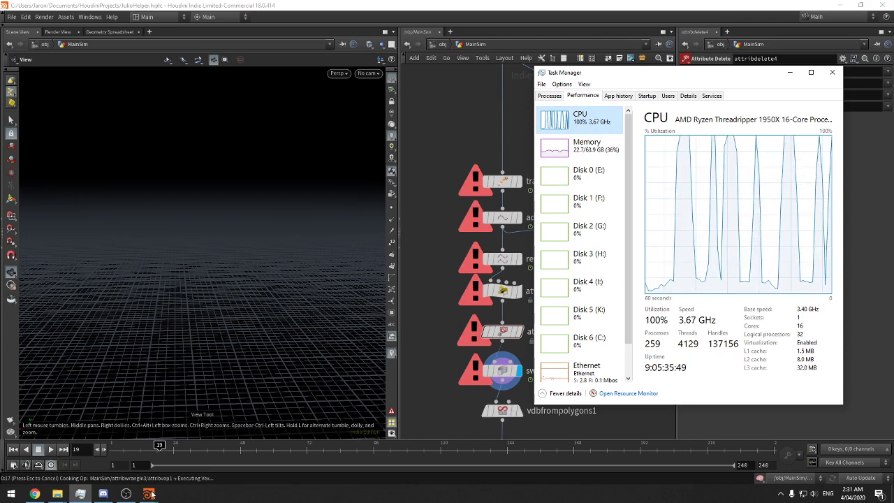
Switch to the Houdini window with the RW_Magic_012 scene and widen its network editor pane
{"action": "left_click", "coordinate": [148, 493]}
{"action": "left_click", "coordinate": [183, 464]}
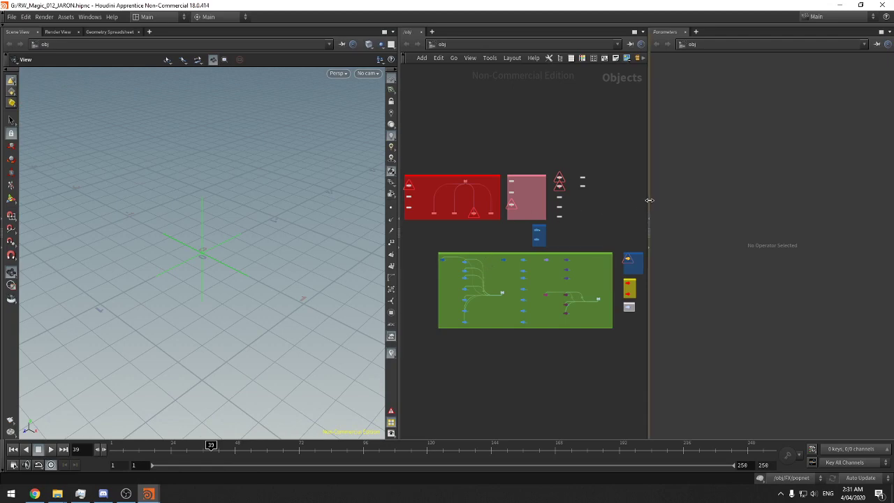
{"action": "left_click_drag", "start_coordinate": [648, 200], "coordinate": [713, 201]}
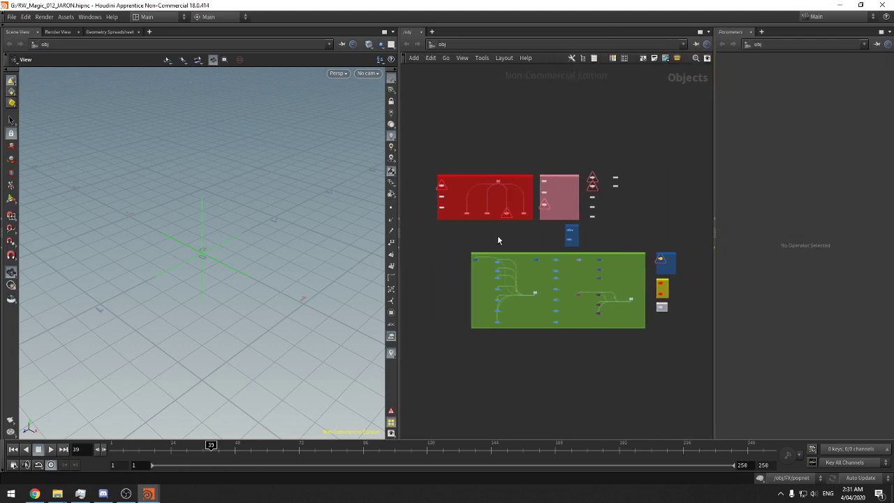
Examine the object network's Render box and select the four geometry nodes under its null, including Smoke_trail and Destruction
{"action": "scroll", "coordinate": [542, 226], "scroll_direction": "up", "scroll_amount": 3}
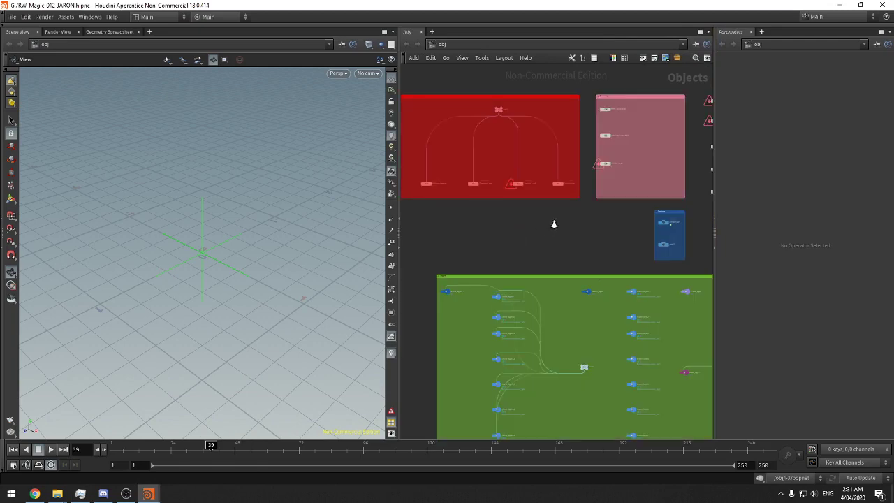
{"action": "scroll", "coordinate": [558, 223], "scroll_direction": "up", "scroll_amount": 3}
{"action": "scroll", "coordinate": [498, 210], "scroll_direction": "up", "scroll_amount": 3}
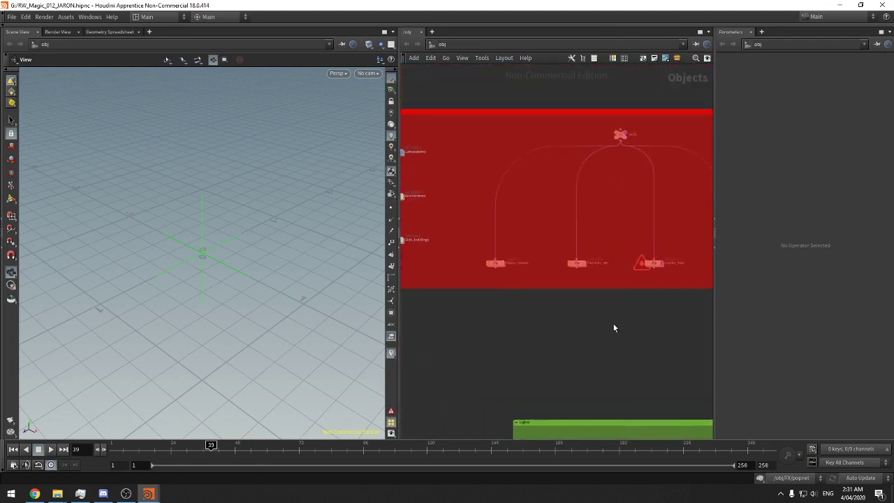
{"action": "middle_click_drag", "start_coordinate": [613, 324], "coordinate": [590, 329]}
{"action": "left_click_drag", "start_coordinate": [598, 143], "coordinate": [600, 145]}
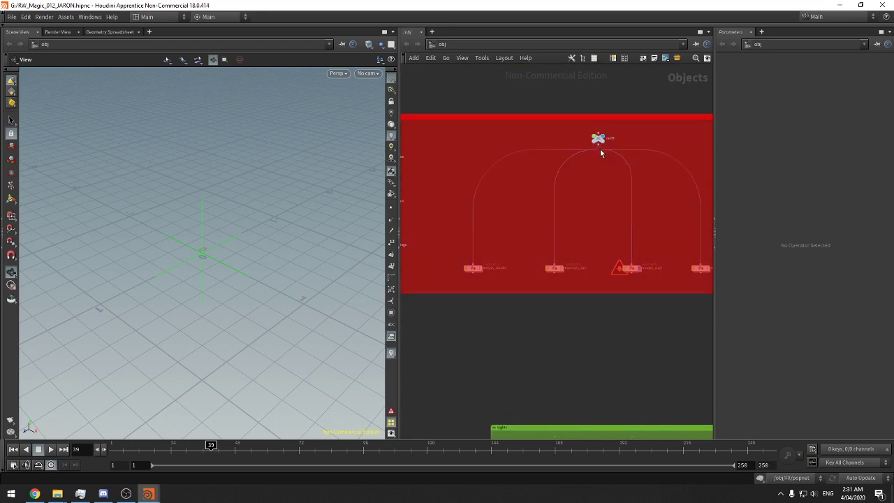
{"action": "left_click_drag", "start_coordinate": [710, 285], "coordinate": [706, 279]}
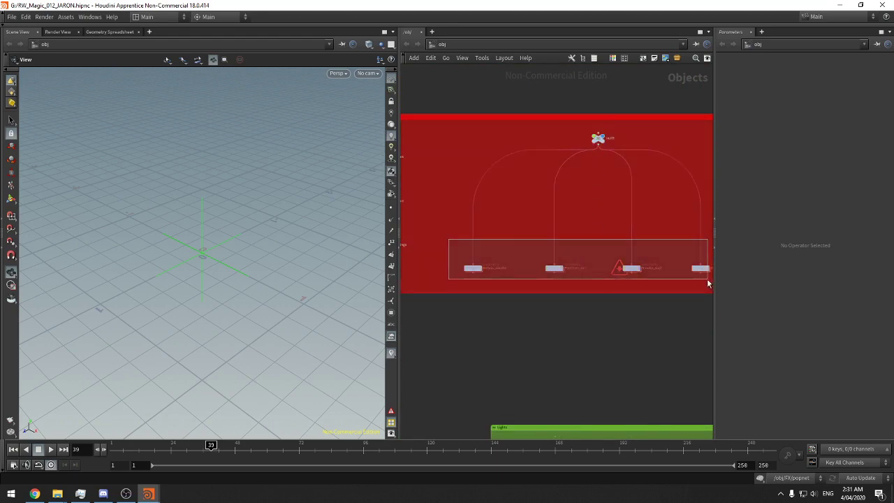
{"action": "mouse_move", "coordinate": [634, 272]}
{"action": "left_mouse_down"}
{"action": "mouse_move", "coordinate": [621, 271]}
{"action": "mouse_move", "coordinate": [632, 275]}
{"action": "left_mouse_up"}
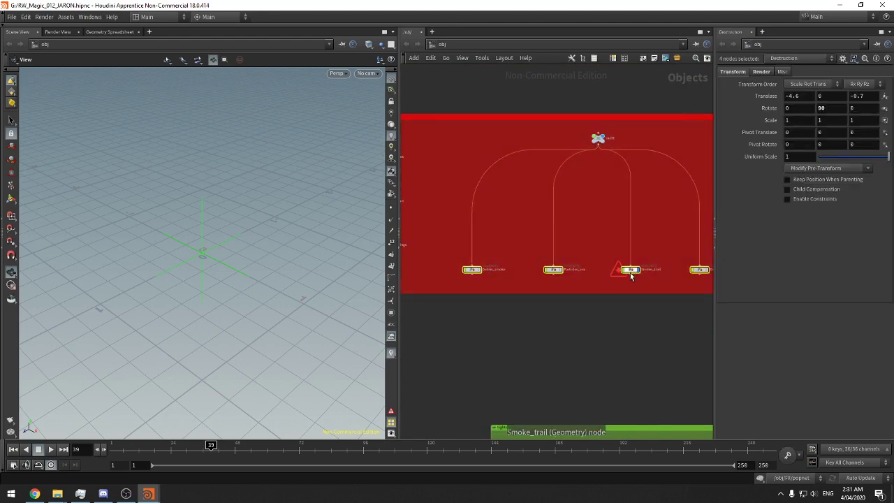
{"action": "middle_click_drag", "start_coordinate": [419, 250], "coordinate": [570, 278]}
{"action": "scroll", "coordinate": [558, 197], "scroll_direction": "up", "scroll_amount": 2}
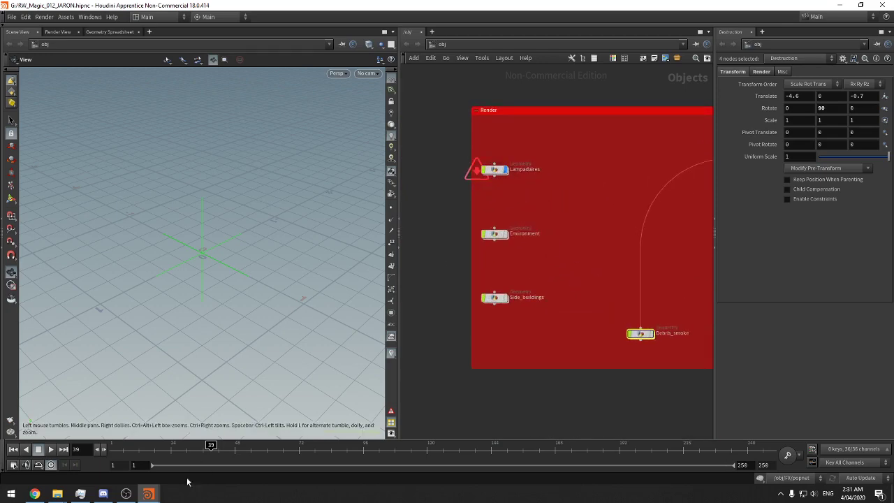
Switch to the JulioHelper Houdini window, interrupt the running cook and display the trail1 node
{"action": "mouse_move", "coordinate": [147, 495]}
{"action": "left_click", "coordinate": [91, 454]}
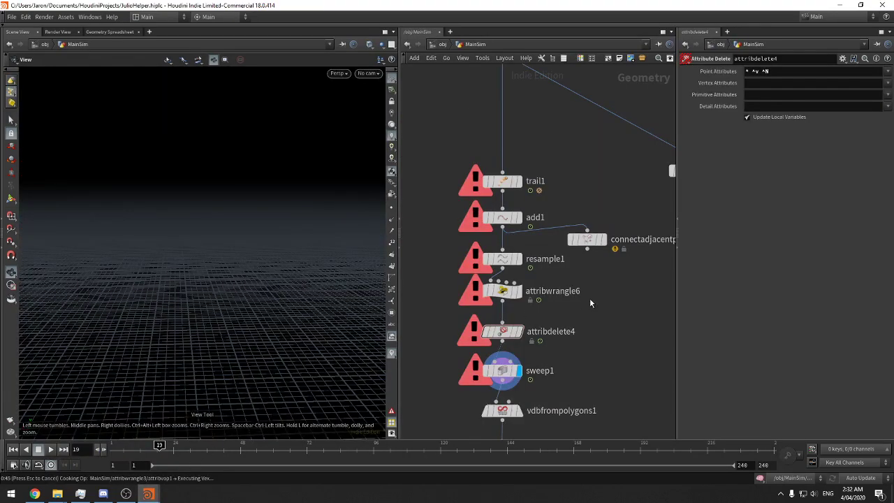
{"action": "key", "text": "Escape"}
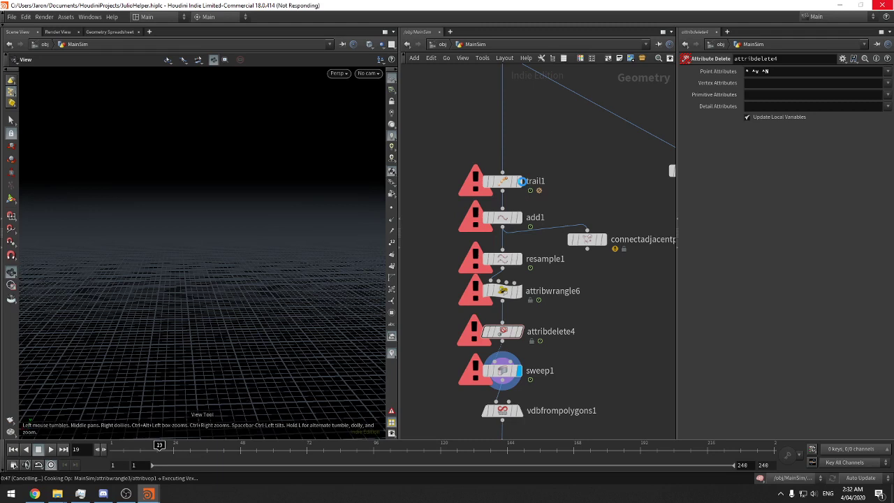
{"action": "mouse_move", "coordinate": [523, 184]}
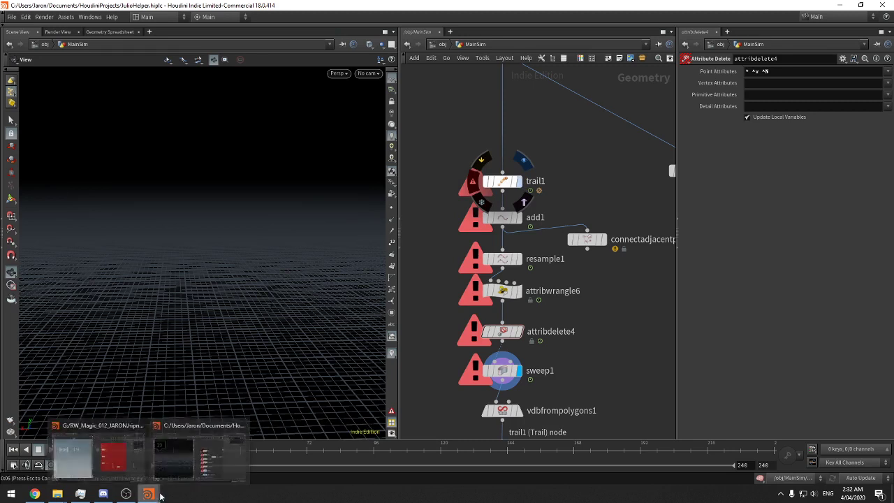
Switch to the RW_Magic_012 scene and look over the render, lights, camera and loose geometry nodes in its object network
{"action": "mouse_move", "coordinate": [148, 493]}
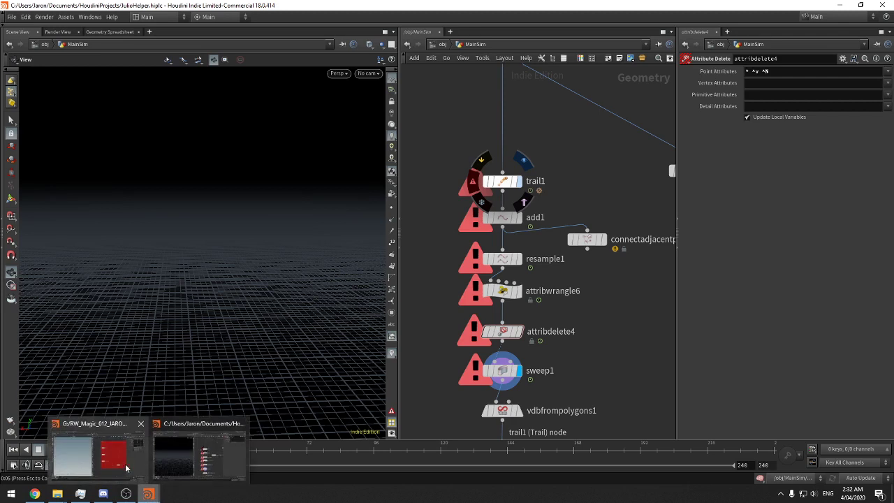
{"action": "left_click", "coordinate": [89, 459]}
{"action": "middle_click_drag", "start_coordinate": [628, 260], "coordinate": [415, 251]}
{"action": "scroll", "coordinate": [534, 261], "scroll_direction": "down", "scroll_amount": 5}
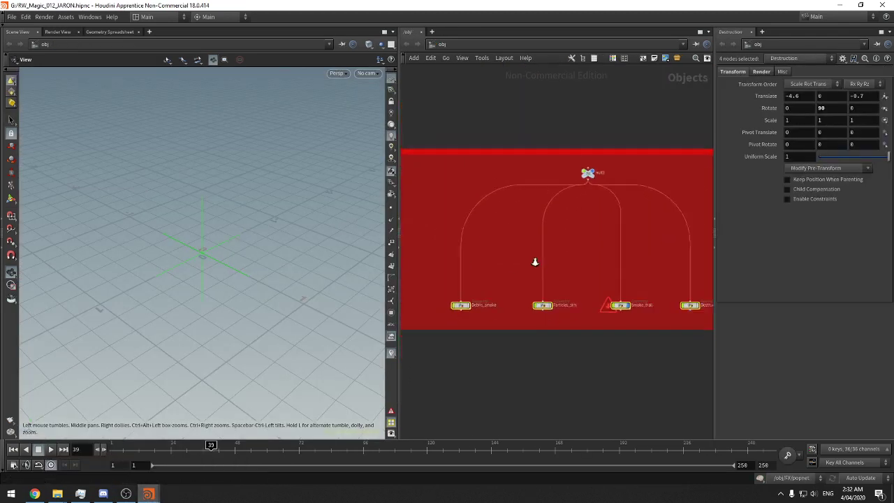
{"action": "scroll", "coordinate": [565, 272], "scroll_direction": "up", "scroll_amount": 4}
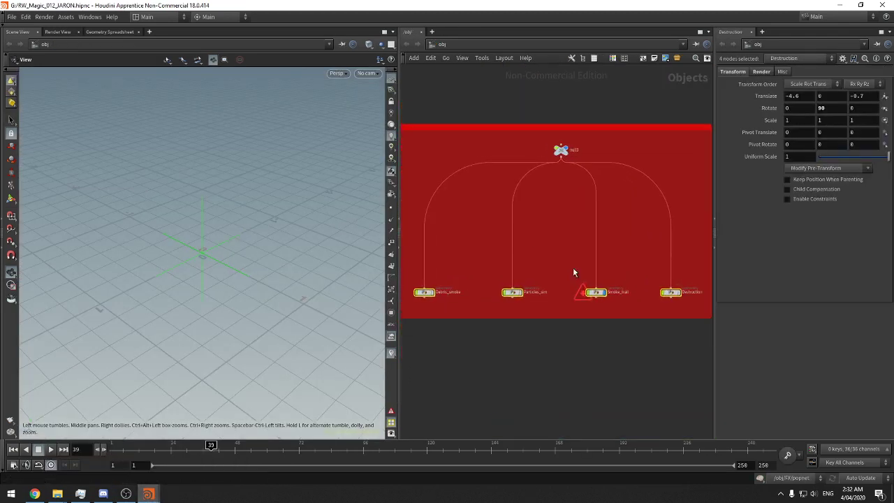
{"action": "scroll", "coordinate": [668, 298], "scroll_direction": "down", "scroll_amount": 4}
{"action": "middle_click_drag", "start_coordinate": [659, 312], "coordinate": [522, 259]}
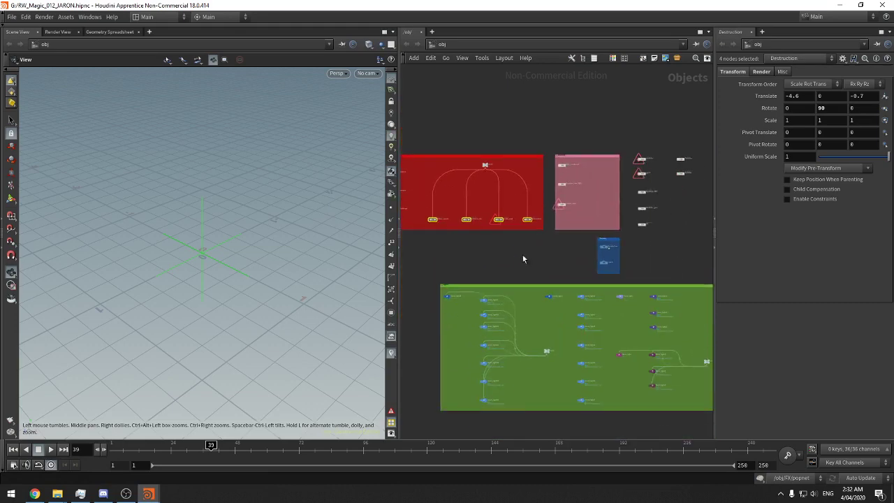
{"action": "key", "text": "ctrl+s"}
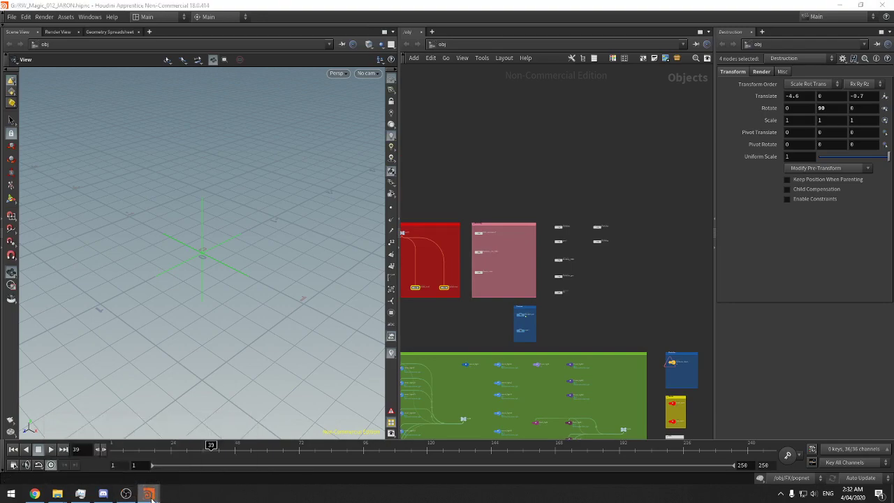
Switch back to the JulioHelper window, cancel the cook and display attribwrangle3 above trail1
{"action": "mouse_move", "coordinate": [157, 492]}
{"action": "left_click", "coordinate": [193, 464]}
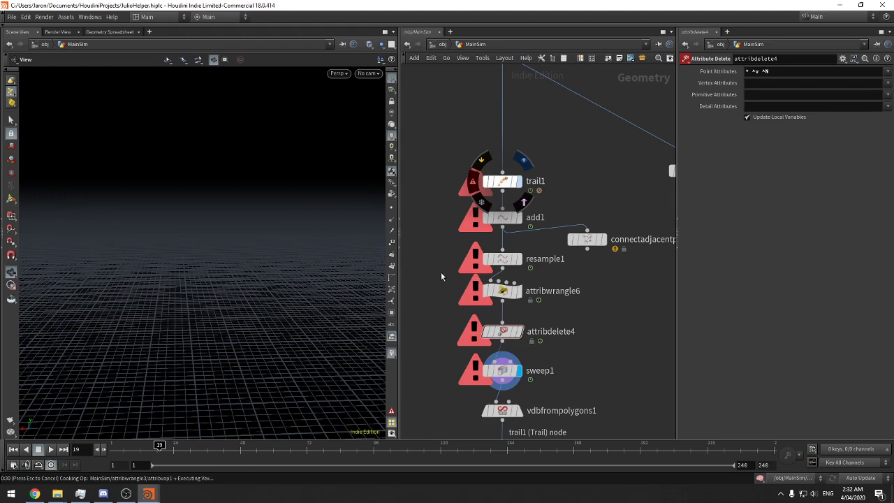
{"action": "key", "text": "Escape"}
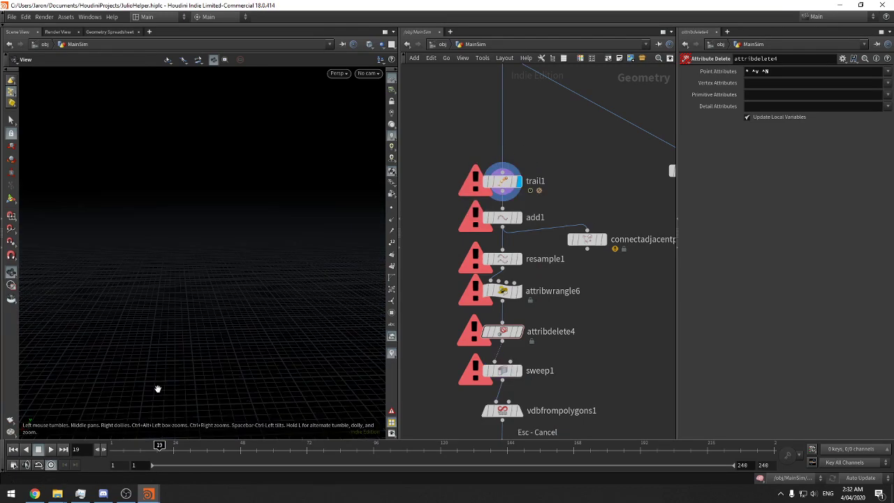
{"action": "middle_click_drag", "start_coordinate": [446, 159], "coordinate": [438, 358]}
{"action": "mouse_move", "coordinate": [516, 239]}
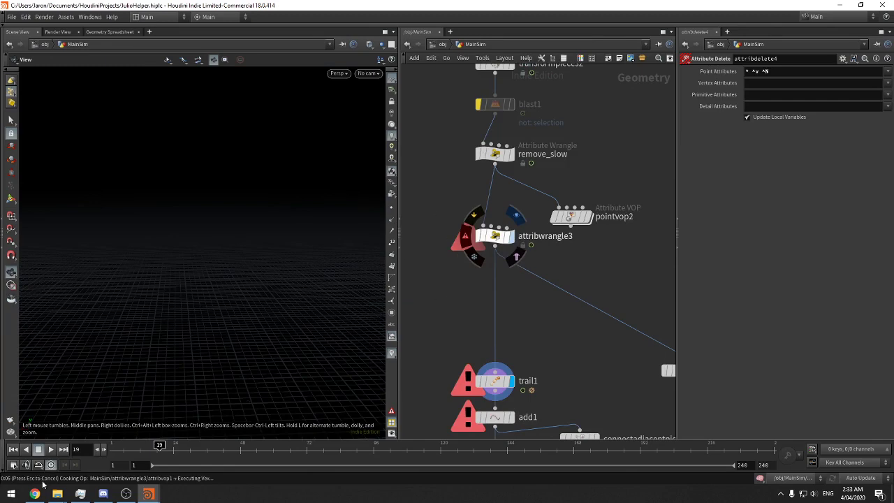
Check the CPU utilization in Task Manager while attribwrangle3 cooks, and return to the Houdini viewport
{"action": "left_click", "coordinate": [80, 493]}
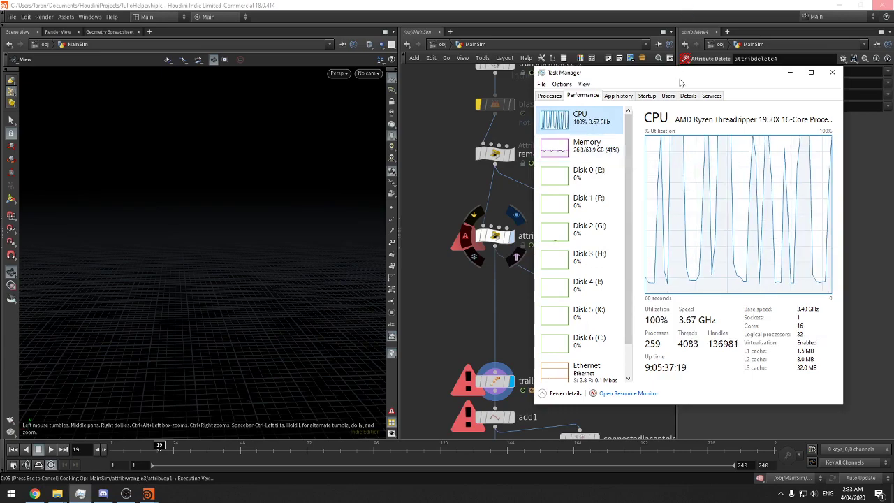
{"action": "left_click_drag", "start_coordinate": [680, 82], "coordinate": [658, 78]}
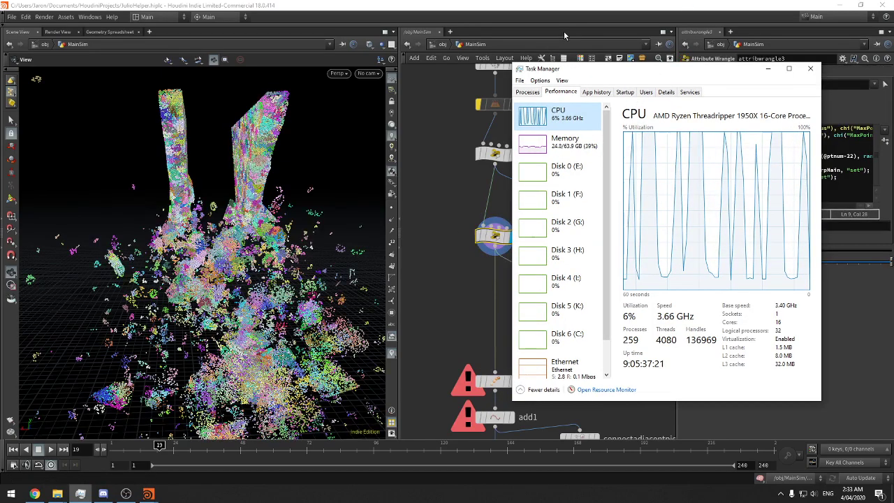
{"action": "left_click_drag", "start_coordinate": [316, 113], "coordinate": [433, 134]}
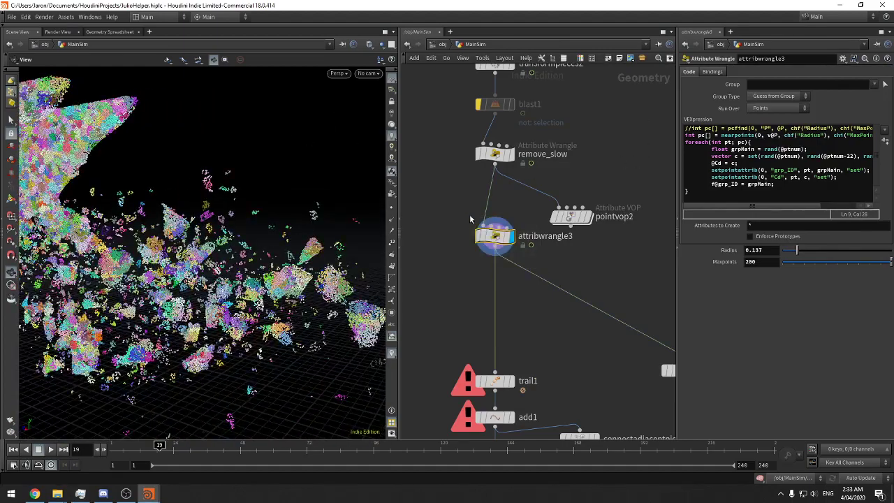
Inspect attribwrangle3's colored point clusters on the falling debris and the standing wall from several angles
{"action": "middle_click_drag", "start_coordinate": [506, 205], "coordinate": [511, 201]}
{"action": "middle_click_drag", "start_coordinate": [514, 274], "coordinate": [509, 292]}
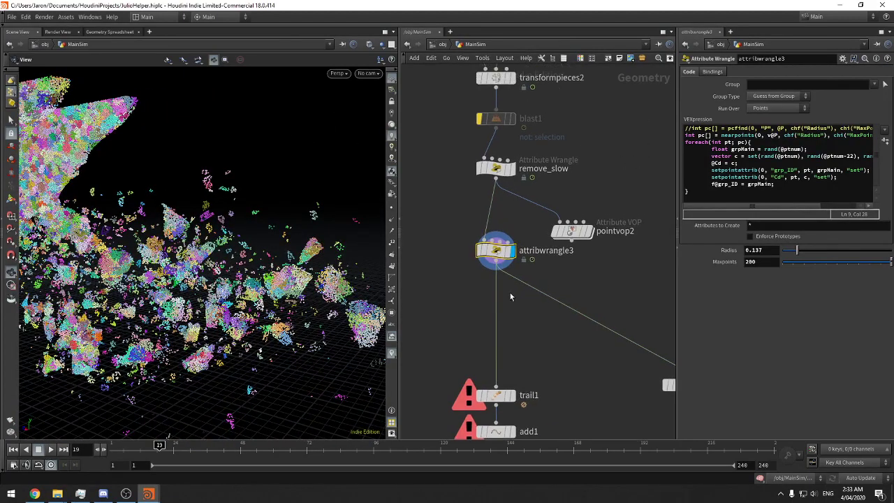
{"action": "left_click_drag", "start_coordinate": [301, 188], "coordinate": [245, 224]}
{"action": "scroll", "coordinate": [245, 224], "scroll_direction": "down", "scroll_amount": 3}
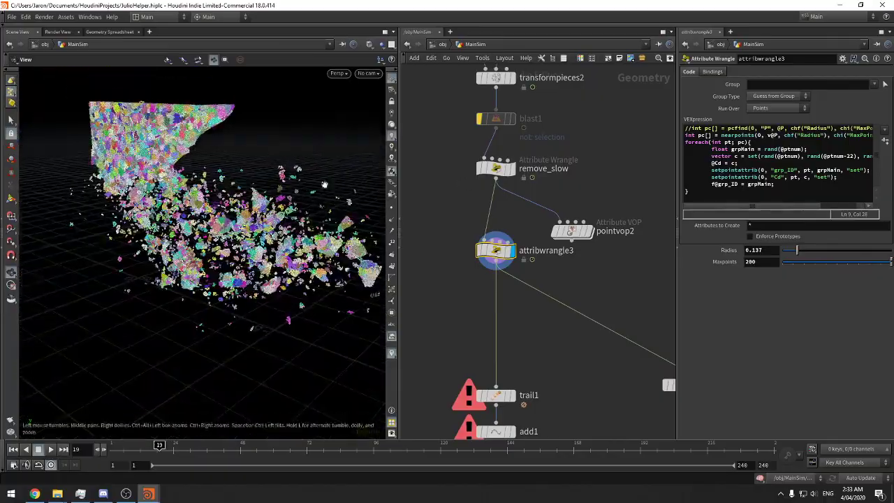
{"action": "left_click_drag", "start_coordinate": [325, 183], "coordinate": [234, 143]}
{"action": "scroll", "coordinate": [297, 178], "scroll_direction": "up", "scroll_amount": 4}
{"action": "scroll", "coordinate": [244, 129], "scroll_direction": "down", "scroll_amount": 3}
{"action": "left_click_drag", "start_coordinate": [370, 208], "coordinate": [373, 86]}
{"action": "right_click_drag", "start_coordinate": [187, 143], "coordinate": [279, 168]}
{"action": "left_click_drag", "start_coordinate": [279, 167], "coordinate": [202, 210]}
{"action": "right_click_drag", "start_coordinate": [203, 210], "coordinate": [224, 155]}
{"action": "left_click_drag", "start_coordinate": [224, 155], "coordinate": [250, 150]}
{"action": "right_click_drag", "start_coordinate": [249, 149], "coordinate": [216, 183]}
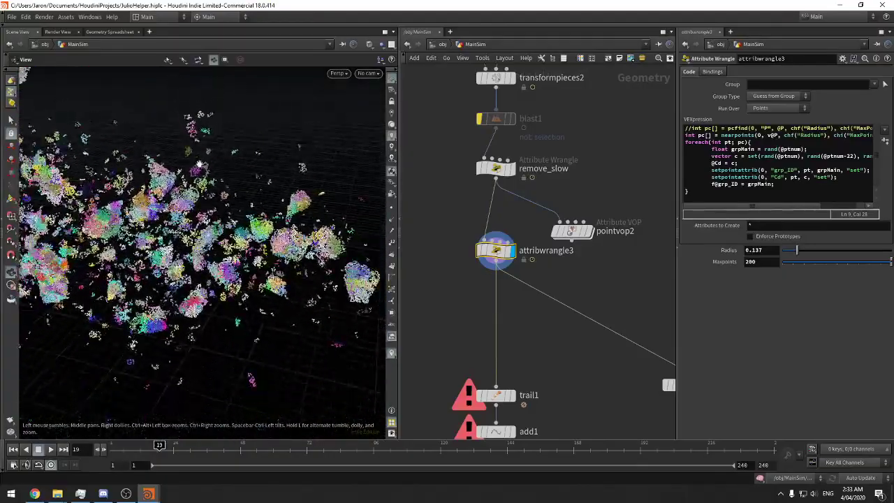
{"action": "left_click_drag", "start_coordinate": [216, 183], "coordinate": [265, 164]}
{"action": "right_click_drag", "start_coordinate": [265, 164], "coordinate": [333, 146]}
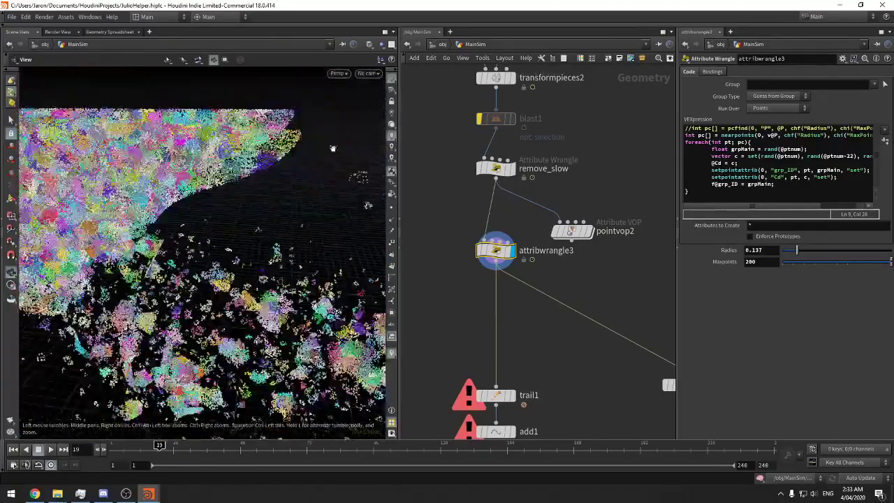
Examine the upstream scatter1, create_ID and transformpieces nodes against the point cloud seen from further away
{"action": "middle_click_drag", "start_coordinate": [432, 99], "coordinate": [529, 364]}
{"action": "mouse_move", "coordinate": [512, 254]}
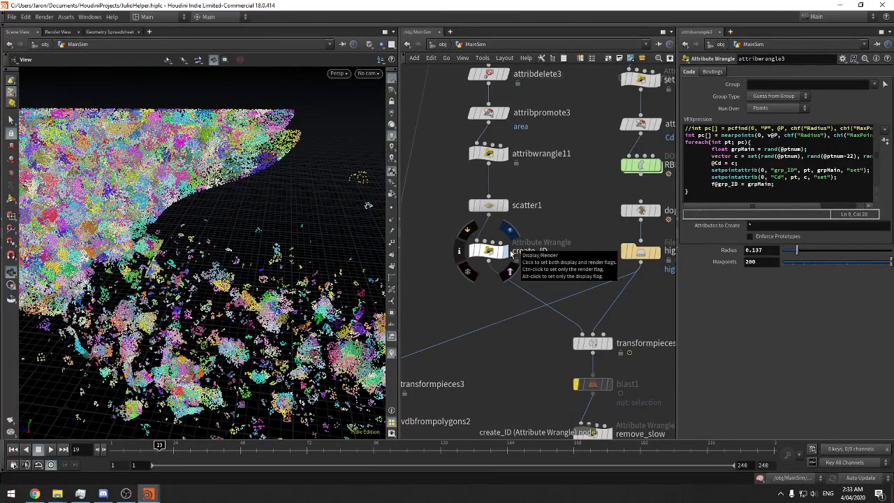
{"action": "left_click_drag", "start_coordinate": [299, 237], "coordinate": [217, 229]}
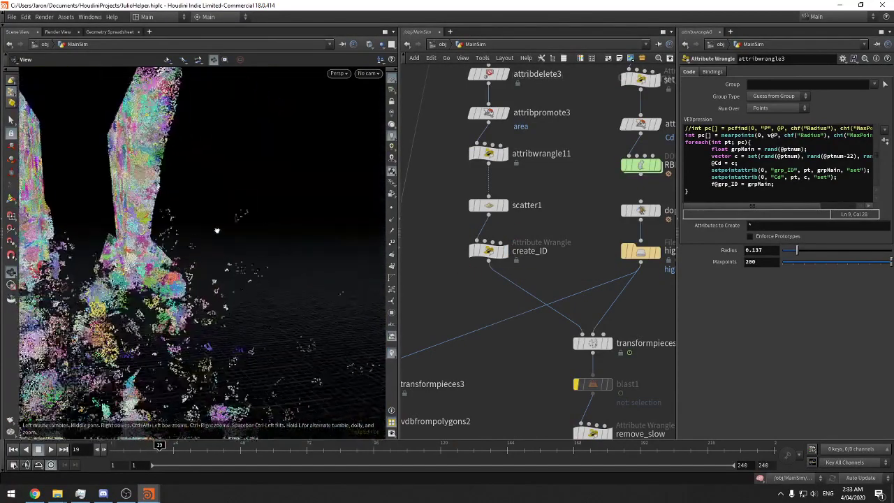
{"action": "right_click_drag", "start_coordinate": [217, 230], "coordinate": [205, 314]}
{"action": "left_click_drag", "start_coordinate": [237, 202], "coordinate": [215, 248]}
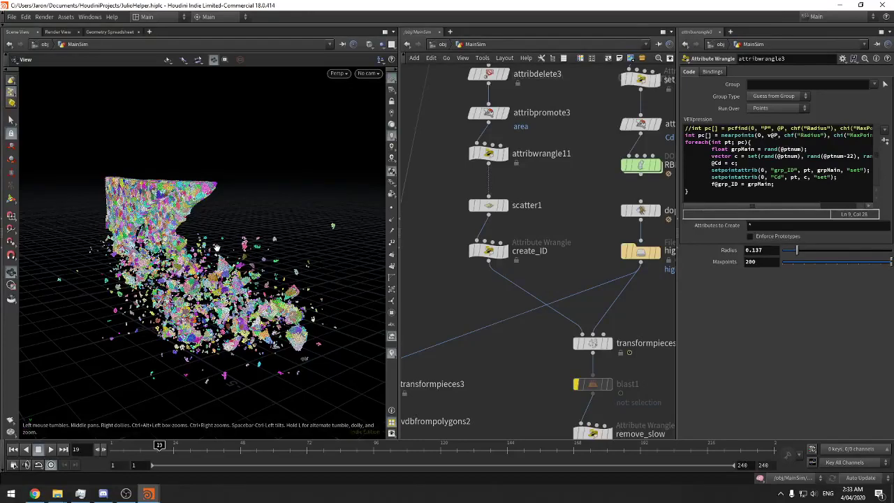
{"action": "left_click_drag", "start_coordinate": [216, 248], "coordinate": [235, 200]}
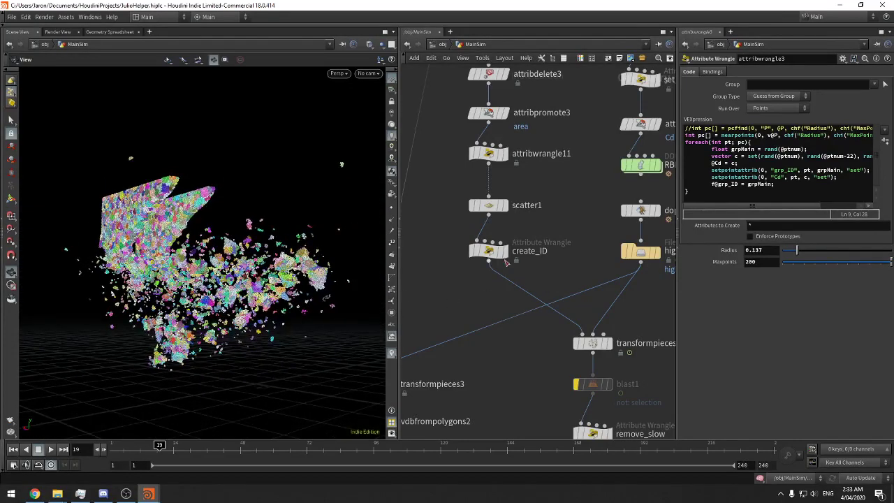
{"action": "middle_click_drag", "start_coordinate": [593, 315], "coordinate": [542, 234]}
Switch to the RW_Magic_012 scene, locate the Building_RBD geometry object and open its network
{"action": "key", "text": "ctrl+s"}
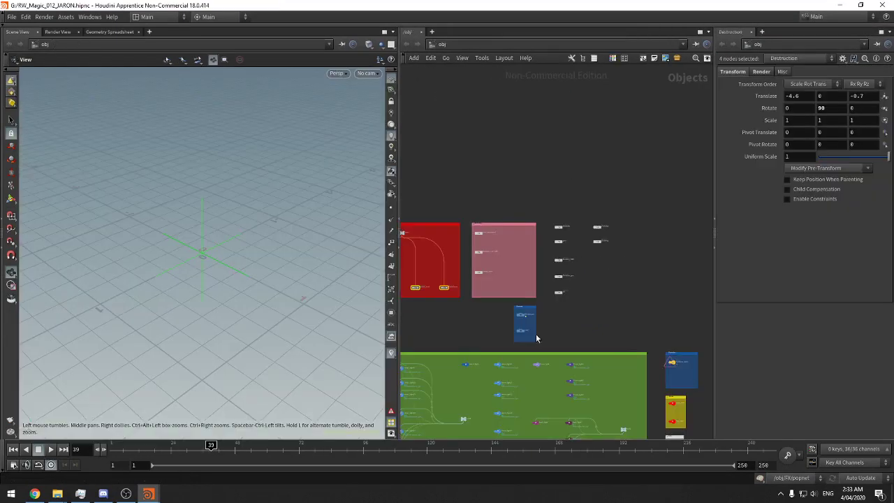
{"action": "scroll", "coordinate": [620, 276], "scroll_direction": "up", "scroll_amount": 5}
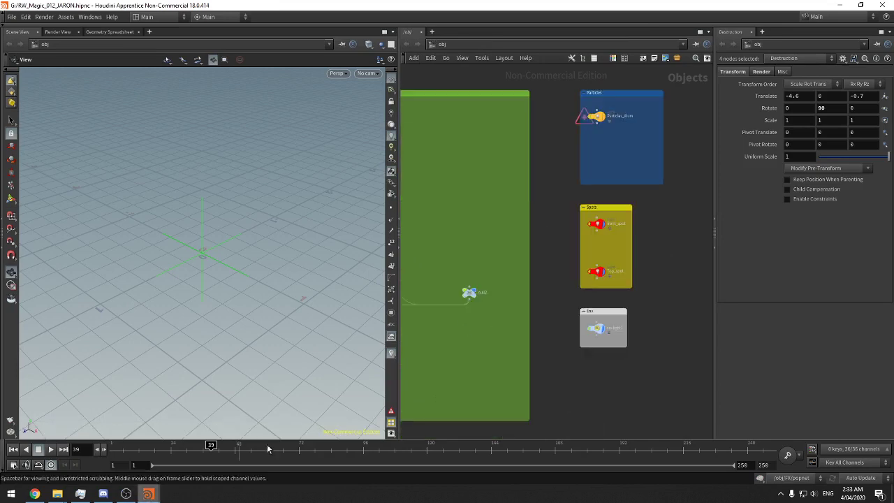
{"action": "middle_click_drag", "start_coordinate": [473, 338], "coordinate": [577, 336]}
{"action": "middle_click_drag", "start_coordinate": [467, 282], "coordinate": [435, 488]}
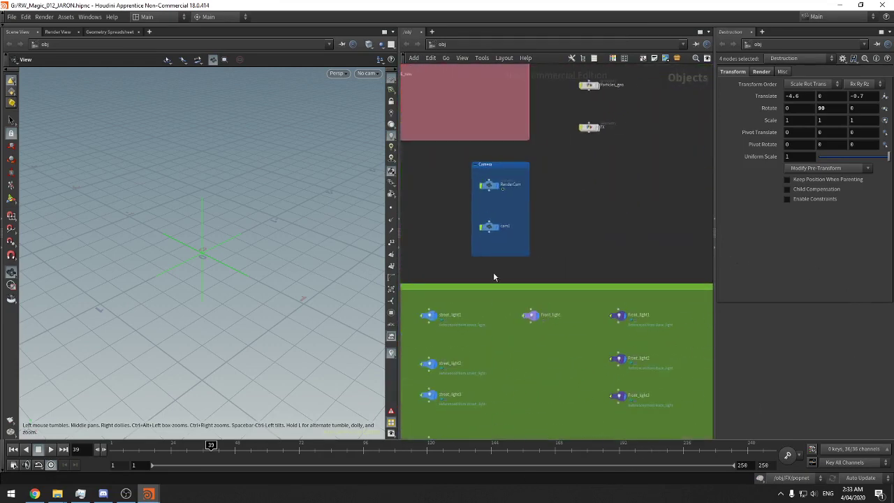
{"action": "middle_click_drag", "start_coordinate": [639, 217], "coordinate": [544, 353]}
{"action": "scroll", "coordinate": [507, 288], "scroll_direction": "up", "scroll_amount": 3}
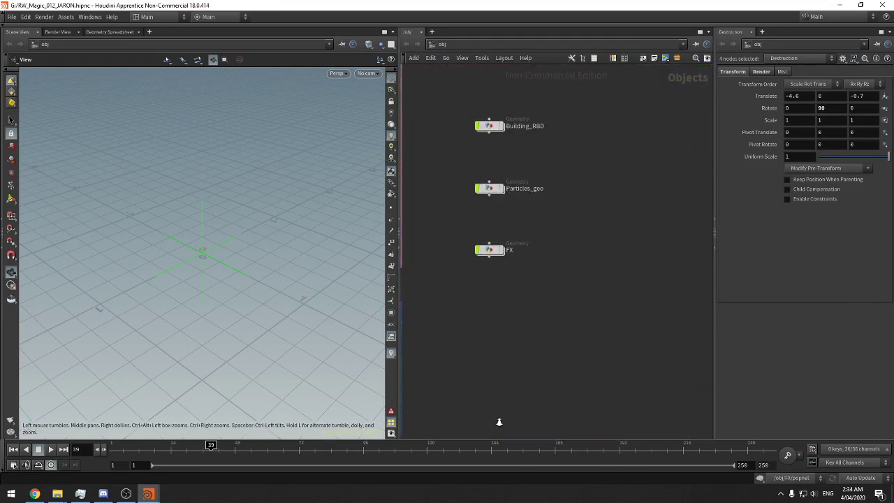
{"action": "middle_click_drag", "start_coordinate": [570, 187], "coordinate": [511, 359]}
{"action": "mouse_move", "coordinate": [430, 303]}
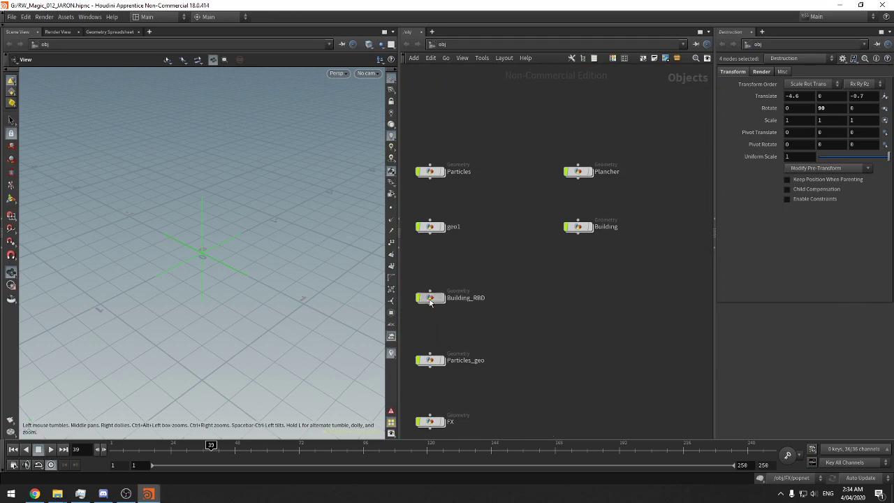
{"action": "left_click", "coordinate": [431, 300]}
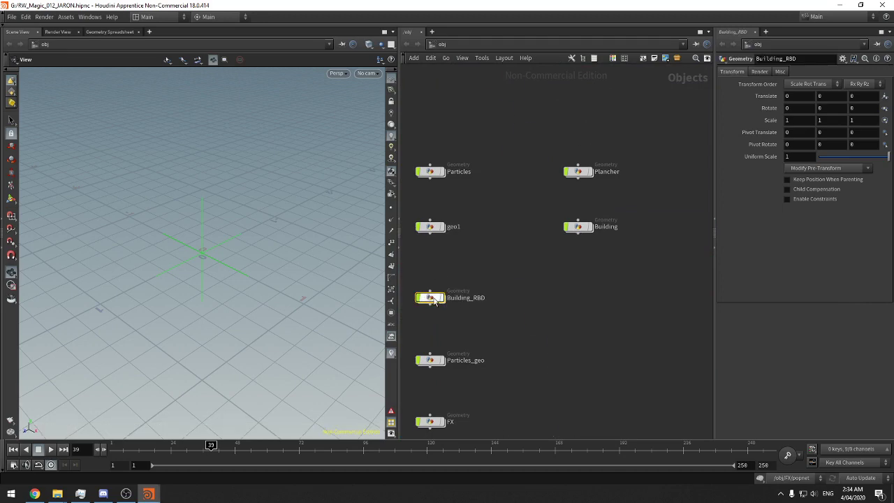
{"action": "double_click", "coordinate": [432, 299]}
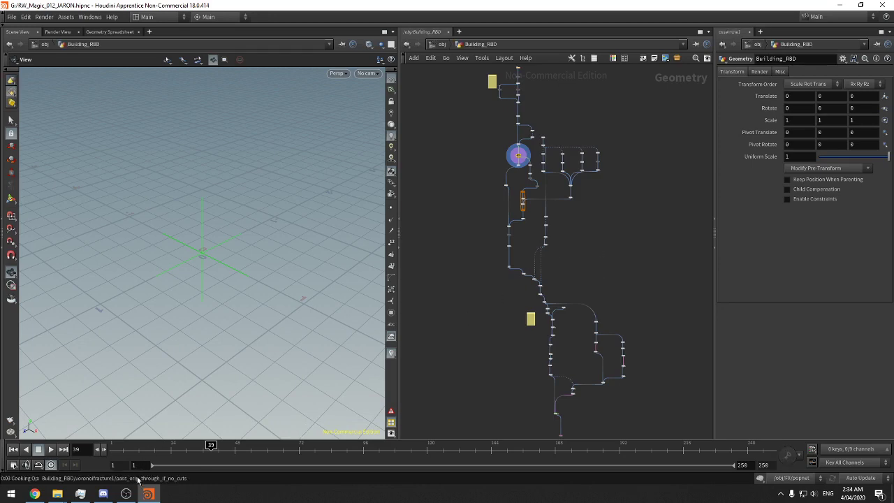
Inspect the building produced by assemble1 from several angles and bring the start of the Building_RBD network into view
{"action": "right_click_drag", "start_coordinate": [239, 193], "coordinate": [104, 225]}
{"action": "middle_click_drag", "start_coordinate": [201, 196], "coordinate": [206, 317]}
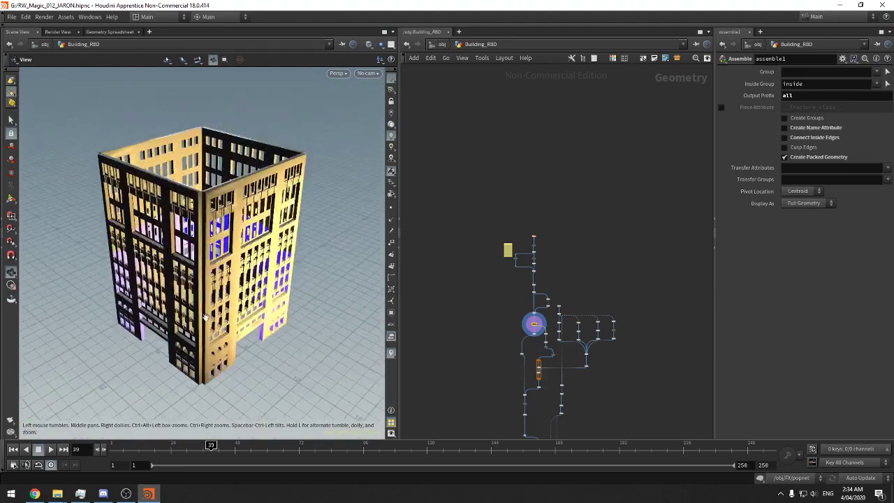
{"action": "left_click_drag", "start_coordinate": [205, 317], "coordinate": [345, 181]}
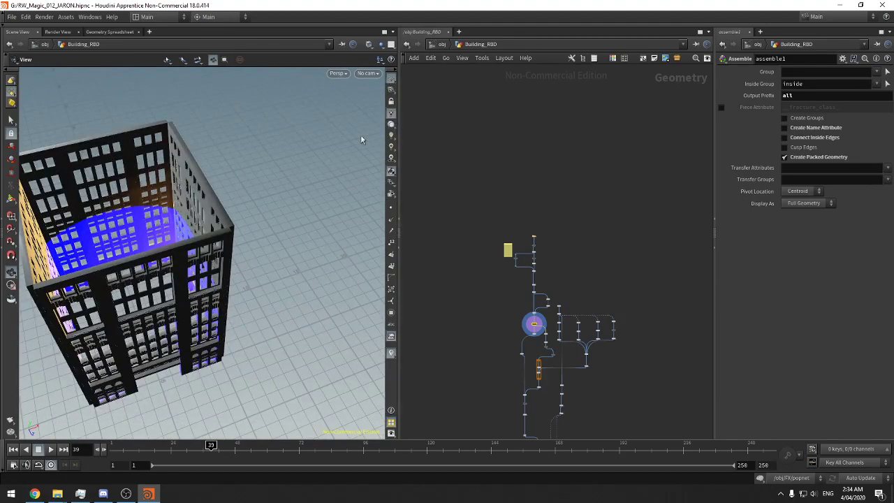
{"action": "mouse_move", "coordinate": [360, 140]}
{"action": "left_mouse_down"}
{"action": "mouse_move", "coordinate": [307, 193]}
{"action": "mouse_move", "coordinate": [377, 133]}
{"action": "mouse_move", "coordinate": [306, 160]}
{"action": "mouse_move", "coordinate": [328, 178]}
{"action": "mouse_move", "coordinate": [346, 175]}
{"action": "left_mouse_up"}
{"action": "scroll", "coordinate": [589, 238], "scroll_direction": "up", "scroll_amount": 3}
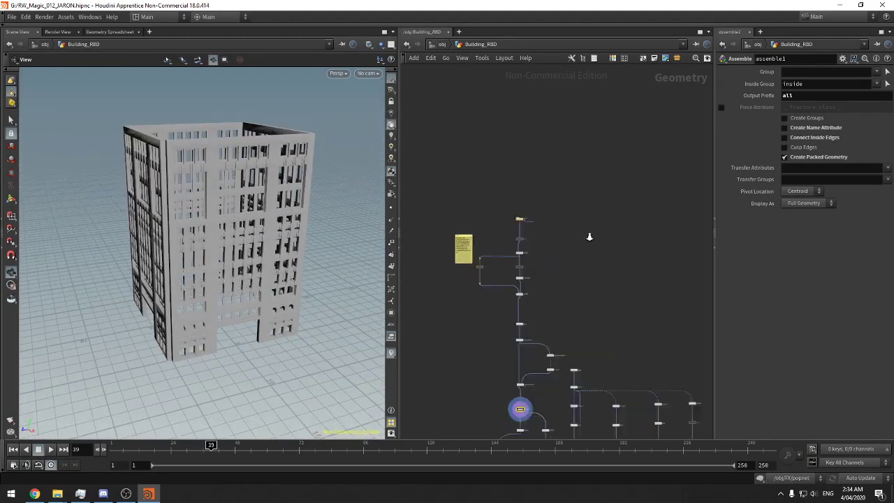
Read the sticky note about the clip node, and show file14's wall geometry and the divide1 result
{"action": "scroll", "coordinate": [588, 237], "scroll_direction": "up", "scroll_amount": 5}
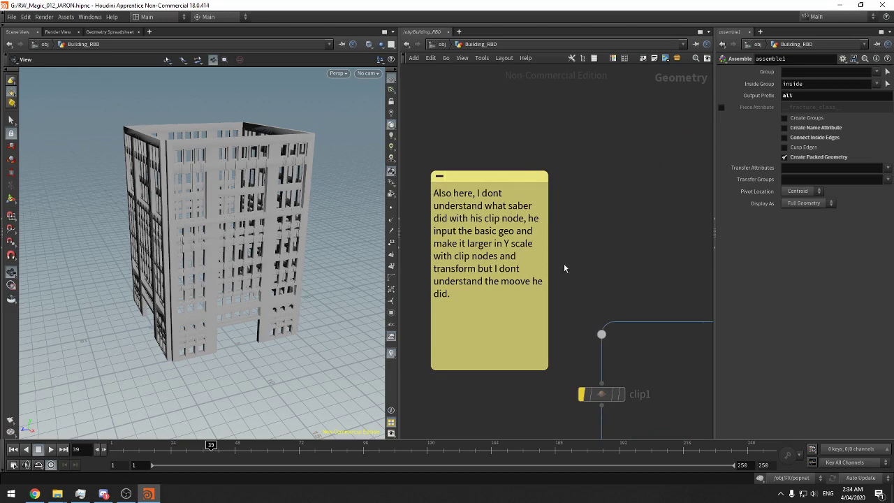
{"action": "scroll", "coordinate": [563, 263], "scroll_direction": "down", "scroll_amount": 8}
{"action": "scroll", "coordinate": [571, 244], "scroll_direction": "up", "scroll_amount": 6}
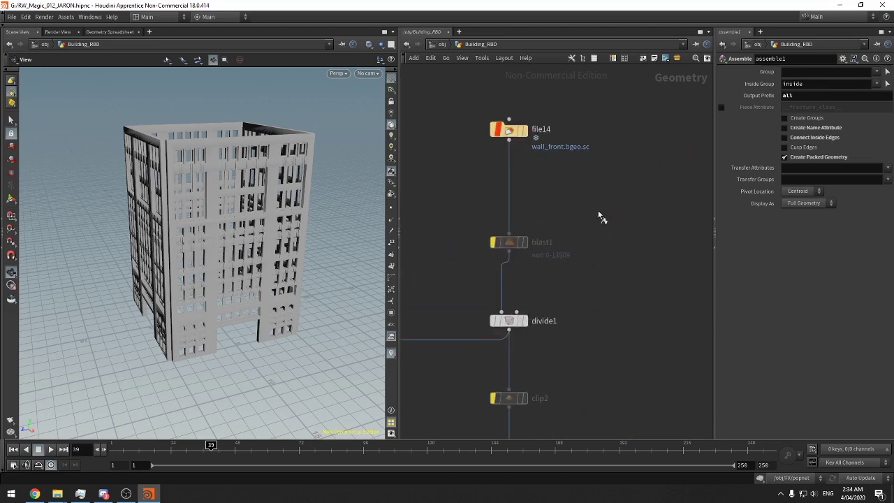
{"action": "left_click", "coordinate": [523, 242]}
{"action": "left_click_drag", "start_coordinate": [556, 166], "coordinate": [513, 135]}
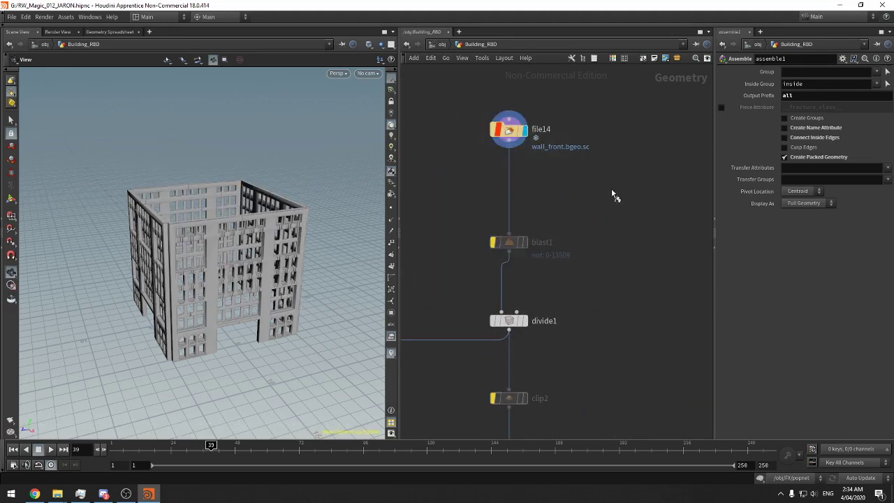
{"action": "left_click_drag", "start_coordinate": [606, 203], "coordinate": [515, 242]}
{"action": "left_click_drag", "start_coordinate": [578, 286], "coordinate": [515, 321]}
Save the scene and examine the clip2 and transform1 part of the chain below divide1
{"action": "middle_click_drag", "start_coordinate": [585, 348], "coordinate": [612, 300]}
{"action": "left_click_drag", "start_coordinate": [610, 300], "coordinate": [503, 249]}
{"action": "middle_click_drag", "start_coordinate": [616, 302], "coordinate": [613, 280]}
{"action": "left_click_drag", "start_coordinate": [605, 290], "coordinate": [498, 362]}
{"action": "key", "text": "ctrl+s"}
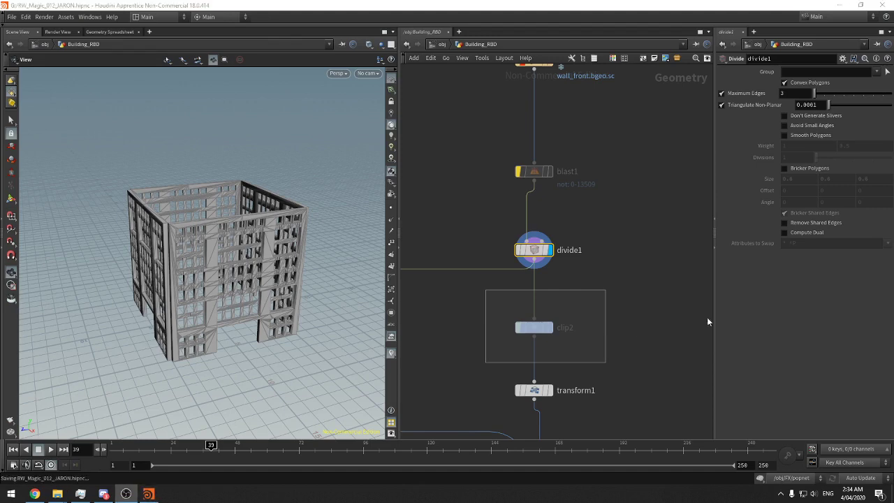
{"action": "left_click", "coordinate": [550, 327]}
{"action": "middle_click_drag", "start_coordinate": [600, 326], "coordinate": [602, 286]}
Return to the object level, find the Smoke_trail geometry object in the red Render group and open its network
{"action": "left_click", "coordinate": [442, 44]}
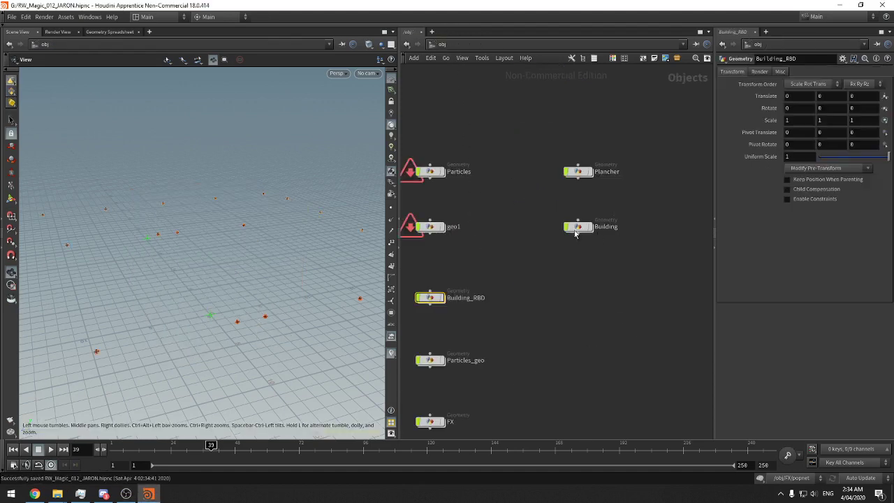
{"action": "middle_click_drag", "start_coordinate": [557, 270], "coordinate": [563, 230]}
{"action": "scroll", "coordinate": [564, 234], "scroll_direction": "down", "scroll_amount": 3}
{"action": "middle_click_drag", "start_coordinate": [480, 246], "coordinate": [639, 244]}
{"action": "scroll", "coordinate": [547, 276], "scroll_direction": "up", "scroll_amount": 4}
{"action": "mouse_move", "coordinate": [481, 309]}
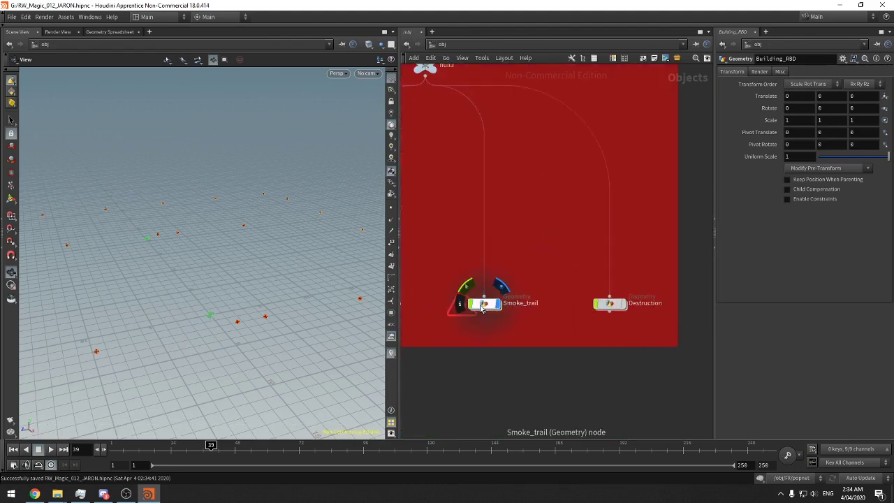
{"action": "double_click", "coordinate": [481, 307]}
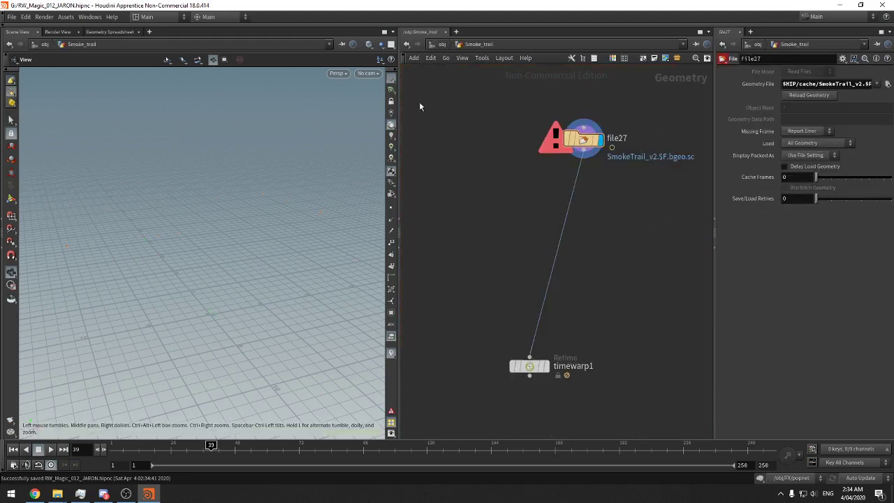
Return to the object level, look over the Render and Sourcing groups, and open the RBD_smoketrail network
{"action": "left_click", "coordinate": [442, 45]}
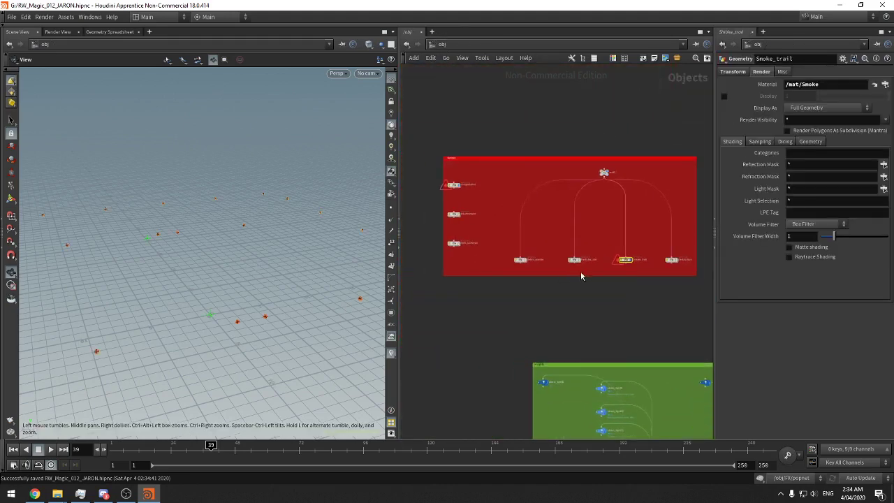
{"action": "mouse_move", "coordinate": [562, 273]}
{"action": "right_mouse_down"}
{"action": "mouse_move", "coordinate": [604, 268]}
{"action": "mouse_move", "coordinate": [579, 277]}
{"action": "right_mouse_up"}
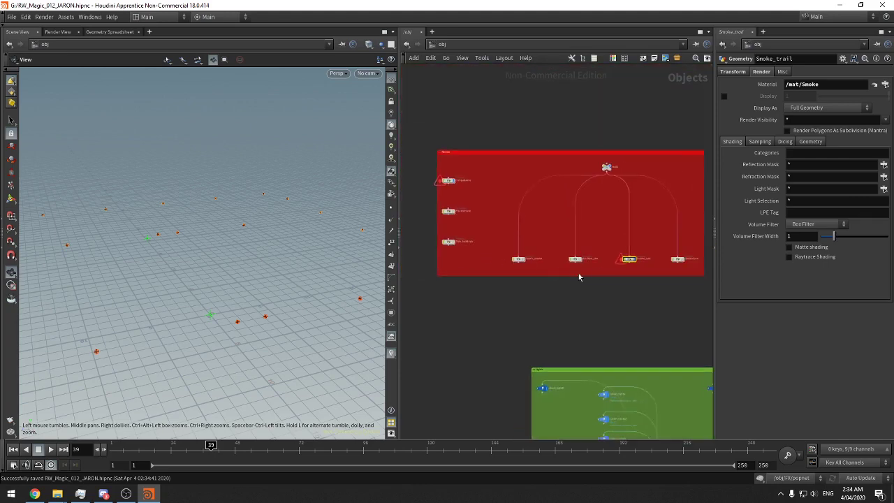
{"action": "middle_click_drag", "start_coordinate": [579, 278], "coordinate": [678, 295]}
{"action": "right_click_drag", "start_coordinate": [551, 212], "coordinate": [601, 213]}
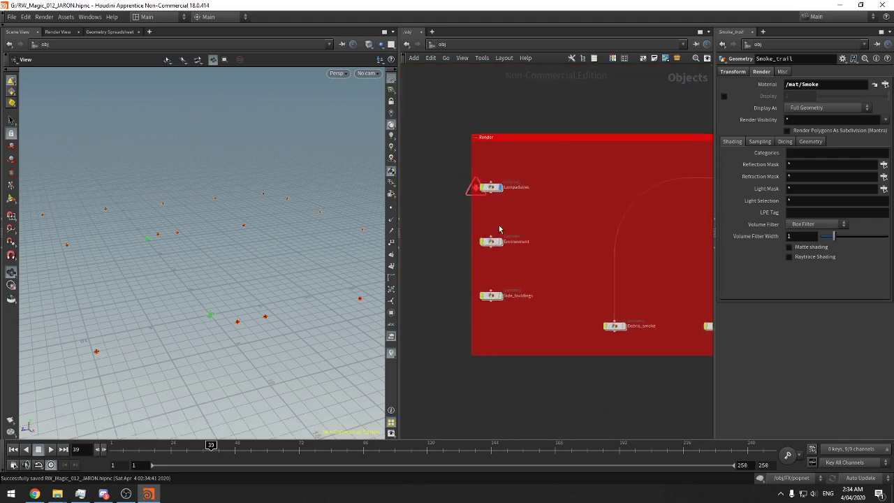
{"action": "right_click_drag", "start_coordinate": [582, 291], "coordinate": [537, 292]}
{"action": "middle_click_drag", "start_coordinate": [597, 296], "coordinate": [373, 300]}
{"action": "right_click_drag", "start_coordinate": [585, 269], "coordinate": [641, 258]}
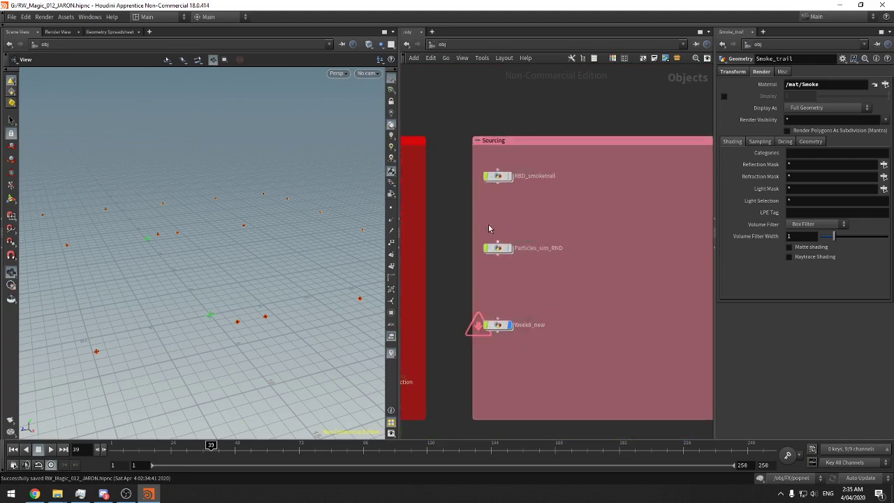
{"action": "double_click", "coordinate": [495, 178]}
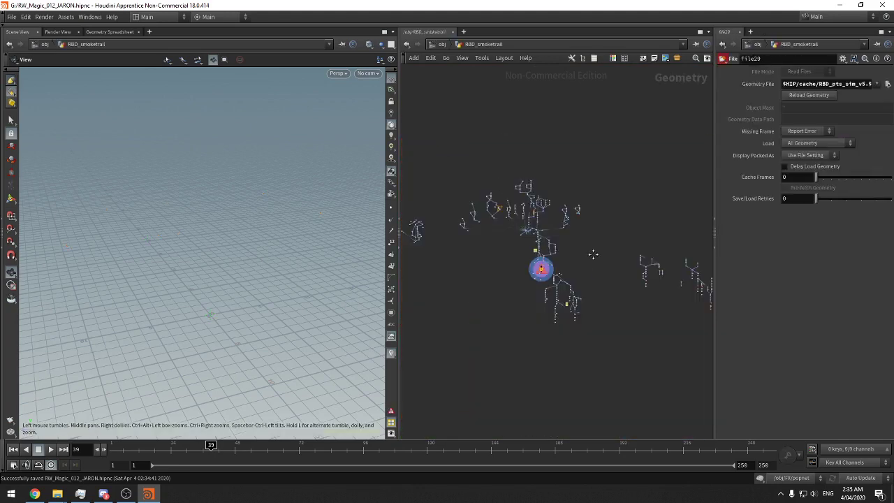
Trace the RBD_smoketrail network from file29 up to the source file nodes at its start
{"action": "middle_click_drag", "start_coordinate": [593, 254], "coordinate": [600, 229]}
{"action": "key", "text": "f"}
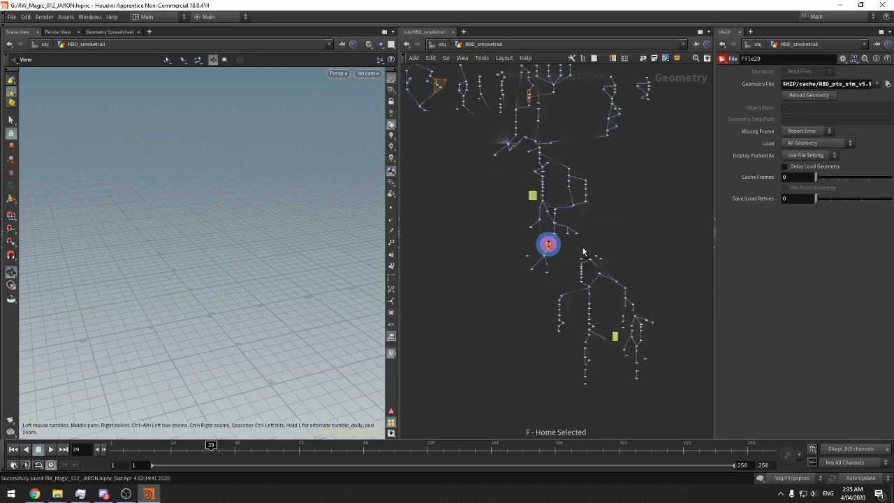
{"action": "scroll", "coordinate": [516, 298], "scroll_direction": "down", "scroll_amount": 6}
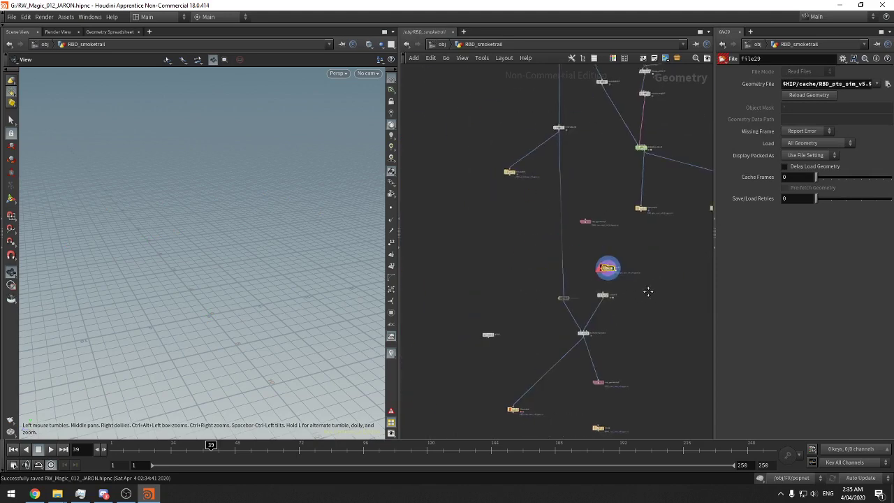
{"action": "mouse_move", "coordinate": [714, 95]}
{"action": "left_mouse_down"}
{"action": "mouse_move", "coordinate": [599, 98]}
{"action": "mouse_move", "coordinate": [721, 102]}
{"action": "left_mouse_up"}
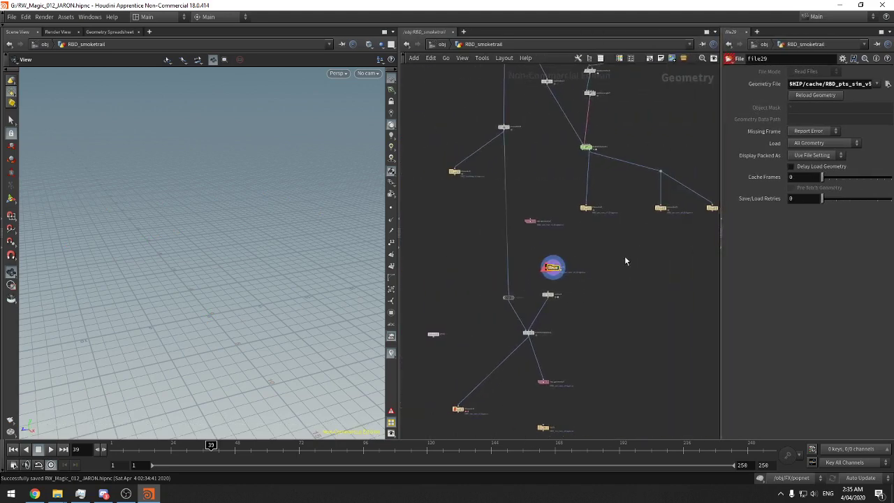
{"action": "scroll", "coordinate": [624, 257], "scroll_direction": "down", "scroll_amount": 4}
{"action": "mouse_move", "coordinate": [630, 269]}
{"action": "middle_mouse_down"}
{"action": "mouse_move", "coordinate": [609, 309]}
{"action": "mouse_move", "coordinate": [600, 427]}
{"action": "middle_mouse_up"}
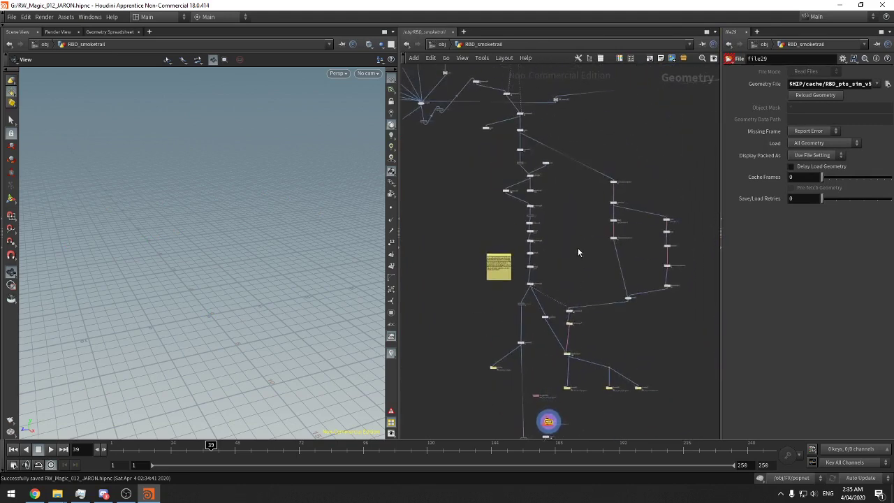
{"action": "mouse_move", "coordinate": [572, 226]}
{"action": "middle_mouse_down"}
{"action": "mouse_move", "coordinate": [621, 393]}
{"action": "mouse_move", "coordinate": [630, 464]}
{"action": "middle_mouse_up"}
{"action": "middle_click_drag", "start_coordinate": [623, 245], "coordinate": [653, 497]}
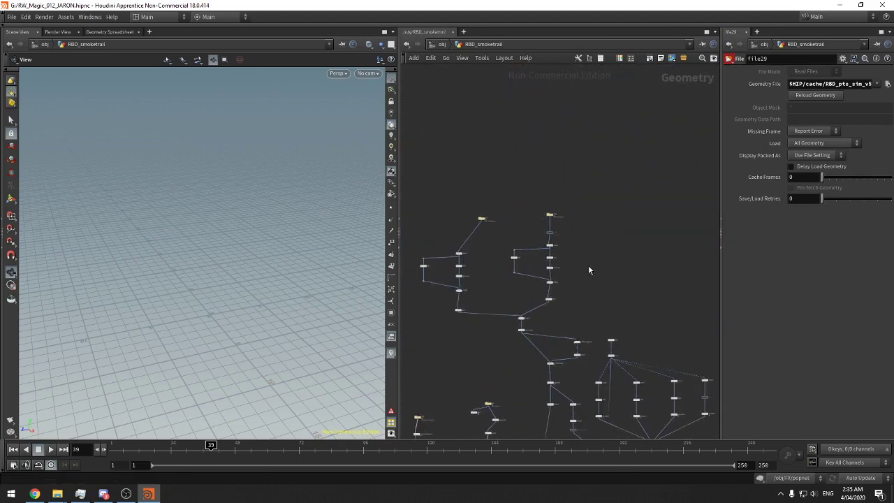
Display file14's wall geometry in RBD_smoketrail and compare it with the divide1 result
{"action": "right_click_drag", "start_coordinate": [562, 208], "coordinate": [640, 195]}
{"action": "left_click", "coordinate": [509, 227]}
{"action": "left_click_drag", "start_coordinate": [305, 248], "coordinate": [370, 250]}
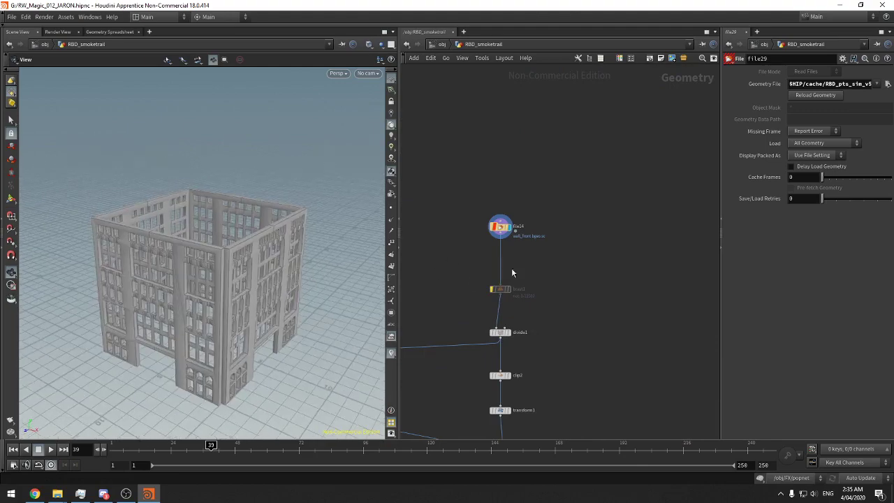
{"action": "middle_click_drag", "start_coordinate": [589, 305], "coordinate": [612, 194]}
{"action": "left_click", "coordinate": [531, 221]}
Display connectivity1 and examine the merged, taller building from several angles
{"action": "middle_click_drag", "start_coordinate": [617, 418], "coordinate": [663, 114]}
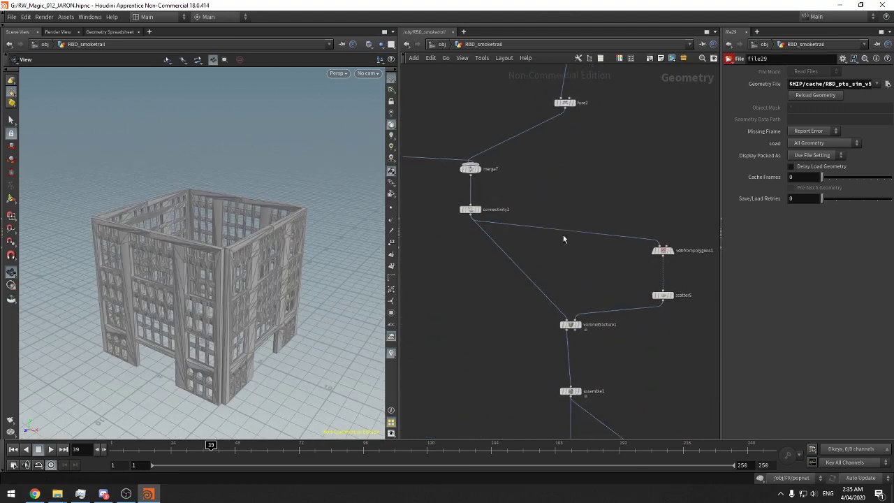
{"action": "left_click_drag", "start_coordinate": [542, 183], "coordinate": [424, 253]}
{"action": "left_click_drag", "start_coordinate": [294, 269], "coordinate": [291, 254]}
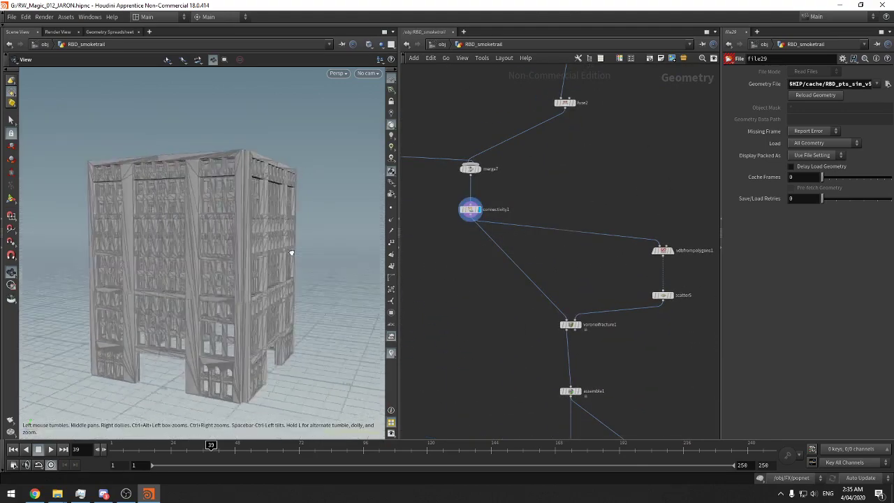
{"action": "right_click_drag", "start_coordinate": [292, 253], "coordinate": [305, 187]}
{"action": "left_click_drag", "start_coordinate": [305, 188], "coordinate": [309, 211]}
Try displaying voronoifracture1, cancel its cooking and check the CPU utilization in Task Manager
{"action": "middle_click_drag", "start_coordinate": [500, 335], "coordinate": [458, 95]}
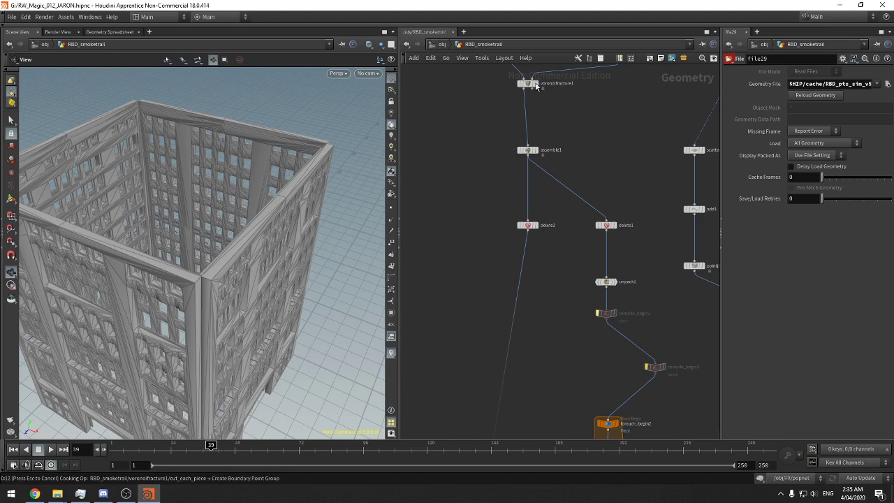
{"action": "key", "text": "Escape"}
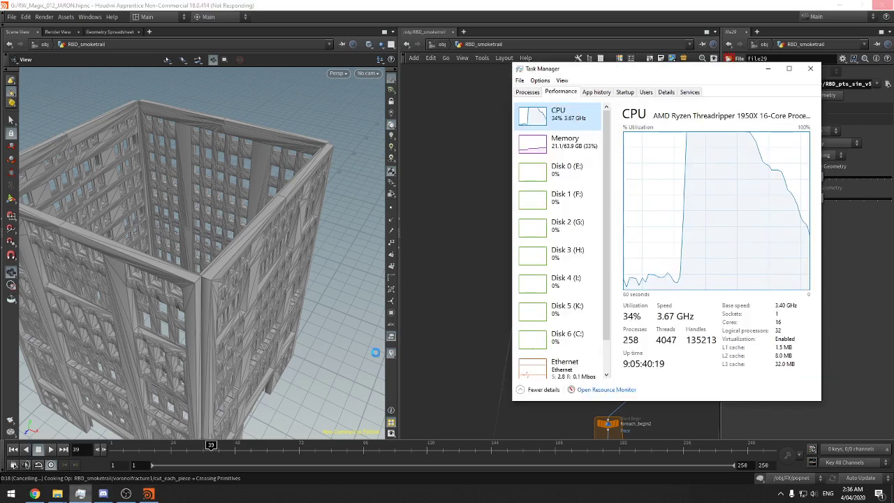
{"action": "left_click", "coordinate": [81, 494]}
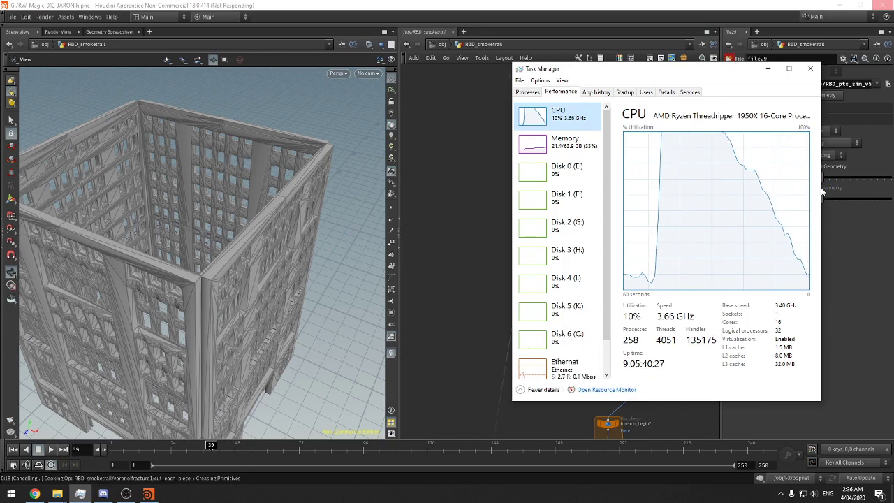
{"action": "left_click_drag", "start_coordinate": [822, 193], "coordinate": [851, 195]}
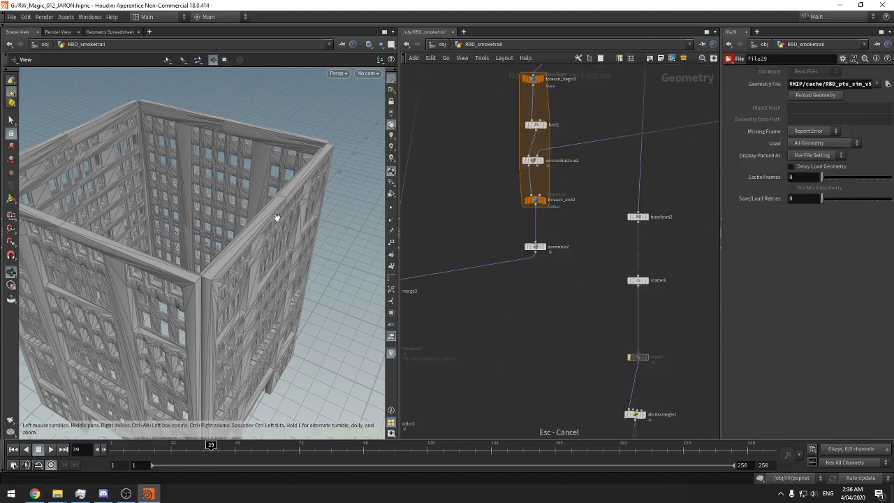
Save the scene, return to the object level and reopen the RBD_smoketrail network
{"action": "key", "text": "ctrl+s"}
{"action": "left_click", "coordinate": [442, 44]}
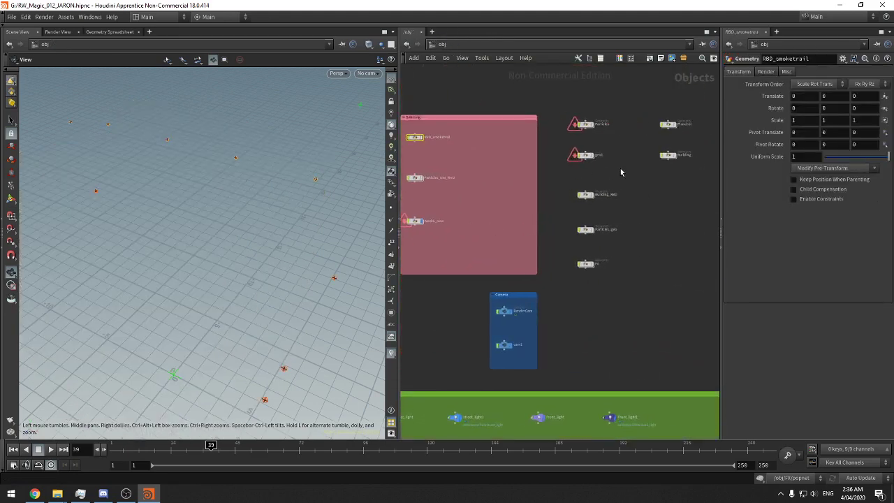
{"action": "middle_click_drag", "start_coordinate": [564, 191], "coordinate": [624, 261]}
{"action": "double_click", "coordinate": [489, 187]}
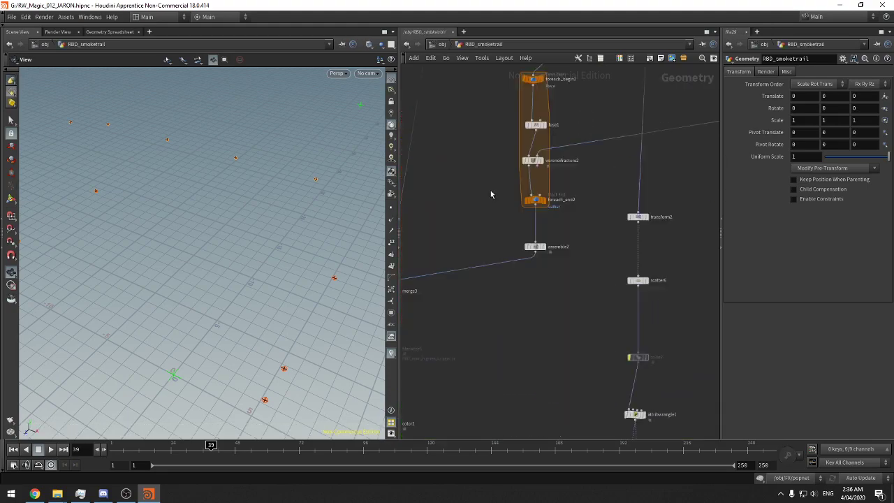
Survey the RBD_smoketrail network, tracing the divide and clip branches through connectivity1 to the voronoifracture1 node
{"action": "middle_click_drag", "start_coordinate": [537, 312], "coordinate": [619, 165]}
{"action": "scroll", "coordinate": [620, 179], "scroll_direction": "down", "scroll_amount": 6}
{"action": "middle_click_drag", "start_coordinate": [609, 295], "coordinate": [599, 273]}
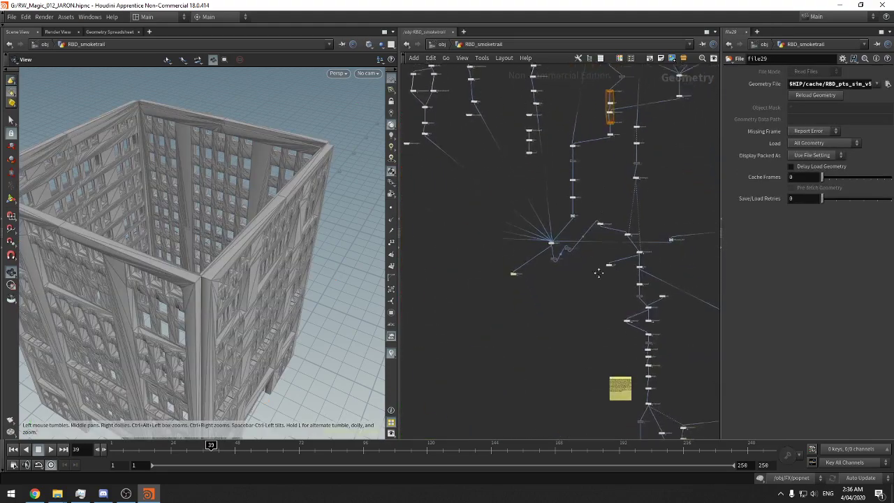
{"action": "middle_click_drag", "start_coordinate": [617, 137], "coordinate": [597, 365]}
{"action": "middle_click_drag", "start_coordinate": [585, 179], "coordinate": [615, 208]}
{"action": "scroll", "coordinate": [593, 218], "scroll_direction": "up", "scroll_amount": 4}
{"action": "scroll", "coordinate": [622, 196], "scroll_direction": "up", "scroll_amount": 2}
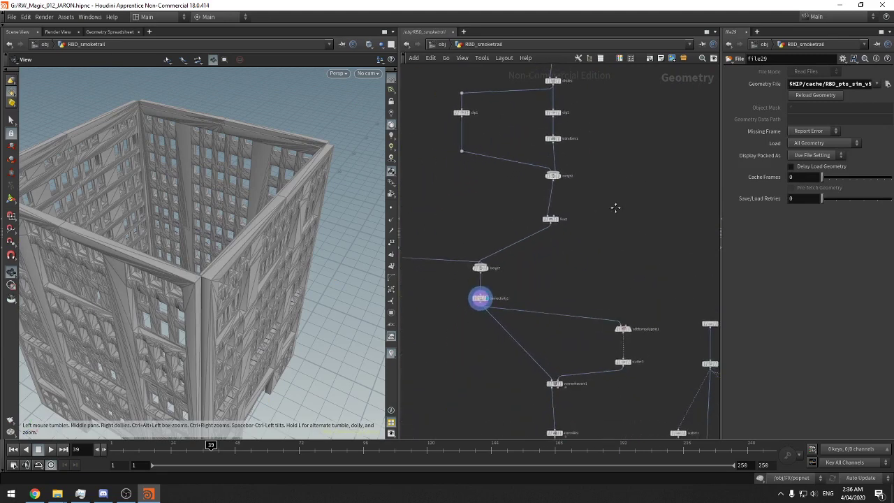
{"action": "middle_click_drag", "start_coordinate": [605, 250], "coordinate": [621, 357]}
{"action": "middle_click_drag", "start_coordinate": [620, 262], "coordinate": [608, 109]}
{"action": "middle_click_drag", "start_coordinate": [650, 235], "coordinate": [621, 78]}
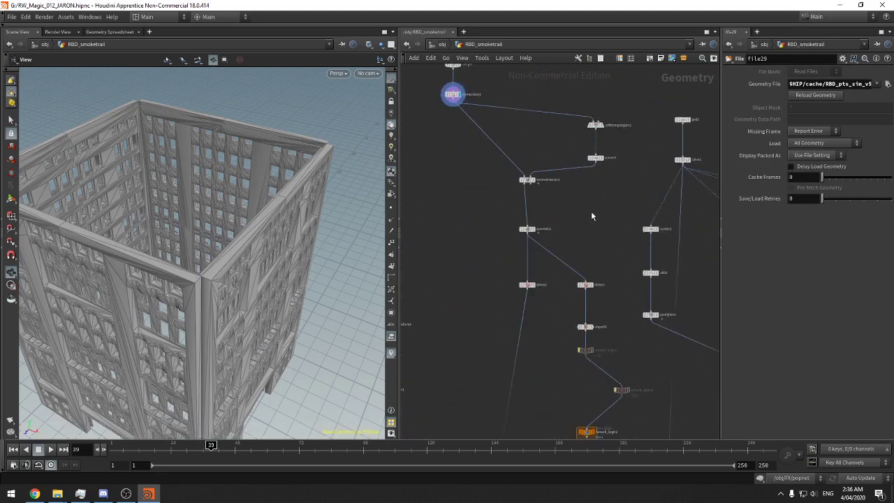
Follow the fracture branches past assemble1 and the for-each loop to the large merge node feeding the building file cache
{"action": "mouse_move", "coordinate": [409, 134]}
{"action": "middle_mouse_down"}
{"action": "mouse_move", "coordinate": [572, 286]}
{"action": "mouse_move", "coordinate": [588, 333]}
{"action": "mouse_move", "coordinate": [425, 130]}
{"action": "middle_mouse_up"}
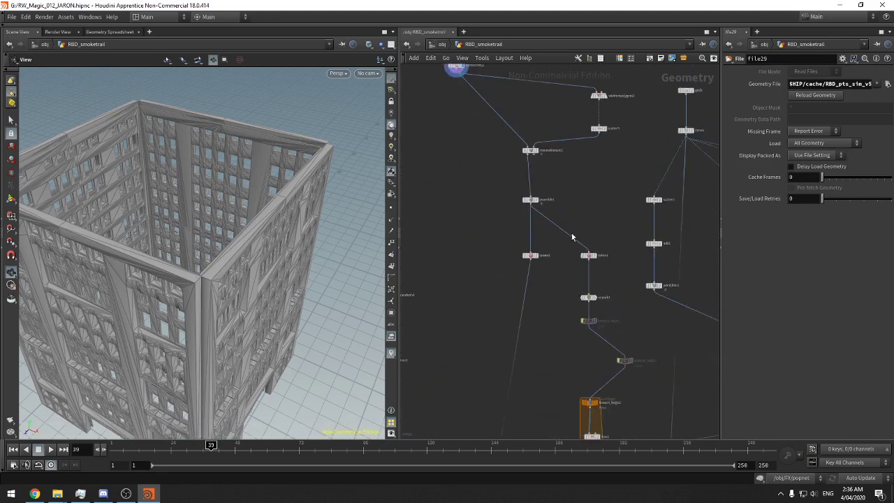
{"action": "middle_click_drag", "start_coordinate": [573, 237], "coordinate": [561, 143]}
{"action": "middle_click_drag", "start_coordinate": [552, 313], "coordinate": [511, 120]}
{"action": "middle_click_drag", "start_coordinate": [537, 296], "coordinate": [578, 114]}
{"action": "scroll", "coordinate": [537, 251], "scroll_direction": "up", "scroll_amount": 3}
{"action": "right_click_drag", "start_coordinate": [578, 120], "coordinate": [583, 182]}
{"action": "middle_click_drag", "start_coordinate": [583, 182], "coordinate": [585, 133]}
{"action": "right_click_drag", "start_coordinate": [488, 308], "coordinate": [502, 303]}
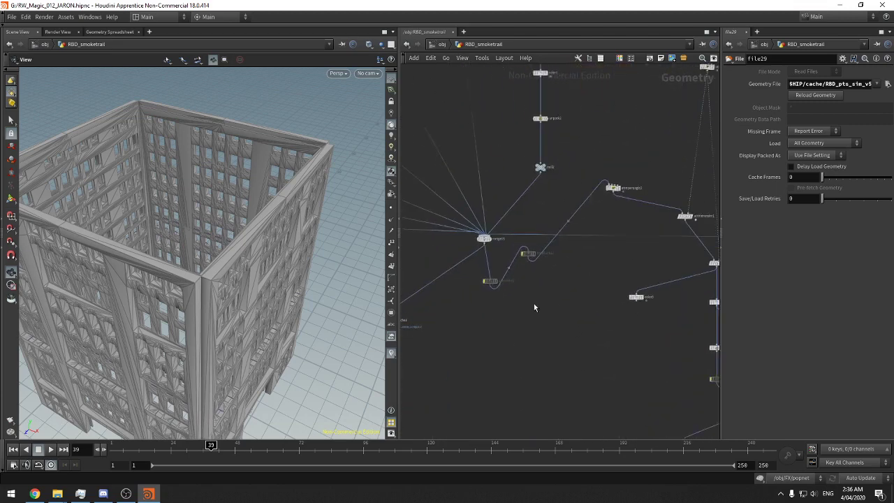
{"action": "middle_click_drag", "start_coordinate": [544, 310], "coordinate": [483, 279]}
{"action": "right_click_drag", "start_coordinate": [483, 279], "coordinate": [478, 292]}
{"action": "middle_click_drag", "start_coordinate": [477, 292], "coordinate": [579, 295]}
{"action": "right_click_drag", "start_coordinate": [584, 300], "coordinate": [609, 283]}
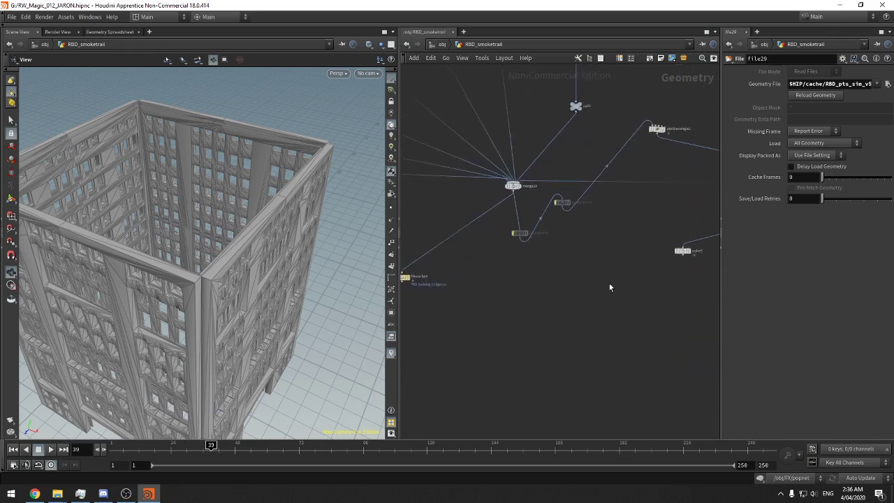
Follow the network downstream of the large merge node through its attribute transfer, color and point velocity chain
{"action": "middle_click_drag", "start_coordinate": [472, 301], "coordinate": [538, 288]}
{"action": "right_click_drag", "start_coordinate": [558, 275], "coordinate": [531, 281]}
{"action": "middle_click_drag", "start_coordinate": [614, 289], "coordinate": [483, 276]}
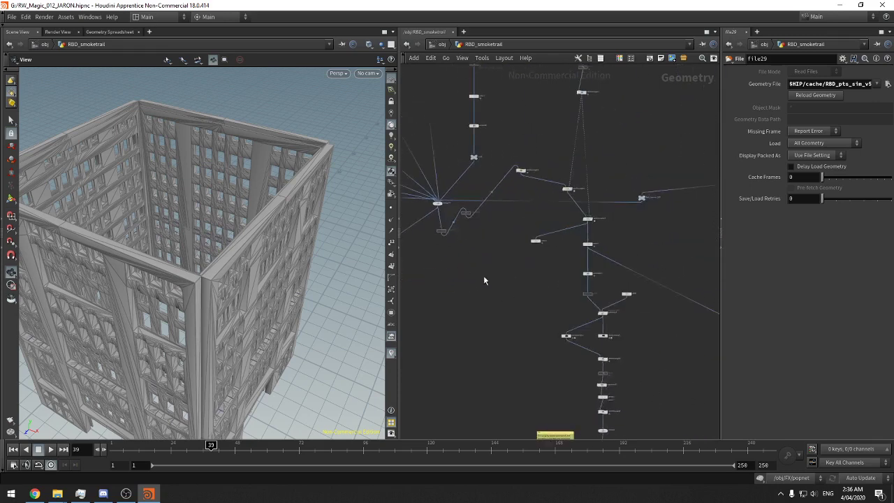
{"action": "middle_click_drag", "start_coordinate": [527, 299], "coordinate": [465, 211]}
{"action": "middle_click_drag", "start_coordinate": [581, 319], "coordinate": [576, 171]}
{"action": "middle_click_drag", "start_coordinate": [567, 220], "coordinate": [552, 83]}
{"action": "middle_click_drag", "start_coordinate": [616, 263], "coordinate": [605, 168]}
{"action": "middle_click_drag", "start_coordinate": [591, 224], "coordinate": [598, 416]}
{"action": "middle_click_drag", "start_coordinate": [580, 100], "coordinate": [608, 405]}
Survey the separate branch beside the main chain and trace back to the attribute transfer and merge area
{"action": "right_click_drag", "start_coordinate": [629, 258], "coordinate": [567, 303]}
{"action": "middle_click_drag", "start_coordinate": [615, 221], "coordinate": [534, 237]}
{"action": "right_click_drag", "start_coordinate": [576, 236], "coordinate": [652, 227]}
{"action": "middle_click_drag", "start_coordinate": [622, 216], "coordinate": [441, 296]}
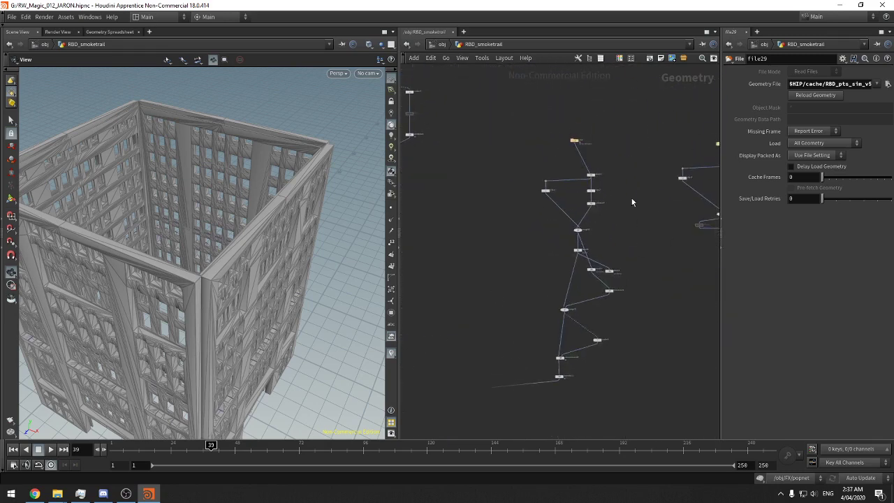
{"action": "right_click_drag", "start_coordinate": [590, 147], "coordinate": [615, 192]}
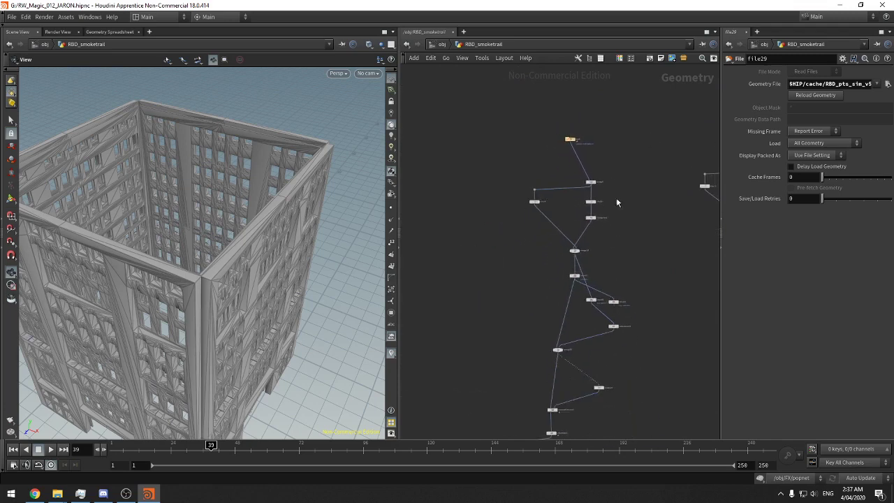
{"action": "middle_click_drag", "start_coordinate": [607, 343], "coordinate": [720, 72]}
{"action": "middle_click_drag", "start_coordinate": [529, 292], "coordinate": [735, 260]}
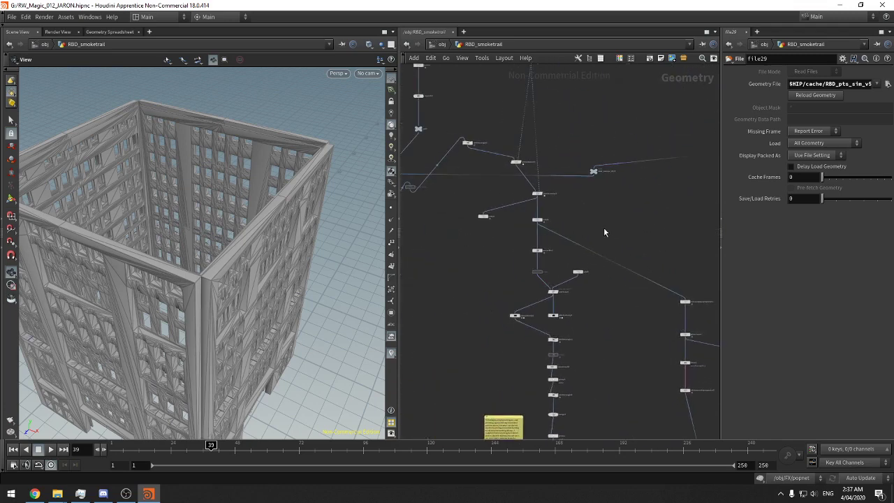
{"action": "middle_click_drag", "start_coordinate": [602, 190], "coordinate": [603, 127]}
{"action": "middle_click_drag", "start_coordinate": [619, 280], "coordinate": [691, 353]}
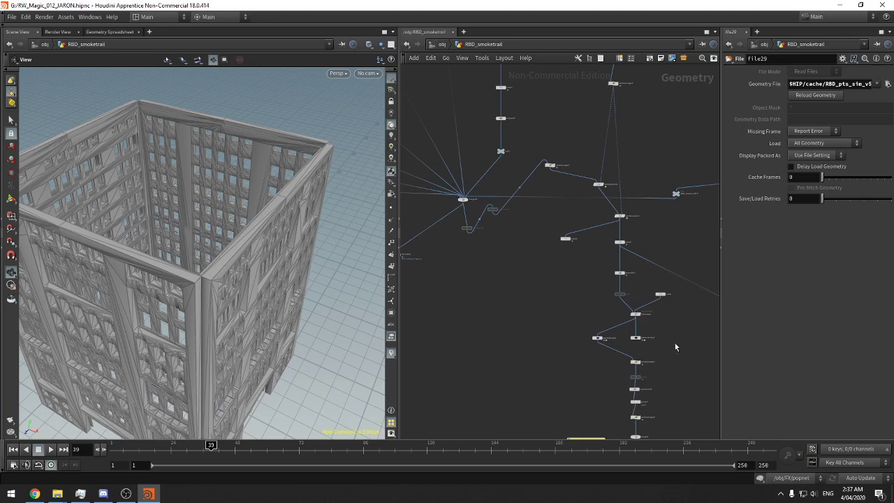
Inspect attribtransfer1's parameters beside the merge node and look over the nodes feeding it
{"action": "mouse_move", "coordinate": [464, 204]}
{"action": "scroll", "coordinate": [635, 182], "scroll_direction": "up", "scroll_amount": 5}
{"action": "left_click_drag", "start_coordinate": [657, 160], "coordinate": [544, 203]}
{"action": "left_click", "coordinate": [750, 123]}
{"action": "middle_click_drag", "start_coordinate": [674, 182], "coordinate": [662, 349]}
{"action": "middle_click_drag", "start_coordinate": [621, 298], "coordinate": [612, 412]}
{"action": "mouse_move", "coordinate": [632, 155]}
{"action": "middle_mouse_down"}
{"action": "mouse_move", "coordinate": [623, 363]}
{"action": "mouse_move", "coordinate": [598, 311]}
{"action": "mouse_move", "coordinate": [628, 333]}
{"action": "mouse_move", "coordinate": [598, 234]}
{"action": "middle_mouse_up"}
{"action": "scroll", "coordinate": [622, 361], "scroll_direction": "down", "scroll_amount": 5}
Read the yellow sticky note about the building's outward velocity beside the merge5 and group2 nodes
{"action": "middle_click_drag", "start_coordinate": [648, 335], "coordinate": [636, 164]}
{"action": "middle_click_drag", "start_coordinate": [628, 336], "coordinate": [724, 147]}
{"action": "scroll", "coordinate": [595, 203], "scroll_direction": "up", "scroll_amount": 5}
{"action": "scroll", "coordinate": [531, 225], "scroll_direction": "up", "scroll_amount": 3}
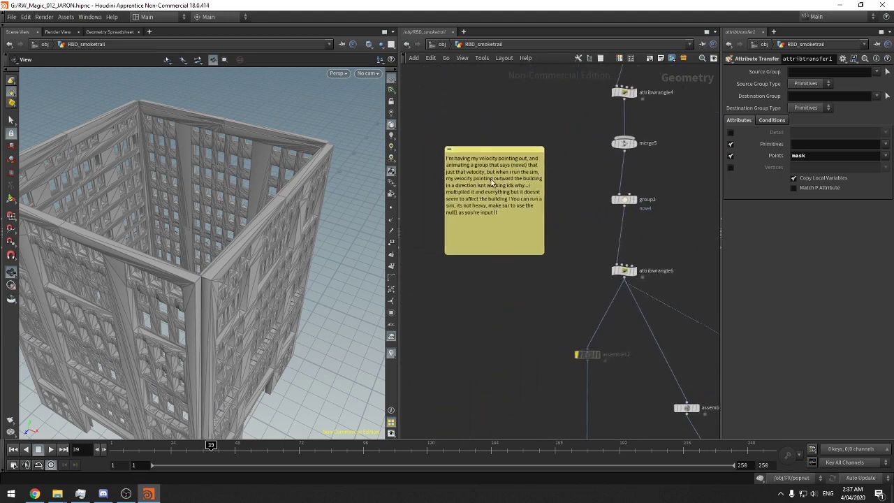
{"action": "middle_click_drag", "start_coordinate": [568, 138], "coordinate": [539, 141]}
{"action": "middle_click_drag", "start_coordinate": [572, 248], "coordinate": [560, 113]}
{"action": "scroll", "coordinate": [609, 236], "scroll_direction": "down", "scroll_amount": 5}
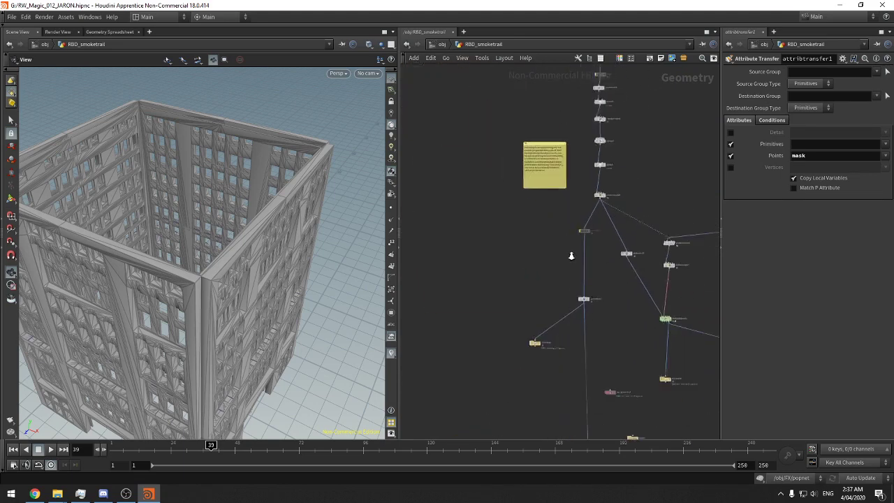
Inspect the constraint settings of the rbdbulletsolver1 node and the branches that feed it
{"action": "middle_click_drag", "start_coordinate": [585, 280], "coordinate": [536, 170]}
{"action": "scroll", "coordinate": [612, 195], "scroll_direction": "up", "scroll_amount": 6}
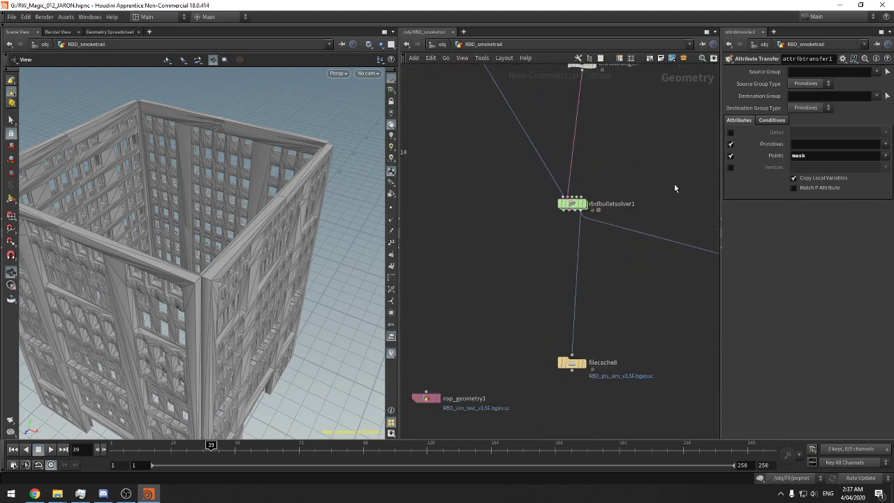
{"action": "left_click_drag", "start_coordinate": [658, 174], "coordinate": [535, 234]}
{"action": "scroll", "coordinate": [536, 251], "scroll_direction": "down", "scroll_amount": 3}
{"action": "middle_click_drag", "start_coordinate": [534, 291], "coordinate": [595, 437]}
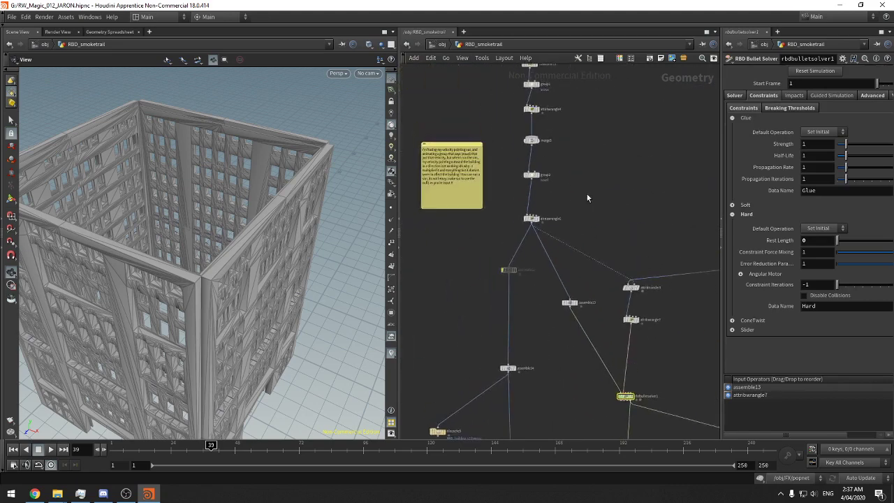
Check the VEX code and point groups of attribwrangle6 and attribwrangle4 upstream of the solver
{"action": "middle_click_drag", "start_coordinate": [586, 194], "coordinate": [605, 227]}
{"action": "scroll", "coordinate": [594, 240], "scroll_direction": "up", "scroll_amount": 3}
{"action": "left_click_drag", "start_coordinate": [600, 210], "coordinate": [516, 257]}
{"action": "middle_click_drag", "start_coordinate": [585, 285], "coordinate": [579, 40]}
{"action": "left_click", "coordinate": [539, 270]}
{"action": "middle_click_drag", "start_coordinate": [551, 322], "coordinate": [567, 497]}
{"action": "scroll", "coordinate": [617, 219], "scroll_direction": "down", "scroll_amount": 3}
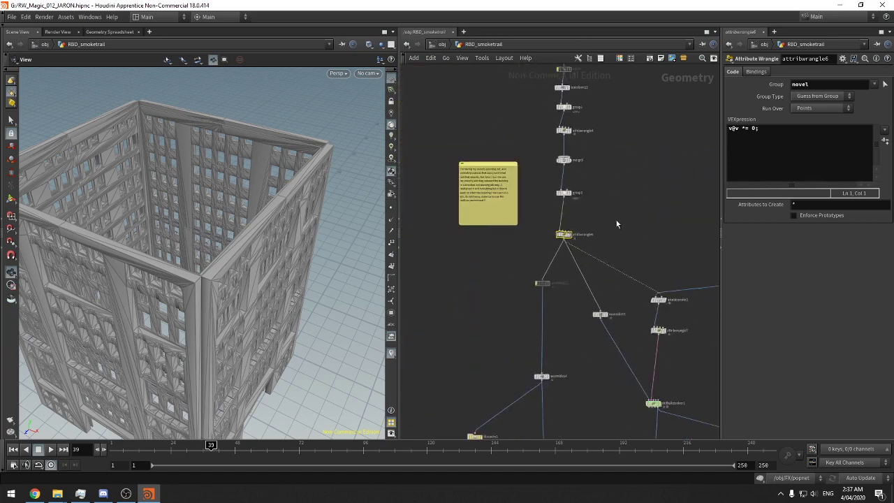
{"action": "middle_click_drag", "start_coordinate": [615, 220], "coordinate": [607, 308]}
{"action": "left_click", "coordinate": [557, 220]}
{"action": "scroll", "coordinate": [589, 211], "scroll_direction": "up", "scroll_amount": 3}
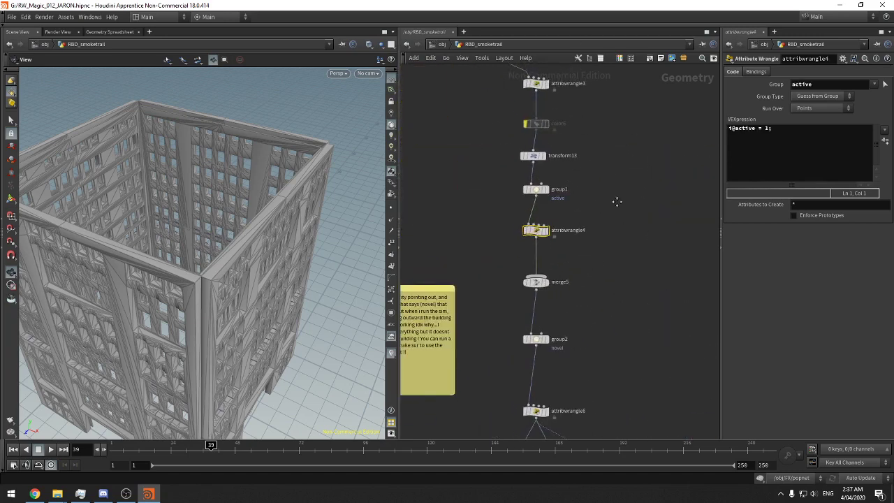
Continue upstream from attribwrangle3, examining the curl noise settings of pointvelocity2 and the assemble3 options
{"action": "left_click_drag", "start_coordinate": [591, 106], "coordinate": [504, 71]}
{"action": "middle_click_drag", "start_coordinate": [596, 120], "coordinate": [620, 237]}
{"action": "middle_click_drag", "start_coordinate": [608, 173], "coordinate": [612, 252]}
{"action": "left_click", "coordinate": [461, 209]}
{"action": "middle_click_drag", "start_coordinate": [625, 191], "coordinate": [617, 256]}
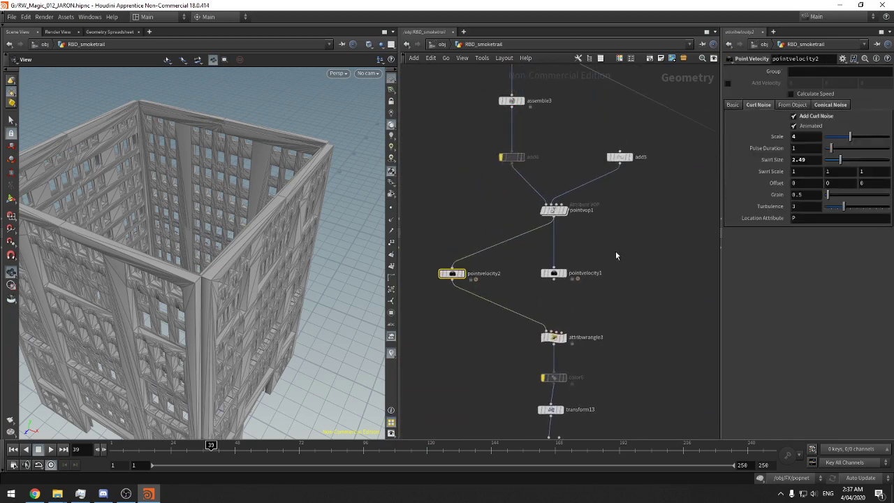
{"action": "left_click_drag", "start_coordinate": [619, 258], "coordinate": [480, 172]}
{"action": "middle_click_drag", "start_coordinate": [570, 136], "coordinate": [580, 287]}
{"action": "left_click_drag", "start_coordinate": [579, 283], "coordinate": [487, 247]}
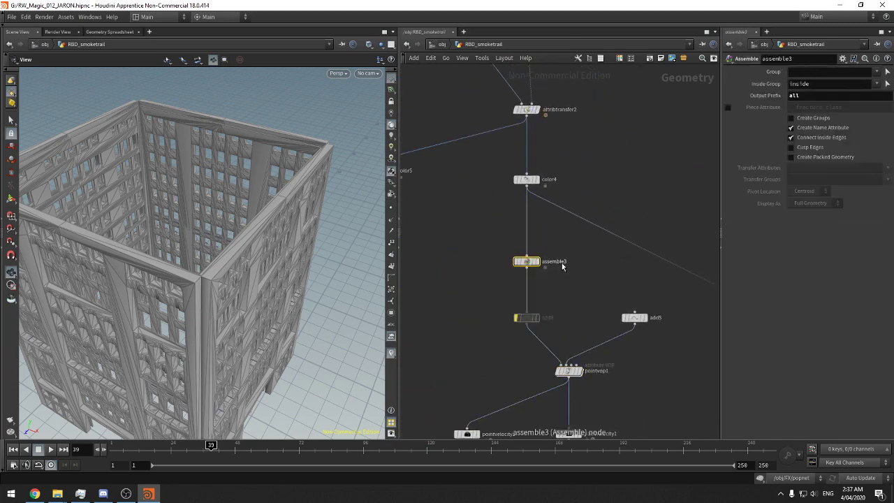
Examine the glue and soft constraint properties on the constraint branch that splits off from color4
{"action": "scroll", "coordinate": [529, 233], "scroll_direction": "down", "scroll_amount": 6}
{"action": "scroll", "coordinate": [477, 201], "scroll_direction": "down", "scroll_amount": 2}
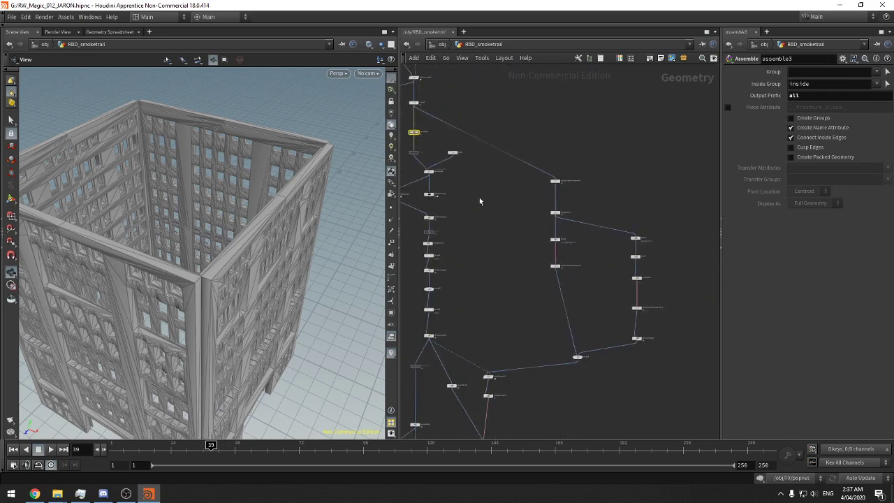
{"action": "scroll", "coordinate": [590, 256], "scroll_direction": "up", "scroll_amount": 6}
{"action": "left_click_drag", "start_coordinate": [529, 265], "coordinate": [522, 270]}
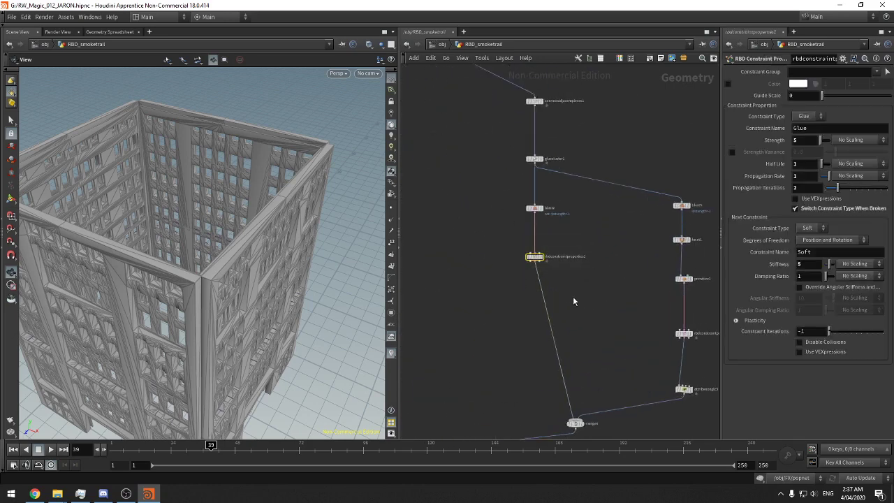
Insert a File Cache node on the wire between attribtransfer2 and color4
{"action": "middle_click_drag", "start_coordinate": [568, 285], "coordinate": [743, 494]}
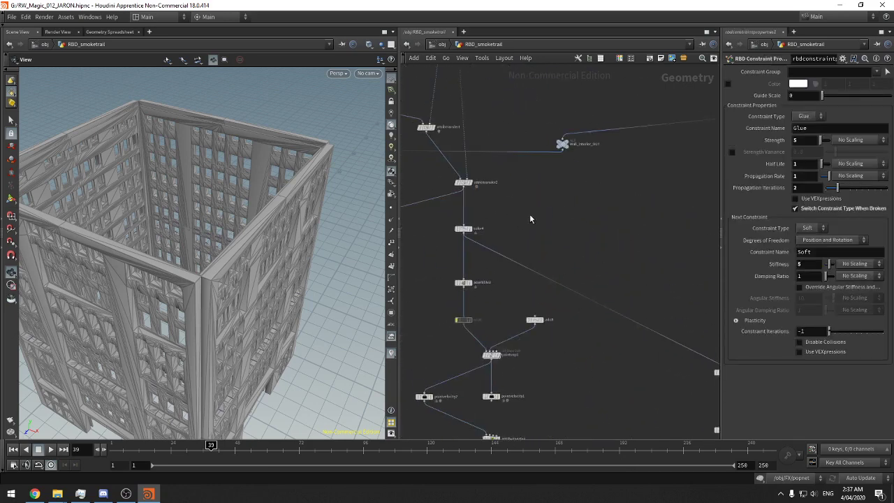
{"action": "scroll", "coordinate": [609, 254], "scroll_direction": "up", "scroll_amount": 5}
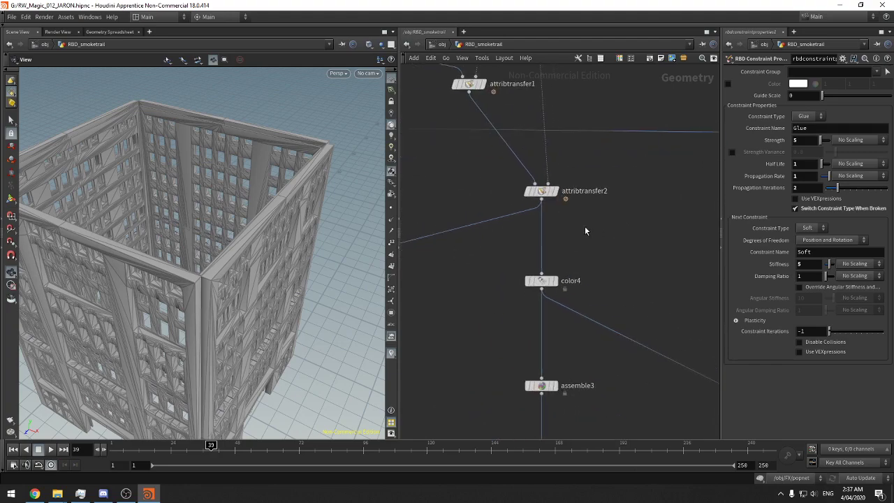
{"action": "key", "text": "Tab"}
{"action": "type", "text": "filec"}
{"action": "key", "text": "Return"}
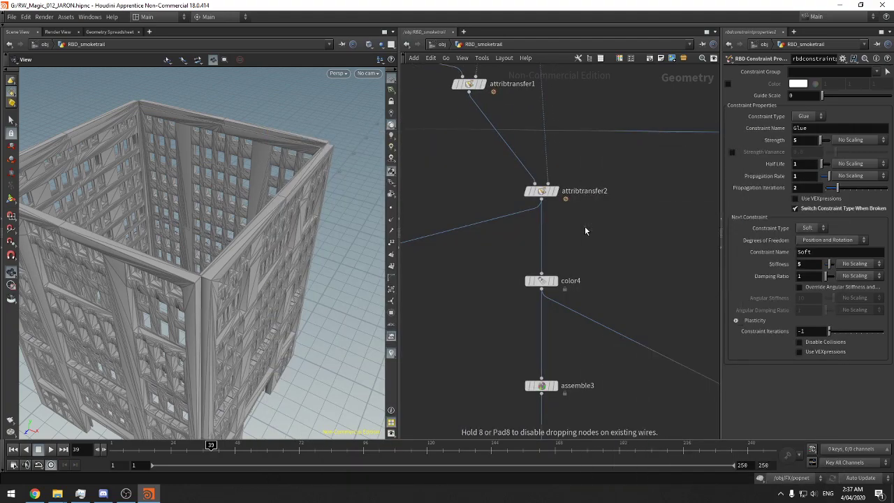
{"action": "left_click", "coordinate": [584, 227]}
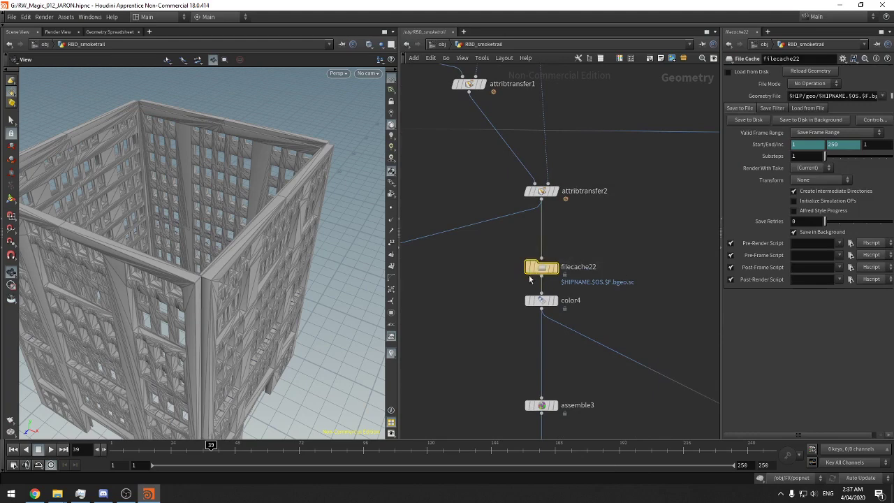
Set the new file cache to save only the current frame and widen the parameter pane
{"action": "left_click", "coordinate": [813, 133]}
{"action": "left_click", "coordinate": [813, 136]}
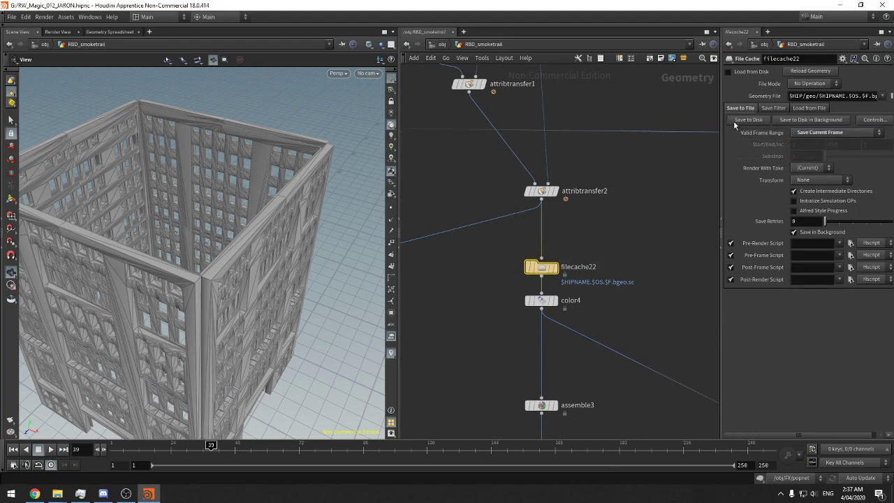
{"action": "left_click_drag", "start_coordinate": [721, 126], "coordinate": [564, 126]}
{"action": "left_click", "coordinate": [663, 108]}
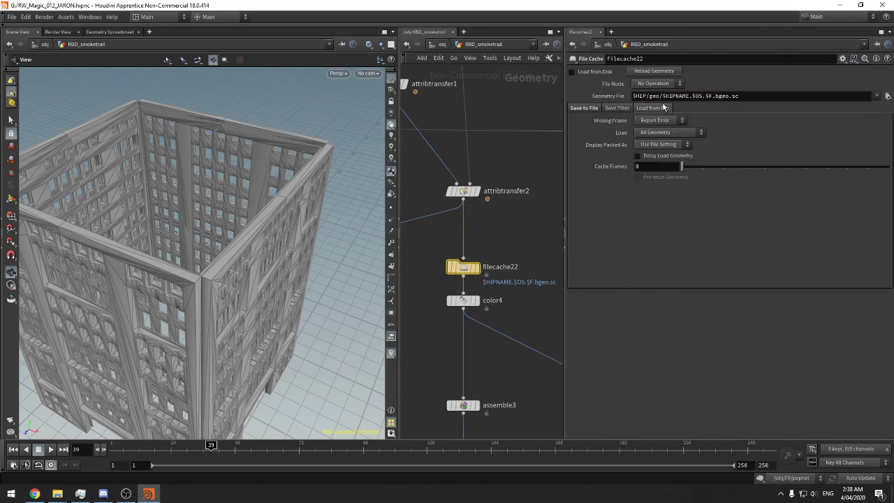
Set the cache's geometry file to $HIP/geo/BuildingFractured.bgeo.sc
{"action": "left_click", "coordinate": [584, 108]}
{"action": "left_click_drag", "start_coordinate": [662, 96], "coordinate": [712, 107]}
{"action": "key", "text": "BackSpace"}
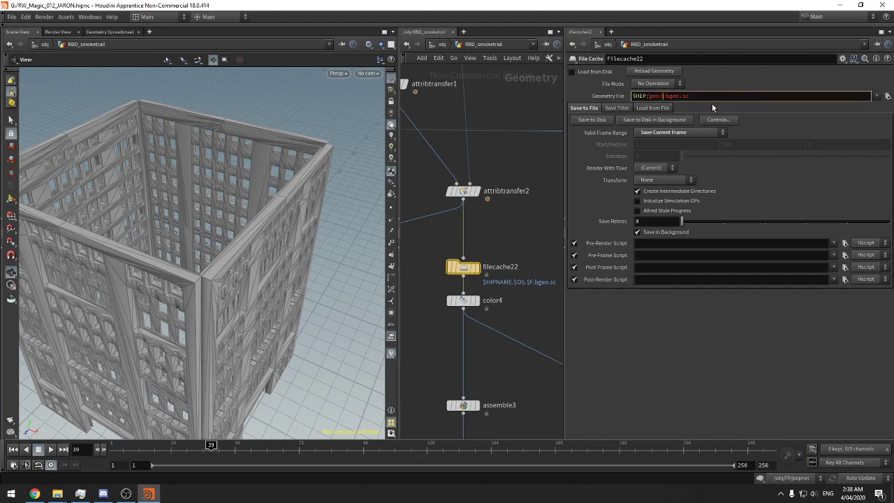
{"action": "type", "text": "buildings"}
{"action": "type", "text": "ractures"}
{"action": "key", "text": "BackSpace"}
{"action": "type", "text": "d"}
{"action": "key", "text": "Return"}
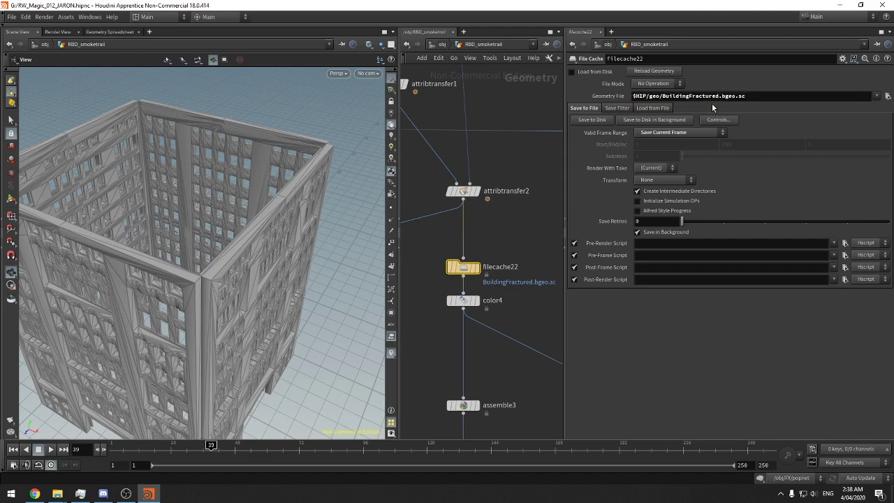
Display the file cache with loading from disk enabled, save the scene and start writing the cache to disk
{"action": "left_click", "coordinate": [573, 72]}
{"action": "left_click", "coordinate": [477, 268]}
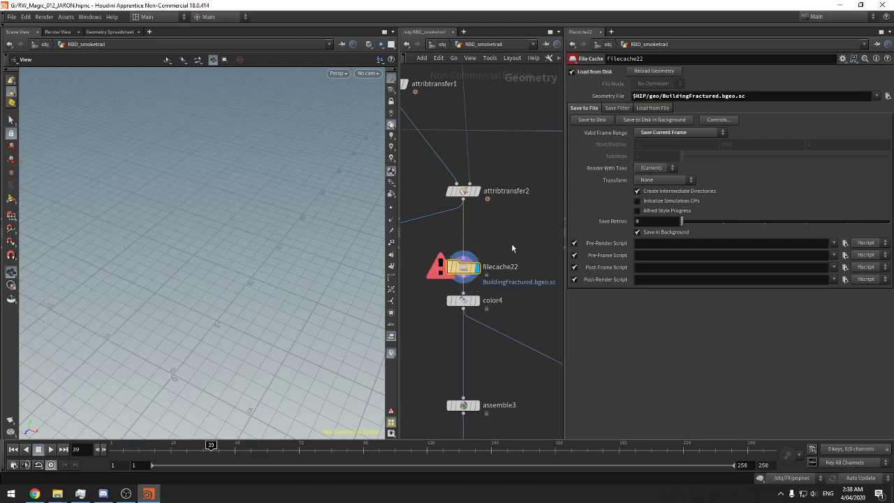
{"action": "middle_click_drag", "start_coordinate": [529, 241], "coordinate": [529, 229]}
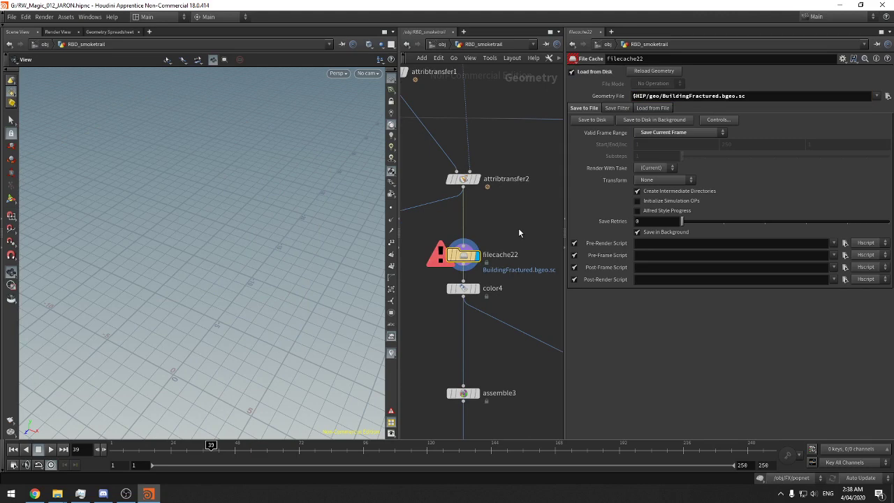
{"action": "key", "text": "ctrl+s"}
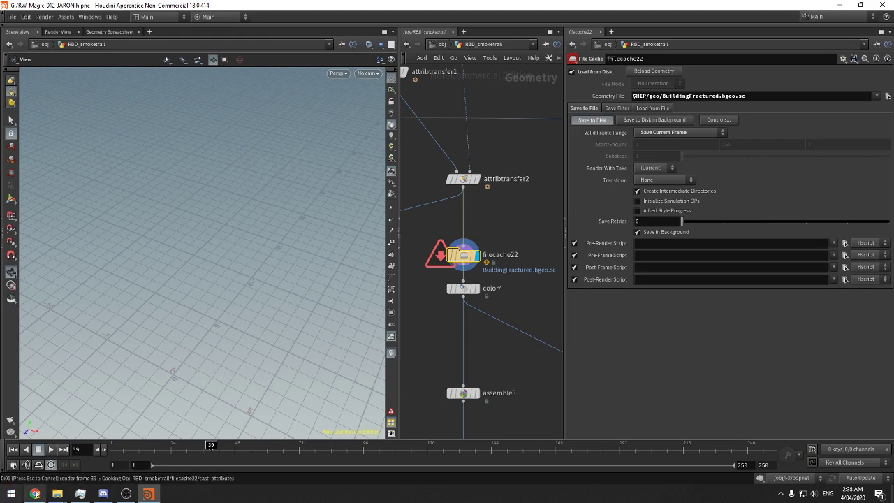
Switch to File Explorer's This PC view and place its window over the scene while the cache is written
{"action": "mouse_move", "coordinate": [55, 496]}
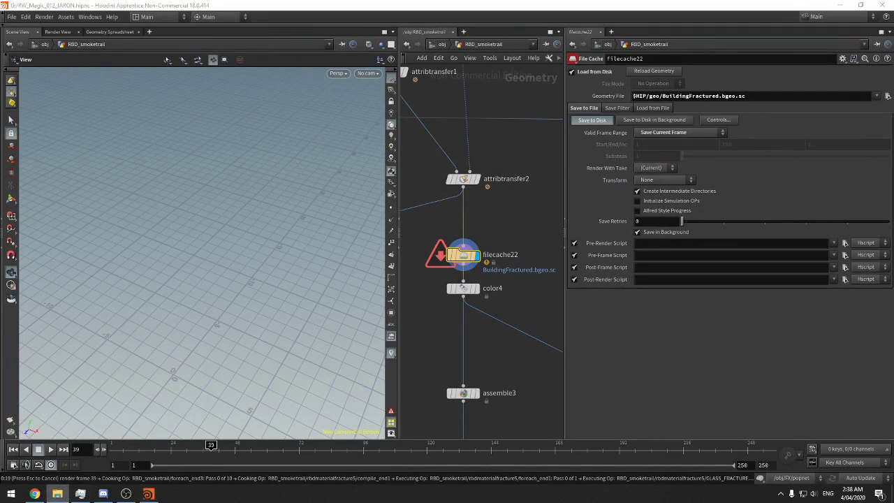
{"action": "left_click_drag", "start_coordinate": [893, 61], "coordinate": [368, 26]}
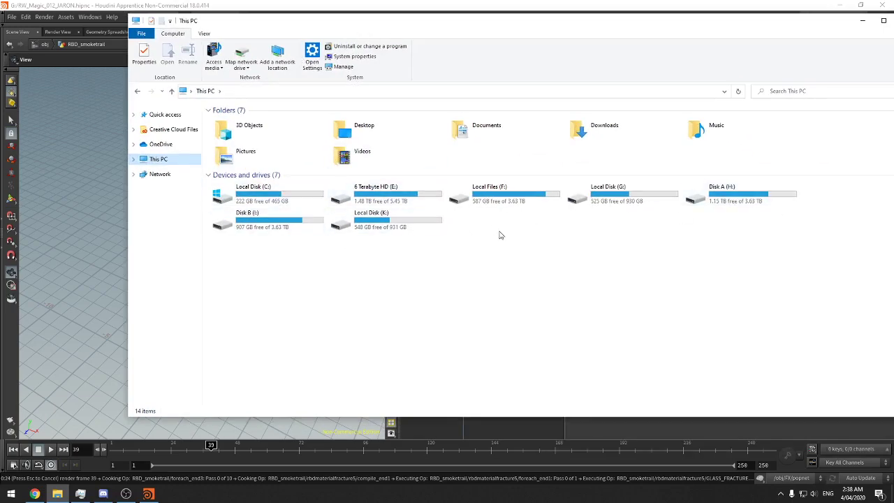
{"action": "left_click_drag", "start_coordinate": [588, 25], "coordinate": [527, 34]}
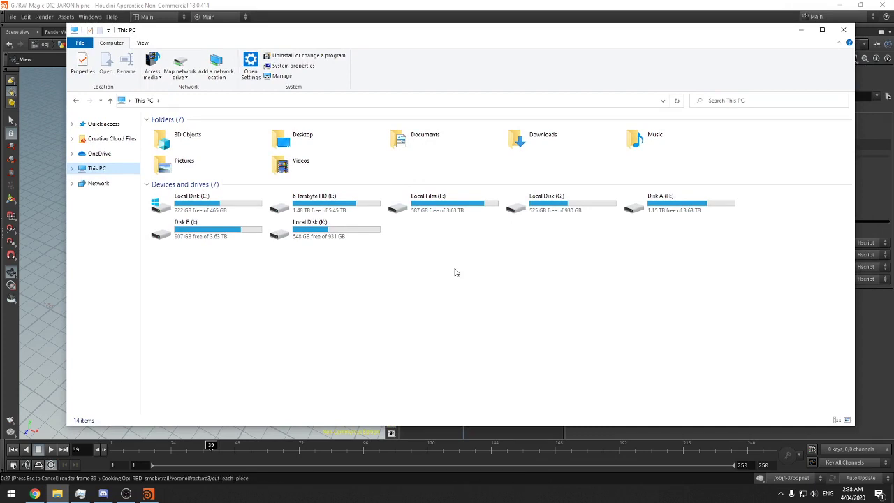
{"action": "left_click_drag", "start_coordinate": [490, 35], "coordinate": [498, 65]}
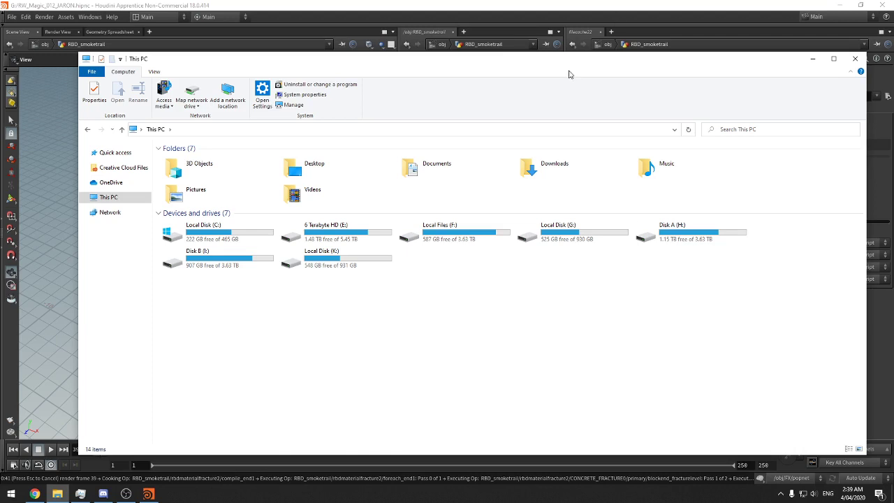
{"action": "left_click_drag", "start_coordinate": [538, 64], "coordinate": [550, 63]}
Review the storage drives in This PC, including F:, G:, E:, I: and K:
{"action": "left_click_drag", "start_coordinate": [475, 284], "coordinate": [447, 244]}
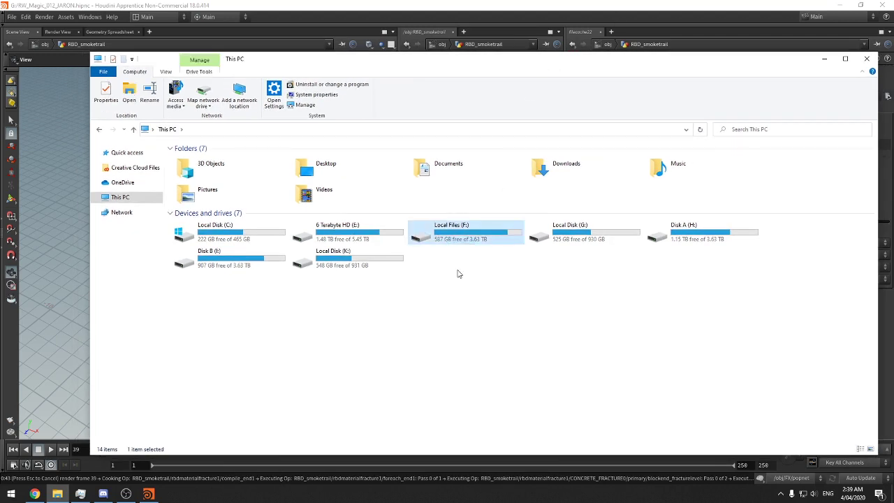
{"action": "left_click", "coordinate": [567, 240]}
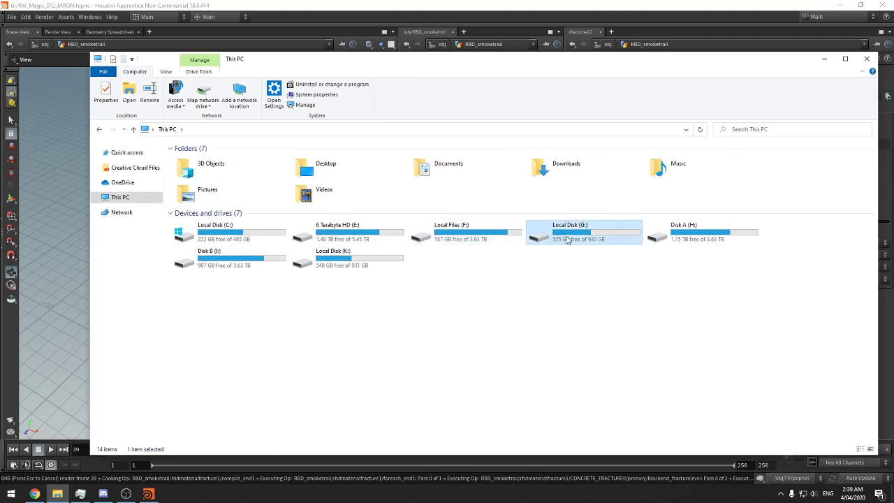
{"action": "left_click_drag", "start_coordinate": [447, 282], "coordinate": [450, 241]}
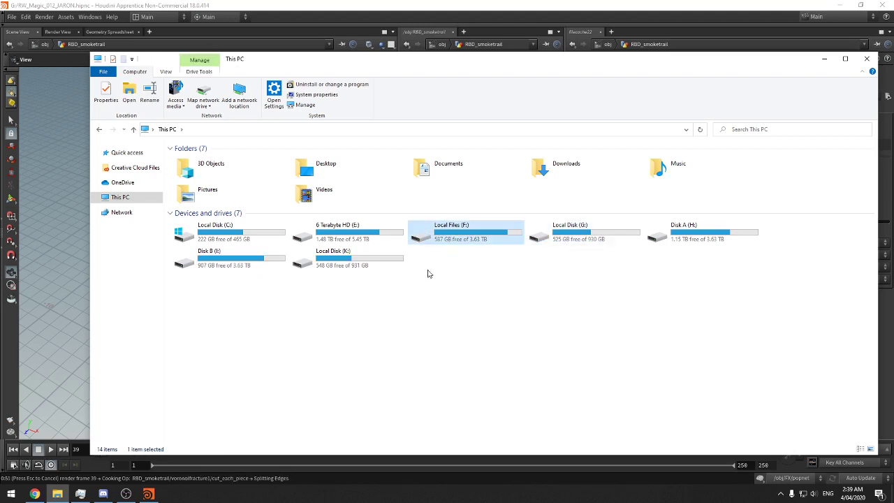
{"action": "left_click", "coordinate": [349, 237]}
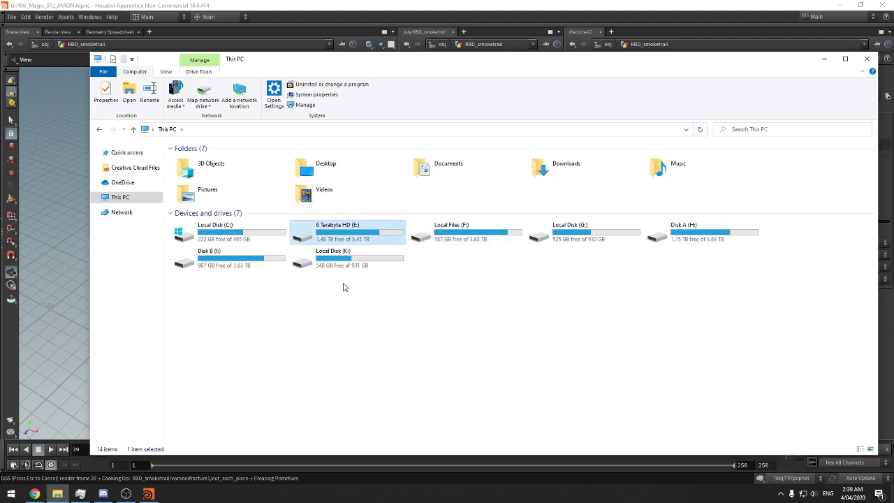
{"action": "left_click_drag", "start_coordinate": [343, 285], "coordinate": [252, 282]}
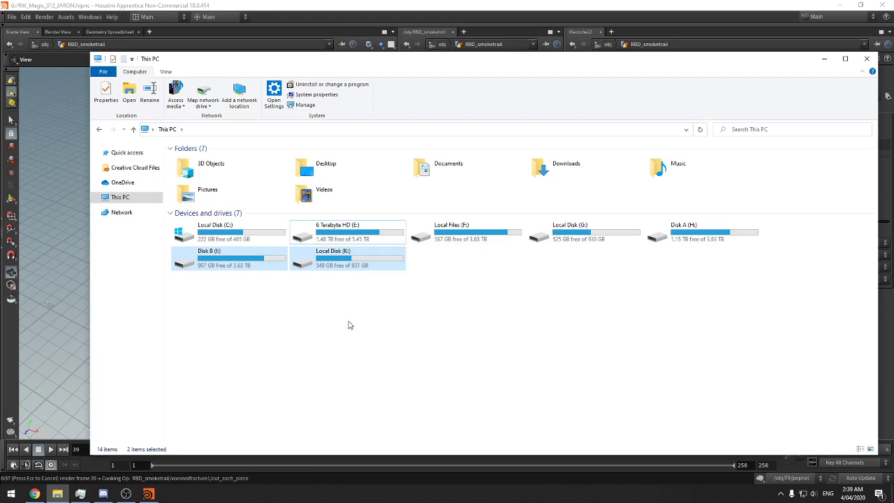
Check the Disk A (H:) drive in This PC and move the File Explorer window clear of the scene
{"action": "left_click_drag", "start_coordinate": [672, 291], "coordinate": [761, 241]}
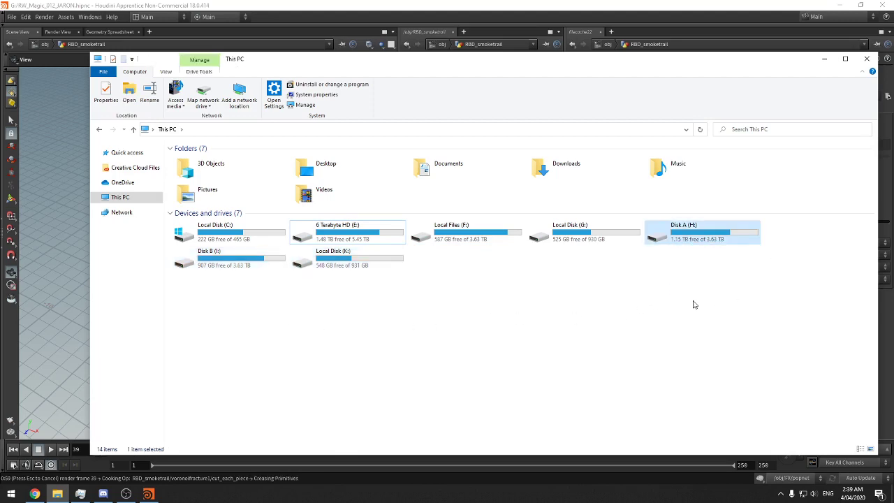
{"action": "left_click", "coordinate": [649, 301]}
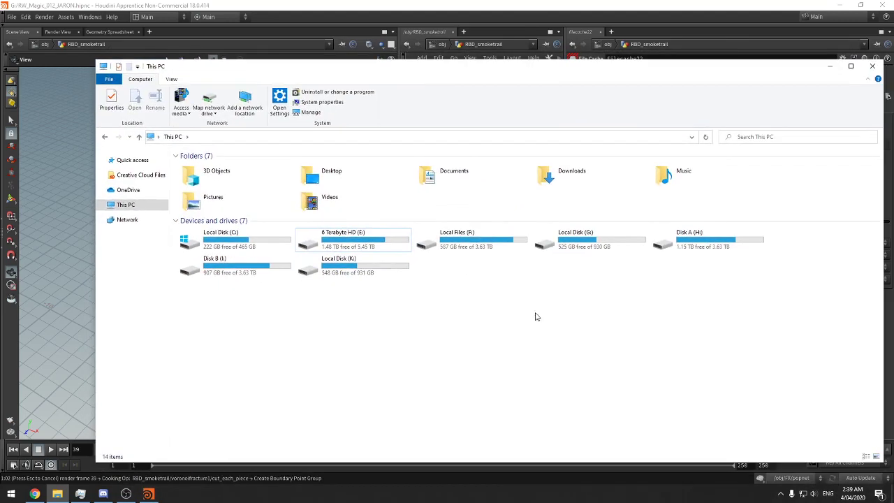
{"action": "left_click_drag", "start_coordinate": [680, 341], "coordinate": [683, 298]}
{"action": "left_click_drag", "start_coordinate": [734, 67], "coordinate": [893, 69]}
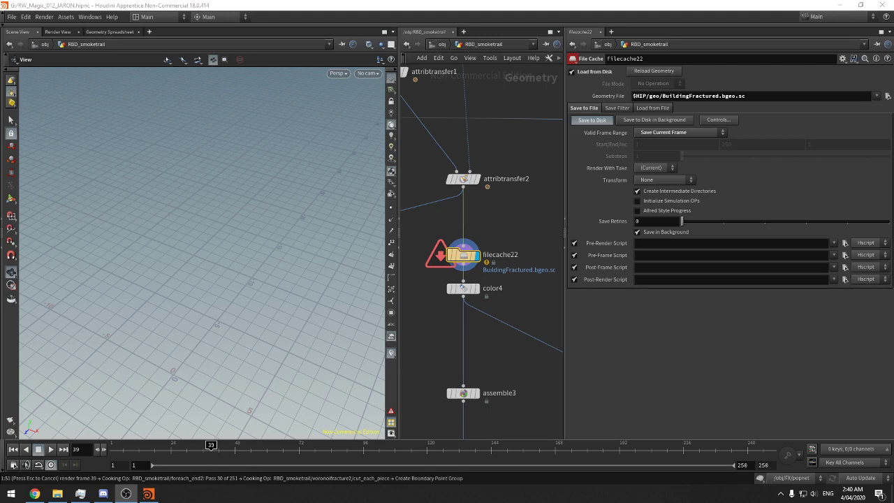
Check the CPU performance in Task Manager, and skim through 2_geo_prep.mp4 in VLC before closing the player
{"action": "left_click", "coordinate": [81, 494]}
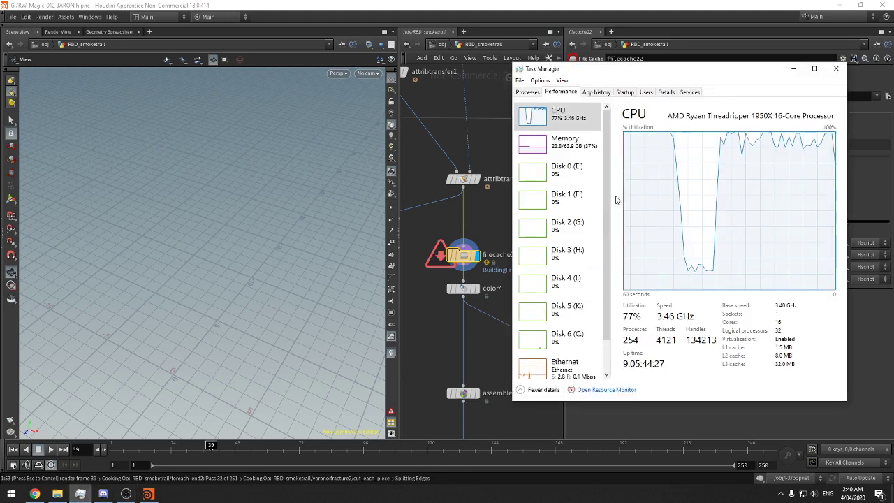
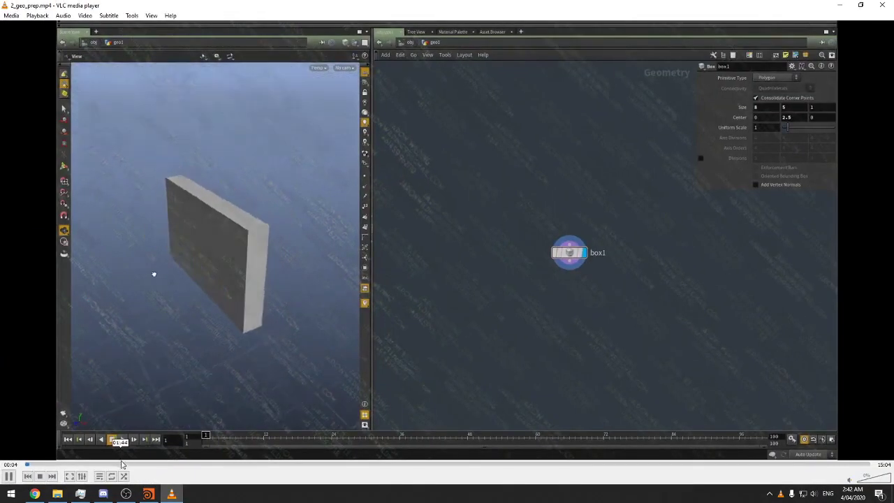
{"action": "mouse_move", "coordinate": [122, 465]}
{"action": "left_mouse_down"}
{"action": "mouse_move", "coordinate": [614, 464]}
{"action": "mouse_move", "coordinate": [133, 464]}
{"action": "left_mouse_up"}
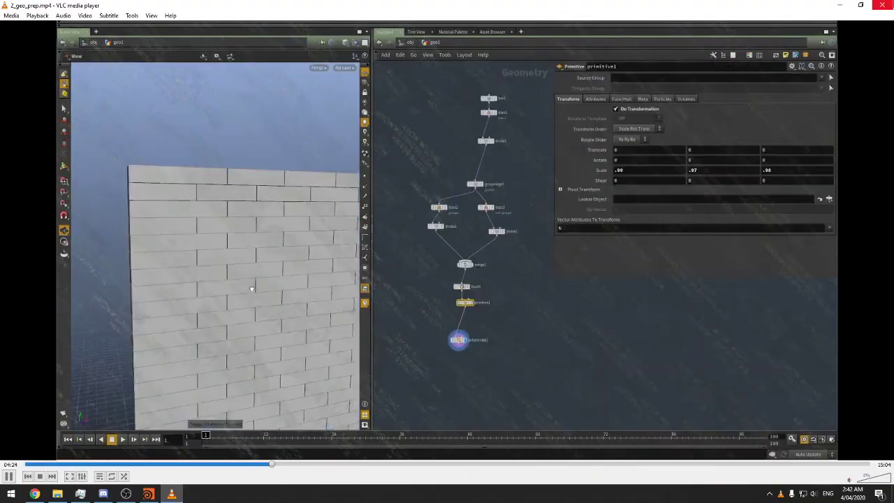
{"action": "left_click", "coordinate": [879, 5]}
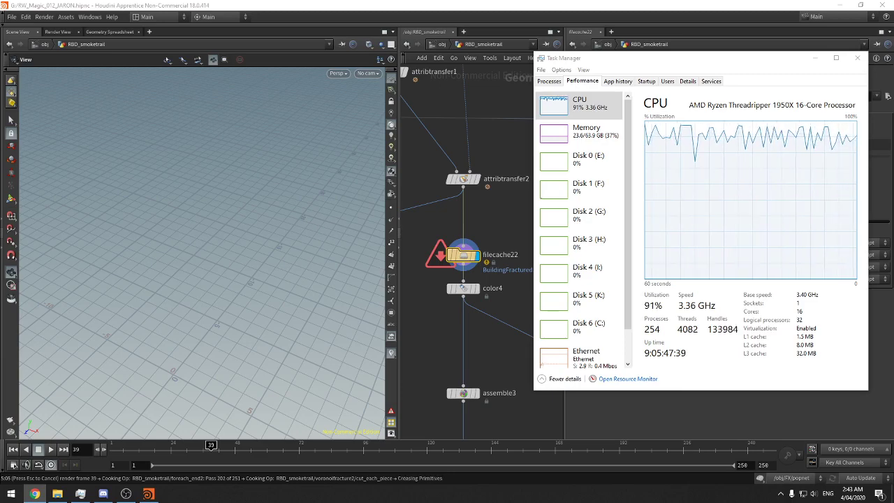
Switch to Chrome and look through the image results for "interior of building structure", including a closer look at the modern teahouse picture
{"action": "left_click_drag", "start_coordinate": [893, 186], "coordinate": [789, 1]}
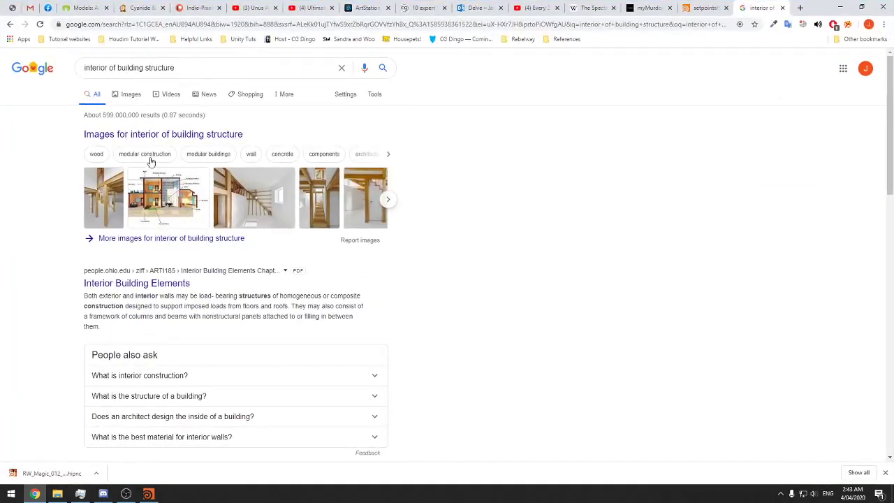
{"action": "left_click", "coordinate": [128, 96]}
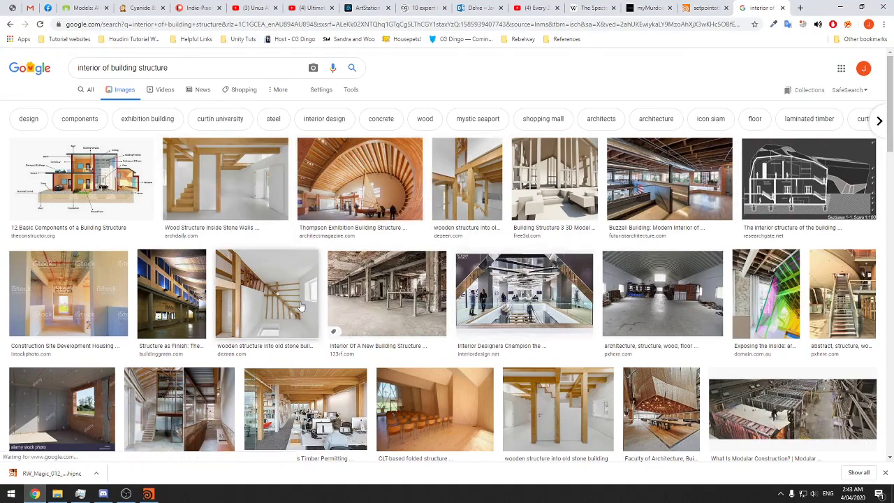
{"action": "scroll", "coordinate": [398, 374], "scroll_direction": "down", "scroll_amount": 3}
{"action": "scroll", "coordinate": [398, 373], "scroll_direction": "down", "scroll_amount": 2}
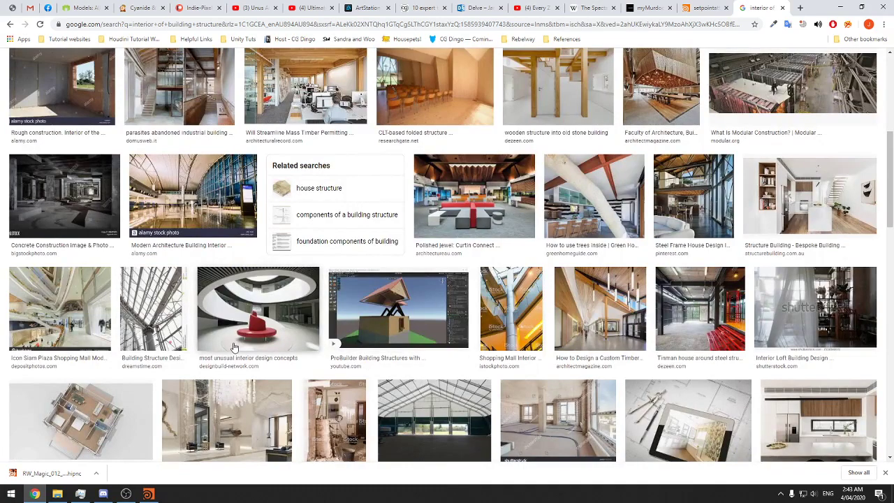
{"action": "scroll", "coordinate": [300, 328], "scroll_direction": "down", "scroll_amount": 4}
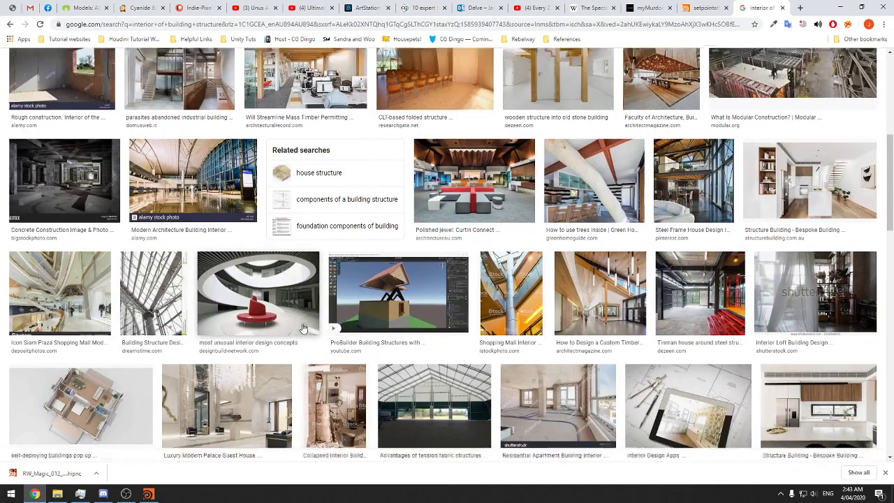
{"action": "scroll", "coordinate": [315, 272], "scroll_direction": "down", "scroll_amount": 1}
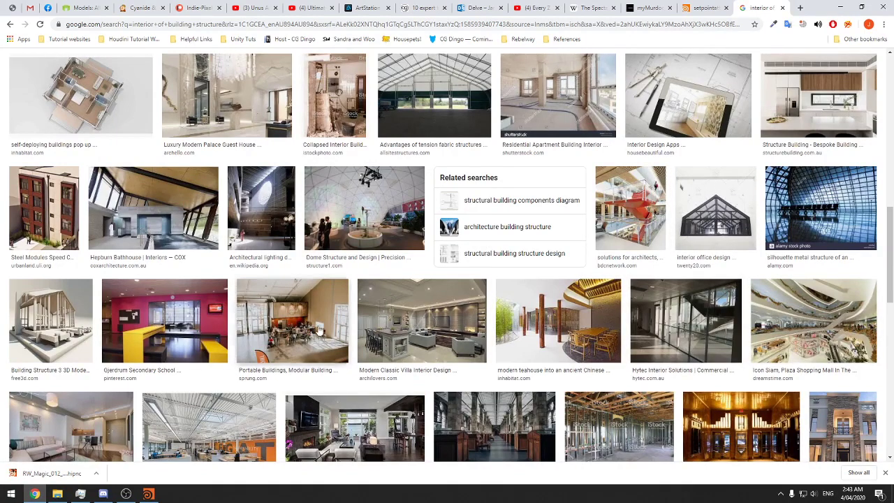
{"action": "left_click", "coordinate": [541, 343]}
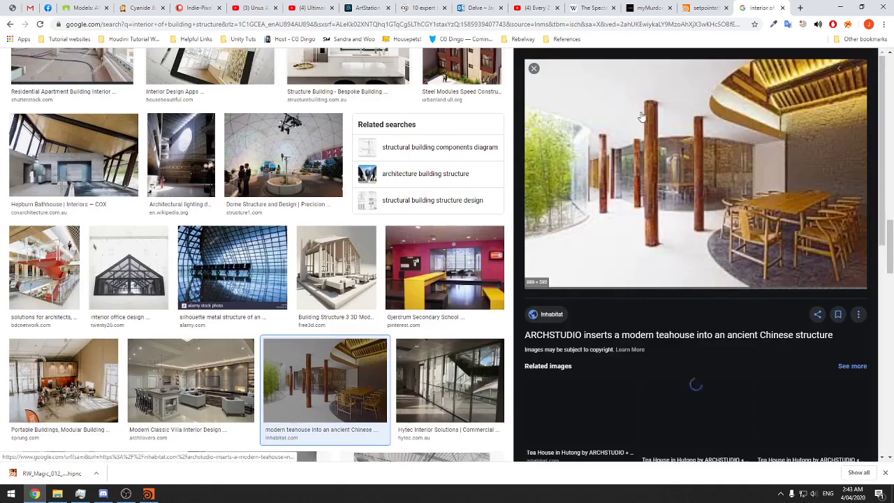
{"action": "left_click", "coordinate": [533, 68]}
{"action": "scroll", "coordinate": [551, 227], "scroll_direction": "down", "scroll_amount": 5}
{"action": "scroll", "coordinate": [552, 226], "scroll_direction": "down", "scroll_amount": 1}
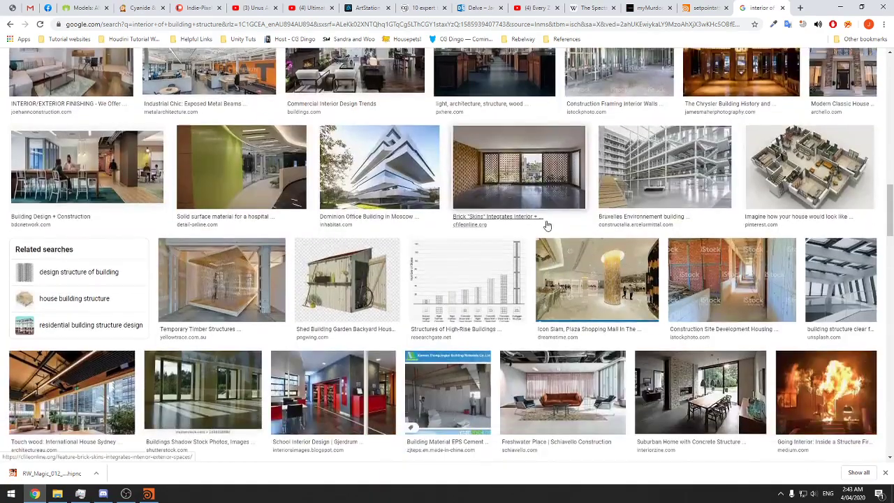
{"action": "left_click", "coordinate": [841, 7]}
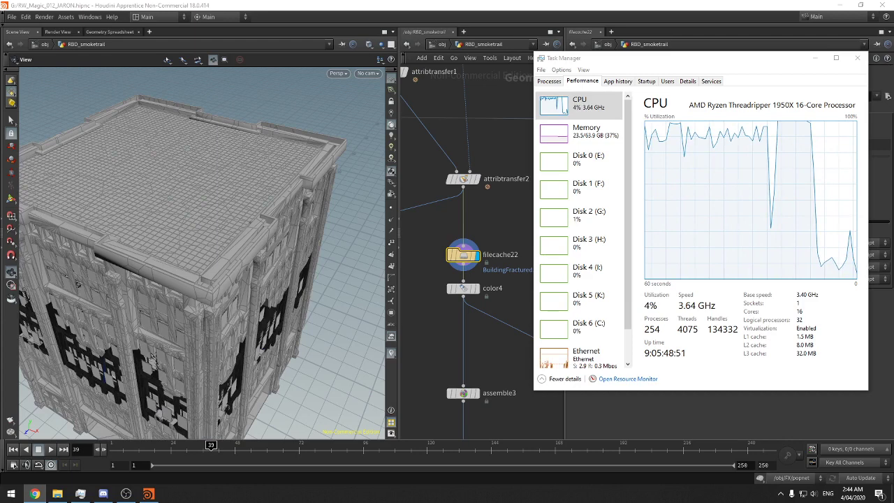
Save the scene and bring Houdini back in front of Chrome and Task Manager
{"action": "key", "text": "ctrl+s"}
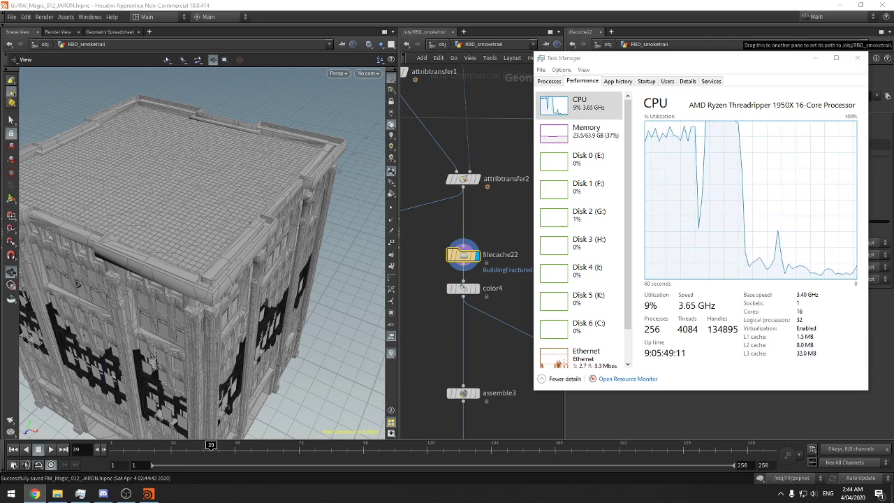
{"action": "left_click_drag", "start_coordinate": [893, 209], "coordinate": [662, 0]}
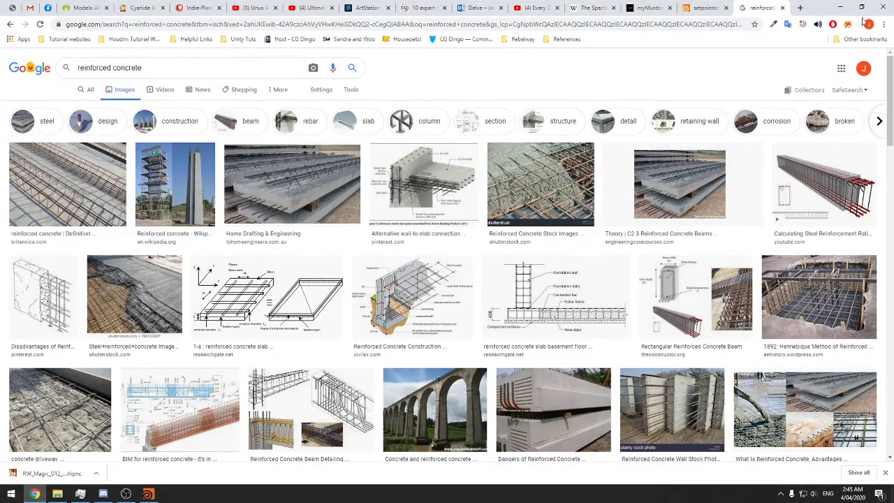
{"action": "left_click", "coordinate": [841, 7]}
{"action": "left_click", "coordinate": [486, 260]}
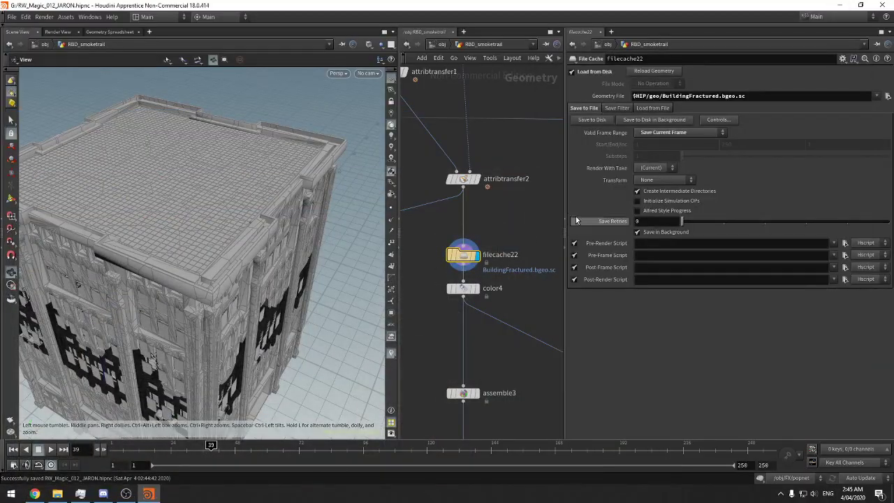
Examine the cached fractured building from its front, side and roof
{"action": "left_click_drag", "start_coordinate": [278, 270], "coordinate": [252, 222]}
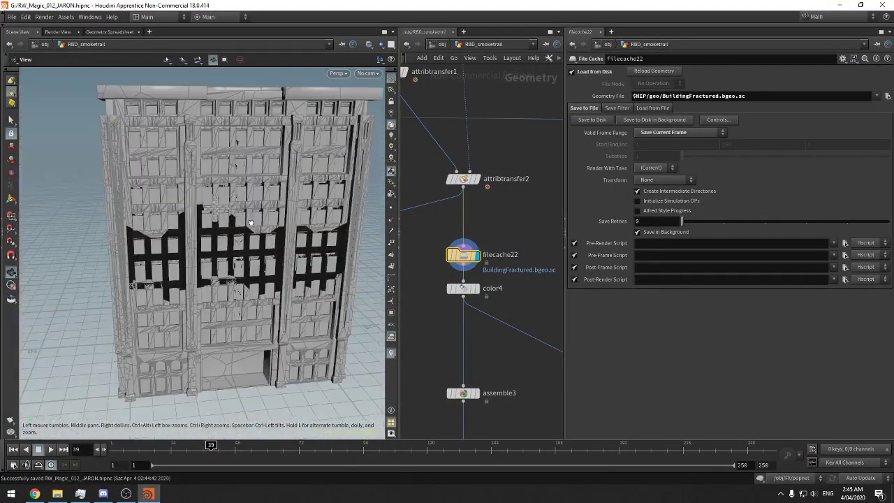
{"action": "right_click_drag", "start_coordinate": [251, 222], "coordinate": [371, 199]}
{"action": "left_click_drag", "start_coordinate": [370, 200], "coordinate": [297, 219]}
{"action": "right_click_drag", "start_coordinate": [297, 219], "coordinate": [175, 258]}
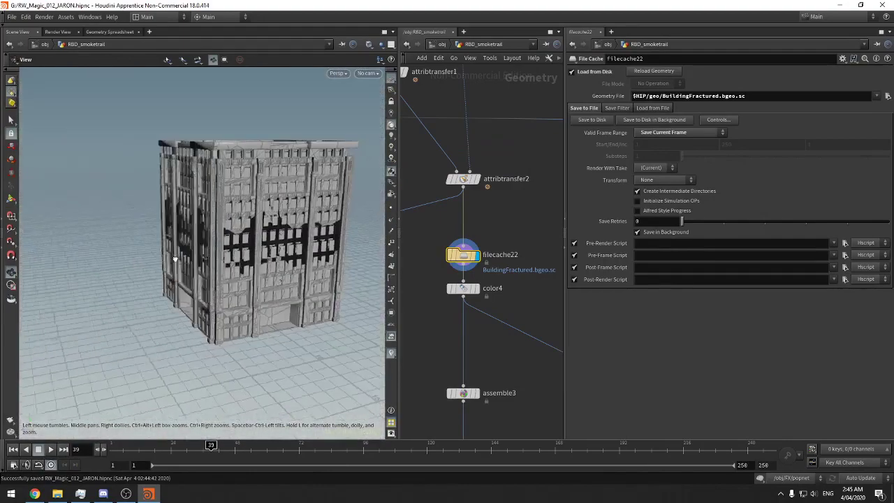
{"action": "left_click_drag", "start_coordinate": [175, 259], "coordinate": [293, 252]}
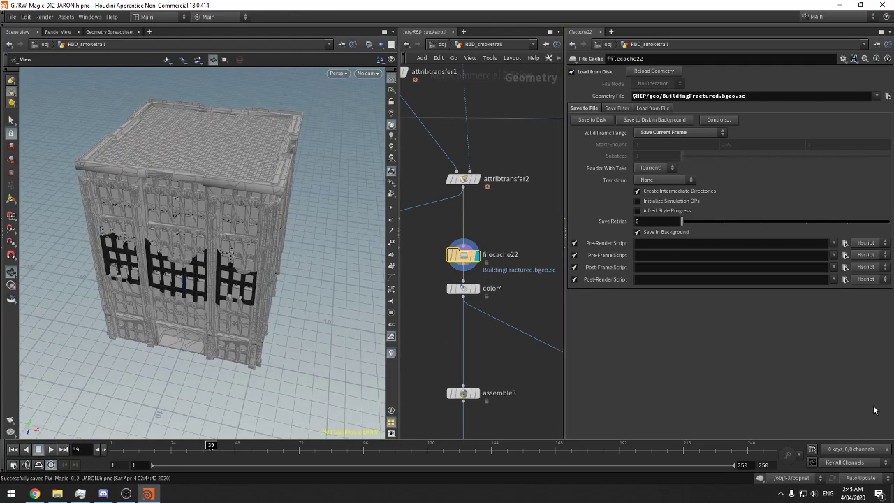
Switch to Chrome and view the reinforced concrete beam and Home Drafting & Engineering slab images up close before returning to Houdini
{"action": "key", "text": "alt+Tab"}
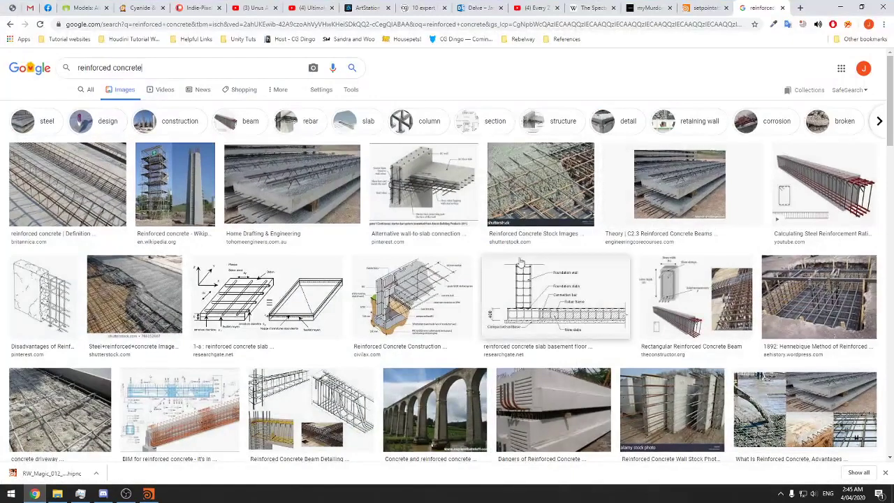
{"action": "left_click", "coordinate": [648, 198]}
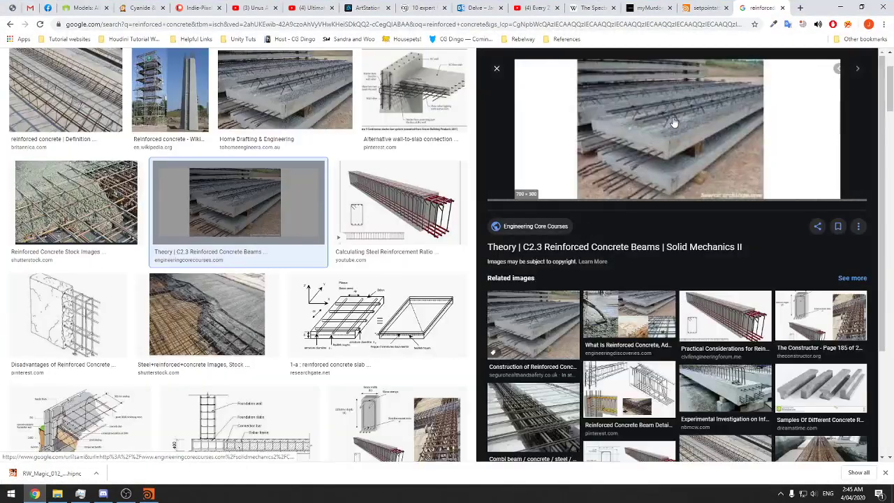
{"action": "left_click", "coordinate": [337, 113]}
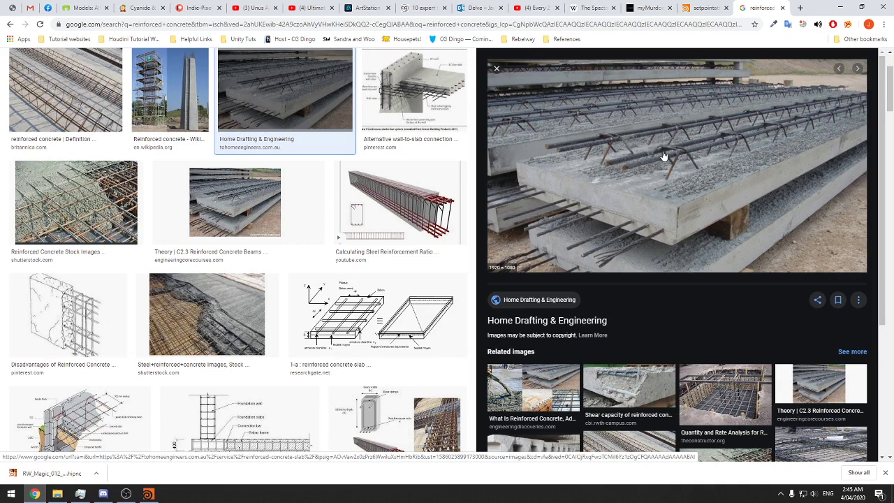
{"action": "left_click", "coordinate": [207, 314]}
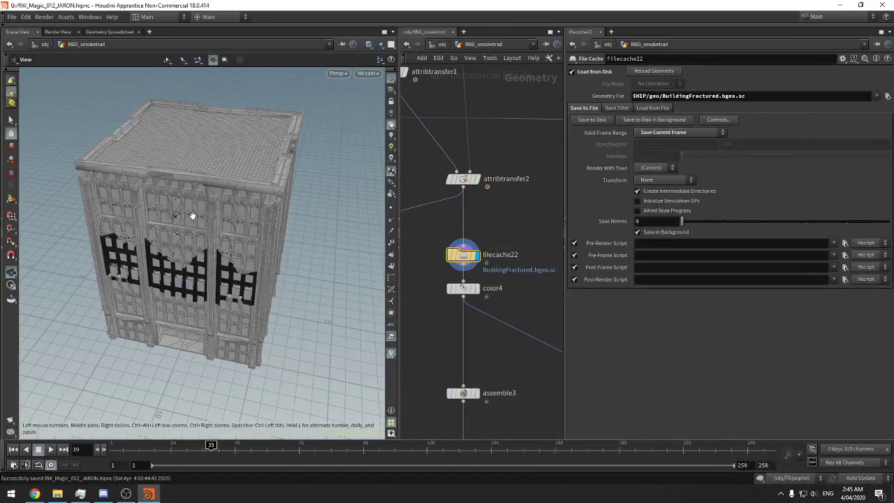
Widen the network editor and show the parameters of the assemble3 node below filecache22
{"action": "left_click_drag", "start_coordinate": [235, 242], "coordinate": [162, 240]}
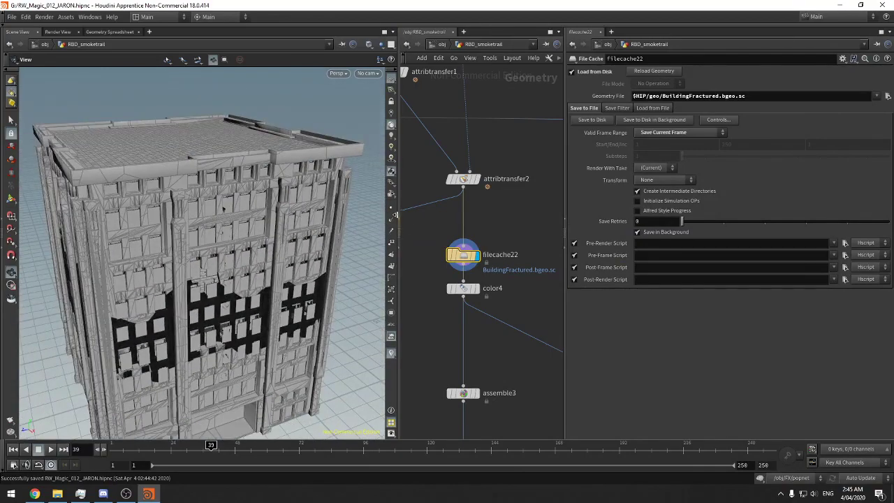
{"action": "left_click_drag", "start_coordinate": [398, 218], "coordinate": [311, 209]}
{"action": "left_click_drag", "start_coordinate": [506, 199], "coordinate": [581, 199]}
{"action": "middle_click_drag", "start_coordinate": [495, 342], "coordinate": [471, 164]}
{"action": "right_click_drag", "start_coordinate": [471, 165], "coordinate": [455, 235]}
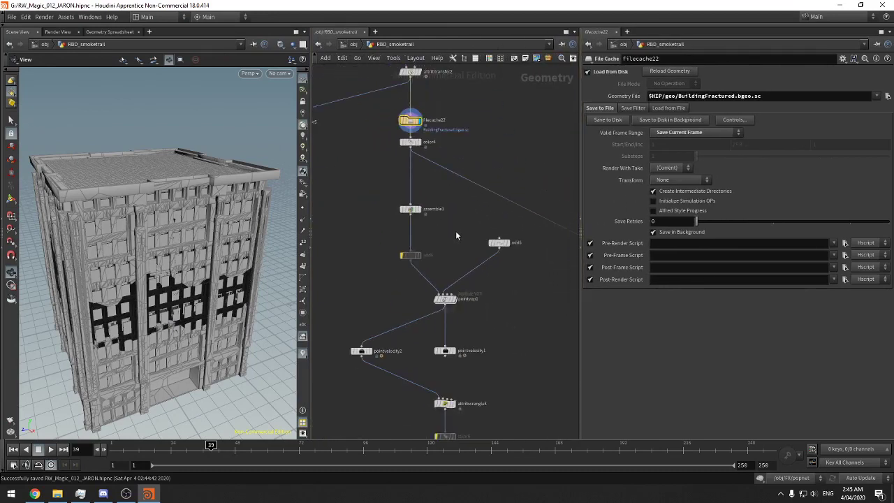
{"action": "left_click", "coordinate": [415, 209]}
Display the pointvop1 node further down the chain and examine its colour mask on the building
{"action": "middle_click_drag", "start_coordinate": [459, 208], "coordinate": [447, 161]}
{"action": "scroll", "coordinate": [440, 235], "scroll_direction": "up", "scroll_amount": 3}
{"action": "right_click_drag", "start_coordinate": [446, 161], "coordinate": [496, 253]}
{"action": "middle_click_drag", "start_coordinate": [497, 254], "coordinate": [492, 233]}
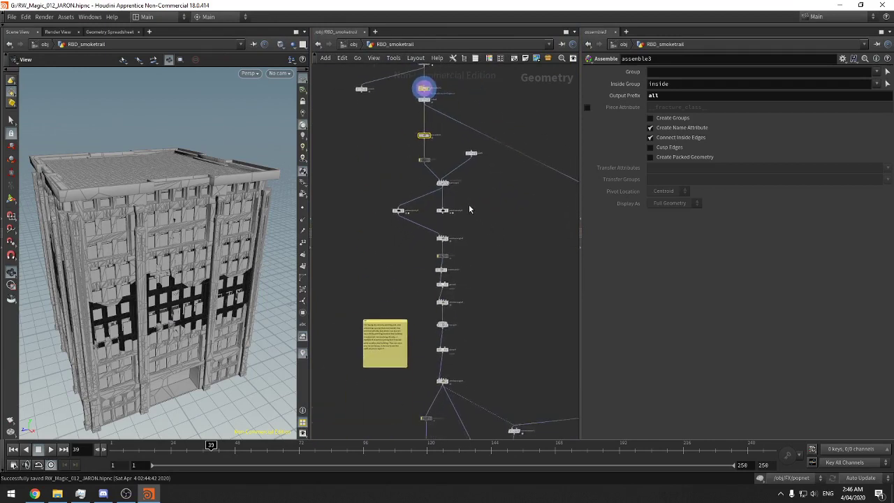
{"action": "scroll", "coordinate": [468, 208], "scroll_direction": "up", "scroll_amount": 4}
{"action": "left_click", "coordinate": [418, 153]}
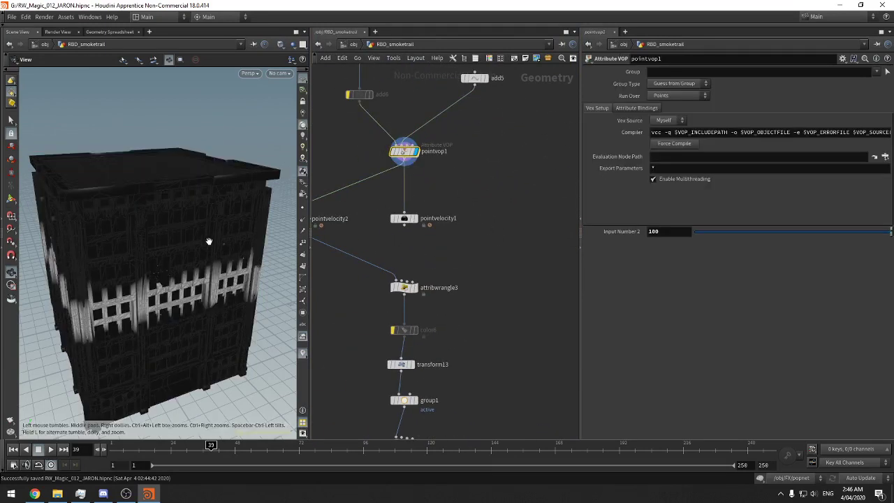
{"action": "left_click_drag", "start_coordinate": [207, 241], "coordinate": [249, 233]}
{"action": "right_click_drag", "start_coordinate": [249, 233], "coordinate": [158, 258]}
{"action": "left_click_drag", "start_coordinate": [465, 187], "coordinate": [347, 117]}
{"action": "middle_click_drag", "start_coordinate": [462, 171], "coordinate": [478, 181]}
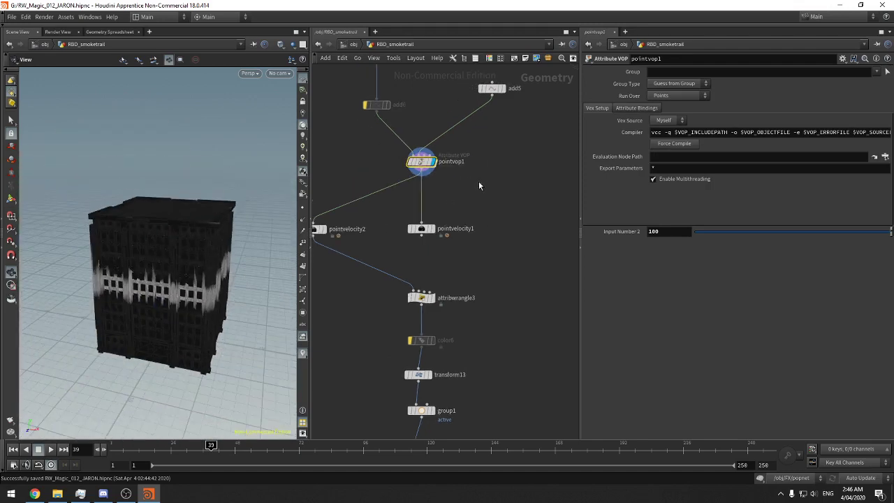
Inspect the add5 point that feeds pointvop1 by displaying it alone, and return the display to pointvop1
{"action": "left_click", "coordinate": [492, 88]}
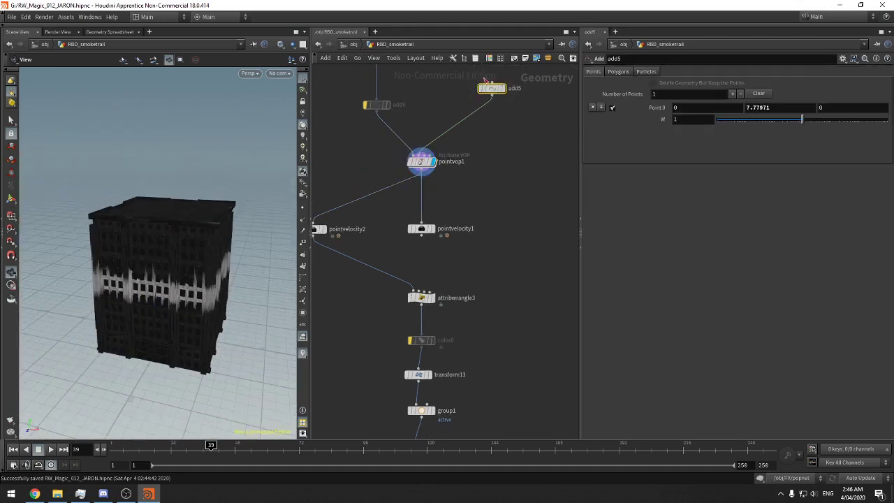
{"action": "left_click", "coordinate": [505, 93]}
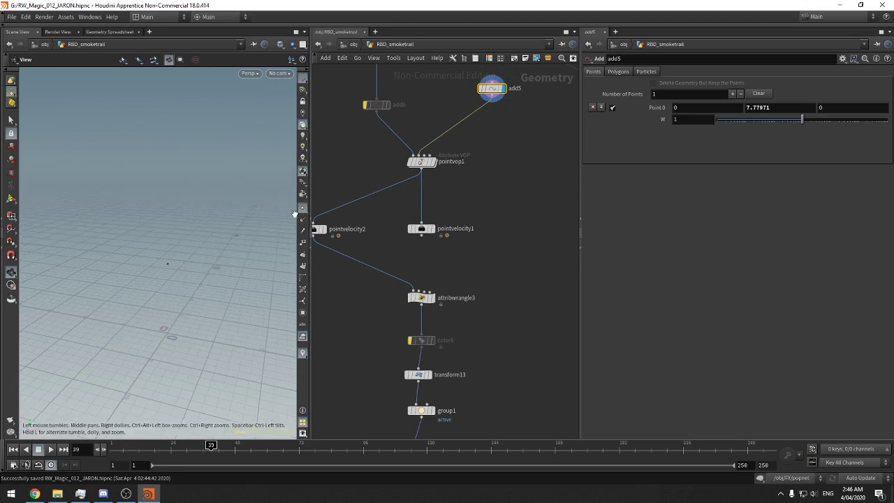
{"action": "left_click", "coordinate": [434, 162]}
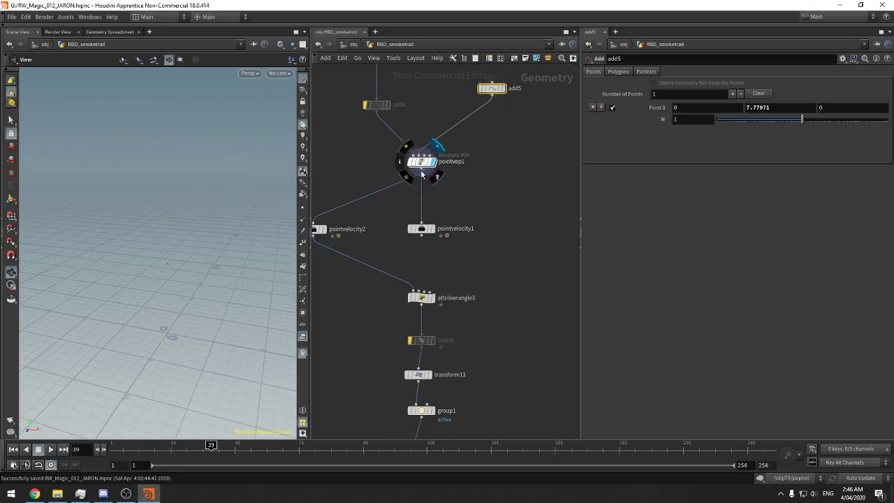
{"action": "left_click", "coordinate": [422, 166]}
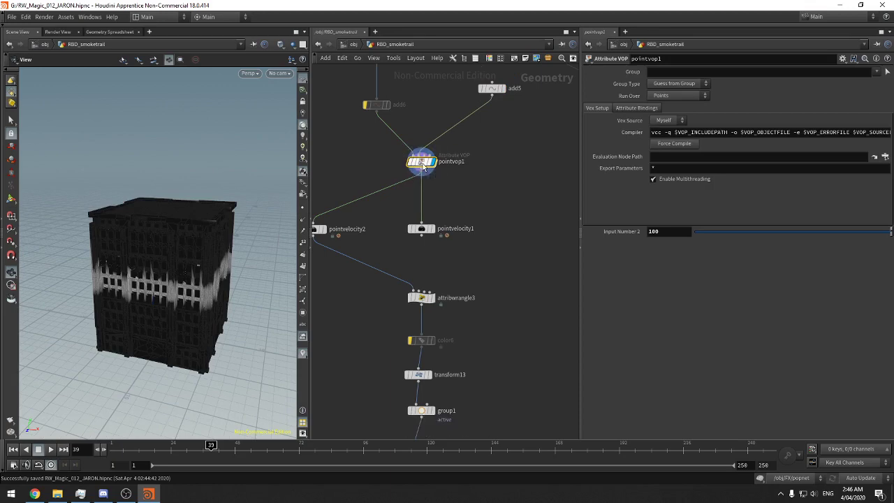
Enter pointvop1's VEX network, give the network editor more width, and show the parameters of the constant node
{"action": "double_click", "coordinate": [426, 166]}
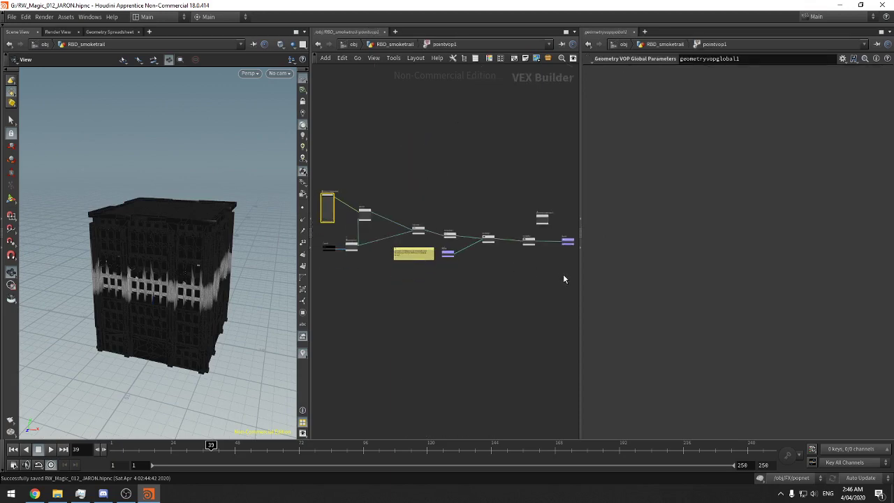
{"action": "left_click_drag", "start_coordinate": [579, 269], "coordinate": [647, 271]}
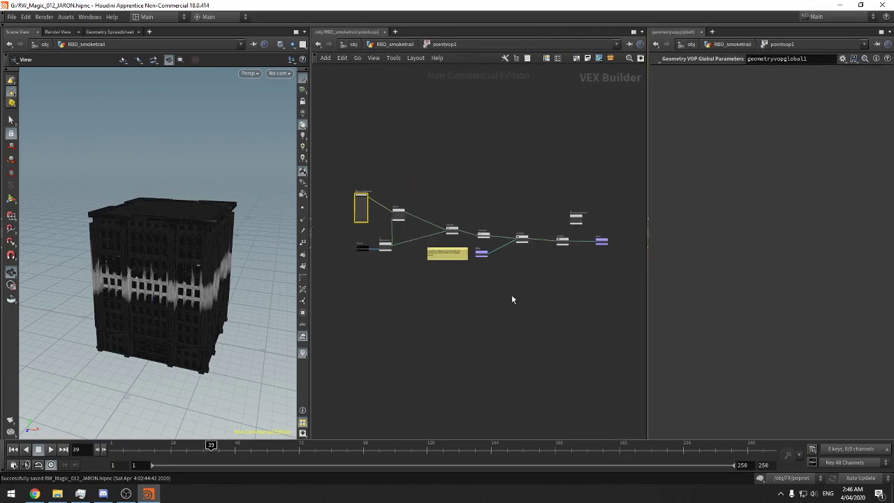
{"action": "scroll", "coordinate": [511, 295], "scroll_direction": "up", "scroll_amount": 2}
{"action": "middle_click_drag", "start_coordinate": [531, 282], "coordinate": [589, 301]}
{"action": "middle_click_drag", "start_coordinate": [375, 274], "coordinate": [415, 276]}
{"action": "left_click_drag", "start_coordinate": [404, 248], "coordinate": [393, 230]}
{"action": "left_click", "coordinate": [410, 256]}
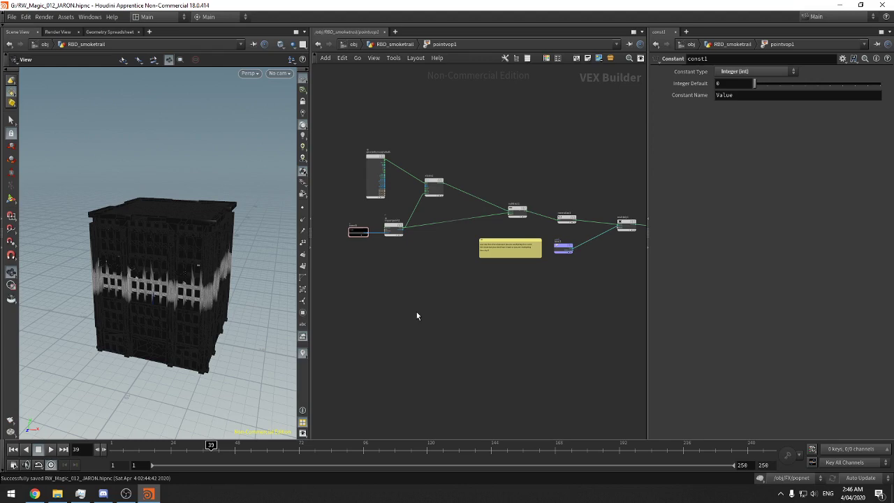
Save the scene file
{"action": "key", "text": "ctrl+s"}
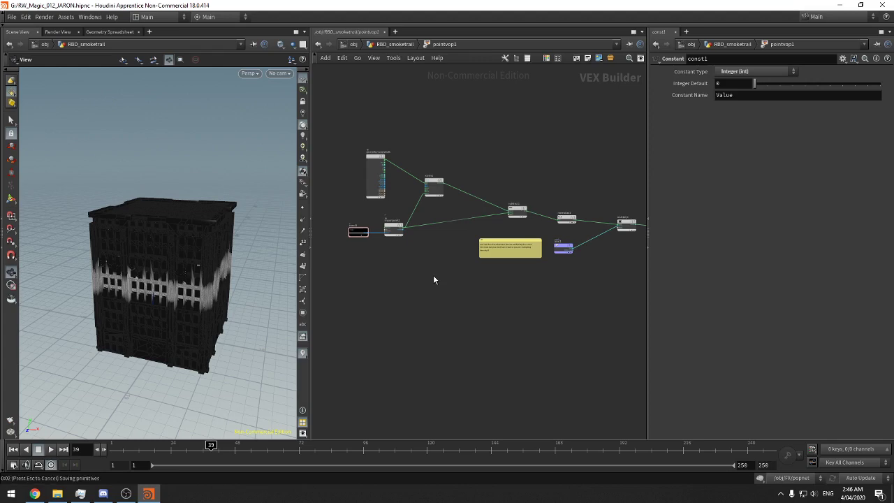
Examine the point VOP's constant, import point and transform nodes, the transform's scale settings, and the subtract and normalize chain
{"action": "scroll", "coordinate": [432, 276], "scroll_direction": "up", "scroll_amount": 5}
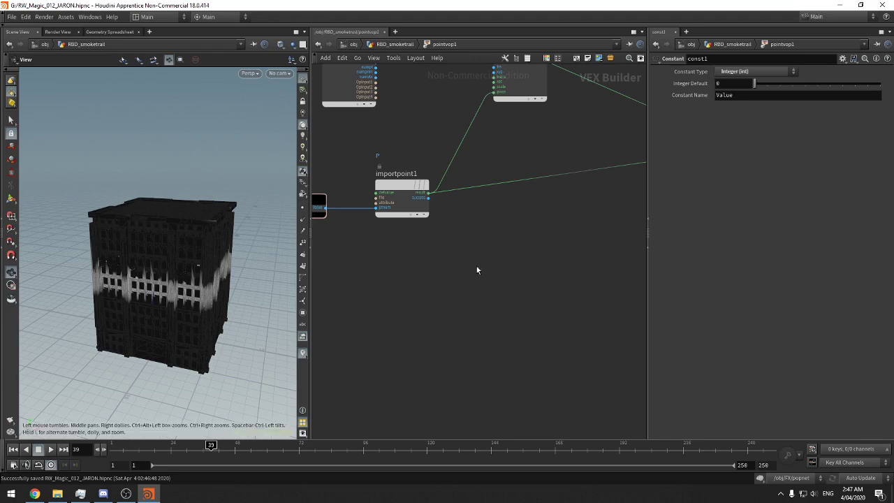
{"action": "middle_click_drag", "start_coordinate": [476, 266], "coordinate": [542, 349]}
{"action": "left_click_drag", "start_coordinate": [371, 291], "coordinate": [394, 292]}
{"action": "middle_click_drag", "start_coordinate": [541, 333], "coordinate": [499, 308]}
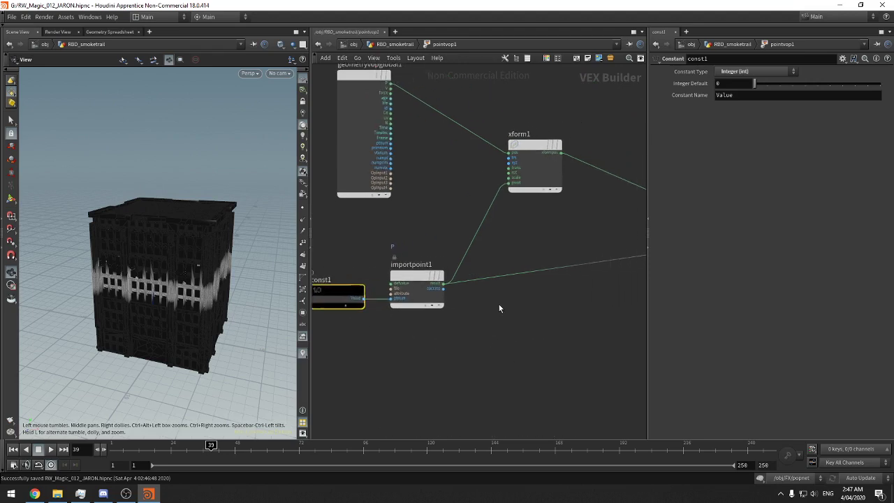
{"action": "left_click", "coordinate": [525, 169]}
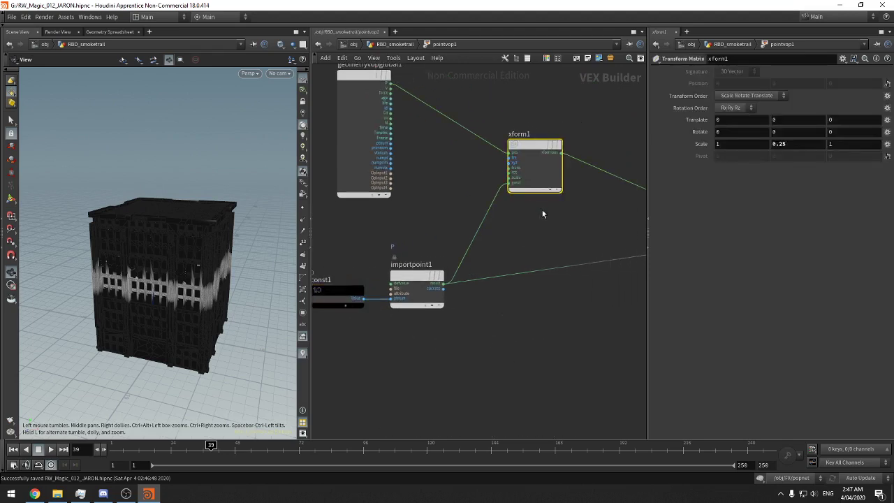
{"action": "middle_click_drag", "start_coordinate": [542, 209], "coordinate": [535, 210]}
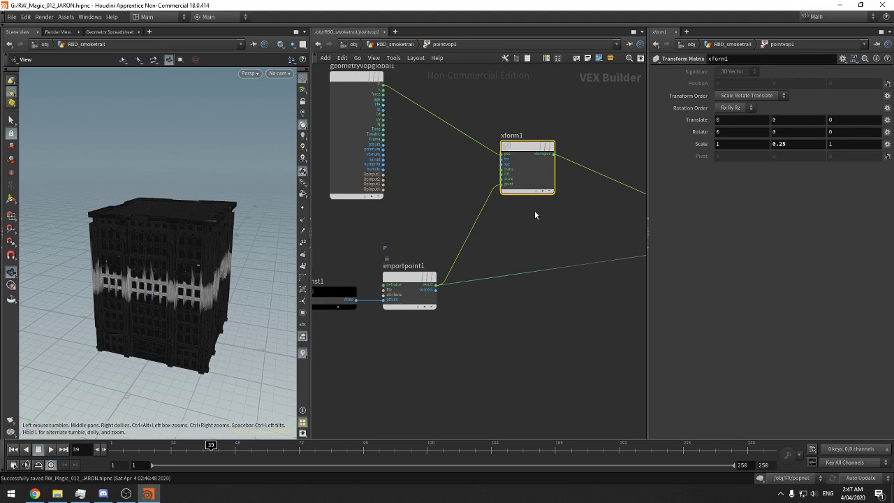
{"action": "scroll", "coordinate": [578, 222], "scroll_direction": "down", "scroll_amount": 2}
{"action": "middle_click_drag", "start_coordinate": [611, 231], "coordinate": [451, 244]}
{"action": "middle_click_drag", "start_coordinate": [542, 294], "coordinate": [449, 283]}
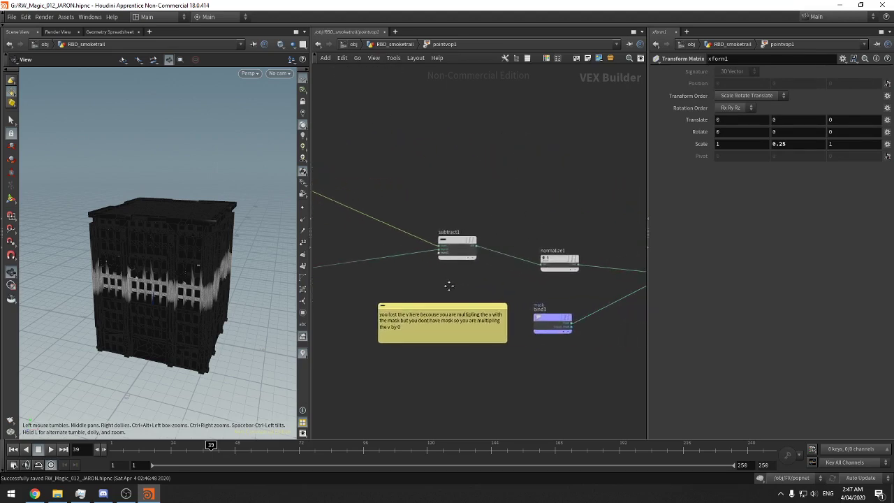
{"action": "middle_click_drag", "start_coordinate": [510, 280], "coordinate": [428, 284]}
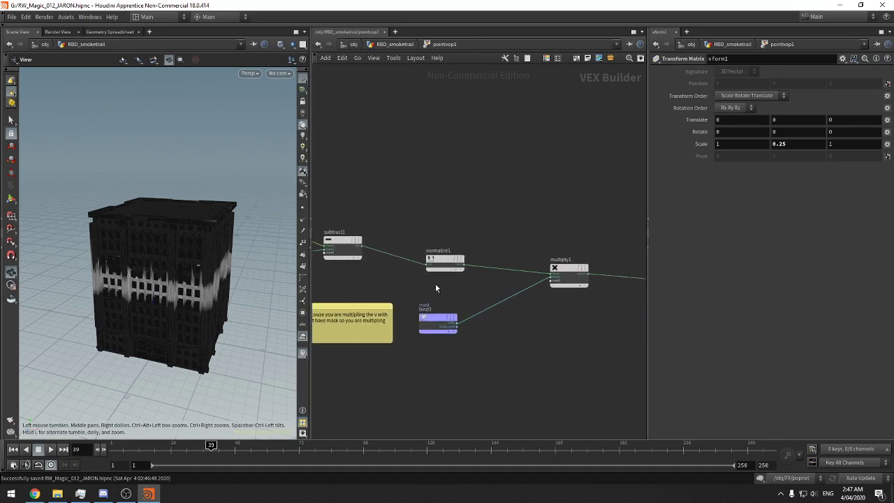
Inspect the mask bind, the multiply nodes and the settings of the v bind output in the point VOP
{"action": "left_click", "coordinate": [439, 323]}
{"action": "mouse_move", "coordinate": [467, 355]}
{"action": "middle_mouse_down"}
{"action": "mouse_move", "coordinate": [420, 354]}
{"action": "mouse_move", "coordinate": [429, 359]}
{"action": "middle_mouse_up"}
{"action": "middle_click_drag", "start_coordinate": [483, 332], "coordinate": [462, 327]}
{"action": "mouse_move", "coordinate": [502, 341]}
{"action": "left_mouse_down"}
{"action": "mouse_move", "coordinate": [483, 324]}
{"action": "mouse_move", "coordinate": [473, 270]}
{"action": "left_mouse_up"}
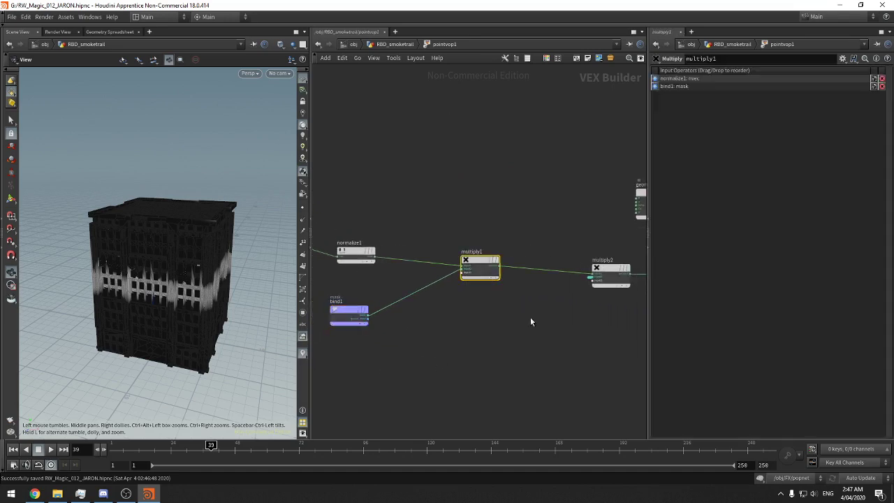
{"action": "middle_click_drag", "start_coordinate": [591, 328], "coordinate": [437, 311]}
{"action": "left_click", "coordinate": [581, 259]}
{"action": "middle_click_drag", "start_coordinate": [590, 228], "coordinate": [576, 222]}
{"action": "left_click_drag", "start_coordinate": [581, 205], "coordinate": [561, 296]}
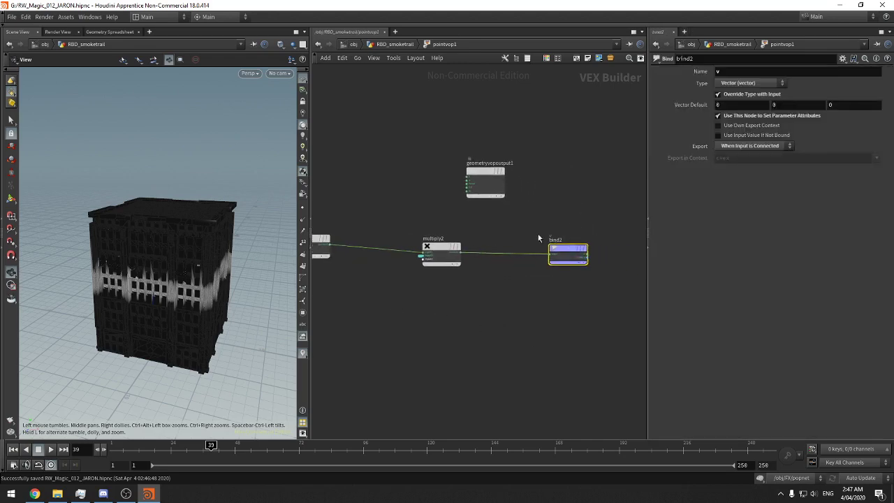
Return to the RBD_smoketrail geometry network, enlarge the viewport and check pointvop1's attribute information
{"action": "left_click", "coordinate": [399, 46]}
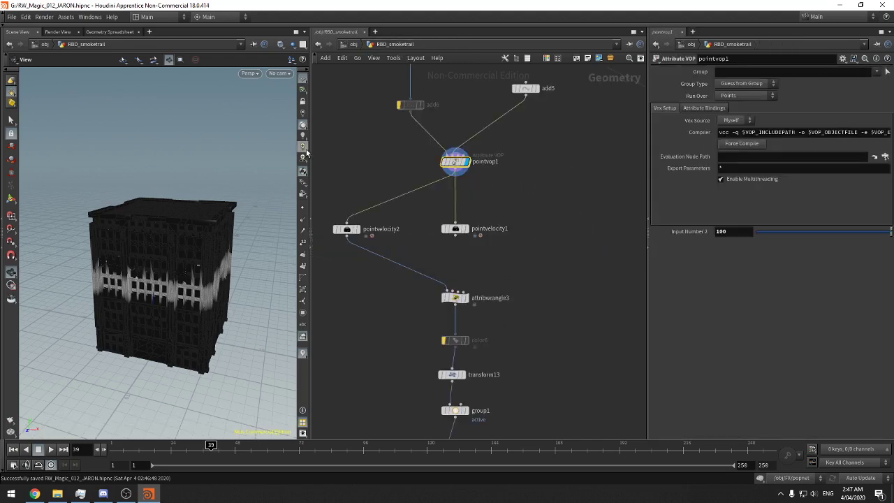
{"action": "left_click_drag", "start_coordinate": [461, 138], "coordinate": [483, 143]}
{"action": "middle_click_drag", "start_coordinate": [576, 162], "coordinate": [542, 144]}
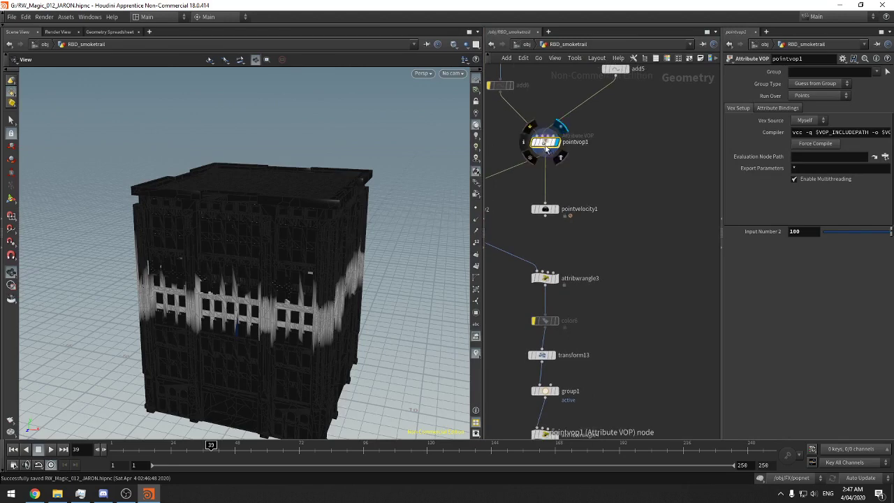
{"action": "middle_click", "coordinate": [543, 143]}
{"action": "scroll", "coordinate": [656, 162], "scroll_direction": "down", "scroll_amount": 1}
{"action": "scroll", "coordinate": [656, 162], "scroll_direction": "up", "scroll_amount": 1}
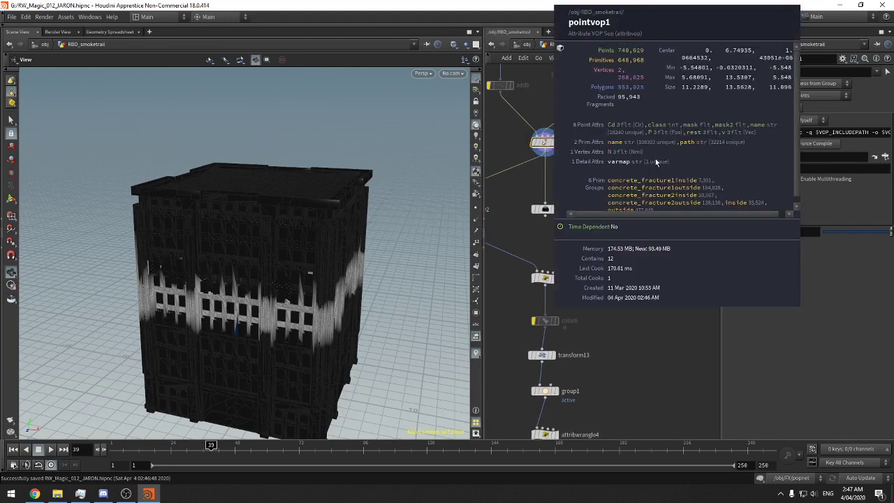
{"action": "middle_click", "coordinate": [545, 143]}
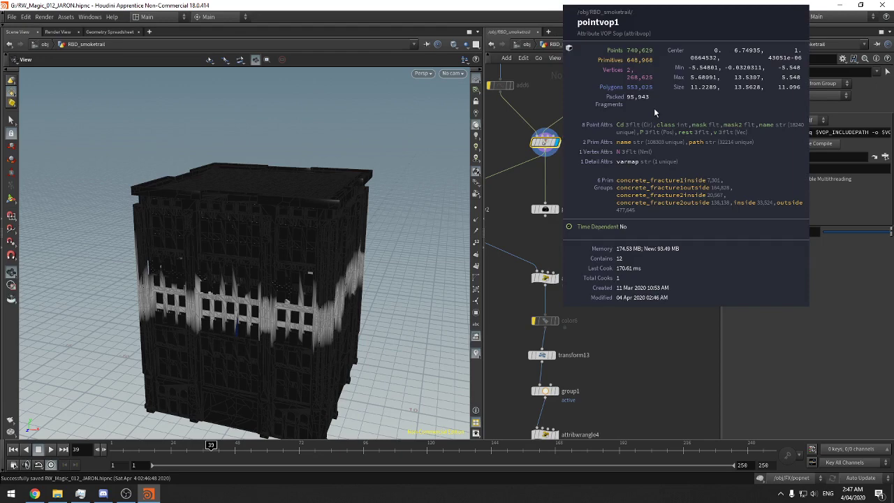
Check the attribute information of assemble3 and color4 upstream, displaying color4 in the viewport
{"action": "middle_click_drag", "start_coordinate": [617, 111], "coordinate": [655, 219]}
{"action": "middle_click_drag", "start_coordinate": [583, 178], "coordinate": [603, 220]}
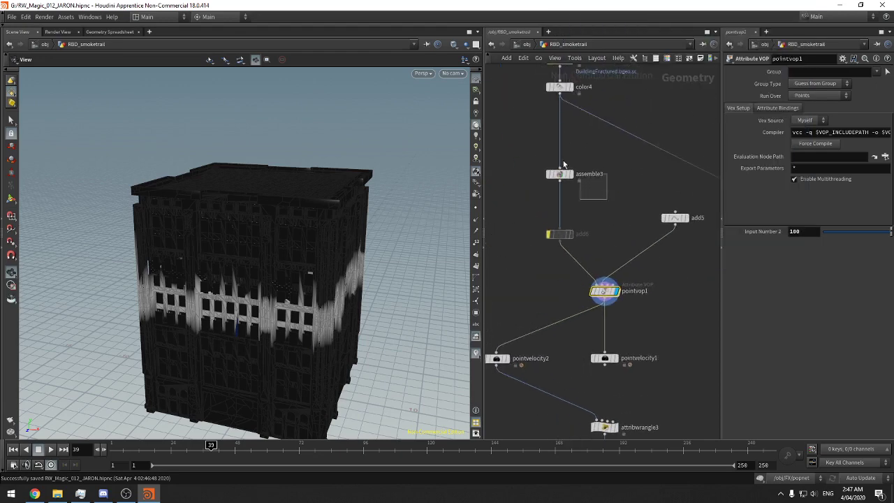
{"action": "left_click", "coordinate": [561, 170]}
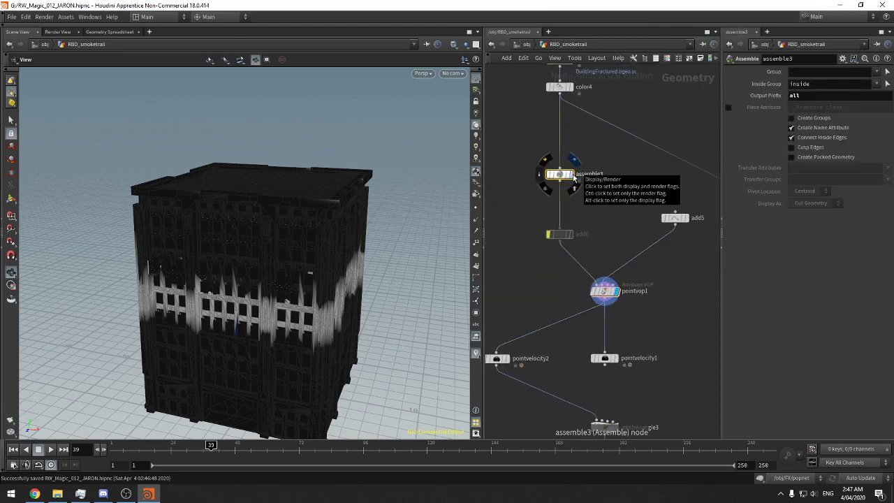
{"action": "middle_click", "coordinate": [560, 175]}
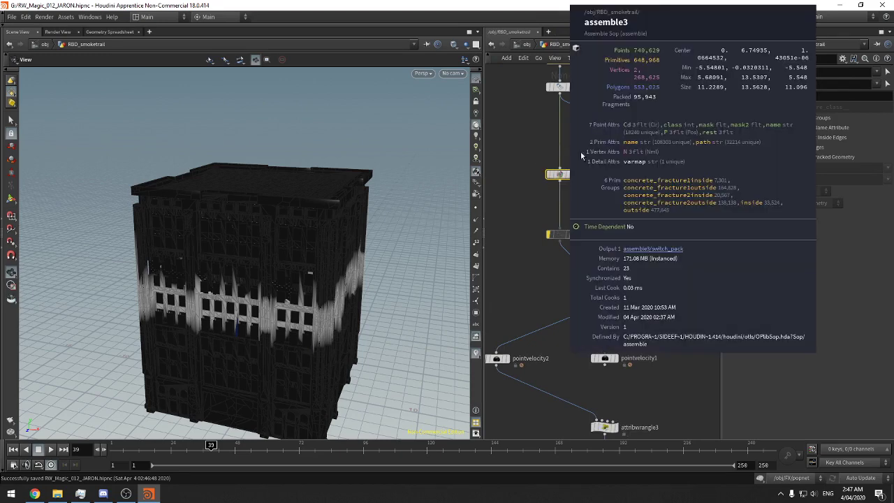
{"action": "middle_click_drag", "start_coordinate": [603, 89], "coordinate": [616, 155]}
{"action": "mouse_move", "coordinate": [572, 157]}
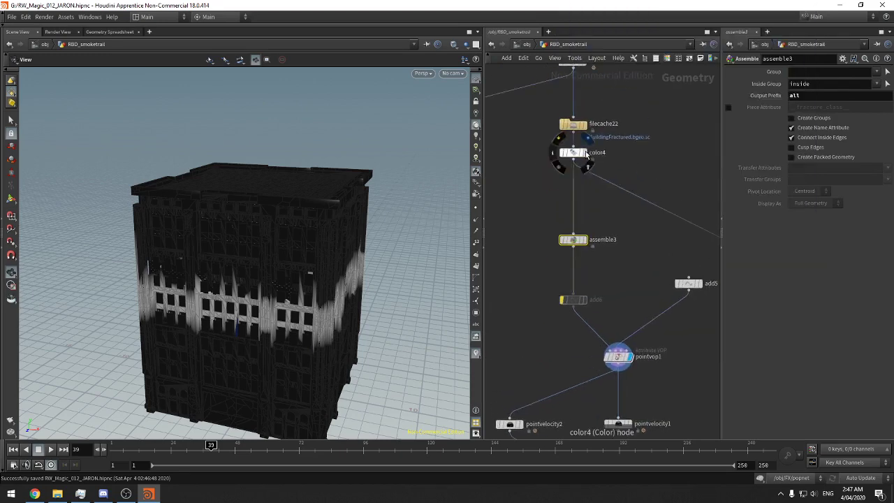
{"action": "left_click", "coordinate": [573, 161]}
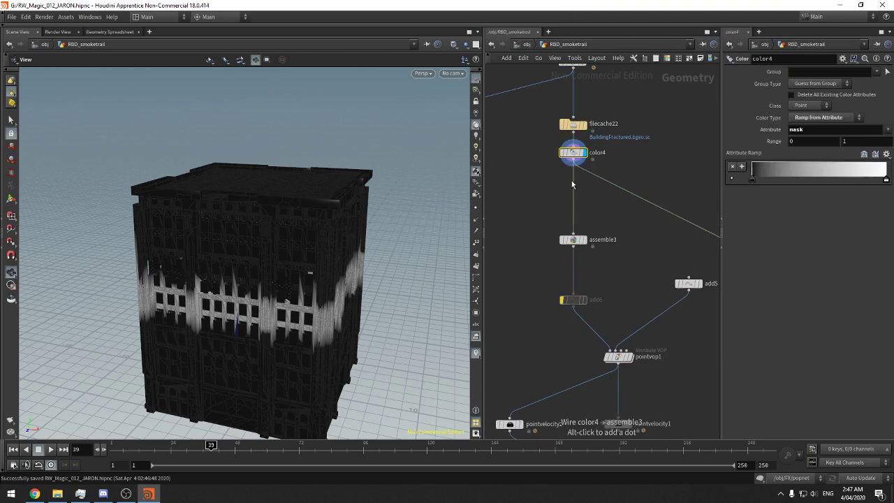
{"action": "middle_click", "coordinate": [574, 155]}
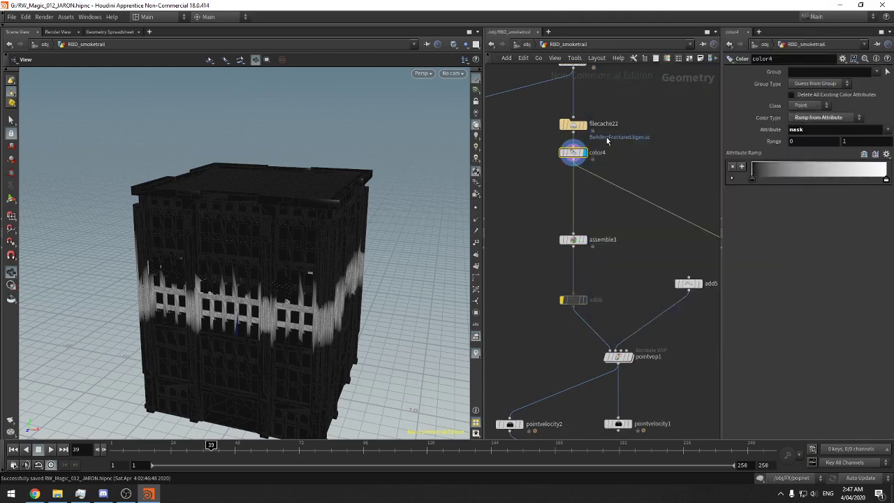
Save the scene, widen the network view, and move color4 down to leave room below filecache22
{"action": "key", "text": "ctrl+s"}
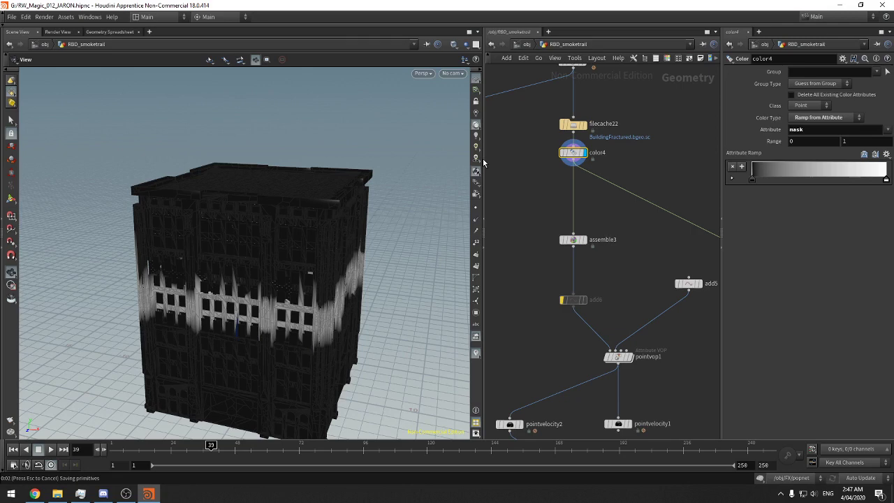
{"action": "left_click_drag", "start_coordinate": [483, 161], "coordinate": [409, 159]}
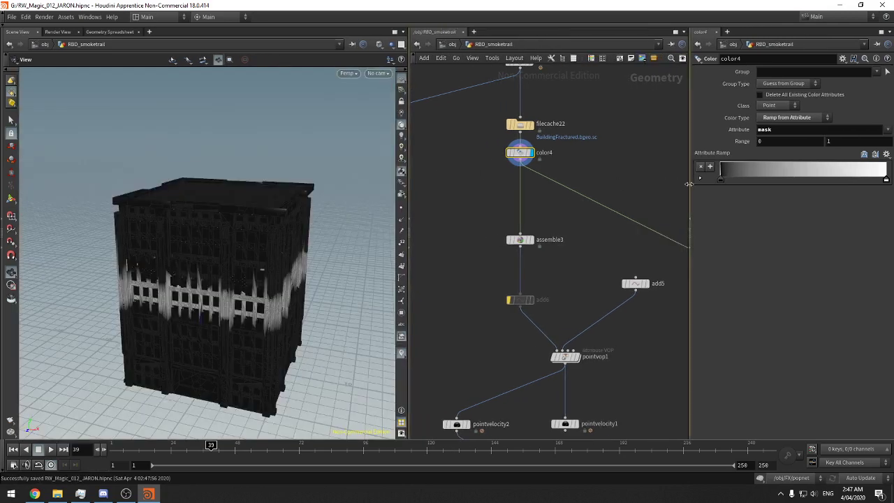
{"action": "left_click_drag", "start_coordinate": [525, 158], "coordinate": [525, 187]}
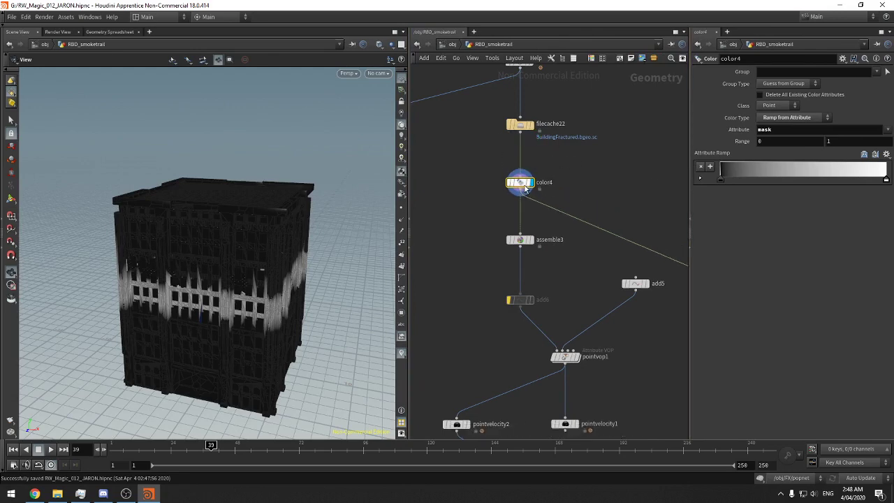
{"action": "middle_click_drag", "start_coordinate": [525, 187], "coordinate": [570, 273]}
{"action": "left_click", "coordinate": [567, 220]}
{"action": "scroll", "coordinate": [530, 232], "scroll_direction": "up", "scroll_amount": 5}
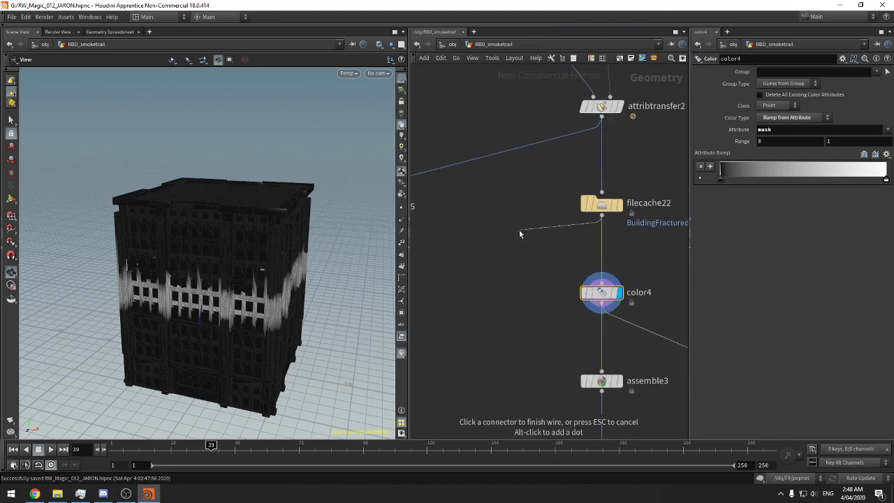
{"action": "key", "text": "Tab"}
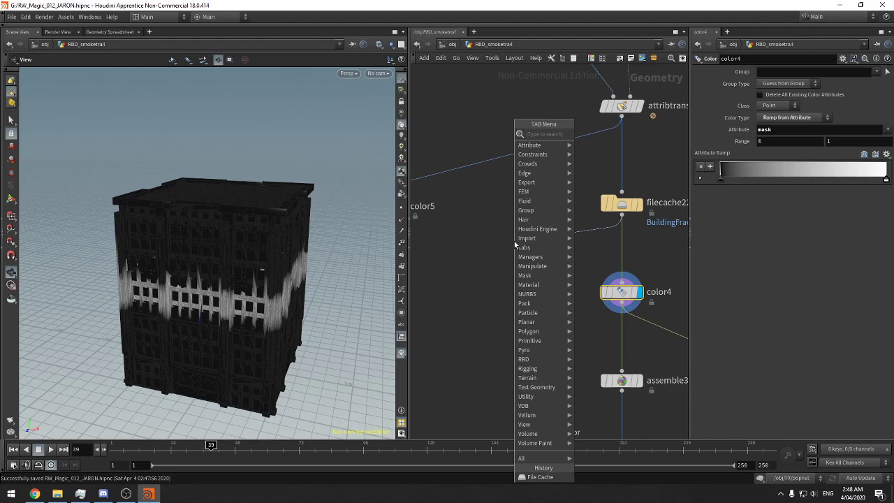
{"action": "type", "text": "sdf"}
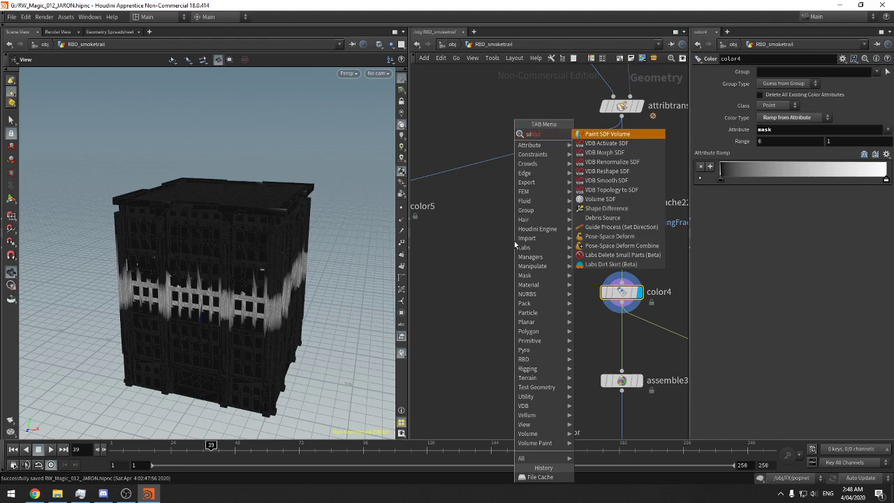
{"action": "key", "text": "BackSpace"}
{"action": "key", "text": "BackSpace"}
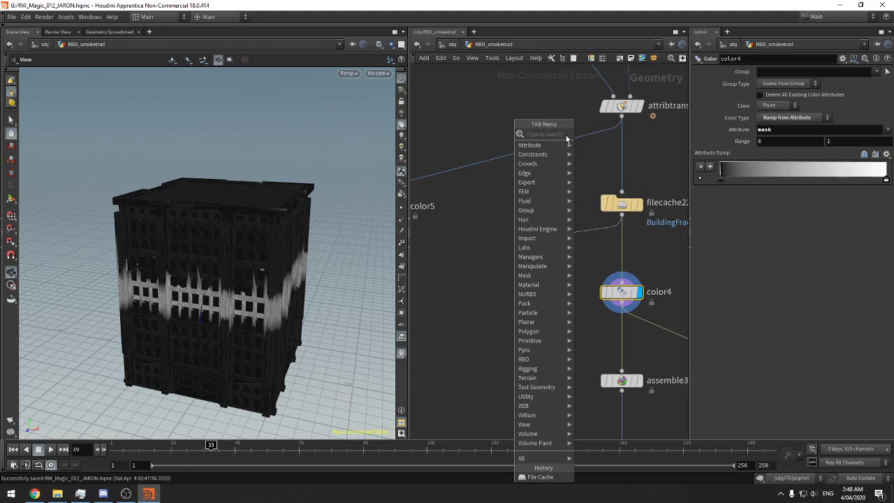
{"action": "key", "text": "Escape"}
{"action": "mouse_move", "coordinate": [615, 209]}
{"action": "middle_click_drag", "start_coordinate": [615, 210], "coordinate": [688, 105]}
{"action": "scroll", "coordinate": [645, 154], "scroll_direction": "down", "scroll_amount": 2}
{"action": "middle_click_drag", "start_coordinate": [639, 133], "coordinate": [573, 289]}
{"action": "scroll", "coordinate": [566, 210], "scroll_direction": "down", "scroll_amount": 1}
{"action": "middle_click_drag", "start_coordinate": [566, 202], "coordinate": [609, 167]}
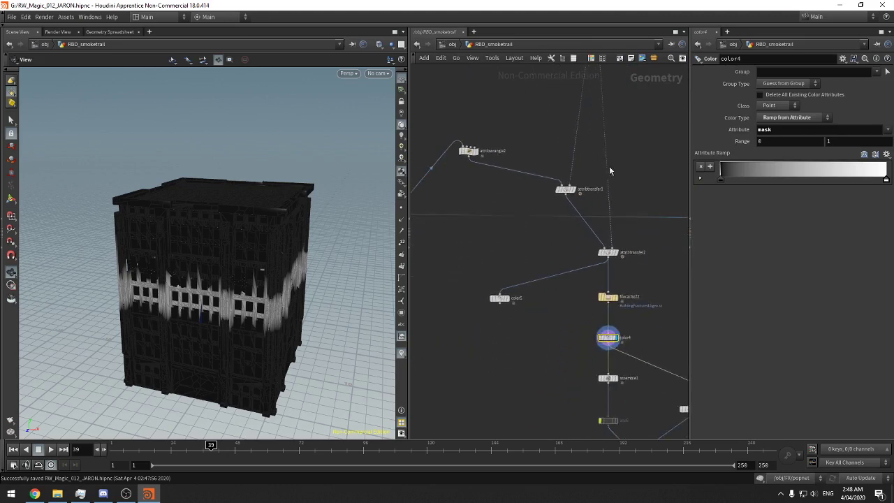
{"action": "middle_click_drag", "start_coordinate": [464, 231], "coordinate": [478, 252]}
{"action": "scroll", "coordinate": [552, 300], "scroll_direction": "up", "scroll_amount": 4}
{"action": "left_click", "coordinate": [553, 224]}
{"action": "key", "text": "Tab"}
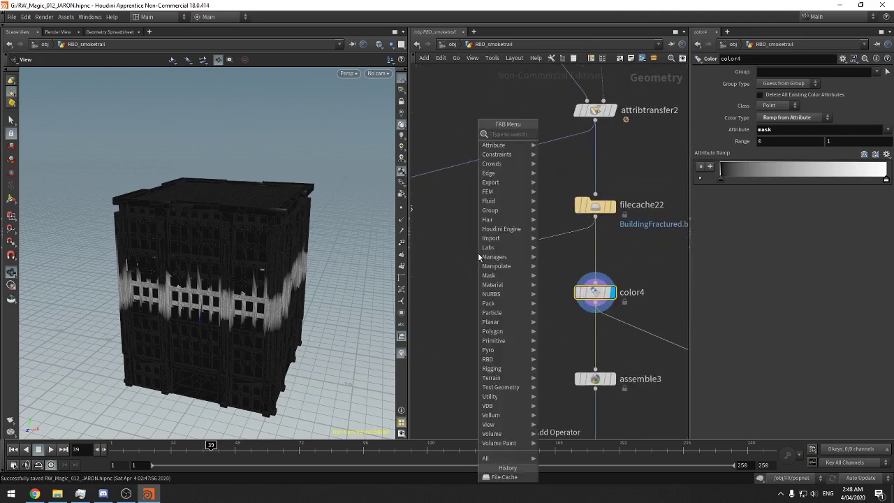
{"action": "left_click", "coordinate": [454, 255]}
Create an Add node beside filecache22, fed by the cache's output, and display it
{"action": "key", "text": "Tab"}
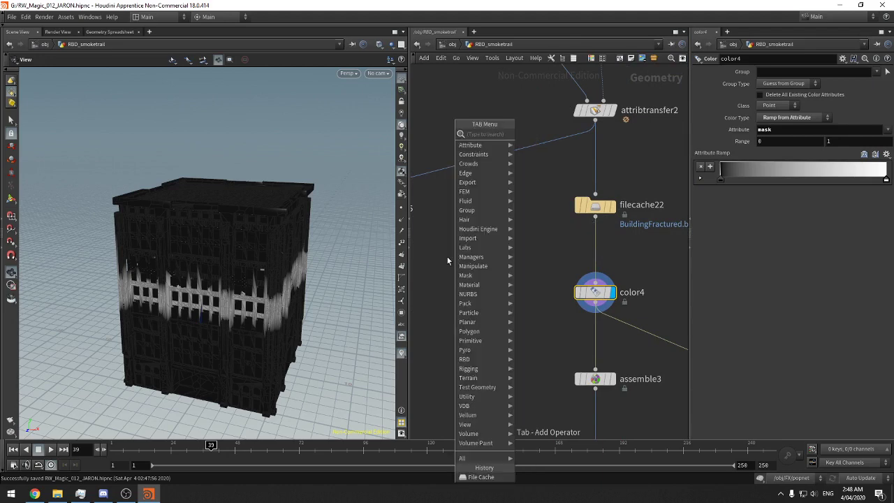
{"action": "type", "text": "add"}
{"action": "key", "text": "Return"}
{"action": "left_click", "coordinate": [481, 252]}
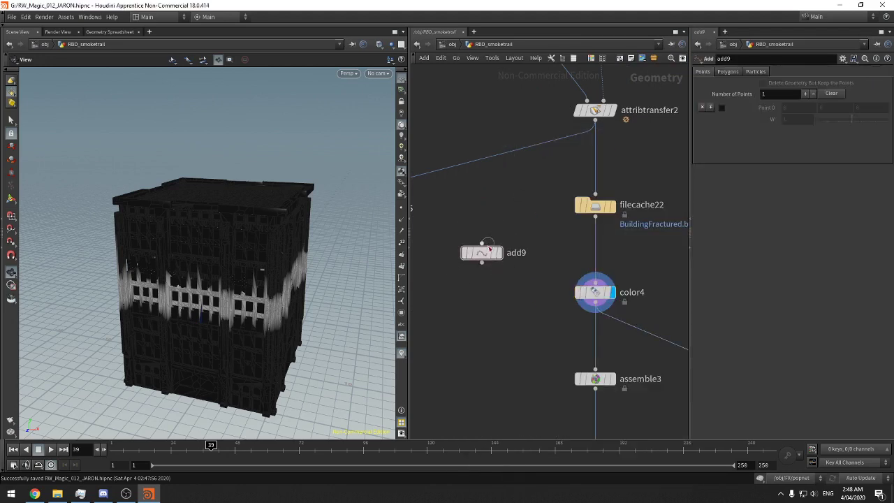
{"action": "left_click", "coordinate": [500, 253]}
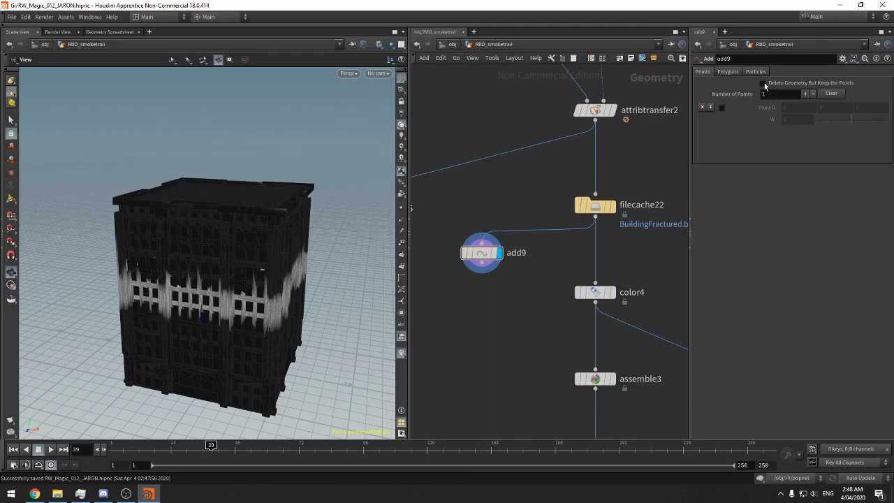
Enable Delete Geometry But Keep the Points on the new Add node and inspect the building's points from several angles
{"action": "left_click", "coordinate": [762, 83]}
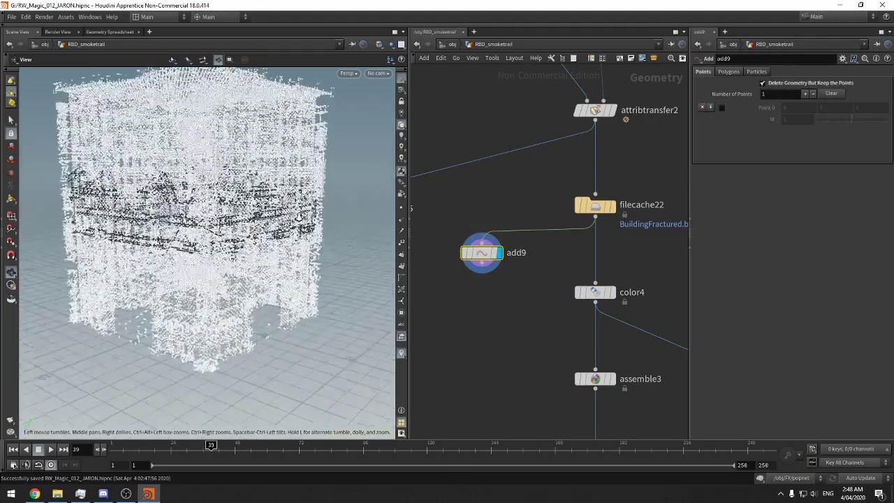
{"action": "right_click_drag", "start_coordinate": [298, 217], "coordinate": [307, 293]}
{"action": "left_click_drag", "start_coordinate": [307, 293], "coordinate": [278, 265]}
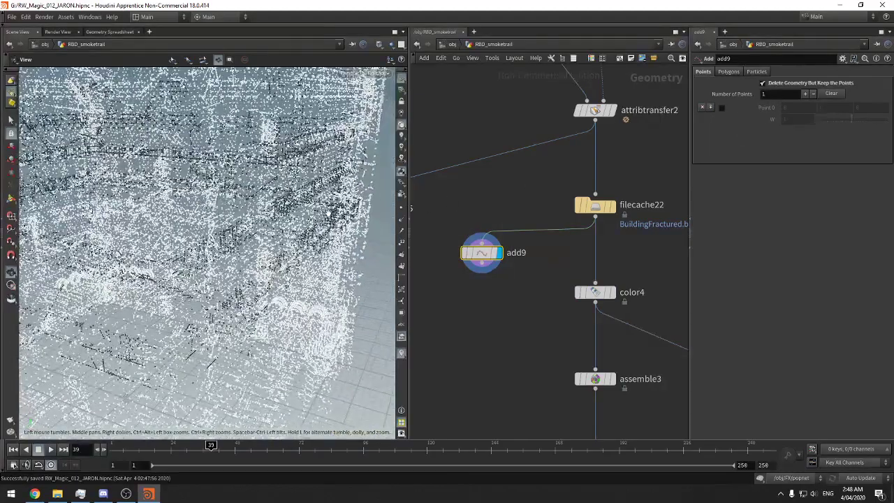
{"action": "left_click_drag", "start_coordinate": [324, 208], "coordinate": [343, 246]}
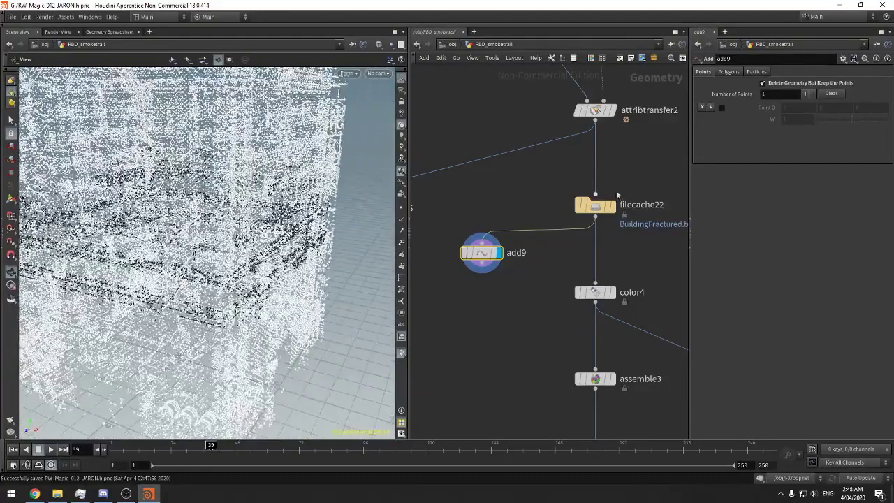
Check filecache22's node information and look over the attribute transfer nodes upstream
{"action": "middle_click", "coordinate": [592, 209]}
{"action": "scroll", "coordinate": [638, 163], "scroll_direction": "down", "scroll_amount": 5}
{"action": "middle_click_drag", "start_coordinate": [662, 150], "coordinate": [671, 291]}
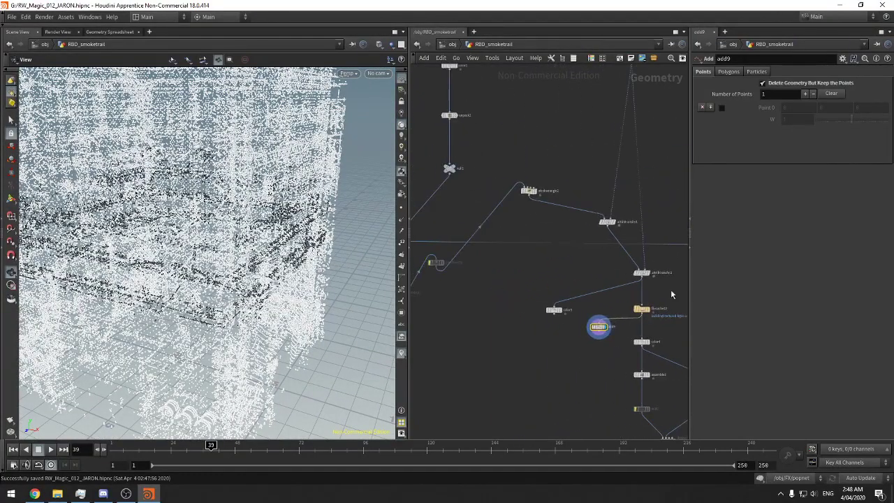
Look over the upstream branches of the network and check the file node that loads borders.bgeo.sc
{"action": "middle_click_drag", "start_coordinate": [479, 277], "coordinate": [625, 300]}
{"action": "middle_click_drag", "start_coordinate": [467, 311], "coordinate": [663, 344]}
{"action": "middle_click_drag", "start_coordinate": [453, 313], "coordinate": [612, 348]}
{"action": "scroll", "coordinate": [530, 330], "scroll_direction": "down", "scroll_amount": 5}
{"action": "middle_click_drag", "start_coordinate": [434, 340], "coordinate": [560, 341]}
{"action": "right_click_drag", "start_coordinate": [531, 326], "coordinate": [573, 271]}
{"action": "middle_click_drag", "start_coordinate": [616, 221], "coordinate": [604, 400]}
{"action": "middle_click_drag", "start_coordinate": [592, 219], "coordinate": [599, 218]}
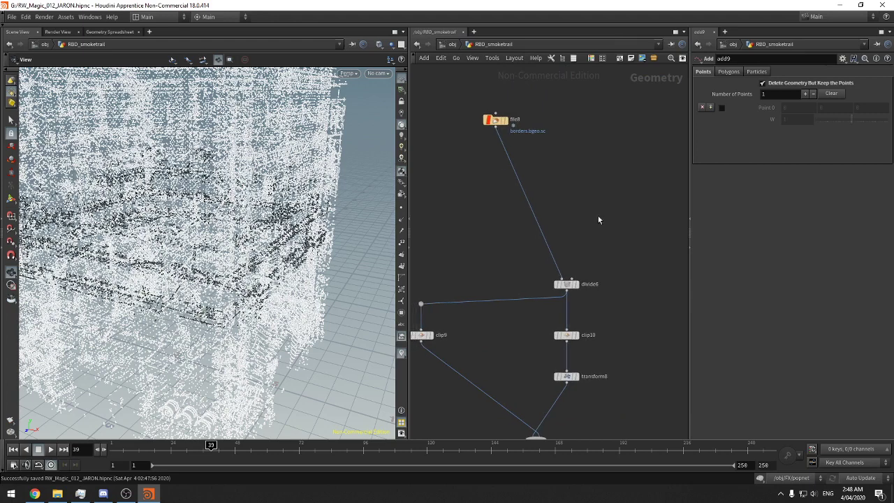
{"action": "left_click_drag", "start_coordinate": [534, 157], "coordinate": [476, 83]}
{"action": "middle_click_drag", "start_coordinate": [626, 178], "coordinate": [589, 120]}
{"action": "right_click_drag", "start_coordinate": [617, 211], "coordinate": [605, 244]}
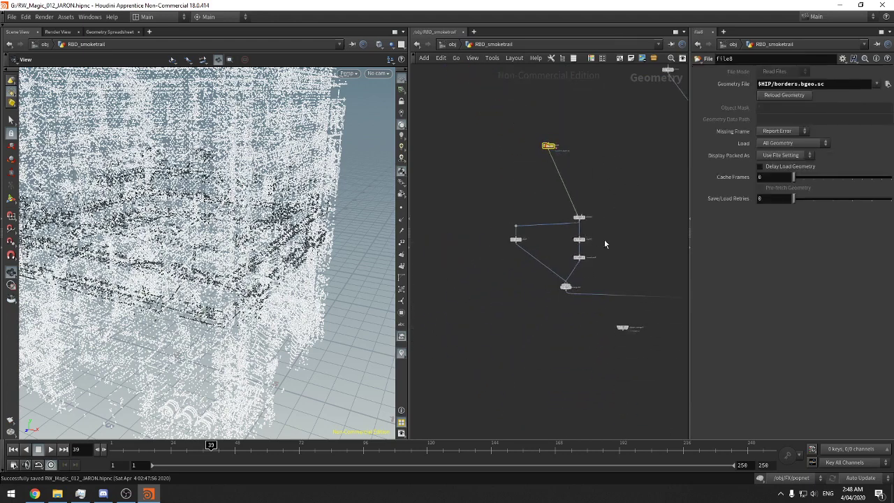
{"action": "middle_click_drag", "start_coordinate": [605, 244], "coordinate": [529, 250]}
{"action": "middle_click_drag", "start_coordinate": [642, 259], "coordinate": [512, 291]}
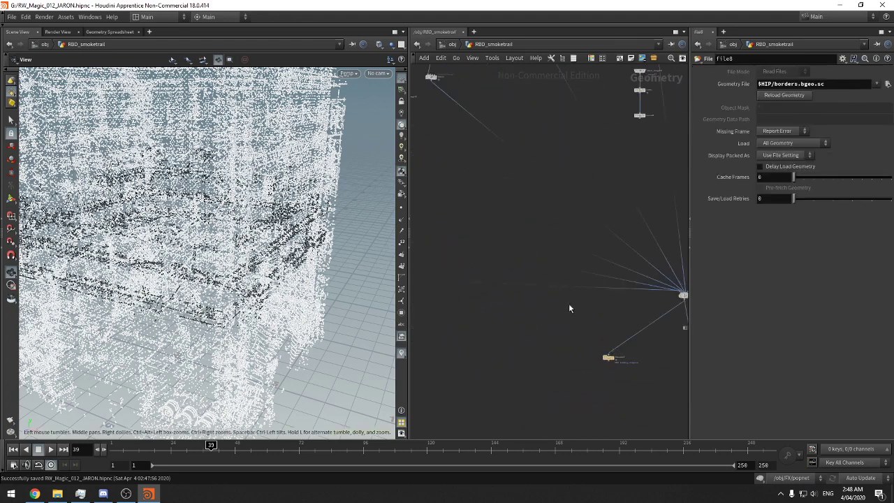
Save the scene and widen the network view by shrinking the viewport and the parameter pane
{"action": "key", "text": "ctrl+s"}
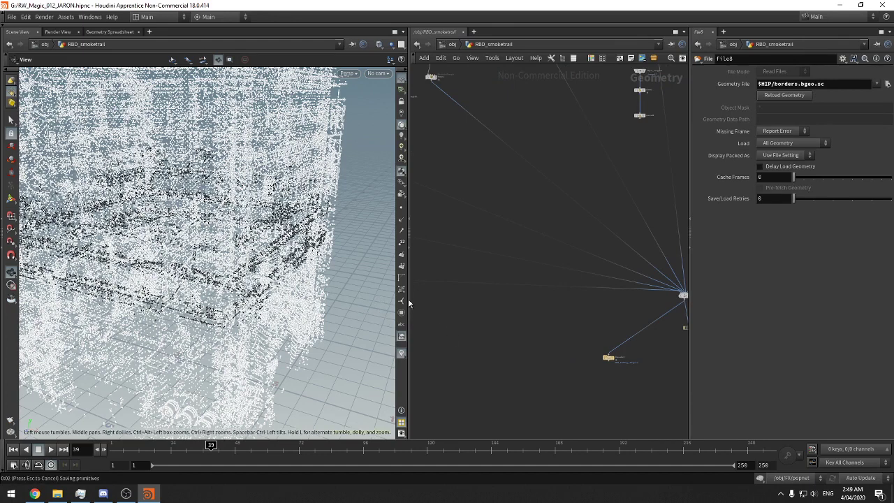
{"action": "left_click_drag", "start_coordinate": [410, 299], "coordinate": [207, 299]}
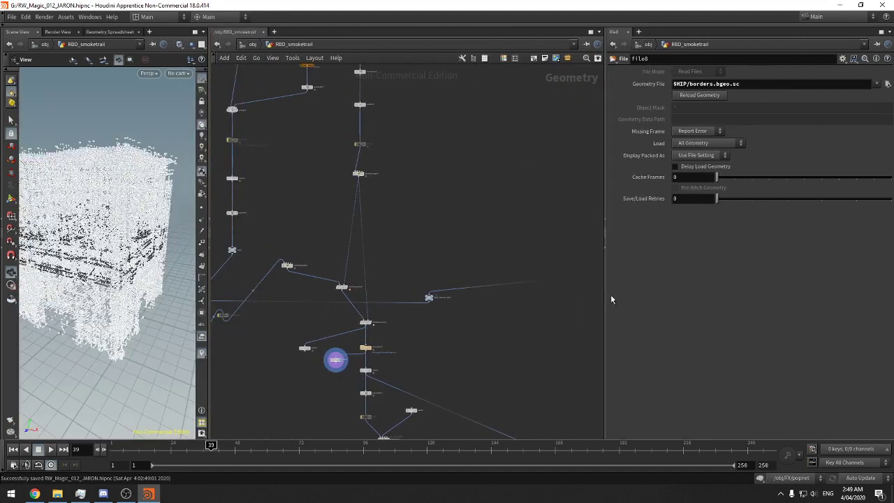
{"action": "left_click_drag", "start_coordinate": [605, 294], "coordinate": [753, 286]}
Survey the whole smoke trail network and locate the two wall file branches at its start
{"action": "middle_click_drag", "start_coordinate": [261, 175], "coordinate": [527, 301]}
{"action": "middle_click_drag", "start_coordinate": [401, 166], "coordinate": [530, 327]}
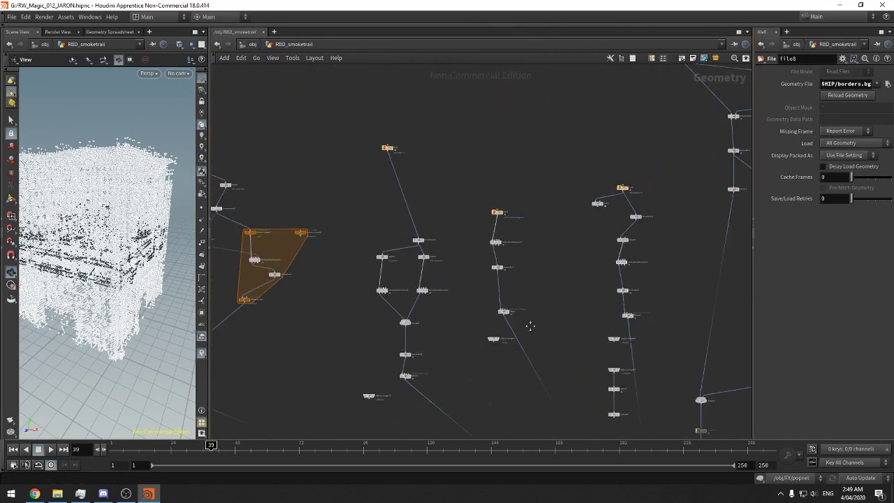
{"action": "middle_click_drag", "start_coordinate": [490, 268], "coordinate": [535, 460]}
{"action": "middle_click_drag", "start_coordinate": [636, 267], "coordinate": [423, 353]}
{"action": "scroll", "coordinate": [464, 207], "scroll_direction": "down", "scroll_amount": 5}
{"action": "middle_click_drag", "start_coordinate": [473, 209], "coordinate": [510, 132]}
{"action": "scroll", "coordinate": [433, 179], "scroll_direction": "down", "scroll_amount": 6}
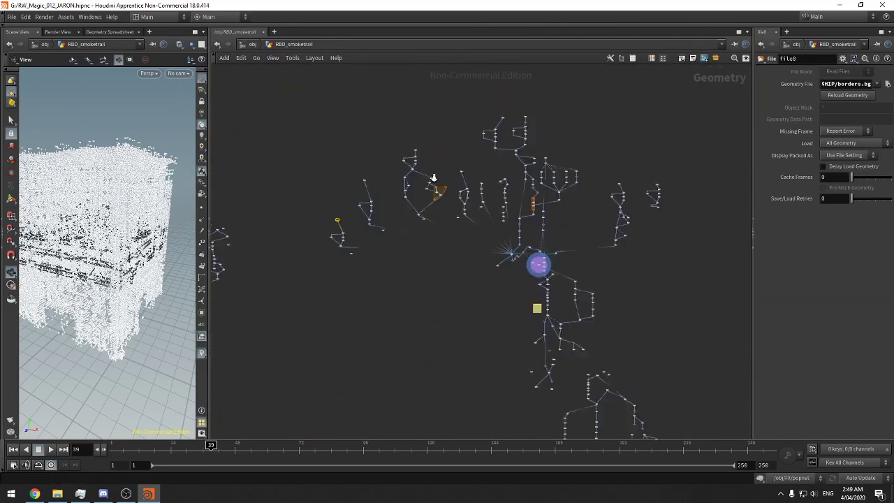
{"action": "middle_click_drag", "start_coordinate": [640, 252], "coordinate": [657, 140]}
{"action": "middle_click_drag", "start_coordinate": [645, 234], "coordinate": [407, 163]}
{"action": "middle_click_drag", "start_coordinate": [487, 230], "coordinate": [654, 380]}
{"action": "scroll", "coordinate": [569, 200], "scroll_direction": "up", "scroll_amount": 3}
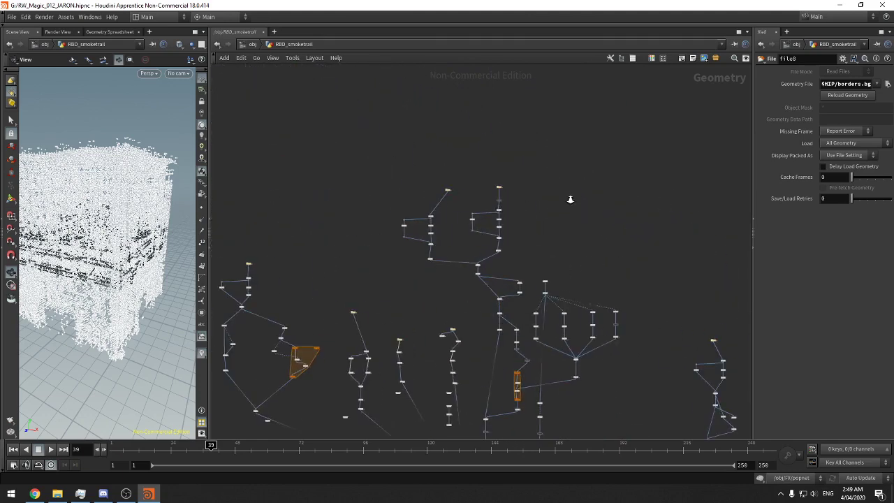
{"action": "scroll", "coordinate": [519, 202], "scroll_direction": "up", "scroll_amount": 10}
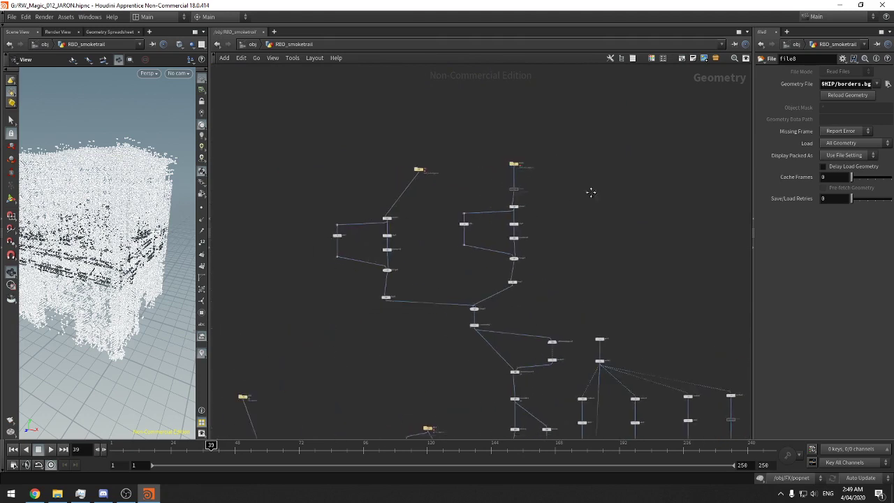
{"action": "left_click_drag", "start_coordinate": [457, 130], "coordinate": [400, 200]}
{"action": "left_click_drag", "start_coordinate": [274, 194], "coordinate": [318, 234]}
{"action": "middle_click_drag", "start_coordinate": [349, 319], "coordinate": [346, 306]}
{"action": "scroll", "coordinate": [440, 253], "scroll_direction": "up", "scroll_amount": 6}
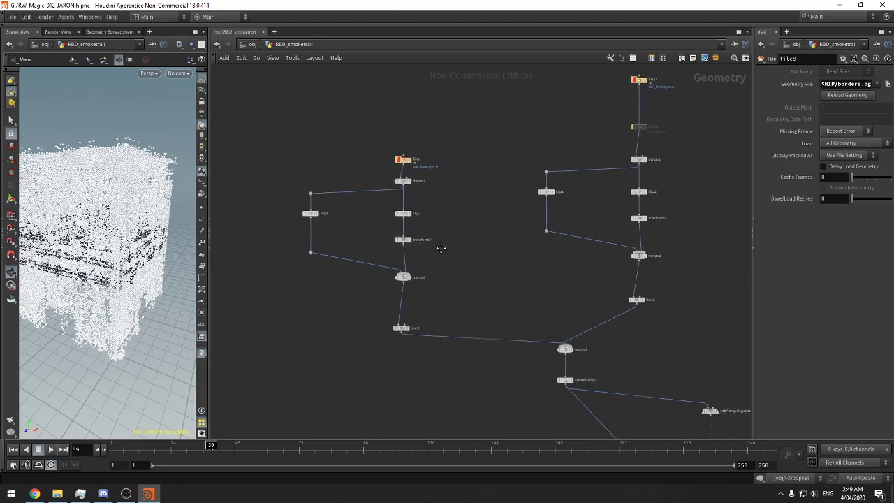
{"action": "middle_click_drag", "start_coordinate": [476, 181], "coordinate": [517, 179]}
Display file1, the wall_back.bgeo.sc source, and frame the building to inspect its walls
{"action": "left_click", "coordinate": [444, 174]}
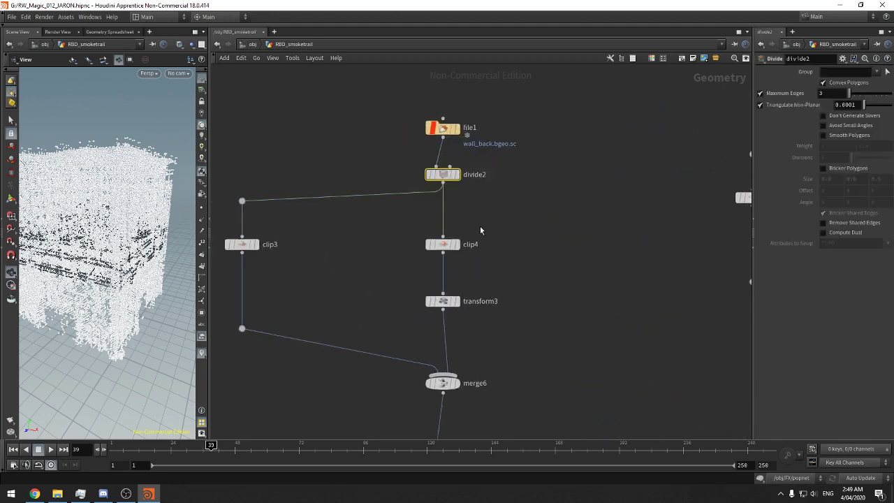
{"action": "left_click", "coordinate": [444, 244]}
{"action": "middle_click_drag", "start_coordinate": [536, 253], "coordinate": [536, 229]}
{"action": "left_click", "coordinate": [447, 149]}
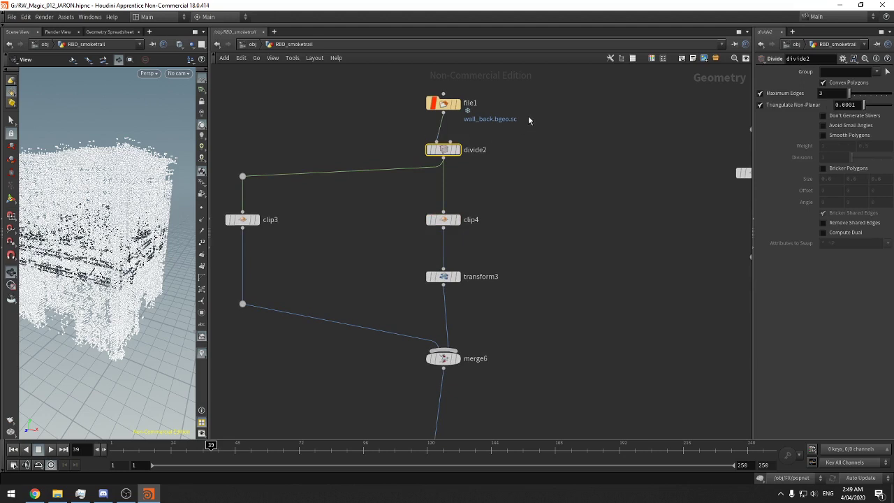
{"action": "left_click", "coordinate": [455, 103]}
{"action": "key", "text": "f"}
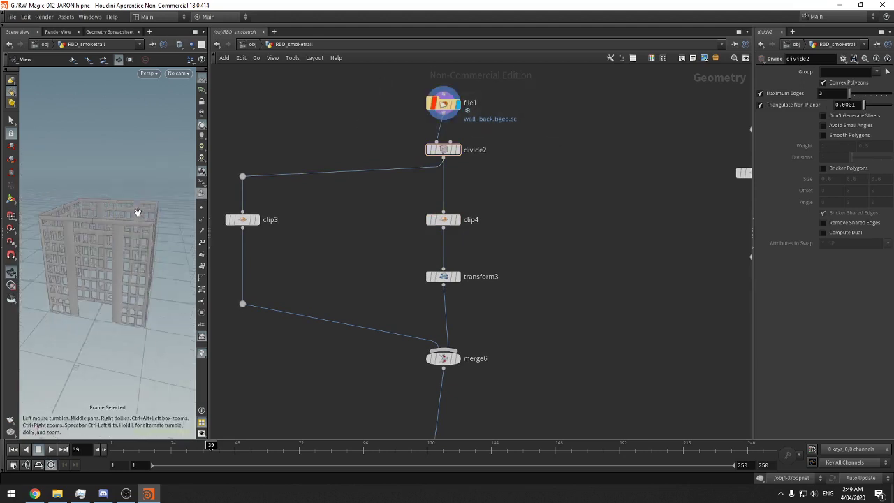
{"action": "left_click_drag", "start_coordinate": [138, 212], "coordinate": [169, 221]}
Display divide2 and examine the triangulated wall mesh up close
{"action": "scroll", "coordinate": [559, 180], "scroll_direction": "down", "scroll_amount": 6}
{"action": "middle_click_drag", "start_coordinate": [552, 182], "coordinate": [443, 231]}
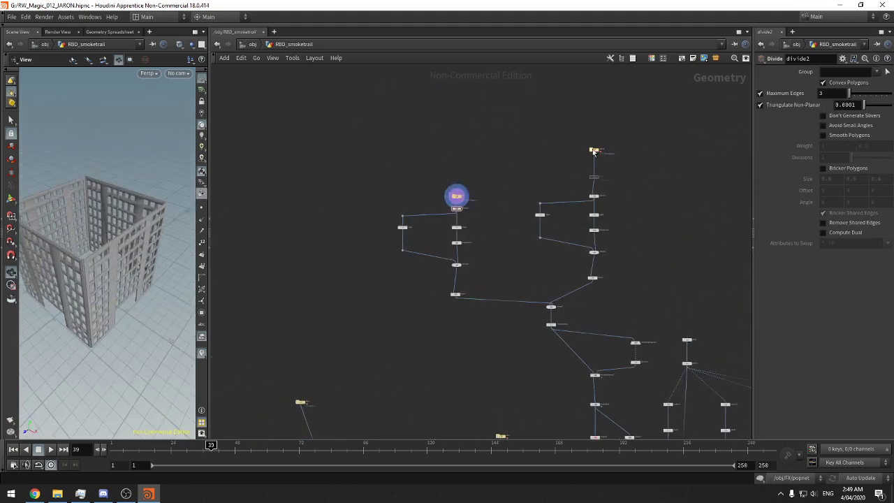
{"action": "key", "text": "r"}
{"action": "left_click", "coordinate": [593, 151]}
{"action": "key", "text": "r"}
{"action": "left_click_drag", "start_coordinate": [471, 174], "coordinate": [438, 202]}
{"action": "key", "text": "r"}
{"action": "key", "text": "f"}
{"action": "left_click_drag", "start_coordinate": [129, 239], "coordinate": [119, 230]}
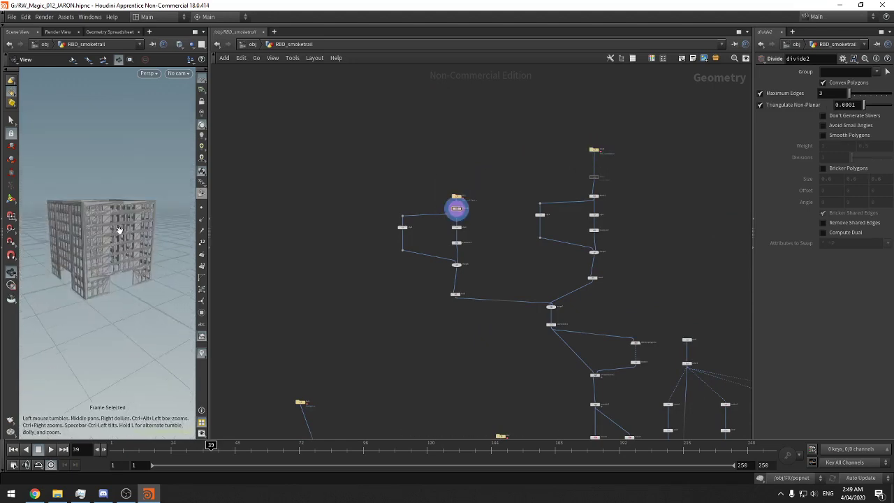
{"action": "right_click_drag", "start_coordinate": [119, 230], "coordinate": [250, 210]}
{"action": "left_click_drag", "start_coordinate": [134, 183], "coordinate": [125, 209]}
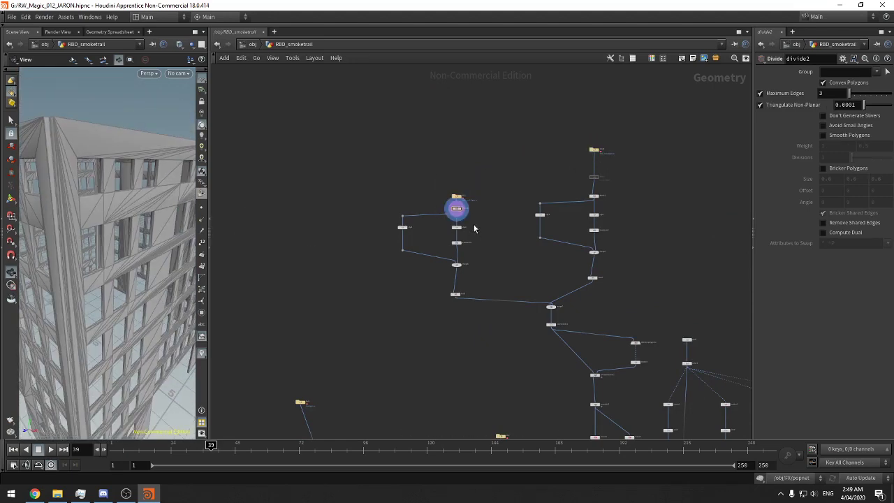
Display clip4, transform3 and merge6 in turn to inspect how the clipped wall parts are recombined
{"action": "scroll", "coordinate": [474, 224], "scroll_direction": "up", "scroll_amount": 3}
{"action": "key", "text": "r"}
{"action": "left_click", "coordinate": [441, 230]}
{"action": "left_click_drag", "start_coordinate": [161, 257], "coordinate": [126, 268]}
{"action": "key", "text": "r"}
{"action": "left_click_drag", "start_coordinate": [469, 247], "coordinate": [419, 270]}
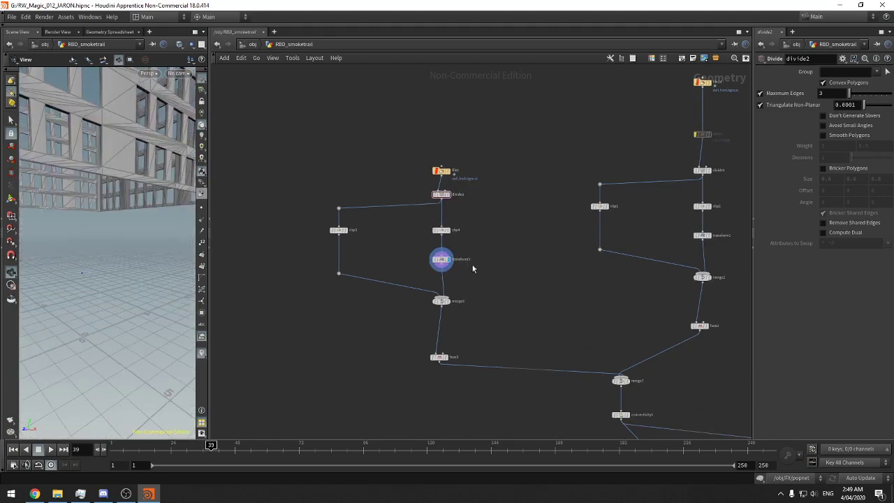
{"action": "left_click", "coordinate": [441, 259]}
{"action": "key", "text": "r"}
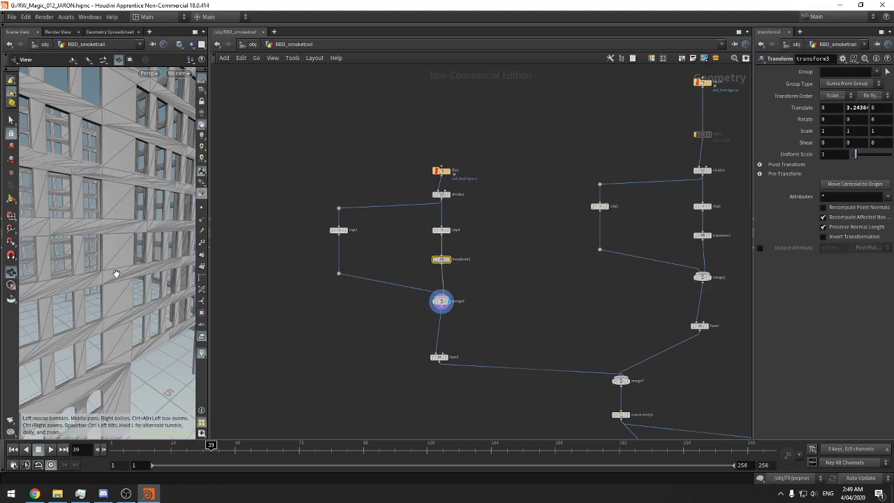
{"action": "right_click_drag", "start_coordinate": [116, 273], "coordinate": [44, 313]}
{"action": "left_click_drag", "start_coordinate": [44, 313], "coordinate": [105, 297]}
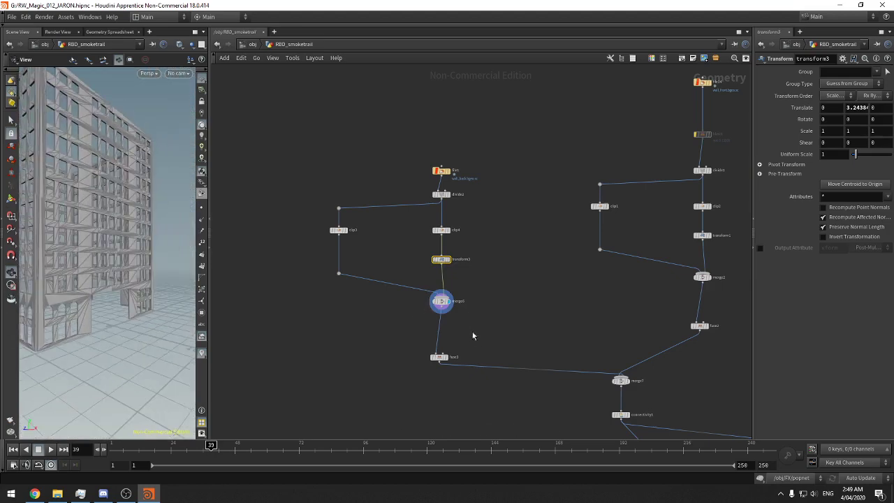
Display the fuse node below merge6 and inspect the wall seam closely in an enlarged viewport
{"action": "key", "text": "r"}
{"action": "key", "text": "f"}
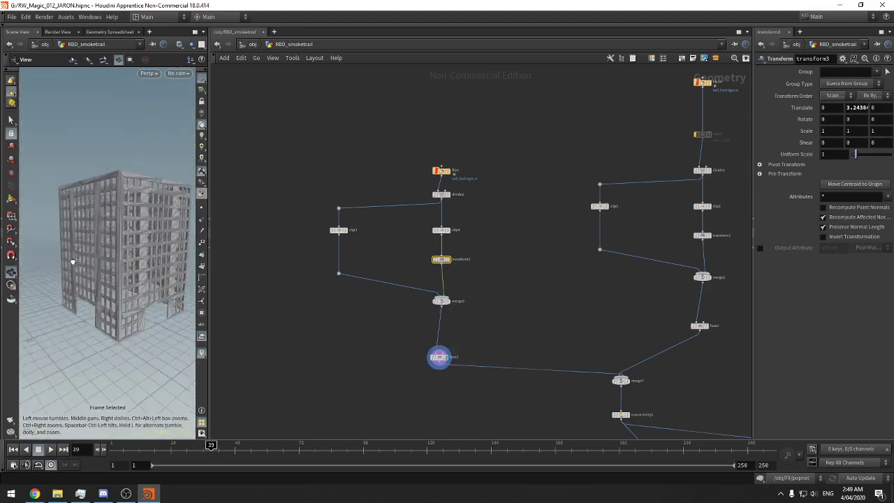
{"action": "right_click_drag", "start_coordinate": [73, 262], "coordinate": [358, 225]}
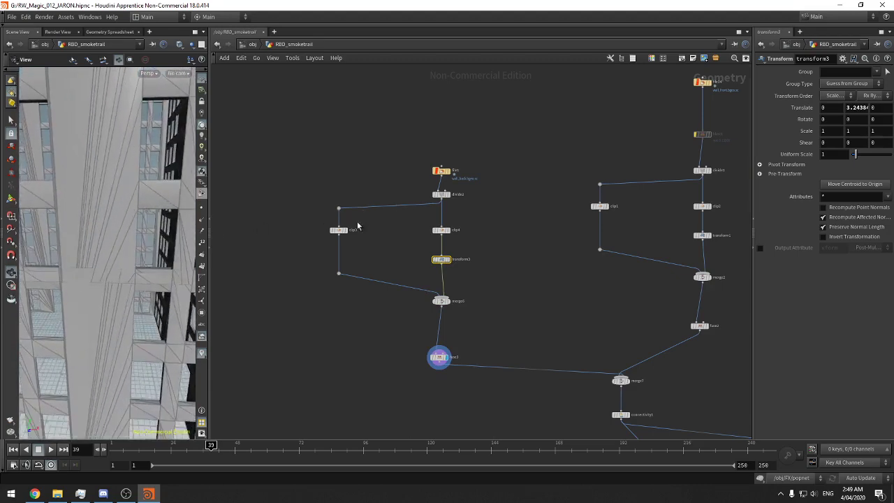
{"action": "left_click_drag", "start_coordinate": [88, 276], "coordinate": [124, 266]}
{"action": "right_click_drag", "start_coordinate": [106, 273], "coordinate": [183, 265]}
{"action": "left_click_drag", "start_coordinate": [184, 265], "coordinate": [521, 293]}
{"action": "left_click_drag", "start_coordinate": [369, 284], "coordinate": [309, 305]}
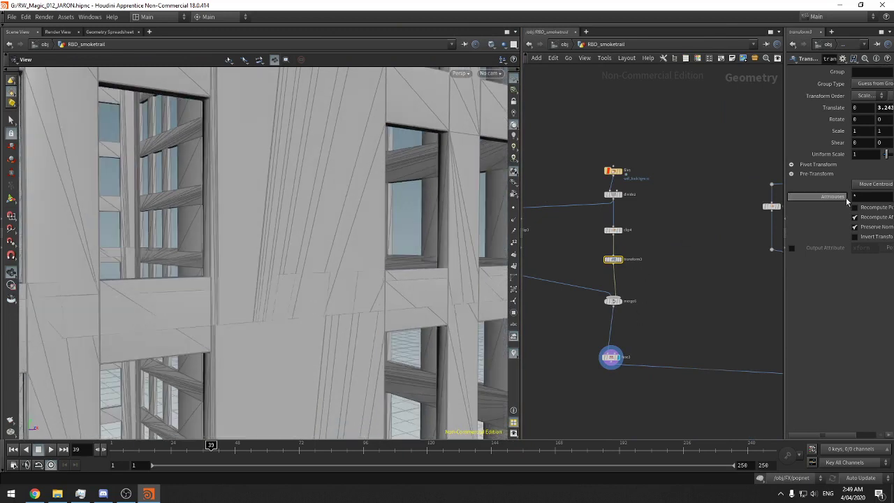
Duplicate transform3, wire the copy between clip4 and merge6 in its place, and widen the parameter pane
{"action": "left_click_drag", "start_coordinate": [618, 258], "coordinate": [620, 296], "text": "alt"}
{"action": "left_click_drag", "start_coordinate": [654, 265], "coordinate": [613, 296]}
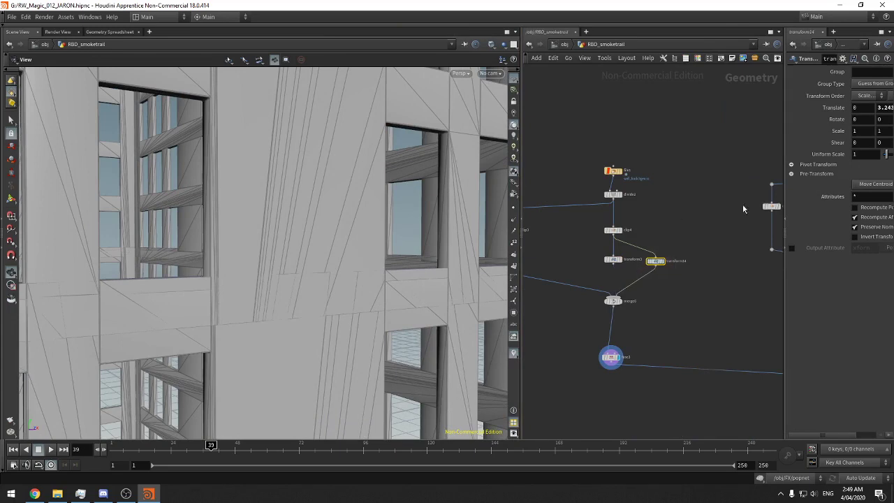
{"action": "left_click", "coordinate": [784, 161]}
Try a Y translation of -2.65616 on the copied transform, undo it, and look at the wall seam again
{"action": "middle_click_drag", "start_coordinate": [788, 110], "coordinate": [806, 110]}
{"action": "key", "text": "ctrl+s"}
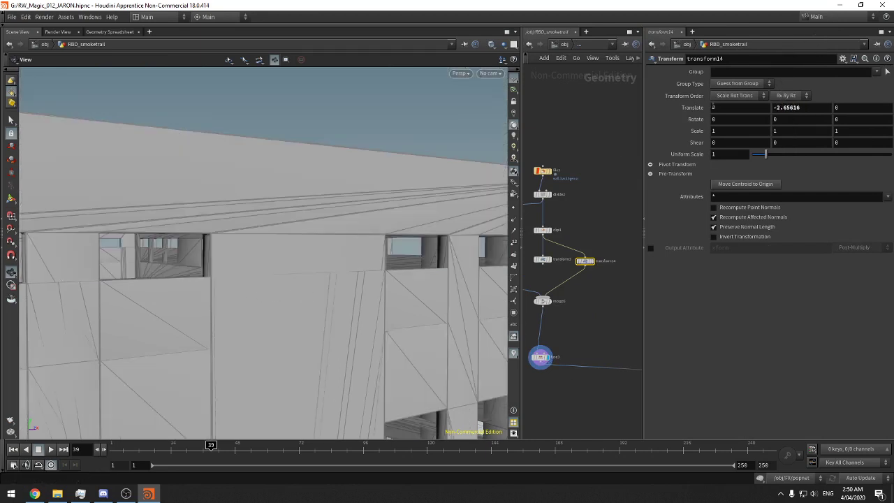
{"action": "key", "text": "ctrl+z"}
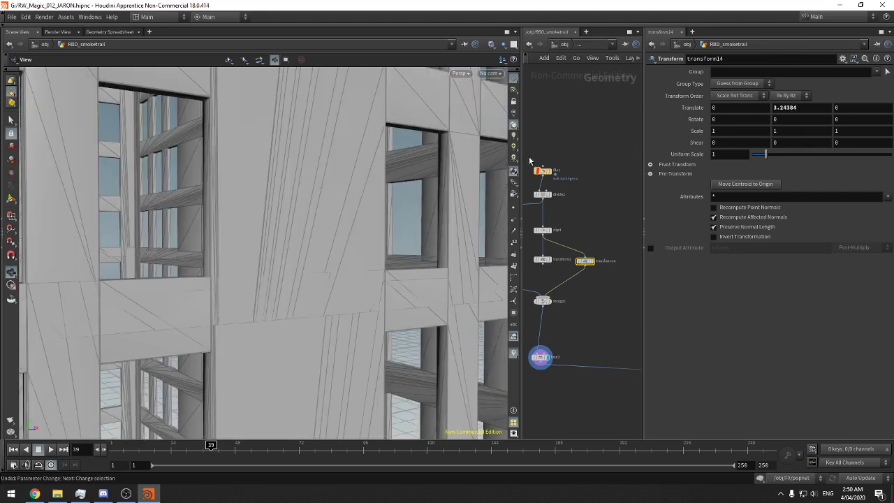
{"action": "left_click_drag", "start_coordinate": [397, 222], "coordinate": [394, 248]}
{"action": "right_click_drag", "start_coordinate": [395, 249], "coordinate": [356, 244]}
{"action": "left_click_drag", "start_coordinate": [356, 244], "coordinate": [365, 245]}
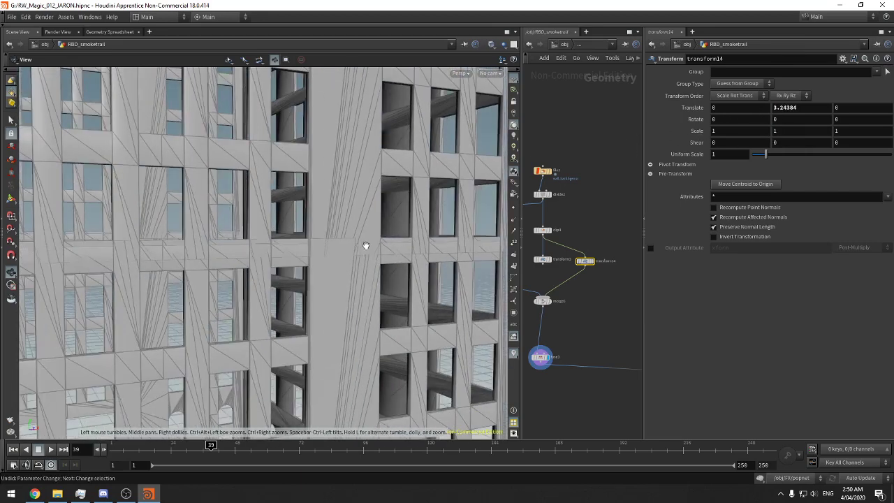
Bypass divide2 and inspect the building's walls without the triangulation
{"action": "scroll", "coordinate": [559, 199], "scroll_direction": "up", "scroll_amount": 4}
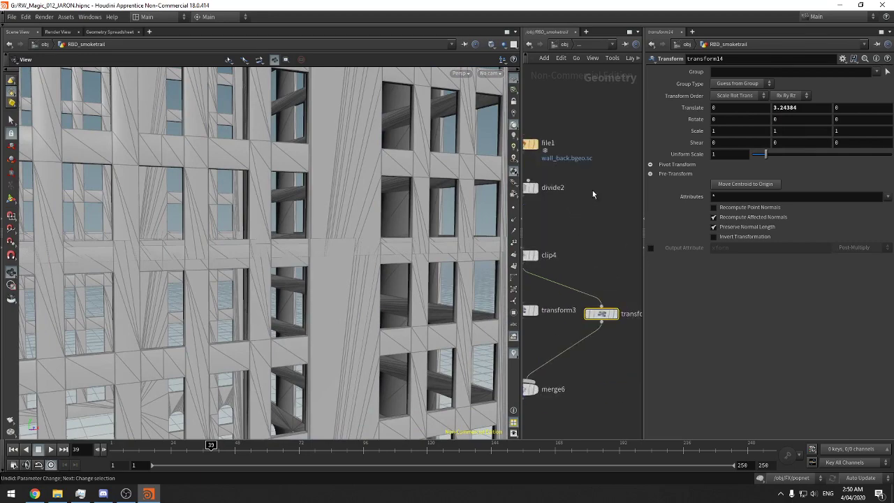
{"action": "left_click", "coordinate": [562, 187]}
{"action": "middle_click_drag", "start_coordinate": [565, 186], "coordinate": [634, 203]}
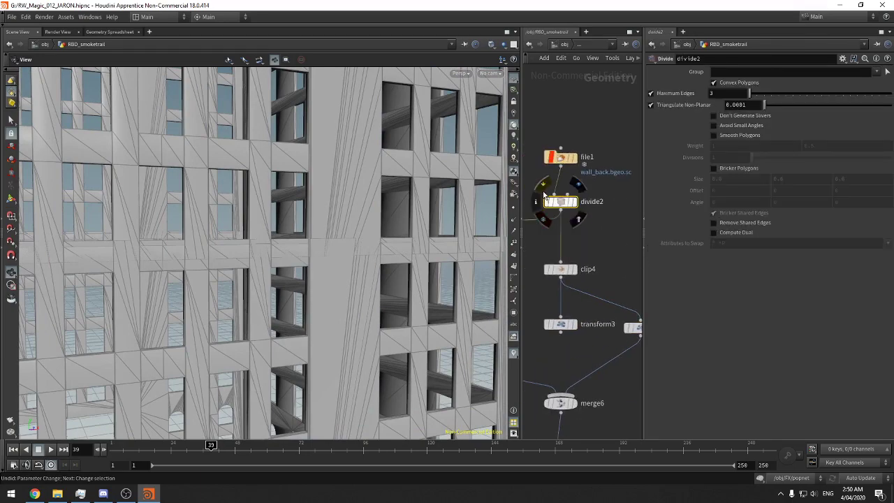
{"action": "left_click", "coordinate": [547, 202]}
{"action": "left_click_drag", "start_coordinate": [474, 246], "coordinate": [353, 227]}
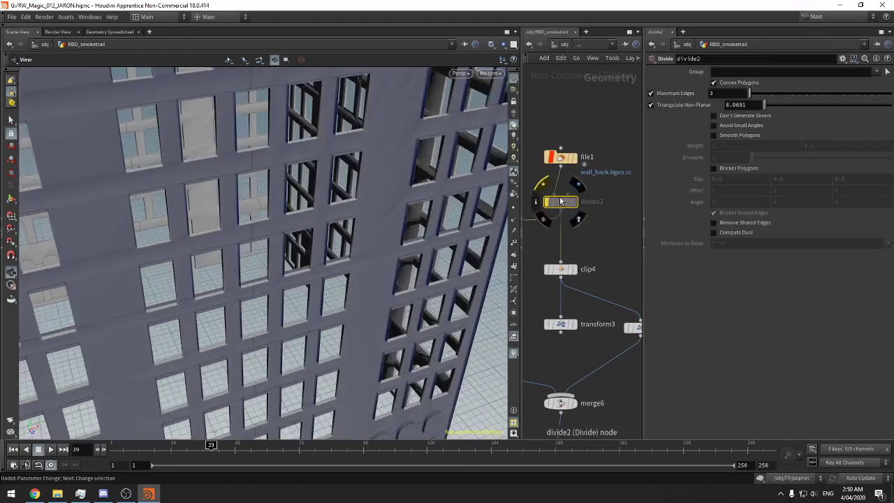
{"action": "left_click", "coordinate": [543, 185]}
{"action": "left_click", "coordinate": [543, 186]}
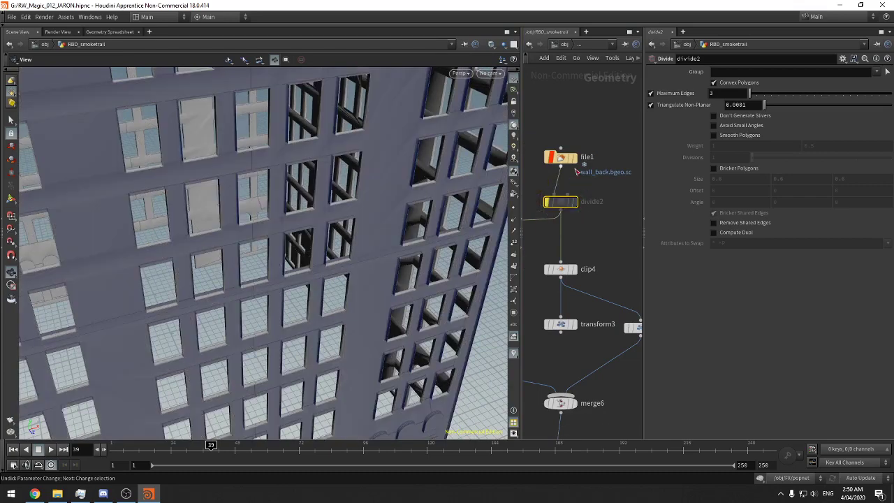
Display clip4, try a clipping Distance of 1.59, and undo the change
{"action": "left_click", "coordinate": [575, 270]}
{"action": "left_click_drag", "start_coordinate": [602, 244], "coordinate": [543, 283]}
{"action": "left_click_drag", "start_coordinate": [452, 240], "coordinate": [407, 221]}
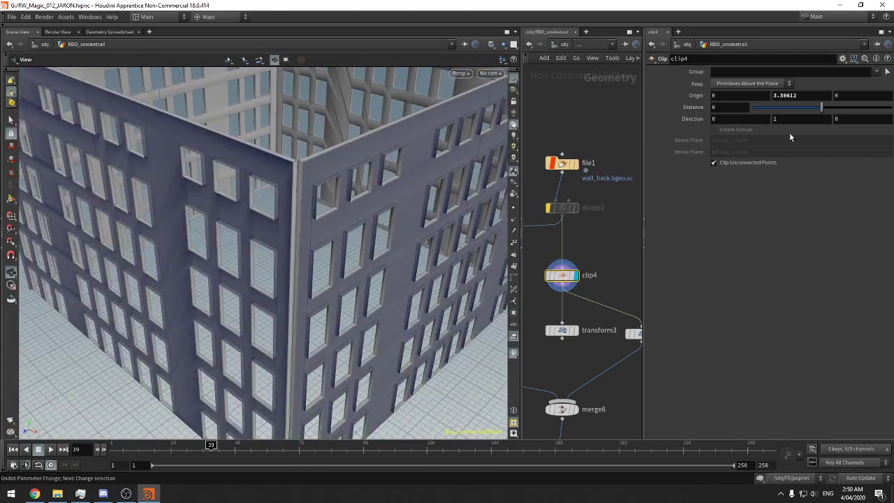
{"action": "left_click_drag", "start_coordinate": [827, 107], "coordinate": [839, 110]}
{"action": "key", "text": "ctrl+z"}
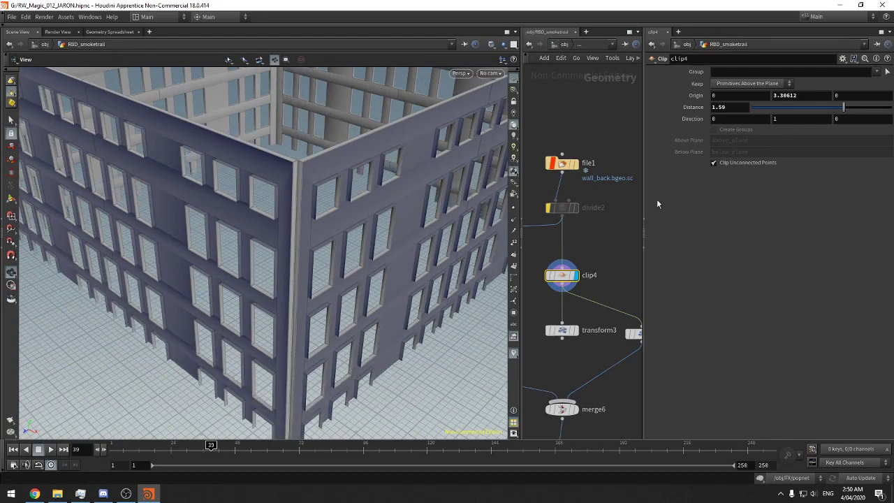
{"action": "middle_click_drag", "start_coordinate": [620, 223], "coordinate": [618, 200]}
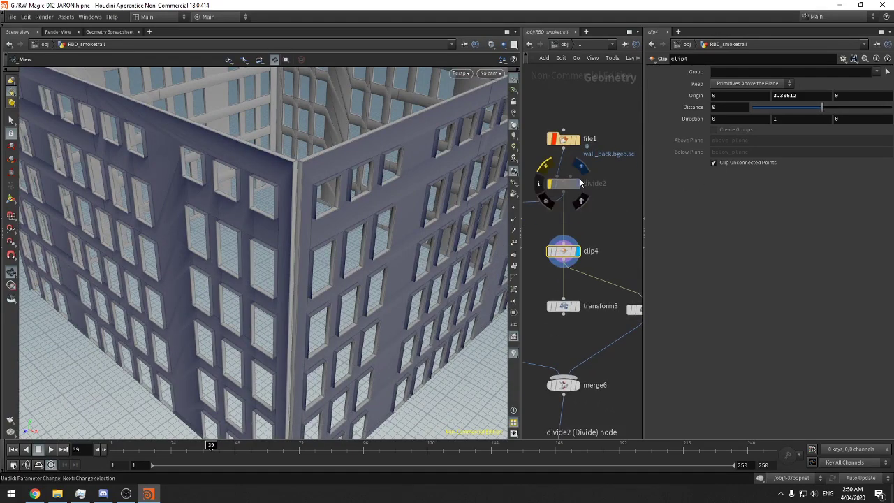
Display file1 and inspect the original wall geometry up close and from farther away
{"action": "left_click", "coordinate": [578, 141]}
{"action": "left_click_drag", "start_coordinate": [497, 152], "coordinate": [392, 181]}
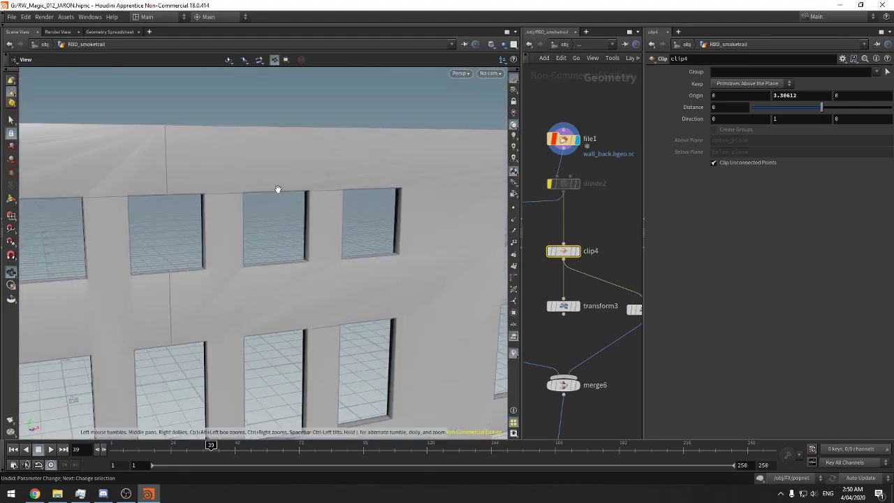
{"action": "left_click_drag", "start_coordinate": [279, 191], "coordinate": [317, 242]}
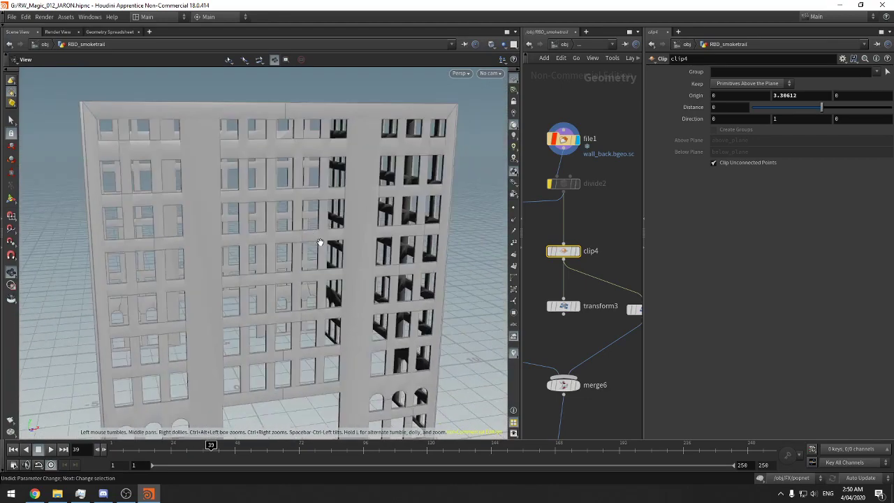
Examine the arched windows and wall seams of the original back-wall geometry up close
{"action": "left_click_drag", "start_coordinate": [335, 276], "coordinate": [209, 238]}
{"action": "right_click_drag", "start_coordinate": [210, 238], "coordinate": [382, 210]}
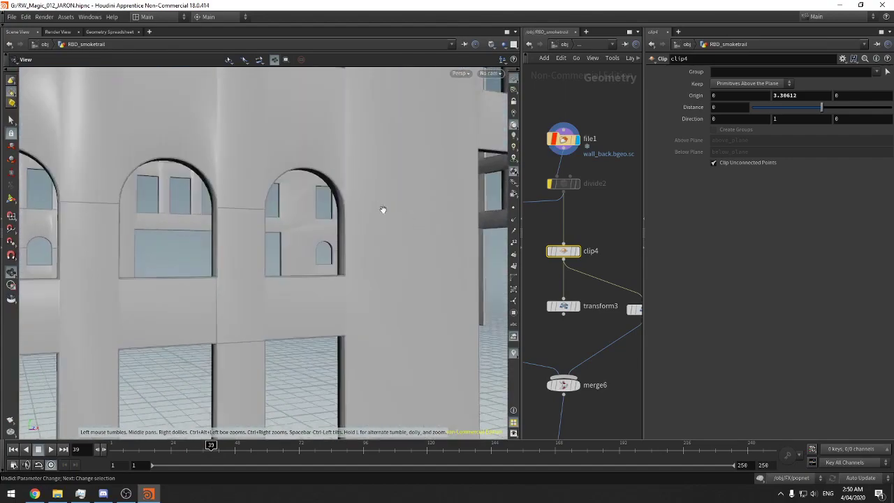
{"action": "mouse_move", "coordinate": [383, 210]}
{"action": "left_mouse_down"}
{"action": "mouse_move", "coordinate": [367, 225]}
{"action": "mouse_move", "coordinate": [324, 225]}
{"action": "mouse_move", "coordinate": [309, 222]}
{"action": "mouse_move", "coordinate": [296, 191]}
{"action": "mouse_move", "coordinate": [350, 217]}
{"action": "mouse_move", "coordinate": [372, 241]}
{"action": "mouse_move", "coordinate": [386, 226]}
{"action": "left_mouse_up"}
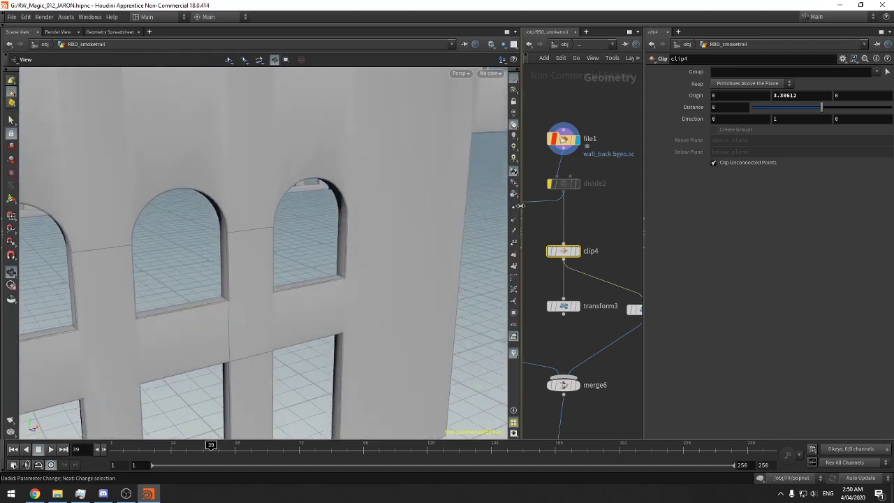
Widen the network view at the viewport's expense and save the scene
{"action": "left_click_drag", "start_coordinate": [520, 213], "coordinate": [396, 210]}
{"action": "left_click_drag", "start_coordinate": [559, 273], "coordinate": [668, 273]}
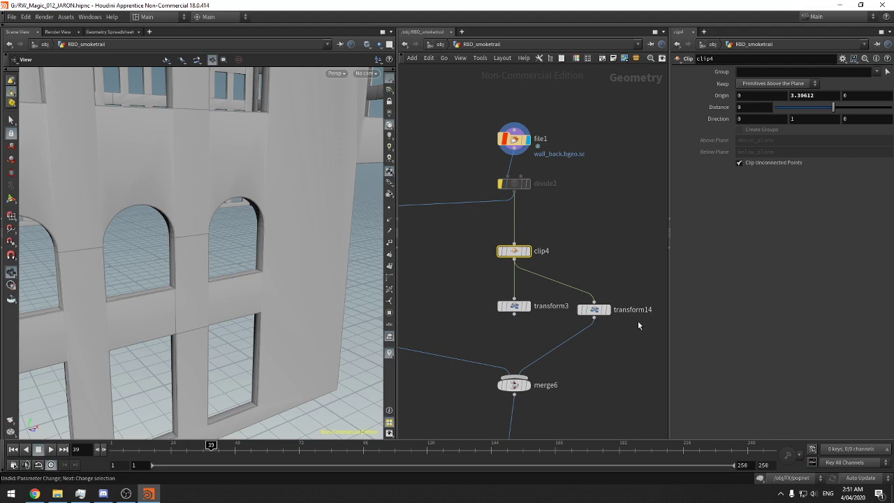
{"action": "key", "text": "ctrl+s"}
Re-enable the bypassed divide2 node so the wall polygons are triangulated again
{"action": "scroll", "coordinate": [585, 190], "scroll_direction": "down", "scroll_amount": 8}
{"action": "right_click_drag", "start_coordinate": [285, 182], "coordinate": [153, 233]}
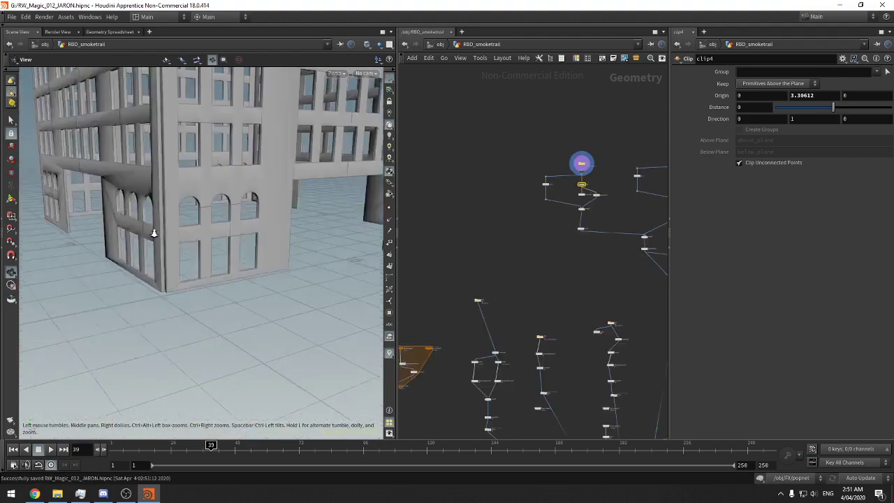
{"action": "left_click_drag", "start_coordinate": [153, 233], "coordinate": [552, 183]}
{"action": "scroll", "coordinate": [559, 175], "scroll_direction": "up", "scroll_amount": 5}
{"action": "left_click", "coordinate": [549, 156]}
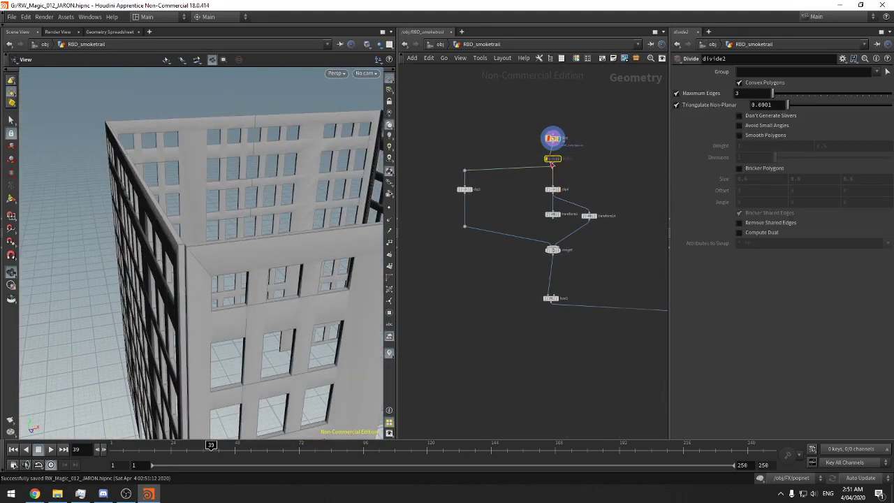
{"action": "middle_click_drag", "start_coordinate": [592, 193], "coordinate": [583, 145]}
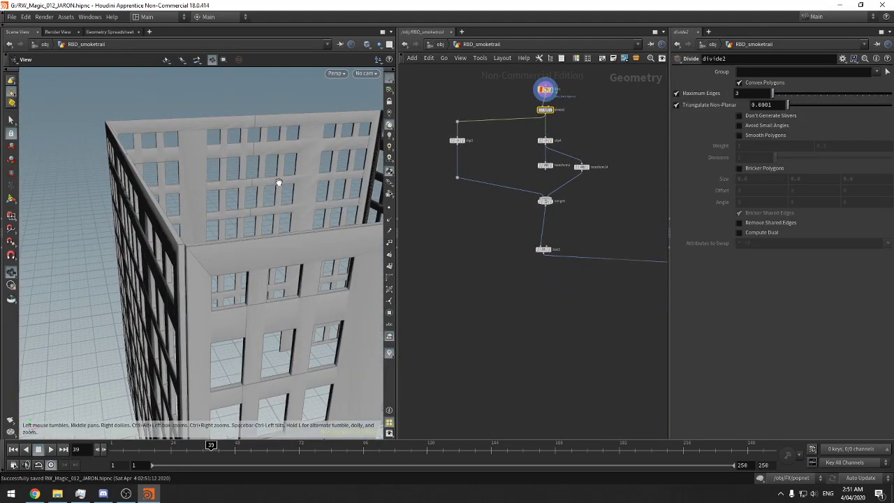
Display divide2 and inspect the triangulated wall polygons around the windows up close
{"action": "right_click_drag", "start_coordinate": [283, 198], "coordinate": [333, 182]}
{"action": "key", "text": "r"}
{"action": "left_click_drag", "start_coordinate": [587, 216], "coordinate": [526, 184]}
{"action": "left_click_drag", "start_coordinate": [279, 195], "coordinate": [350, 231]}
{"action": "right_click_drag", "start_coordinate": [300, 134], "coordinate": [429, 127]}
{"action": "left_click_drag", "start_coordinate": [307, 183], "coordinate": [286, 224]}
Follow the network down to the nodes below the fracture and cancel the running cook
{"action": "scroll", "coordinate": [593, 258], "scroll_direction": "down", "scroll_amount": 5}
{"action": "middle_click_drag", "start_coordinate": [619, 299], "coordinate": [462, 198]}
{"action": "middle_click_drag", "start_coordinate": [538, 329], "coordinate": [498, 128]}
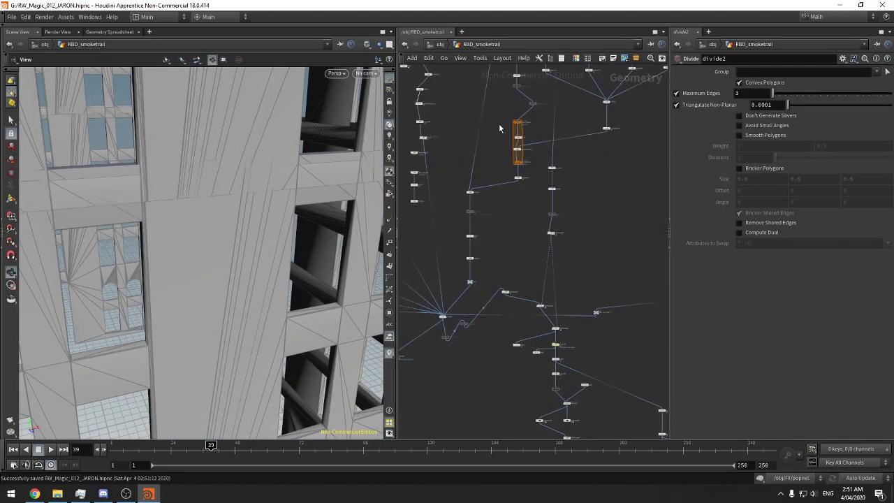
{"action": "middle_click_drag", "start_coordinate": [532, 281], "coordinate": [504, 150]}
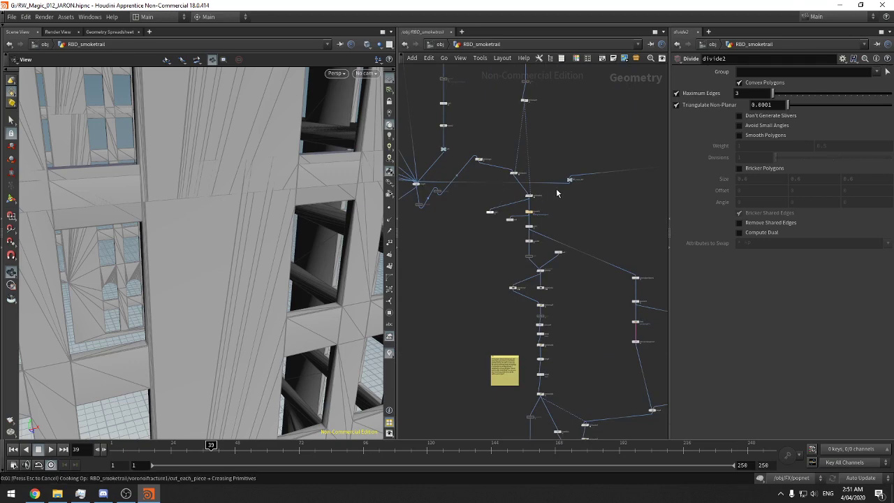
{"action": "key", "text": "Escape"}
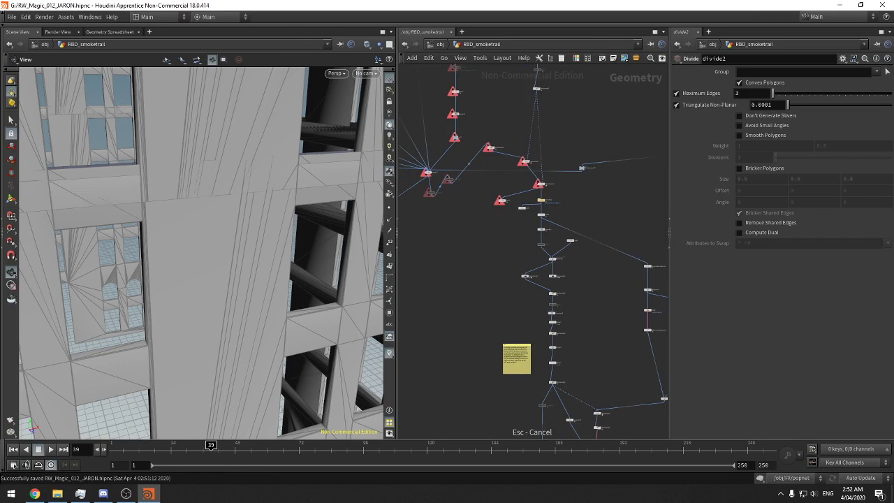
Save the scene and display the cached fractured building from filecache22
{"action": "key", "text": "ctrl+s"}
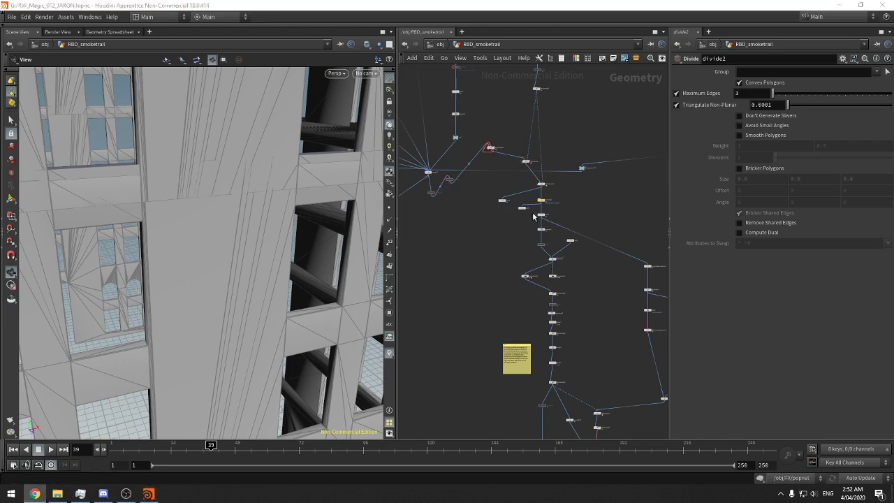
{"action": "scroll", "coordinate": [538, 210], "scroll_direction": "up", "scroll_amount": 5}
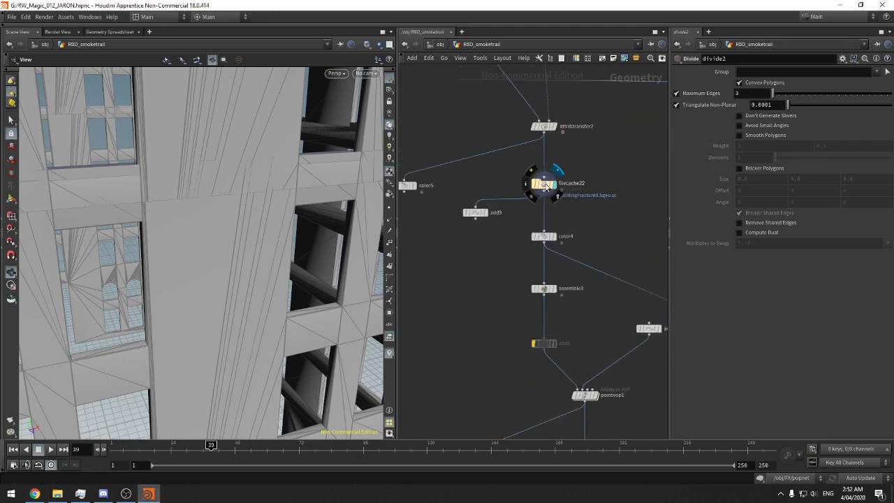
{"action": "middle_click", "coordinate": [546, 187]}
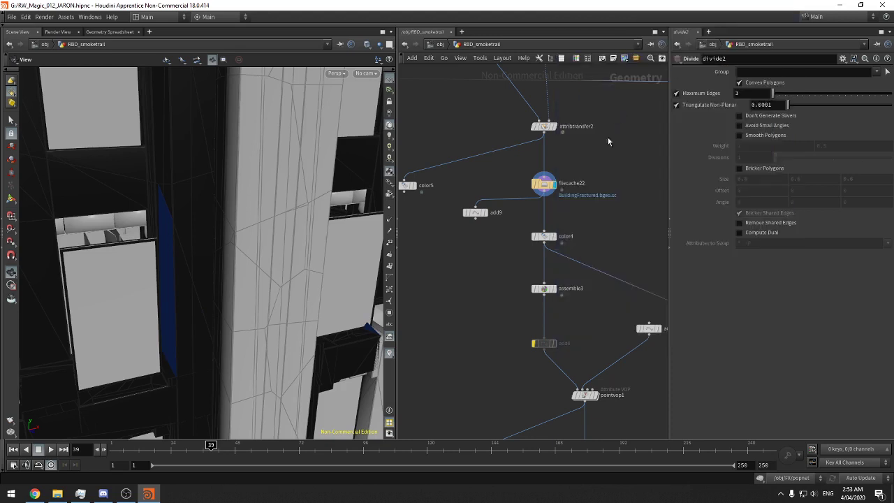
Enlarge the network view further and return to the wall branch running from file1 to fuse3
{"action": "scroll", "coordinate": [608, 154], "scroll_direction": "down", "scroll_amount": 5}
{"action": "middle_click_drag", "start_coordinate": [563, 188], "coordinate": [460, 309]}
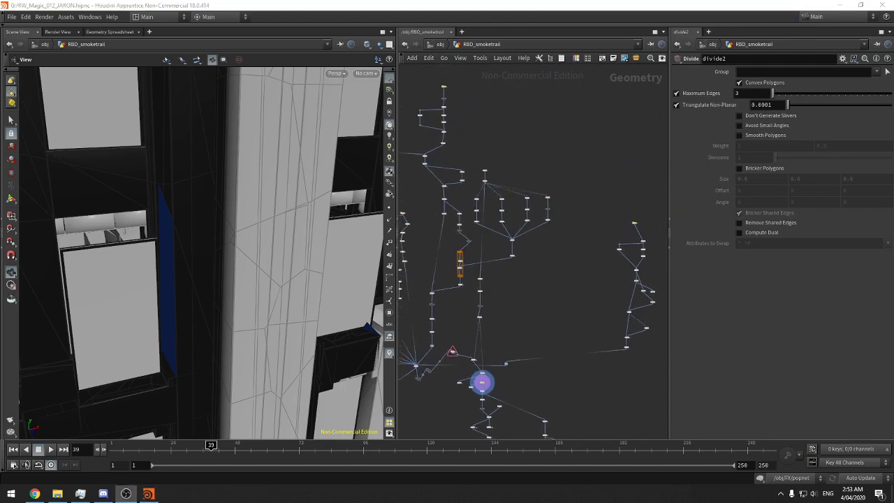
{"action": "middle_click_drag", "start_coordinate": [554, 137], "coordinate": [635, 149]}
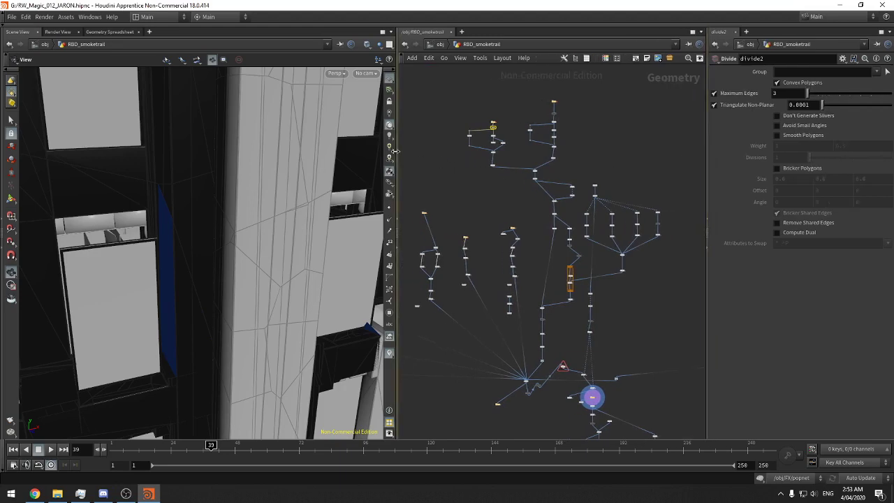
{"action": "left_click_drag", "start_coordinate": [396, 168], "coordinate": [286, 169]}
{"action": "scroll", "coordinate": [426, 151], "scroll_direction": "up", "scroll_amount": 10}
{"action": "middle_click_drag", "start_coordinate": [427, 151], "coordinate": [550, 160]}
{"action": "scroll", "coordinate": [550, 178], "scroll_direction": "down", "scroll_amount": 9}
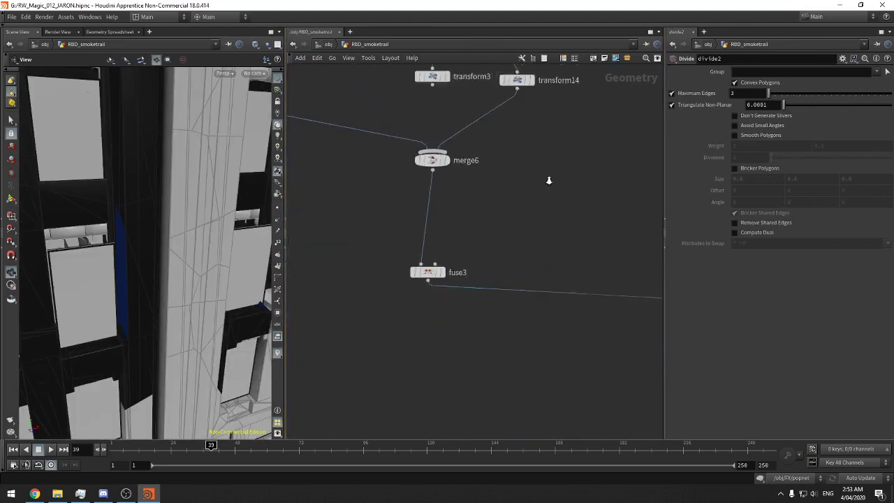
{"action": "scroll", "coordinate": [553, 188], "scroll_direction": "up", "scroll_amount": 8}
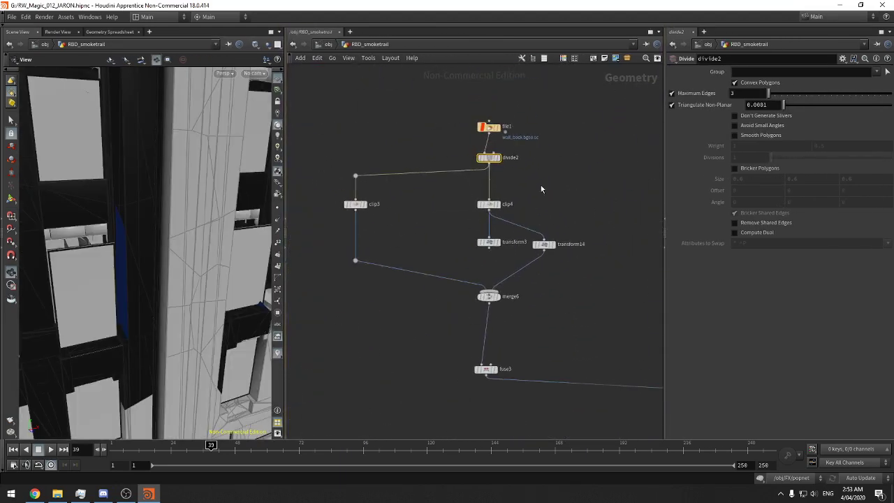
Display divide2, inspect its triangulated walls near the roofline, and save the scene
{"action": "left_click", "coordinate": [486, 152]}
{"action": "left_click_drag", "start_coordinate": [255, 188], "coordinate": [201, 168]}
{"action": "key", "text": "space+g"}
{"action": "right_click_drag", "start_coordinate": [163, 191], "coordinate": [186, 190]}
{"action": "left_click_drag", "start_coordinate": [186, 190], "coordinate": [173, 194]}
{"action": "right_click_drag", "start_coordinate": [138, 199], "coordinate": [191, 192]}
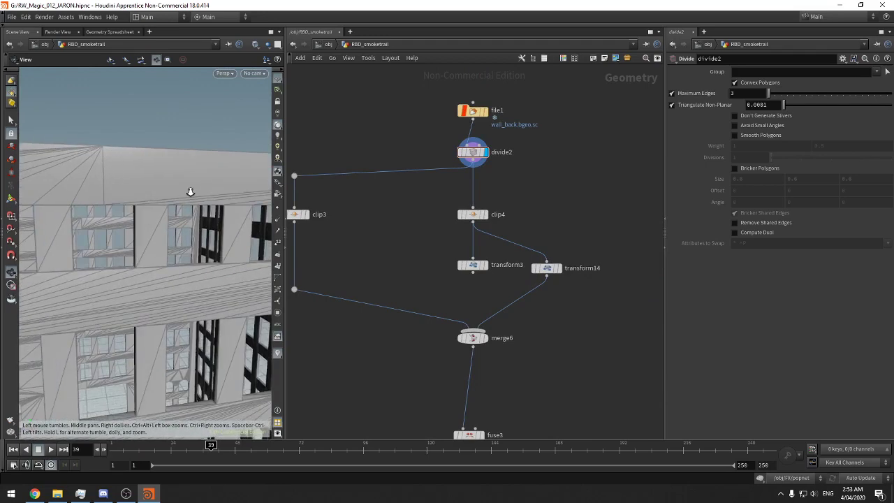
{"action": "key", "text": "ctrl+s"}
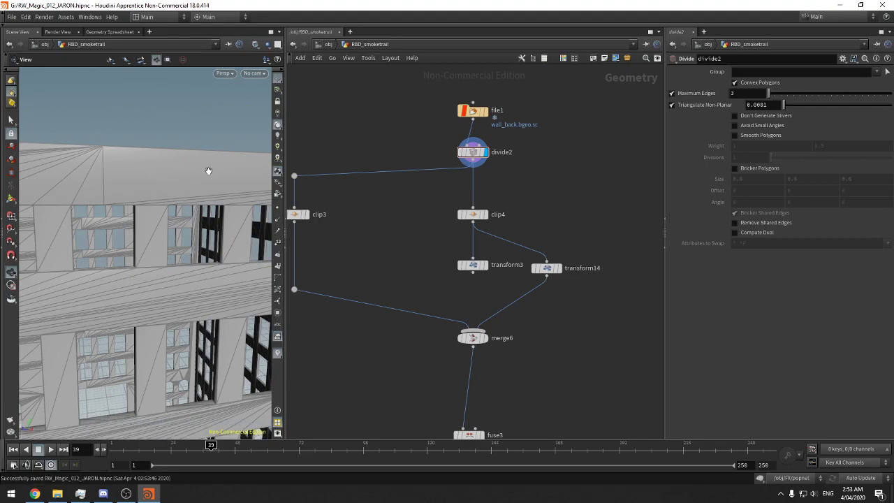
Display file1's original walls and move the node farther above divide2
{"action": "left_click_drag", "start_coordinate": [208, 170], "coordinate": [261, 201]}
{"action": "scroll", "coordinate": [185, 210], "scroll_direction": "down", "scroll_amount": 5}
{"action": "middle_click_drag", "start_coordinate": [427, 139], "coordinate": [471, 196]}
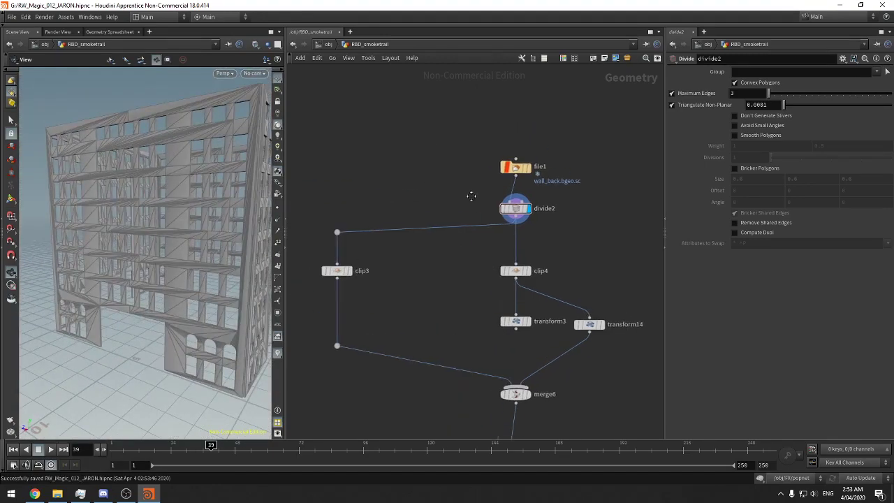
{"action": "left_click", "coordinate": [528, 169]}
{"action": "left_click_drag", "start_coordinate": [519, 169], "coordinate": [515, 111]}
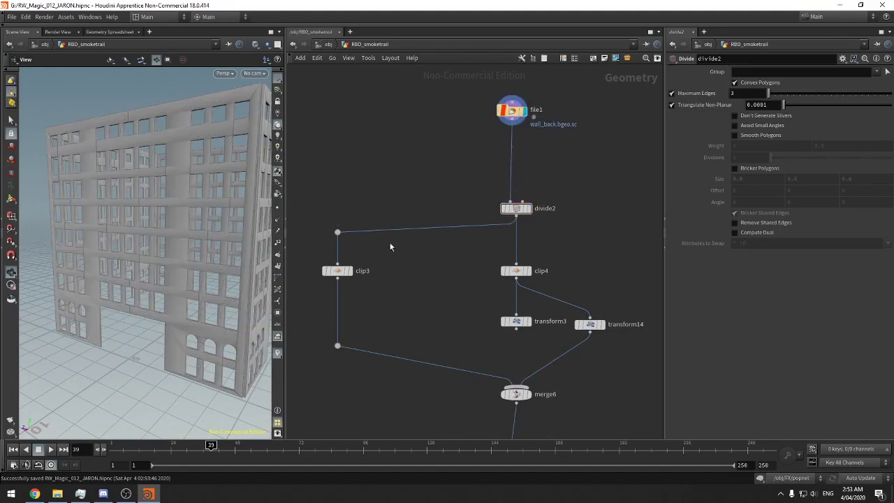
Display merge6 and view the combined wall sections as a whole building
{"action": "middle_click_drag", "start_coordinate": [515, 271], "coordinate": [529, 223]}
{"action": "middle_click_drag", "start_coordinate": [481, 318], "coordinate": [477, 254]}
{"action": "key", "text": "r"}
{"action": "left_click", "coordinate": [480, 262]}
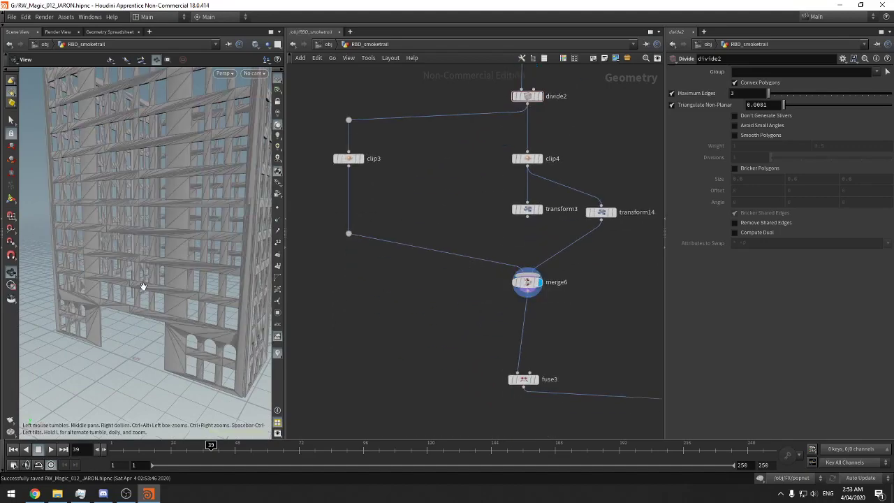
{"action": "scroll", "coordinate": [143, 286], "scroll_direction": "down", "scroll_amount": 5}
{"action": "left_click_drag", "start_coordinate": [133, 289], "coordinate": [78, 311]}
{"action": "middle_click_drag", "start_coordinate": [585, 124], "coordinate": [566, 264]}
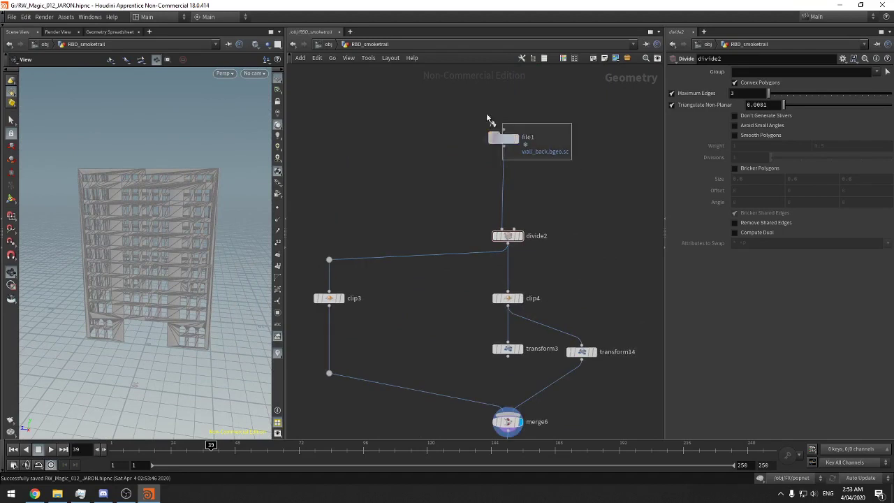
Compare the upper wall section at transform3 with the combined walls at merge6
{"action": "left_click_drag", "start_coordinate": [486, 114], "coordinate": [486, 111]}
{"action": "middle_click_drag", "start_coordinate": [576, 241], "coordinate": [542, 175]}
{"action": "key", "text": "r"}
{"action": "left_click_drag", "start_coordinate": [501, 301], "coordinate": [449, 273]}
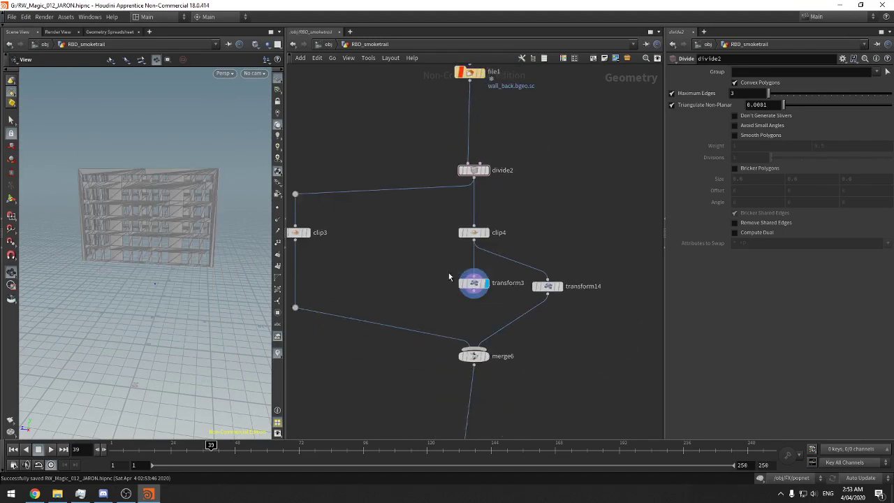
{"action": "left_click_drag", "start_coordinate": [525, 346], "coordinate": [413, 379]}
{"action": "left_click_drag", "start_coordinate": [159, 246], "coordinate": [203, 285]}
{"action": "middle_click_drag", "start_coordinate": [538, 124], "coordinate": [547, 137]}
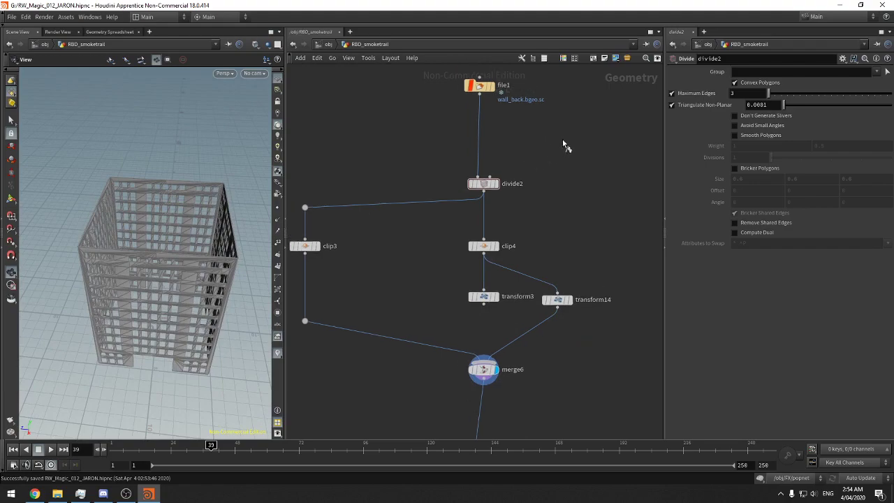
Display file1 again and inspect the top corner of the original walls up close
{"action": "left_click_drag", "start_coordinate": [517, 77], "coordinate": [446, 105]}
{"action": "left_click_drag", "start_coordinate": [228, 176], "coordinate": [176, 213]}
{"action": "key", "text": "f"}
{"action": "right_click_drag", "start_coordinate": [248, 215], "coordinate": [172, 254]}
{"action": "left_click_drag", "start_coordinate": [171, 254], "coordinate": [120, 374]}
{"action": "right_click_drag", "start_coordinate": [121, 374], "coordinate": [133, 297]}
{"action": "middle_click_drag", "start_coordinate": [333, 150], "coordinate": [369, 182]}
{"action": "right_click_drag", "start_coordinate": [171, 262], "coordinate": [207, 237]}
{"action": "left_click_drag", "start_coordinate": [206, 238], "coordinate": [131, 236]}
Add a Grid node to the network beside file1
{"action": "middle_click_drag", "start_coordinate": [386, 176], "coordinate": [414, 200]}
{"action": "key", "text": "Tab"}
{"action": "type", "text": "gr"}
{"action": "key", "text": "Return"}
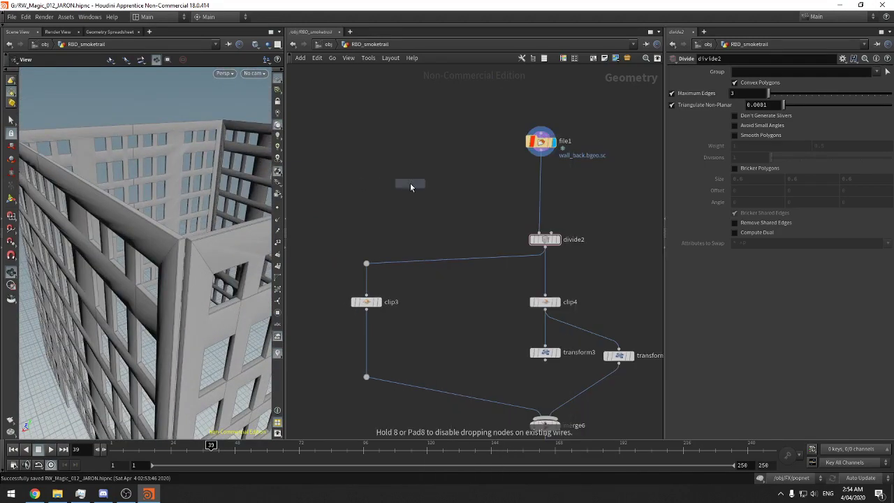
{"action": "left_click", "coordinate": [410, 183]}
View the new grid beneath the building and set its Rows and Columns to 2
{"action": "left_click_drag", "start_coordinate": [228, 211], "coordinate": [174, 119]}
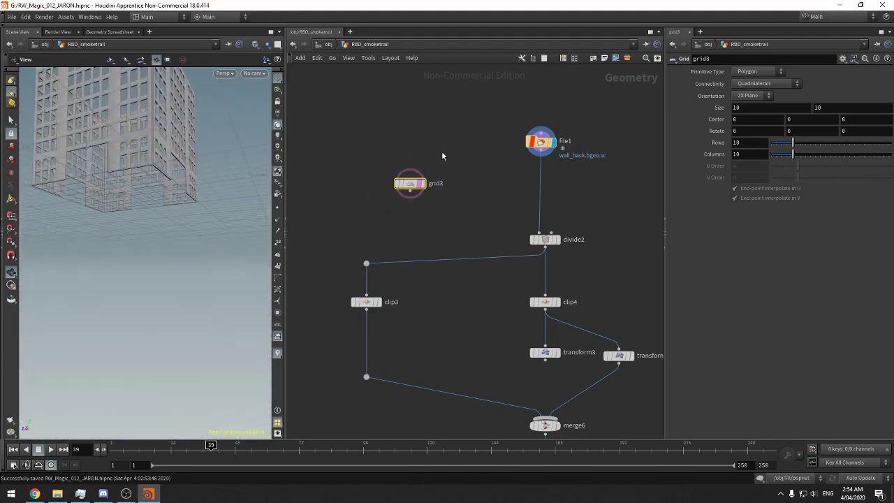
{"action": "left_click_drag", "start_coordinate": [132, 168], "coordinate": [201, 159]}
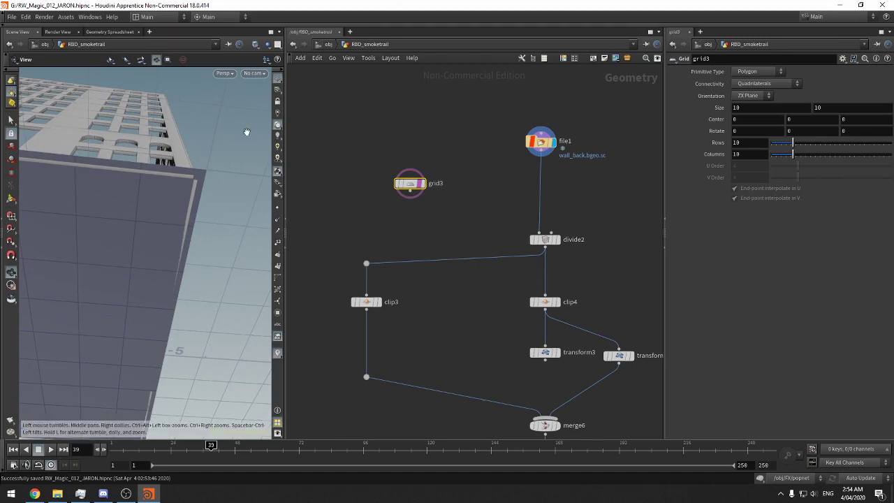
{"action": "left_click_drag", "start_coordinate": [249, 135], "coordinate": [339, 210]}
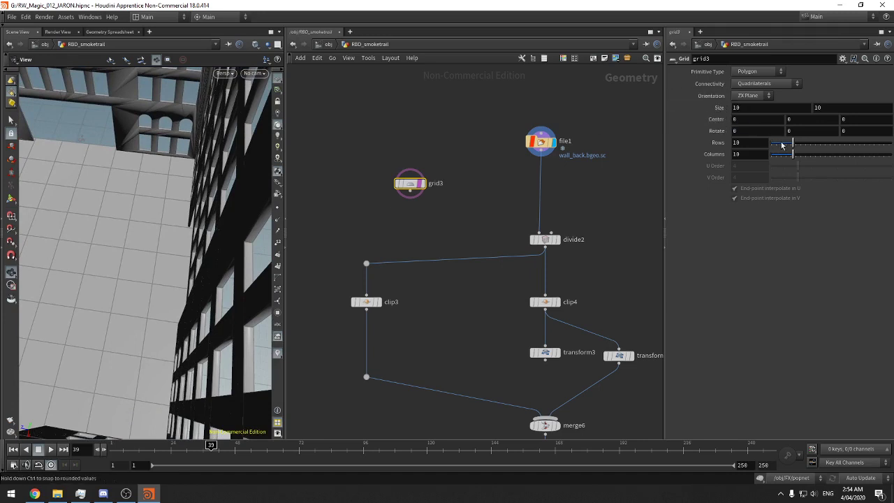
{"action": "left_click_drag", "start_coordinate": [782, 144], "coordinate": [723, 152]}
{"action": "type", "text": "2"}
{"action": "key", "text": "Tab"}
{"action": "type", "text": "2"}
{"action": "key", "text": "Return"}
Move grid3 higher in the network, turn off its template display, and show it instead of the building
{"action": "left_click_drag", "start_coordinate": [205, 200], "coordinate": [193, 186]}
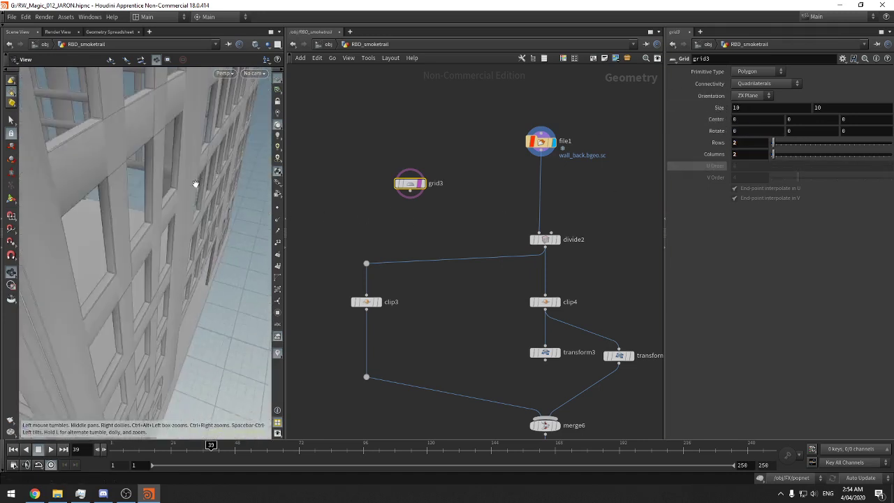
{"action": "right_click_drag", "start_coordinate": [193, 185], "coordinate": [164, 223]}
{"action": "middle_click_drag", "start_coordinate": [318, 213], "coordinate": [384, 208]}
{"action": "left_click_drag", "start_coordinate": [206, 189], "coordinate": [222, 154]}
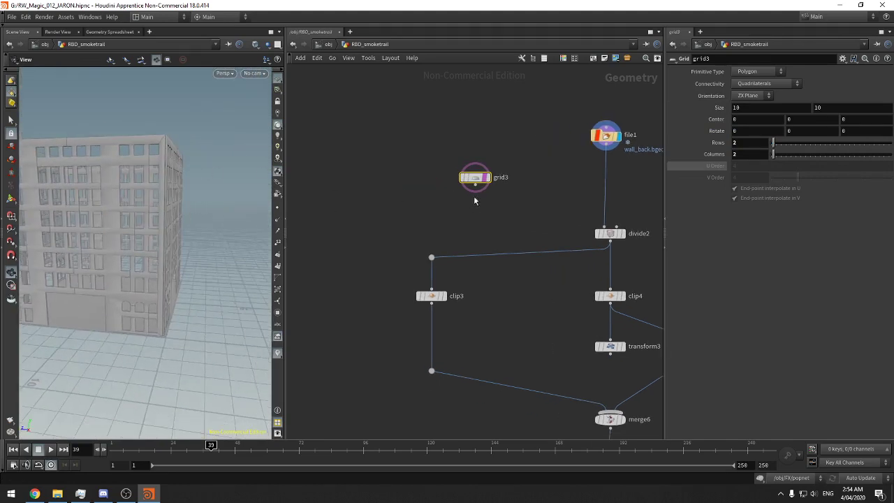
{"action": "left_click_drag", "start_coordinate": [476, 178], "coordinate": [409, 118]}
{"action": "key", "text": "e"}
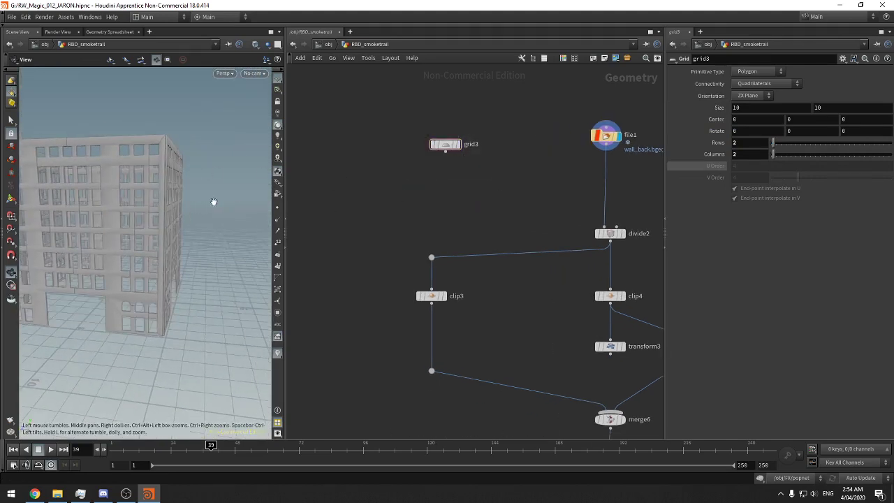
{"action": "left_click_drag", "start_coordinate": [213, 201], "coordinate": [188, 181]}
{"action": "left_click_drag", "start_coordinate": [471, 184], "coordinate": [413, 126]}
{"action": "left_click", "coordinate": [458, 145]}
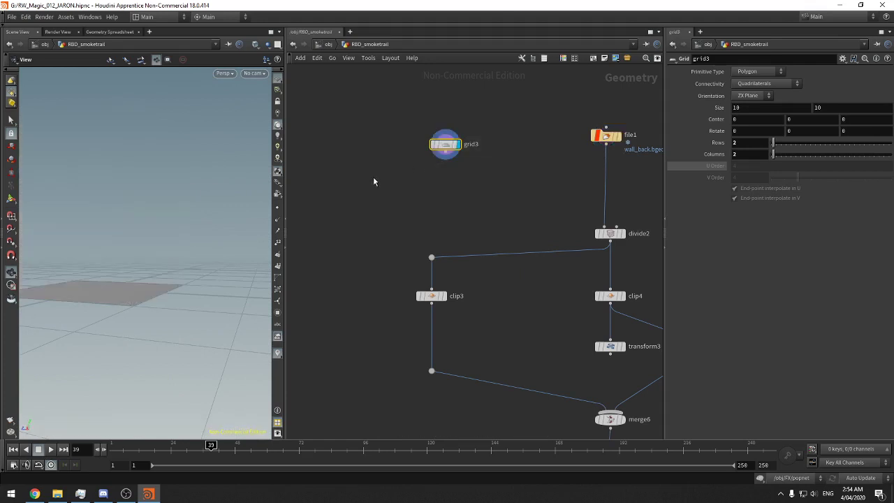
View the flat grid on its own, save the scene, and widen the viewport
{"action": "left_click_drag", "start_coordinate": [202, 183], "coordinate": [218, 210]}
{"action": "left_click", "coordinate": [422, 214]}
{"action": "left_click_drag", "start_coordinate": [90, 245], "coordinate": [135, 212]}
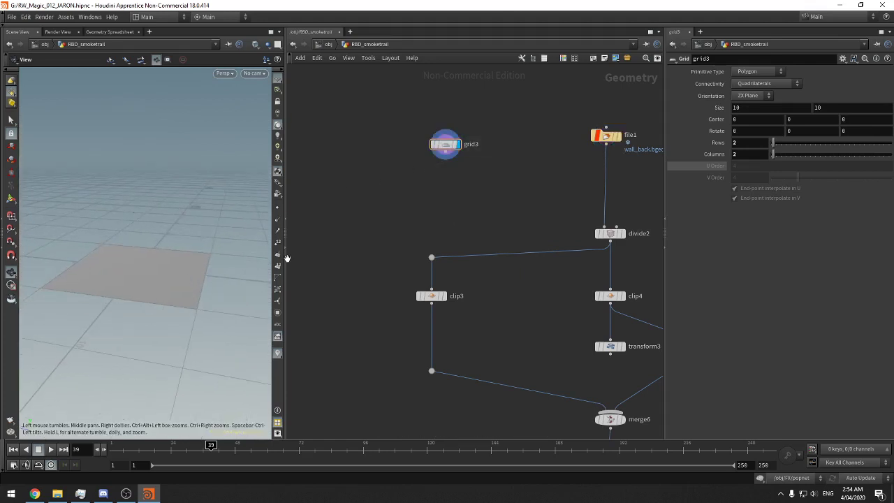
{"action": "key", "text": "ctrl+s"}
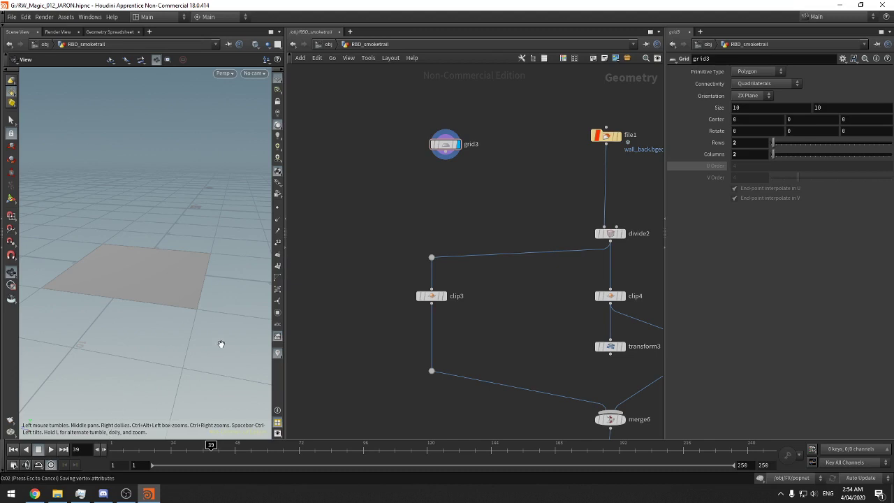
{"action": "left_click_drag", "start_coordinate": [290, 320], "coordinate": [339, 321]}
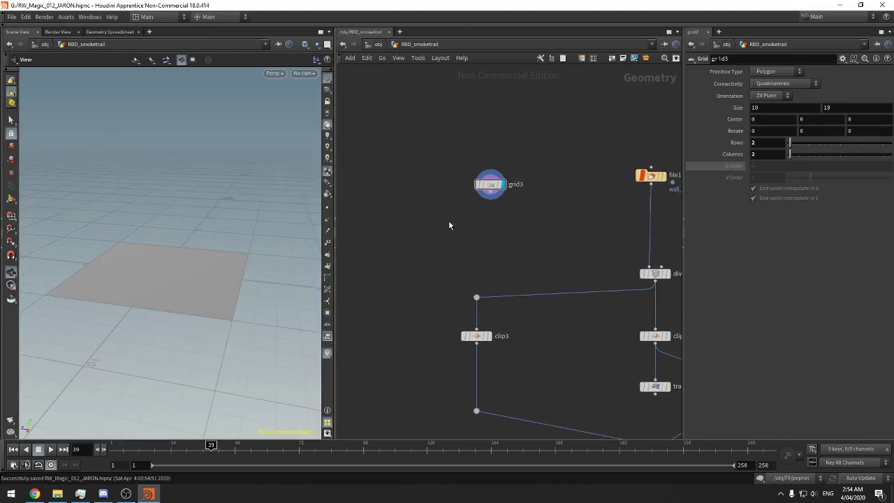
Turn on point display for the grid, enlarge the viewport, and move grid3 aside in the network
{"action": "key", "text": "Tab"}
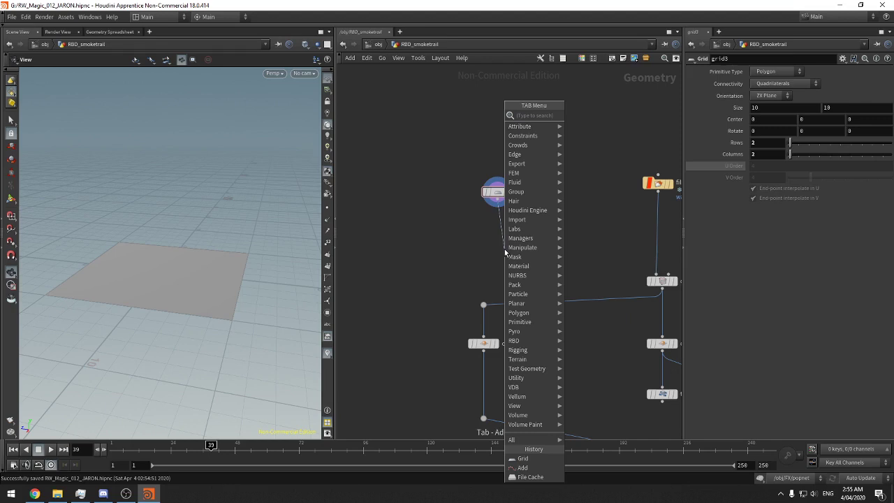
{"action": "left_click", "coordinate": [455, 229]}
{"action": "left_click_drag", "start_coordinate": [183, 272], "coordinate": [323, 203]}
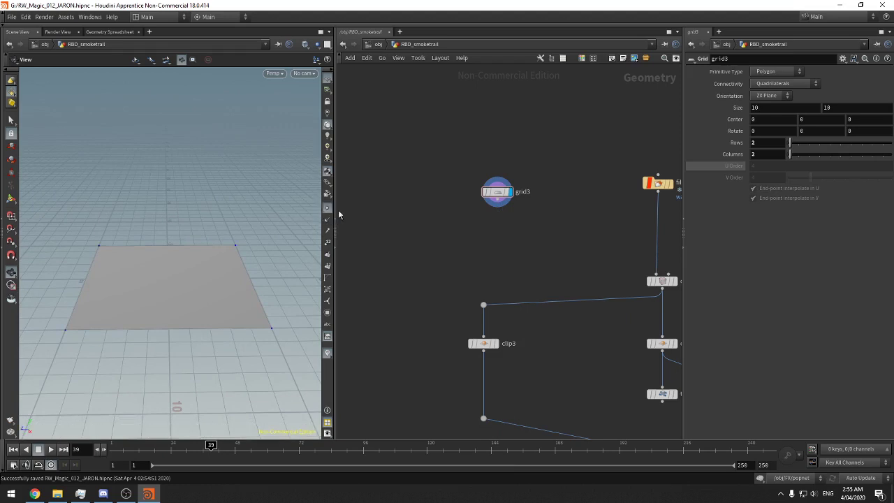
{"action": "left_click", "coordinate": [327, 208]}
{"action": "left_click_drag", "start_coordinate": [335, 207], "coordinate": [480, 209]}
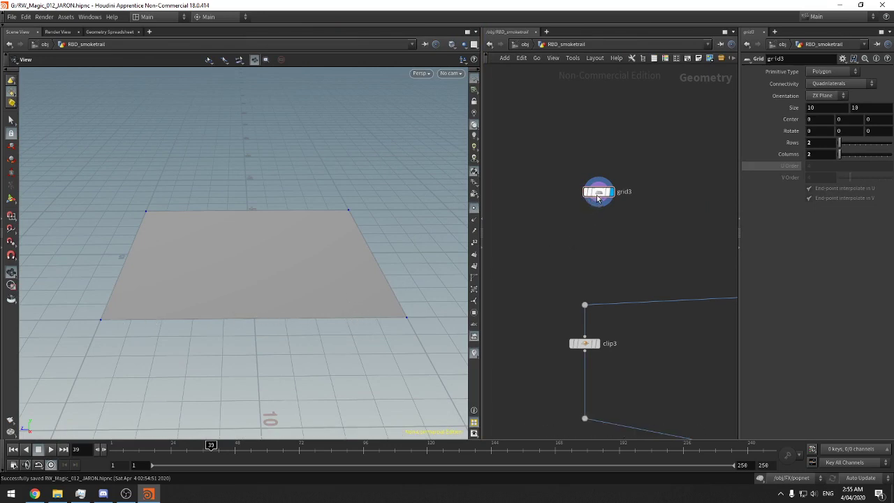
{"action": "left_click_drag", "start_coordinate": [592, 197], "coordinate": [539, 154]}
{"action": "key", "text": "Tab"}
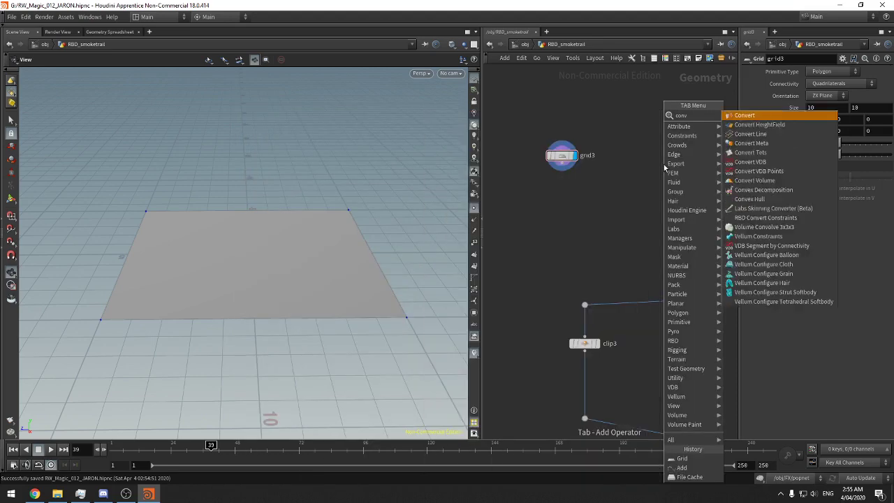
{"action": "key", "text": "Escape"}
{"action": "key", "text": "Return"}
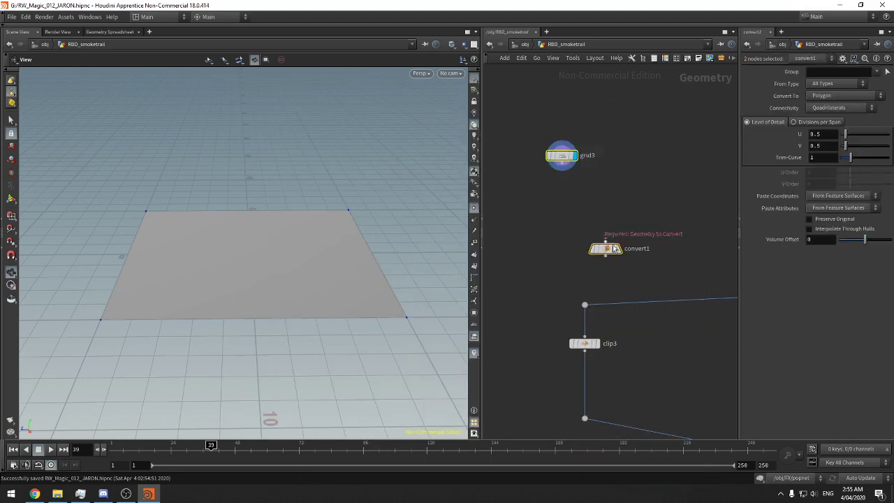
{"action": "key", "text": "Delete"}
Add a Line node beside grid3 and display it instead of the grid
{"action": "key", "text": "Tab"}
{"action": "type", "text": "line"}
{"action": "key", "text": "Return"}
{"action": "left_click", "coordinate": [543, 278]}
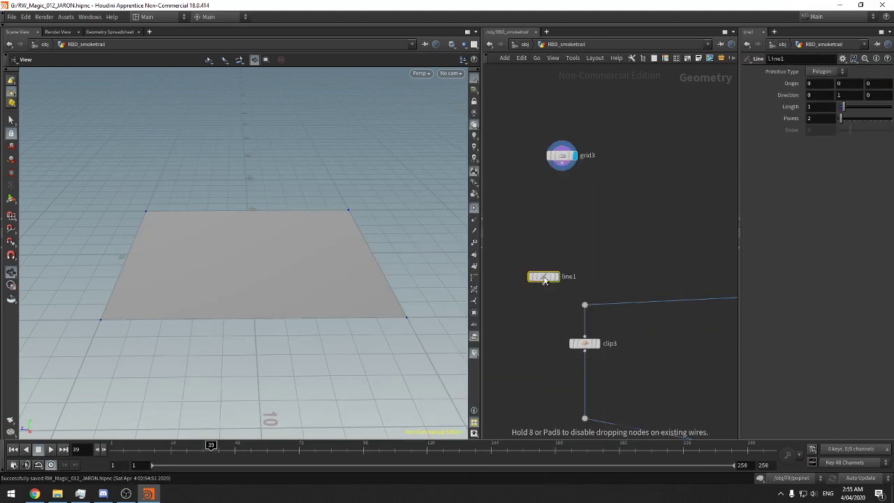
{"action": "left_click_drag", "start_coordinate": [544, 277], "coordinate": [599, 166]}
{"action": "left_click", "coordinate": [611, 165]}
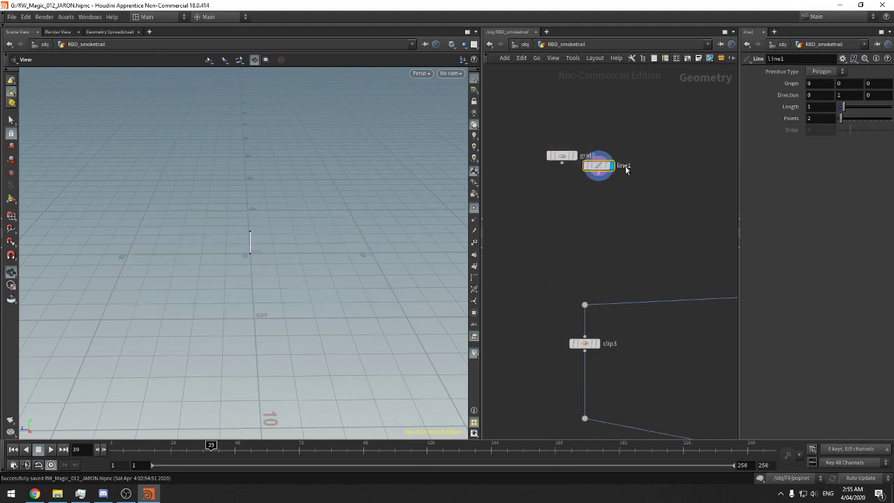
Set the line's Direction to 0, 0, 1
{"action": "left_click_drag", "start_coordinate": [821, 96], "coordinate": [801, 102]}
{"action": "type", "text": "1"}
{"action": "key", "text": "Tab"}
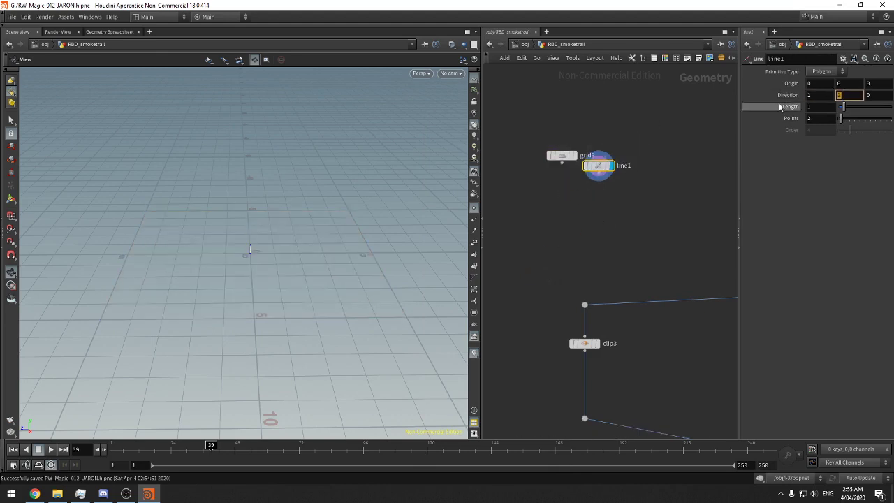
{"action": "type", "text": "0"}
{"action": "key", "text": "Return"}
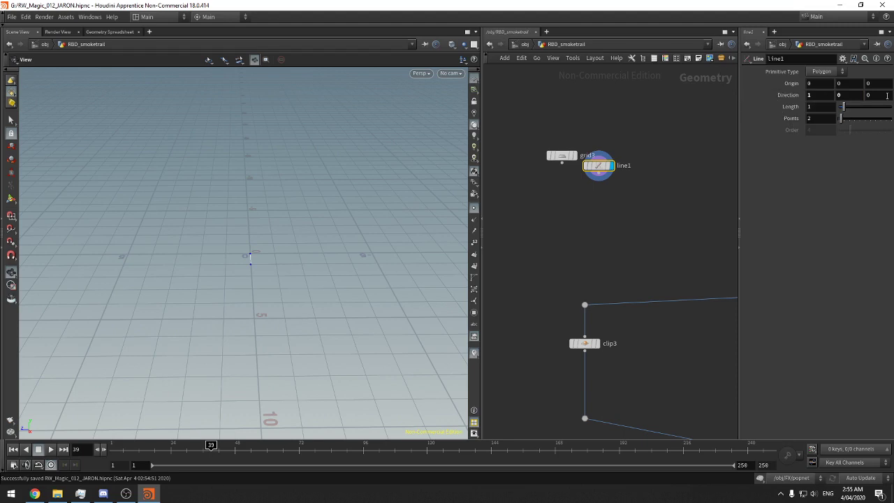
{"action": "type", "text": "1"}
{"action": "left_click_drag", "start_coordinate": [873, 95], "coordinate": [776, 106]}
{"action": "type", "text": "0"}
{"action": "key", "text": "Return"}
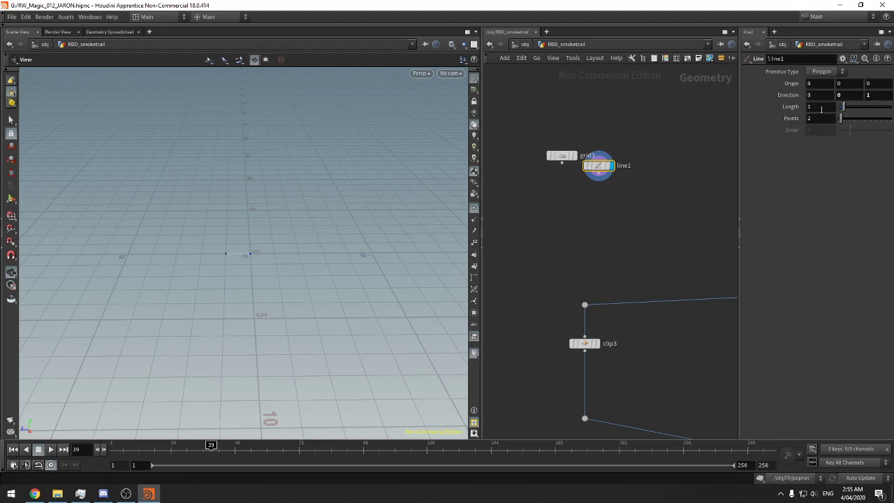
Link the line's Z Origin to its Length by relative reference and multiply it by half, as ch("dist")*0.5
{"action": "right_click", "coordinate": [821, 108]}
{"action": "key", "text": "Escape"}
{"action": "right_click", "coordinate": [868, 89]}
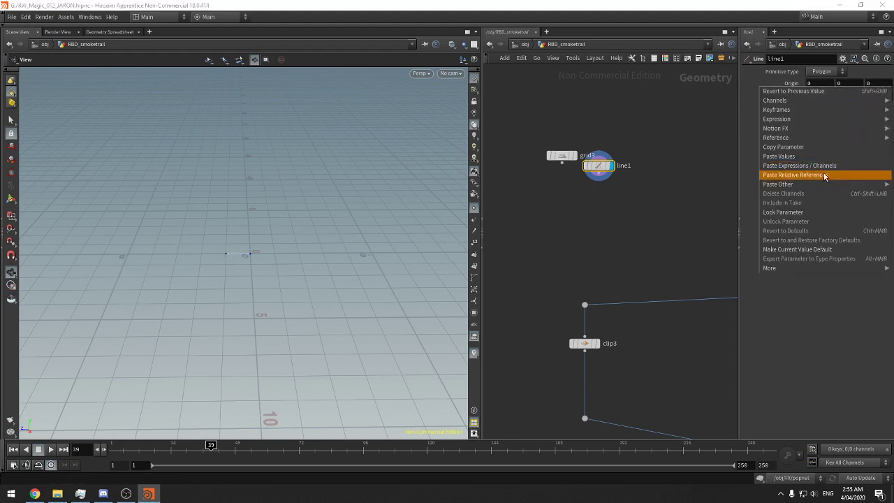
{"action": "left_click", "coordinate": [852, 169]}
{"action": "left_click_drag", "start_coordinate": [740, 136], "coordinate": [565, 136]}
{"action": "left_click", "coordinate": [882, 87]}
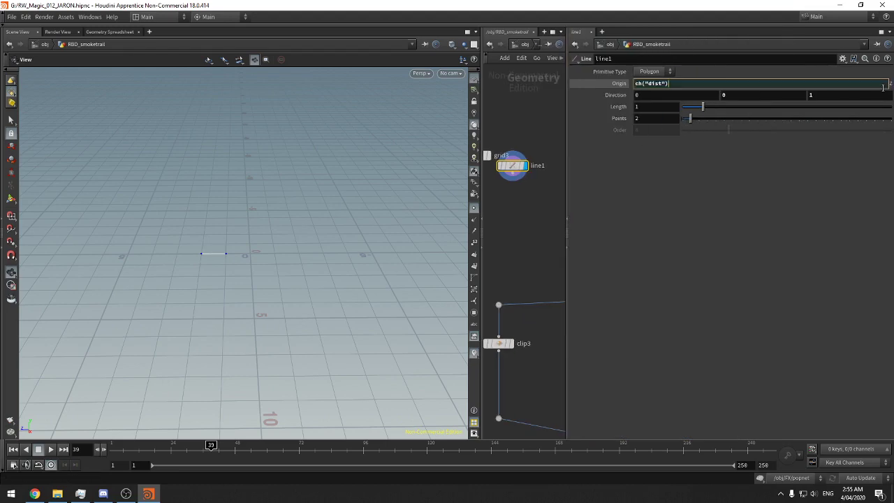
{"action": "type", "text": "*0.5"}
{"action": "key", "text": "Return"}
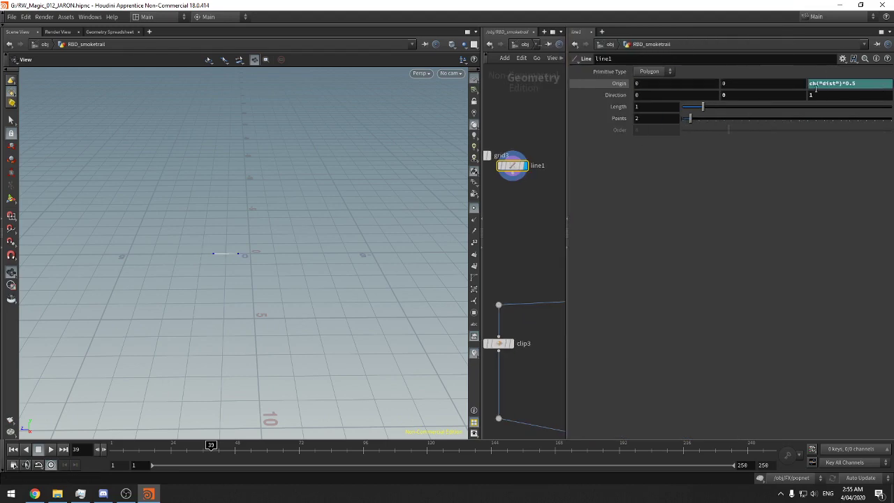
Negate the Z Origin expression to -ch("dist")*0.5 and set the line's Length to 10
{"action": "left_click", "coordinate": [815, 86]}
{"action": "key", "text": "Home"}
{"action": "type", "text": "-"}
{"action": "key", "text": "Return"}
{"action": "left_click_drag", "start_coordinate": [703, 108], "coordinate": [891, 112]}
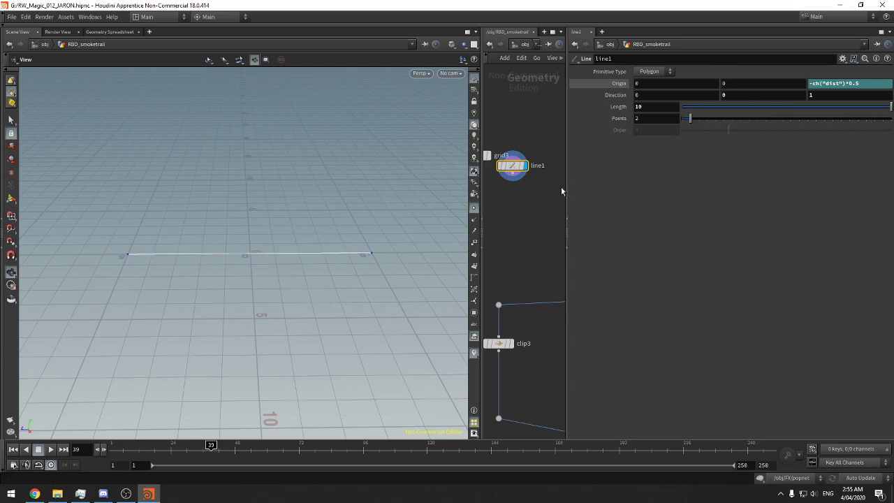
{"action": "left_click_drag", "start_coordinate": [566, 187], "coordinate": [725, 188]}
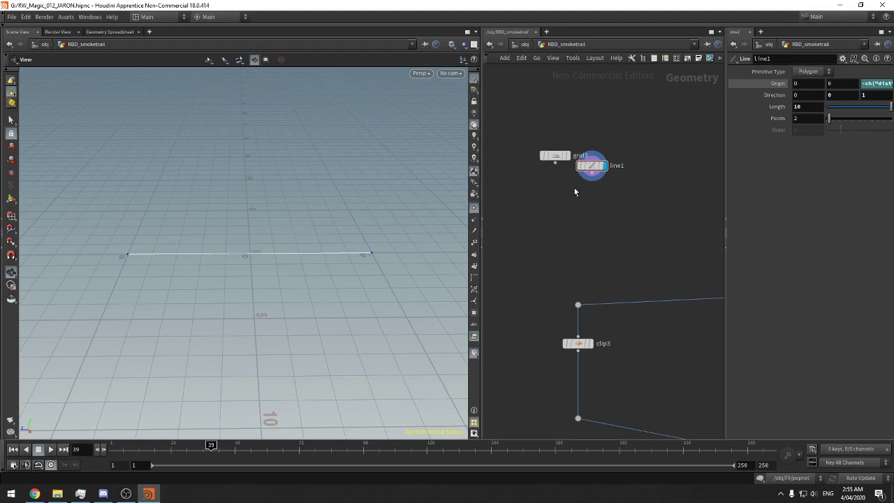
Separate line1 from grid3 in the network, placing it below, and save the scene
{"action": "key", "text": "ctrl+s"}
{"action": "key", "text": "l"}
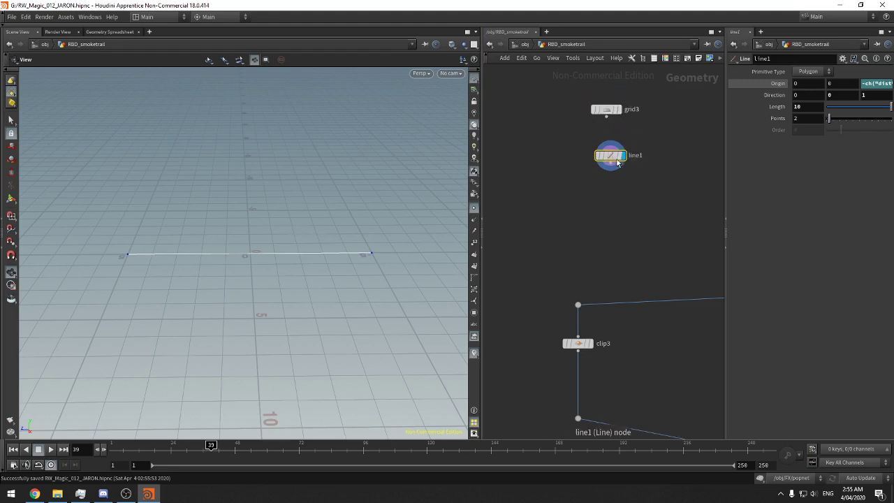
{"action": "left_click_drag", "start_coordinate": [617, 159], "coordinate": [562, 167]}
{"action": "middle_click_drag", "start_coordinate": [577, 199], "coordinate": [591, 195]}
{"action": "key", "text": "ctrl+s"}
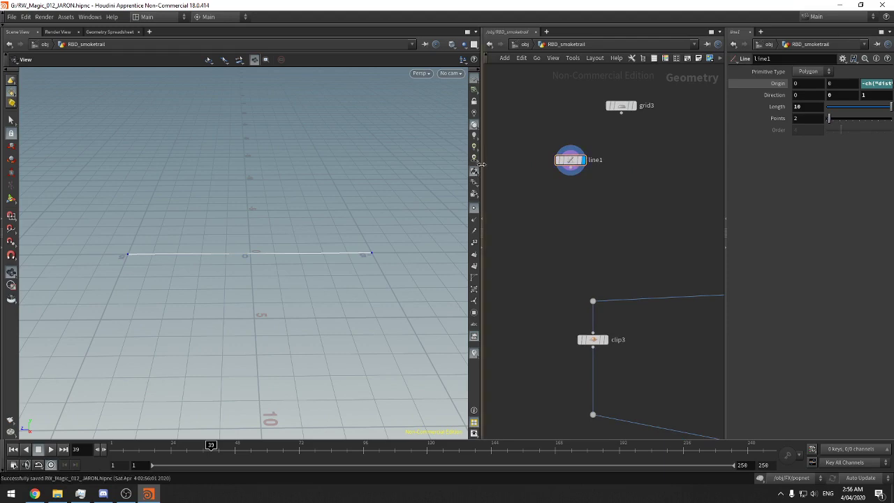
{"action": "left_click_drag", "start_coordinate": [480, 164], "coordinate": [475, 163]}
{"action": "left_click_drag", "start_coordinate": [320, 218], "coordinate": [321, 249]}
{"action": "left_click_drag", "start_coordinate": [553, 156], "coordinate": [554, 157]}
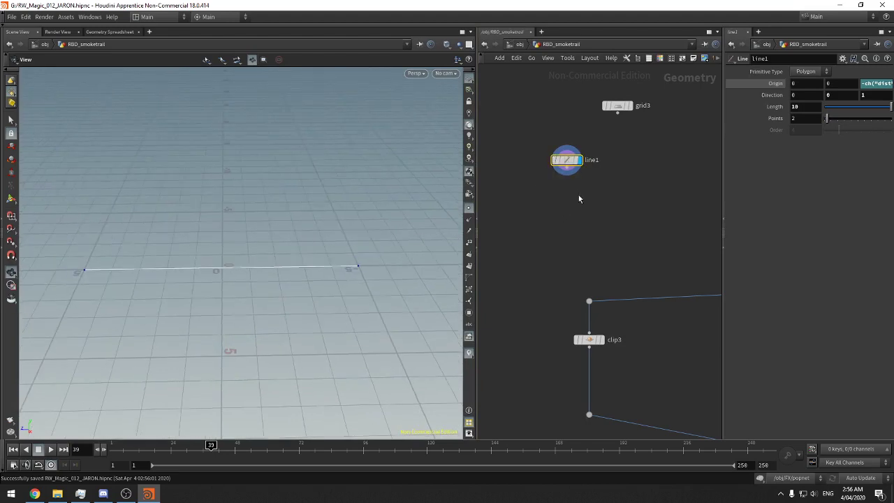
{"action": "left_click_drag", "start_coordinate": [725, 179], "coordinate": [689, 179]}
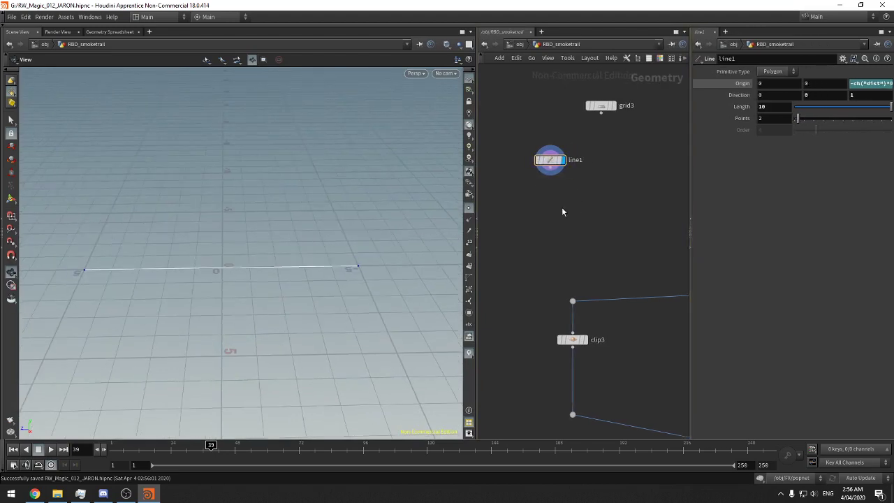
Add a Resample node below line1, connected to it and displayed
{"action": "key", "text": "Tab"}
{"action": "type", "text": "res"}
{"action": "left_click", "coordinate": [639, 97]}
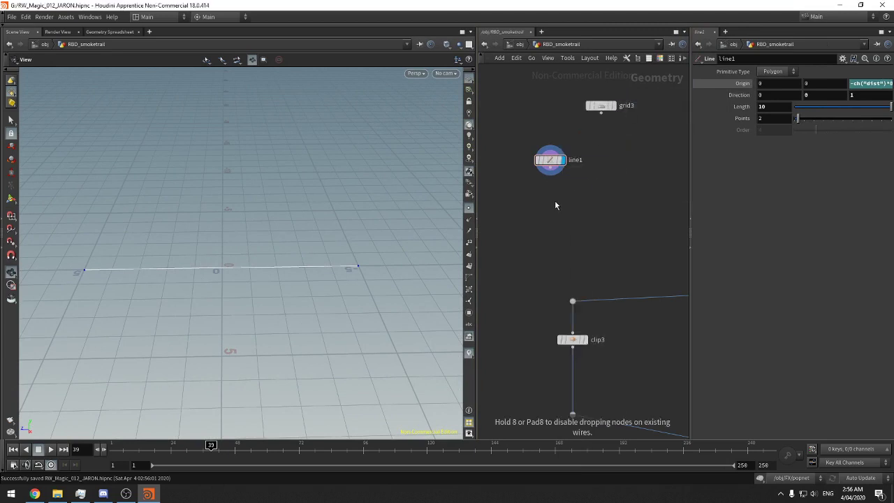
{"action": "left_click", "coordinate": [554, 201]}
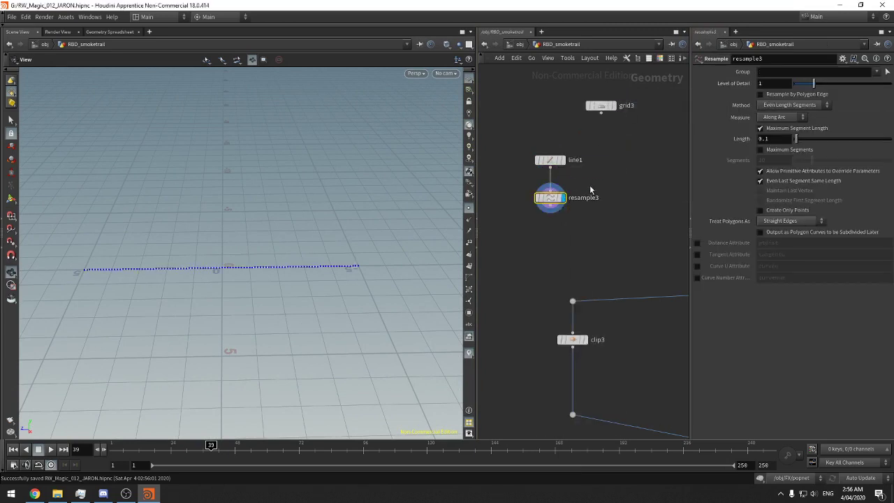
{"action": "left_click_drag", "start_coordinate": [359, 234], "coordinate": [310, 257]}
Enlarge the network area and move line1 and its Resample node together, away from grid3
{"action": "middle_click_drag", "start_coordinate": [515, 244], "coordinate": [541, 239]}
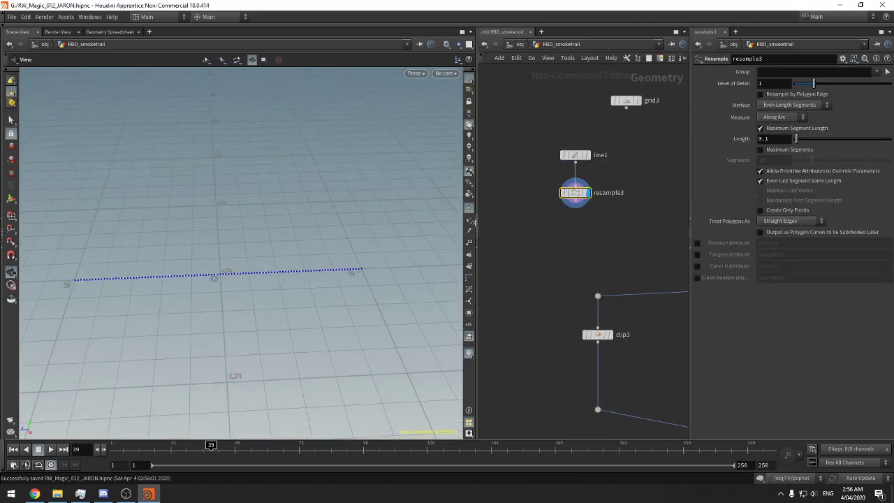
{"action": "left_click_drag", "start_coordinate": [476, 212], "coordinate": [441, 216]}
{"action": "middle_click_drag", "start_coordinate": [488, 224], "coordinate": [510, 223]}
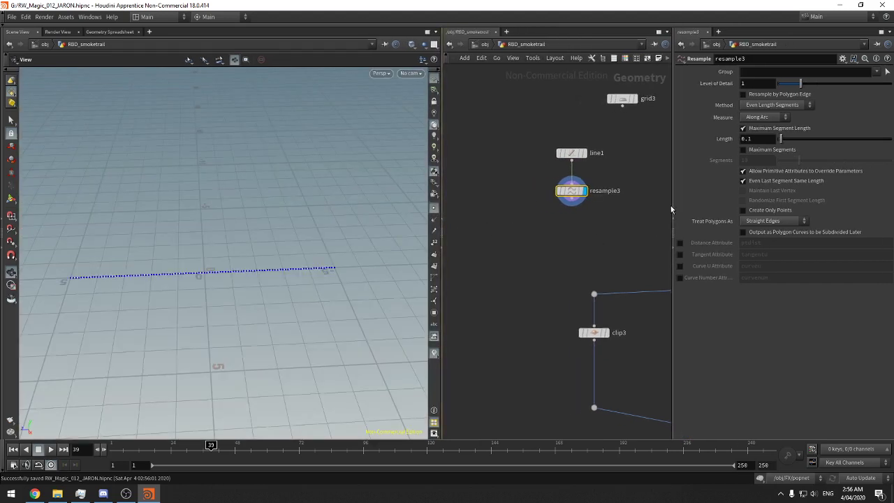
{"action": "left_click_drag", "start_coordinate": [671, 205], "coordinate": [684, 209]}
{"action": "left_click_drag", "start_coordinate": [622, 236], "coordinate": [550, 141]}
{"action": "middle_click_drag", "start_coordinate": [553, 238], "coordinate": [616, 241]}
{"action": "left_click_drag", "start_coordinate": [640, 195], "coordinate": [504, 164]}
{"action": "left_click", "coordinate": [517, 196]}
Add an Attribute Wrangle node after resample3
{"action": "key", "text": "Tab"}
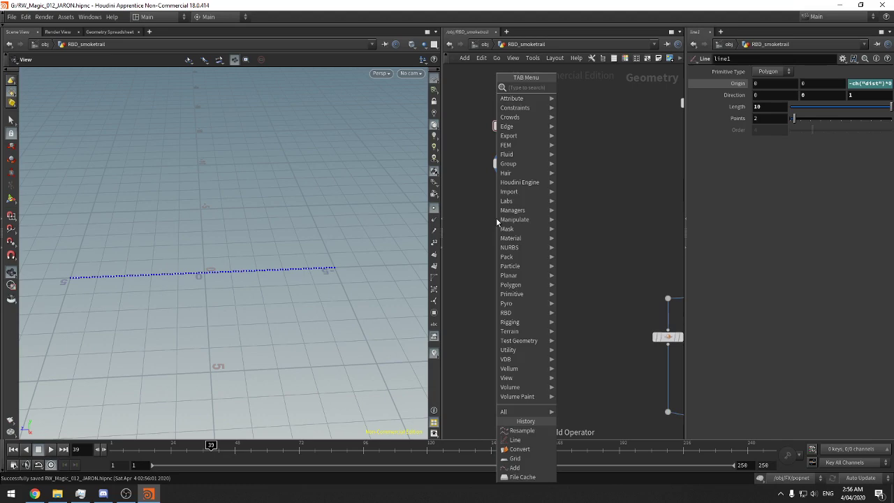
{"action": "type", "text": "aw"}
{"action": "key", "text": "Return"}
{"action": "left_click", "coordinate": [760, 150]}
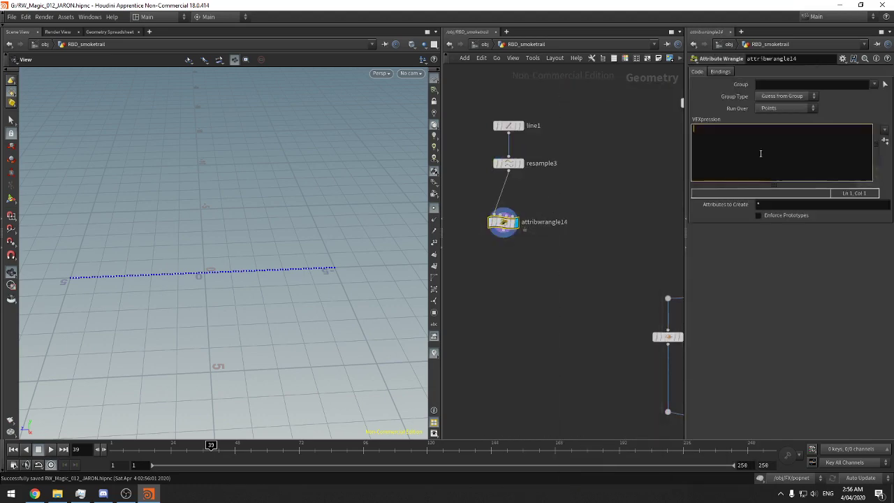
{"action": "type", "text": "float p"}
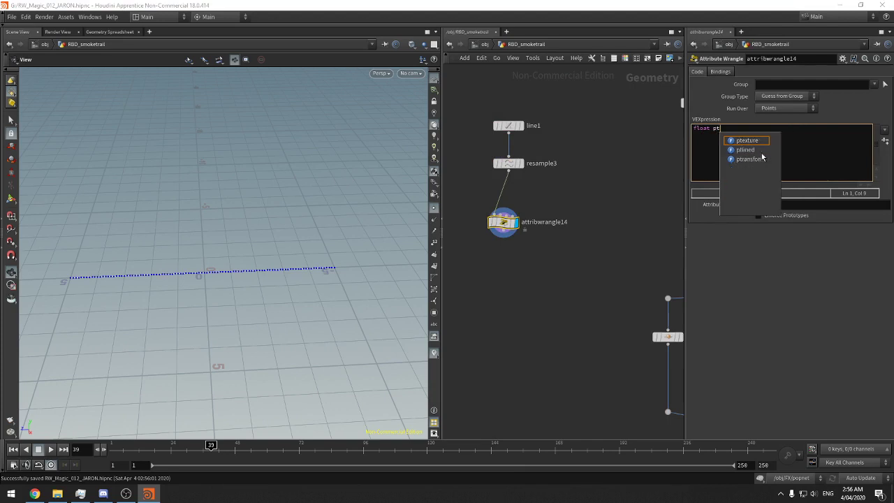
{"action": "type", "text": "r = flo"}
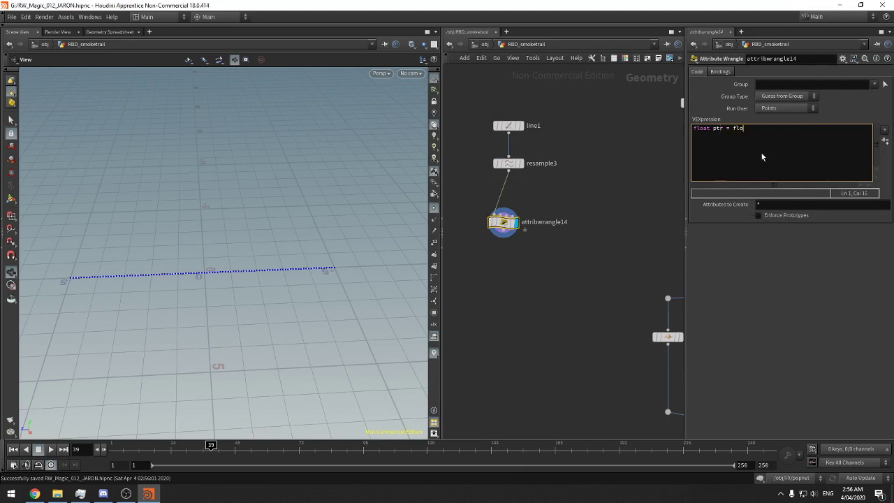
{"action": "type", "text": "at(@ptnum)/floa"}
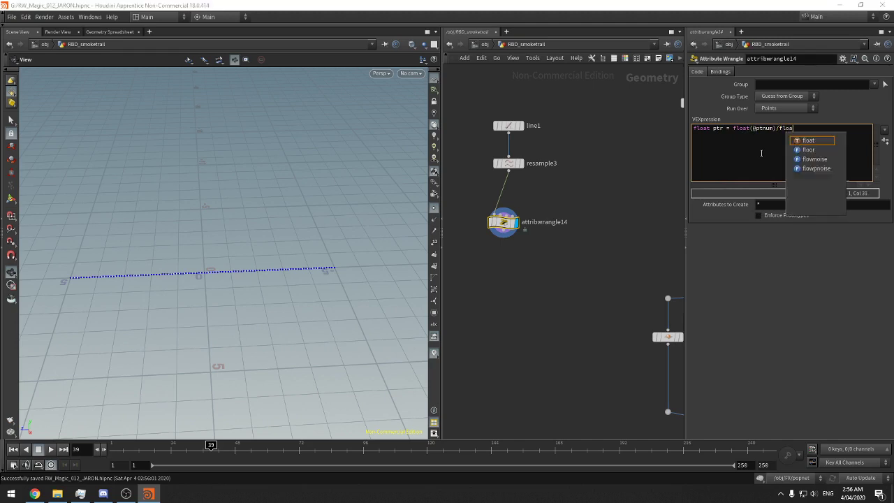
{"action": "type", "text": "t(@num"}
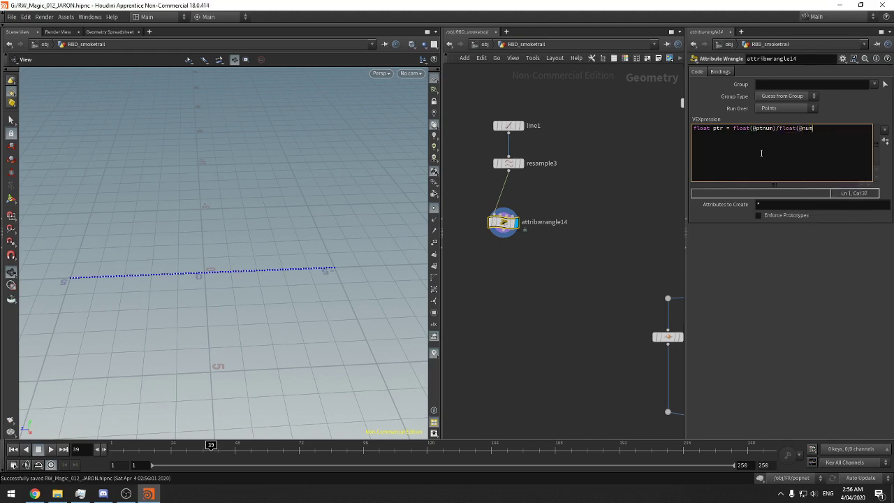
{"action": "type", "text": "pt-1);"}
{"action": "key", "text": "Return"}
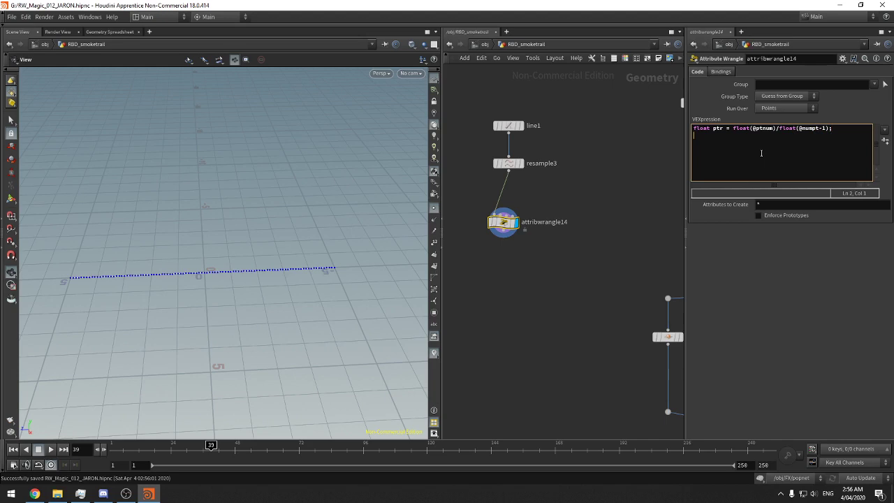
Add the code line float ramp = chramp("Ramp", ptr); save the scene, and generate the Ramp parameter
{"action": "key", "text": "BackSpace"}
{"action": "type", "text": ";"}
{"action": "key", "text": "Return"}
{"action": "type", "text": "float ramp = chramp(\"@"}
{"action": "key", "text": "ctrl+s"}
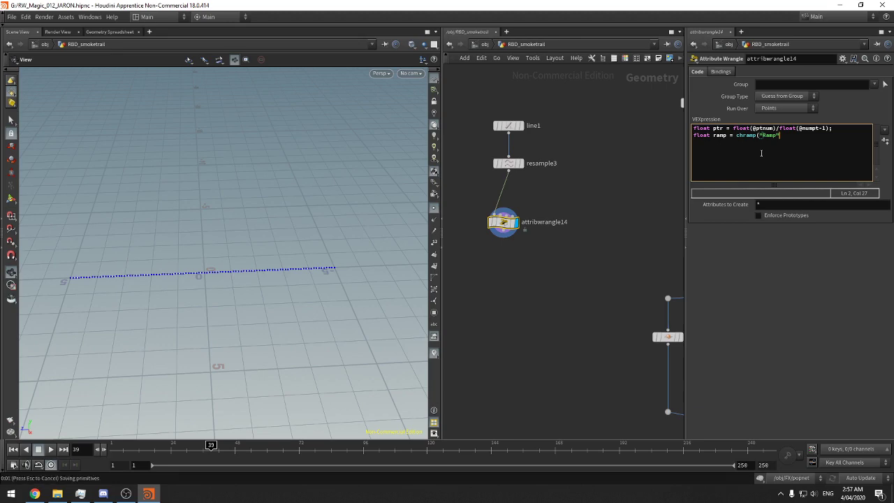
{"action": "type", "text": ", ptr);"}
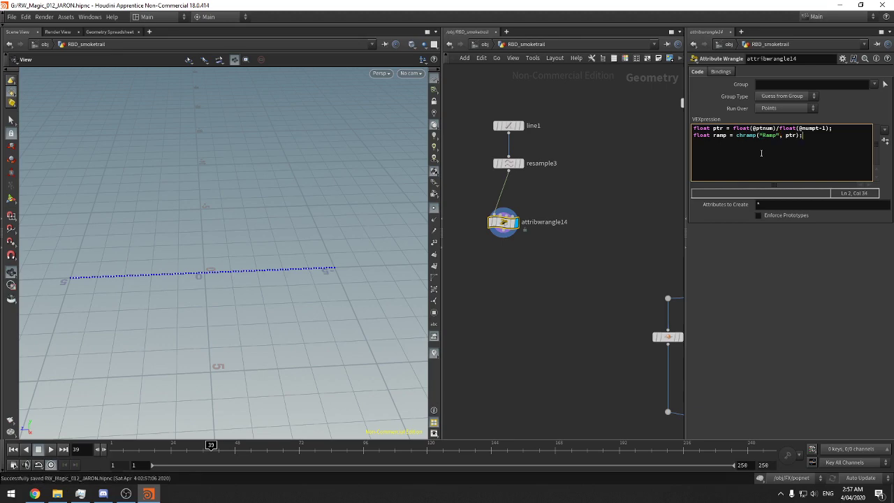
{"action": "left_click", "coordinate": [883, 142]}
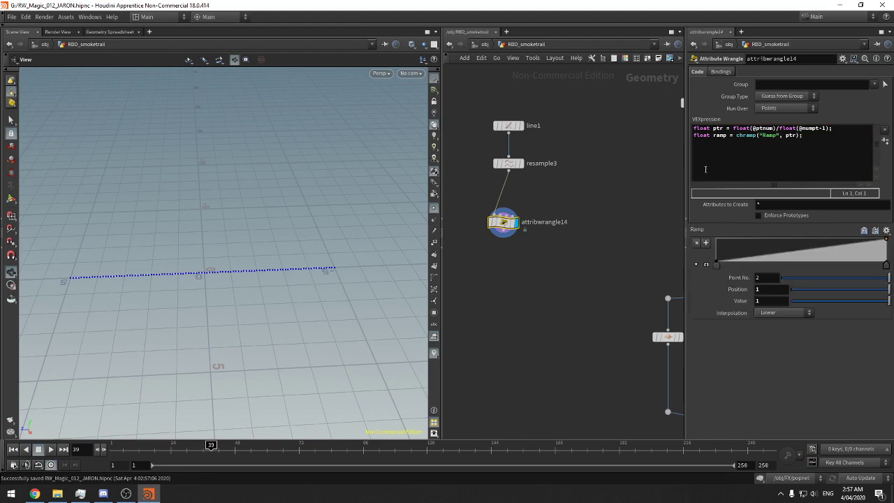
Add the code line @P.y = lerp(@P.y, chf("Height"), ramp); generate the Height parameter and set it to 1
{"action": "left_click_drag", "start_coordinate": [684, 162], "coordinate": [637, 163]}
{"action": "left_click", "coordinate": [795, 167]}
{"action": "key", "text": "Return"}
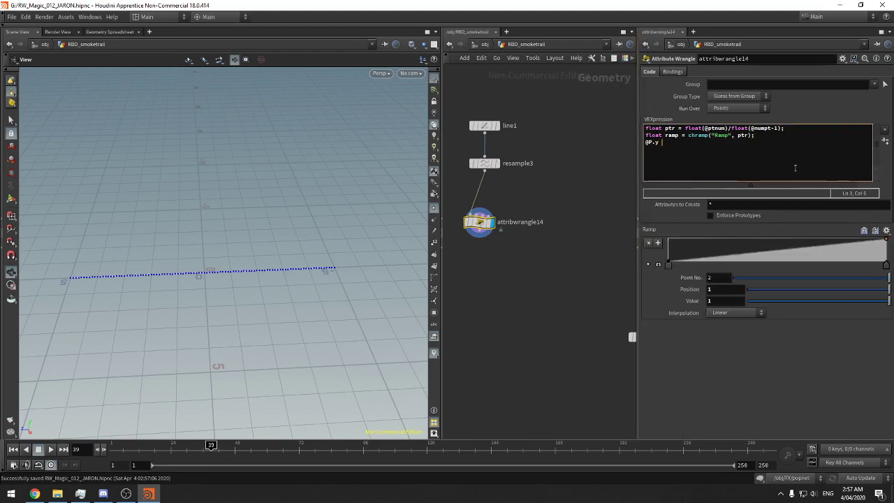
{"action": "type", "text": "@P.y = lerp(@P.y, chf(\"Height\")"}
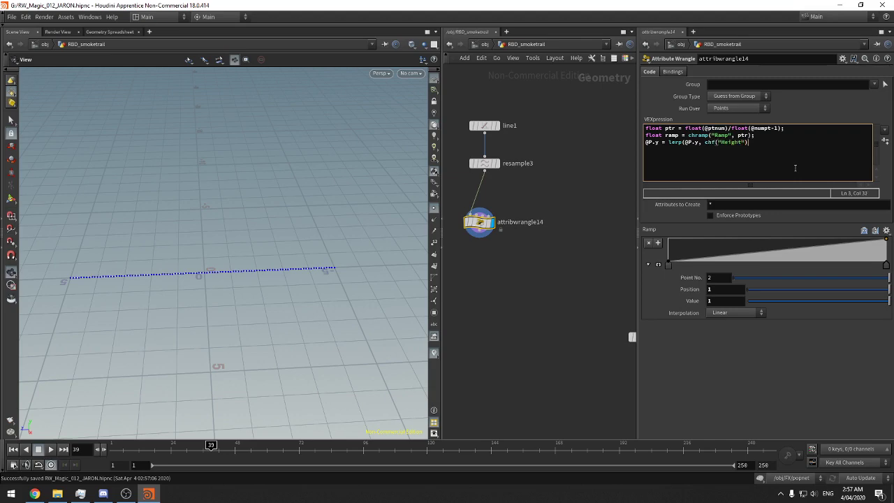
{"action": "type", "text": ", ramp);"}
{"action": "left_click", "coordinate": [884, 141]}
{"action": "left_click_drag", "start_coordinate": [746, 327], "coordinate": [892, 333]}
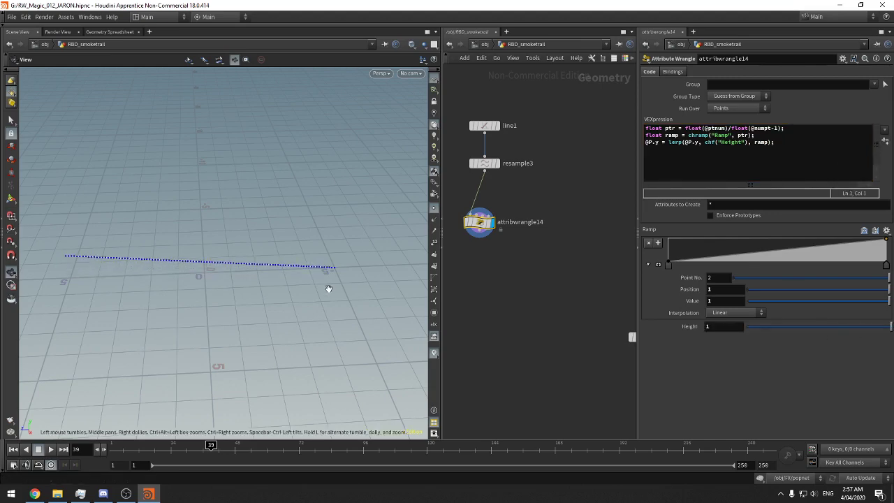
Move the ramp's end point to about position 0.5 and set both ramp points to Constant interpolation
{"action": "left_click_drag", "start_coordinate": [328, 288], "coordinate": [313, 256]}
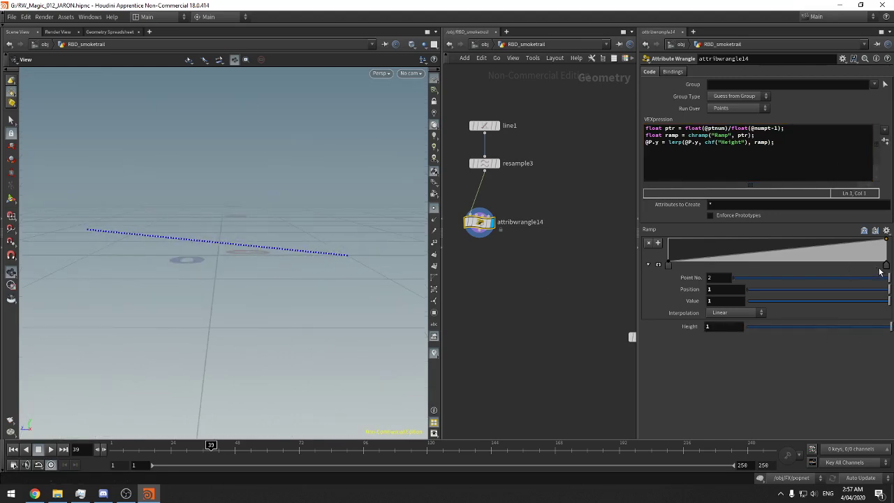
{"action": "left_click_drag", "start_coordinate": [886, 266], "coordinate": [778, 266]}
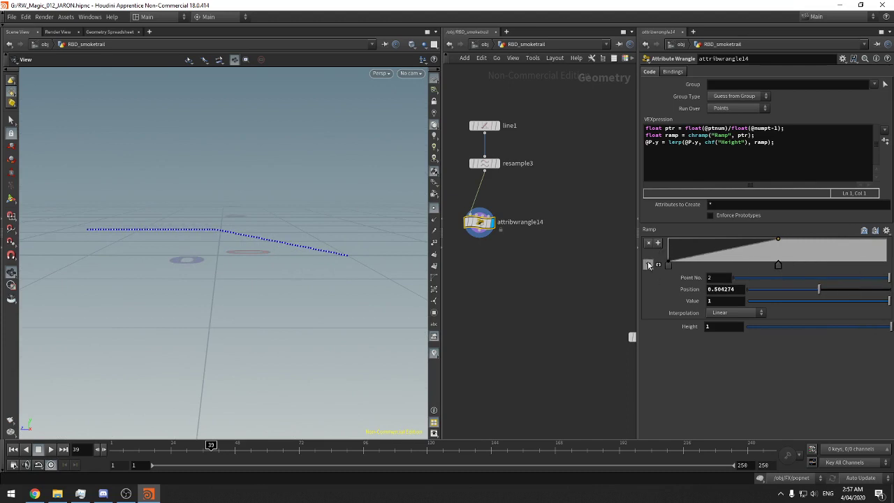
{"action": "left_click_drag", "start_coordinate": [634, 215], "coordinate": [572, 246]}
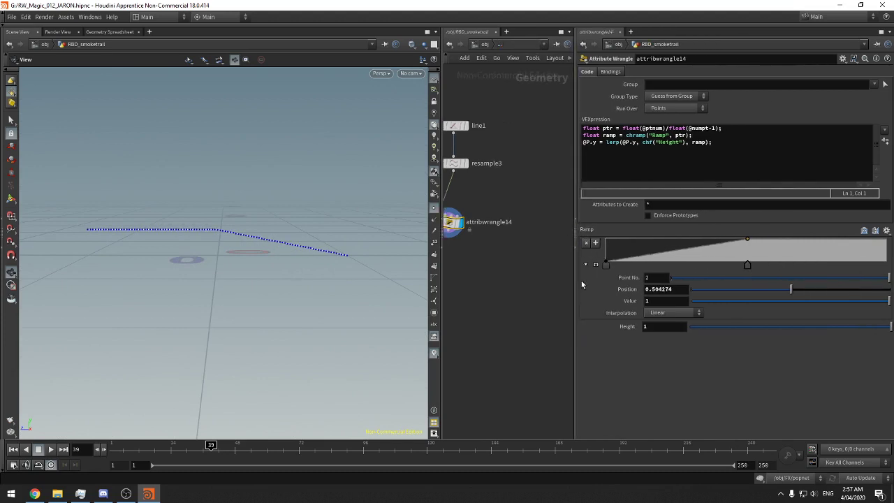
{"action": "left_click", "coordinate": [585, 266]}
{"action": "left_click", "coordinate": [586, 266]}
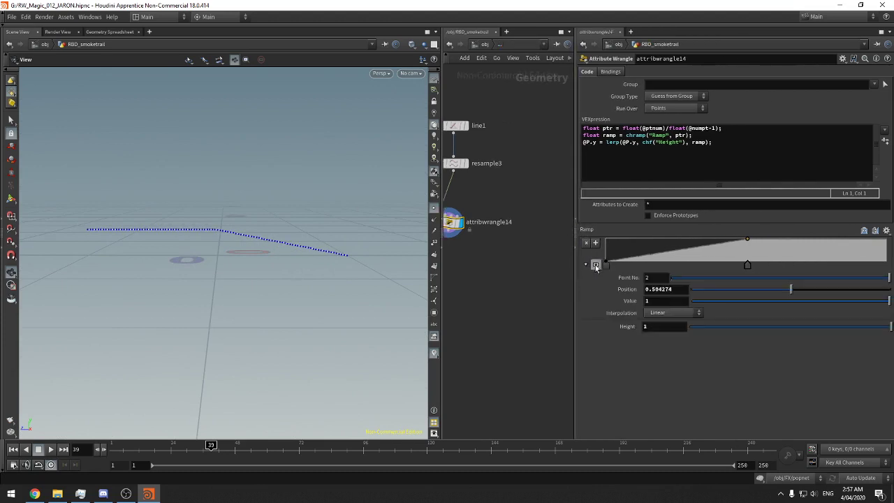
{"action": "left_click", "coordinate": [671, 312]}
{"action": "left_click", "coordinate": [675, 326]}
{"action": "left_click", "coordinate": [605, 264]}
{"action": "left_click", "coordinate": [663, 312]}
{"action": "left_click", "coordinate": [658, 323]}
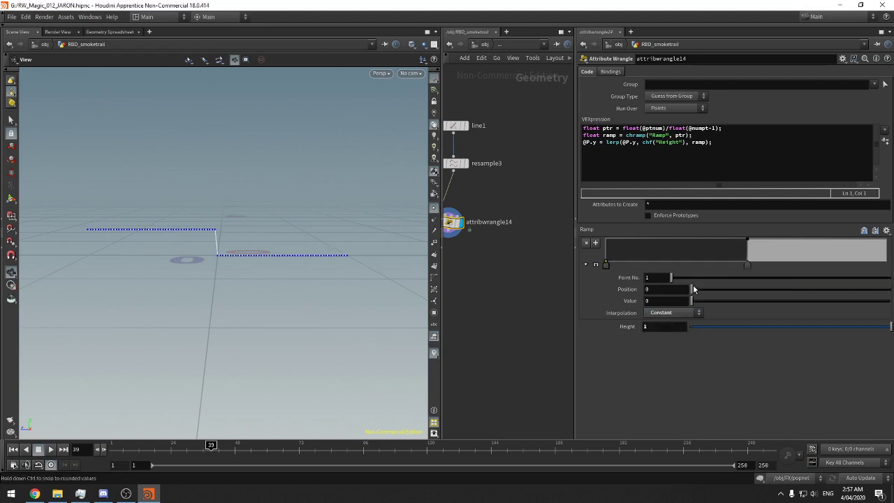
Move the ramp's second point to about 0.086 and add points with value 0 at about 0.17 and 0.915
{"action": "left_click_drag", "start_coordinate": [747, 269], "coordinate": [630, 273]}
{"action": "left_click_drag", "start_coordinate": [334, 235], "coordinate": [303, 260]}
{"action": "left_click_drag", "start_coordinate": [308, 229], "coordinate": [296, 263]}
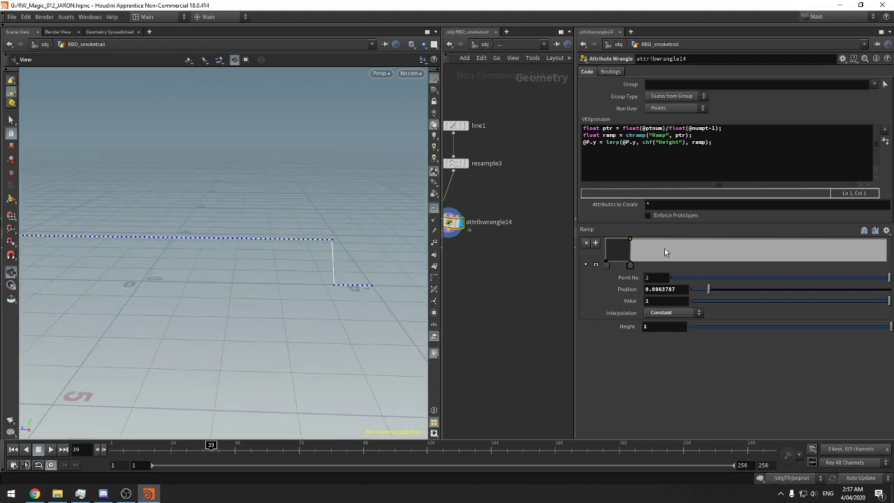
{"action": "left_click_drag", "start_coordinate": [664, 245], "coordinate": [652, 267]}
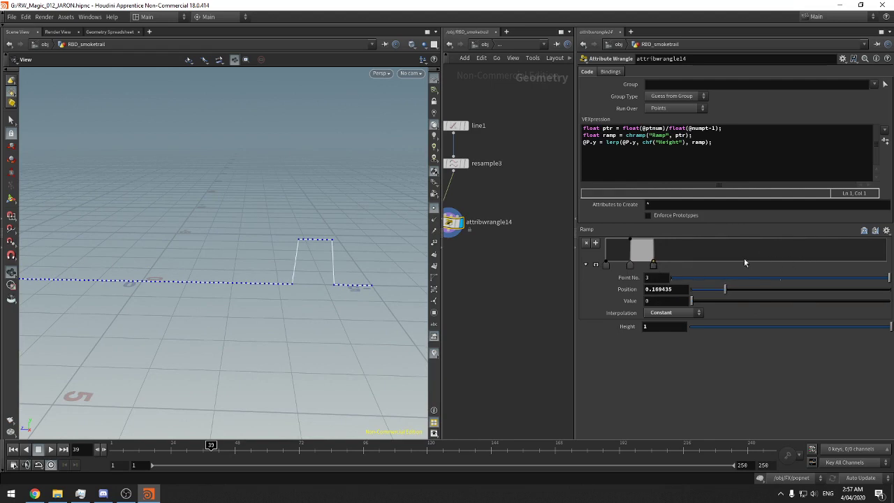
{"action": "left_click_drag", "start_coordinate": [864, 244], "coordinate": [862, 266]}
Template the building geometry so it shows as a wireframe reference around the line, and save the scene
{"action": "scroll", "coordinate": [270, 285], "scroll_direction": "down", "scroll_amount": 5}
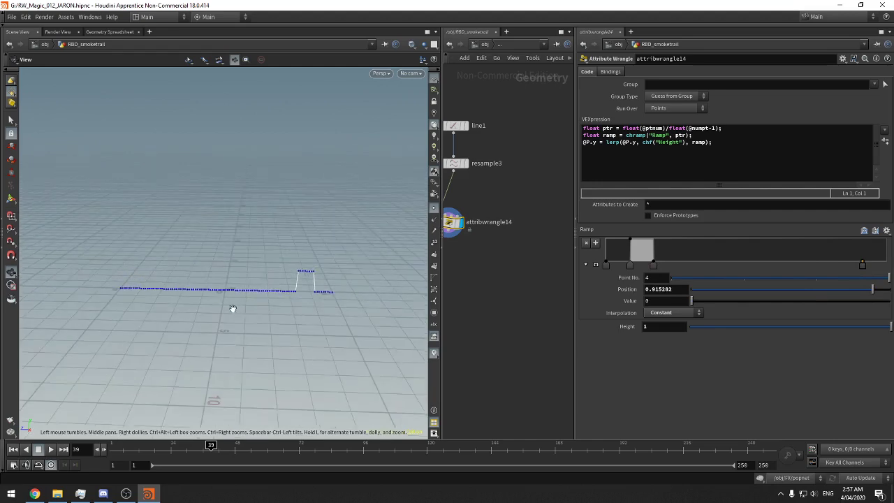
{"action": "scroll", "coordinate": [466, 252], "scroll_direction": "down", "scroll_amount": 4}
{"action": "middle_click_drag", "start_coordinate": [511, 257], "coordinate": [517, 258]}
{"action": "middle_click_drag", "start_coordinate": [523, 213], "coordinate": [466, 219]}
{"action": "left_click", "coordinate": [569, 228]}
{"action": "middle_click_drag", "start_coordinate": [478, 265], "coordinate": [499, 248]}
{"action": "left_click_drag", "start_coordinate": [276, 307], "coordinate": [301, 295]}
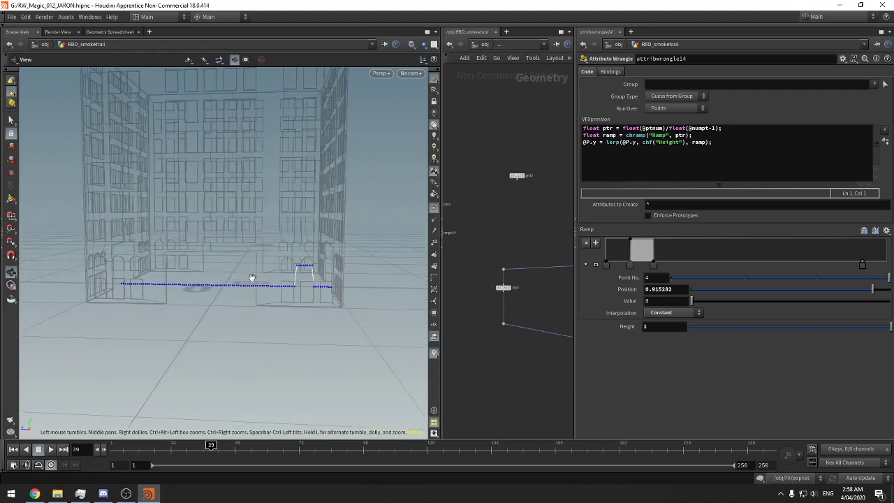
{"action": "left_click_drag", "start_coordinate": [254, 278], "coordinate": [280, 278]}
{"action": "middle_click_drag", "start_coordinate": [510, 215], "coordinate": [559, 219]}
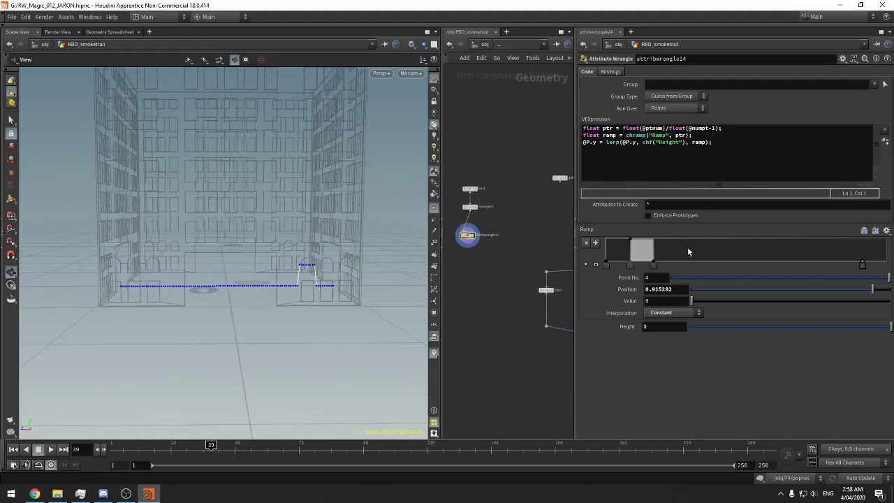
{"action": "key", "text": "ctrl+s"}
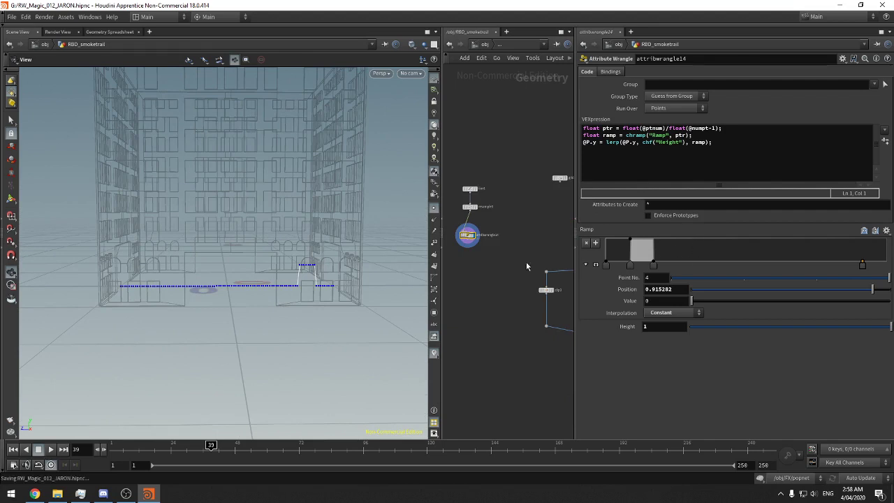
Add a ramp point at about position 0.34 with value 1
{"action": "left_click", "coordinate": [701, 250]}
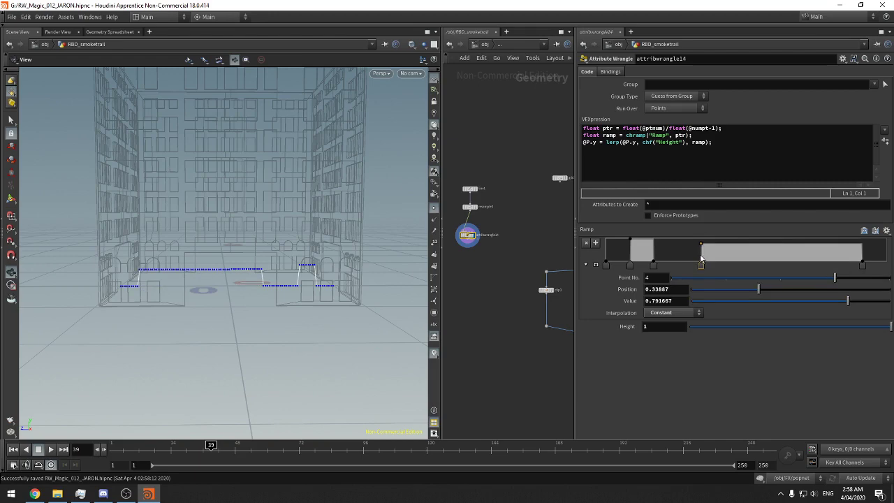
{"action": "left_click_drag", "start_coordinate": [701, 249], "coordinate": [700, 239]}
{"action": "left_click_drag", "start_coordinate": [307, 257], "coordinate": [323, 256]}
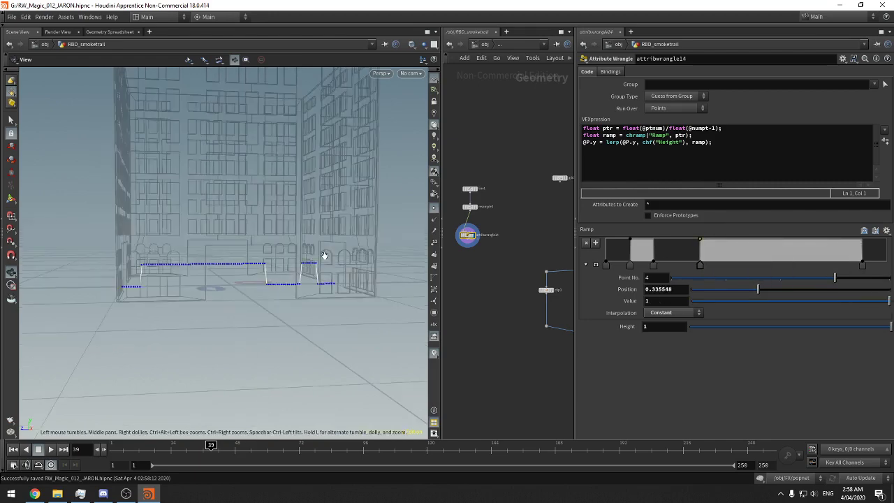
Switch to the Right view and add a ramp point at about 0.66 with value 0, at the edge of the building's central opening
{"action": "key", "text": "space+2"}
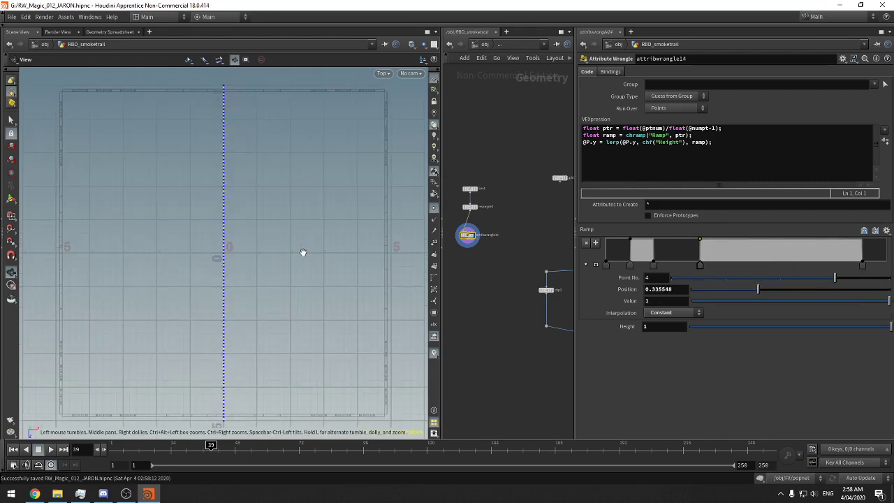
{"action": "key", "text": "space+3"}
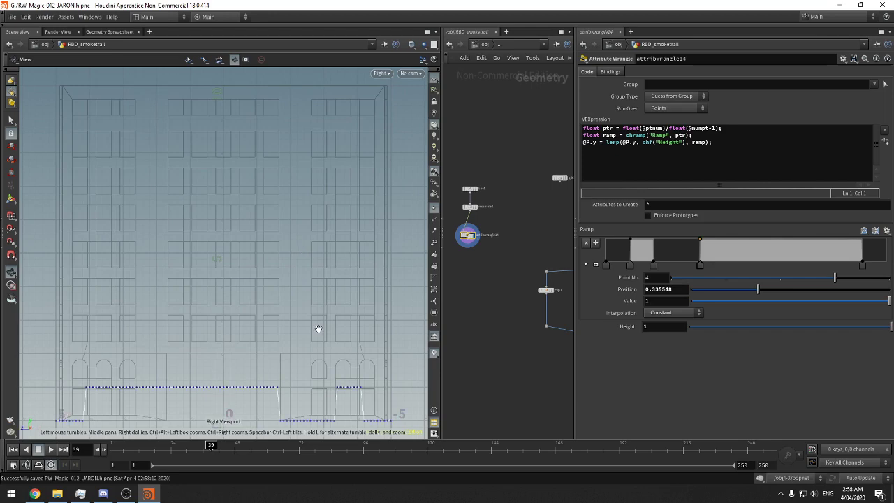
{"action": "key", "text": "space+4"}
{"action": "scroll", "coordinate": [320, 316], "scroll_direction": "up", "scroll_amount": 5}
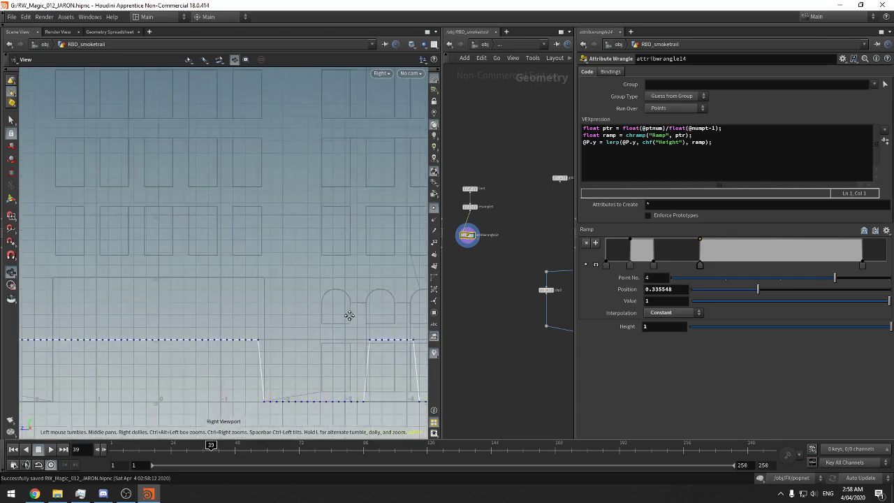
{"action": "left_click", "coordinate": [796, 250]}
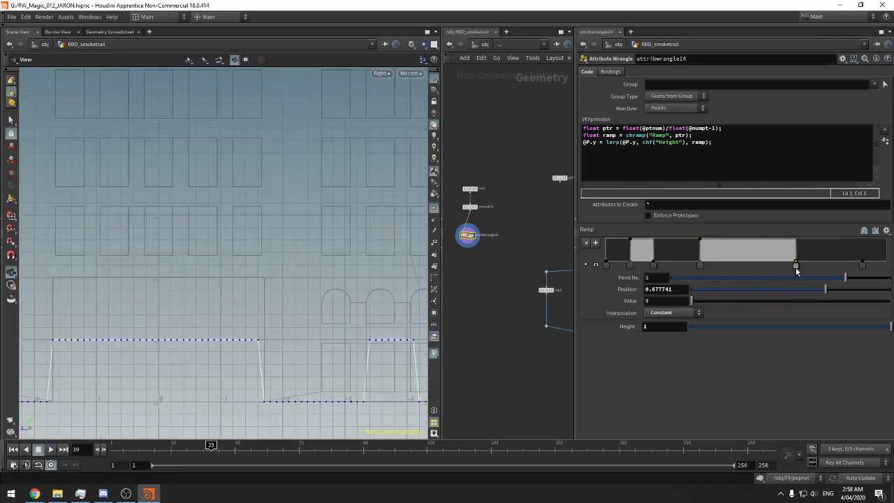
{"action": "left_click_drag", "start_coordinate": [795, 266], "coordinate": [791, 266]}
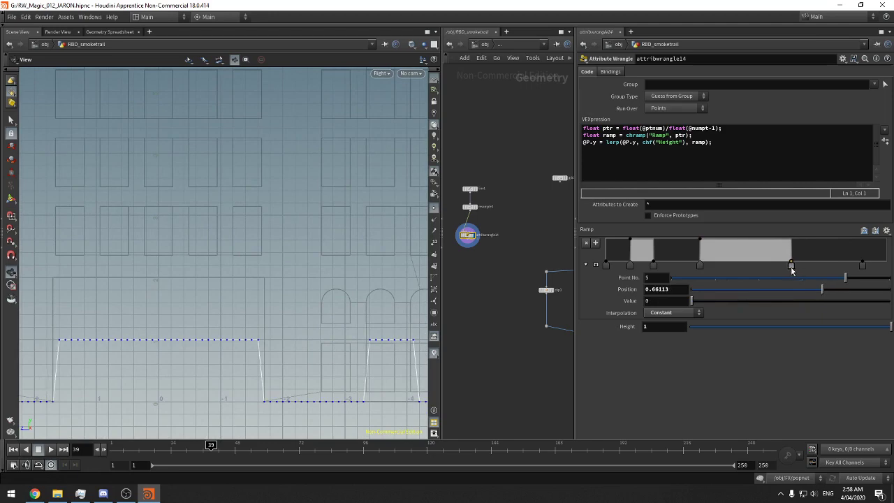
{"action": "middle_click_drag", "start_coordinate": [228, 320], "coordinate": [352, 277]}
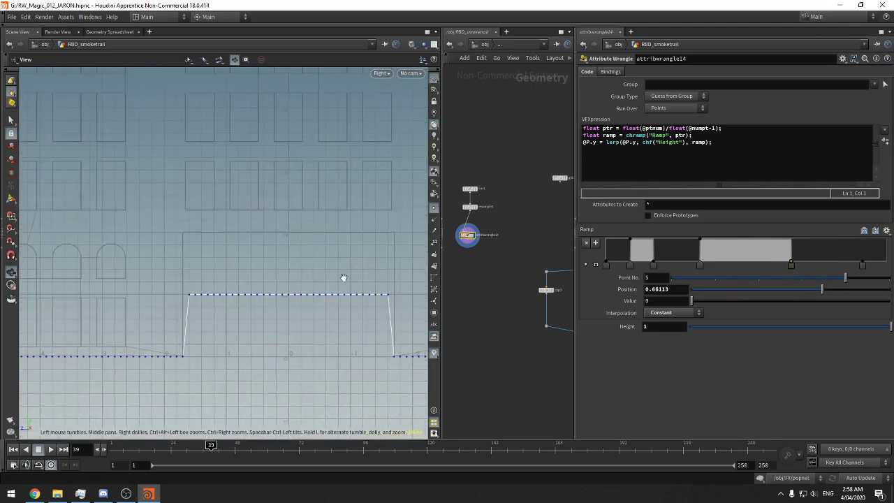
{"action": "right_click_drag", "start_coordinate": [333, 292], "coordinate": [240, 293]}
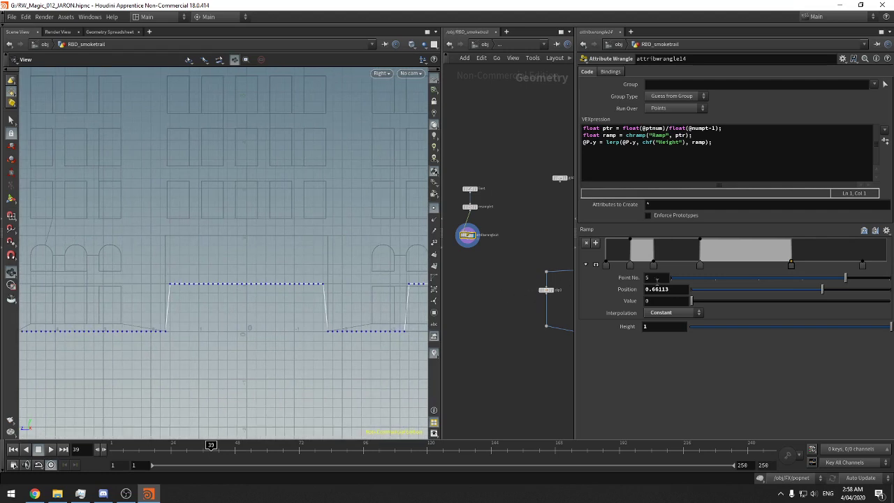
Set the last ramp point's position to 0.758 and value to 1, aligned with the nearest ground-floor window
{"action": "left_click_drag", "start_coordinate": [859, 261], "coordinate": [820, 256]}
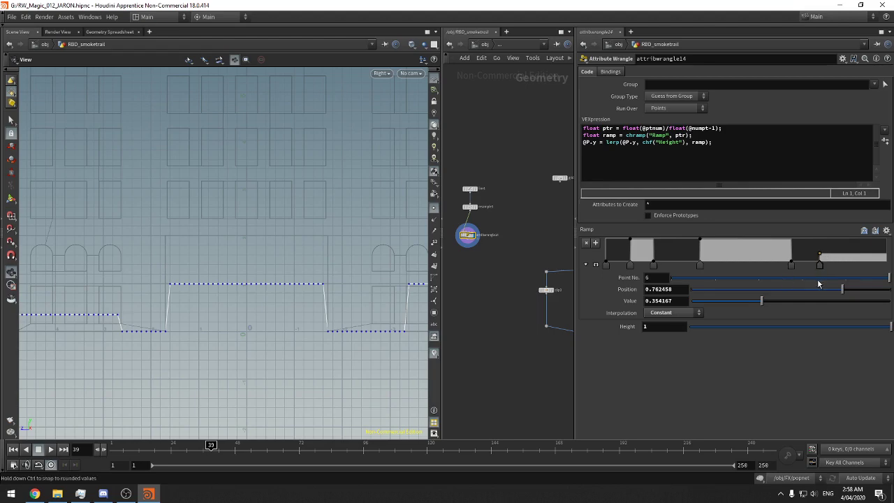
{"action": "mouse_move", "coordinate": [840, 289]}
{"action": "left_mouse_down"}
{"action": "mouse_move", "coordinate": [856, 289]}
{"action": "mouse_move", "coordinate": [830, 289]}
{"action": "left_mouse_up"}
{"action": "left_click_drag", "start_coordinate": [763, 301], "coordinate": [889, 300]}
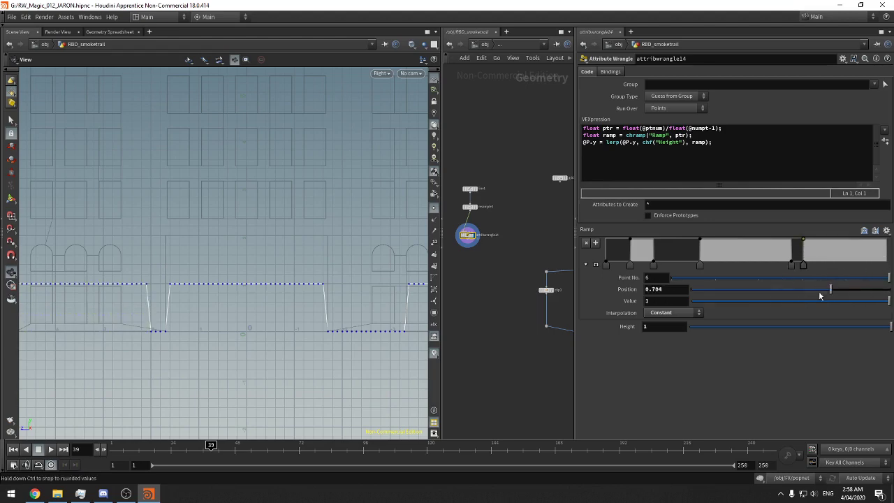
{"action": "mouse_move", "coordinate": [833, 289]}
{"action": "left_mouse_down"}
{"action": "mouse_move", "coordinate": [821, 289]}
{"action": "mouse_move", "coordinate": [841, 289]}
{"action": "left_mouse_up"}
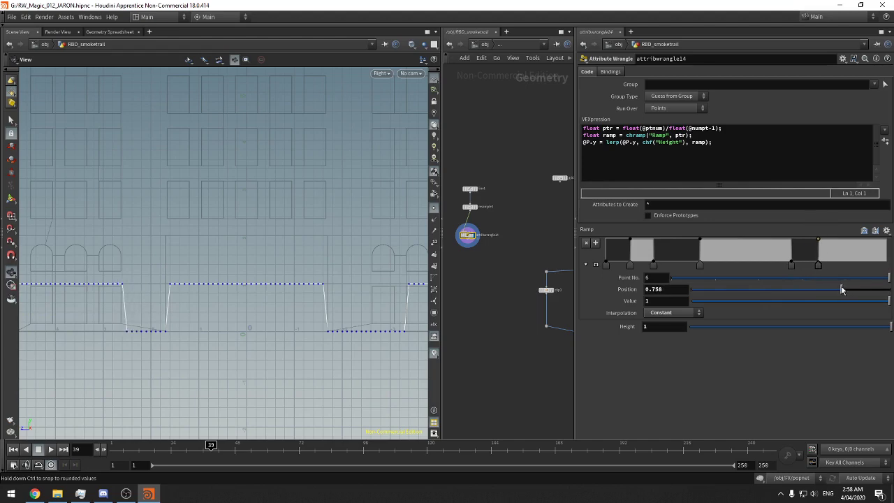
{"action": "scroll", "coordinate": [273, 300], "scroll_direction": "up", "scroll_amount": 5}
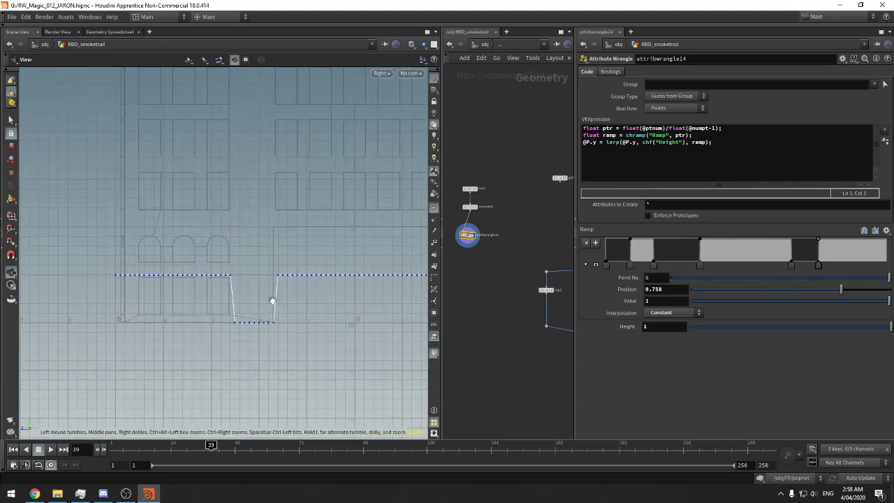
{"action": "scroll", "coordinate": [328, 282], "scroll_direction": "down", "scroll_amount": 1}
{"action": "middle_click_drag", "start_coordinate": [327, 283], "coordinate": [287, 293]}
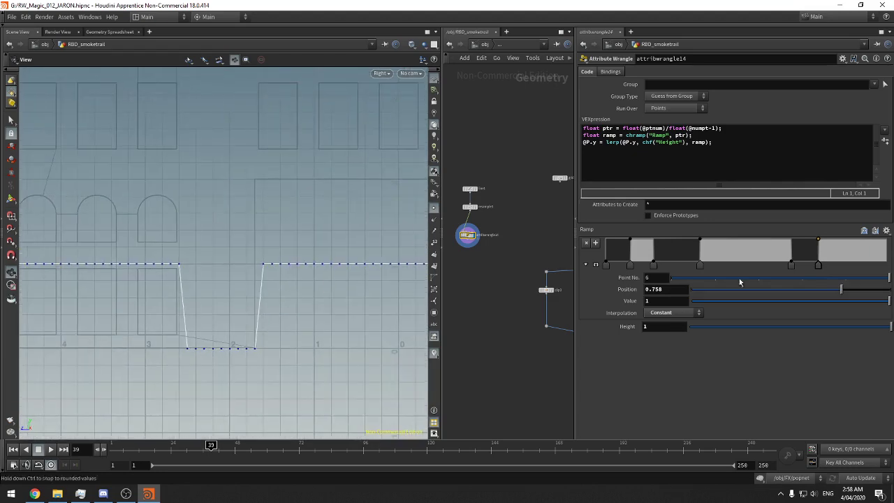
Add ramp points that divide the end section into two raised blocks over the windows, dropping to value 0 at about 0.88
{"action": "left_click", "coordinate": [836, 247]}
{"action": "mouse_move", "coordinate": [837, 252]}
{"action": "left_mouse_down"}
{"action": "mouse_move", "coordinate": [840, 270]}
{"action": "mouse_move", "coordinate": [850, 241]}
{"action": "left_mouse_up"}
{"action": "left_click", "coordinate": [851, 249]}
{"action": "left_click_drag", "start_coordinate": [843, 240], "coordinate": [853, 267]}
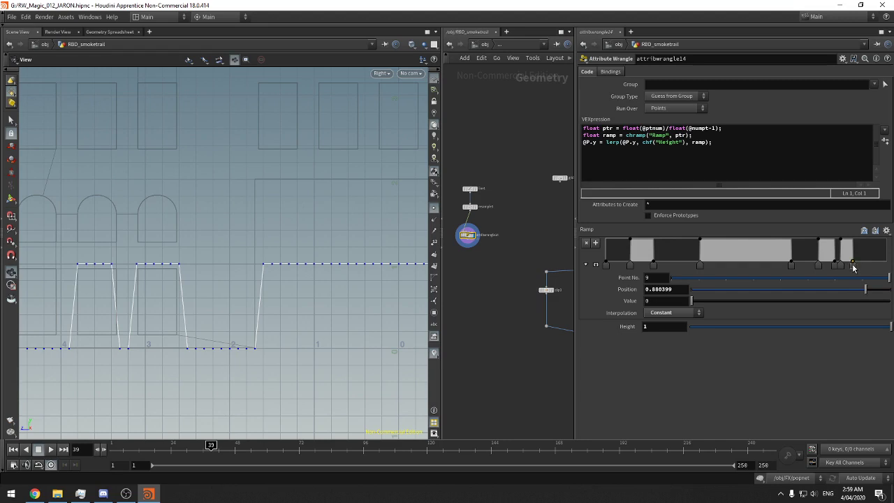
Add a third raised block over the outermost window, from about 0.9 to 0.95 on the ramp, and save the scene
{"action": "middle_click_drag", "start_coordinate": [104, 325], "coordinate": [235, 309]}
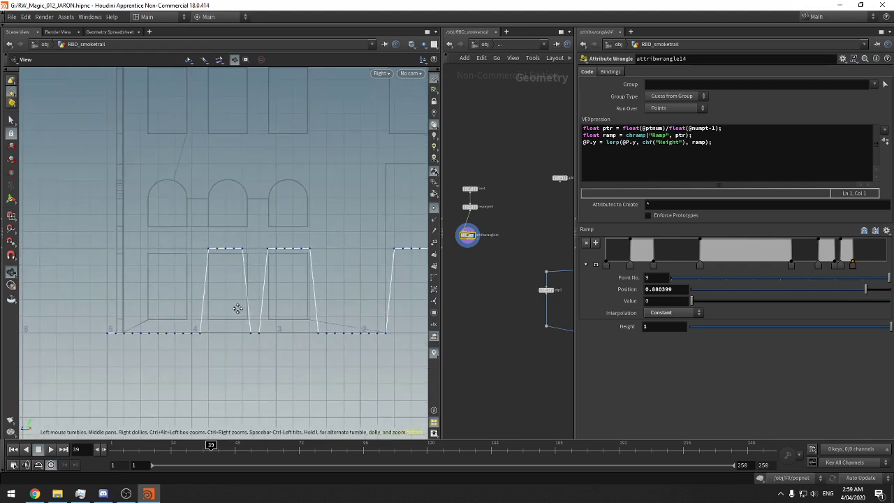
{"action": "left_click", "coordinate": [856, 248]}
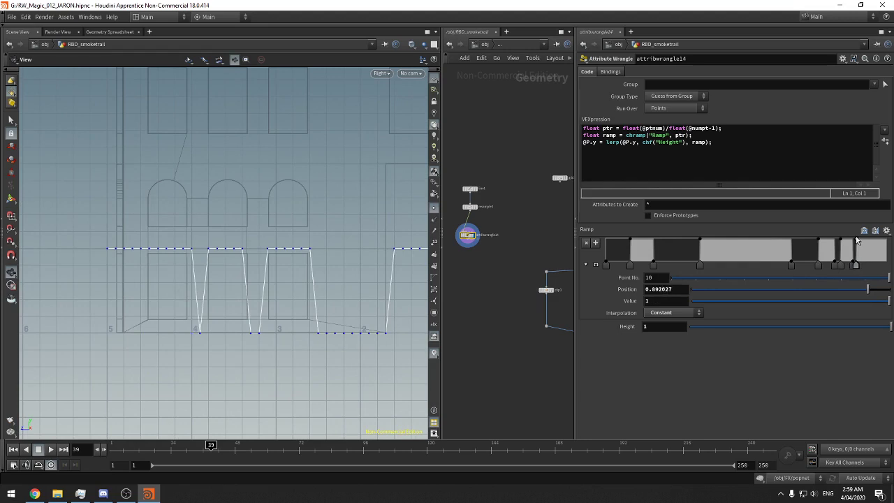
{"action": "left_click_drag", "start_coordinate": [856, 240], "coordinate": [872, 277]}
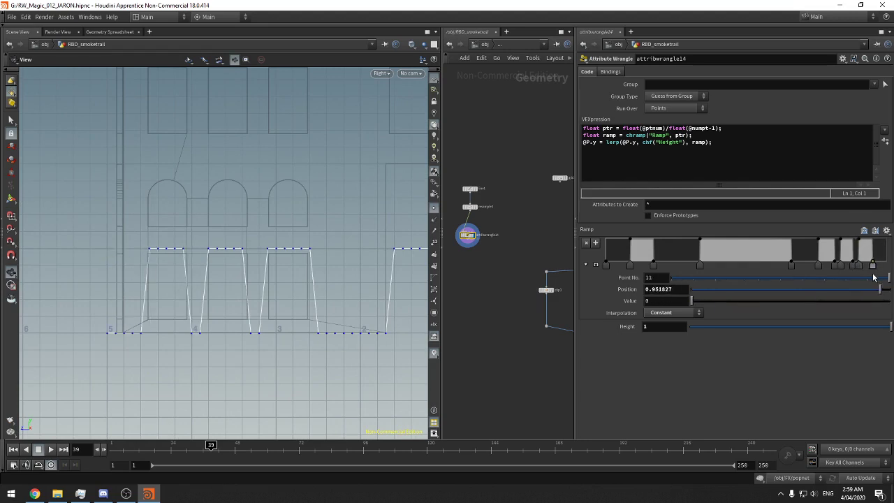
{"action": "middle_click_drag", "start_coordinate": [186, 314], "coordinate": [93, 322]}
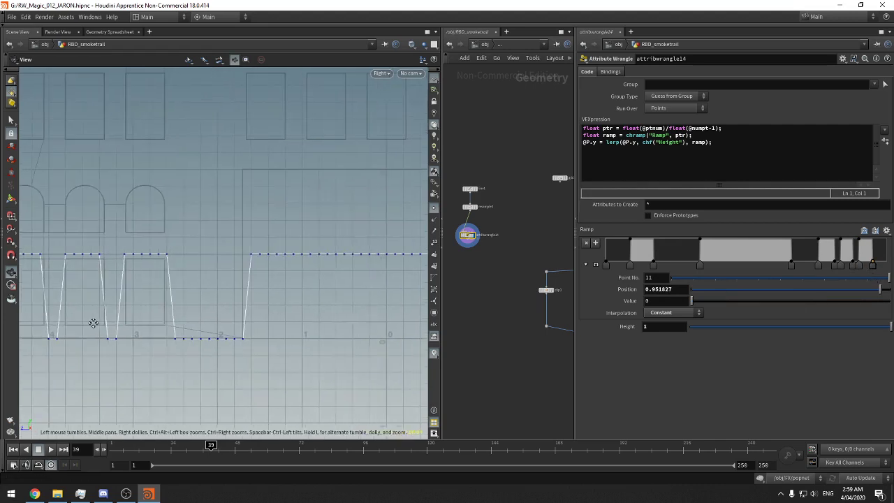
{"action": "key", "text": "ctrl+s"}
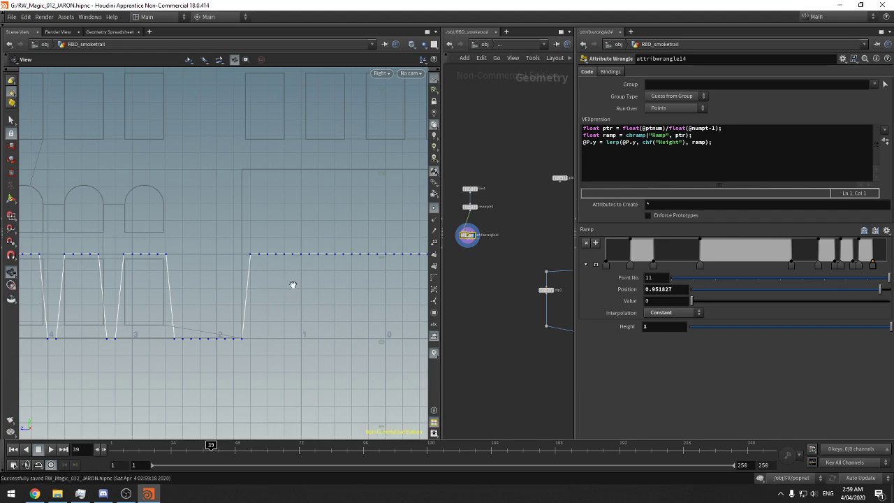
Divide the ramp's starting section into three raised blocks over the remaining ground-floor windows, dropping to value 0 at about 0.239
{"action": "scroll", "coordinate": [296, 275], "scroll_direction": "down", "scroll_amount": 5}
{"action": "middle_click_drag", "start_coordinate": [375, 289], "coordinate": [223, 284]}
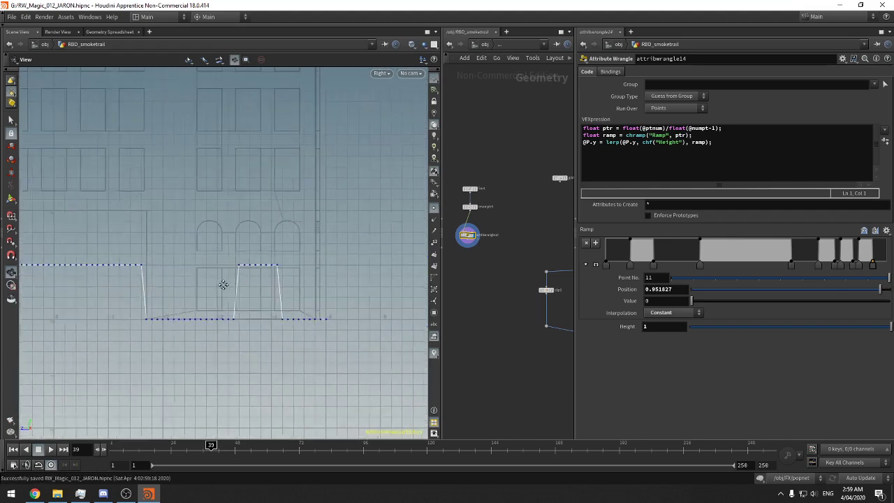
{"action": "scroll", "coordinate": [262, 283], "scroll_direction": "up", "scroll_amount": 2}
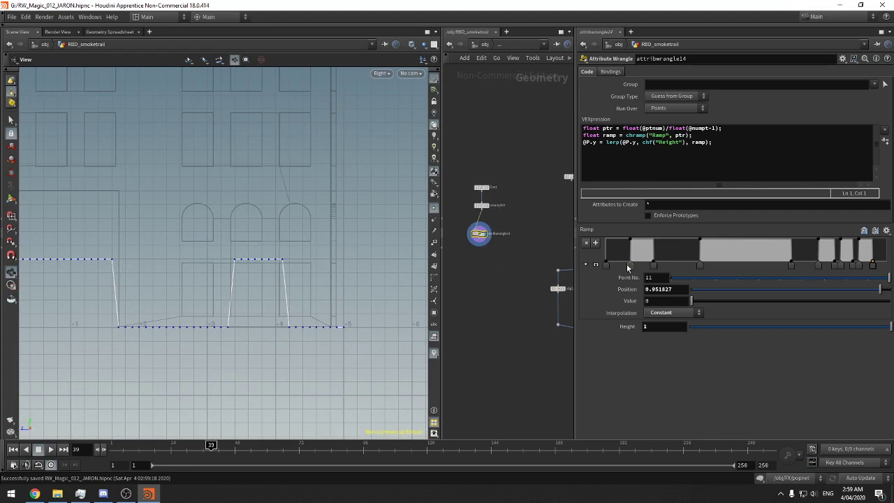
{"action": "left_click_drag", "start_coordinate": [629, 265], "coordinate": [674, 269]}
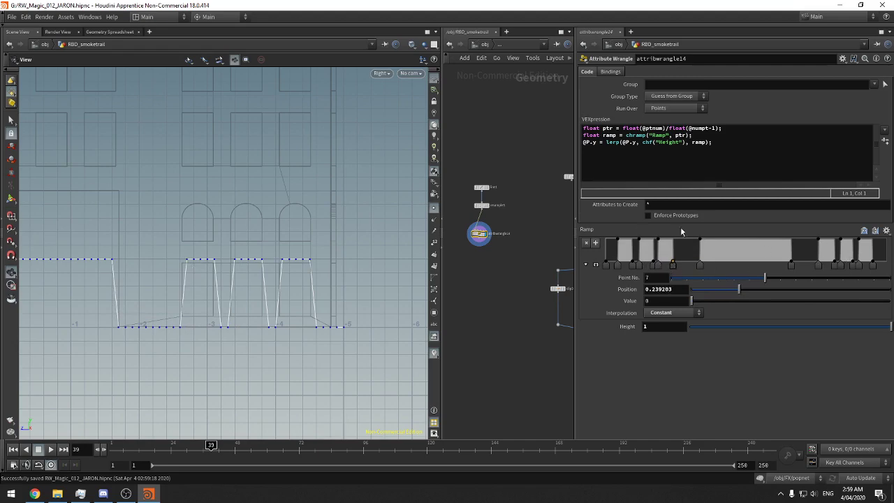
{"action": "scroll", "coordinate": [226, 268], "scroll_direction": "down", "scroll_amount": 4}
{"action": "middle_click_drag", "start_coordinate": [183, 268], "coordinate": [289, 271]}
{"action": "scroll", "coordinate": [198, 275], "scroll_direction": "down", "scroll_amount": 2}
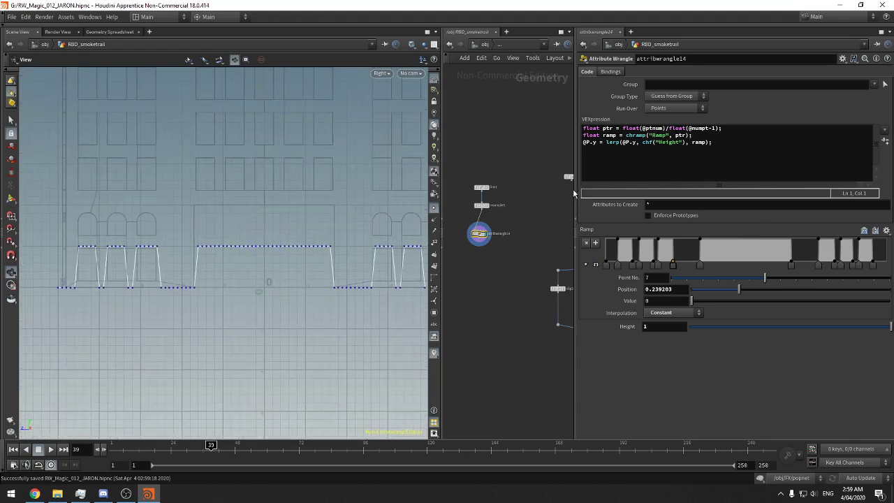
Add a Facet node after attribwrangle14, make it the displayed node and enable Remove Inline Points
{"action": "left_click_drag", "start_coordinate": [575, 188], "coordinate": [688, 178]}
{"action": "scroll", "coordinate": [347, 247], "scroll_direction": "up", "scroll_amount": 3}
{"action": "middle_click_drag", "start_coordinate": [347, 247], "coordinate": [270, 264]}
{"action": "scroll", "coordinate": [361, 244], "scroll_direction": "down", "scroll_amount": 2}
{"action": "scroll", "coordinate": [333, 252], "scroll_direction": "down", "scroll_amount": 2}
{"action": "scroll", "coordinate": [544, 274], "scroll_direction": "up", "scroll_amount": 2}
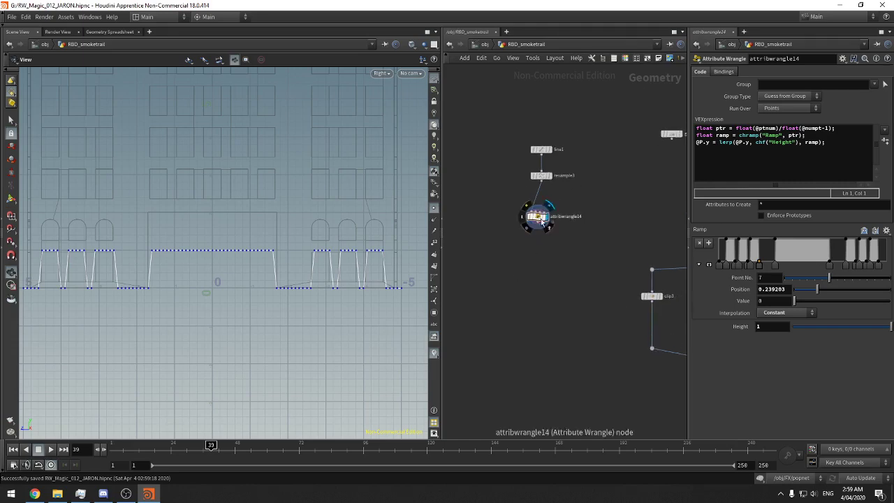
{"action": "left_click_drag", "start_coordinate": [540, 220], "coordinate": [544, 204]}
{"action": "scroll", "coordinate": [579, 223], "scroll_direction": "up", "scroll_amount": 2}
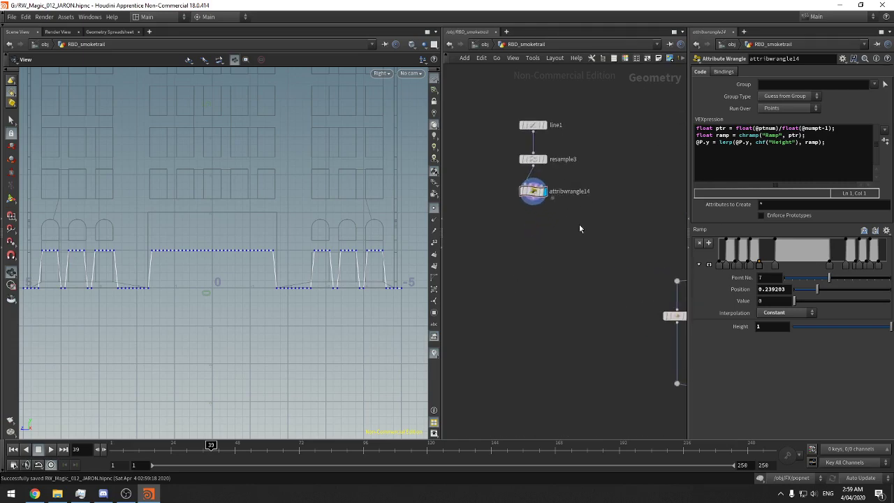
{"action": "key", "text": "Tab"}
{"action": "type", "text": "facet"}
{"action": "key", "text": "Return"}
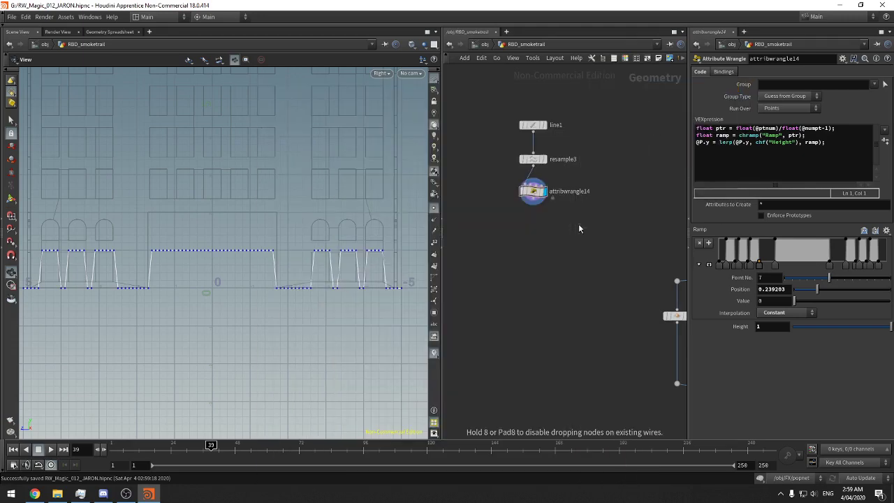
{"action": "left_click", "coordinate": [578, 223]}
{"action": "left_click_drag", "start_coordinate": [586, 224], "coordinate": [541, 222]}
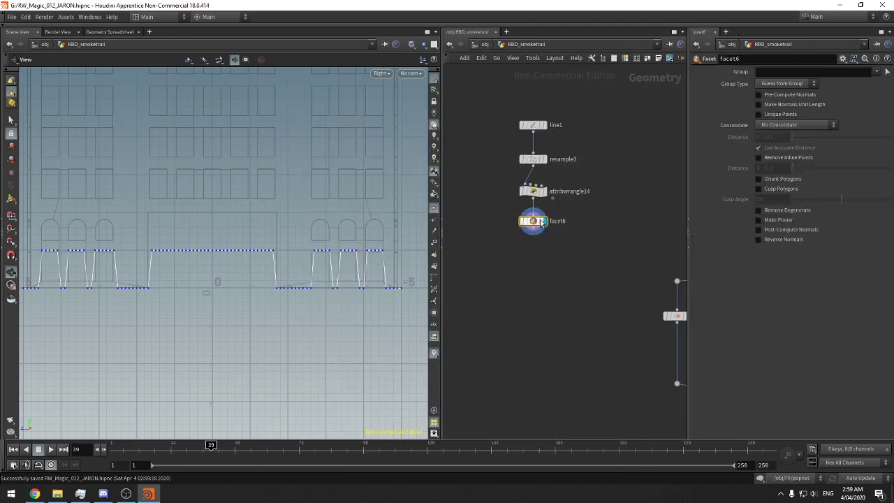
{"action": "left_click", "coordinate": [787, 159]}
{"action": "scroll", "coordinate": [307, 249], "scroll_direction": "up", "scroll_amount": 2}
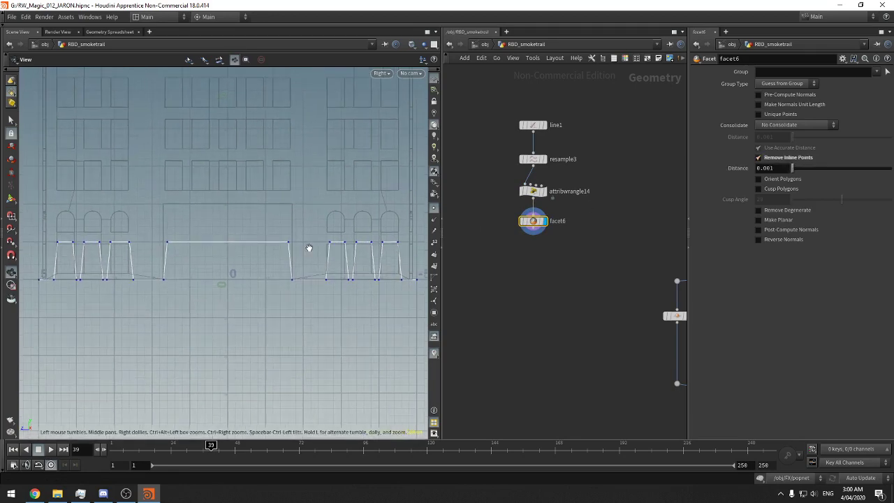
Examine the simplified line's corner points and slanted sides along the central opening and the window blocks
{"action": "right_click_drag", "start_coordinate": [333, 257], "coordinate": [355, 249]}
{"action": "mouse_move", "coordinate": [355, 249]}
{"action": "middle_mouse_down"}
{"action": "mouse_move", "coordinate": [335, 251]}
{"action": "mouse_move", "coordinate": [354, 246]}
{"action": "middle_mouse_up"}
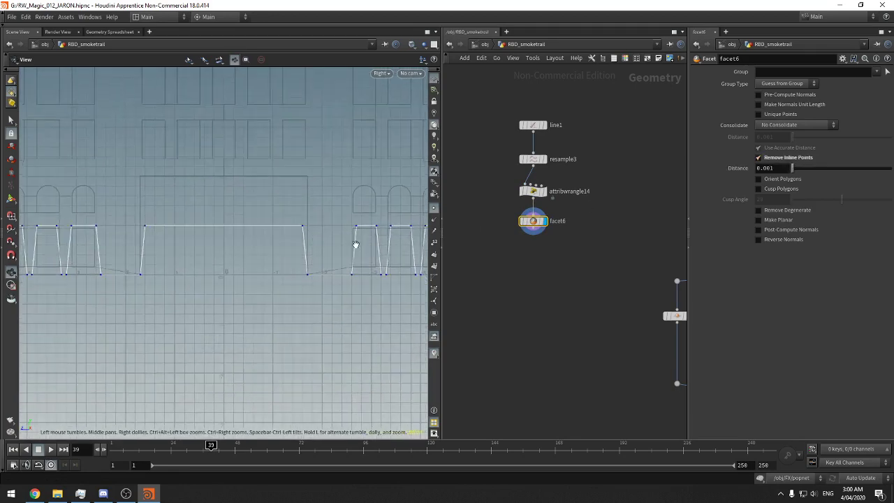
{"action": "right_click_drag", "start_coordinate": [355, 245], "coordinate": [296, 258]}
{"action": "middle_click_drag", "start_coordinate": [296, 258], "coordinate": [275, 270]}
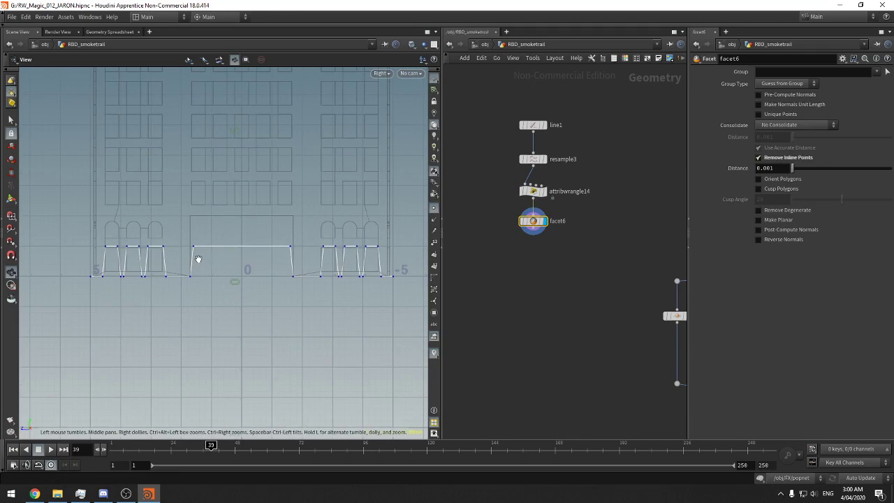
{"action": "right_click_drag", "start_coordinate": [192, 261], "coordinate": [283, 242]}
{"action": "middle_click_drag", "start_coordinate": [241, 250], "coordinate": [262, 252]}
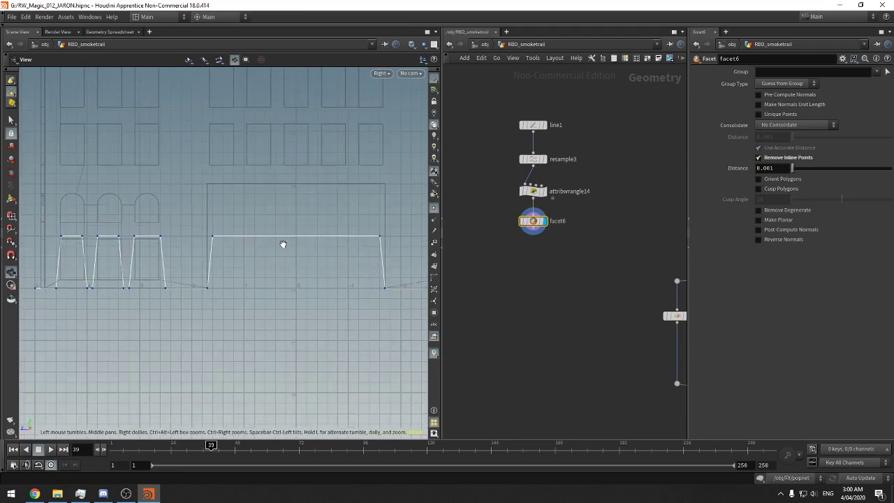
{"action": "right_click_drag", "start_coordinate": [283, 245], "coordinate": [313, 241]}
{"action": "middle_click_drag", "start_coordinate": [313, 242], "coordinate": [323, 238]}
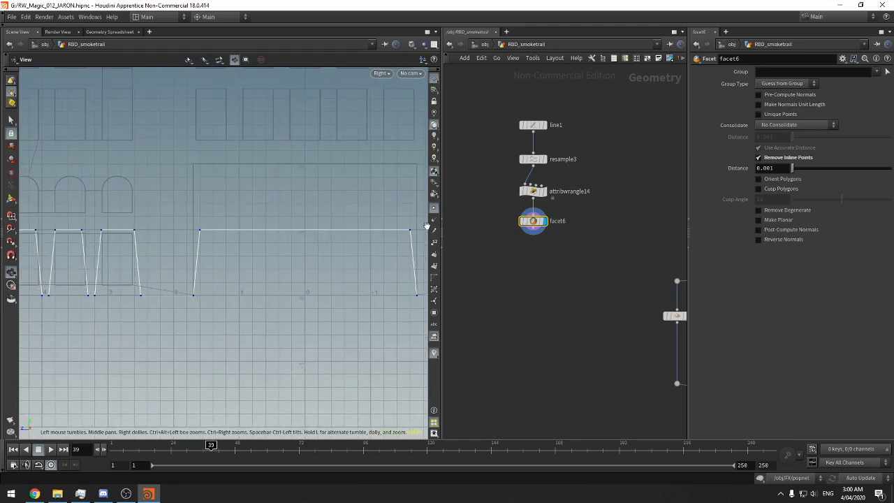
{"action": "left_click", "coordinate": [533, 191]}
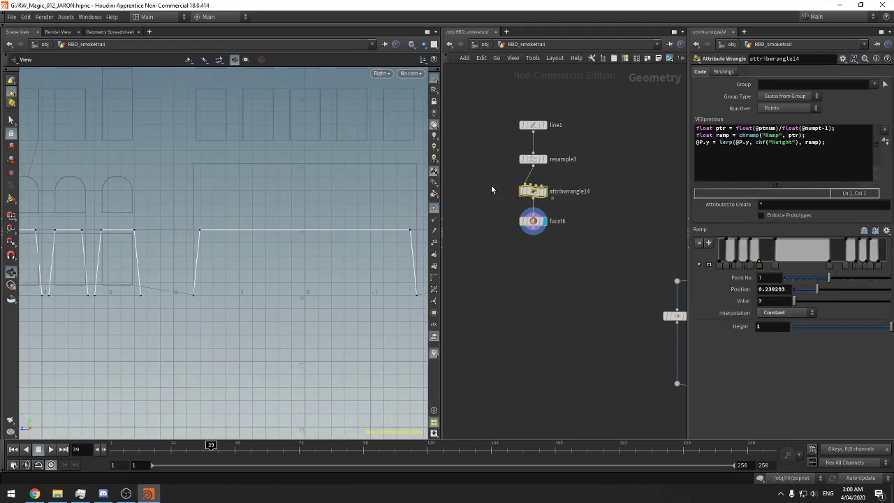
{"action": "left_click", "coordinate": [532, 222]}
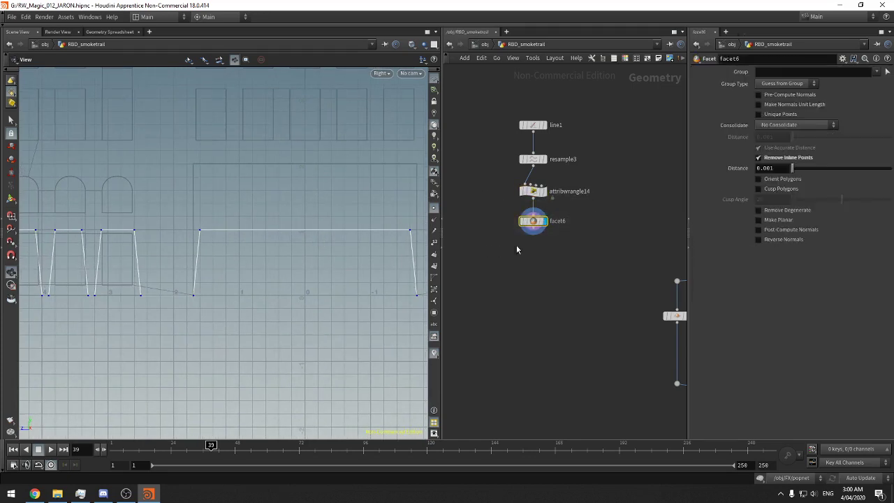
{"action": "key", "text": "Tab"}
{"action": "scroll", "coordinate": [189, 275], "scroll_direction": "down", "scroll_amount": 3}
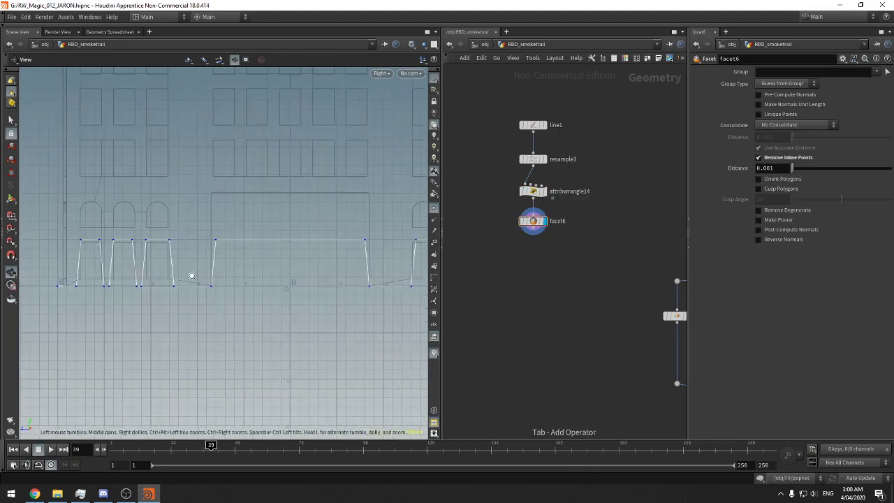
{"action": "scroll", "coordinate": [180, 281], "scroll_direction": "up", "scroll_amount": 3}
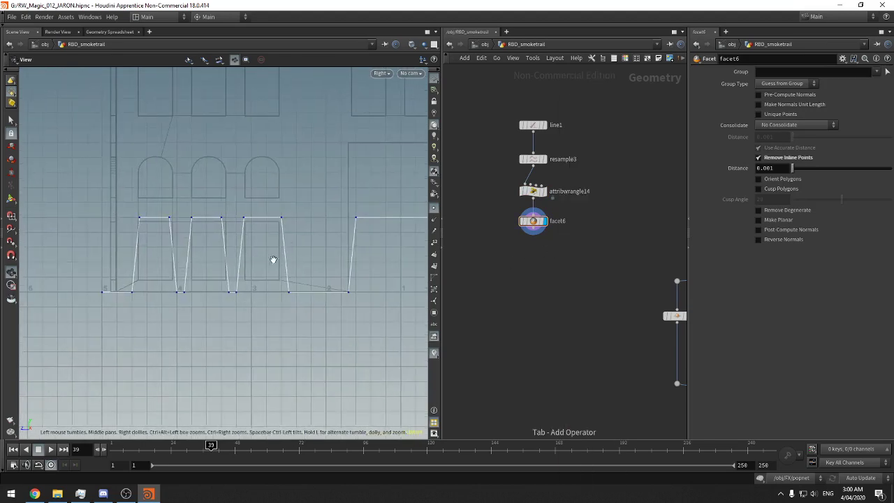
Save the scene and add a displayed Attribute Wrangle connected after facet6
{"action": "key", "text": "ctrl+s"}
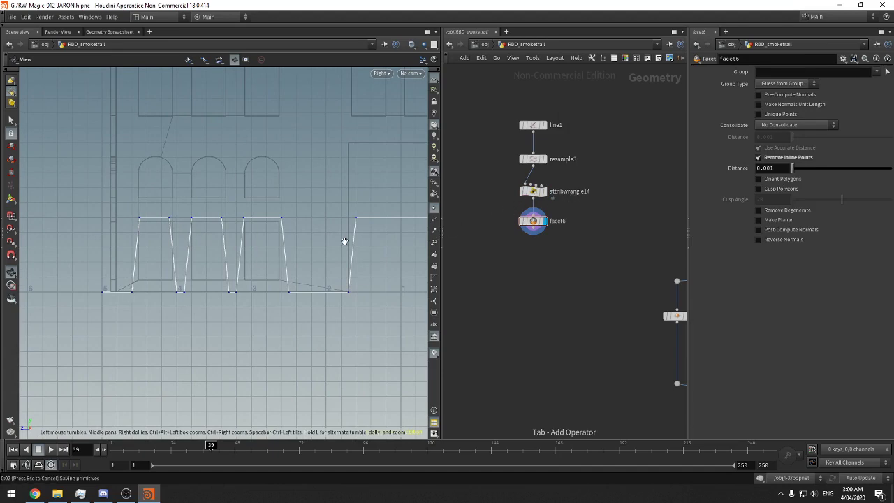
{"action": "key", "text": "Tab"}
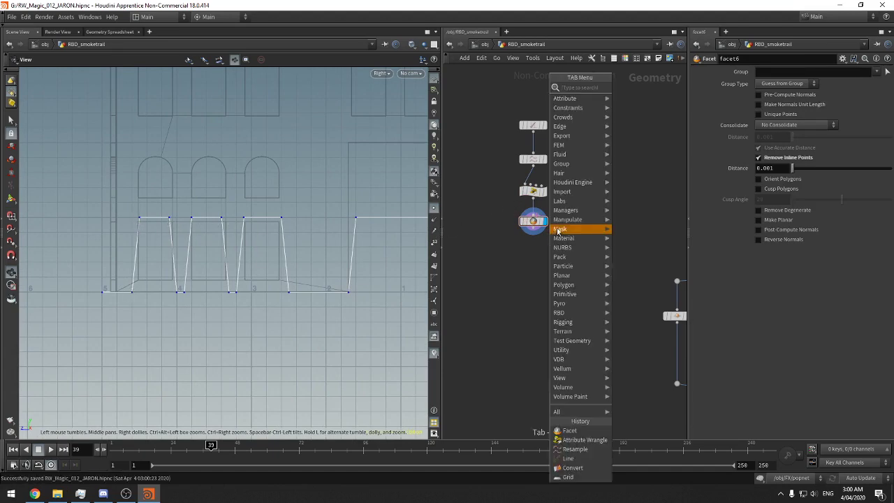
{"action": "type", "text": "atw"}
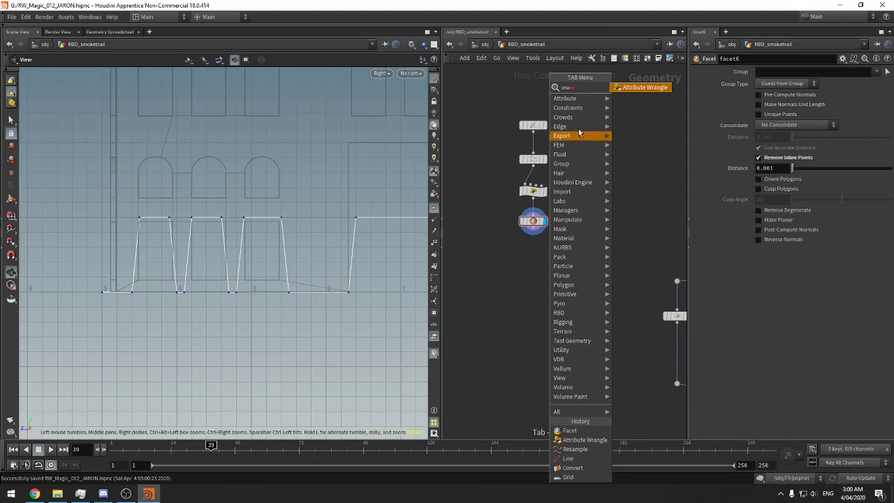
{"action": "left_click", "coordinate": [616, 88]}
{"action": "left_click", "coordinate": [536, 263]}
{"action": "left_click_drag", "start_coordinate": [525, 254], "coordinate": [533, 229]}
{"action": "left_click", "coordinate": [545, 261]}
{"action": "scroll", "coordinate": [582, 241], "scroll_direction": "up", "scroll_amount": 3}
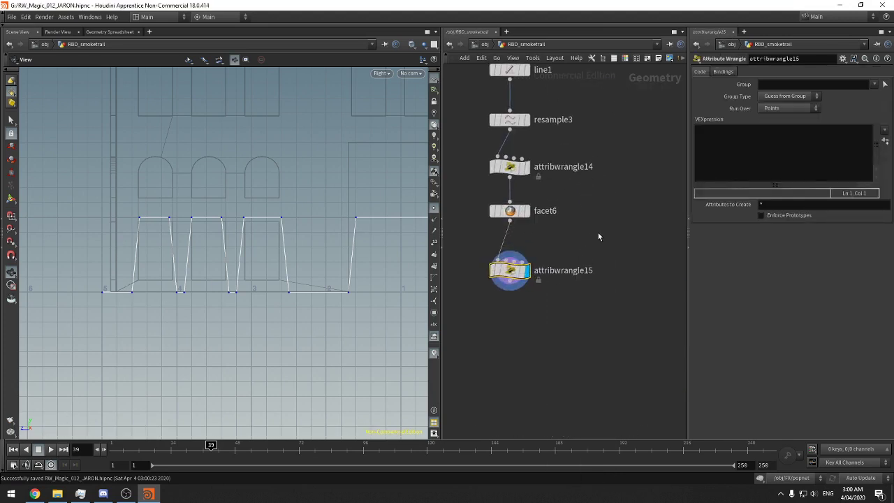
Examine how the slanted sides of the three raised blocks line up with the window edges
{"action": "scroll", "coordinate": [295, 235], "scroll_direction": "up", "scroll_amount": 1}
{"action": "scroll", "coordinate": [240, 231], "scroll_direction": "up", "scroll_amount": 1}
{"action": "scroll", "coordinate": [240, 231], "scroll_direction": "up", "scroll_amount": 1}
{"action": "mouse_move", "coordinate": [245, 226]}
{"action": "middle_mouse_down"}
{"action": "mouse_move", "coordinate": [261, 226]}
{"action": "mouse_move", "coordinate": [248, 218]}
{"action": "middle_mouse_up"}
{"action": "scroll", "coordinate": [245, 223], "scroll_direction": "down", "scroll_amount": 1}
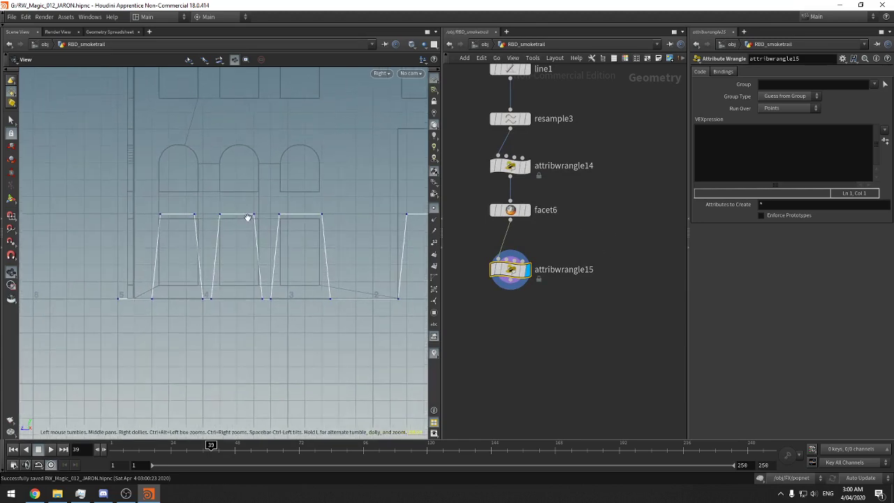
{"action": "middle_click_drag", "start_coordinate": [194, 269], "coordinate": [137, 273]}
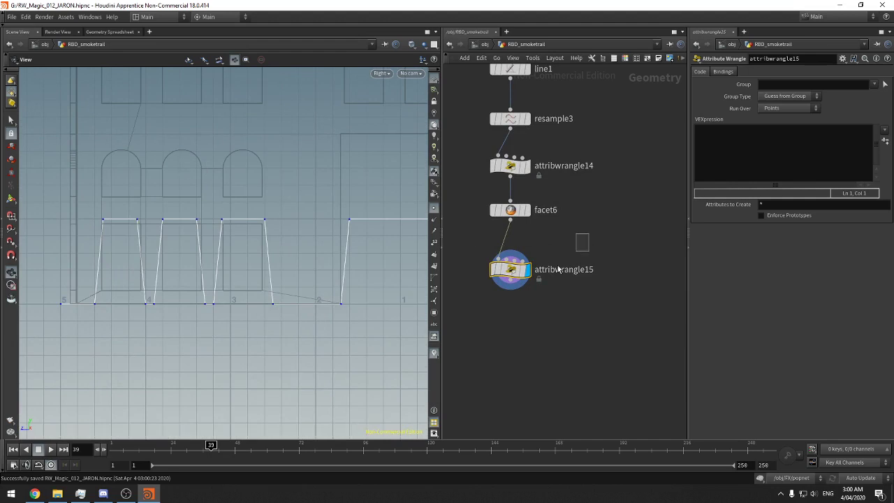
{"action": "left_click_drag", "start_coordinate": [689, 235], "coordinate": [631, 235]}
{"action": "middle_click_drag", "start_coordinate": [91, 290], "coordinate": [116, 292]}
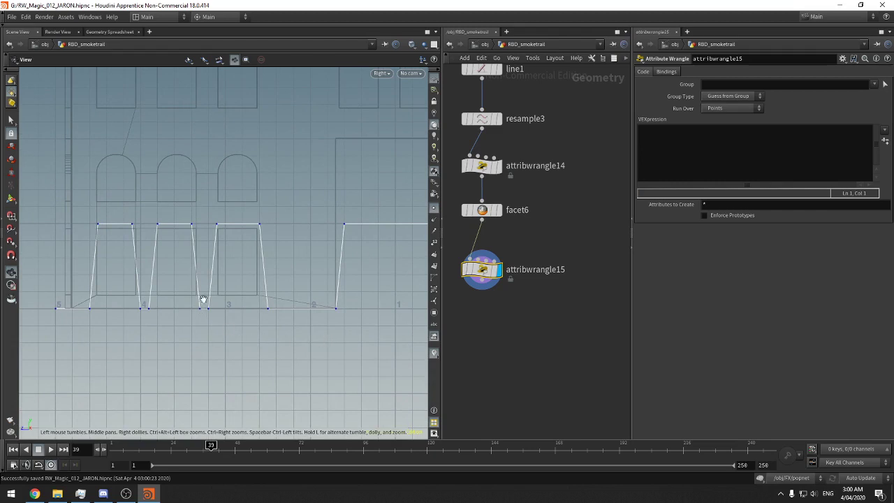
{"action": "left_click", "coordinate": [655, 150]}
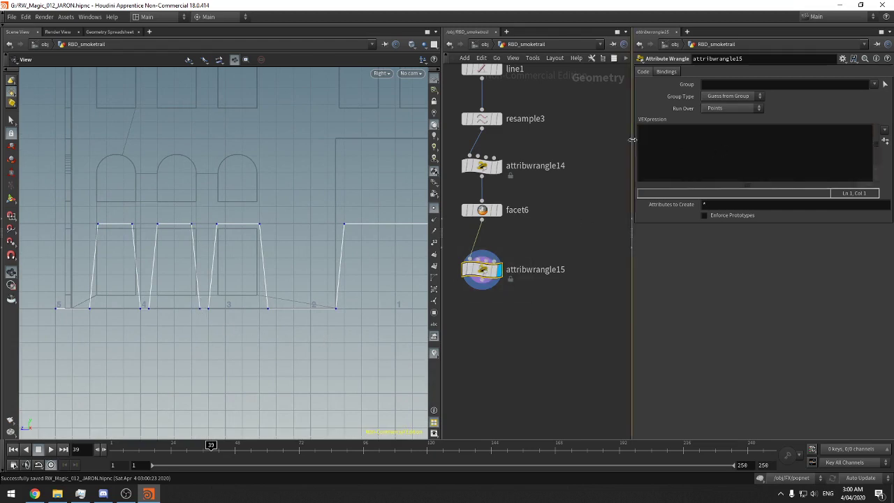
{"action": "left_click_drag", "start_coordinate": [632, 144], "coordinate": [620, 142]}
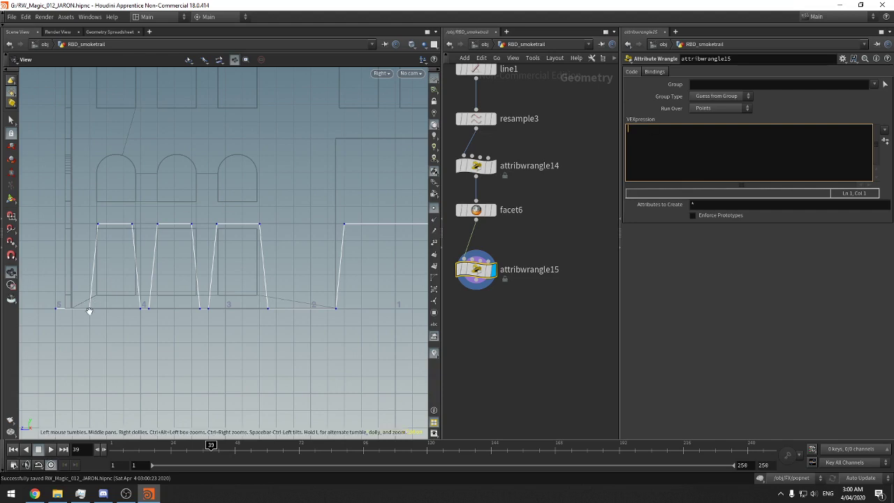
Turn on point numbers in the viewport and examine the numbering from the line's starting end
{"action": "left_click", "coordinate": [433, 243]}
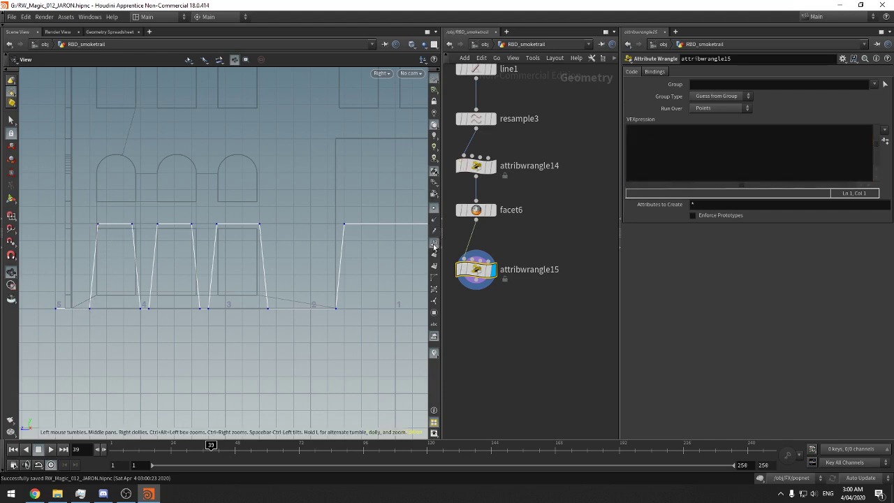
{"action": "middle_click_drag", "start_coordinate": [352, 273], "coordinate": [27, 273]}
{"action": "middle_click_drag", "start_coordinate": [418, 265], "coordinate": [140, 260]}
{"action": "right_click_drag", "start_coordinate": [198, 260], "coordinate": [259, 250]}
{"action": "middle_click_drag", "start_coordinate": [259, 251], "coordinate": [323, 248]}
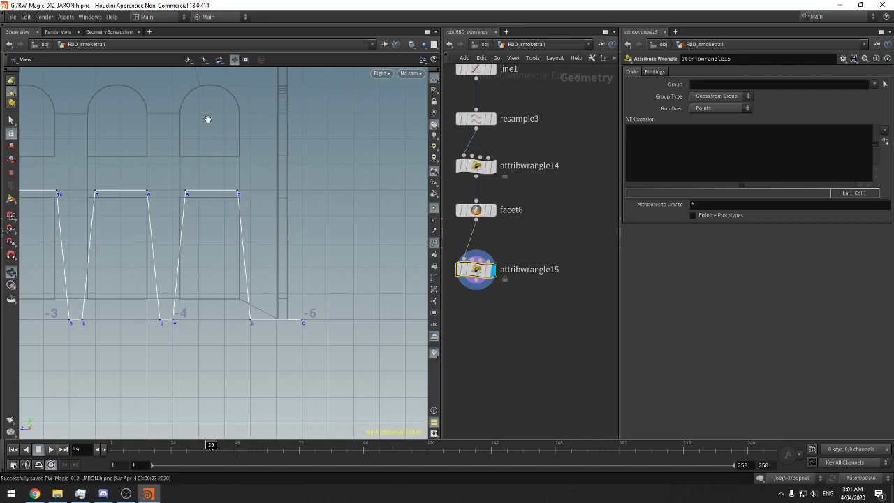
{"action": "left_click", "coordinate": [663, 166]}
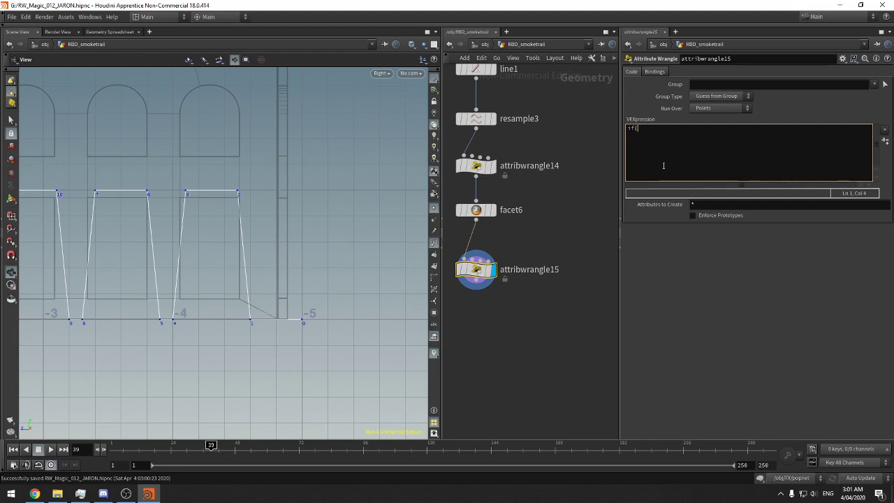
{"action": "type", "text": "num"}
{"action": "key", "text": "ctrl+s"}
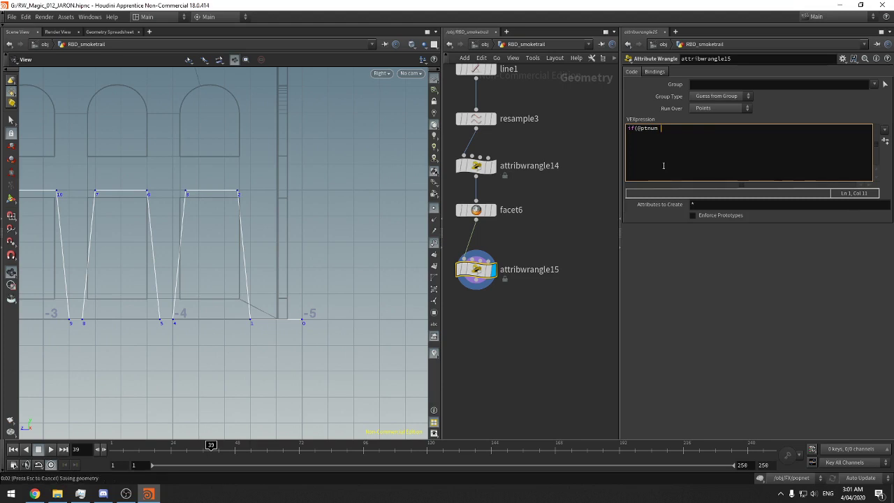
{"action": "type", "text": "%2 == 1){"}
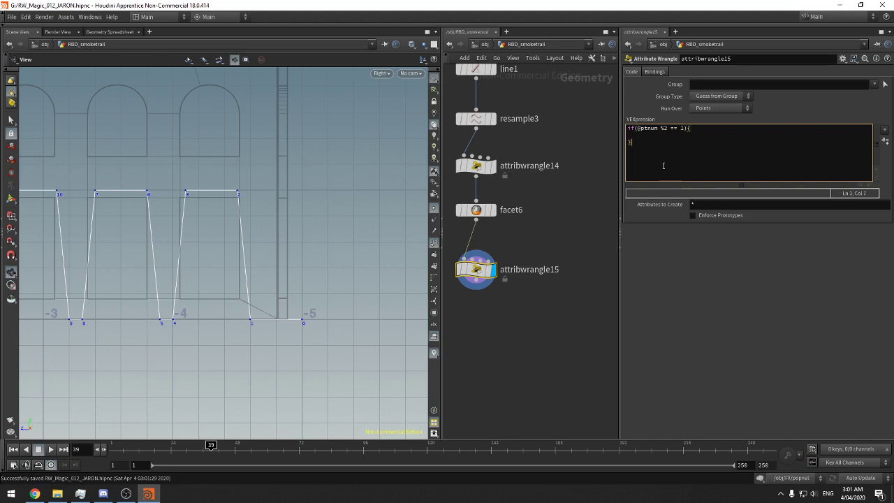
{"action": "left_click", "coordinate": [659, 128]}
{"action": "key", "text": "BackSpace"}
{"action": "left_click", "coordinate": [703, 138]}
{"action": "type", "text": "@Cd = set("}
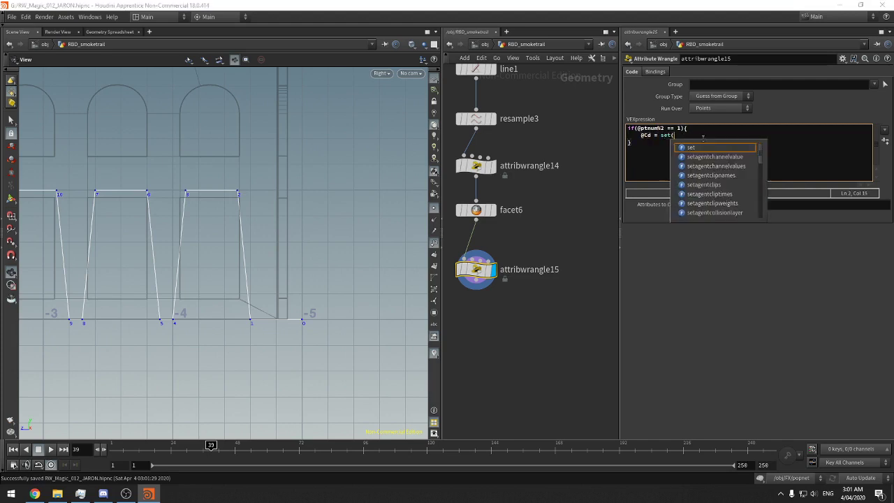
{"action": "type", "text": "1,0,0);"}
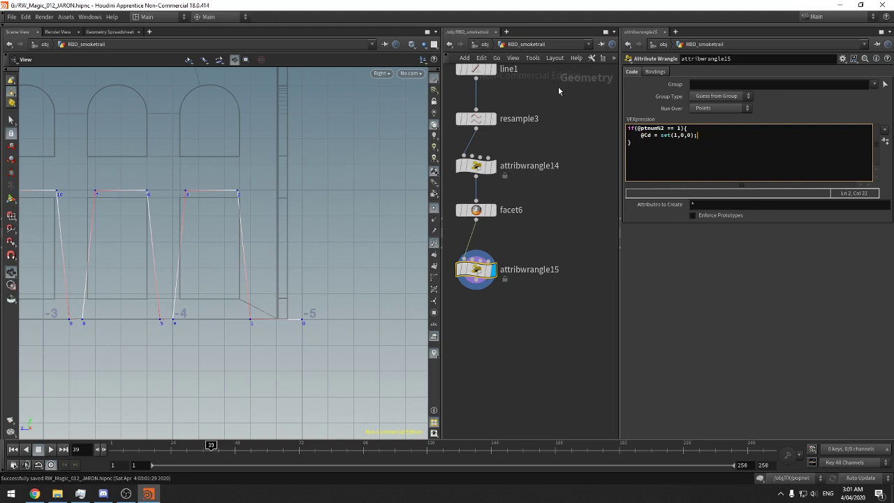
{"action": "middle_click_drag", "start_coordinate": [275, 188], "coordinate": [285, 189]}
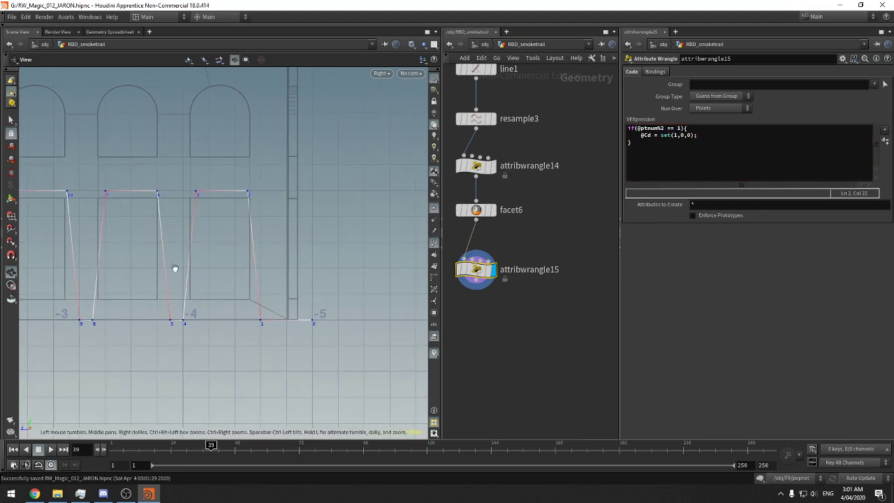
{"action": "middle_click_drag", "start_coordinate": [151, 208], "coordinate": [169, 209]}
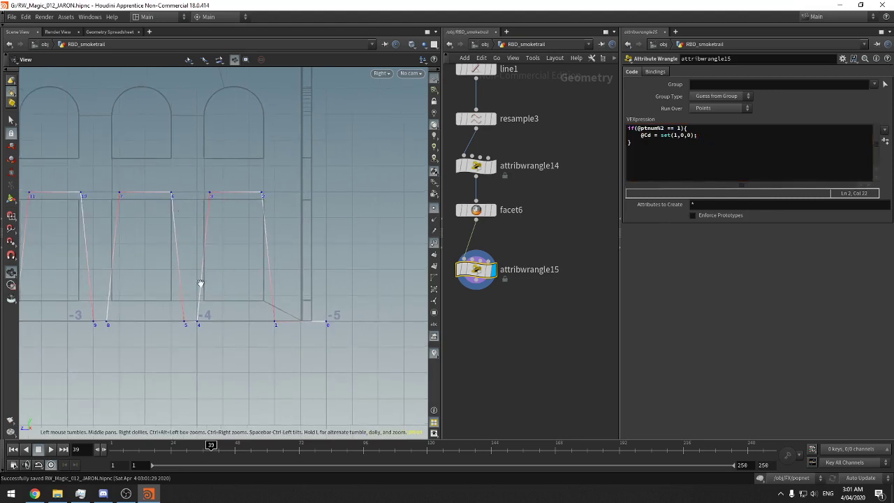
Replace the red colouring inside the odd-point condition in attribwrangle15 with a nested if(@P.y != 0){ } block
{"action": "left_click", "coordinate": [702, 136]}
{"action": "left_click_drag", "start_coordinate": [706, 134], "coordinate": [707, 129]}
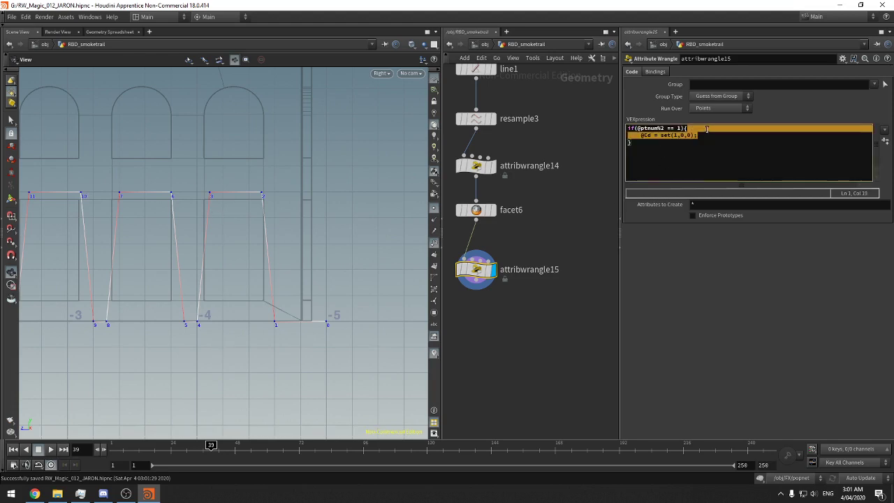
{"action": "key", "text": "BackSpace"}
{"action": "key", "text": "Return"}
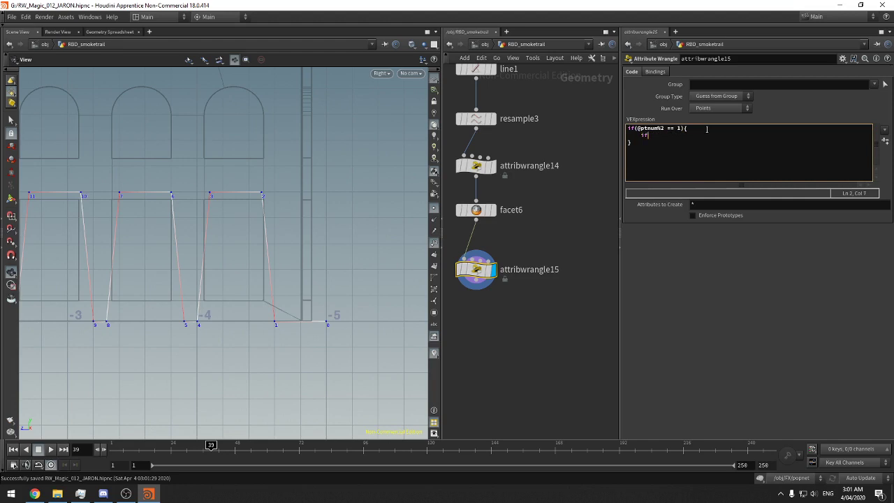
{"action": "type", "text": "if@P.y"}
{"action": "key", "text": "BackSpace"}
{"action": "key", "text": "BackSpace"}
{"action": "type", "text": "P."}
{"action": "type", "text": "{"}
{"action": "key", "text": "Return"}
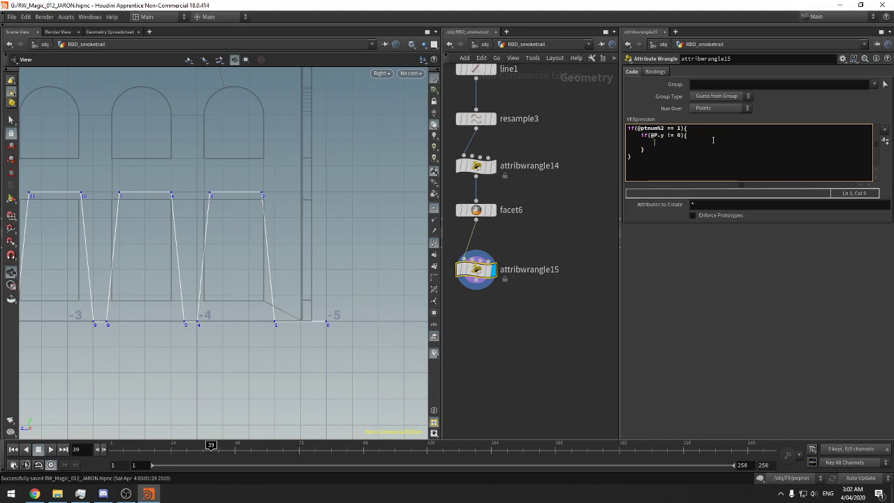
Inside the nested block, start an @P.z assignment, move its point(0, "P", lookup to a vector p line above it, and save the scene
{"action": "type", "text": "@"}
{"action": "type", "text": "@P.z = poi"}
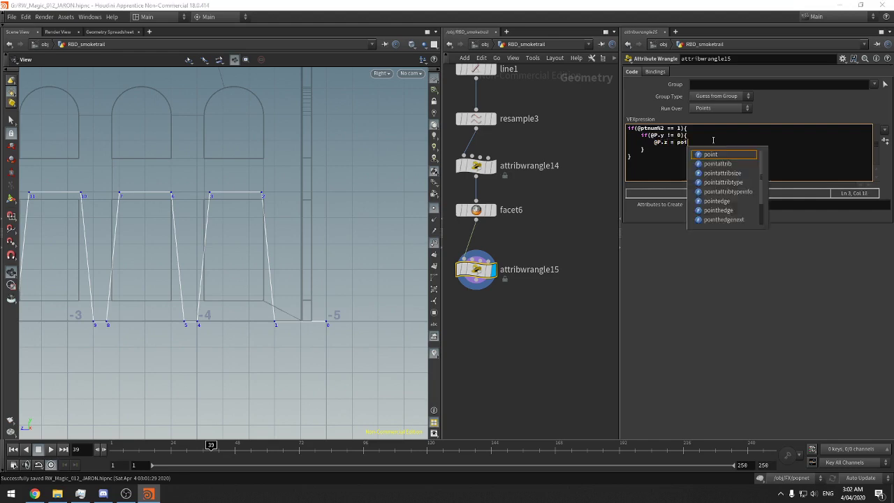
{"action": "type", "text": "nt(0, \"P\","}
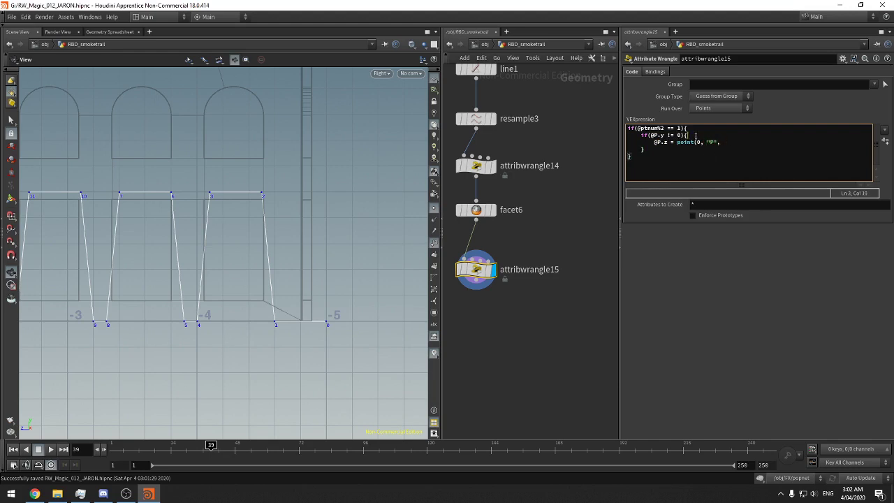
{"action": "left_click", "coordinate": [696, 135]}
{"action": "key", "text": "Return"}
{"action": "type", "text": "vector p"}
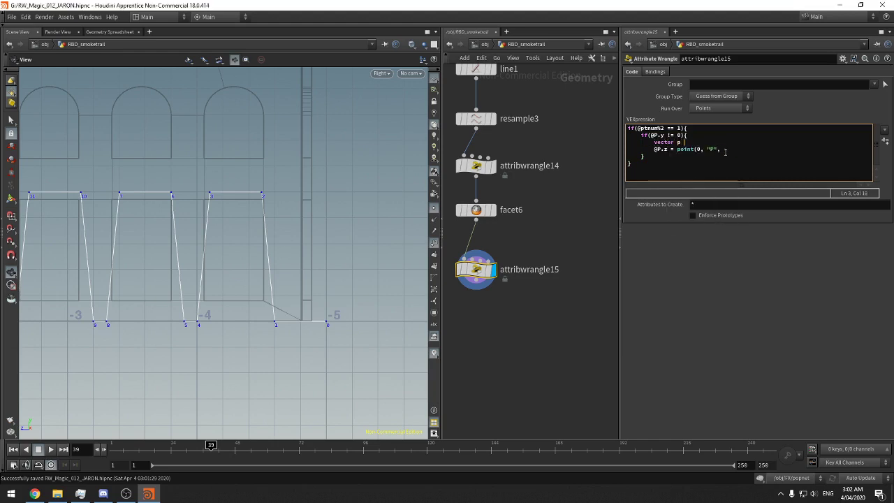
{"action": "left_click_drag", "start_coordinate": [724, 150], "coordinate": [678, 150]}
{"action": "key", "text": "ctrl+x"}
{"action": "left_click", "coordinate": [699, 142]}
{"action": "key", "text": "ctrl+v"}
{"action": "key", "text": "ctrl+s"}
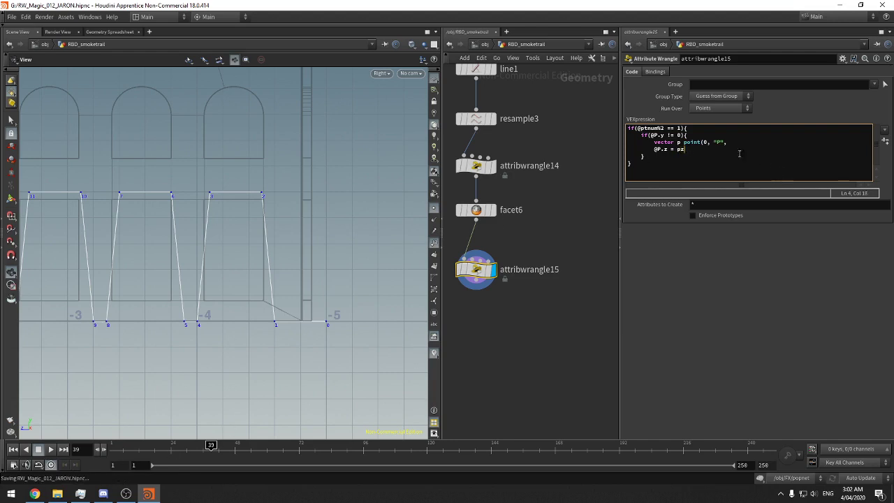
{"action": "type", "text": ".z"}
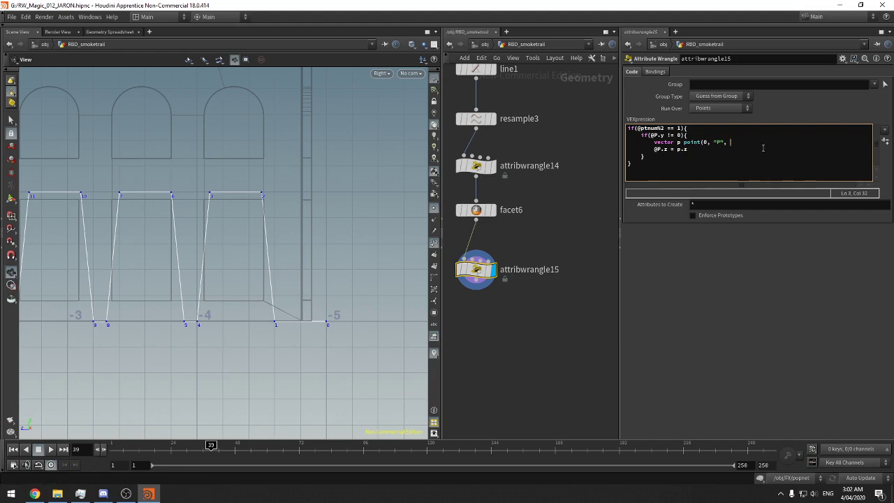
{"action": "type", "text": "ptnum+1)"}
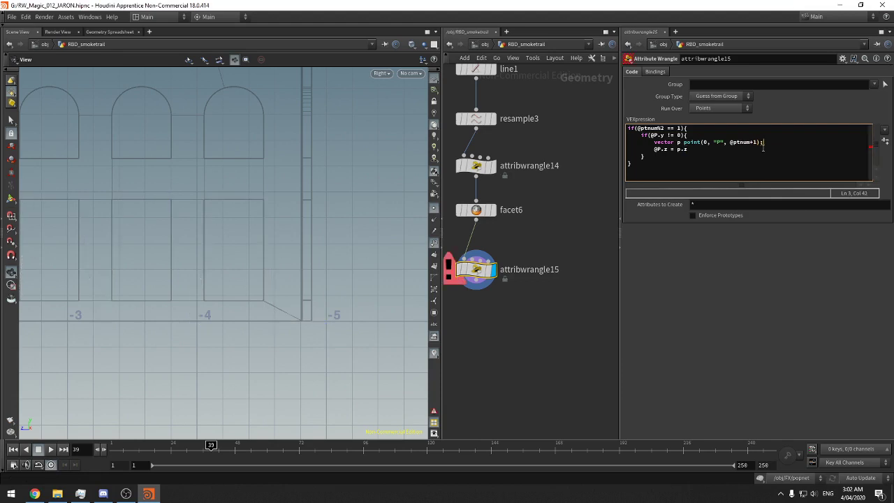
{"action": "type", "text": ";"}
{"action": "type", "text": "="}
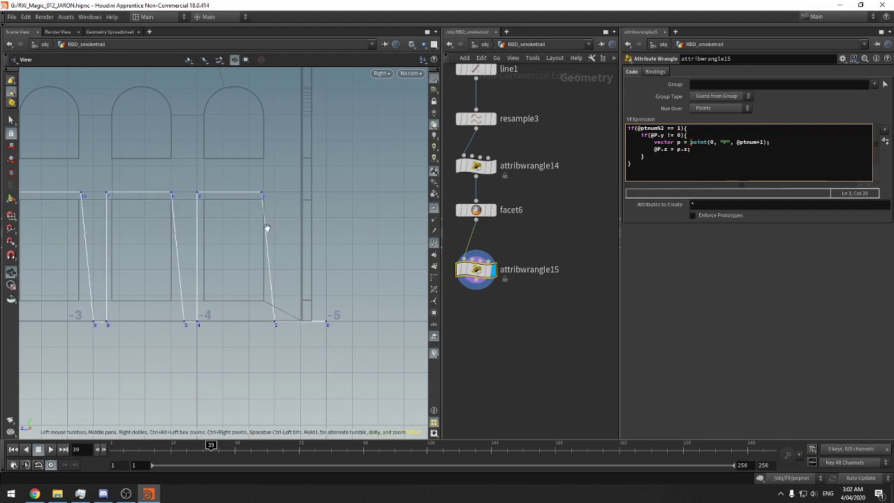
{"action": "scroll", "coordinate": [281, 222], "scroll_direction": "up", "scroll_amount": 3}
{"action": "middle_click_drag", "start_coordinate": [292, 216], "coordinate": [363, 215]}
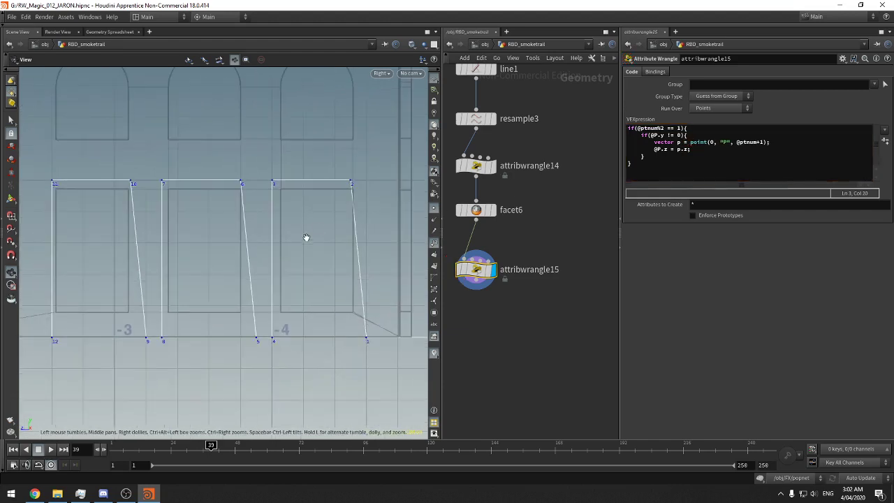
{"action": "middle_click_drag", "start_coordinate": [306, 237], "coordinate": [342, 240]}
{"action": "scroll", "coordinate": [342, 239], "scroll_direction": "down", "scroll_amount": 5}
{"action": "middle_click_drag", "start_coordinate": [241, 269], "coordinate": [379, 256]}
{"action": "middle_click_drag", "start_coordinate": [65, 261], "coordinate": [208, 255]}
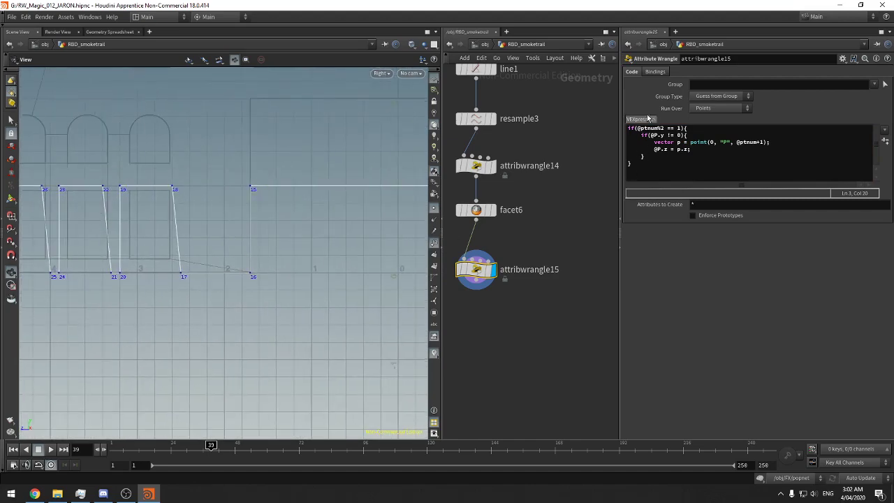
{"action": "left_click", "coordinate": [642, 172]}
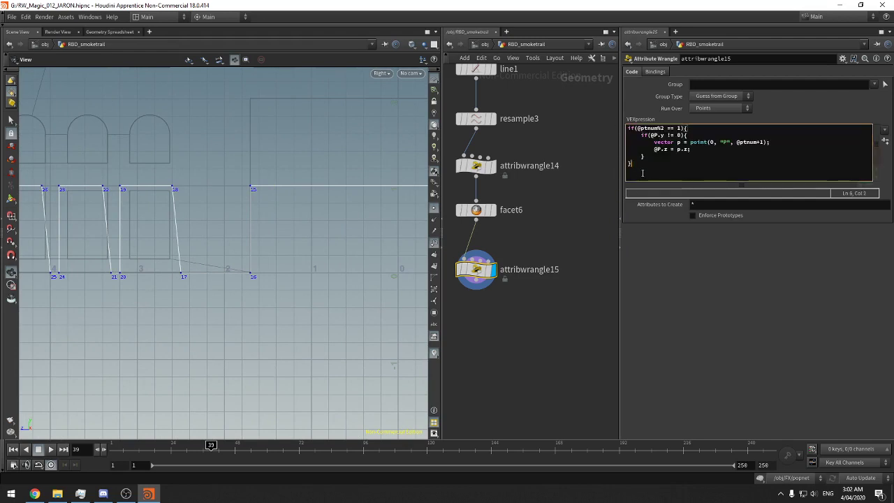
{"action": "type", "text": "else{  "}
{"action": "type", "text": "}"}
{"action": "left_click_drag", "start_coordinate": [644, 135], "coordinate": [656, 156]}
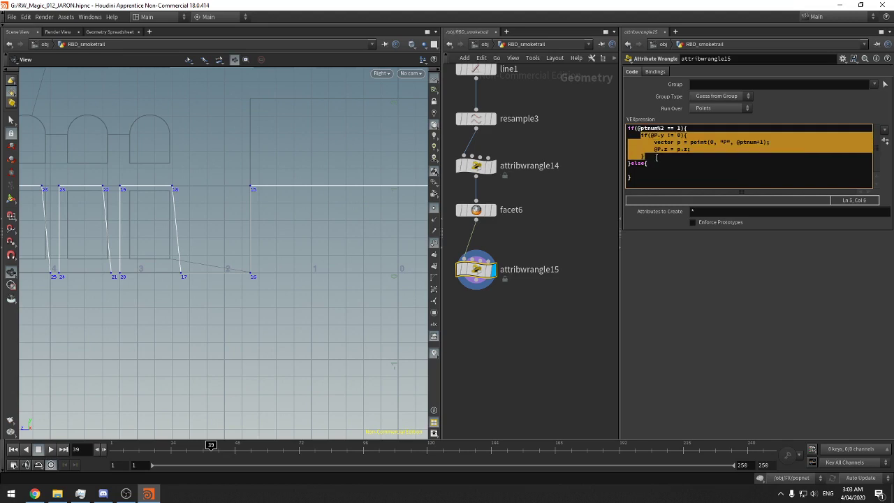
{"action": "left_click", "coordinate": [655, 172]}
{"action": "key", "text": "ctrl+v"}
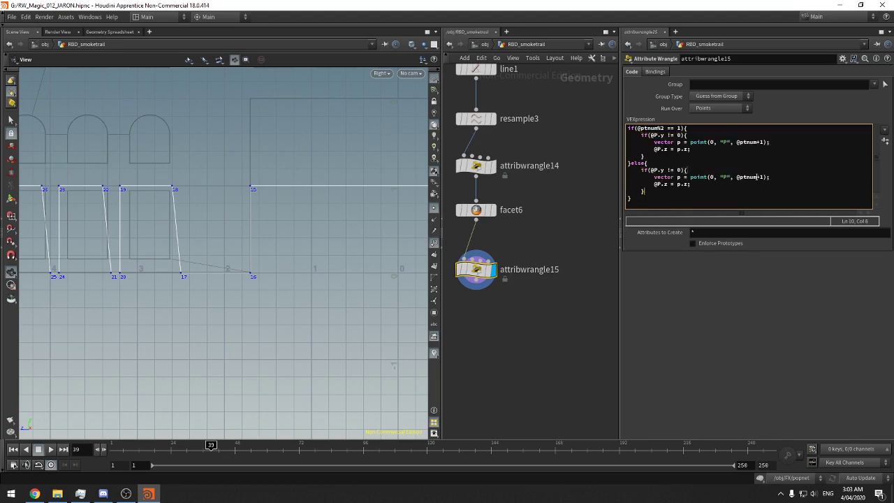
{"action": "left_click_drag", "start_coordinate": [757, 177], "coordinate": [764, 176]}
{"action": "type", "text": "-1"}
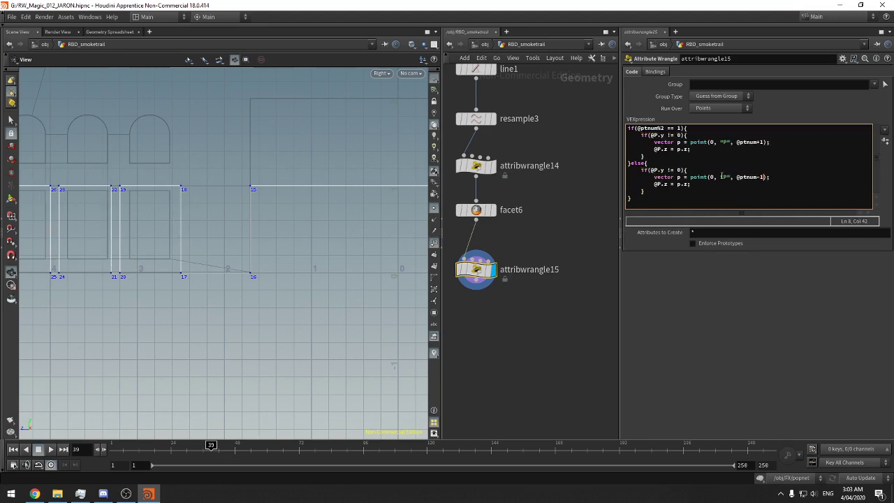
{"action": "middle_click_drag", "start_coordinate": [312, 200], "coordinate": [411, 208]}
{"action": "scroll", "coordinate": [325, 203], "scroll_direction": "down", "scroll_amount": 1}
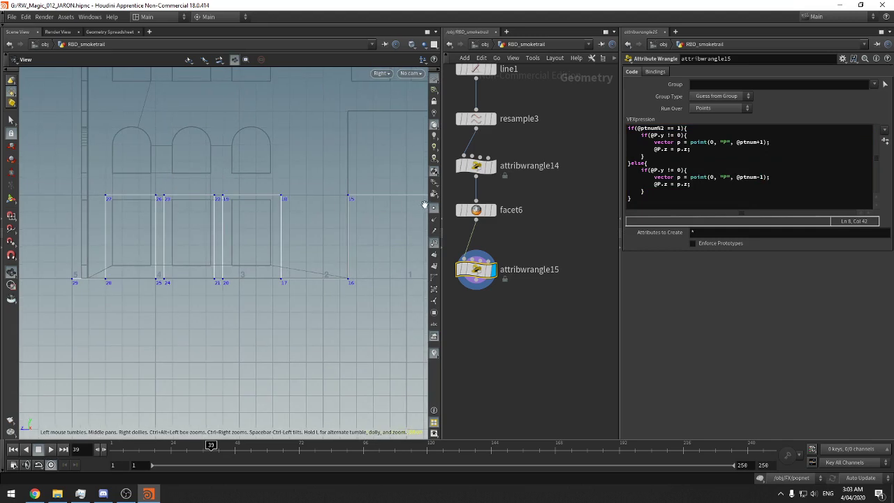
In the attribwrangle14 ramp, move point 10 to position 0.764822 and point 11 to position 0.802372
{"action": "middle_click_drag", "start_coordinate": [536, 223], "coordinate": [553, 225]}
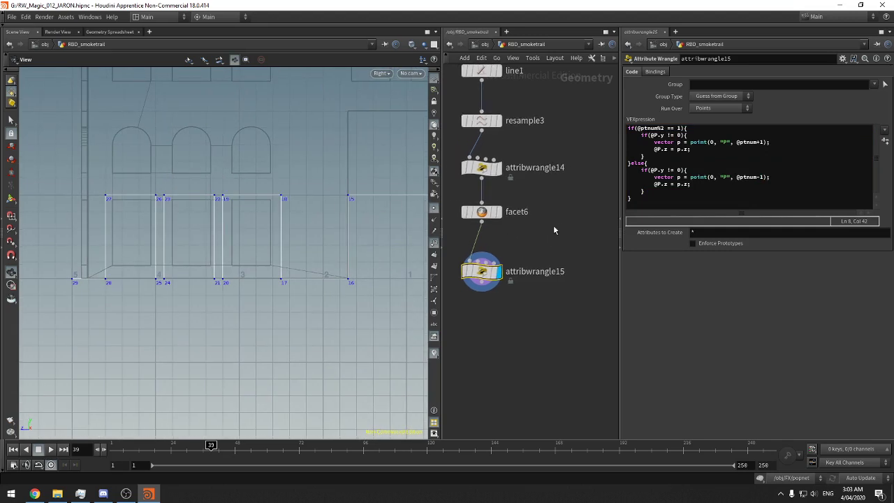
{"action": "middle_click_drag", "start_coordinate": [480, 168], "coordinate": [498, 168]}
{"action": "left_click", "coordinate": [499, 167]}
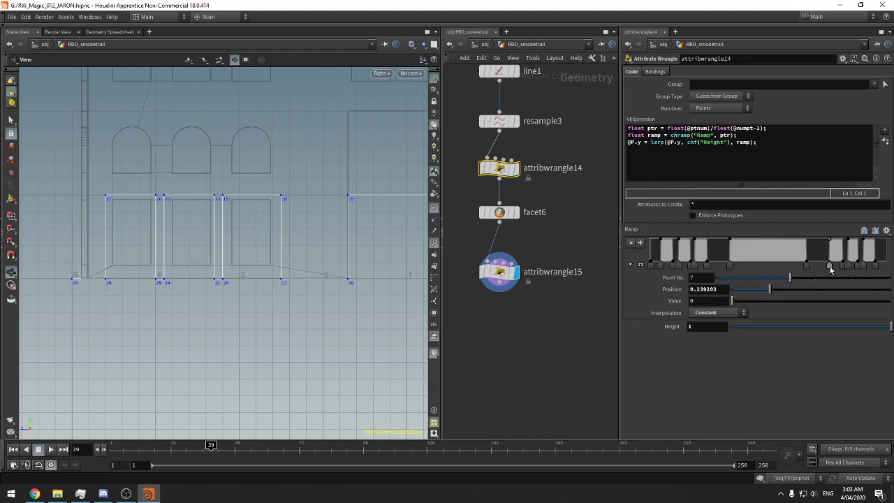
{"action": "left_click_drag", "start_coordinate": [829, 266], "coordinate": [830, 266]}
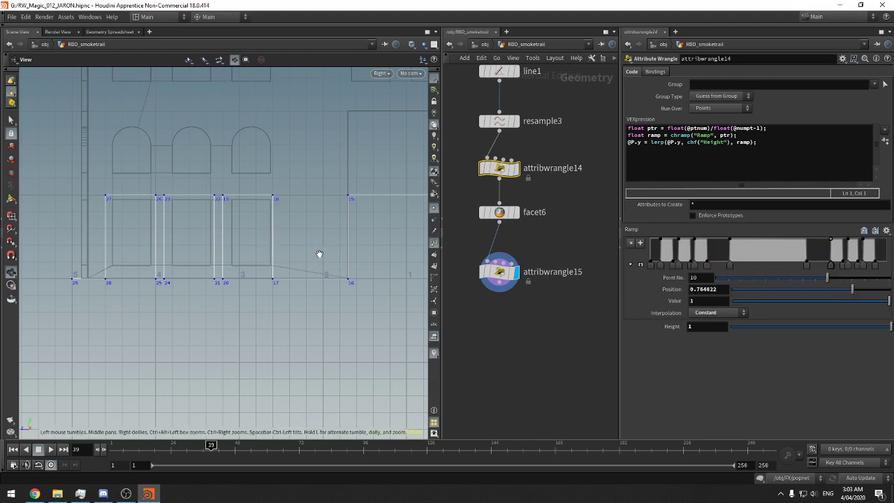
{"action": "middle_click_drag", "start_coordinate": [319, 254], "coordinate": [148, 282]}
{"action": "middle_click_drag", "start_coordinate": [323, 274], "coordinate": [693, 250]}
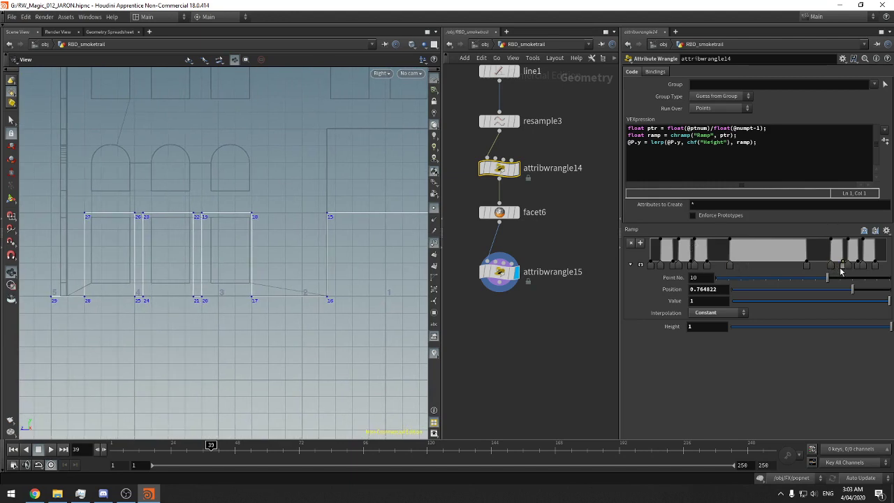
{"action": "left_click_drag", "start_coordinate": [841, 272], "coordinate": [839, 272]}
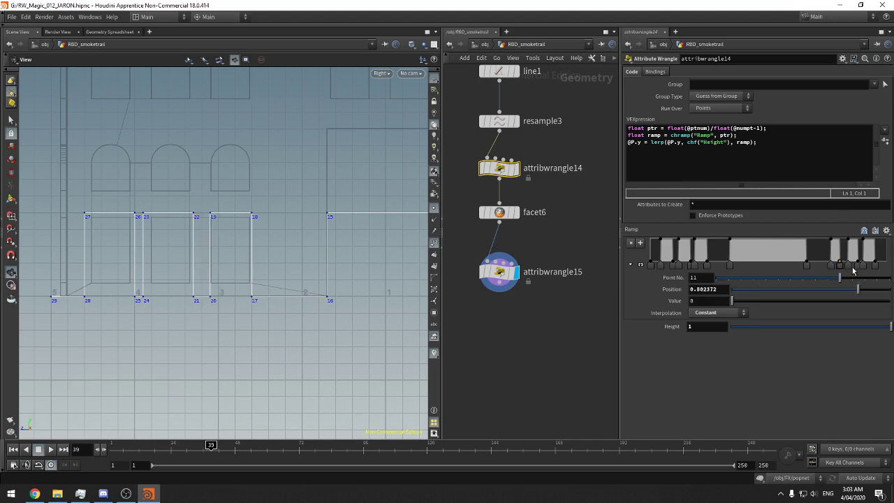
Move ramp point 13 to position 0.871542 and point 15 to 0.94664, saving the scene in between
{"action": "left_click", "coordinate": [848, 266]}
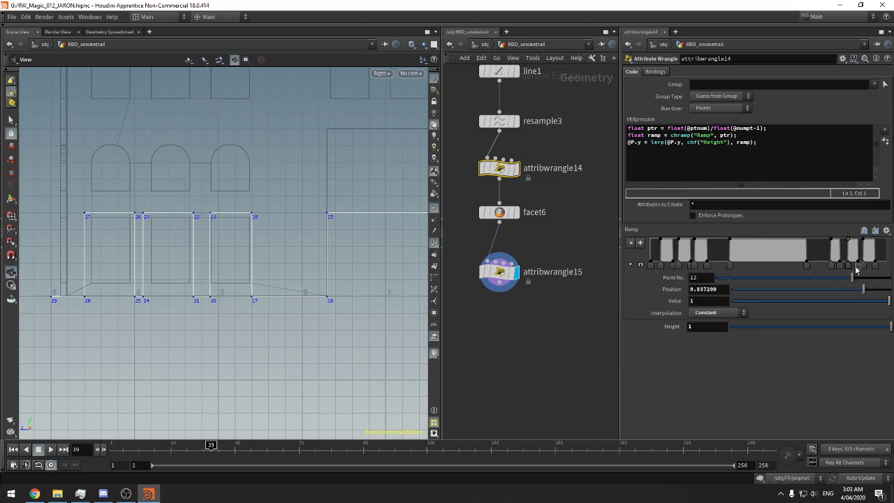
{"action": "left_click_drag", "start_coordinate": [854, 269], "coordinate": [858, 270]}
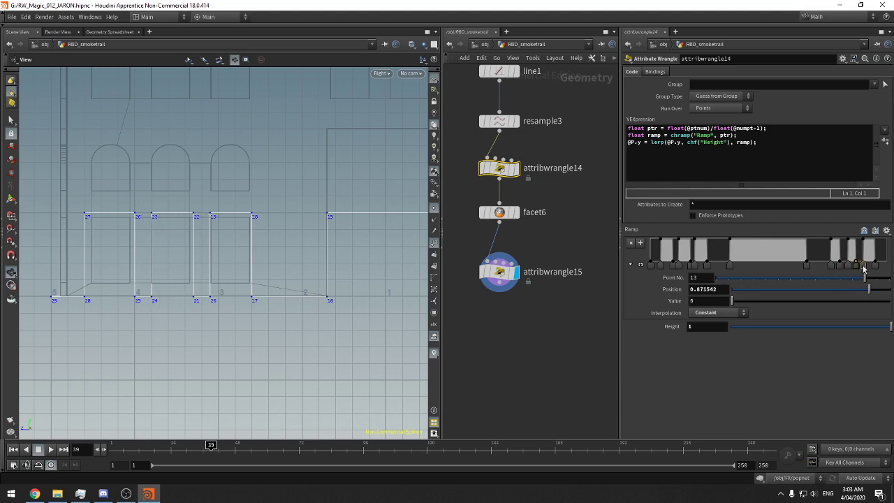
{"action": "key", "text": "ctrl+s"}
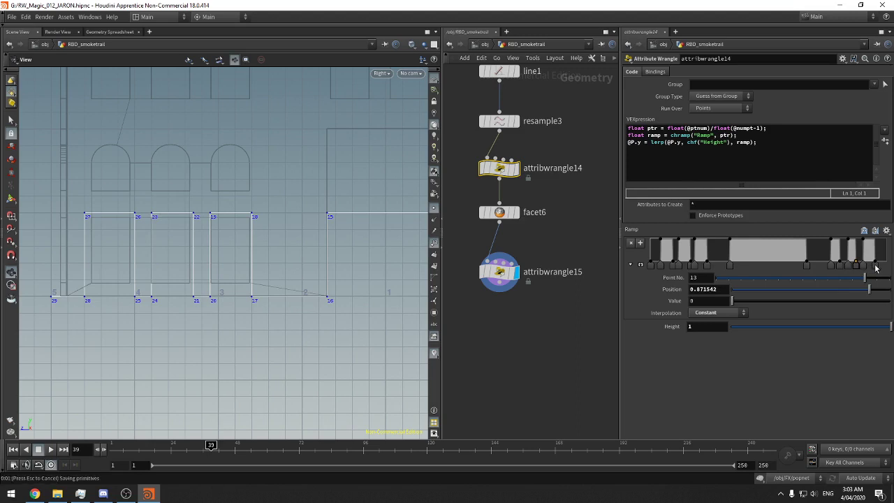
{"action": "left_click", "coordinate": [875, 266]}
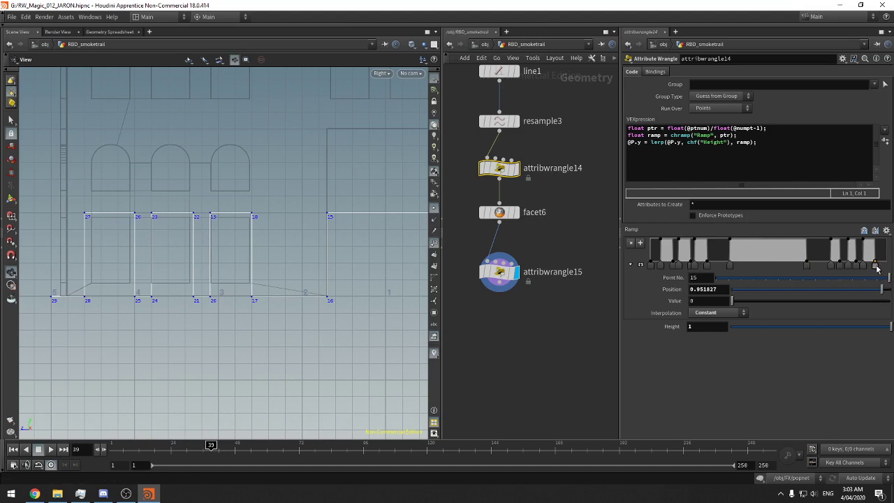
{"action": "left_click_drag", "start_coordinate": [876, 269], "coordinate": [873, 266]}
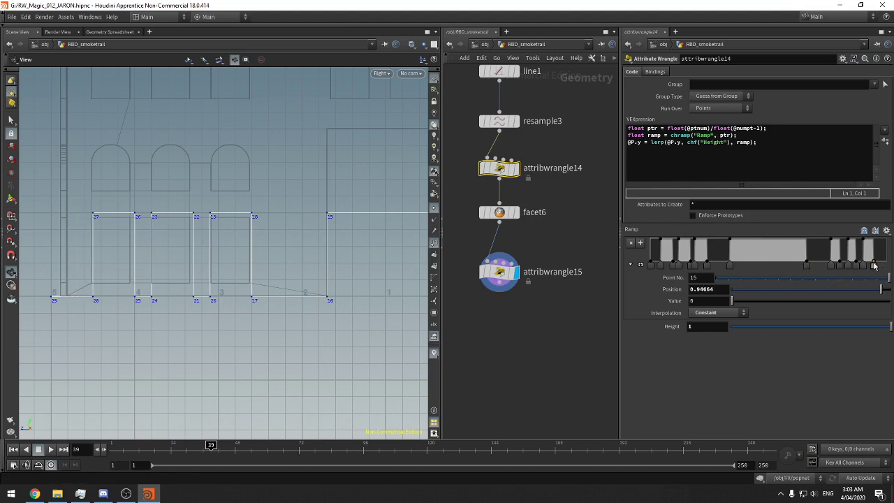
Shift the starting points of the ramp's first three raised blocks forward to narrow the blocks, with point 6 at position 0.197628
{"action": "middle_click_drag", "start_coordinate": [347, 272], "coordinate": [70, 269]}
{"action": "middle_click_drag", "start_coordinate": [359, 268], "coordinate": [131, 248]}
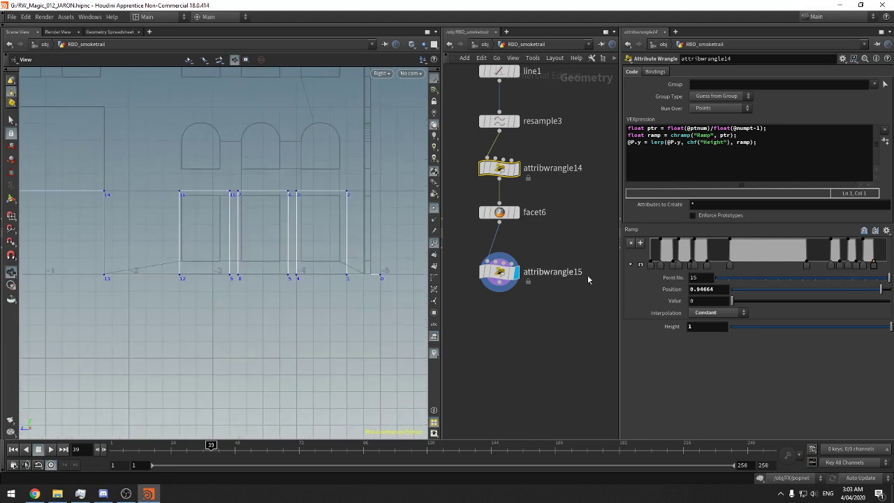
{"action": "left_click", "coordinate": [672, 266]}
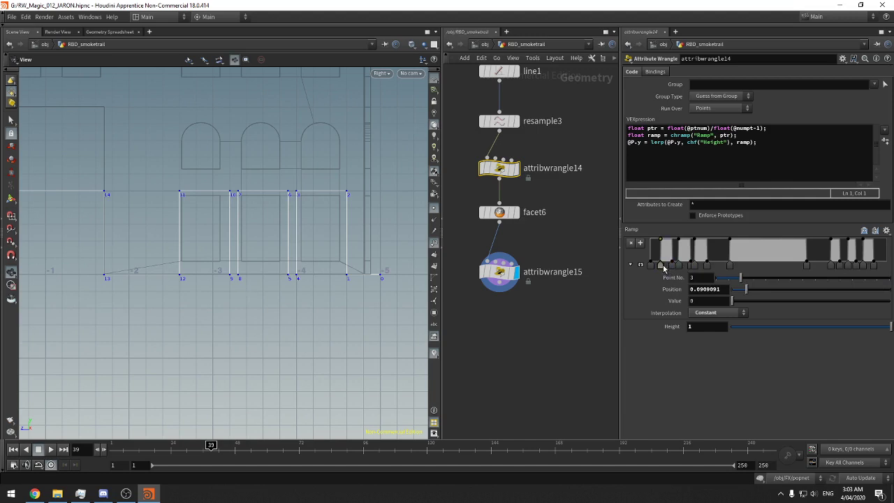
{"action": "left_click_drag", "start_coordinate": [663, 267], "coordinate": [697, 269]}
Examine how the whole line fits the ground-floor windows and central door, adjusting the viewport's width
{"action": "scroll", "coordinate": [246, 272], "scroll_direction": "down", "scroll_amount": 6}
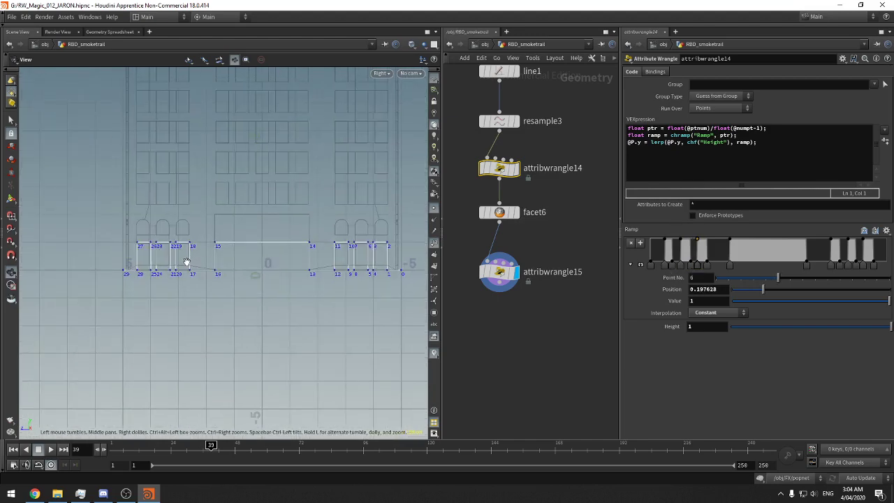
{"action": "scroll", "coordinate": [241, 250], "scroll_direction": "up", "scroll_amount": 5}
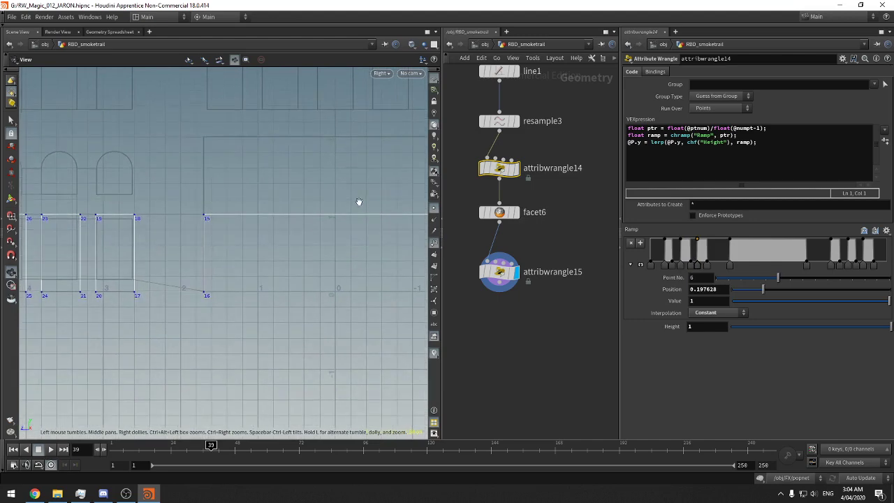
{"action": "scroll", "coordinate": [327, 183], "scroll_direction": "down", "scroll_amount": 2}
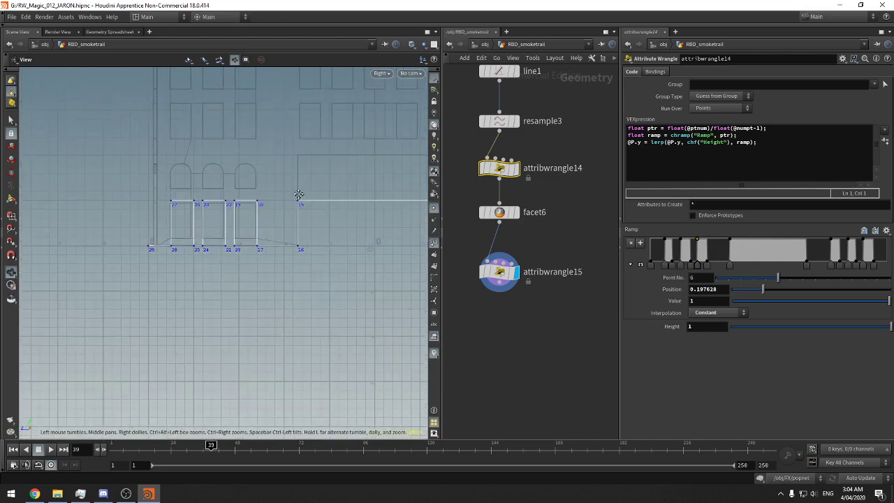
{"action": "middle_click_drag", "start_coordinate": [306, 176], "coordinate": [226, 195]}
{"action": "mouse_move", "coordinate": [317, 191]}
{"action": "middle_mouse_down"}
{"action": "mouse_move", "coordinate": [256, 195]}
{"action": "mouse_move", "coordinate": [314, 193]}
{"action": "middle_mouse_up"}
{"action": "scroll", "coordinate": [313, 194], "scroll_direction": "down", "scroll_amount": 2}
{"action": "middle_click_drag", "start_coordinate": [252, 208], "coordinate": [372, 197]}
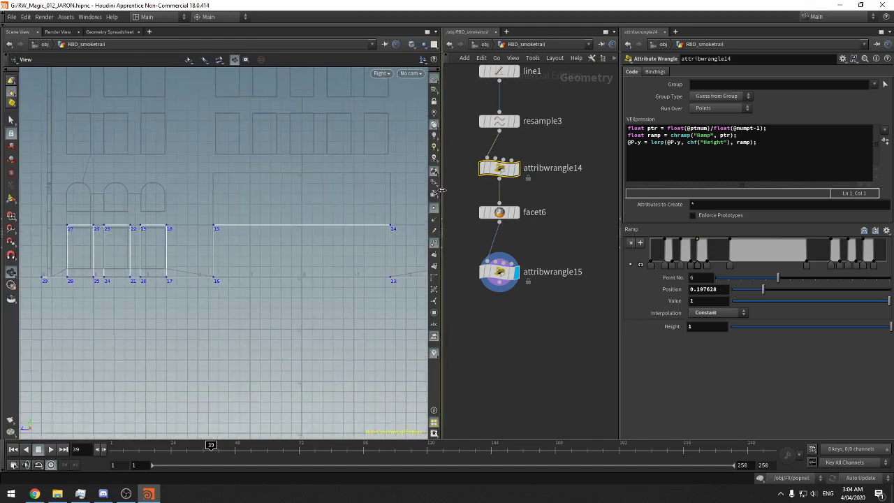
{"action": "left_click_drag", "start_coordinate": [442, 197], "coordinate": [569, 199]}
{"action": "middle_click_drag", "start_coordinate": [399, 206], "coordinate": [355, 220]}
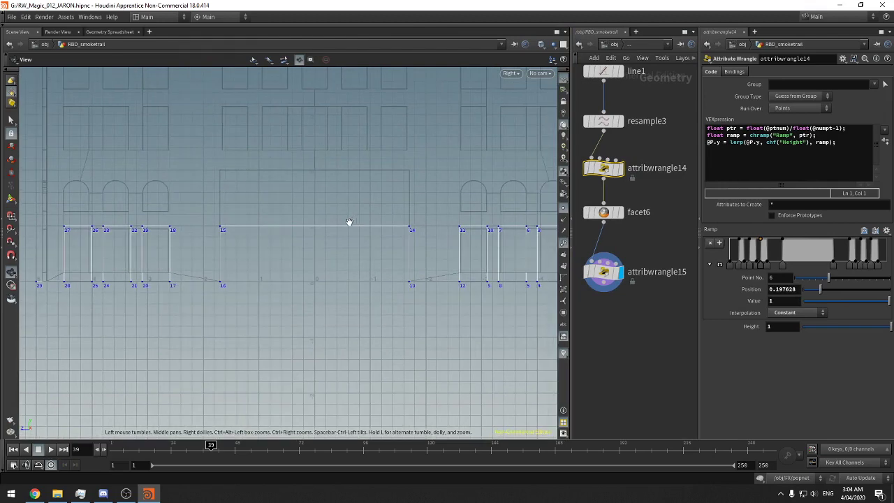
{"action": "right_click_drag", "start_coordinate": [349, 221], "coordinate": [313, 233]}
{"action": "middle_click_drag", "start_coordinate": [313, 233], "coordinate": [286, 232]}
{"action": "left_click_drag", "start_coordinate": [570, 206], "coordinate": [479, 206]}
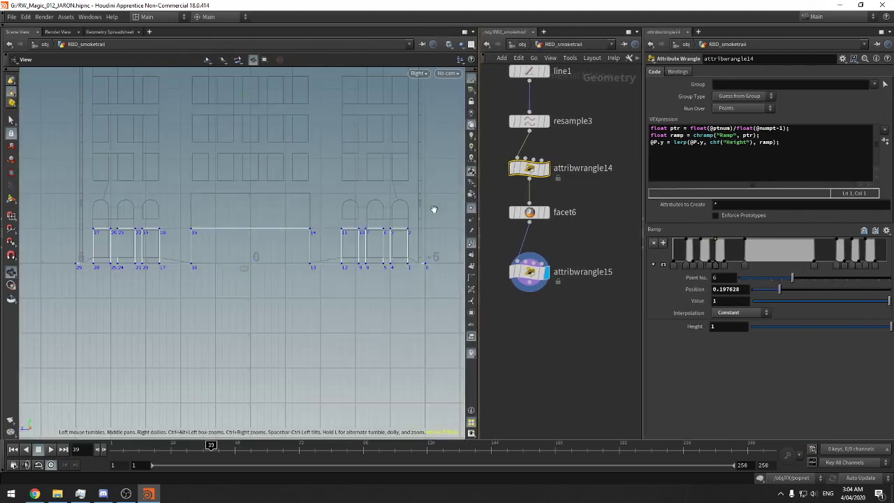
Move the attribwrangle15 node up closer beneath facet6 in the network
{"action": "left_click", "coordinate": [530, 273]}
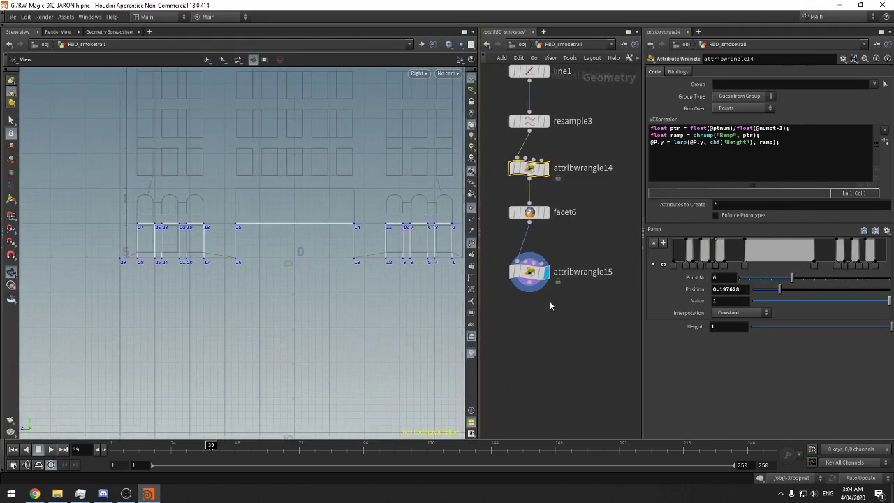
{"action": "left_click", "coordinate": [533, 212]}
{"action": "left_click", "coordinate": [531, 273]}
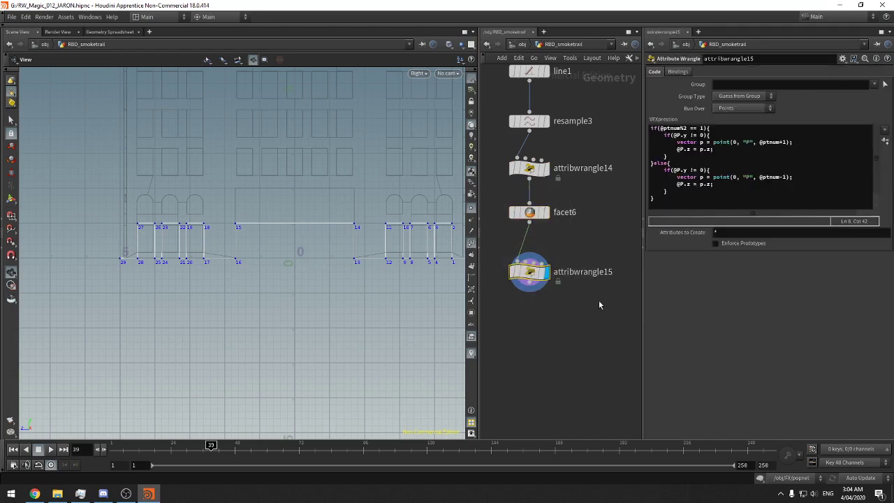
{"action": "middle_click_drag", "start_coordinate": [597, 300], "coordinate": [585, 300]}
{"action": "middle_click_drag", "start_coordinate": [569, 333], "coordinate": [585, 317]}
{"action": "left_click_drag", "start_coordinate": [545, 269], "coordinate": [546, 251]}
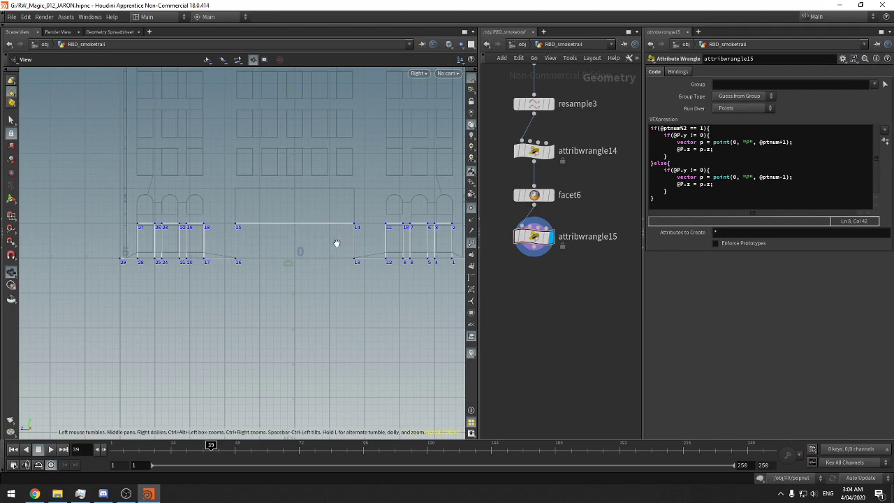
Lower the Height of attribwrangle14 to 0.159 and save the scene
{"action": "scroll", "coordinate": [329, 245], "scroll_direction": "up", "scroll_amount": 3}
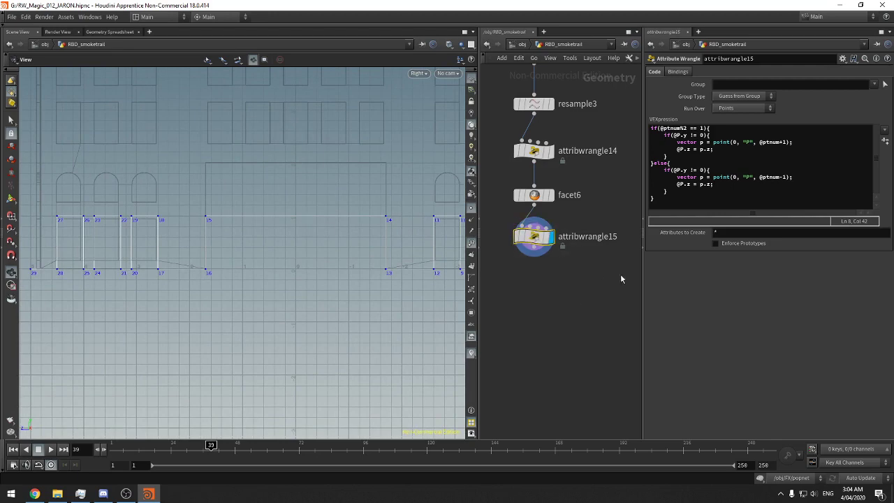
{"action": "left_click", "coordinate": [572, 151]}
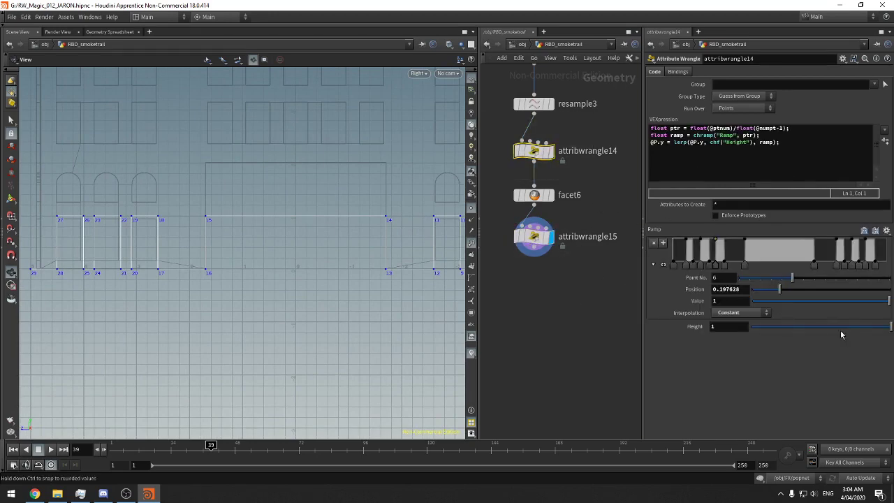
{"action": "left_click_drag", "start_coordinate": [839, 335], "coordinate": [773, 342]}
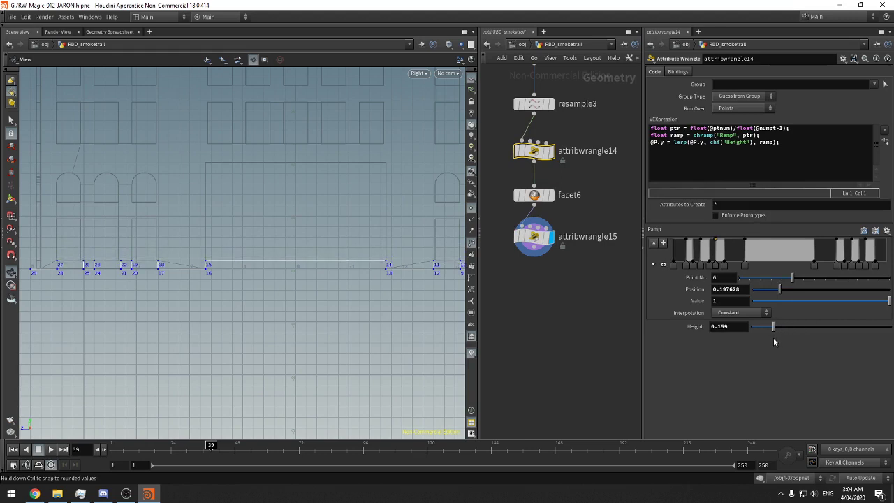
{"action": "key", "text": "ctrl+s"}
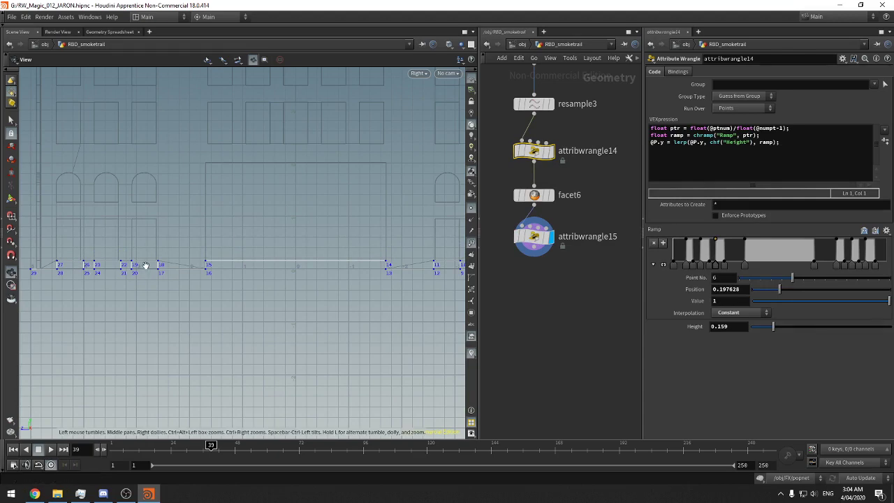
Examine how the lowered line's point pairs sit at the ground-floor windows and door, widening the network area
{"action": "right_click_drag", "start_coordinate": [104, 261], "coordinate": [296, 244]}
{"action": "middle_click_drag", "start_coordinate": [304, 247], "coordinate": [276, 253]}
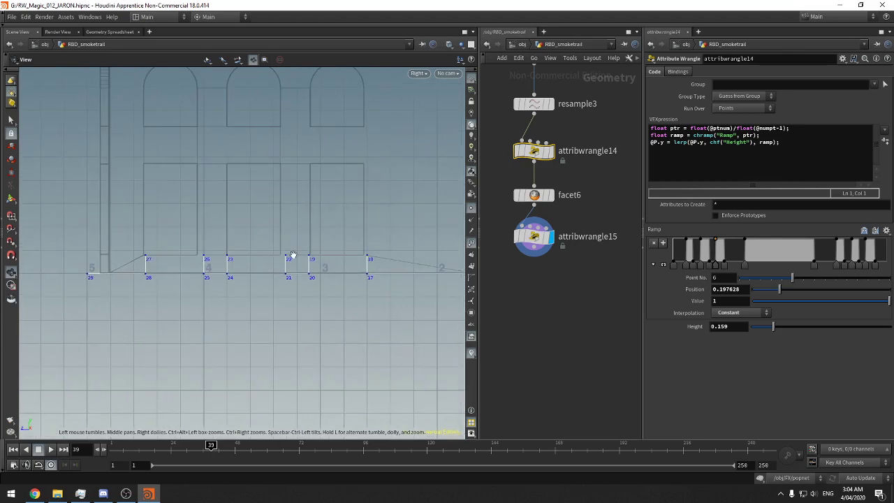
{"action": "right_click_drag", "start_coordinate": [293, 256], "coordinate": [348, 266]}
{"action": "left_click_drag", "start_coordinate": [478, 270], "coordinate": [436, 270]}
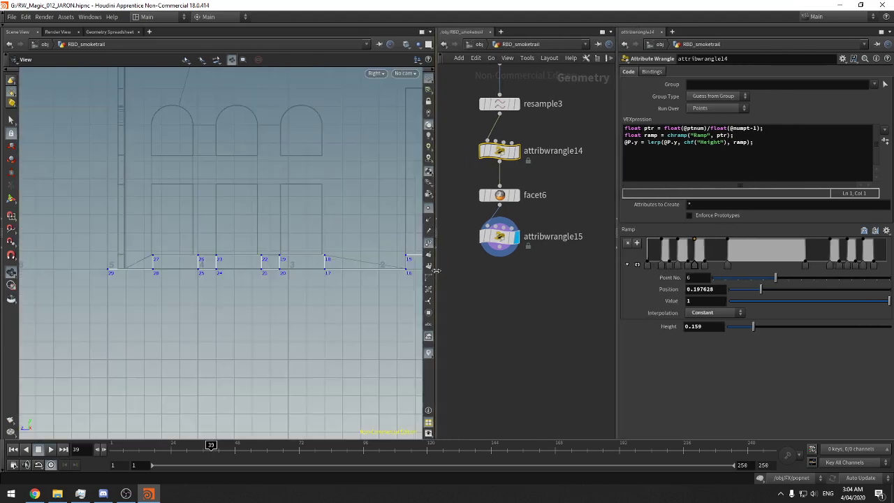
{"action": "left_click_drag", "start_coordinate": [617, 253], "coordinate": [731, 255]}
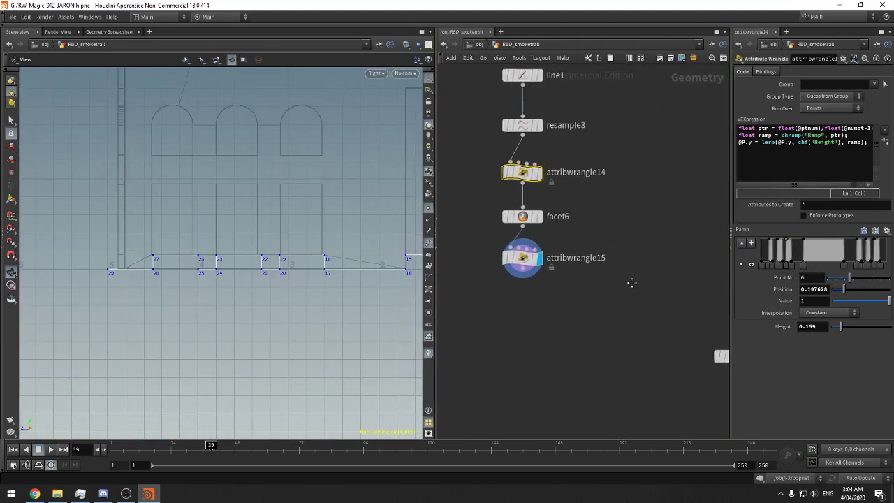
{"action": "right_click_drag", "start_coordinate": [365, 282], "coordinate": [340, 274]}
{"action": "middle_click_drag", "start_coordinate": [340, 275], "coordinate": [254, 268]}
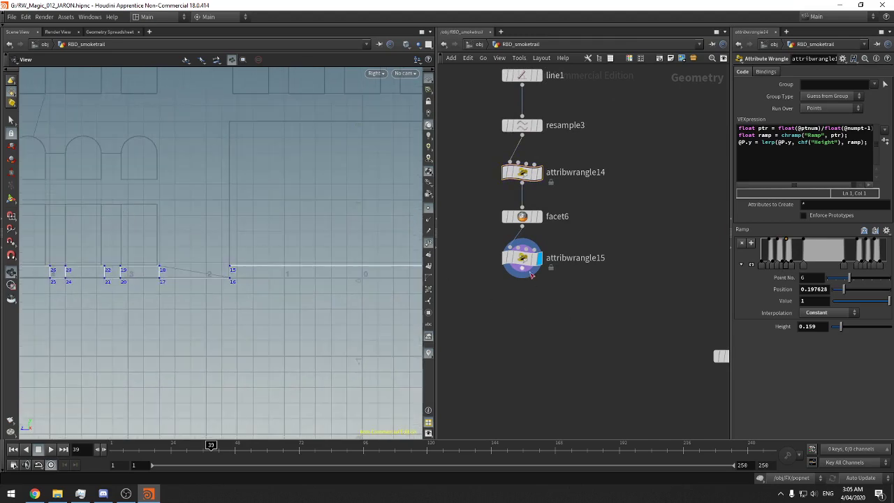
Append an Add node after attribwrangle15, display it, and enable Delete Geometry But Keep the Points
{"action": "key", "text": "Tab"}
{"action": "type", "text": "add"}
{"action": "left_click", "coordinate": [599, 89]}
{"action": "left_click", "coordinate": [523, 307]}
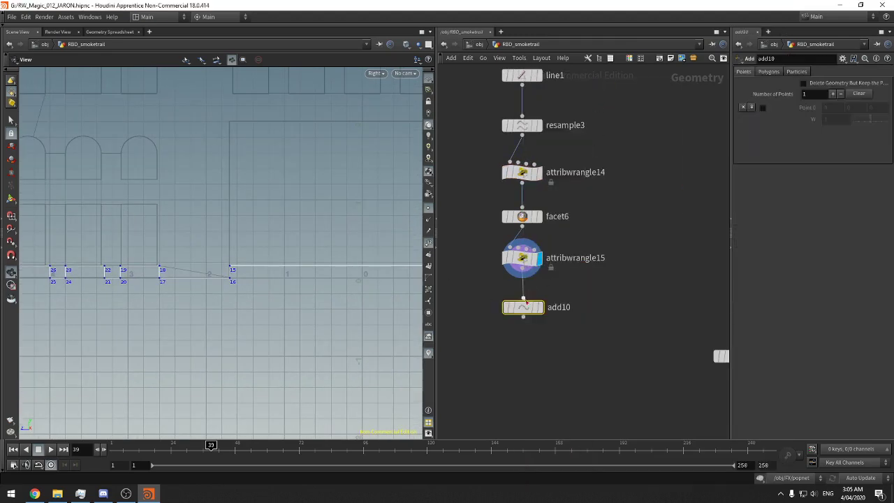
{"action": "left_click_drag", "start_coordinate": [577, 283], "coordinate": [505, 335]}
{"action": "key", "text": "r"}
{"action": "left_click_drag", "start_coordinate": [730, 179], "coordinate": [660, 178]}
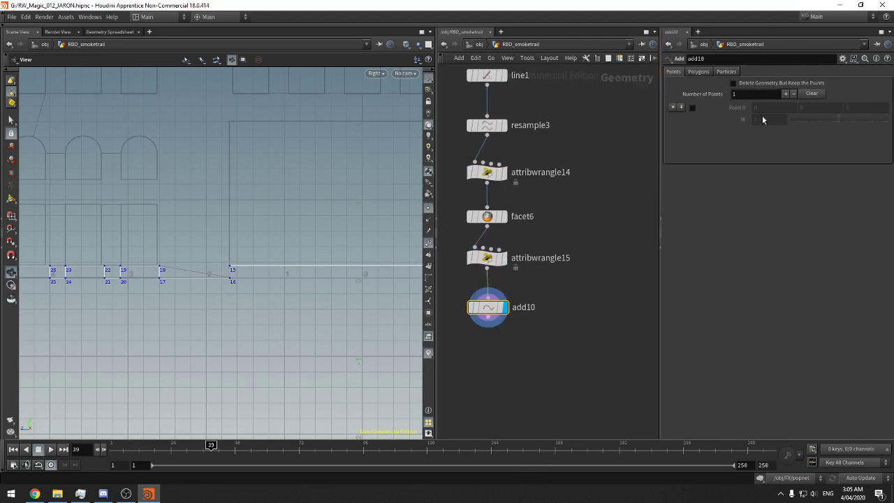
{"action": "left_click", "coordinate": [733, 83]}
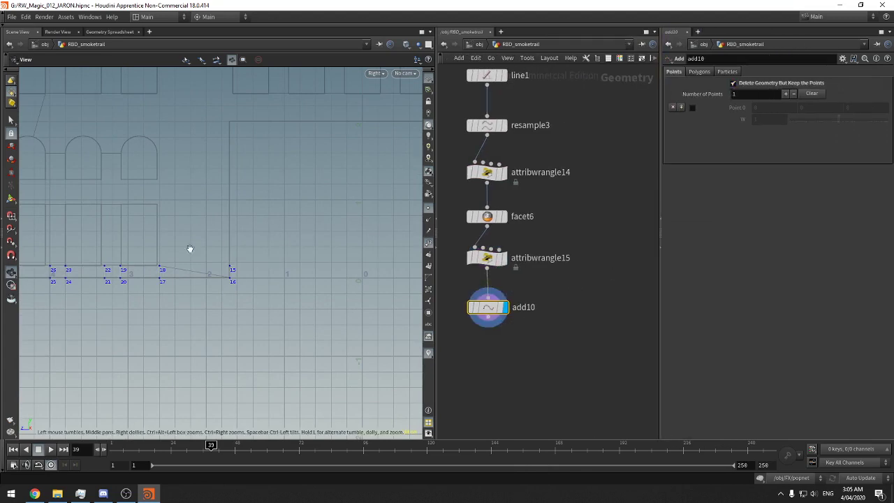
Hide the templated building outline so that only the line's numbered points are shown
{"action": "middle_click_drag", "start_coordinate": [189, 249], "coordinate": [335, 241]}
{"action": "key", "text": "shift+e"}
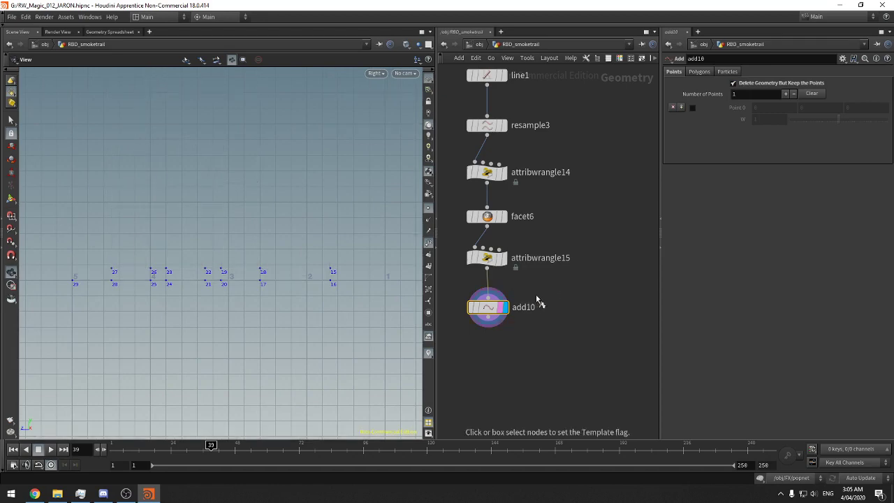
{"action": "scroll", "coordinate": [335, 275], "scroll_direction": "down", "scroll_amount": 5}
{"action": "middle_click_drag", "start_coordinate": [397, 274], "coordinate": [272, 290]}
Set the viewport's background color scheme to Dark and save the scene
{"action": "key", "text": "d"}
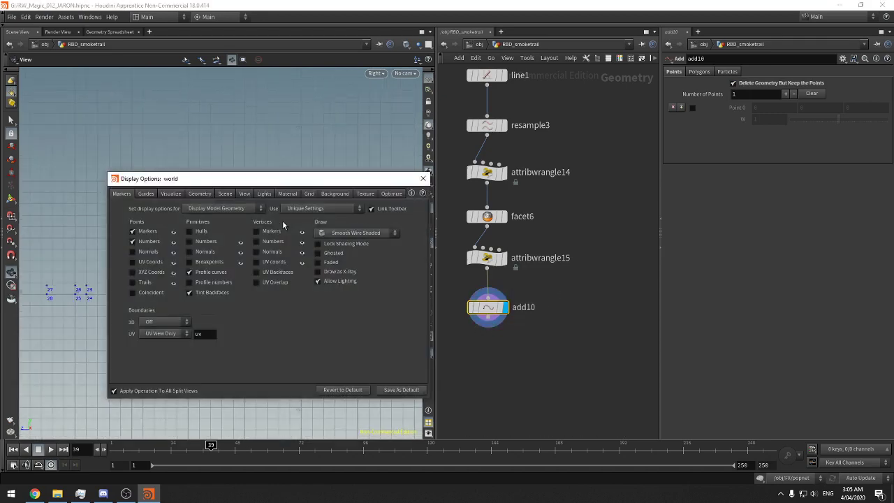
{"action": "left_click", "coordinate": [312, 194]}
{"action": "left_click", "coordinate": [334, 193]}
{"action": "left_click", "coordinate": [185, 208]}
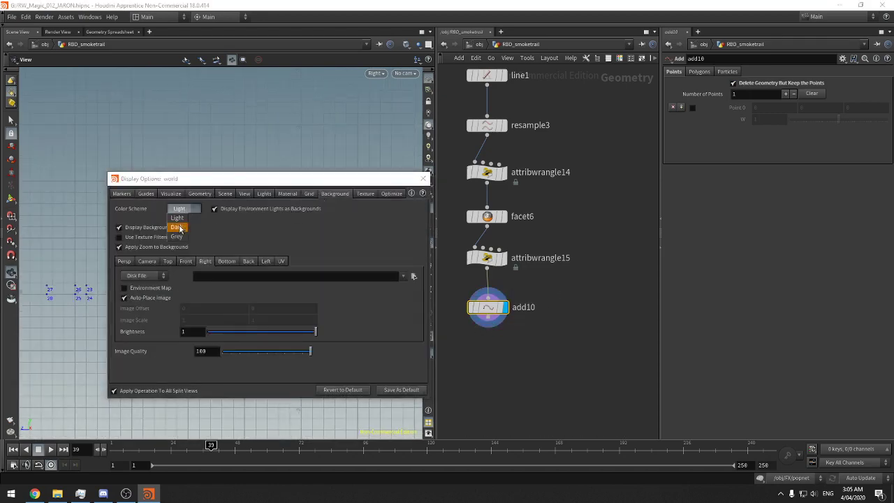
{"action": "left_click", "coordinate": [182, 222]}
{"action": "left_click", "coordinate": [423, 179]}
{"action": "scroll", "coordinate": [161, 287], "scroll_direction": "up", "scroll_amount": 3}
{"action": "scroll", "coordinate": [206, 298], "scroll_direction": "down", "scroll_amount": 2}
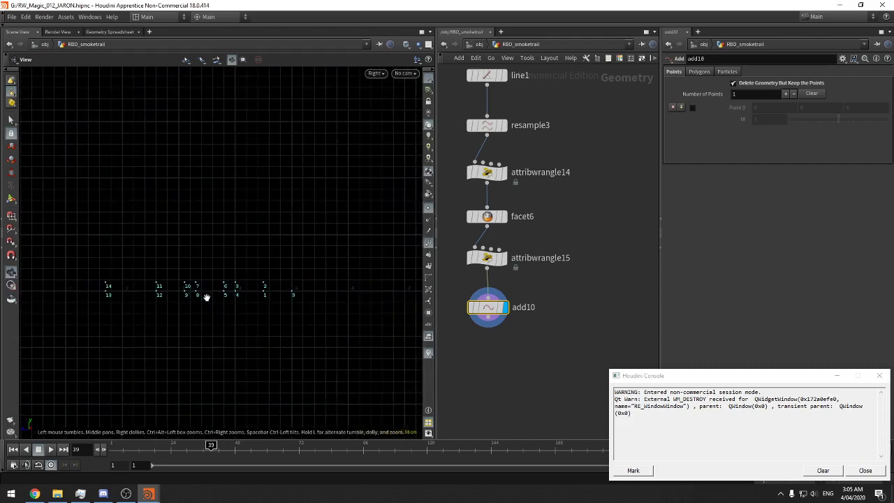
{"action": "key", "text": "ctrl+s"}
Examine the point numbering along the whole line against the attribwrangle15 code, and align the add10 node beneath that wrangle
{"action": "scroll", "coordinate": [240, 298], "scroll_direction": "up", "scroll_amount": 1}
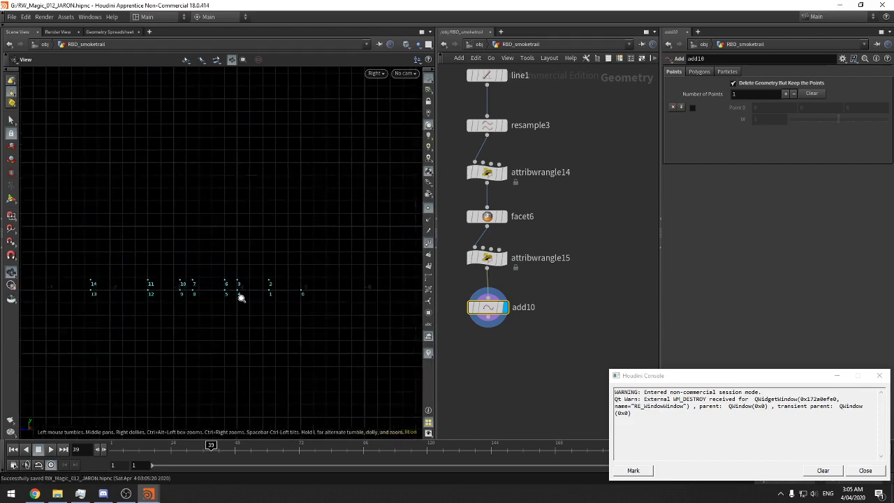
{"action": "scroll", "coordinate": [240, 298], "scroll_direction": "up", "scroll_amount": 3}
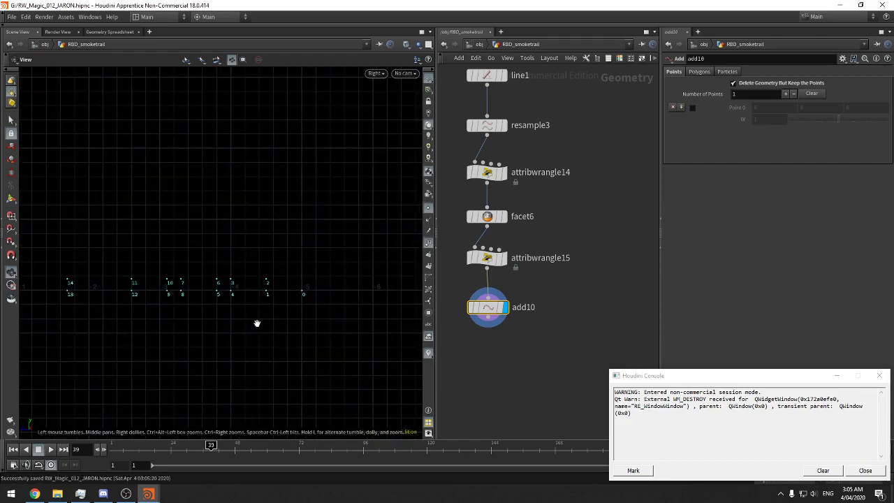
{"action": "middle_click_drag", "start_coordinate": [268, 323], "coordinate": [284, 324]}
{"action": "scroll", "coordinate": [279, 295], "scroll_direction": "up", "scroll_amount": 4}
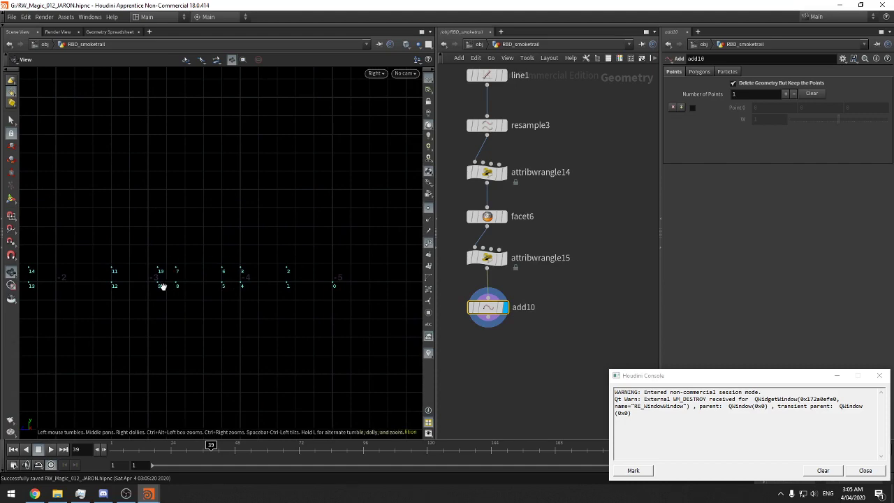
{"action": "middle_click_drag", "start_coordinate": [163, 311], "coordinate": [153, 319]}
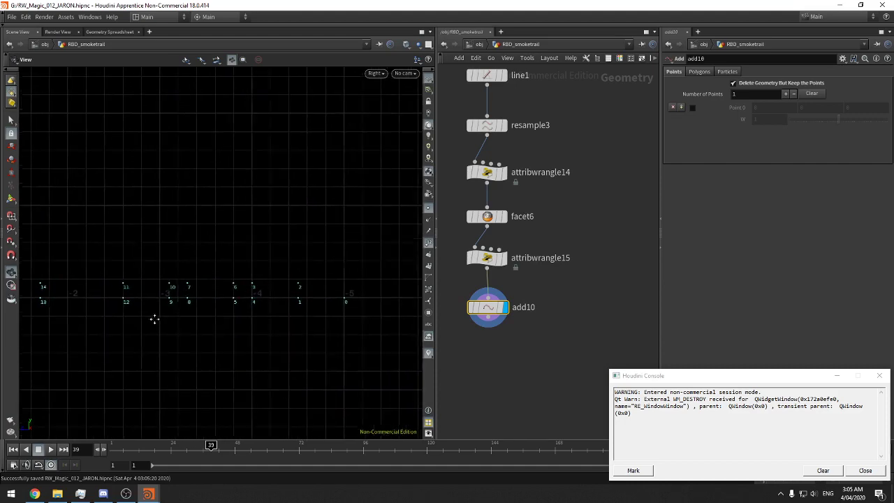
{"action": "right_click_drag", "start_coordinate": [155, 319], "coordinate": [72, 335]}
{"action": "middle_click_drag", "start_coordinate": [76, 334], "coordinate": [282, 302]}
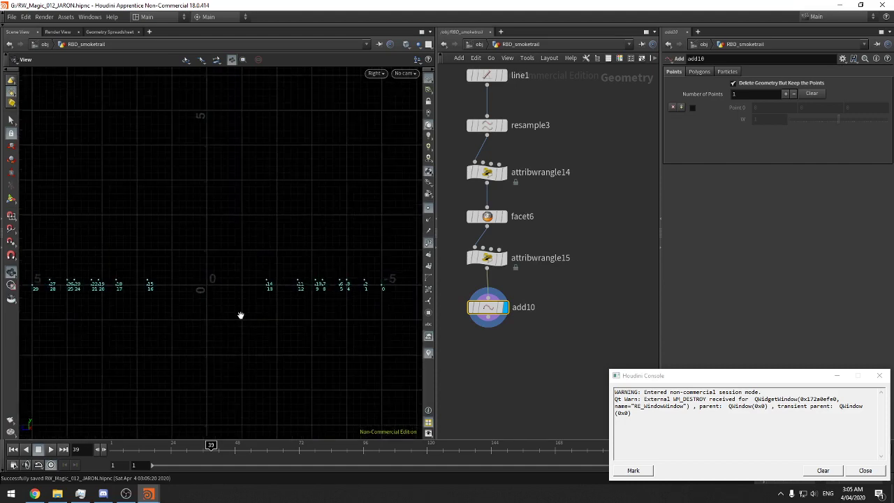
{"action": "scroll", "coordinate": [275, 309], "scroll_direction": "down", "scroll_amount": 2}
{"action": "left_click", "coordinate": [537, 258]}
{"action": "middle_click_drag", "start_coordinate": [587, 279], "coordinate": [577, 280]}
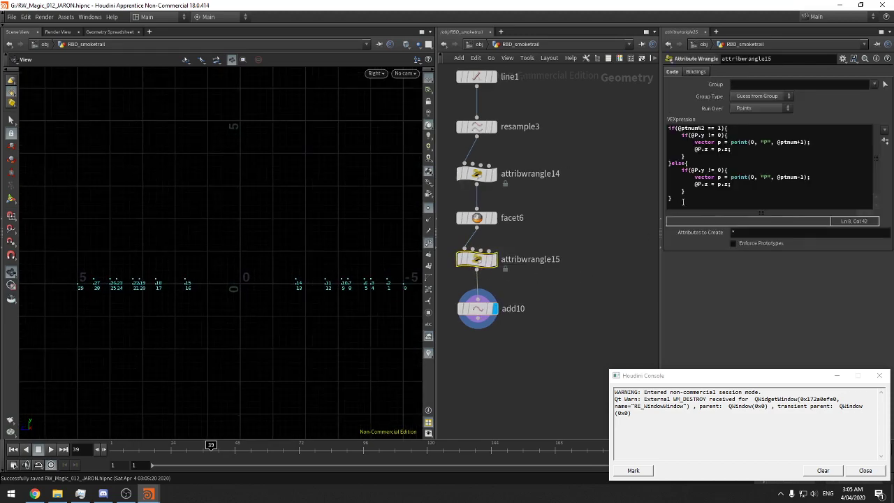
{"action": "left_click", "coordinate": [478, 308]}
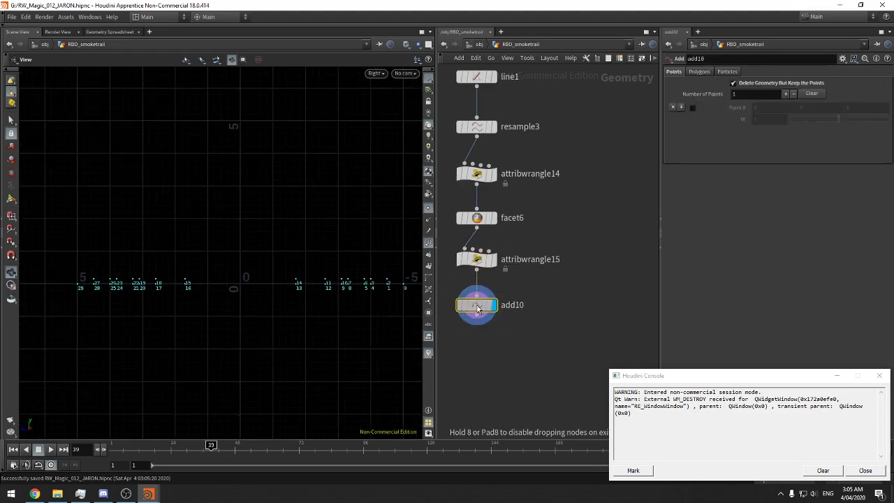
Examine the upper and lower point pairs on both sides of the center, saving the scene in between
{"action": "scroll", "coordinate": [383, 345], "scroll_direction": "down", "scroll_amount": 1}
{"action": "middle_click_drag", "start_coordinate": [367, 359], "coordinate": [244, 335]}
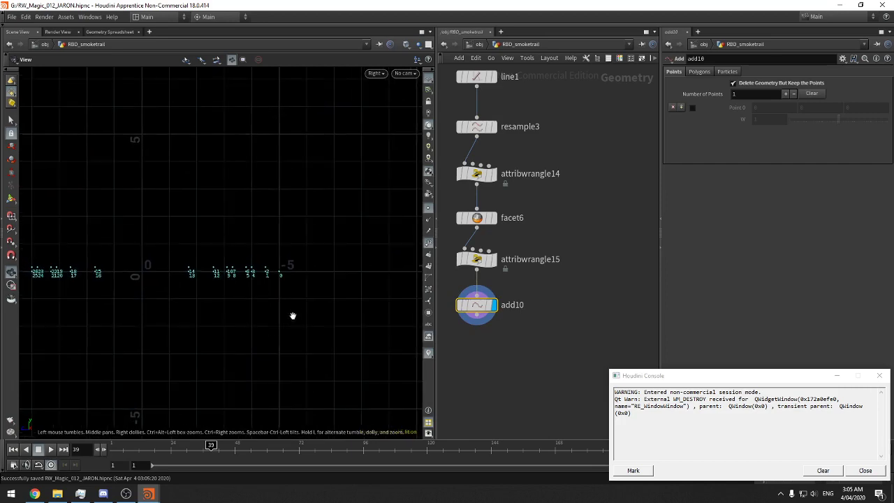
{"action": "scroll", "coordinate": [295, 309], "scroll_direction": "up", "scroll_amount": 3}
{"action": "scroll", "coordinate": [328, 284], "scroll_direction": "up", "scroll_amount": 4}
{"action": "middle_click_drag", "start_coordinate": [289, 298], "coordinate": [325, 283]}
{"action": "right_click_drag", "start_coordinate": [325, 283], "coordinate": [335, 282]}
{"action": "middle_click_drag", "start_coordinate": [335, 282], "coordinate": [352, 283]}
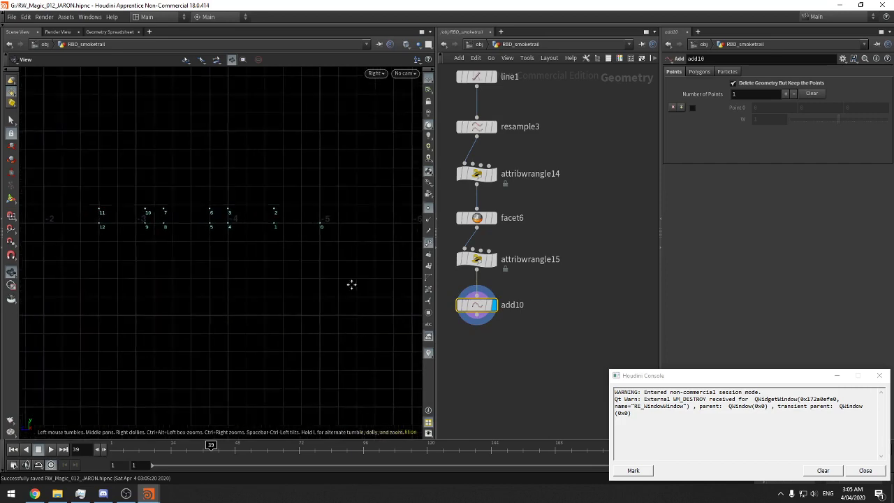
{"action": "right_click_drag", "start_coordinate": [351, 283], "coordinate": [296, 291]}
{"action": "middle_click_drag", "start_coordinate": [296, 290], "coordinate": [294, 302]}
{"action": "middle_click_drag", "start_coordinate": [282, 270], "coordinate": [728, 240]}
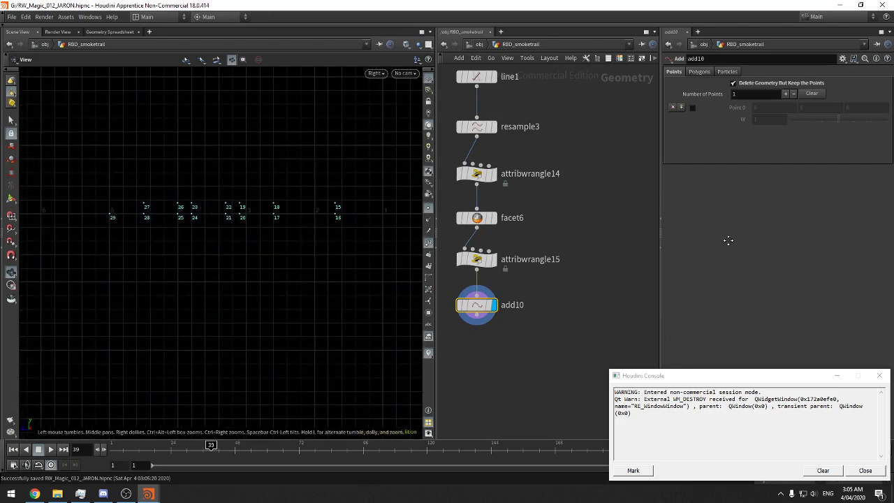
{"action": "key", "text": "ctrl+s"}
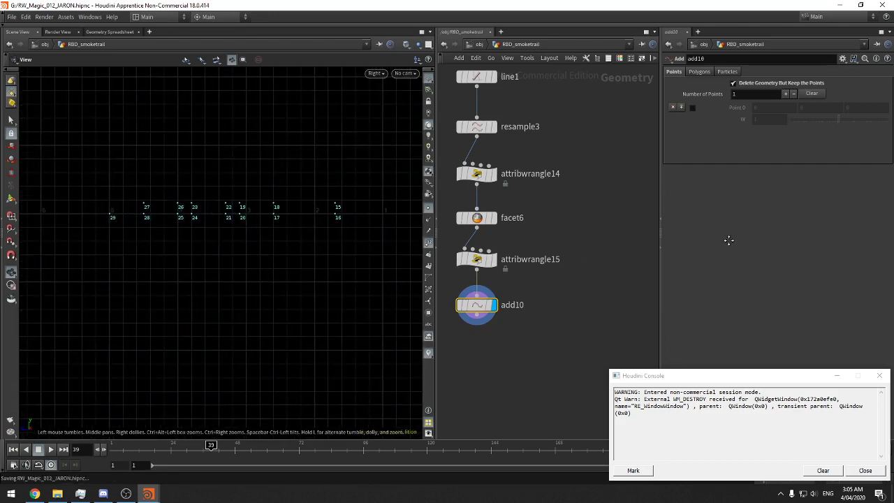
{"action": "middle_click_drag", "start_coordinate": [366, 265], "coordinate": [357, 264]}
{"action": "middle_click_drag", "start_coordinate": [360, 230], "coordinate": [363, 248]}
{"action": "middle_click_drag", "start_coordinate": [458, 248], "coordinate": [202, 289]}
{"action": "scroll", "coordinate": [347, 265], "scroll_direction": "down", "scroll_amount": 5}
{"action": "left_click", "coordinate": [564, 240]}
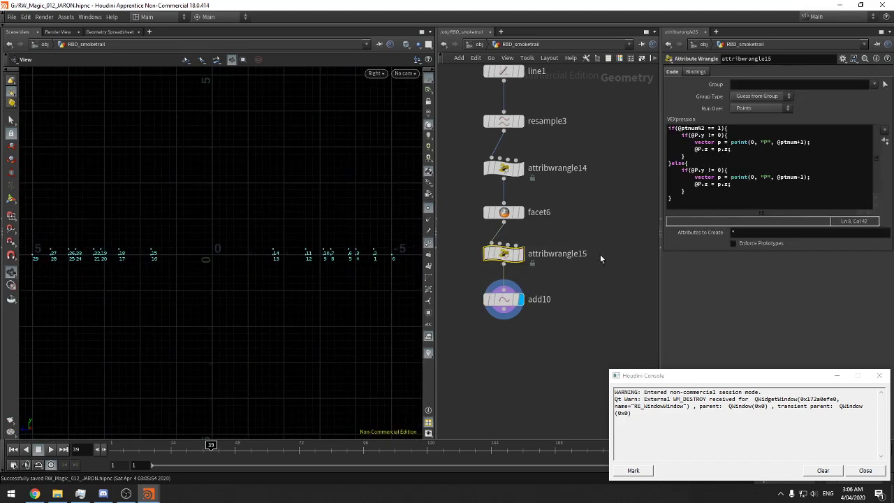
{"action": "left_click", "coordinate": [585, 263]}
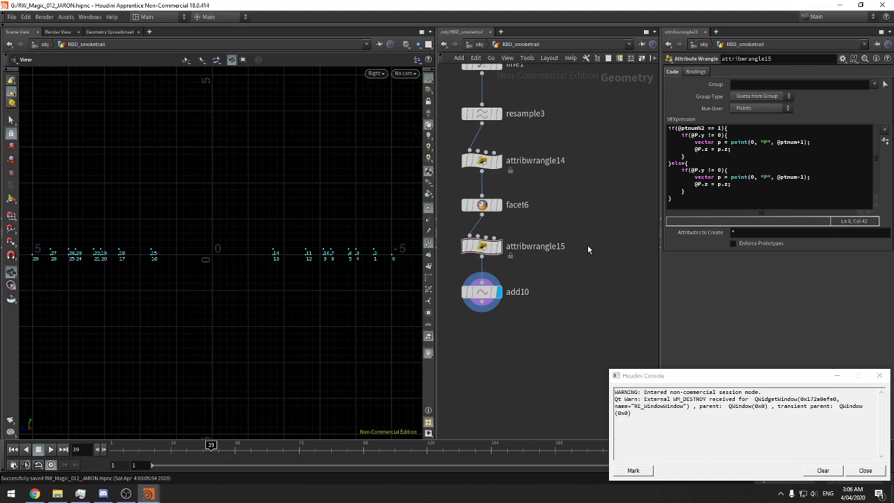
{"action": "middle_click_drag", "start_coordinate": [196, 279], "coordinate": [151, 282]}
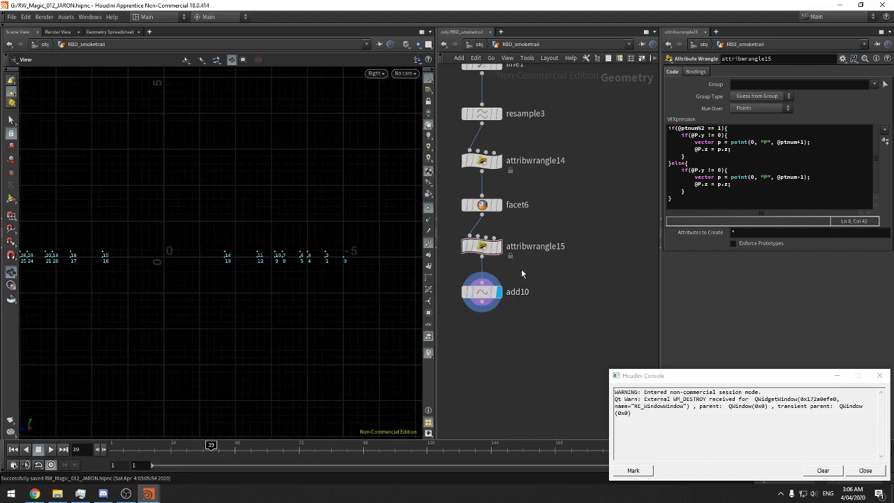
{"action": "left_click", "coordinate": [731, 184]}
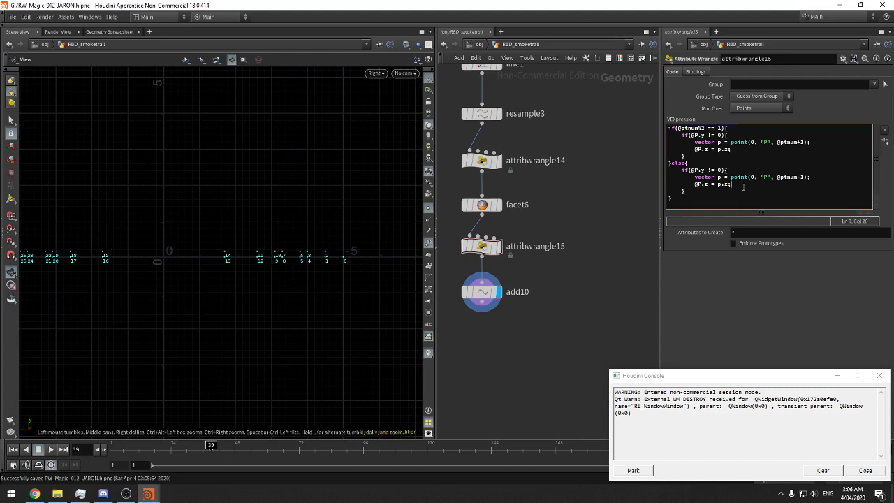
{"action": "key", "text": "Return"}
{"action": "type", "text": "remo"}
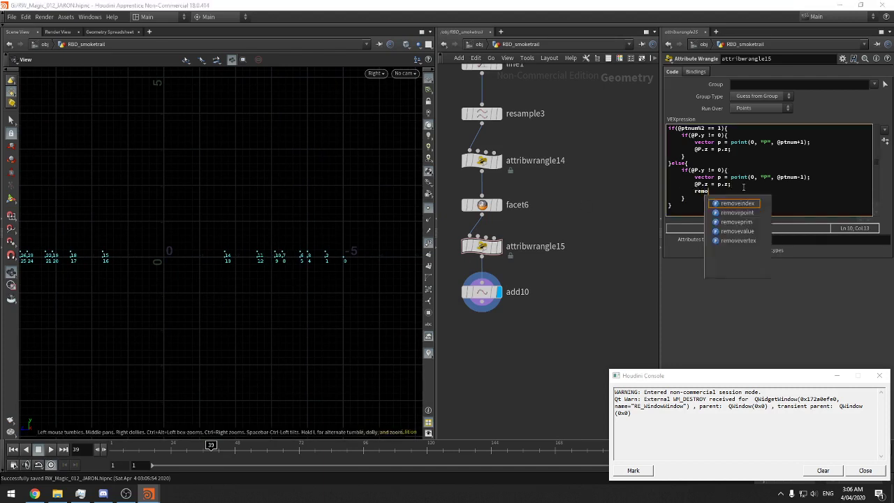
{"action": "key", "text": "Down"}
{"action": "key", "text": "Return"}
{"action": "type", "text": "(0, @p"}
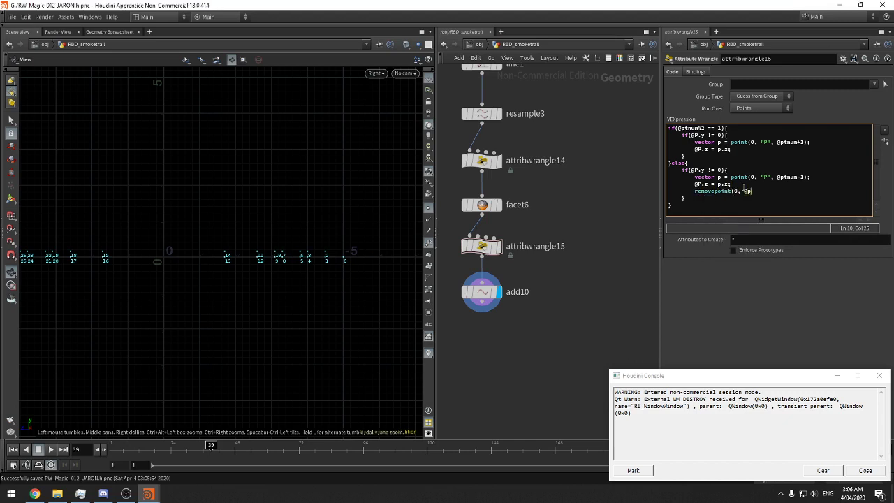
{"action": "type", "text": "tnum);"}
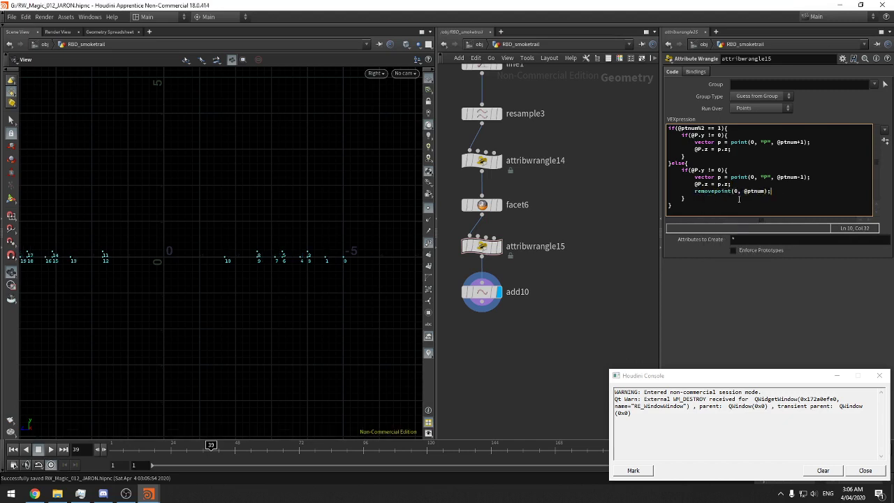
{"action": "key", "text": "shift+Home"}
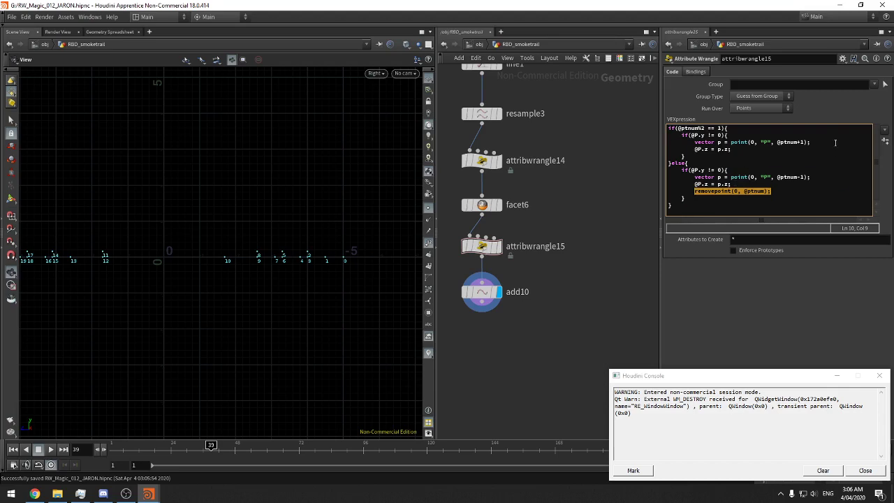
{"action": "key", "text": "ctrl+c"}
{"action": "left_click", "coordinate": [834, 142]}
{"action": "key", "text": "Return"}
{"action": "key", "text": "ctrl+v"}
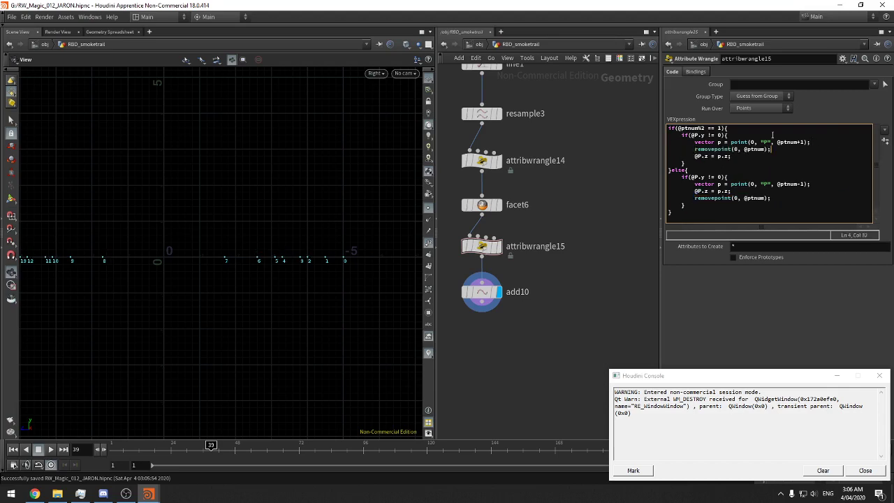
{"action": "scroll", "coordinate": [319, 237], "scroll_direction": "up", "scroll_amount": 5}
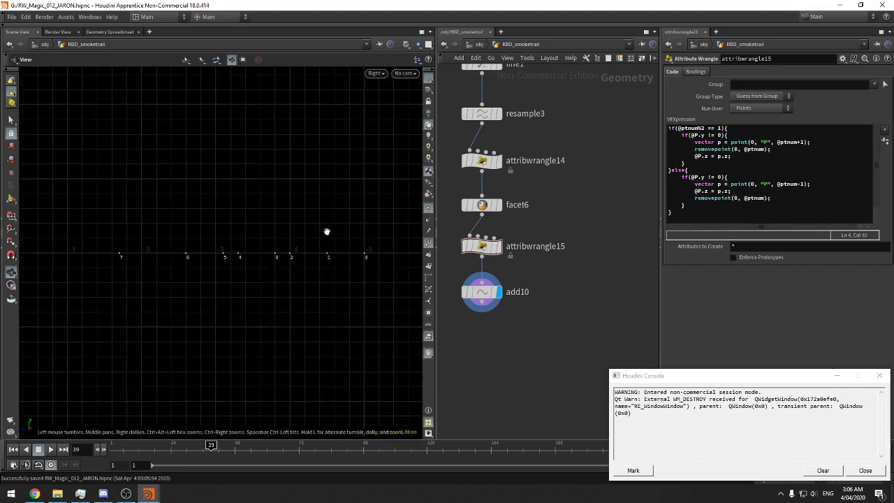
{"action": "middle_click_drag", "start_coordinate": [321, 242], "coordinate": [319, 230]}
Comment out the removepoint call in the first branch of the attribwrangle15 code
{"action": "left_click", "coordinate": [738, 162]}
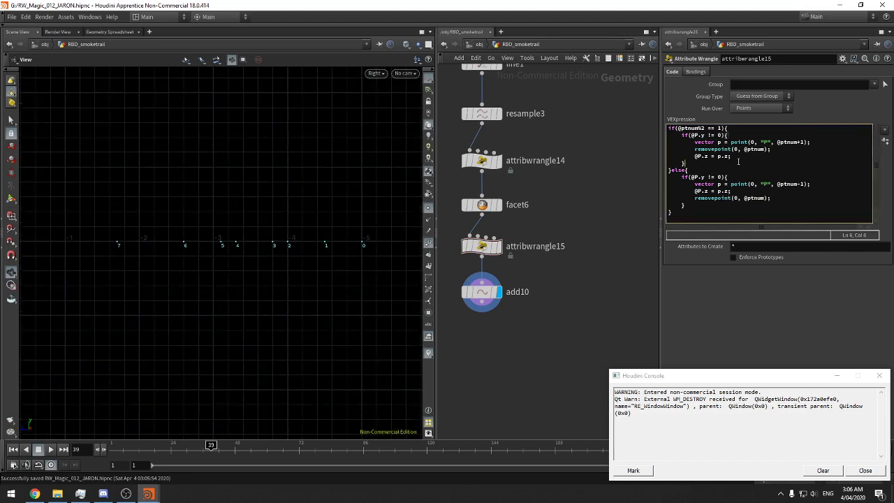
{"action": "left_click_drag", "start_coordinate": [738, 161], "coordinate": [745, 149]}
{"action": "left_click", "coordinate": [747, 155]}
{"action": "double_click", "coordinate": [760, 151]}
{"action": "left_click", "coordinate": [738, 157]}
{"action": "left_click", "coordinate": [745, 149]}
{"action": "double_click", "coordinate": [718, 142]}
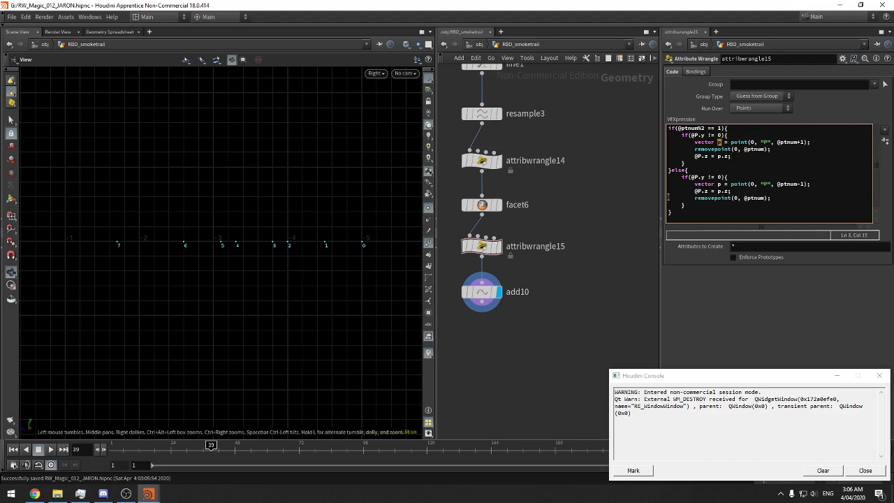
{"action": "left_click", "coordinate": [693, 150]}
{"action": "type", "text": "//"}
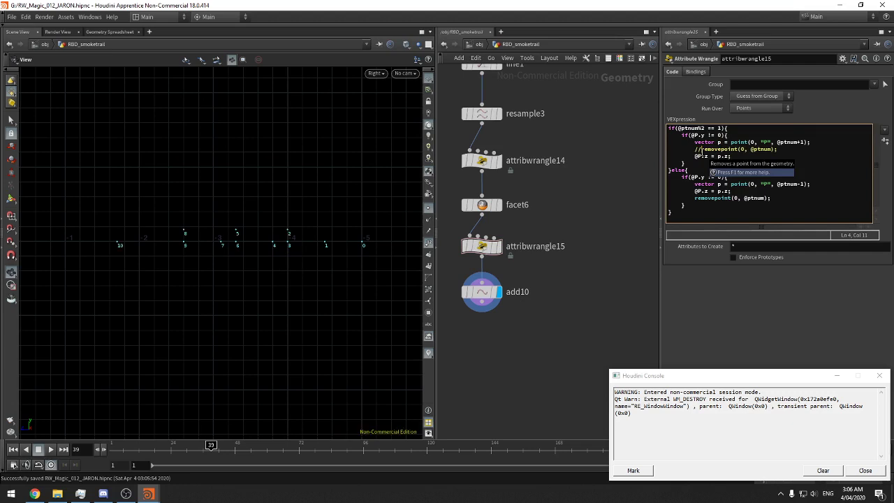
{"action": "scroll", "coordinate": [341, 197], "scroll_direction": "up", "scroll_amount": 4}
{"action": "left_click", "coordinate": [825, 144]}
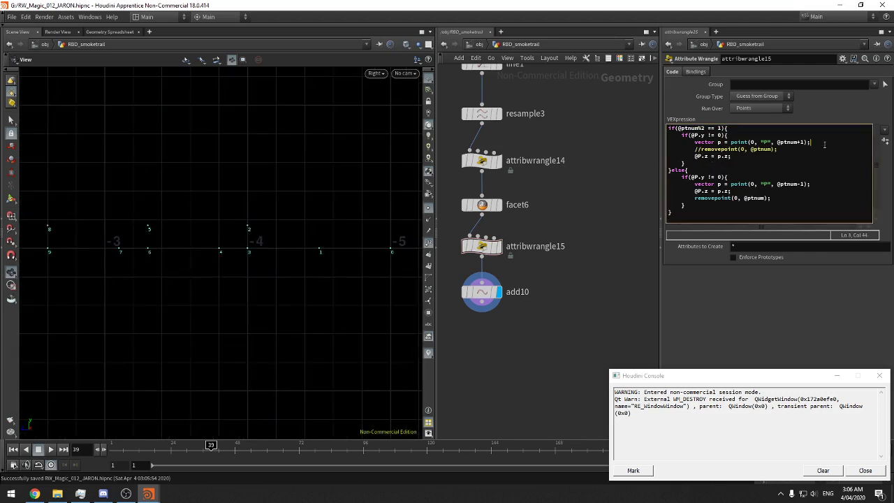
{"action": "key", "text": "Return"}
{"action": "type", "text": "setpoint("}
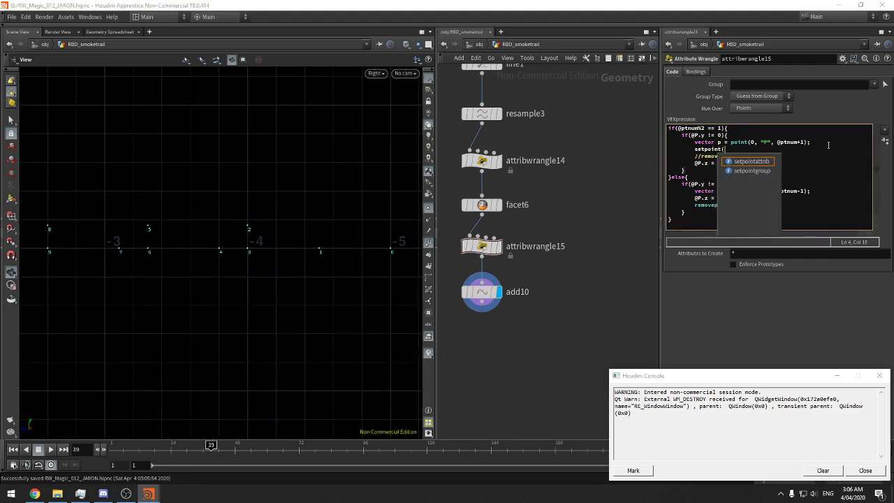
{"action": "key", "text": "BackSpace"}
{"action": "type", "text": "attrib("}
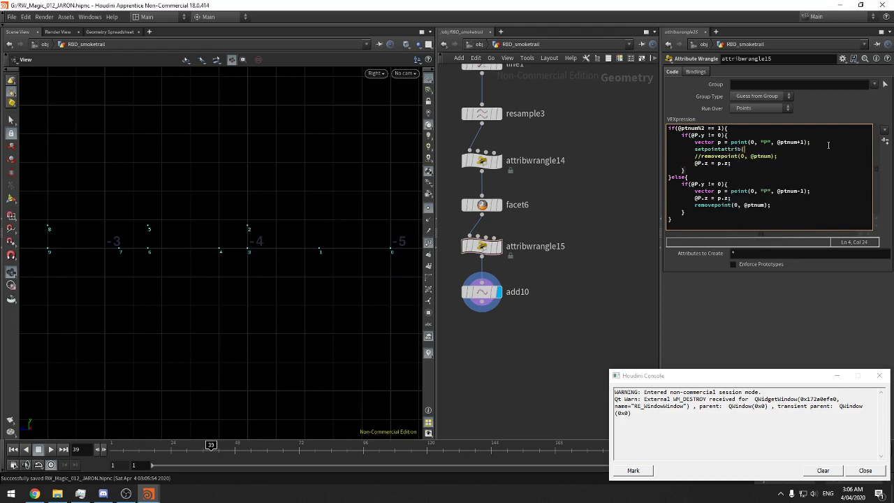
{"action": "type", "text": "0, \""}
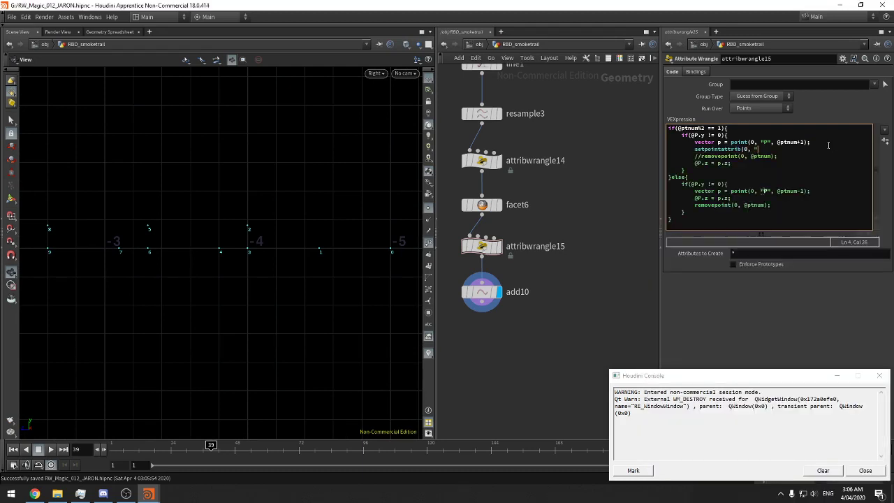
{"action": "key", "text": "ctrl+s"}
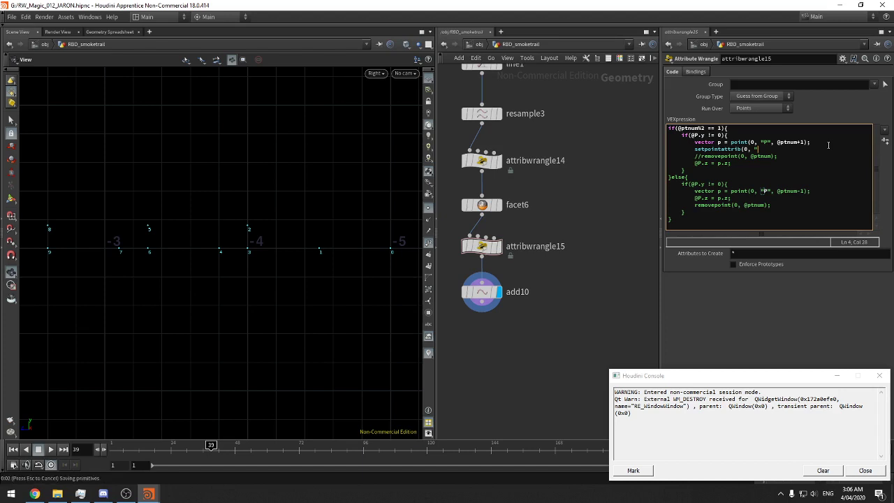
{"action": "type", "text": "id"}
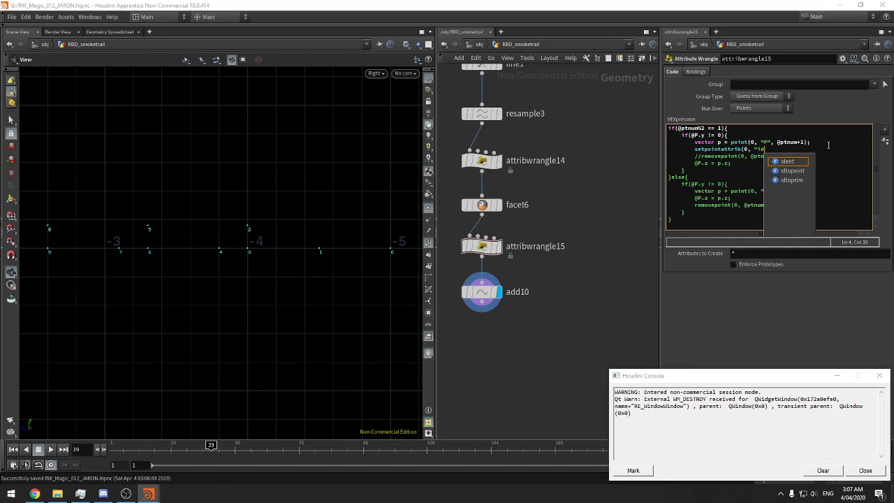
{"action": "type", "text": "\""}
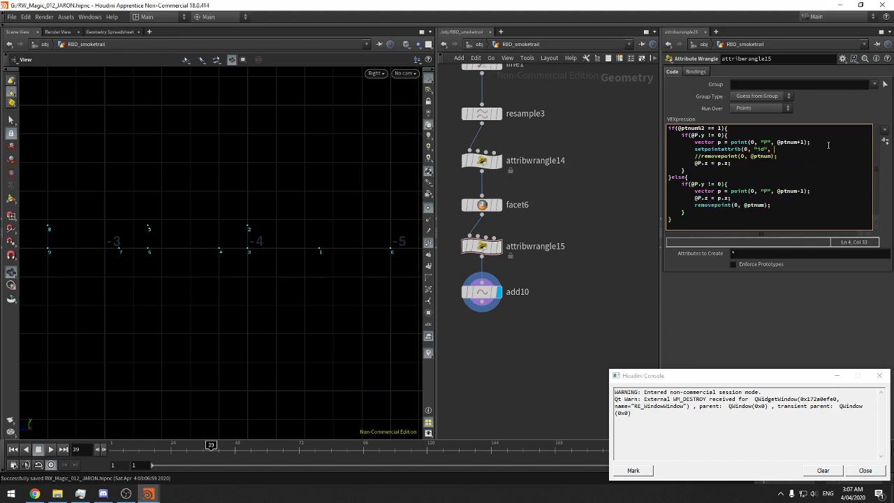
{"action": "type", "text": ", @ptnum+1, 0"}
{"action": "key", "text": "BackSpace"}
{"action": "type", "text": "2,"}
{"action": "type", "text": "\"set\");"}
{"action": "left_click_drag", "start_coordinate": [842, 149], "coordinate": [695, 150]}
{"action": "left_click", "coordinate": [784, 199]}
{"action": "key", "text": "Return"}
{"action": "key", "text": "ctrl+v"}
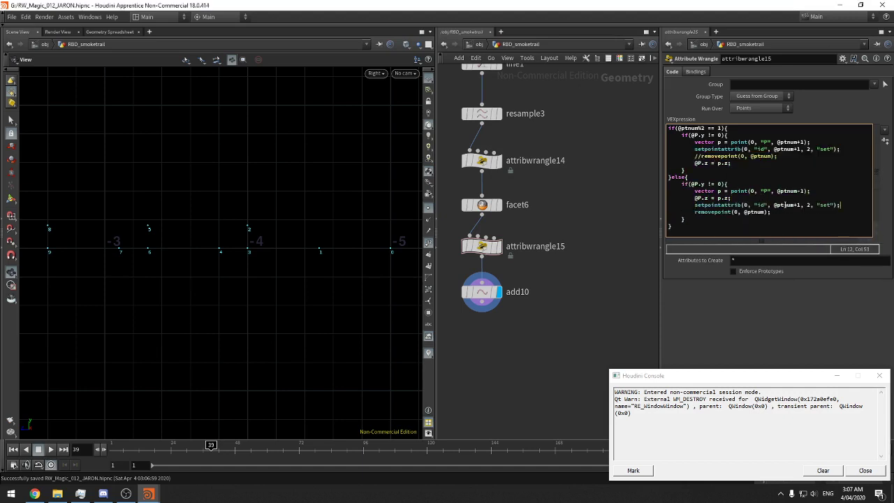
{"action": "left_click", "coordinate": [810, 204]}
Re-enable the commented-out removepoint call in the first branch of attribwrangle15
{"action": "left_click", "coordinate": [700, 156]}
{"action": "key", "text": "BackSpace"}
{"action": "key", "text": "BackSpace"}
Examine the point numbering along the whole line with the removepoint calls active in both branches
{"action": "right_click_drag", "start_coordinate": [271, 237], "coordinate": [199, 249]}
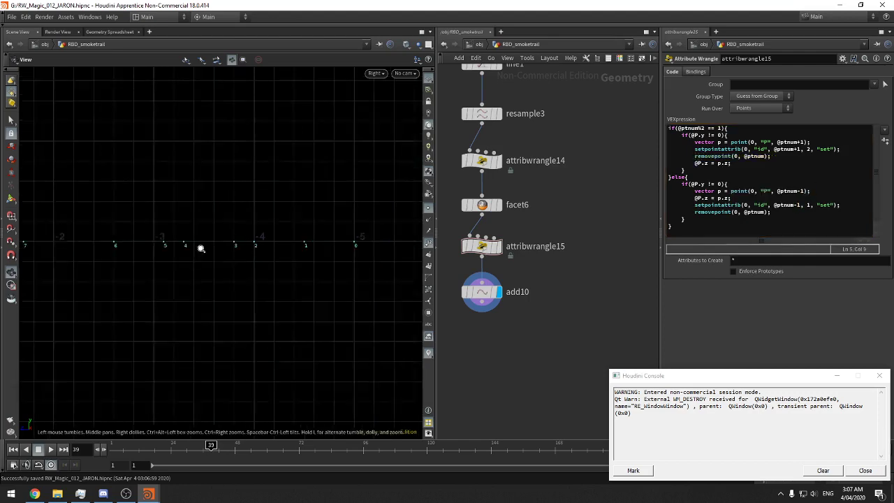
{"action": "middle_click_drag", "start_coordinate": [237, 237], "coordinate": [285, 251]}
{"action": "right_click_drag", "start_coordinate": [286, 251], "coordinate": [233, 262]}
{"action": "middle_click_drag", "start_coordinate": [227, 261], "coordinate": [291, 257]}
{"action": "right_click_drag", "start_coordinate": [292, 257], "coordinate": [273, 260]}
{"action": "mouse_move", "coordinate": [274, 260]}
{"action": "middle_mouse_down"}
{"action": "mouse_move", "coordinate": [309, 259]}
{"action": "mouse_move", "coordinate": [274, 263]}
{"action": "middle_mouse_up"}
{"action": "right_click_drag", "start_coordinate": [283, 270], "coordinate": [301, 273]}
{"action": "middle_click_drag", "start_coordinate": [302, 272], "coordinate": [329, 265]}
{"action": "middle_click_drag", "start_coordinate": [495, 322], "coordinate": [523, 314]}
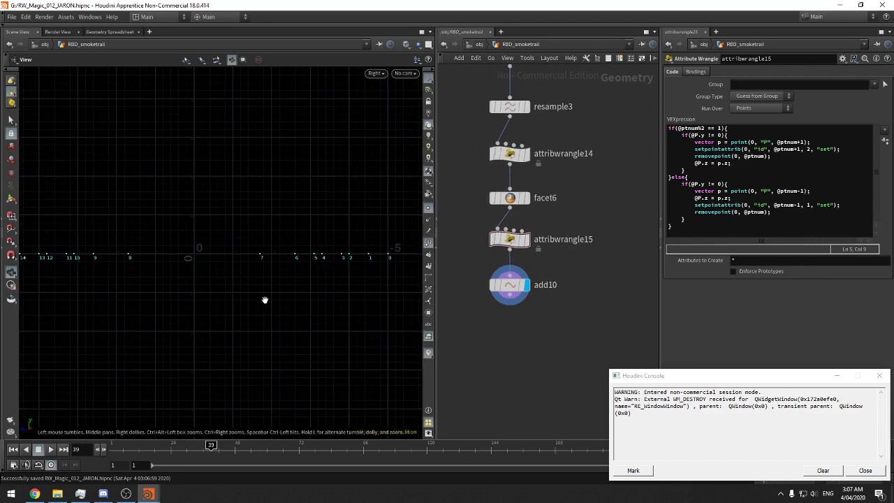
{"action": "right_click_drag", "start_coordinate": [263, 300], "coordinate": [196, 273]}
{"action": "middle_click_drag", "start_coordinate": [195, 274], "coordinate": [234, 276]}
{"action": "right_click_drag", "start_coordinate": [245, 275], "coordinate": [325, 270]}
{"action": "middle_click_drag", "start_coordinate": [325, 269], "coordinate": [240, 279]}
Add an Attribute Wrangle beneath add10, connect it to add10's output and display it
{"action": "key", "text": "Tab"}
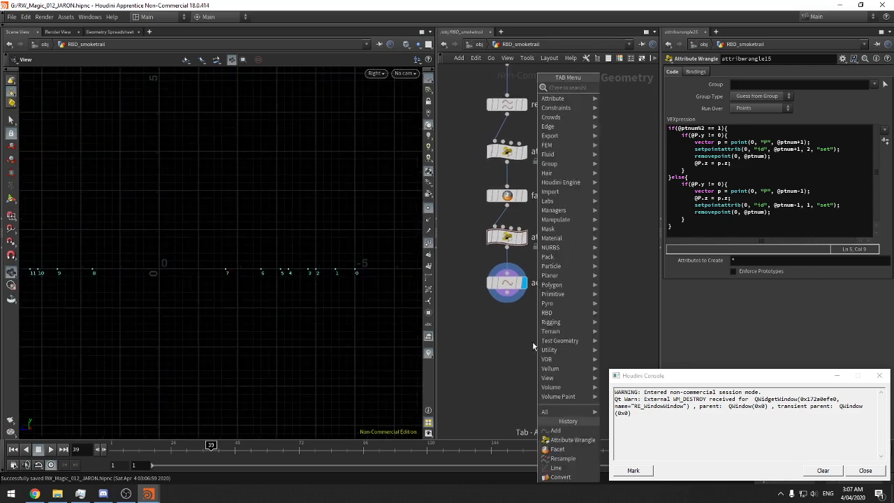
{"action": "mouse_move", "coordinate": [568, 200]}
{"action": "left_click", "coordinate": [610, 129]}
{"action": "left_click", "coordinate": [506, 334]}
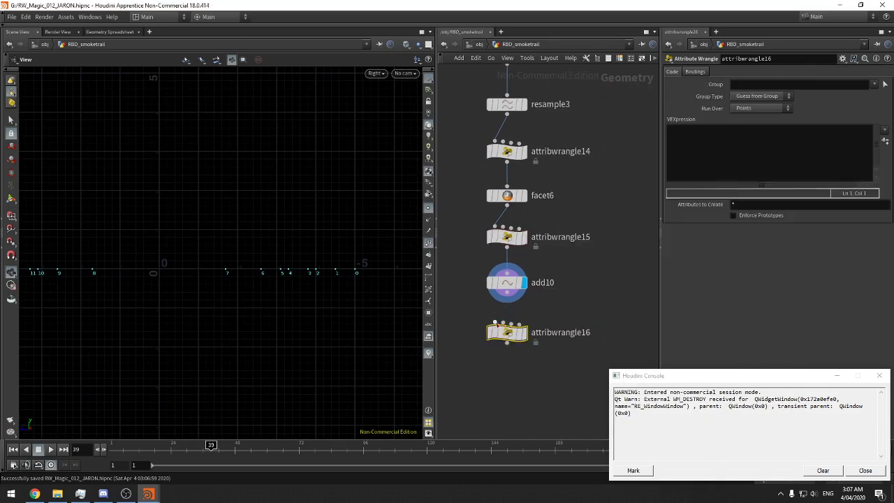
{"action": "left_click", "coordinate": [523, 333]}
Enter addpoint(0, @P); as the VEX code of attribwrangle16
{"action": "left_click", "coordinate": [734, 156]}
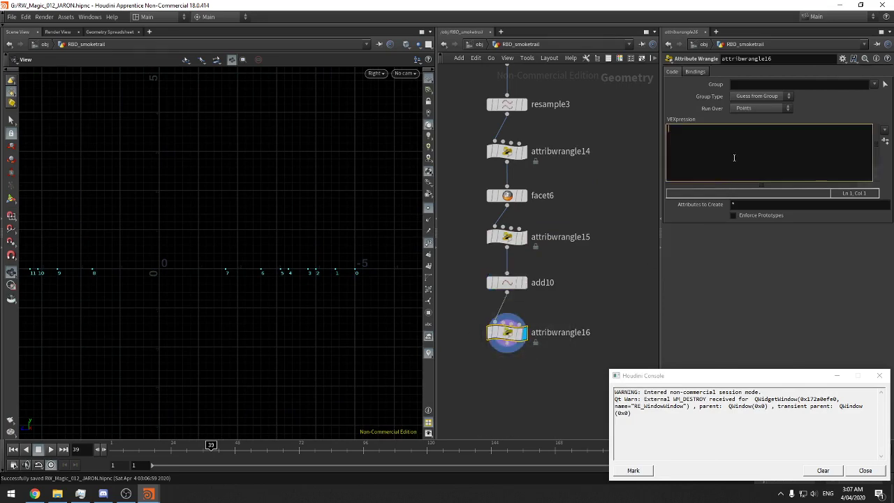
{"action": "type", "text": "for"}
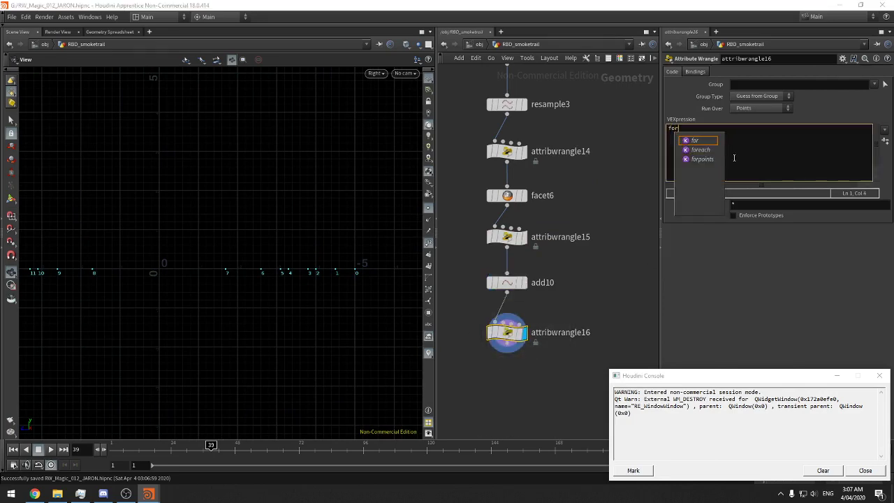
{"action": "key", "text": "BackSpace"}
{"action": "key", "text": "BackSpace"}
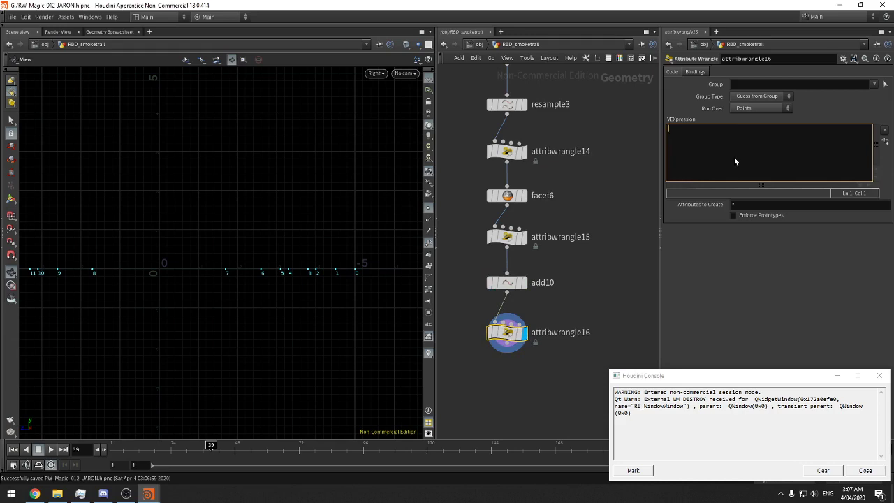
{"action": "type", "text": "addpoint(0, @P);"}
Examine the numbers of the duplicated points along the whole line, and save the scene
{"action": "right_click_drag", "start_coordinate": [334, 268], "coordinate": [548, 265]}
{"action": "middle_click_drag", "start_coordinate": [297, 271], "coordinate": [252, 272]}
{"action": "right_click_drag", "start_coordinate": [252, 271], "coordinate": [395, 255]}
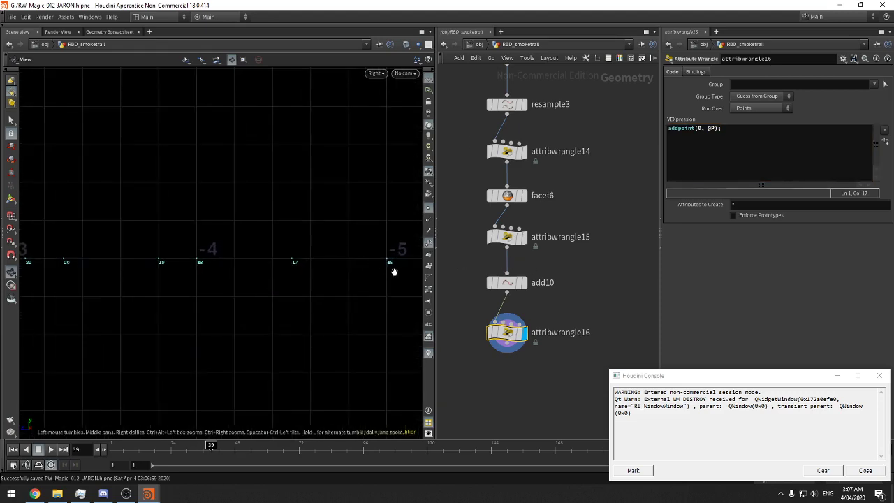
{"action": "middle_click_drag", "start_coordinate": [248, 259], "coordinate": [331, 259]}
{"action": "right_click_drag", "start_coordinate": [332, 259], "coordinate": [180, 297]}
{"action": "middle_click_drag", "start_coordinate": [180, 297], "coordinate": [286, 315]}
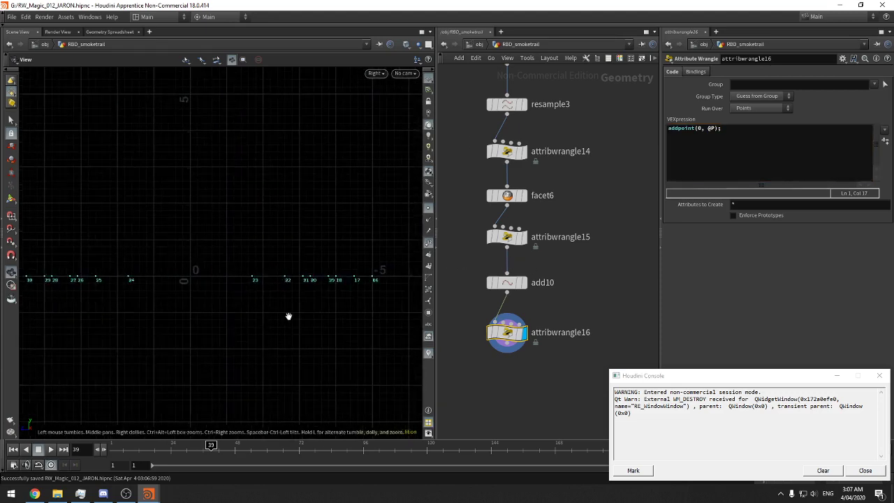
{"action": "right_click_drag", "start_coordinate": [287, 315], "coordinate": [235, 319]}
{"action": "middle_click_drag", "start_coordinate": [235, 320], "coordinate": [256, 315]}
{"action": "left_click", "coordinate": [719, 129]}
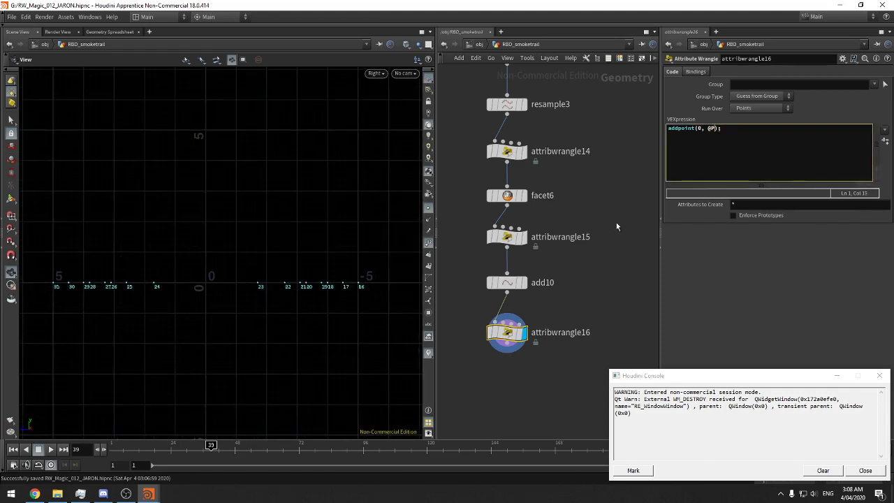
{"action": "key", "text": "ctrl+s"}
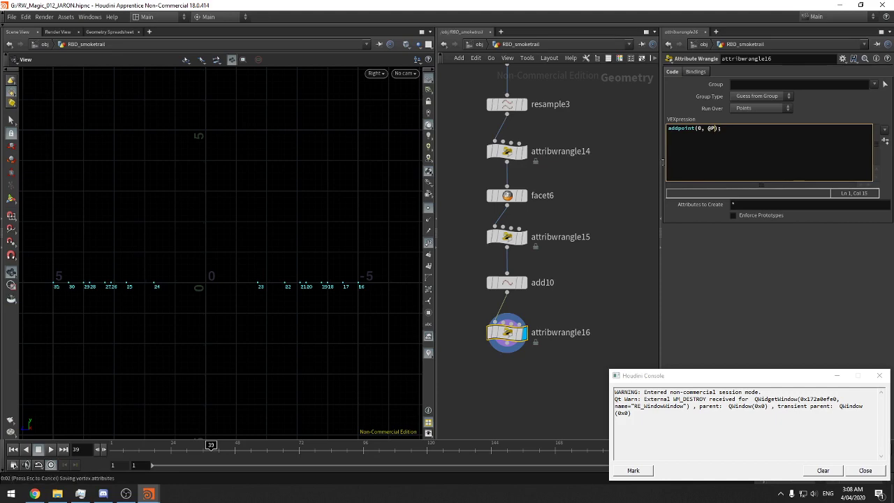
Insert the line vector p = @P; above the addpoint call in attribwrangle16's VEX code
{"action": "left_click_drag", "start_coordinate": [659, 163], "coordinate": [629, 167]}
{"action": "left_click", "coordinate": [639, 133]}
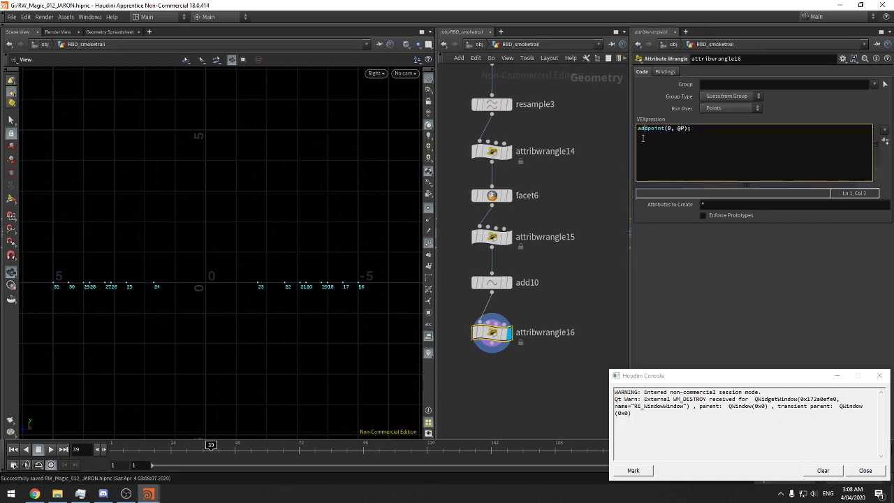
{"action": "key", "text": "Return"}
{"action": "key", "text": "Up"}
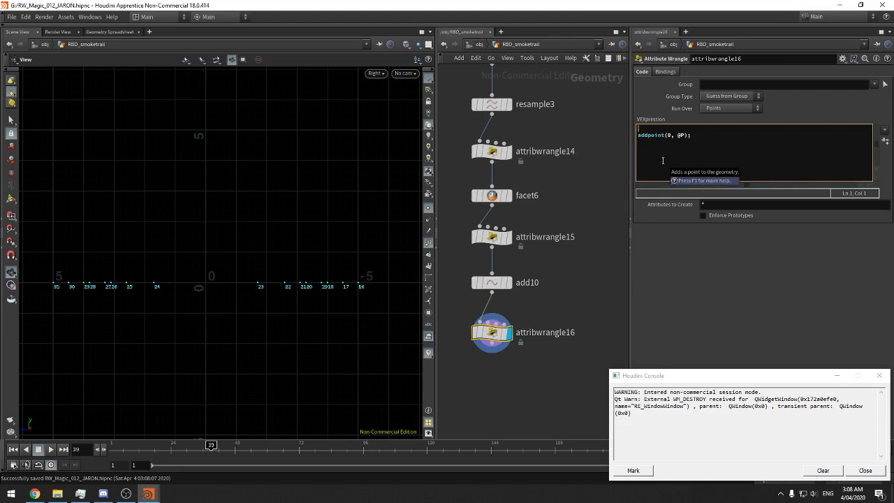
{"action": "type", "text": "vector p = "}
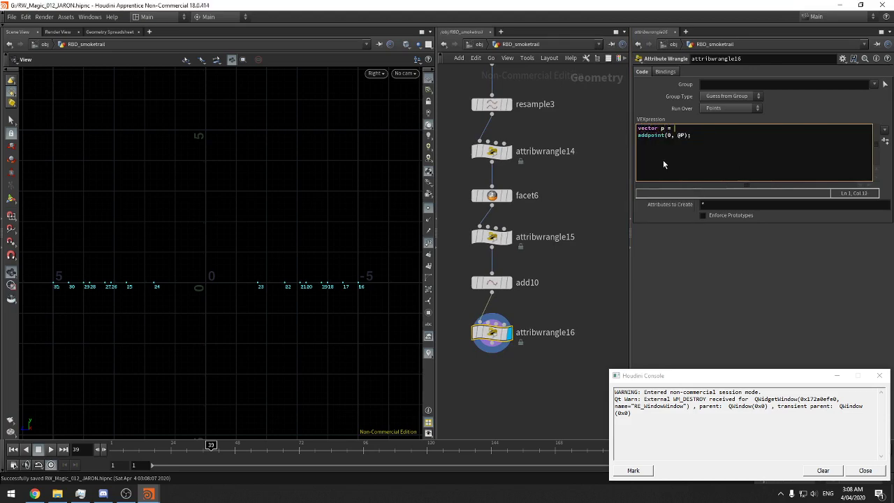
{"action": "type", "text": "@P;"}
{"action": "key", "text": "Return"}
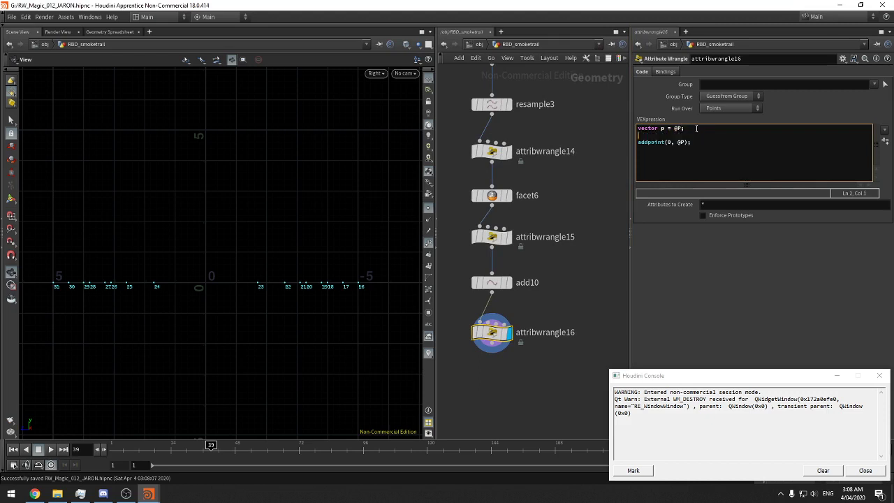
Insert the line p.y = chf("Height"); between the vector declaration and the addpoint call
{"action": "type", "text": "vector p.z"}
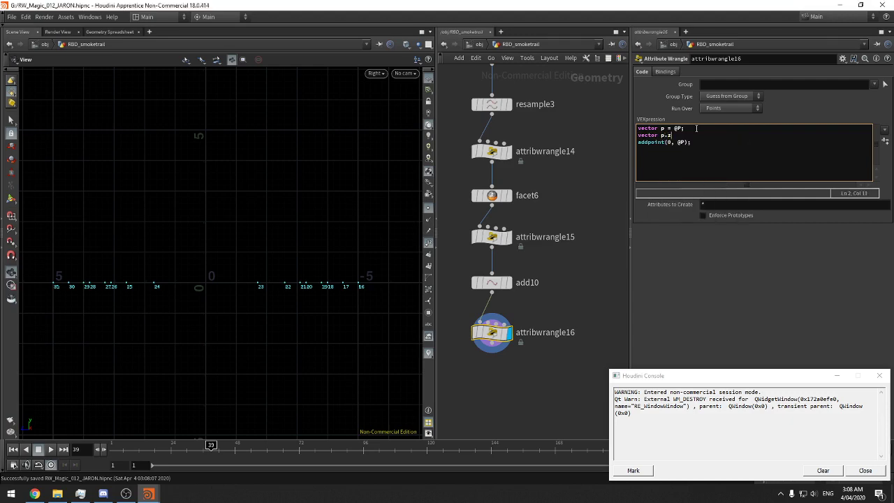
{"action": "key", "text": "BackSpace"}
{"action": "type", "text": "y = chf(\"Height\");"}
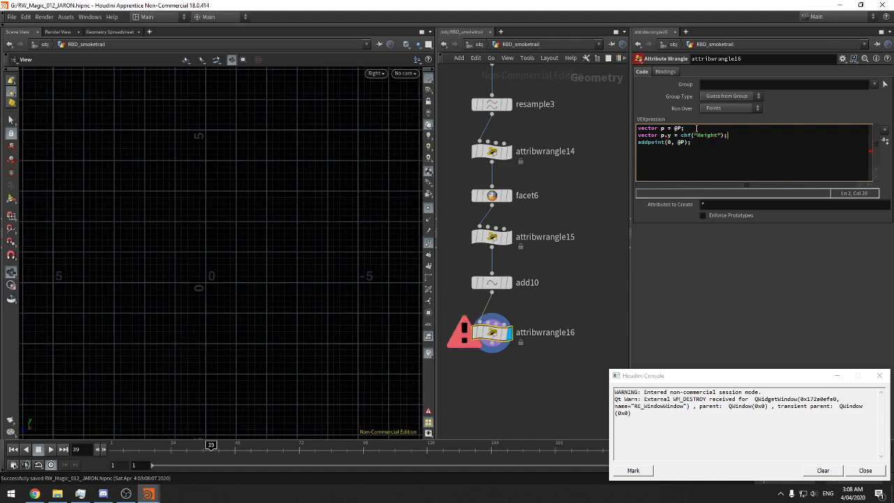
{"action": "mouse_move", "coordinate": [637, 134]}
{"action": "left_mouse_down"}
{"action": "mouse_move", "coordinate": [661, 136]}
{"action": "mouse_move", "coordinate": [636, 143]}
{"action": "left_mouse_up"}
{"action": "left_click", "coordinate": [707, 145]}
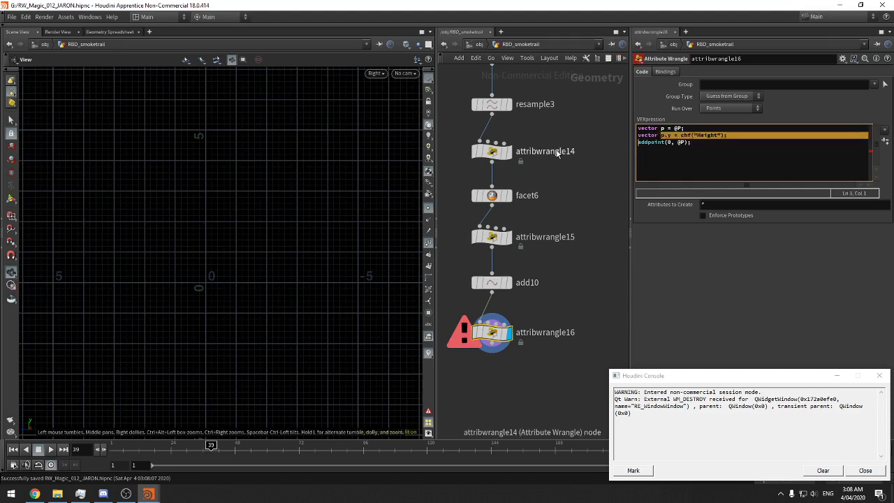
{"action": "key", "text": "Up"}
{"action": "key", "text": "shift+Right"}
{"action": "key", "text": "shift+Right"}
{"action": "key", "text": "shift+Right"}
{"action": "key", "text": "shift+Right"}
{"action": "key", "text": "shift+Right"}
{"action": "key", "text": "shift+Right"}
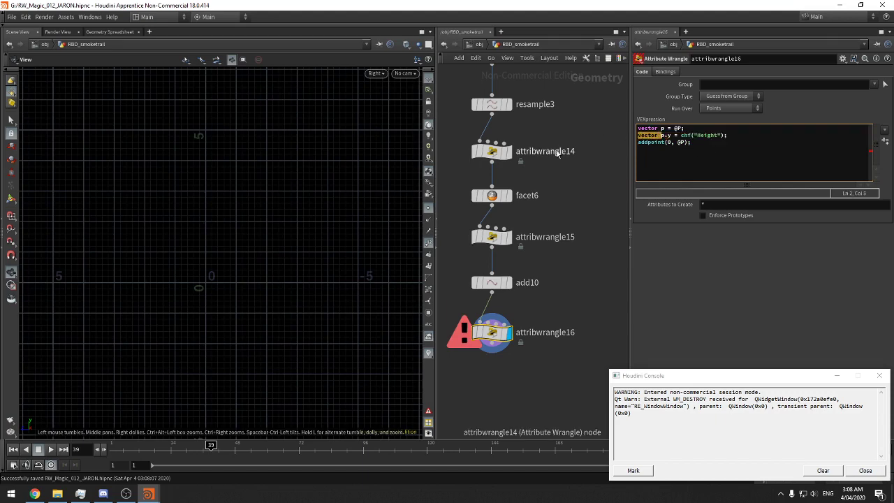
{"action": "key", "text": "Delete"}
Replace @P with p in the addpoint call, making it addpoint(0, p);
{"action": "left_click", "coordinate": [685, 153]}
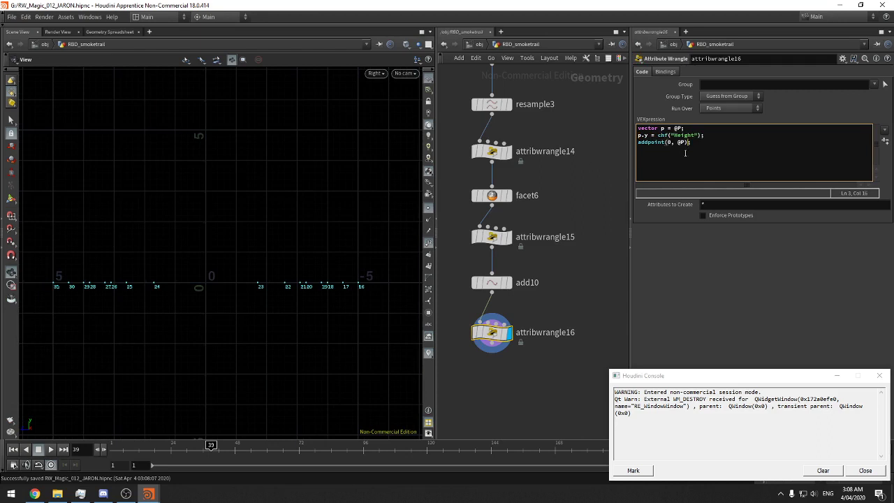
{"action": "key", "text": "BackSpace"}
{"action": "key", "text": "BackSpace"}
{"action": "type", "text": "p"}
Create the Height parameter from attribwrangle16's code and set it to 0.618
{"action": "left_click", "coordinate": [884, 141]}
{"action": "left_click_drag", "start_coordinate": [742, 229], "coordinate": [833, 230]}
{"action": "middle_click_drag", "start_coordinate": [288, 272], "coordinate": [254, 253]}
{"action": "right_click_drag", "start_coordinate": [253, 252], "coordinate": [399, 244]}
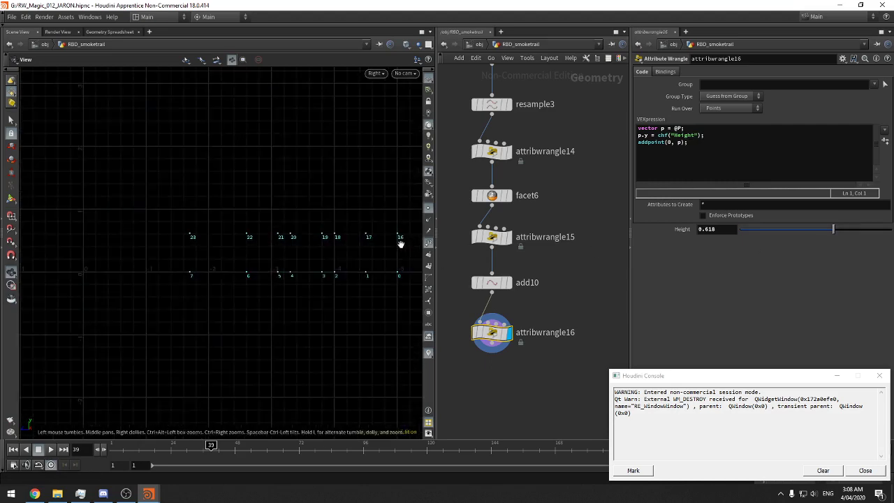
Compare the numbers of the raised points with those on the original line, and save the scene
{"action": "middle_click_drag", "start_coordinate": [394, 245], "coordinate": [349, 243]}
{"action": "right_click_drag", "start_coordinate": [325, 246], "coordinate": [288, 256]}
{"action": "middle_click_drag", "start_coordinate": [284, 259], "coordinate": [282, 269]}
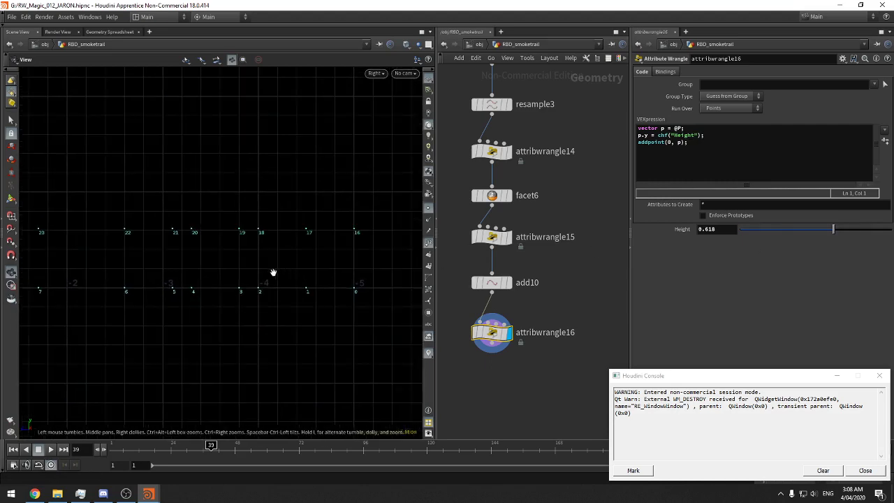
{"action": "right_click_drag", "start_coordinate": [273, 272], "coordinate": [298, 270]}
{"action": "middle_click_drag", "start_coordinate": [297, 270], "coordinate": [281, 269]}
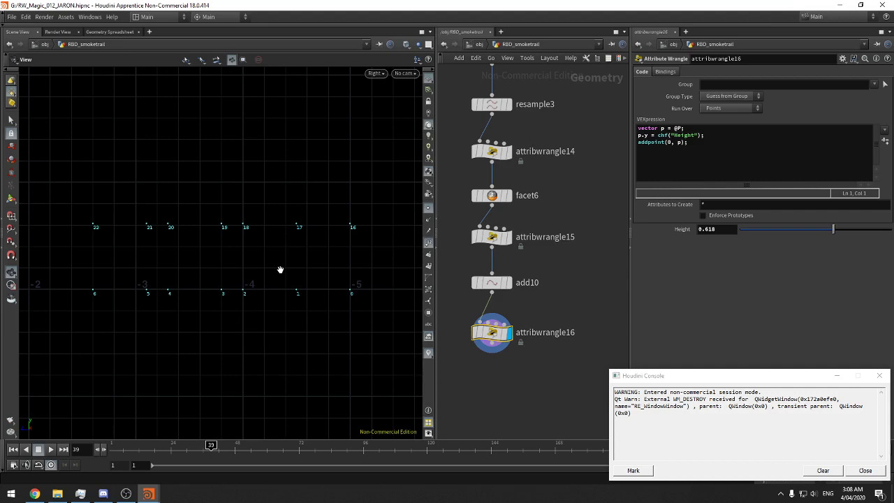
{"action": "left_click", "coordinate": [731, 150]}
{"action": "left_click_drag", "start_coordinate": [631, 150], "coordinate": [584, 151]}
{"action": "left_click", "coordinate": [640, 155]}
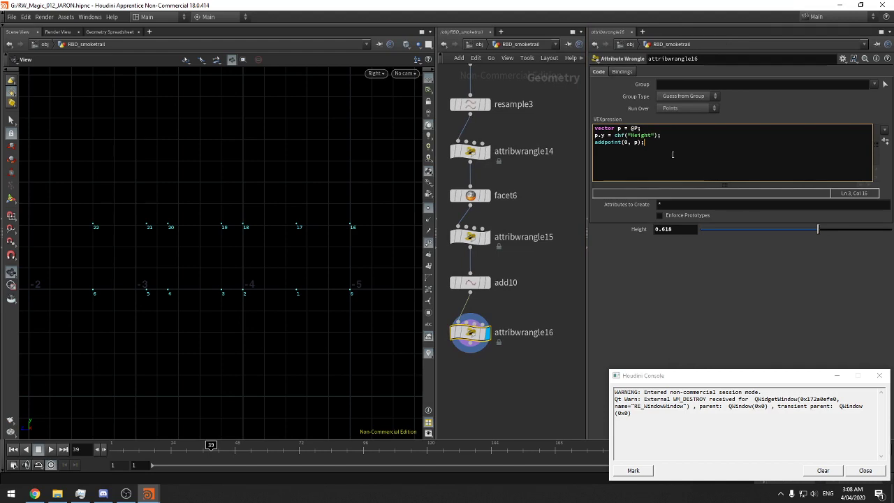
{"action": "key", "text": "Return"}
{"action": "key", "text": "ctrl+s"}
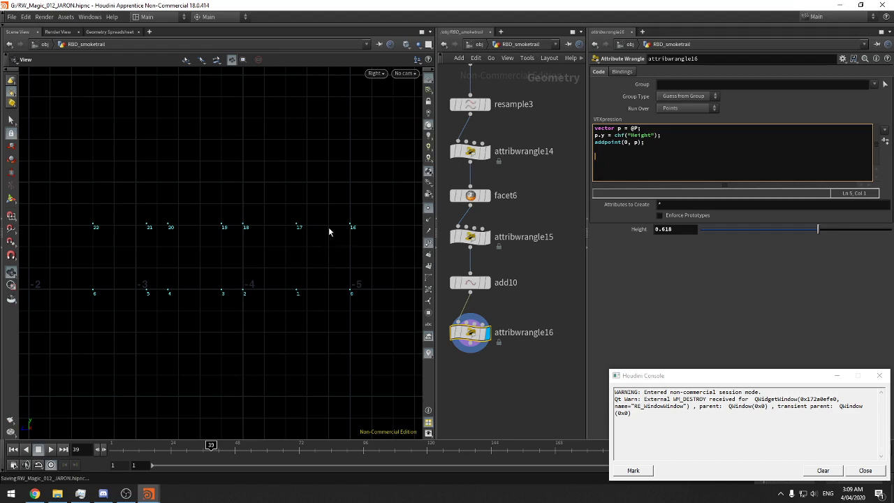
Duplicate the setpointattrib "id" line directly below itself in the odd-point branch of attribwrangle15
{"action": "double_click", "coordinate": [603, 136]}
{"action": "left_click", "coordinate": [476, 151]}
{"action": "middle_click_drag", "start_coordinate": [571, 143], "coordinate": [579, 132]}
{"action": "left_click", "coordinate": [480, 226]}
{"action": "middle_click_drag", "start_coordinate": [567, 225], "coordinate": [552, 232]}
{"action": "left_click", "coordinate": [717, 150]}
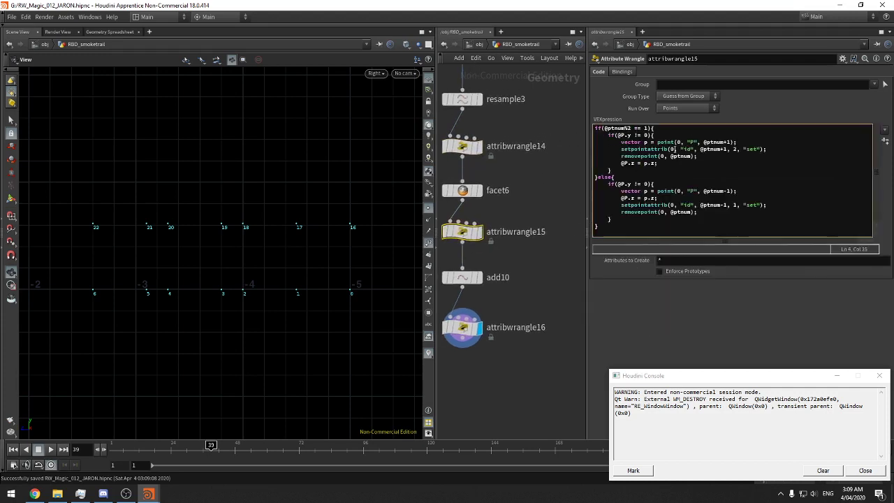
{"action": "type", "text": ";"}
{"action": "key", "text": "BackSpace"}
{"action": "left_click_drag", "start_coordinate": [766, 148], "coordinate": [621, 151]}
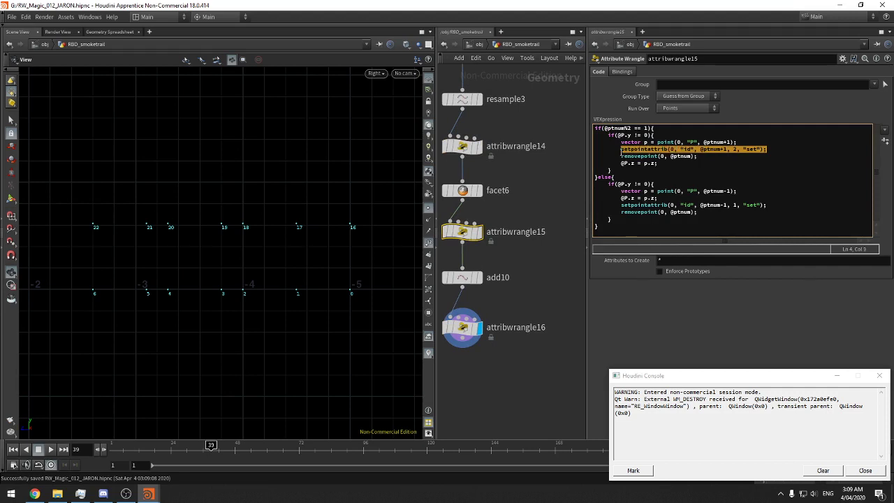
{"action": "key", "text": "ctrl+c"}
{"action": "left_click", "coordinate": [766, 148]}
{"action": "key", "text": "Return"}
{"action": "key", "text": "ctrl+v"}
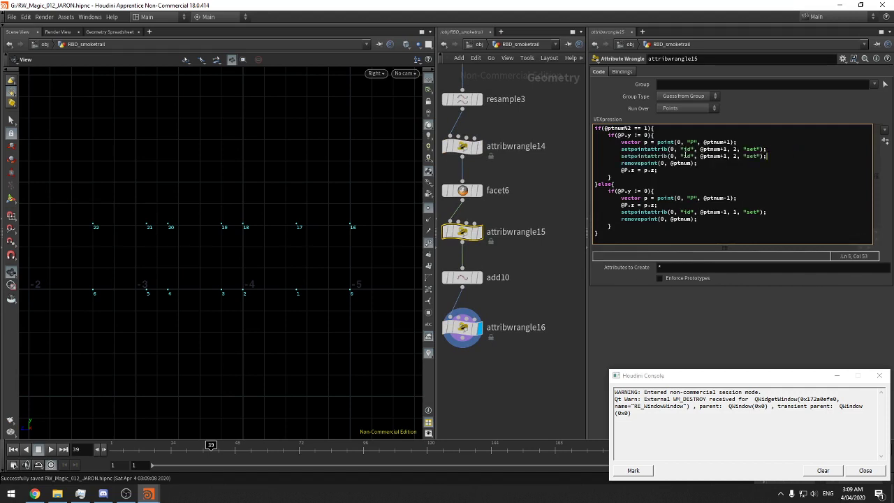
{"action": "key", "text": "Left"}
{"action": "key", "text": "Left"}
{"action": "key", "text": "Left"}
{"action": "type", "text": "p"}
{"action": "key", "text": "BackSpace"}
{"action": "key", "text": "BackSpace"}
{"action": "left_click_drag", "start_coordinate": [777, 155], "coordinate": [621, 155]}
{"action": "left_click", "coordinate": [729, 156]}
{"action": "key", "text": "Delete"}
{"action": "type", "text": "@ptnum"}
Copy the "idp" setpointattrib line into the else branch below its "id" line, and save the scene
{"action": "left_click_drag", "start_coordinate": [781, 157], "coordinate": [621, 156]}
{"action": "key", "text": "ctrl+c"}
{"action": "left_click", "coordinate": [787, 211]}
{"action": "key", "text": "Return"}
{"action": "key", "text": "ctrl+v"}
{"action": "middle_click_drag", "start_coordinate": [535, 264], "coordinate": [547, 241]}
{"action": "double_click", "coordinate": [741, 218]}
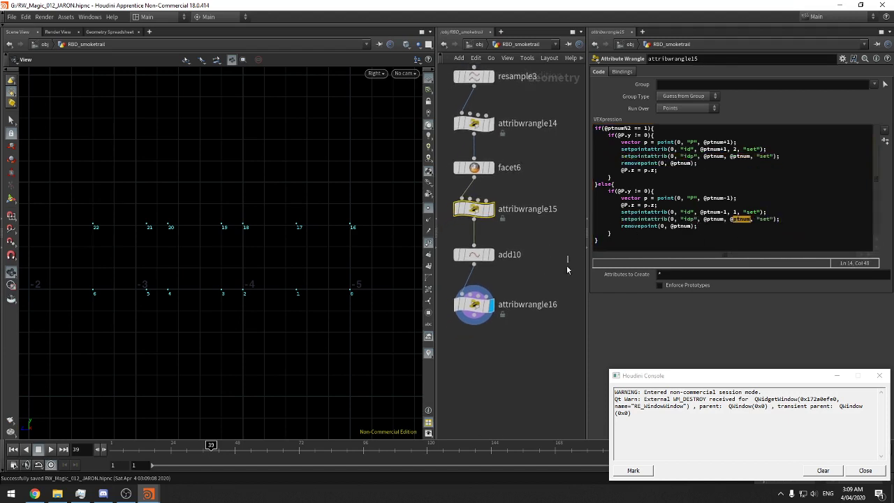
{"action": "key", "text": "ctrl+s"}
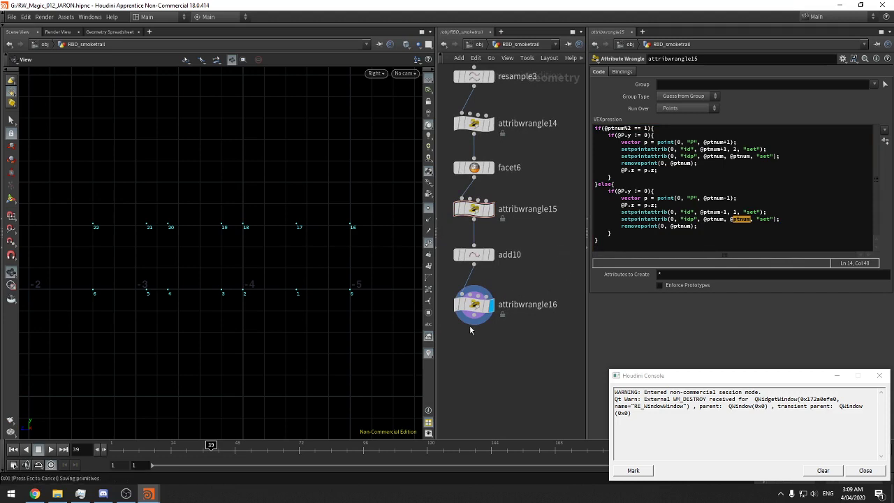
Review attribwrangle16's code and the "idp" setpointattrib line in attribwrangle15's odd-point branch
{"action": "left_click", "coordinate": [472, 307]}
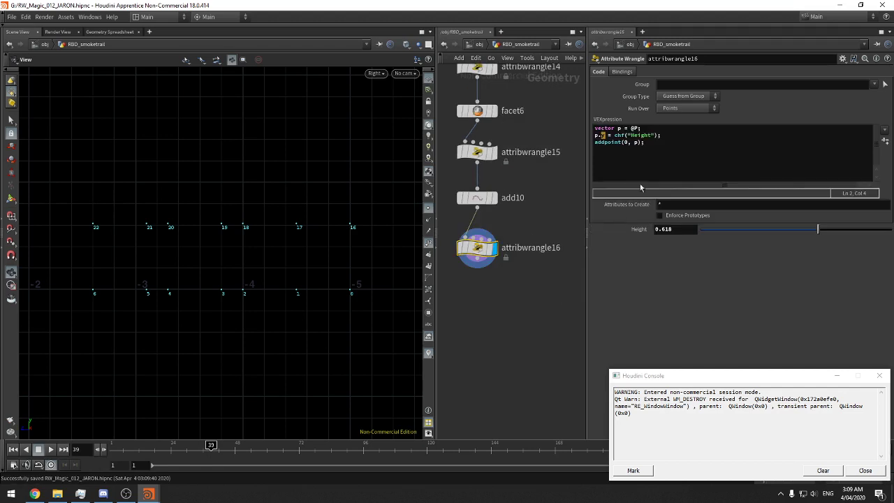
{"action": "middle_click_drag", "start_coordinate": [545, 172], "coordinate": [549, 227]}
{"action": "left_click", "coordinate": [536, 206]}
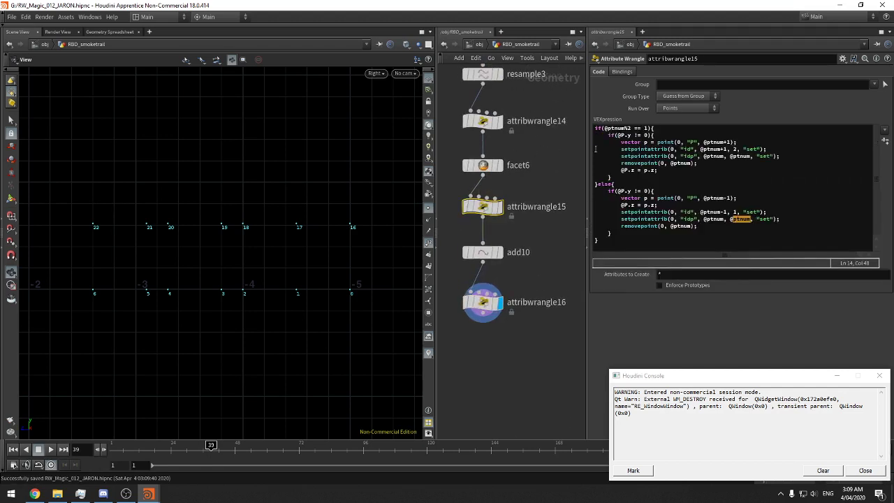
{"action": "left_click", "coordinate": [726, 161]}
{"action": "left_click_drag", "start_coordinate": [784, 155], "coordinate": [634, 154]}
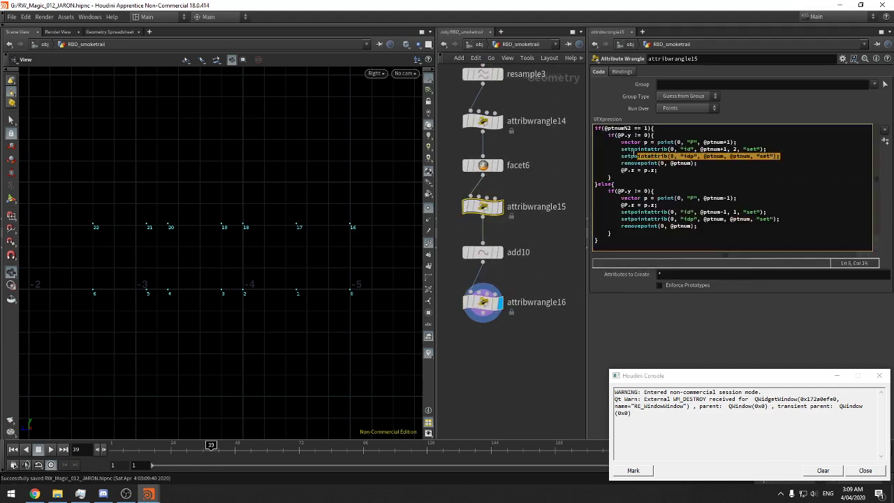
{"action": "left_click", "coordinate": [626, 155]}
{"action": "left_click_drag", "start_coordinate": [706, 156], "coordinate": [724, 157]}
{"action": "left_click", "coordinate": [724, 157]}
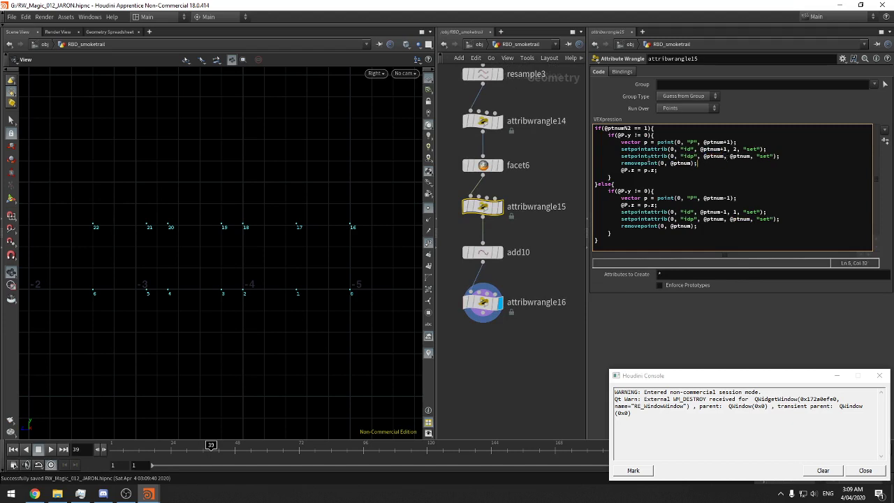
{"action": "double_click", "coordinate": [687, 156]}
Initialise the idp attribute with i@idp = -1; on a new first line of attribwrangle15's code
{"action": "left_click", "coordinate": [594, 128]}
{"action": "key", "text": "Return"}
{"action": "key", "text": "Up"}
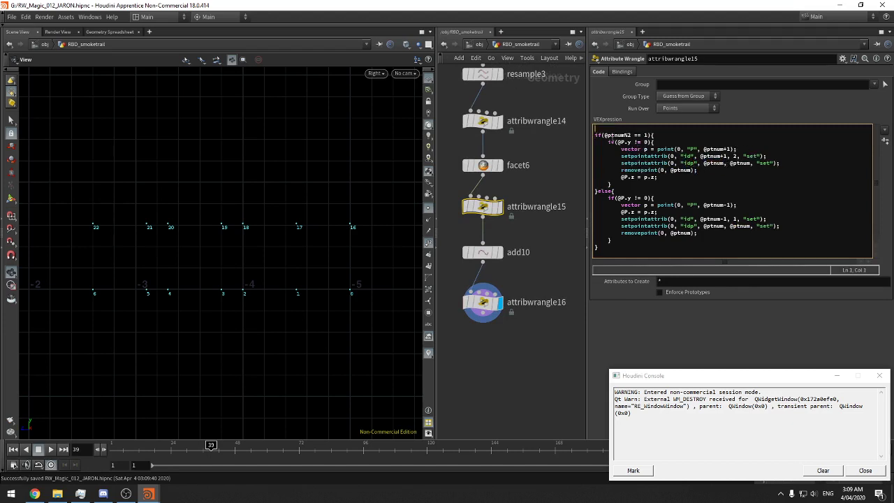
{"action": "type", "text": "i"}
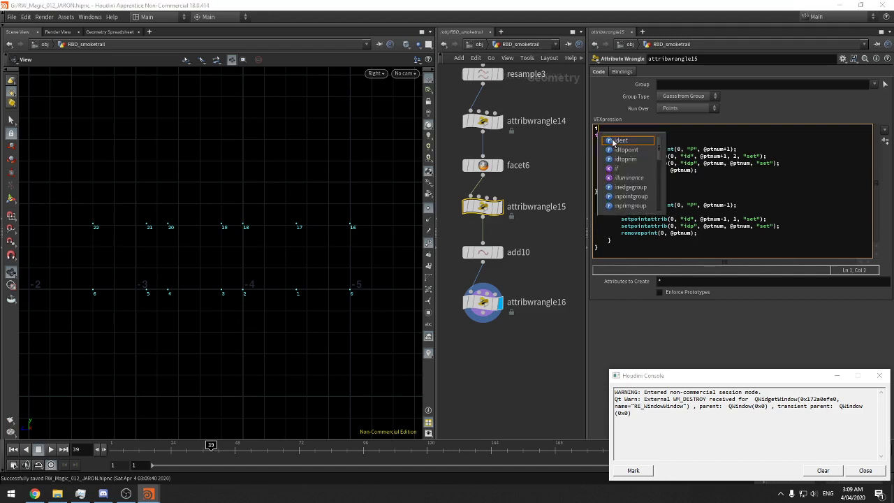
{"action": "type", "text": "@idp = 0;"}
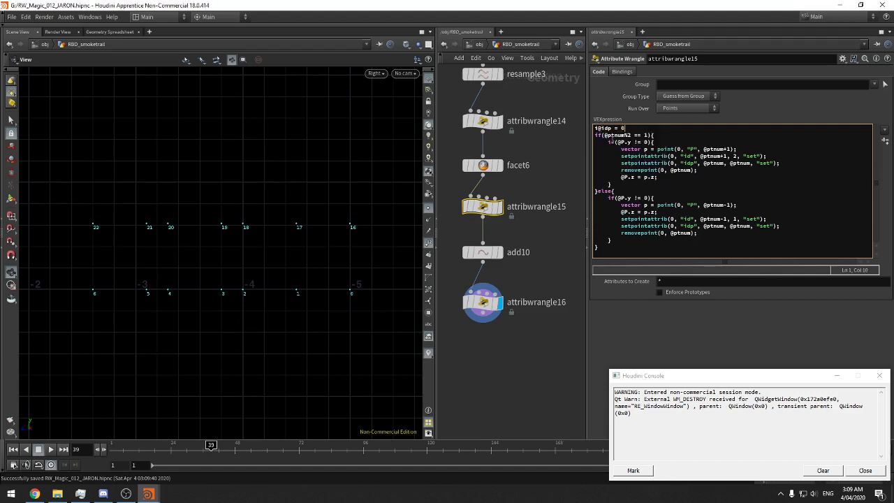
{"action": "key", "text": "Return"}
{"action": "type", "text": "i@"}
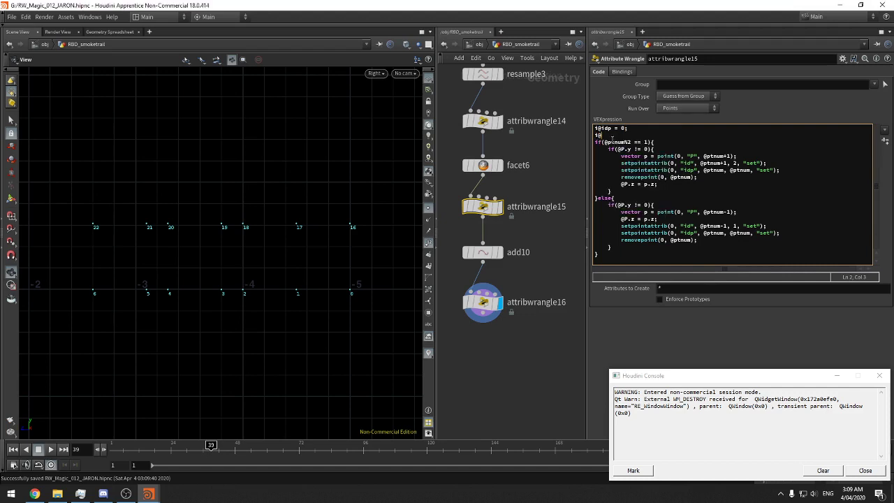
{"action": "key", "text": "BackSpace"}
{"action": "key", "text": "BackSpace"}
{"action": "key", "text": "BackSpace"}
{"action": "key", "text": "BackSpace"}
{"action": "key", "text": "BackSpace"}
{"action": "type", "text": "1"}
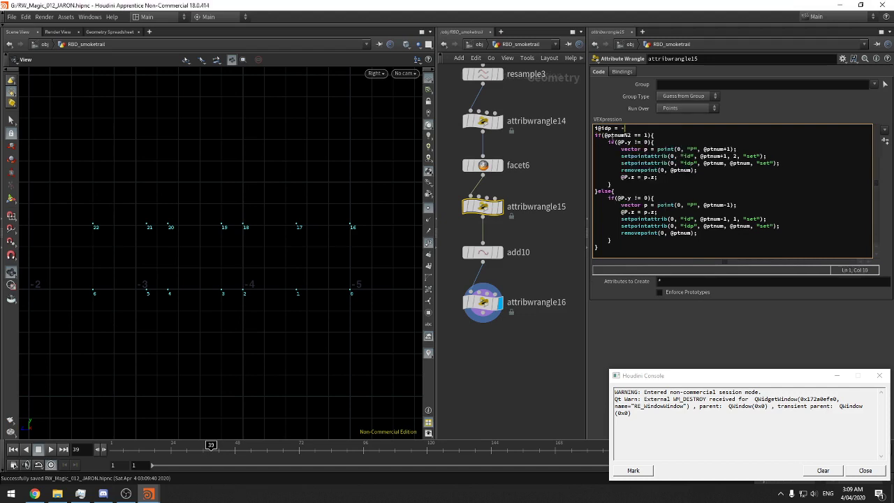
{"action": "type", "text": "1;"}
Add i@id = 0; as the second line of attribwrangle15's code
{"action": "key", "text": "Return"}
{"action": "type", "text": "i@"}
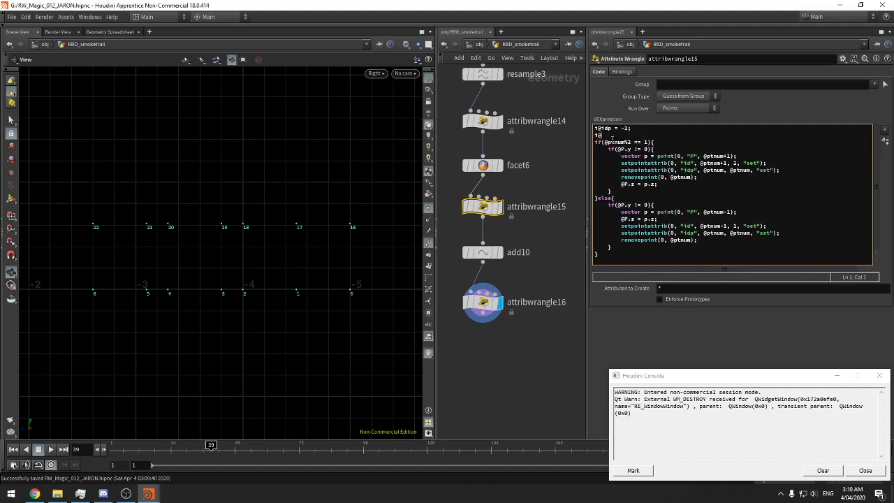
{"action": "type", "text": "idp"}
{"action": "type", "text": " = -"}
{"action": "key", "text": "BackSpace"}
{"action": "type", "text": "0;"}
{"action": "middle_click_drag", "start_coordinate": [511, 273], "coordinate": [521, 237]}
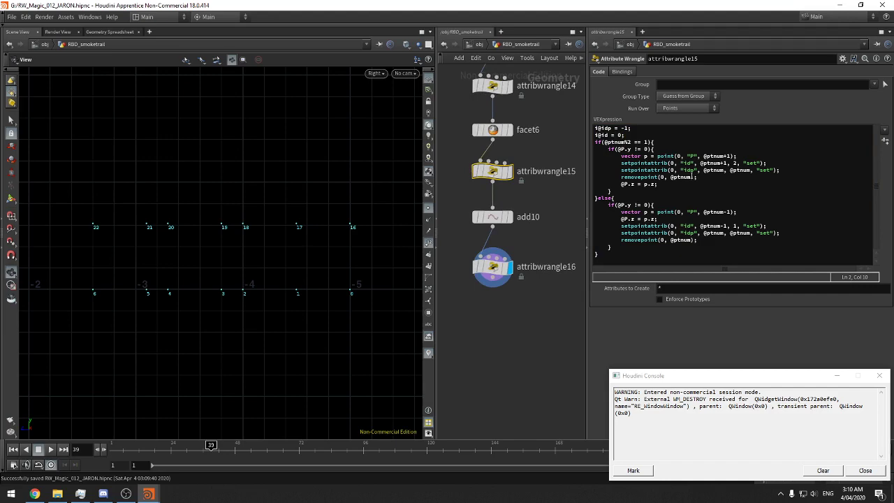
With attribwrangle16 selected, save the scene and close the Houdini Console
{"action": "mouse_move", "coordinate": [337, 236]}
{"action": "right_mouse_down"}
{"action": "mouse_move", "coordinate": [271, 259]}
{"action": "mouse_move", "coordinate": [376, 239]}
{"action": "mouse_move", "coordinate": [389, 250]}
{"action": "right_mouse_up"}
{"action": "left_click_drag", "start_coordinate": [536, 316], "coordinate": [471, 244]}
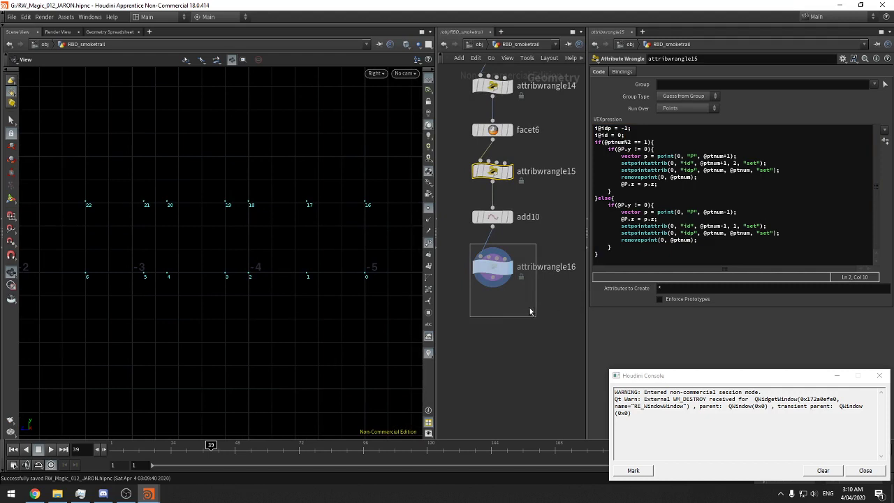
{"action": "key", "text": "ctrl+s"}
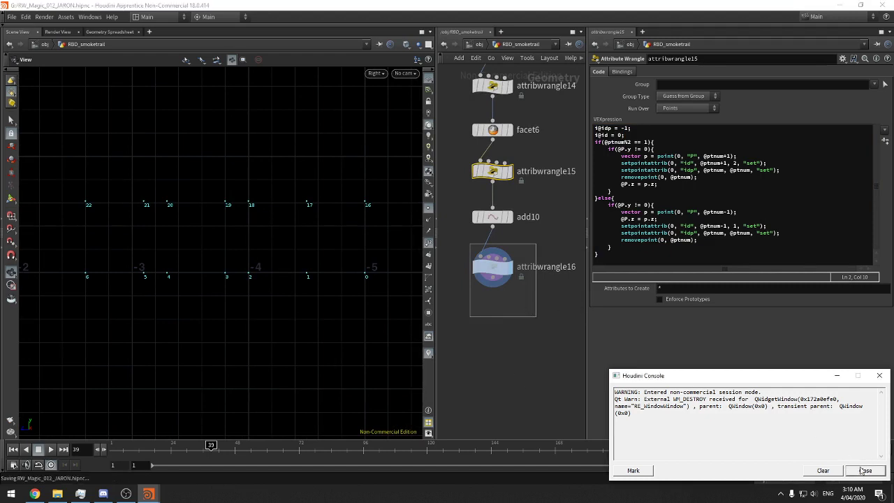
{"action": "left_click", "coordinate": [864, 470]}
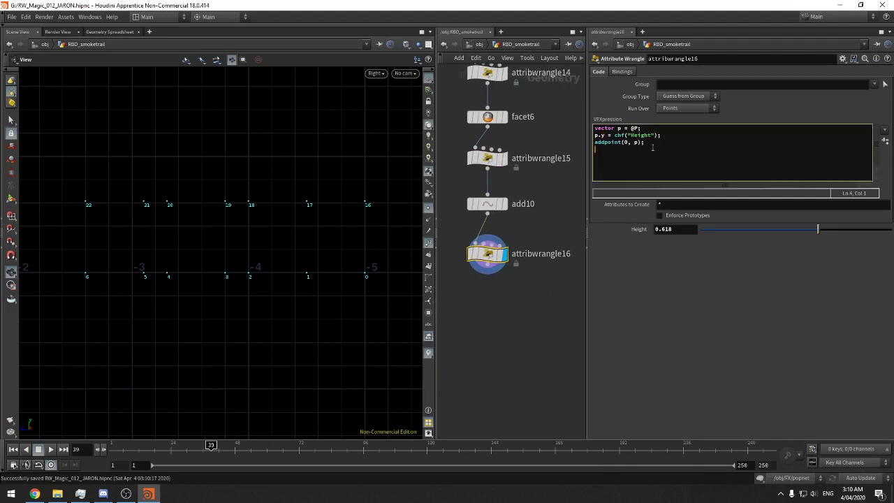
Examine how the raised points' numbers correspond to the original points at the -5 end of the line
{"action": "right_click_drag", "start_coordinate": [293, 235], "coordinate": [351, 243]}
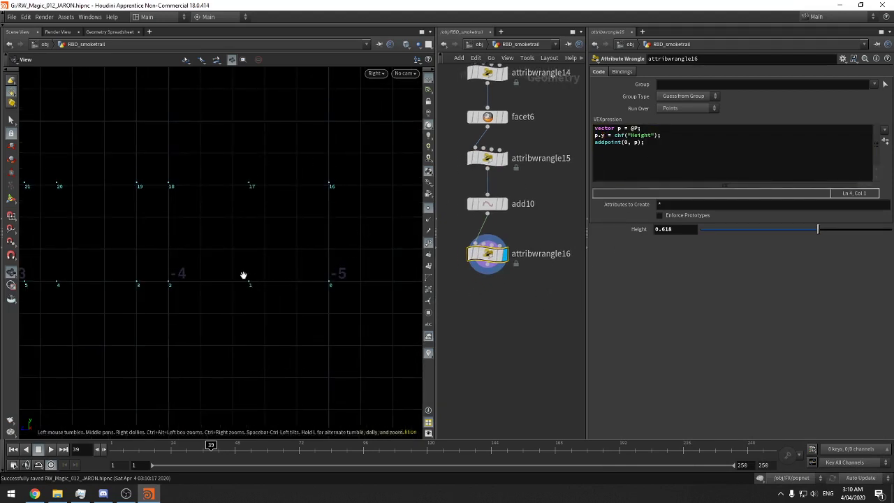
{"action": "right_click_drag", "start_coordinate": [333, 252], "coordinate": [238, 273]}
{"action": "middle_click_drag", "start_coordinate": [238, 273], "coordinate": [297, 277]}
{"action": "right_click_drag", "start_coordinate": [298, 277], "coordinate": [284, 278]}
{"action": "middle_click_drag", "start_coordinate": [502, 296], "coordinate": [497, 295]}
{"action": "middle_click_drag", "start_coordinate": [307, 260], "coordinate": [223, 273]}
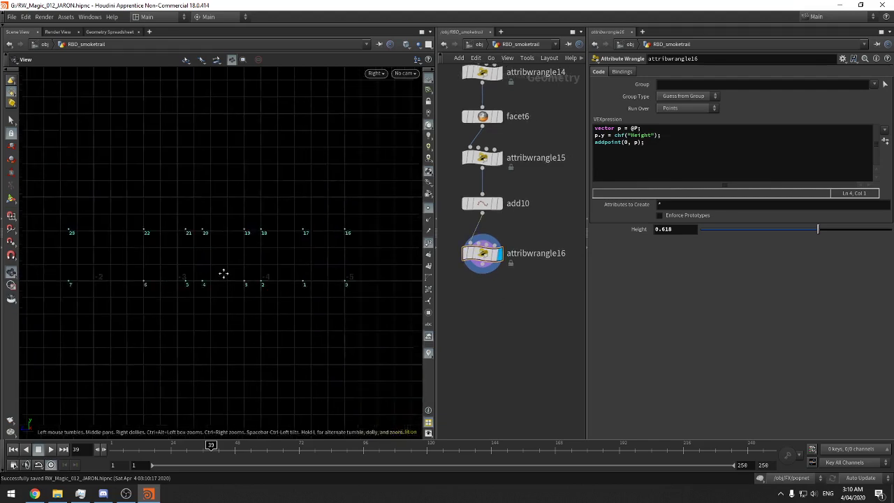
Compare the numbering of the raised points with the original points below them between -3 and -5 on the line
{"action": "right_click_drag", "start_coordinate": [305, 229], "coordinate": [373, 195]}
{"action": "middle_click_drag", "start_coordinate": [325, 276], "coordinate": [299, 258]}
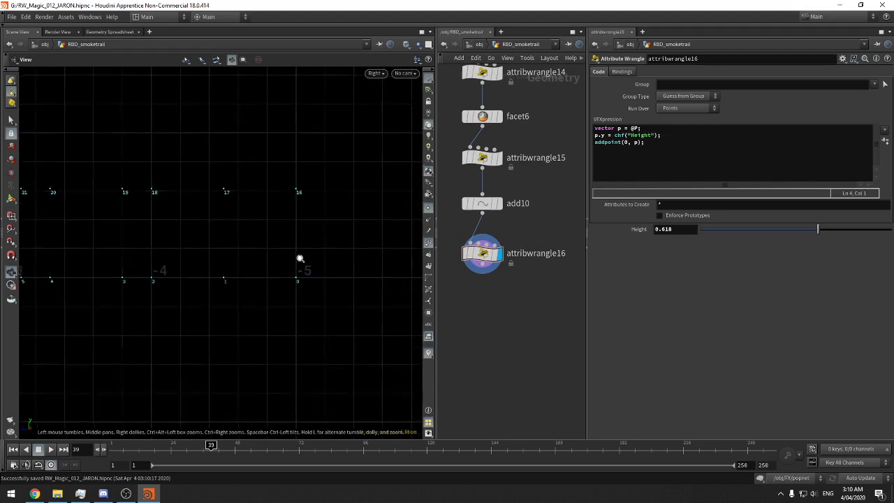
{"action": "right_click_drag", "start_coordinate": [299, 258], "coordinate": [333, 242]}
{"action": "middle_click_drag", "start_coordinate": [553, 144], "coordinate": [555, 162]}
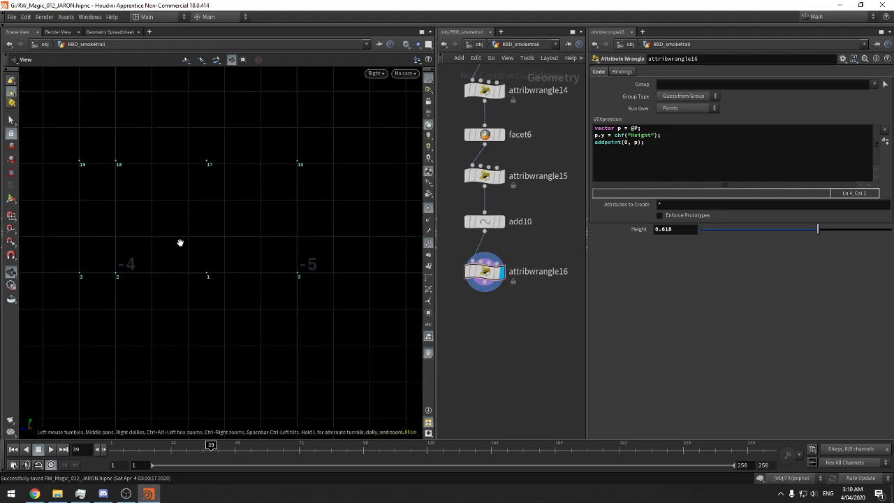
{"action": "left_click", "coordinate": [484, 90]}
{"action": "left_click", "coordinate": [484, 272]}
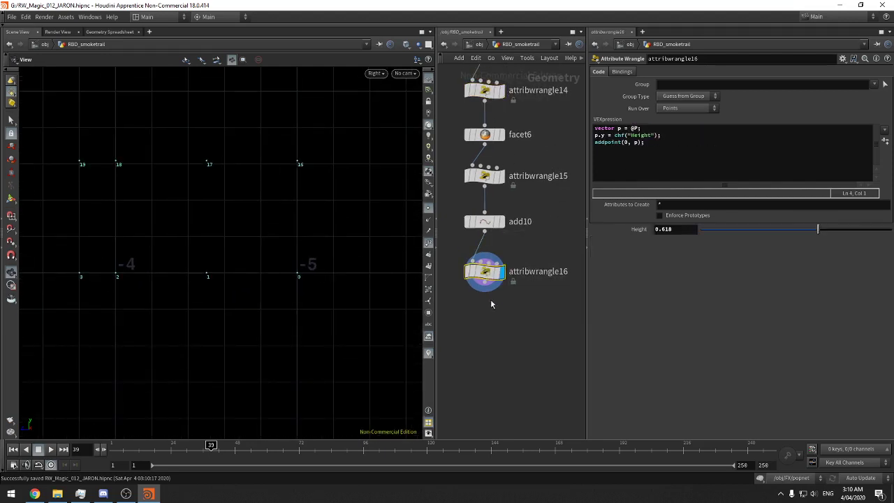
{"action": "middle_click_drag", "start_coordinate": [297, 271], "coordinate": [305, 278]}
{"action": "right_click_drag", "start_coordinate": [304, 278], "coordinate": [393, 219]}
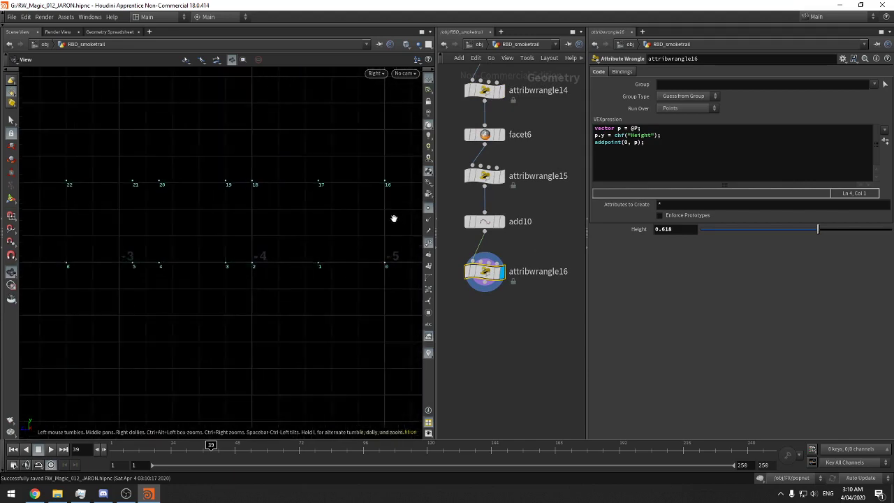
{"action": "middle_click_drag", "start_coordinate": [388, 222], "coordinate": [256, 259]}
{"action": "right_click_drag", "start_coordinate": [256, 259], "coordinate": [280, 291]}
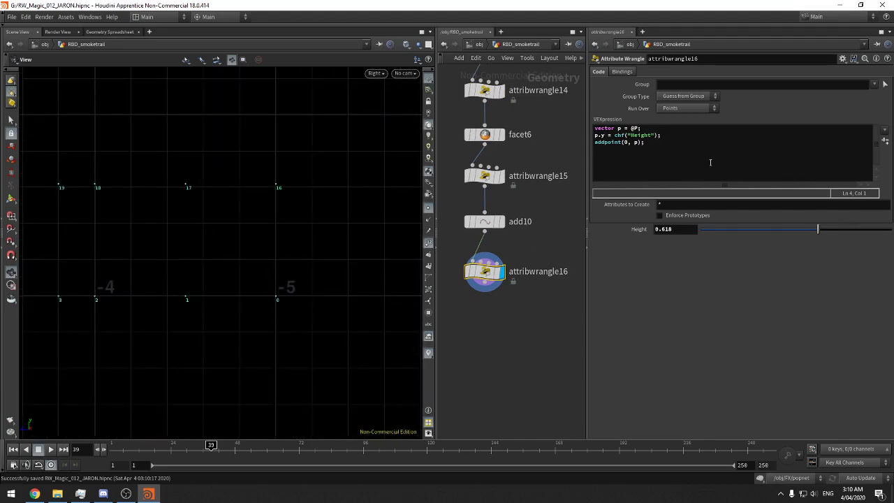
Remove the empty lines after addpoint(0, p); in attribwrangle16's code
{"action": "left_click", "coordinate": [683, 166]}
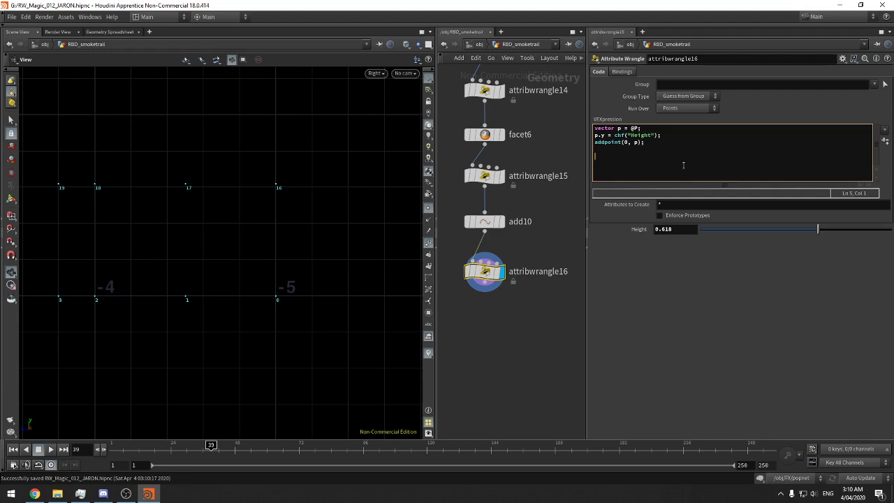
{"action": "key", "text": "BackSpace"}
{"action": "key", "text": "BackSpace"}
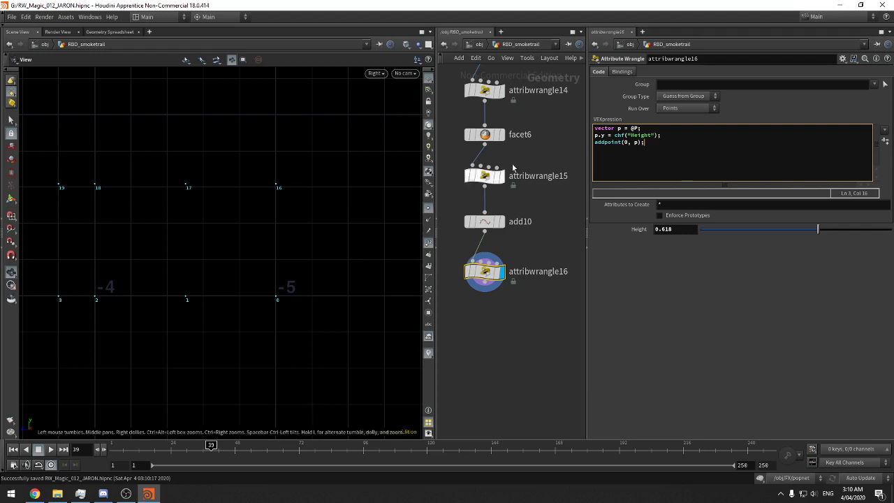
Delete the i@idp = -1; line and both setpointattrib lines that write "idp" from attribwrangle15's code
{"action": "left_click", "coordinate": [541, 175]}
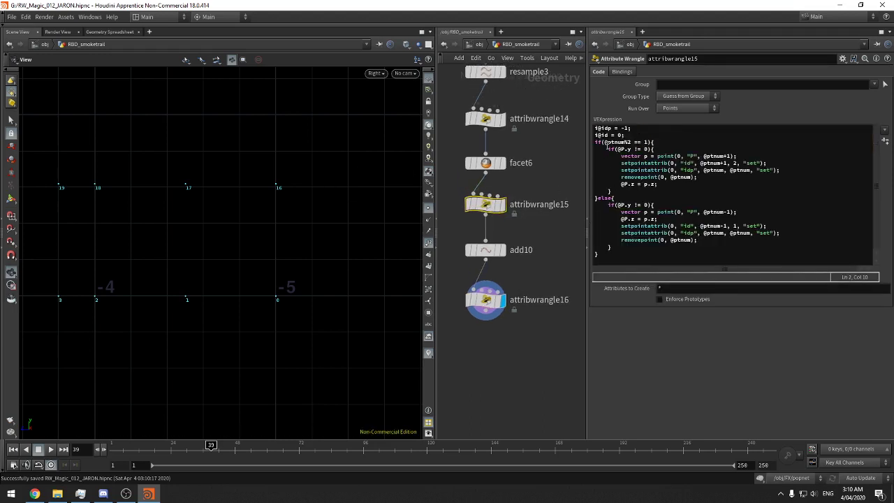
{"action": "left_click_drag", "start_coordinate": [633, 129], "coordinate": [593, 131]}
{"action": "key", "text": "Delete"}
{"action": "key", "text": "Delete"}
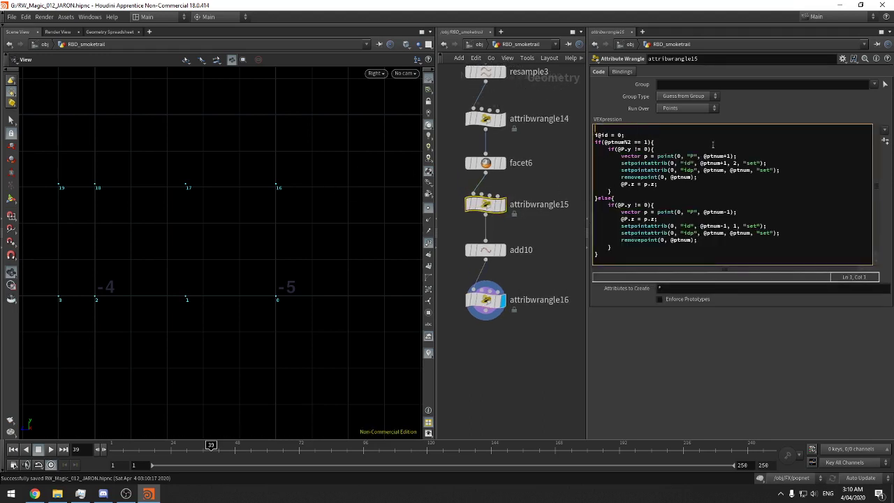
{"action": "left_click_drag", "start_coordinate": [796, 161], "coordinate": [794, 155]}
{"action": "key", "text": "Delete"}
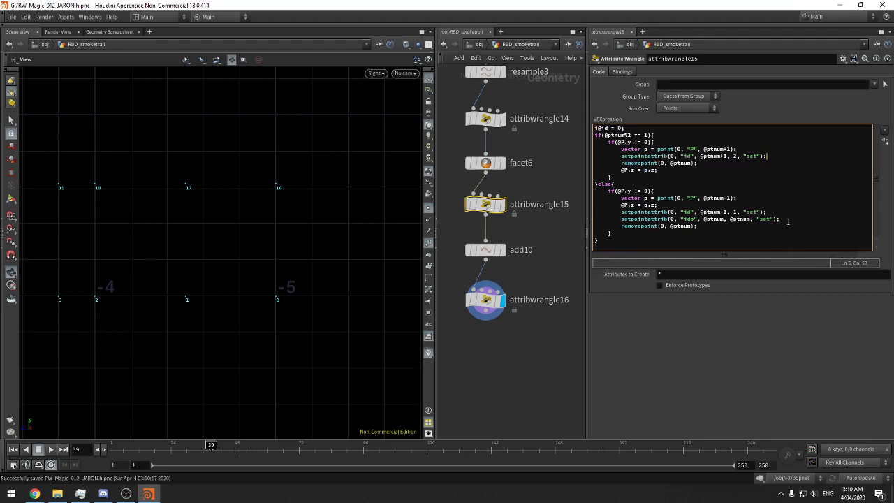
{"action": "left_click_drag", "start_coordinate": [787, 220], "coordinate": [786, 213]}
{"action": "key", "text": "Delete"}
{"action": "left_click", "coordinate": [486, 300]}
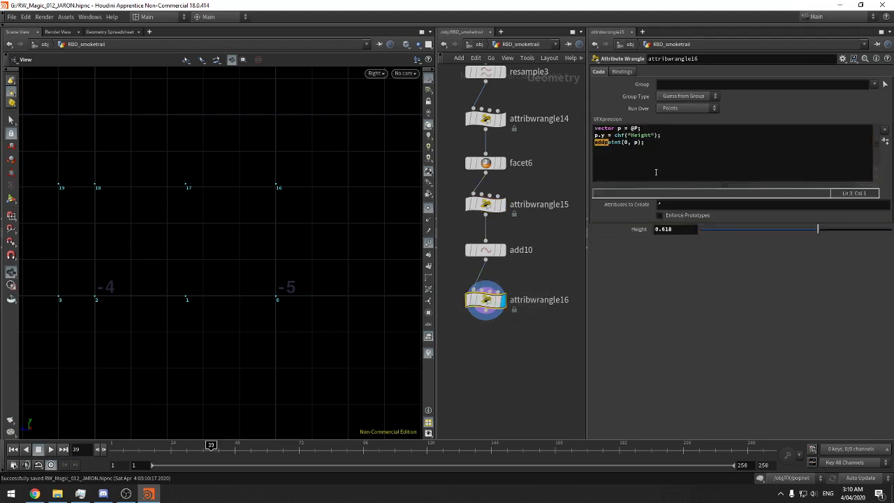
{"action": "left_click", "coordinate": [665, 128]}
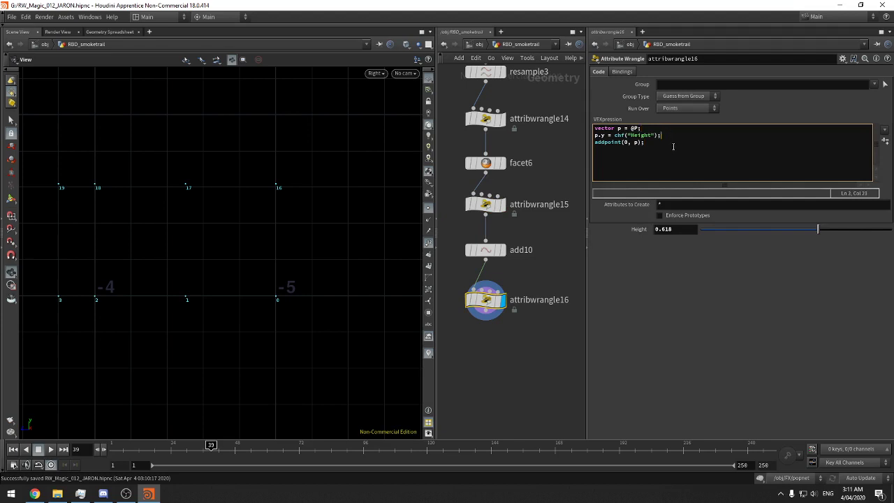
{"action": "left_click", "coordinate": [668, 148]}
{"action": "type", "text": "@"}
{"action": "type", "text": "newID ="}
{"action": "type", "text": "i"}
{"action": "left_click", "coordinate": [712, 149]}
{"action": "type", "text": "@ptnum"}
{"action": "left_click", "coordinate": [654, 142]}
{"action": "left_click_drag", "start_coordinate": [647, 145], "coordinate": [525, 159]}
{"action": "left_click", "coordinate": [657, 134]}
{"action": "left_click_drag", "start_coordinate": [662, 142], "coordinate": [593, 146]}
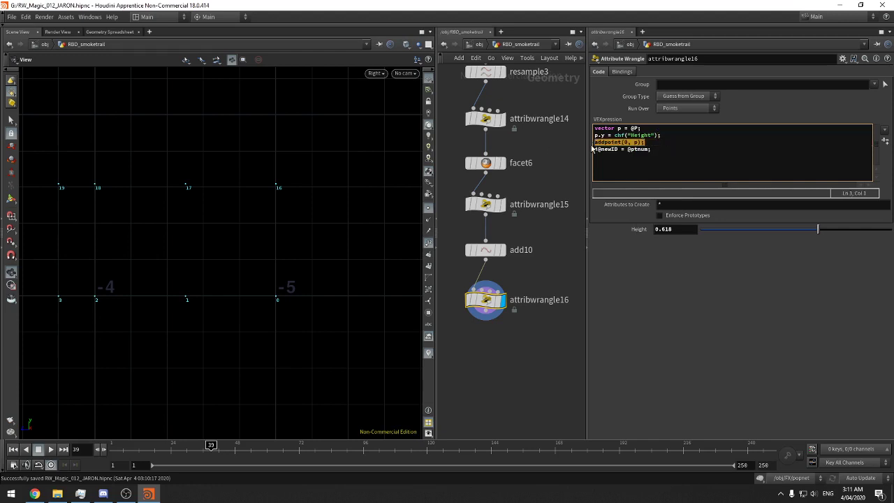
{"action": "key", "text": "ctrl+x"}
{"action": "left_click", "coordinate": [696, 152]}
{"action": "key", "text": "Return"}
{"action": "key", "text": "ctrl+v"}
{"action": "key", "text": "ctrl+s"}
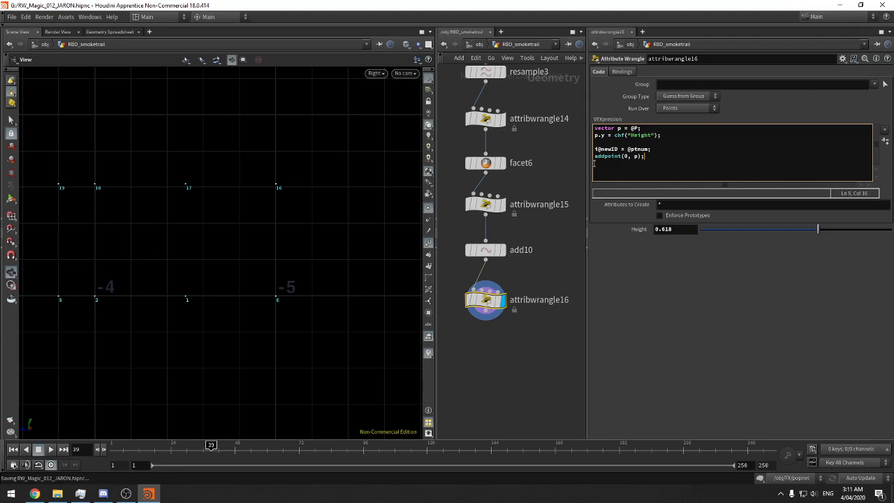
Store the result of addpoint(0, p) in an integer variable pt in attribwrangle16's code
{"action": "key", "text": "Return"}
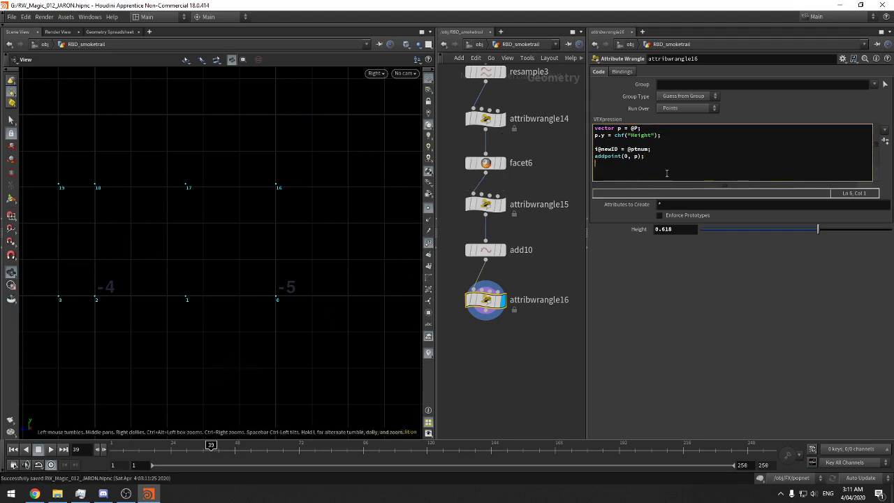
{"action": "key", "text": "Up"}
{"action": "type", "text": "int pt ="}
{"action": "key", "text": "Down"}
{"action": "type", "text": "setp"}
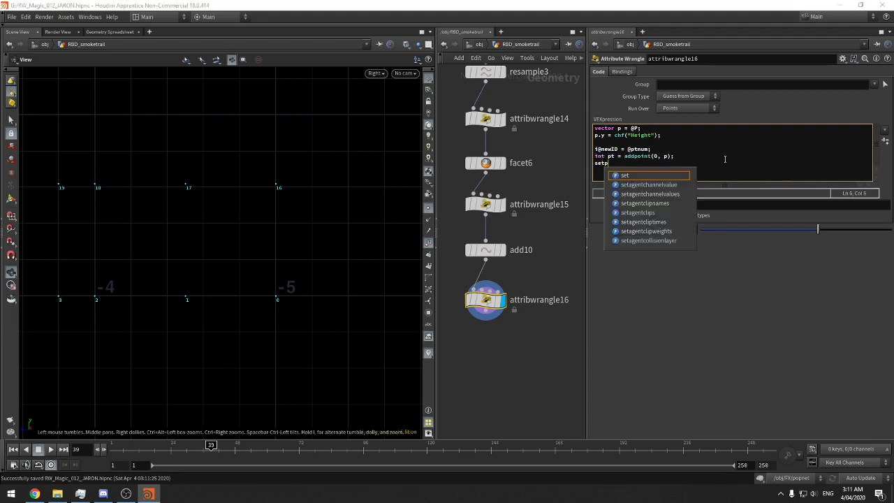
{"action": "type", "text": "ointattr"}
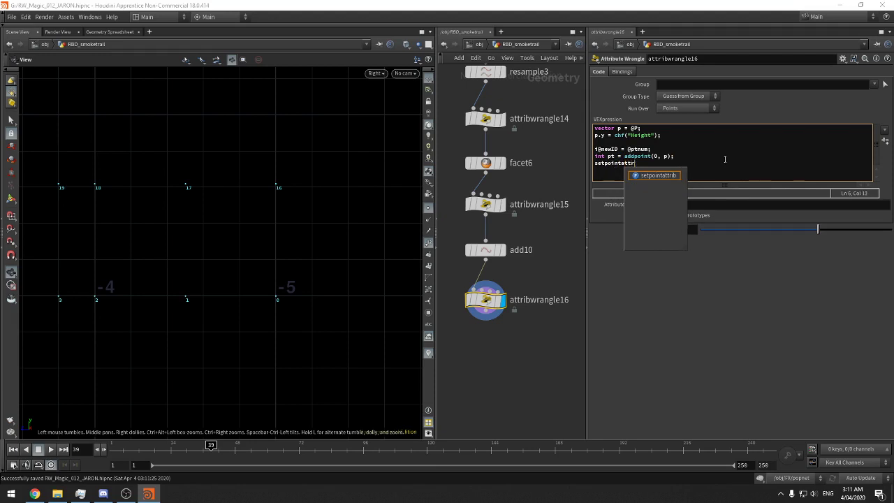
{"action": "type", "text": "ib("}
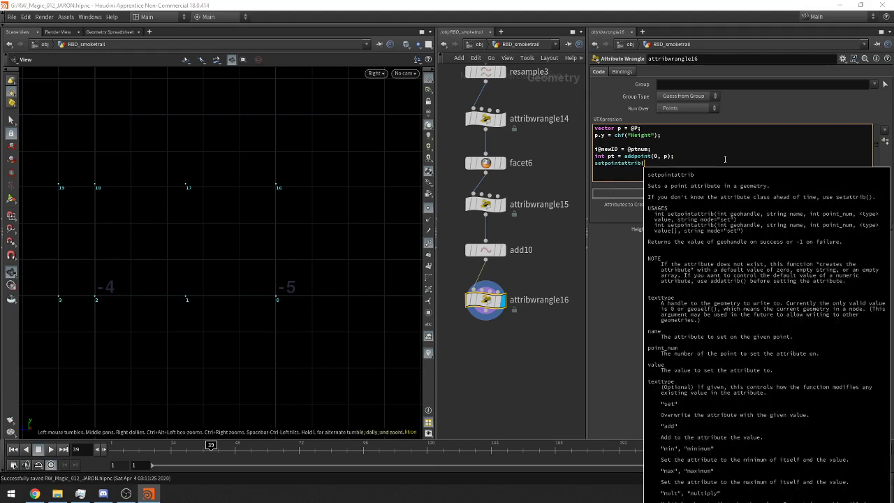
{"action": "type", "text": "0, \""}
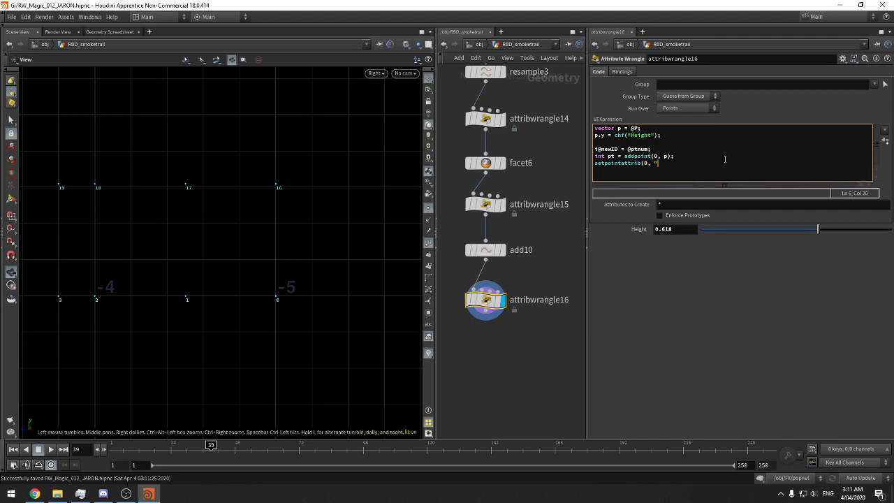
{"action": "type", "text": "newID\", pt, @ptnum, \"set\""}
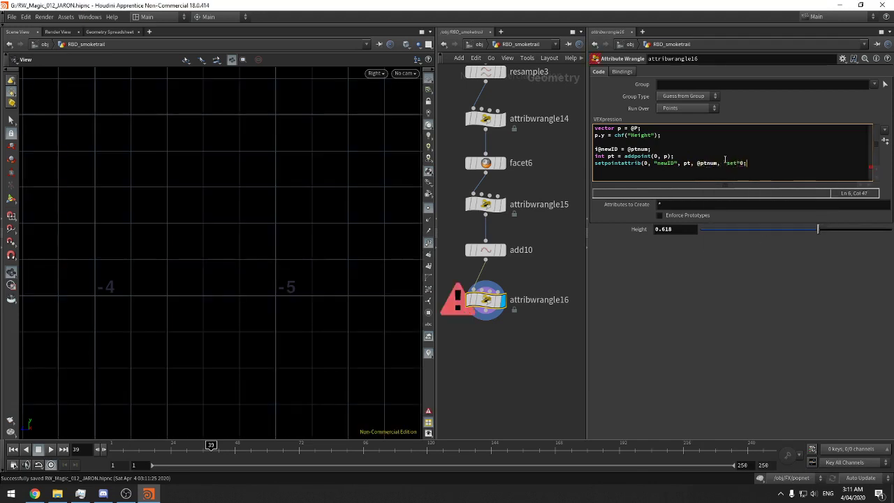
{"action": "type", "text": ");"}
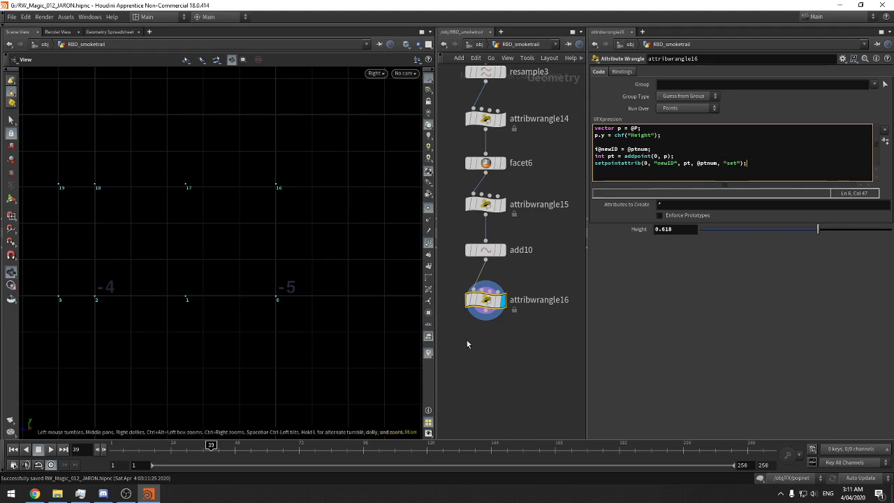
Add an Attribute Wrangle node directly after attribwrangle16 and display its output
{"action": "key", "text": "Tab"}
{"action": "type", "text": "atw"}
{"action": "key", "text": "Return"}
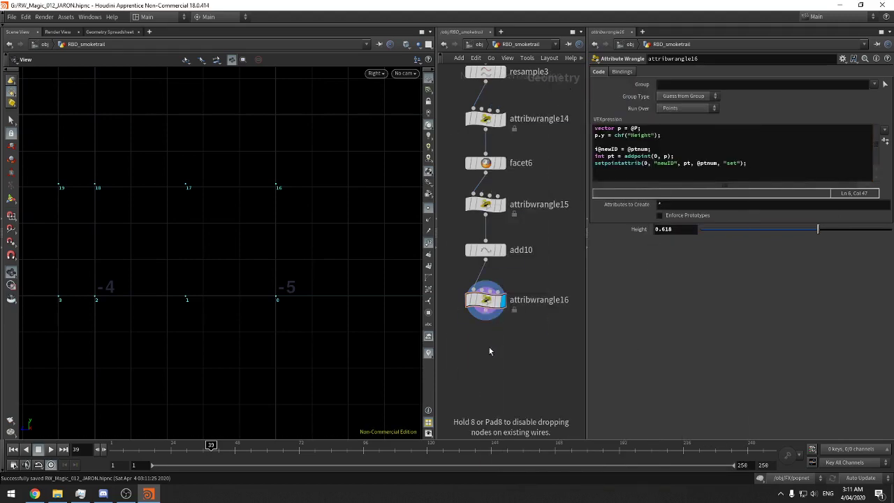
{"action": "left_click", "coordinate": [487, 352]}
{"action": "left_click", "coordinate": [512, 342]}
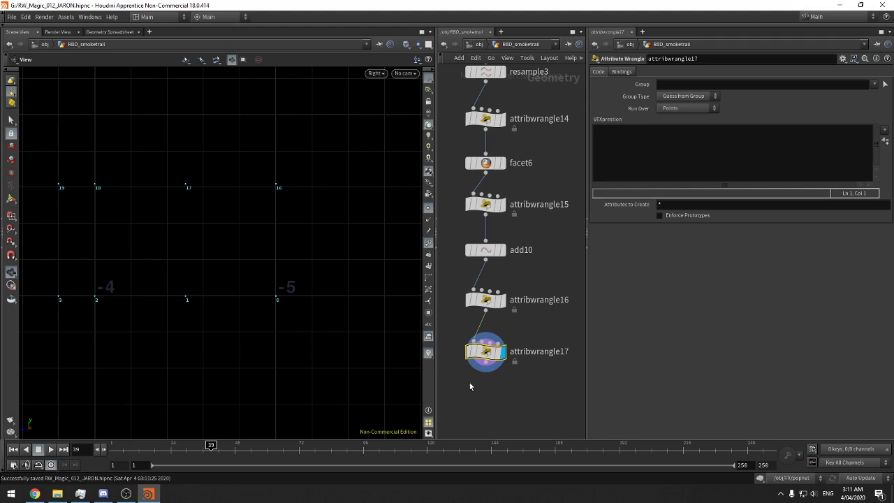
Narrow the viewport and parameter panes to widen the network, and set the new wrangle to run over Detail (only once)
{"action": "scroll", "coordinate": [347, 297], "scroll_direction": "up", "scroll_amount": 2}
{"action": "scroll", "coordinate": [352, 297], "scroll_direction": "down", "scroll_amount": 3}
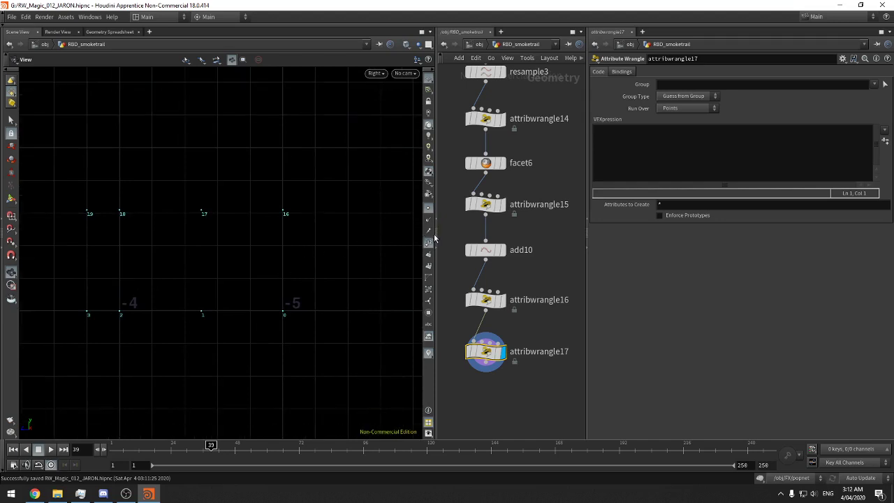
{"action": "left_click_drag", "start_coordinate": [436, 220], "coordinate": [425, 220]}
{"action": "left_click_drag", "start_coordinate": [578, 195], "coordinate": [600, 194]}
{"action": "left_click", "coordinate": [698, 110]}
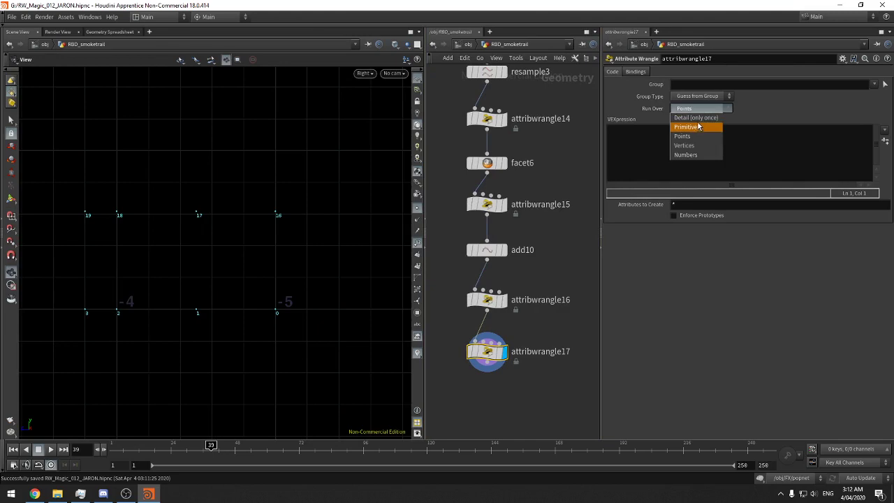
{"action": "left_click", "coordinate": [698, 117]}
{"action": "left_click", "coordinate": [698, 111]}
{"action": "left_click", "coordinate": [697, 118]}
Save the scene file
{"action": "right_click_drag", "start_coordinate": [325, 233], "coordinate": [169, 278]}
{"action": "middle_click_drag", "start_coordinate": [236, 268], "coordinate": [283, 275]}
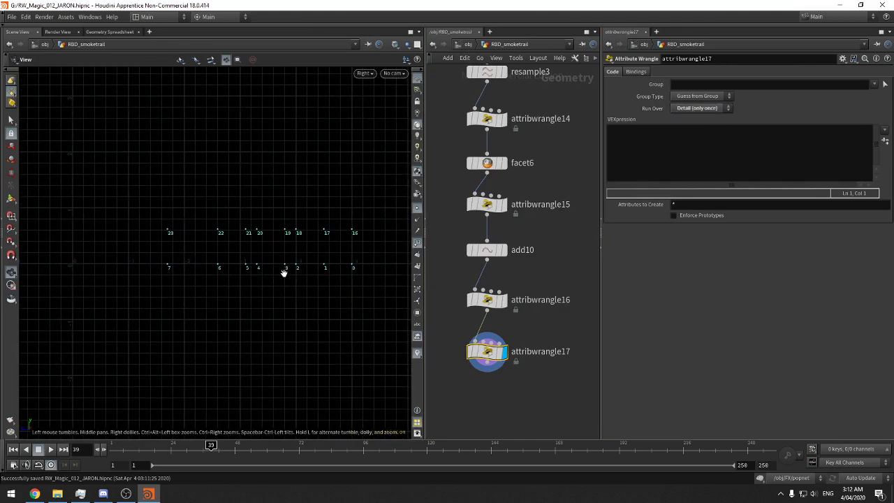
{"action": "right_click_drag", "start_coordinate": [283, 273], "coordinate": [384, 255]}
{"action": "middle_click_drag", "start_coordinate": [385, 255], "coordinate": [383, 255]}
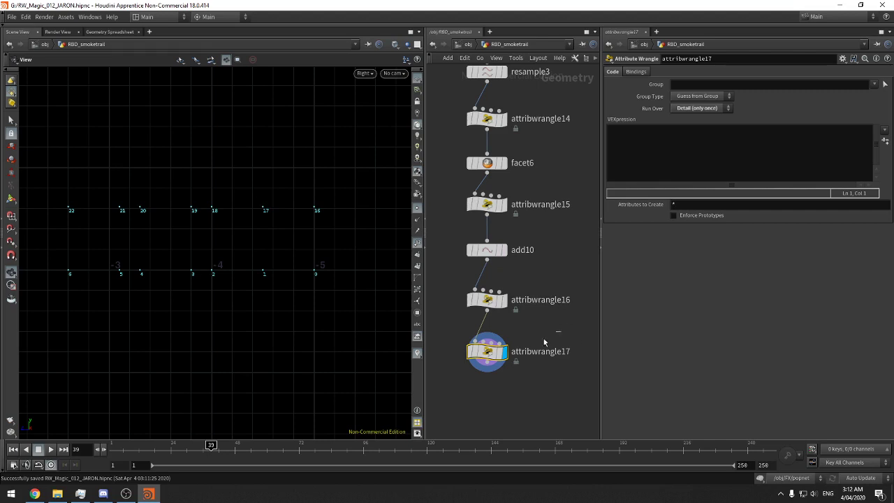
{"action": "key", "text": "alt+Tab"}
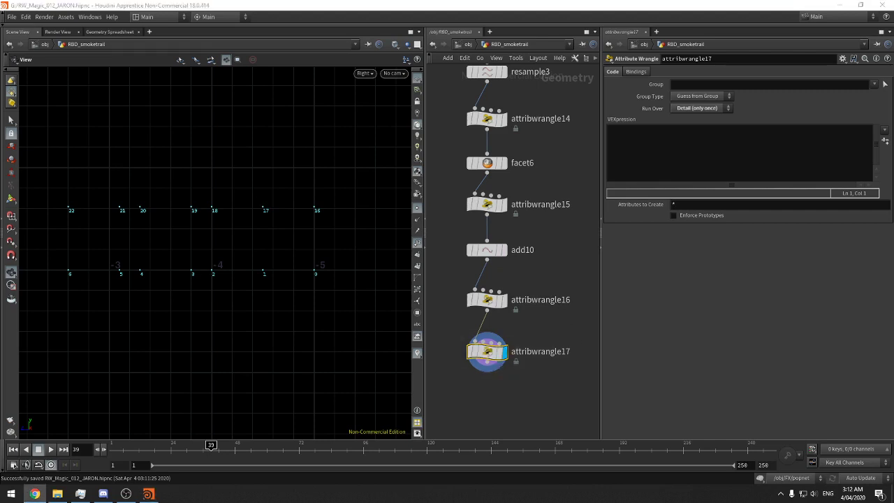
{"action": "key", "text": "ctrl+s"}
Begin attribwrangle17's code by declaring int prm = addprim(0, as the start of a new primitive call
{"action": "left_click", "coordinate": [691, 160]}
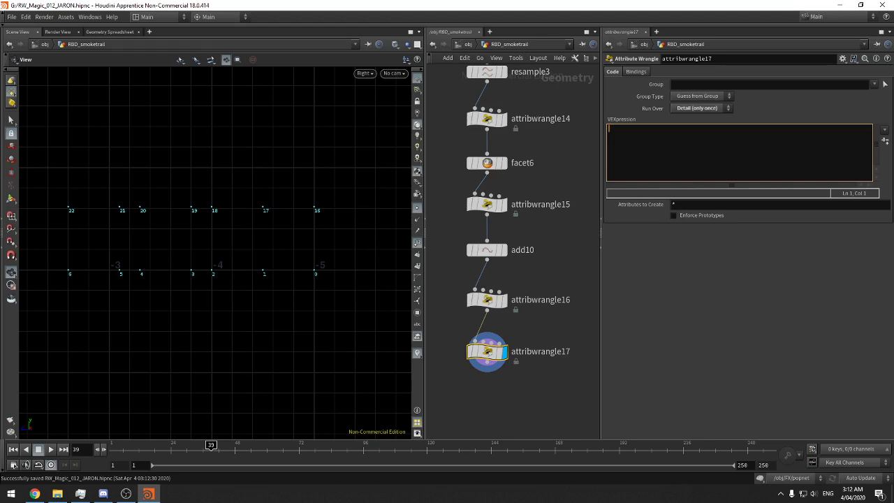
{"action": "key", "text": "alt+Tab"}
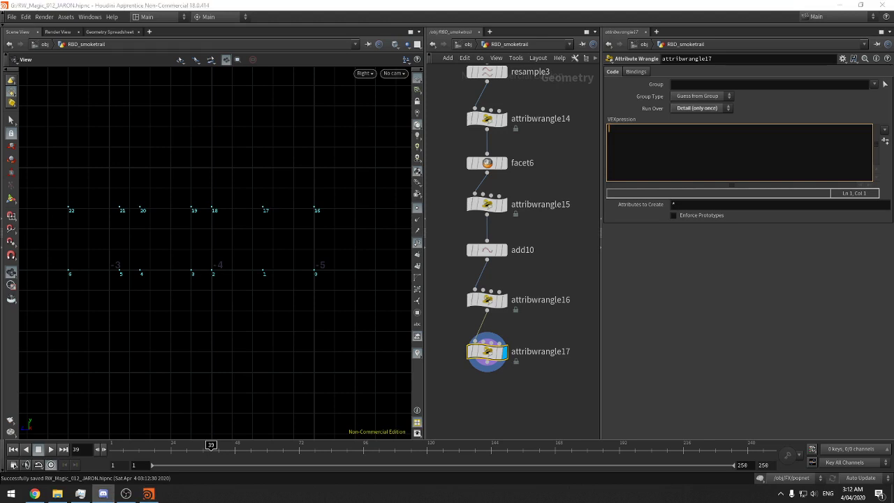
{"action": "key", "text": "alt+Tab"}
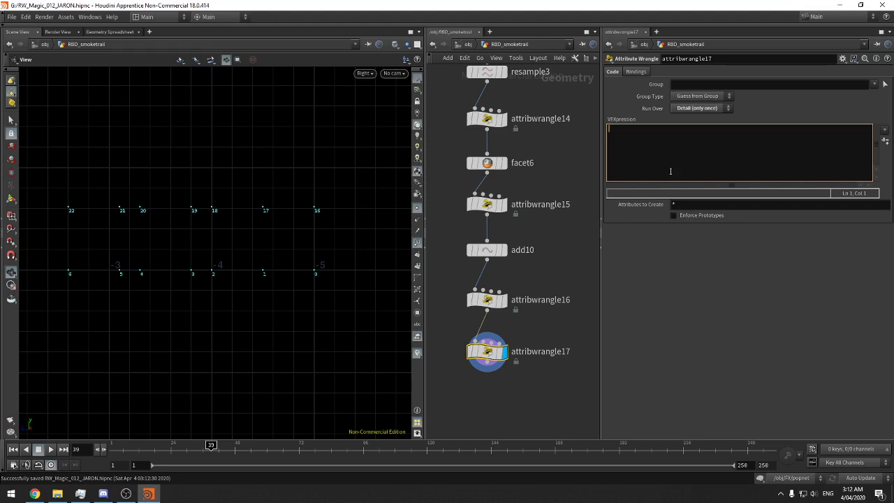
{"action": "type", "text": "pt"}
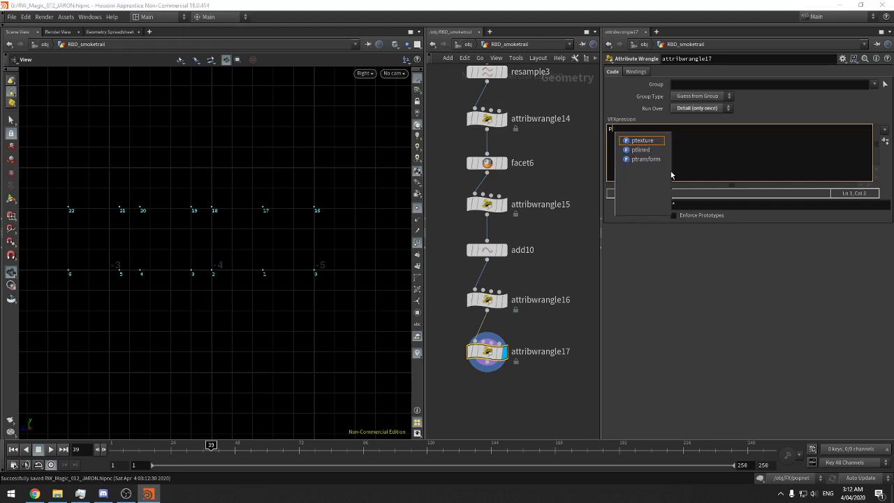
{"action": "key", "text": "BackSpace"}
{"action": "key", "text": "BackSpace"}
{"action": "type", "text": "int p"}
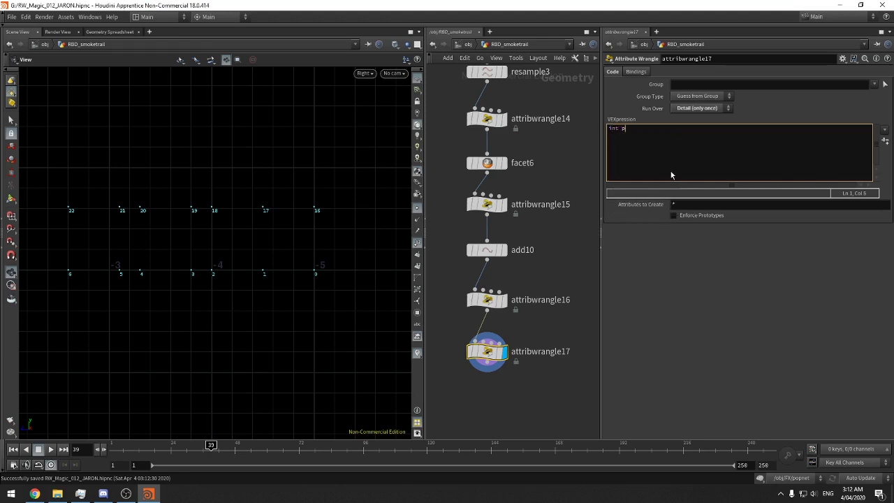
{"action": "type", "text": "rm"}
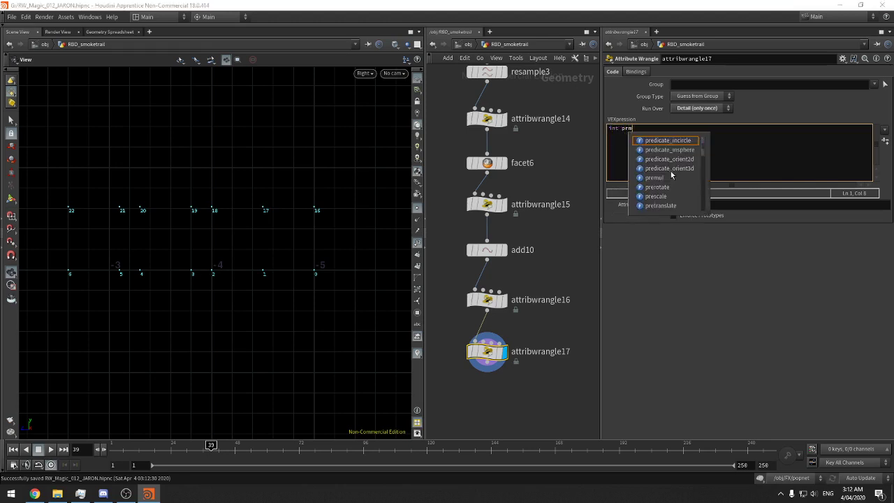
{"action": "type", "text": " = "}
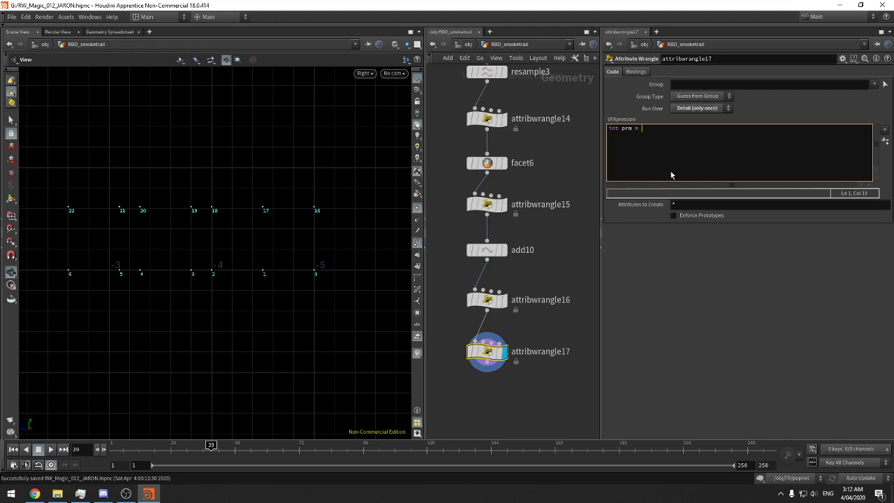
{"action": "type", "text": "addprim(0,"}
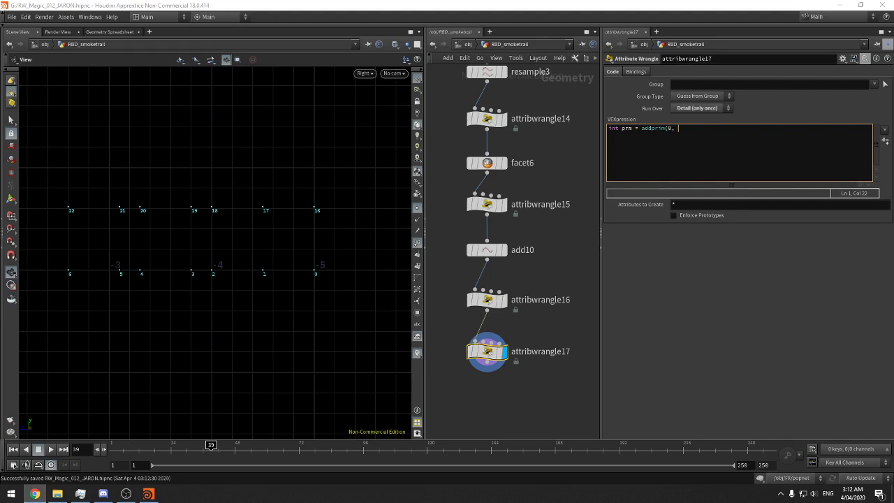
Complete the addprim call with the type "poly" and the point numbers 0, 1 and 2
{"action": "left_click", "coordinate": [727, 168]}
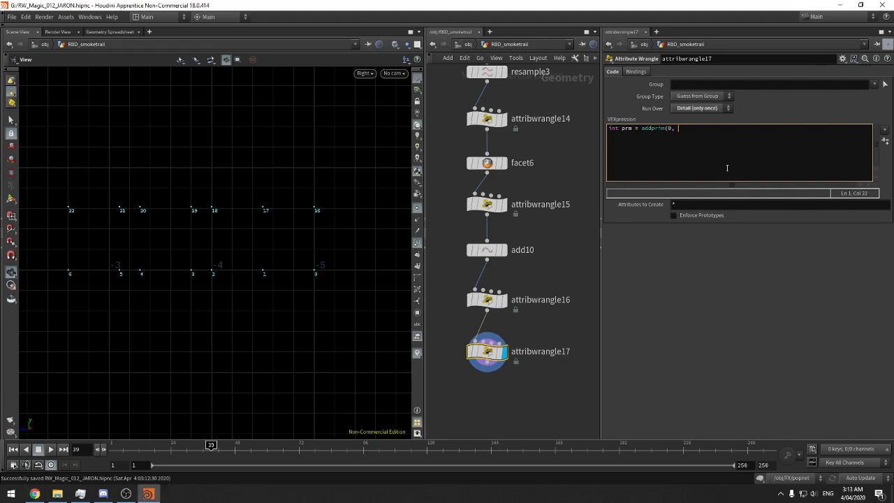
{"action": "type", "text": "\"po"}
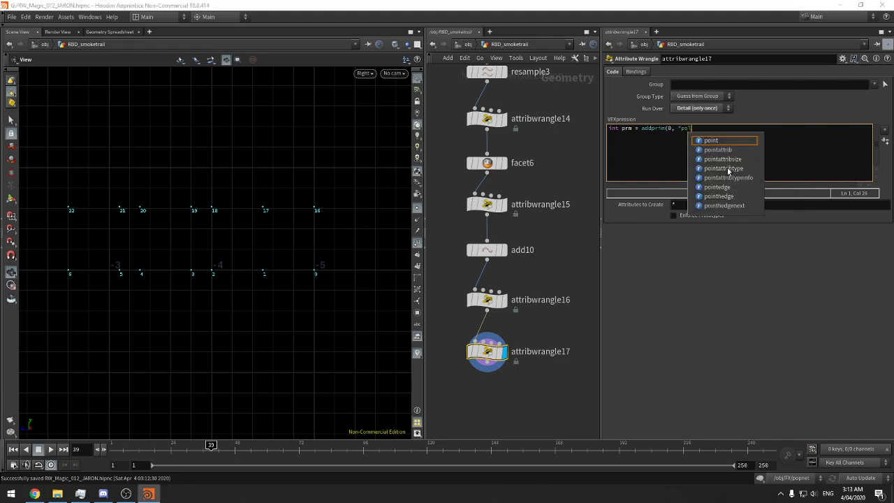
{"action": "type", "text": "ly\", "}
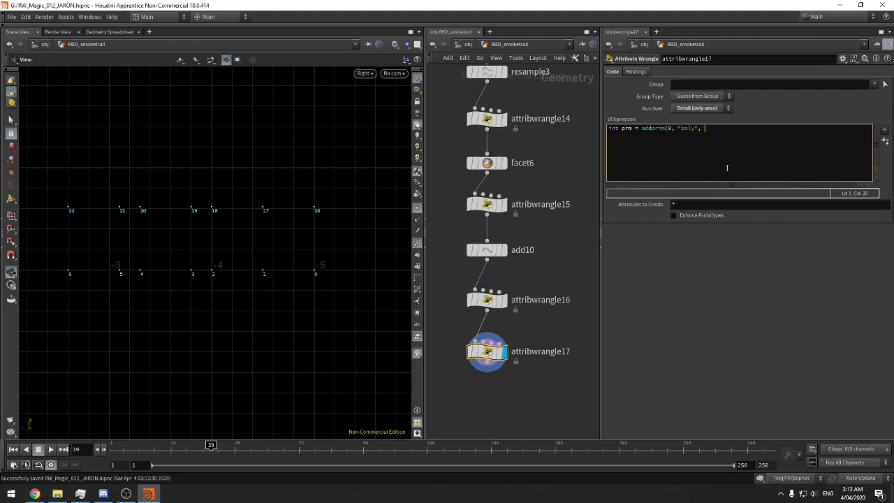
{"action": "type", "text": "0, 1, 2);"}
Try running attribwrangle17 over Primitives and over Points, and return it to Detail (only once)
{"action": "scroll", "coordinate": [357, 245], "scroll_direction": "up", "scroll_amount": 5}
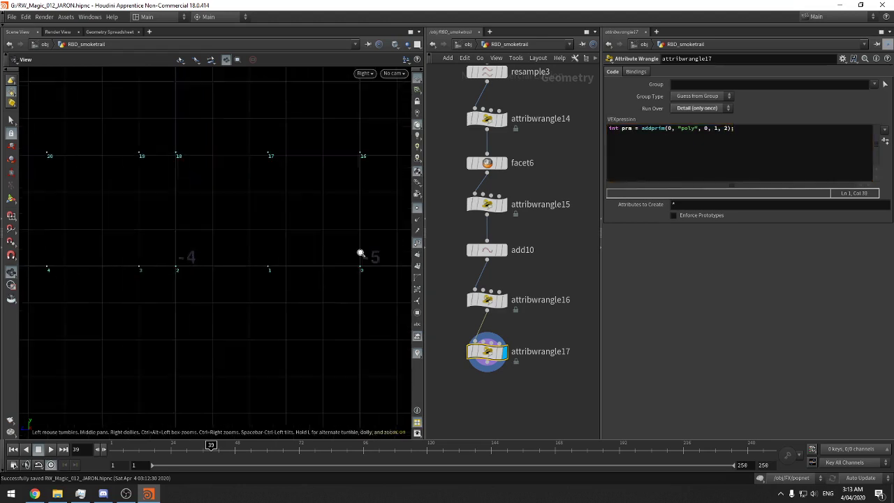
{"action": "left_click", "coordinate": [695, 108]}
{"action": "left_click", "coordinate": [692, 128]}
{"action": "left_click", "coordinate": [690, 110]}
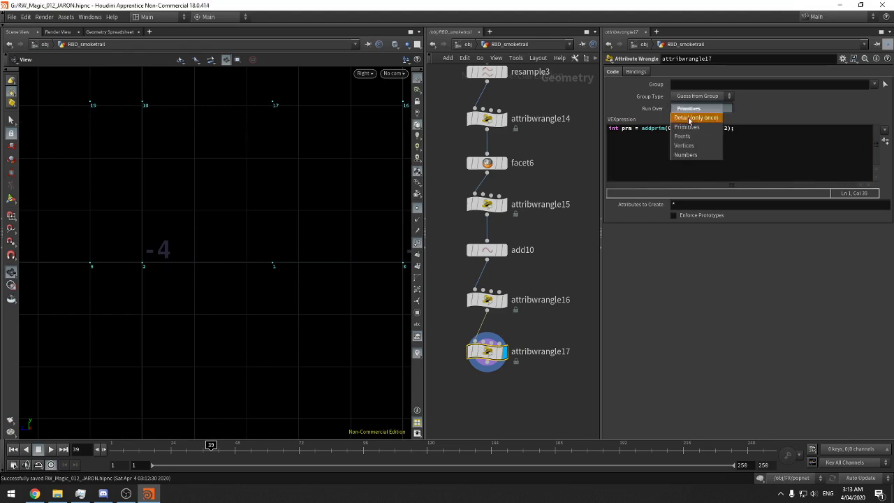
{"action": "left_click", "coordinate": [684, 136]}
{"action": "left_click", "coordinate": [698, 109]}
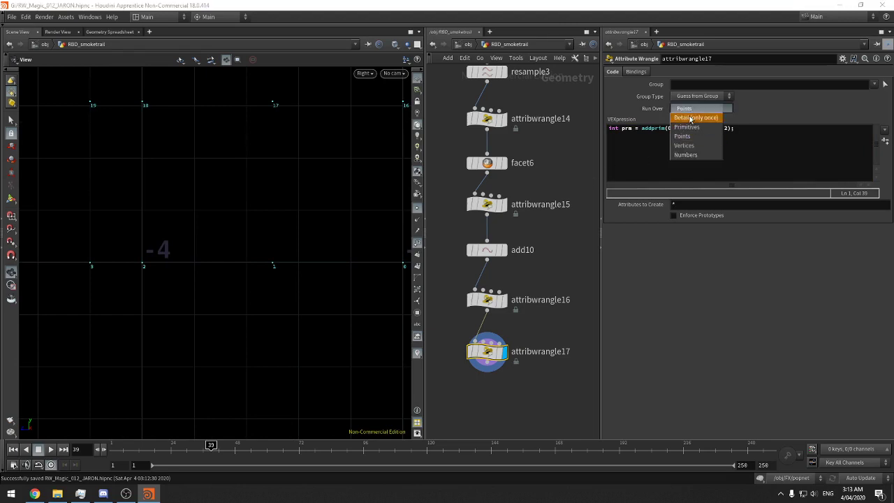
{"action": "left_click", "coordinate": [702, 118]}
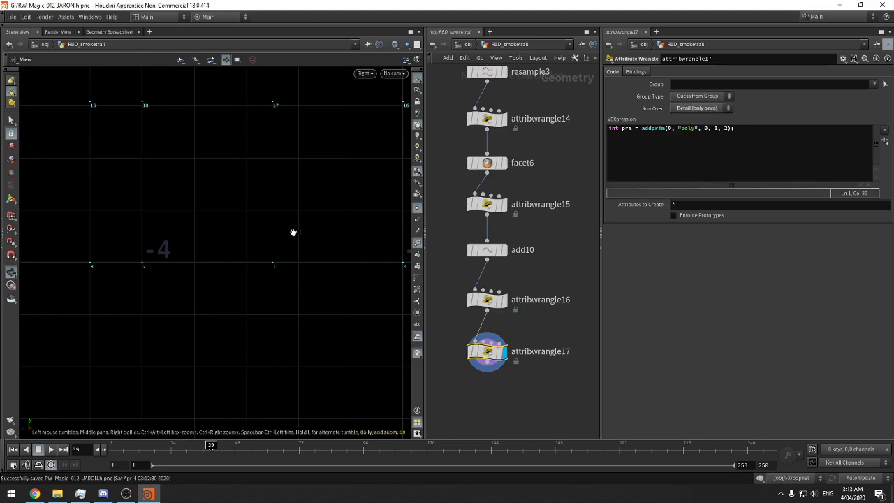
Add point number 3 as the fourth point of the addprim call
{"action": "left_click", "coordinate": [727, 129]}
{"action": "type", "text": ", 4"}
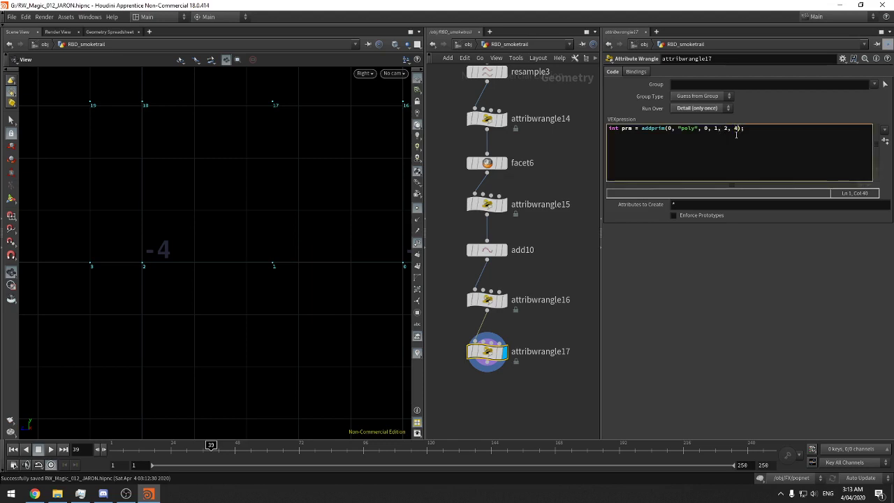
{"action": "key", "text": "BackSpace"}
{"action": "type", "text": "3"}
{"action": "scroll", "coordinate": [340, 218], "scroll_direction": "down", "scroll_amount": 2}
{"action": "middle_click_drag", "start_coordinate": [340, 217], "coordinate": [232, 244]}
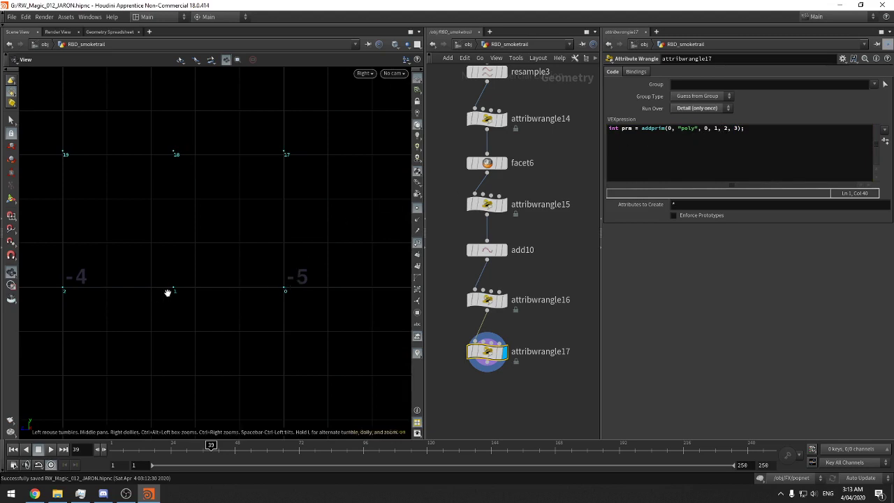
Set the third point number in the addprim call to 10 and save the scene file
{"action": "left_click", "coordinate": [727, 127]}
{"action": "key", "text": "BackSpace"}
{"action": "type", "text": "18"}
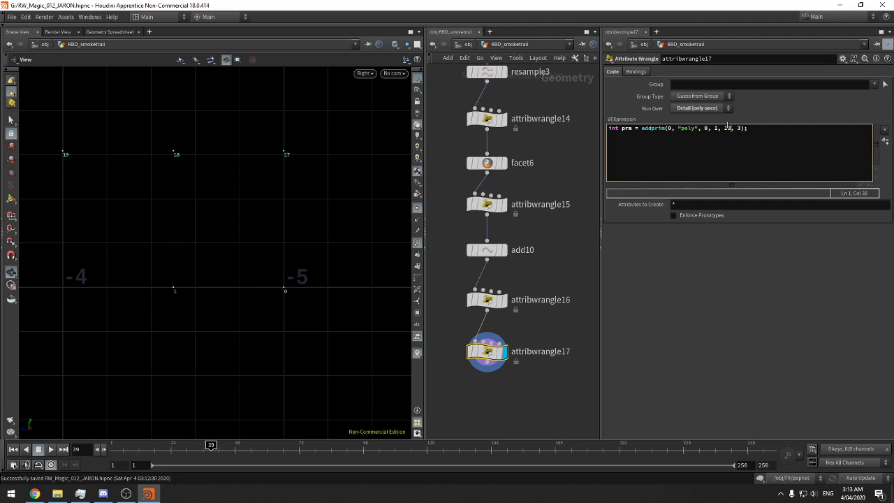
{"action": "key", "text": "Right"}
{"action": "key", "text": "Right"}
{"action": "key", "text": "ctrl+s"}
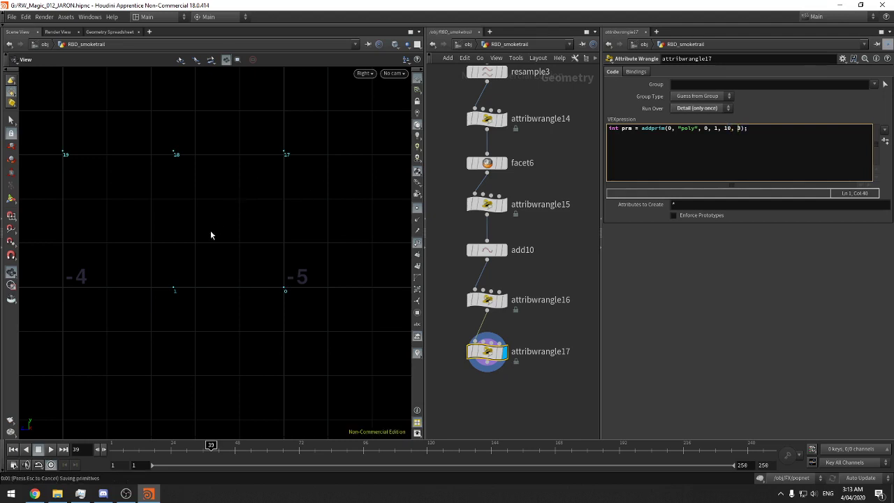
Set the fourth point number in the addprim call to 17 and apply the code
{"action": "key", "text": "Delete"}
{"action": "type", "text": "17"}
{"action": "key", "text": "ctrl+Return"}
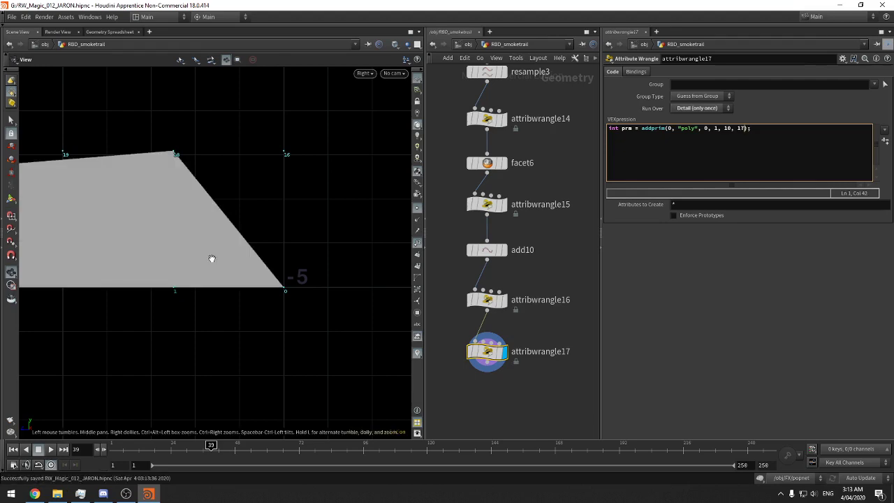
Set the last point number in the addprim call to 16
{"action": "right_click_drag", "start_coordinate": [228, 232], "coordinate": [50, 271]}
{"action": "middle_click_drag", "start_coordinate": [139, 249], "coordinate": [204, 258]}
{"action": "right_click_drag", "start_coordinate": [203, 259], "coordinate": [342, 224]}
{"action": "left_click", "coordinate": [750, 142]}
{"action": "key", "text": "Left"}
{"action": "key", "text": "BackSpace"}
{"action": "type", "text": "6"}
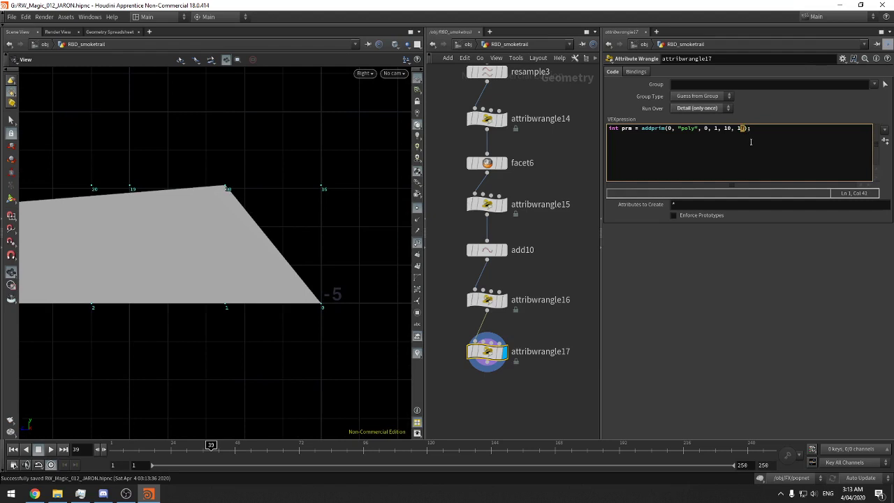
Apply the code and set the third point number in the addprim call to 18
{"action": "key", "text": "ctrl+Return"}
{"action": "right_click_drag", "start_coordinate": [231, 187], "coordinate": [199, 198]}
{"action": "middle_click_drag", "start_coordinate": [199, 198], "coordinate": [216, 210]}
{"action": "middle_click_drag", "start_coordinate": [296, 272], "coordinate": [304, 285]}
{"action": "right_click_drag", "start_coordinate": [304, 285], "coordinate": [344, 249]}
{"action": "right_click_drag", "start_coordinate": [280, 220], "coordinate": [328, 176]}
{"action": "left_click", "coordinate": [728, 129]}
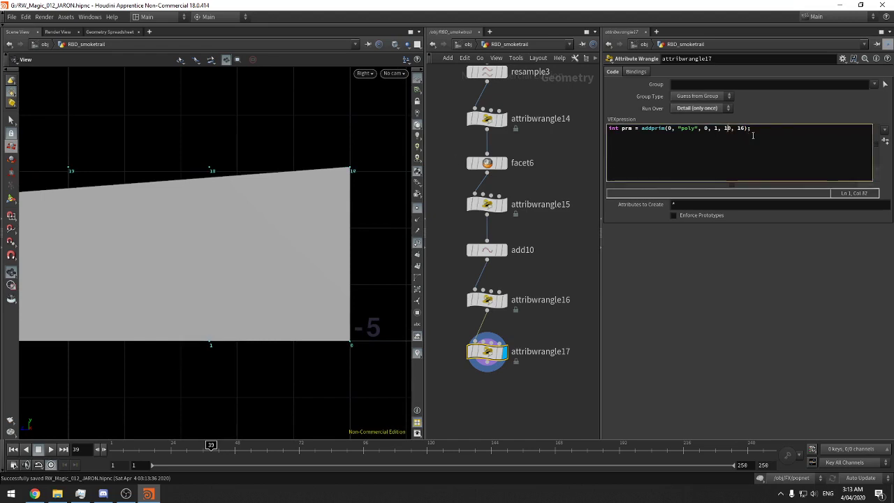
{"action": "key", "text": "Delete"}
{"action": "type", "text": "8"}
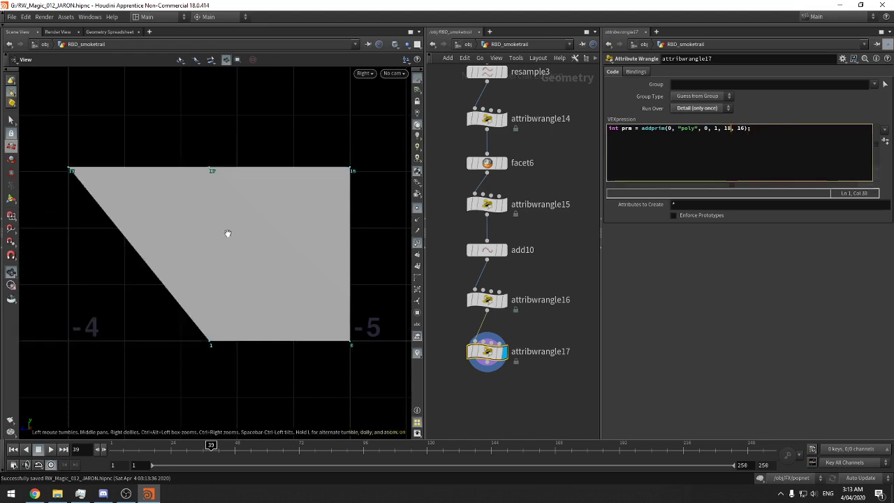
Display attribwrangle16 and examine the point numbering of the lower and upper rows
{"action": "right_click_drag", "start_coordinate": [201, 187], "coordinate": [295, 154]}
{"action": "middle_click_drag", "start_coordinate": [295, 154], "coordinate": [206, 169]}
{"action": "right_click_drag", "start_coordinate": [218, 171], "coordinate": [195, 179]}
{"action": "left_click", "coordinate": [504, 300]}
{"action": "left_click_drag", "start_coordinate": [528, 280], "coordinate": [471, 315]}
{"action": "middle_click_drag", "start_coordinate": [331, 296], "coordinate": [335, 227]}
{"action": "right_click_drag", "start_coordinate": [353, 251], "coordinate": [146, 285]}
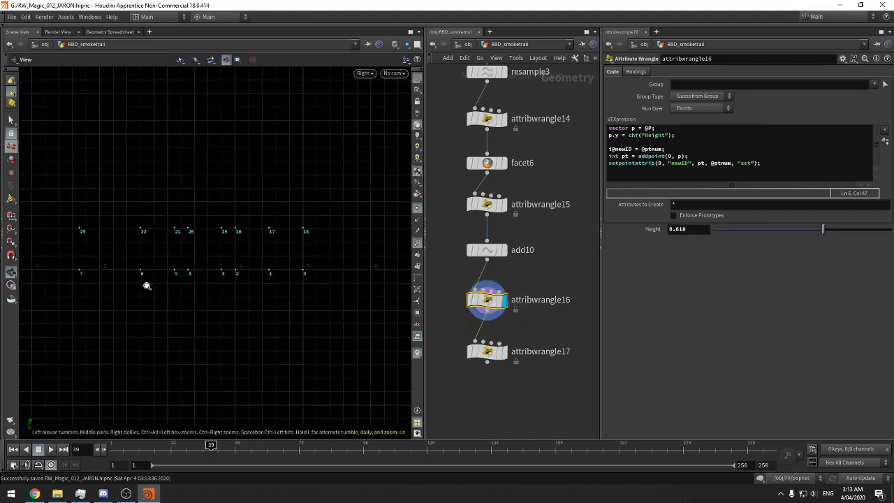
{"action": "middle_click_drag", "start_coordinate": [326, 245], "coordinate": [82, 270]}
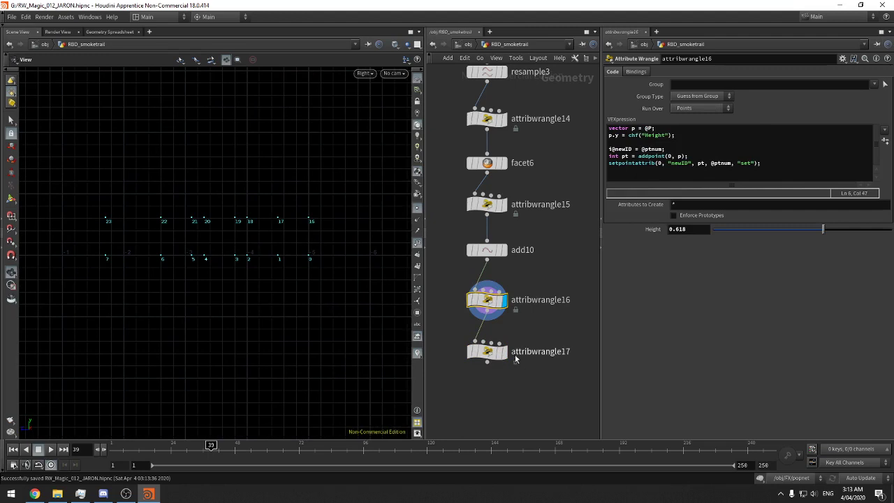
Compare the polygon from attribwrangle17 with the numbered points output by attribwrangle16
{"action": "left_click", "coordinate": [504, 353]}
{"action": "left_click", "coordinate": [489, 351]}
{"action": "right_click_drag", "start_coordinate": [349, 235], "coordinate": [571, 199]}
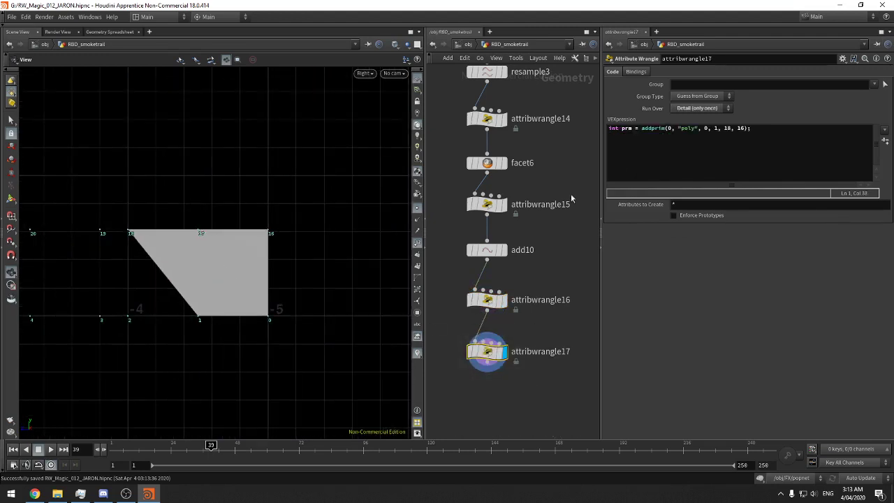
{"action": "left_click", "coordinate": [745, 128]}
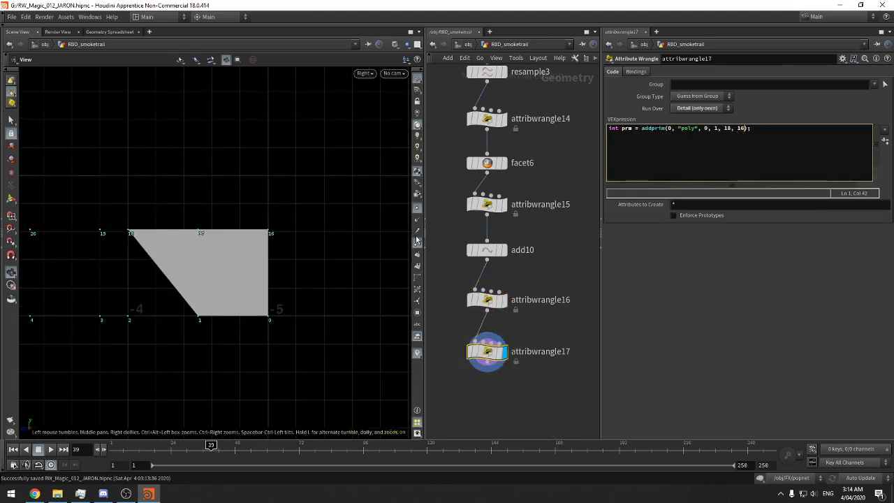
{"action": "left_click", "coordinate": [504, 300]}
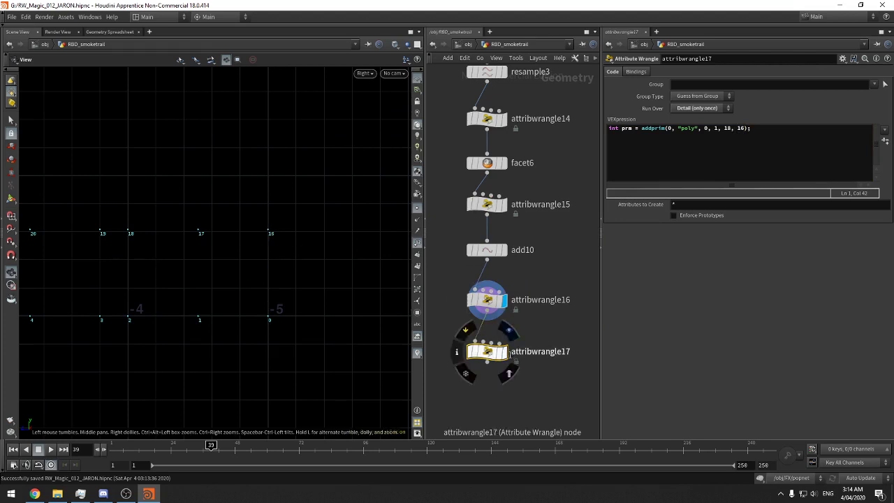
{"action": "left_click", "coordinate": [505, 352]}
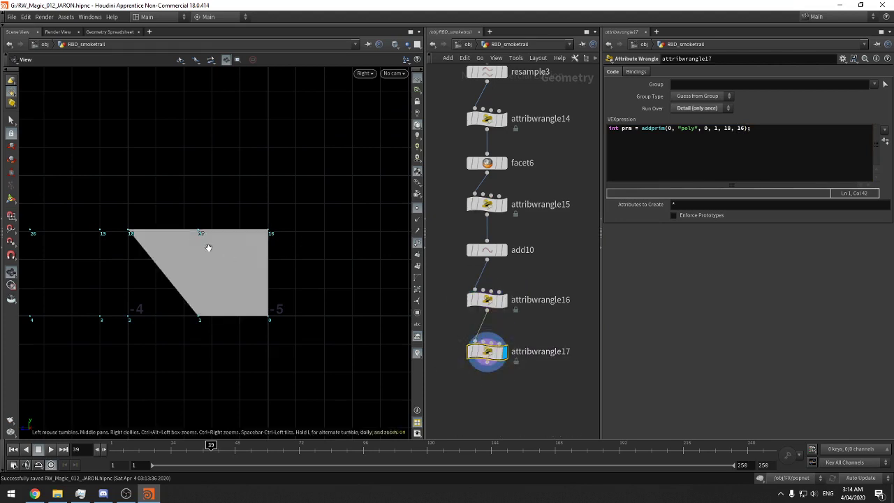
{"action": "scroll", "coordinate": [207, 248], "scroll_direction": "up", "scroll_amount": 5}
{"action": "scroll", "coordinate": [349, 212], "scroll_direction": "down", "scroll_amount": 3}
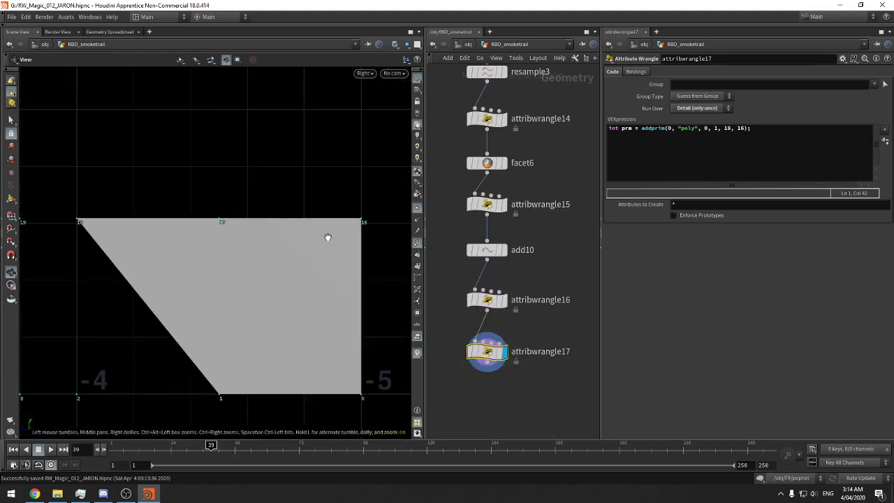
Set the third point number in the addprim call of attribwrangle17 to 17
{"action": "left_click", "coordinate": [726, 127]}
{"action": "key", "text": "BackSpace"}
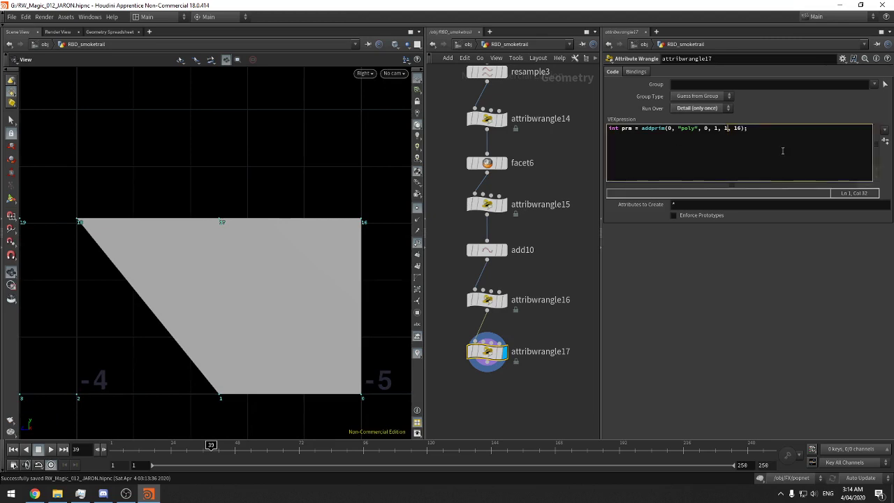
{"action": "type", "text": "7"}
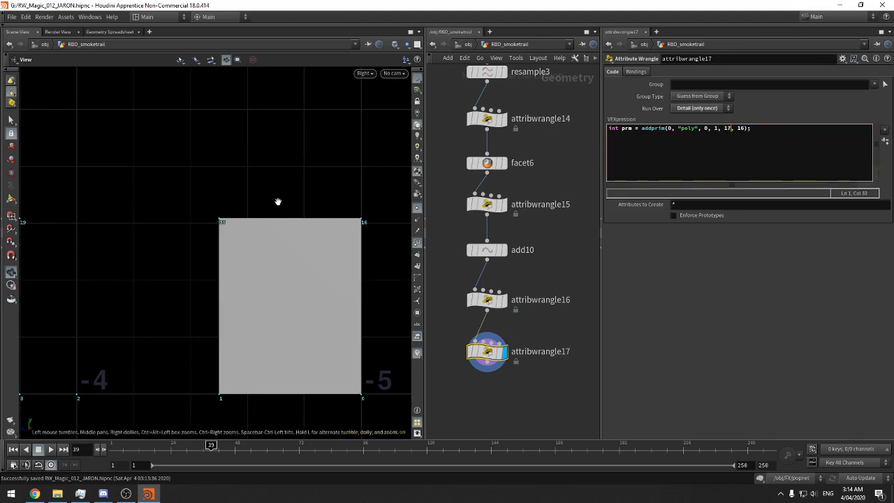
Examine the new polygon and the numbered point pairs along the full length of both rows
{"action": "scroll", "coordinate": [277, 202], "scroll_direction": "down", "scroll_amount": 4}
{"action": "middle_click_drag", "start_coordinate": [211, 246], "coordinate": [244, 201]}
{"action": "scroll", "coordinate": [271, 205], "scroll_direction": "up", "scroll_amount": 1}
{"action": "middle_click_drag", "start_coordinate": [326, 228], "coordinate": [259, 225]}
{"action": "scroll", "coordinate": [294, 209], "scroll_direction": "up", "scroll_amount": 5}
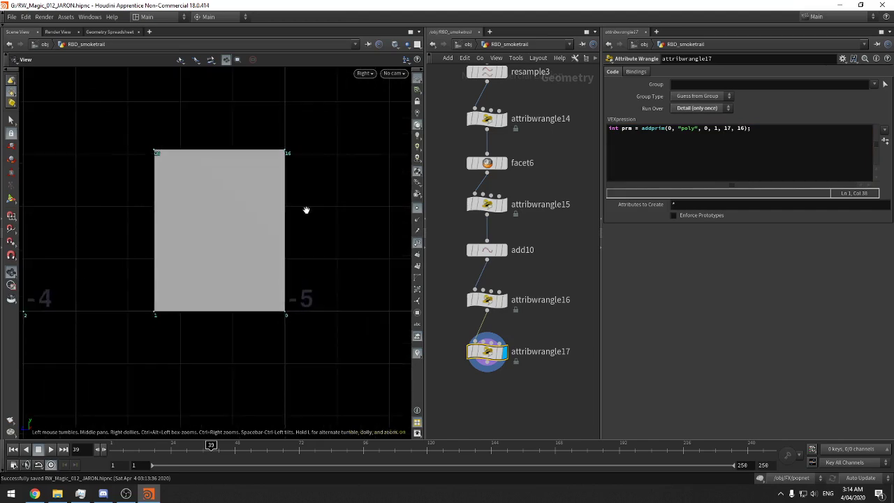
{"action": "scroll", "coordinate": [245, 220], "scroll_direction": "down", "scroll_amount": 8}
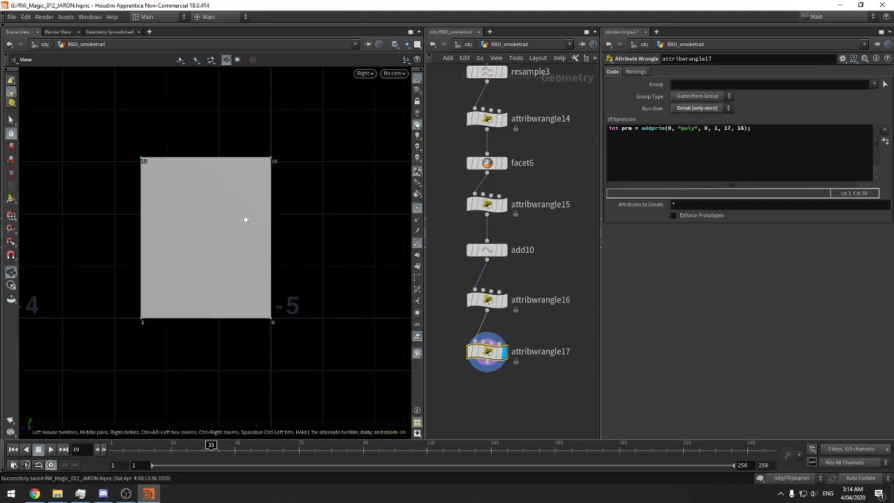
{"action": "middle_click_drag", "start_coordinate": [78, 264], "coordinate": [405, 238]}
{"action": "middle_click_drag", "start_coordinate": [207, 259], "coordinate": [358, 253]}
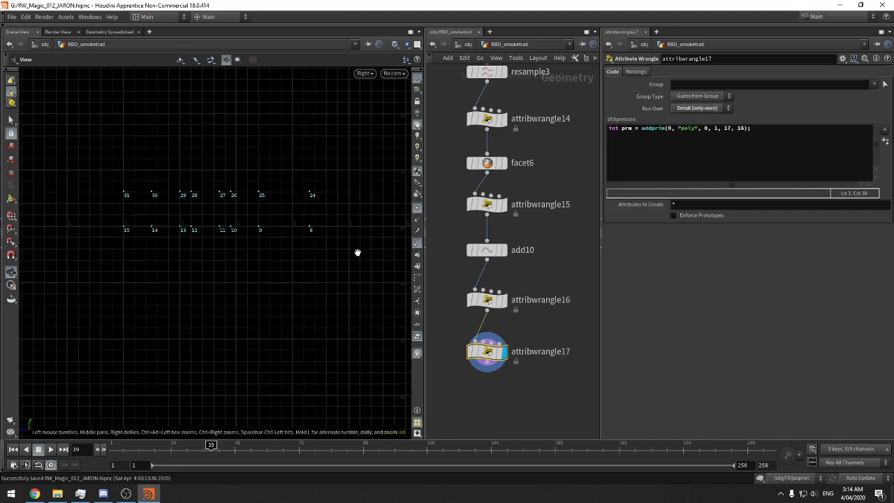
{"action": "middle_click_drag", "start_coordinate": [243, 286], "coordinate": [62, 304]}
{"action": "middle_click_drag", "start_coordinate": [405, 271], "coordinate": [204, 288]}
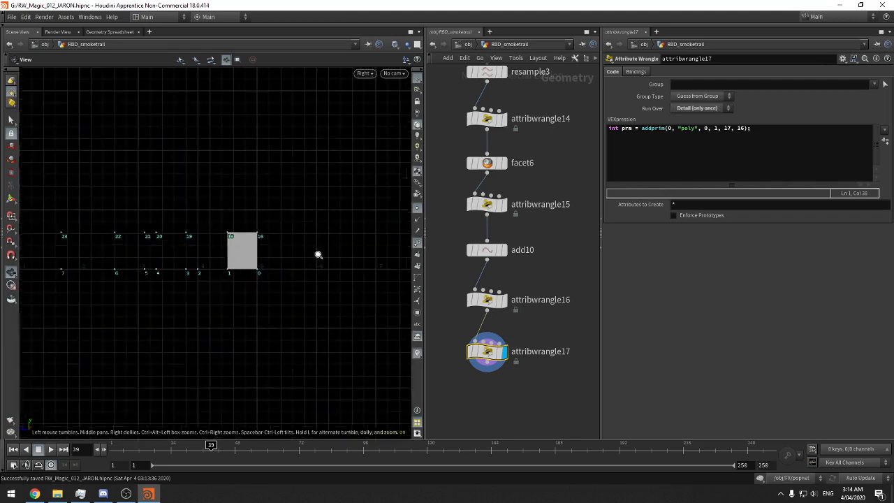
Remove the fourth point number, 16, from the addprim call so the polygon uses points 0, 1 and 17
{"action": "scroll", "coordinate": [307, 255], "scroll_direction": "up", "scroll_amount": 5}
{"action": "left_click", "coordinate": [742, 128]}
{"action": "key", "text": "BackSpace"}
{"action": "key", "text": "BackSpace"}
{"action": "key", "text": "BackSpace"}
{"action": "key", "text": "BackSpace"}
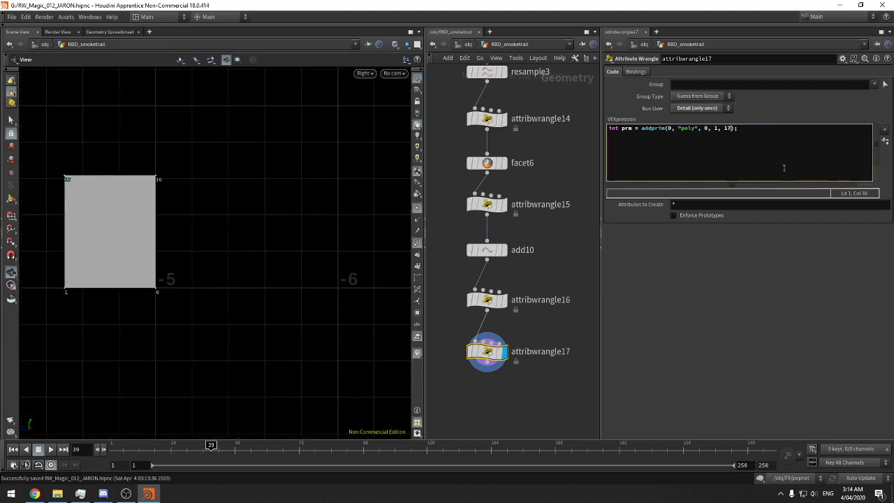
{"action": "middle_click_drag", "start_coordinate": [189, 169], "coordinate": [246, 151]}
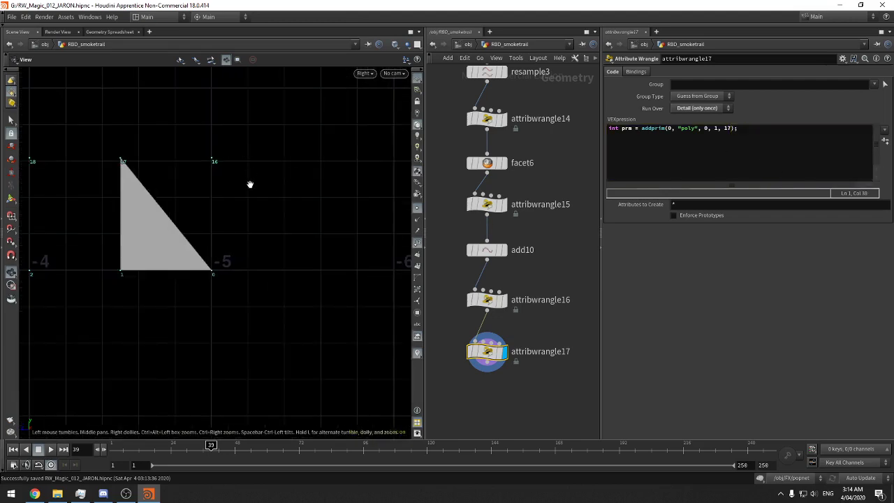
{"action": "scroll", "coordinate": [203, 197], "scroll_direction": "up", "scroll_amount": 2}
{"action": "middle_click_drag", "start_coordinate": [264, 190], "coordinate": [264, 191]}
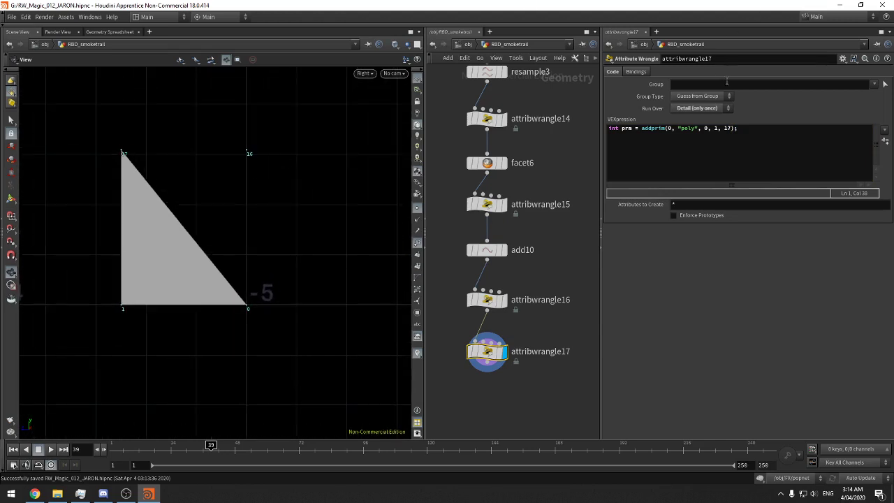
Connect the output of attribwrangle15 to the second input of attribwrangle17
{"action": "left_click", "coordinate": [703, 128]}
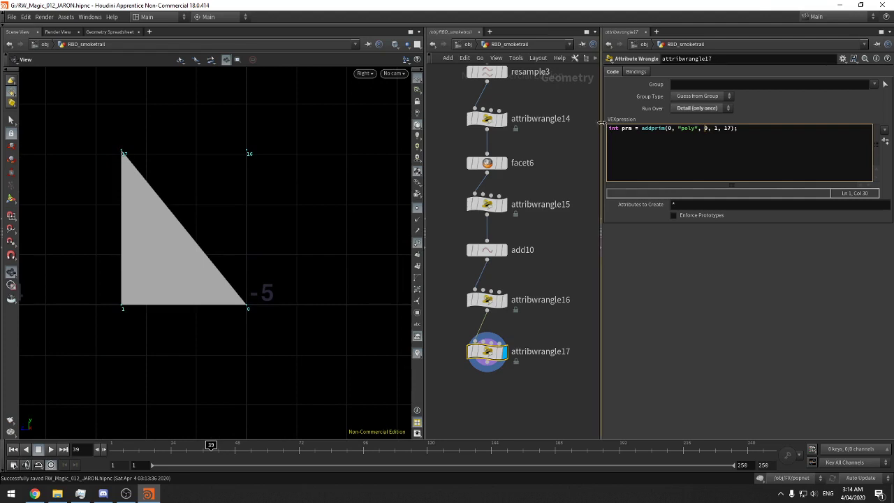
{"action": "left_click_drag", "start_coordinate": [600, 134], "coordinate": [596, 137]}
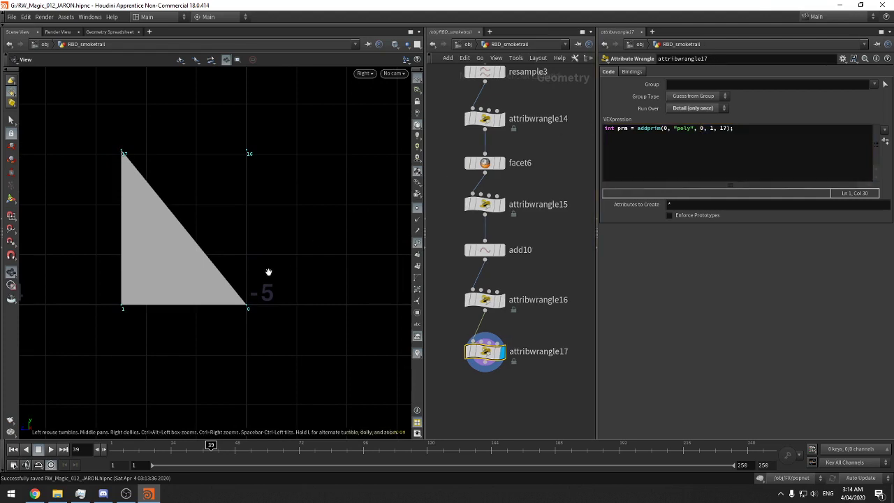
{"action": "scroll", "coordinate": [259, 273], "scroll_direction": "down", "scroll_amount": 1}
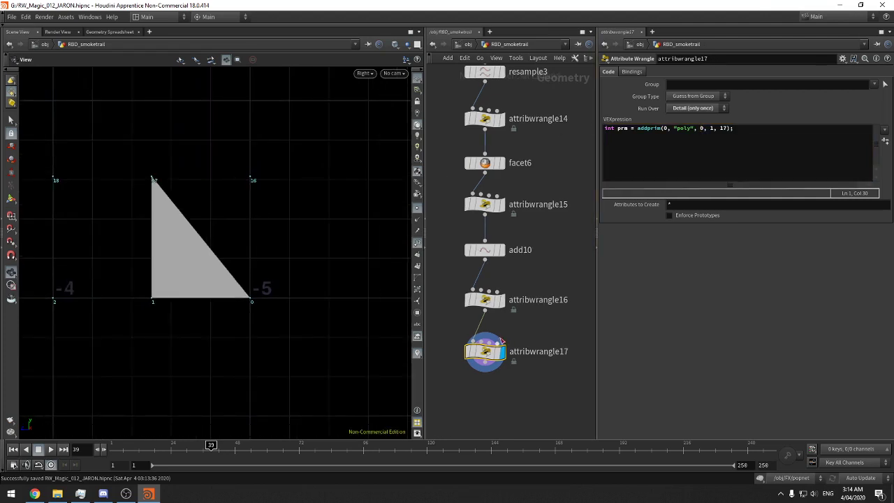
{"action": "left_click", "coordinate": [511, 336]}
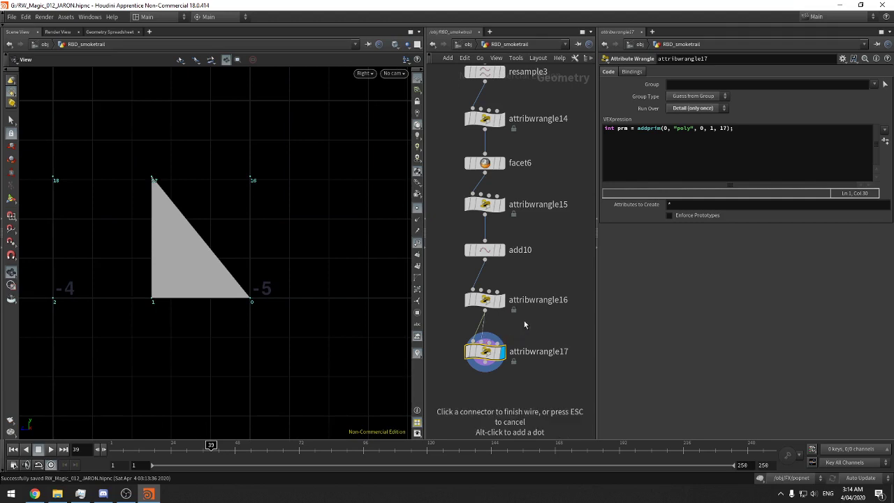
{"action": "left_click", "coordinate": [485, 215]}
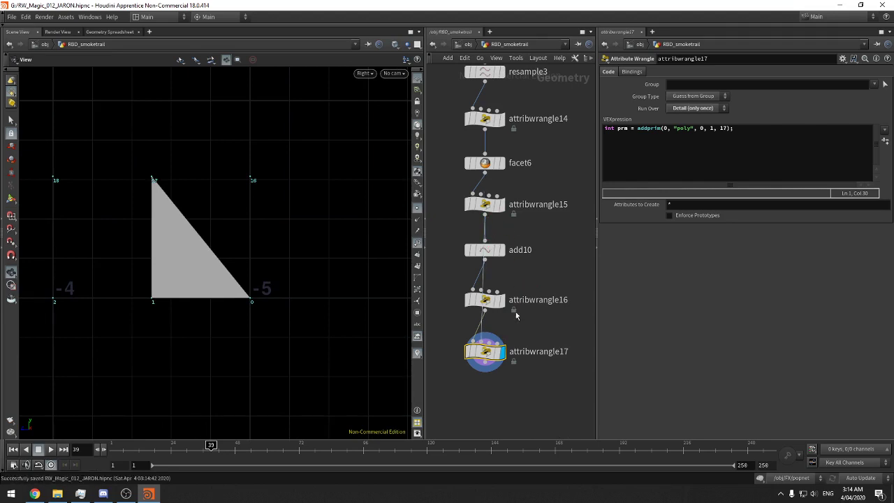
{"action": "left_click_drag", "start_coordinate": [546, 313], "coordinate": [430, 248]}
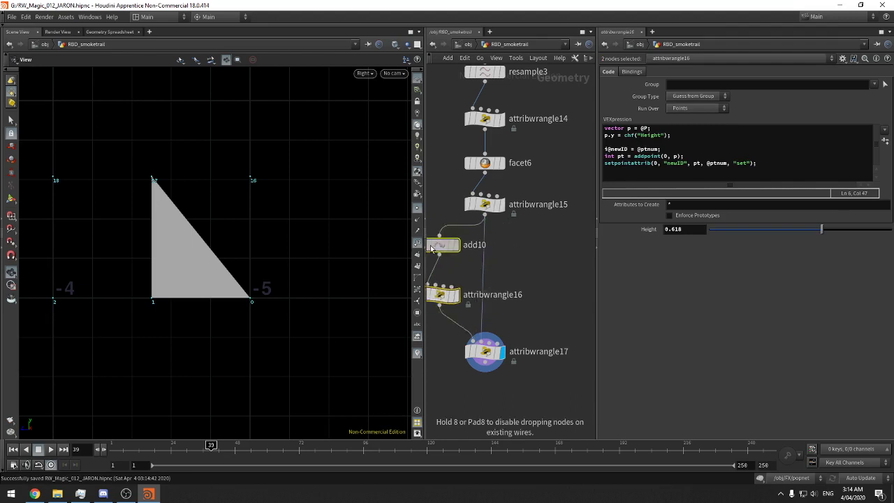
{"action": "key", "text": "ctrl+z"}
{"action": "key", "text": "ctrl+z"}
Move the add10 and attribwrangle16 nodes aside, clear of the wire from attribwrangle15 to attribwrangle17
{"action": "middle_click_drag", "start_coordinate": [529, 243], "coordinate": [597, 226]}
{"action": "left_click_drag", "start_coordinate": [556, 236], "coordinate": [474, 241]}
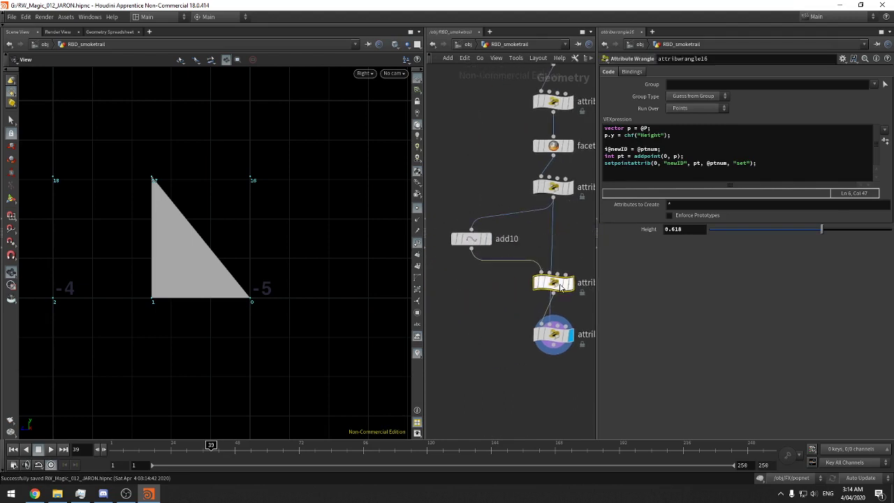
{"action": "left_click_drag", "start_coordinate": [559, 284], "coordinate": [478, 282]}
{"action": "middle_click_drag", "start_coordinate": [514, 267], "coordinate": [484, 264]}
Review the VEX code of attribwrangle15, and reopen the parameters of attribwrangle17
{"action": "left_click", "coordinate": [524, 185]}
{"action": "middle_click_drag", "start_coordinate": [550, 213], "coordinate": [509, 210]}
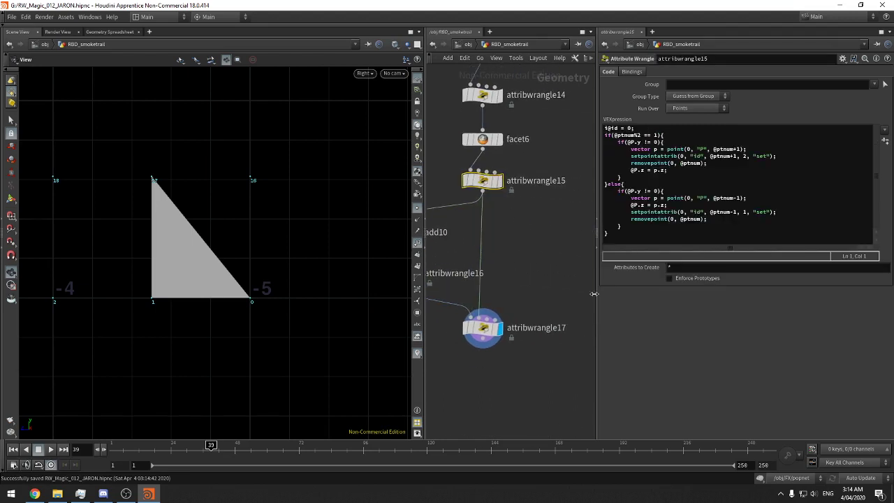
{"action": "left_click", "coordinate": [482, 328]}
{"action": "middle_click_drag", "start_coordinate": [524, 361], "coordinate": [518, 361]}
{"action": "key", "text": "alt+Tab"}
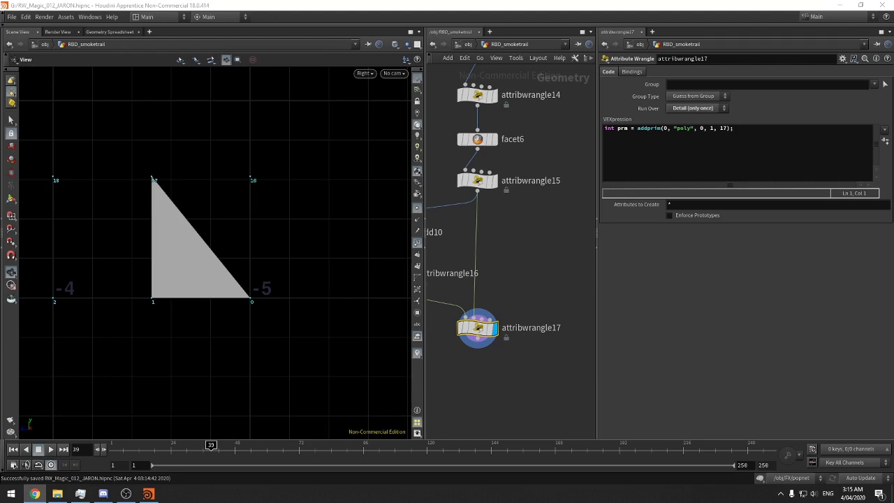
Insert the declaration "int jj = npoints(1);" above the addprim line in attribwrangle17
{"action": "left_click", "coordinate": [688, 168]}
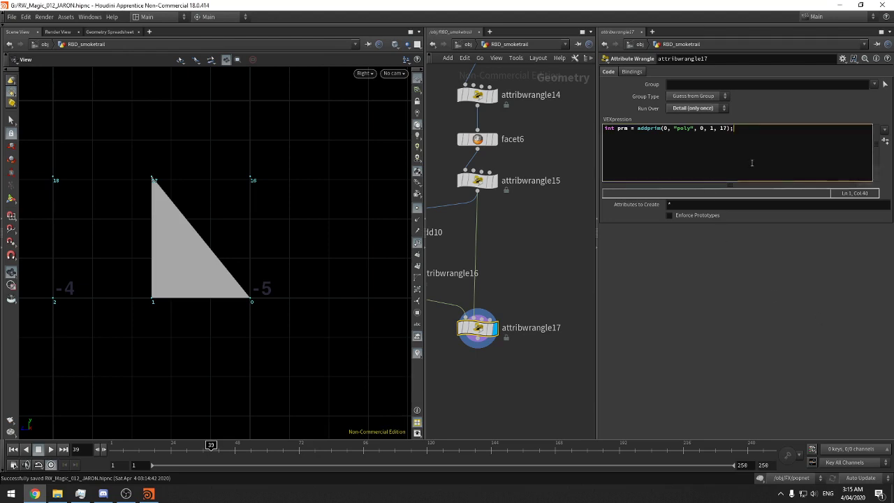
{"action": "left_click", "coordinate": [606, 129]}
{"action": "key", "text": "Home"}
{"action": "key", "text": "Return"}
{"action": "key", "text": "Return"}
{"action": "key", "text": "Up"}
{"action": "key", "text": "Up"}
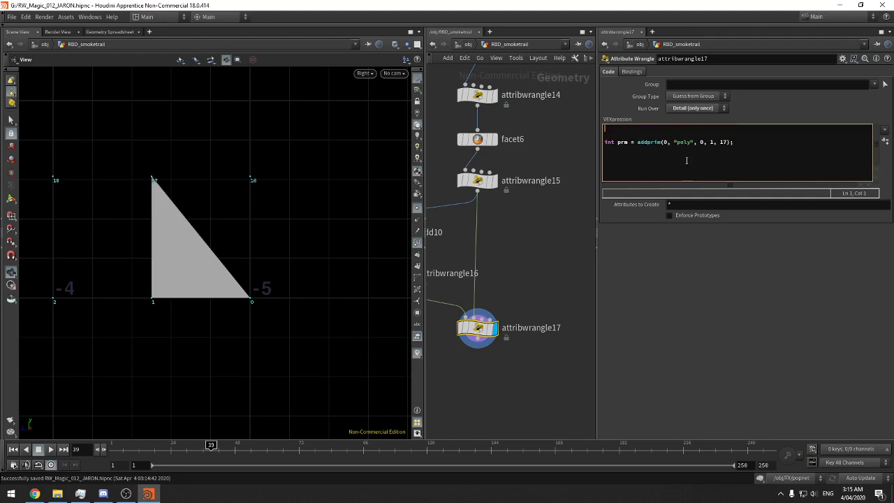
{"action": "type", "text": "int i"}
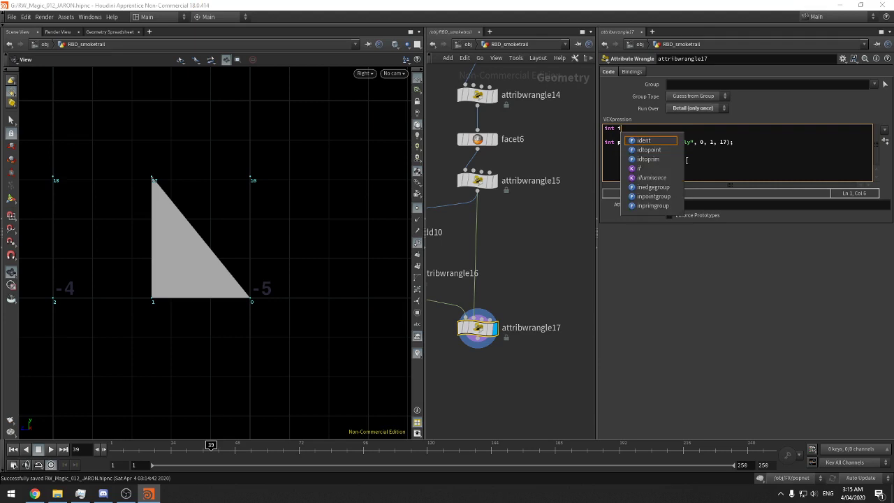
{"action": "key", "text": "BackSpace"}
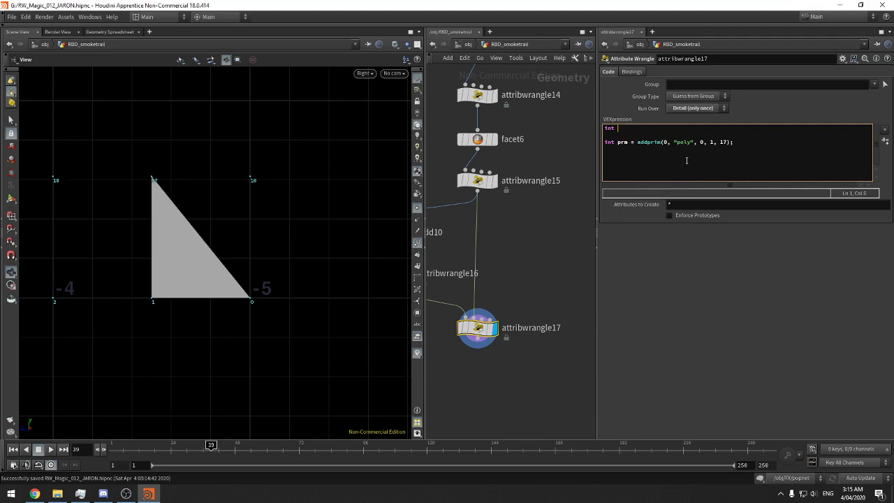
{"action": "type", "text": "jj = npoints("}
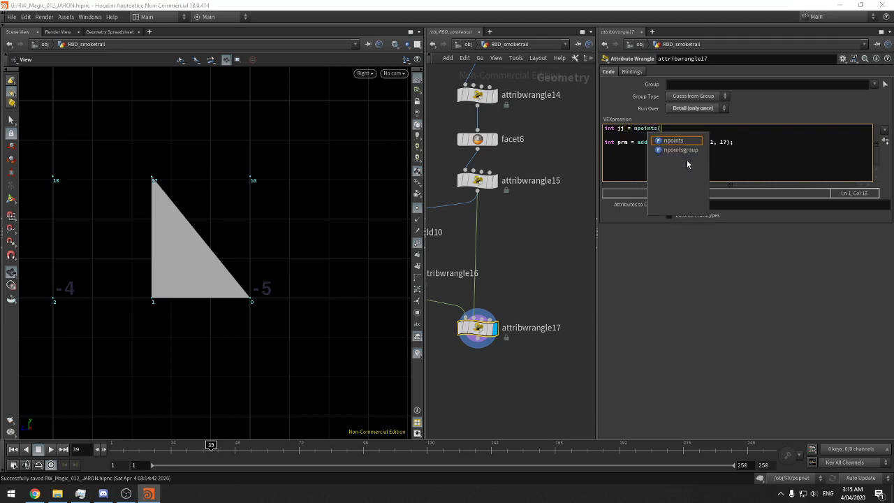
{"action": "type", "text": ")"}
{"action": "type", "text": ");"}
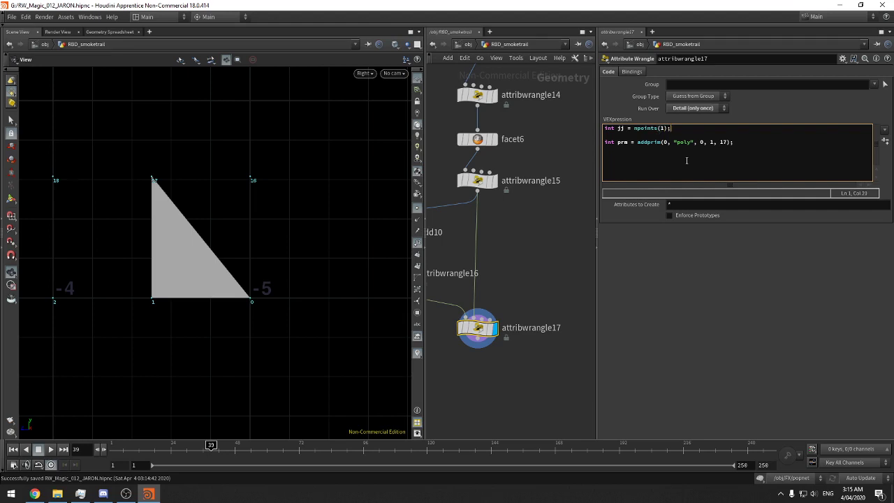
Add an empty loop "for(int ii = 0; ii < jj; ii++){ }" between the jj declaration and the addprim line
{"action": "key", "text": "Return"}
{"action": "key", "text": "Return"}
{"action": "type", "text": "for"}
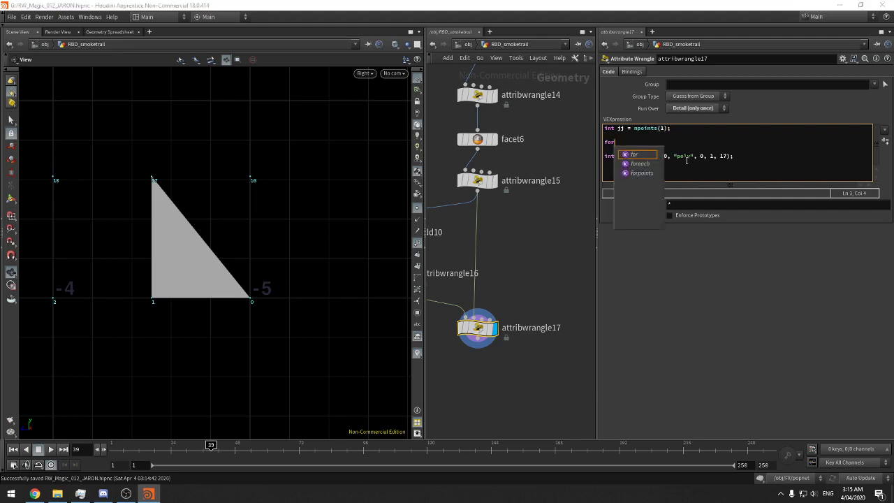
{"action": "type", "text": "(int ii"}
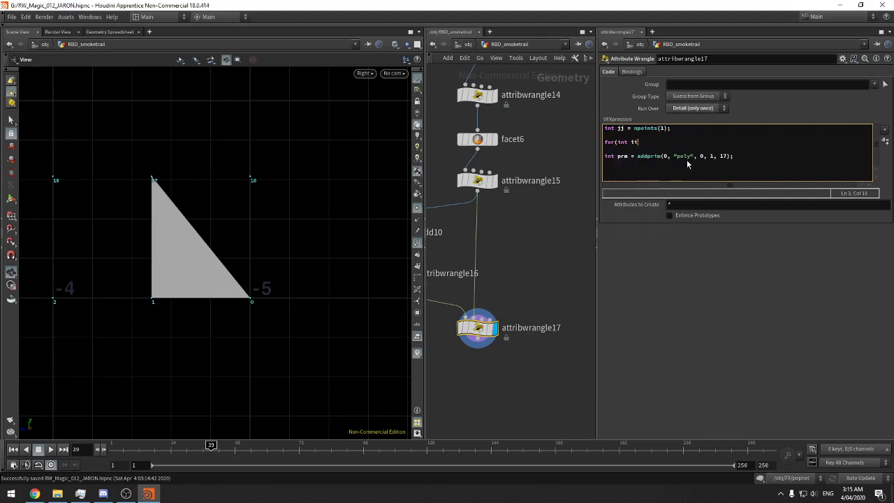
{"action": "type", "text": " = 0; ii < jj; i"}
{"action": "key", "text": "BackSpace"}
{"action": "type", "text": "++)"}
{"action": "key", "text": "Return"}
{"action": "key", "text": "BackSpace"}
{"action": "type", "text": "{"}
{"action": "key", "text": "Return"}
{"action": "key", "text": "Return"}
{"action": "type", "text": "}"}
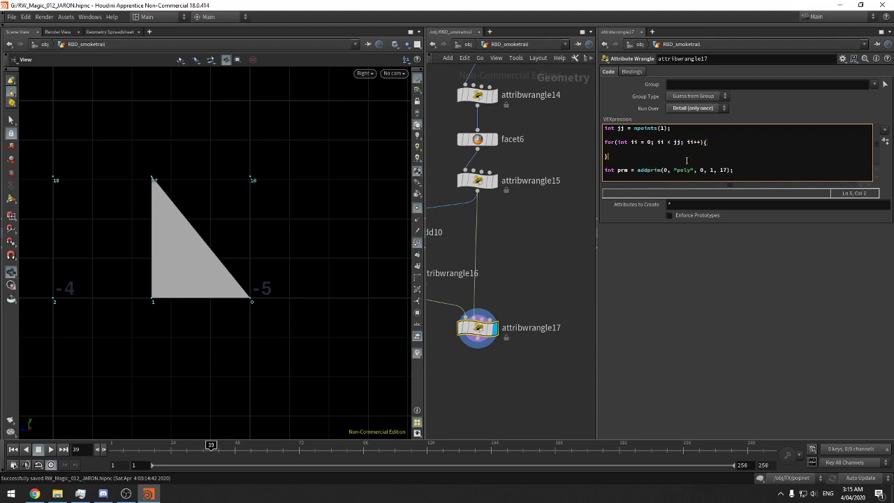
Relocate the addprim line inside the for loop's braces and indent it
{"action": "left_click_drag", "start_coordinate": [730, 170], "coordinate": [604, 171]}
{"action": "key", "text": "ctrl+x"}
{"action": "left_click", "coordinate": [604, 149]}
{"action": "key", "text": "ctrl+v"}
{"action": "left_click", "coordinate": [606, 165]}
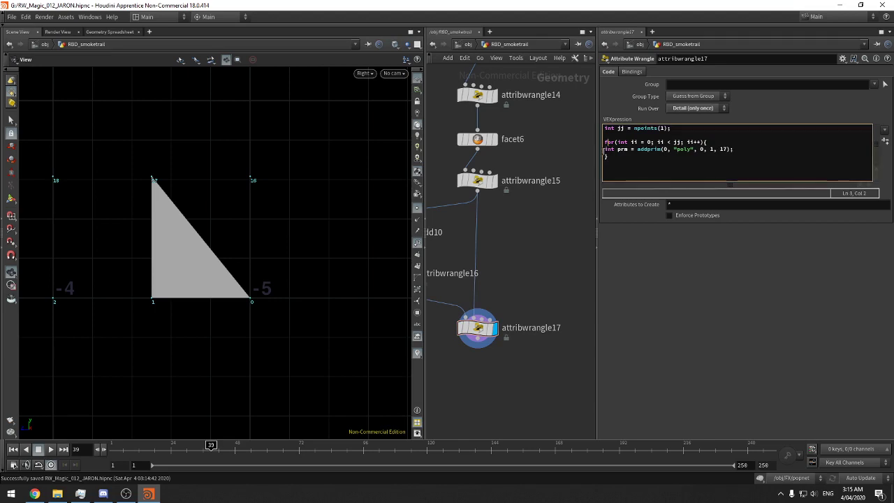
{"action": "left_click", "coordinate": [603, 148]}
{"action": "key", "text": "Tab"}
Replace the first point argument of addprim with the loop variable ii, and save the scene
{"action": "left_click", "coordinate": [713, 149]}
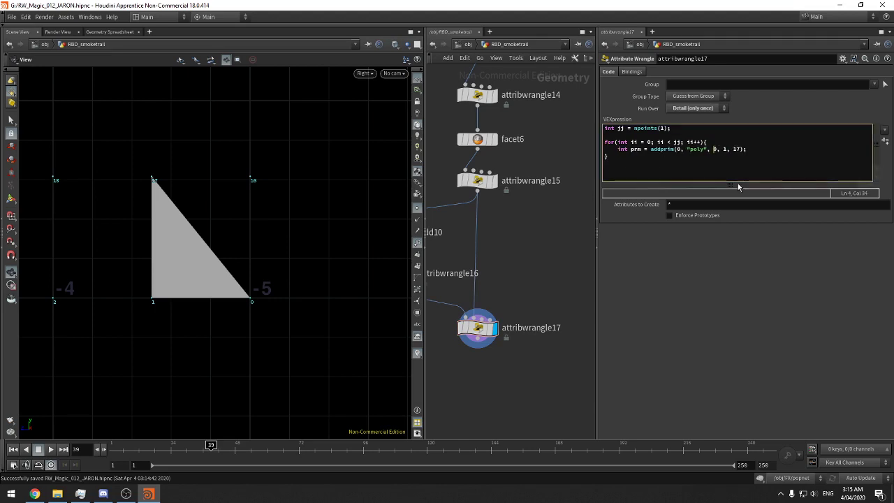
{"action": "type", "text": "ii"}
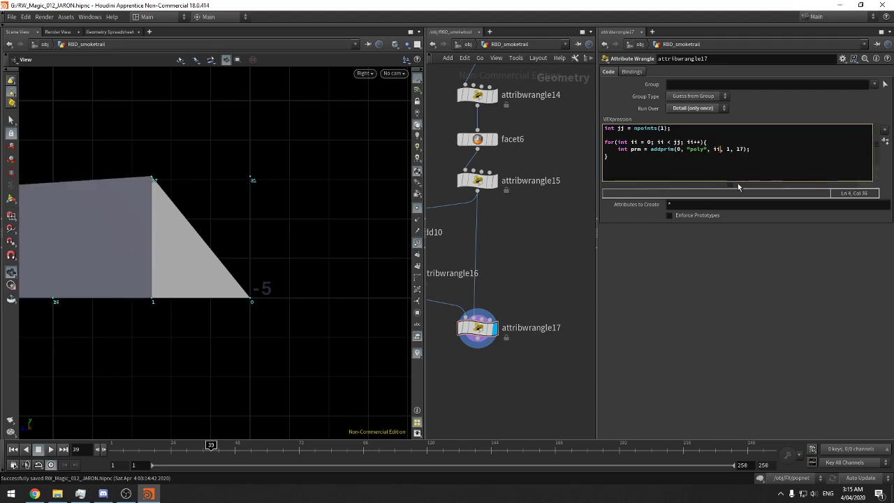
{"action": "key", "text": "ctrl+s"}
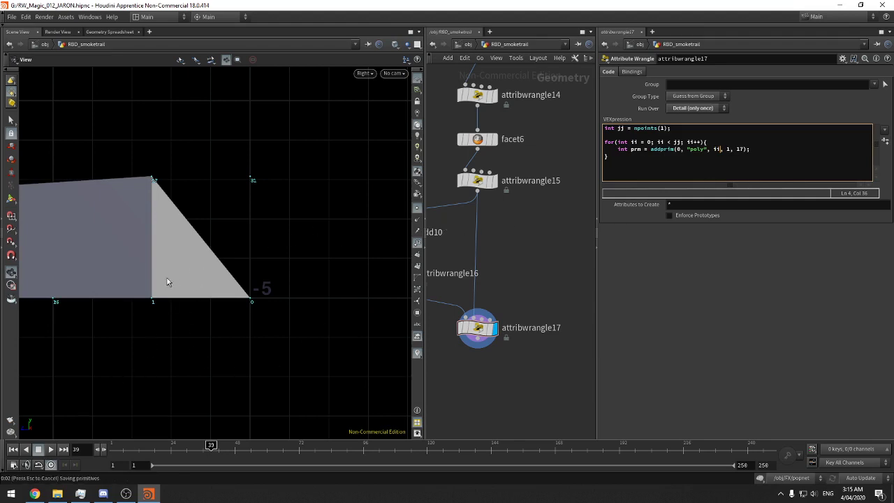
Examine the polygons along the point rows and check the geometry info of attribwrangle17
{"action": "middle_click_drag", "start_coordinate": [143, 257], "coordinate": [338, 274]}
{"action": "scroll", "coordinate": [338, 274], "scroll_direction": "down", "scroll_amount": 4}
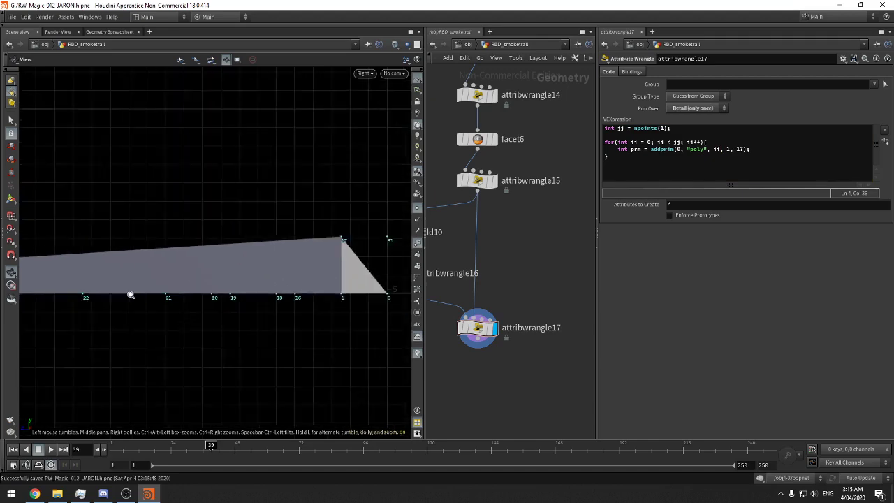
{"action": "middle_click_drag", "start_coordinate": [130, 295], "coordinate": [187, 296]}
{"action": "scroll", "coordinate": [185, 297], "scroll_direction": "down", "scroll_amount": 2}
{"action": "middle_click_drag", "start_coordinate": [69, 305], "coordinate": [439, 271]}
{"action": "middle_click_drag", "start_coordinate": [313, 268], "coordinate": [208, 279]}
{"action": "scroll", "coordinate": [385, 247], "scroll_direction": "up", "scroll_amount": 6}
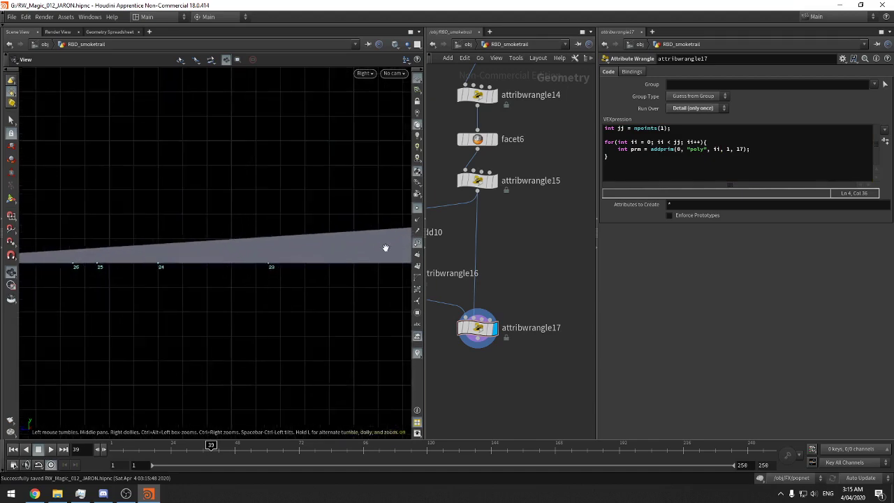
{"action": "middle_click", "coordinate": [483, 333]}
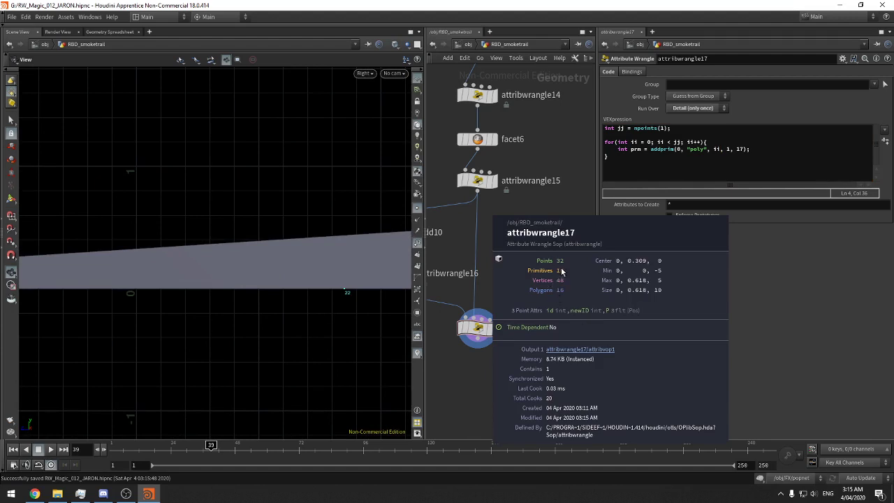
{"action": "middle_click_drag", "start_coordinate": [528, 273], "coordinate": [528, 282]}
{"action": "middle_click_drag", "start_coordinate": [390, 268], "coordinate": [202, 286]}
{"action": "scroll", "coordinate": [210, 286], "scroll_direction": "up", "scroll_amount": 4}
{"action": "middle_click_drag", "start_coordinate": [359, 262], "coordinate": [266, 249]}
{"action": "scroll", "coordinate": [285, 241], "scroll_direction": "down", "scroll_amount": 1}
Set the second point argument of addprim to ii+1
{"action": "left_click", "coordinate": [713, 148]}
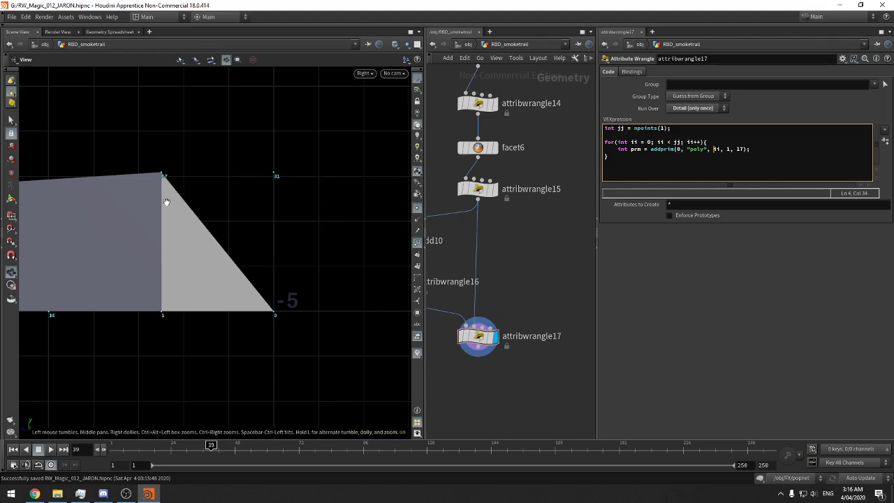
{"action": "double_click", "coordinate": [727, 149]}
{"action": "middle_click_drag", "start_coordinate": [582, 225], "coordinate": [583, 227]}
{"action": "left_click", "coordinate": [728, 147]}
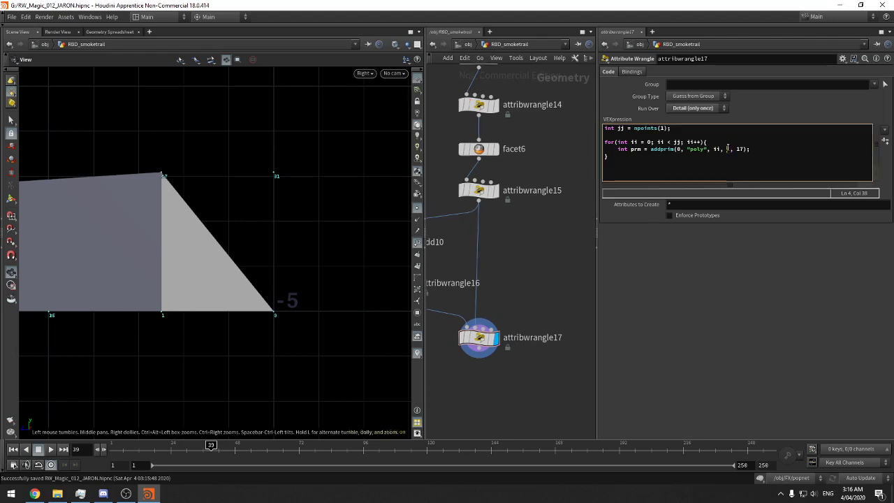
{"action": "type", "text": "ii+1"}
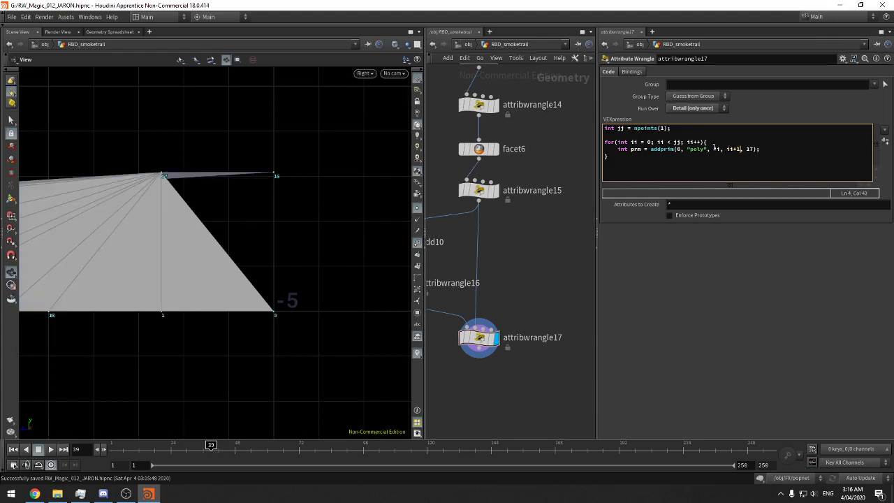
Examine the polygons around point 17, review the newID code of attribwrangle16, and return to the attribwrangle17 code
{"action": "scroll", "coordinate": [300, 165], "scroll_direction": "up", "scroll_amount": 3}
{"action": "left_click", "coordinate": [749, 149]}
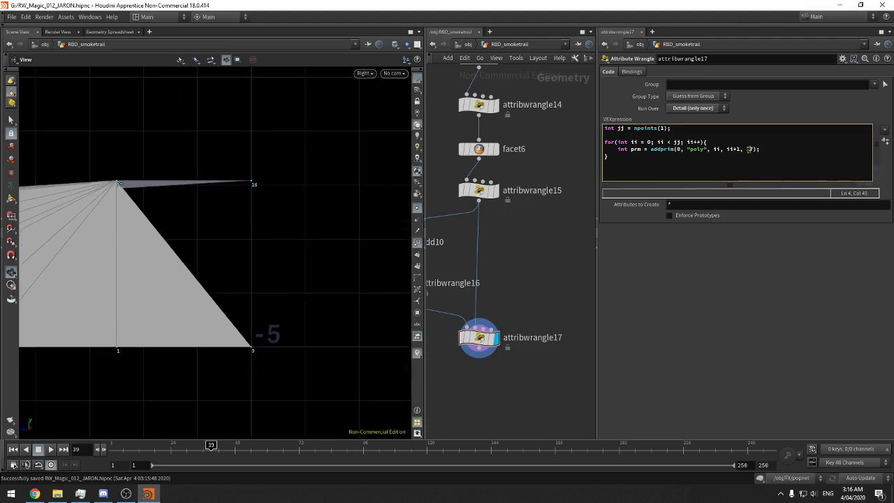
{"action": "double_click", "coordinate": [749, 149]}
{"action": "middle_click_drag", "start_coordinate": [217, 194], "coordinate": [220, 181]}
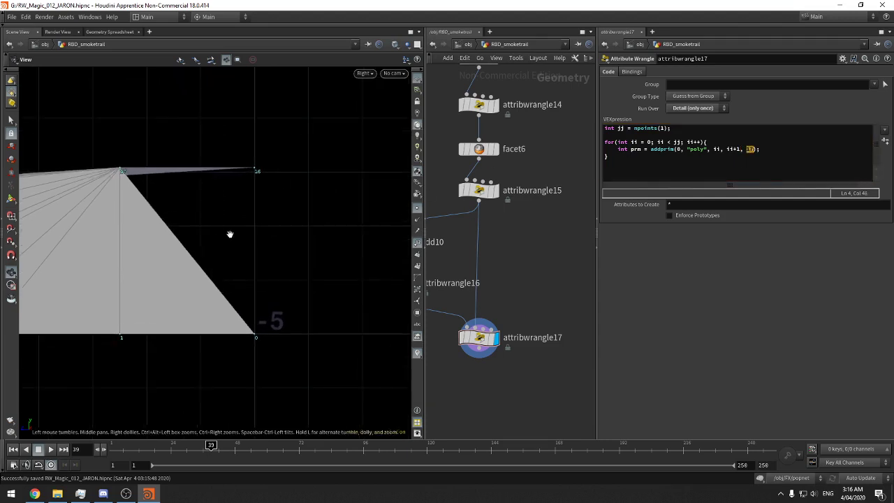
{"action": "middle_click_drag", "start_coordinate": [230, 234], "coordinate": [227, 231]}
{"action": "middle_click_drag", "start_coordinate": [515, 224], "coordinate": [579, 209]}
{"action": "left_click", "coordinate": [467, 272]}
{"action": "middle_click_drag", "start_coordinate": [519, 254], "coordinate": [470, 258]}
{"action": "left_click", "coordinate": [493, 328]}
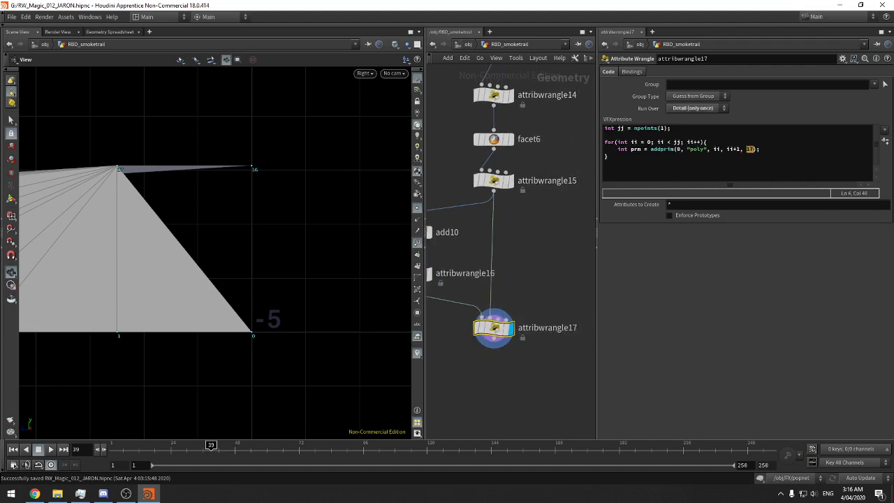
{"action": "middle_click_drag", "start_coordinate": [550, 273], "coordinate": [561, 269]}
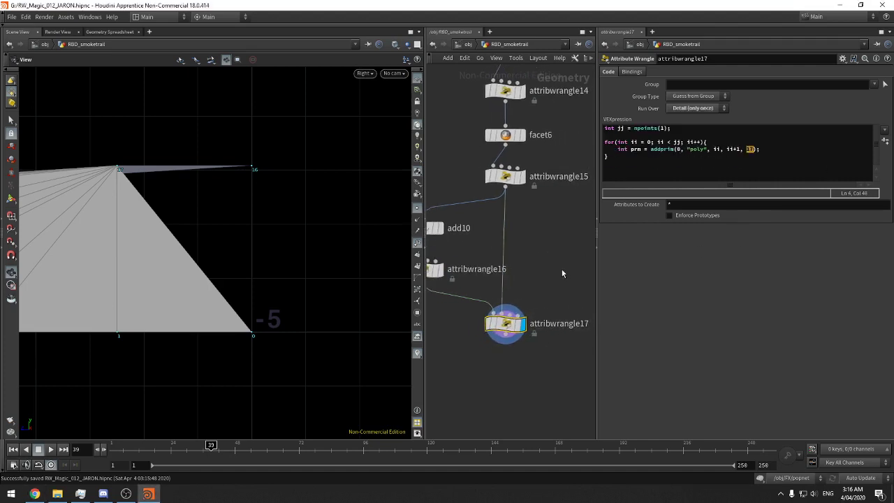
{"action": "left_click", "coordinate": [447, 269]}
{"action": "middle_click_drag", "start_coordinate": [482, 264], "coordinate": [496, 248]}
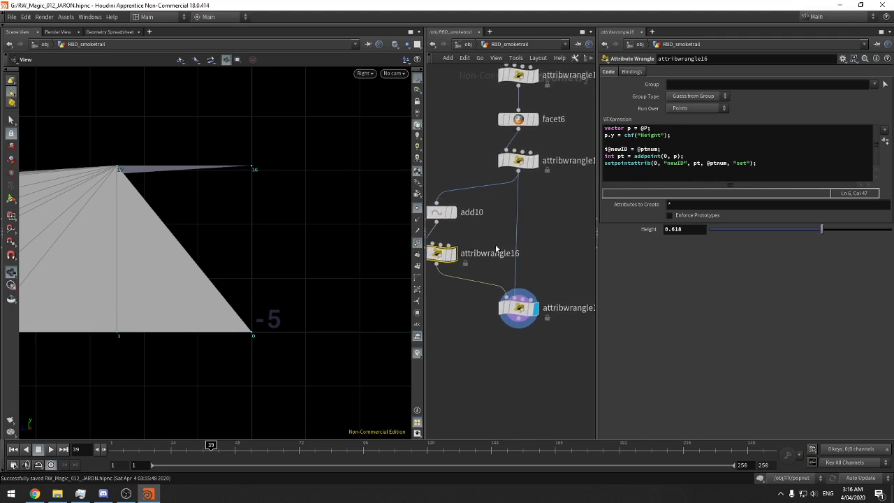
{"action": "left_click", "coordinate": [518, 307]}
{"action": "left_click", "coordinate": [766, 137]}
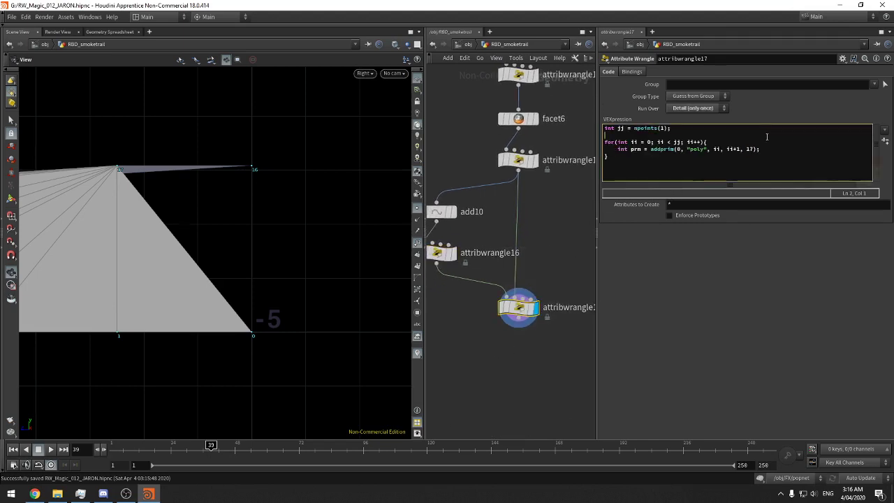
Start a findattribval( call on a new line above addprim inside the for loop
{"action": "left_click", "coordinate": [770, 149]}
{"action": "key", "text": "Up"}
{"action": "key", "text": "End"}
{"action": "key", "text": "Return"}
{"action": "type", "text": "findattribval("}
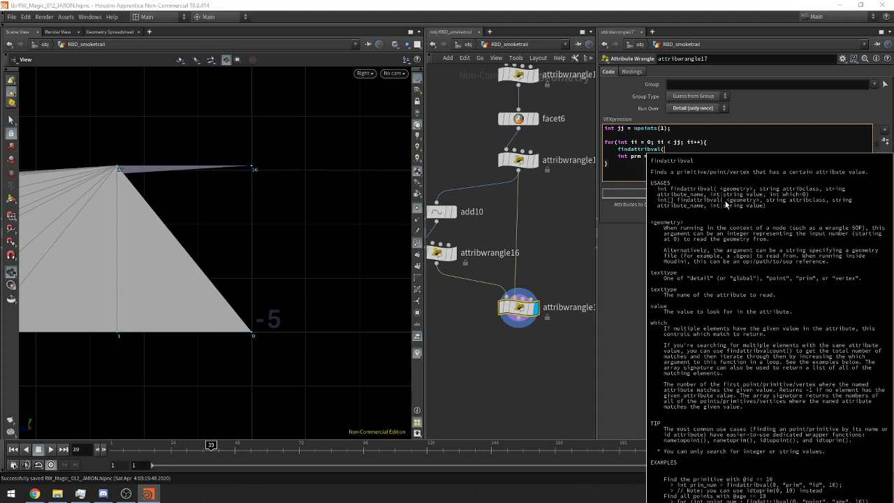
Save the scene file
{"action": "double_click", "coordinate": [647, 148]}
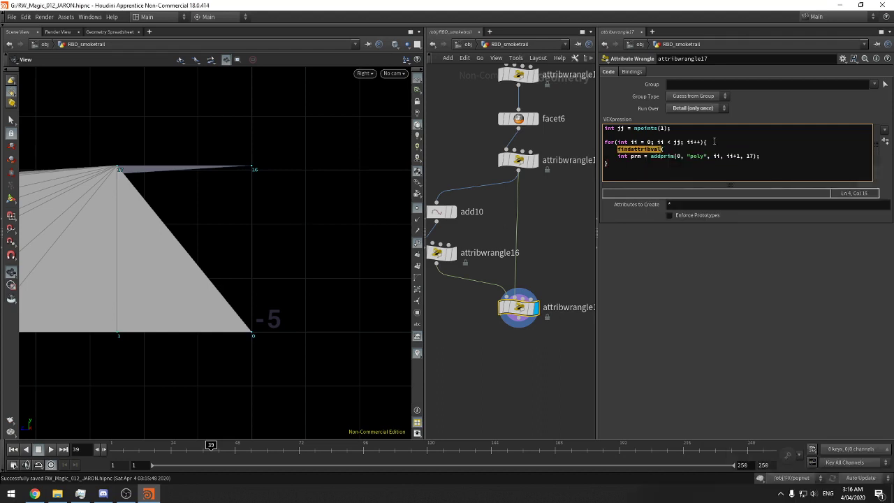
{"action": "key", "text": "alt+Tab"}
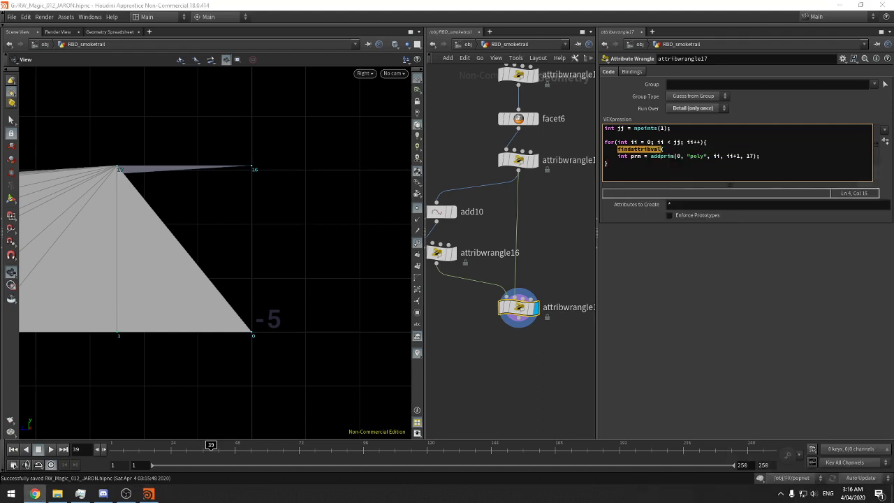
{"action": "key", "text": "alt+Tab"}
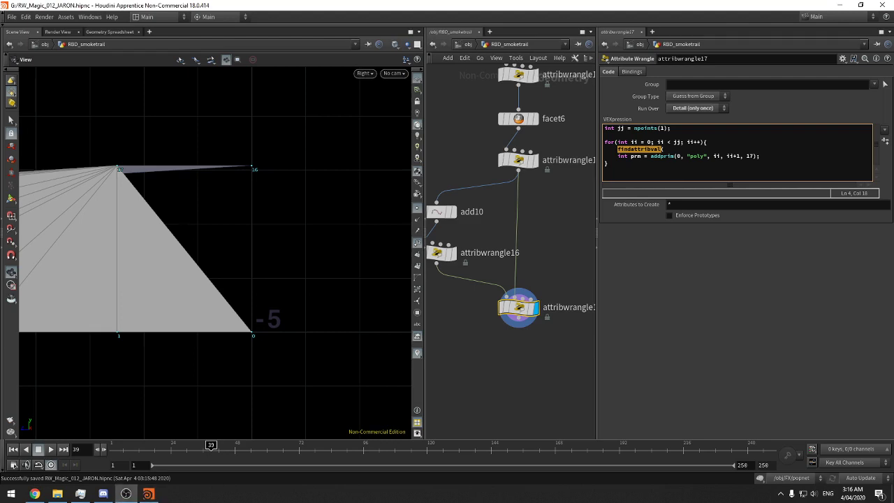
{"action": "key", "text": "ctrl+s"}
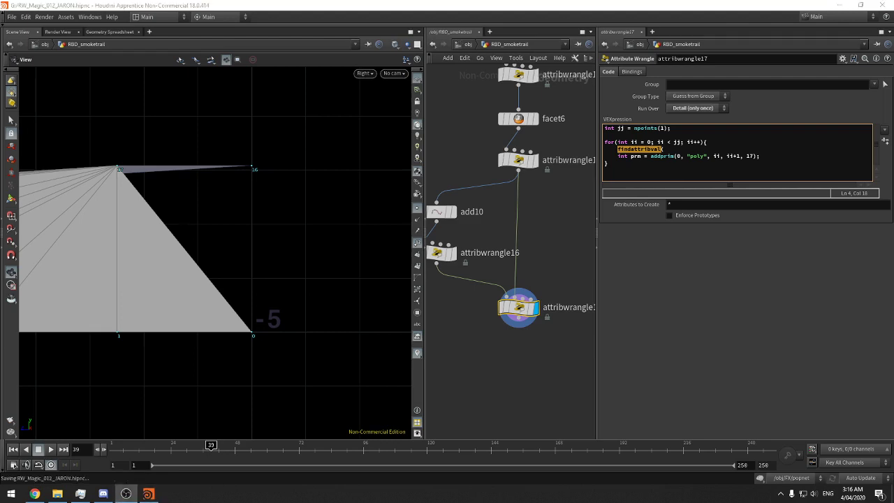
{"action": "key", "text": "alt+Tab"}
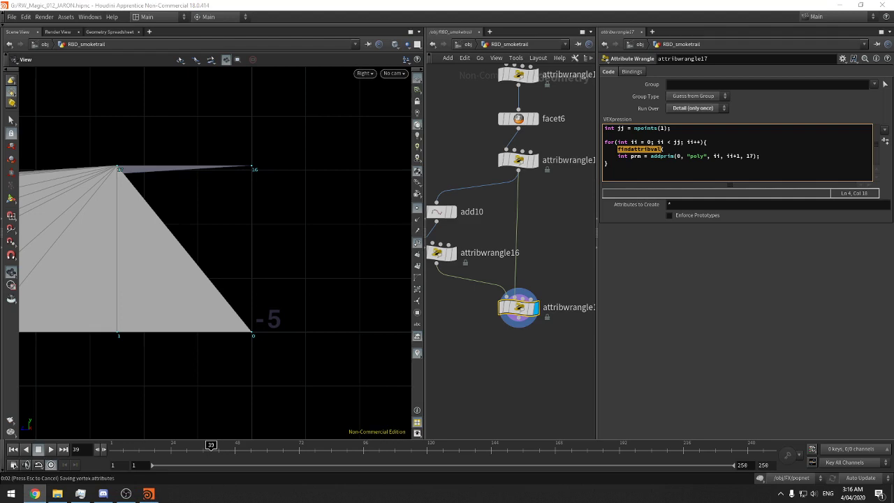
{"action": "left_click", "coordinate": [687, 131]}
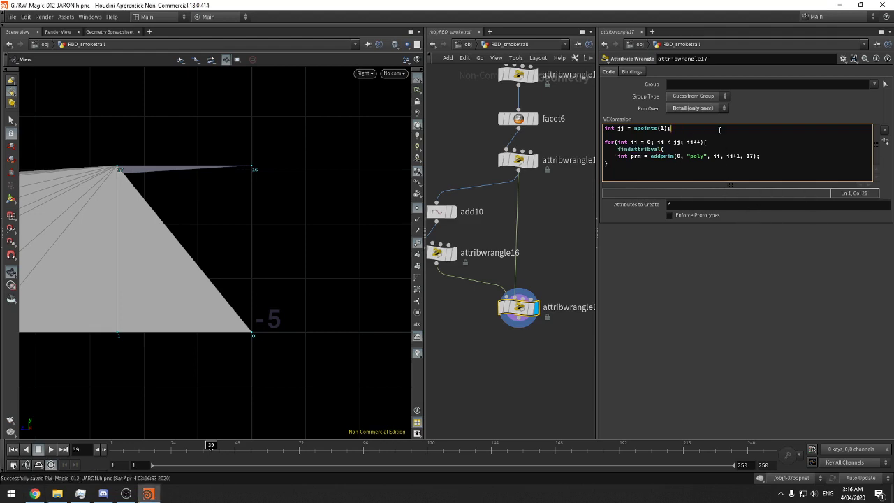
Enter 0 and "point" as findattribval's first arguments, and copy the newID attribute name from the attribwrangle16 code
{"action": "left_click", "coordinate": [702, 156]}
{"action": "type", "text": "0, \"point\","}
{"action": "middle_click_drag", "start_coordinate": [498, 224], "coordinate": [528, 222]}
{"action": "left_click", "coordinate": [471, 249]}
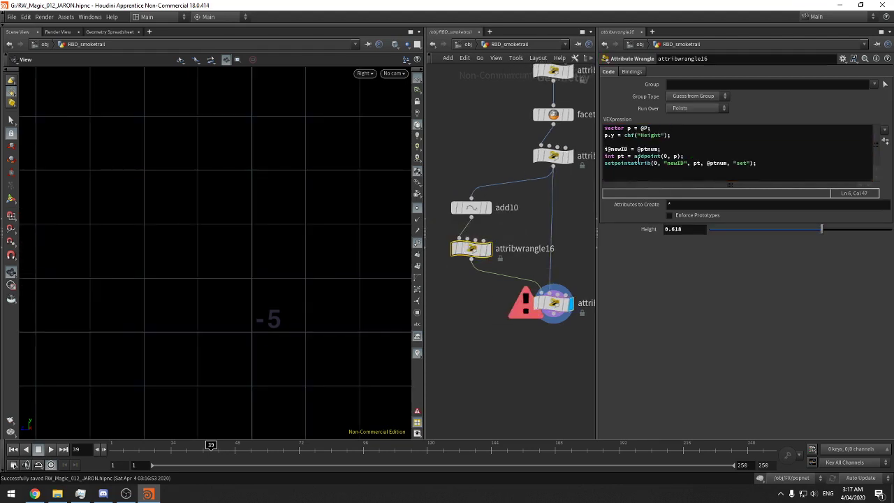
{"action": "double_click", "coordinate": [617, 149]}
{"action": "key", "text": "ctrl+c"}
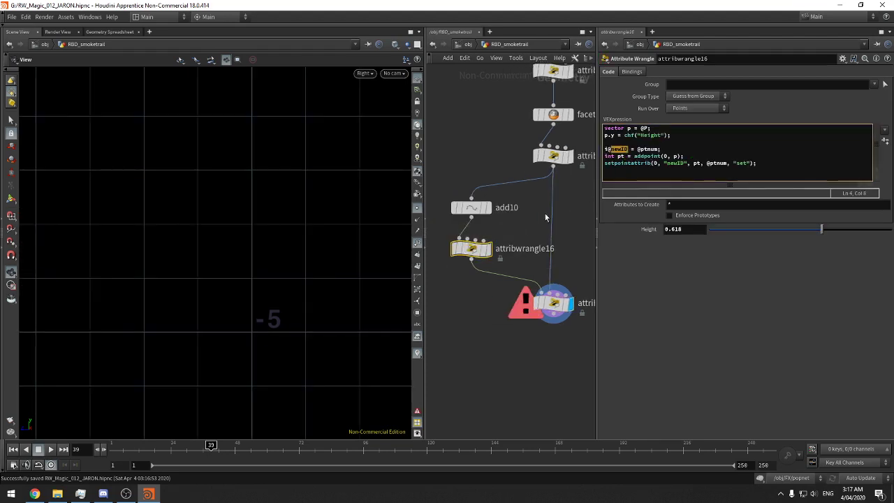
{"action": "middle_click_drag", "start_coordinate": [545, 213], "coordinate": [532, 213]}
{"action": "left_click", "coordinate": [544, 303]}
{"action": "left_click", "coordinate": [718, 150]}
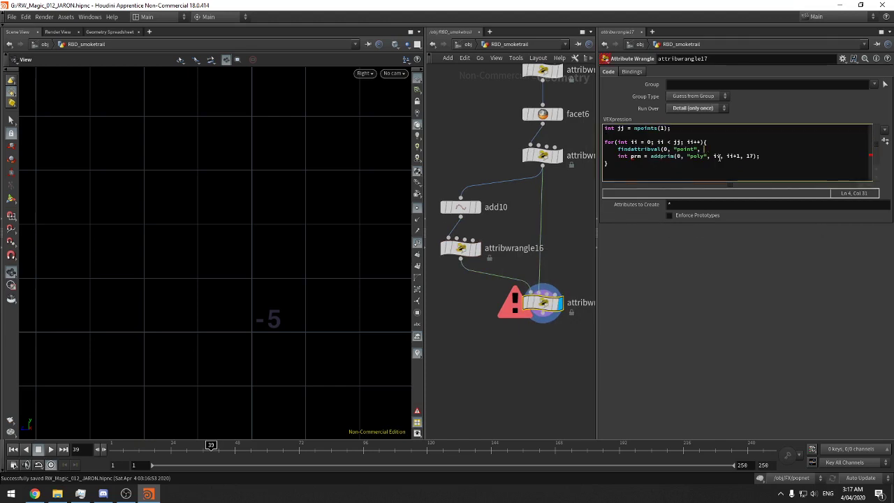
{"action": "key", "text": "ctrl+v"}
{"action": "type", "text": ", @"}
{"action": "key", "text": "ctrl+v"}
{"action": "type", "text": ");"}
{"action": "type", "text": "\""}
{"action": "type", "text": "\""}
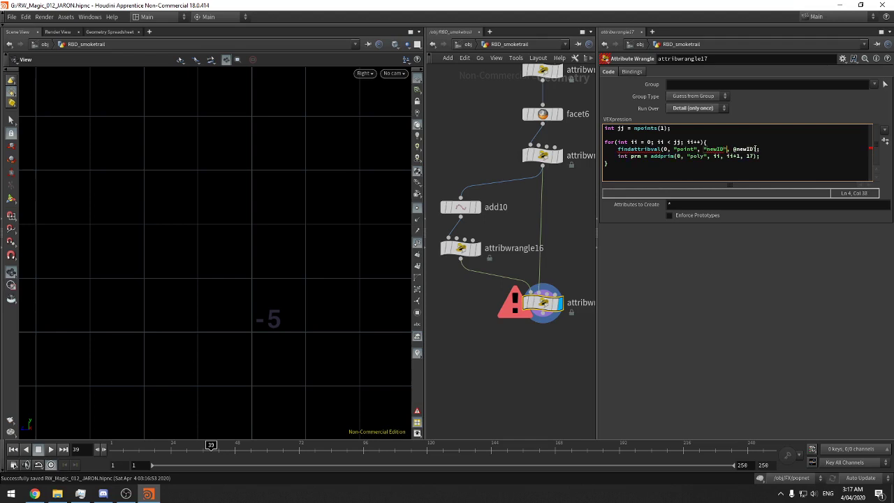
Assign the findattribval result to an integer variable named pt
{"action": "left_click", "coordinate": [618, 149]}
{"action": "type", "text": "int "}
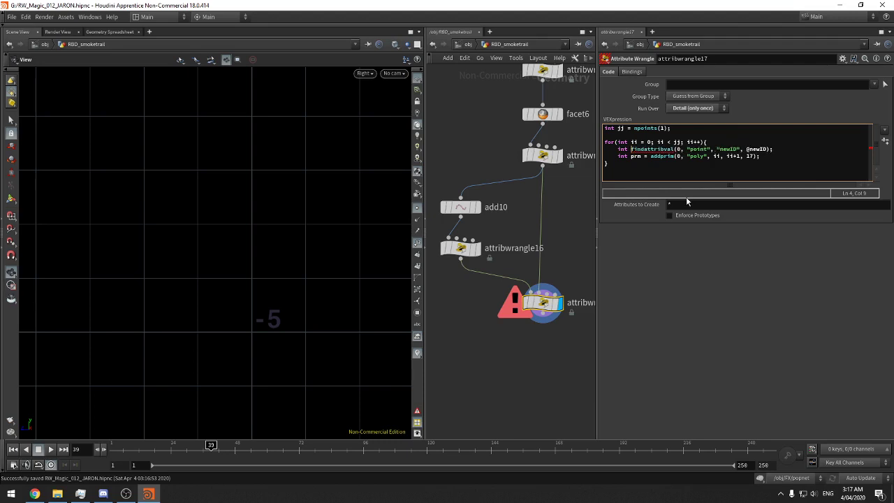
{"action": "type", "text": "aa ="}
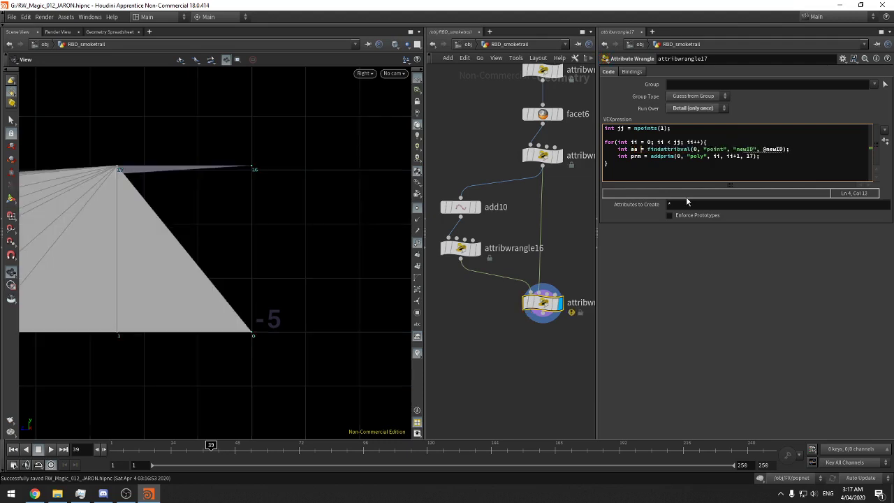
{"action": "key", "text": "Left"}
{"action": "key", "text": "BackSpace"}
{"action": "key", "text": "BackSpace"}
{"action": "type", "text": "pt"}
Remove the third point argument, 17, from addprim so only ii and ii+1 are passed
{"action": "left_click_drag", "start_coordinate": [726, 156], "coordinate": [740, 156]}
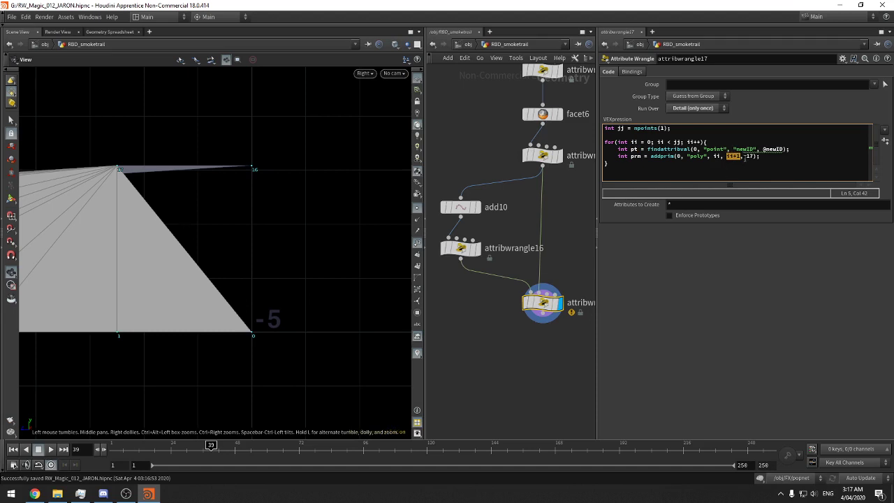
{"action": "left_click", "coordinate": [745, 157]}
{"action": "key", "text": "BackSpace"}
{"action": "key", "text": "BackSpace"}
{"action": "key", "text": "BackSpace"}
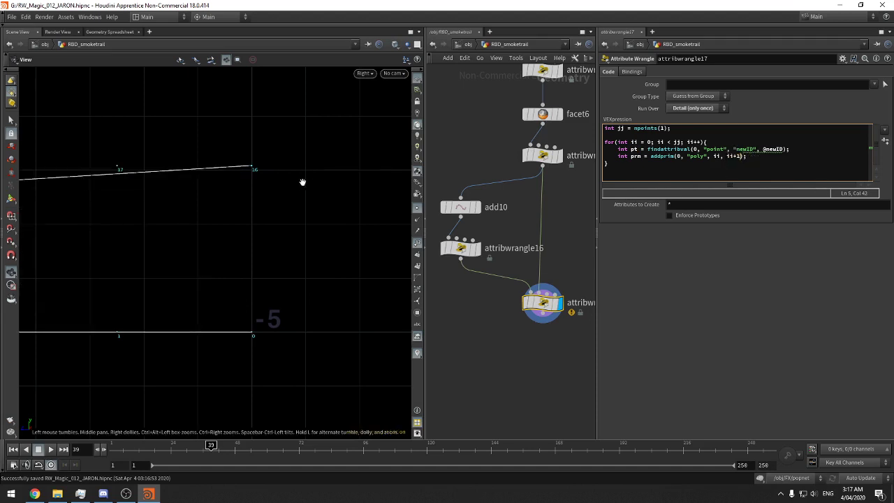
{"action": "middle_click_drag", "start_coordinate": [216, 168], "coordinate": [187, 190]}
{"action": "scroll", "coordinate": [188, 189], "scroll_direction": "up", "scroll_amount": 2}
{"action": "left_click", "coordinate": [701, 156]}
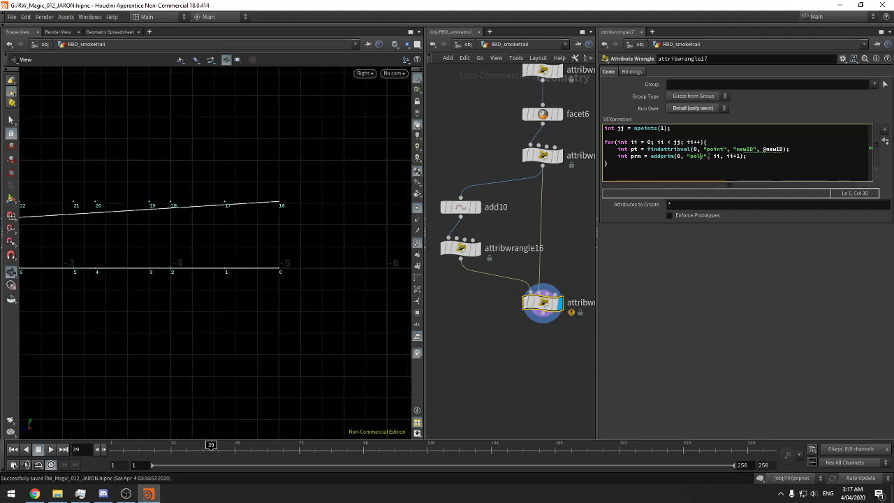
Change addprim's primitive type from "poly" to "polyline" and save the scene
{"action": "key", "text": "Down"}
{"action": "left_click", "coordinate": [700, 156]}
{"action": "type", "text": "line"}
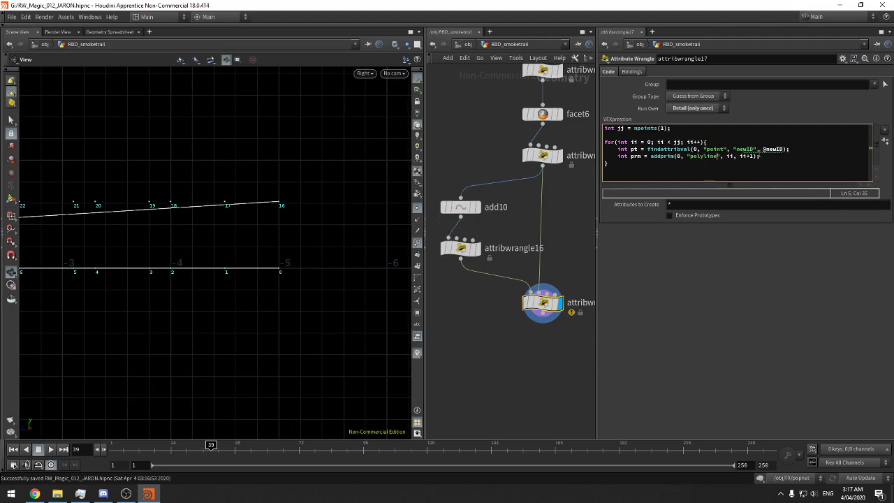
{"action": "left_click", "coordinate": [756, 155]}
{"action": "key", "text": "ctrl+s"}
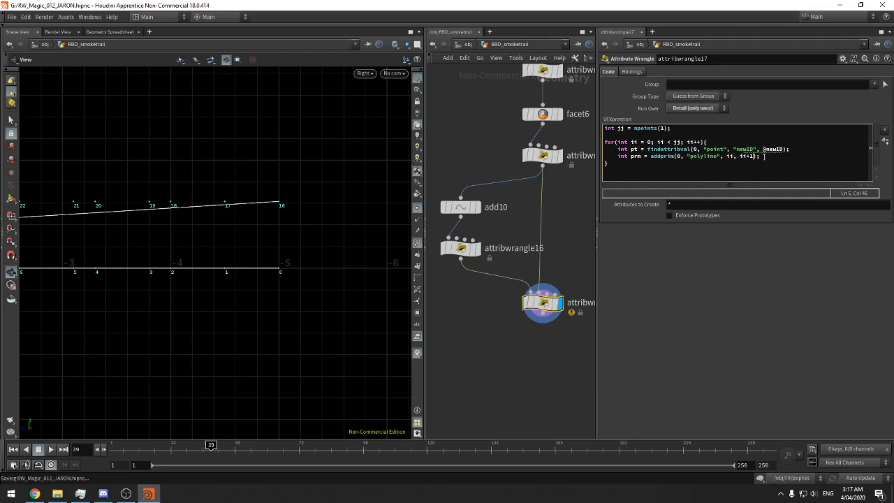
Prefix the newID argument as i@newID and replace ii+1 with pt as addprim's last argument, applying the code
{"action": "left_click", "coordinate": [761, 149]}
{"action": "type", "text": "i"}
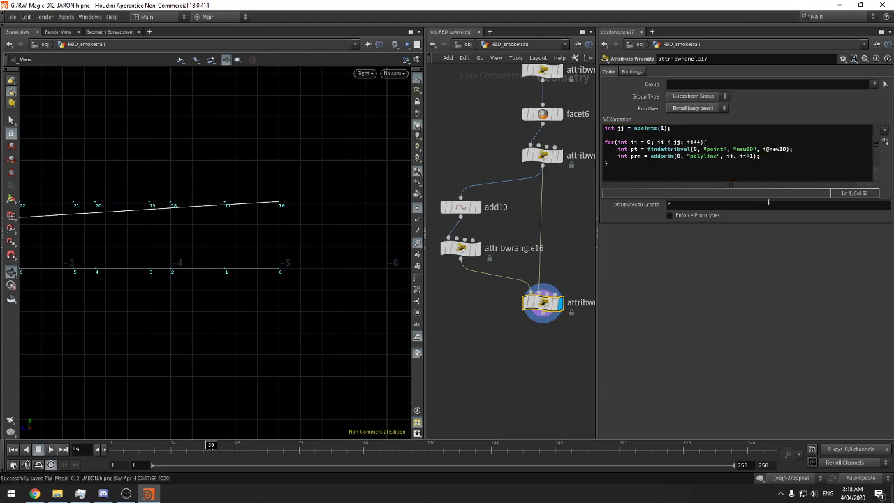
{"action": "left_click", "coordinate": [749, 156]}
{"action": "key", "text": "BackSpace"}
{"action": "key", "text": "BackSpace"}
{"action": "key", "text": "BackSpace"}
{"action": "key", "text": "BackSpace"}
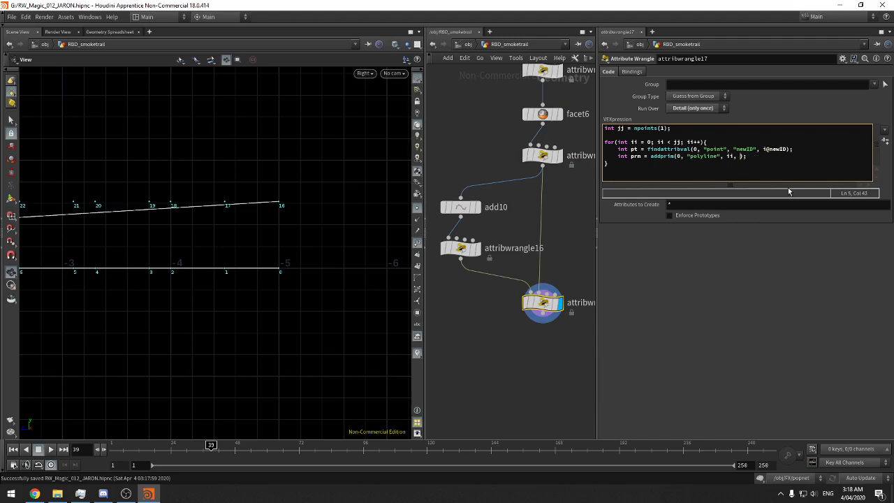
{"action": "type", "text": "pt"}
{"action": "key", "text": "ctrl+Return"}
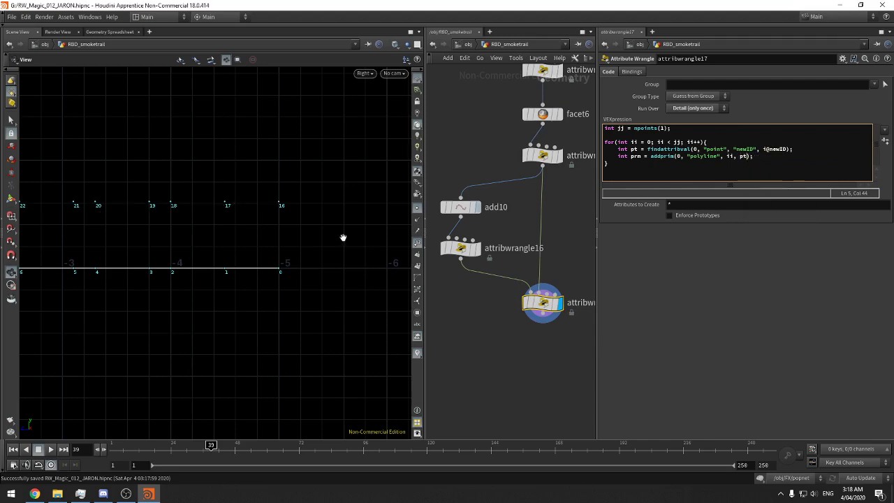
{"action": "scroll", "coordinate": [293, 246], "scroll_direction": "down", "scroll_amount": 5}
{"action": "middle_click_drag", "start_coordinate": [165, 277], "coordinate": [239, 273]}
{"action": "scroll", "coordinate": [264, 259], "scroll_direction": "up", "scroll_amount": 6}
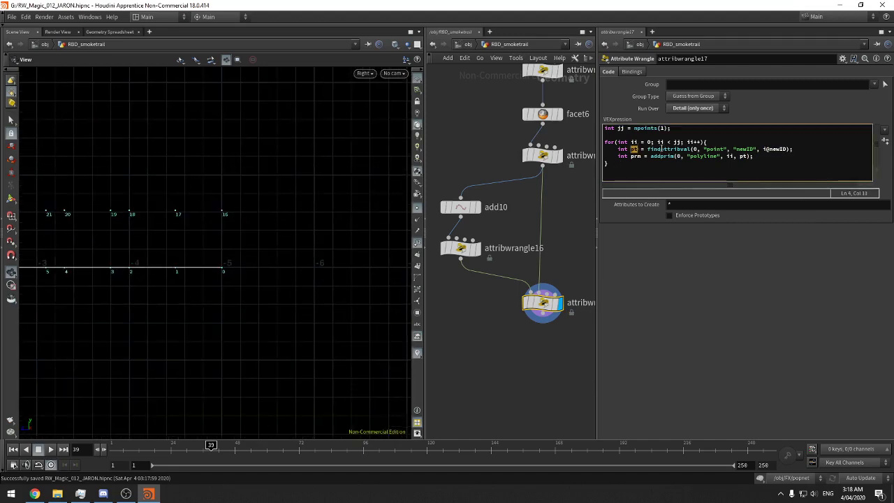
Try passing pt[1] instead of pt as addprim's last argument
{"action": "left_click", "coordinate": [617, 148]}
{"action": "left_click_drag", "start_coordinate": [597, 209], "coordinate": [570, 209]}
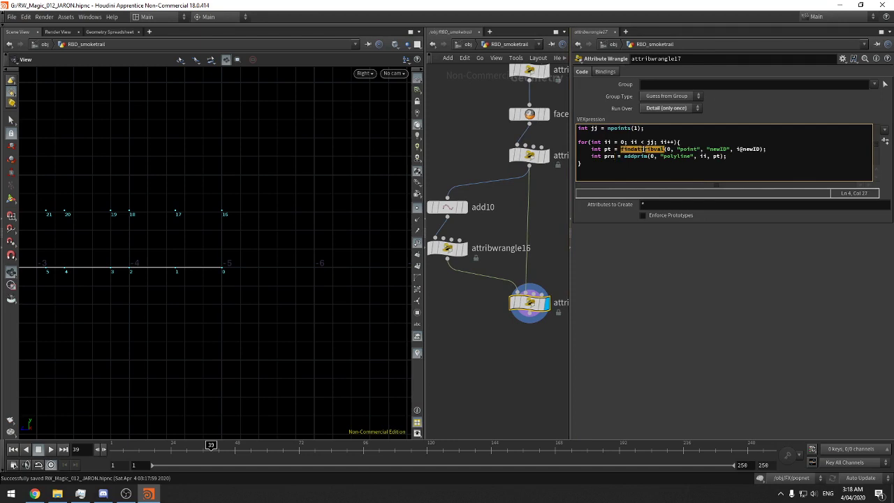
{"action": "left_click", "coordinate": [641, 149]}
{"action": "left_click", "coordinate": [638, 149]}
{"action": "left_click", "coordinate": [726, 156]}
{"action": "type", "text": "1]"}
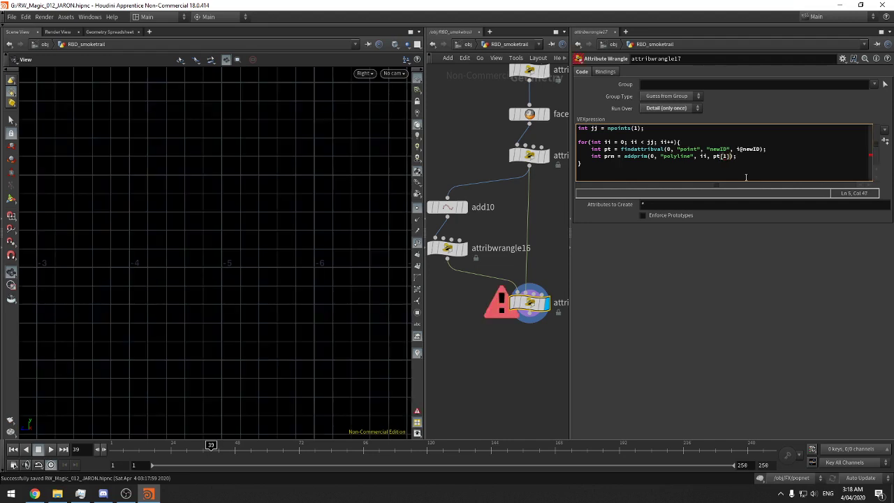
{"action": "key", "text": "BackSpace"}
{"action": "key", "text": "BackSpace"}
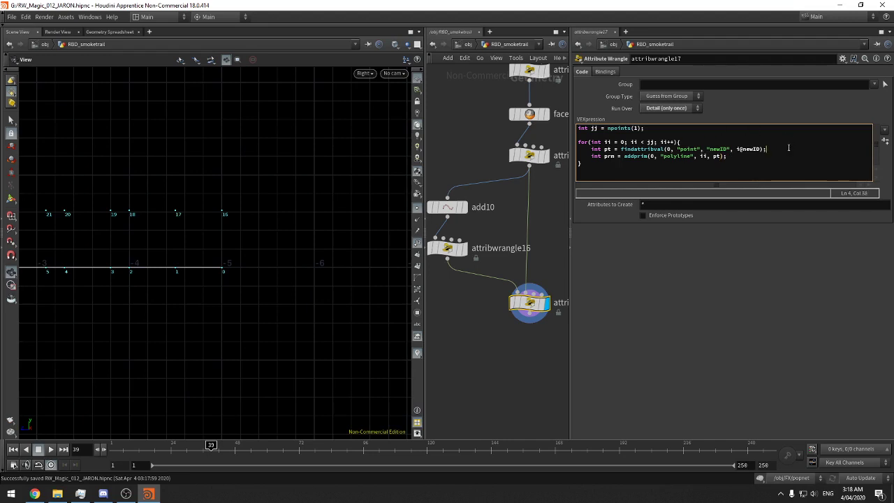
{"action": "key", "text": "Return"}
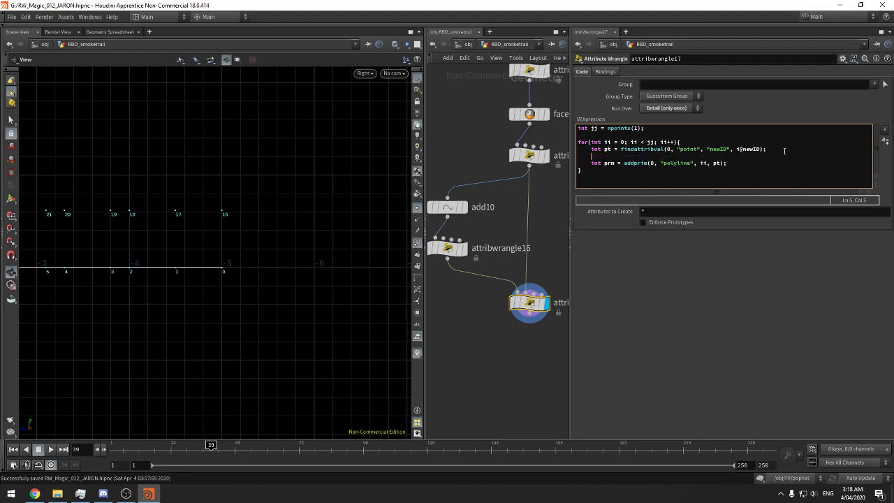
{"action": "type", "text": "if(pt != @ptnum"}
{"action": "key", "text": "BackSpace"}
{"action": "key", "text": "BackSpace"}
{"action": "key", "text": "BackSpace"}
{"action": "key", "text": "BackSpace"}
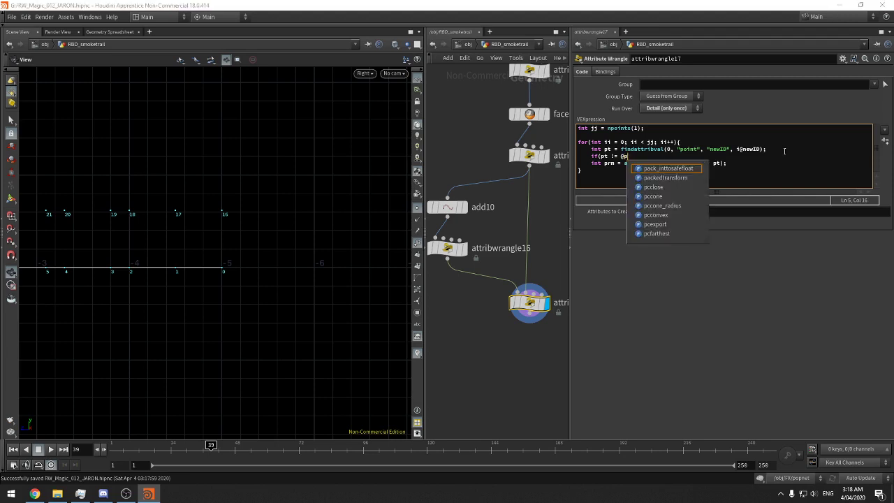
{"action": "key", "text": "BackSpace"}
{"action": "type", "text": "newID"}
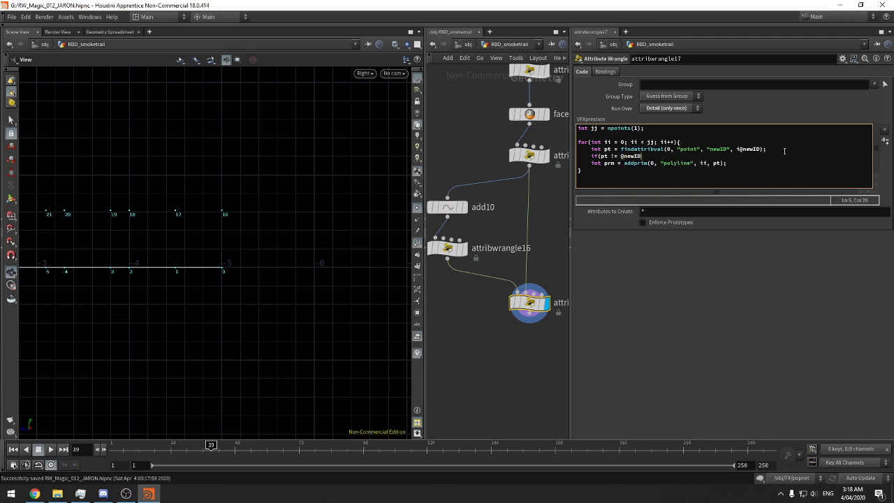
{"action": "key", "text": "BackSpace"}
{"action": "key", "text": "BackSpace"}
{"action": "key", "text": "BackSpace"}
{"action": "key", "text": "BackSpace"}
{"action": "key", "text": "BackSpace"}
{"action": "type", "text": "ptnum){"}
{"action": "key", "text": "Return"}
{"action": "key", "text": "Return"}
{"action": "type", "text": "}"}
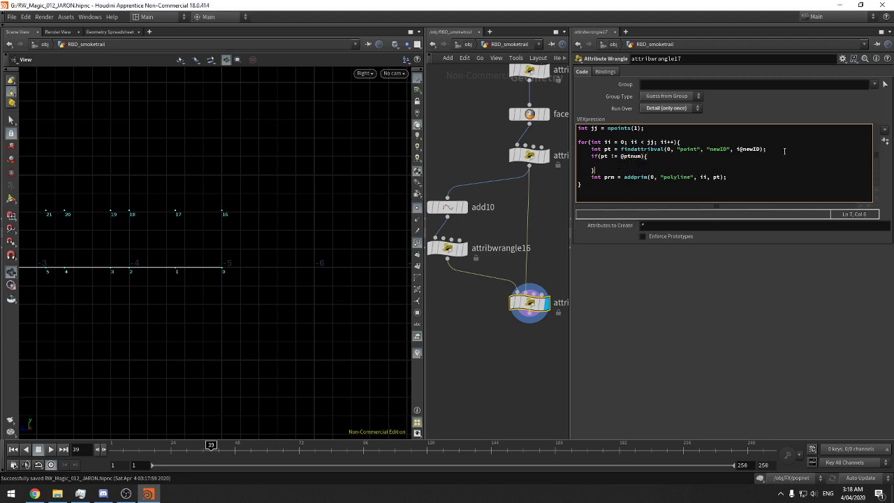
Move the addprim line inside the if block and indent it
{"action": "left_click_drag", "start_coordinate": [729, 177], "coordinate": [591, 177]}
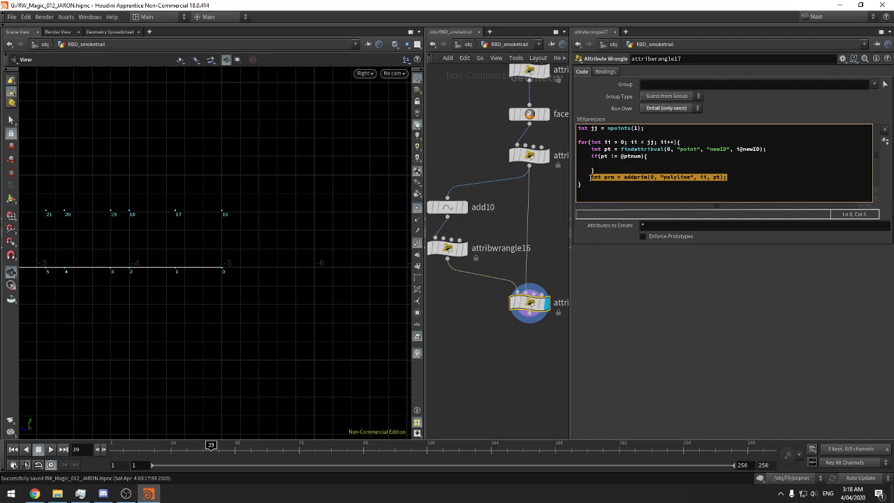
{"action": "key", "text": "ctrl+x"}
{"action": "left_click", "coordinate": [592, 166]}
{"action": "key", "text": "ctrl+v"}
{"action": "left_click", "coordinate": [592, 162]}
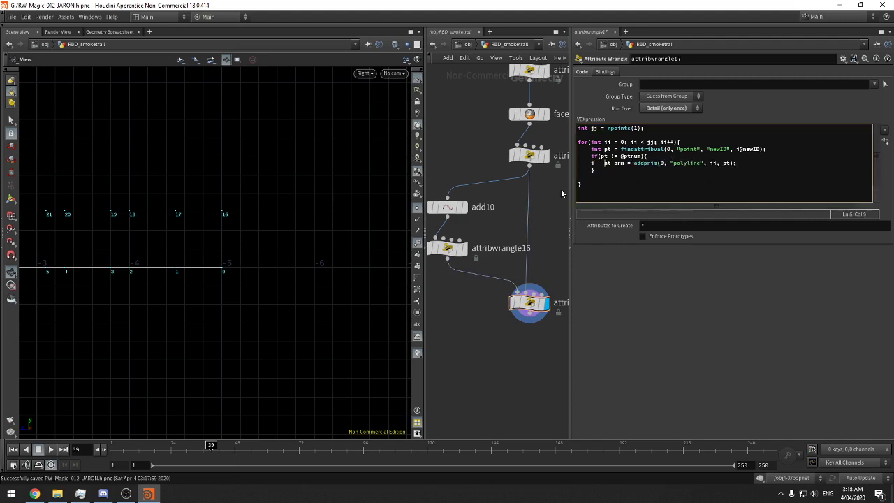
{"action": "key", "text": "Tab"}
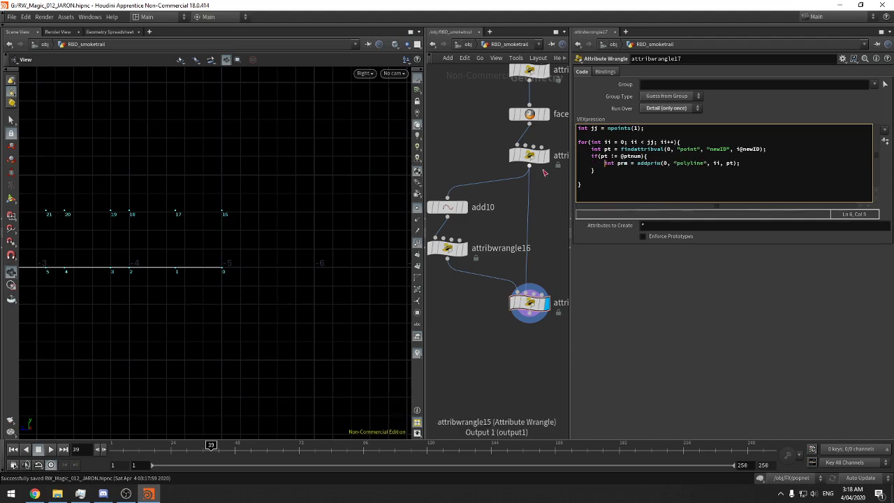
{"action": "middle_click_drag", "start_coordinate": [552, 187], "coordinate": [540, 182]}
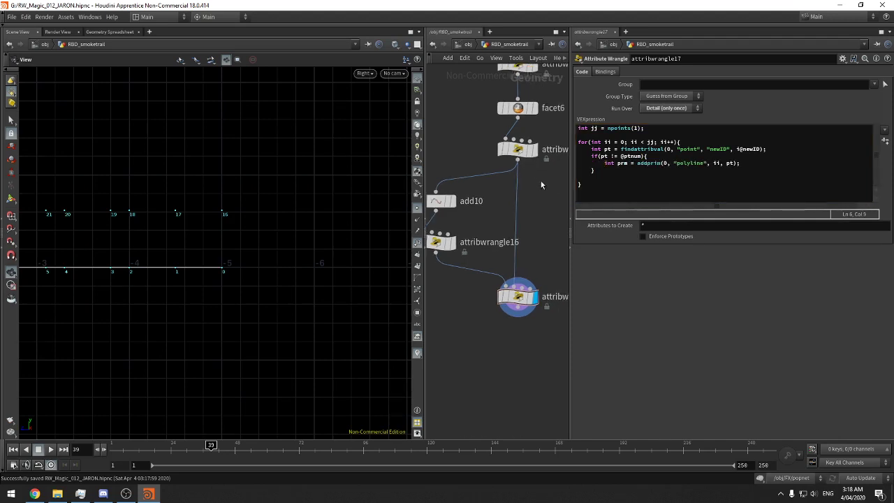
Try the equality operator in the if condition, restore the != operator and save the scene
{"action": "double_click", "coordinate": [728, 164]}
{"action": "left_click", "coordinate": [730, 163]}
{"action": "left_click", "coordinate": [615, 150]}
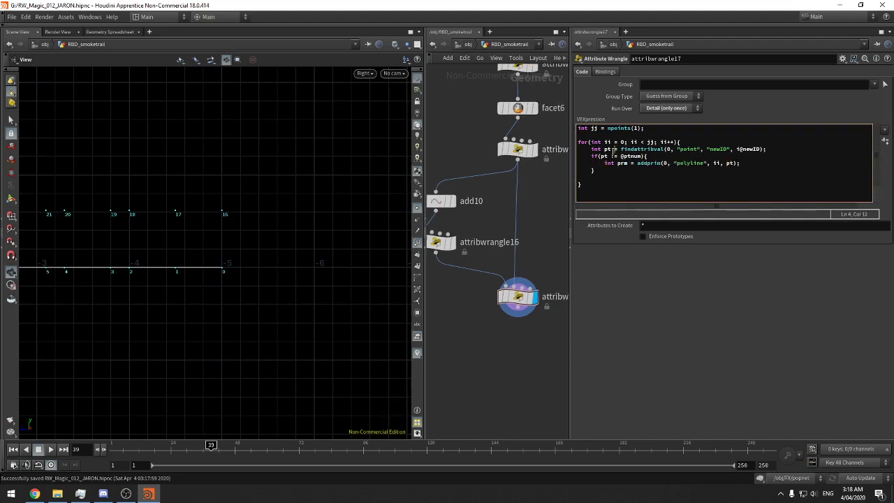
{"action": "left_click", "coordinate": [611, 157]}
{"action": "key", "text": "BackSpace"}
{"action": "type", "text": "="}
{"action": "key", "text": "BackSpace"}
{"action": "type", "text": "!"}
{"action": "key", "text": "ctrl+s"}
{"action": "left_click_drag", "start_coordinate": [641, 156], "coordinate": [622, 156]}
{"action": "key", "text": "BackSpace"}
{"action": "key", "text": "BackSpace"}
{"action": "type", "text": "0"}
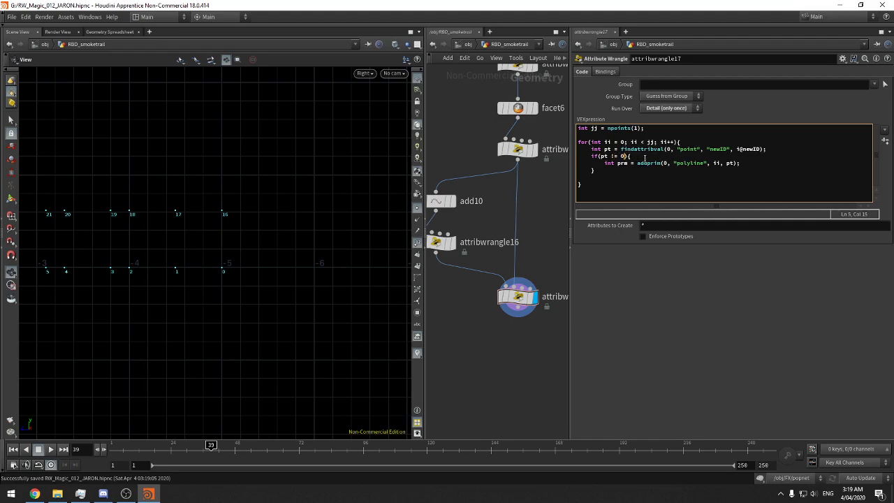
{"action": "right_click_drag", "start_coordinate": [230, 237], "coordinate": [171, 254]}
{"action": "middle_click_drag", "start_coordinate": [204, 247], "coordinate": [303, 243]}
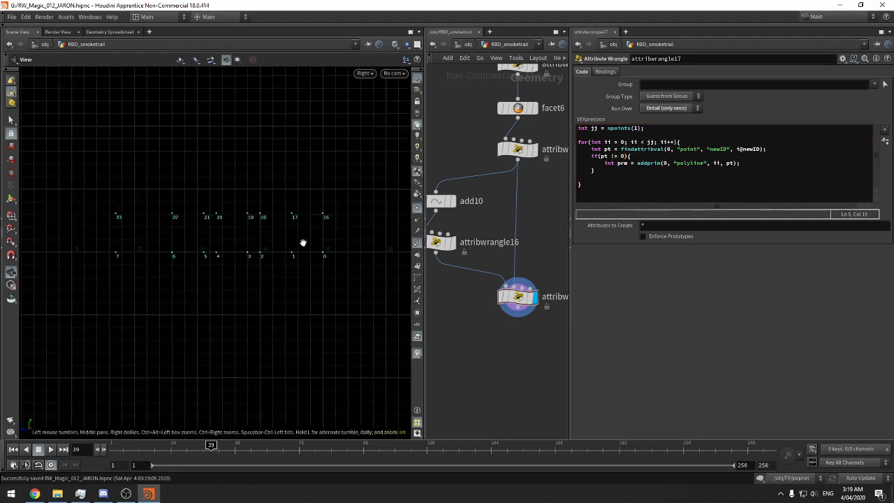
{"action": "scroll", "coordinate": [303, 243], "scroll_direction": "down", "scroll_amount": 4}
{"action": "scroll", "coordinate": [355, 239], "scroll_direction": "up", "scroll_amount": 11}
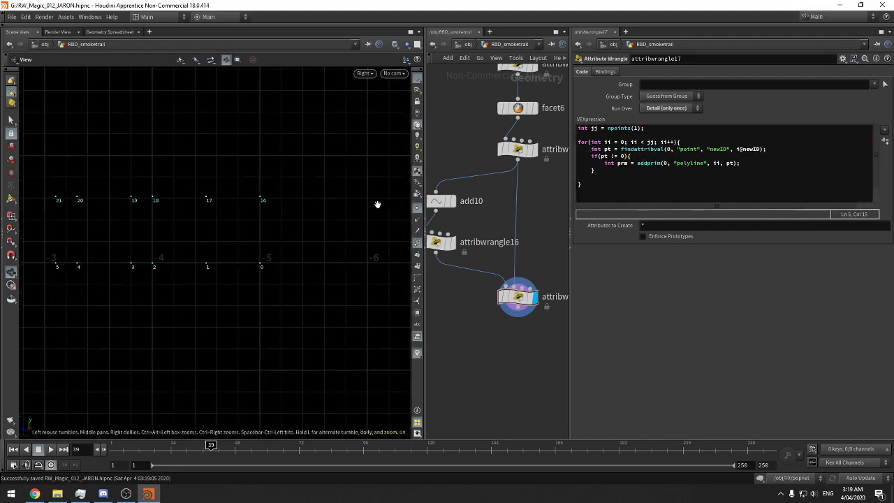
Try array brackets on the findattribval result variable, first after pt and then after int
{"action": "double_click", "coordinate": [649, 149]}
{"action": "left_click", "coordinate": [609, 150]}
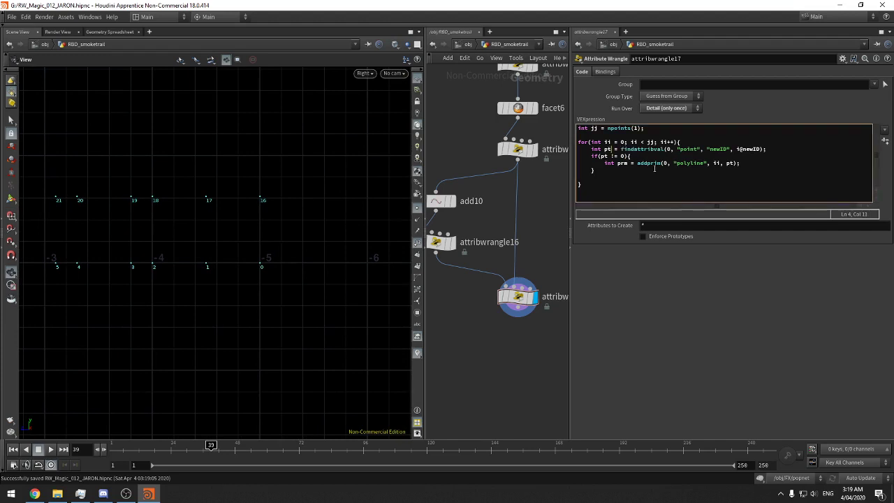
{"action": "type", "text": "[]"}
{"action": "key", "text": "ctrl+Return"}
{"action": "key", "text": "BackSpace"}
{"action": "key", "text": "BackSpace"}
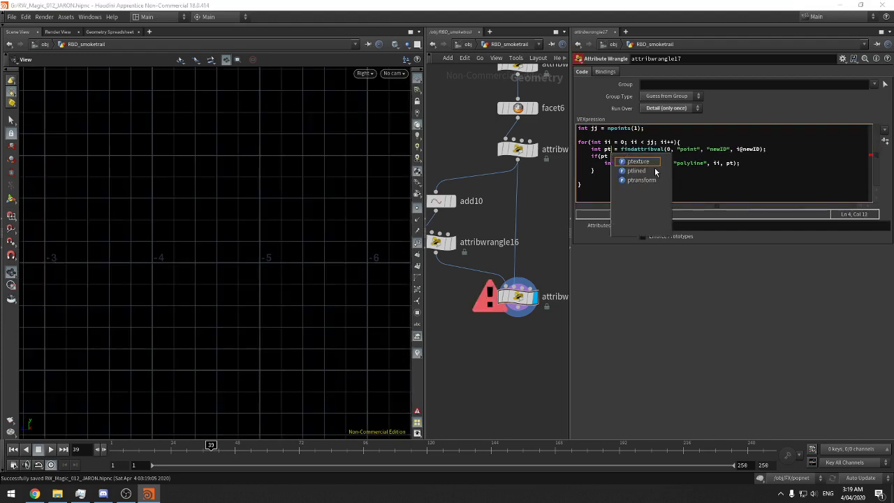
{"action": "key", "text": "Left"}
{"action": "key", "text": "Left"}
{"action": "key", "text": "Left"}
{"action": "type", "text": "[]"}
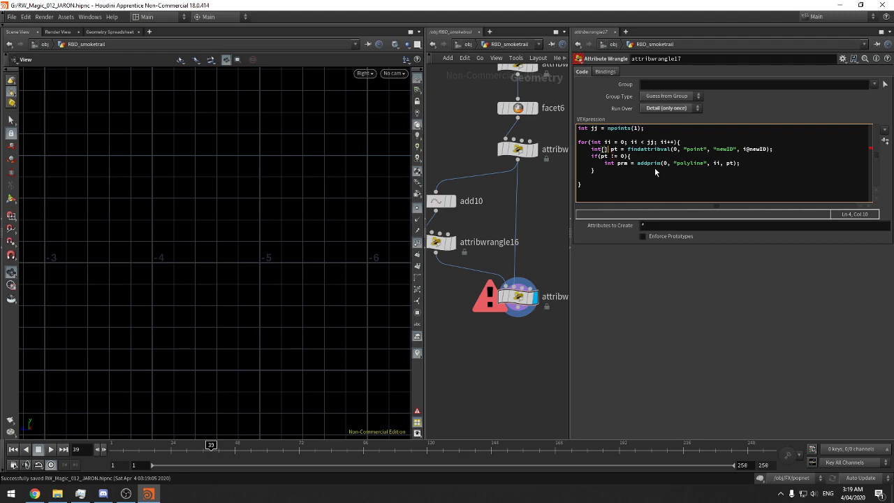
{"action": "key", "text": "BackSpace"}
{"action": "key", "text": "BackSpace"}
Declare the findattribval result variable as the integer array pt[]
{"action": "key", "text": "Right"}
{"action": "key", "text": "Right"}
{"action": "key", "text": "Right"}
{"action": "type", "text": "[]"}
Add an empty foreach(int pts; pt) block with braces below the findattribval line
{"action": "left_click", "coordinate": [808, 148]}
{"action": "key", "text": "Return"}
{"action": "type", "text": "i"}
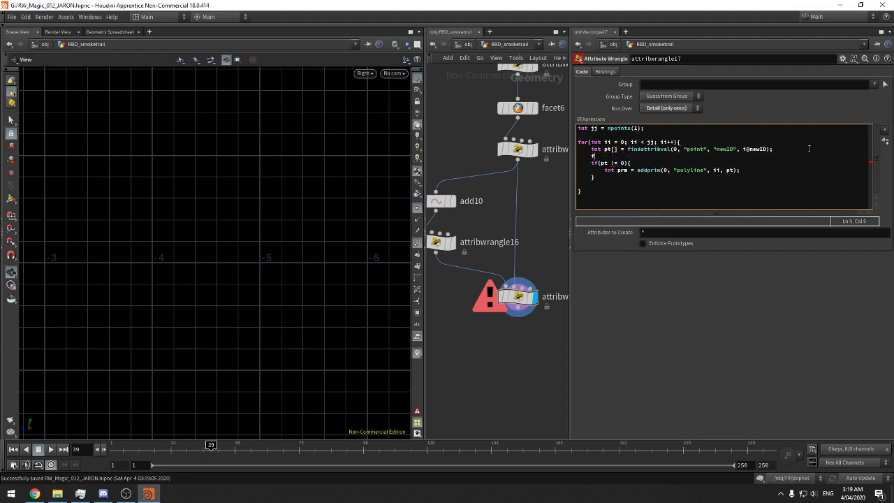
{"action": "type", "text": "oreach (int pt"}
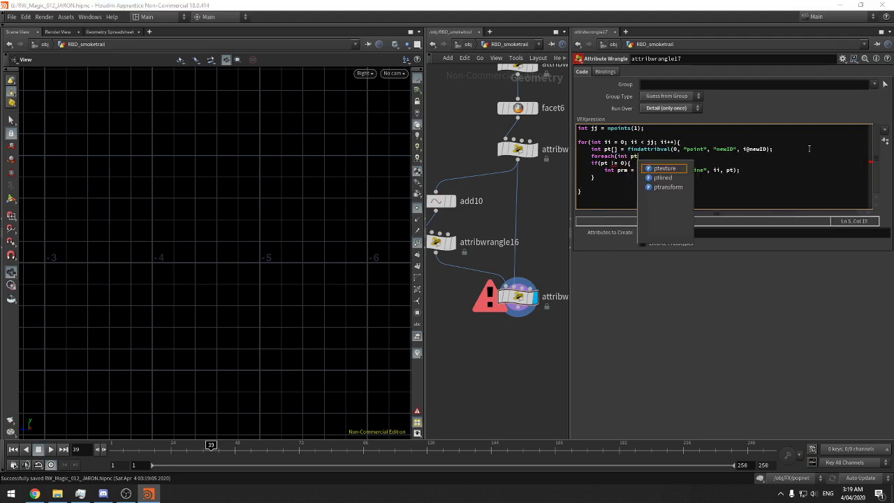
{"action": "type", "text": "s; pt)"}
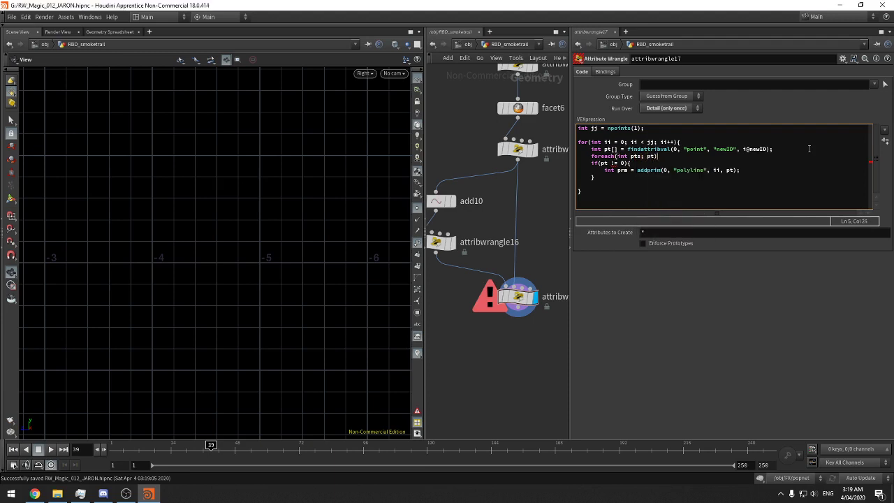
{"action": "type", "text": "{"}
{"action": "key", "text": "Return"}
{"action": "key", "text": "Return"}
{"action": "type", "text": "}"}
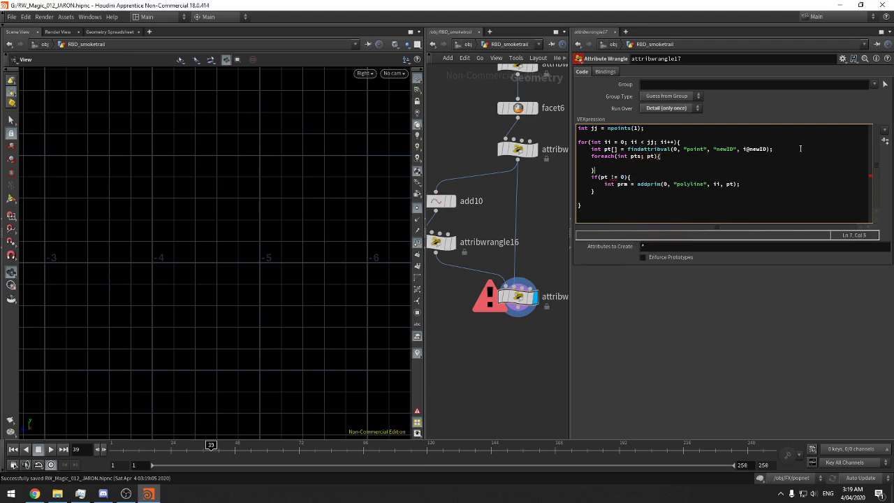
Move the if block with its addprim line inside the foreach loop and indent it
{"action": "left_click_drag", "start_coordinate": [591, 178], "coordinate": [599, 192]}
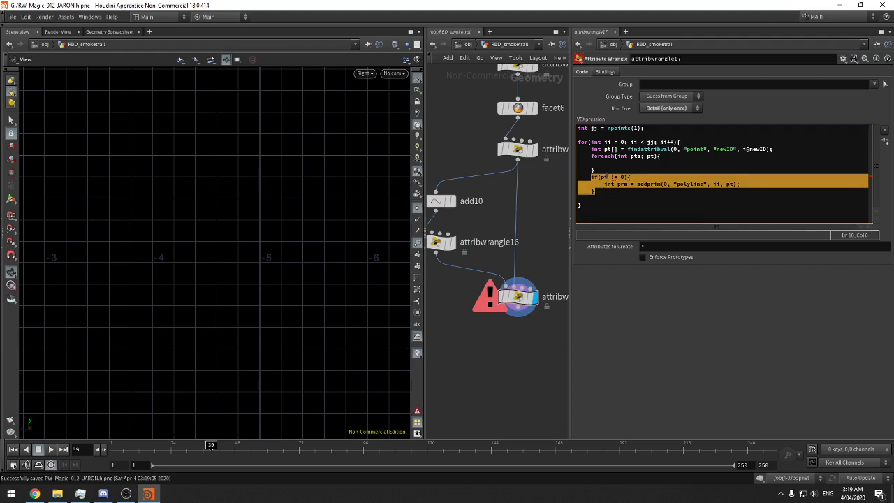
{"action": "key", "text": "ctrl+x"}
{"action": "left_click", "coordinate": [608, 163]}
{"action": "key", "text": "ctrl+v"}
{"action": "left_click_drag", "start_coordinate": [579, 162], "coordinate": [595, 177]}
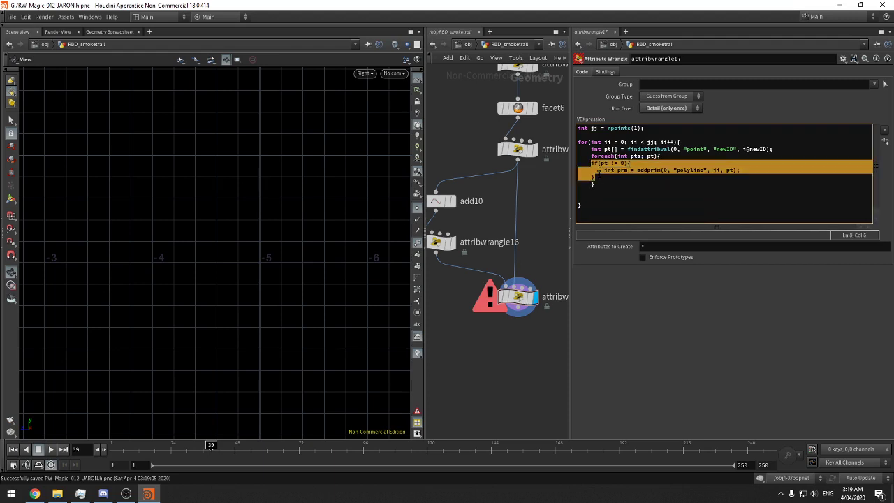
{"action": "key", "text": "Tab"}
{"action": "left_click", "coordinate": [619, 176]}
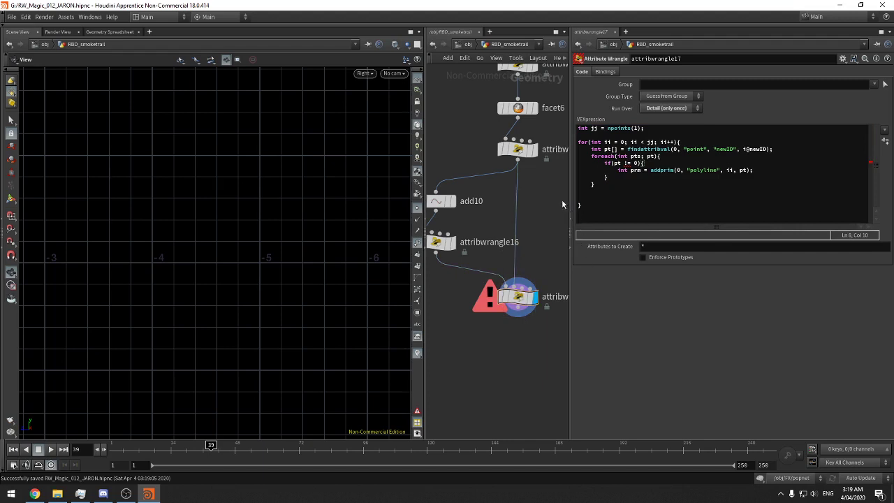
Replace pt with pts in the if condition and check the points in the viewport
{"action": "left_click", "coordinate": [653, 156]}
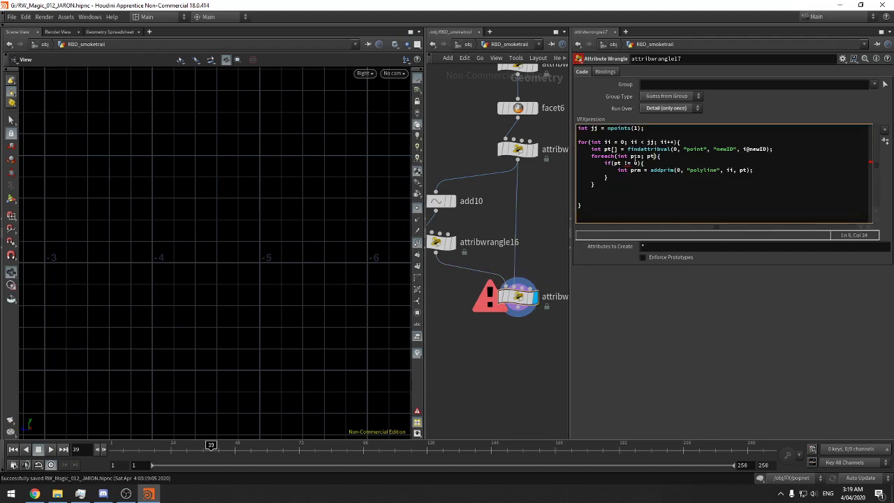
{"action": "double_click", "coordinate": [636, 156]}
{"action": "key", "text": "ctrl+c"}
{"action": "double_click", "coordinate": [618, 164]}
{"action": "key", "text": "ctrl+v"}
{"action": "right_click_drag", "start_coordinate": [336, 216], "coordinate": [297, 225]}
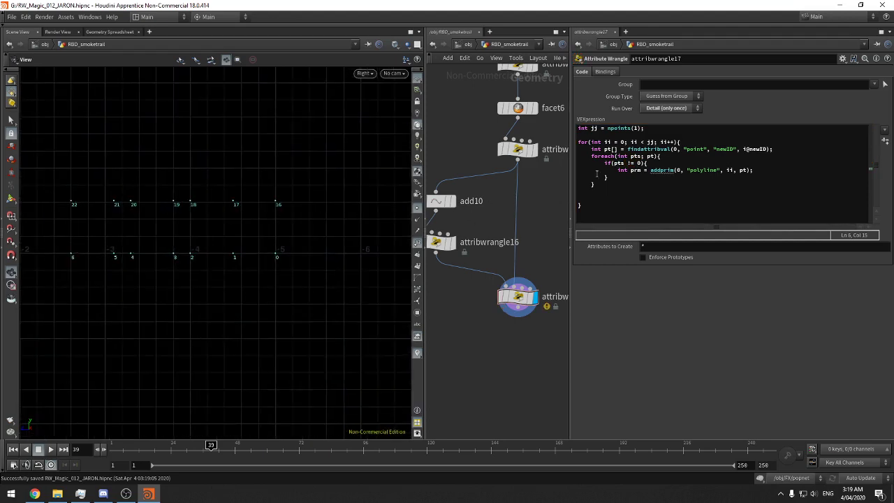
Try changing the if condition inside the foreach loop to pts == 0
{"action": "double_click", "coordinate": [654, 170]}
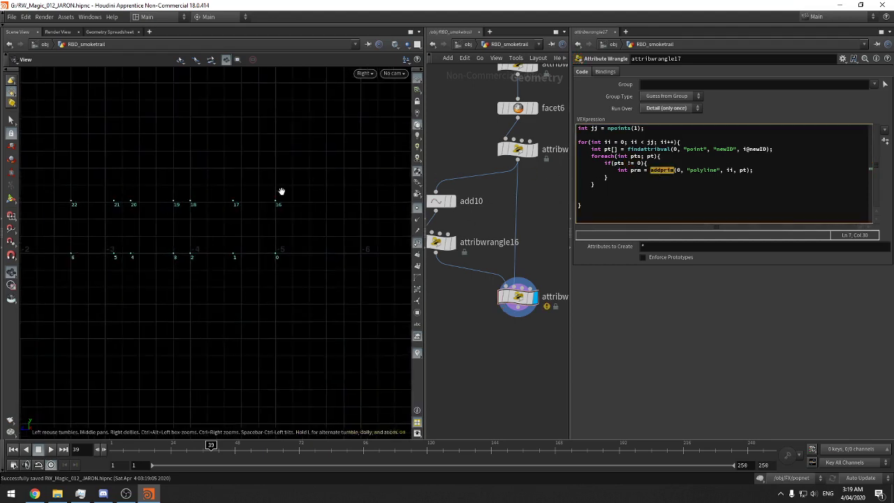
{"action": "right_click_drag", "start_coordinate": [281, 191], "coordinate": [322, 173]}
{"action": "left_click", "coordinate": [630, 163]}
{"action": "key", "text": "BackSpace"}
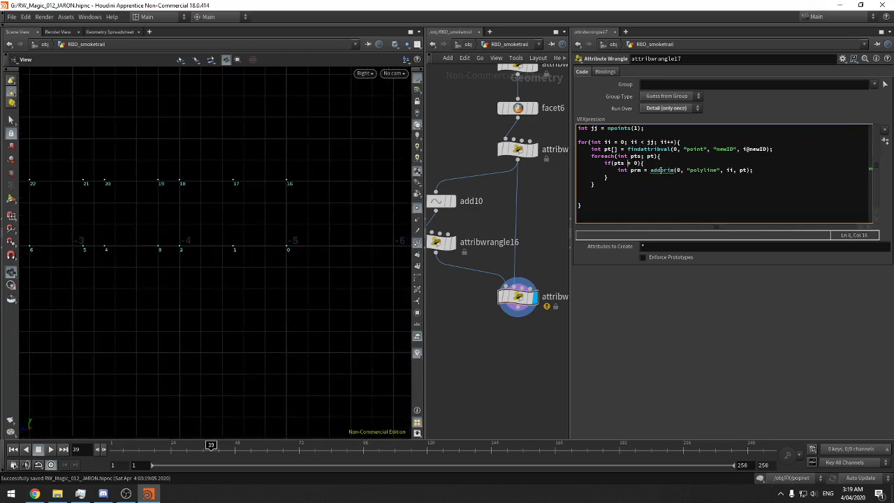
{"action": "type", "text": "="}
{"action": "middle_click_drag", "start_coordinate": [546, 200], "coordinate": [546, 203]}
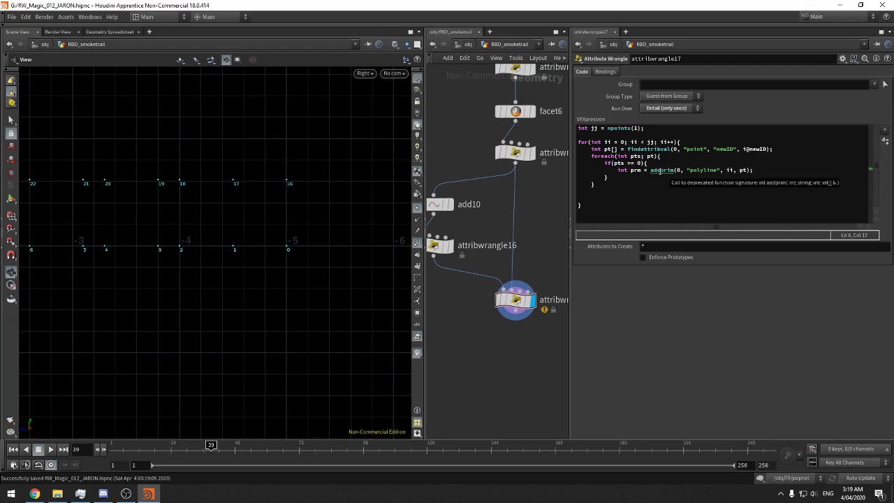
Try passing pts instead of pt as the last addprim argument, with the if condition changed to pts != 0
{"action": "double_click", "coordinate": [743, 170]}
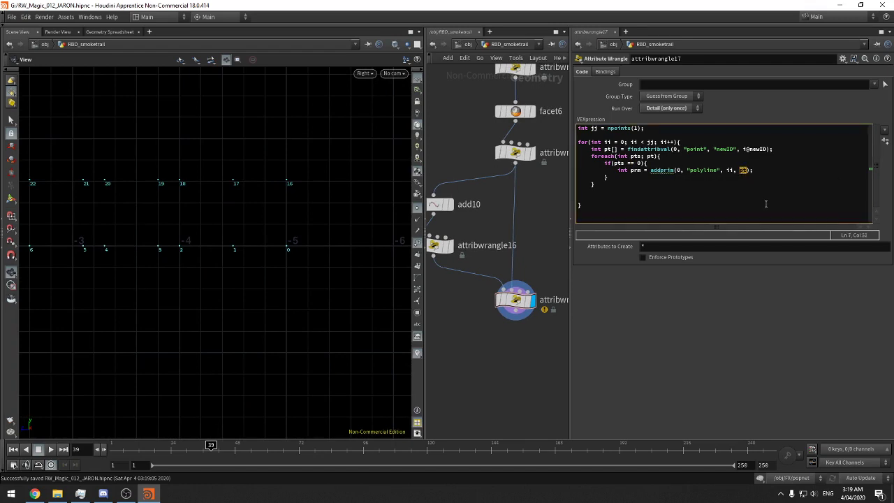
{"action": "type", "text": "pts"}
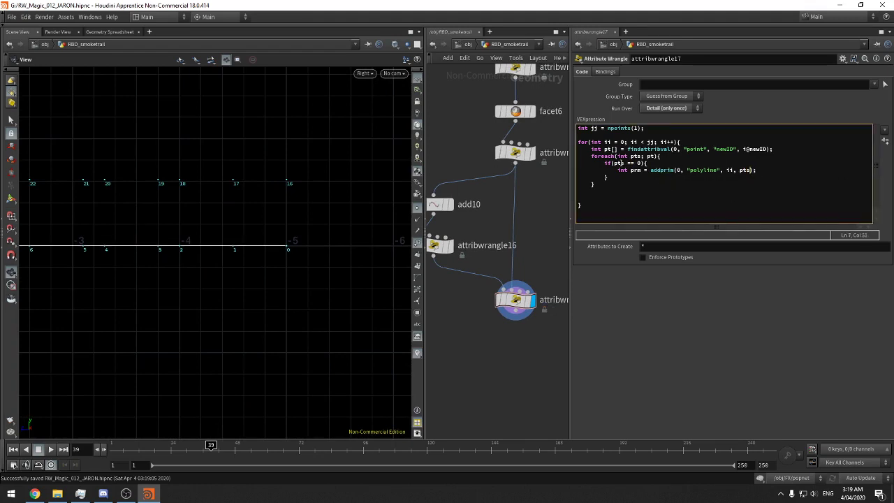
{"action": "left_click", "coordinate": [628, 163]}
{"action": "key", "text": "BackSpace"}
{"action": "type", "text": "!"}
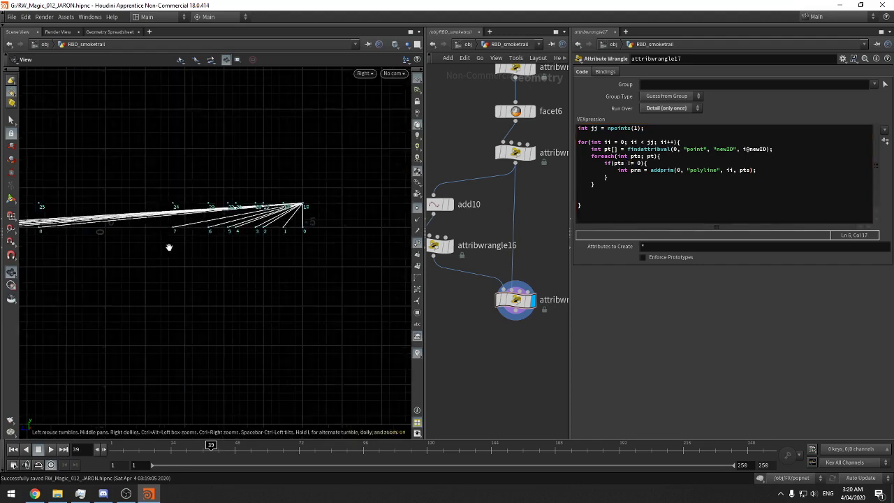
Inspect the drawn polylines between the two point rows in the viewport and save the scene
{"action": "middle_click_drag", "start_coordinate": [169, 248], "coordinate": [247, 249]}
{"action": "scroll", "coordinate": [247, 249], "scroll_direction": "down", "scroll_amount": 3}
{"action": "scroll", "coordinate": [261, 243], "scroll_direction": "up", "scroll_amount": 6}
{"action": "middle_click_drag", "start_coordinate": [357, 222], "coordinate": [149, 232]}
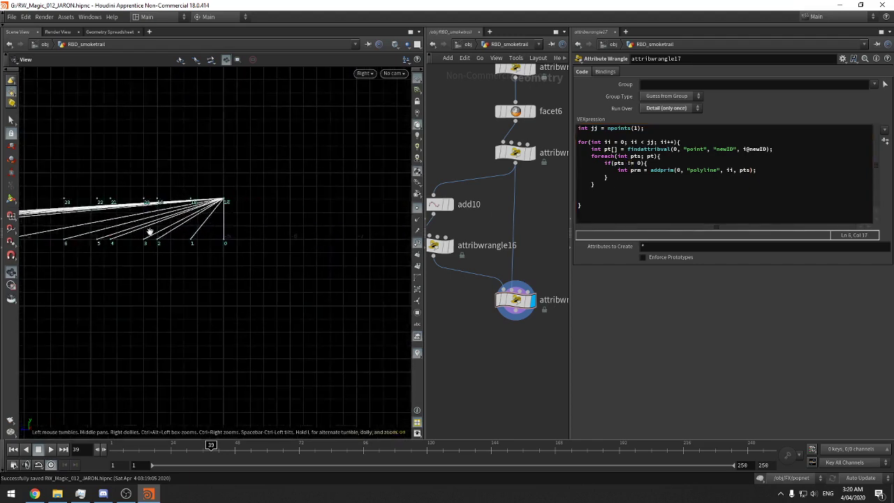
{"action": "scroll", "coordinate": [207, 227], "scroll_direction": "up", "scroll_amount": 5}
{"action": "scroll", "coordinate": [313, 200], "scroll_direction": "down", "scroll_amount": 1}
{"action": "middle_click_drag", "start_coordinate": [264, 201], "coordinate": [333, 219]}
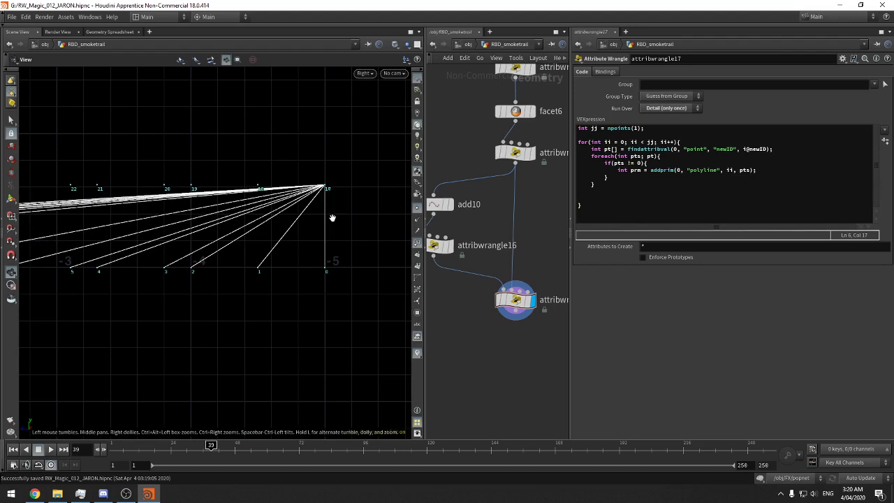
{"action": "key", "text": "ctrl+s"}
Widen the network pane, select attribwrangle17 and frame its polylines in the viewport
{"action": "middle_click_drag", "start_coordinate": [479, 229], "coordinate": [482, 231]}
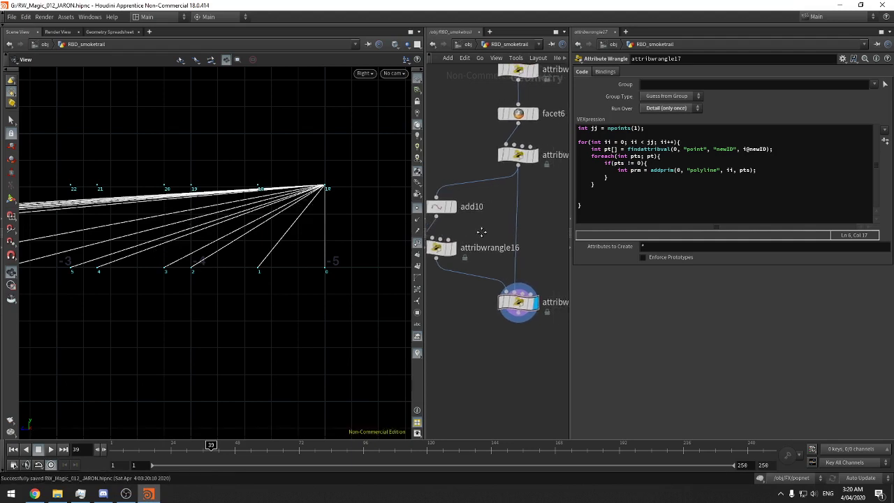
{"action": "left_click_drag", "start_coordinate": [569, 189], "coordinate": [612, 194]}
{"action": "left_click", "coordinate": [671, 163]}
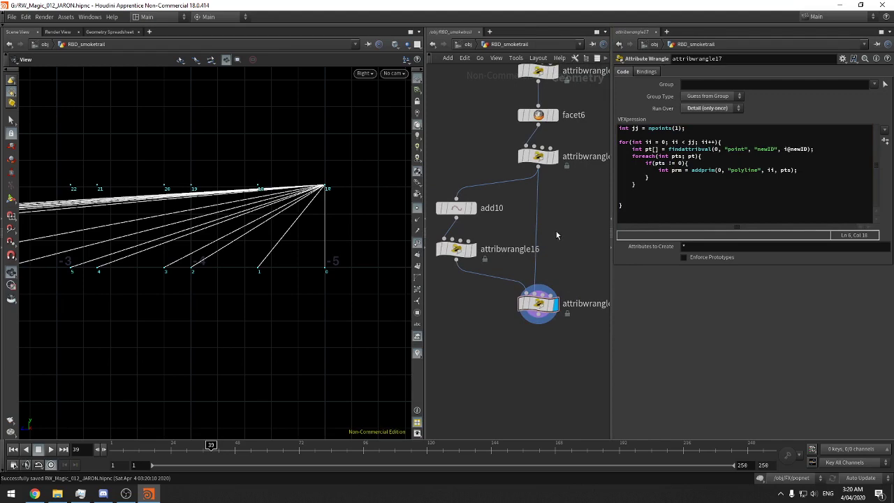
{"action": "left_click", "coordinate": [539, 304]}
{"action": "middle_click_drag", "start_coordinate": [226, 241], "coordinate": [340, 241]}
{"action": "right_click_drag", "start_coordinate": [260, 186], "coordinate": [241, 193]}
Compare the point attributes of attribwrangle17, attribwrangle16 and add10 in the geometry spreadsheet, and return to attribwrangle17 in the viewport
{"action": "left_click", "coordinate": [125, 33]}
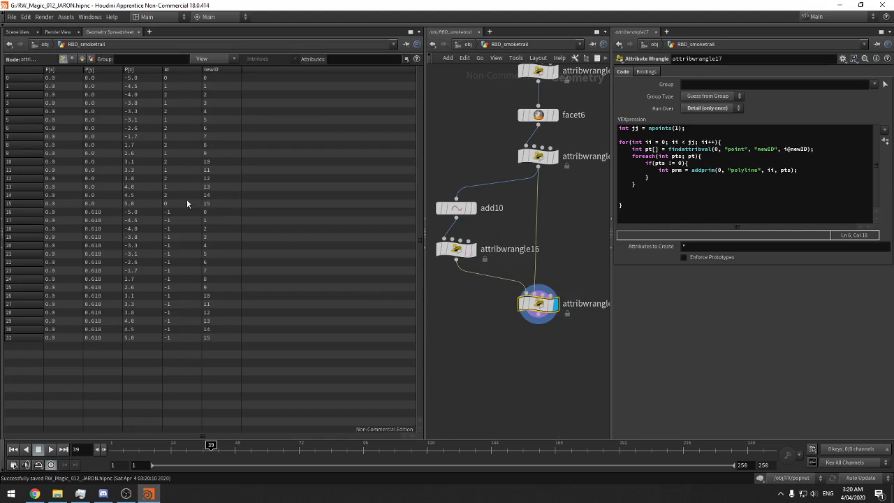
{"action": "left_click", "coordinate": [457, 245]}
{"action": "left_click", "coordinate": [456, 207]}
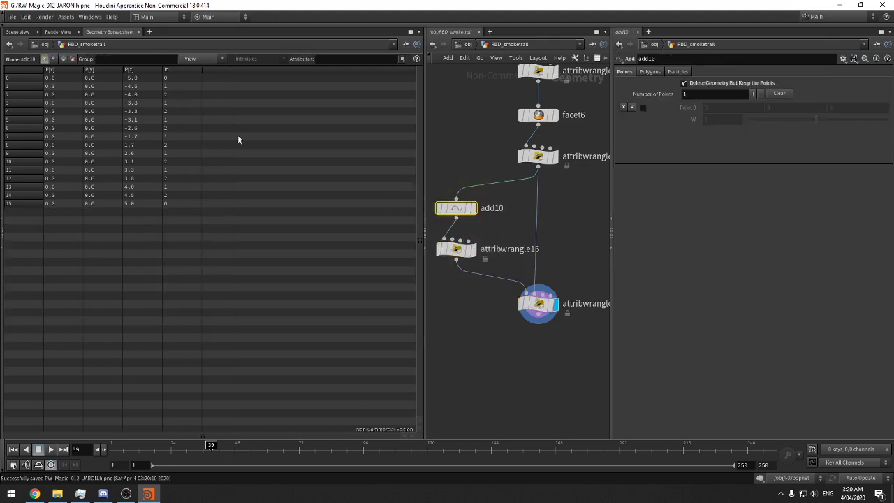
{"action": "left_click_drag", "start_coordinate": [534, 231], "coordinate": [398, 304]}
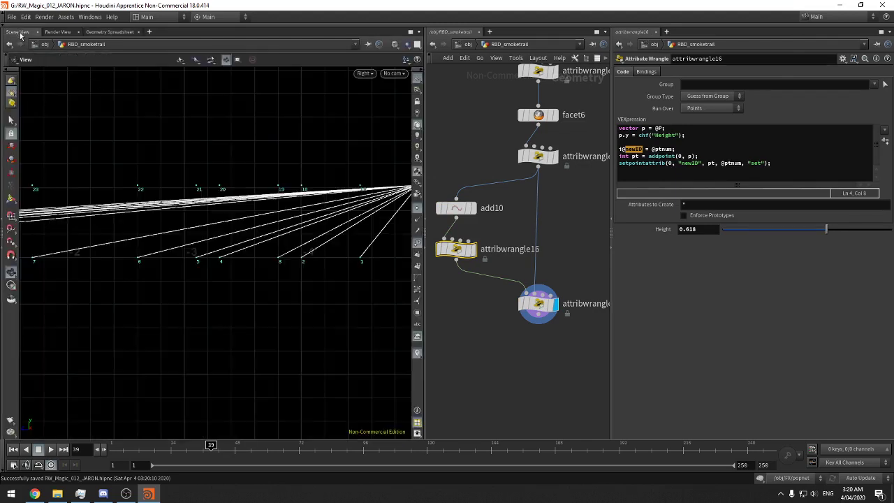
{"action": "left_click", "coordinate": [18, 32]}
{"action": "left_click", "coordinate": [539, 304]}
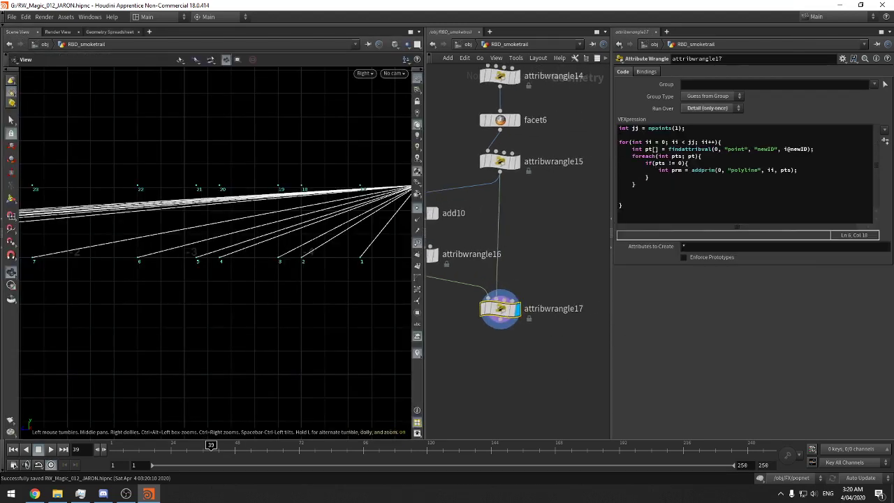
{"action": "key", "text": "alt+Tab"}
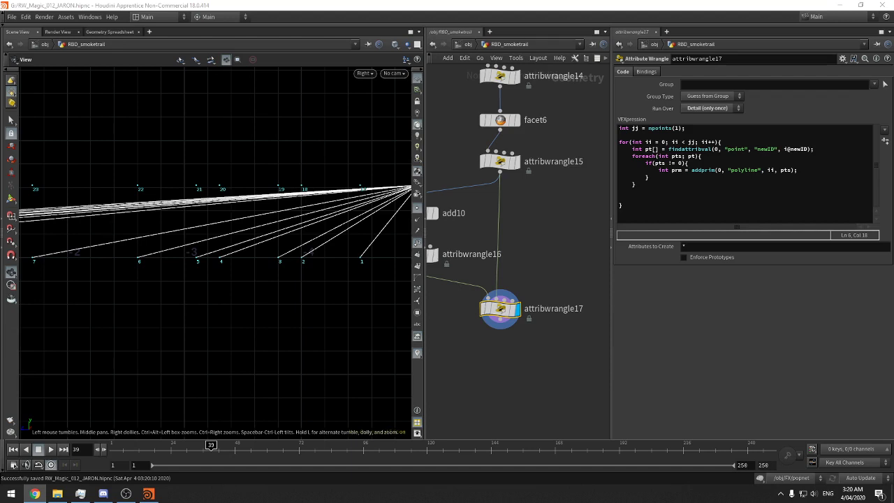
{"action": "left_click", "coordinate": [701, 156]}
{"action": "triple_click", "coordinate": [708, 157]}
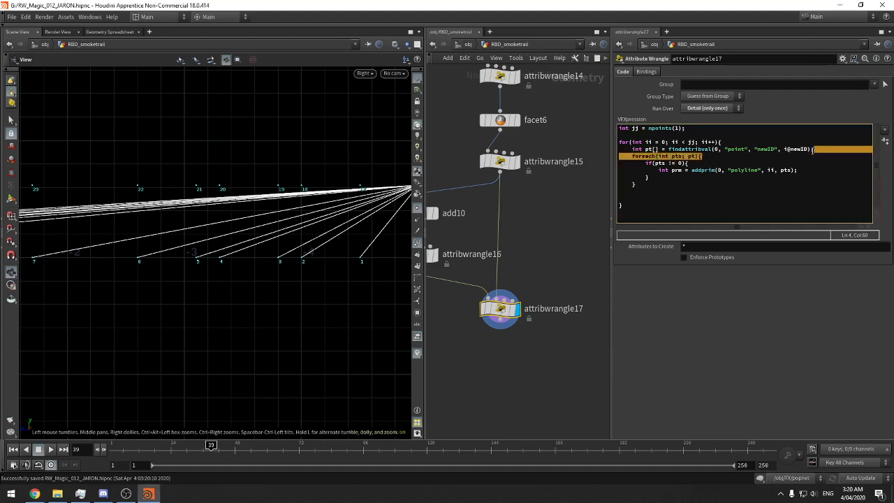
{"action": "left_click", "coordinate": [637, 161]}
{"action": "double_click", "coordinate": [643, 155]}
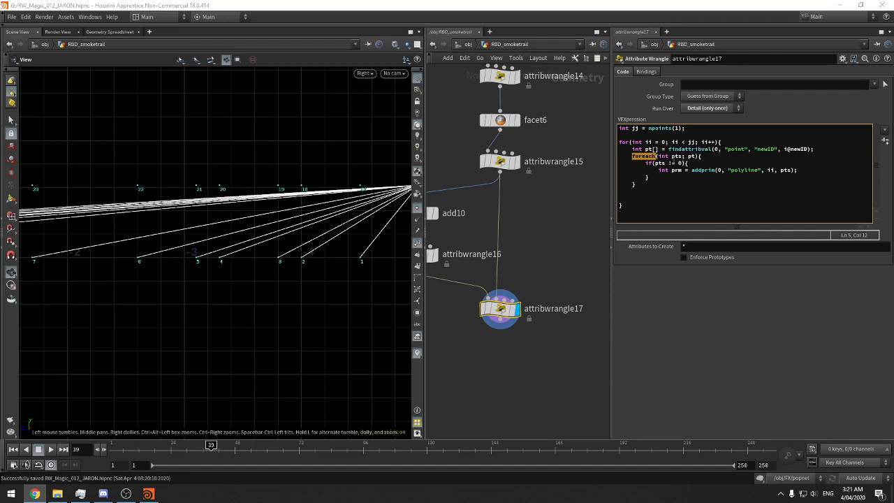
Try adding a second variable to the foreach header so it reads foreach(int pts; int cpt; pt)
{"action": "left_click", "coordinate": [687, 157]}
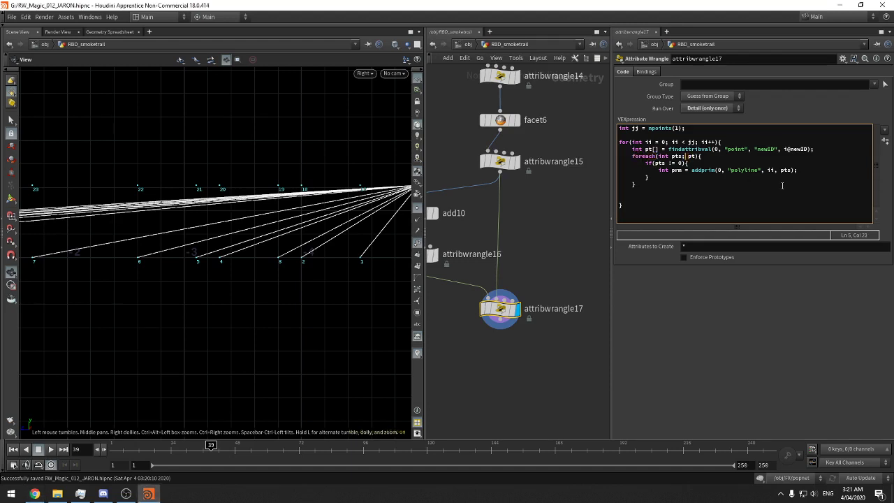
{"action": "key", "text": "Right"}
{"action": "type", "text": "; int cpt;"}
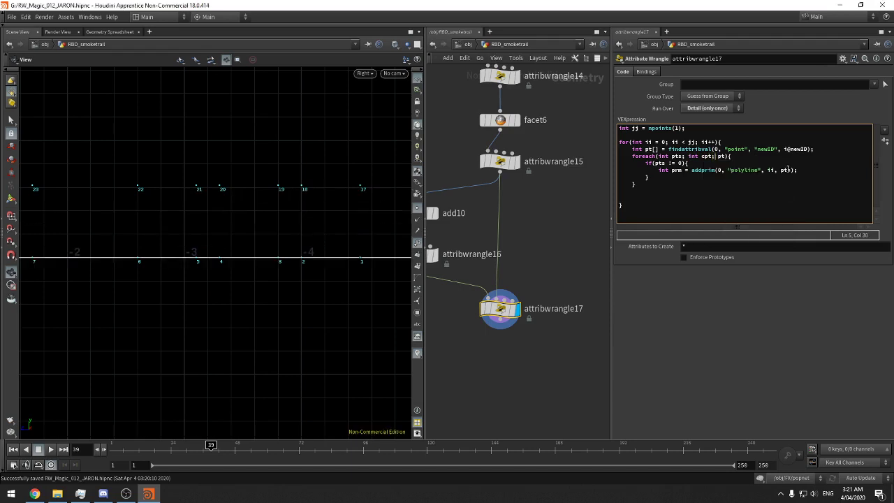
Try using cpt instead of pts in both the addprim call and the if condition
{"action": "double_click", "coordinate": [788, 170]}
{"action": "type", "text": "cpt"}
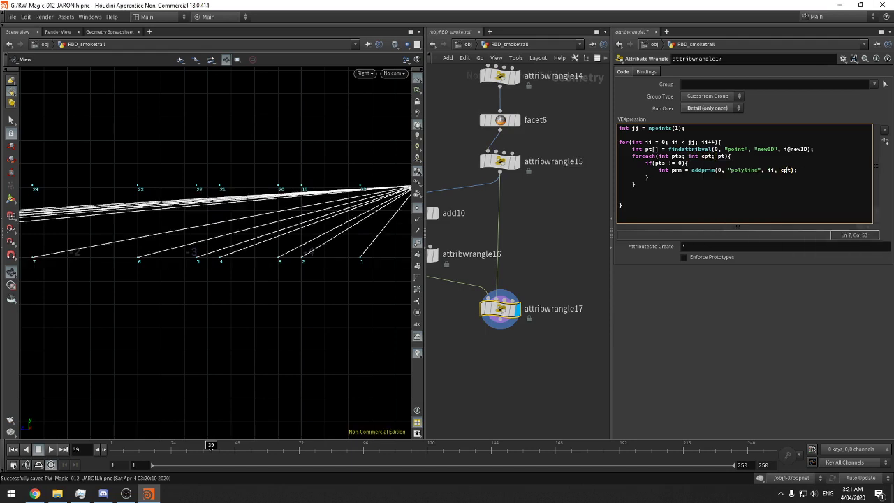
{"action": "double_click", "coordinate": [656, 162]}
{"action": "type", "text": "cpt"}
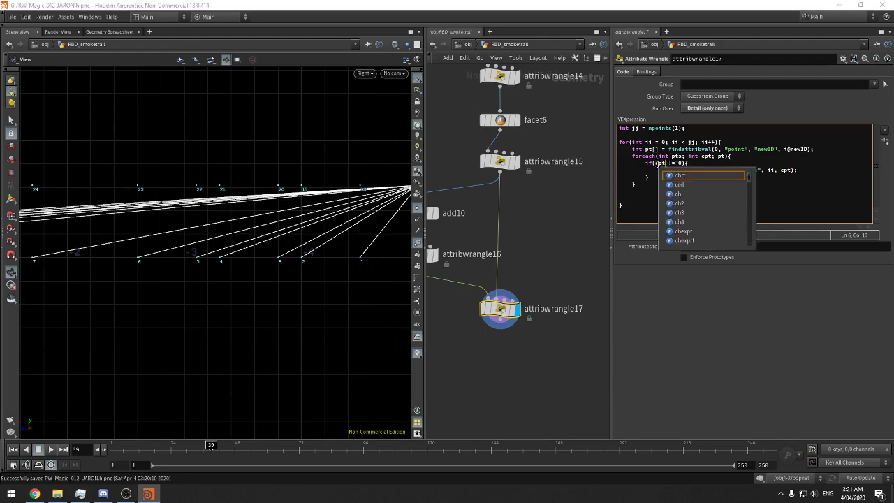
{"action": "middle_click_drag", "start_coordinate": [585, 187], "coordinate": [555, 191]}
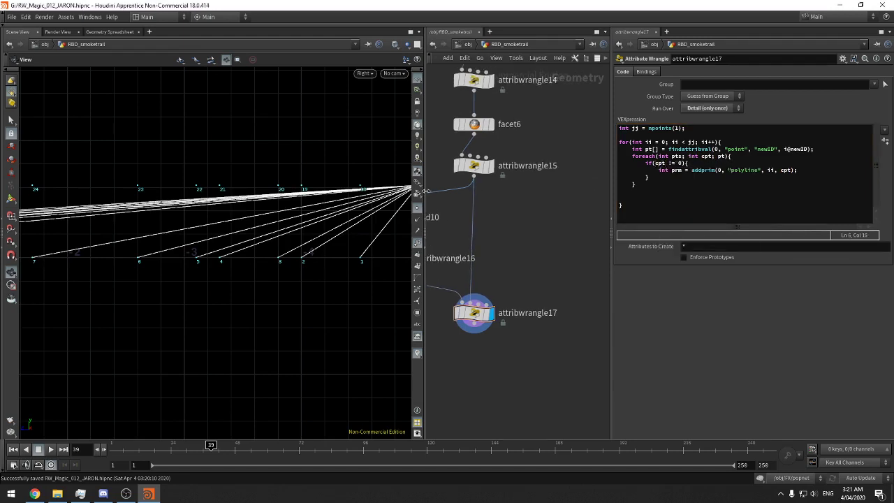
Try removing the if block around the addprim line, keeping the call directly in the foreach loop, and check the polylines
{"action": "left_click_drag", "start_coordinate": [691, 164], "coordinate": [730, 157]}
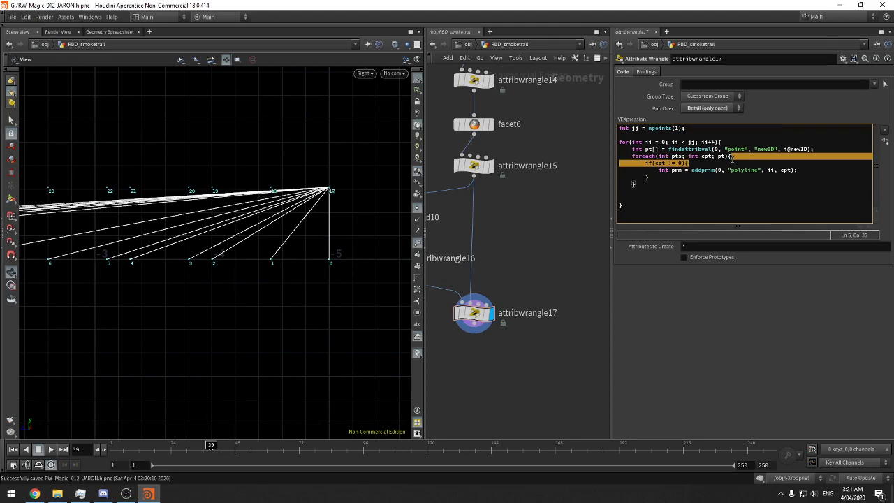
{"action": "key", "text": "BackSpace"}
{"action": "left_click_drag", "start_coordinate": [648, 171], "coordinate": [791, 164]}
{"action": "key", "text": "BackSpace"}
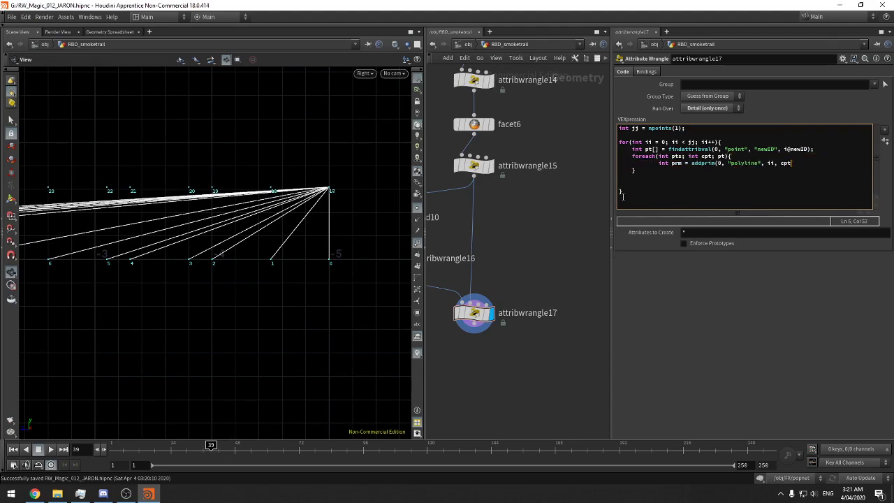
{"action": "type", "text": ");"}
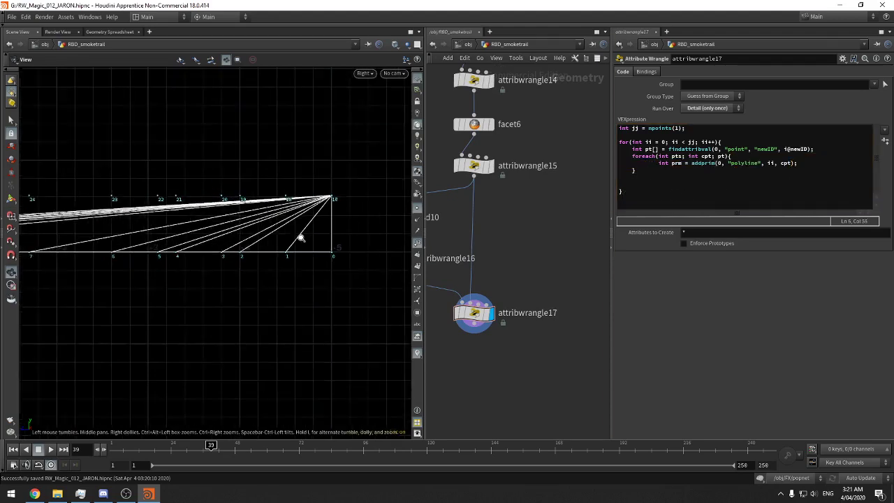
{"action": "right_click_drag", "start_coordinate": [303, 260], "coordinate": [221, 271]}
{"action": "middle_click_drag", "start_coordinate": [221, 271], "coordinate": [204, 275]}
{"action": "scroll", "coordinate": [589, 226], "scroll_direction": "up", "scroll_amount": 3}
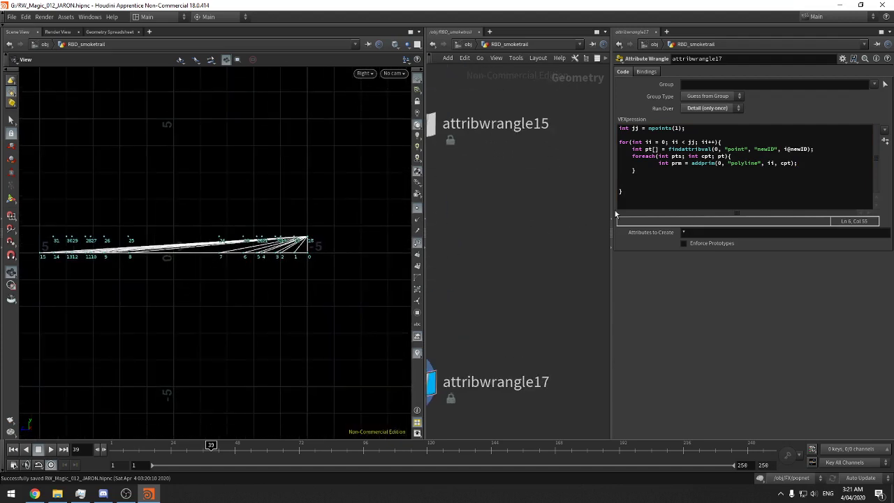
Undo the recent code edits back to the addprim call with pt, and set the if condition to pts != 0
{"action": "left_click", "coordinate": [696, 174]}
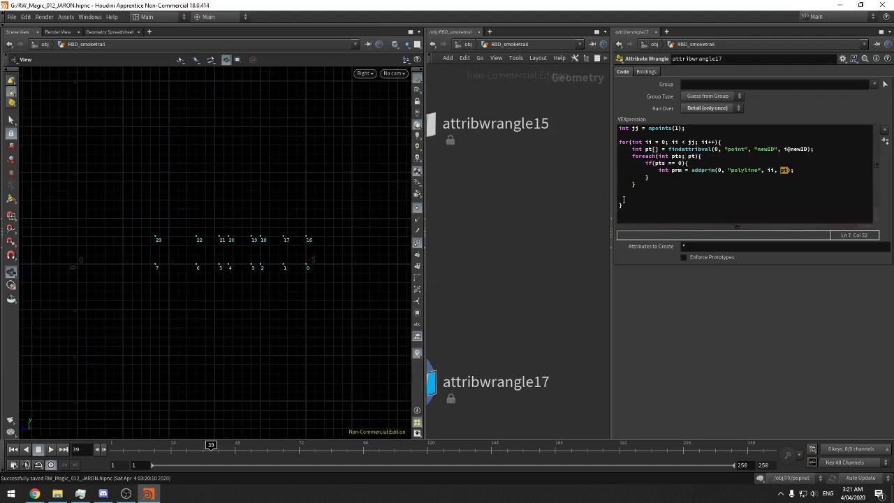
{"action": "left_click_drag", "start_coordinate": [668, 164], "coordinate": [672, 163]}
{"action": "type", "text": "!"}
{"action": "right_click_drag", "start_coordinate": [280, 239], "coordinate": [343, 225]}
{"action": "middle_click_drag", "start_coordinate": [343, 225], "coordinate": [287, 224]}
{"action": "right_click_drag", "start_coordinate": [286, 224], "coordinate": [308, 219]}
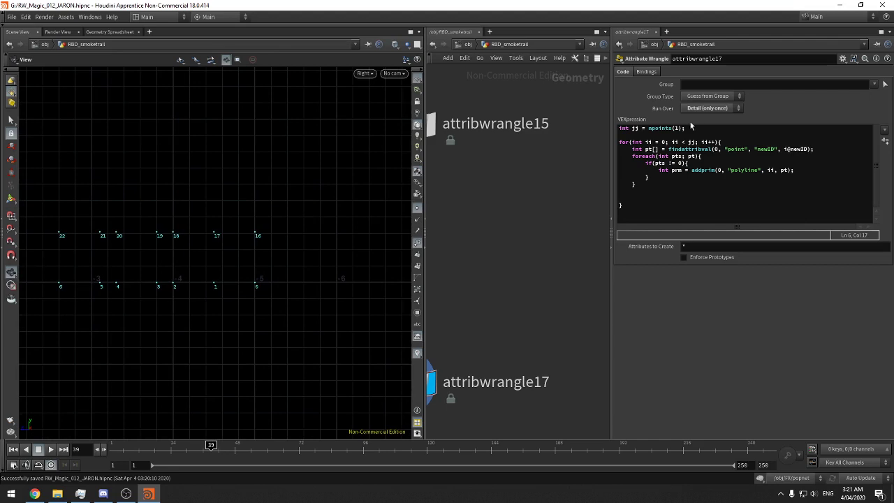
{"action": "middle_click_drag", "start_coordinate": [331, 265], "coordinate": [350, 248]}
{"action": "middle_click_drag", "start_coordinate": [447, 264], "coordinate": [506, 209]}
Add the variable int ctp to the foreach header so it reads foreach(int pts; int ctp; pt)
{"action": "left_click", "coordinate": [782, 169]}
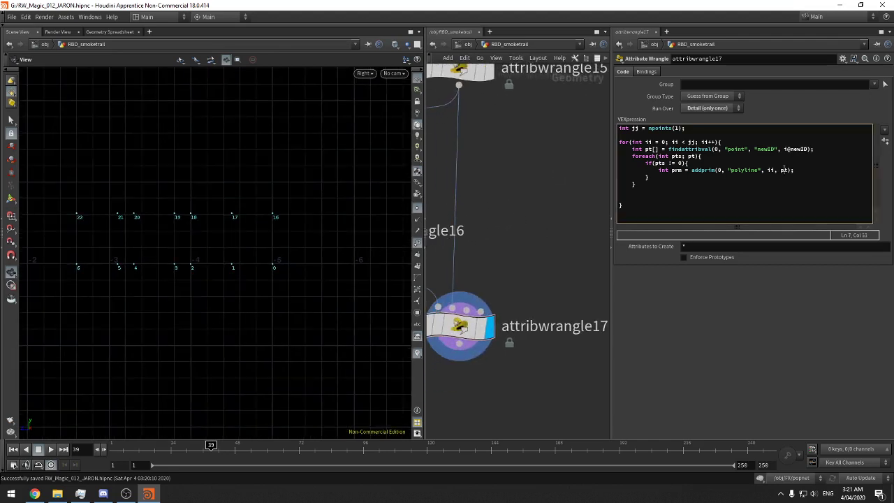
{"action": "left_click", "coordinate": [683, 156]}
{"action": "type", "text": "int ctp"}
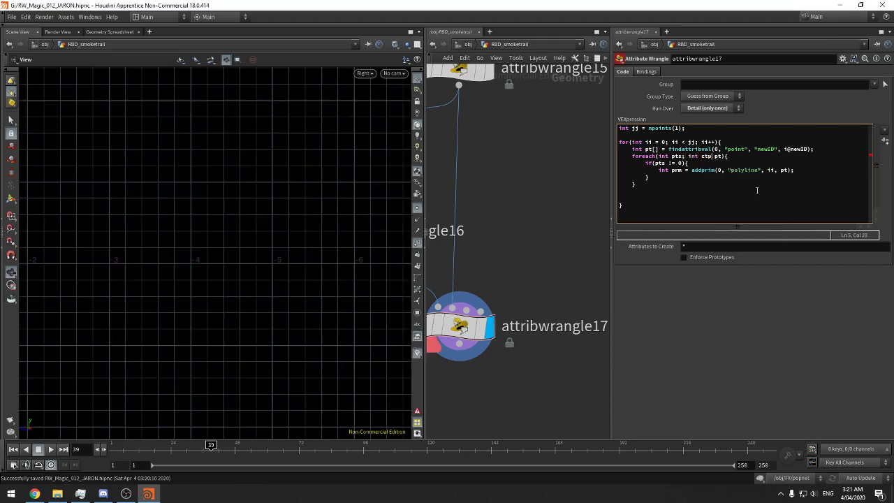
{"action": "type", "text": ";"}
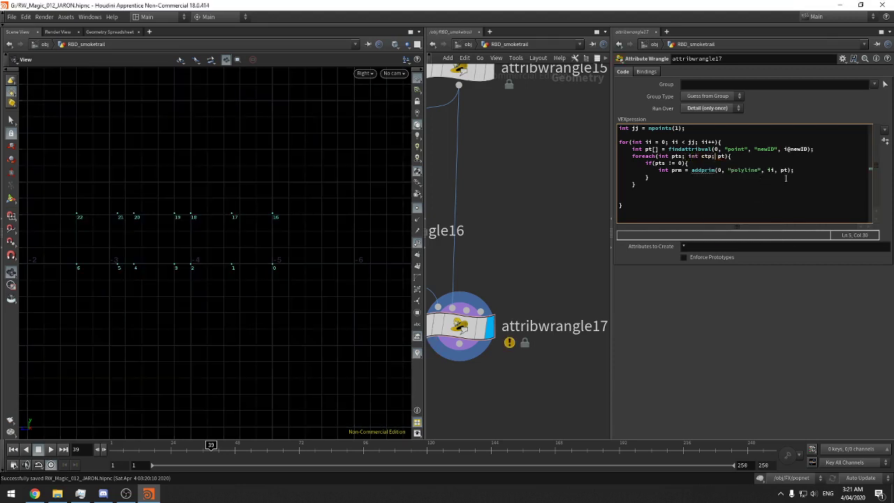
Use ctp as the last addprim argument and change the if condition to ctp != 0
{"action": "left_click", "coordinate": [787, 172]}
{"action": "key", "text": "BackSpace"}
{"action": "key", "text": "BackSpace"}
{"action": "type", "text": "cpt"}
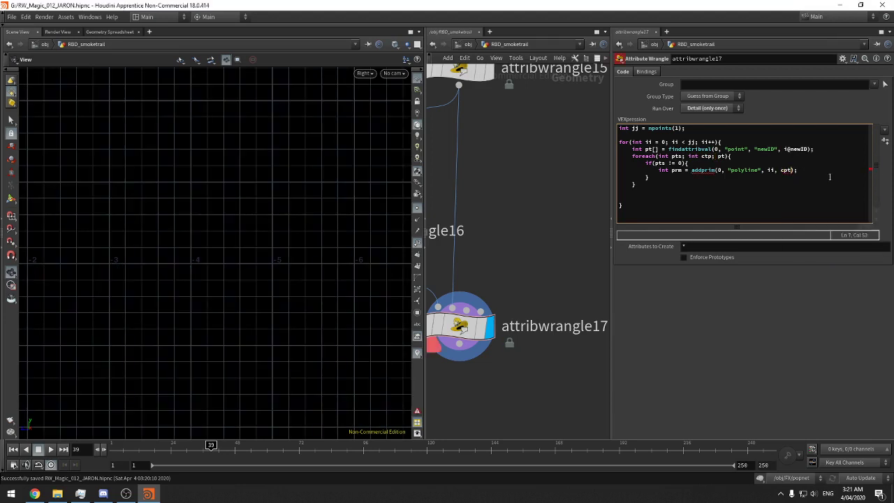
{"action": "key", "text": "BackSpace"}
{"action": "key", "text": "BackSpace"}
{"action": "type", "text": "tp"}
{"action": "double_click", "coordinate": [660, 163]}
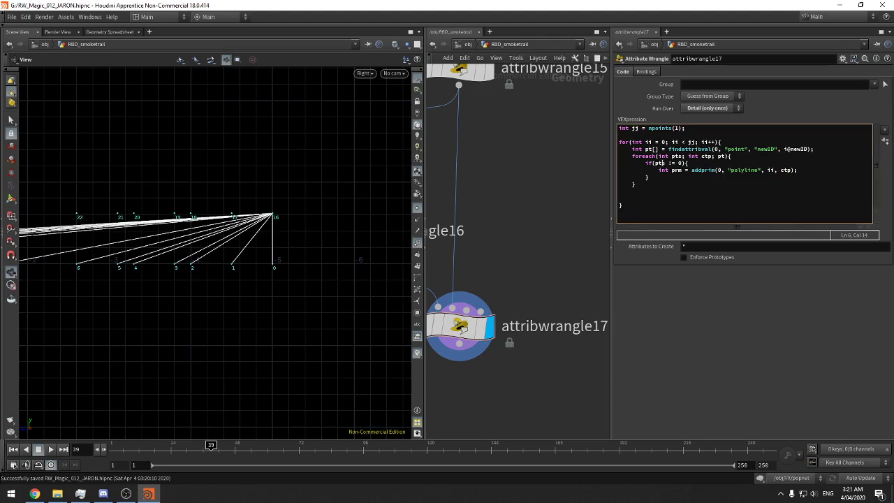
{"action": "type", "text": "ctp"}
{"action": "left_click", "coordinate": [34, 492]}
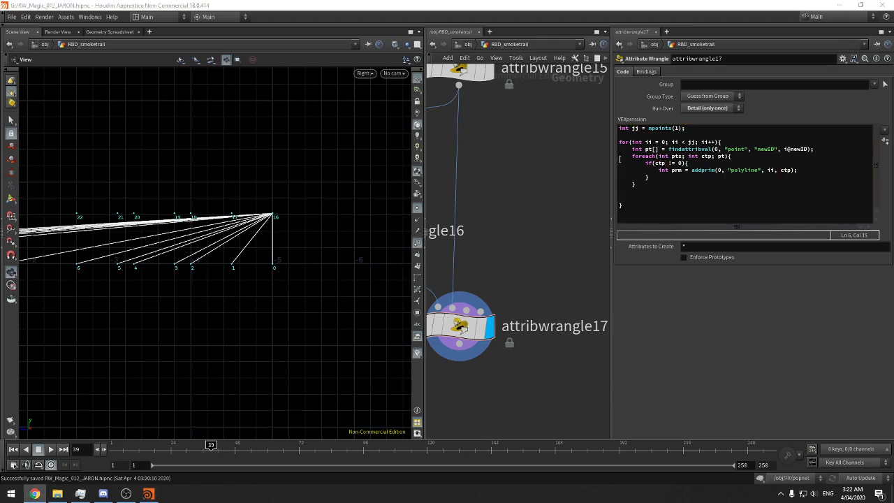
{"action": "left_click", "coordinate": [763, 159]}
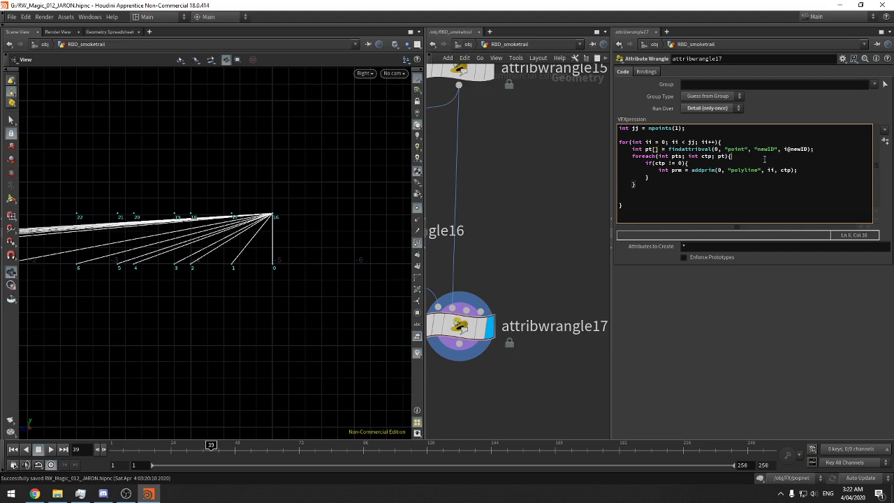
Remove the foreach loop and if block with their closing braces, leaving the addprim line directly below findattribval in the for loop
{"action": "double_click", "coordinate": [687, 149]}
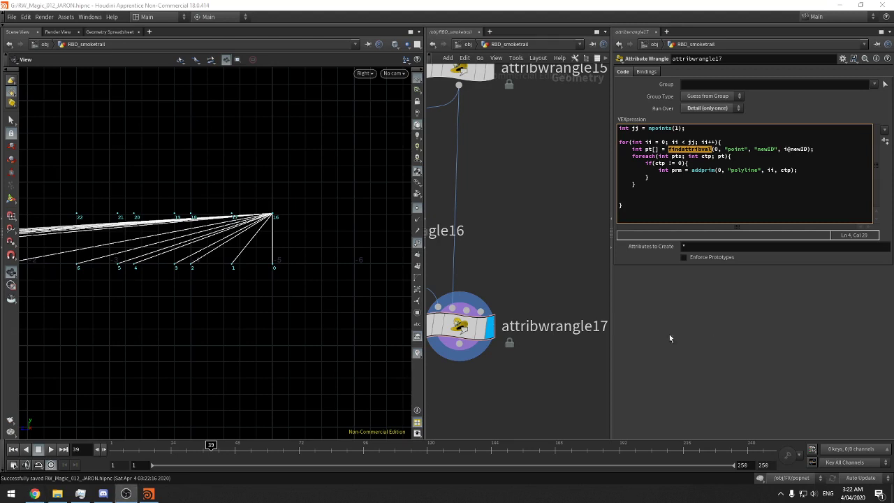
{"action": "left_click", "coordinate": [719, 163]}
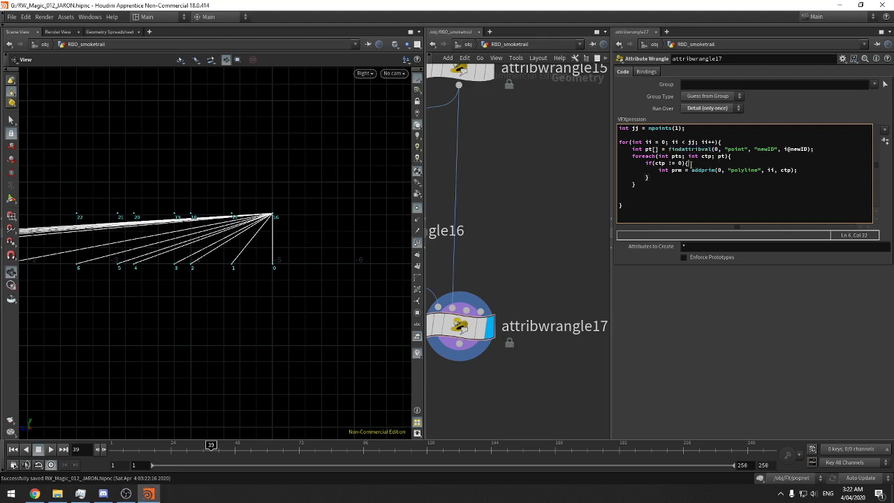
{"action": "left_click_drag", "start_coordinate": [694, 165], "coordinate": [602, 155]}
{"action": "key", "text": "Delete"}
{"action": "key", "text": "Delete"}
{"action": "key", "text": "BackSpace"}
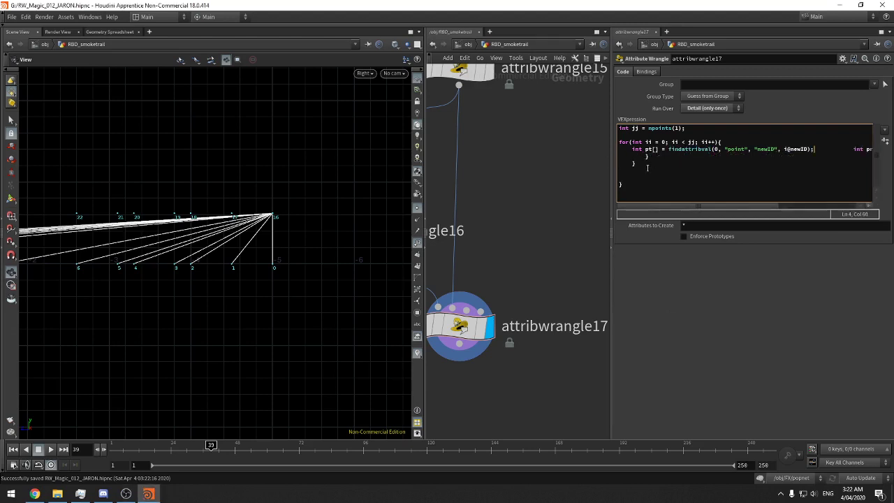
{"action": "key", "text": "Return"}
{"action": "left_click_drag", "start_coordinate": [632, 177], "coordinate": [608, 164]}
{"action": "key", "text": "Delete"}
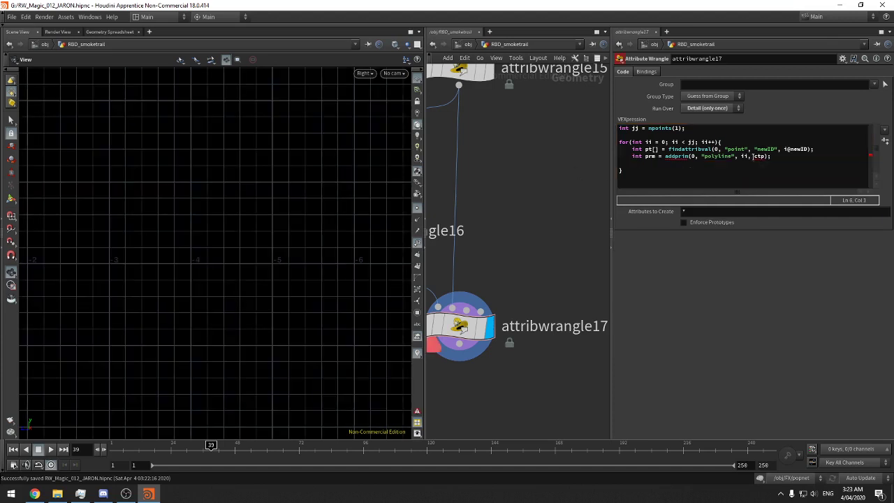
Replace ctp with pt[1] as the last addprim argument, check the resulting polylines and save the scene
{"action": "double_click", "coordinate": [754, 156]}
{"action": "type", "text": "pt["}
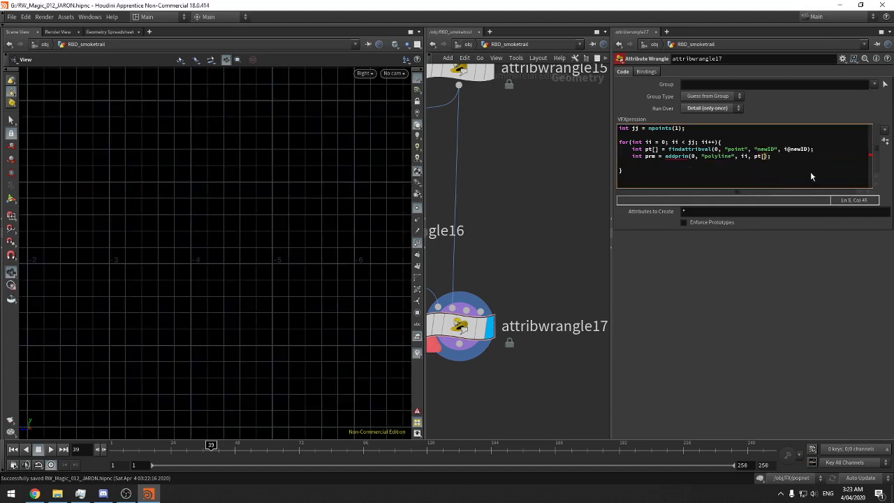
{"action": "type", "text": "0]"}
{"action": "key", "text": "Left"}
{"action": "key", "text": "BackSpace"}
{"action": "type", "text": "1"}
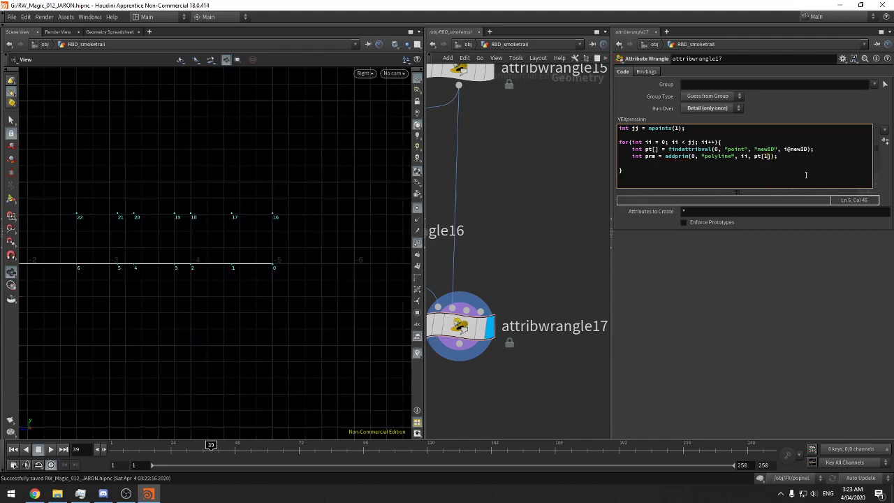
{"action": "scroll", "coordinate": [350, 205], "scroll_direction": "up", "scroll_amount": 3}
{"action": "scroll", "coordinate": [350, 205], "scroll_direction": "up", "scroll_amount": 4}
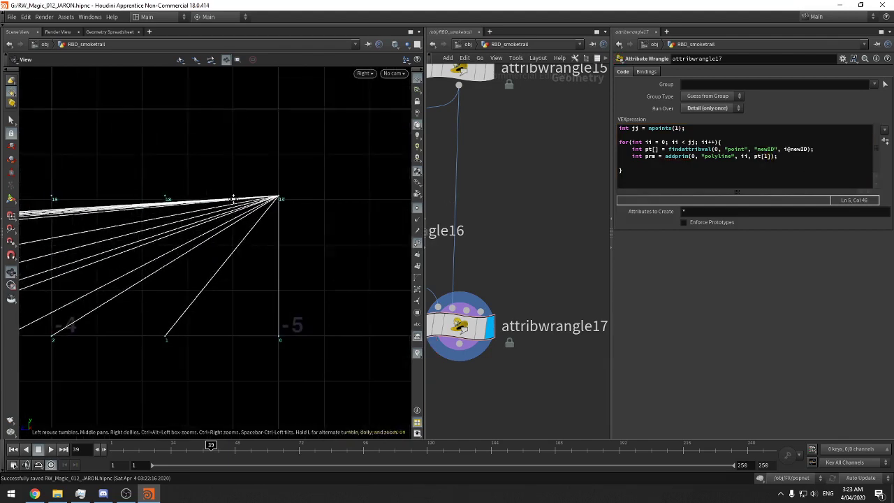
{"action": "scroll", "coordinate": [185, 209], "scroll_direction": "down", "scroll_amount": 2}
{"action": "middle_click_drag", "start_coordinate": [233, 202], "coordinate": [243, 204]}
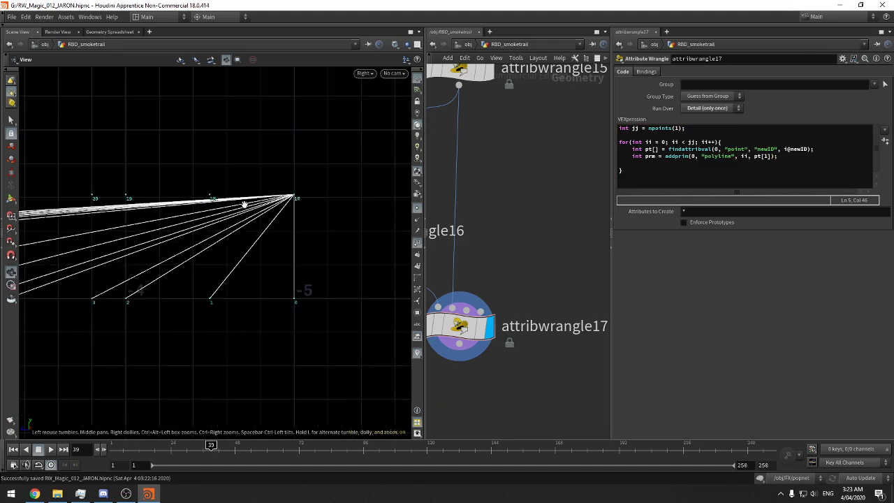
{"action": "left_click", "coordinate": [745, 167]}
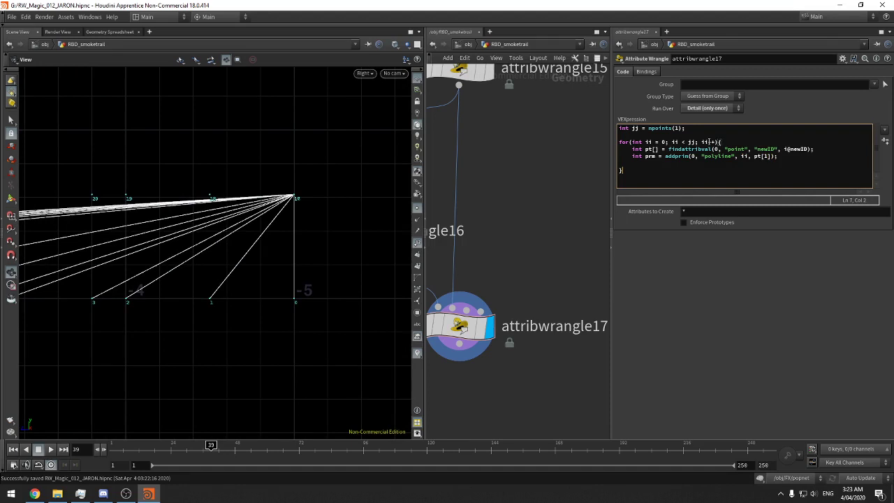
{"action": "key", "text": "ctrl+s"}
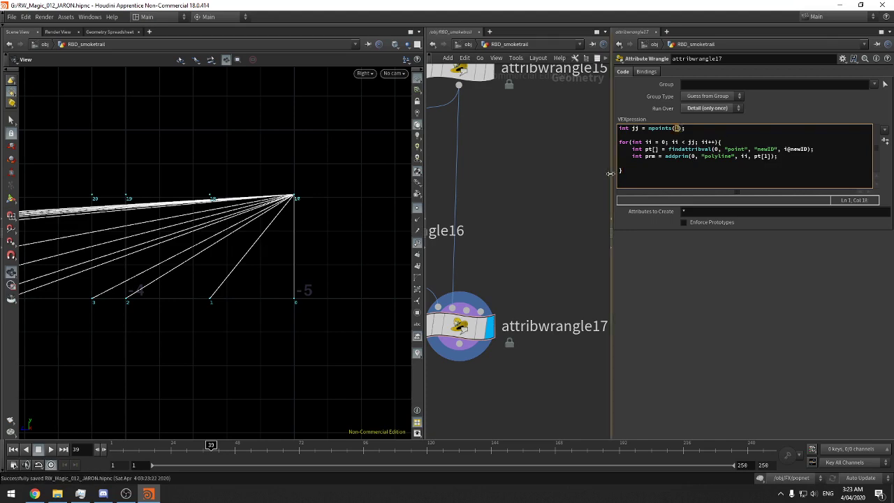
Try npoints(0) as the value of jj, check the polylines and set it back to npoints(1)
{"action": "left_click", "coordinate": [676, 128]}
{"action": "type", "text": "0"}
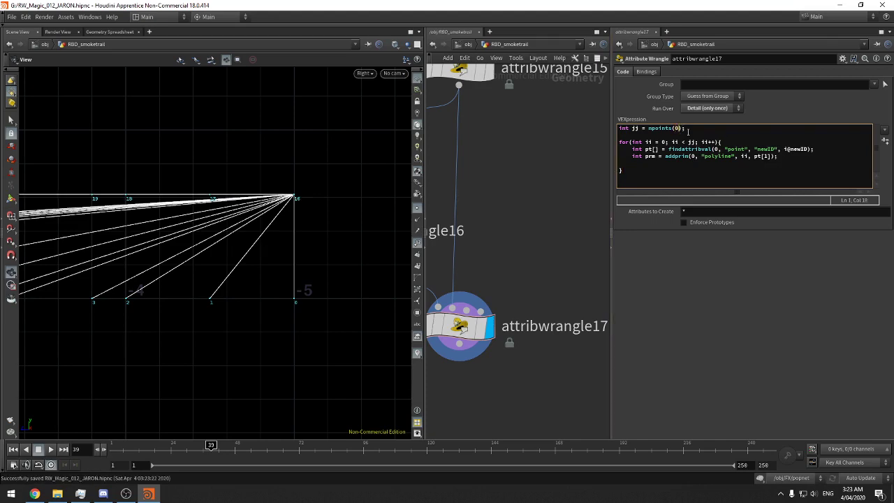
{"action": "scroll", "coordinate": [196, 216], "scroll_direction": "down", "scroll_amount": 10}
{"action": "middle_click_drag", "start_coordinate": [88, 255], "coordinate": [161, 263]}
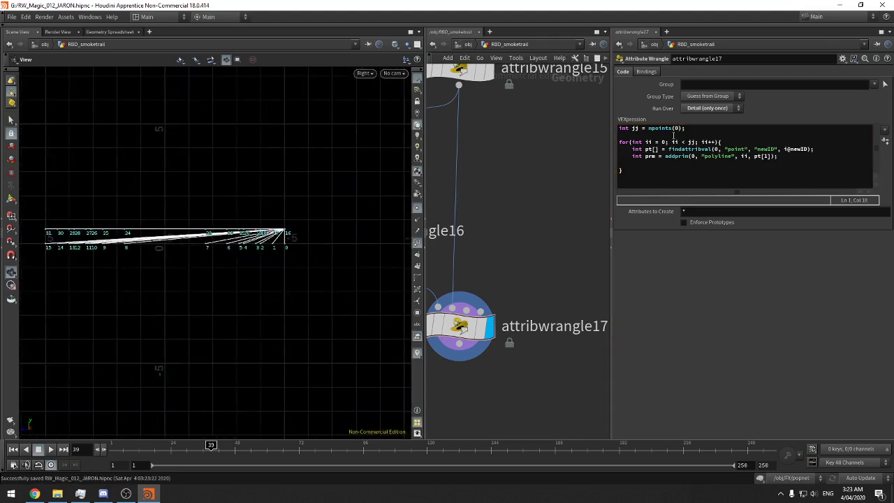
{"action": "left_click", "coordinate": [678, 128]}
{"action": "key", "text": "BackSpace"}
{"action": "type", "text": "1"}
{"action": "scroll", "coordinate": [299, 222], "scroll_direction": "up", "scroll_amount": 10}
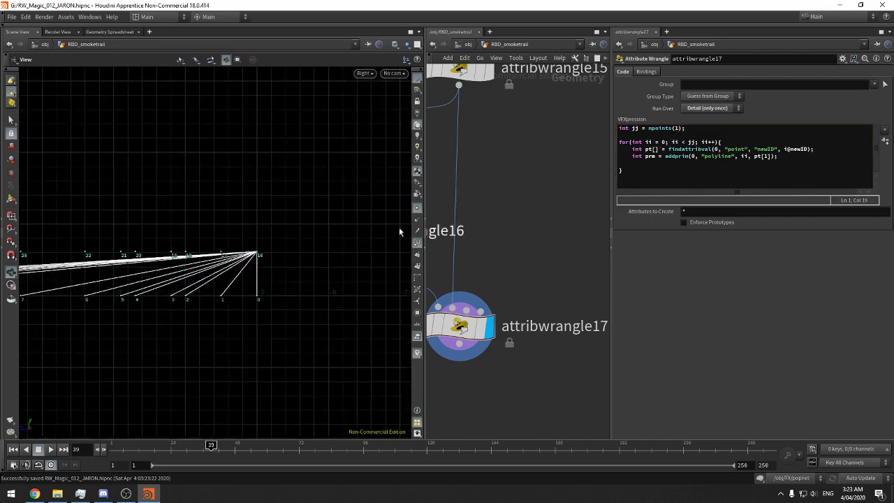
Set the wrangle to run over Points and check the polylines
{"action": "left_click", "coordinate": [712, 107]}
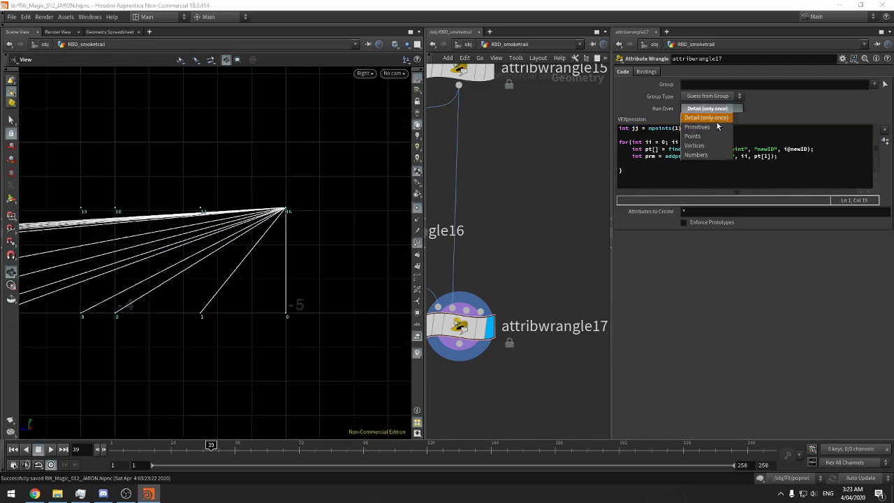
{"action": "left_click", "coordinate": [706, 130]}
{"action": "scroll", "coordinate": [266, 227], "scroll_direction": "down", "scroll_amount": 10}
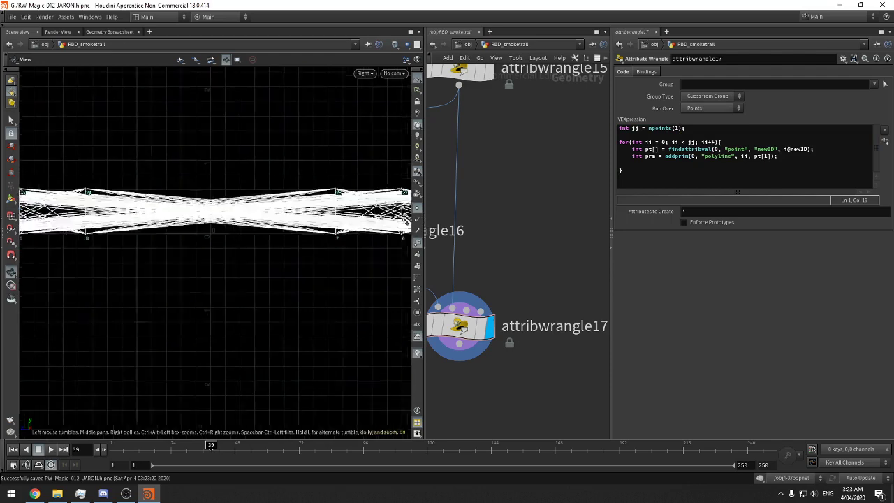
{"action": "left_click_drag", "start_coordinate": [212, 223], "coordinate": [111, 233]}
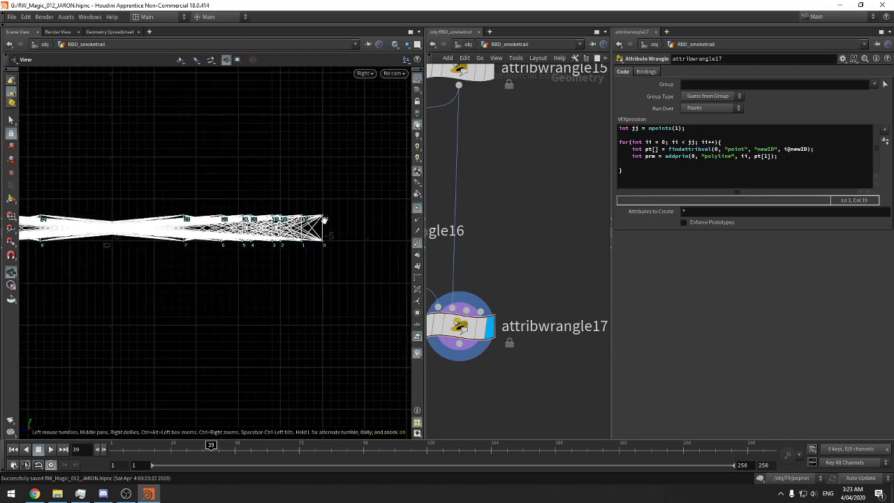
Delete the for loop header and its closing brace, keeping the findattribval and addprim lines
{"action": "left_click_drag", "start_coordinate": [736, 142], "coordinate": [729, 135]}
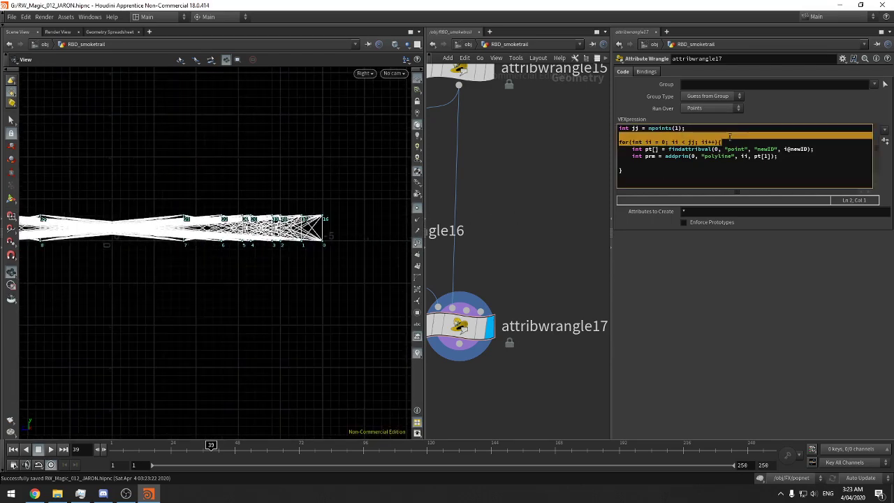
{"action": "key", "text": "BackSpace"}
{"action": "key", "text": "BackSpace"}
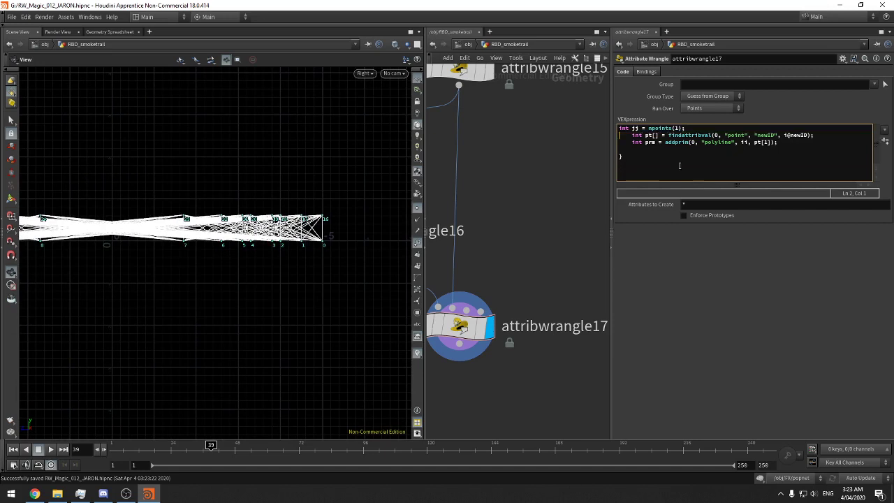
{"action": "left_click_drag", "start_coordinate": [679, 166], "coordinate": [646, 150]}
{"action": "key", "text": "BackSpace"}
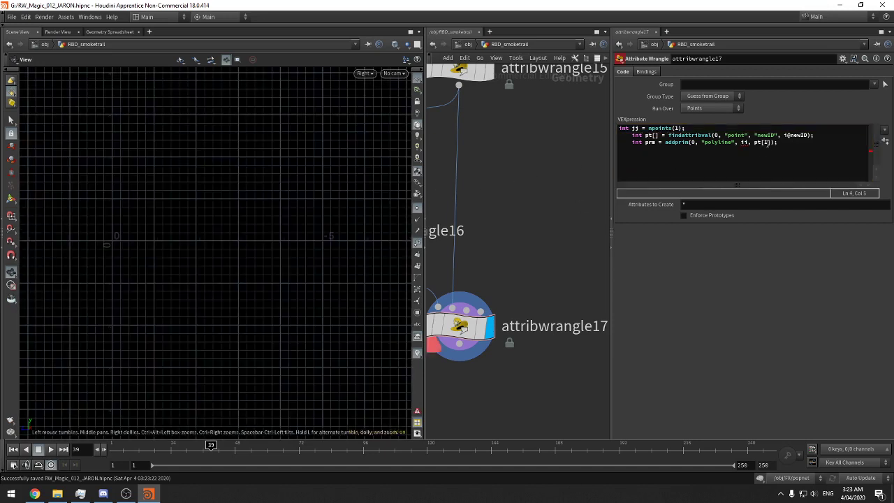
{"action": "double_click", "coordinate": [745, 141]}
{"action": "type", "text": "@ptnu"}
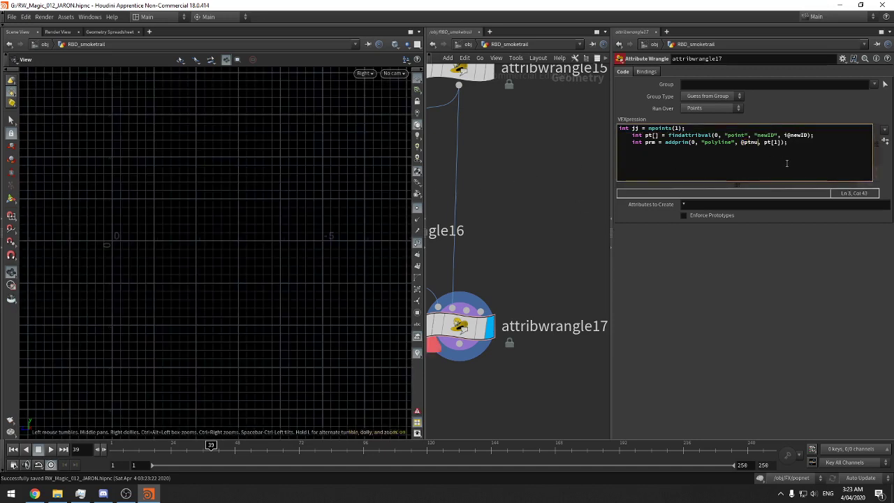
{"action": "type", "text": "mf"}
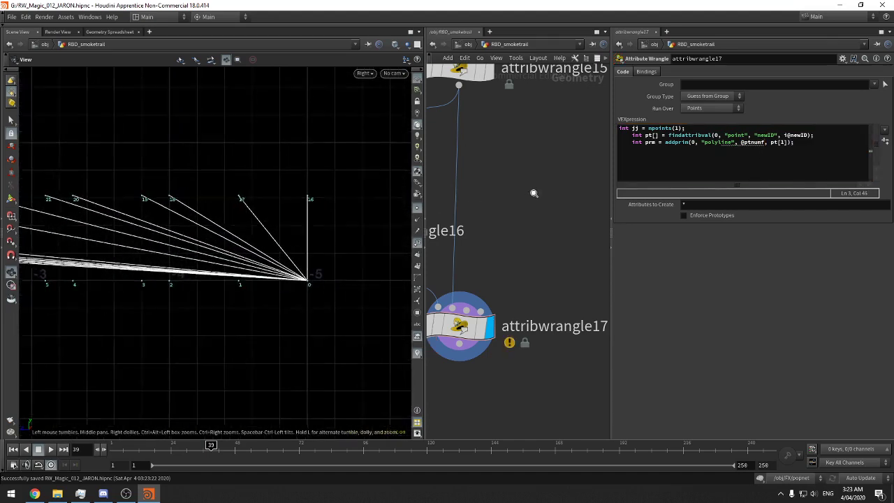
{"action": "right_click_drag", "start_coordinate": [533, 192], "coordinate": [587, 187]}
{"action": "left_click", "coordinate": [760, 142]}
{"action": "key", "text": "BackSpace"}
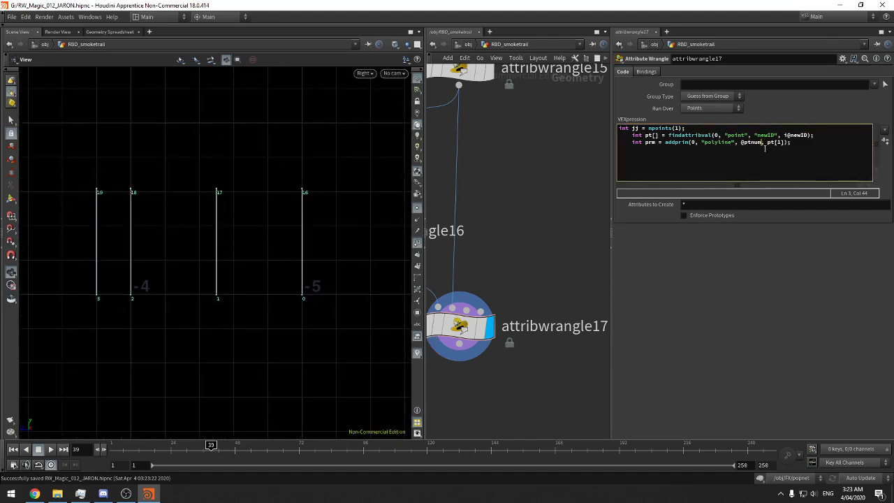
{"action": "right_click_drag", "start_coordinate": [288, 228], "coordinate": [157, 278]}
{"action": "middle_click_drag", "start_coordinate": [195, 261], "coordinate": [308, 269]}
{"action": "scroll", "coordinate": [308, 268], "scroll_direction": "down", "scroll_amount": 5}
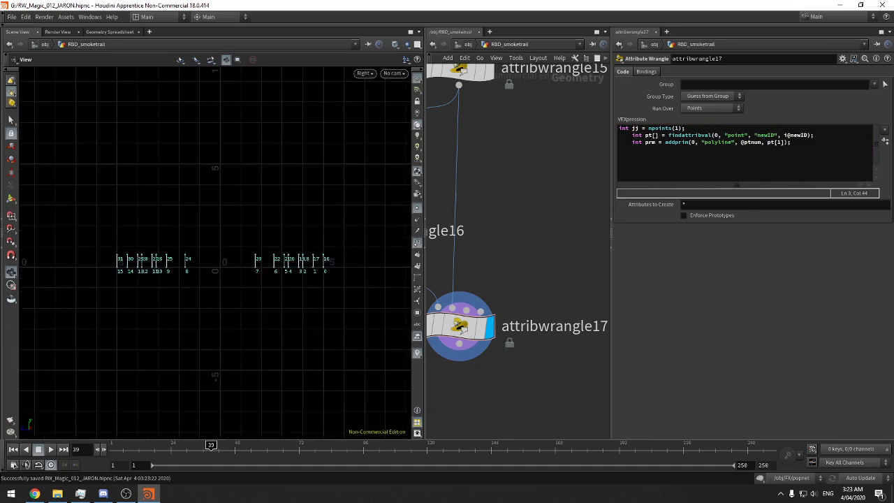
{"action": "middle_click_drag", "start_coordinate": [516, 229], "coordinate": [591, 231]}
{"action": "right_click_drag", "start_coordinate": [308, 248], "coordinate": [510, 248]}
{"action": "right_click_drag", "start_coordinate": [229, 314], "coordinate": [377, 279]}
{"action": "left_click", "coordinate": [789, 167]}
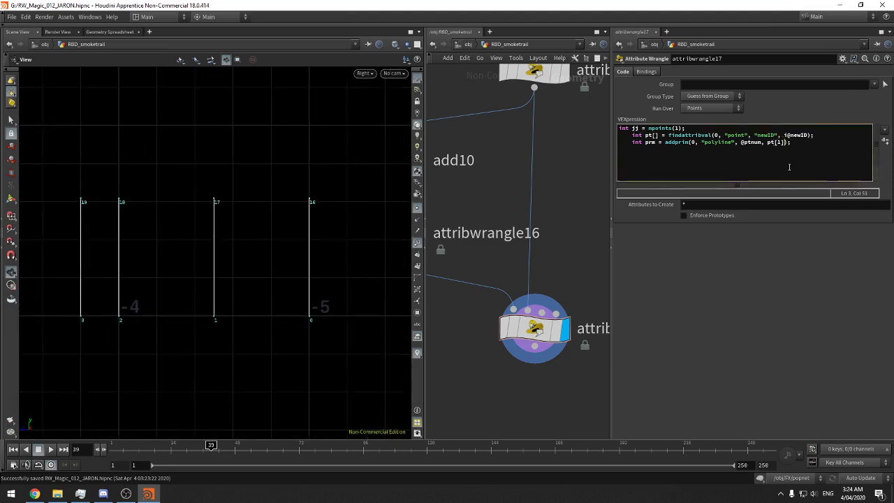
Try pt[0] as the last addprim argument, then restore pt[1] and recheck the polylines
{"action": "left_click_drag", "start_coordinate": [611, 157], "coordinate": [577, 156]}
{"action": "left_click", "coordinate": [744, 142]}
{"action": "key", "text": "BackSpace"}
{"action": "type", "text": "0"}
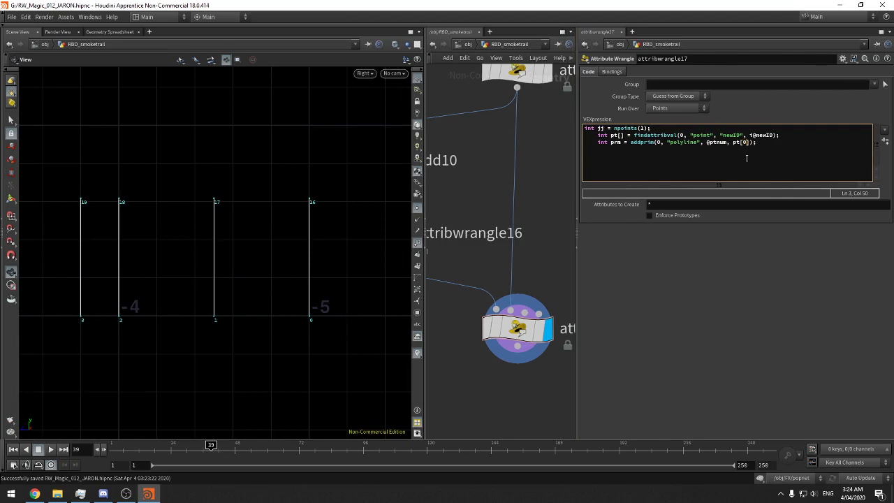
{"action": "key", "text": "BackSpace"}
{"action": "type", "text": "2"}
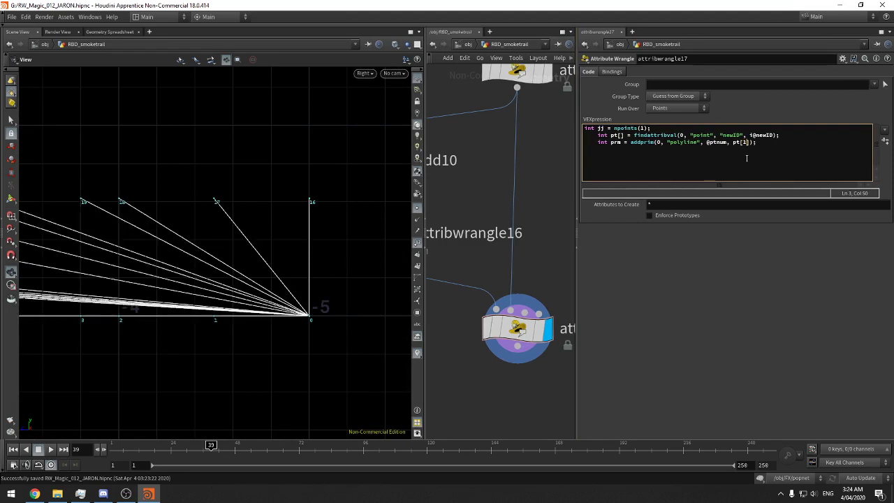
{"action": "key", "text": "ctrl+Return"}
{"action": "mouse_move", "coordinate": [504, 195]}
{"action": "middle_mouse_down"}
{"action": "mouse_move", "coordinate": [565, 198]}
{"action": "mouse_move", "coordinate": [499, 186]}
{"action": "middle_mouse_up"}
{"action": "left_click", "coordinate": [455, 236]}
{"action": "middle_click_drag", "start_coordinate": [572, 243], "coordinate": [532, 231]}
{"action": "left_click", "coordinate": [491, 318]}
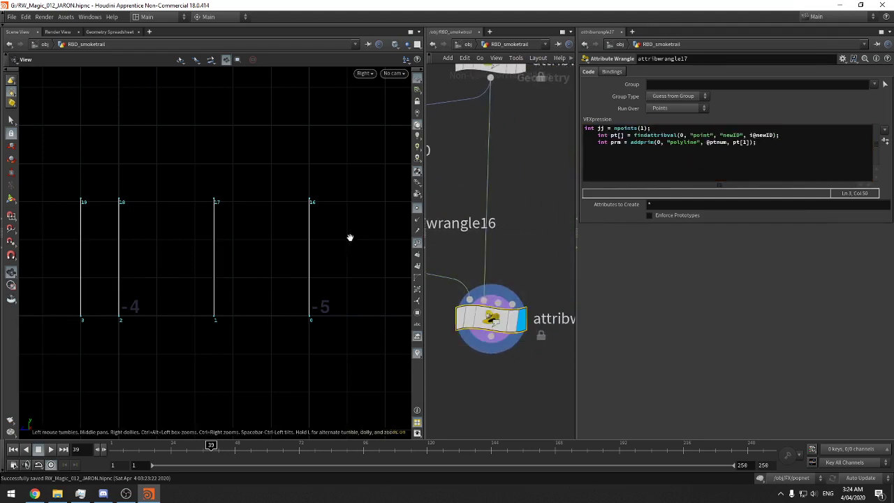
{"action": "left_click", "coordinate": [777, 174]}
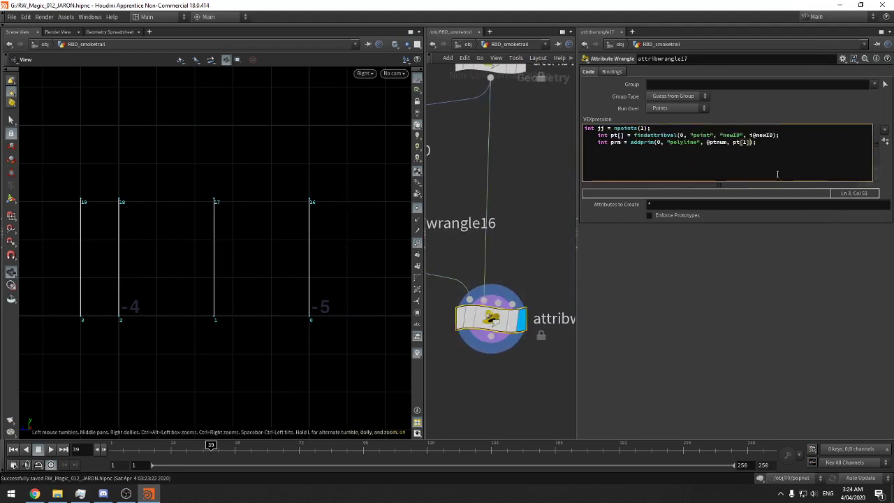
{"action": "type", "text": ", "}
{"action": "type", "text": "0"}
{"action": "type", "text": "ptnum+1"}
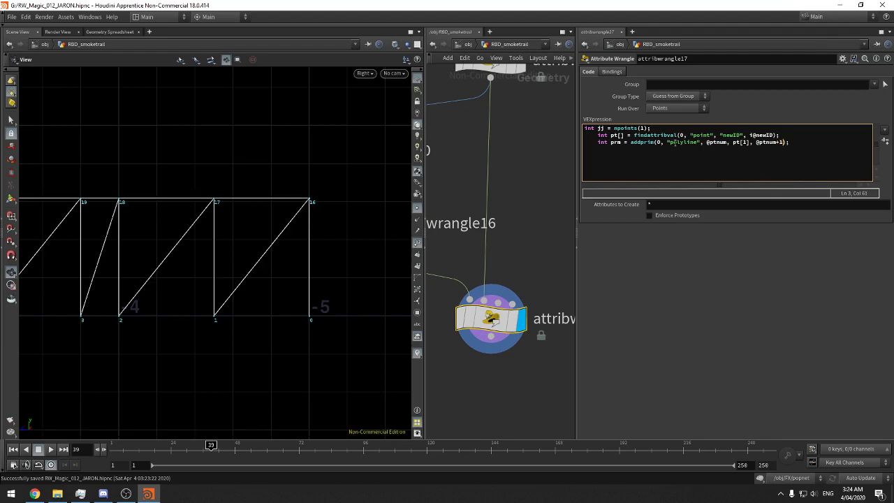
{"action": "key", "text": "ctrl+s"}
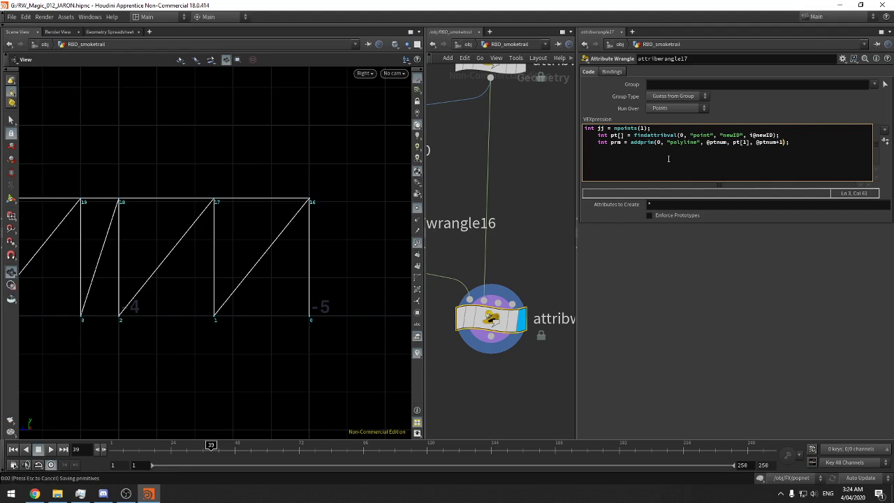
Change the addprim primitive type to "poly" and inspect the polygons along the rows of points
{"action": "left_click", "coordinate": [679, 142]}
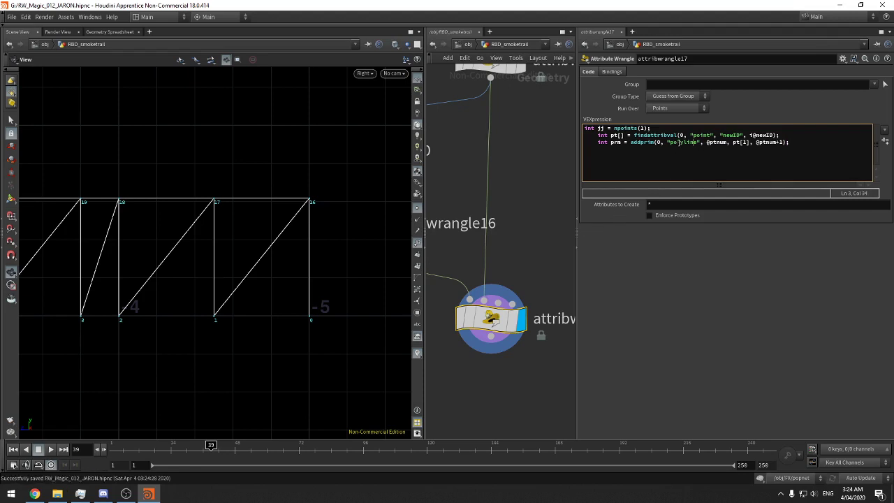
{"action": "double_click", "coordinate": [678, 142]}
{"action": "type", "text": "poly"}
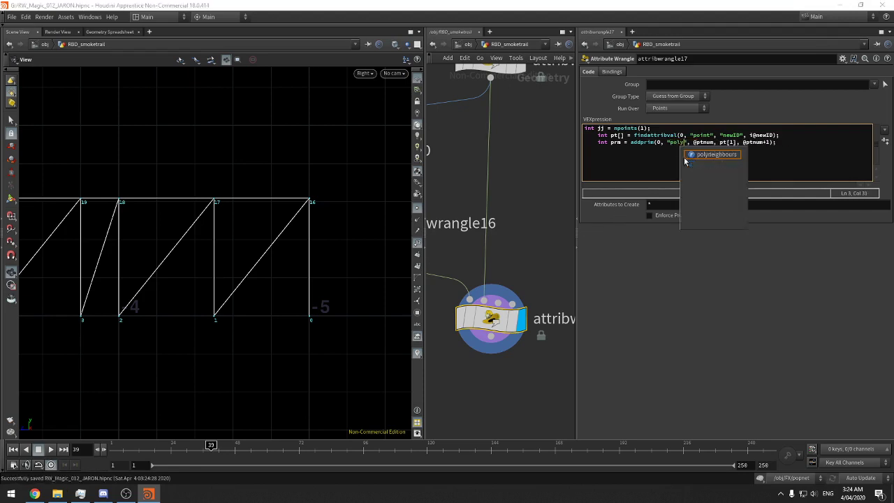
{"action": "scroll", "coordinate": [146, 253], "scroll_direction": "down", "scroll_amount": 10}
{"action": "middle_click_drag", "start_coordinate": [114, 259], "coordinate": [211, 269]}
{"action": "scroll", "coordinate": [409, 245], "scroll_direction": "up", "scroll_amount": 8}
{"action": "middle_click_drag", "start_coordinate": [296, 267], "coordinate": [258, 263]}
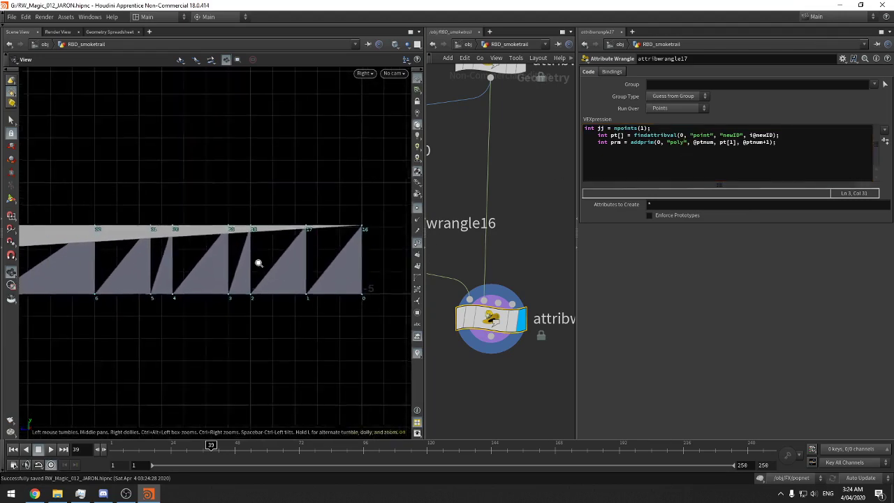
{"action": "scroll", "coordinate": [258, 263], "scroll_direction": "down", "scroll_amount": 8}
{"action": "middle_click_drag", "start_coordinate": [184, 274], "coordinate": [397, 260]}
{"action": "middle_click_drag", "start_coordinate": [356, 240], "coordinate": [107, 259]}
{"action": "scroll", "coordinate": [349, 241], "scroll_direction": "up", "scroll_amount": 8}
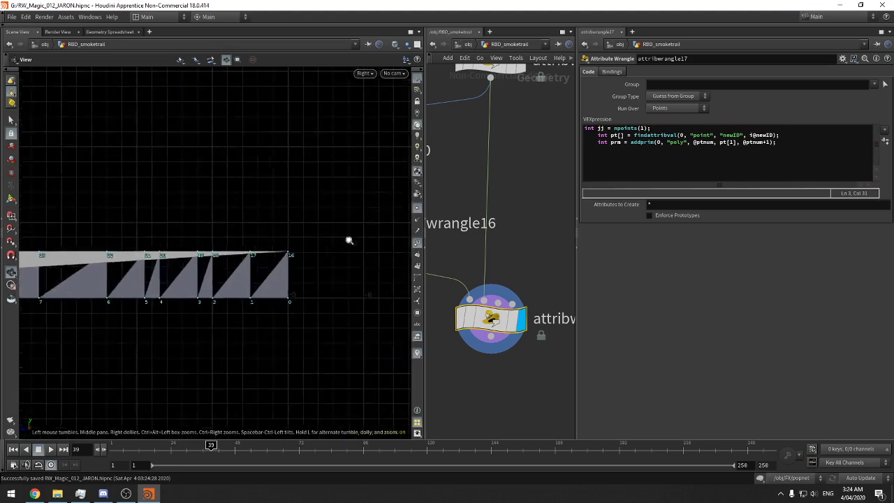
{"action": "scroll", "coordinate": [303, 235], "scroll_direction": "up", "scroll_amount": 4}
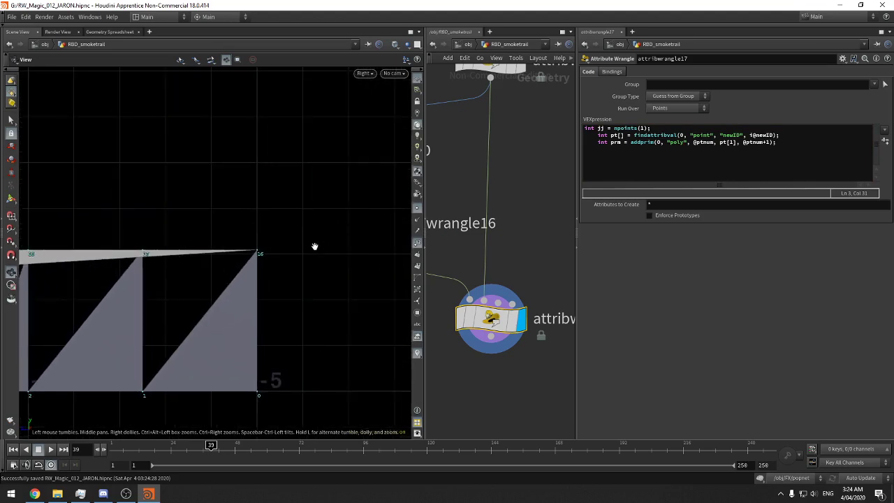
Remove the indentation from the findattribval and addprim lines in the wrangle code
{"action": "scroll", "coordinate": [314, 247], "scroll_direction": "down", "scroll_amount": 8}
{"action": "right_click_drag", "start_coordinate": [282, 250], "coordinate": [157, 273]}
{"action": "middle_click_drag", "start_coordinate": [157, 274], "coordinate": [307, 261]}
{"action": "right_click_drag", "start_coordinate": [307, 246], "coordinate": [231, 243]}
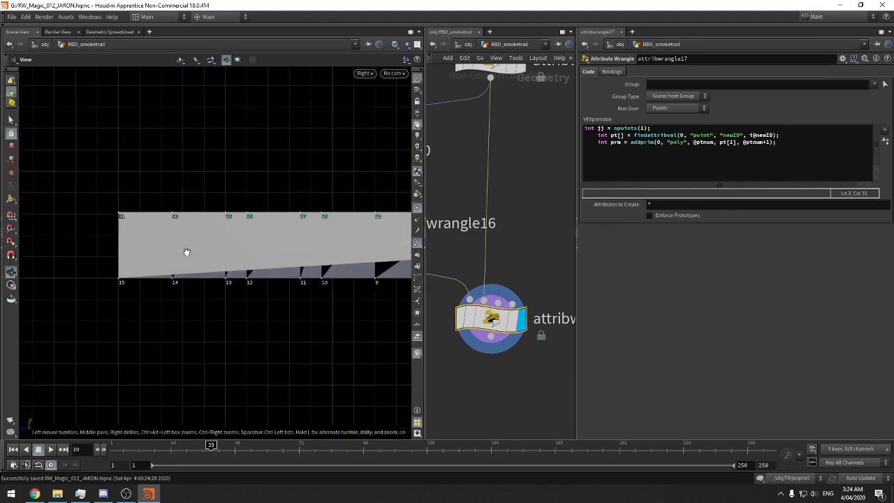
{"action": "right_click_drag", "start_coordinate": [335, 258], "coordinate": [259, 256]}
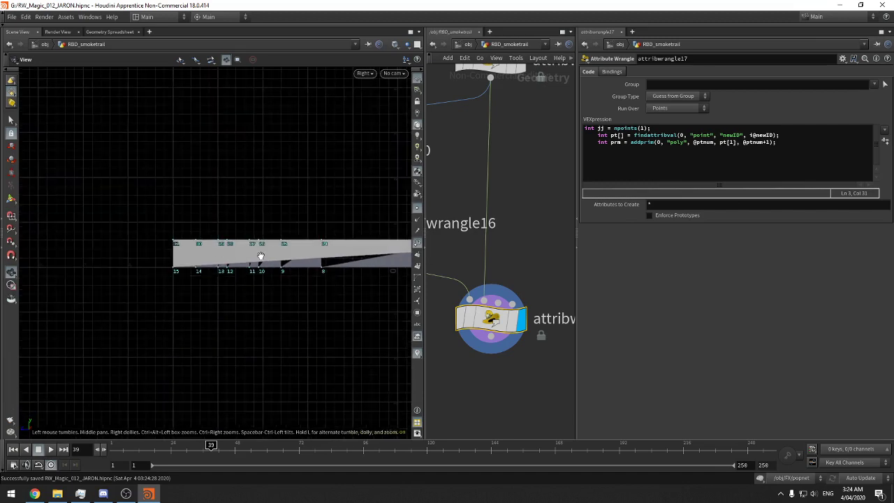
{"action": "middle_click_drag", "start_coordinate": [259, 256], "coordinate": [144, 256]}
{"action": "left_click_drag", "start_coordinate": [601, 142], "coordinate": [583, 135]}
{"action": "type", "text": "i"}
{"action": "type", "text": "i"}
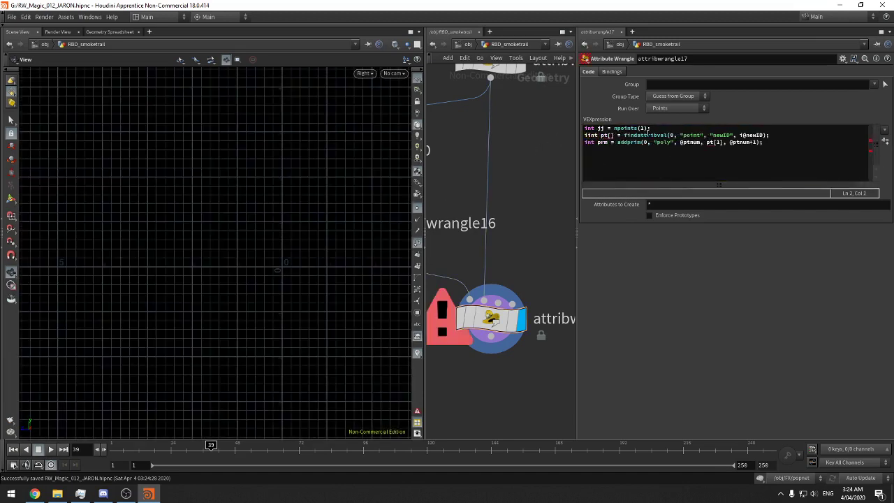
{"action": "key", "text": "BackSpace"}
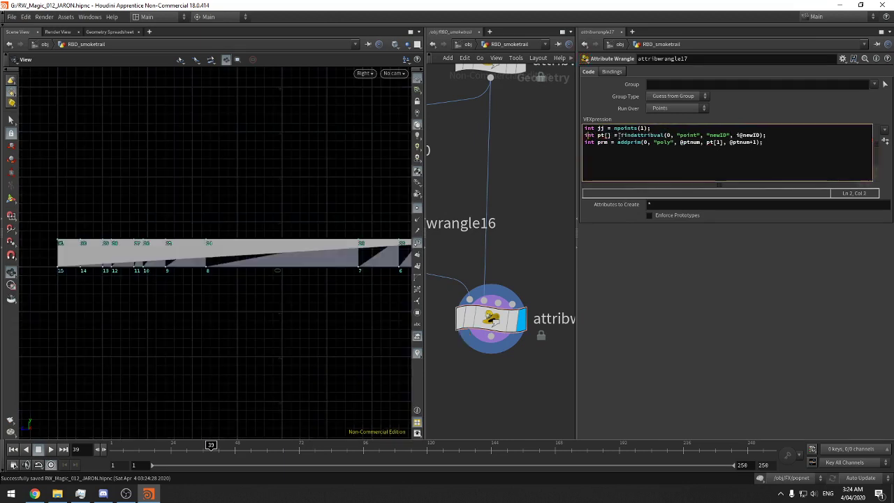
{"action": "left_click", "coordinate": [671, 130]}
{"action": "key", "text": "Return"}
{"action": "type", "text": "if"}
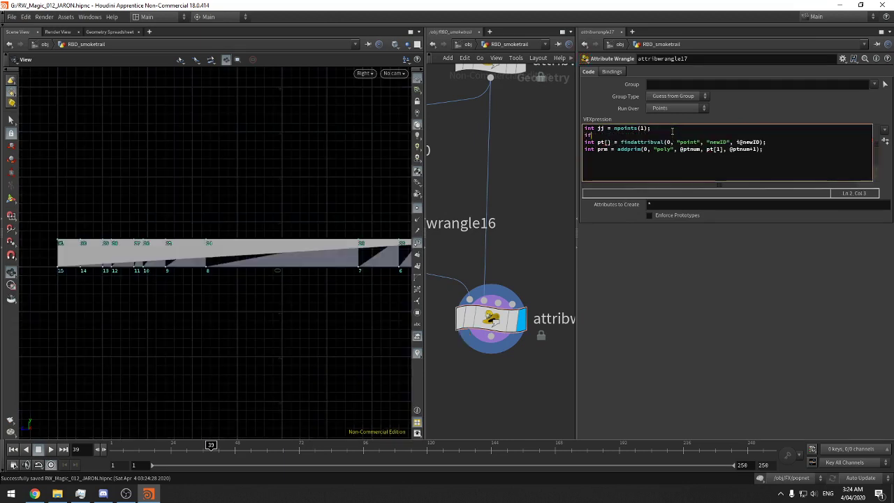
{"action": "type", "text": "(@ptnum "}
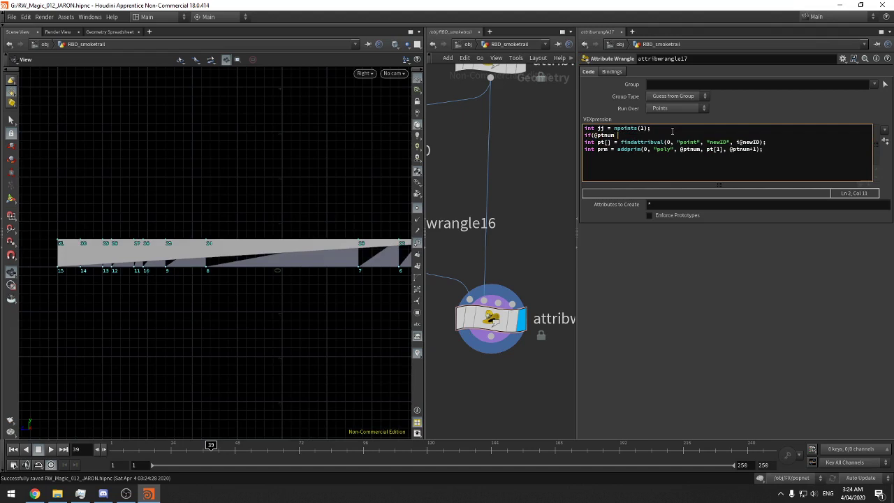
{"action": "type", "text": "!= @numpt-1){"}
{"action": "key", "text": "Return"}
{"action": "key", "text": "Return"}
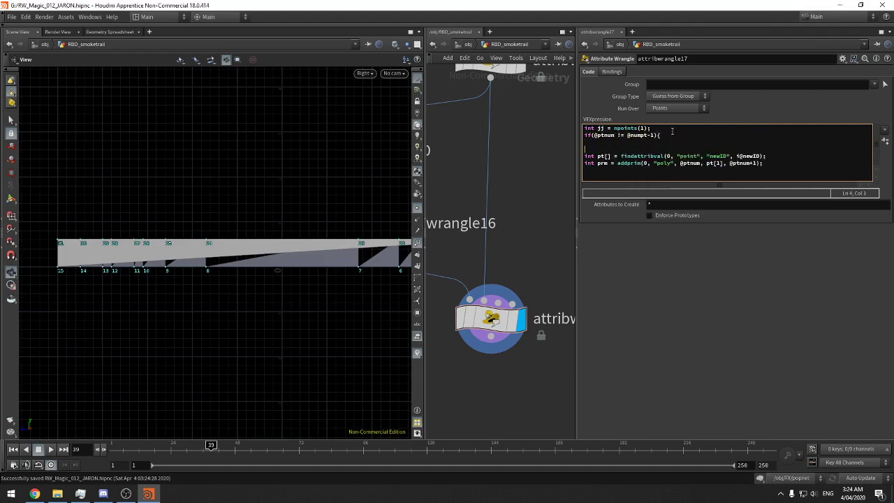
{"action": "type", "text": "}"}
Move the findattribval and addprim lines inside the if block's braces and indent both
{"action": "left_click_drag", "start_coordinate": [796, 162], "coordinate": [584, 155]}
{"action": "key", "text": "ctrl+x"}
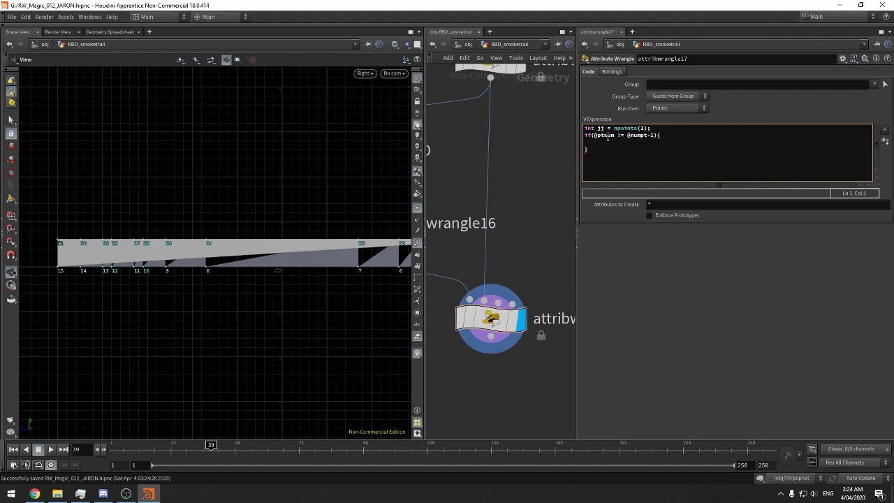
{"action": "key", "text": "Up"}
{"action": "key", "text": "Up"}
{"action": "key", "text": "ctrl+v"}
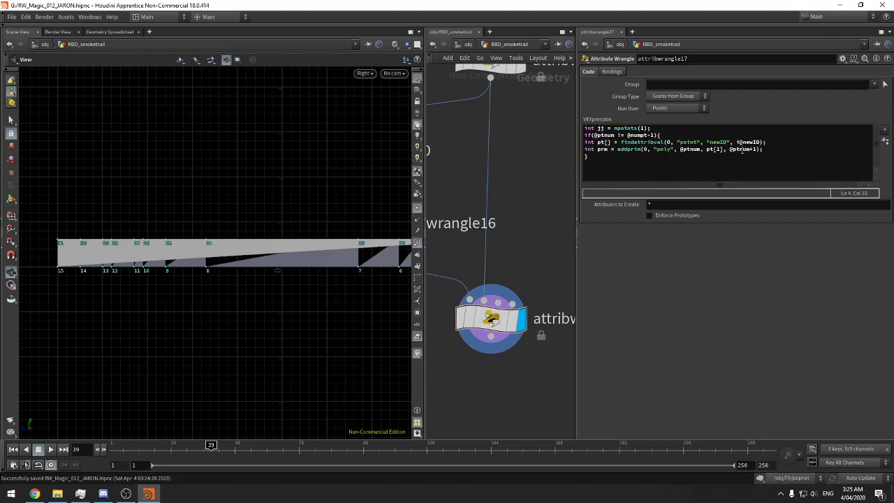
{"action": "left_click_drag", "start_coordinate": [768, 142], "coordinate": [583, 148]}
{"action": "key", "text": "Up"}
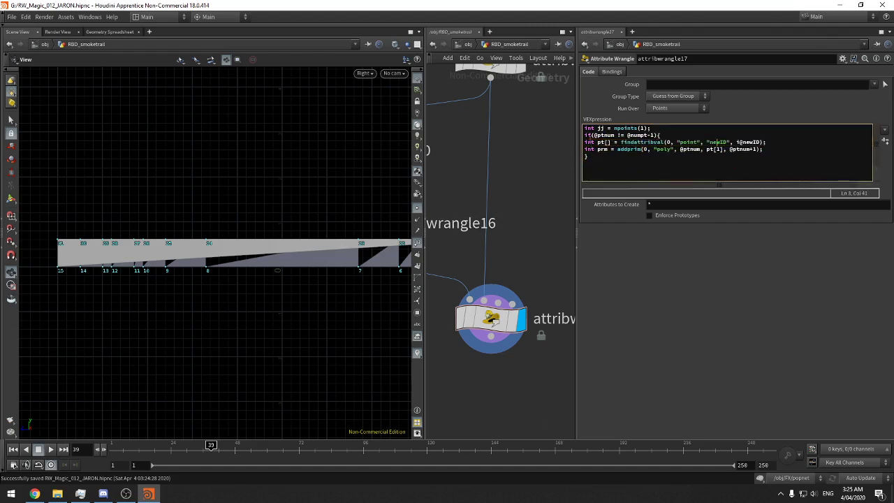
{"action": "key", "text": "Tab"}
{"action": "left_click", "coordinate": [584, 148]}
{"action": "key", "text": "Tab"}
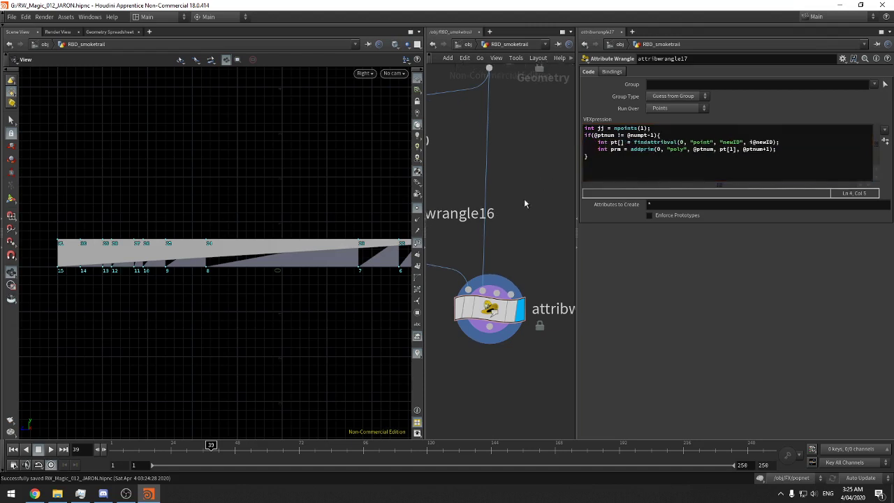
{"action": "left_click", "coordinate": [651, 135]}
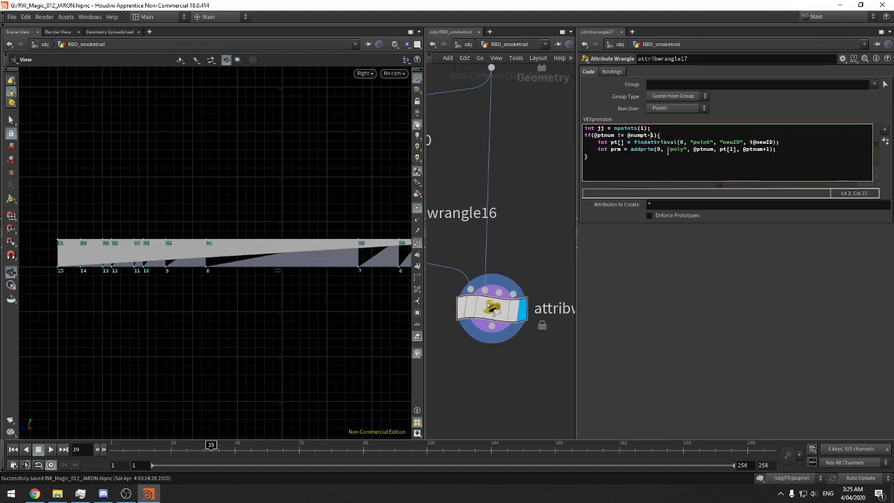
{"action": "key", "text": "BackSpace"}
{"action": "type", "text": "2"}
{"action": "key", "text": "BackSpace"}
{"action": "key", "text": "BackSpace"}
{"action": "type", "text": "-1"}
Examine the polygons between the two rows of points, especially at both ends
{"action": "scroll", "coordinate": [529, 190], "scroll_direction": "down", "scroll_amount": 2}
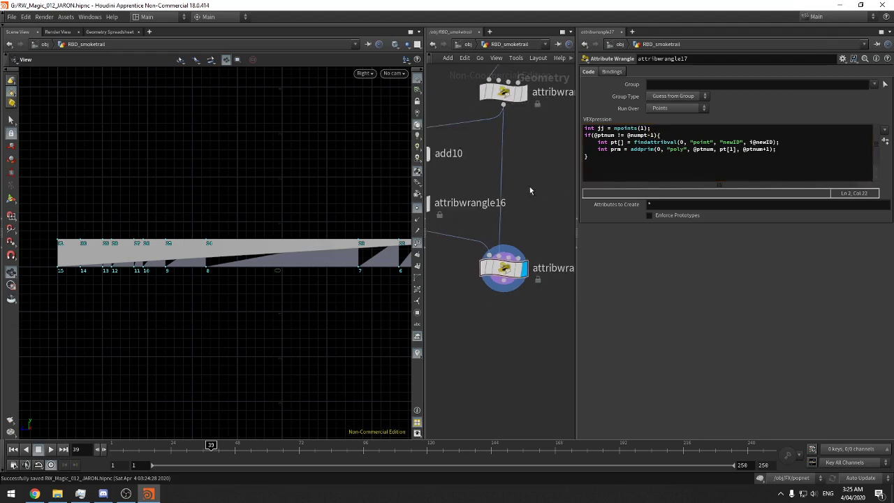
{"action": "middle_click_drag", "start_coordinate": [529, 186], "coordinate": [503, 207]}
{"action": "middle_click_drag", "start_coordinate": [274, 245], "coordinate": [20, 243]}
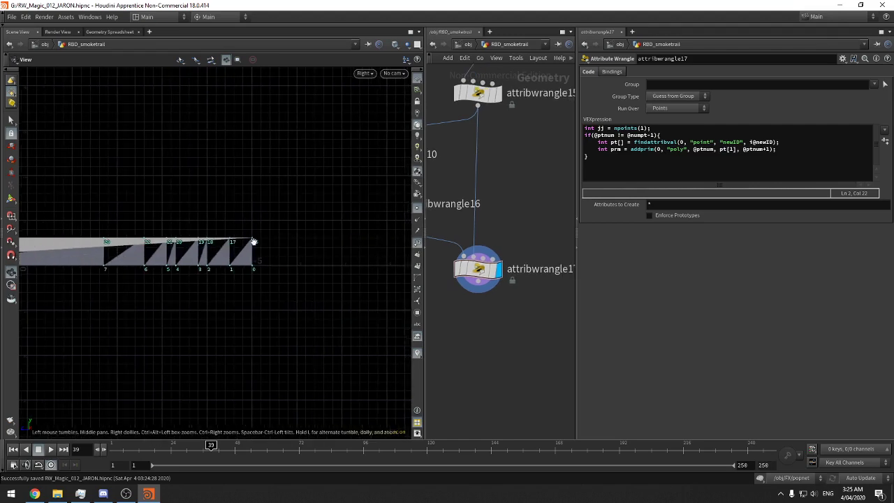
{"action": "right_click_drag", "start_coordinate": [256, 243], "coordinate": [518, 195]}
{"action": "right_click_drag", "start_coordinate": [245, 224], "coordinate": [144, 268]}
{"action": "middle_click_drag", "start_coordinate": [165, 254], "coordinate": [256, 242]}
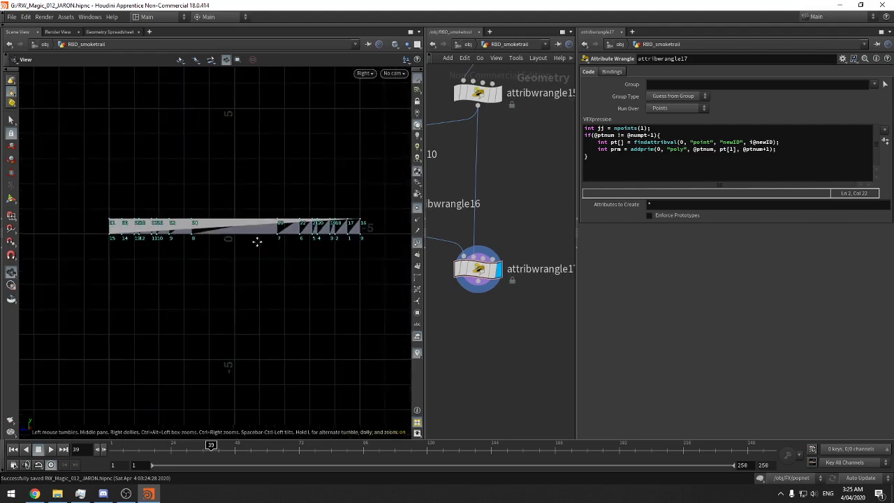
{"action": "right_click_drag", "start_coordinate": [256, 241], "coordinate": [365, 210]}
{"action": "middle_click_drag", "start_coordinate": [365, 210], "coordinate": [258, 229]}
{"action": "right_click_drag", "start_coordinate": [289, 233], "coordinate": [424, 207]}
{"action": "middle_click_drag", "start_coordinate": [424, 207], "coordinate": [344, 208]}
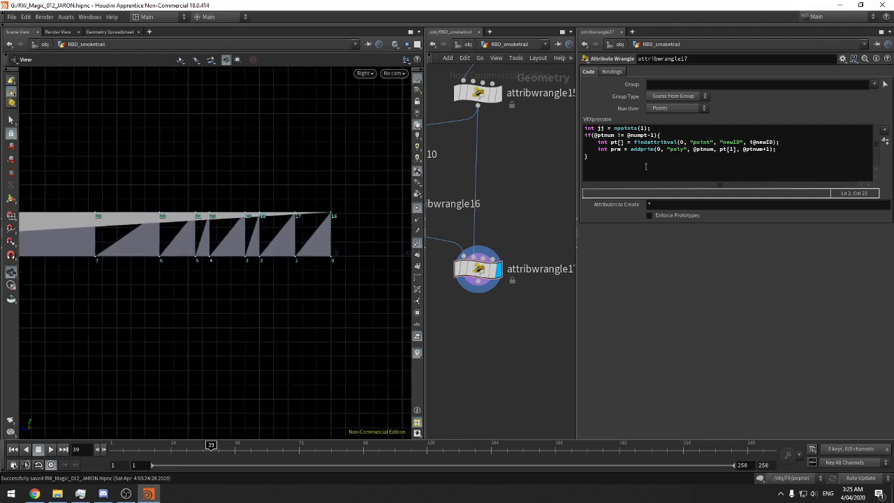
{"action": "left_click_drag", "start_coordinate": [762, 148], "coordinate": [739, 150]}
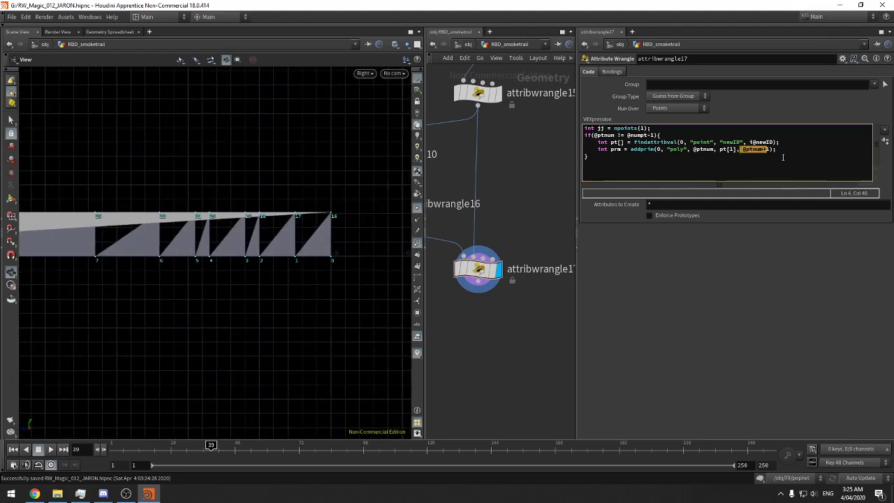
{"action": "key", "text": "BackSpace"}
{"action": "key", "text": "BackSpace"}
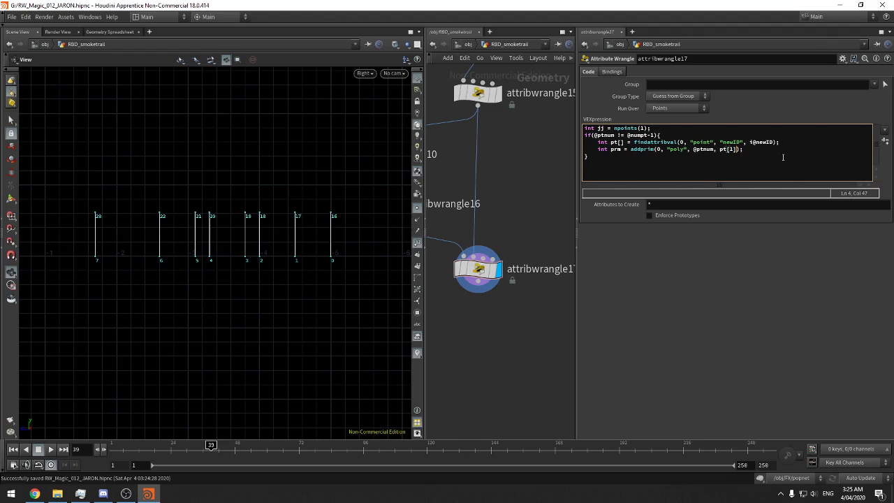
{"action": "scroll", "coordinate": [271, 243], "scroll_direction": "down", "scroll_amount": 5}
{"action": "middle_click_drag", "start_coordinate": [188, 266], "coordinate": [323, 259]}
{"action": "scroll", "coordinate": [98, 231], "scroll_direction": "up", "scroll_amount": 5}
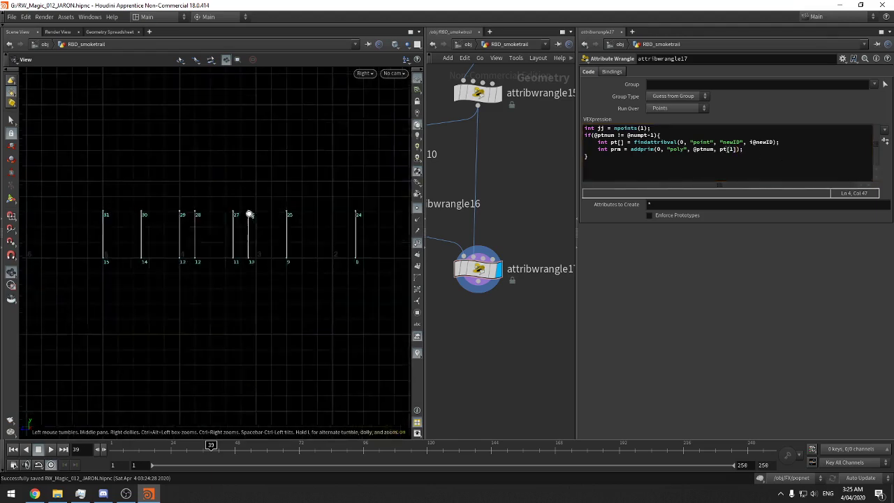
{"action": "scroll", "coordinate": [250, 214], "scroll_direction": "up", "scroll_amount": 5}
{"action": "middle_click_drag", "start_coordinate": [182, 214], "coordinate": [287, 226]}
{"action": "middle_click_drag", "start_coordinate": [230, 259], "coordinate": [68, 251]}
{"action": "middle_click_drag", "start_coordinate": [255, 246], "coordinate": [410, 241]}
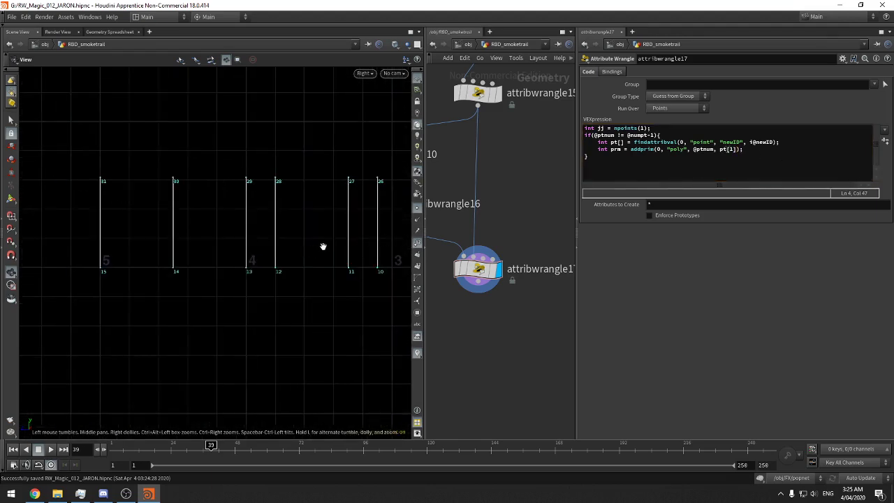
{"action": "key", "text": "ctrl+s"}
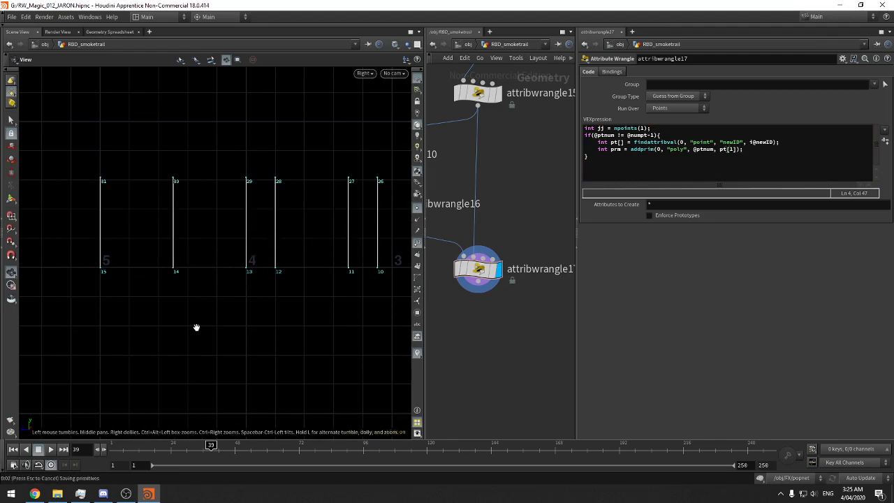
Review the automatic scene save interval in the Save and Load Options preferences and accept the dialog
{"action": "left_click", "coordinate": [28, 18]}
{"action": "mouse_move", "coordinate": [11, 17]}
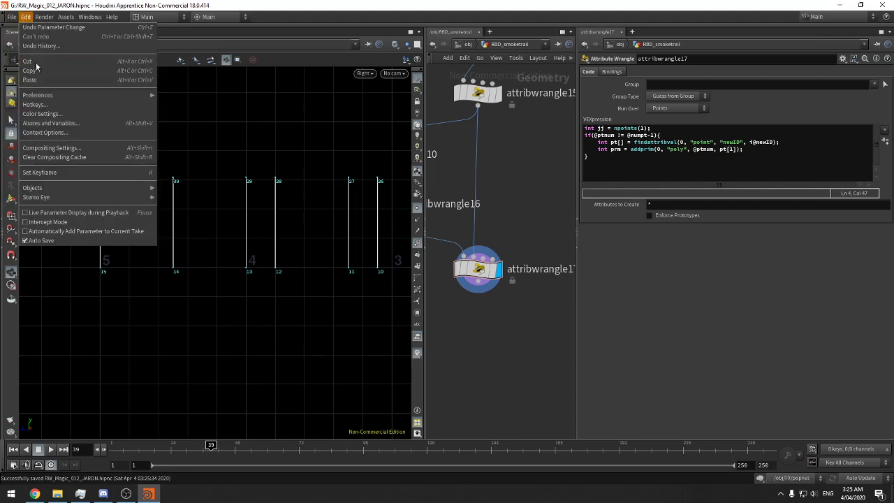
{"action": "mouse_move", "coordinate": [42, 104]}
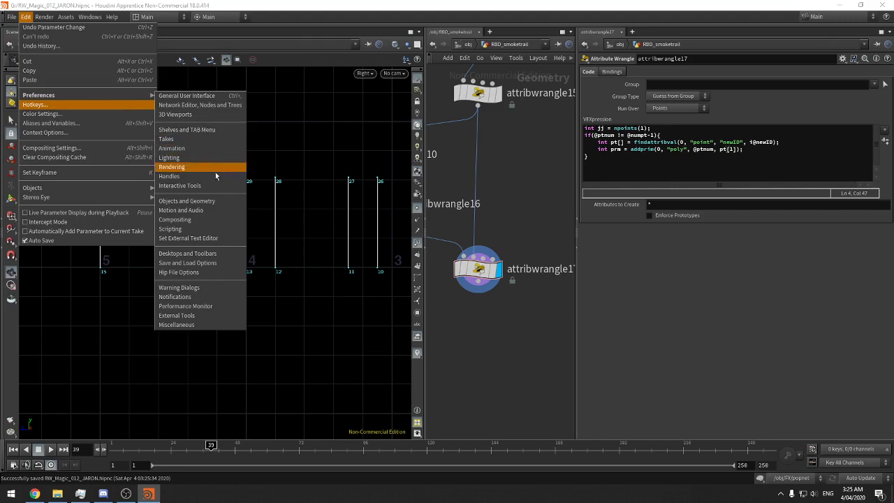
{"action": "left_click", "coordinate": [188, 96]}
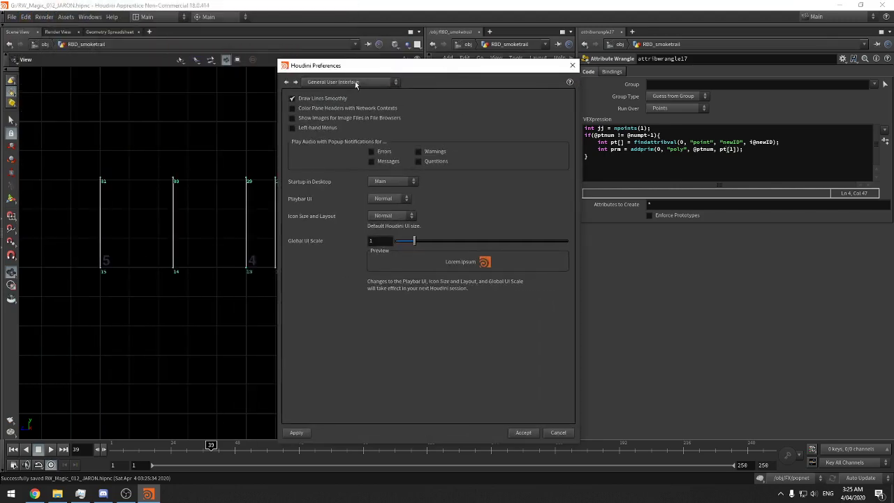
{"action": "left_click", "coordinate": [295, 83]}
{"action": "left_click", "coordinate": [295, 83]}
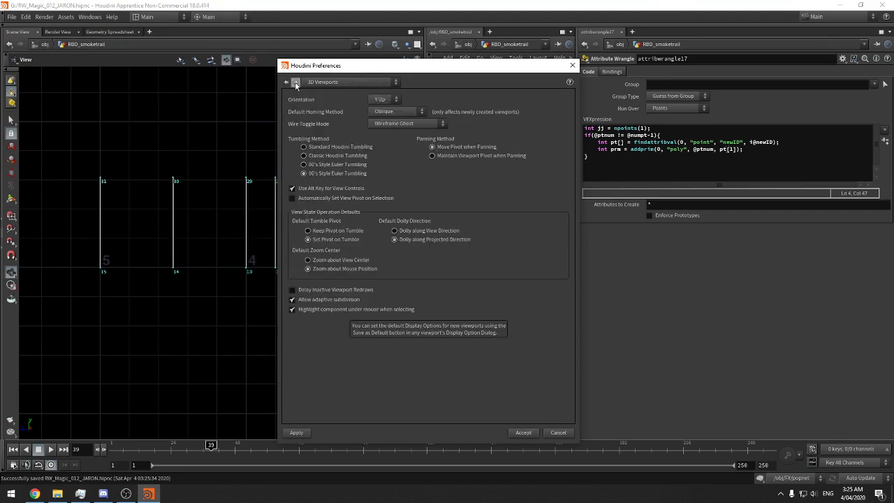
{"action": "left_click", "coordinate": [296, 83]}
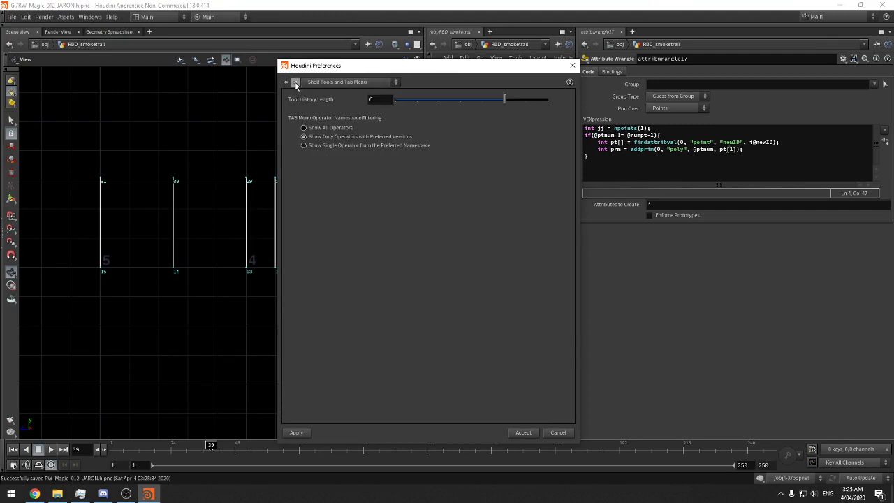
{"action": "left_click", "coordinate": [295, 82]}
{"action": "left_click", "coordinate": [295, 82]}
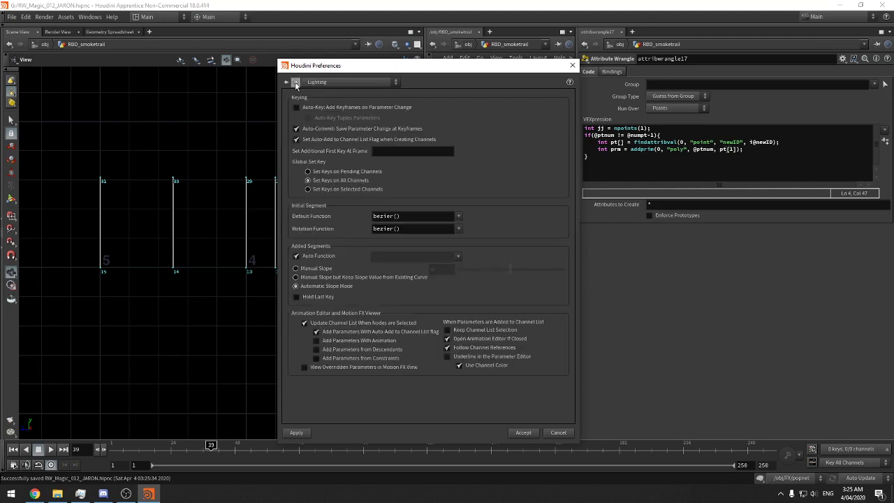
{"action": "left_click", "coordinate": [295, 83]}
{"action": "left_click", "coordinate": [295, 83]}
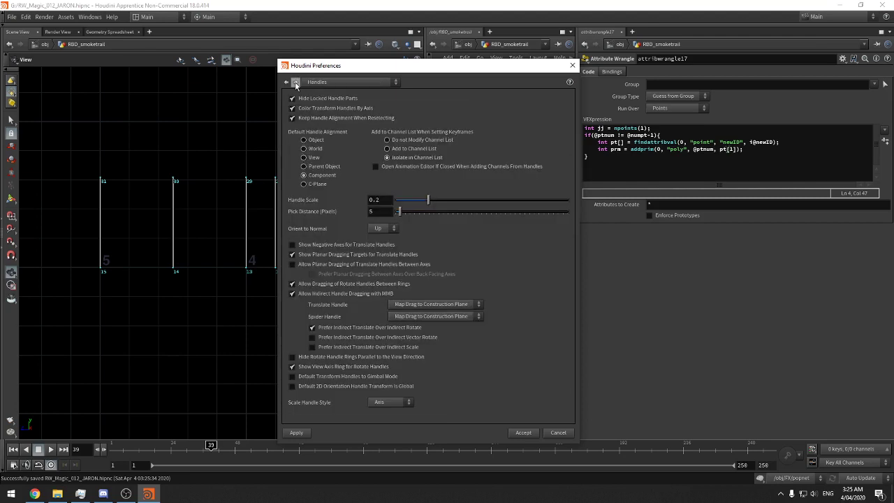
{"action": "left_click", "coordinate": [295, 82]}
{"action": "left_click", "coordinate": [295, 82]}
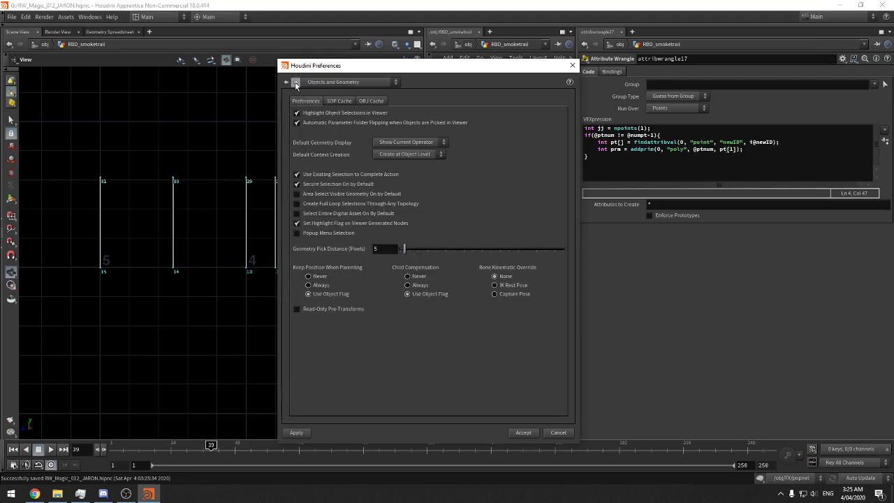
{"action": "left_click", "coordinate": [295, 82]}
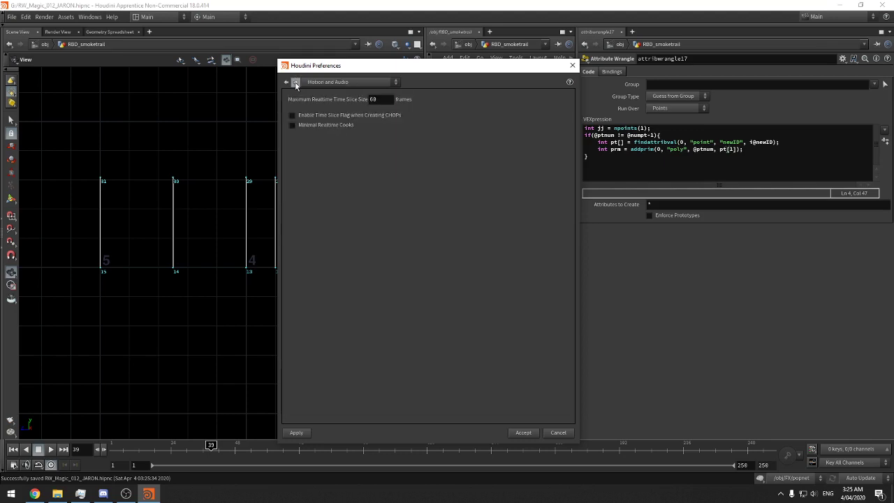
{"action": "left_click", "coordinate": [295, 82]}
{"action": "left_click", "coordinate": [295, 82]}
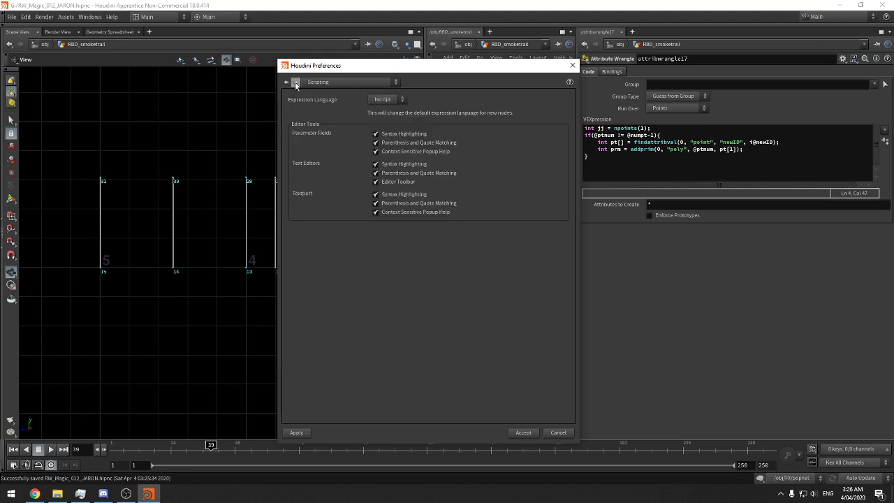
{"action": "left_click", "coordinate": [295, 82]}
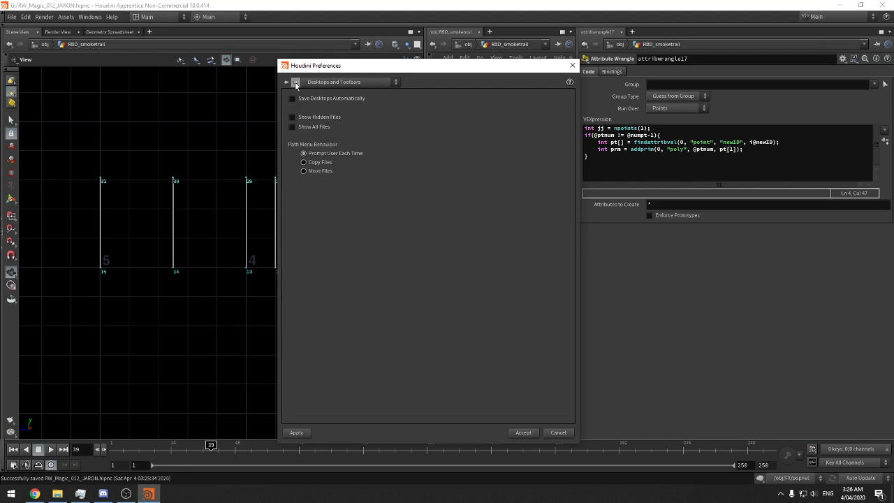
{"action": "left_click", "coordinate": [295, 83]}
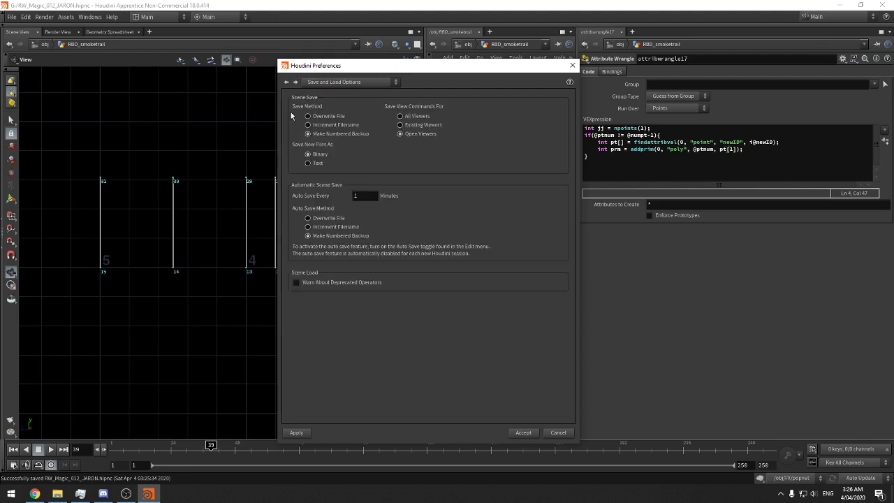
{"action": "double_click", "coordinate": [362, 197]}
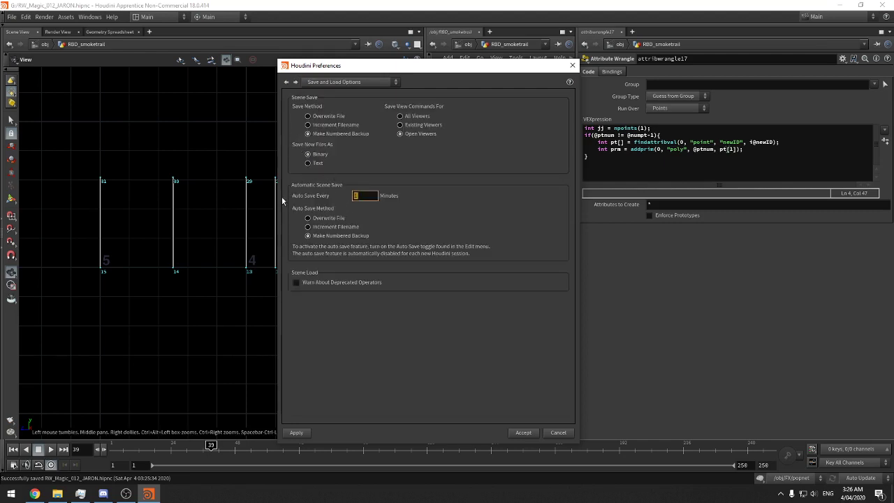
{"action": "left_click", "coordinate": [525, 433]}
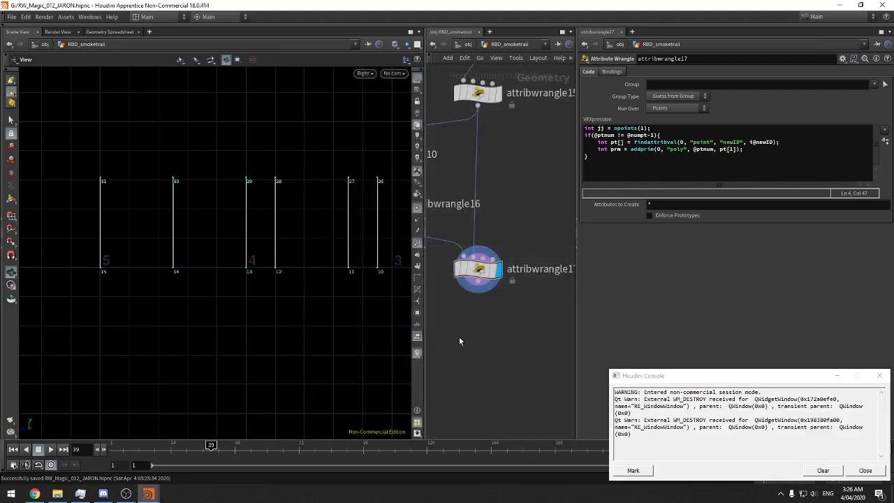
{"action": "left_click", "coordinate": [860, 470]}
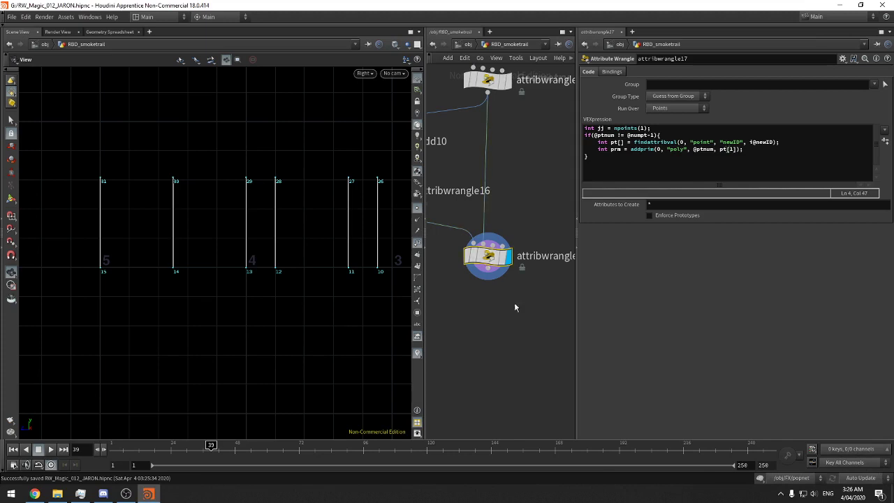
{"action": "scroll", "coordinate": [319, 259], "scroll_direction": "down", "scroll_amount": 2}
{"action": "left_click", "coordinate": [741, 148]}
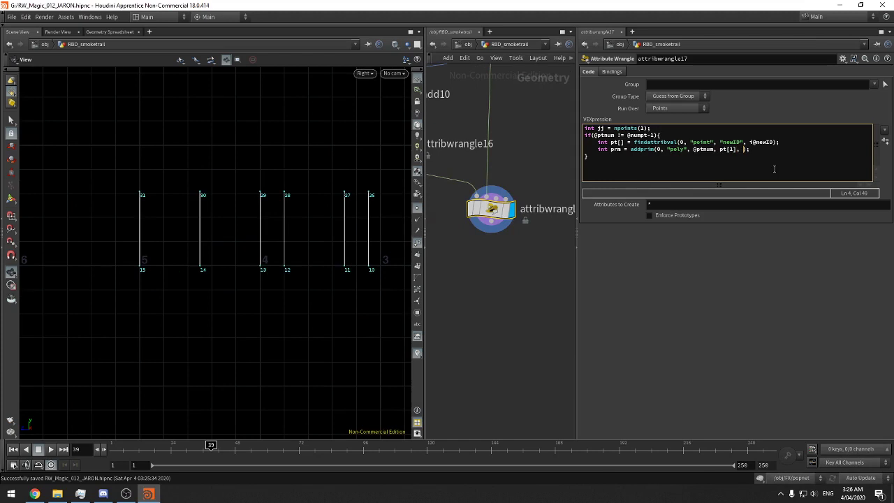
{"action": "middle_click_drag", "start_coordinate": [522, 274], "coordinate": [430, 293]}
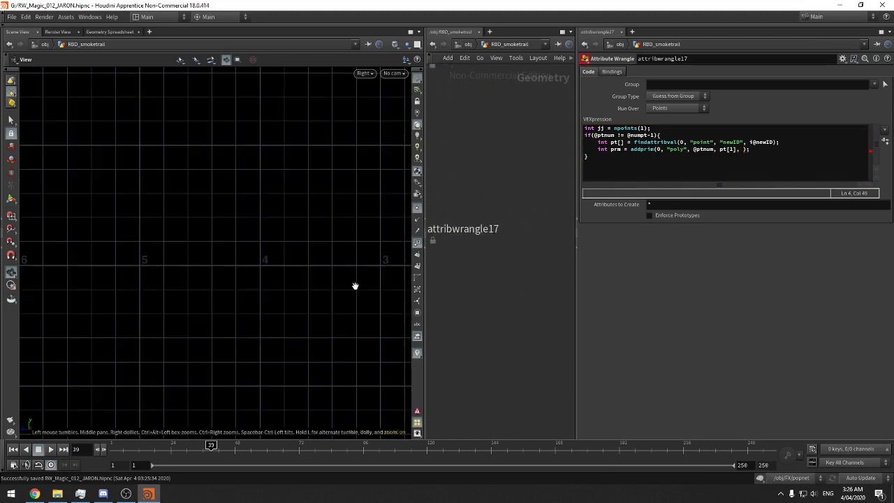
{"action": "left_click", "coordinate": [742, 150]}
{"action": "type", "text": "@ptnum"}
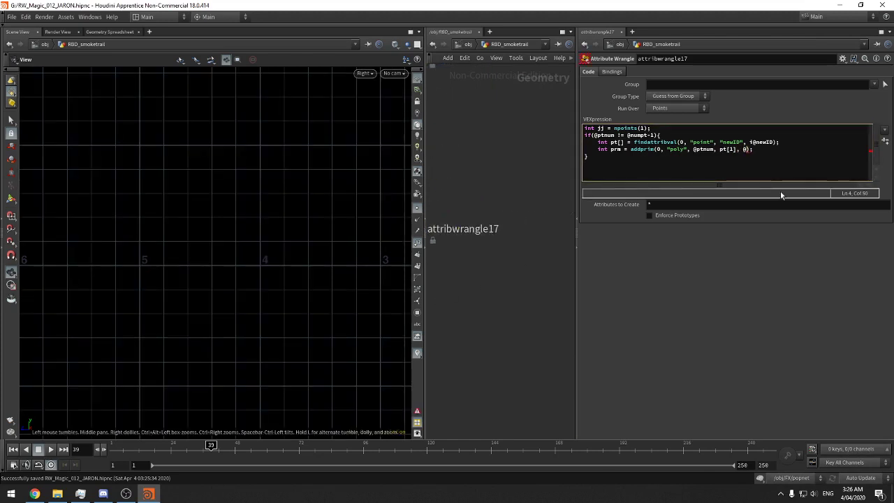
{"action": "type", "text": "-1"}
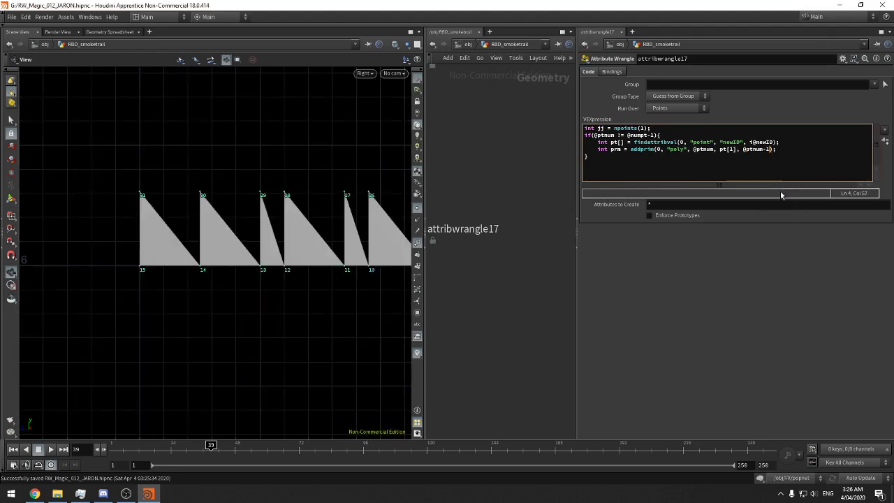
Examine the triangles along the two rows of points, especially at the end by points 0 and 16
{"action": "scroll", "coordinate": [286, 169], "scroll_direction": "down", "scroll_amount": 2}
{"action": "scroll", "coordinate": [285, 169], "scroll_direction": "down", "scroll_amount": 3}
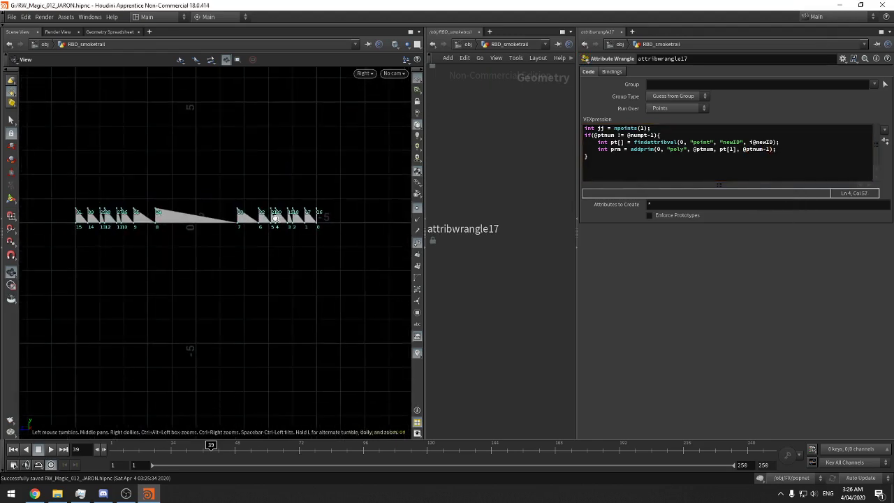
{"action": "scroll", "coordinate": [276, 218], "scroll_direction": "up", "scroll_amount": 4}
{"action": "middle_click_drag", "start_coordinate": [307, 218], "coordinate": [202, 220]}
{"action": "scroll", "coordinate": [399, 194], "scroll_direction": "up", "scroll_amount": 10}
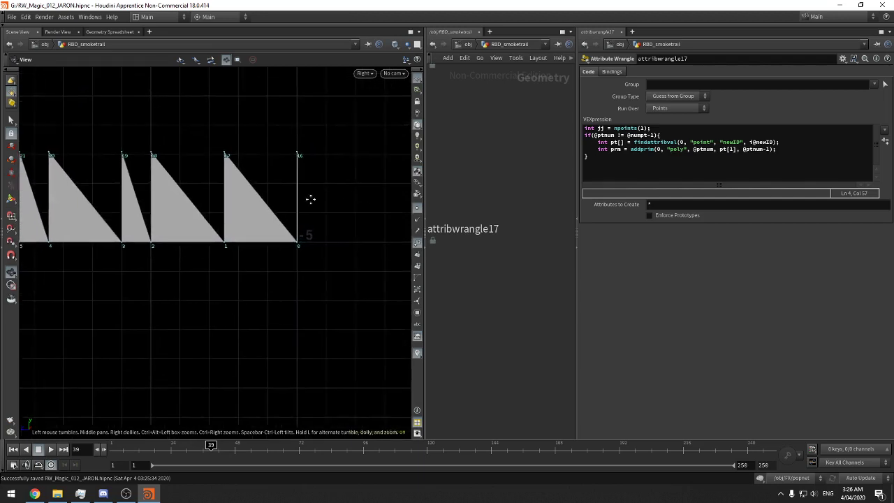
{"action": "right_click_drag", "start_coordinate": [418, 172], "coordinate": [421, 169]}
{"action": "middle_click_drag", "start_coordinate": [324, 183], "coordinate": [343, 185]}
{"action": "right_click_drag", "start_coordinate": [343, 184], "coordinate": [307, 236]}
{"action": "middle_click_drag", "start_coordinate": [307, 235], "coordinate": [279, 246]}
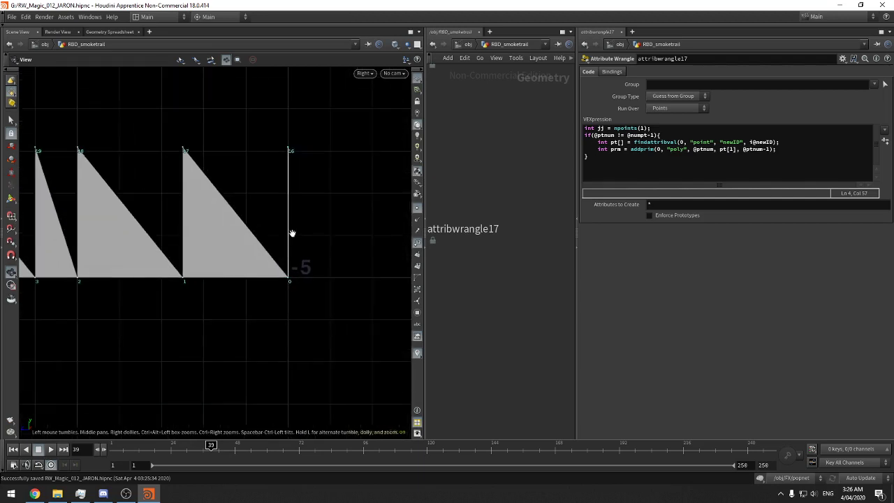
{"action": "right_click_drag", "start_coordinate": [293, 231], "coordinate": [335, 215]}
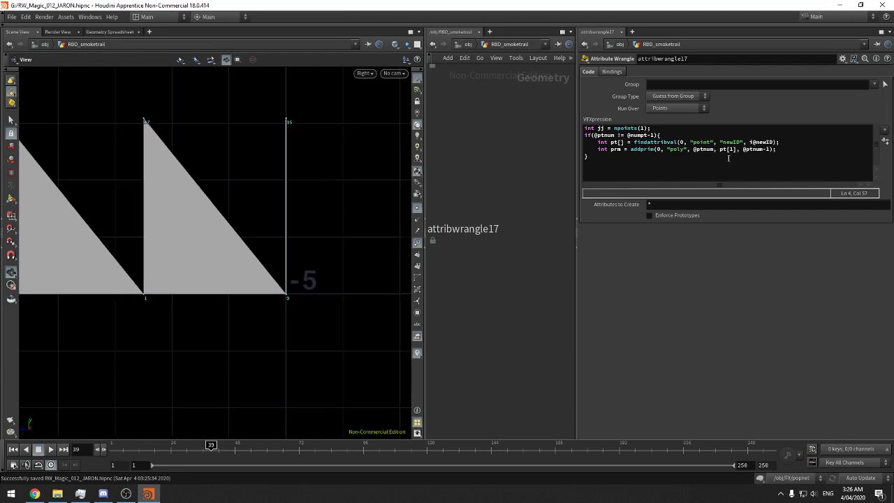
Insert two empty lines between the findattribval line and the addprim line of the wrangle
{"action": "left_click", "coordinate": [770, 151]}
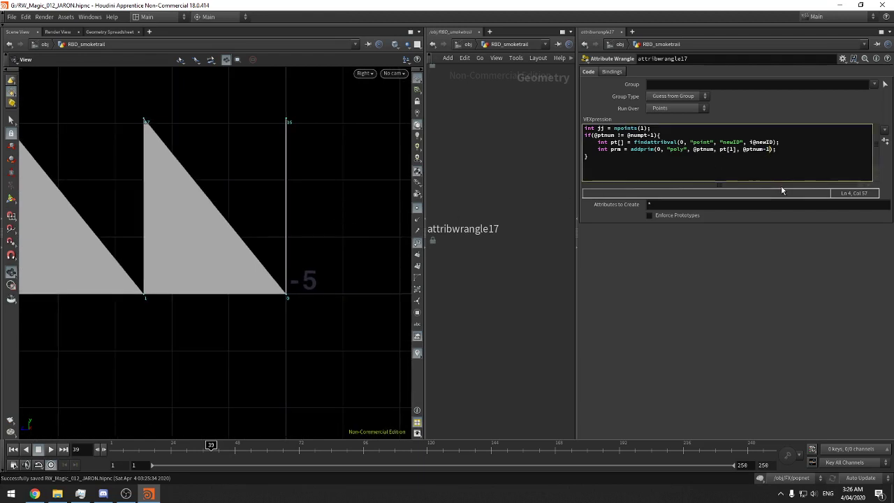
{"action": "left_click", "coordinate": [731, 150]}
{"action": "left_click", "coordinate": [748, 151]}
{"action": "left_click", "coordinate": [786, 147]}
{"action": "left_click_drag", "start_coordinate": [786, 146], "coordinate": [599, 143]}
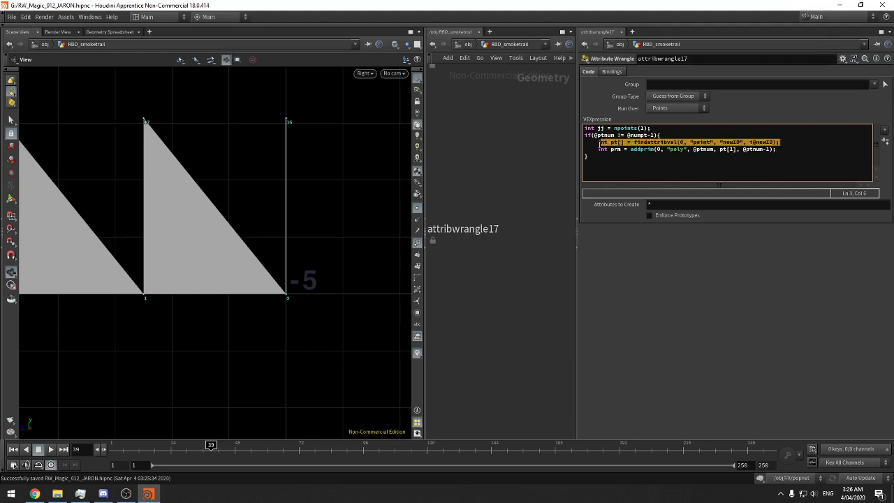
{"action": "left_click", "coordinate": [789, 144]}
{"action": "key", "text": "Return"}
{"action": "key", "text": "Return"}
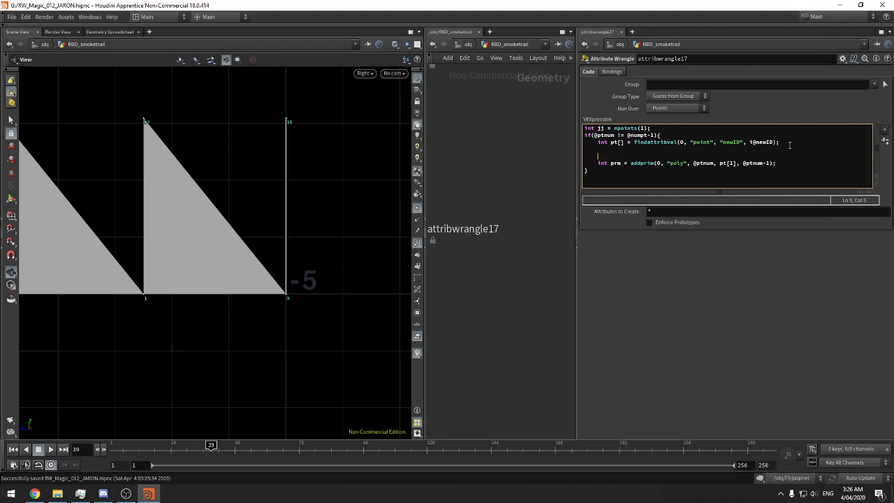
{"action": "left_click_drag", "start_coordinate": [768, 163], "coordinate": [741, 162]}
{"action": "left_click", "coordinate": [763, 148]}
{"action": "key", "text": "BackSpace"}
{"action": "type", "text": "int secon"}
{"action": "type", "text": "dID = @ptnum-1"}
{"action": "key", "text": "BackSpace"}
{"action": "key", "text": "BackSpace"}
{"action": "key", "text": "BackSpace"}
{"action": "key", "text": "BackSpace"}
{"action": "type", "text": "point(0,  \"newID"}
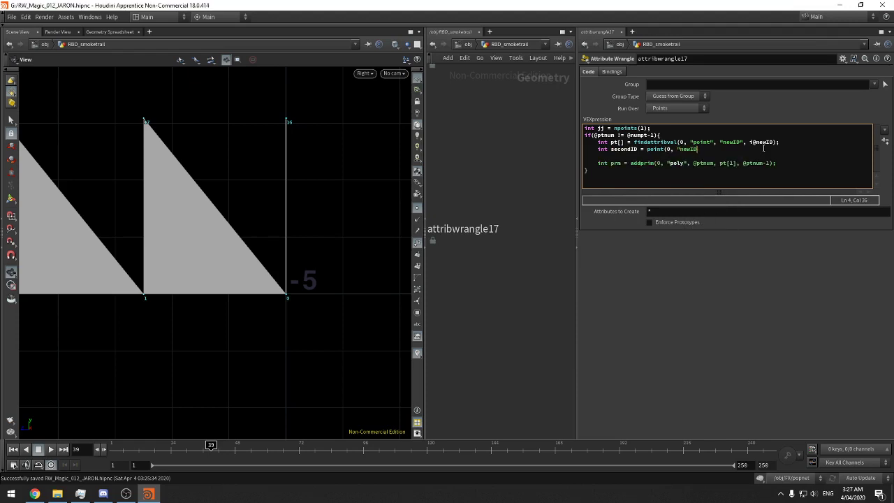
{"action": "type", "text": "\", @ptnum-1);"}
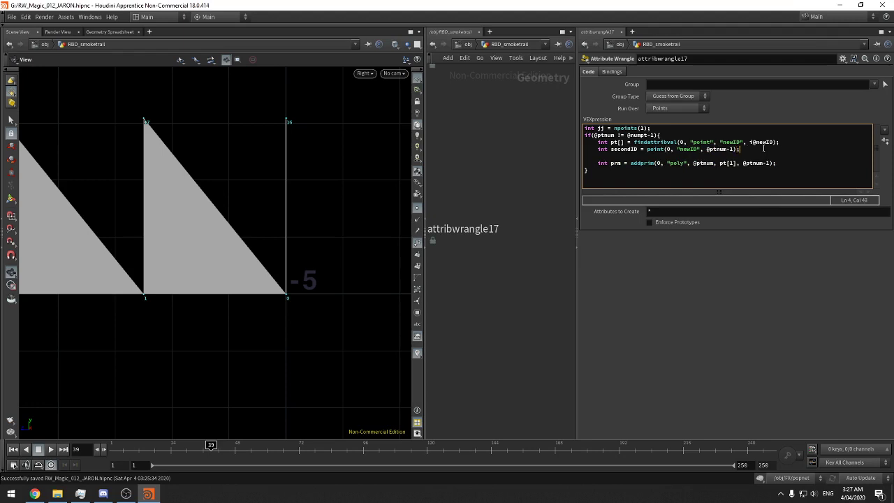
{"action": "key", "text": "Return"}
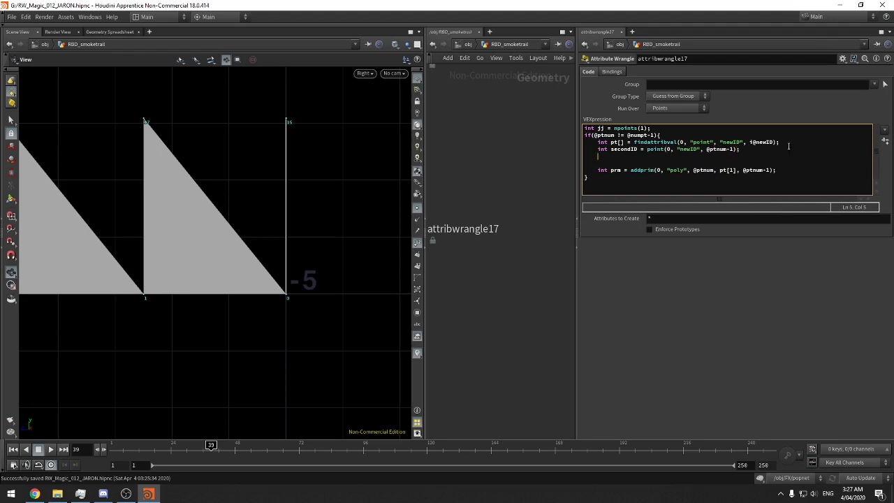
Duplicate the findattribval line below the secondID declaration and name its array ptb[]
{"action": "left_click_drag", "start_coordinate": [788, 146], "coordinate": [600, 139]}
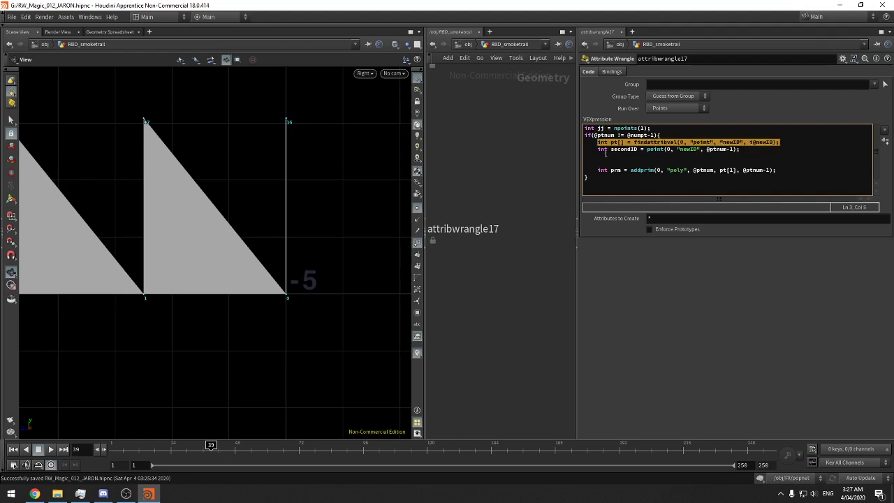
{"action": "key", "text": "ctrl+c"}
{"action": "left_click", "coordinate": [605, 153]}
{"action": "key", "text": "ctrl+v"}
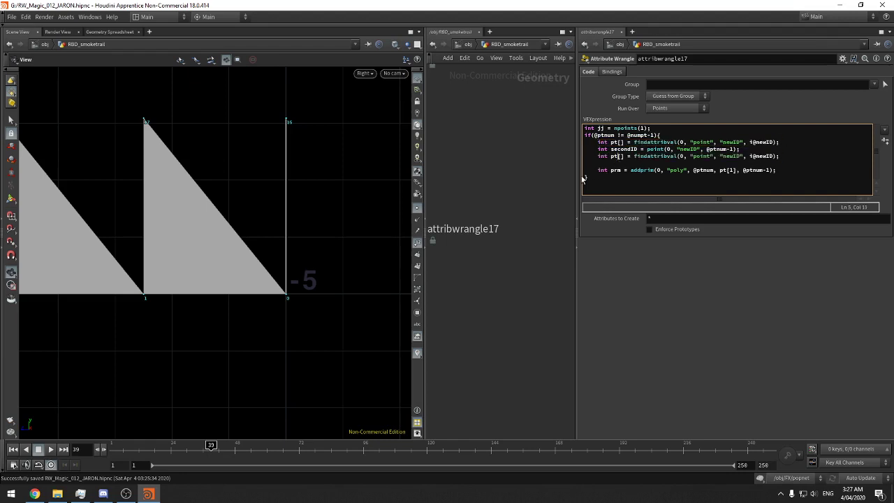
{"action": "type", "text": "b"}
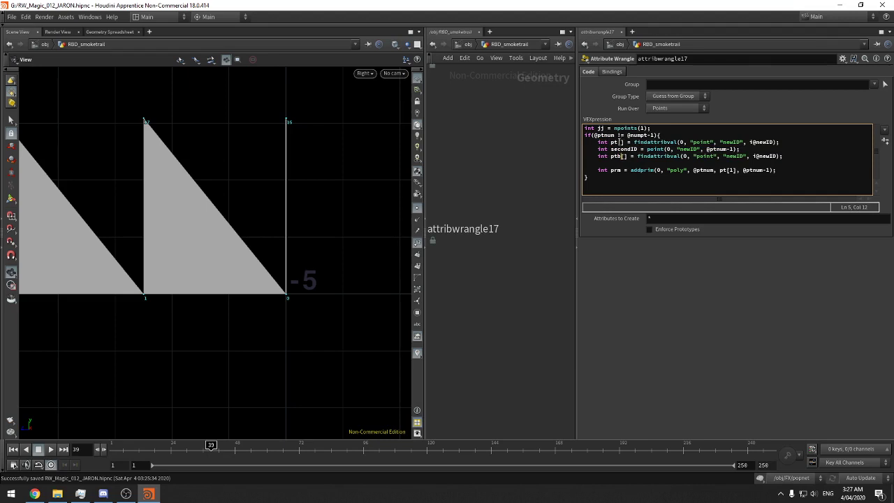
Rename the first array to pta[] in both its declaration and the addprim call
{"action": "left_click", "coordinate": [619, 142]}
{"action": "type", "text": "a"}
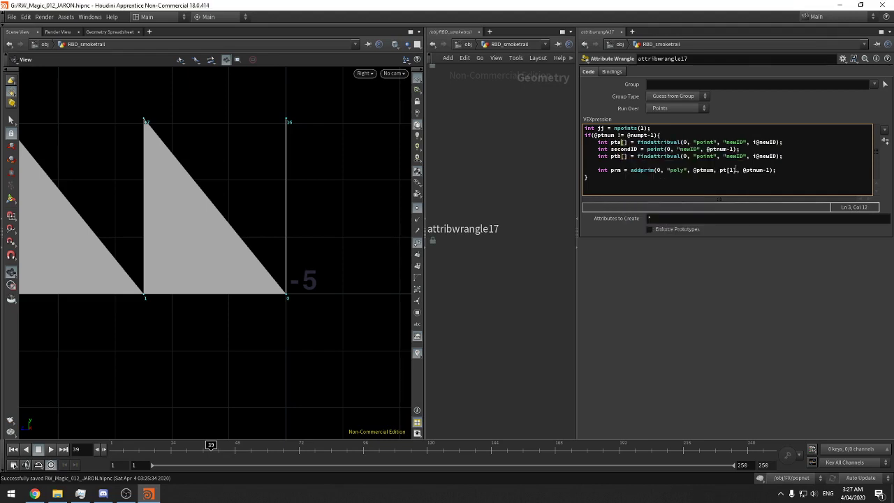
{"action": "type", "text": "a"}
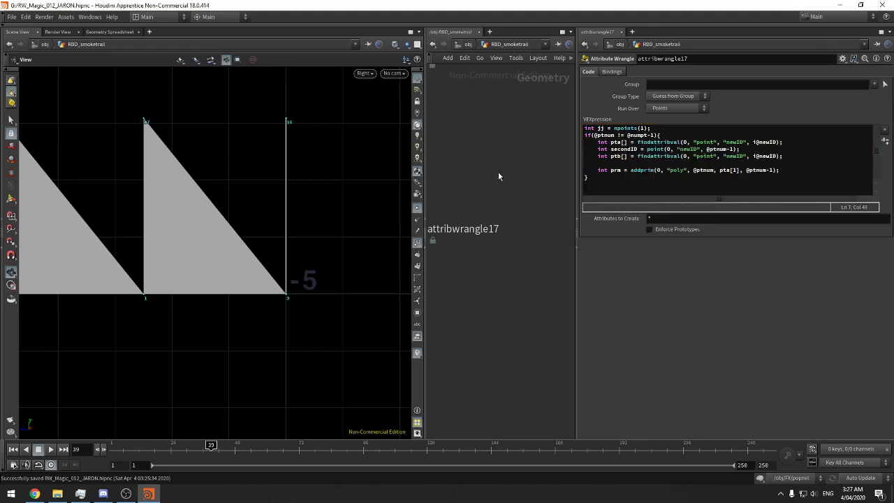
Replace i@newID with secondID as the search value in the ptb[] findattribval line
{"action": "left_click", "coordinate": [765, 155]}
{"action": "left_click", "coordinate": [777, 156]}
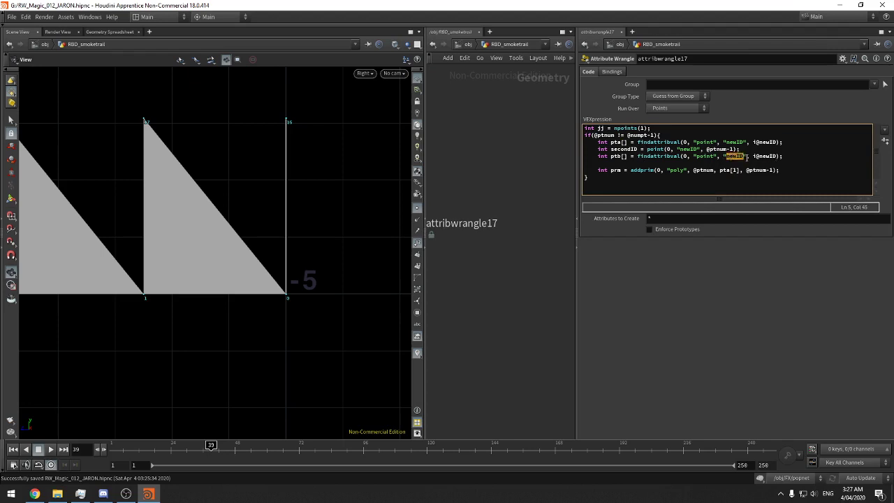
{"action": "double_click", "coordinate": [614, 149]}
{"action": "left_click_drag", "start_coordinate": [776, 155], "coordinate": [753, 156]}
{"action": "key", "text": "ctrl+v"}
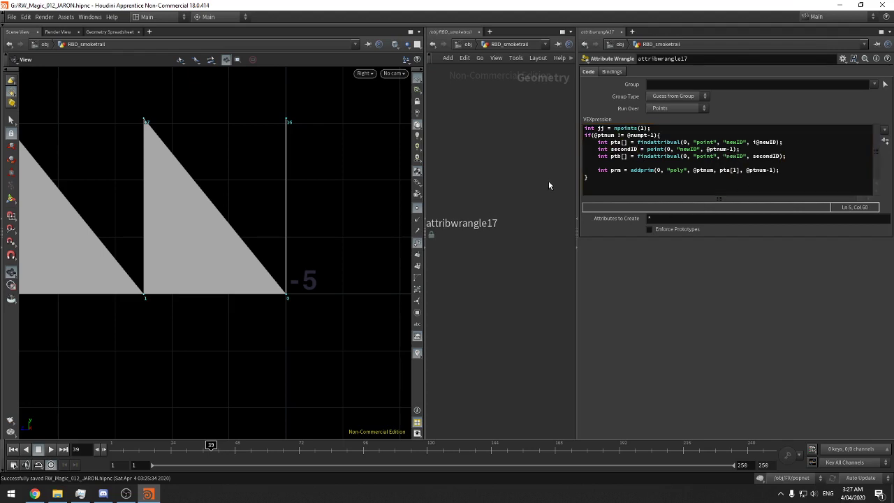
Append ptb[1] as the last point of the addprim call and apply the code
{"action": "left_click", "coordinate": [753, 171]}
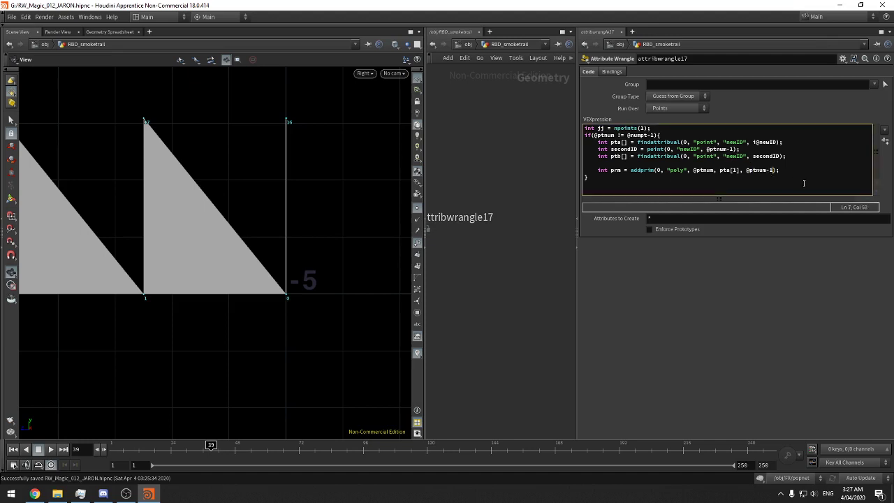
{"action": "type", "text": ", ptb[1"}
{"action": "key", "text": "ctrl+Return"}
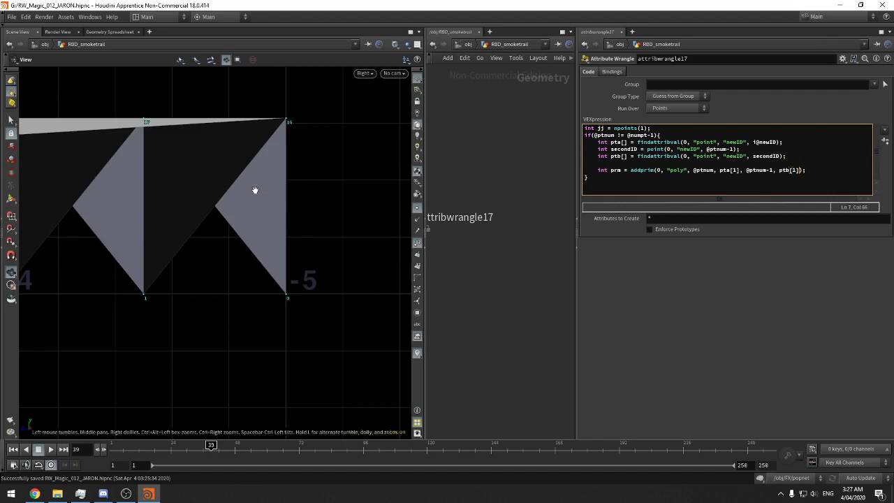
Examine the shape of the four-point polygons along the whole row, from the middle to the end
{"action": "right_click_drag", "start_coordinate": [253, 189], "coordinate": [100, 231]}
{"action": "middle_click_drag", "start_coordinate": [158, 208], "coordinate": [325, 231]}
{"action": "middle_click_drag", "start_coordinate": [183, 228], "coordinate": [256, 225]}
{"action": "right_click_drag", "start_coordinate": [310, 219], "coordinate": [429, 200]}
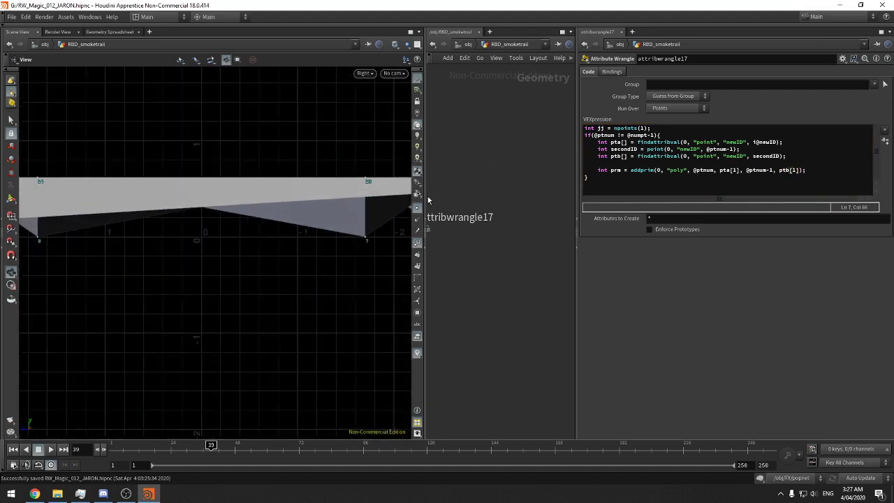
{"action": "middle_click_drag", "start_coordinate": [400, 210], "coordinate": [286, 202]}
{"action": "right_click_drag", "start_coordinate": [285, 202], "coordinate": [349, 191]}
{"action": "middle_click_drag", "start_coordinate": [348, 192], "coordinate": [288, 196]}
{"action": "right_click_drag", "start_coordinate": [287, 196], "coordinate": [227, 207]}
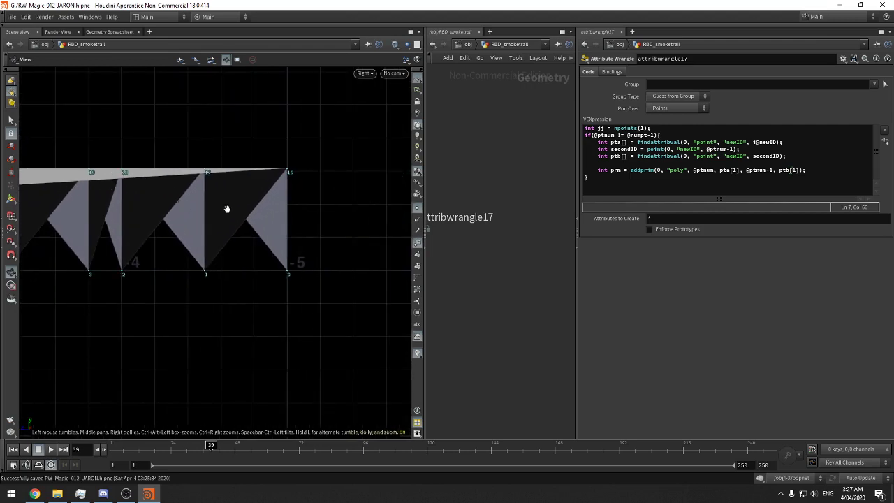
{"action": "left_click", "coordinate": [800, 170]}
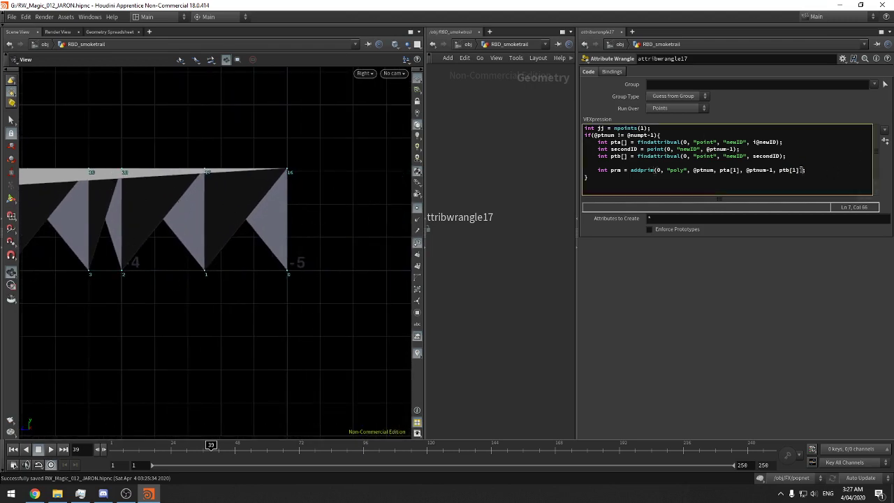
{"action": "mouse_move", "coordinate": [797, 170]}
{"action": "left_mouse_down"}
{"action": "mouse_move", "coordinate": [776, 169]}
{"action": "mouse_move", "coordinate": [800, 170]}
{"action": "left_mouse_up"}
{"action": "key", "text": "ctrl+x"}
{"action": "left_click", "coordinate": [746, 171]}
{"action": "key", "text": "ctrl+v"}
{"action": "type", "text": ","}
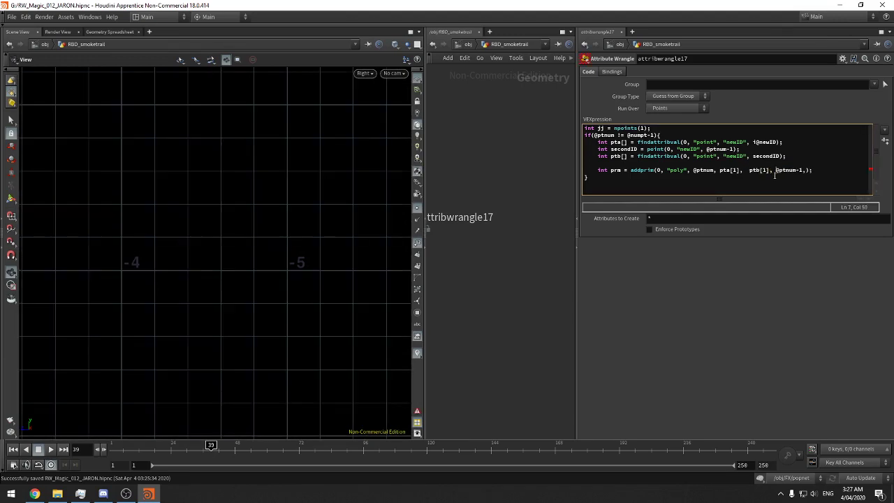
{"action": "key", "text": "ctrl+Return"}
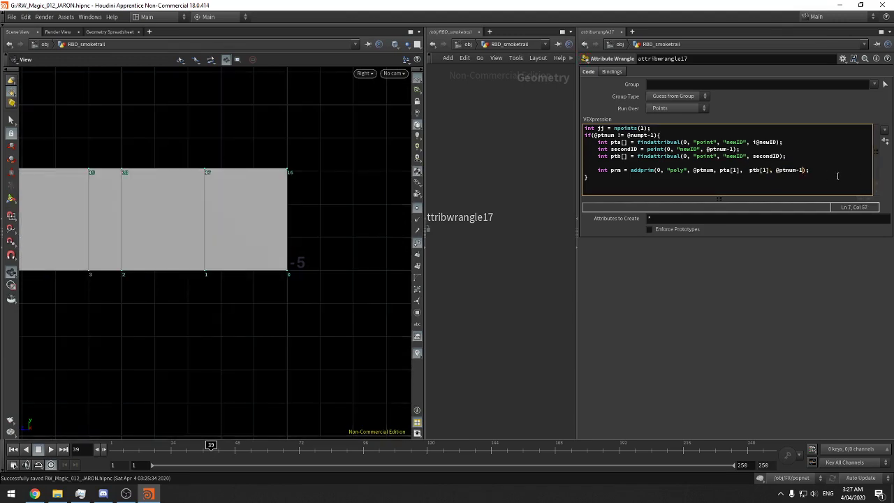
{"action": "right_click_drag", "start_coordinate": [310, 218], "coordinate": [133, 262]}
{"action": "middle_click_drag", "start_coordinate": [190, 235], "coordinate": [363, 245]}
{"action": "right_click_drag", "start_coordinate": [297, 247], "coordinate": [418, 220]}
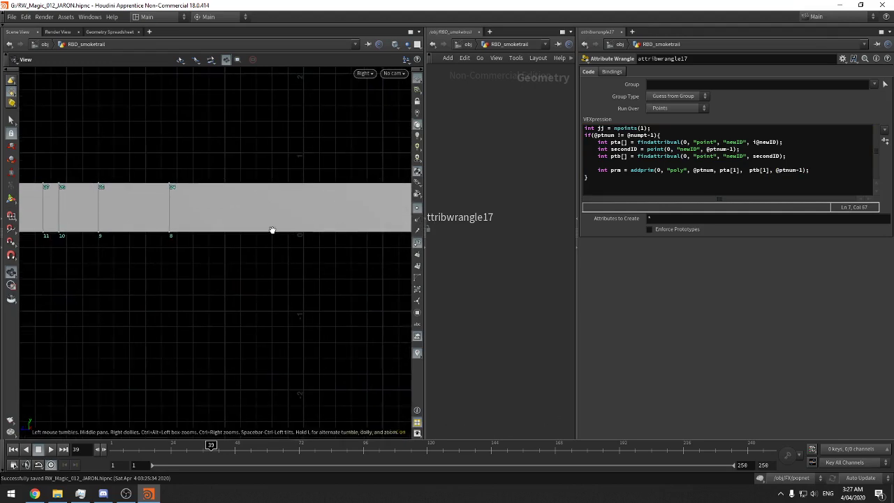
{"action": "left_click_drag", "start_coordinate": [272, 230], "coordinate": [550, 183]}
{"action": "left_click", "coordinate": [654, 135]}
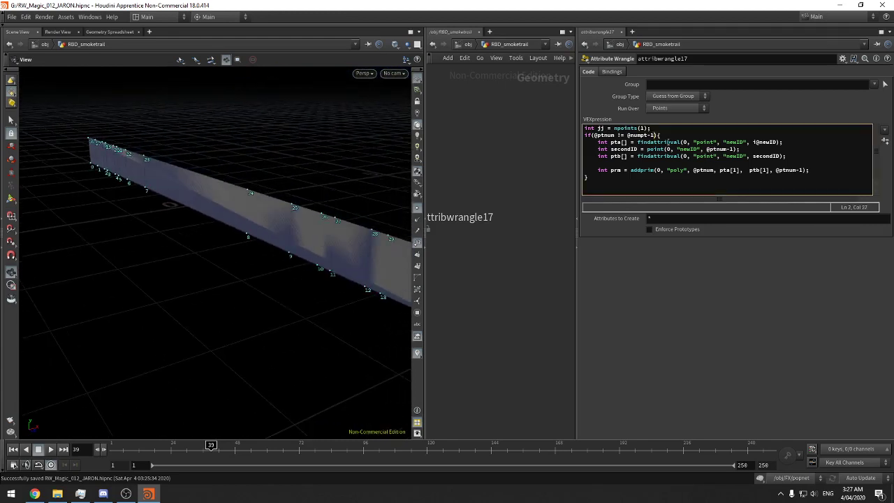
{"action": "key", "text": "BackSpace"}
{"action": "key", "text": "BackSpace"}
{"action": "type", "text": "-1"}
{"action": "key", "text": "BackSpace"}
{"action": "key", "text": "BackSpace"}
{"action": "type", "text": "+1"}
{"action": "key", "text": "BackSpace"}
{"action": "key", "text": "BackSpace"}
{"action": "type", "text": "1"}
{"action": "key", "text": "BackSpace"}
{"action": "middle_click_drag", "start_coordinate": [523, 144], "coordinate": [513, 140]}
Remove the if condition and its closing brace, keeping the statements inside it
{"action": "left_click_drag", "start_coordinate": [655, 135], "coordinate": [664, 128]}
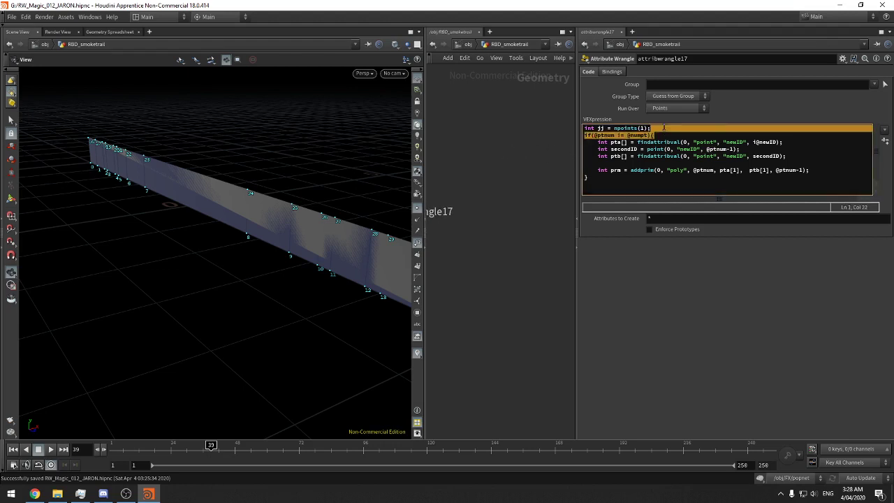
{"action": "key", "text": "BackSpace"}
{"action": "left_click_drag", "start_coordinate": [637, 170], "coordinate": [810, 163]}
{"action": "key", "text": "BackSpace"}
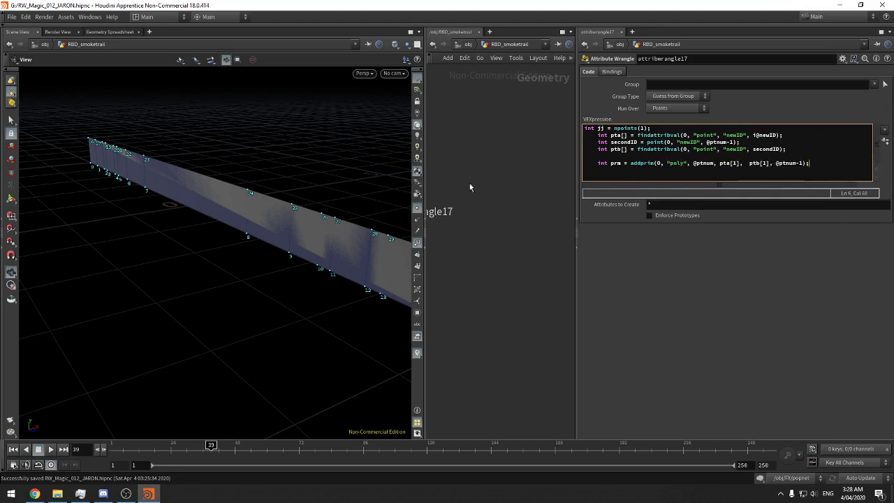
Save the scene after viewing the strip from the other end, and open the node info of attribwrangle17
{"action": "mouse_move", "coordinate": [377, 192]}
{"action": "left_mouse_down"}
{"action": "mouse_move", "coordinate": [234, 191]}
{"action": "mouse_move", "coordinate": [297, 203]}
{"action": "mouse_move", "coordinate": [391, 192]}
{"action": "left_mouse_up"}
{"action": "key", "text": "ctrl+s"}
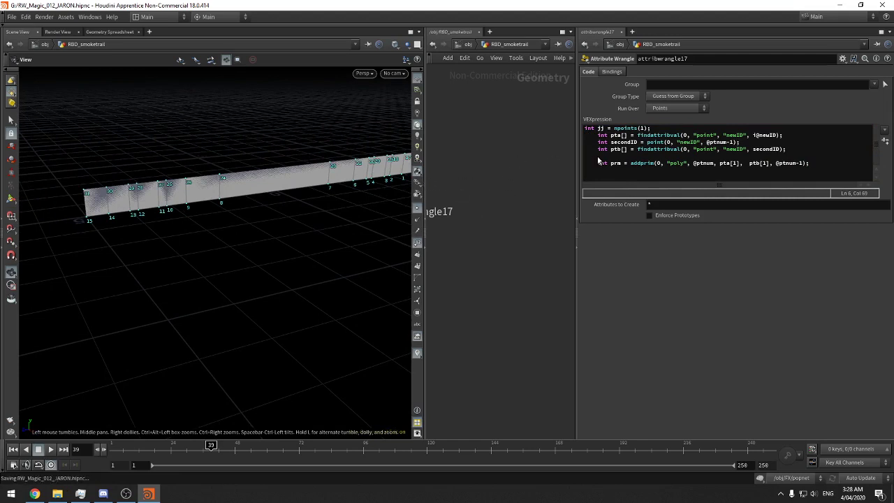
{"action": "middle_click_drag", "start_coordinate": [430, 190], "coordinate": [597, 160]}
{"action": "middle_click", "coordinate": [517, 183]}
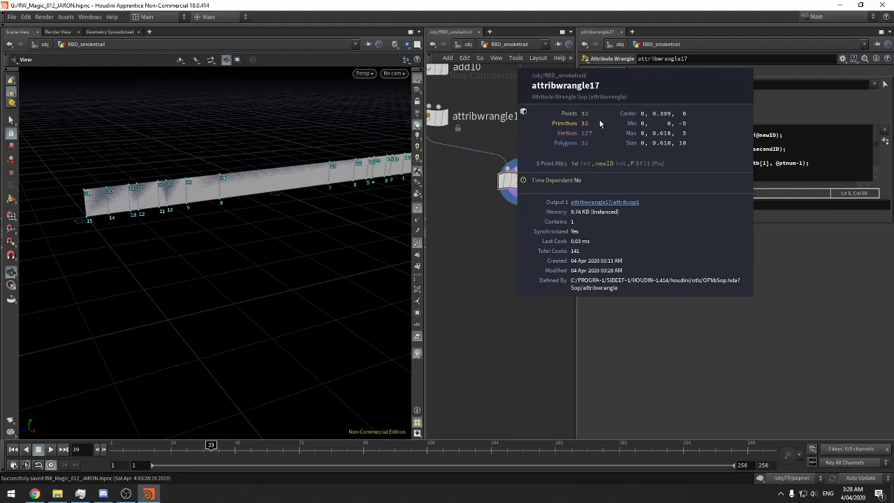
Append a Blast node to attribwrangle17, display it and set its group to 0
{"action": "left_click_drag", "start_coordinate": [577, 141], "coordinate": [570, 145]}
{"action": "middle_click_drag", "start_coordinate": [350, 173], "coordinate": [235, 221]}
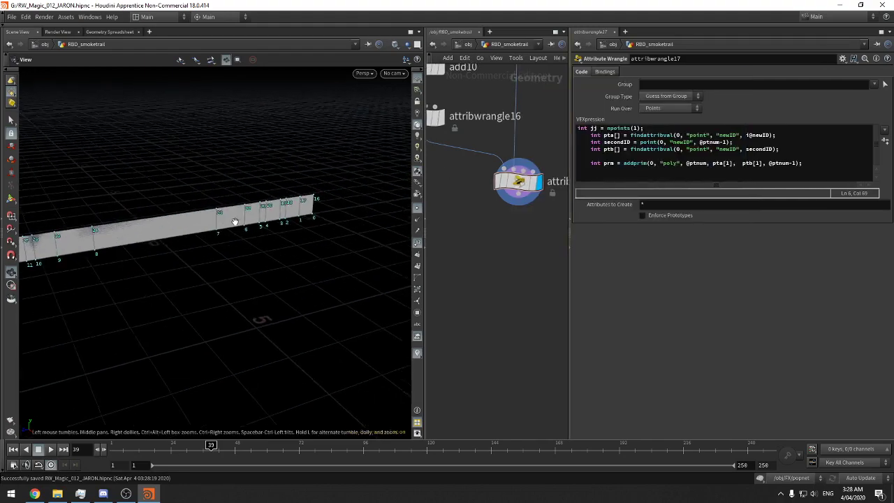
{"action": "left_click_drag", "start_coordinate": [236, 221], "coordinate": [391, 219]}
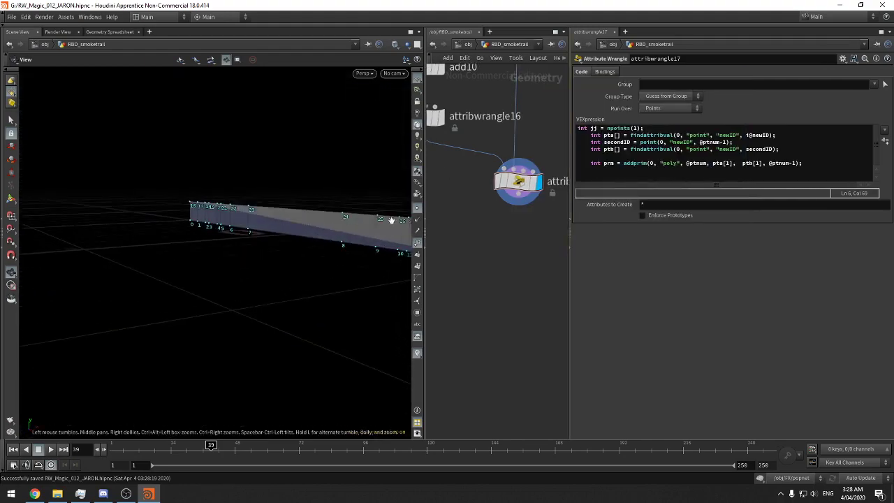
{"action": "right_click", "coordinate": [518, 194]}
{"action": "type", "text": "blas"}
{"action": "key", "text": "Return"}
{"action": "left_click", "coordinate": [518, 242]}
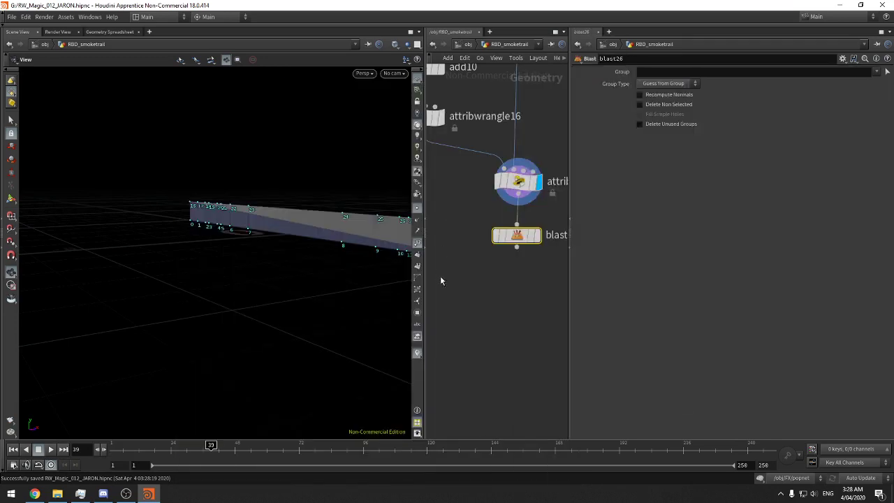
{"action": "left_click", "coordinate": [852, 73]}
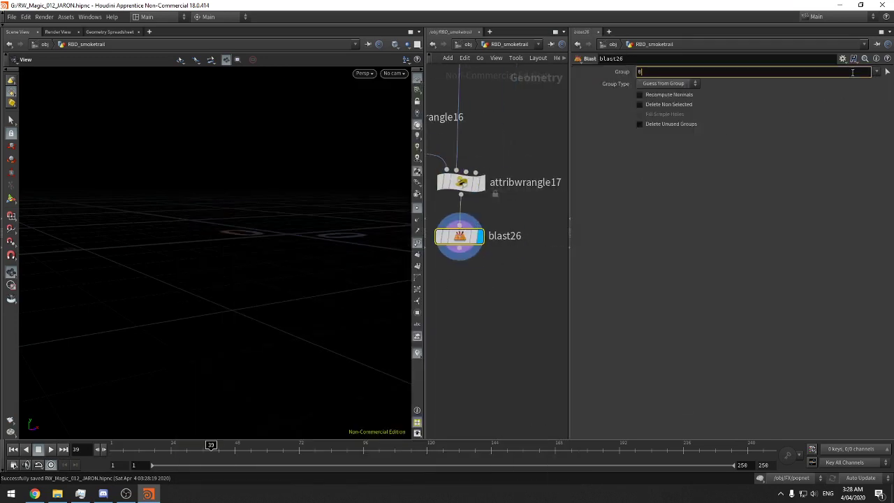
{"action": "key", "text": "Return"}
Test the Blast on primitives with group numbers up to 16, and delete the node
{"action": "left_click_drag", "start_coordinate": [293, 223], "coordinate": [293, 255]}
{"action": "left_click", "coordinate": [668, 84]}
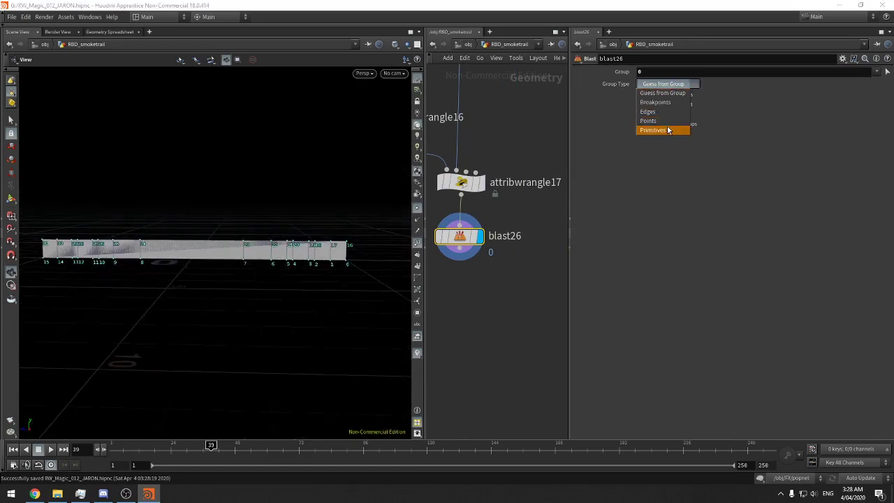
{"action": "left_click", "coordinate": [667, 130]}
{"action": "middle_click_drag", "start_coordinate": [665, 72], "coordinate": [737, 72]}
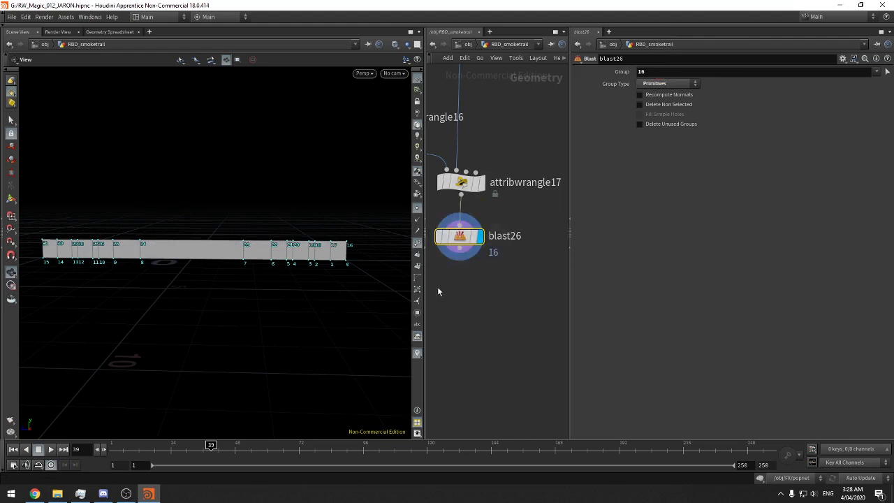
{"action": "key", "text": "Delete"}
Compare the node info of attribwrangle16 and attribwrangle17
{"action": "left_click_drag", "start_coordinate": [498, 268], "coordinate": [479, 153]}
{"action": "middle_click_drag", "start_coordinate": [482, 225], "coordinate": [555, 270]}
{"action": "middle_click", "coordinate": [446, 172]}
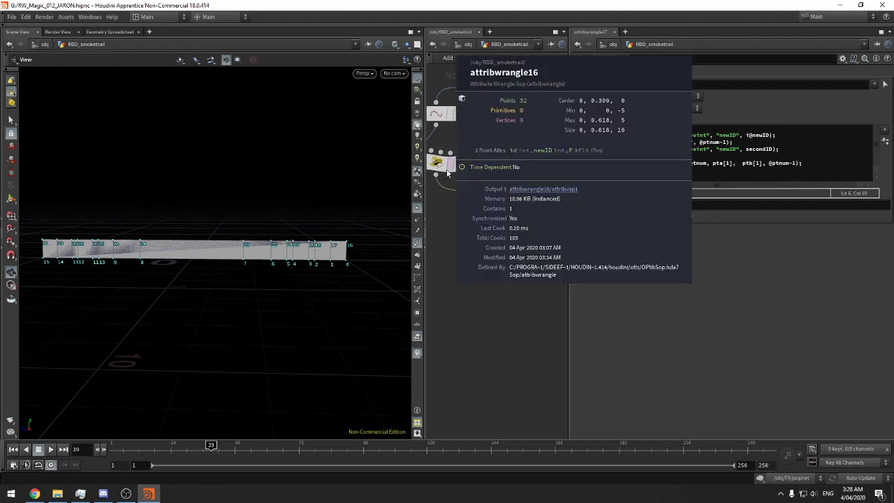
{"action": "middle_click_drag", "start_coordinate": [473, 171], "coordinate": [449, 177]}
{"action": "middle_click", "coordinate": [502, 244]}
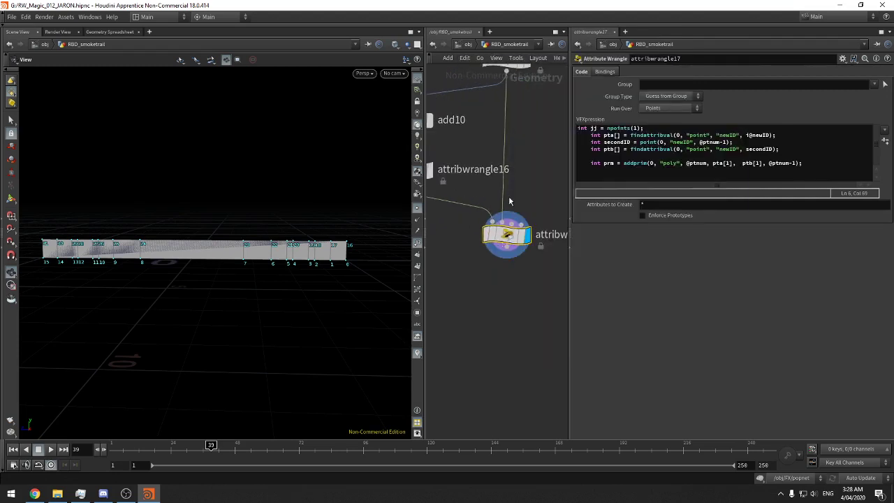
{"action": "middle_click_drag", "start_coordinate": [503, 244], "coordinate": [498, 256]}
{"action": "middle_click", "coordinate": [506, 245]}
{"action": "left_click", "coordinate": [667, 129]}
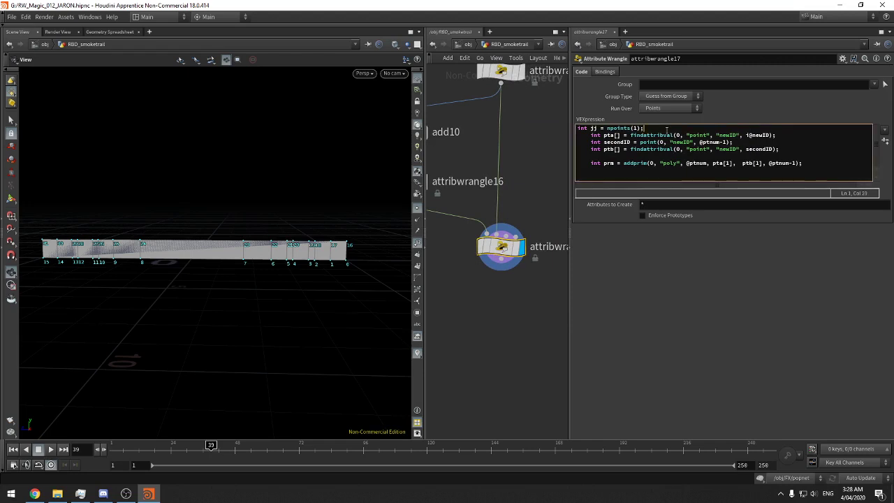
{"action": "key", "text": "Return"}
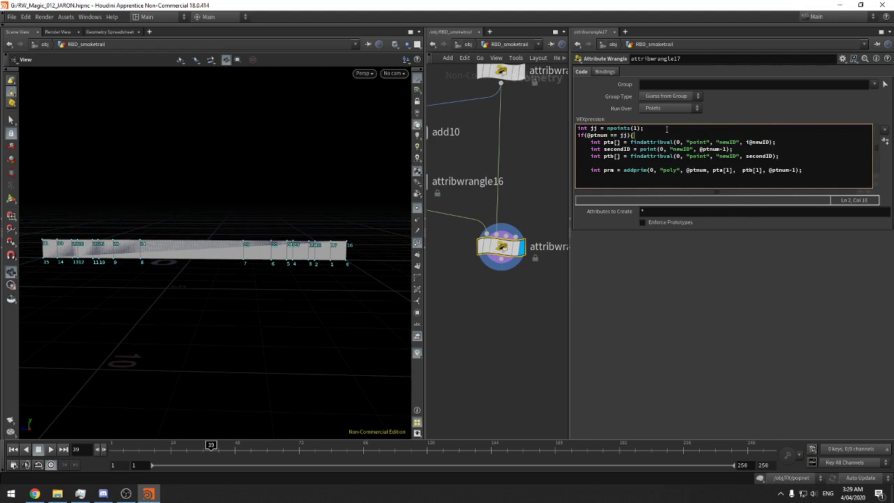
{"action": "key", "text": "Return"}
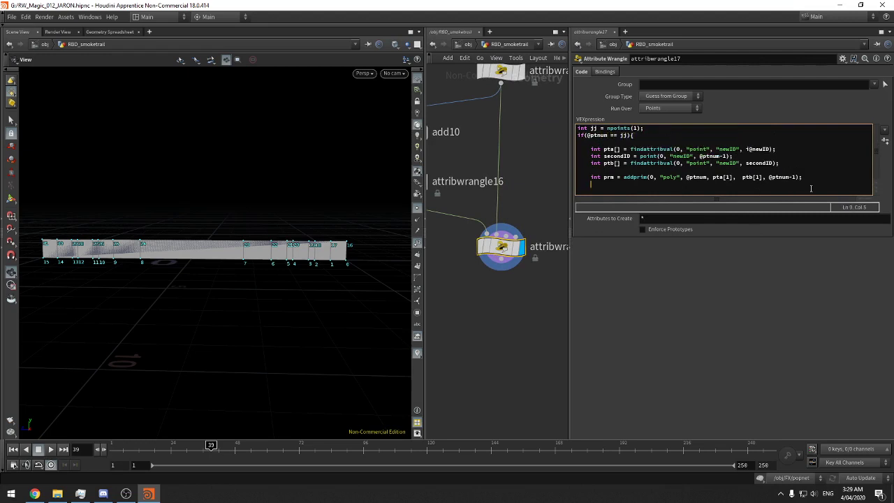
{"action": "key", "text": "ctrl+Return"}
{"action": "left_click_drag", "start_coordinate": [829, 178], "coordinate": [588, 149]}
{"action": "left_click", "coordinate": [599, 170]}
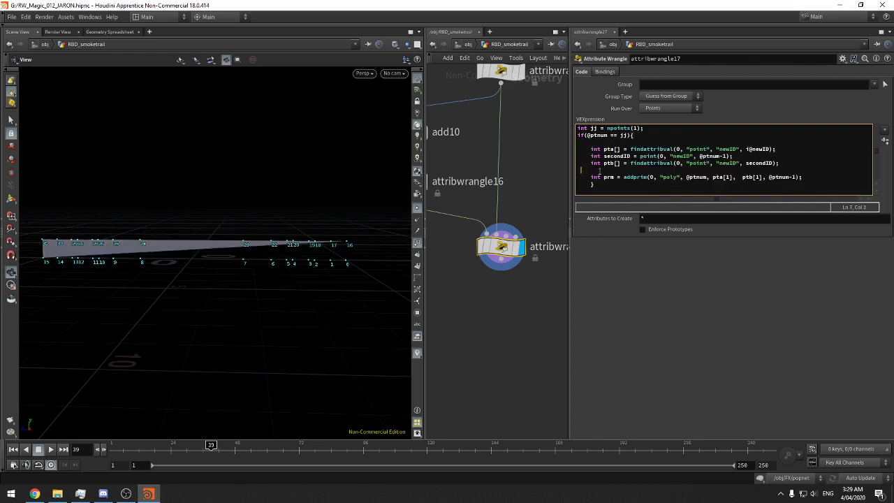
{"action": "left_click", "coordinate": [638, 132]}
{"action": "key", "text": "Delete"}
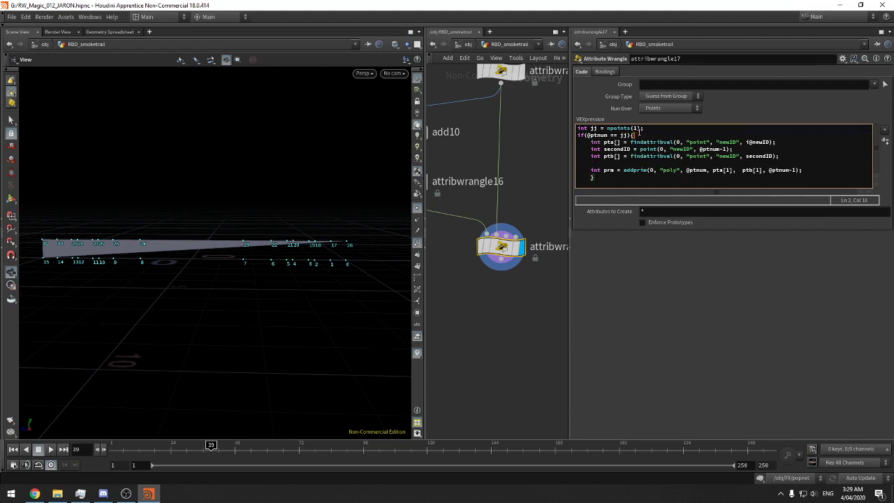
{"action": "left_click", "coordinate": [591, 177]}
{"action": "key", "text": "BackSpace"}
{"action": "left_click", "coordinate": [615, 135]}
{"action": "type", "text": "!="}
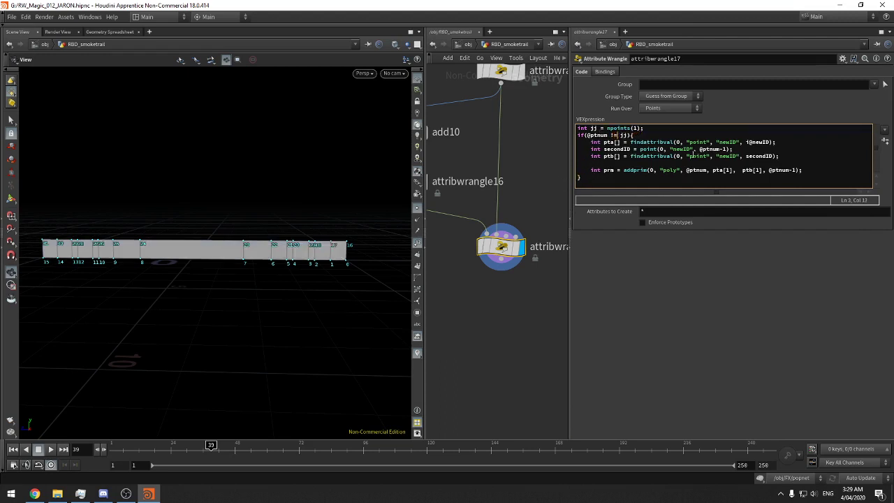
Examine the polygon strip from both sides and check the node info of attribwrangle17
{"action": "left_click_drag", "start_coordinate": [209, 237], "coordinate": [369, 243]}
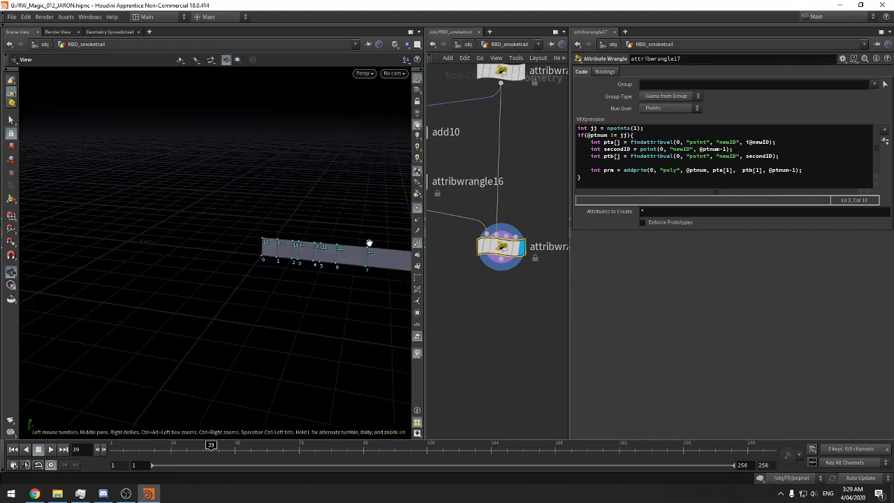
{"action": "middle_click", "coordinate": [503, 251]}
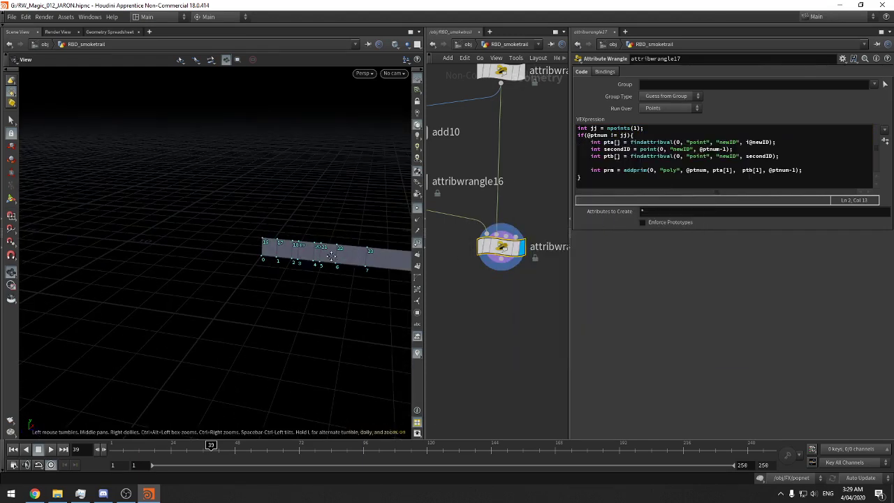
{"action": "middle_click_drag", "start_coordinate": [370, 261], "coordinate": [241, 249]}
{"action": "left_click_drag", "start_coordinate": [241, 250], "coordinate": [310, 259]}
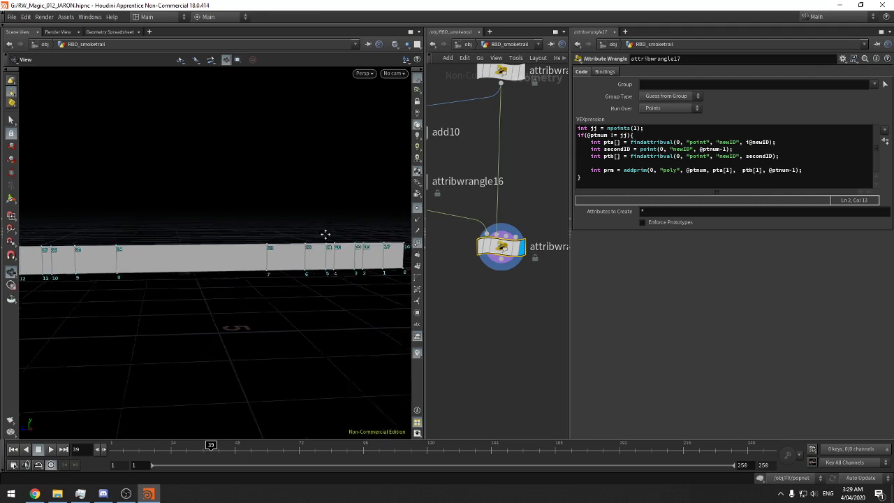
{"action": "right_click_drag", "start_coordinate": [325, 235], "coordinate": [220, 257]}
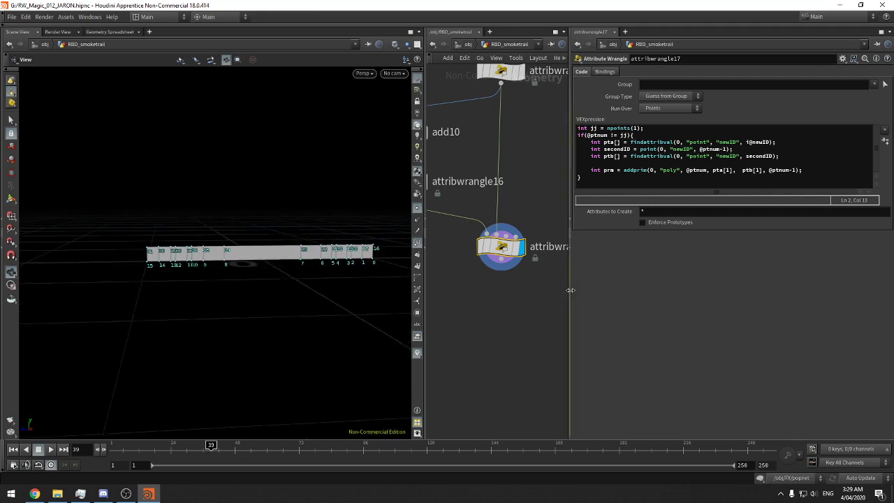
Widen the network editor and hide the point numbers on the polygon strip
{"action": "left_click_drag", "start_coordinate": [569, 289], "coordinate": [739, 287]}
{"action": "middle_click_drag", "start_coordinate": [342, 272], "coordinate": [295, 281]}
{"action": "left_click_drag", "start_coordinate": [295, 282], "coordinate": [317, 264]}
{"action": "left_click", "coordinate": [417, 243]}
{"action": "right_click_drag", "start_coordinate": [293, 258], "coordinate": [380, 238]}
{"action": "right_click_drag", "start_coordinate": [311, 259], "coordinate": [275, 267]}
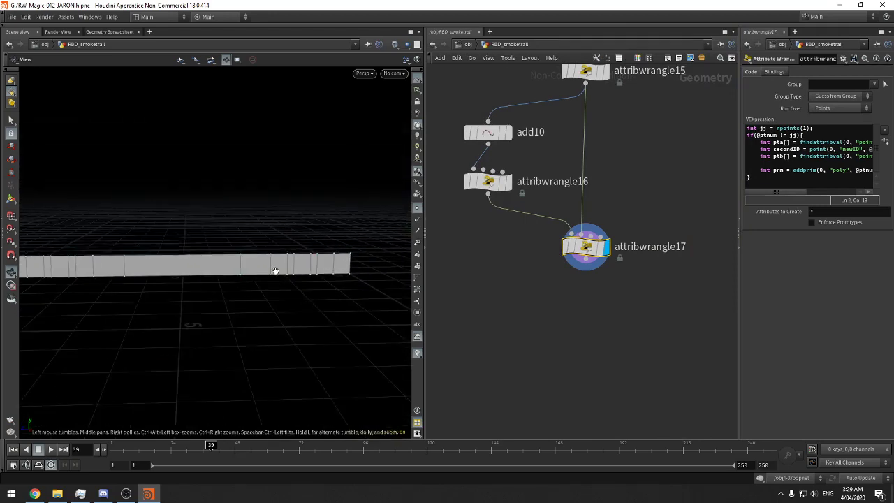
{"action": "left_click_drag", "start_coordinate": [275, 268], "coordinate": [289, 279]}
{"action": "right_click_drag", "start_coordinate": [289, 280], "coordinate": [237, 283]}
{"action": "left_click_drag", "start_coordinate": [236, 283], "coordinate": [266, 282]}
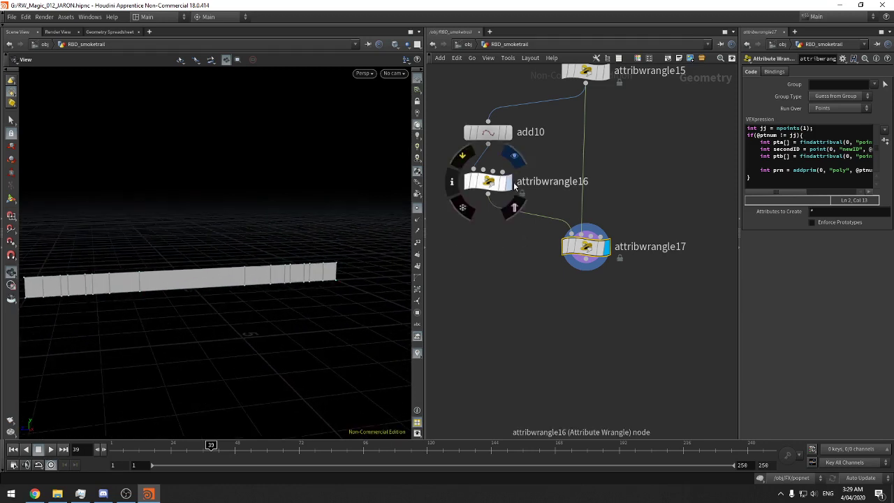
Compare the outputs of attribwrangle16, attribwrangle15 and attribwrangle17, and examine the resulting polygon strip
{"action": "left_click", "coordinate": [508, 181]}
{"action": "left_click", "coordinate": [612, 100]}
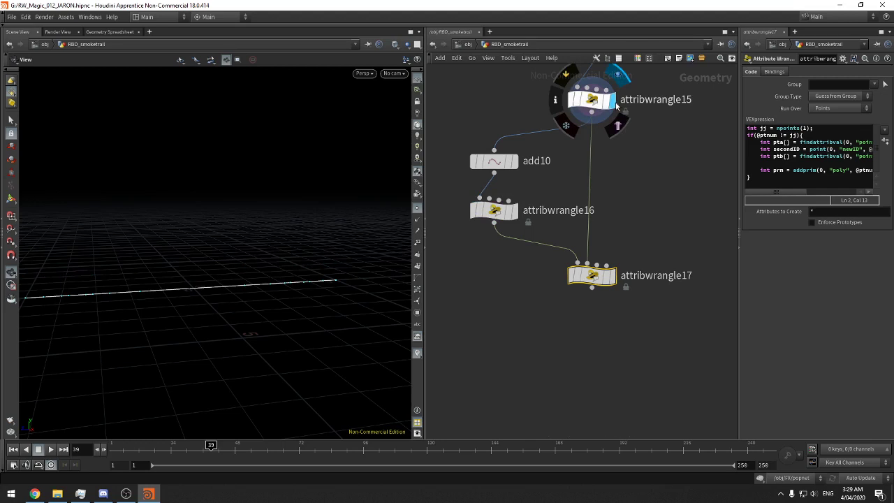
{"action": "left_click", "coordinate": [614, 270]}
{"action": "left_click_drag", "start_coordinate": [321, 307], "coordinate": [281, 311]}
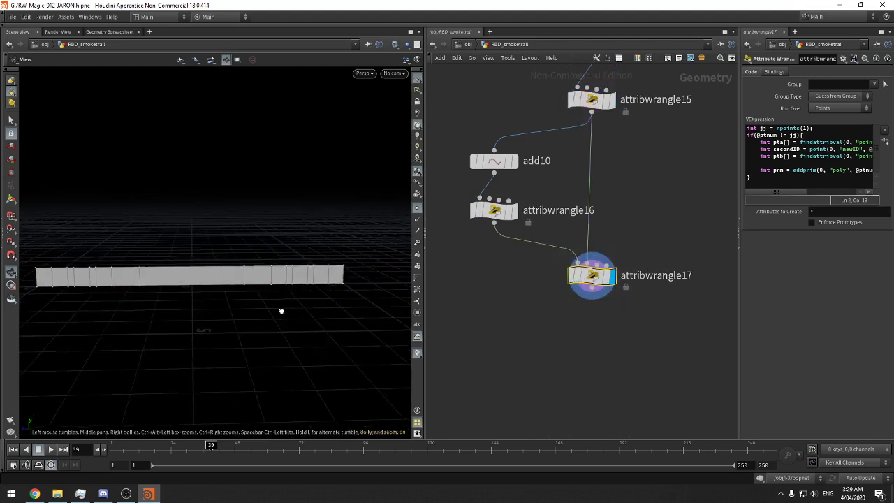
{"action": "scroll", "coordinate": [328, 287], "scroll_direction": "up", "scroll_amount": 5}
{"action": "middle_click_drag", "start_coordinate": [268, 281], "coordinate": [313, 296]}
{"action": "scroll", "coordinate": [259, 295], "scroll_direction": "down", "scroll_amount": 3}
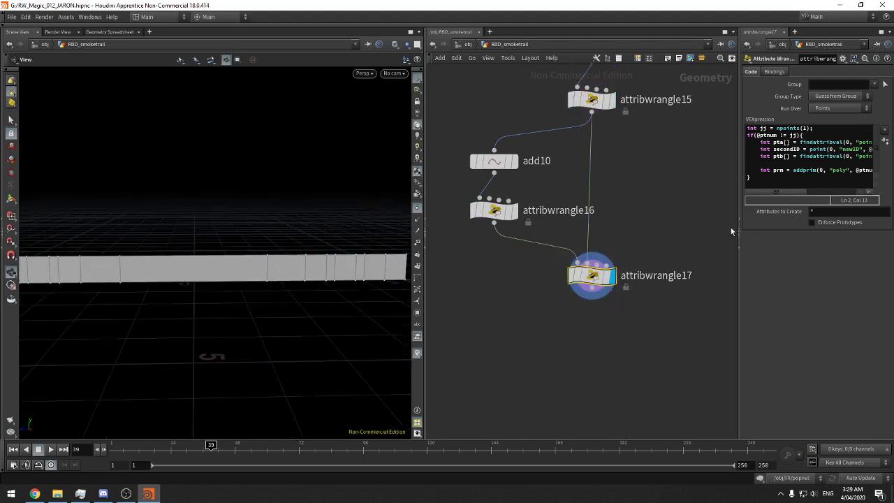
{"action": "middle_click_drag", "start_coordinate": [684, 216], "coordinate": [643, 261]}
{"action": "left_click", "coordinate": [643, 261]}
{"action": "middle_click_drag", "start_coordinate": [289, 245], "coordinate": [321, 248]}
{"action": "scroll", "coordinate": [226, 263], "scroll_direction": "down", "scroll_amount": 4}
{"action": "left_click_drag", "start_coordinate": [226, 263], "coordinate": [259, 267]}
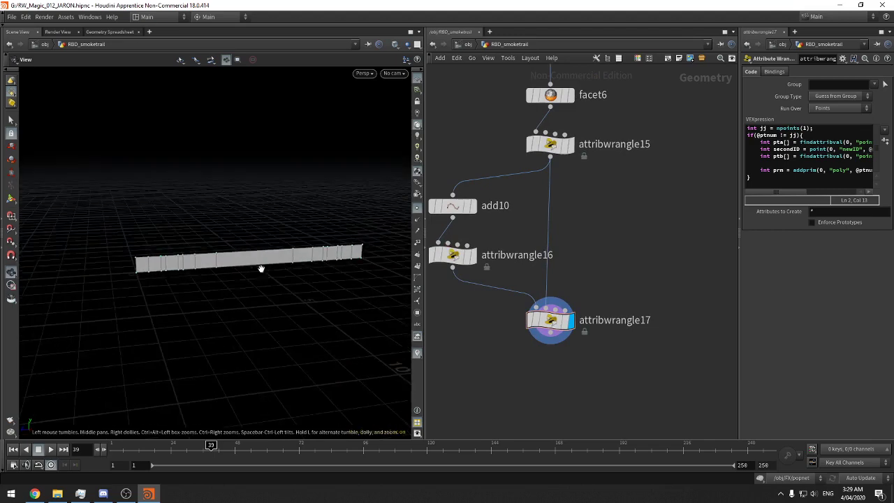
{"action": "middle_click_drag", "start_coordinate": [259, 268], "coordinate": [219, 274]}
{"action": "scroll", "coordinate": [237, 272], "scroll_direction": "up", "scroll_amount": 4}
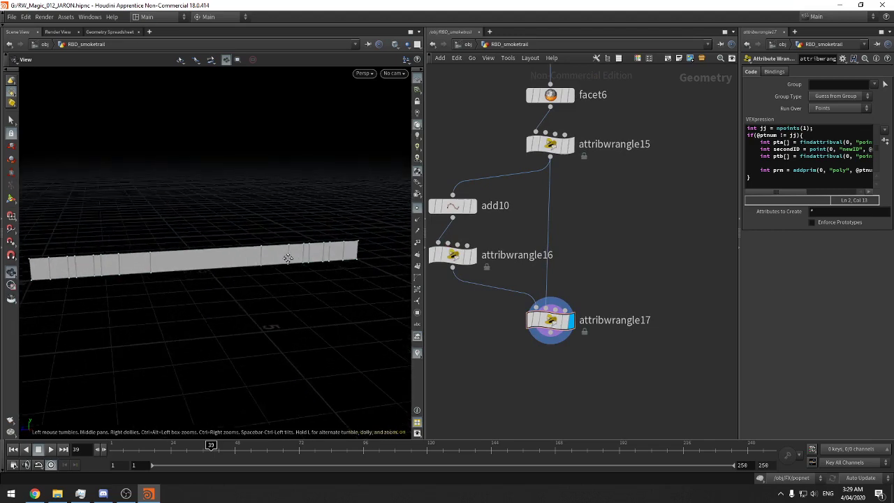
{"action": "middle_click_drag", "start_coordinate": [287, 256], "coordinate": [241, 273]}
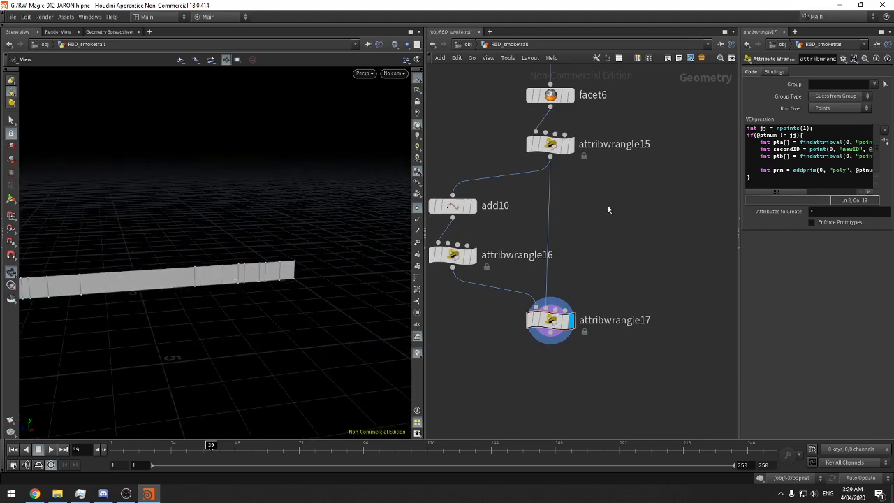
Display filecache22 from the building network and examine its fractured geometry
{"action": "scroll", "coordinate": [607, 206], "scroll_direction": "down", "scroll_amount": 8}
{"action": "middle_click_drag", "start_coordinate": [643, 215], "coordinate": [571, 192]}
{"action": "middle_click_drag", "start_coordinate": [670, 284], "coordinate": [597, 240]}
{"action": "middle_click_drag", "start_coordinate": [600, 356], "coordinate": [438, 123]}
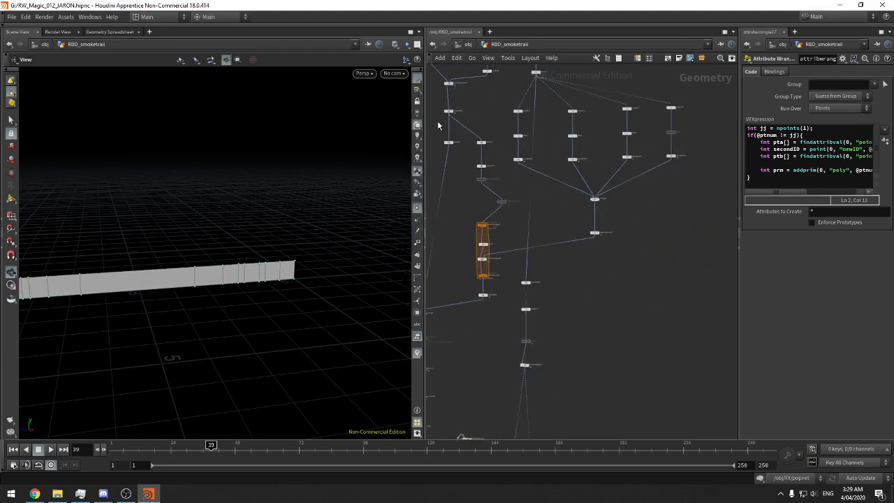
{"action": "middle_click_drag", "start_coordinate": [558, 279], "coordinate": [588, 158]}
{"action": "middle_click_drag", "start_coordinate": [721, 349], "coordinate": [686, 130]}
{"action": "middle_click_drag", "start_coordinate": [588, 252], "coordinate": [613, 217]}
{"action": "scroll", "coordinate": [617, 125], "scroll_direction": "up", "scroll_amount": 8}
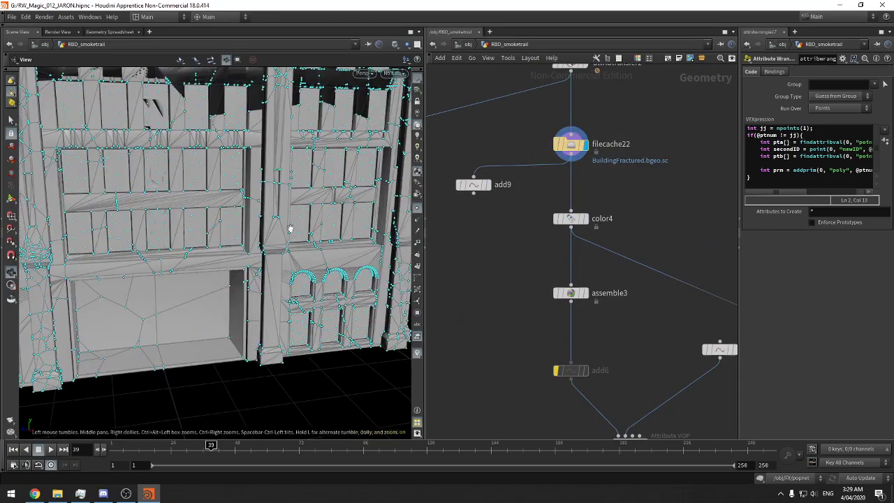
{"action": "scroll", "coordinate": [326, 220], "scroll_direction": "down", "scroll_amount": 8}
{"action": "middle_click_drag", "start_coordinate": [291, 222], "coordinate": [254, 259]}
{"action": "mouse_move", "coordinate": [253, 259]}
{"action": "left_mouse_down"}
{"action": "mouse_move", "coordinate": [276, 261]}
{"action": "mouse_move", "coordinate": [244, 267]}
{"action": "left_mouse_up"}
{"action": "scroll", "coordinate": [244, 247], "scroll_direction": "up", "scroll_amount": 8}
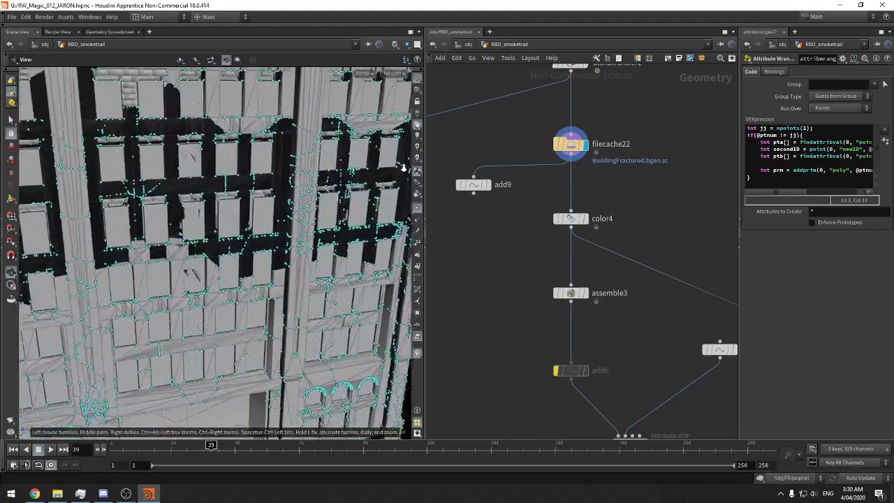
{"action": "right_click_drag", "start_coordinate": [421, 161], "coordinate": [336, 192]}
Display assemble3 and examine its node info and building geometry
{"action": "left_click", "coordinate": [575, 294]}
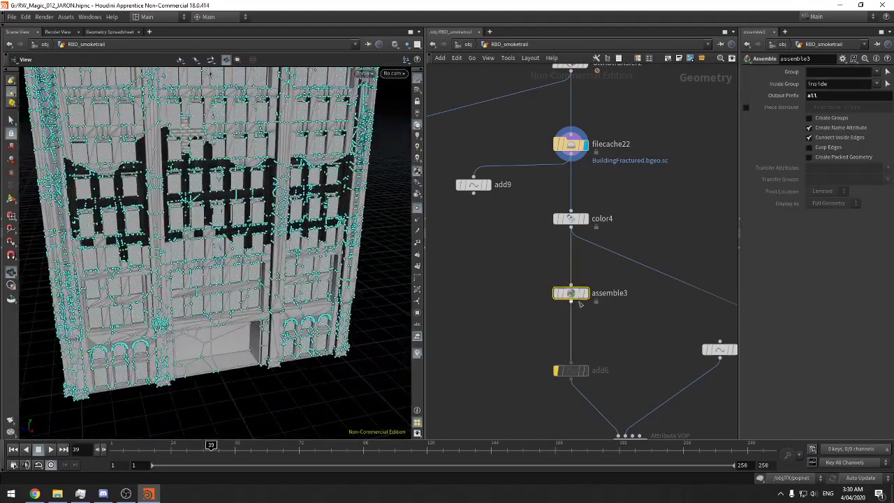
{"action": "middle_click_drag", "start_coordinate": [630, 313], "coordinate": [607, 287]}
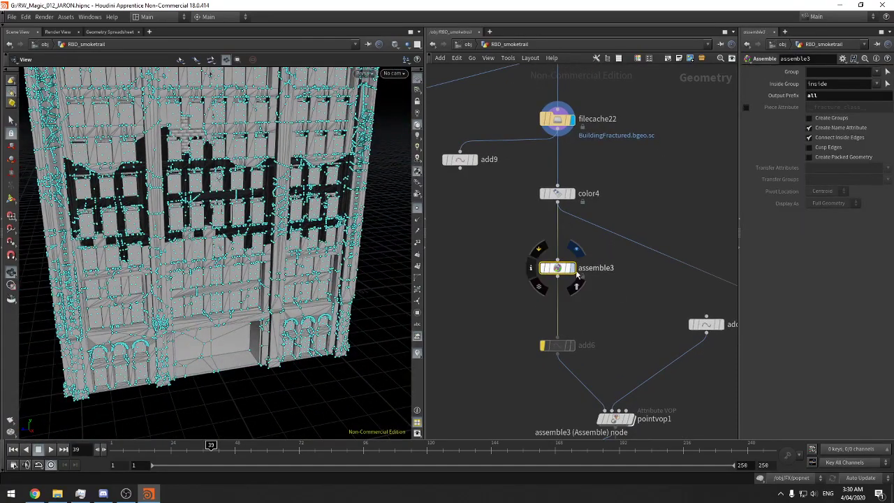
{"action": "left_click", "coordinate": [573, 271]}
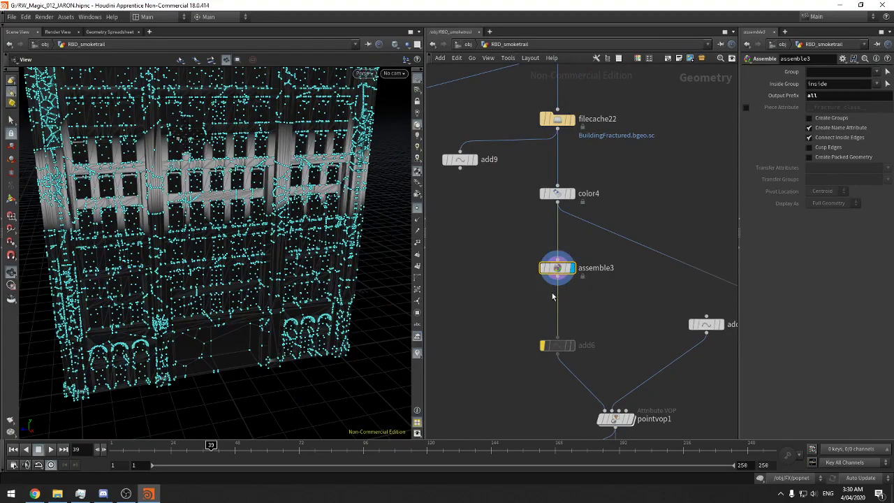
{"action": "left_click_drag", "start_coordinate": [329, 234], "coordinate": [342, 224]}
{"action": "right_click_drag", "start_coordinate": [206, 170], "coordinate": [175, 222]}
{"action": "middle_click", "coordinate": [571, 270]}
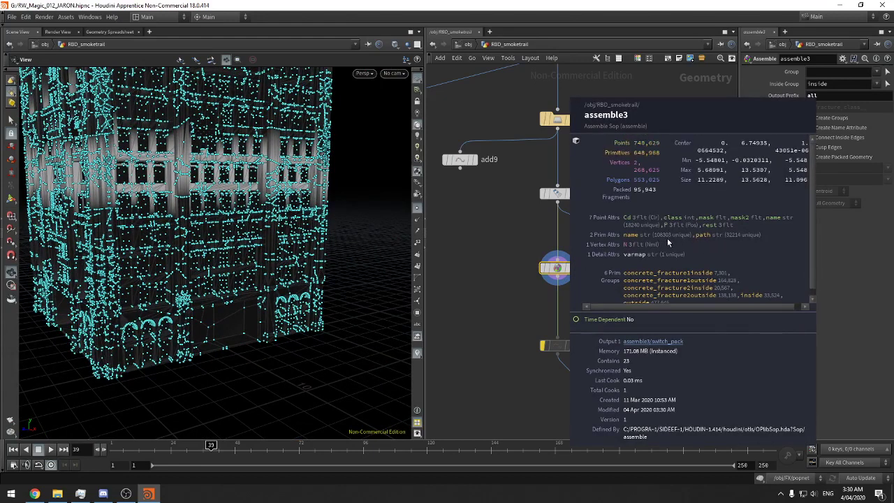
{"action": "scroll", "coordinate": [654, 199], "scroll_direction": "down", "scroll_amount": 1}
{"action": "left_click", "coordinate": [567, 247]}
Select the assemble13 node below attribwrangle6 further down the network
{"action": "middle_click_drag", "start_coordinate": [614, 363], "coordinate": [561, 225]}
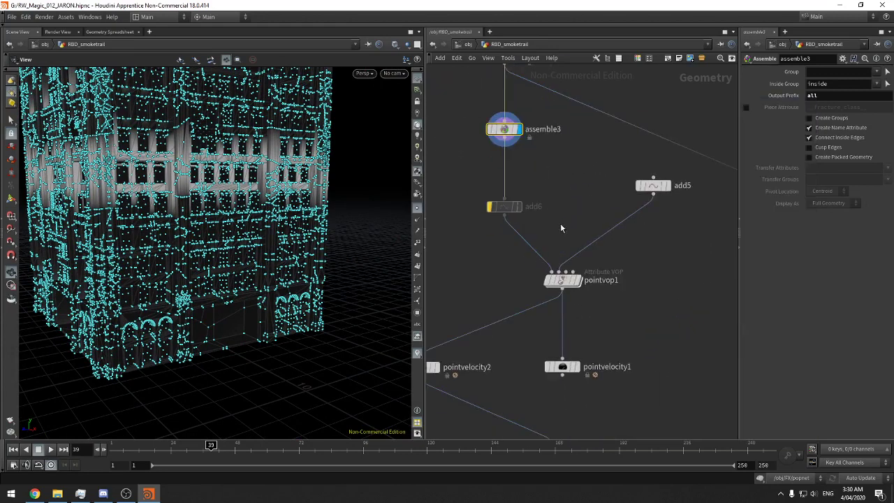
{"action": "middle_click_drag", "start_coordinate": [633, 318], "coordinate": [666, 109]}
{"action": "middle_click_drag", "start_coordinate": [679, 228], "coordinate": [678, 163]}
{"action": "scroll", "coordinate": [681, 163], "scroll_direction": "down", "scroll_amount": 6}
{"action": "middle_click_drag", "start_coordinate": [663, 233], "coordinate": [644, 295]}
{"action": "scroll", "coordinate": [682, 221], "scroll_direction": "up", "scroll_amount": 2}
{"action": "scroll", "coordinate": [668, 256], "scroll_direction": "up", "scroll_amount": 2}
{"action": "left_click", "coordinate": [634, 289]}
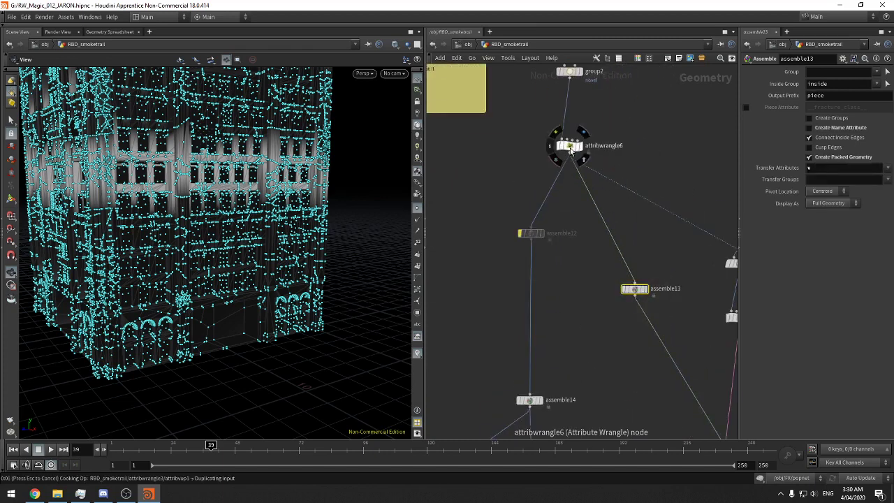
Examine the node info of attribwrangle6, assemble13 and group2
{"action": "middle_click", "coordinate": [569, 149]}
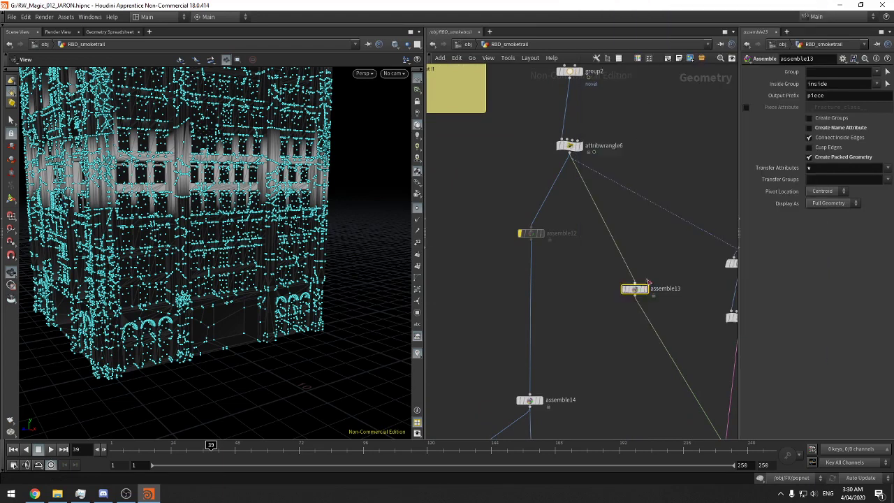
{"action": "middle_click", "coordinate": [635, 293]}
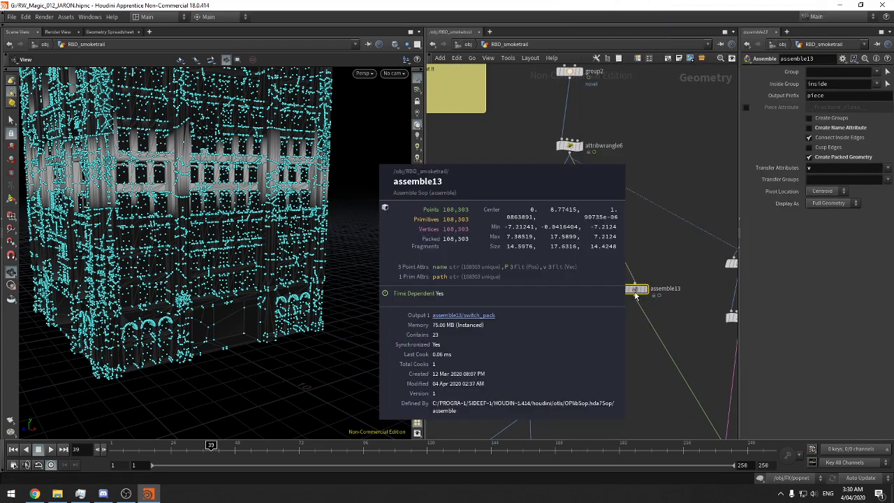
{"action": "middle_click_drag", "start_coordinate": [624, 97], "coordinate": [613, 223]}
{"action": "middle_click", "coordinate": [562, 200]}
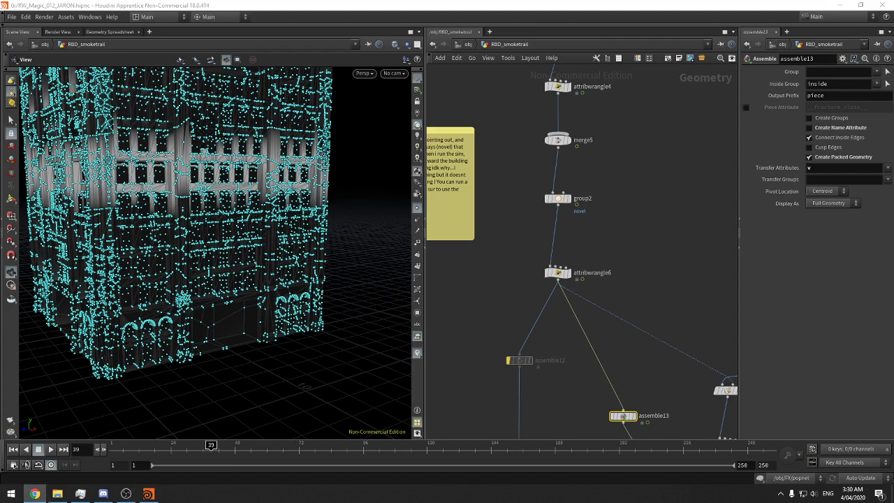
Add an Unpack node and insert it between filecache22 and color4
{"action": "key", "text": "Tab"}
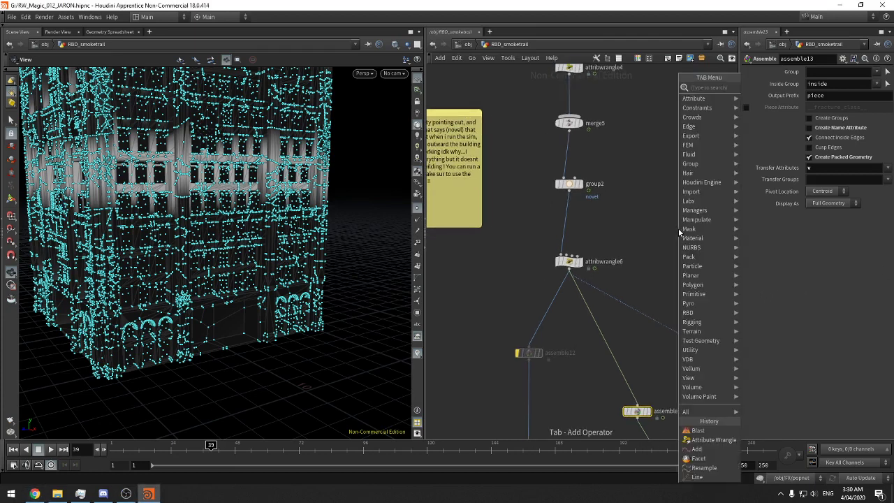
{"action": "type", "text": "unpack"}
{"action": "key", "text": "Return"}
{"action": "left_click", "coordinate": [678, 228]}
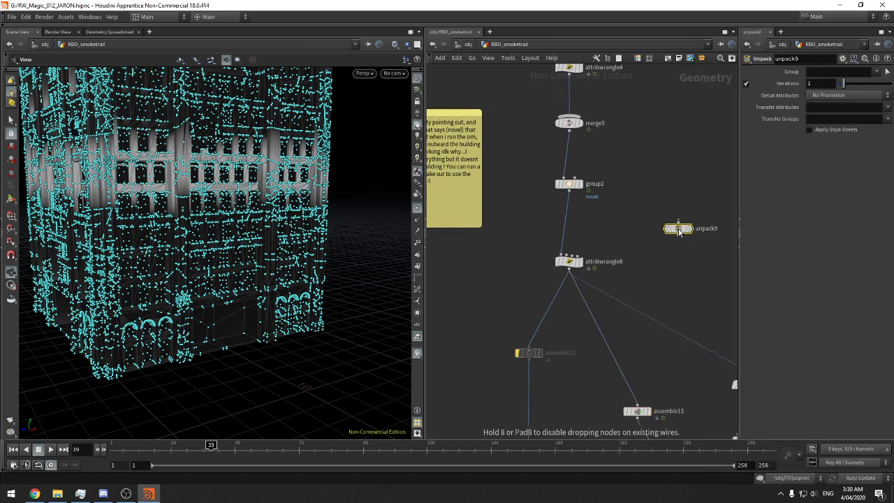
{"action": "left_click_drag", "start_coordinate": [680, 231], "coordinate": [665, 218]}
{"action": "middle_click_drag", "start_coordinate": [655, 137], "coordinate": [649, 303]}
{"action": "scroll", "coordinate": [648, 328], "scroll_direction": "up", "scroll_amount": 1}
{"action": "middle_click_drag", "start_coordinate": [646, 354], "coordinate": [648, 385]}
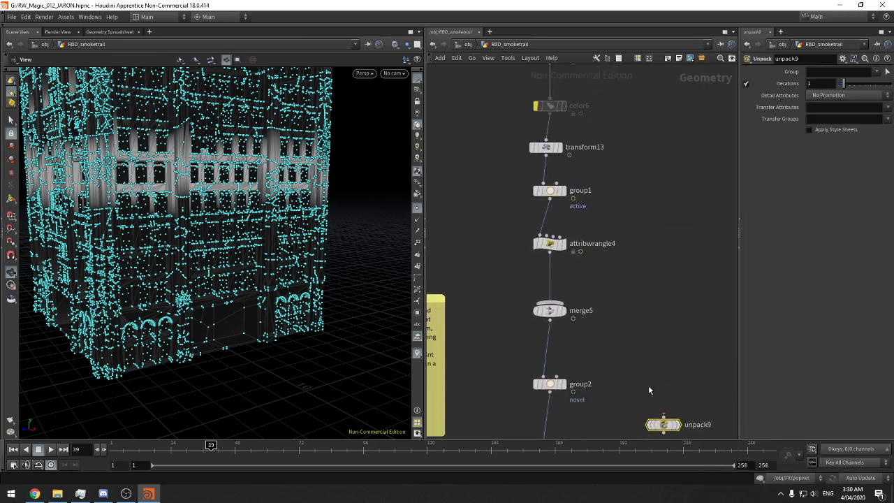
{"action": "left_click_drag", "start_coordinate": [664, 428], "coordinate": [678, 155]}
{"action": "middle_click_drag", "start_coordinate": [634, 97], "coordinate": [660, 335]}
{"action": "scroll", "coordinate": [680, 319], "scroll_direction": "down", "scroll_amount": 4}
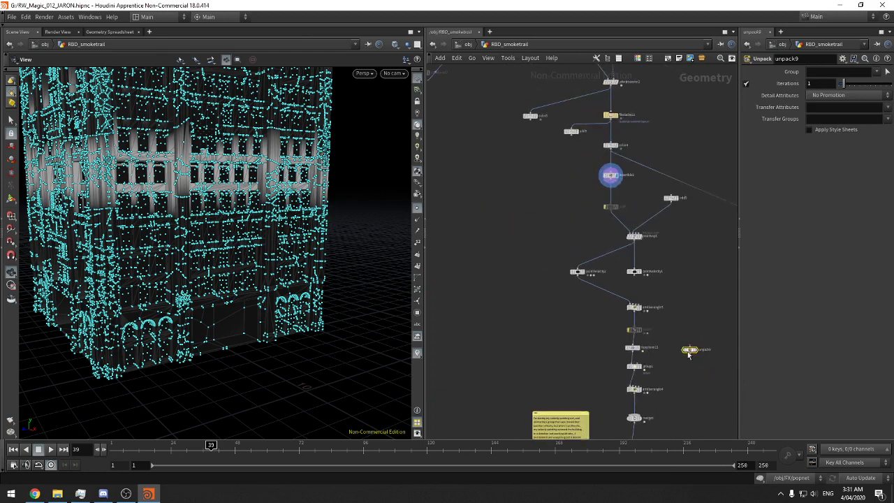
{"action": "left_click_drag", "start_coordinate": [689, 355], "coordinate": [606, 139]}
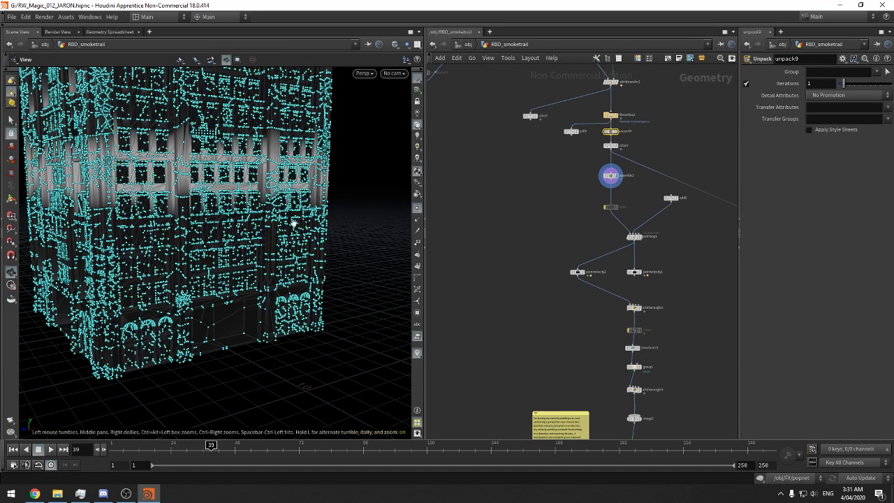
Bypass assemble3 and unpack9, and examine the building's window and wall geometry up close
{"action": "left_click_drag", "start_coordinate": [293, 223], "coordinate": [272, 214]}
{"action": "right_click_drag", "start_coordinate": [271, 213], "coordinate": [382, 205]}
{"action": "left_click_drag", "start_coordinate": [382, 206], "coordinate": [349, 192]}
{"action": "mouse_move", "coordinate": [599, 174]}
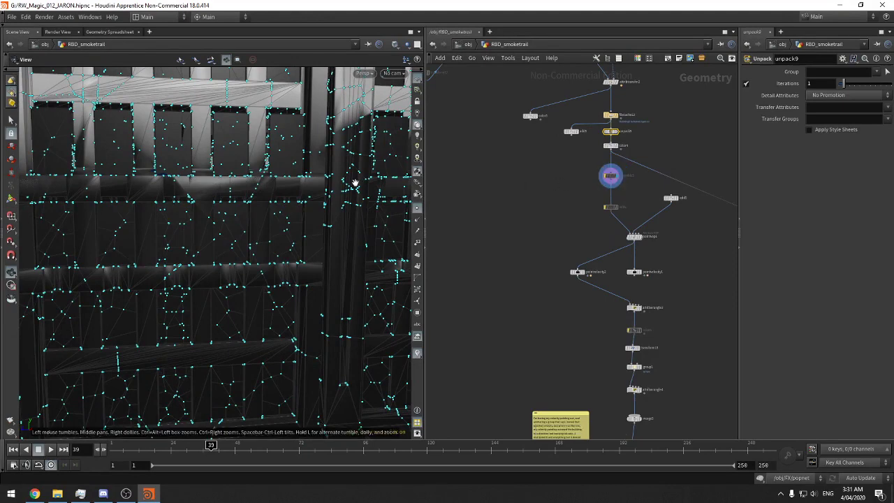
{"action": "scroll", "coordinate": [631, 177], "scroll_direction": "up", "scroll_amount": 5}
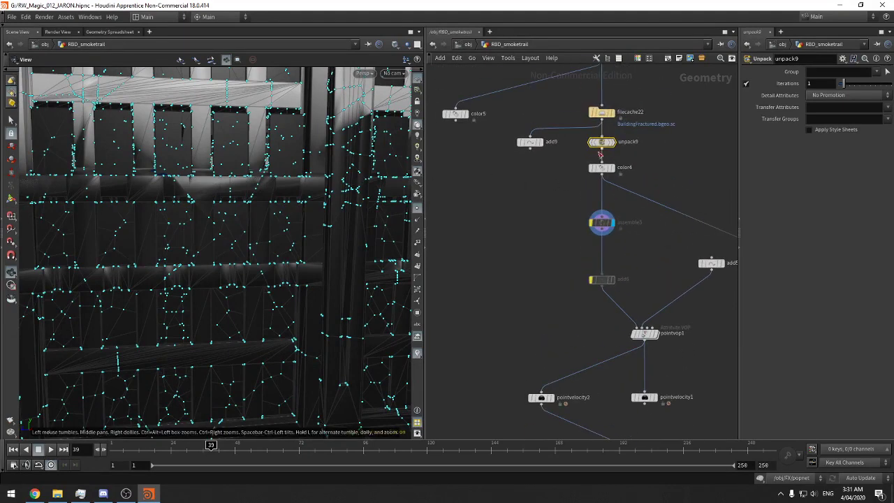
{"action": "mouse_move", "coordinate": [586, 133]}
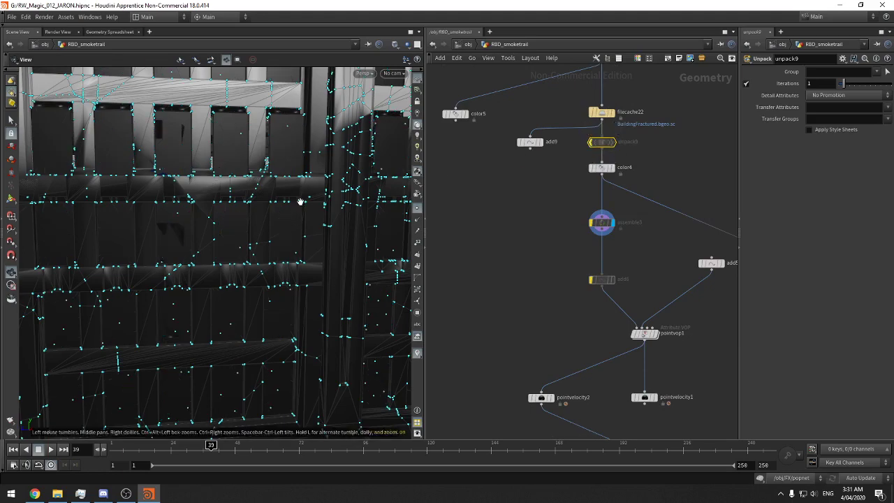
{"action": "left_click_drag", "start_coordinate": [301, 201], "coordinate": [381, 128]}
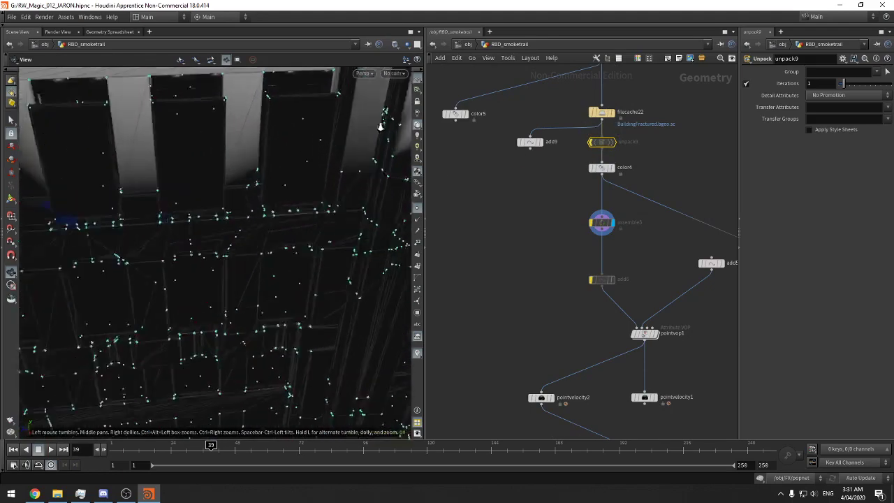
{"action": "scroll", "coordinate": [381, 128], "scroll_direction": "up", "scroll_amount": 3}
{"action": "scroll", "coordinate": [351, 149], "scroll_direction": "down", "scroll_amount": 2}
Select the assemble11 node below voronoifracture4 and examine its packing settings
{"action": "middle_click_drag", "start_coordinate": [667, 152], "coordinate": [615, 330]}
{"action": "scroll", "coordinate": [632, 312], "scroll_direction": "down", "scroll_amount": 4}
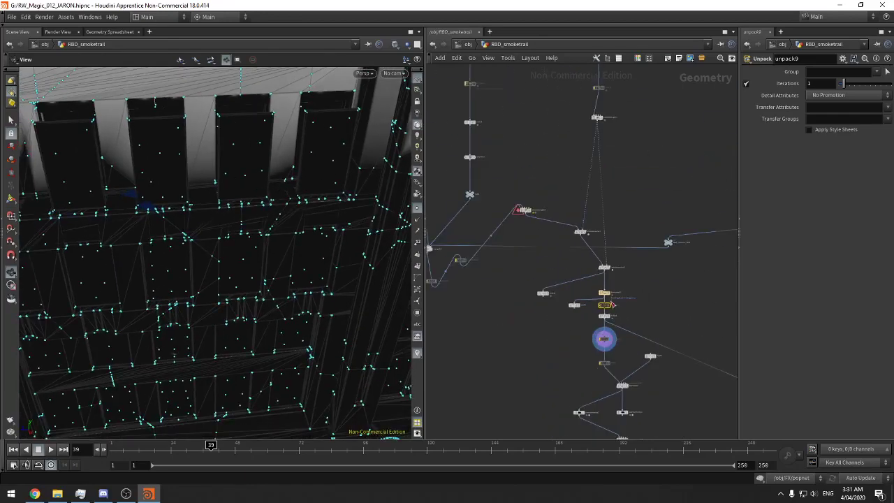
{"action": "middle_click_drag", "start_coordinate": [730, 281], "coordinate": [610, 309]}
{"action": "scroll", "coordinate": [692, 237], "scroll_direction": "up", "scroll_amount": 1}
{"action": "middle_click_drag", "start_coordinate": [692, 237], "coordinate": [618, 265]}
{"action": "scroll", "coordinate": [617, 264], "scroll_direction": "up", "scroll_amount": 4}
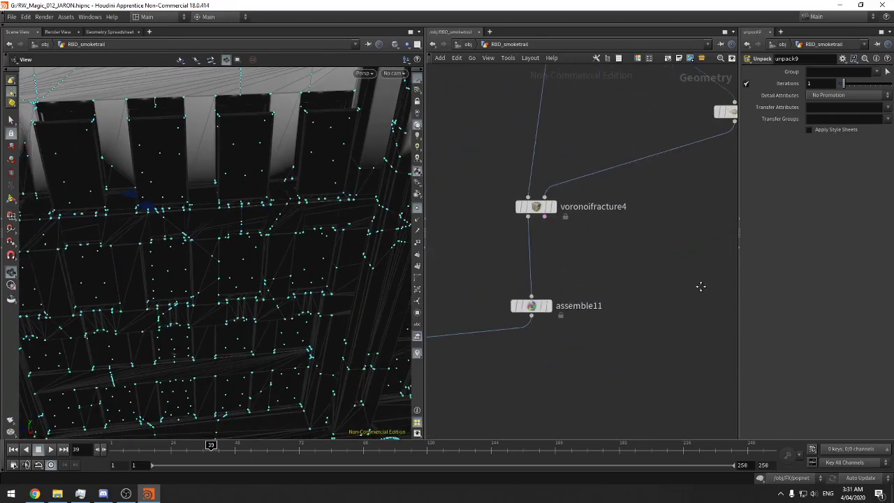
{"action": "left_click", "coordinate": [599, 306]}
{"action": "scroll", "coordinate": [640, 281], "scroll_direction": "down", "scroll_amount": 3}
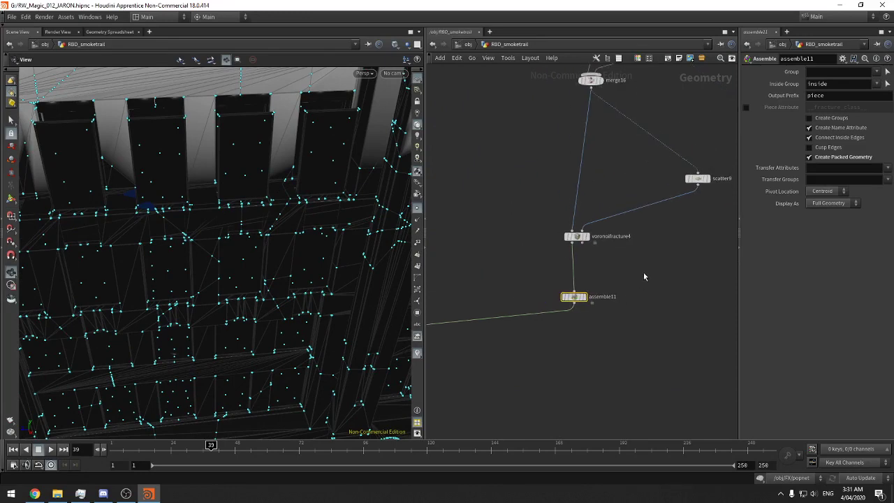
Examine the upstream fracture and scatter branches that feed the building merge
{"action": "middle_click_drag", "start_coordinate": [643, 272], "coordinate": [619, 365]}
{"action": "scroll", "coordinate": [636, 365], "scroll_direction": "down", "scroll_amount": 5}
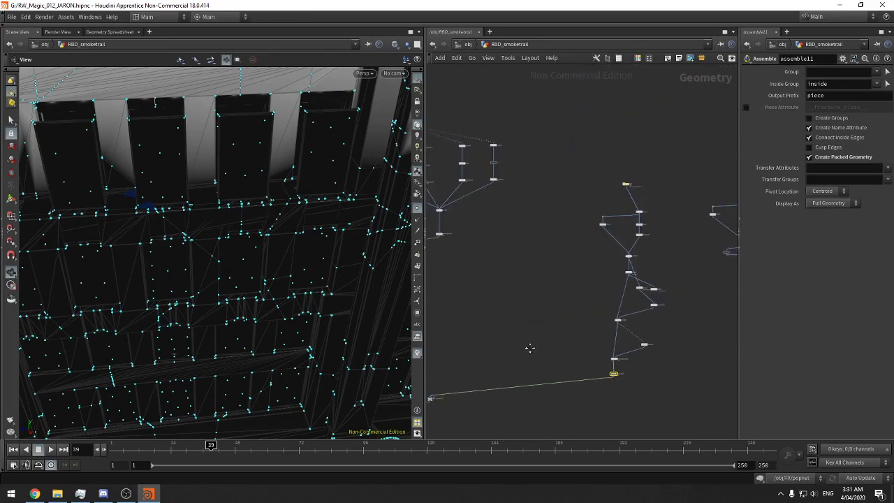
{"action": "middle_click_drag", "start_coordinate": [530, 350], "coordinate": [694, 331]}
{"action": "scroll", "coordinate": [581, 311], "scroll_direction": "up", "scroll_amount": 4}
{"action": "middle_click_drag", "start_coordinate": [593, 305], "coordinate": [630, 381]}
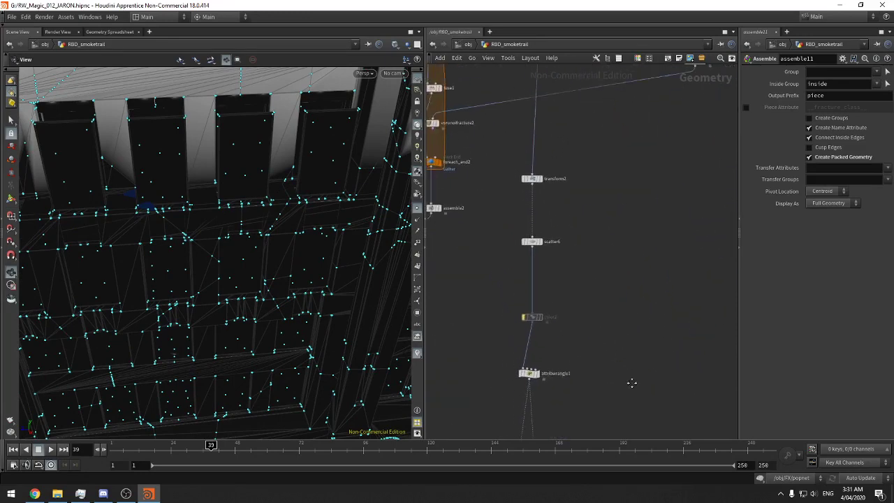
{"action": "scroll", "coordinate": [635, 370], "scroll_direction": "down", "scroll_amount": 5}
{"action": "scroll", "coordinate": [599, 314], "scroll_direction": "up", "scroll_amount": 5}
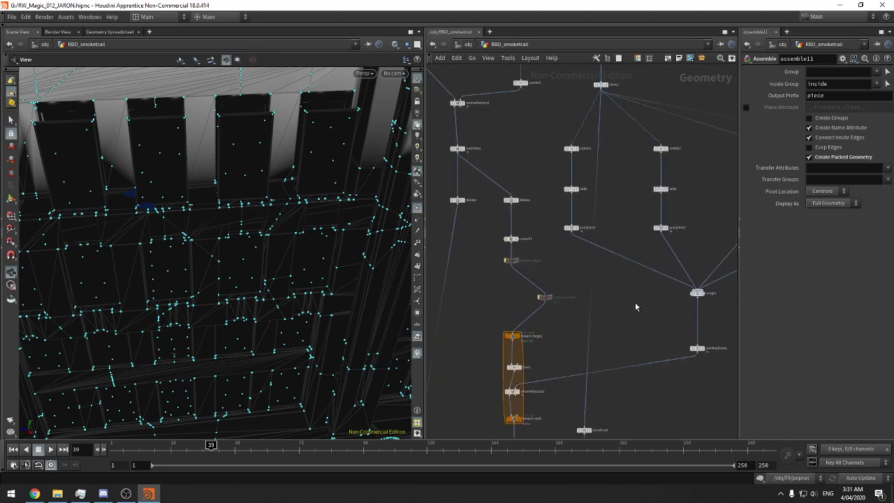
{"action": "middle_click_drag", "start_coordinate": [635, 303], "coordinate": [632, 335]}
{"action": "middle_click_drag", "start_coordinate": [659, 427], "coordinate": [698, 140]}
{"action": "middle_click_drag", "start_coordinate": [548, 314], "coordinate": [681, 104]}
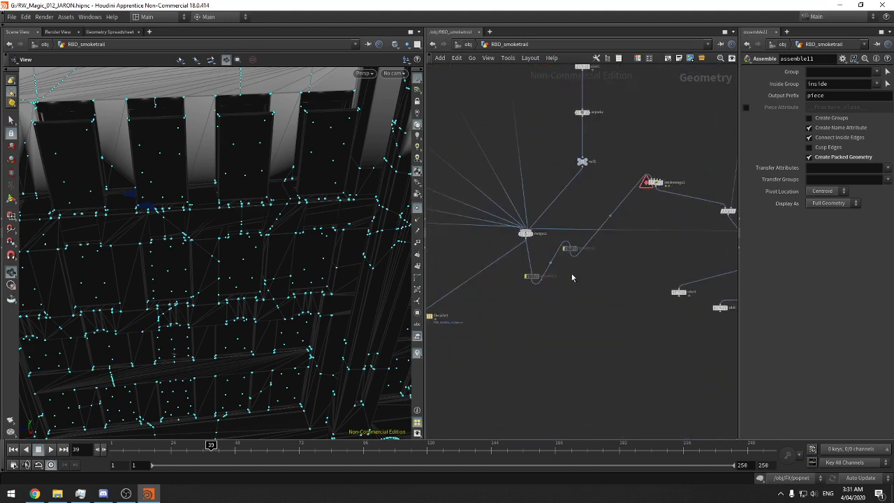
Find the assemble6 node in the upstream branches and select it to examine its settings
{"action": "scroll", "coordinate": [572, 276], "scroll_direction": "up", "scroll_amount": 3}
{"action": "middle_click_drag", "start_coordinate": [607, 275], "coordinate": [868, 181]}
{"action": "scroll", "coordinate": [674, 273], "scroll_direction": "down", "scroll_amount": 6}
{"action": "middle_click_drag", "start_coordinate": [583, 299], "coordinate": [647, 431]}
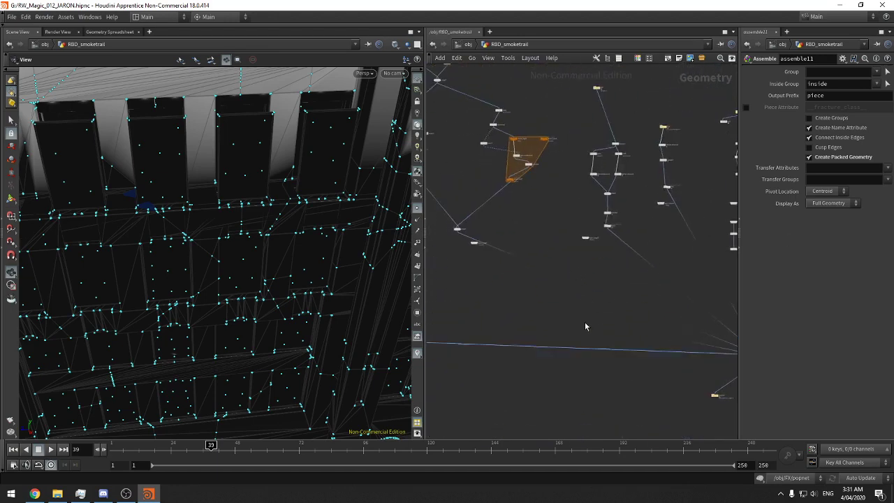
{"action": "scroll", "coordinate": [561, 247], "scroll_direction": "down", "scroll_amount": 1}
{"action": "scroll", "coordinate": [561, 255], "scroll_direction": "up", "scroll_amount": 5}
{"action": "middle_click_drag", "start_coordinate": [561, 257], "coordinate": [745, 317]}
{"action": "middle_click_drag", "start_coordinate": [598, 286], "coordinate": [657, 369]}
{"action": "scroll", "coordinate": [588, 343], "scroll_direction": "down", "scroll_amount": 4}
{"action": "scroll", "coordinate": [636, 319], "scroll_direction": "up", "scroll_amount": 4}
{"action": "left_click", "coordinate": [468, 279]}
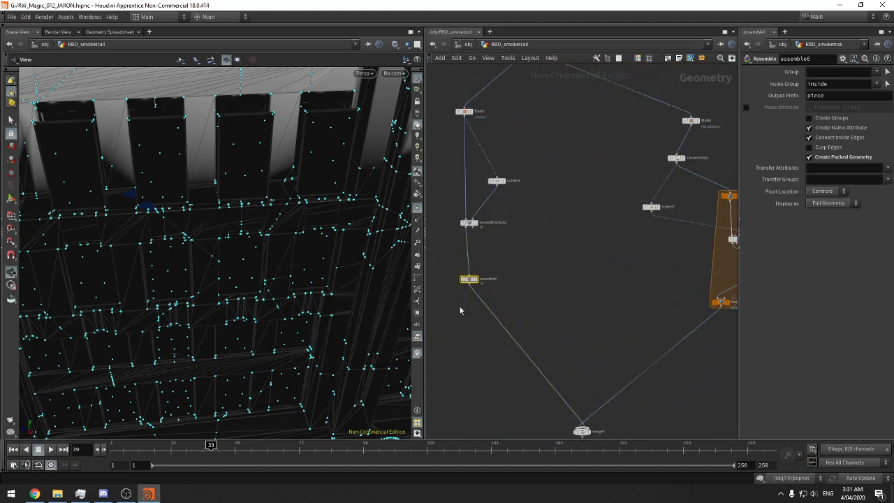
Display the file6 node above the assemble6 branch, frame all geometry and examine the window panels
{"action": "scroll", "coordinate": [554, 287], "scroll_direction": "down", "scroll_amount": 5}
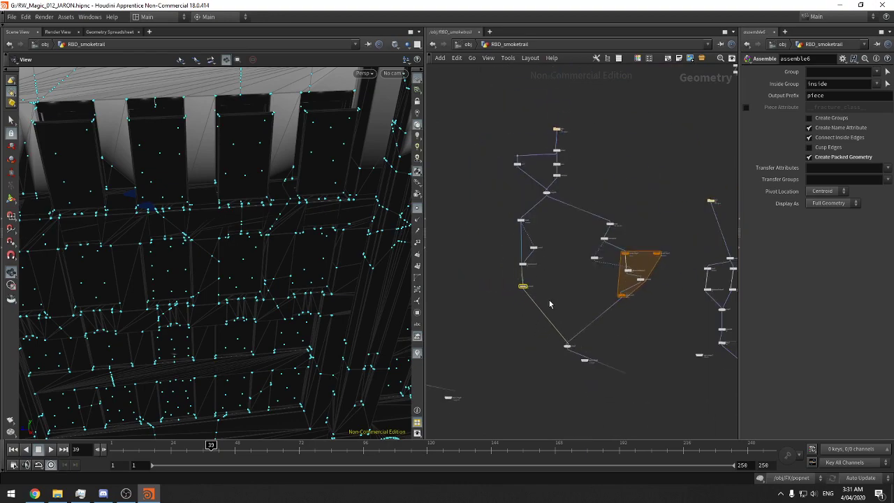
{"action": "middle_click_drag", "start_coordinate": [548, 299], "coordinate": [554, 323]}
{"action": "scroll", "coordinate": [549, 311], "scroll_direction": "up", "scroll_amount": 4}
{"action": "middle_click_drag", "start_coordinate": [611, 175], "coordinate": [611, 303]}
{"action": "left_click", "coordinate": [590, 128]}
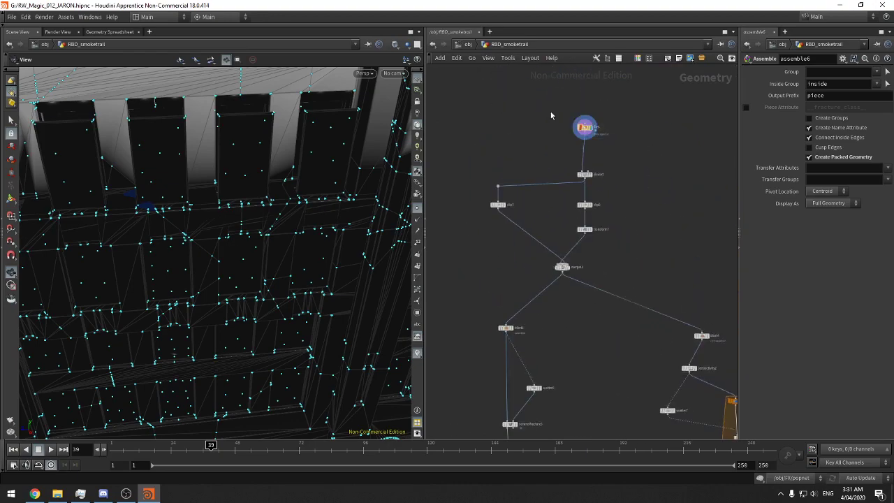
{"action": "left_click_drag", "start_coordinate": [289, 185], "coordinate": [391, 233]}
{"action": "key", "text": "space+g"}
{"action": "right_click", "coordinate": [308, 245]}
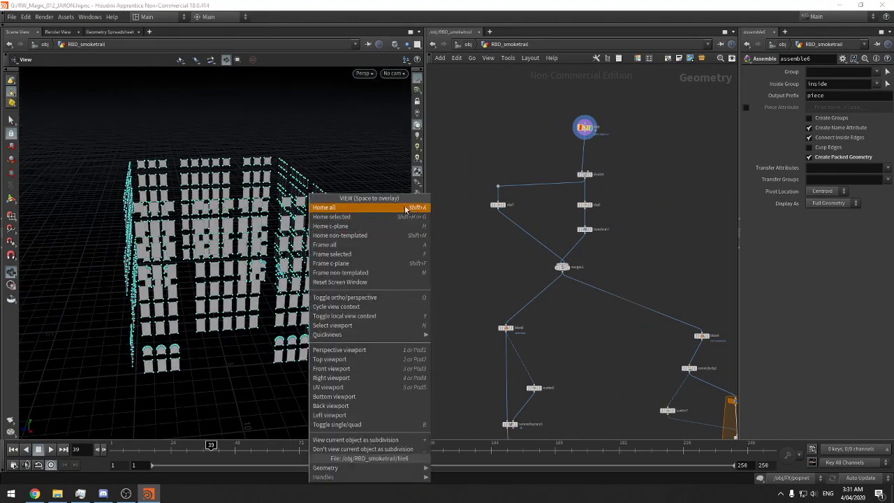
{"action": "left_click", "coordinate": [405, 207]}
{"action": "right_click_drag", "start_coordinate": [318, 203], "coordinate": [342, 228]}
{"action": "left_click_drag", "start_coordinate": [343, 227], "coordinate": [381, 233]}
{"action": "middle_click_drag", "start_coordinate": [384, 252], "coordinate": [354, 246]}
Display the file node above divide7 in the assemble11 branch and examine its interior wall geometry
{"action": "right_click", "coordinate": [631, 302]}
{"action": "right_click_drag", "start_coordinate": [572, 338], "coordinate": [570, 359]}
{"action": "middle_click_drag", "start_coordinate": [571, 358], "coordinate": [428, 262]}
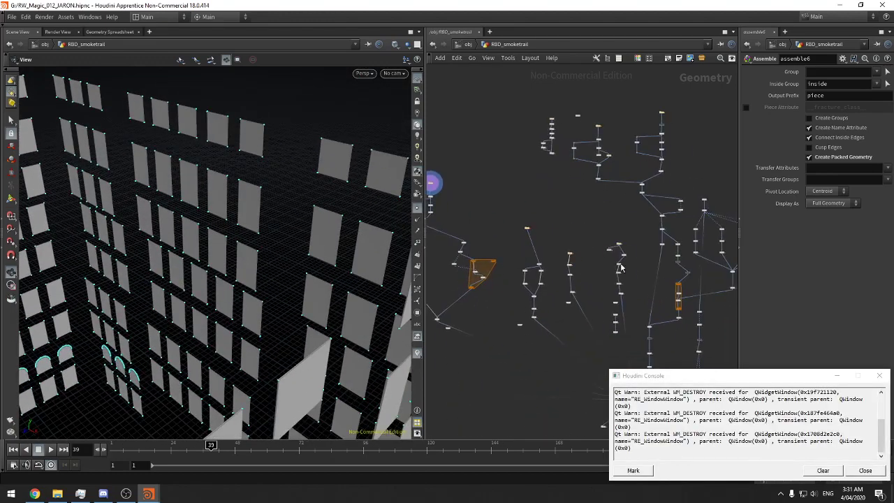
{"action": "middle_click_drag", "start_coordinate": [620, 264], "coordinate": [437, 222]}
{"action": "middle_click_drag", "start_coordinate": [628, 217], "coordinate": [411, 174]}
{"action": "middle_click_drag", "start_coordinate": [660, 340], "coordinate": [514, 248]}
{"action": "right_click_drag", "start_coordinate": [530, 246], "coordinate": [578, 241]}
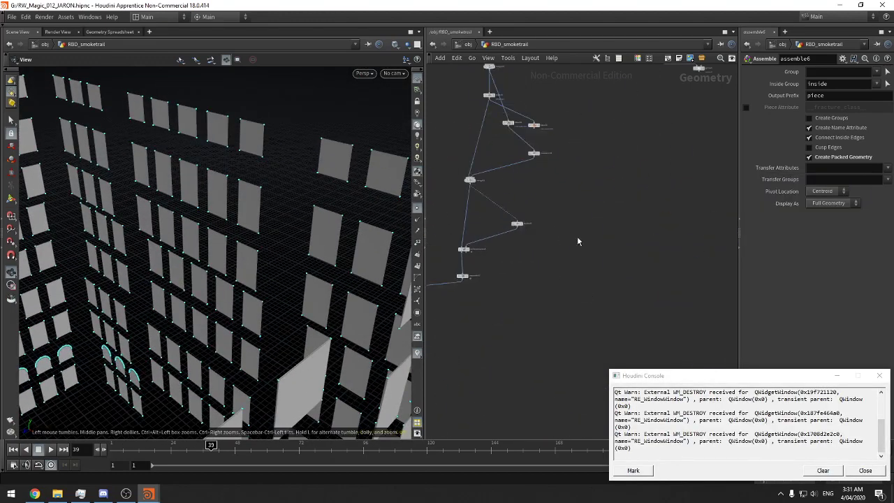
{"action": "middle_click_drag", "start_coordinate": [518, 252], "coordinate": [587, 255]}
{"action": "right_click_drag", "start_coordinate": [586, 251], "coordinate": [593, 275]}
{"action": "middle_click_drag", "start_coordinate": [595, 133], "coordinate": [608, 396]}
{"action": "middle_click_drag", "start_coordinate": [612, 201], "coordinate": [660, 363]}
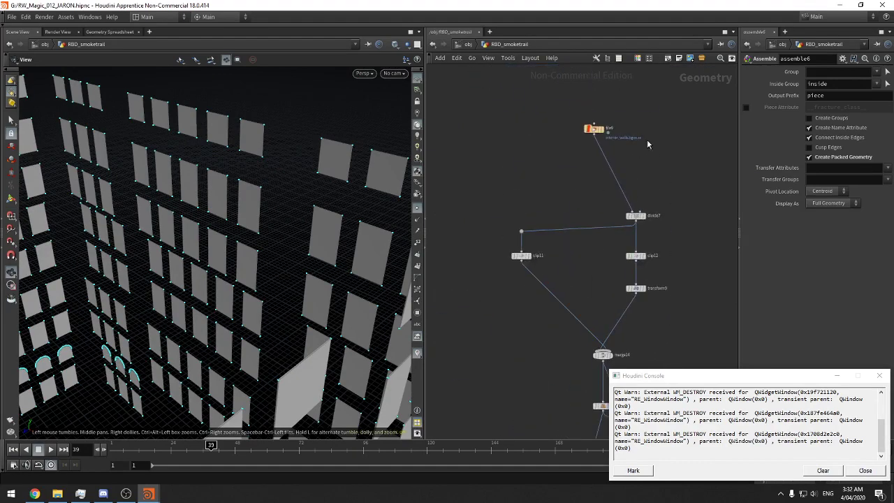
{"action": "left_click", "coordinate": [602, 129]}
{"action": "right_click_drag", "start_coordinate": [280, 265], "coordinate": [228, 253], "text": "alt"}
{"action": "left_click_drag", "start_coordinate": [228, 253], "coordinate": [287, 251], "text": "alt"}
Turn off Create Packed Geometry on assemble11 and close the Houdini Console
{"action": "middle_click_drag", "start_coordinate": [583, 243], "coordinate": [592, 84]}
{"action": "middle_click_drag", "start_coordinate": [547, 269], "coordinate": [531, 117]}
{"action": "middle_click_drag", "start_coordinate": [569, 363], "coordinate": [580, 242]}
{"action": "left_click", "coordinate": [560, 293]}
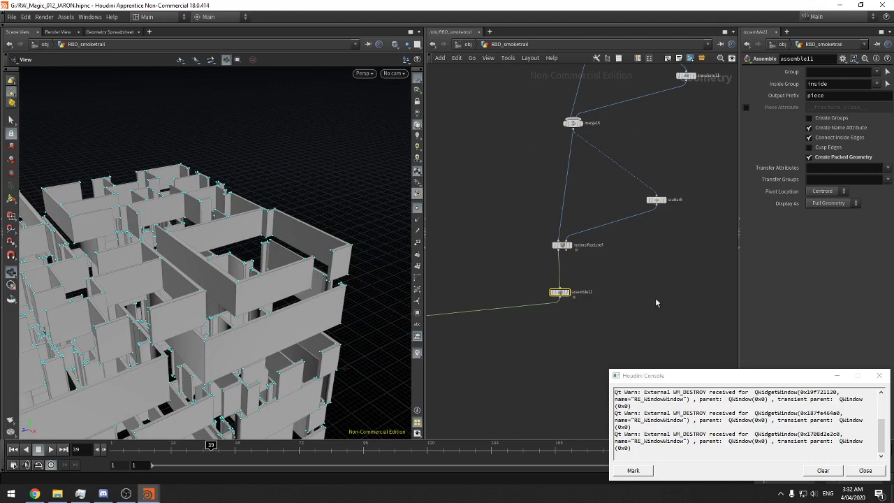
{"action": "left_click", "coordinate": [809, 157]}
{"action": "left_click", "coordinate": [879, 375]}
Find assemble5 in the upstream building branches and turn off its Create Packed Geometry option
{"action": "scroll", "coordinate": [638, 321], "scroll_direction": "down", "scroll_amount": 5}
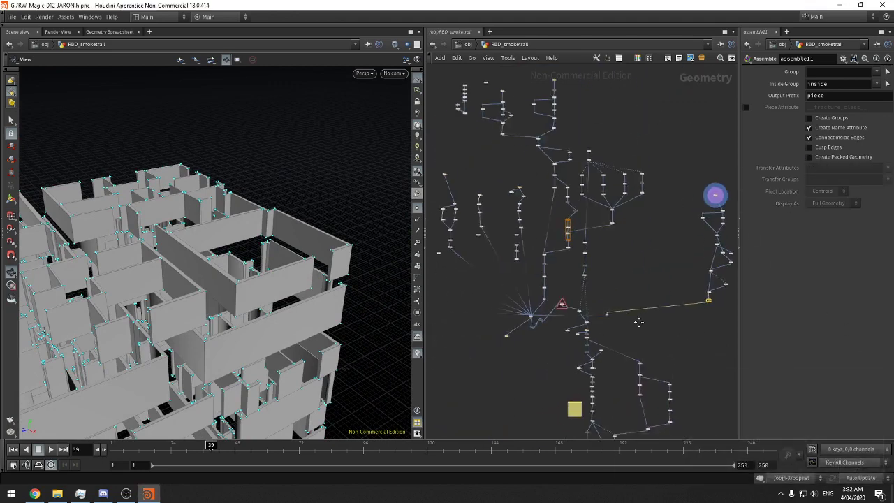
{"action": "scroll", "coordinate": [579, 315], "scroll_direction": "up", "scroll_amount": 6}
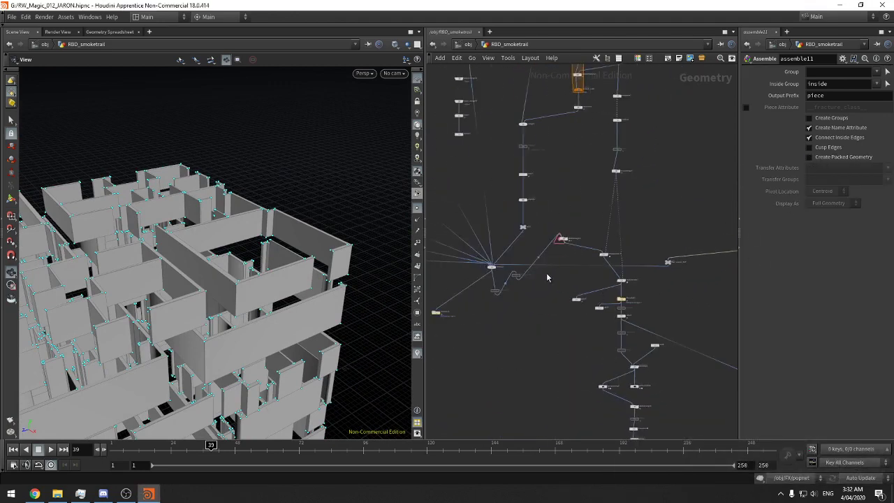
{"action": "middle_click_drag", "start_coordinate": [547, 275], "coordinate": [680, 284]}
{"action": "scroll", "coordinate": [601, 319], "scroll_direction": "down", "scroll_amount": 3}
{"action": "middle_click_drag", "start_coordinate": [599, 319], "coordinate": [702, 341]}
{"action": "middle_click_drag", "start_coordinate": [480, 322], "coordinate": [607, 338]}
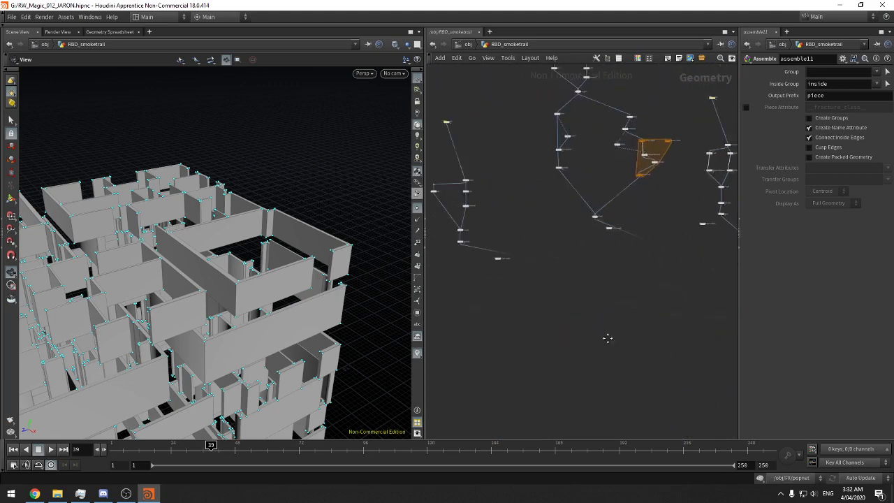
{"action": "middle_click_drag", "start_coordinate": [438, 305], "coordinate": [509, 307]}
{"action": "scroll", "coordinate": [595, 287], "scroll_direction": "up", "scroll_amount": 6}
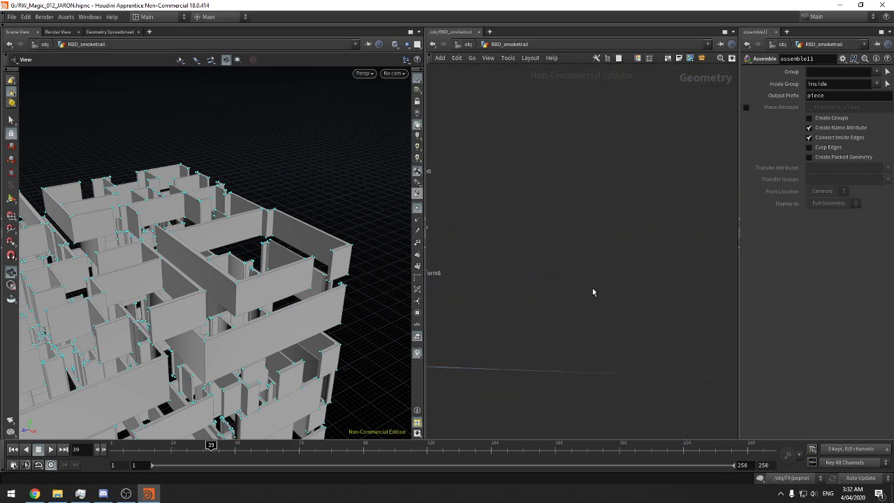
{"action": "middle_click_drag", "start_coordinate": [592, 288], "coordinate": [486, 348]}
{"action": "scroll", "coordinate": [687, 279], "scroll_direction": "down", "scroll_amount": 2}
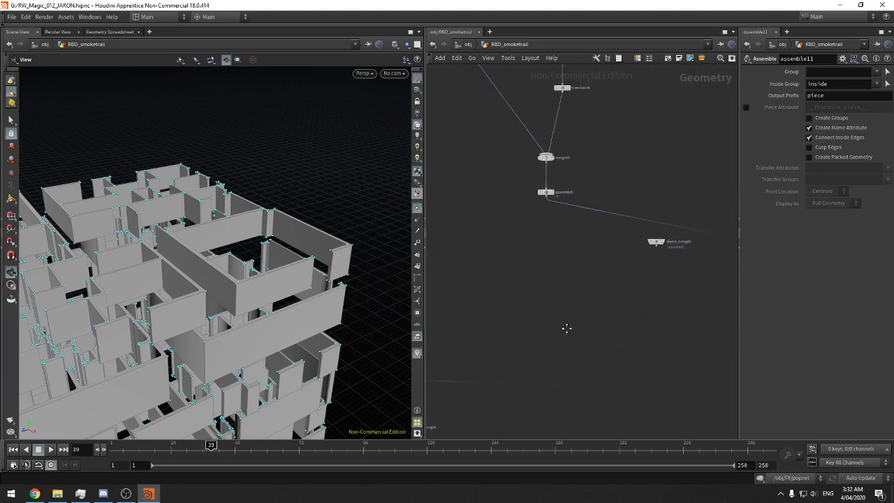
{"action": "middle_click_drag", "start_coordinate": [566, 329], "coordinate": [527, 418]}
{"action": "left_click", "coordinate": [507, 282]}
{"action": "left_click", "coordinate": [810, 158]}
Find assemble6 in the neighbouring building branch and turn off its Create Packed Geometry option
{"action": "scroll", "coordinate": [520, 294], "scroll_direction": "down", "scroll_amount": 6}
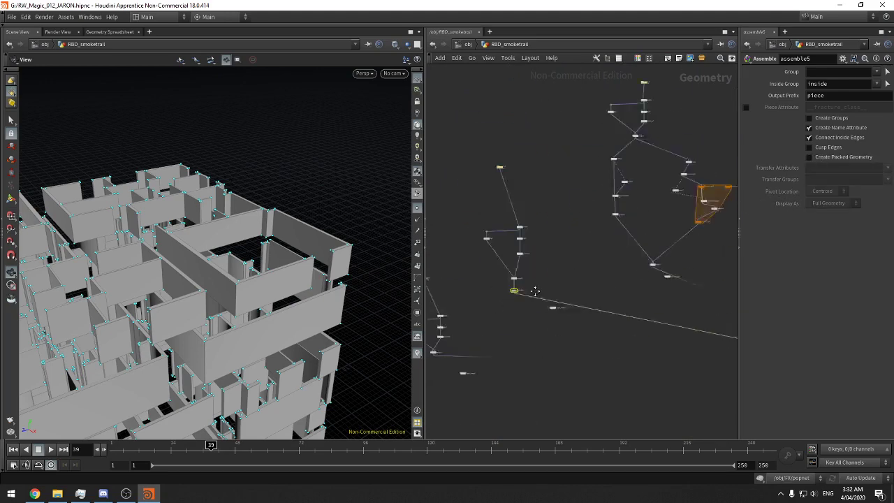
{"action": "scroll", "coordinate": [632, 270], "scroll_direction": "up", "scroll_amount": 2}
{"action": "middle_click_drag", "start_coordinate": [633, 270], "coordinate": [594, 283]}
{"action": "scroll", "coordinate": [597, 264], "scroll_direction": "up", "scroll_amount": 4}
{"action": "left_click", "coordinate": [558, 158]}
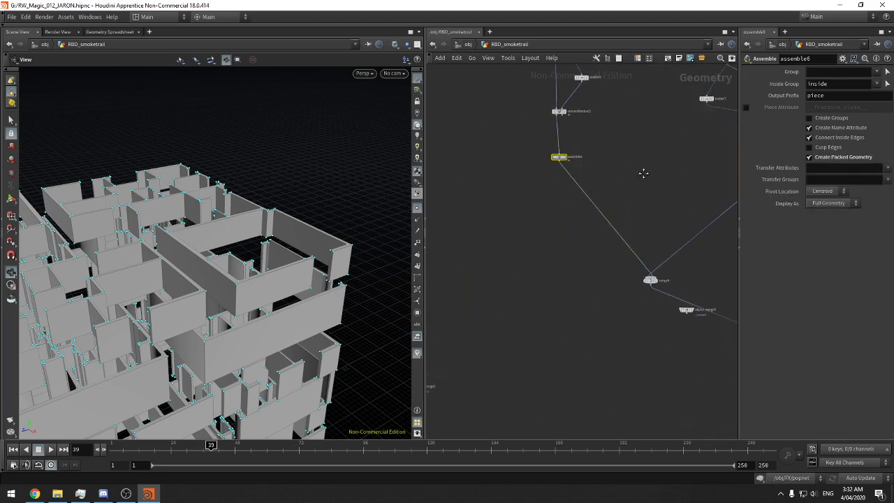
{"action": "middle_click_drag", "start_coordinate": [644, 172], "coordinate": [580, 412]}
{"action": "left_click", "coordinate": [821, 158]}
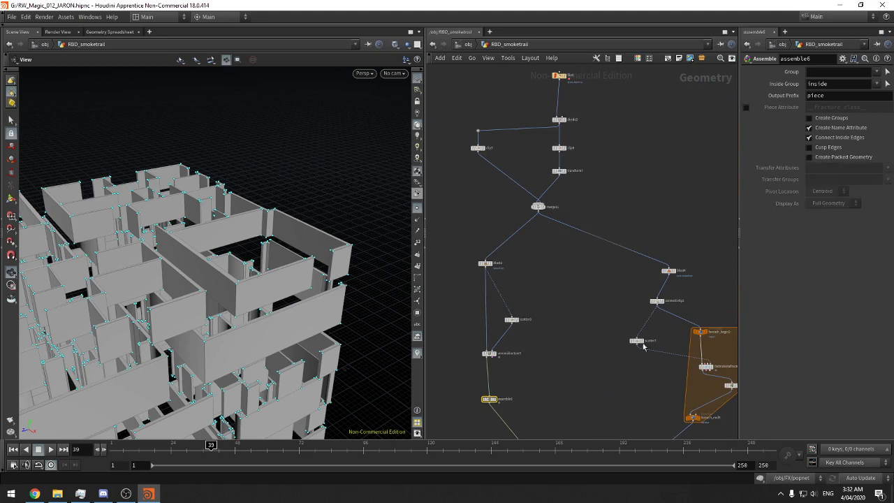
Turn off Create Packed Geometry on assemble4 inside the for-each block that feeds merge9
{"action": "middle_click_drag", "start_coordinate": [642, 345], "coordinate": [524, 155]}
{"action": "middle_click_drag", "start_coordinate": [571, 298], "coordinate": [609, 262]}
{"action": "left_click_drag", "start_coordinate": [571, 272], "coordinate": [484, 311]}
{"action": "middle_click_drag", "start_coordinate": [620, 268], "coordinate": [581, 335]}
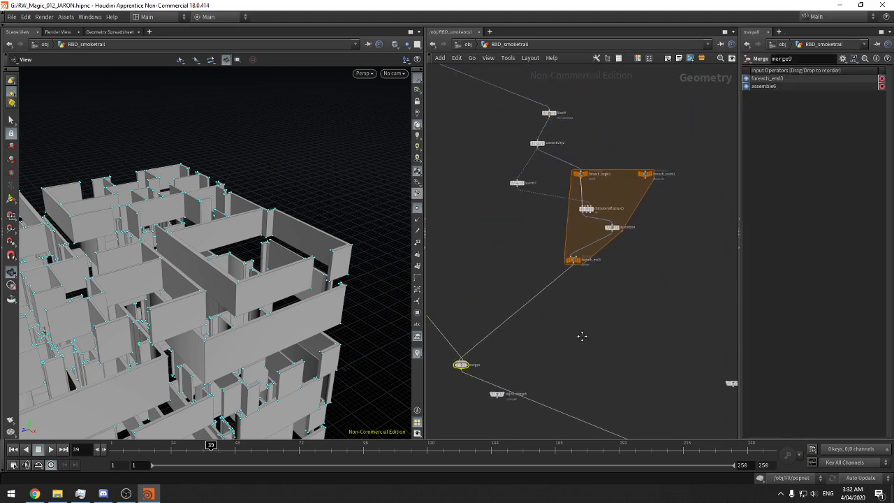
{"action": "left_click_drag", "start_coordinate": [636, 252], "coordinate": [587, 221]}
{"action": "middle_click_drag", "start_coordinate": [656, 257], "coordinate": [650, 273]}
{"action": "left_click", "coordinate": [838, 157]}
{"action": "scroll", "coordinate": [643, 259], "scroll_direction": "up", "scroll_amount": 3}
{"action": "middle_click_drag", "start_coordinate": [681, 310], "coordinate": [657, 248]}
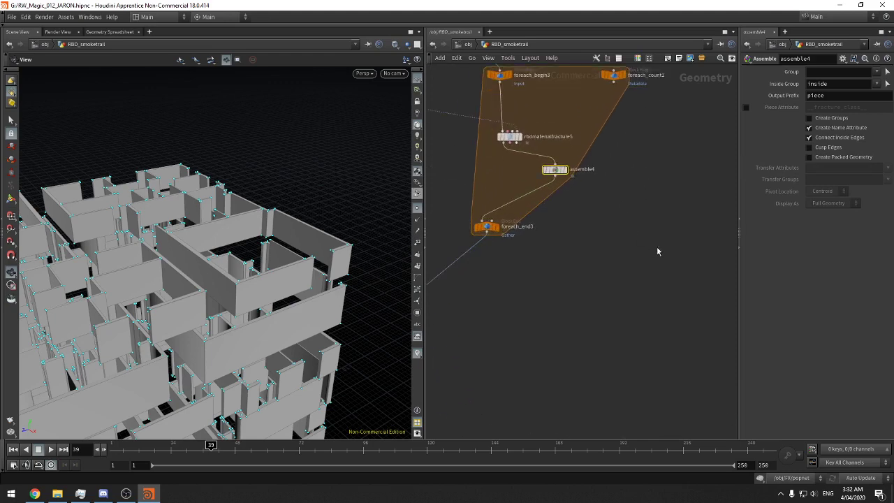
Check the Create Packed Geometry setting on the remaining Assemble nodes in the other building branches, including assemble9
{"action": "scroll", "coordinate": [659, 250], "scroll_direction": "down", "scroll_amount": 8}
{"action": "middle_click_drag", "start_coordinate": [693, 386], "coordinate": [540, 307]}
{"action": "scroll", "coordinate": [606, 203], "scroll_direction": "up", "scroll_amount": 6}
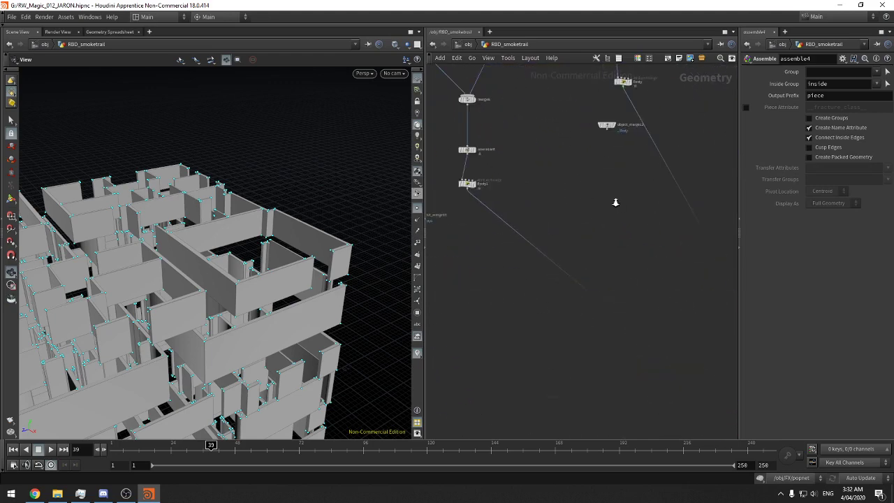
{"action": "middle_click_drag", "start_coordinate": [613, 202], "coordinate": [688, 299]}
{"action": "left_click", "coordinate": [551, 244]}
{"action": "middle_click_drag", "start_coordinate": [708, 262], "coordinate": [528, 268]}
{"action": "scroll", "coordinate": [617, 264], "scroll_direction": "down", "scroll_amount": 5}
{"action": "middle_click_drag", "start_coordinate": [688, 305], "coordinate": [581, 317]}
{"action": "scroll", "coordinate": [618, 269], "scroll_direction": "up", "scroll_amount": 3}
{"action": "left_click", "coordinate": [567, 267]}
{"action": "scroll", "coordinate": [553, 173], "scroll_direction": "up", "scroll_amount": 2}
{"action": "left_click_drag", "start_coordinate": [568, 162], "coordinate": [518, 193]}
{"action": "scroll", "coordinate": [591, 212], "scroll_direction": "down", "scroll_amount": 5}
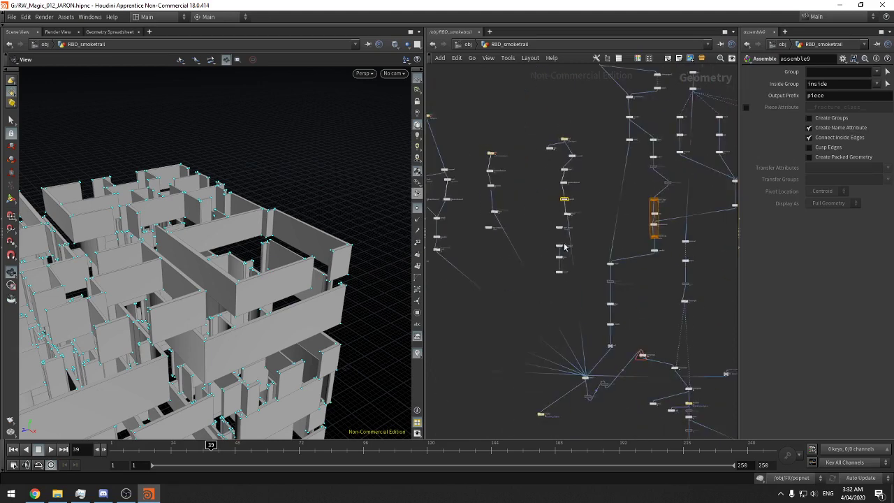
Follow the network down past merge13 and examine the nodes around and below attribwrangle2
{"action": "middle_click_drag", "start_coordinate": [631, 307], "coordinate": [635, 114]}
{"action": "scroll", "coordinate": [615, 245], "scroll_direction": "up", "scroll_amount": 3}
{"action": "scroll", "coordinate": [636, 238], "scroll_direction": "up", "scroll_amount": 4}
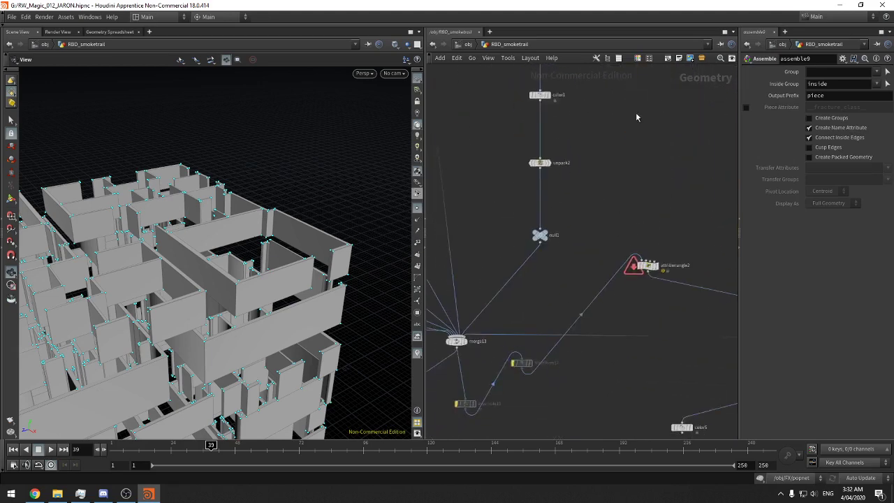
{"action": "scroll", "coordinate": [639, 131], "scroll_direction": "down", "scroll_amount": 4}
{"action": "middle_click_drag", "start_coordinate": [647, 276], "coordinate": [519, 235]}
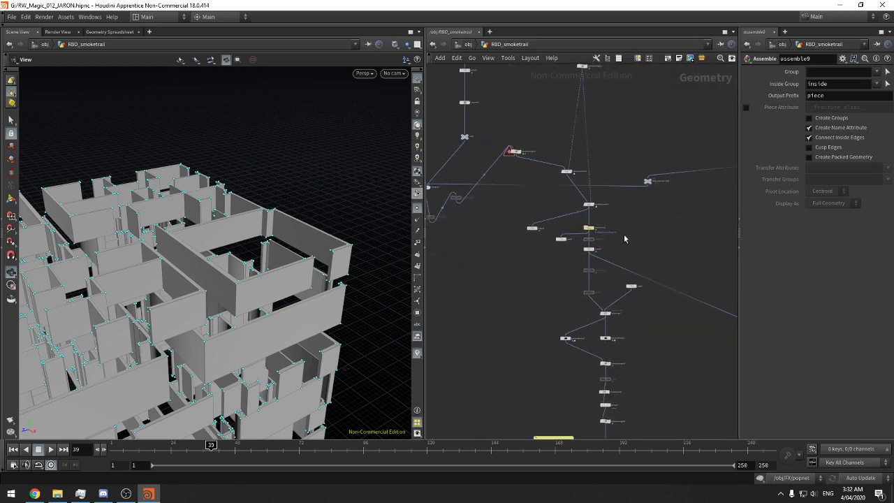
Display the output of the filecache22 node below attribtransfer2
{"action": "scroll", "coordinate": [624, 235], "scroll_direction": "up", "scroll_amount": 4}
{"action": "middle_click_drag", "start_coordinate": [650, 226], "coordinate": [653, 199]}
{"action": "left_click_drag", "start_coordinate": [605, 180], "coordinate": [551, 214]}
{"action": "left_click_drag", "start_coordinate": [599, 179], "coordinate": [556, 199]}
{"action": "key", "text": "r"}
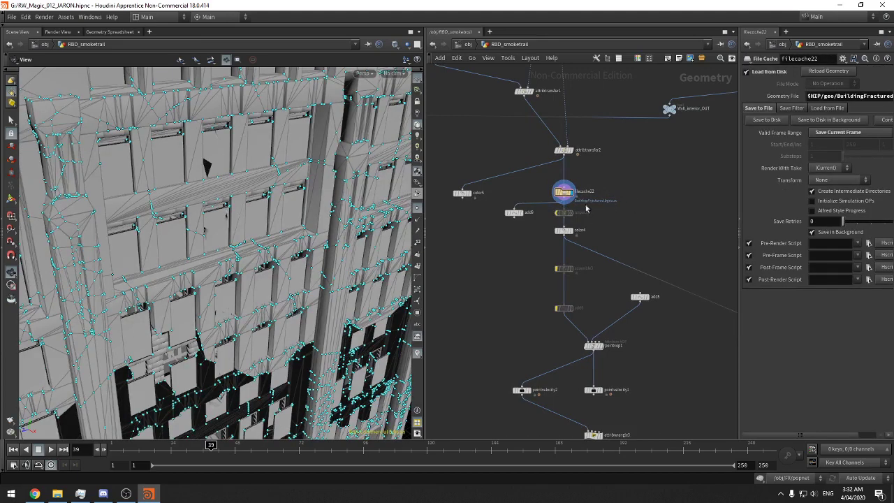
Save the scene and write filecache22's current frame to disk as BuildingFractured.bgeo.sc
{"action": "key", "text": "ctrl+s"}
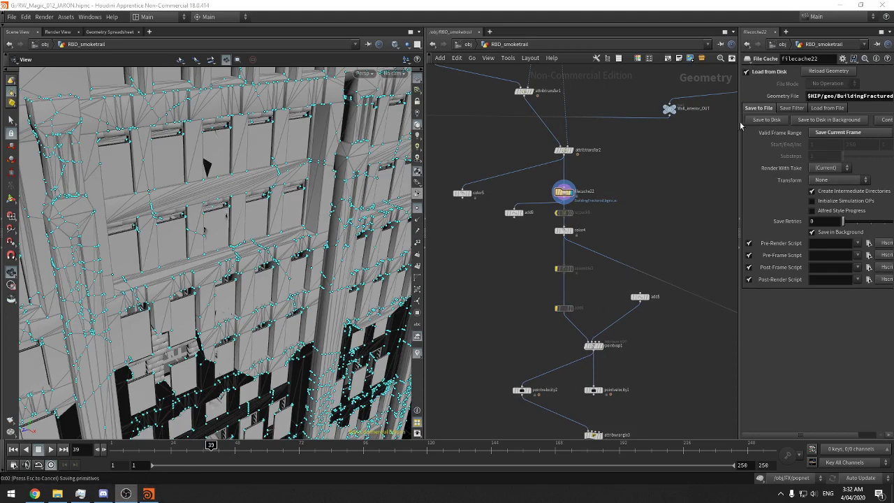
{"action": "left_click_drag", "start_coordinate": [736, 121], "coordinate": [624, 121]}
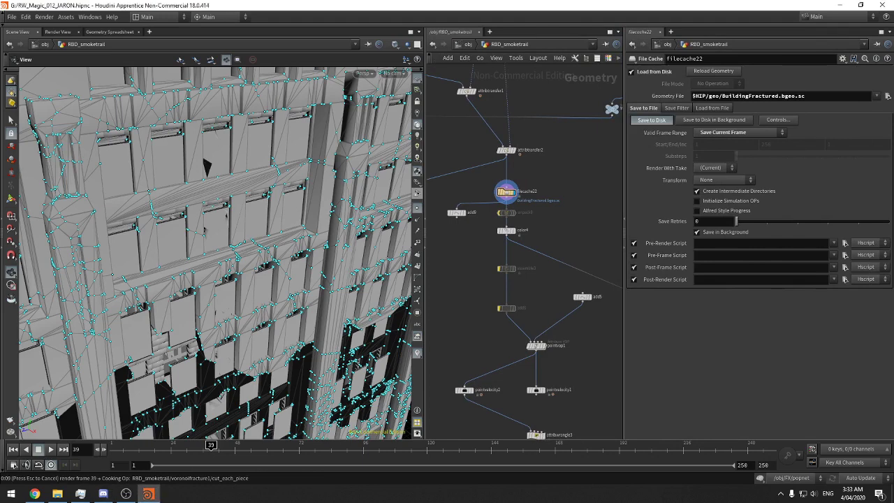
Switch to Chrome, review the in-memory section of the Packed primitives documentation, and return to Houdini
{"action": "key", "text": "alt+Tab"}
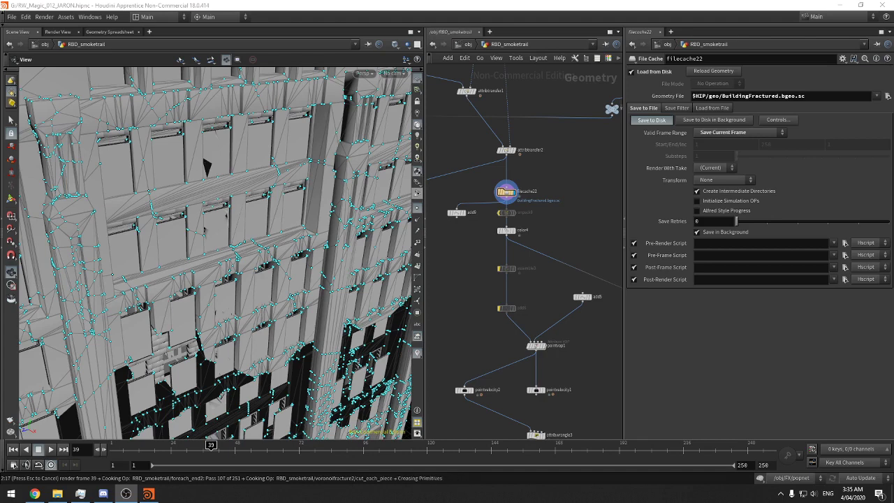
{"action": "key", "text": "alt+Tab"}
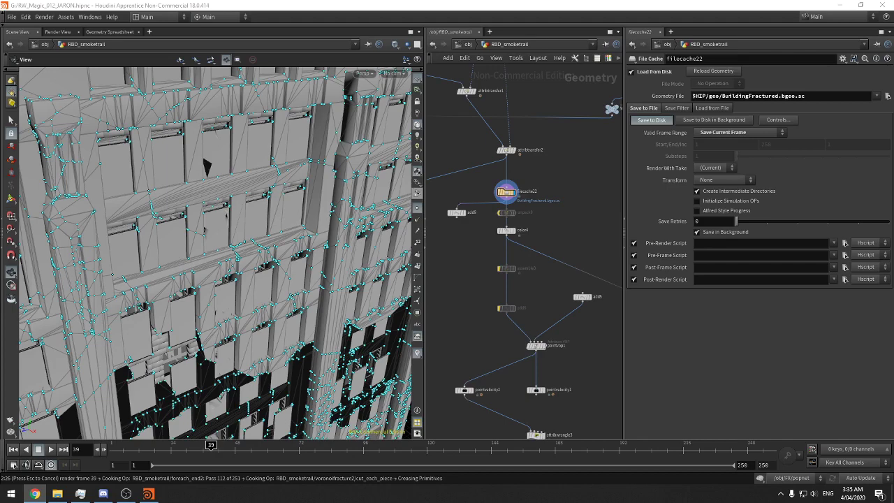
{"action": "key", "text": "alt+Tab"}
{"action": "left_click", "coordinate": [187, 150]}
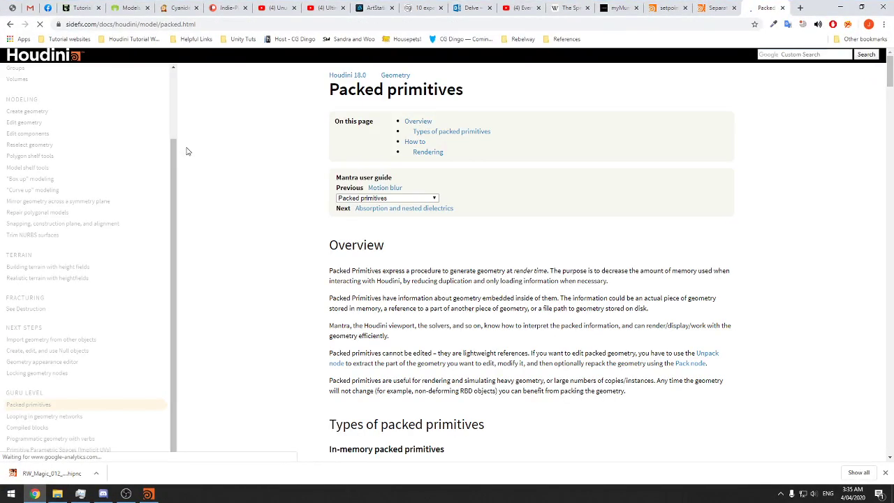
{"action": "scroll", "coordinate": [469, 246], "scroll_direction": "down", "scroll_amount": 5}
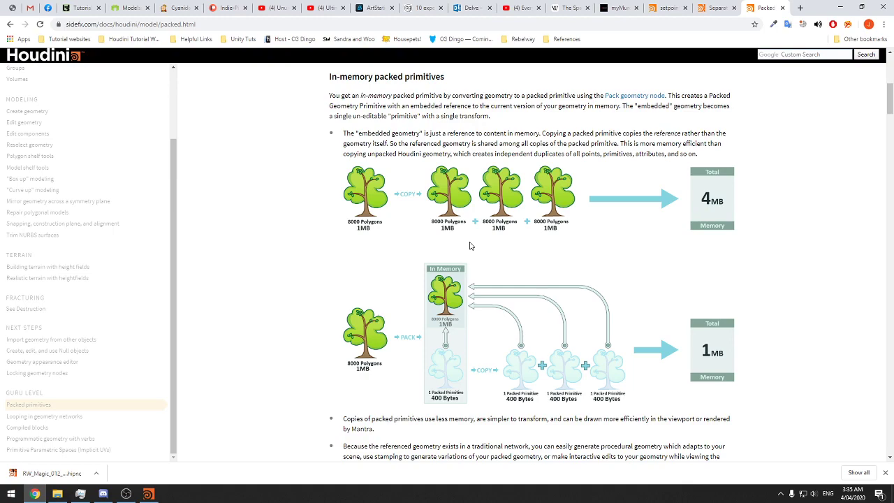
{"action": "left_click", "coordinate": [840, 7]}
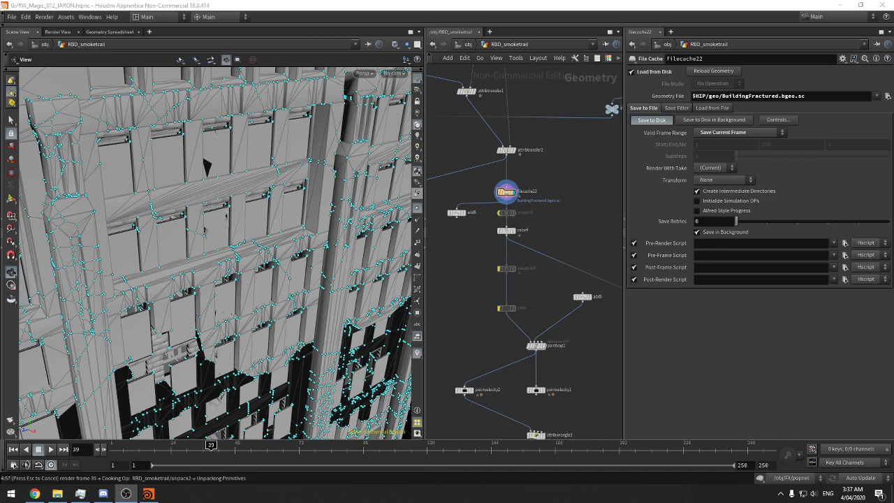
Inspect the whole cached building and the filecache22 geometry information, and save the scene
{"action": "key", "text": "ctrl+s"}
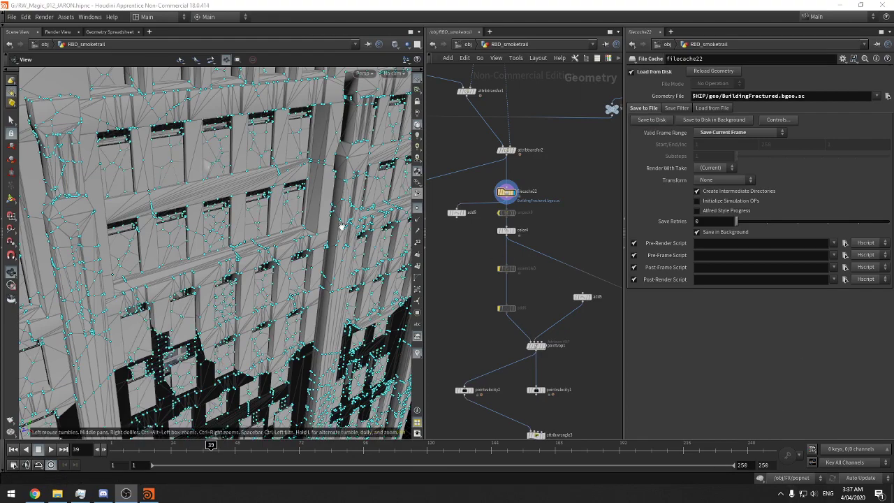
{"action": "left_click_drag", "start_coordinate": [341, 225], "coordinate": [314, 207]}
{"action": "right_click_drag", "start_coordinate": [313, 207], "coordinate": [259, 258]}
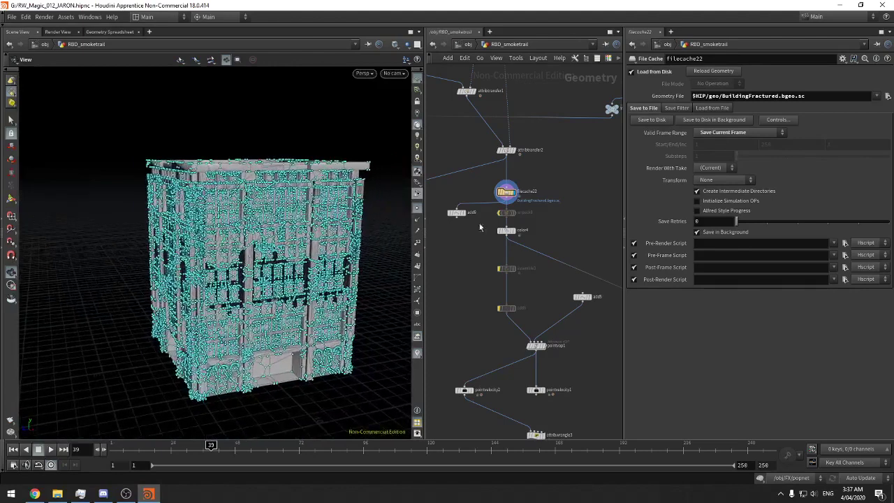
{"action": "middle_click", "coordinate": [504, 196]}
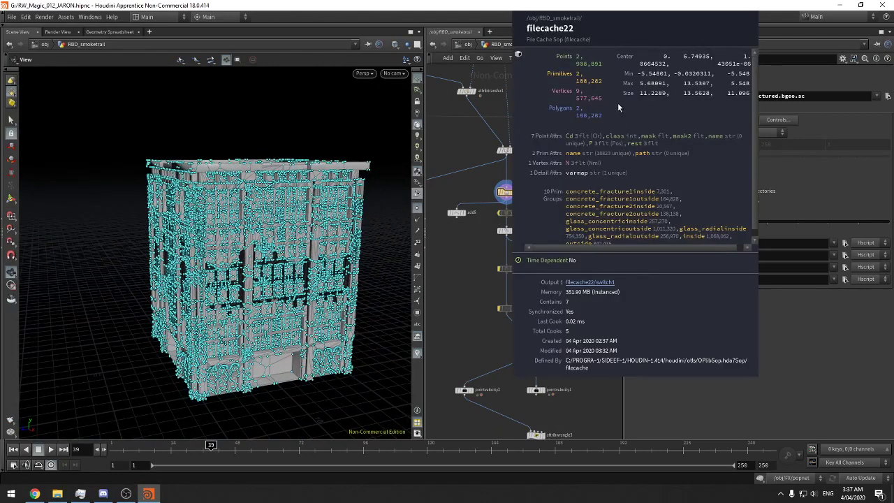
{"action": "key", "text": "ctrl+s"}
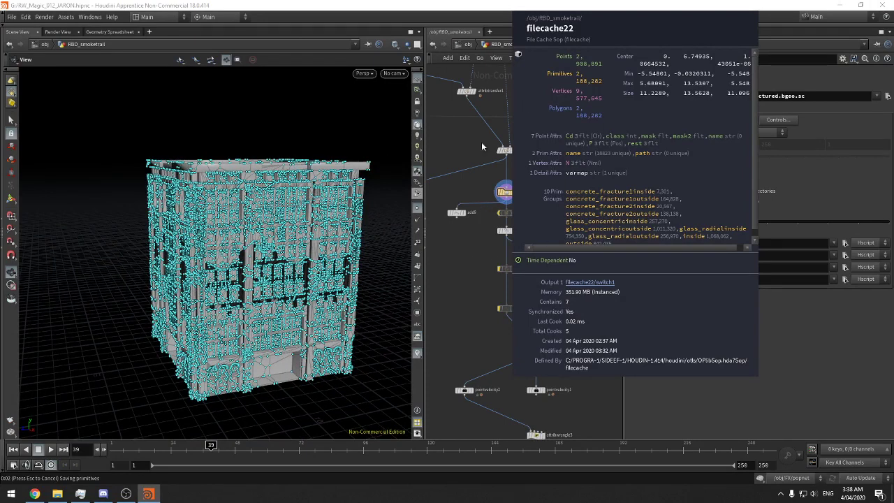
Delete the bypassed unpack9 node between filecache22 and color4
{"action": "scroll", "coordinate": [517, 243], "scroll_direction": "up", "scroll_amount": 3}
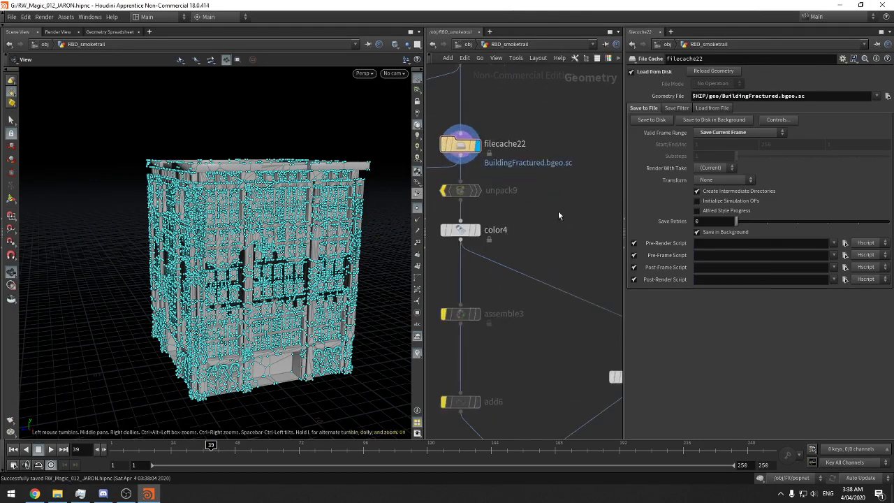
{"action": "middle_click_drag", "start_coordinate": [546, 192], "coordinate": [566, 189]}
{"action": "left_click", "coordinate": [504, 174]}
{"action": "key", "text": "Delete"}
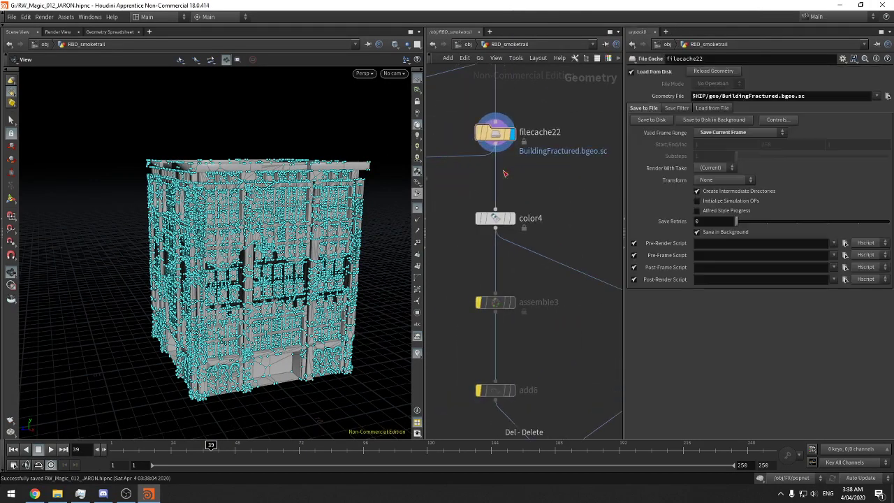
Display color4 with the point markers hidden, and re-enable the bypassed assemble3 node and display its output
{"action": "left_click", "coordinate": [511, 218]}
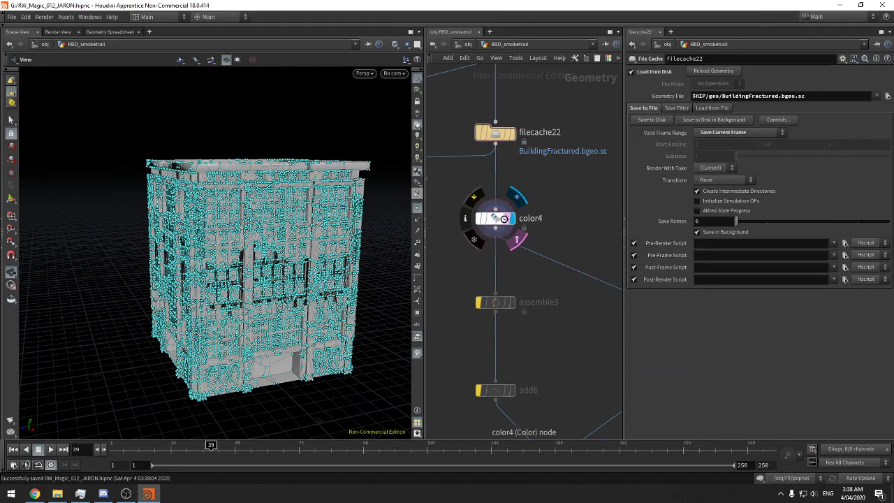
{"action": "left_click", "coordinate": [417, 210]}
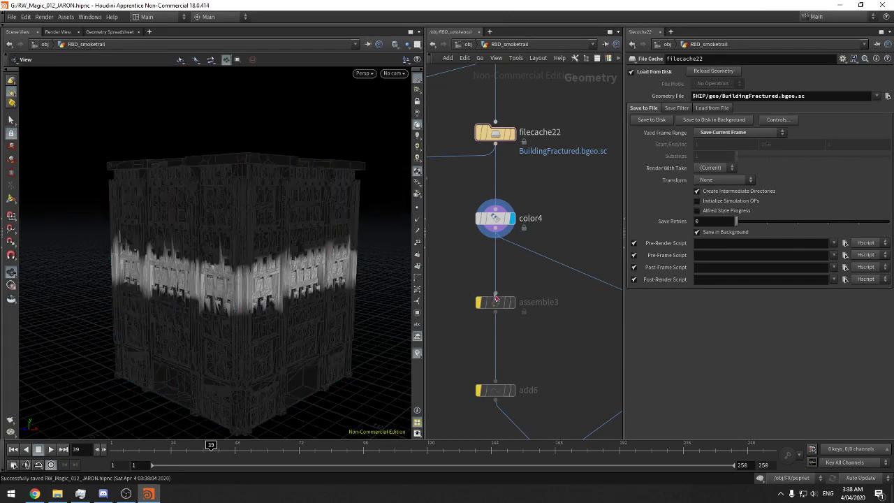
{"action": "left_click", "coordinate": [501, 303]}
{"action": "left_click", "coordinate": [474, 287]}
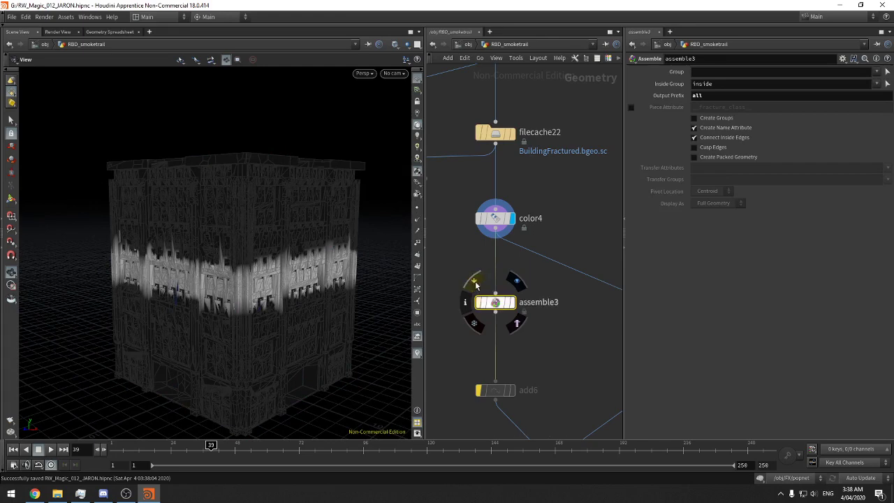
{"action": "left_click", "coordinate": [512, 302]}
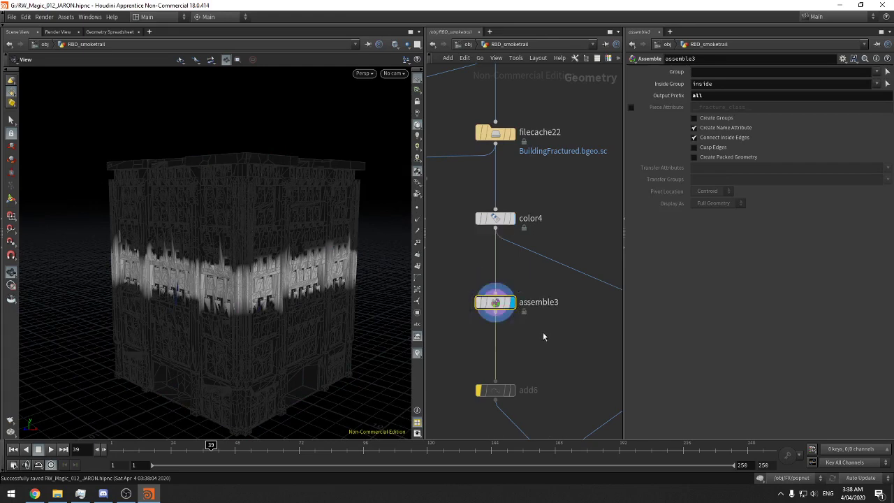
{"action": "middle_click", "coordinate": [498, 303]}
Display the pointvop1 node with point markers shown and examine the building's points
{"action": "middle_click_drag", "start_coordinate": [558, 337], "coordinate": [554, 231]}
{"action": "left_click_drag", "start_coordinate": [554, 227], "coordinate": [449, 274]}
{"action": "middle_click_drag", "start_coordinate": [576, 223], "coordinate": [551, 146]}
{"action": "left_click", "coordinate": [532, 252]}
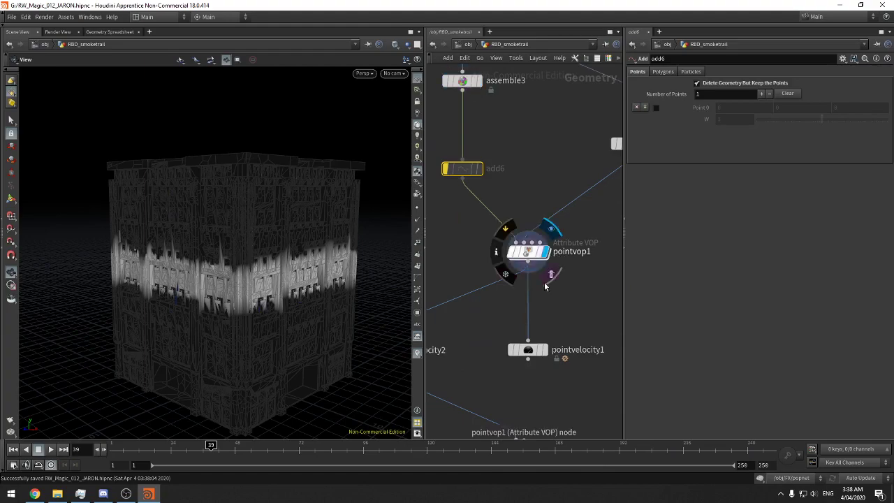
{"action": "left_click", "coordinate": [416, 208]}
{"action": "left_click_drag", "start_coordinate": [372, 226], "coordinate": [282, 223]}
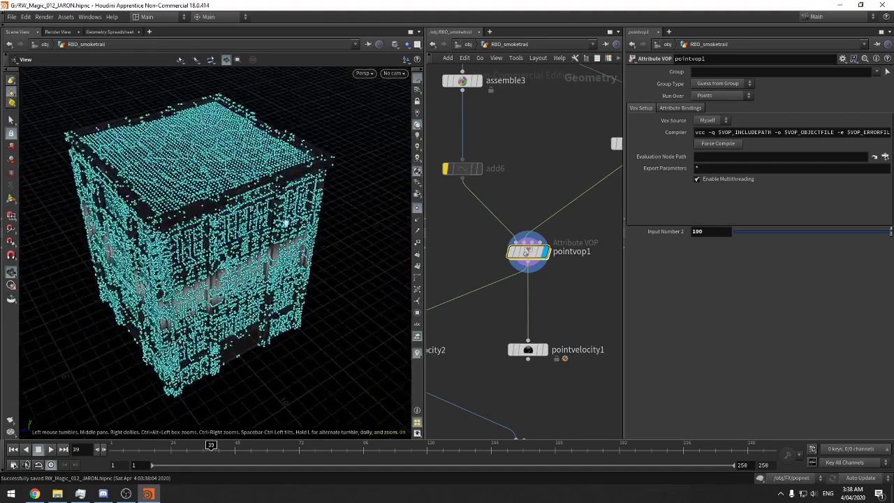
{"action": "right_click_drag", "start_coordinate": [281, 224], "coordinate": [391, 233]}
Review the settings of pointvelocity2, pointvop1 and assemble13 along the network
{"action": "scroll", "coordinate": [446, 267], "scroll_direction": "down", "scroll_amount": 6}
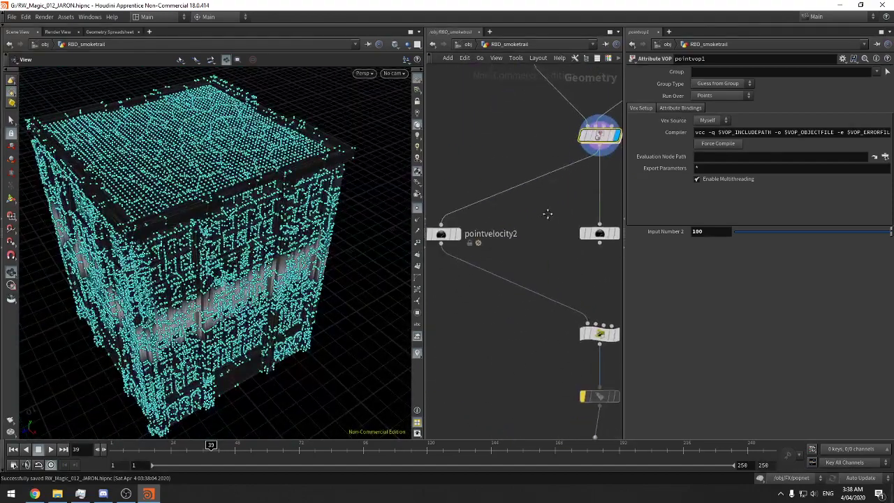
{"action": "scroll", "coordinate": [528, 238], "scroll_direction": "up", "scroll_amount": 5}
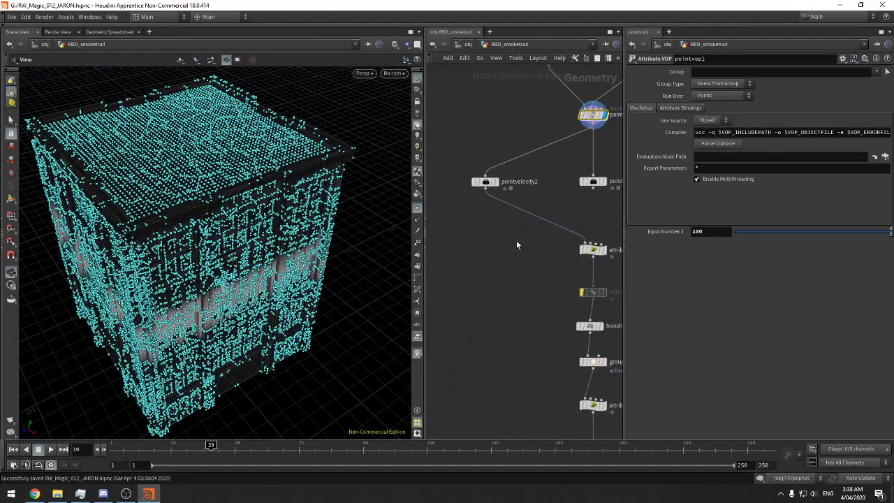
{"action": "left_click", "coordinate": [482, 180]}
{"action": "middle_click_drag", "start_coordinate": [551, 215], "coordinate": [523, 260]}
{"action": "left_click", "coordinate": [564, 160]}
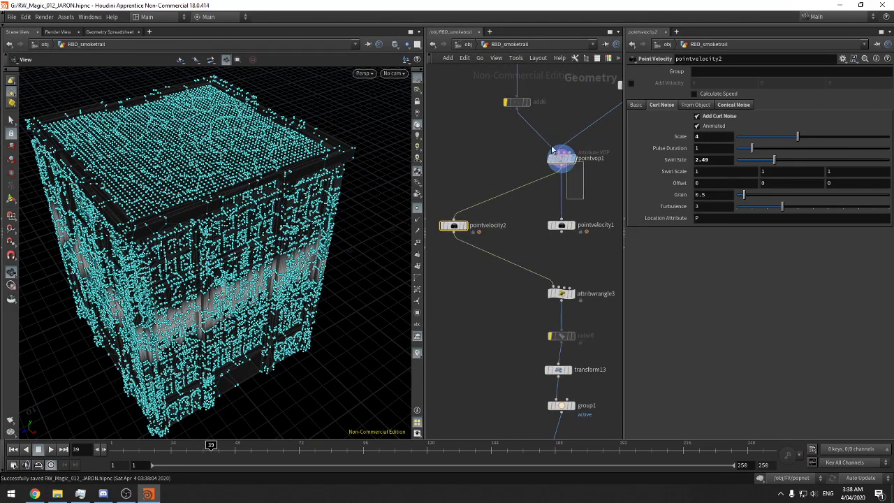
{"action": "mouse_move", "coordinate": [599, 355]}
{"action": "middle_mouse_down"}
{"action": "mouse_move", "coordinate": [599, 255]}
{"action": "mouse_move", "coordinate": [570, 220]}
{"action": "mouse_move", "coordinate": [579, 268]}
{"action": "middle_mouse_up"}
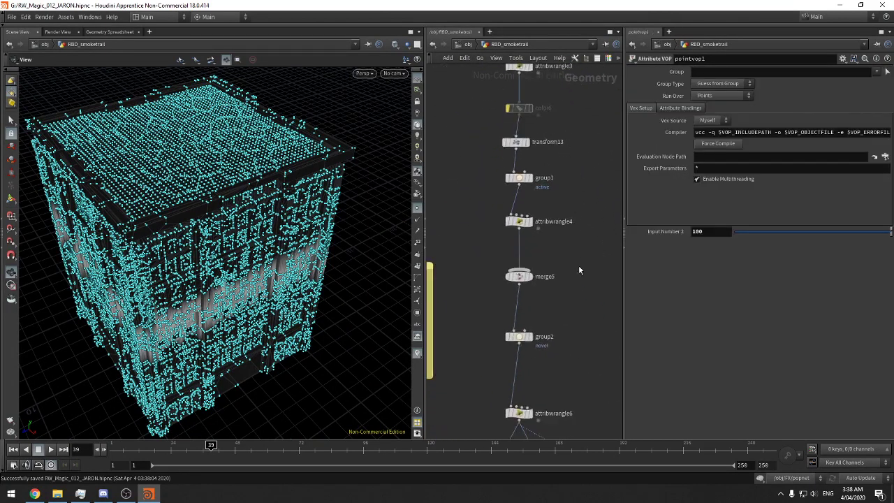
{"action": "mouse_move", "coordinate": [579, 321]}
{"action": "middle_mouse_down"}
{"action": "mouse_move", "coordinate": [578, 198]}
{"action": "mouse_move", "coordinate": [560, 111]}
{"action": "middle_mouse_up"}
{"action": "middle_click_drag", "start_coordinate": [561, 345], "coordinate": [532, 258]}
{"action": "left_click", "coordinate": [532, 265]}
{"action": "scroll", "coordinate": [566, 297], "scroll_direction": "down", "scroll_amount": 2}
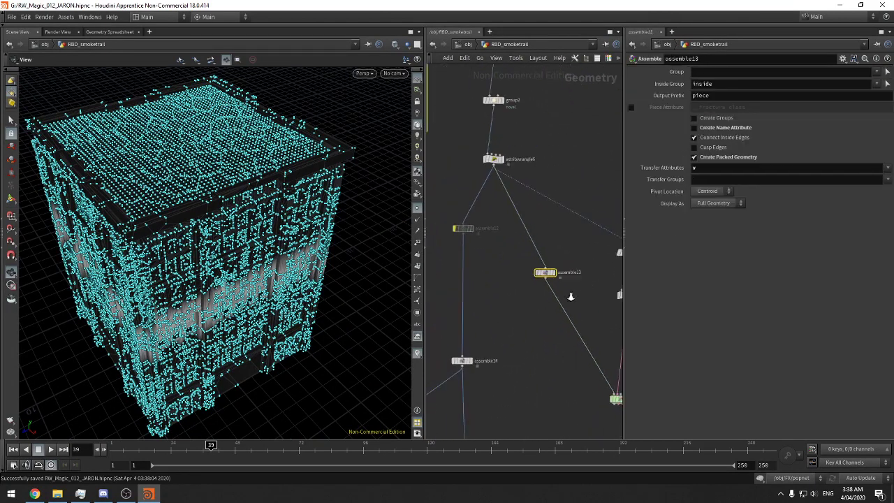
Display the attribwrangle6 node and examine its VEX expression for the novel group
{"action": "middle_click_drag", "start_coordinate": [566, 297], "coordinate": [546, 365]}
{"action": "left_click", "coordinate": [484, 225]}
{"action": "middle_click_drag", "start_coordinate": [484, 224], "coordinate": [501, 229]}
{"action": "key", "text": "r"}
{"action": "left_click_drag", "start_coordinate": [523, 204], "coordinate": [465, 256]}
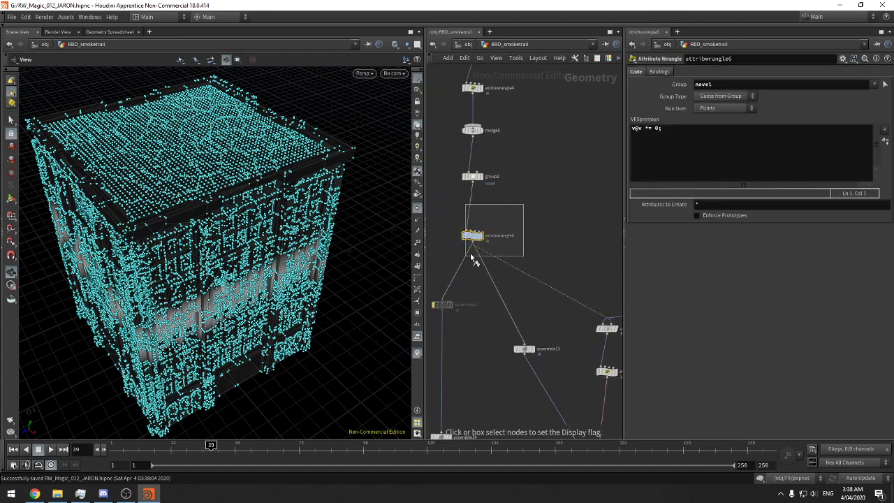
{"action": "key", "text": "ctrl+s"}
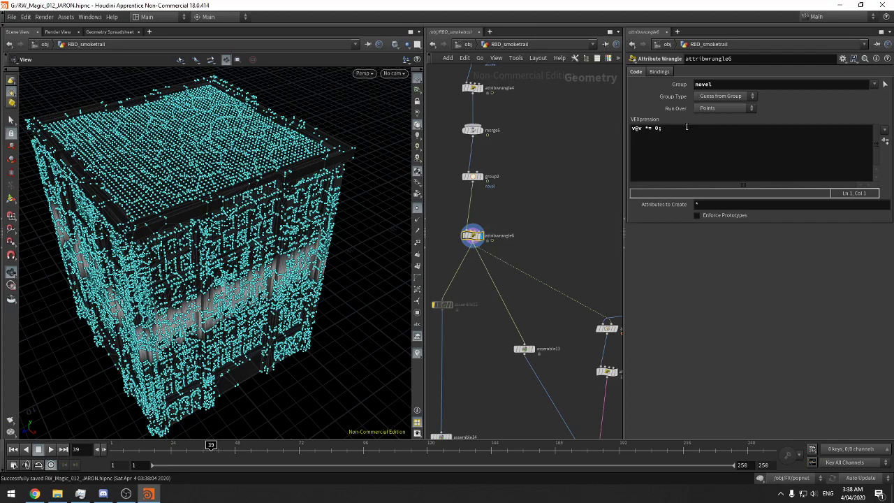
Display the group2 node and examine which of the building's points belong to the novel group
{"action": "middle_click_drag", "start_coordinate": [560, 203], "coordinate": [583, 311]}
{"action": "left_click_drag", "start_coordinate": [540, 250], "coordinate": [486, 313]}
{"action": "key", "text": "r"}
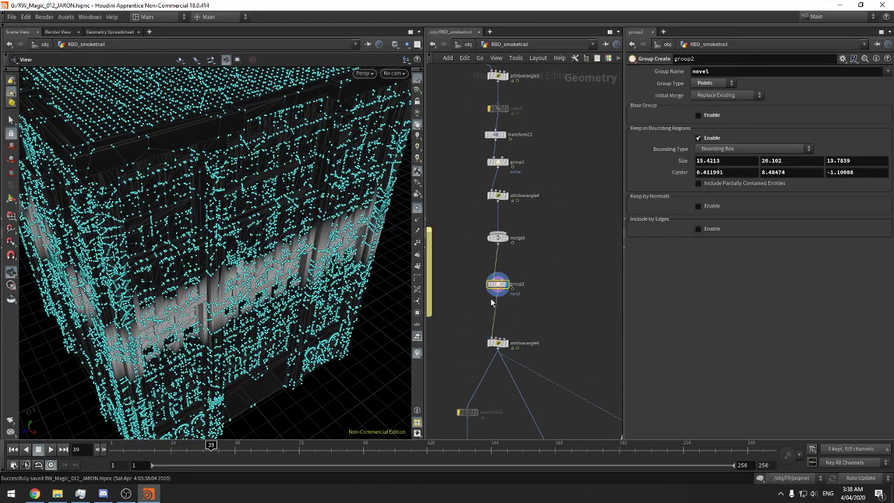
{"action": "key", "text": "f"}
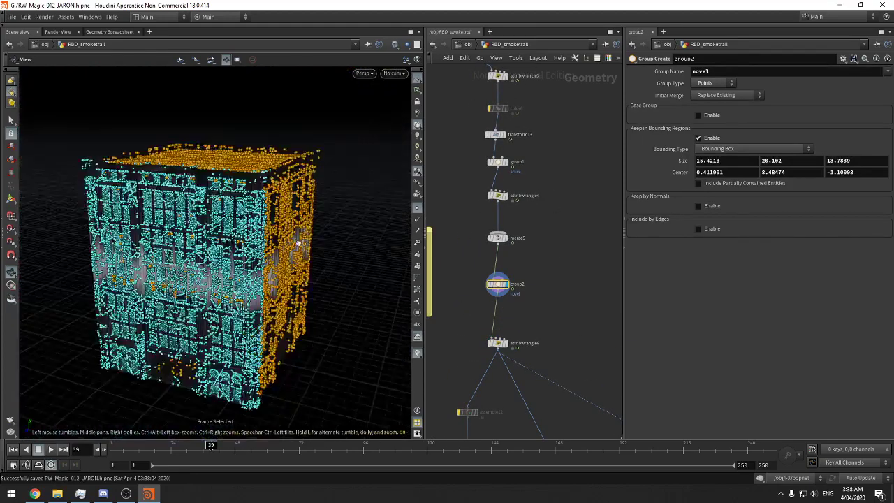
{"action": "left_click_drag", "start_coordinate": [298, 243], "coordinate": [380, 254]}
{"action": "middle_click_drag", "start_coordinate": [380, 254], "coordinate": [311, 248]}
Switch the display from group2 back to attribwrangle6 and inspect the building's points
{"action": "middle_click_drag", "start_coordinate": [574, 250], "coordinate": [584, 211]}
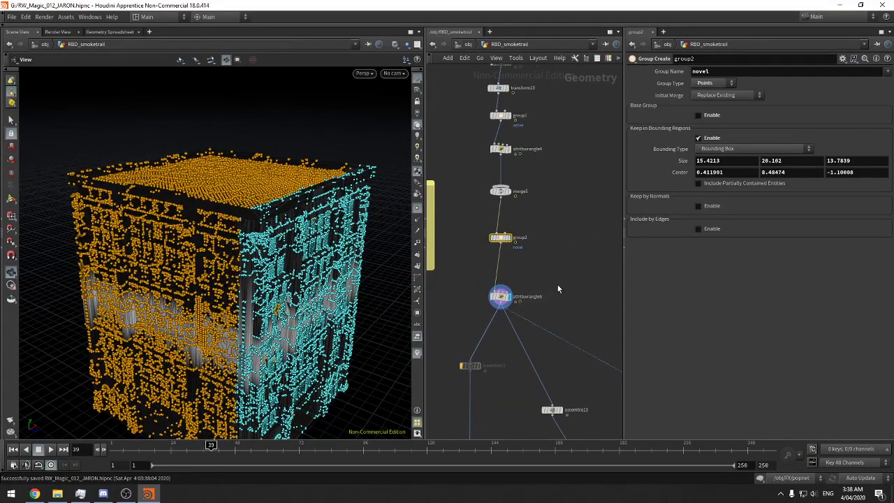
{"action": "middle_click_drag", "start_coordinate": [557, 288], "coordinate": [561, 235]}
{"action": "left_click_drag", "start_coordinate": [307, 257], "coordinate": [320, 268]}
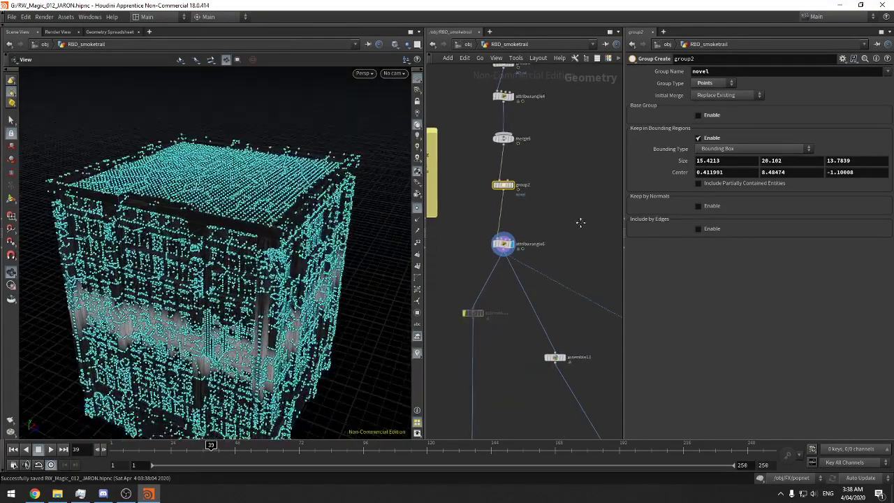
Display the group1 node to examine the building's active group
{"action": "middle_click_drag", "start_coordinate": [579, 222], "coordinate": [594, 386]}
{"action": "key", "text": "r"}
{"action": "left_click_drag", "start_coordinate": [538, 235], "coordinate": [455, 206]}
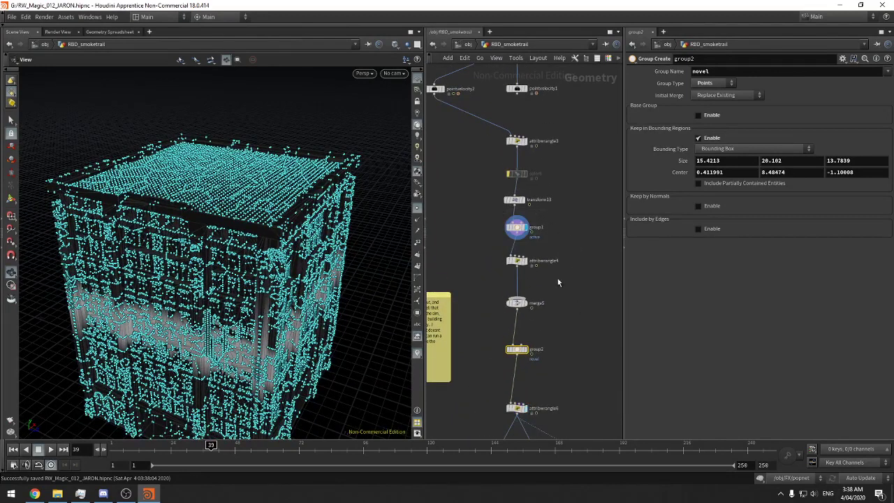
{"action": "middle_click_drag", "start_coordinate": [517, 125], "coordinate": [527, 202]}
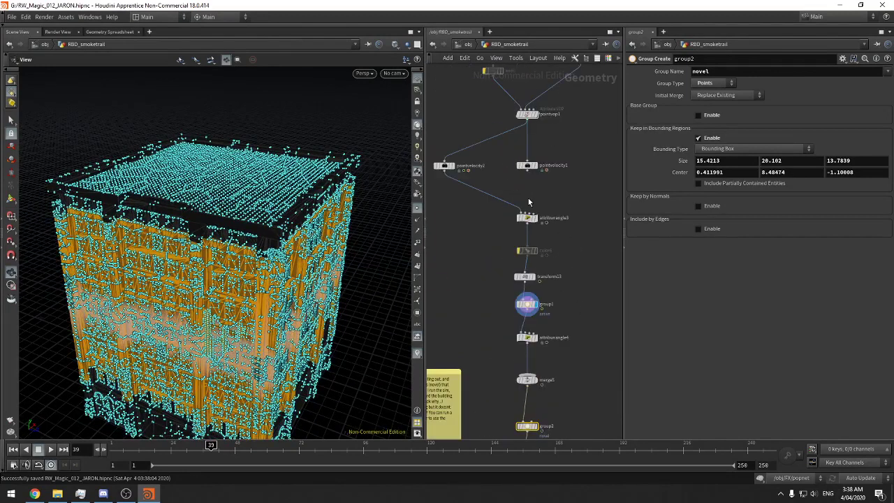
Display pointvelocity2 with point velocity trails shown in the viewport, and open its curl noise settings
{"action": "left_click", "coordinate": [444, 166]}
{"action": "middle_click_drag", "start_coordinate": [465, 213], "coordinate": [467, 196]}
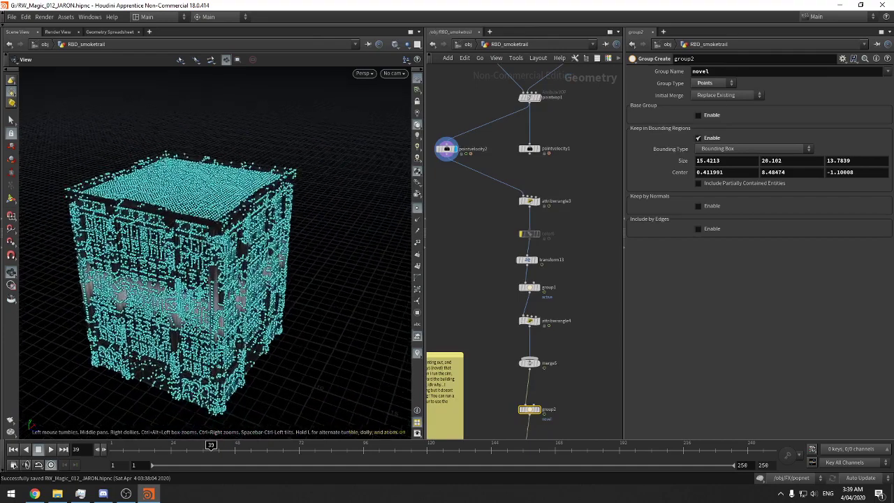
{"action": "left_click_drag", "start_coordinate": [355, 224], "coordinate": [282, 254]}
{"action": "left_click", "coordinate": [417, 231]}
{"action": "right_click_drag", "start_coordinate": [281, 253], "coordinate": [382, 226]}
{"action": "left_click_drag", "start_coordinate": [300, 225], "coordinate": [288, 196]}
{"action": "left_click", "coordinate": [445, 149]}
{"action": "middle_click_drag", "start_coordinate": [497, 183], "coordinate": [486, 247]}
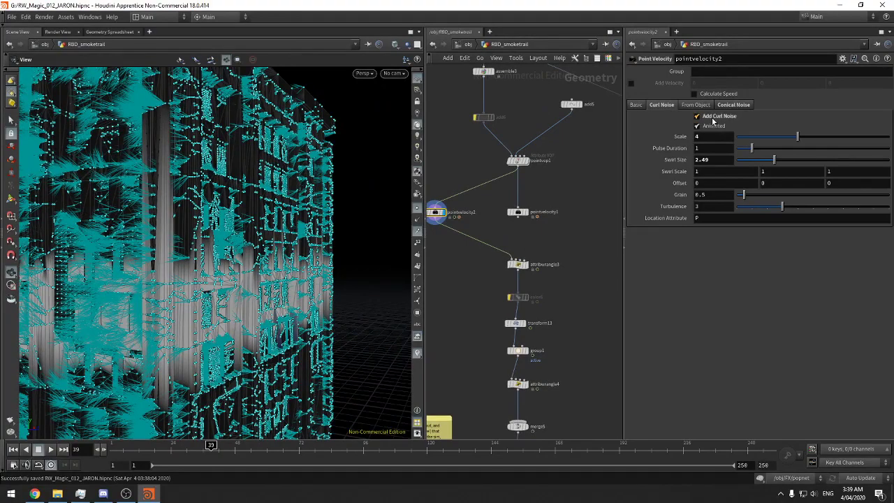
Turn off curl noise on pointvelocity2, open its conical noise settings and inspect the remaining velocity trails around the building
{"action": "left_click", "coordinate": [712, 120]}
{"action": "left_click_drag", "start_coordinate": [284, 220], "coordinate": [246, 218]}
{"action": "right_click_drag", "start_coordinate": [202, 178], "coordinate": [265, 174]}
{"action": "left_click", "coordinate": [740, 105]}
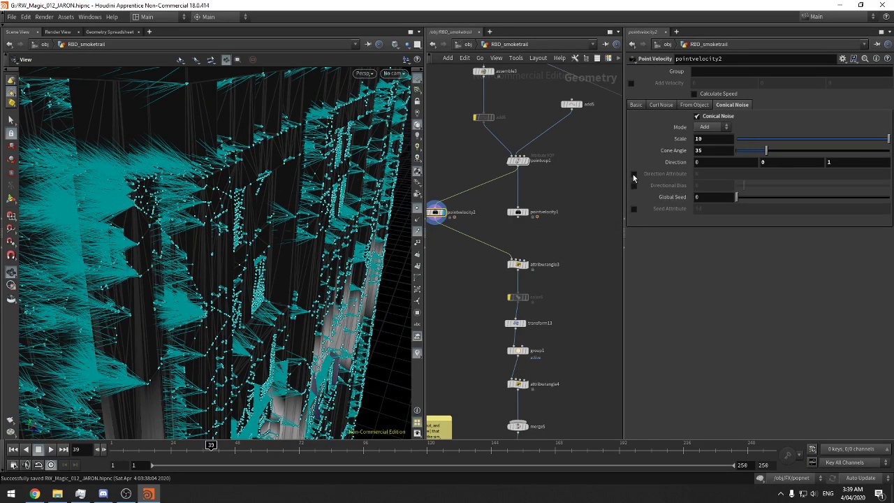
{"action": "right_click_drag", "start_coordinate": [100, 299], "coordinate": [203, 268]}
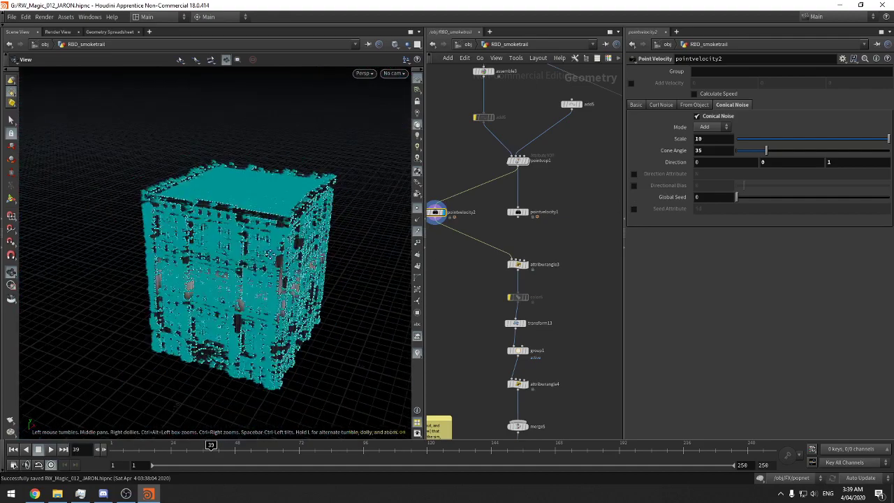
{"action": "left_click_drag", "start_coordinate": [251, 279], "coordinate": [272, 237]}
{"action": "middle_click_drag", "start_coordinate": [277, 220], "coordinate": [278, 205]}
{"action": "right_click_drag", "start_coordinate": [276, 206], "coordinate": [327, 189]}
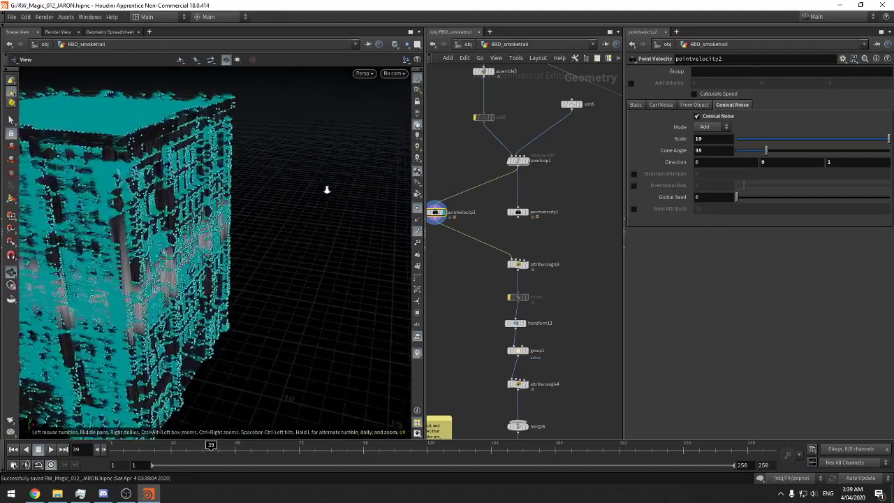
{"action": "left_click_drag", "start_coordinate": [327, 189], "coordinate": [344, 201]}
{"action": "middle_click_drag", "start_coordinate": [493, 218], "coordinate": [511, 223]}
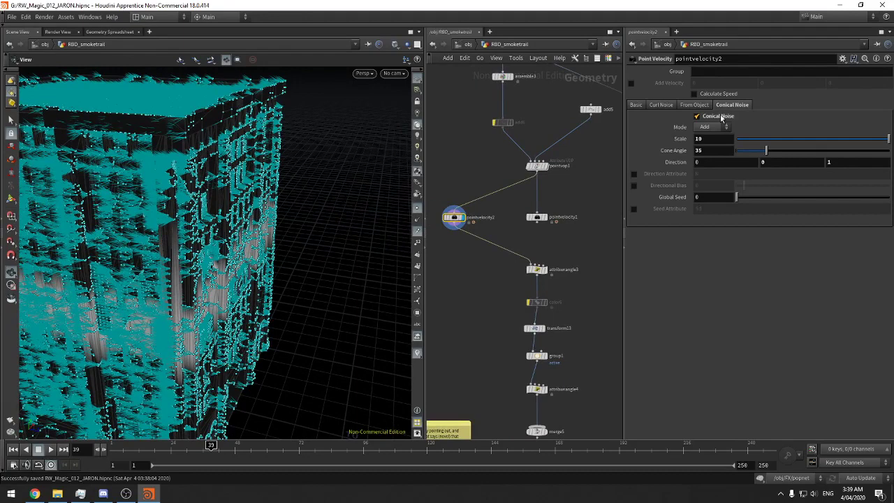
Turn off conical noise on pointvelocity2, look through its object motion, curl noise and basic settings, and inspect the building
{"action": "left_click", "coordinate": [721, 117]}
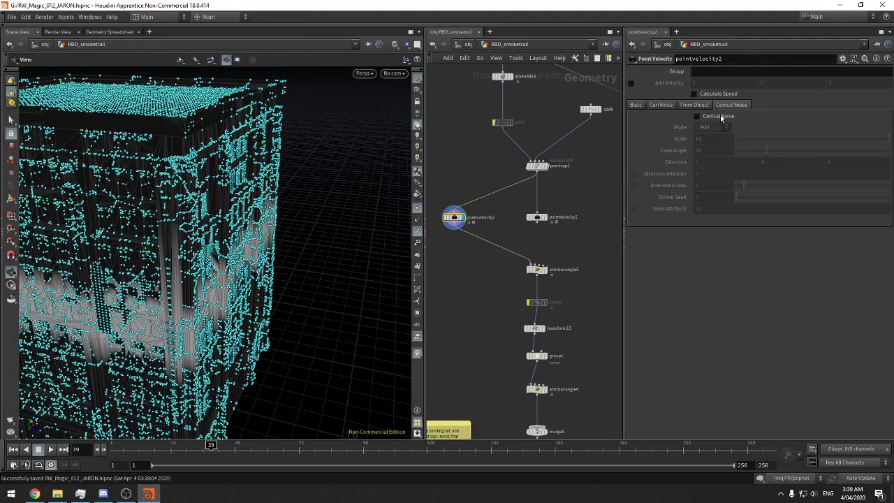
{"action": "left_click", "coordinate": [636, 105]}
{"action": "left_click", "coordinate": [690, 105]}
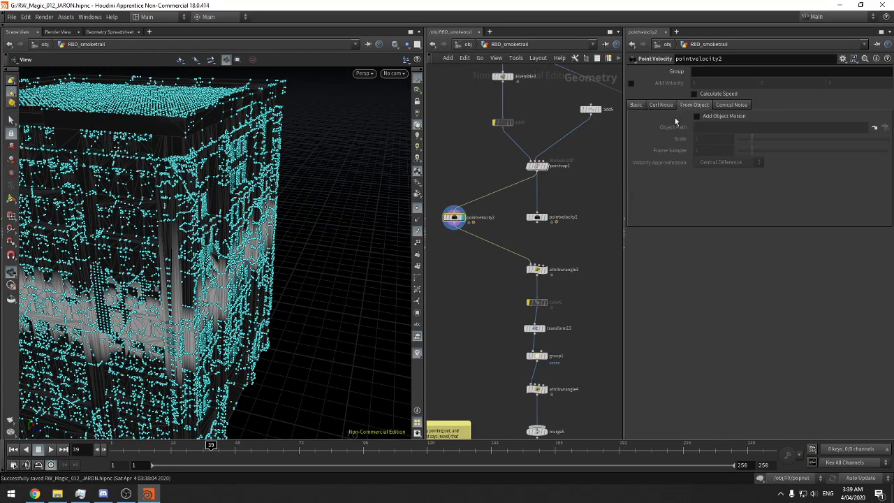
{"action": "left_click", "coordinate": [660, 108]}
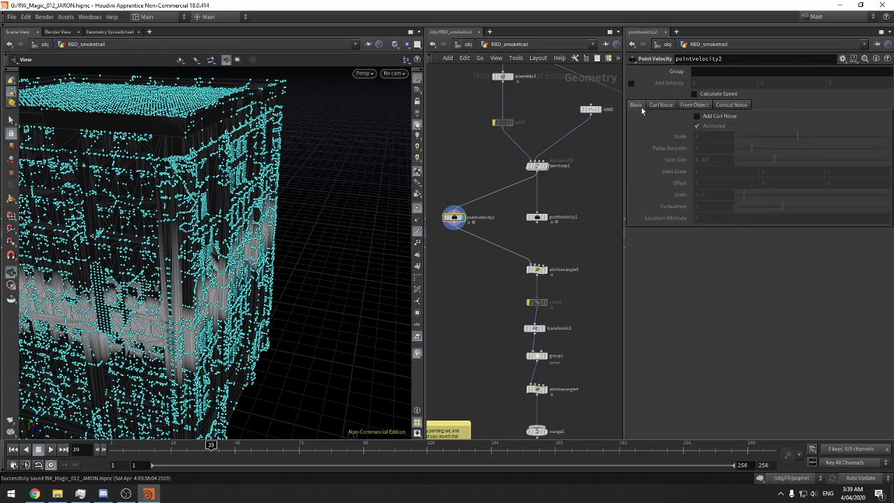
{"action": "left_click", "coordinate": [639, 106]}
{"action": "middle_click_drag", "start_coordinate": [581, 195], "coordinate": [588, 177]}
{"action": "left_click_drag", "start_coordinate": [288, 231], "coordinate": [263, 212]}
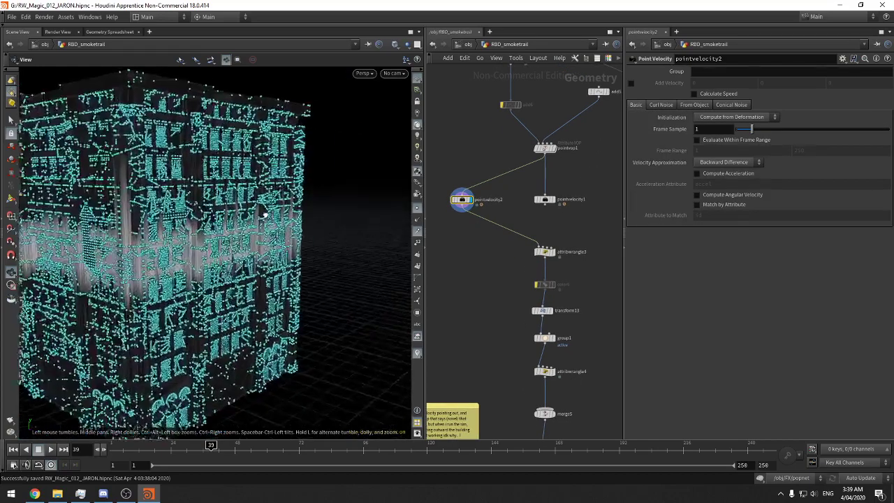
{"action": "right_click_drag", "start_coordinate": [263, 211], "coordinate": [319, 222]}
Review the settings of add6 and add5, display pointvop1 and examine the velocity trails on the building's points
{"action": "middle_click_drag", "start_coordinate": [501, 159], "coordinate": [512, 182]}
{"action": "left_click", "coordinate": [523, 128]}
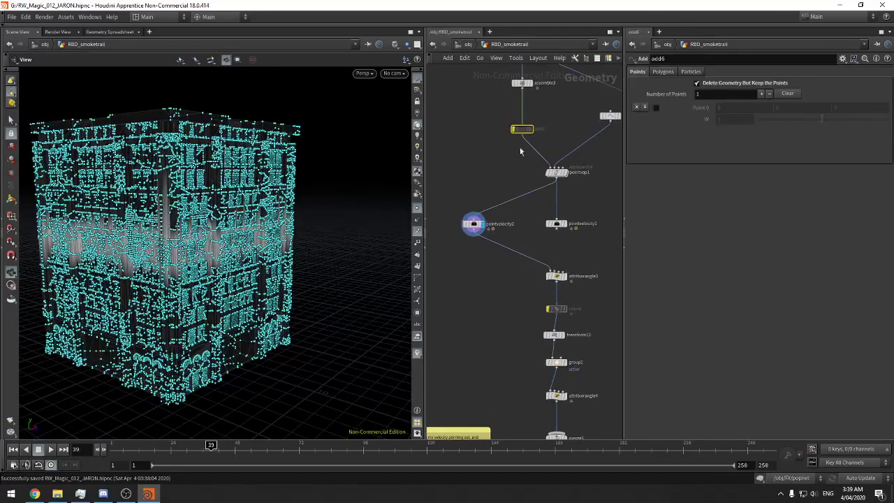
{"action": "middle_click_drag", "start_coordinate": [555, 277], "coordinate": [540, 195]}
{"action": "middle_click_drag", "start_coordinate": [576, 166], "coordinate": [549, 366]}
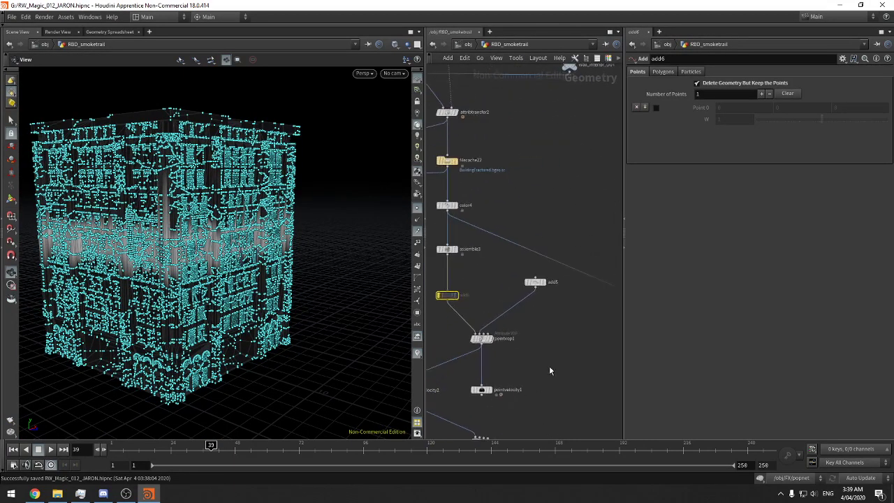
{"action": "left_click", "coordinate": [535, 281]}
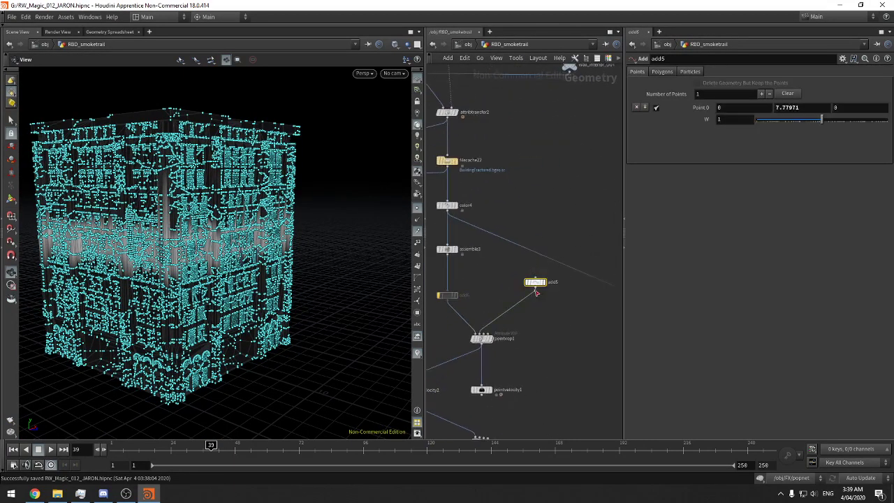
{"action": "left_click", "coordinate": [481, 340]}
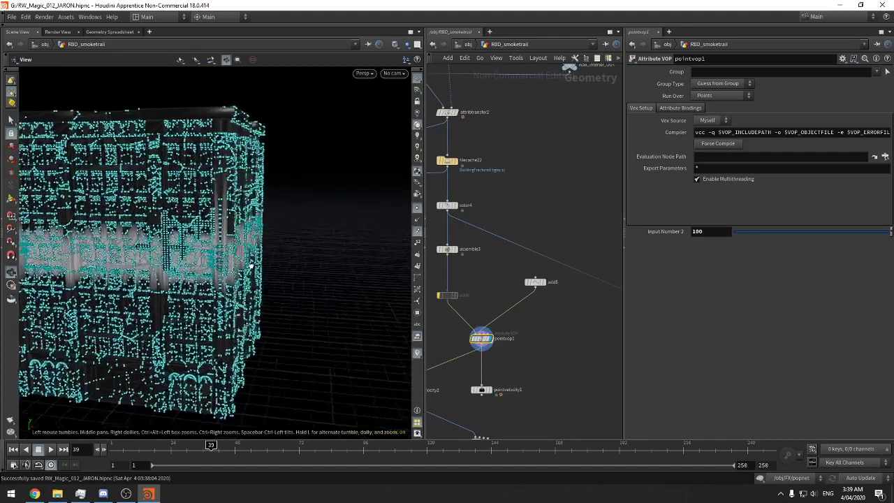
{"action": "middle_click", "coordinate": [480, 339]}
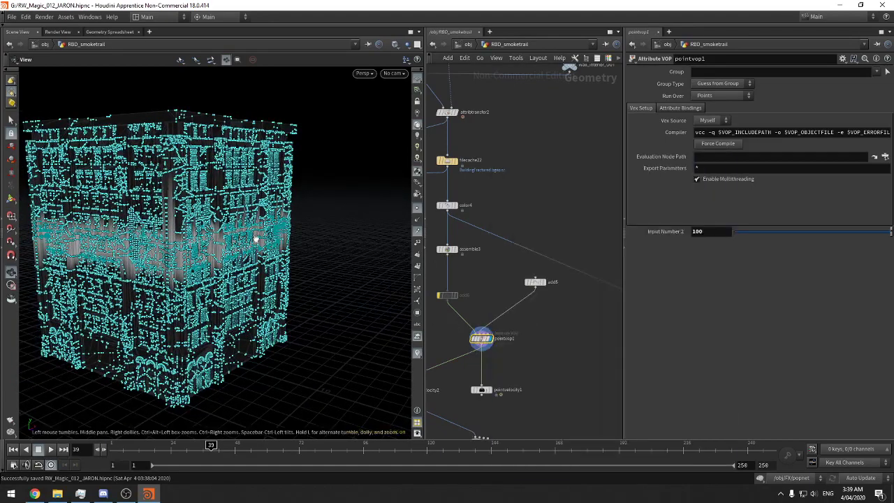
{"action": "left_click_drag", "start_coordinate": [255, 236], "coordinate": [227, 211]}
{"action": "right_click_drag", "start_coordinate": [227, 210], "coordinate": [377, 195]}
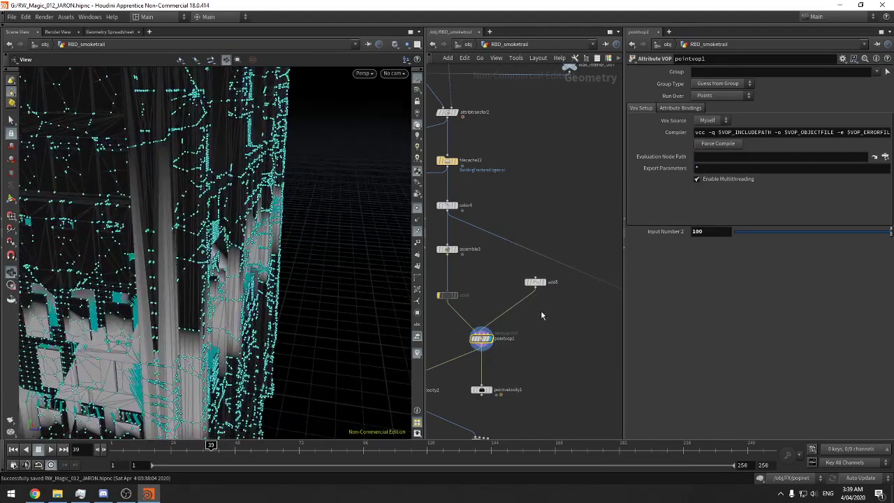
Recheck add5, examine the multiply and bind nodes inside the pointvop1 network, and return to the RBD_smoketrail network
{"action": "left_click", "coordinate": [535, 281]}
{"action": "middle_click_drag", "start_coordinate": [539, 317], "coordinate": [554, 300]}
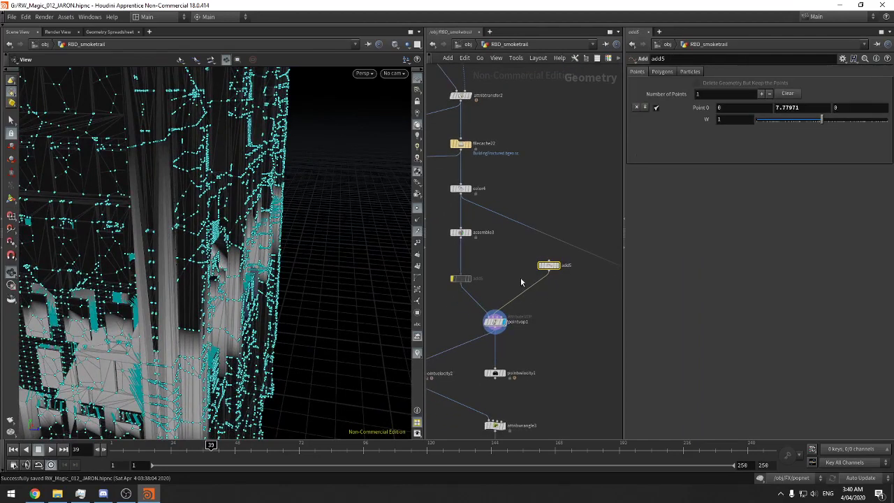
{"action": "double_click", "coordinate": [492, 321]}
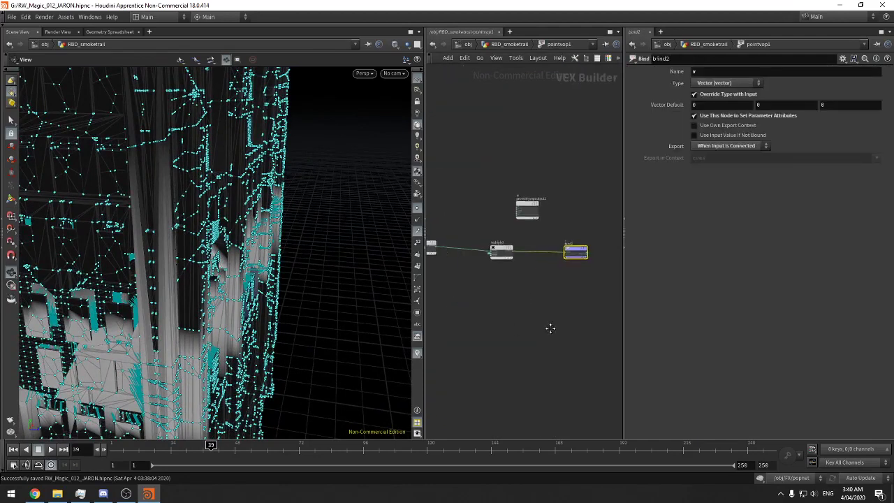
{"action": "left_click", "coordinate": [523, 240]}
{"action": "scroll", "coordinate": [537, 287], "scroll_direction": "up", "scroll_amount": 2}
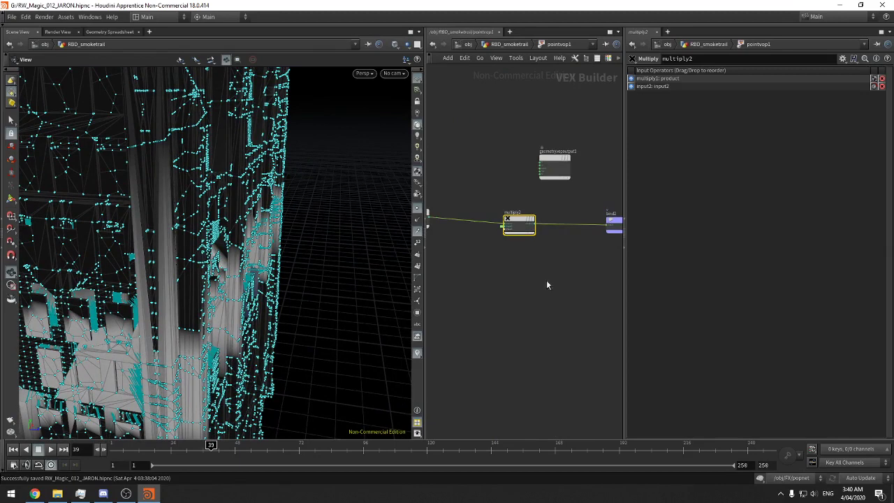
{"action": "left_click", "coordinate": [504, 46]}
Set pointvop1's Input Number 2 to 1000 and inspect the length of the velocity trails around the building
{"action": "double_click", "coordinate": [715, 234]}
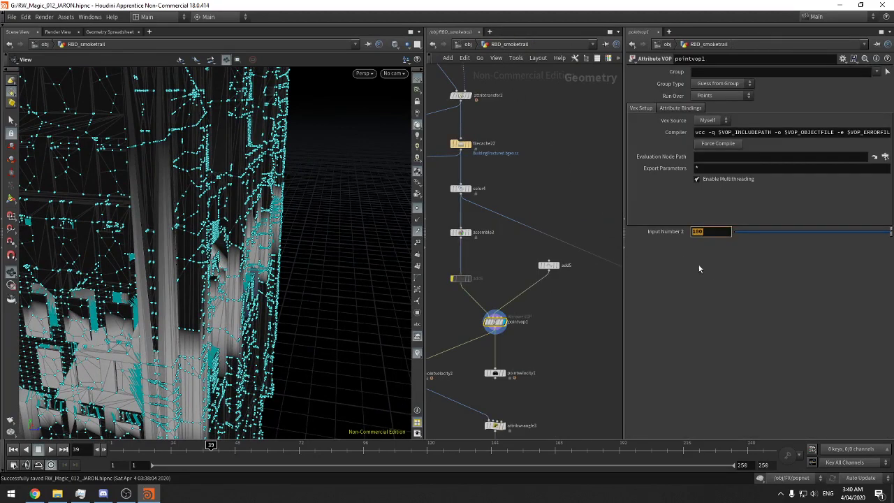
{"action": "type", "text": "1"}
{"action": "key", "text": "Return"}
{"action": "left_click", "coordinate": [712, 234]}
{"action": "type", "text": "00"}
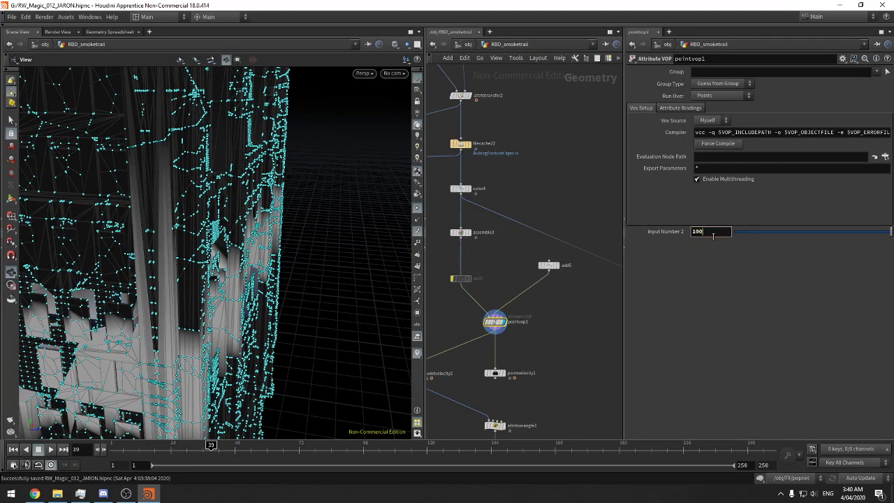
{"action": "type", "text": "0"}
{"action": "key", "text": "Return"}
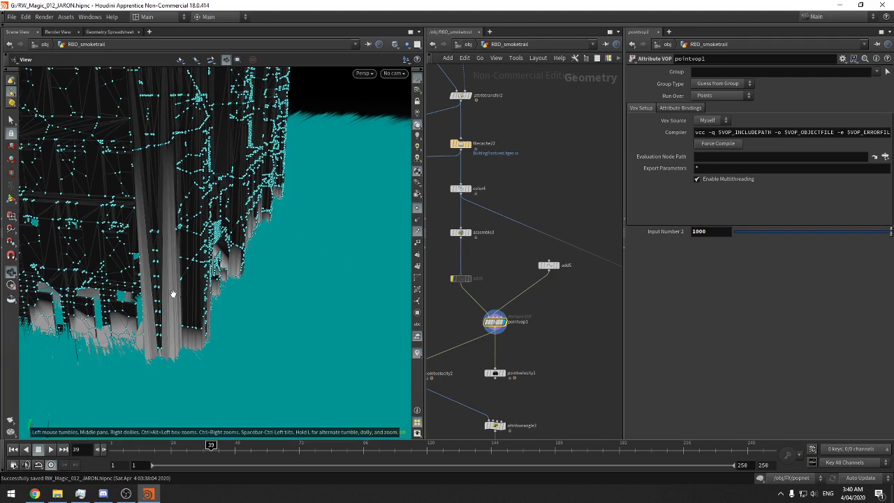
{"action": "right_click_drag", "start_coordinate": [173, 296], "coordinate": [4, 355]}
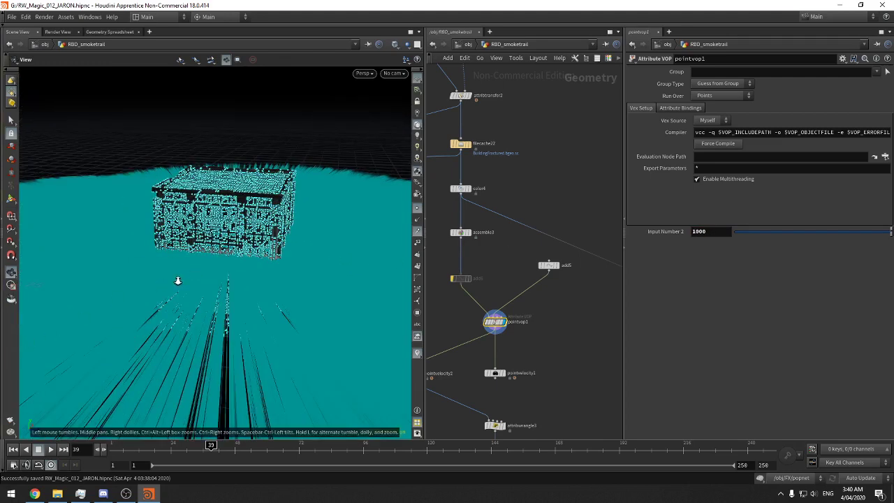
{"action": "right_click_drag", "start_coordinate": [178, 281], "coordinate": [161, 284]}
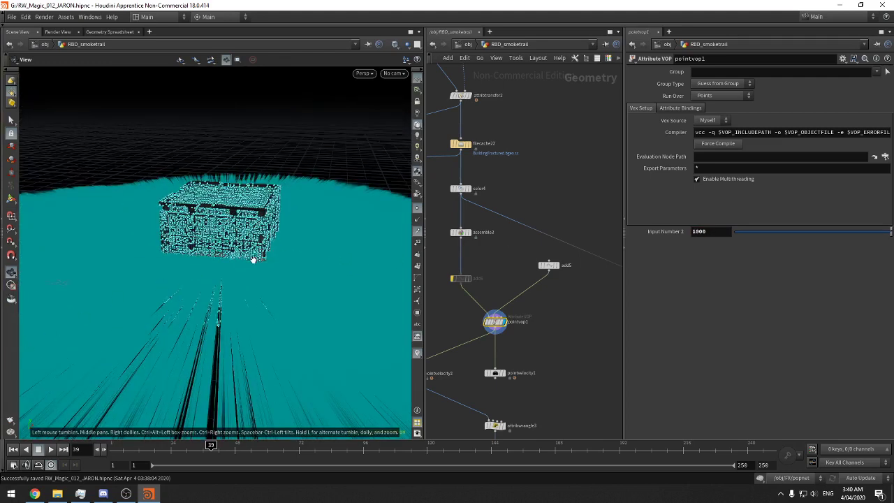
Set pointvop1's Input Number 2 to 100, switch the display to pointvelocity2 and look at the building up close
{"action": "middle_click_drag", "start_coordinate": [475, 351], "coordinate": [509, 316]}
{"action": "left_click", "coordinate": [446, 338]}
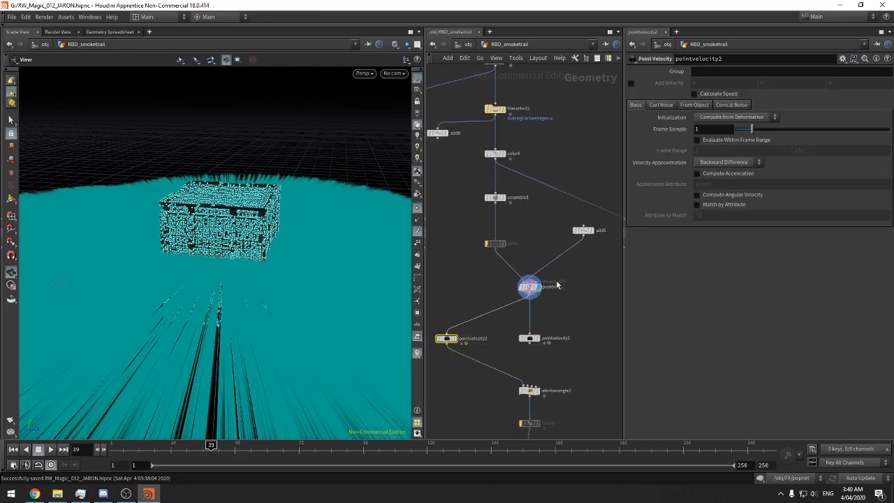
{"action": "left_click_drag", "start_coordinate": [573, 313], "coordinate": [507, 280]}
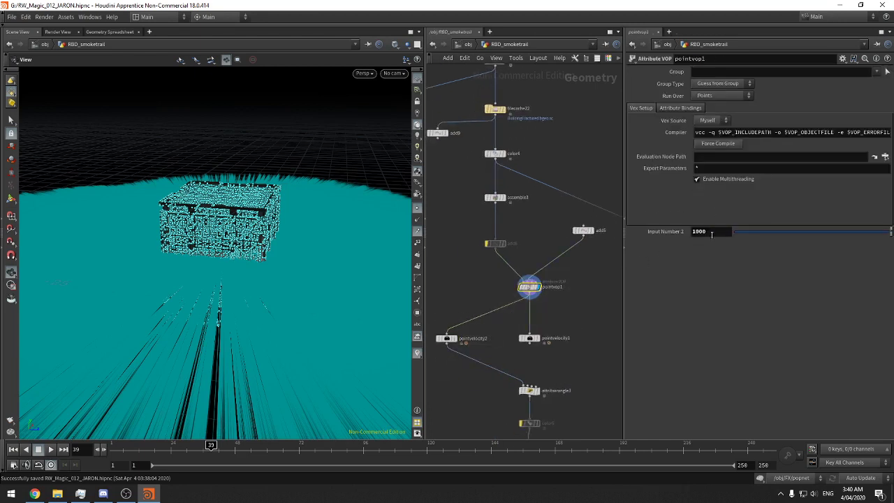
{"action": "left_click", "coordinate": [726, 233]}
{"action": "key", "text": "BackSpace"}
{"action": "key", "text": "Return"}
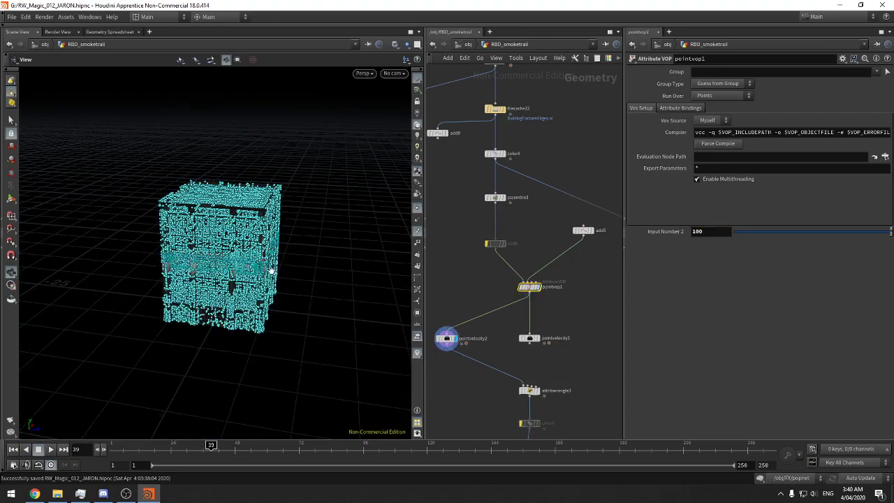
{"action": "right_click_drag", "start_coordinate": [271, 271], "coordinate": [559, 210]}
Turn on conical noise on pointvelocity2, try the Rotate mode, and set the mode back to Add
{"action": "left_click", "coordinate": [447, 338]}
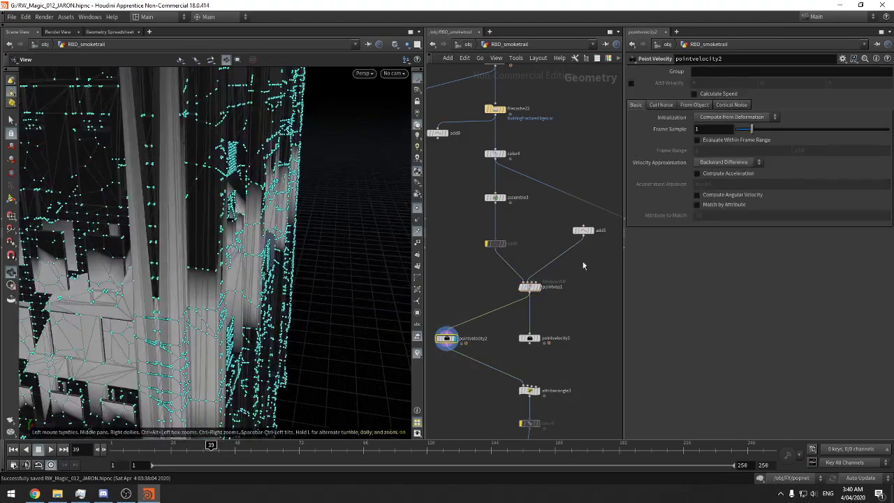
{"action": "left_click", "coordinate": [724, 106]}
{"action": "left_click", "coordinate": [717, 117]}
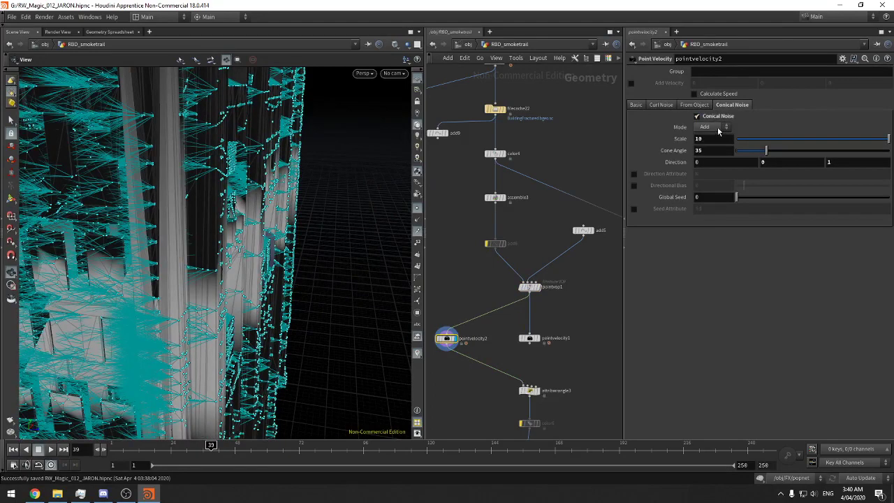
{"action": "left_click", "coordinate": [717, 128]}
{"action": "left_click", "coordinate": [713, 146]}
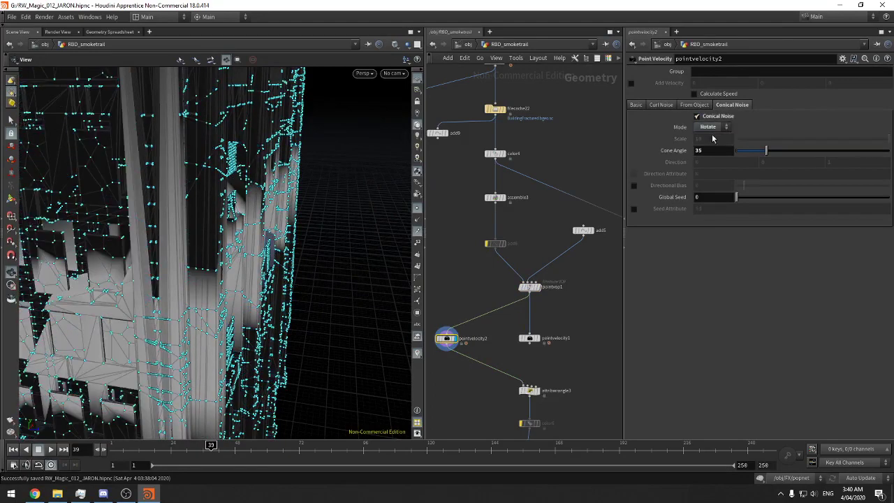
{"action": "left_click", "coordinate": [713, 130]}
{"action": "left_click", "coordinate": [711, 136]}
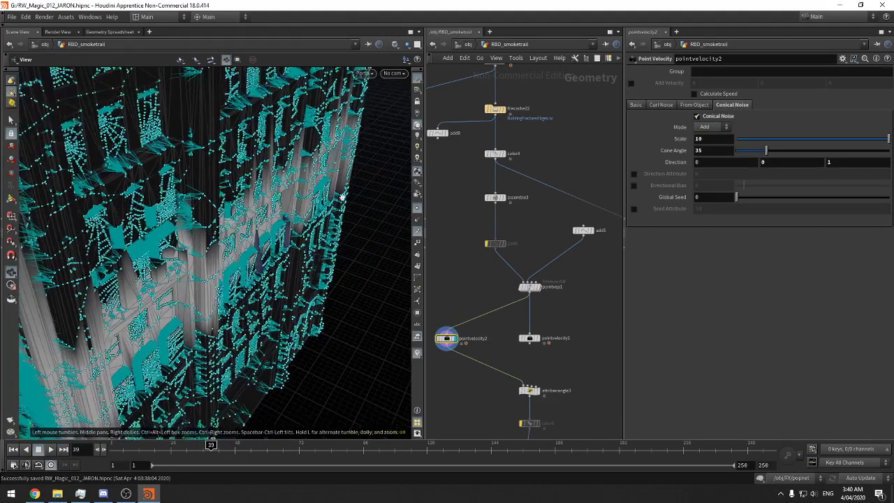
Set pointvop1's Input Number 2 to 500 and check the effect on pointvelocity2's velocity trails
{"action": "left_click", "coordinate": [531, 287]}
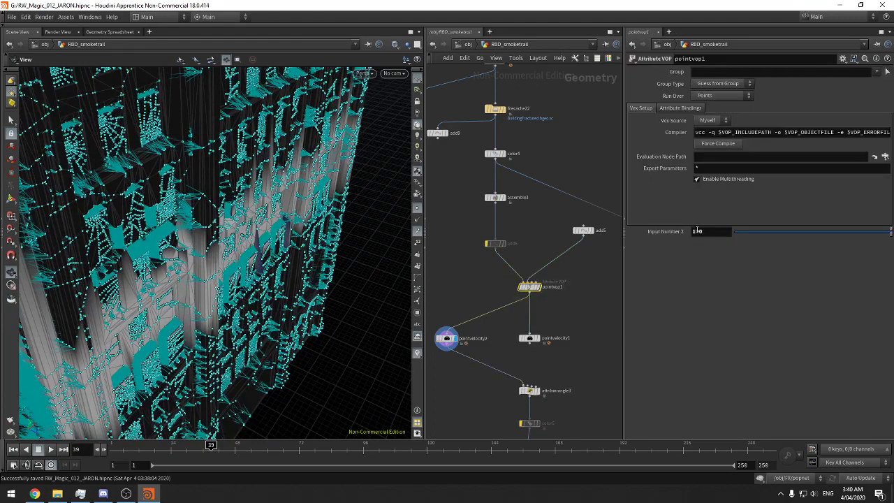
{"action": "double_click", "coordinate": [698, 230]}
{"action": "type", "text": "500"}
{"action": "key", "text": "Return"}
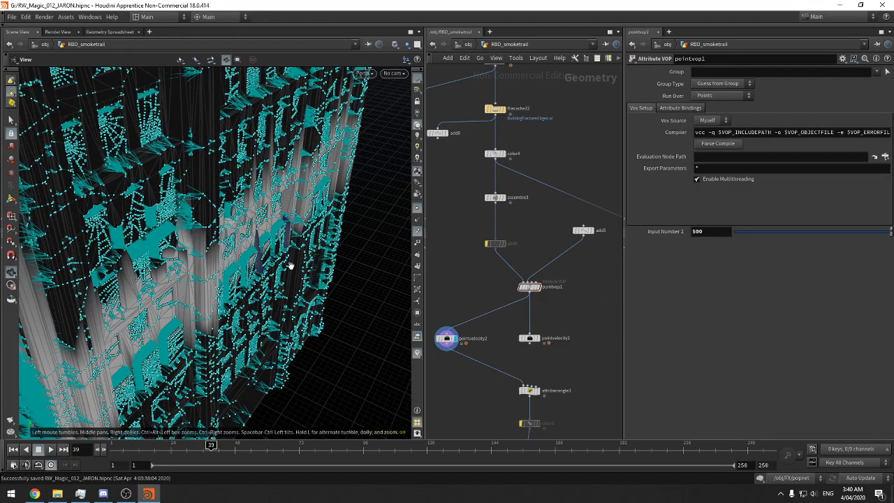
{"action": "mouse_move", "coordinate": [291, 240]}
{"action": "right_mouse_down"}
{"action": "mouse_move", "coordinate": [189, 263]}
{"action": "mouse_move", "coordinate": [226, 265]}
{"action": "right_mouse_up"}
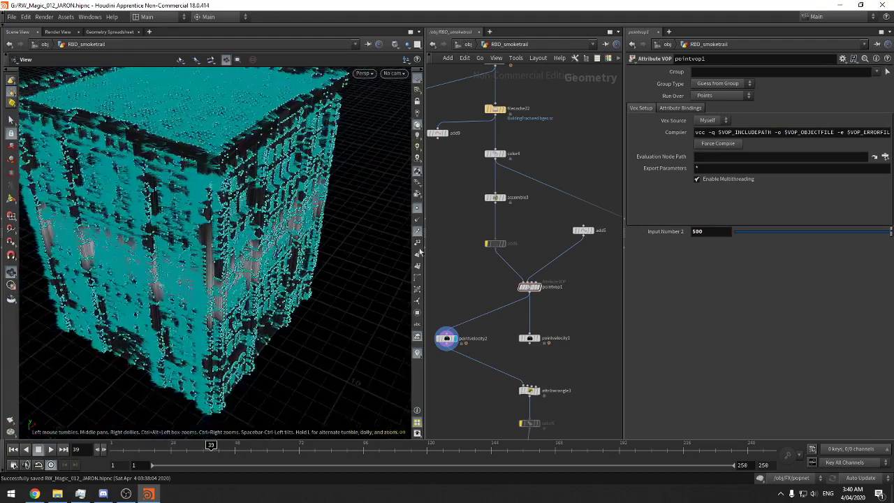
Set pointvop1's Input Number 2 to 1000 and orbit around the building to compare the trails
{"action": "left_click_drag", "start_coordinate": [696, 231], "coordinate": [672, 233]}
{"action": "type", "text": "10"}
{"action": "key", "text": "Return"}
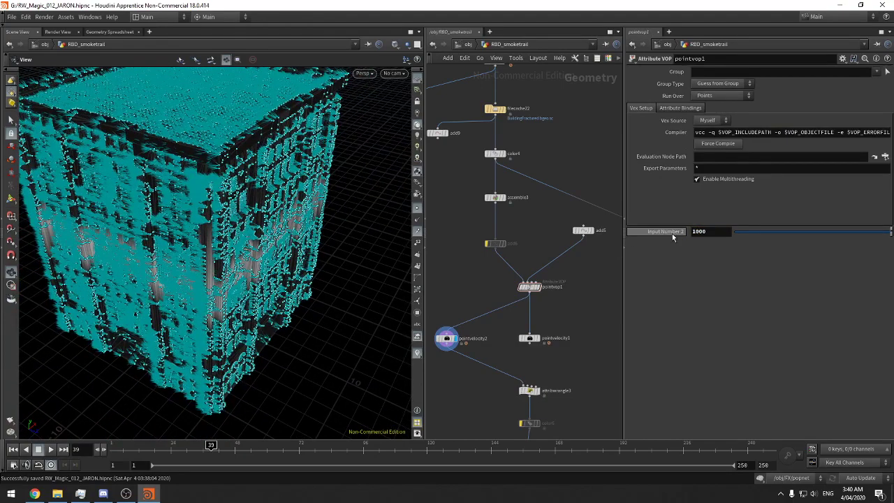
{"action": "left_click_drag", "start_coordinate": [237, 202], "coordinate": [261, 202]}
Set pointvelocity2's Initialization to From Attribute and use v as the attribute name
{"action": "left_click", "coordinate": [446, 339]}
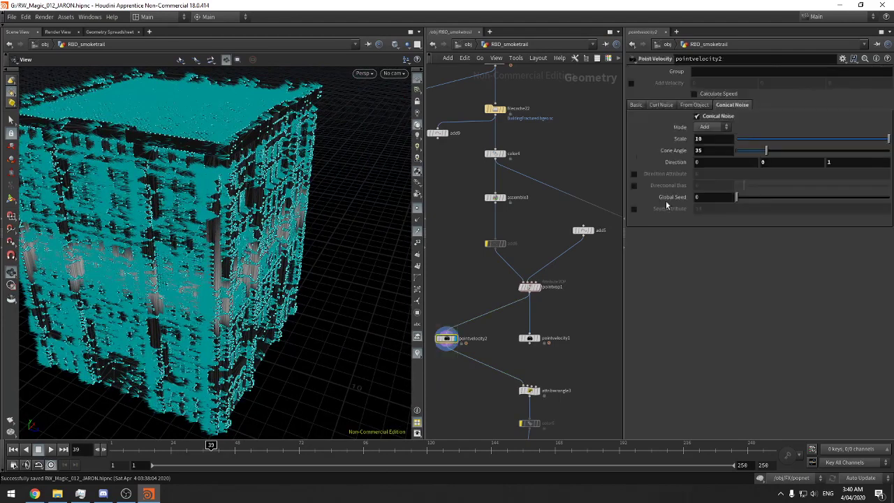
{"action": "left_click", "coordinate": [716, 127]}
{"action": "left_click", "coordinate": [705, 136]}
{"action": "left_click", "coordinate": [661, 104]}
{"action": "left_click", "coordinate": [635, 105]}
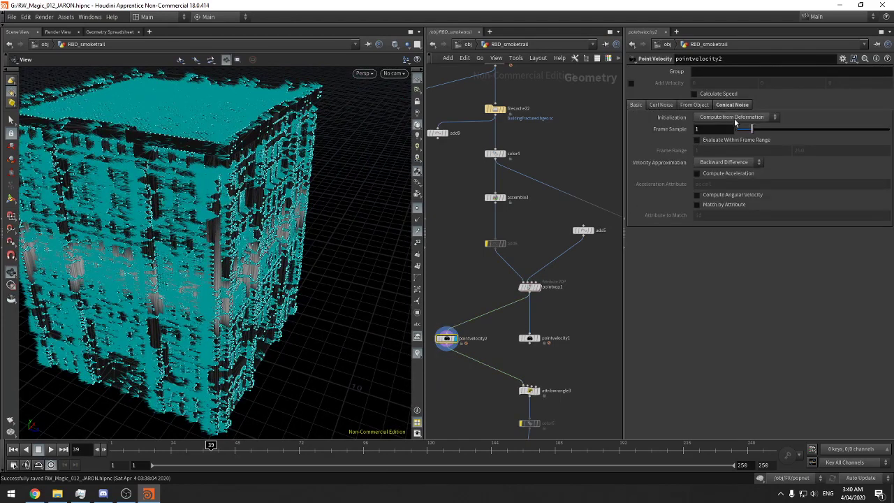
{"action": "left_click", "coordinate": [735, 117]}
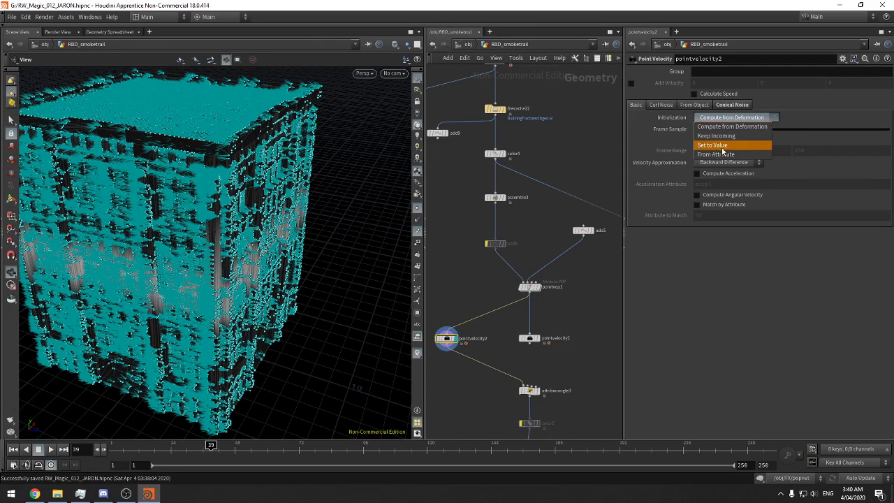
{"action": "left_click", "coordinate": [724, 154]}
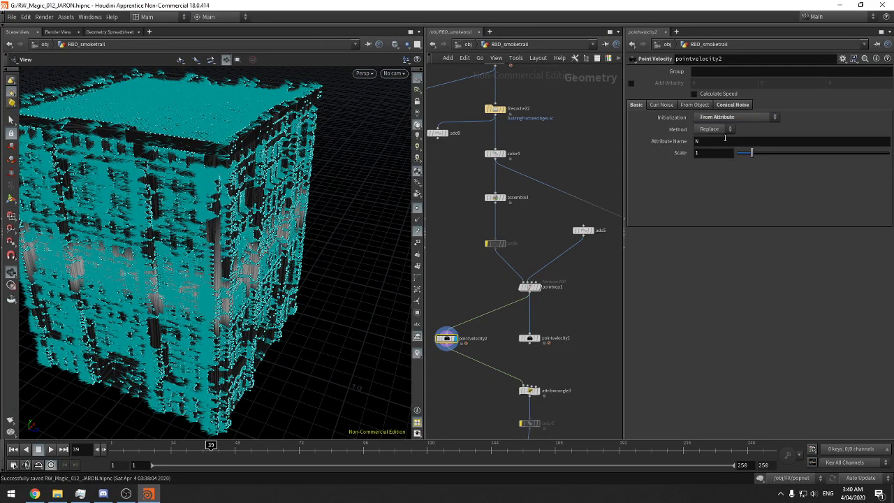
{"action": "double_click", "coordinate": [724, 140]}
{"action": "type", "text": "v"}
{"action": "key", "text": "Return"}
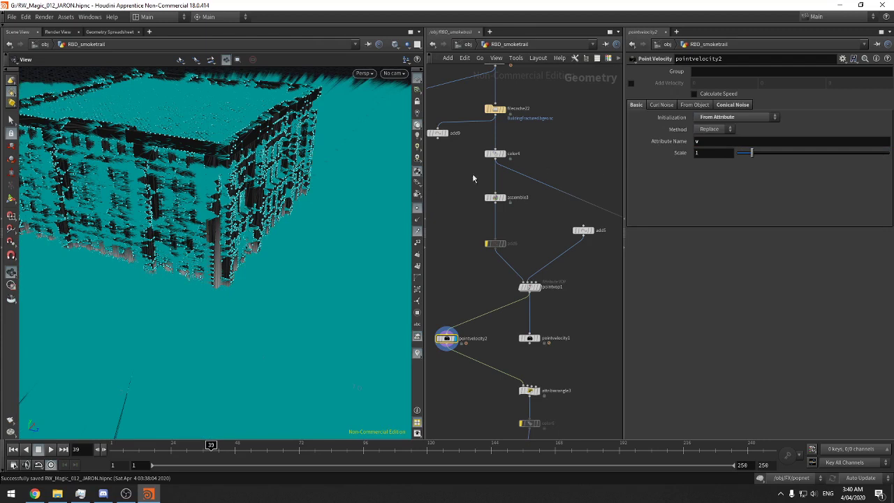
Try the Add method for pointvelocity2's attribute initialization and set it back to Replace
{"action": "left_click", "coordinate": [701, 129]}
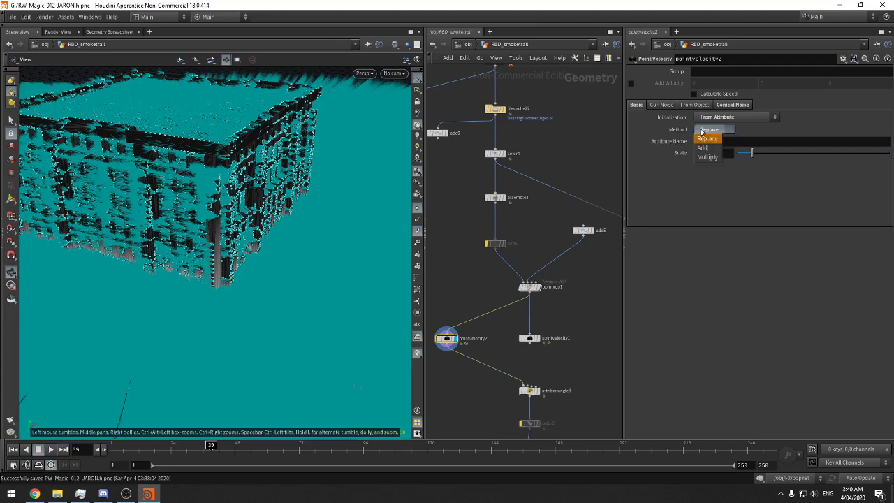
{"action": "left_click", "coordinate": [703, 143]}
{"action": "left_click", "coordinate": [705, 131]}
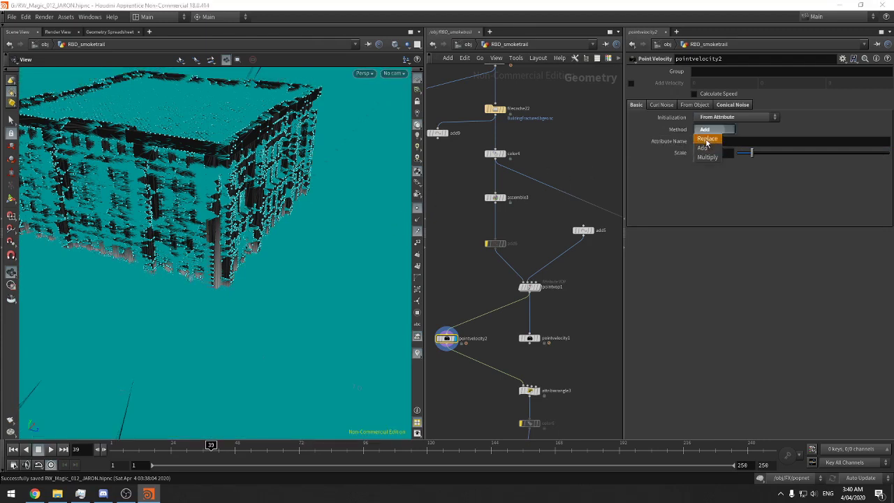
{"action": "left_click", "coordinate": [706, 142]}
Set pointvop1's Input Number 2 to 100 and examine the velocity trails around the building's fractured band
{"action": "left_click_drag", "start_coordinate": [577, 266], "coordinate": [518, 303]}
{"action": "left_click", "coordinate": [704, 233]}
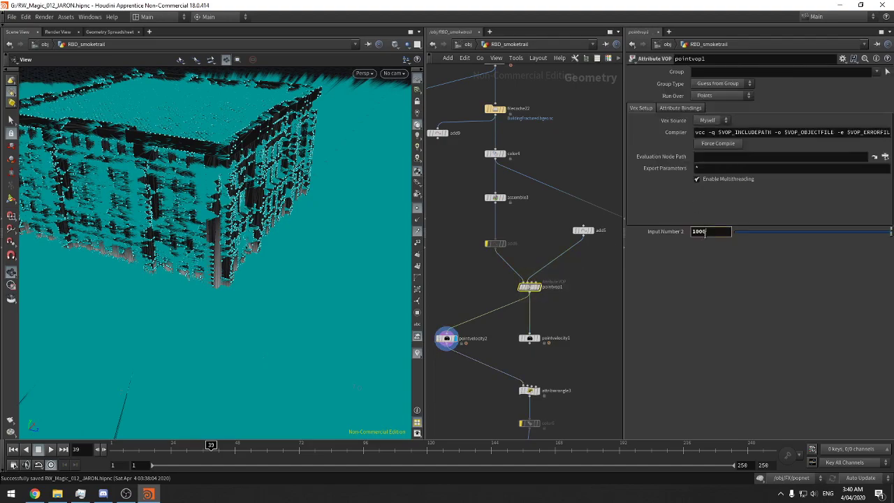
{"action": "key", "text": "BackSpace"}
{"action": "key", "text": "Return"}
{"action": "right_click_drag", "start_coordinate": [323, 255], "coordinate": [438, 228]}
{"action": "left_click_drag", "start_coordinate": [276, 217], "coordinate": [280, 213]}
{"action": "left_click_drag", "start_coordinate": [170, 226], "coordinate": [127, 251]}
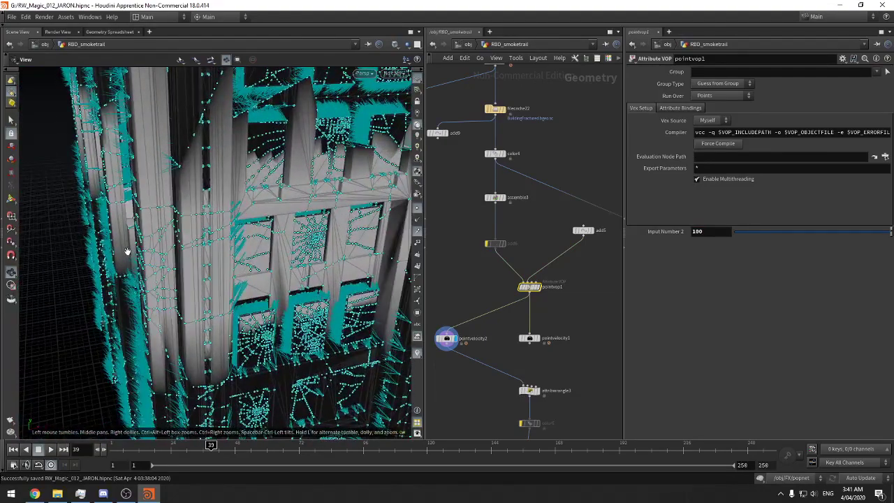
{"action": "left_click_drag", "start_coordinate": [197, 242], "coordinate": [172, 243]}
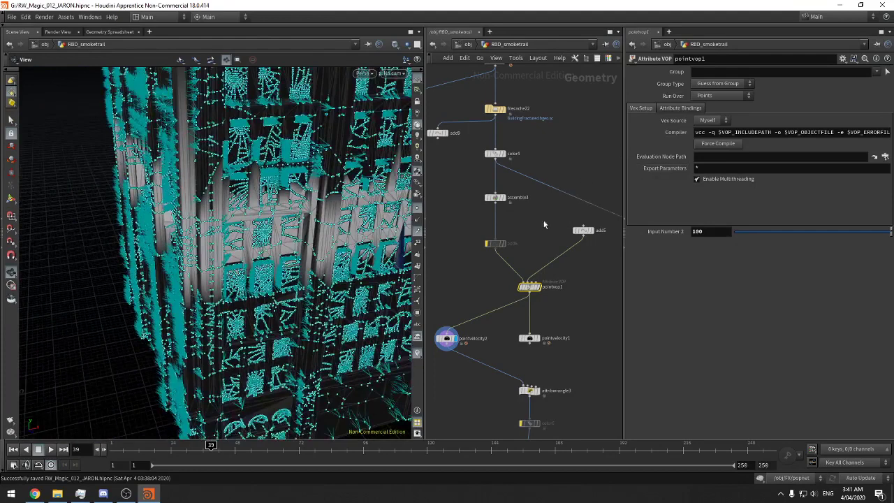
Set pointvelocity2's Initialization to Keep Incoming and inspect the resulting trails at the building's corner
{"action": "left_click", "coordinate": [453, 329]}
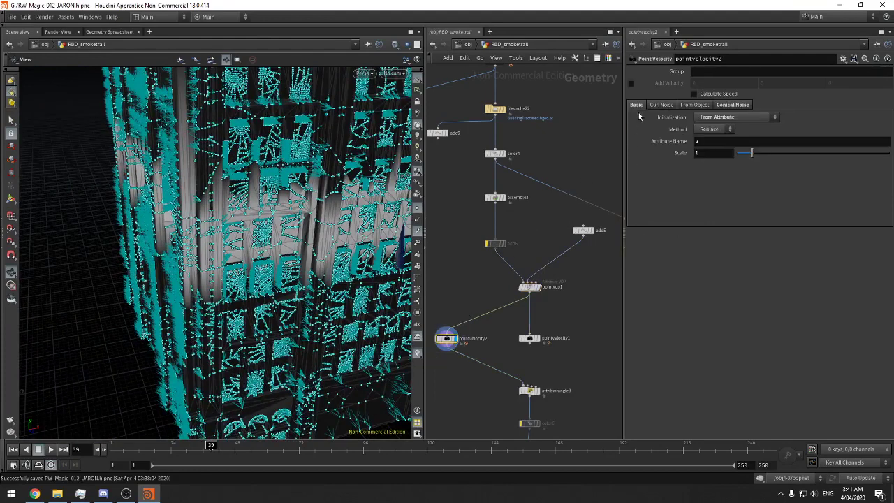
{"action": "left_click", "coordinate": [712, 117]}
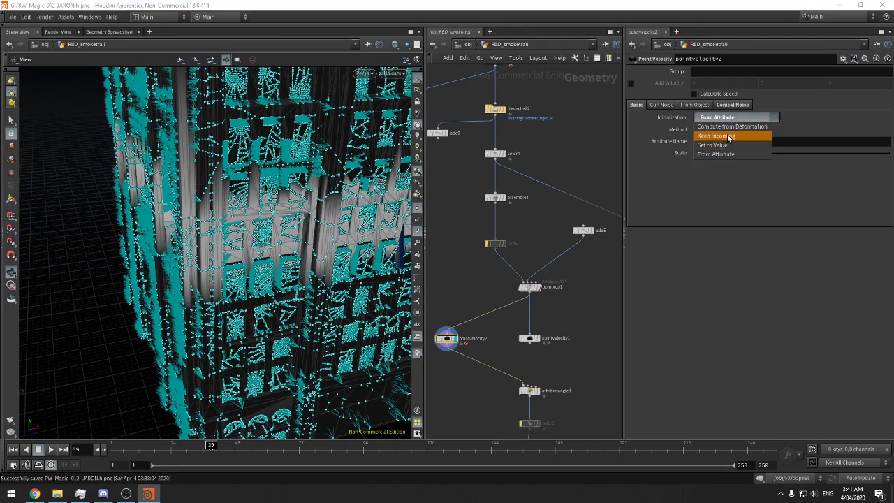
{"action": "left_click", "coordinate": [719, 136]}
{"action": "left_click_drag", "start_coordinate": [286, 218], "coordinate": [247, 223]}
{"action": "right_click_drag", "start_coordinate": [247, 223], "coordinate": [341, 203]}
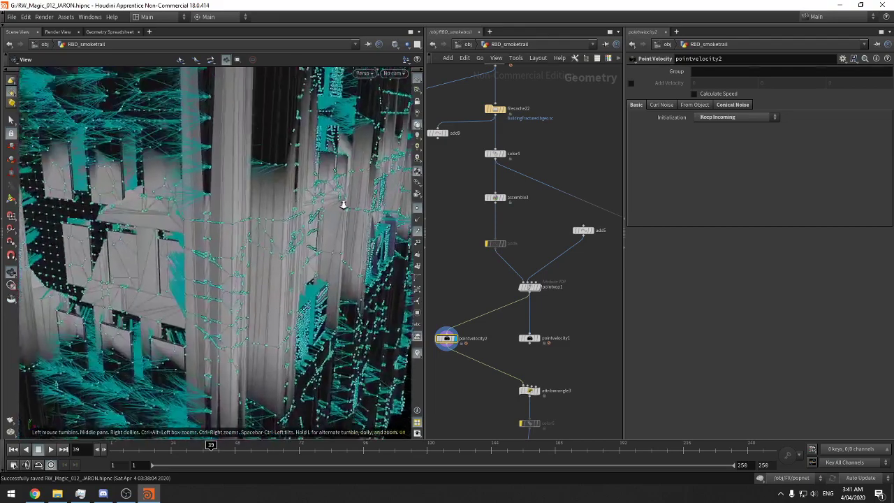
{"action": "left_click_drag", "start_coordinate": [341, 203], "coordinate": [305, 257]}
{"action": "right_click_drag", "start_coordinate": [305, 257], "coordinate": [274, 274]}
Save the scene and display rbdbulletsolver1 at frame 1 with the whole building framed
{"action": "middle_click_drag", "start_coordinate": [586, 403], "coordinate": [538, 132]}
{"action": "middle_click_drag", "start_coordinate": [607, 395], "coordinate": [565, 120]}
{"action": "key", "text": "ctrl+s"}
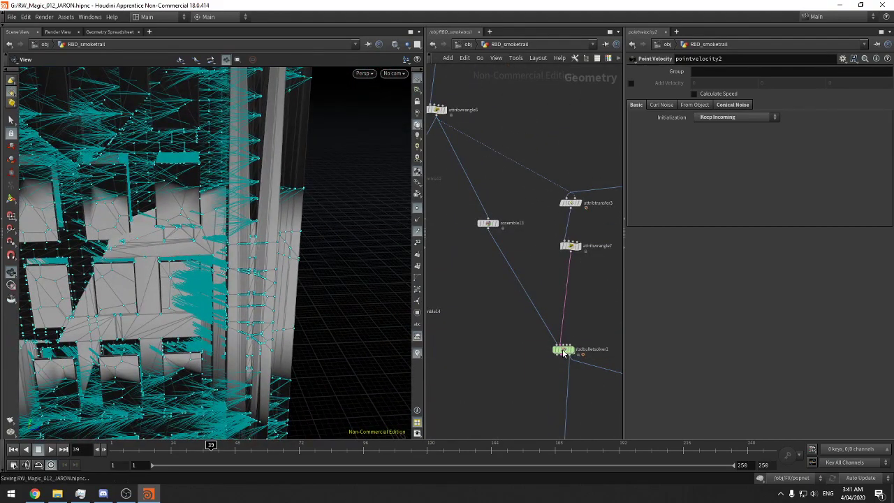
{"action": "left_click", "coordinate": [12, 451]}
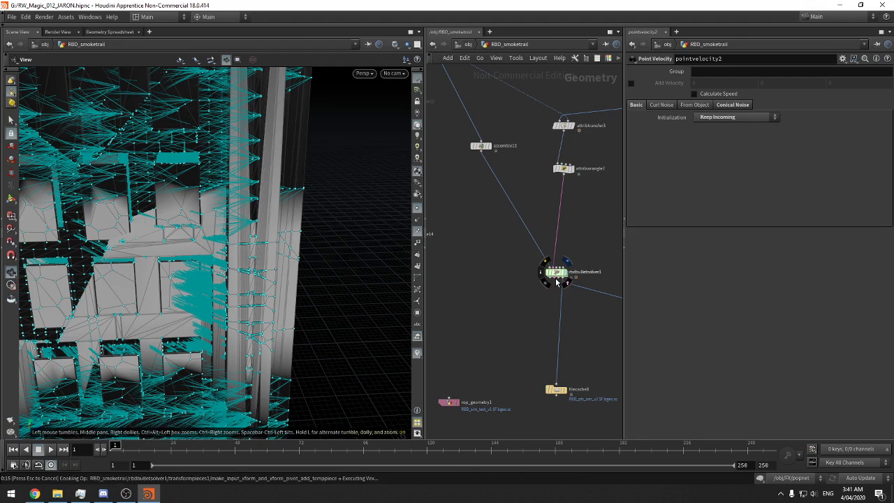
{"action": "key", "text": "ctrl+s"}
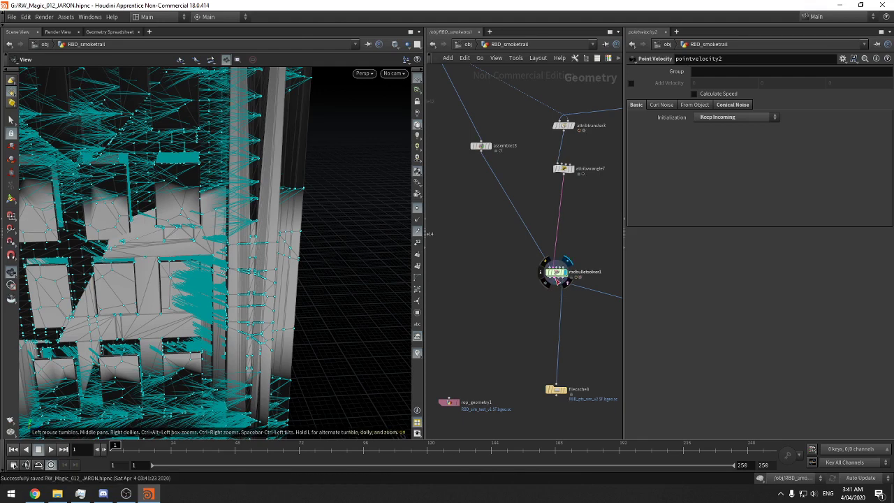
{"action": "left_click", "coordinate": [557, 282]}
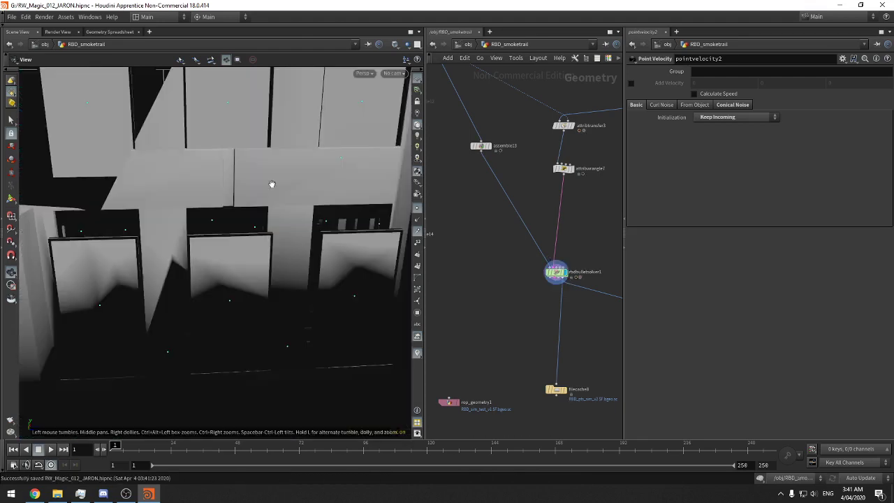
{"action": "key", "text": "f"}
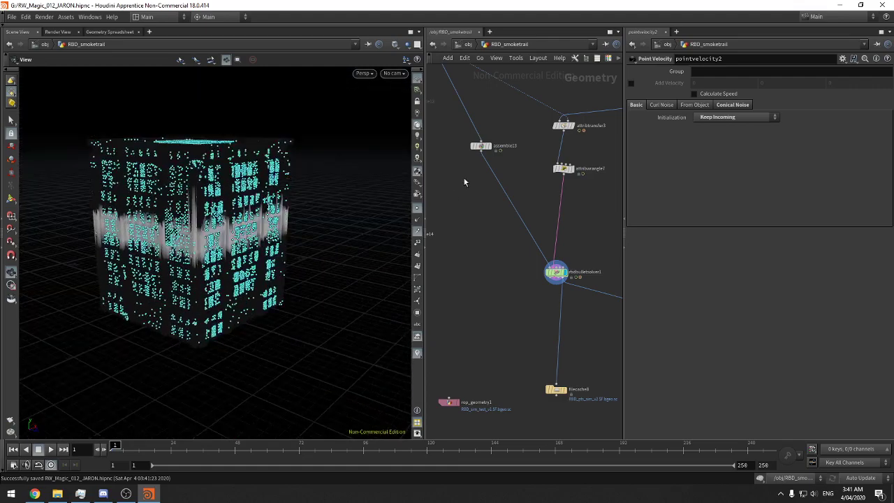
Compare the displayed output of assemble13 with that of rbdbulletsolver1
{"action": "middle_click_drag", "start_coordinate": [532, 205], "coordinate": [586, 374]}
{"action": "key", "text": "r"}
{"action": "left_click_drag", "start_coordinate": [561, 286], "coordinate": [487, 337]}
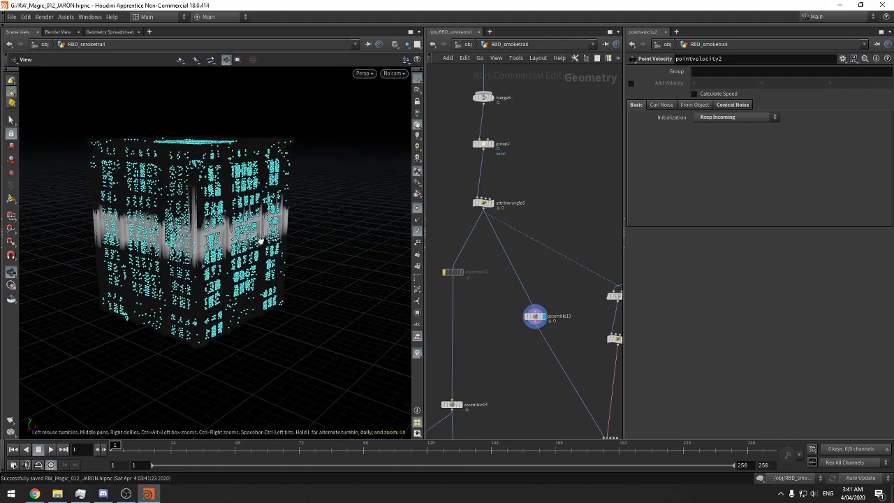
{"action": "middle_click_drag", "start_coordinate": [522, 401], "coordinate": [451, 272]}
{"action": "left_click_drag", "start_coordinate": [559, 276], "coordinate": [516, 325]}
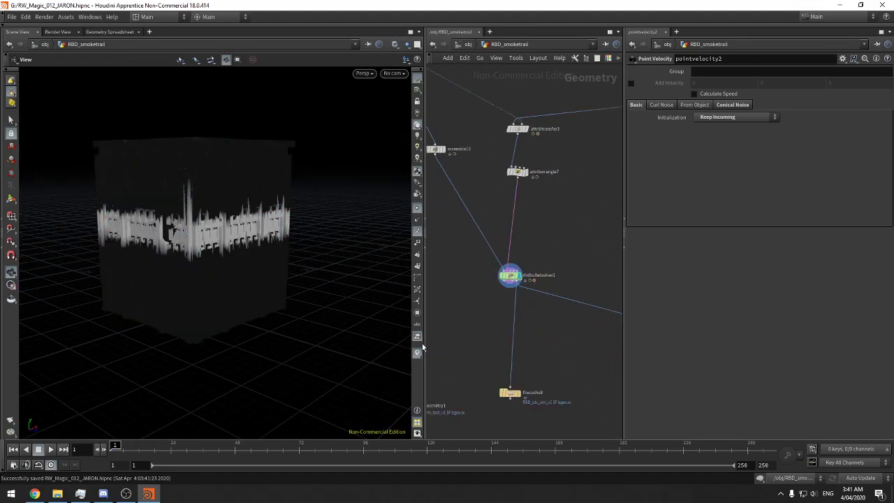
Give the network editor and parameters more room and look over the file caches downstream of rbdbulletsolver1
{"action": "left_click_drag", "start_coordinate": [424, 347], "coordinate": [356, 341]}
{"action": "left_click_drag", "start_coordinate": [490, 328], "coordinate": [400, 265]}
{"action": "middle_click_drag", "start_coordinate": [495, 329], "coordinate": [481, 296]}
{"action": "left_click_drag", "start_coordinate": [504, 318], "coordinate": [445, 362]}
{"action": "middle_click_drag", "start_coordinate": [487, 316], "coordinate": [424, 282]}
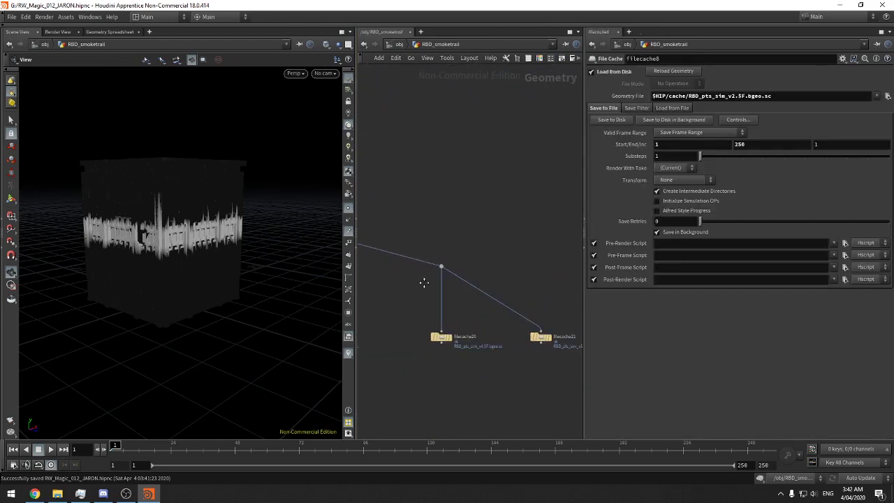
{"action": "left_click_drag", "start_coordinate": [514, 370], "coordinate": [550, 297]}
{"action": "middle_click_drag", "start_coordinate": [479, 286], "coordinate": [499, 314]}
{"action": "middle_click_drag", "start_coordinate": [419, 368], "coordinate": [493, 412]}
Try playing the rbdbulletsolver1 simulation from frame 1 and cancel the cook
{"action": "left_click_drag", "start_coordinate": [489, 247], "coordinate": [415, 324]}
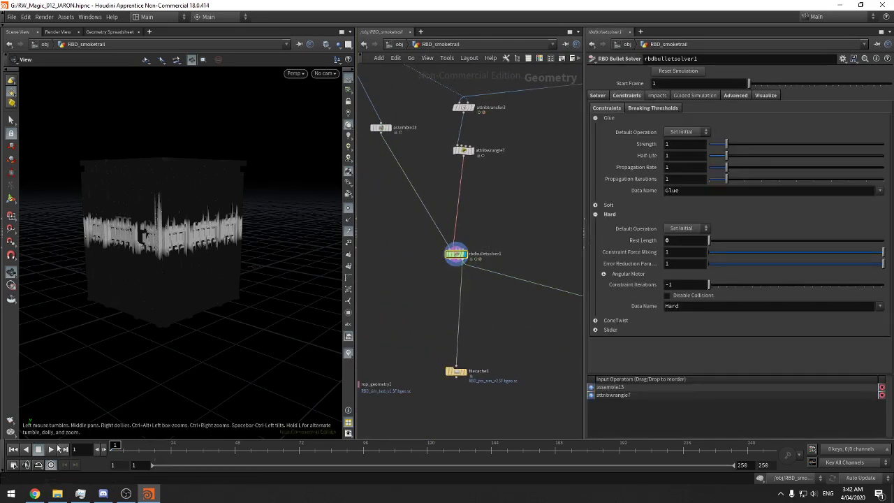
{"action": "left_click", "coordinate": [50, 449]}
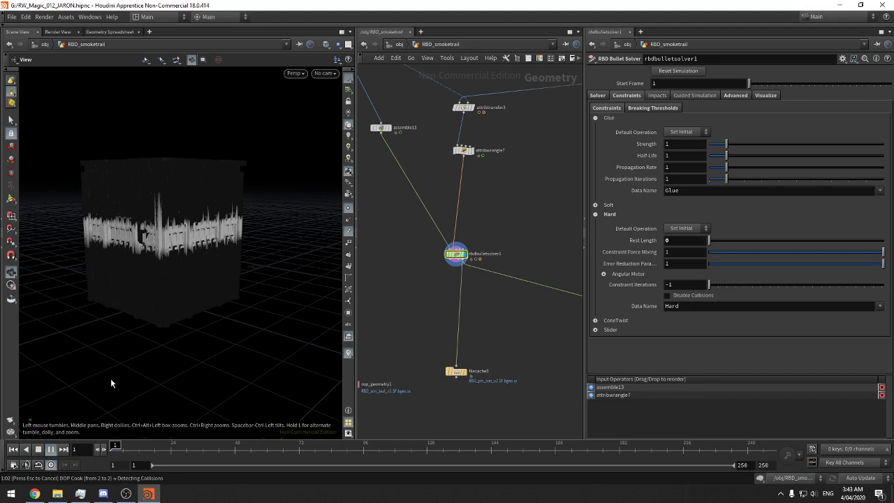
{"action": "key", "text": "Escape"}
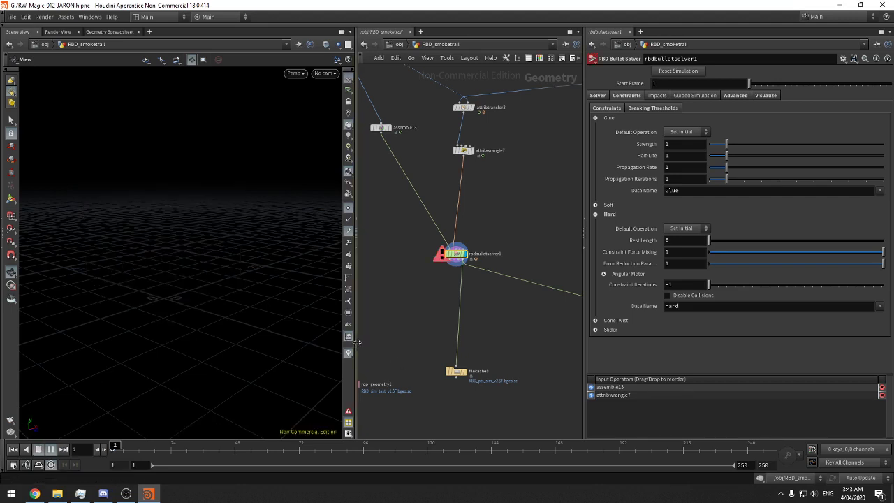
Set filecache8's end frame to 40 and save the scene
{"action": "left_click", "coordinate": [465, 375]}
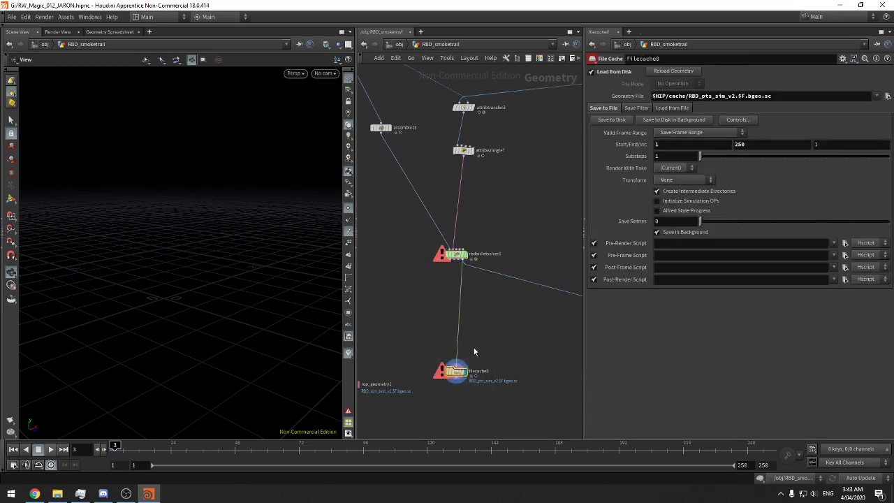
{"action": "scroll", "coordinate": [473, 347], "scroll_direction": "up", "scroll_amount": 2}
{"action": "double_click", "coordinate": [741, 145]}
{"action": "type", "text": "40"}
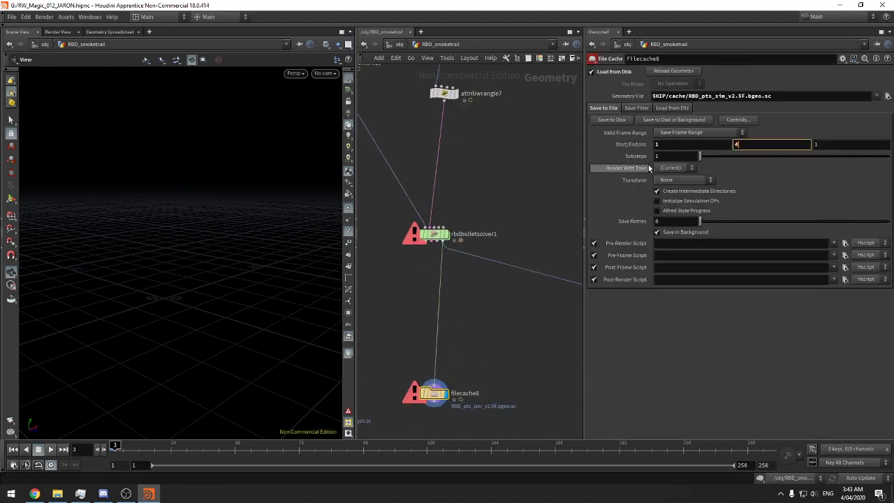
{"action": "key", "text": "Return"}
{"action": "middle_click_drag", "start_coordinate": [506, 154], "coordinate": [516, 120]}
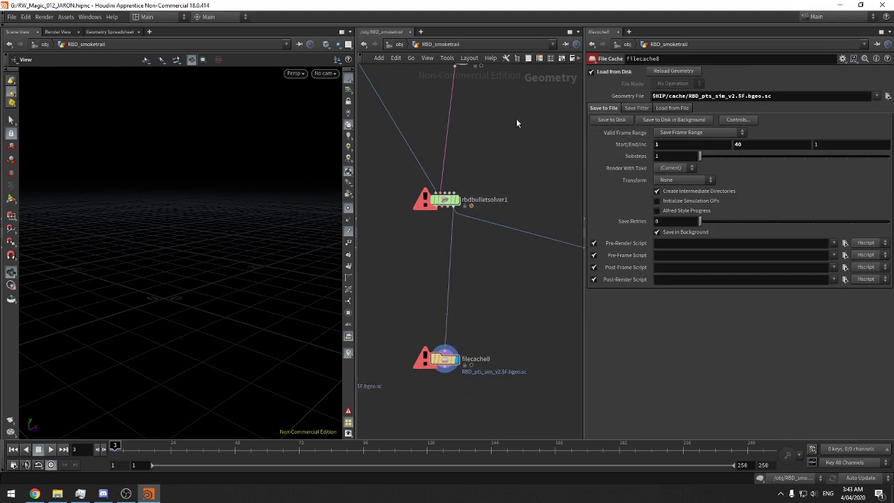
{"action": "key", "text": "ctrl+s"}
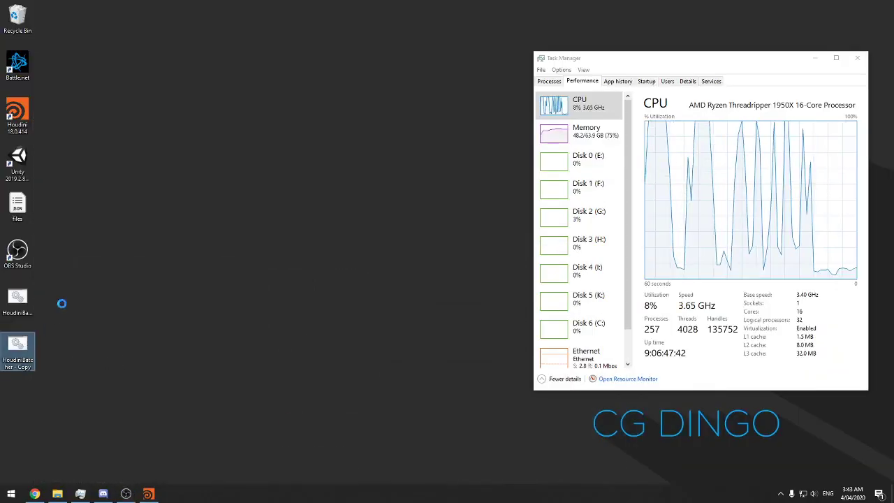
Open the HoudiniBatcher - Copy batch file for editing and set its hipFile path to G:/RW_Magic_012_JARON.hipnc
{"action": "right_click", "coordinate": [26, 345]}
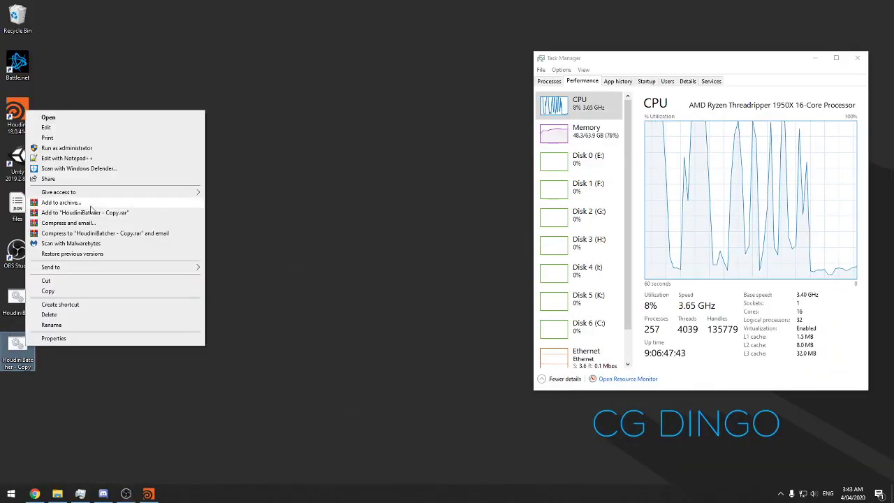
{"action": "left_click", "coordinate": [56, 127]}
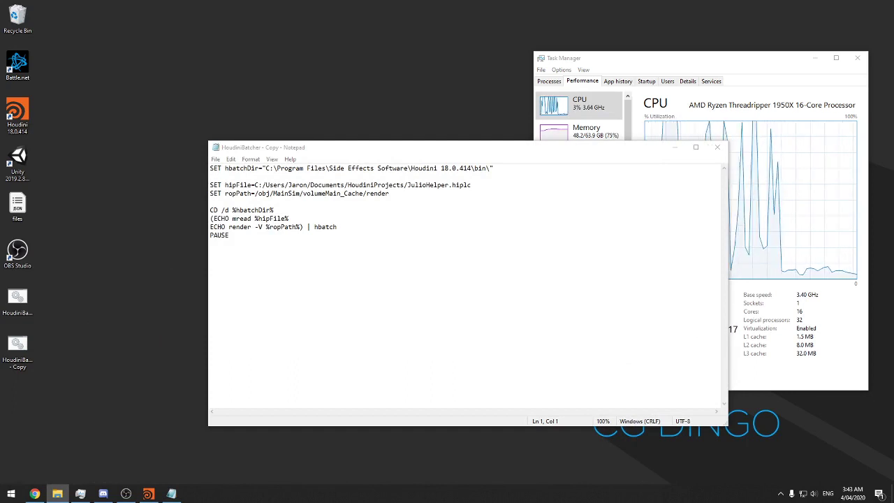
{"action": "left_click", "coordinate": [257, 185]}
{"action": "type", "text": ":"}
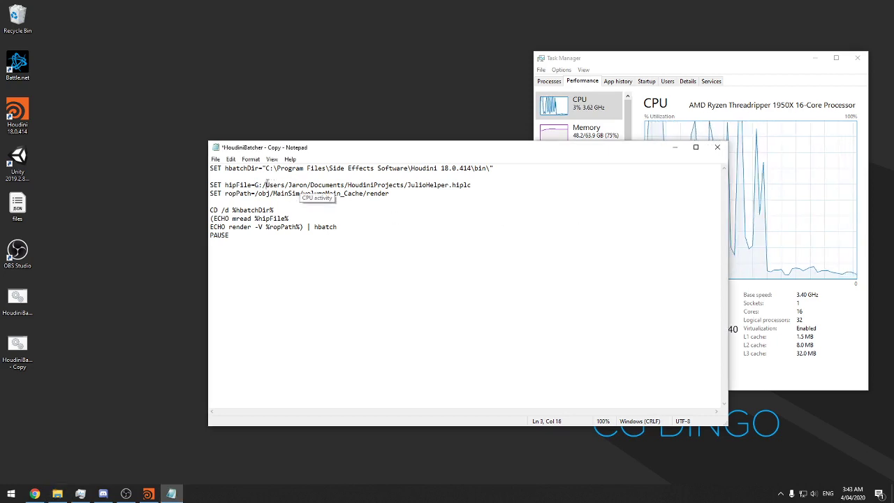
{"action": "left_click_drag", "start_coordinate": [266, 185], "coordinate": [450, 186]}
{"action": "type", "text": "RW_Magic_012_JARON"}
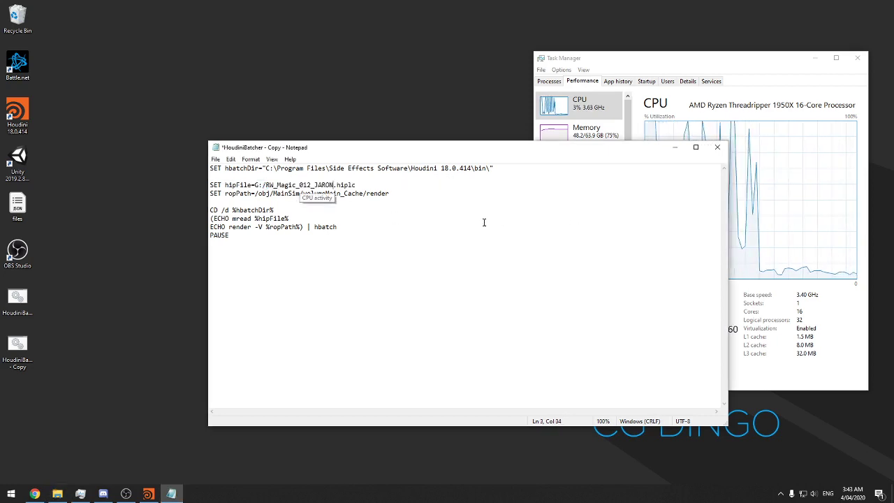
{"action": "key", "text": "super+e"}
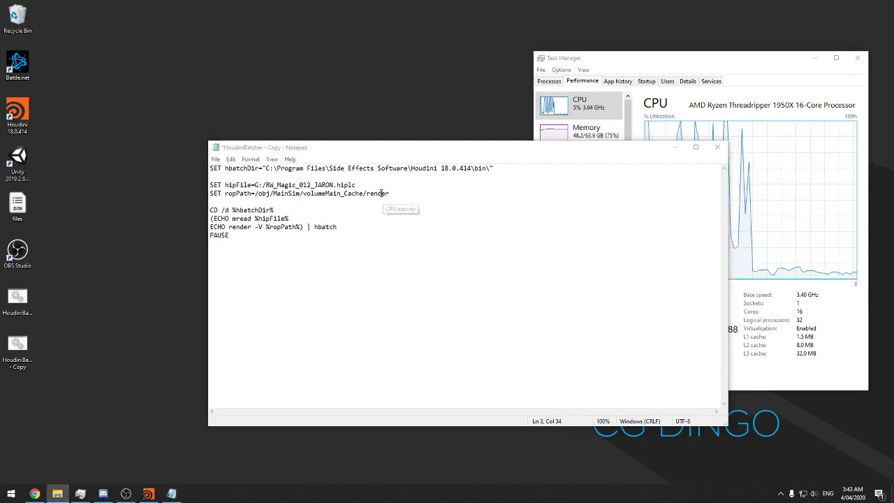
{"action": "left_click_drag", "start_coordinate": [348, 186], "coordinate": [357, 185]}
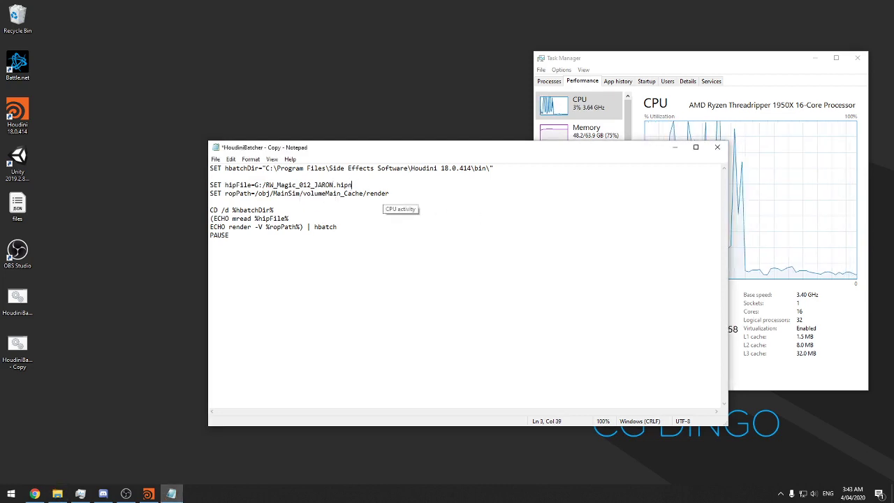
{"action": "type", "text": "nc"}
{"action": "key", "text": "alt+Tab"}
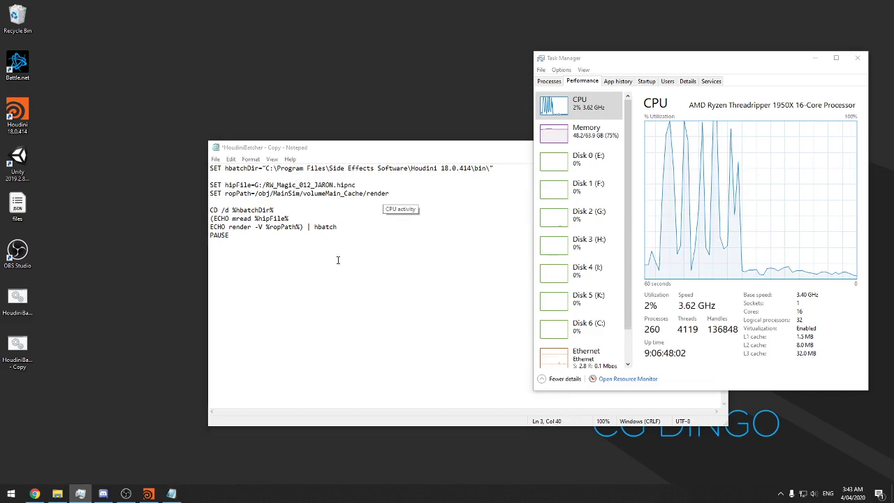
Save the batch file, then replace MainSim in its ropPath with the RBD_smoketrail object name from the Houdini scene
{"action": "left_click", "coordinate": [338, 260]}
{"action": "key", "text": "ctrl+s"}
{"action": "left_click", "coordinate": [148, 494]}
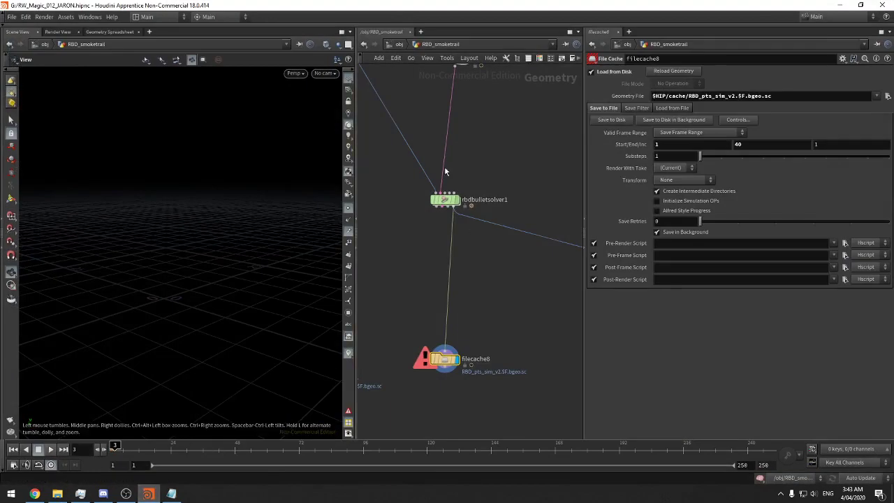
{"action": "key", "text": "alt+Tab"}
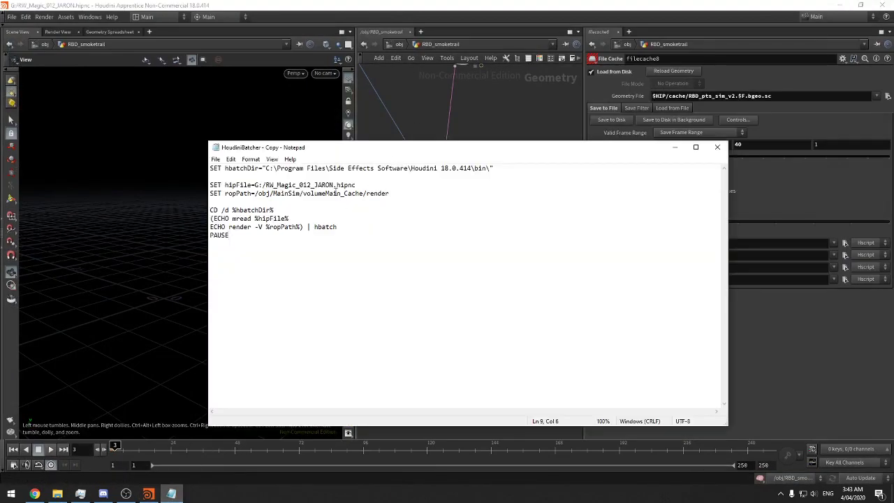
{"action": "double_click", "coordinate": [276, 193]}
{"action": "type", "text": "RBD"}
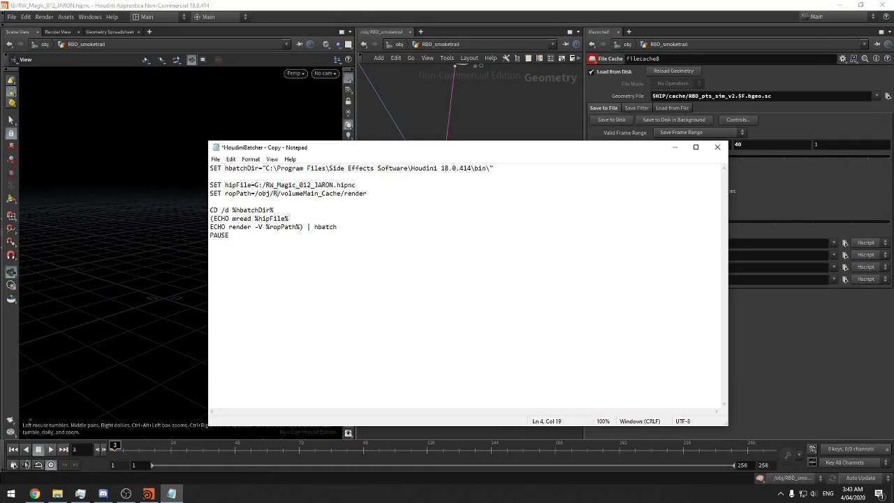
{"action": "type", "text": "_smoketrail"}
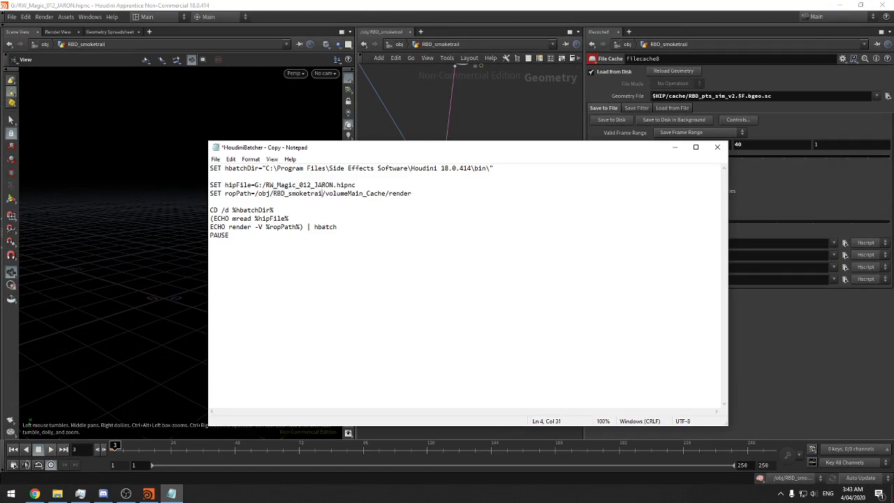
Complete the ropPath as /obj/RBD_smoketrail/filecache8/render, using the file cache's node name, then save and close the batch file
{"action": "left_click_drag", "start_coordinate": [341, 149], "coordinate": [893, 148]}
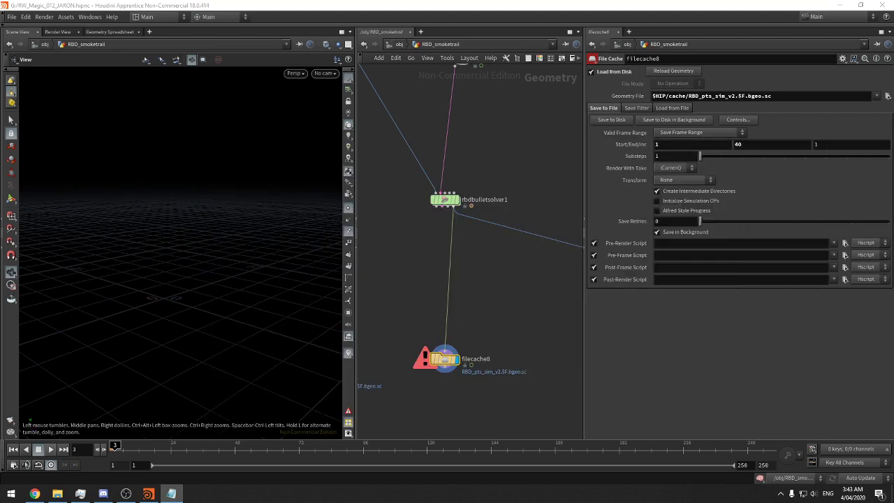
{"action": "left_click", "coordinate": [477, 360]}
{"action": "key", "text": "alt+Tab"}
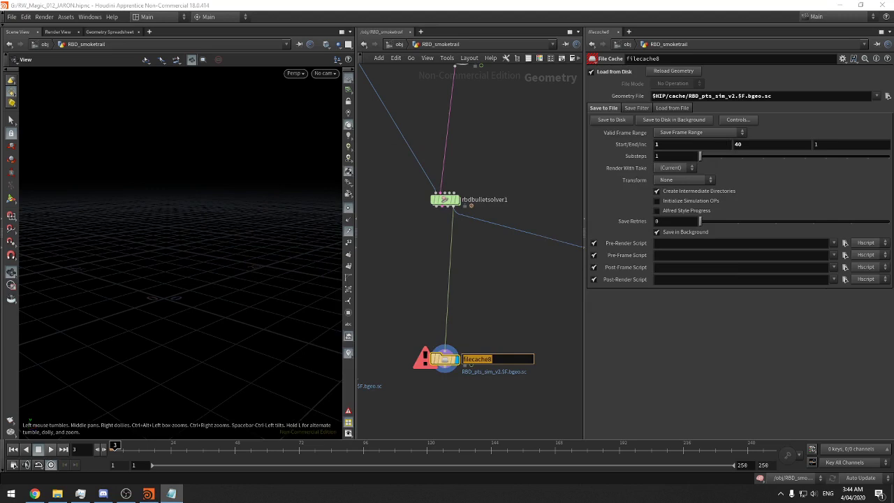
{"action": "left_click_drag", "start_coordinate": [893, 144], "coordinate": [504, 142]}
{"action": "key", "text": "ctrl+s"}
{"action": "left_click", "coordinate": [461, 213]}
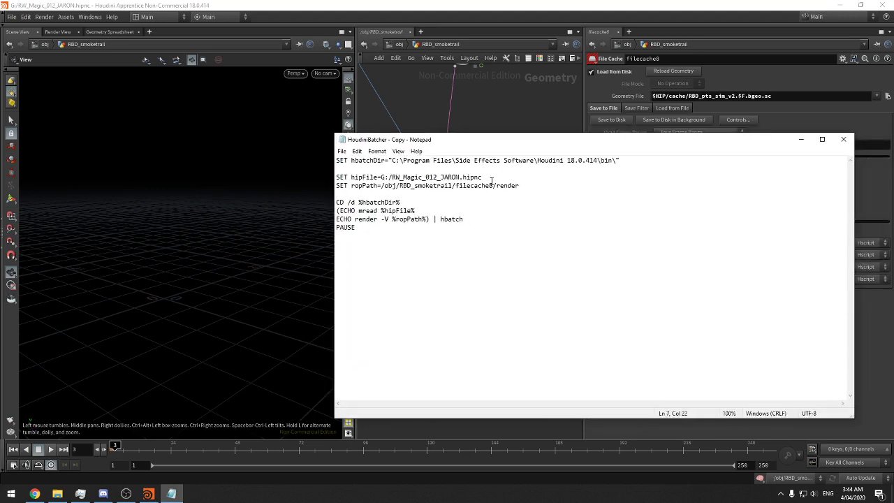
{"action": "left_click", "coordinate": [843, 139]}
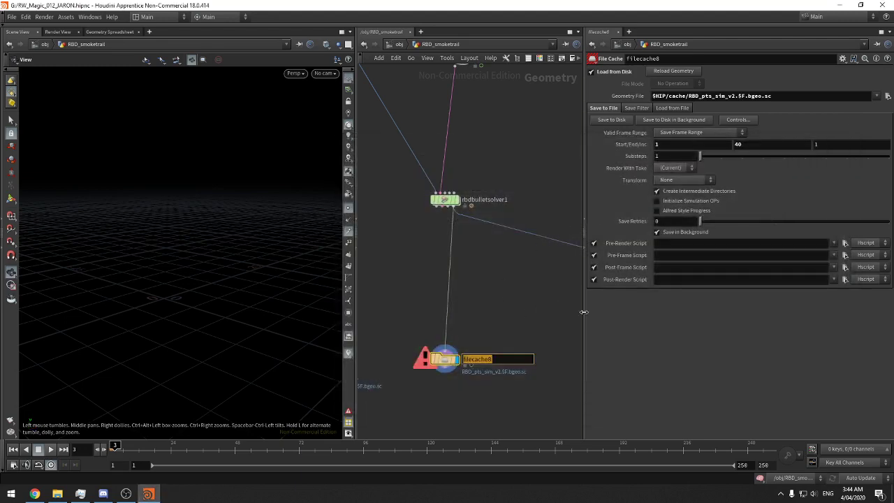
Run the HoudiniBatcher - Copy batch file from the desktop and show the G: drive folder to monitor its output
{"action": "key", "text": "Return"}
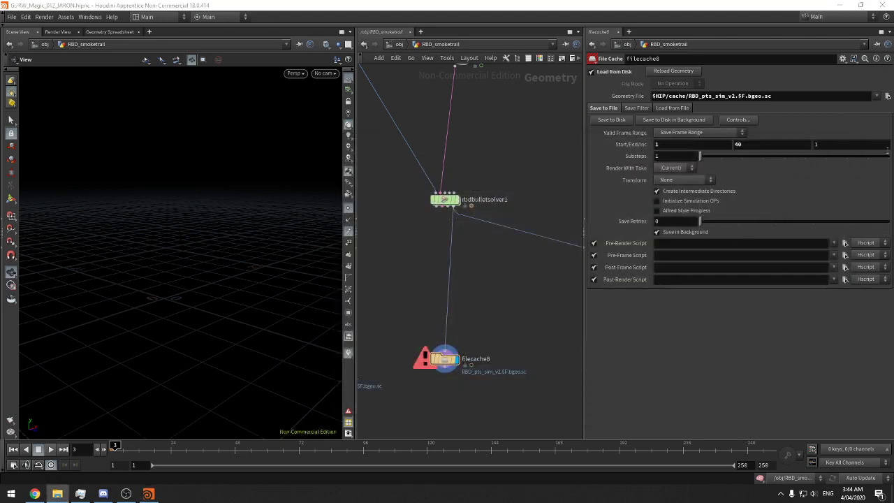
{"action": "left_click", "coordinate": [840, 5]}
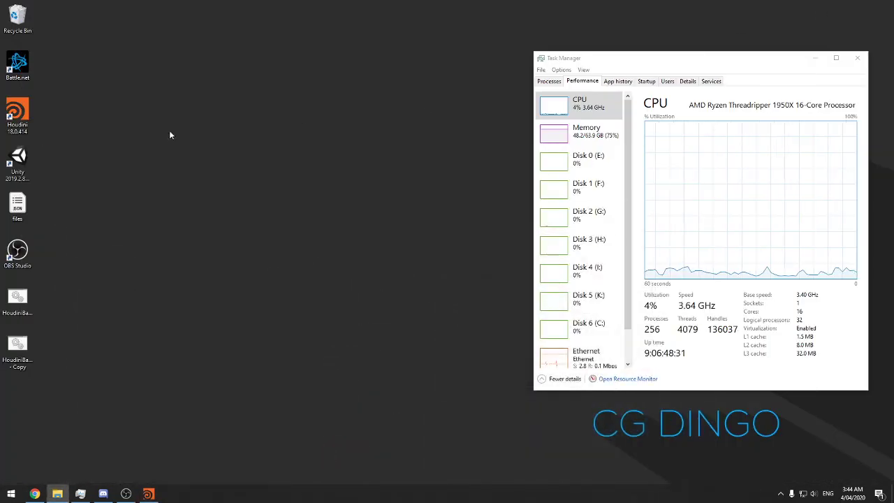
{"action": "double_click", "coordinate": [17, 346]}
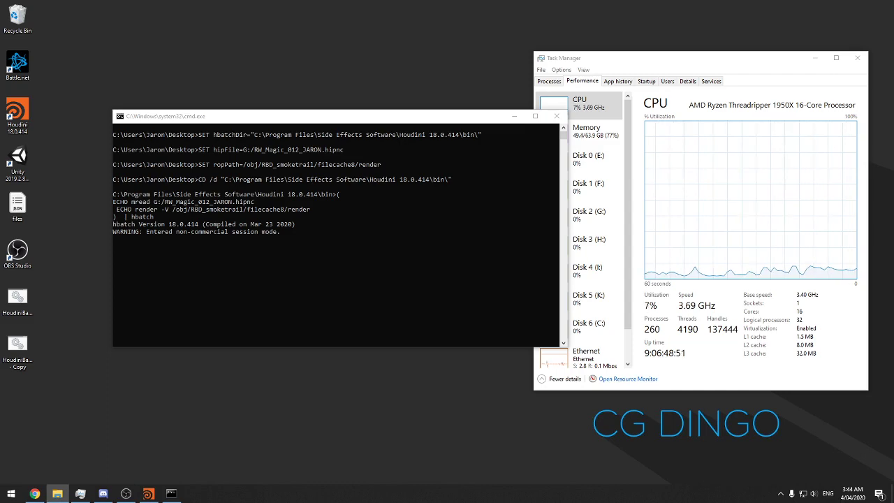
{"action": "left_click", "coordinate": [58, 493]}
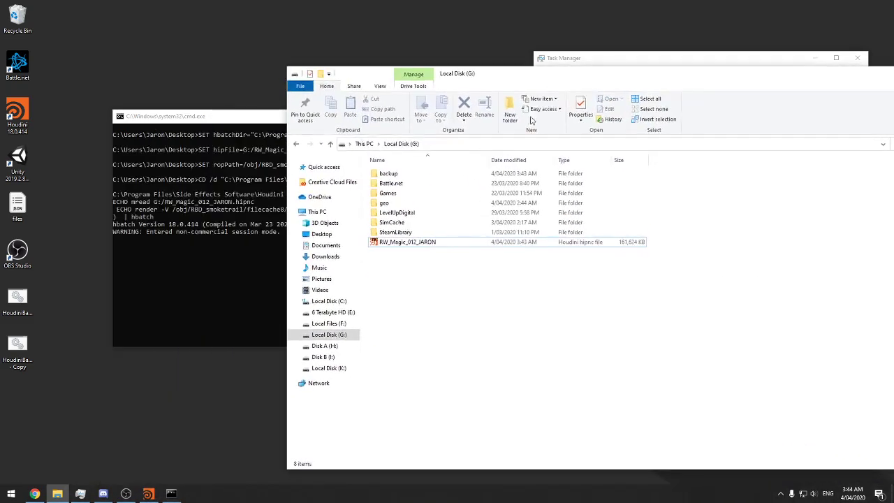
{"action": "left_click", "coordinate": [34, 493]}
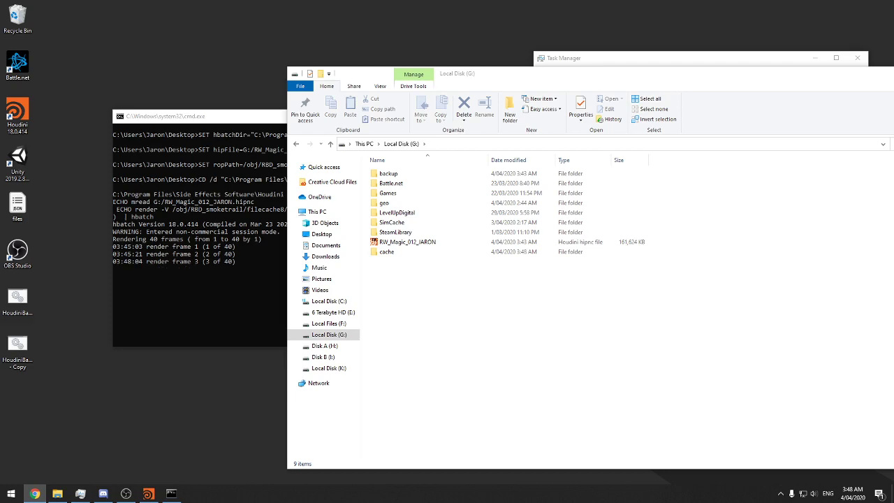
Switch to Houdini, load filecache8's cached frames 1 and 2, hide the point markers and inspect the debris bursting from the building
{"action": "key", "text": "alt+Tab"}
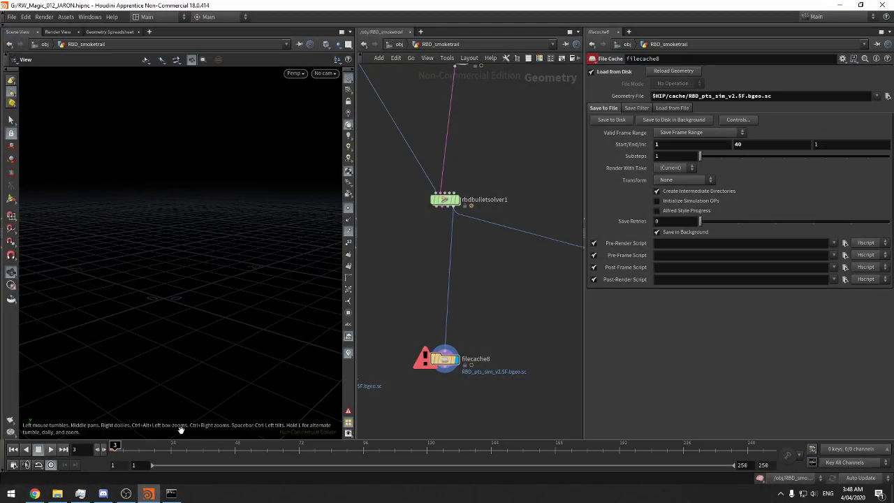
{"action": "left_click_drag", "start_coordinate": [87, 446], "coordinate": [82, 445]}
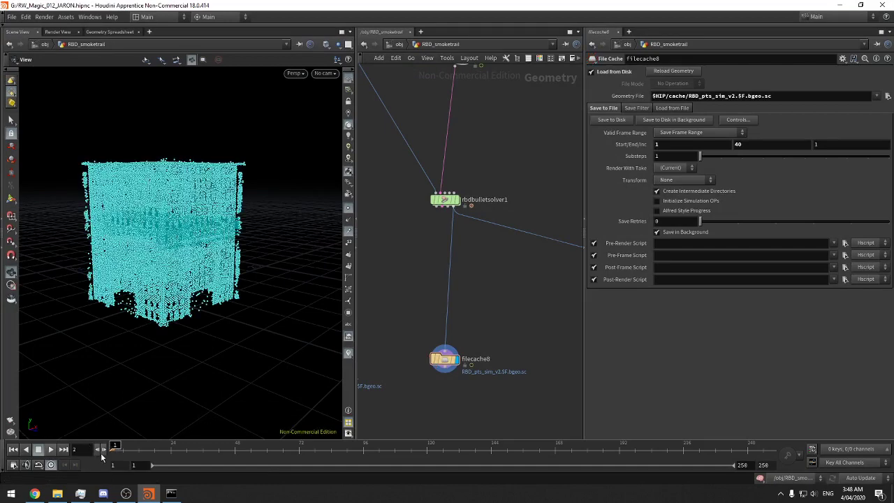
{"action": "left_click", "coordinate": [102, 451]}
{"action": "left_click", "coordinate": [348, 231]}
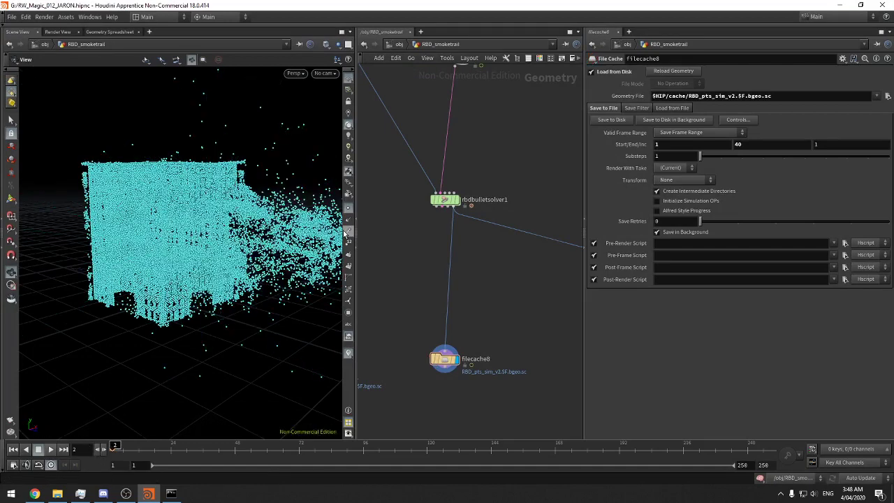
{"action": "left_click_drag", "start_coordinate": [260, 227], "coordinate": [297, 240]}
{"action": "left_click", "coordinate": [348, 210]}
{"action": "middle_click_drag", "start_coordinate": [298, 231], "coordinate": [224, 228]}
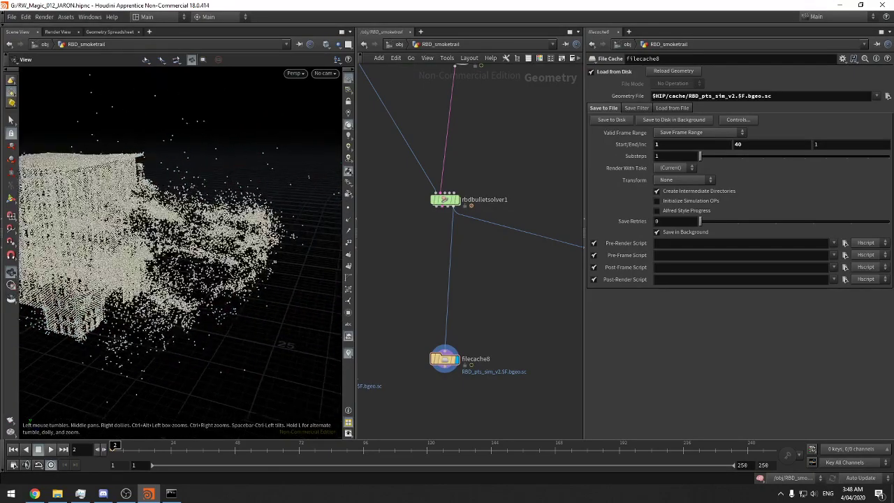
{"action": "left_click_drag", "start_coordinate": [223, 228], "coordinate": [185, 306]}
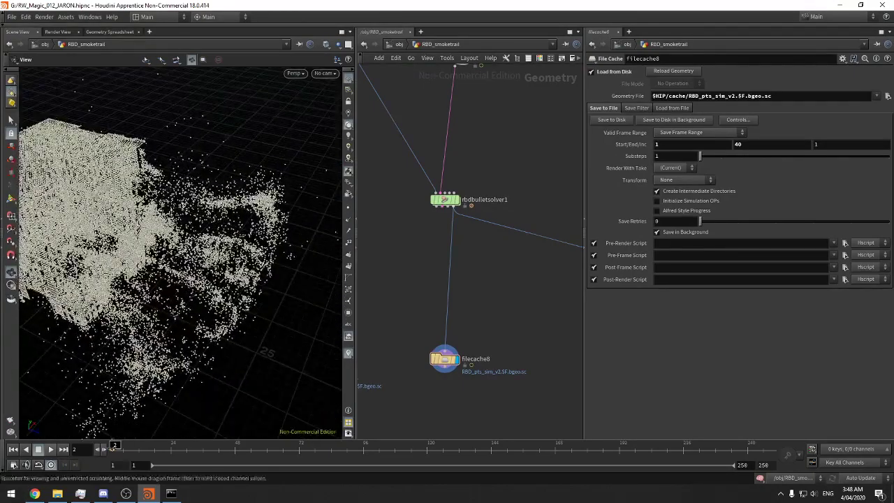
Step between frames 1 and 3 of the filecache8 cache and check the batch render's progress in the command window
{"action": "left_click", "coordinate": [97, 452]}
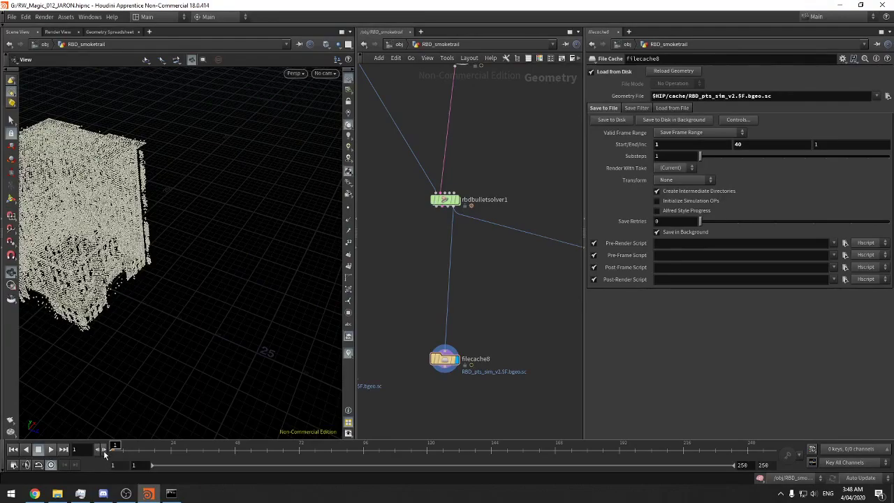
{"action": "left_click", "coordinate": [103, 451]}
{"action": "left_click", "coordinate": [104, 451]}
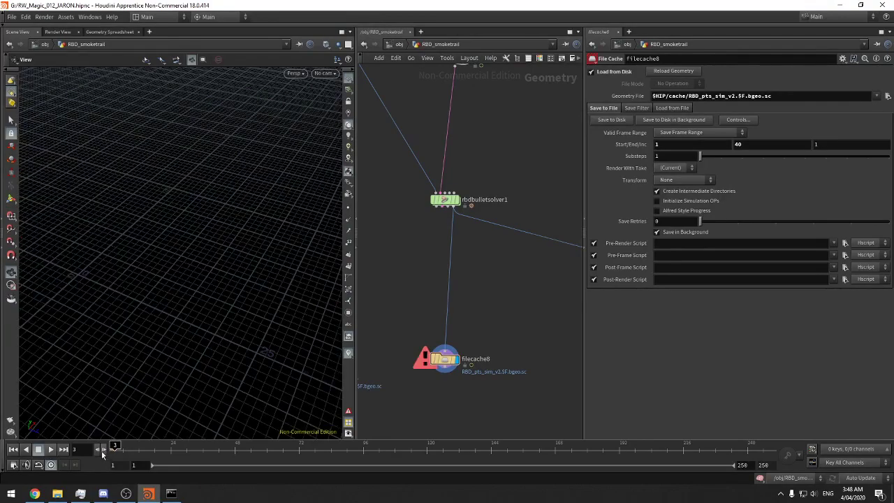
{"action": "left_click", "coordinate": [98, 451]}
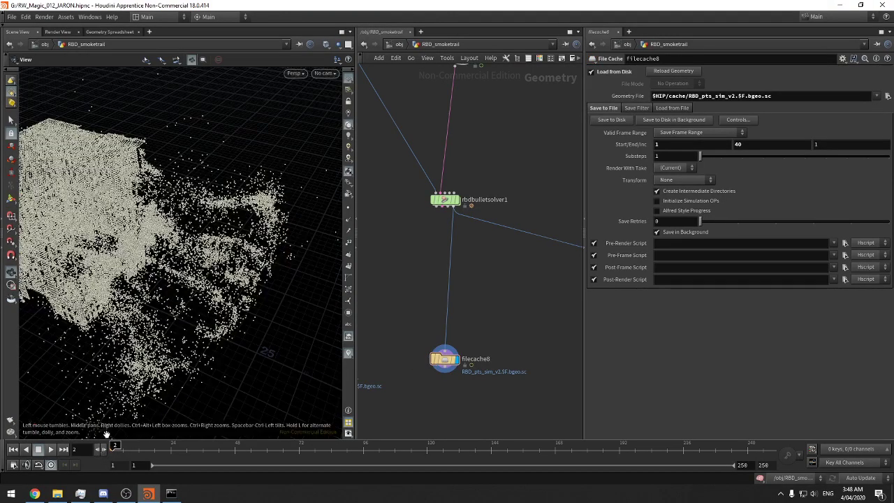
{"action": "left_click", "coordinate": [171, 493]}
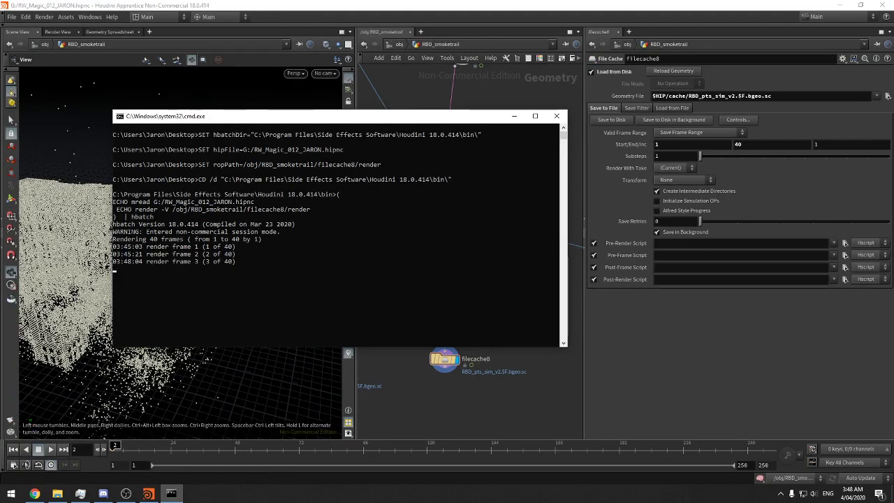
Switch to Chrome, show the Destruction Cleanup breakdown page, dismiss the video download overlay and pause the before-and-after cleanup video
{"action": "key", "text": "alt+Tab"}
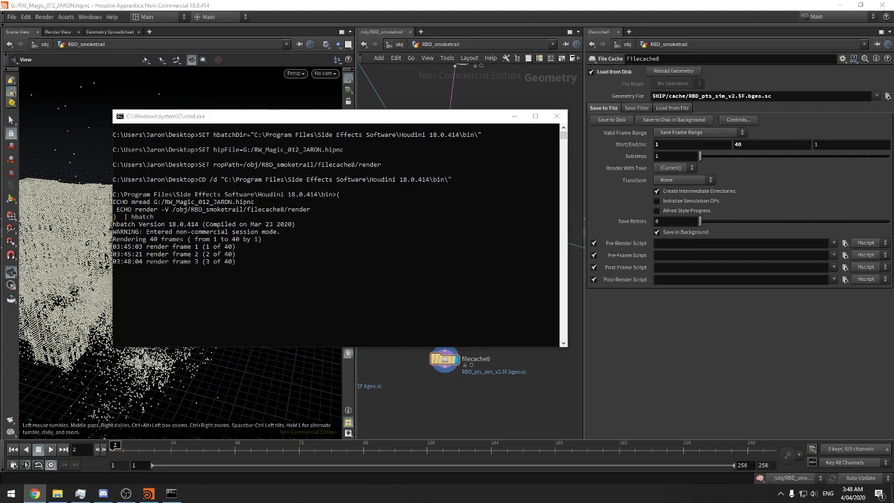
{"action": "left_click_drag", "start_coordinate": [893, 132], "coordinate": [848, 2]}
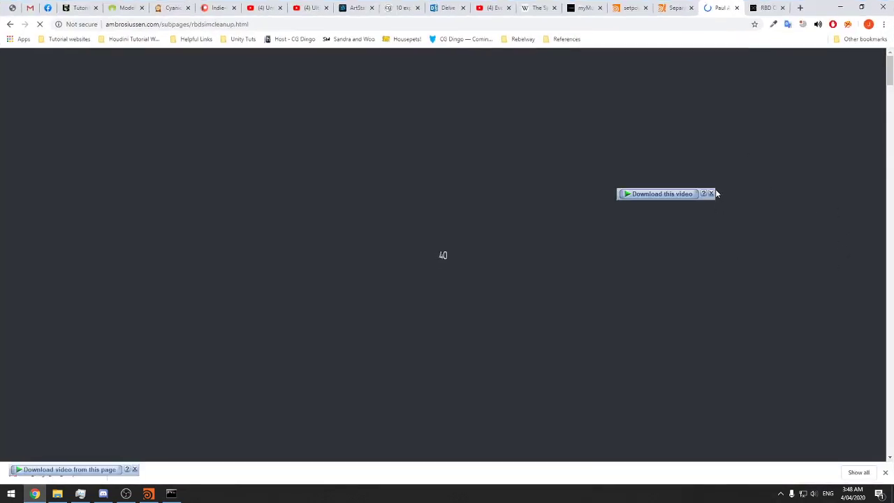
{"action": "left_click", "coordinate": [710, 194]}
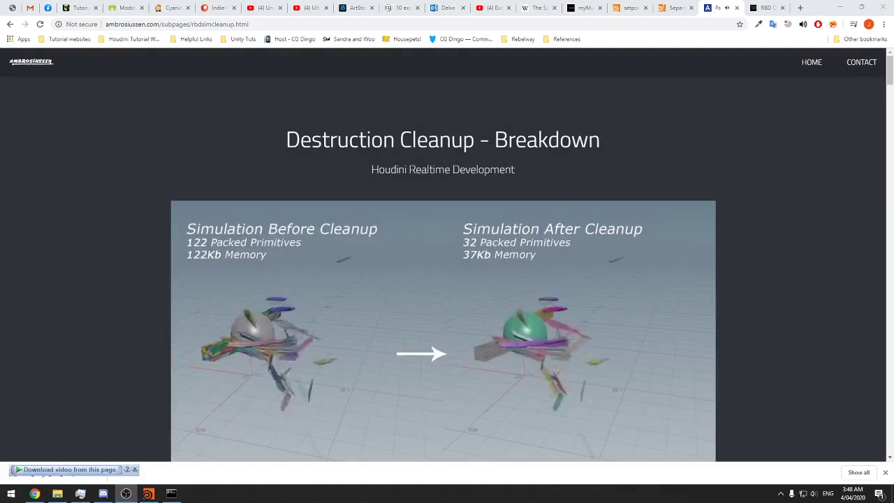
{"action": "scroll", "coordinate": [410, 323], "scroll_direction": "down", "scroll_amount": 2}
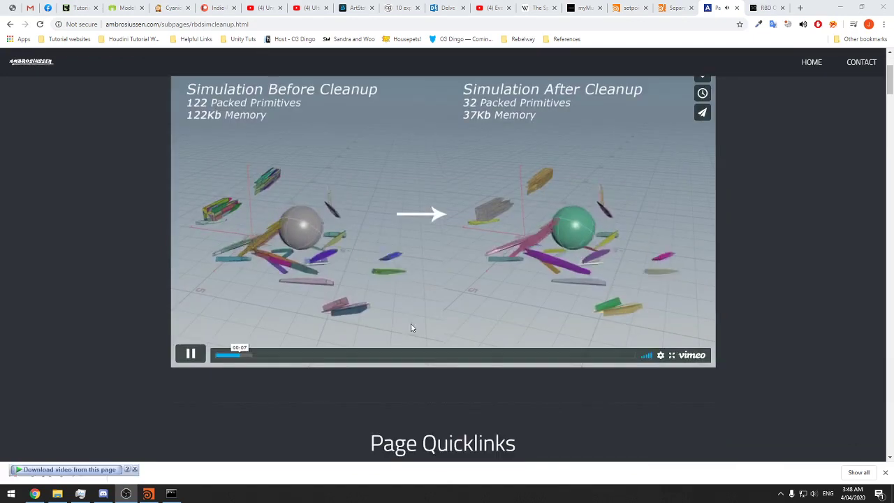
{"action": "left_click", "coordinate": [187, 356]}
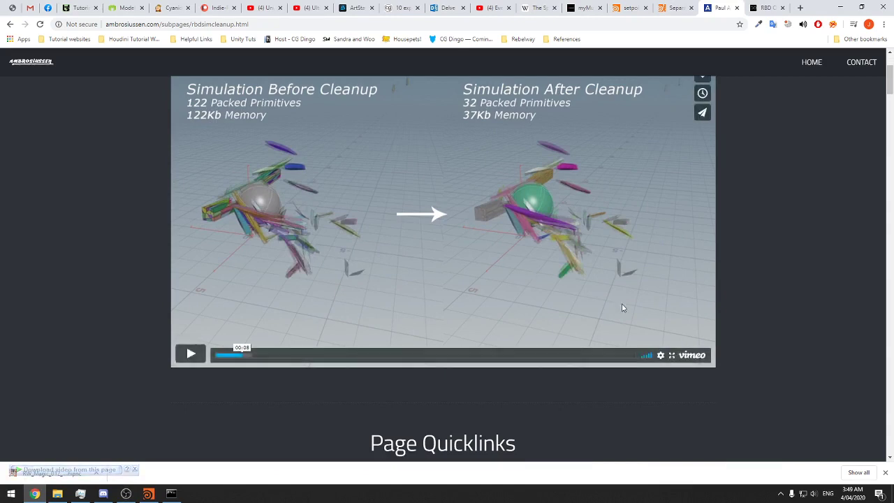
{"action": "scroll", "coordinate": [338, 207], "scroll_direction": "up", "scroll_amount": 1}
{"action": "scroll", "coordinate": [347, 276], "scroll_direction": "down", "scroll_amount": 1}
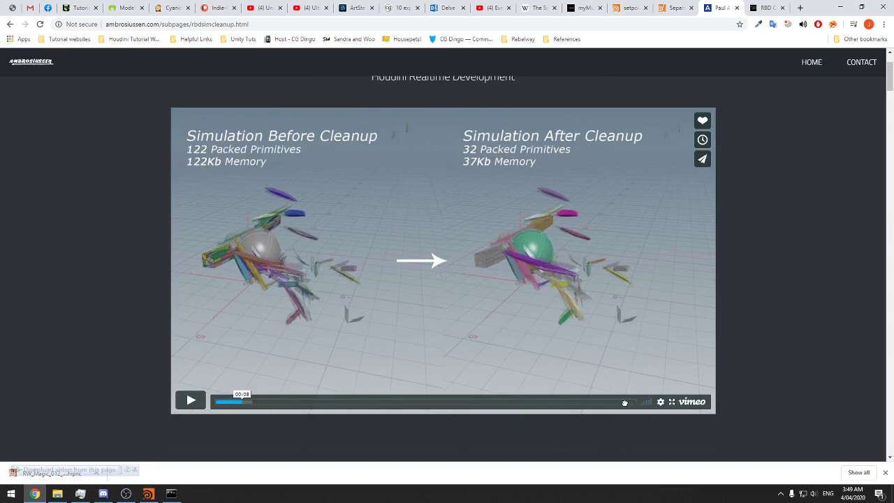
{"action": "scroll", "coordinate": [509, 349], "scroll_direction": "up", "scroll_amount": 1}
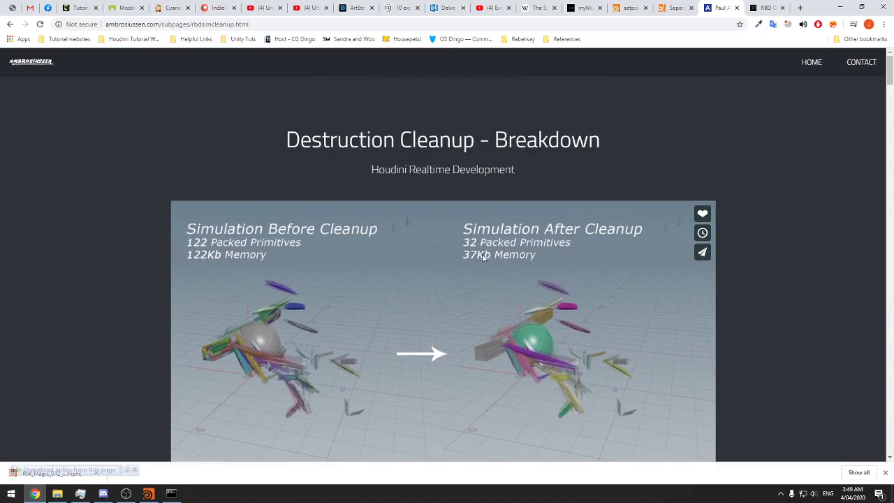
Read through the Destruction Cleanup page's before-and-after comparisons, down to the direct DOP access and cached BGEO sequence methods
{"action": "scroll", "coordinate": [426, 338], "scroll_direction": "down", "scroll_amount": 5}
{"action": "scroll", "coordinate": [465, 303], "scroll_direction": "down", "scroll_amount": 4}
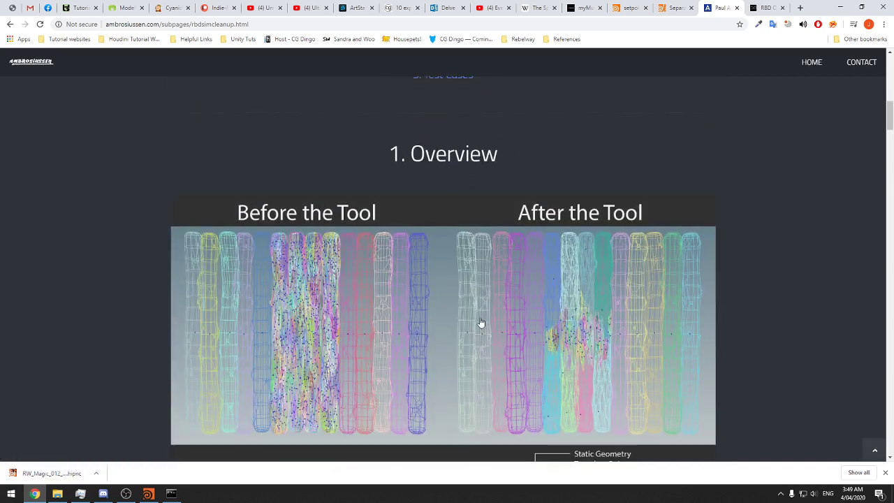
{"action": "scroll", "coordinate": [493, 311], "scroll_direction": "down", "scroll_amount": 3}
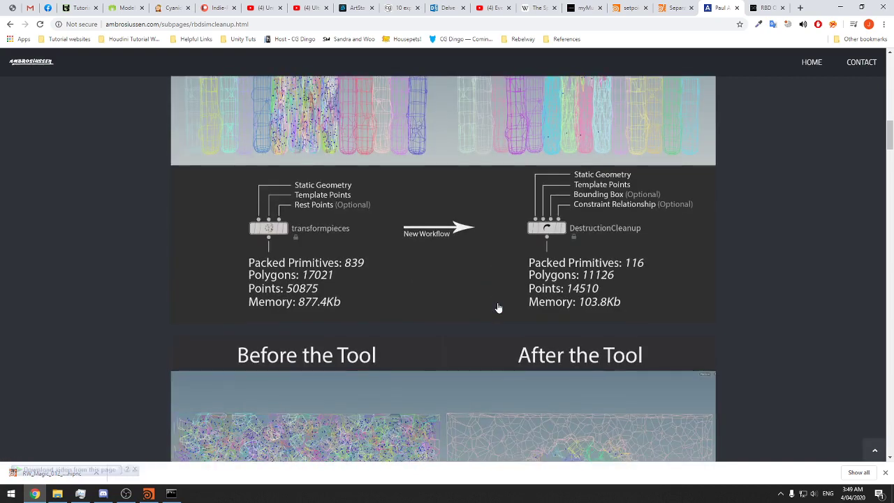
{"action": "scroll", "coordinate": [401, 305], "scroll_direction": "down", "scroll_amount": 3}
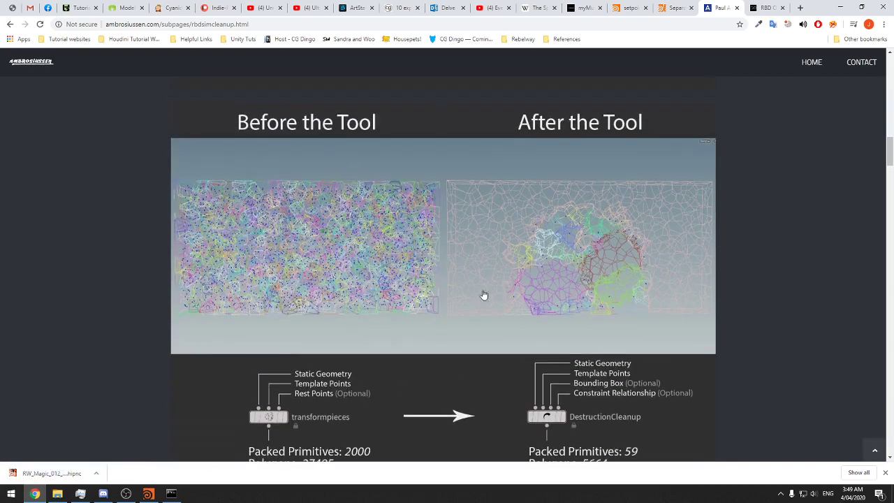
{"action": "scroll", "coordinate": [495, 293], "scroll_direction": "down", "scroll_amount": 6}
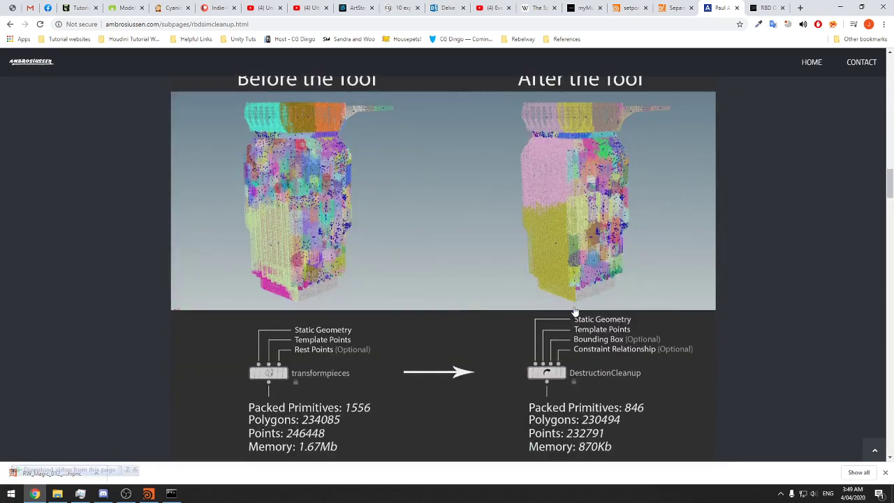
{"action": "scroll", "coordinate": [412, 335], "scroll_direction": "down", "scroll_amount": 3}
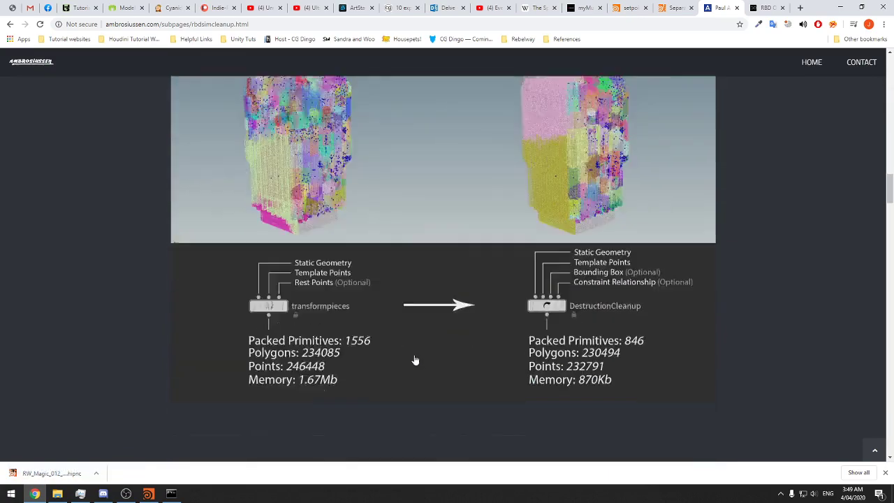
{"action": "scroll", "coordinate": [415, 358], "scroll_direction": "down", "scroll_amount": 3}
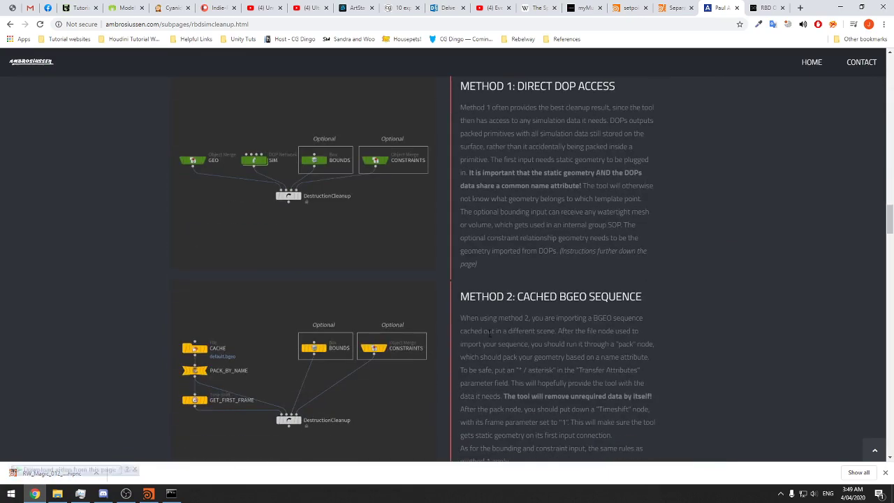
Read the Destruction Cleanup page's constraint geometry, tool parameter, download and freeze threshold test case sections, and return to its overview
{"action": "scroll", "coordinate": [502, 283], "scroll_direction": "down", "scroll_amount": 1}
{"action": "scroll", "coordinate": [503, 283], "scroll_direction": "down", "scroll_amount": 20}
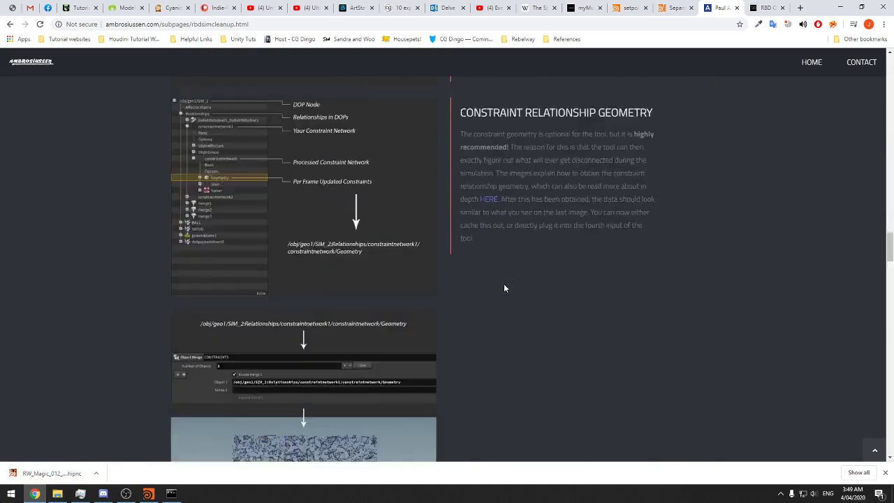
{"action": "scroll", "coordinate": [504, 291], "scroll_direction": "down", "scroll_amount": 12}
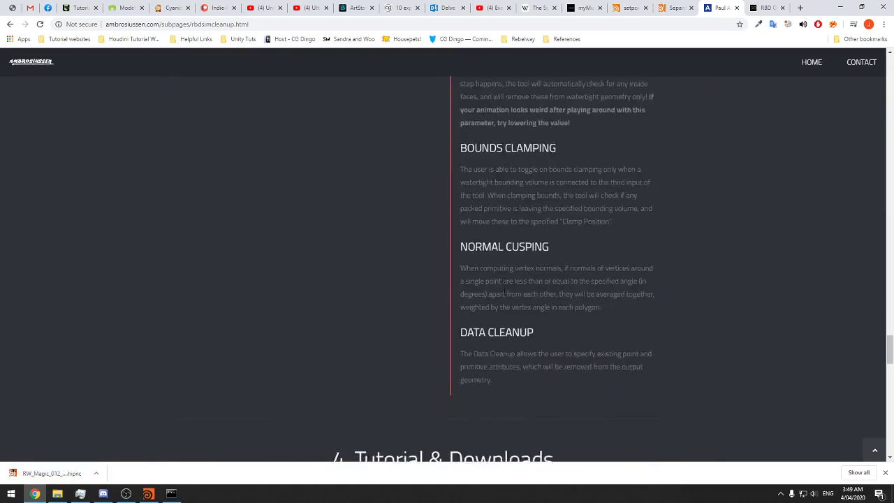
{"action": "scroll", "coordinate": [504, 291], "scroll_direction": "up", "scroll_amount": 2}
{"action": "scroll", "coordinate": [497, 276], "scroll_direction": "down", "scroll_amount": 3}
{"action": "scroll", "coordinate": [482, 261], "scroll_direction": "down", "scroll_amount": 3}
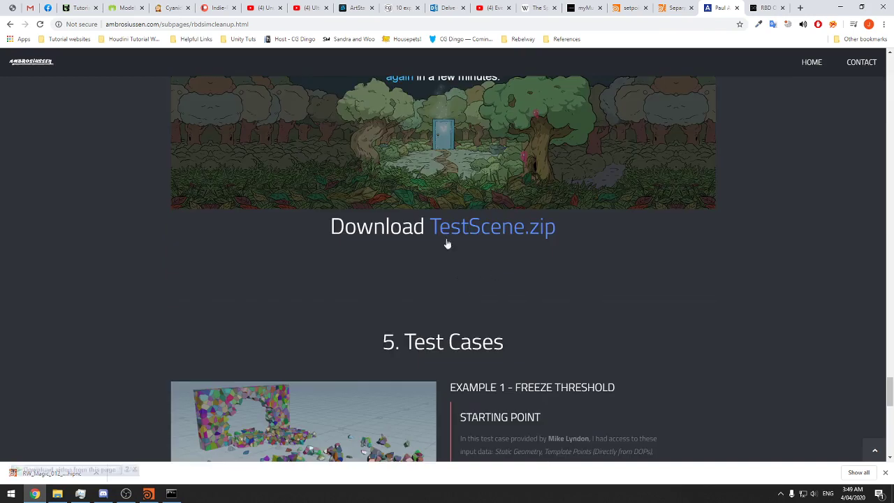
{"action": "scroll", "coordinate": [497, 263], "scroll_direction": "down", "scroll_amount": 5}
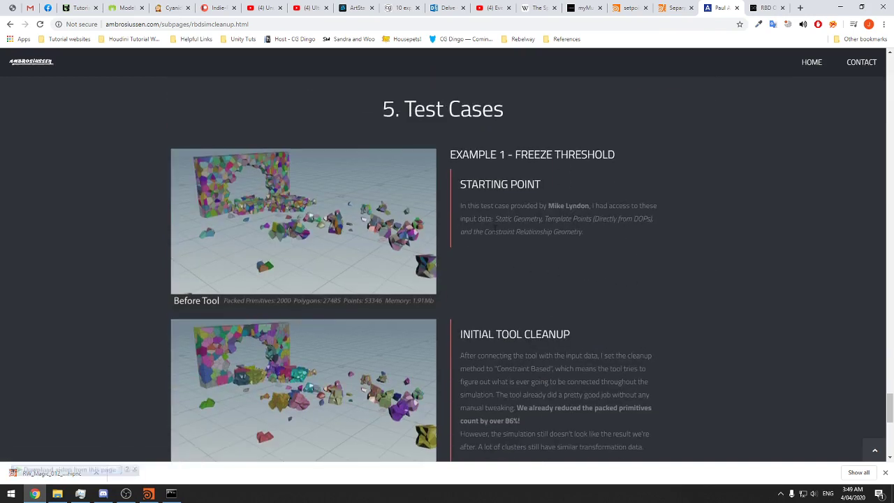
{"action": "scroll", "coordinate": [504, 223], "scroll_direction": "down", "scroll_amount": 5}
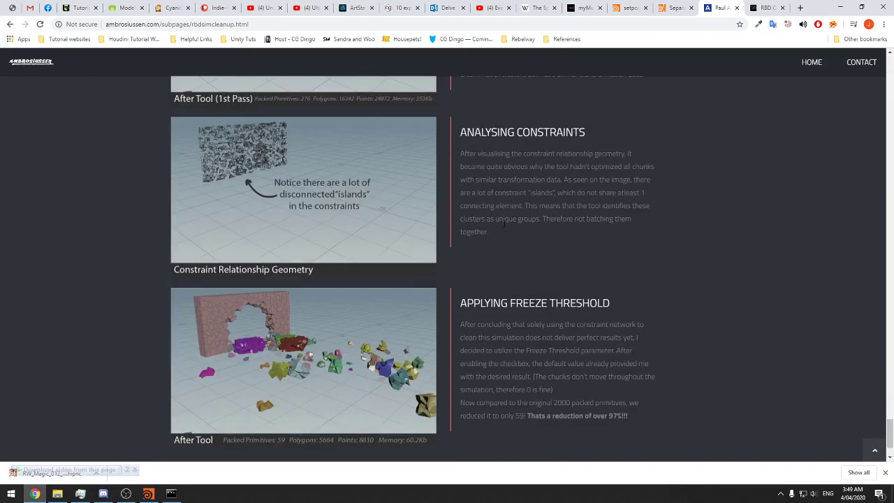
{"action": "scroll", "coordinate": [504, 223], "scroll_direction": "down", "scroll_amount": 1}
{"action": "scroll", "coordinate": [557, 212], "scroll_direction": "up", "scroll_amount": 15}
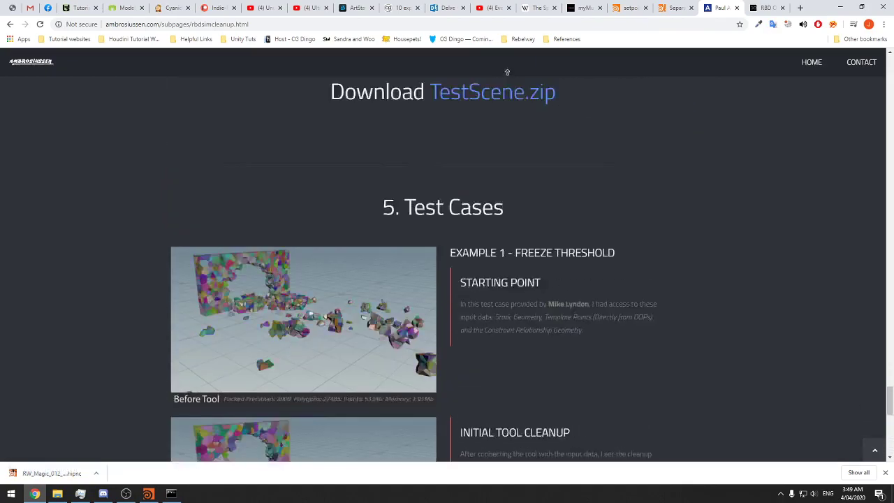
{"action": "scroll", "coordinate": [505, 64], "scroll_direction": "up", "scroll_amount": 10}
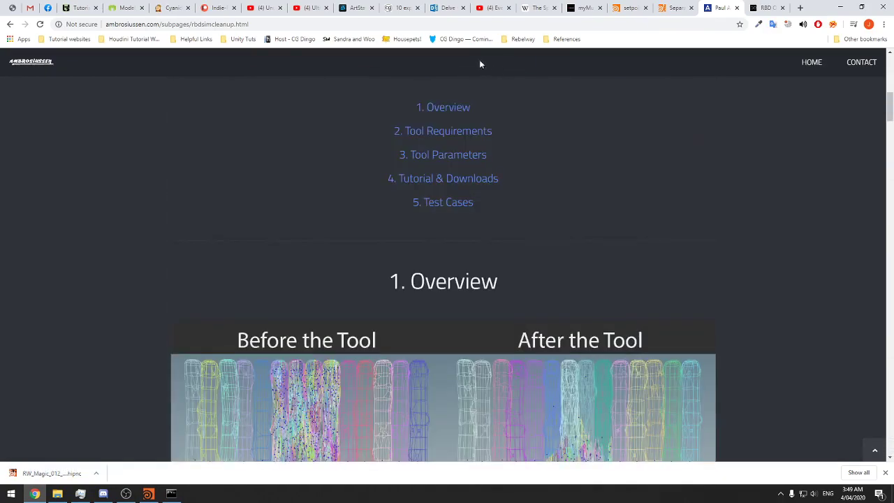
Close the RBD browser tab beside the Destruction Cleanup page and switch to Houdini
{"action": "left_click", "coordinate": [766, 8]}
{"action": "left_click", "coordinate": [726, 5]}
{"action": "left_click", "coordinate": [782, 9]}
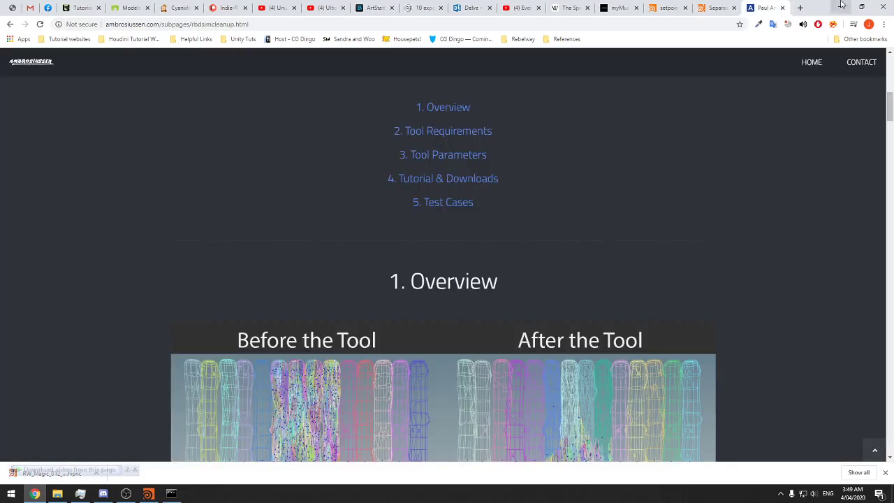
{"action": "left_click_drag", "start_coordinate": [813, 3], "coordinate": [892, 297]}
{"action": "left_click", "coordinate": [429, 397]}
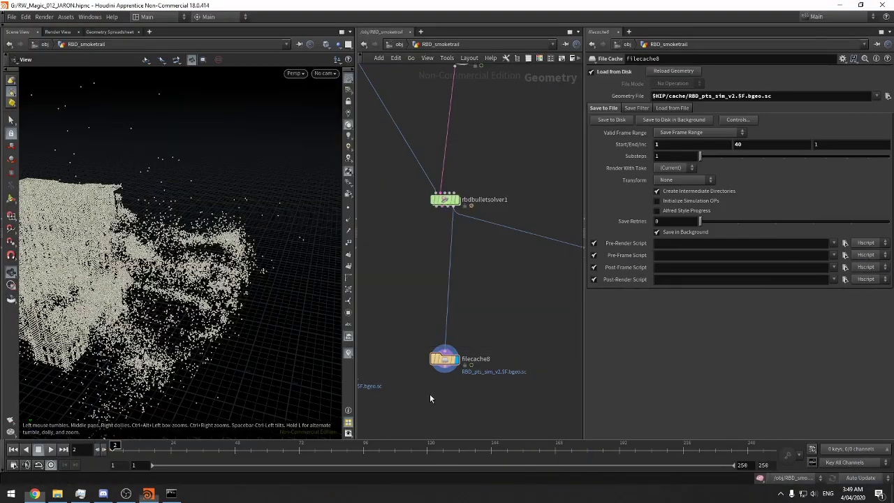
Step filecache8's cached simulation between frames 1 and 3, viewing the building from above
{"action": "left_click", "coordinate": [104, 450]}
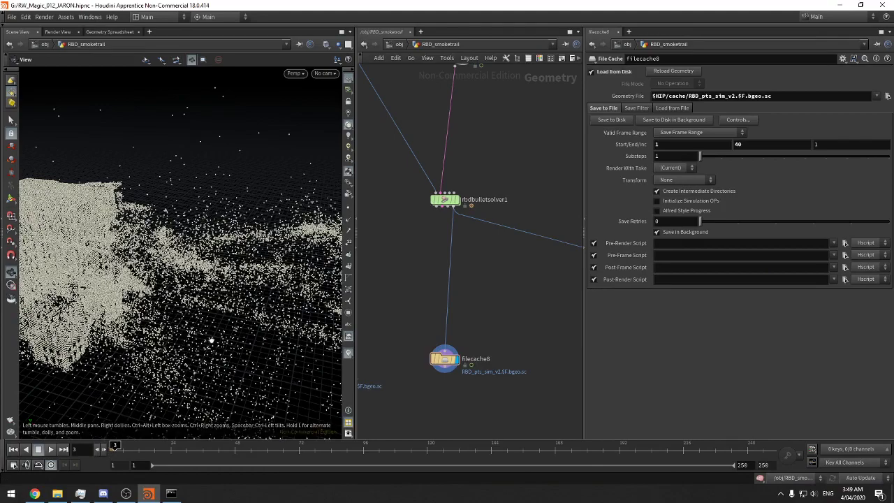
{"action": "left_click_drag", "start_coordinate": [211, 340], "coordinate": [223, 390]}
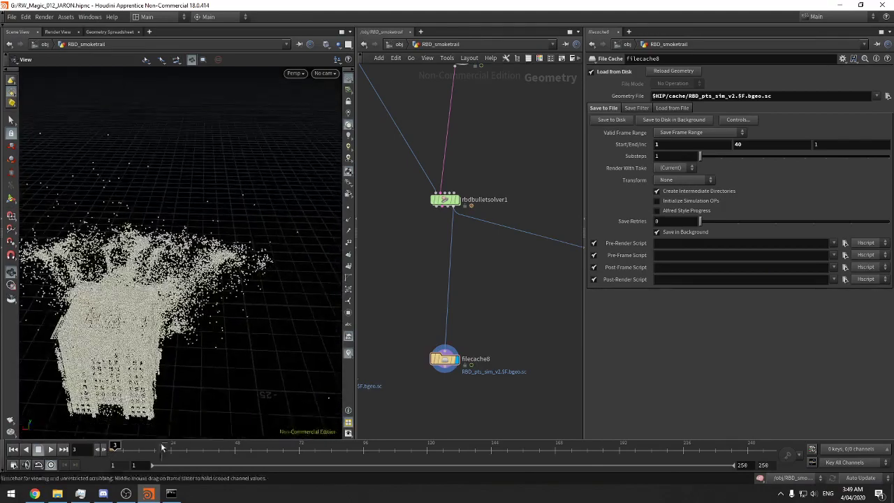
{"action": "left_click", "coordinate": [97, 450]}
{"action": "left_click", "coordinate": [97, 450]}
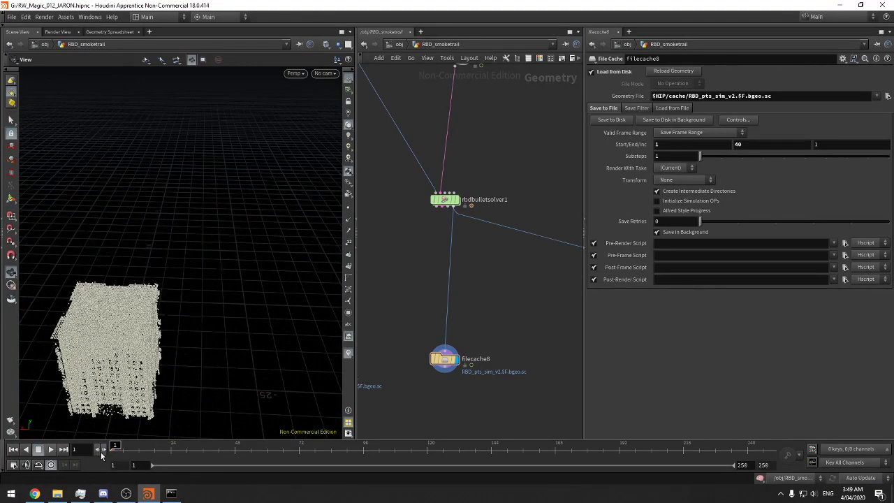
{"action": "left_click", "coordinate": [103, 451]}
{"action": "left_click", "coordinate": [104, 450]}
Inspect the debris spray at frame 3 from several angles and step back to frame 2
{"action": "left_click_drag", "start_coordinate": [104, 401], "coordinate": [244, 243]}
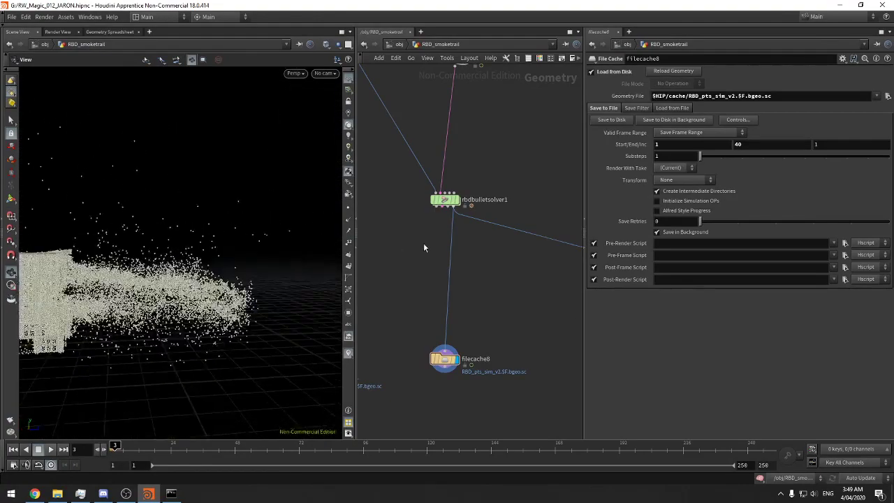
{"action": "middle_click_drag", "start_coordinate": [423, 242], "coordinate": [460, 277]}
{"action": "left_click_drag", "start_coordinate": [228, 324], "coordinate": [198, 347]}
{"action": "right_click_drag", "start_coordinate": [198, 347], "coordinate": [313, 275]}
{"action": "left_click_drag", "start_coordinate": [314, 275], "coordinate": [234, 320]}
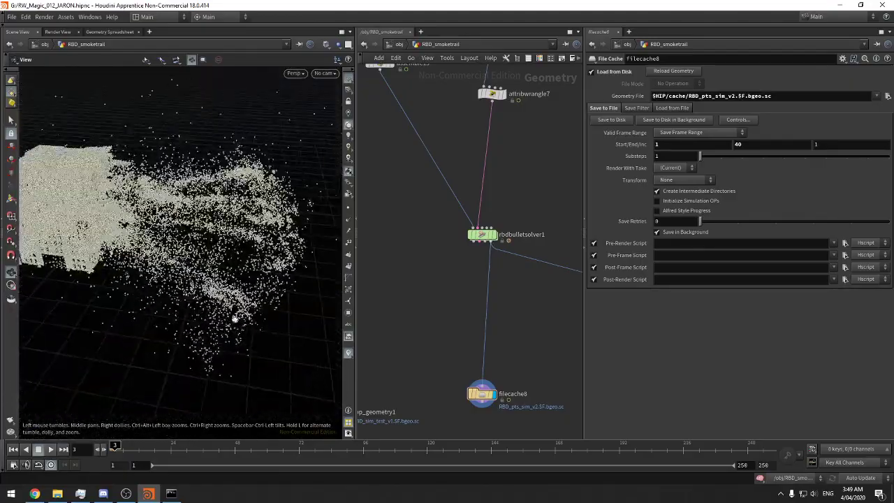
{"action": "left_click", "coordinate": [104, 451]}
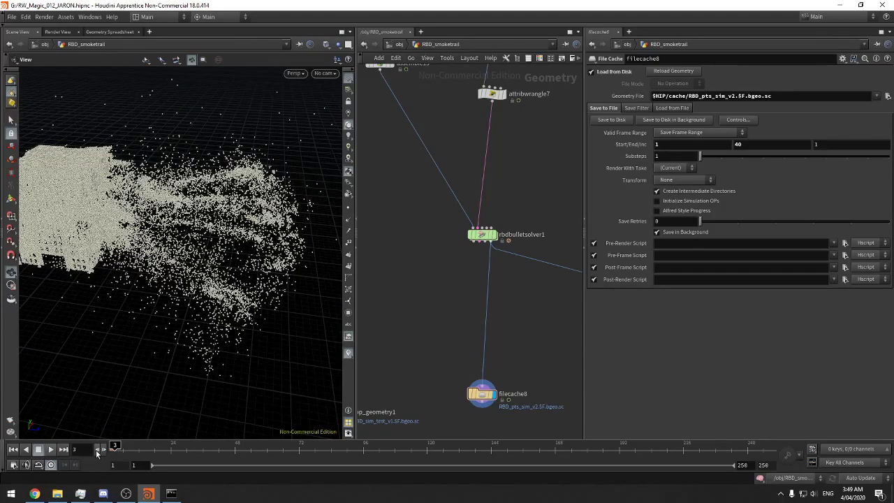
{"action": "left_click", "coordinate": [97, 450]}
Switch to File Explorer, open the cache folder on drive G: and check the RBD_pts_sim_v2 files written so far
{"action": "left_click", "coordinate": [58, 493]}
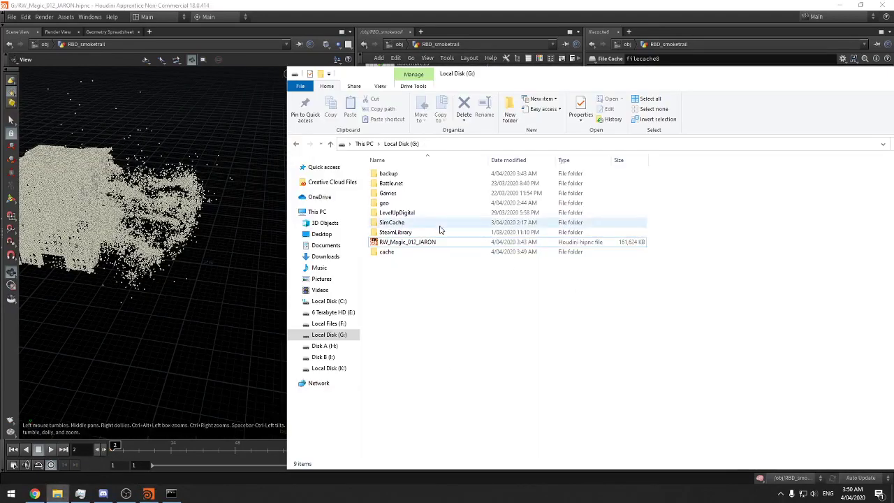
{"action": "left_click", "coordinate": [403, 256]}
{"action": "double_click", "coordinate": [403, 254]}
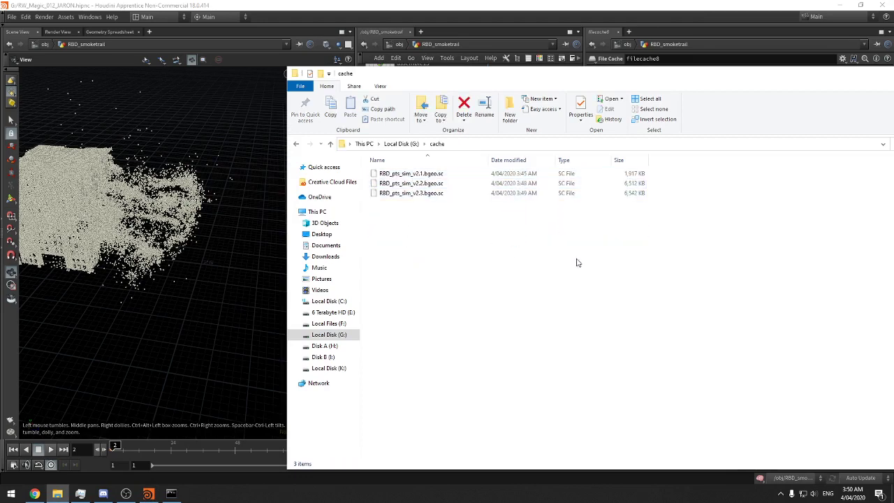
{"action": "left_click_drag", "start_coordinate": [580, 266], "coordinate": [460, 174]}
{"action": "left_click", "coordinate": [494, 242]}
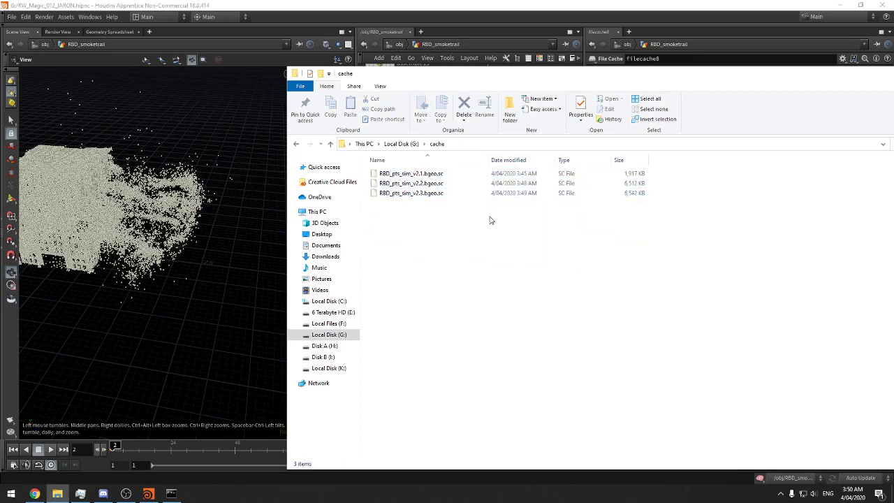
{"action": "left_click_drag", "start_coordinate": [490, 230], "coordinate": [477, 172]}
Return to Houdini, view the debris up close and compare cached frames 1 and 2
{"action": "left_click_drag", "start_coordinate": [262, 195], "coordinate": [160, 385]}
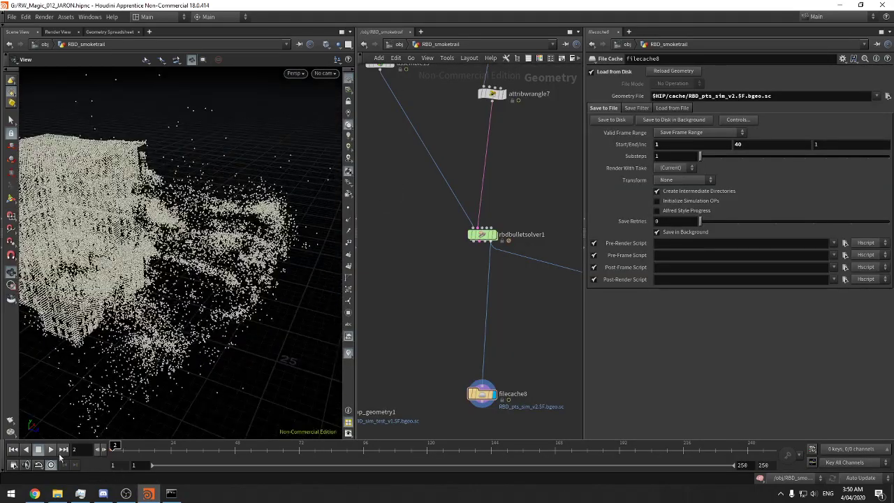
{"action": "left_click", "coordinate": [97, 451]}
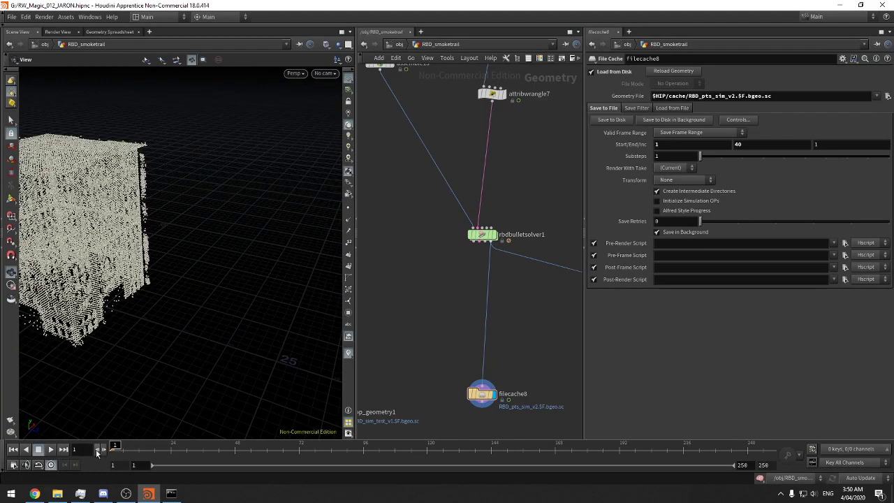
{"action": "left_click", "coordinate": [103, 452]}
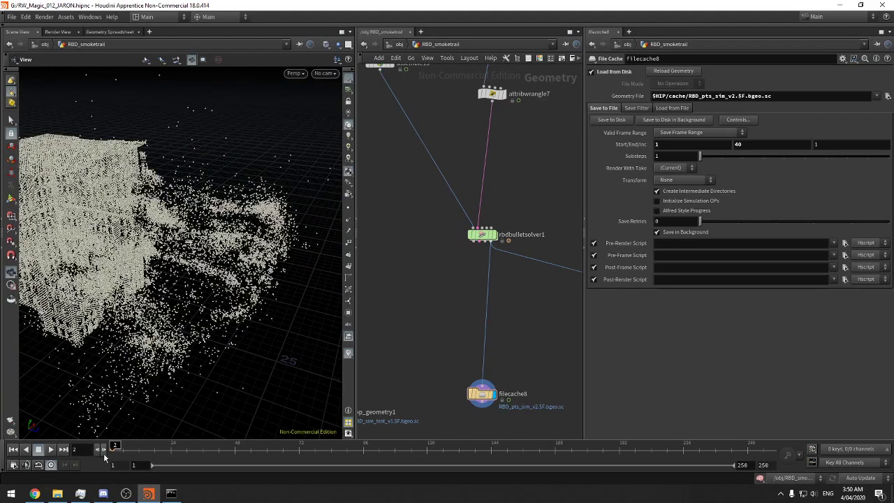
Select rbdbulletsolver1 and review its main solver, bullet object and advanced DOP network settings
{"action": "left_click_drag", "start_coordinate": [517, 203], "coordinate": [433, 264]}
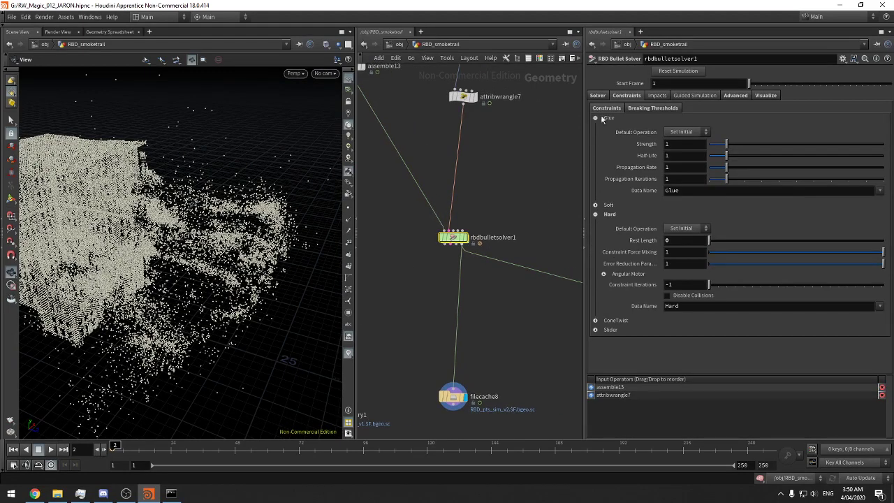
{"action": "left_click", "coordinate": [598, 95]}
{"action": "left_click", "coordinate": [607, 143]}
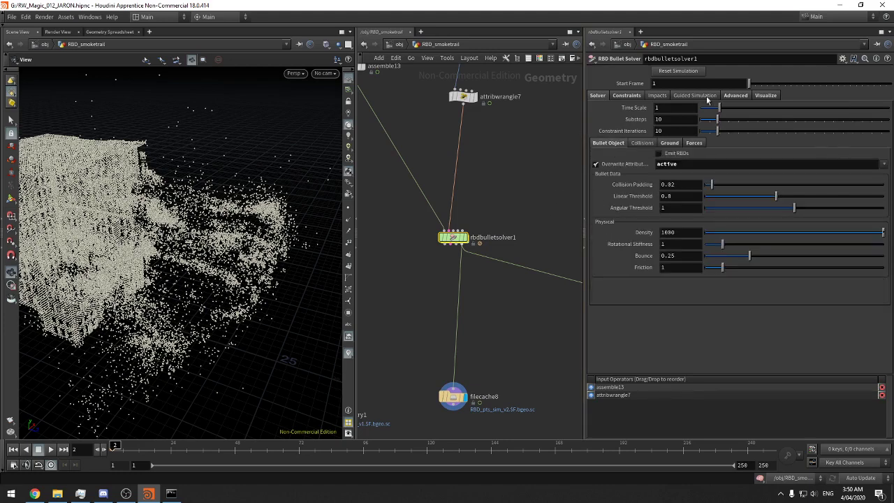
{"action": "left_click", "coordinate": [734, 95]}
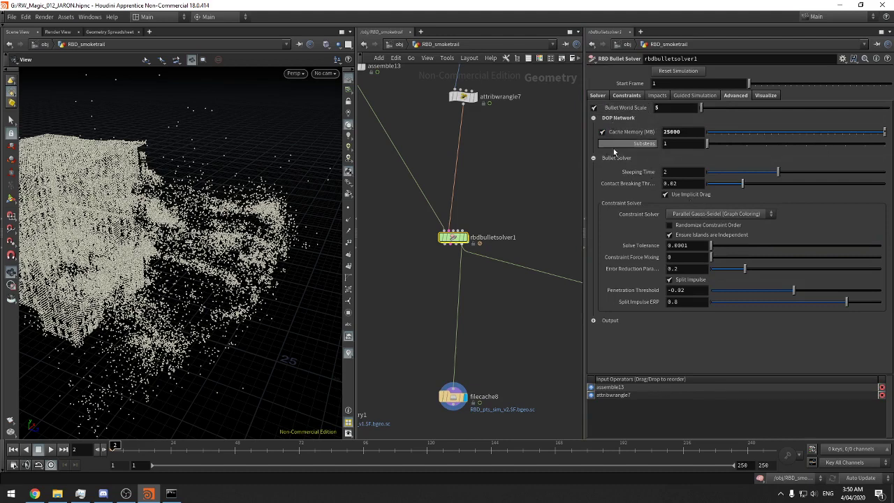
{"action": "left_click", "coordinate": [604, 321]}
{"action": "left_click", "coordinate": [605, 321]}
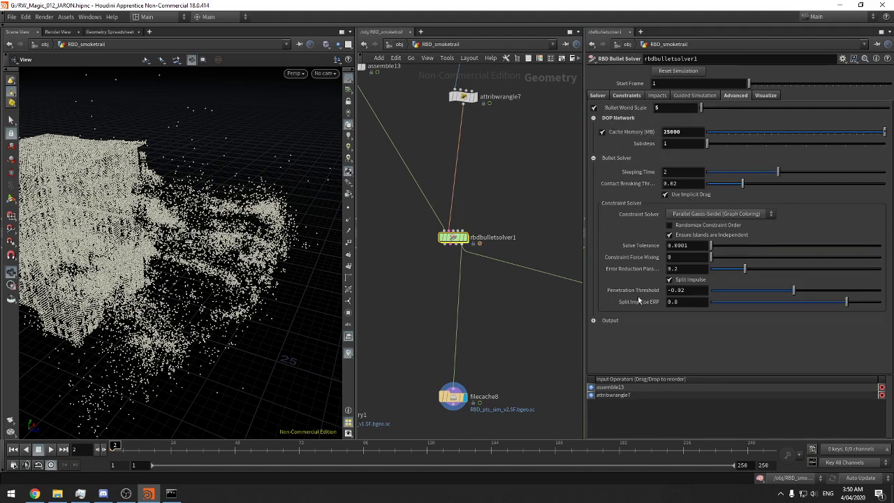
Review rbdbulletsolver1's visualization, constraint and breaking threshold settings and return to its main solver settings
{"action": "left_click", "coordinate": [765, 96]}
{"action": "left_click", "coordinate": [624, 96]}
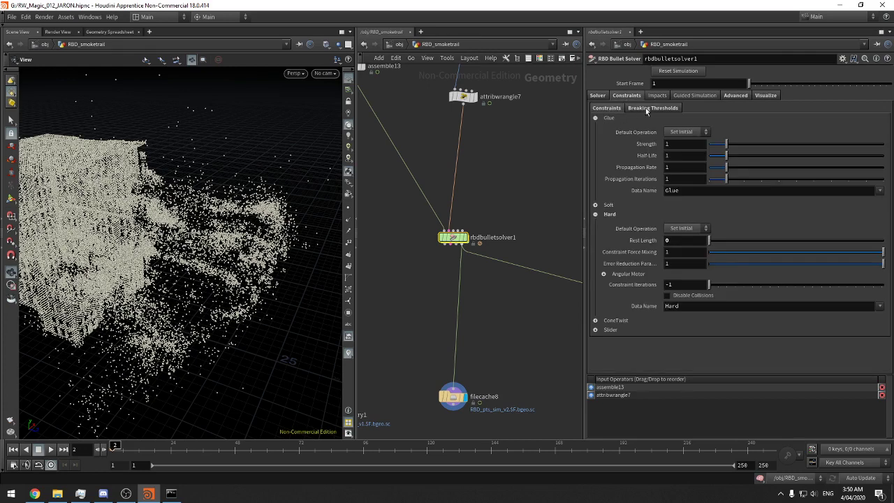
{"action": "left_click", "coordinate": [646, 108]}
{"action": "left_click", "coordinate": [605, 109]}
{"action": "left_click", "coordinate": [599, 95]}
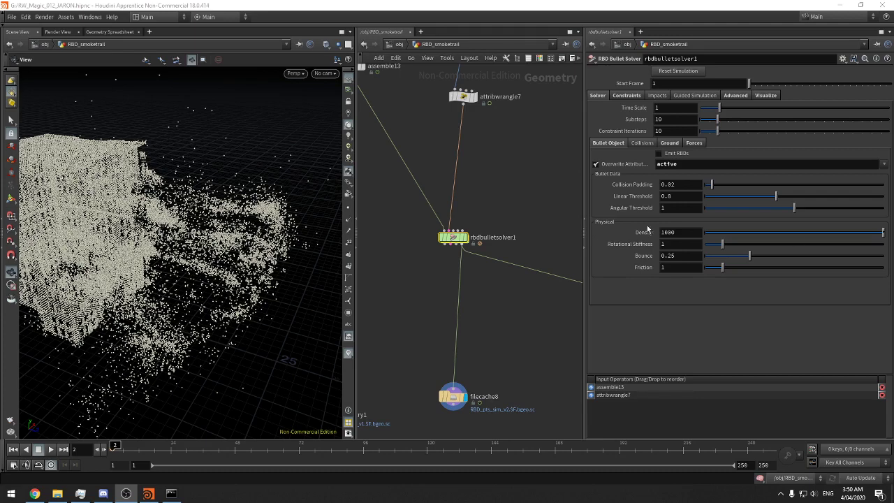
Examine the glue, soft and hard constraint parameters of rbdbulletsolver1, leaving the soft group collapsed
{"action": "left_click", "coordinate": [611, 96]}
{"action": "left_click", "coordinate": [594, 119]}
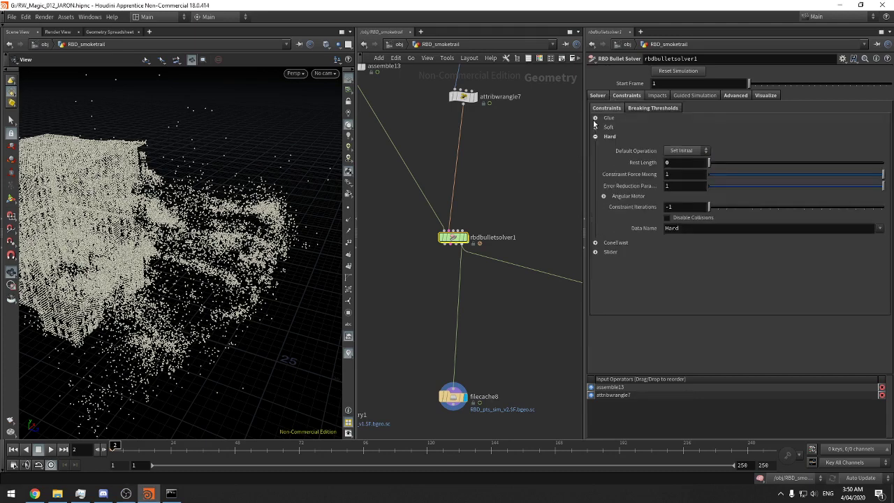
{"action": "left_click", "coordinate": [595, 119]}
{"action": "left_click", "coordinate": [595, 205]}
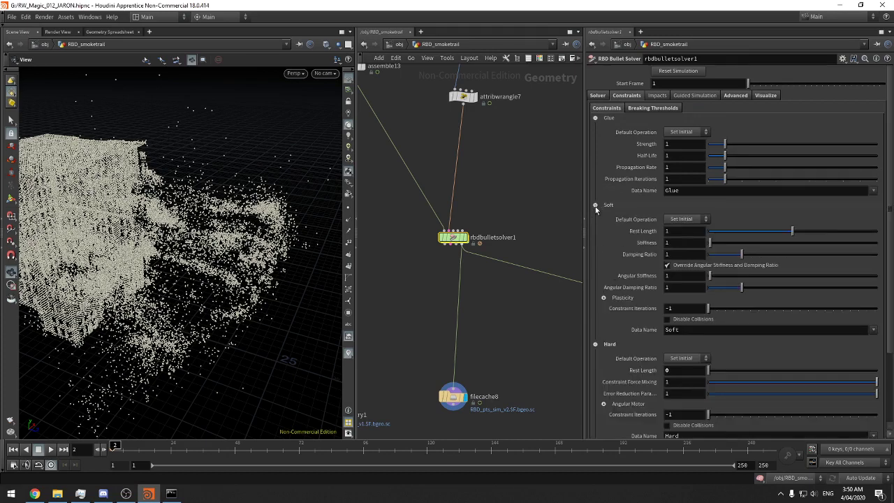
{"action": "left_click", "coordinate": [595, 205]}
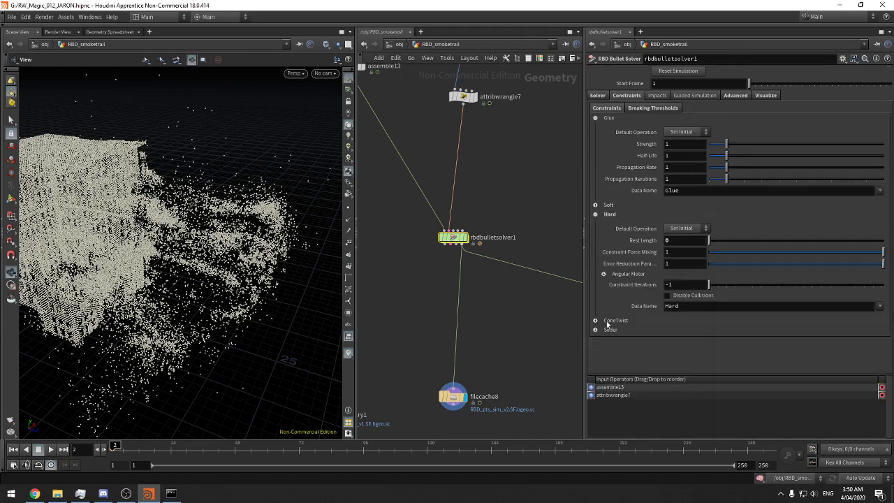
Check rbdbulletsolver1's breaking thresholds, impacts, guided simulation and advanced settings, and view the debris from a lower angle
{"action": "left_click", "coordinate": [643, 109]}
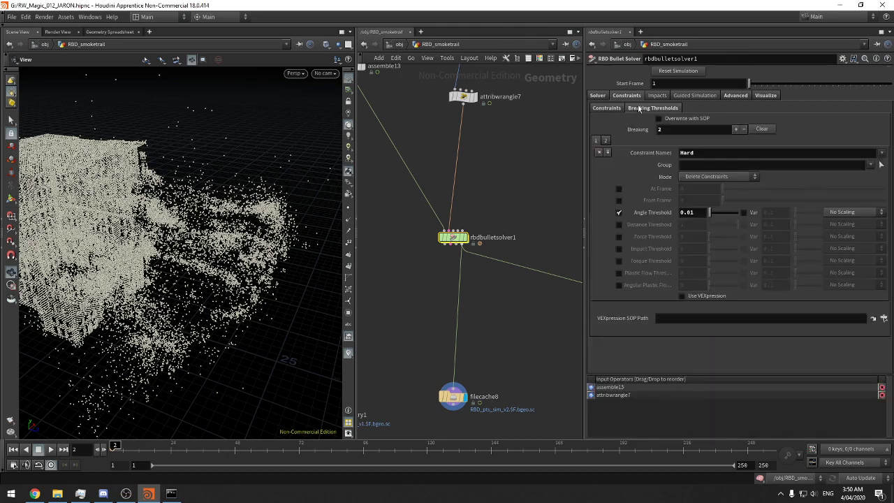
{"action": "left_click", "coordinate": [660, 96]}
{"action": "left_click", "coordinate": [684, 97]}
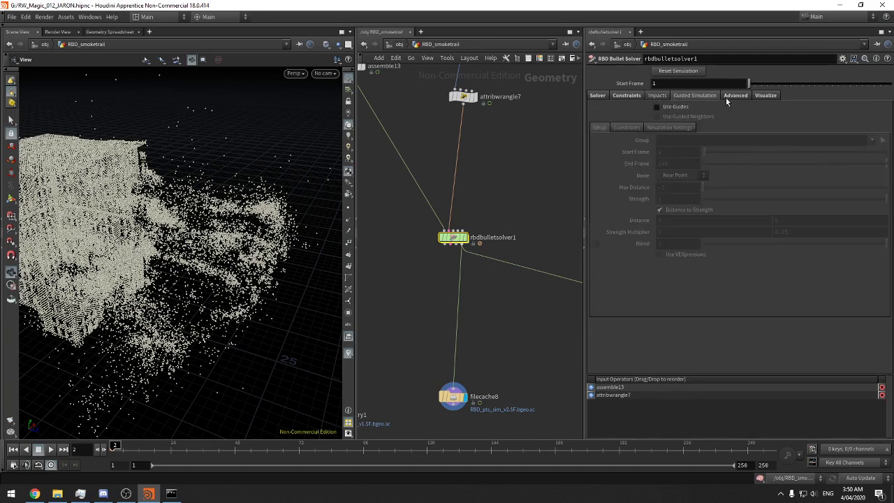
{"action": "left_click", "coordinate": [728, 97]}
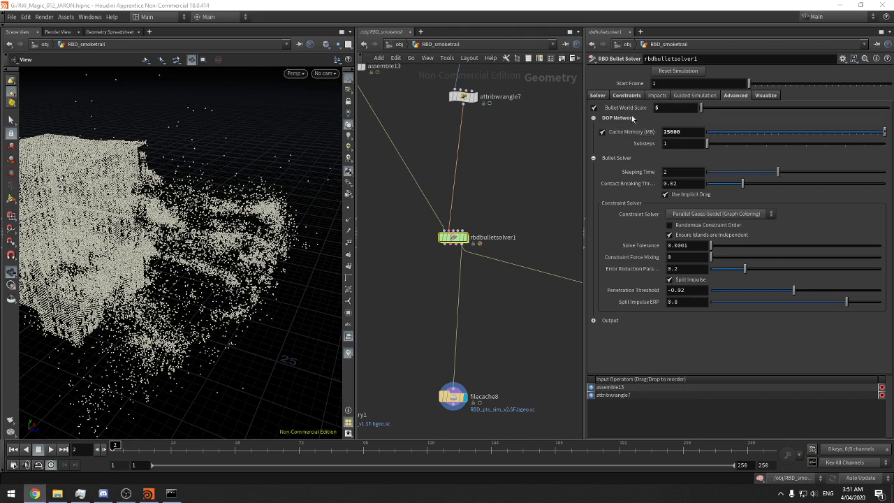
{"action": "left_click_drag", "start_coordinate": [234, 226], "coordinate": [319, 258]}
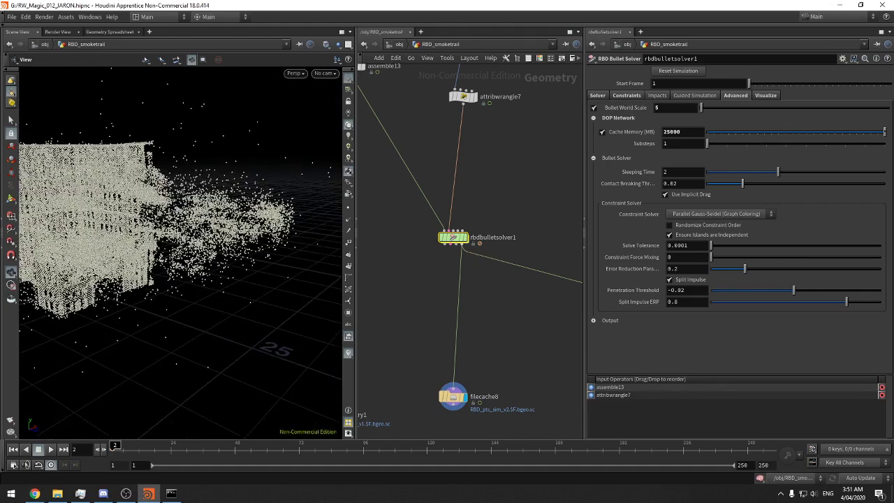
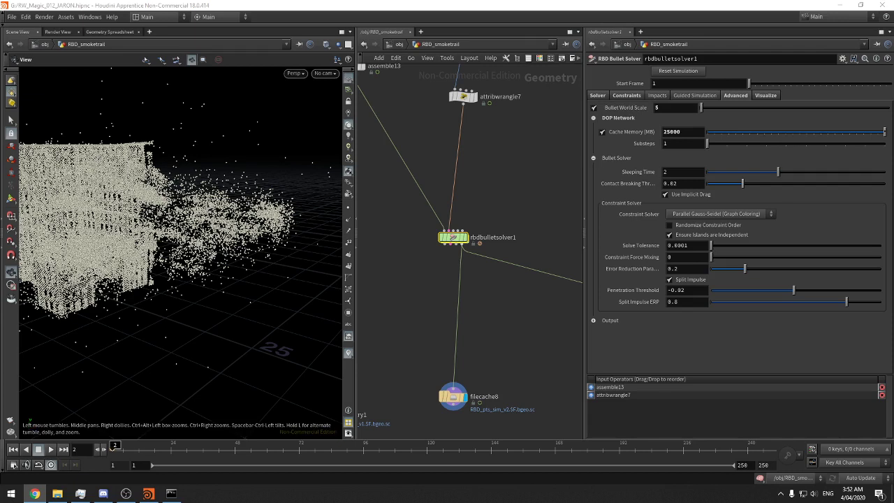
Step through the cached simulation points up to frame 6 and examine the debris from farther away and from above
{"action": "key", "text": "alt+Tab"}
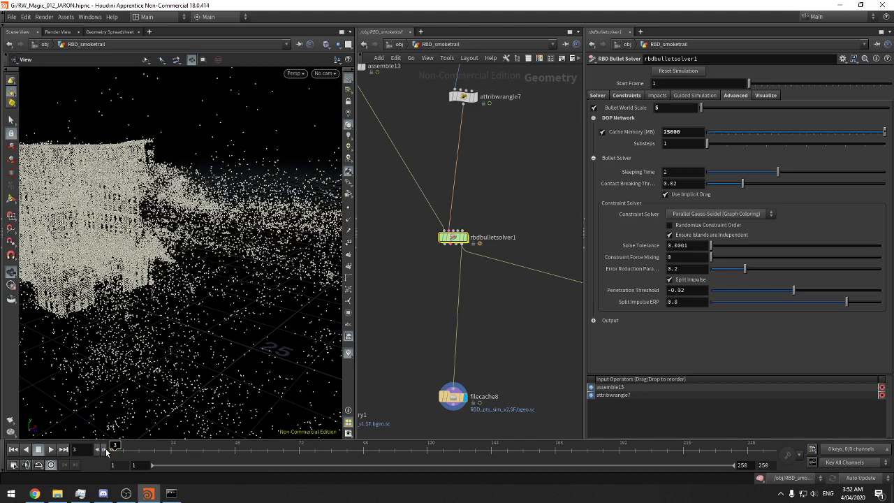
{"action": "scroll", "coordinate": [245, 296], "scroll_direction": "down", "scroll_amount": 5}
{"action": "left_click_drag", "start_coordinate": [245, 296], "coordinate": [165, 319]}
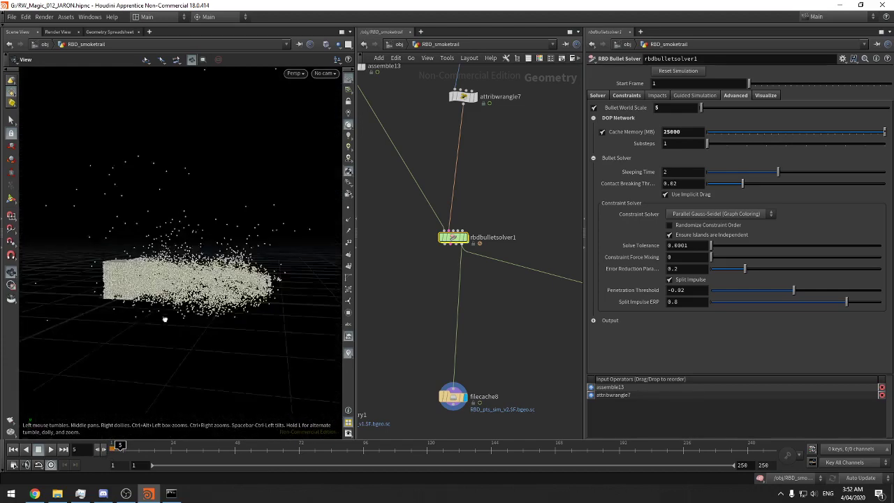
{"action": "left_click", "coordinate": [99, 450]}
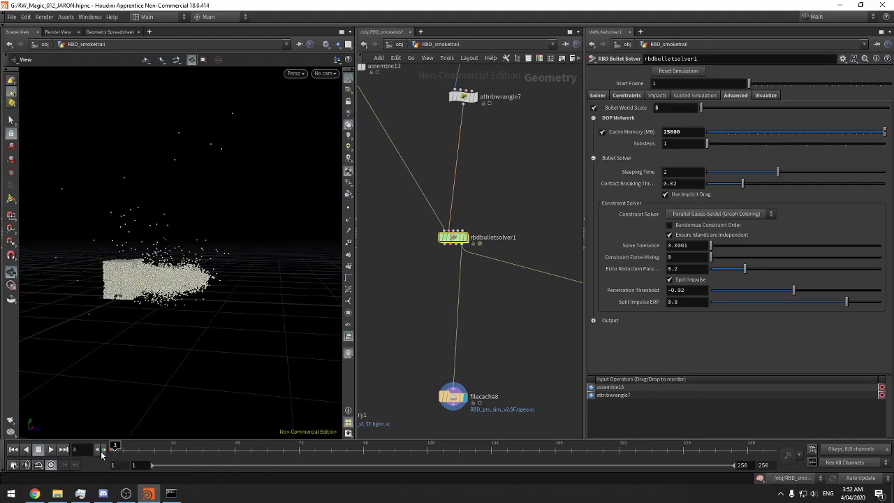
{"action": "left_click", "coordinate": [103, 452]}
{"action": "left_click", "coordinate": [103, 452]}
{"action": "left_click", "coordinate": [103, 451]}
{"action": "left_click_drag", "start_coordinate": [260, 278], "coordinate": [274, 356]}
Check the batch render's progress in the command window and step the timeline to frame 7 and back to frame 2
{"action": "left_click", "coordinate": [171, 492]}
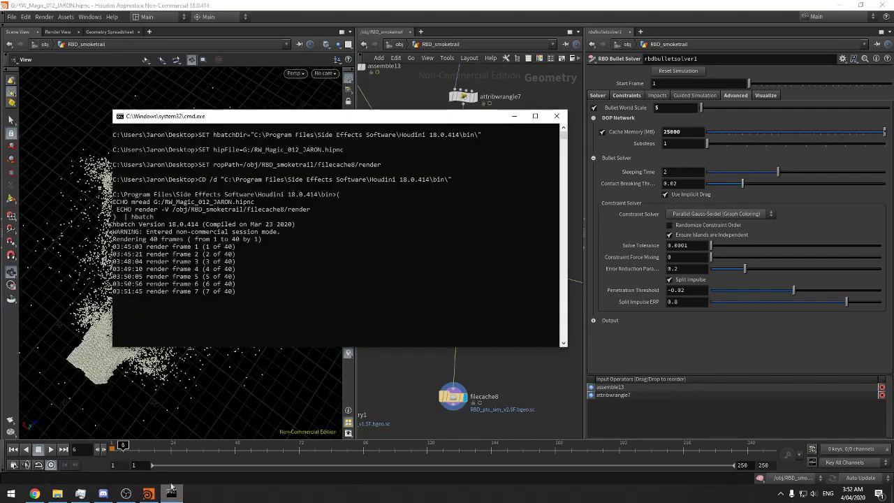
{"action": "left_click", "coordinate": [400, 396]}
{"action": "left_click", "coordinate": [103, 450]}
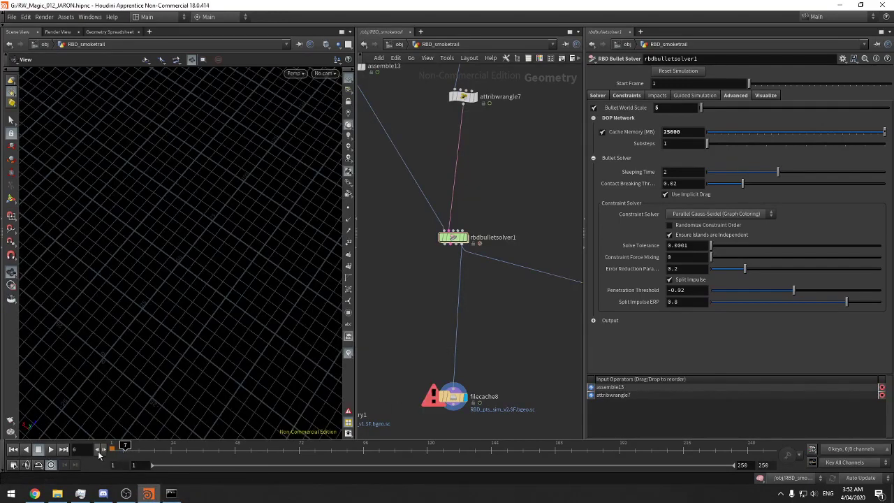
{"action": "left_click", "coordinate": [97, 451]}
{"action": "left_click", "coordinate": [98, 451]}
{"action": "left_click", "coordinate": [97, 451]}
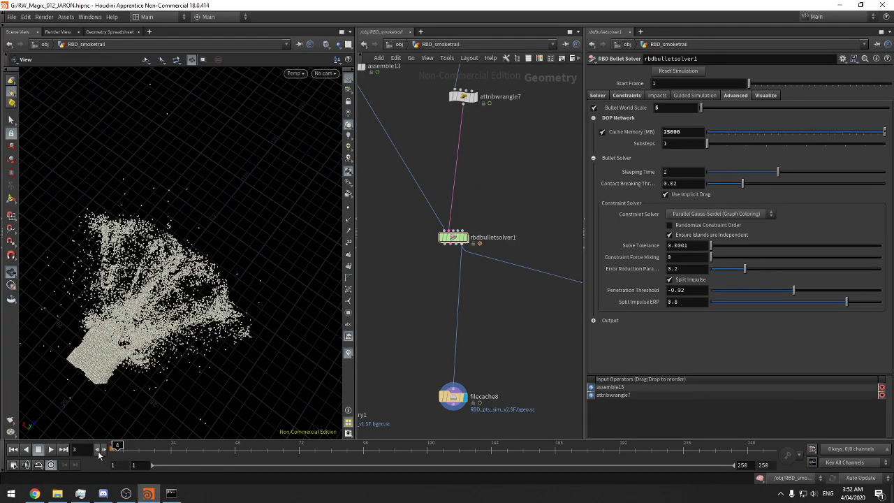
{"action": "left_click", "coordinate": [98, 451]}
{"action": "left_click", "coordinate": [98, 451]}
Compare the packing settings of assemble14 and assemble13 in the node network
{"action": "scroll", "coordinate": [484, 287], "scroll_direction": "down", "scroll_amount": 6}
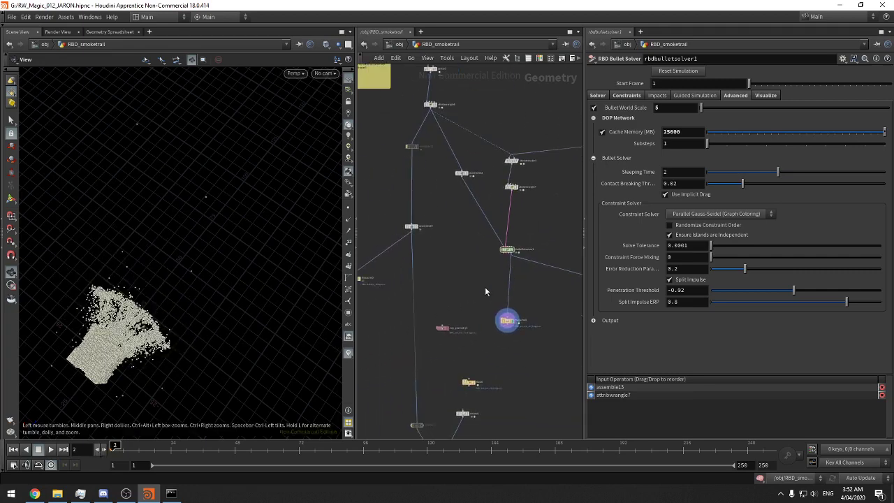
{"action": "middle_click_drag", "start_coordinate": [484, 287], "coordinate": [498, 189]}
{"action": "scroll", "coordinate": [501, 251], "scroll_direction": "up", "scroll_amount": 4}
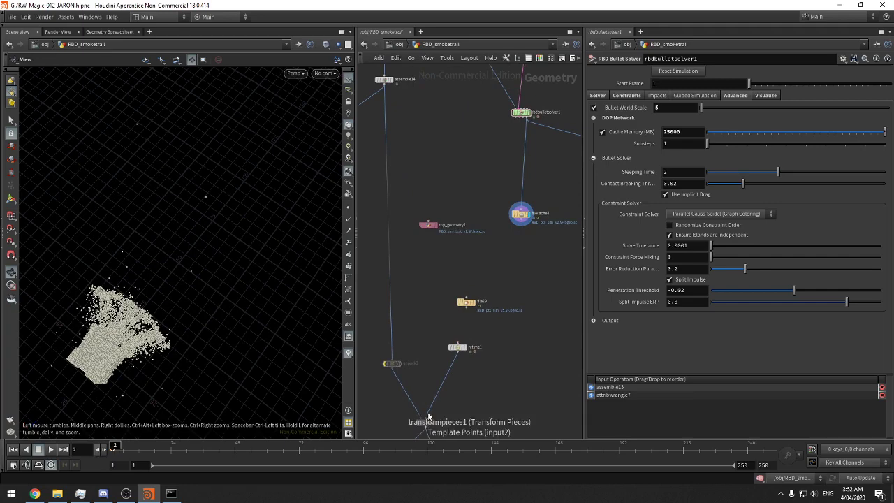
{"action": "middle_click_drag", "start_coordinate": [444, 267], "coordinate": [461, 440]}
{"action": "middle_click_drag", "start_coordinate": [477, 331], "coordinate": [468, 329]}
{"action": "left_click_drag", "start_coordinate": [427, 279], "coordinate": [376, 234]}
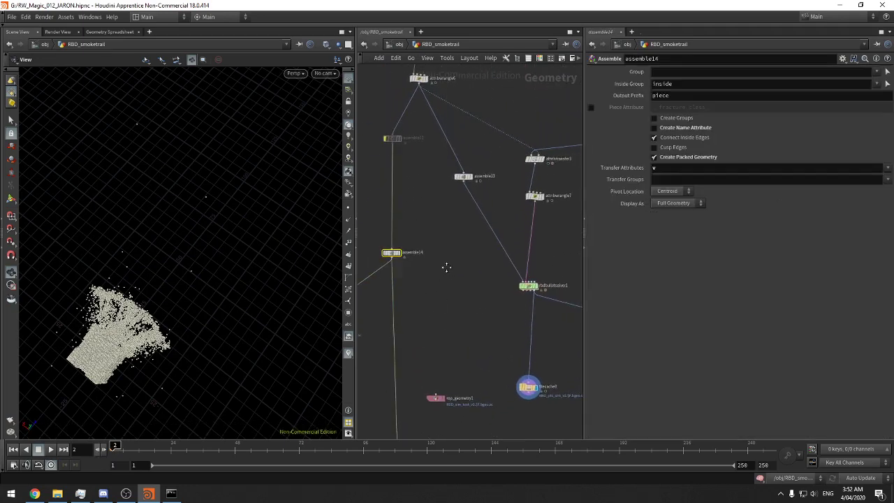
{"action": "middle_click_drag", "start_coordinate": [446, 267], "coordinate": [441, 259]}
{"action": "left_click_drag", "start_coordinate": [449, 258], "coordinate": [467, 162]}
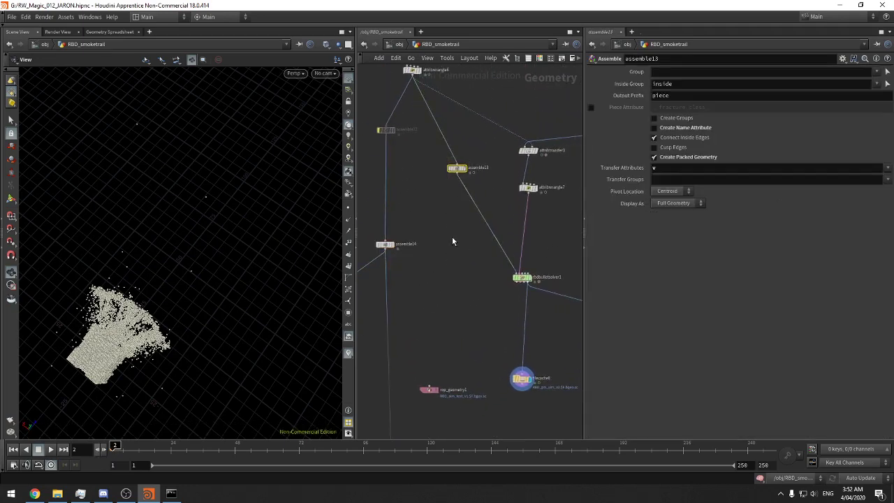
{"action": "left_click_drag", "start_coordinate": [388, 200], "coordinate": [466, 117]}
{"action": "left_click_drag", "start_coordinate": [441, 221], "coordinate": [383, 267]}
Add a Transform Pieces node fed by assemble13, with filecache8 as its template points, and display it
{"action": "scroll", "coordinate": [472, 335], "scroll_direction": "down", "scroll_amount": 5}
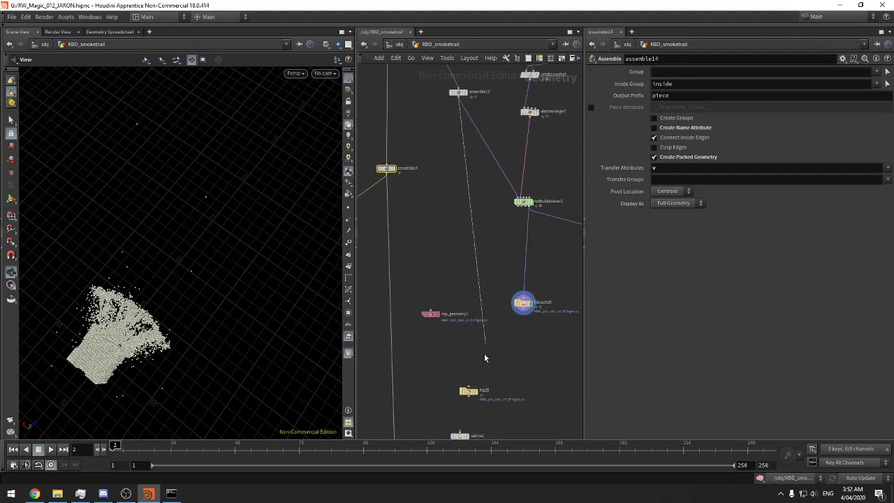
{"action": "key", "text": "Tab"}
{"action": "type", "text": "transf"}
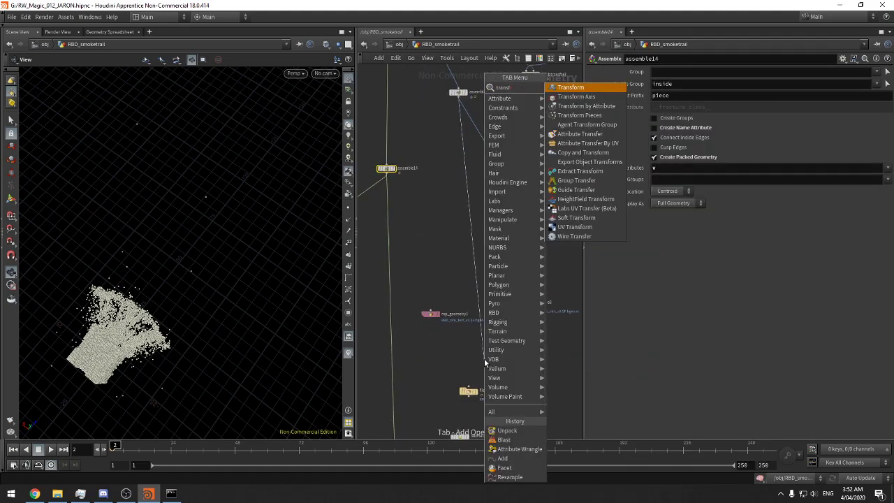
{"action": "key", "text": "Down"}
{"action": "key", "text": "Down"}
{"action": "key", "text": "Down"}
{"action": "key", "text": "Return"}
{"action": "left_click", "coordinate": [484, 358]}
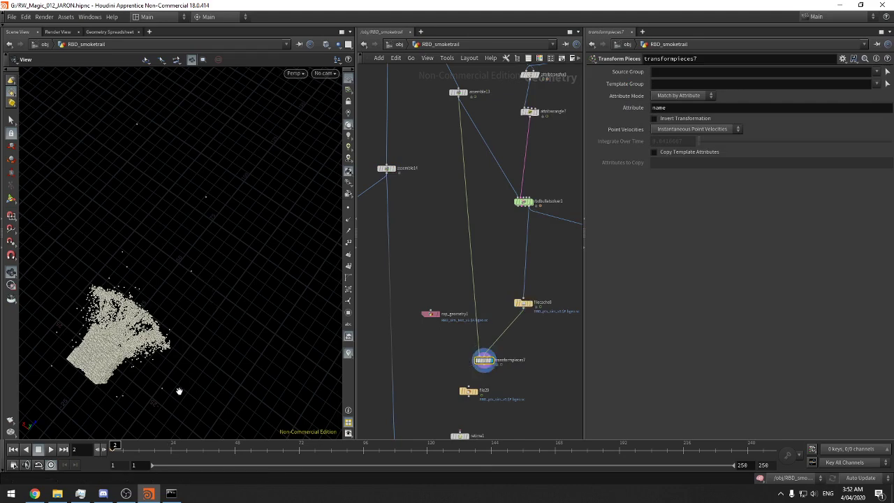
Frame the transformed building pieces and bring up the viewport's clipping settings in the display options
{"action": "key", "text": "f"}
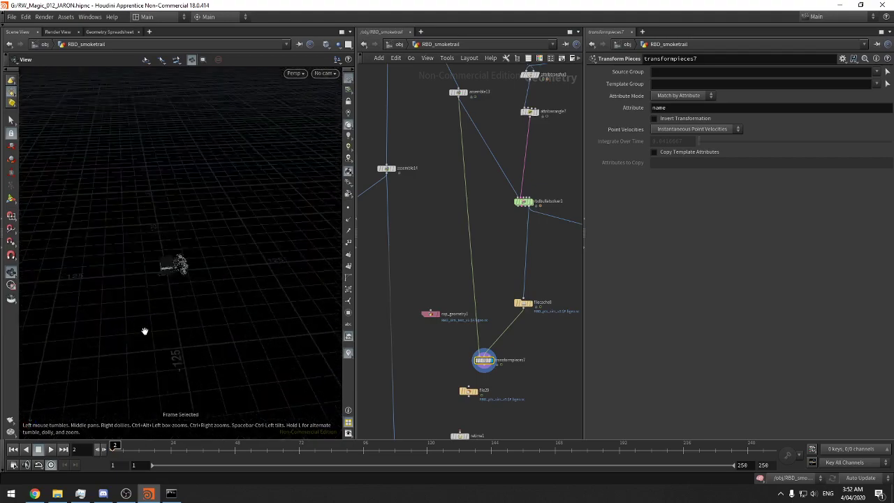
{"action": "right_click_drag", "start_coordinate": [366, 246], "coordinate": [565, 229]}
{"action": "middle_click_drag", "start_coordinate": [165, 288], "coordinate": [275, 261]}
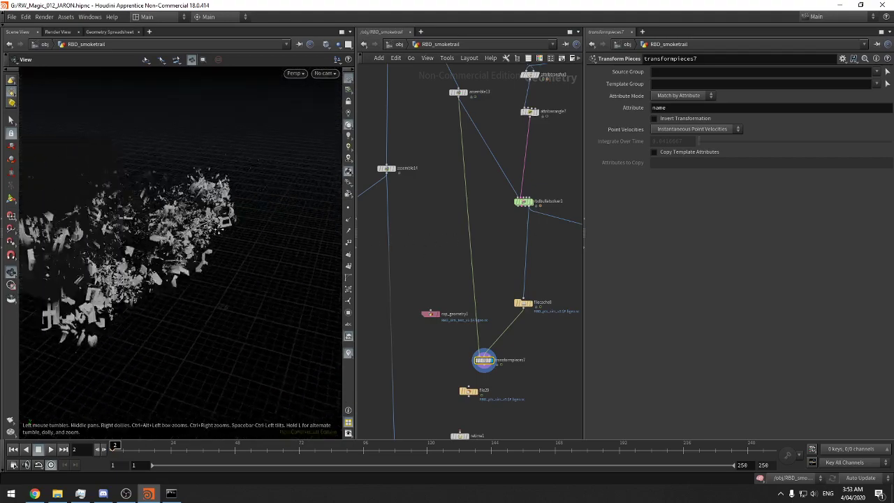
{"action": "left_click_drag", "start_coordinate": [275, 261], "coordinate": [161, 251]}
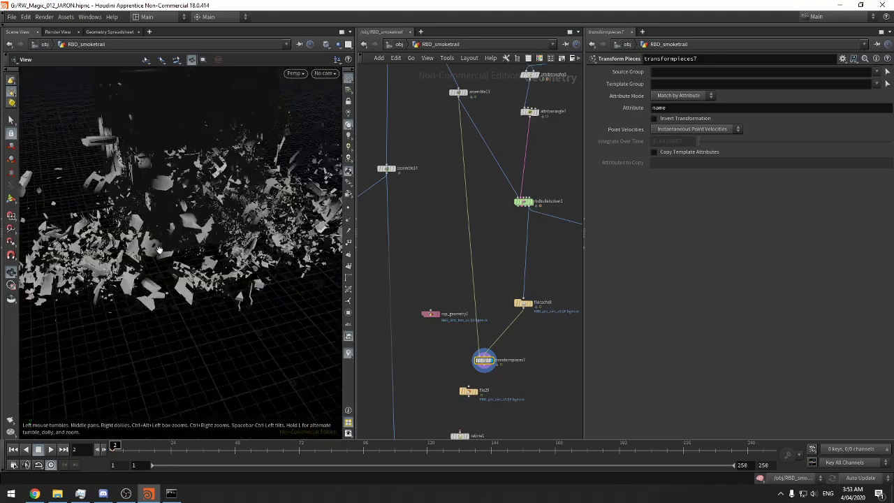
{"action": "mouse_move", "coordinate": [211, 234]}
{"action": "right_mouse_down"}
{"action": "mouse_move", "coordinate": [240, 231]}
{"action": "mouse_move", "coordinate": [225, 233]}
{"action": "right_mouse_up"}
{"action": "key", "text": "d"}
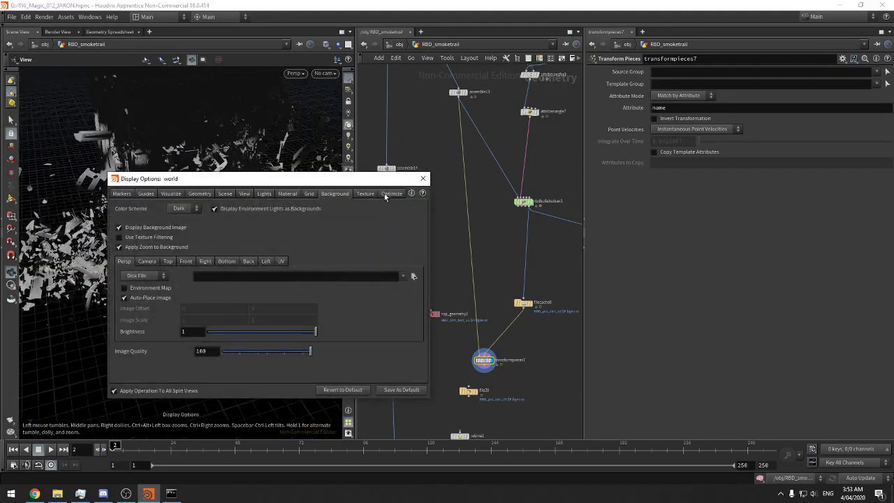
{"action": "left_click", "coordinate": [364, 193]}
{"action": "left_click", "coordinate": [294, 196]}
{"action": "left_click", "coordinate": [327, 195]}
{"action": "left_click", "coordinate": [298, 195]}
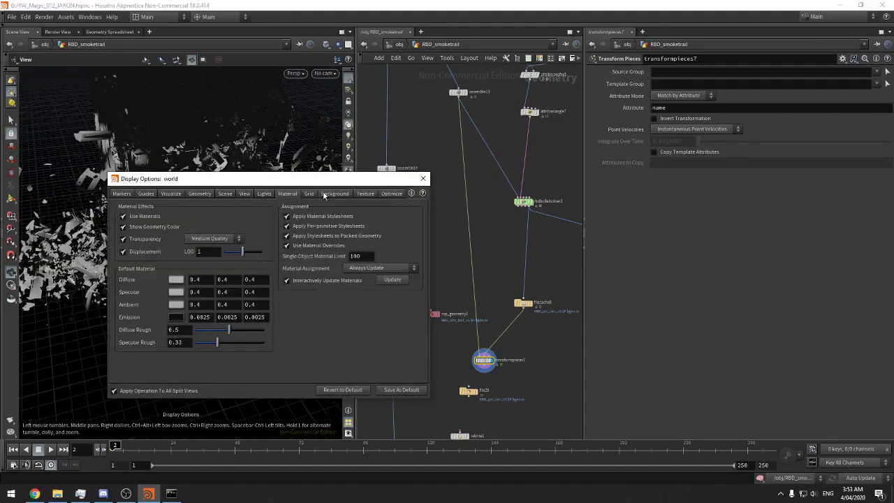
{"action": "left_click", "coordinate": [324, 194]}
{"action": "left_click", "coordinate": [288, 195]}
{"action": "left_click", "coordinate": [257, 194]}
{"action": "left_click", "coordinate": [225, 195]}
{"action": "left_click", "coordinate": [244, 193]}
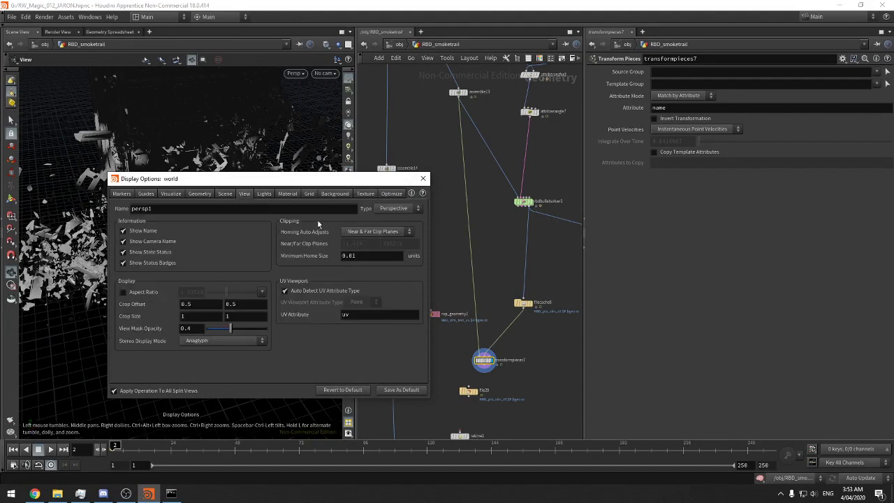
Set the viewport's Homing Auto Adjusts to Neither Clip Plane and its near clip plane to 0.1, and close the display options
{"action": "left_click", "coordinate": [377, 231]}
{"action": "left_click", "coordinate": [369, 242]}
{"action": "left_click_drag", "start_coordinate": [369, 243], "coordinate": [306, 249]}
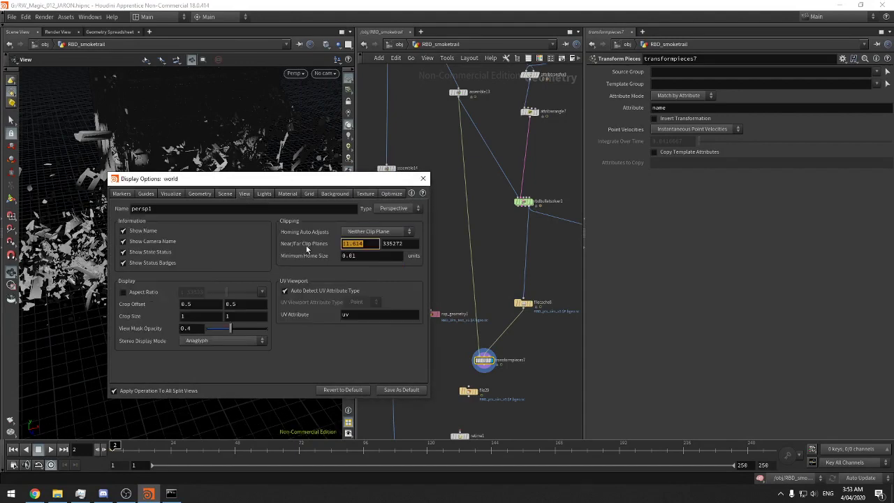
{"action": "type", "text": "0.1"}
{"action": "key", "text": "Return"}
{"action": "key", "text": "Return"}
{"action": "left_click", "coordinate": [423, 178]}
Enlarge the viewport and examine the shattered building pieces at frame 2 from several angles
{"action": "mouse_move", "coordinate": [216, 234]}
{"action": "right_mouse_down"}
{"action": "mouse_move", "coordinate": [299, 218]}
{"action": "mouse_move", "coordinate": [233, 234]}
{"action": "right_mouse_up"}
{"action": "left_click", "coordinate": [876, 474]}
{"action": "left_click_drag", "start_coordinate": [356, 278], "coordinate": [480, 274]}
{"action": "right_click_drag", "start_coordinate": [363, 293], "coordinate": [293, 315]}
{"action": "left_click_drag", "start_coordinate": [293, 314], "coordinate": [289, 256]}
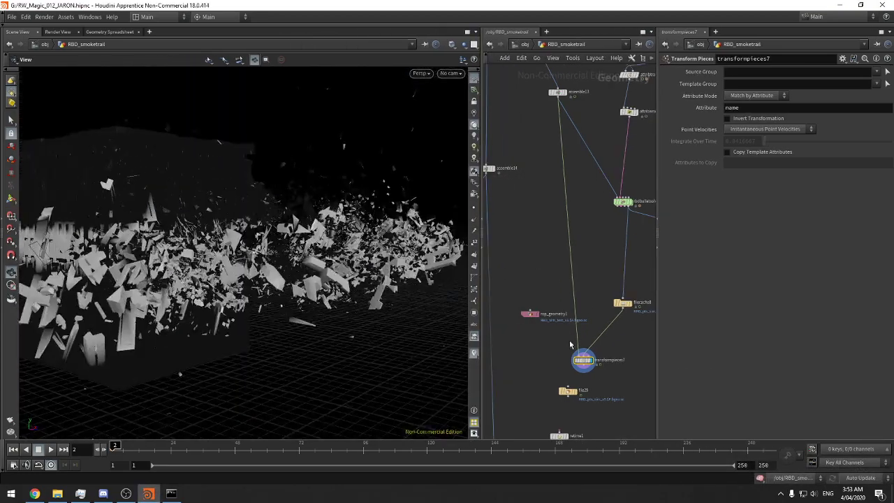
{"action": "middle_click_drag", "start_coordinate": [571, 194], "coordinate": [574, 234]}
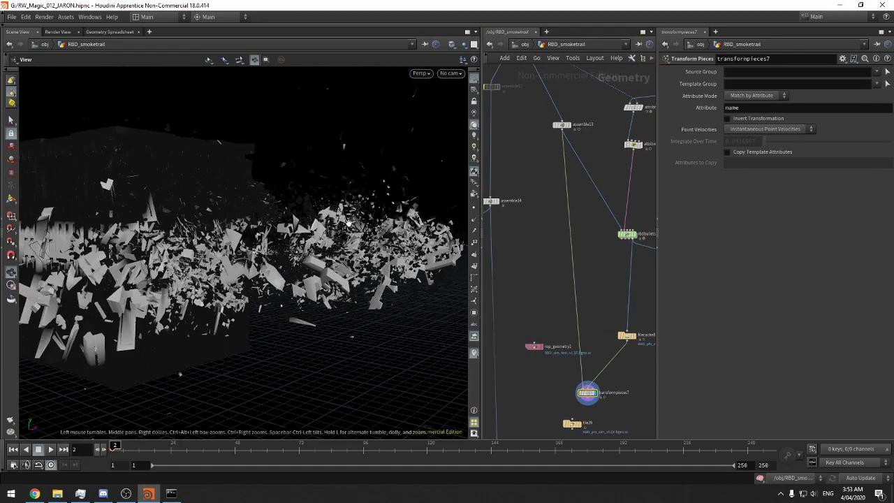
{"action": "left_click_drag", "start_coordinate": [314, 230], "coordinate": [346, 248]}
{"action": "right_click_drag", "start_coordinate": [346, 247], "coordinate": [279, 261]}
{"action": "left_click_drag", "start_coordinate": [279, 262], "coordinate": [264, 299]}
{"action": "right_click_drag", "start_coordinate": [235, 257], "coordinate": [419, 216]}
{"action": "left_click_drag", "start_coordinate": [418, 216], "coordinate": [394, 175]}
{"action": "right_click_drag", "start_coordinate": [394, 176], "coordinate": [294, 231]}
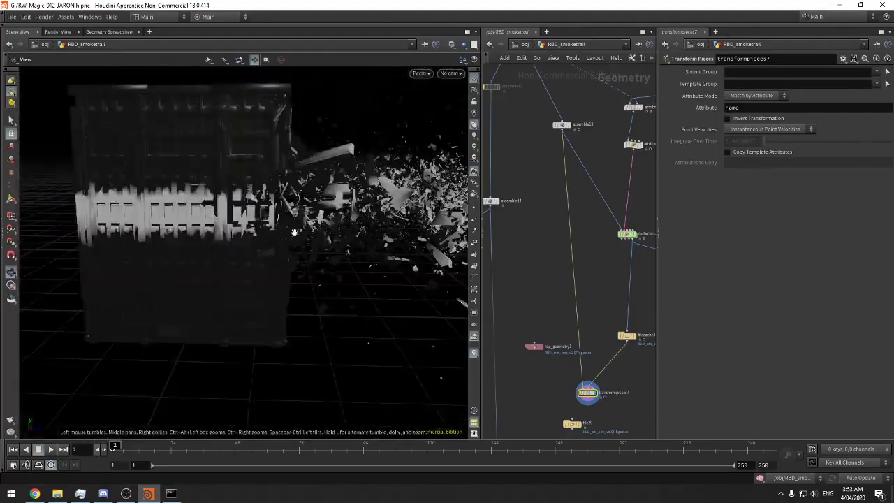
{"action": "left_click_drag", "start_coordinate": [294, 231], "coordinate": [261, 249]}
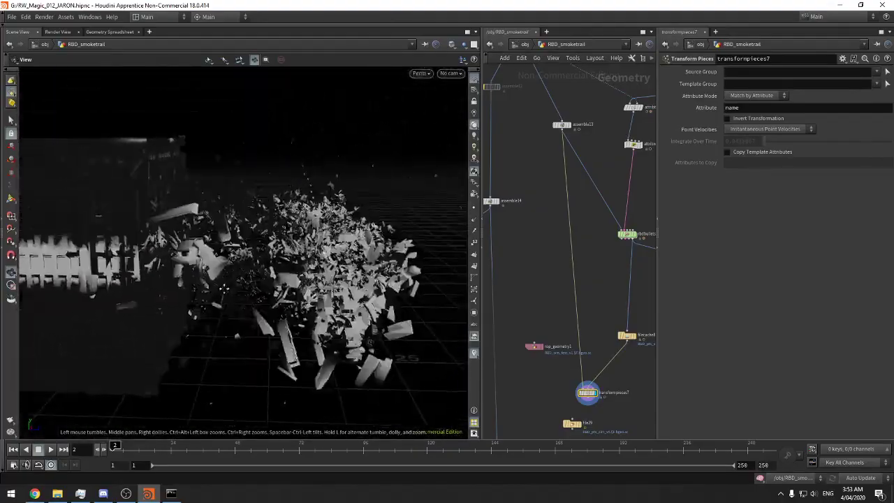
Advance to frame 3 and inspect the spread of the flying debris beside the building
{"action": "left_click", "coordinate": [104, 451]}
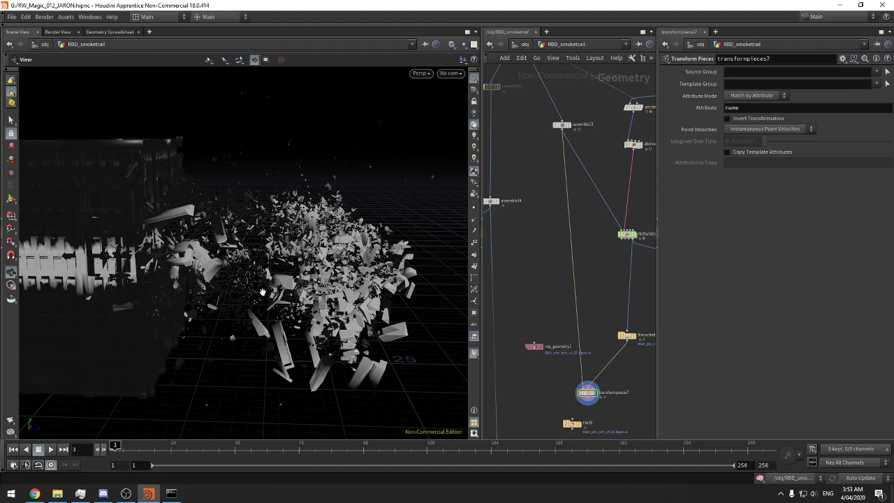
{"action": "left_click_drag", "start_coordinate": [269, 310], "coordinate": [267, 230]}
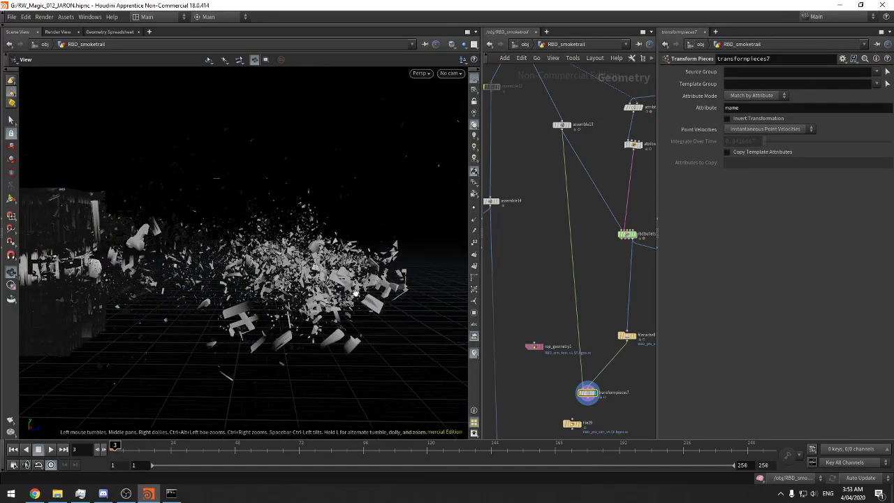
{"action": "right_click_drag", "start_coordinate": [355, 292], "coordinate": [301, 230]}
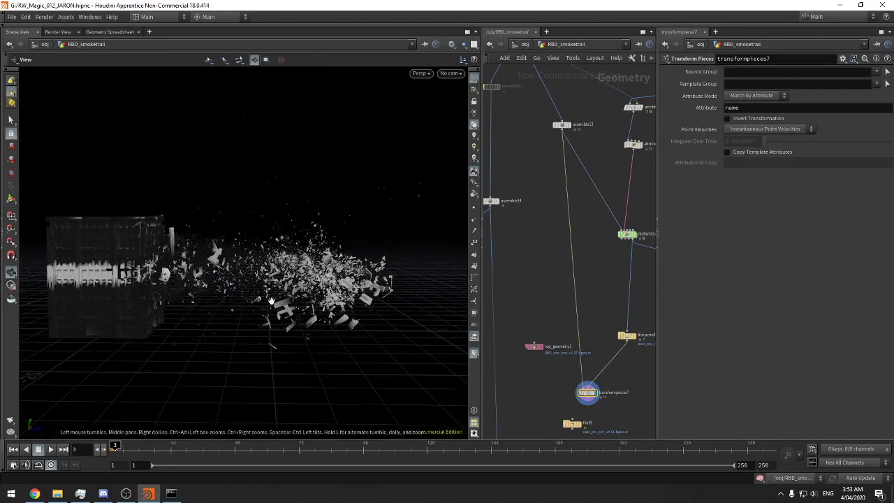
{"action": "middle_click_drag", "start_coordinate": [290, 199], "coordinate": [270, 289]}
Trace the network upstream, reviewing the VEX code of attribwrangle6, attribwrangle4 and attribwrangle3, including the velocity multiplier
{"action": "middle_click_drag", "start_coordinate": [511, 235], "coordinate": [492, 230]}
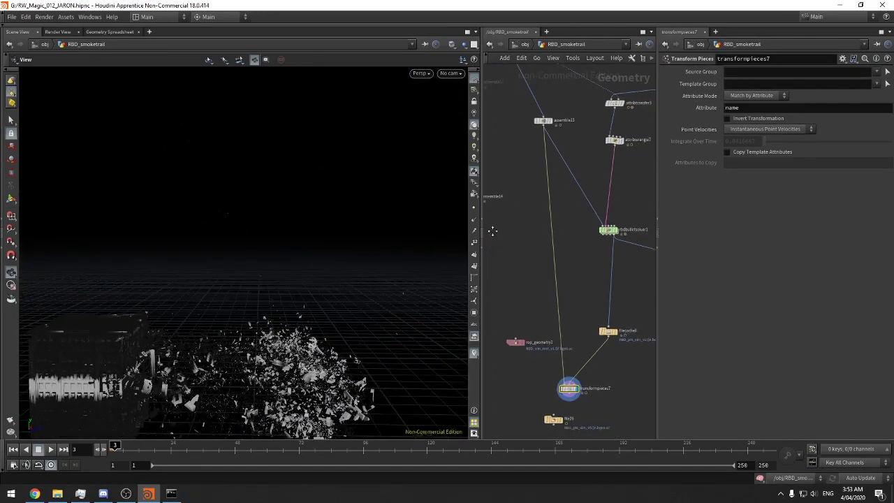
{"action": "middle_click_drag", "start_coordinate": [501, 155], "coordinate": [560, 339]}
{"action": "left_click", "coordinate": [559, 206]}
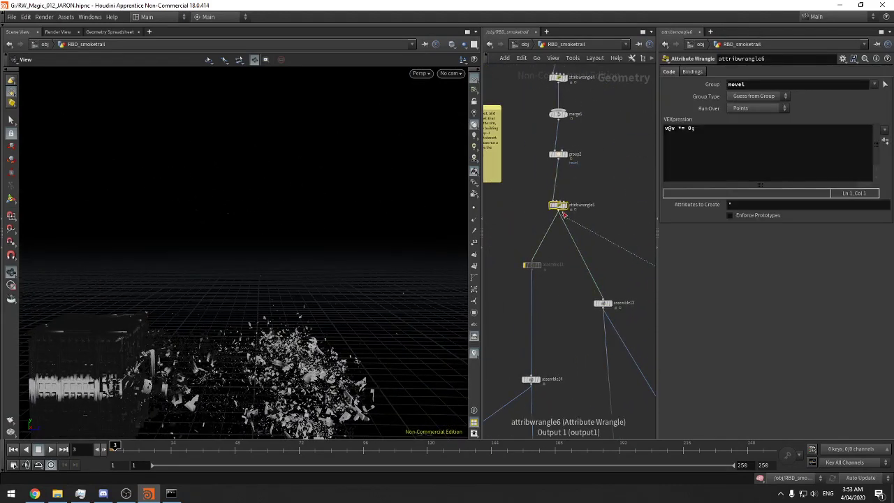
{"action": "middle_click_drag", "start_coordinate": [589, 187], "coordinate": [597, 282]}
{"action": "left_click", "coordinate": [566, 173]}
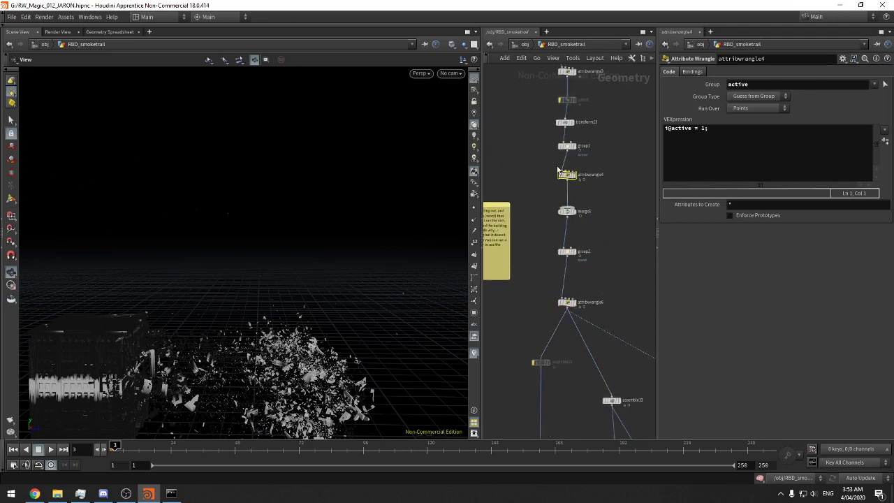
{"action": "middle_click_drag", "start_coordinate": [609, 204], "coordinate": [608, 253]}
{"action": "left_click", "coordinate": [565, 194]}
{"action": "left_click", "coordinate": [560, 118]}
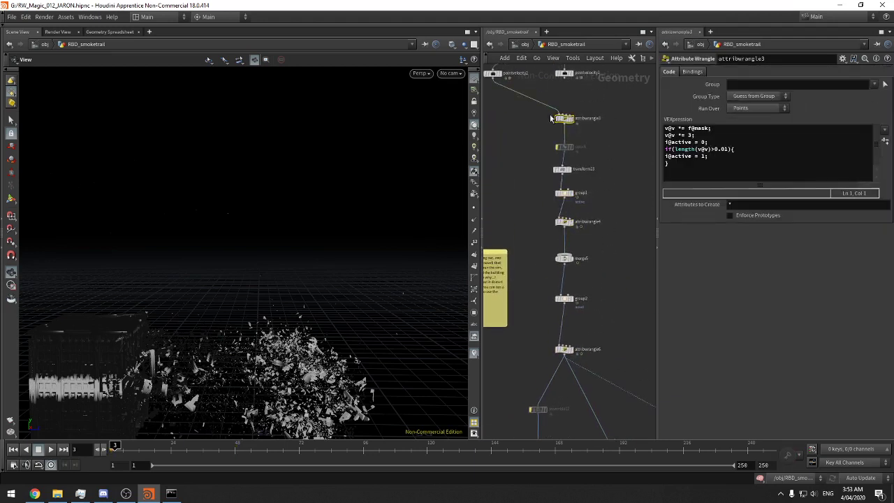
{"action": "middle_click_drag", "start_coordinate": [604, 134], "coordinate": [603, 155]}
{"action": "left_click", "coordinate": [687, 135]}
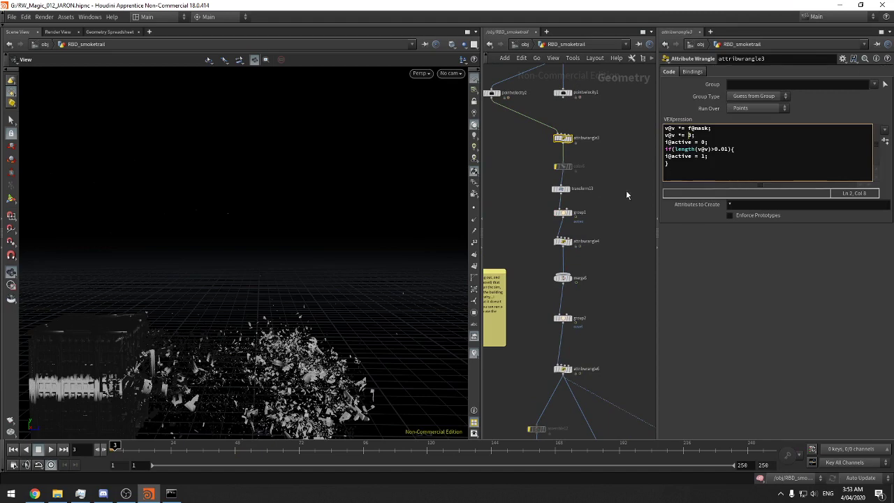
Widen the network pane and inspect the damaged building at frame 3 from above
{"action": "left_click_drag", "start_coordinate": [480, 221], "coordinate": [403, 215]}
{"action": "scroll", "coordinate": [237, 383], "scroll_direction": "down", "scroll_amount": 3}
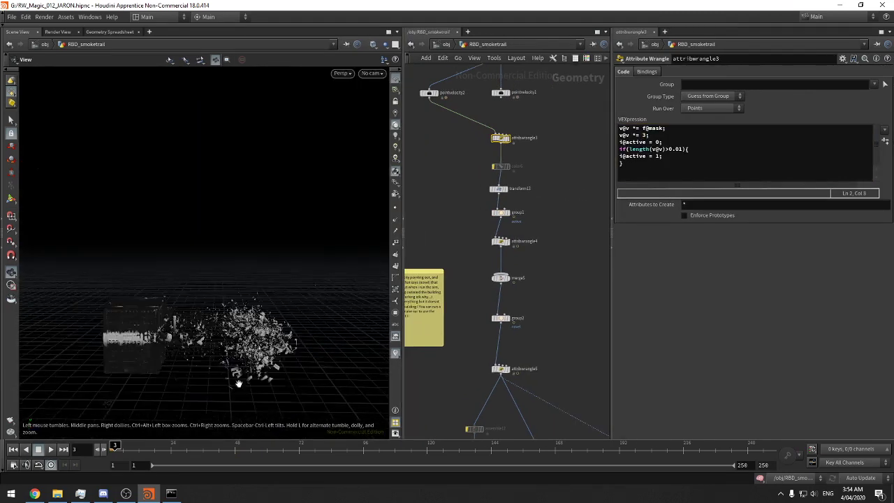
{"action": "middle_click_drag", "start_coordinate": [238, 383], "coordinate": [244, 319]}
{"action": "left_click_drag", "start_coordinate": [244, 319], "coordinate": [278, 281]}
{"action": "right_click_drag", "start_coordinate": [278, 281], "coordinate": [421, 268]}
{"action": "left_click_drag", "start_coordinate": [421, 267], "coordinate": [305, 277]}
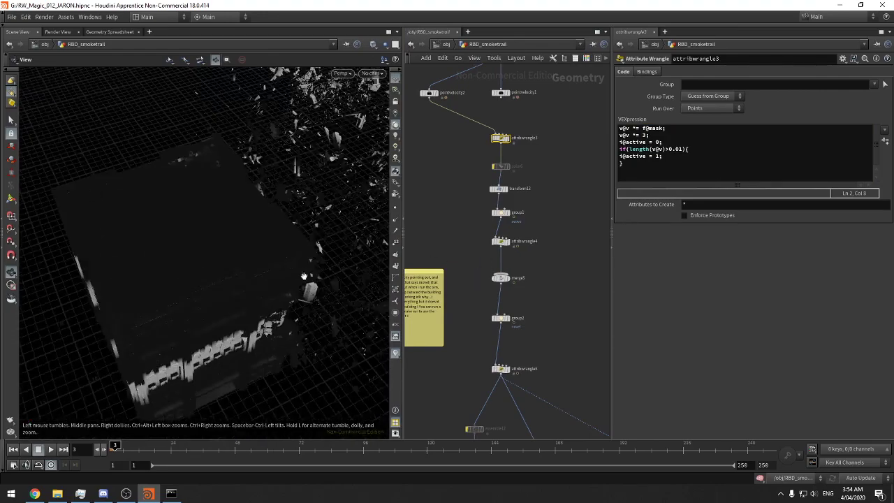
{"action": "mouse_move", "coordinate": [215, 270]}
{"action": "right_mouse_down"}
{"action": "mouse_move", "coordinate": [404, 247]}
{"action": "mouse_move", "coordinate": [212, 287]}
{"action": "right_mouse_up"}
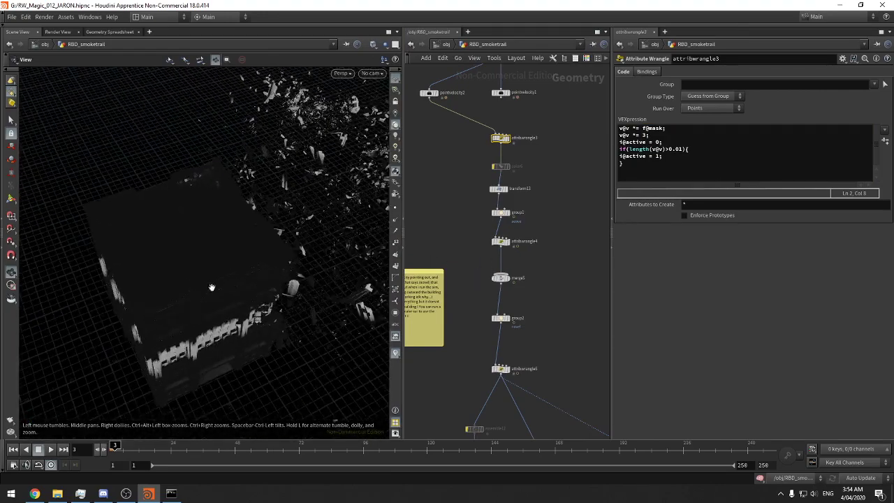
Examine the frame 3 debris from several angles and check the cached RBD_pts_sim_v2 files in the cache folder
{"action": "left_click_drag", "start_coordinate": [211, 287], "coordinate": [161, 245]}
{"action": "middle_click_drag", "start_coordinate": [248, 286], "coordinate": [133, 239]}
{"action": "left_click_drag", "start_coordinate": [133, 239], "coordinate": [176, 275]}
{"action": "right_click_drag", "start_coordinate": [175, 275], "coordinate": [234, 280]}
{"action": "left_click_drag", "start_coordinate": [258, 300], "coordinate": [236, 252]}
{"action": "right_click_drag", "start_coordinate": [179, 267], "coordinate": [317, 248]}
{"action": "left_click_drag", "start_coordinate": [270, 255], "coordinate": [342, 228]}
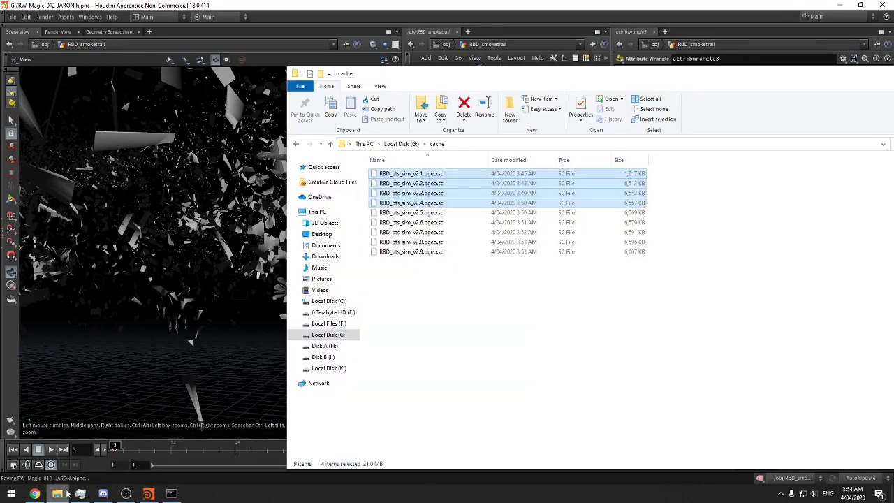
{"action": "left_click", "coordinate": [57, 493]}
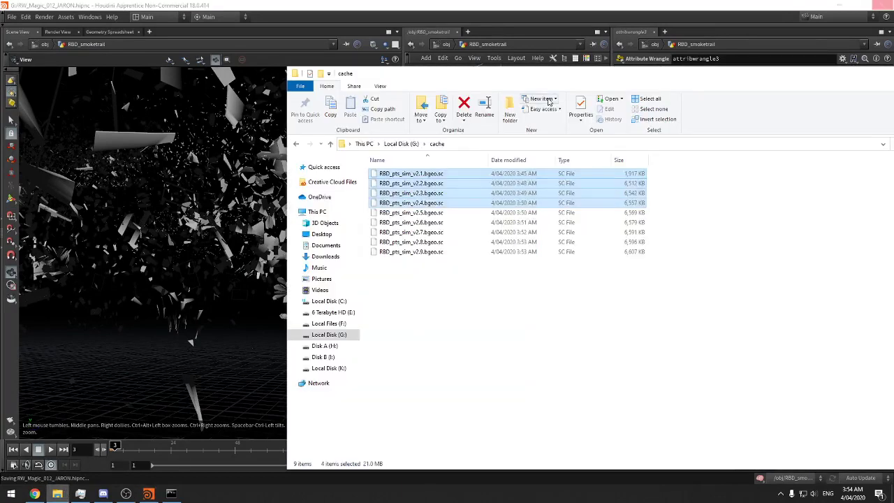
{"action": "left_click_drag", "start_coordinate": [548, 75], "coordinate": [893, 78]}
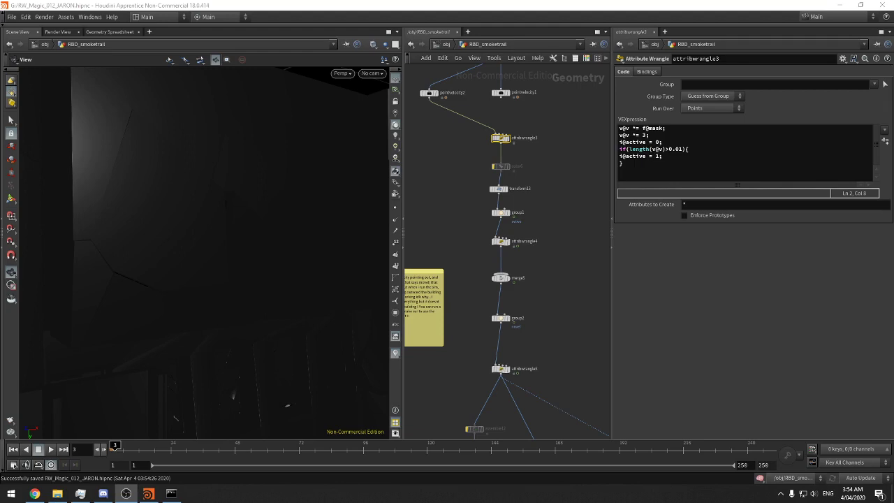
Follow the network down to the transform pieces node below filecache8 and inspect the debris around the building
{"action": "right_click_drag", "start_coordinate": [257, 233], "coordinate": [241, 289]}
{"action": "left_click_drag", "start_coordinate": [240, 290], "coordinate": [244, 242]}
{"action": "mouse_move", "coordinate": [457, 222]}
{"action": "middle_mouse_down"}
{"action": "mouse_move", "coordinate": [471, 249]}
{"action": "mouse_move", "coordinate": [470, 229]}
{"action": "middle_mouse_up"}
{"action": "middle_click_drag", "start_coordinate": [562, 280], "coordinate": [551, 143]}
{"action": "middle_click_drag", "start_coordinate": [558, 334], "coordinate": [529, 233]}
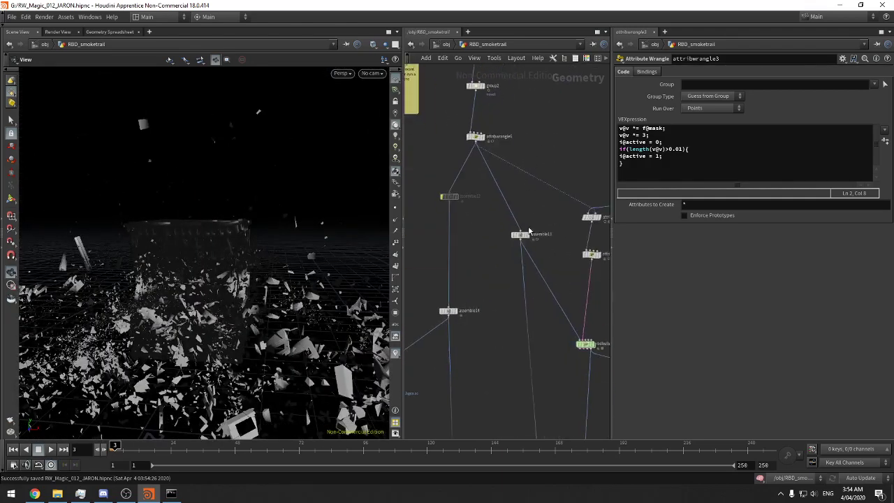
{"action": "middle_click_drag", "start_coordinate": [536, 427], "coordinate": [473, 159]}
{"action": "middle_click", "coordinate": [485, 231]}
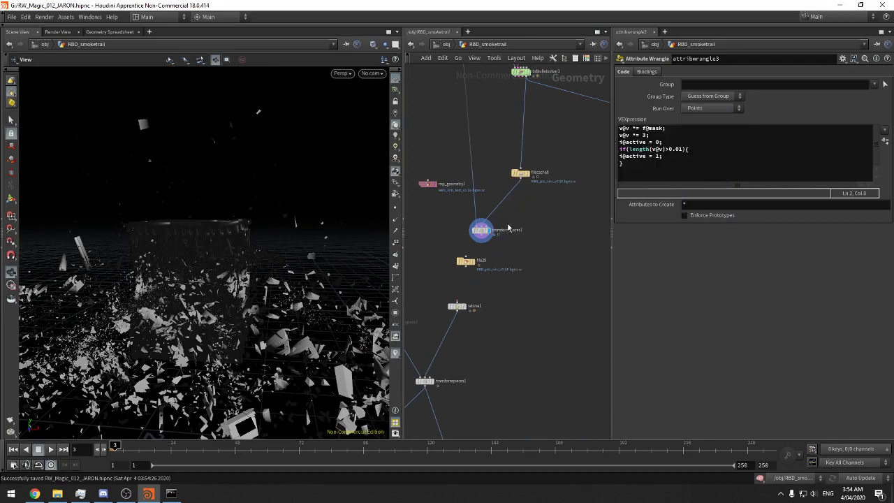
{"action": "left_click_drag", "start_coordinate": [205, 266], "coordinate": [337, 262]}
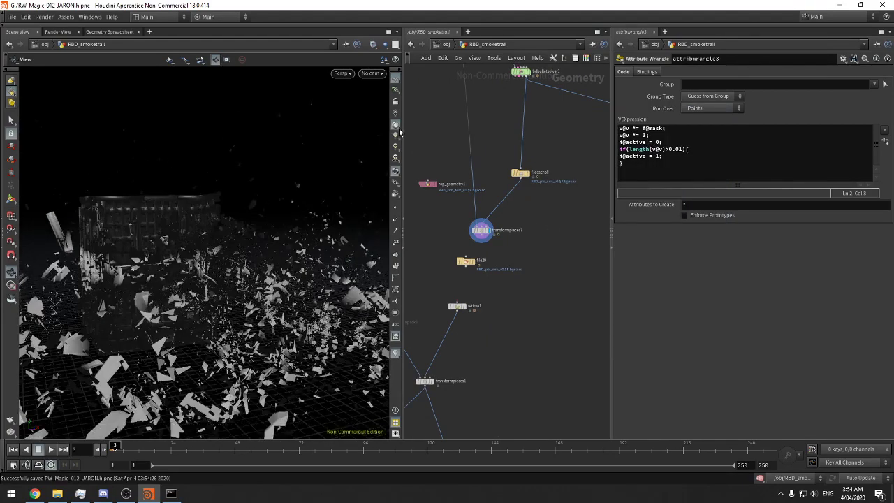
Try turning off texture display for the viewport materials
{"action": "left_click", "coordinate": [396, 171]}
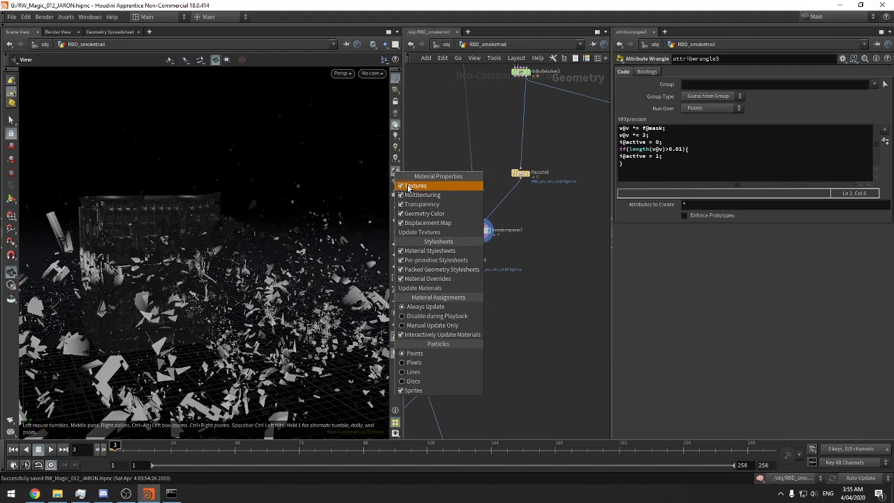
{"action": "left_click", "coordinate": [409, 180]}
{"action": "left_click", "coordinate": [396, 171]}
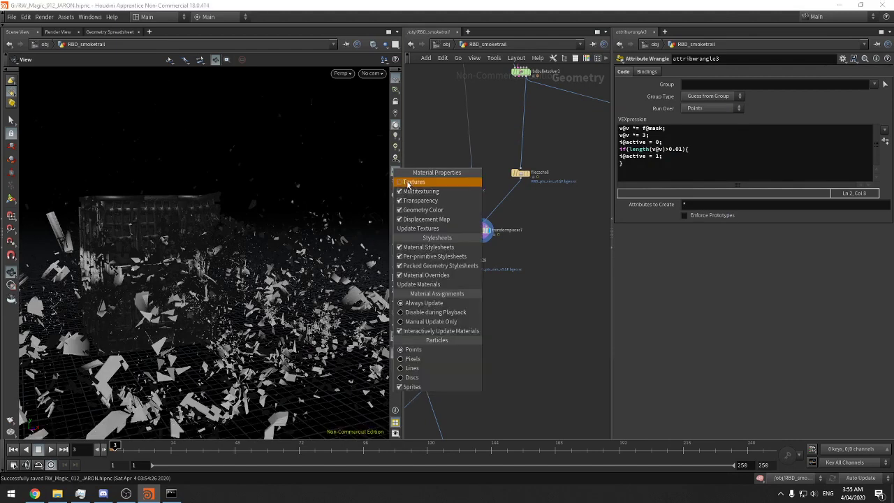
{"action": "left_click", "coordinate": [408, 184]}
{"action": "left_click_drag", "start_coordinate": [319, 192], "coordinate": [296, 209]}
Turn off Show Geometry Color in the viewport's material display options, keeping Use Materials enabled
{"action": "key", "text": "d"}
{"action": "left_click", "coordinate": [209, 196]}
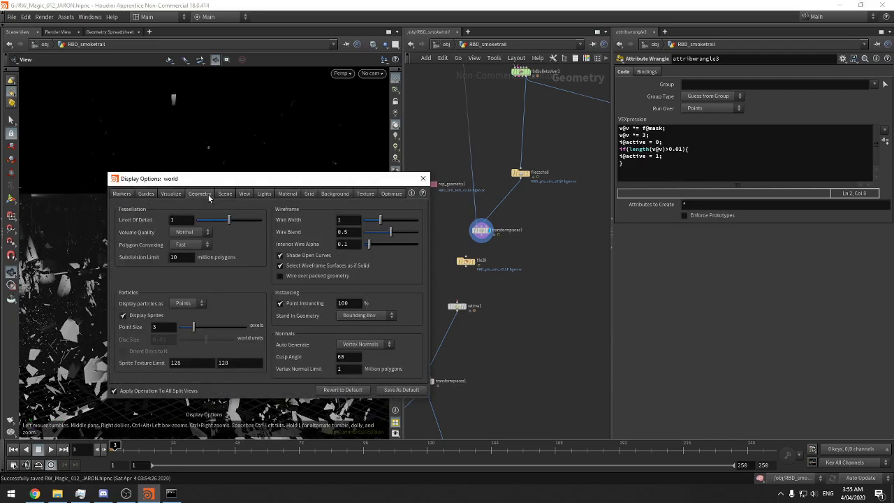
{"action": "left_click_drag", "start_coordinate": [223, 185], "coordinate": [290, 183]}
{"action": "left_click", "coordinate": [354, 191]}
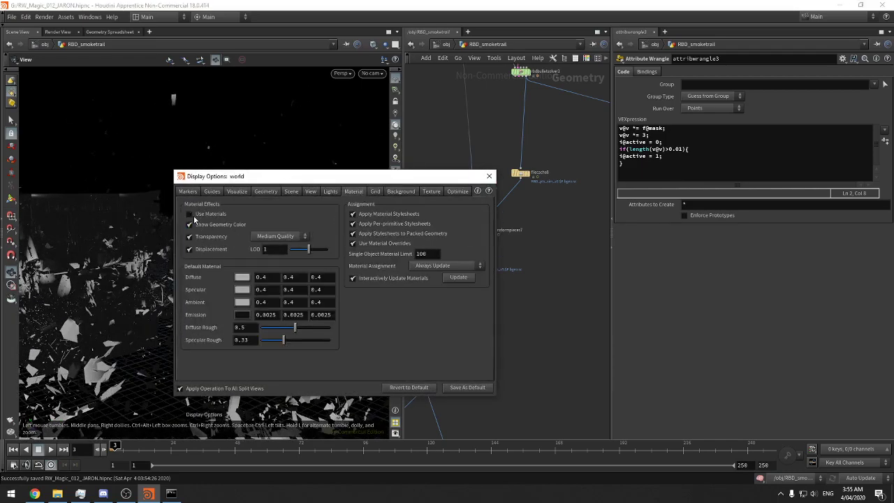
{"action": "left_click_drag", "start_coordinate": [292, 178], "coordinate": [526, 170]}
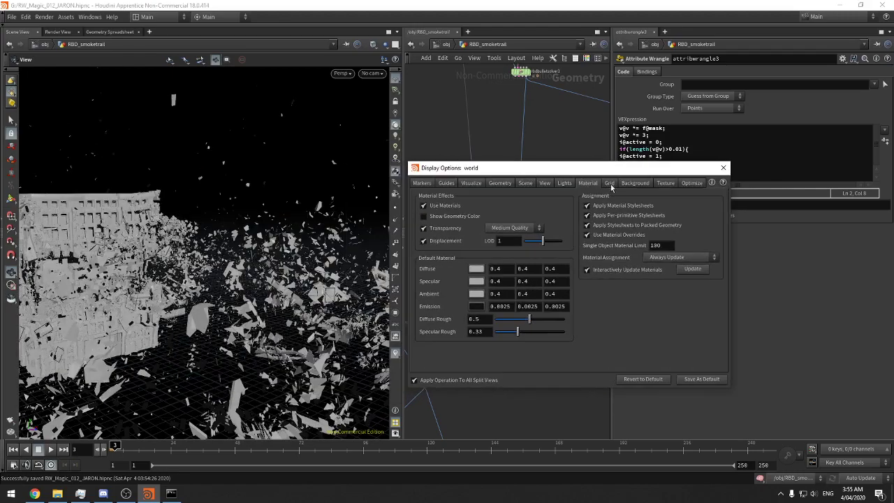
{"action": "left_click", "coordinate": [721, 169]}
Inspect the building at frame 2, check the background render of filecache8 in the command window and close it
{"action": "left_click_drag", "start_coordinate": [230, 245], "coordinate": [169, 429]}
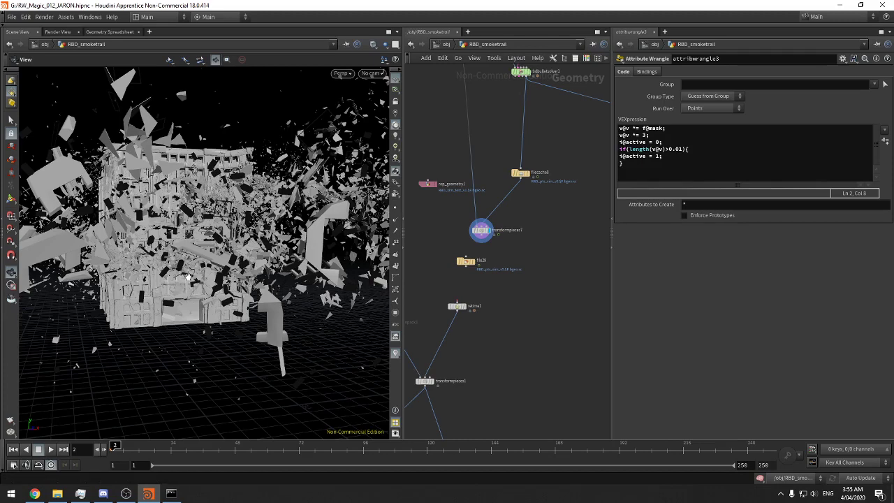
{"action": "key", "text": "alt+Tab"}
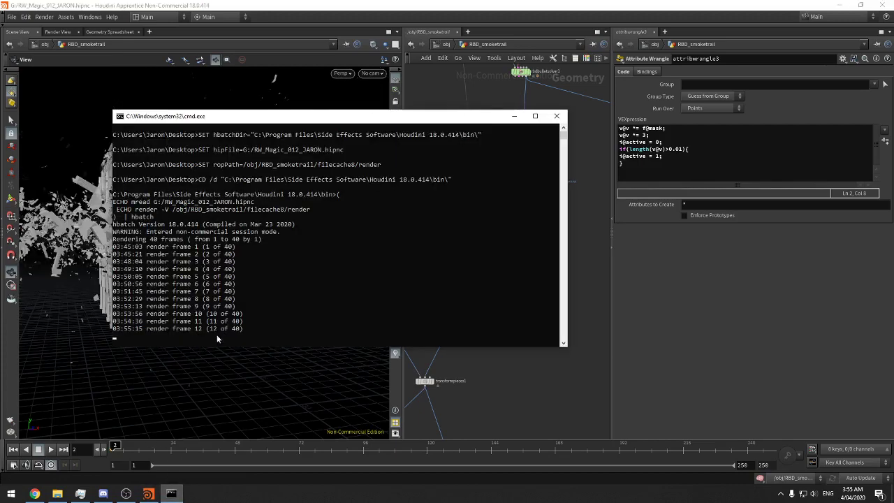
{"action": "key", "text": "alt+Tab"}
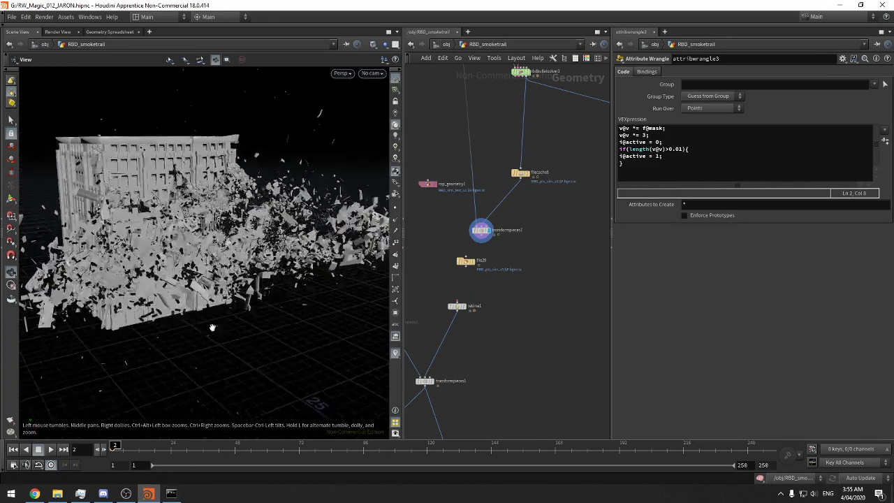
{"action": "key", "text": "alt+Tab"}
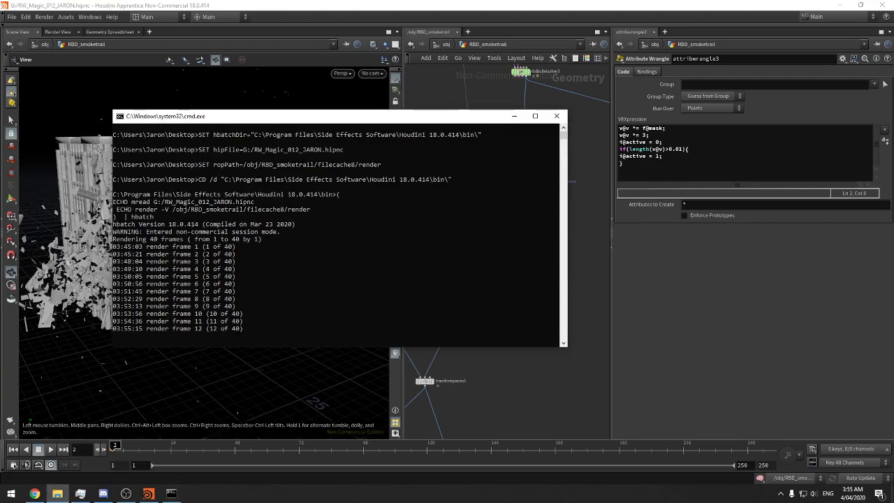
{"action": "key", "text": "alt+F4"}
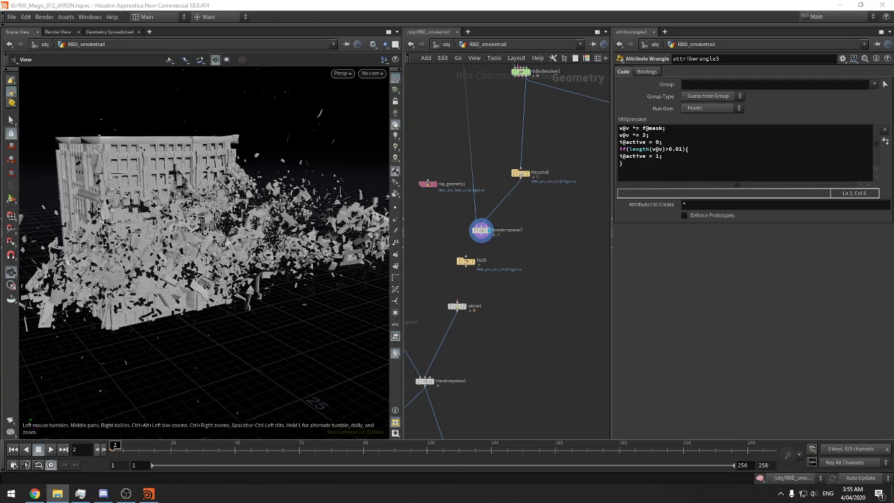
Display the cached simulation points of filecache8 and save the scene
{"action": "middle_click_drag", "start_coordinate": [548, 324], "coordinate": [539, 346]}
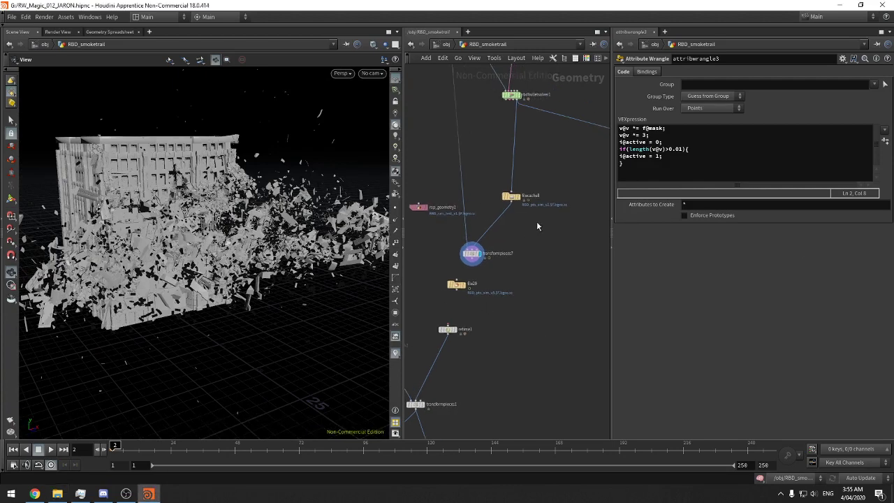
{"action": "left_click", "coordinate": [518, 196]}
{"action": "middle_click_drag", "start_coordinate": [569, 180], "coordinate": [562, 226]}
{"action": "left_click_drag", "start_coordinate": [562, 226], "coordinate": [457, 307]}
{"action": "middle_click_drag", "start_coordinate": [546, 282], "coordinate": [537, 309]}
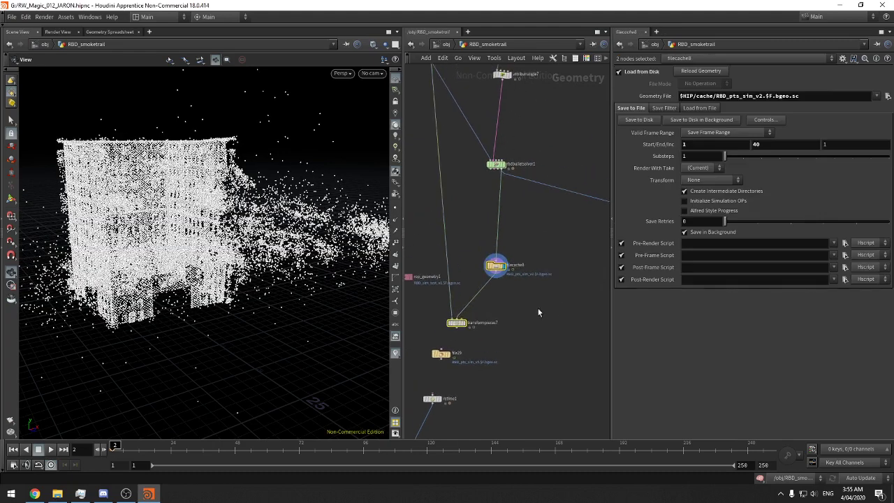
{"action": "key", "text": "ctrl+s"}
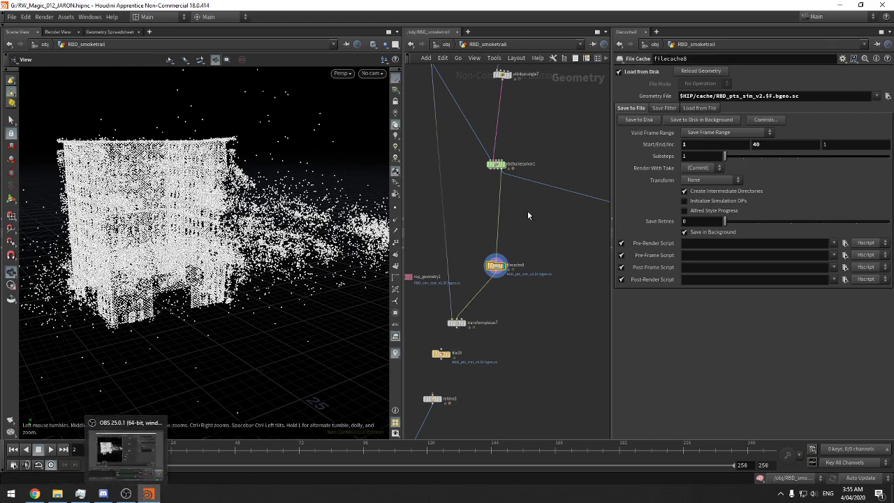
Set the velocity multiplier in the VEX code of attribwrangle3 to 1
{"action": "middle_click_drag", "start_coordinate": [508, 111], "coordinate": [607, 331]}
{"action": "middle_click_drag", "start_coordinate": [529, 147], "coordinate": [584, 380]}
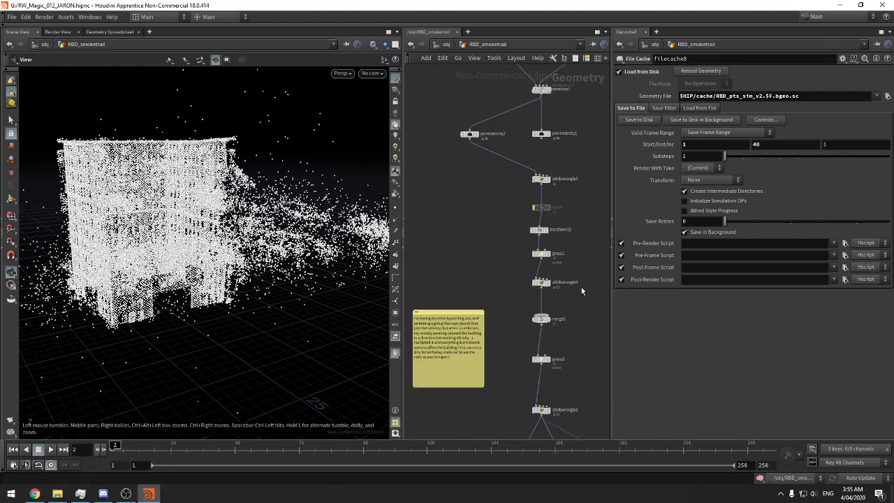
{"action": "left_click", "coordinate": [539, 283]}
{"action": "left_click", "coordinate": [540, 179]}
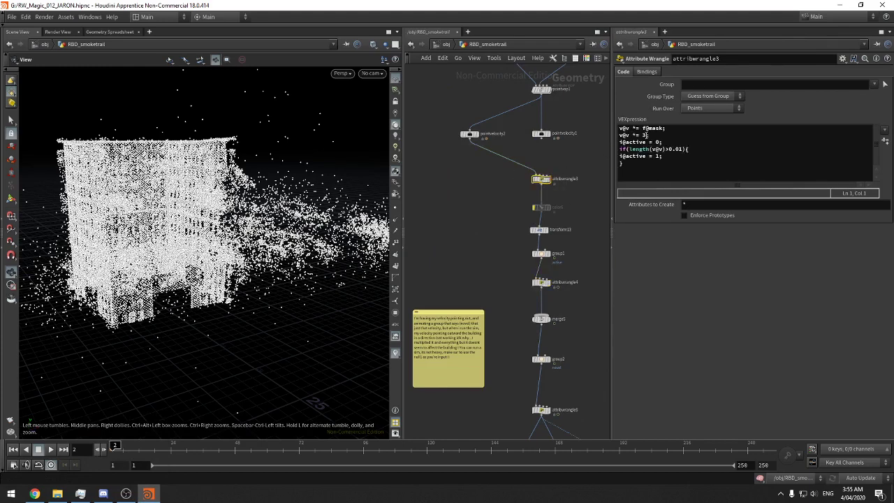
{"action": "double_click", "coordinate": [643, 136]}
{"action": "type", "text": "1"}
Select rbdbulletsolver1, review its constraint and solver settings, and widen the parameter pane
{"action": "mouse_move", "coordinate": [578, 244]}
{"action": "middle_mouse_down"}
{"action": "mouse_move", "coordinate": [537, 146]}
{"action": "mouse_move", "coordinate": [481, 77]}
{"action": "middle_mouse_up"}
{"action": "middle_click_drag", "start_coordinate": [539, 251], "coordinate": [506, 118]}
{"action": "mouse_move", "coordinate": [528, 280]}
{"action": "middle_mouse_down"}
{"action": "mouse_move", "coordinate": [527, 269]}
{"action": "mouse_move", "coordinate": [546, 254]}
{"action": "mouse_move", "coordinate": [548, 311]}
{"action": "middle_mouse_up"}
{"action": "left_click_drag", "start_coordinate": [539, 225], "coordinate": [470, 147]}
{"action": "middle_click_drag", "start_coordinate": [539, 154], "coordinate": [538, 184]}
{"action": "left_click", "coordinate": [650, 97]}
{"action": "left_click", "coordinate": [625, 95]}
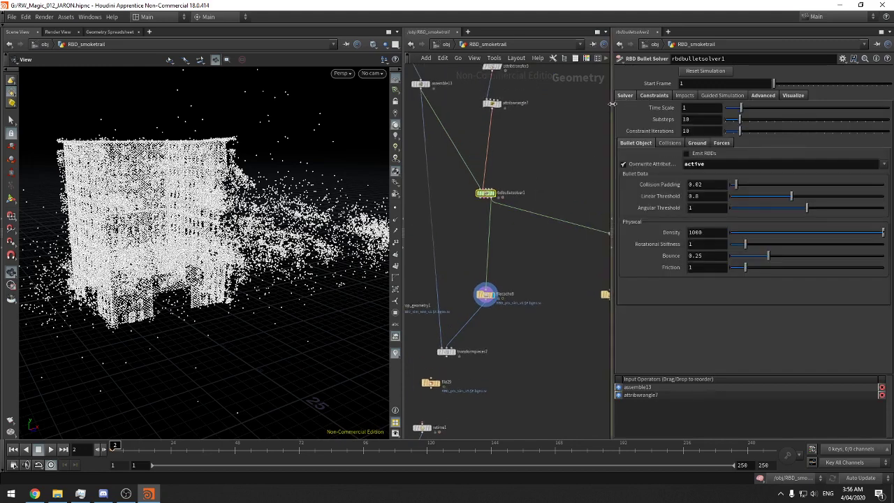
{"action": "left_click_drag", "start_coordinate": [611, 104], "coordinate": [585, 106]}
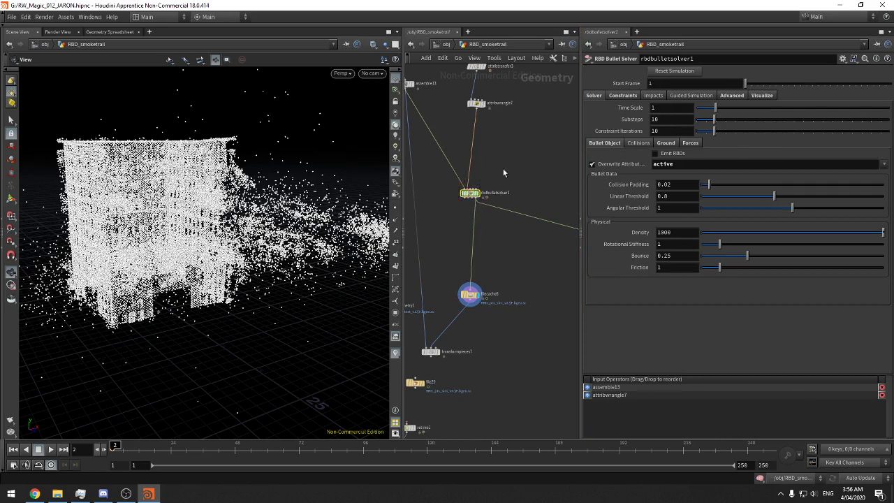
Enter rbdbulletsolver1 and open the forces subnetwork inside its dopnet to view the force_output node
{"action": "right_click", "coordinate": [465, 190]}
{"action": "right_click_drag", "start_coordinate": [486, 172], "coordinate": [513, 170]}
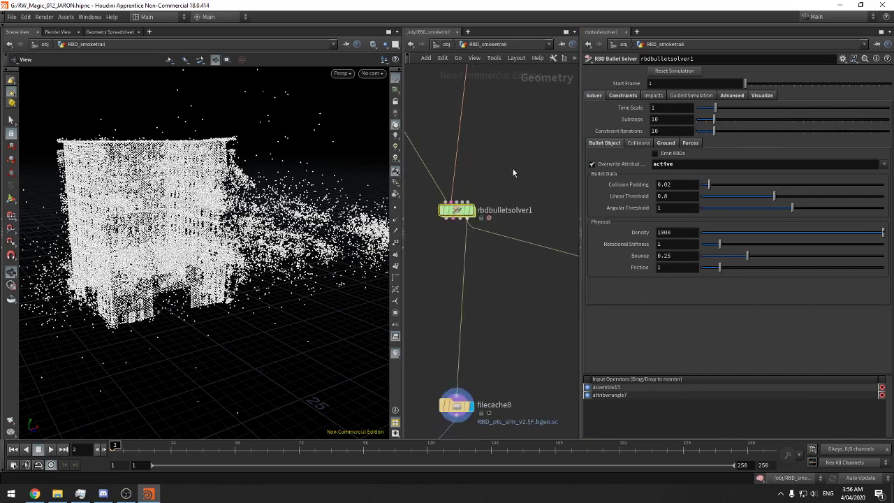
{"action": "double_click", "coordinate": [455, 210]}
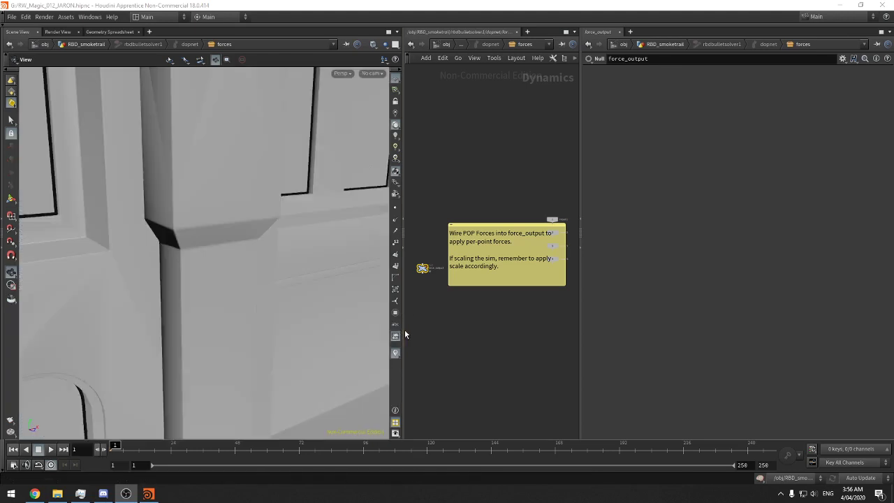
{"action": "left_click_drag", "start_coordinate": [403, 333], "coordinate": [308, 326]}
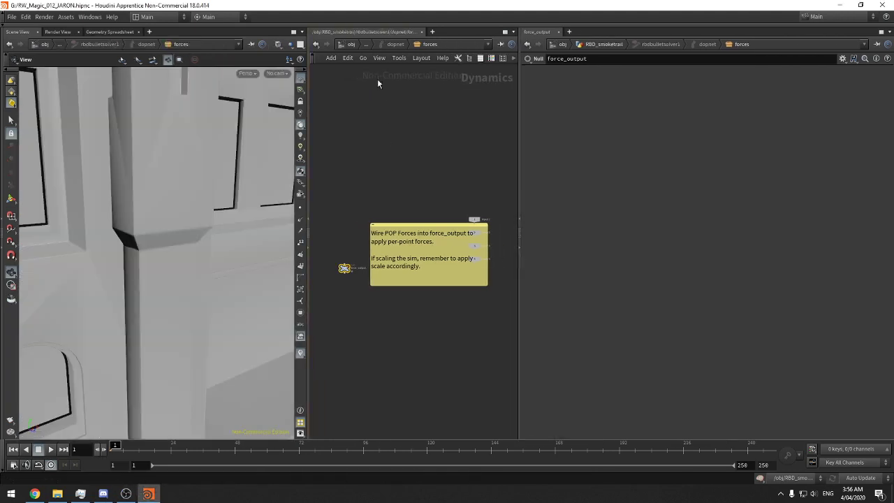
Return to the top level of rbdbulletsolver1 and examine its network boxes, including the large blue one
{"action": "left_click", "coordinate": [673, 46]}
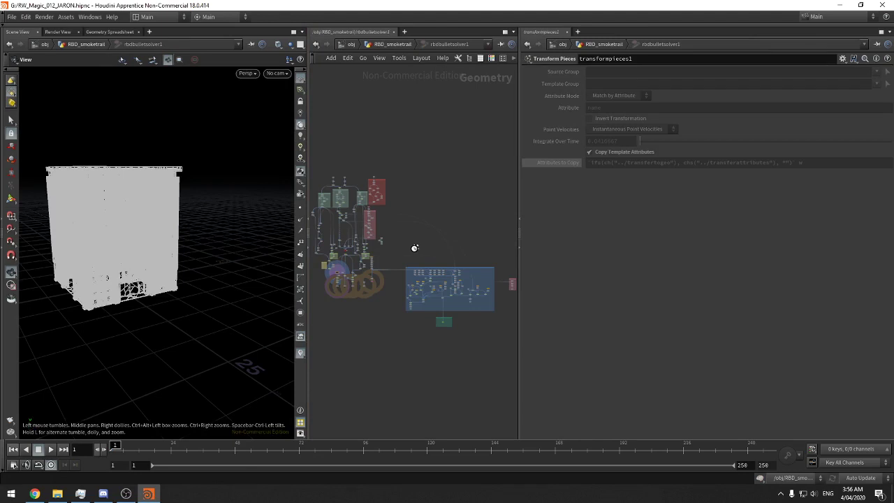
{"action": "scroll", "coordinate": [415, 249], "scroll_direction": "up", "scroll_amount": 5}
{"action": "middle_click_drag", "start_coordinate": [409, 263], "coordinate": [338, 147]}
{"action": "scroll", "coordinate": [426, 320], "scroll_direction": "up", "scroll_amount": 8}
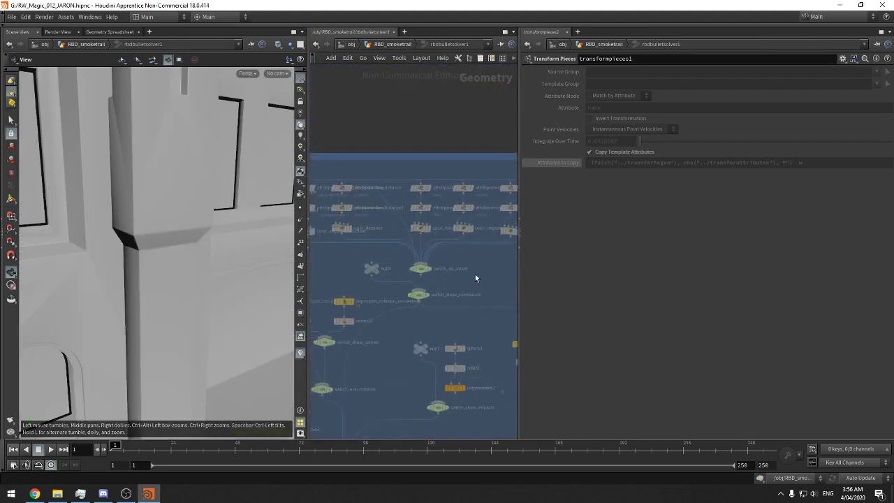
{"action": "scroll", "coordinate": [483, 270], "scroll_direction": "up", "scroll_amount": 3}
{"action": "scroll", "coordinate": [480, 261], "scroll_direction": "down", "scroll_amount": 15}
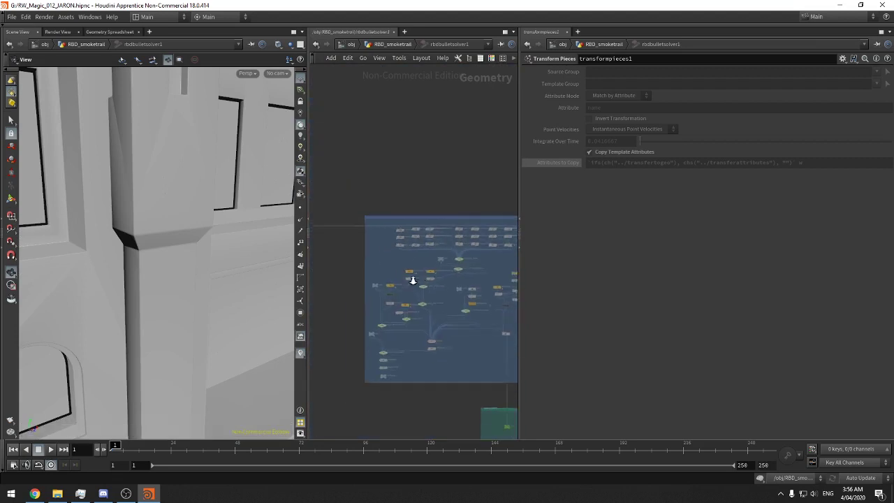
{"action": "scroll", "coordinate": [434, 268], "scroll_direction": "up", "scroll_amount": 8}
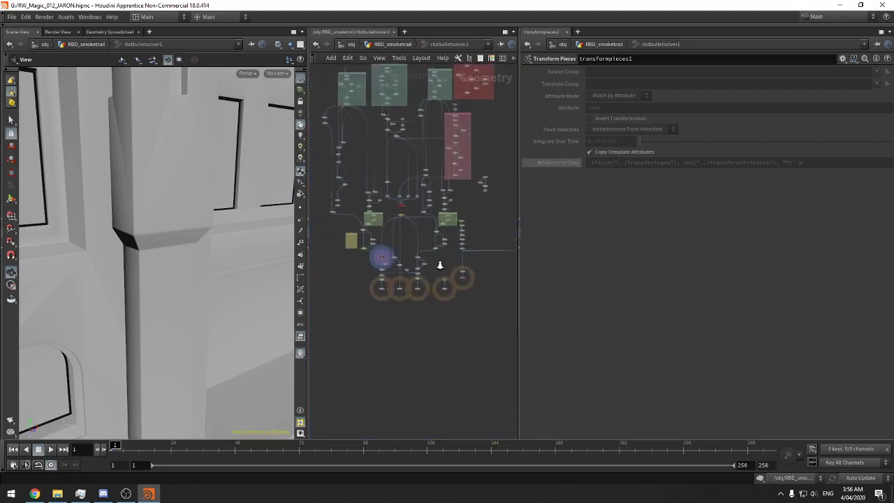
{"action": "middle_click_drag", "start_coordinate": [501, 300], "coordinate": [333, 255]}
{"action": "scroll", "coordinate": [405, 299], "scroll_direction": "down", "scroll_amount": 9}
{"action": "middle_click_drag", "start_coordinate": [413, 324], "coordinate": [331, 315]}
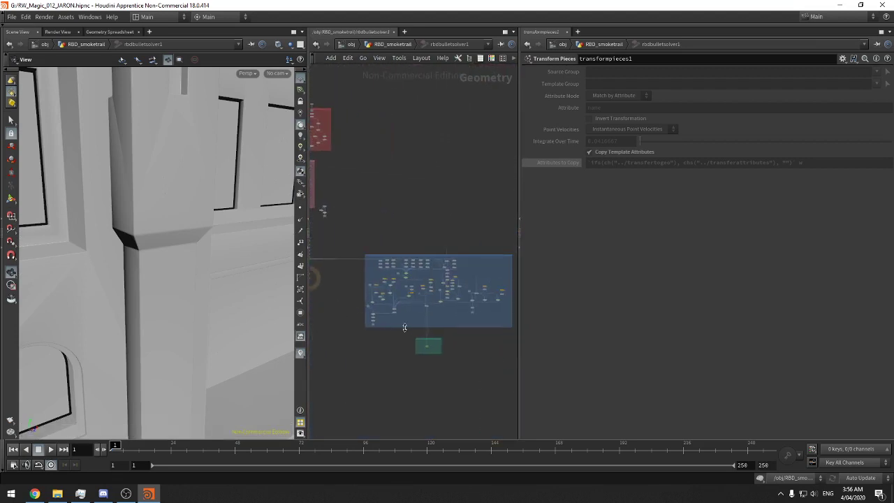
{"action": "mouse_move", "coordinate": [403, 324]}
{"action": "right_mouse_down"}
{"action": "mouse_move", "coordinate": [459, 309]}
{"action": "mouse_move", "coordinate": [395, 318]}
{"action": "right_mouse_up"}
{"action": "middle_click_drag", "start_coordinate": [395, 319], "coordinate": [444, 320]}
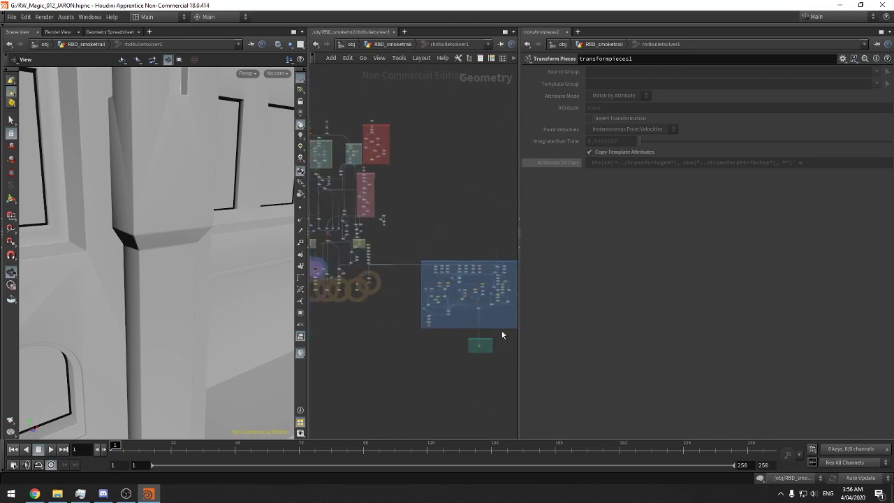
{"action": "middle_click_drag", "start_coordinate": [501, 333], "coordinate": [610, 359]}
{"action": "scroll", "coordinate": [453, 233], "scroll_direction": "up", "scroll_amount": 10}
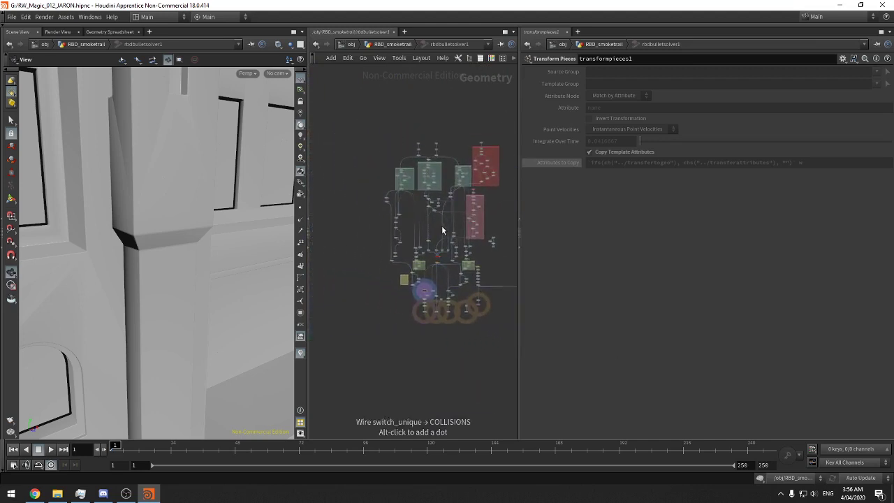
Examine the nodes around the solver's internal dopnet and trace them down to the output nodes
{"action": "scroll", "coordinate": [458, 185], "scroll_direction": "down", "scroll_amount": 12}
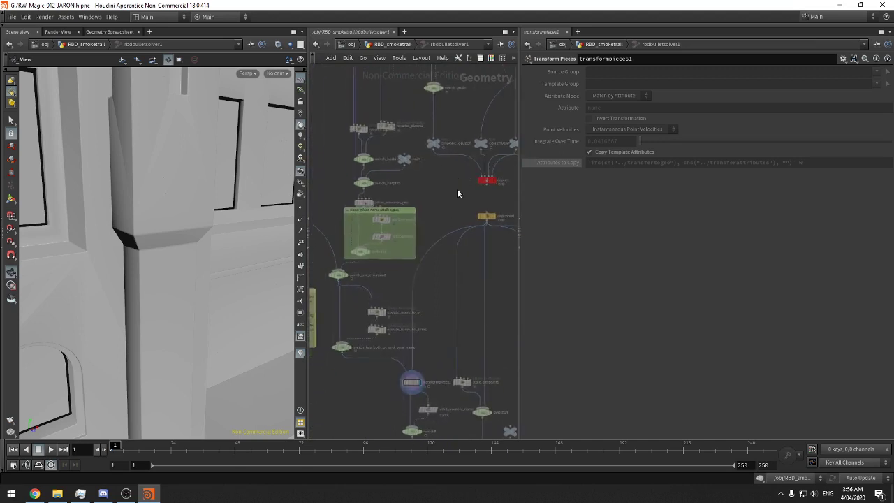
{"action": "middle_click_drag", "start_coordinate": [478, 275], "coordinate": [410, 296]}
{"action": "right_click_drag", "start_coordinate": [413, 248], "coordinate": [507, 227]}
{"action": "middle_click_drag", "start_coordinate": [508, 225], "coordinate": [366, 302]}
{"action": "middle_click_drag", "start_coordinate": [442, 280], "coordinate": [494, 346]}
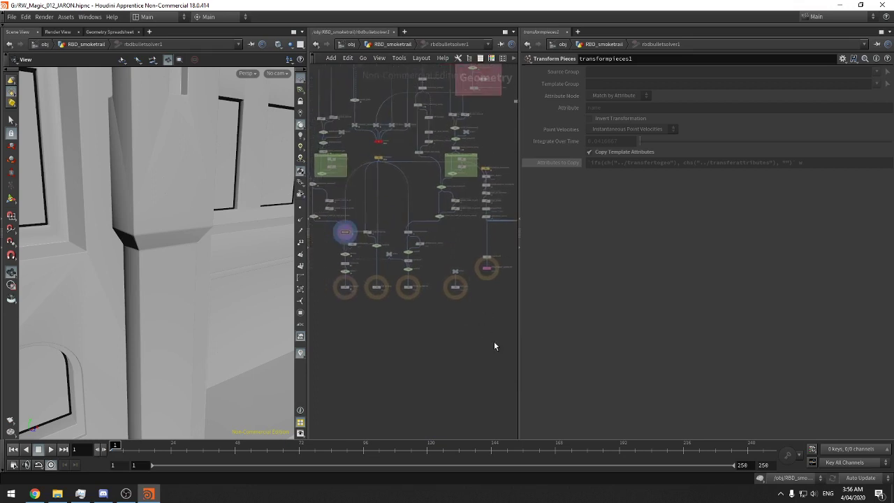
Widen the network pane and select the solver's internal dopnet to view its cache settings
{"action": "left_click_drag", "start_coordinate": [307, 294], "coordinate": [179, 296]}
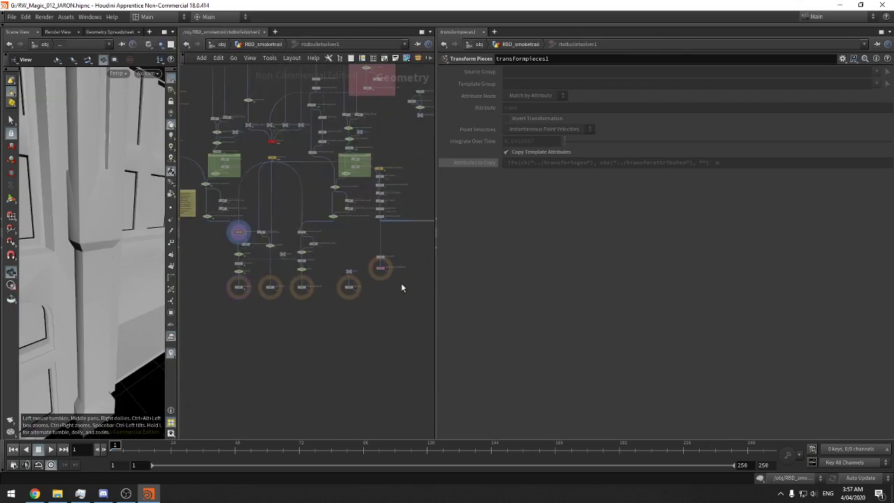
{"action": "left_click_drag", "start_coordinate": [437, 286], "coordinate": [585, 287]}
{"action": "middle_click", "coordinate": [349, 289]}
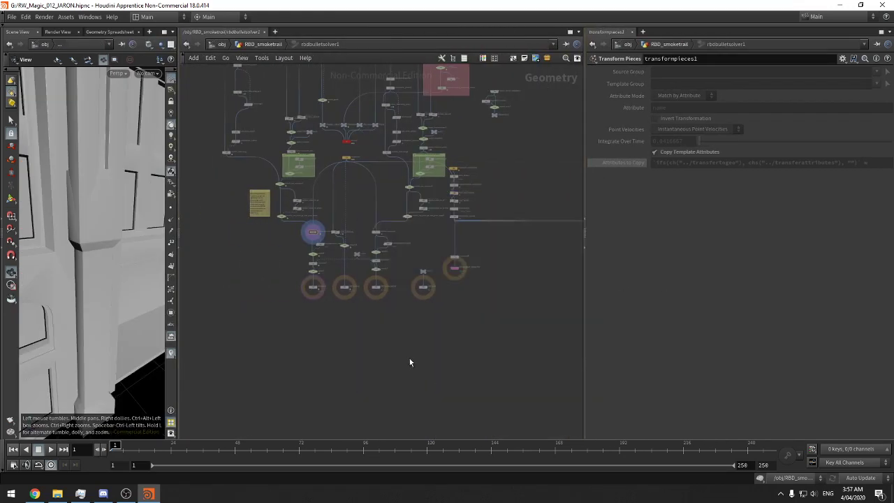
{"action": "middle_click_drag", "start_coordinate": [407, 357], "coordinate": [455, 420]}
{"action": "scroll", "coordinate": [419, 275], "scroll_direction": "up", "scroll_amount": 4}
{"action": "middle_click_drag", "start_coordinate": [437, 255], "coordinate": [444, 334]}
{"action": "scroll", "coordinate": [411, 273], "scroll_direction": "up", "scroll_amount": 3}
{"action": "middle_click_drag", "start_coordinate": [468, 185], "coordinate": [483, 363]}
{"action": "left_click", "coordinate": [407, 244]}
Enter the solver's dopnet and examine its blue OBJECTS network box
{"action": "scroll", "coordinate": [416, 203], "scroll_direction": "down", "scroll_amount": 4}
{"action": "middle_click_drag", "start_coordinate": [393, 217], "coordinate": [401, 349]}
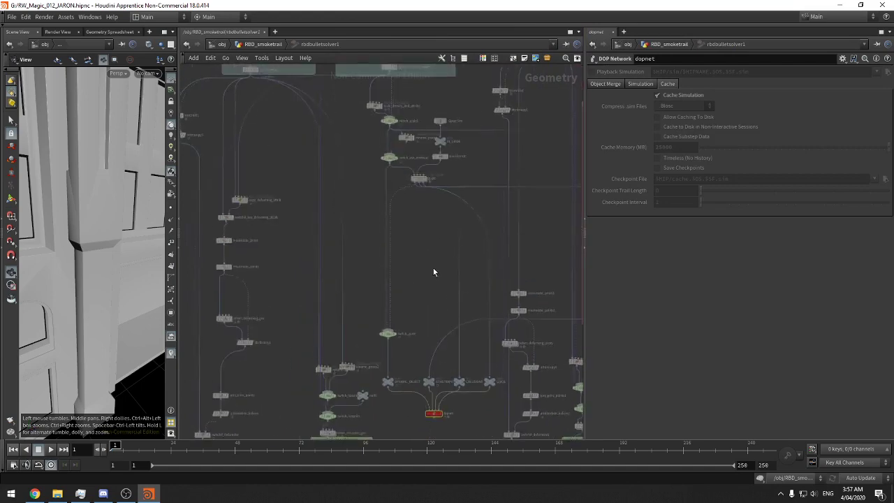
{"action": "middle_click_drag", "start_coordinate": [432, 273], "coordinate": [369, 167]}
{"action": "scroll", "coordinate": [398, 276], "scroll_direction": "up", "scroll_amount": 5}
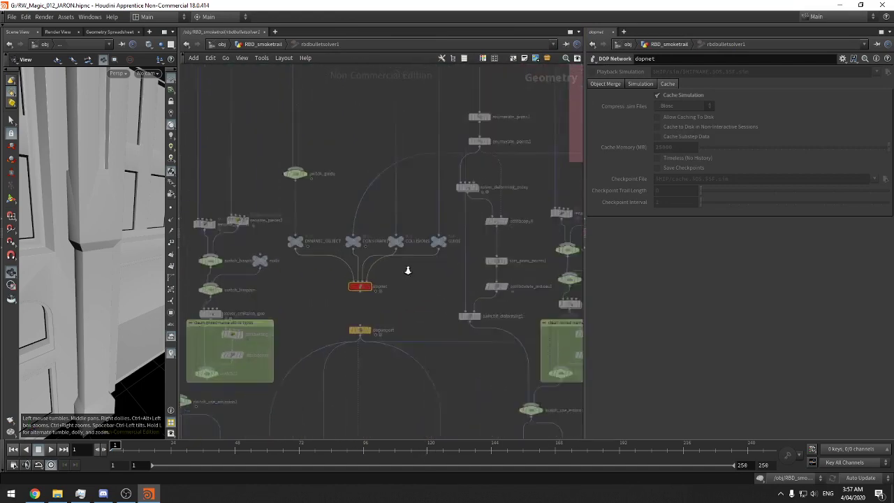
{"action": "double_click", "coordinate": [349, 292]}
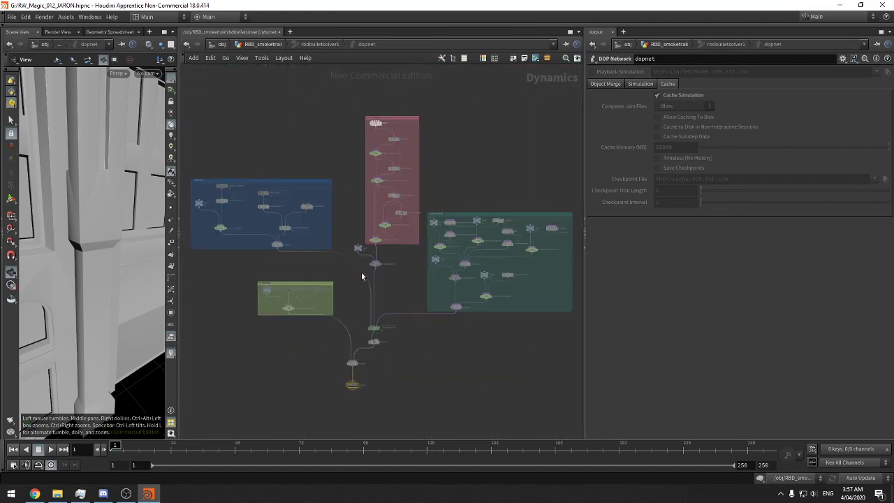
{"action": "middle_click_drag", "start_coordinate": [361, 273], "coordinate": [411, 285]}
{"action": "middle_click_drag", "start_coordinate": [342, 278], "coordinate": [357, 281]}
{"action": "right_click_drag", "start_coordinate": [358, 281], "coordinate": [401, 276]}
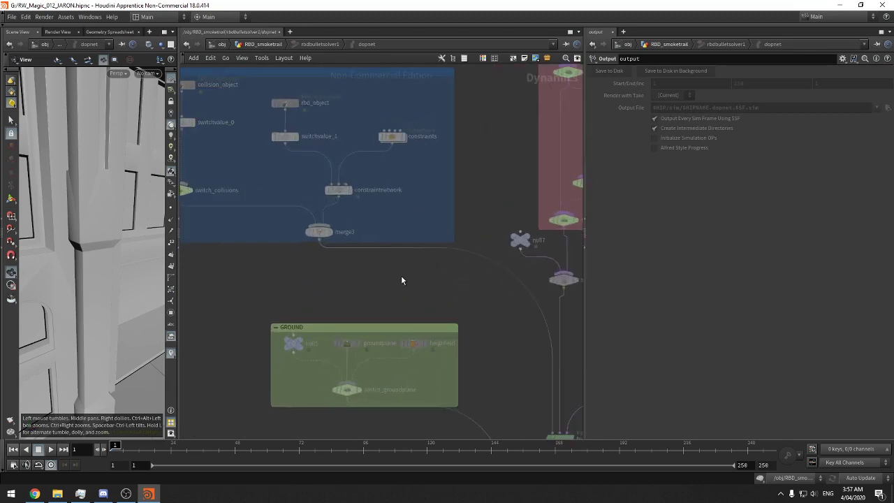
{"action": "middle_click_drag", "start_coordinate": [401, 277], "coordinate": [441, 297]}
{"action": "middle_click_drag", "start_coordinate": [431, 238], "coordinate": [493, 261]}
{"action": "middle_click_drag", "start_coordinate": [329, 222], "coordinate": [337, 222]}
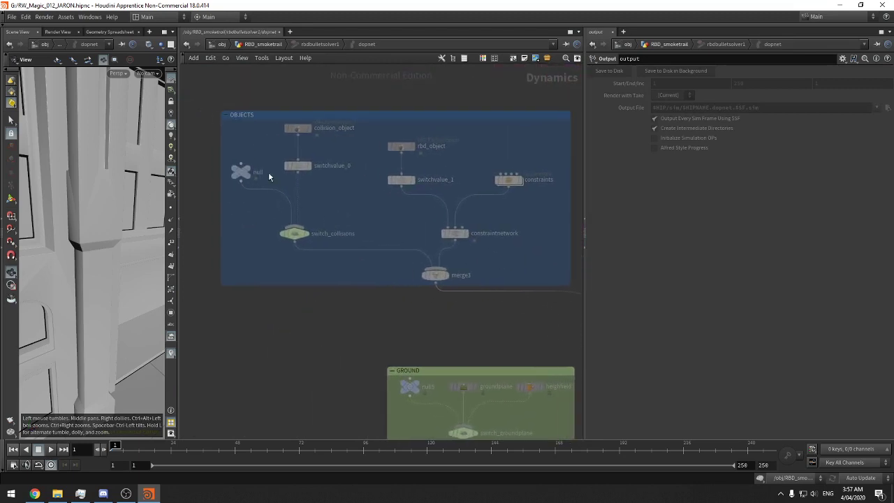
Select the null in the OBJECTS box and look over the GROUND box, bulletrbdsolver1 and gravity nodes
{"action": "left_click_drag", "start_coordinate": [262, 148], "coordinate": [213, 192]}
{"action": "middle_click_drag", "start_coordinate": [404, 244], "coordinate": [199, 169]}
{"action": "middle_click_drag", "start_coordinate": [489, 352], "coordinate": [438, 303]}
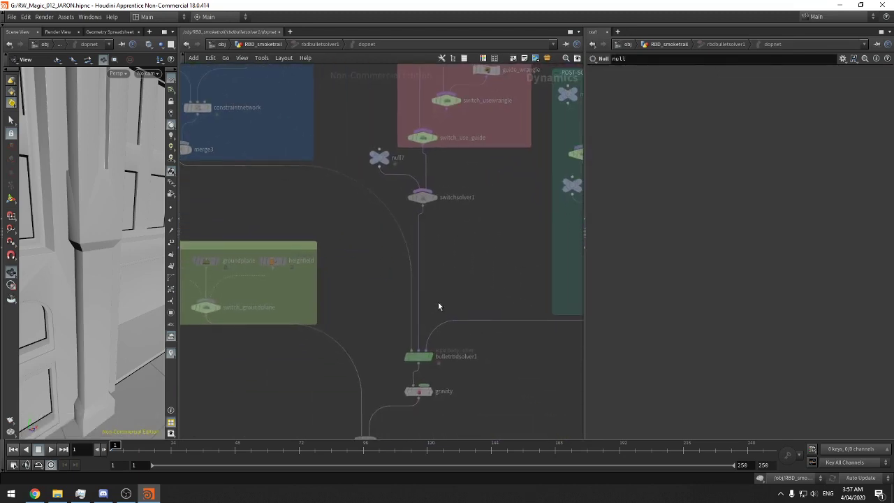
{"action": "left_click", "coordinate": [472, 359]}
{"action": "middle_click_drag", "start_coordinate": [473, 359], "coordinate": [475, 350]}
{"action": "middle_click_drag", "start_coordinate": [202, 177], "coordinate": [495, 335]}
{"action": "middle_click_drag", "start_coordinate": [380, 288], "coordinate": [381, 282]}
Inspect the parameters of the OBJECTS nodes, including collision_object, rbd_object, switchvalue_1 and constraintnetwork
{"action": "left_click", "coordinate": [297, 190]}
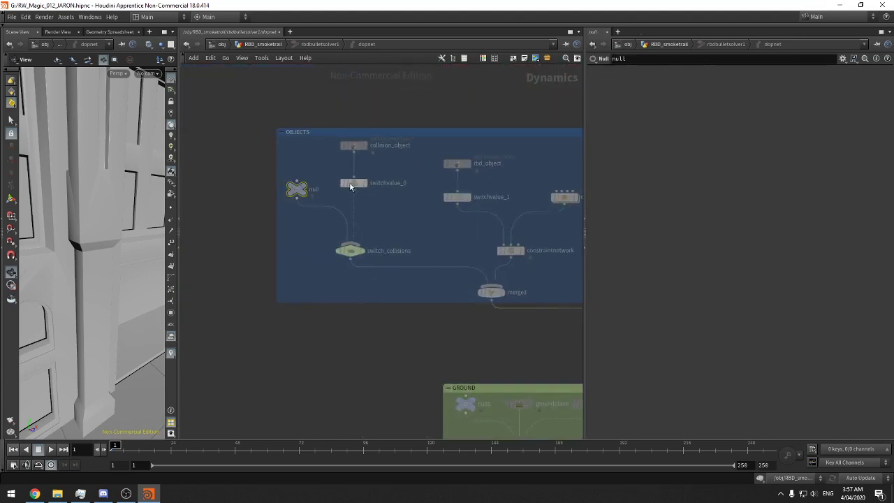
{"action": "left_click", "coordinate": [355, 147]}
{"action": "middle_click_drag", "start_coordinate": [458, 209], "coordinate": [381, 202]}
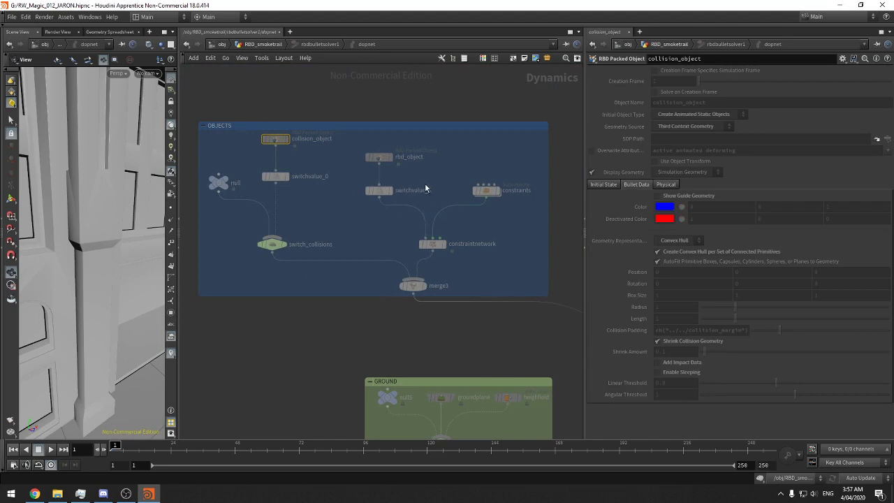
{"action": "left_click", "coordinate": [383, 159]}
{"action": "left_click", "coordinate": [380, 191]}
{"action": "left_click", "coordinate": [441, 246]}
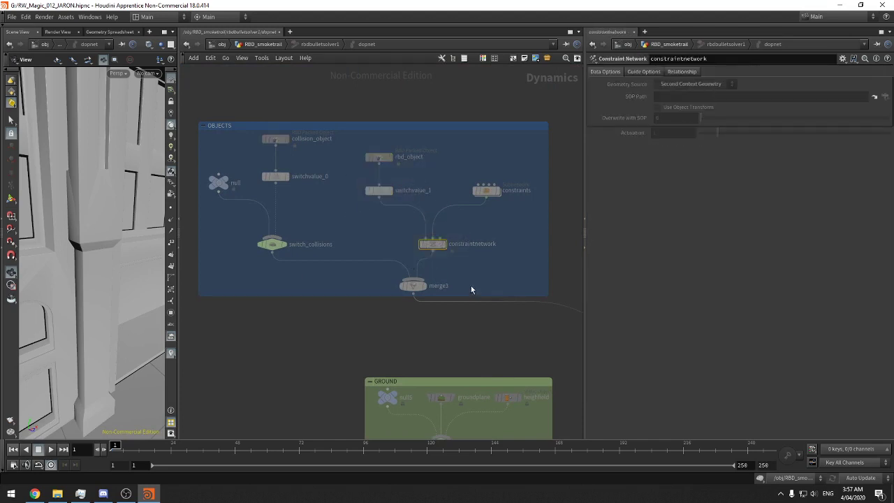
Examine the red forces box and the POST-SOLVE box, then the dopnet's overall layout
{"action": "middle_click_drag", "start_coordinate": [479, 285], "coordinate": [338, 179]}
{"action": "left_click", "coordinate": [341, 121]}
{"action": "left_click", "coordinate": [400, 208]}
{"action": "middle_click_drag", "start_coordinate": [424, 256], "coordinate": [333, 233]}
{"action": "middle_click_drag", "start_coordinate": [433, 225], "coordinate": [384, 367]}
{"action": "middle_click_drag", "start_coordinate": [504, 194], "coordinate": [469, 300]}
{"action": "middle_click_drag", "start_coordinate": [482, 330], "coordinate": [467, 224]}
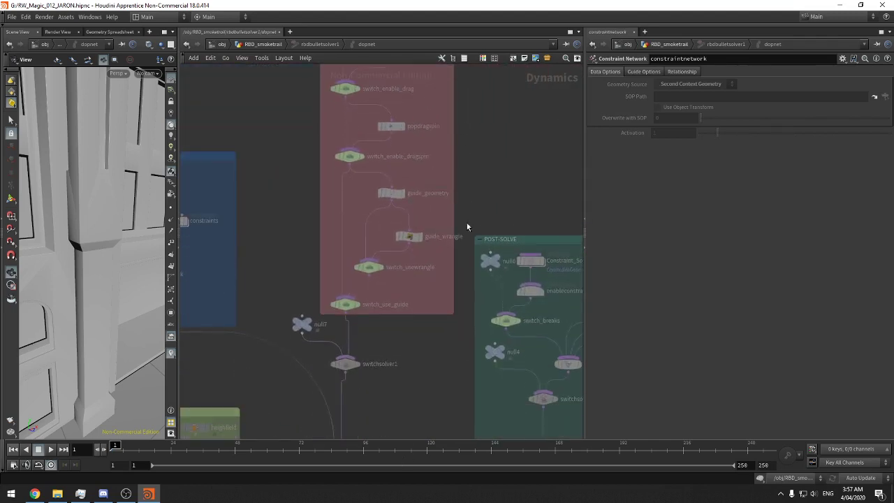
{"action": "middle_click_drag", "start_coordinate": [507, 398], "coordinate": [309, 282]}
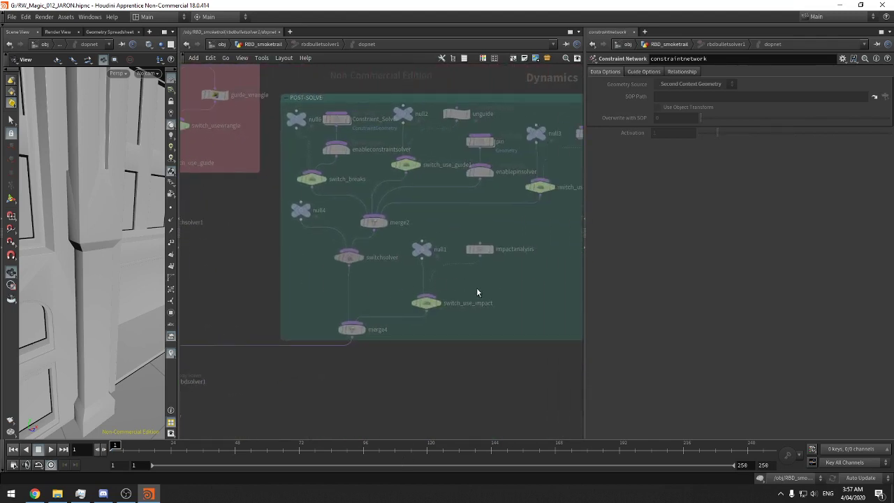
{"action": "middle_click_drag", "start_coordinate": [477, 292], "coordinate": [458, 347]}
{"action": "scroll", "coordinate": [433, 300], "scroll_direction": "down", "scroll_amount": 6}
{"action": "scroll", "coordinate": [431, 323], "scroll_direction": "down", "scroll_amount": 2}
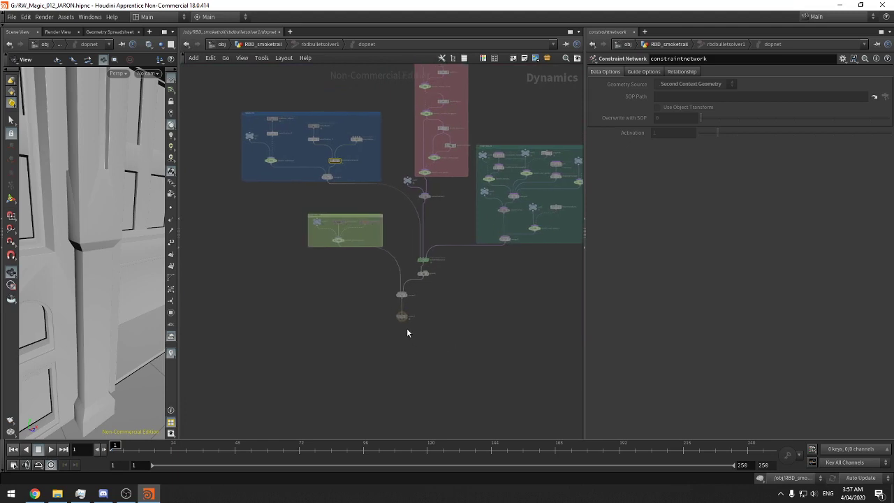
{"action": "scroll", "coordinate": [403, 328], "scroll_direction": "down", "scroll_amount": 2}
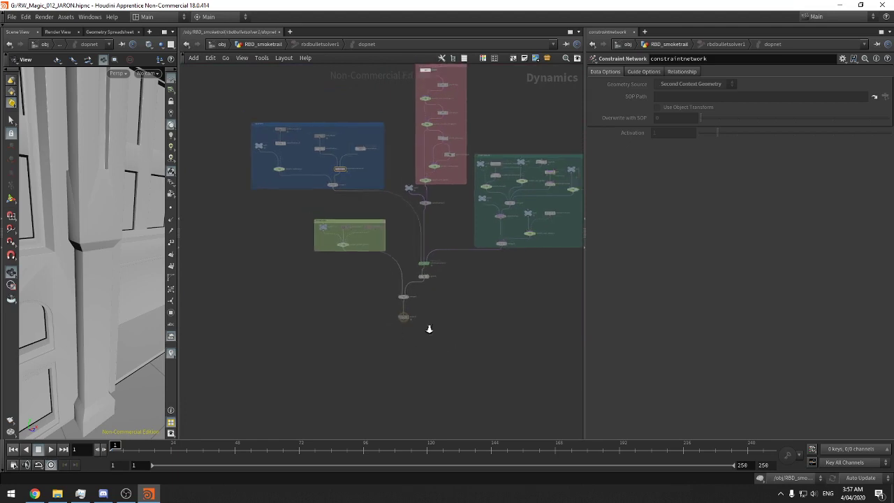
Return to the RBD_smoketrail network and run the copied Houdini batch script from the desktop to render filecache8
{"action": "left_click", "coordinate": [266, 45]}
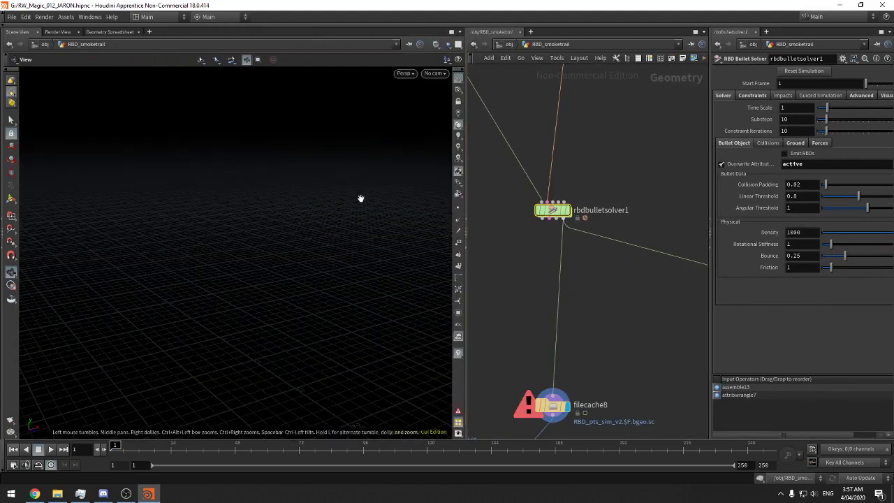
{"action": "left_click_drag", "start_coordinate": [360, 198], "coordinate": [373, 184]}
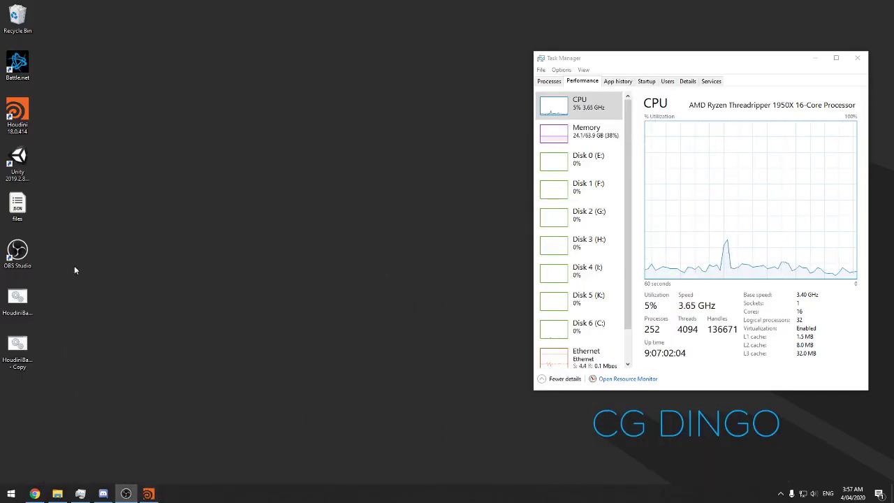
{"action": "double_click", "coordinate": [31, 343]}
{"action": "mouse_move", "coordinate": [159, 494]}
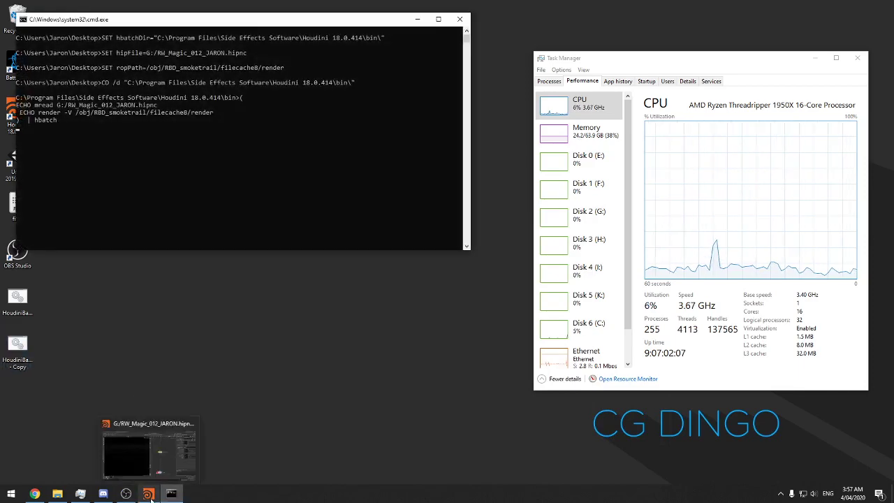
Switch back to Houdini and bring up the command window to check the filecache8 render progress
{"action": "left_click", "coordinate": [180, 398]}
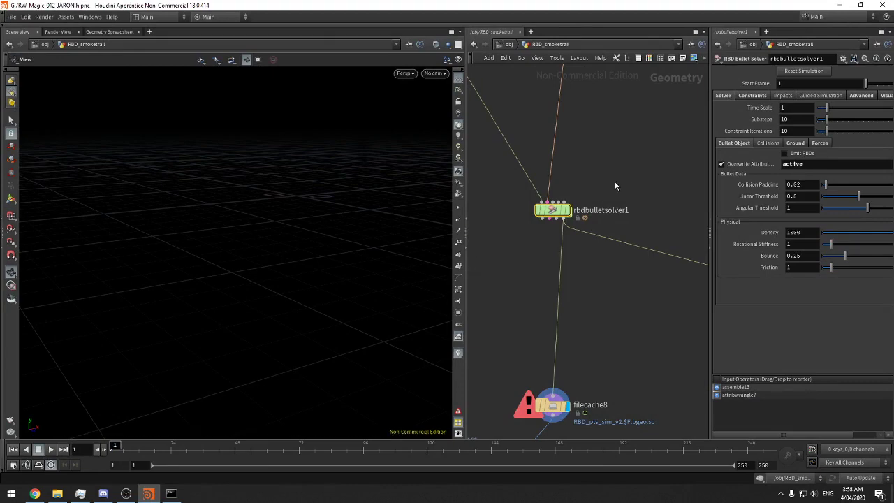
{"action": "left_click_drag", "start_coordinate": [588, 275], "coordinate": [541, 188]}
{"action": "left_click_drag", "start_coordinate": [620, 190], "coordinate": [487, 230]}
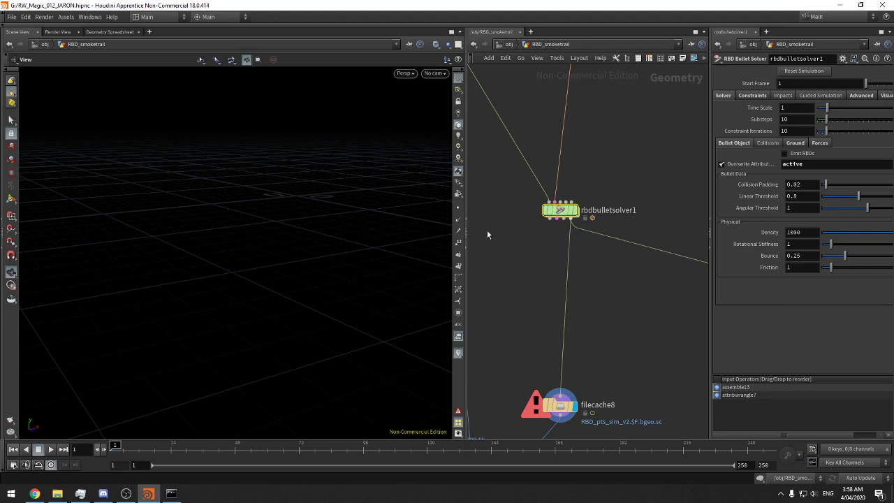
{"action": "left_click", "coordinate": [171, 493]}
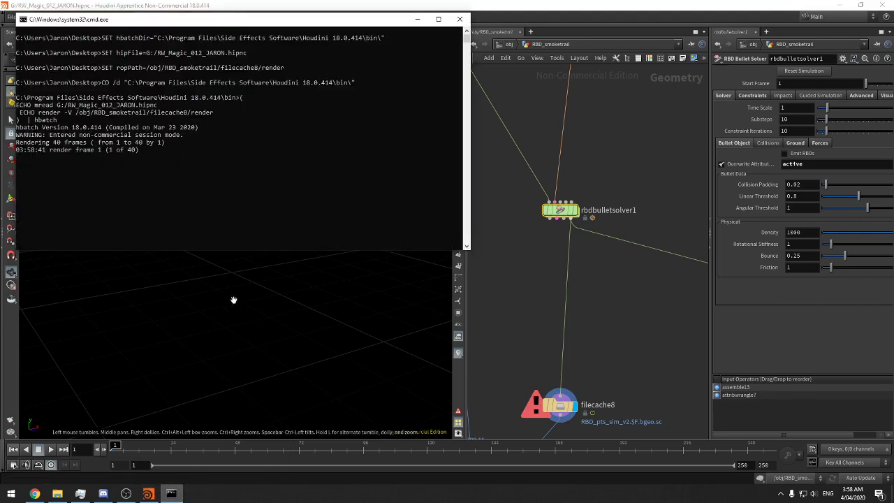
{"action": "left_click", "coordinate": [57, 494]}
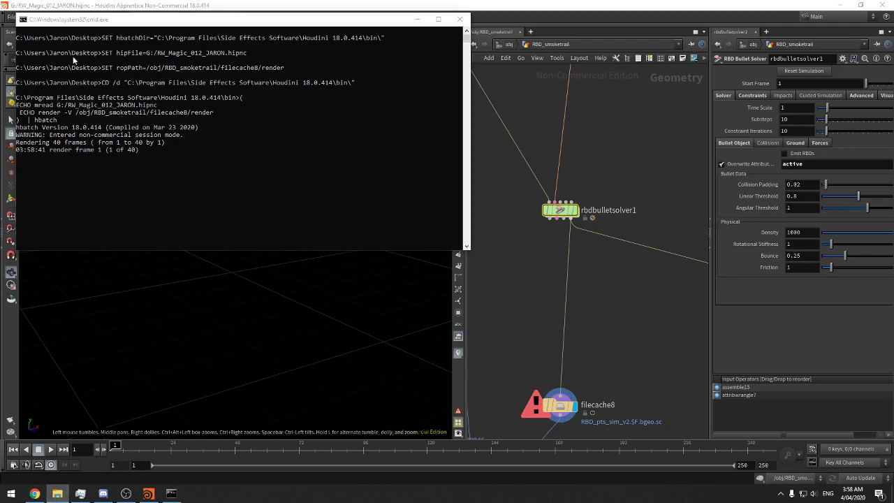
{"action": "left_click_drag", "start_coordinate": [129, 19], "coordinate": [229, 68]}
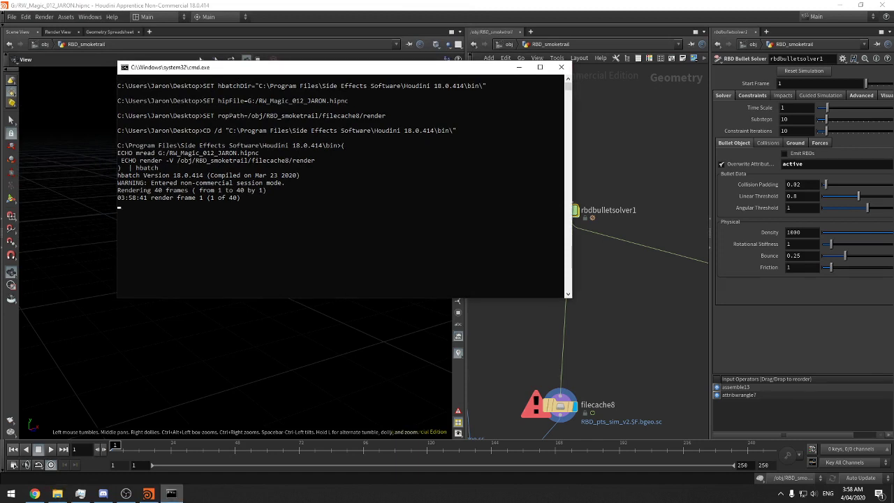
Locate the separate line-based node chain in RBD_smoketrail and display its attribwrangle16 and attribwrangle17 nodes
{"action": "left_click", "coordinate": [623, 308]}
{"action": "scroll", "coordinate": [630, 309], "scroll_direction": "down", "scroll_amount": 5}
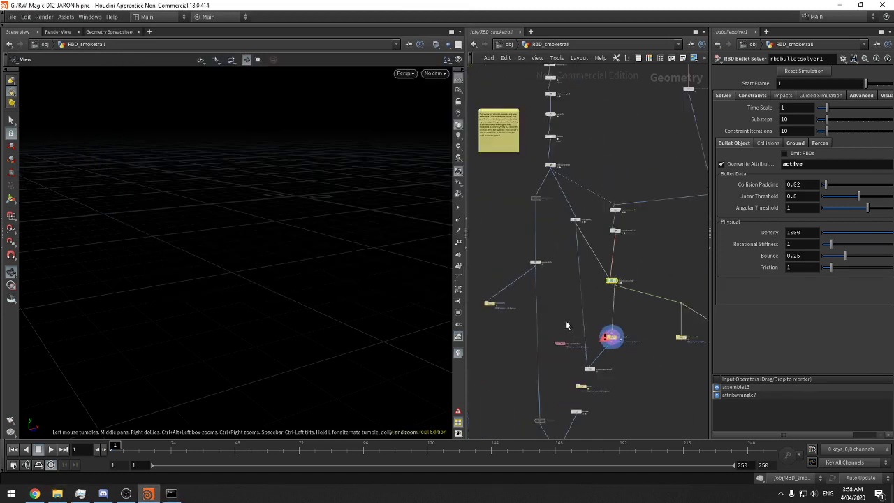
{"action": "middle_click_drag", "start_coordinate": [567, 322], "coordinate": [659, 482]}
{"action": "middle_click_drag", "start_coordinate": [513, 296], "coordinate": [645, 436]}
{"action": "middle_click_drag", "start_coordinate": [648, 273], "coordinate": [631, 397]}
{"action": "scroll", "coordinate": [626, 357], "scroll_direction": "down", "scroll_amount": 3}
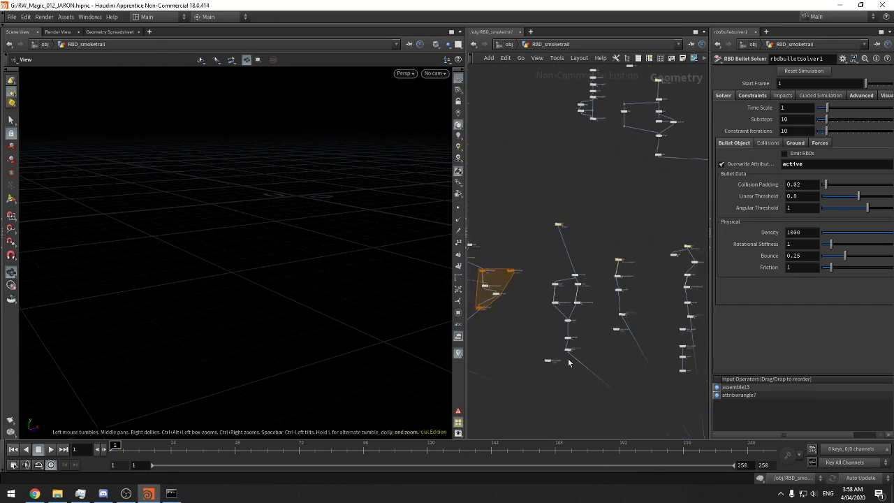
{"action": "middle_click_drag", "start_coordinate": [595, 234], "coordinate": [623, 372]}
{"action": "scroll", "coordinate": [611, 297], "scroll_direction": "up", "scroll_amount": 6}
{"action": "middle_click_drag", "start_coordinate": [624, 268], "coordinate": [645, 242]}
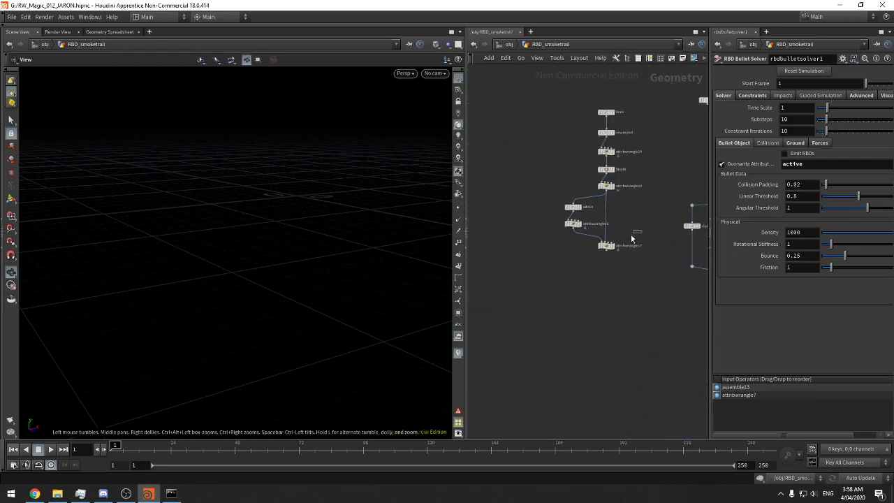
{"action": "left_click", "coordinate": [576, 223]}
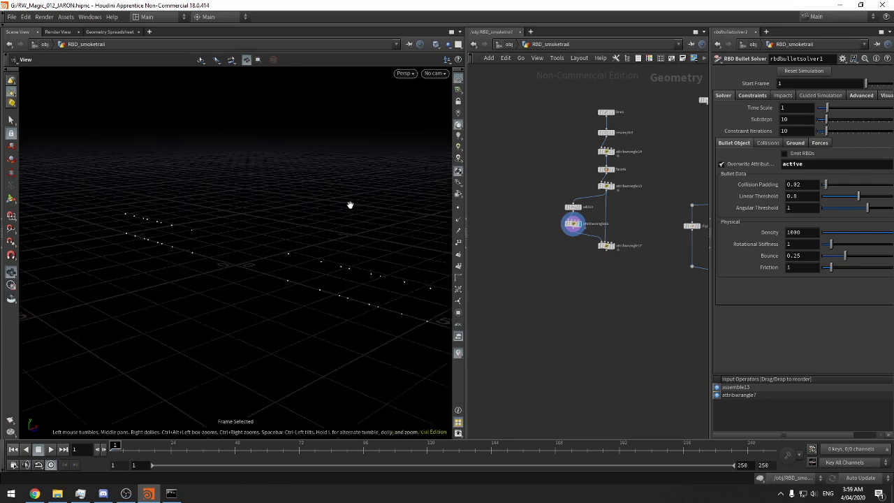
{"action": "left_click", "coordinate": [606, 245]}
{"action": "left_click_drag", "start_coordinate": [405, 280], "coordinate": [440, 283]}
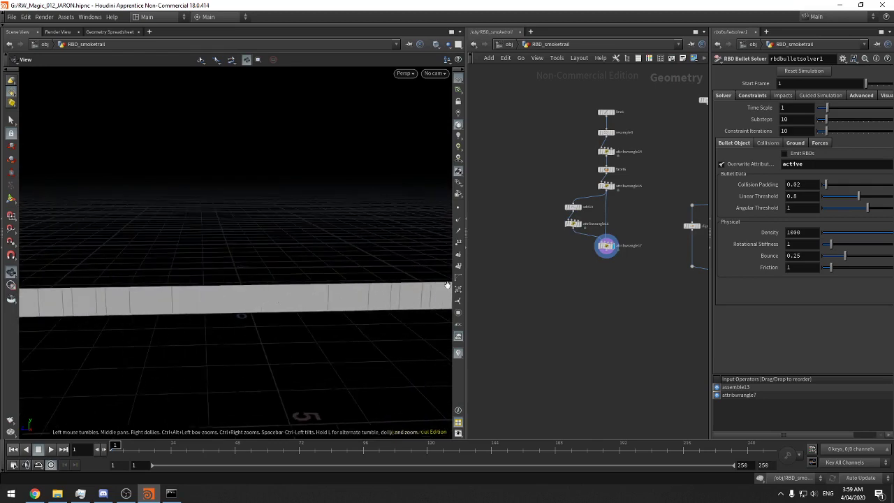
Widen the viewport and display attribwrangle15 to view the line before its chain branches
{"action": "left_click_drag", "start_coordinate": [464, 255], "coordinate": [568, 255]}
{"action": "left_click_drag", "start_coordinate": [415, 279], "coordinate": [419, 300]}
{"action": "scroll", "coordinate": [689, 225], "scroll_direction": "up", "scroll_amount": 1}
{"action": "left_click", "coordinate": [685, 181]}
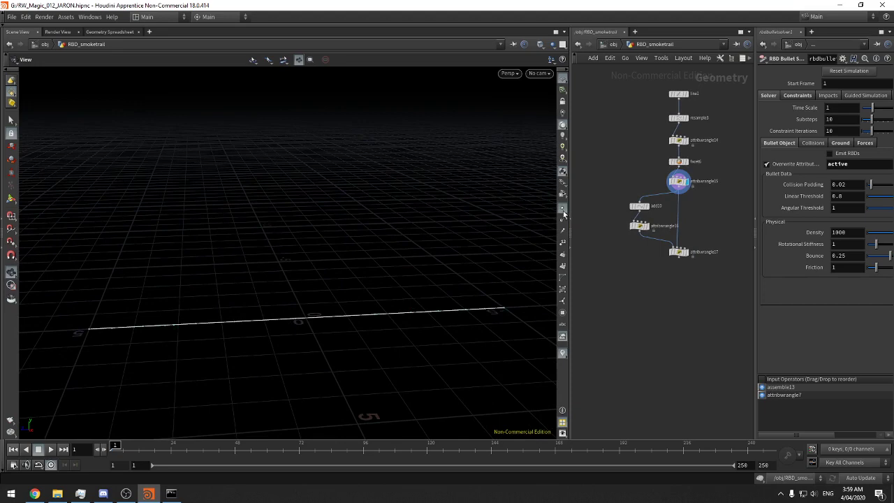
{"action": "right_click_drag", "start_coordinate": [502, 262], "coordinate": [599, 221]}
{"action": "middle_click_drag", "start_coordinate": [629, 271], "coordinate": [614, 302]}
Add a PolyExtrude node, connect attribwrangle15 to its input and display it
{"action": "key", "text": "Tab"}
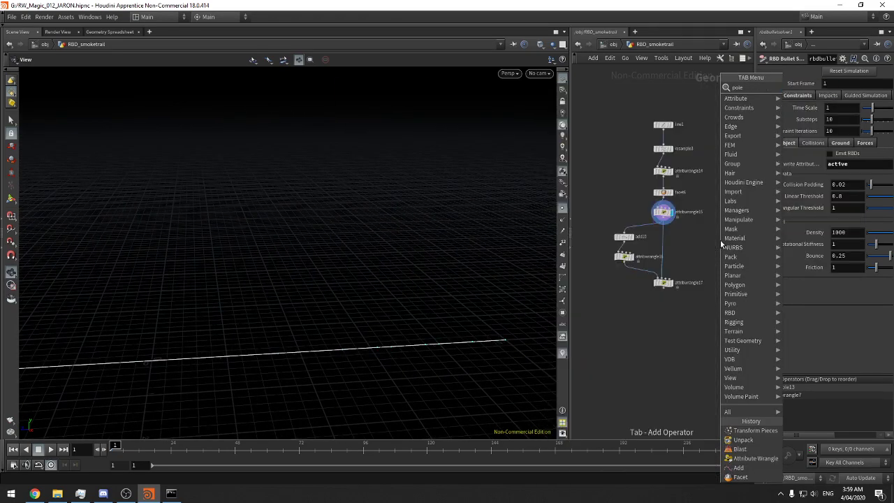
{"action": "key", "text": "Return"}
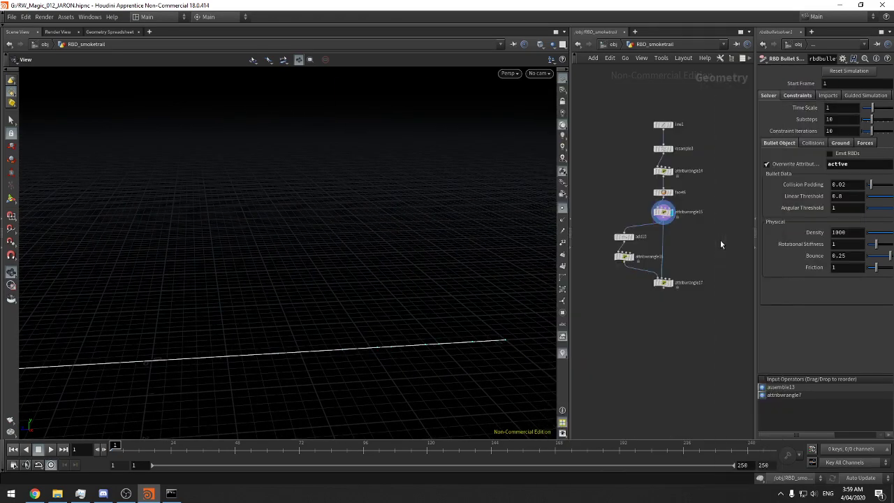
{"action": "left_click", "coordinate": [679, 234]}
{"action": "left_click", "coordinate": [681, 230]}
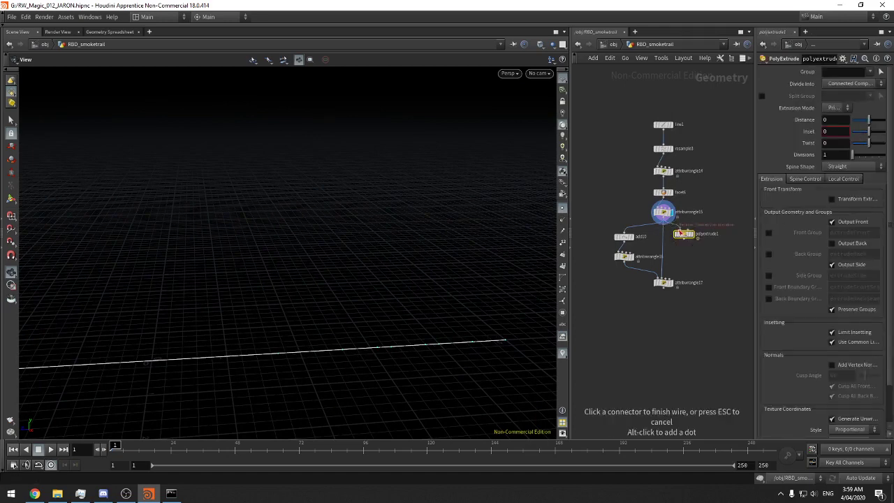
{"action": "left_click", "coordinate": [680, 231]}
{"action": "left_click", "coordinate": [692, 235]}
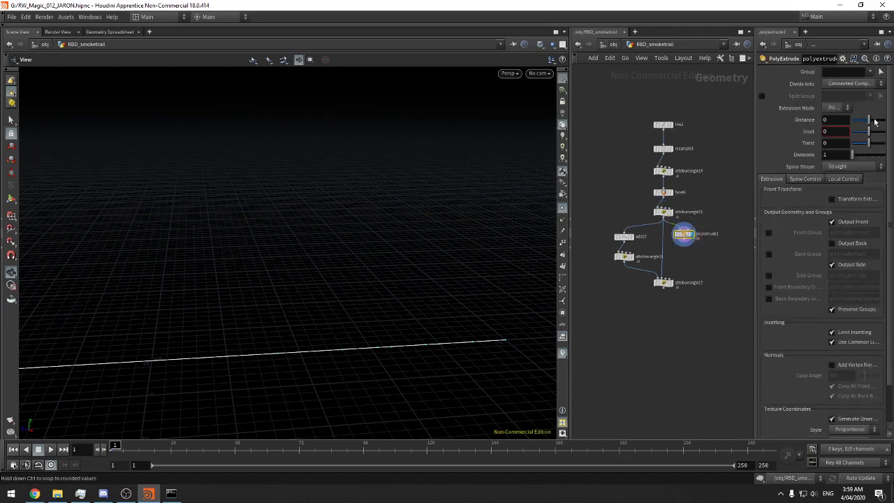
Widen the parameter pane, enable Transform Extruded Front on polyextrude1 with a Y translation of 1, and adjust its transform space
{"action": "left_click_drag", "start_coordinate": [868, 120], "coordinate": [671, 148]}
{"action": "type", "text": "0"}
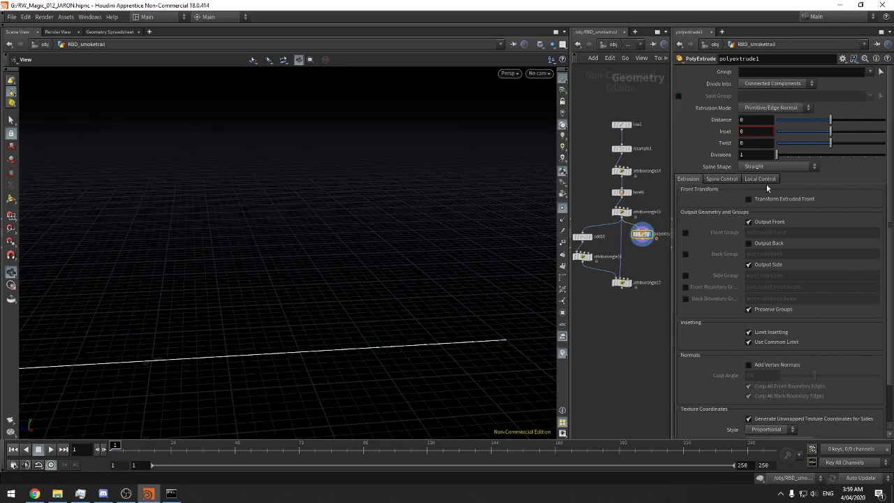
{"action": "left_click", "coordinate": [791, 199]}
{"action": "mouse_move", "coordinate": [794, 236]}
{"action": "middle_mouse_down"}
{"action": "mouse_move", "coordinate": [874, 230]}
{"action": "mouse_move", "coordinate": [801, 240]}
{"action": "middle_mouse_up"}
{"action": "left_click", "coordinate": [768, 211]}
{"action": "left_click", "coordinate": [765, 221]}
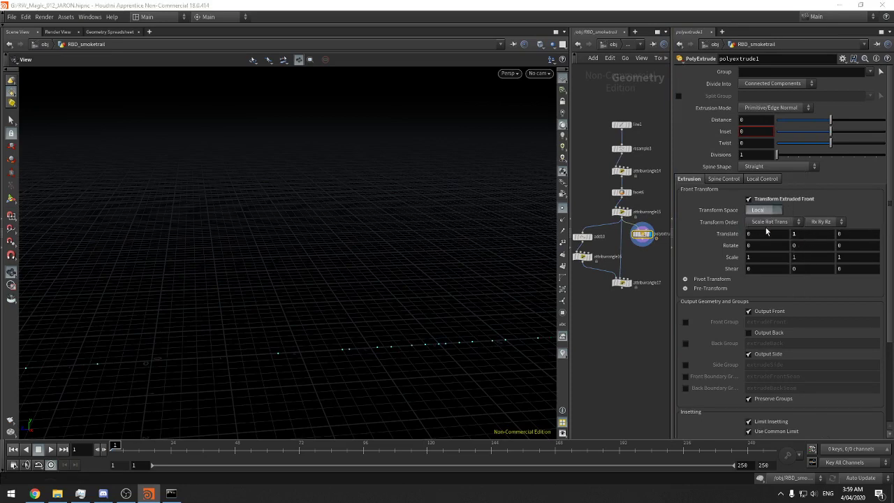
View the extruded strip, widen the network pane, and find and display pointvop1 in the building's node chain
{"action": "left_click_drag", "start_coordinate": [395, 333], "coordinate": [349, 341]}
{"action": "middle_click_drag", "start_coordinate": [349, 342], "coordinate": [318, 332]}
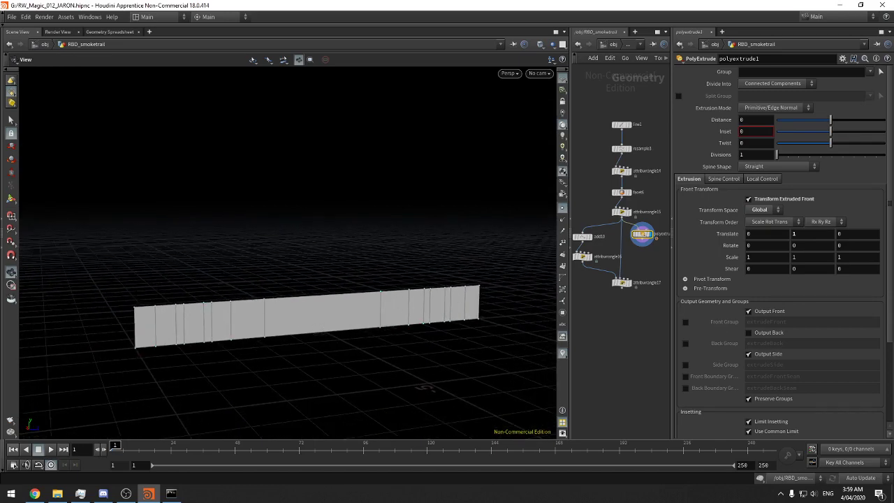
{"action": "scroll", "coordinate": [586, 305], "scroll_direction": "down", "scroll_amount": 3}
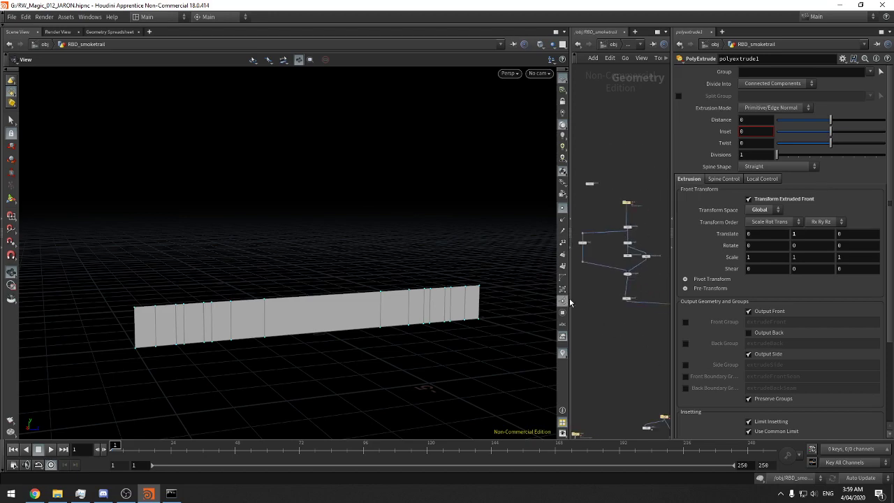
{"action": "left_click_drag", "start_coordinate": [570, 299], "coordinate": [301, 297]}
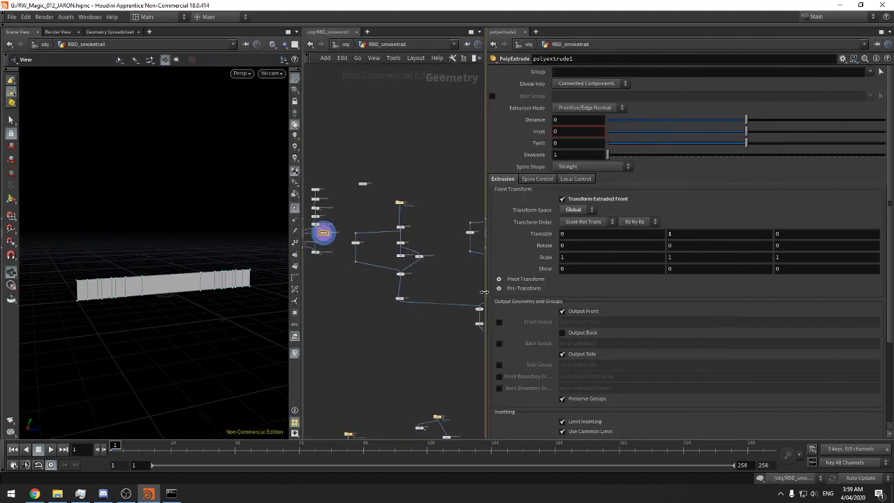
{"action": "left_click_drag", "start_coordinate": [485, 292], "coordinate": [768, 292]}
{"action": "middle_click_drag", "start_coordinate": [624, 377], "coordinate": [469, 182]}
{"action": "middle_click_drag", "start_coordinate": [581, 329], "coordinate": [629, 166]}
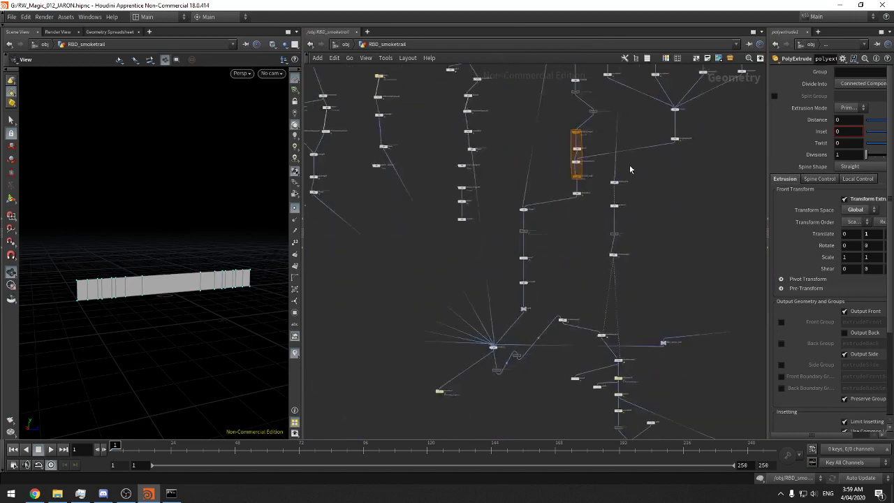
{"action": "middle_click_drag", "start_coordinate": [666, 425], "coordinate": [666, 233]}
{"action": "scroll", "coordinate": [597, 264], "scroll_direction": "up", "scroll_amount": 5}
{"action": "left_click_drag", "start_coordinate": [609, 220], "coordinate": [454, 202]}
{"action": "left_click_drag", "start_coordinate": [767, 216], "coordinate": [712, 216]}
{"action": "mouse_move", "coordinate": [517, 223]}
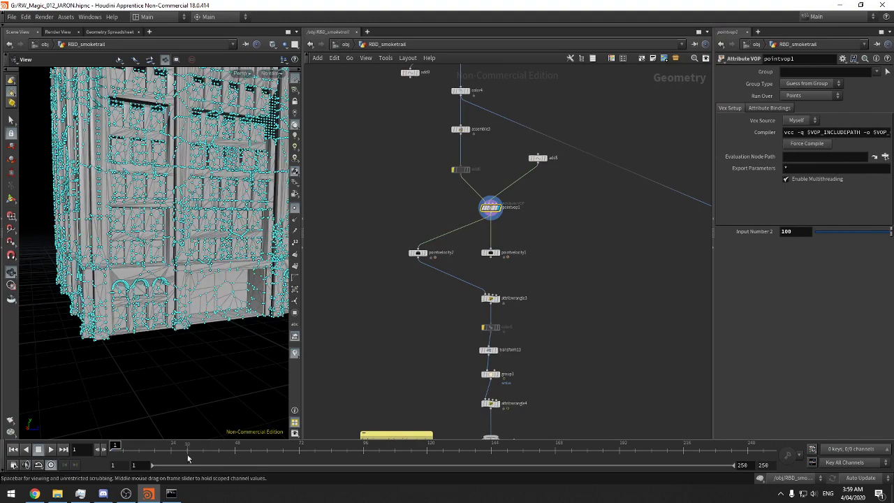
Replace the viewport's point markers with point trails on the displayed building
{"action": "left_click_drag", "start_coordinate": [215, 310], "coordinate": [81, 246]}
{"action": "left_click", "coordinate": [295, 231]}
{"action": "left_click", "coordinate": [295, 208]}
Inspect the VEX network inside pointvop1 and the Conical Noise settings of pointvelocity2
{"action": "double_click", "coordinate": [491, 209]}
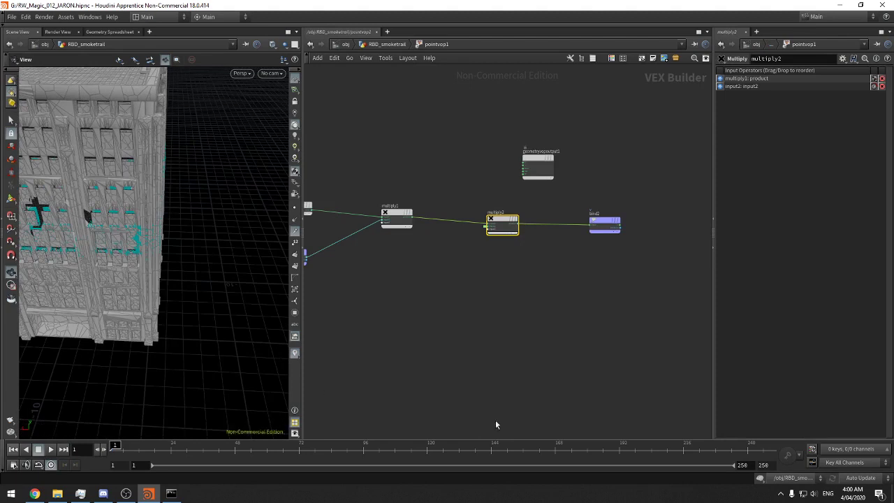
{"action": "middle_click_drag", "start_coordinate": [418, 161], "coordinate": [425, 187]}
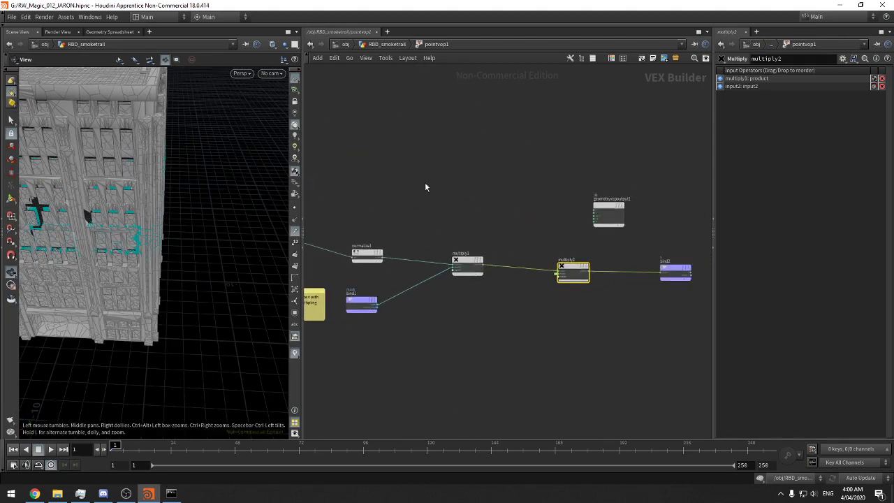
{"action": "left_click", "coordinate": [385, 44]}
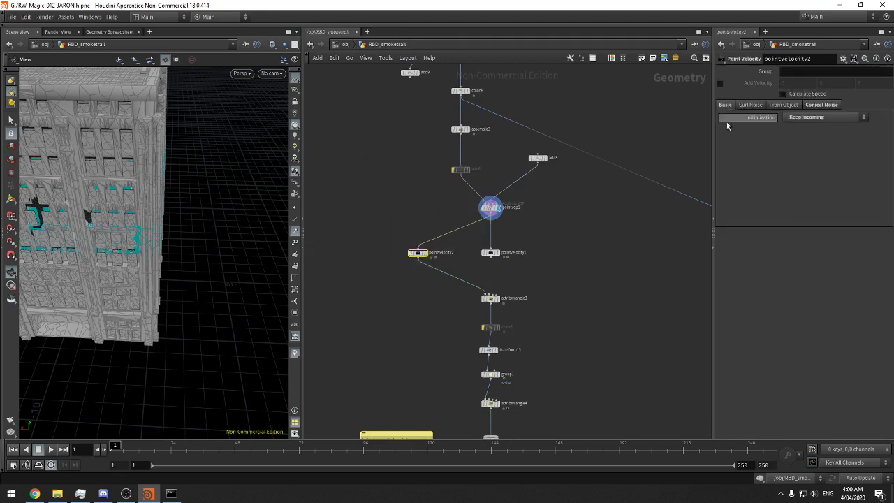
{"action": "left_click_drag", "start_coordinate": [712, 122], "coordinate": [592, 120]}
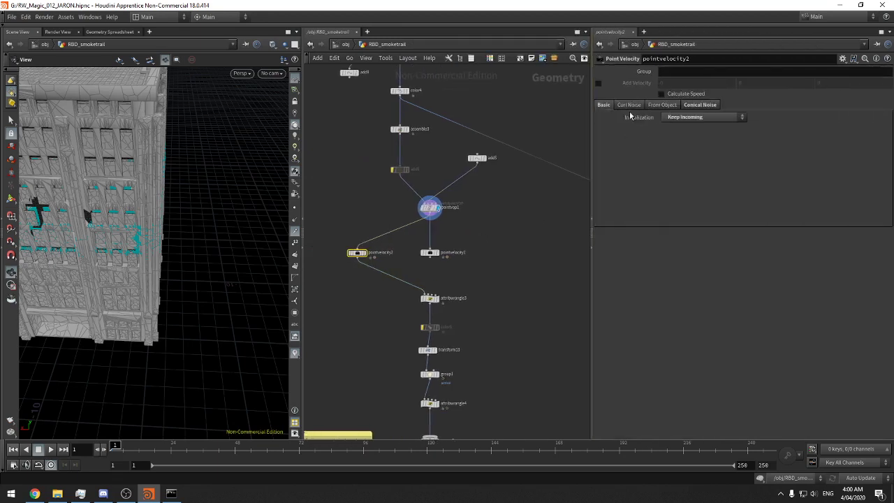
{"action": "left_click", "coordinate": [698, 105]}
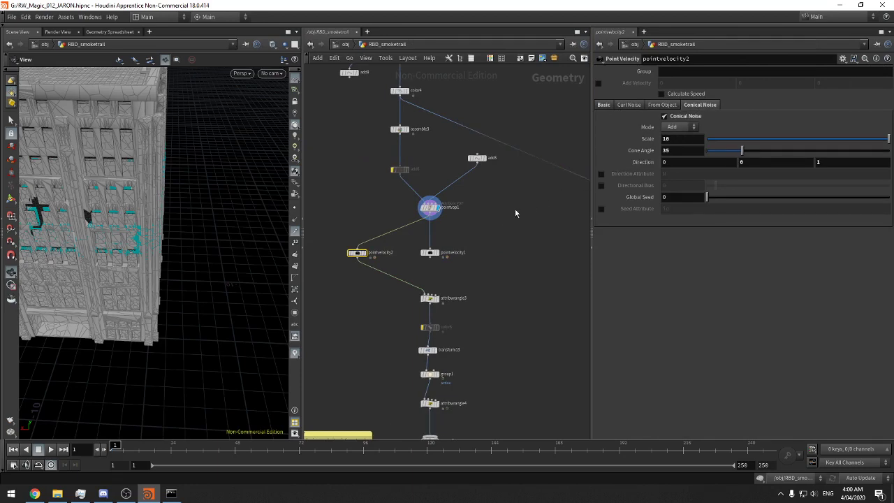
Look over the surrounding node chains, select pointvop1, and return to the separate line-based chain
{"action": "scroll", "coordinate": [500, 227], "scroll_direction": "down", "scroll_amount": 7}
{"action": "middle_click_drag", "start_coordinate": [462, 309], "coordinate": [507, 451]}
{"action": "middle_click_drag", "start_coordinate": [467, 188], "coordinate": [305, 102]}
{"action": "middle_click_drag", "start_coordinate": [481, 277], "coordinate": [462, 148]}
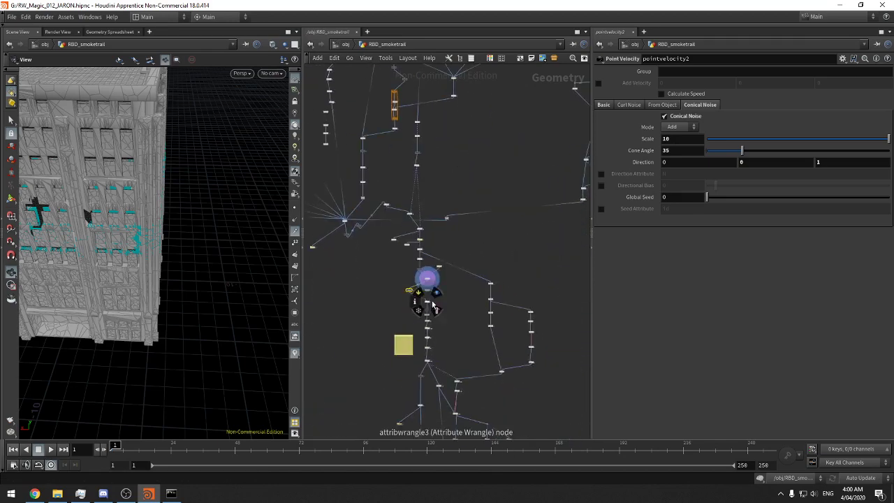
{"action": "scroll", "coordinate": [433, 301], "scroll_direction": "up", "scroll_amount": 6}
{"action": "left_click", "coordinate": [403, 233]}
{"action": "scroll", "coordinate": [400, 262], "scroll_direction": "down", "scroll_amount": 4}
{"action": "middle_click_drag", "start_coordinate": [466, 269], "coordinate": [594, 393]}
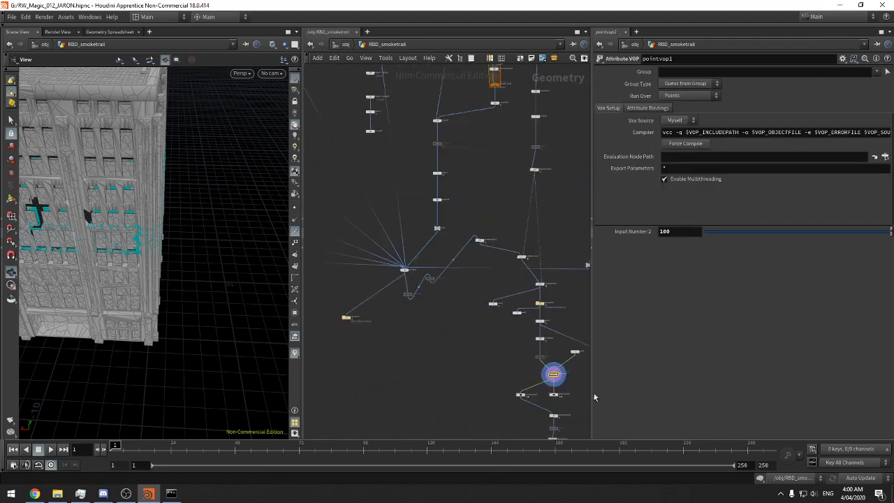
{"action": "scroll", "coordinate": [453, 307], "scroll_direction": "down", "scroll_amount": 5}
{"action": "middle_click_drag", "start_coordinate": [420, 209], "coordinate": [500, 370]}
{"action": "middle_click_drag", "start_coordinate": [462, 263], "coordinate": [465, 280]}
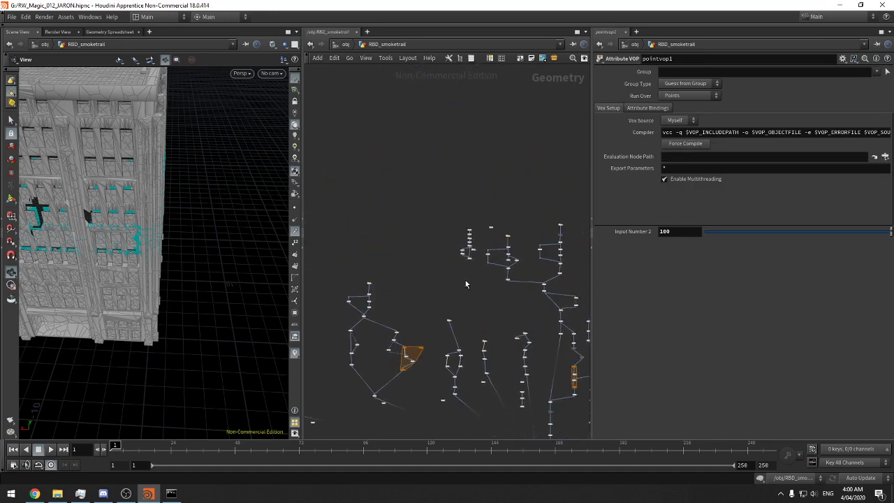
{"action": "scroll", "coordinate": [468, 278], "scroll_direction": "up", "scroll_amount": 8}
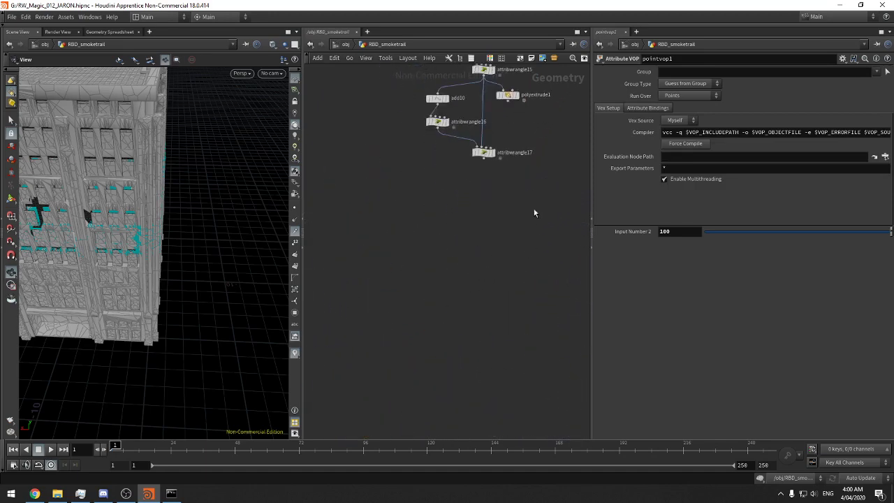
Display attribwrangle17 followed by polyextrude1, frame the extruded strip, and examine it from several angles
{"action": "left_click", "coordinate": [493, 153]}
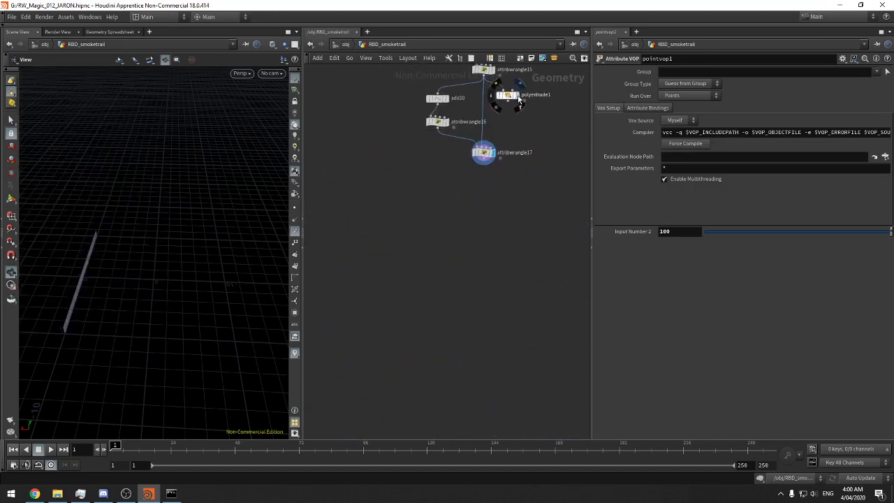
{"action": "left_click", "coordinate": [518, 96]}
{"action": "middle_click_drag", "start_coordinate": [518, 181], "coordinate": [535, 299]}
{"action": "left_click_drag", "start_coordinate": [164, 299], "coordinate": [108, 261]}
{"action": "key", "text": "space+f"}
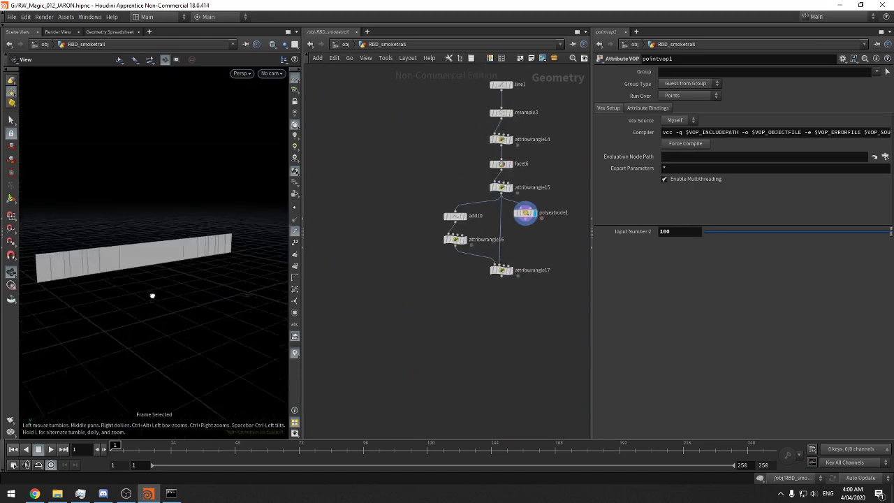
{"action": "left_click_drag", "start_coordinate": [152, 296], "coordinate": [214, 276]}
{"action": "left_click_drag", "start_coordinate": [302, 275], "coordinate": [430, 258]}
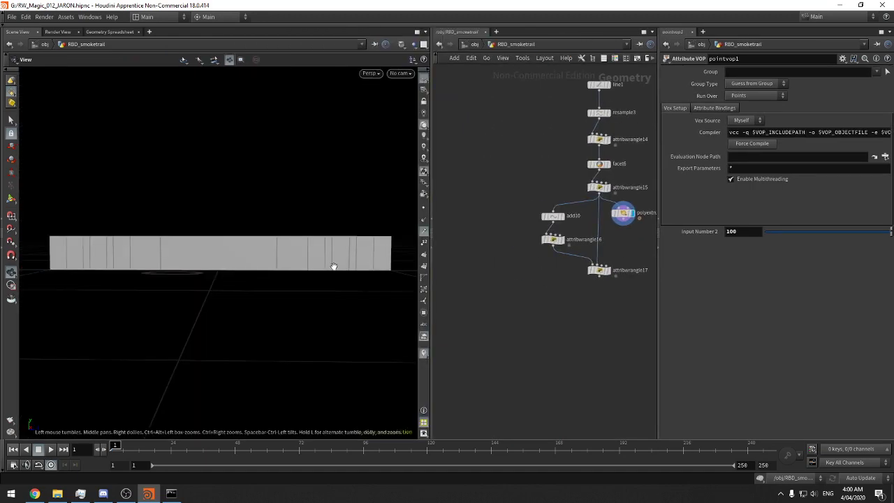
{"action": "right_click_drag", "start_coordinate": [327, 265], "coordinate": [358, 258]}
{"action": "left_click_drag", "start_coordinate": [362, 253], "coordinate": [325, 269]}
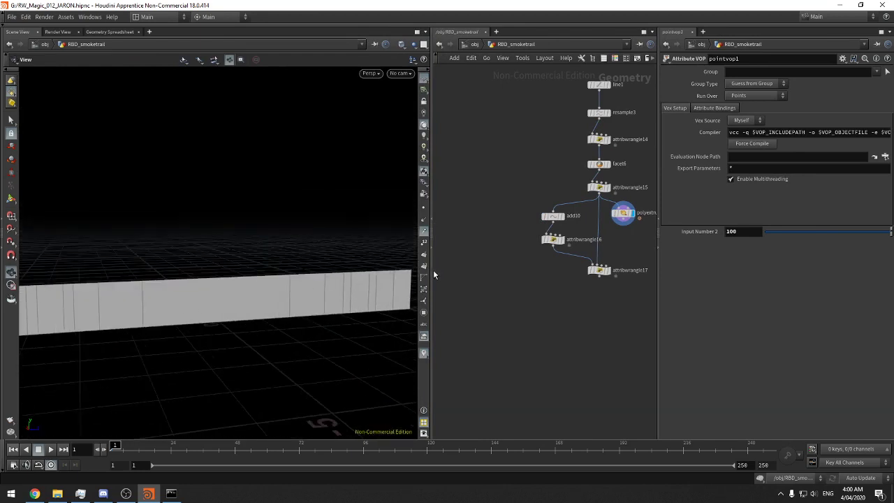
{"action": "left_click_drag", "start_coordinate": [430, 273], "coordinate": [373, 272]}
{"action": "left_click_drag", "start_coordinate": [628, 276], "coordinate": [699, 269]}
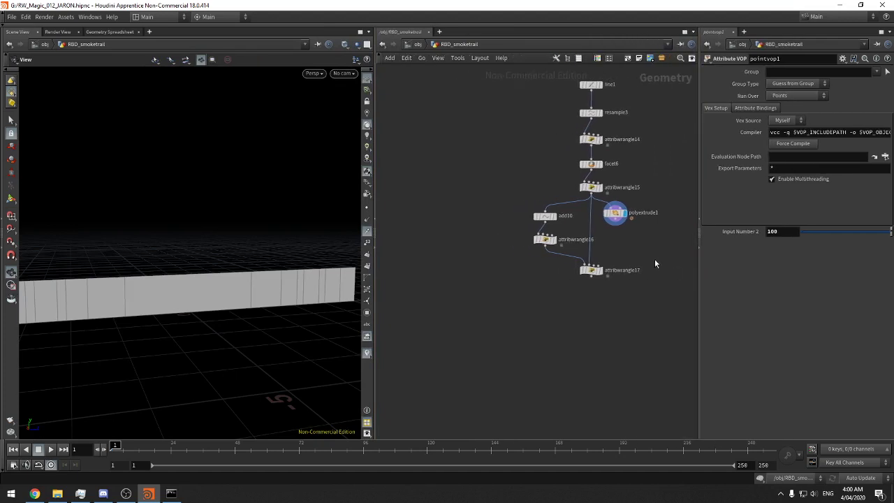
{"action": "mouse_move", "coordinate": [273, 273]}
{"action": "left_mouse_down"}
{"action": "mouse_move", "coordinate": [185, 283]}
{"action": "mouse_move", "coordinate": [299, 277]}
{"action": "mouse_move", "coordinate": [267, 279]}
{"action": "left_mouse_up"}
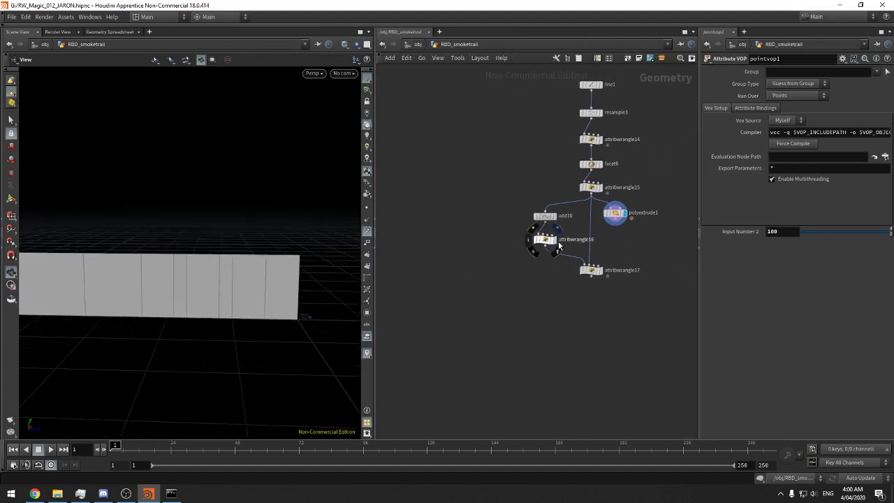
Display attribwrangle16 and examine its two rows of points and its VEX code
{"action": "left_click", "coordinate": [553, 240]}
{"action": "left_click", "coordinate": [545, 240]}
{"action": "middle_click", "coordinate": [548, 242]}
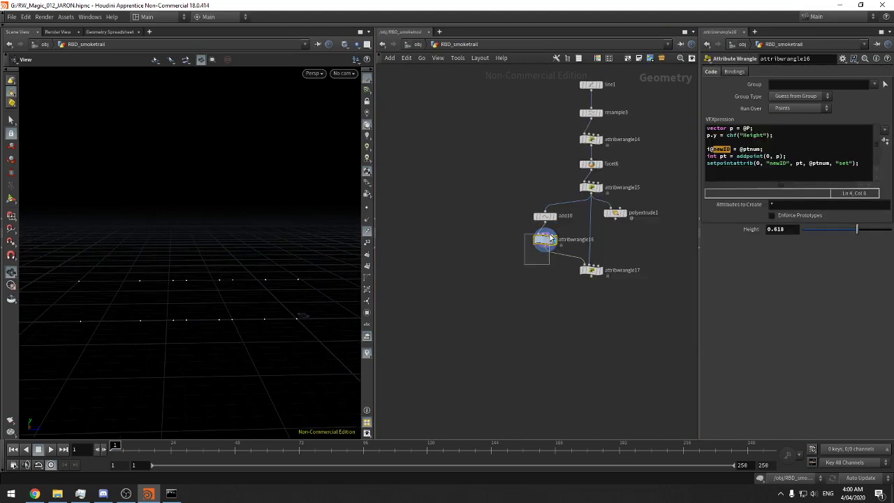
{"action": "left_click_drag", "start_coordinate": [263, 283], "coordinate": [296, 281]}
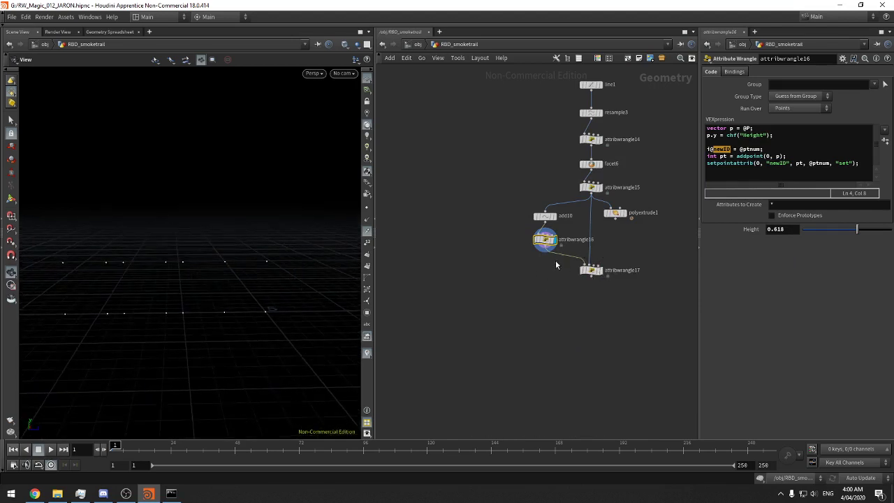
{"action": "left_click", "coordinate": [785, 171]}
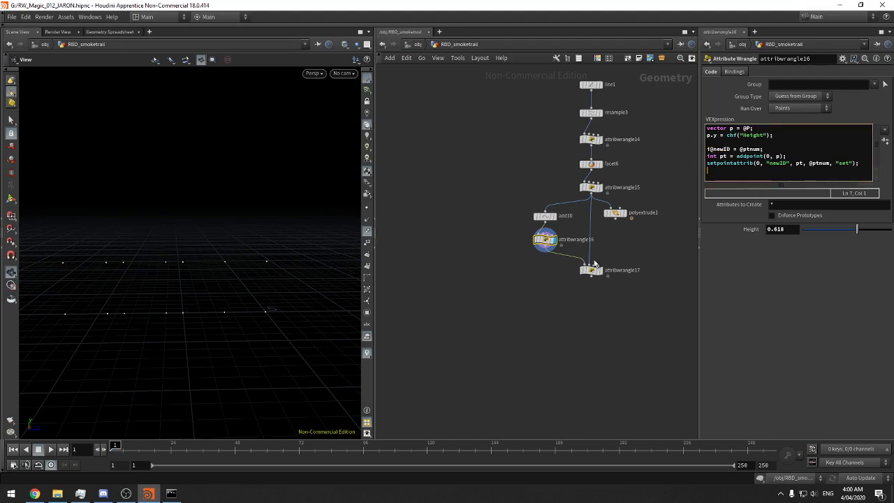
Display attribwrangle17 and examine the strip that its VEX code builds from the points
{"action": "left_click_drag", "start_coordinate": [632, 264], "coordinate": [556, 301]}
{"action": "key", "text": "r"}
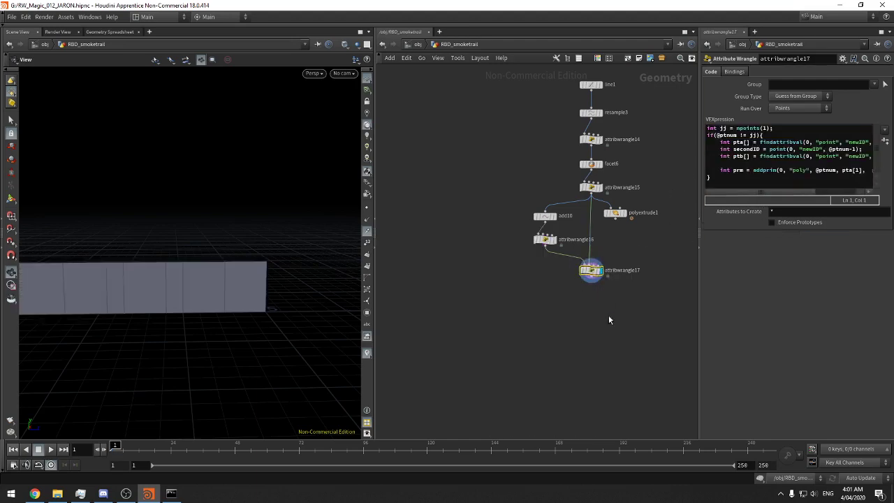
{"action": "left_click_drag", "start_coordinate": [182, 296], "coordinate": [360, 287]}
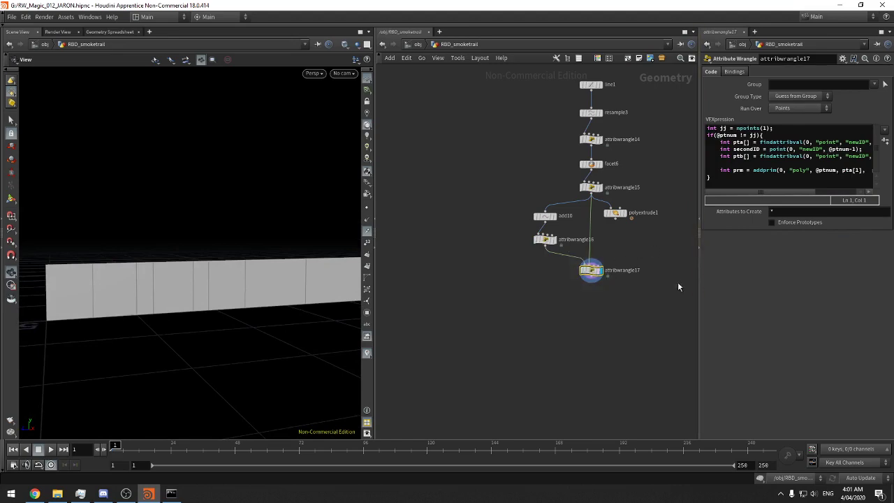
Add an Attribute Wrangle node below attribwrangle17, connected to its output and displayed
{"action": "key", "text": "Tab"}
{"action": "type", "text": "att"}
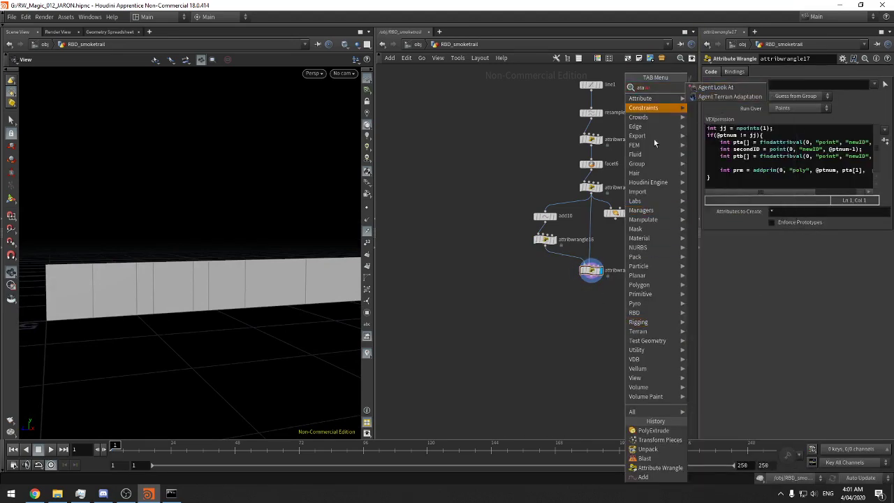
{"action": "left_click", "coordinate": [544, 303]}
{"action": "key", "text": "Tab"}
{"action": "type", "text": "attw"}
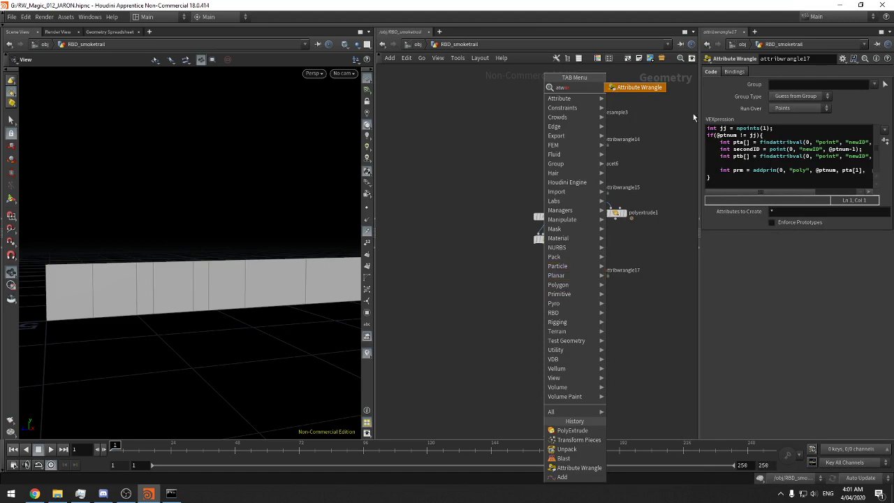
{"action": "left_click", "coordinate": [643, 90]}
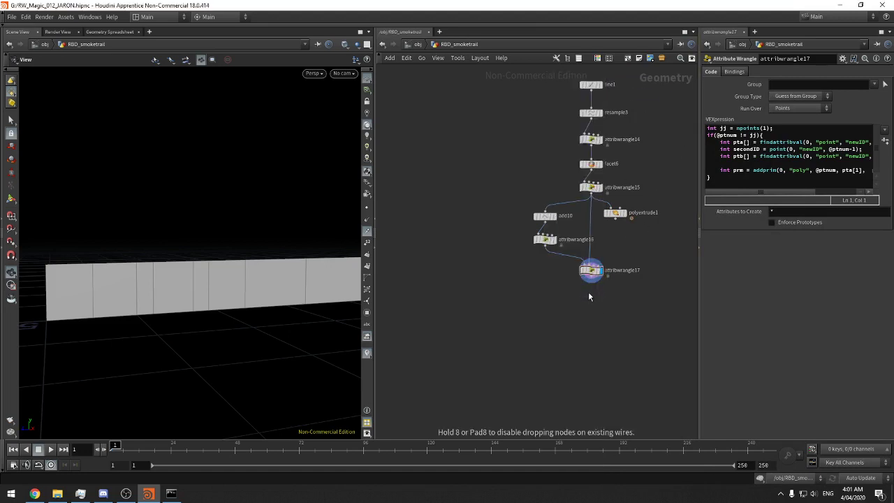
{"action": "left_click", "coordinate": [589, 297]}
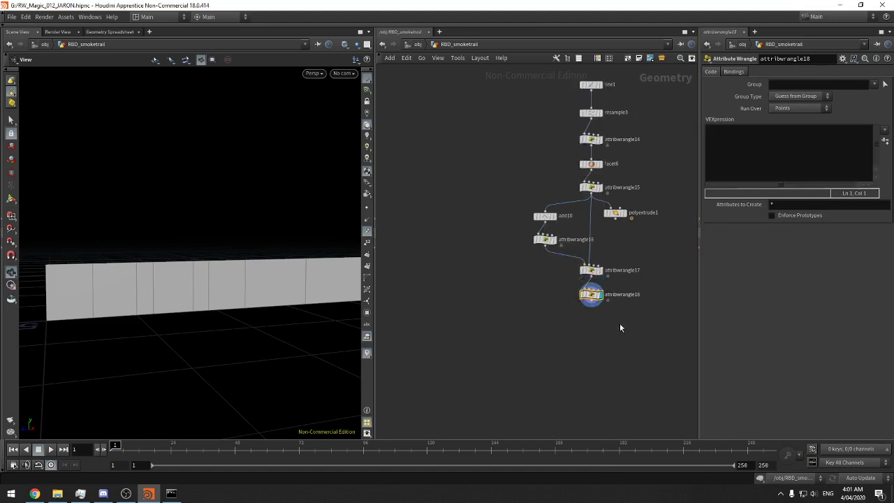
{"action": "left_click", "coordinate": [761, 149]}
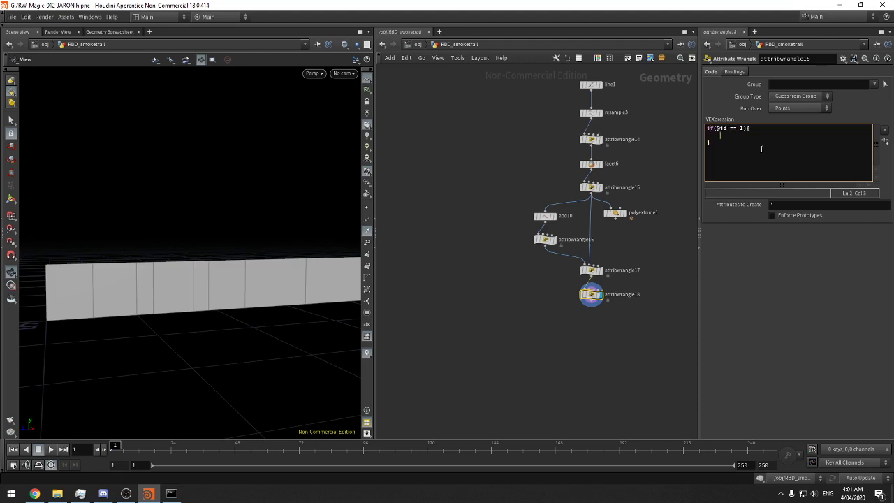
{"action": "type", "text": "s"}
{"action": "key", "text": "BackSpace"}
{"action": "type", "text": "et(1,0,0);"}
{"action": "left_click_drag", "start_coordinate": [163, 277], "coordinate": [94, 297]}
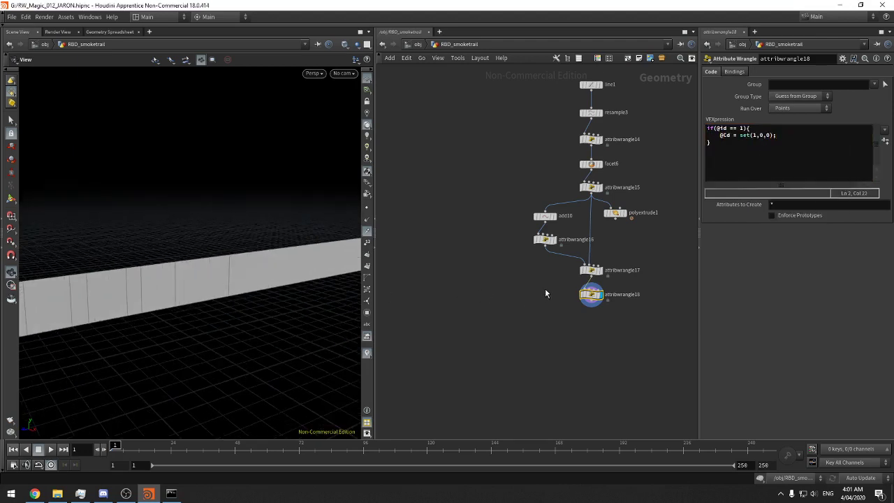
Check attribwrangle16's code, attribwrangle17's node info, and attribwrangle17's id and newID point values in the Geometry Spreadsheet
{"action": "left_click", "coordinate": [544, 239]}
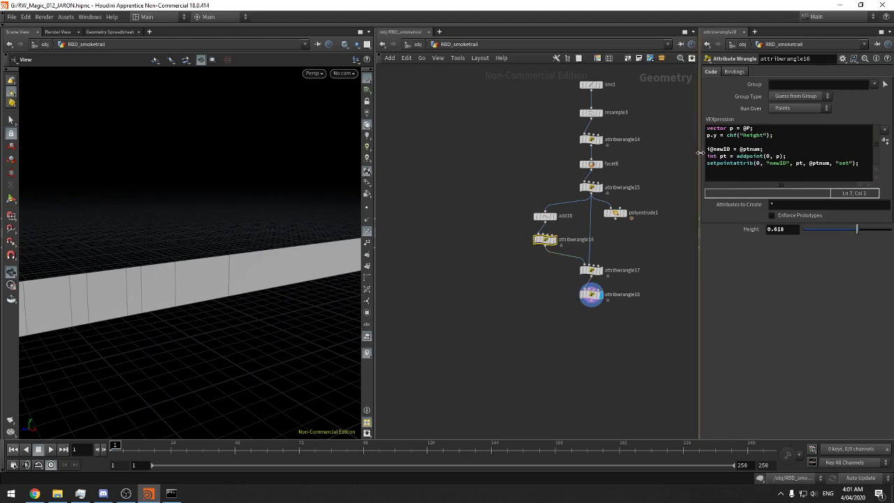
{"action": "left_click_drag", "start_coordinate": [677, 151], "coordinate": [668, 187]}
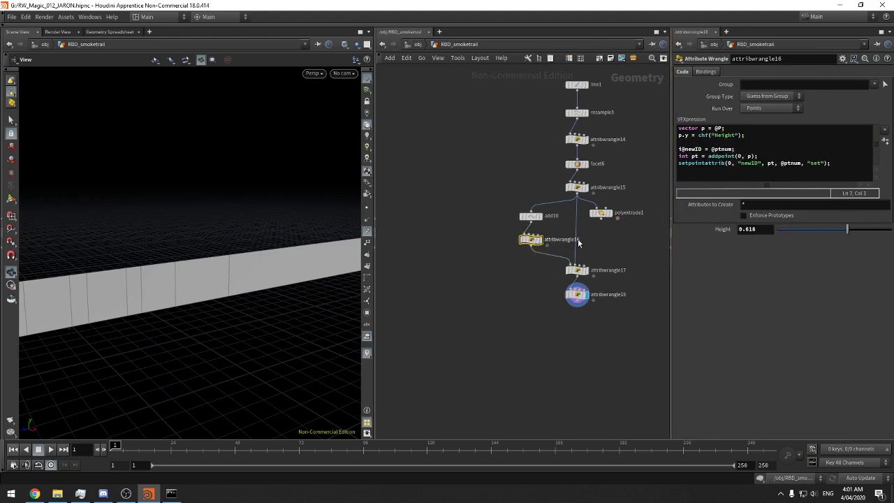
{"action": "left_click", "coordinate": [577, 270]}
{"action": "middle_click", "coordinate": [581, 274]}
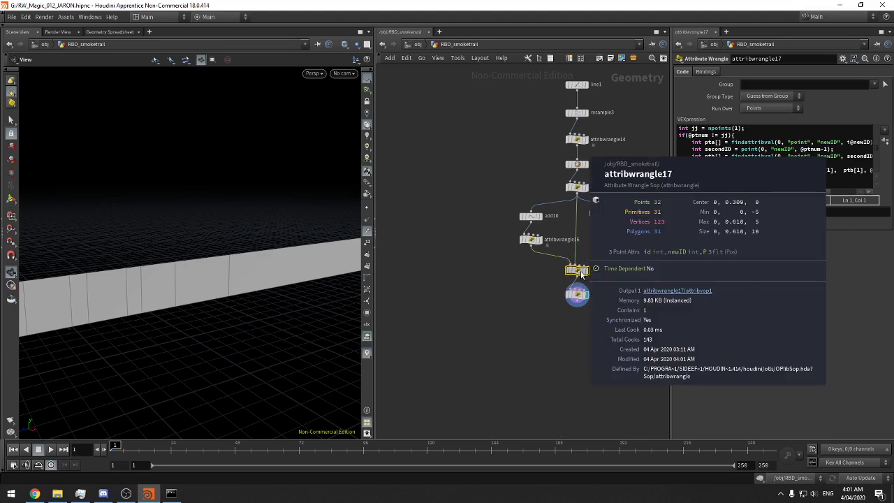
{"action": "left_click", "coordinate": [111, 33]}
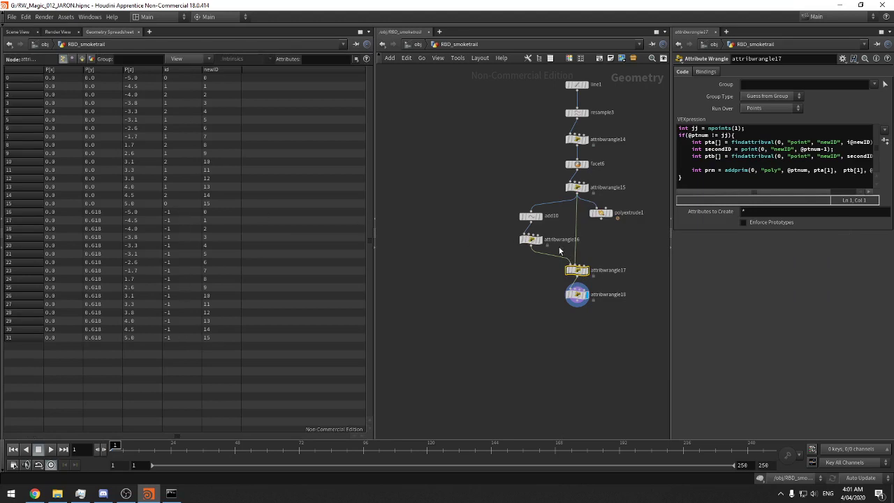
Review attribwrangle15's and attribwrangle16's code, and duplicate the newID setpointattrib line at the end of attribwrangle16's VEX
{"action": "left_click", "coordinate": [536, 241]}
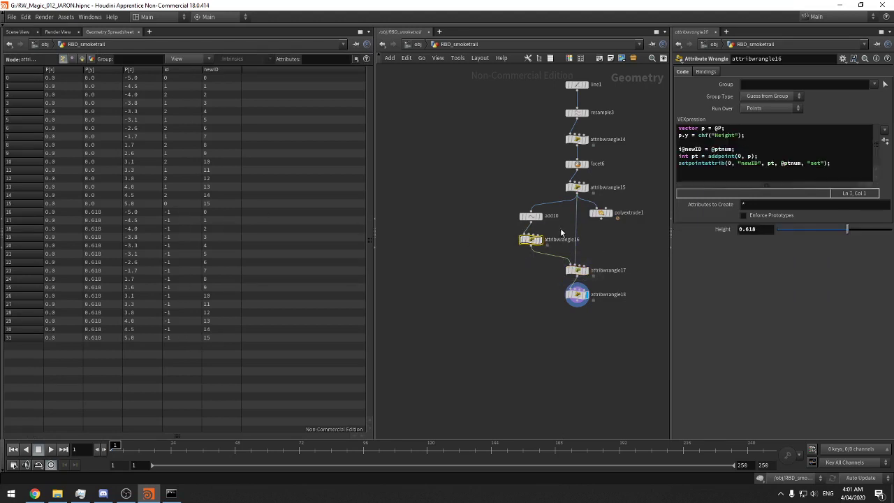
{"action": "left_click", "coordinate": [577, 187]}
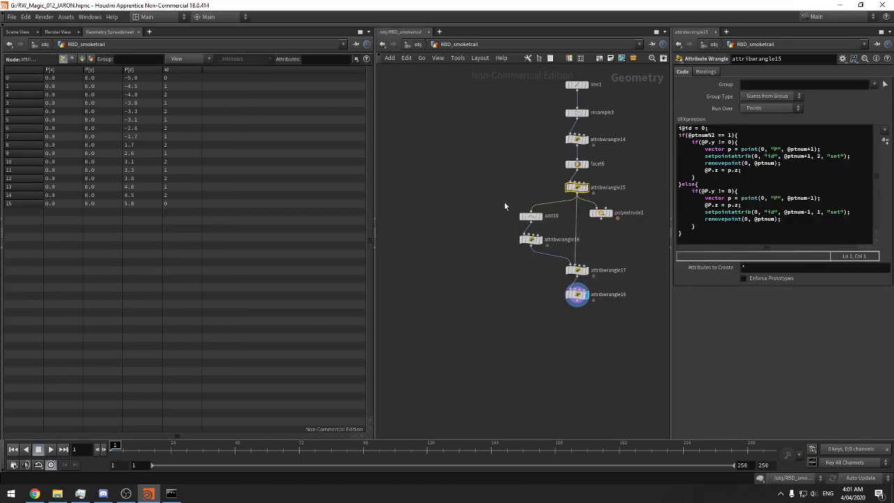
{"action": "left_click_drag", "start_coordinate": [532, 217], "coordinate": [547, 233]}
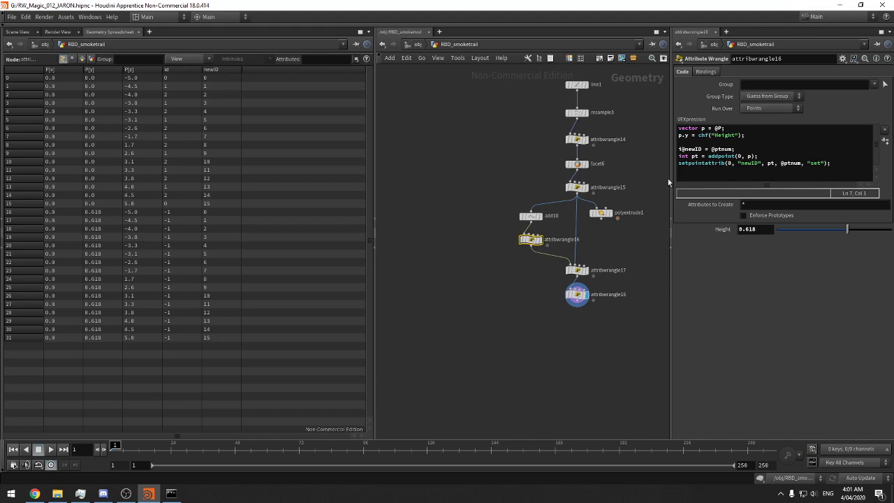
{"action": "left_click_drag", "start_coordinate": [670, 178], "coordinate": [626, 178]}
{"action": "left_click", "coordinate": [811, 170]}
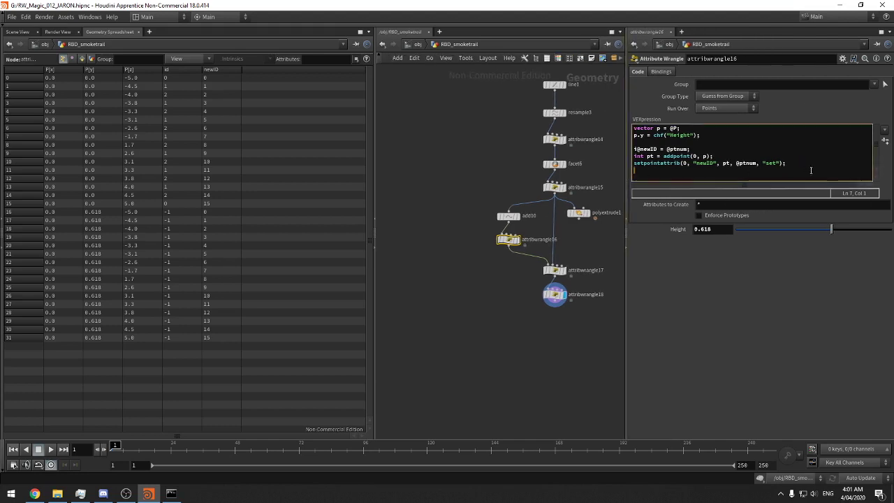
{"action": "key", "text": "shift+Up"}
{"action": "key", "text": "ctrl+c"}
{"action": "key", "text": "Down"}
{"action": "key", "text": "ctrl+v"}
{"action": "double_click", "coordinate": [704, 170]}
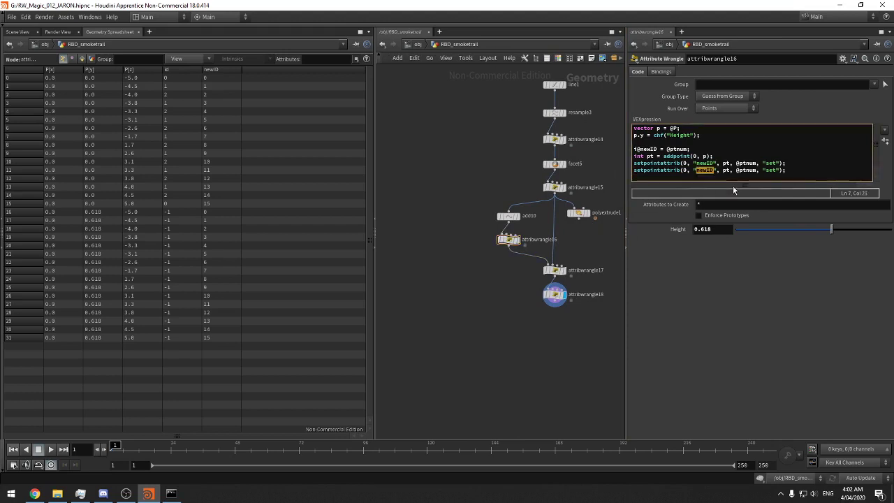
{"action": "type", "text": "id"}
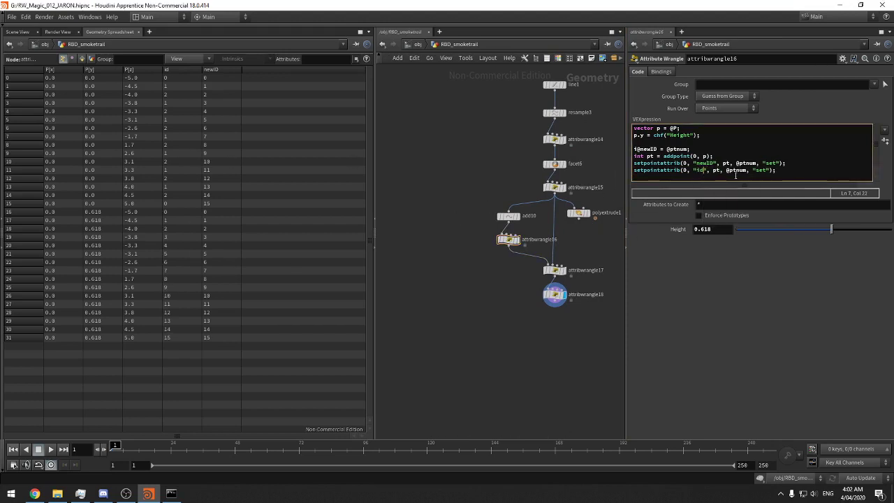
{"action": "type", "text": "id"}
{"action": "key", "text": "ctrl+s"}
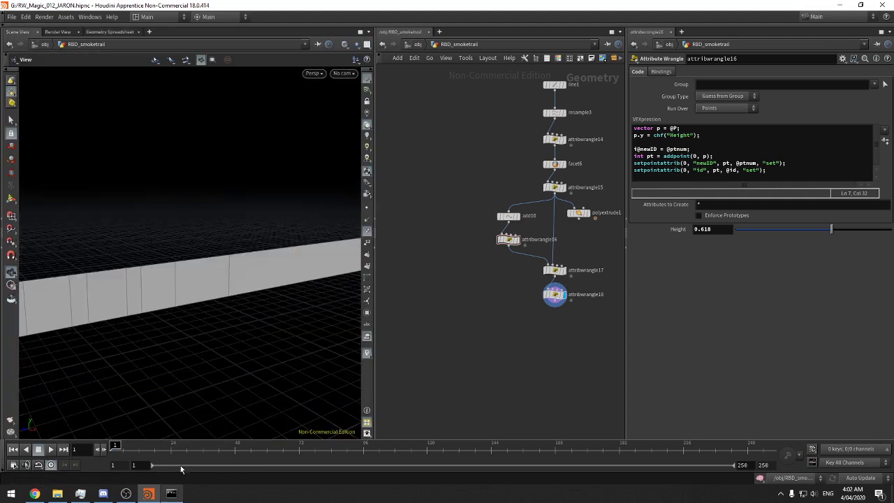
Check attribwrangle17's node info and attribwrangle18's Cd, id and newID point values in the Geometry Spreadsheet
{"action": "left_click_drag", "start_coordinate": [587, 250], "coordinate": [547, 280]}
{"action": "middle_click", "coordinate": [557, 274]}
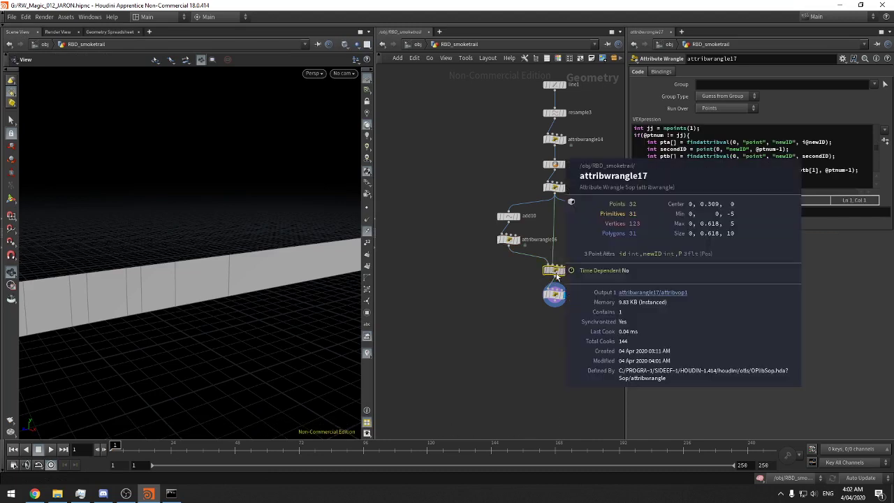
{"action": "left_click", "coordinate": [554, 294]}
{"action": "left_click", "coordinate": [124, 33]}
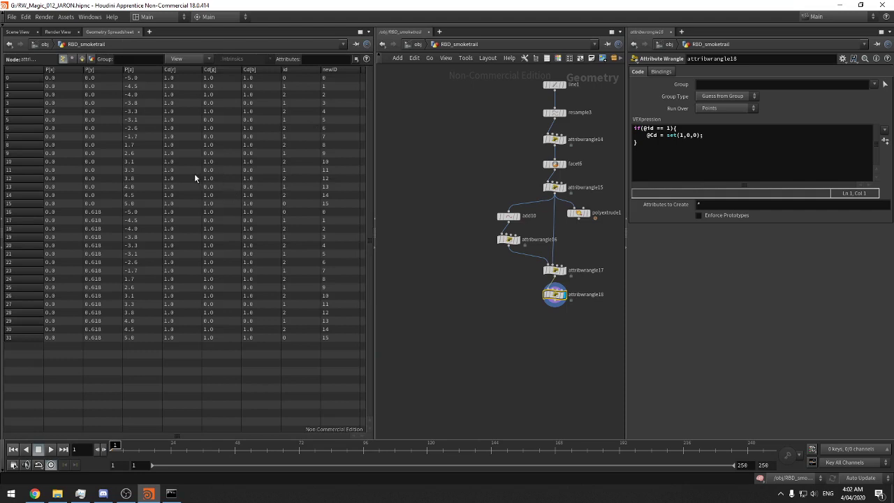
{"action": "left_click", "coordinate": [18, 32]}
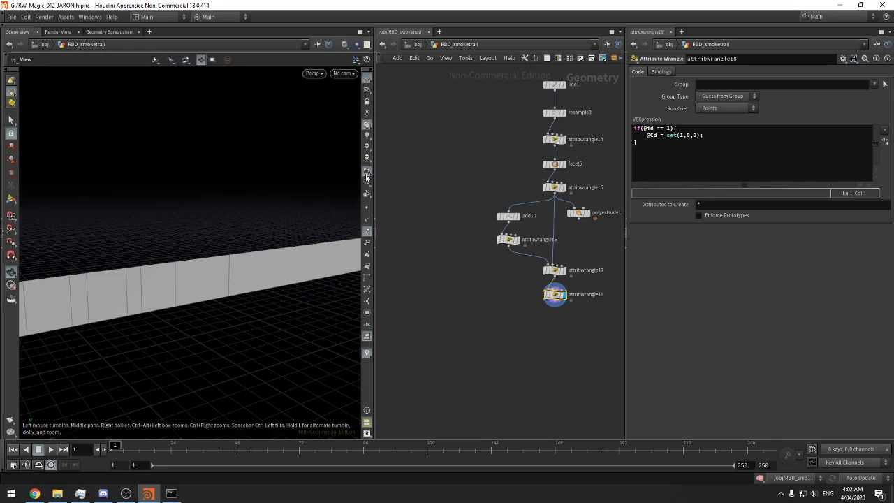
Enable Show Geometry Color in the viewport's material display options and view the coloured strip
{"action": "key", "text": "d"}
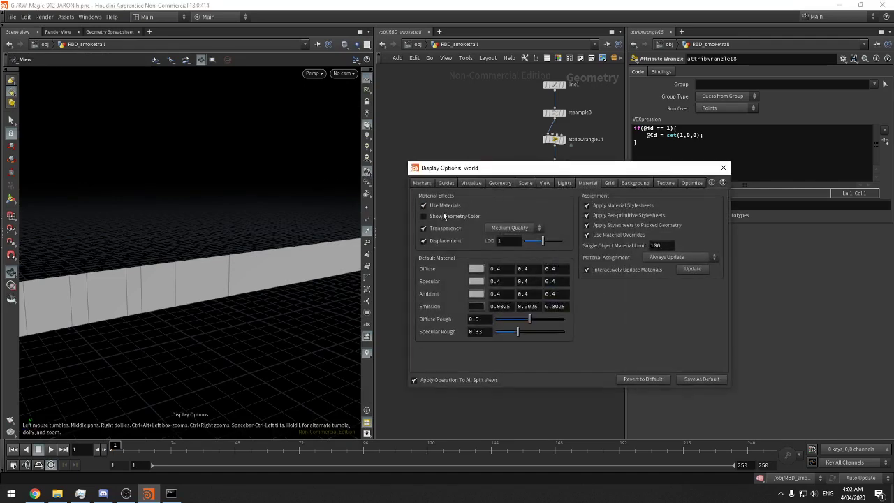
{"action": "left_click", "coordinate": [444, 216]}
{"action": "left_click", "coordinate": [723, 168]}
{"action": "left_click_drag", "start_coordinate": [209, 272], "coordinate": [285, 279]}
{"action": "middle_click_drag", "start_coordinate": [578, 334], "coordinate": [573, 335]}
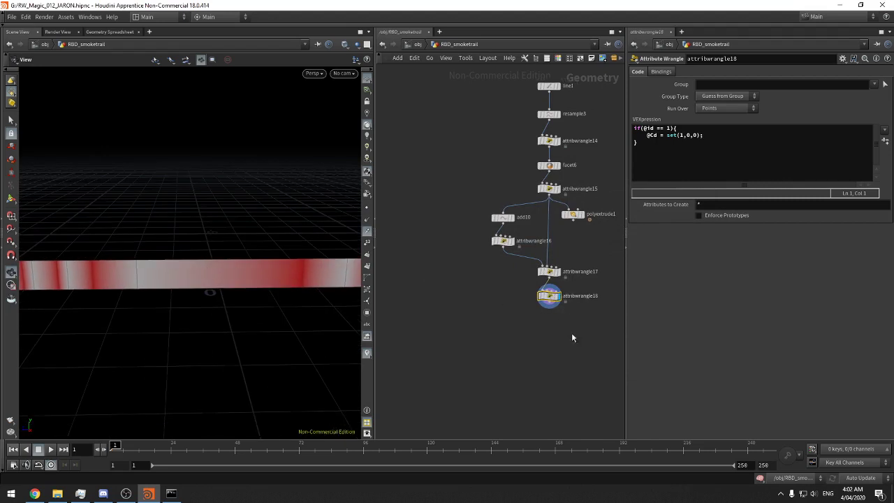
{"action": "left_click", "coordinate": [701, 135]}
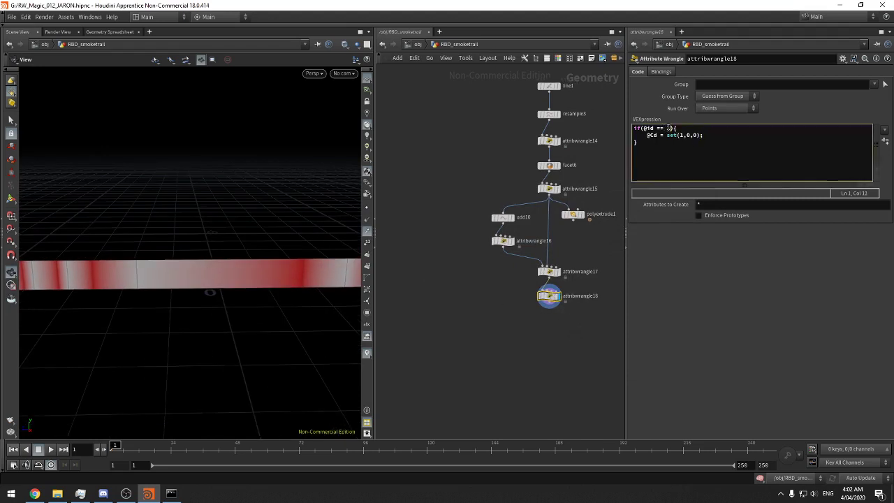
{"action": "double_click", "coordinate": [668, 128]}
{"action": "type", "text": "1) || @id == 2)"}
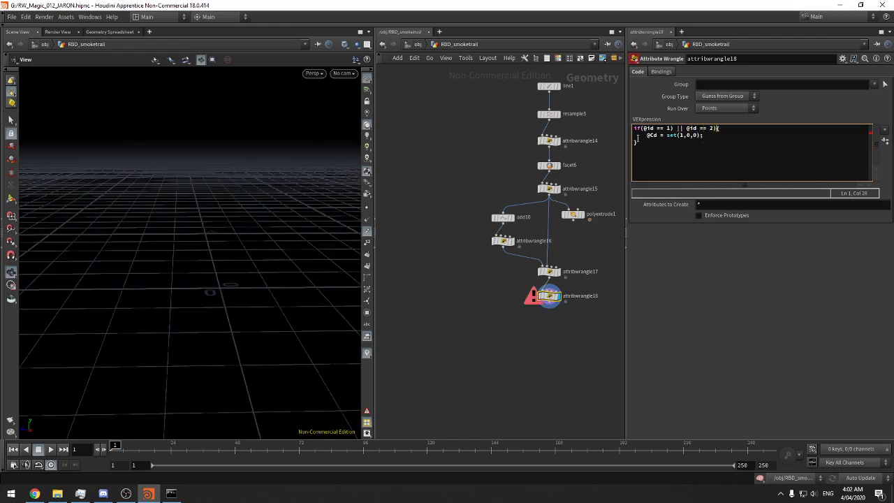
{"action": "left_click", "coordinate": [677, 128]}
{"action": "left_click", "coordinate": [672, 128]}
{"action": "key", "text": "BackSpace"}
{"action": "left_click_drag", "start_coordinate": [209, 209], "coordinate": [308, 269]}
{"action": "middle_click_drag", "start_coordinate": [325, 266], "coordinate": [278, 271]}
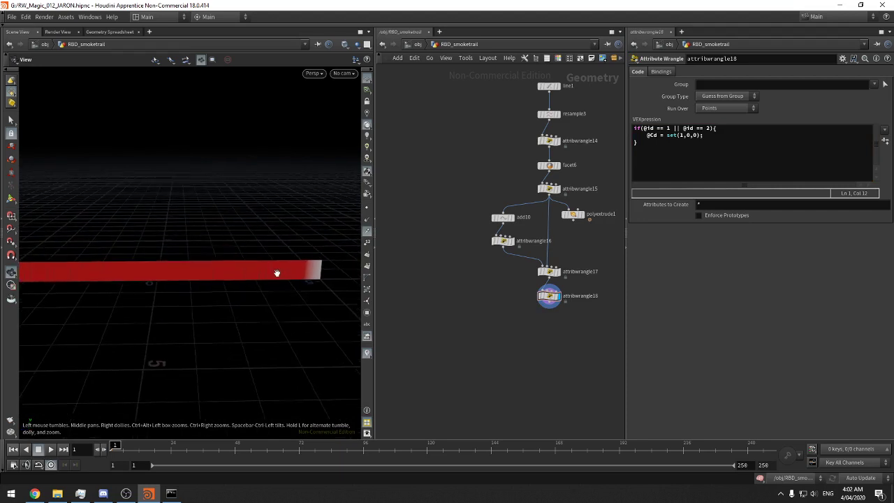
{"action": "right_click_drag", "start_coordinate": [277, 271], "coordinate": [366, 263]}
{"action": "left_click_drag", "start_coordinate": [229, 268], "coordinate": [231, 244]}
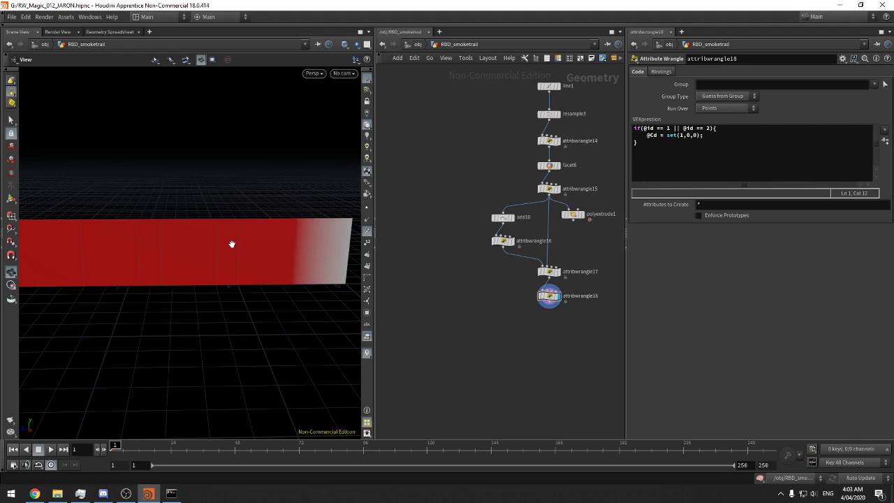
Check the progress of the filecache8 background render in the command window
{"action": "left_click_drag", "start_coordinate": [421, 305], "coordinate": [526, 375]}
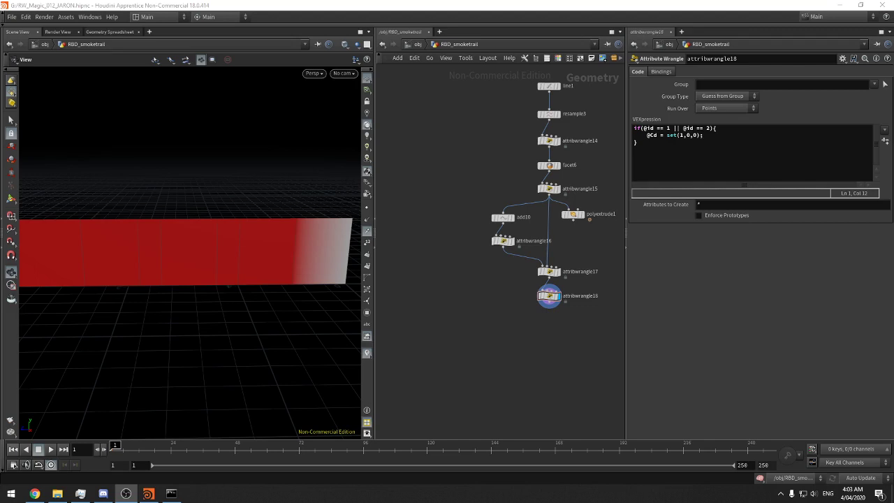
{"action": "right_click_drag", "start_coordinate": [537, 370], "coordinate": [469, 391]}
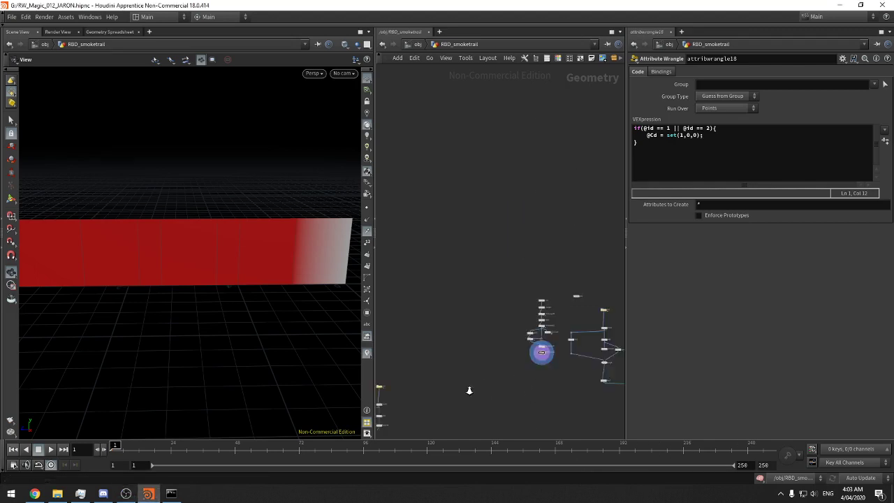
{"action": "middle_click_drag", "start_coordinate": [536, 319], "coordinate": [400, 177]}
{"action": "middle_click_drag", "start_coordinate": [513, 363], "coordinate": [480, 172]}
{"action": "middle_click_drag", "start_coordinate": [559, 339], "coordinate": [504, 186]}
{"action": "middle_click_drag", "start_coordinate": [530, 313], "coordinate": [524, 116]}
{"action": "left_click", "coordinate": [172, 493]}
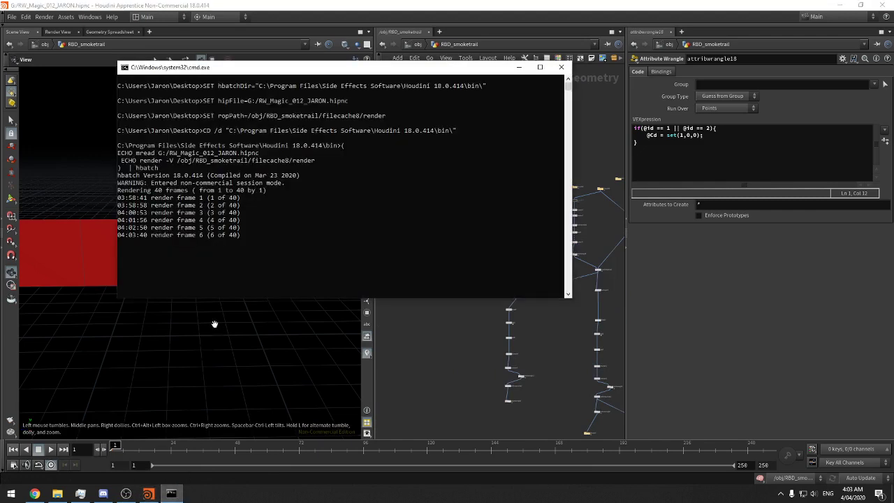
{"action": "left_click", "coordinate": [502, 386]}
Try to display the Transform Pieces node below retime1 and frame its geometry
{"action": "right_click_drag", "start_coordinate": [453, 232], "coordinate": [541, 275]}
{"action": "middle_click_drag", "start_coordinate": [537, 149], "coordinate": [525, 199]}
{"action": "left_click_drag", "start_coordinate": [525, 119], "coordinate": [444, 149]}
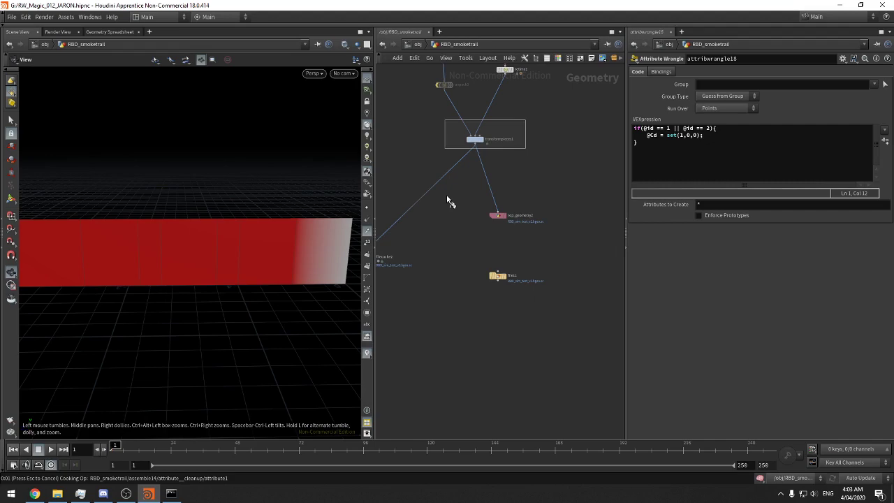
{"action": "key", "text": "f"}
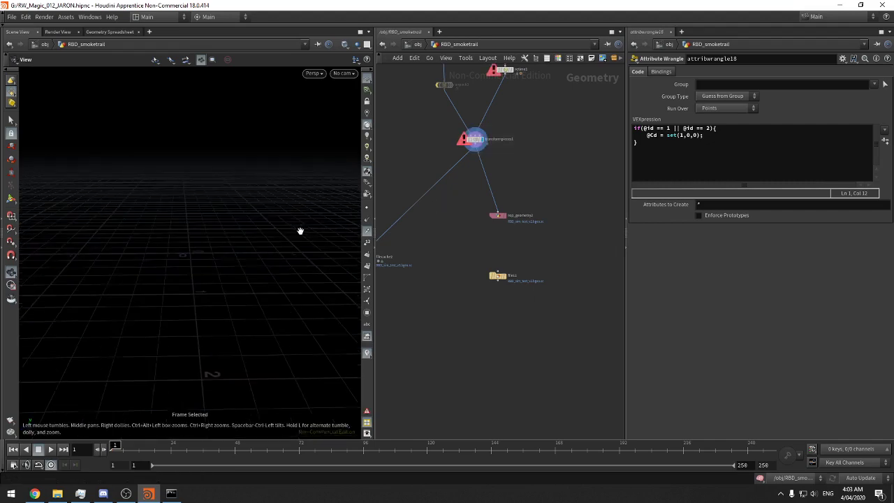
Display the upper Transform Pieces node fed by the file cache below rbdbulletsolver1 and frame the building
{"action": "middle_click_drag", "start_coordinate": [534, 187], "coordinate": [549, 257]}
{"action": "middle_click_drag", "start_coordinate": [539, 216], "coordinate": [515, 298]}
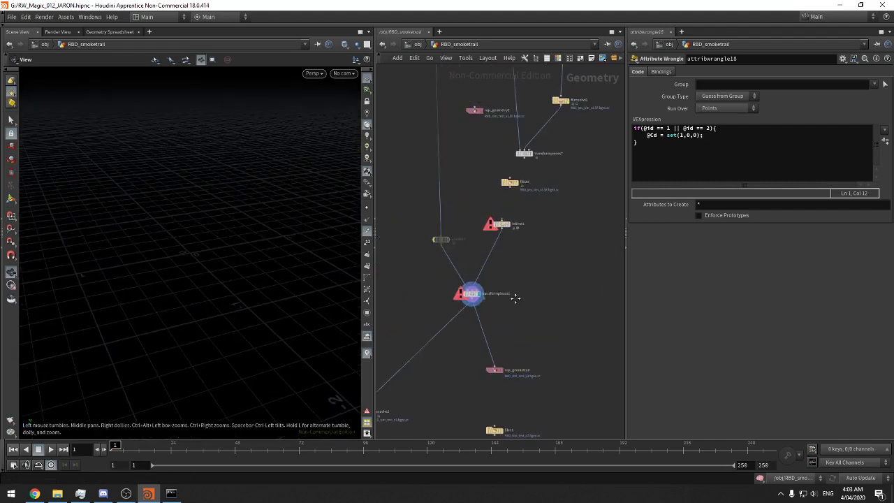
{"action": "middle_click_drag", "start_coordinate": [561, 273], "coordinate": [511, 405]}
{"action": "key", "text": "r"}
{"action": "left_click_drag", "start_coordinate": [523, 303], "coordinate": [451, 271]}
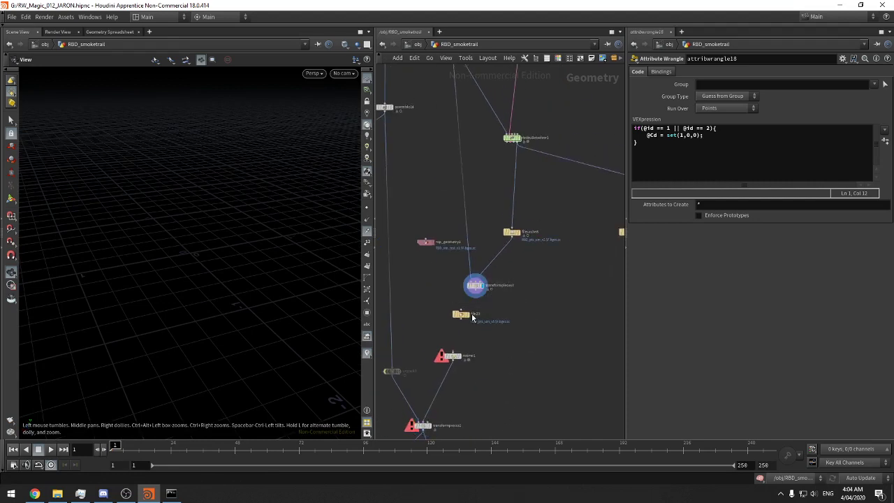
{"action": "mouse_move", "coordinate": [472, 318]}
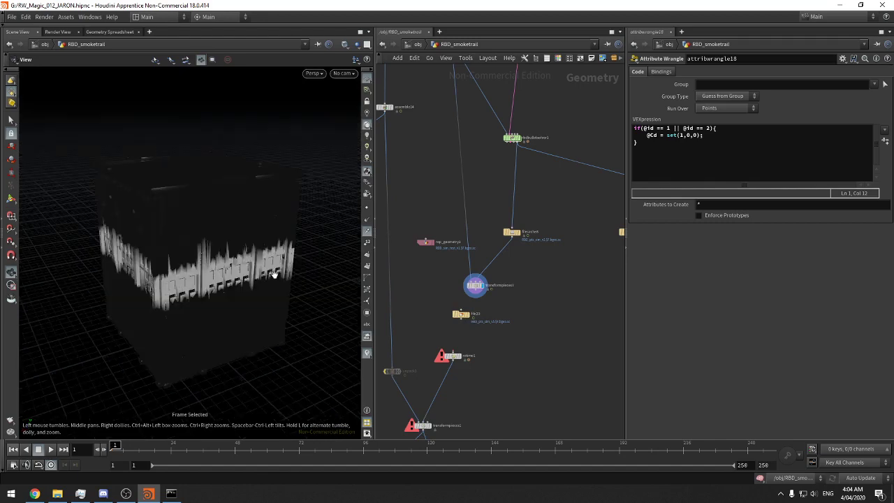
{"action": "key", "text": "f"}
{"action": "left_click_drag", "start_coordinate": [360, 260], "coordinate": [293, 269]}
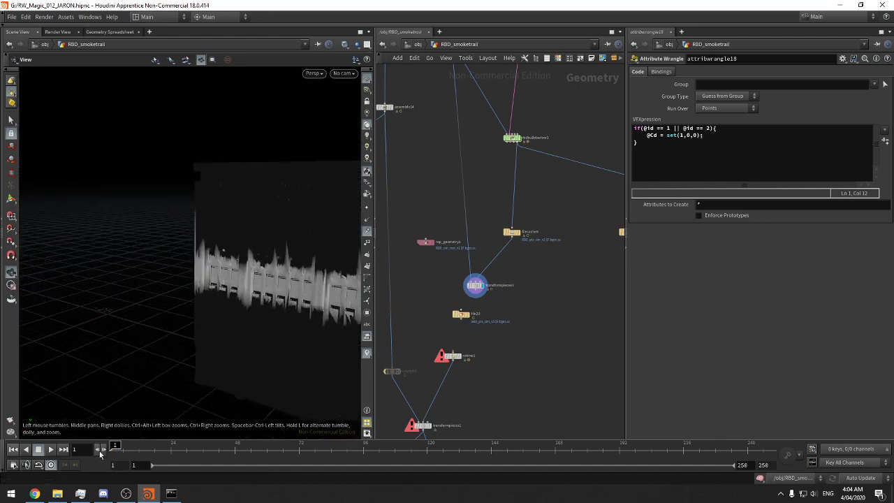
Advance the simulation to frame 2 and examine the debris bursting out of the building
{"action": "left_click", "coordinate": [103, 451]}
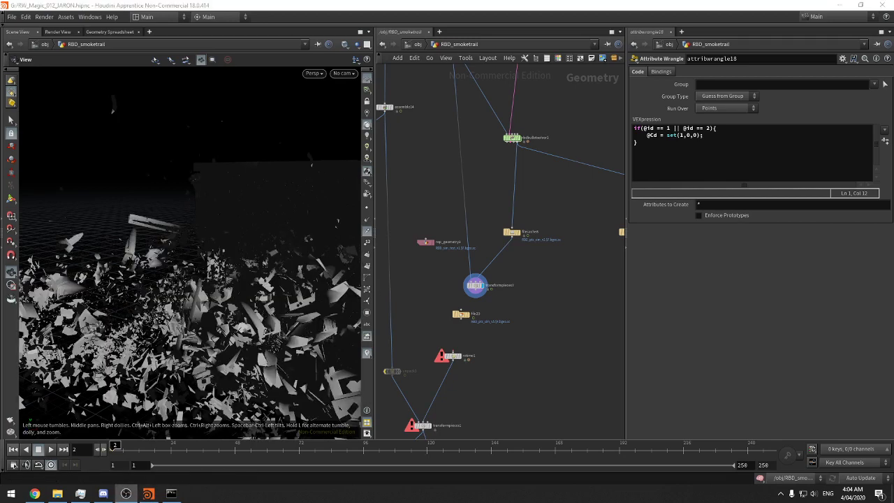
{"action": "left_click", "coordinate": [217, 317]}
{"action": "key", "text": "f"}
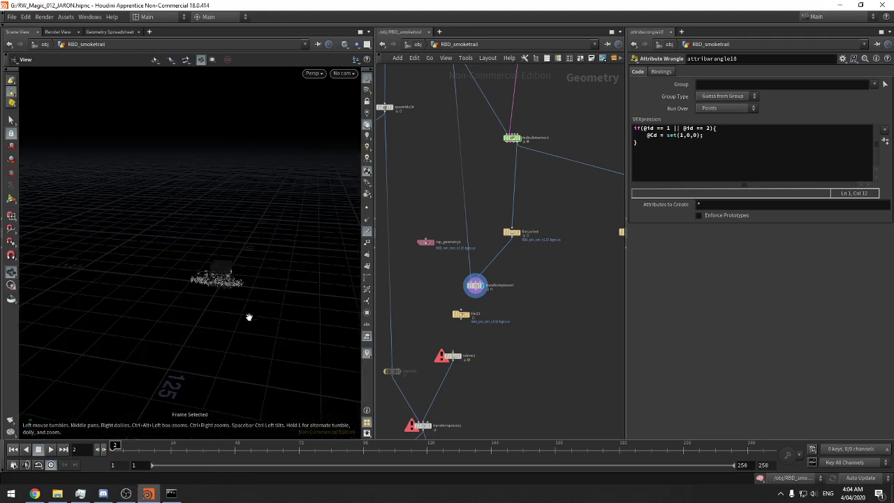
{"action": "scroll", "coordinate": [202, 258], "scroll_direction": "up", "scroll_amount": 3}
{"action": "middle_click_drag", "start_coordinate": [202, 258], "coordinate": [273, 255]}
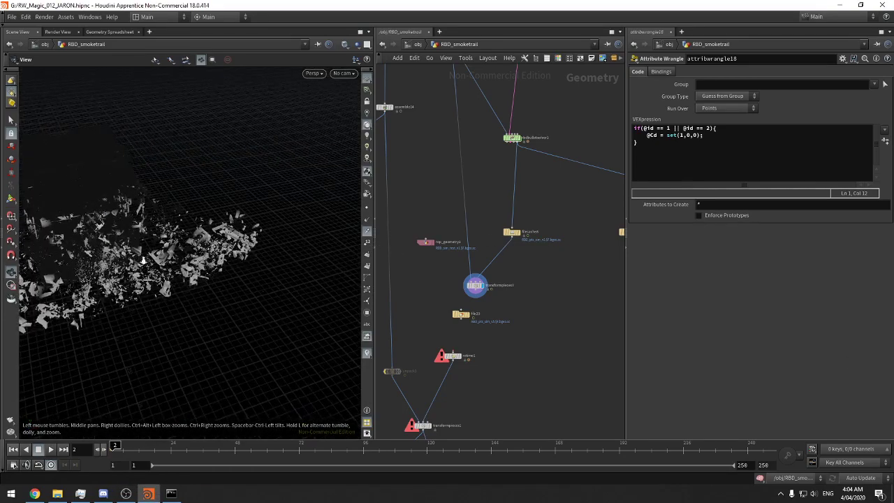
{"action": "right_click_drag", "start_coordinate": [273, 255], "coordinate": [214, 258]}
{"action": "left_click_drag", "start_coordinate": [214, 258], "coordinate": [256, 239]}
{"action": "right_click_drag", "start_coordinate": [255, 239], "coordinate": [186, 414]}
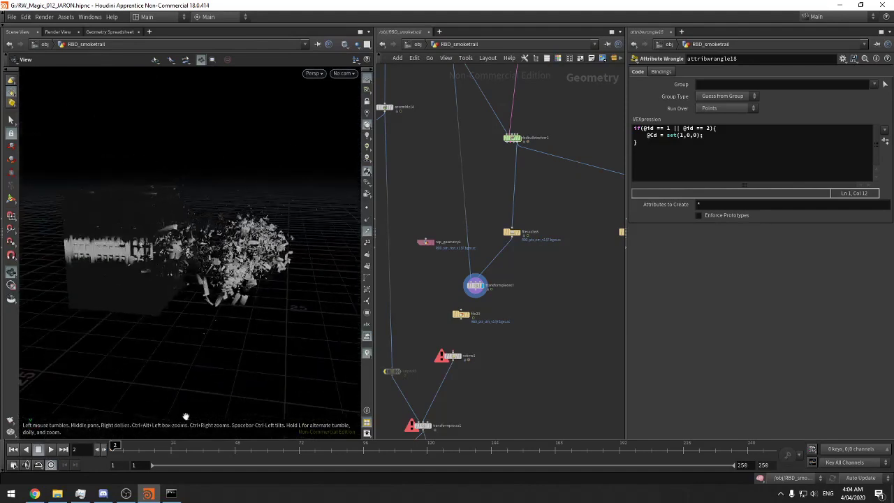
Step to frame 3 and back to frame 2 to compare how far the debris flies
{"action": "left_click", "coordinate": [103, 452]}
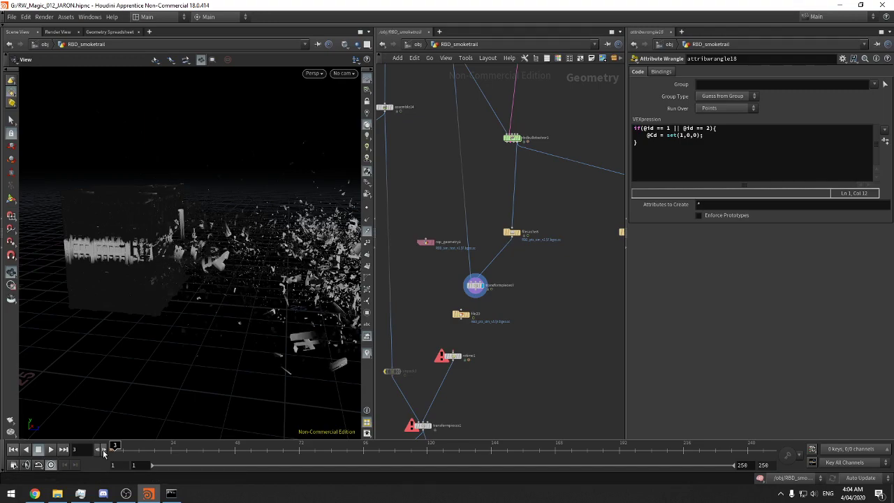
{"action": "left_click_drag", "start_coordinate": [346, 315], "coordinate": [234, 174]}
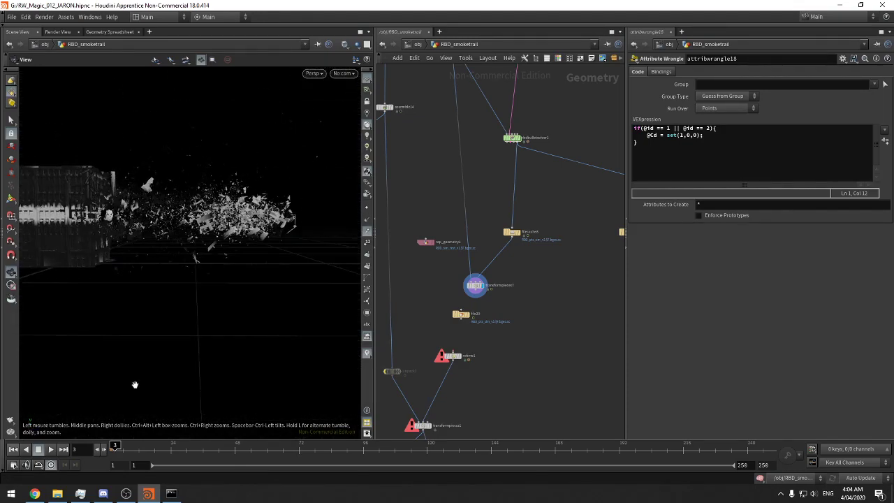
{"action": "left_click", "coordinate": [97, 449]}
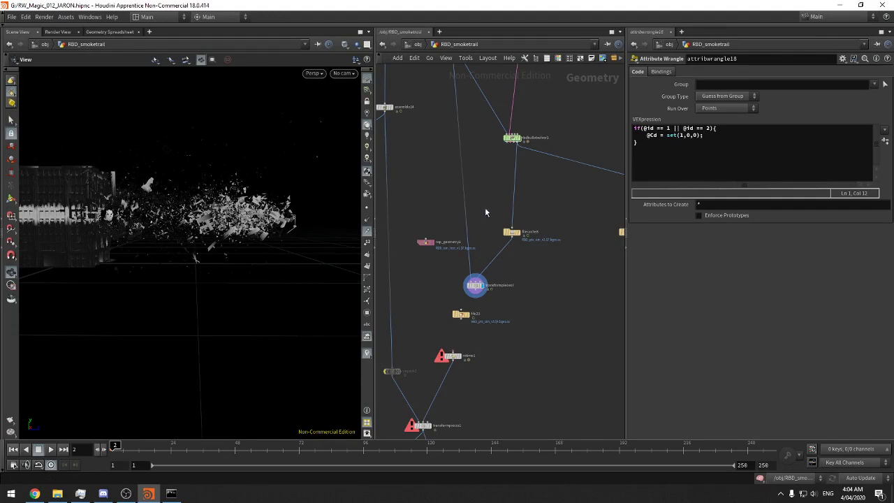
Examine the settings of pointvop1 and the Conical Noise settings of pointvelocity2 higher up the network
{"action": "middle_click_drag", "start_coordinate": [485, 209], "coordinate": [510, 369]}
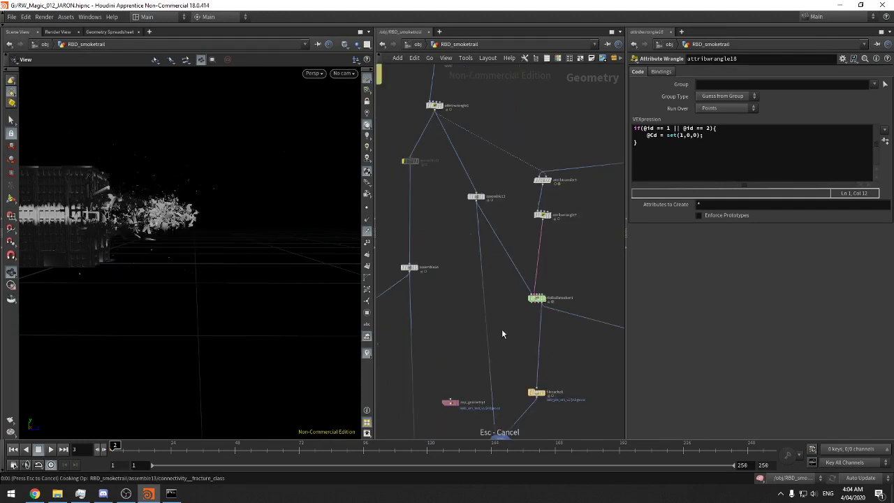
{"action": "mouse_move", "coordinate": [498, 175]}
{"action": "middle_mouse_down"}
{"action": "mouse_move", "coordinate": [502, 214]}
{"action": "mouse_move", "coordinate": [531, 270]}
{"action": "middle_mouse_up"}
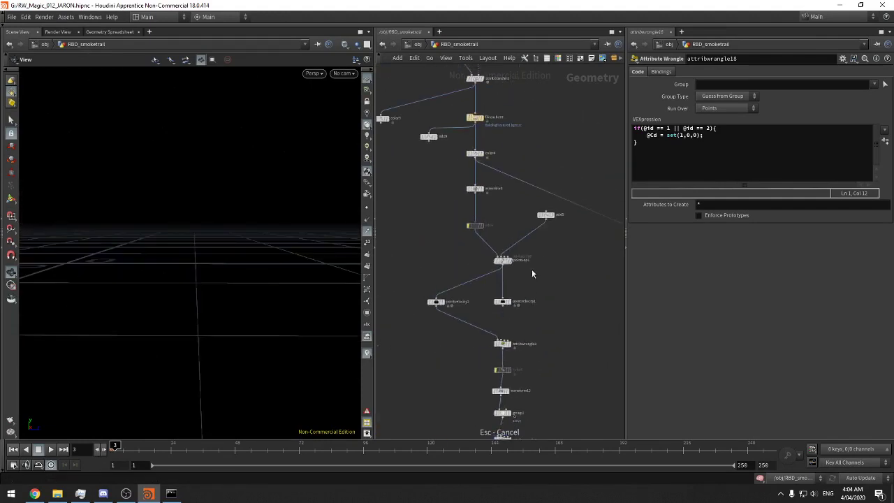
{"action": "left_click_drag", "start_coordinate": [541, 276], "coordinate": [493, 246]}
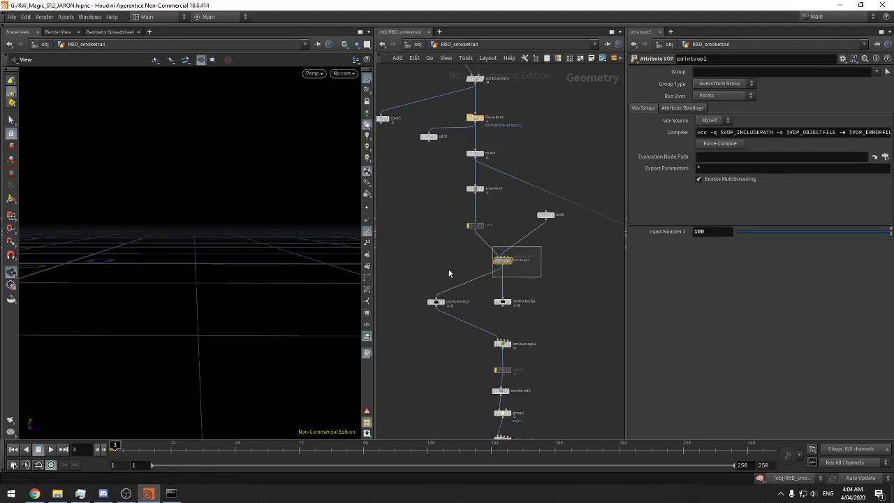
{"action": "left_click", "coordinate": [436, 302]}
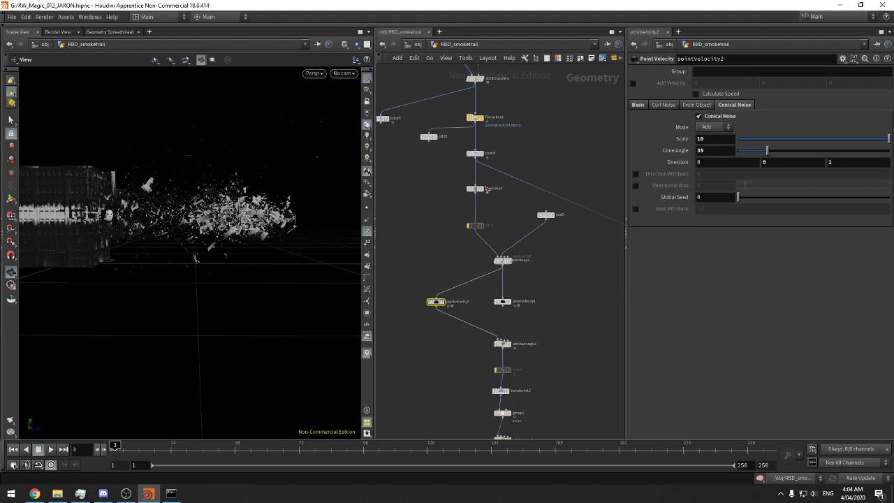
Examine rbdbulletsolver1's Forces settings for gravity, air resistance and drag spin
{"action": "scroll", "coordinate": [558, 285], "scroll_direction": "down", "scroll_amount": 3}
{"action": "middle_click_drag", "start_coordinate": [585, 412], "coordinate": [477, 119]}
{"action": "right_click_drag", "start_coordinate": [501, 288], "coordinate": [534, 250]}
{"action": "left_click_drag", "start_coordinate": [531, 278], "coordinate": [500, 279]}
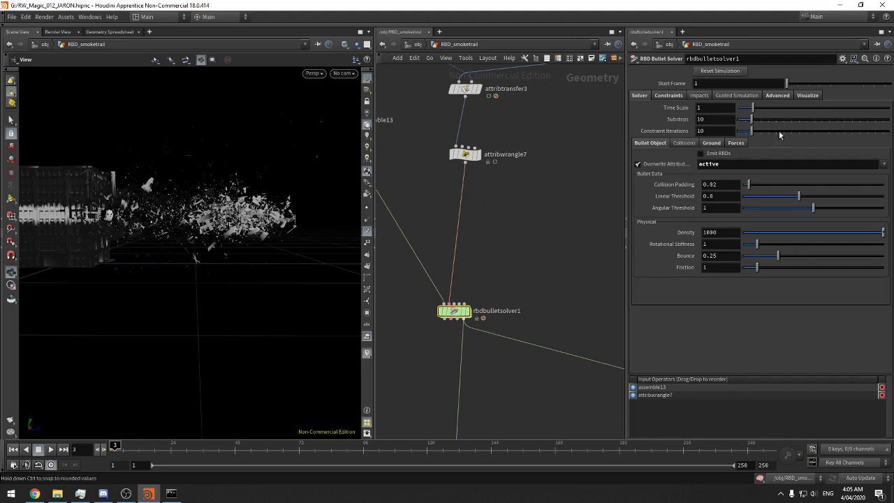
{"action": "left_click", "coordinate": [735, 143]}
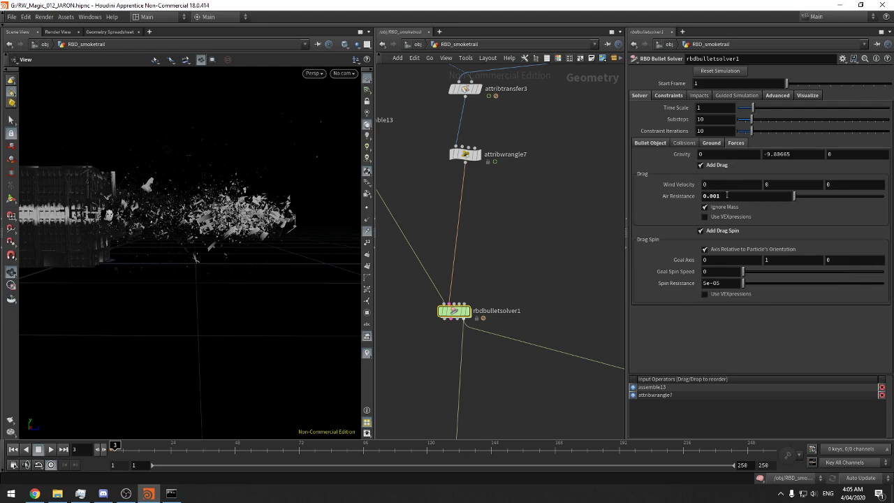
{"action": "left_click_drag", "start_coordinate": [622, 215], "coordinate": [612, 206]}
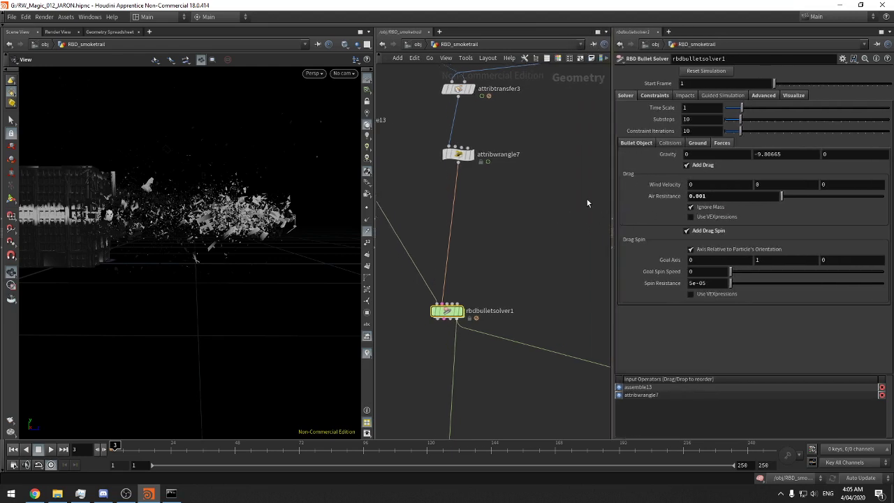